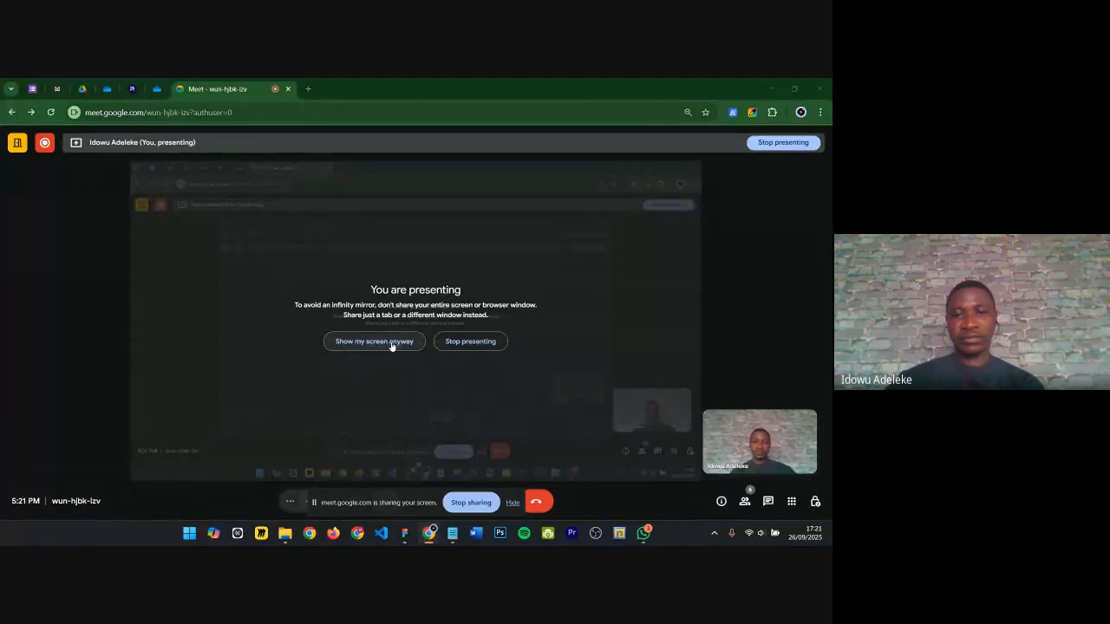
Step: Share the entire screen in the Google Meet call anyway and switch to the Figma design file
click(374, 341)
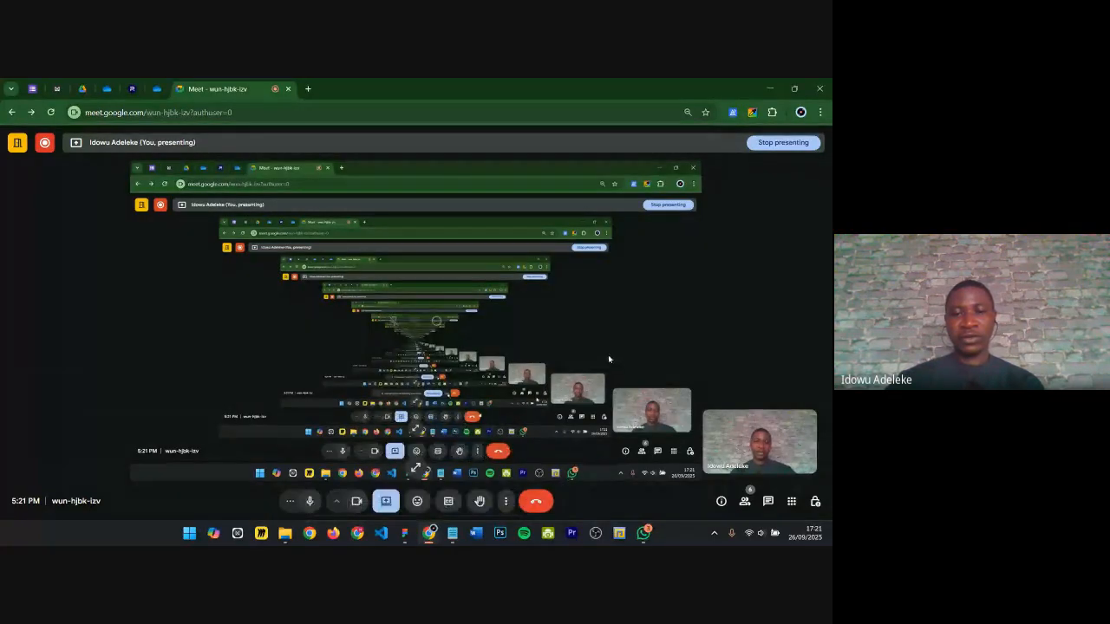
click(405, 534)
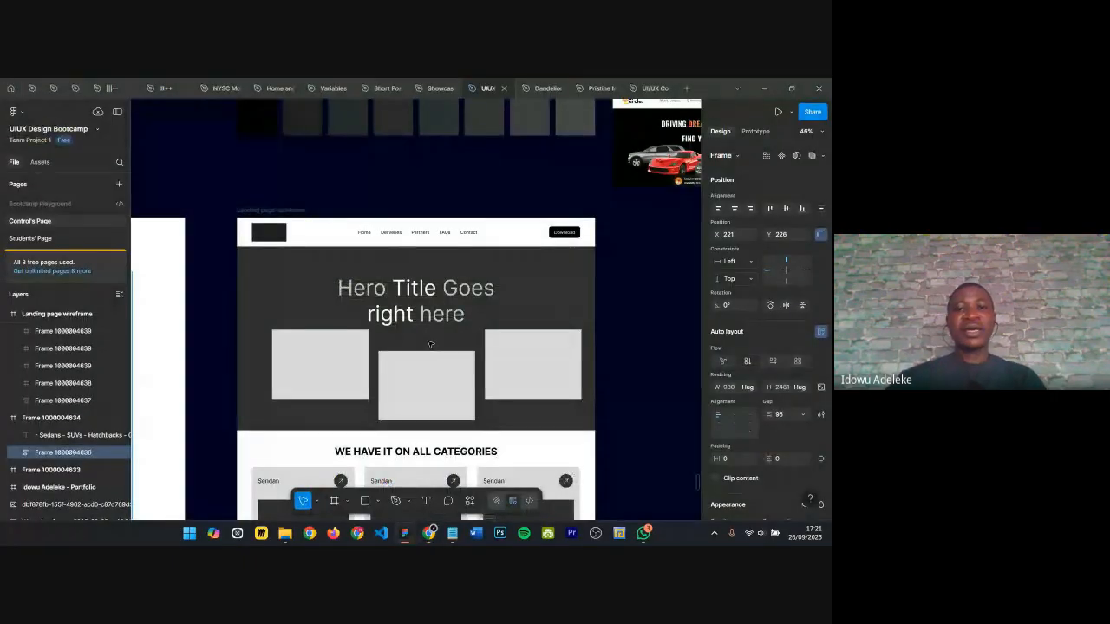
Step: Examine the landing page wireframe and the car website reference screenshots placed beside it on the canvas
scroll(428, 344, down, 1)
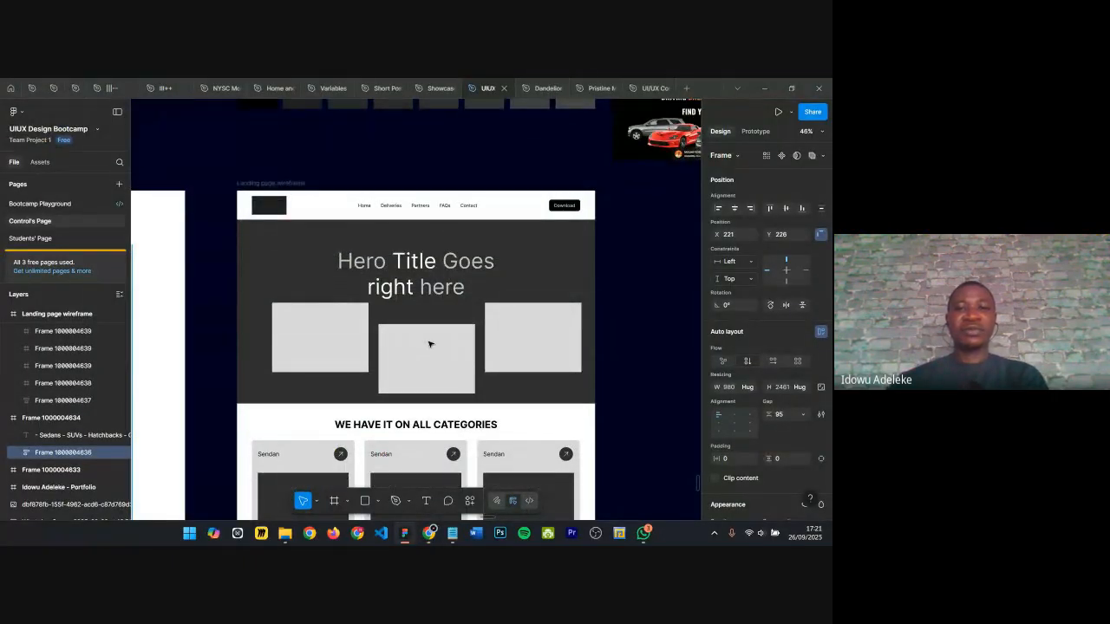
scroll(427, 351, down, 5)
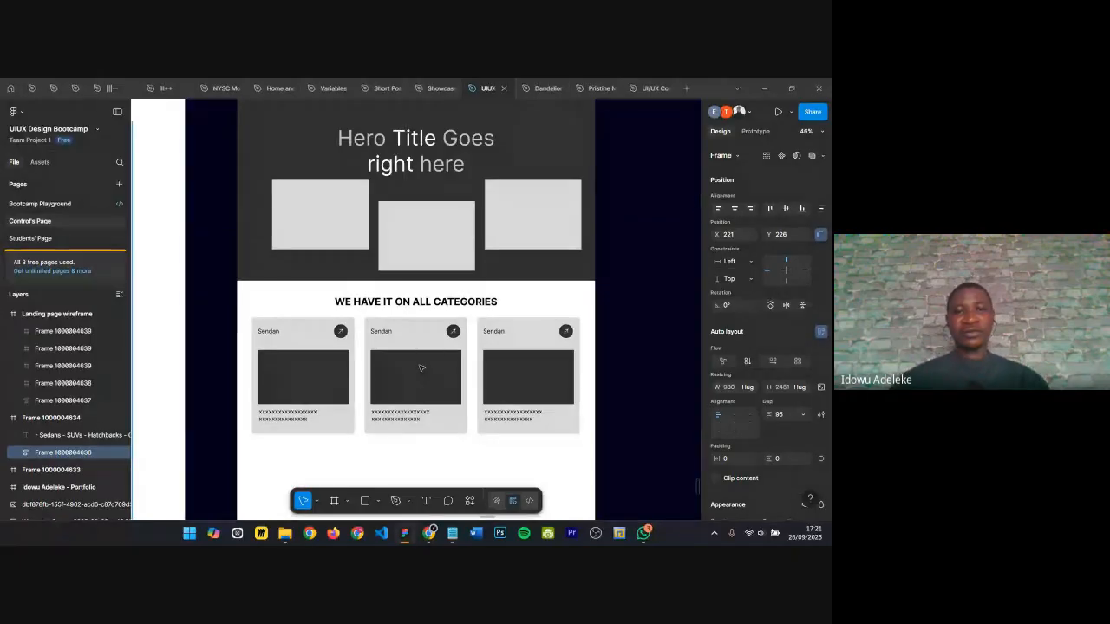
scroll(426, 269, down, 5)
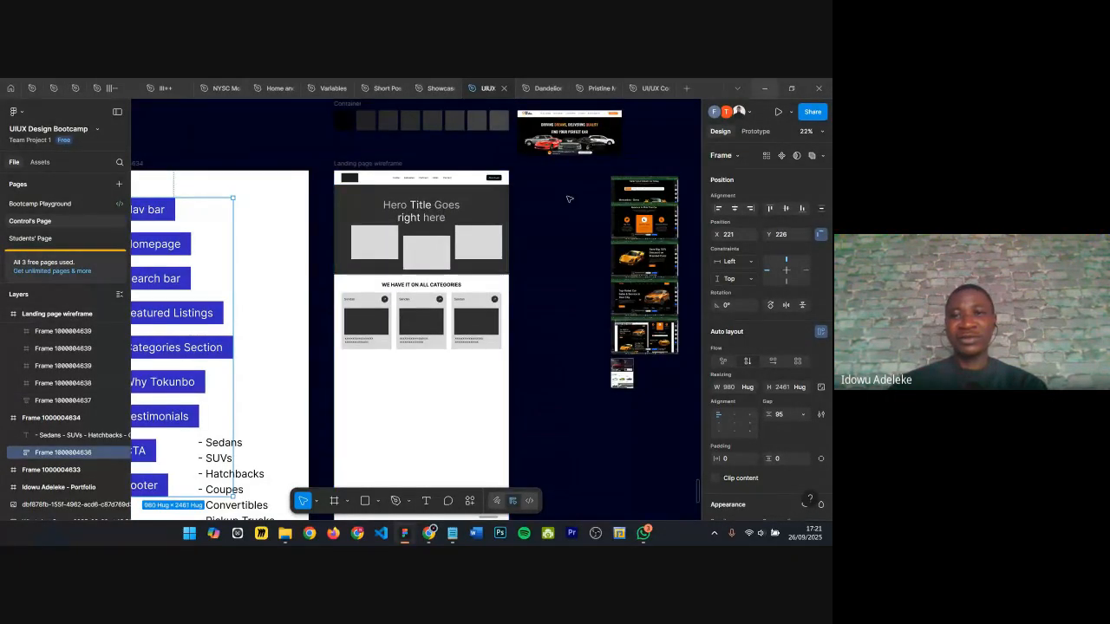
scroll(572, 201, right, 2)
scroll(573, 201, right, 6)
click(502, 223)
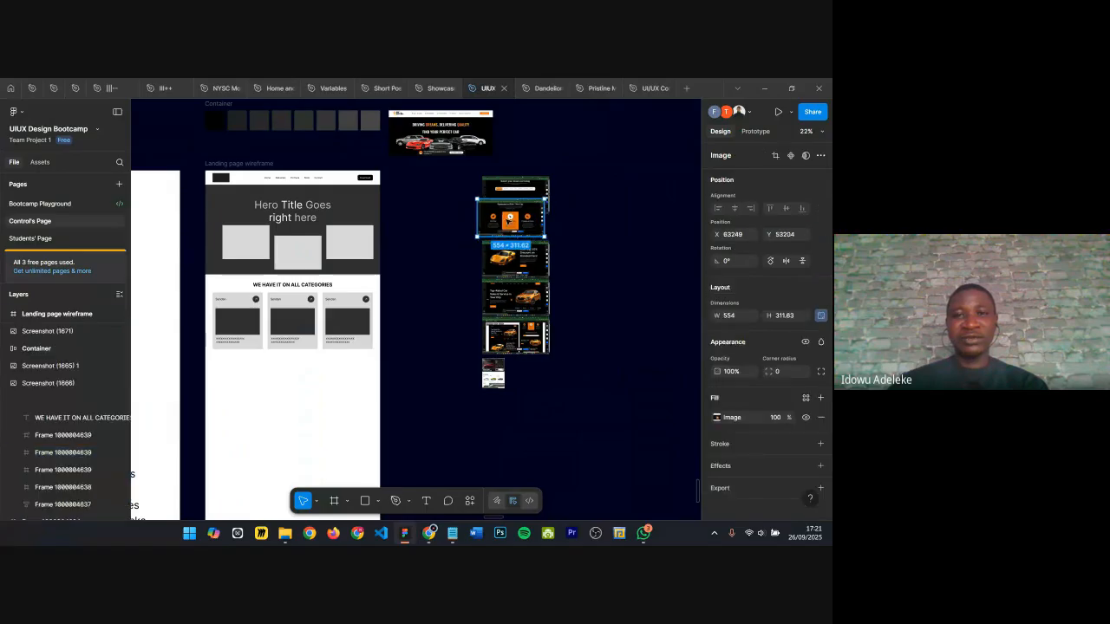
scroll(502, 222, up, 1)
key(ctrl+z)
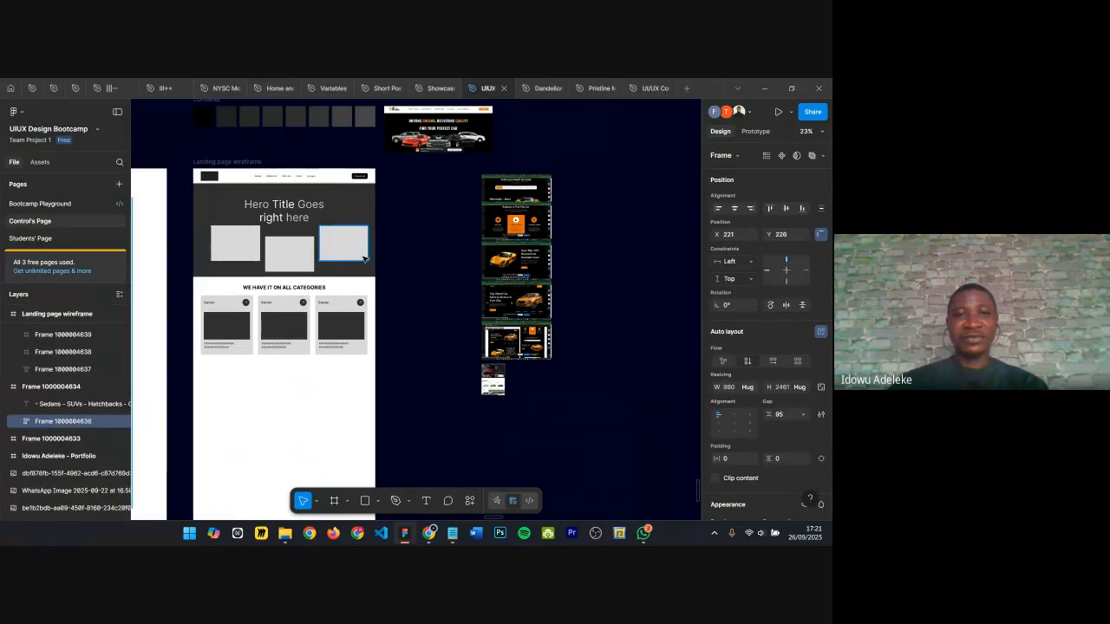
scroll(441, 166, up, 3)
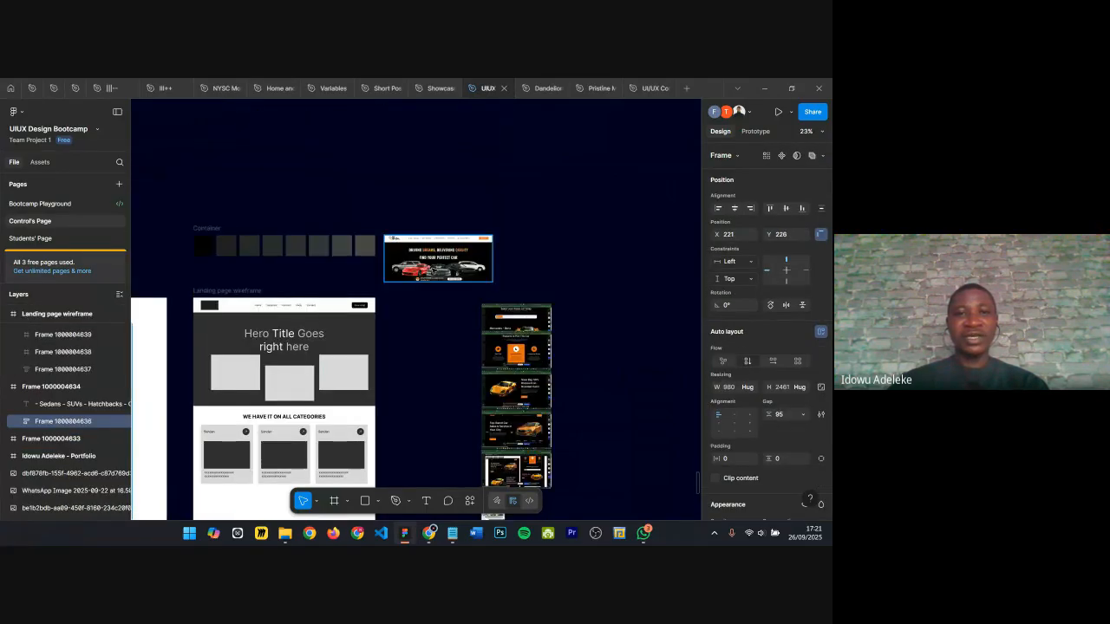
Step: Move the car banner screenshot so it lines up above the column of reference screenshots
drag(435, 259, 533, 240)
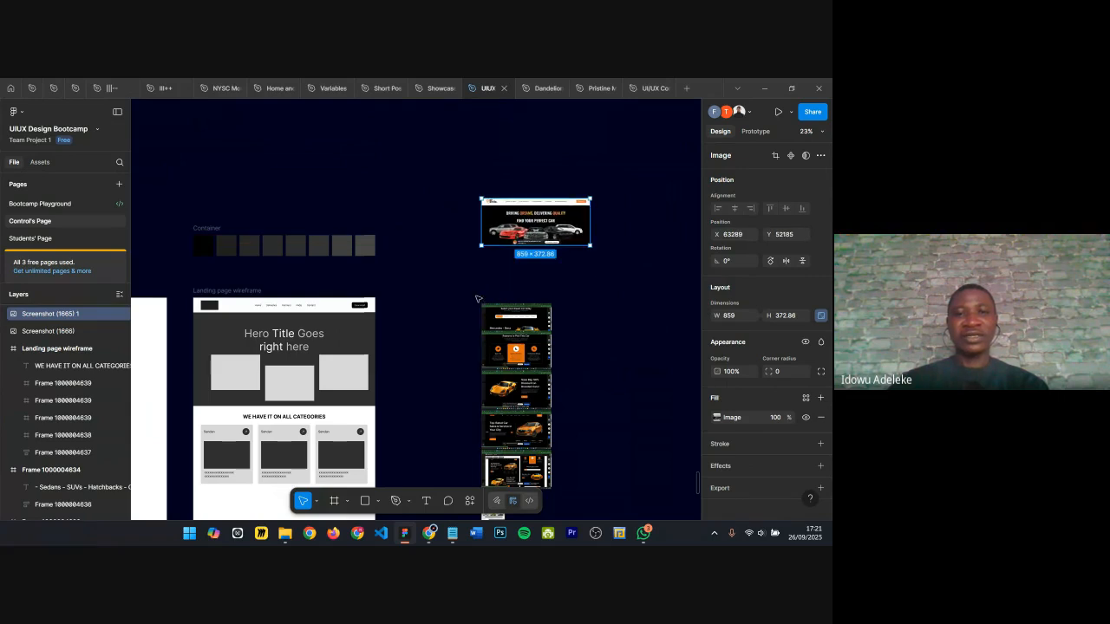
scroll(477, 299, down, 3)
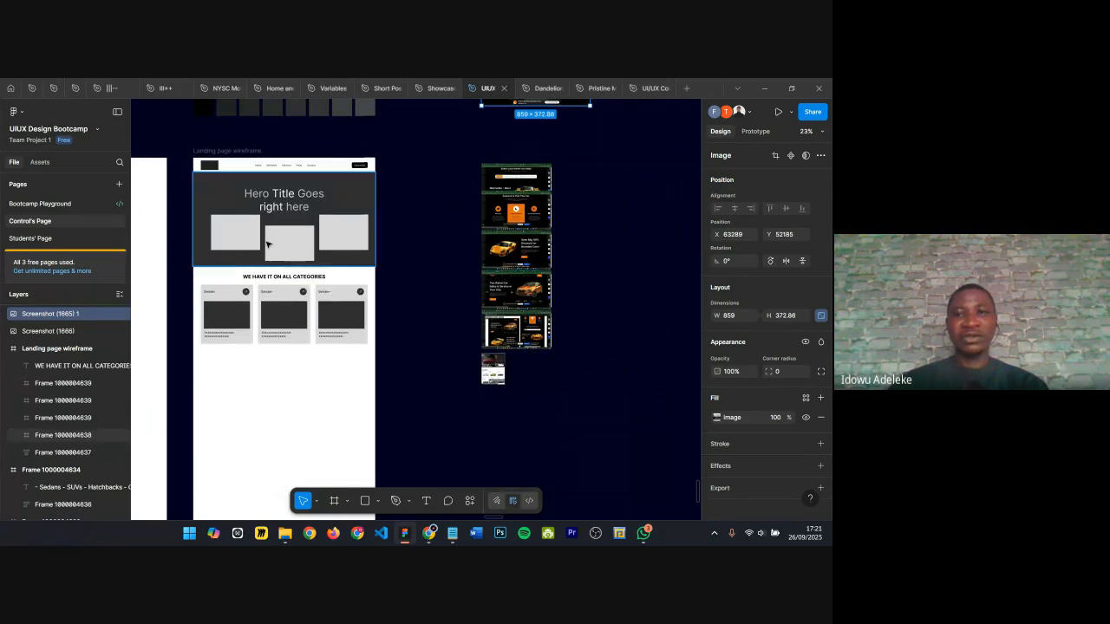
scroll(449, 268, up, 2)
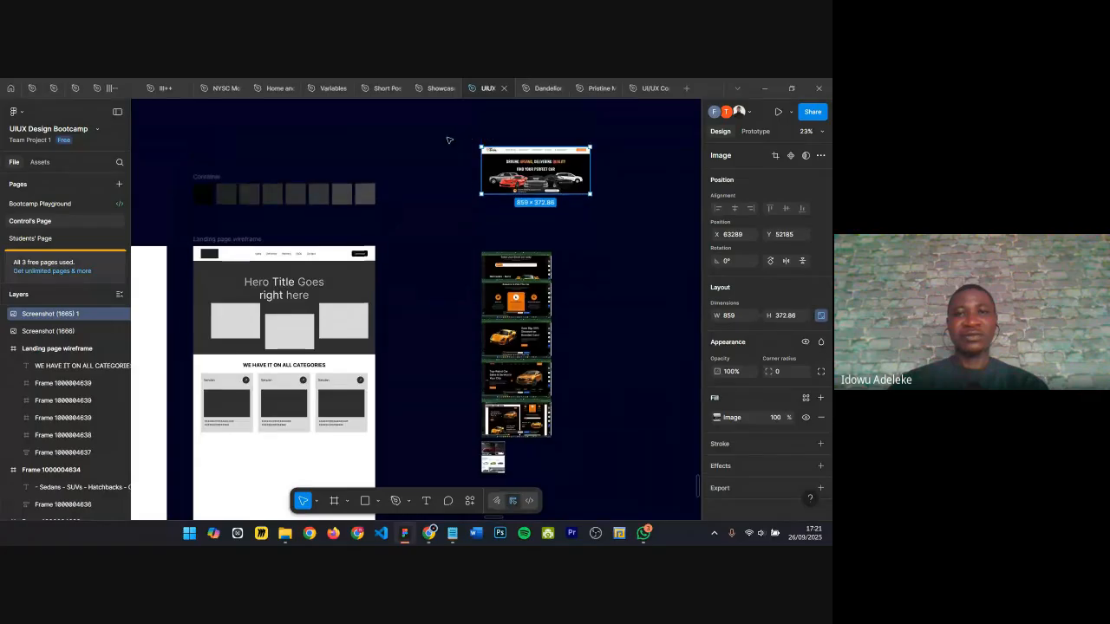
Step: Select all seven reference screenshots and move them closer to the landing page wireframe
drag(446, 126, 555, 423)
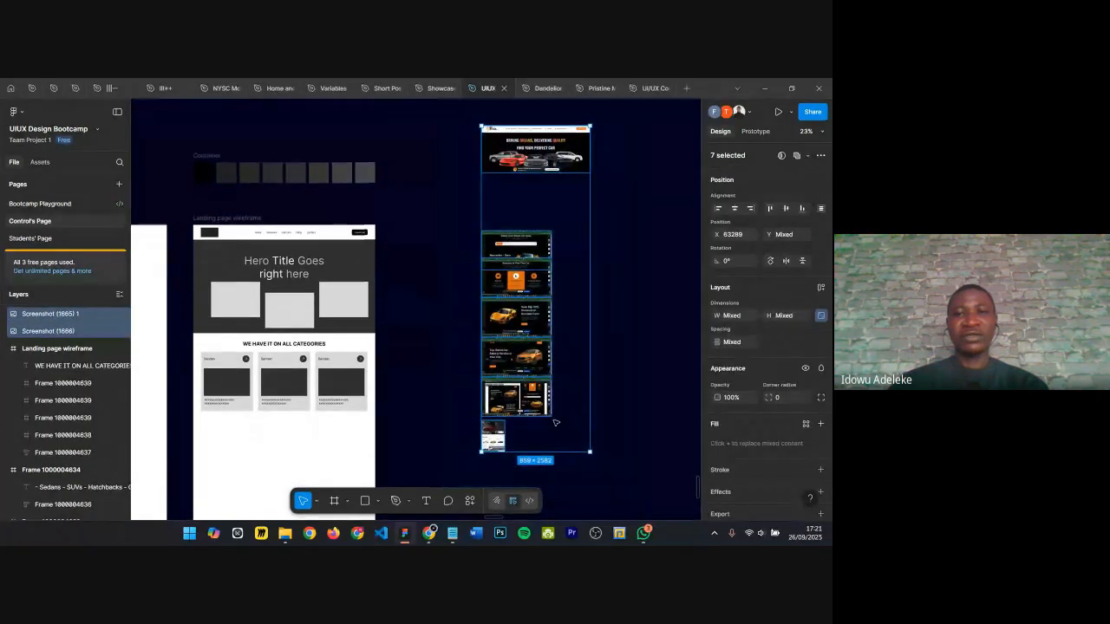
drag(515, 141, 427, 240)
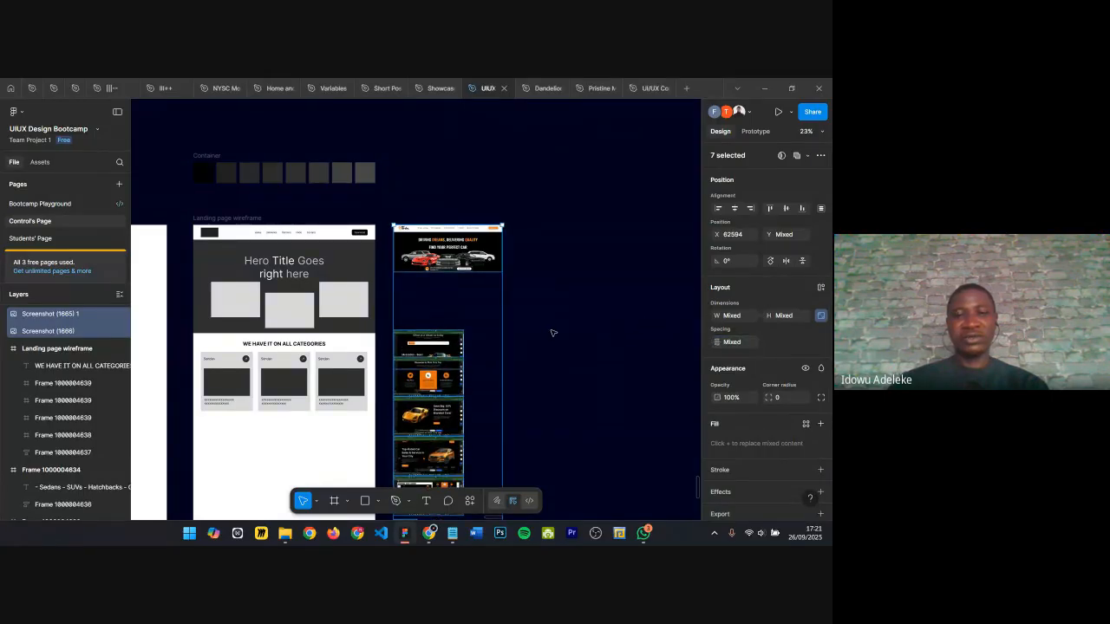
click(525, 339)
Step: Review the wireframe's hero and categories sections alongside the section list frame
scroll(378, 355, up, 5)
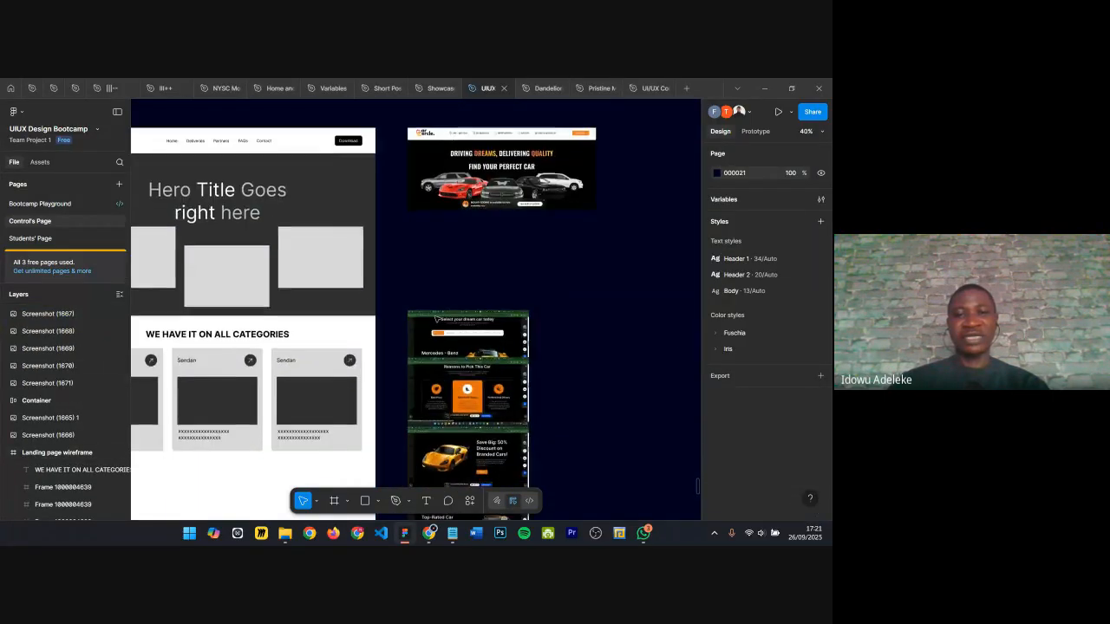
scroll(437, 319, down, 1)
scroll(416, 312, left, 4)
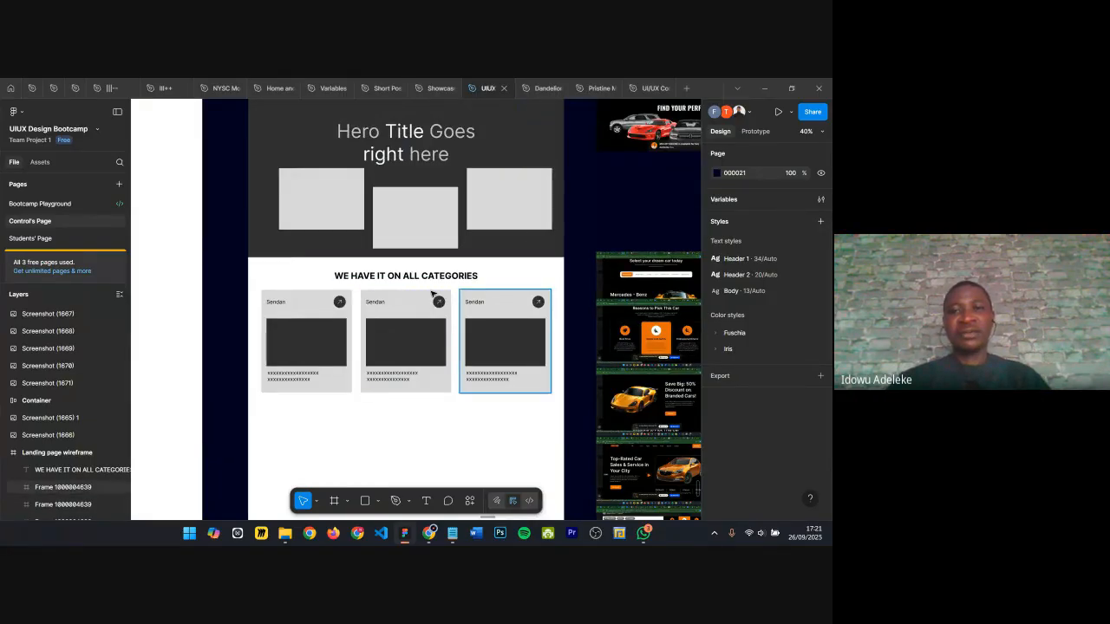
scroll(404, 259, up, 1)
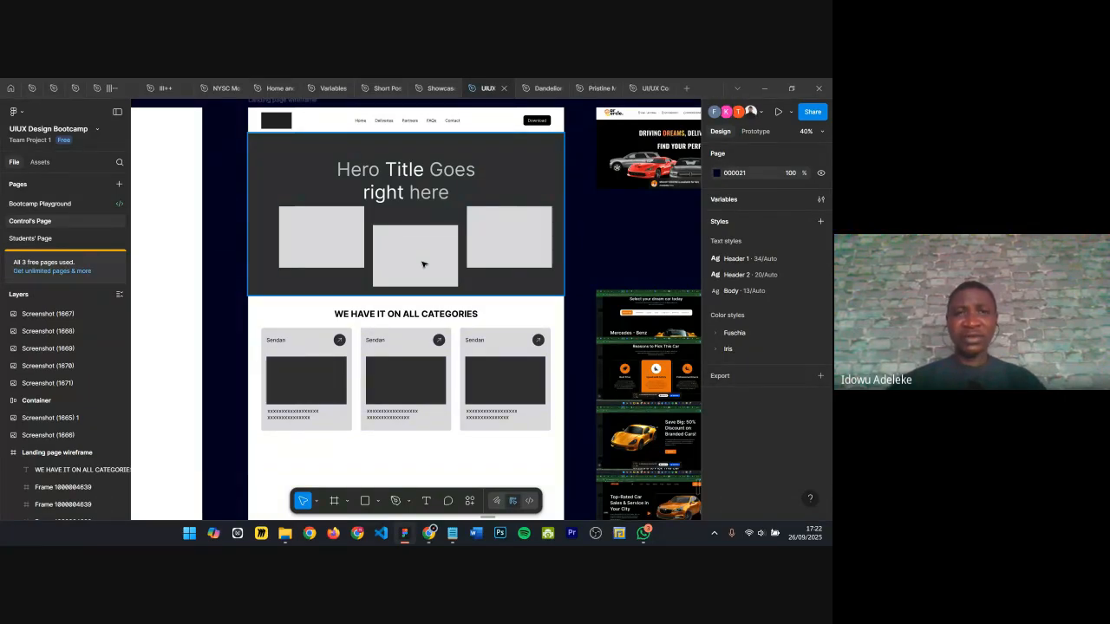
scroll(447, 255, up, 1)
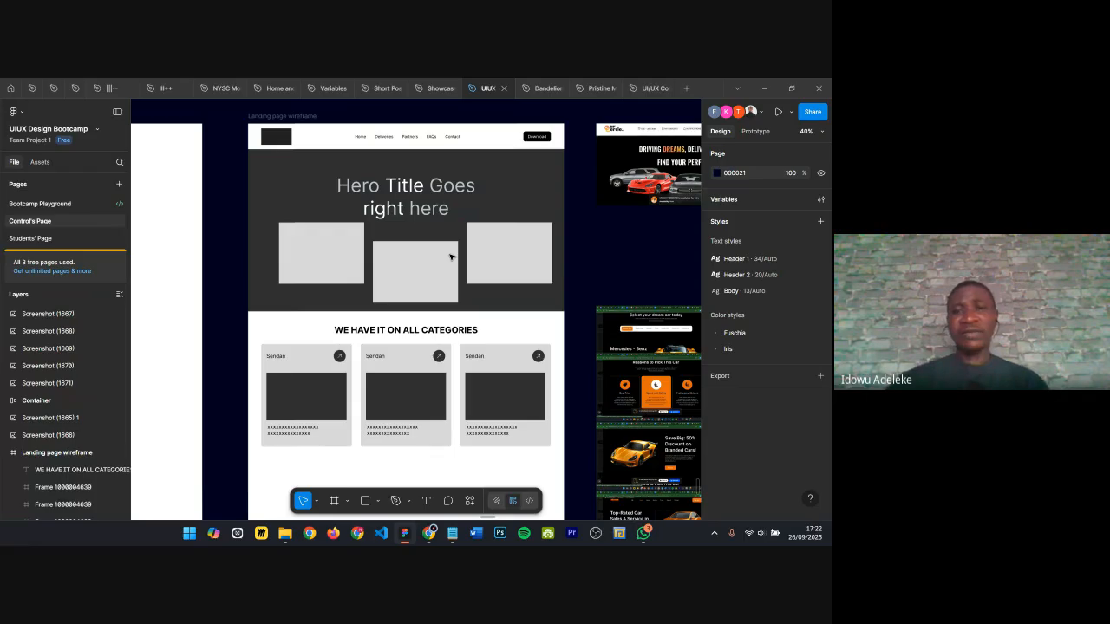
scroll(449, 257, down, 4)
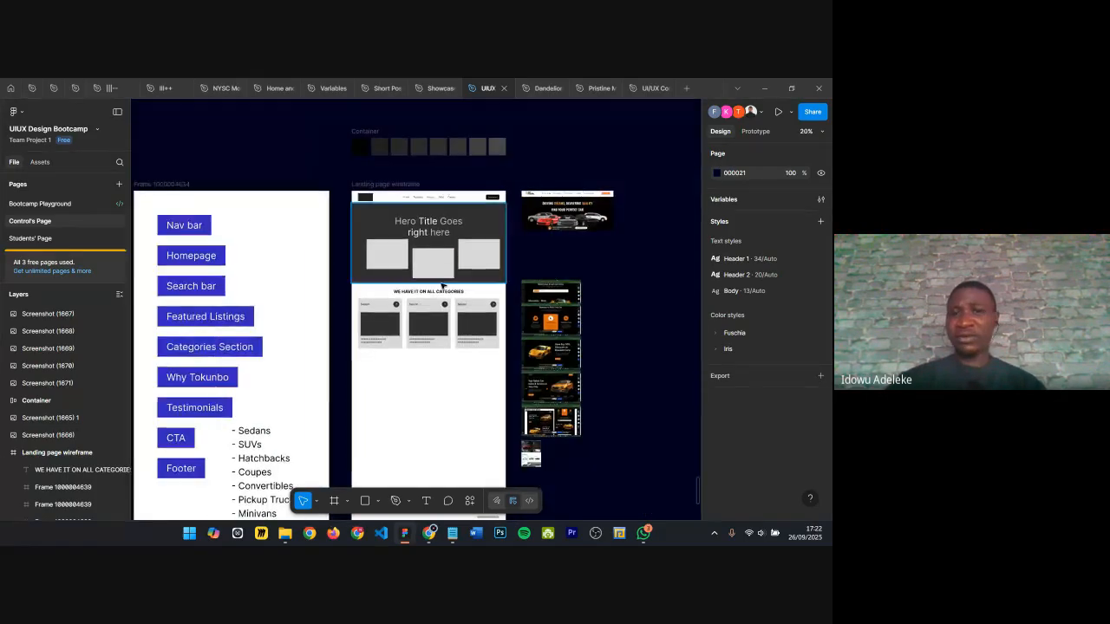
scroll(437, 334, up, 2)
scroll(436, 334, up, 2)
scroll(442, 277, down, 3)
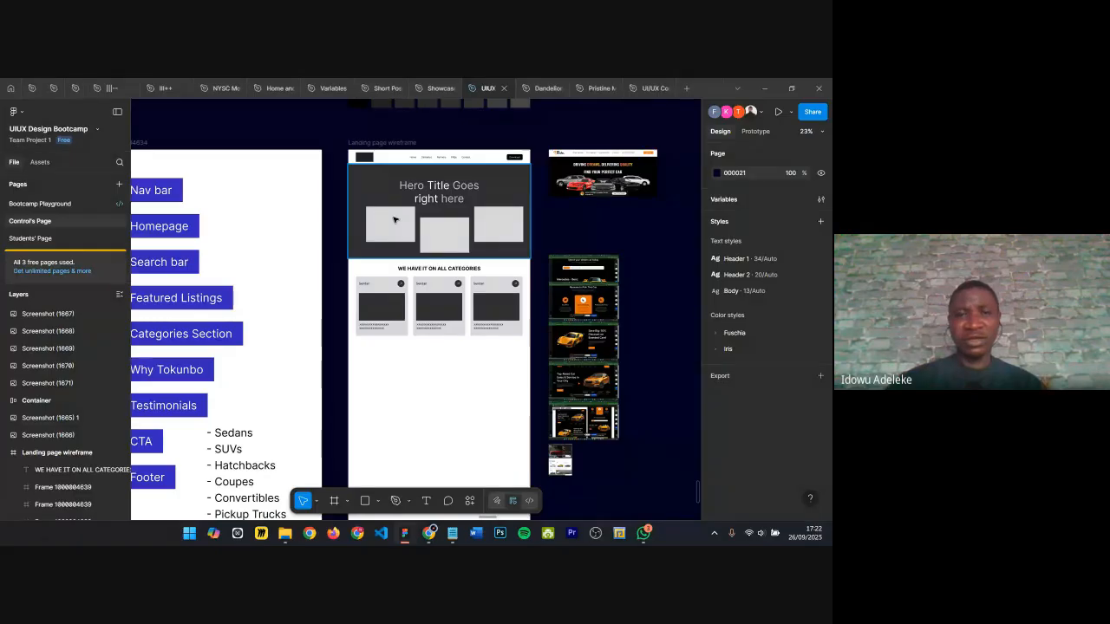
scroll(392, 221, up, 3)
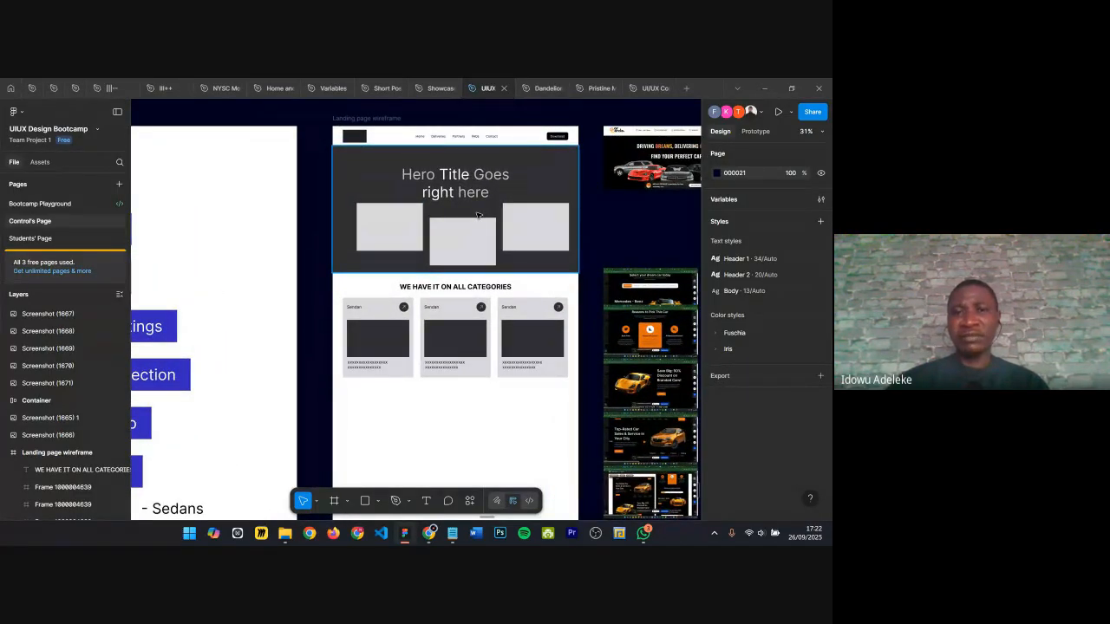
scroll(476, 215, down, 3)
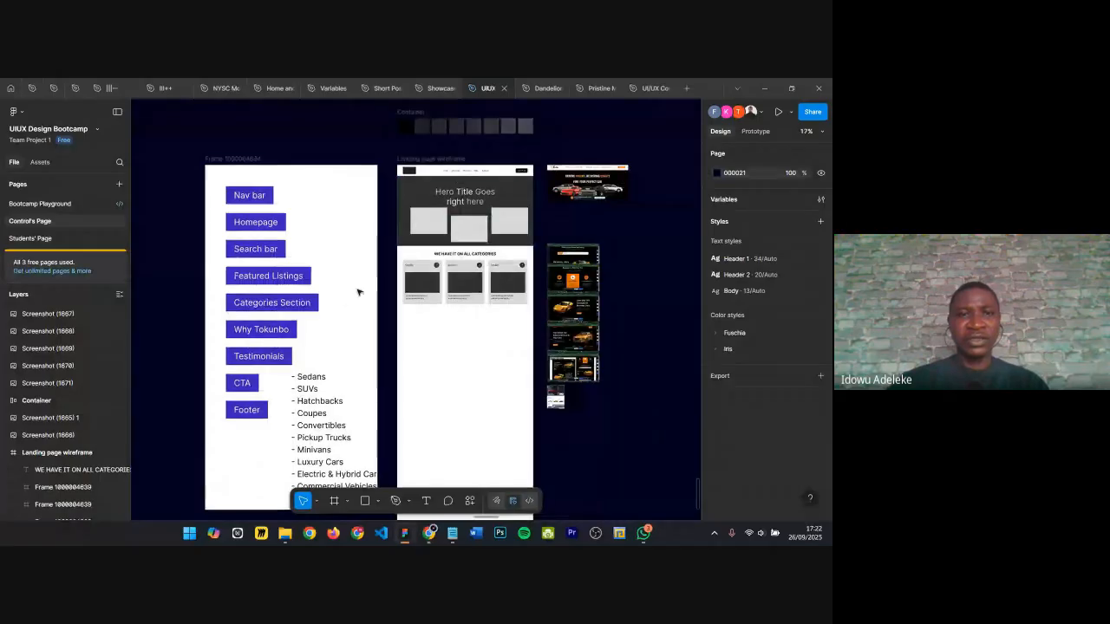
scroll(239, 227, up, 3)
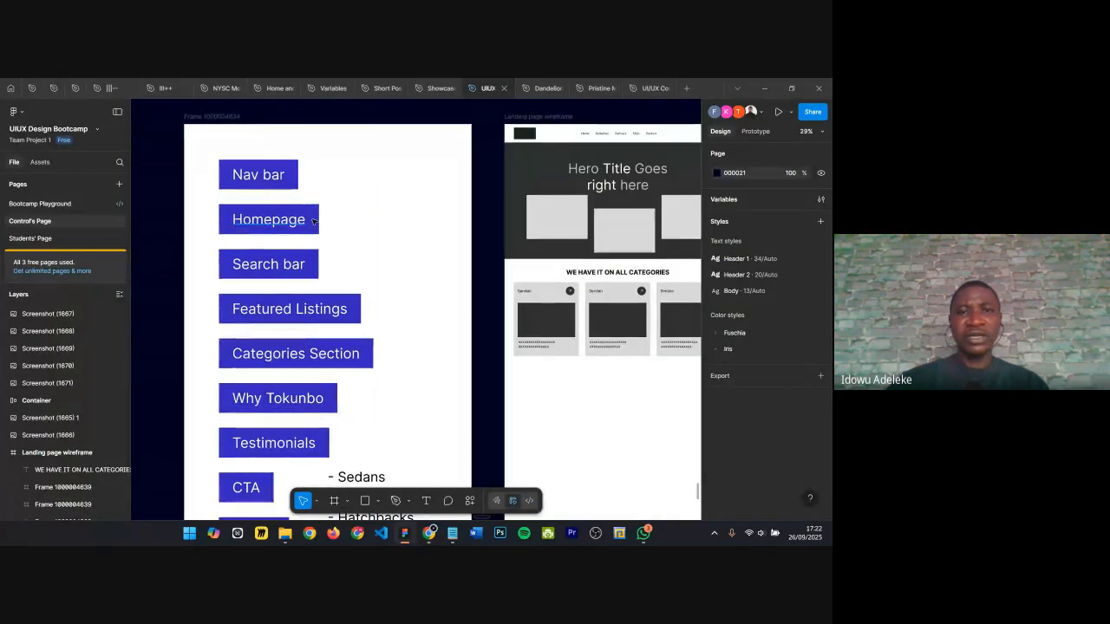
Step: Rename the 'Homepage' label in the section list to 'Hero'
click(544, 135)
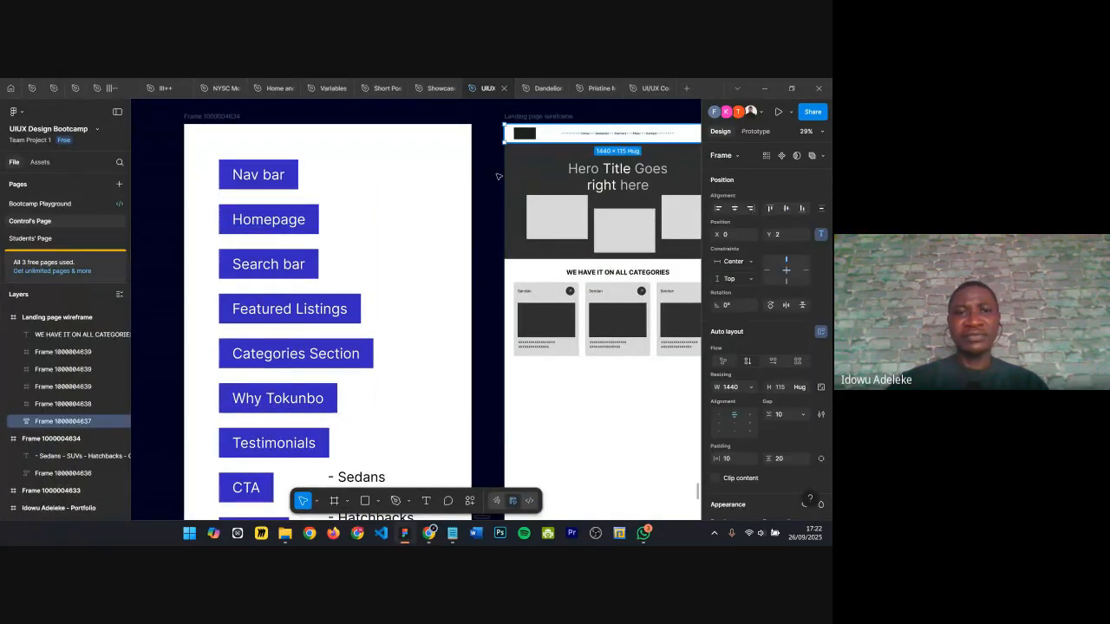
ctrl+double_click(277, 223)
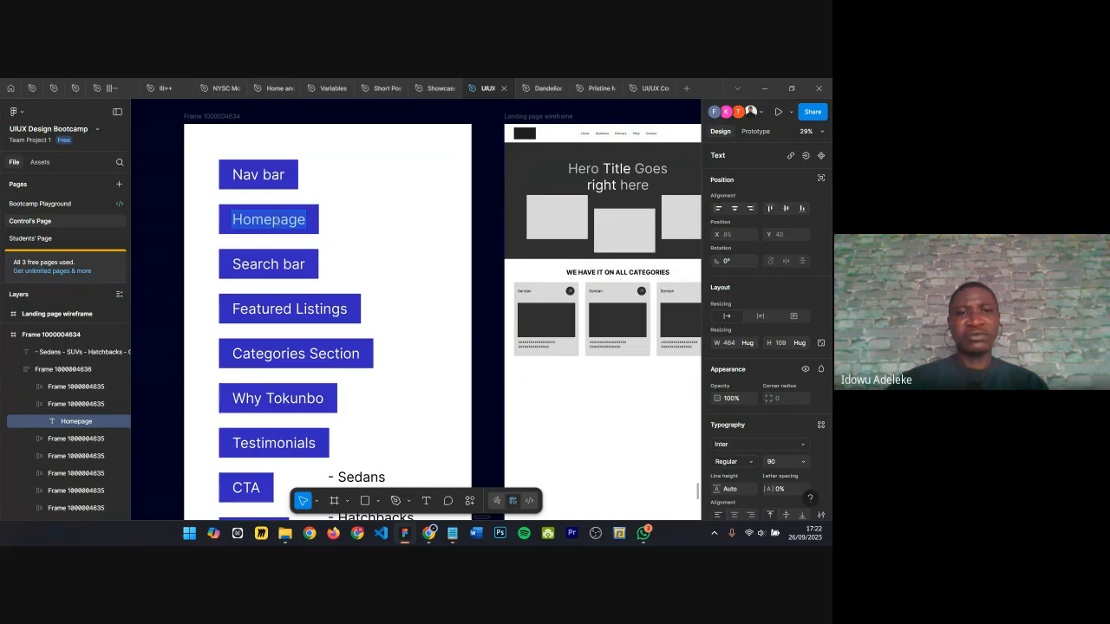
drag(270, 219, 376, 213)
key(ctrl+a)
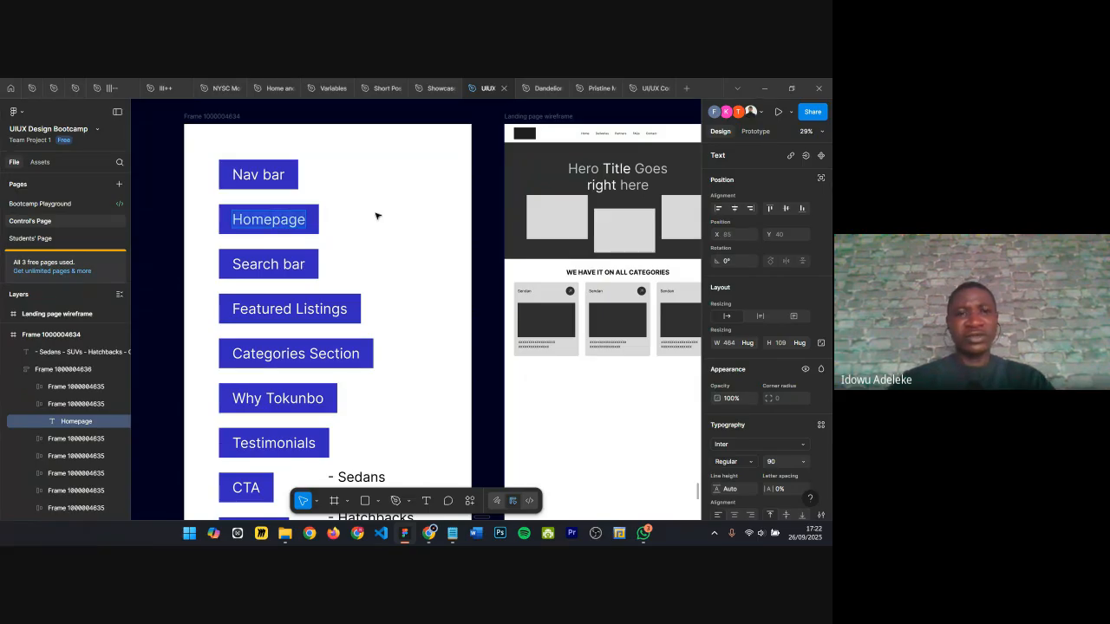
text(Hero)
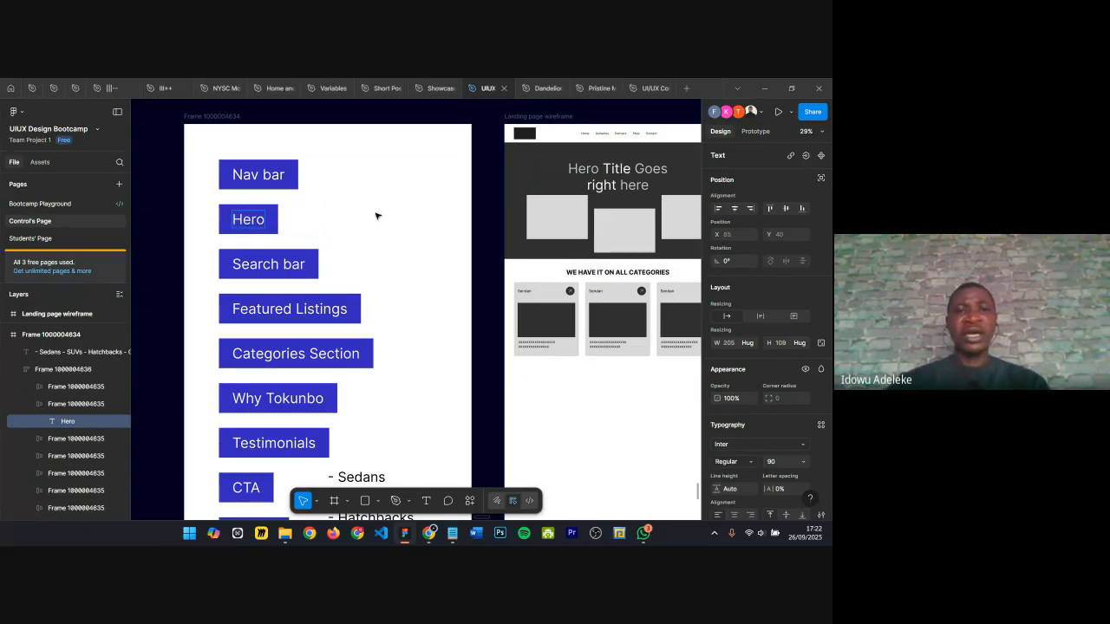
Step: Select the hero section of the landing page wireframe to compare it with the list
scroll(463, 230, right, 2)
click(634, 201)
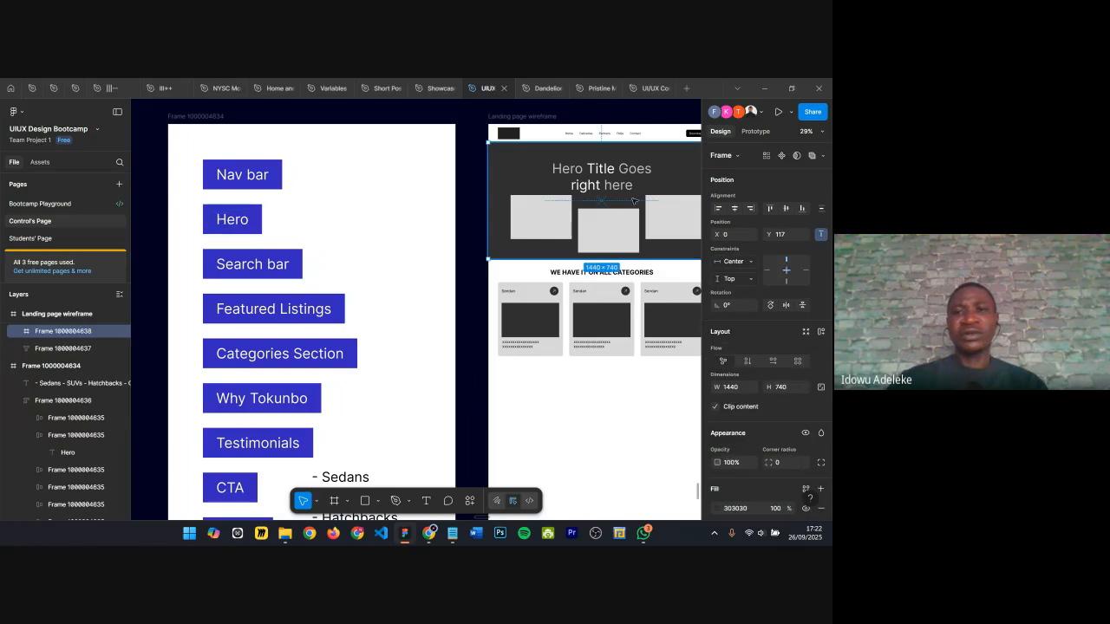
scroll(544, 225, right, 2)
ctrl+scroll(528, 226, down, 1)
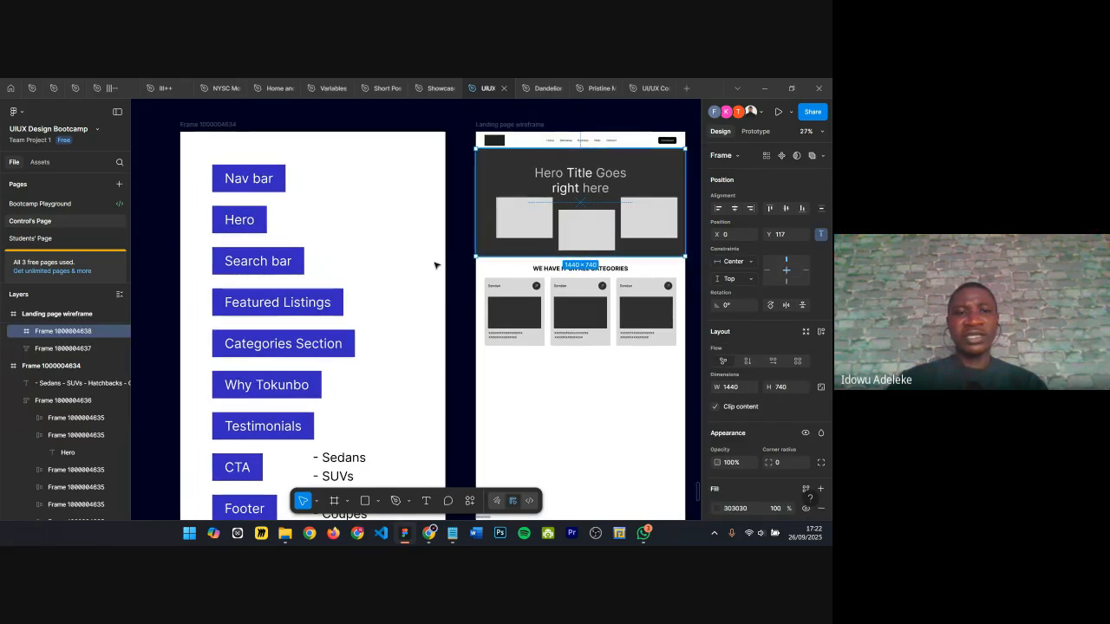
Step: Change the fill of the 'Search bar' label box to orange FFB01C
double_click(293, 262)
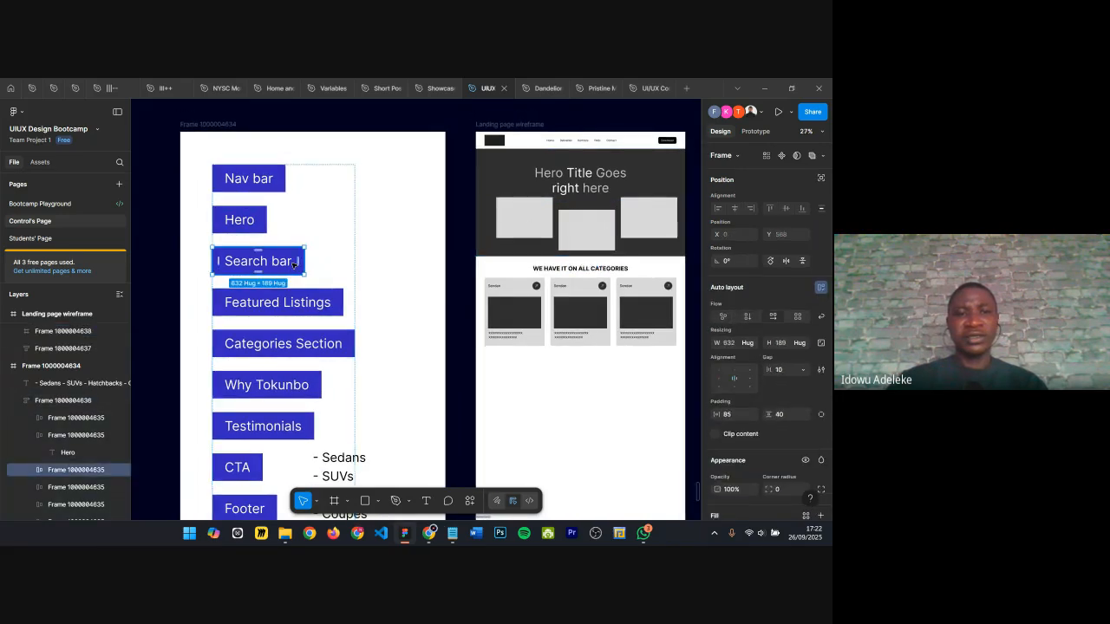
scroll(293, 265, down, 1)
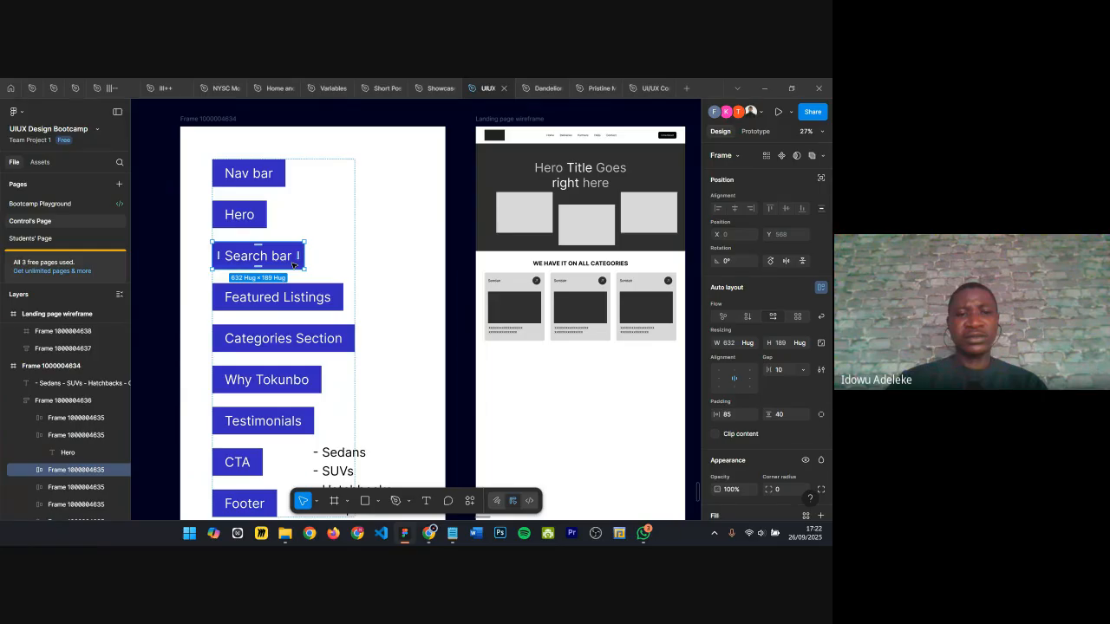
scroll(293, 265, down, 1)
scroll(293, 263, up, 2)
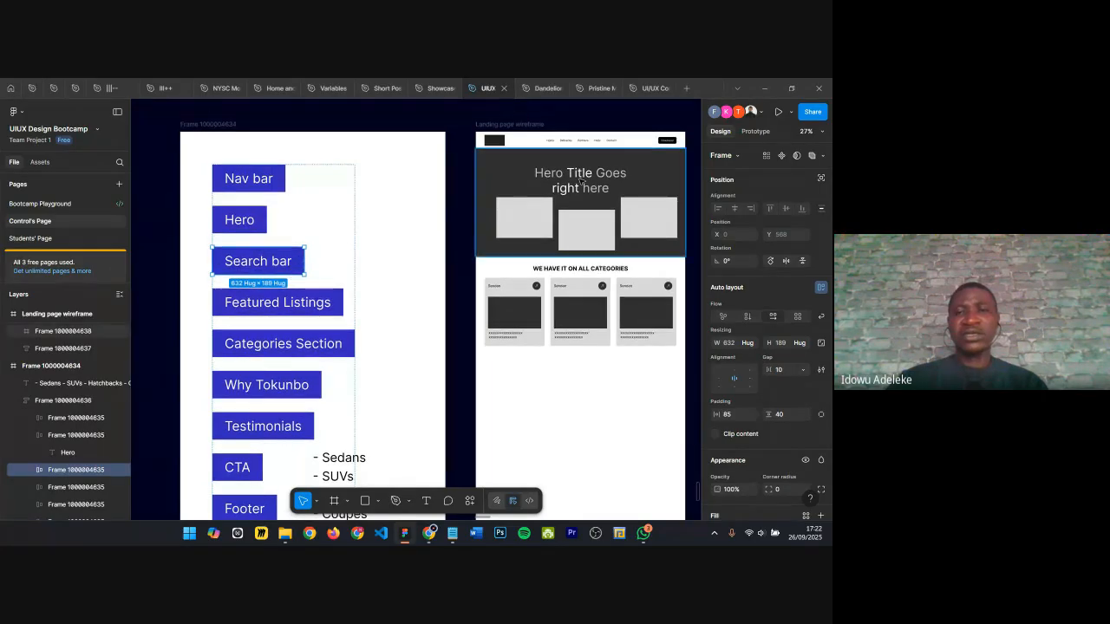
scroll(665, 141, up, 2)
scroll(665, 141, down, 2)
scroll(666, 142, up, 2)
scroll(665, 141, down, 3)
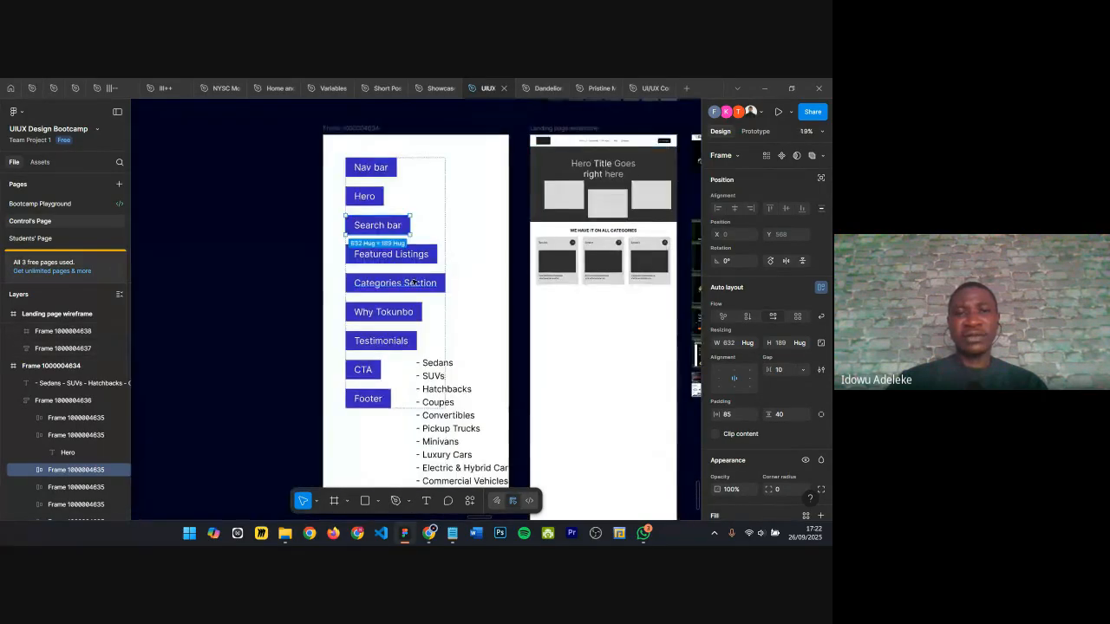
scroll(410, 277, up, 3)
scroll(414, 192, up, 3)
scroll(763, 433, down, 3)
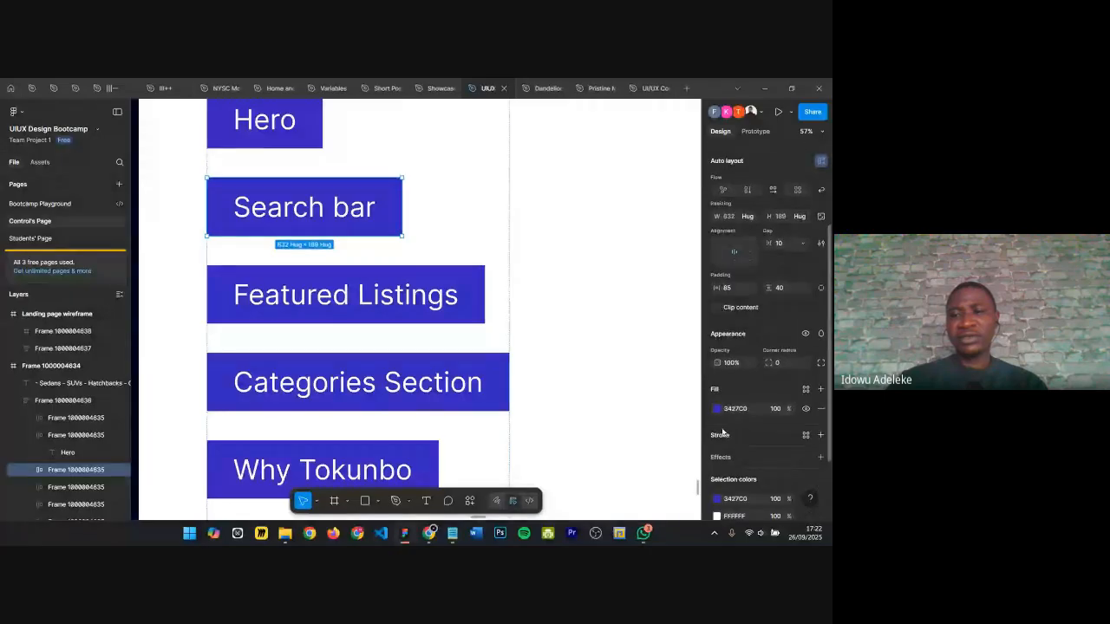
click(717, 409)
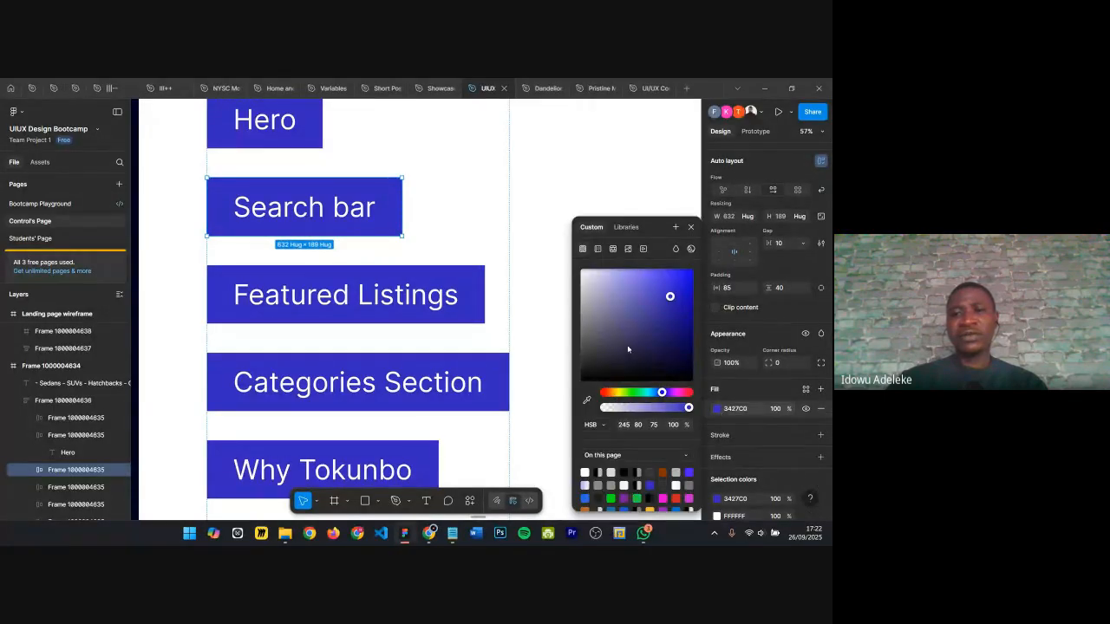
click(613, 393)
drag(658, 296, 680, 269)
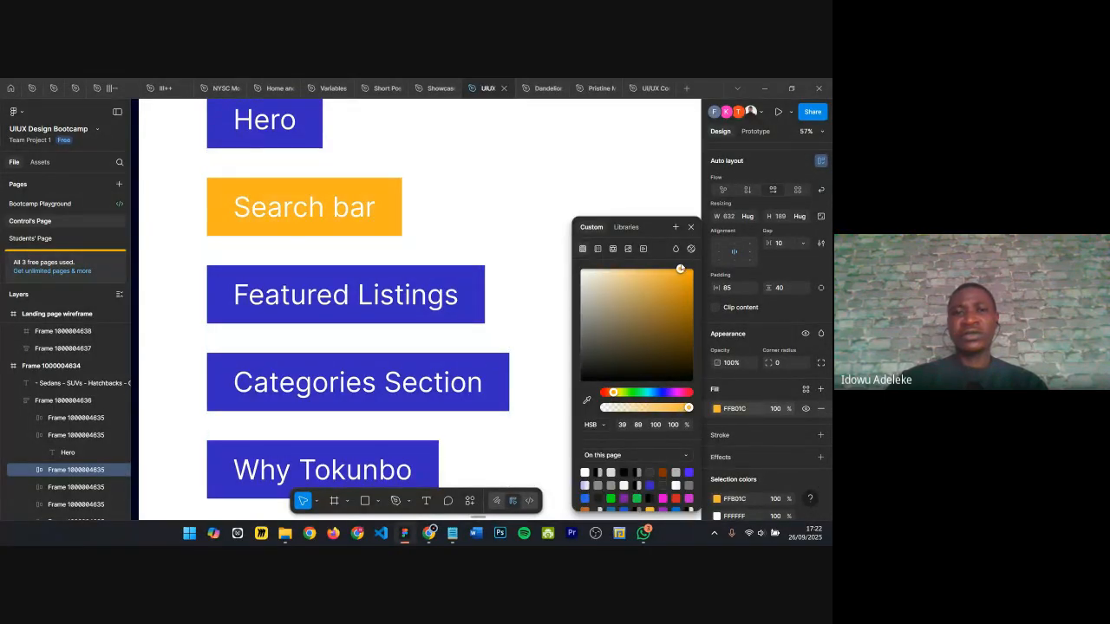
Step: Close the fill color picker and deselect the search bar label
click(691, 227)
scroll(441, 250, down, 4)
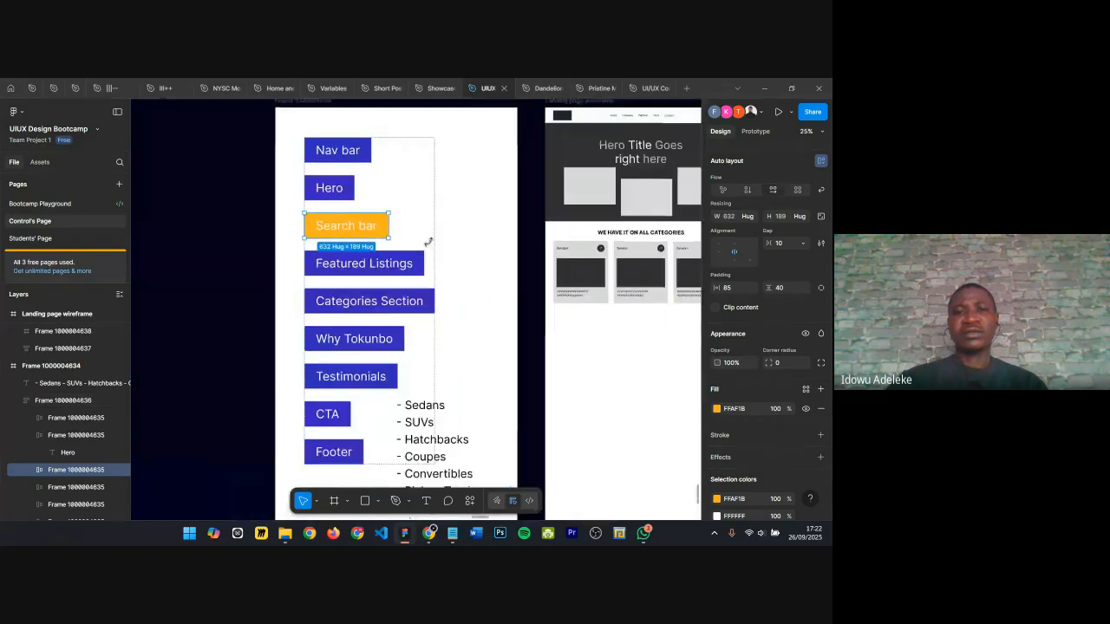
key(Escape)
scroll(355, 255, right, 3)
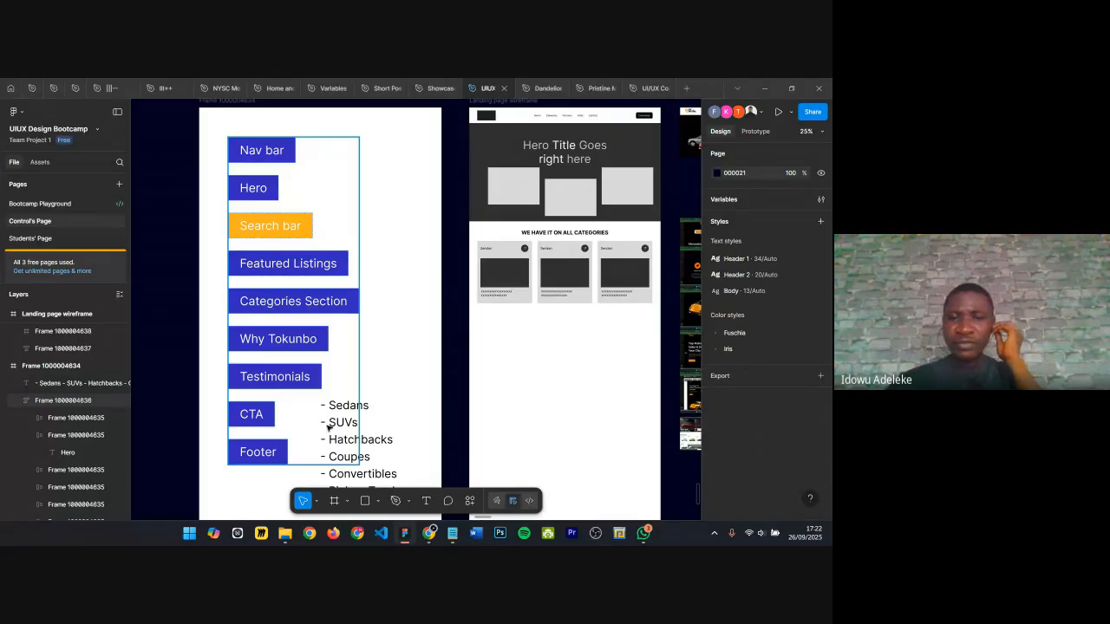
Step: Switch to the Google Meet call to turn the camera off, then return to Figma
mouse_move(438, 532)
click(397, 483)
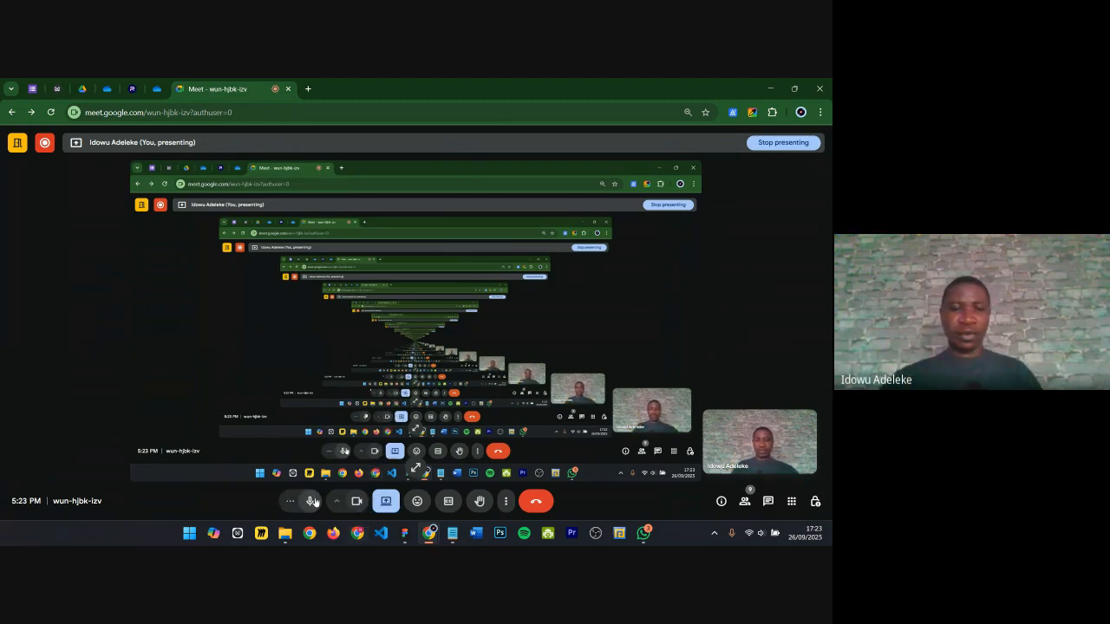
click(313, 504)
click(356, 502)
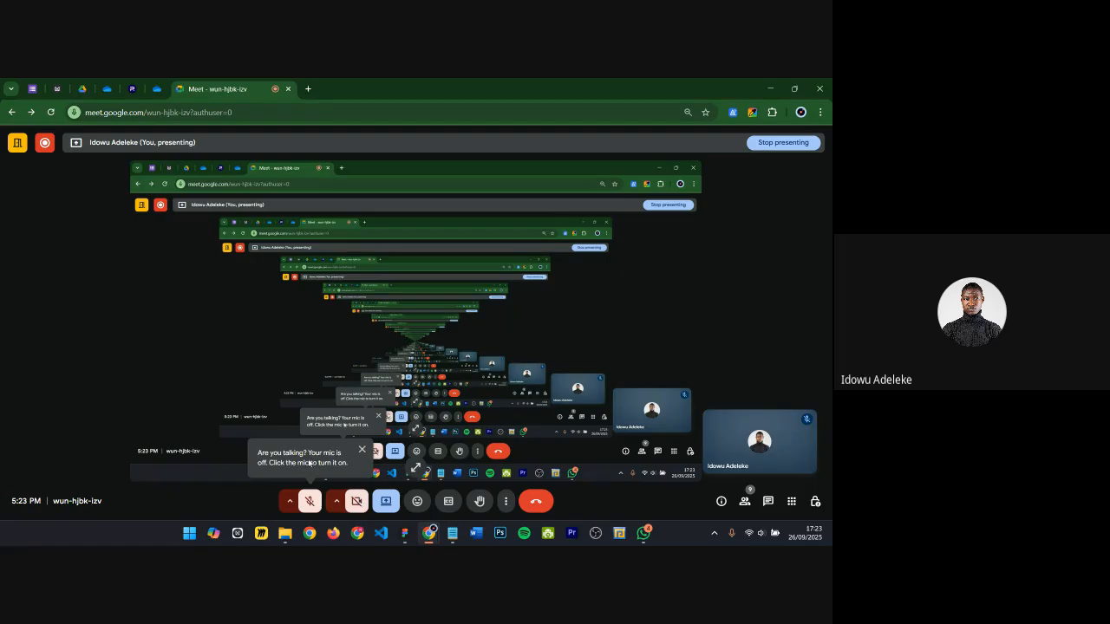
click(309, 502)
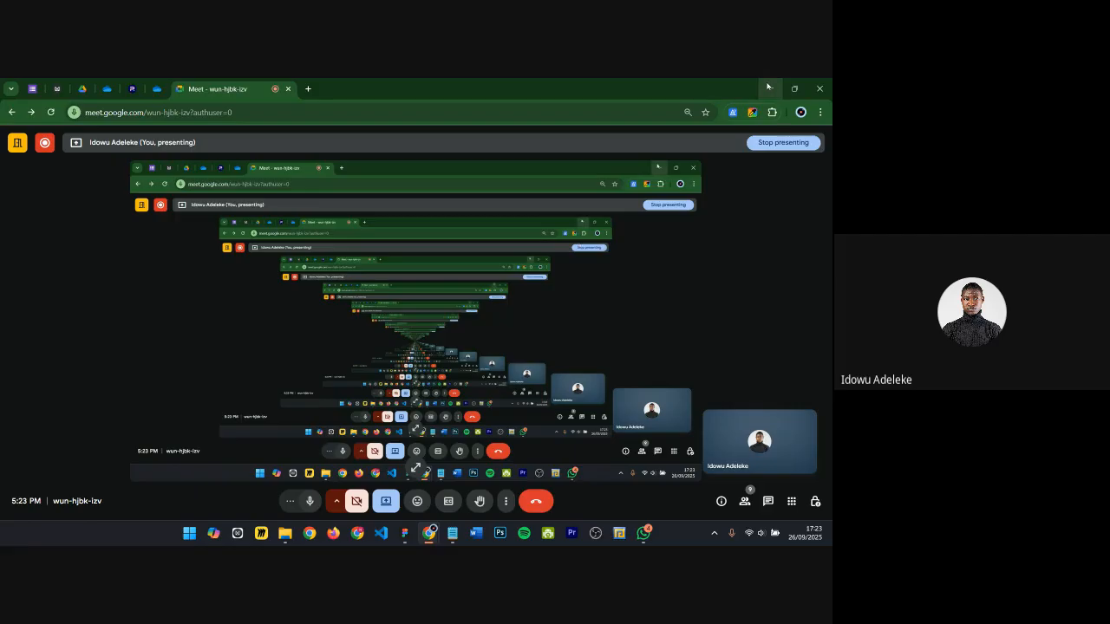
click(405, 537)
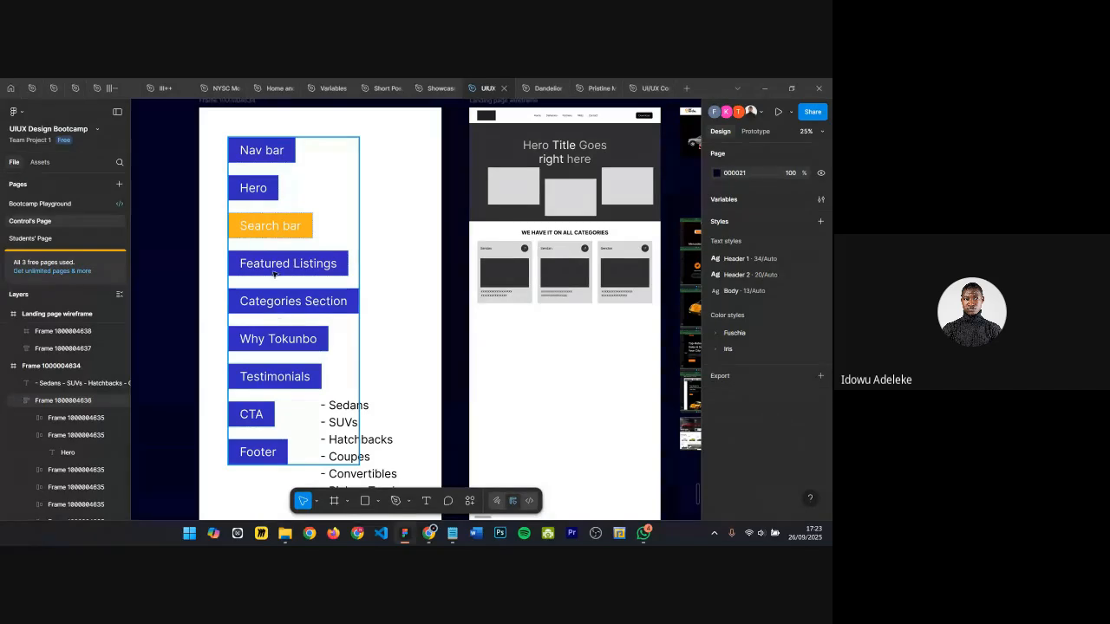
Step: Select the section labels in the list one by one to walk through them
click(274, 299)
ctrl+scroll(271, 287, up, 3)
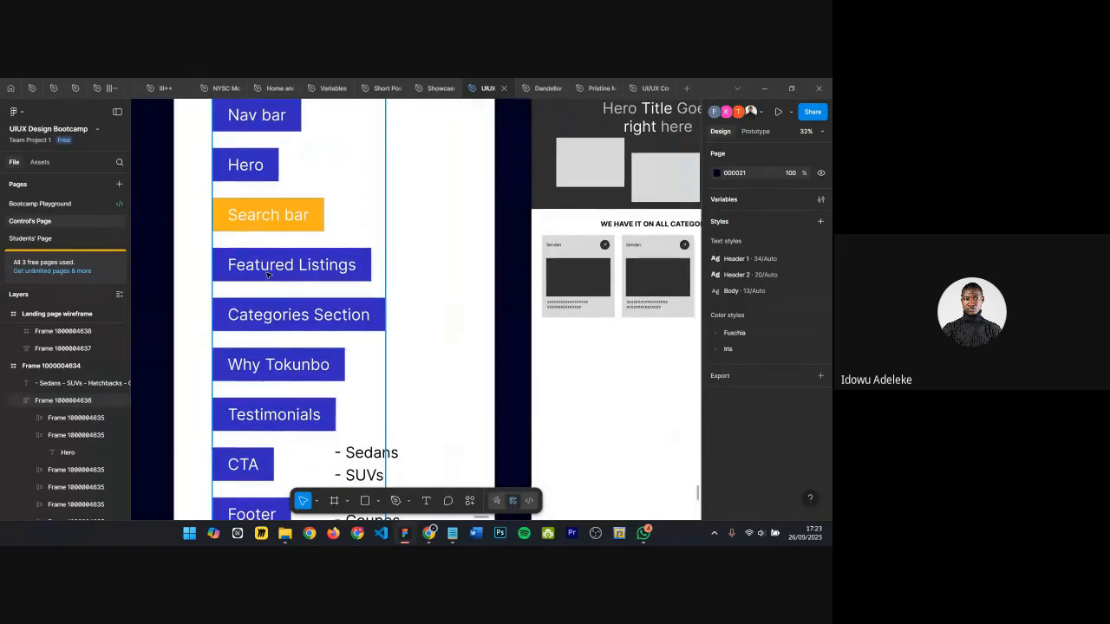
click(267, 274)
click(267, 316)
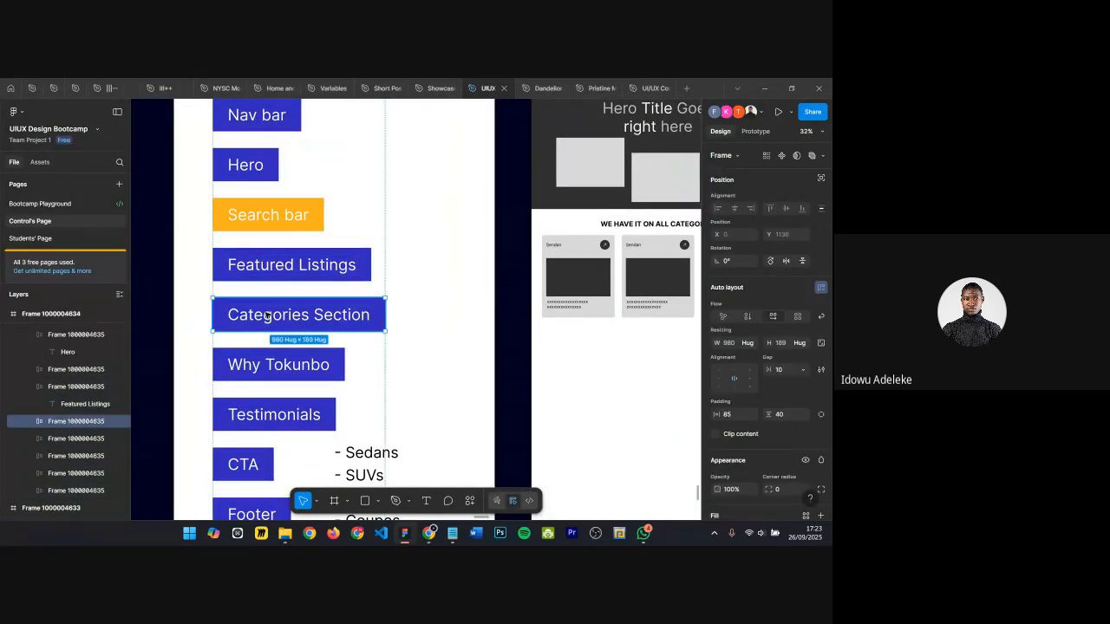
click(257, 267)
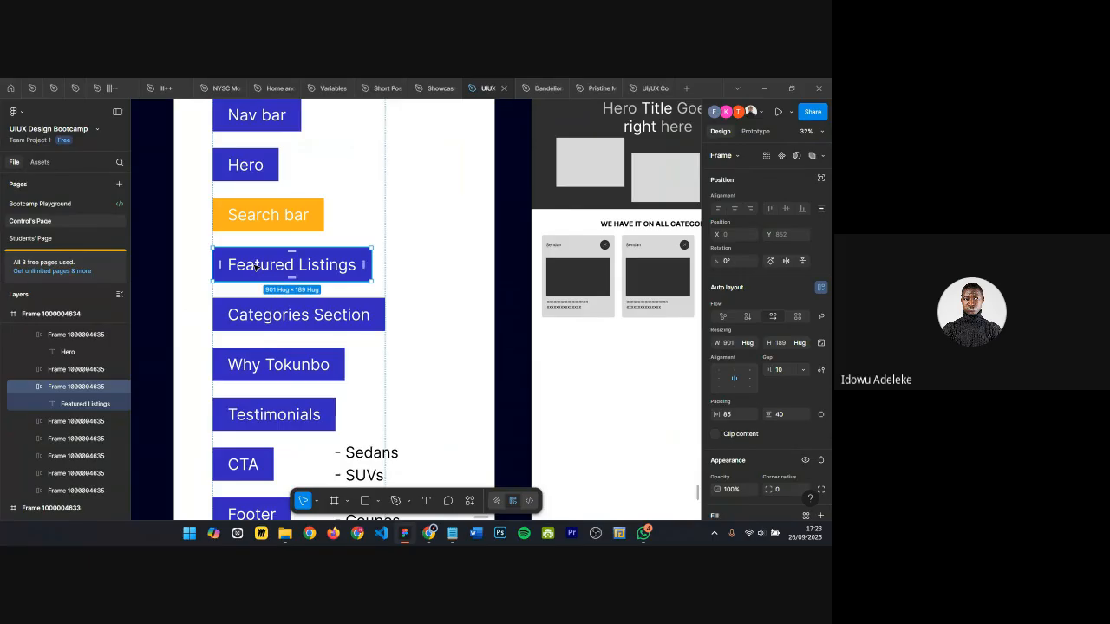
click(284, 367)
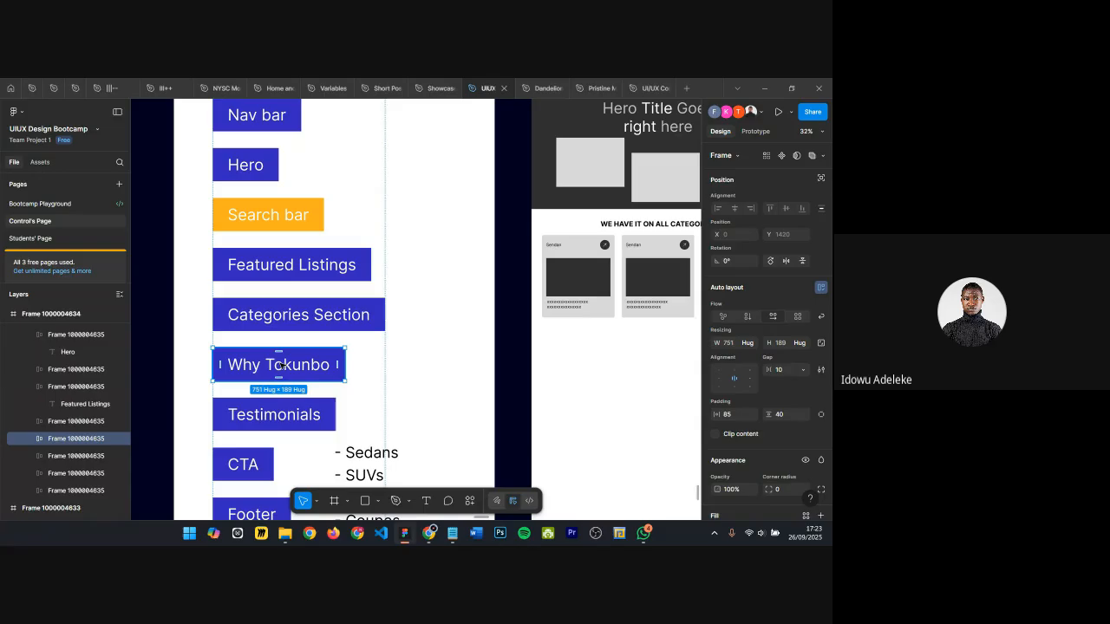
scroll(284, 366, right, 5)
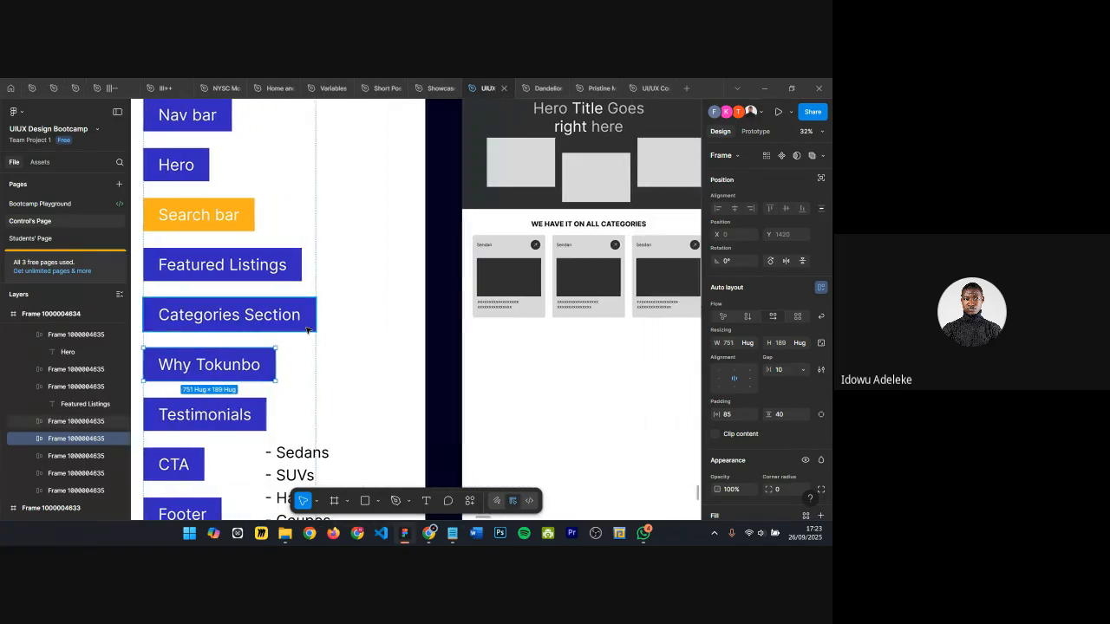
ctrl+scroll(539, 160, down, 5)
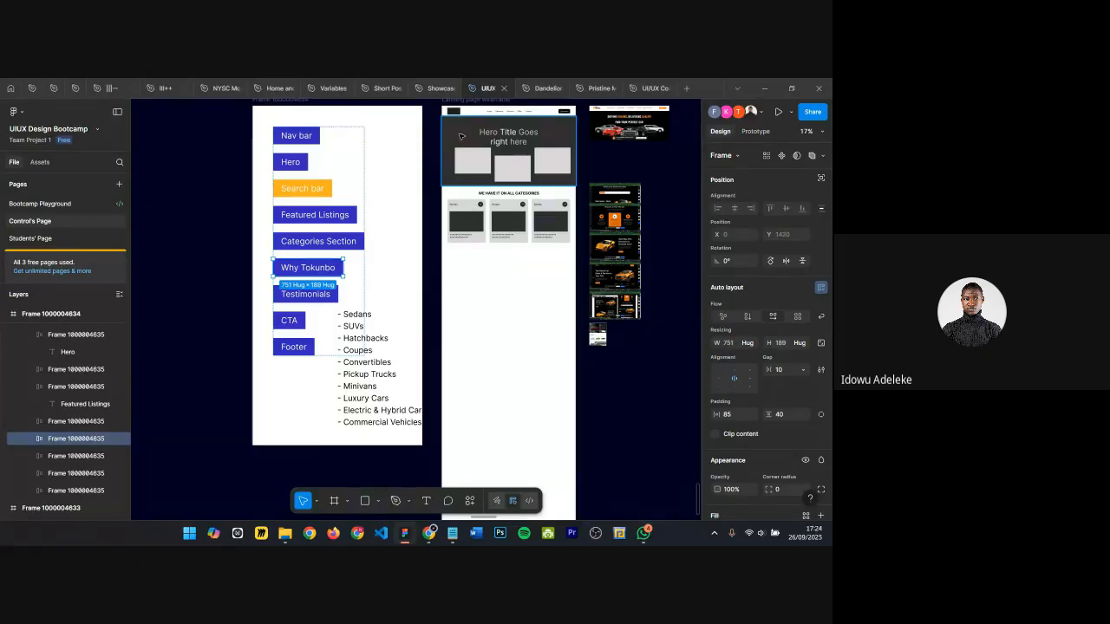
Step: Select the wireframe's nav bar and hero frames to compare them with the section list
ctrl+scroll(460, 136, up, 3)
click(469, 136)
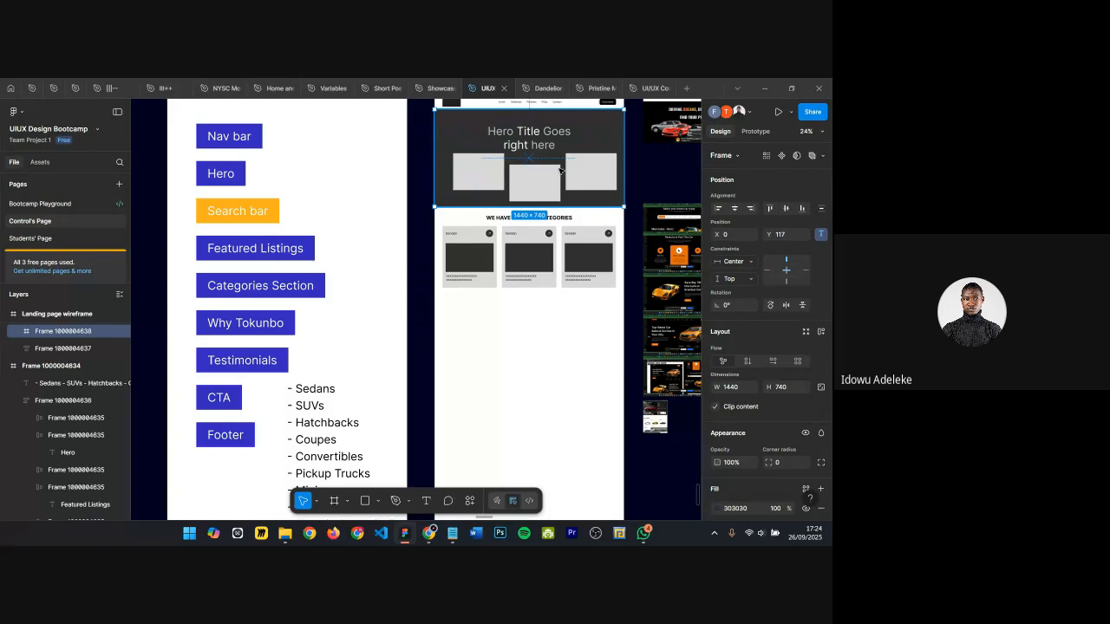
scroll(502, 110, up, 1)
click(493, 116)
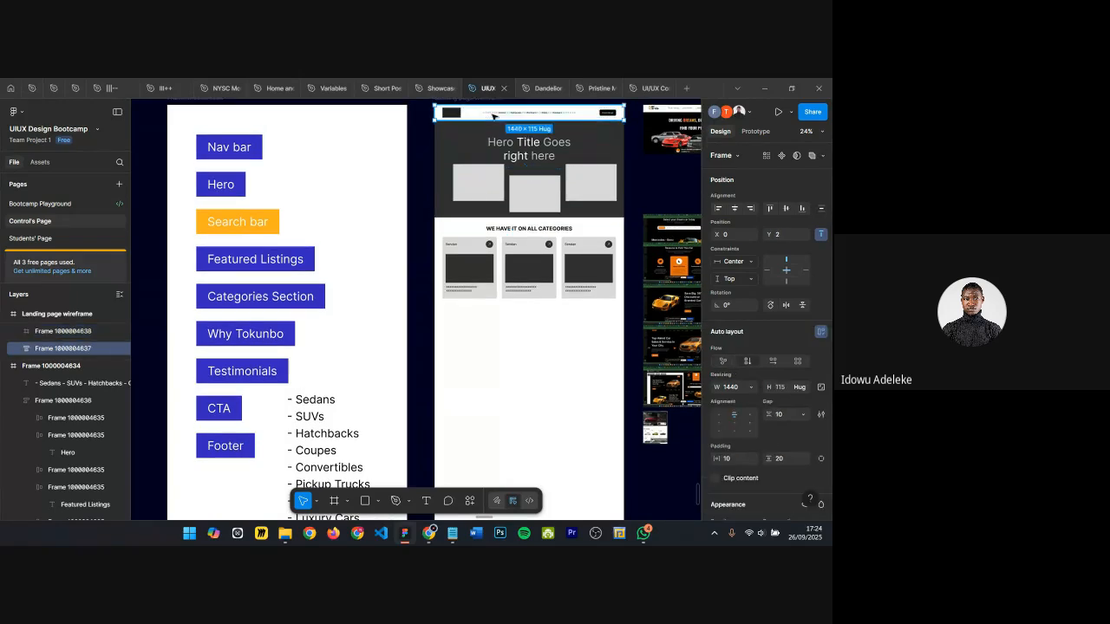
click(438, 215)
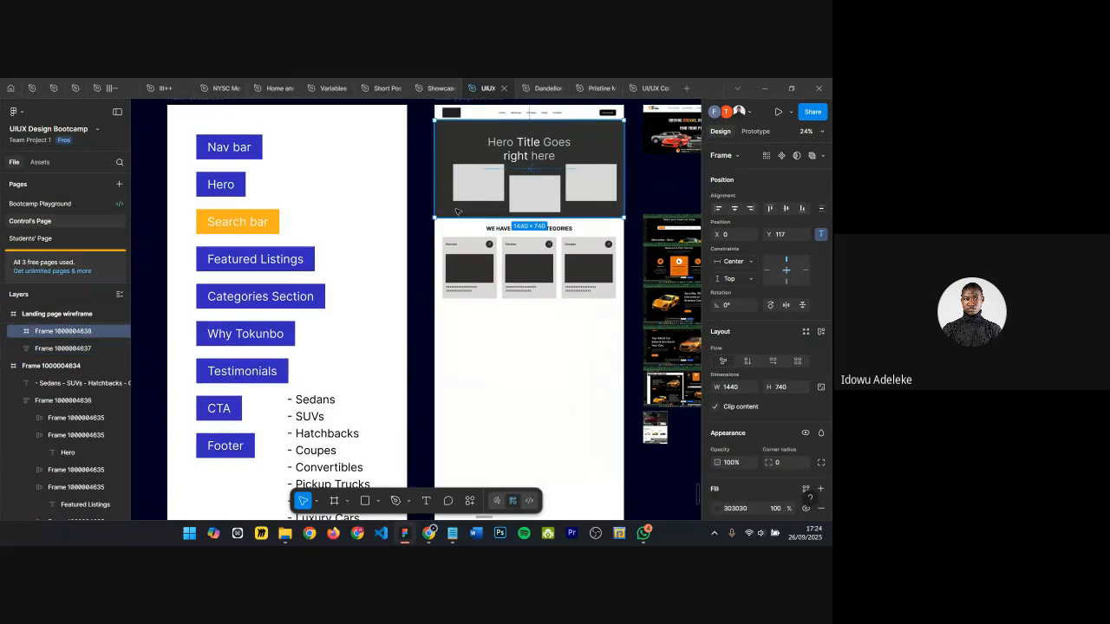
scroll(501, 283, up, 3)
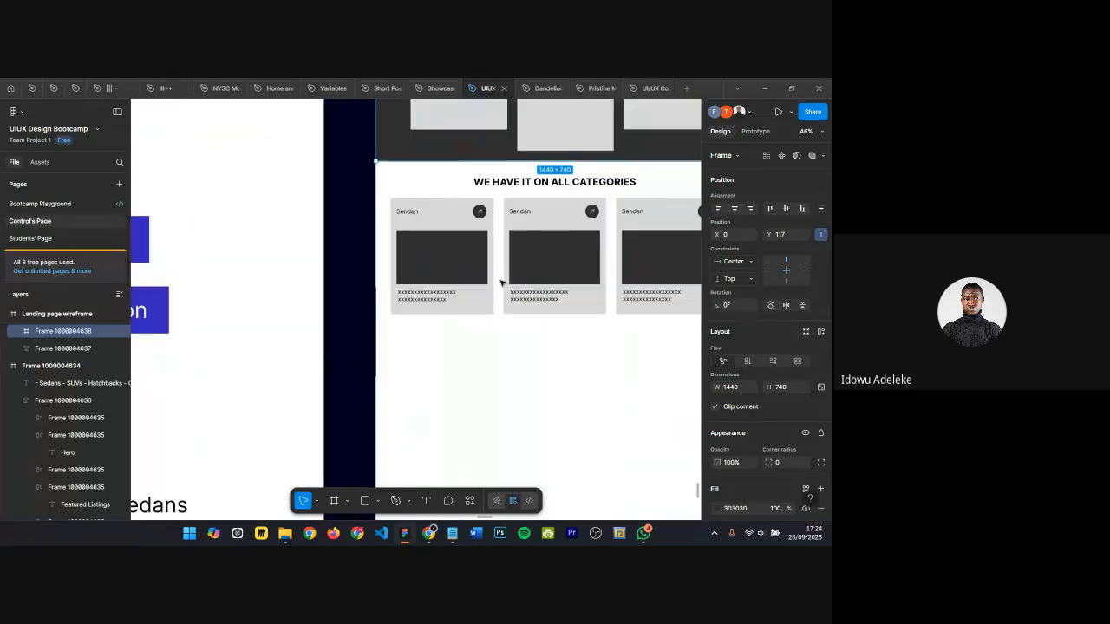
scroll(553, 187, down, 3)
scroll(553, 187, down, 2)
scroll(485, 293, up, 5)
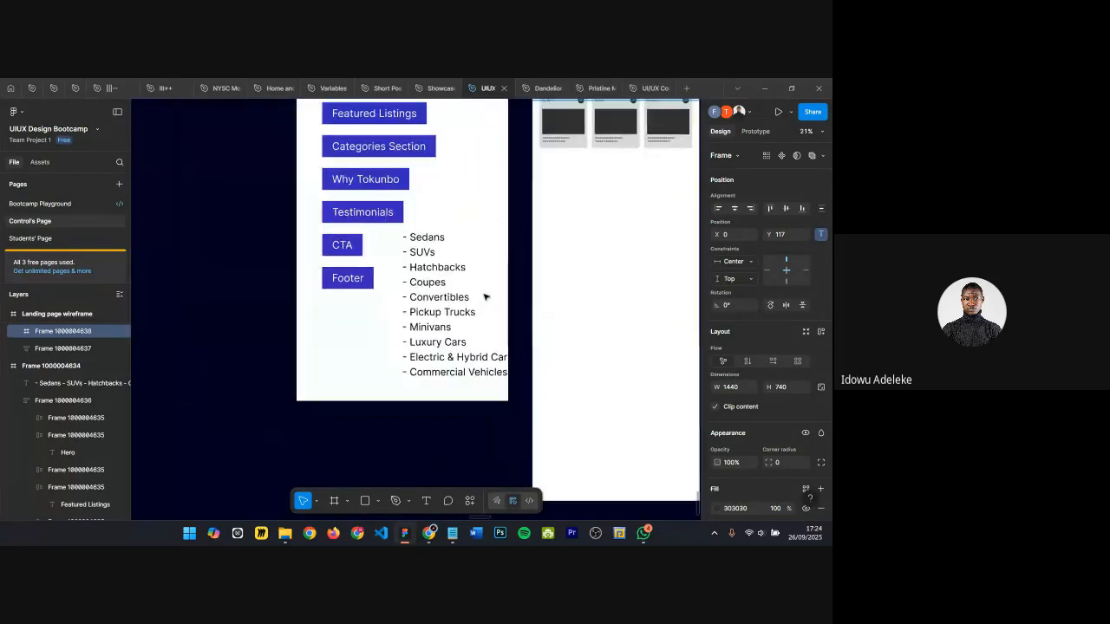
Step: Copy 'SUVs' from the category list into the title of the second category card
click(410, 246)
double_click(411, 245)
double_click(420, 248)
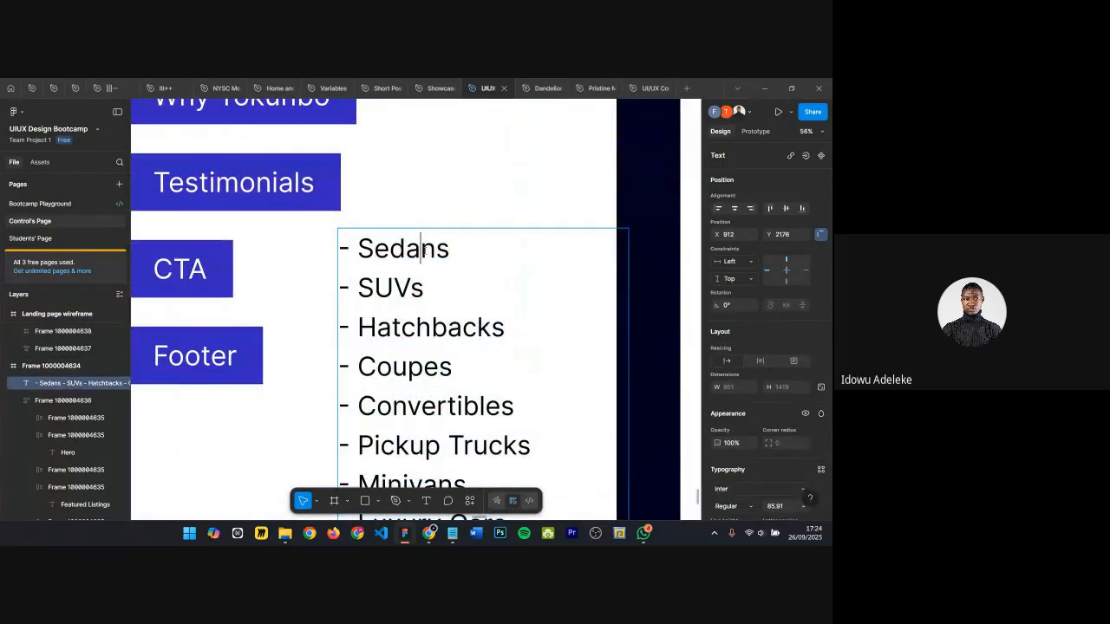
scroll(445, 256, down, 2)
scroll(445, 257, down, 4)
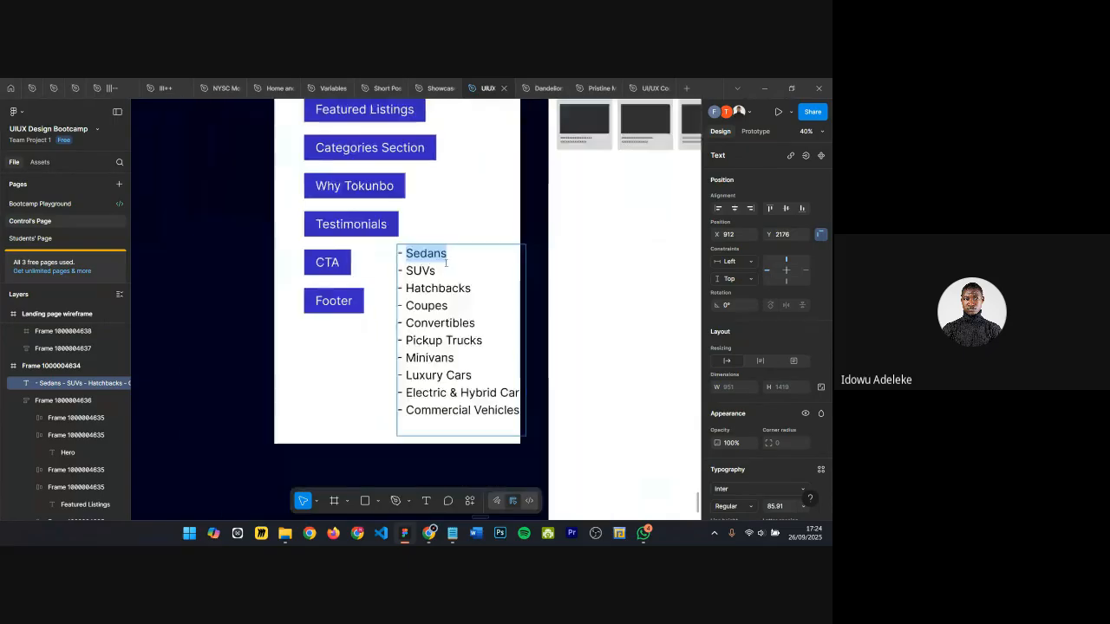
scroll(556, 152, up, 3)
scroll(556, 151, up, 3)
scroll(492, 159, down, 5)
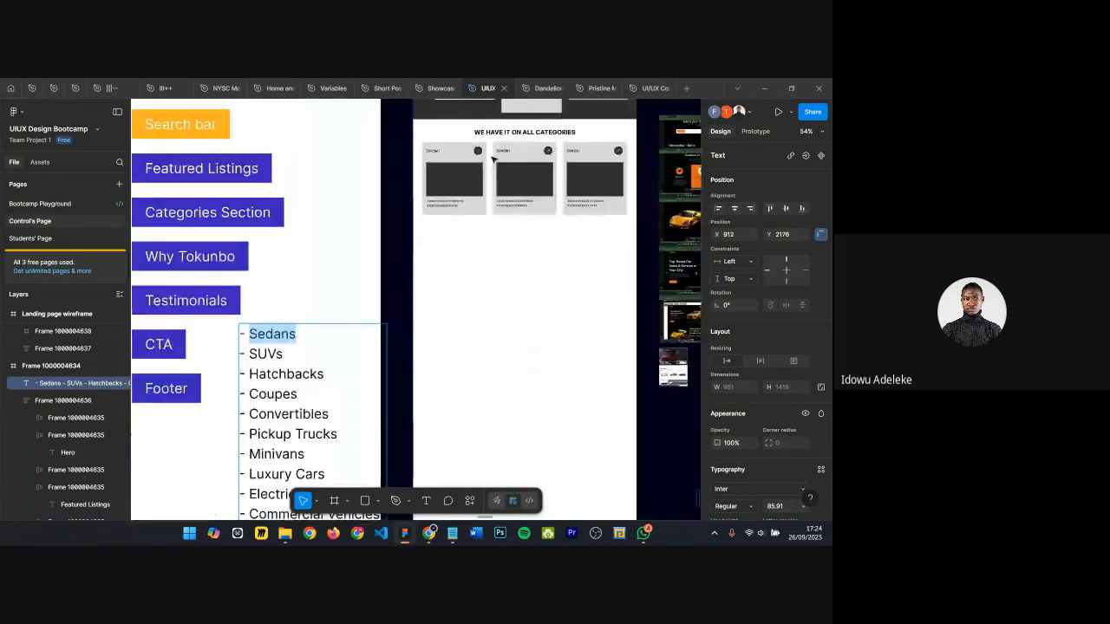
double_click(300, 324)
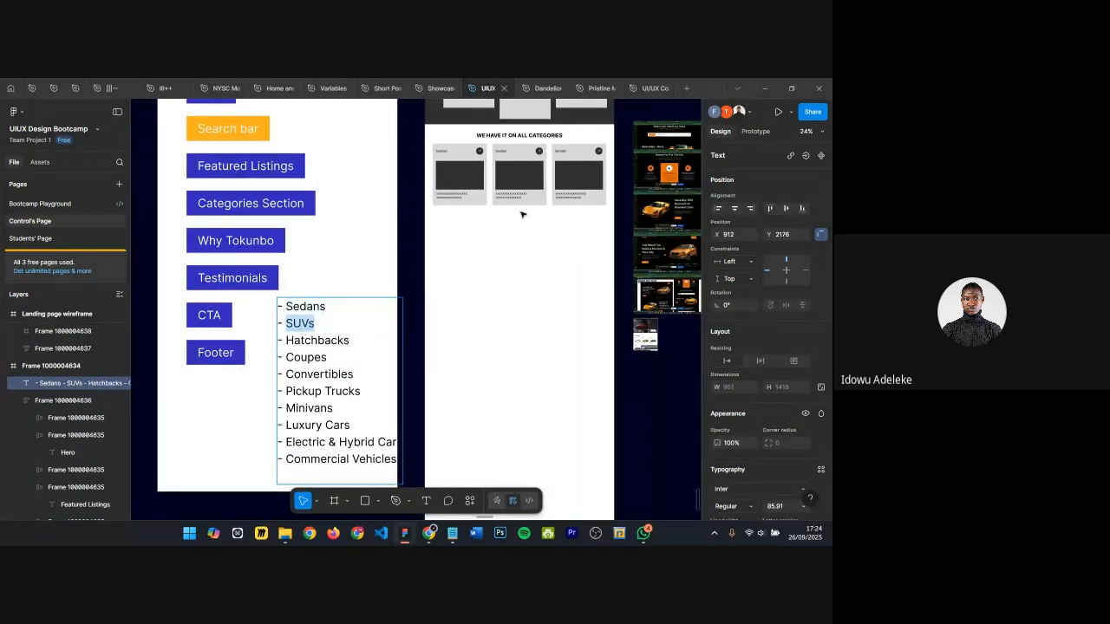
scroll(521, 214, up, 3)
scroll(490, 174, up, 2)
double_click(478, 222)
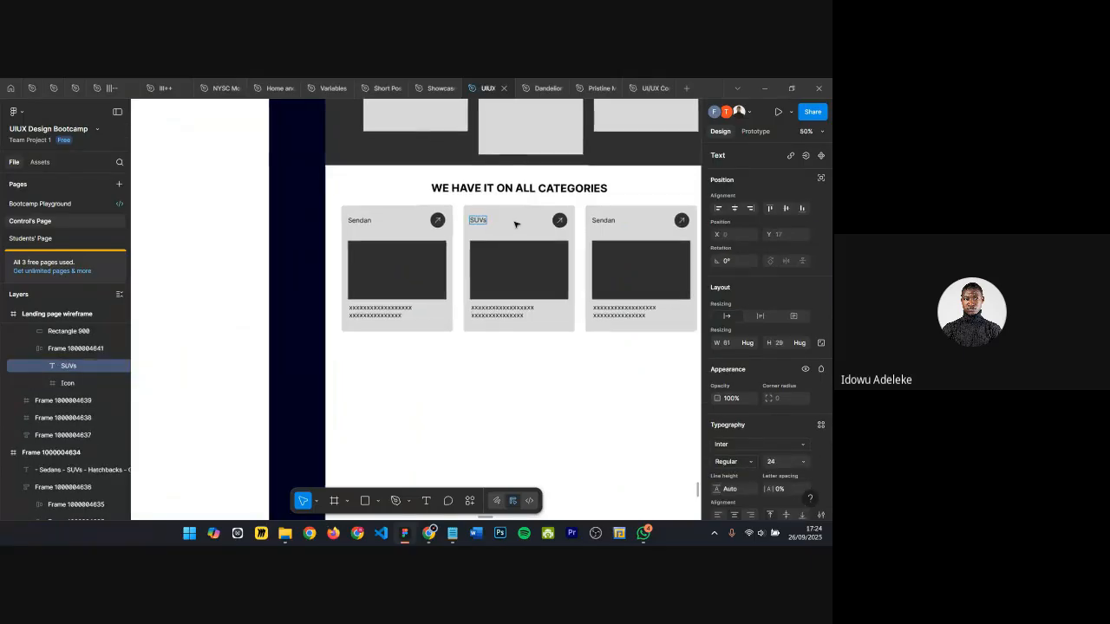
Step: Paste 'Hatchbacks' from the category list into the title of the third category card
scroll(515, 225, down, 5)
double_click(354, 370)
key(ctrl+c)
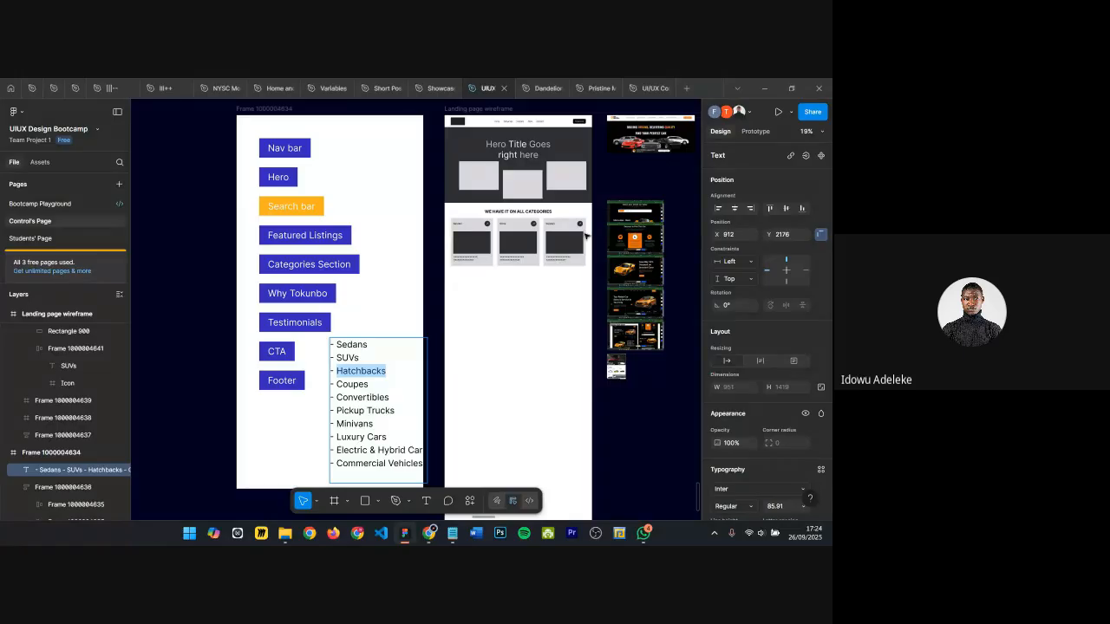
scroll(586, 235, up, 3)
double_click(519, 215)
key(ctrl+v)
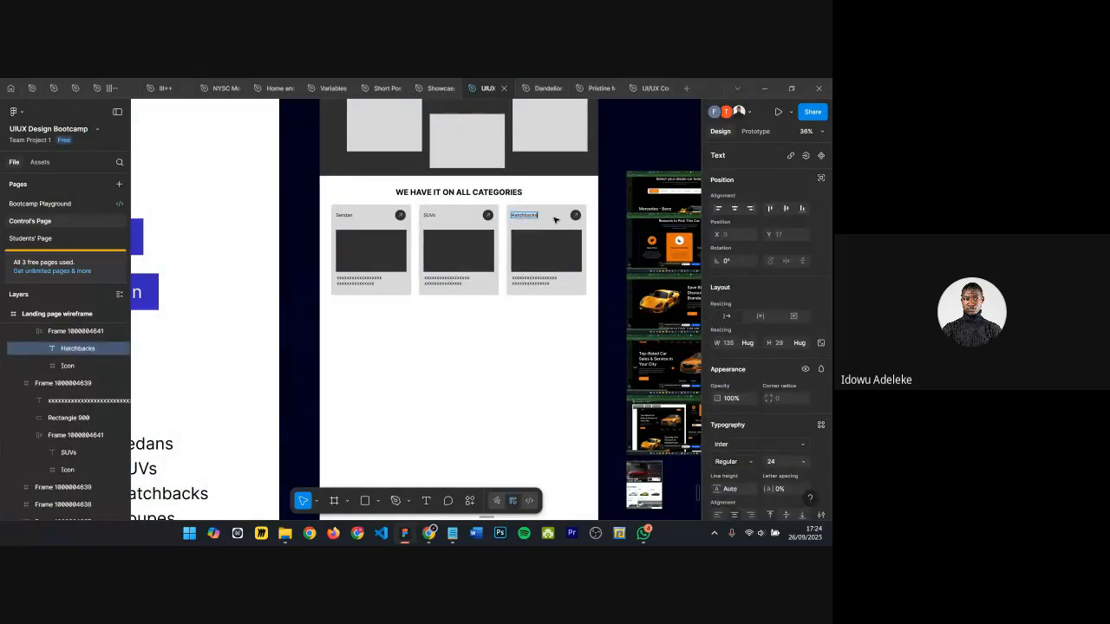
Step: Review the category list against the updated category cards in the wireframe
scroll(563, 228, down, 3)
scroll(342, 392, up, 3)
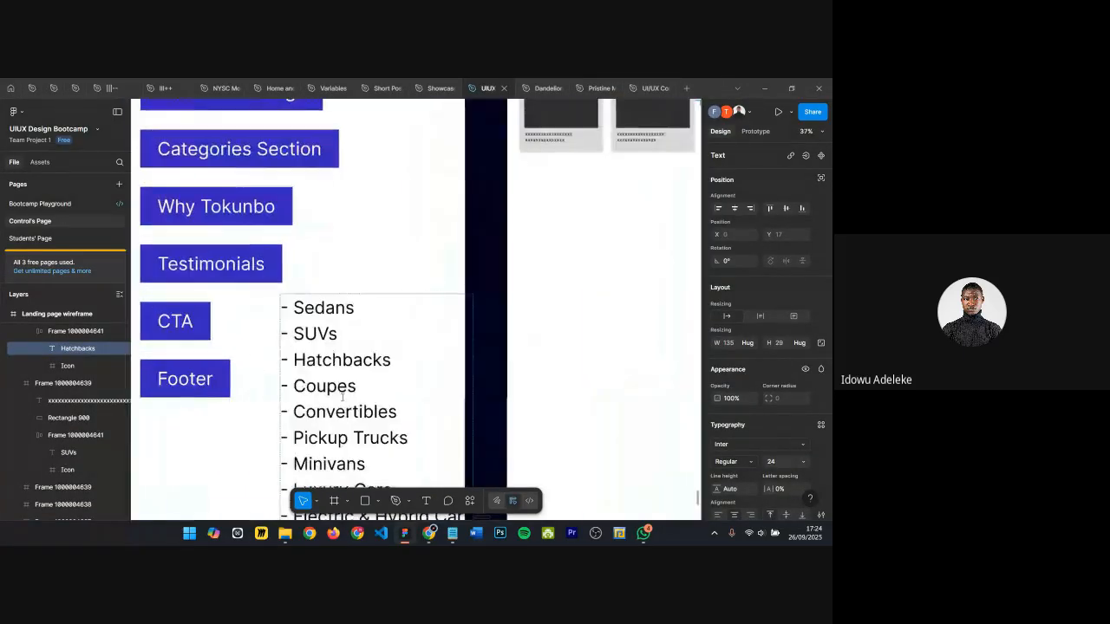
scroll(293, 388, down, 5)
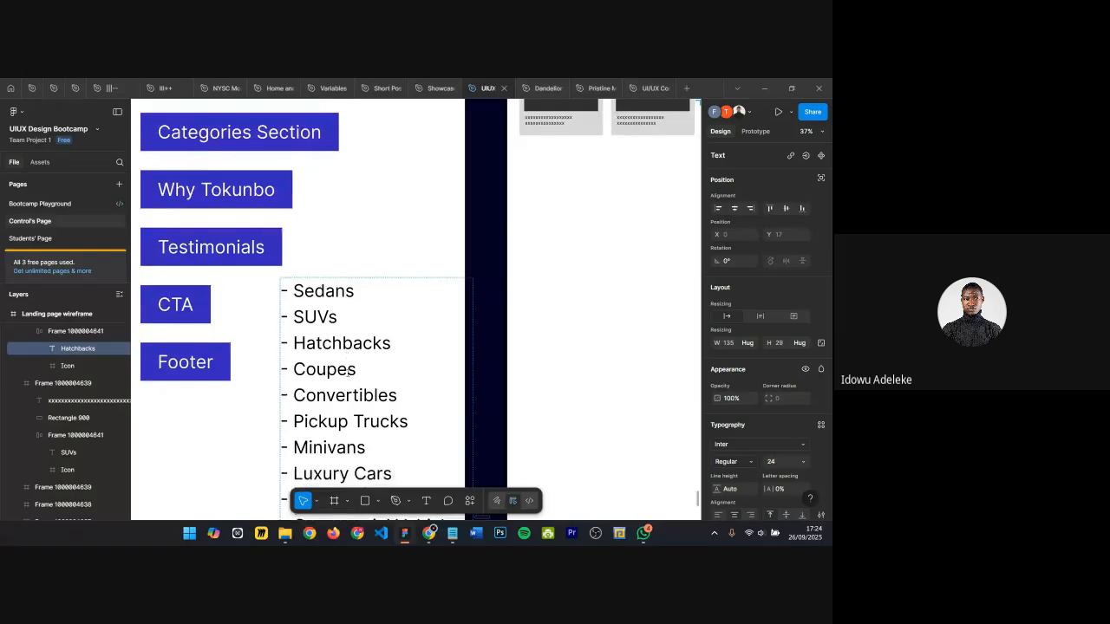
scroll(295, 364, down, 4)
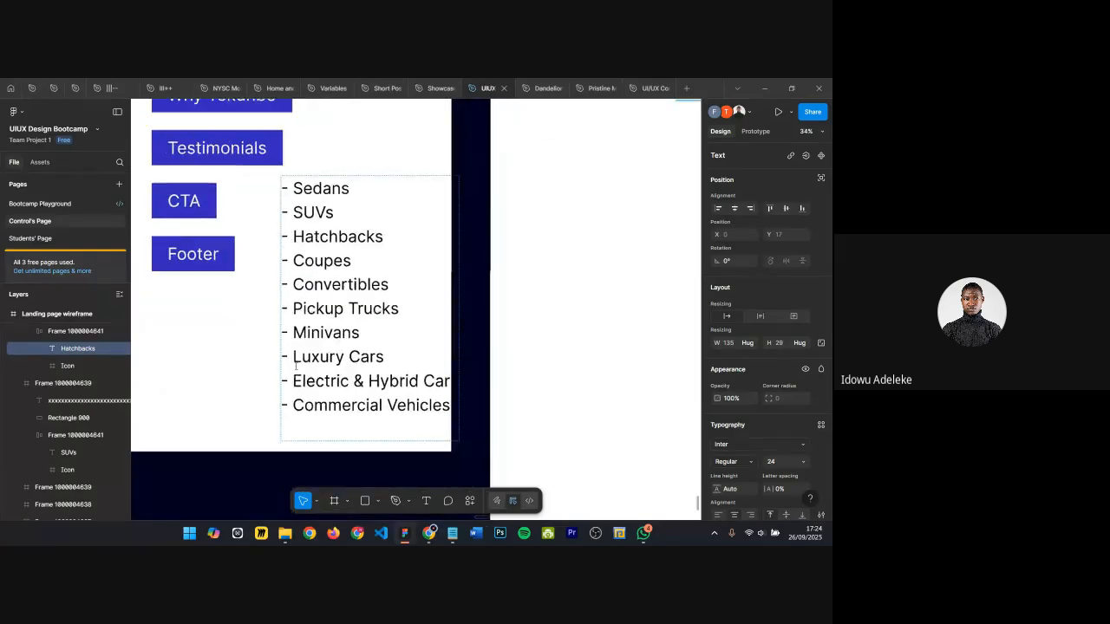
scroll(299, 364, up, 2)
scroll(661, 203, up, 3)
scroll(661, 203, up, 4)
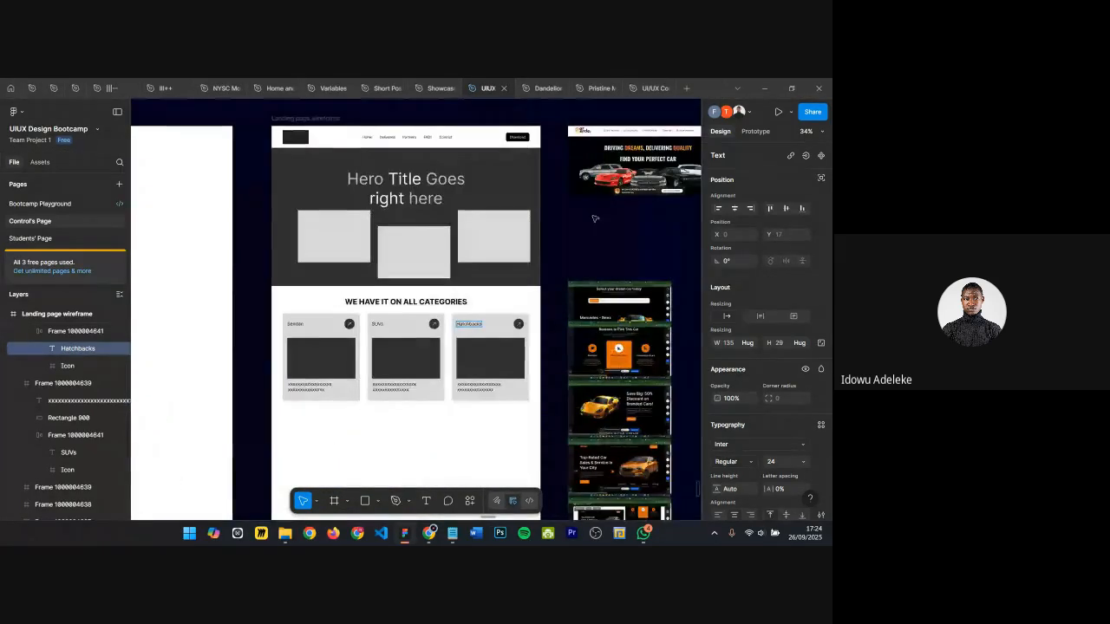
scroll(499, 378, up, 3)
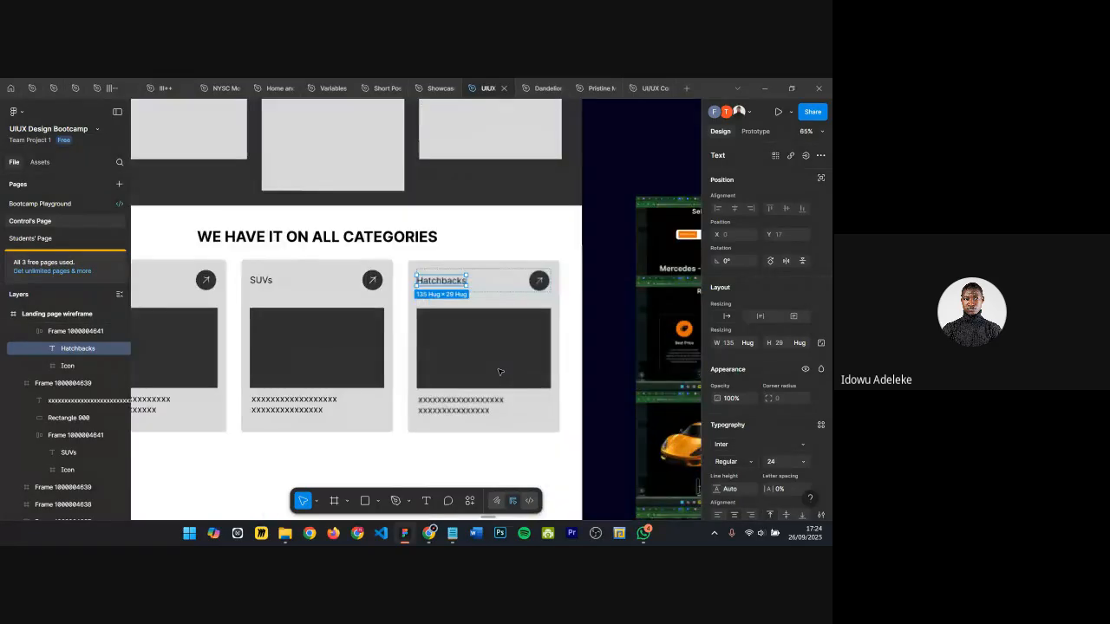
scroll(560, 323, down, 1)
scroll(561, 323, down, 3)
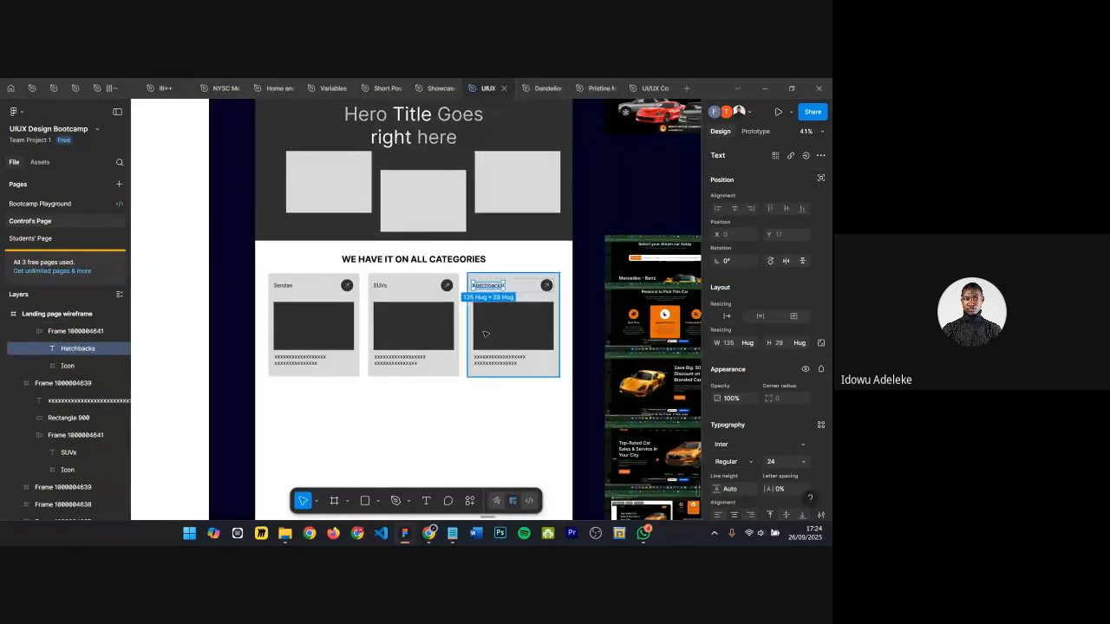
click(463, 397)
scroll(433, 319, up, 3)
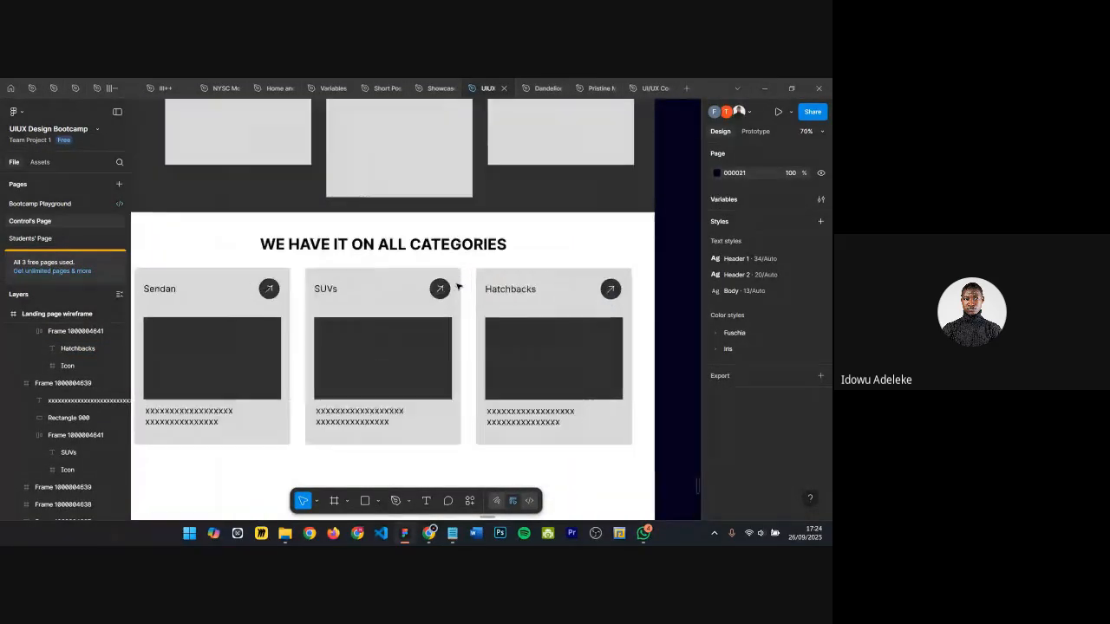
Step: Drag copies of the SUVs and Hatchbacks cards' arrow icons out below the category cards
ctrl+click(441, 289)
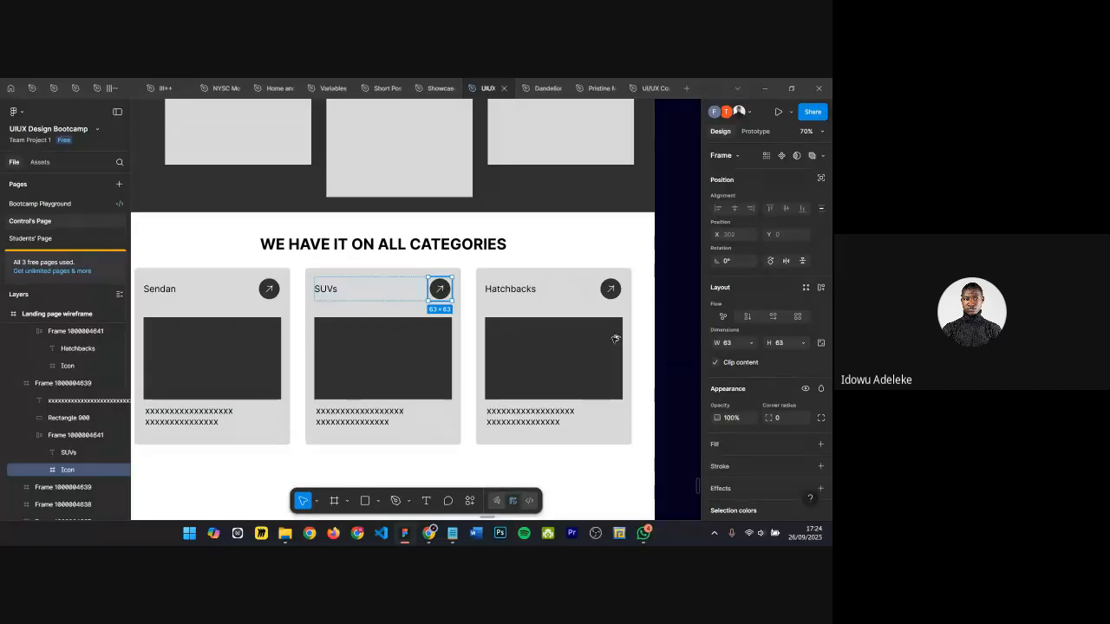
mouse_move(442, 290)
mouse_down()
mouse_move(602, 426)
mouse_move(592, 459)
mouse_move(602, 474)
mouse_up()
click(611, 289)
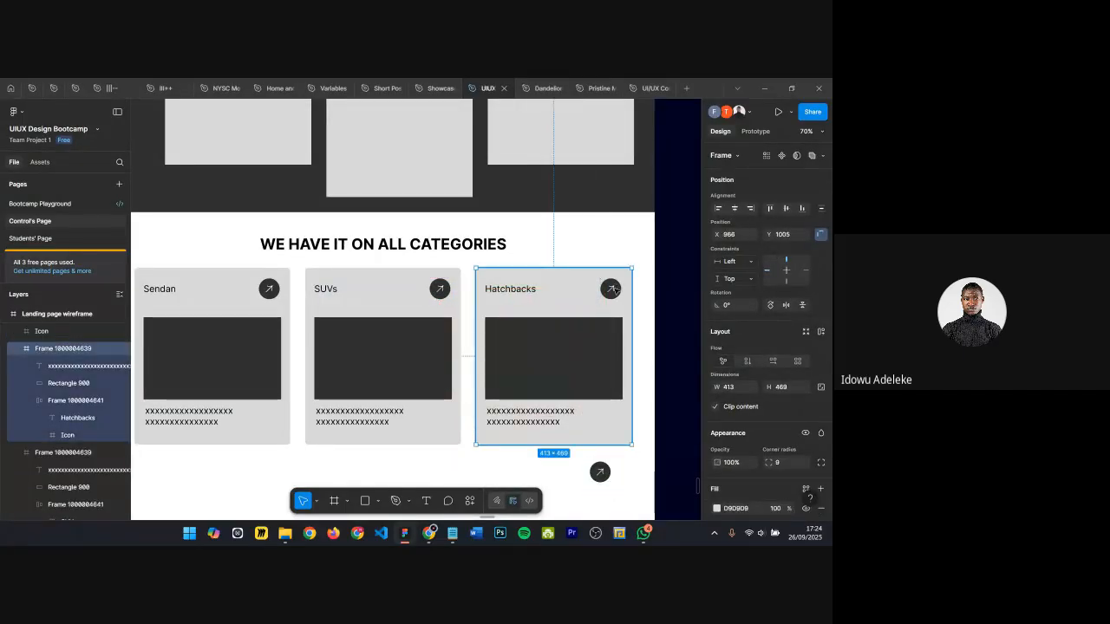
click(611, 288)
click(611, 289)
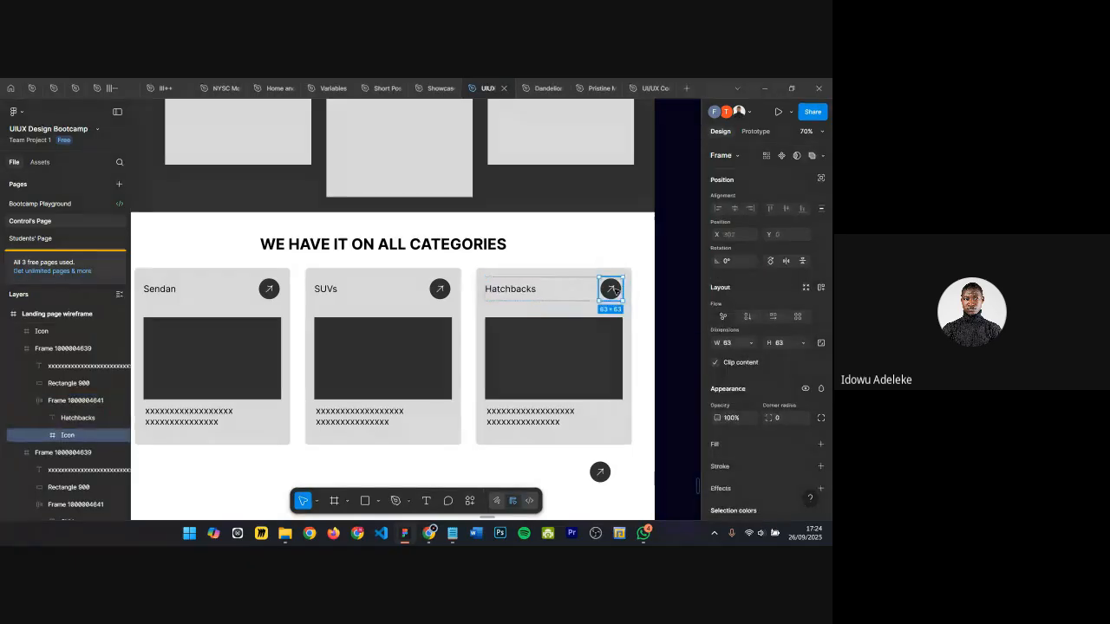
mouse_move(614, 290)
mouse_down()
mouse_move(549, 442)
mouse_move(560, 476)
mouse_move(575, 469)
mouse_up()
scroll(636, 440, down, 1)
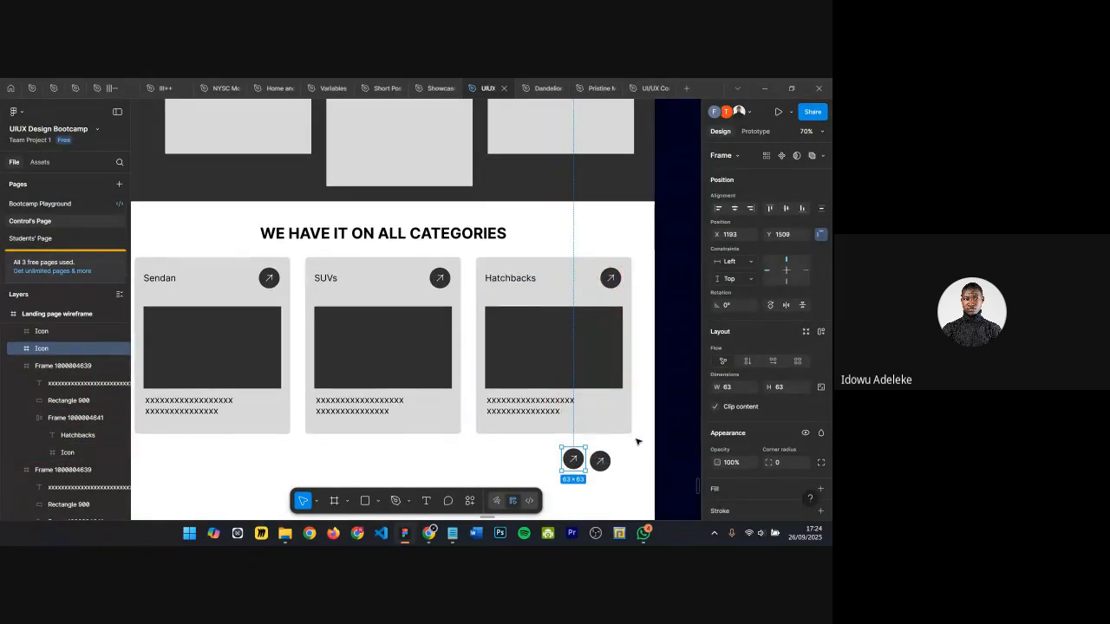
Step: Set the rotation of the right copied icon's arrow vector to 0° so it points left
shift+click(608, 456)
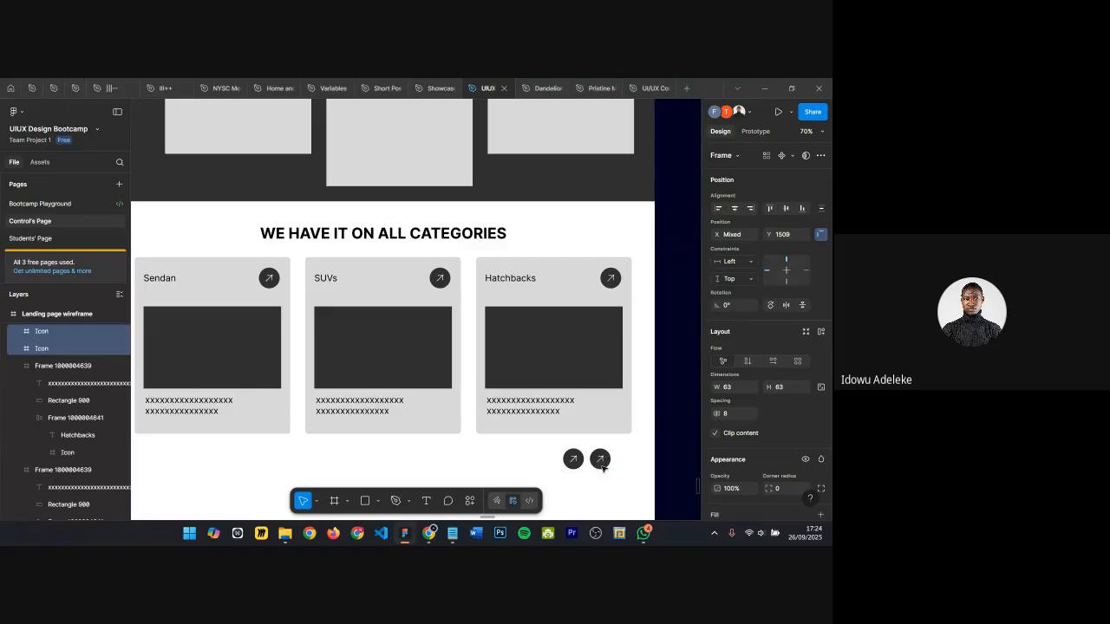
scroll(597, 472, up, 5)
click(571, 454)
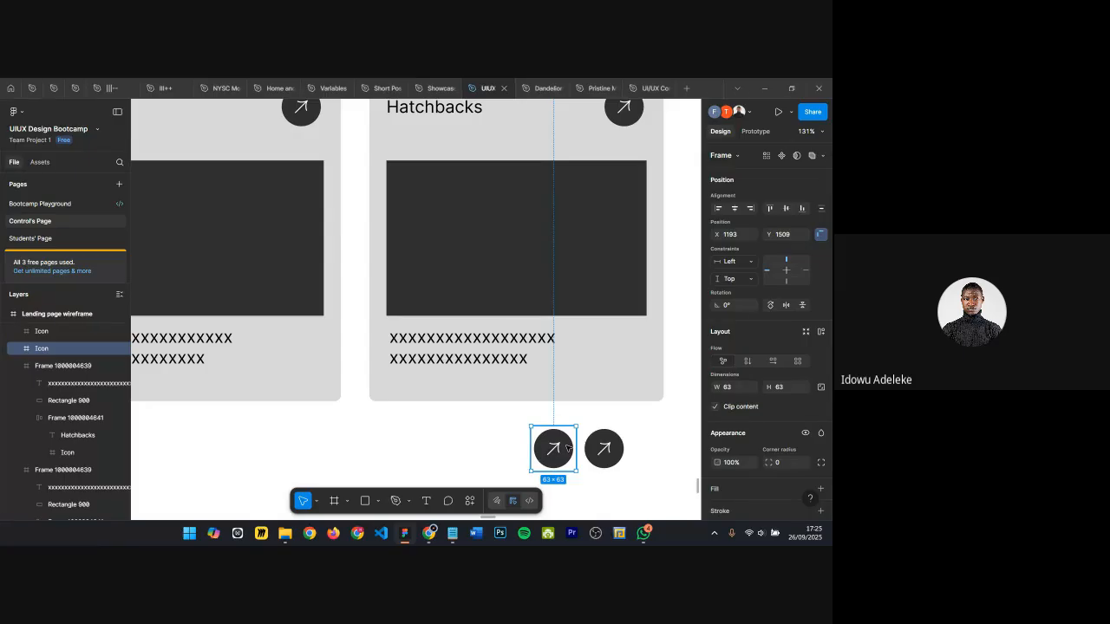
scroll(593, 338, down, 5)
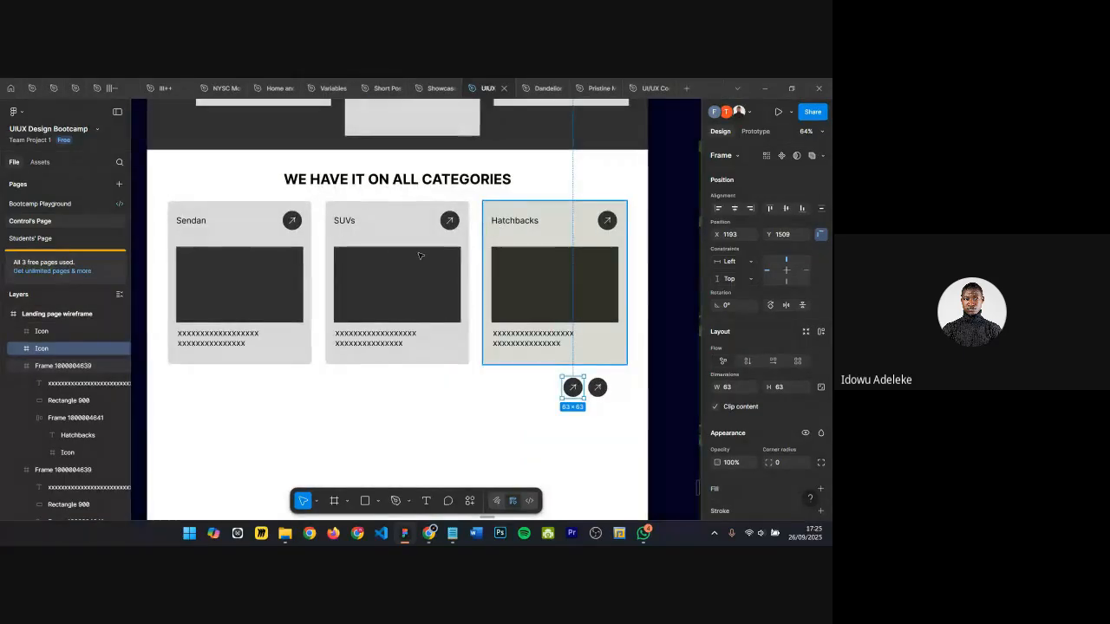
scroll(603, 416, up, 10)
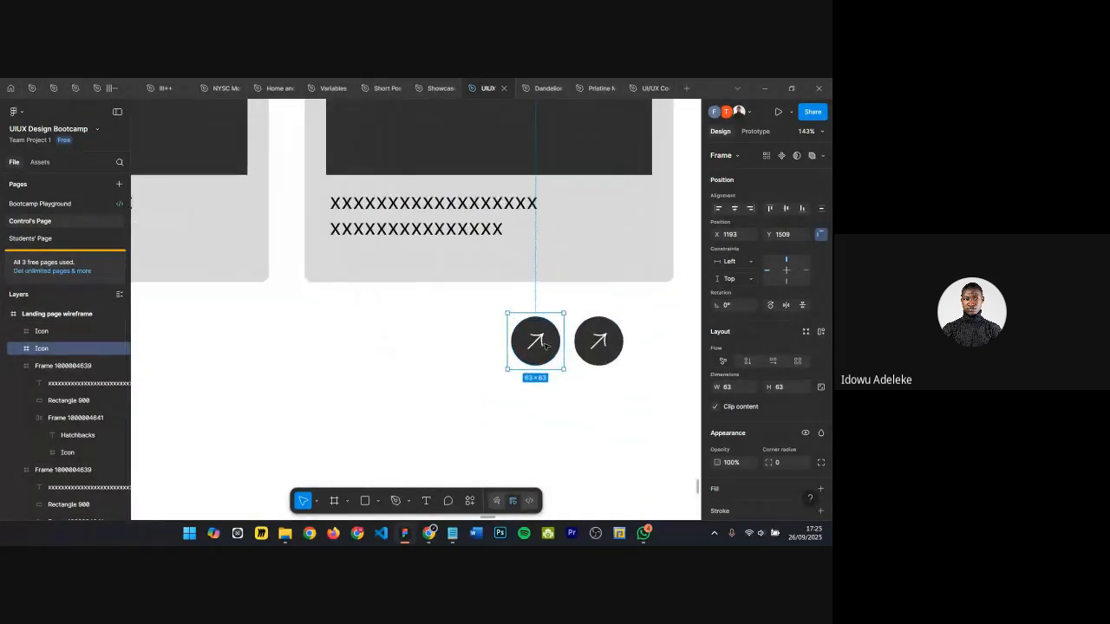
scroll(635, 392, down, 2)
click(668, 381)
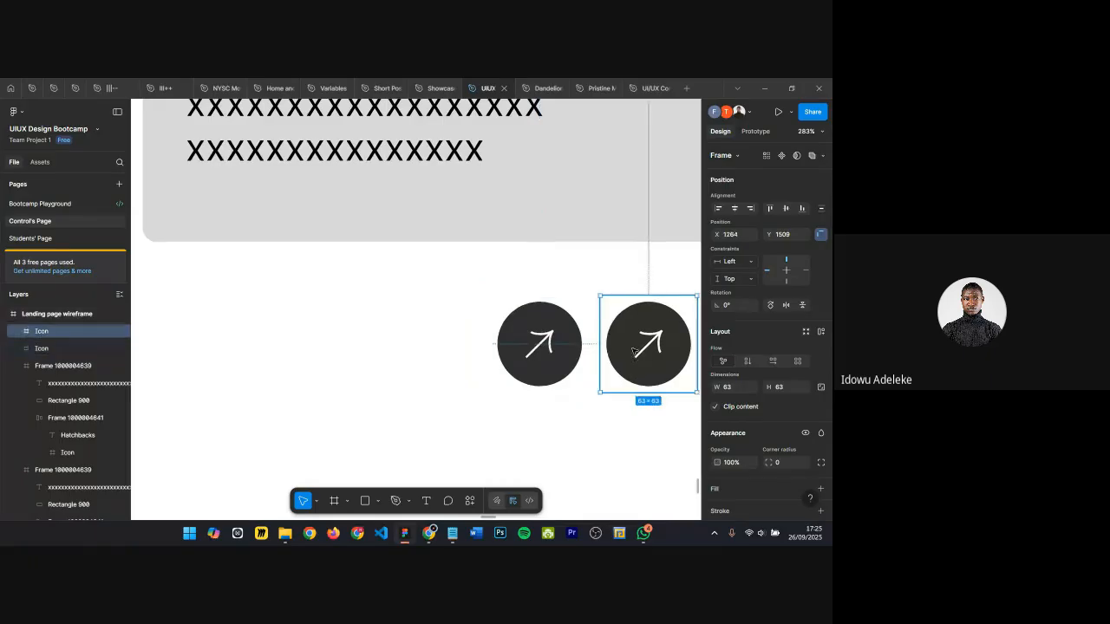
scroll(598, 341, right, 3)
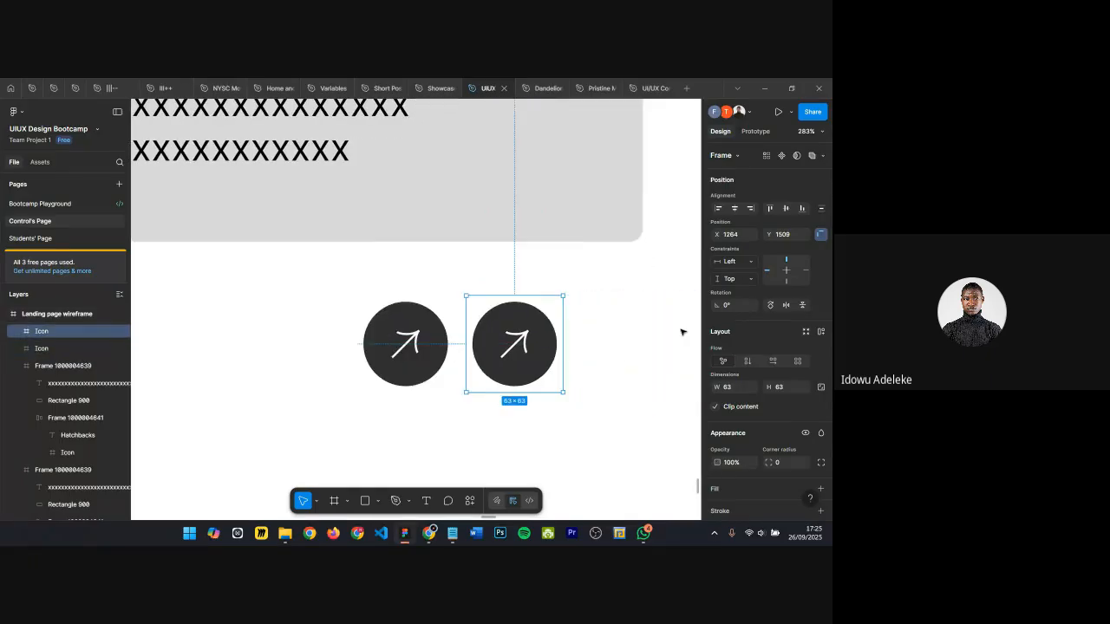
double_click(525, 344)
click(525, 344)
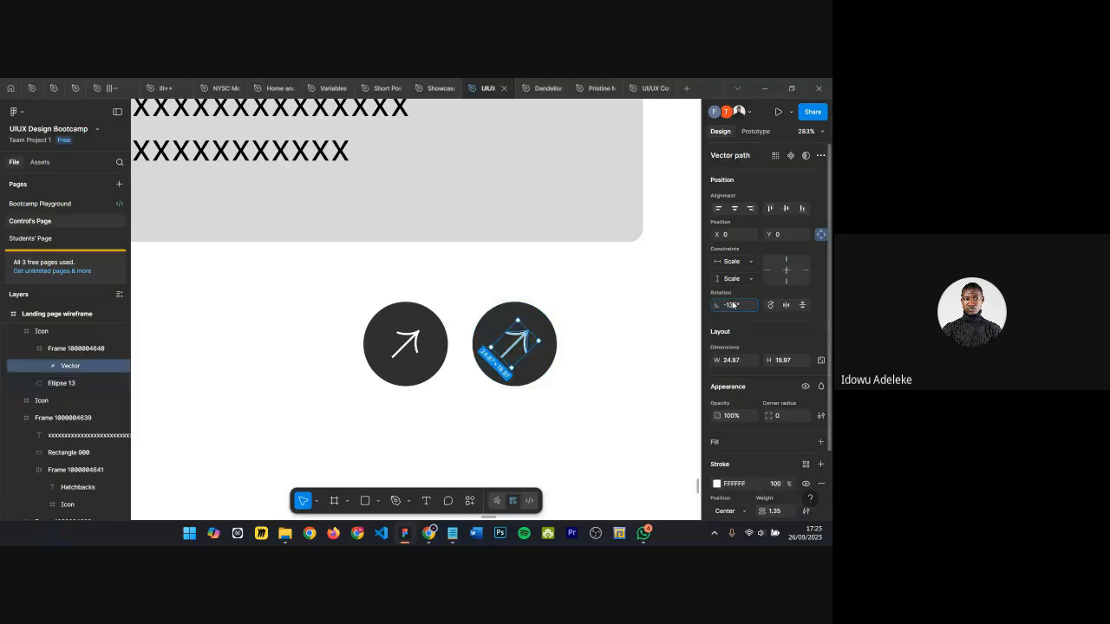
key(Return)
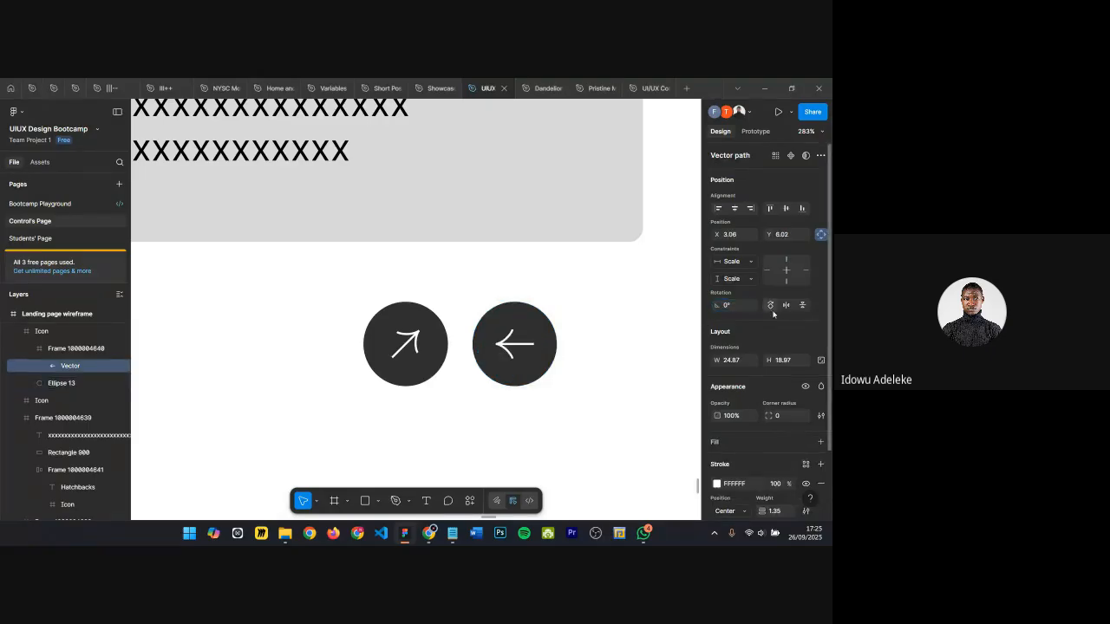
Step: Replace the other arrow icon with a duplicate of the left-arrow icon flipped horizontally into a right arrow
click(411, 351)
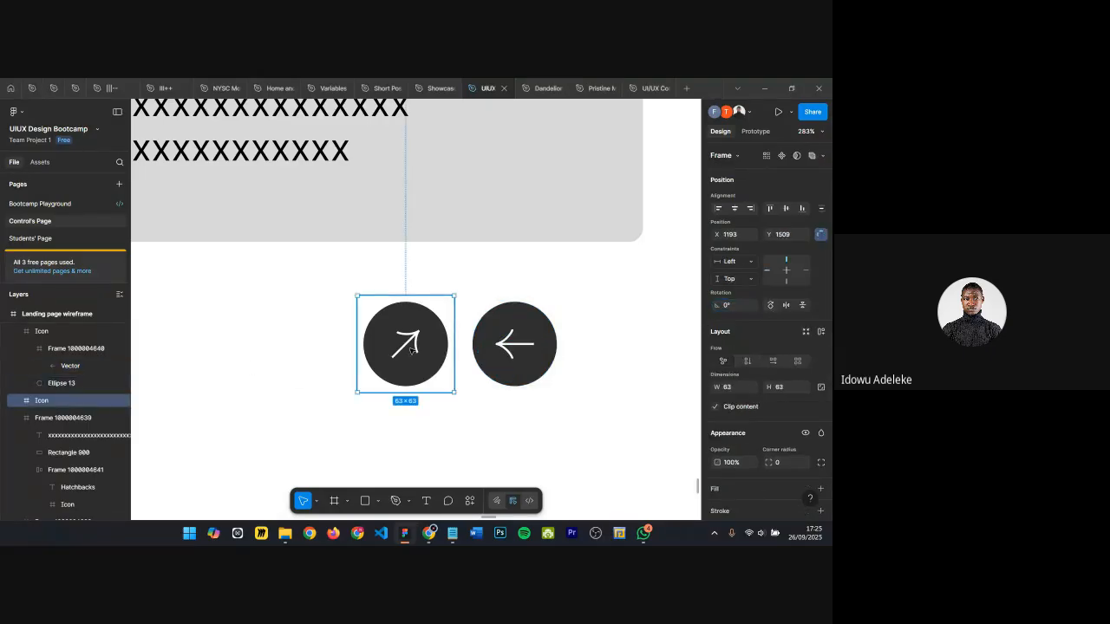
key(Delete)
click(509, 354)
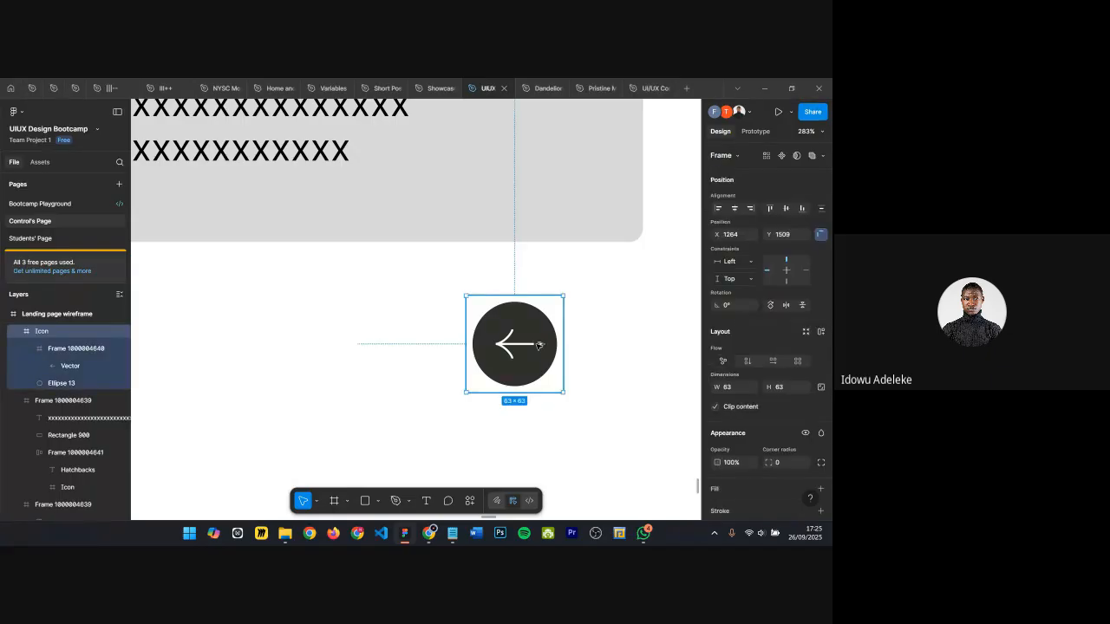
drag(535, 345, 427, 349)
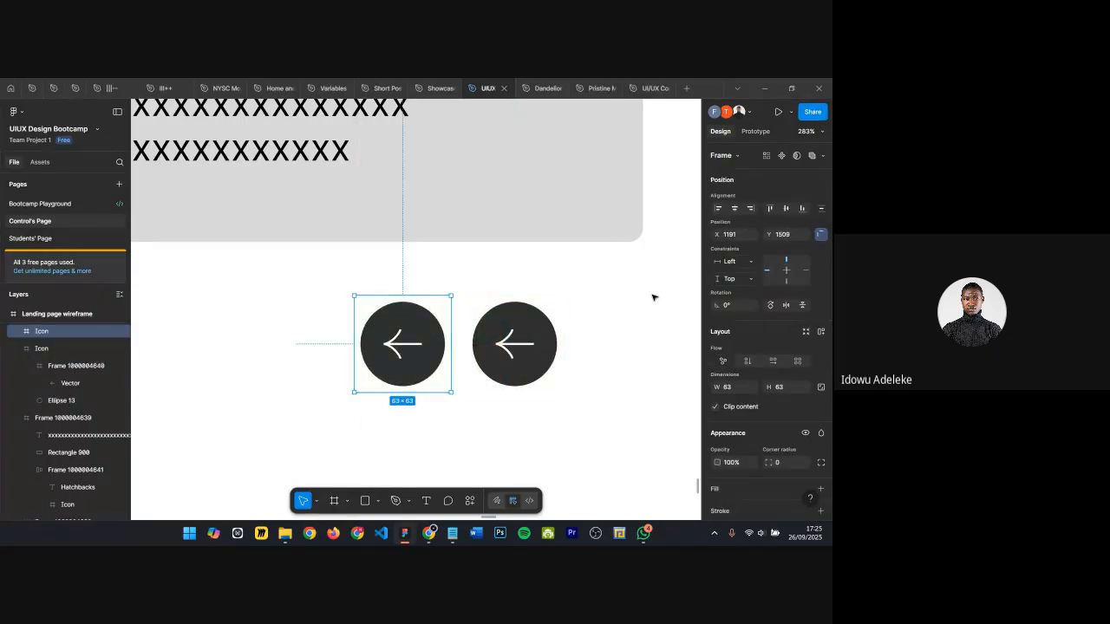
key(shift+h)
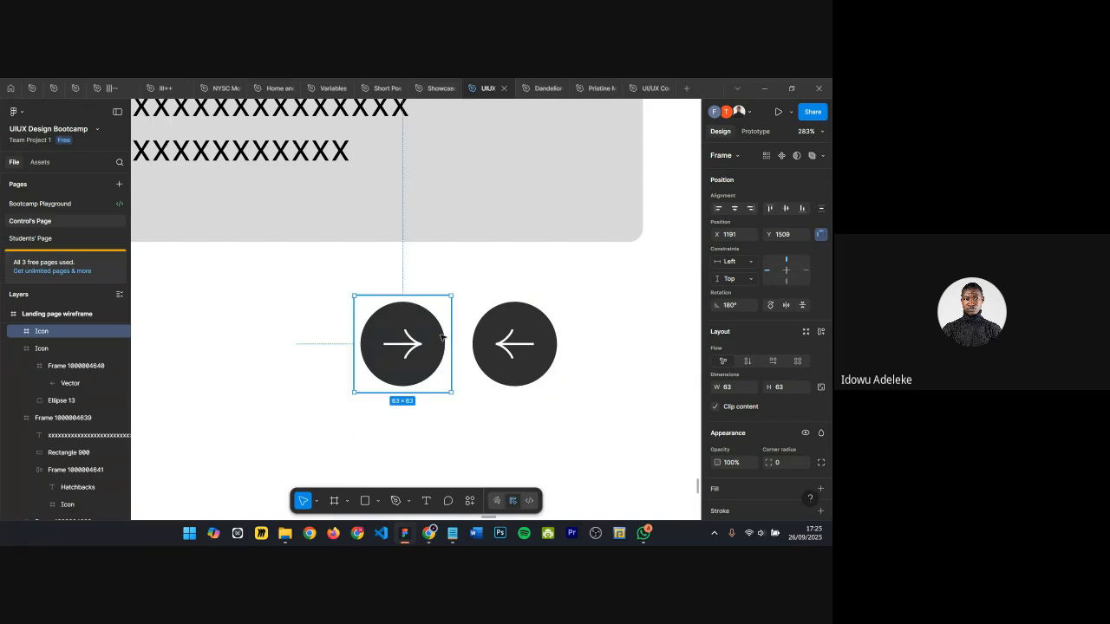
Step: Place the right-arrow icon beside the left arrow and wrap both icons in an auto layout frame
drag(418, 343, 608, 347)
scroll(608, 347, right, 1)
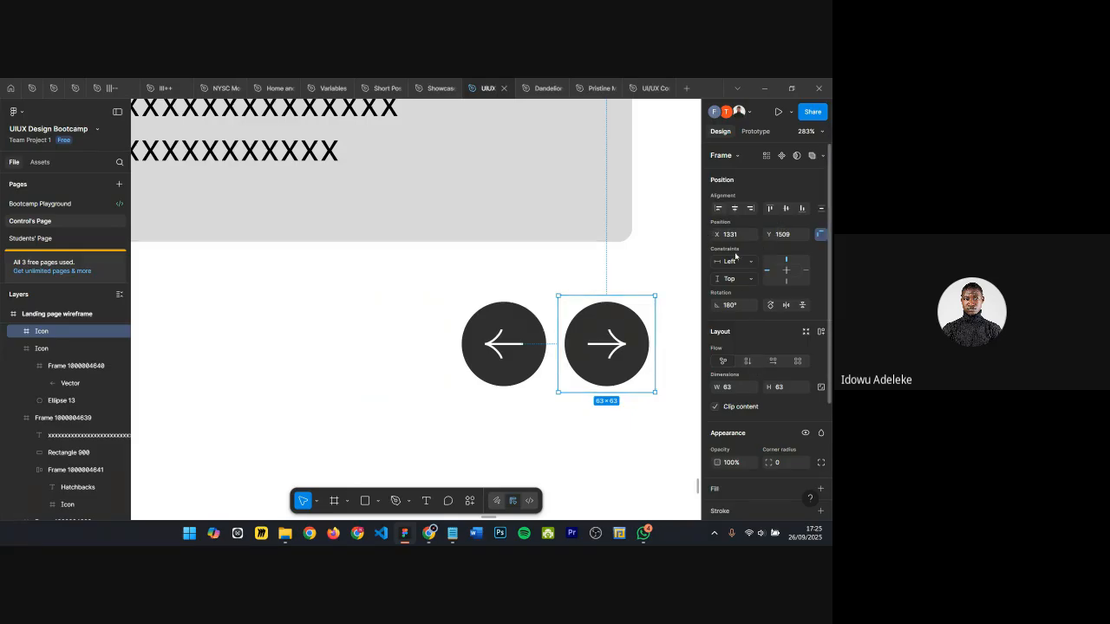
click(792, 306)
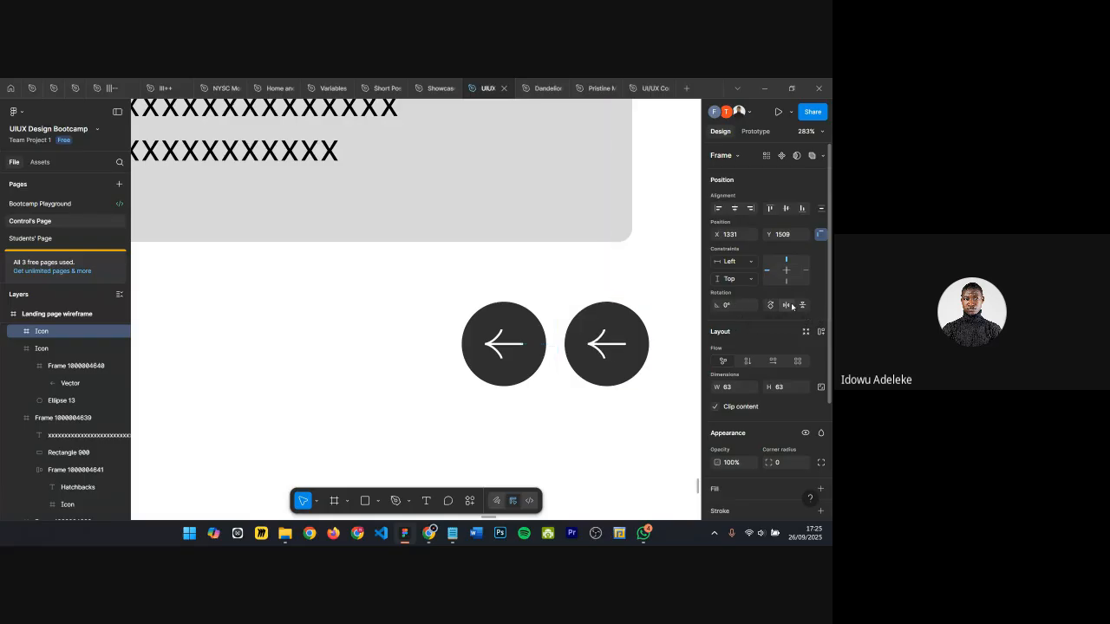
click(792, 306)
shift+click(509, 326)
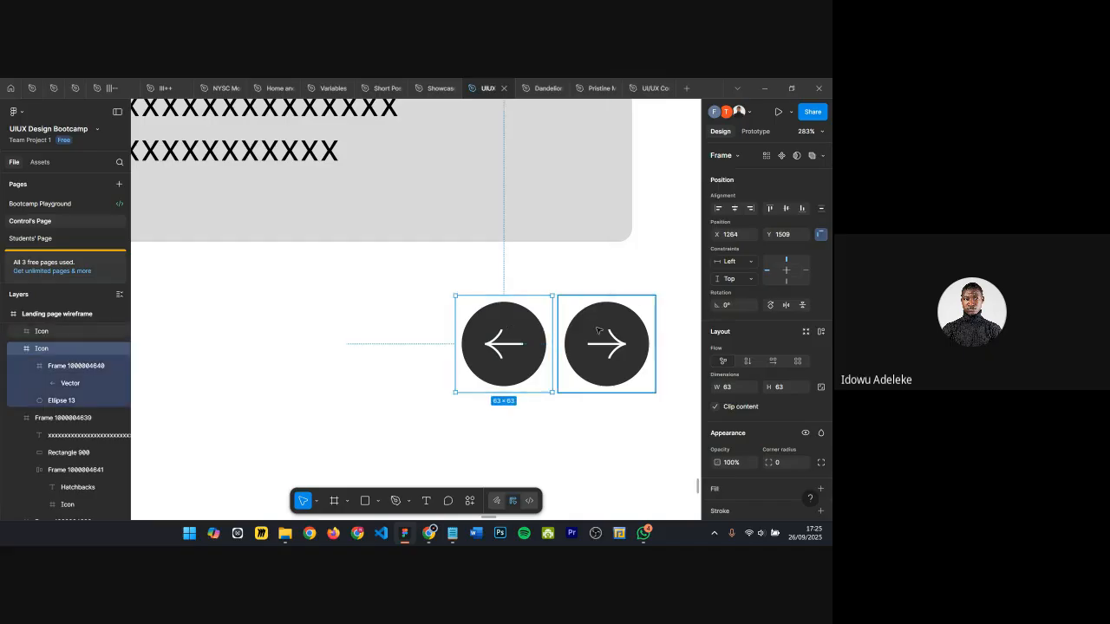
key(shift+a)
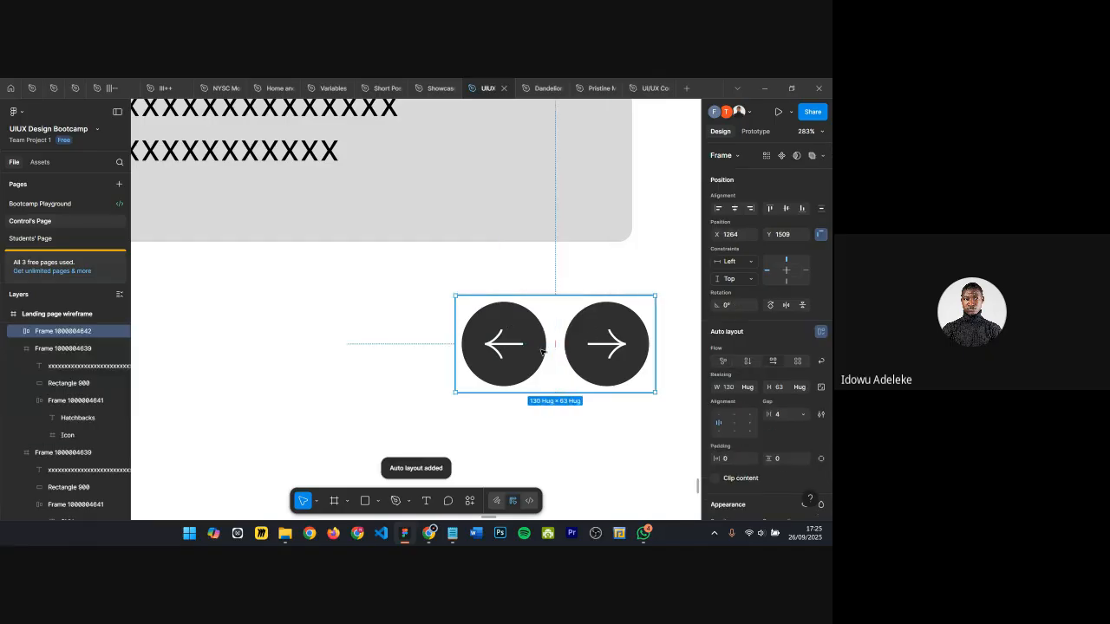
Step: Position the arrow pair frame under the Hatchbacks card's right edge, at about X 1250
drag(517, 352, 474, 341)
scroll(509, 359, down, 1)
scroll(474, 341, down, 5)
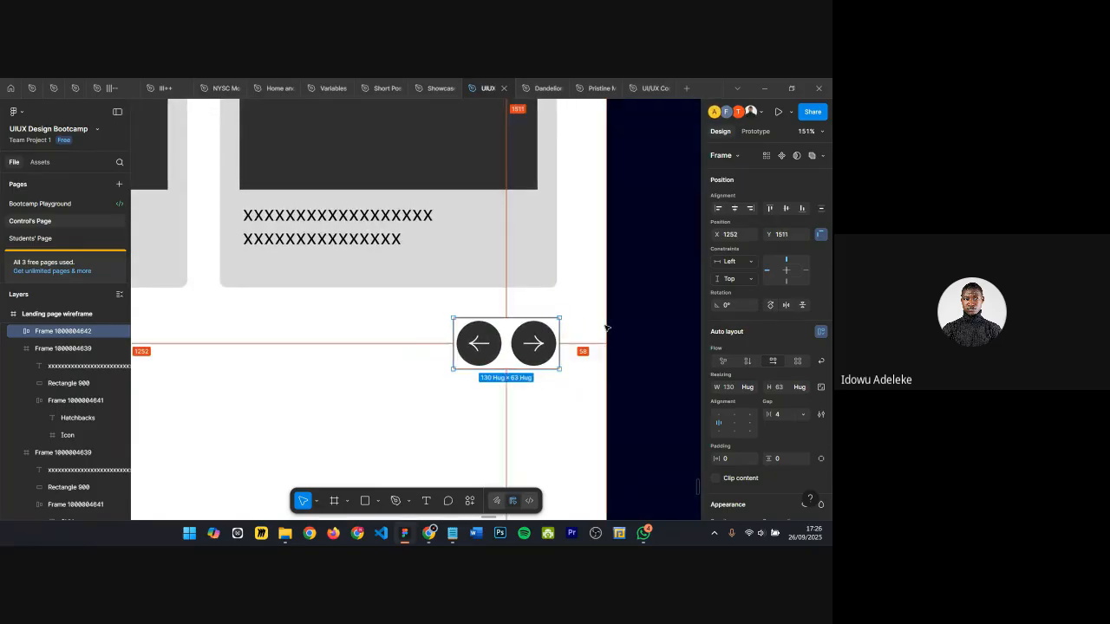
key(Left)
key(Right)
key(Right)
key(Right)
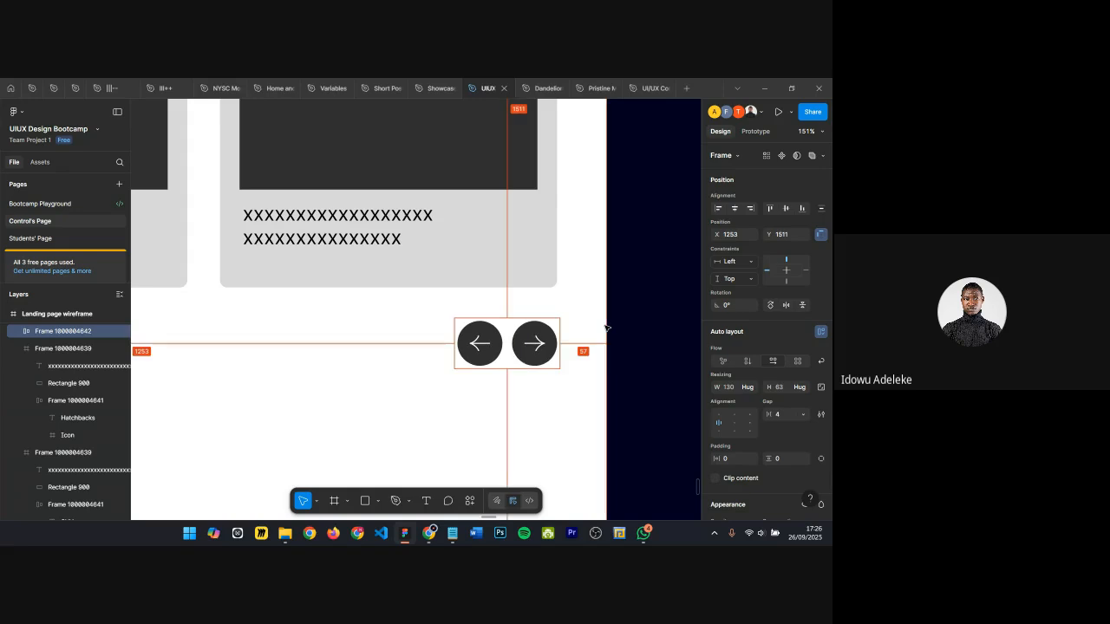
key(Right)
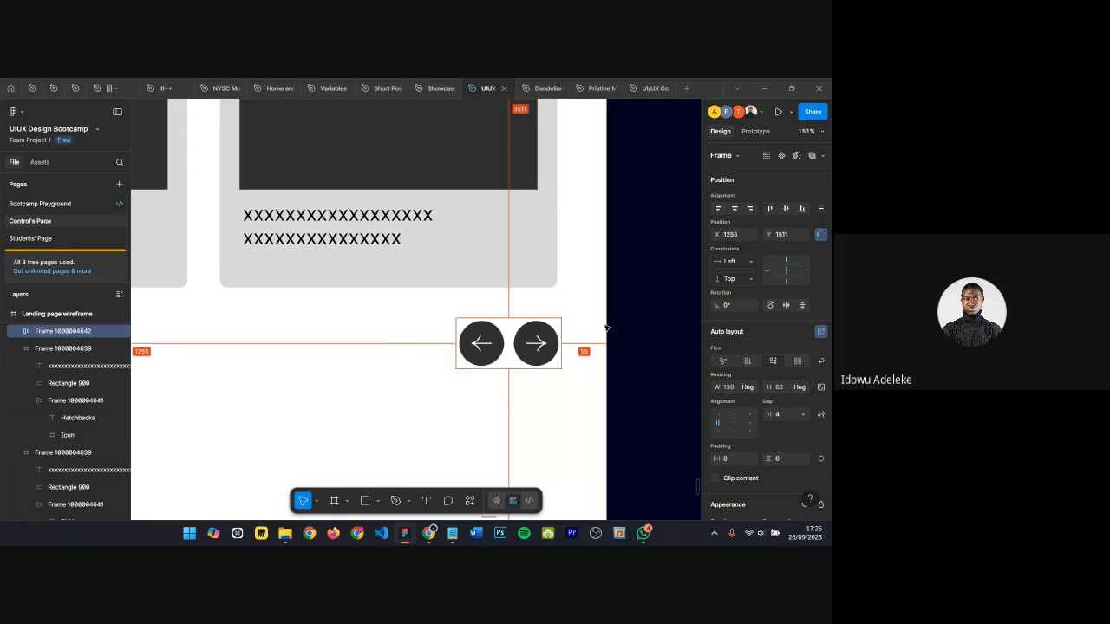
key(Right)
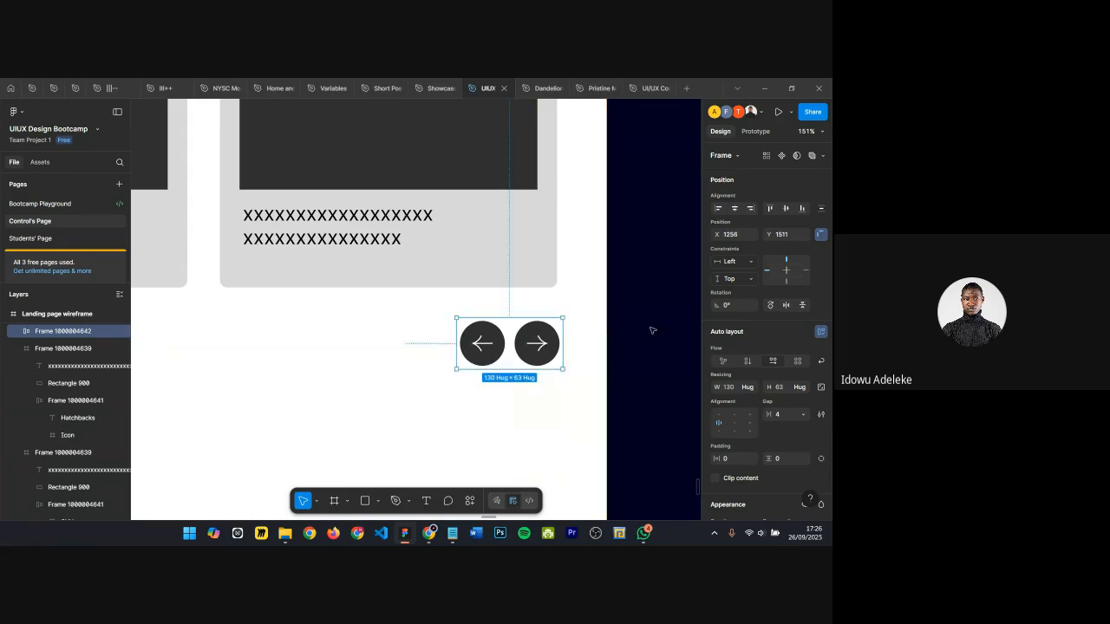
key(Left)
key(Left)
key(Left)
key(Left)
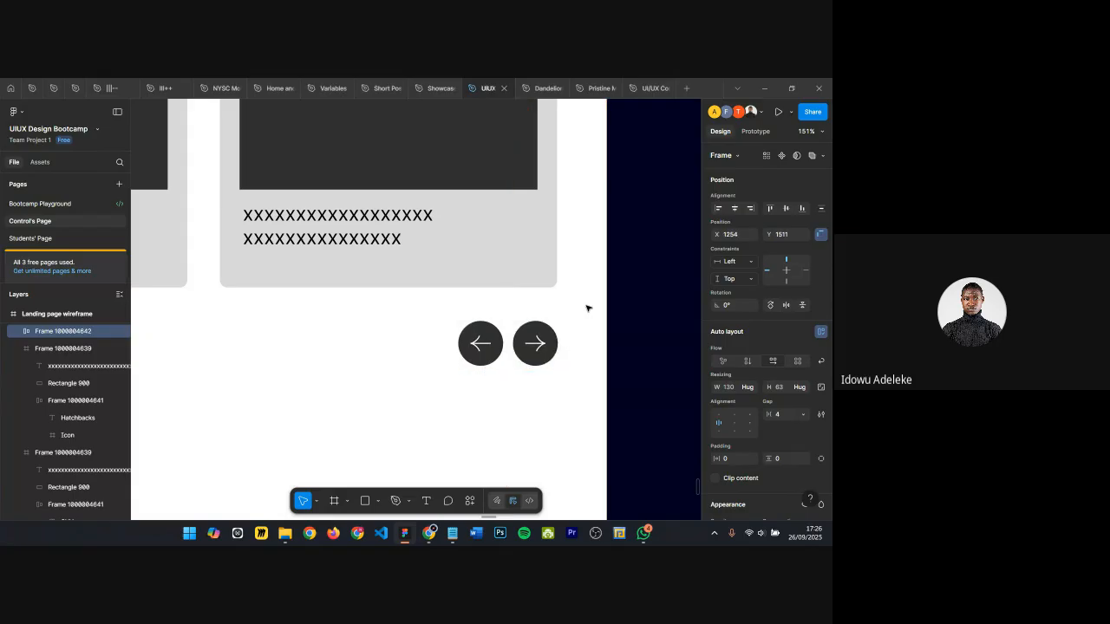
key(Left)
key(Left)
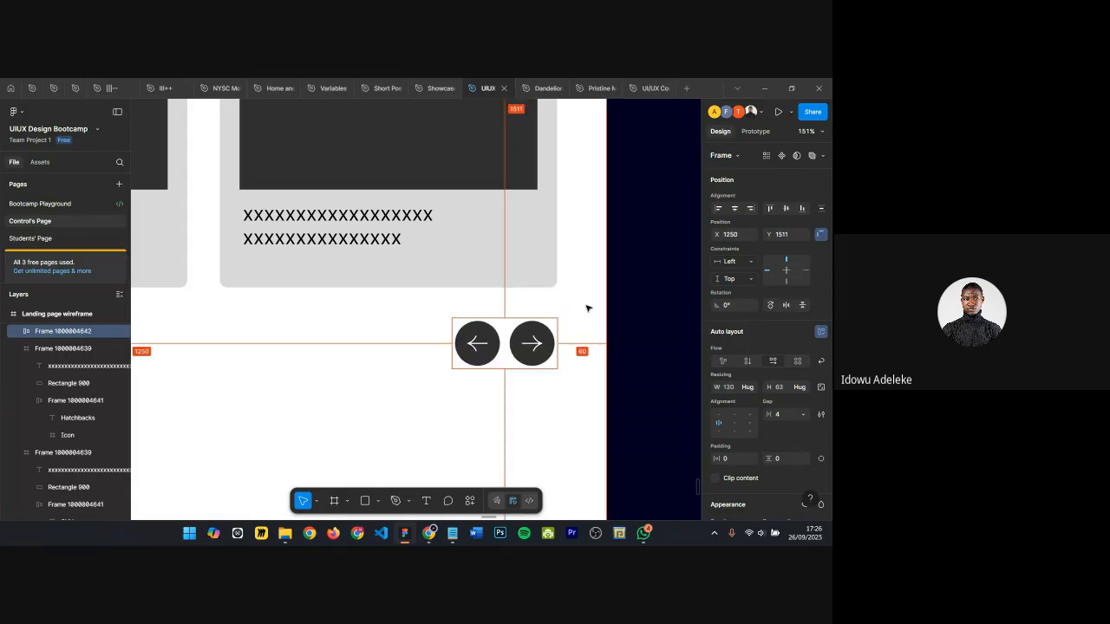
scroll(576, 310, down, 2)
scroll(576, 309, down, 3)
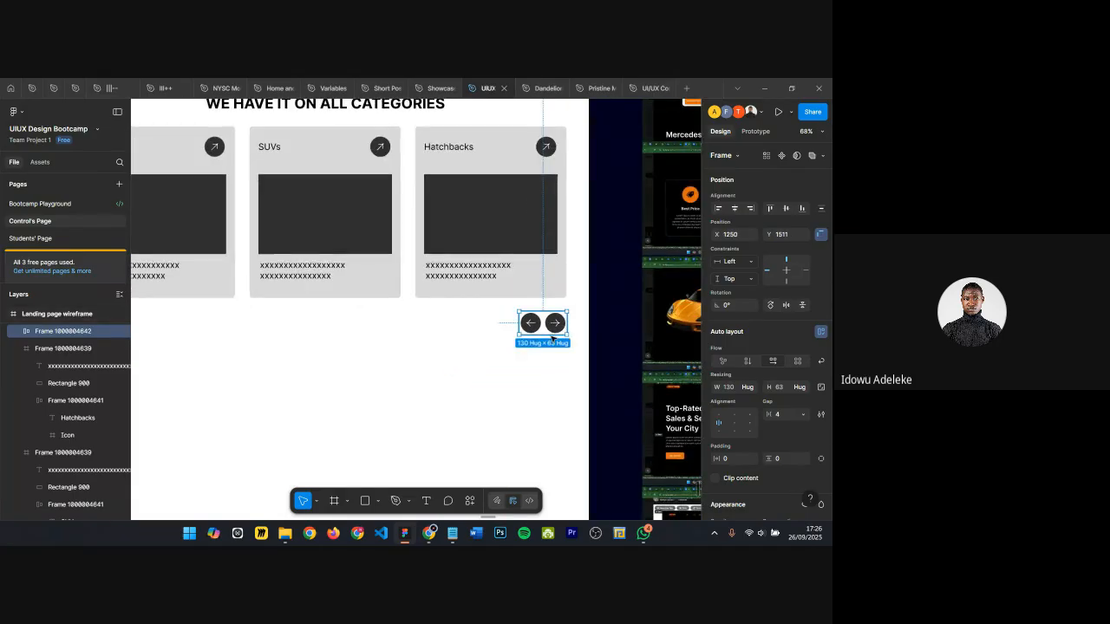
click(784, 415)
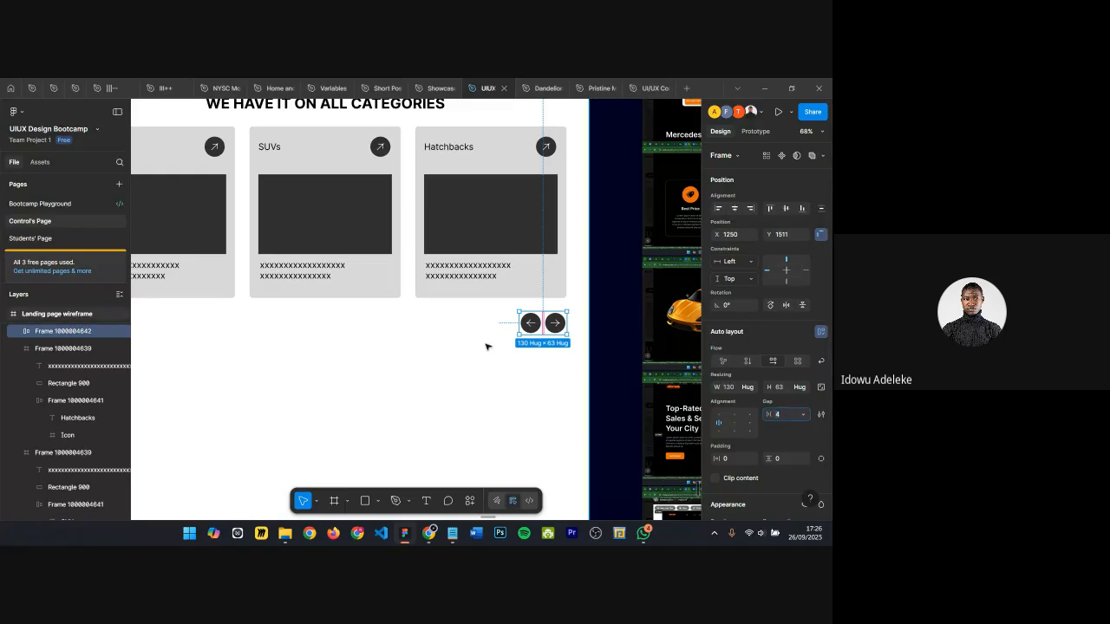
scroll(468, 317, down, 2)
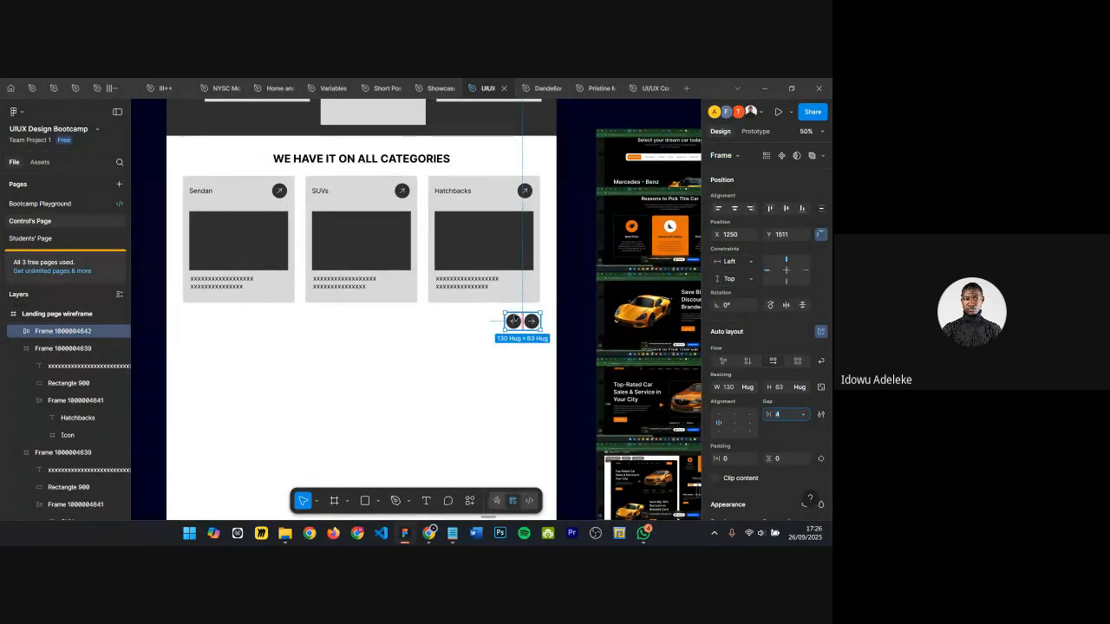
click(198, 164)
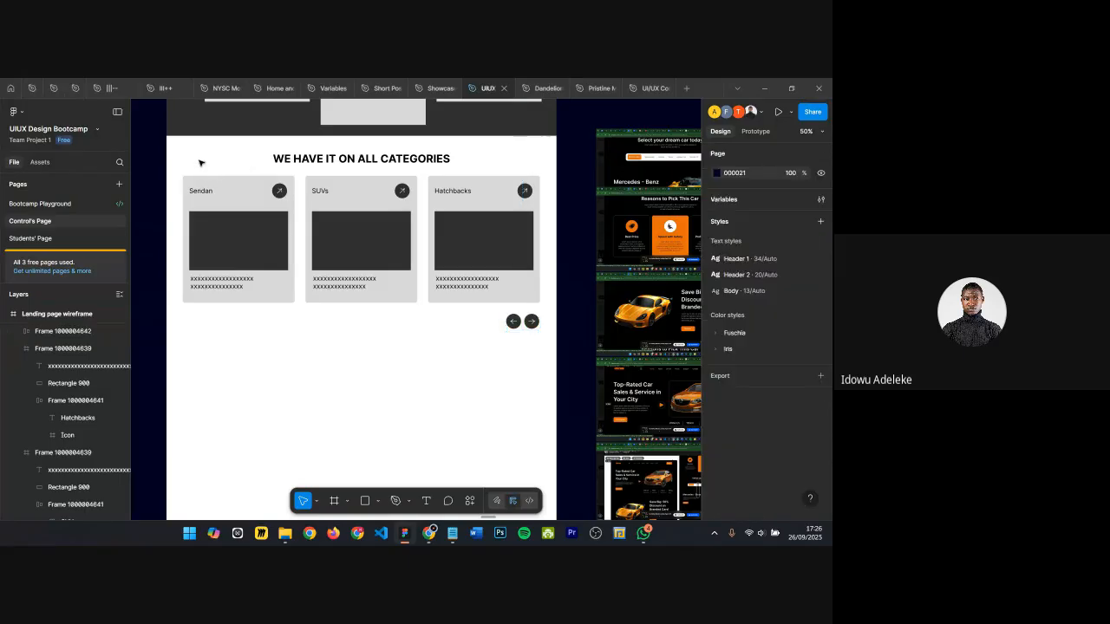
Step: Select the three category cards and wrap them in an auto layout frame
click(320, 163)
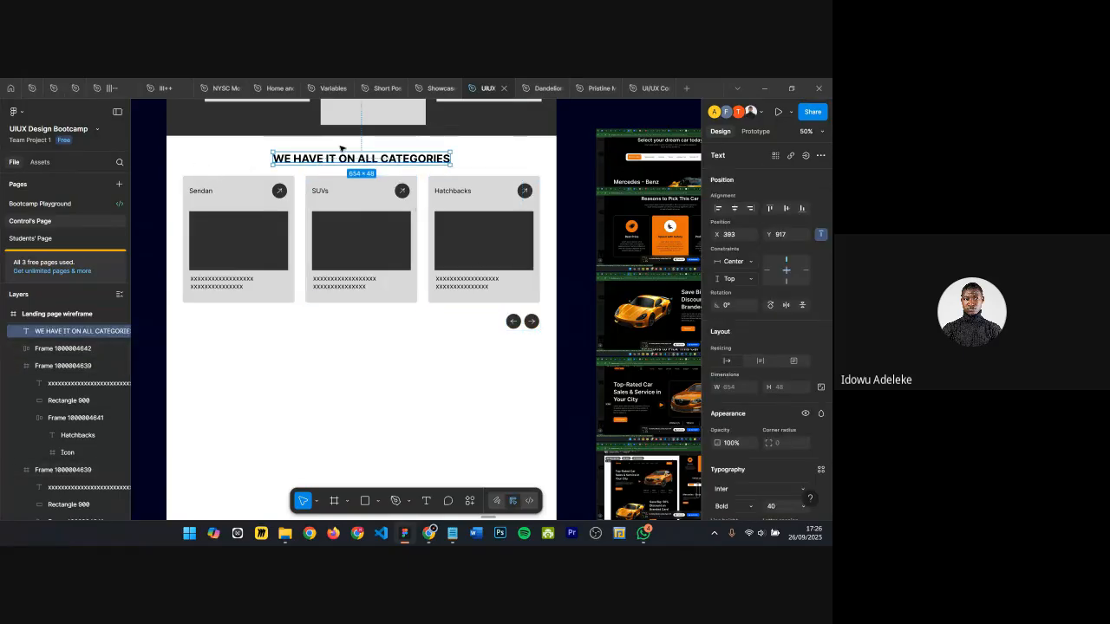
click(261, 220)
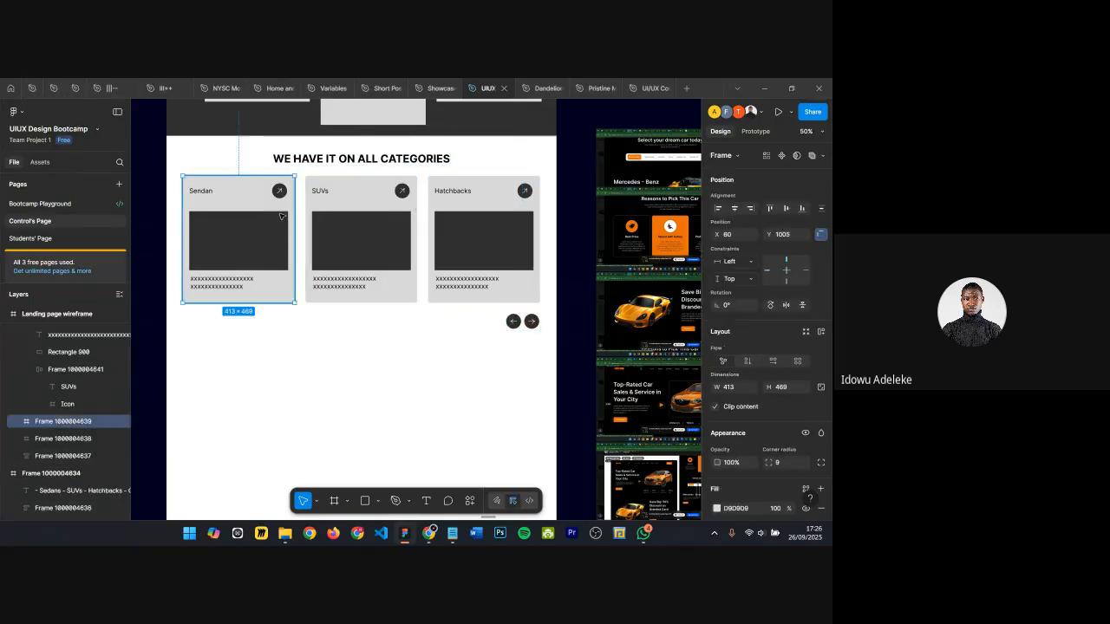
shift+click(369, 200)
shift+click(450, 199)
key(shift+a)
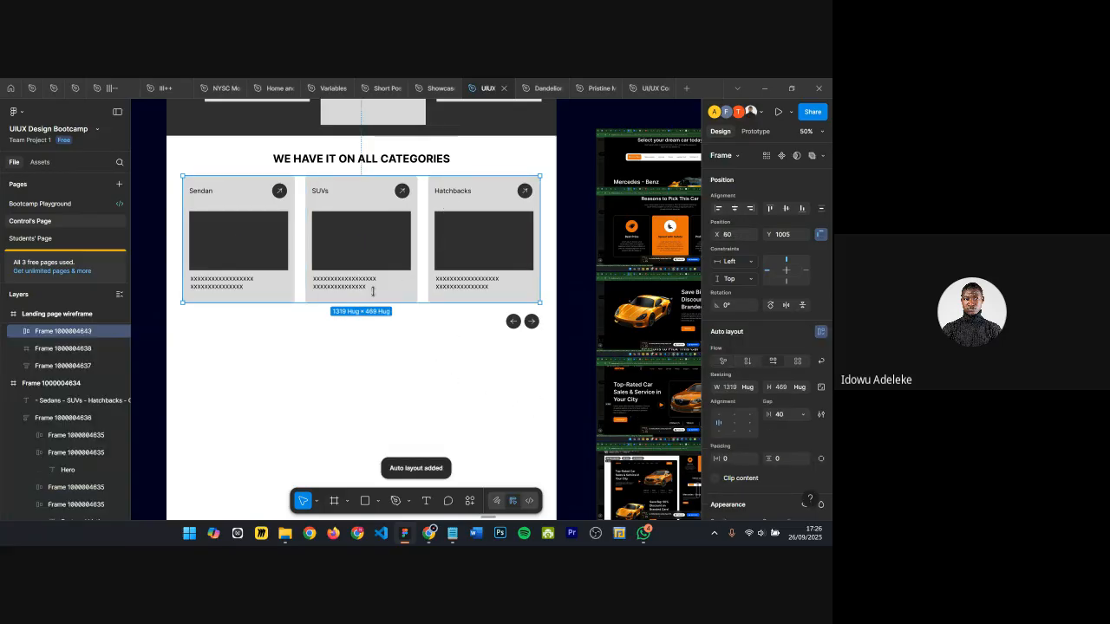
Step: Rename the category cards' auto layout frame to Category box
double_click(124, 338)
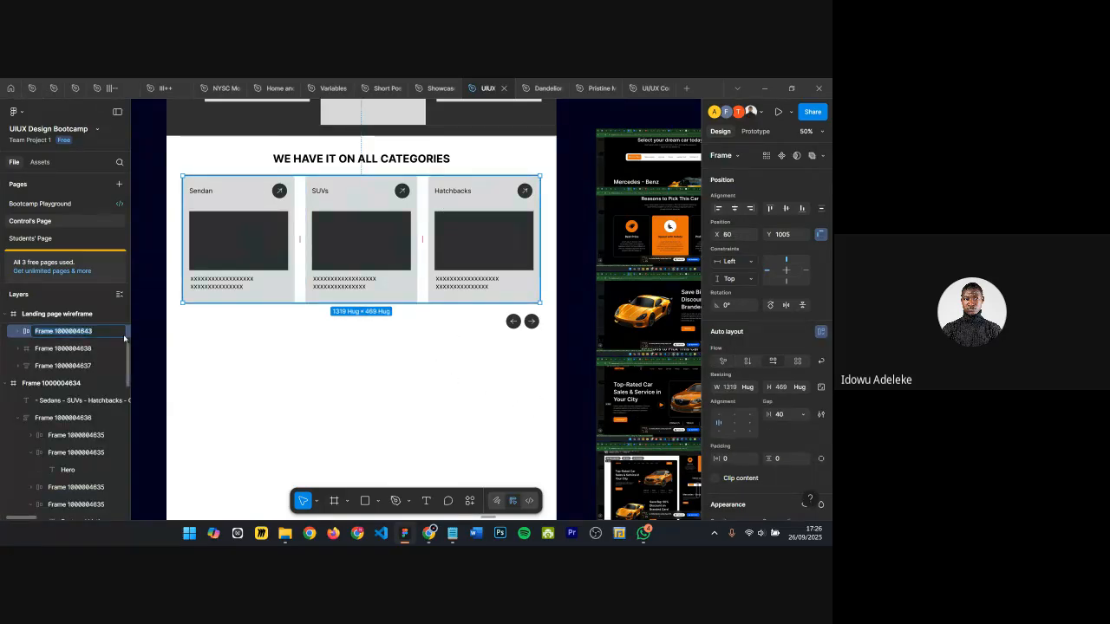
text(Categori)
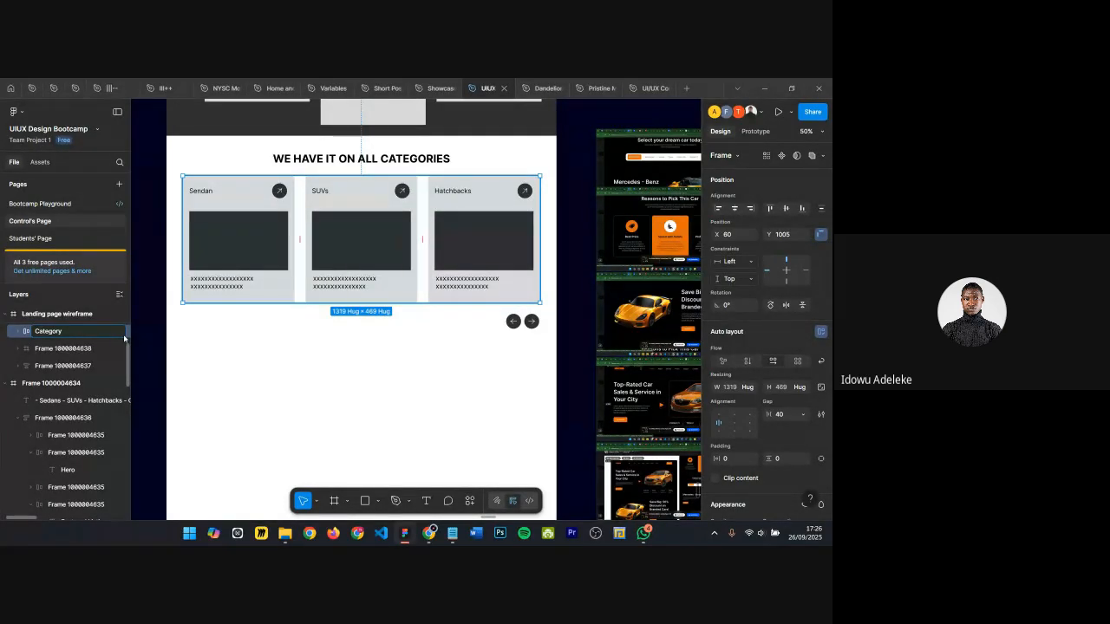
text(box)
key(Return)
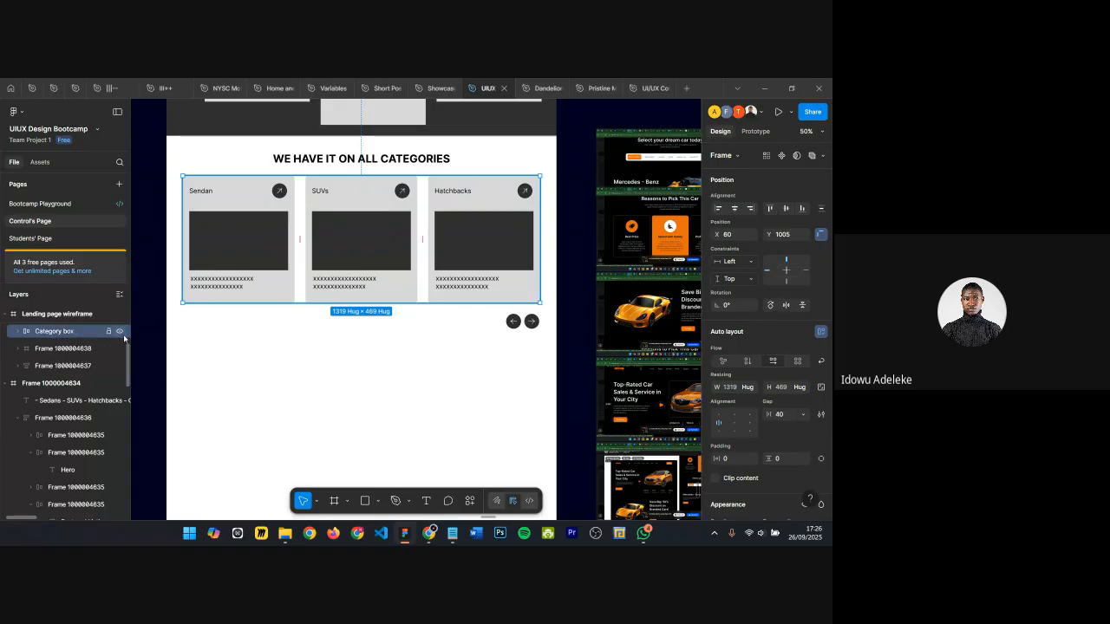
Step: Rename the arrow pair's auto layout frame to Slider button
shift+click(517, 324)
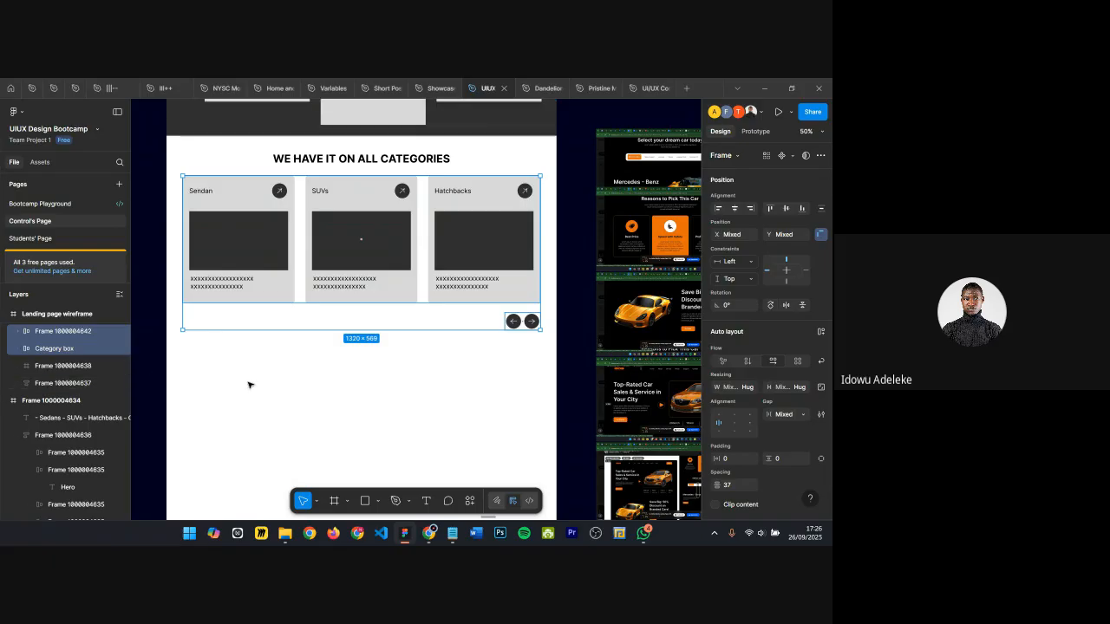
double_click(82, 333)
text(Slid)
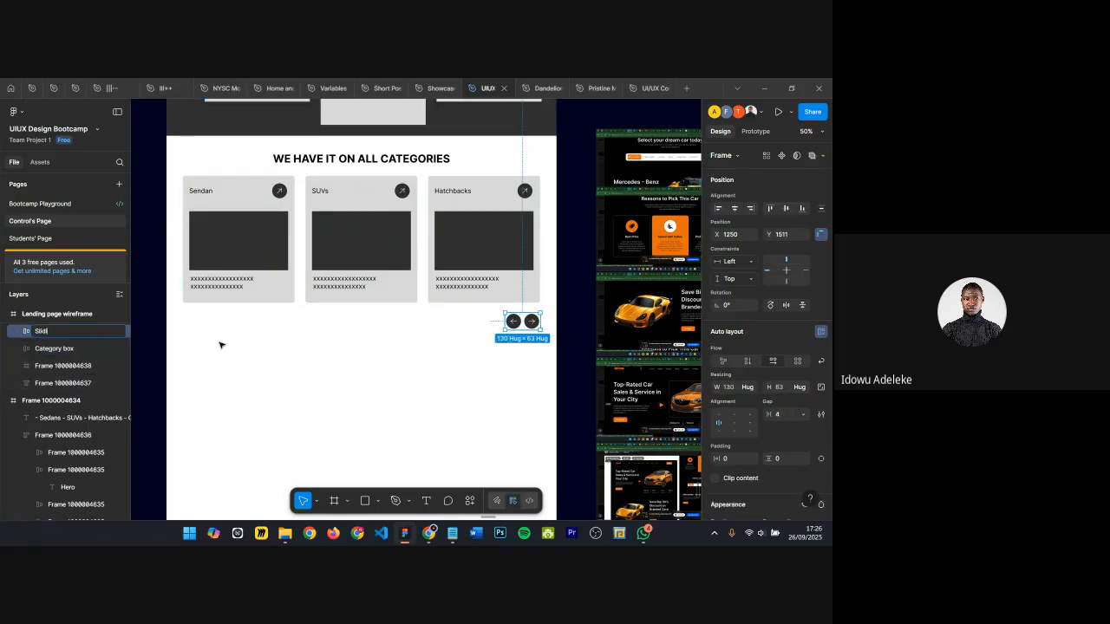
text(er b)
key(Return)
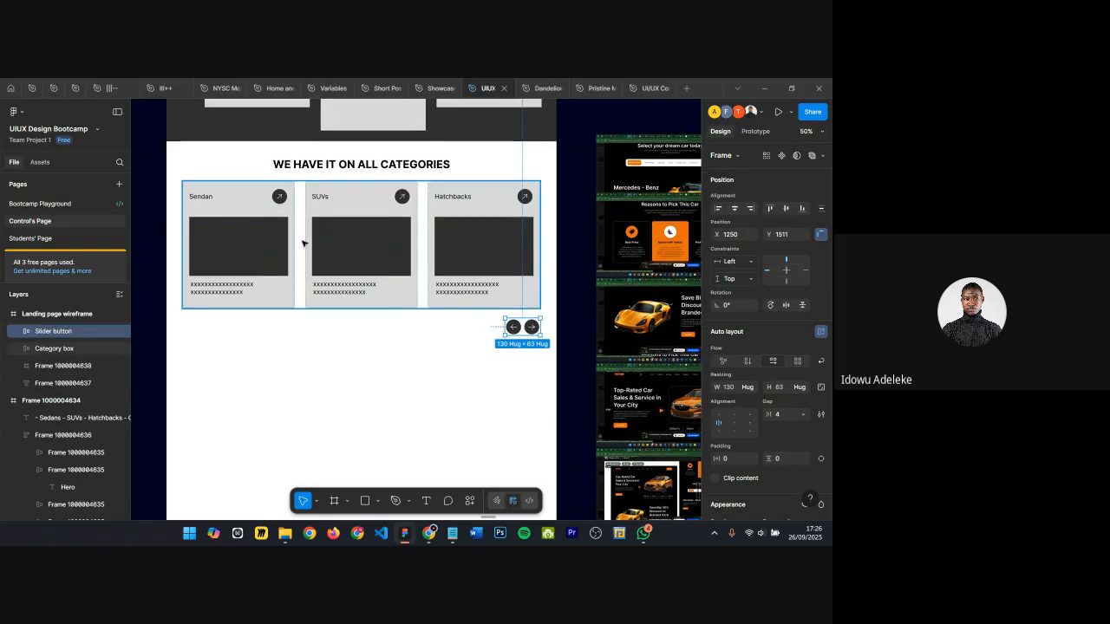
Step: Wrap the Category box and Slider button in a vertical auto layout frame and align its contents to the bottom right
click(303, 240)
shift+click(513, 326)
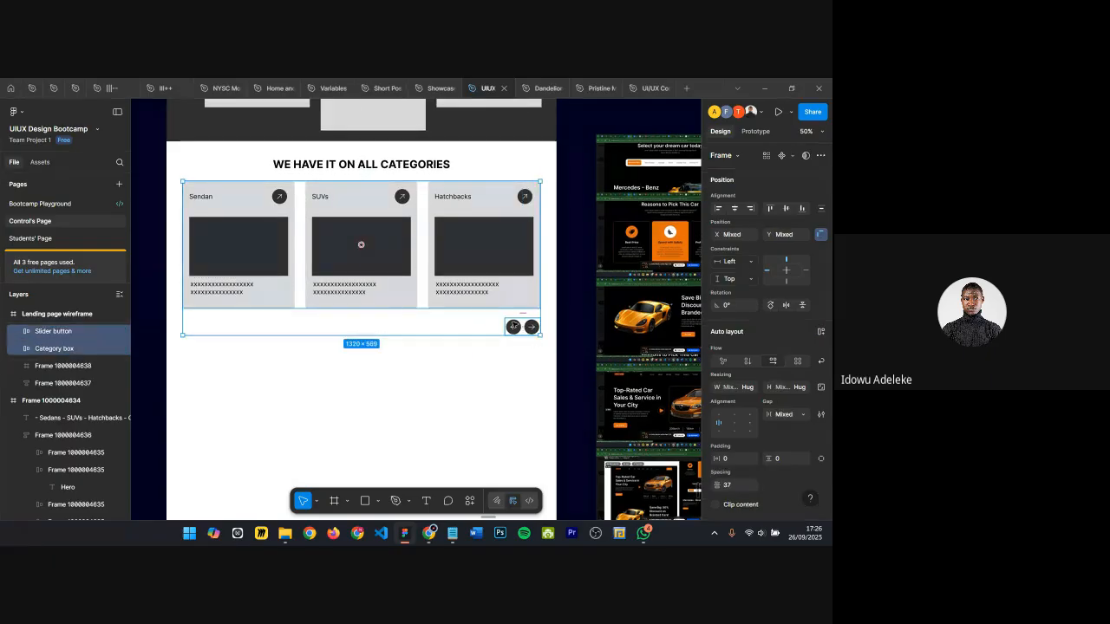
key(shift+a)
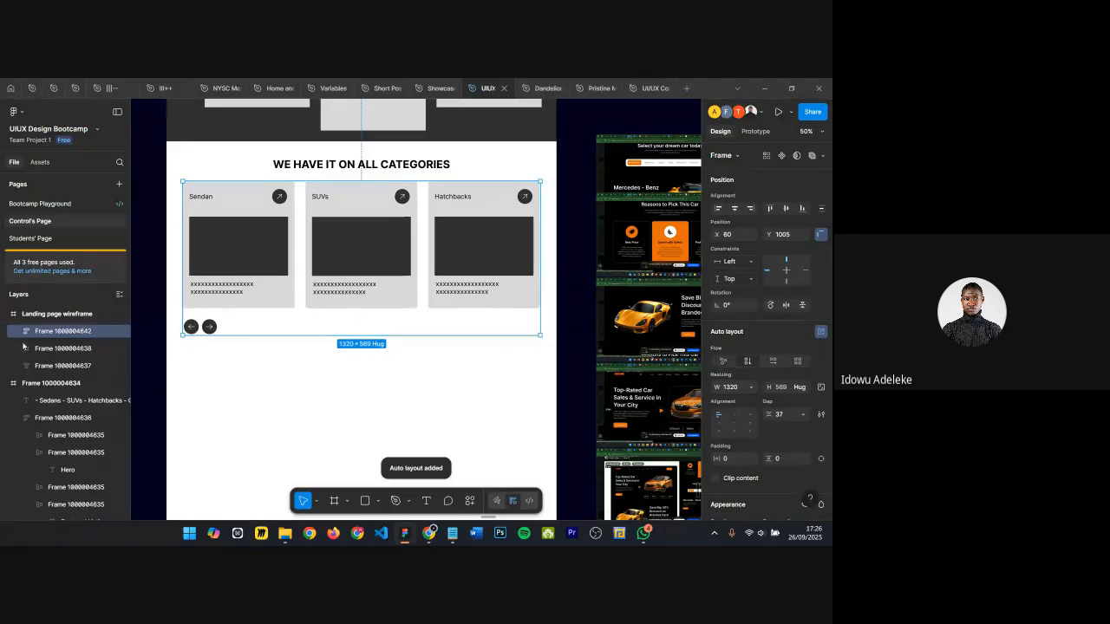
click(751, 431)
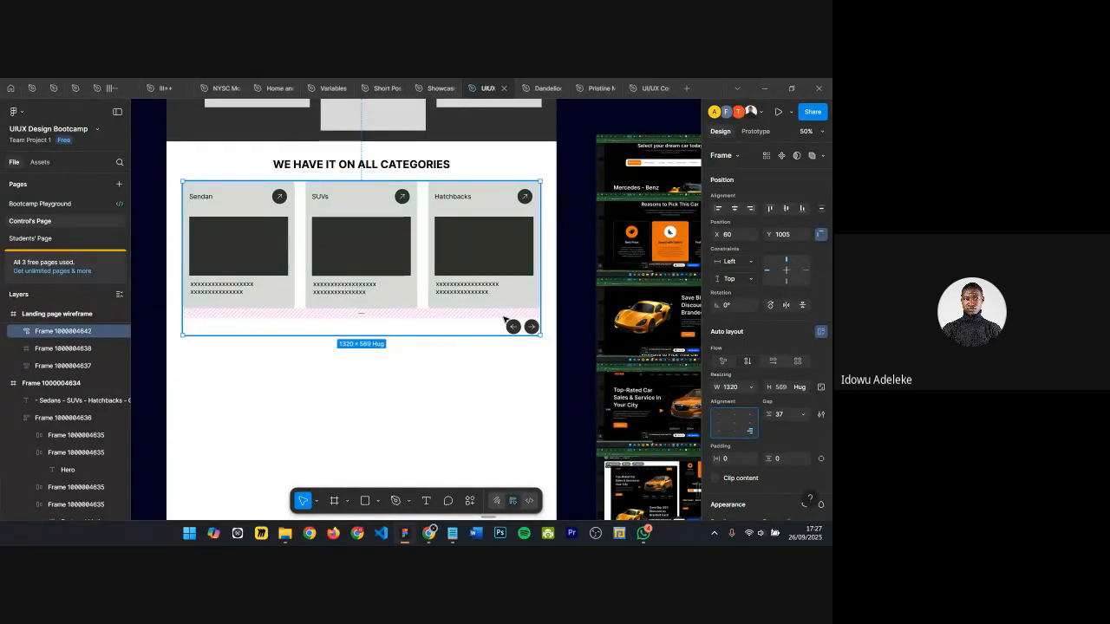
Step: Rename the new auto layout frame to Slider group
double_click(50, 333)
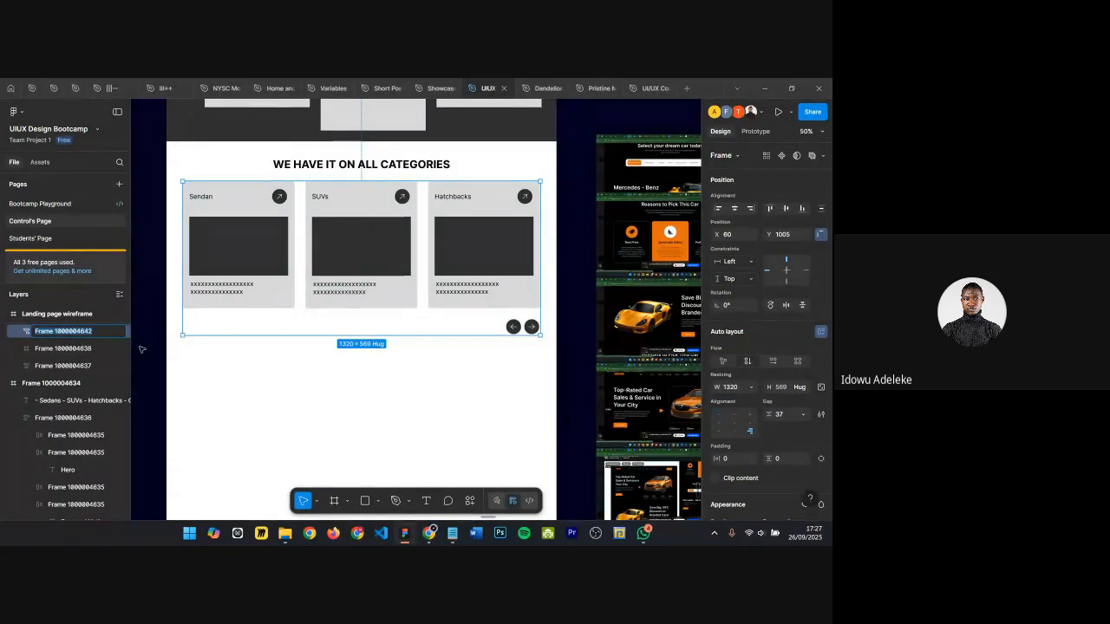
text(Slid)
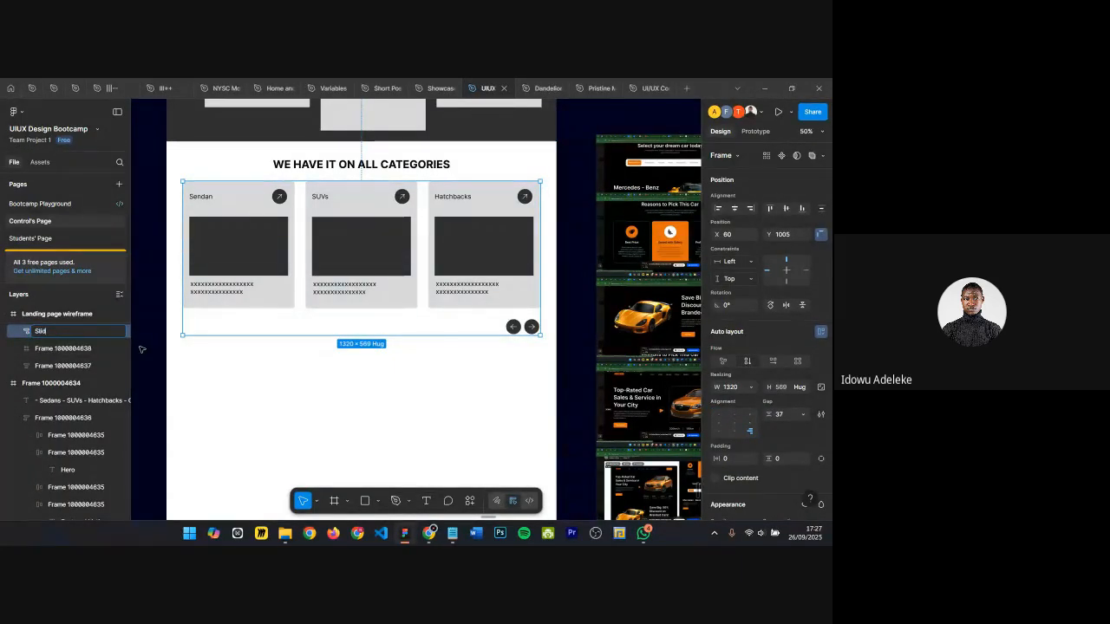
text(er)
text( grup)
text(o)
key(BackSpace)
text(up)
key(Return)
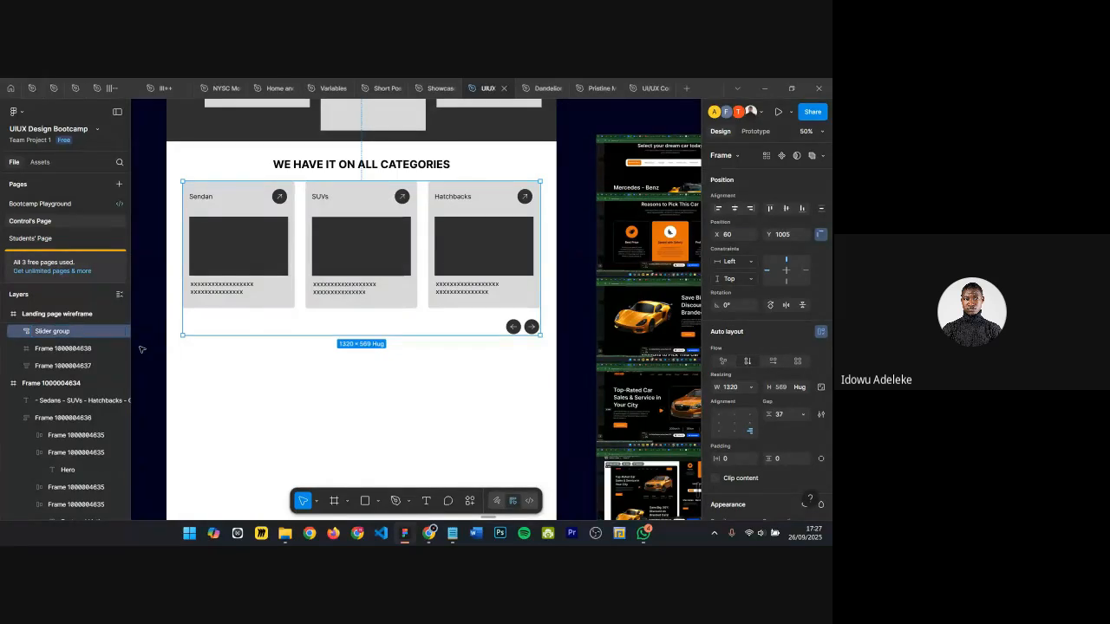
Step: Wrap the section heading and Slider group in an auto layout frame named Container
shift+click(300, 164)
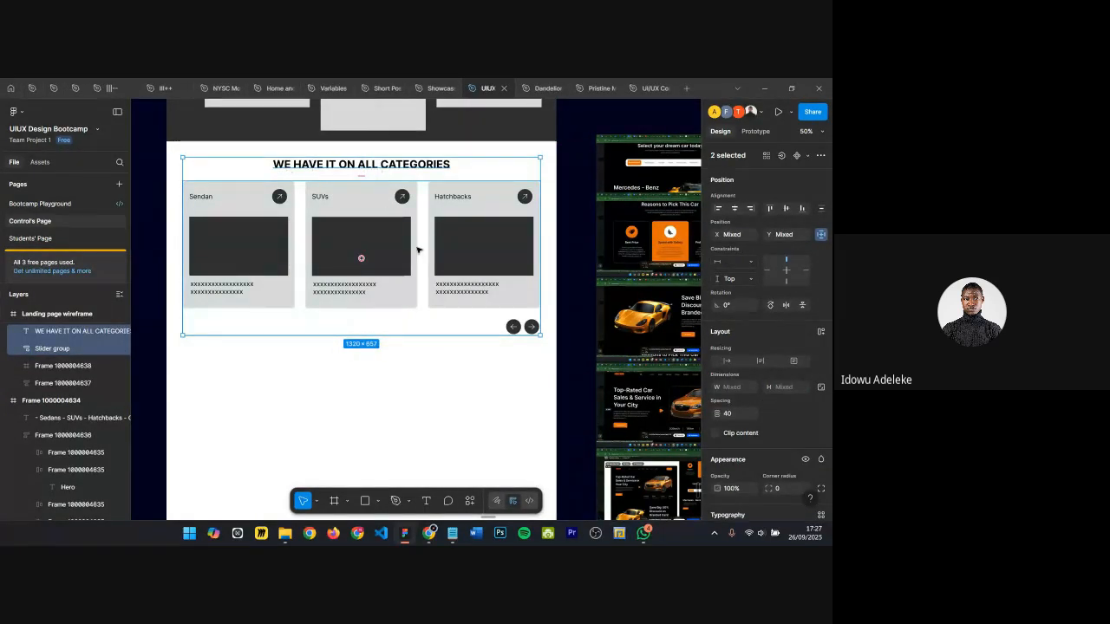
key(shift+a)
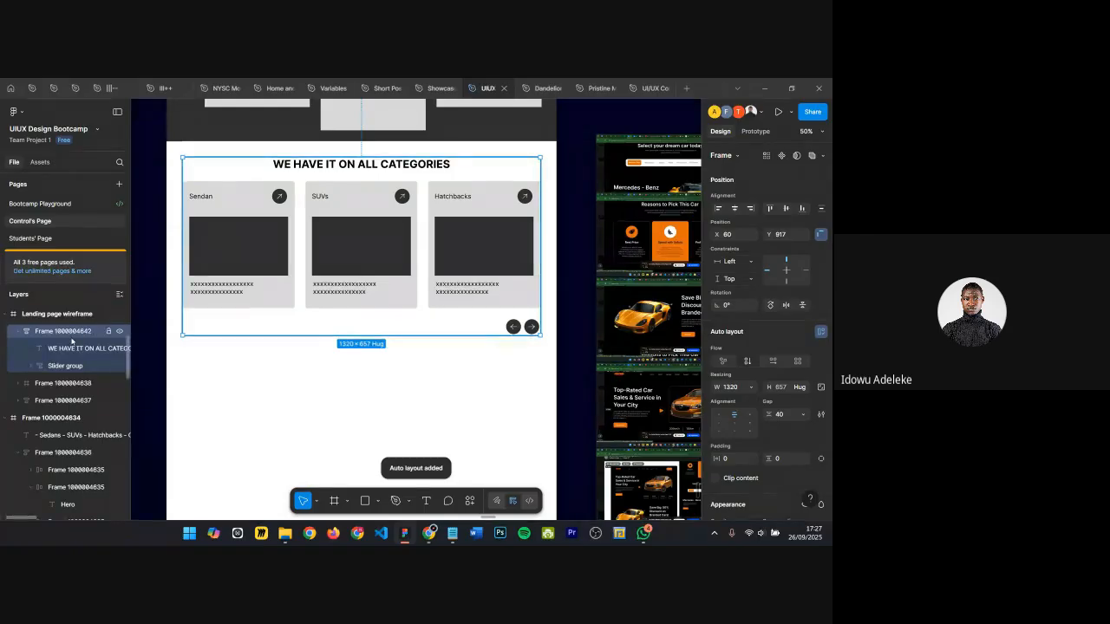
double_click(70, 337)
text(Conte)
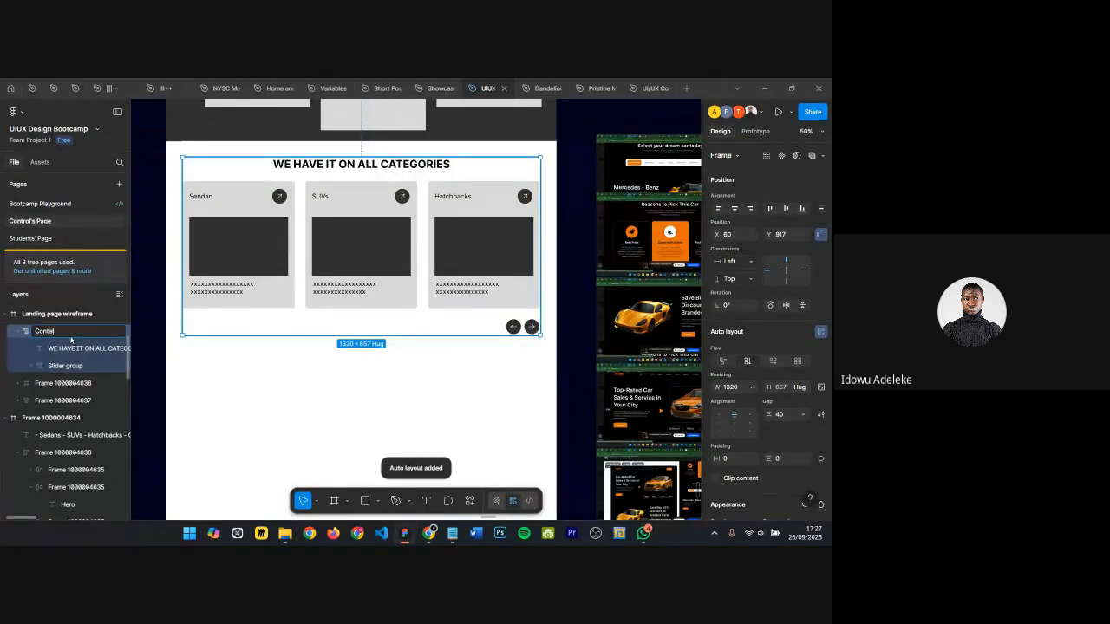
key(BackSpace)
text(ainer)
key(Return)
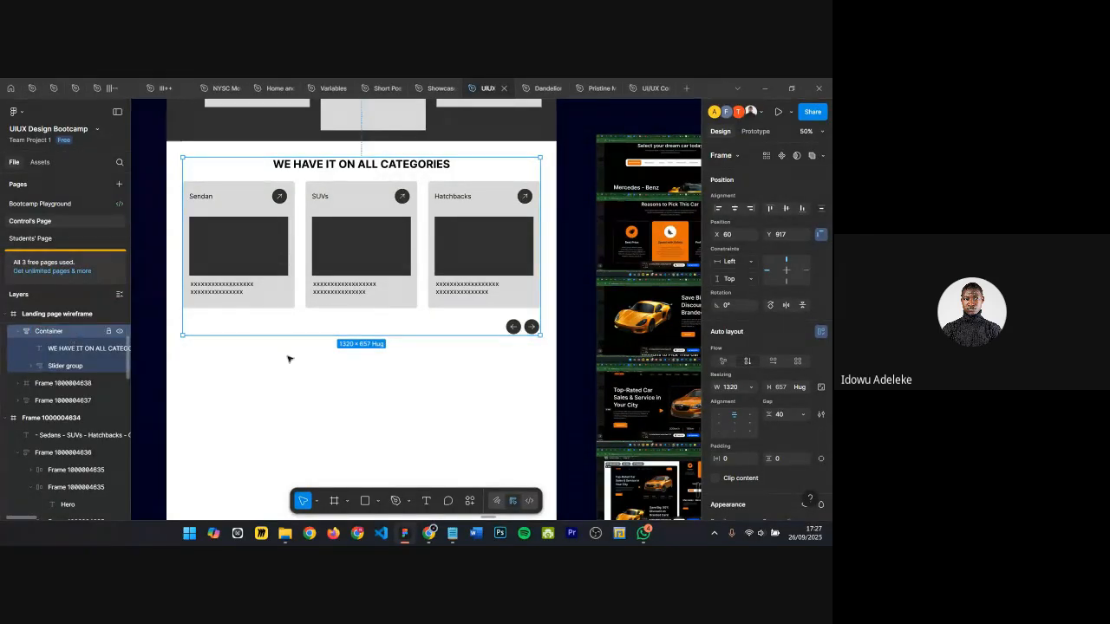
Step: Nudge the Container slightly upward beneath the hero section
click(458, 448)
mouse_move(240, 203)
mouse_down()
mouse_move(290, 282)
mouse_move(283, 248)
mouse_move(231, 201)
mouse_move(264, 218)
mouse_move(238, 190)
mouse_move(232, 202)
mouse_move(268, 218)
mouse_move(230, 189)
mouse_move(240, 202)
mouse_up()
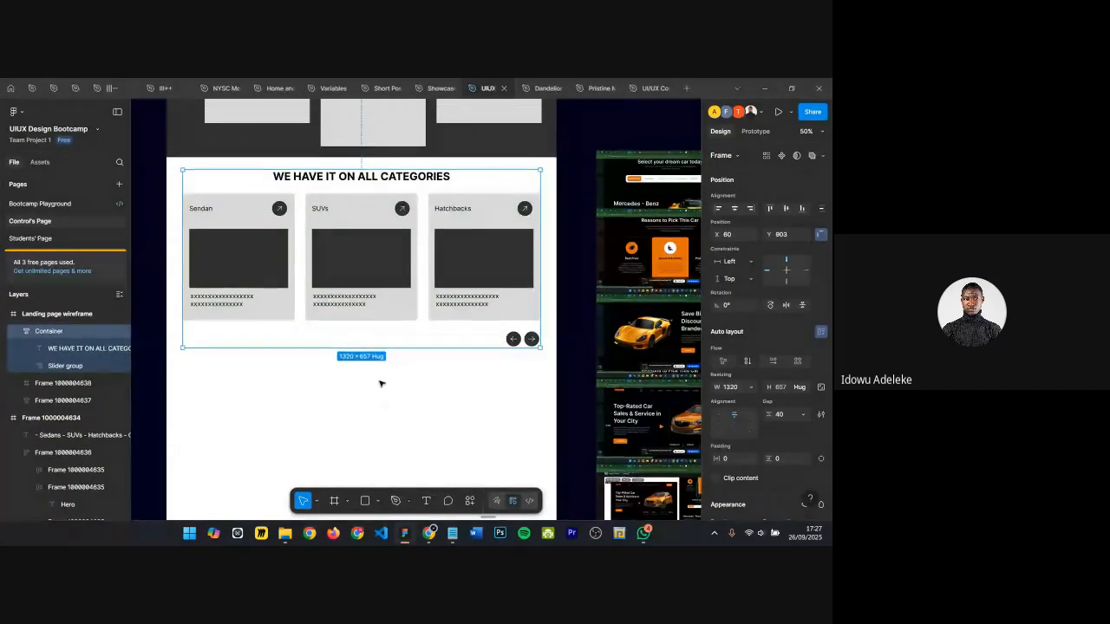
scroll(382, 385, up, 1)
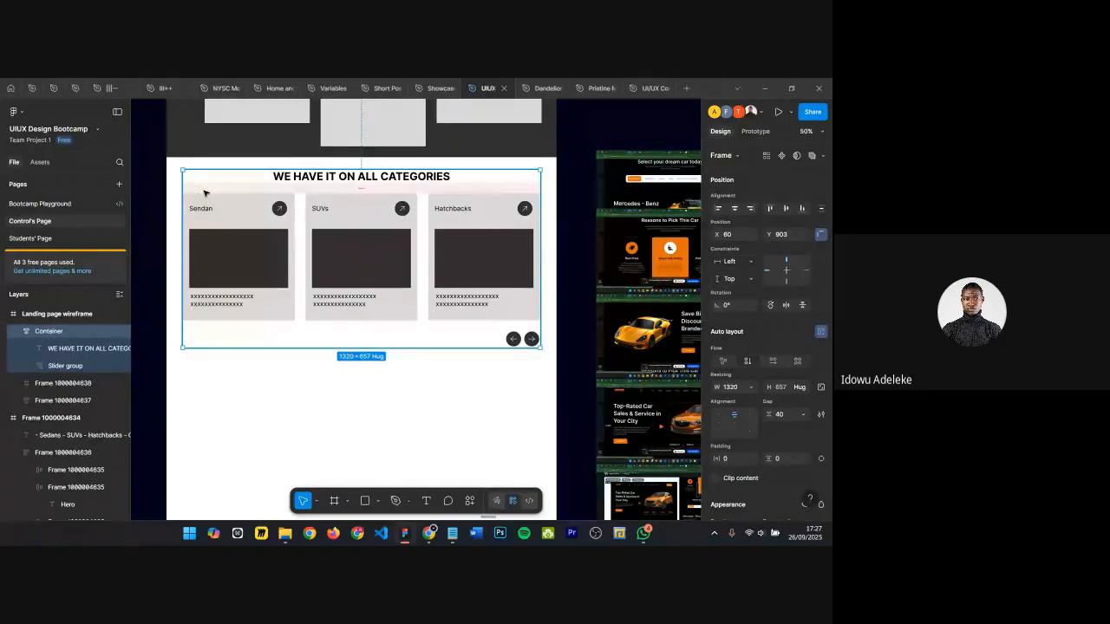
drag(207, 197, 205, 193)
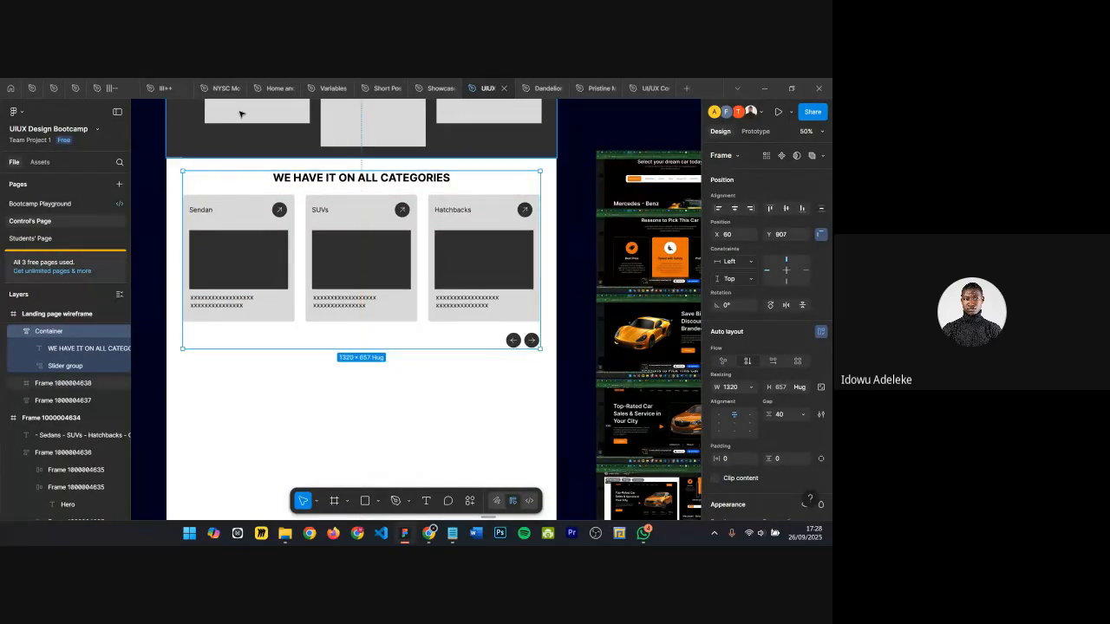
key(alt)
scroll(254, 227, up, 3)
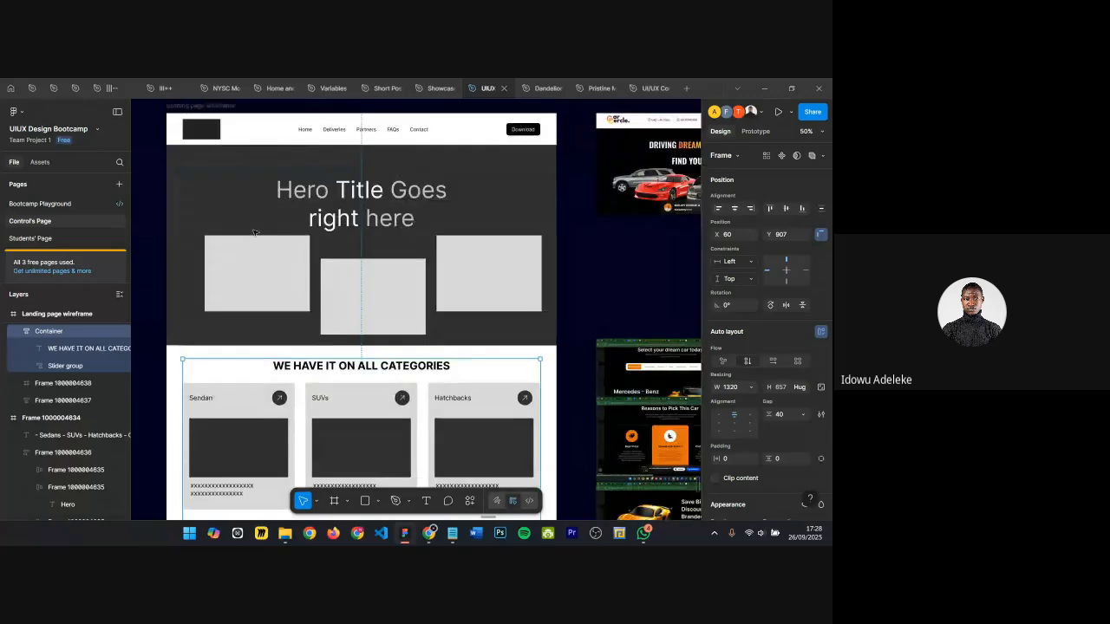
click(209, 257)
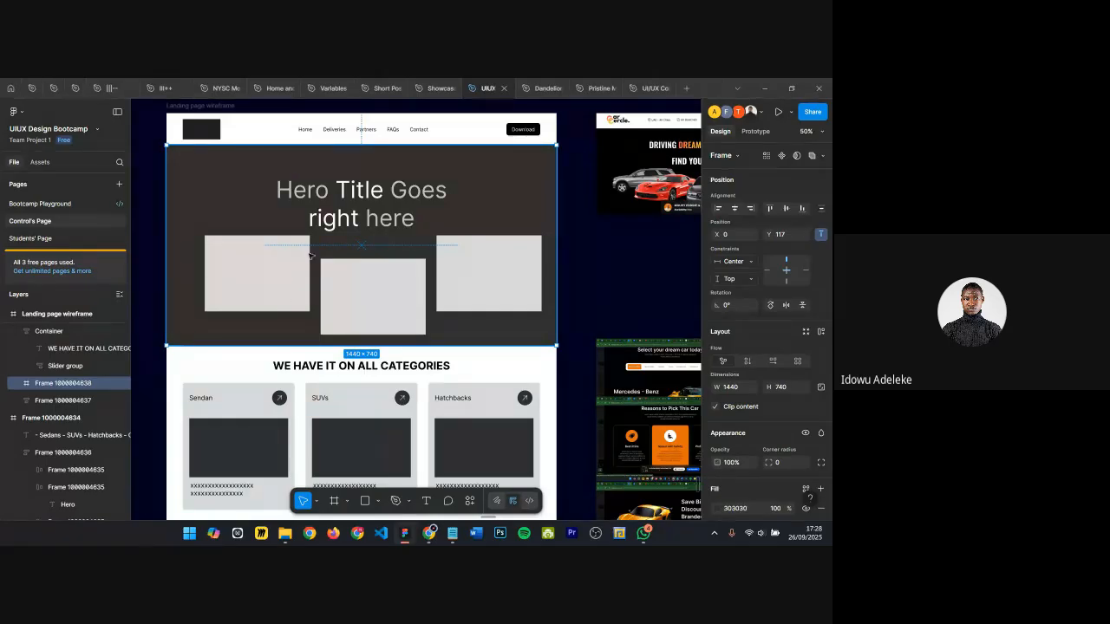
scroll(309, 254, down, 2)
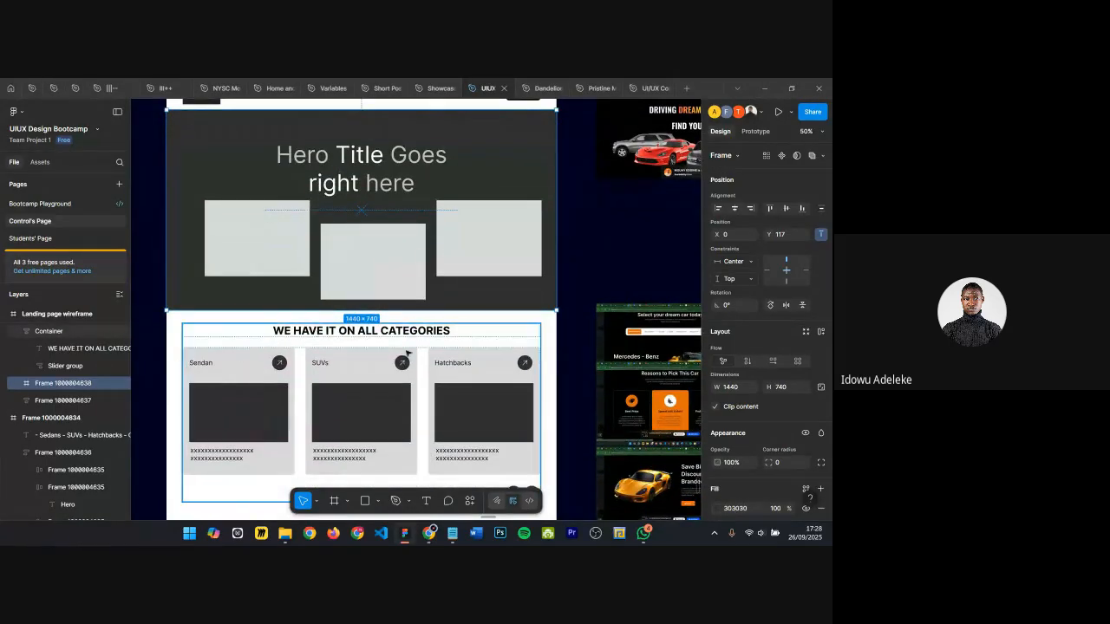
scroll(373, 339, down, 2)
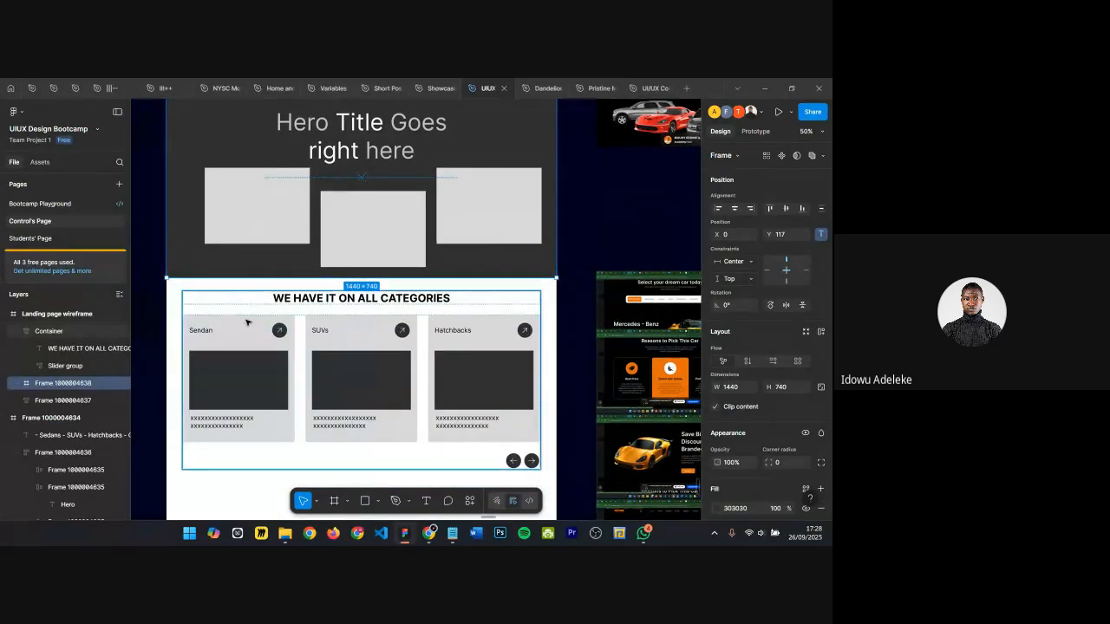
Step: Wrap the Container in a new frame and name it Category Section
click(311, 300)
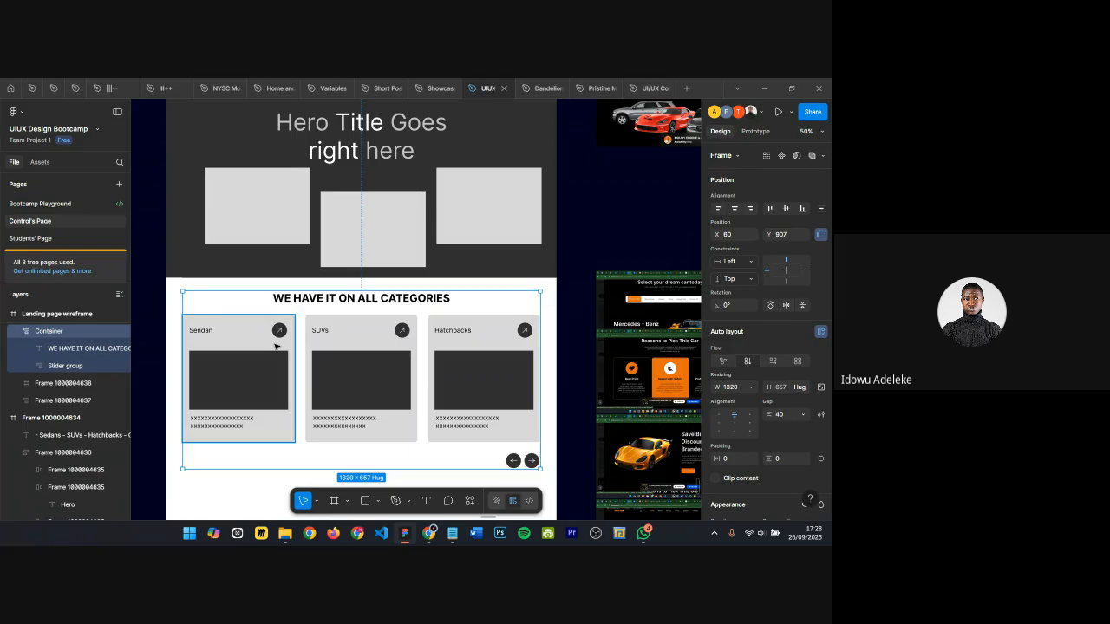
key(ctrl+alt+g)
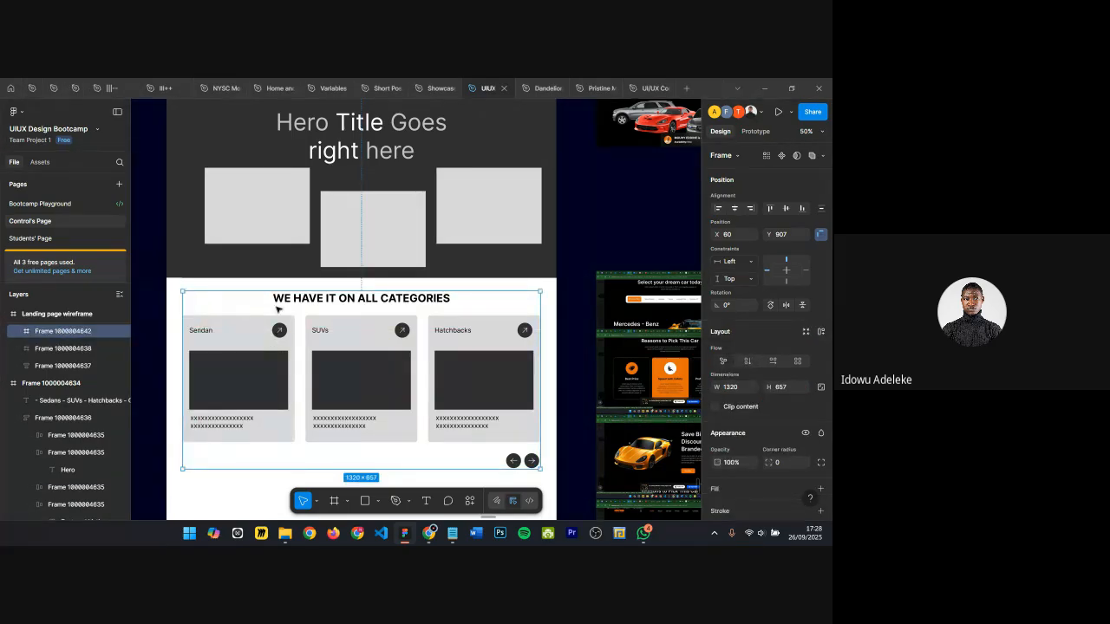
double_click(93, 332)
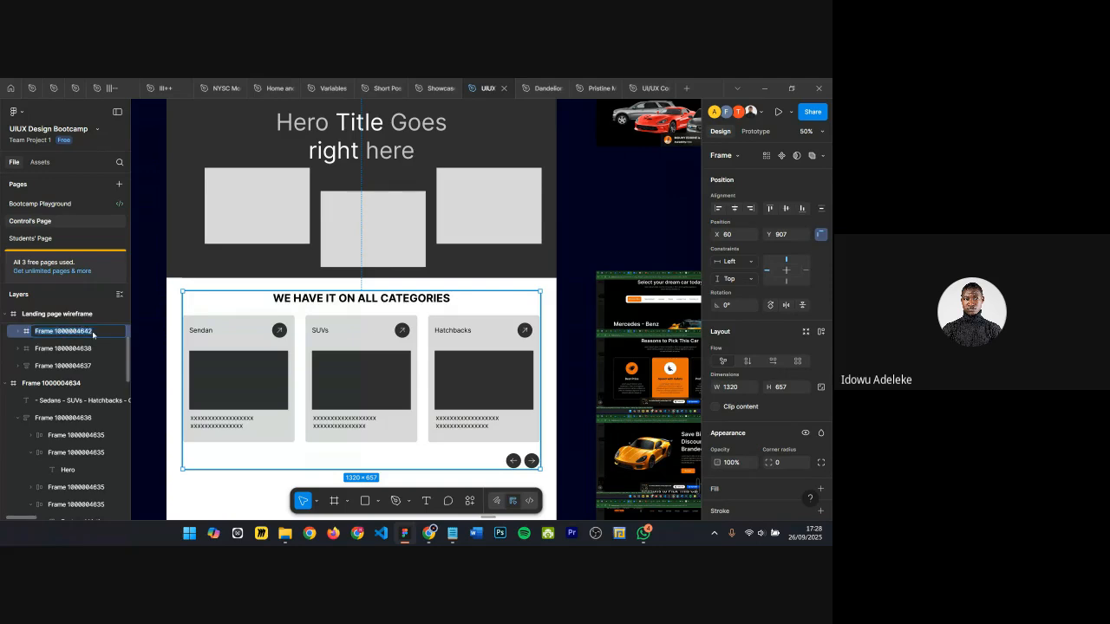
text(CAegory)
key(Return)
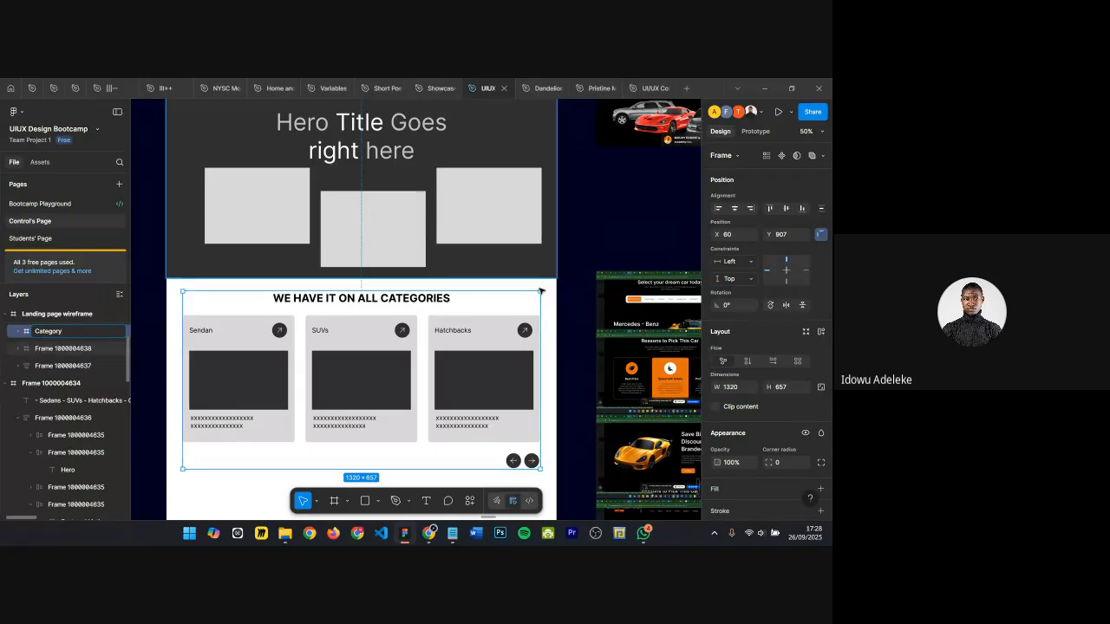
text(Section)
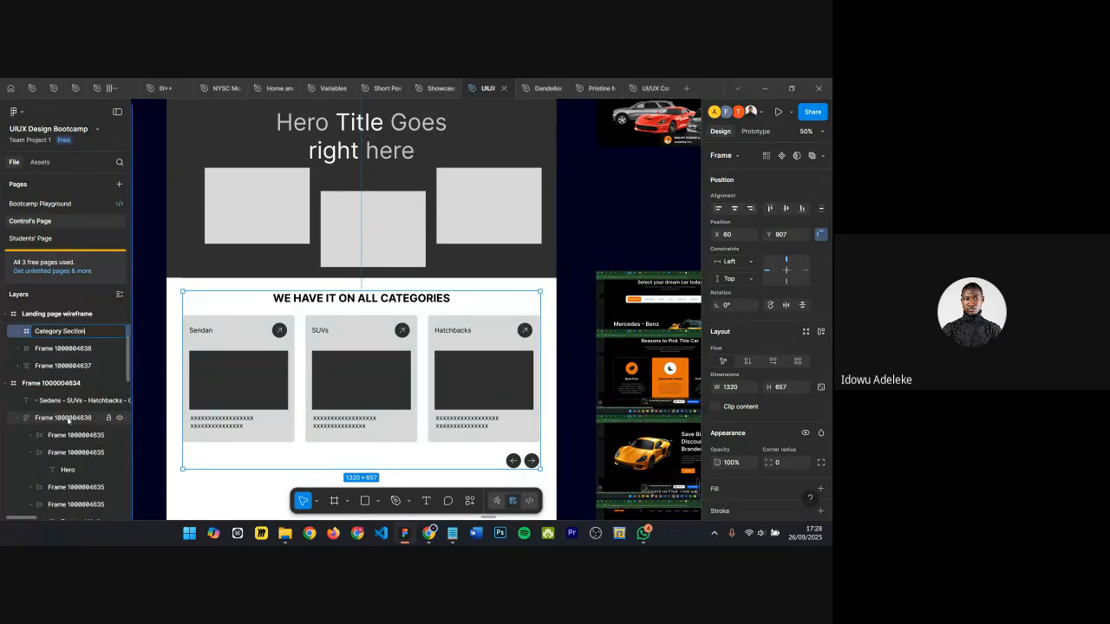
key(Return)
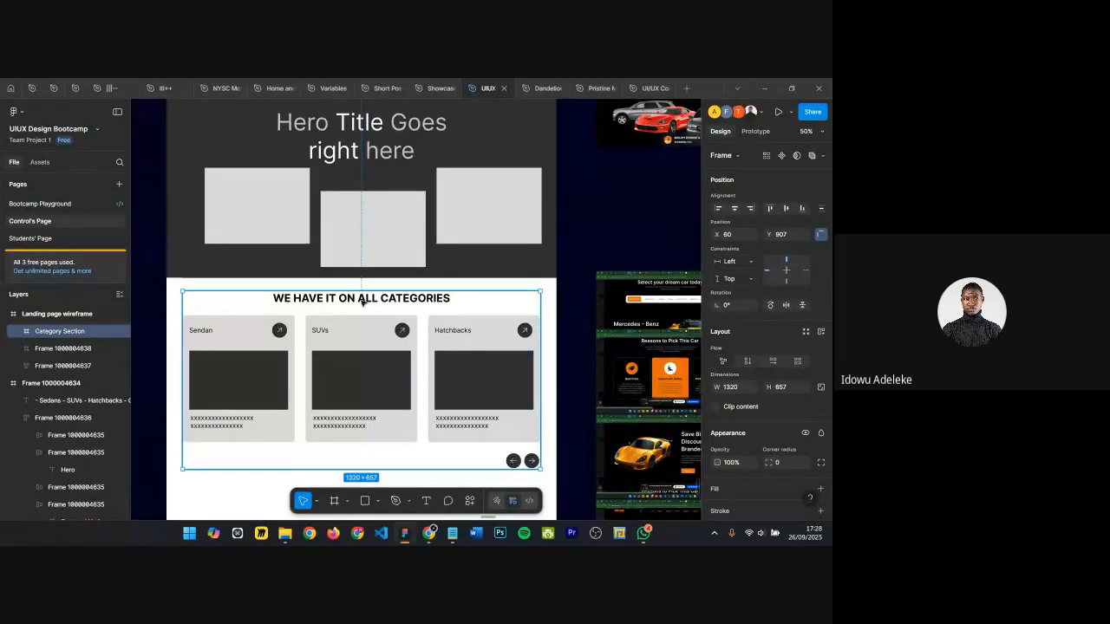
Step: Set the Category Section frame's width to 1440
scroll(346, 231, up, 3)
scroll(346, 231, down, 3)
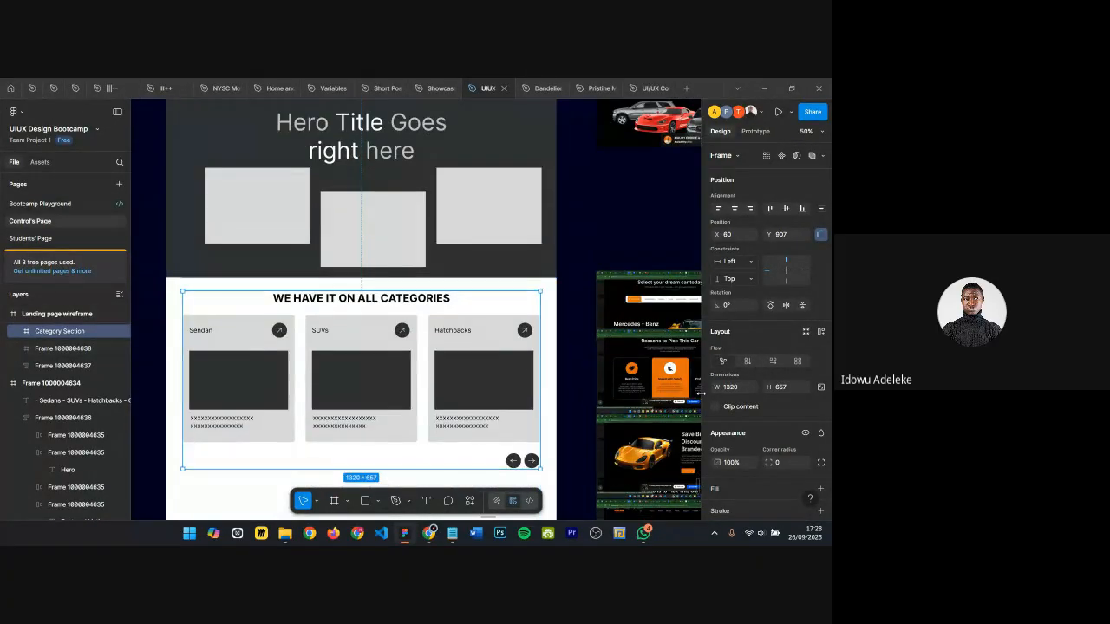
click(730, 388)
text(144)
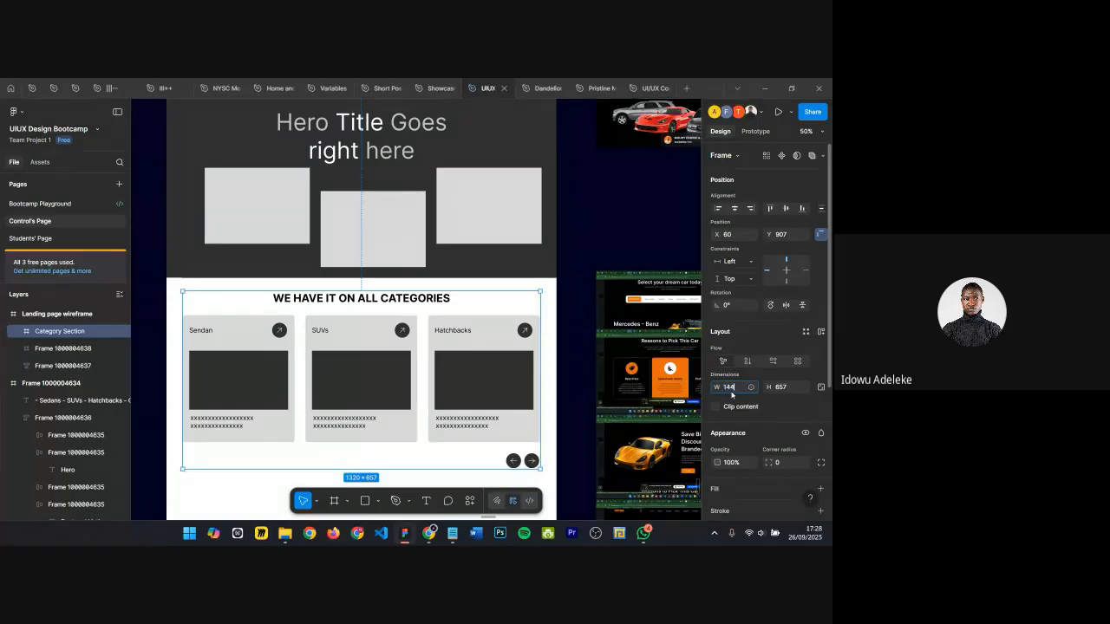
key(Return)
key(Return)
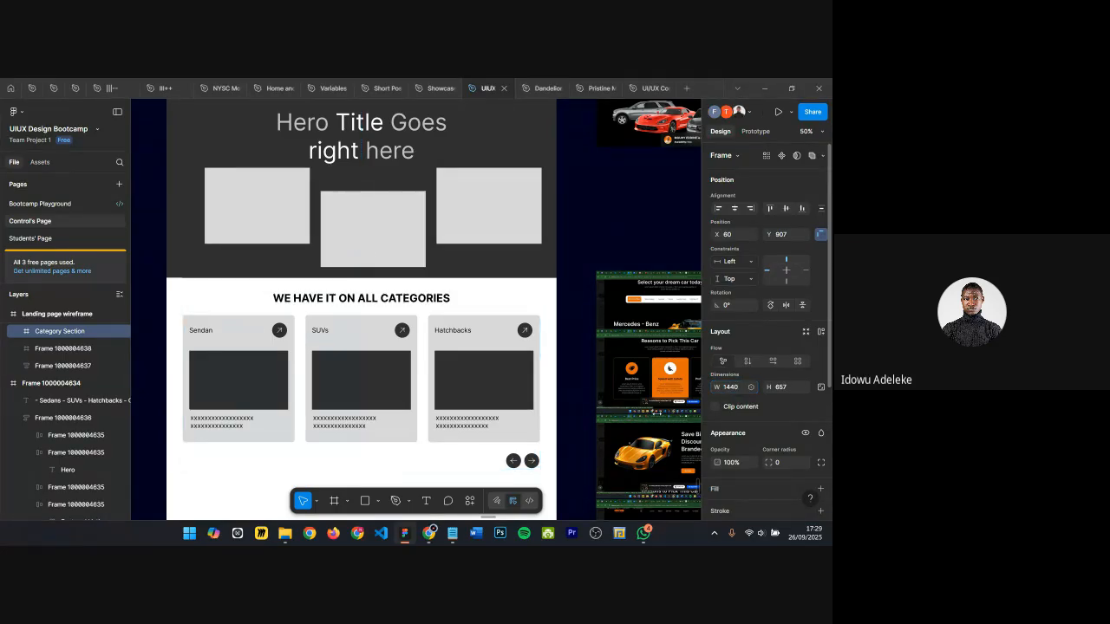
Step: Center the Container horizontally inside the Category Section frame
key(alt+h)
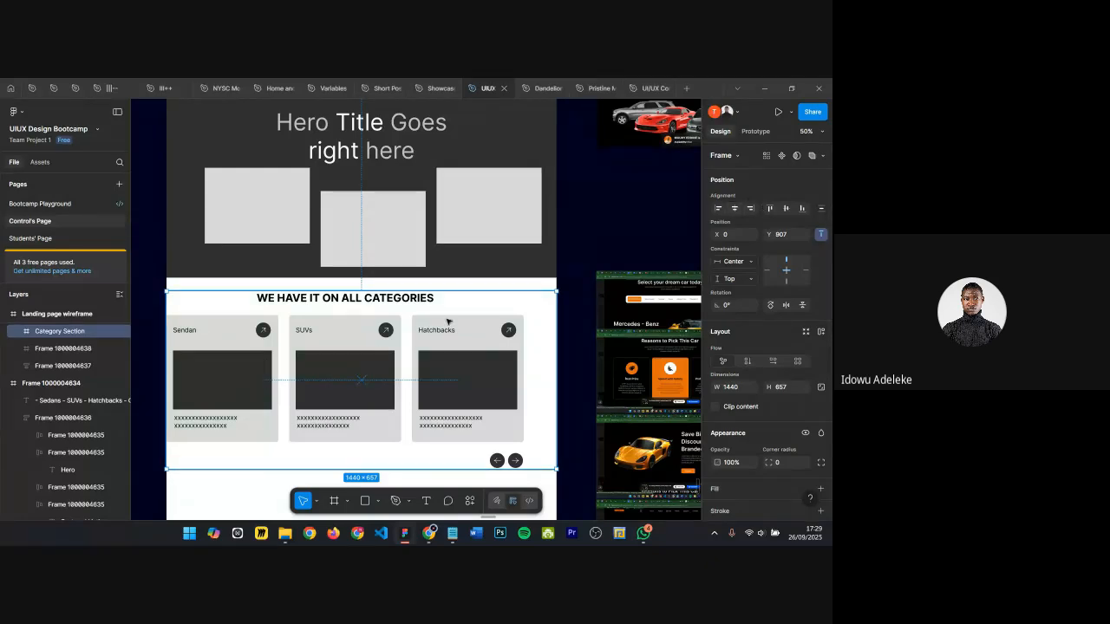
key(shift+a)
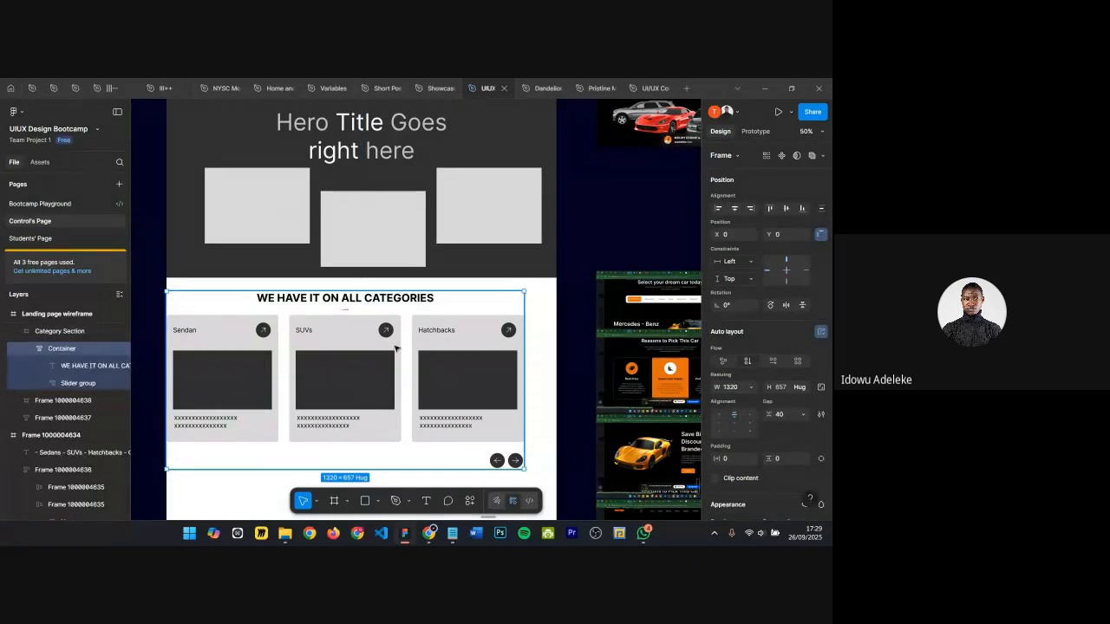
key(alt+h)
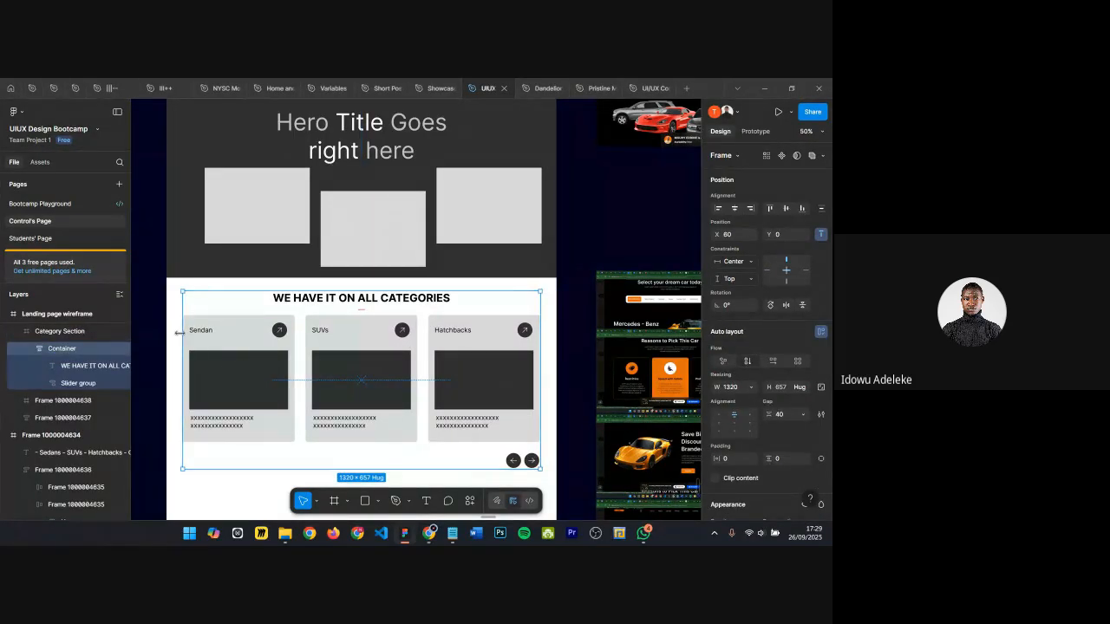
key(alt)
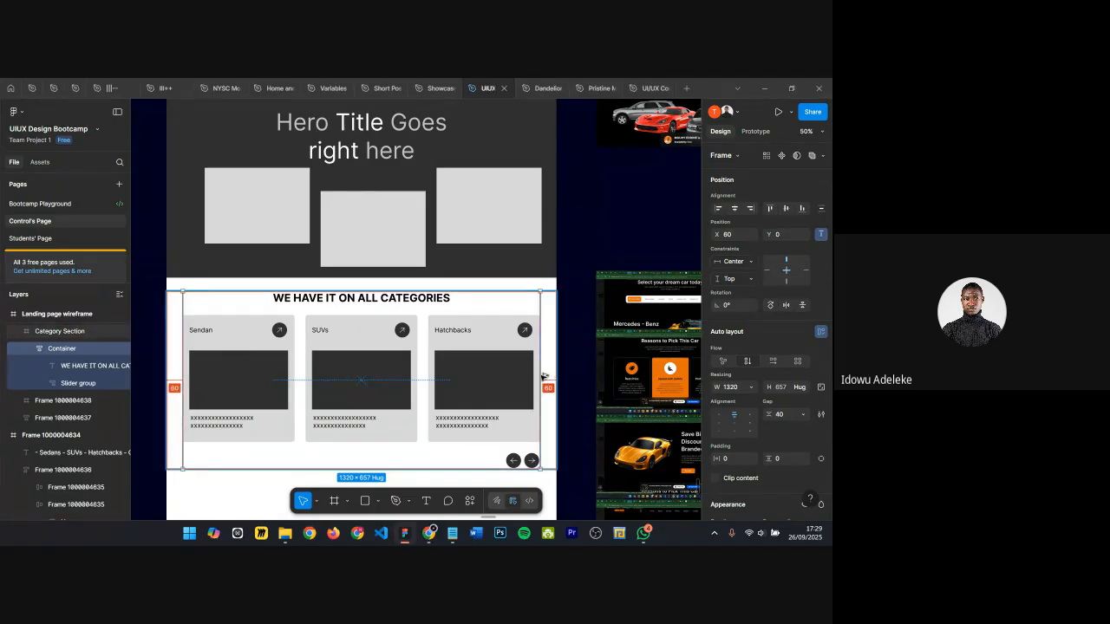
Step: Nudge the Container down to Y 14 within the Category Section
scroll(341, 350, down, 1)
drag(342, 346, 341, 346)
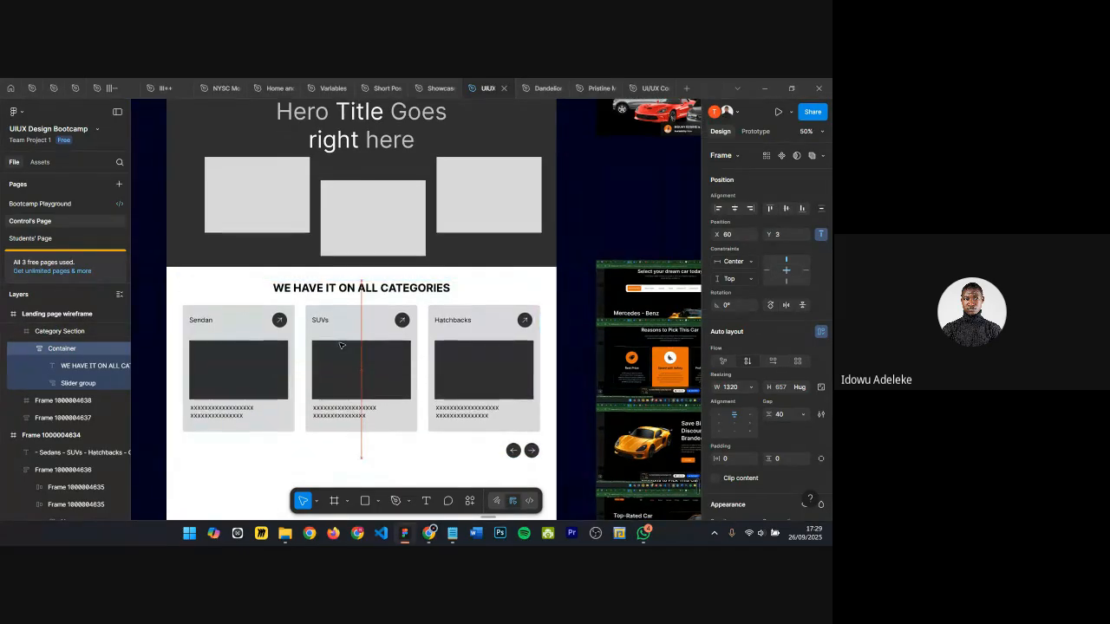
key(Down)
key(Down)
key(Down)
key(Down)
key(Down)
key(Down)
key(Down)
key(Down)
key(Down)
key(Down)
key(Down)
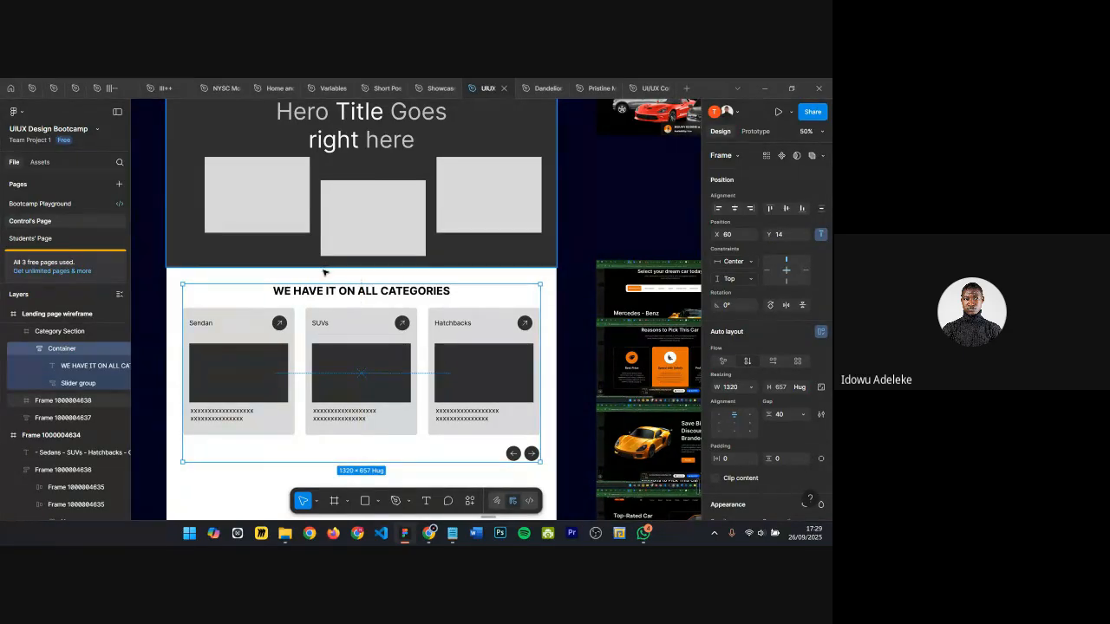
key(alt)
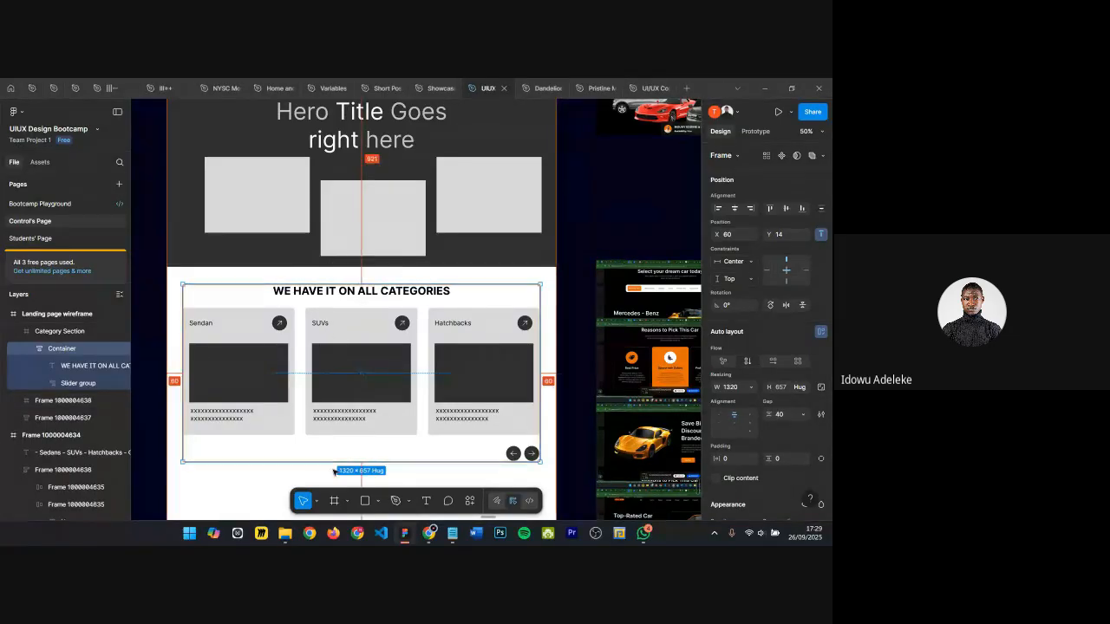
scroll(355, 451, down, 1)
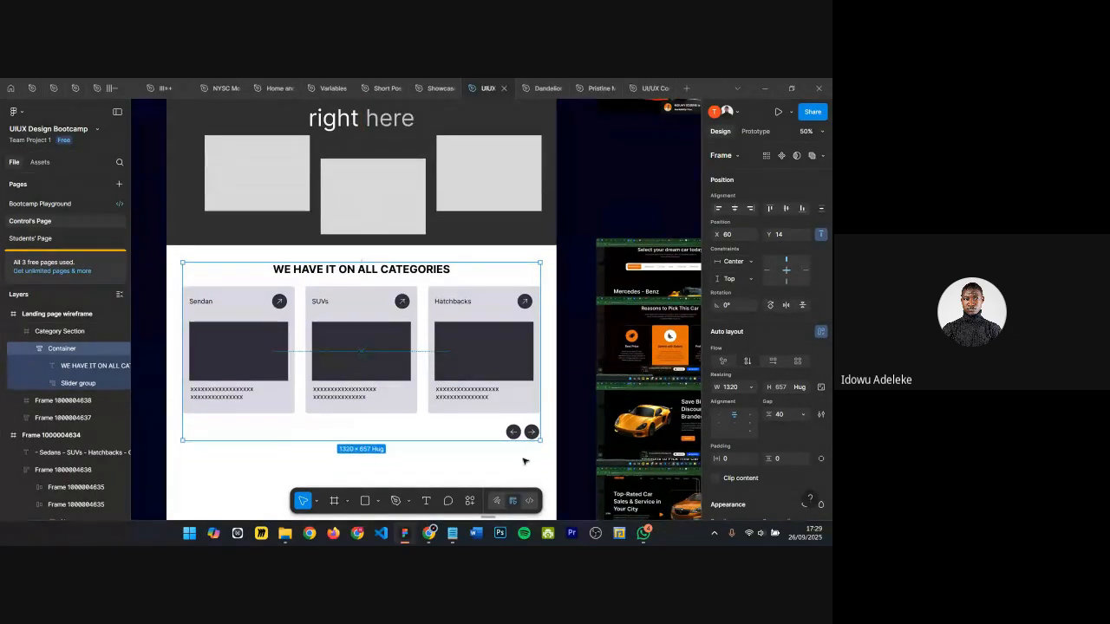
scroll(258, 354, down, 1)
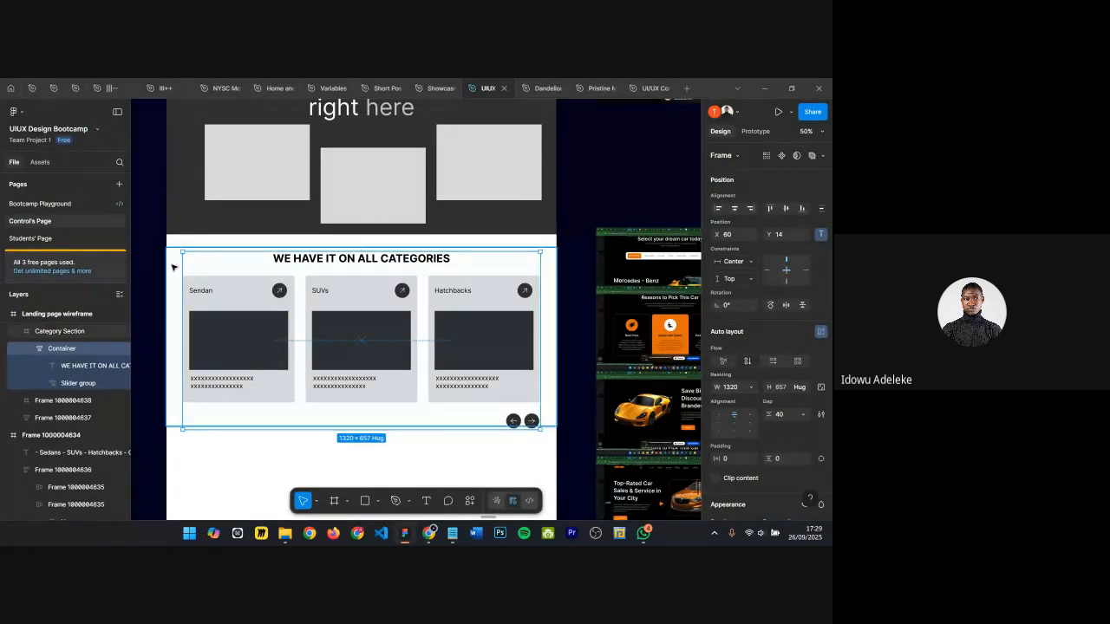
Step: Inspect the spacing between the Container and the edges of the Category Section frame
key(alt)
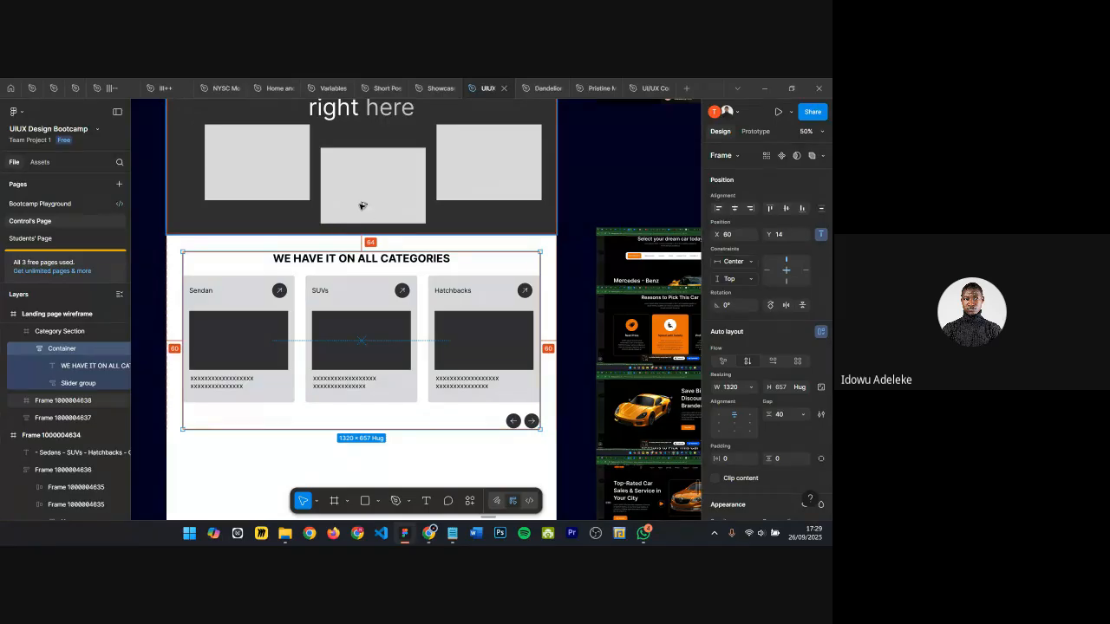
scroll(363, 205, up, 3)
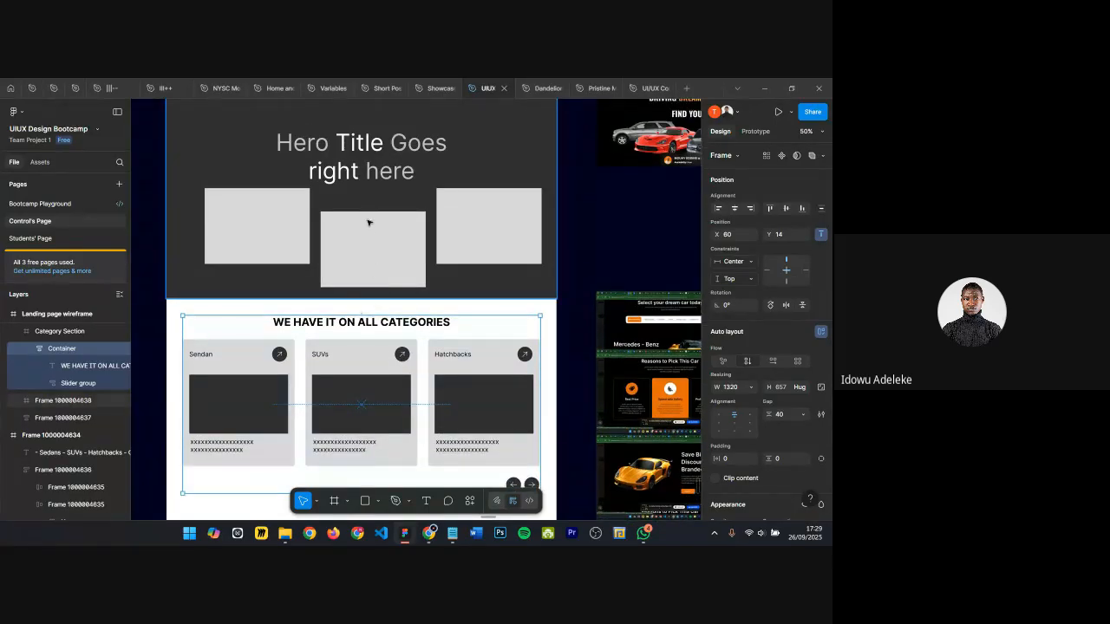
key(alt)
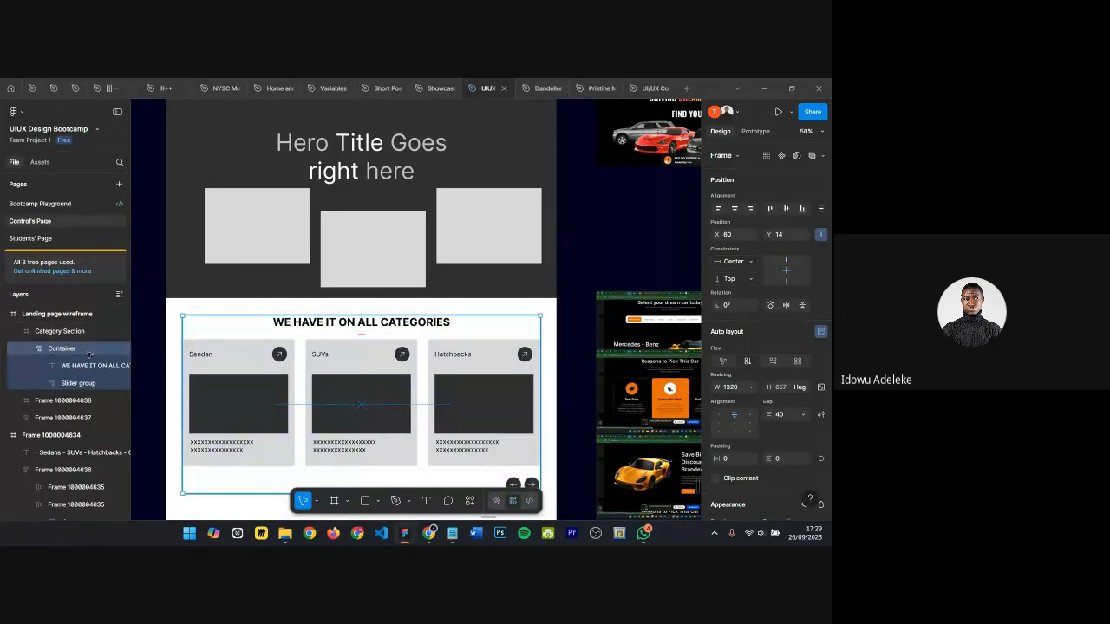
click(30, 349)
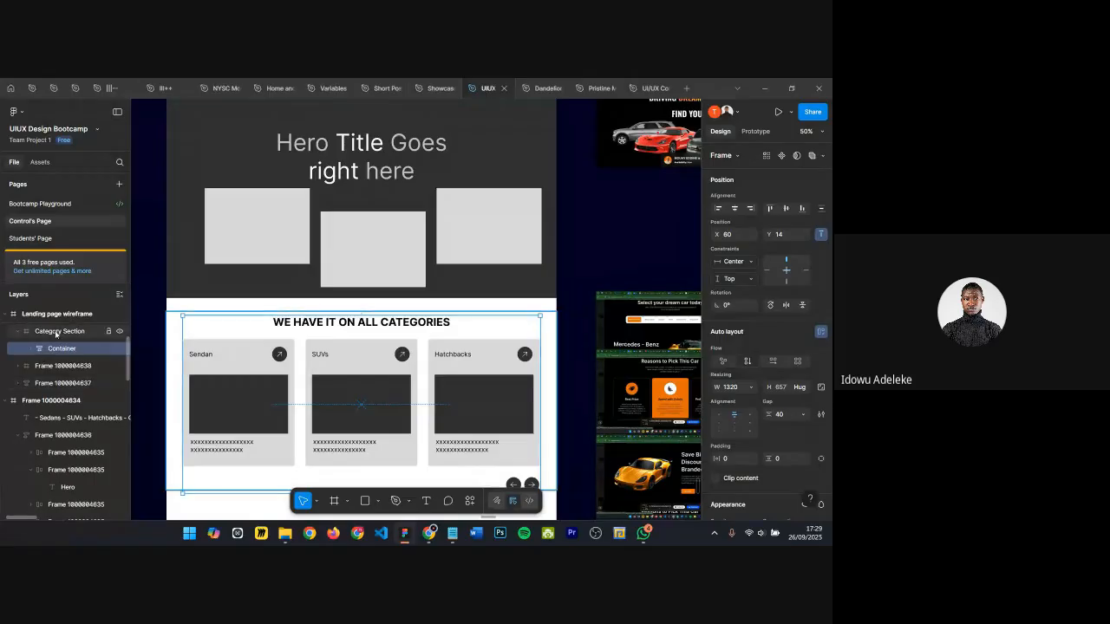
click(57, 332)
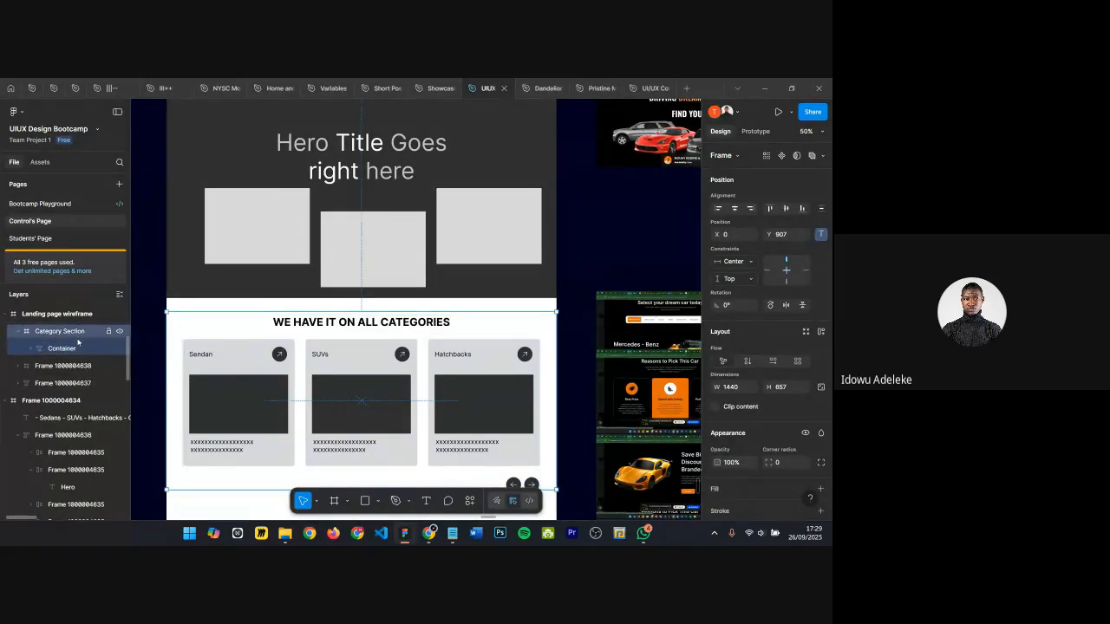
click(62, 351)
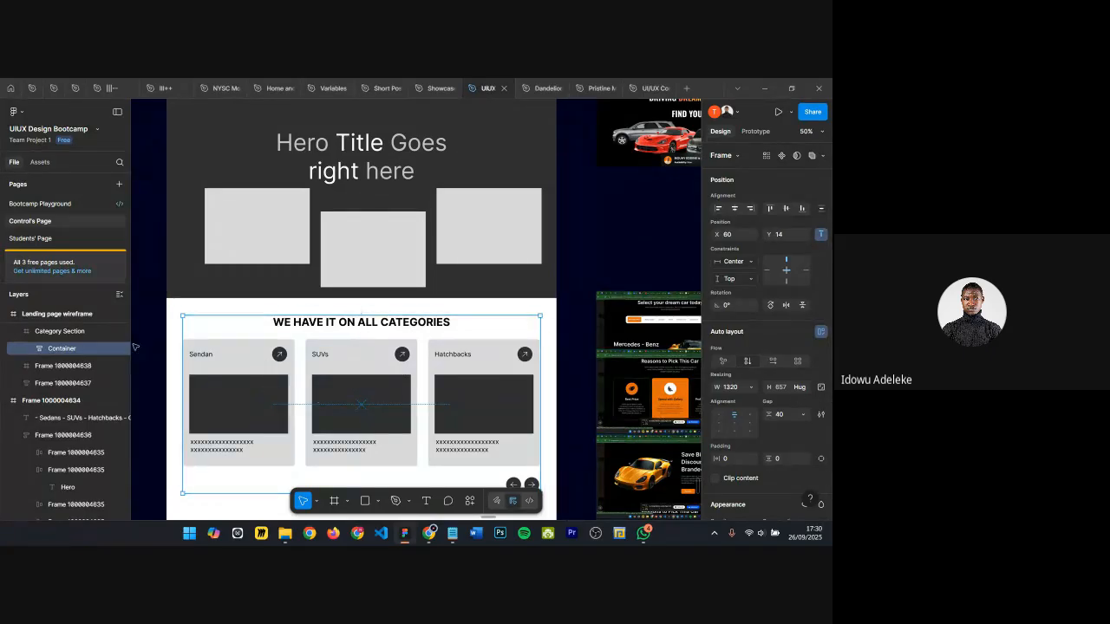
click(60, 334)
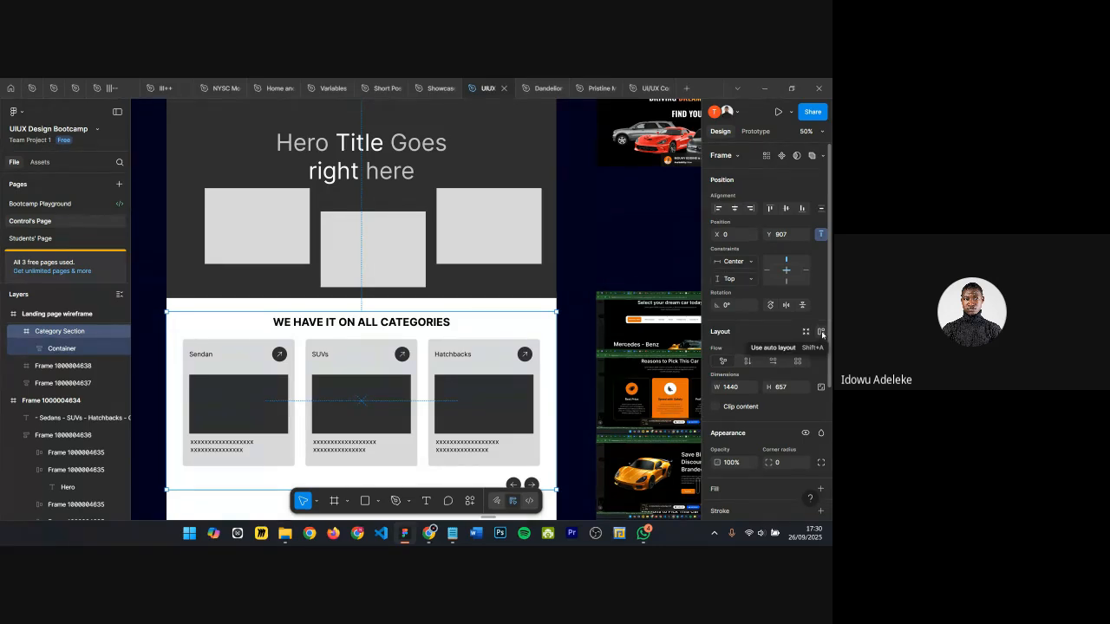
Step: Try adding auto layout to the Category Section and changing the Container's positioning, then undo it
click(821, 334)
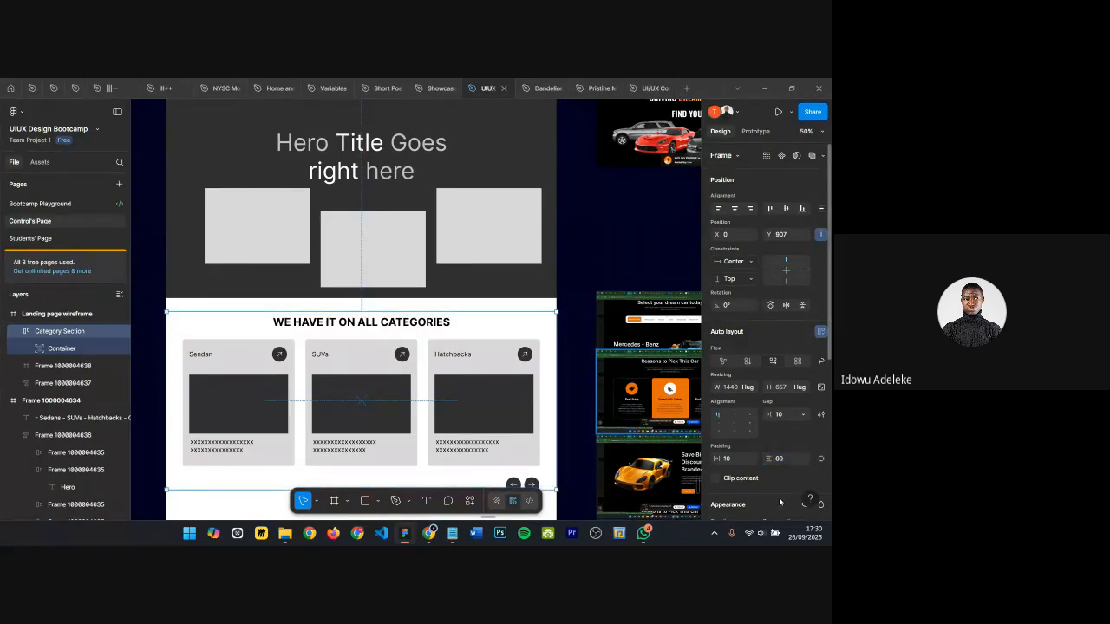
scroll(486, 347, down, 3)
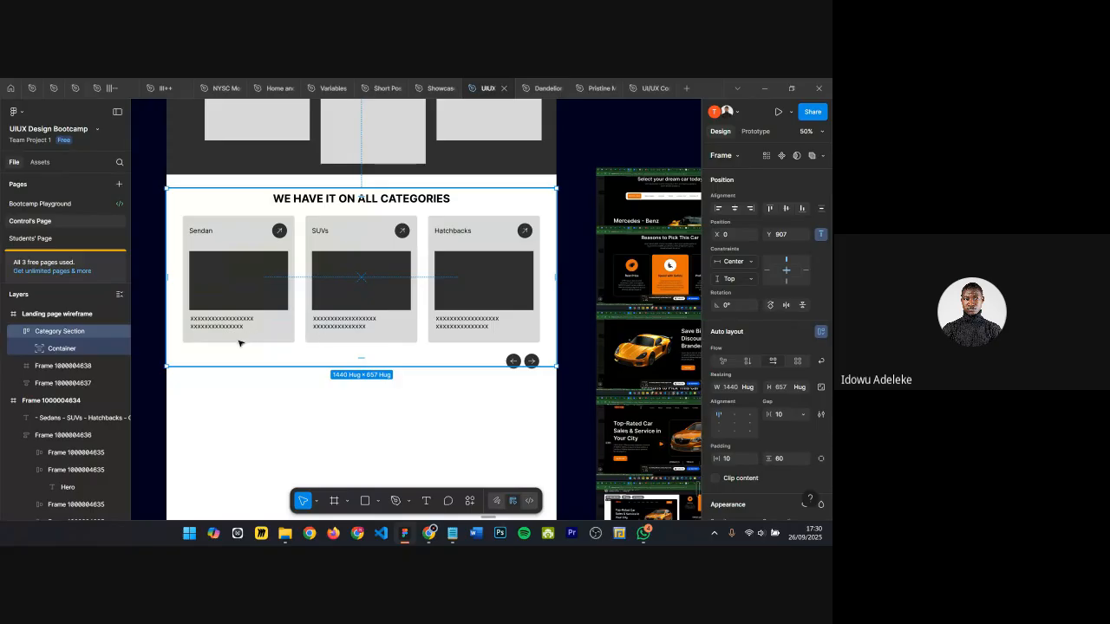
click(59, 348)
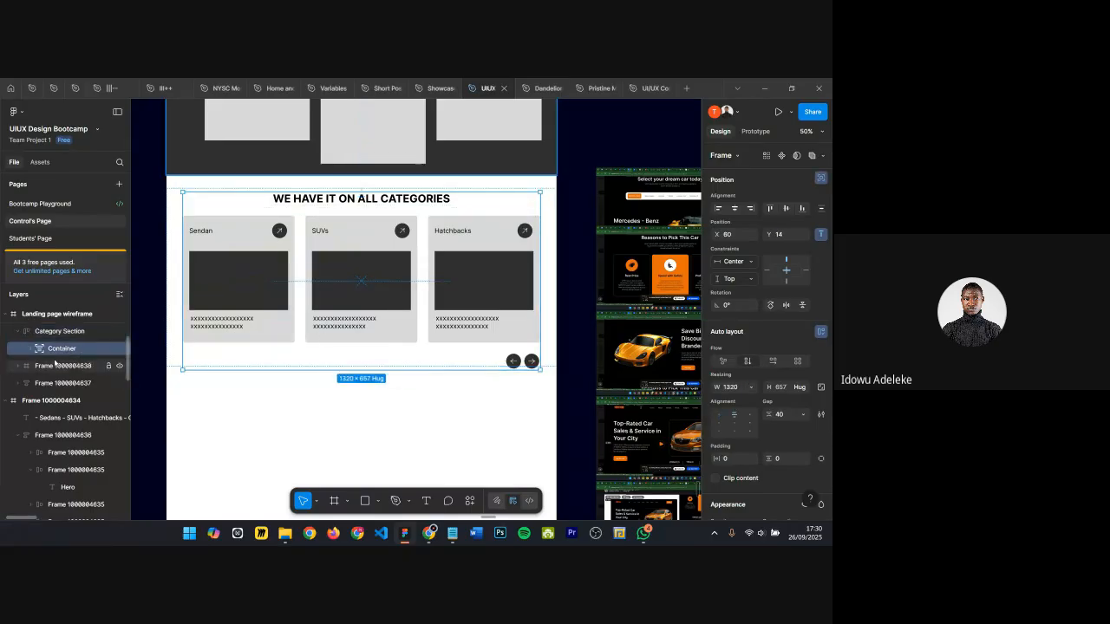
click(821, 177)
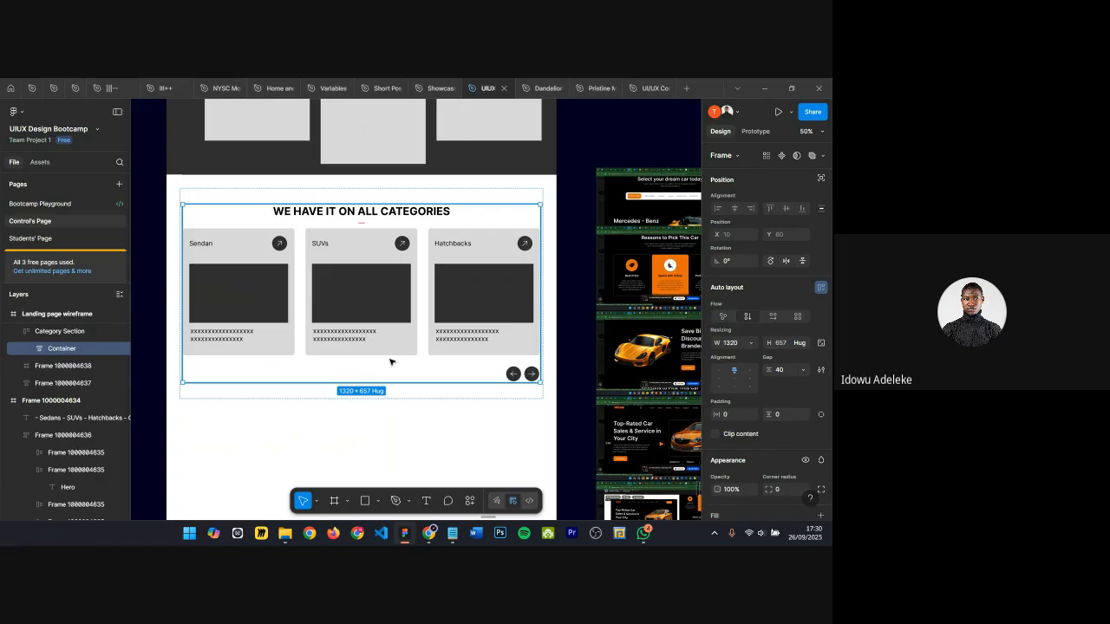
key(ctrl+z)
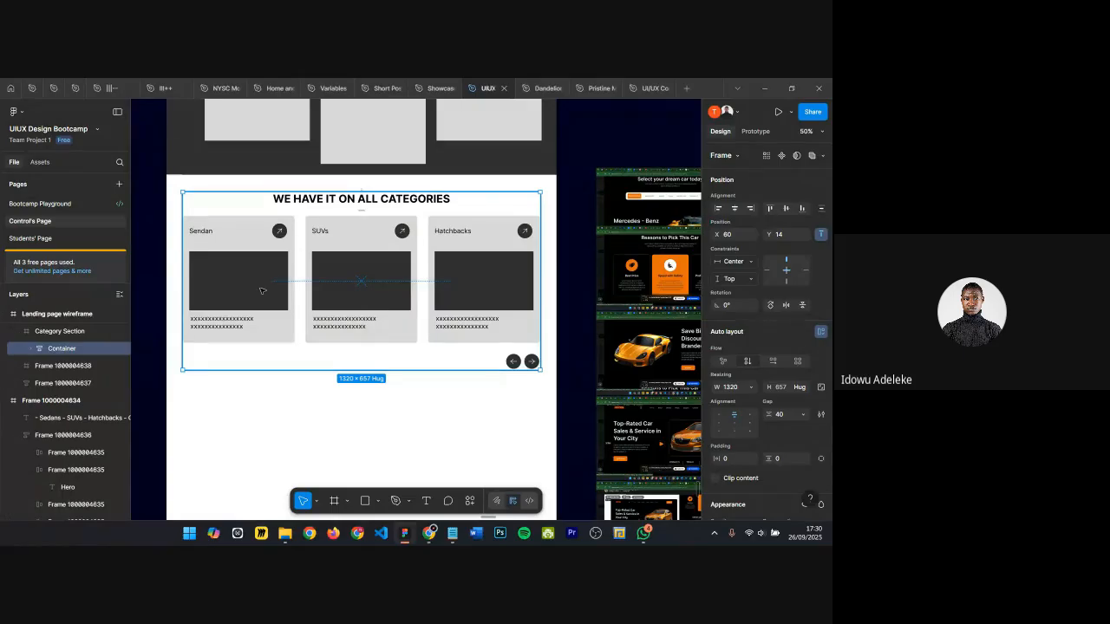
Step: Extend the Category Section frame's top and bottom edges to a height of about 785
click(176, 241)
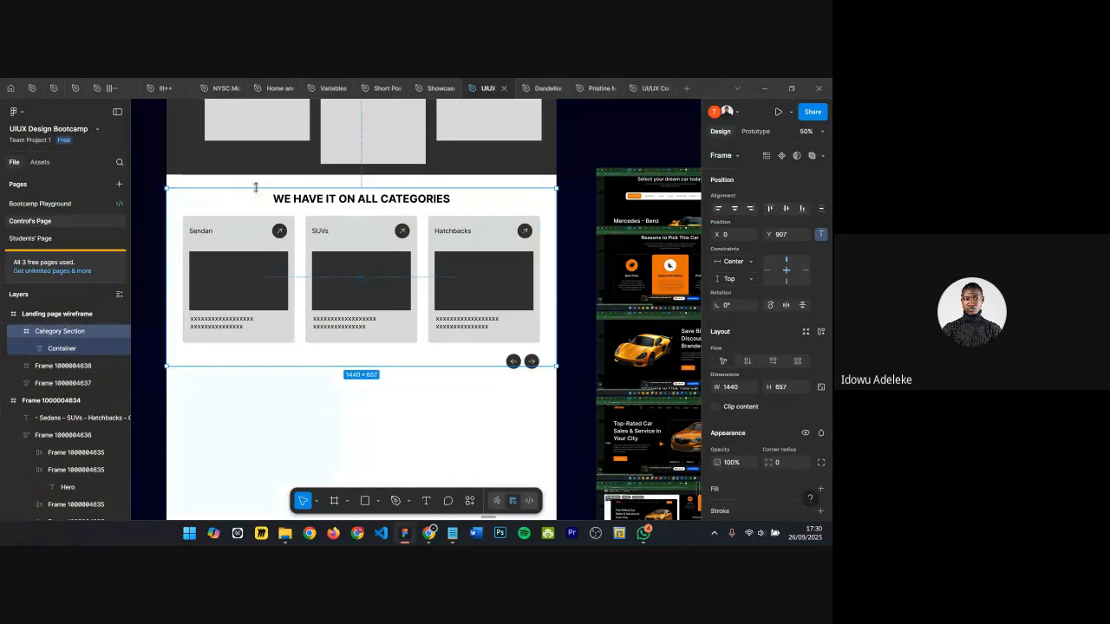
drag(256, 188, 254, 176)
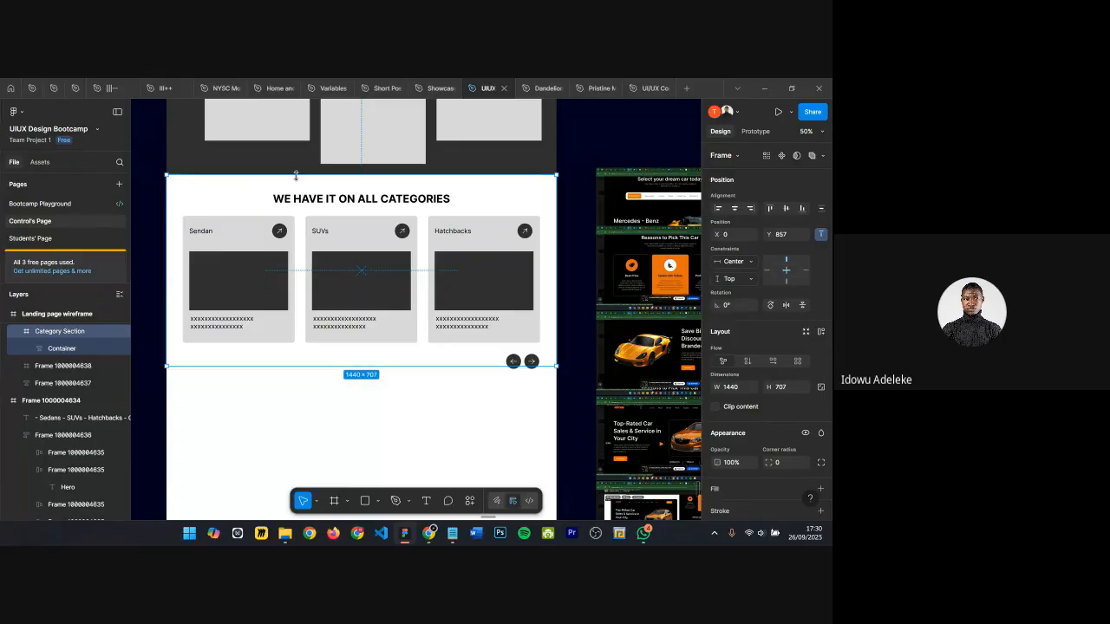
drag(269, 367, 271, 392)
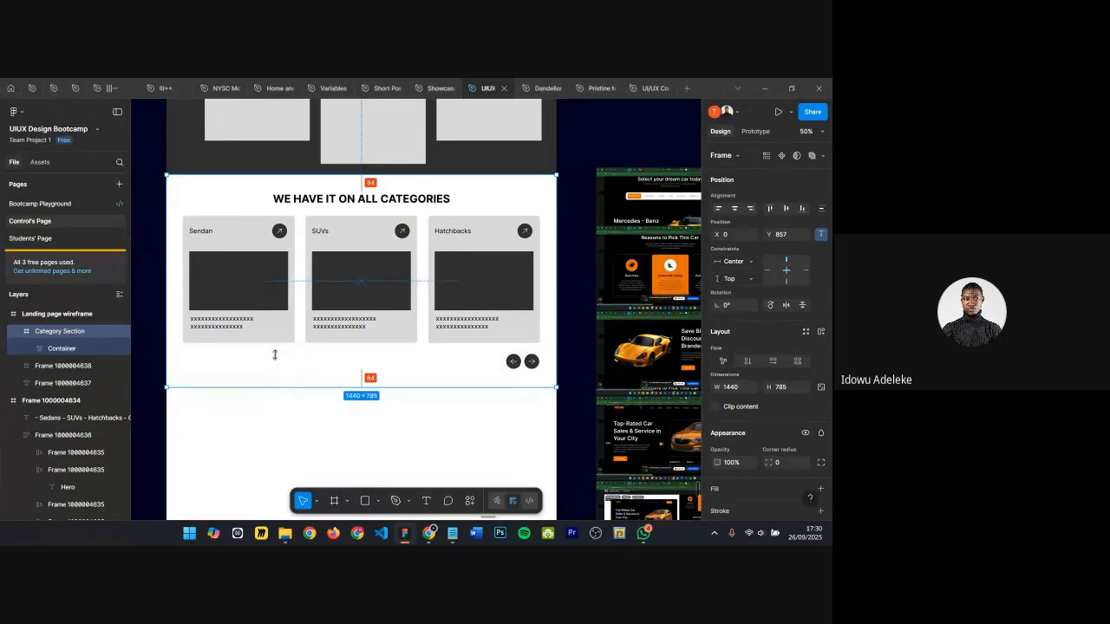
Step: Nudge the Container to Y 60 within the Category Section frame
click(281, 299)
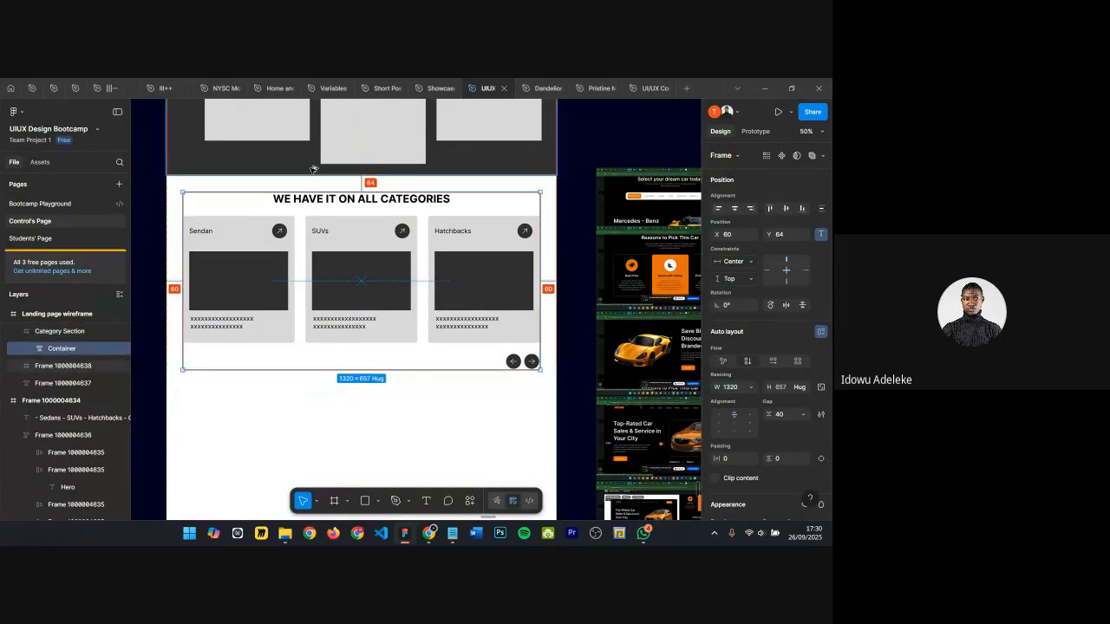
key(Up)
key(Up)
key(Up)
key(Up)
key(Up)
key(Down)
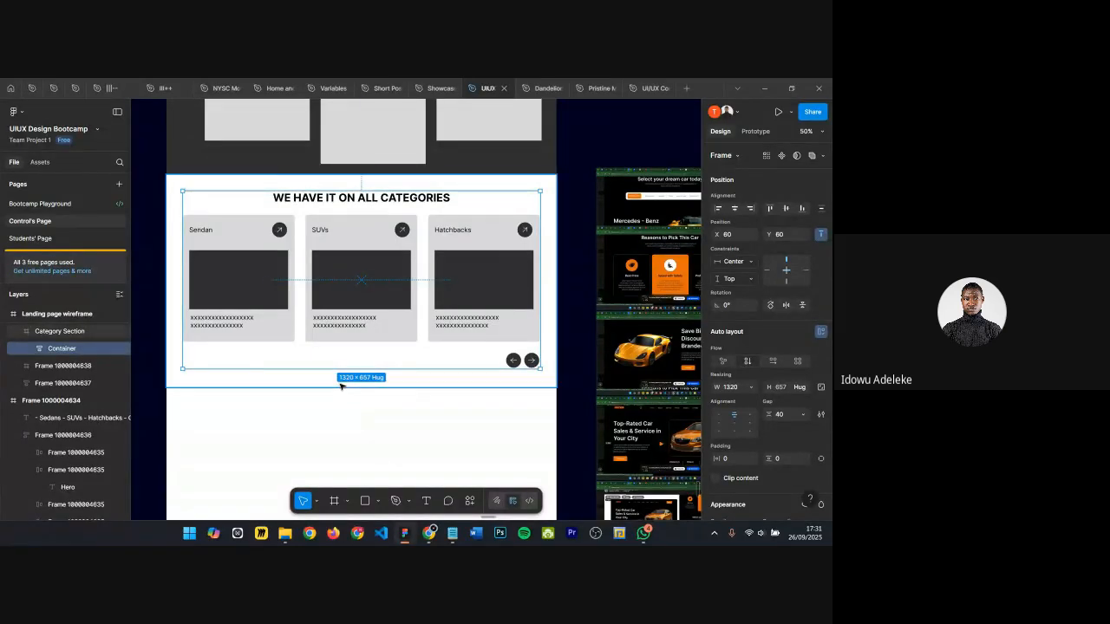
Step: Adjust the Category Section frame's height to about 777 by moving its bottom edge
click(342, 385)
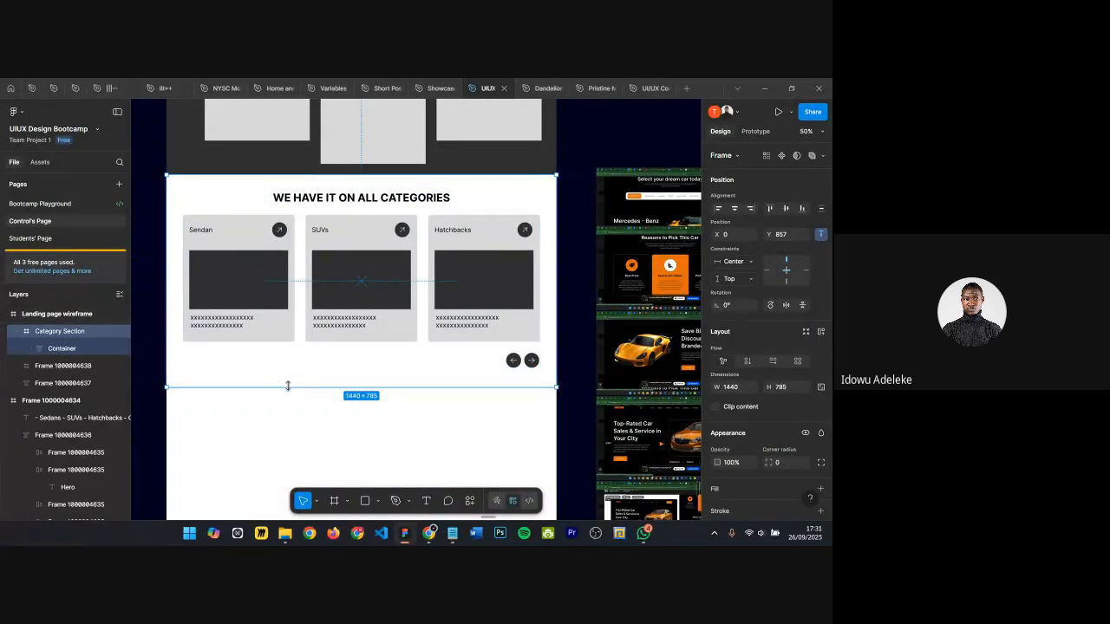
drag(288, 386, 285, 387)
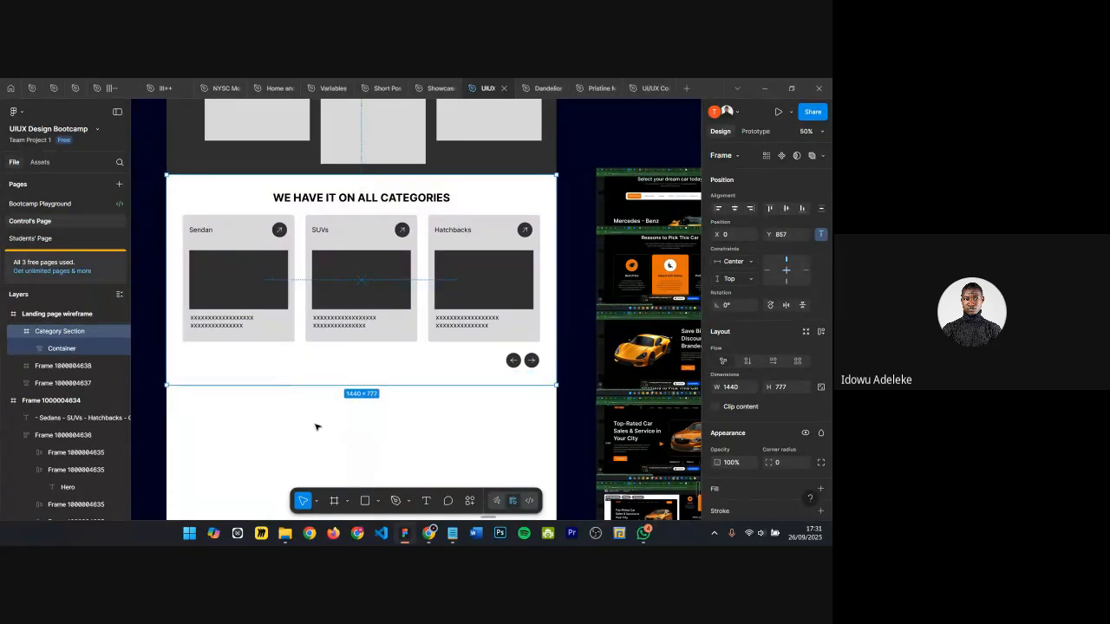
click(402, 435)
Step: Review the landing page section list beside the wireframe and select the Featured Listings label
scroll(402, 436, down, 3)
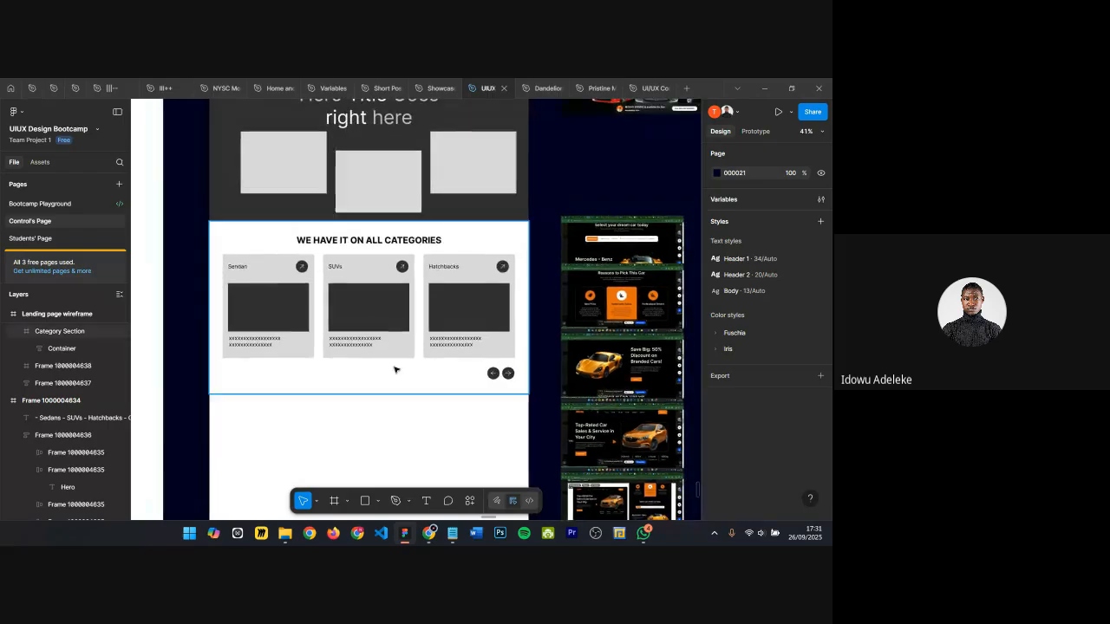
scroll(397, 382, down, 1)
scroll(425, 387, down, 5)
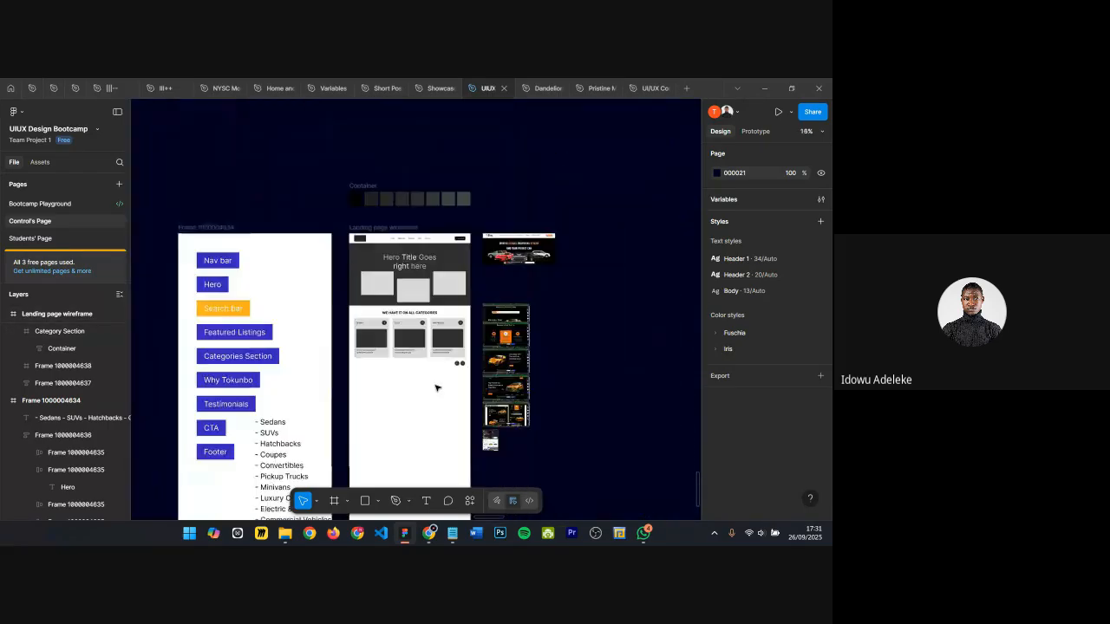
scroll(244, 329, up, 5)
scroll(287, 331, down, 1)
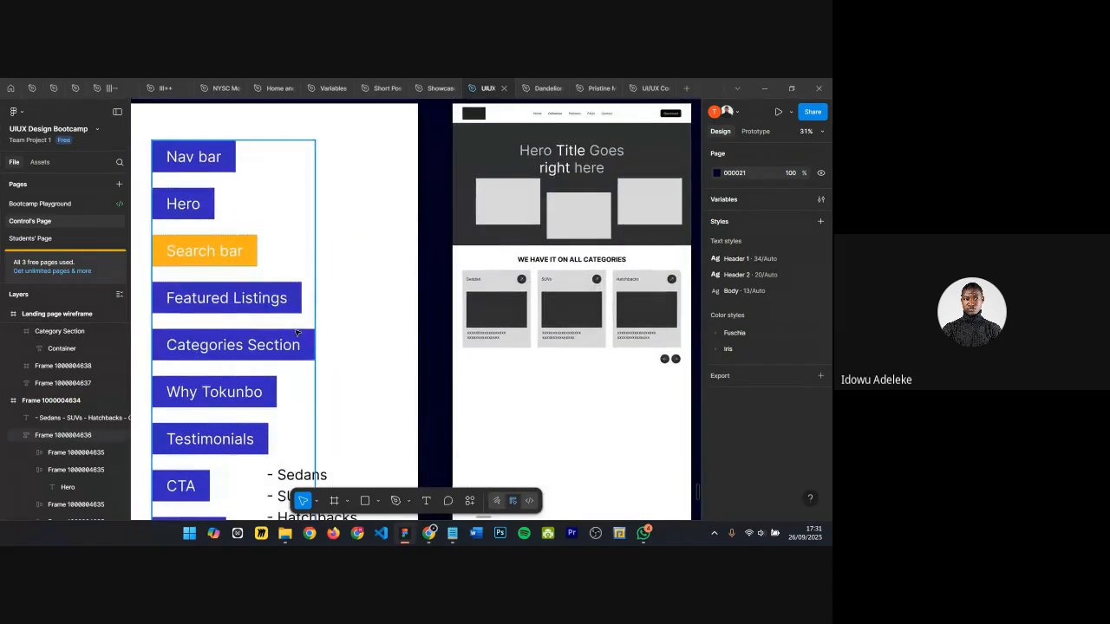
scroll(295, 338, down, 1)
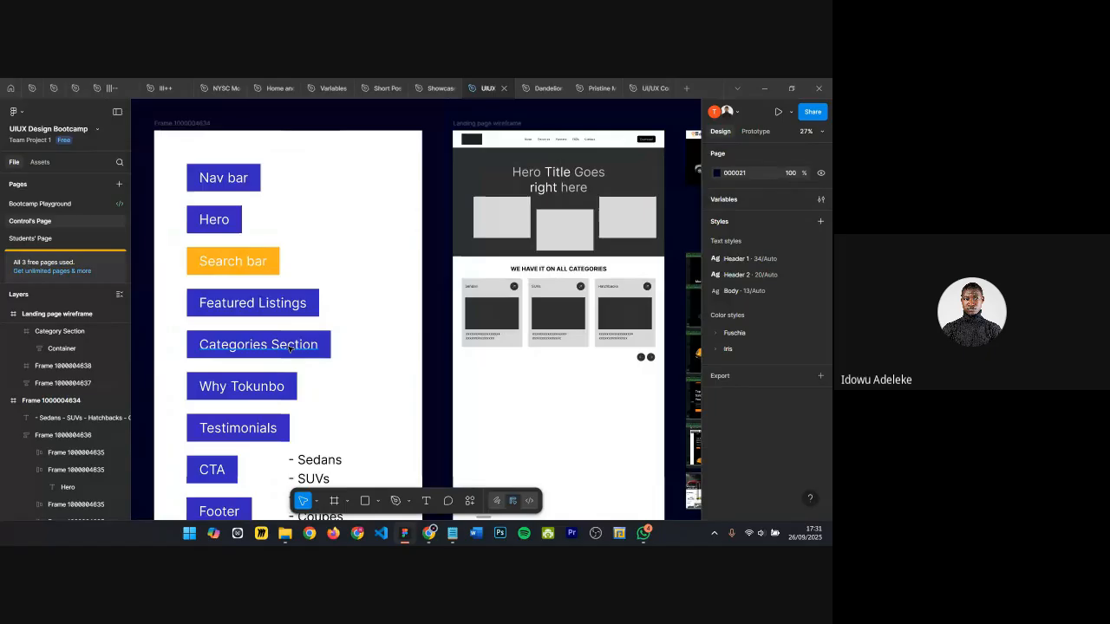
click(229, 334)
click(238, 308)
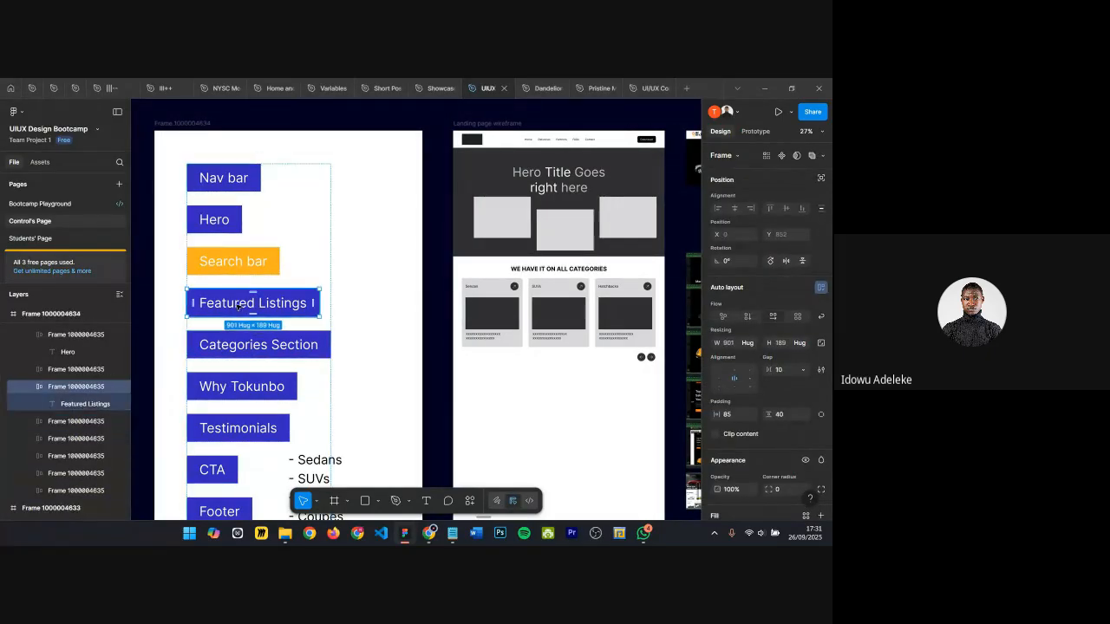
Step: Browse the reference car website screenshots on the canvas for category section ideas
scroll(419, 263, right, 2)
scroll(420, 263, right, 2)
scroll(639, 199, up, 10)
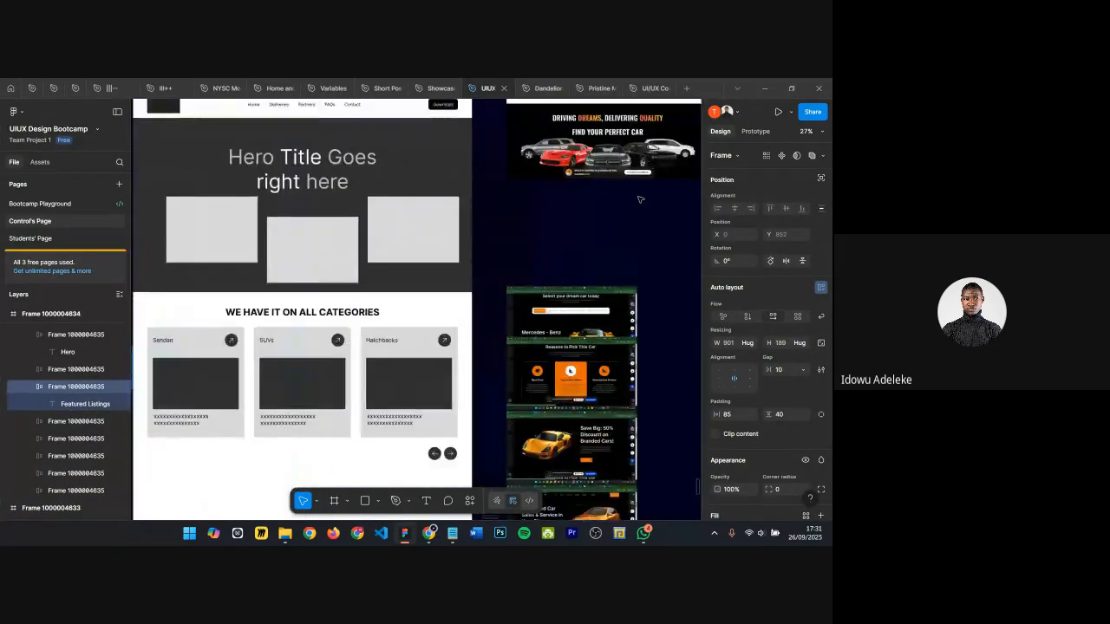
scroll(424, 227, up, 2)
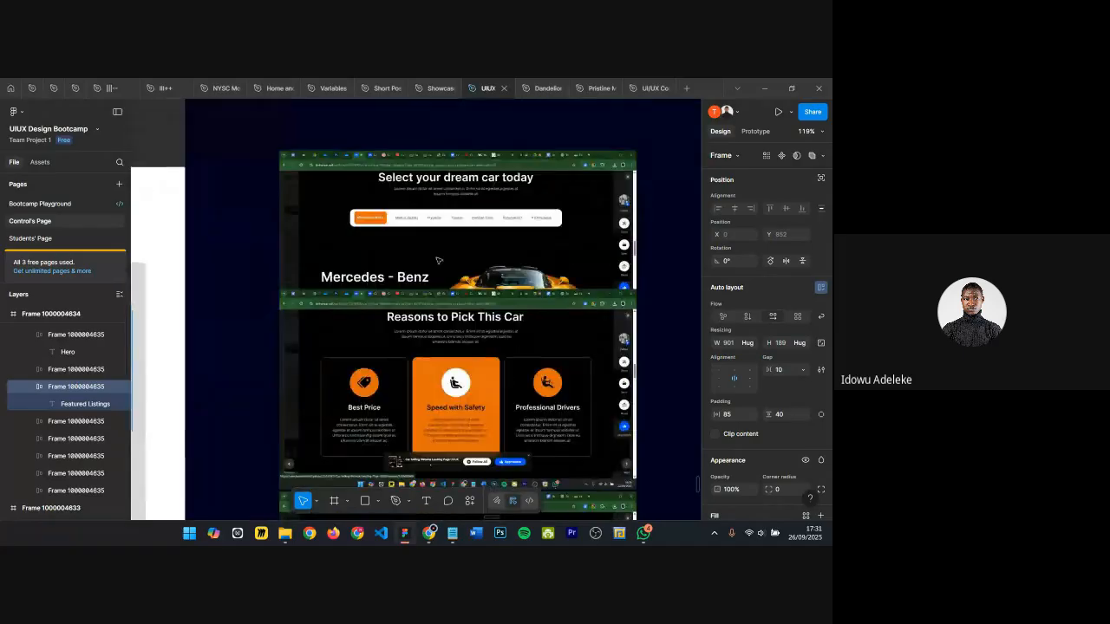
scroll(424, 227, up, 5)
scroll(424, 227, down, 5)
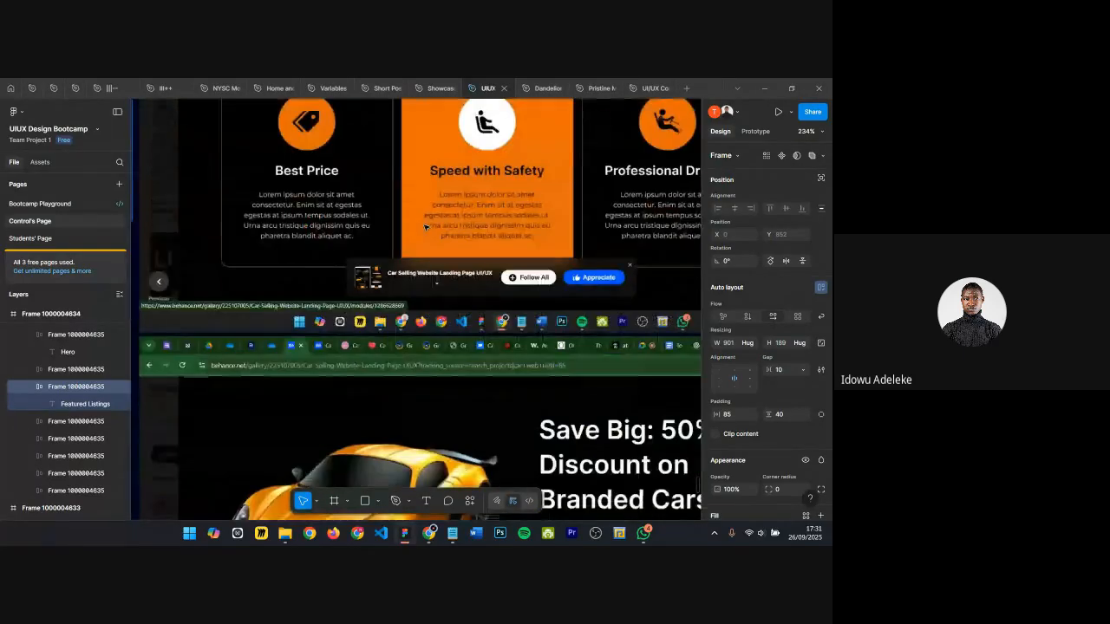
scroll(424, 228, down, 2)
scroll(425, 227, down, 5)
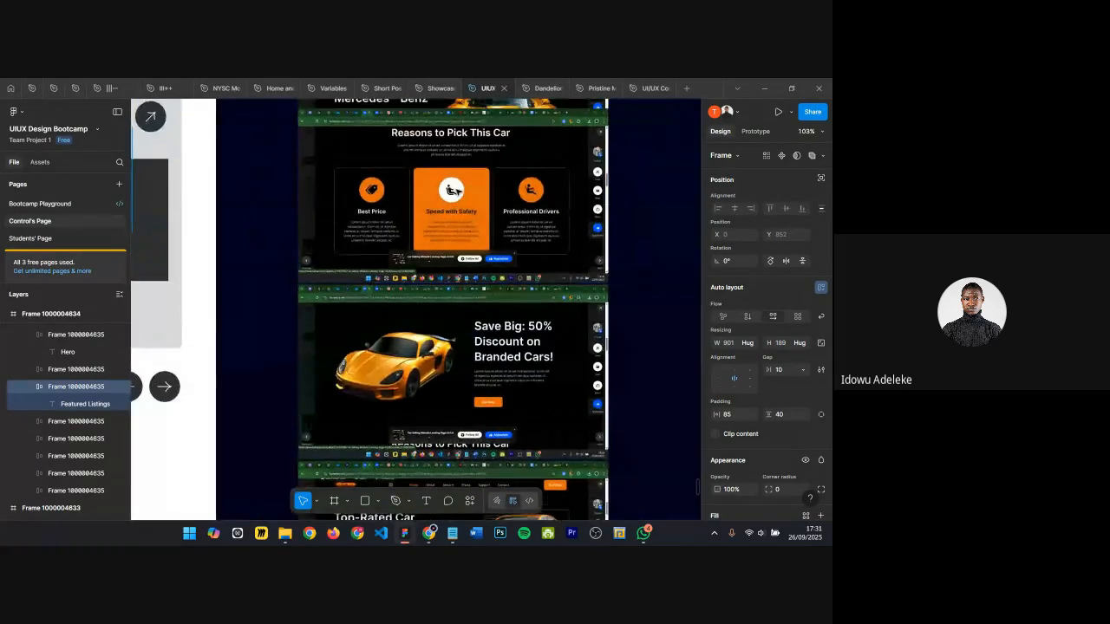
scroll(488, 274, down, 5)
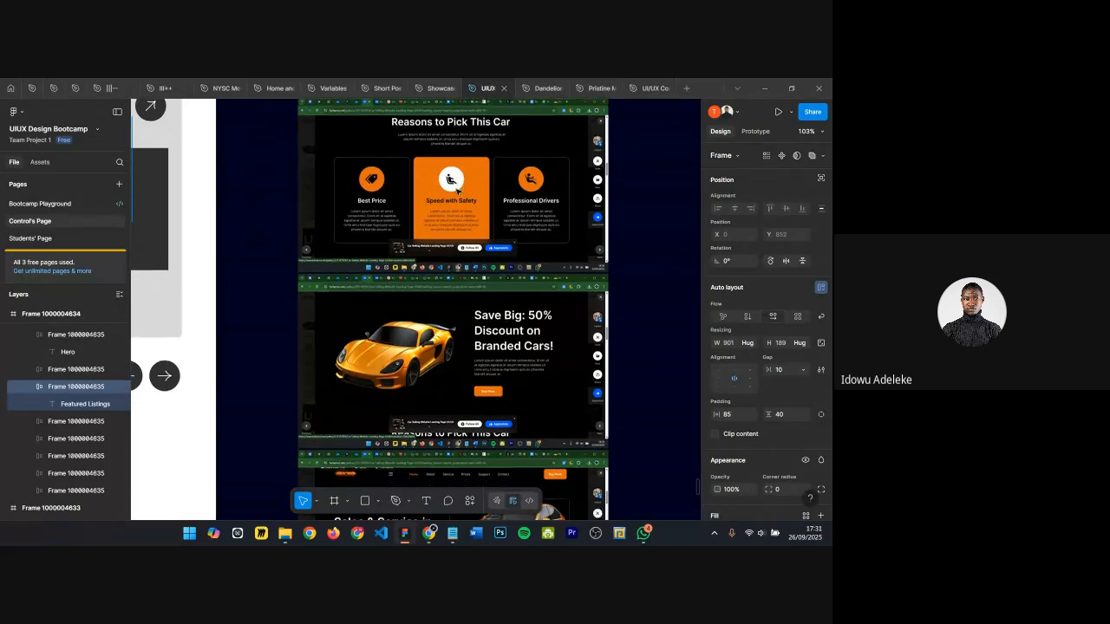
scroll(489, 274, up, 2)
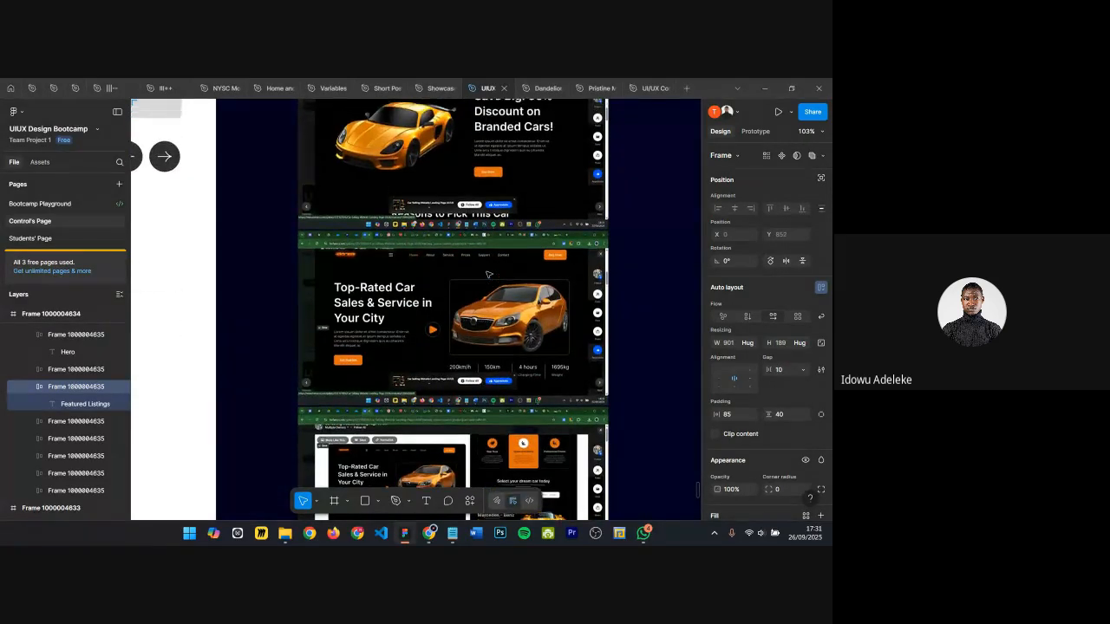
scroll(486, 311, down, 5)
scroll(486, 311, up, 5)
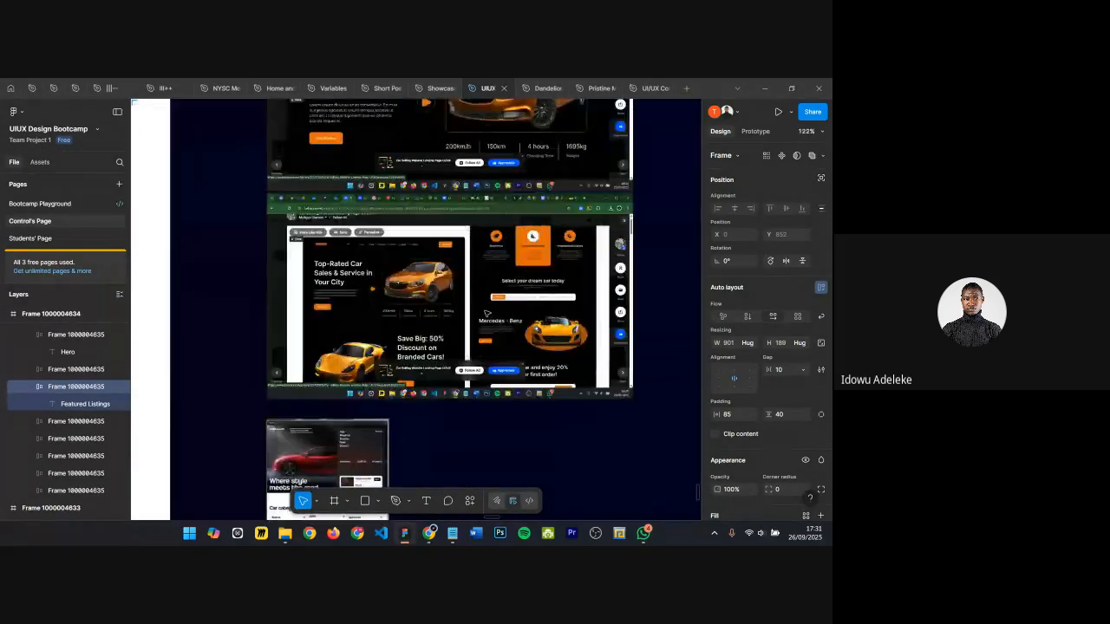
scroll(487, 312, down, 2)
scroll(486, 312, down, 2)
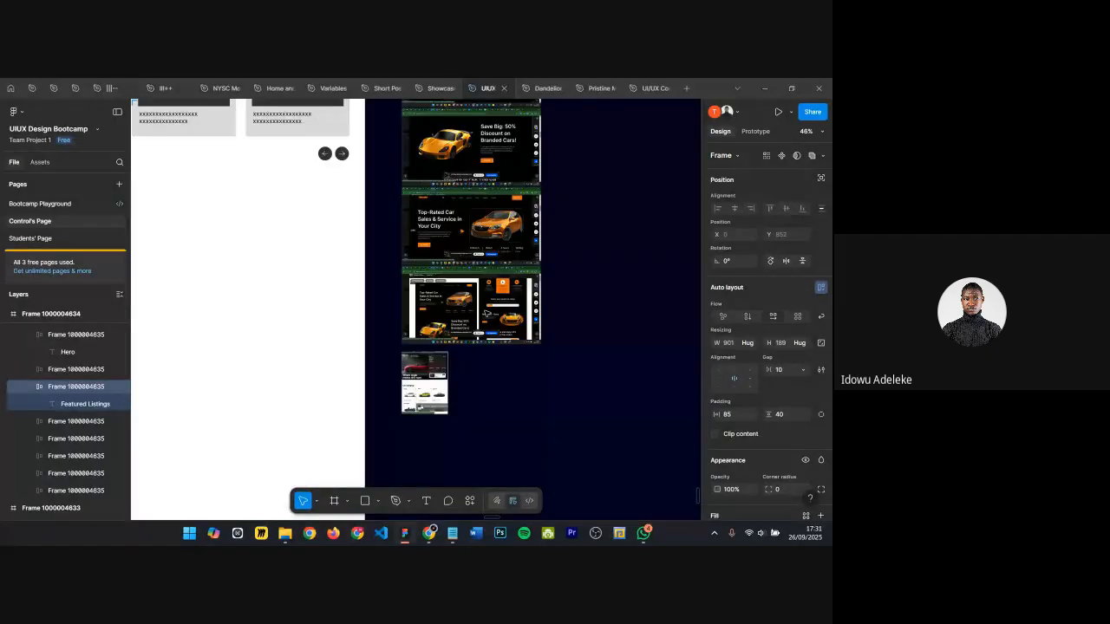
scroll(487, 312, up, 2)
scroll(485, 313, down, 5)
scroll(437, 299, up, 7)
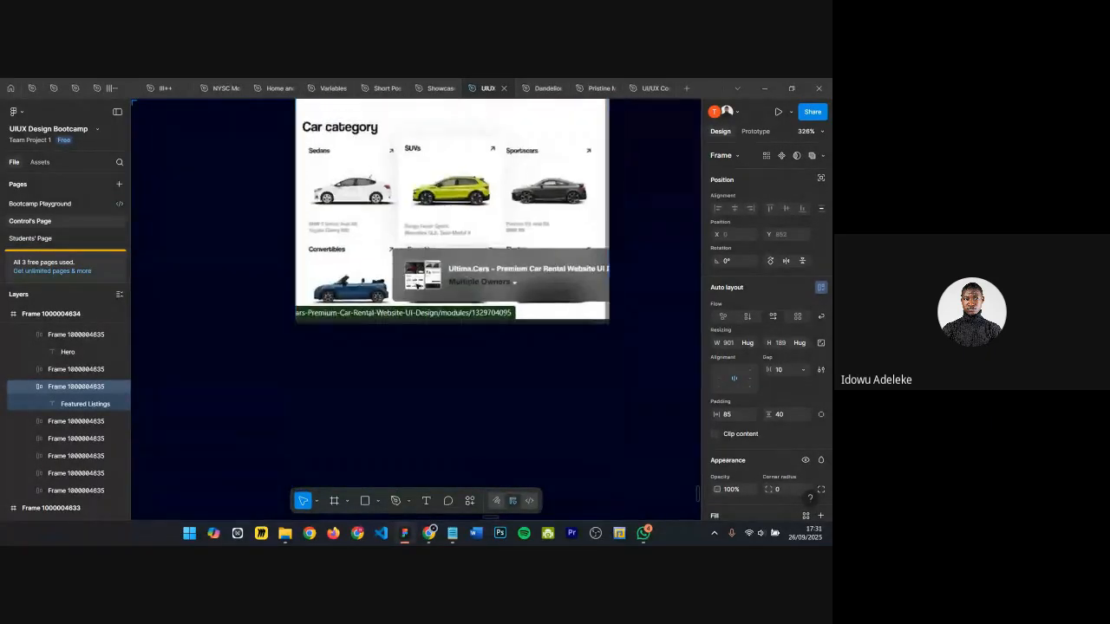
scroll(418, 285, down, 8)
scroll(420, 286, left, 5)
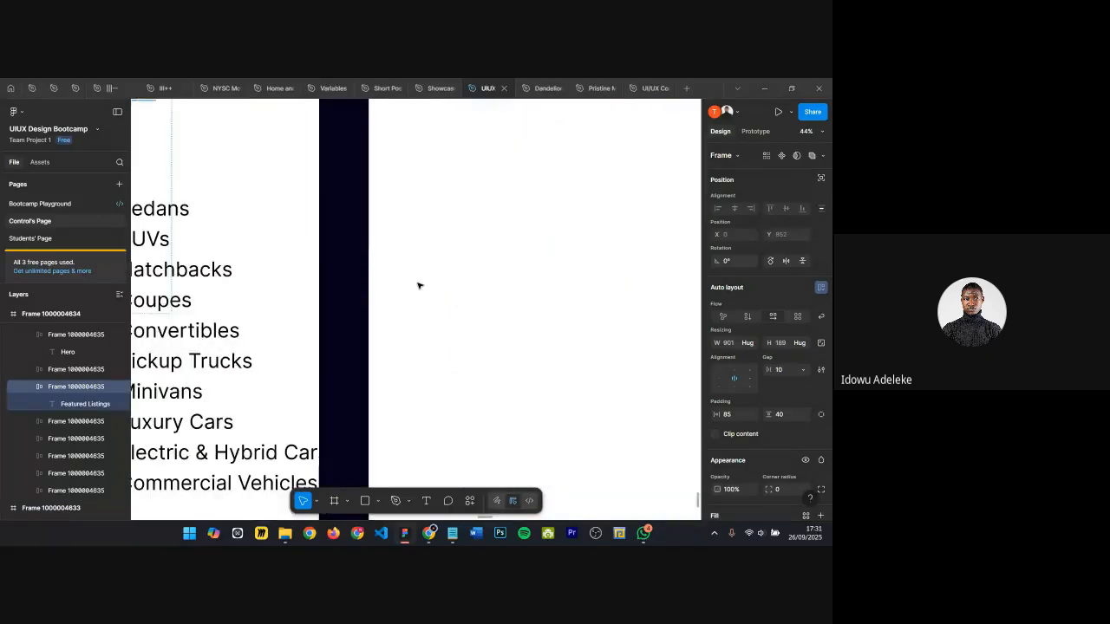
scroll(419, 285, down, 3)
scroll(248, 151, up, 2)
scroll(247, 151, up, 2)
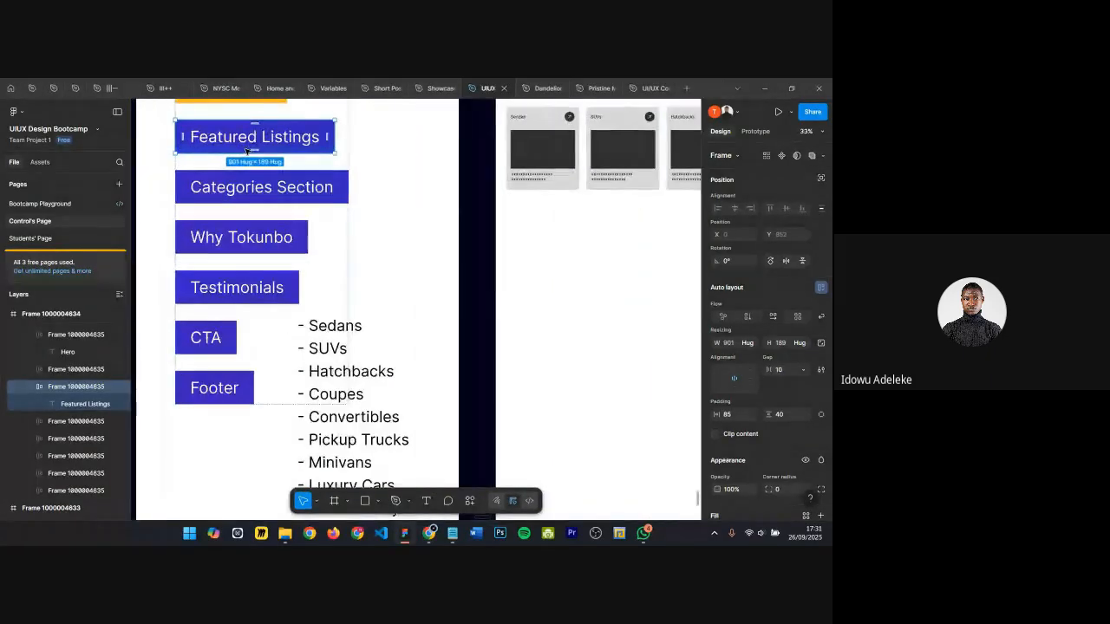
scroll(247, 150, up, 1)
scroll(246, 149, down, 3)
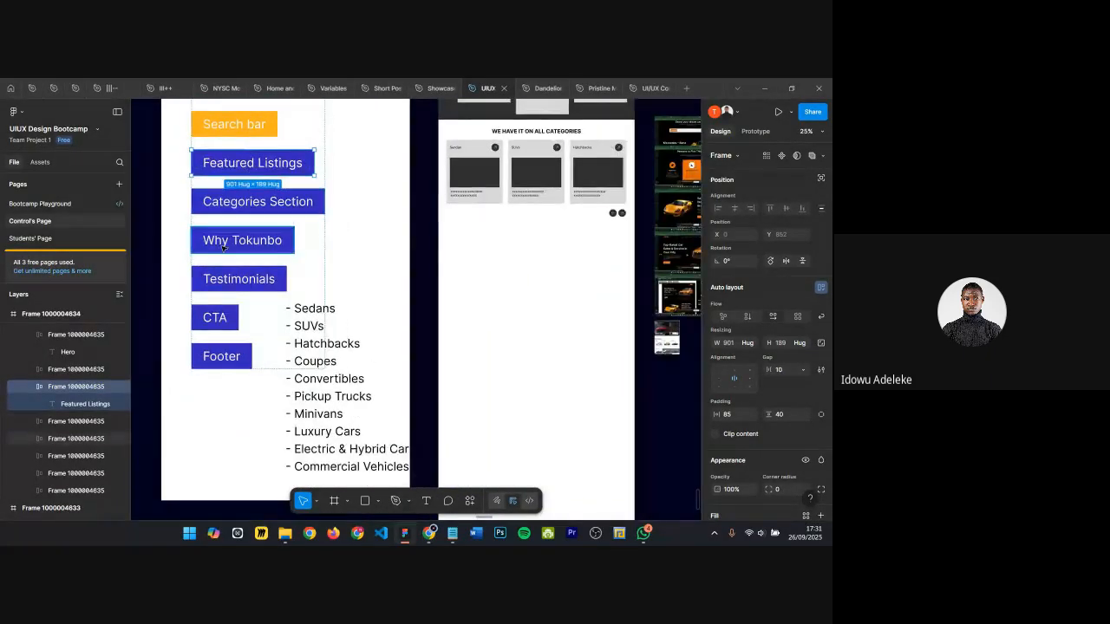
scroll(335, 235, down, 3)
click(500, 251)
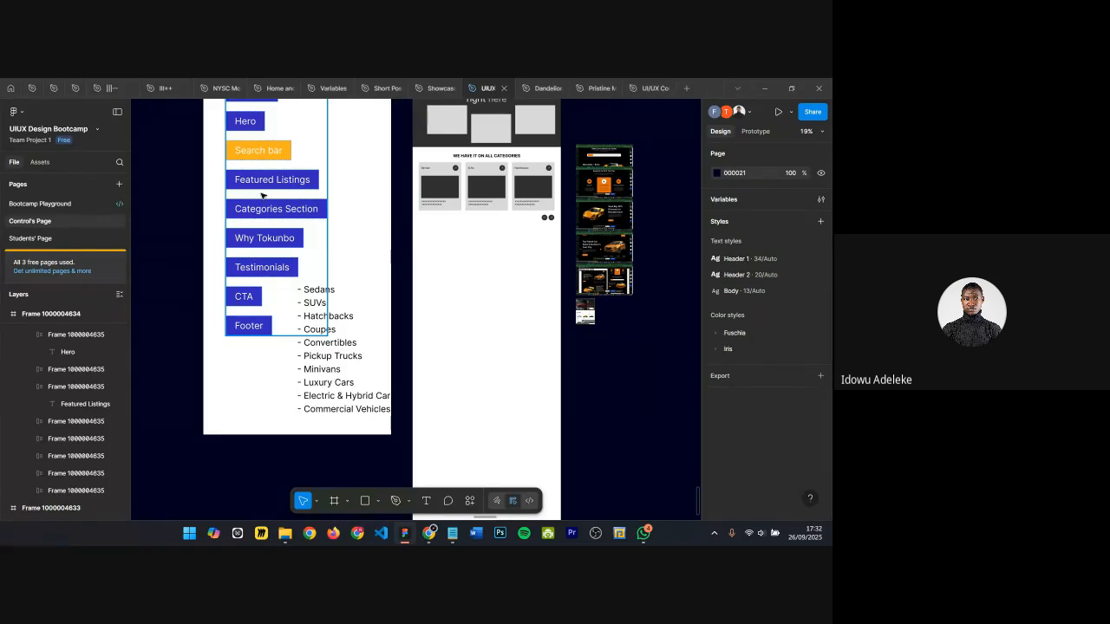
Step: Switch to the browser and open the Tokunbo Mobile Application Brief document in Google Docs from a new tab
mouse_move(430, 540)
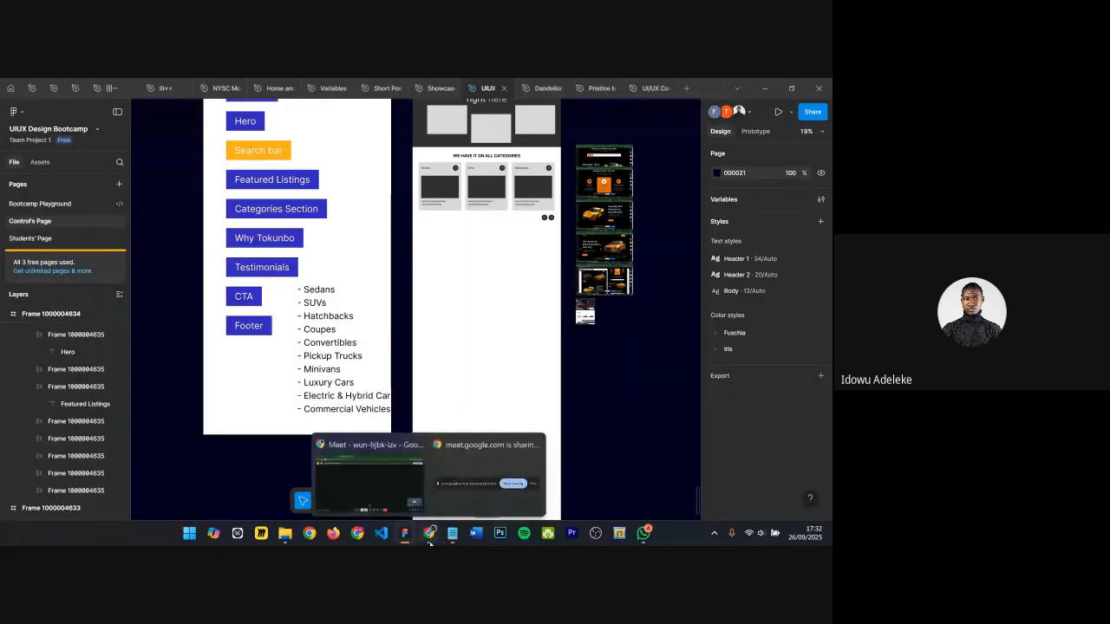
mouse_move(386, 486)
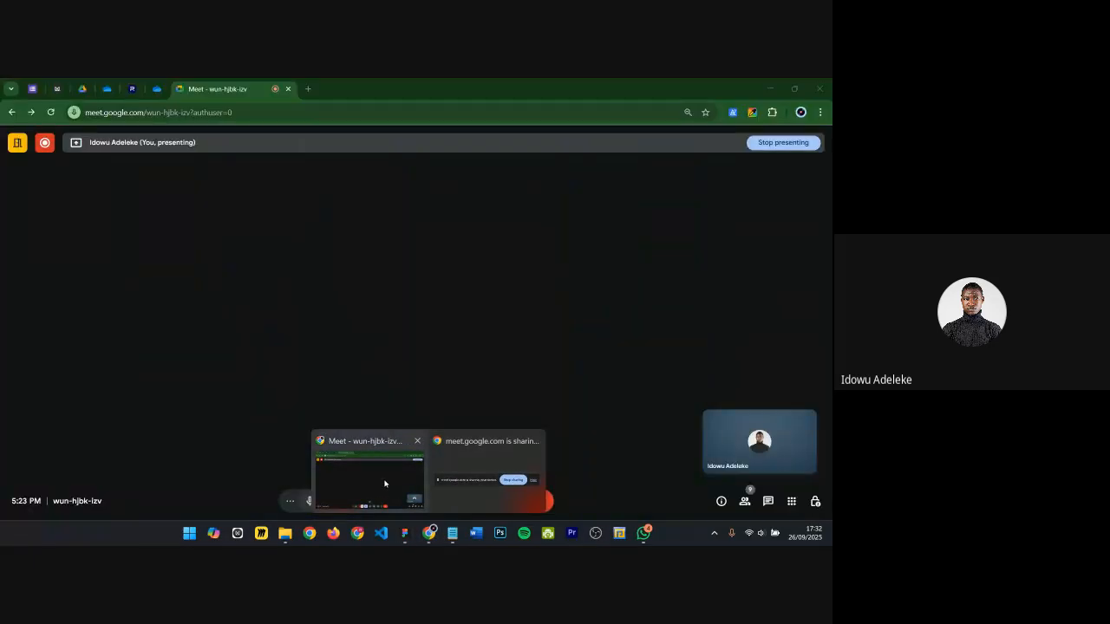
click(383, 478)
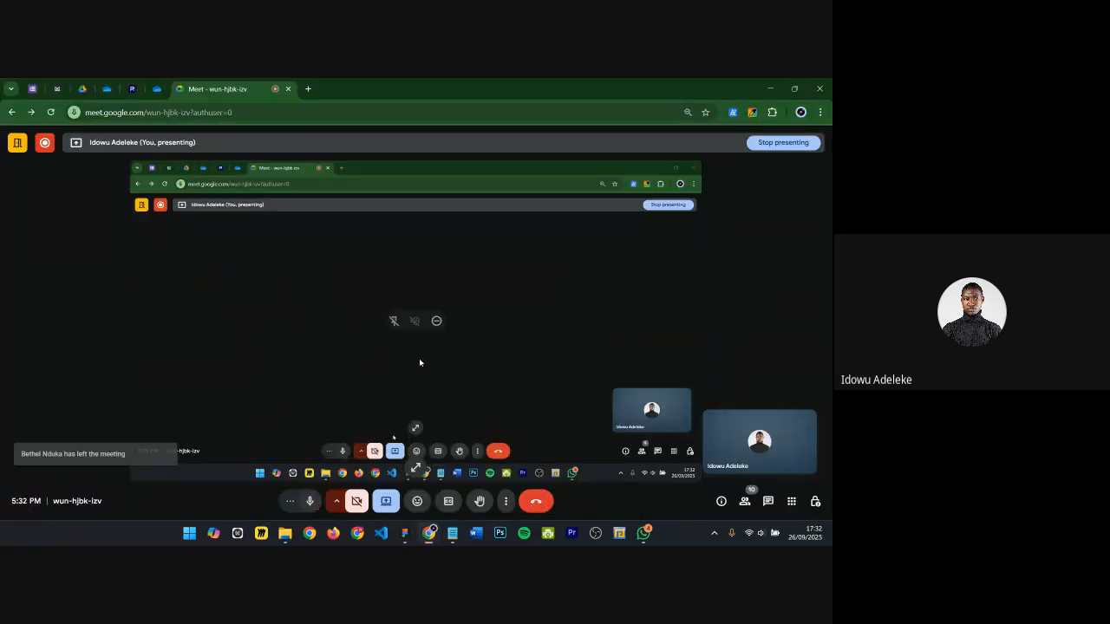
click(308, 90)
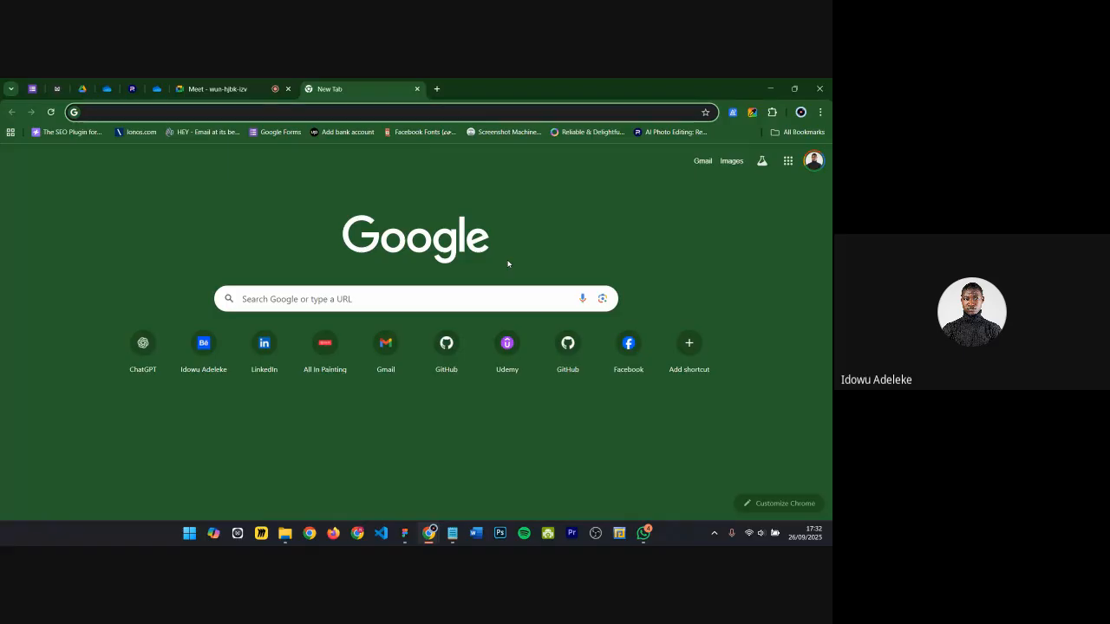
click(788, 161)
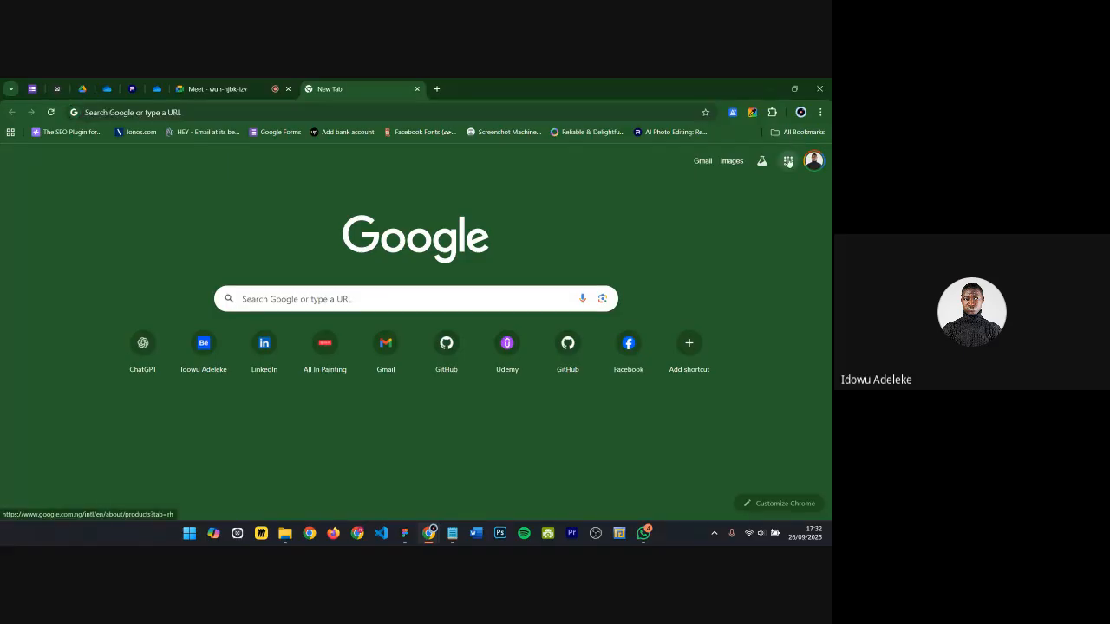
scroll(677, 351, down, 1)
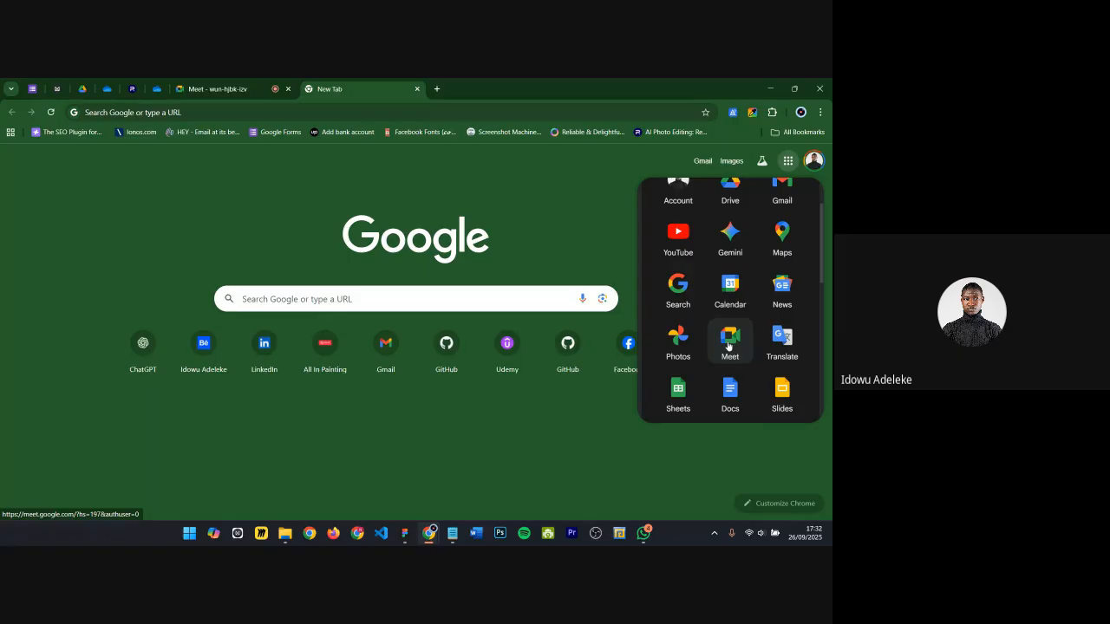
scroll(736, 349, down, 1)
click(735, 364)
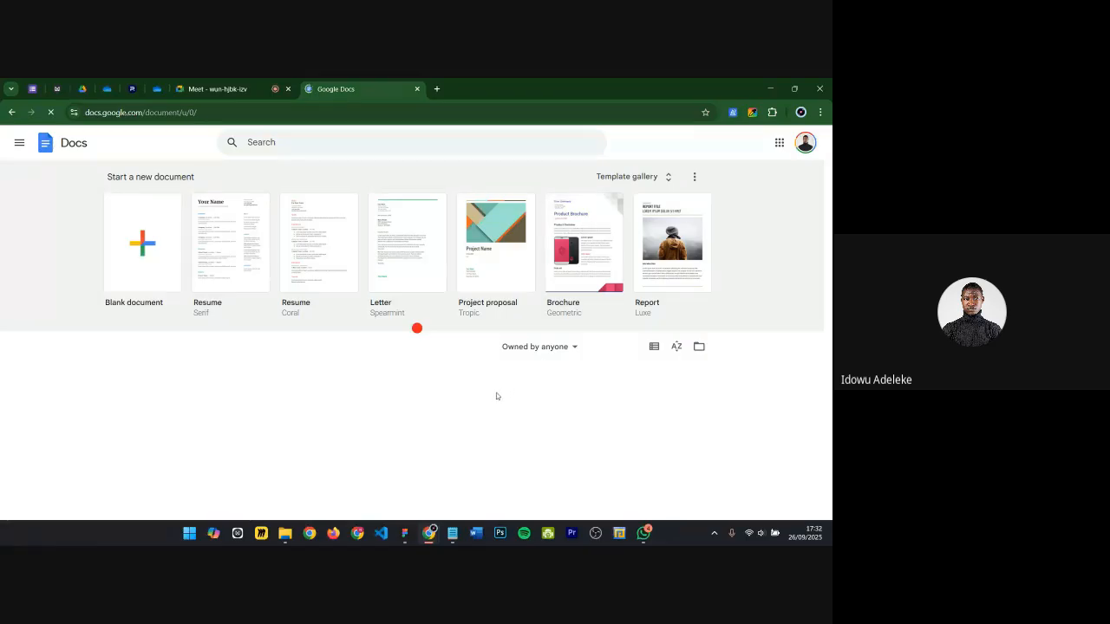
scroll(307, 356, down, 1)
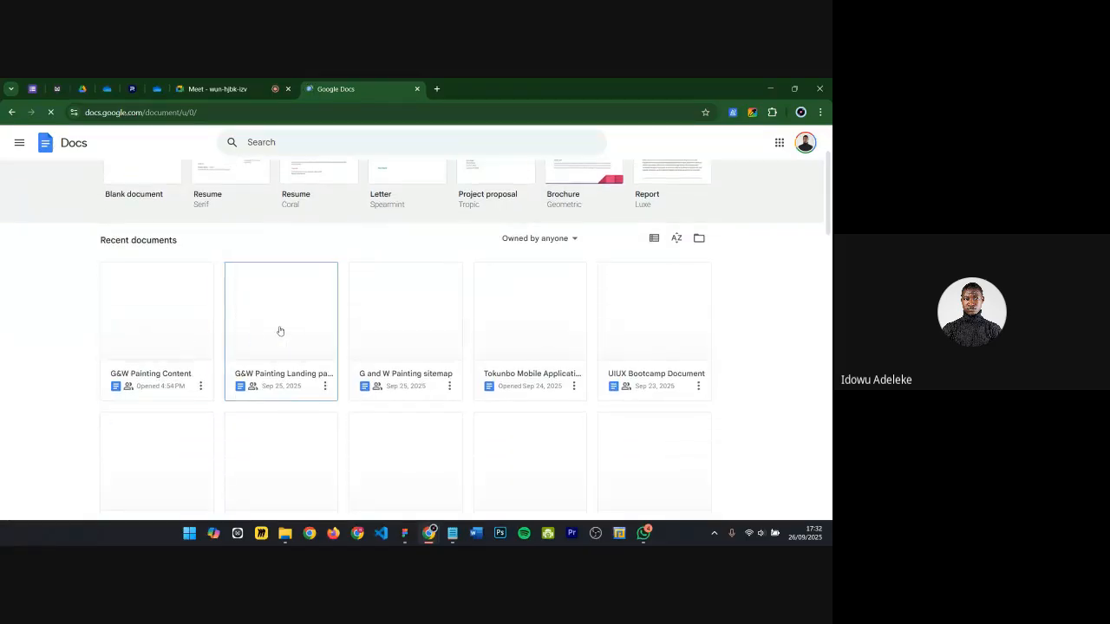
click(524, 323)
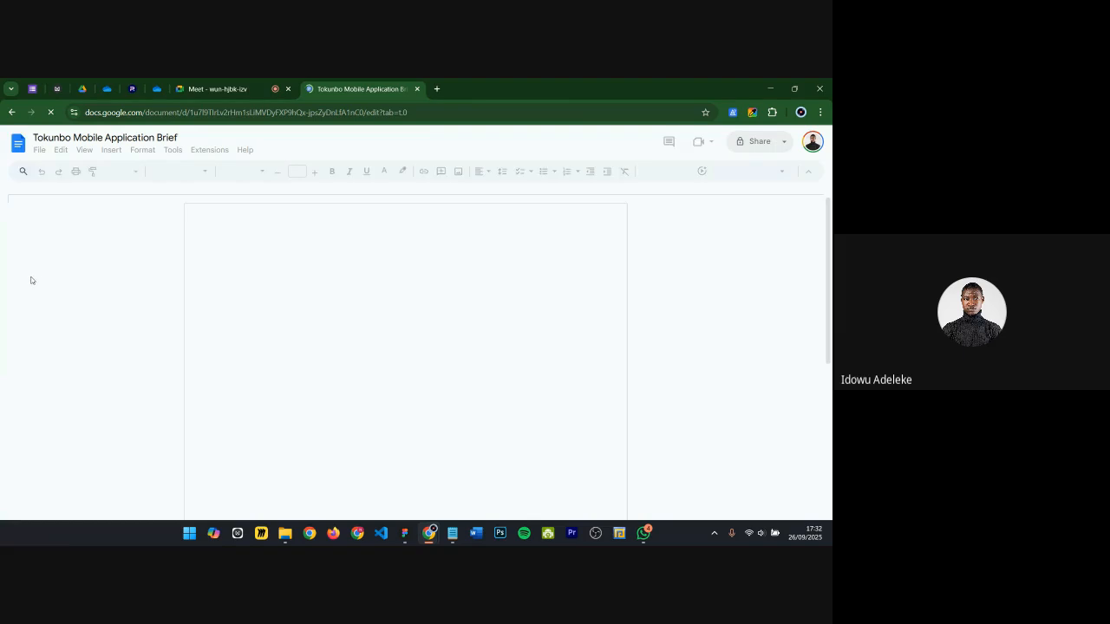
Step: Scroll through the brief to the Landing Page Information section list
scroll(321, 349, down, 4)
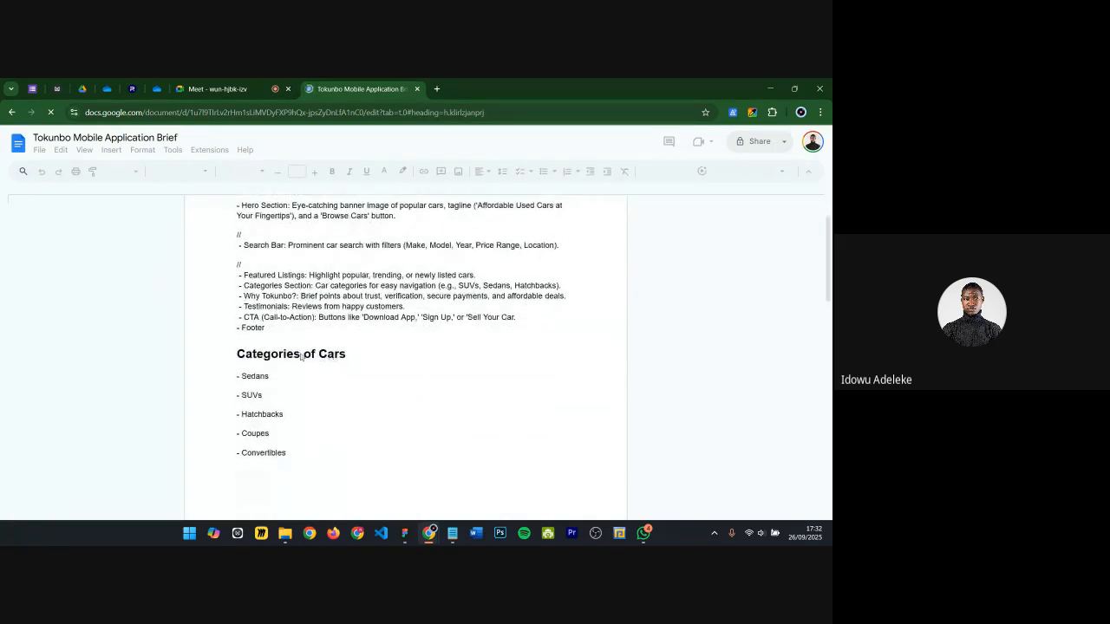
scroll(297, 320, up, 2)
scroll(299, 313, up, 1)
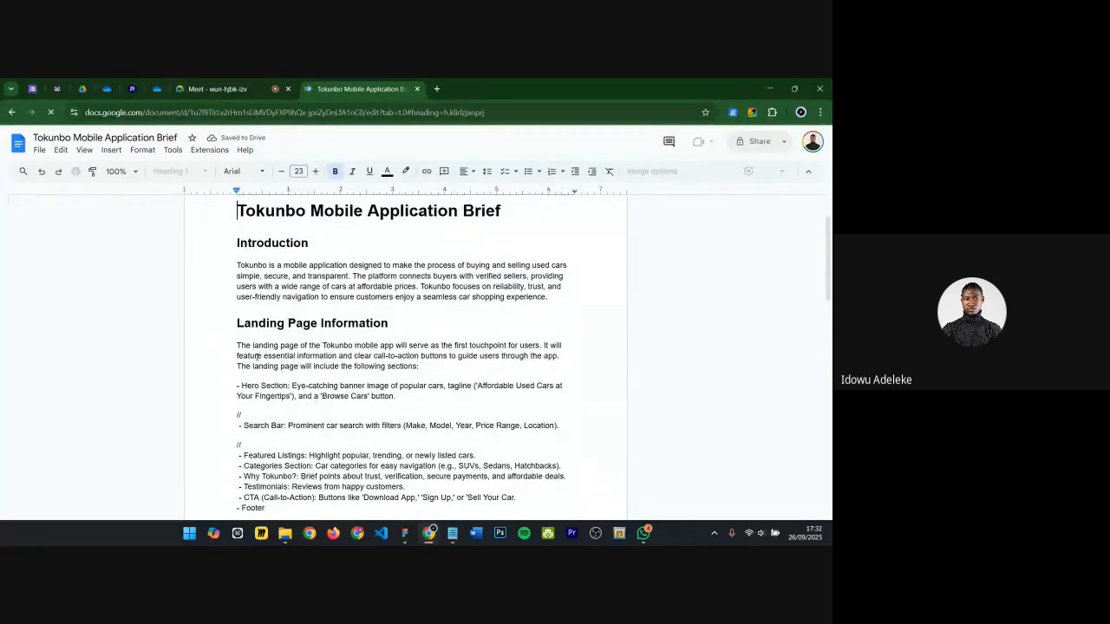
scroll(256, 357, down, 1)
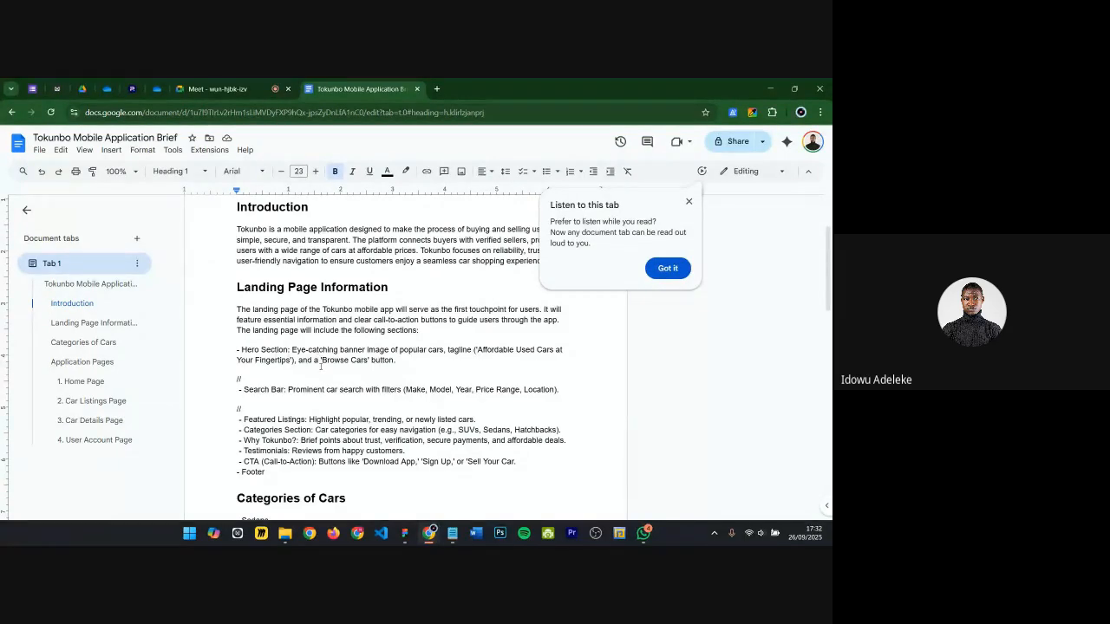
scroll(321, 366, down, 1)
scroll(263, 377, down, 2)
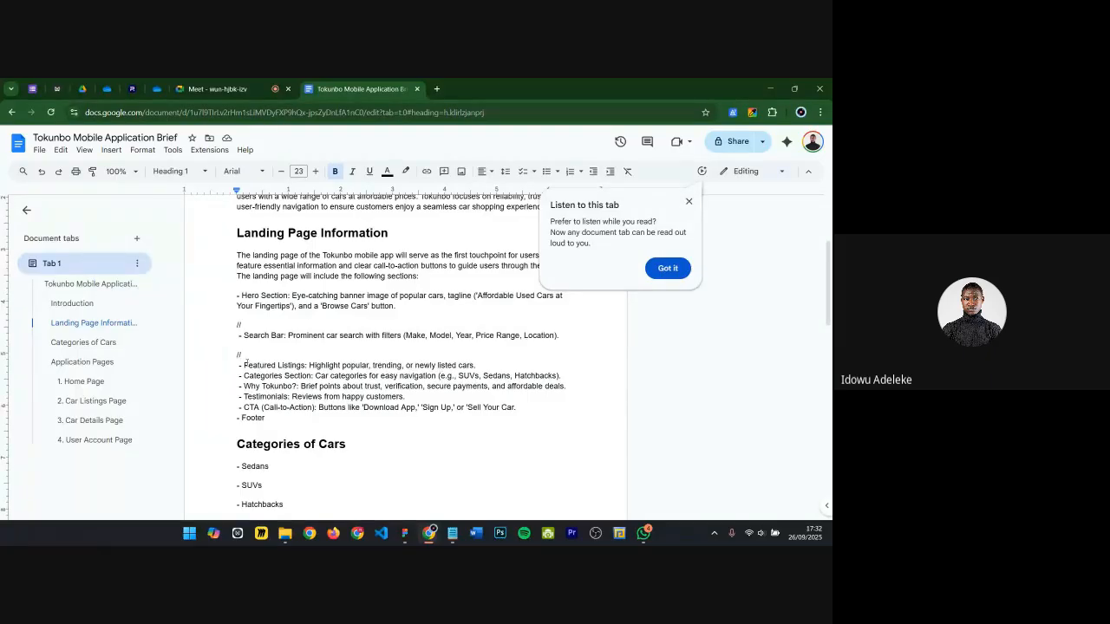
Step: Highlight the Featured Listings description line in the brief's landing page section list
drag(244, 366, 361, 363)
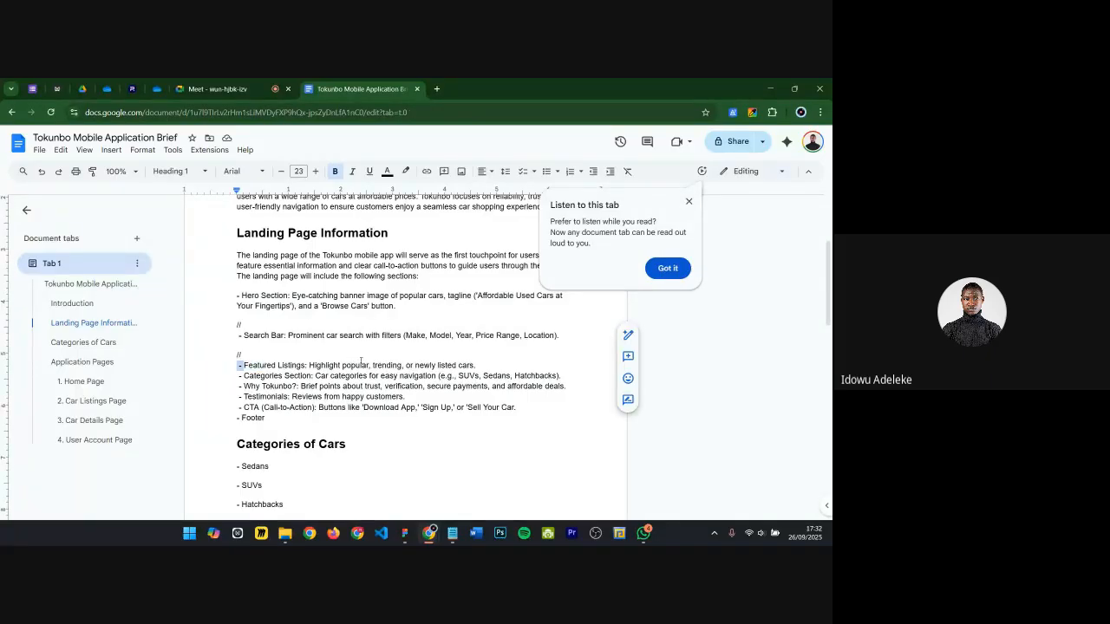
drag(439, 361, 479, 361)
click(244, 376)
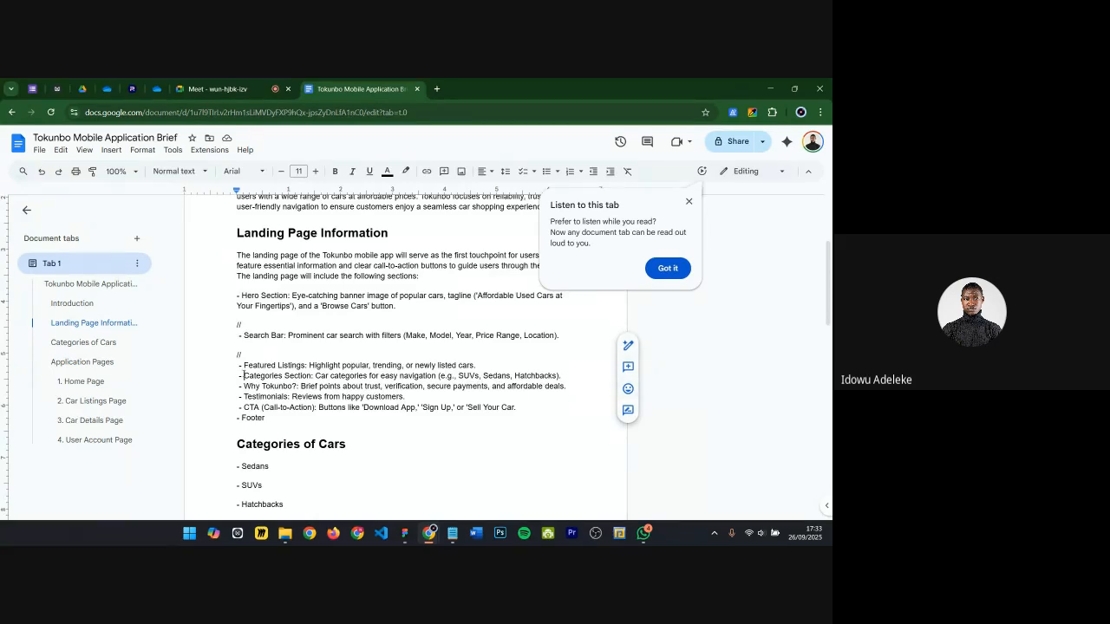
drag(243, 376, 571, 366)
drag(244, 365, 480, 369)
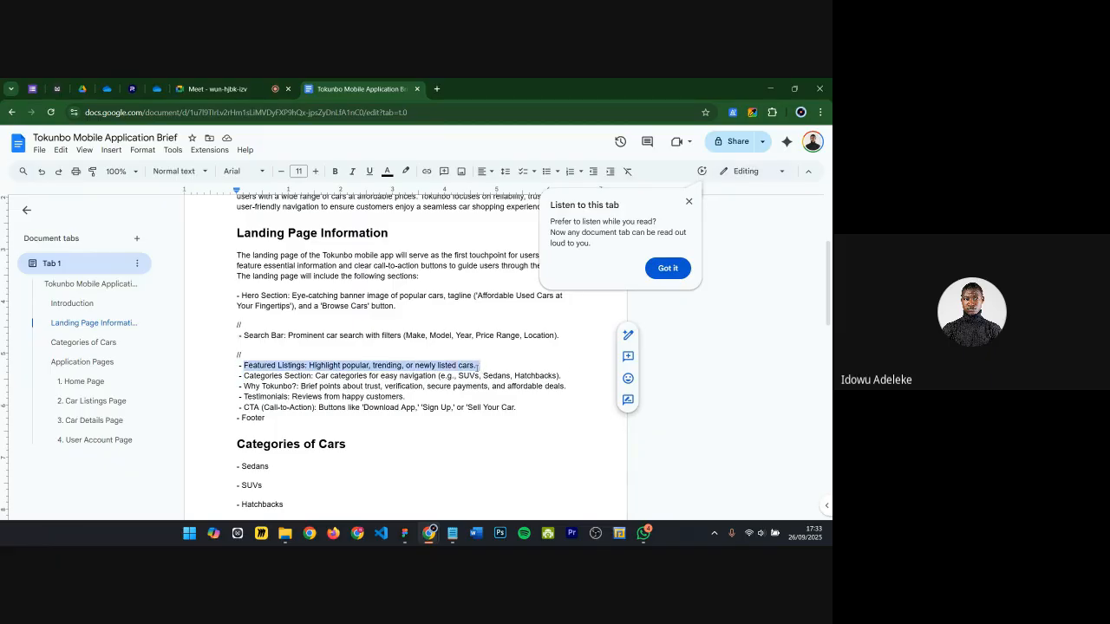
click(335, 376)
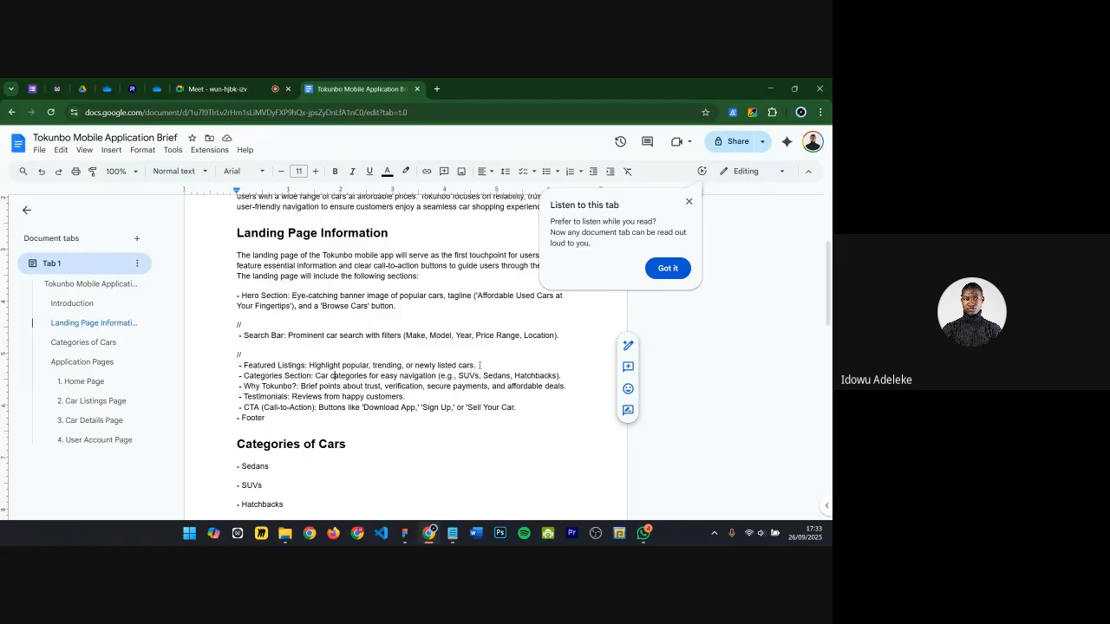
click(479, 365)
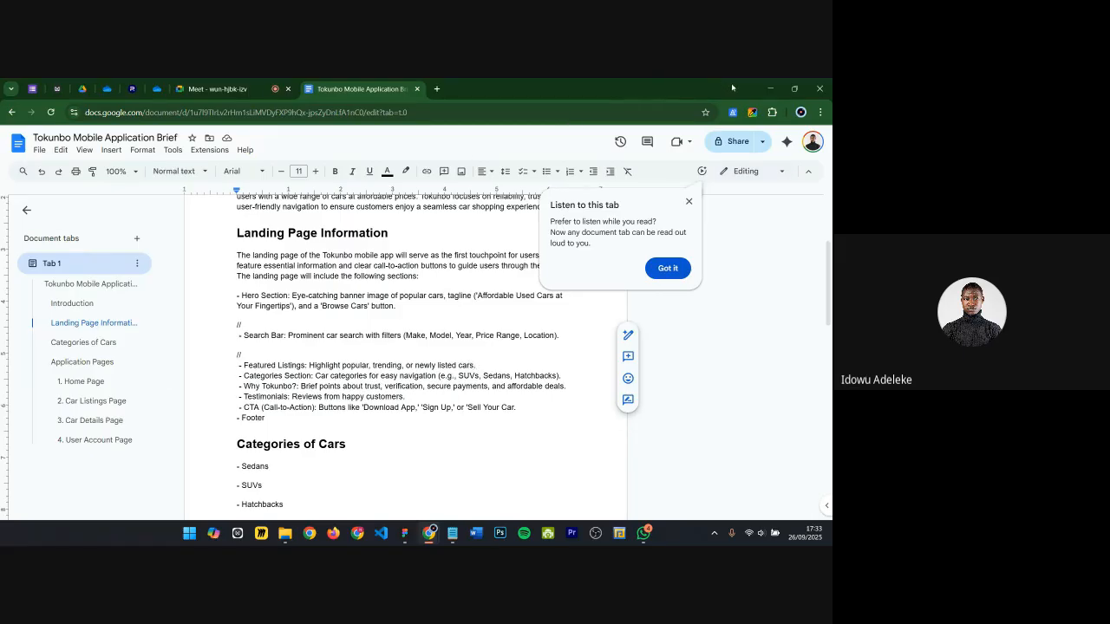
Step: Switch back to Figma and nudge the 'Select your dream car' reference screenshot upward
click(404, 533)
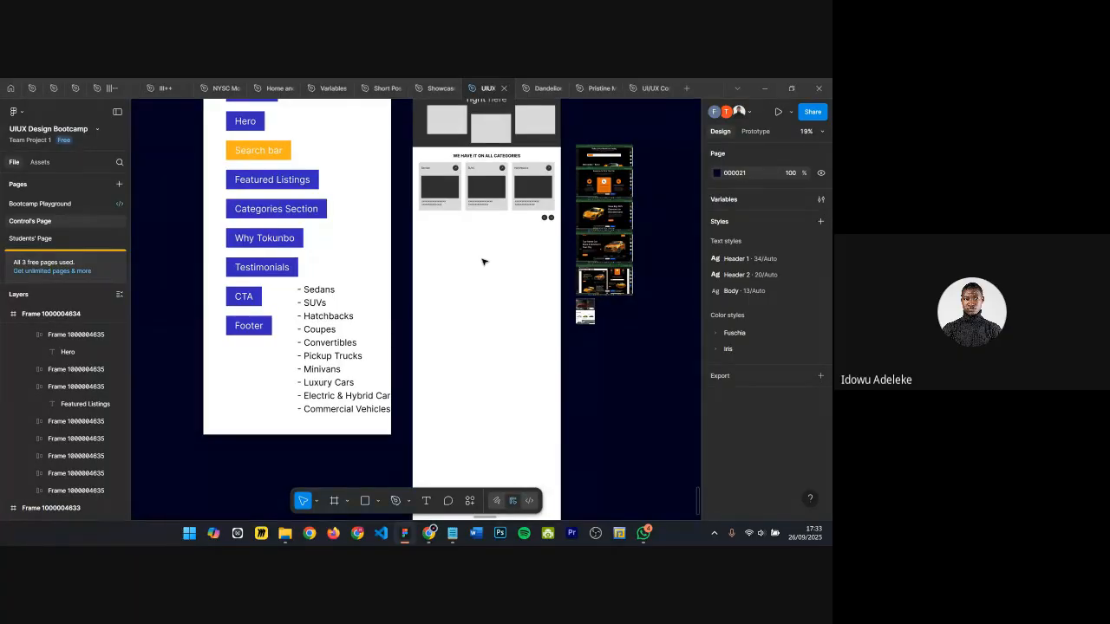
ctrl+scroll(483, 228, up, 5)
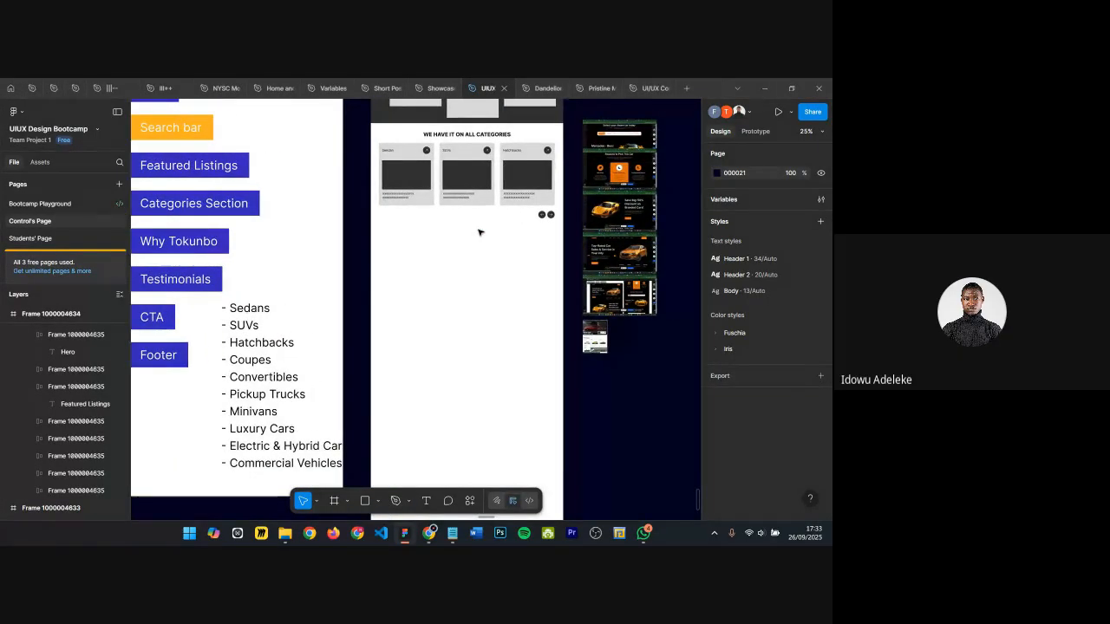
scroll(444, 227, up, 3)
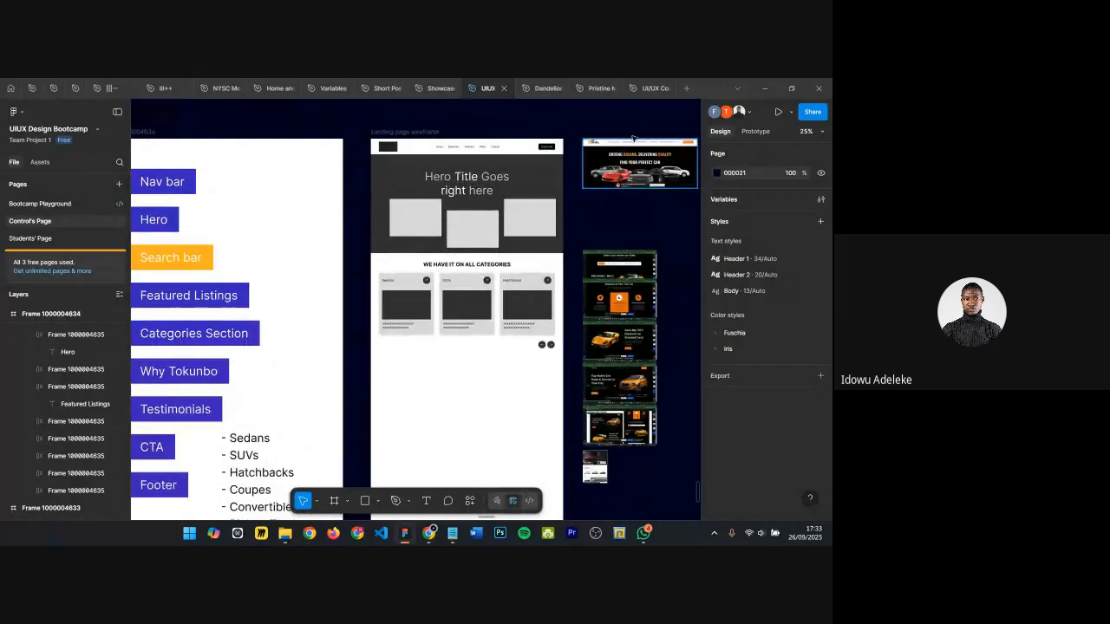
ctrl+scroll(651, 235, up, 10)
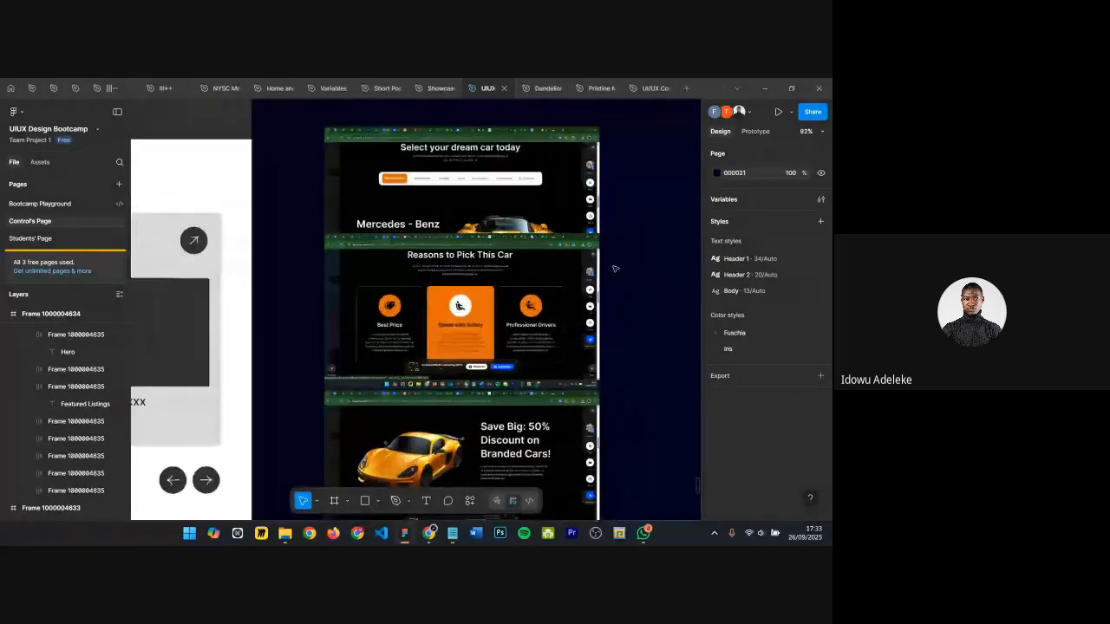
ctrl+scroll(434, 206, down, 6)
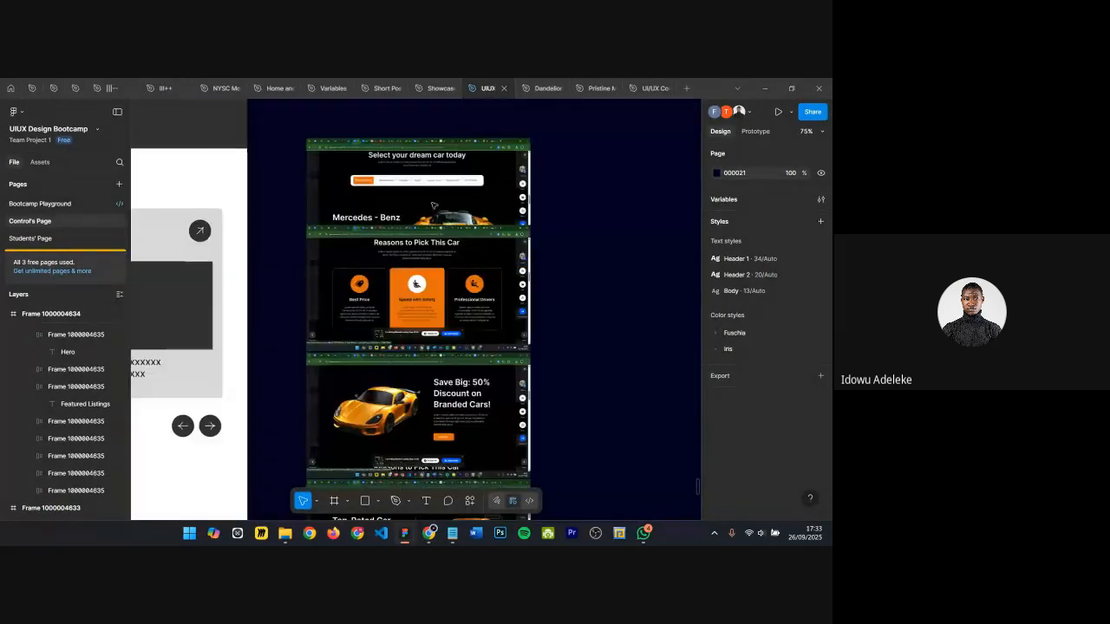
click(429, 176)
key(shift+Up)
key(shift+Up)
key(shift+Up)
key(shift+Up)
key(shift+Up)
key(shift+Up)
key(shift+Up)
key(shift+Up)
key(shift+Up)
key(shift+Up)
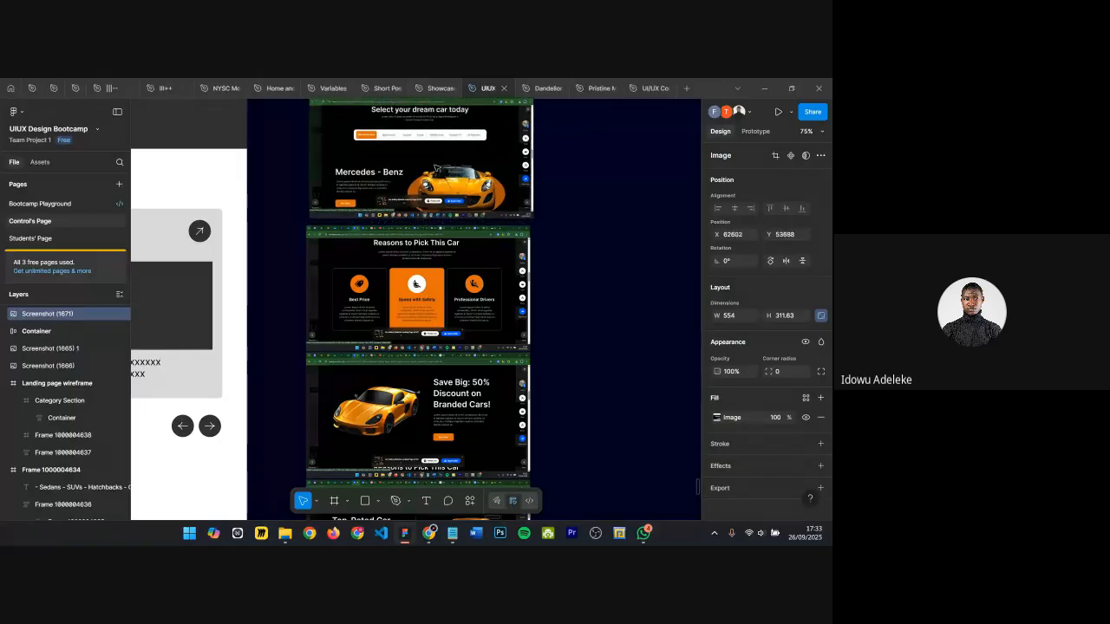
Step: Nudge the same reference screenshot further up to Y 53677
ctrl+scroll(431, 171, up, 5)
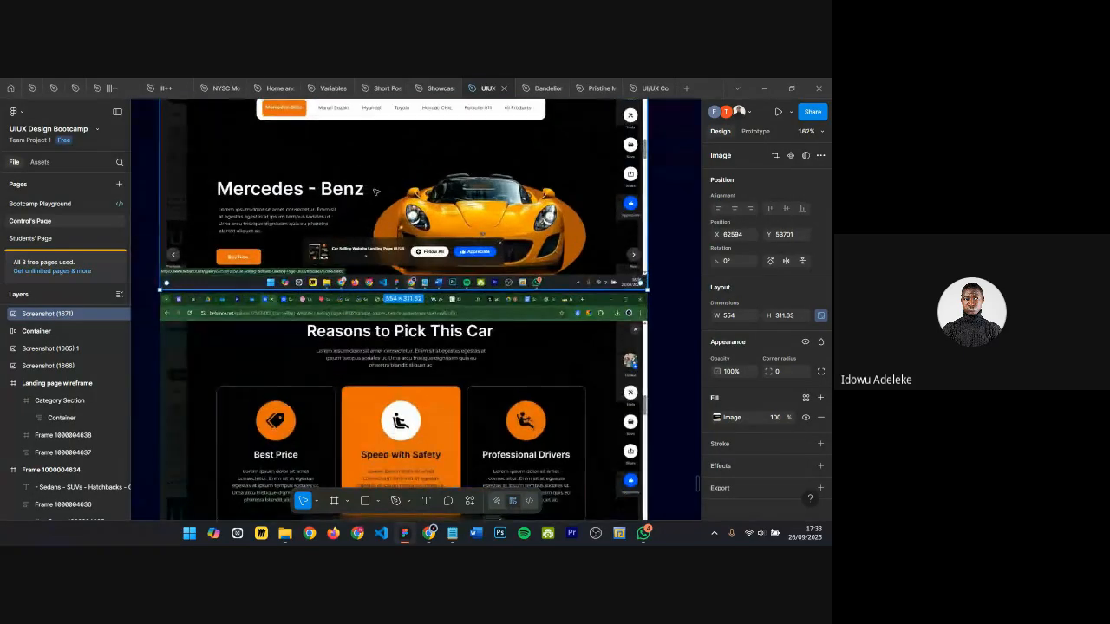
scroll(377, 196, down, 2)
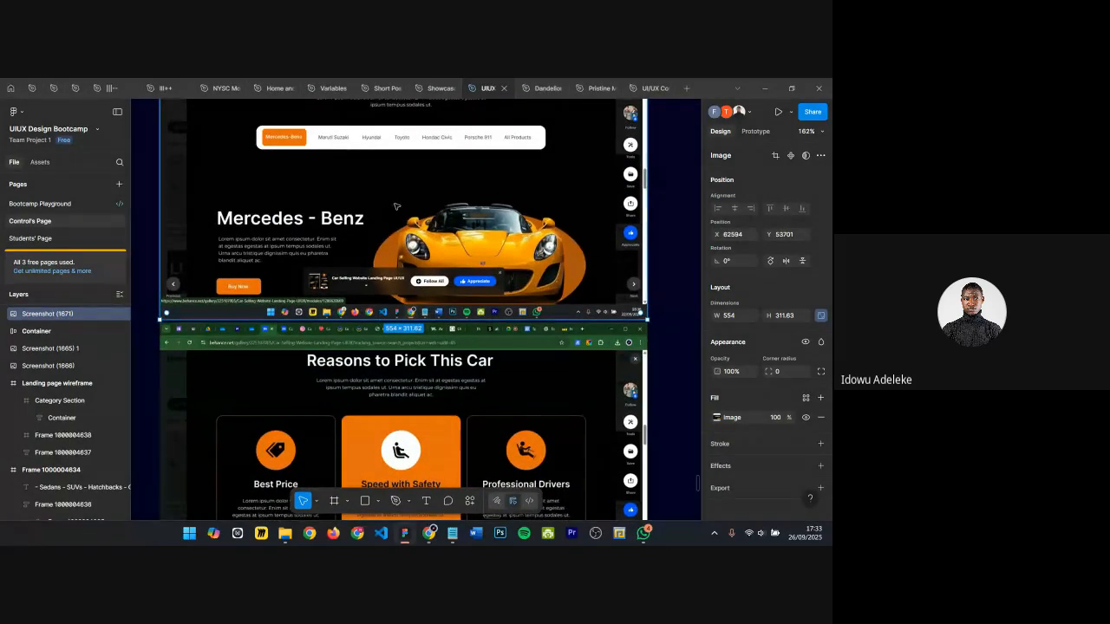
key(shift+Up)
key(shift+Up)
key(Up)
key(Up)
key(Up)
key(Up)
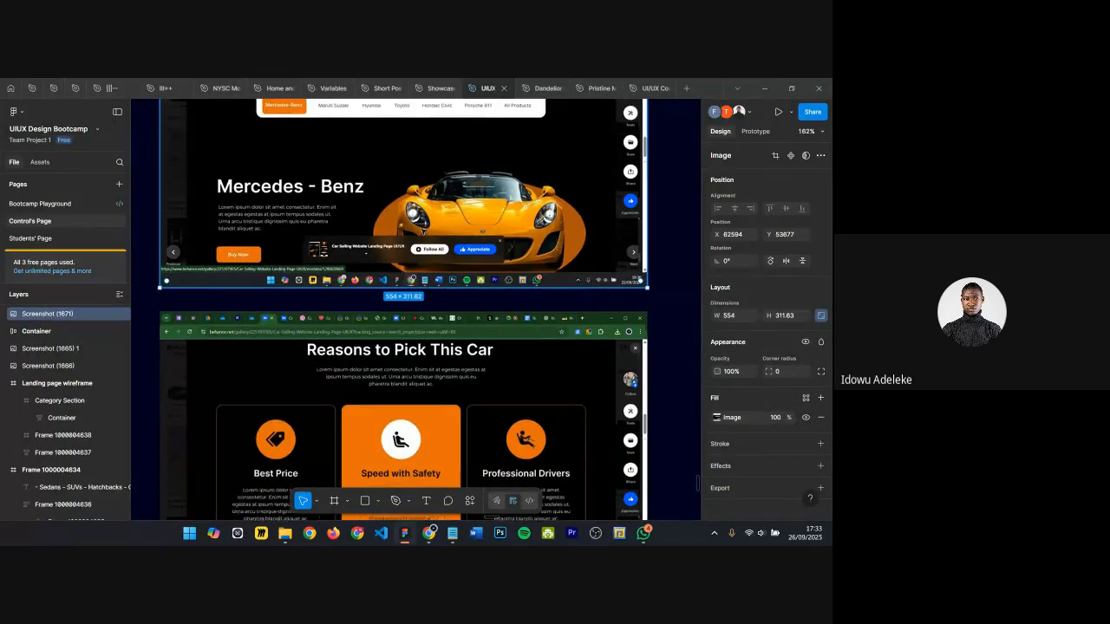
Step: Browse the stacked reference car website screenshots on the canvas
scroll(347, 227, up, 2)
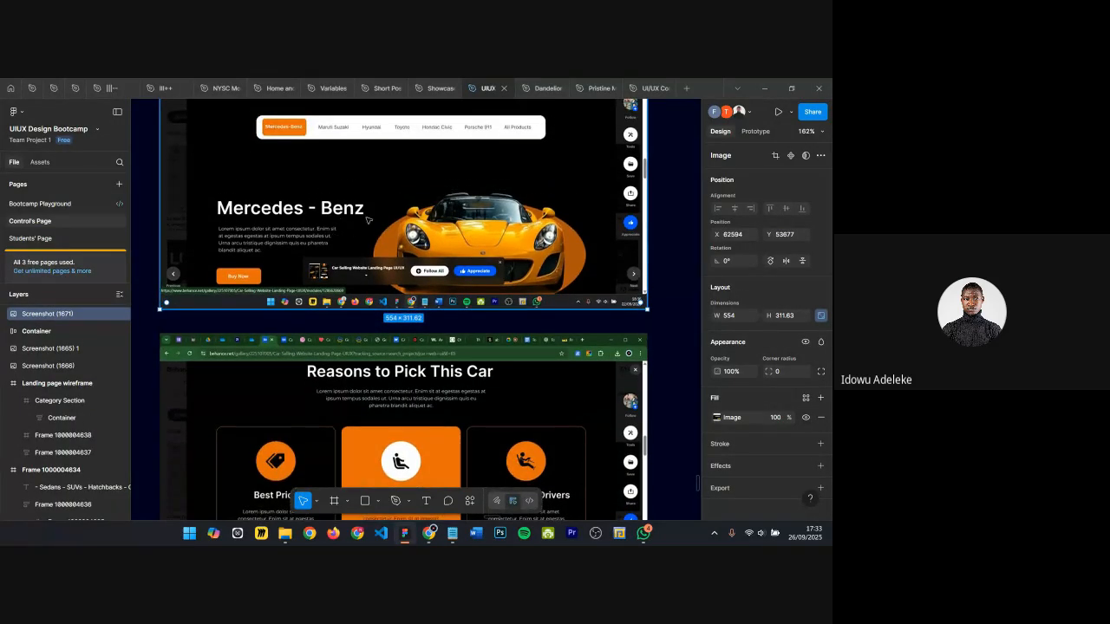
scroll(368, 220, down, 5)
scroll(368, 221, up, 10)
scroll(368, 220, down, 7)
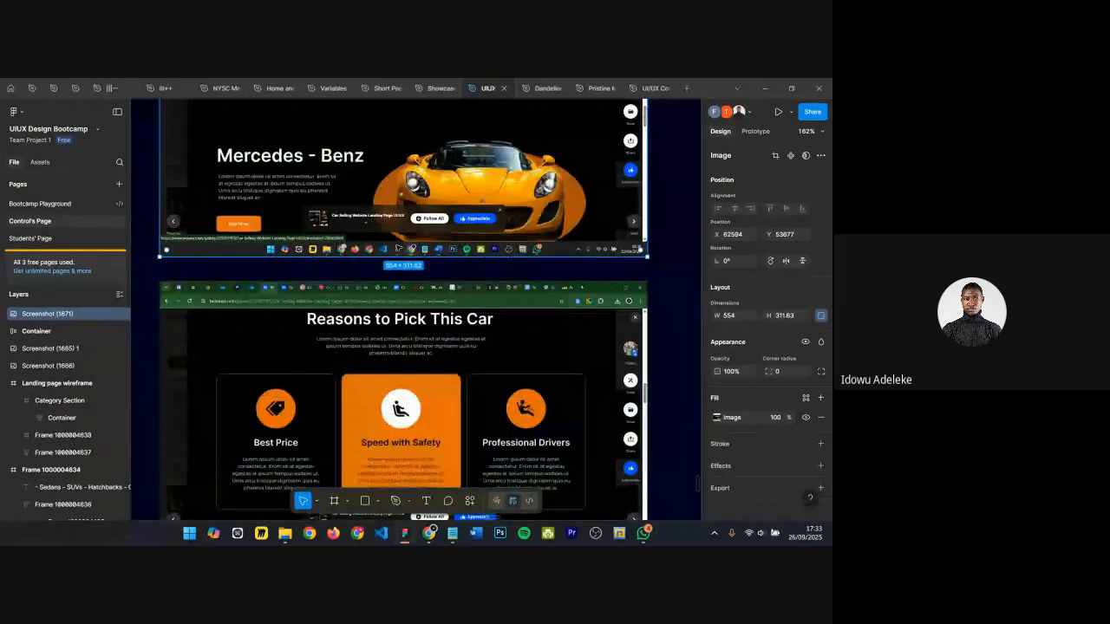
scroll(398, 249, down, 5)
scroll(397, 249, up, 8)
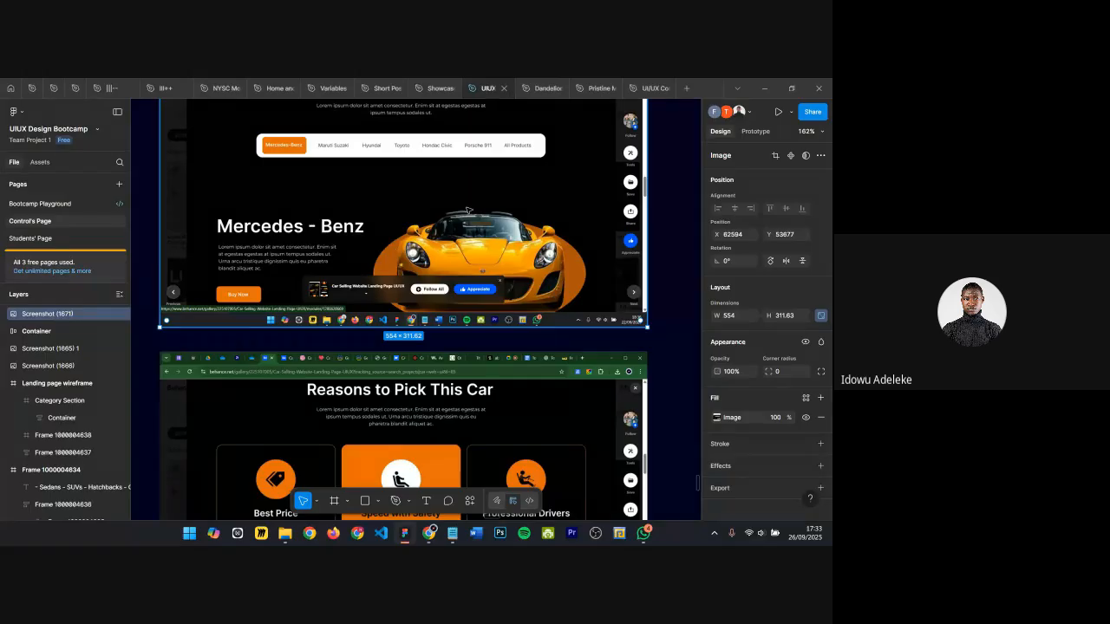
scroll(467, 210, down, 20)
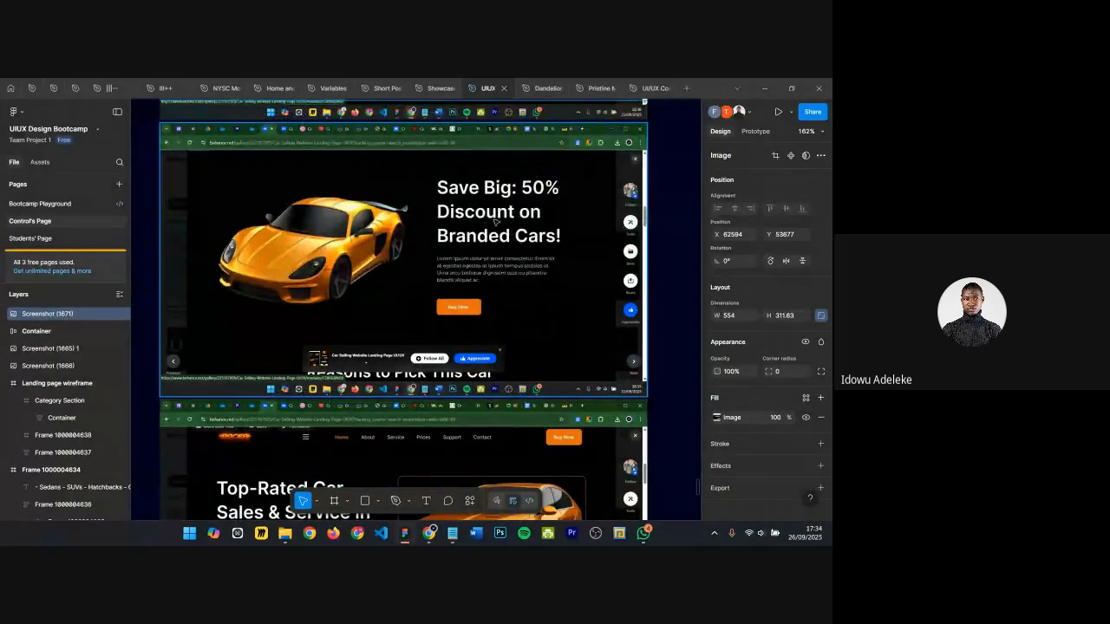
ctrl+scroll(497, 222, down, 1)
scroll(494, 220, down, 5)
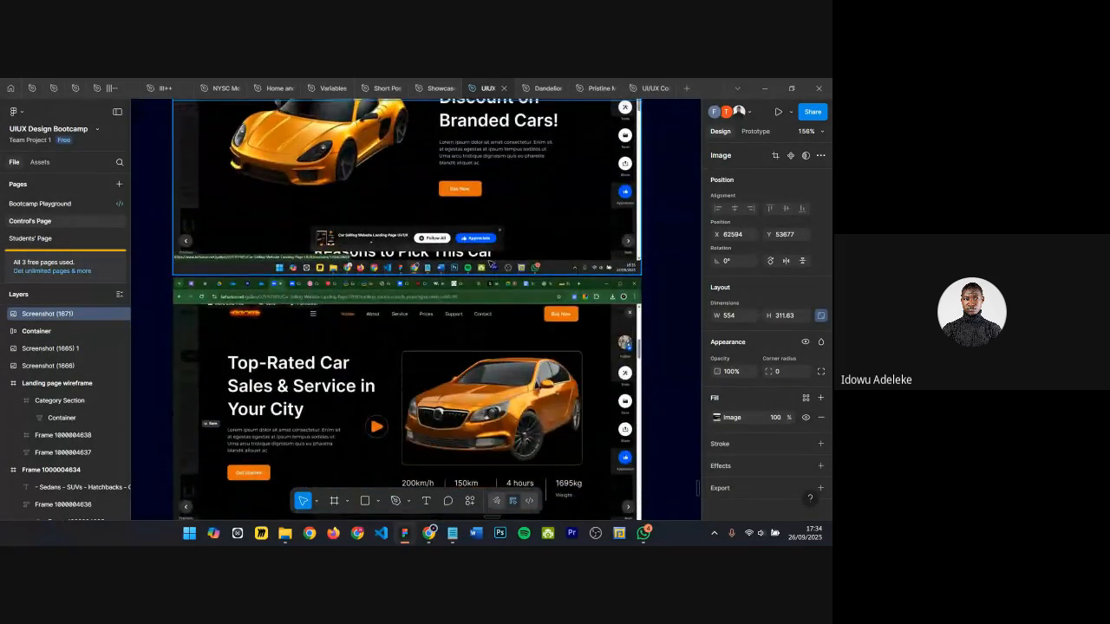
scroll(303, 373, down, 15)
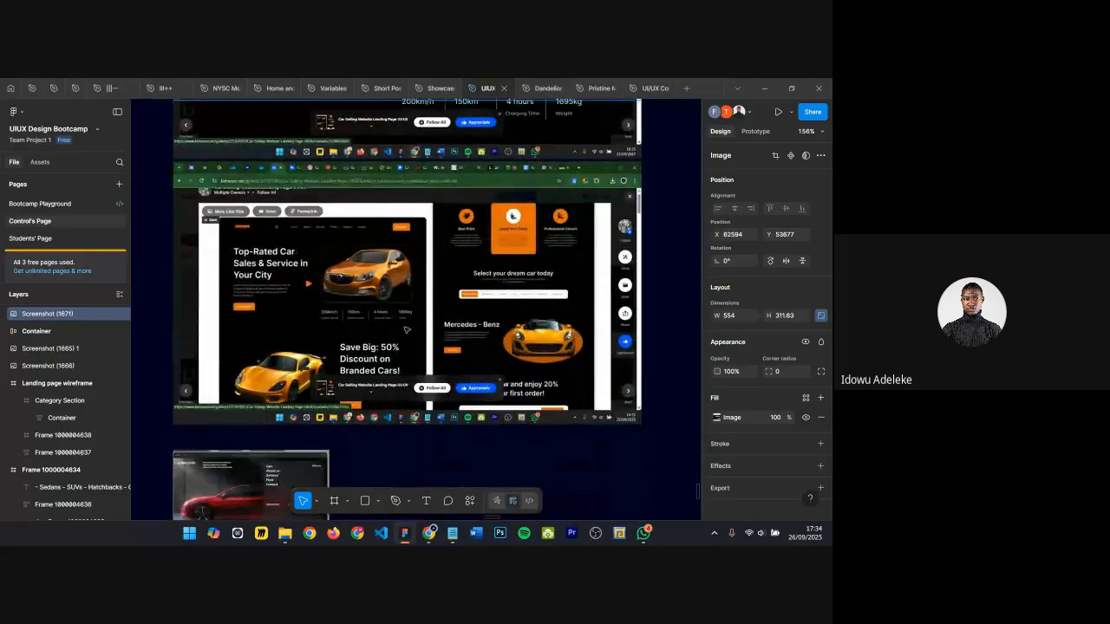
Step: Zoom and pan around the canvas to compare the stacked reference screenshots with the landing page wireframe's categories section
scroll(419, 320, up, 2)
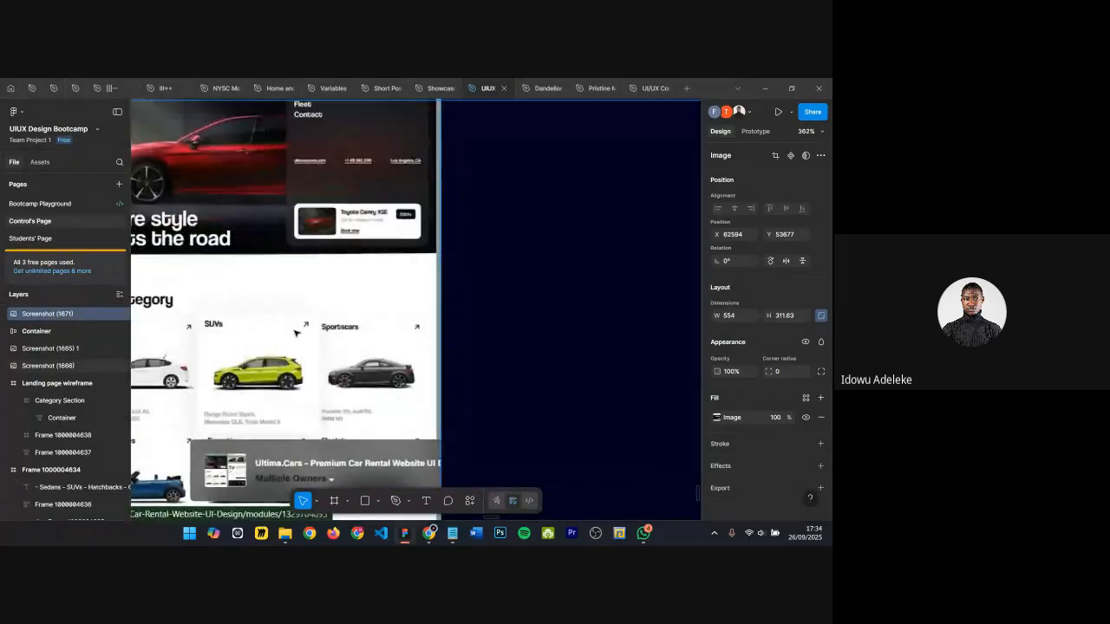
scroll(355, 348, down, 6)
scroll(355, 347, up, 15)
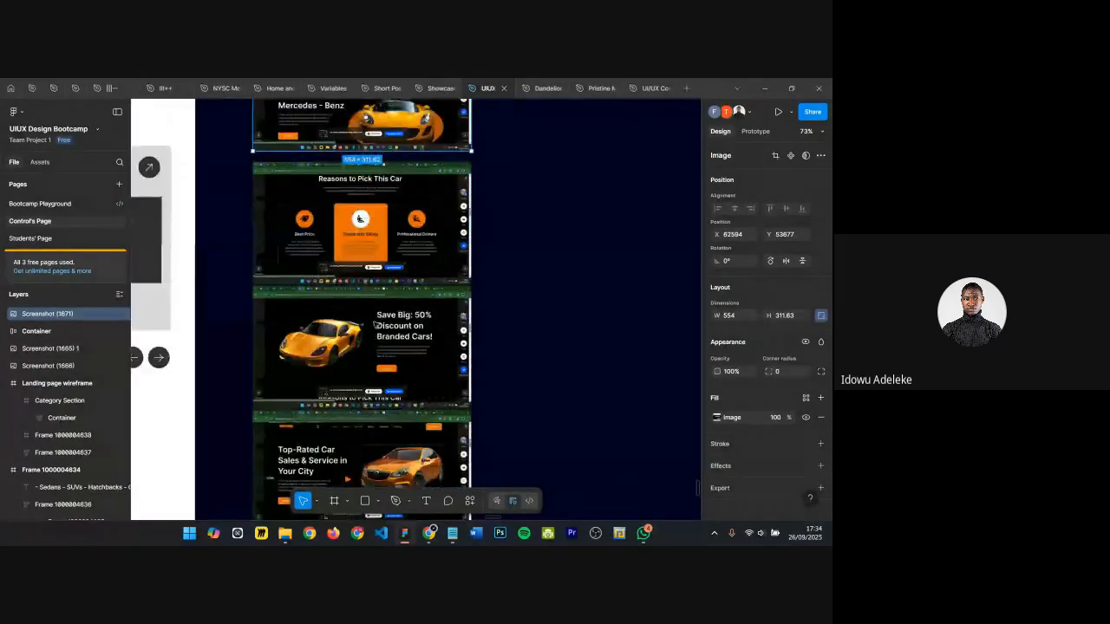
scroll(390, 196, up, 1)
scroll(447, 197, down, 5)
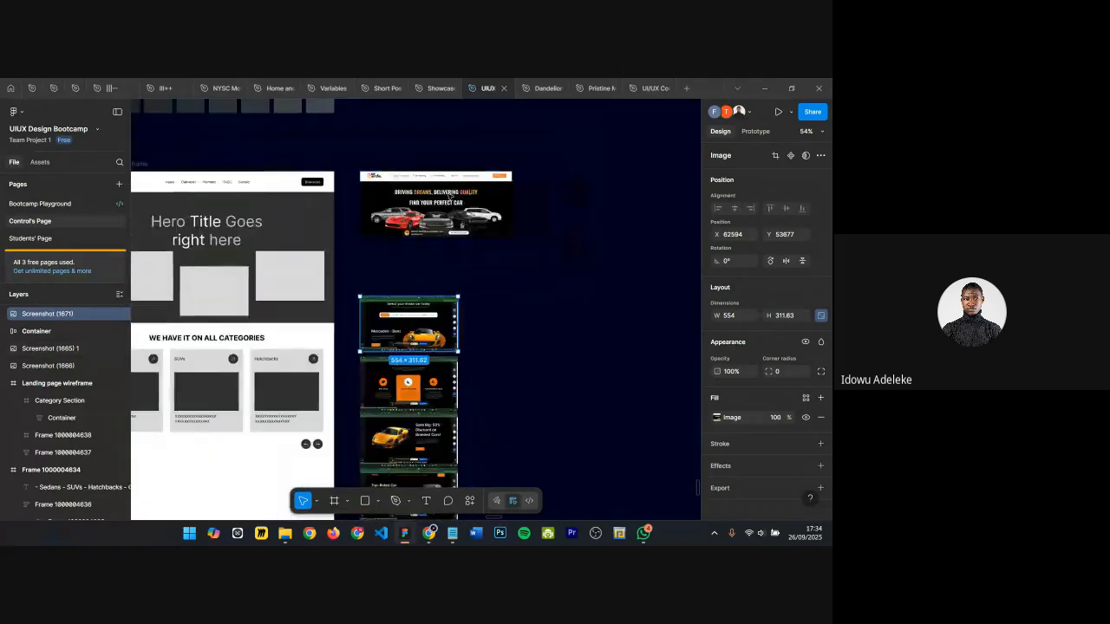
scroll(410, 343, up, 5)
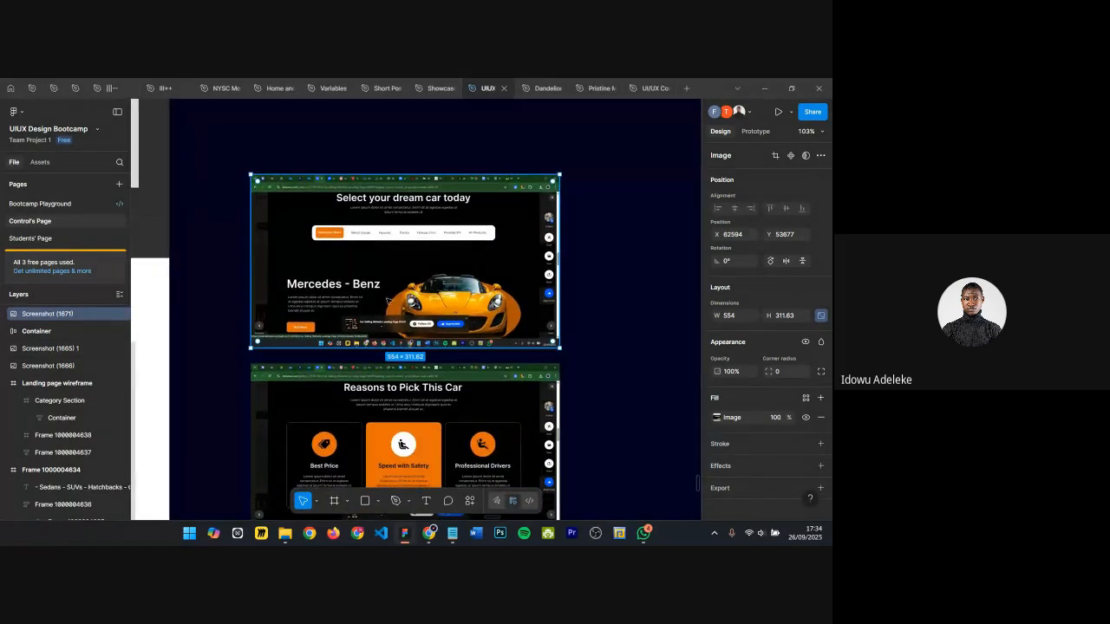
scroll(433, 299, up, 3)
scroll(446, 276, down, 2)
scroll(444, 277, down, 5)
scroll(337, 407, left, 3)
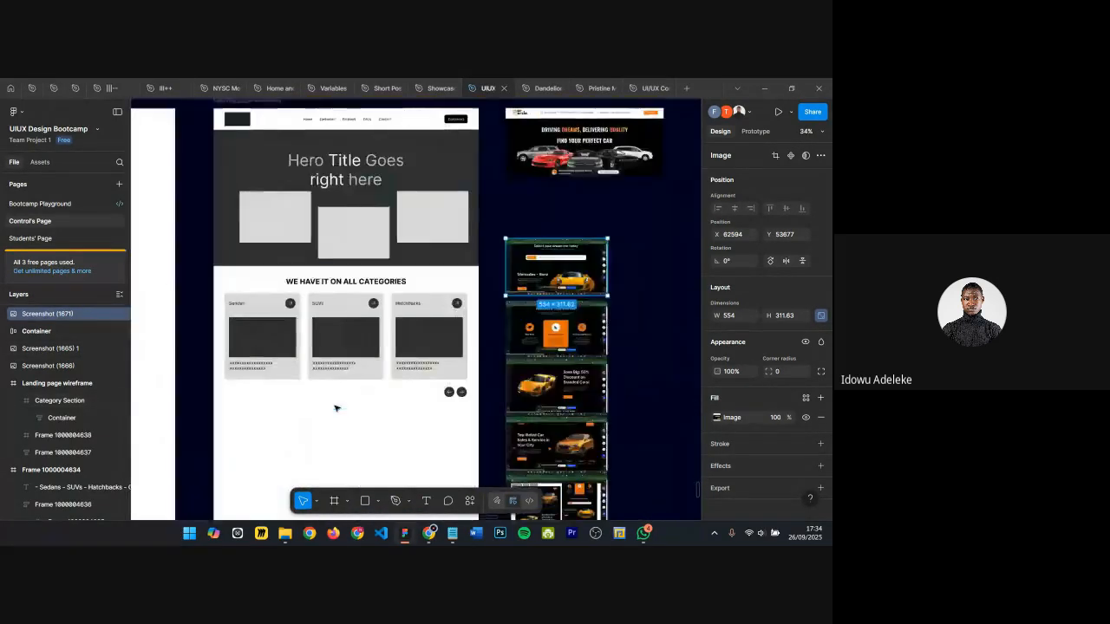
scroll(345, 392, down, 3)
scroll(349, 300, down, 3)
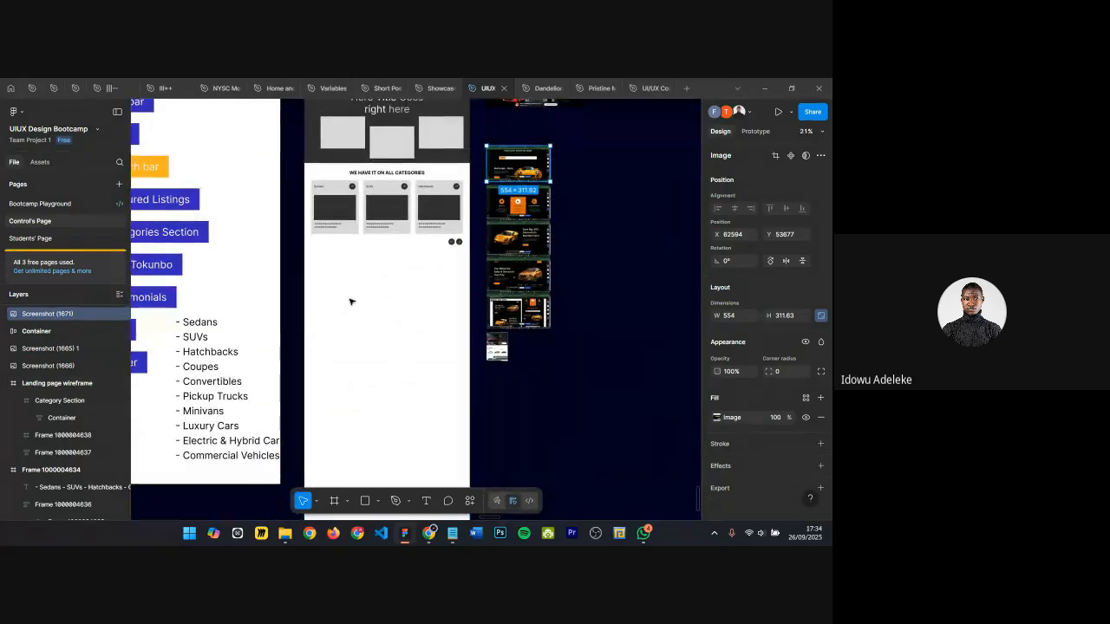
scroll(330, 301, up, 1)
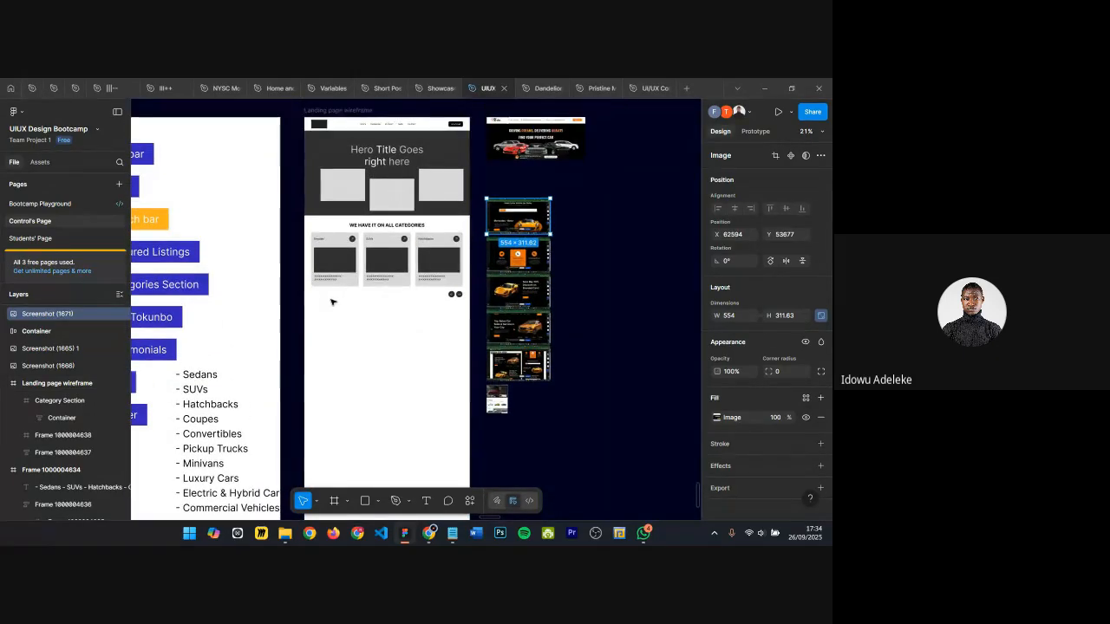
click(341, 212)
scroll(353, 327, up, 4)
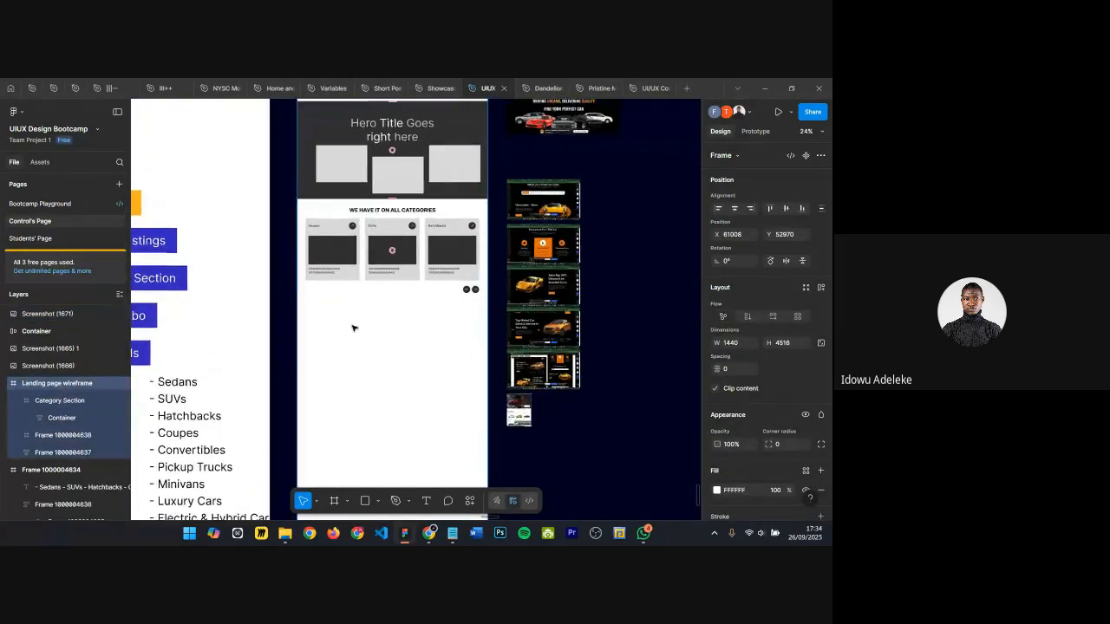
click(321, 263)
click(336, 365)
scroll(338, 364, down, 1)
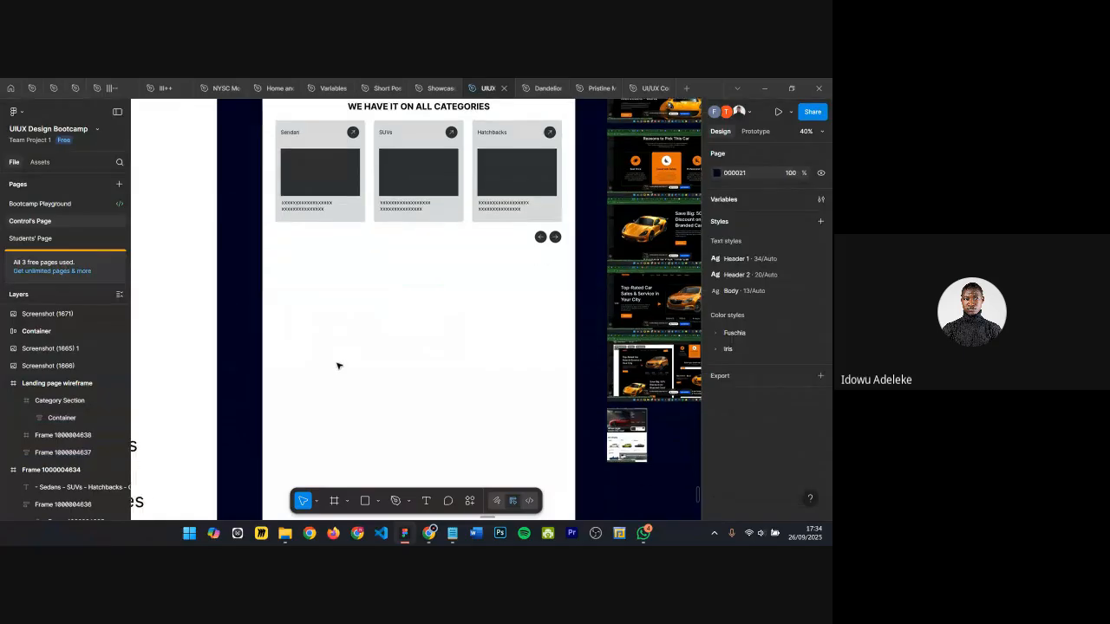
scroll(363, 284, down, 5)
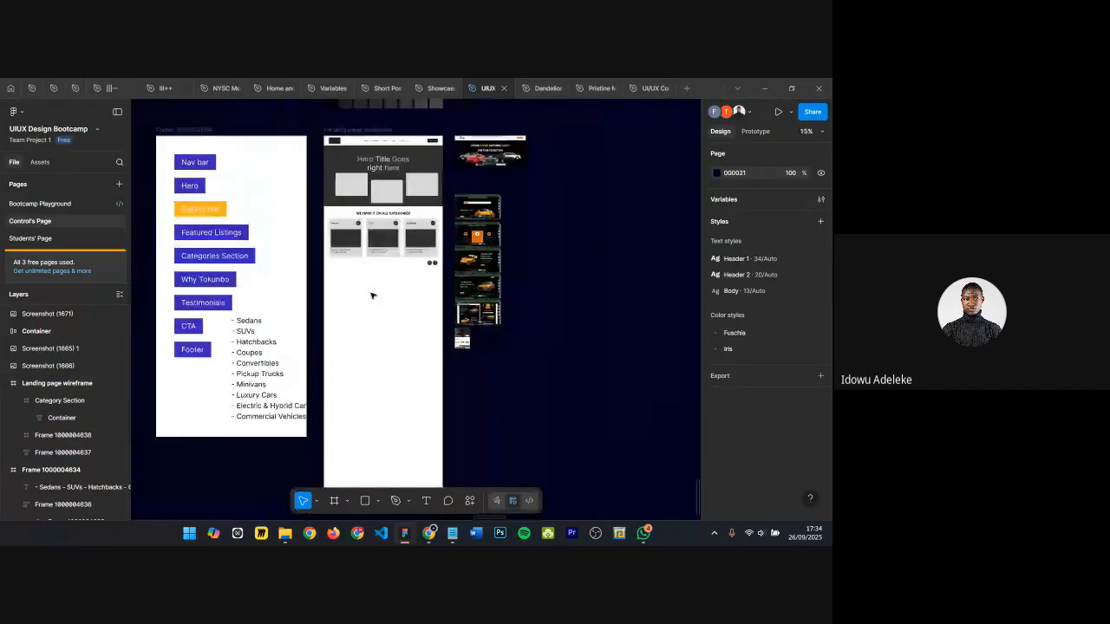
scroll(369, 322, up, 3)
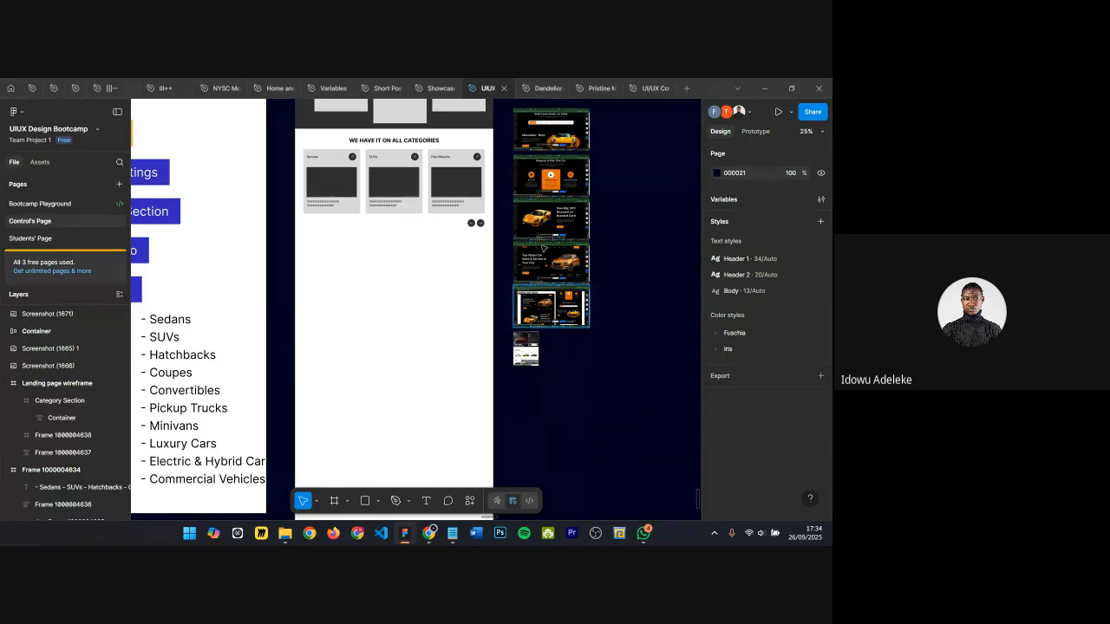
Step: Draw a new frame about 584 × 788 below the categories section inside the landing page wireframe and show the layout guides
click(326, 214)
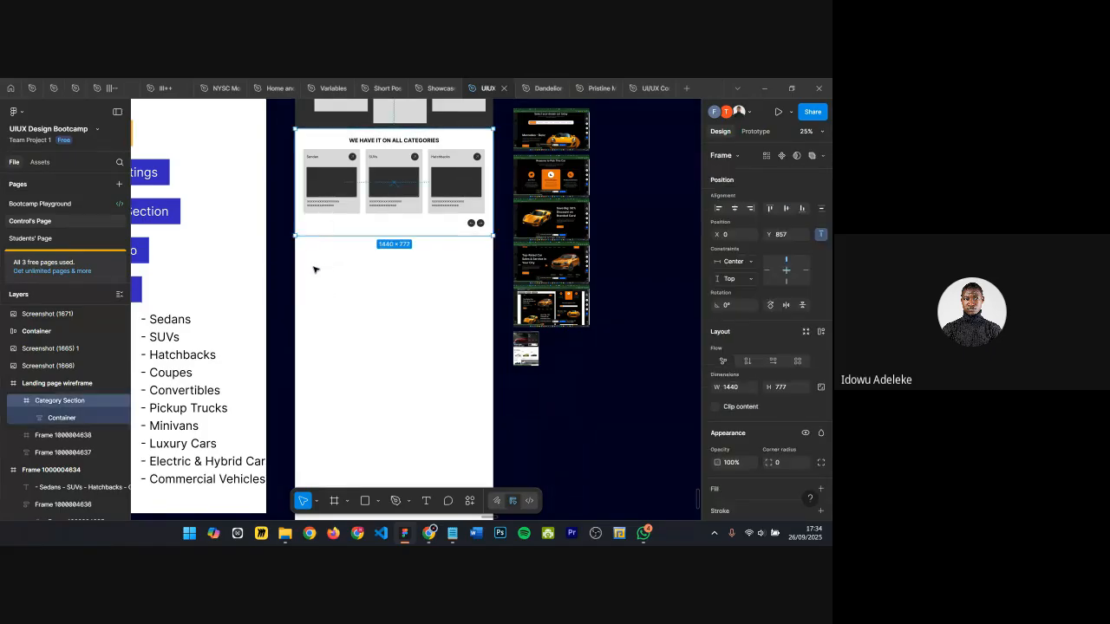
key(f)
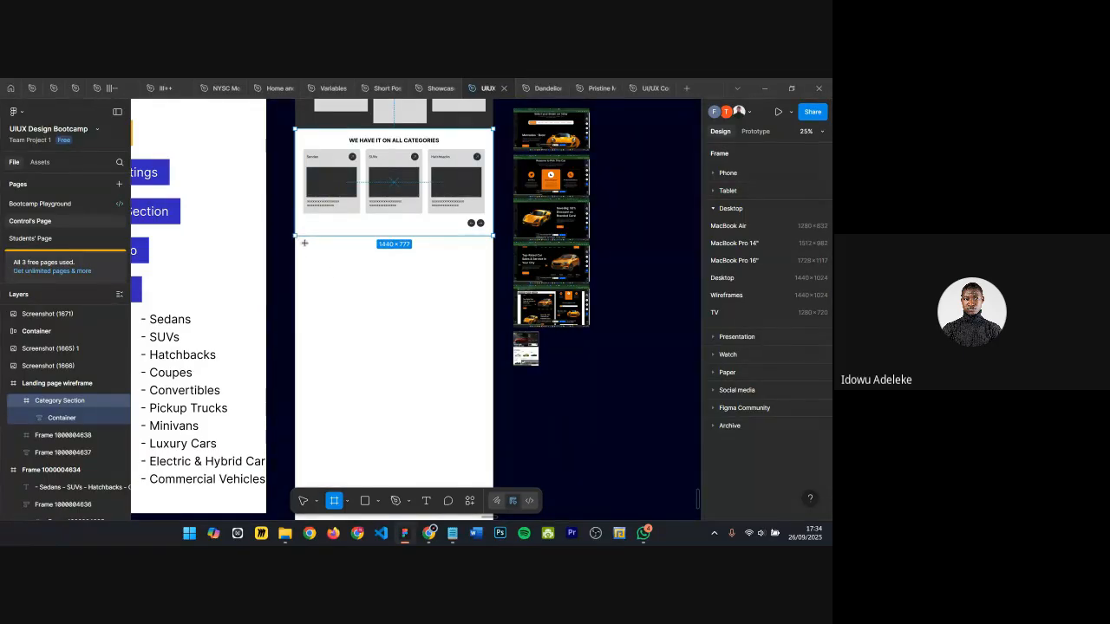
mouse_move(305, 243)
mouse_down()
mouse_move(339, 268)
mouse_move(387, 348)
mouse_up()
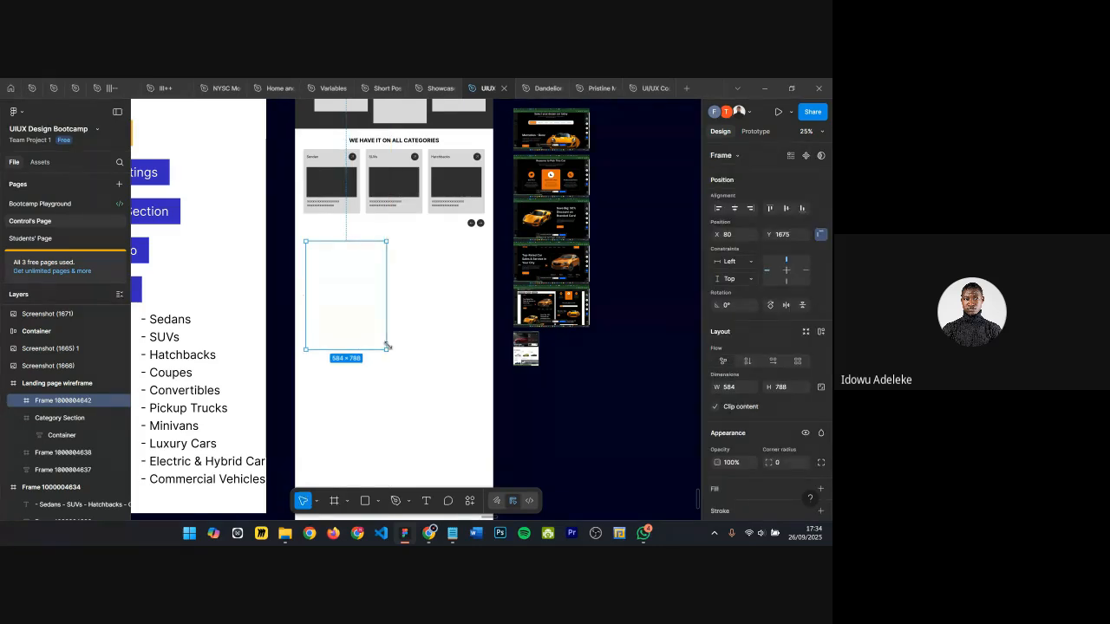
key(ctrl+shift+4)
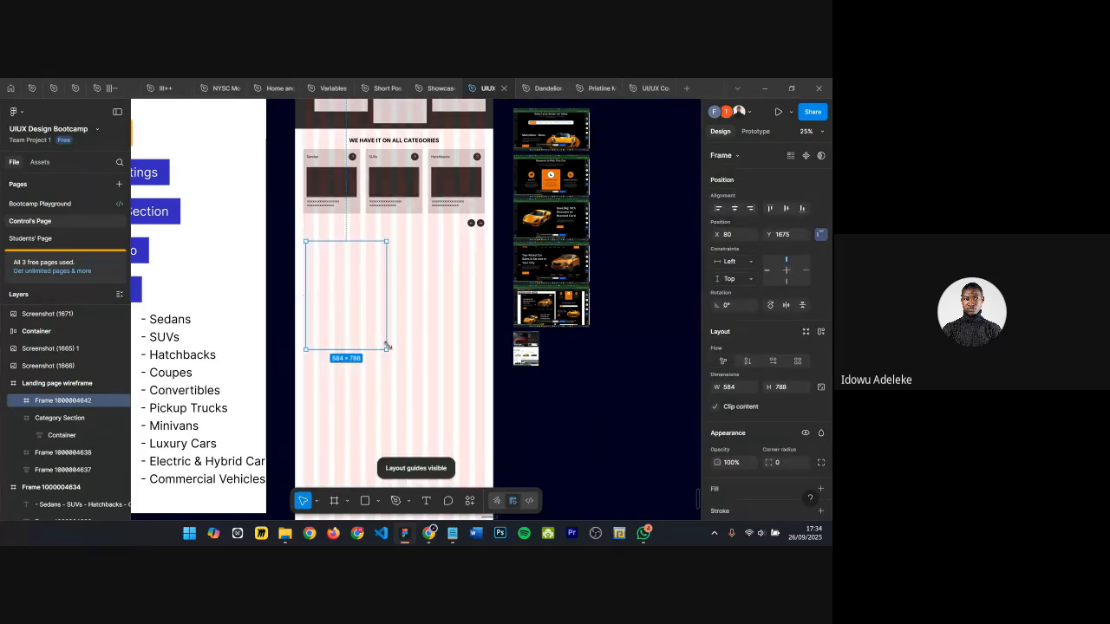
Step: Resize the new frame to about 527 × 626, snapping its edges to the layout grid columns
scroll(387, 344, up, 3)
scroll(376, 276, left, 1)
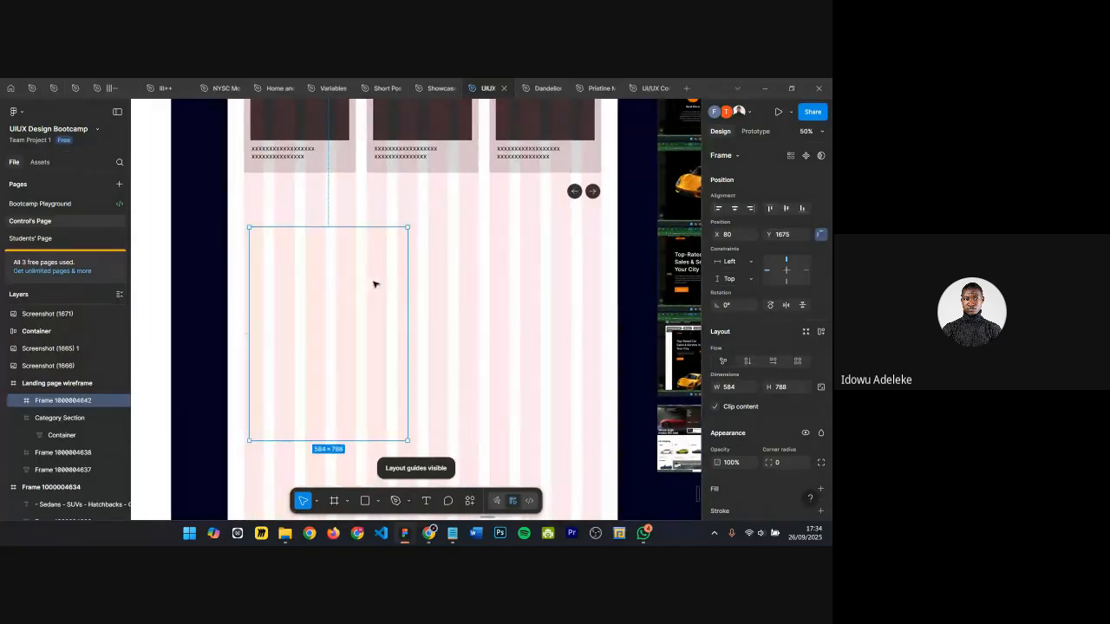
drag(402, 274, 386, 274)
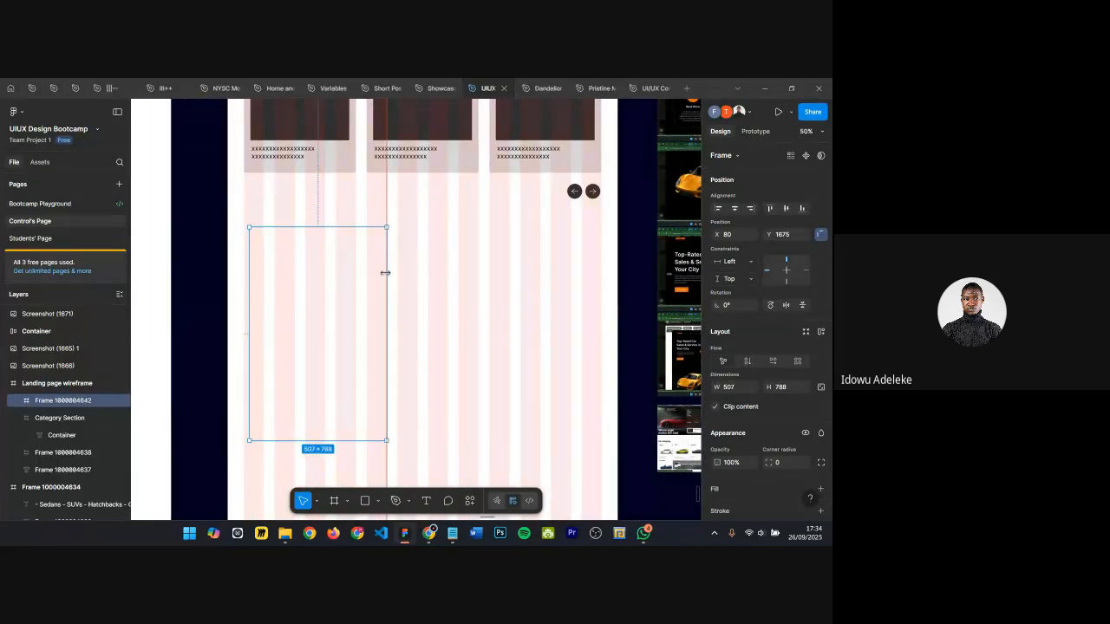
drag(250, 264, 239, 264)
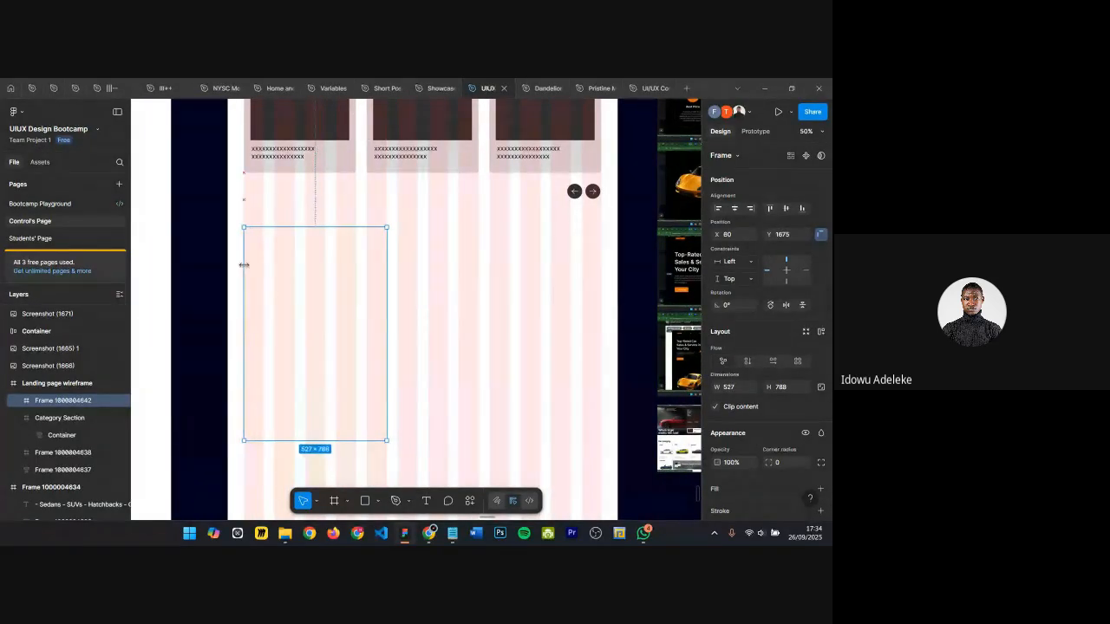
scroll(338, 364, down, 2)
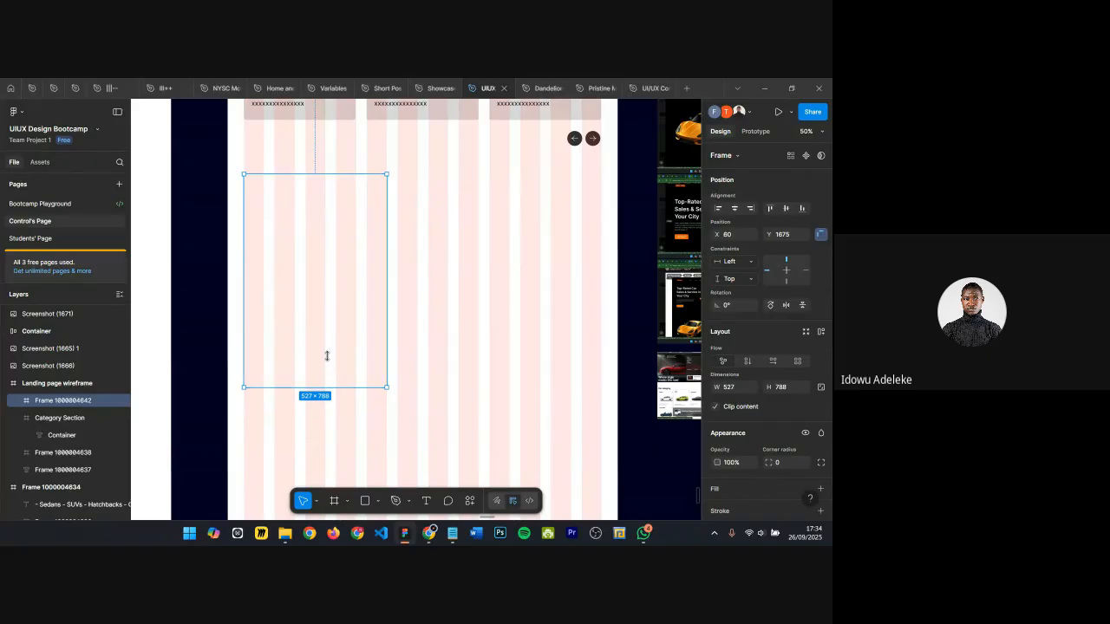
mouse_move(327, 356)
mouse_down()
mouse_move(322, 333)
mouse_move(324, 342)
mouse_up()
Step: Add a dark 292929 fill to the new frame
click(432, 255)
scroll(433, 255, down, 1)
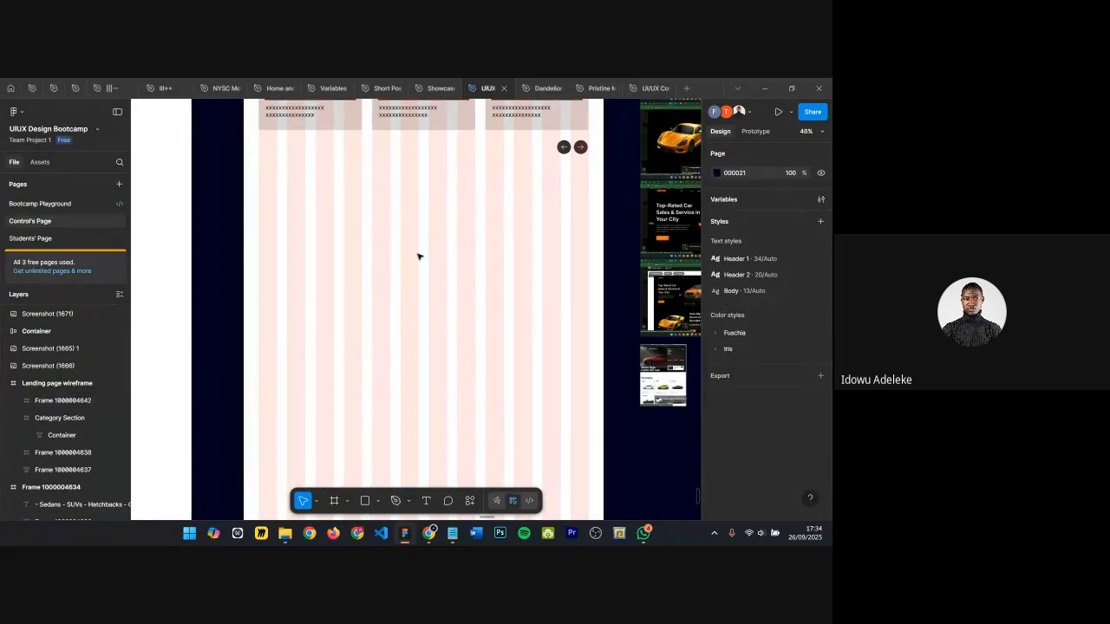
click(355, 265)
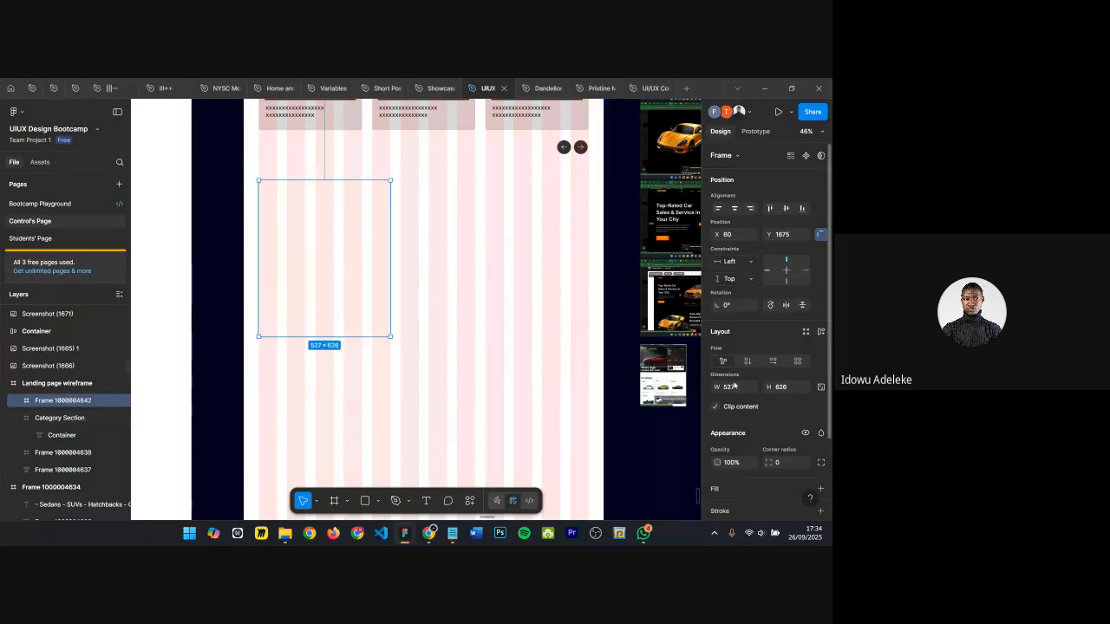
scroll(733, 384, down, 1)
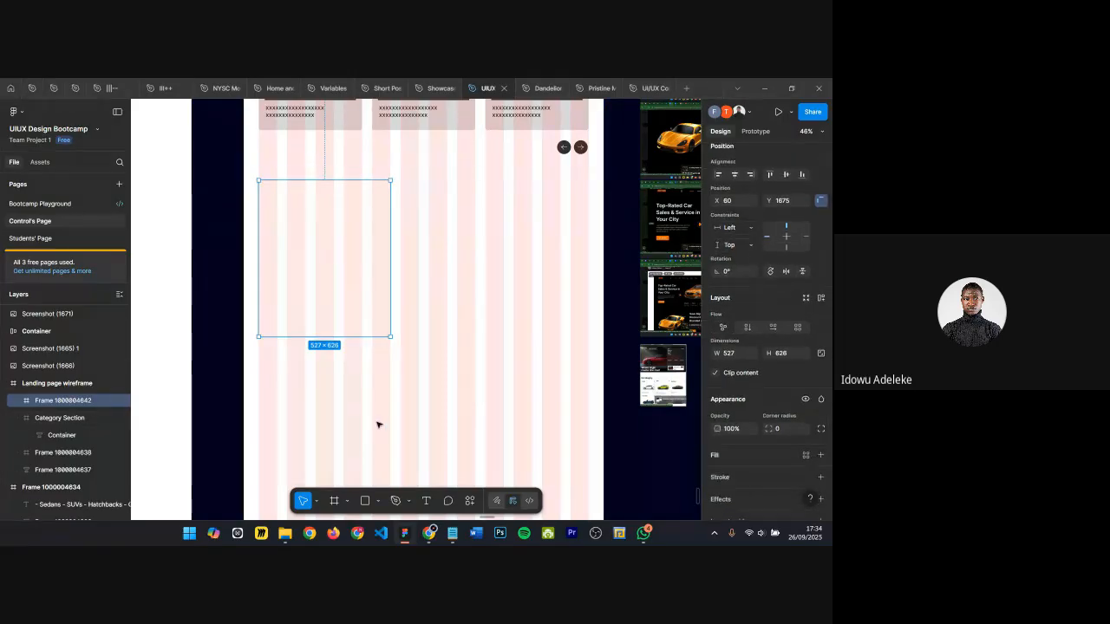
click(822, 452)
drag(618, 339, 582, 368)
click(690, 227)
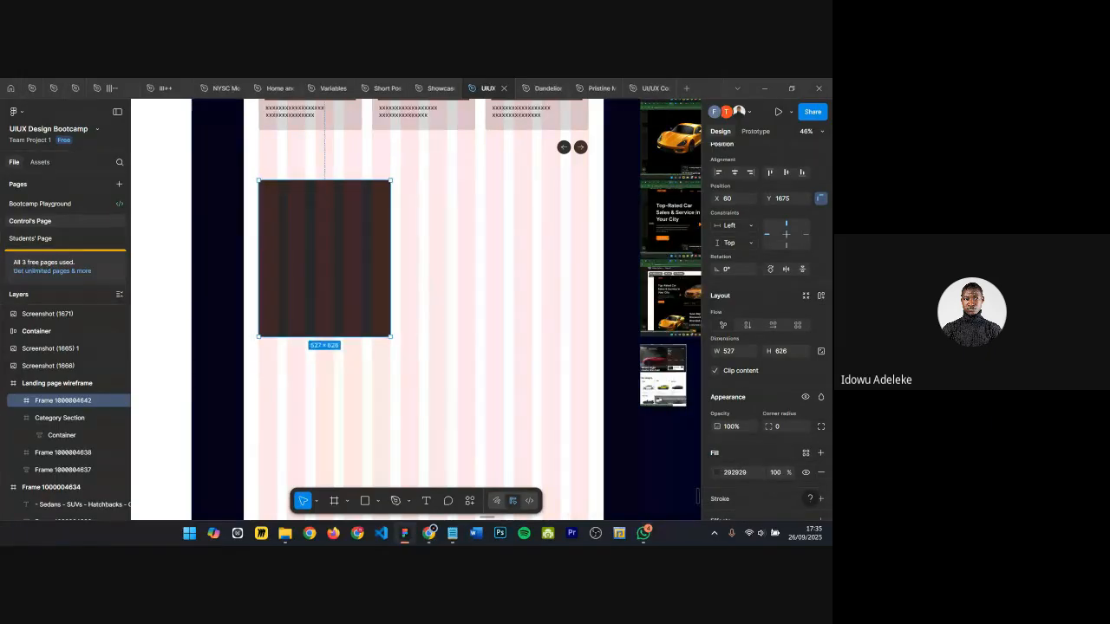
Step: Switch to the browser and open the Behance portfolio site in a new tab
mouse_move(429, 533)
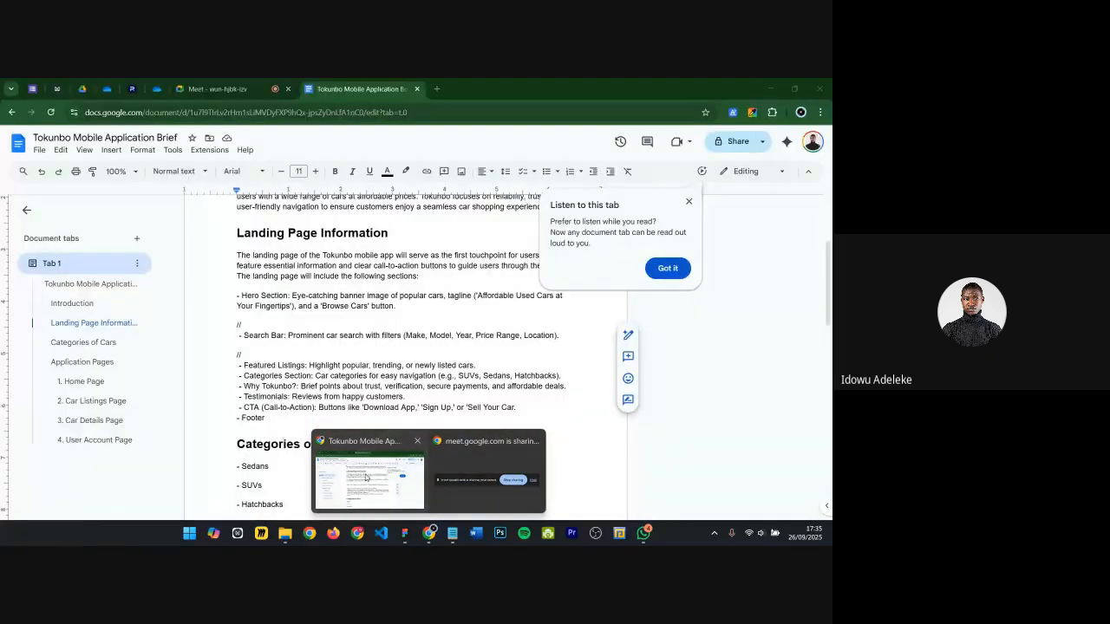
click(365, 476)
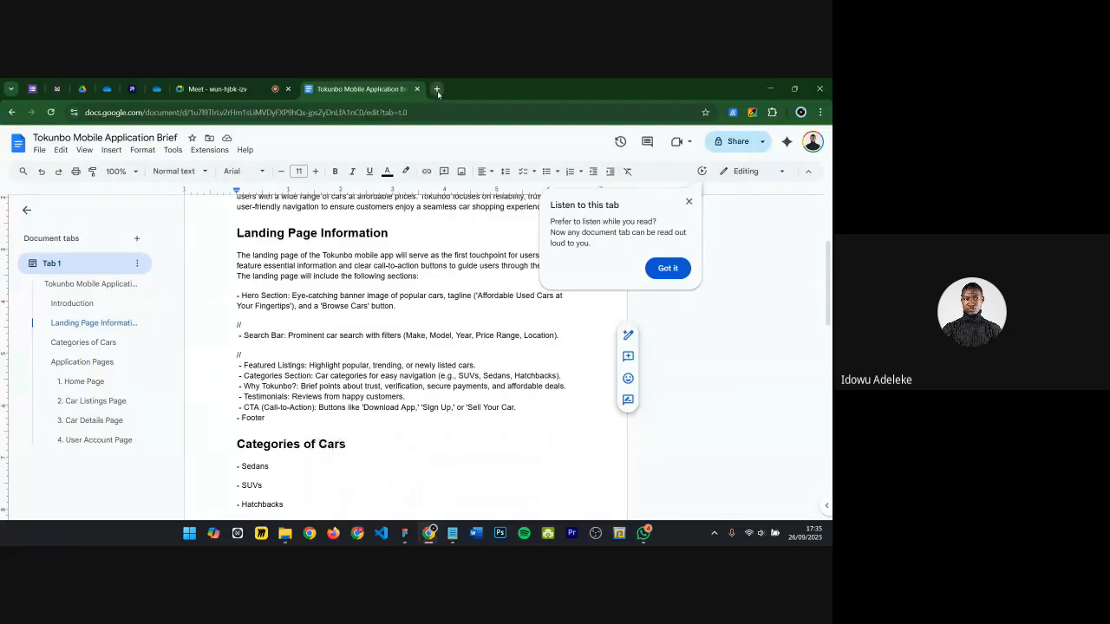
click(436, 88)
text(behance.net/Idowu)
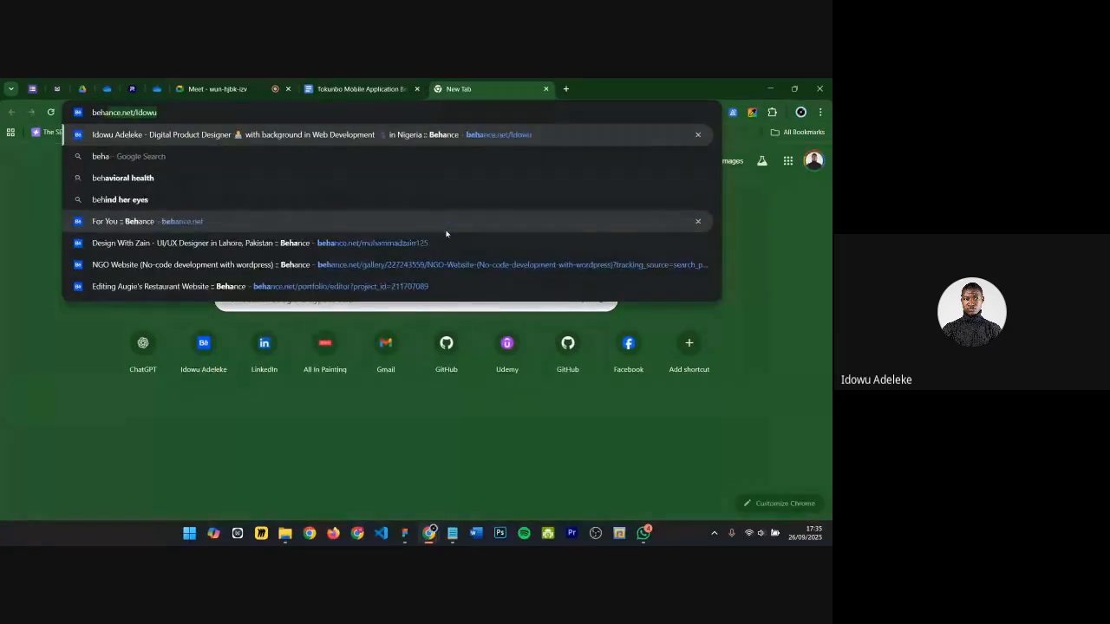
key(Return)
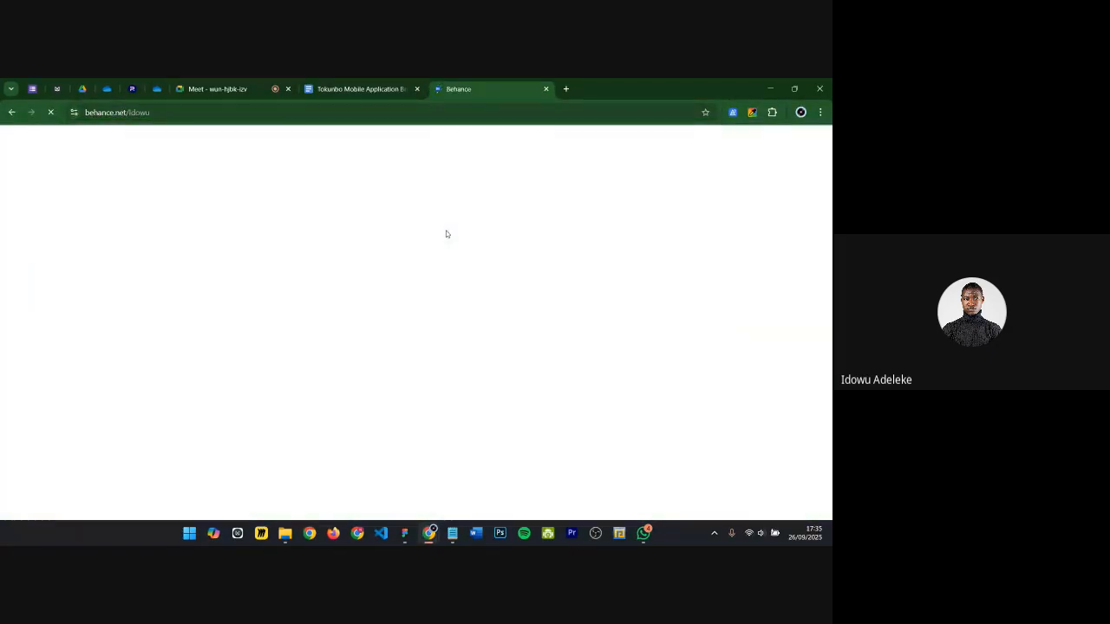
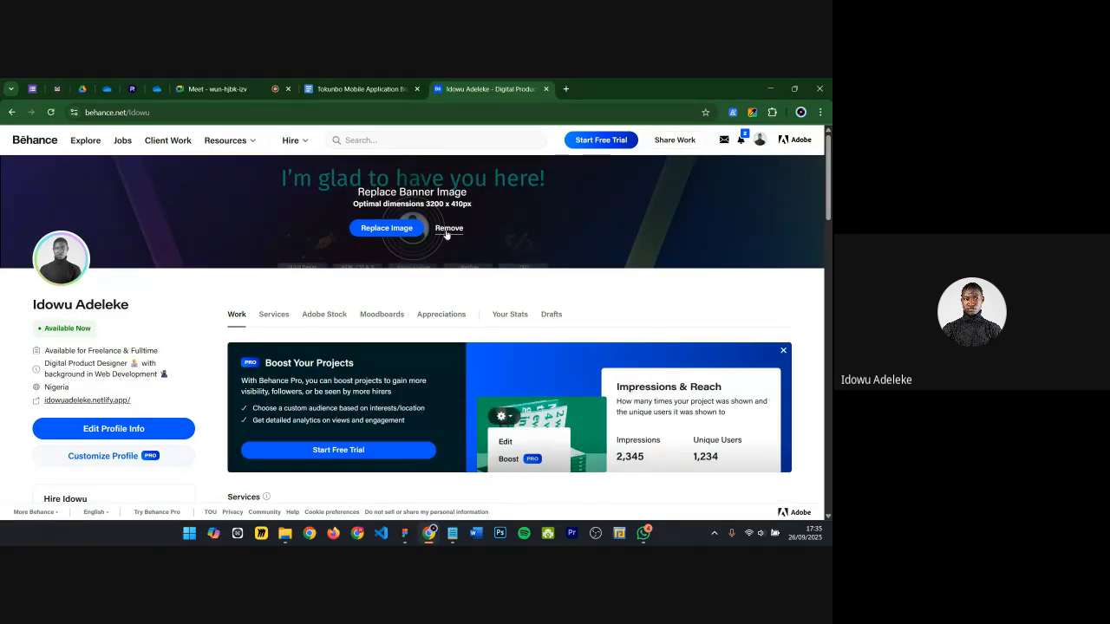
Step: Search Behance for "car listing section" design references
click(393, 138)
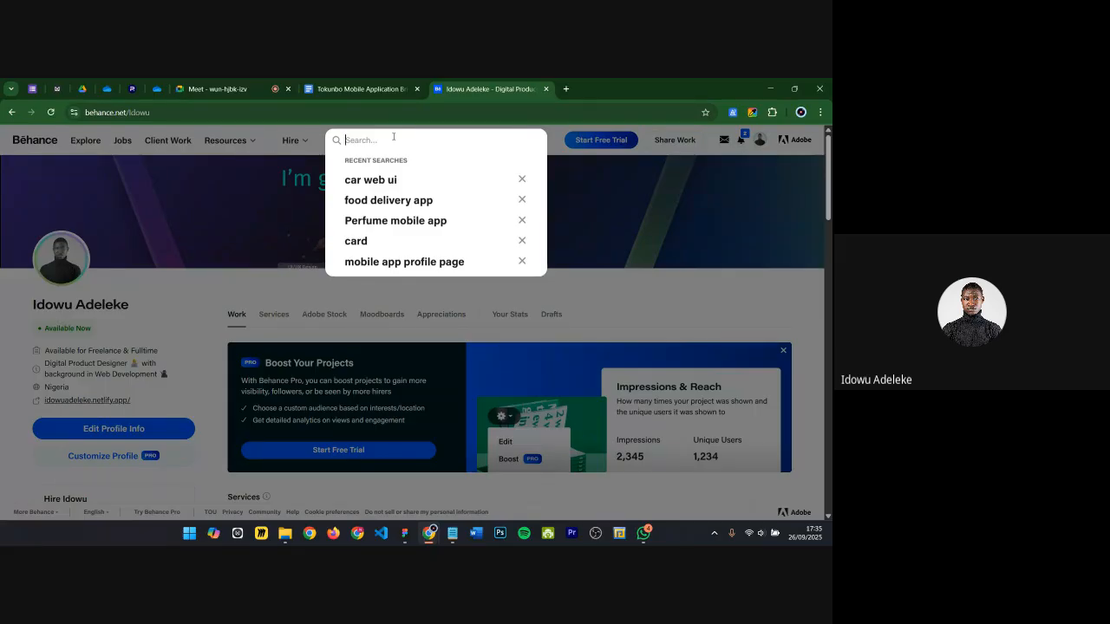
text(car )
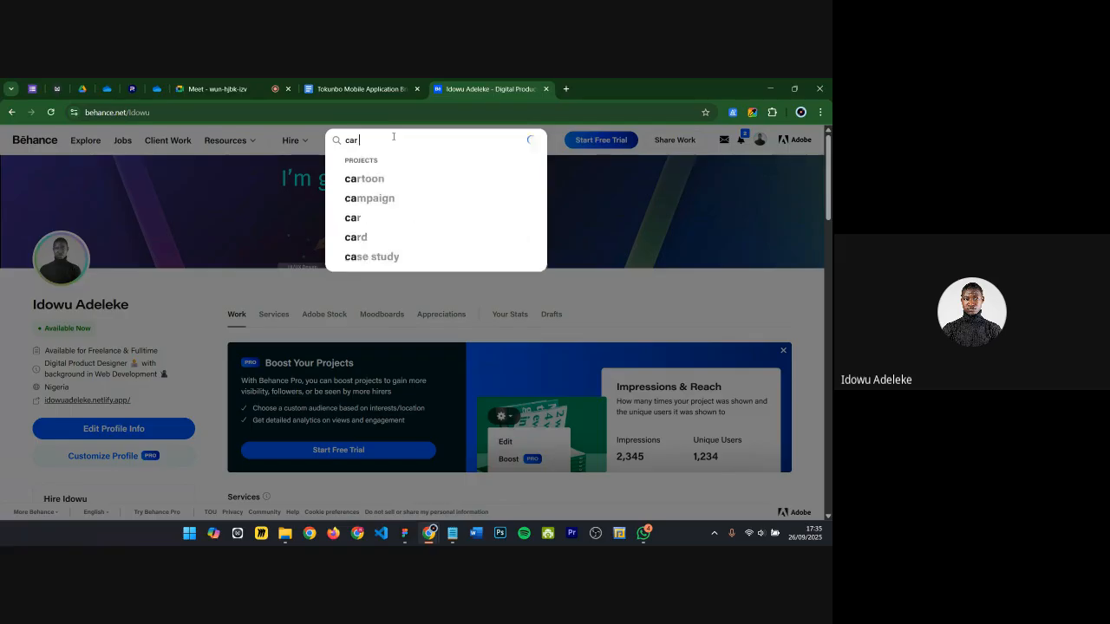
text(listing section)
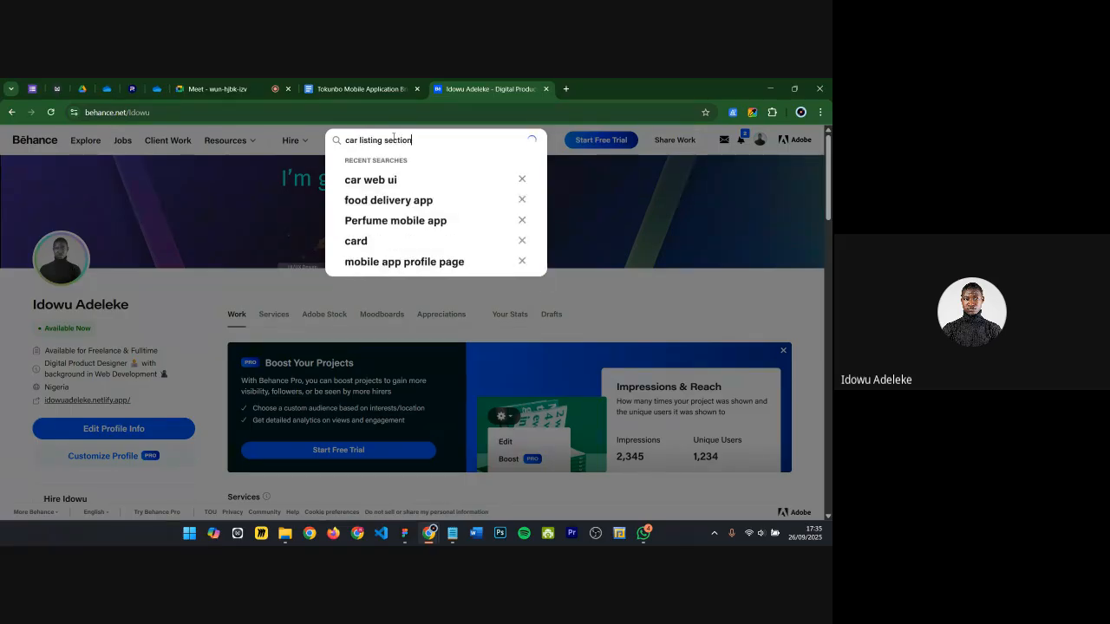
key(Return)
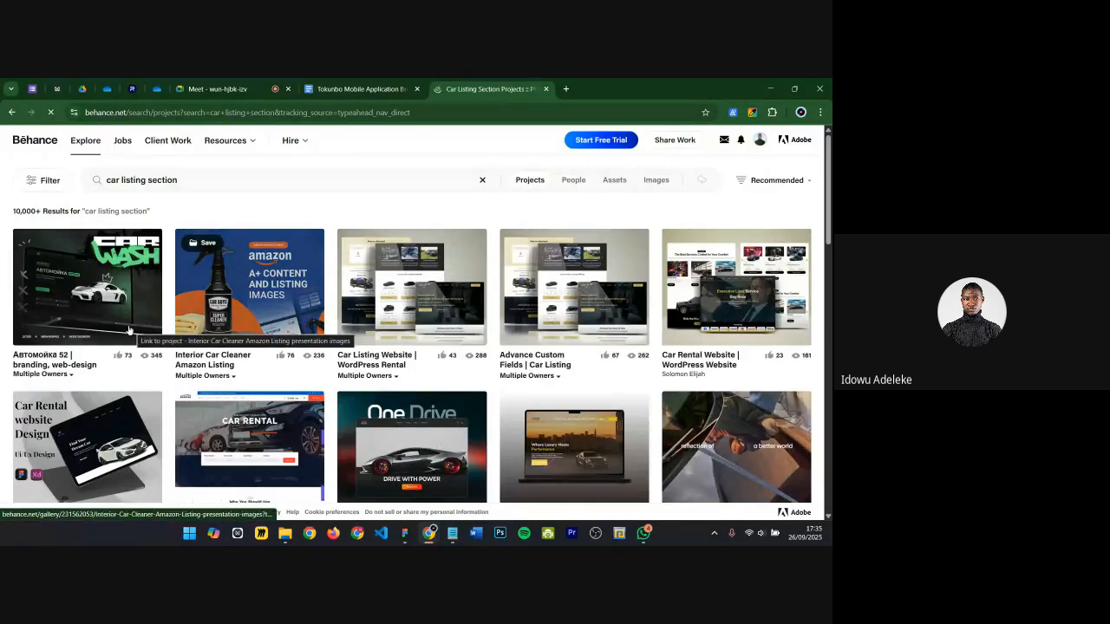
Step: Open the first car wash branding and web design project and scroll through its layouts for inspiration
click(29, 334)
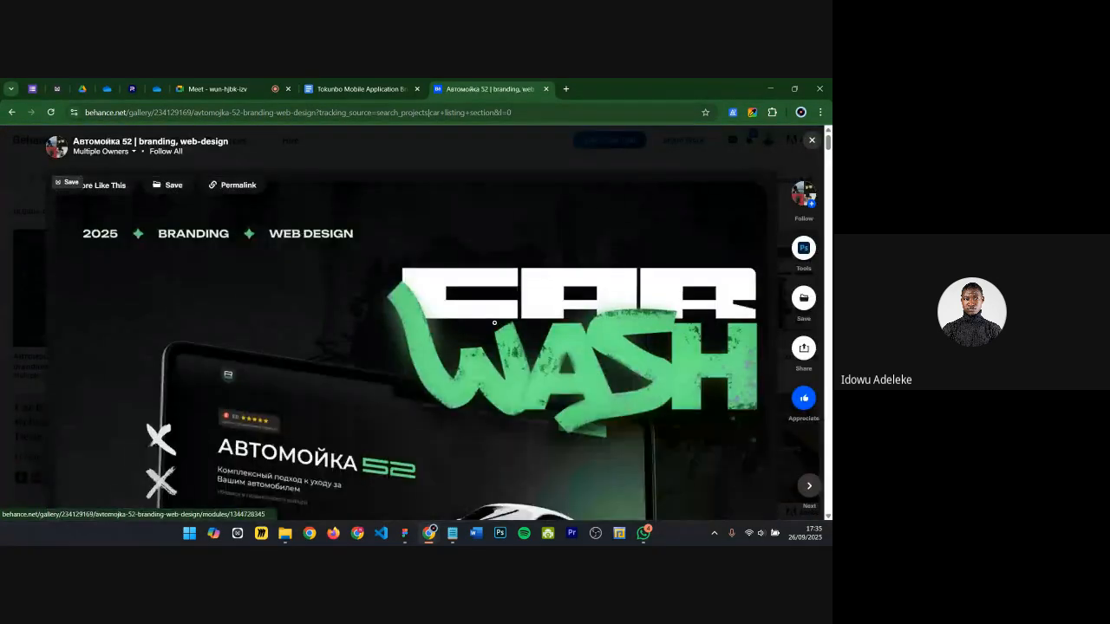
scroll(494, 323, down, 10)
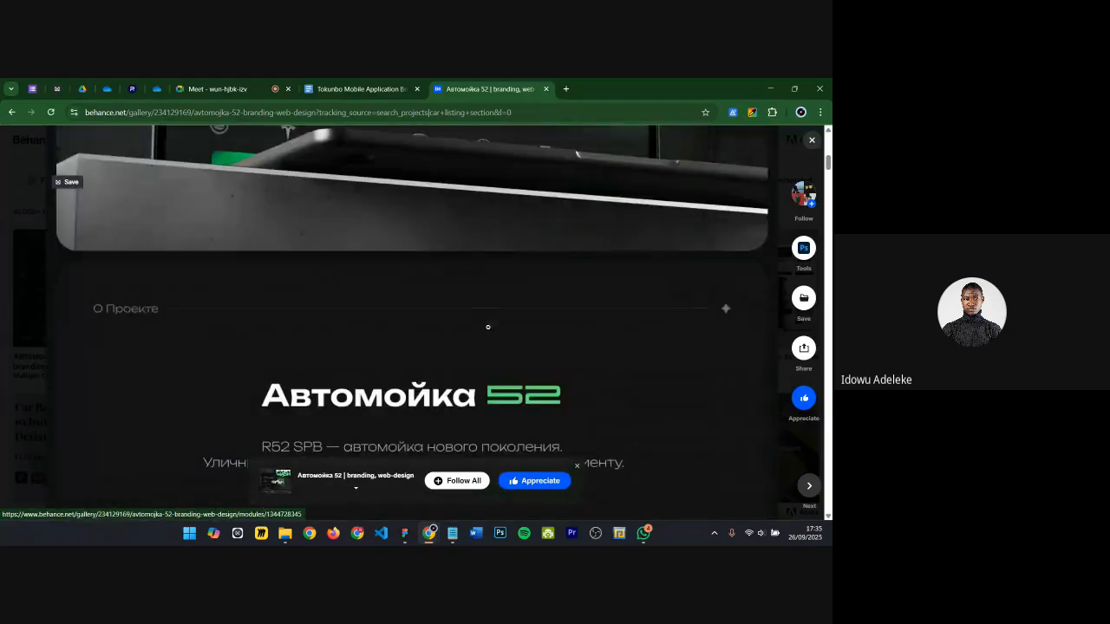
scroll(488, 327, down, 7)
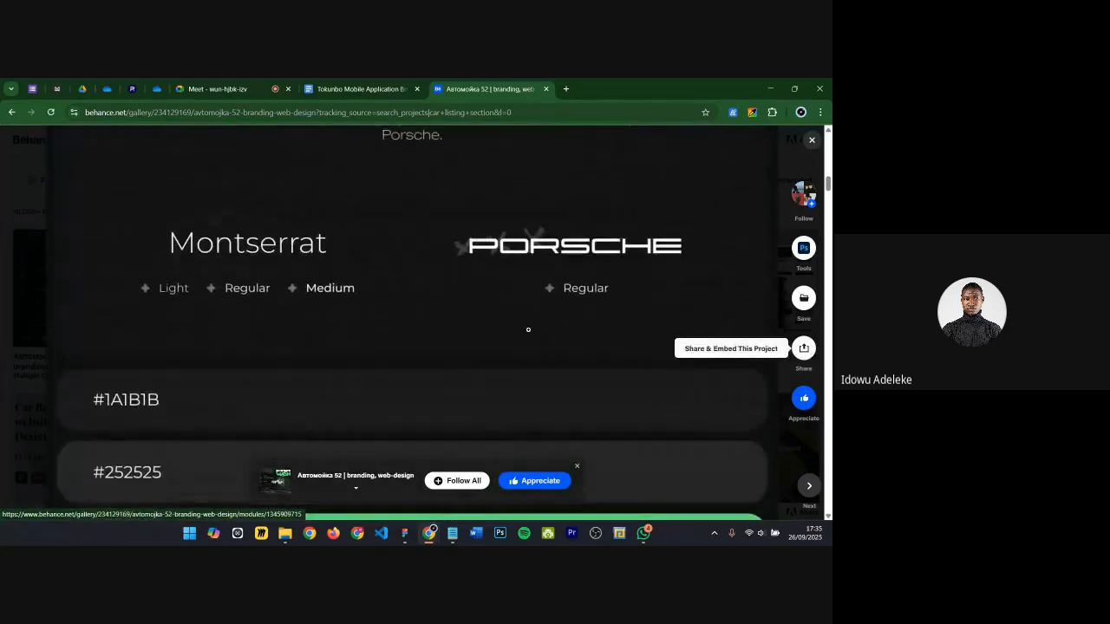
scroll(528, 330, down, 6)
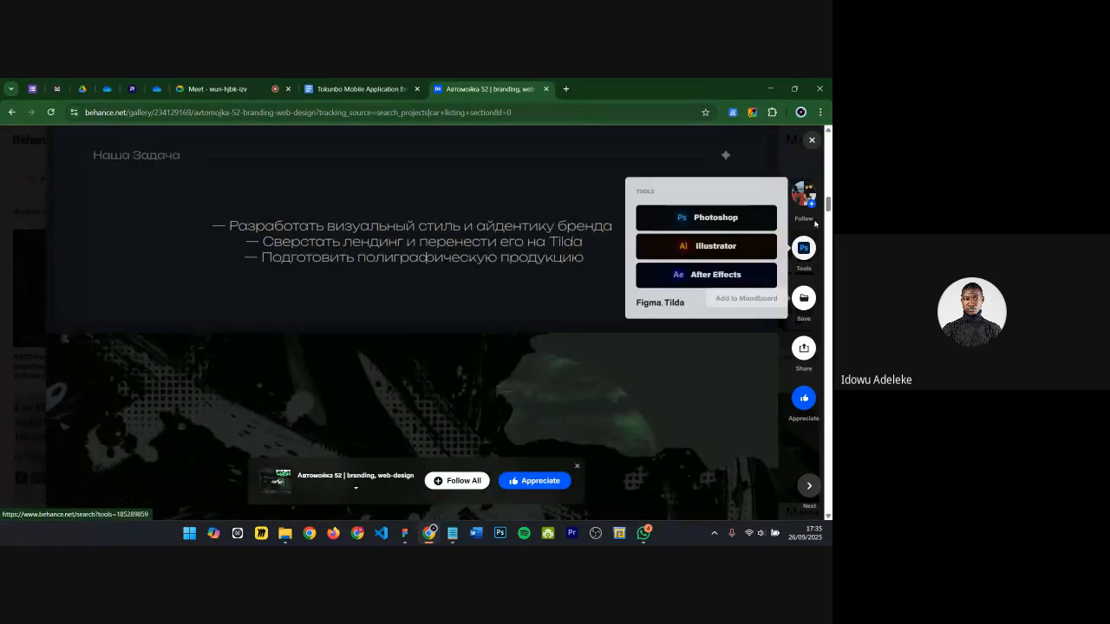
scroll(494, 329, down, 5)
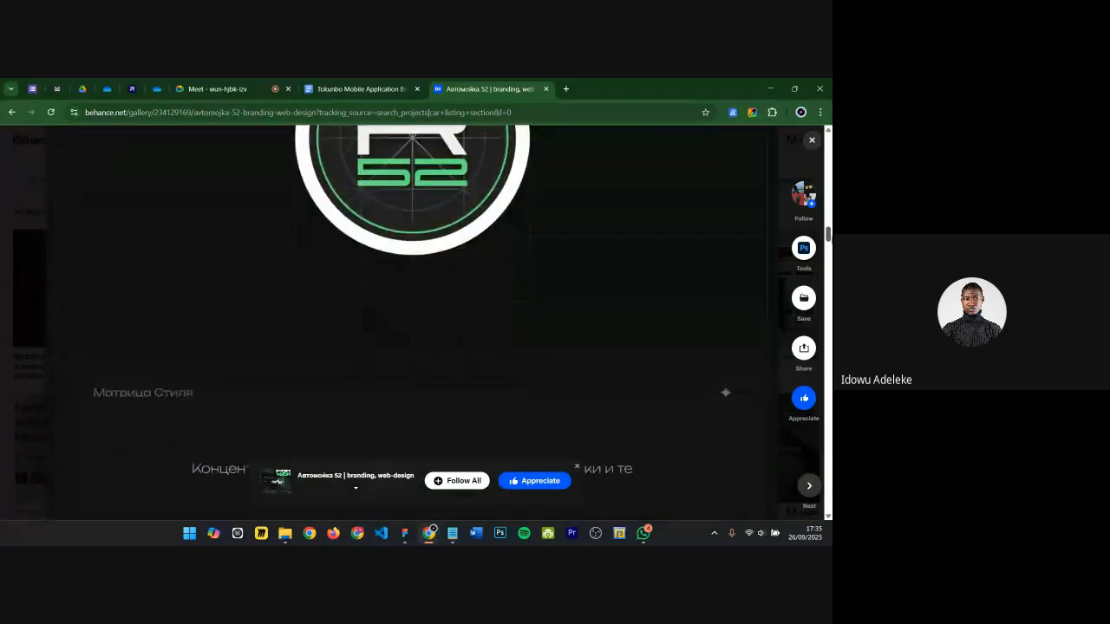
scroll(413, 323, down, 6)
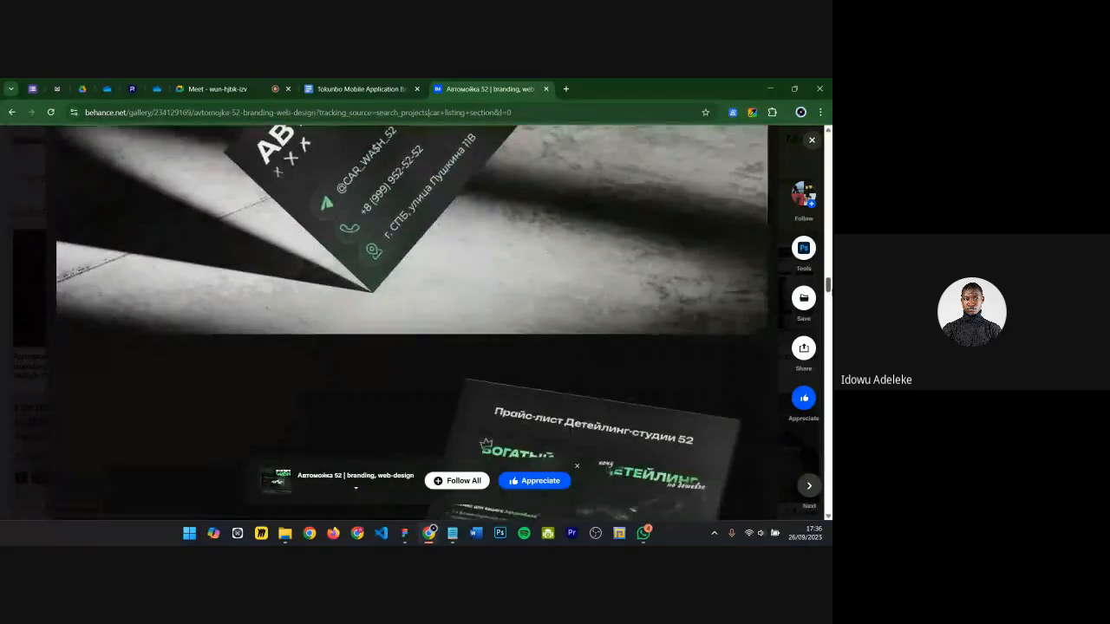
scroll(413, 322, down, 4)
drag(828, 319, 822, 367)
scroll(205, 246, up, 1)
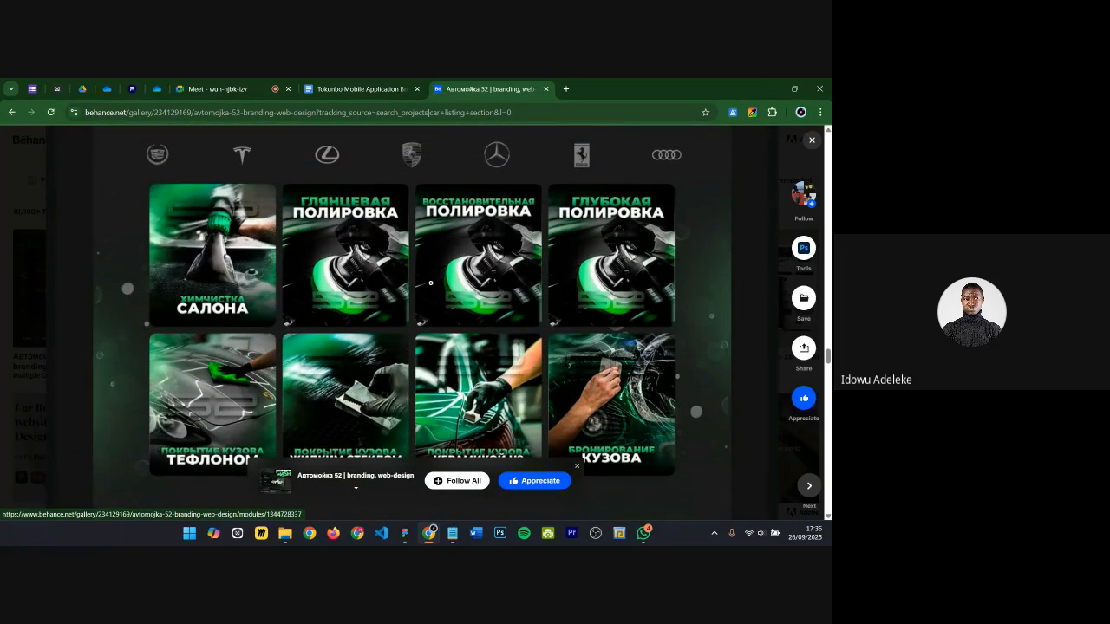
scroll(339, 280, down, 1)
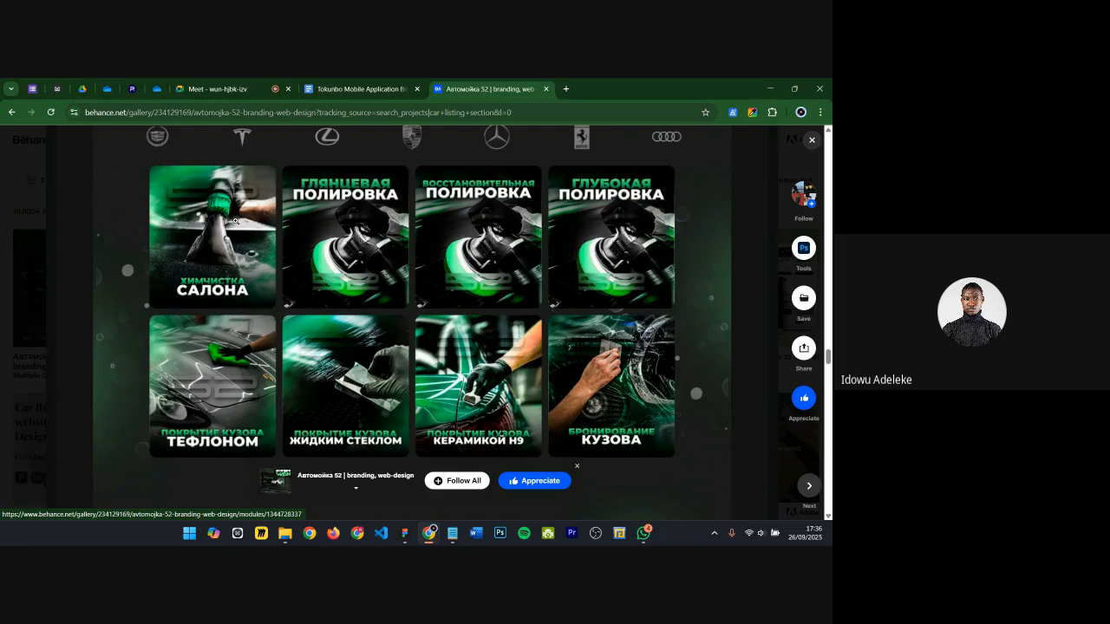
scroll(235, 222, up, 2)
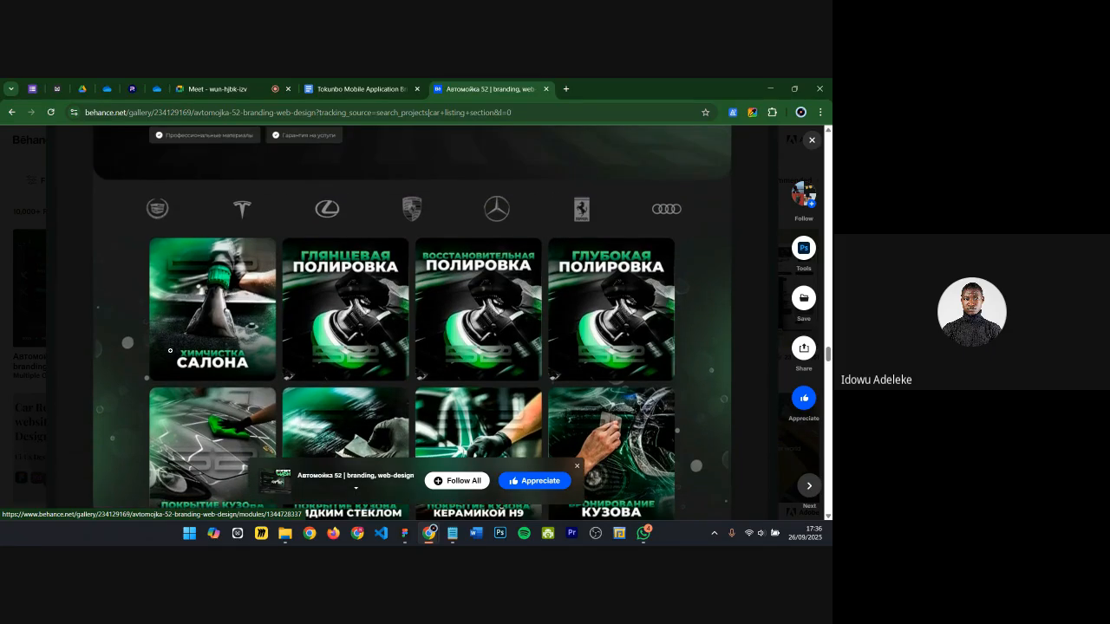
scroll(533, 289, down, 3)
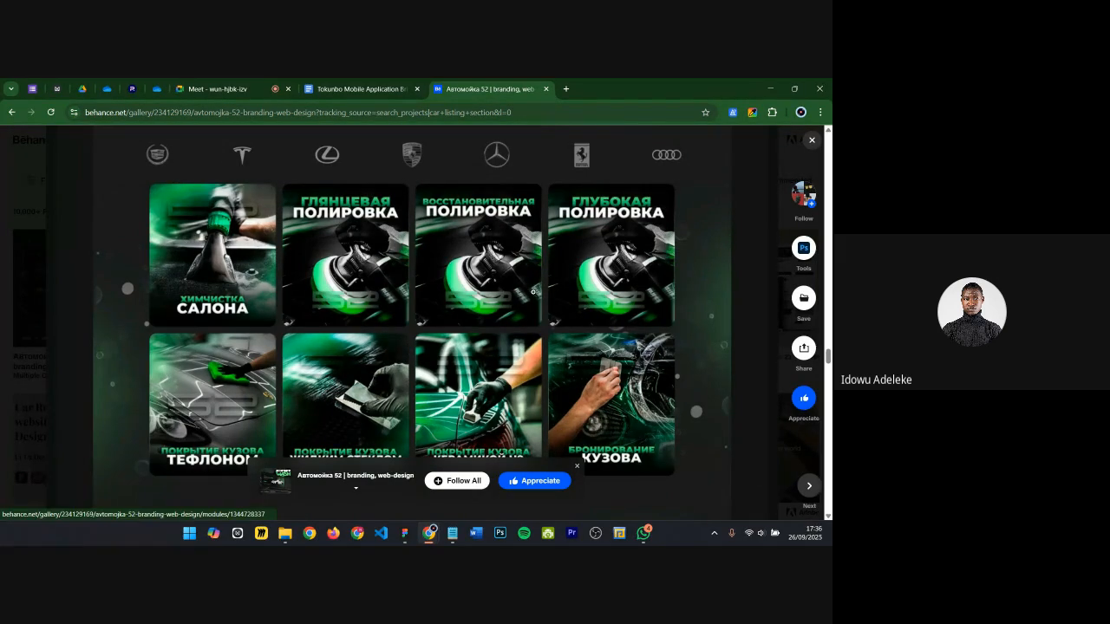
scroll(487, 325, down, 5)
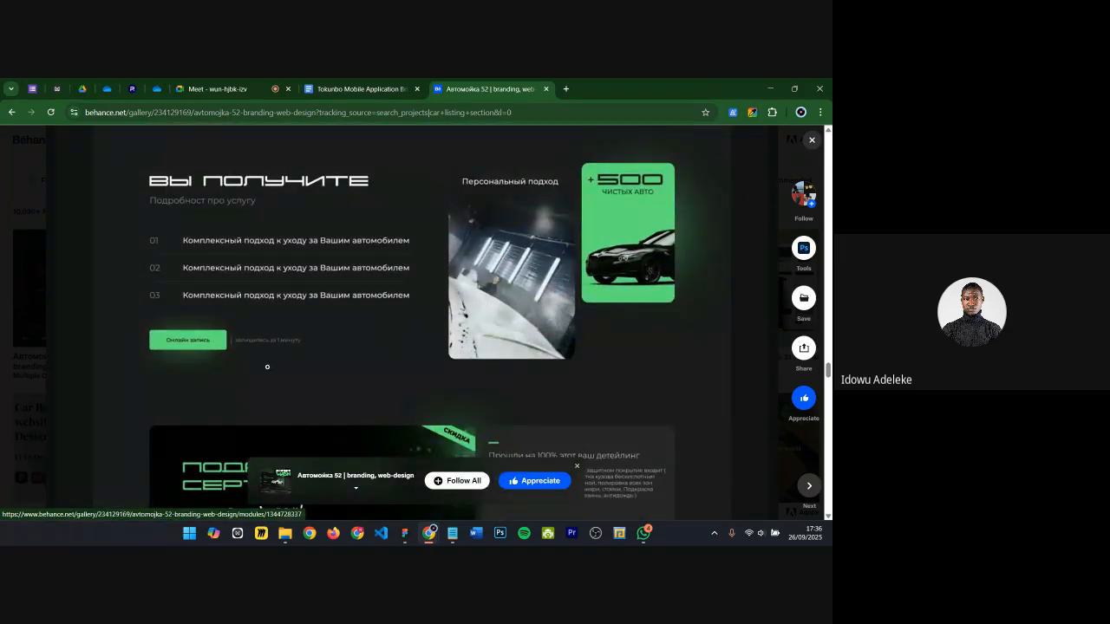
scroll(267, 367, up, 1)
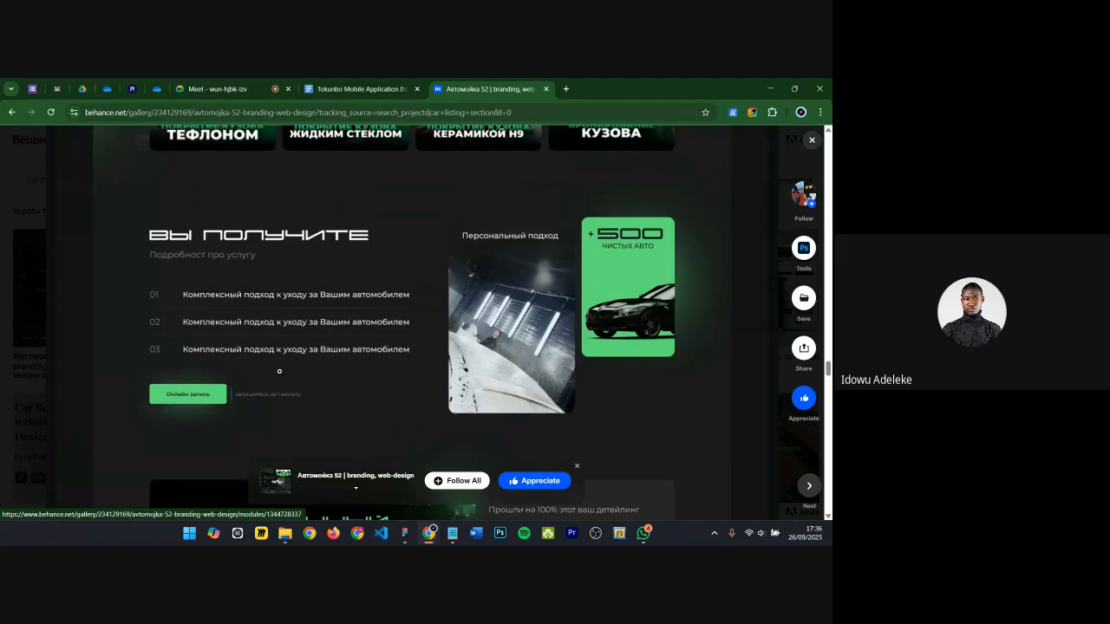
scroll(333, 365, down, 5)
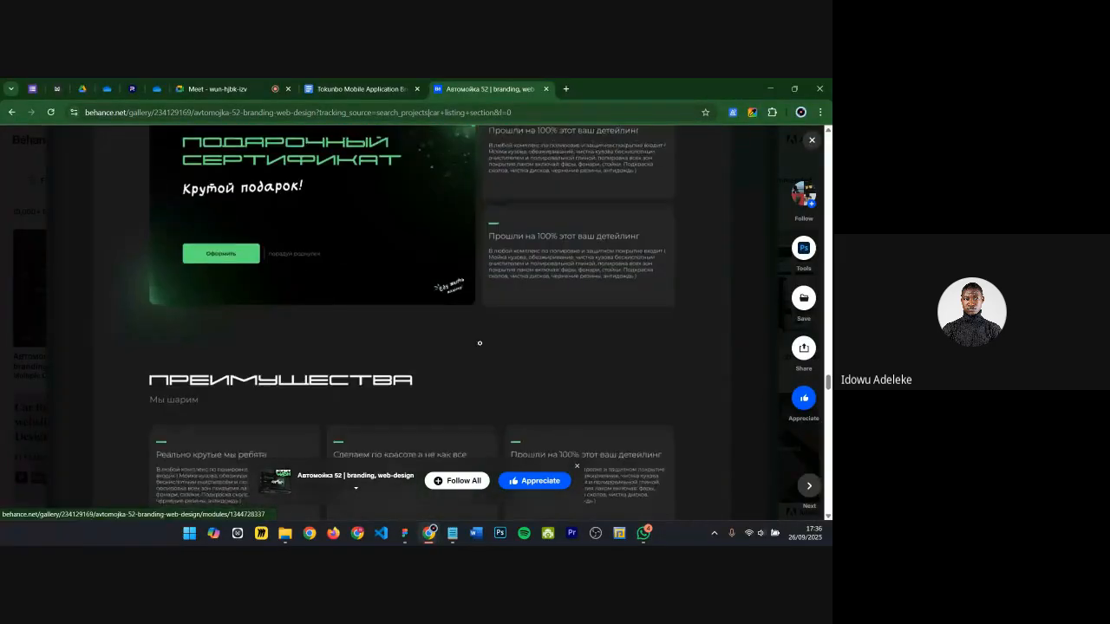
scroll(480, 343, down, 5)
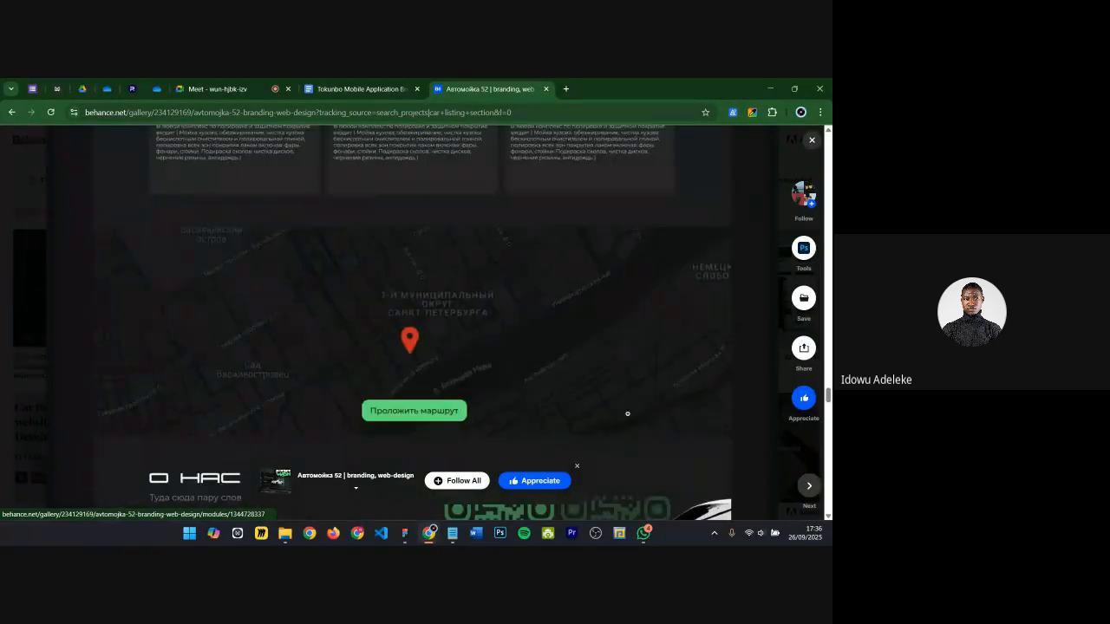
scroll(627, 414, down, 4)
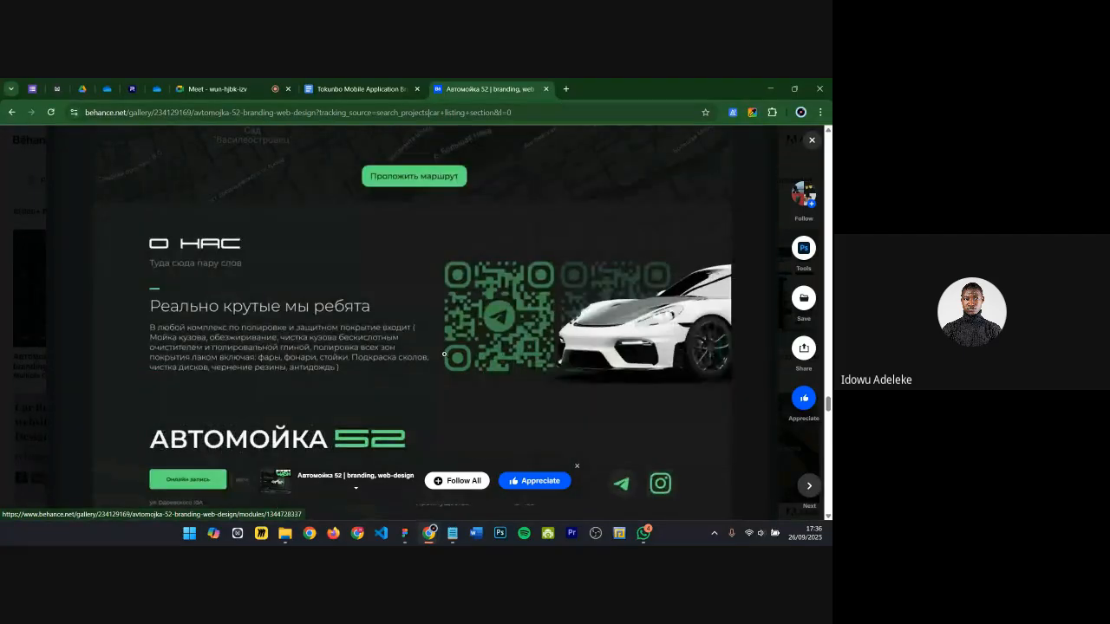
scroll(443, 339, down, 1)
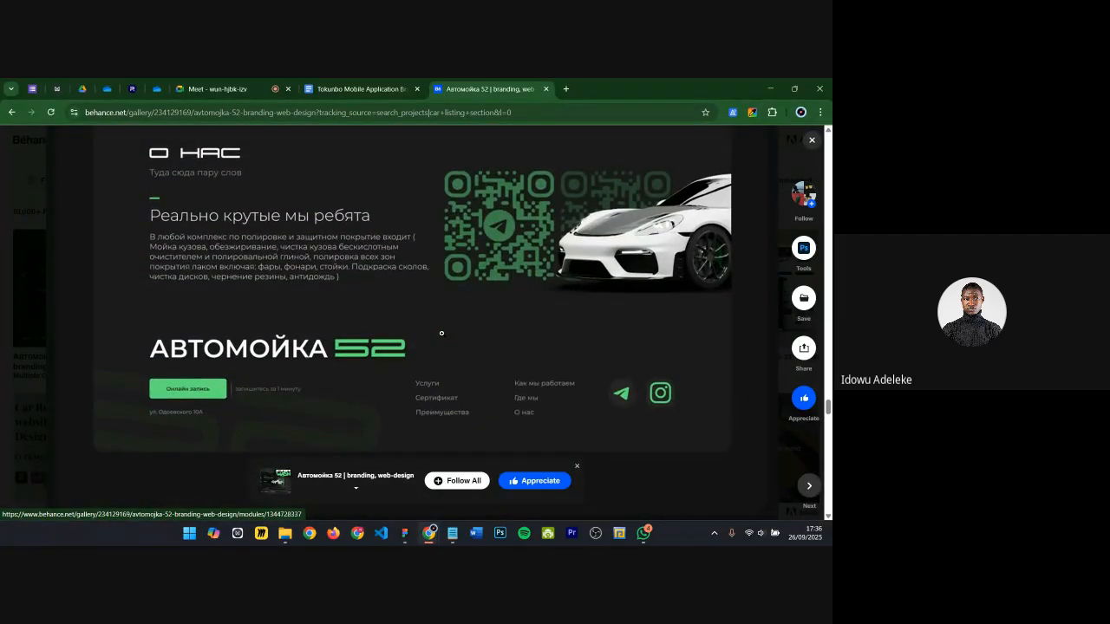
scroll(443, 326, down, 4)
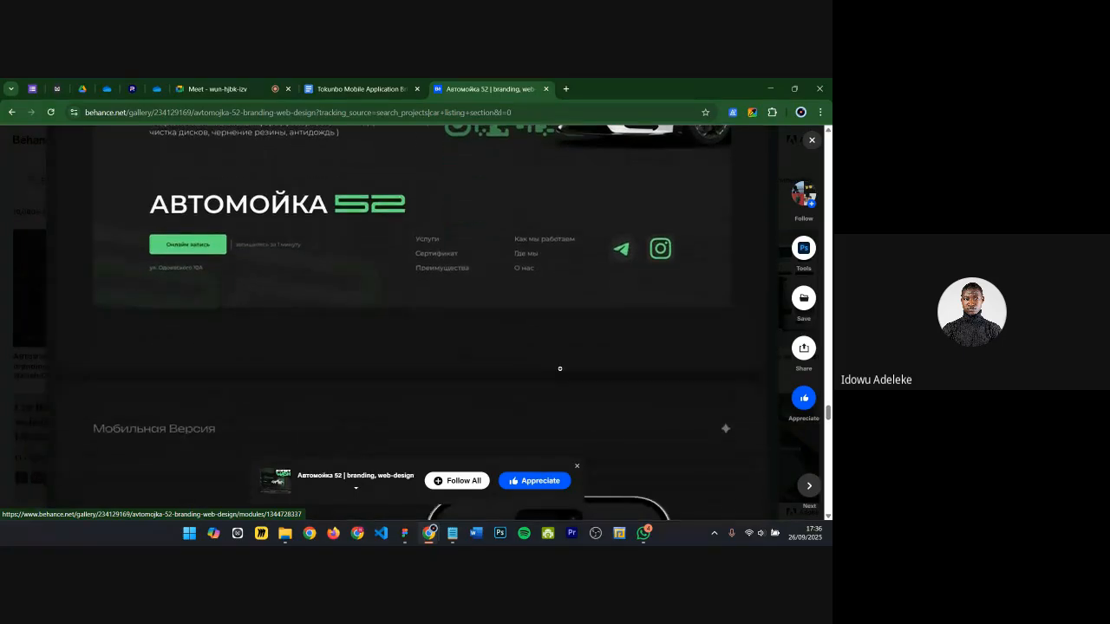
scroll(488, 392, down, 4)
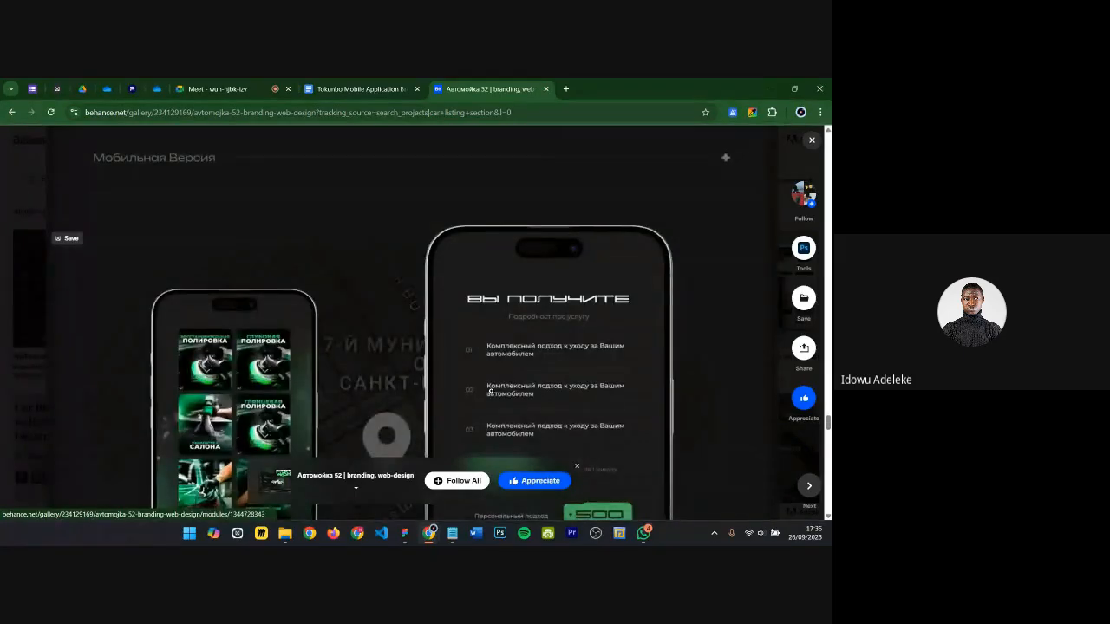
scroll(729, 345, up, 1)
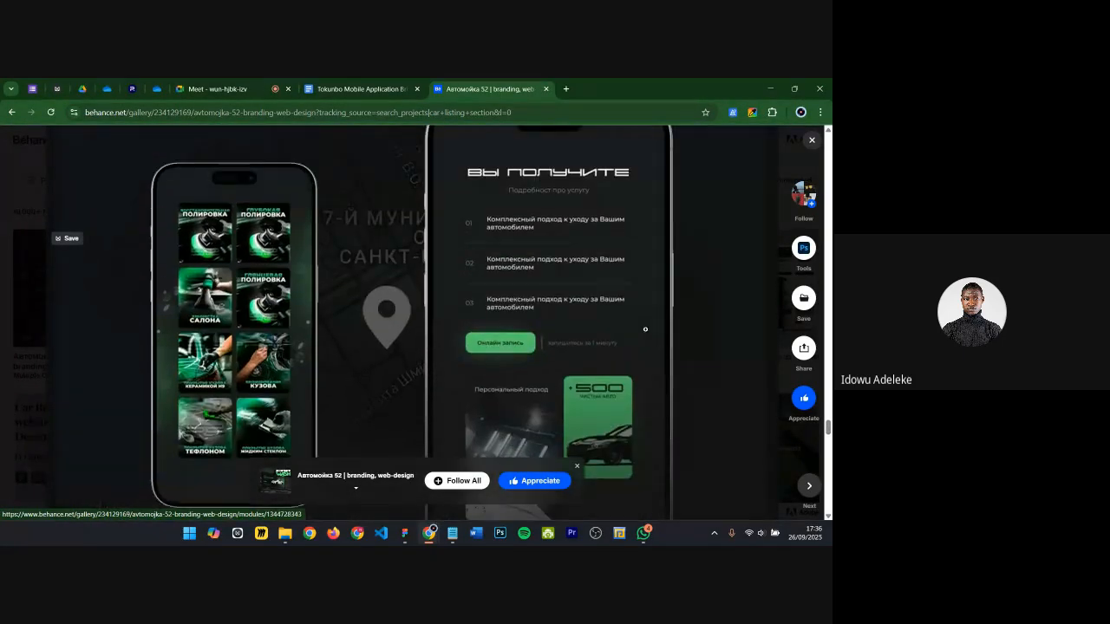
scroll(824, 404, down, 1)
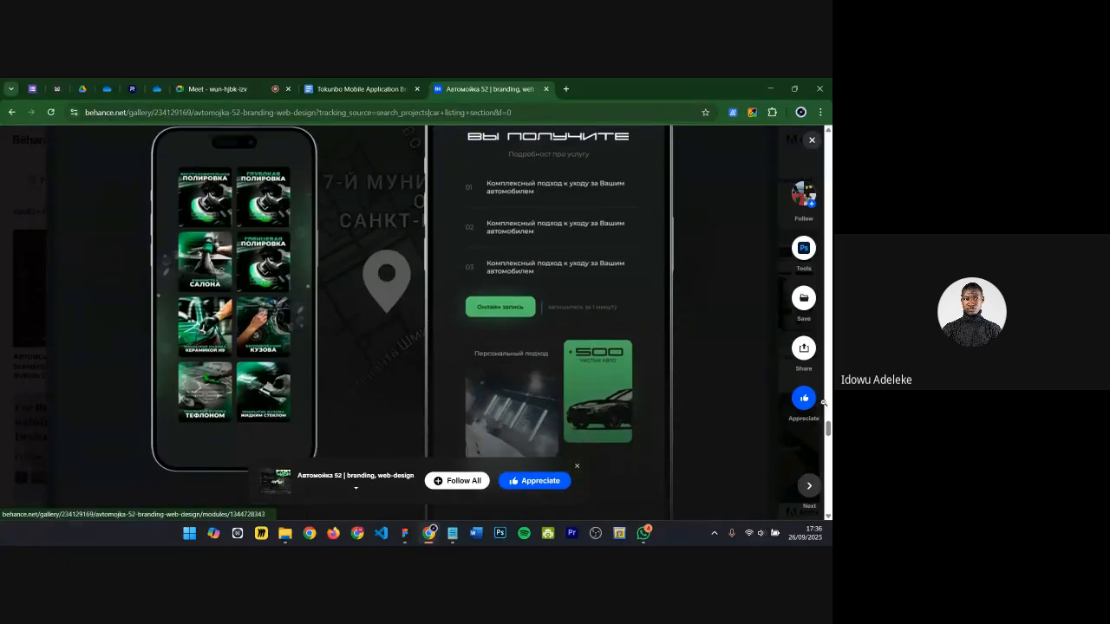
drag(828, 431, 828, 360)
scroll(286, 312, up, 1)
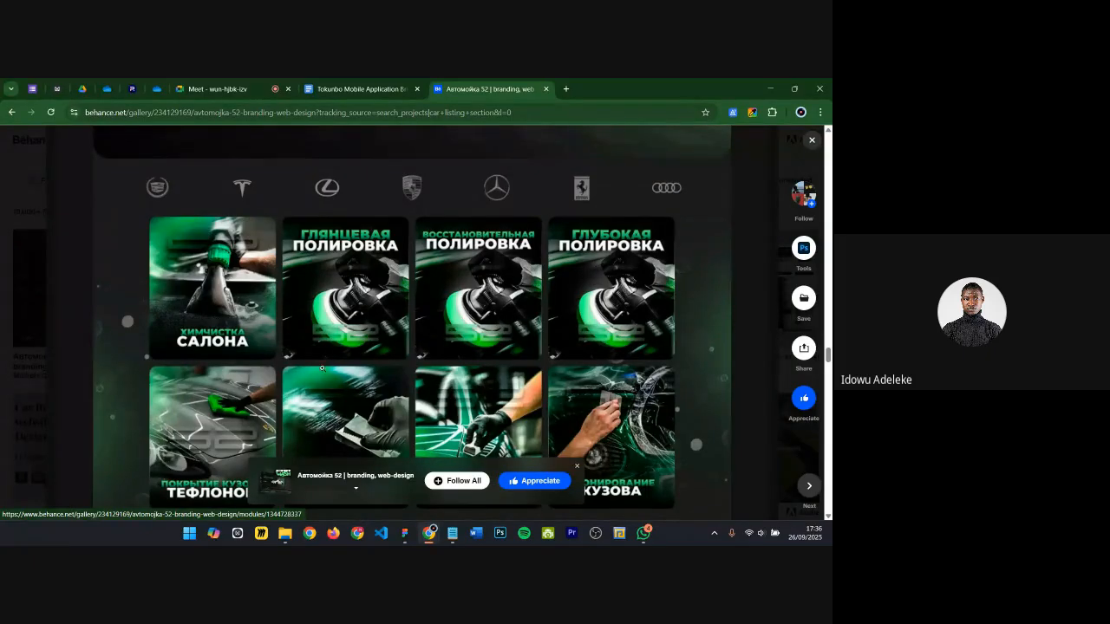
scroll(326, 355, down, 1)
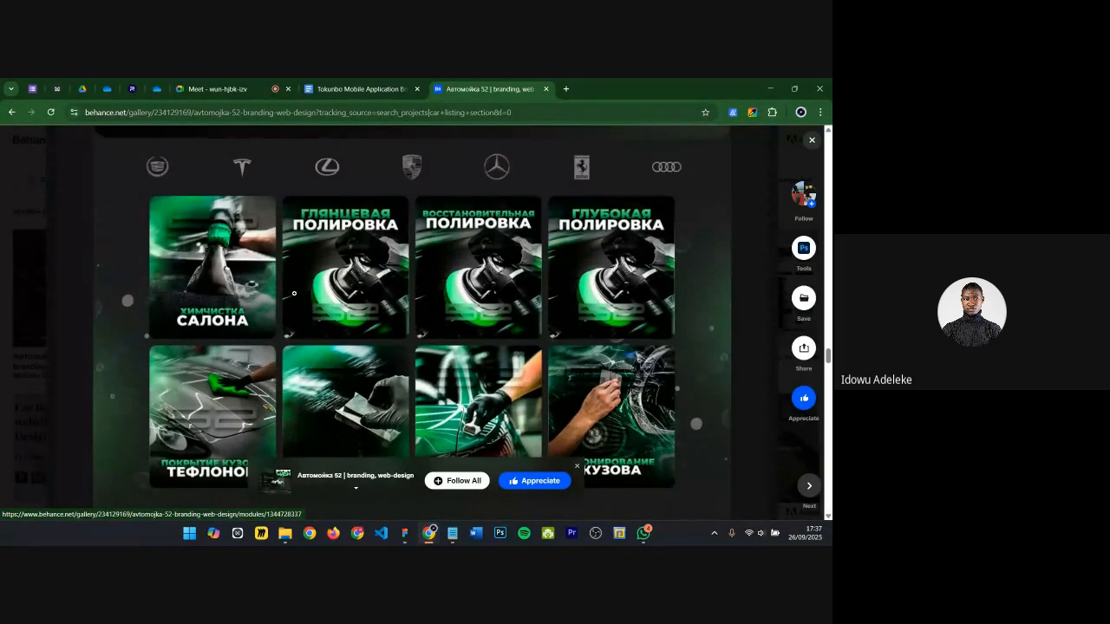
scroll(292, 292, down, 2)
scroll(239, 335, down, 4)
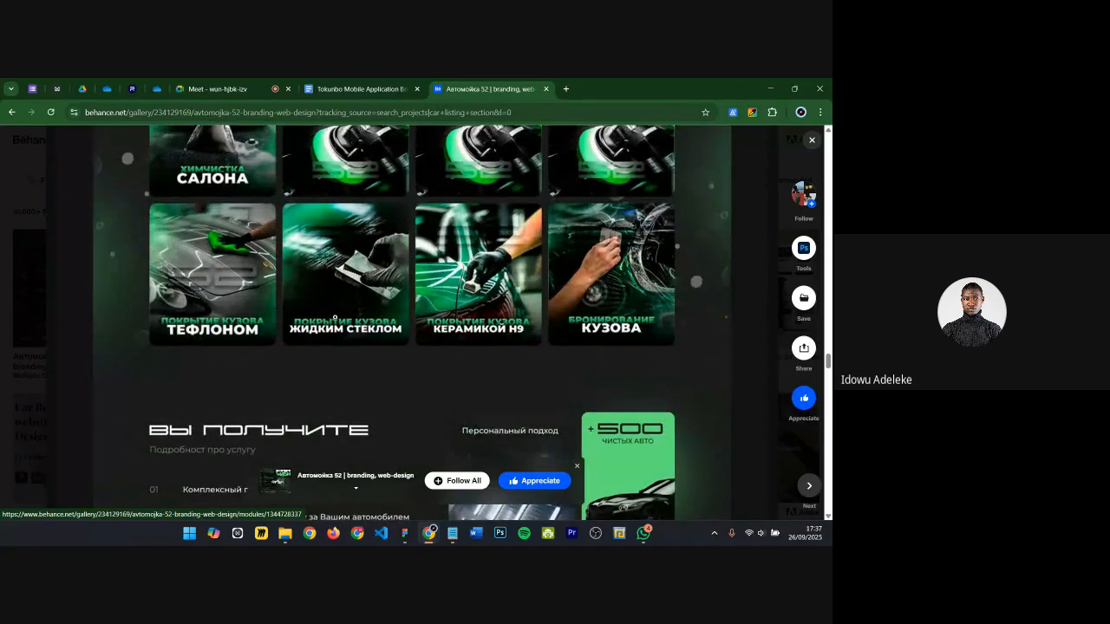
scroll(298, 345, down, 2)
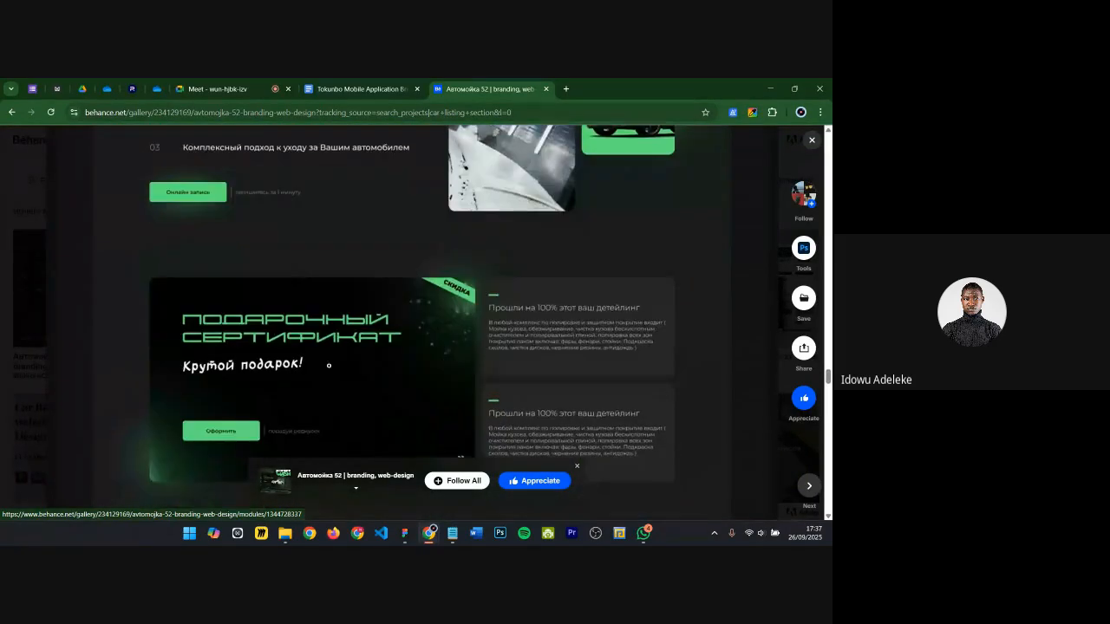
click(405, 533)
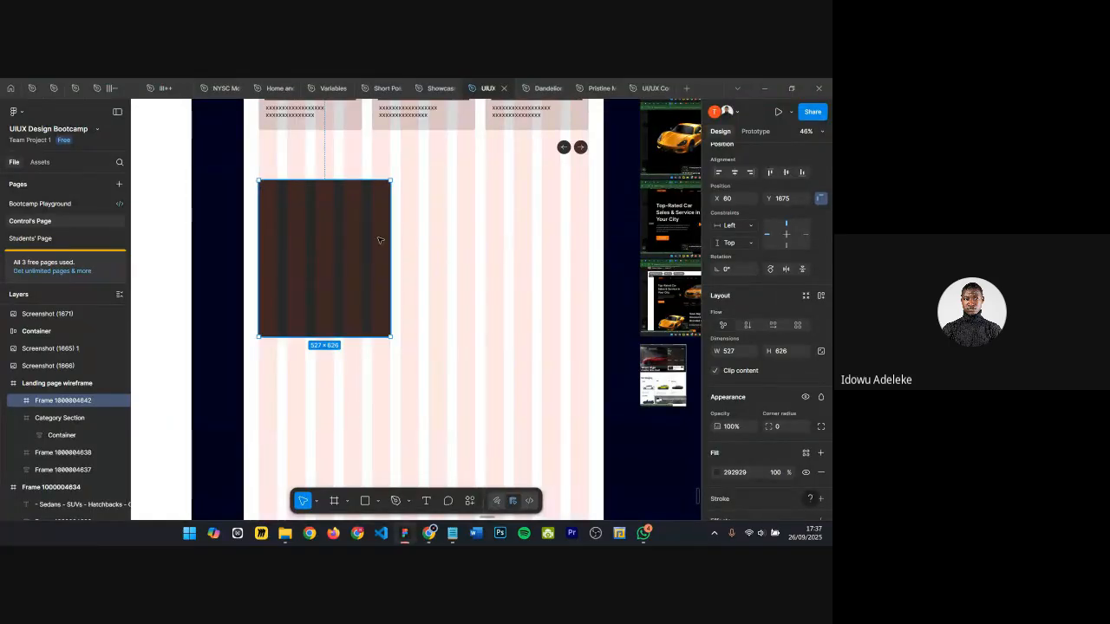
scroll(508, 241, down, 4)
mouse_move(286, 534)
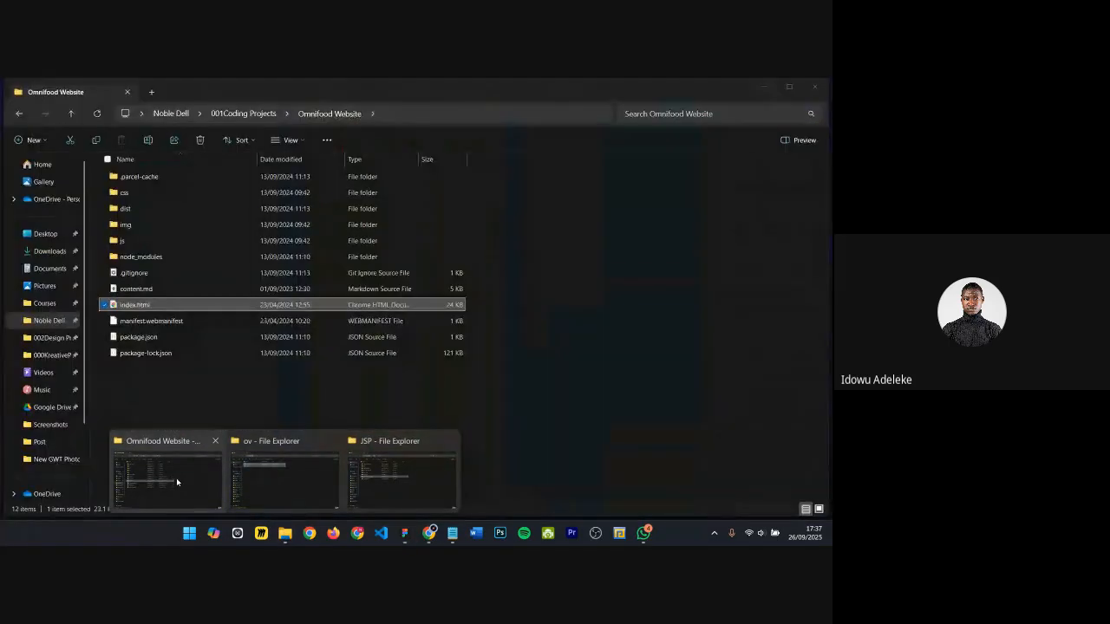
click(176, 478)
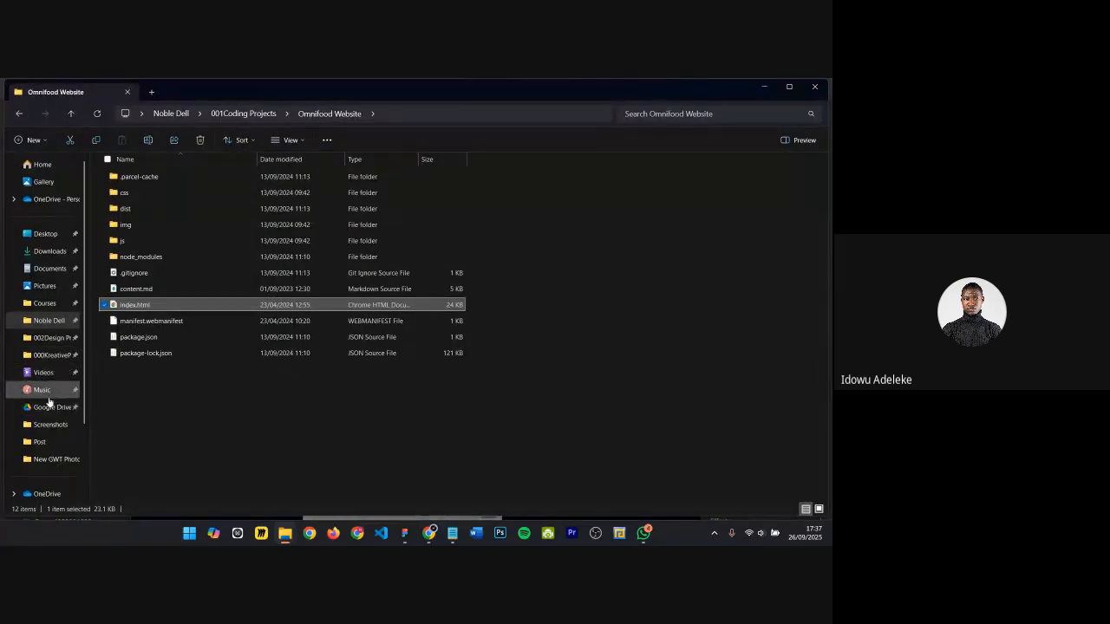
click(50, 424)
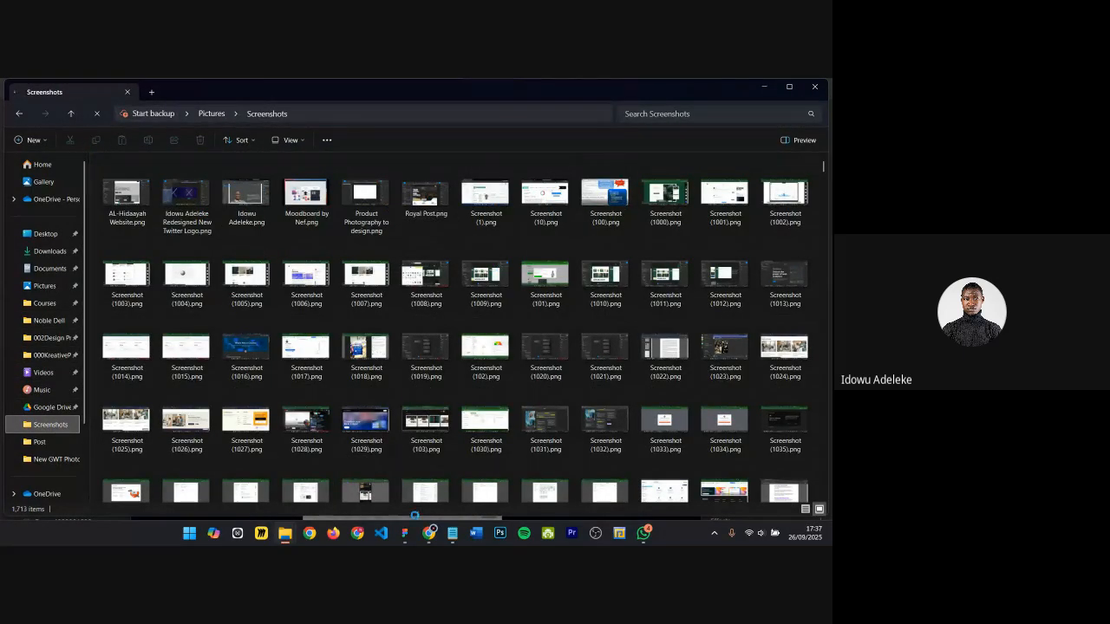
mouse_move(407, 537)
click(405, 496)
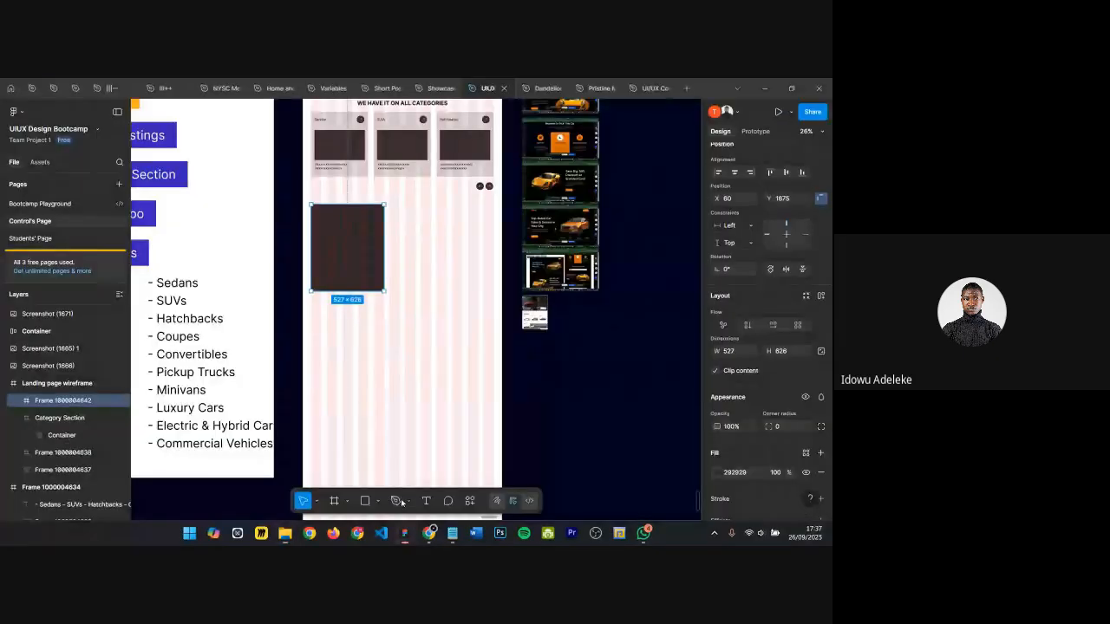
Step: Narrow the dark frame below the categories section to 400 × 626
scroll(515, 284, down, 1)
click(392, 293)
ctrl+scroll(367, 240, up, 4)
click(394, 247)
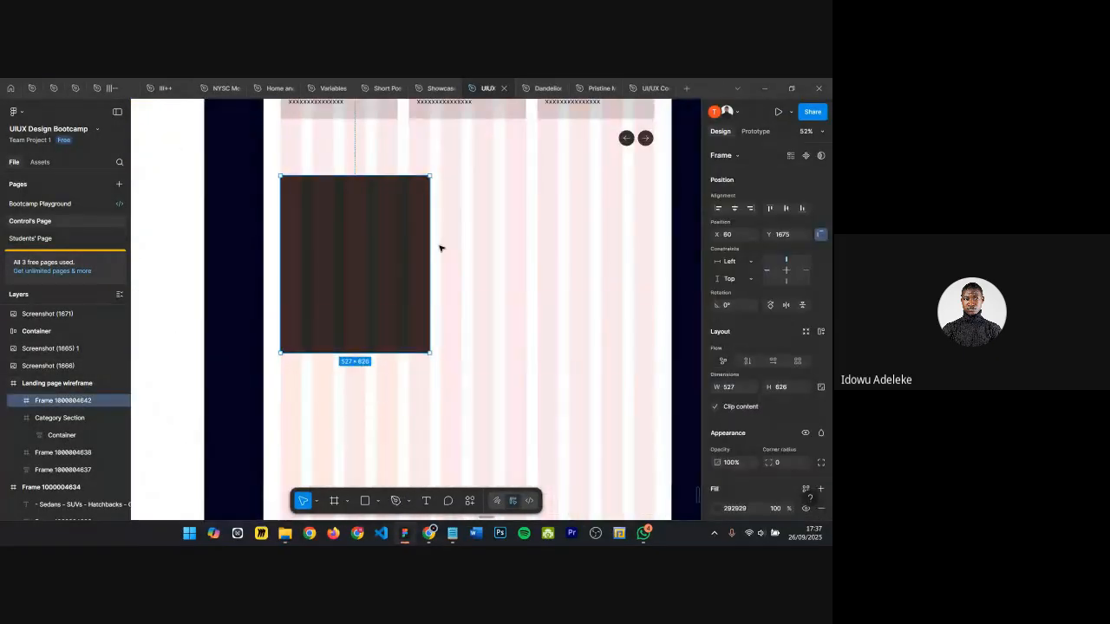
drag(431, 244, 394, 241)
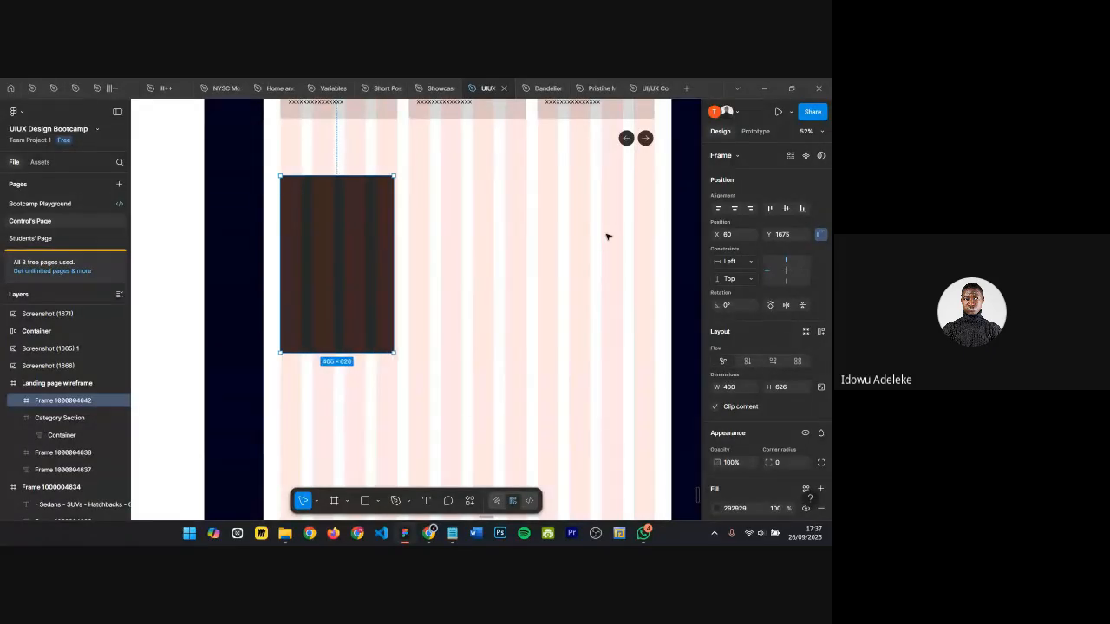
Step: Narrow the dark frame below the categories section to 300 wide
drag(394, 282, 403, 282)
ctrl+scroll(310, 189, up, 3)
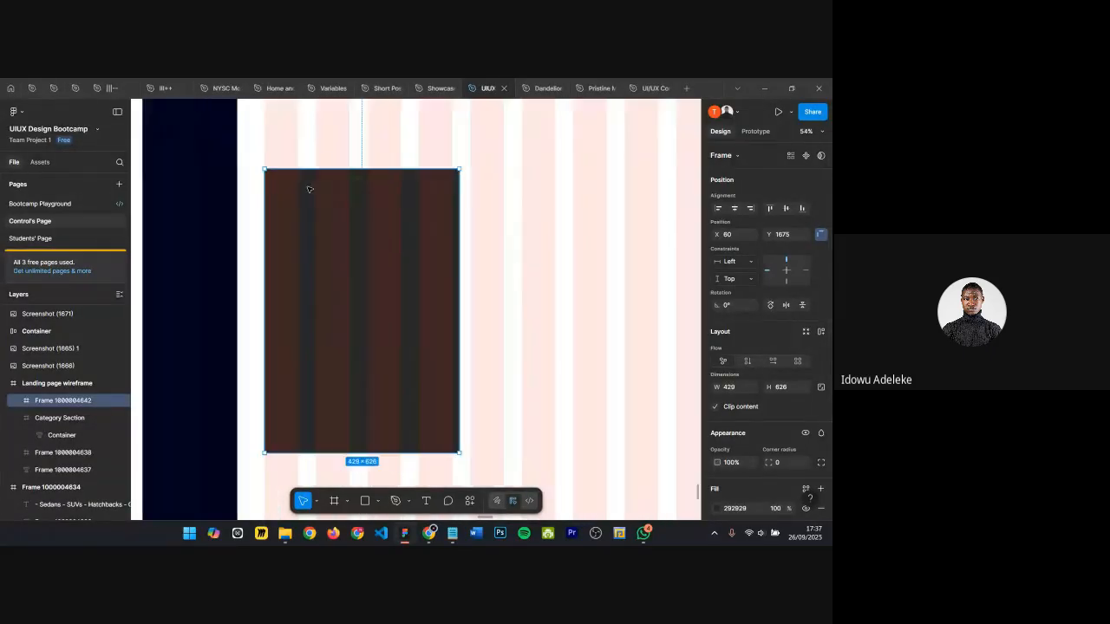
ctrl+scroll(310, 189, up, 4)
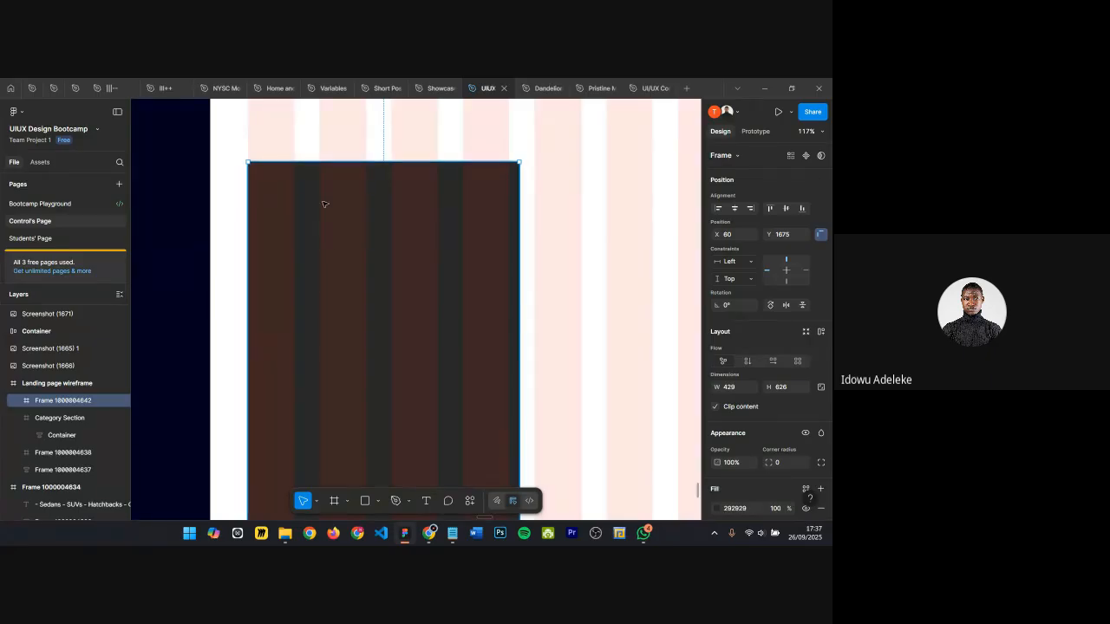
scroll(265, 253, down, 1)
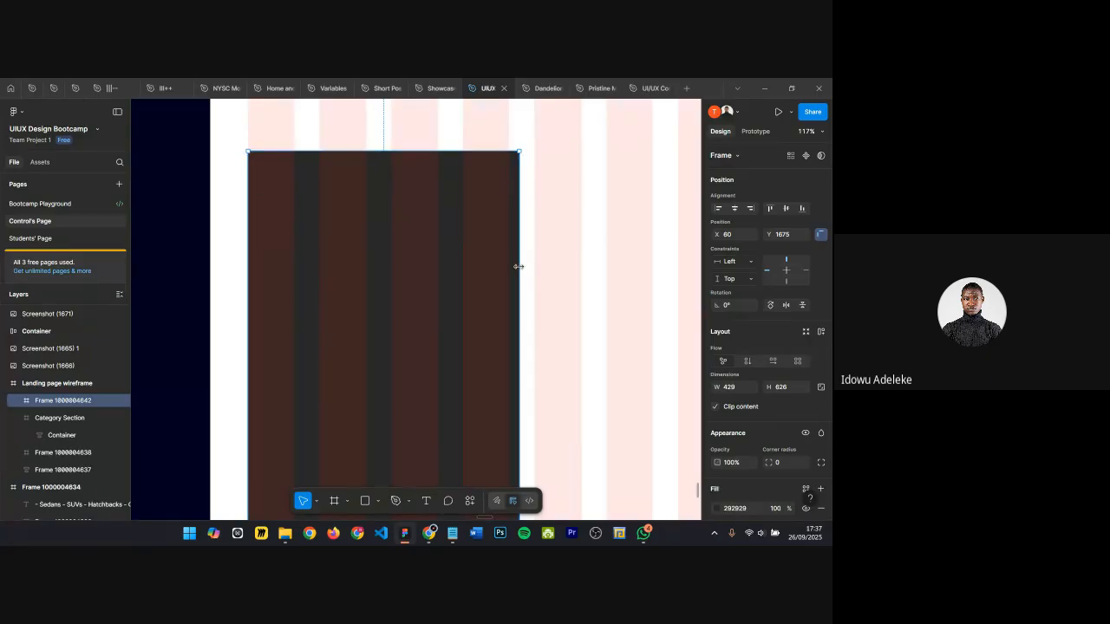
drag(519, 267, 440, 266)
drag(440, 266, 438, 267)
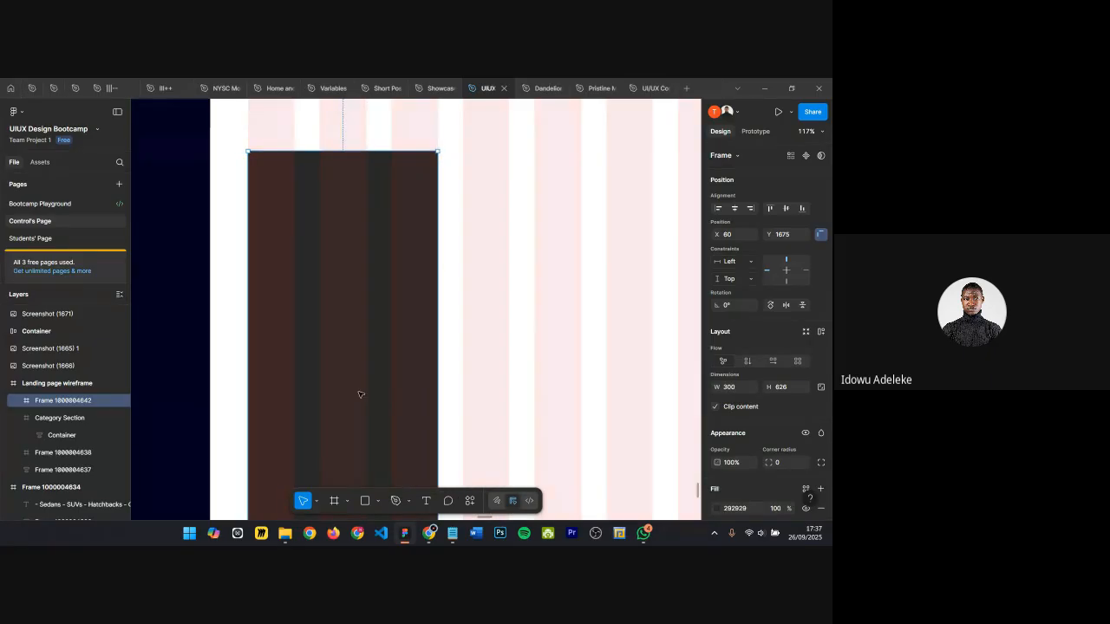
Step: Shorten the dark frame's height so it measures 300 × 394
scroll(362, 407, down, 2)
scroll(345, 387, down, 4)
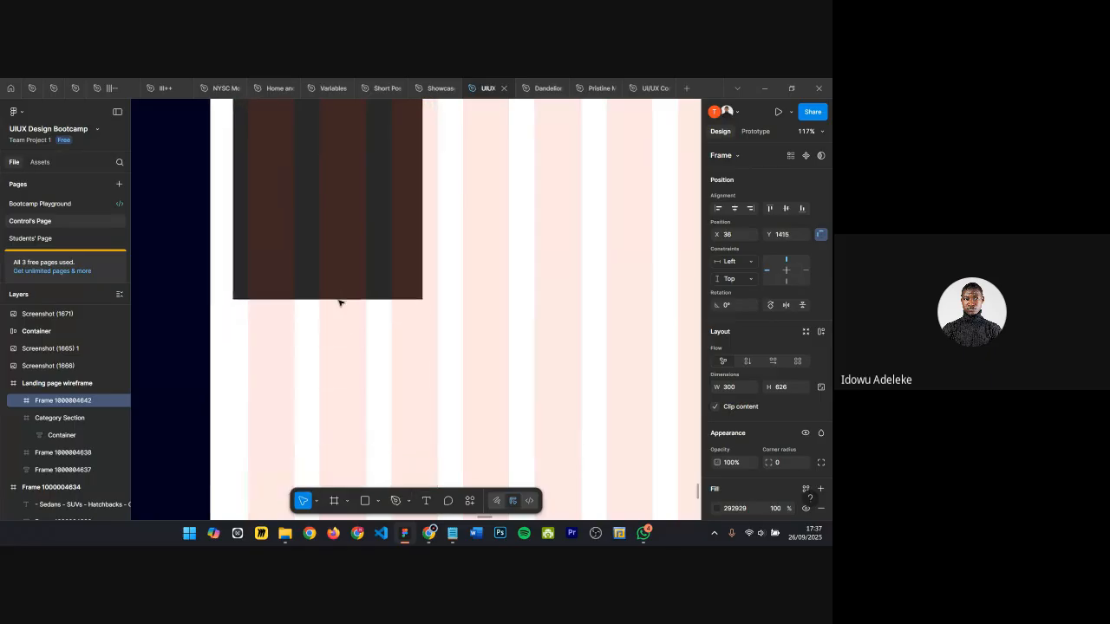
scroll(359, 384, up, 4)
scroll(359, 388, up, 2)
scroll(377, 384, down, 5)
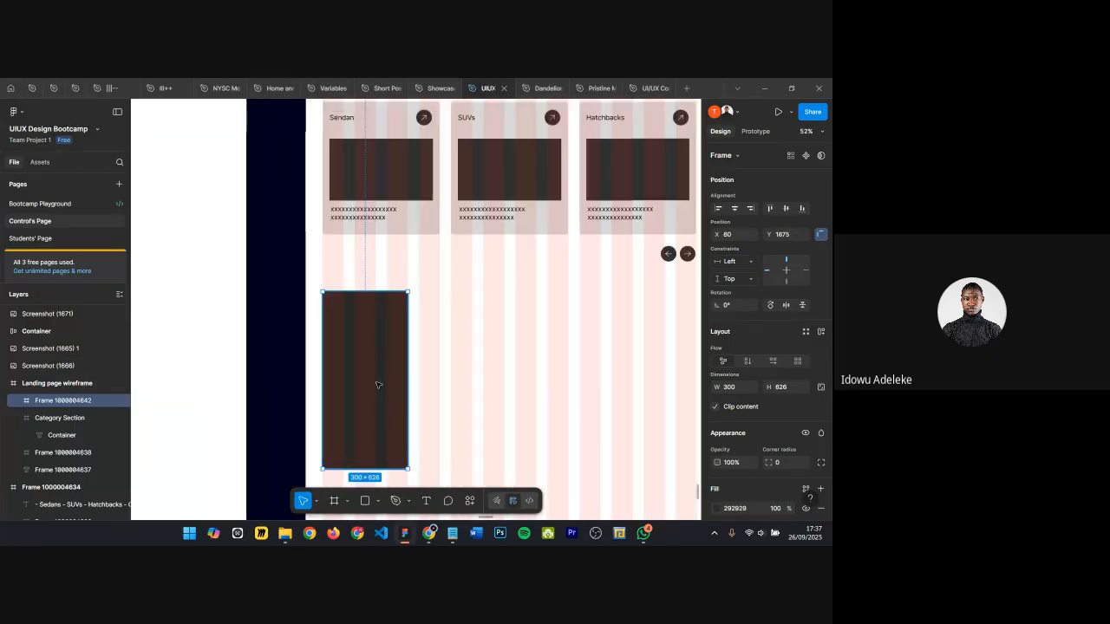
drag(361, 469, 357, 404)
scroll(382, 345, up, 3)
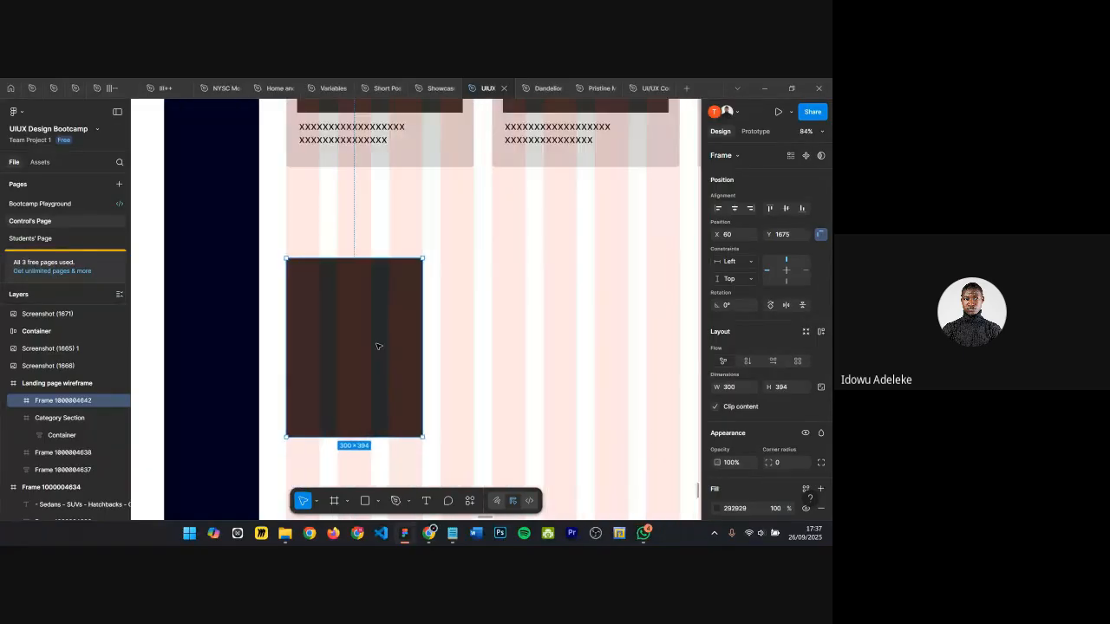
Step: Duplicate the card frame to create a row of four cards across the listing section
drag(356, 323, 574, 336)
scroll(508, 322, right, 5)
scroll(573, 337, right, 1)
key(ctrl+d)
scroll(569, 336, right, 3)
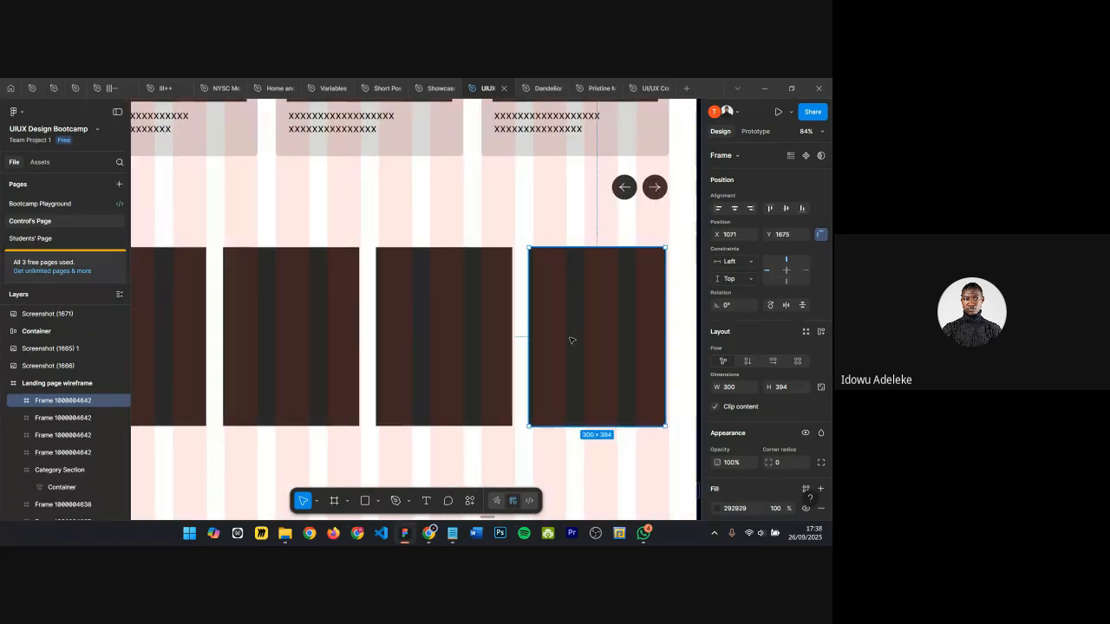
scroll(566, 334, down, 4)
scroll(385, 333, up, 2)
Step: Select the first three card frames and examine their spacing and alignment in the row
click(370, 343)
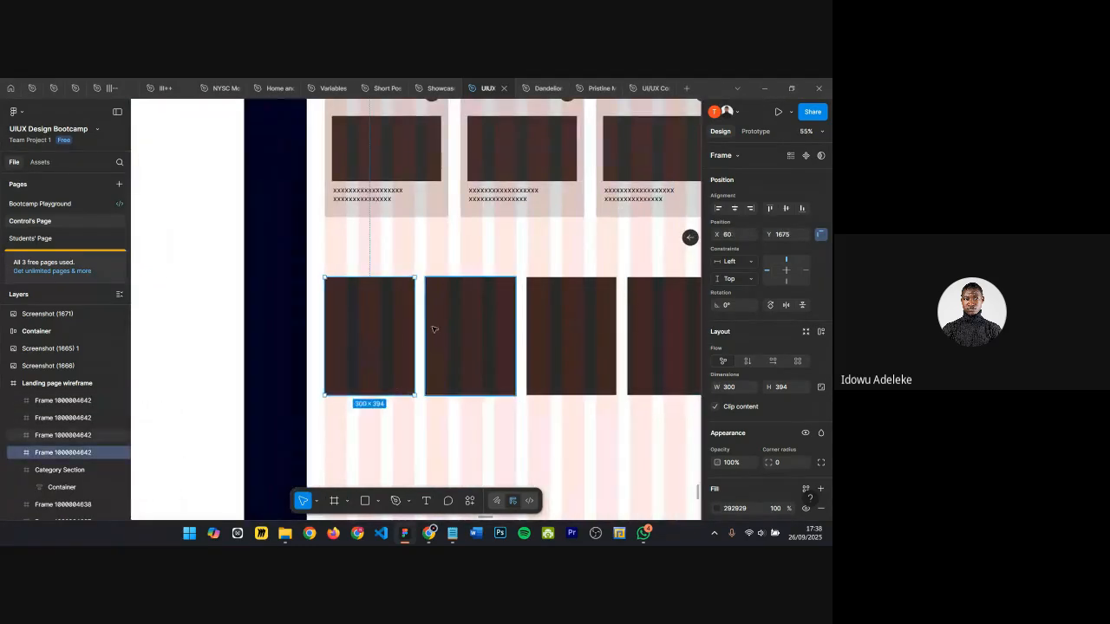
shift+click(460, 331)
shift+click(571, 333)
scroll(520, 335, right, 5)
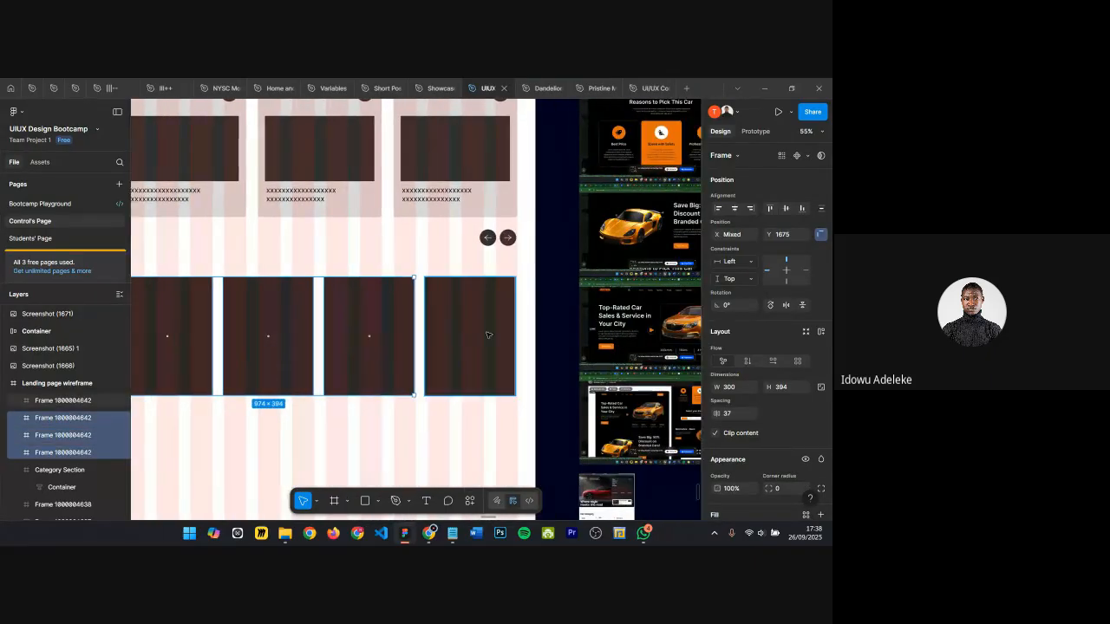
scroll(446, 355, left, 5)
scroll(322, 347, up, 2)
scroll(322, 347, right, 2)
scroll(371, 331, up, 2)
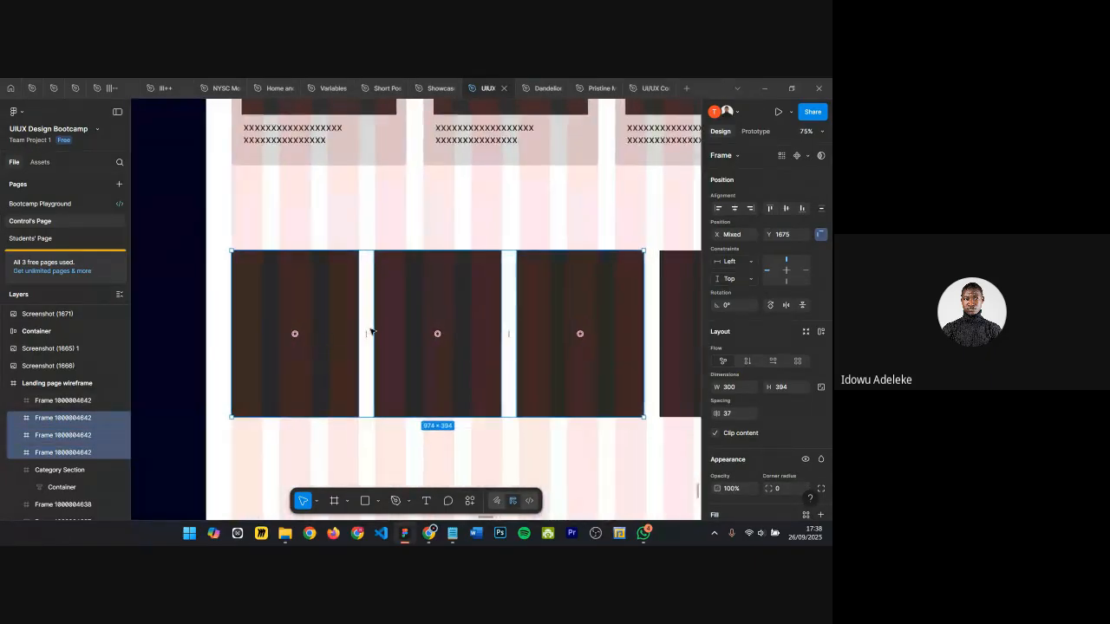
scroll(370, 332, right, 3)
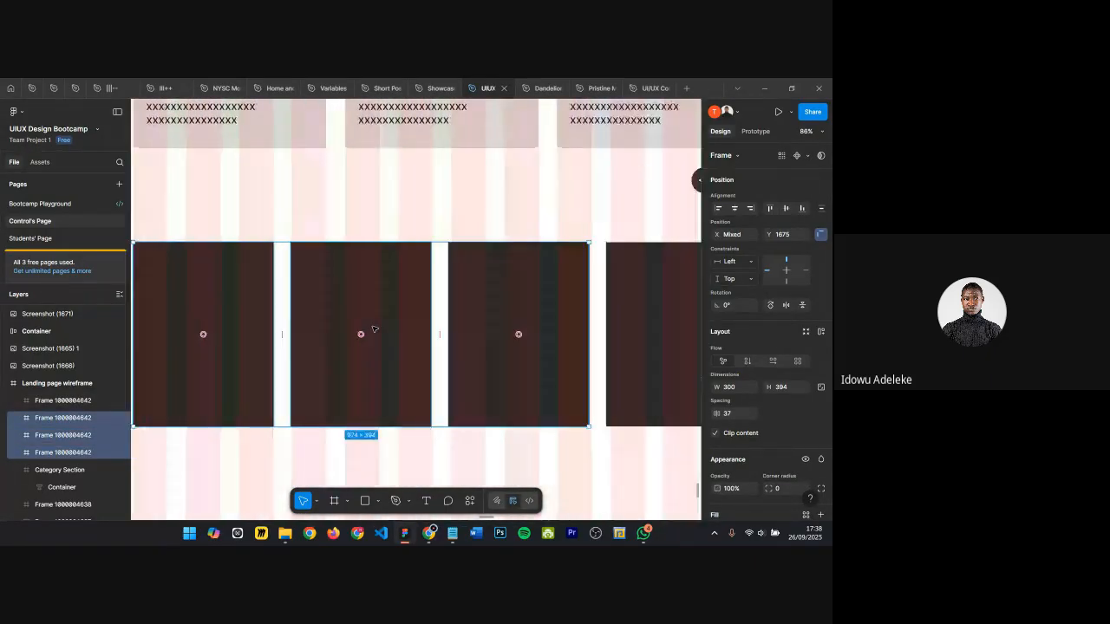
scroll(427, 313, down, 2)
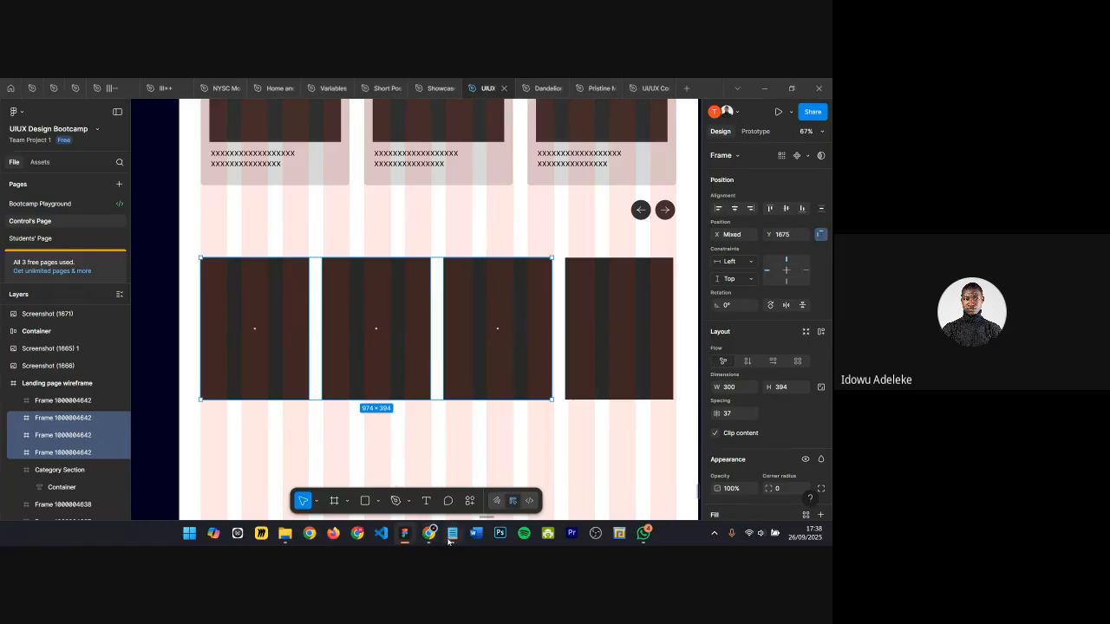
Step: Import the two newest reference screenshots from the Screenshots folder onto the Figma canvas
mouse_move(438, 539)
click(373, 477)
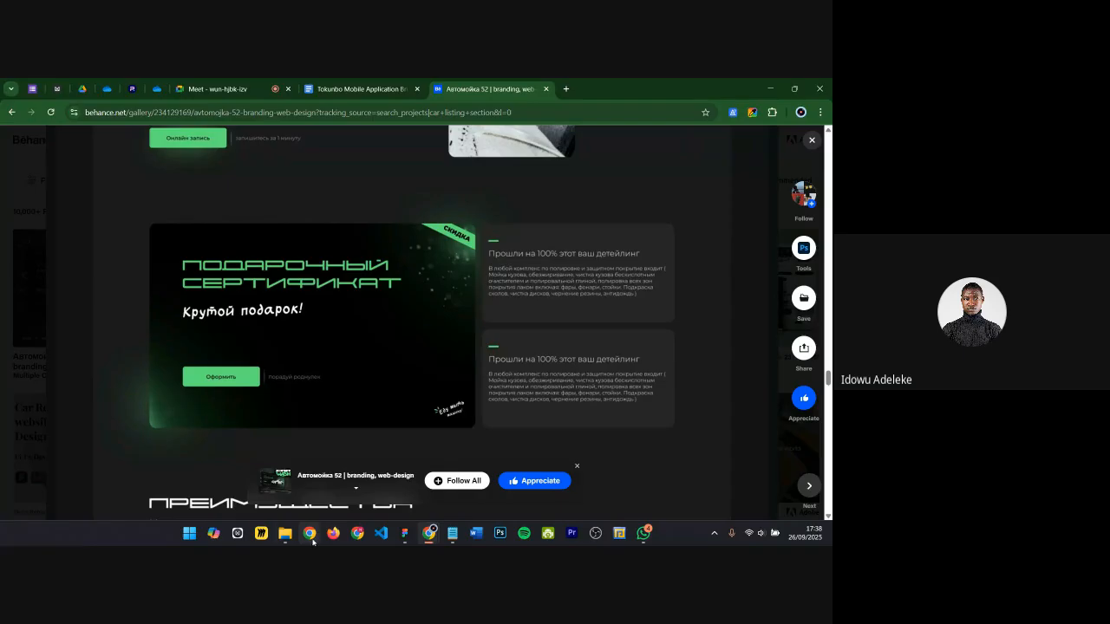
mouse_move(284, 533)
click(165, 477)
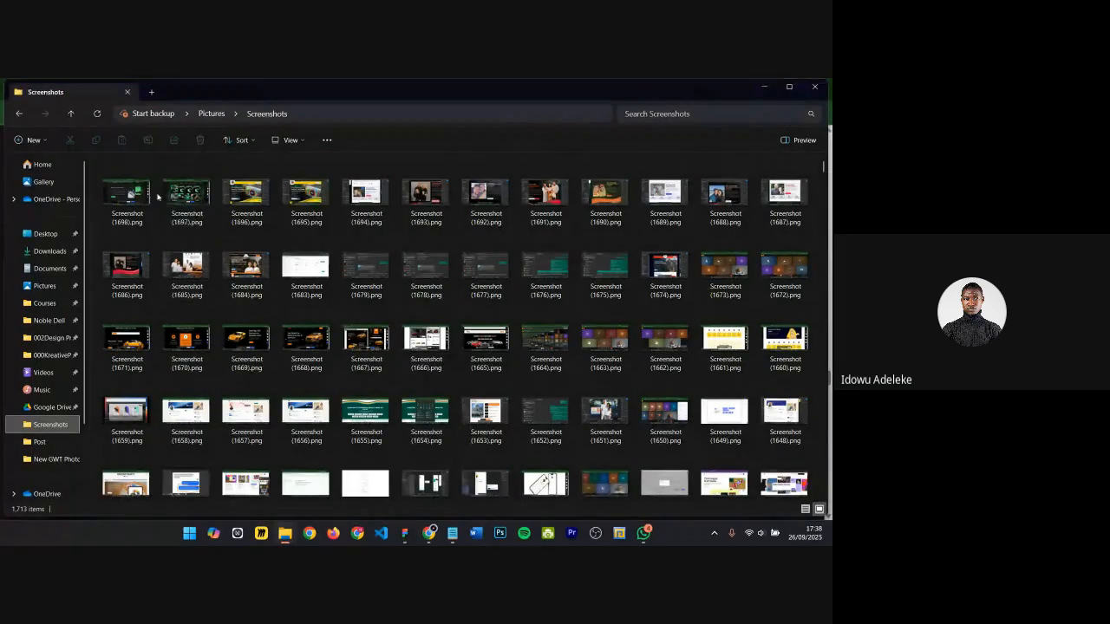
click(177, 203)
ctrl+click(141, 205)
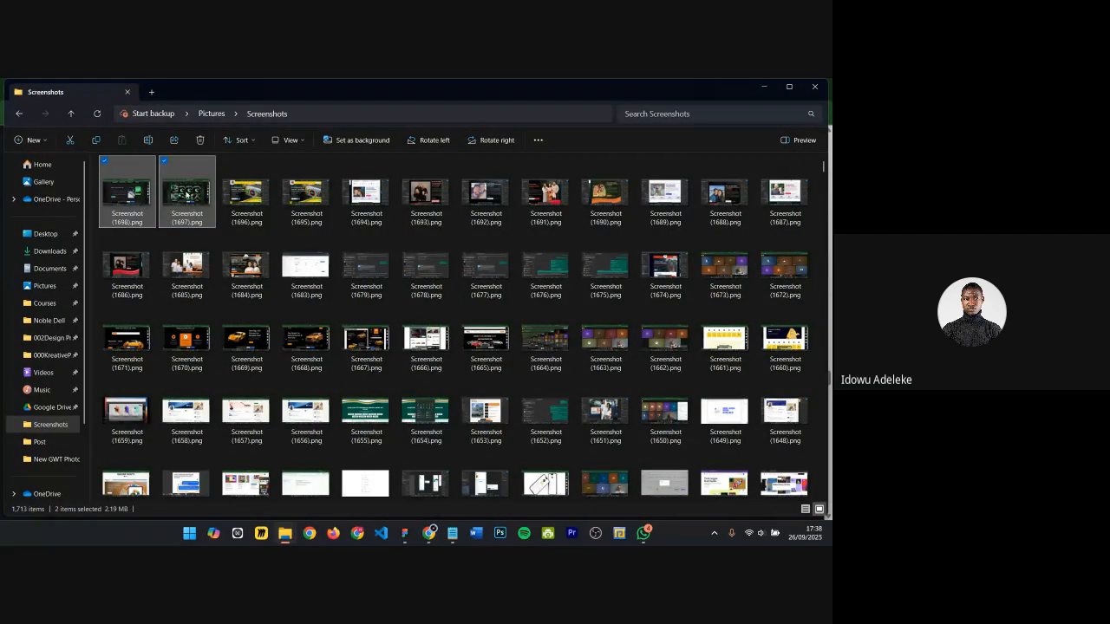
drag(141, 205, 612, 263)
Step: Move the imported screenshots next to the other reference images on the canvas
scroll(436, 230, down, 3)
scroll(436, 231, down, 3)
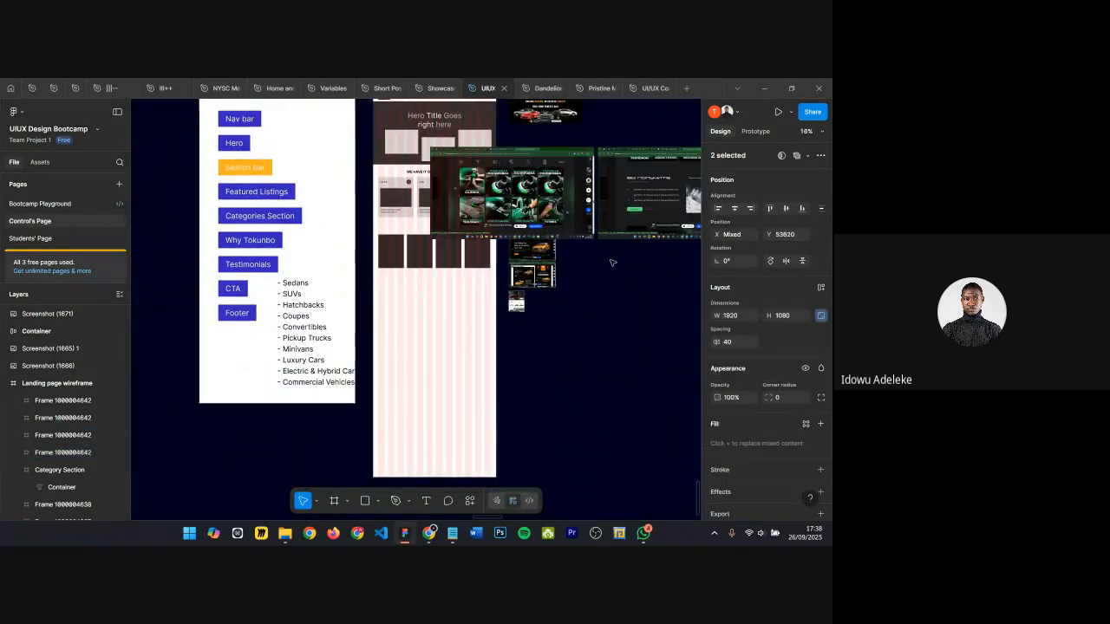
scroll(490, 206, right, 5)
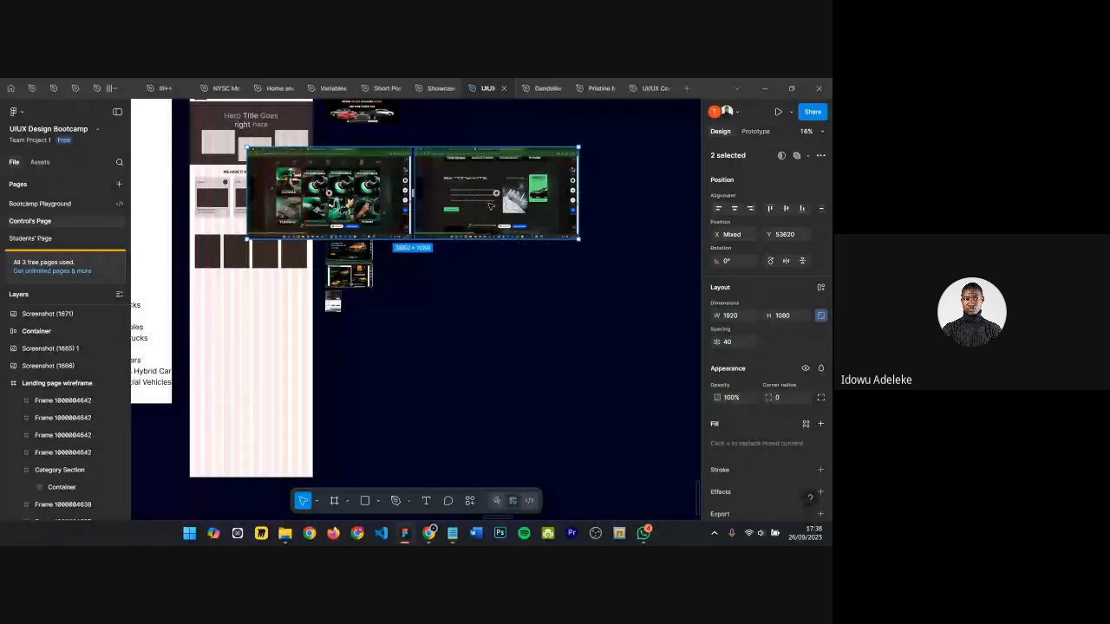
drag(490, 206, 571, 191)
drag(330, 195, 464, 251)
Step: Zoom into the imported car wash reference screenshot to study its card layout
scroll(464, 250, up, 5)
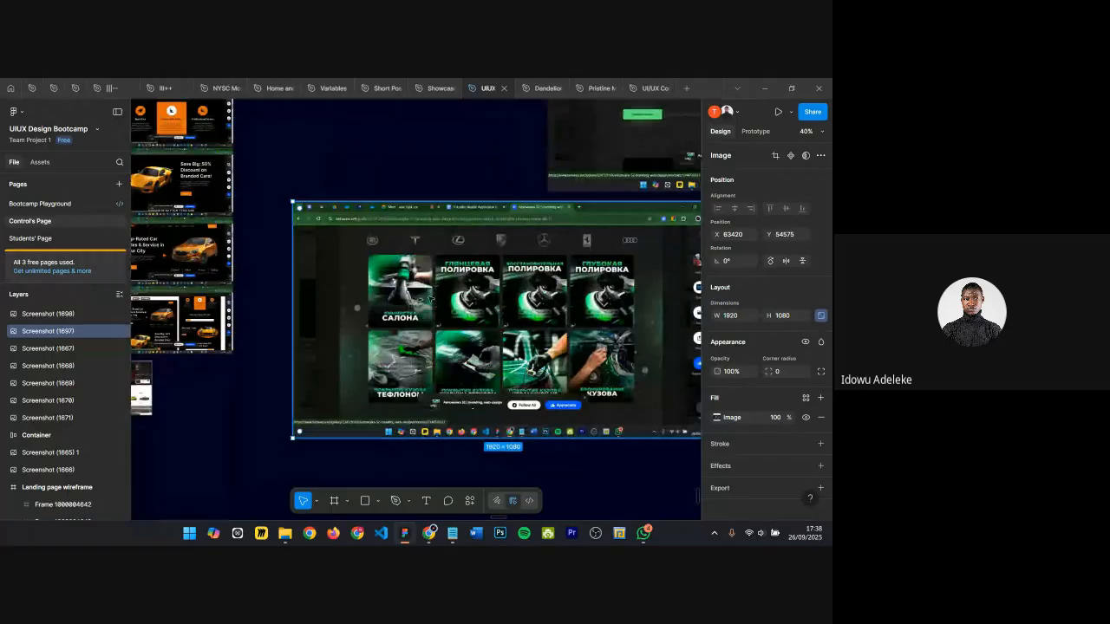
scroll(464, 250, left, 1)
scroll(423, 299, up, 4)
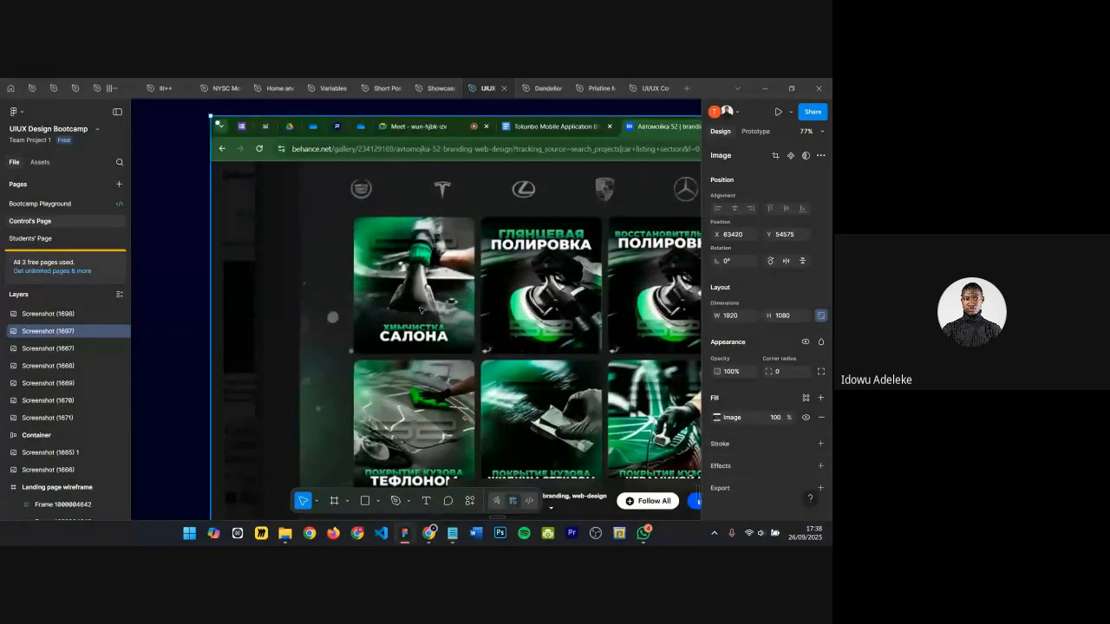
scroll(421, 309, up, 4)
scroll(436, 214, down, 4)
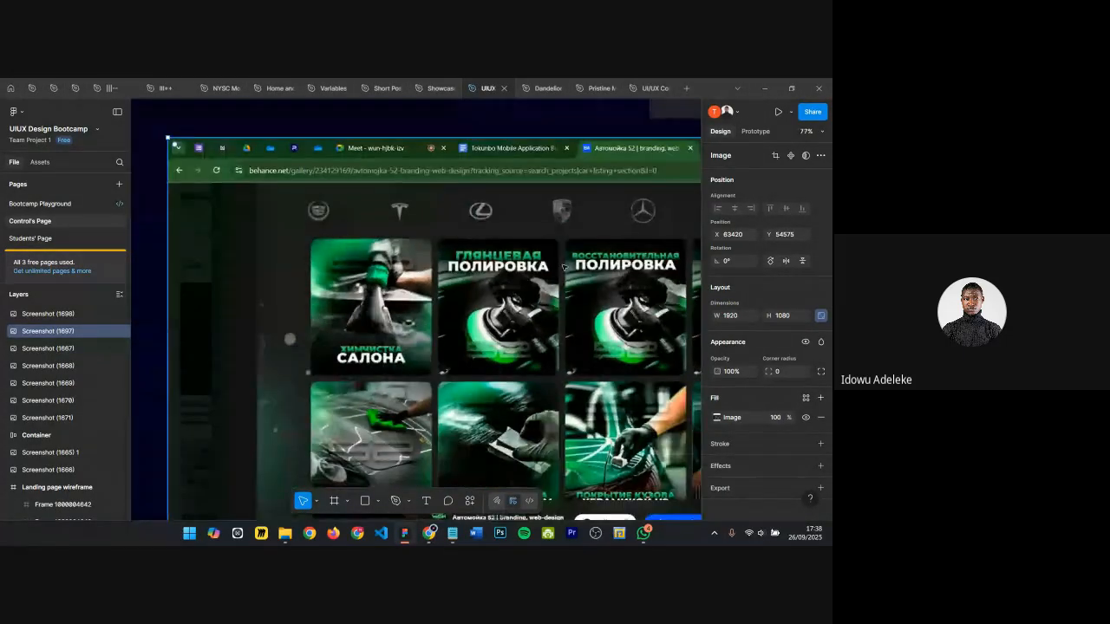
scroll(531, 278, left, 10)
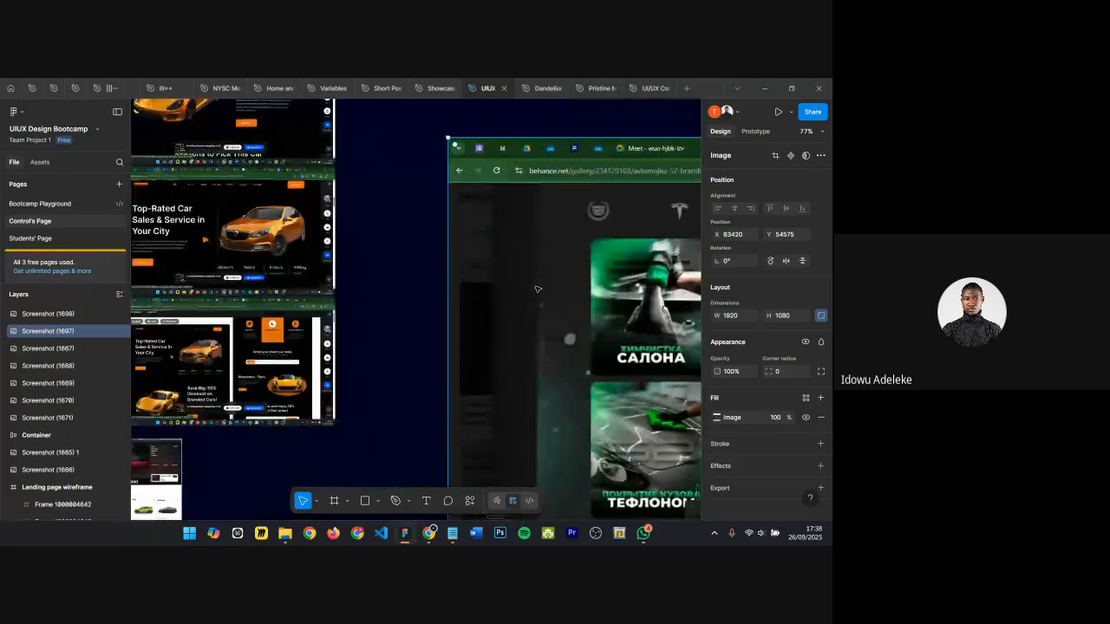
scroll(389, 263, right, 10)
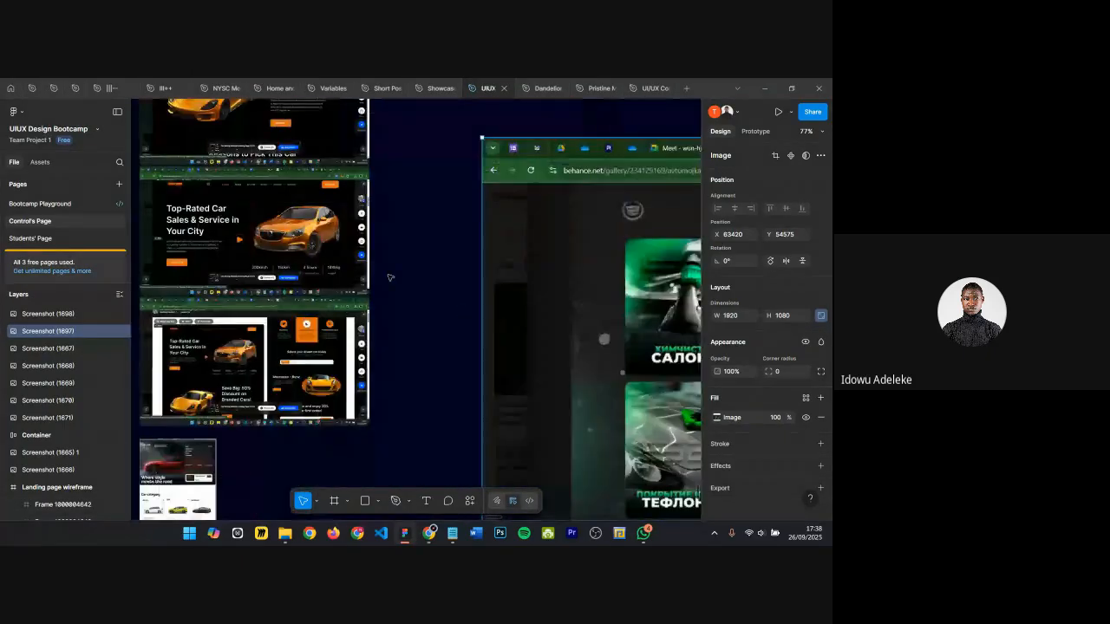
scroll(603, 299, down, 5)
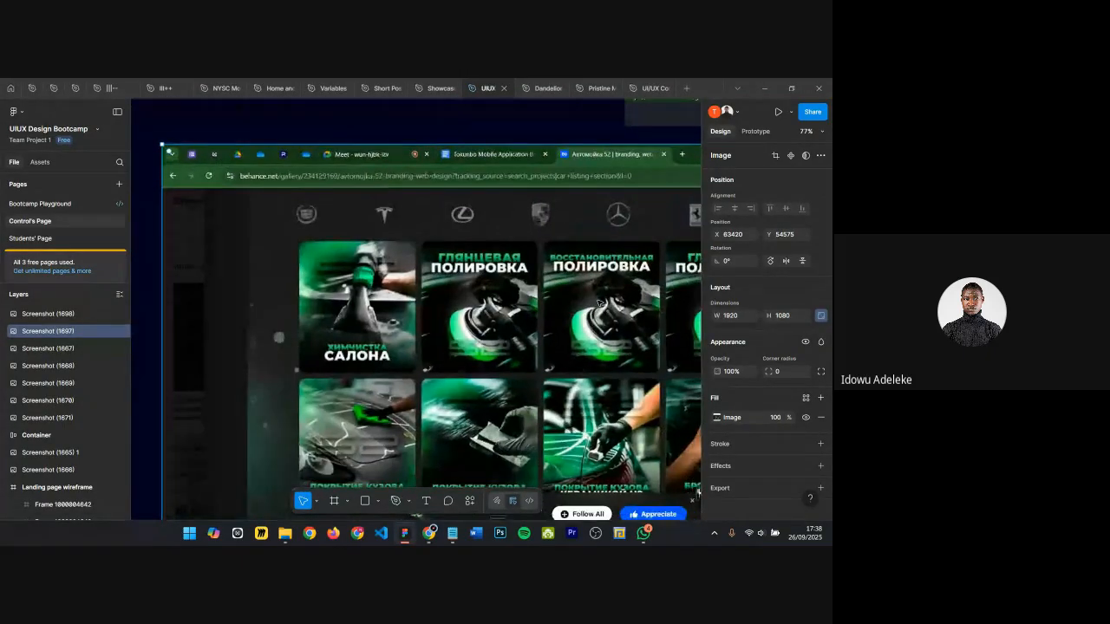
scroll(416, 304, left, 5)
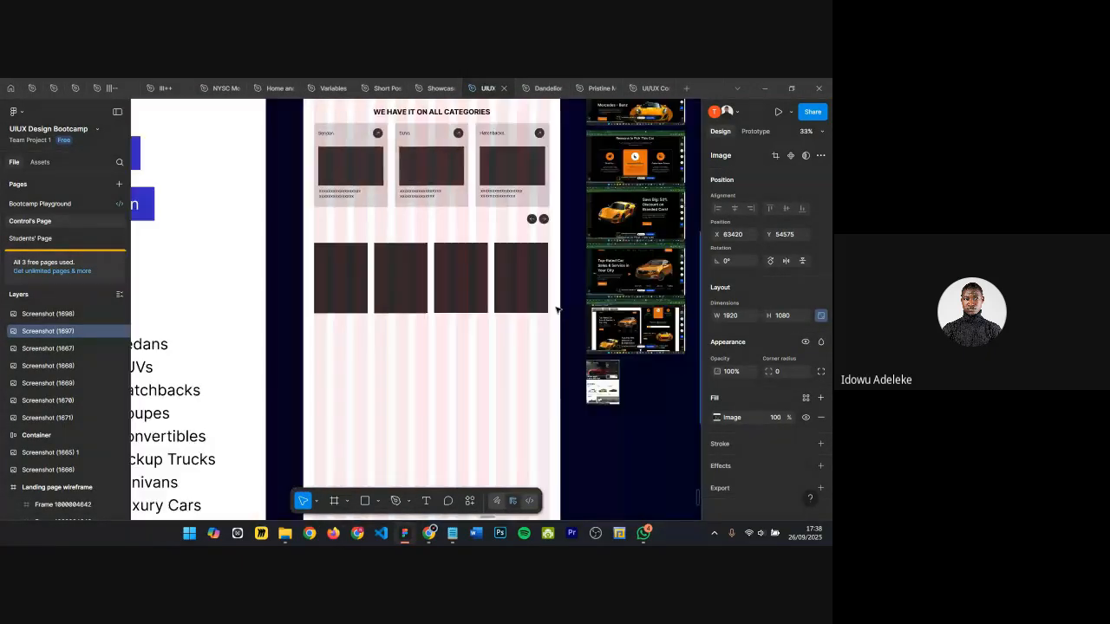
Step: Wrap the four card frames in an auto layout frame and set its width to 1320
click(341, 277)
shift+click(401, 278)
shift+click(460, 284)
shift+click(520, 277)
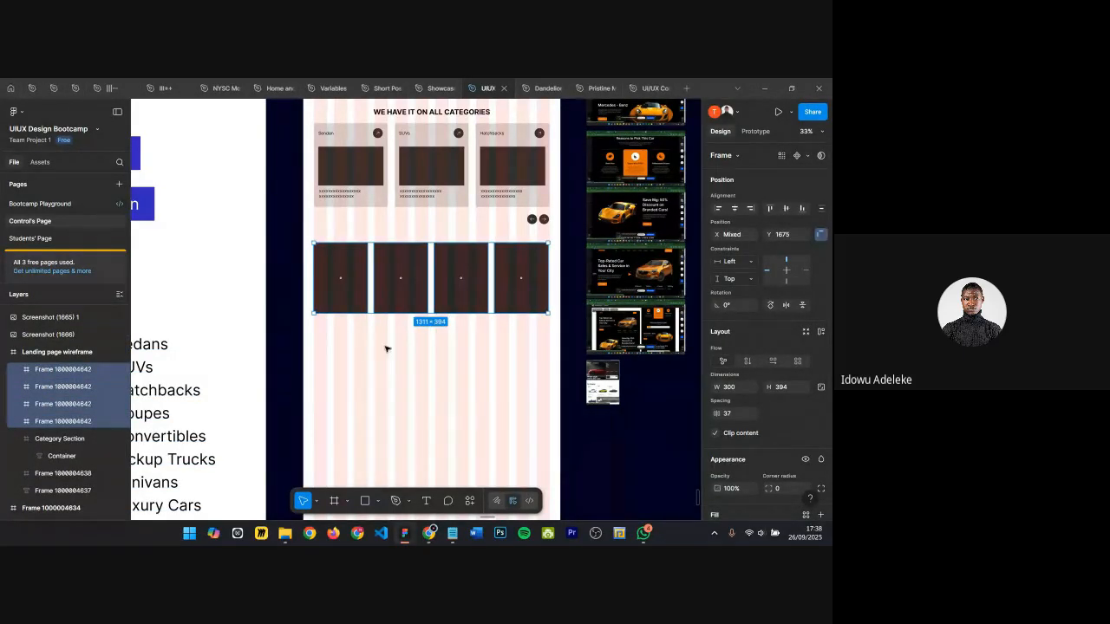
scroll(399, 268, up, 3)
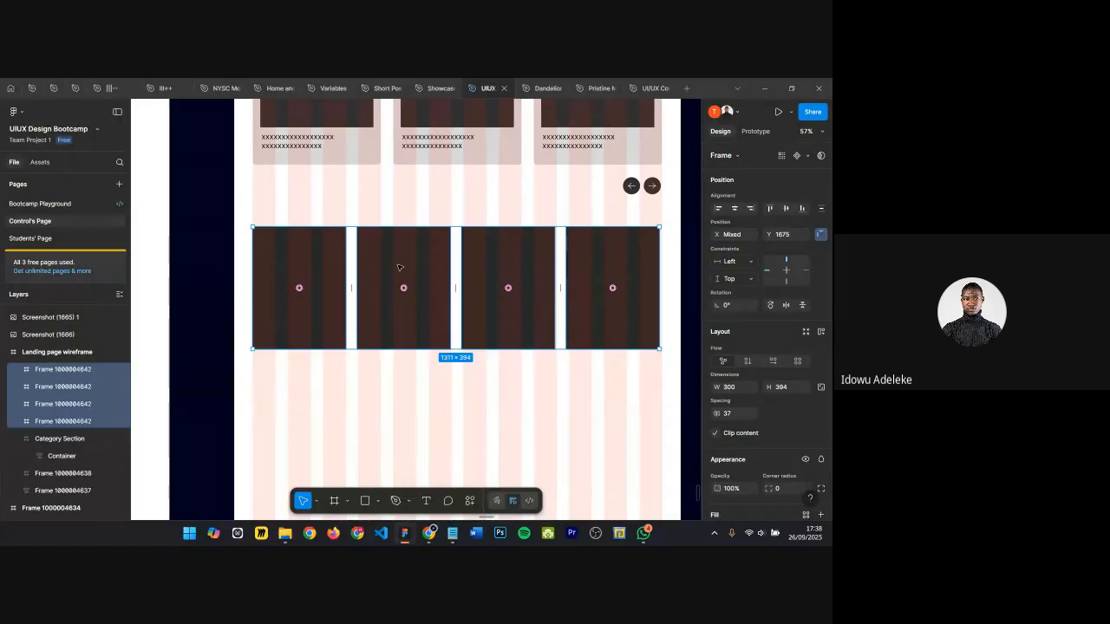
key(shift+a)
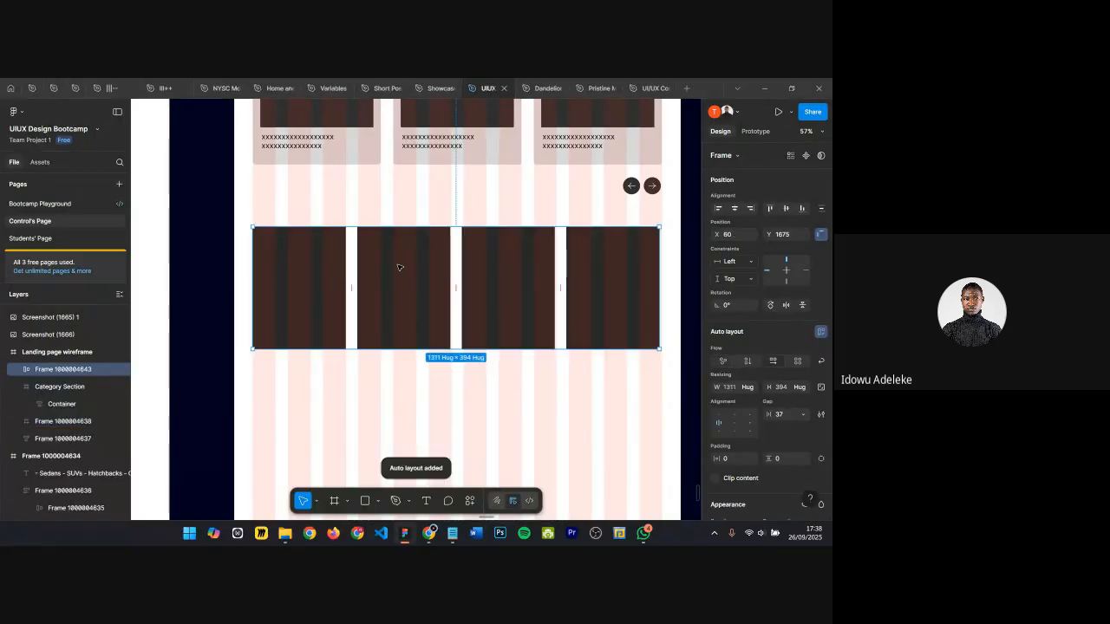
click(732, 387)
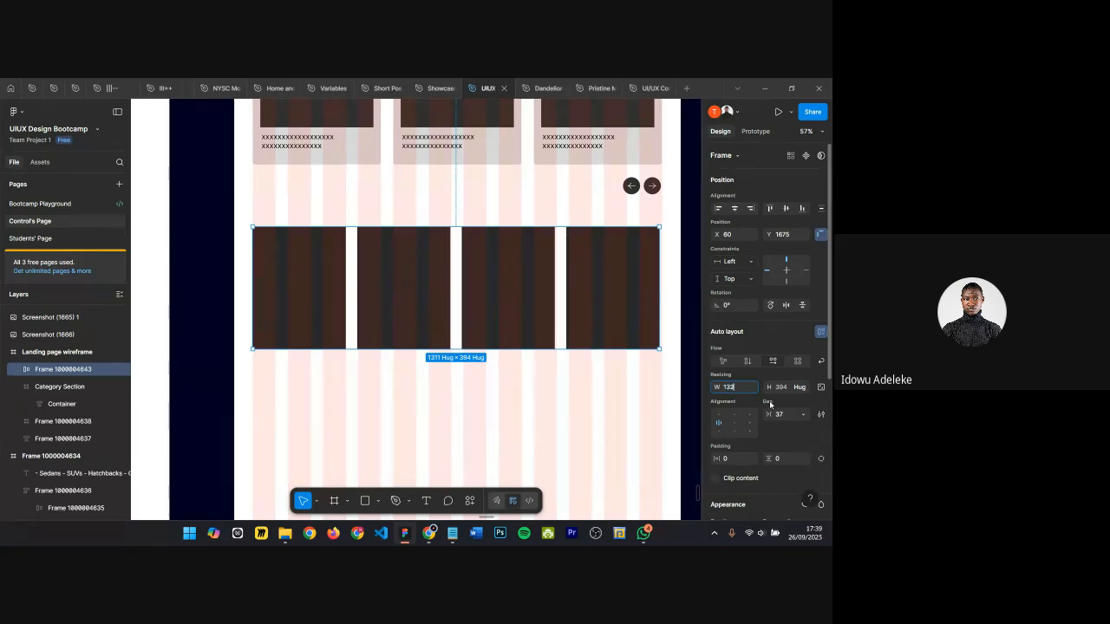
key(Return)
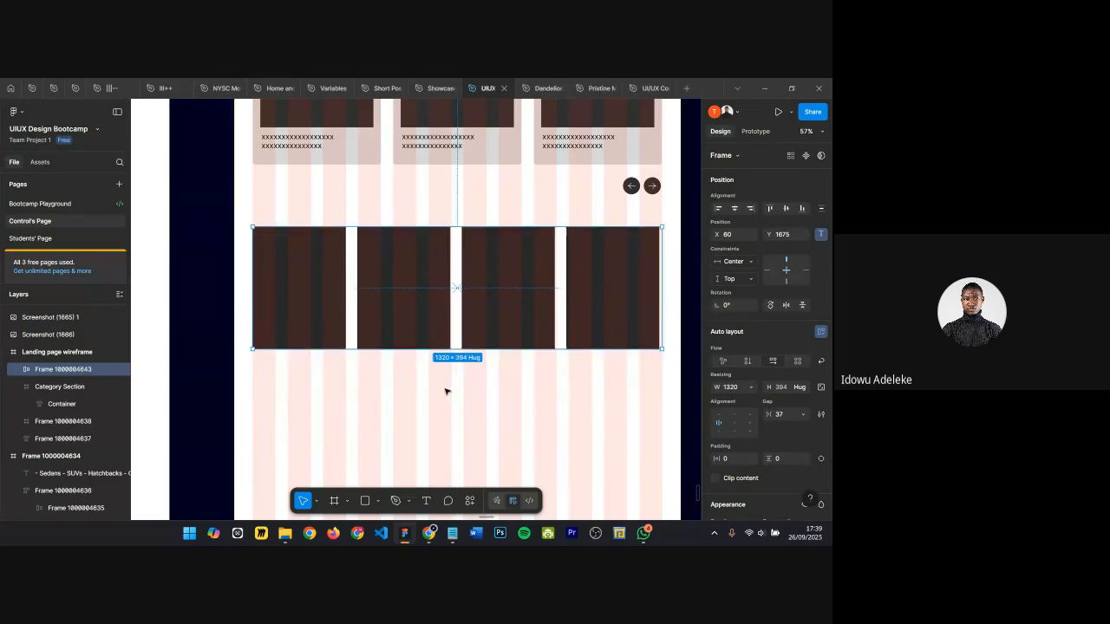
Step: Set the first three cards' width to fill the container
click(308, 256)
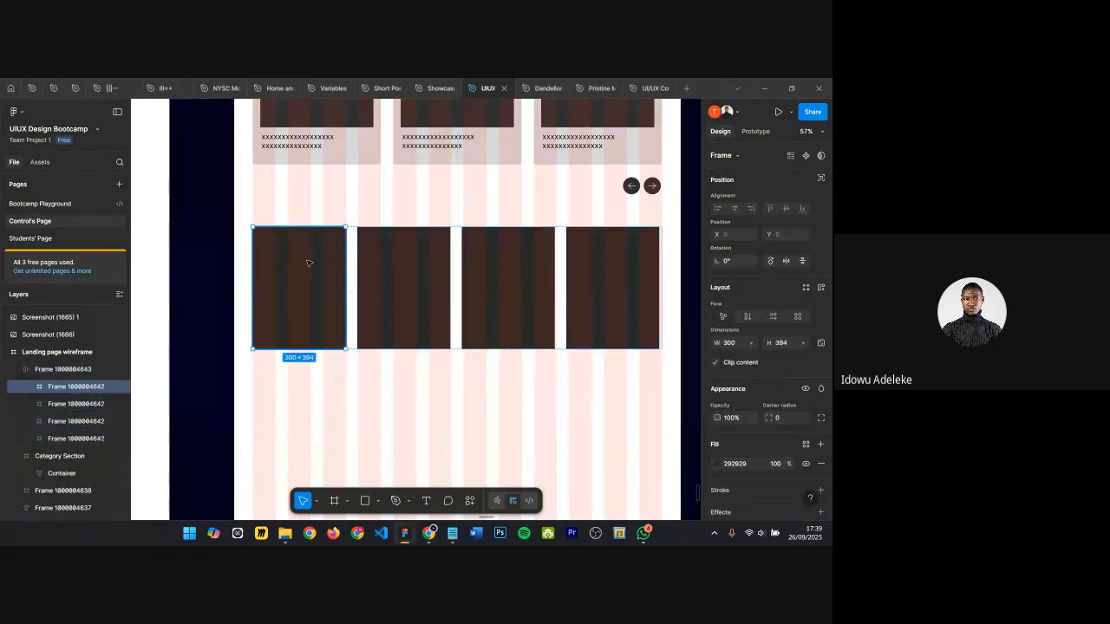
click(751, 344)
click(759, 357)
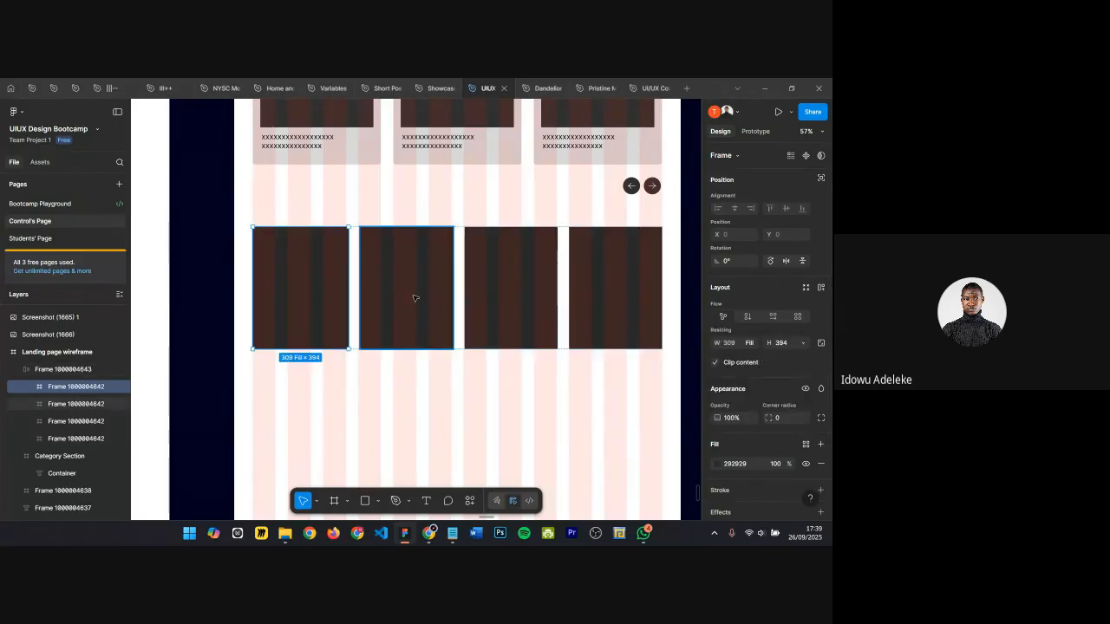
click(414, 297)
click(751, 344)
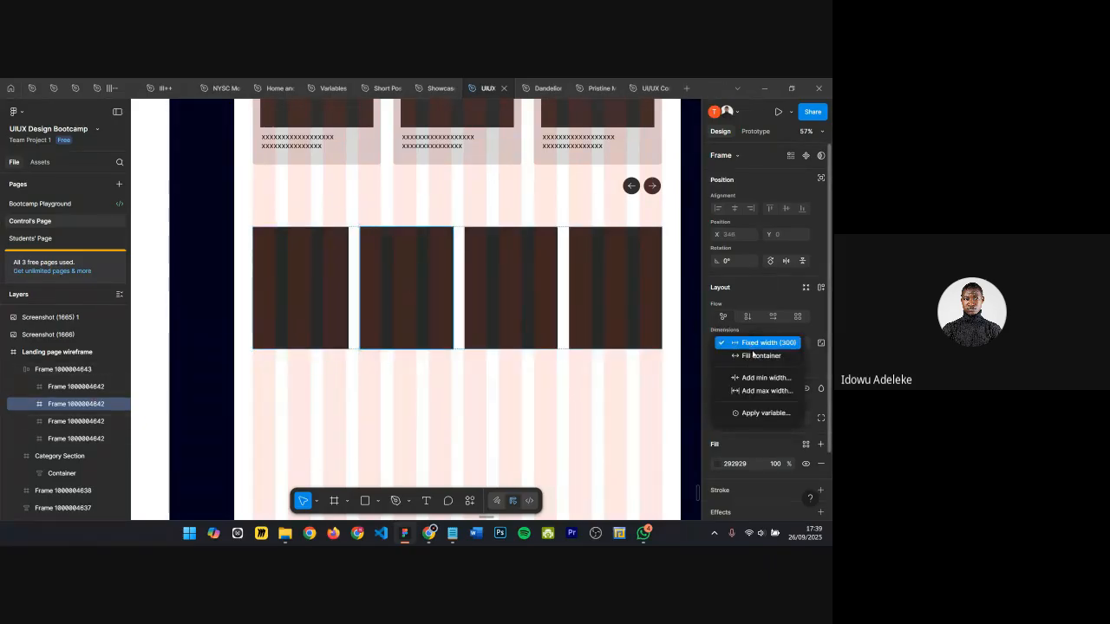
click(755, 356)
click(531, 290)
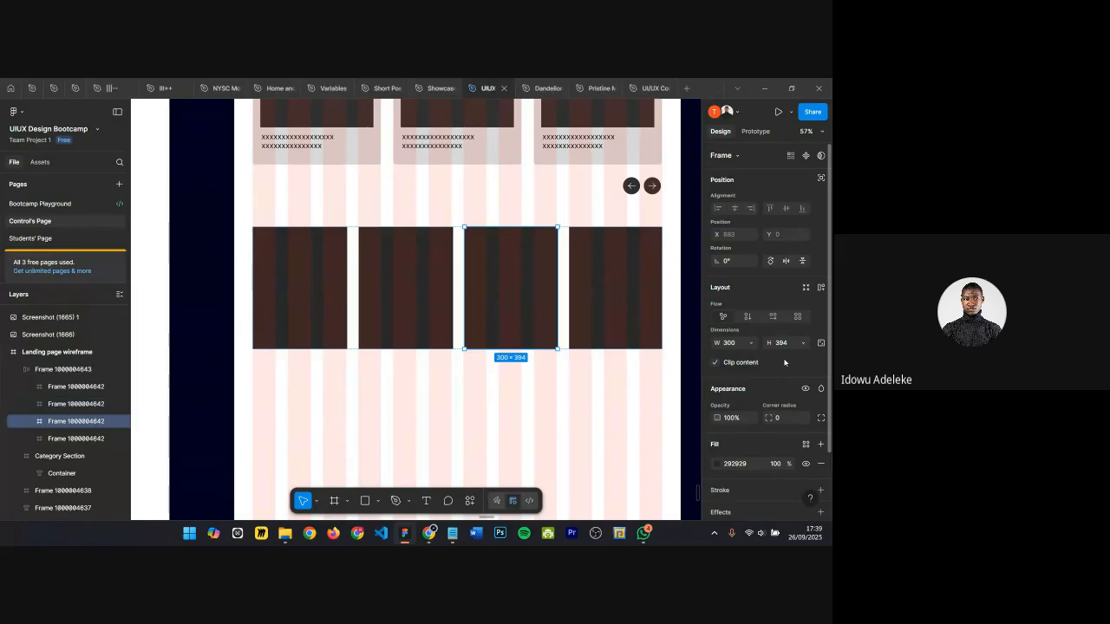
click(751, 344)
click(754, 355)
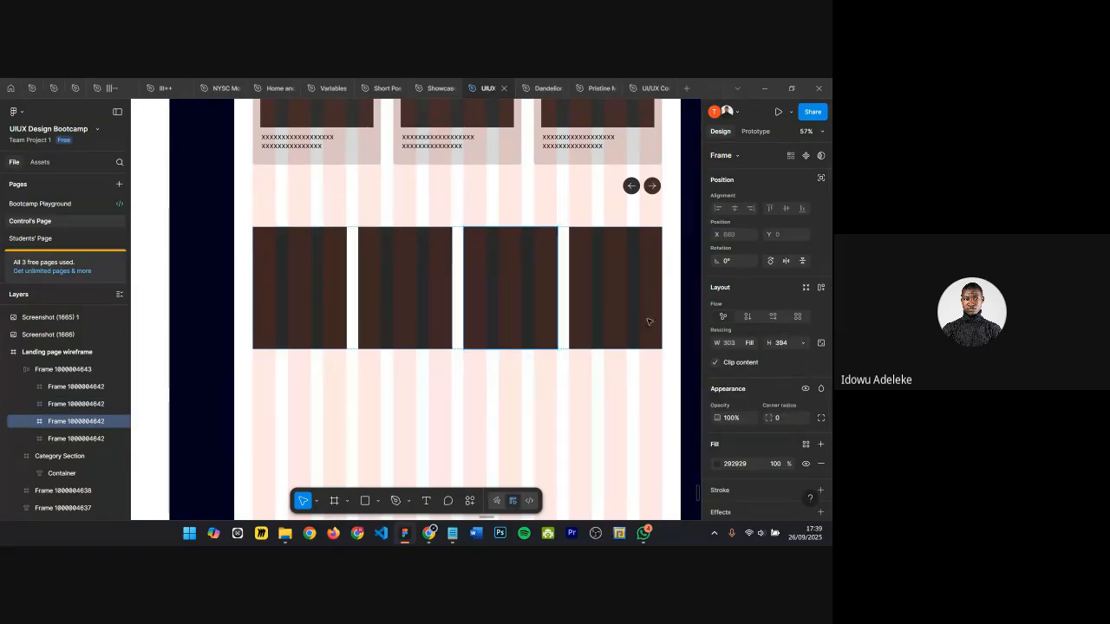
Step: Set the fourth card's width to fill the container as well
click(613, 290)
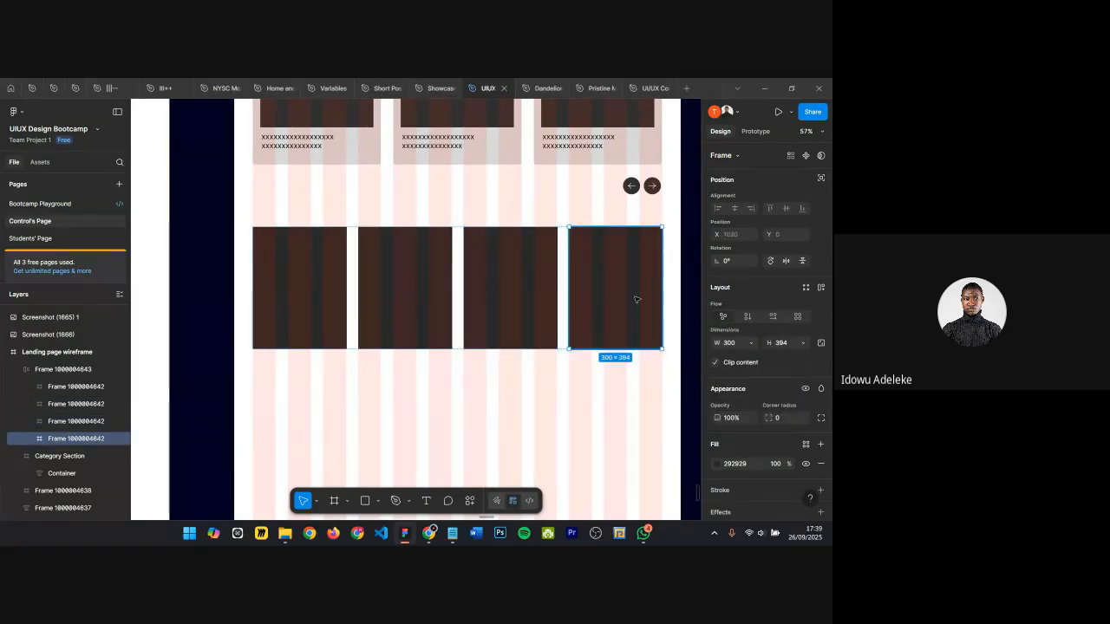
click(751, 343)
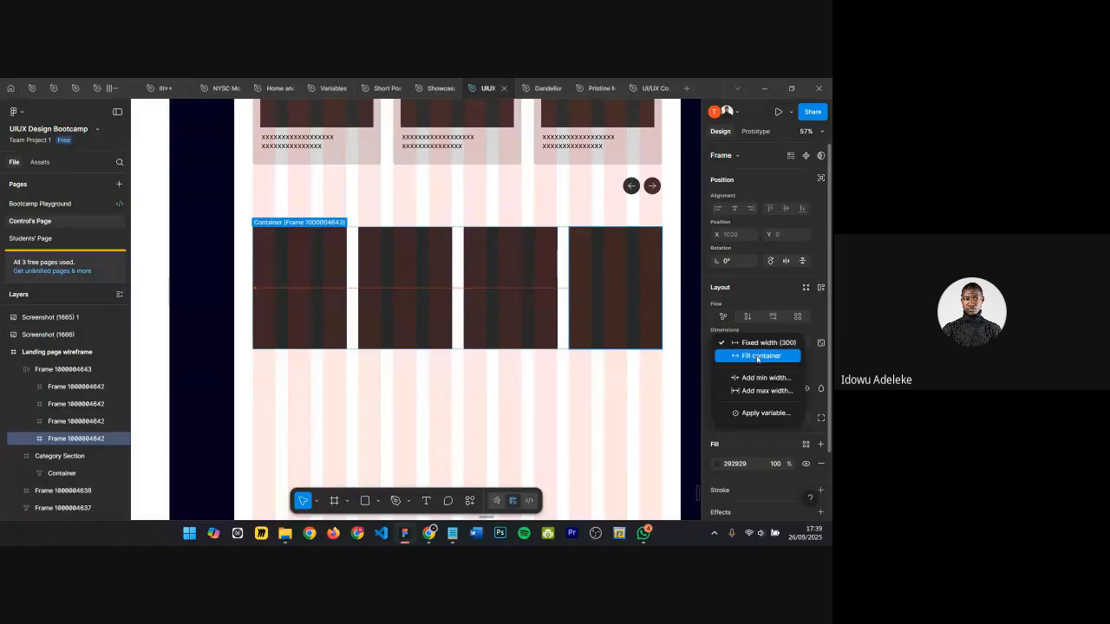
click(757, 357)
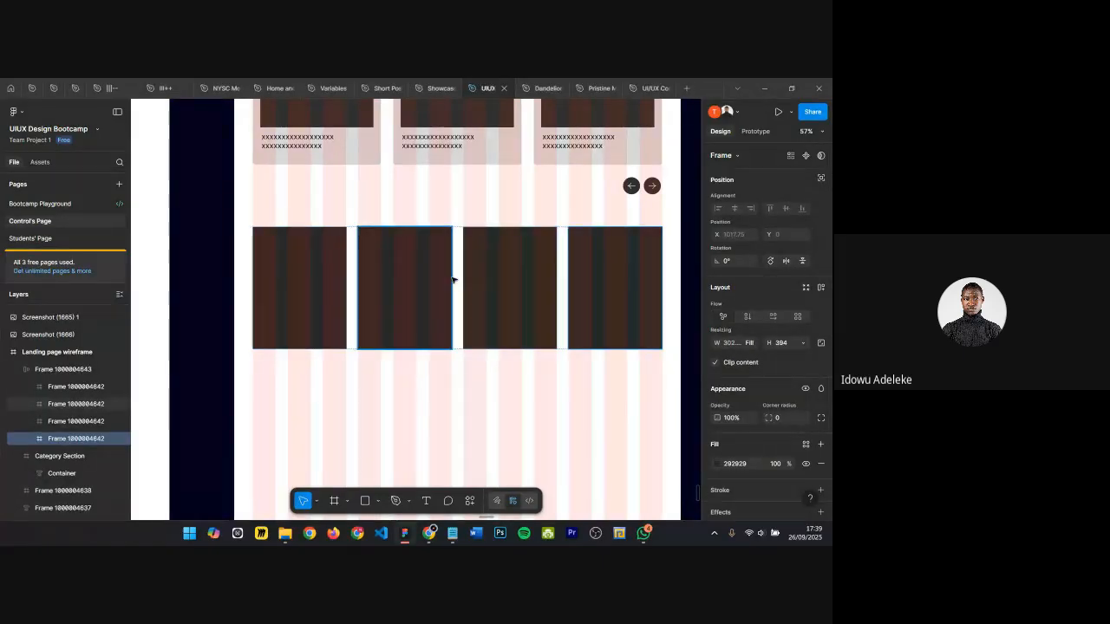
Step: Inspect the card row's auto layout frame and the hero section images above it
click(70, 369)
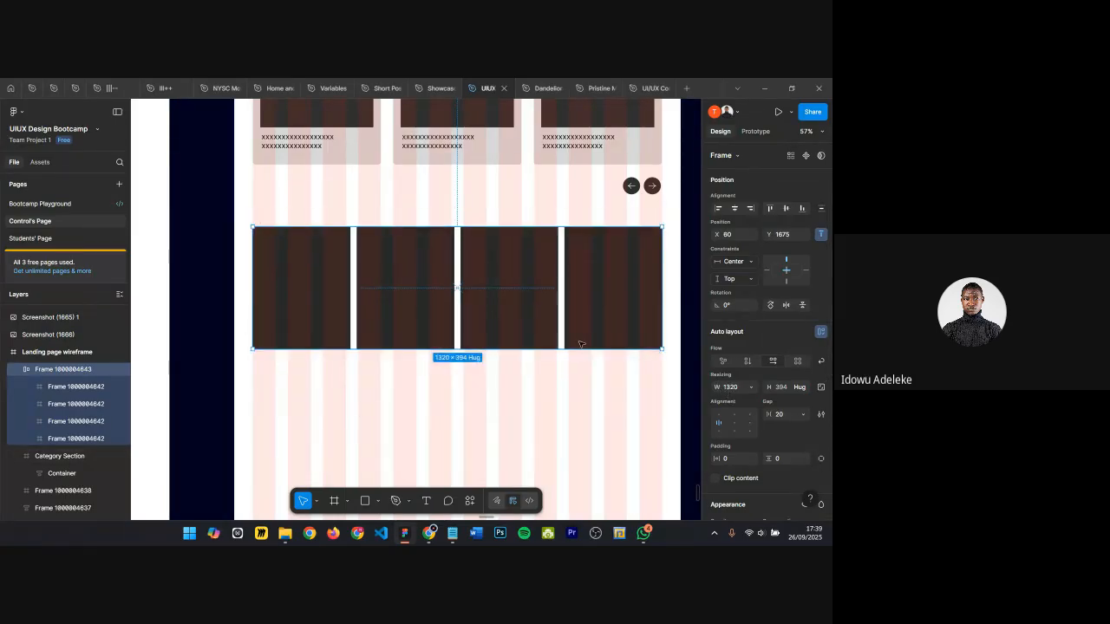
scroll(384, 268, up, 5)
scroll(402, 244, up, 2)
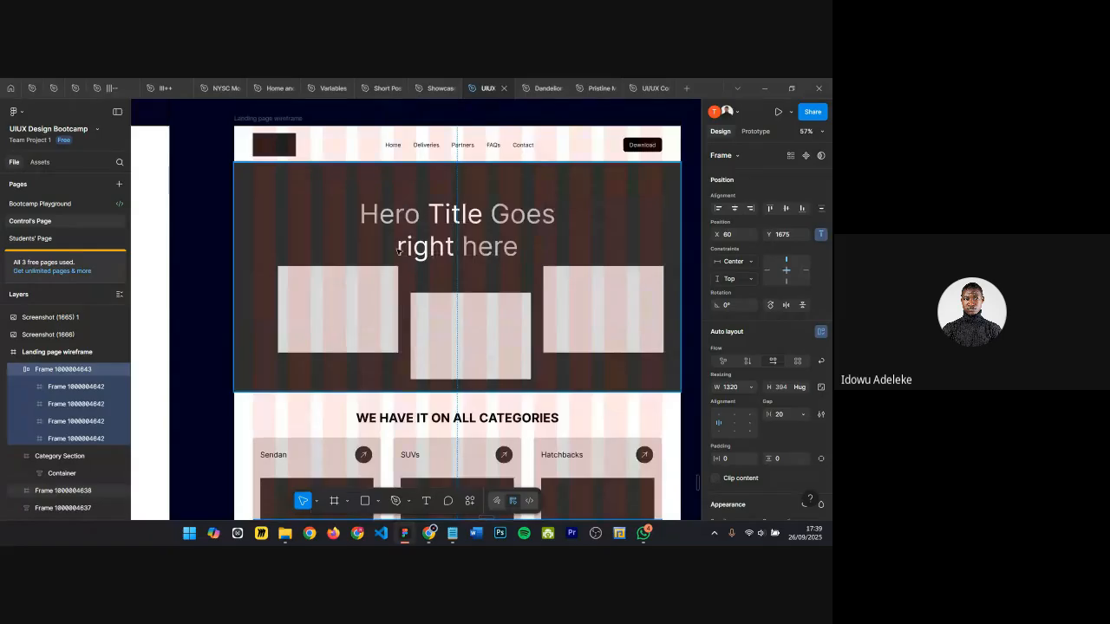
scroll(403, 327, down, 1)
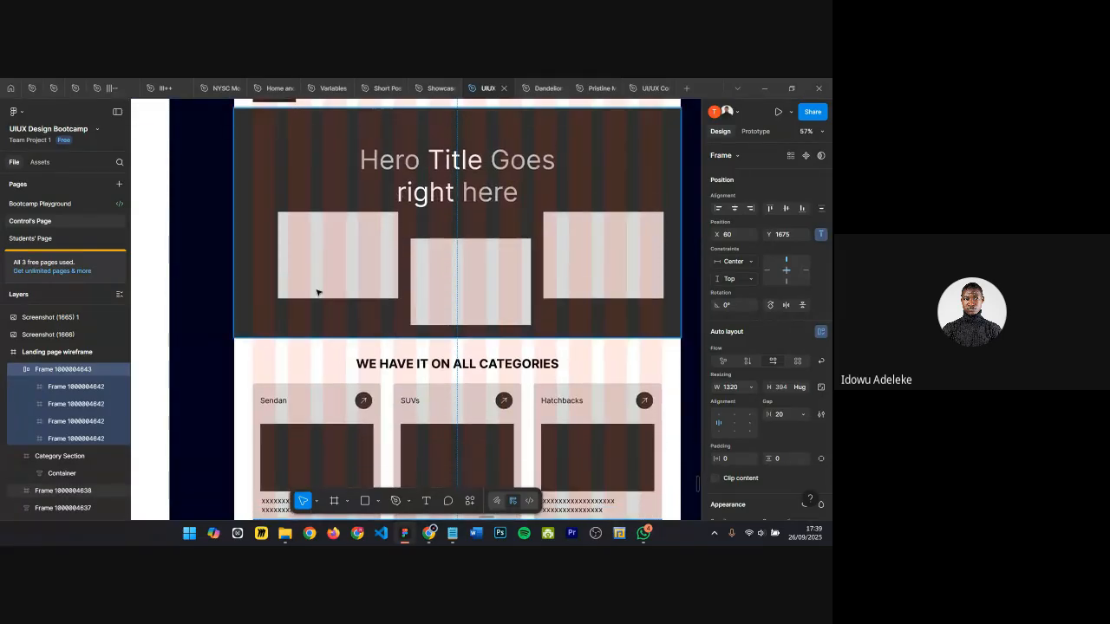
click(287, 252)
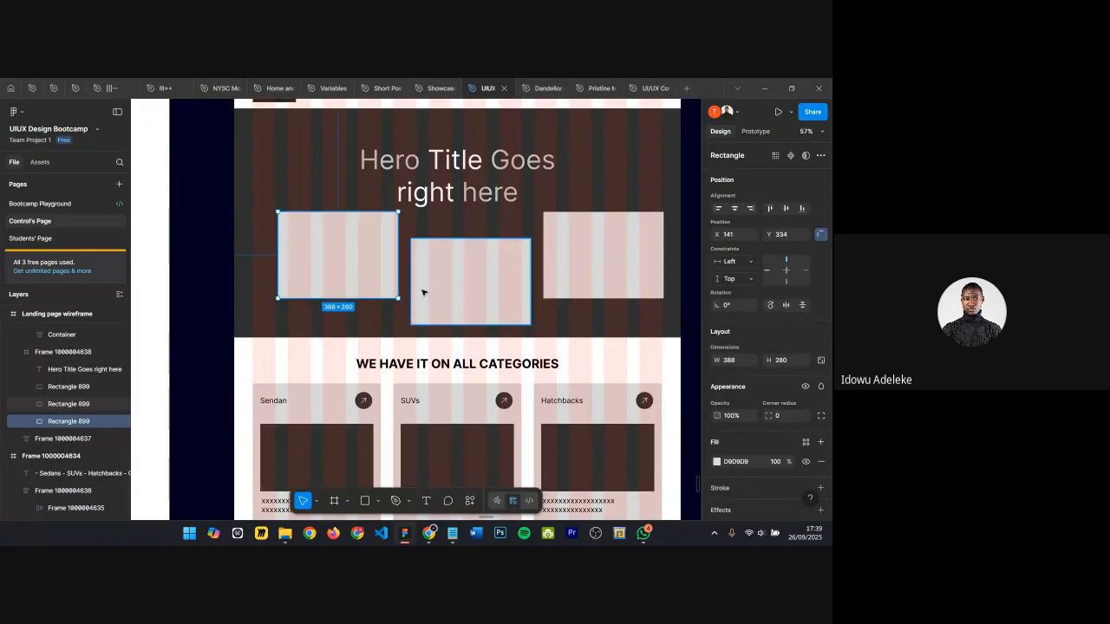
click(421, 293)
scroll(497, 318, down, 2)
scroll(497, 318, down, 3)
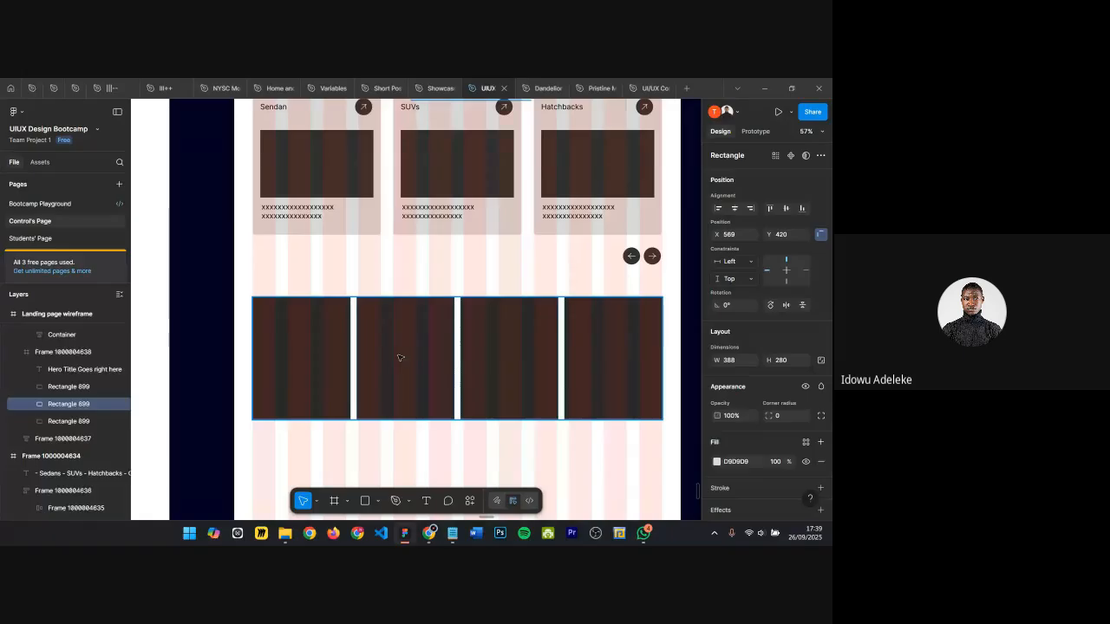
click(398, 359)
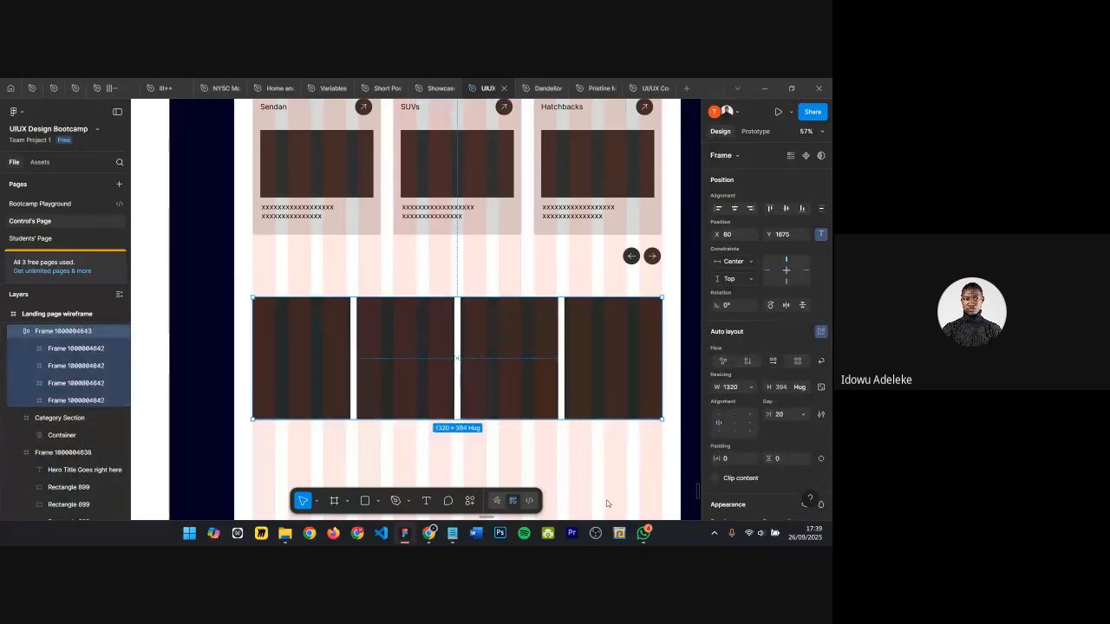
scroll(453, 417, down, 1)
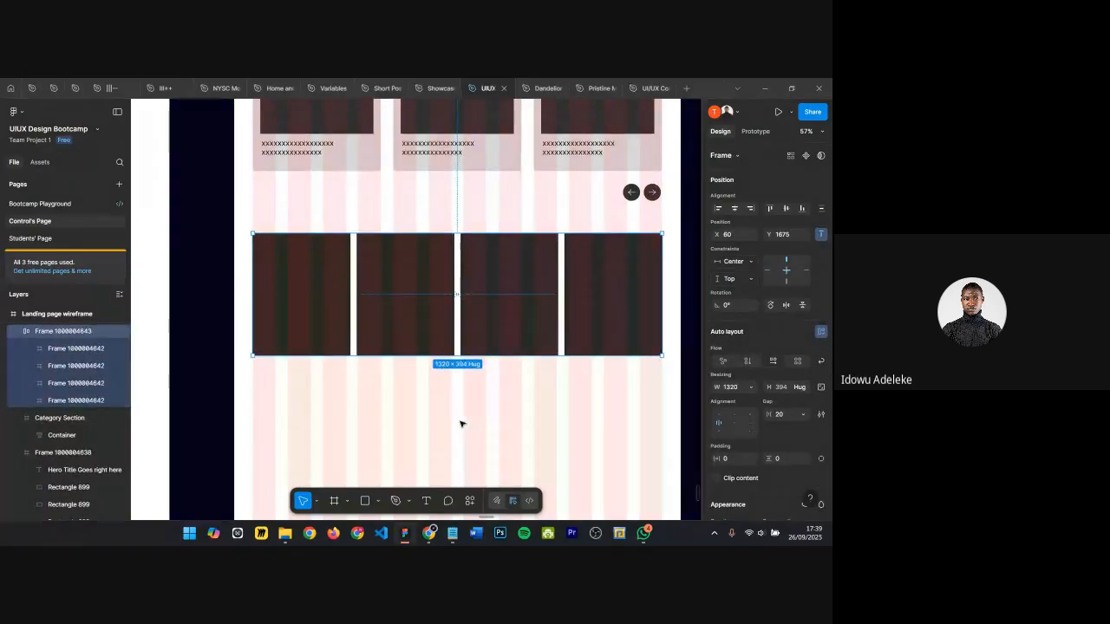
scroll(344, 362, down, 1)
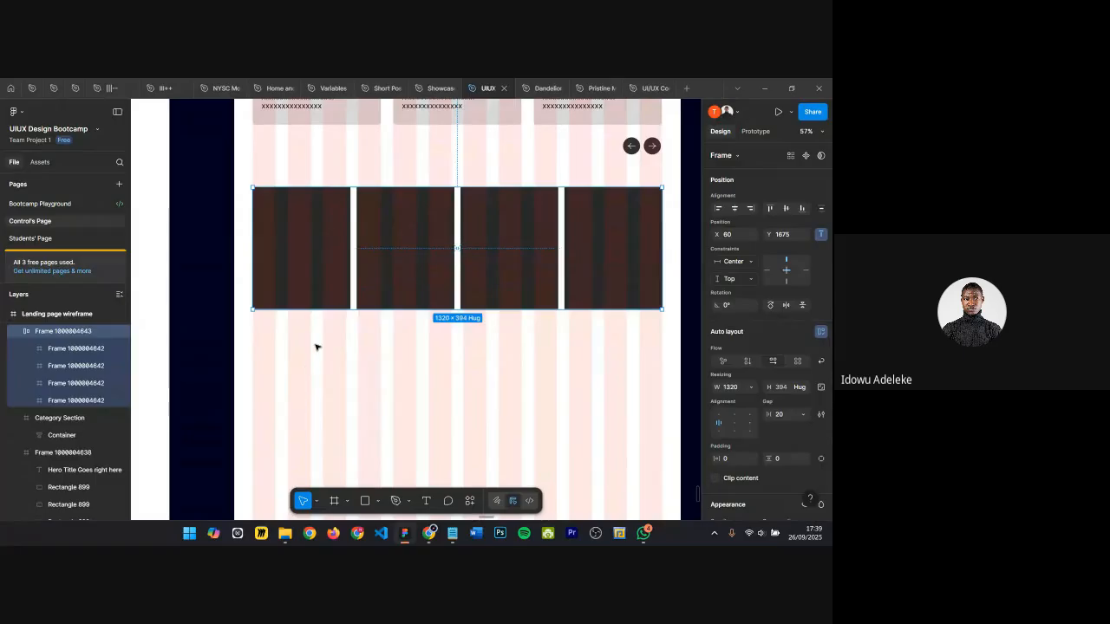
click(316, 347)
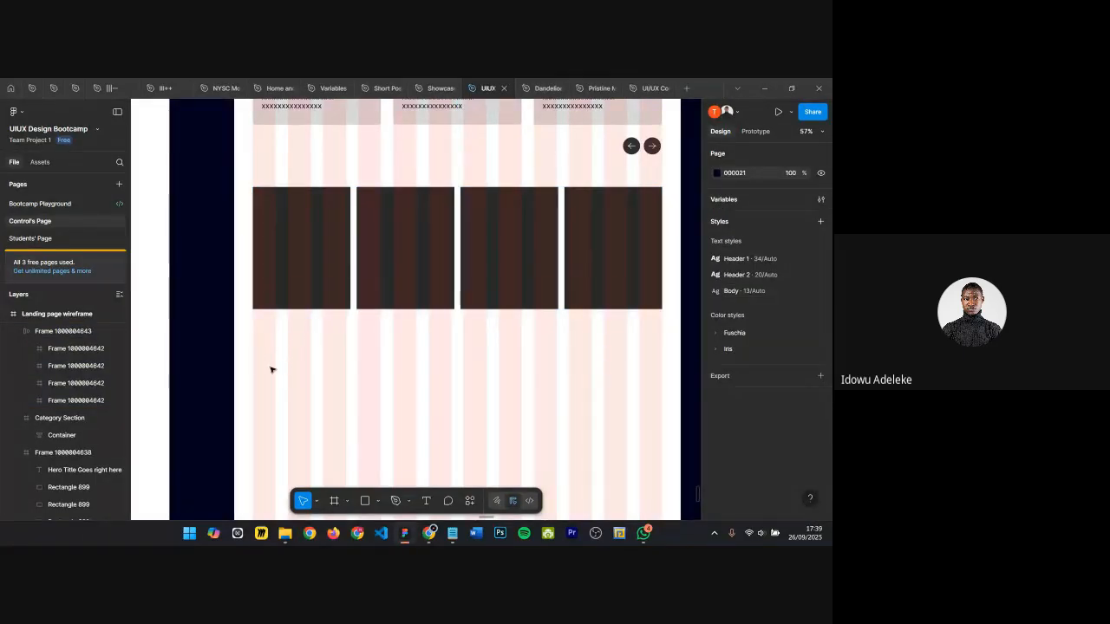
Step: Draw a rectangle below the card row and stretch it to 1320 wide
key(r)
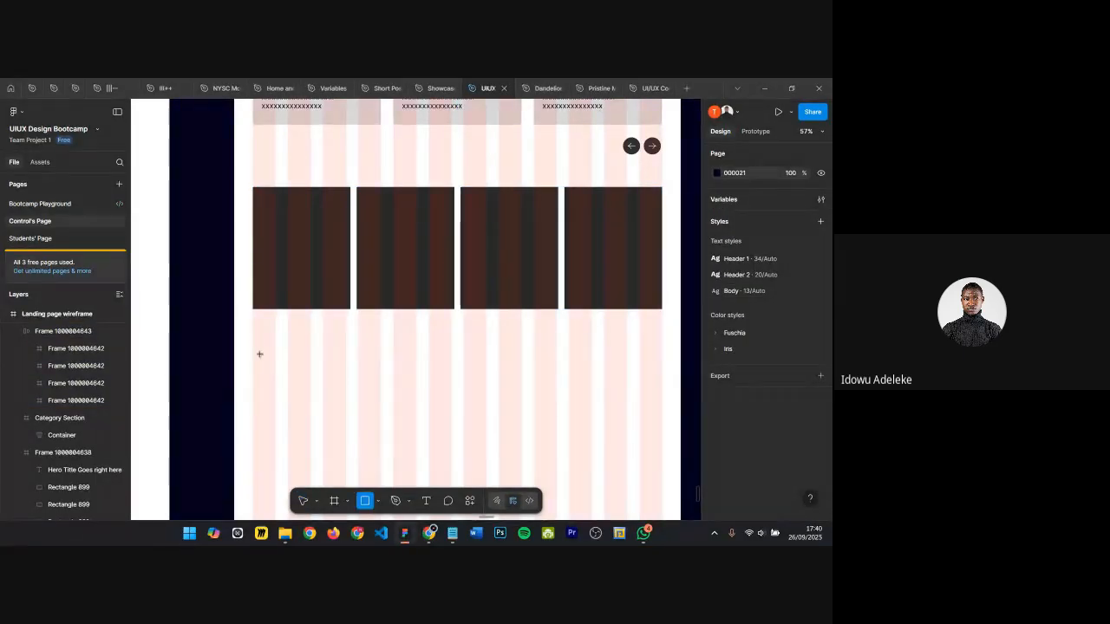
drag(253, 334, 281, 406)
scroll(272, 352, up, 5)
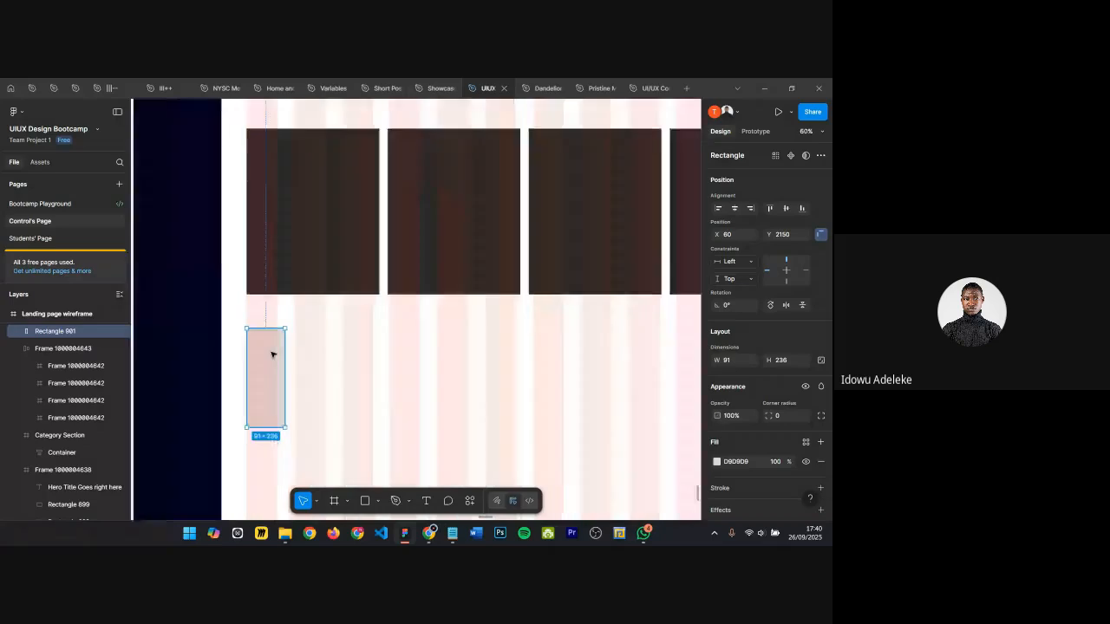
scroll(230, 317, up, 4)
scroll(223, 206, down, 5)
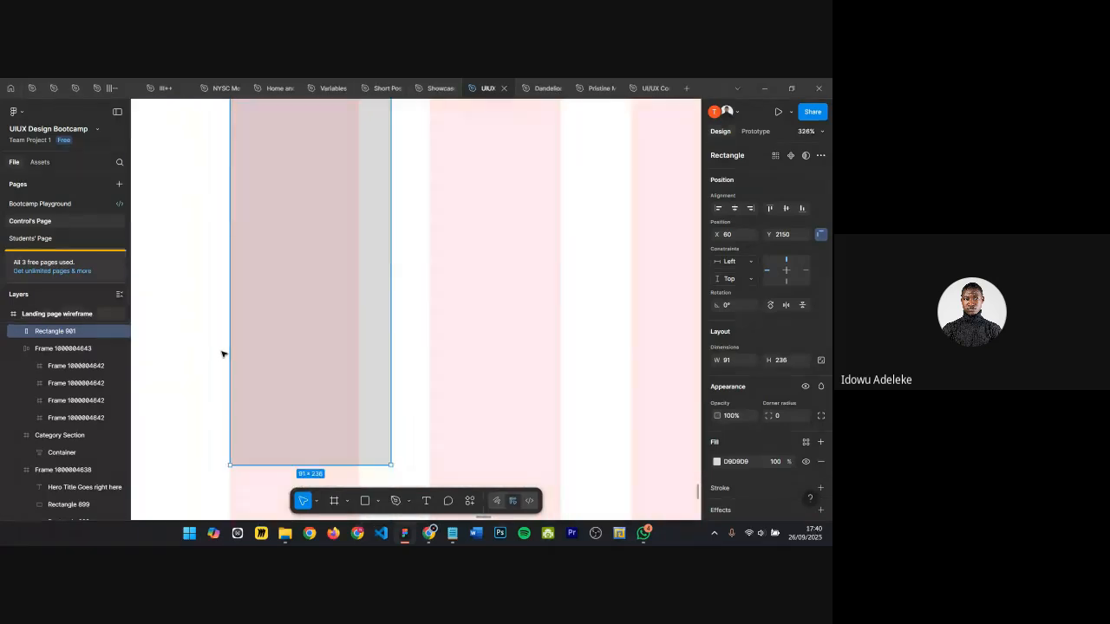
scroll(223, 353, down, 4)
drag(297, 293, 668, 344)
scroll(669, 338, down, 5)
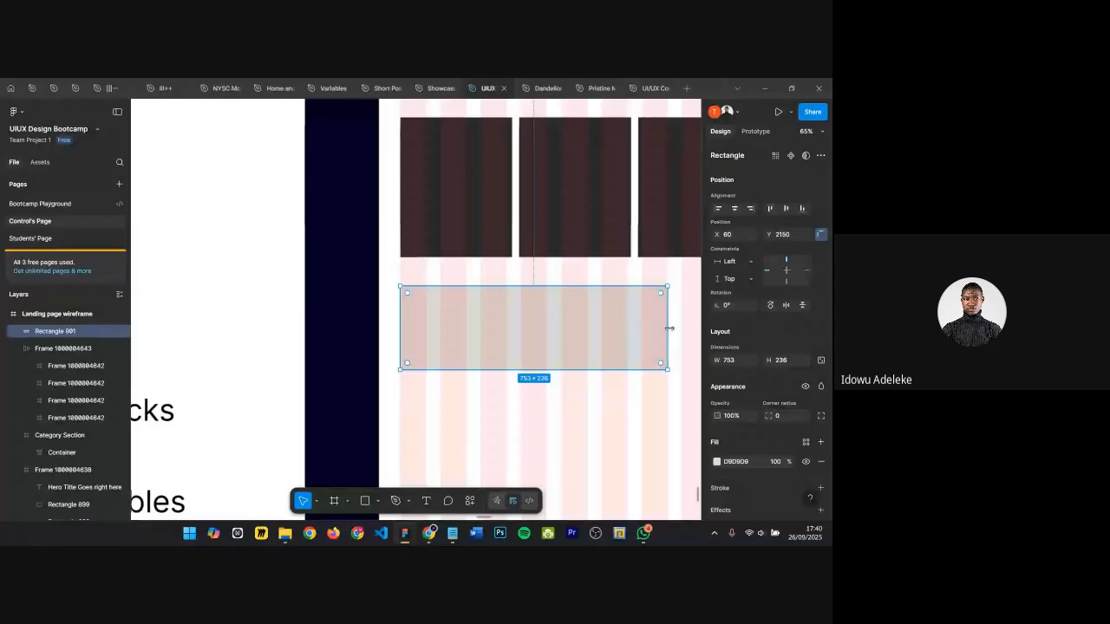
scroll(677, 321, right, 3)
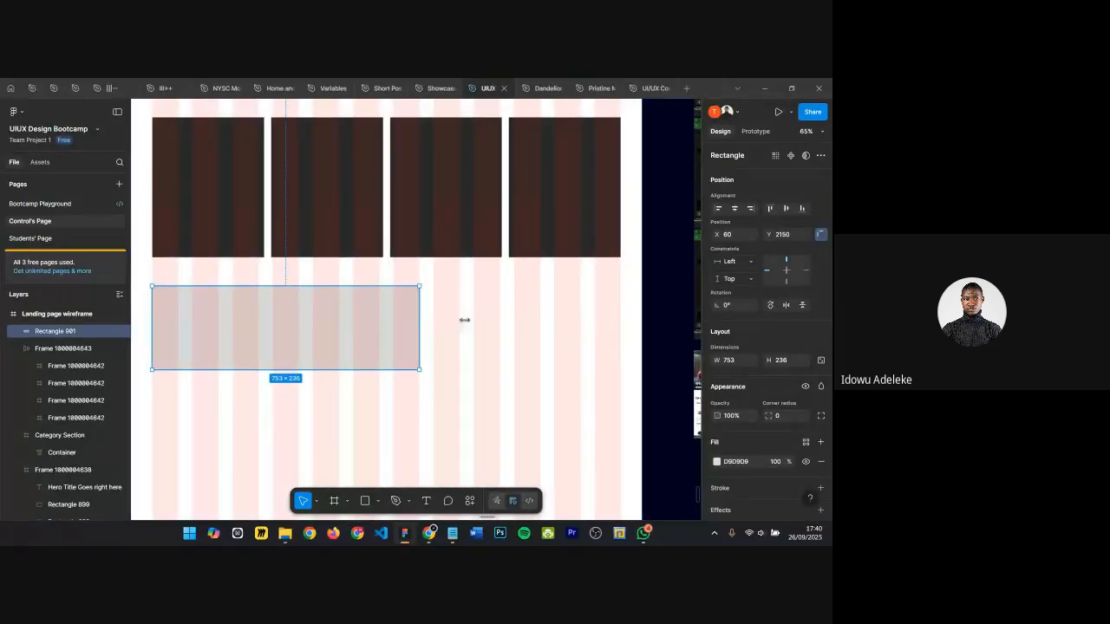
drag(465, 320, 621, 332)
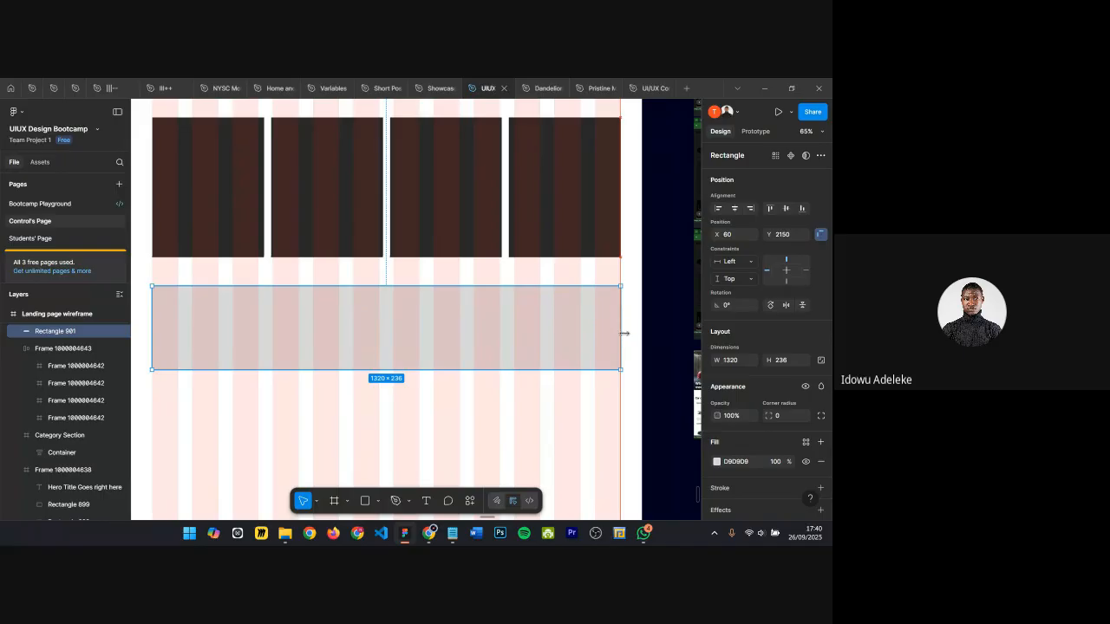
Step: Check the spacing around the new rectangle and delete it
key(alt)
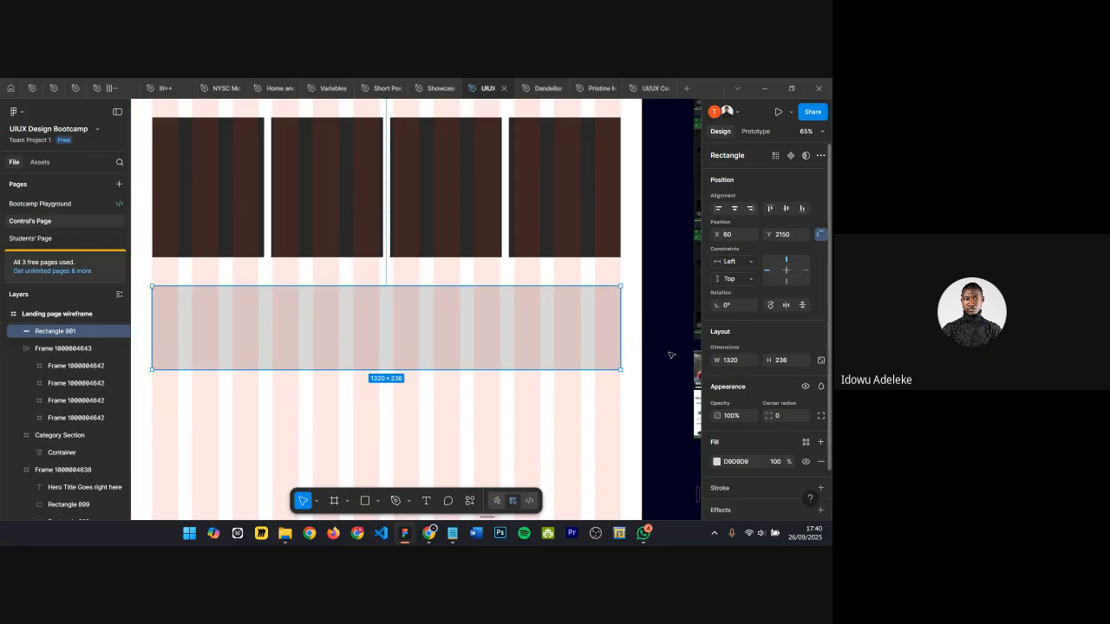
click(458, 199)
click(424, 316)
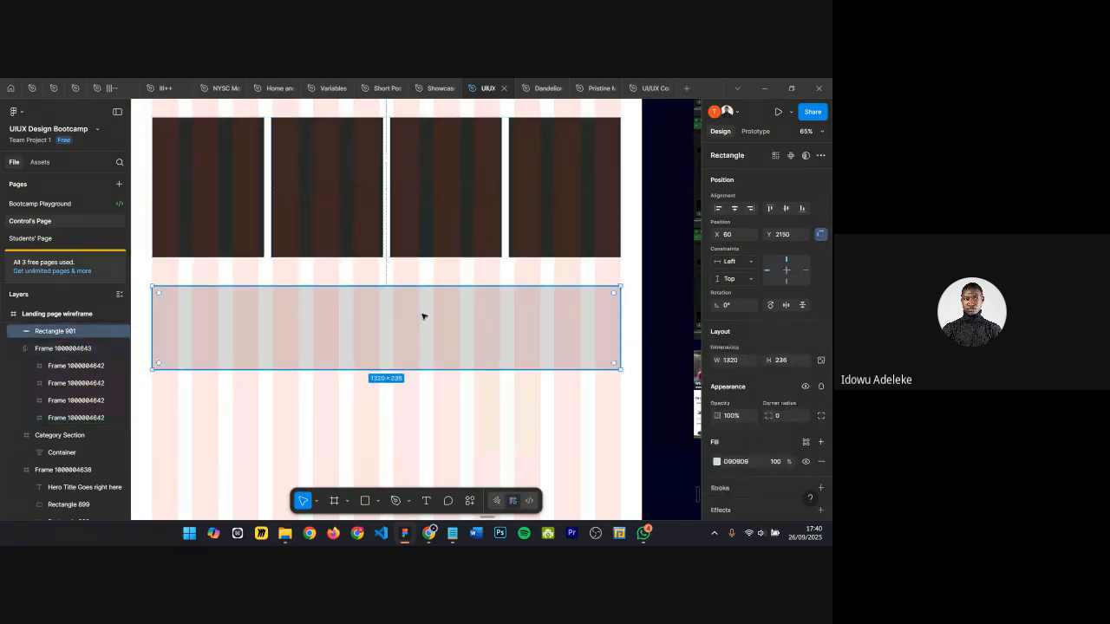
key(Delete)
Step: Remove the auto layout from the card row frame and ungroup it so the four cards stand alone
click(182, 202)
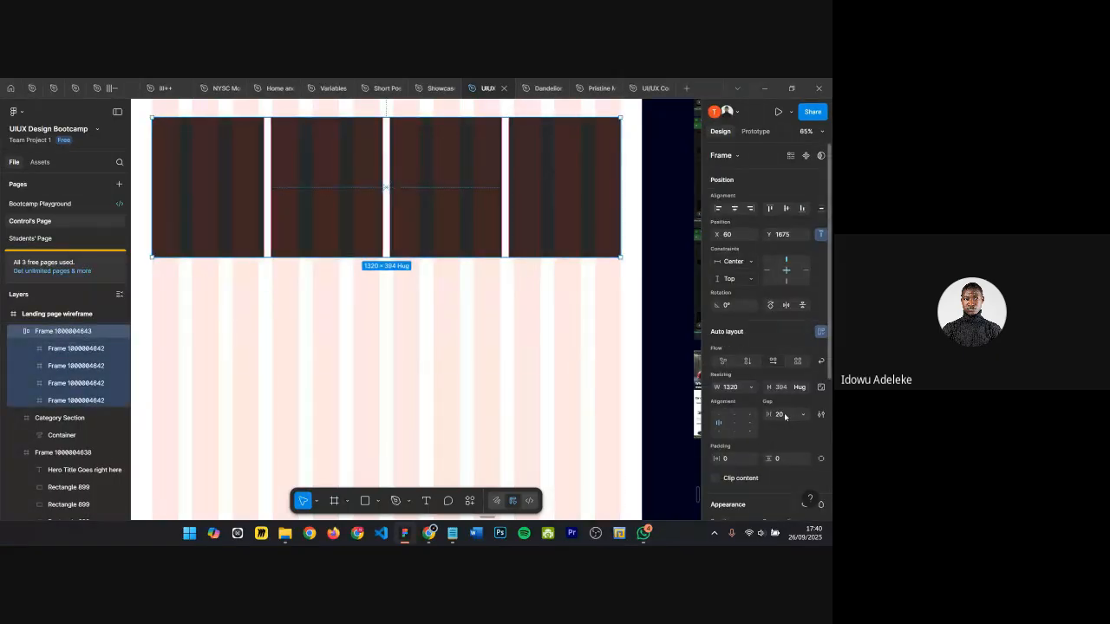
click(198, 163)
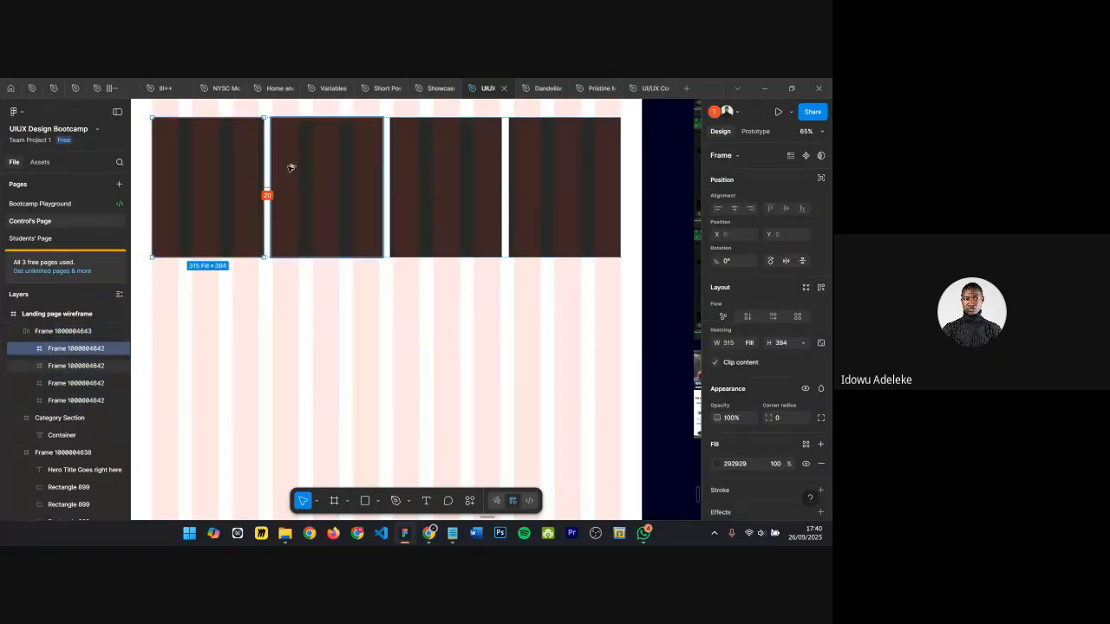
click(334, 409)
click(266, 199)
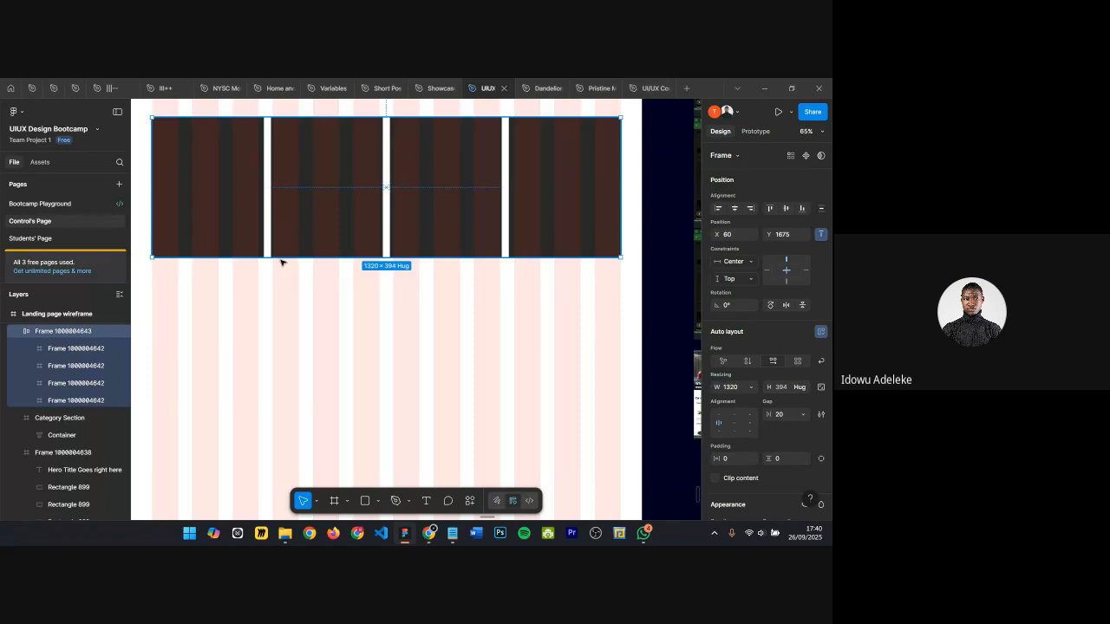
scroll(392, 388, up, 3)
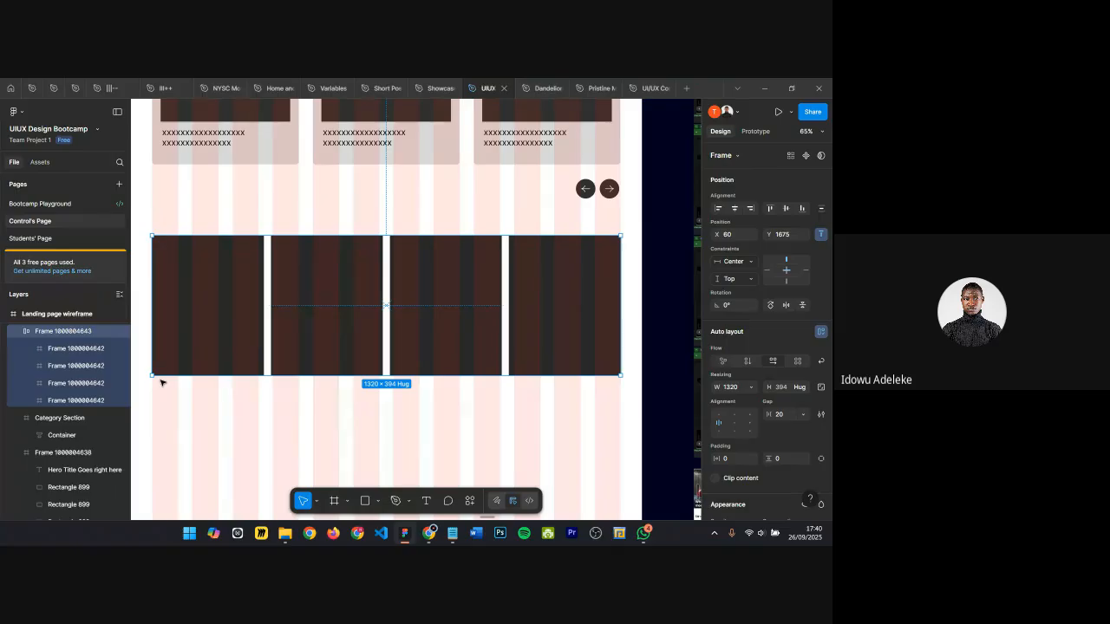
key(alt)
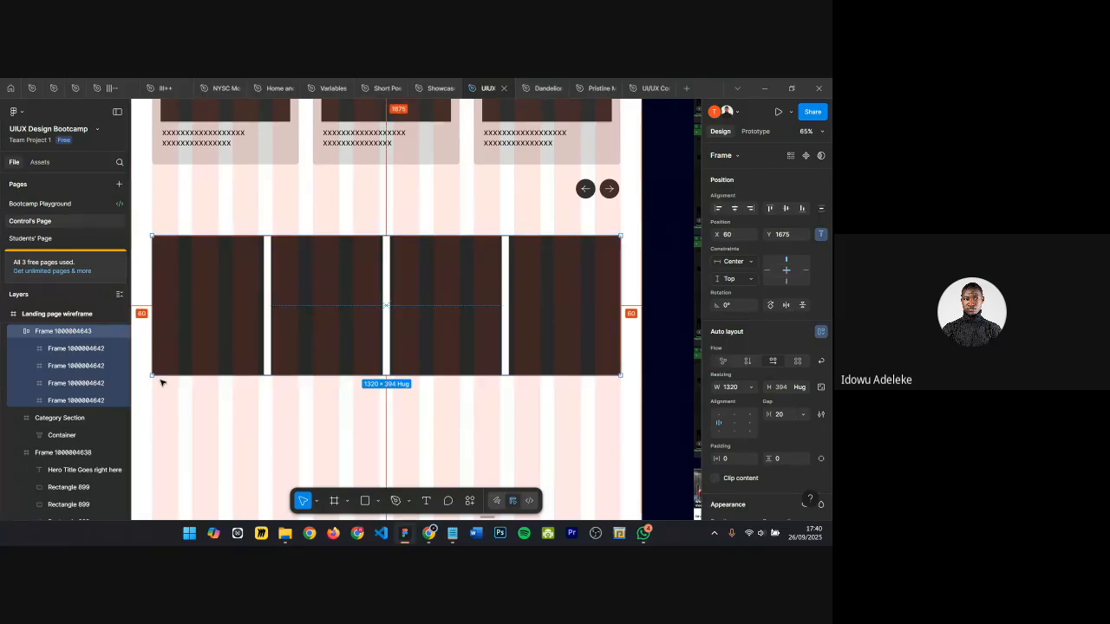
key(alt+shift+a)
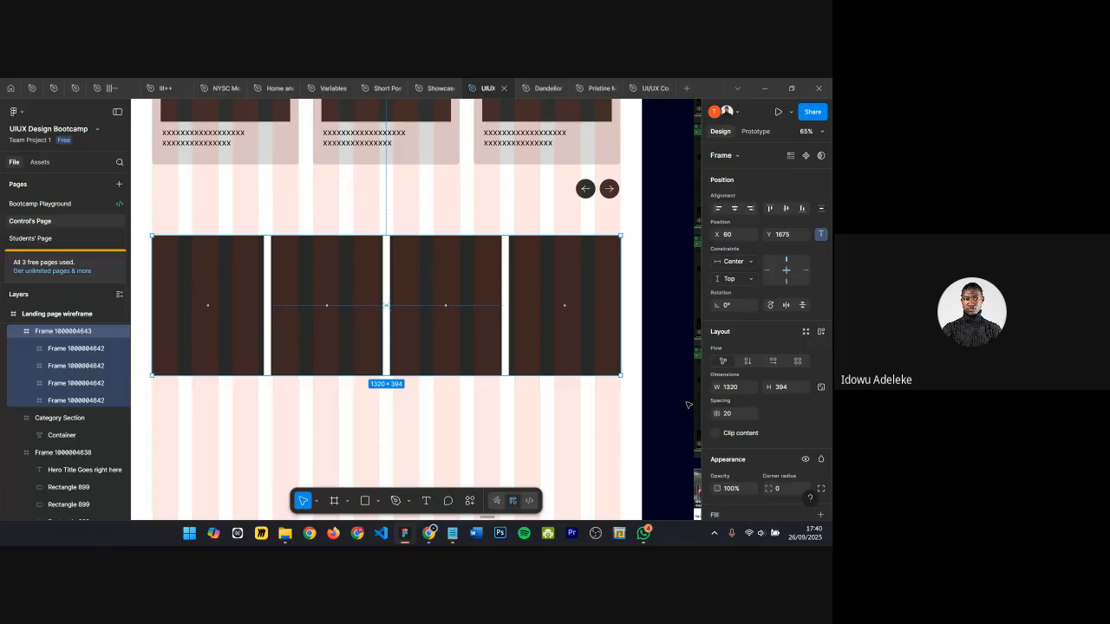
key(ctrl+shift+g)
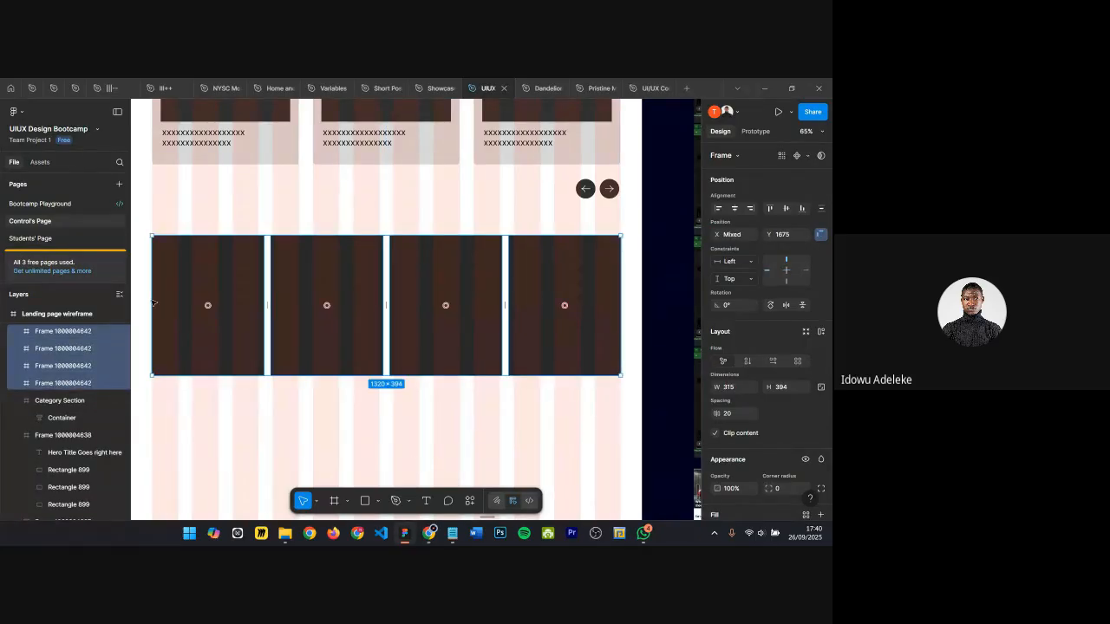
Step: Scale the car wash reference screenshot to 968 wide and move it below the card row
scroll(241, 250, up, 3)
scroll(345, 241, down, 4)
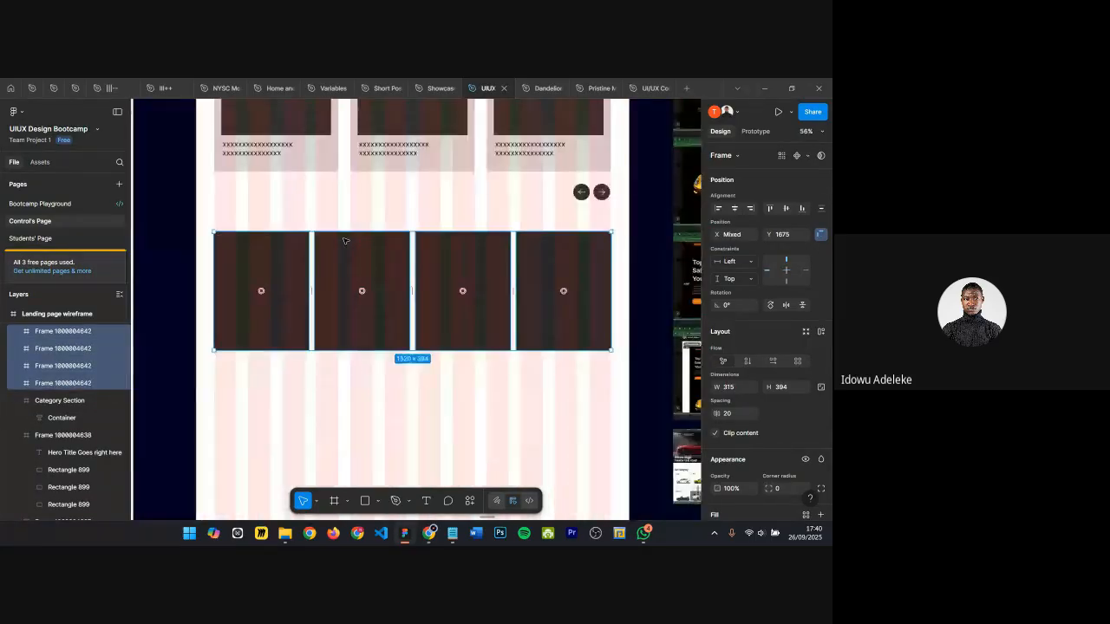
scroll(345, 241, right, 4)
scroll(591, 202, down, 4)
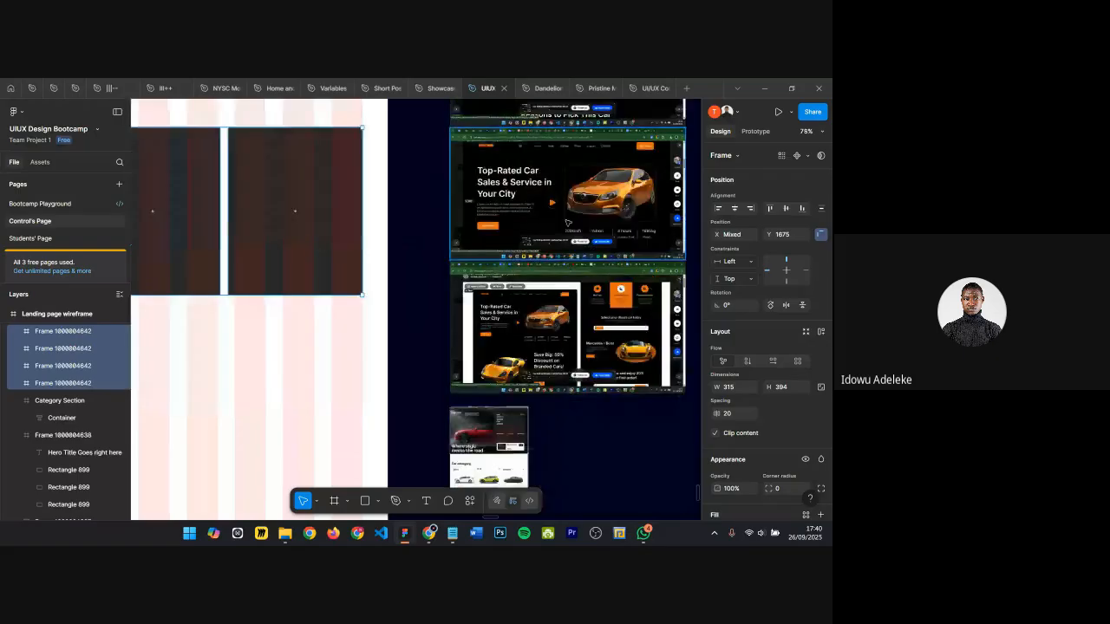
scroll(614, 256, down, 4)
click(668, 243)
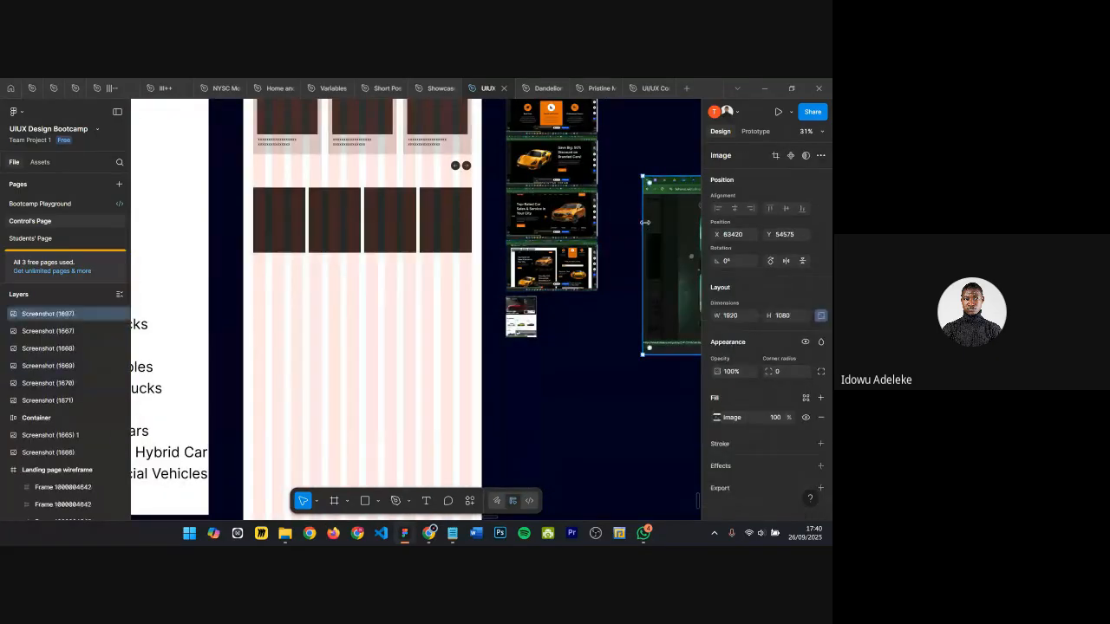
scroll(659, 234, right, 6)
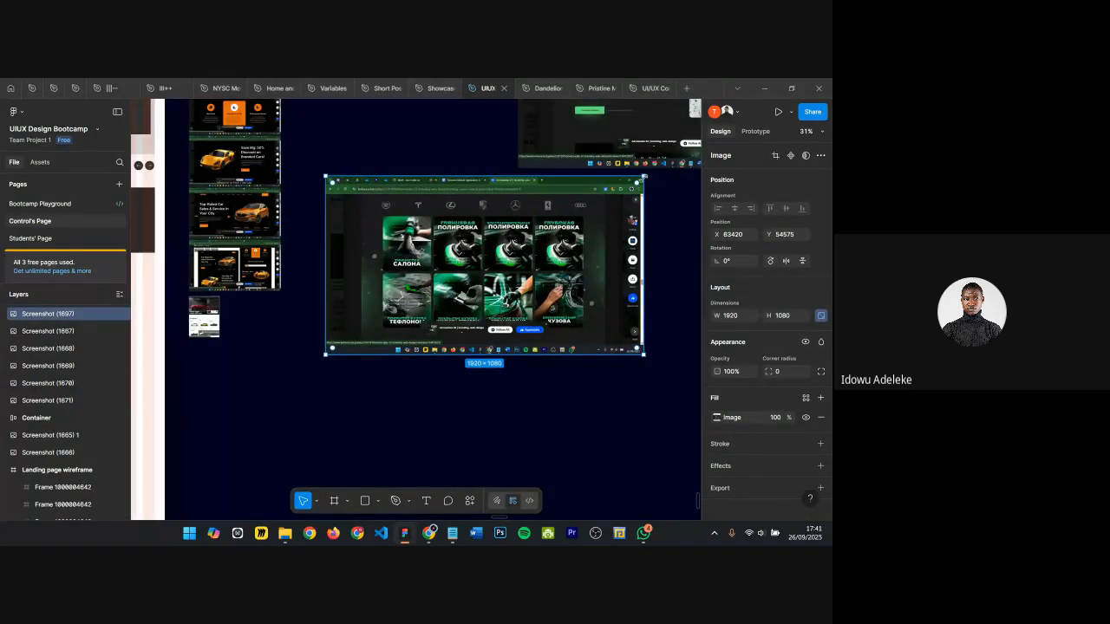
key(k)
drag(643, 178, 486, 265)
scroll(486, 265, left, 1)
scroll(533, 281, left, 3)
scroll(386, 333, down, 1)
drag(531, 282, 284, 279)
Step: Undo the screenshot's scaling and move, then drag it onto the wireframe below the card row
scroll(323, 305, up, 5)
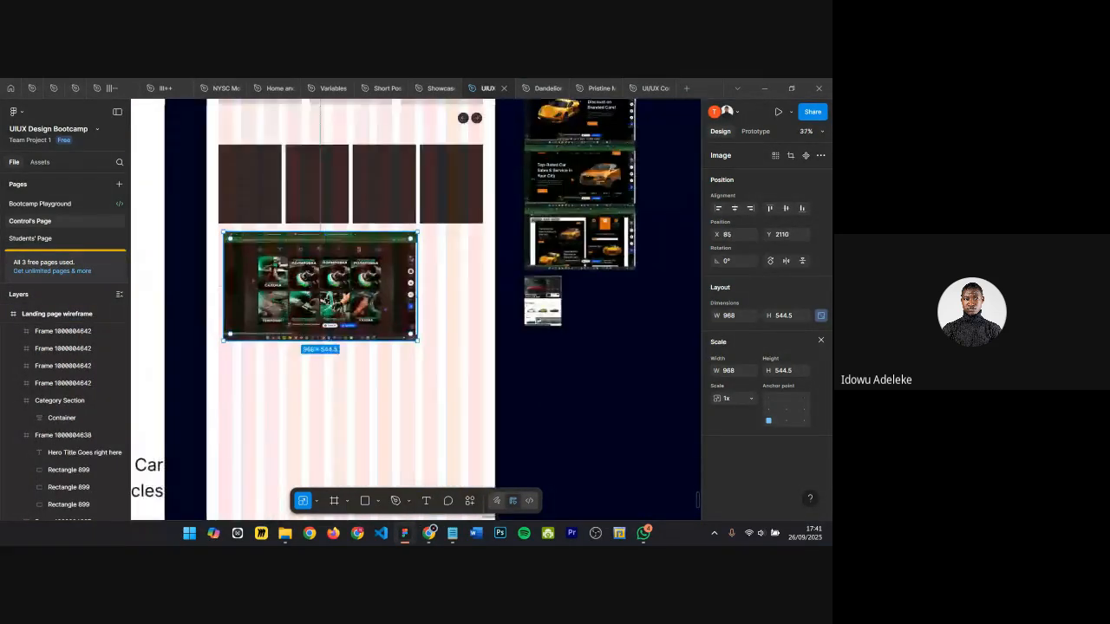
scroll(316, 307, down, 7)
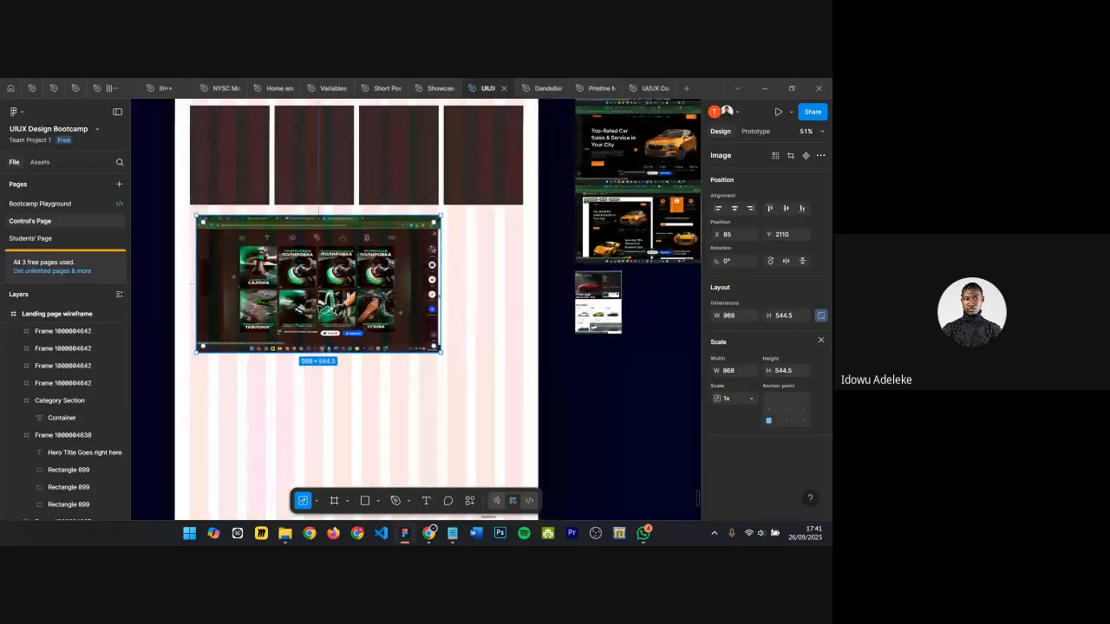
key(ctrl+z)
key(ctrl+z)
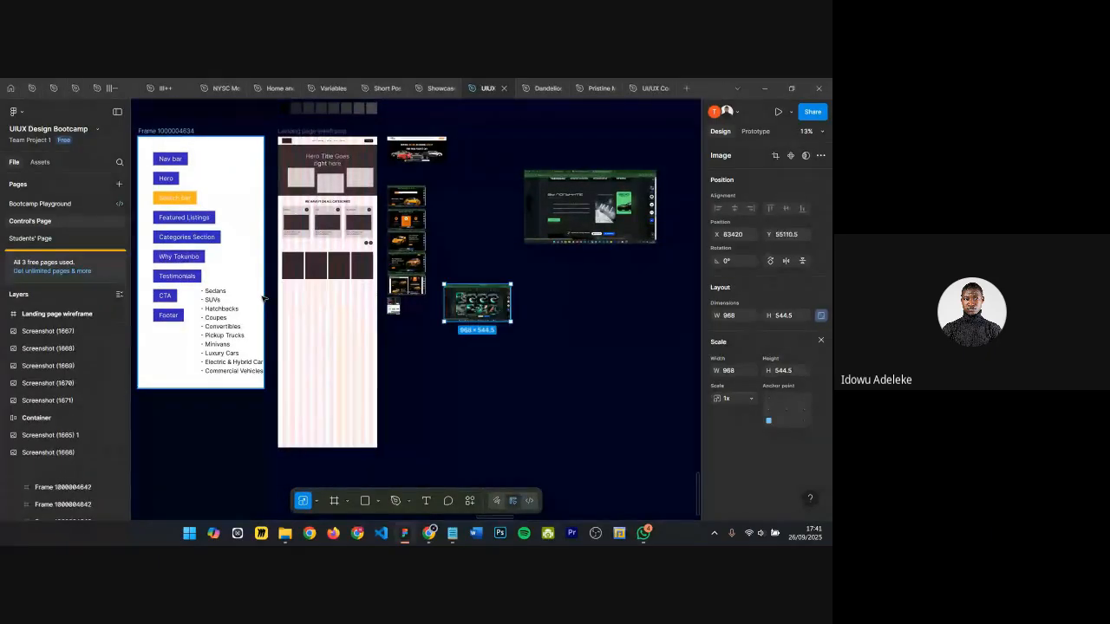
drag(553, 284, 348, 313)
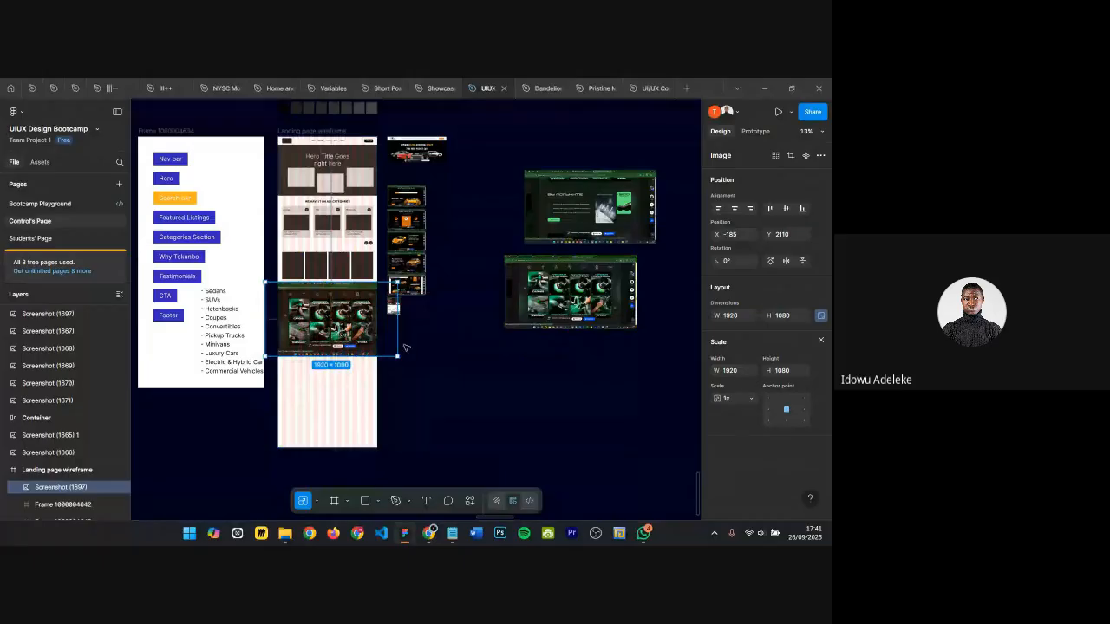
Step: Scale the car wash reference screenshot down to about 808 × 454 below the card row
drag(396, 358, 341, 320)
ctrl+scroll(288, 291, up, 5)
scroll(341, 321, up, 1)
scroll(341, 321, up, 3)
scroll(341, 321, down, 1)
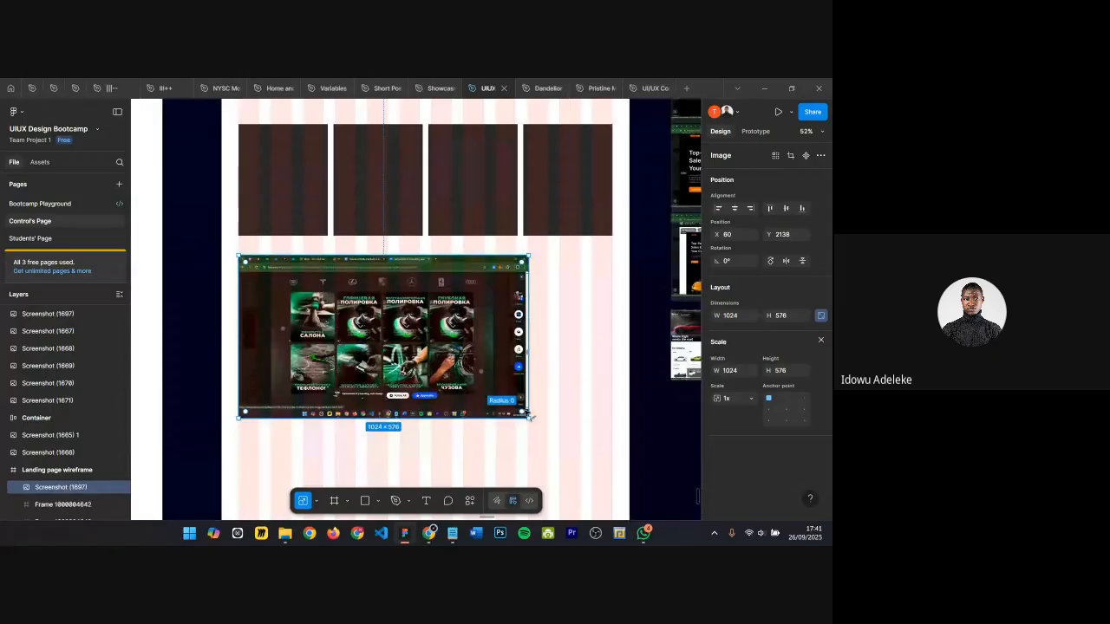
drag(528, 417, 466, 387)
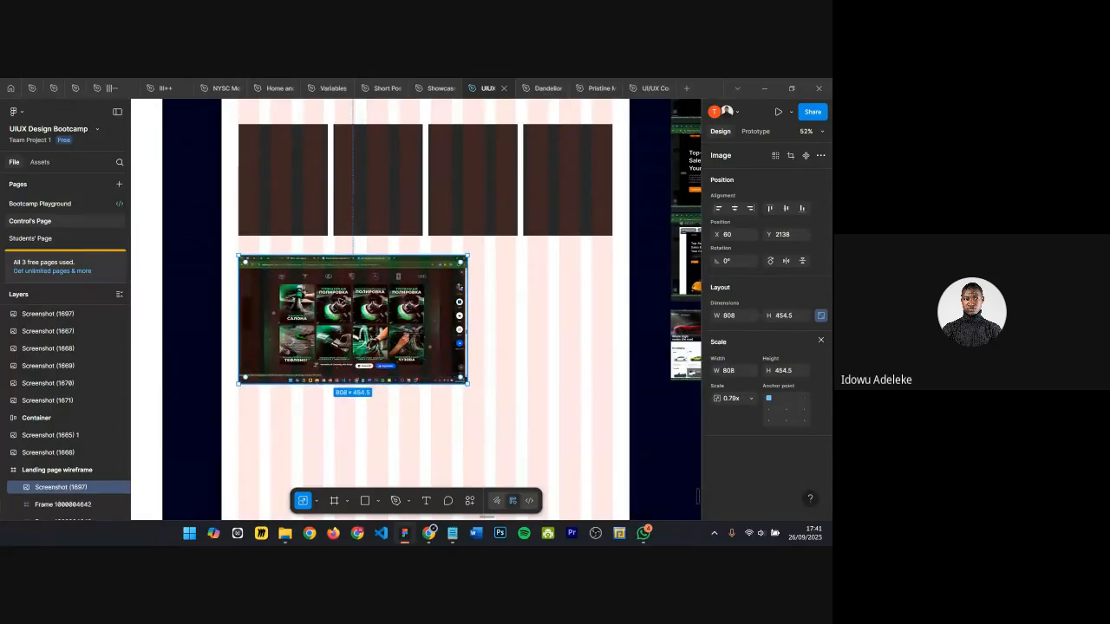
Step: Start a new text layer inside the first listing card
scroll(337, 294, up, 3)
scroll(302, 281, up, 2)
scroll(304, 386, down, 2)
scroll(303, 388, up, 2)
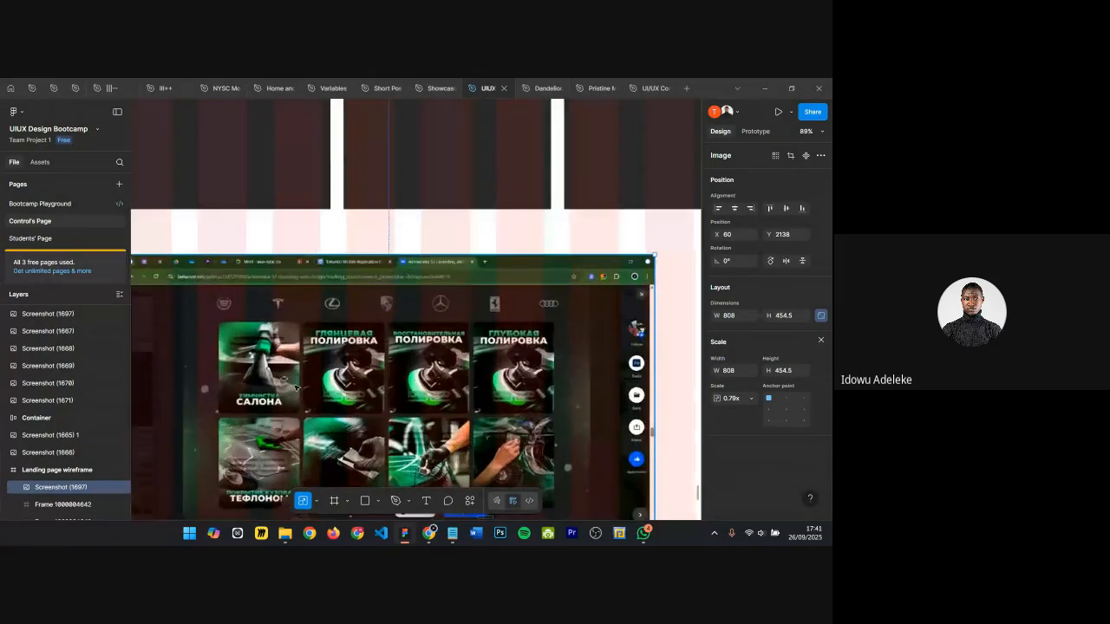
scroll(369, 388, down, 3)
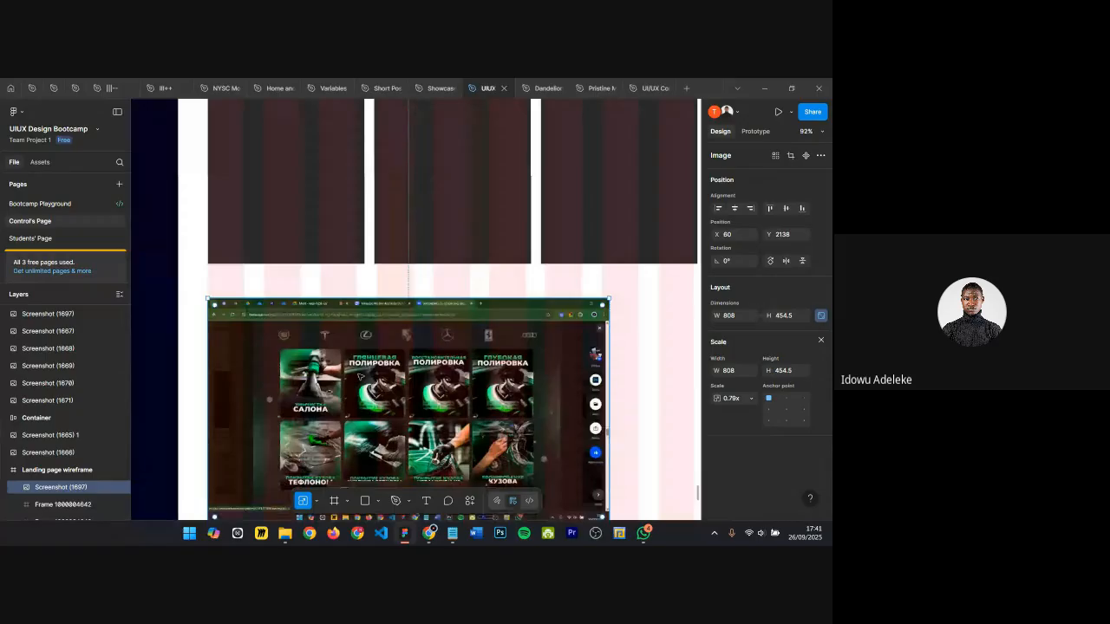
click(278, 253)
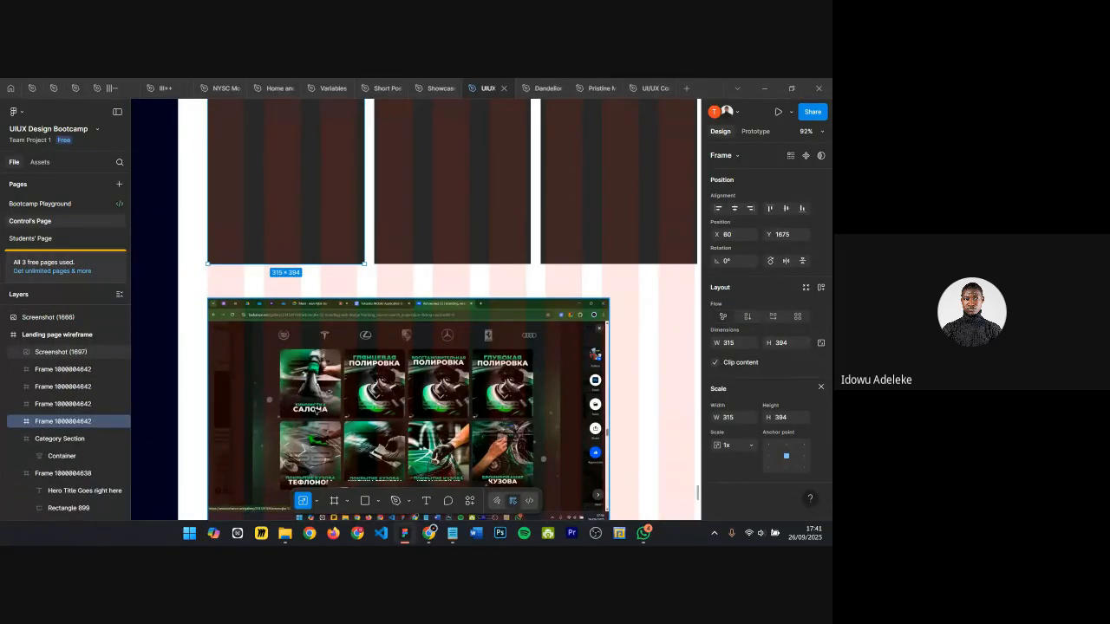
scroll(317, 411, up, 2)
scroll(317, 411, down, 2)
key(r)
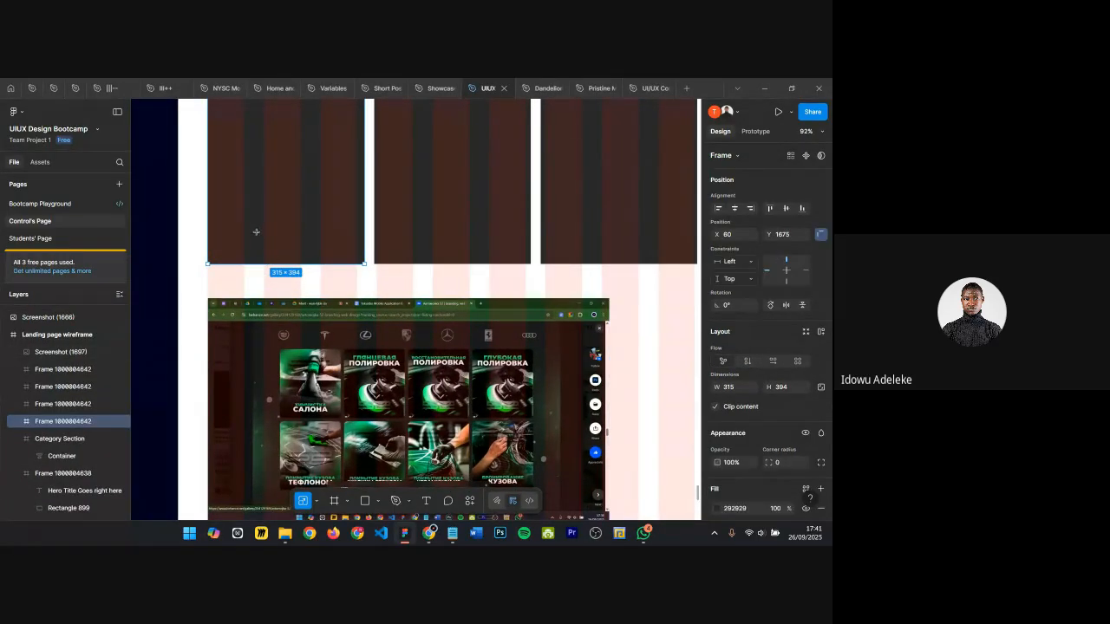
key(t)
click(258, 237)
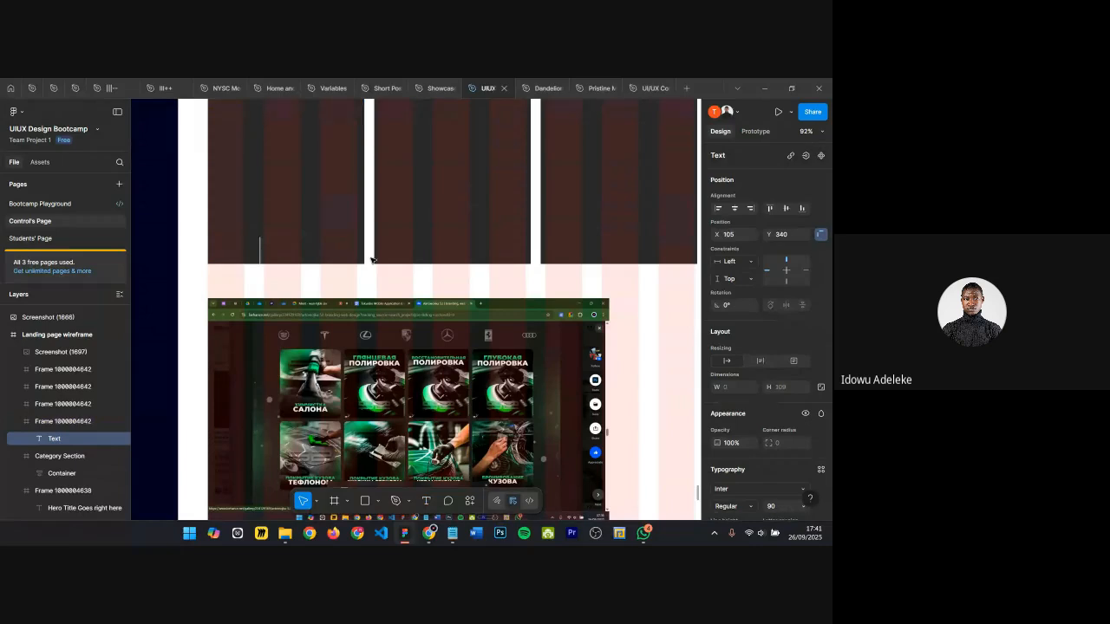
Step: Check the Behance reference and the project brief in the browser
scroll(377, 257, down, 2)
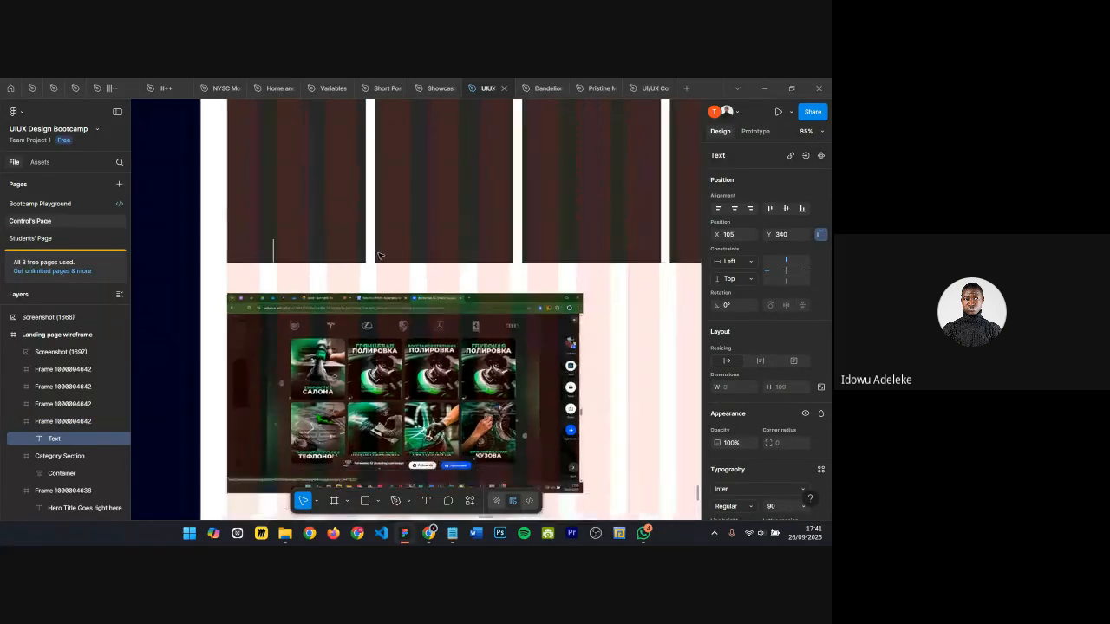
scroll(376, 256, down, 2)
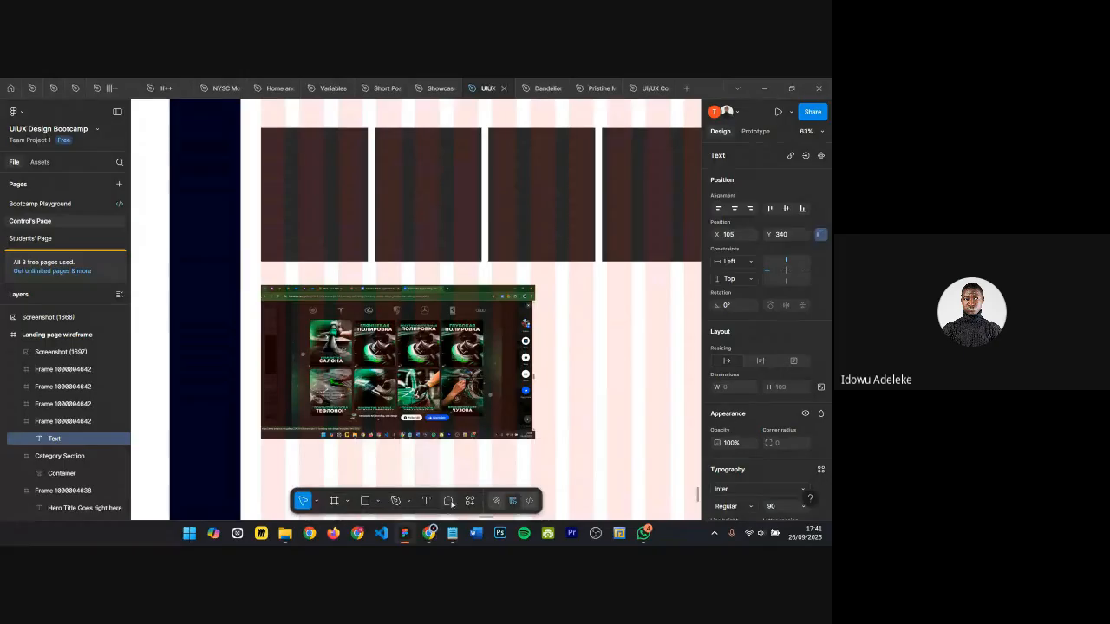
mouse_move(428, 533)
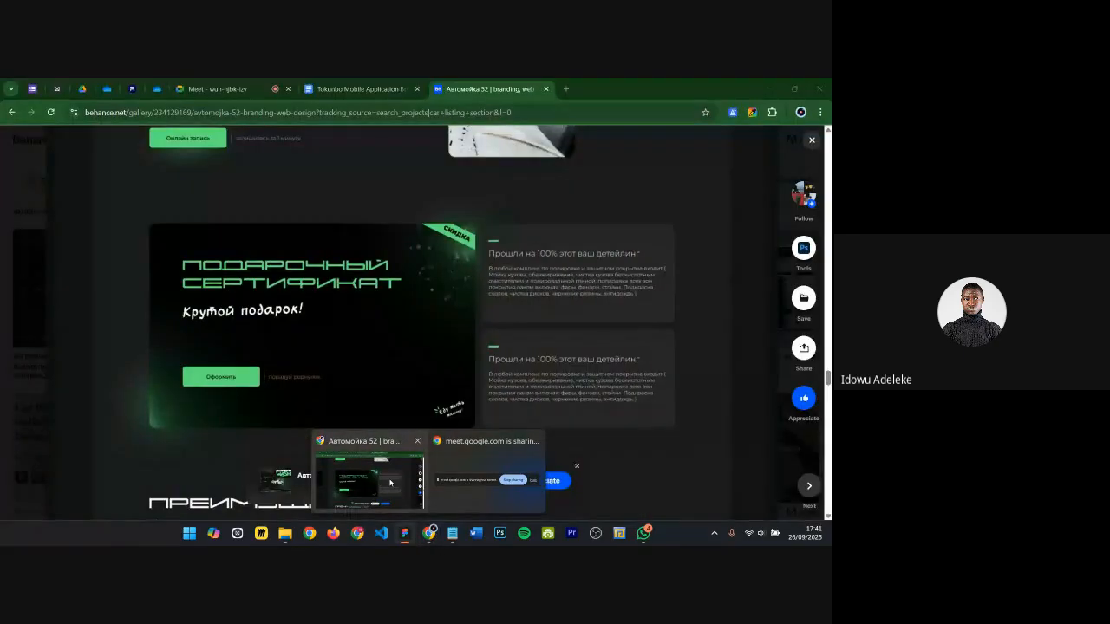
click(390, 483)
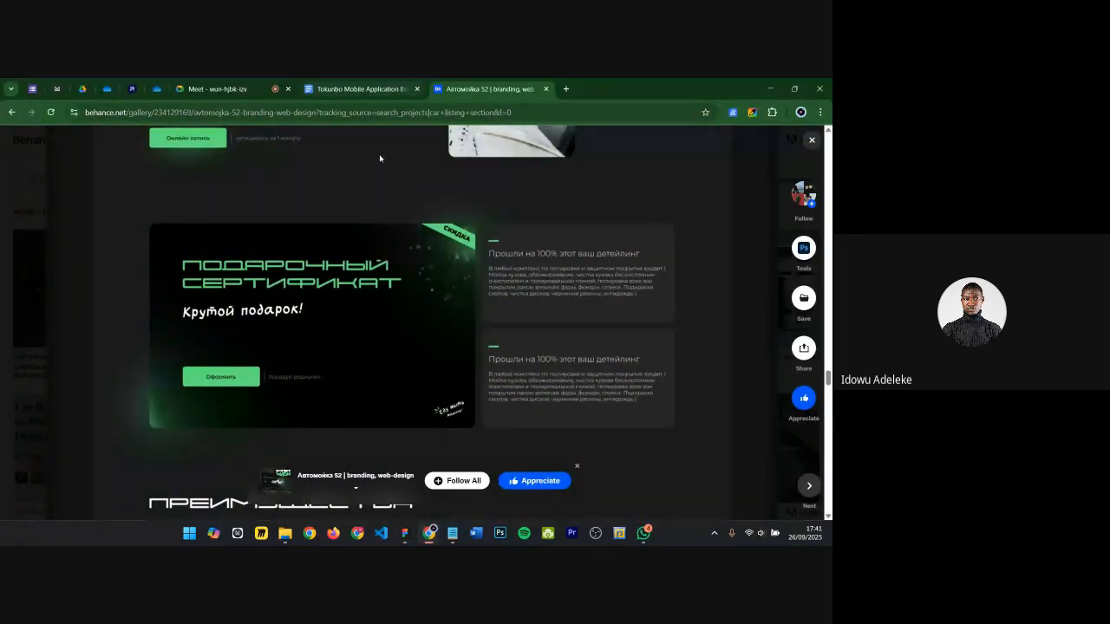
click(370, 89)
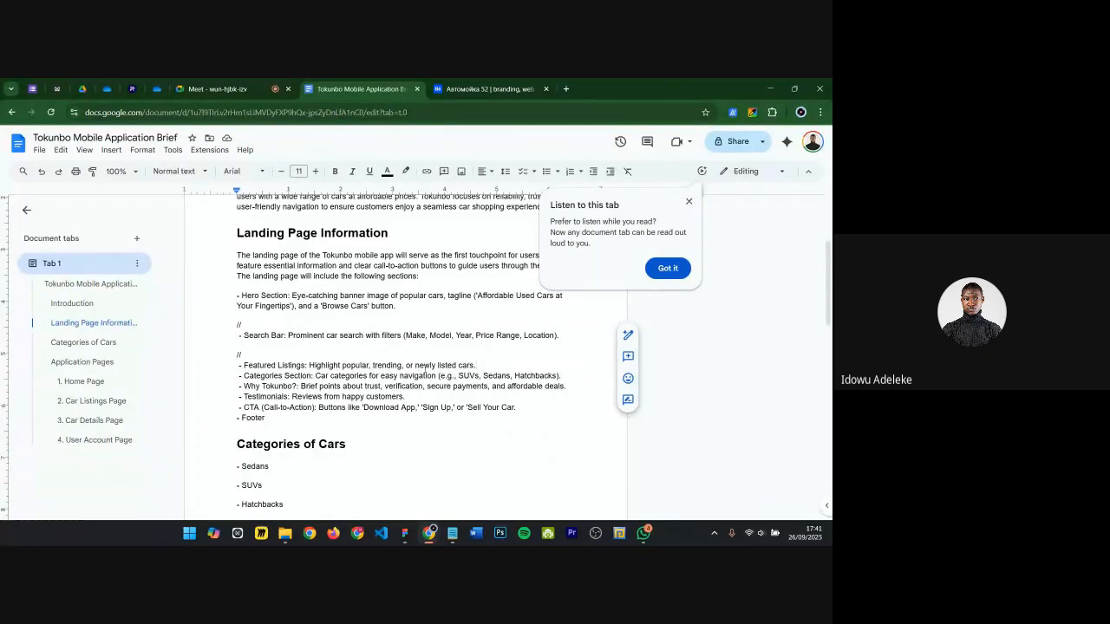
click(770, 90)
Step: Type Treding into the new text layer in the first card
scroll(317, 233, up, 3)
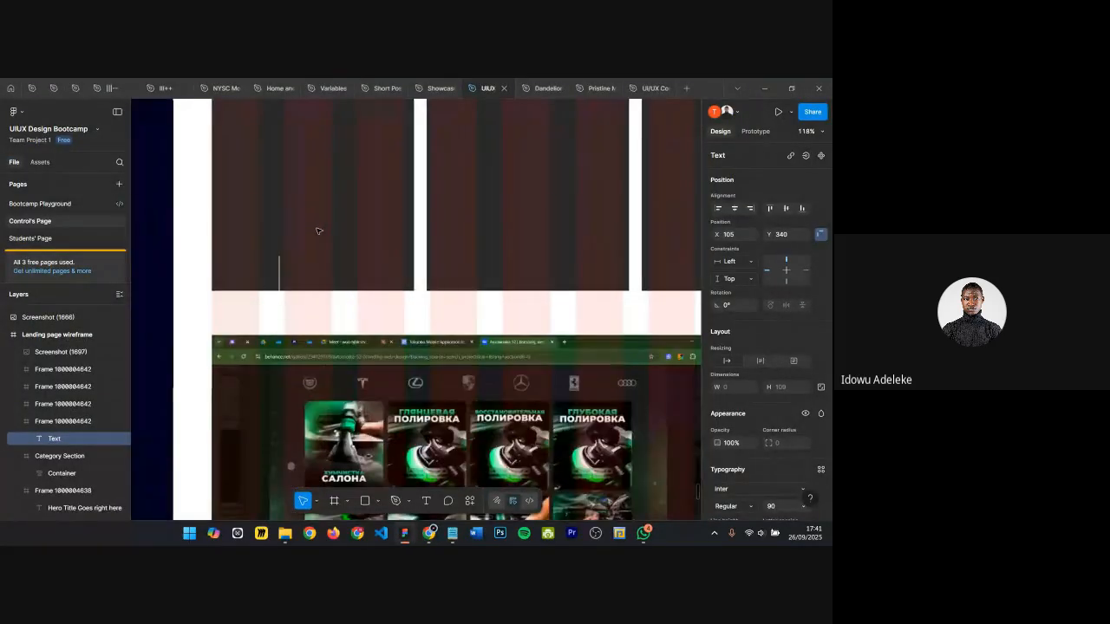
scroll(360, 235, down, 1)
scroll(361, 235, down, 1)
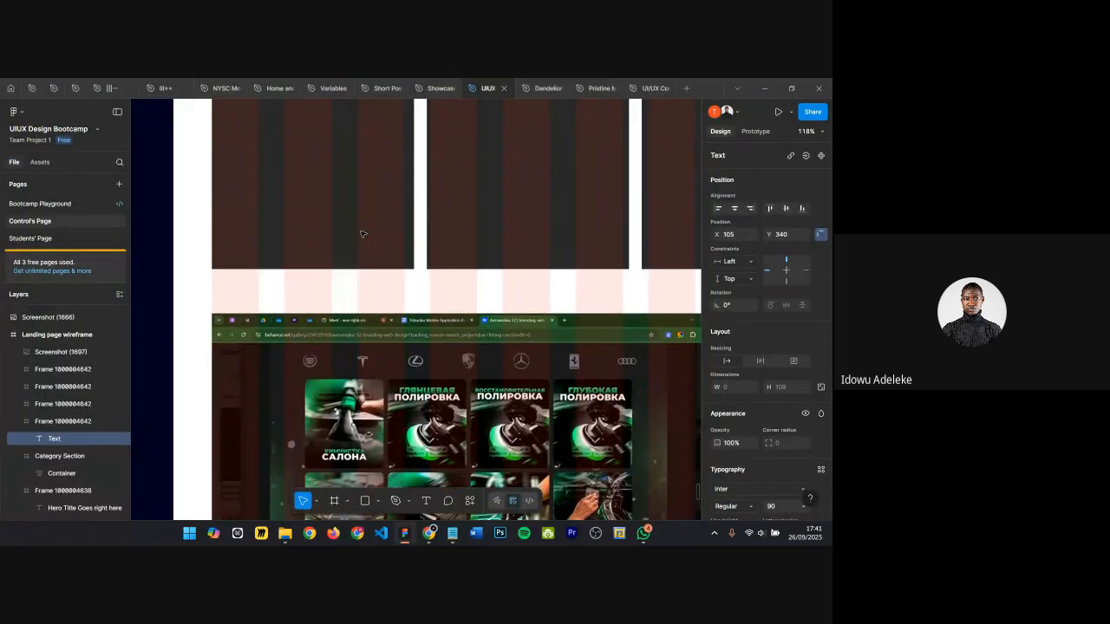
text(Tredi)
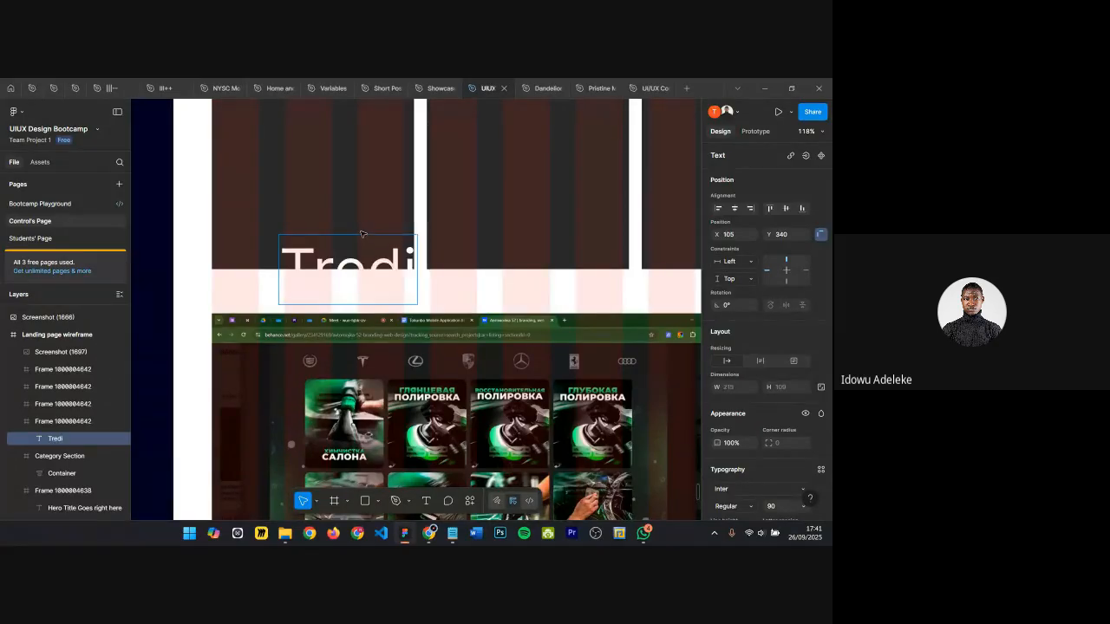
text(ng)
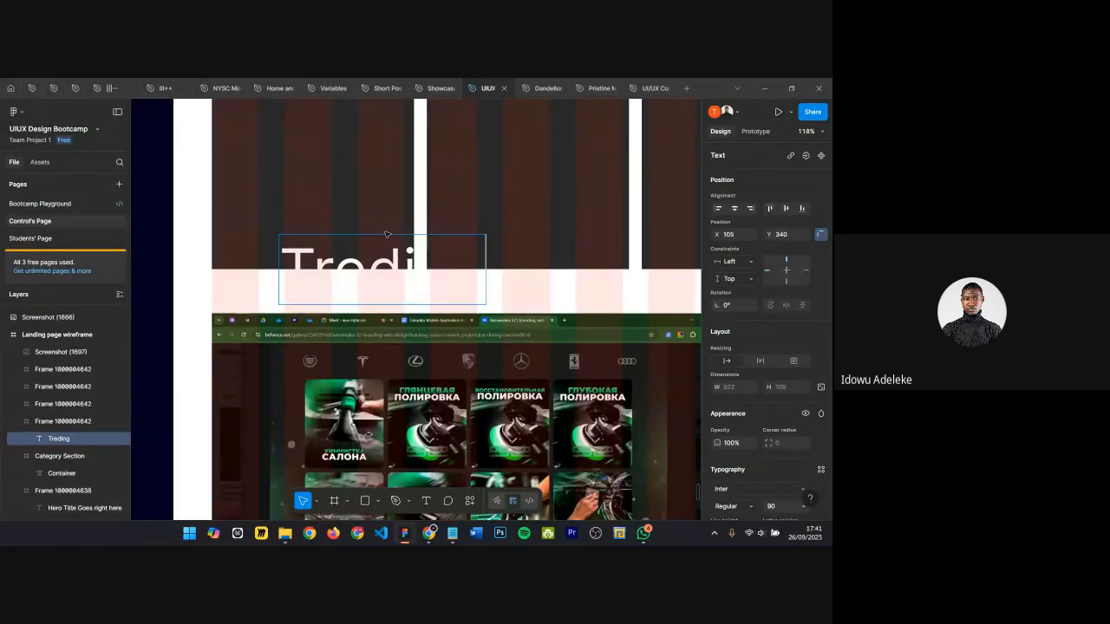
Step: Move the text toward the card's lower left and set its font size to 30
key(Escape)
drag(391, 312, 331, 263)
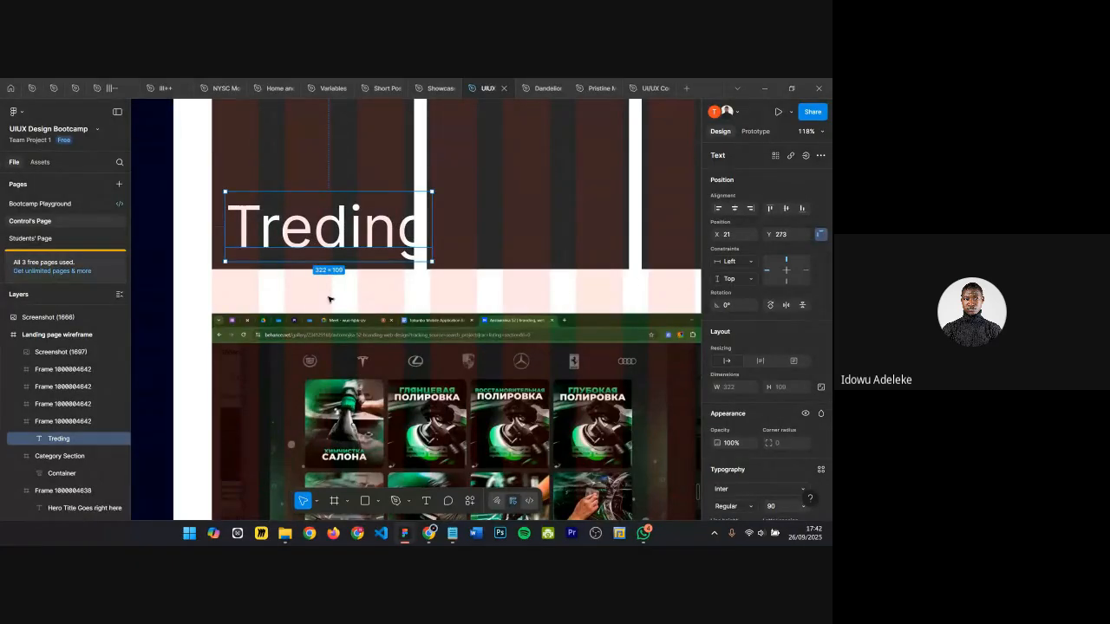
scroll(800, 433, down, 1)
scroll(800, 432, down, 2)
click(783, 470)
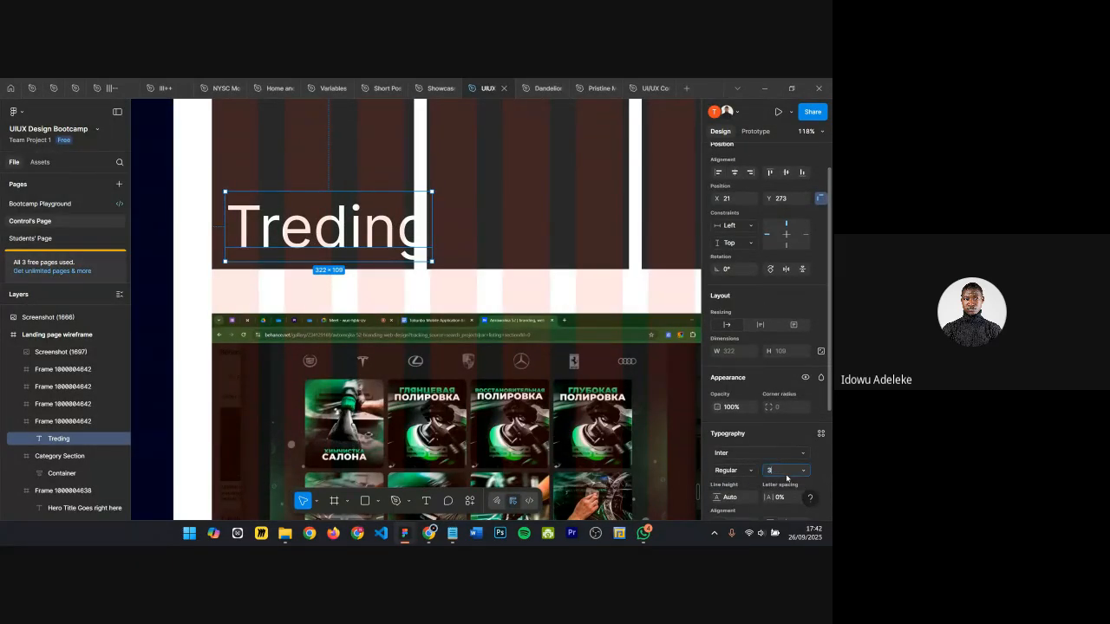
text(30)
key(Return)
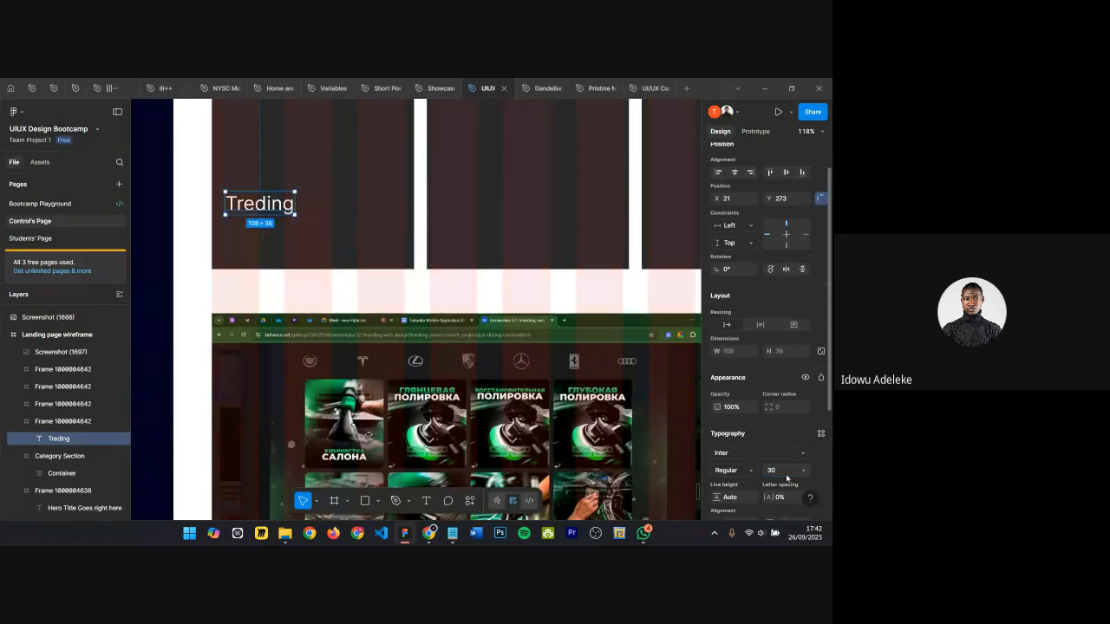
Step: Duplicate the text below itself and correct the copy to read Trending
drag(252, 208, 307, 210)
scroll(260, 233, down, 1)
ctrl+scroll(312, 241, up, 2)
ctrl+scroll(303, 205, up, 2)
click(303, 243)
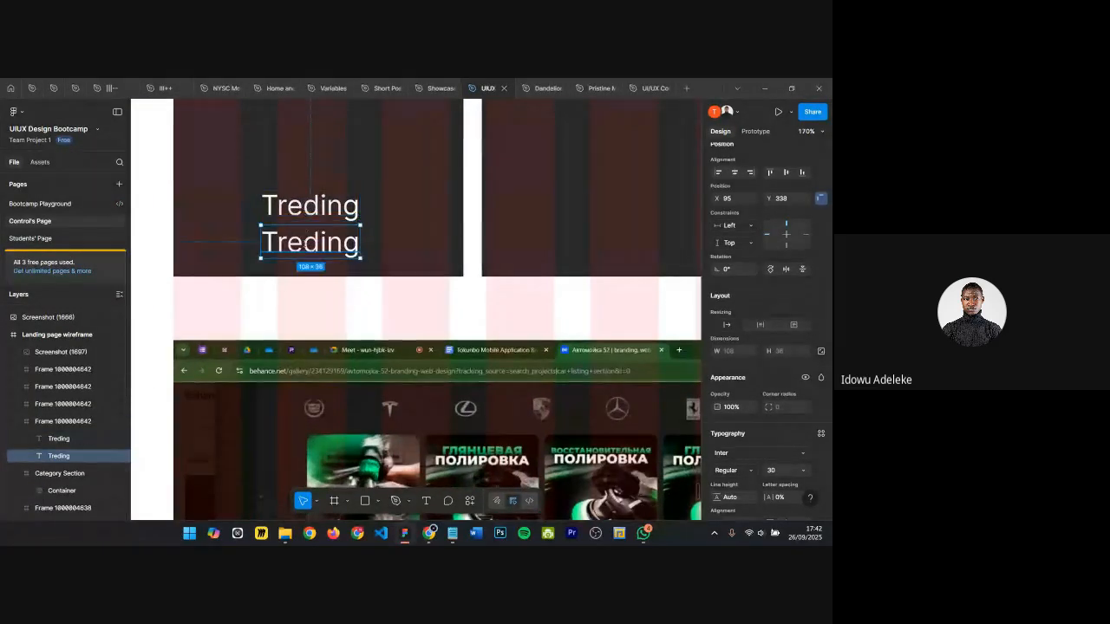
double_click(304, 244)
click(304, 244)
text(m)
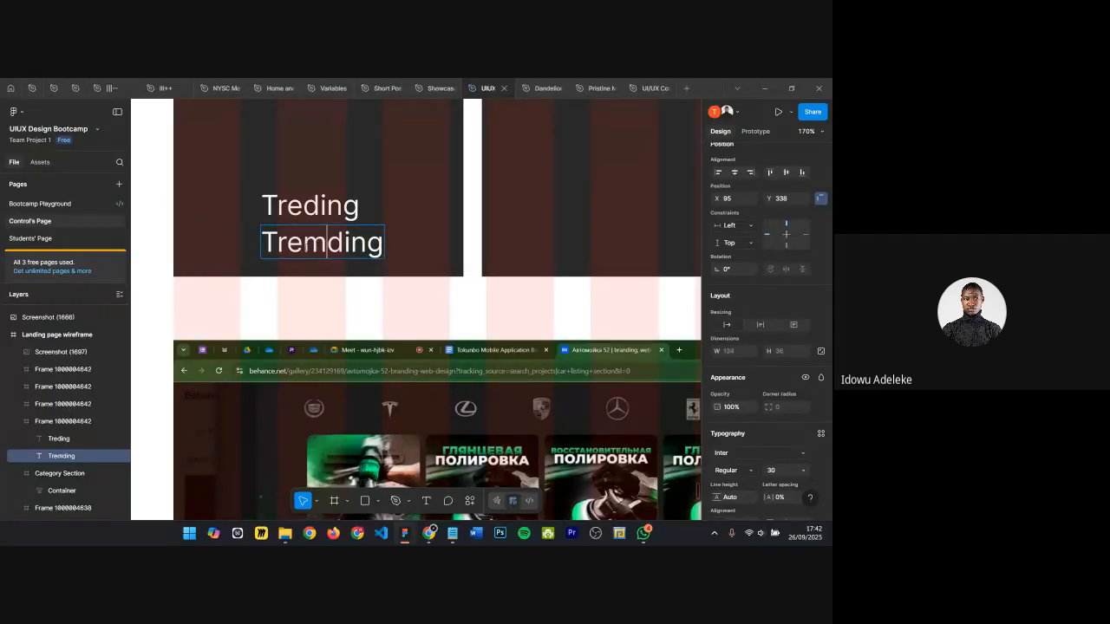
key(BackSpace)
text(n)
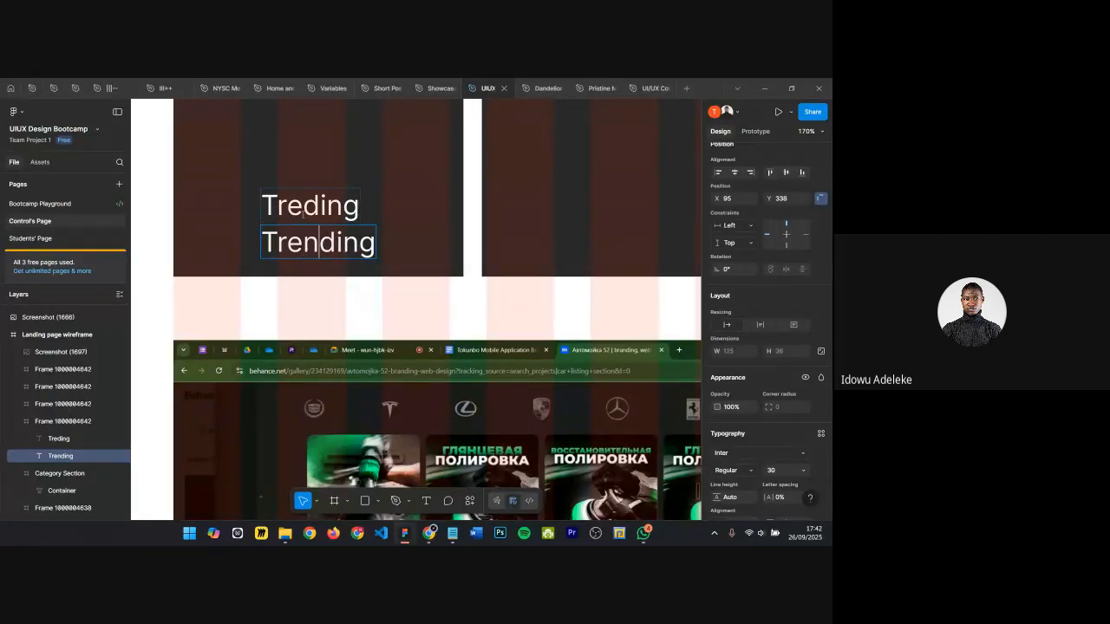
Step: Replace the upper text with Sendans 2023
double_click(355, 222)
scroll(364, 227, down, 3)
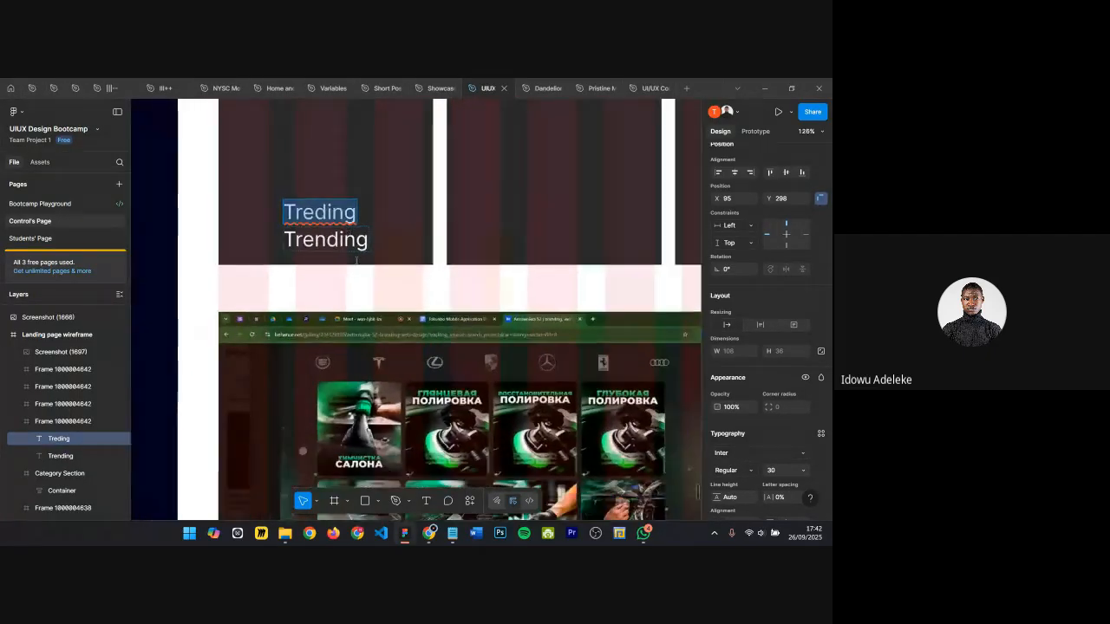
scroll(344, 248, down, 1)
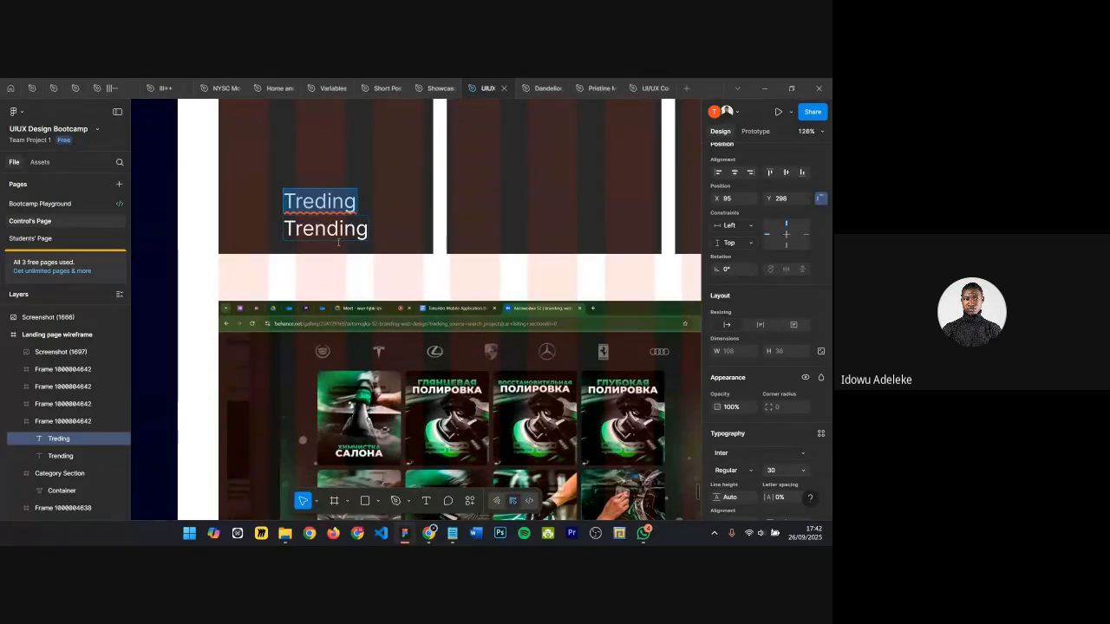
scroll(339, 242, down, 3)
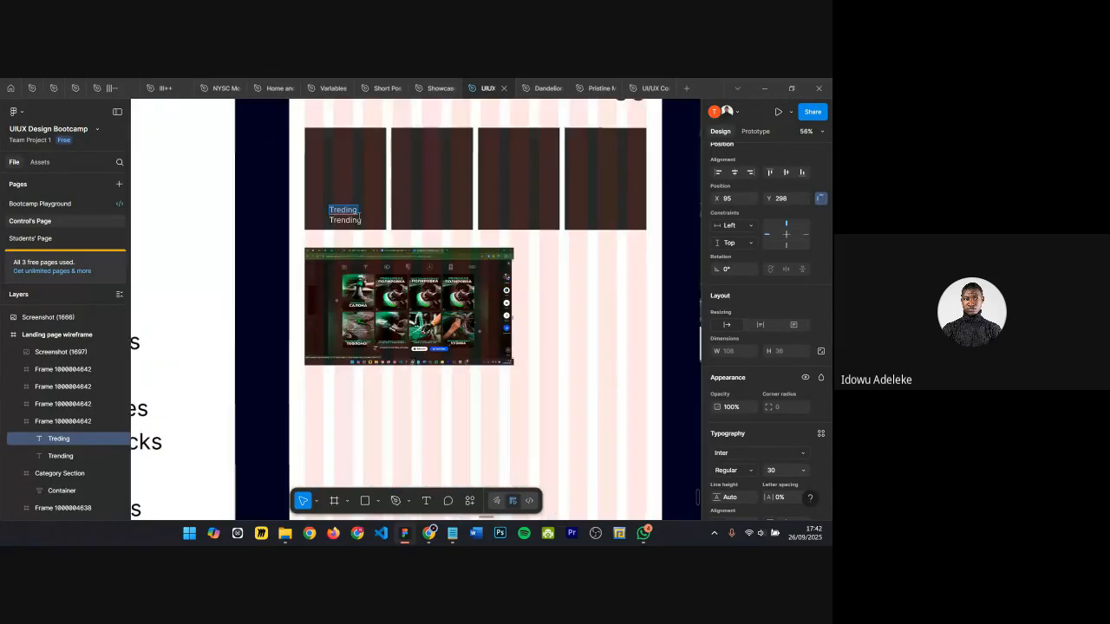
scroll(339, 242, down, 3)
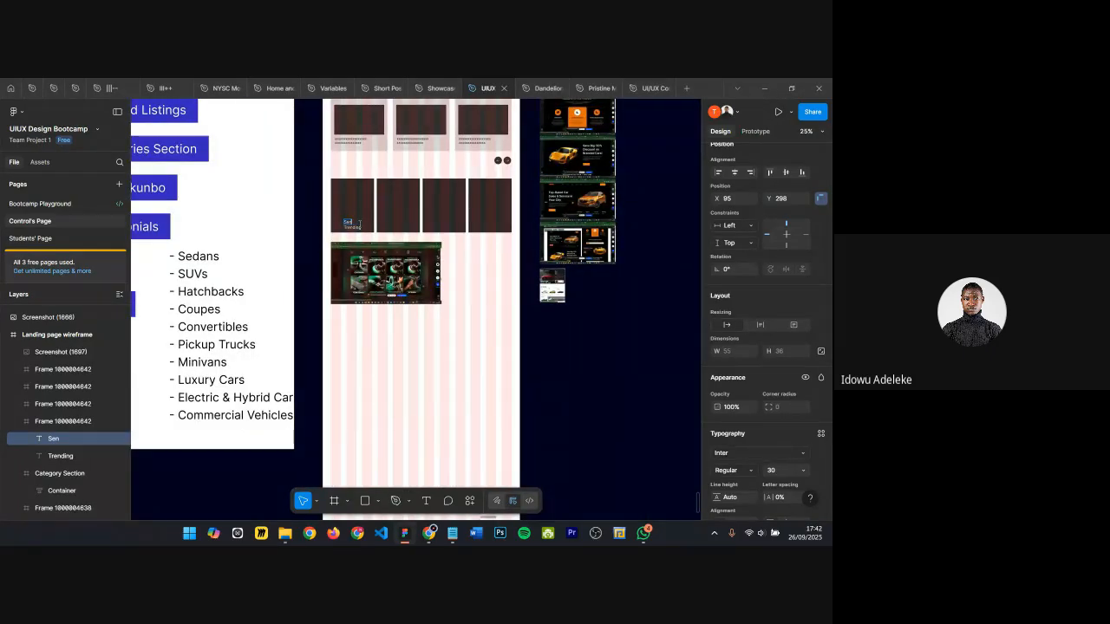
scroll(361, 224, up, 5)
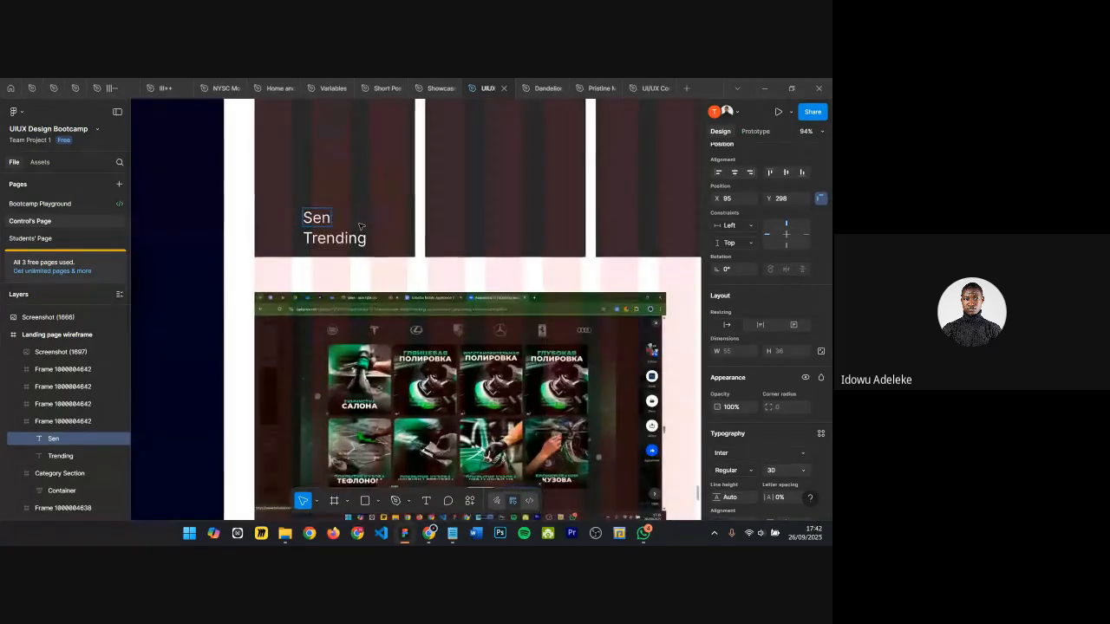
text(an)
key(BackSpace)
key(BackSpace)
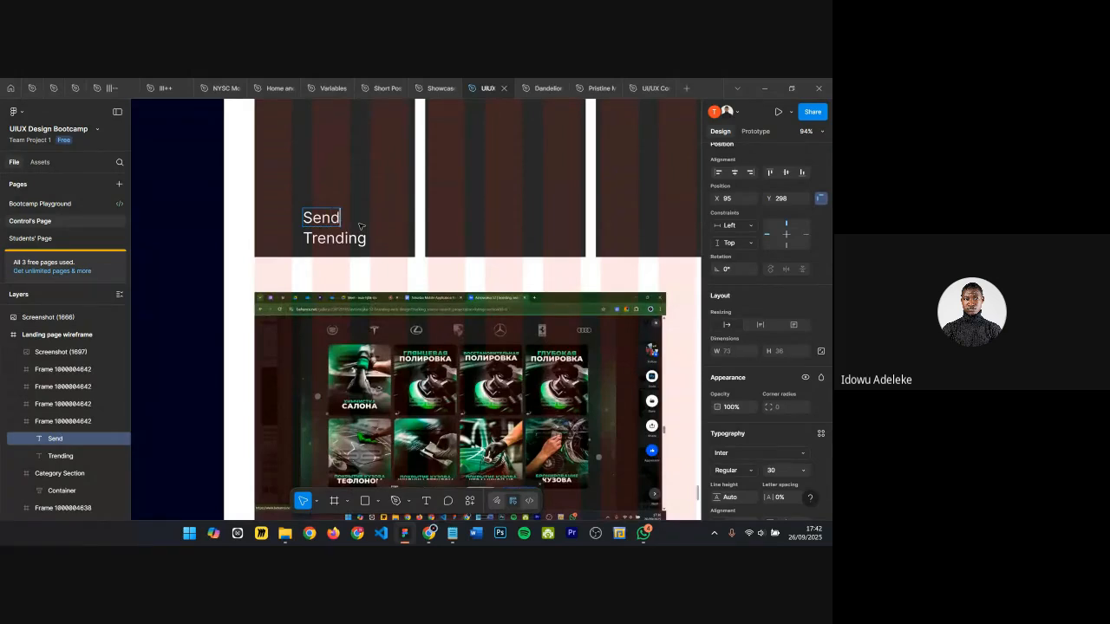
text(dans 2023)
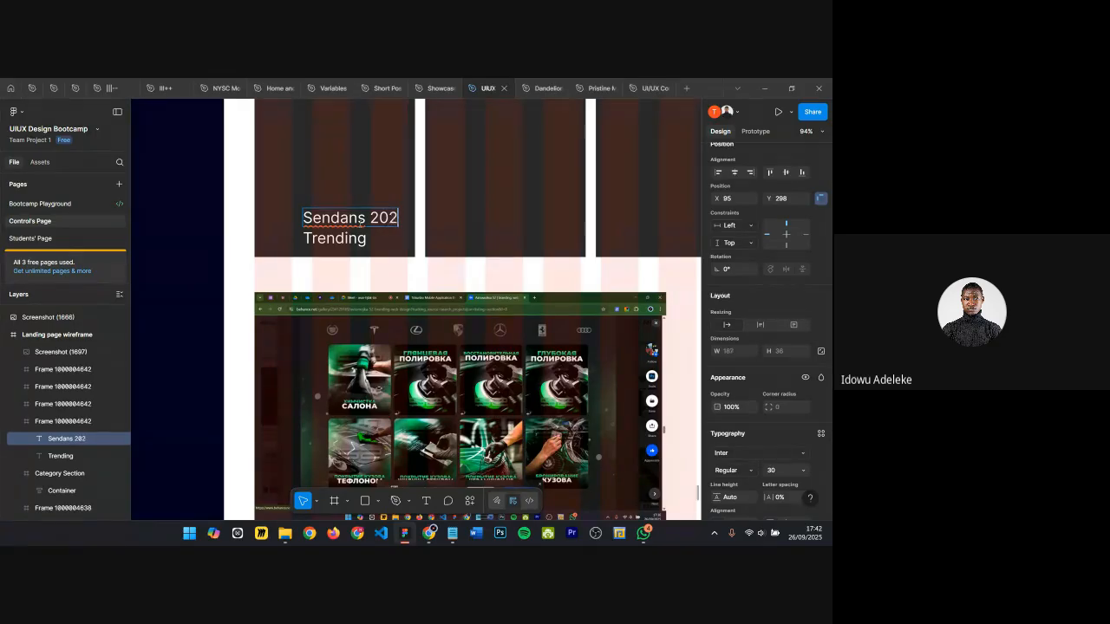
Step: Center the Sendans 2023 text above the Trending label
click(367, 261)
drag(346, 215, 324, 217)
scroll(322, 216, up, 5)
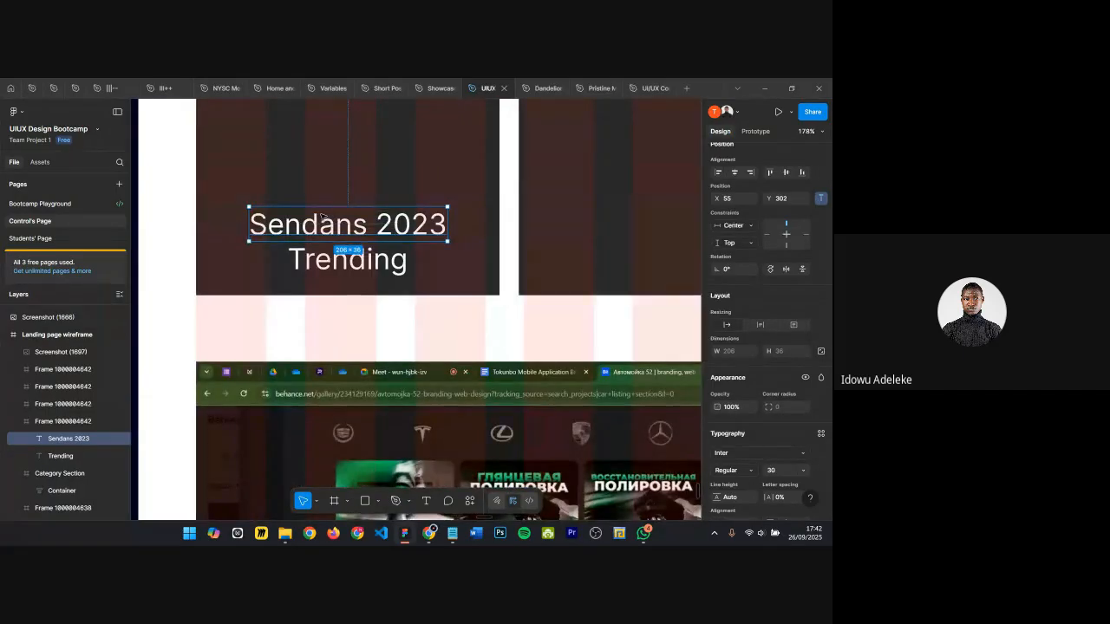
click(323, 261)
scroll(322, 260, right, 1)
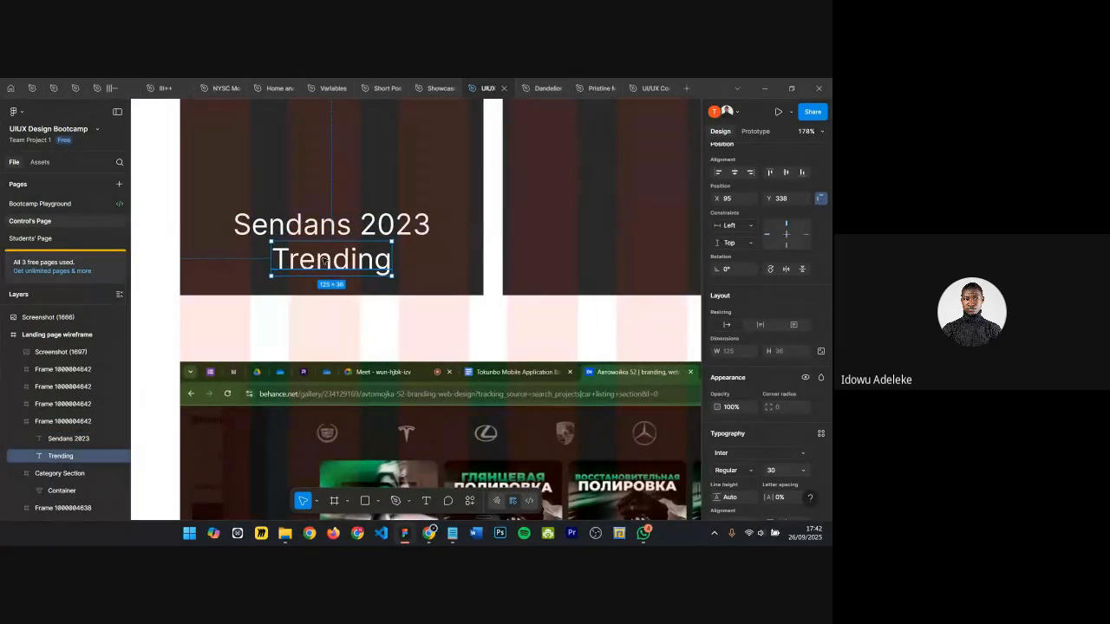
scroll(324, 243, down, 3)
click(324, 232)
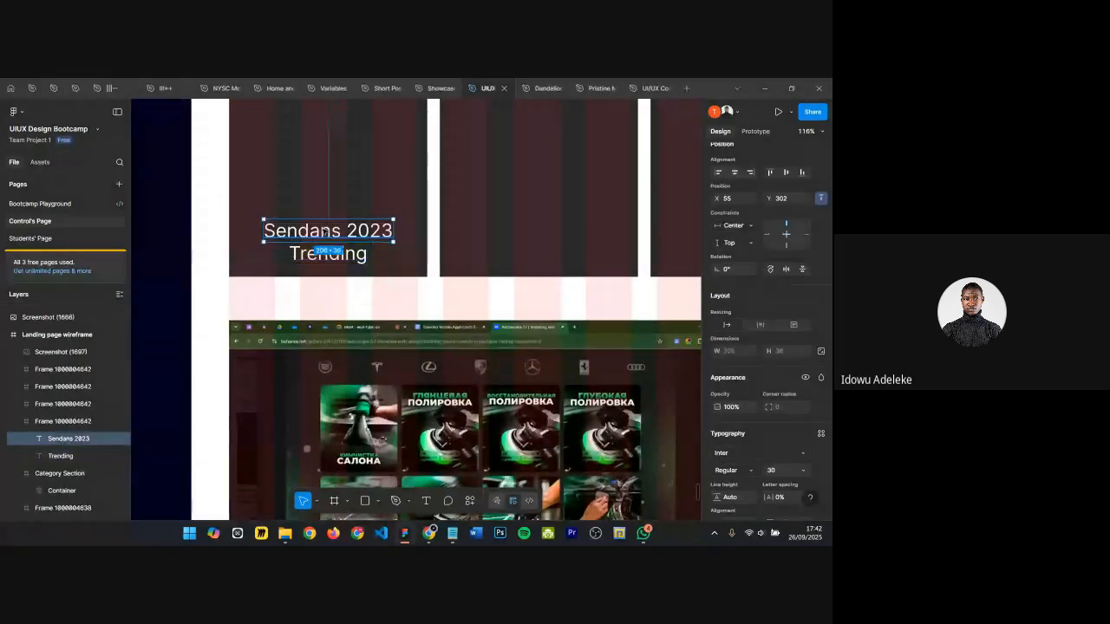
Step: Set the Trending text's fill to light grey C3C3C3
click(347, 260)
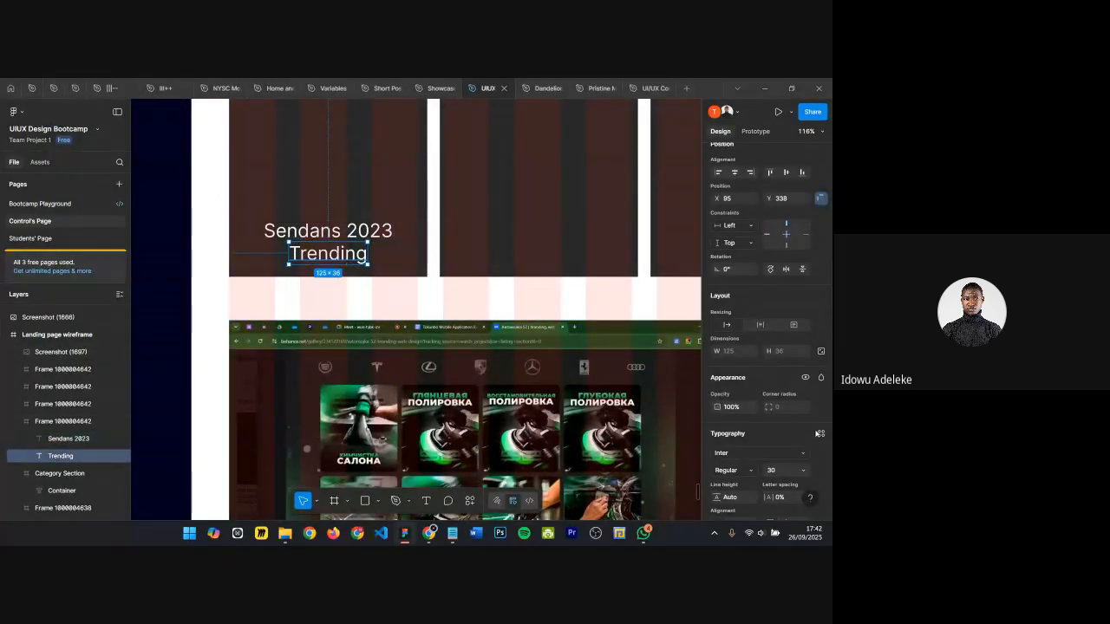
scroll(715, 434, down, 3)
click(716, 443)
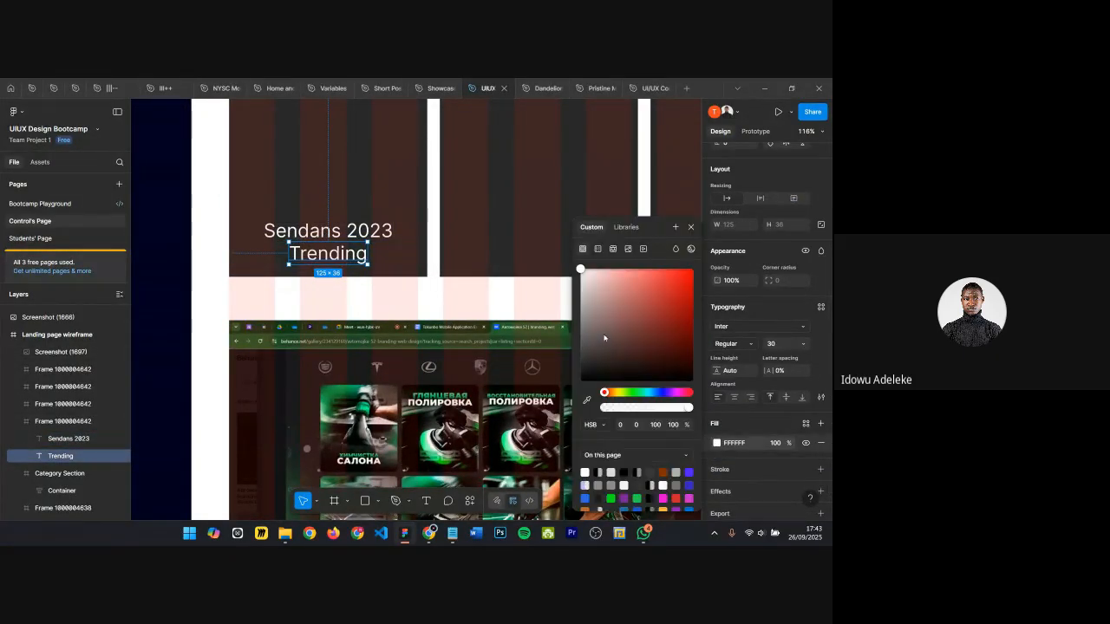
click(594, 292)
drag(551, 309, 550, 302)
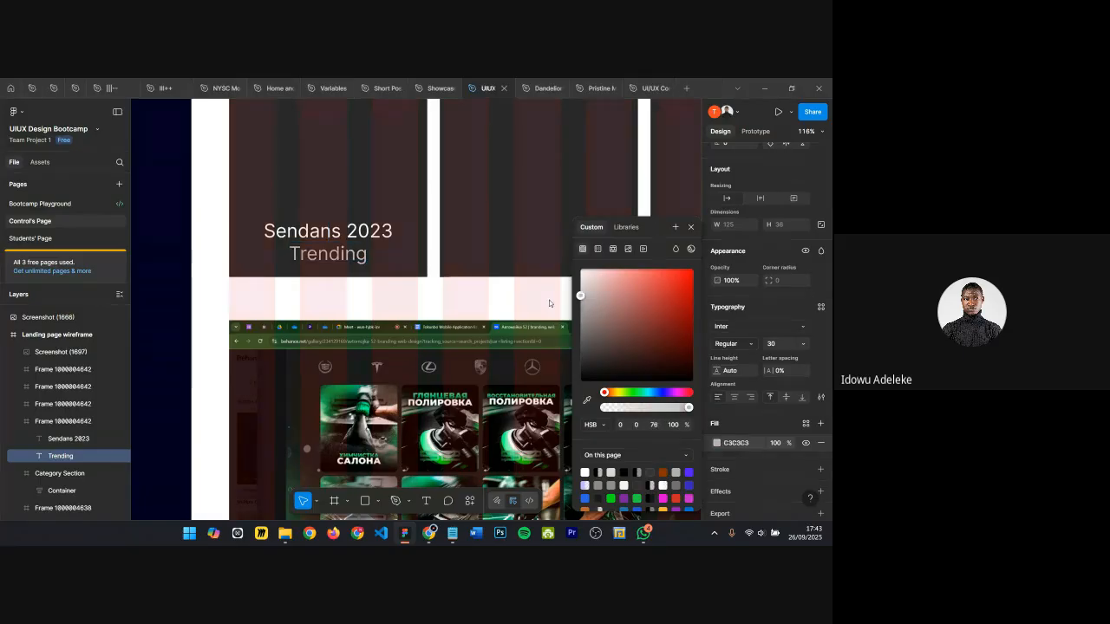
Step: Draw a rectangle about 245×287 at the top of the first listing card as an image placeholder
click(692, 228)
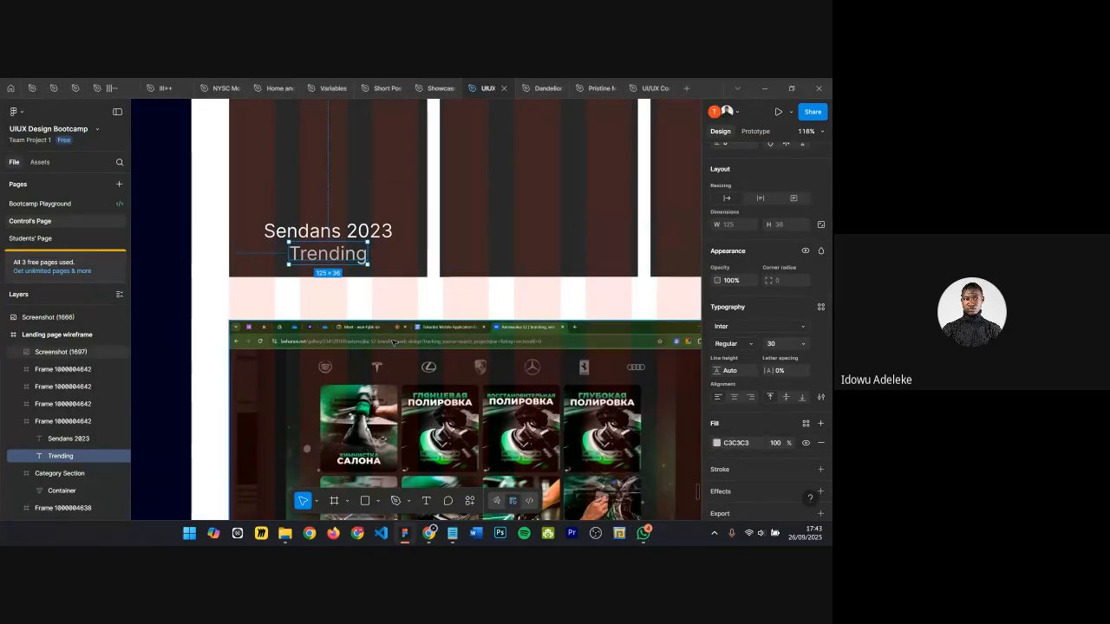
click(378, 243)
scroll(378, 243, down, 3)
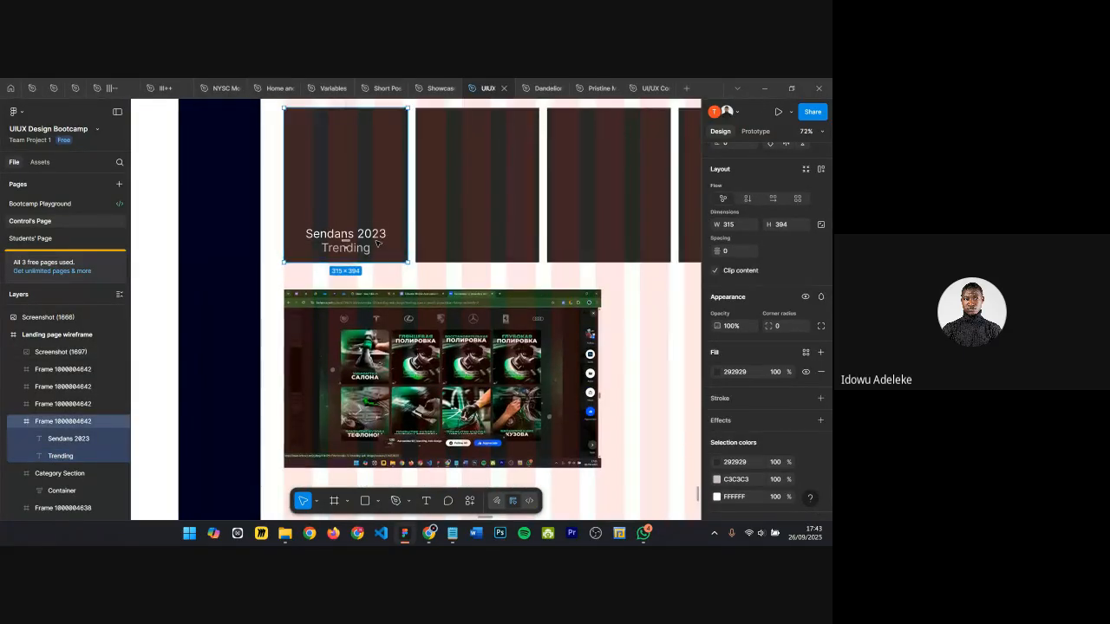
scroll(330, 173, up, 2)
click(314, 114)
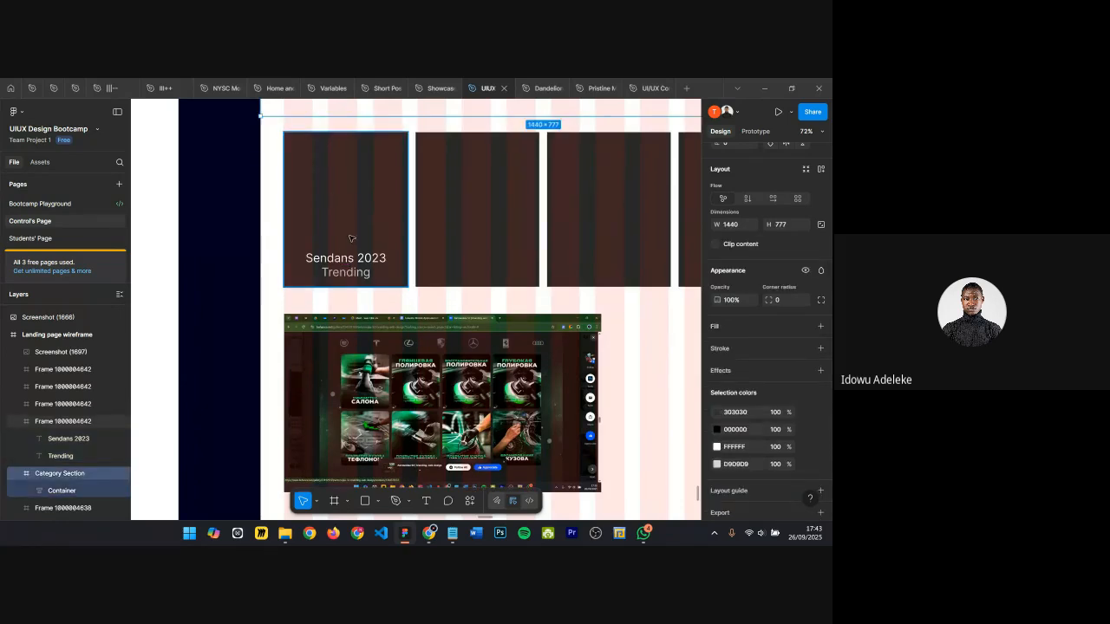
key(r)
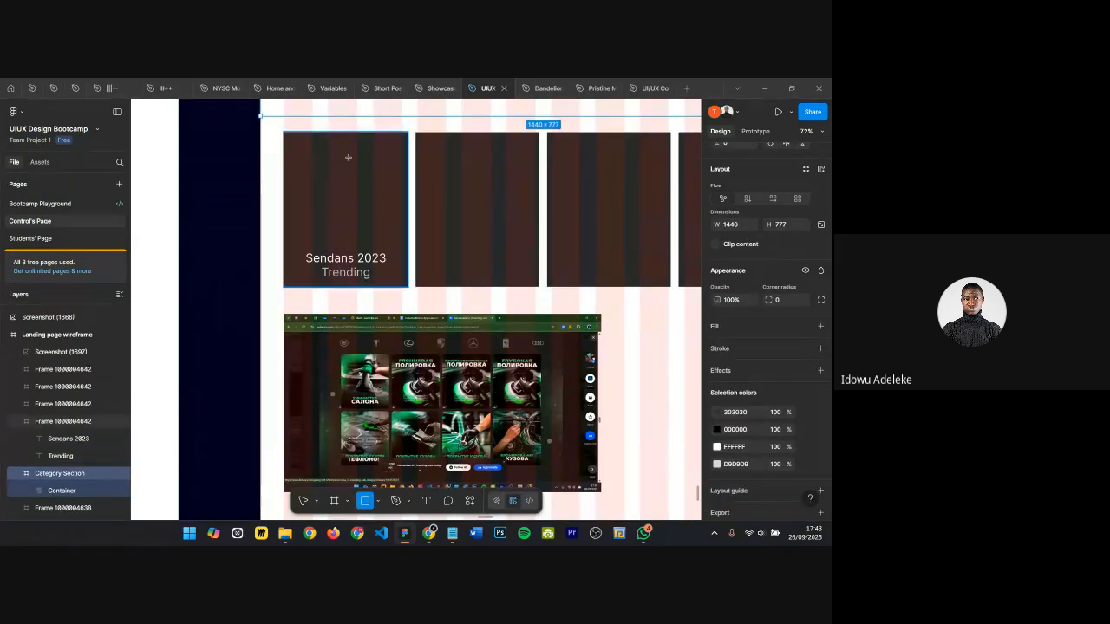
mouse_move(300, 145)
mouse_down()
mouse_move(386, 185)
mouse_move(396, 232)
mouse_up()
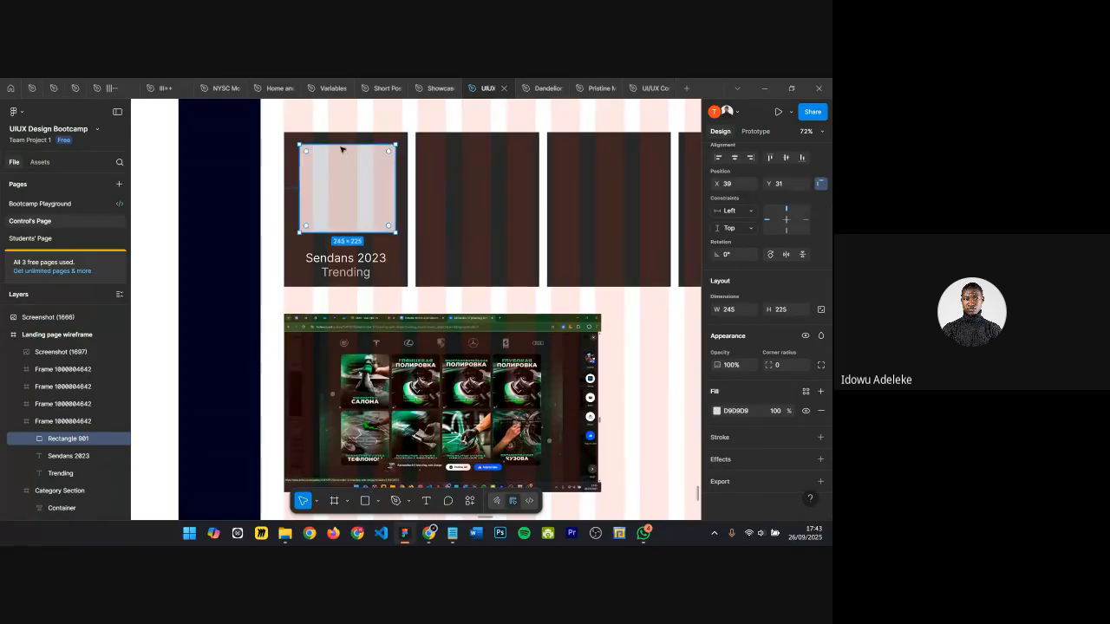
drag(339, 135, 345, 120)
Step: Set the first listing card frame's fill to light grey C8C6C6
scroll(393, 187, down, 6)
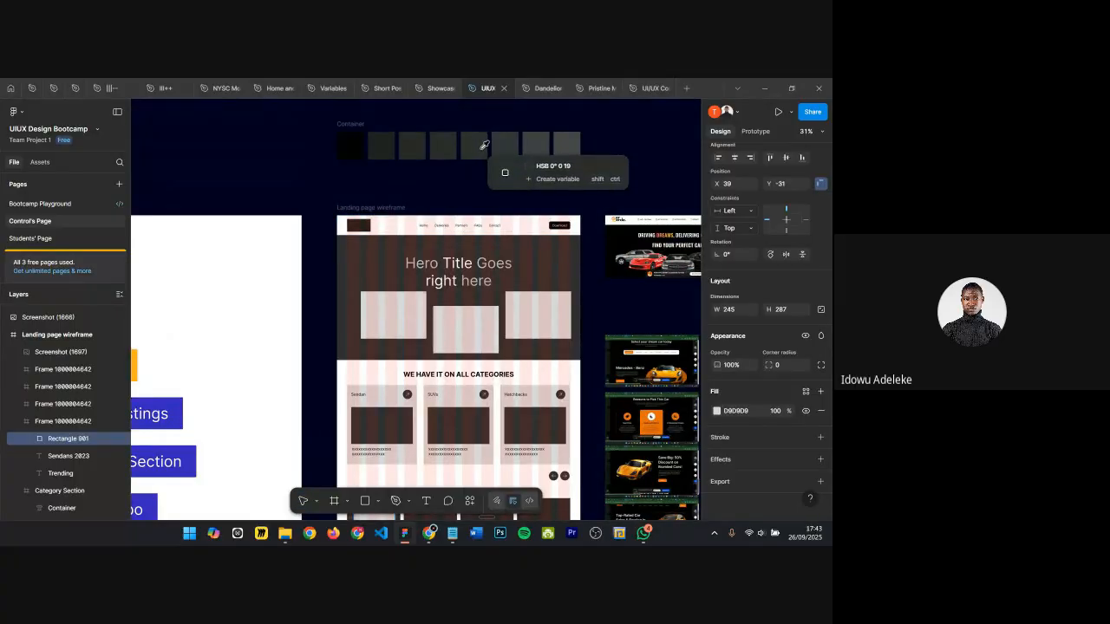
click(475, 144)
scroll(373, 416, down, 2)
scroll(382, 435, up, 6)
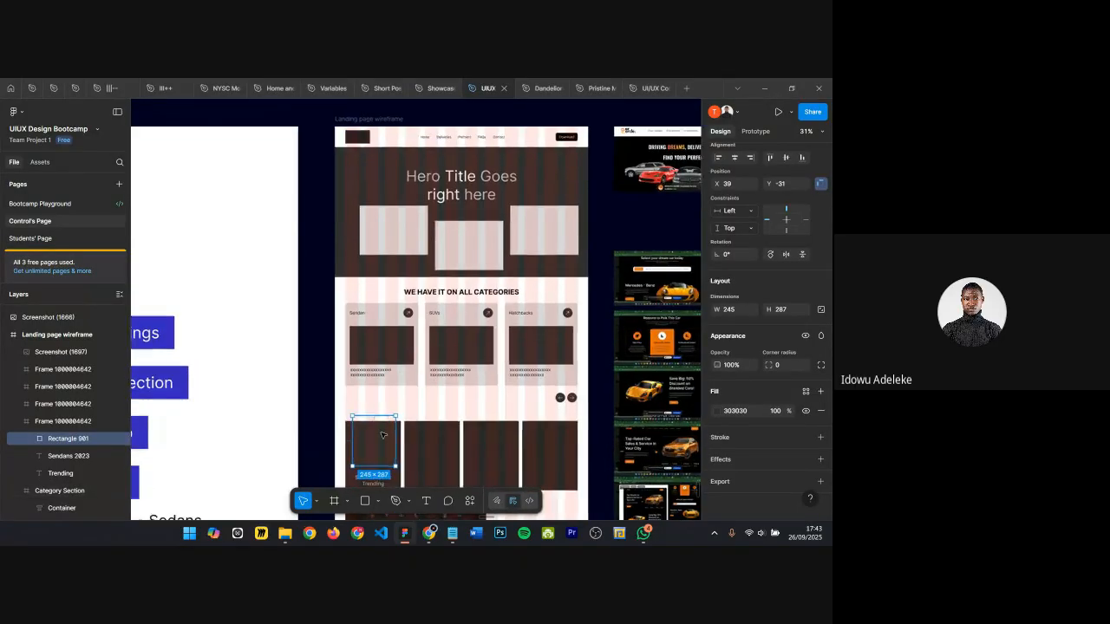
scroll(383, 435, down, 2)
click(421, 431)
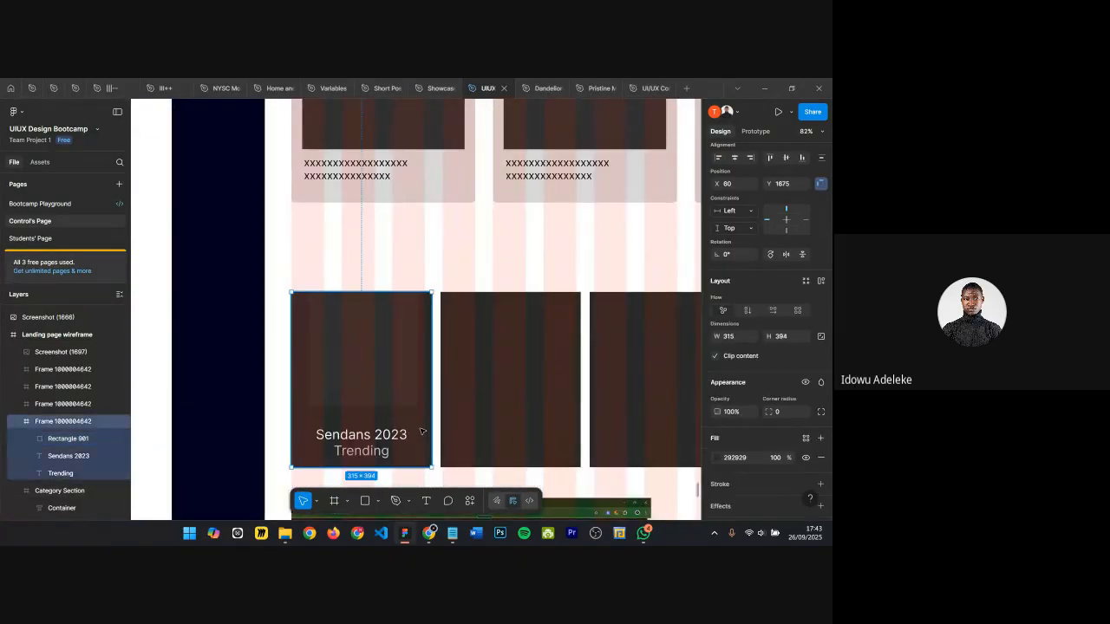
click(749, 459)
text(f)
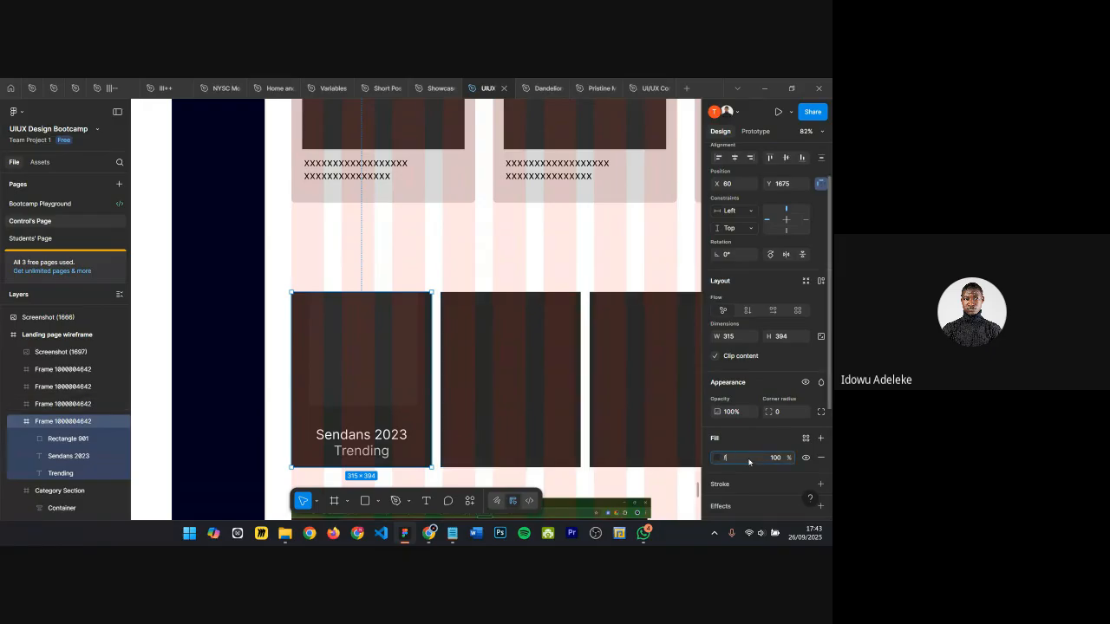
text(fffff)
key(Return)
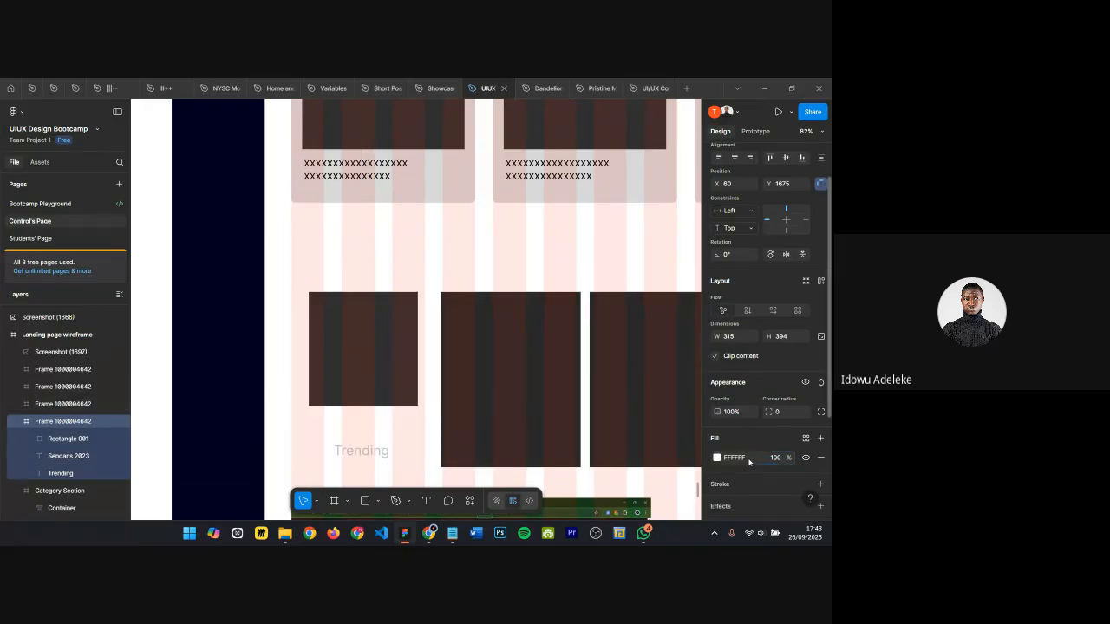
scroll(781, 469, down, 1)
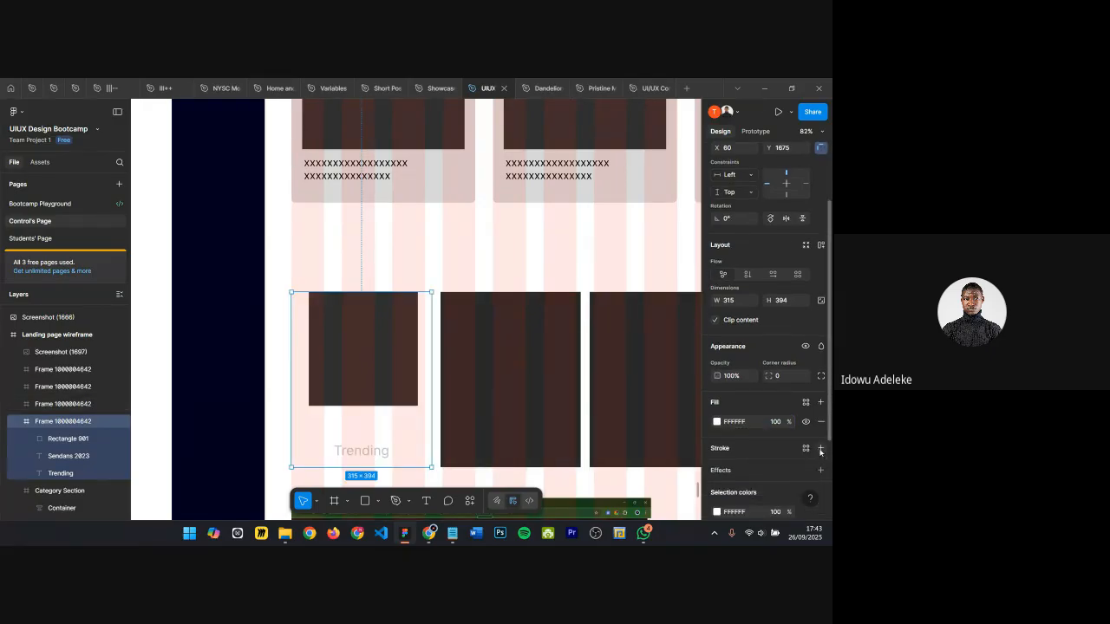
click(717, 421)
mouse_move(607, 319)
mouse_down()
mouse_move(591, 295)
mouse_move(574, 297)
mouse_up()
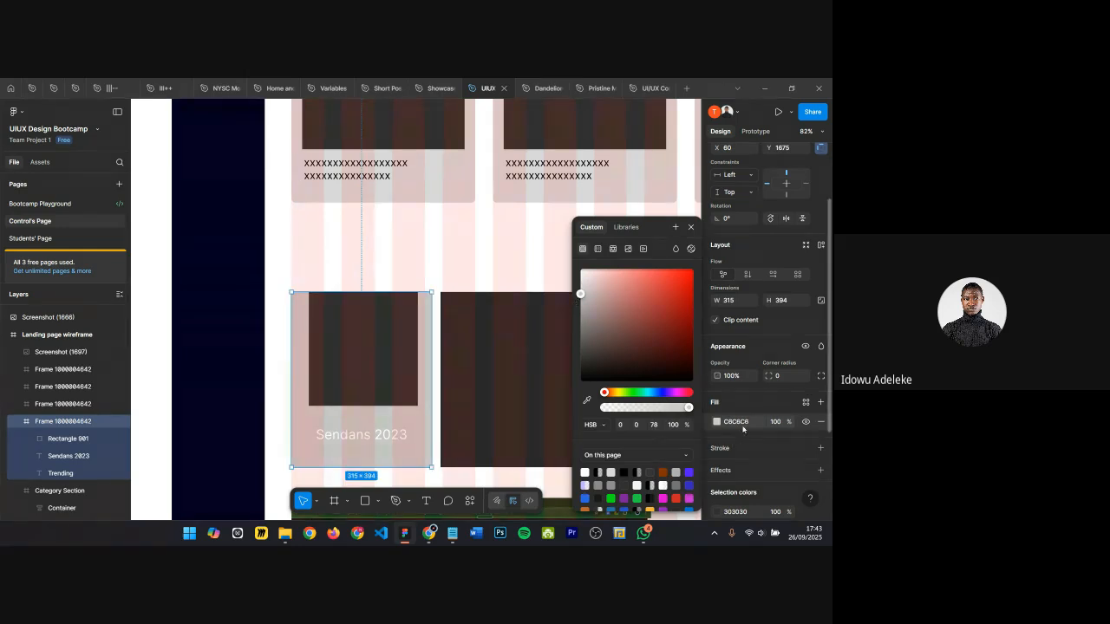
click(691, 228)
Step: Turn off clip content on the first listing card frame
click(357, 336)
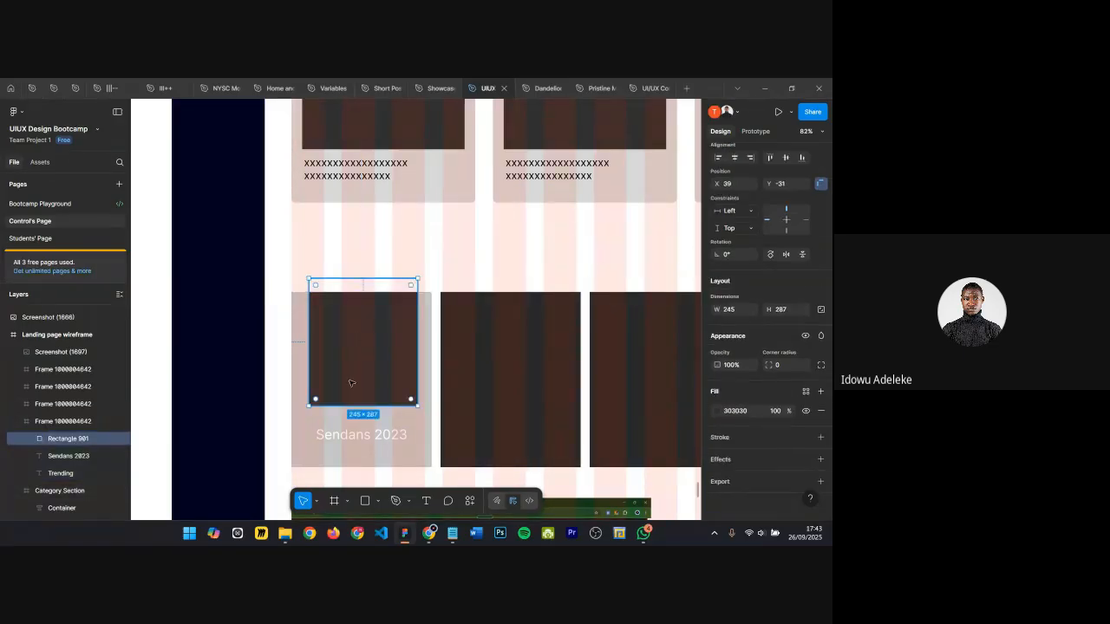
click(316, 426)
click(302, 419)
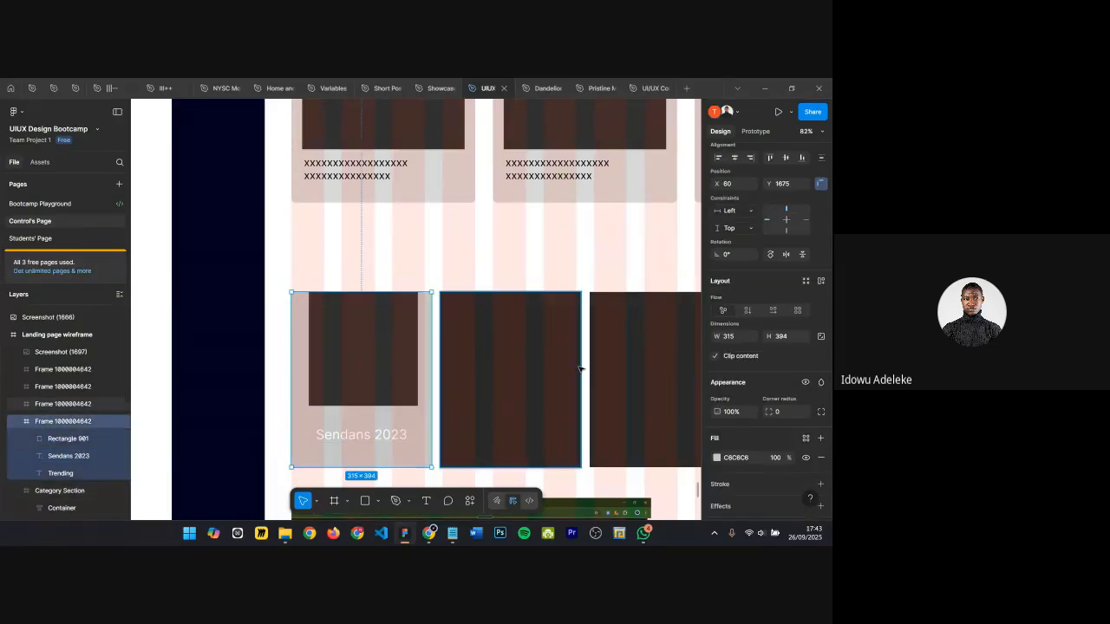
click(713, 358)
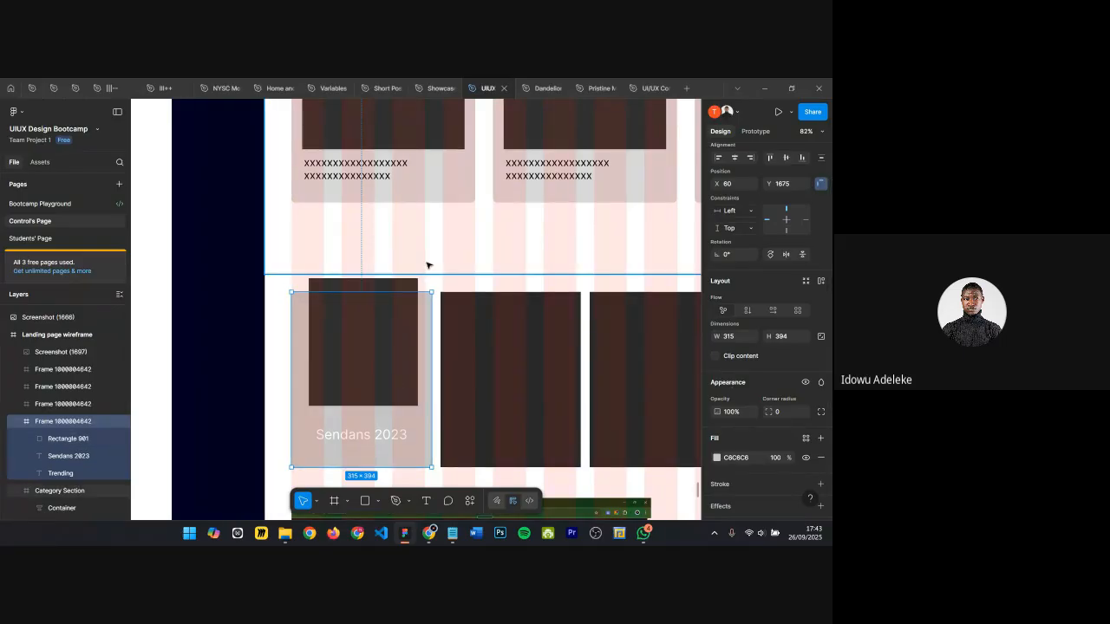
Step: Set the Sendans 2023 text's fill to black 000000 and its weight to Bold
click(377, 287)
scroll(350, 373, down, 3)
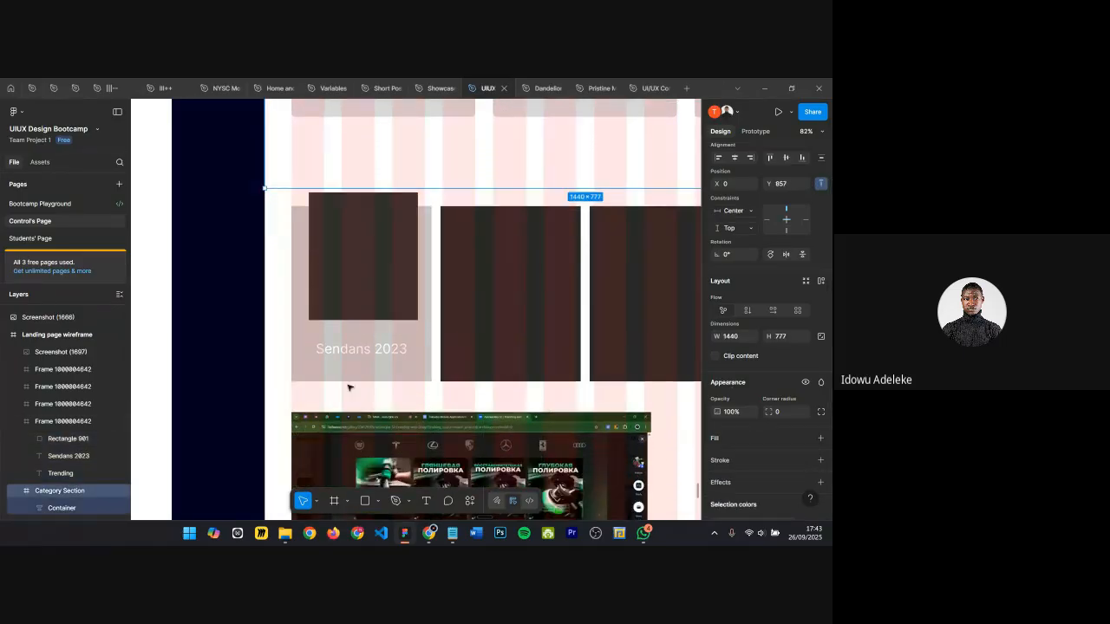
click(348, 367)
click(381, 351)
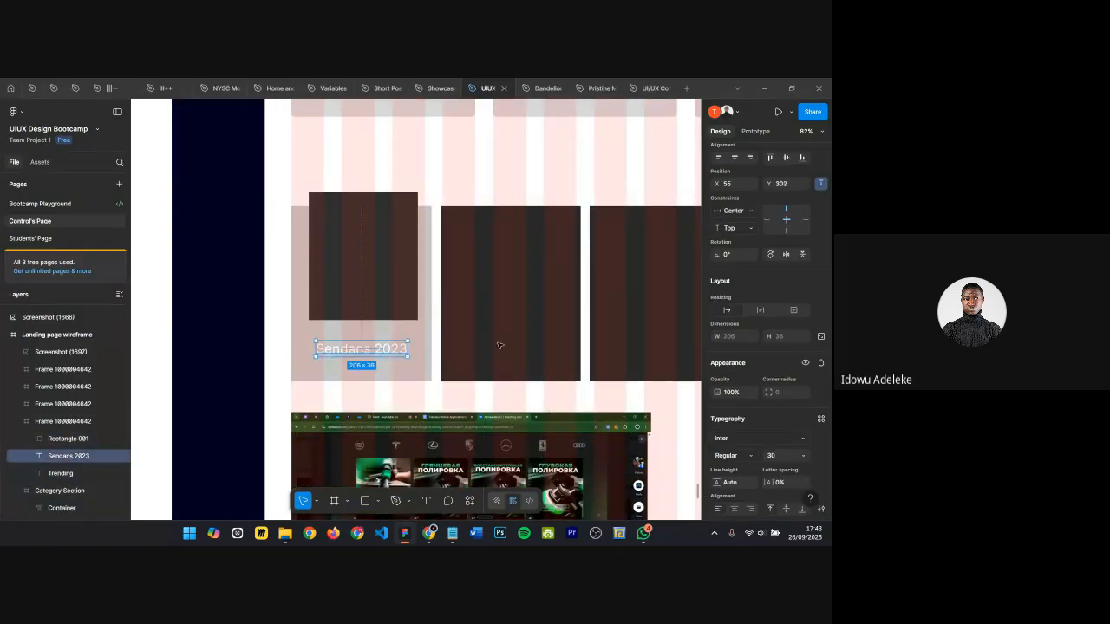
scroll(735, 416, down, 3)
click(725, 428)
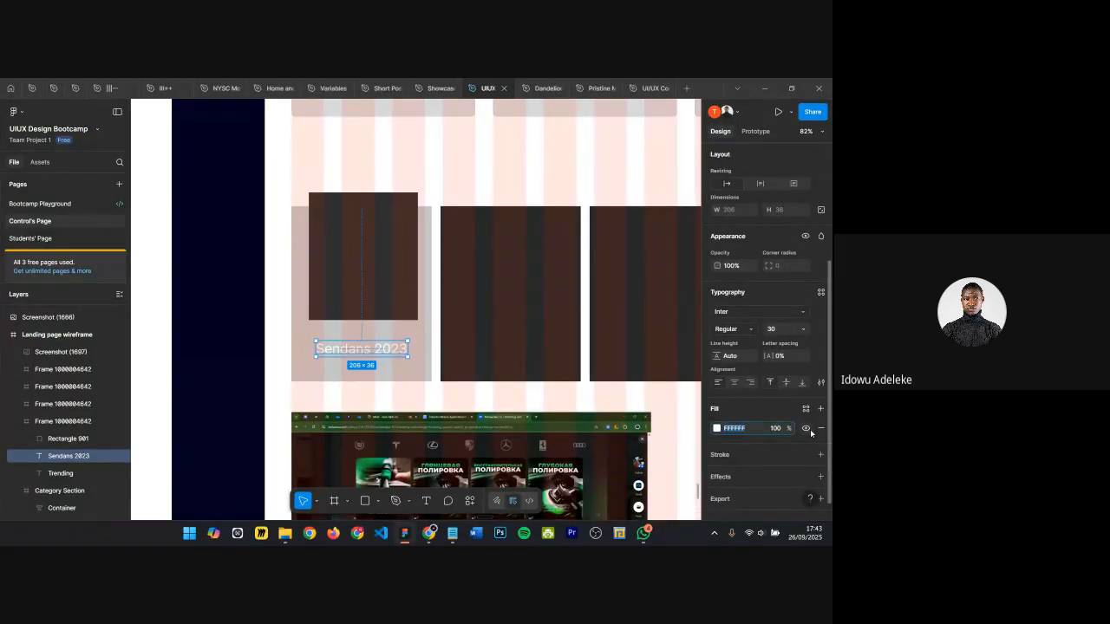
text(000000)
key(Return)
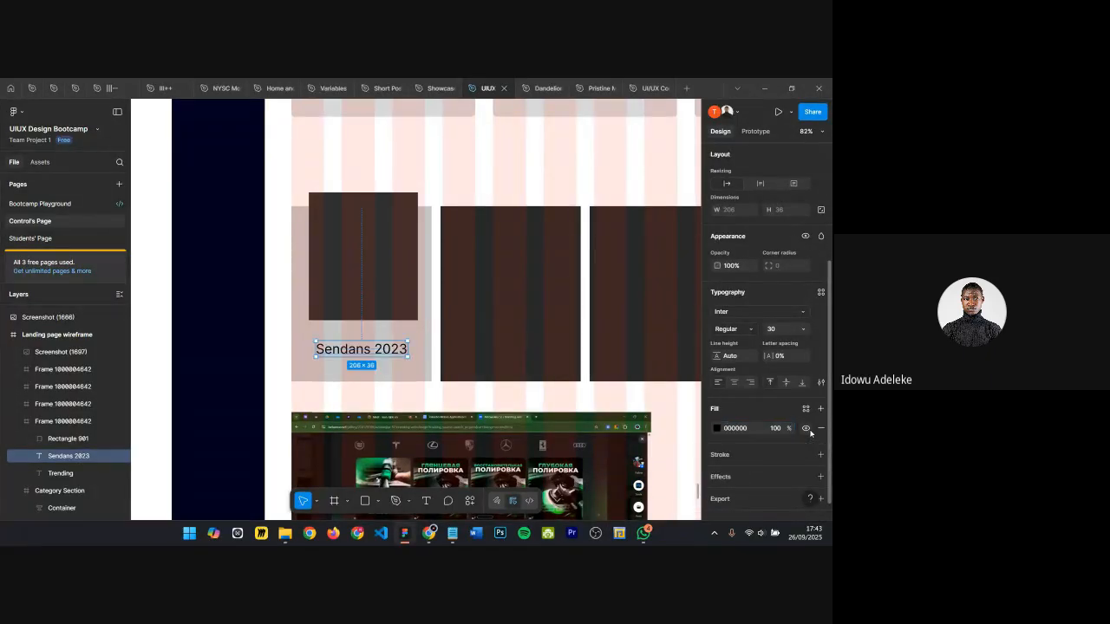
click(727, 331)
click(729, 307)
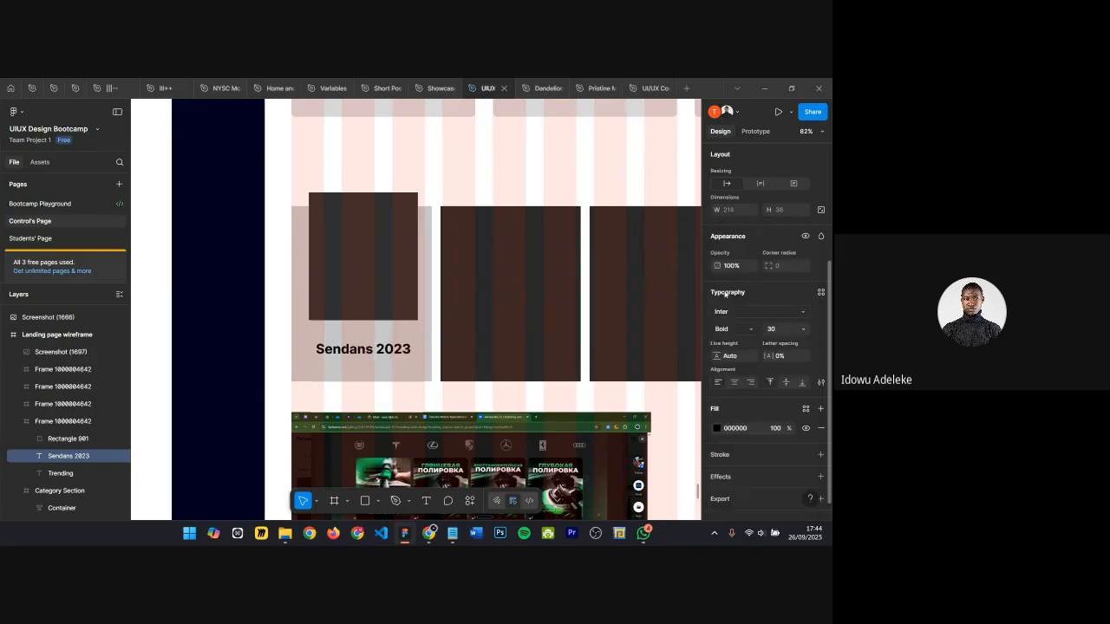
Step: Set the Trending text's fill to dark grey 2E2C2C
scroll(372, 373, up, 5)
click(370, 364)
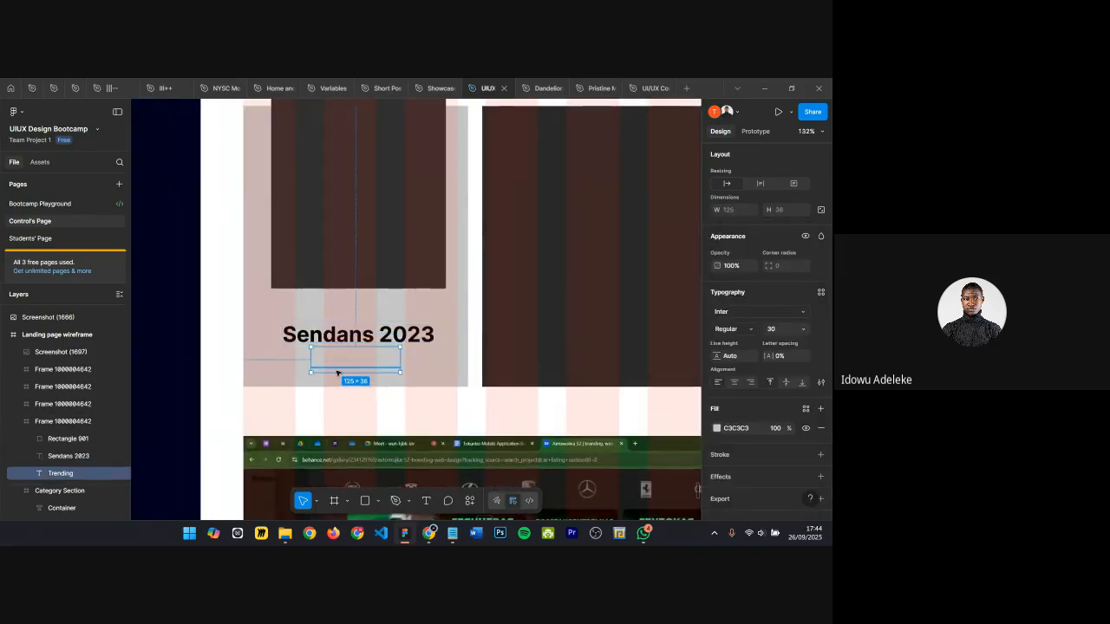
click(718, 428)
click(609, 346)
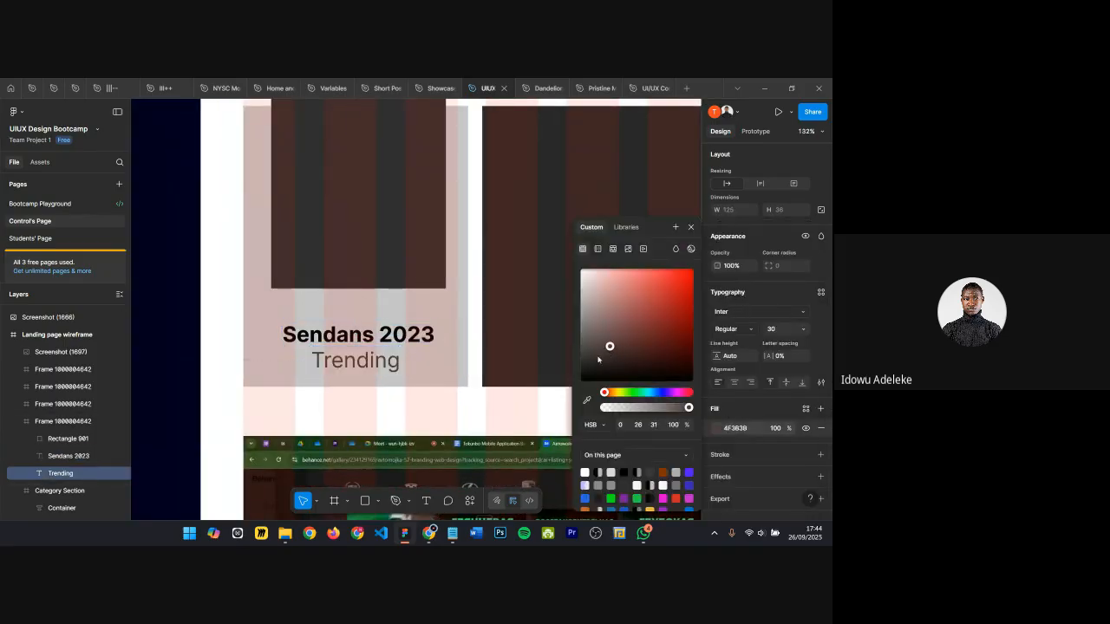
click(585, 363)
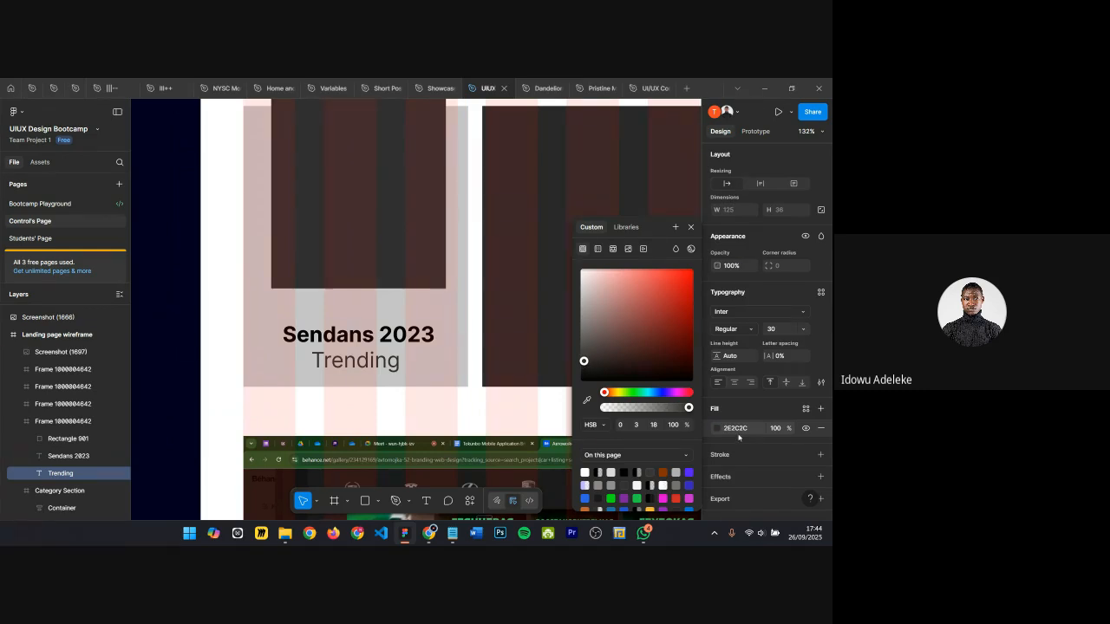
click(690, 227)
Step: Move the Behance reference screenshot further down below the listing cards row
scroll(401, 347, down, 5)
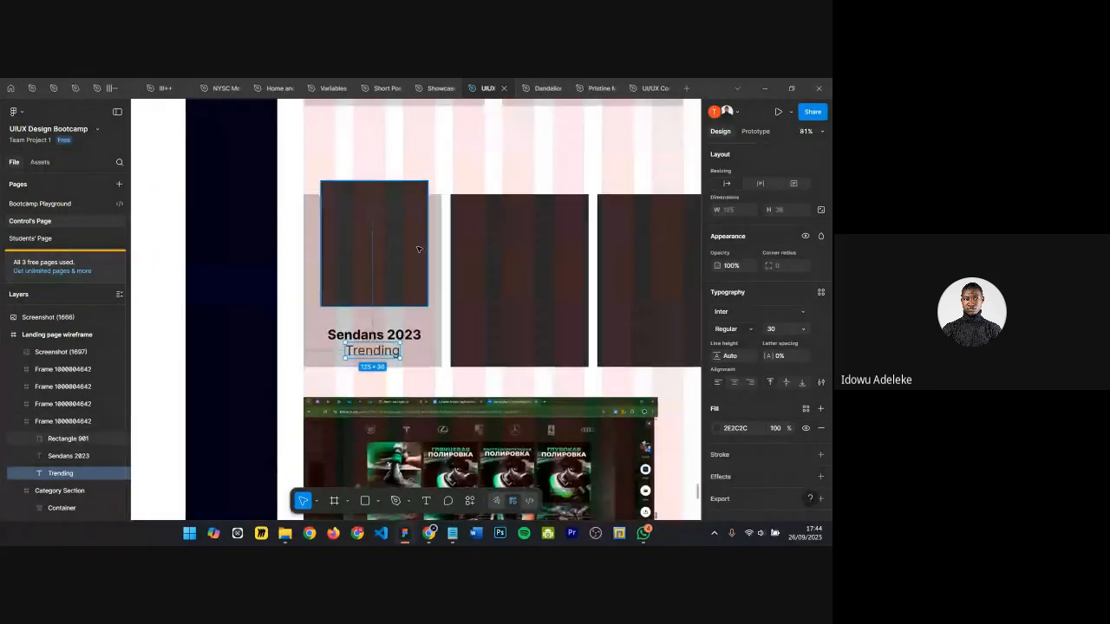
scroll(418, 250, up, 2)
click(449, 208)
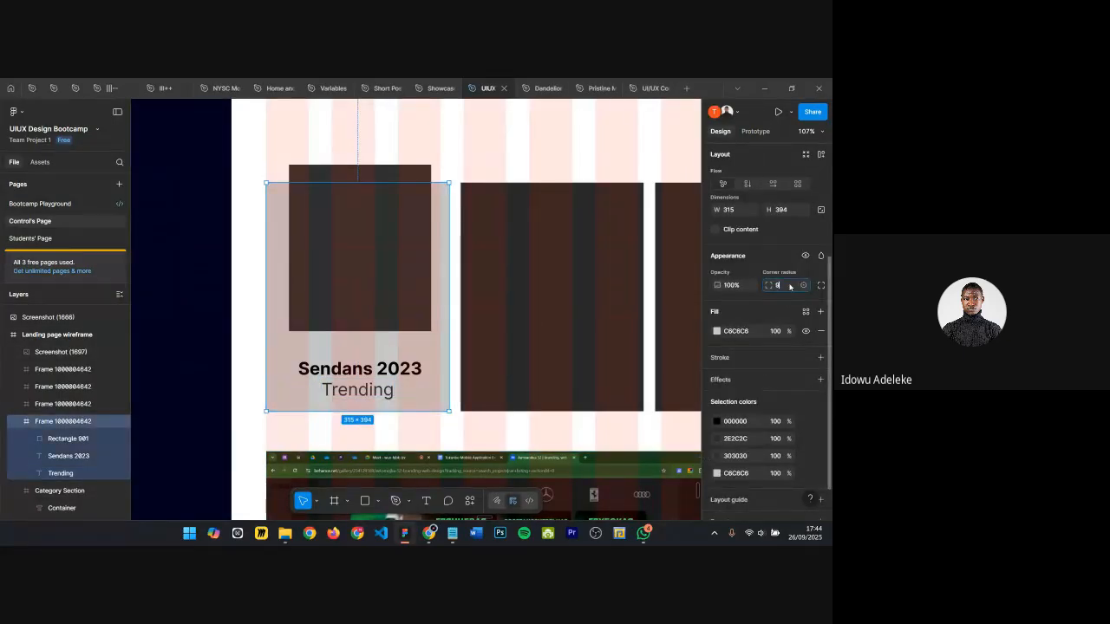
click(332, 174)
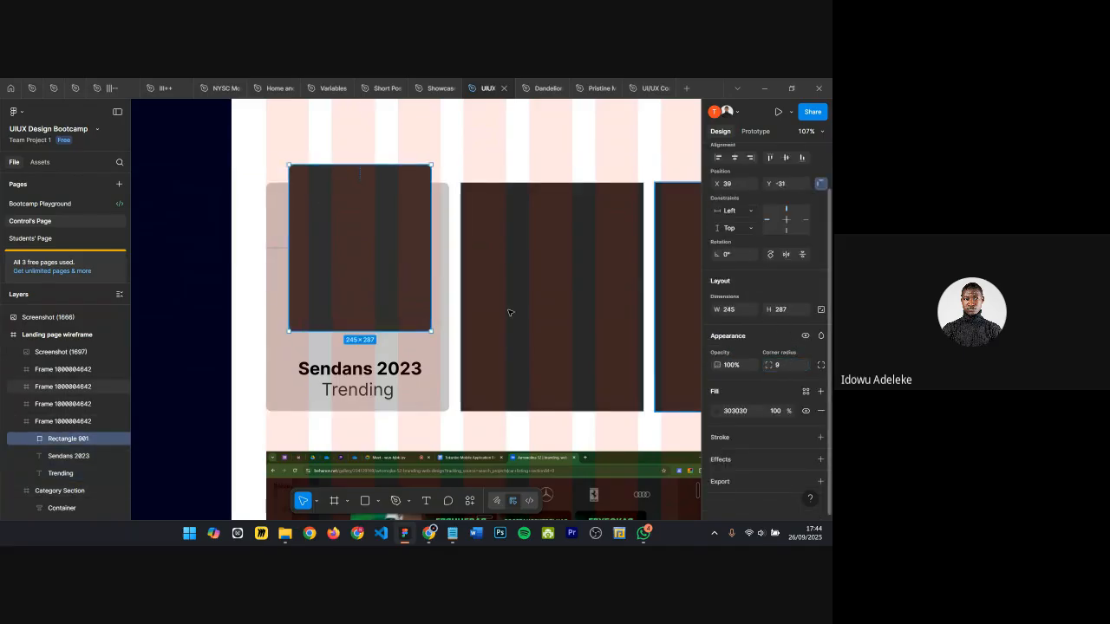
scroll(509, 312, down, 5)
click(455, 286)
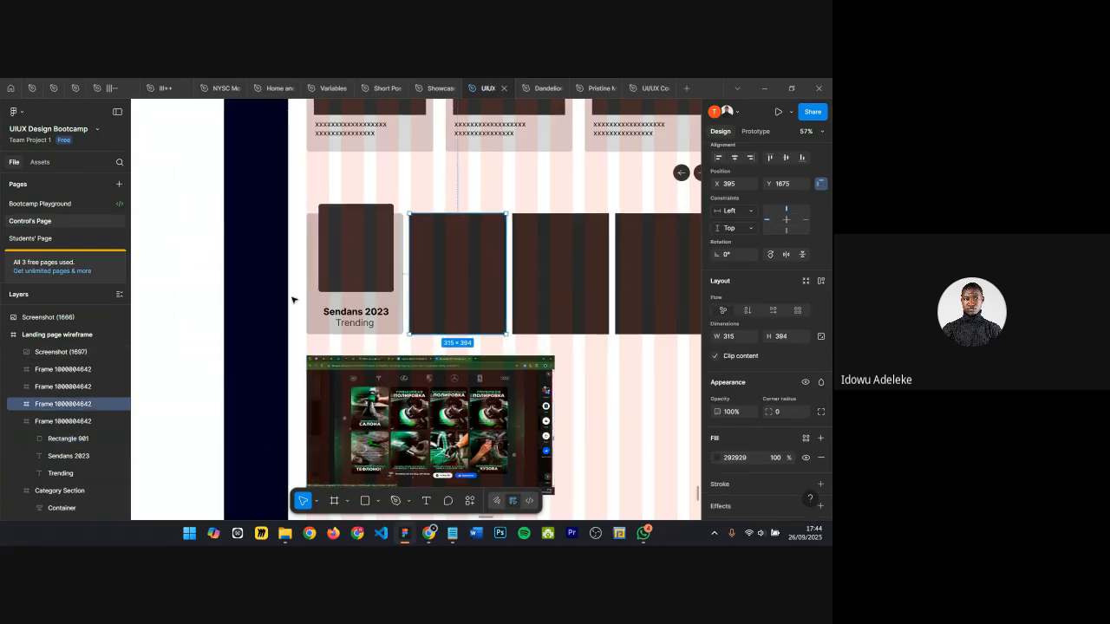
scroll(292, 299, down, 3)
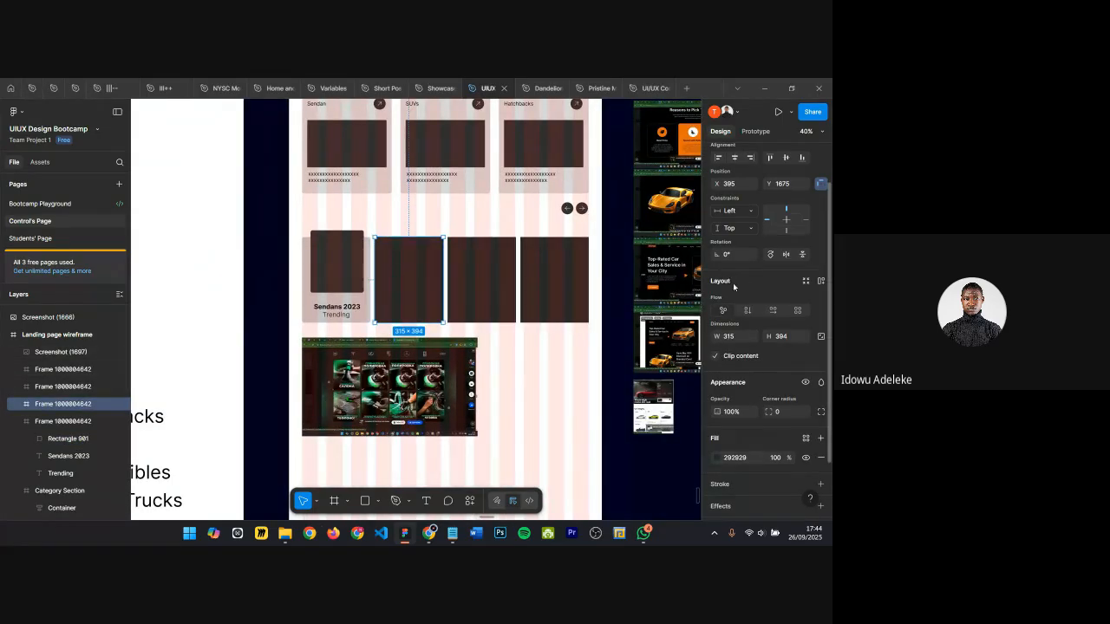
click(391, 386)
drag(390, 386, 440, 454)
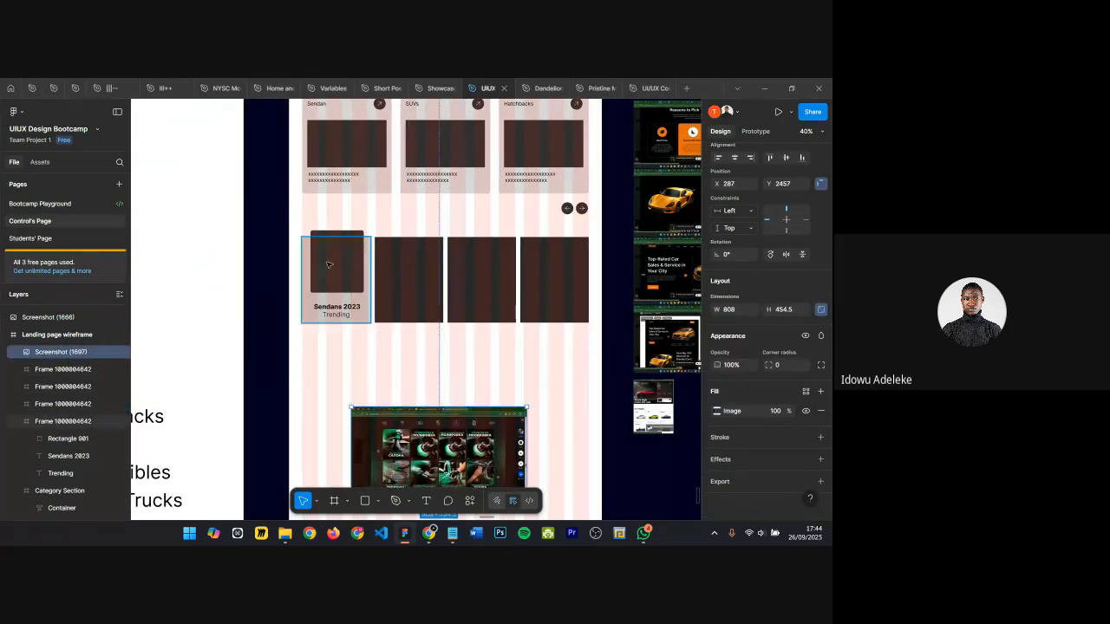
Step: Review the Featured Listings line in the Tokunbo Mobile Application Brief, highlighting newly listed cars, then return to the wireframe
scroll(382, 264, down, 1)
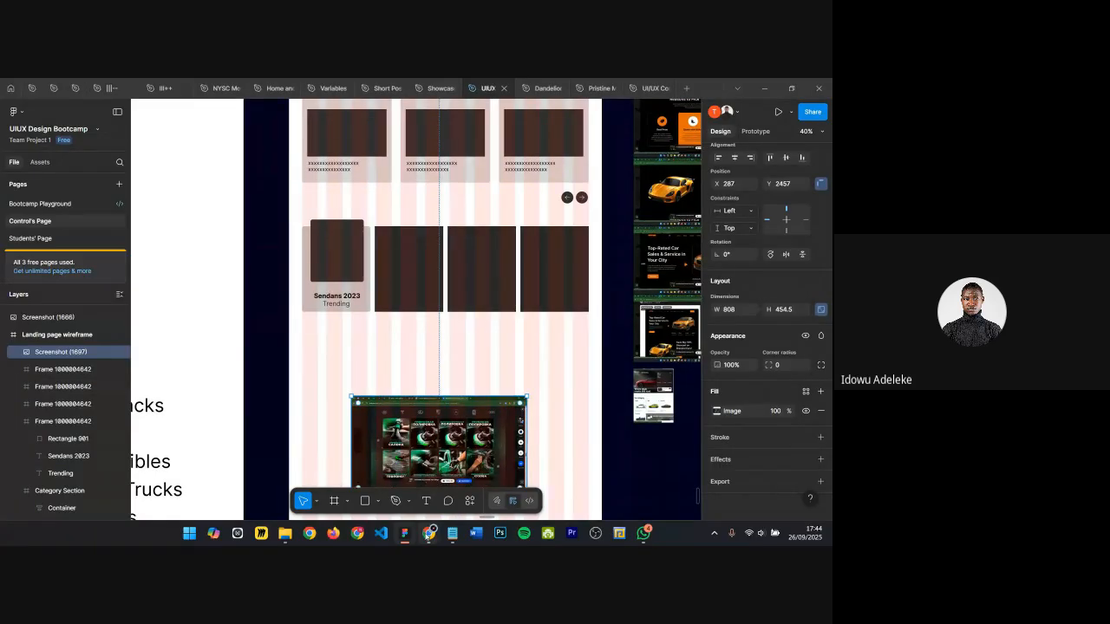
mouse_move(428, 533)
click(395, 491)
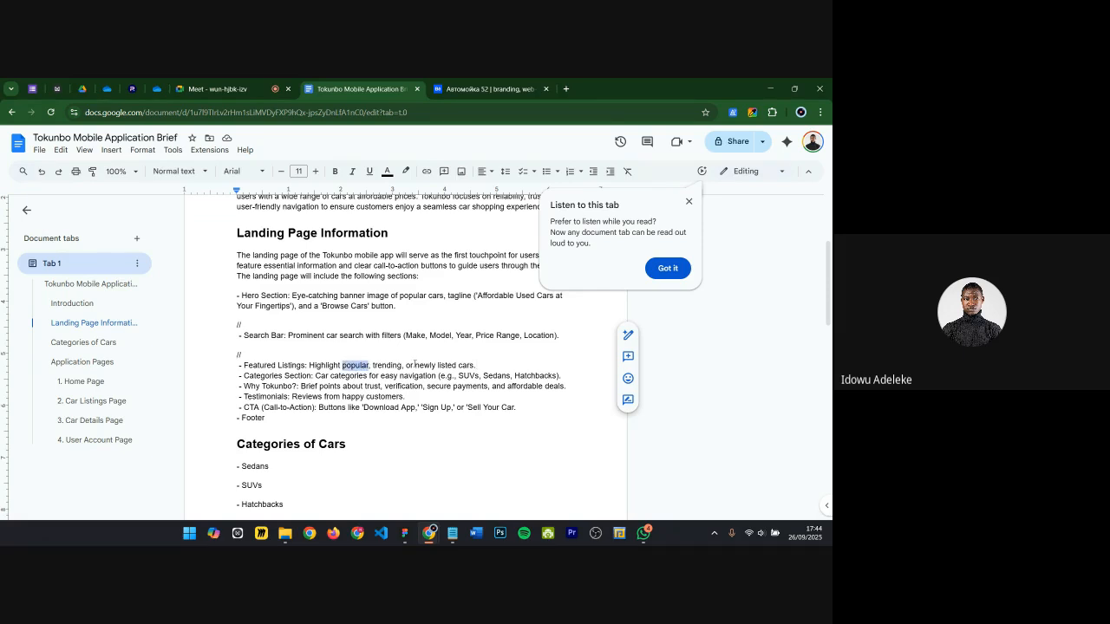
drag(415, 365, 482, 365)
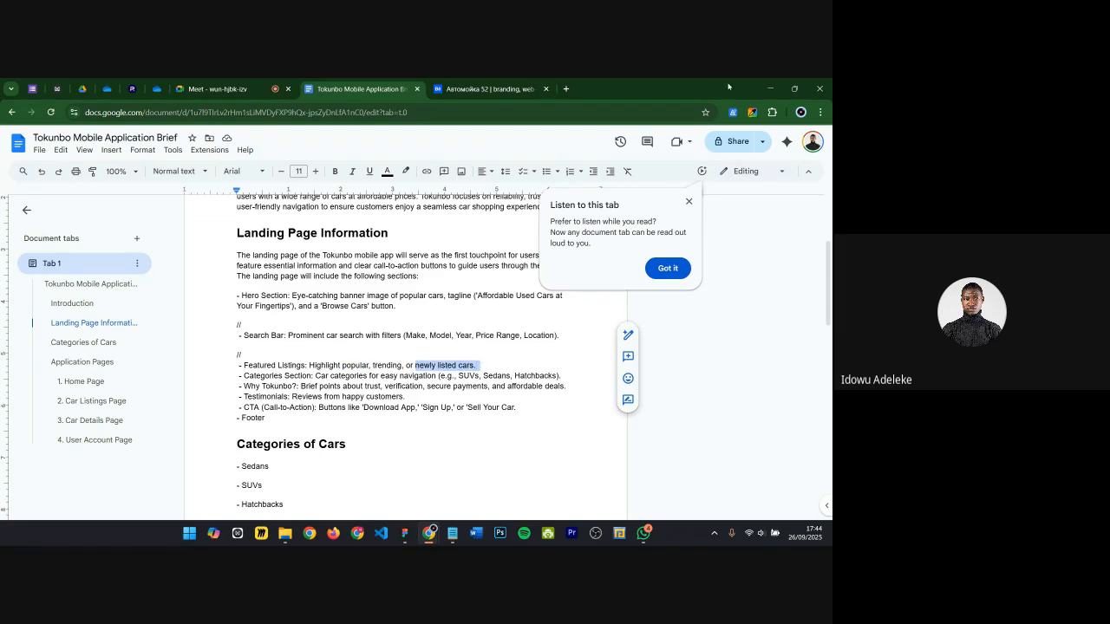
click(770, 89)
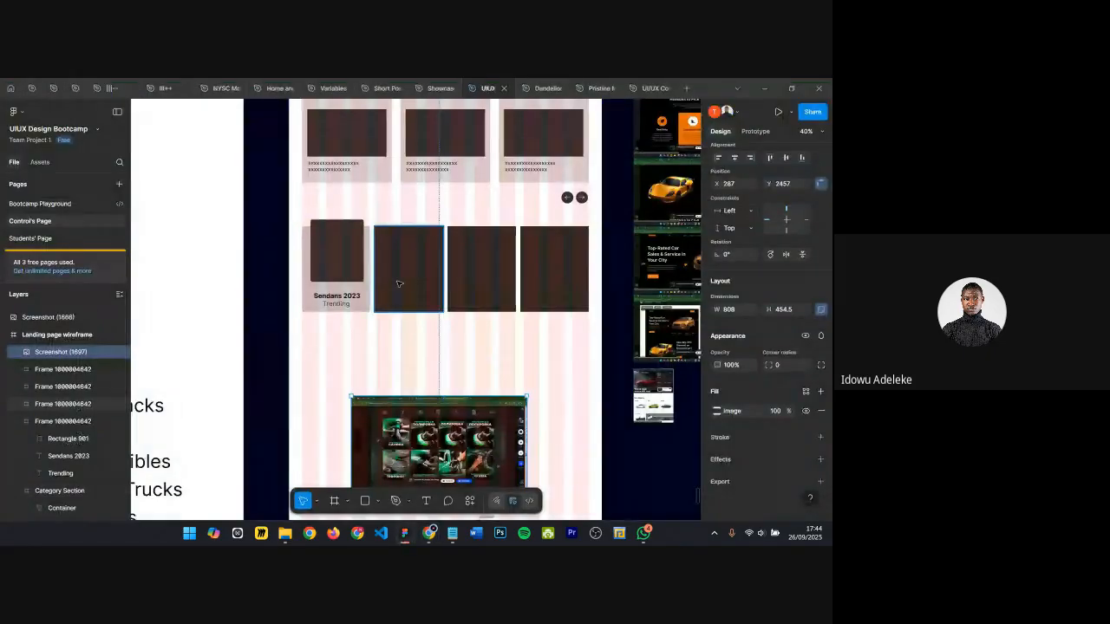
scroll(490, 281, up, 1)
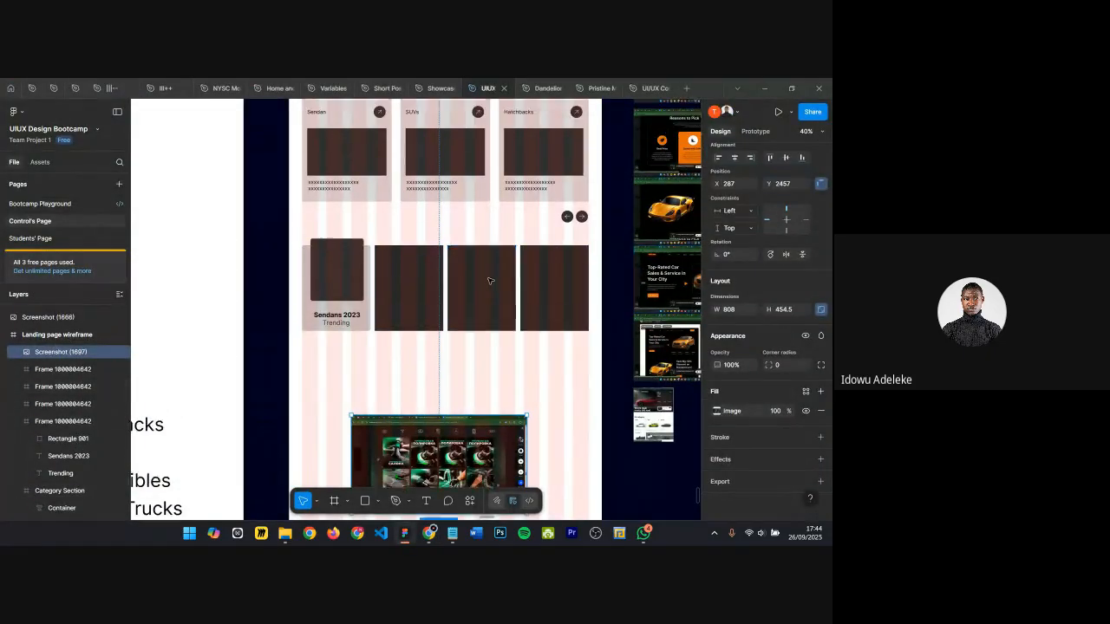
scroll(490, 281, up, 2)
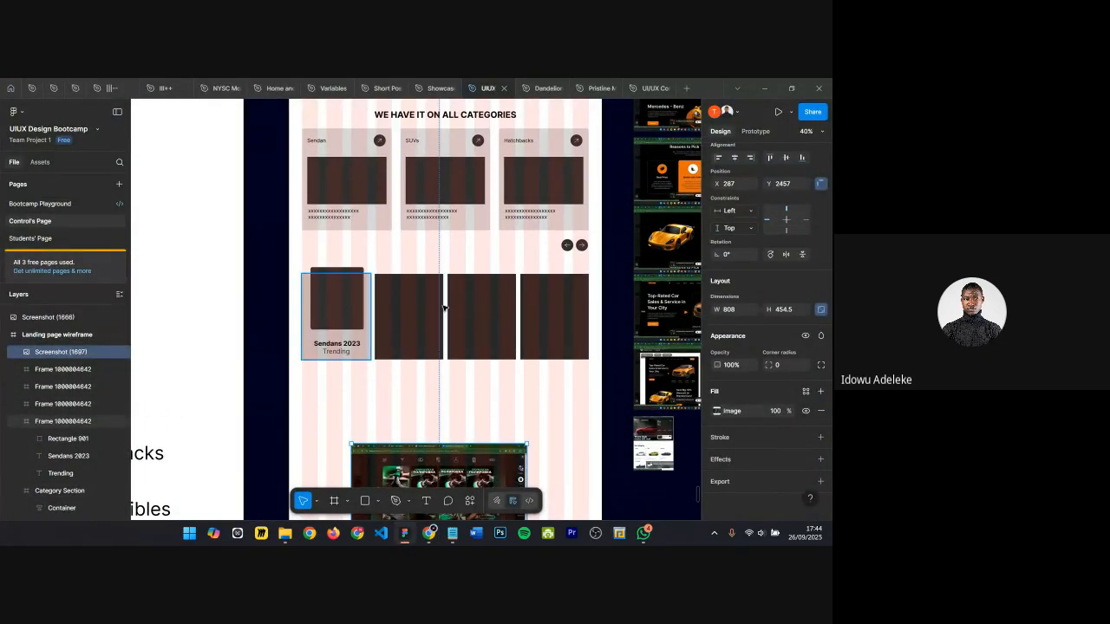
Step: Rename the first listing card's frame to Trending cards
click(335, 317)
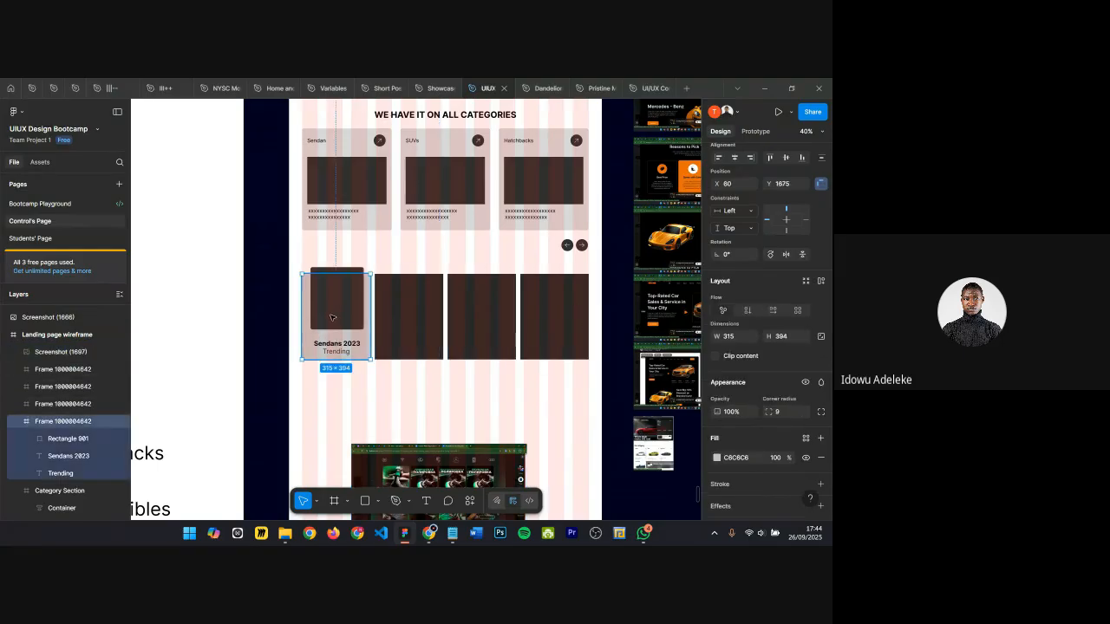
click(17, 425)
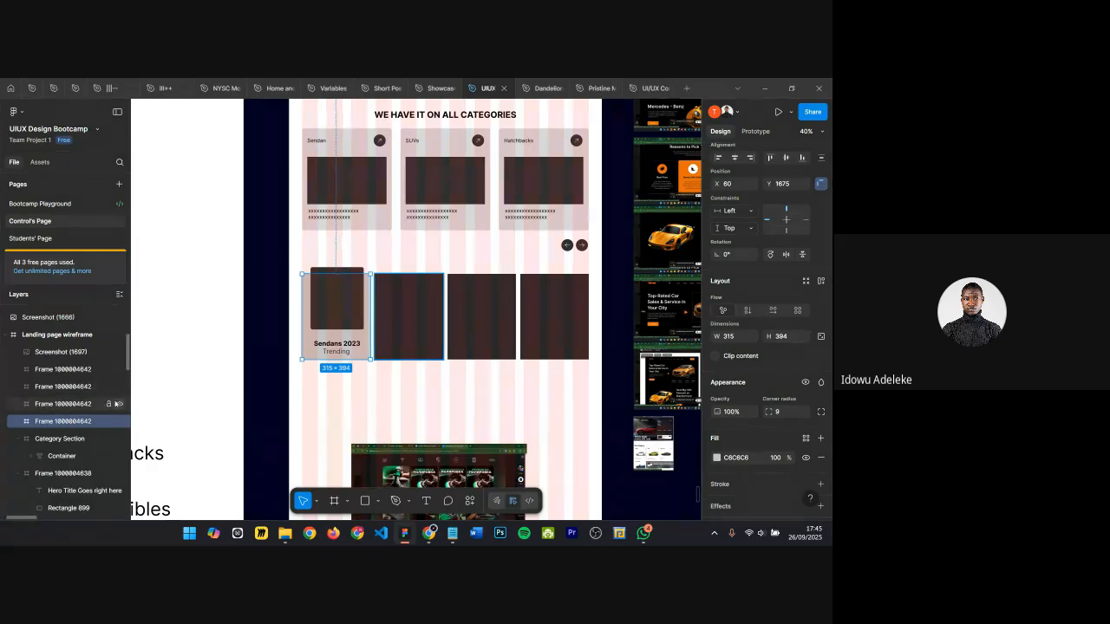
double_click(80, 422)
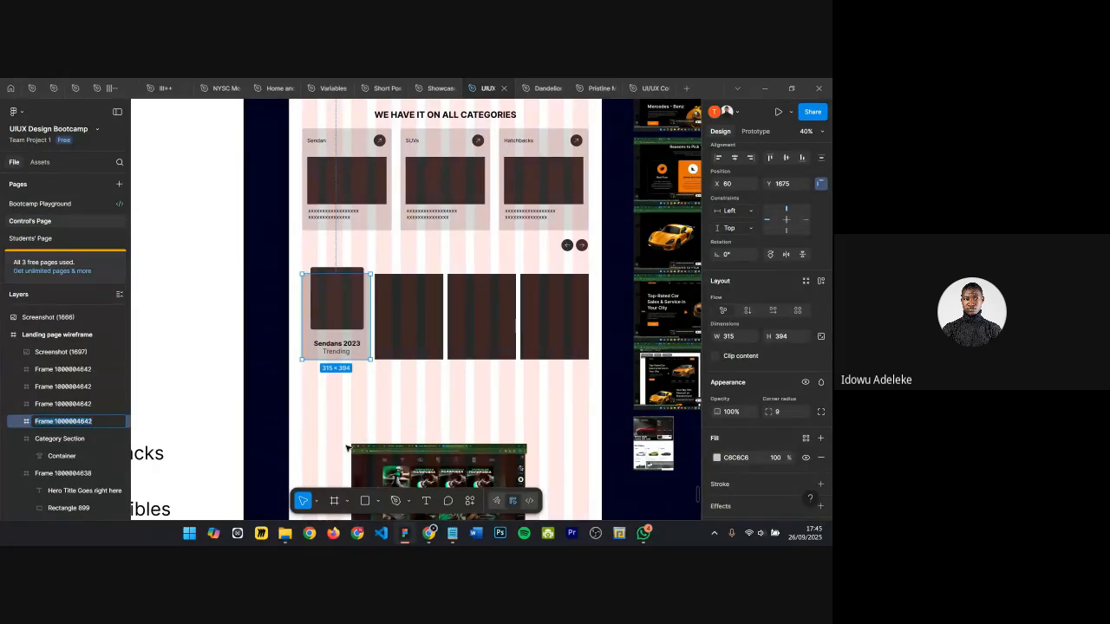
text(Trending cards)
key(Return)
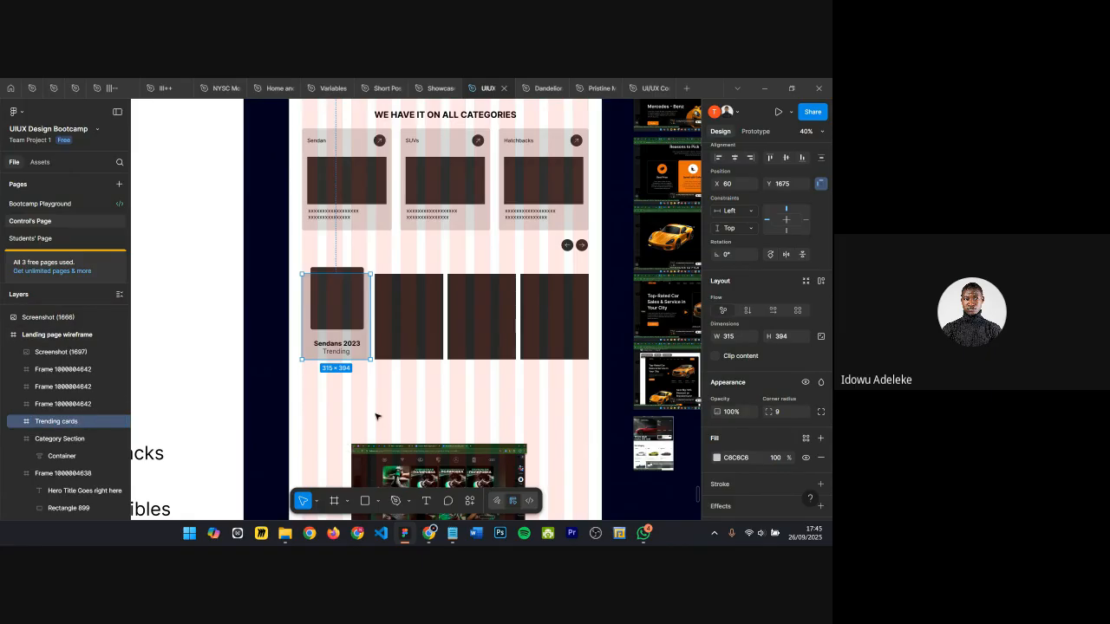
Step: Try renaming the second listing card's frame by pasting a name into it
click(406, 323)
double_click(59, 404)
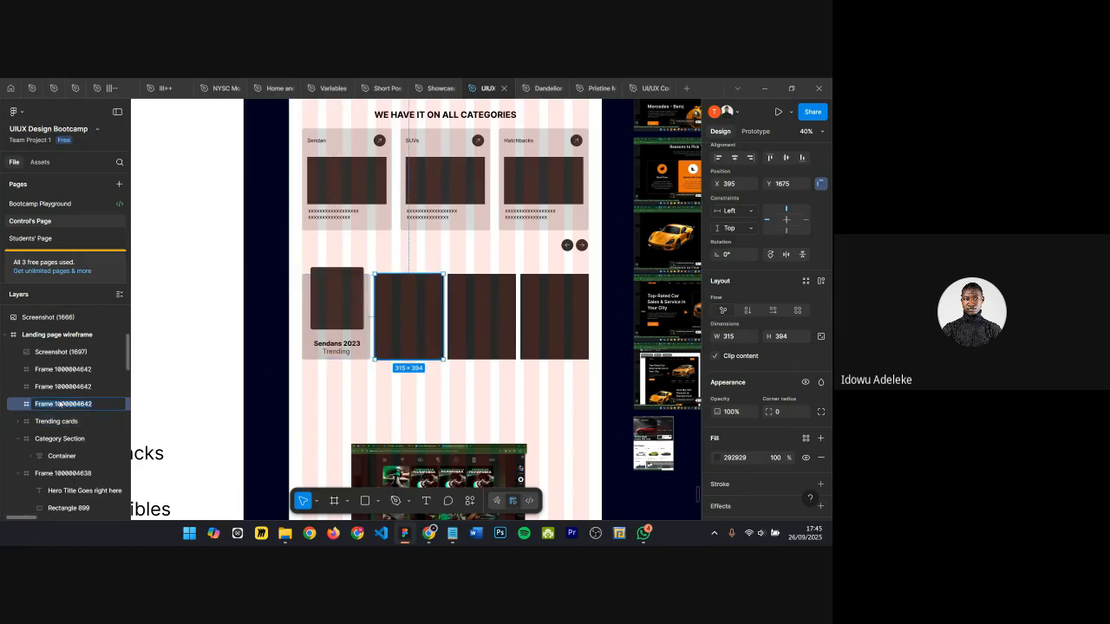
text(Sendans 2023 Trending)
key(Return)
Step: Replace the second, third and fourth plain listing cards with copies of the styled Trending card
click(334, 387)
double_click(344, 327)
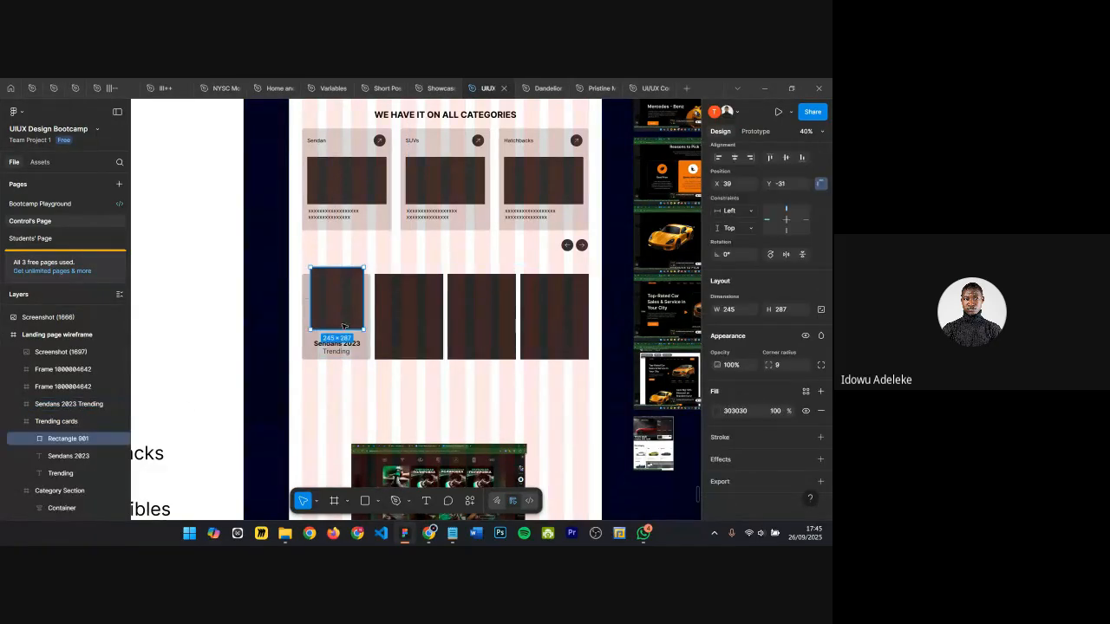
key(Escape)
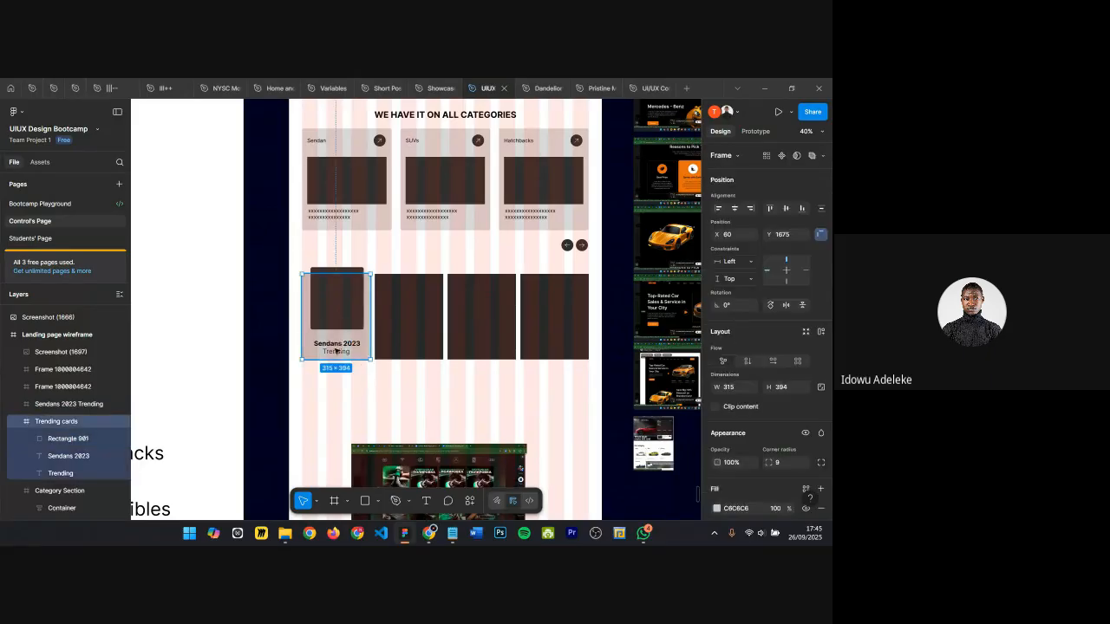
click(409, 306)
key(ctrl+shift+r)
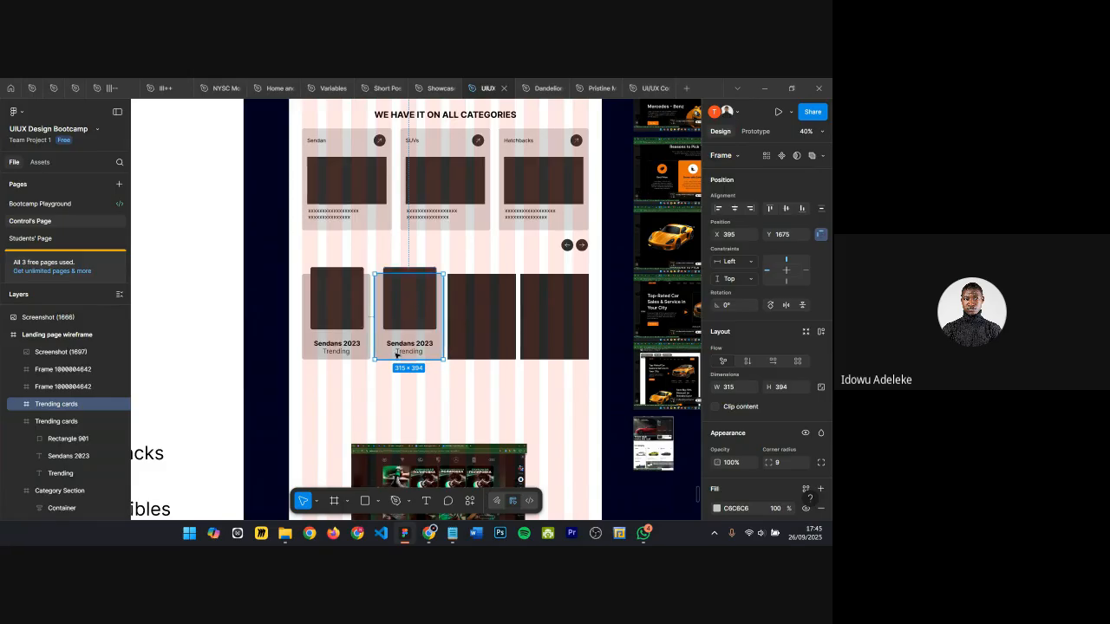
click(326, 330)
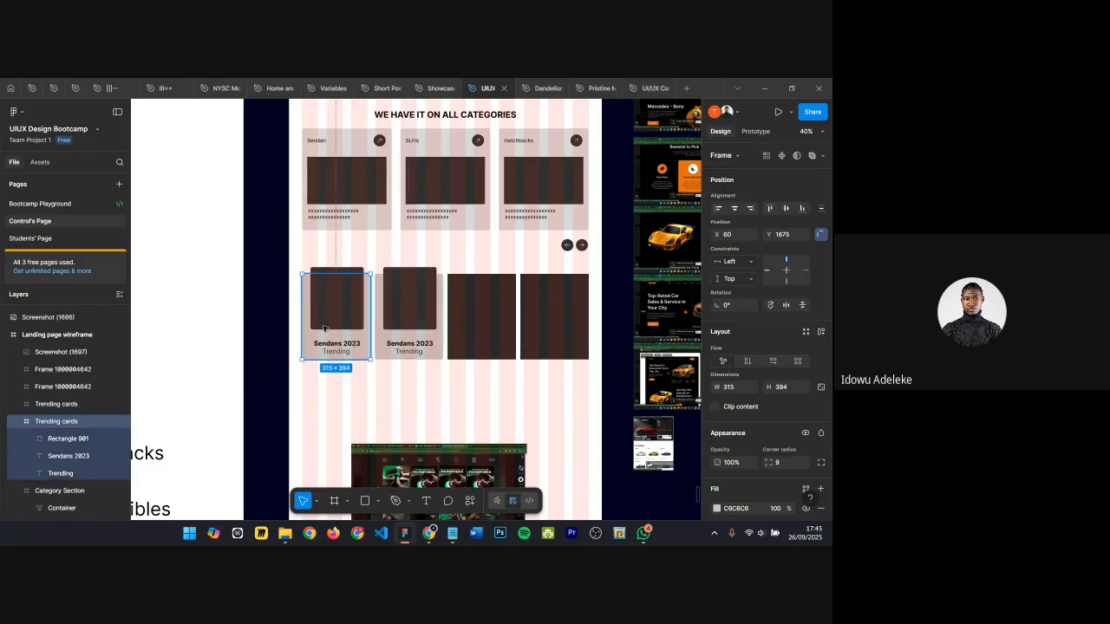
click(467, 334)
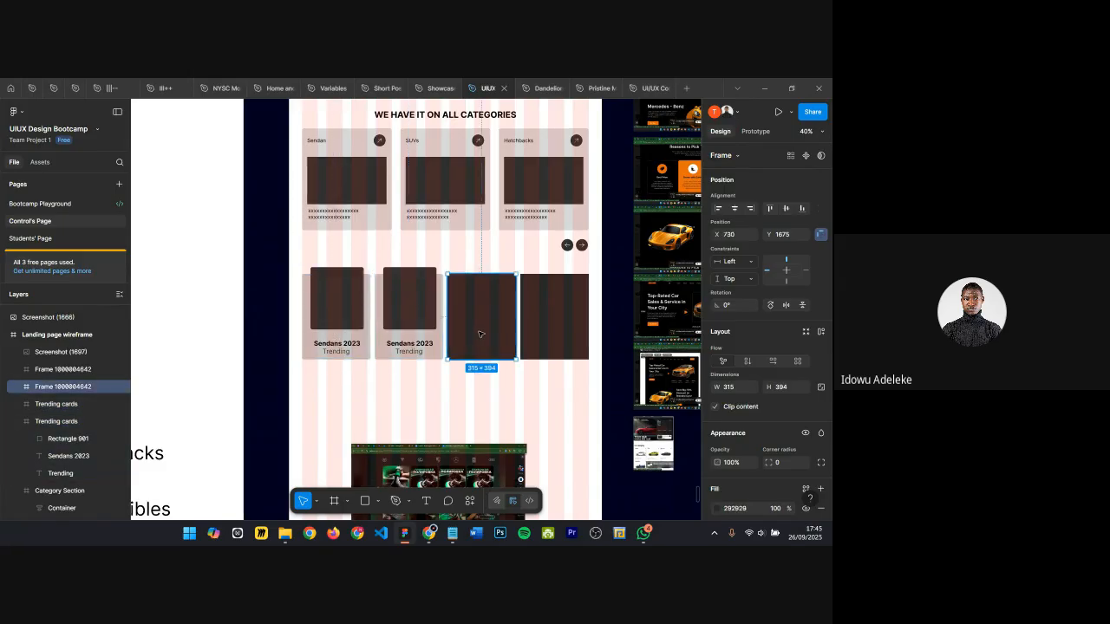
key(ctrl+shift+r)
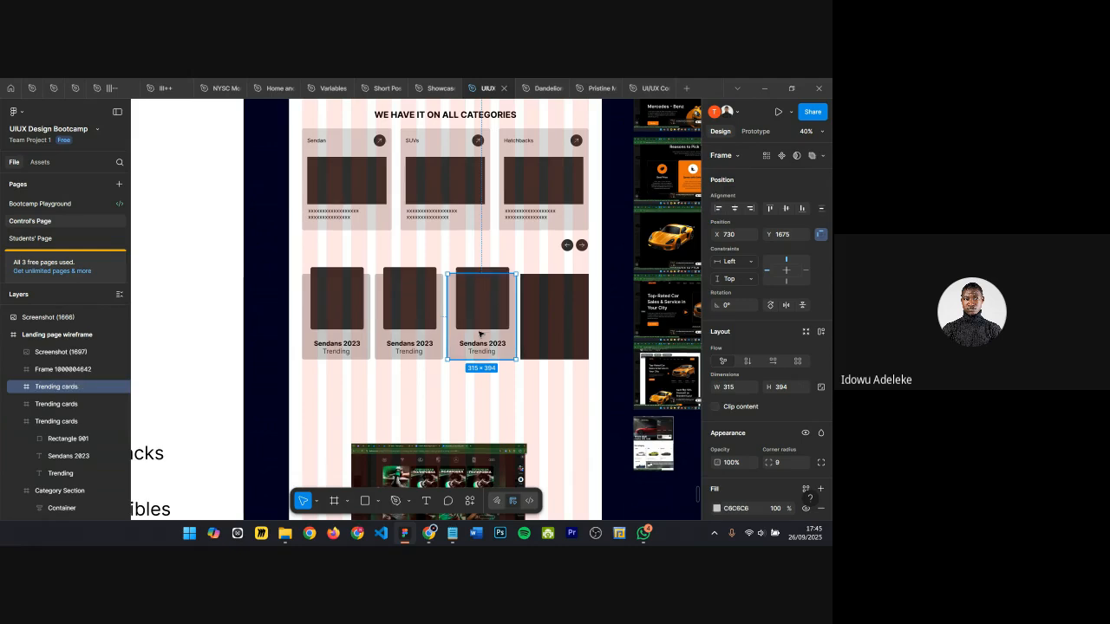
click(530, 336)
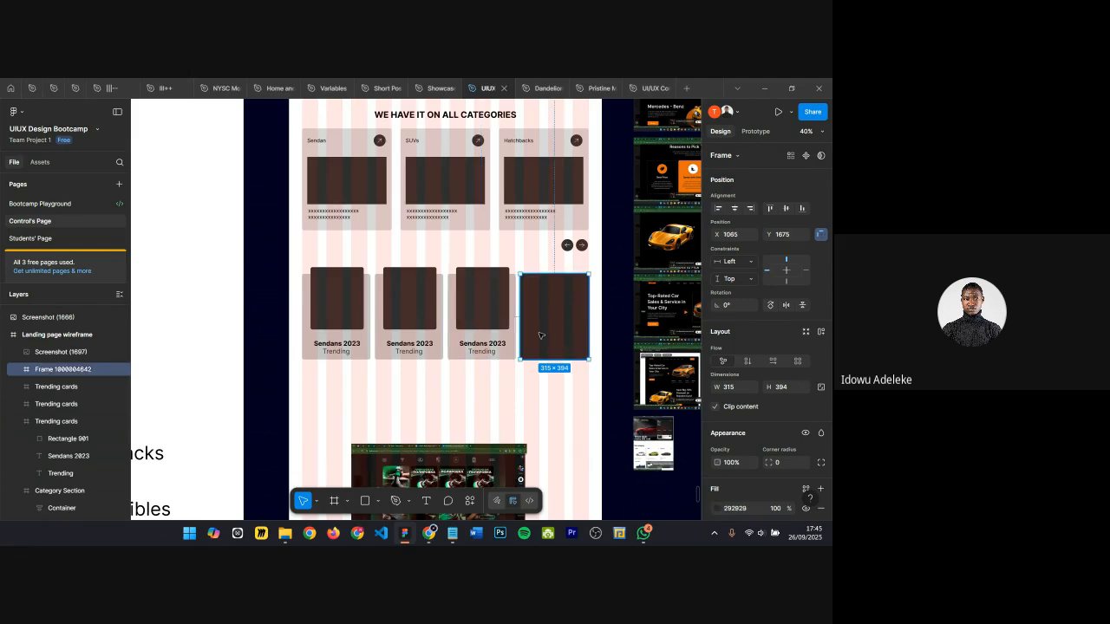
key(ctrl+shift+r)
Step: Move the first card's image rectangle down slightly inside its card
click(440, 391)
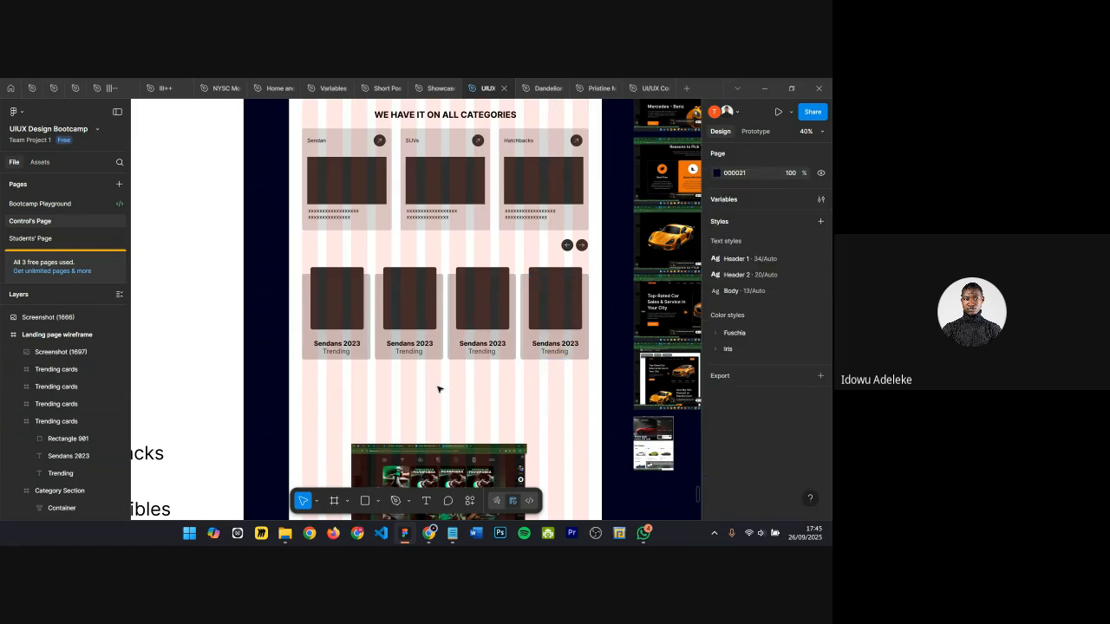
scroll(306, 286, up, 5)
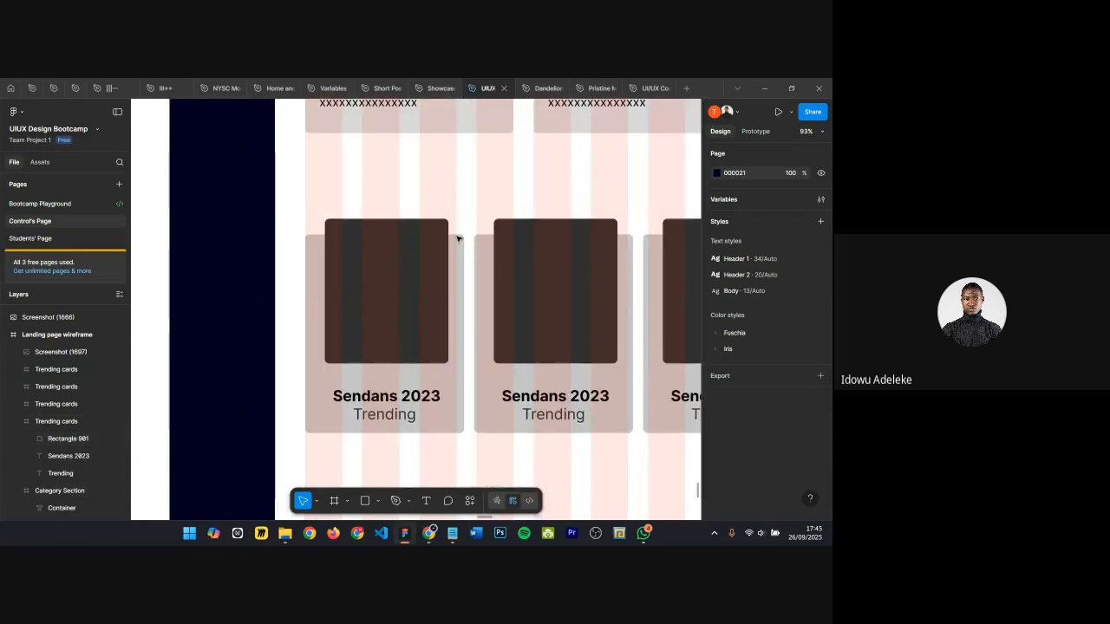
scroll(404, 264, down, 1)
scroll(404, 265, down, 1)
click(380, 305)
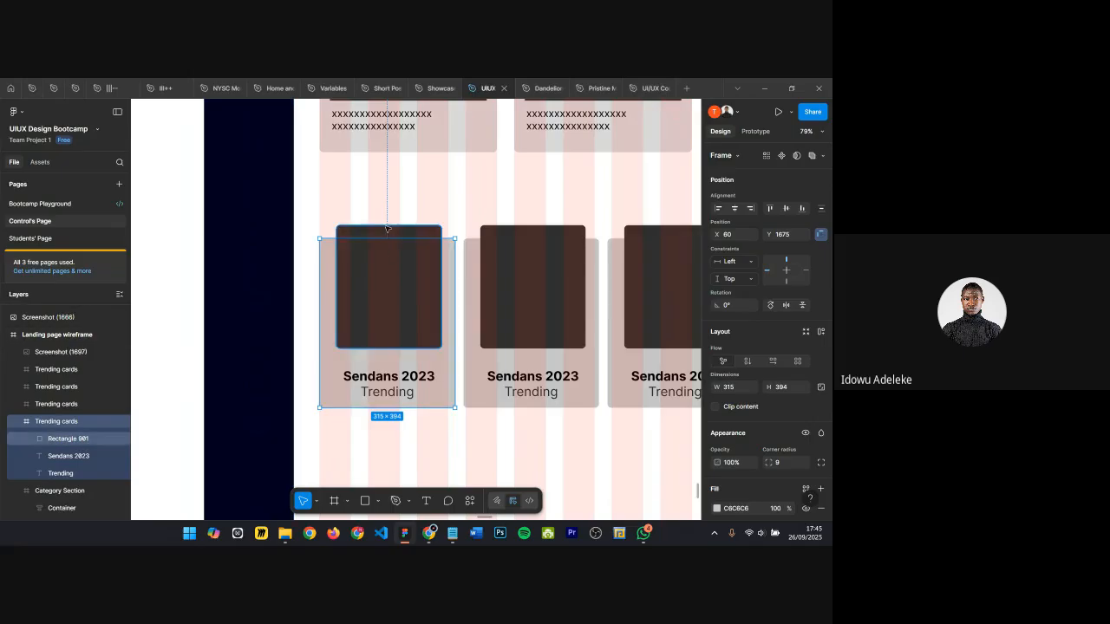
click(415, 235)
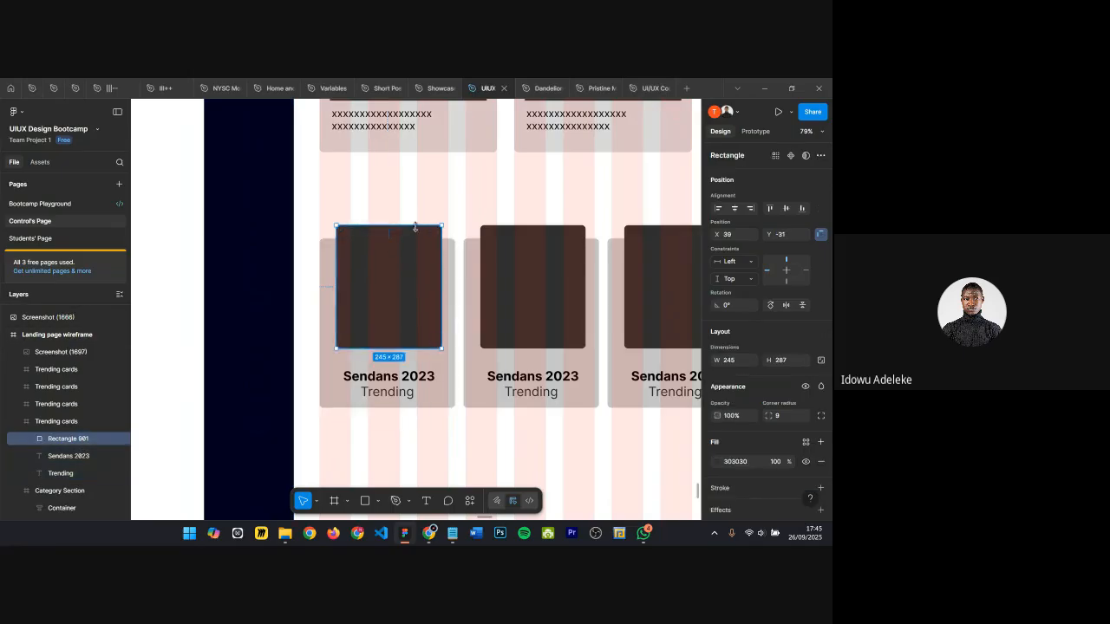
drag(413, 226, 416, 248)
click(413, 210)
scroll(330, 295, down, 1)
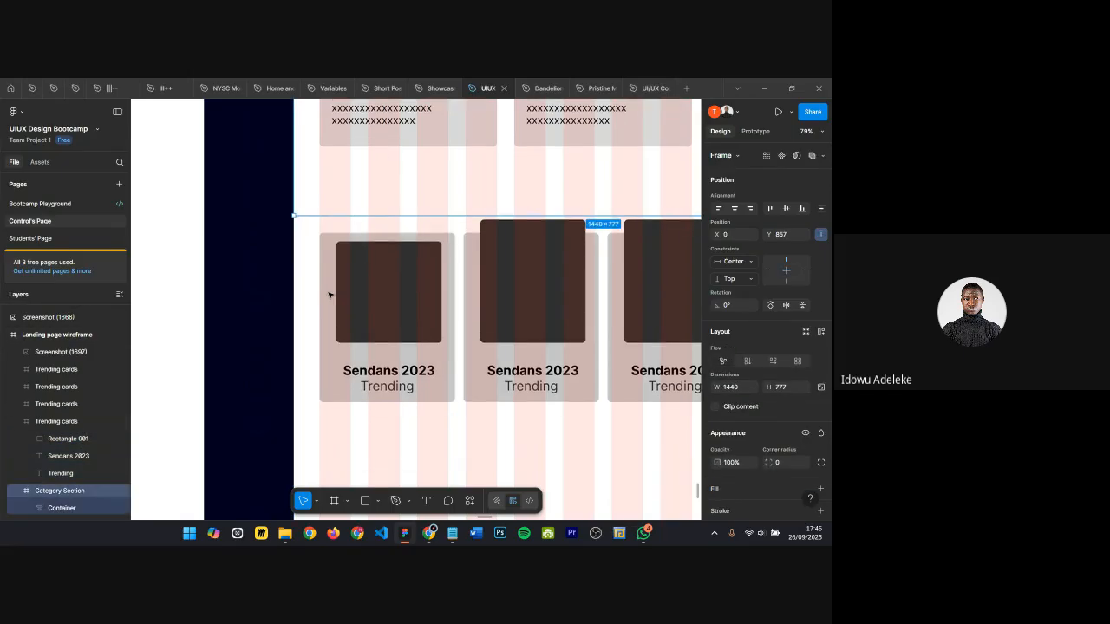
Step: Try drawing an ellipse about 299 × 123 behind the first card's image and sending it to the back
key(o)
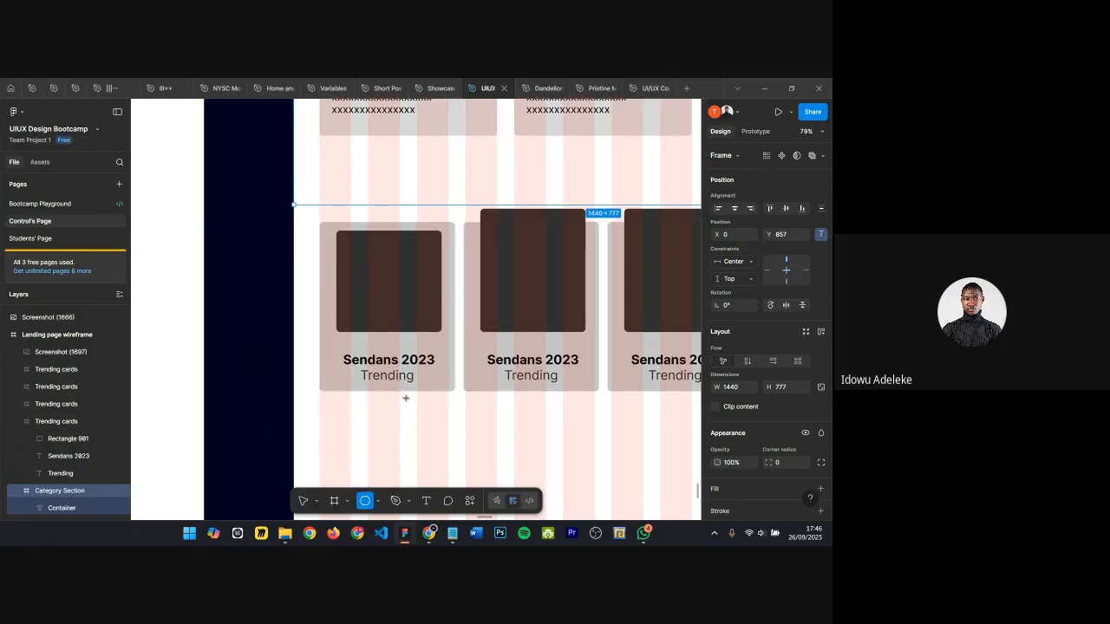
mouse_move(315, 285)
mouse_down()
mouse_move(426, 366)
mouse_move(444, 339)
mouse_up()
key(ctrl+shift+bracketleft)
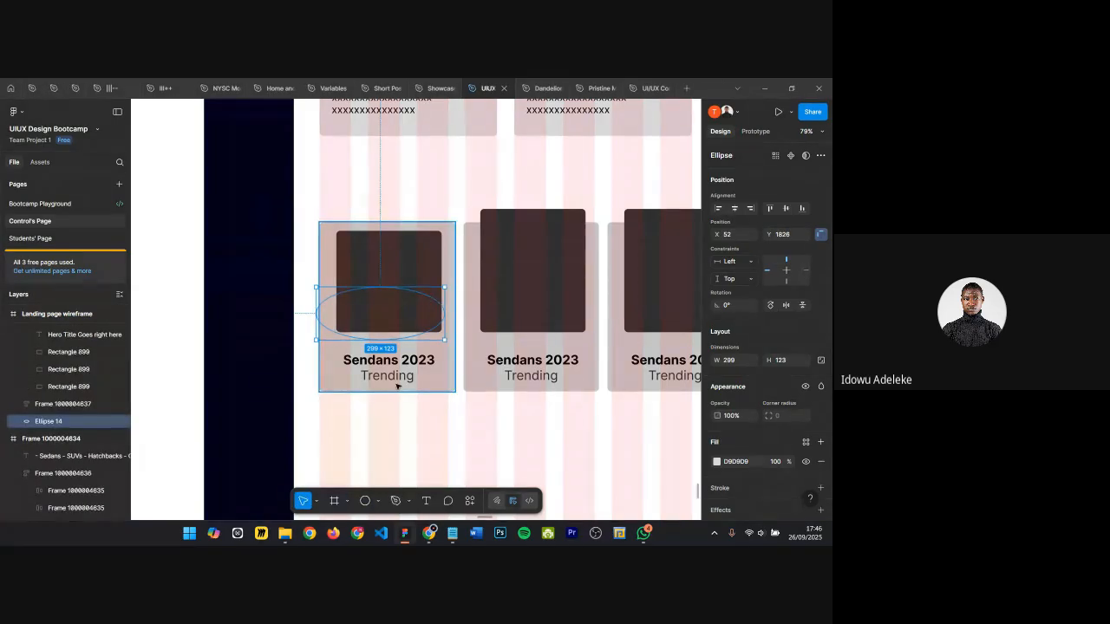
click(716, 461)
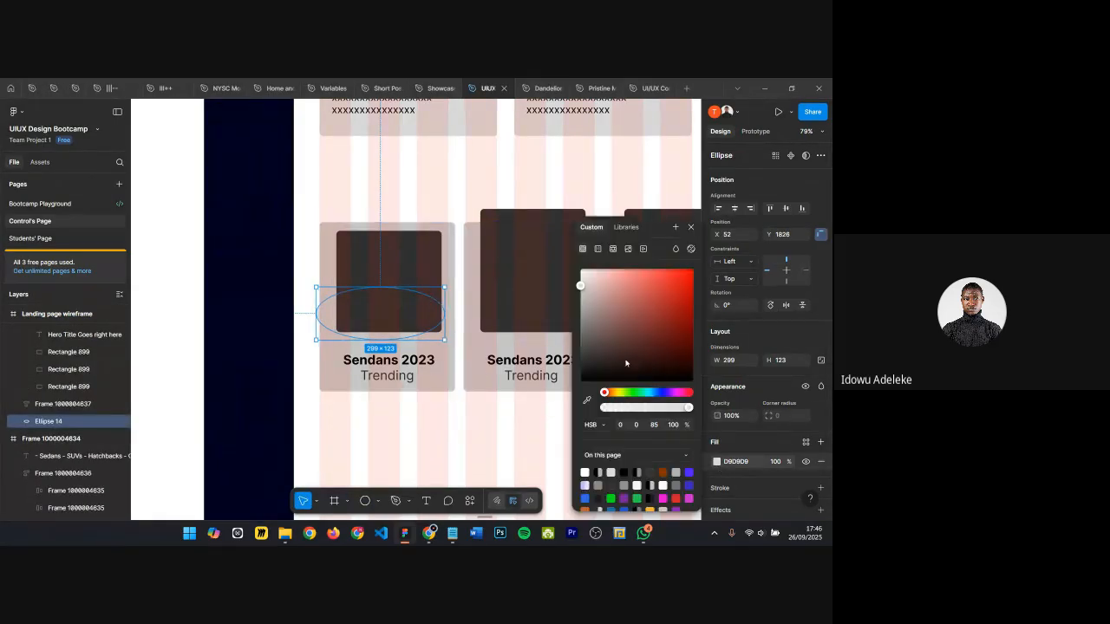
click(716, 464)
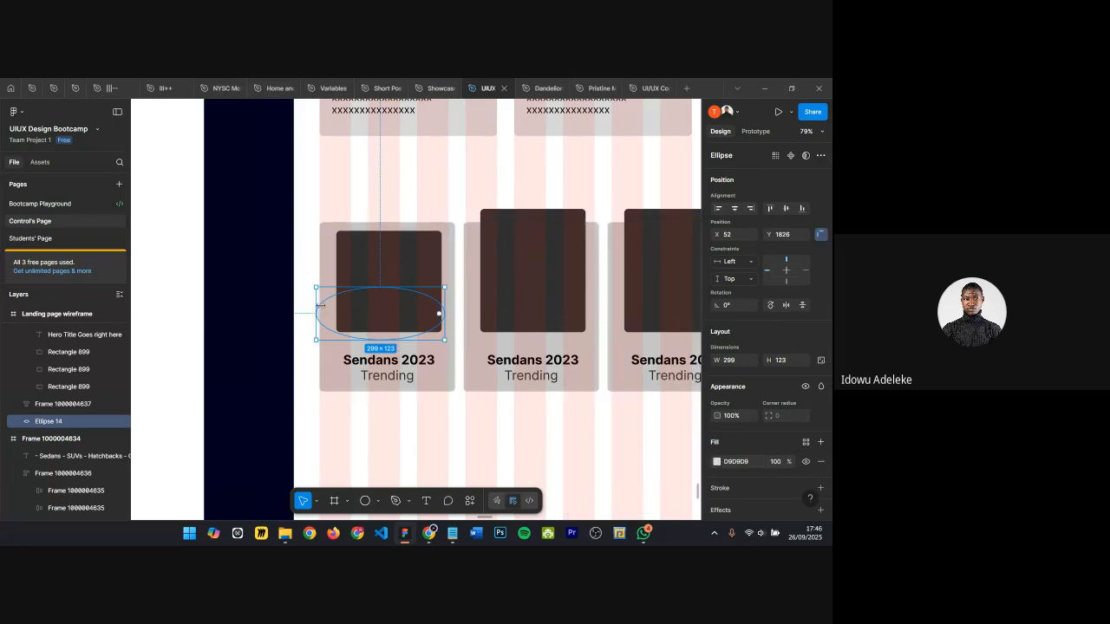
scroll(330, 300, down, 1)
key(Delete)
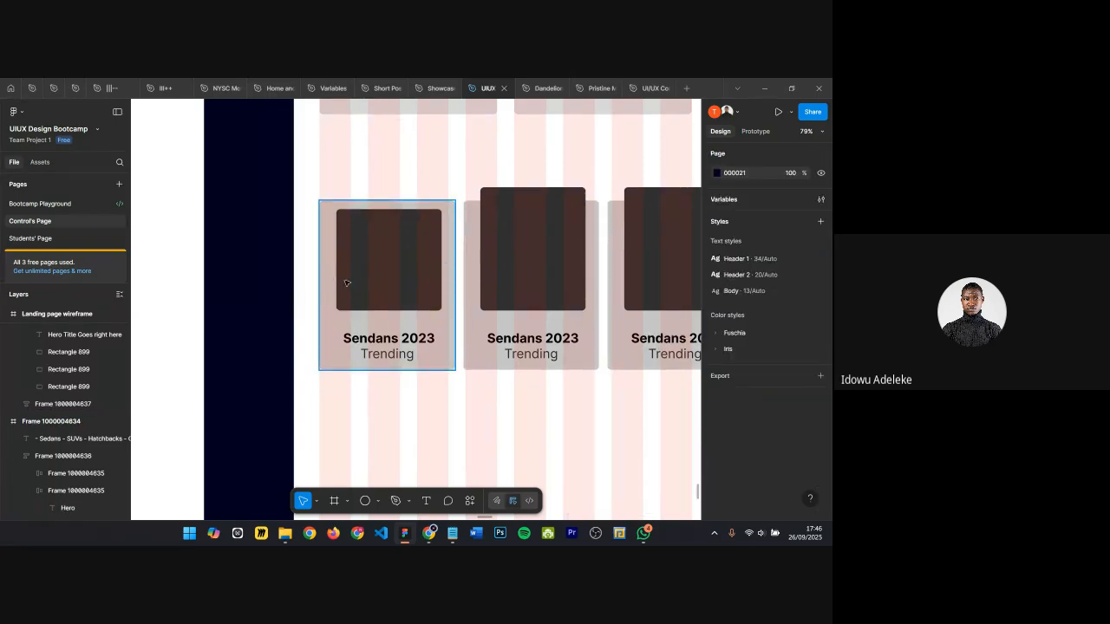
ctrl+scroll(339, 278, down, 5)
scroll(476, 349, down, 2)
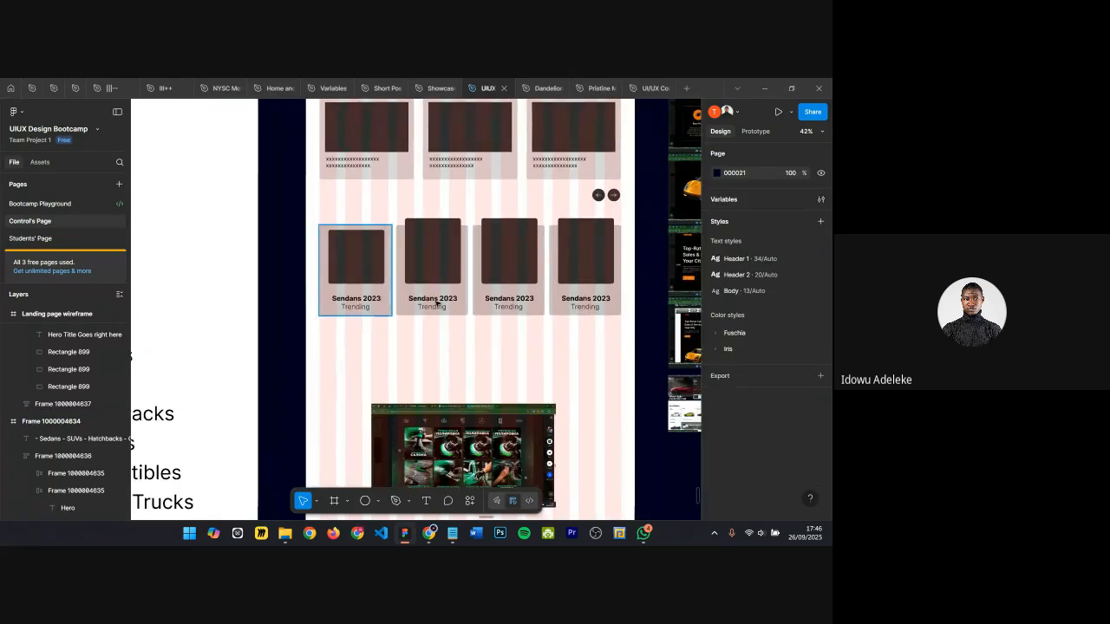
scroll(476, 349, down, 1)
click(461, 384)
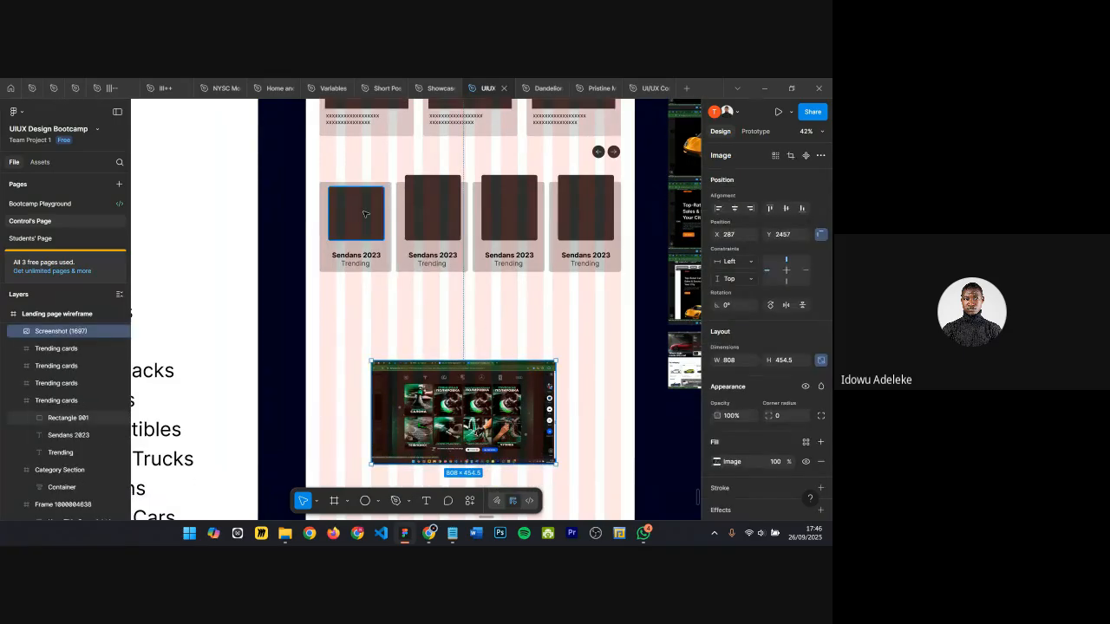
key(Escape)
click(366, 214)
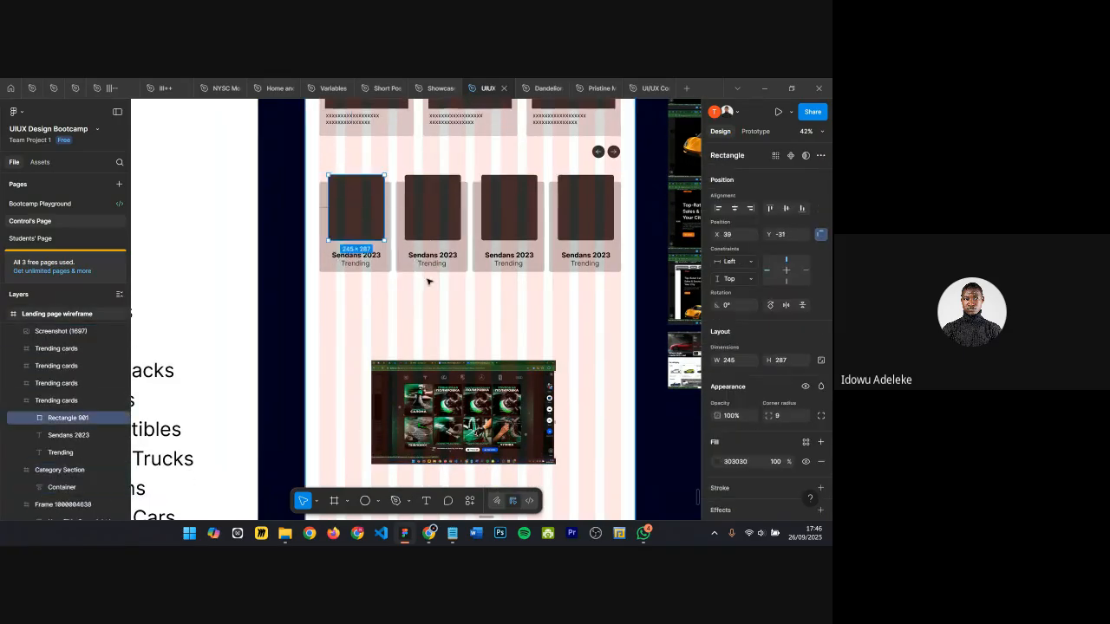
key(Escape)
key(Escape)
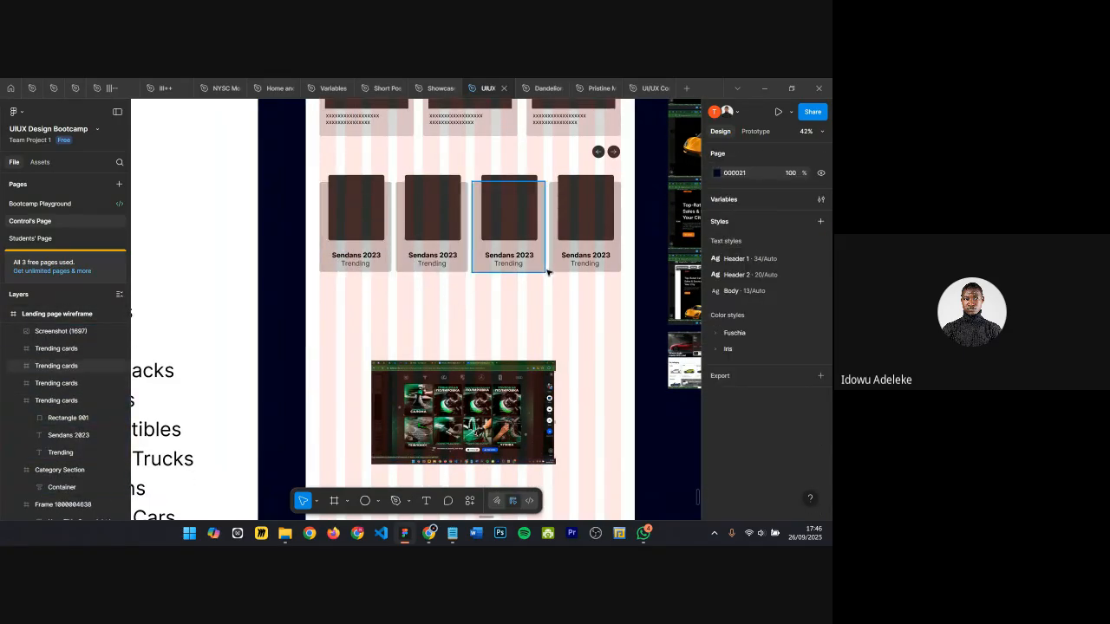
scroll(479, 260, up, 1)
scroll(417, 286, up, 5)
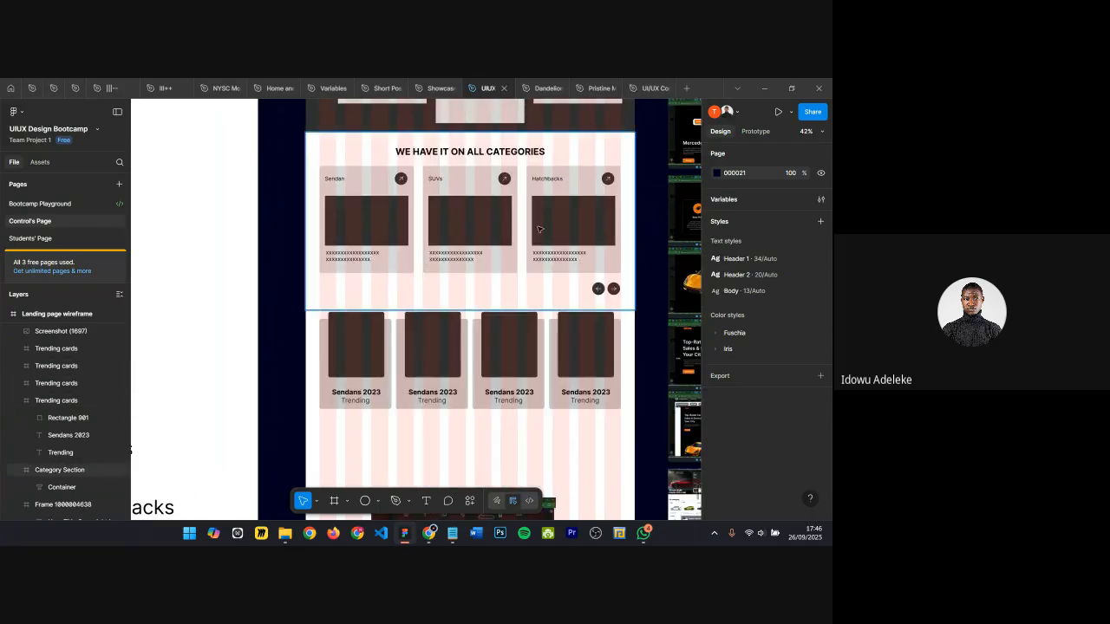
scroll(411, 342, down, 3)
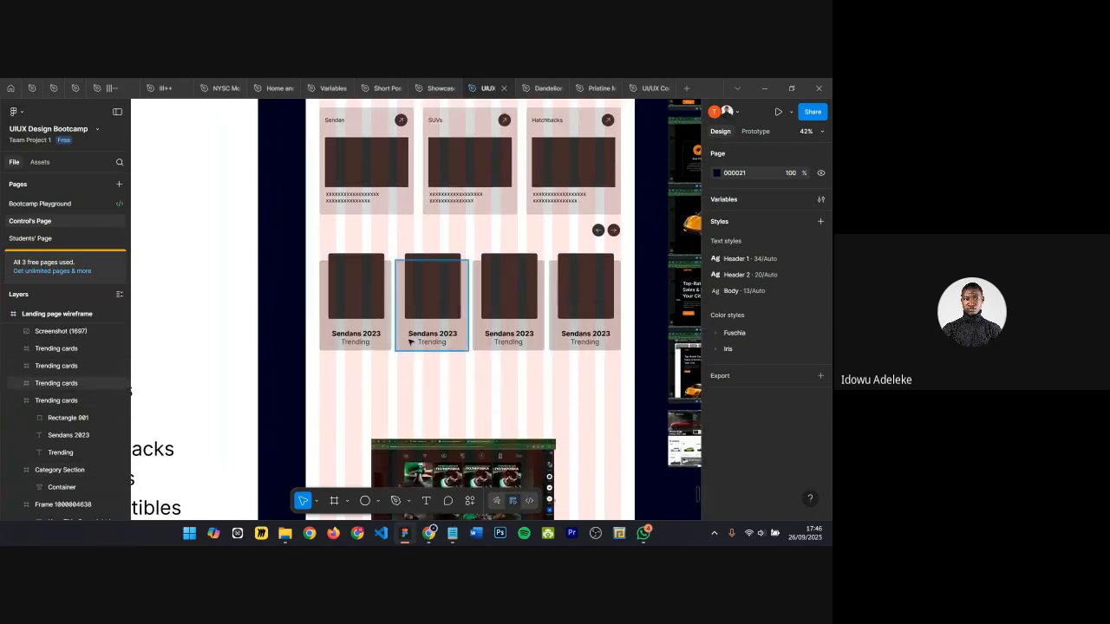
Step: Move all four listing cards down together to Y 1775
click(362, 314)
shift+click(425, 300)
shift+click(508, 299)
shift+click(567, 295)
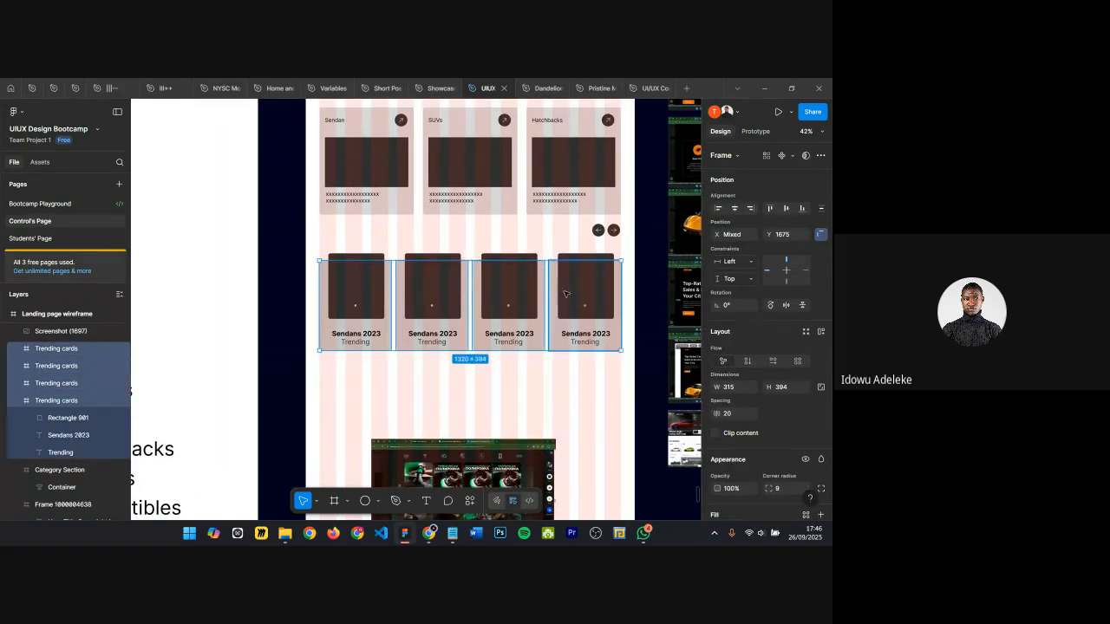
key(shift+Down)
key(shift+Down)
key(shift+Down)
key(shift+Down)
key(shift+Down)
key(shift+Down)
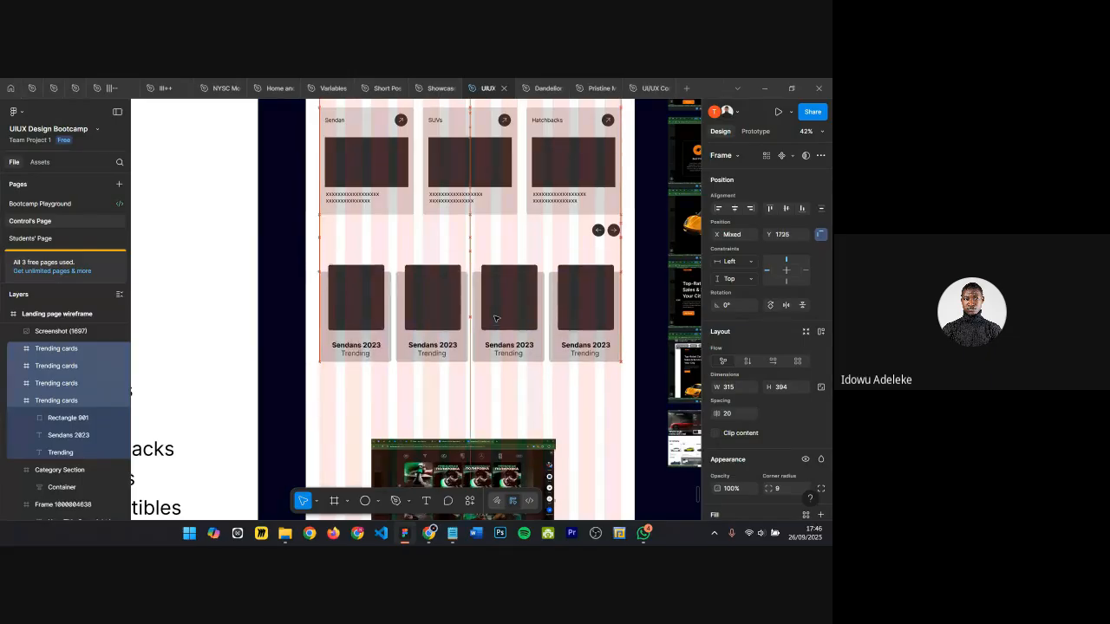
key(shift+Down)
key(shift+Down)
key(shift+Down)
key(shift+Down)
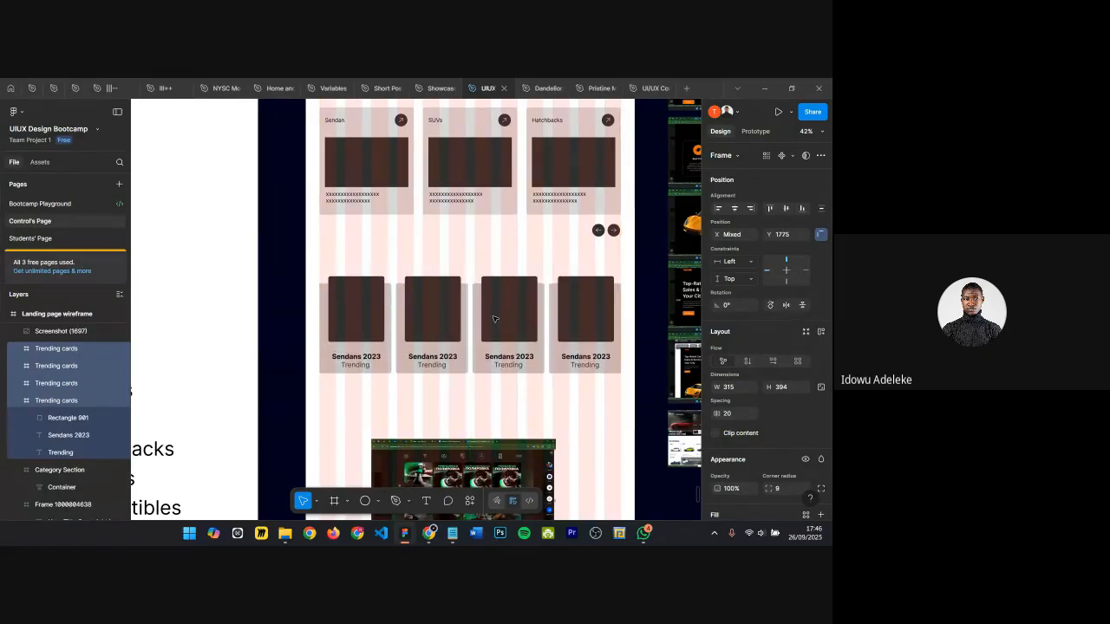
Step: Duplicate the row of four listing cards to create a second row below the original
scroll(456, 240, down, 2)
ctrl+scroll(420, 251, up, 3)
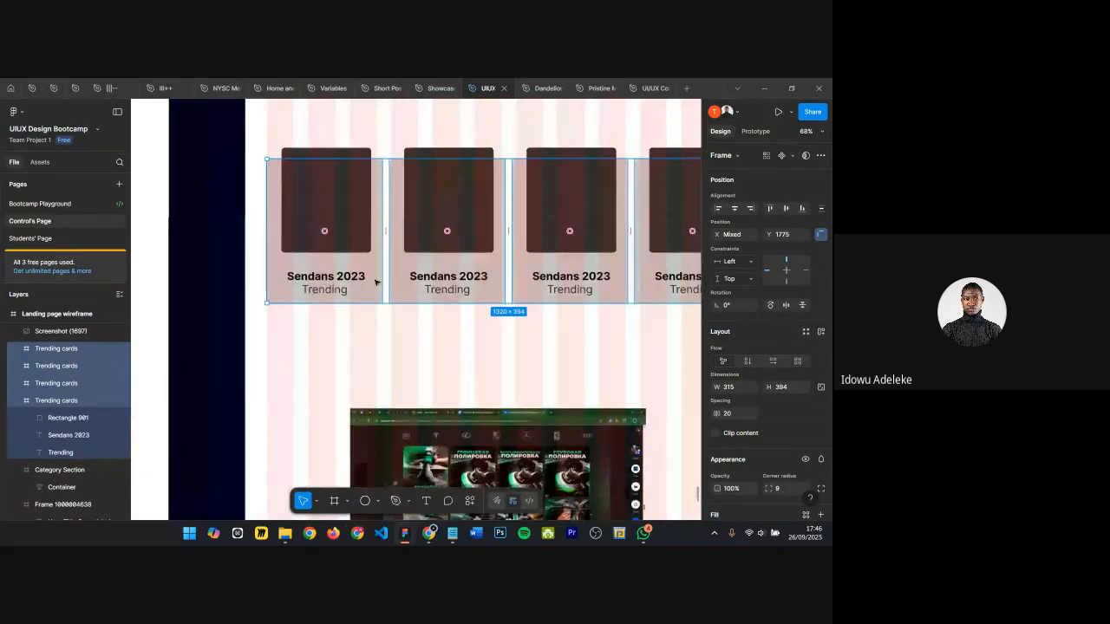
ctrl+scroll(419, 251, down, 5)
click(454, 296)
drag(438, 351, 443, 421)
click(369, 225)
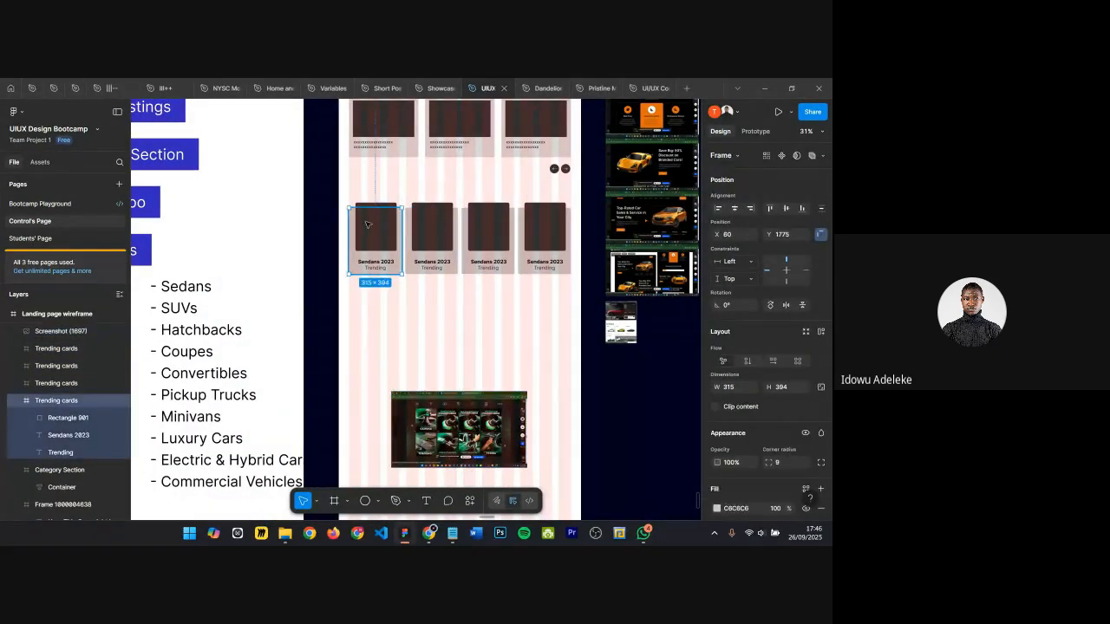
shift+click(436, 226)
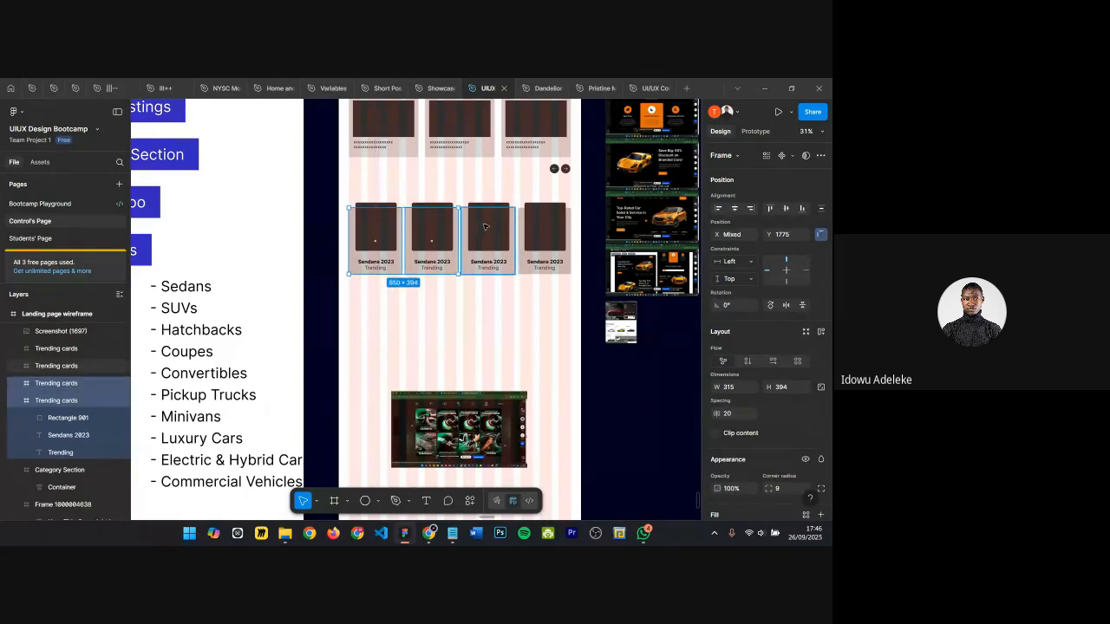
shift+click(475, 230)
shift+click(531, 230)
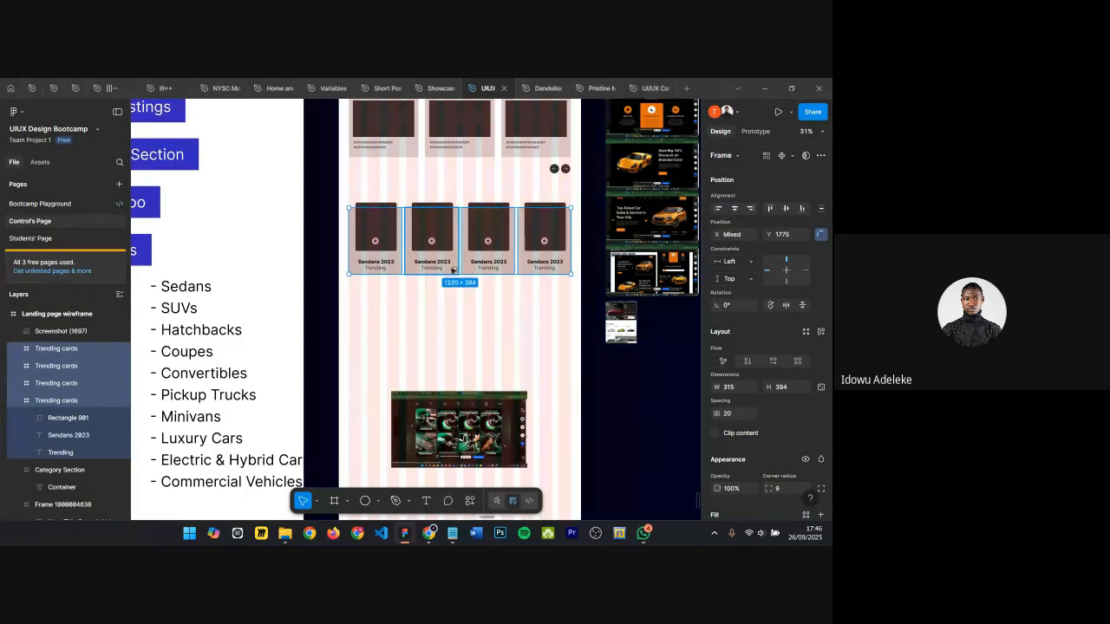
alt+drag(462, 250, 451, 308)
scroll(460, 286, down, 2)
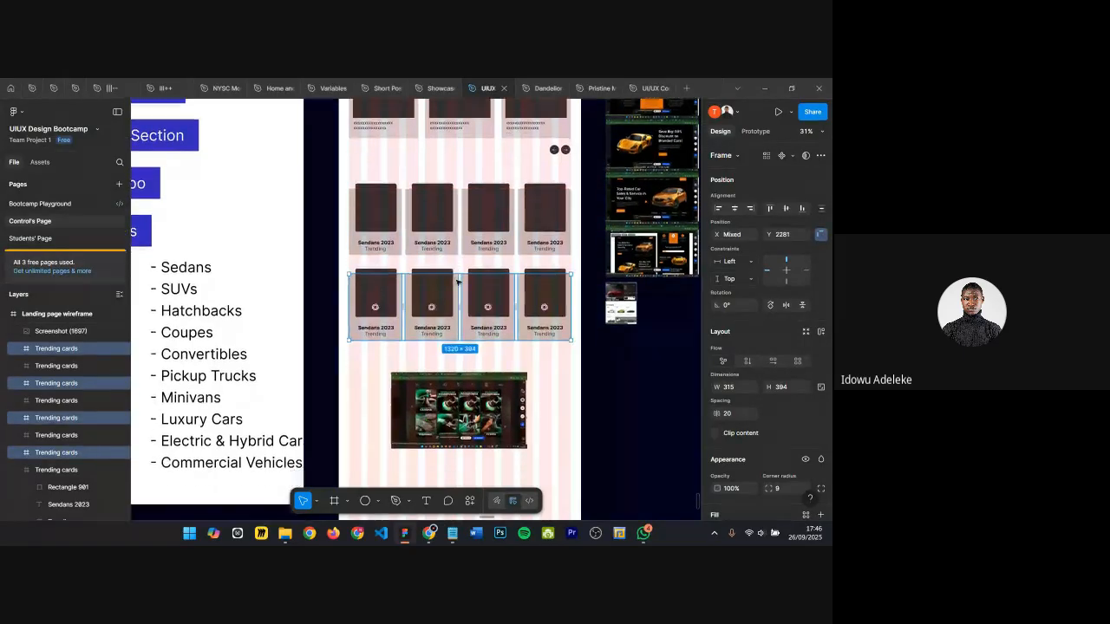
Step: Nudge the duplicated row of cards down to Y 2332
key(shift+Down)
key(shift+Down)
key(shift+Down)
key(shift+Down)
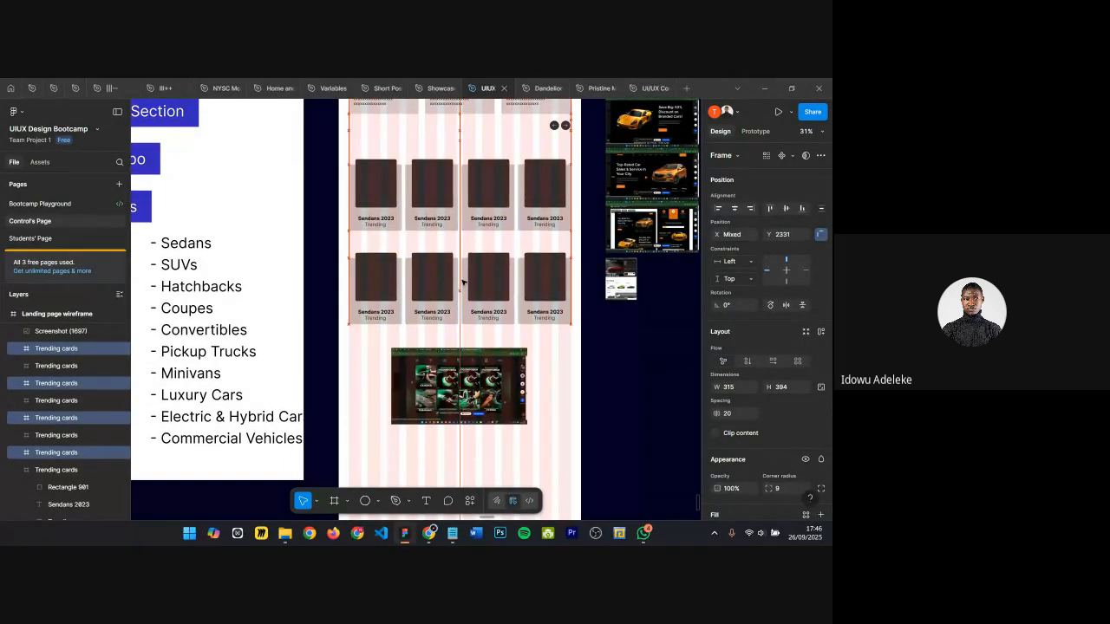
key(Down)
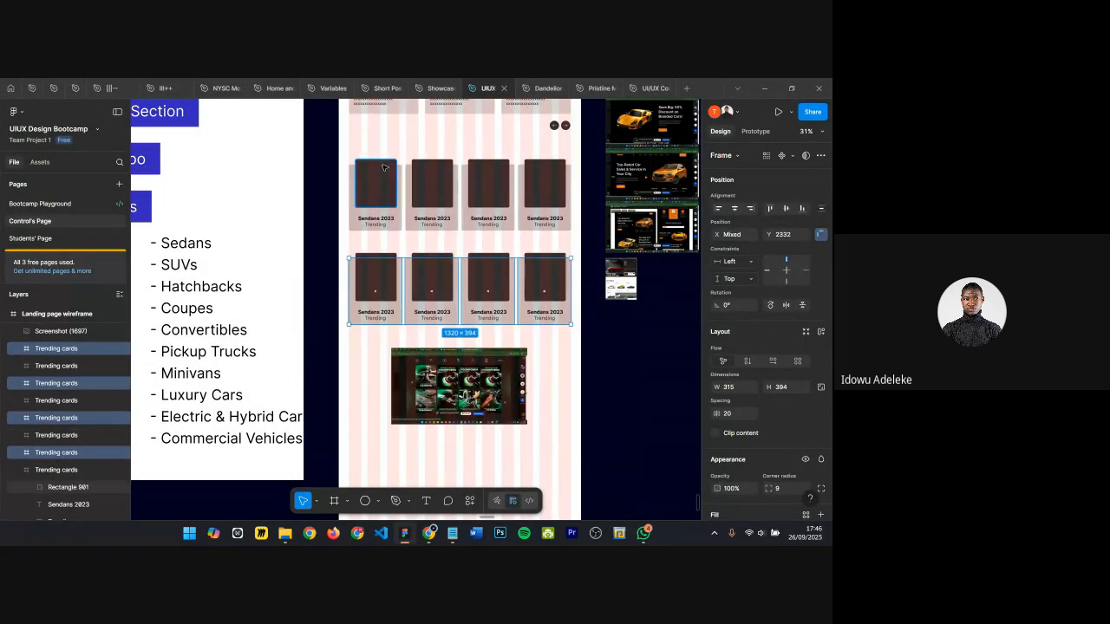
scroll(386, 169, up, 5)
scroll(384, 156, down, 3)
scroll(612, 160, up, 4)
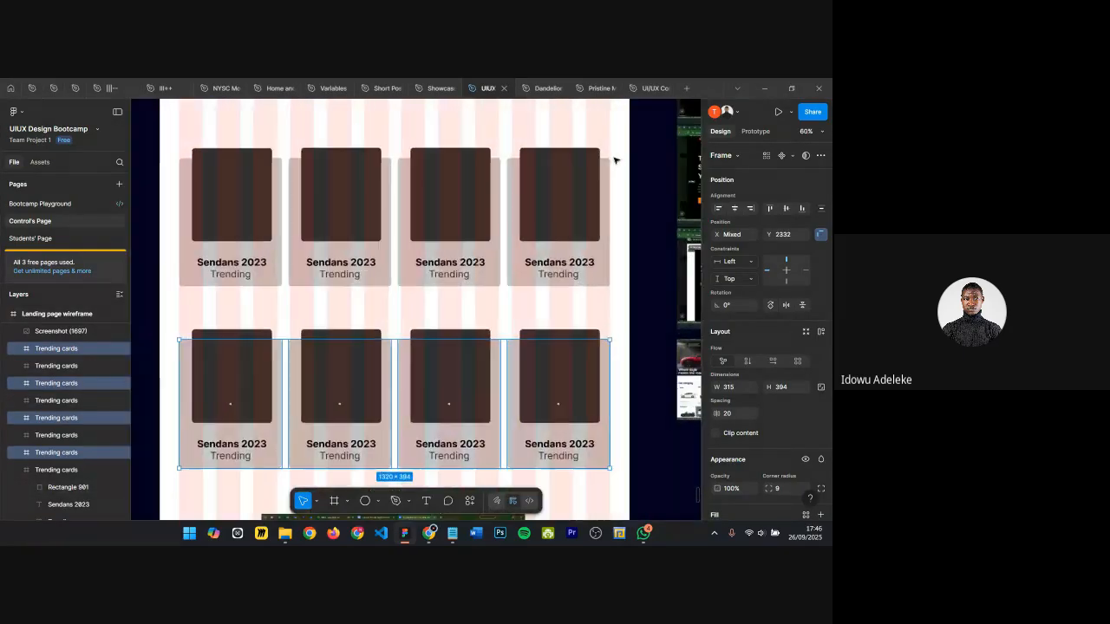
scroll(478, 189, down, 6)
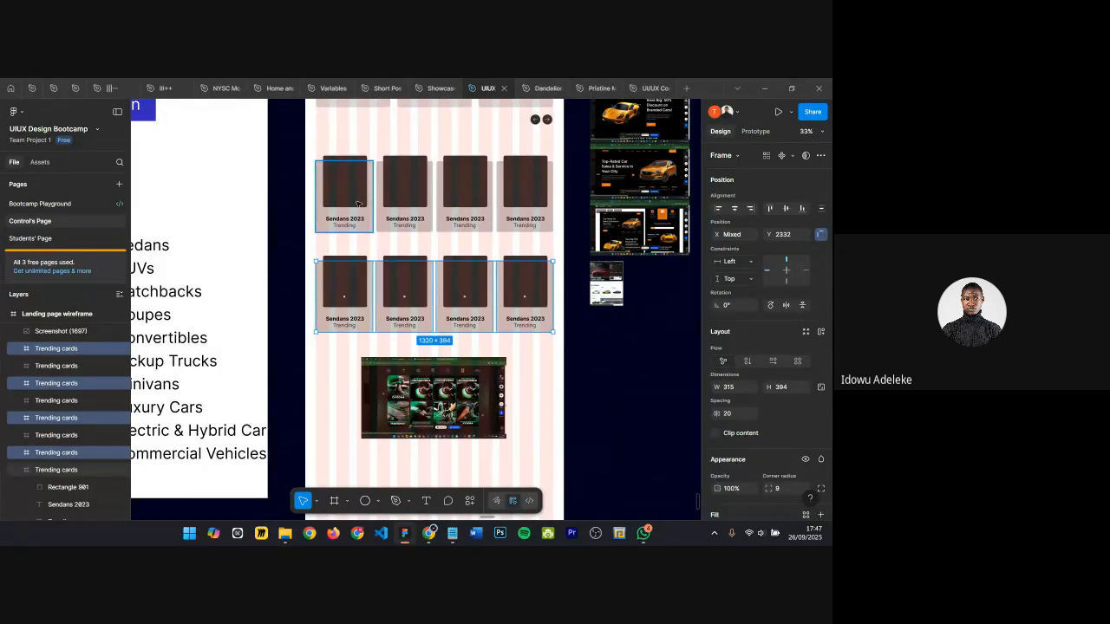
scroll(365, 243, up, 5)
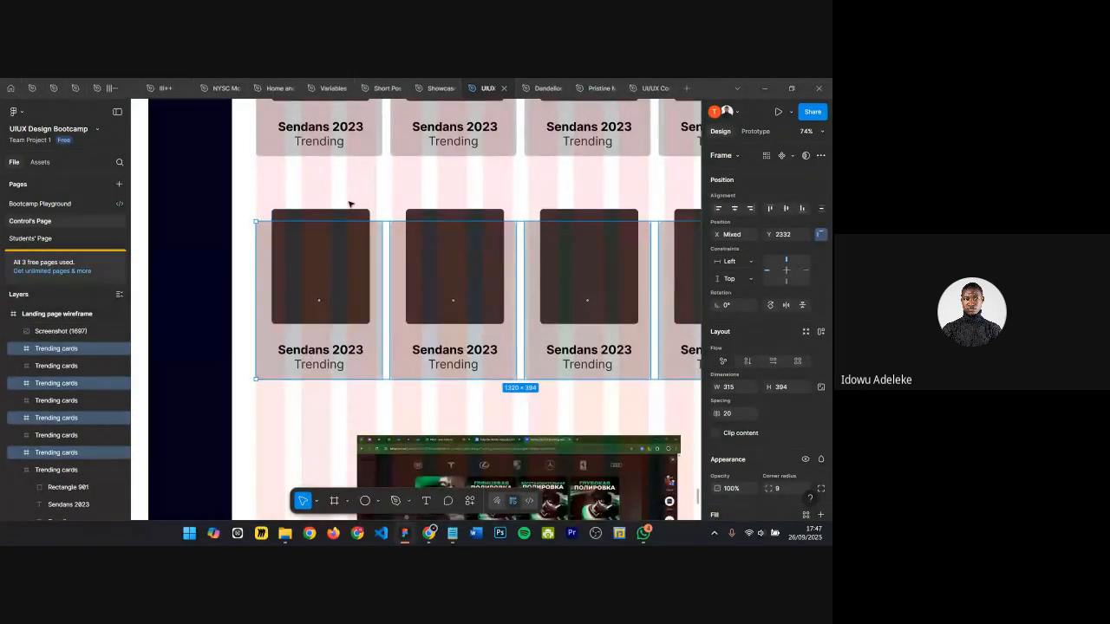
scroll(345, 203, down, 1)
Step: Change the first duplicated card's "Trending" label to "New Listed"
click(310, 356)
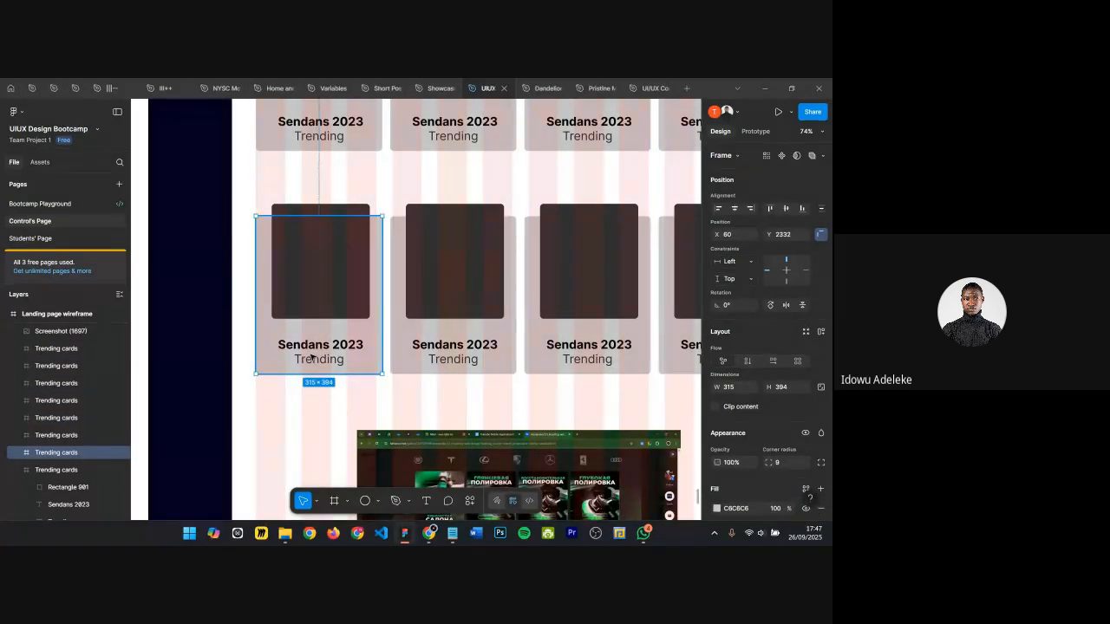
double_click(312, 357)
double_click(318, 360)
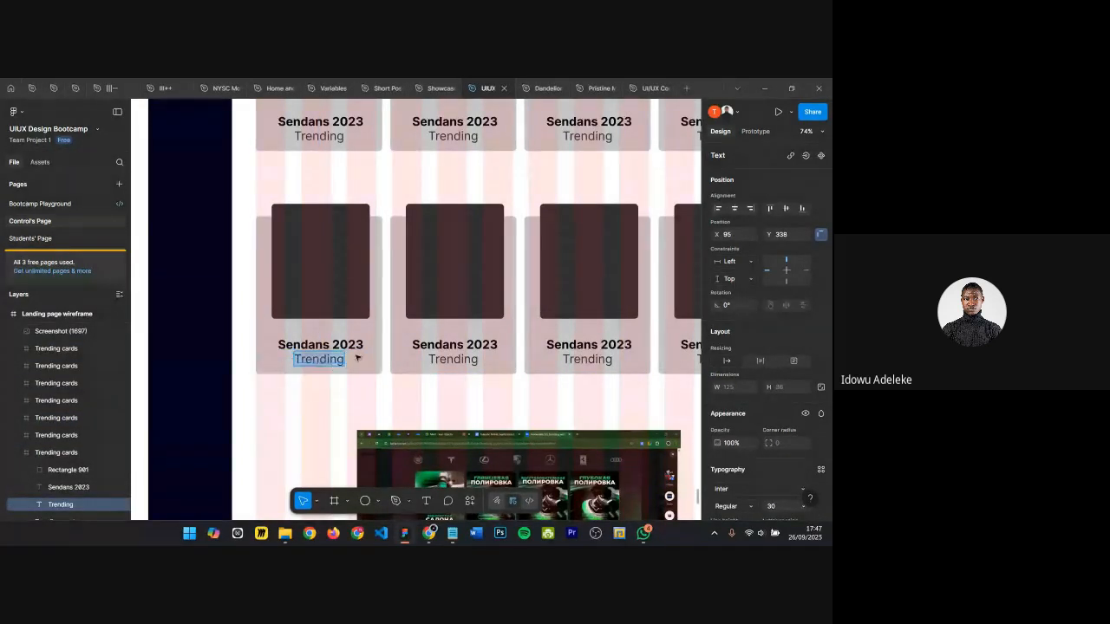
scroll(356, 358, down, 5)
scroll(329, 205, up, 3)
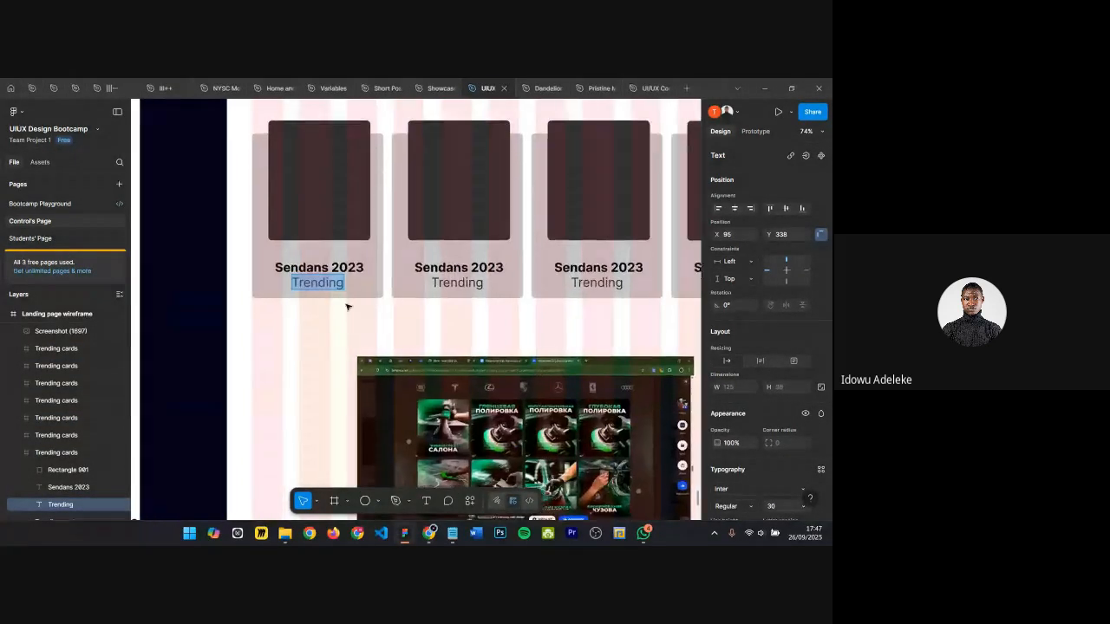
ctrl+scroll(346, 306, up, 3)
text(New)
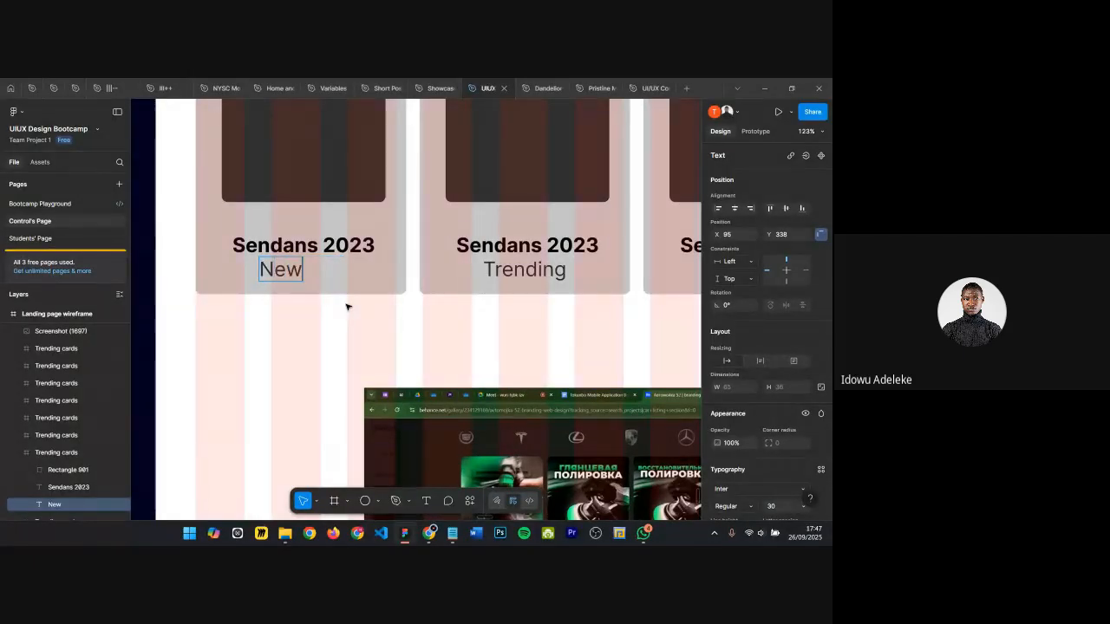
text( Listted)
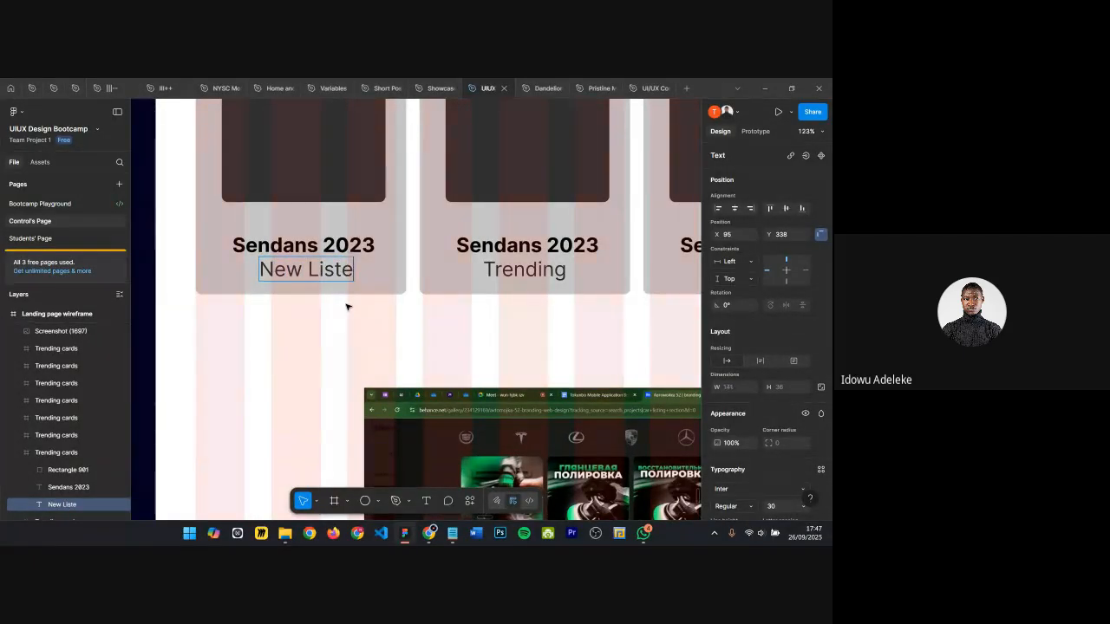
key(Escape)
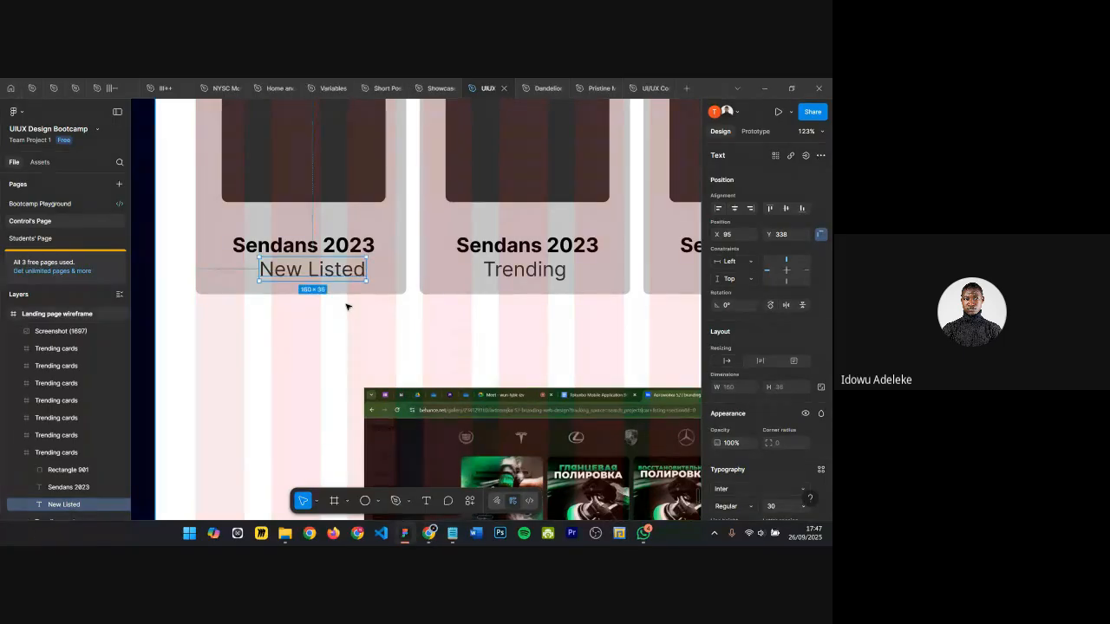
Step: Group the first new card's "Sendans 2023" title with its "New Listed" label
scroll(346, 307, down, 1)
scroll(343, 314, down, 10)
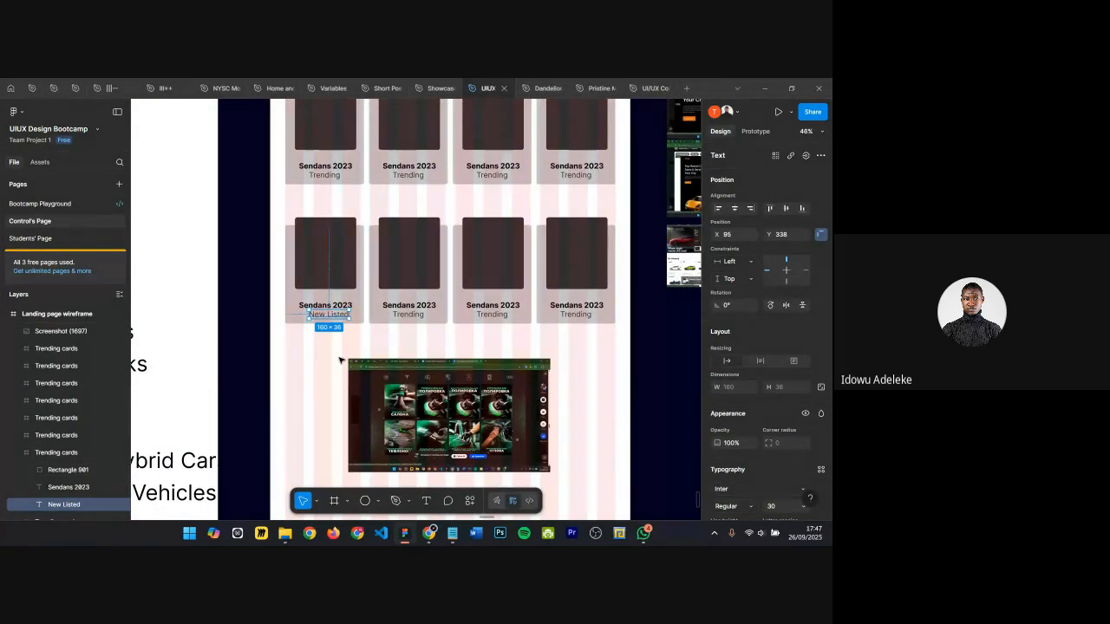
scroll(345, 313, up, 1)
scroll(345, 314, up, 5)
key(Escape)
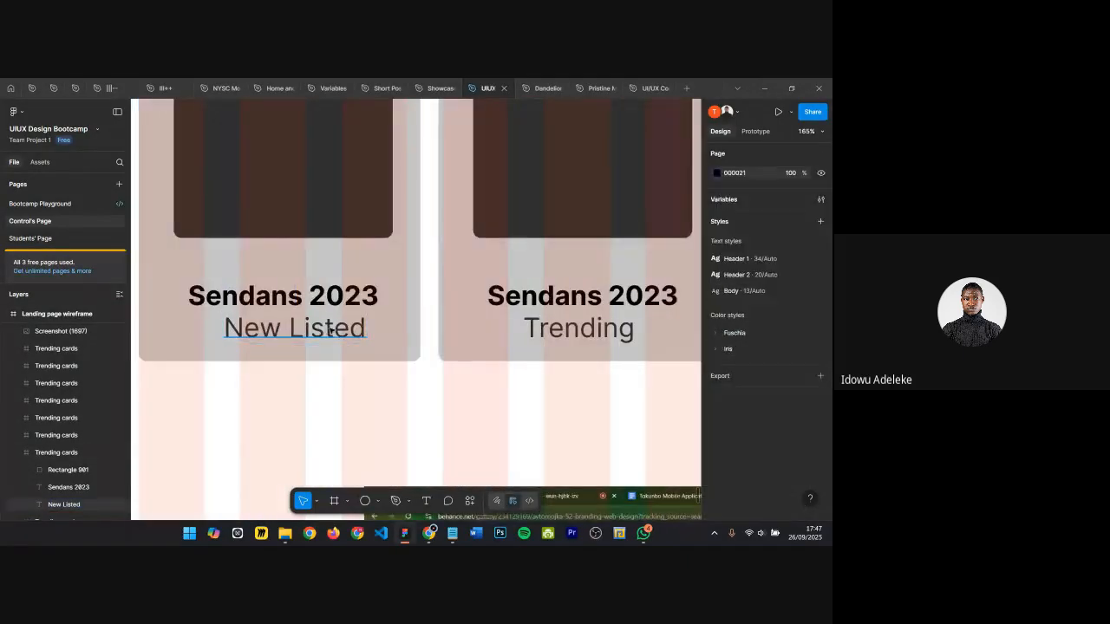
double_click(324, 327)
key(Escape)
scroll(350, 372, down, 4)
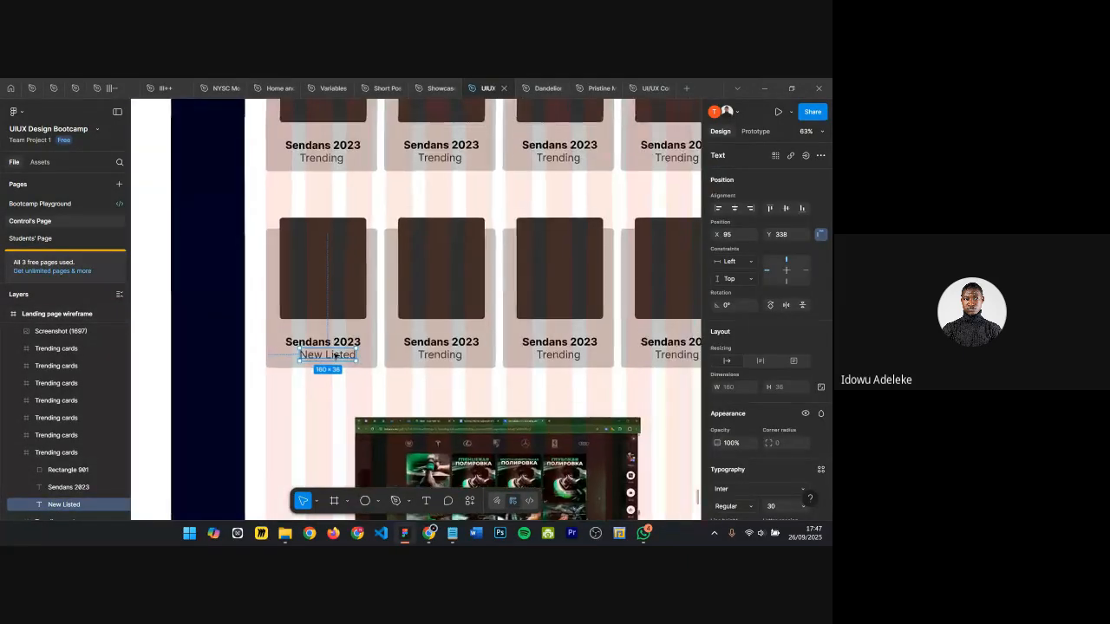
scroll(307, 350, up, 2)
key(Escape)
double_click(303, 336)
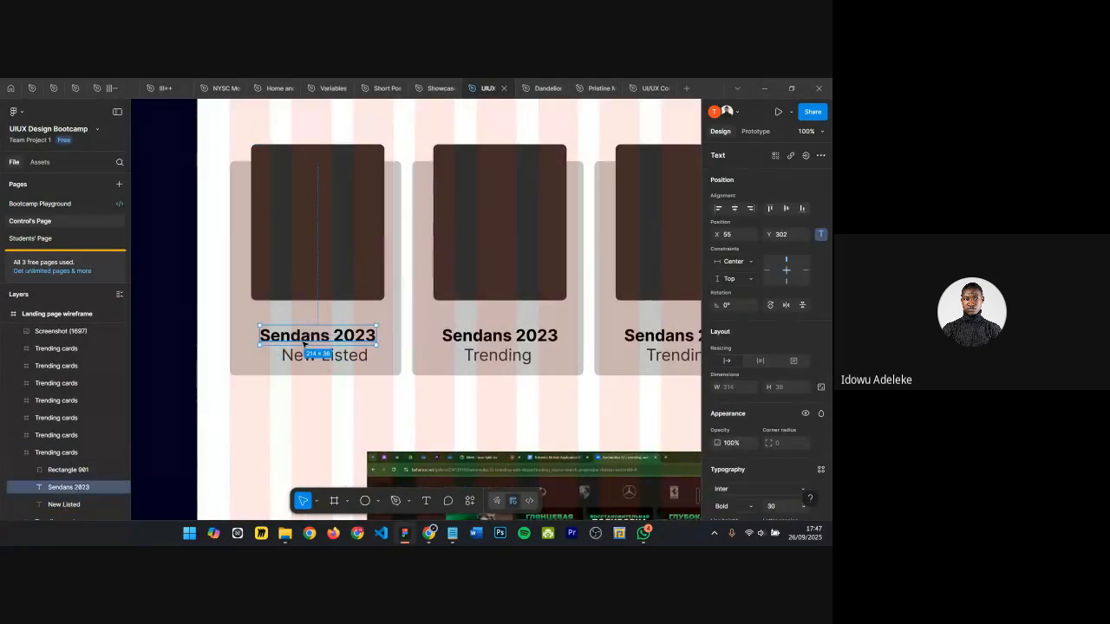
shift+click(308, 355)
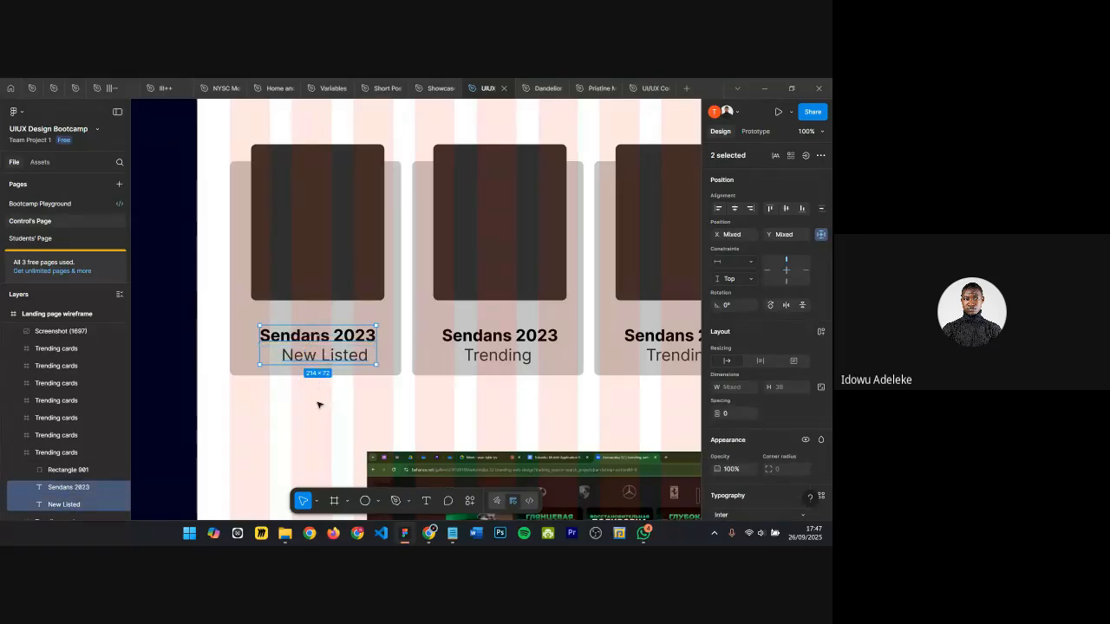
key(ctrl+g)
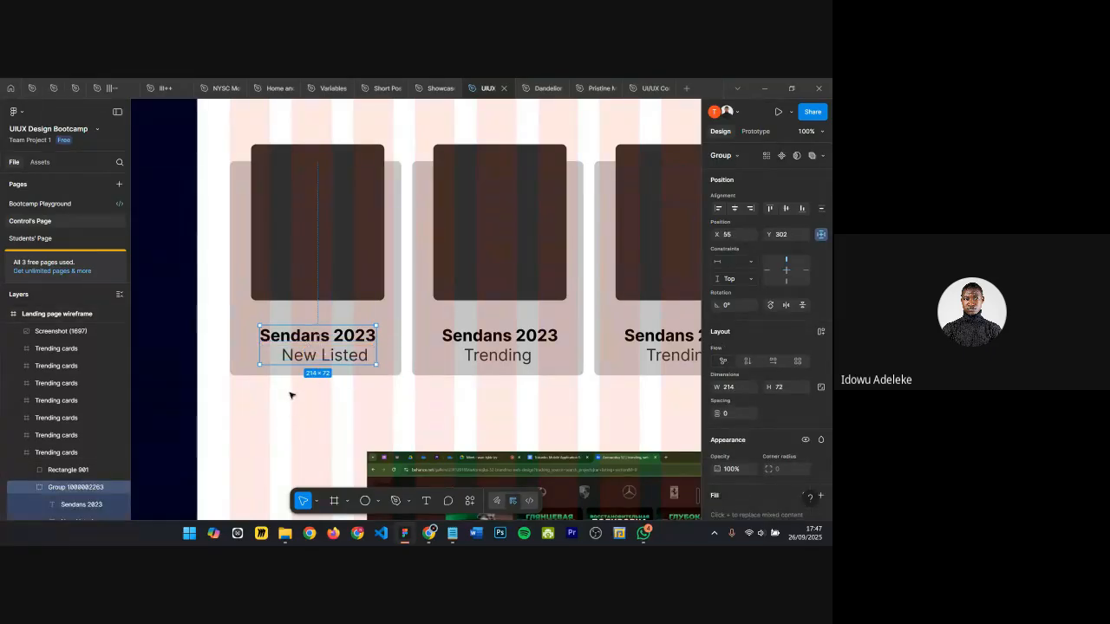
Step: Group the title and label text together in each of the remaining three cards of the new row
scroll(299, 363, down, 2)
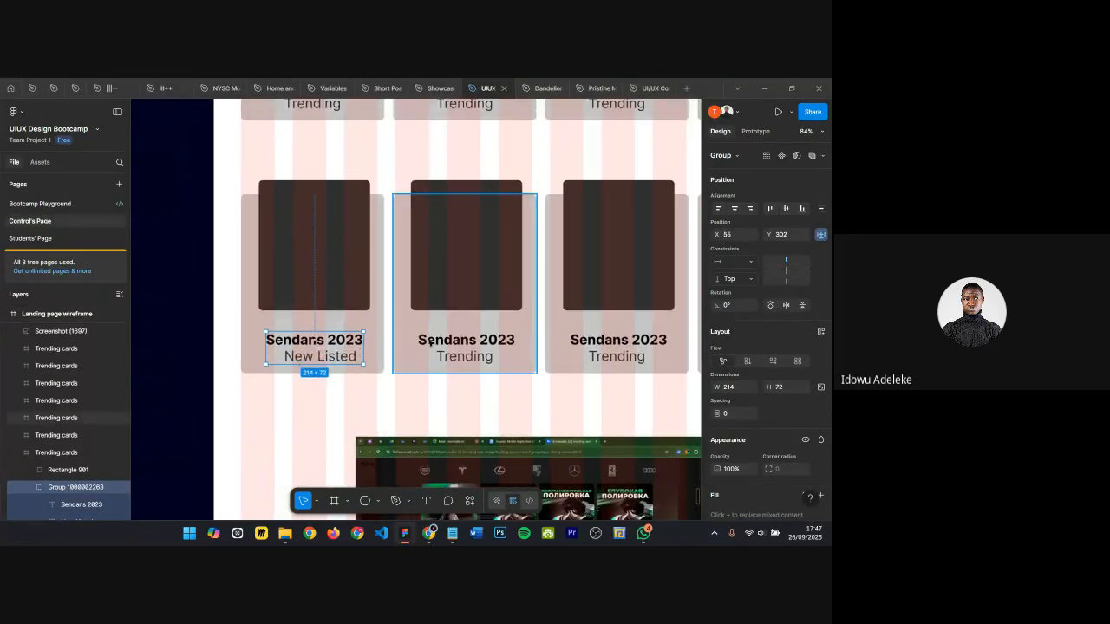
click(446, 342)
click(445, 345)
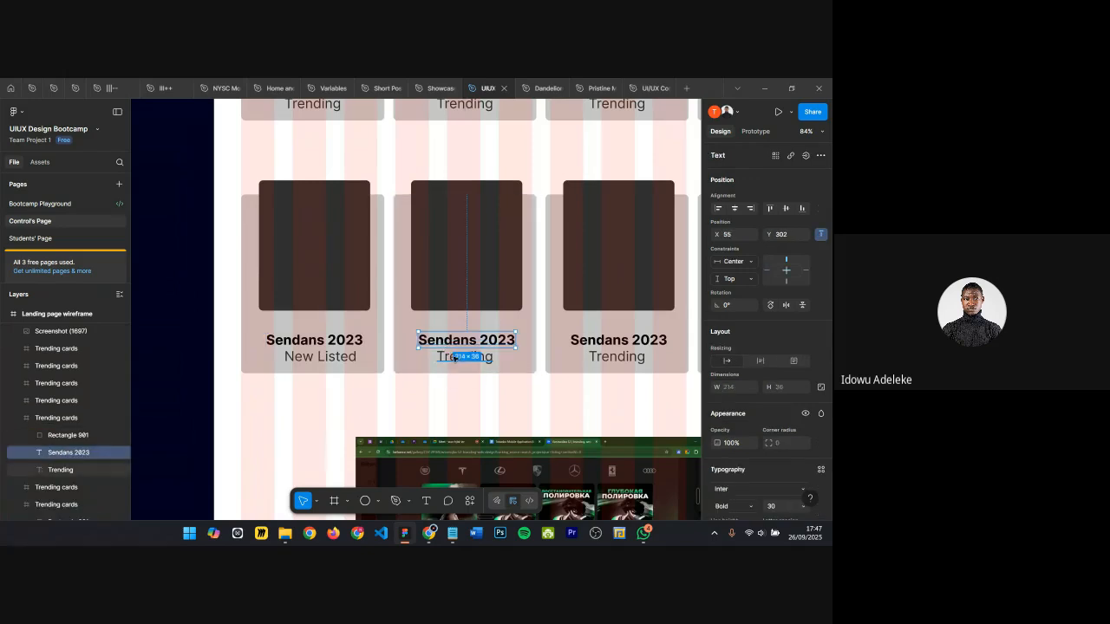
shift+click(454, 358)
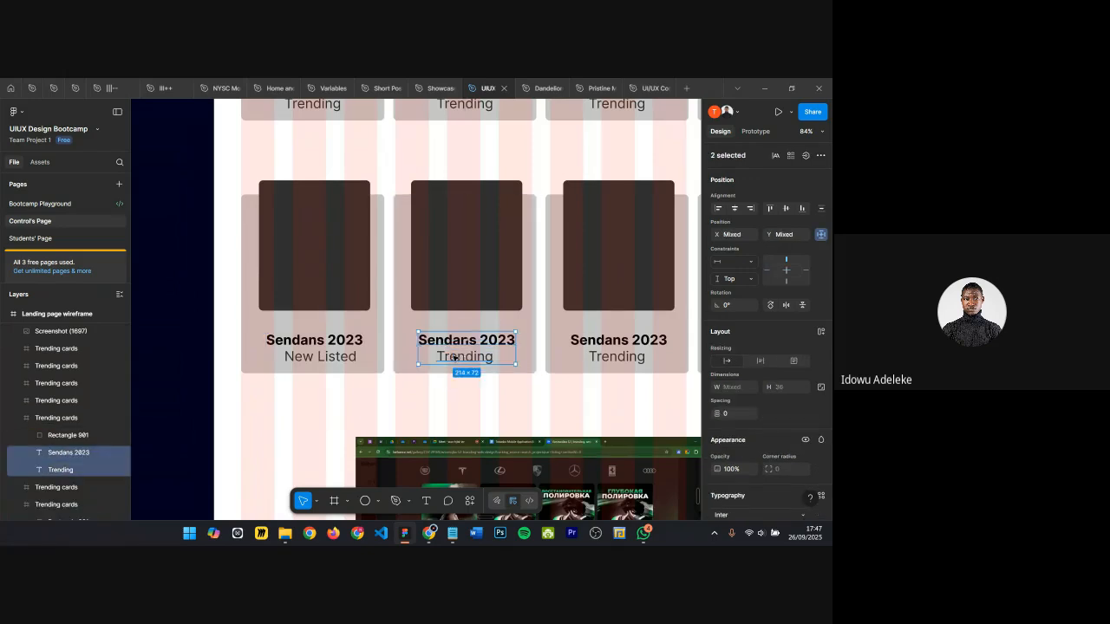
click(587, 341)
shift+click(605, 355)
key(ctrl+g)
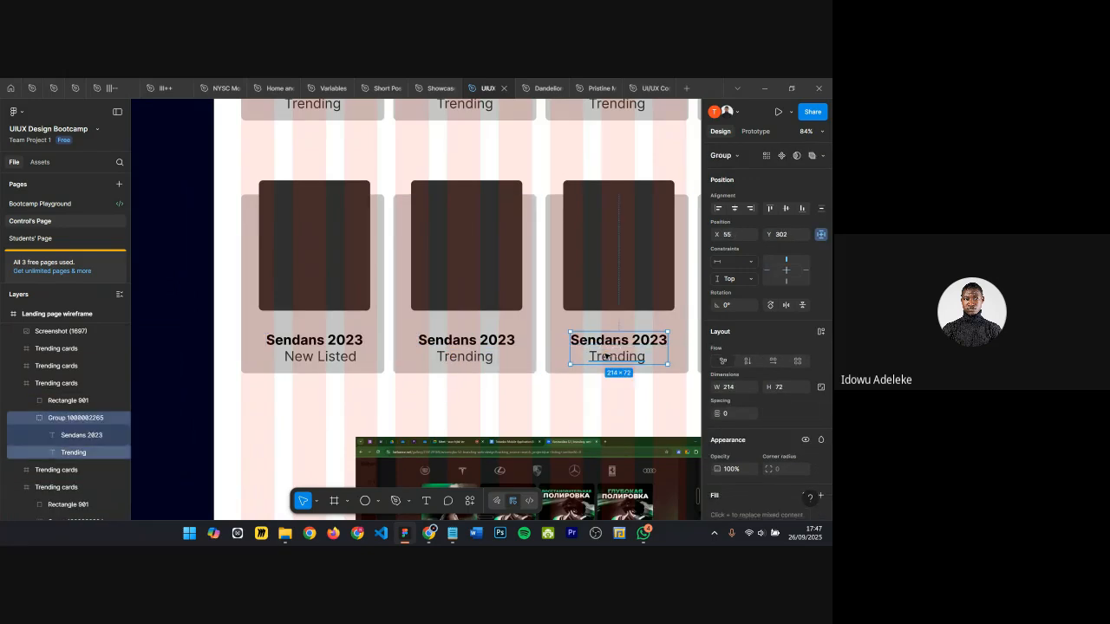
scroll(604, 351, right, 5)
click(603, 346)
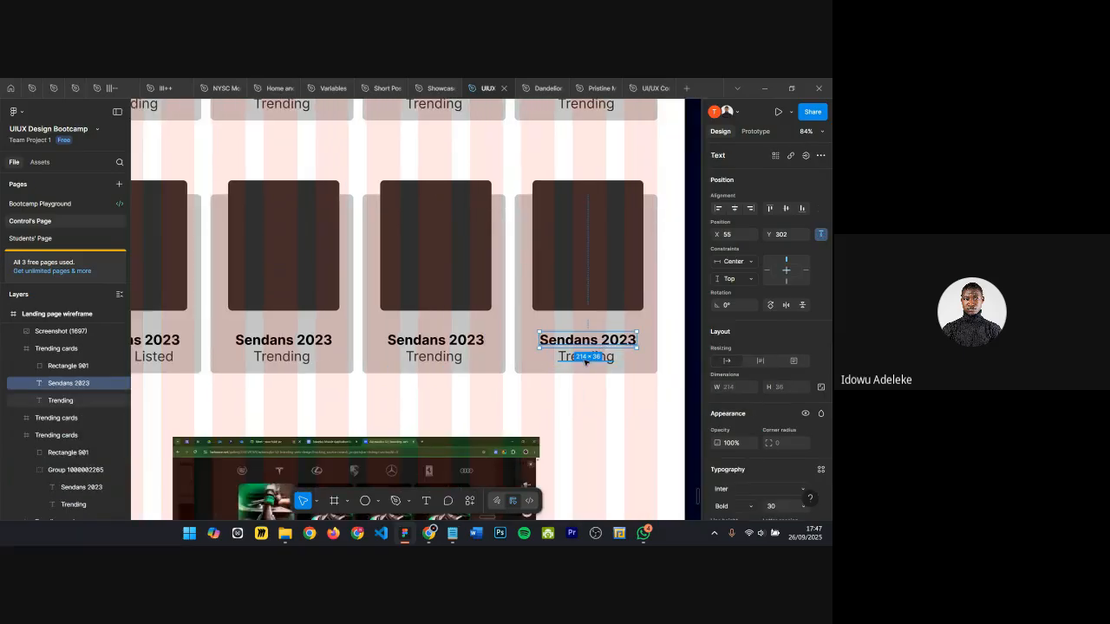
shift+click(587, 359)
key(ctrl+g)
scroll(585, 360, down, 5)
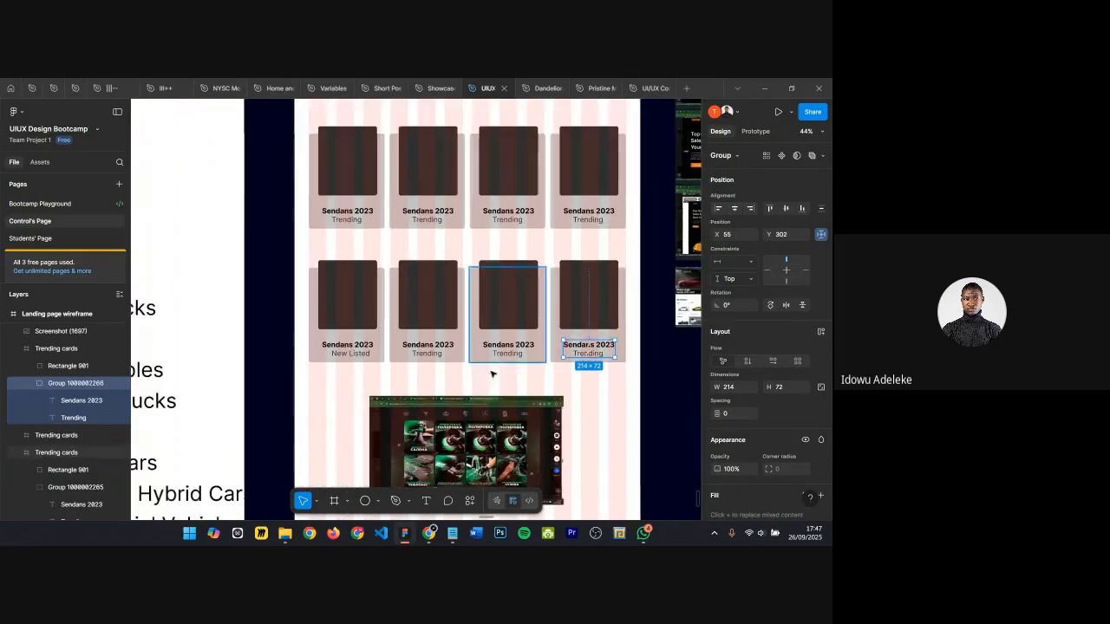
key(Escape)
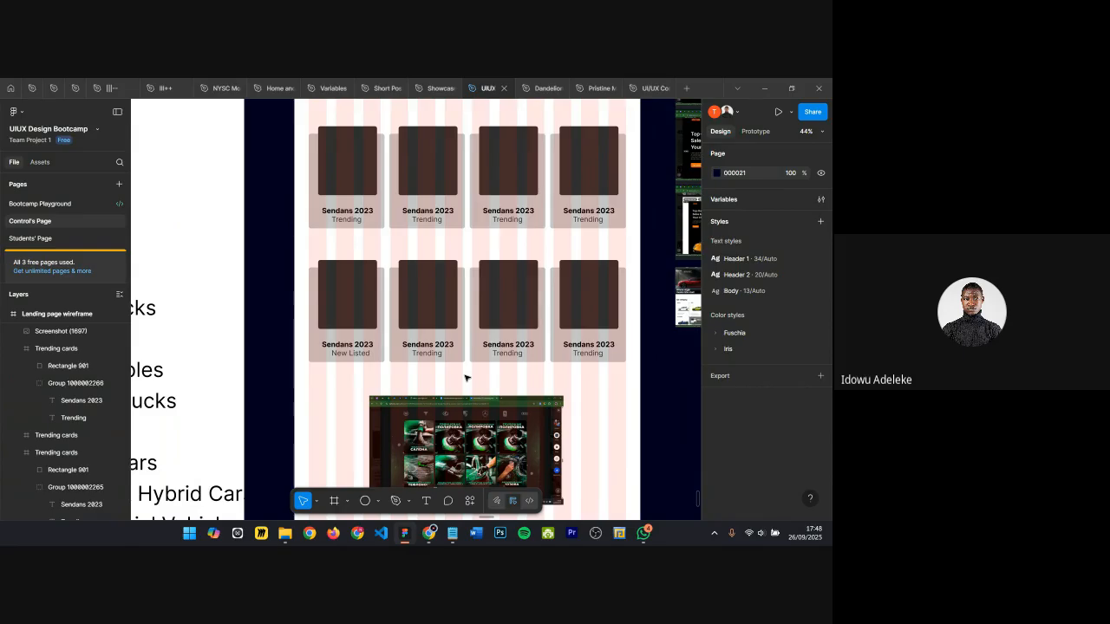
Step: Swap the first New Listed card's layout, moving its title group up and its image rectangle down
double_click(345, 356)
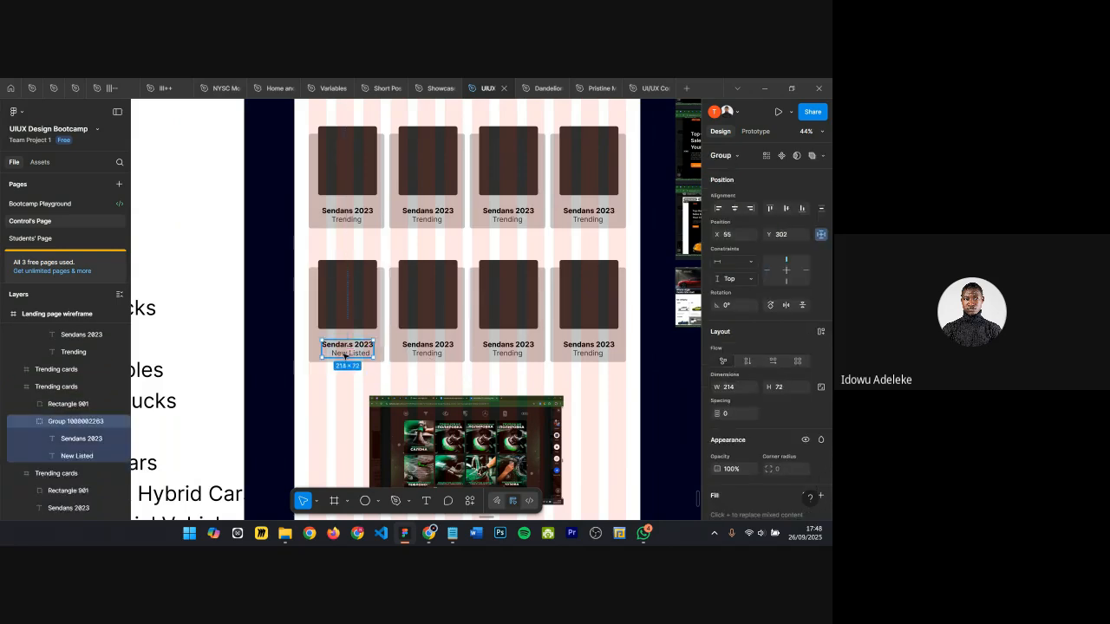
key(shift+Up)
key(shift+Up)
key(shift+Up)
key(shift+Up)
key(shift+Up)
key(shift+Up)
key(shift+Up)
key(shift+Up)
key(shift+Up)
key(shift+Up)
key(shift+Up)
key(shift+Up)
key(shift+Up)
key(shift+Up)
key(shift+Up)
key(shift+Up)
key(shift+Up)
key(shift+Up)
key(shift+Up)
key(shift+Up)
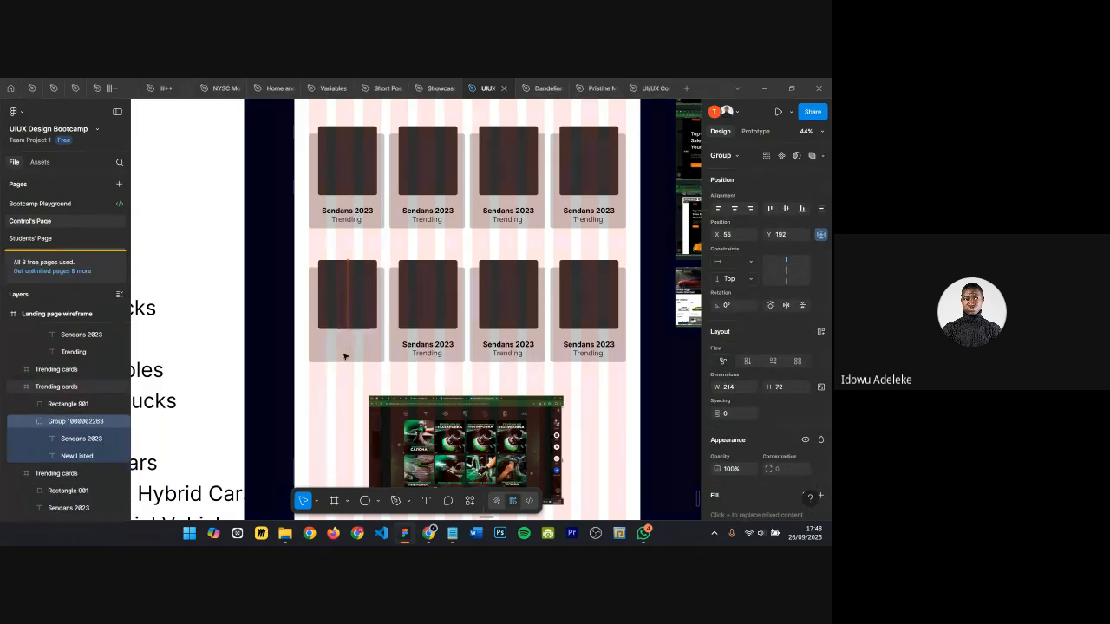
click(339, 323)
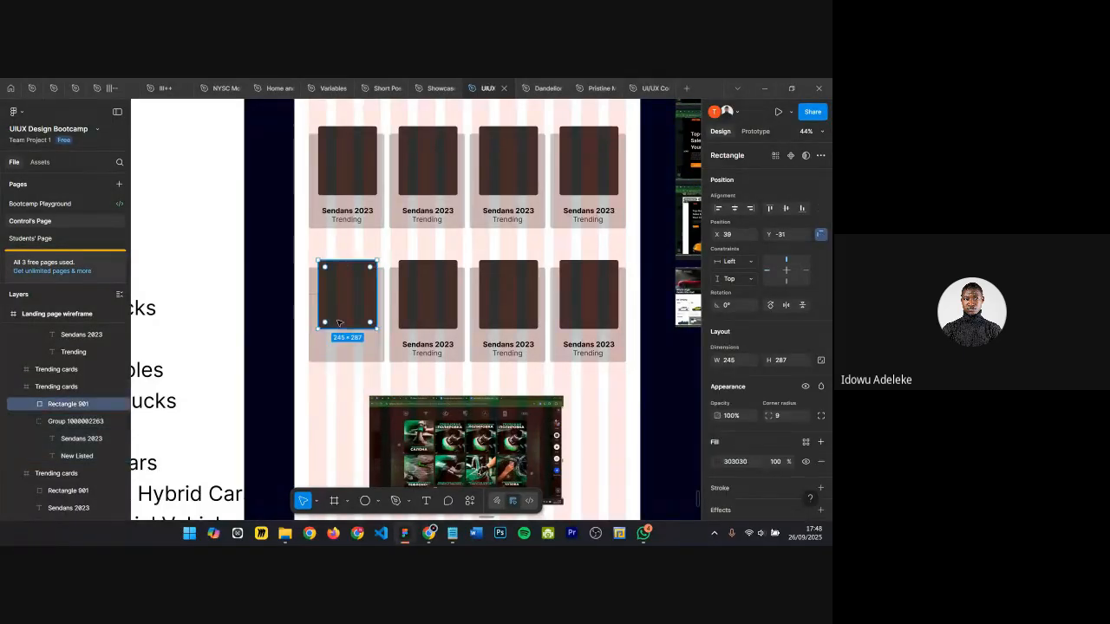
key(shift+Down)
key(shift+Down)
key(shift+Down)
key(shift+Down)
key(shift+Down)
key(shift+Down)
key(shift+Down)
key(shift+Down)
key(shift+Down)
key(shift+Down)
key(shift+Down)
key(shift+Down)
key(shift+Down)
key(shift+Down)
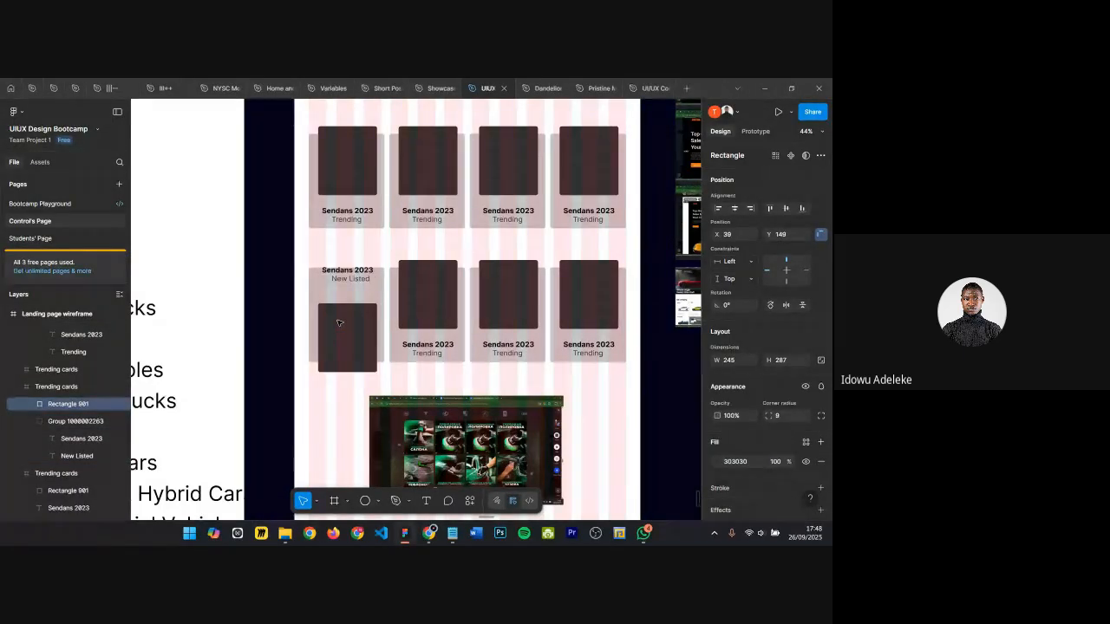
Step: Nudge the first new card's title group to X 51, Y 20 at the top of the card
scroll(339, 323, up, 2)
click(347, 265)
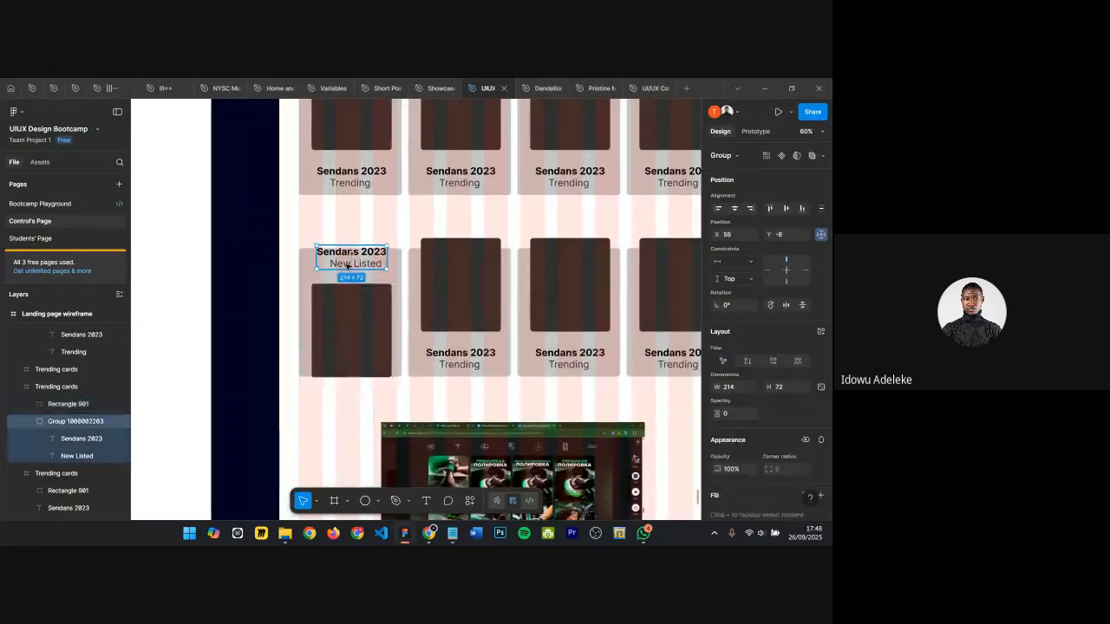
key(Down)
key(Down)
key(Down)
key(Down)
key(Down)
key(Down)
key(Down)
key(Down)
key(Down)
key(Down)
key(Down)
key(Down)
key(Down)
key(Down)
key(Down)
key(Down)
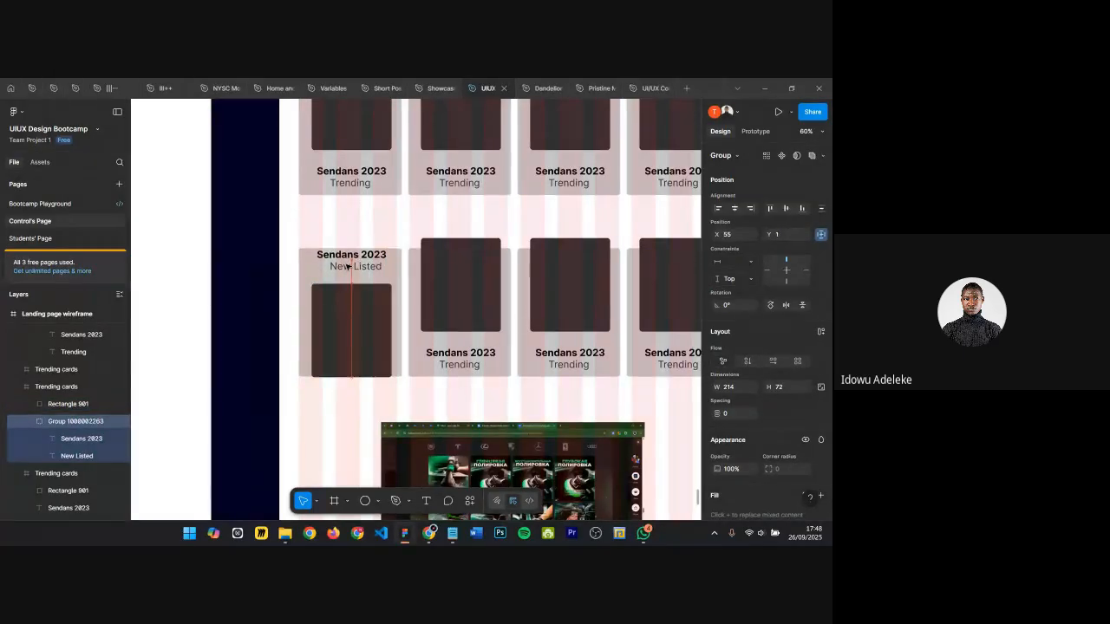
key(Down)
key(Down)
key(Down)
key(Down)
key(Down)
key(Down)
key(Down)
key(Down)
key(Down)
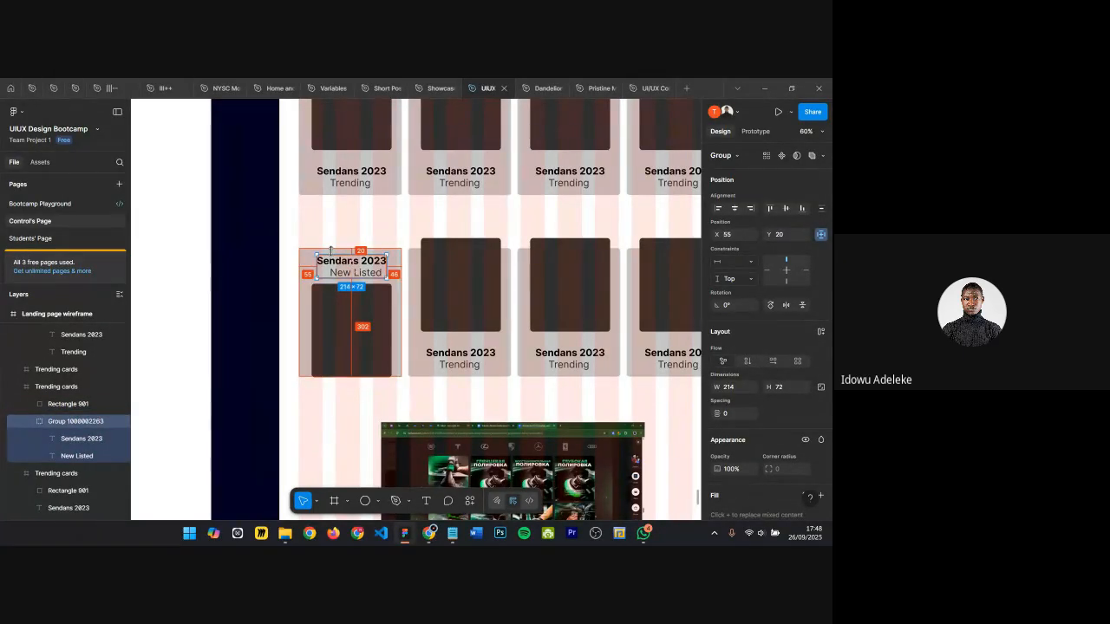
key(Left)
key(Left)
key(Left)
key(Left)
Step: Nudge the first new card's image rectangle down to Y 125
click(356, 313)
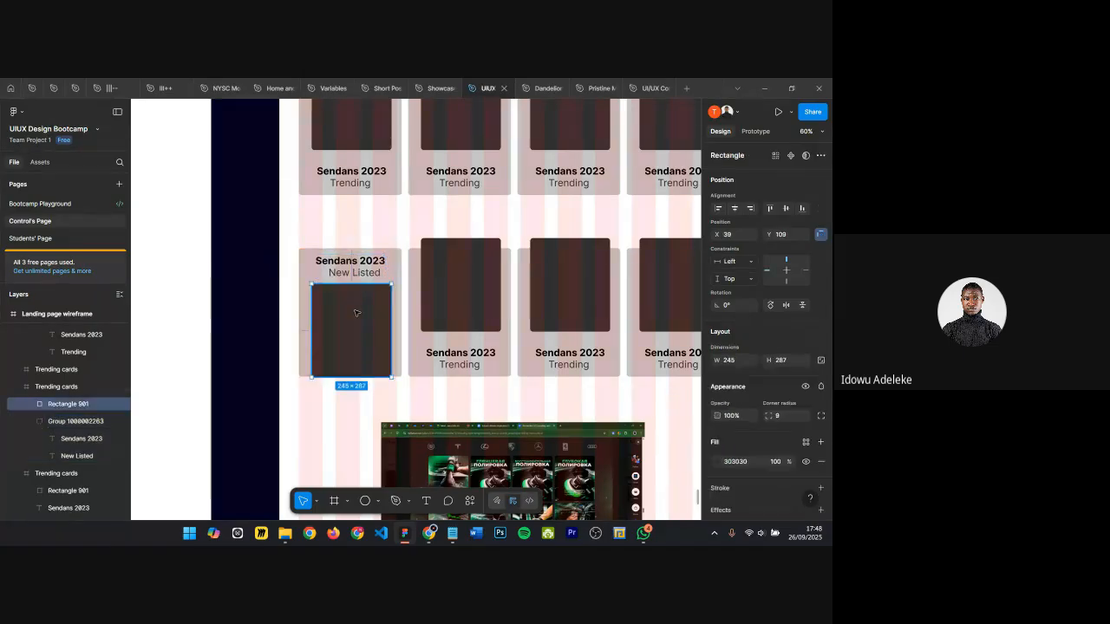
key(Down)
key(Down)
key(Down)
key(Down)
key(Down)
key(Down)
key(Down)
key(Down)
key(Down)
key(Down)
key(Down)
key(Down)
key(Down)
key(Down)
key(Down)
key(Down)
key(Down)
key(Down)
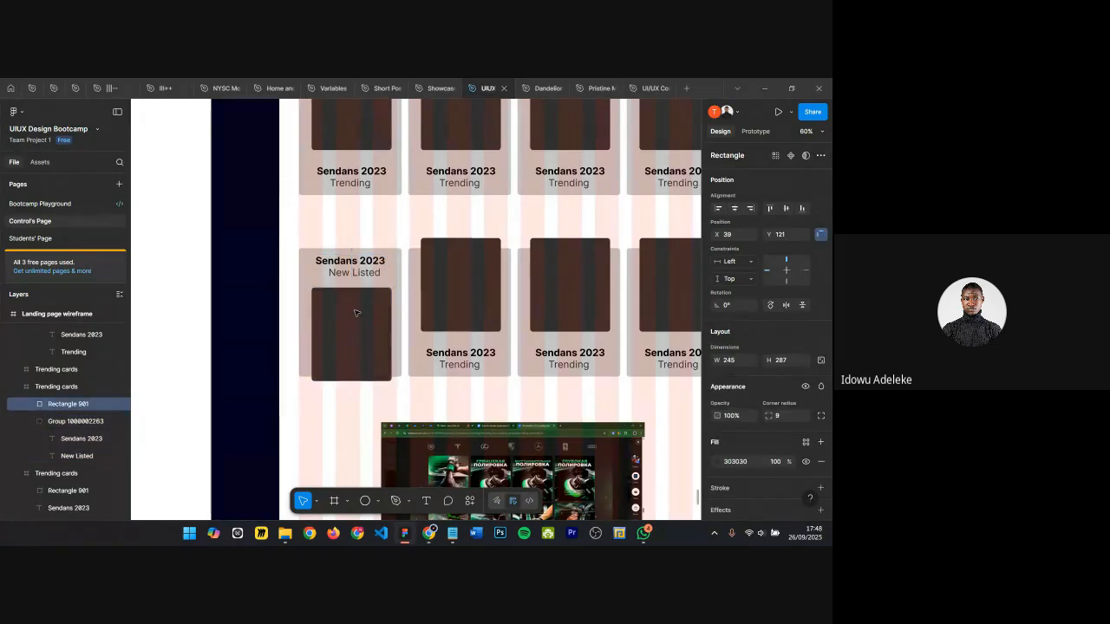
scroll(355, 313, down, 1)
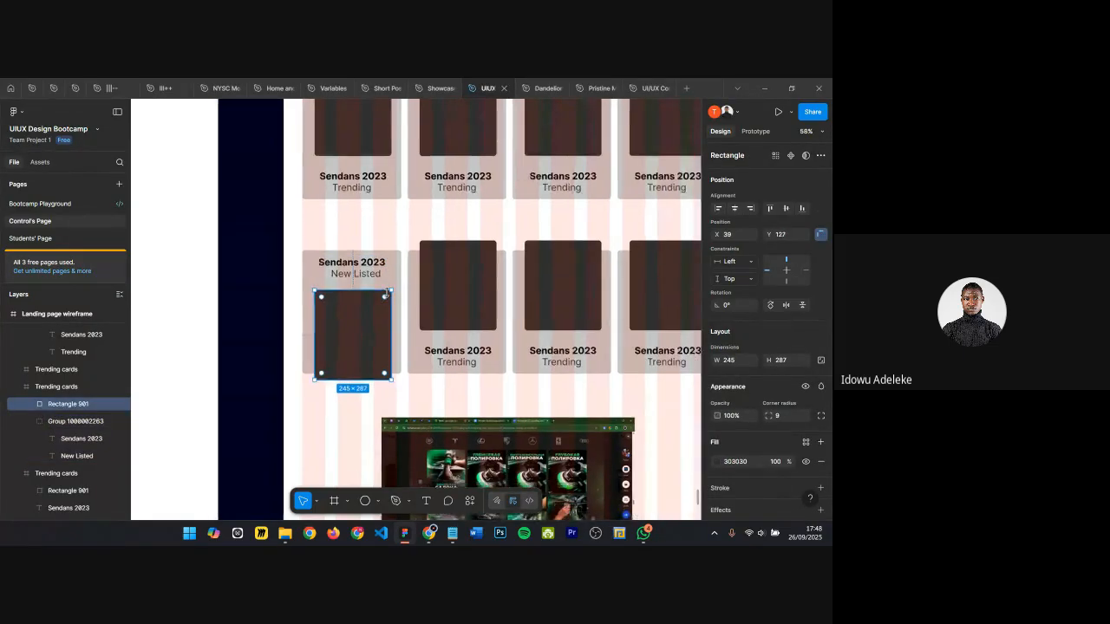
key(Up)
key(Up)
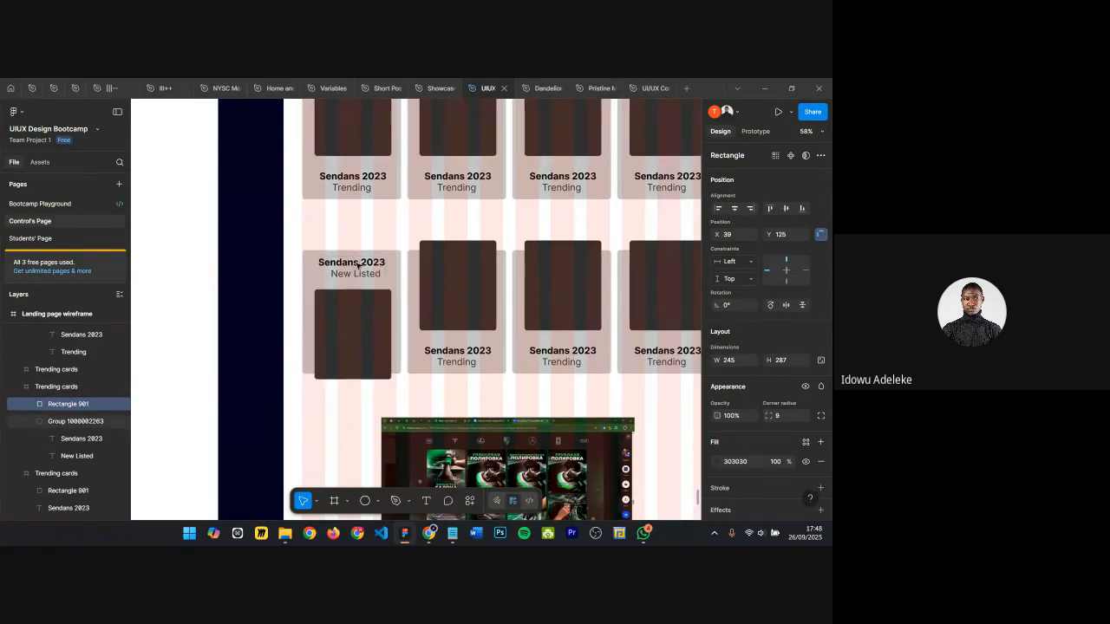
Step: Group the title and Trending label of the first card in the top row
click(391, 194)
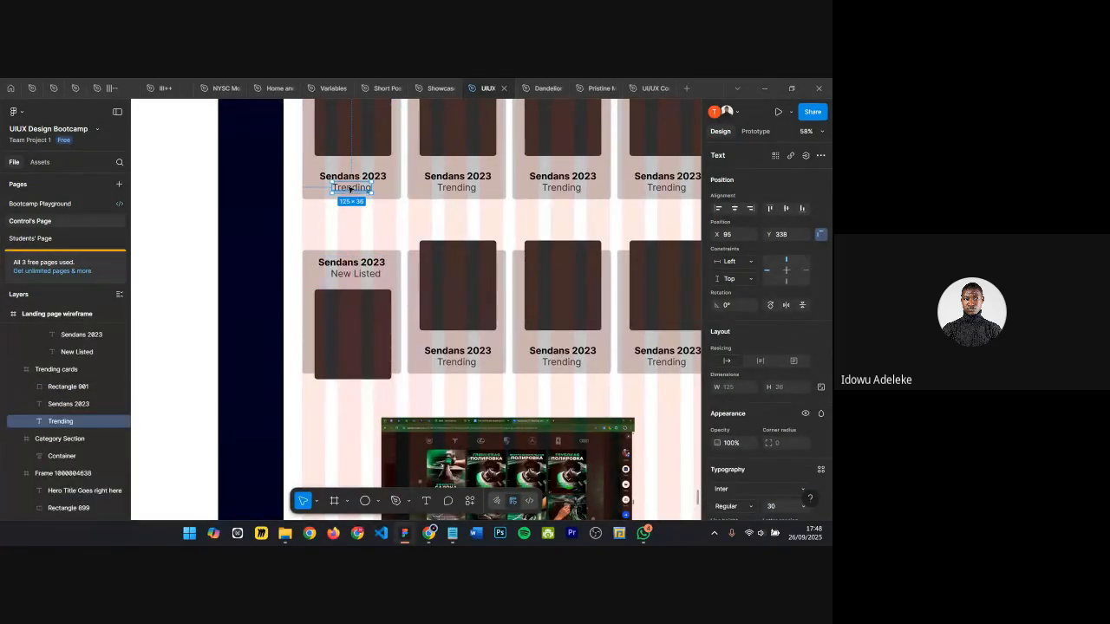
double_click(375, 180)
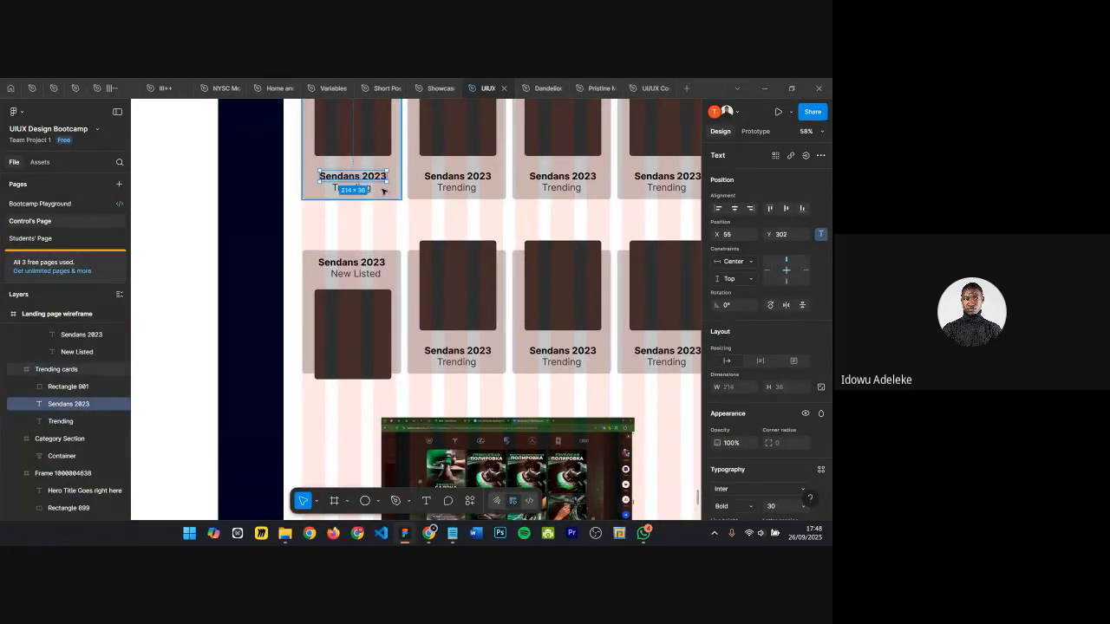
scroll(378, 189, up, 3)
shift+click(336, 191)
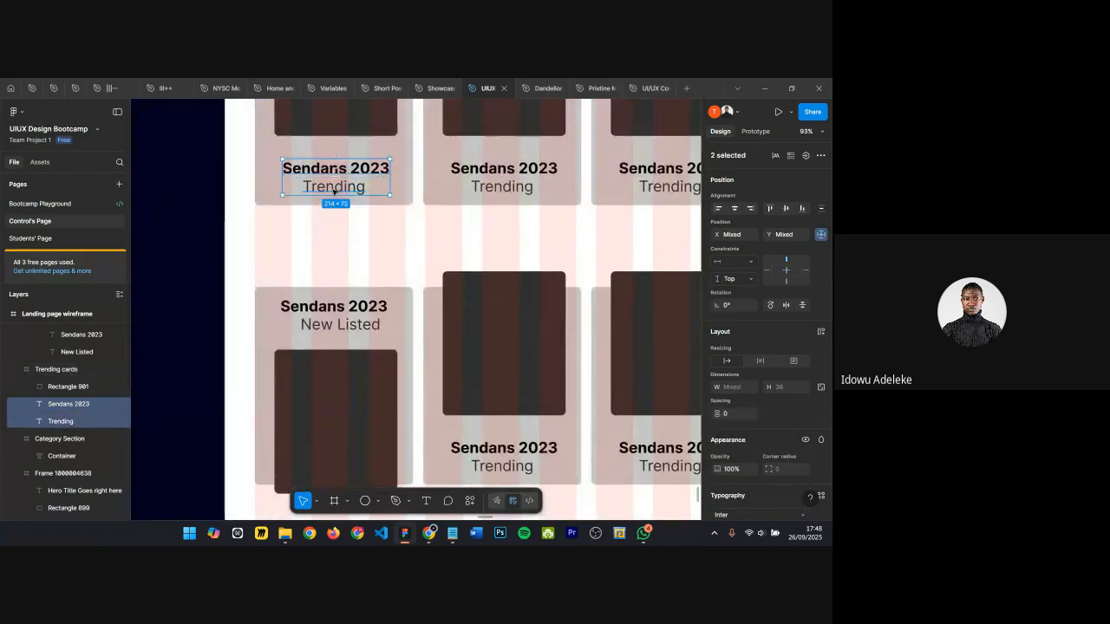
key(ctrl+g)
key(alt)
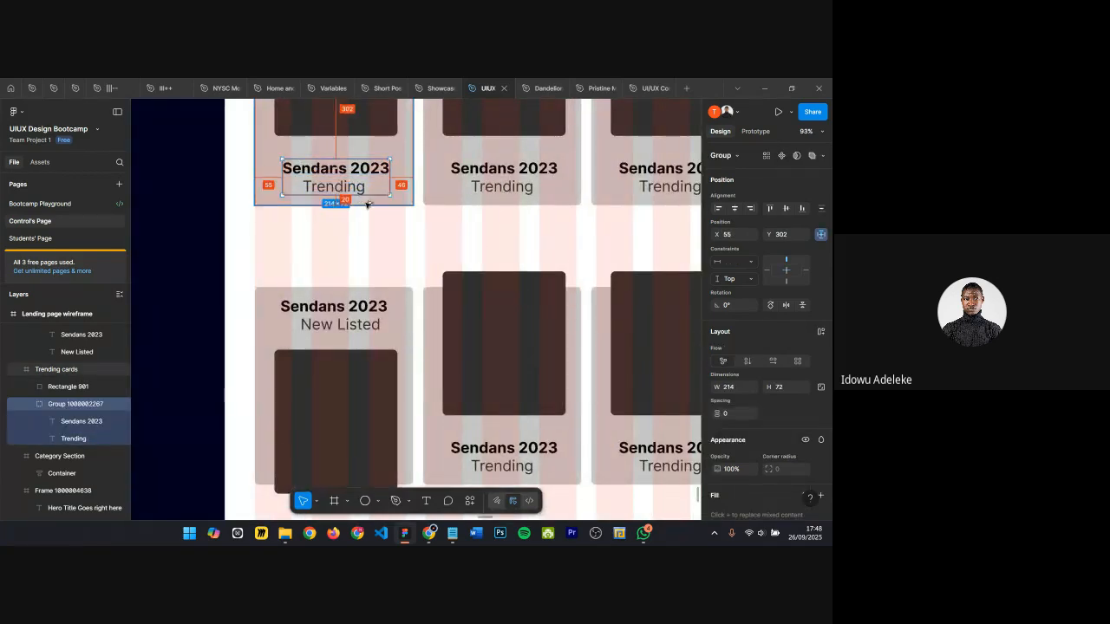
Step: Nudge the first Trending card's image rectangle down to Y -25
scroll(356, 132, up, 2)
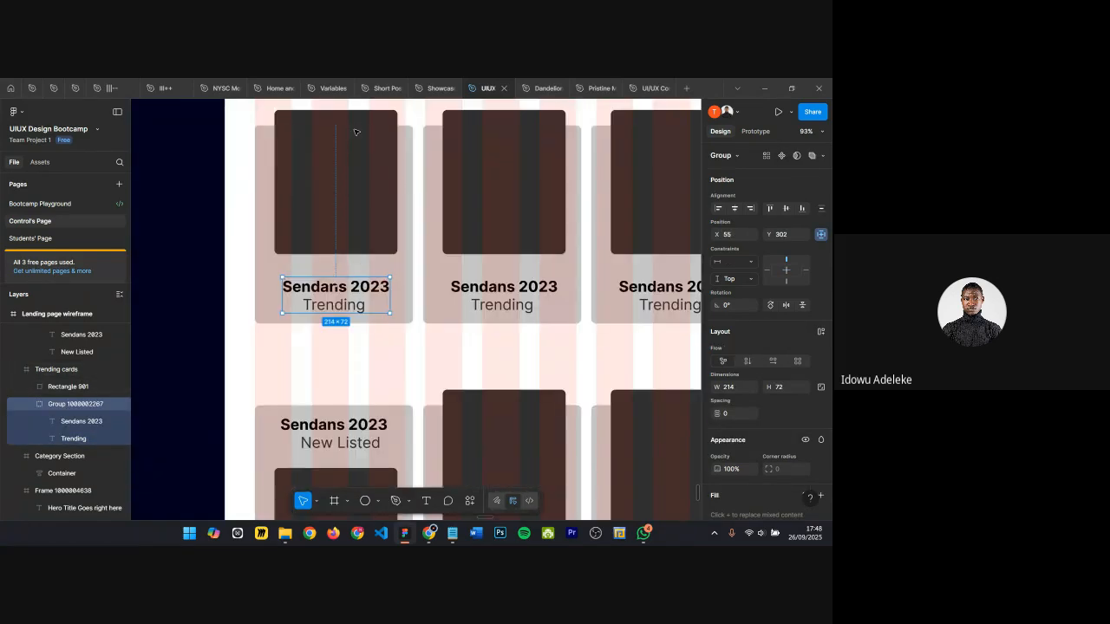
scroll(355, 132, down, 1)
click(343, 223)
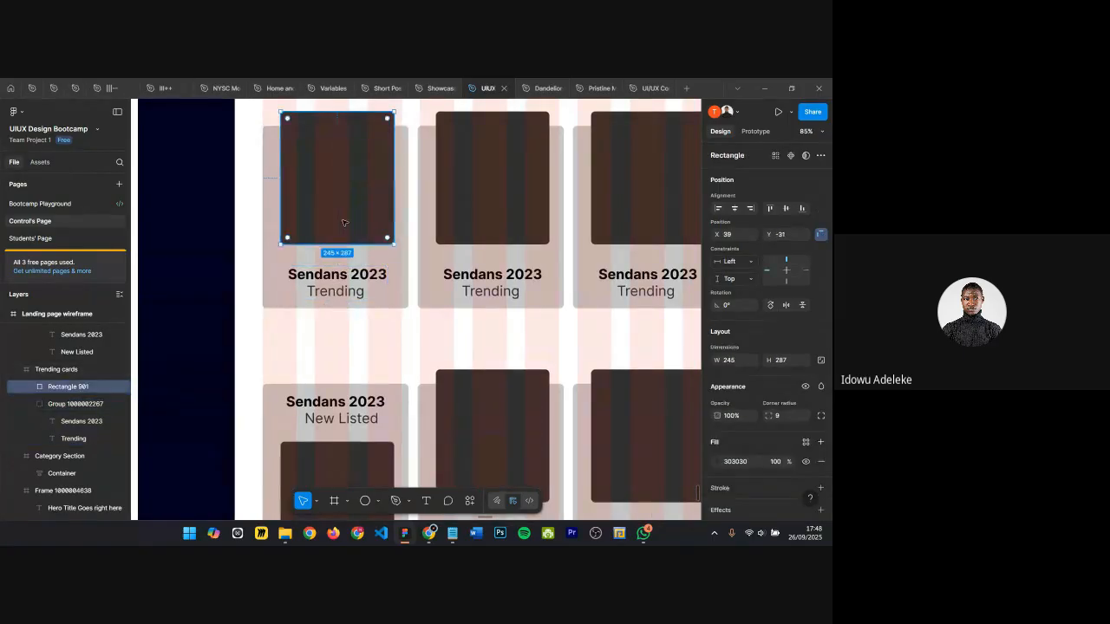
key(alt)
key(Down)
key(Down)
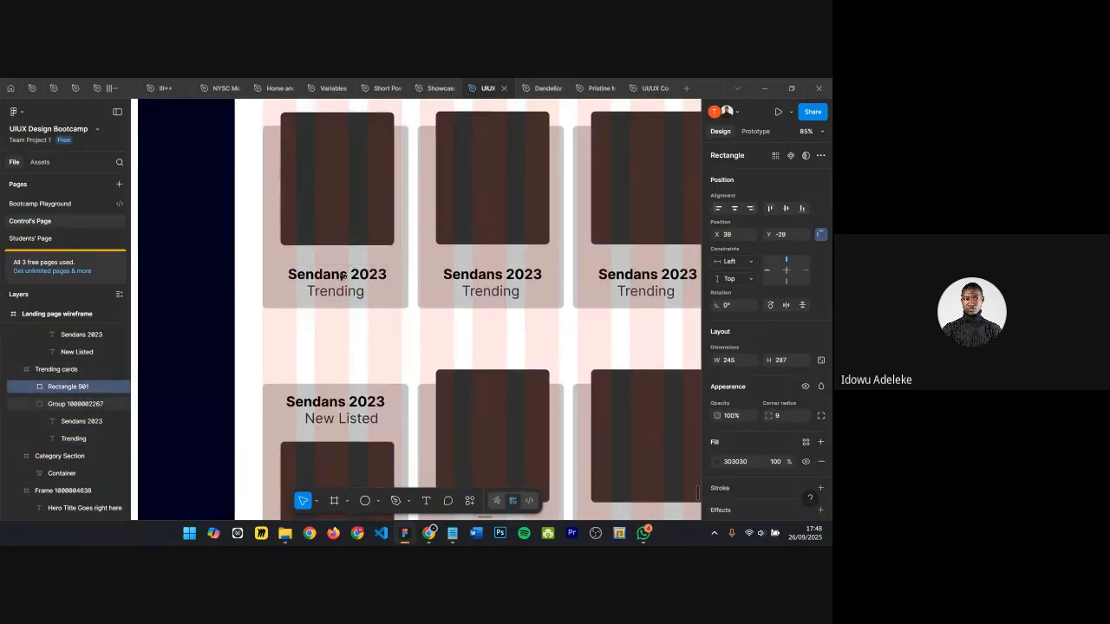
key(Down)
key(Down)
key(Down)
key(Down)
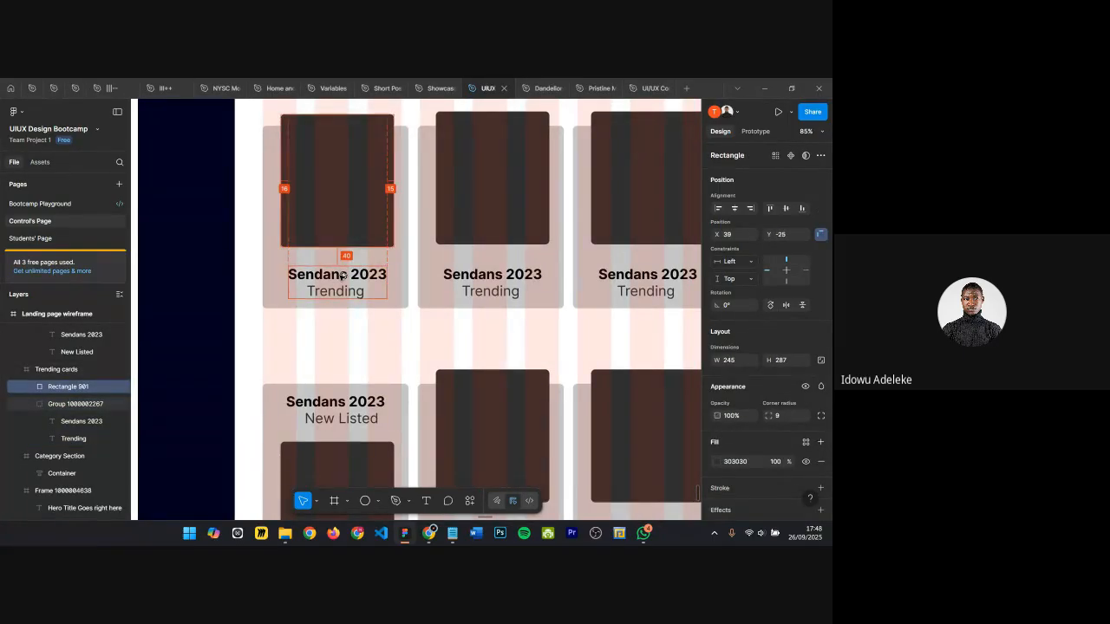
Step: Inspect the card frames and their spacing in both rows of listing cards
scroll(343, 276, down, 1)
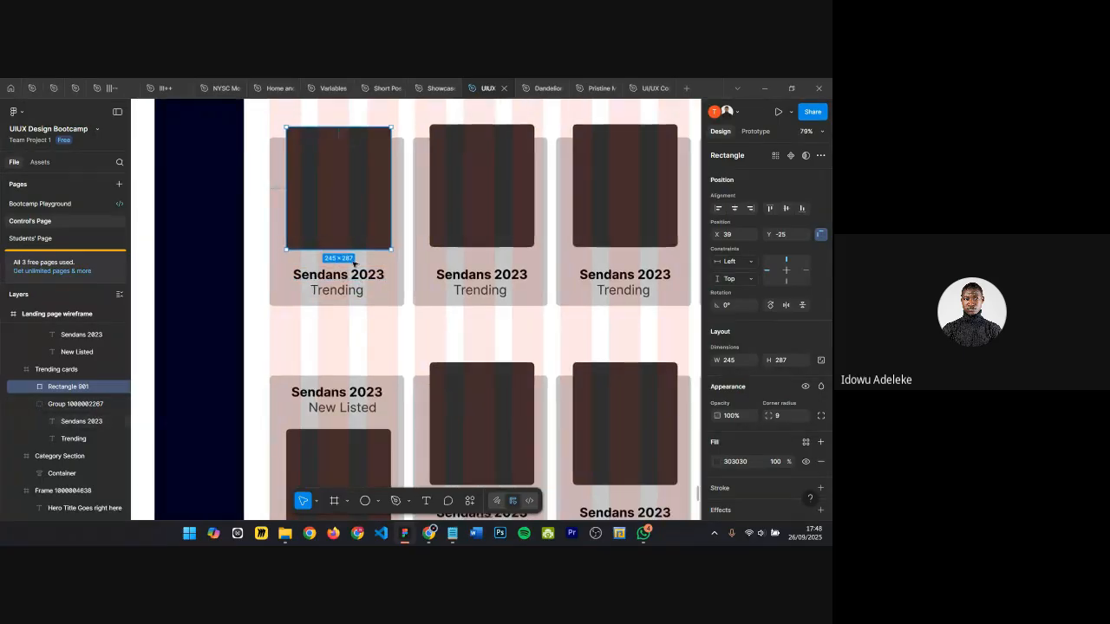
scroll(344, 301, down, 3)
click(364, 291)
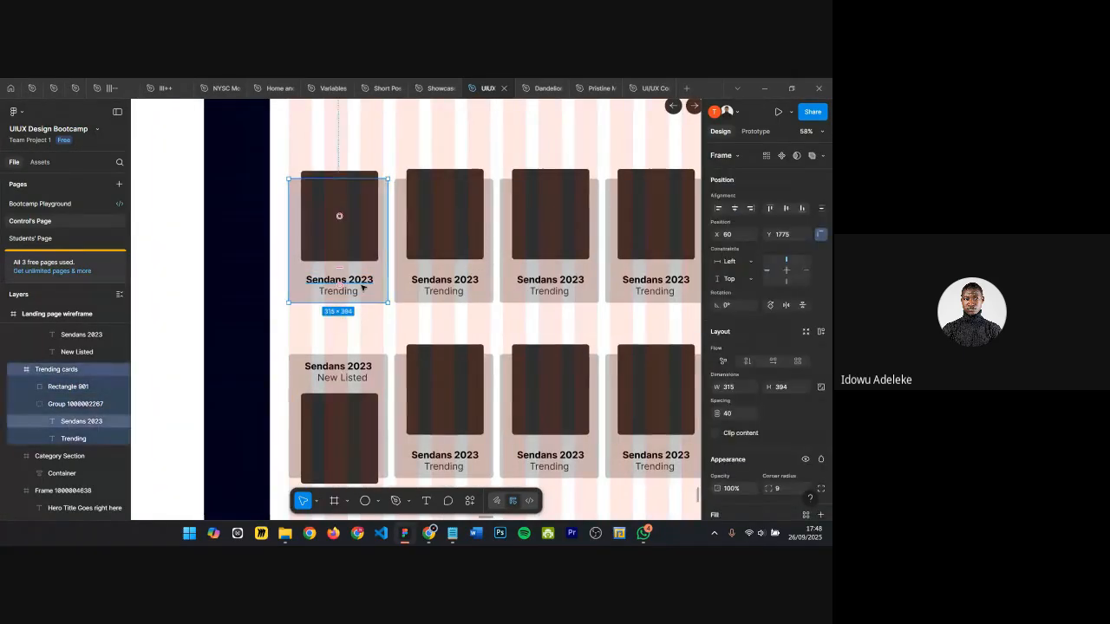
click(425, 260)
scroll(455, 247, right, 1)
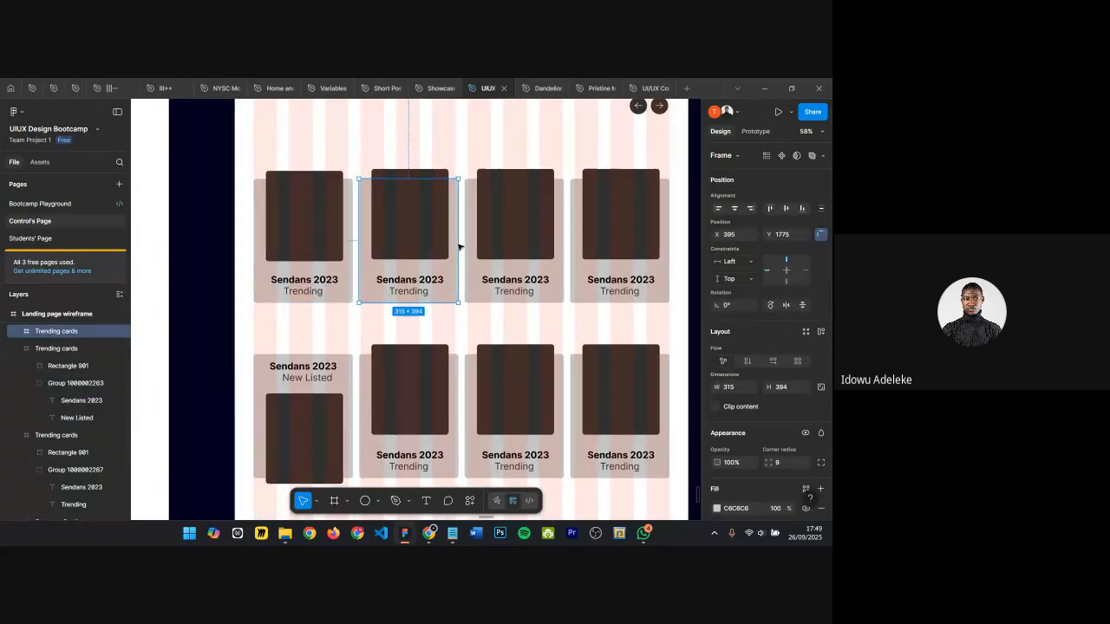
shift+click(484, 250)
shift+click(569, 244)
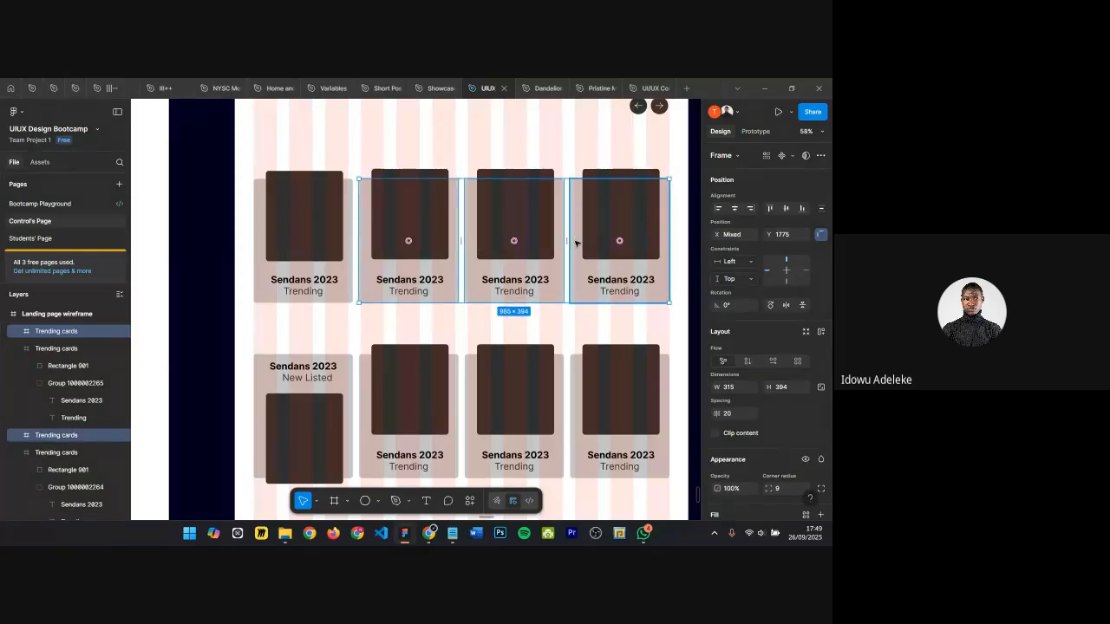
scroll(570, 243, down, 2)
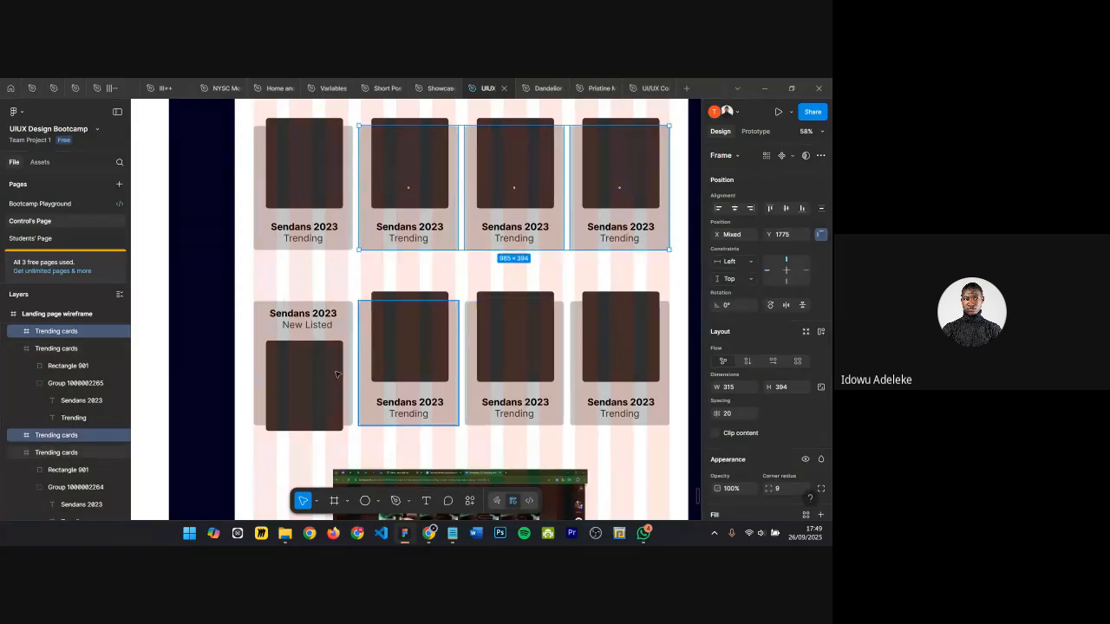
double_click(294, 303)
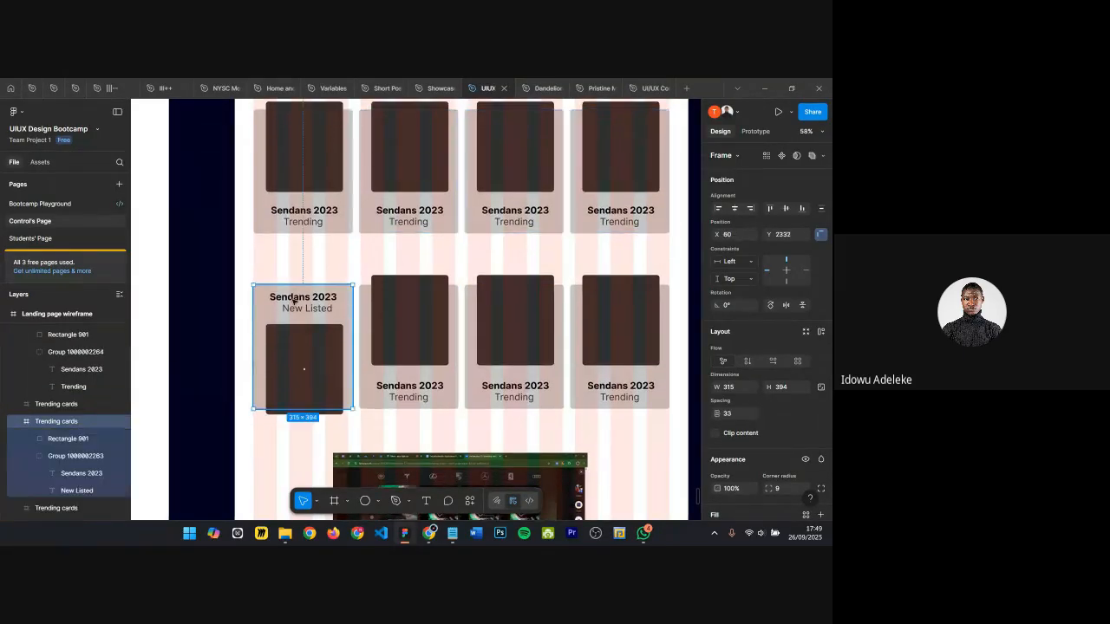
scroll(303, 286, up, 4)
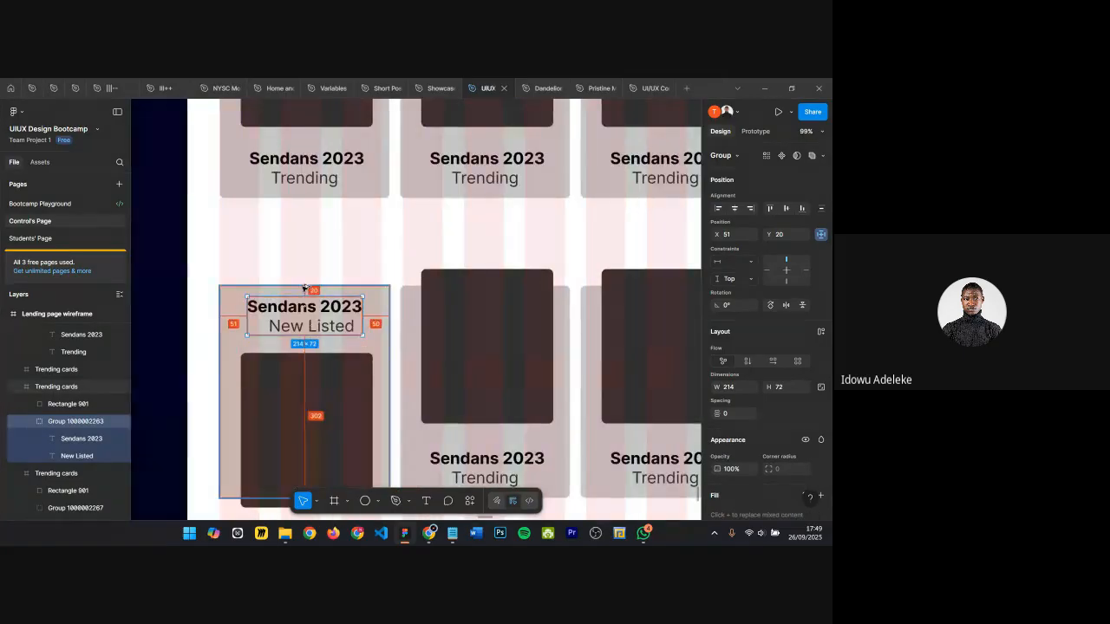
Step: Nudge the first New Listed card's image rectangle down to Y 132 below its text
click(298, 392)
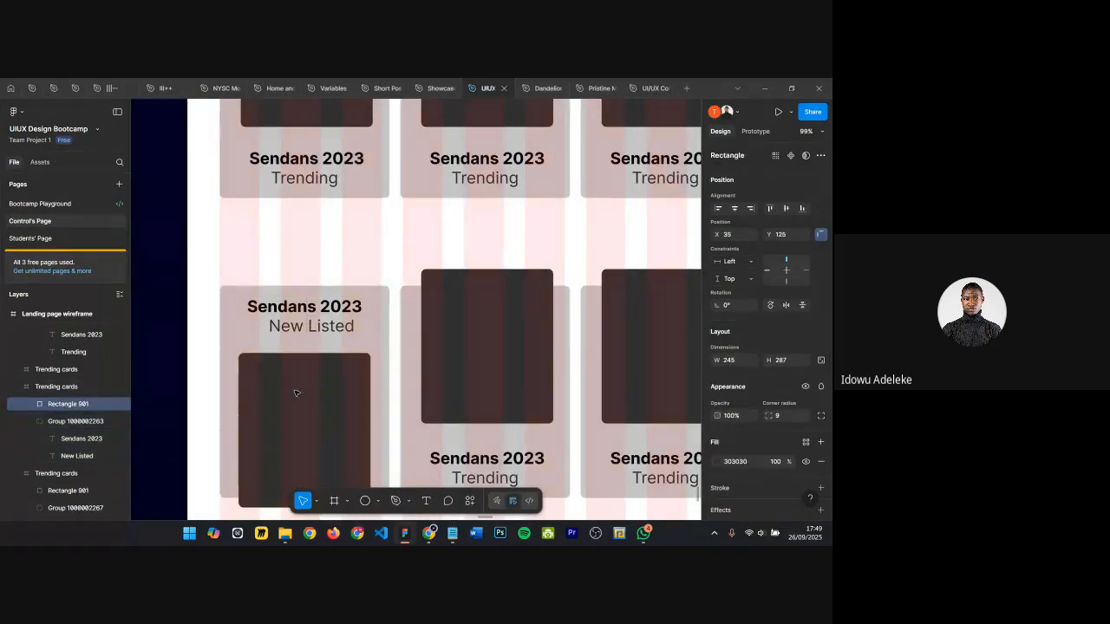
key(ctrl+z)
click(295, 393)
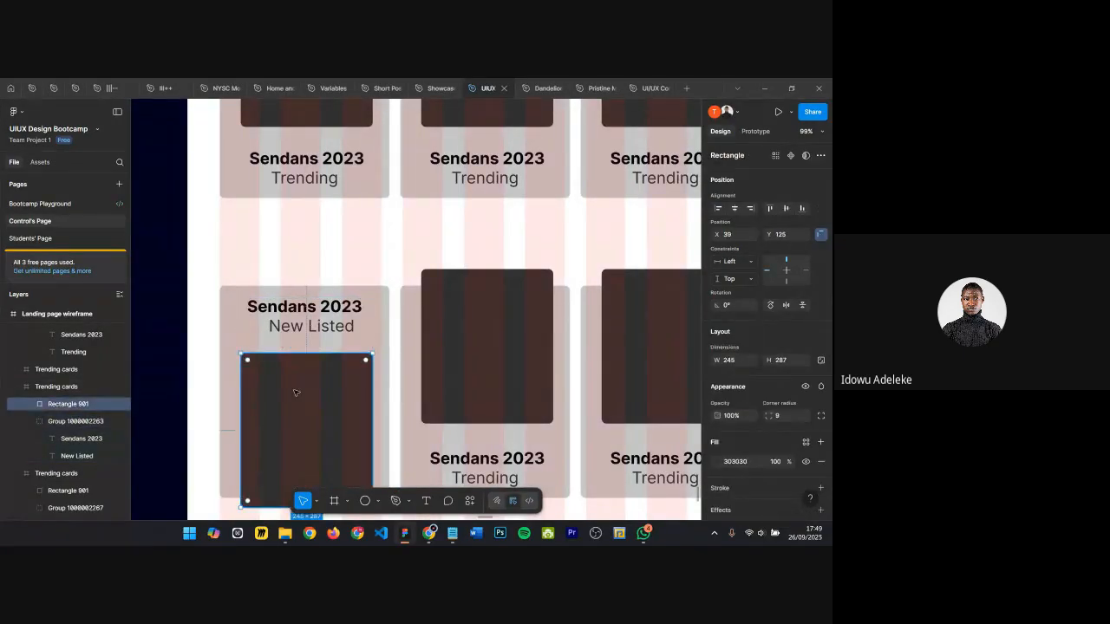
key(Down)
key(Down)
key(Down)
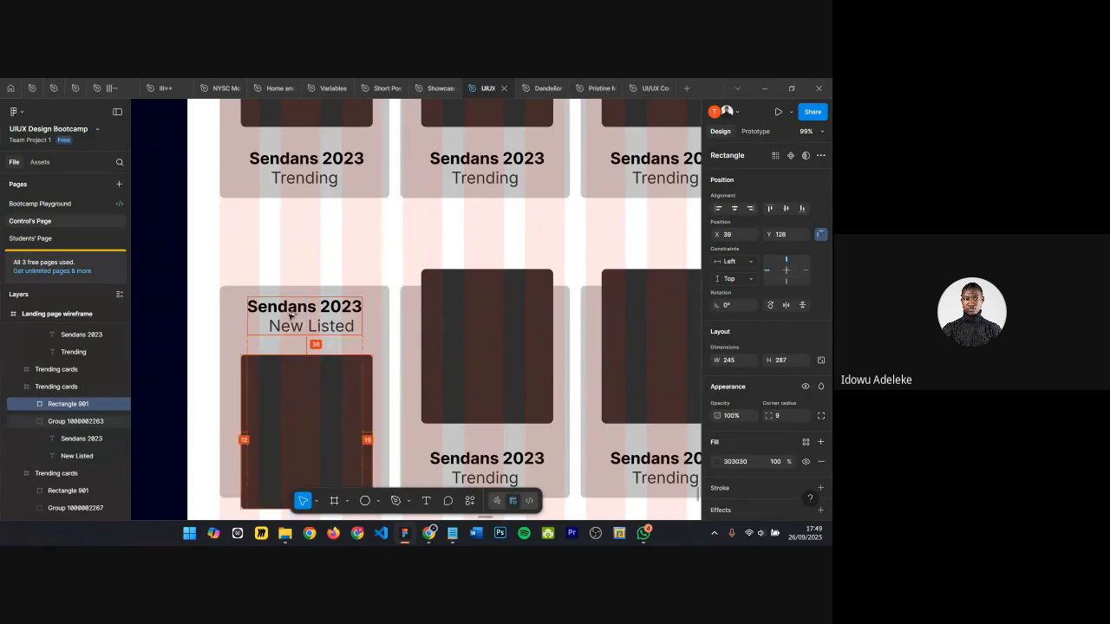
key(Down)
key(Down)
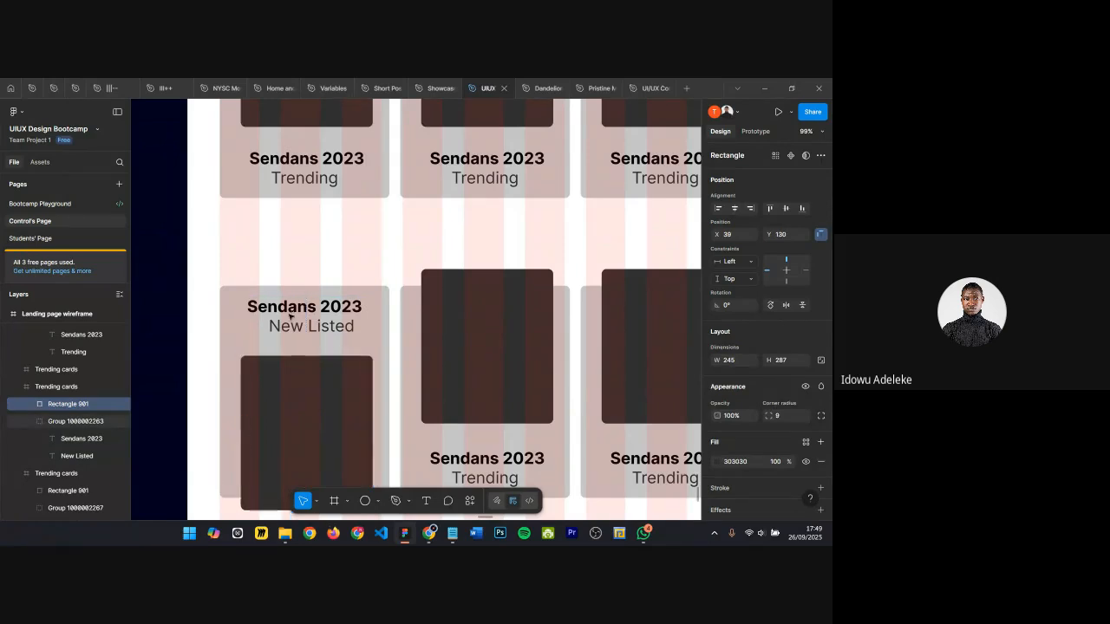
key(Down)
key(Down)
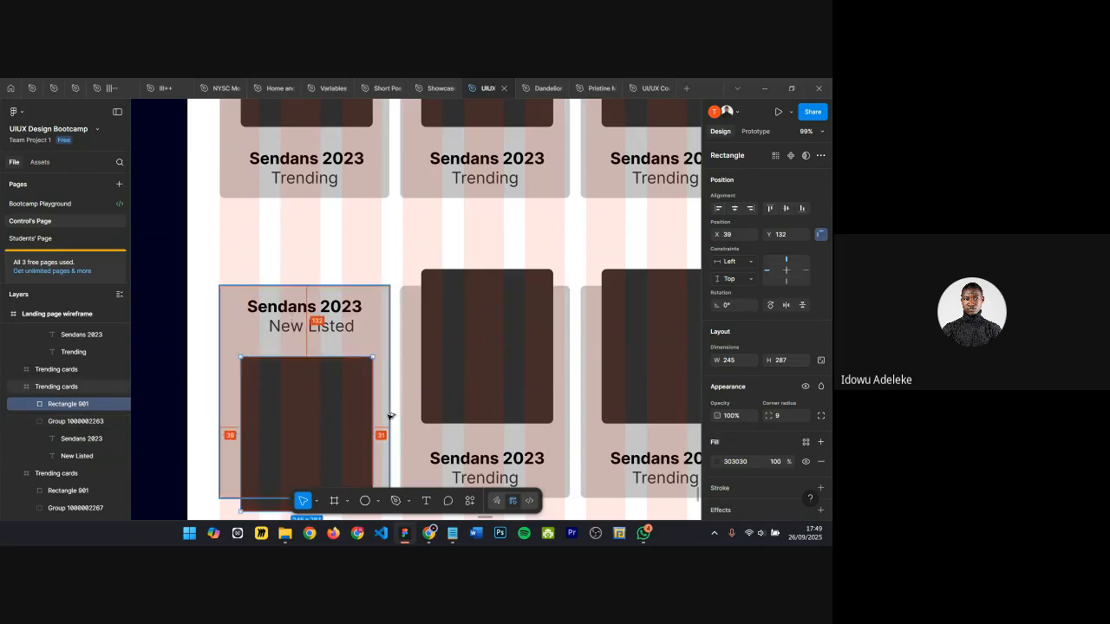
scroll(393, 416, down, 2)
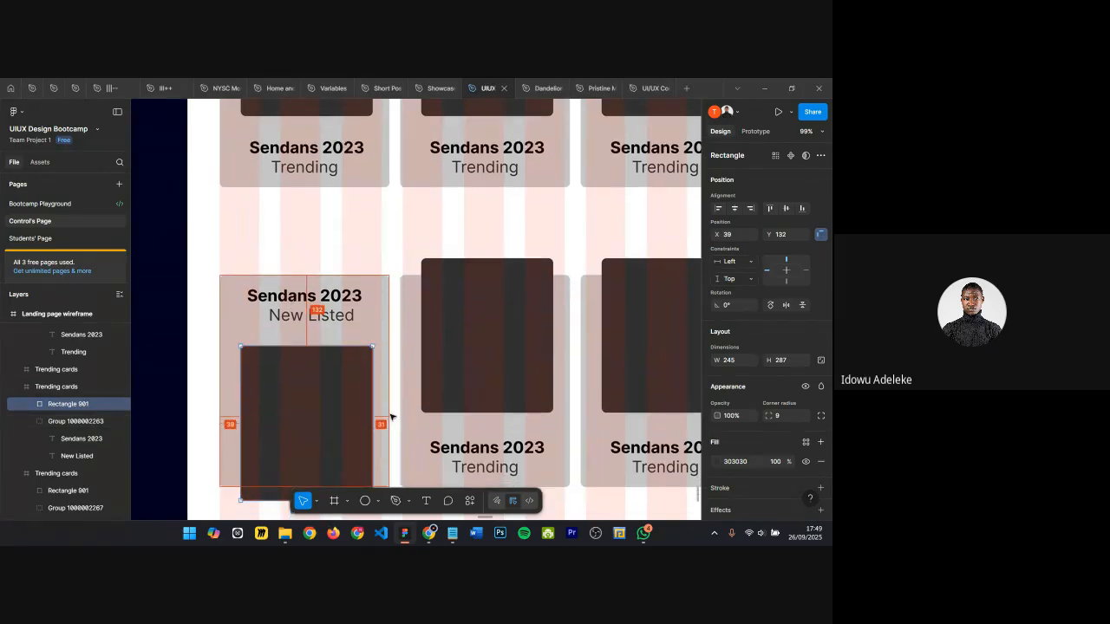
scroll(394, 399, up, 5)
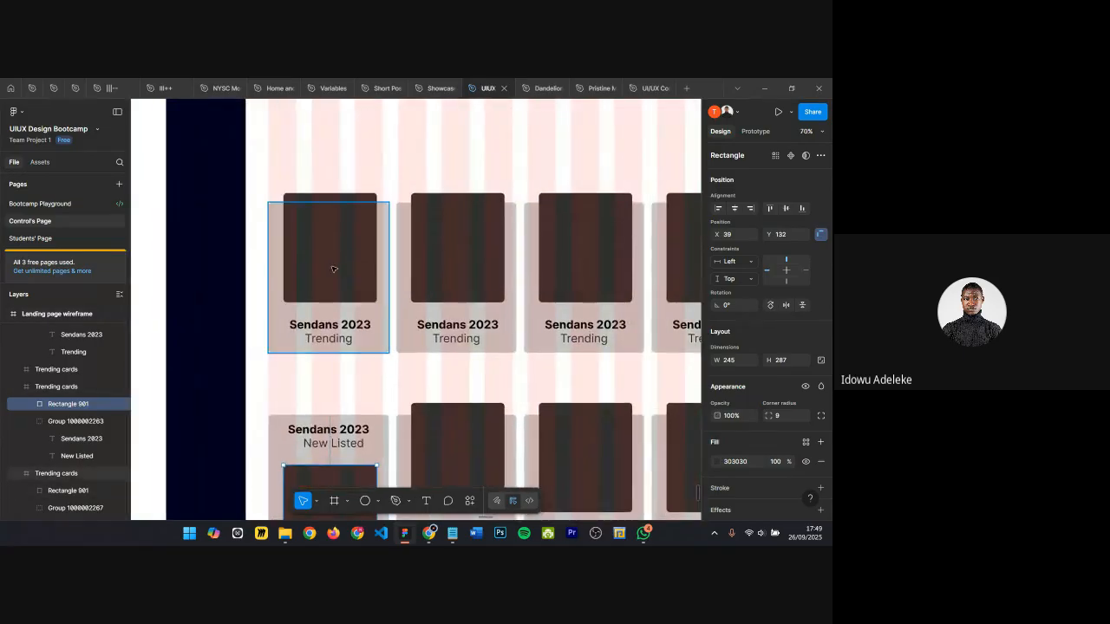
scroll(388, 382, down, 5)
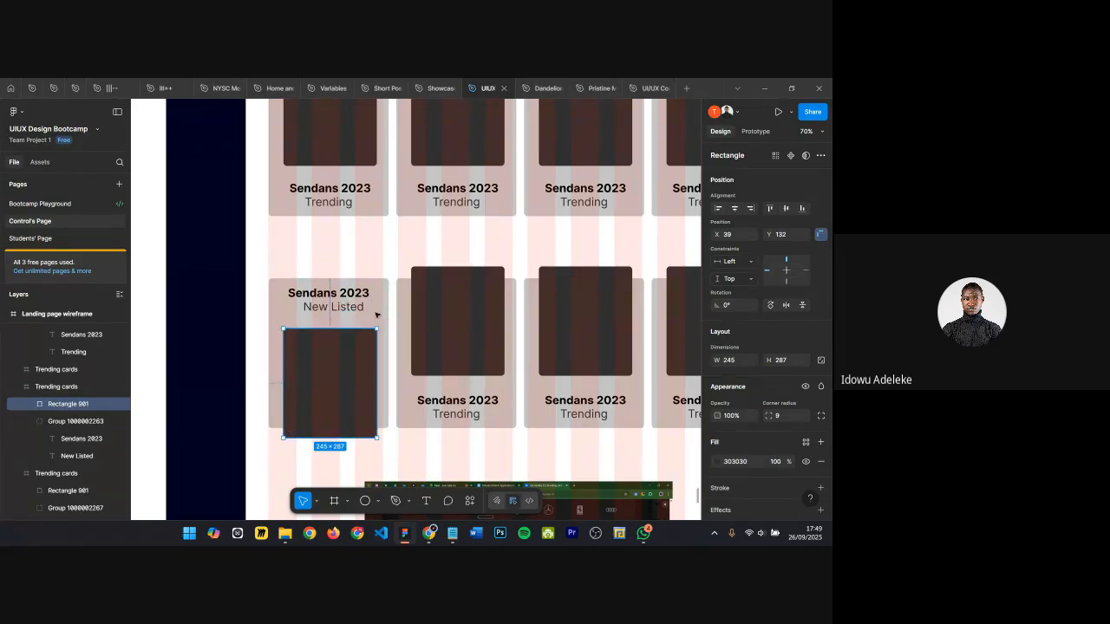
key(Escape)
scroll(376, 315, down, 5)
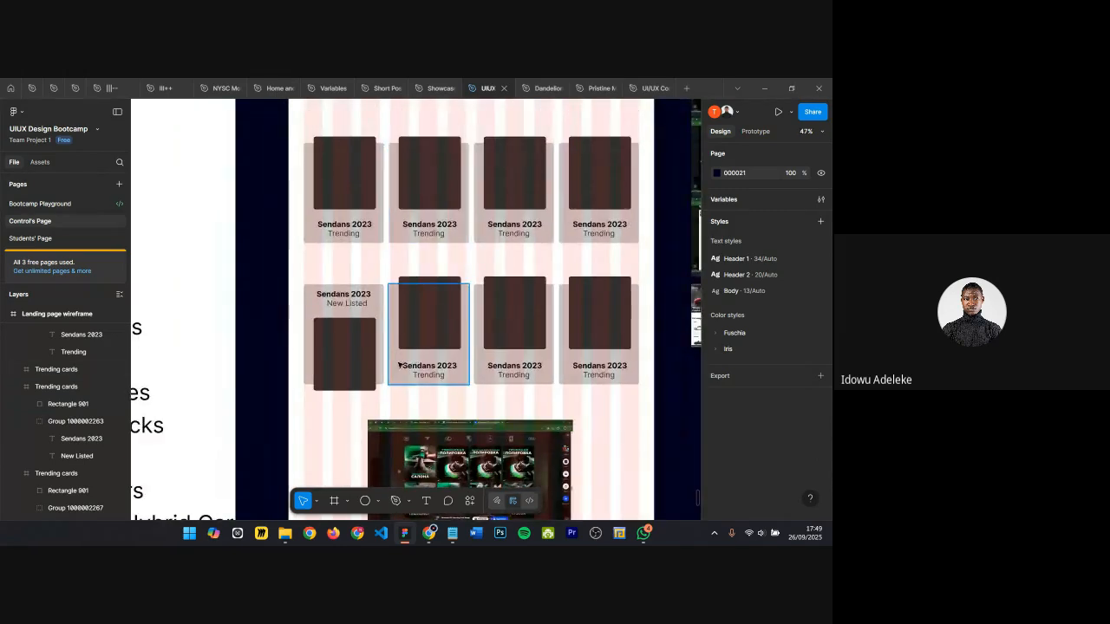
Step: Replace the other three cards in the second row with copies of the first New Listed card, text above image
click(345, 325)
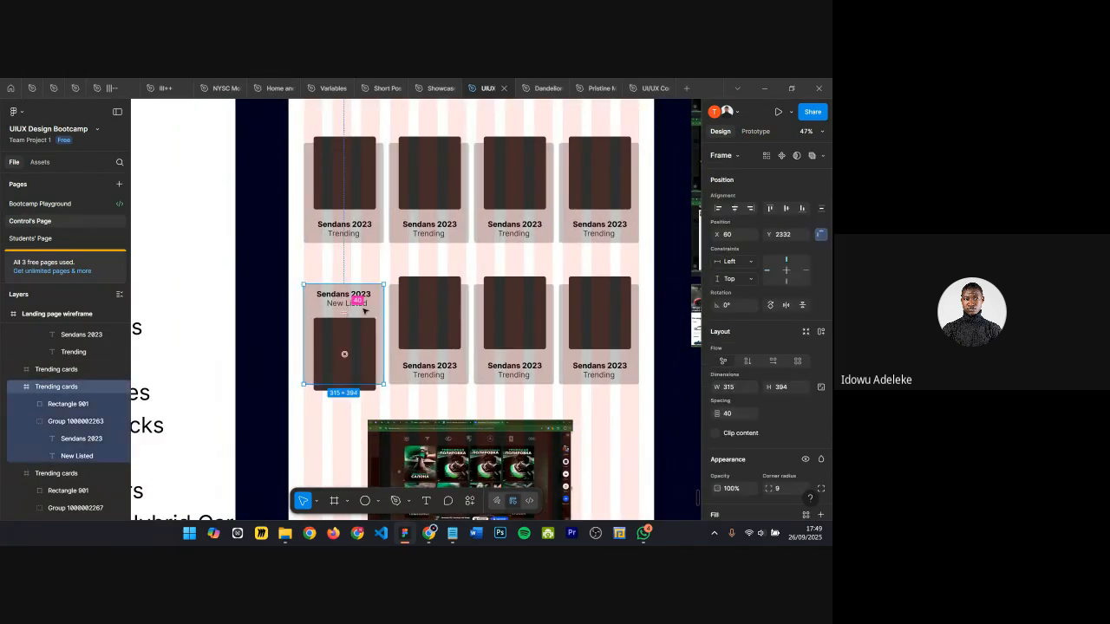
click(404, 317)
shift+click(490, 319)
shift+click(573, 321)
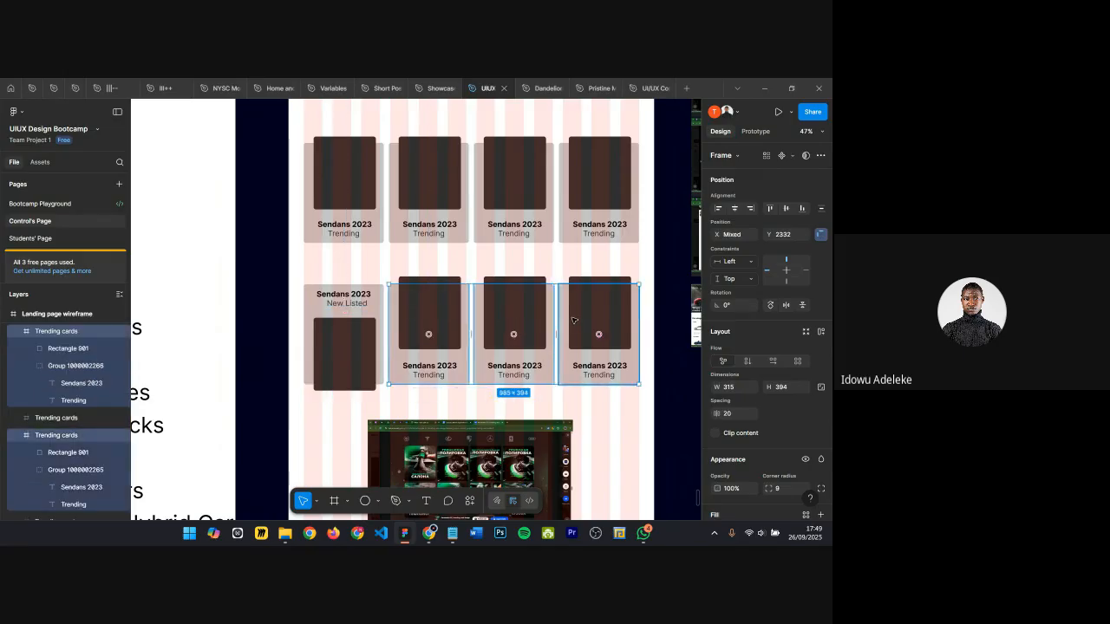
key(ctrl+shift+r)
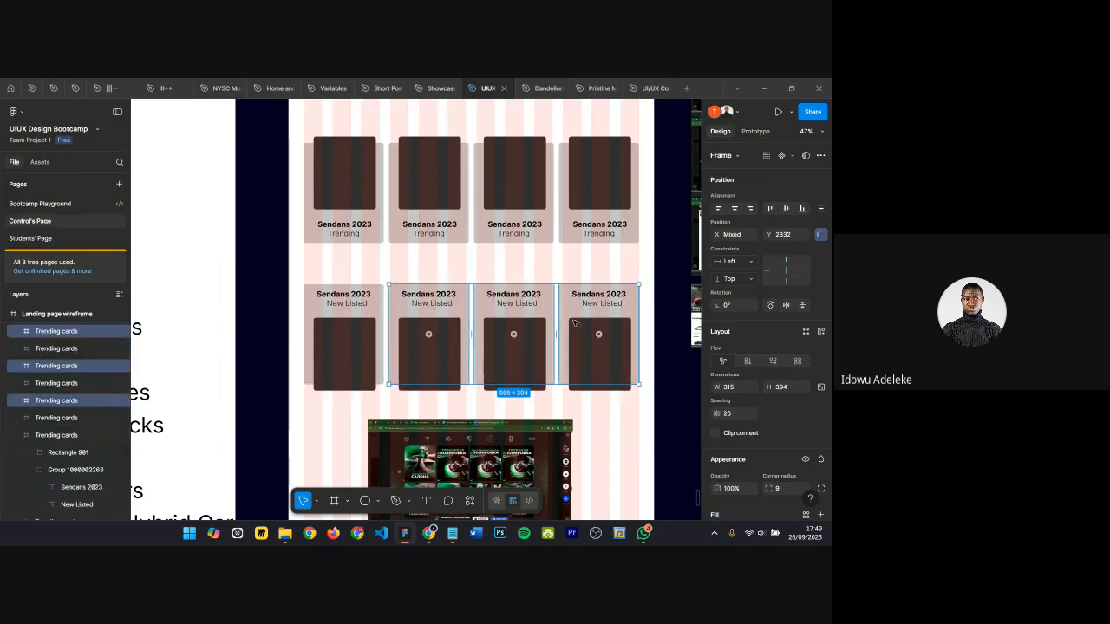
Step: Move the row of four New Listed cards up to Y 2189, closer to the Trending row
click(373, 318)
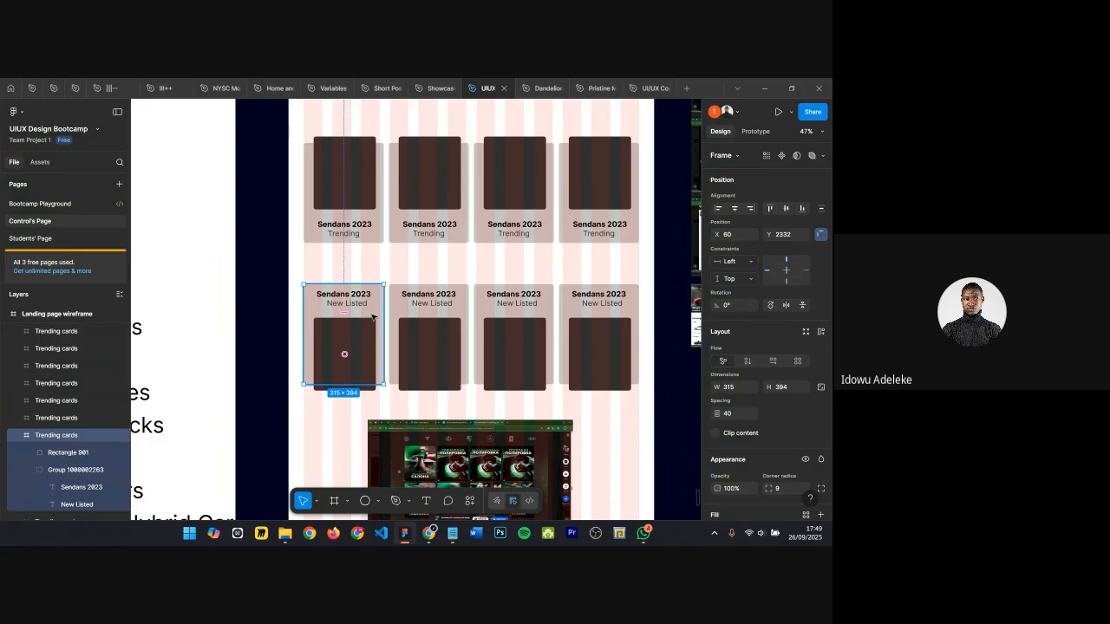
scroll(496, 342, down, 3)
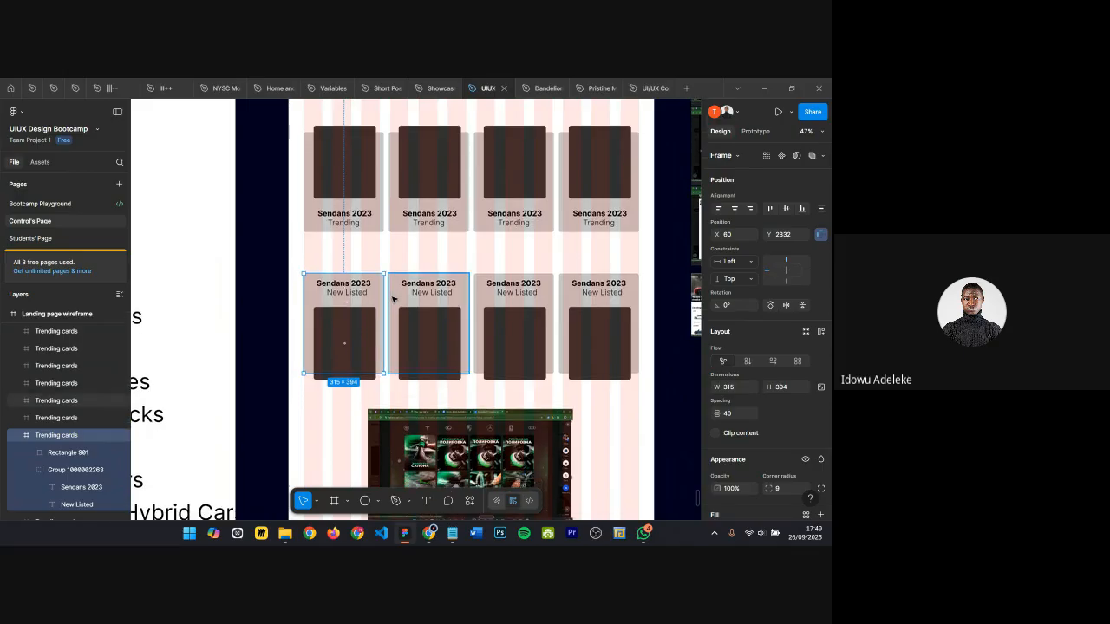
click(518, 303)
shift+click(595, 290)
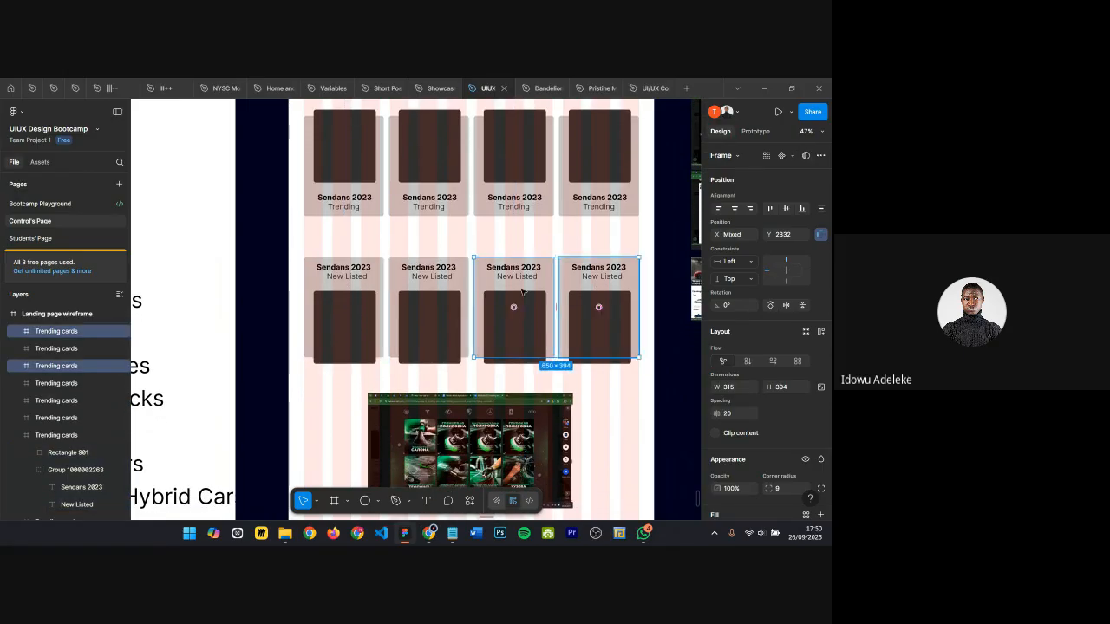
shift+click(463, 286)
shift+click(314, 308)
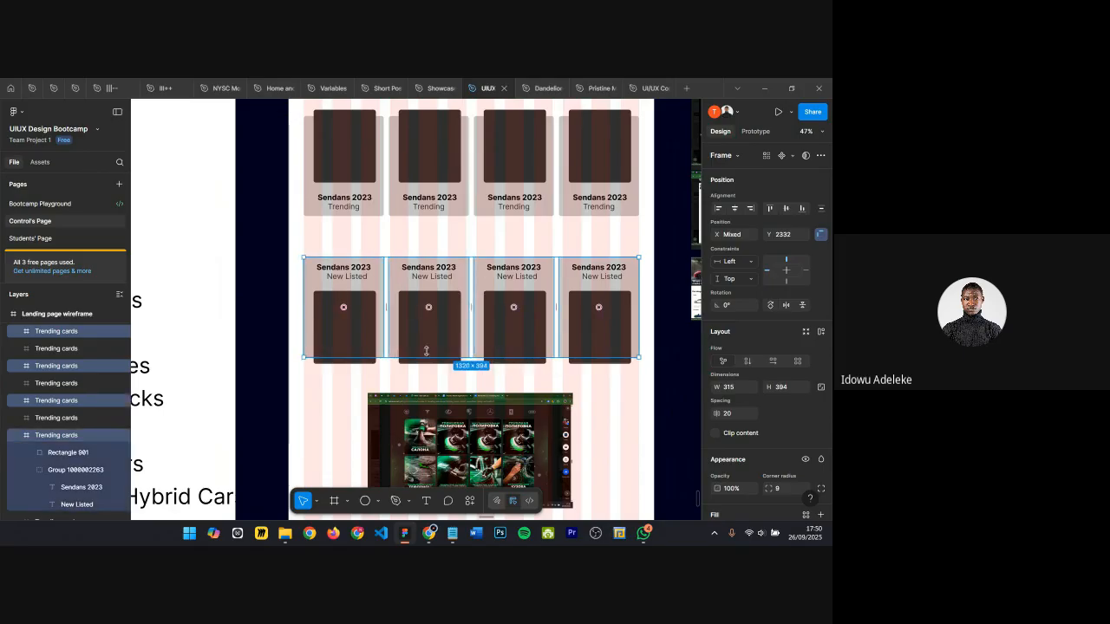
key(shift+Up)
key(shift+Up)
key(shift+Up)
key(shift+Up)
key(shift+Up)
key(shift+Up)
key(shift+Up)
key(shift+Up)
key(shift+Up)
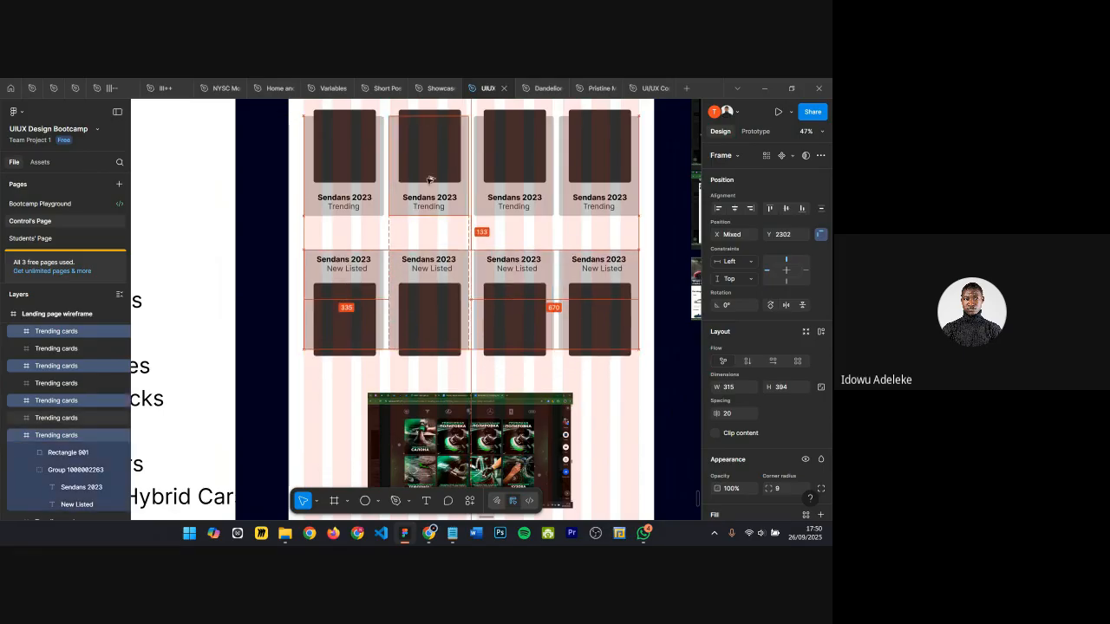
key(shift+Up)
key(shift+Up)
key(shift+Up)
key(Up)
key(Up)
key(Up)
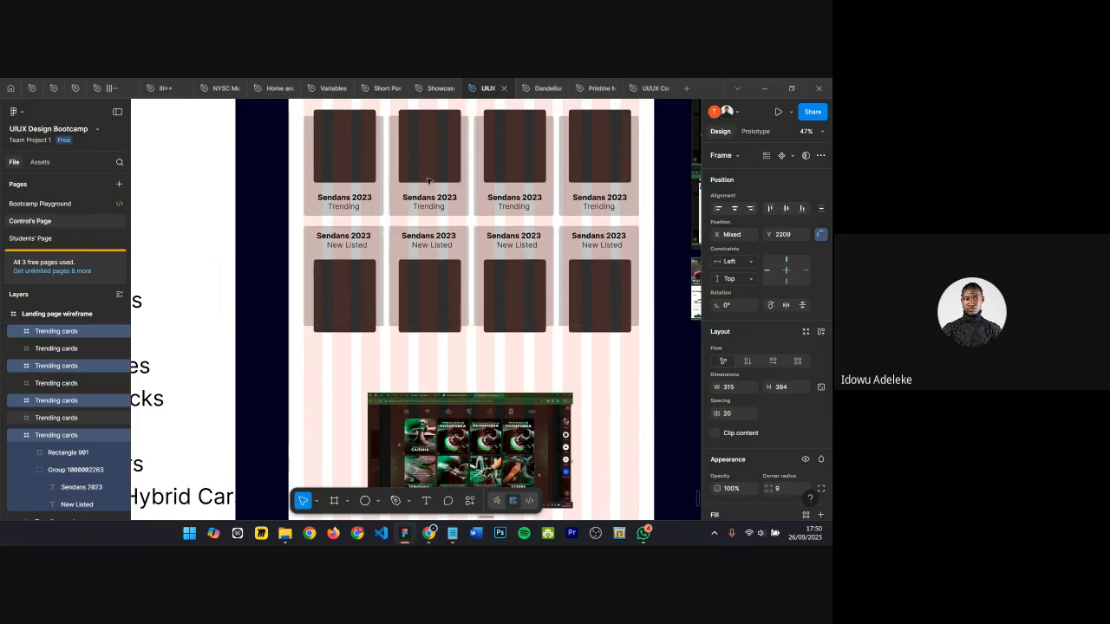
scroll(431, 193, down, 1)
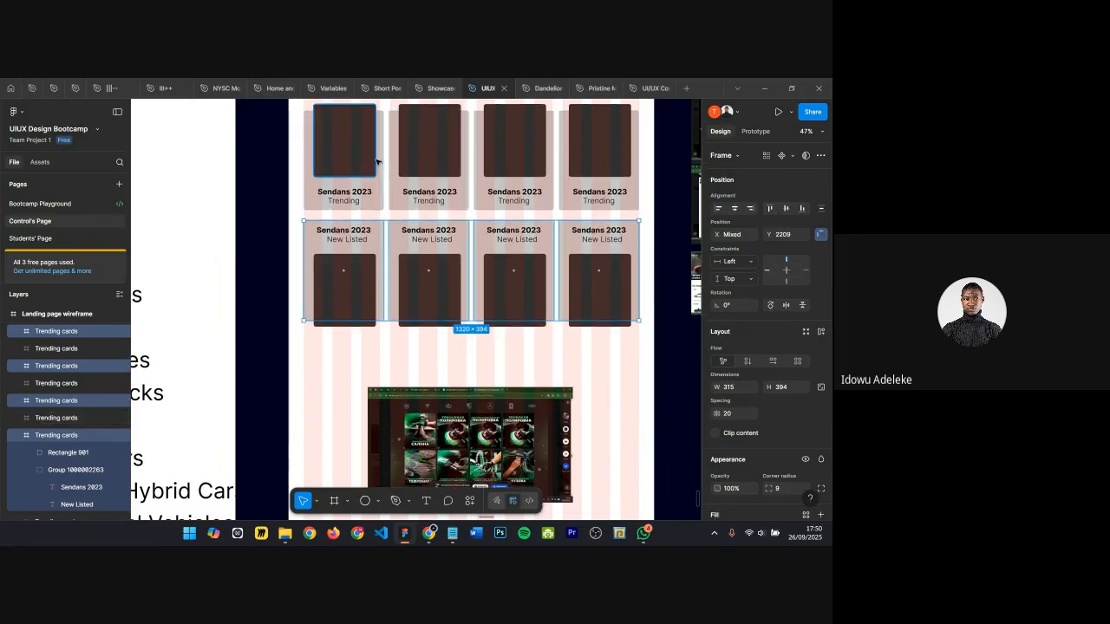
scroll(416, 184, up, 2)
key(shift+Up)
key(shift+Up)
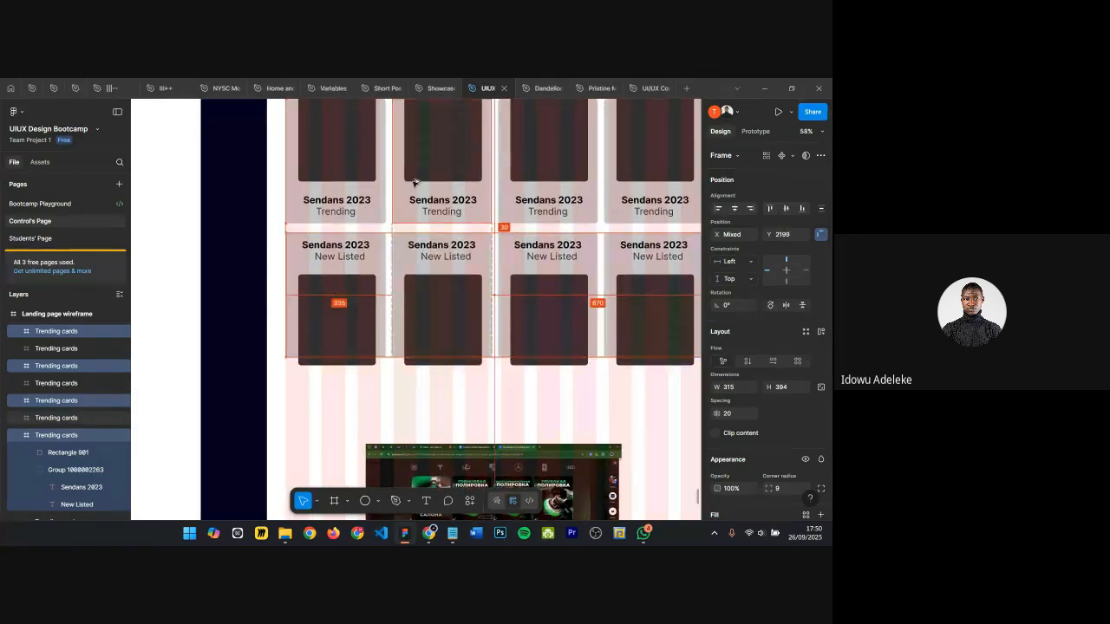
scroll(413, 185, down, 3)
key(Escape)
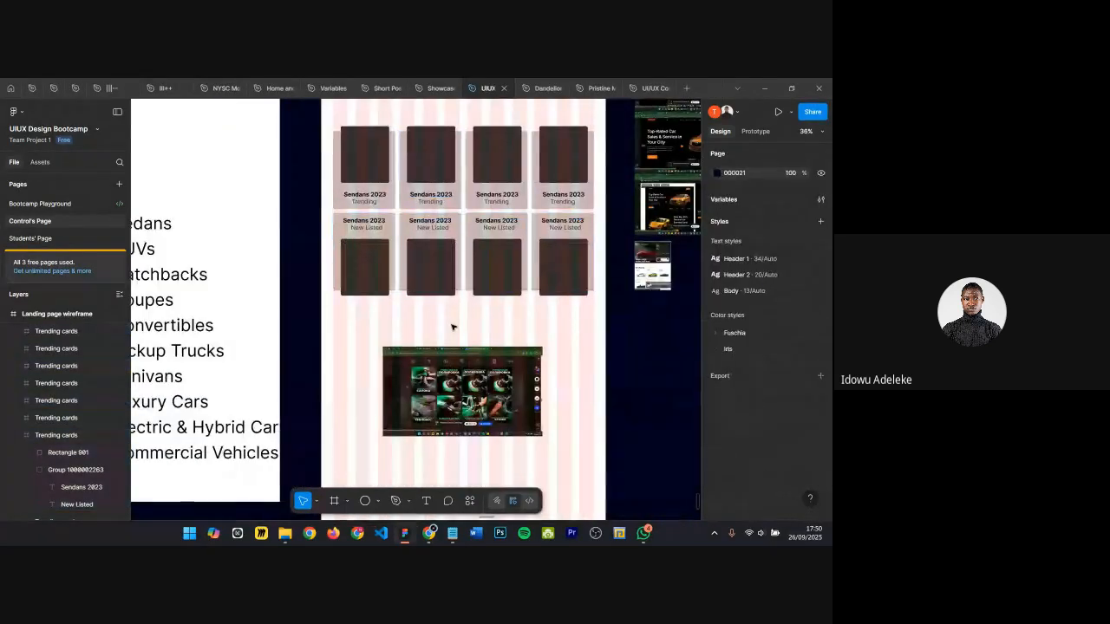
Step: Wrap the four Trending cards of the top row together in a single frame
scroll(411, 201, up, 2)
scroll(412, 200, up, 4)
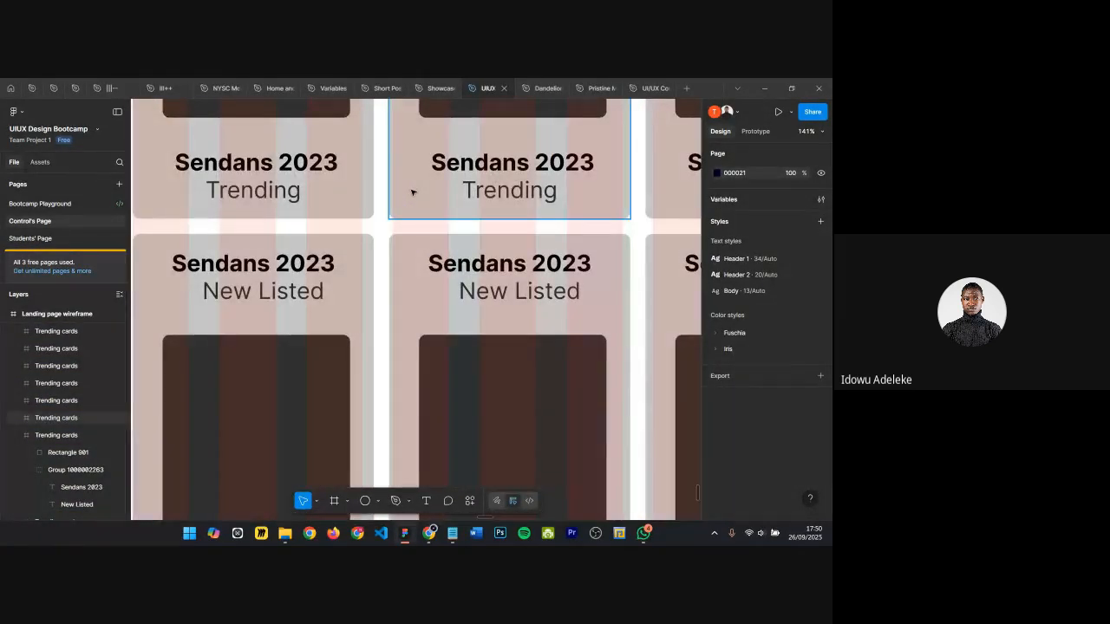
scroll(413, 191, down, 6)
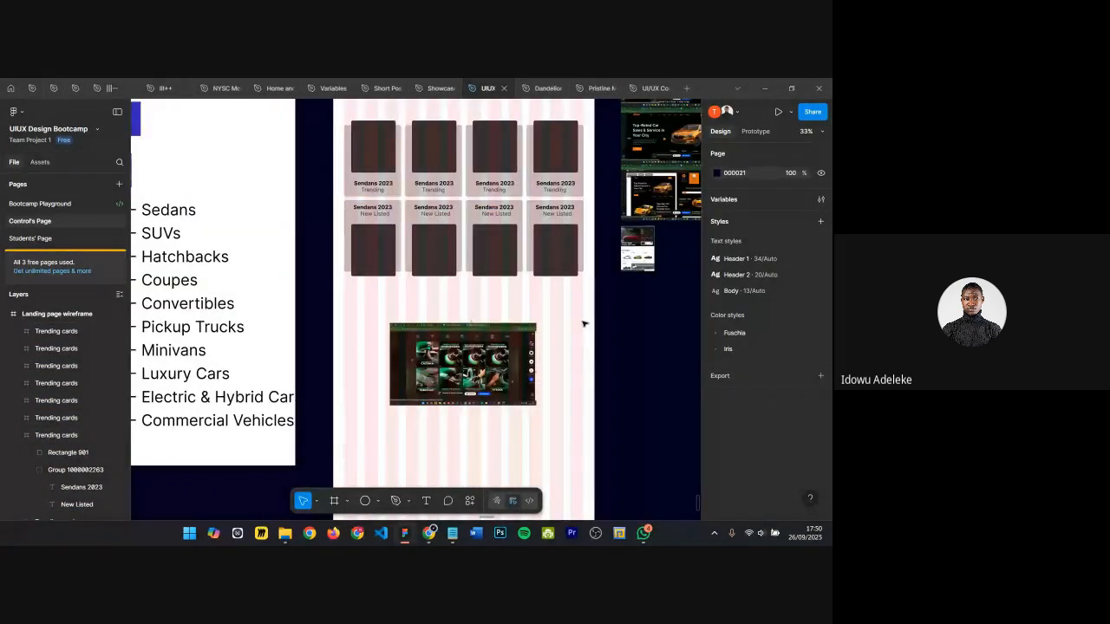
scroll(584, 322, up, 2)
click(396, 212)
shift+click(434, 212)
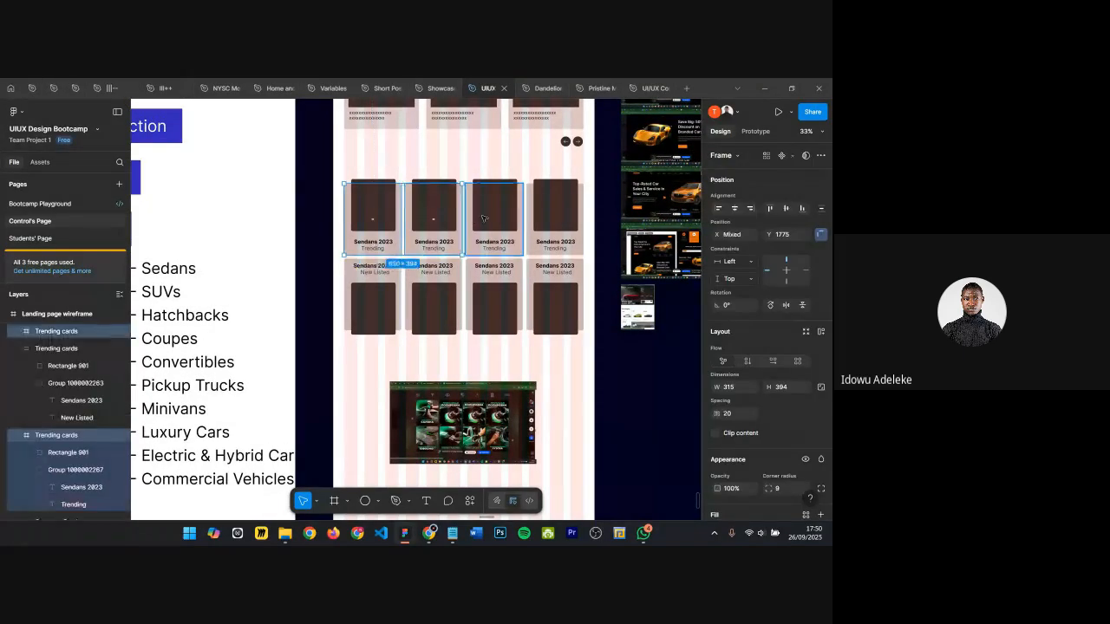
shift+click(495, 215)
shift+click(562, 219)
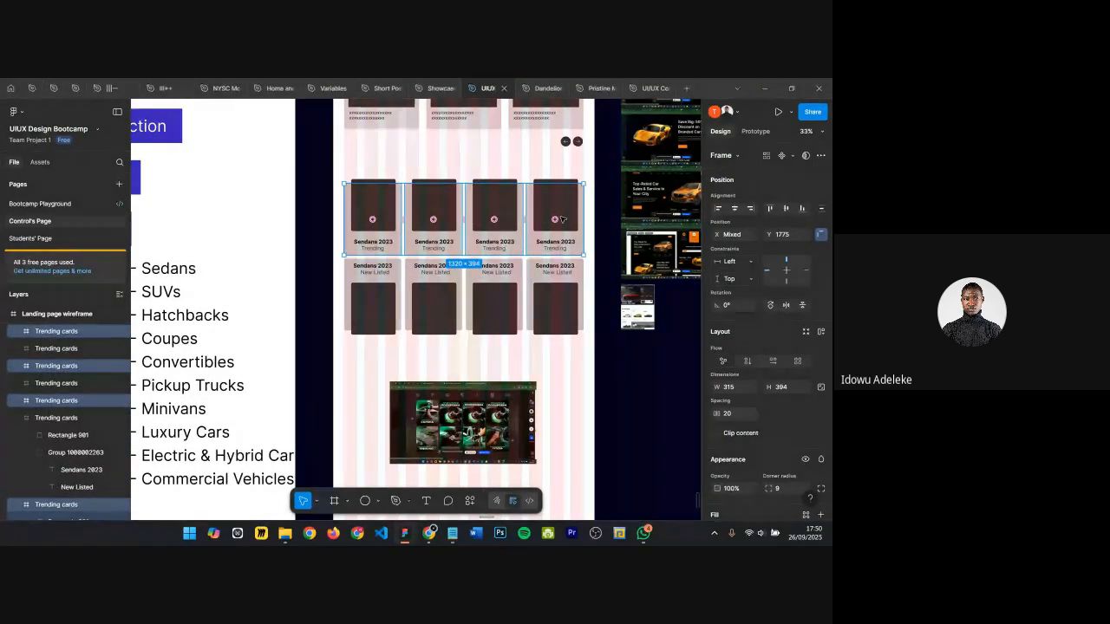
key(alt)
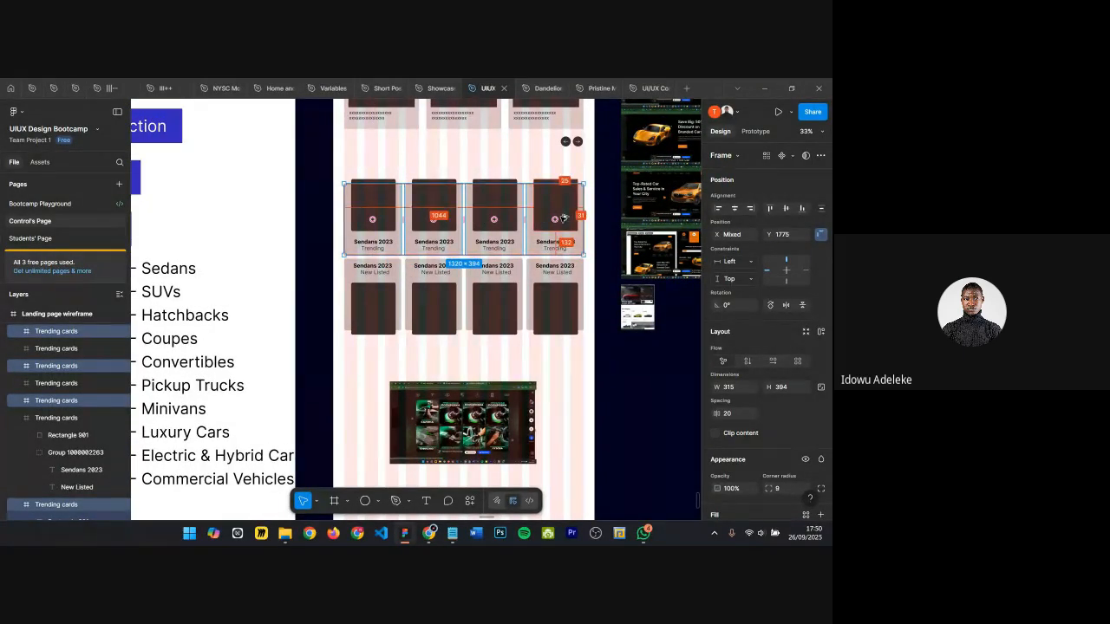
key(ctrl+alt+g)
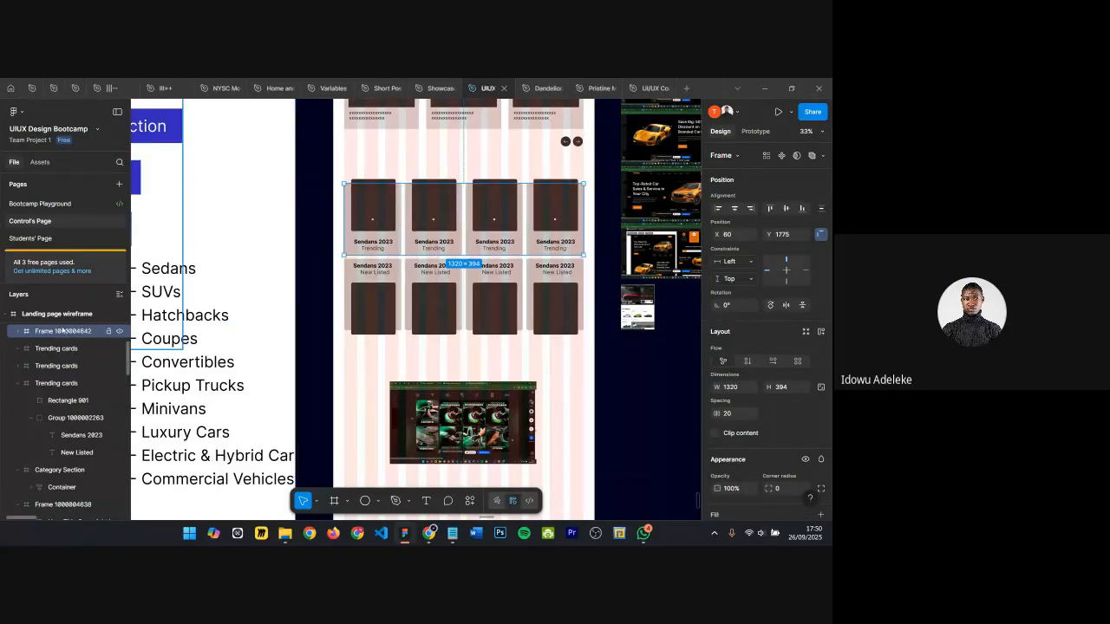
Step: Rename the new frame of Trending cards to Trending group
key(ctrl+r)
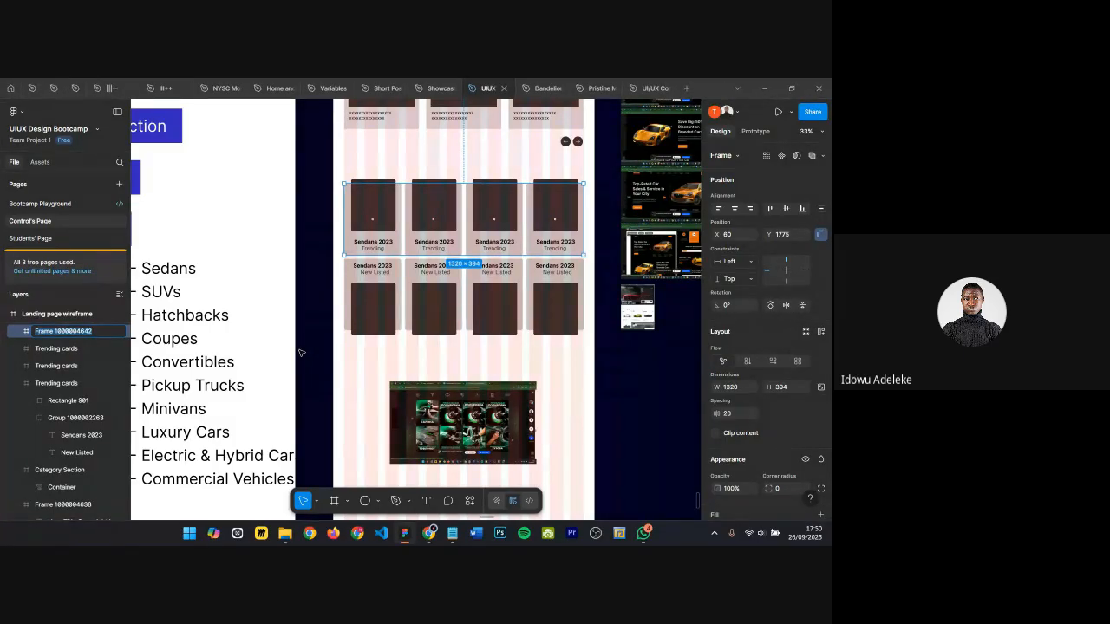
key(BackSpace)
text(Trending group)
key(Return)
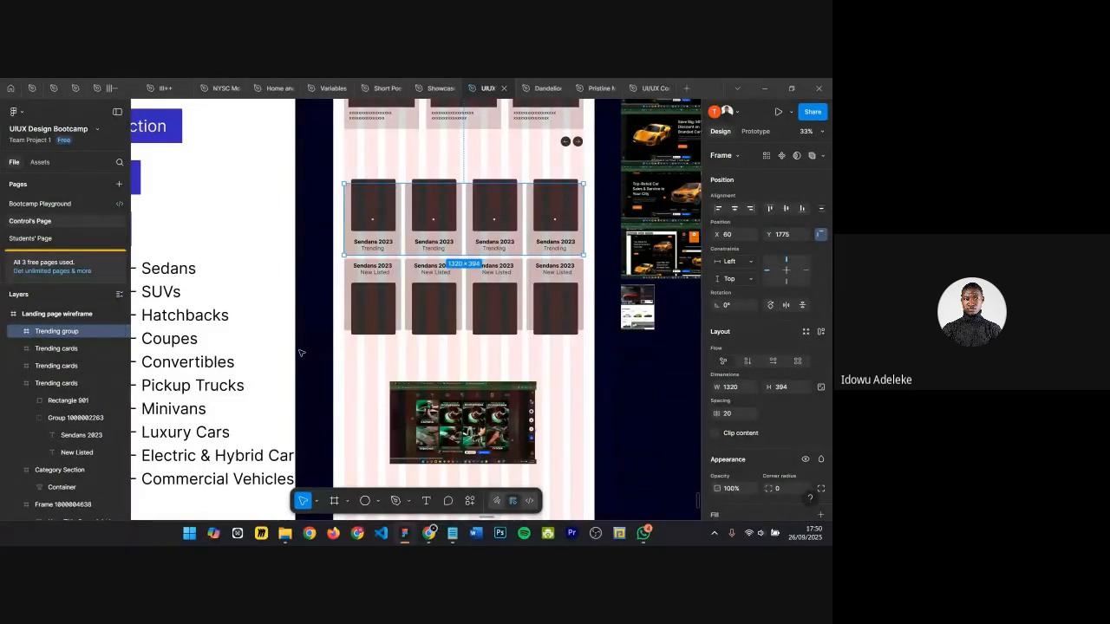
Step: Group the four New Listed cards, convert the group into a frame, and name it Newly Listed
click(378, 300)
shift+click(428, 284)
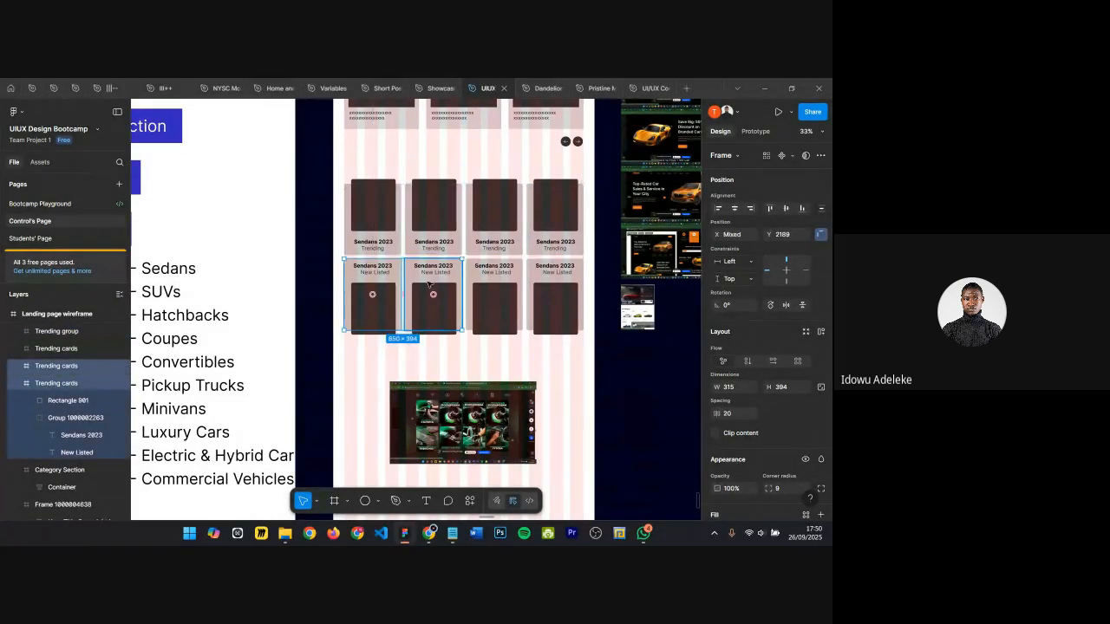
shift+click(498, 290)
shift+click(531, 286)
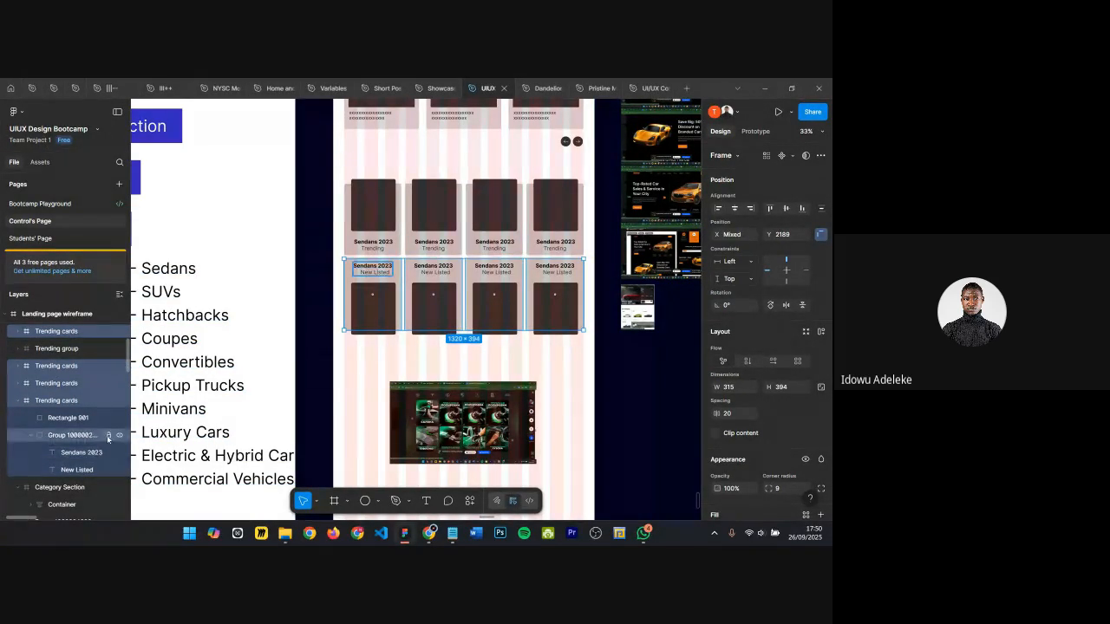
key(ctrl+g)
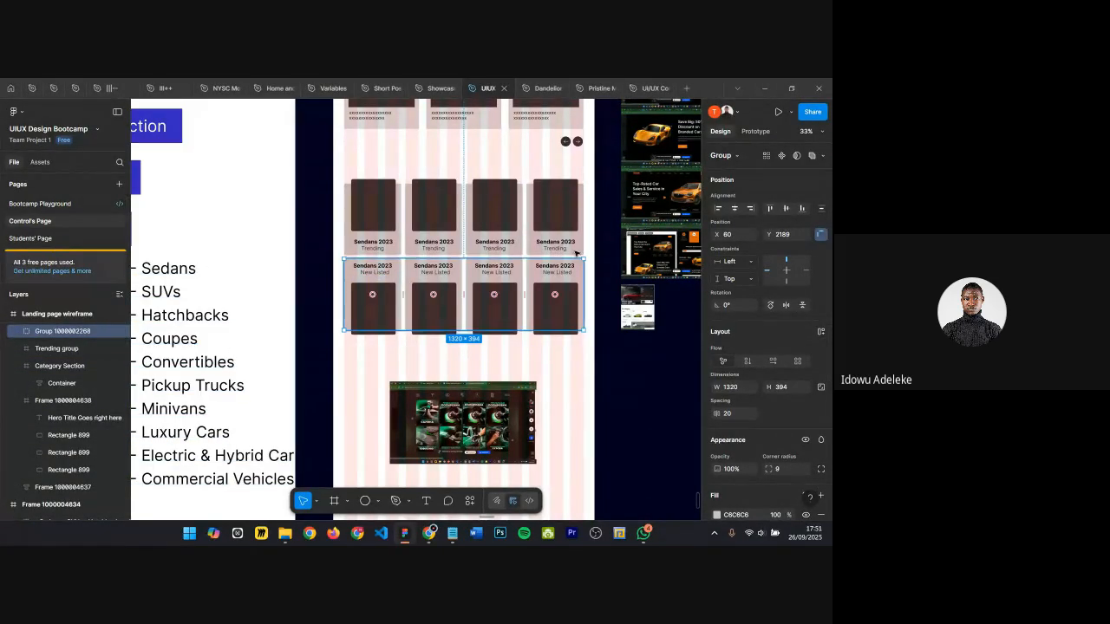
click(725, 156)
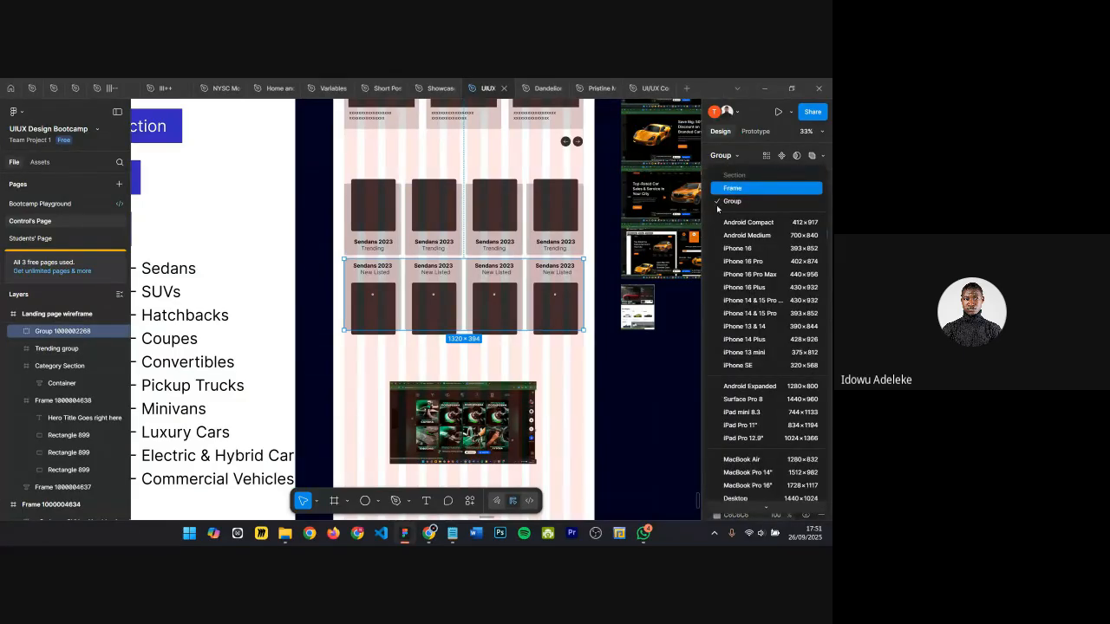
click(732, 188)
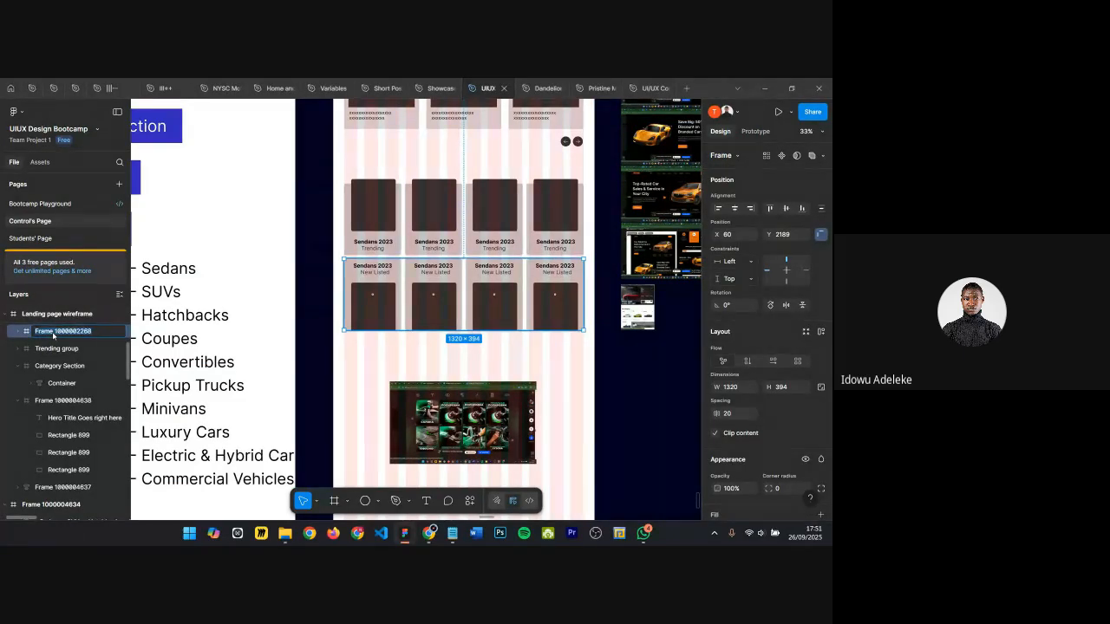
text(Newly Listed)
key(Return)
Step: Change the first card's label to Newly Listed and center it horizontally within the card
scroll(391, 260, up, 5)
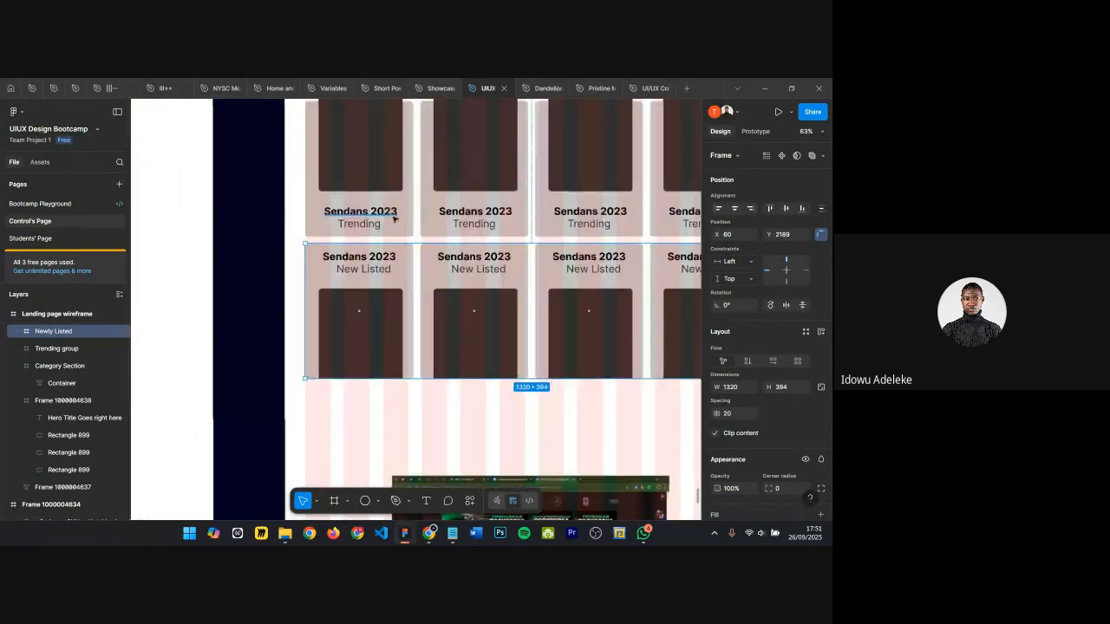
ctrl+click(337, 299)
double_click(337, 301)
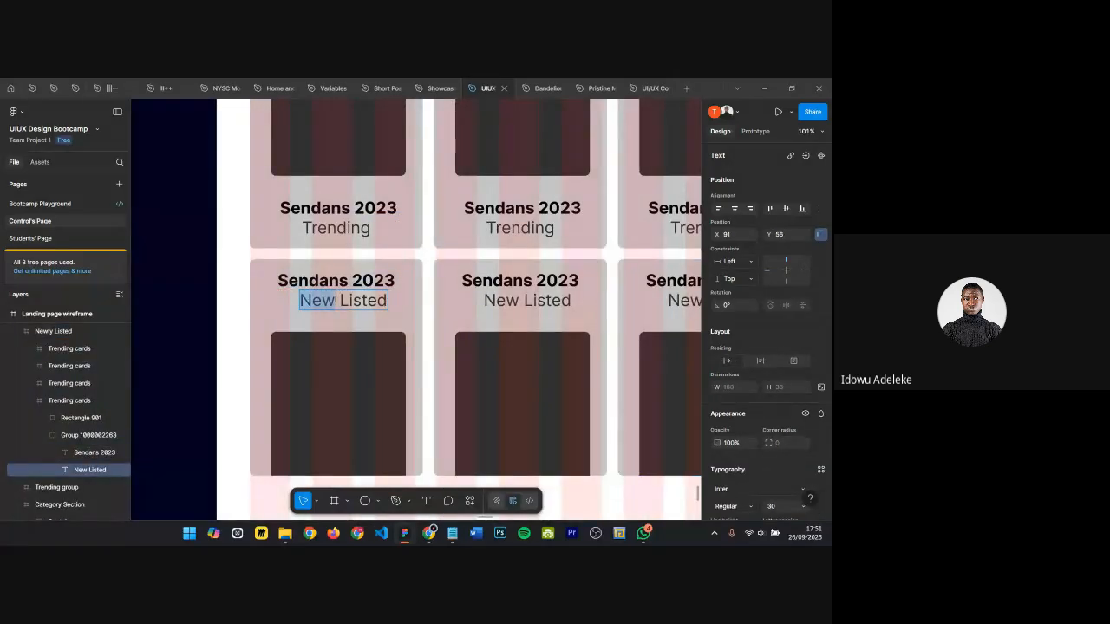
click(338, 303)
text(ly)
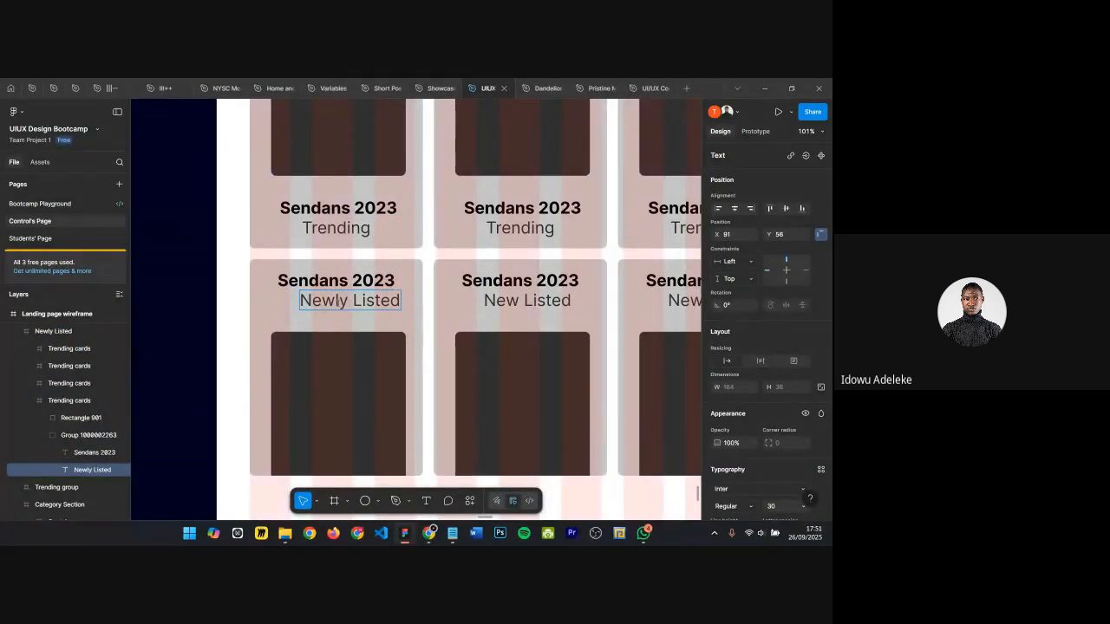
click(347, 326)
key(alt+h)
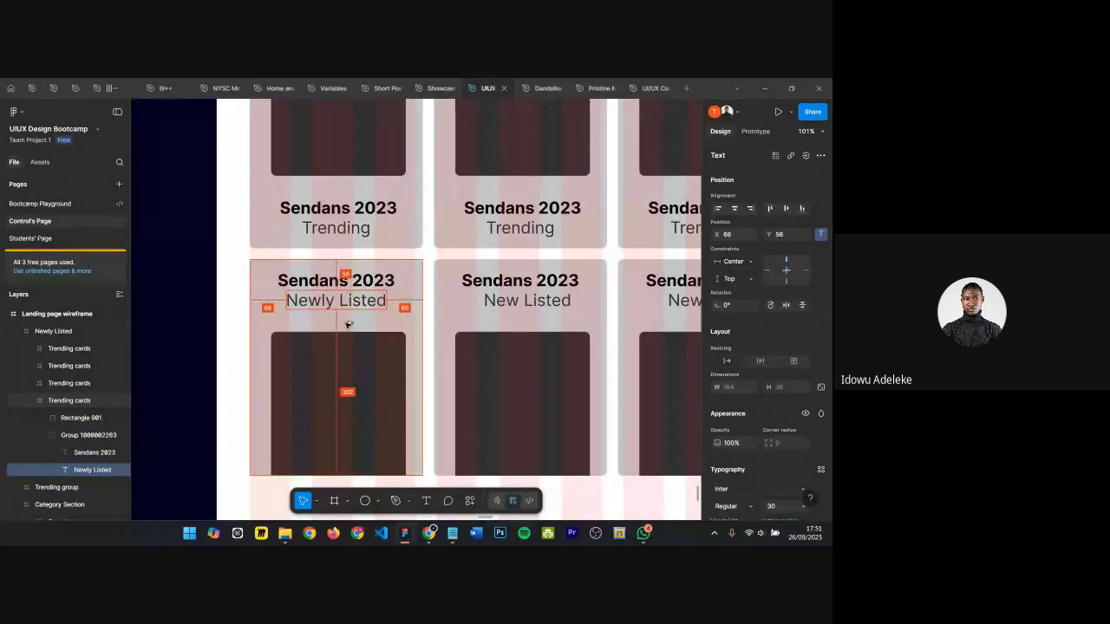
Step: Replace the other three cards' New Listed labels with copies of the centered Newly Listed label
scroll(434, 316, down, 3)
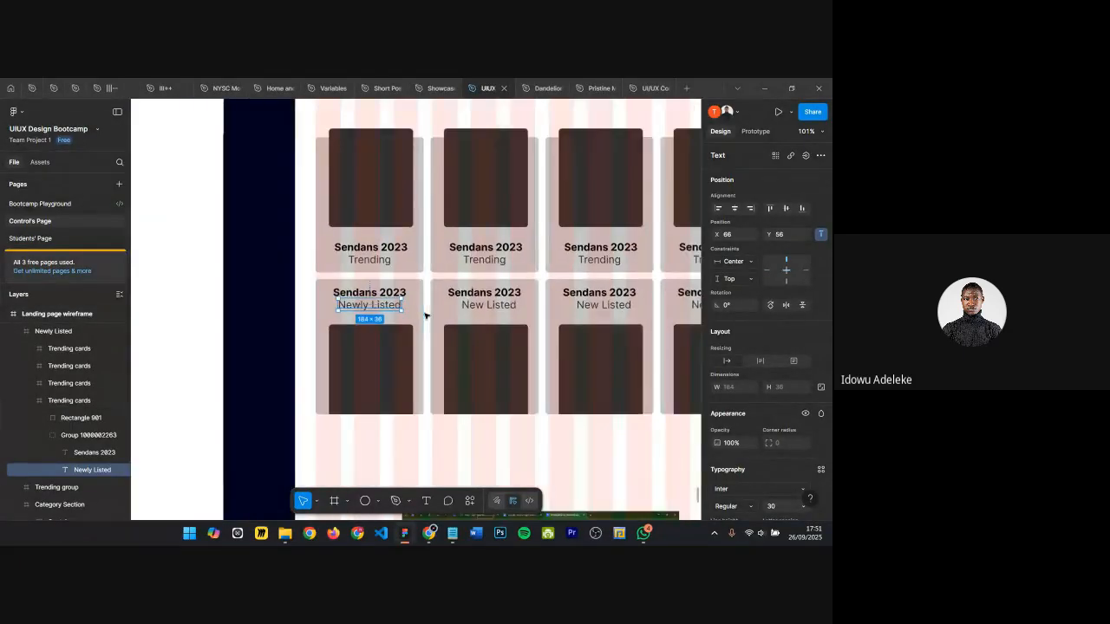
click(476, 303)
scroll(479, 307, right, 3)
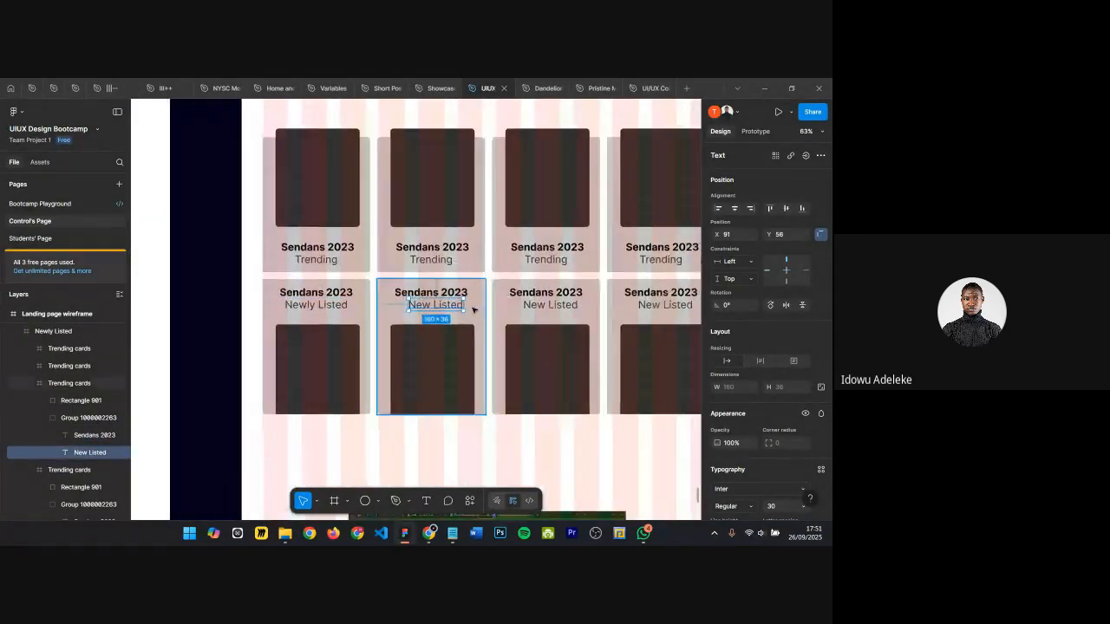
shift+click(488, 305)
shift+click(598, 306)
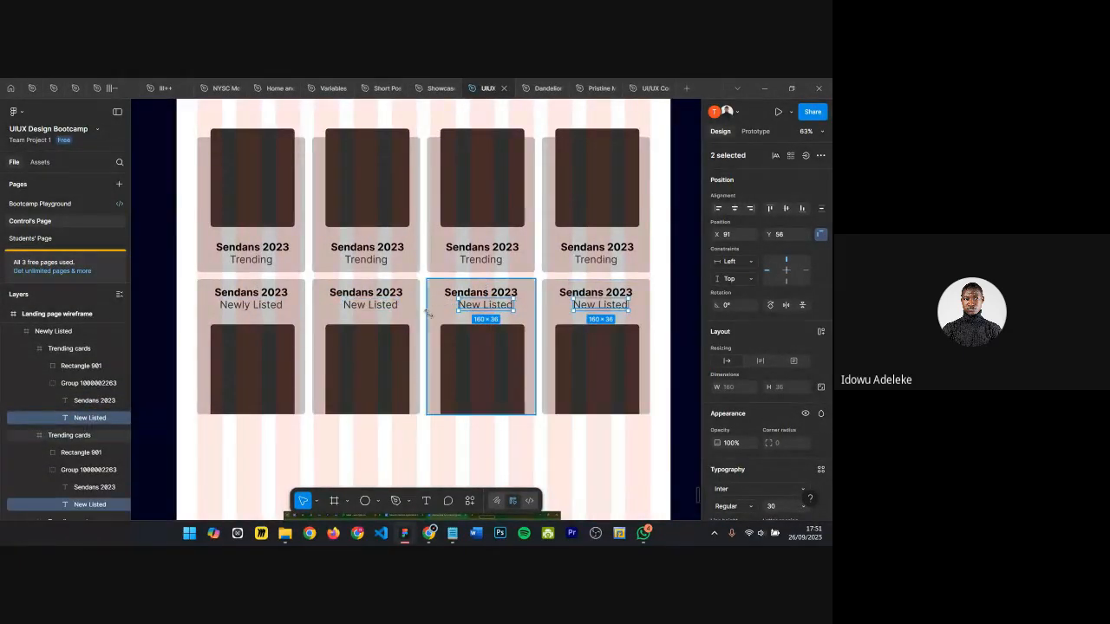
key(ctrl+shift+r)
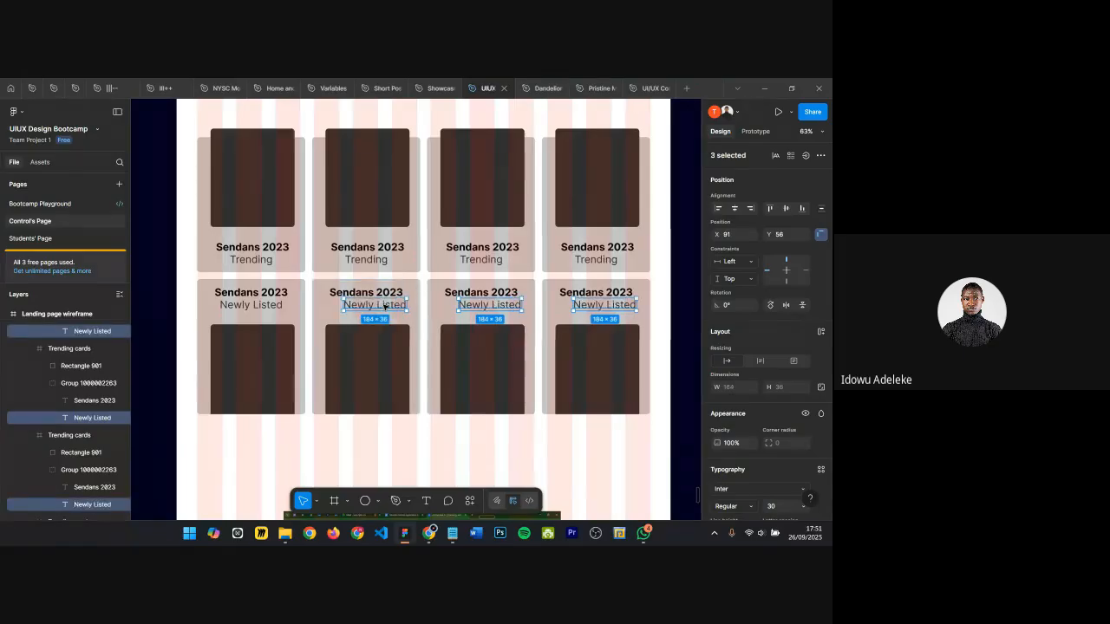
Step: Select the Newly Listed frame and turn off its Clip content option
scroll(429, 309, down, 4)
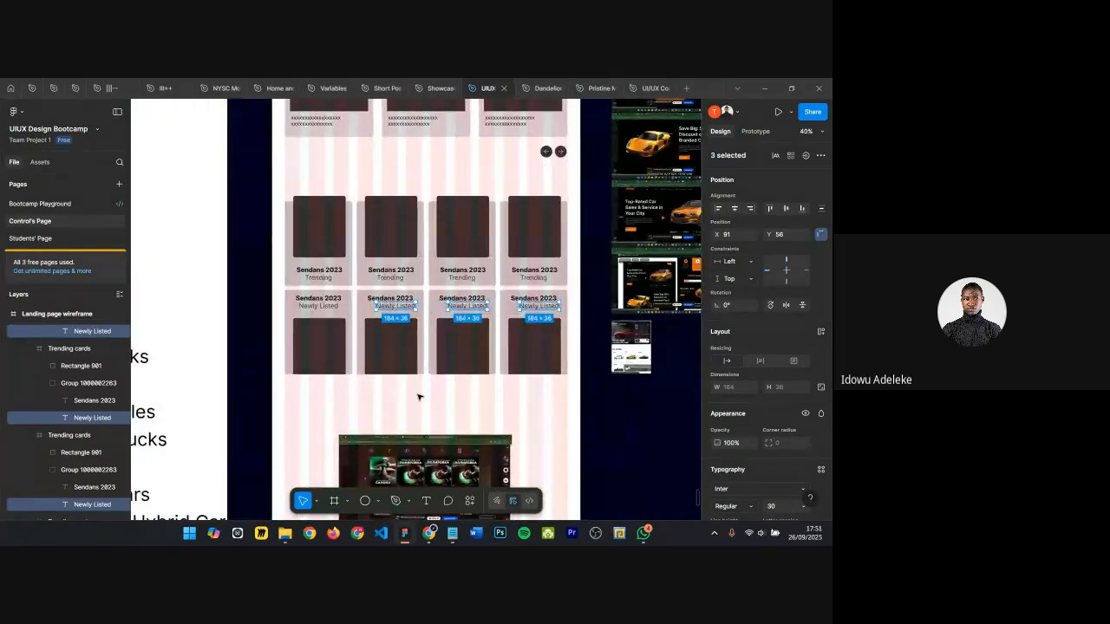
click(416, 396)
click(402, 349)
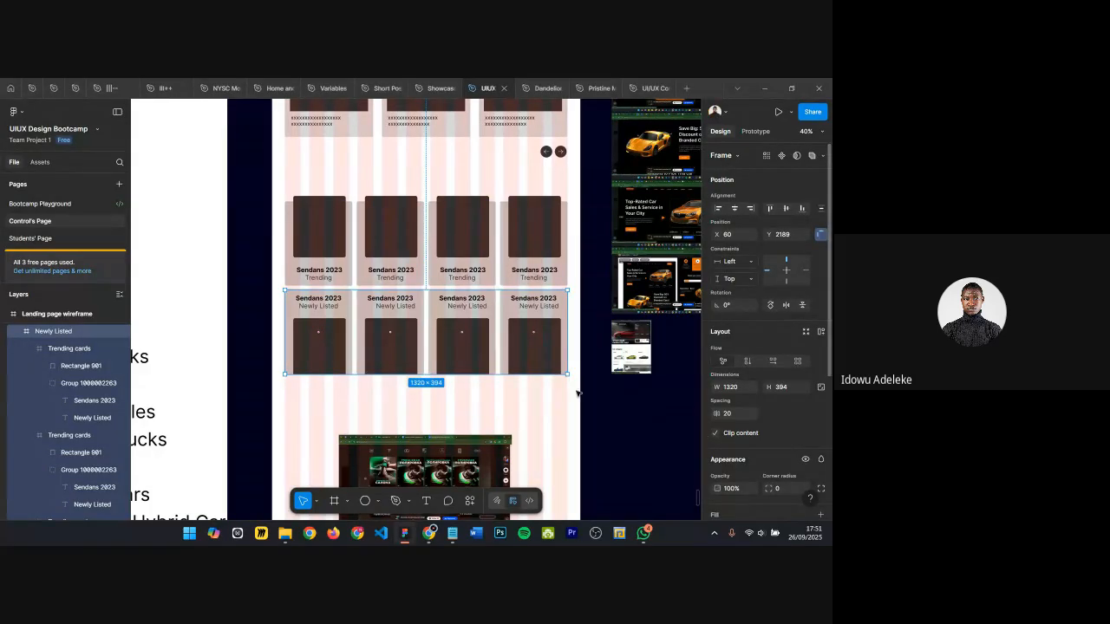
scroll(381, 338, up, 5)
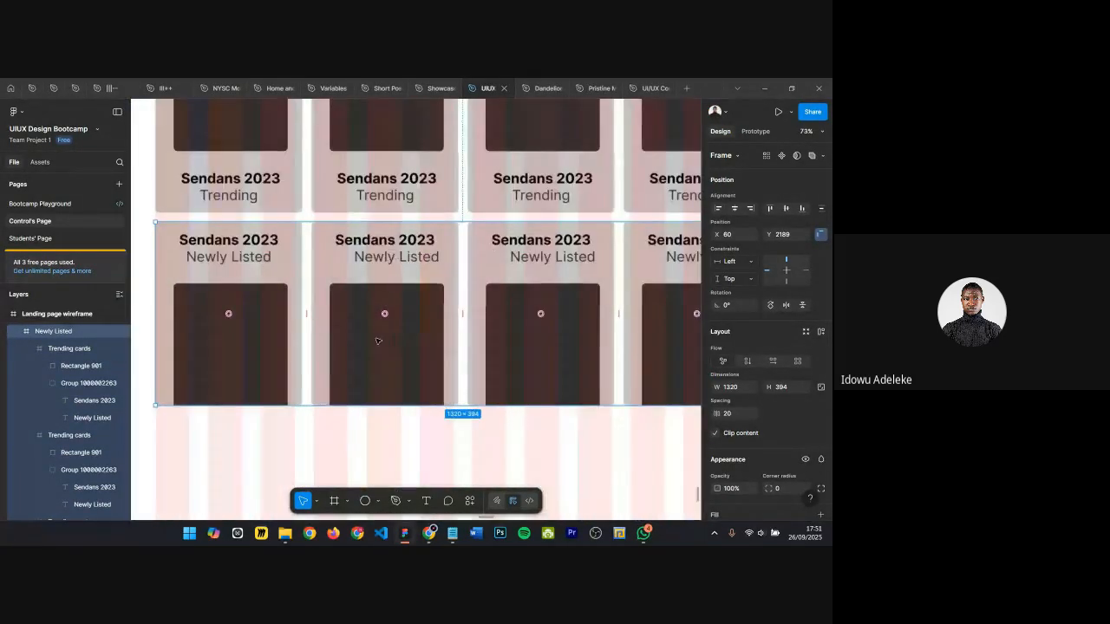
click(715, 434)
scroll(280, 210, down, 3)
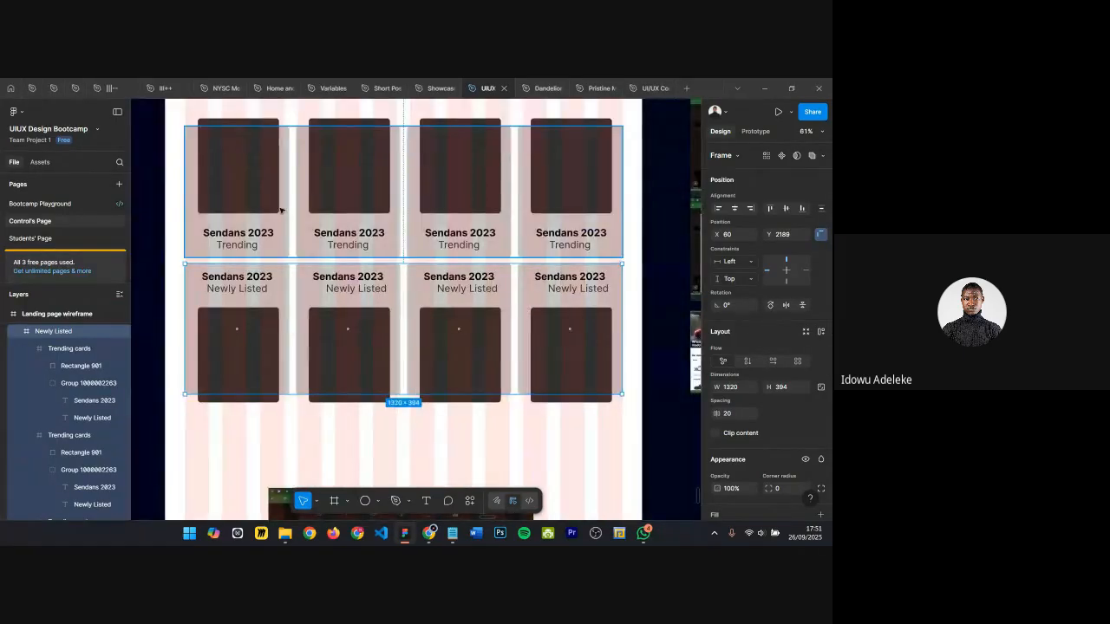
Step: Select both the Trending group and Newly Listed rows and wrap them together in a new frame
click(281, 210)
shift+click(289, 283)
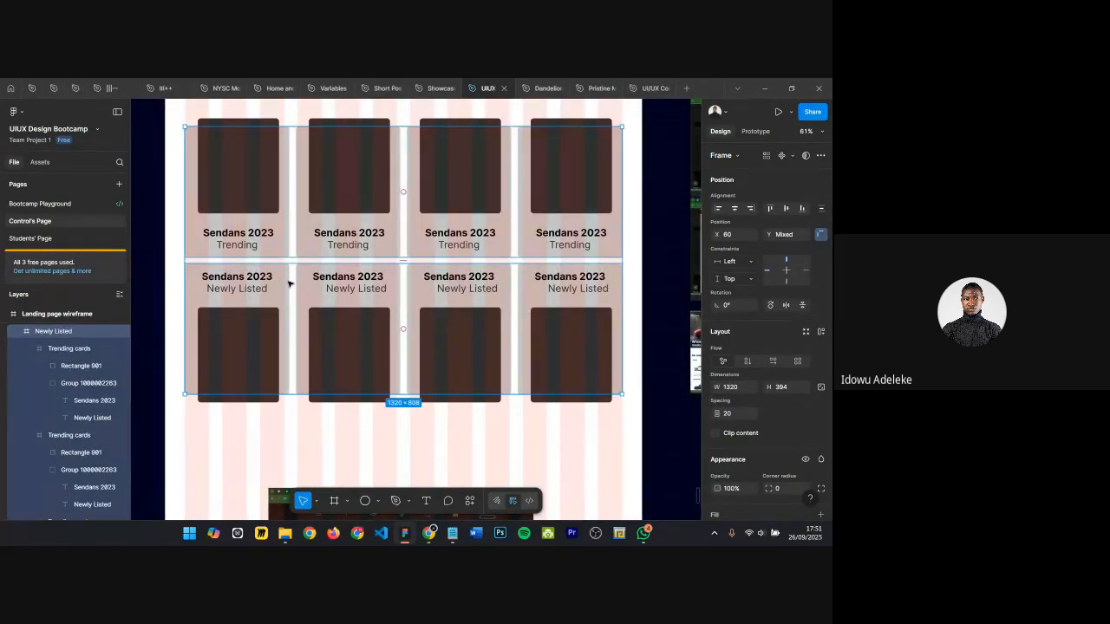
key(alt)
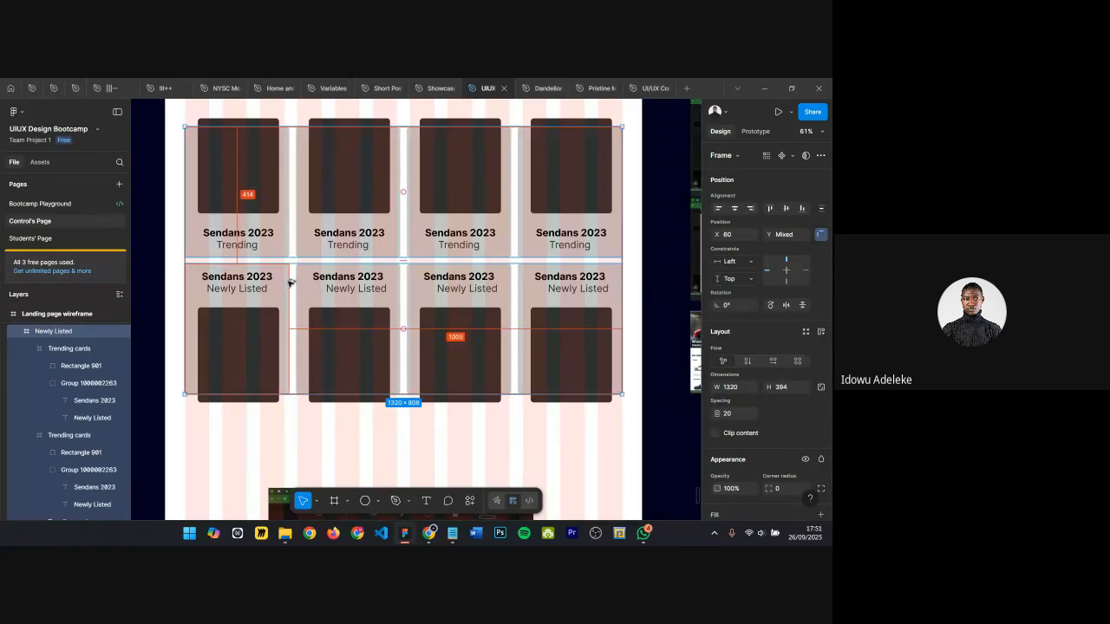
key(ctrl+alt+g)
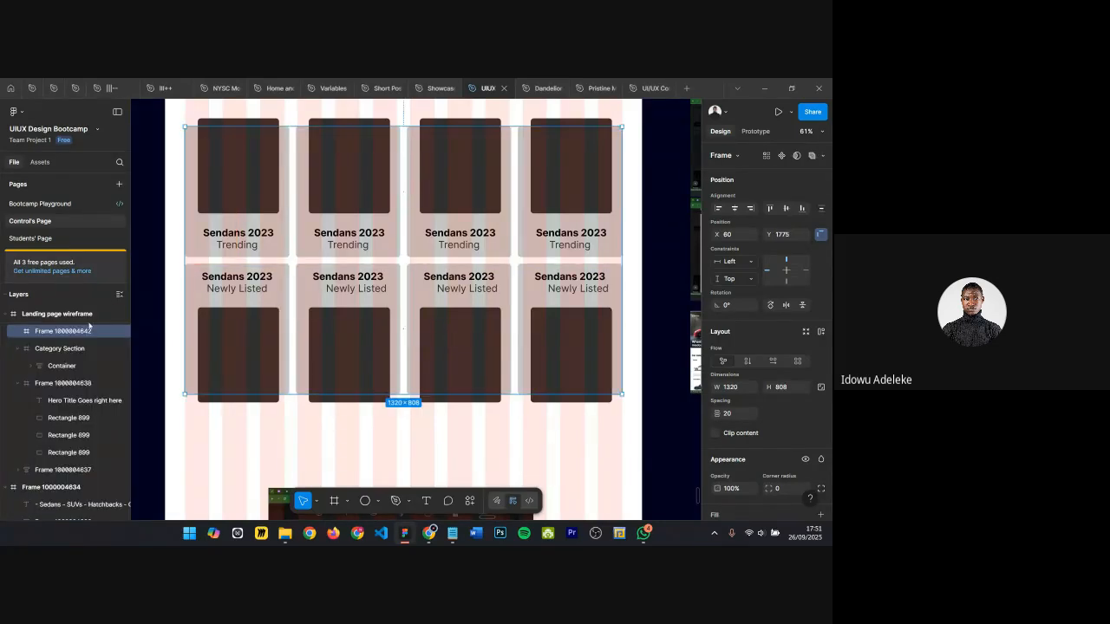
Step: Rename the new wrapper frame to Feature listing card wrapper
key(ctrl+r)
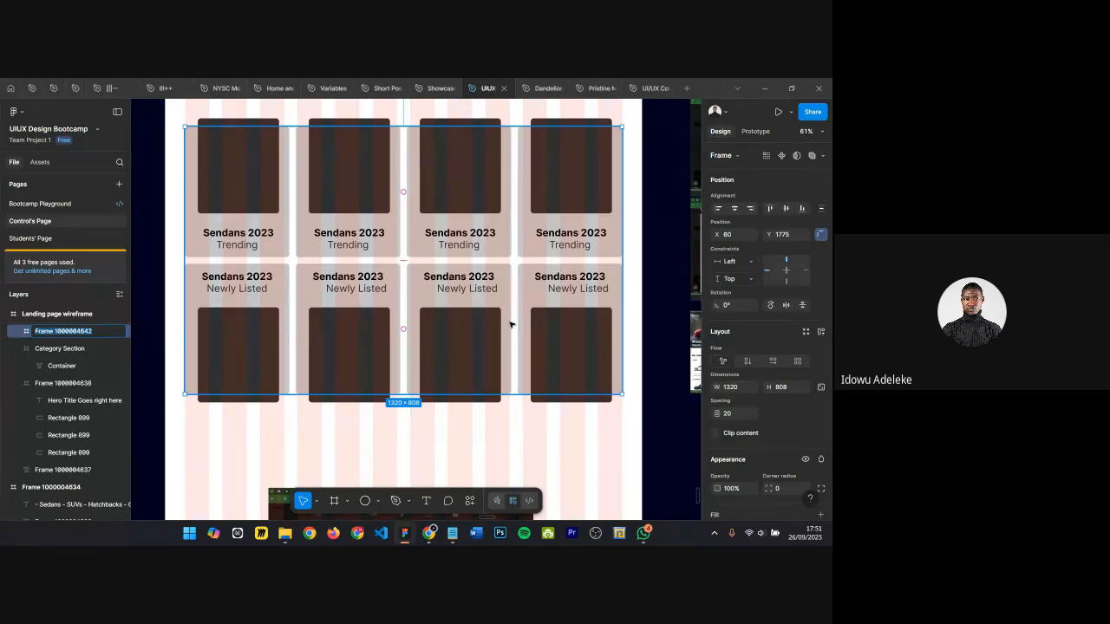
text(Fi)
text(eature listing)
key(Return)
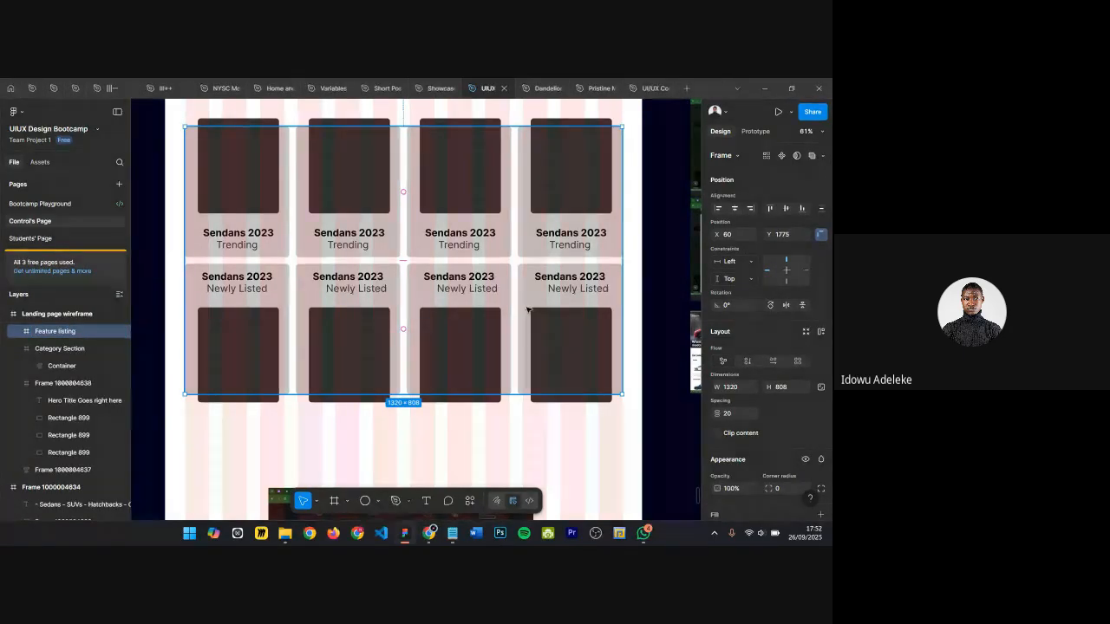
double_click(88, 333)
click(88, 335)
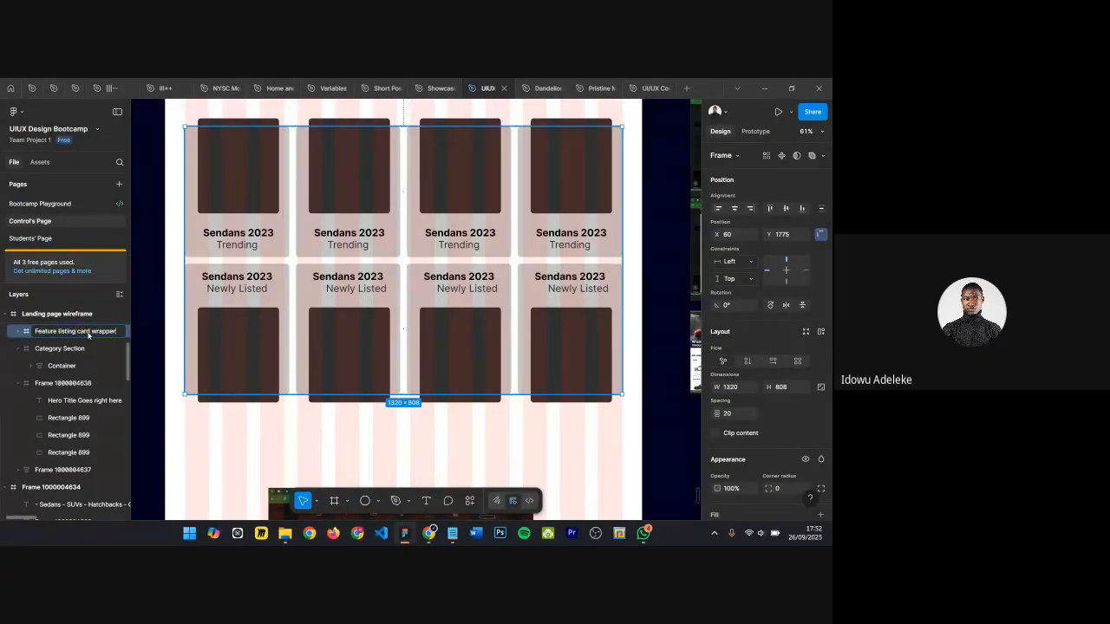
text(card wrapper)
key(Return)
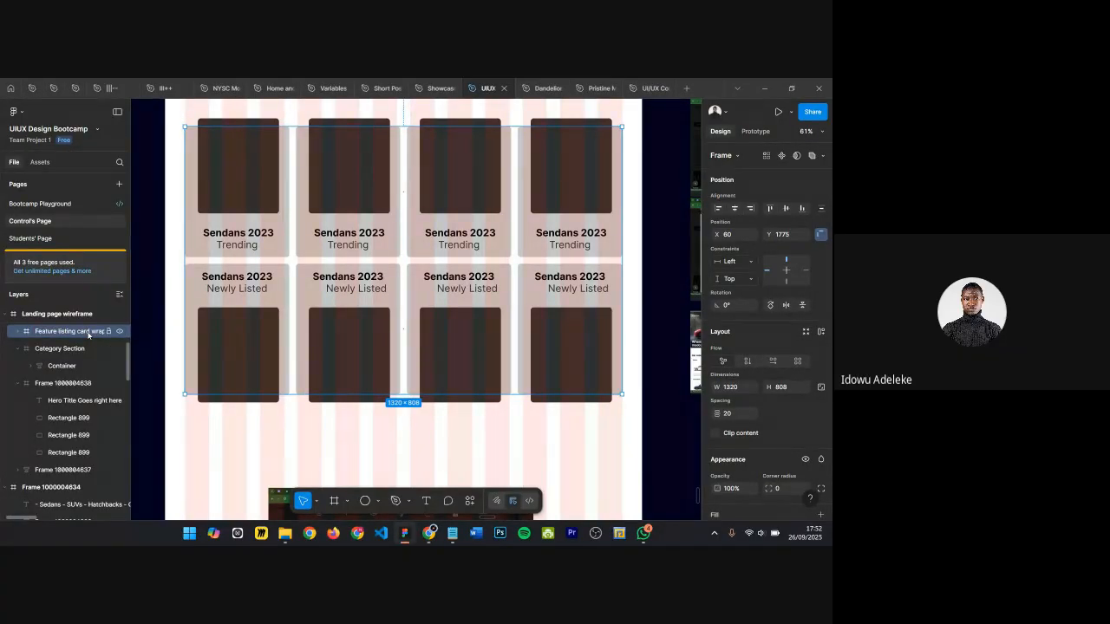
Step: Nudge the Feature listing card wrapper down to Y 1865, further from the categories section
scroll(366, 196, up, 3)
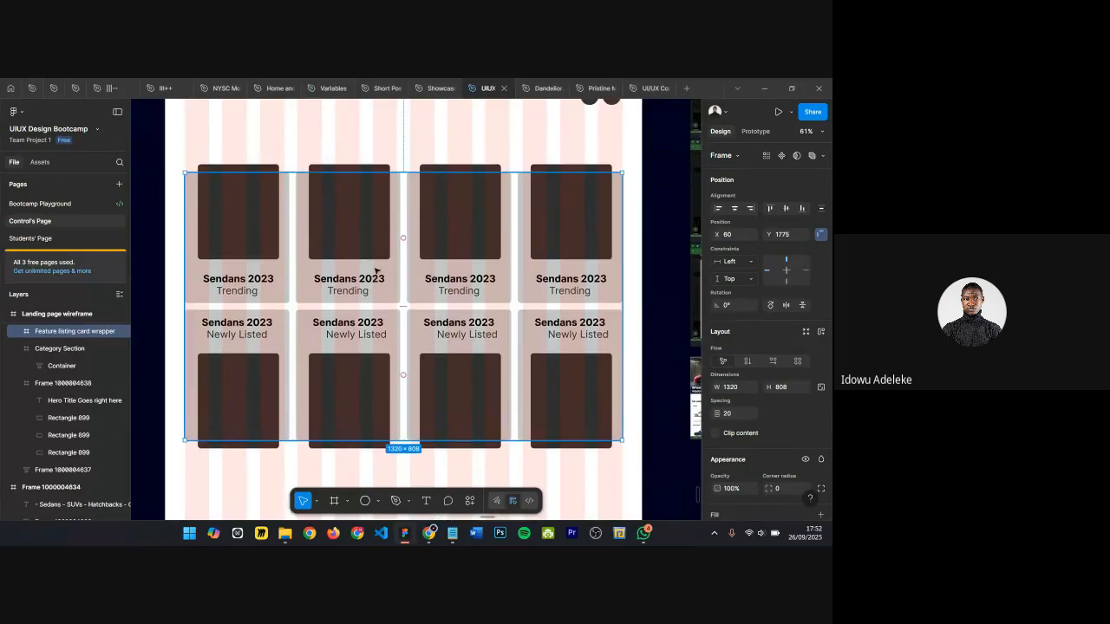
scroll(364, 276, up, 10)
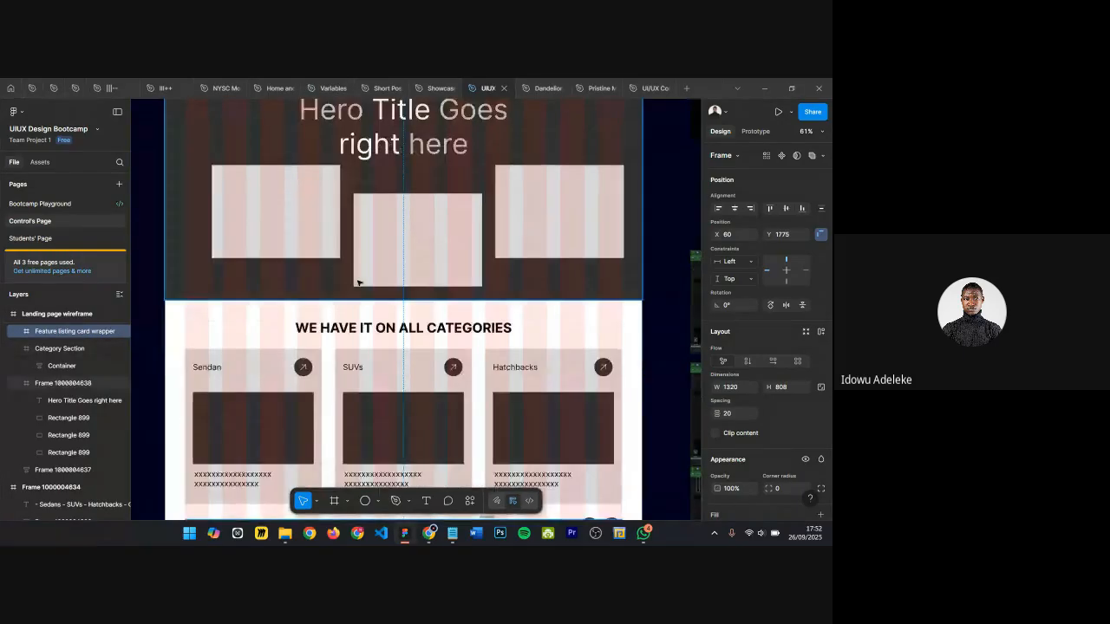
scroll(359, 281, down, 5)
scroll(359, 281, down, 5)
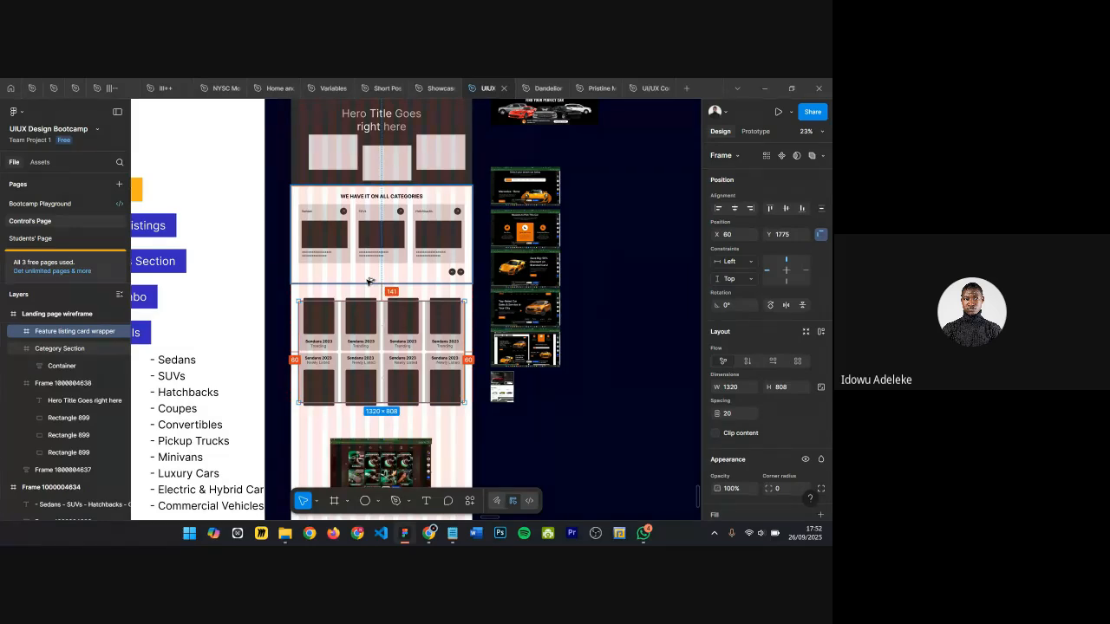
key(shift+Down)
key(shift+Down)
key(shift+Down)
key(shift+Down)
key(shift+Down)
key(shift+Down)
key(shift+Down)
key(shift+Down)
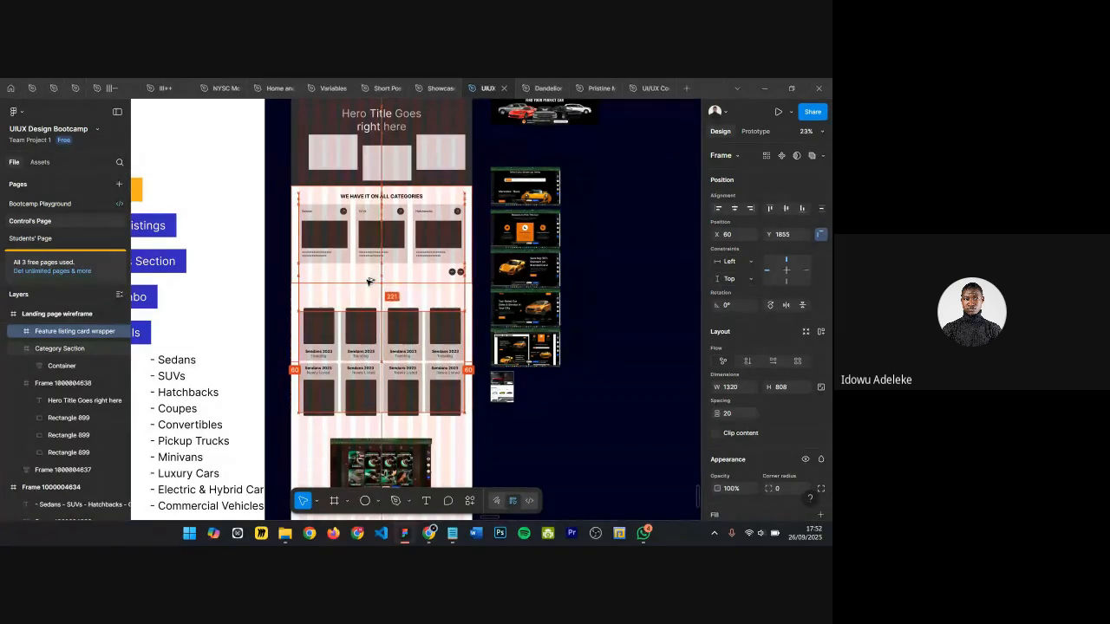
key(shift+Down)
Step: Duplicate the WE HAVE IT ON ALL CATEGORIES heading and place the copy above the feature listing cards
scroll(382, 245, up, 3)
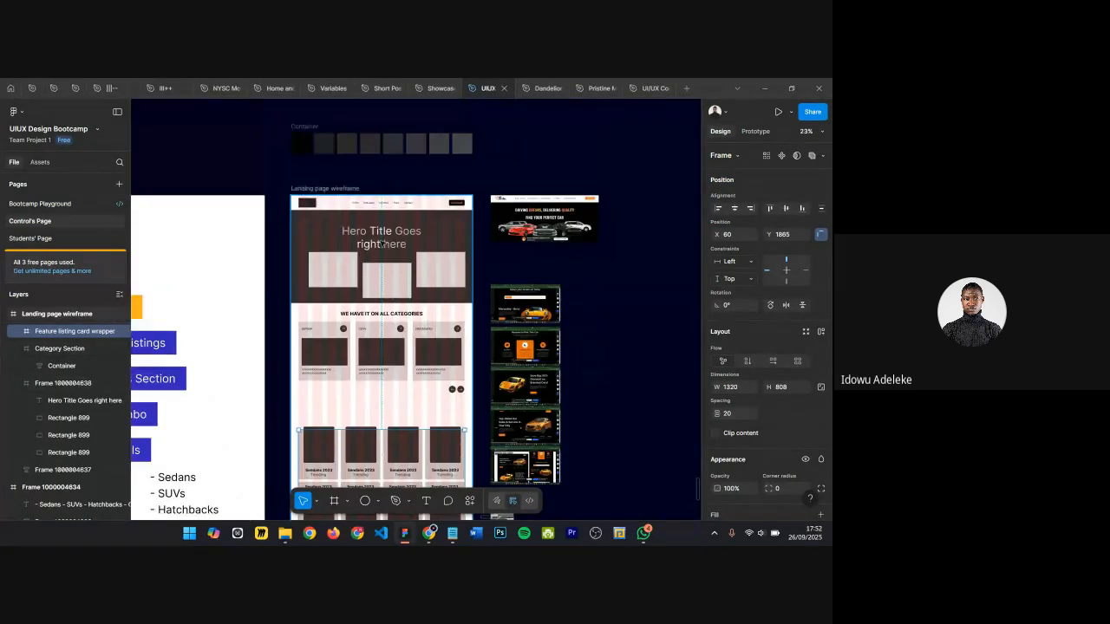
scroll(381, 245, up, 5)
scroll(321, 199, down, 3)
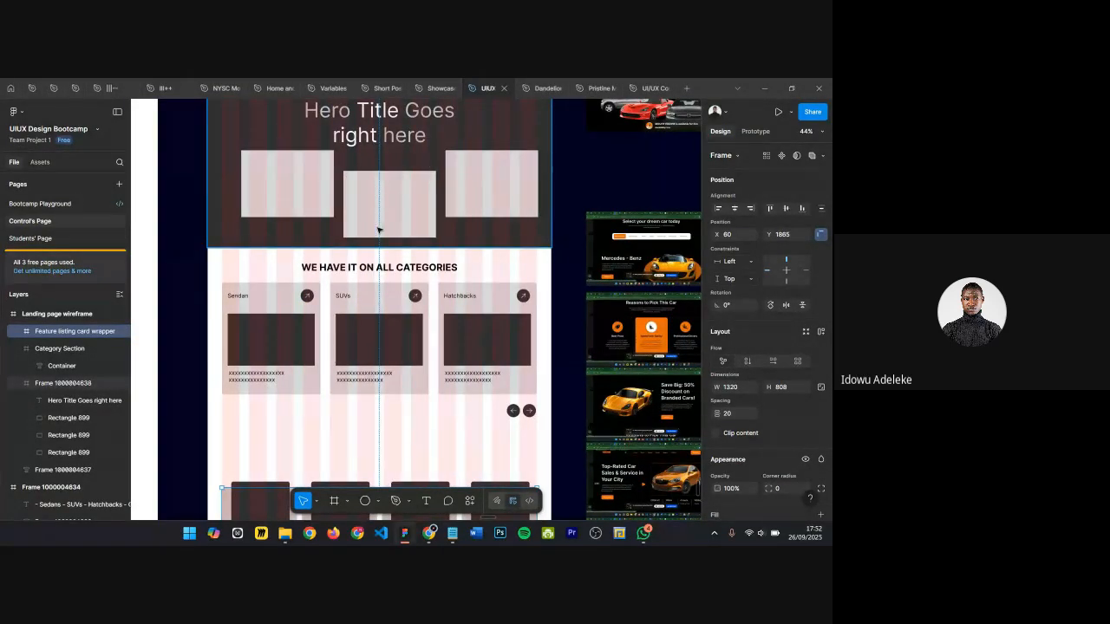
scroll(378, 230, down, 4)
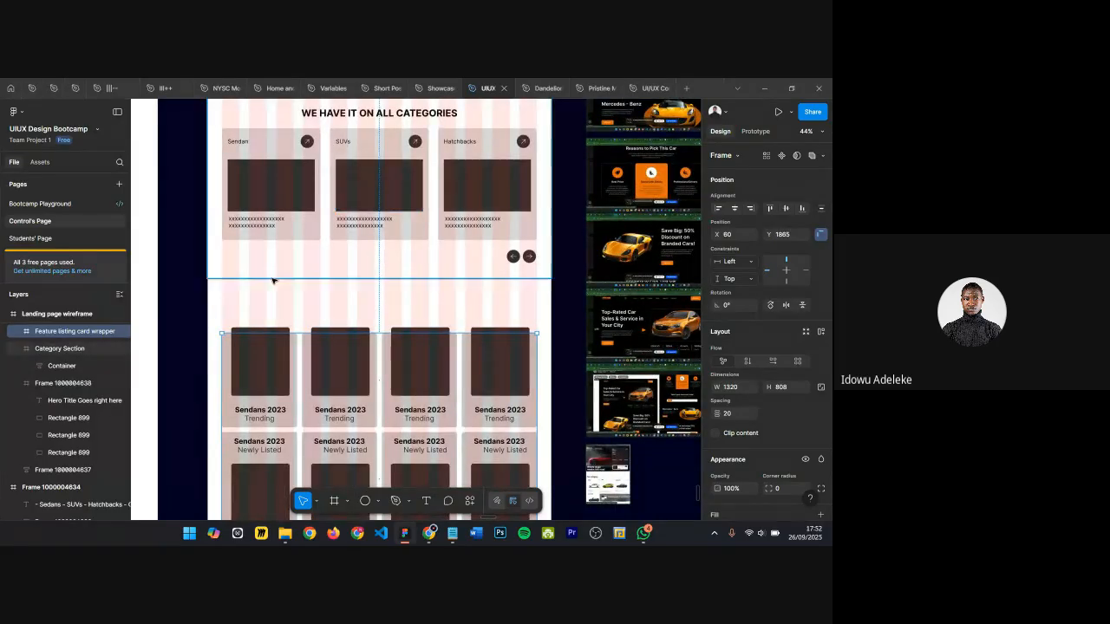
scroll(275, 287, down, 1)
scroll(325, 207, up, 1)
drag(361, 125, 394, 319)
key(ctrl+z)
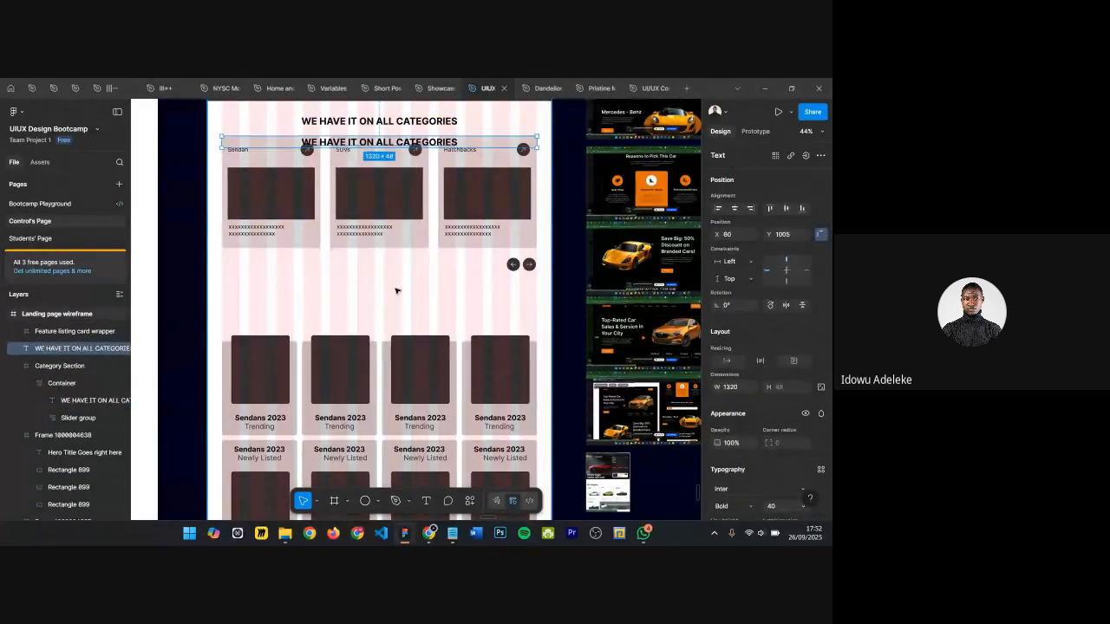
drag(333, 146, 257, 314)
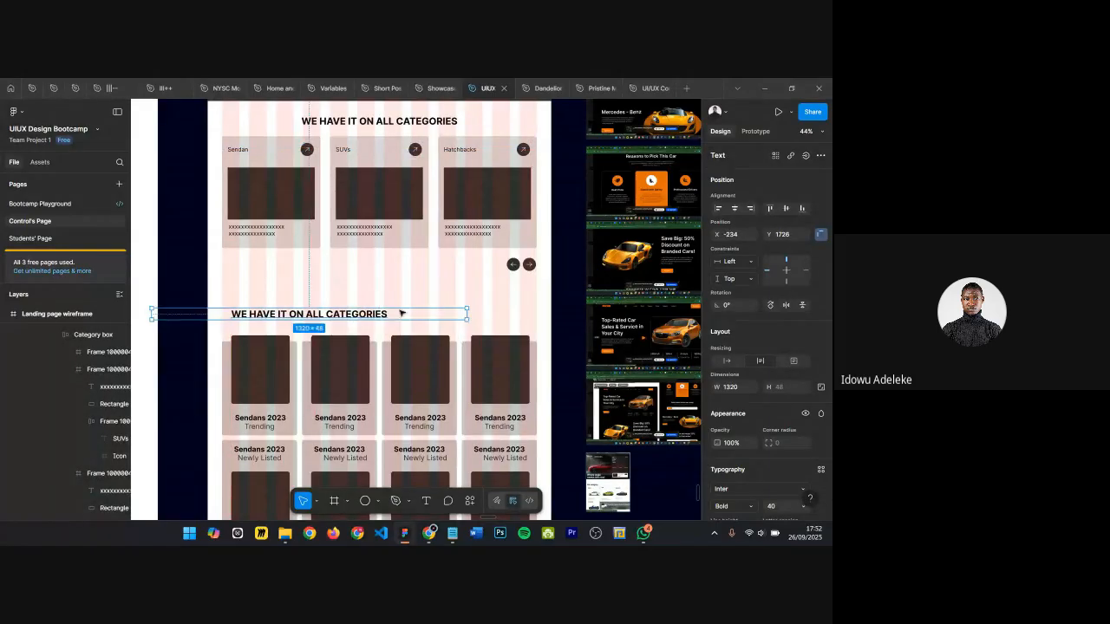
Step: Resize the copied heading's text box to 414 px wide
double_click(467, 314)
drag(387, 314, 330, 315)
scroll(301, 325, up, 5)
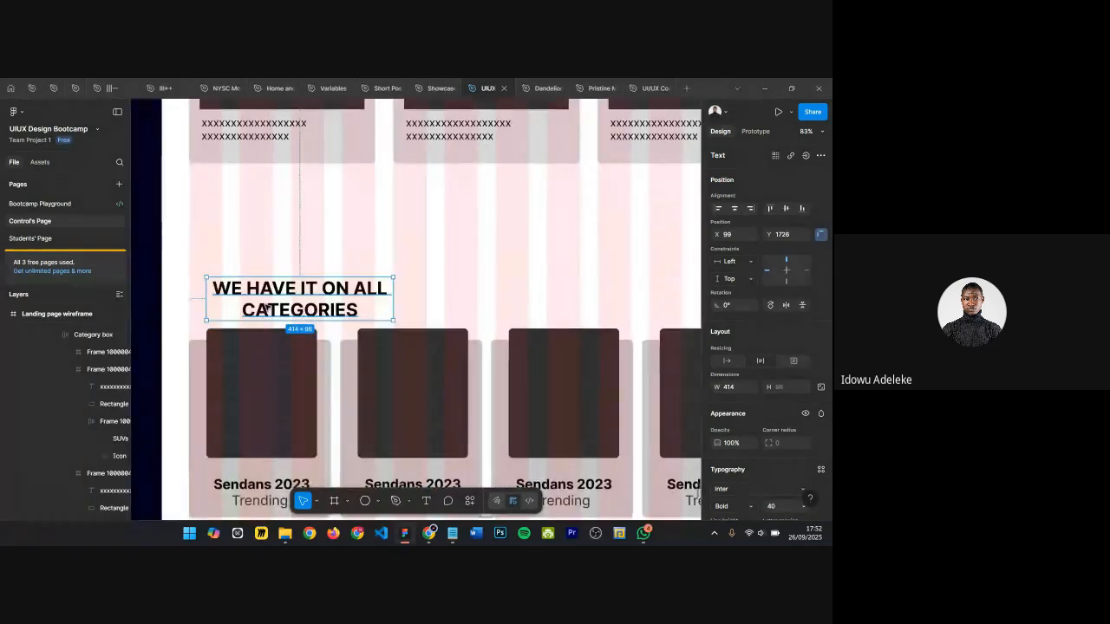
Step: Move the copied heading to the section's left edge and left-align its text
drag(261, 310, 241, 299)
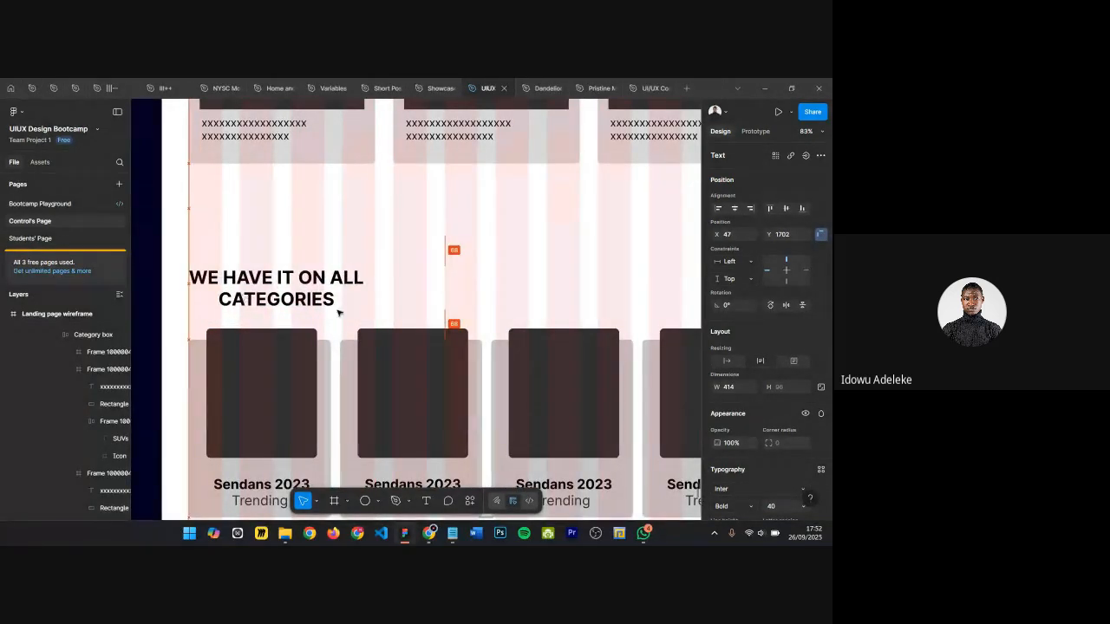
scroll(753, 301, down, 4)
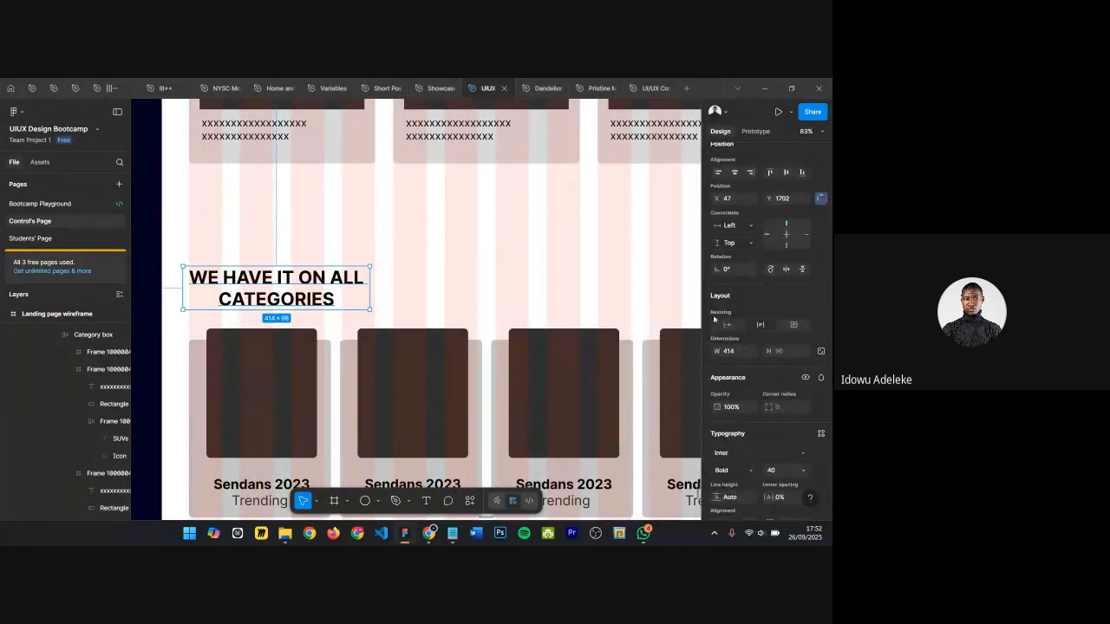
click(718, 414)
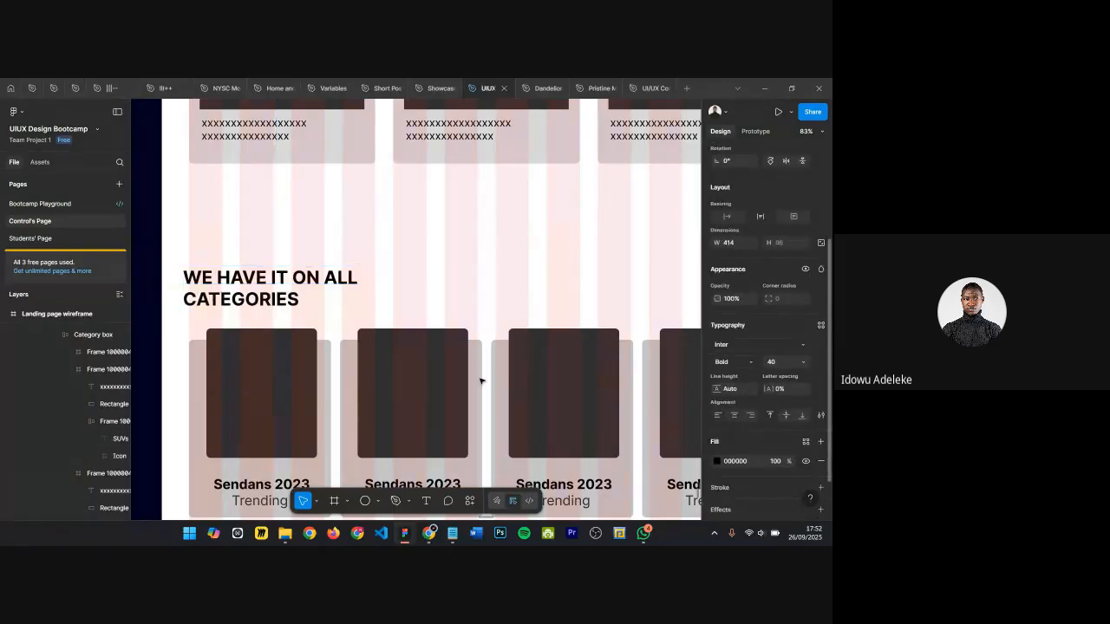
double_click(369, 308)
key(Escape)
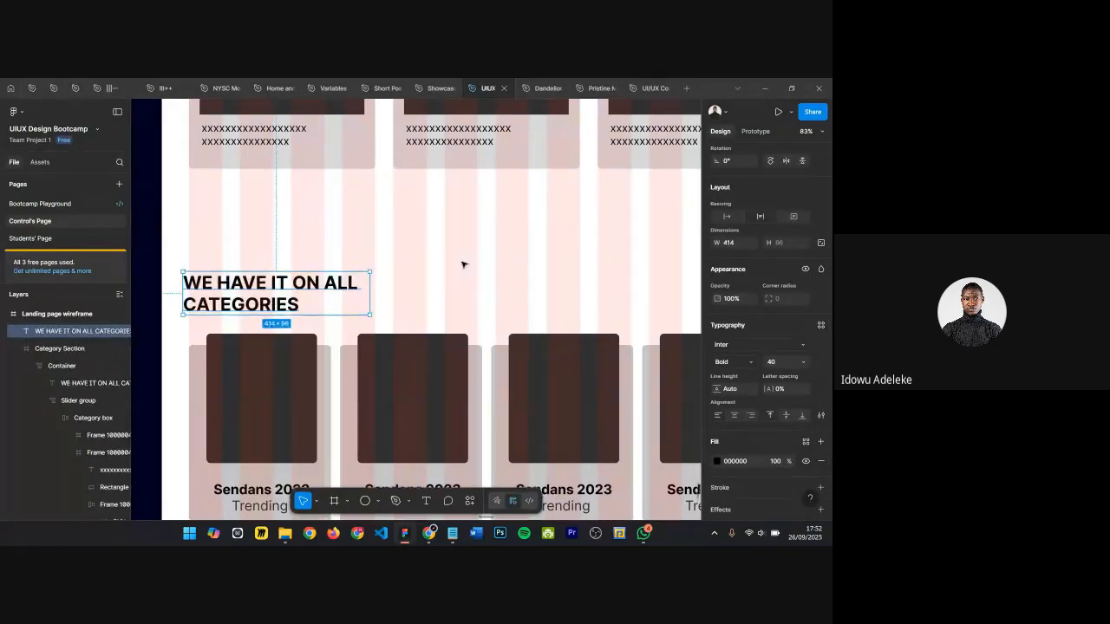
Step: Set the copied heading's line height to 130%
scroll(461, 265, up, 1)
scroll(194, 373, up, 3)
scroll(194, 373, up, 1)
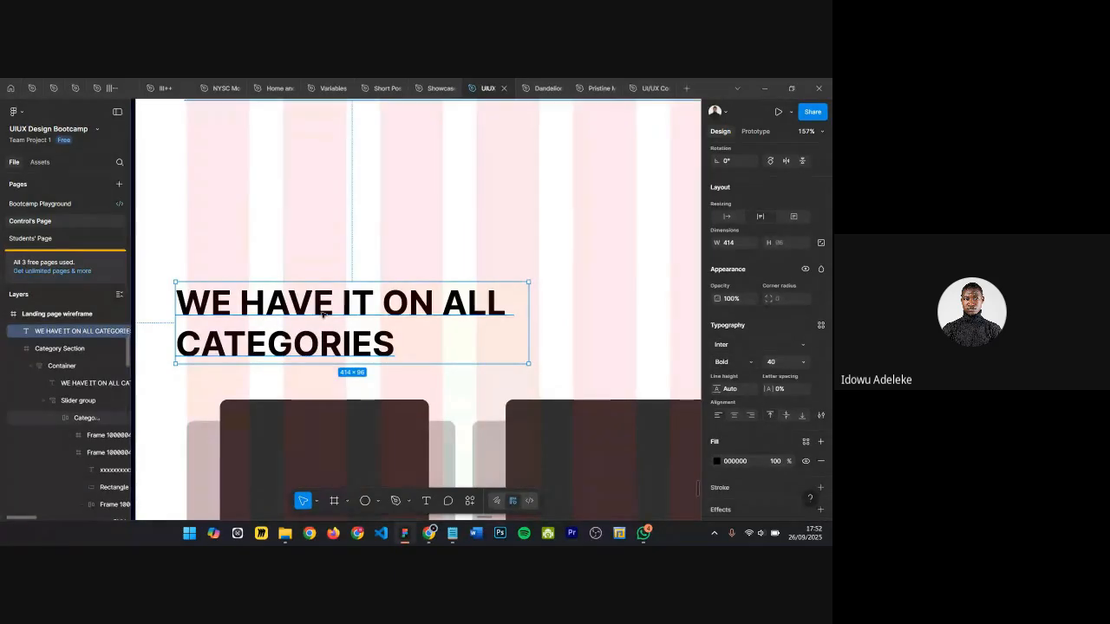
scroll(433, 260, down, 4)
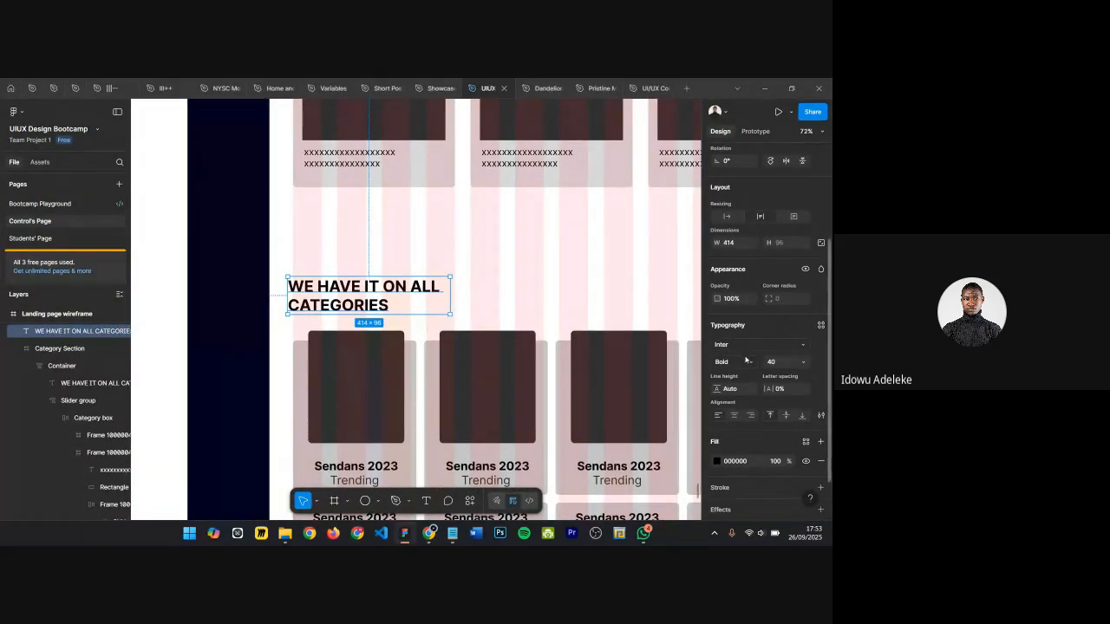
scroll(729, 308, down, 2)
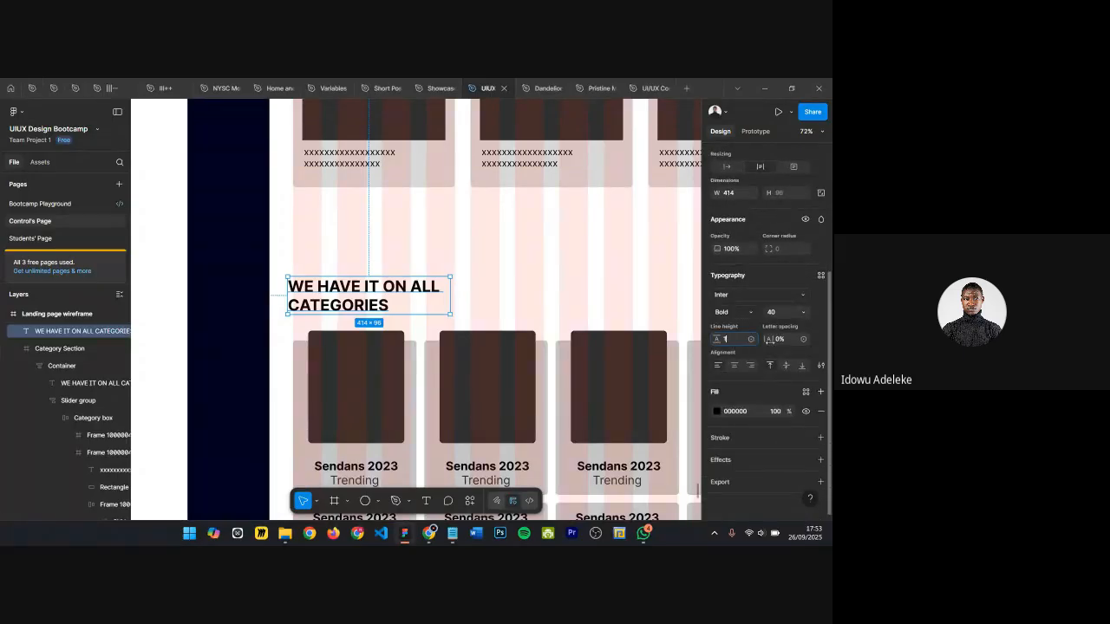
text(30)
scroll(289, 355, up, 3)
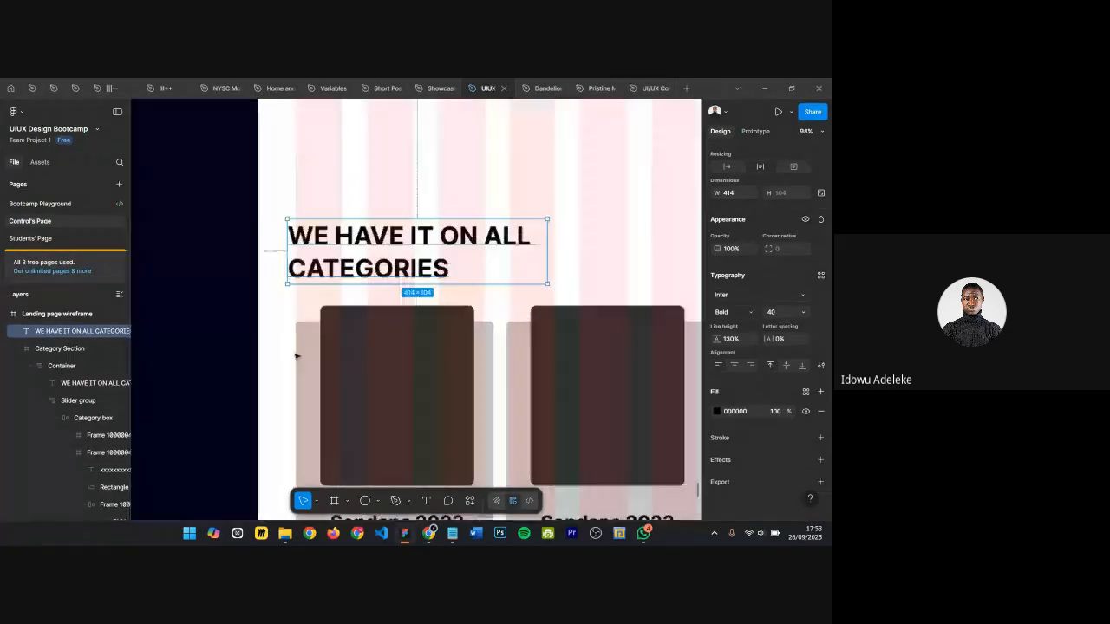
Step: Replace the copied heading's text with Check out our trending cars and move it slightly up
key(Return)
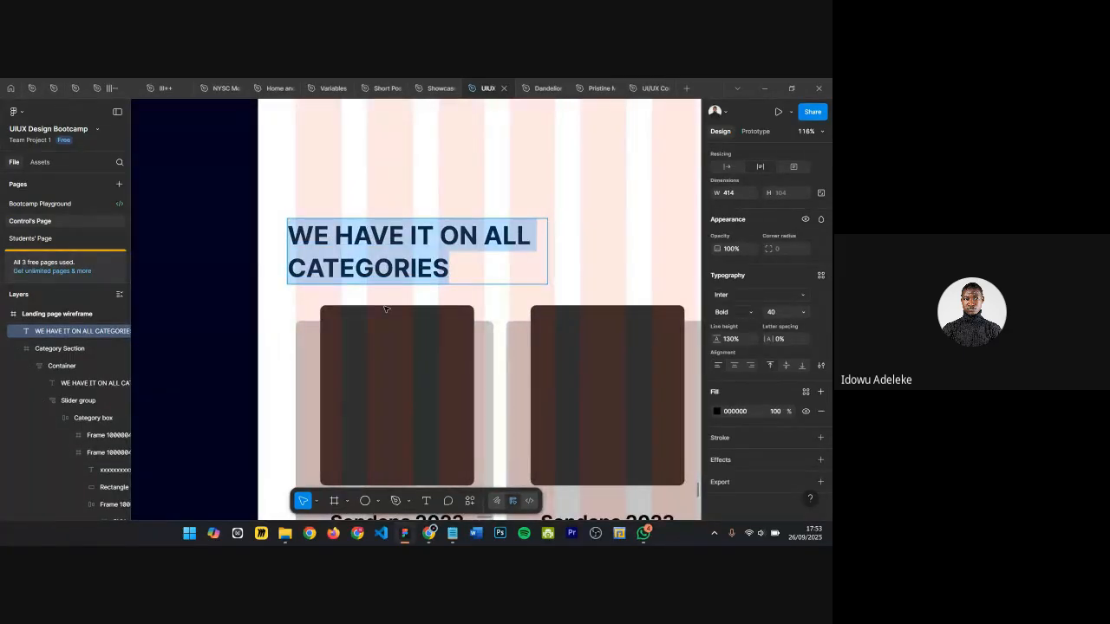
text(Chec)
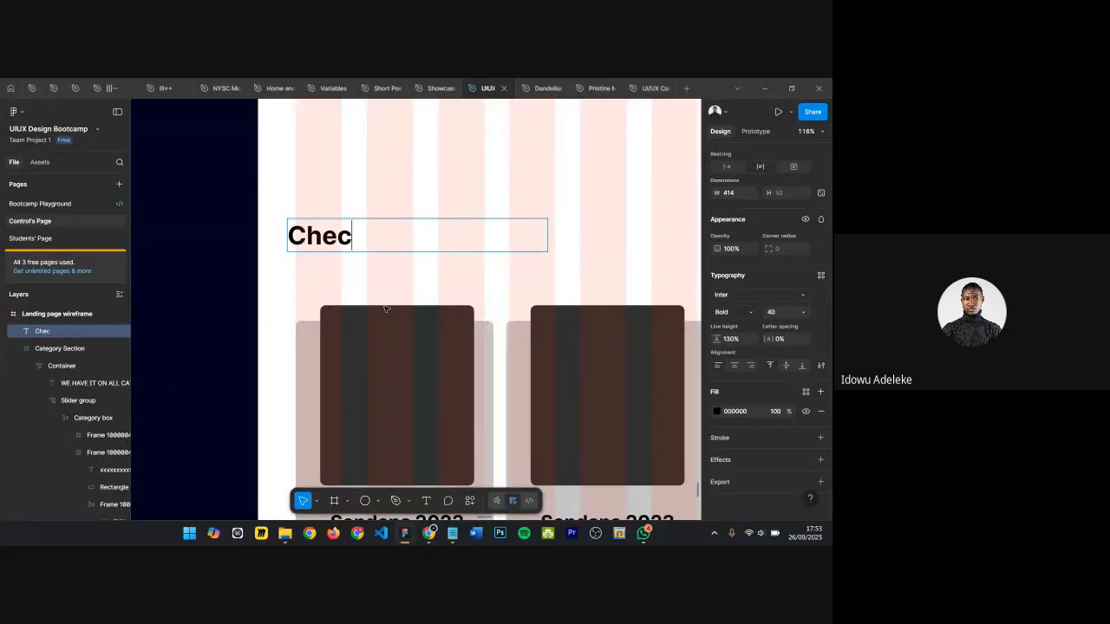
text(k out our t)
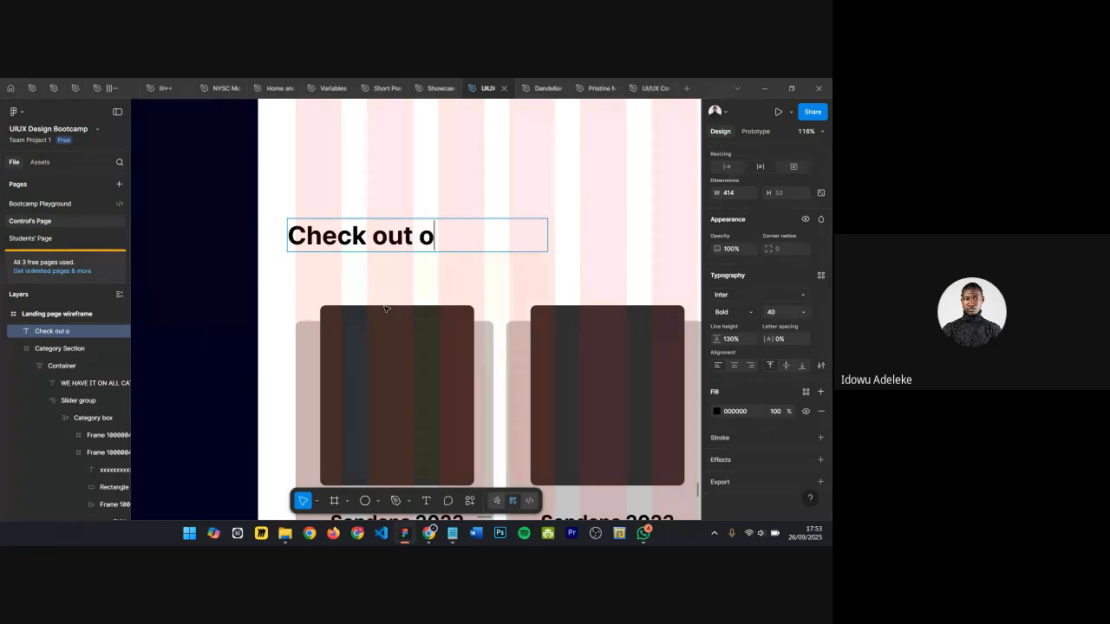
key(BackSpace)
key(BackSpace)
key(BackSpace)
key(BackSpace)
text(our)
key(BackSpace)
key(BackSpace)
key(BackSpace)
text(our tr)
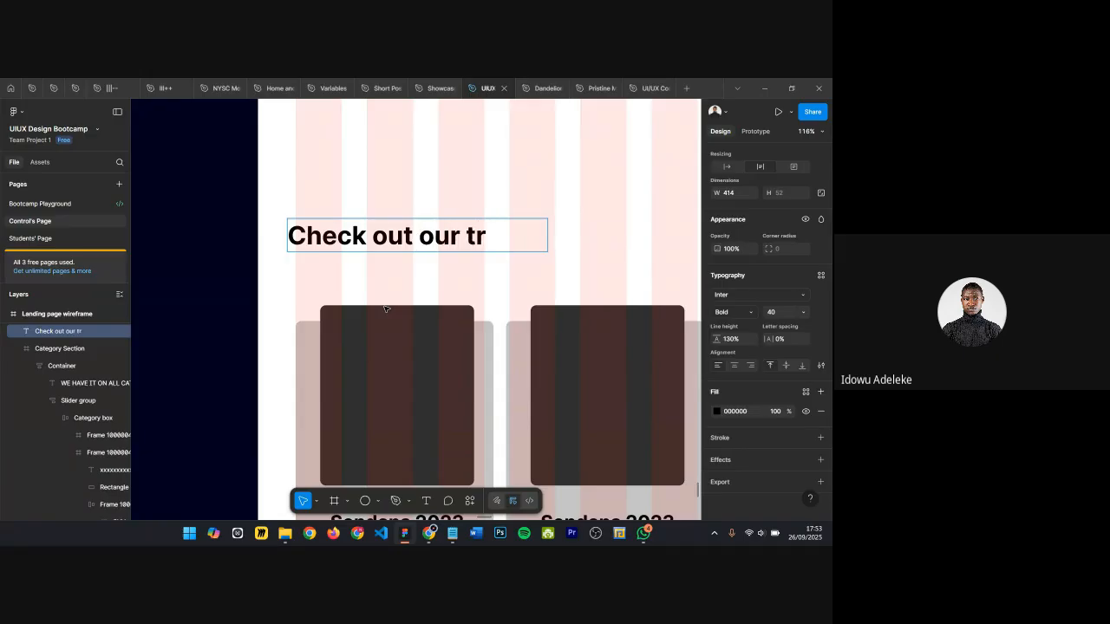
text(ending car)
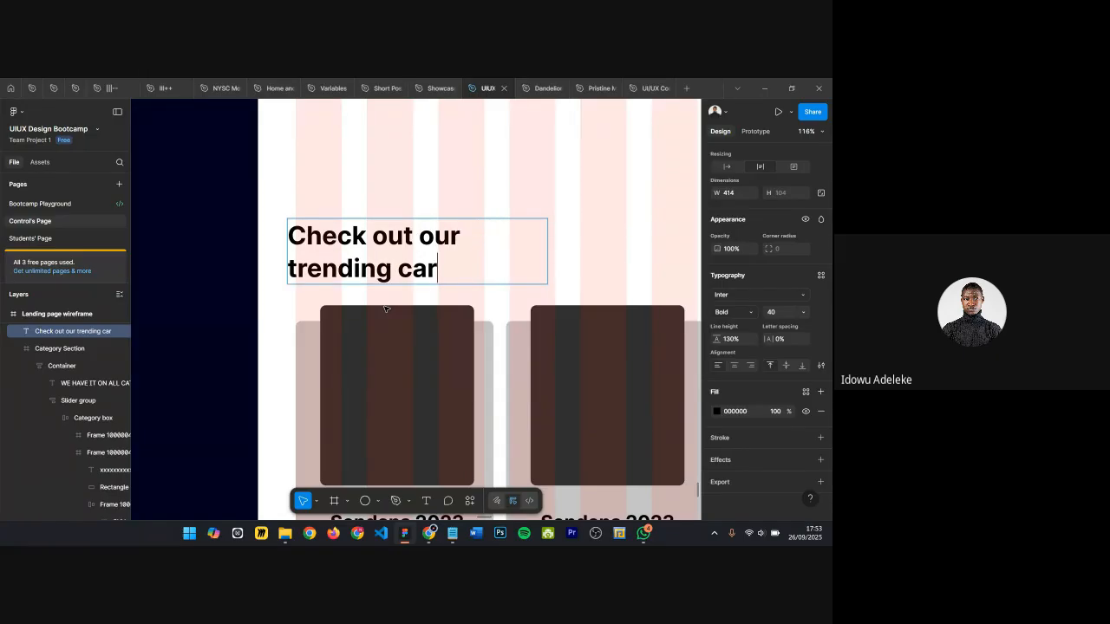
text(s)
key(Escape)
drag(382, 255, 391, 227)
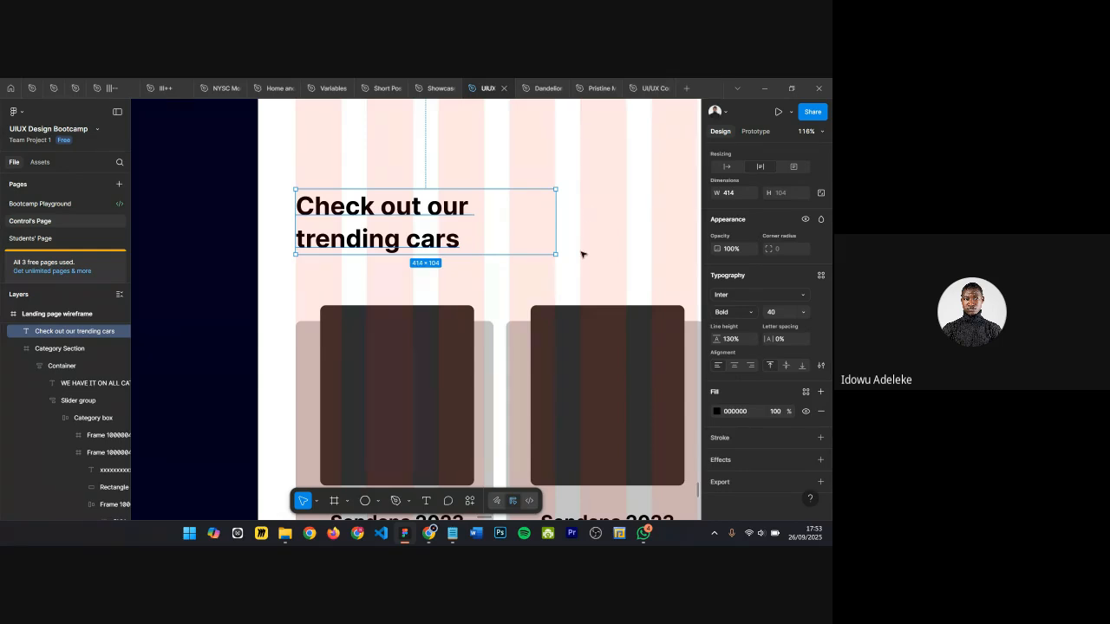
Step: Resize the copied heading's text box to 300 px wide
drag(557, 230, 491, 239)
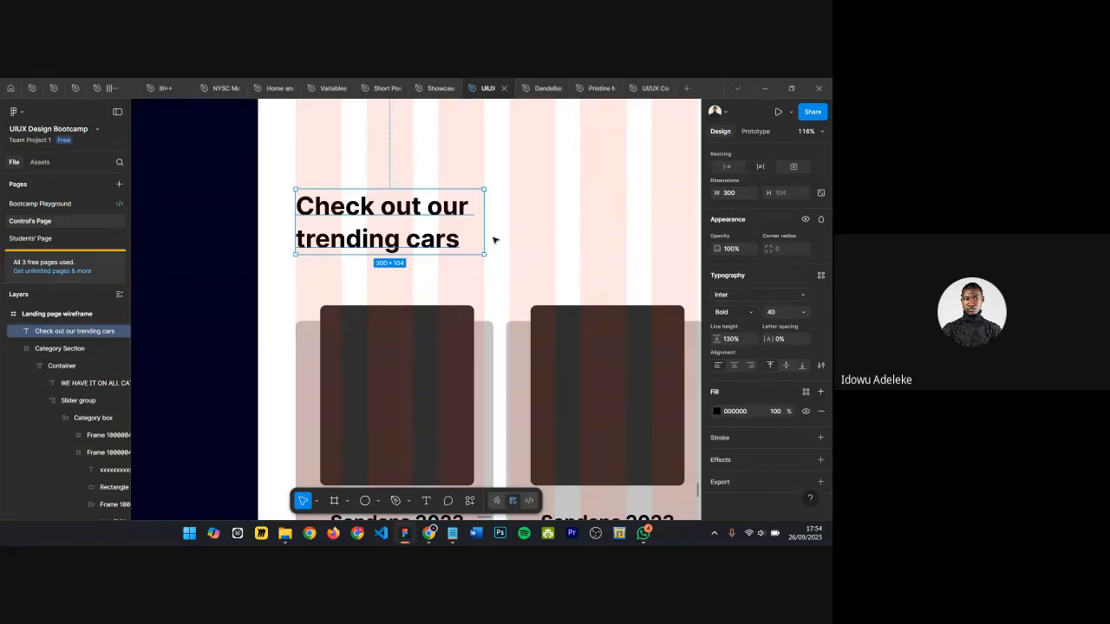
click(378, 281)
click(353, 230)
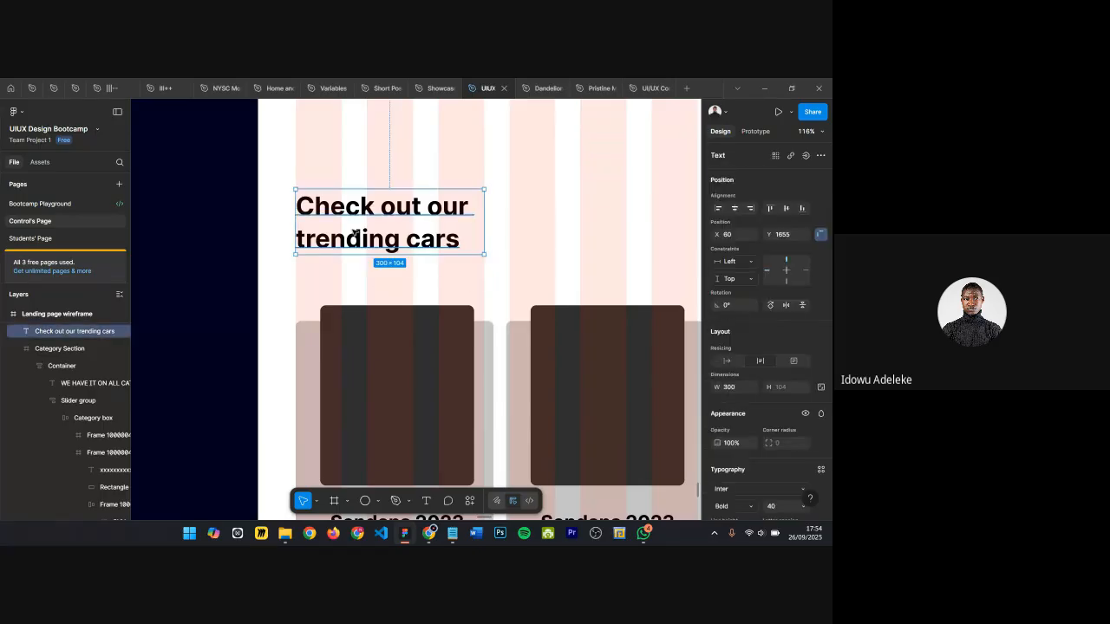
Step: Duplicate the heading just below itself and set the duplicate's font size to 18
scroll(353, 230, down, 1)
scroll(364, 230, up, 2)
scroll(367, 225, down, 1)
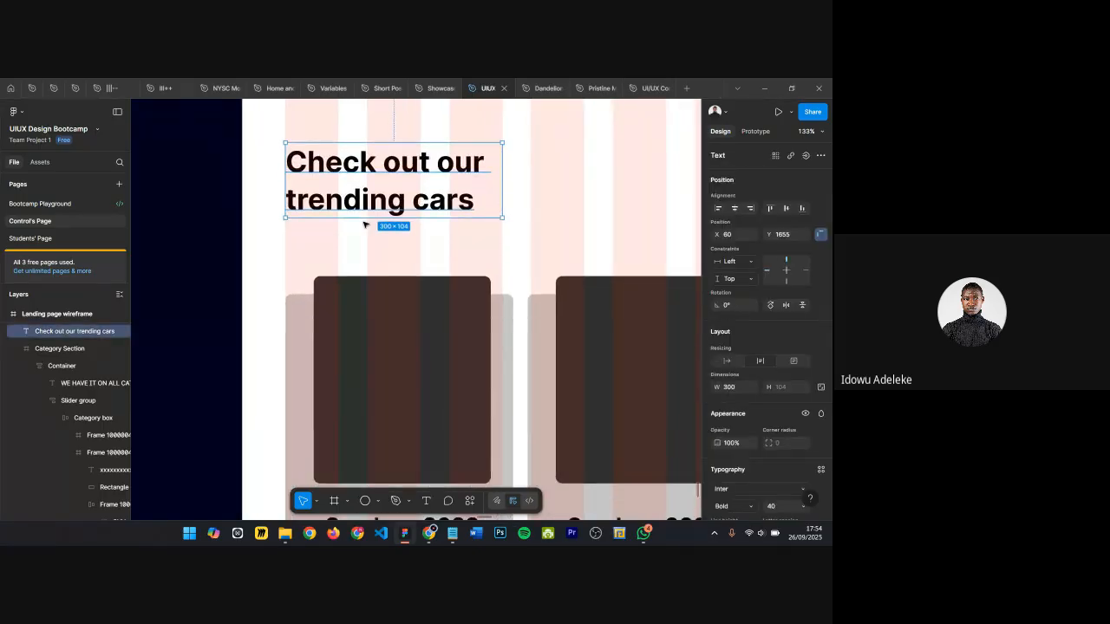
scroll(386, 227, down, 4)
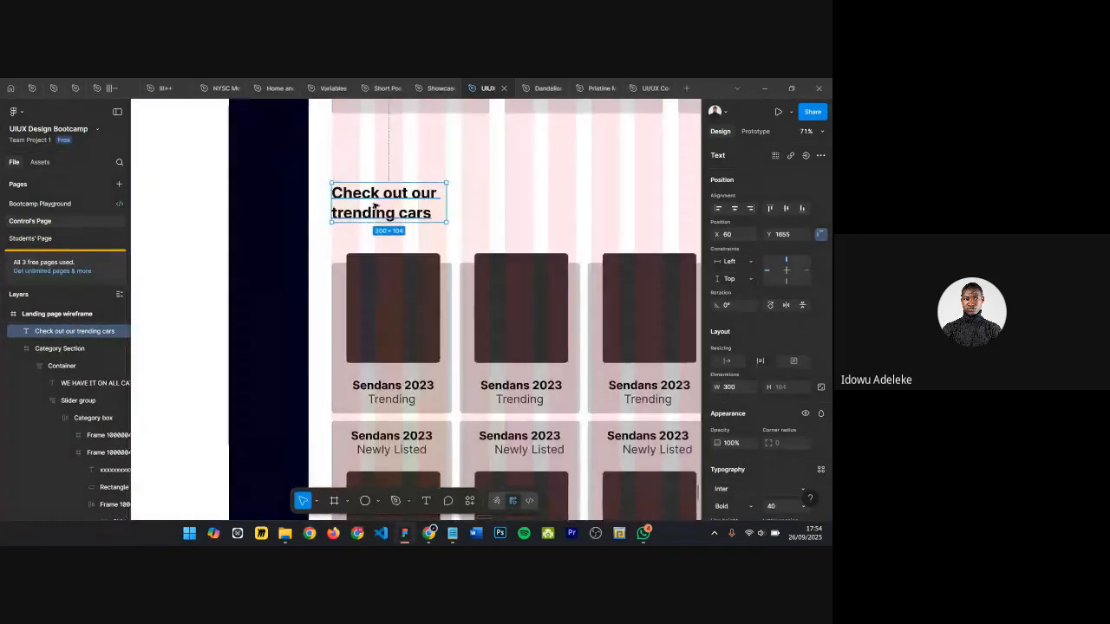
mouse_move(373, 196)
alt+mouse_down()
mouse_move(377, 232)
mouse_move(376, 199)
alt+mouse_up()
click(377, 203)
drag(383, 243, 386, 232)
click(780, 504)
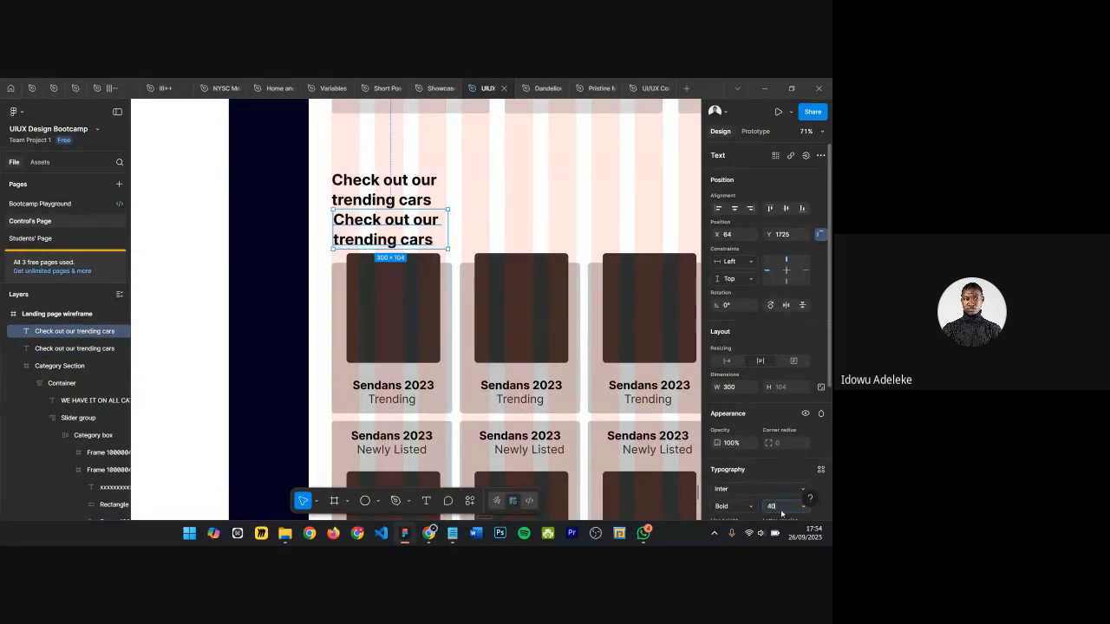
scroll(781, 504, down, 3)
text(18)
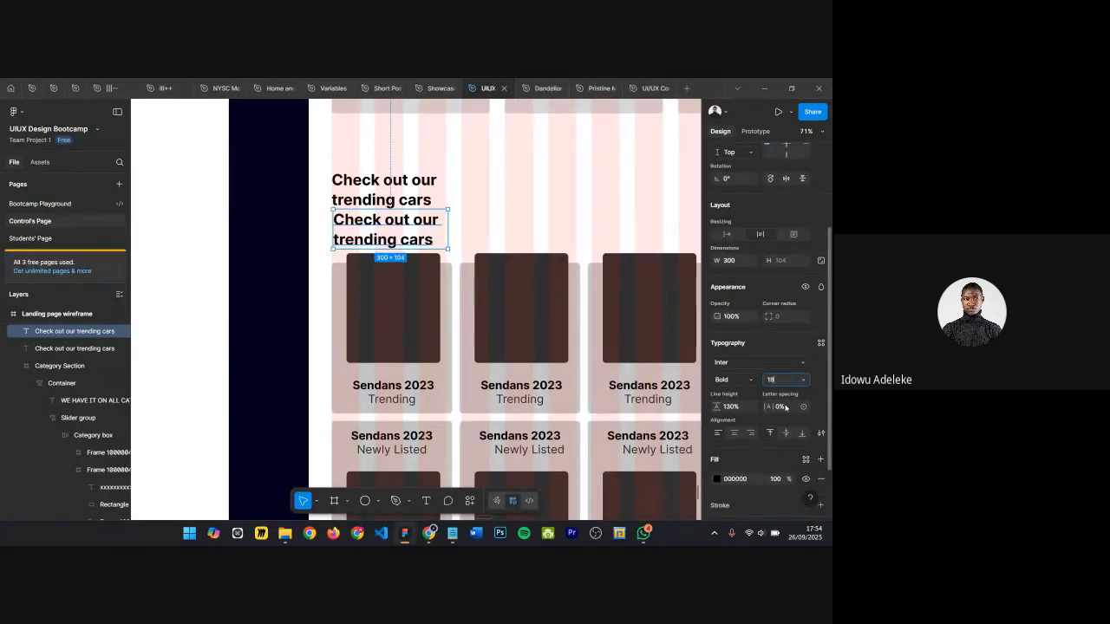
key(Return)
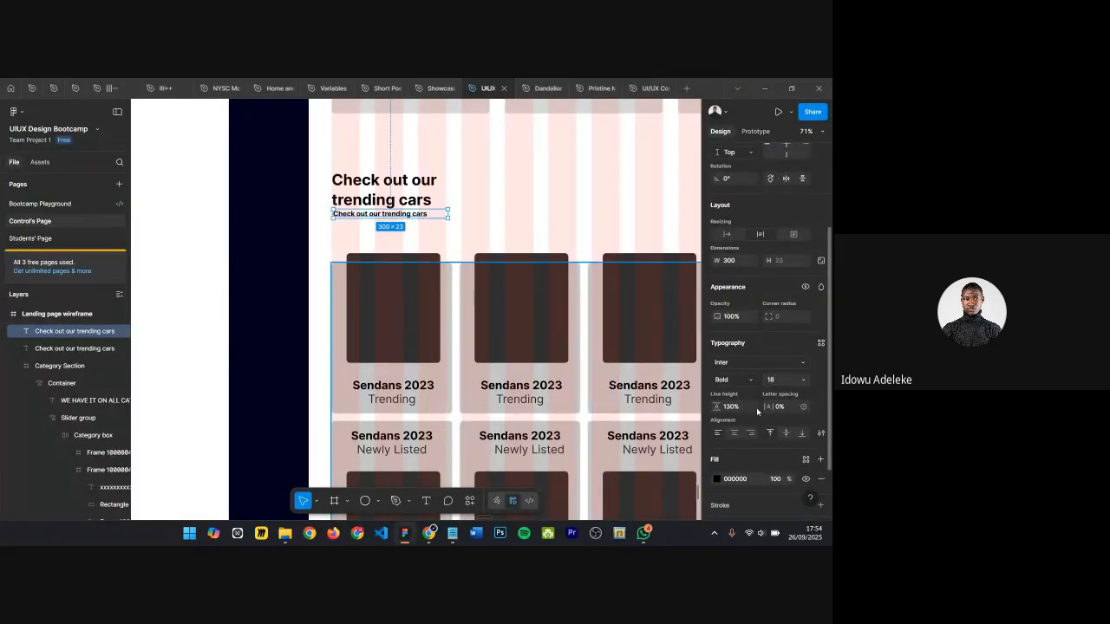
Step: Review the Featured Listings description in the Tokunbo Mobile Application Brief document
double_click(380, 214)
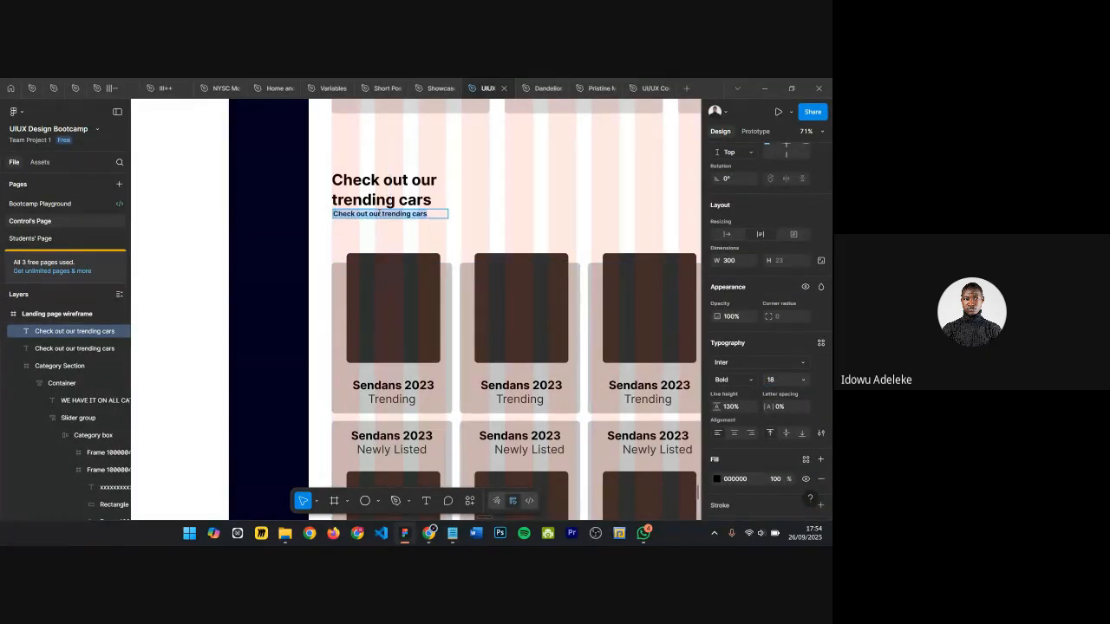
scroll(382, 214, up, 2)
scroll(407, 215, down, 5)
scroll(438, 217, down, 4)
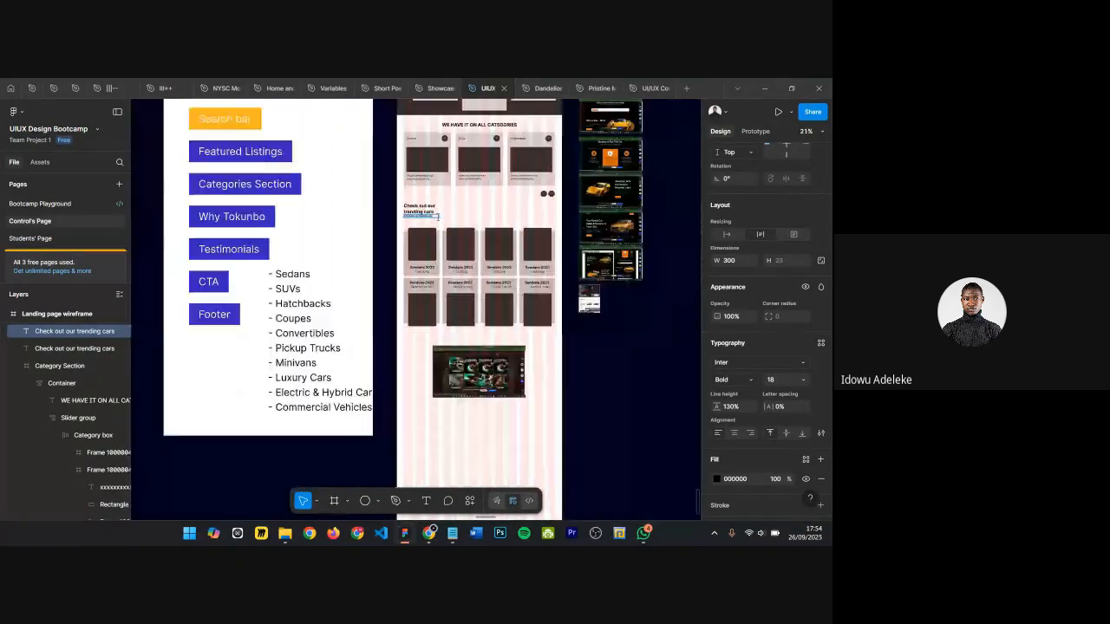
scroll(460, 358, up, 2)
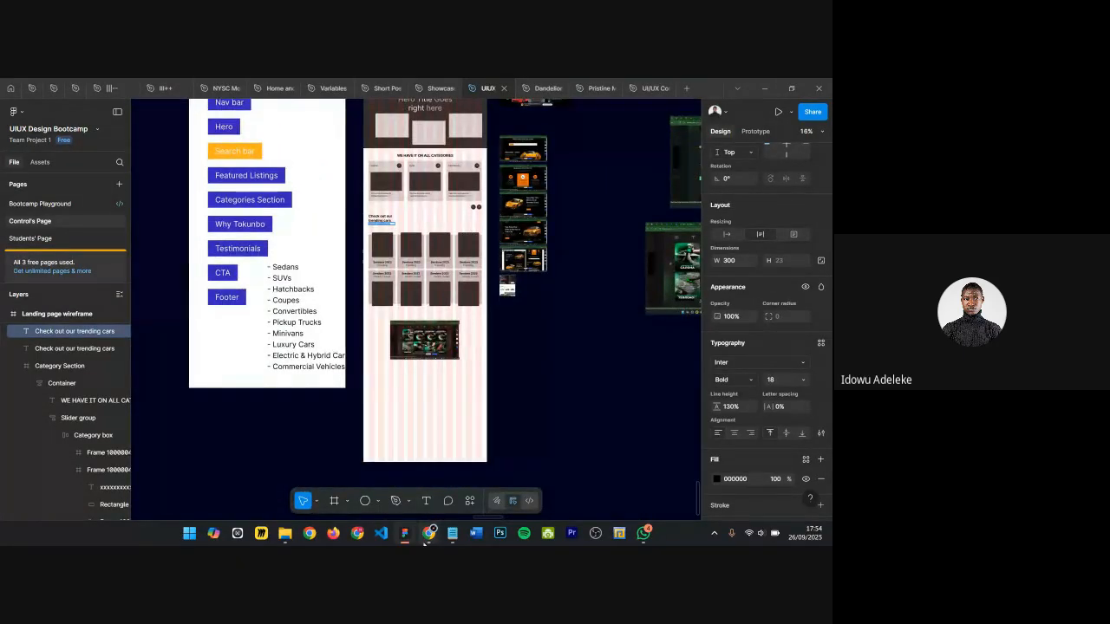
mouse_move(429, 532)
click(393, 495)
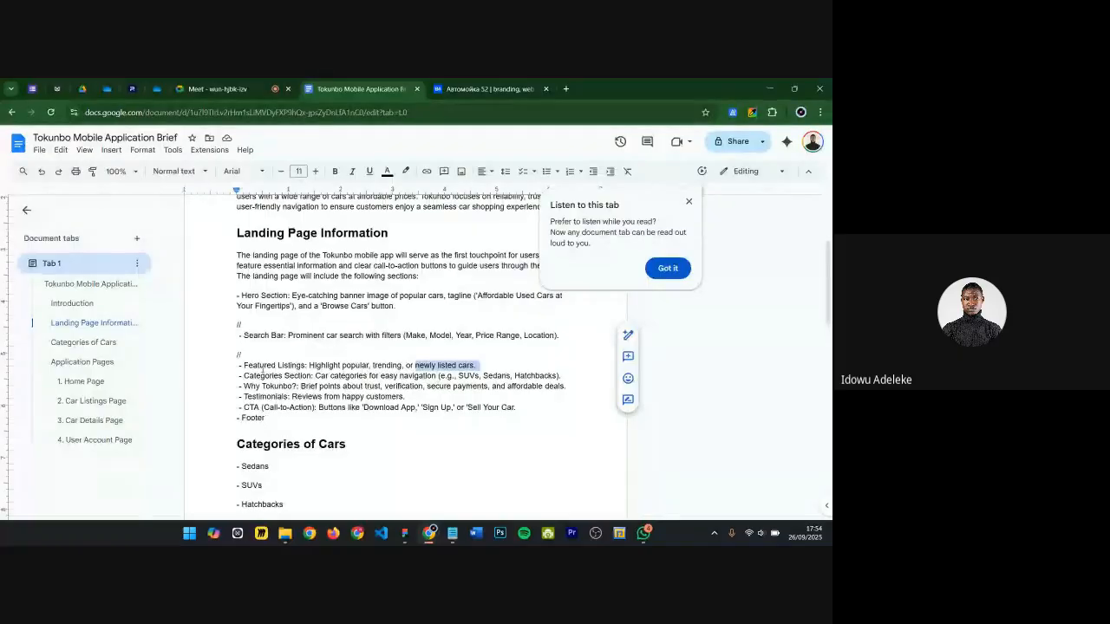
click(285, 335)
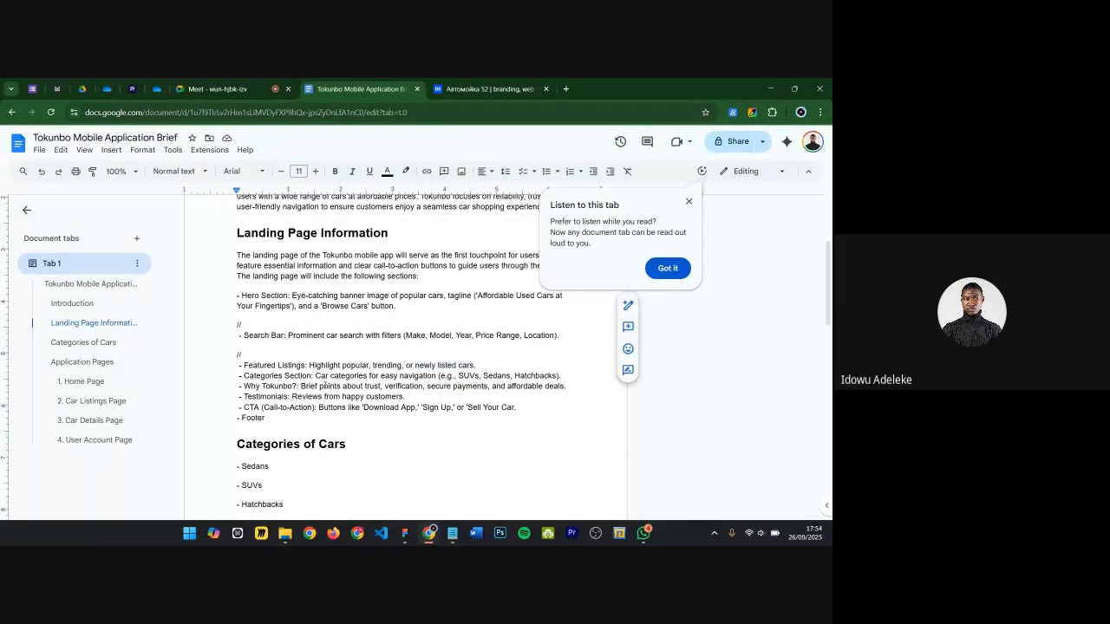
click(770, 89)
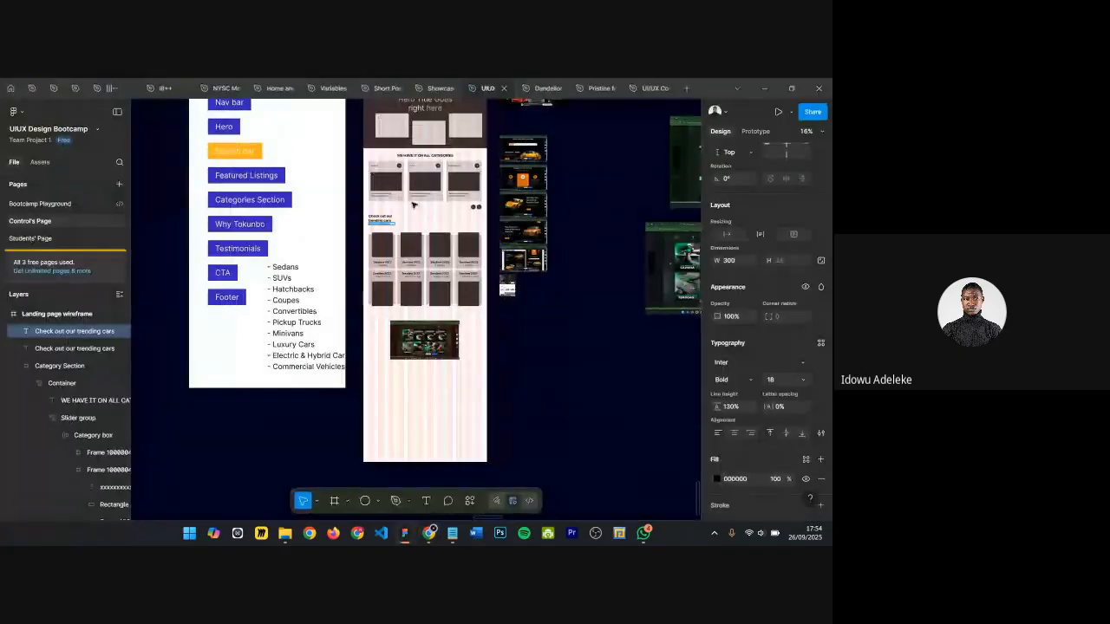
Step: Change the duplicate's text to Check out our trending cars and the newly listed ones
scroll(308, 256, up, 10)
click(345, 261)
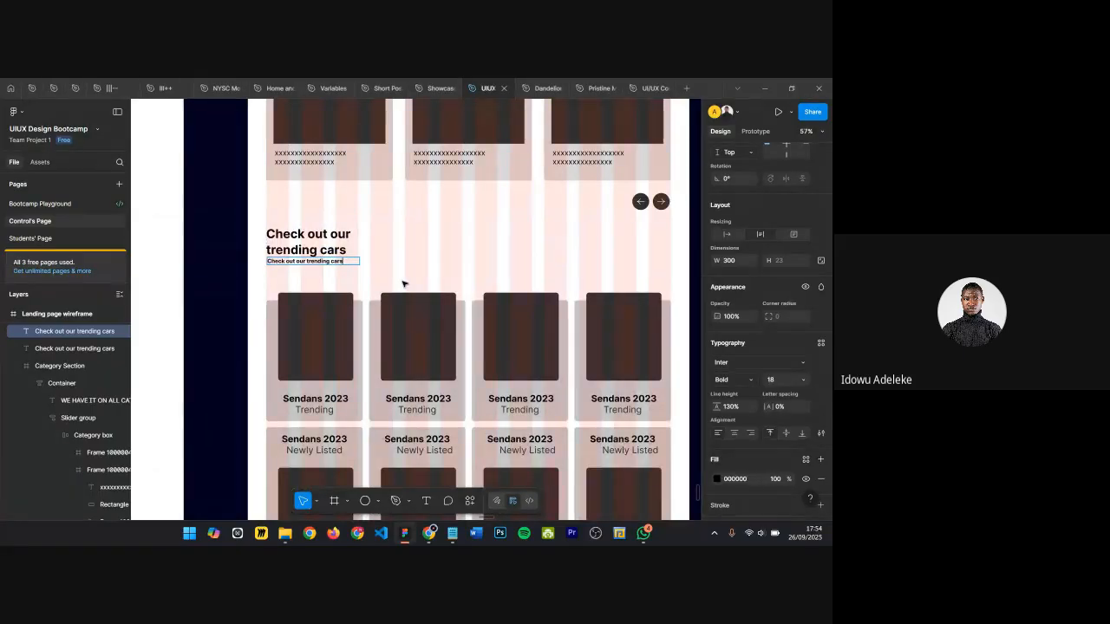
text(and our)
key(BackSpace)
key(BackSpace)
text(the ne)
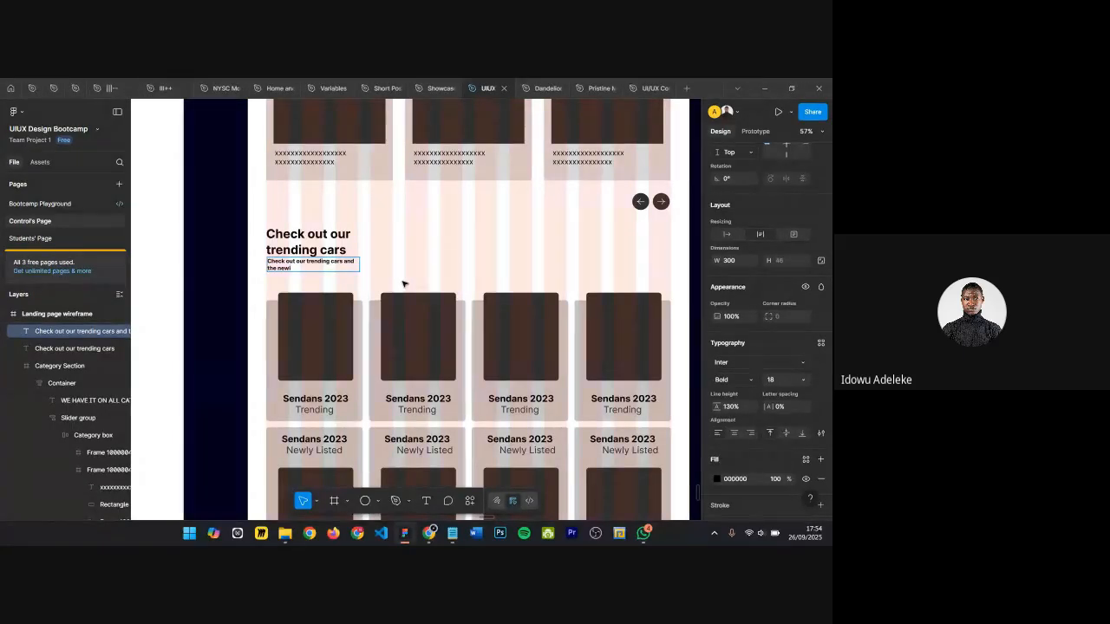
text(wly listed ones.)
key(Escape)
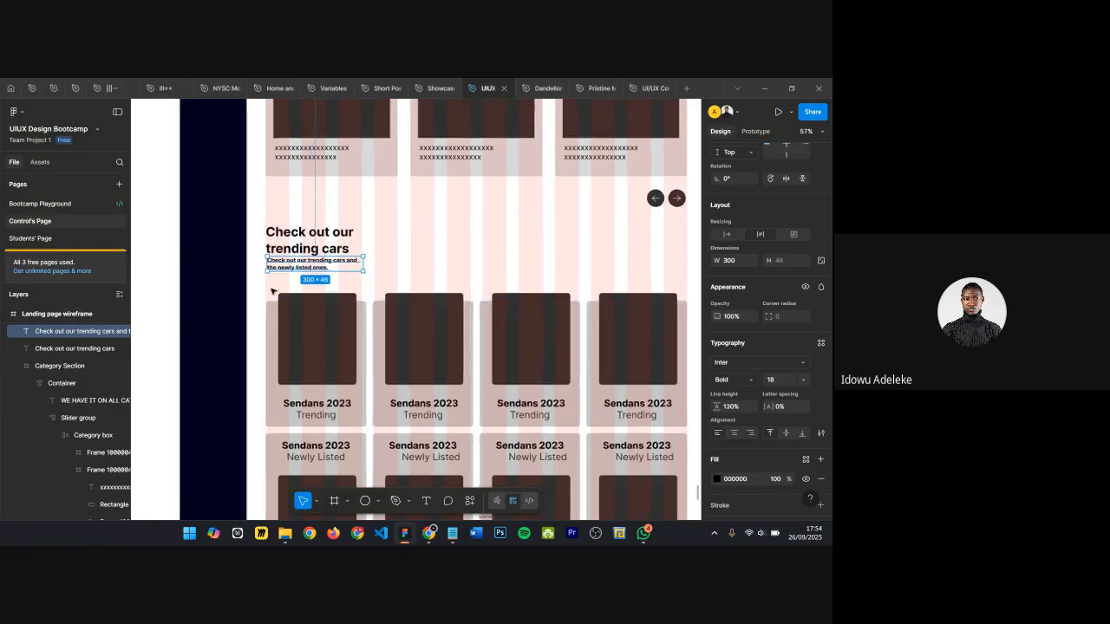
Step: Set the subtext's font weight to Regular
scroll(279, 285, up, 5)
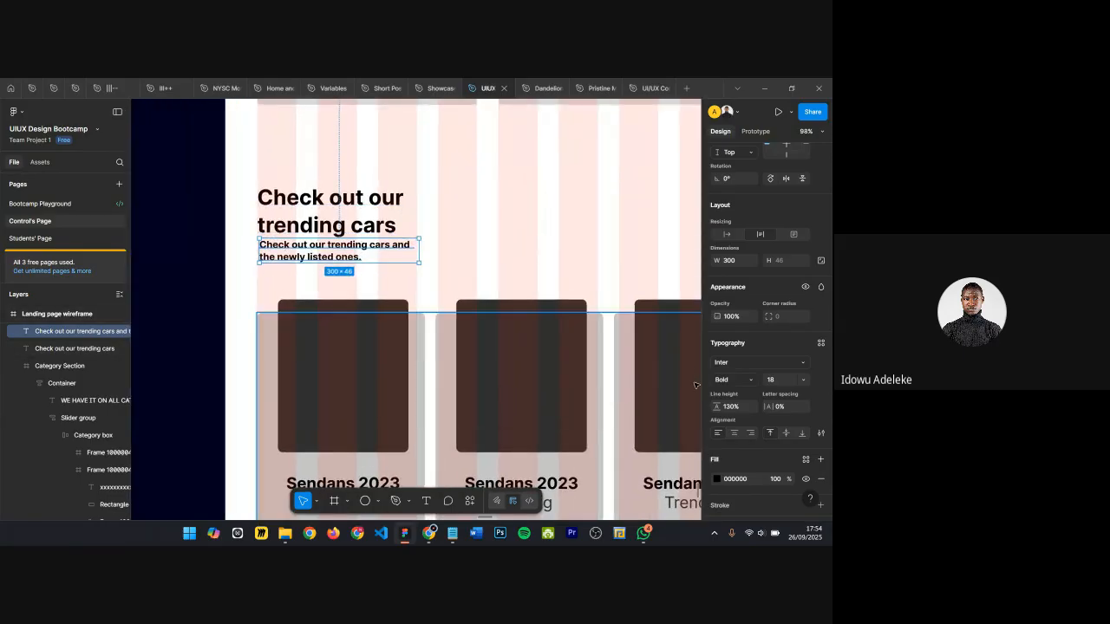
click(733, 379)
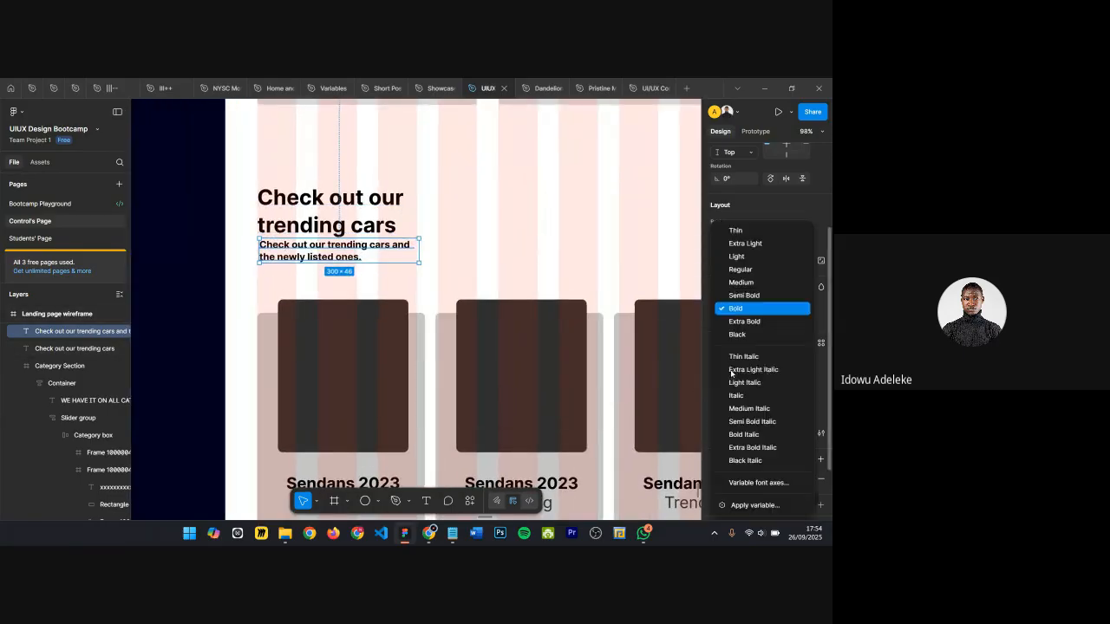
click(739, 283)
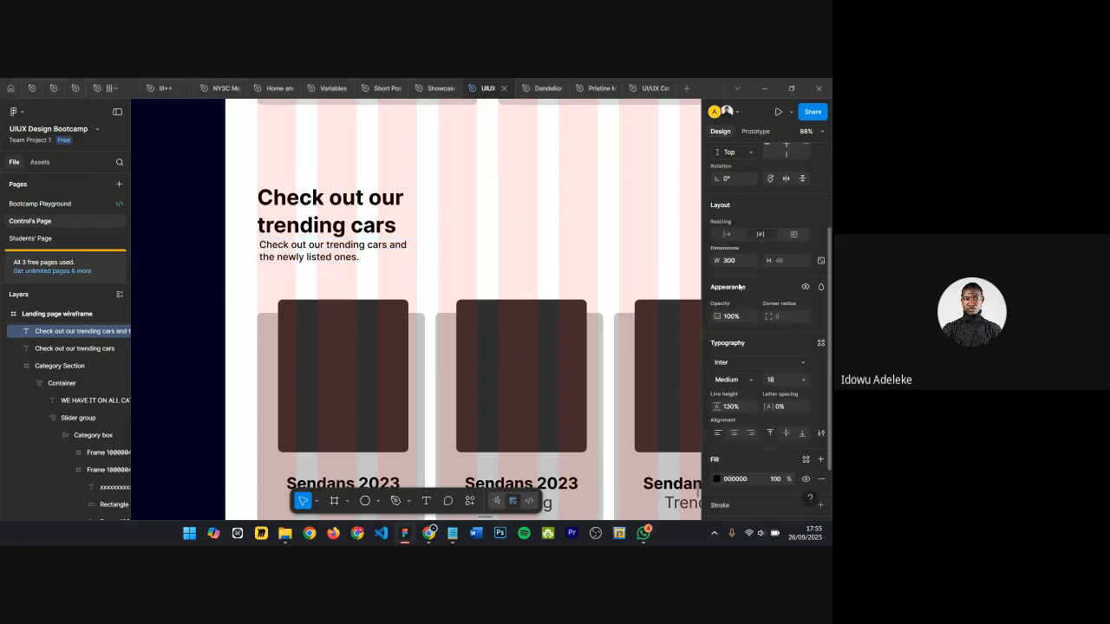
click(737, 379)
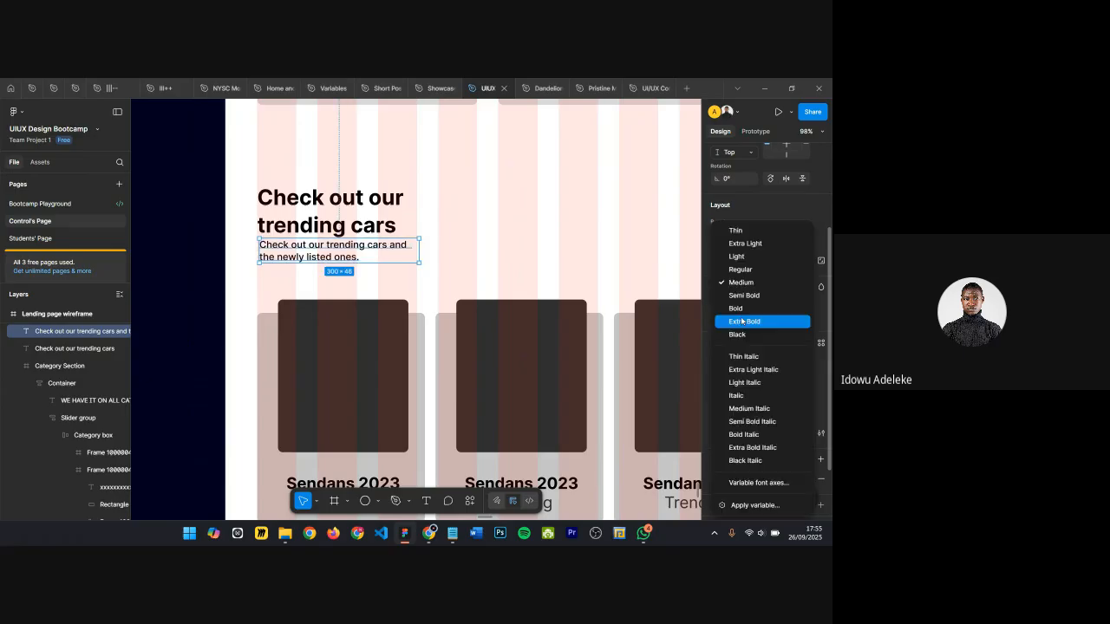
click(741, 269)
Step: Wrap the heading and subtext together in an auto layout frame with a 16 px gap
drag(293, 246, 294, 255)
shift+click(304, 222)
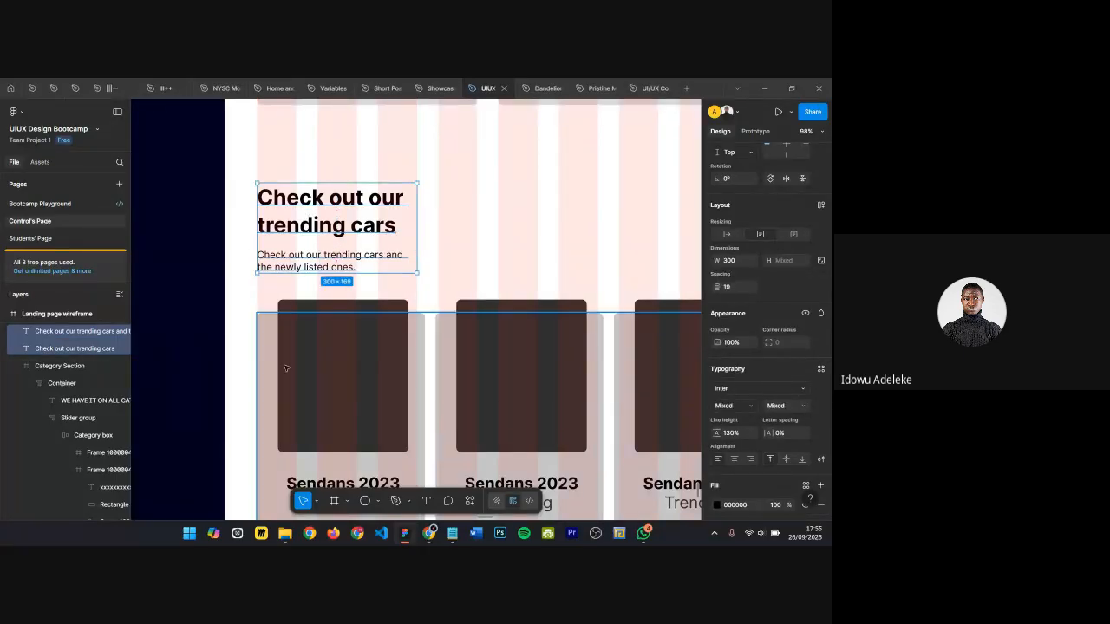
key(shift+a)
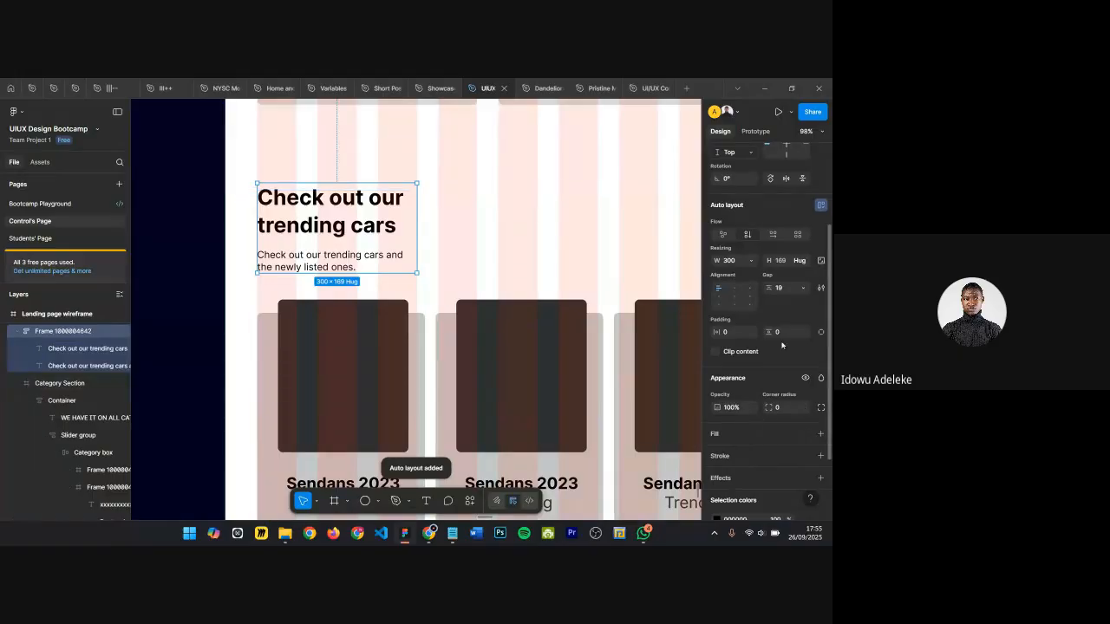
click(783, 289)
text(16)
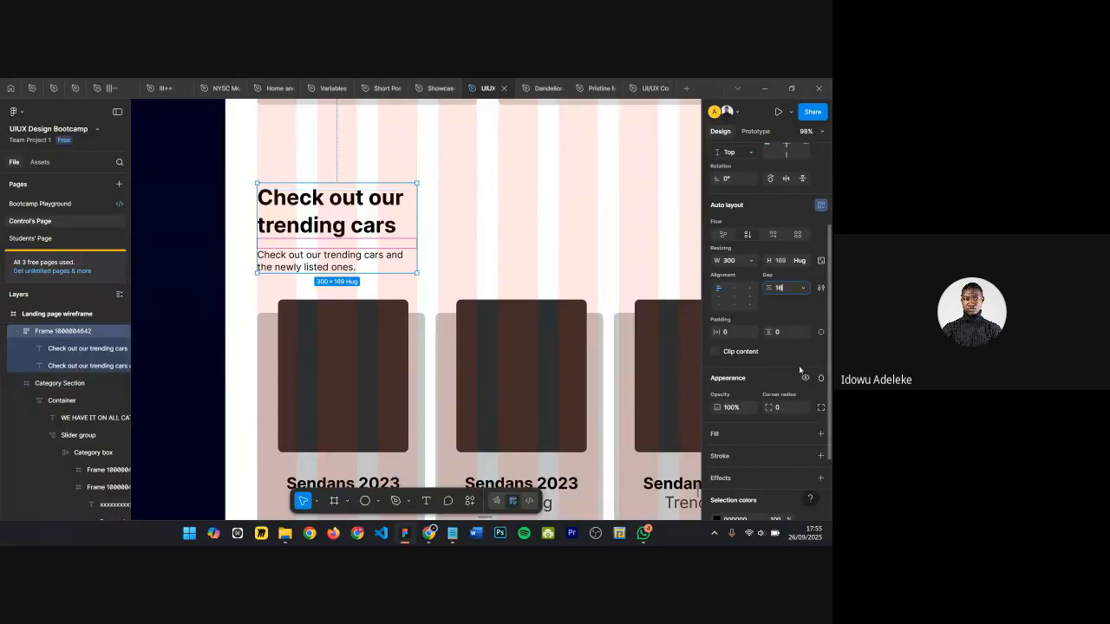
key(Return)
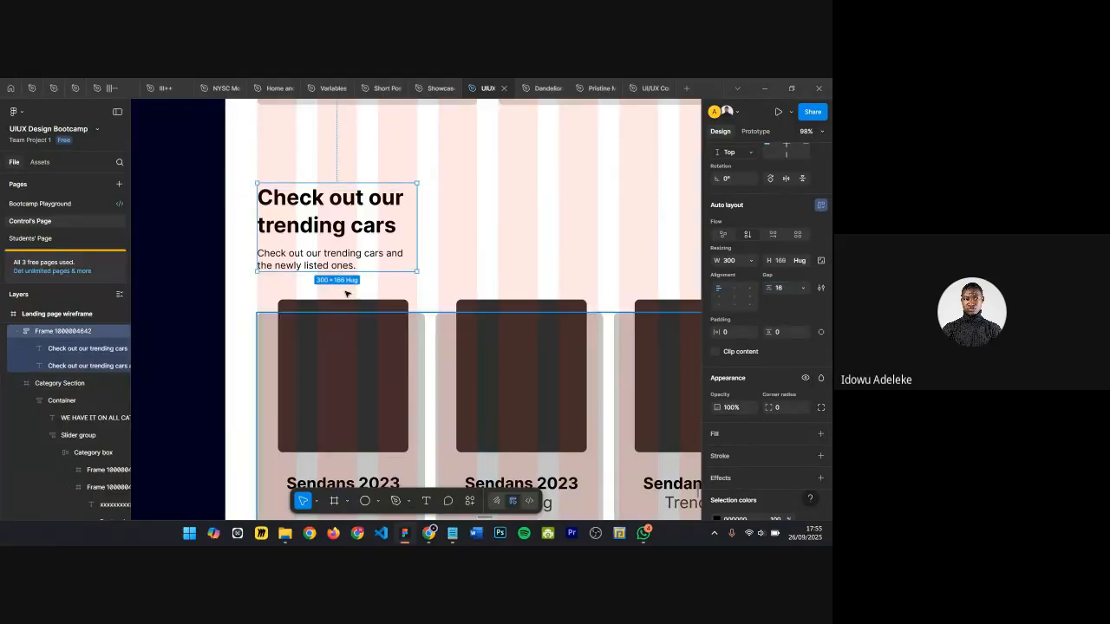
Step: Nudge the heading frame slightly down toward the card row
key(alt)
key(shift+Down)
key(shift+Down)
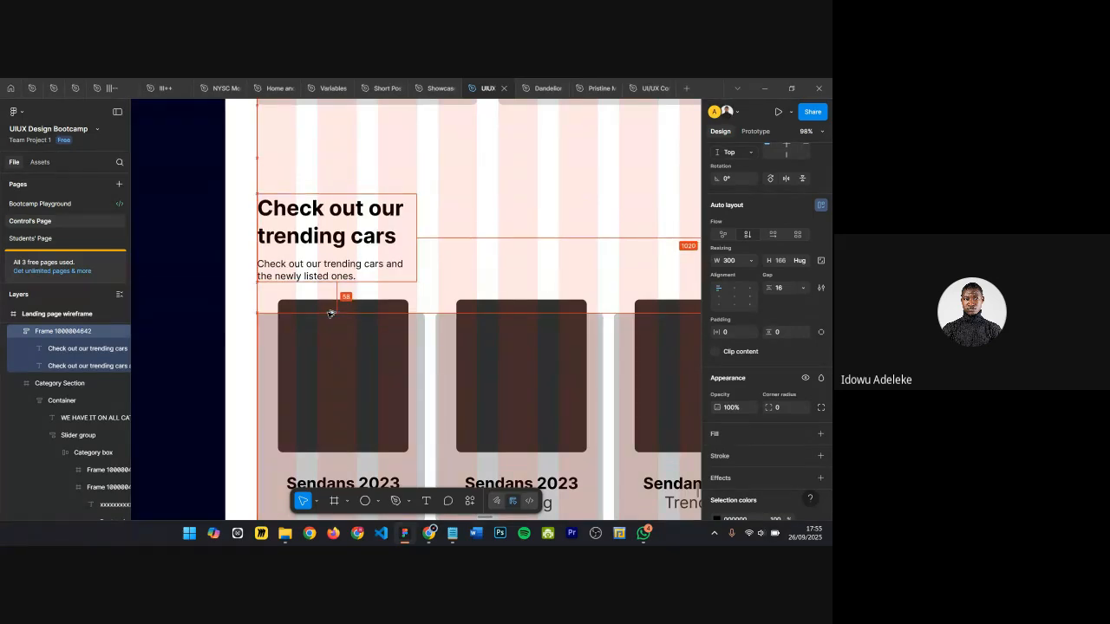
key(alt)
key(Down)
key(Down)
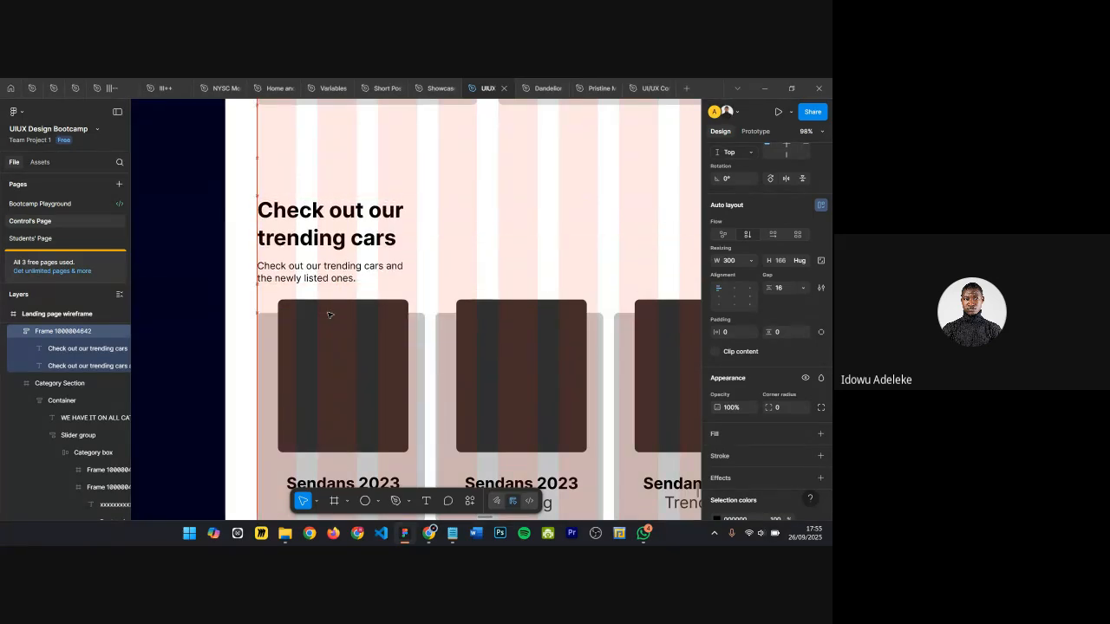
key(alt)
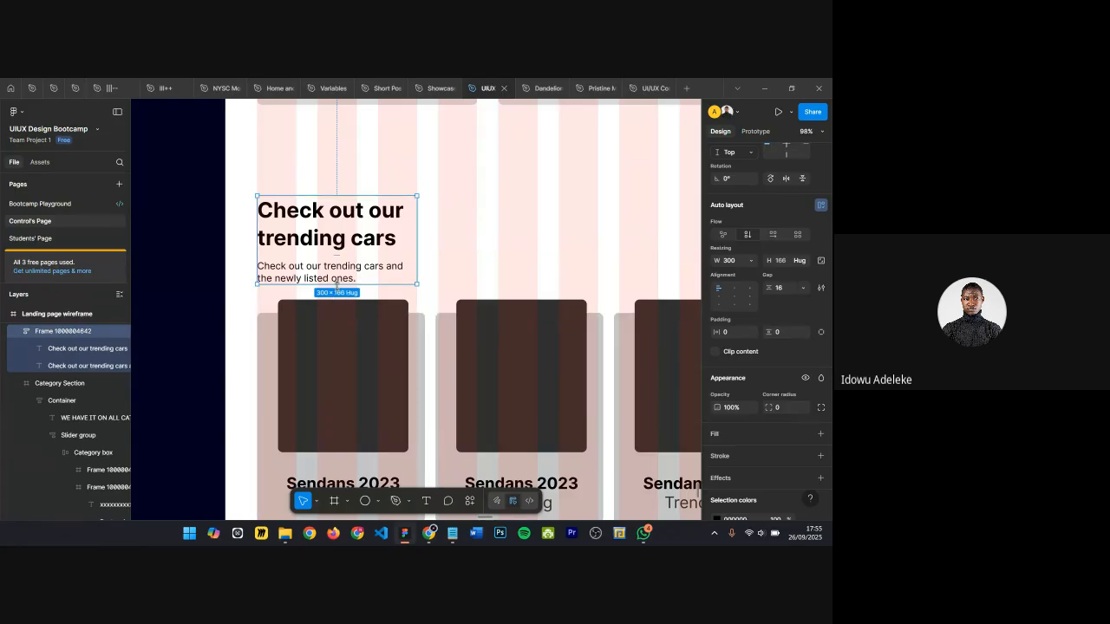
key(Up)
key(Up)
key(Up)
key(Up)
key(Up)
key(Up)
key(Up)
key(alt)
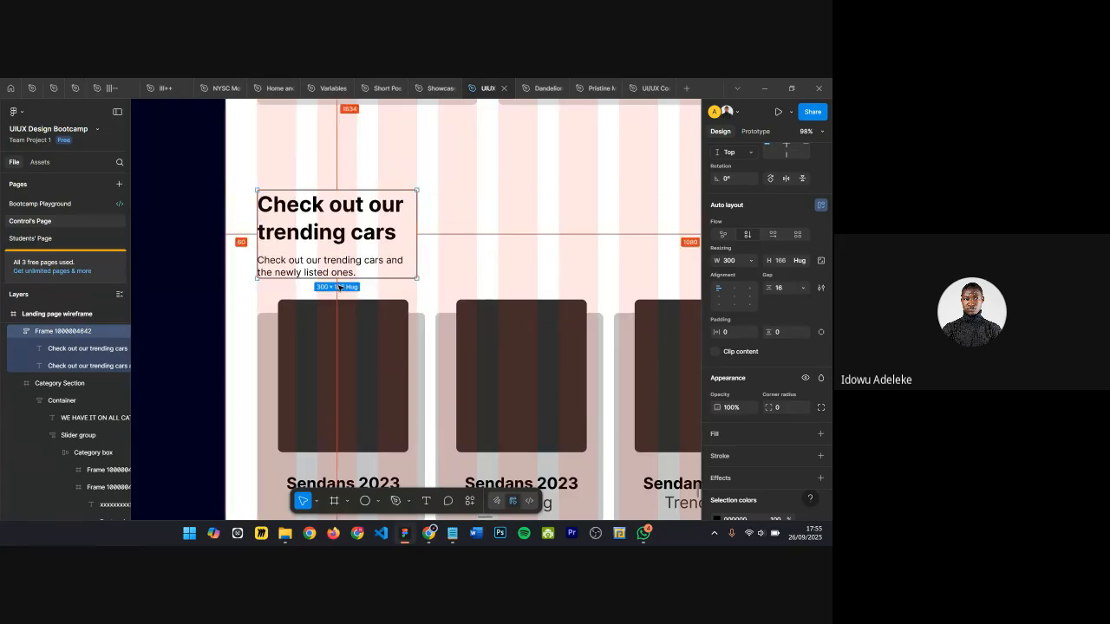
Step: Make the heading's width hug its content so it fits on one line
scroll(362, 295, down, 3)
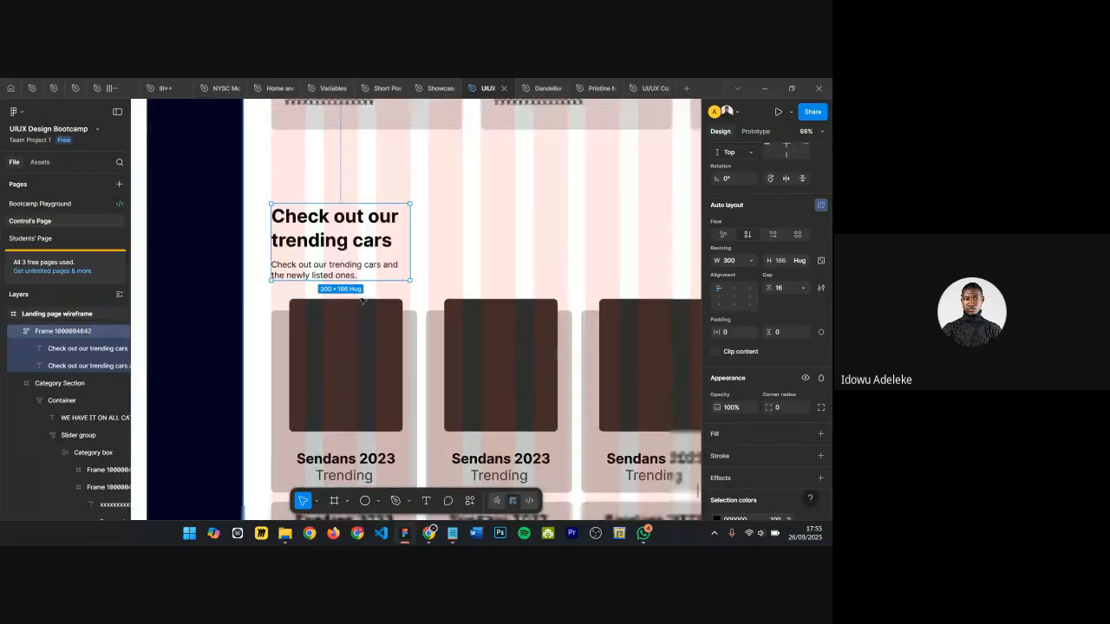
click(429, 241)
scroll(433, 242, down, 3)
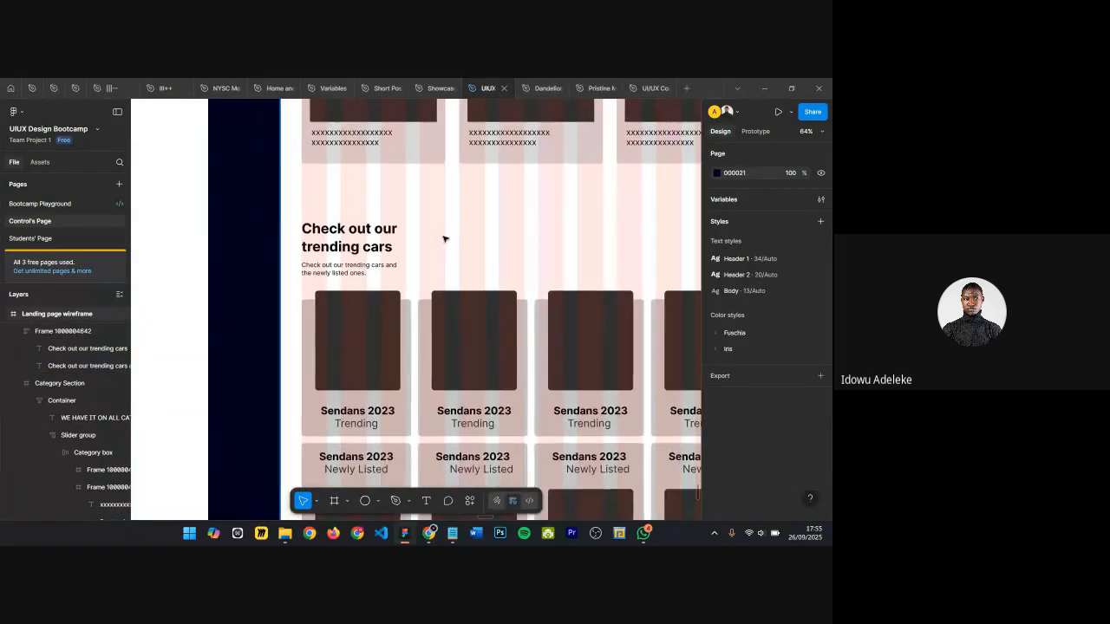
click(441, 241)
click(397, 245)
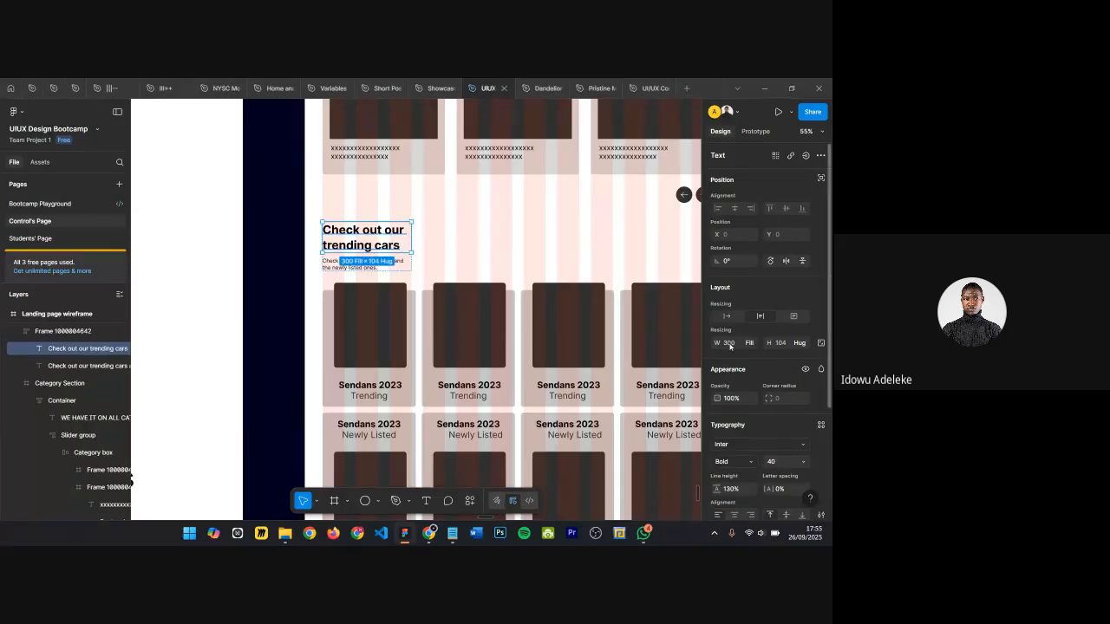
click(729, 318)
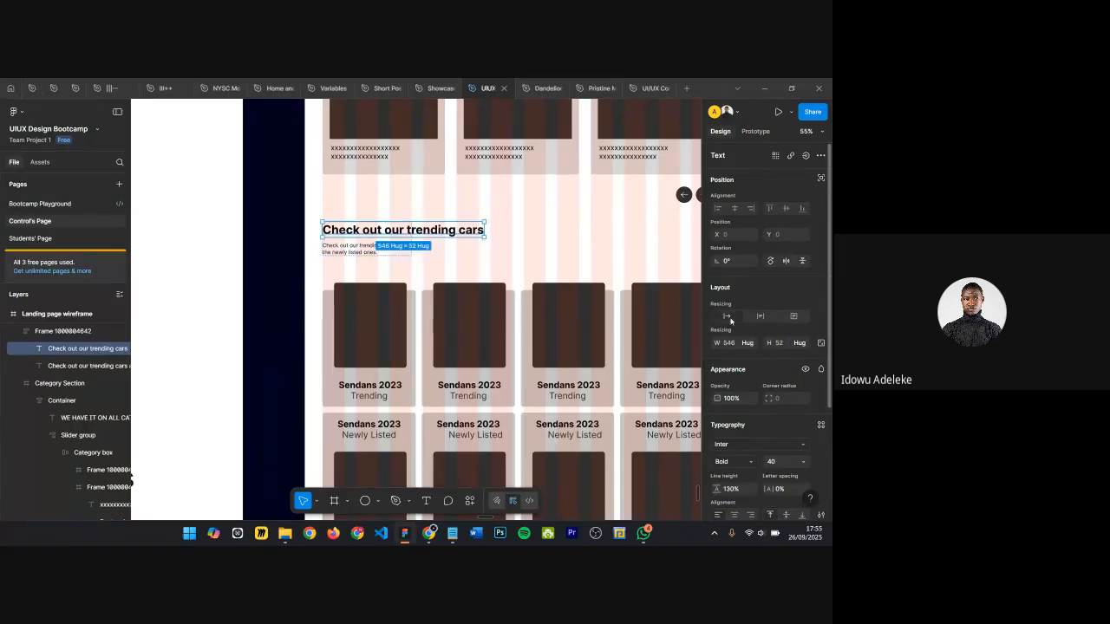
Step: Move the heading frame to about X 68, Y 1664, closer to the card row
click(382, 254)
click(423, 250)
click(396, 237)
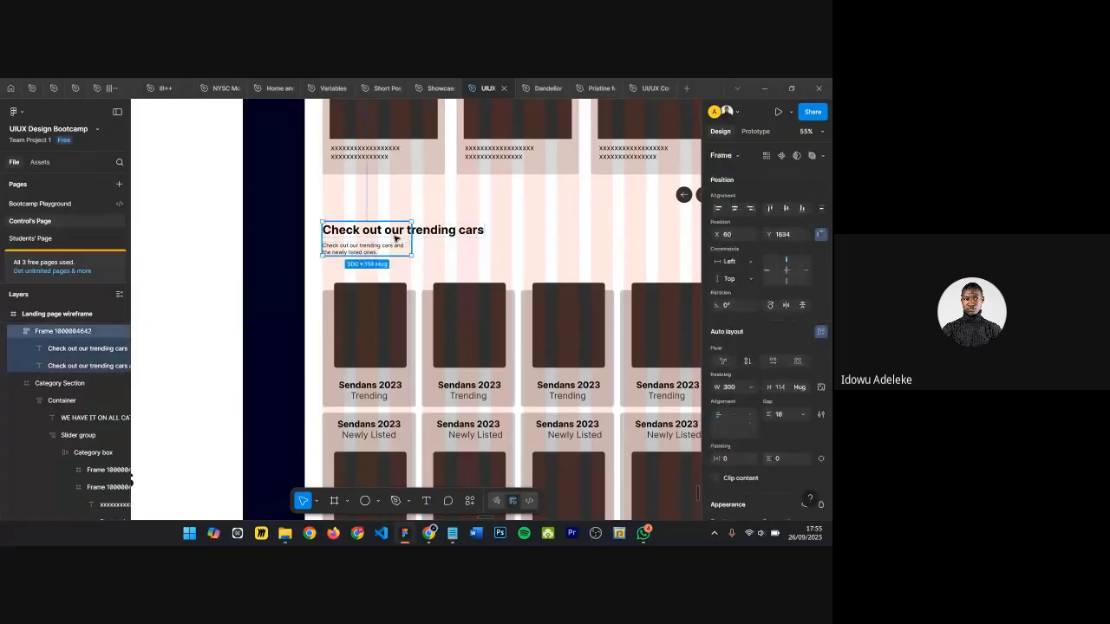
drag(399, 250, 390, 269)
key(alt)
key(Down)
key(Down)
key(Down)
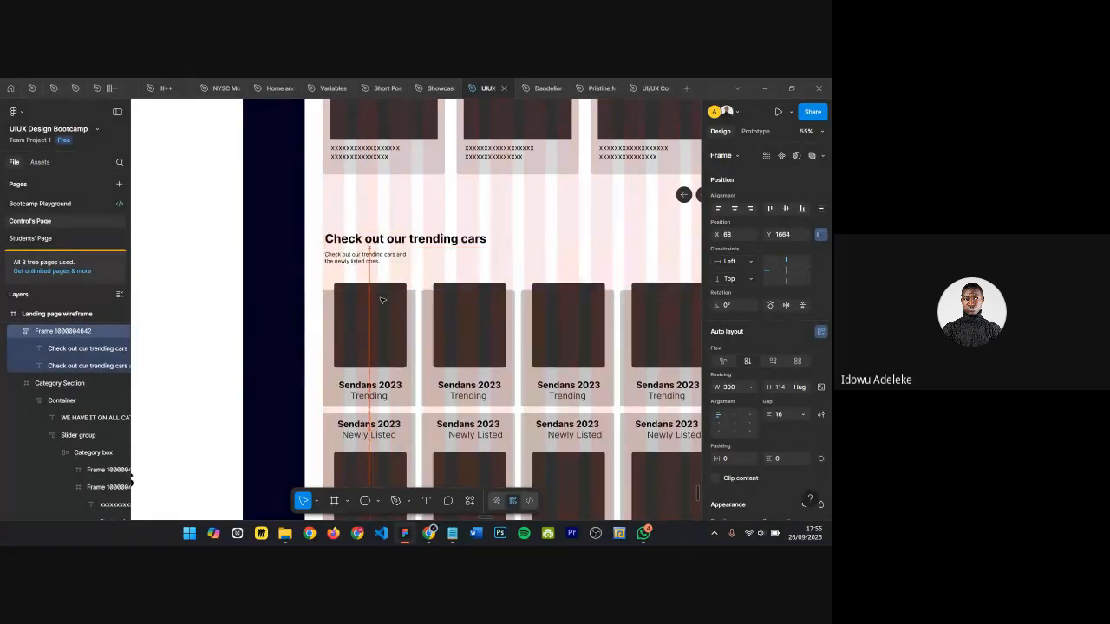
scroll(437, 276, right, 3)
click(444, 259)
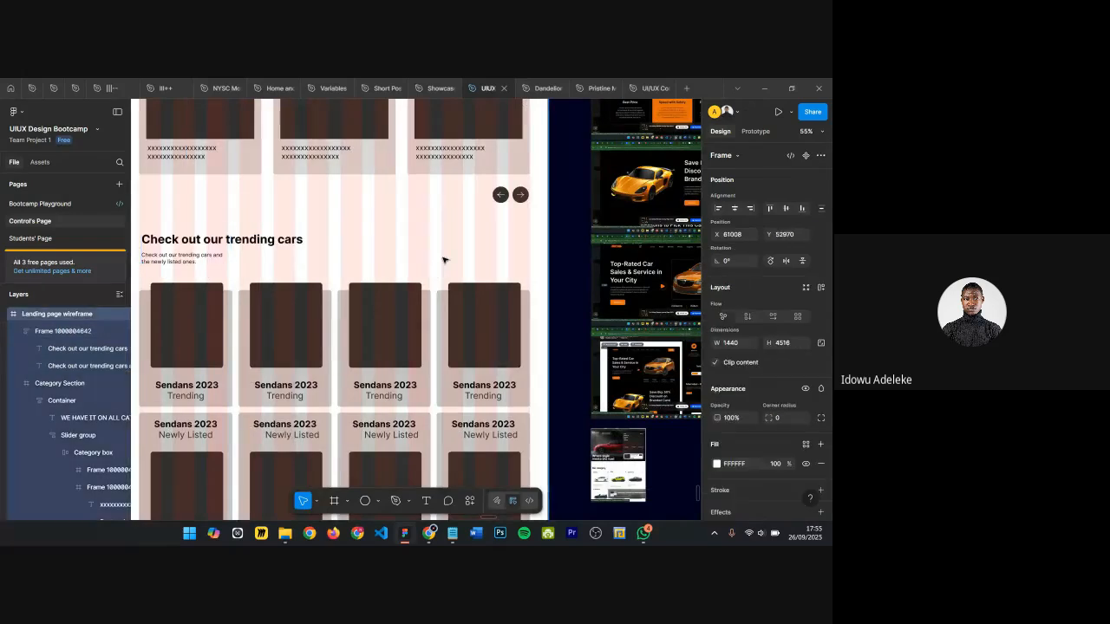
Step: Duplicate the right slider arrow button into the empty space beside the trending cars heading
scroll(444, 260, down, 3)
scroll(445, 259, up, 2)
scroll(471, 312, down, 1)
scroll(480, 334, up, 3)
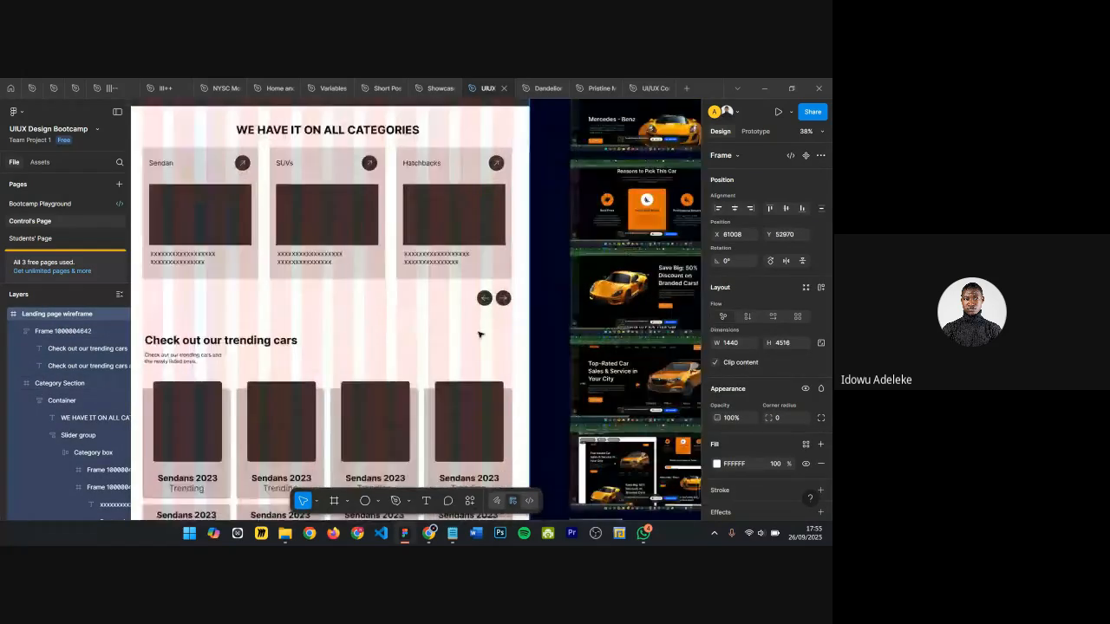
scroll(471, 334, down, 1)
scroll(441, 329, up, 3)
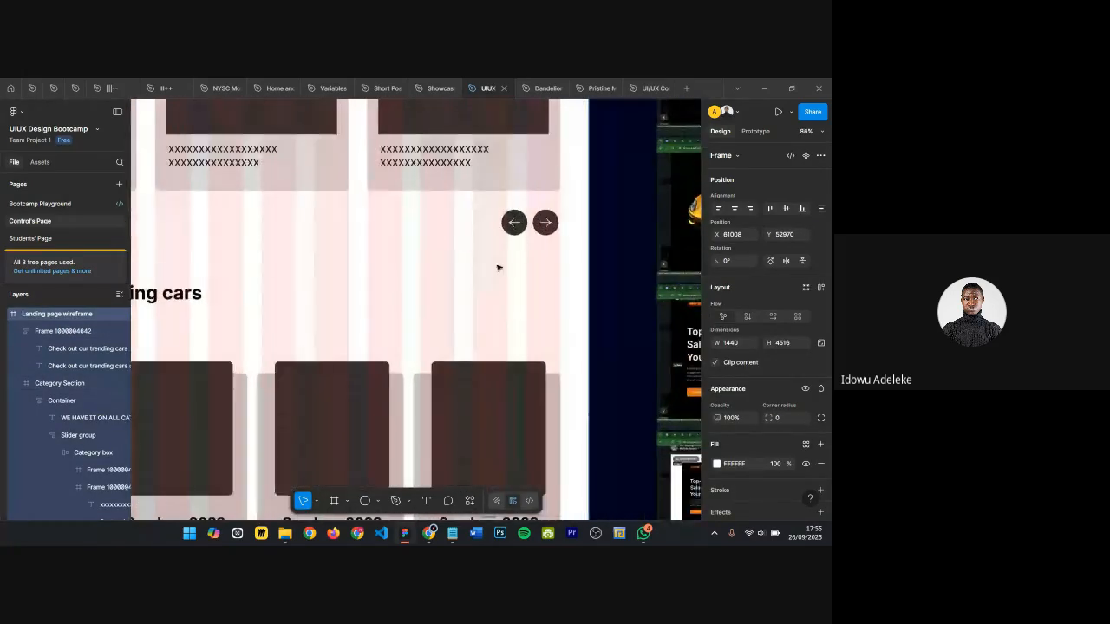
click(543, 223)
double_click(544, 224)
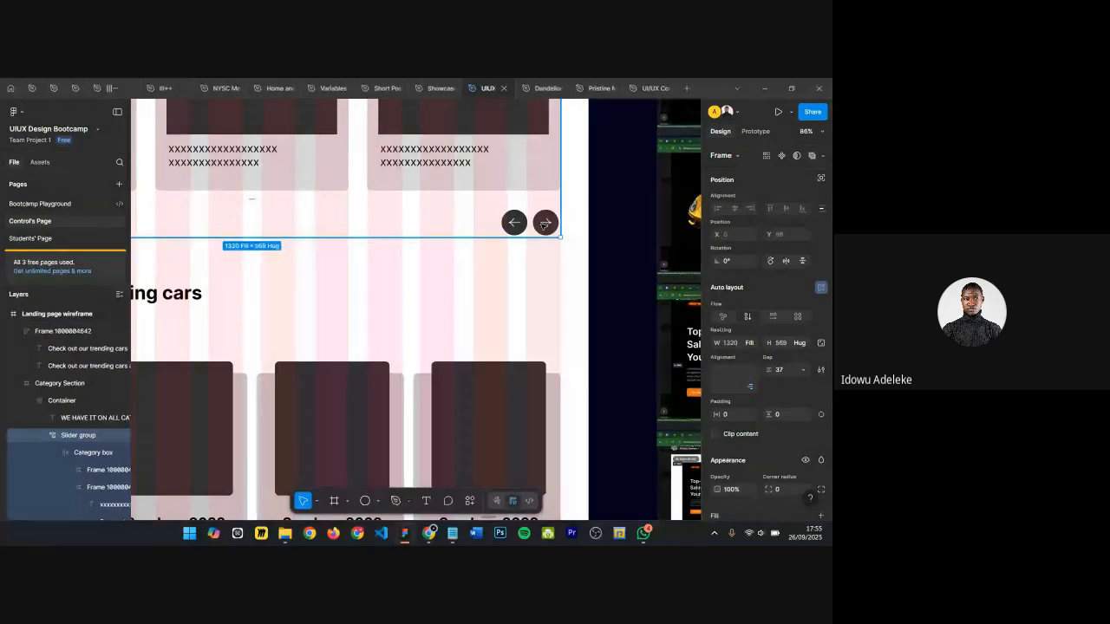
double_click(544, 223)
double_click(546, 223)
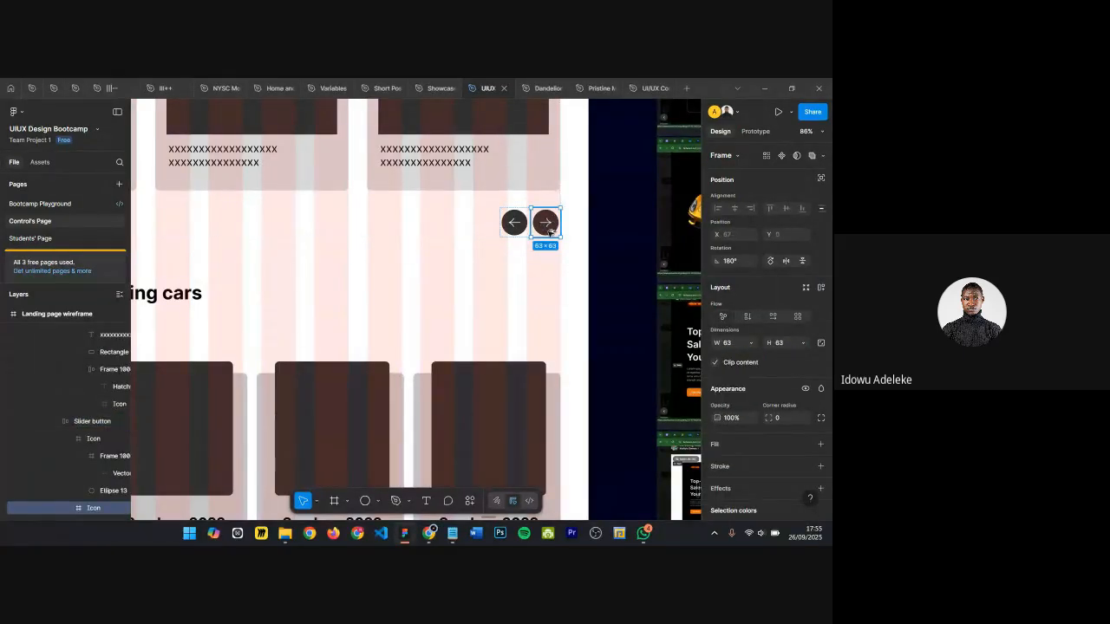
drag(548, 232, 530, 327)
ctrl+scroll(503, 319, up, 5)
click(483, 316)
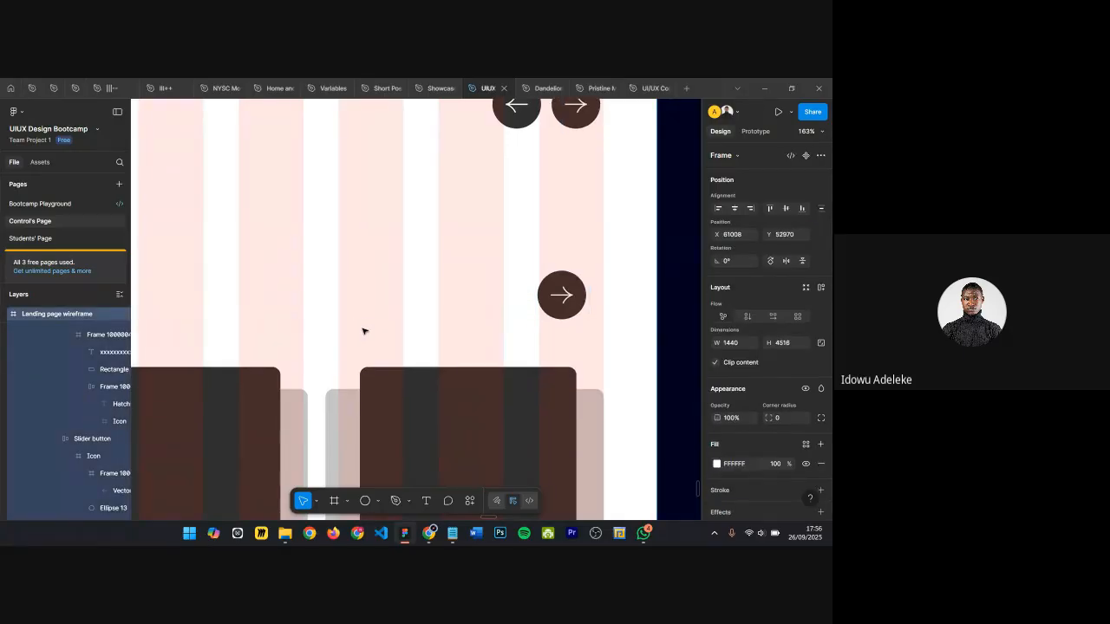
Step: Draw a new frame about 235 × 60 over the copied arrow button
key(f)
drag(378, 270, 586, 323)
scroll(737, 438, down, 4)
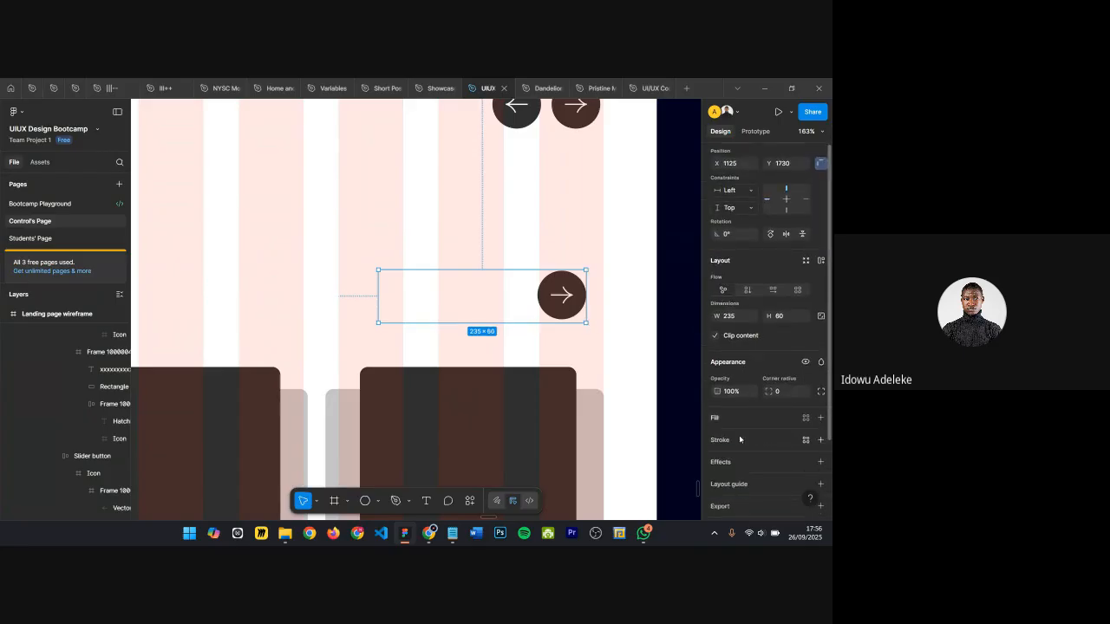
Step: Give the new frame a gray 8A8A8A fill and a corner radius of 40
click(722, 398)
click(716, 413)
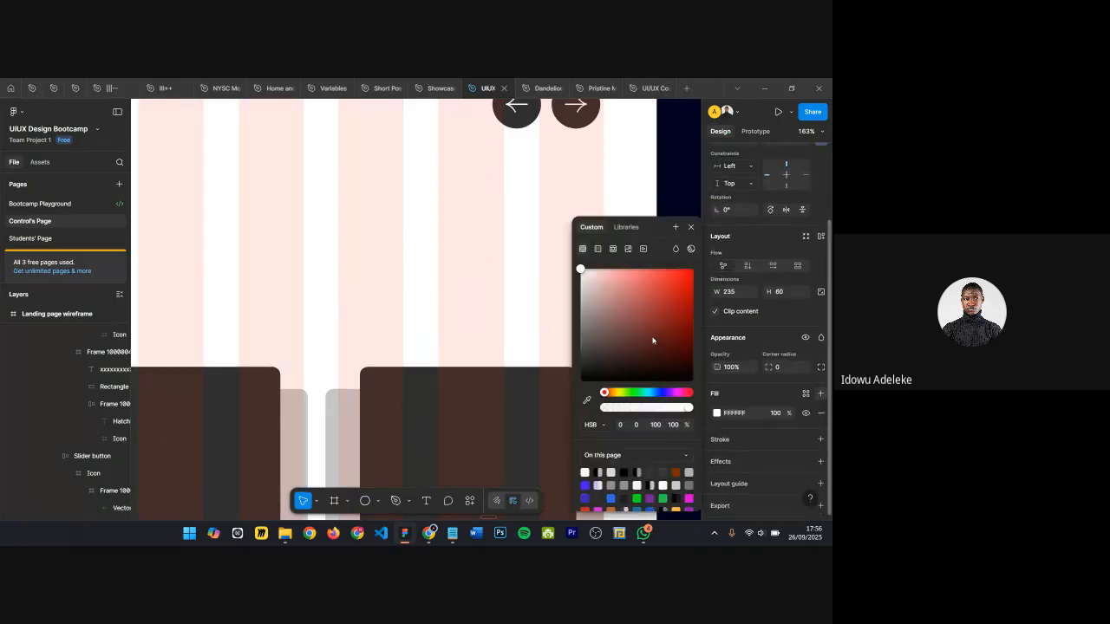
drag(612, 315, 581, 319)
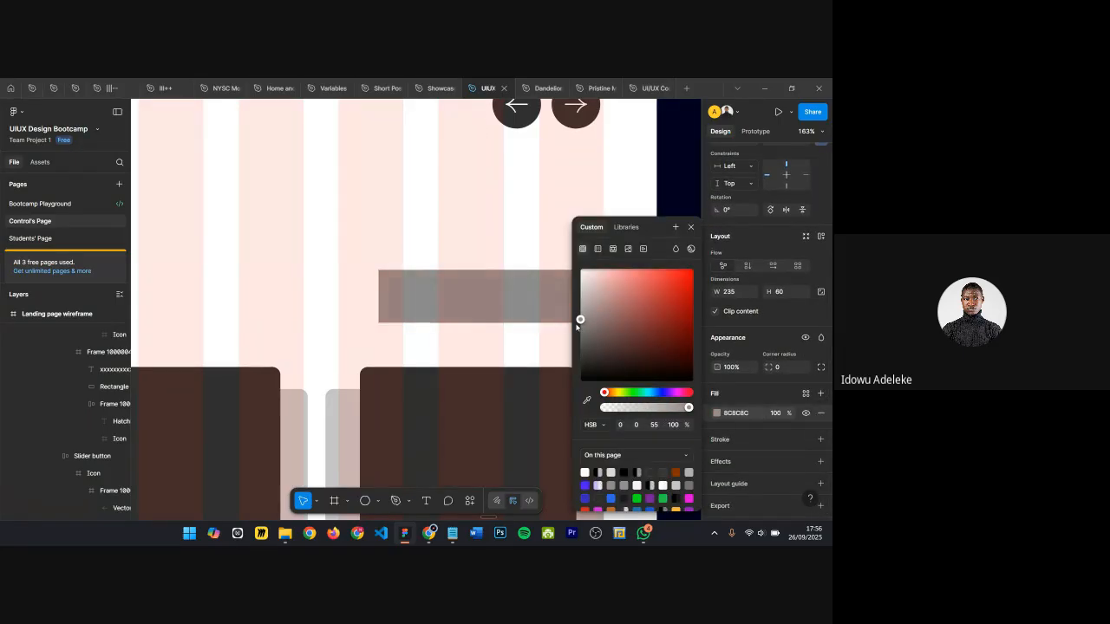
click(691, 229)
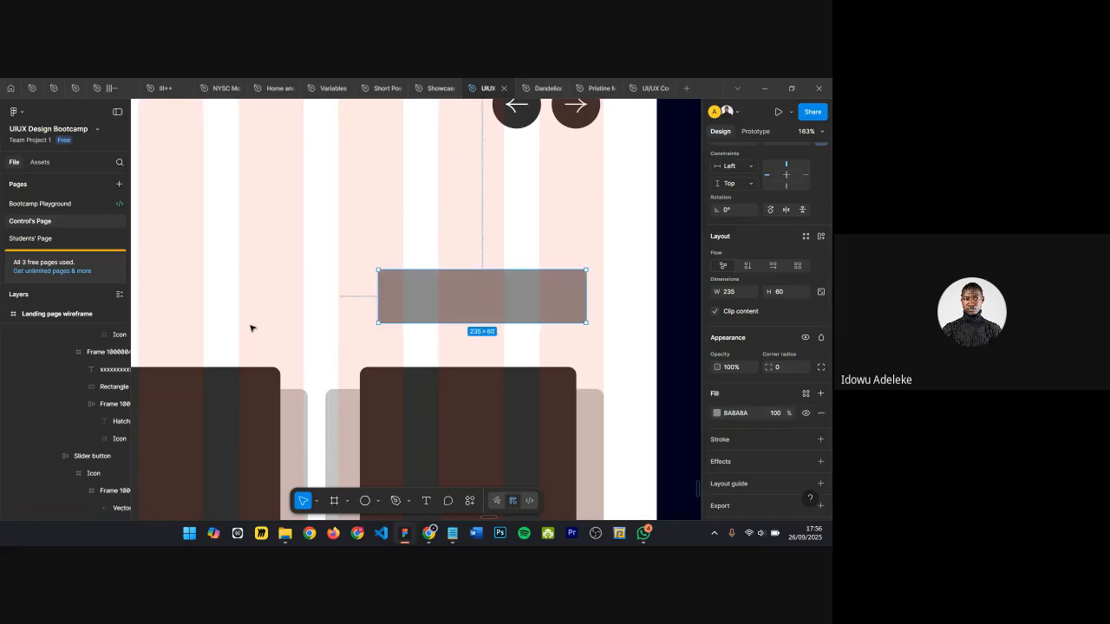
drag(770, 366, 373, 317)
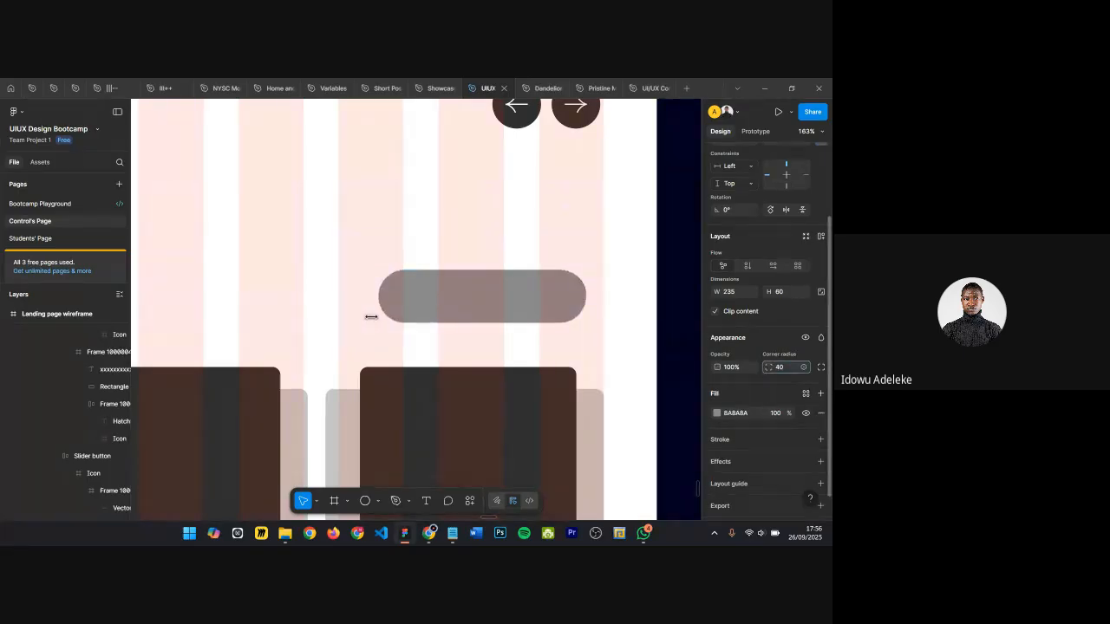
click(782, 367)
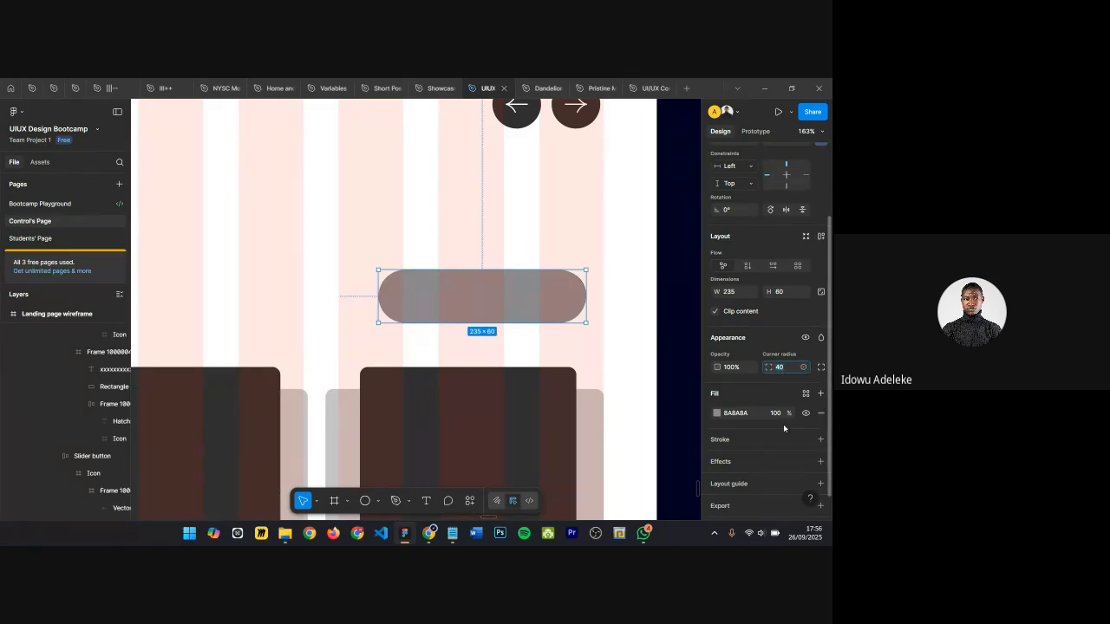
Step: Send the pill frame to the back so the arrow button shows in front
right_click(514, 295)
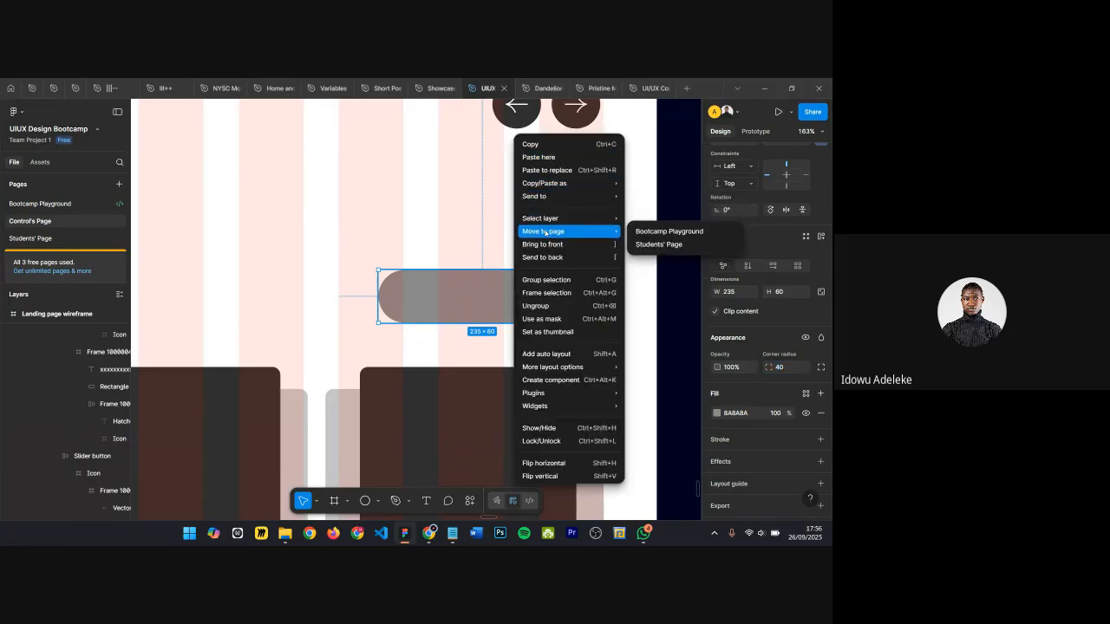
click(449, 304)
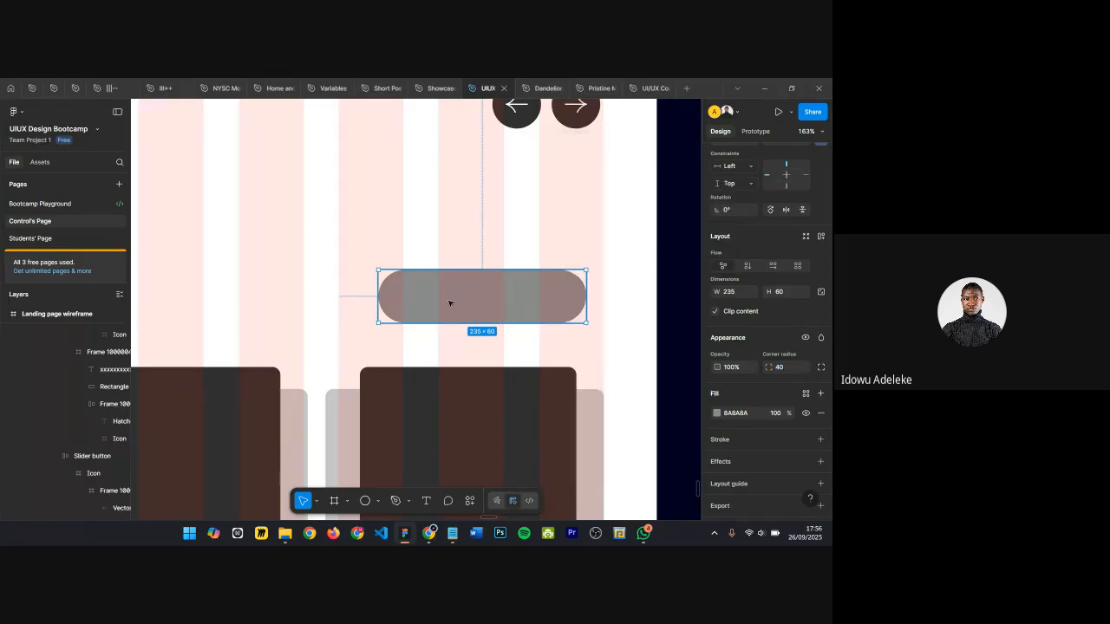
right_click(455, 300)
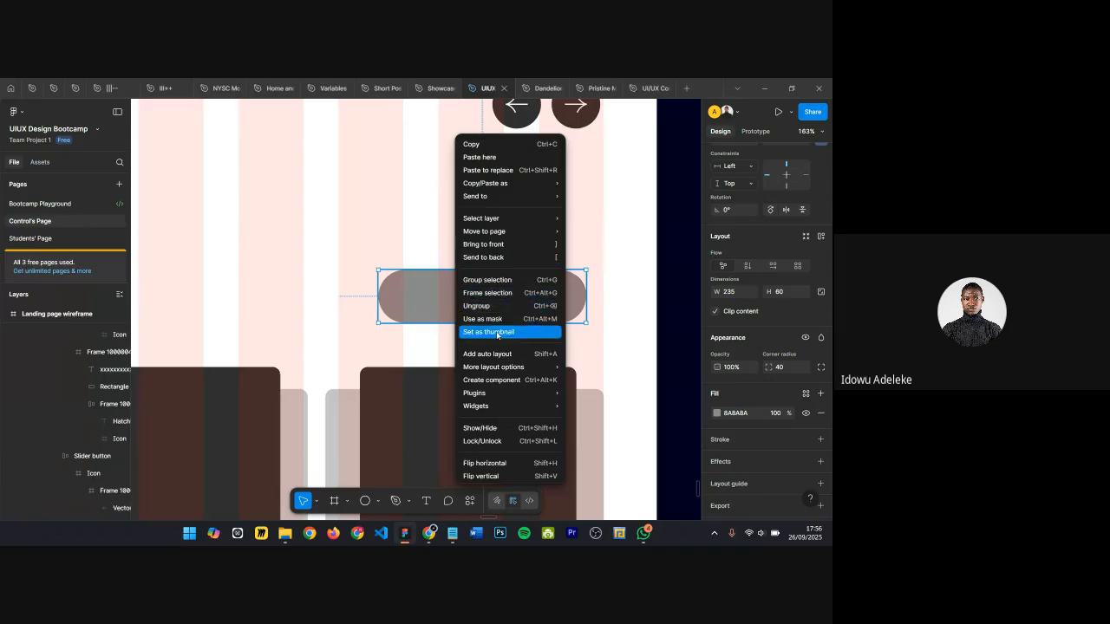
mouse_move(499, 367)
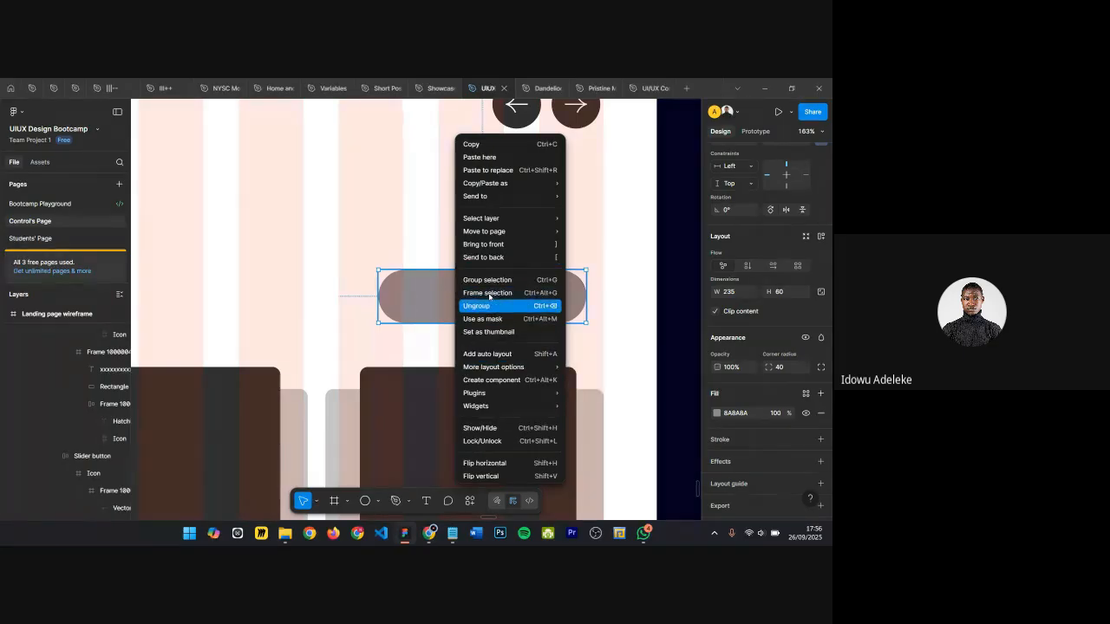
click(490, 258)
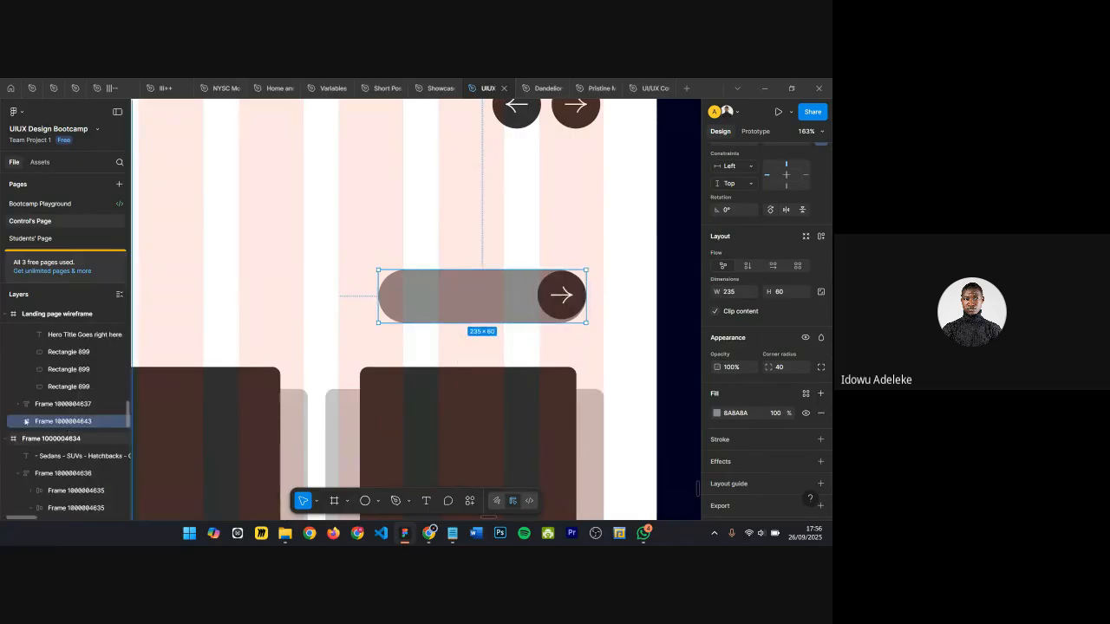
Step: Move the arrow button inside the pill frame and align it to the frame's right edge
click(560, 295)
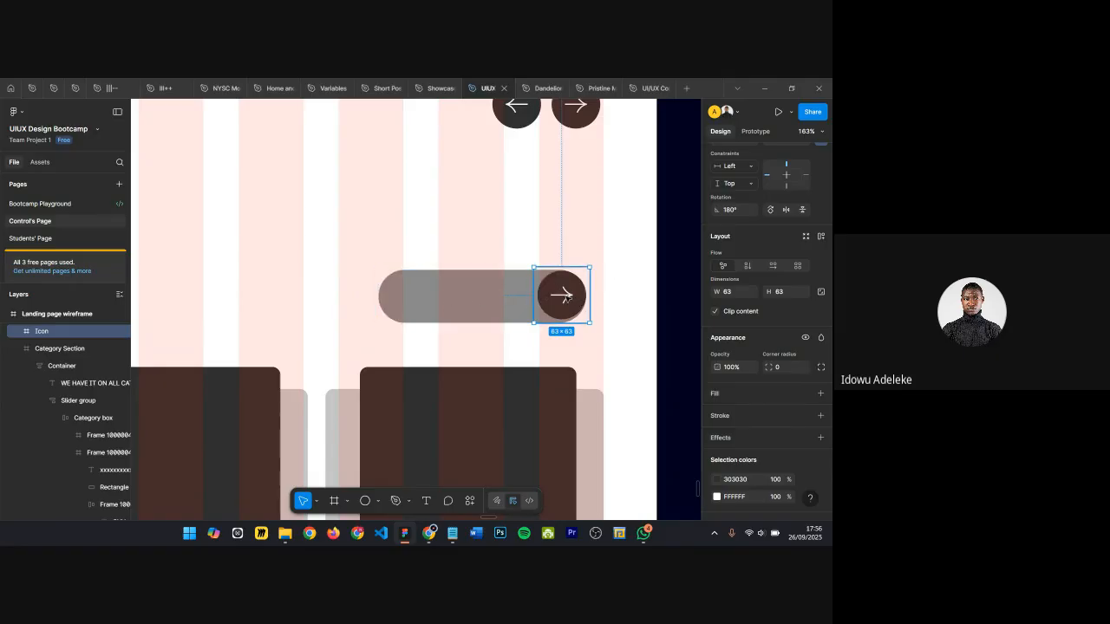
key(Delete)
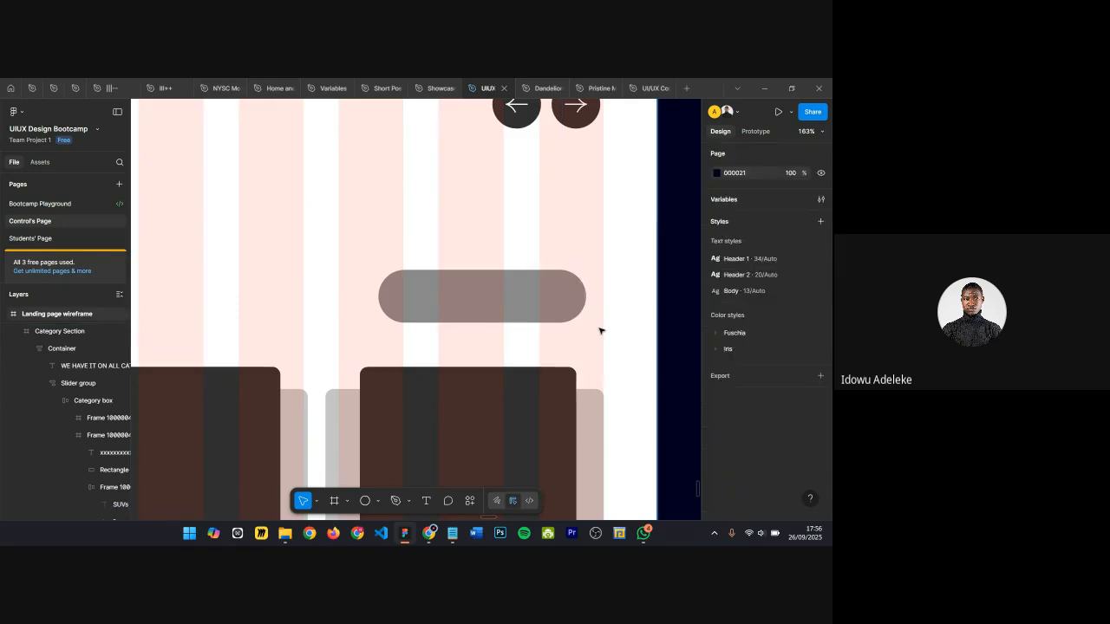
click(481, 297)
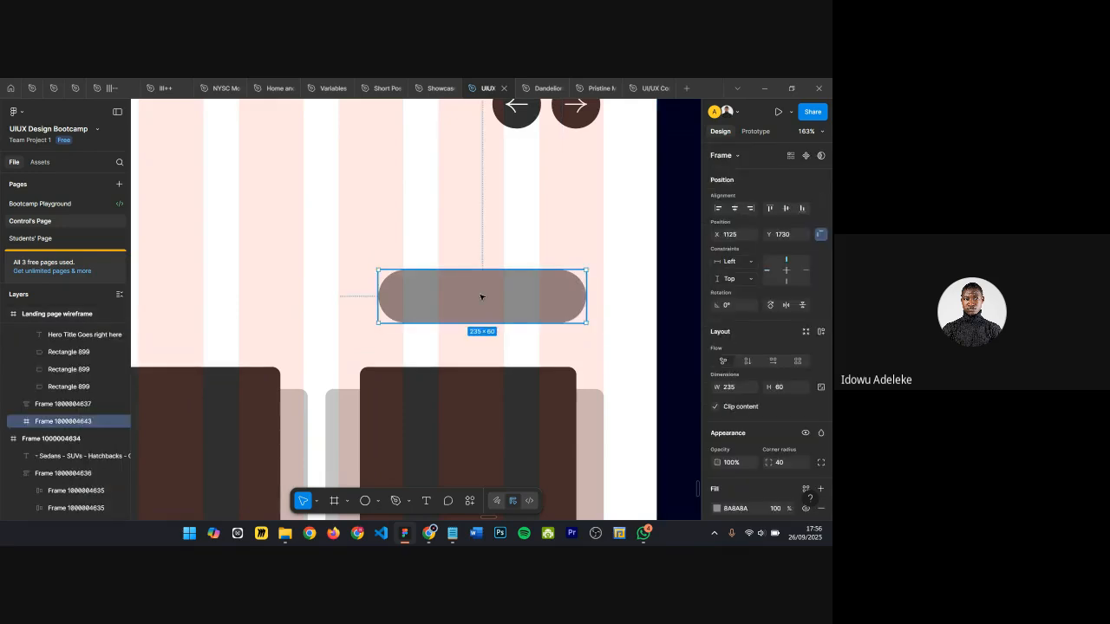
key(ctrl+v)
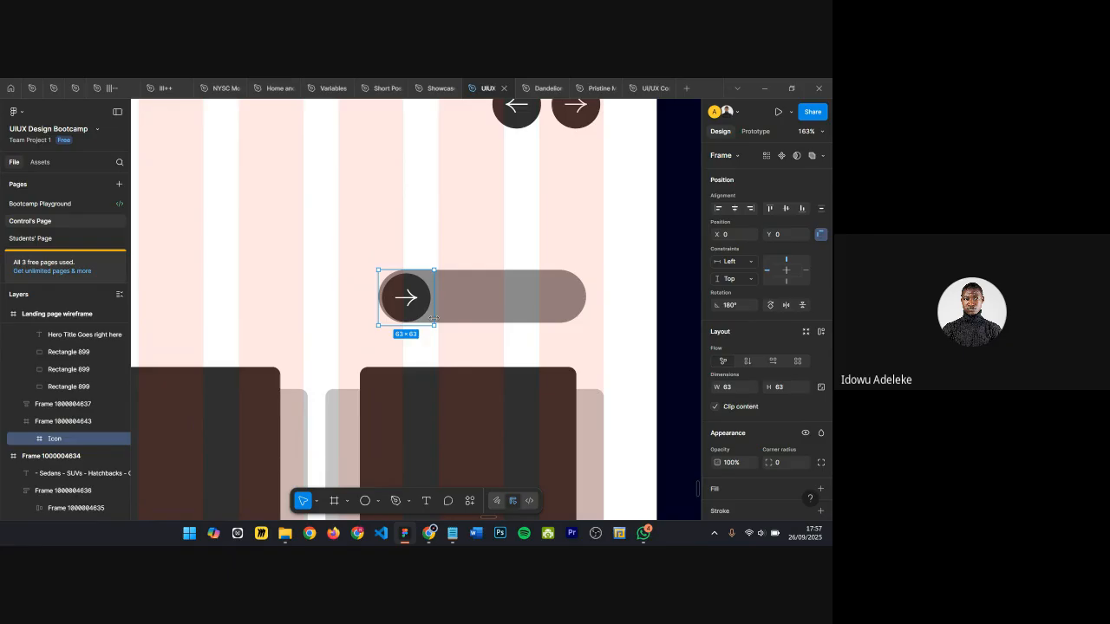
key(alt+d)
scroll(548, 301, up, 3)
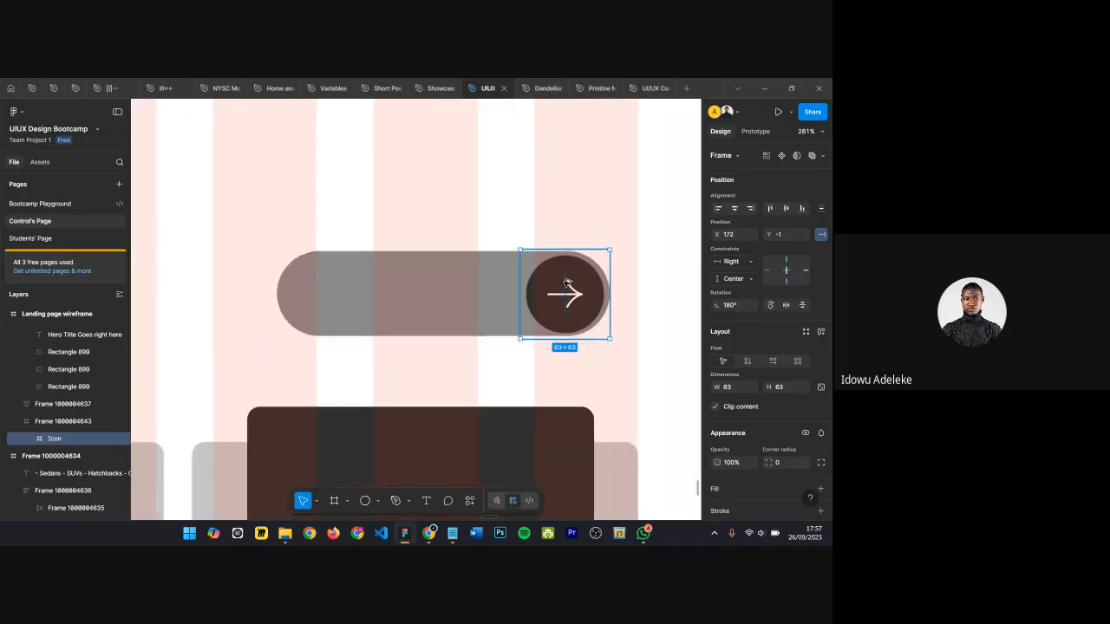
Step: Add the text "Contact us" inside the pill, left of the arrow button
click(513, 225)
scroll(440, 282, down, 2)
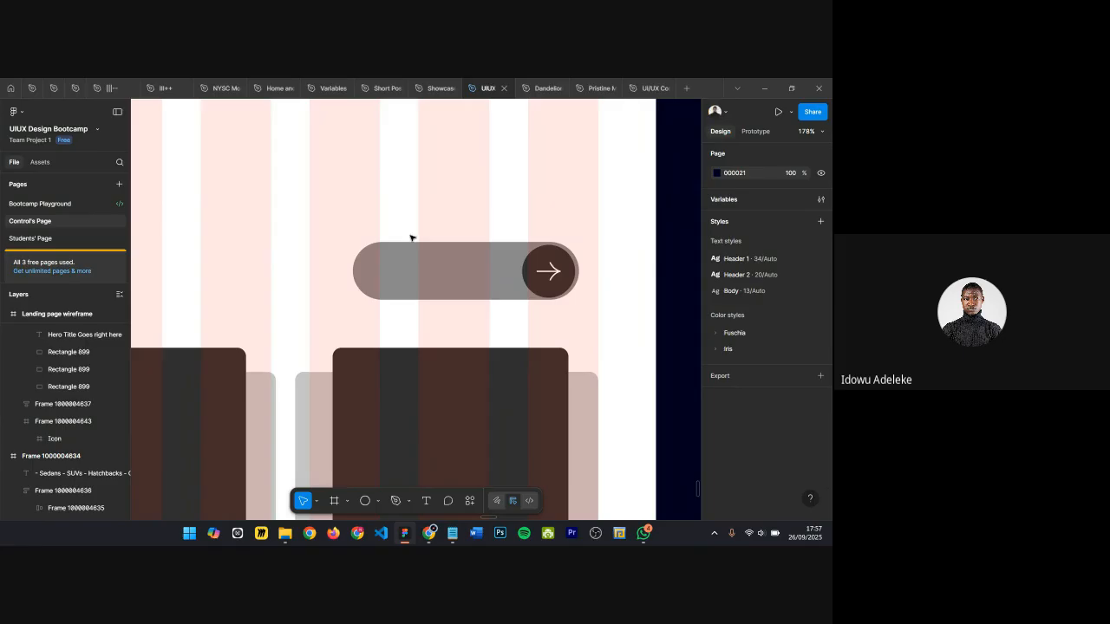
scroll(411, 240, up, 3)
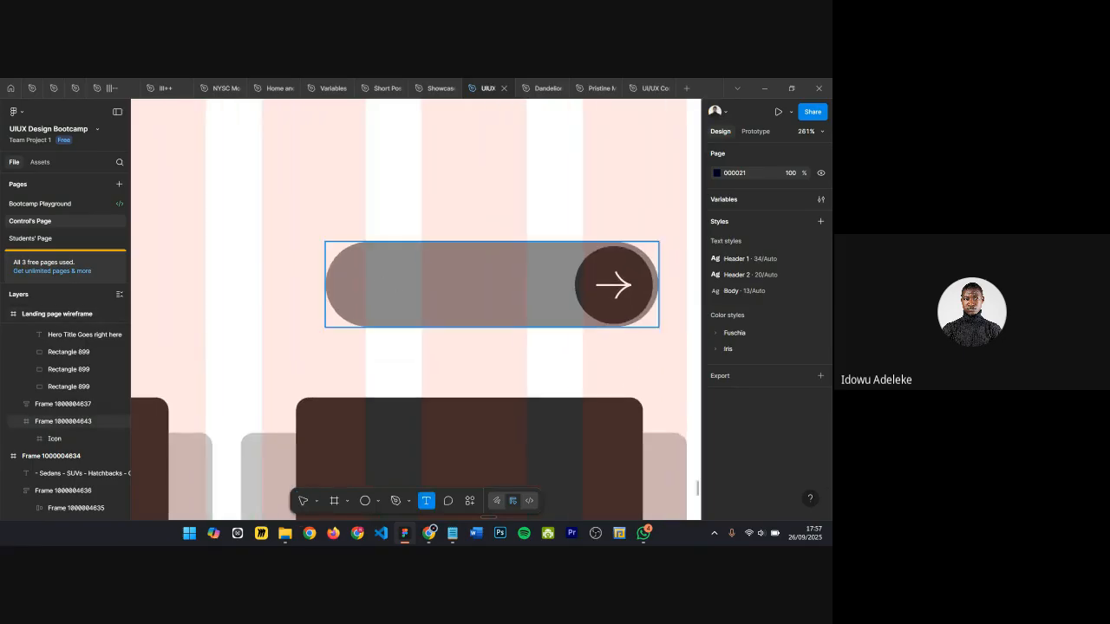
key(t)
click(368, 298)
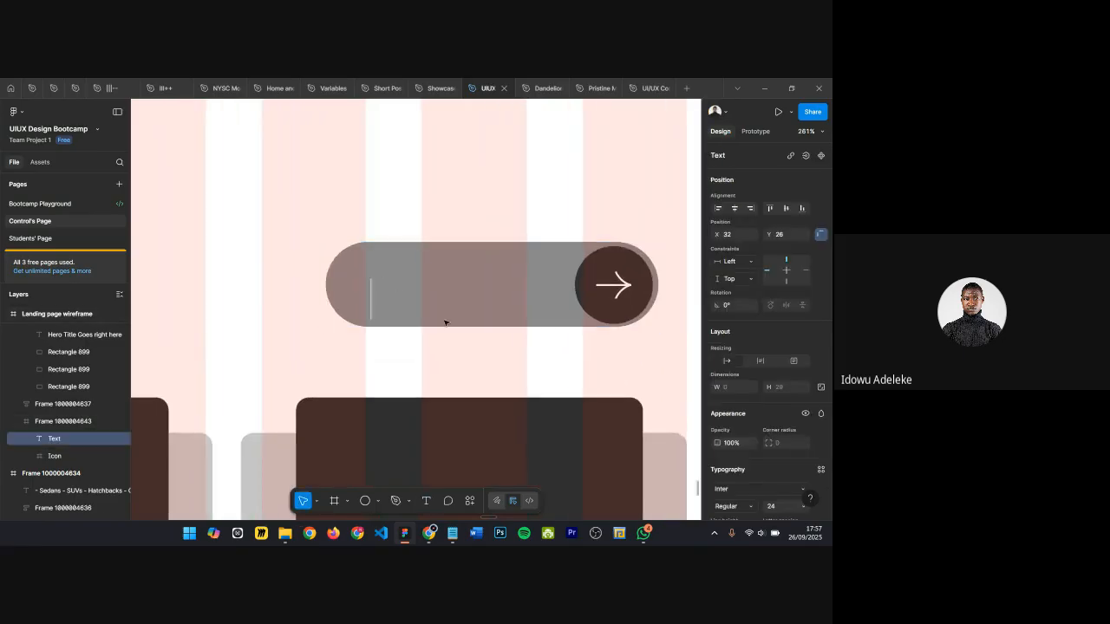
text(Cn)
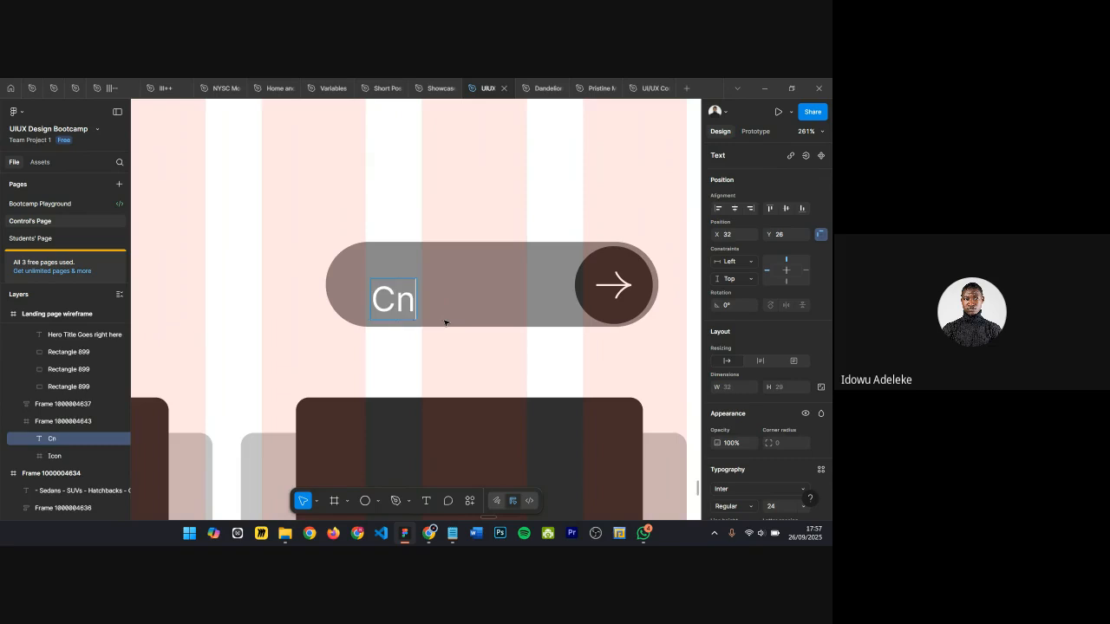
key(BackSpace)
text(ontact us)
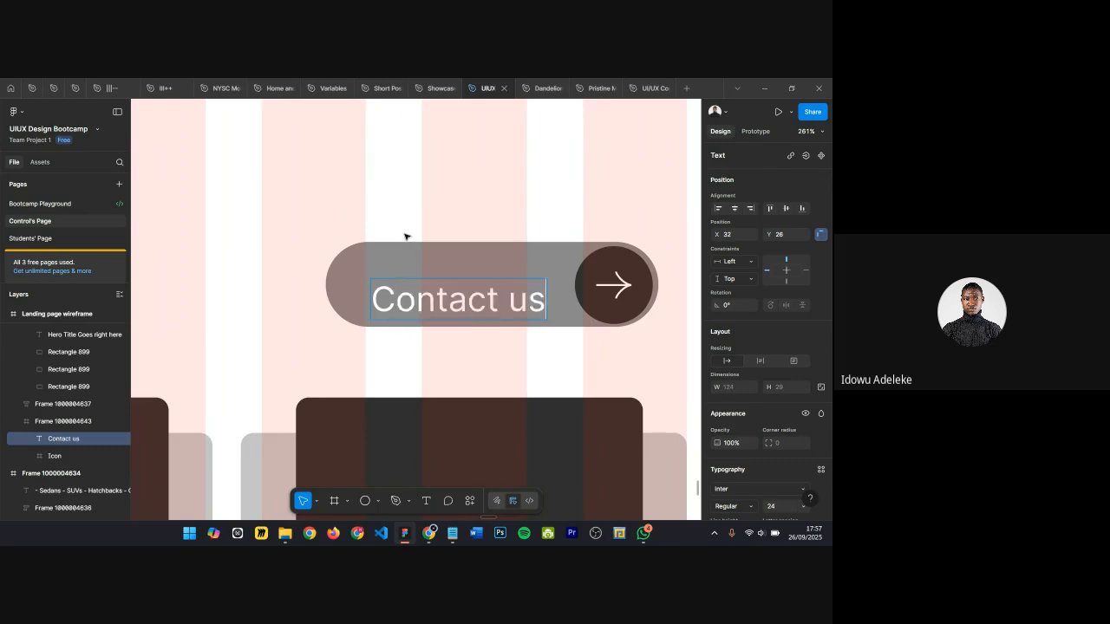
key(Escape)
drag(425, 306, 417, 291)
Step: Fill the pill frame with the dark color sampled from the color palette swatches
click(504, 258)
scroll(740, 452, down, 2)
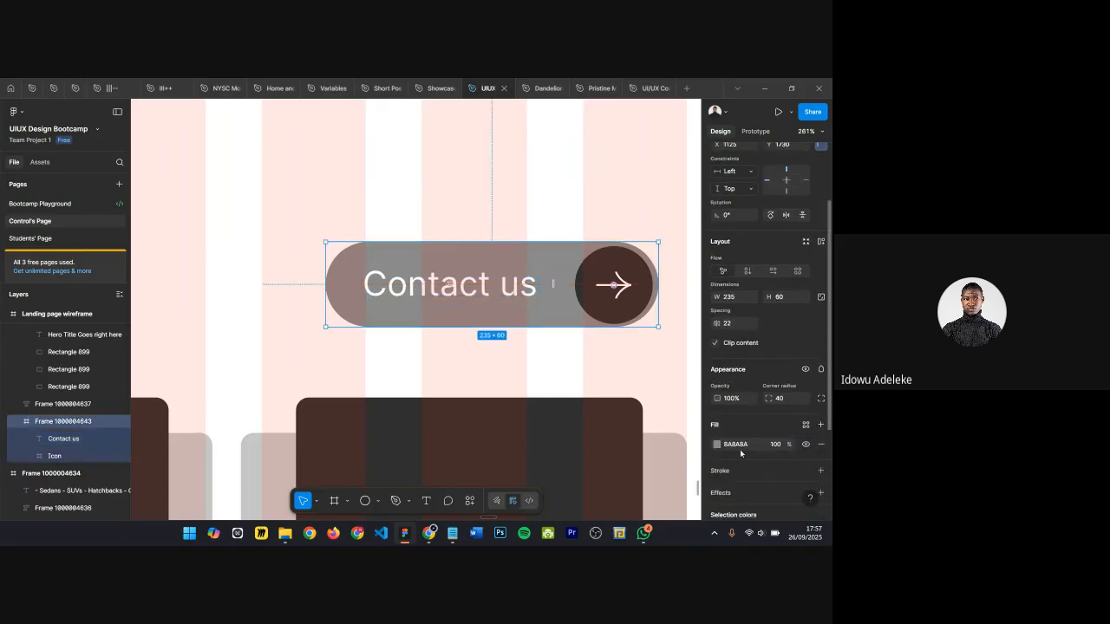
scroll(564, 375, down, 10)
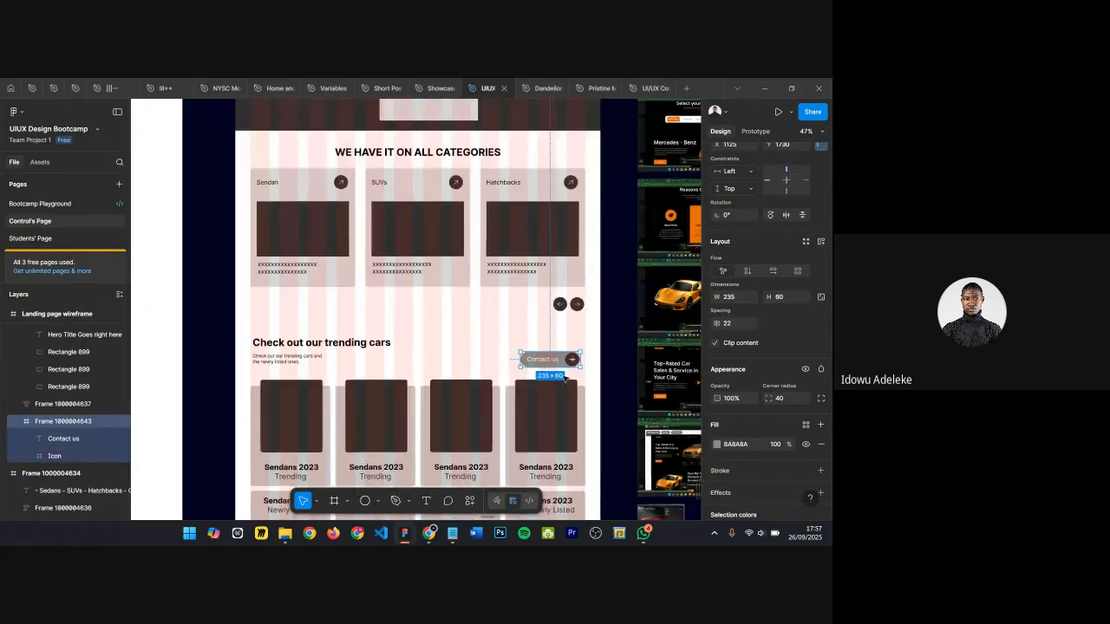
scroll(563, 370, up, 3)
key(i)
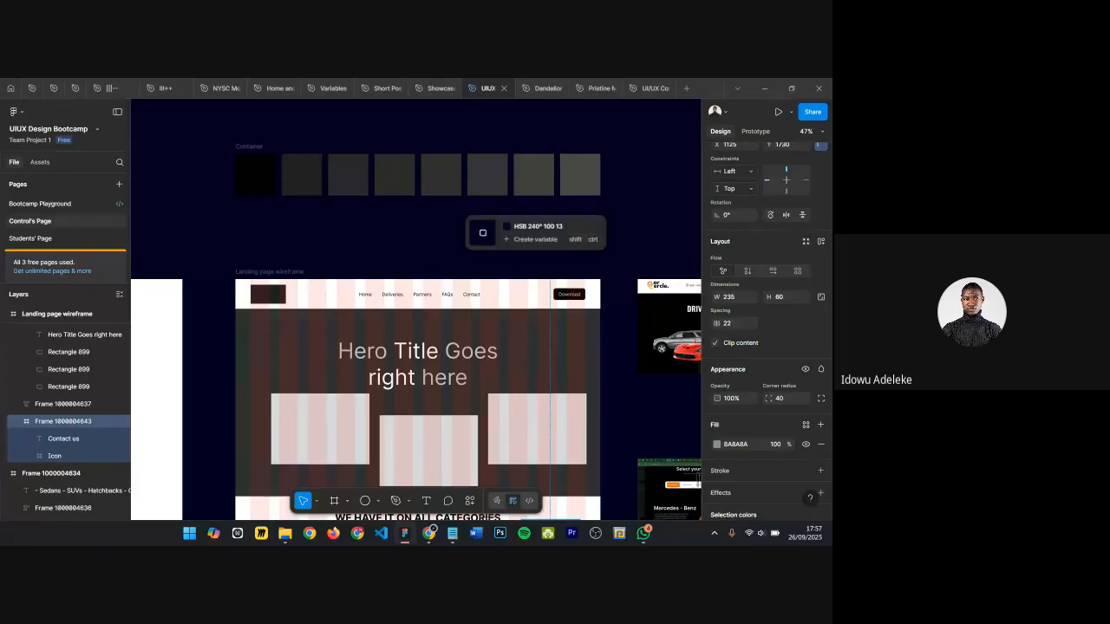
click(397, 171)
Step: Set the arrow button's circle fill to FFFFFF
scroll(532, 276, down, 10)
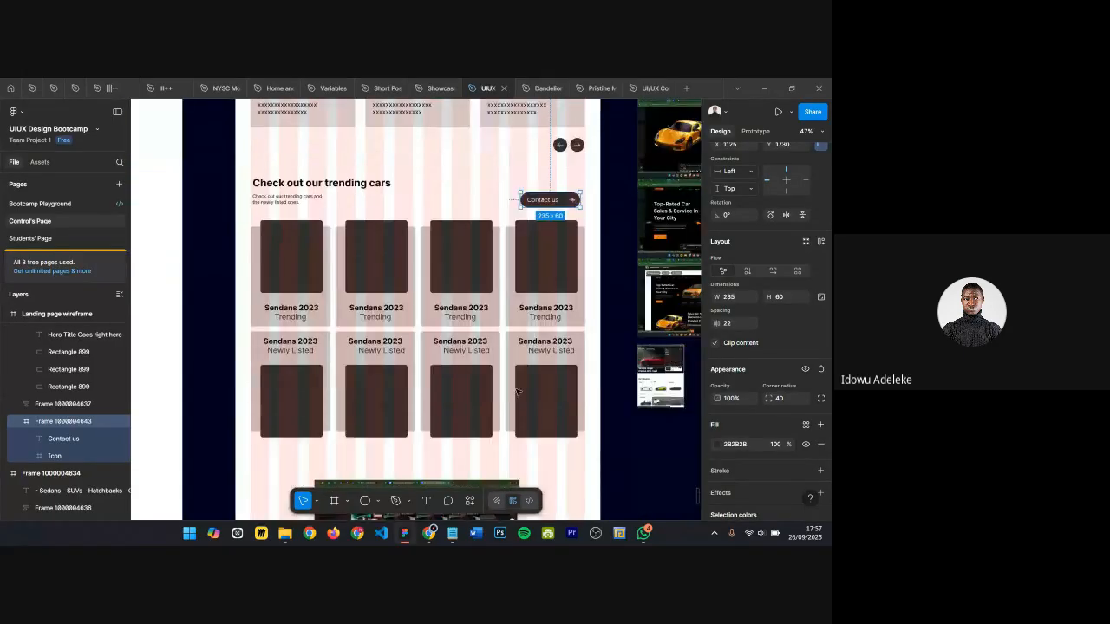
scroll(547, 212, up, 5)
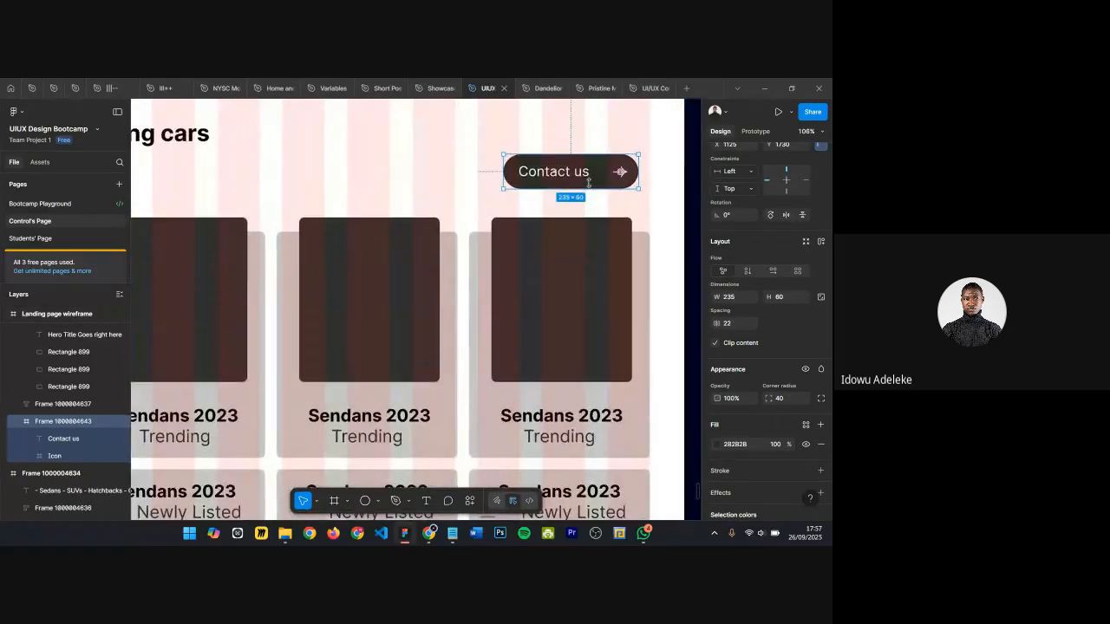
scroll(626, 165, up, 2)
ctrl+click(631, 163)
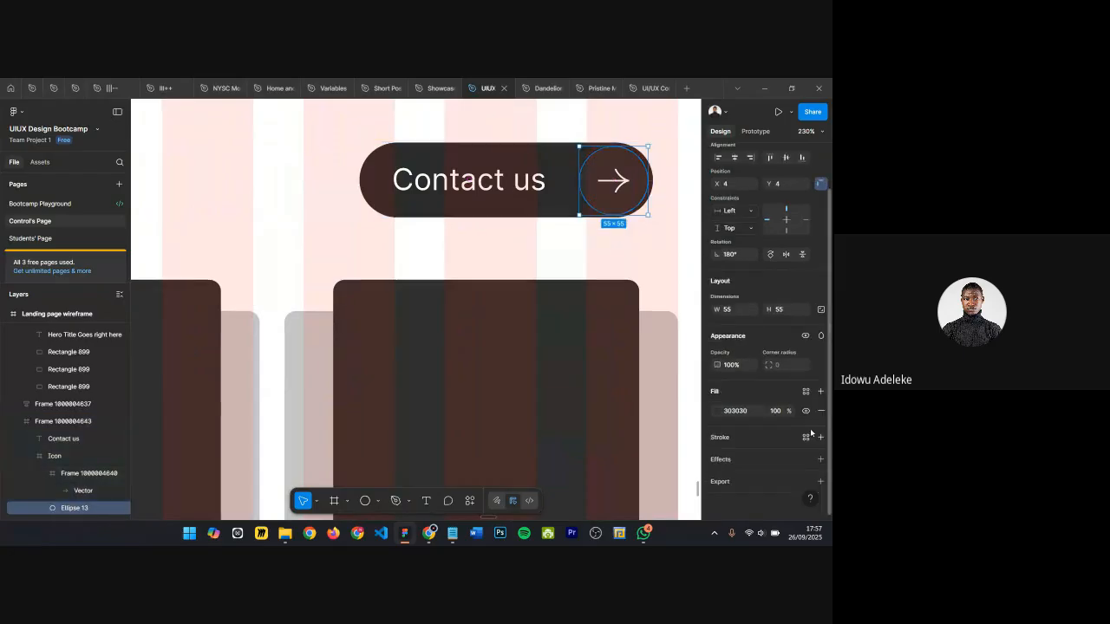
click(750, 412)
text(ffffff)
key(Return)
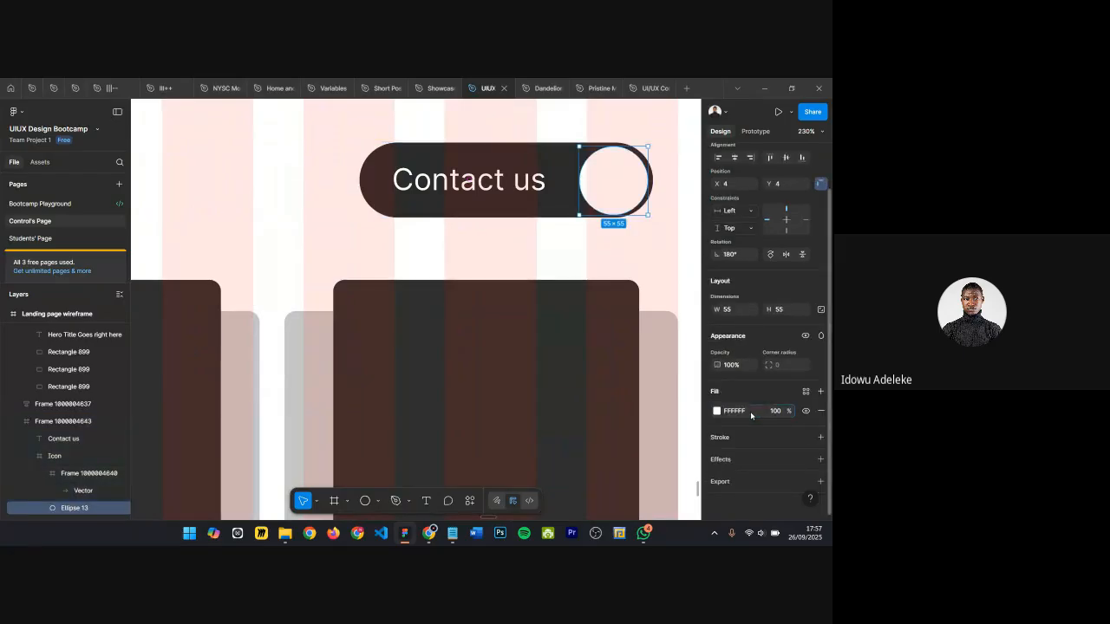
Step: Recolor the arrow vector's stroke with the dark pill color 2B2B2B using the eyedropper
ctrl+click(614, 179)
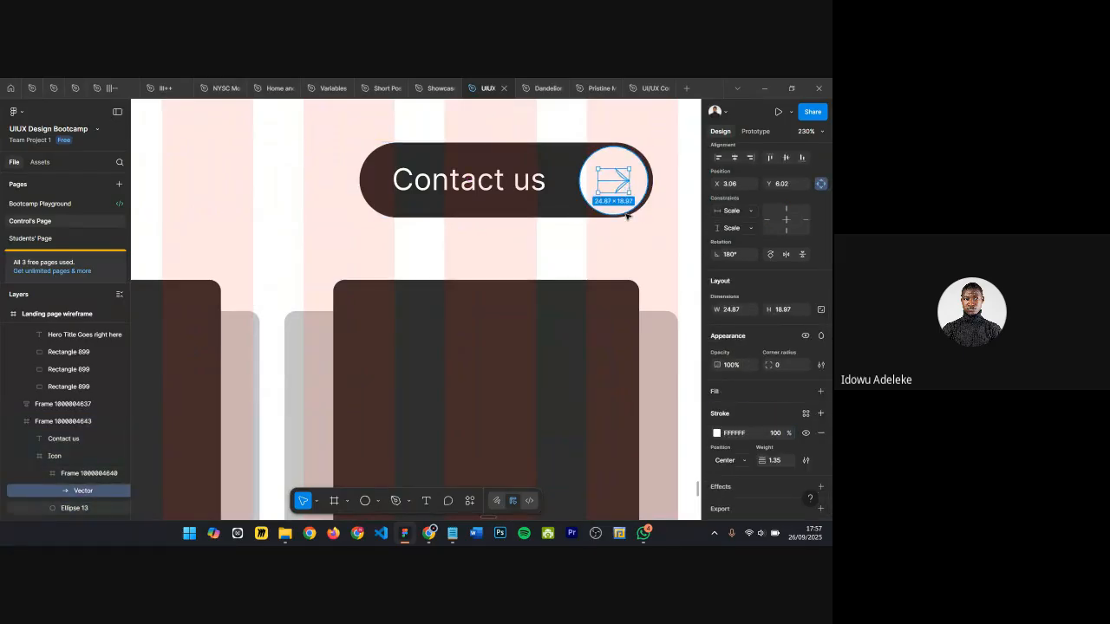
key(i)
click(544, 159)
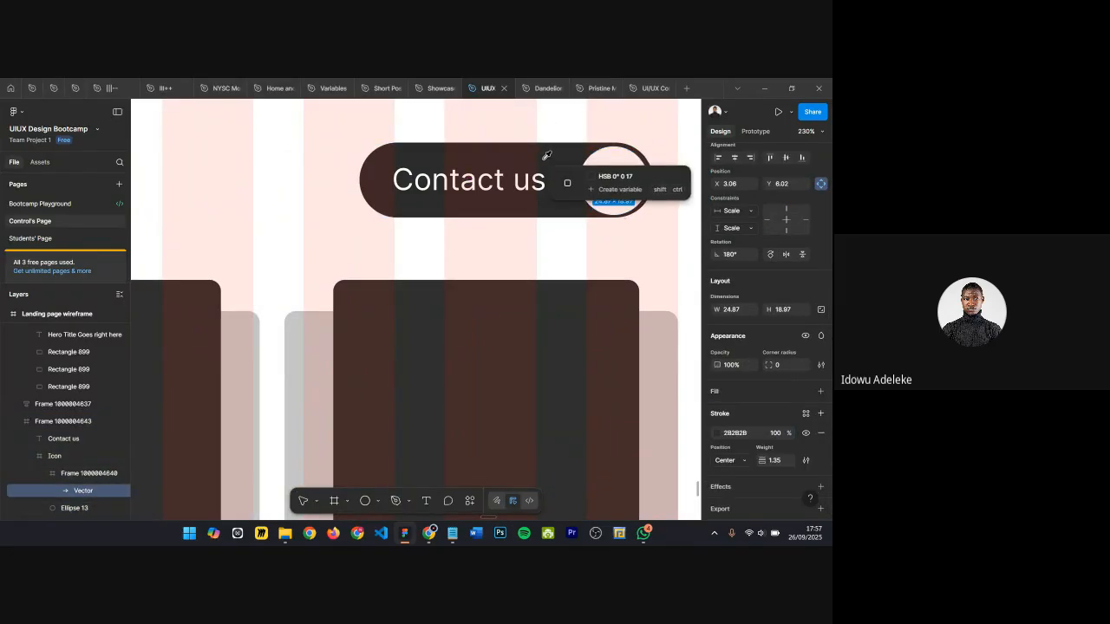
click(538, 88)
click(487, 90)
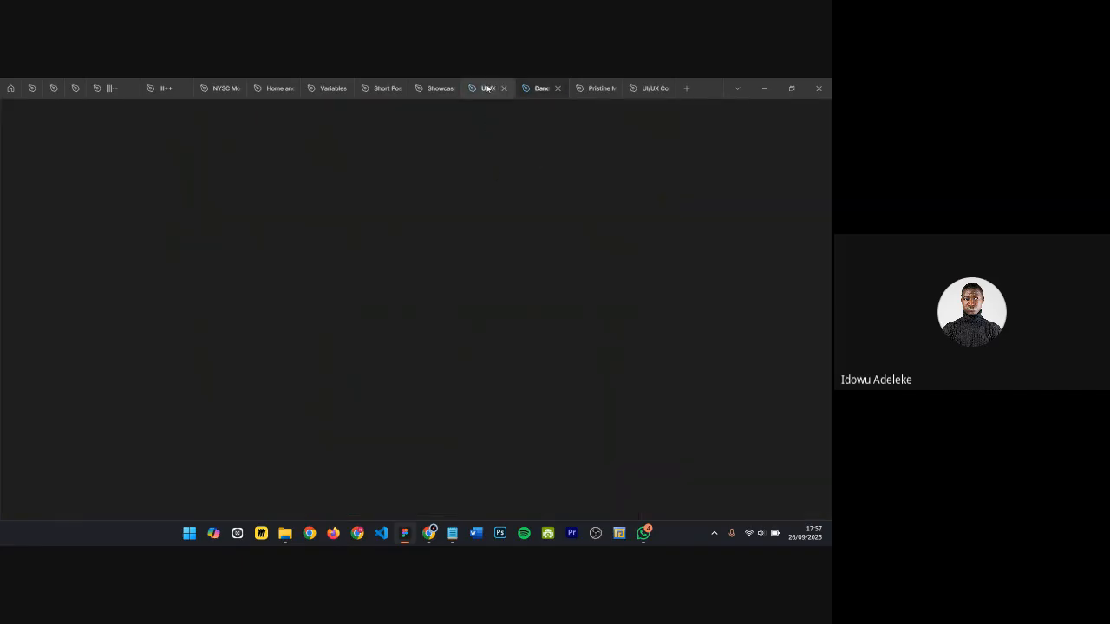
Step: Select the trending cars heading group together with the Contact us pill and nudge them slightly down
click(568, 167)
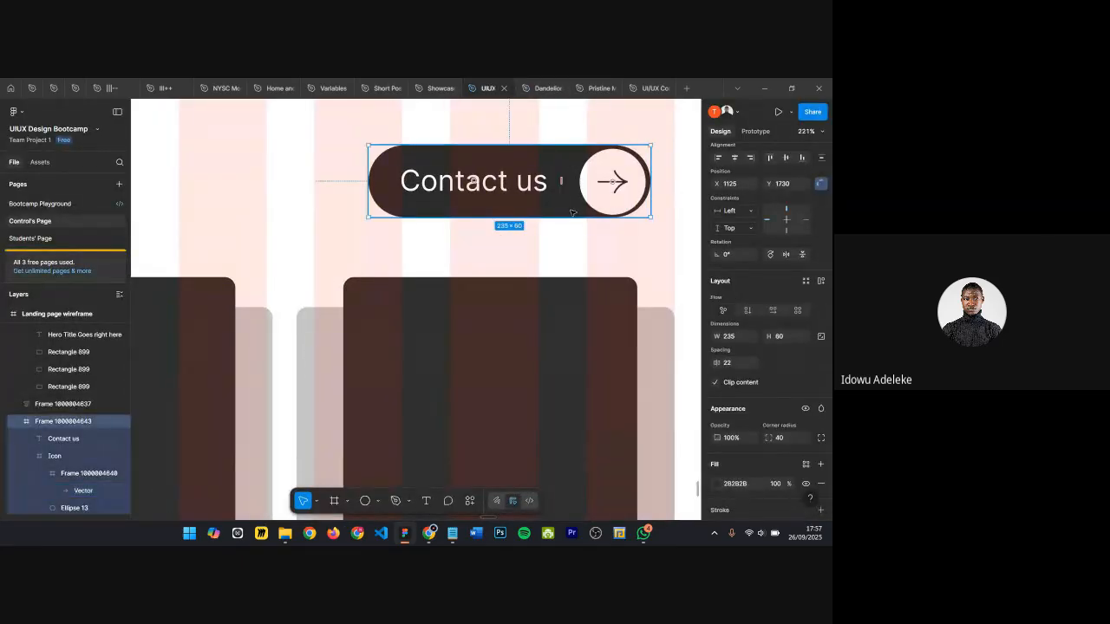
scroll(595, 186, down, 5)
scroll(588, 200, down, 1)
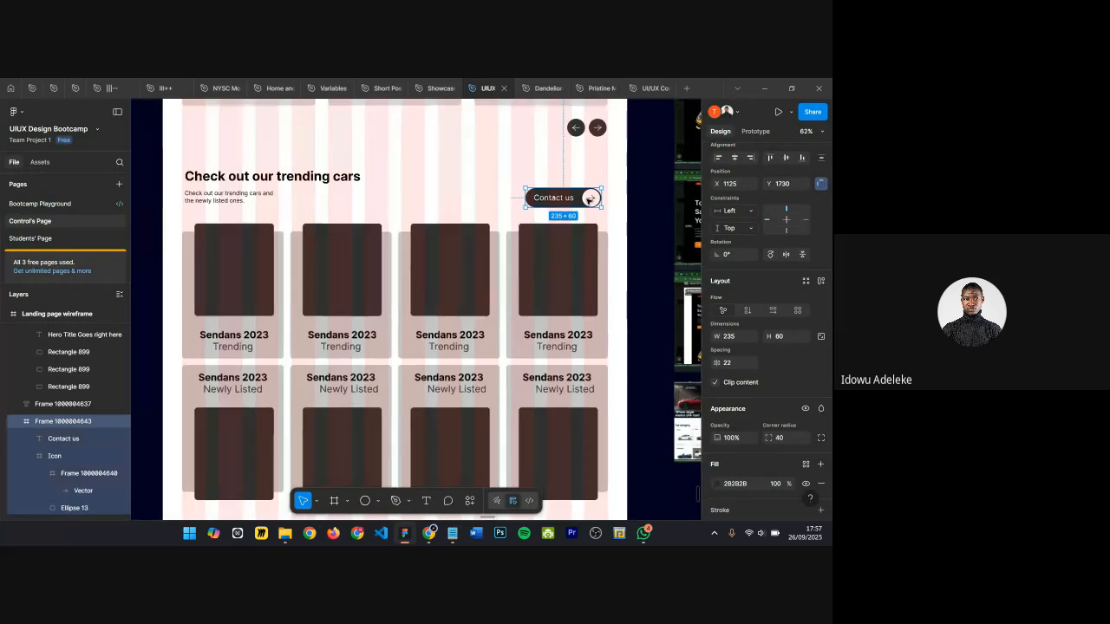
shift+click(244, 196)
key(shift+a)
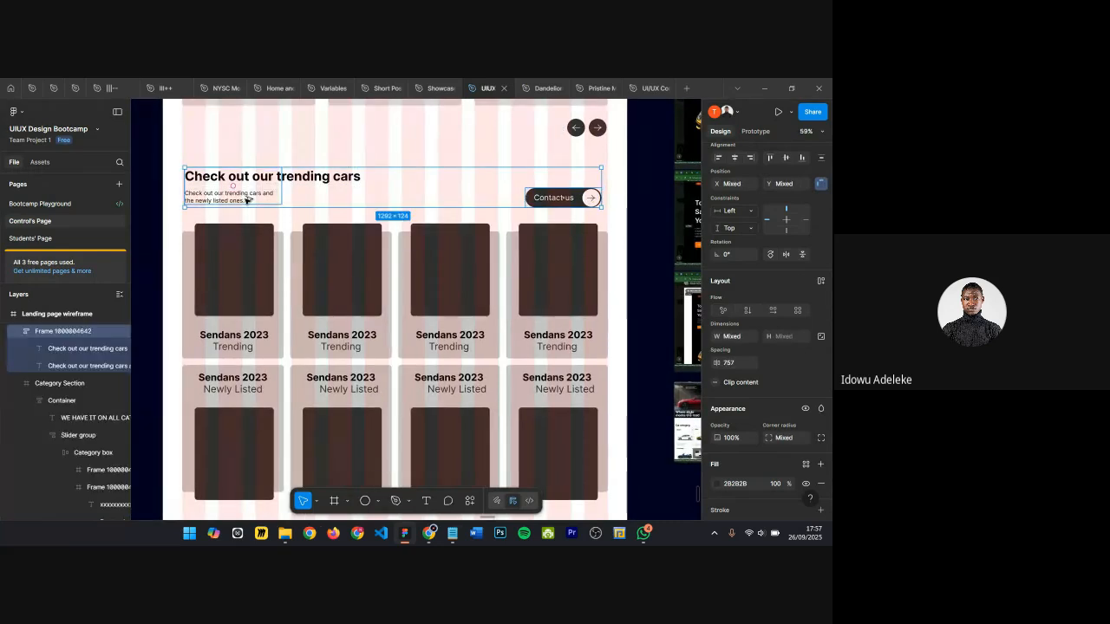
scroll(463, 199, down, 1)
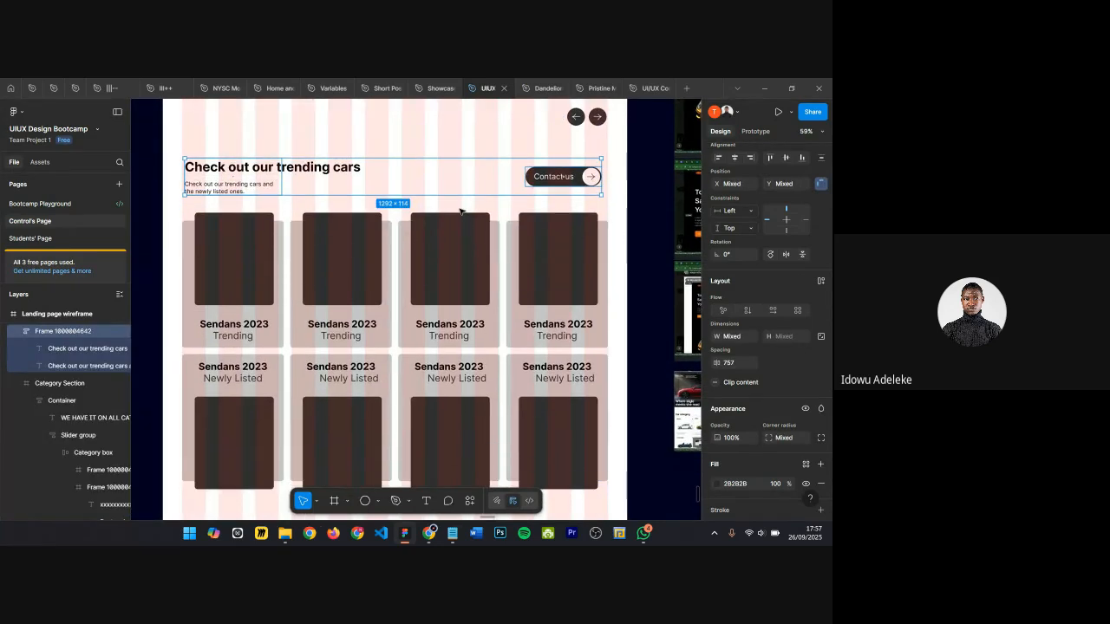
key(Down)
key(Down)
key(Down)
key(Down)
key(Down)
key(Down)
key(Down)
key(Down)
key(Down)
key(Down)
key(Down)
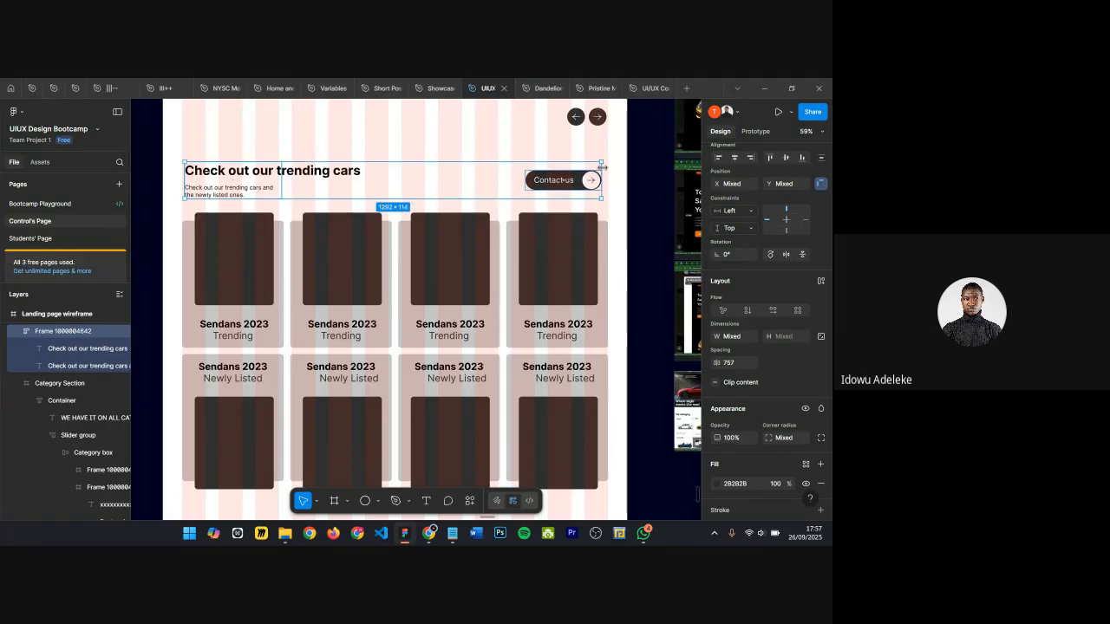
scroll(602, 167, up, 2)
drag(602, 165, 606, 163)
scroll(598, 173, down, 2)
click(474, 193)
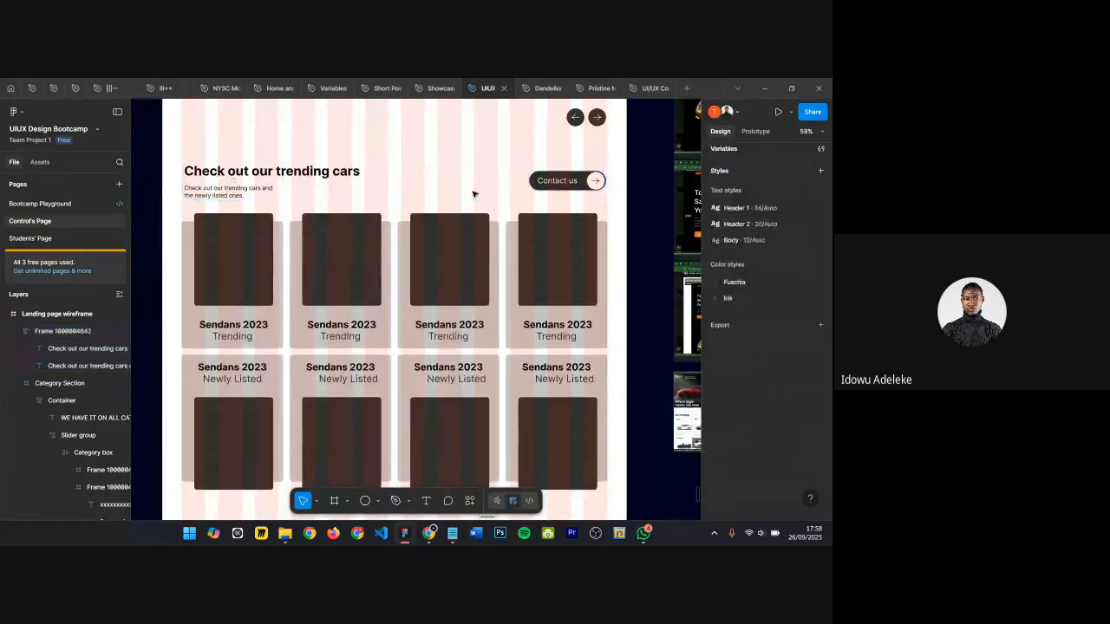
Step: Wrap the heading group and the Contact us pill in an auto-layout frame with a width of 1320
scroll(476, 186, up, 2)
scroll(478, 183, down, 2)
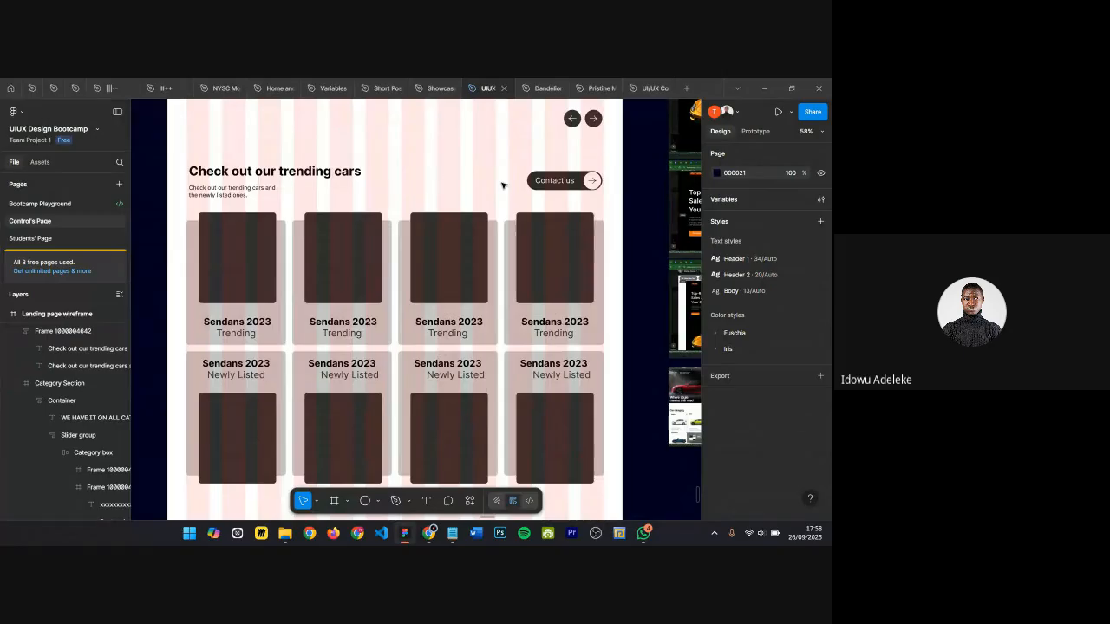
key(ctrl+shift+4)
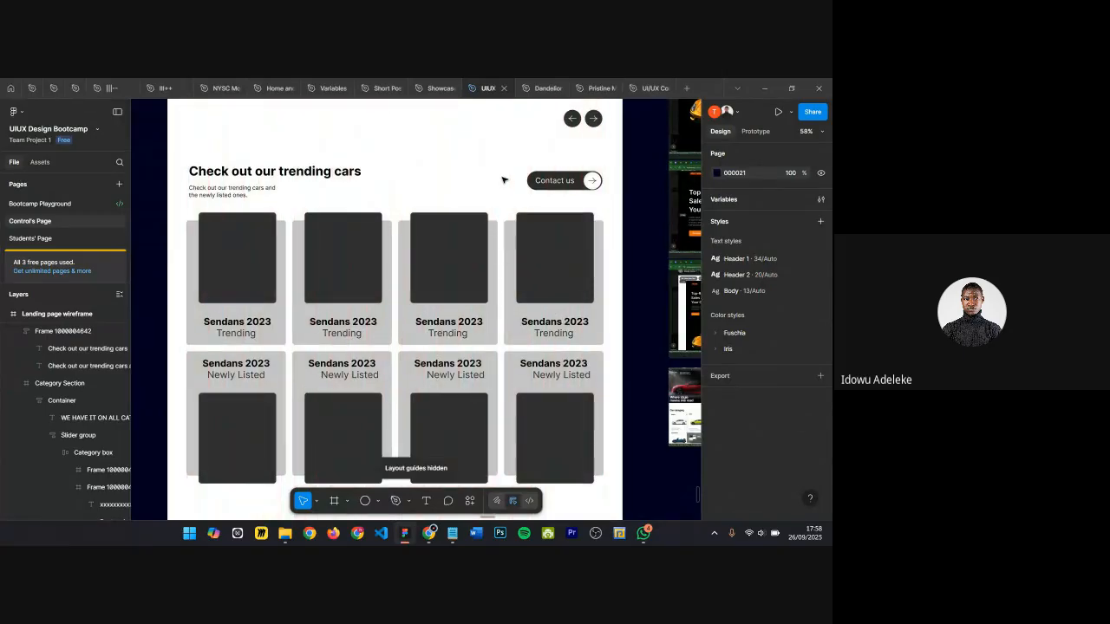
scroll(503, 179, down, 1)
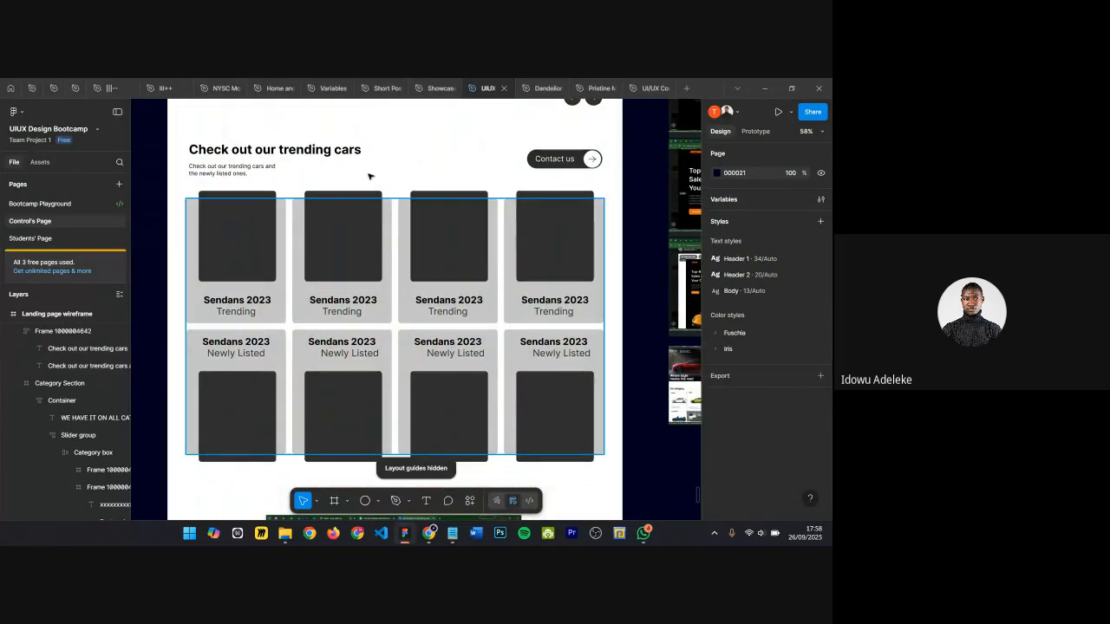
click(271, 165)
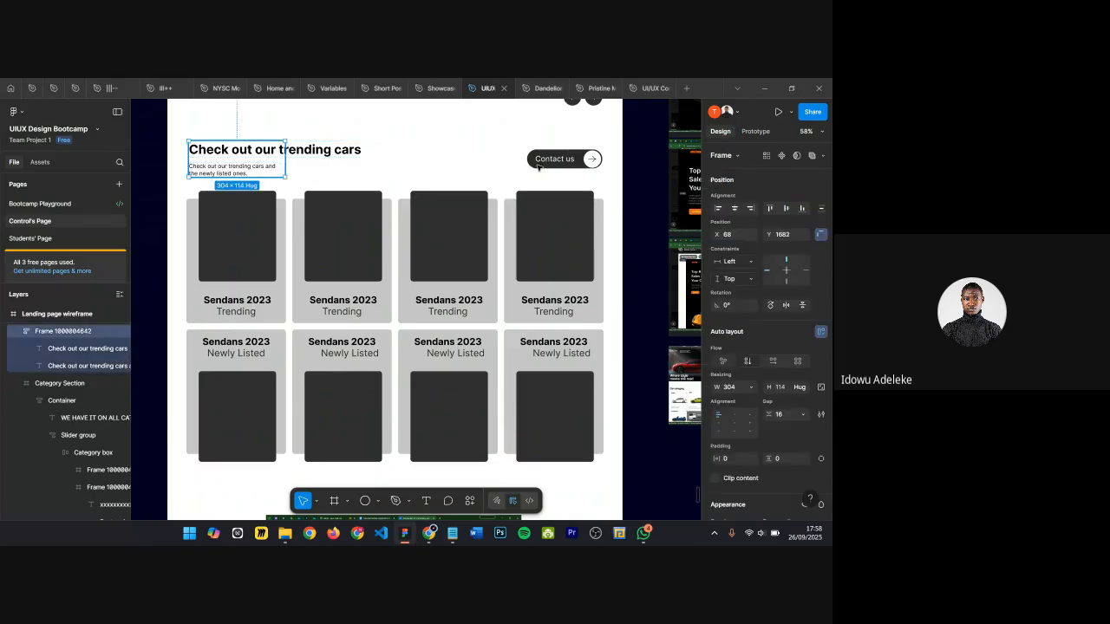
shift+click(539, 165)
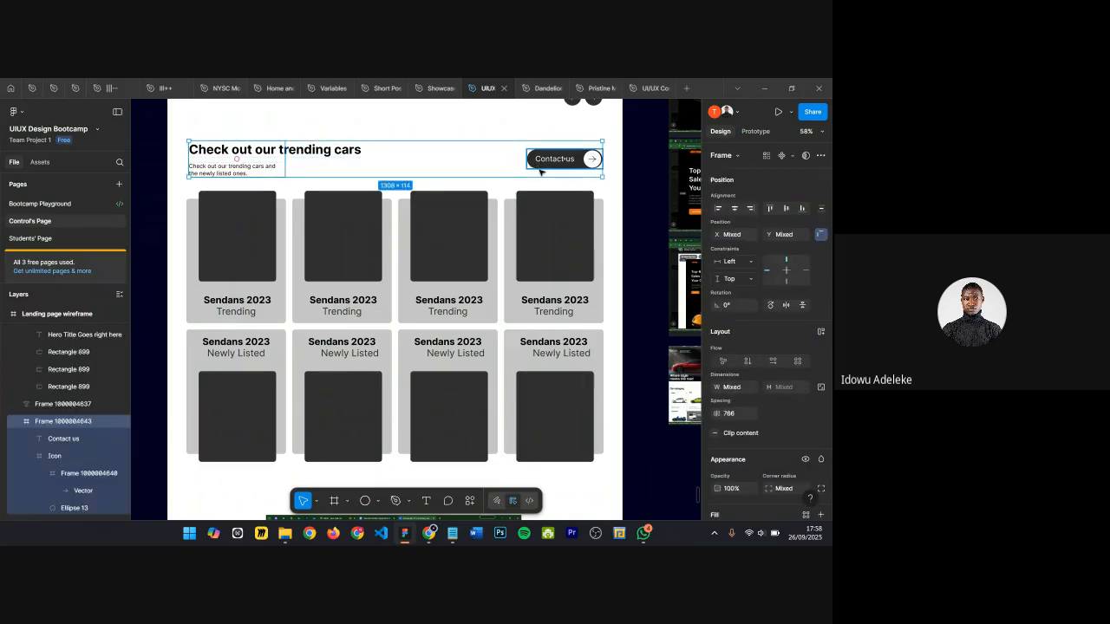
key(shift+a)
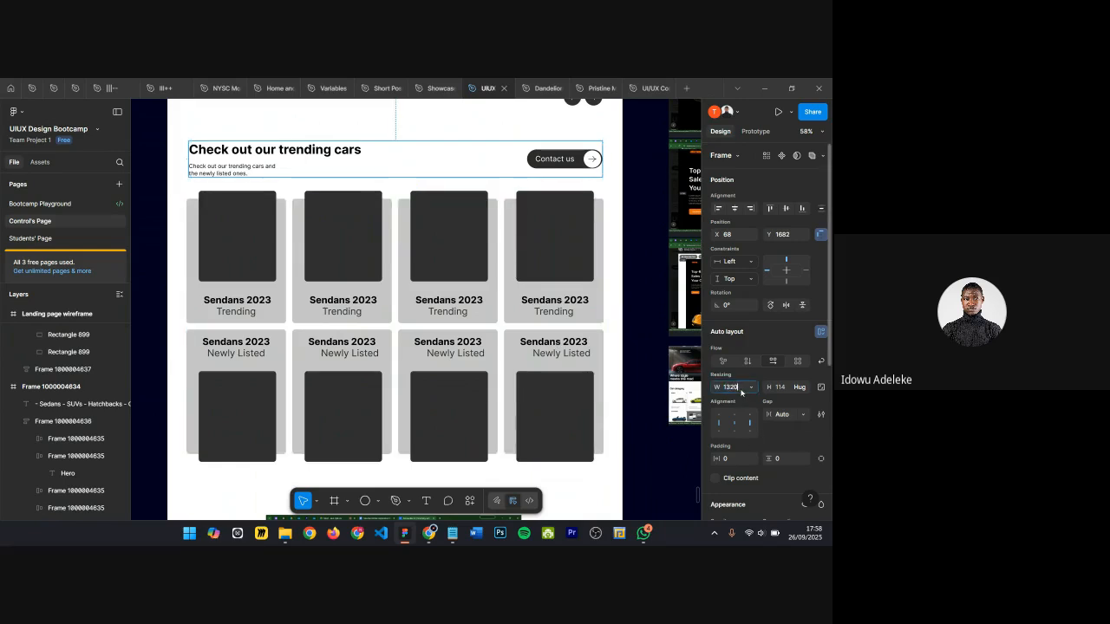
key(Return)
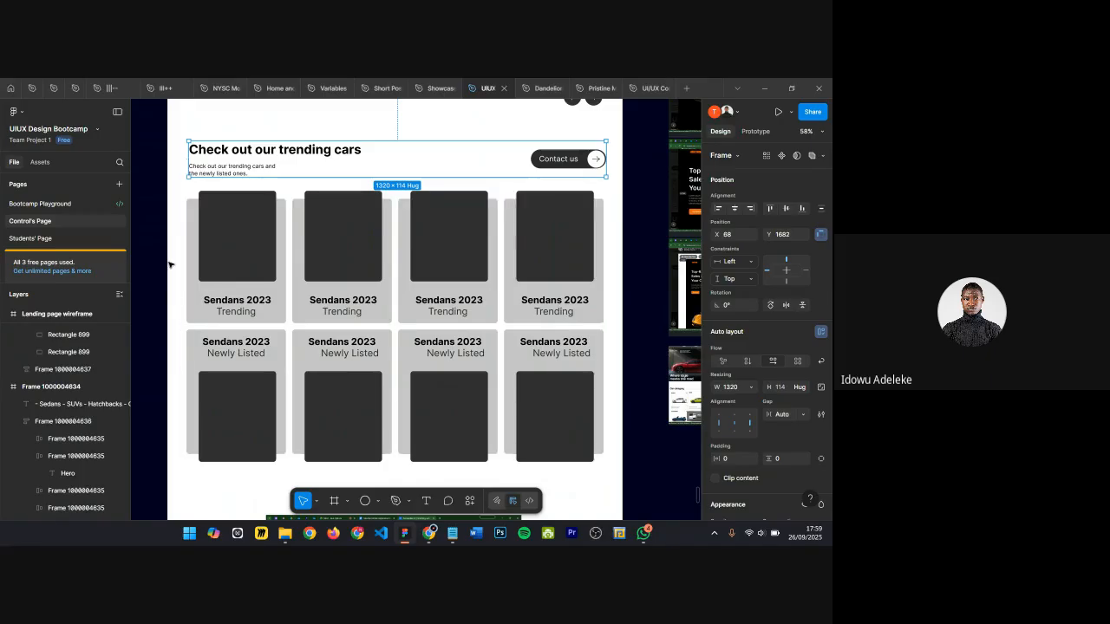
Step: Center the heading row frame horizontally within the landing page frame
key(ctrl+shift+4)
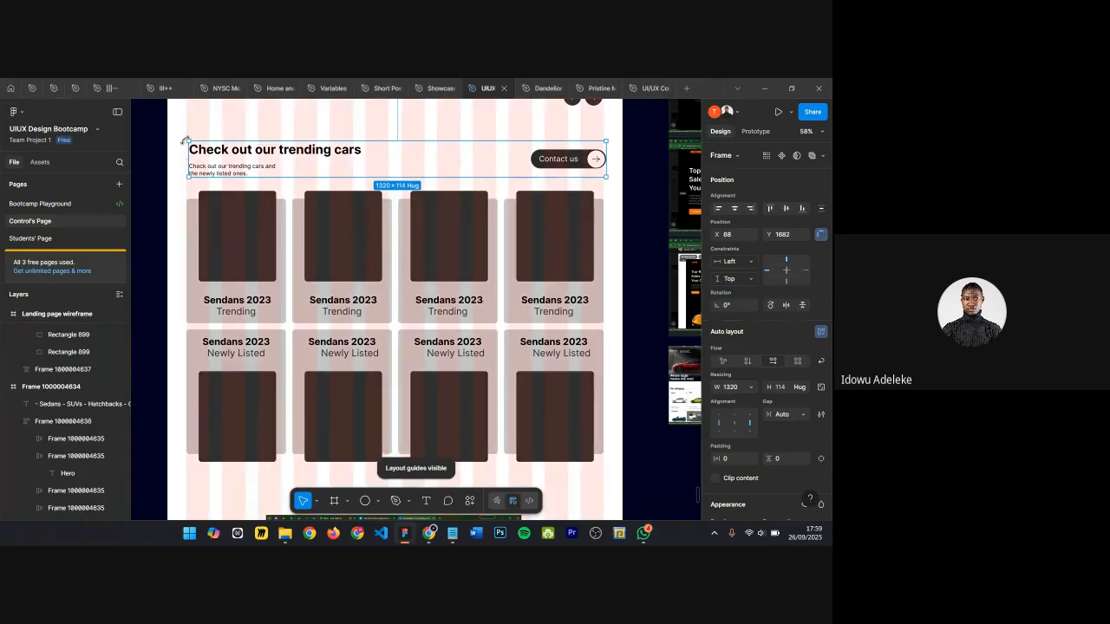
scroll(185, 148, up, 5)
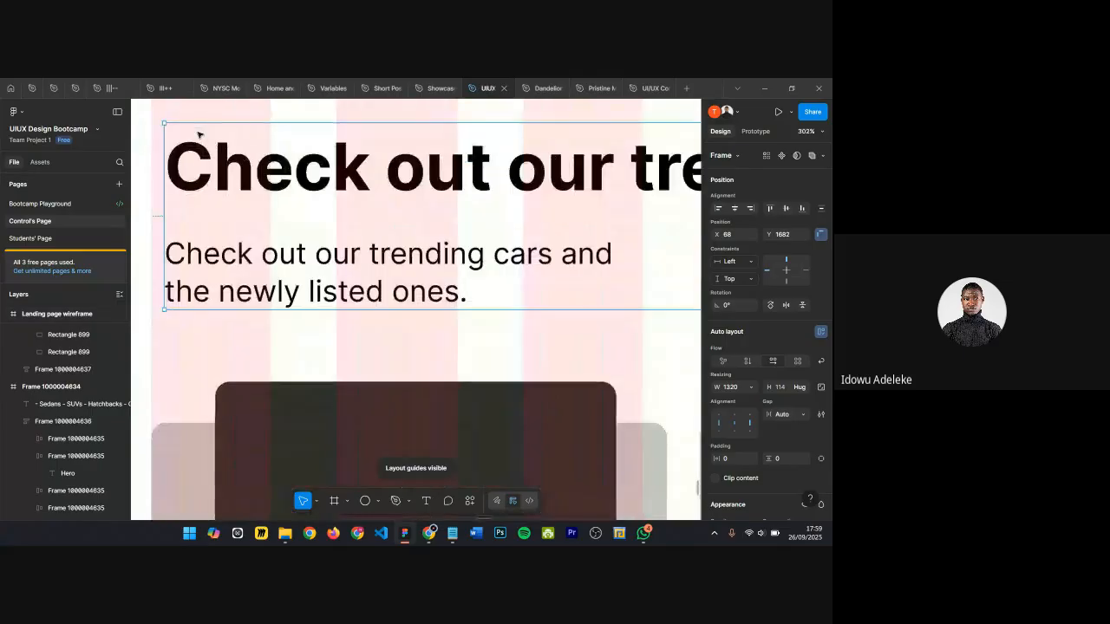
scroll(195, 139, down, 3)
scroll(196, 137, down, 4)
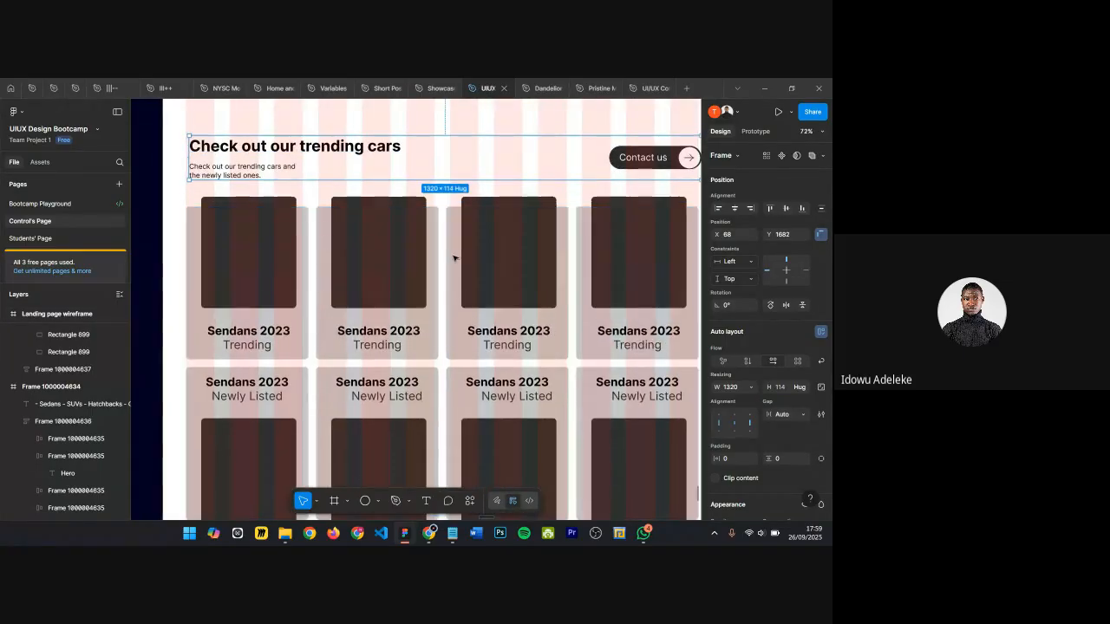
scroll(173, 147, up, 5)
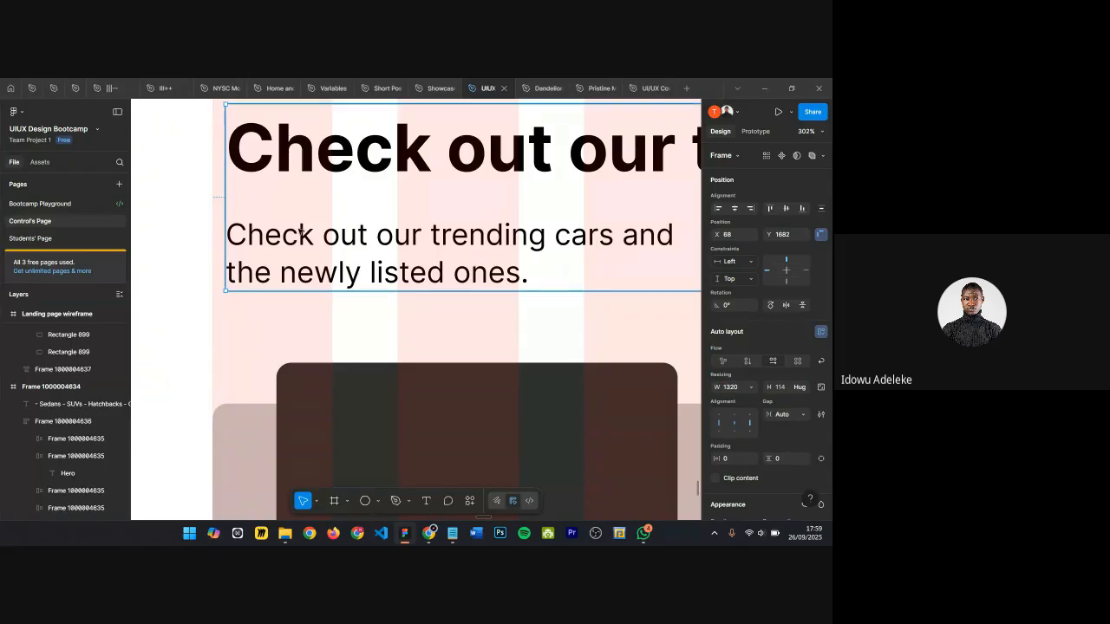
key(alt)
key(alt+h)
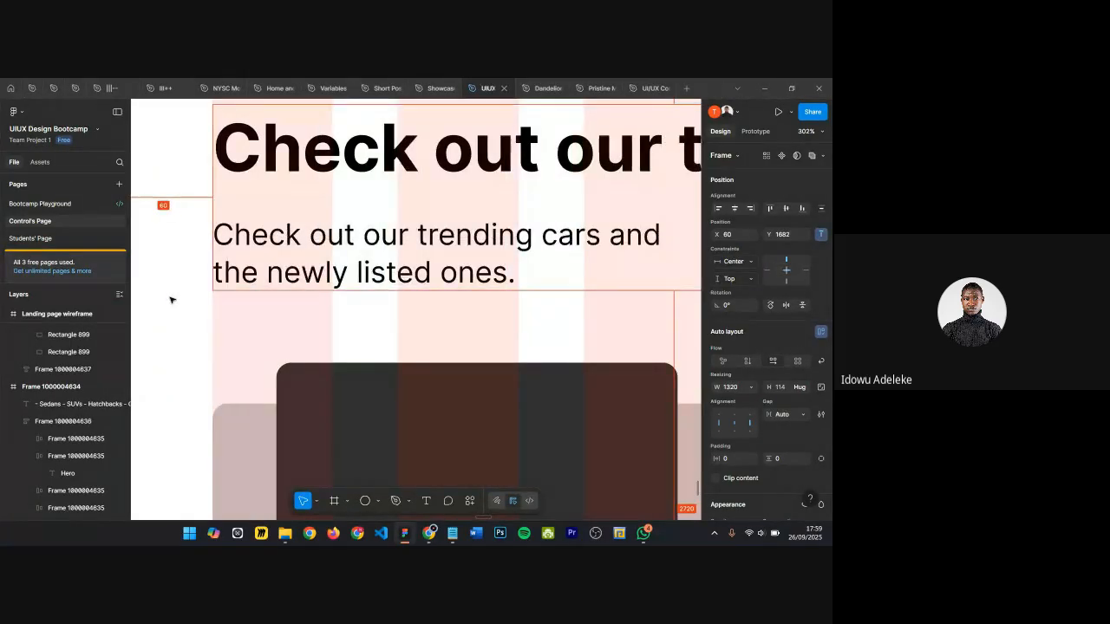
Step: Inspect the trending cars heading row and card section of the landing page at different zoom levels
scroll(351, 274, down, 6)
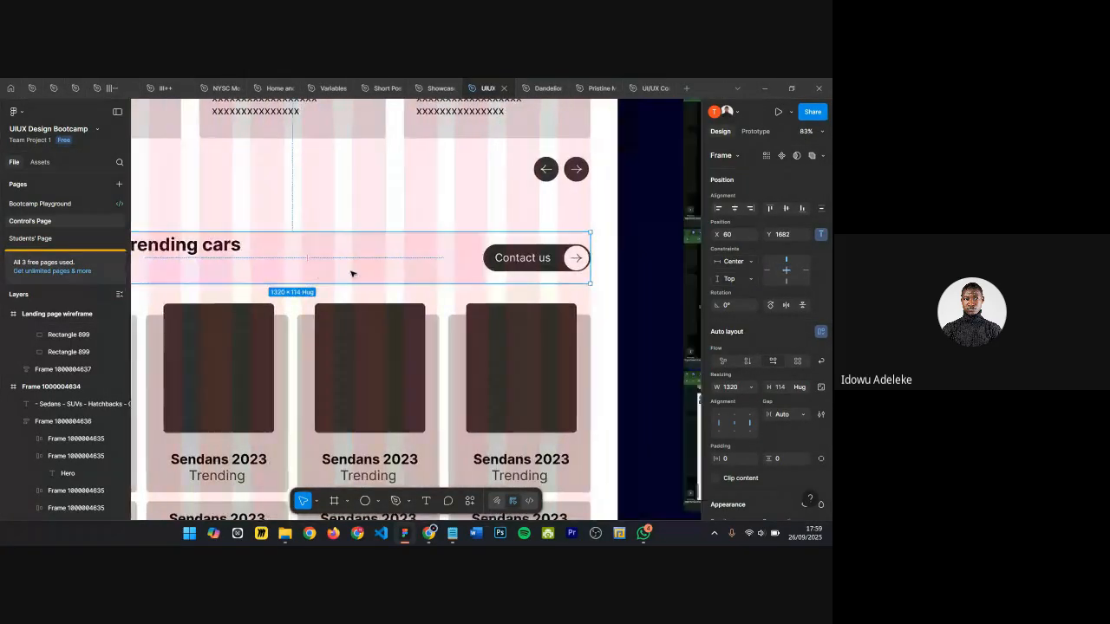
scroll(591, 251, up, 6)
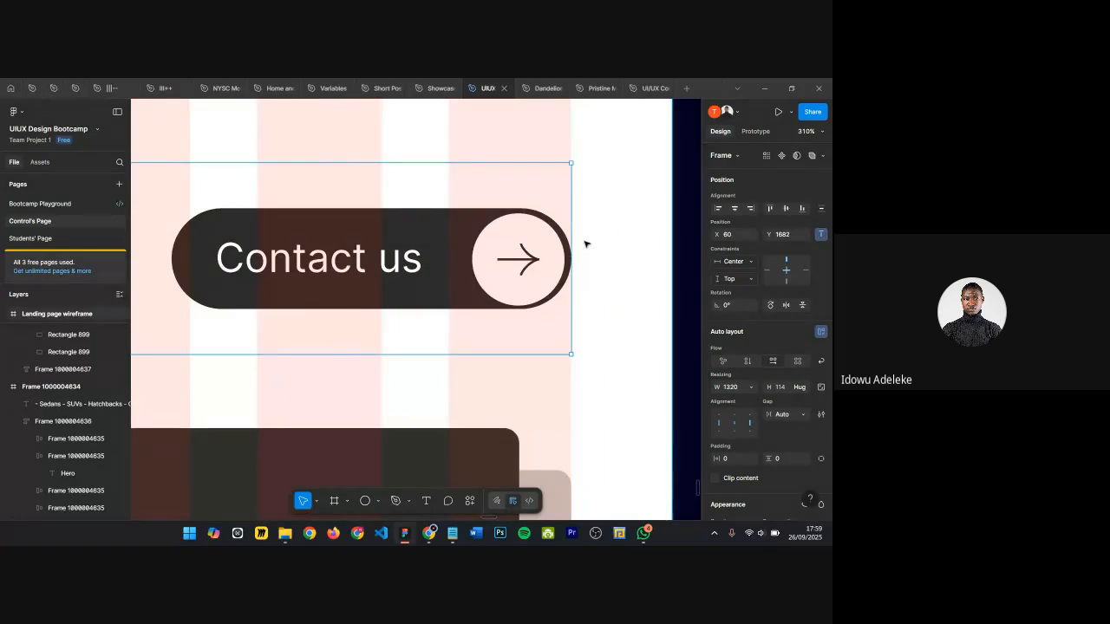
scroll(585, 244, down, 10)
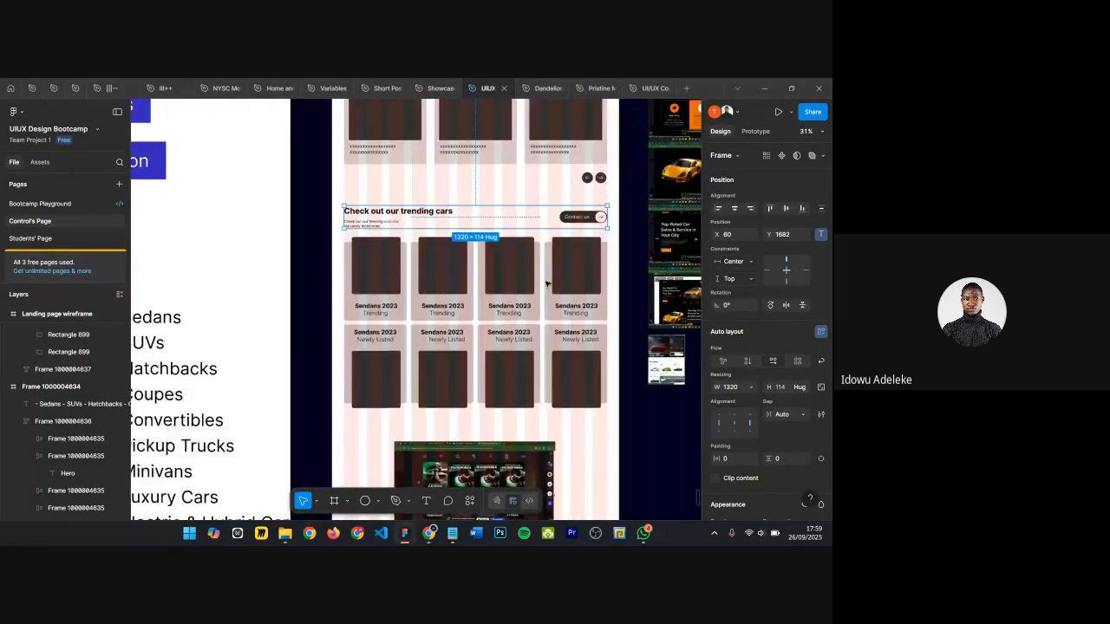
scroll(543, 247, up, 3)
click(535, 213)
scroll(532, 218, down, 1)
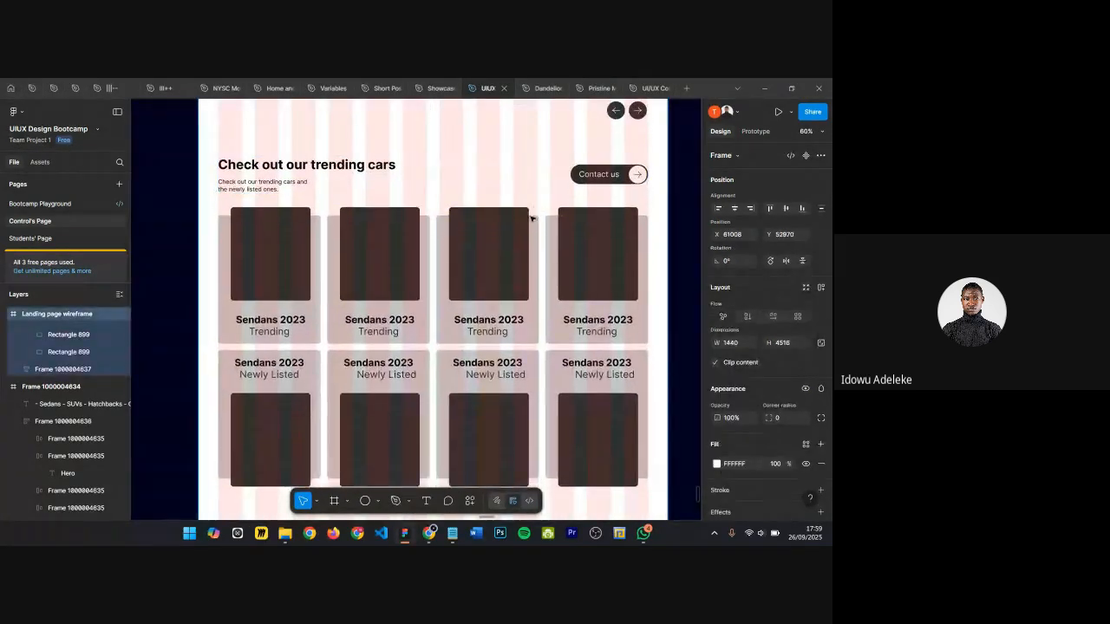
scroll(531, 219, down, 3)
scroll(532, 219, down, 5)
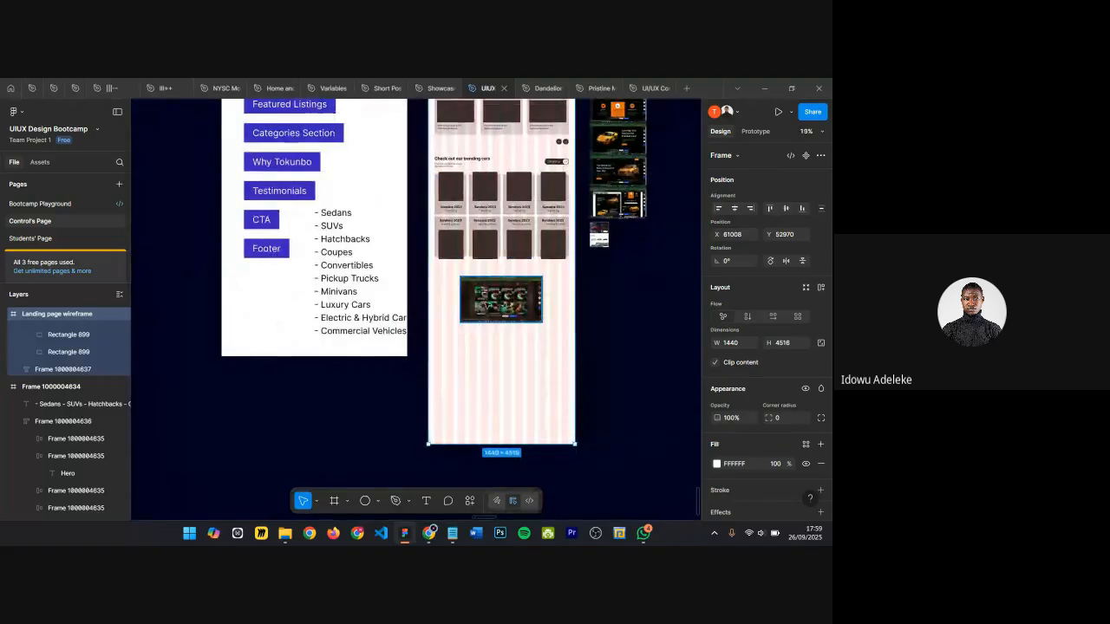
Step: Move the reference screenshot out of the landing page frame onto the canvas beside it
click(515, 300)
scroll(515, 300, up, 10)
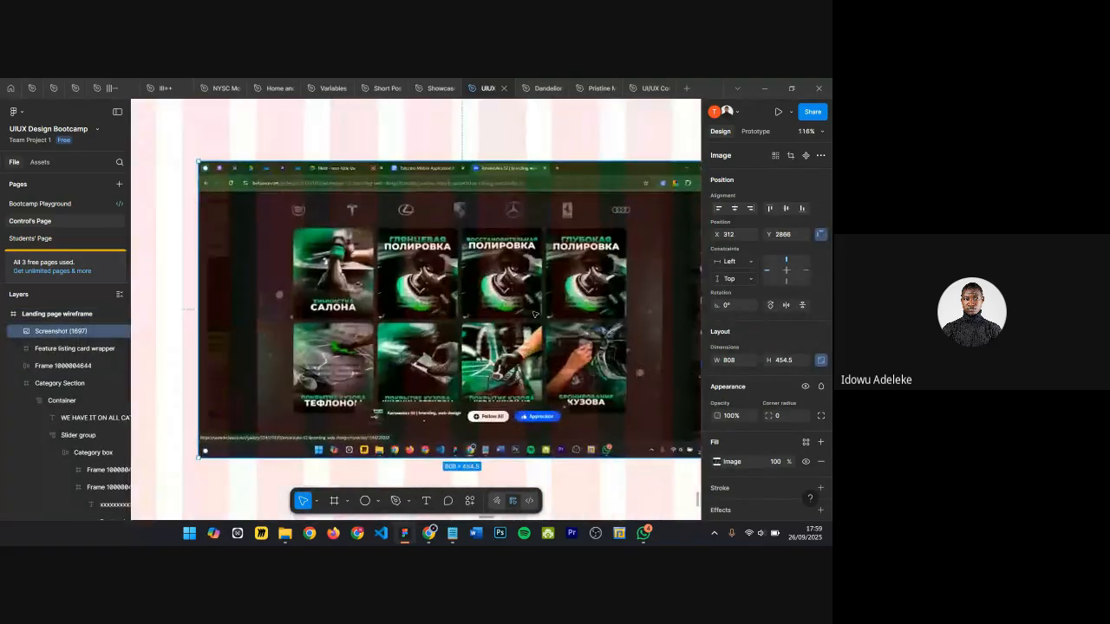
scroll(534, 314, up, 4)
scroll(385, 254, down, 6)
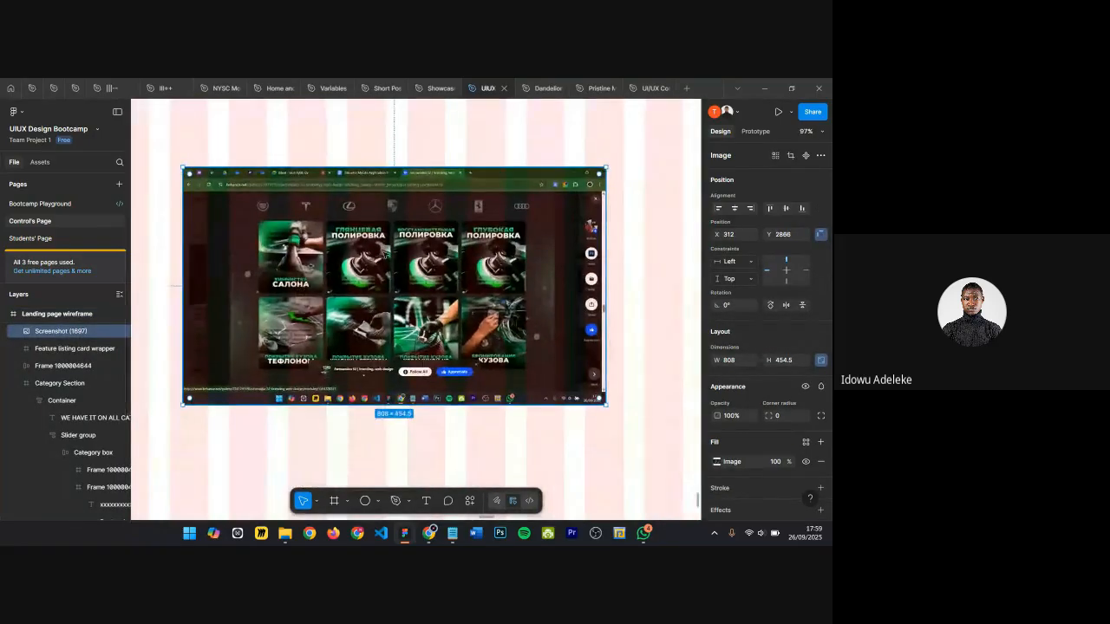
scroll(385, 255, down, 4)
scroll(378, 188, up, 3)
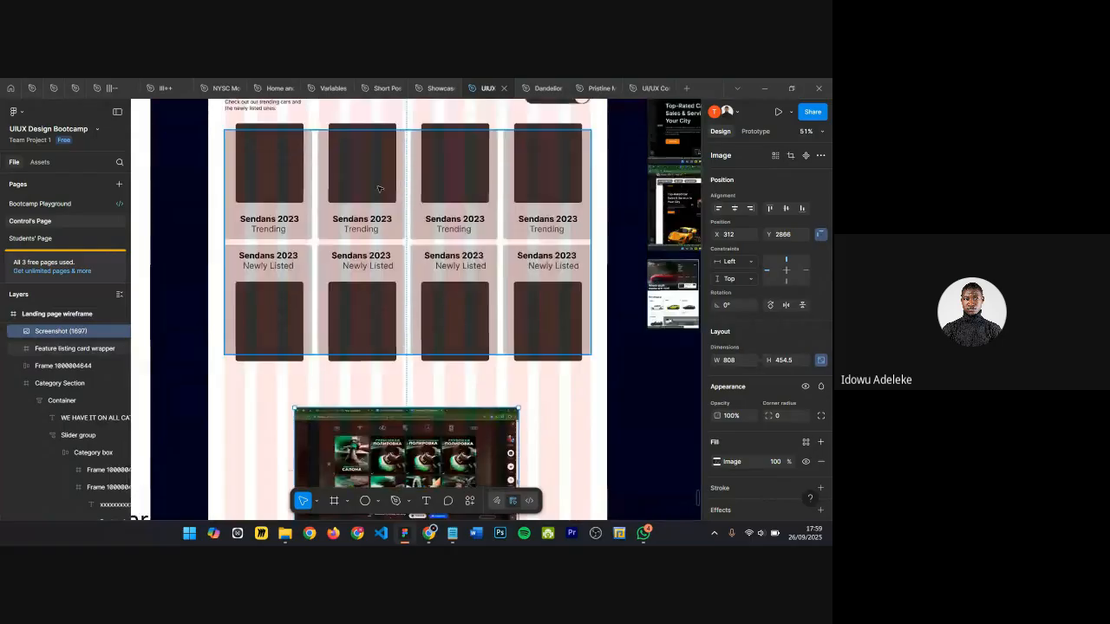
scroll(378, 188, down, 3)
drag(380, 382, 651, 291)
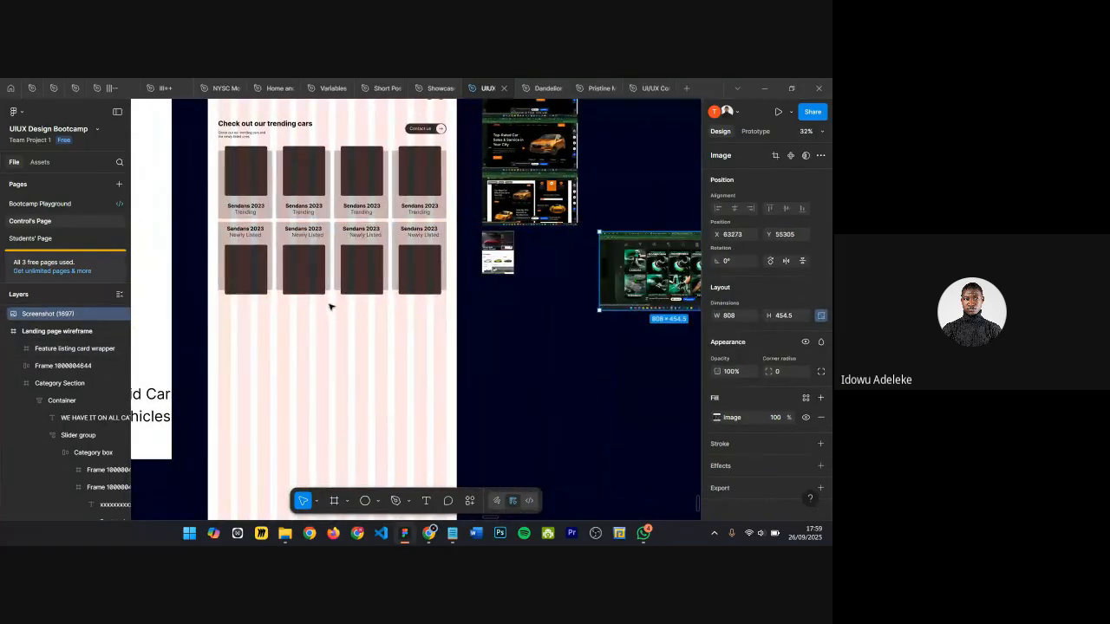
Step: Pan across the canvas to review the reference screenshots beside the wireframe
scroll(328, 295, left, 3)
scroll(323, 221, up, 1)
scroll(310, 302, down, 2)
scroll(309, 302, down, 2)
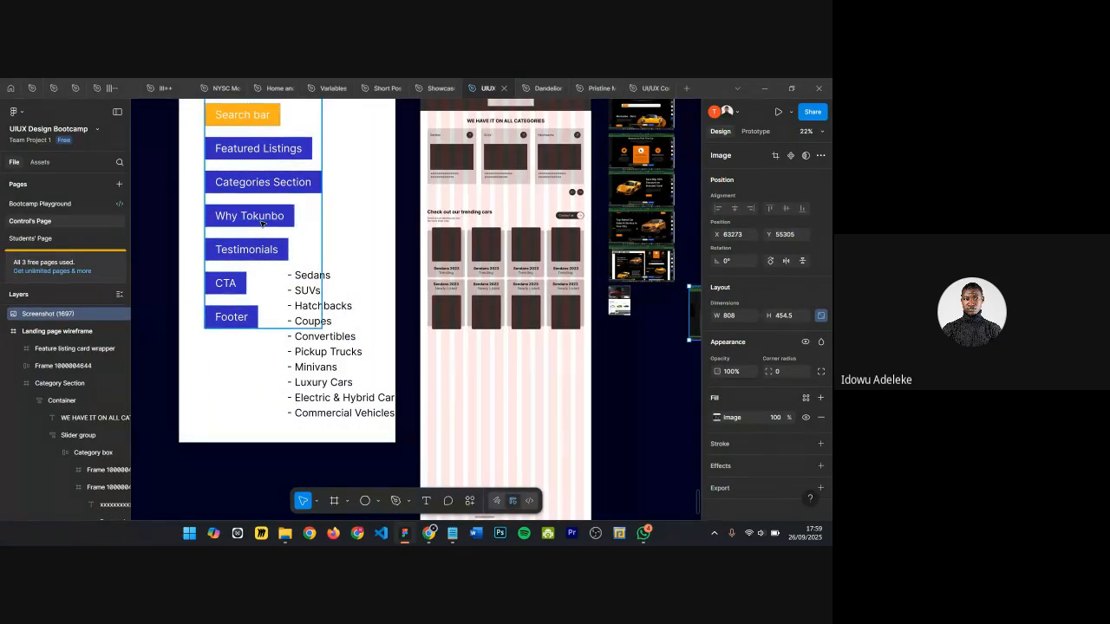
scroll(261, 223, right, 3)
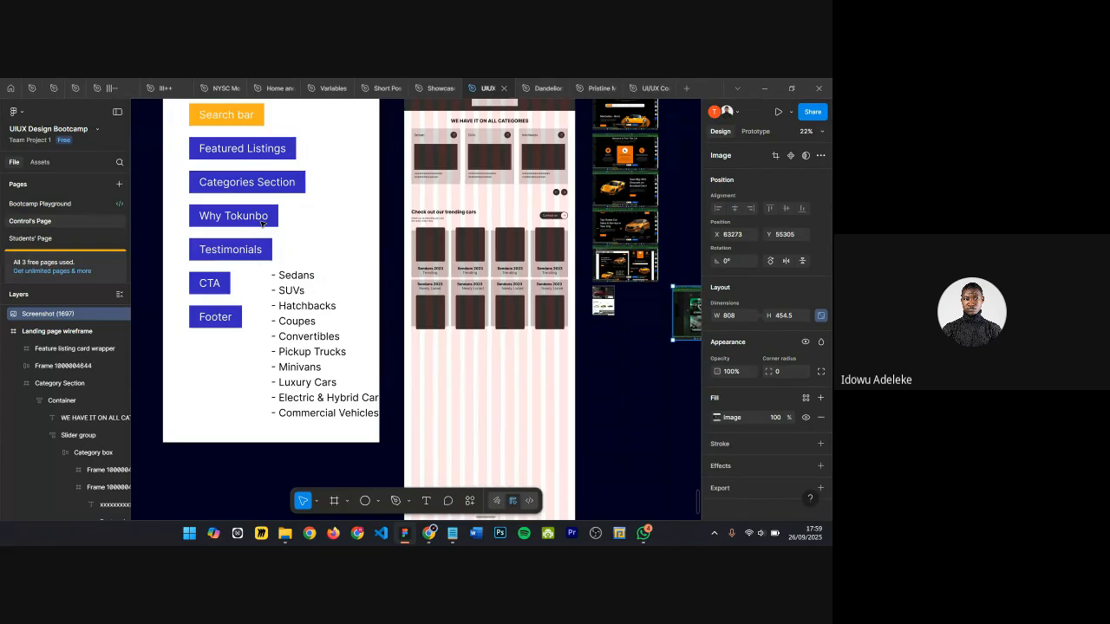
scroll(354, 238, right, 4)
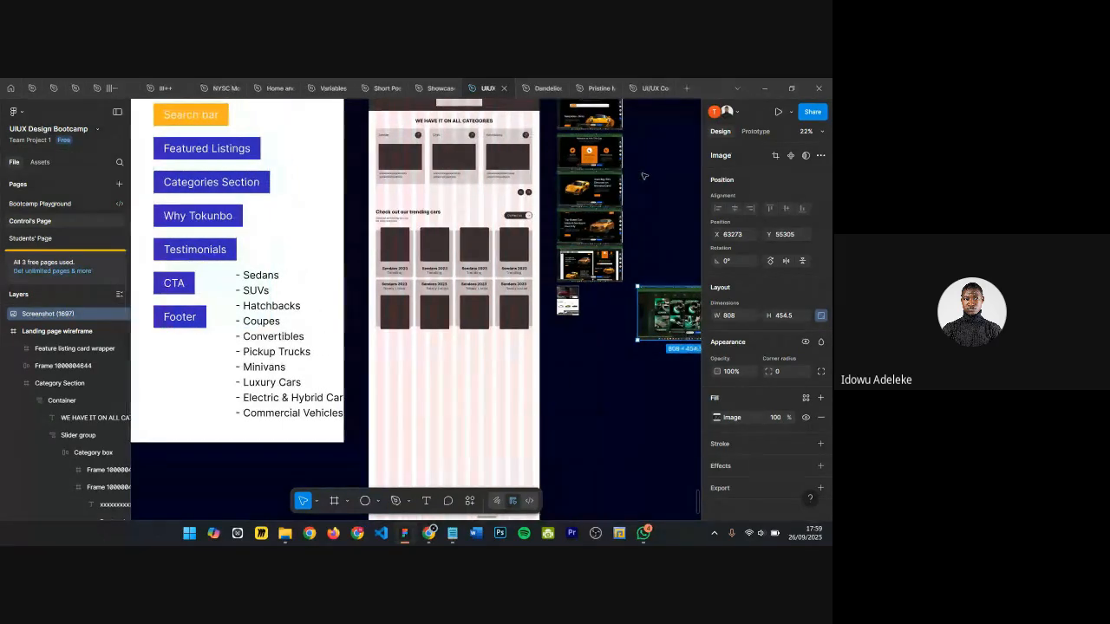
scroll(561, 177, up, 2)
scroll(555, 195, up, 5)
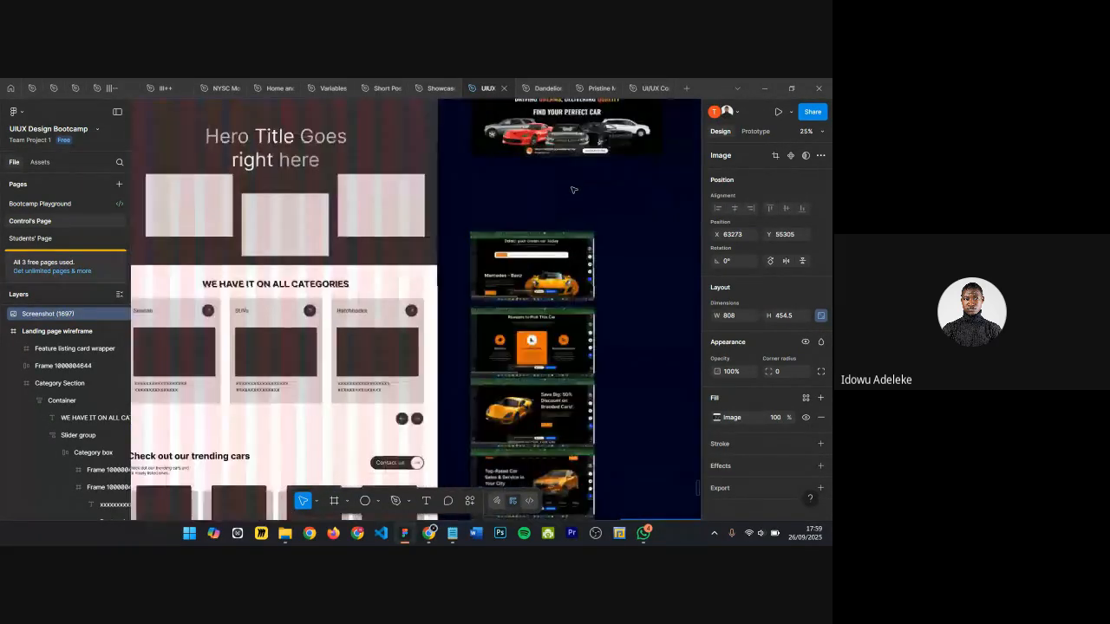
scroll(547, 218, up, 5)
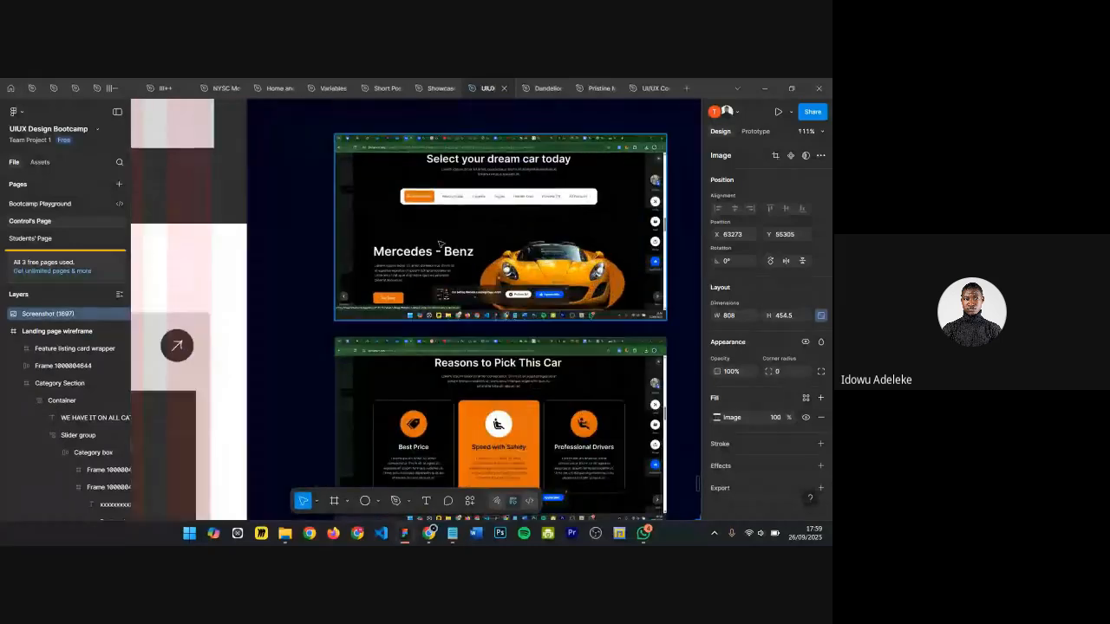
Step: Scroll through the reference screenshots beside the wireframe to compare their sections
scroll(620, 188, down, 5)
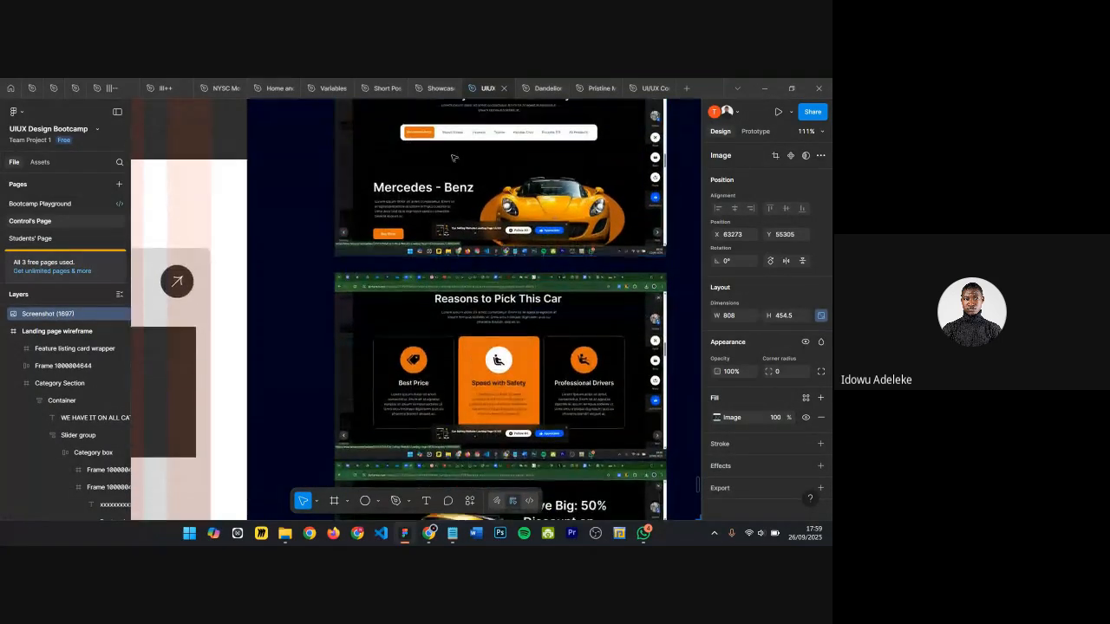
scroll(459, 157, up, 3)
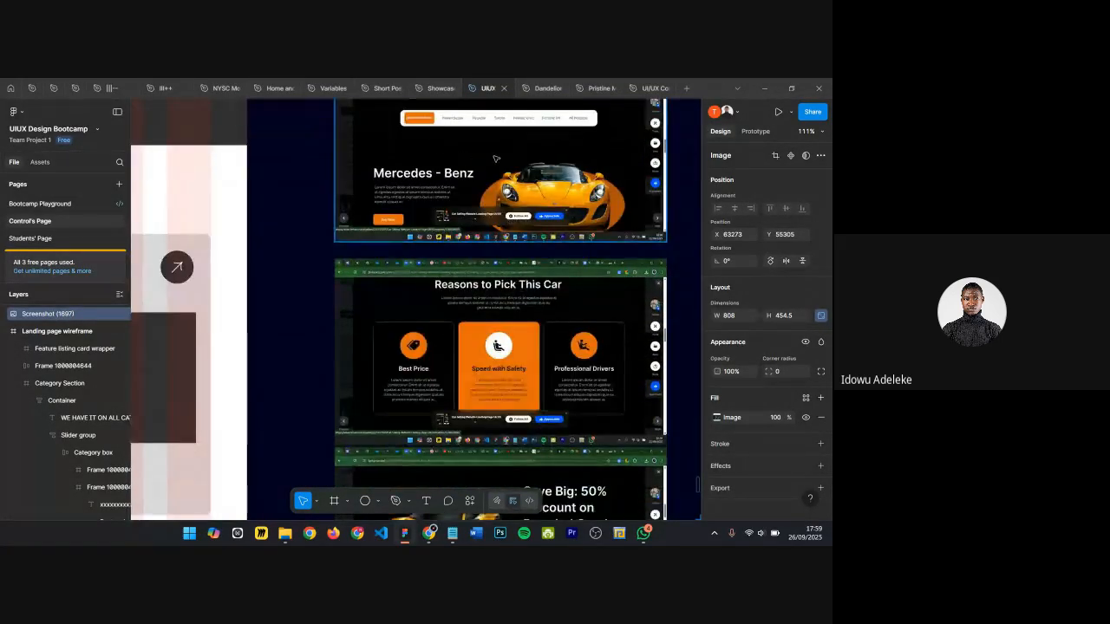
scroll(492, 275, down, 3)
scroll(492, 276, down, 2)
scroll(499, 251, up, 2)
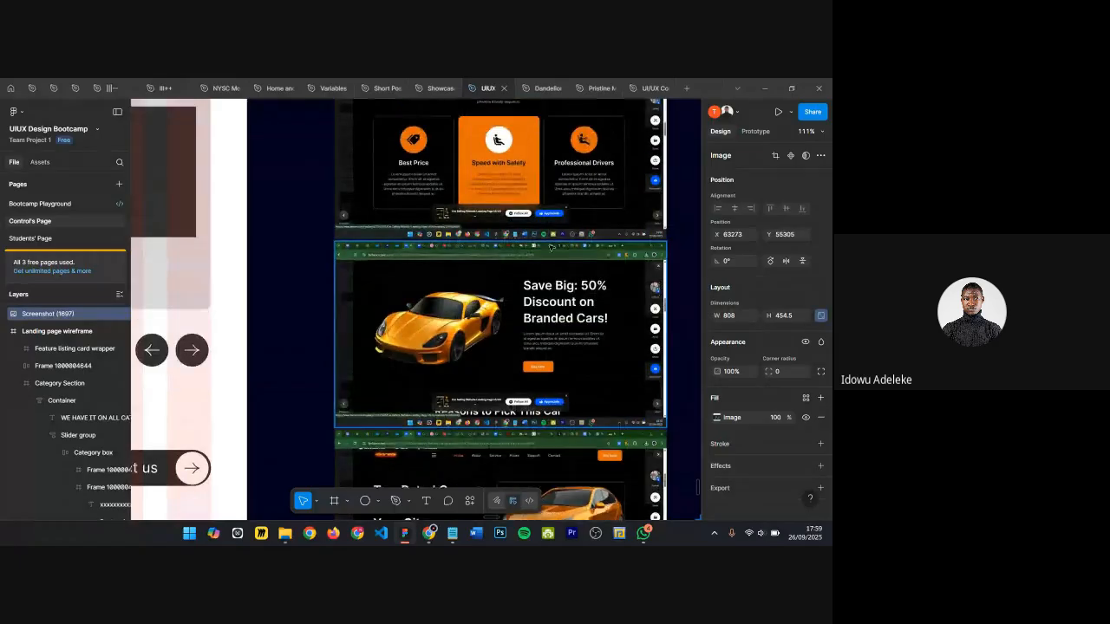
scroll(513, 201, up, 3)
scroll(512, 200, down, 3)
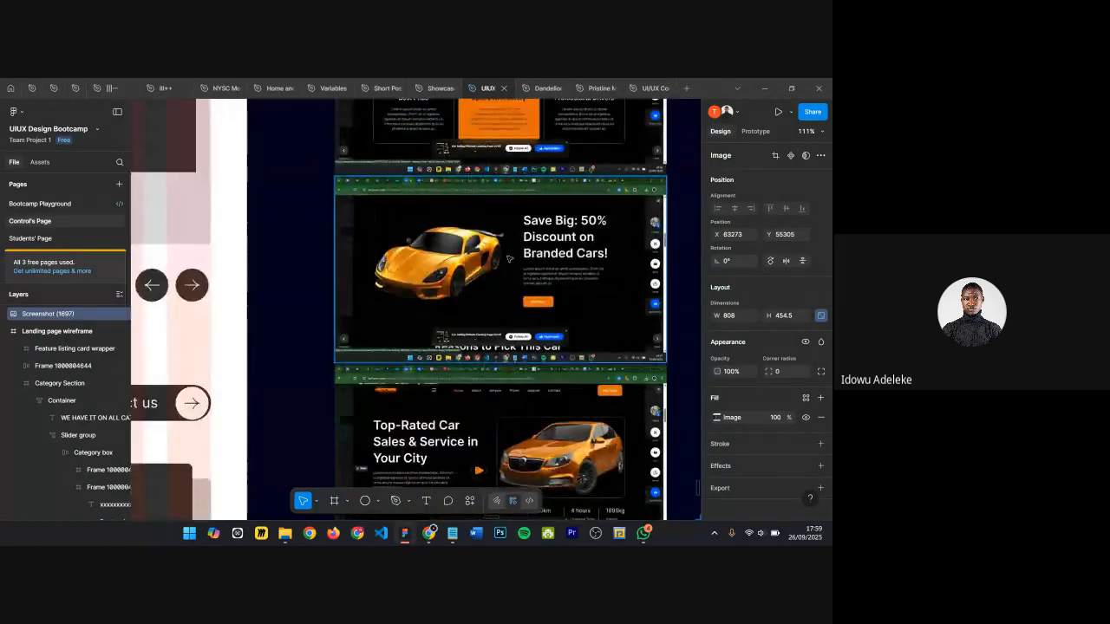
scroll(520, 225, up, 3)
scroll(529, 251, up, 4)
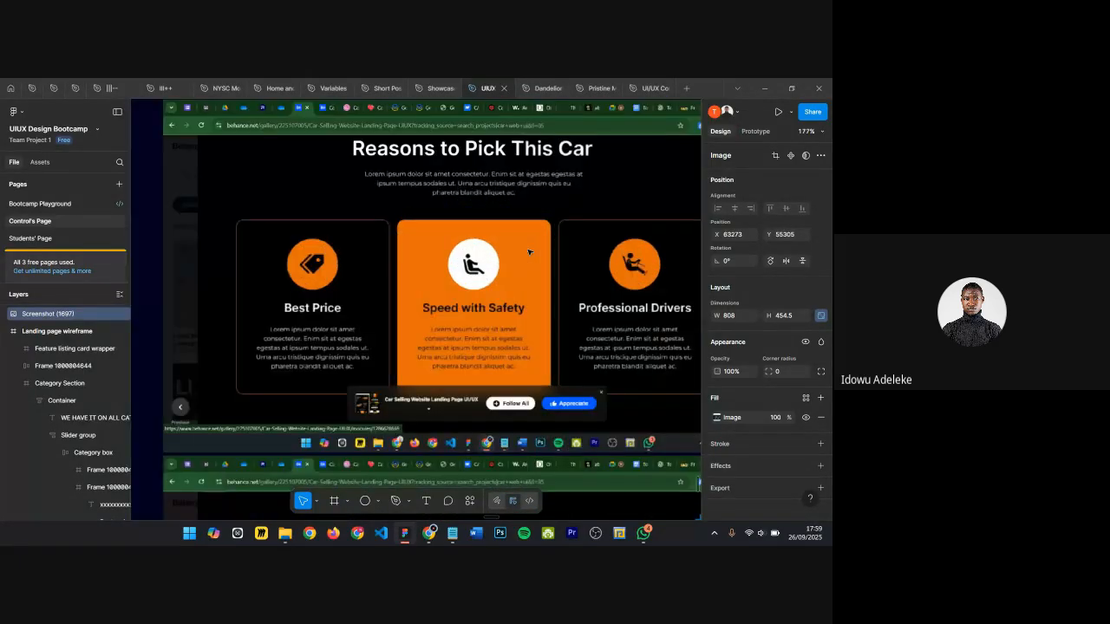
Step: Crop the Reasons to Pick This Car reference screenshot to about 485 × 257 by trimming all four edges
click(492, 252)
scroll(490, 251, down, 4)
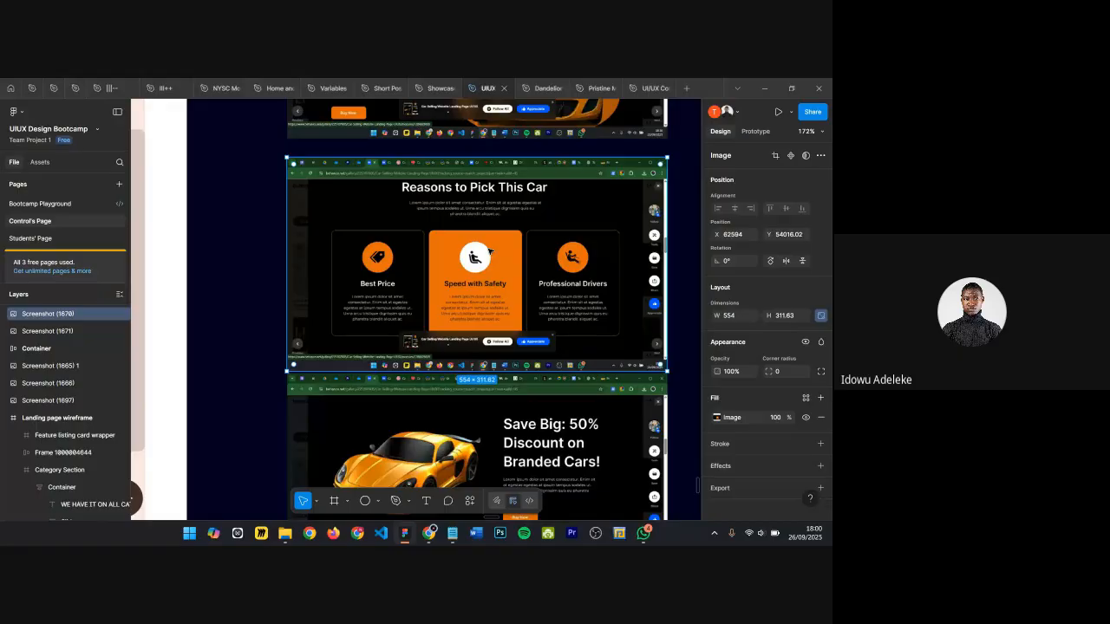
scroll(490, 251, down, 5)
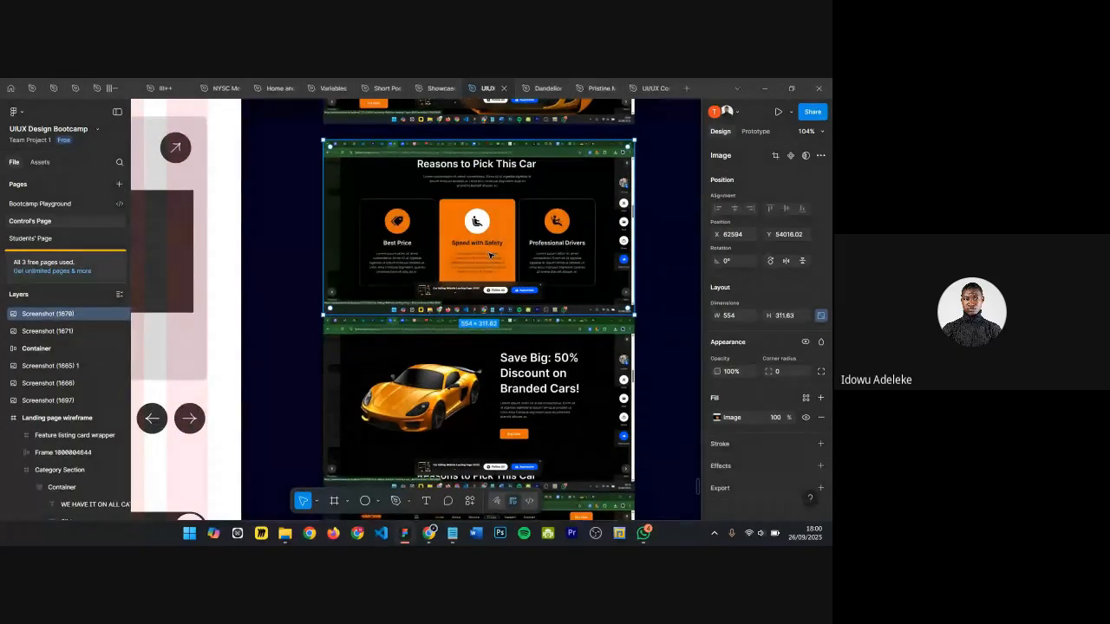
scroll(568, 210, down, 5)
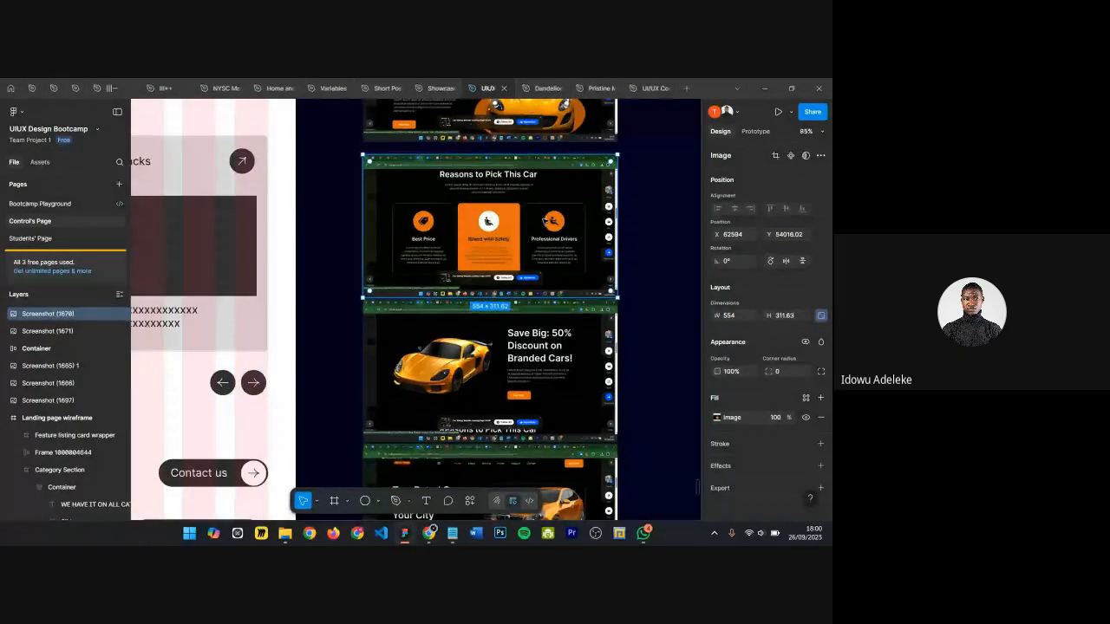
scroll(574, 210, down, 1)
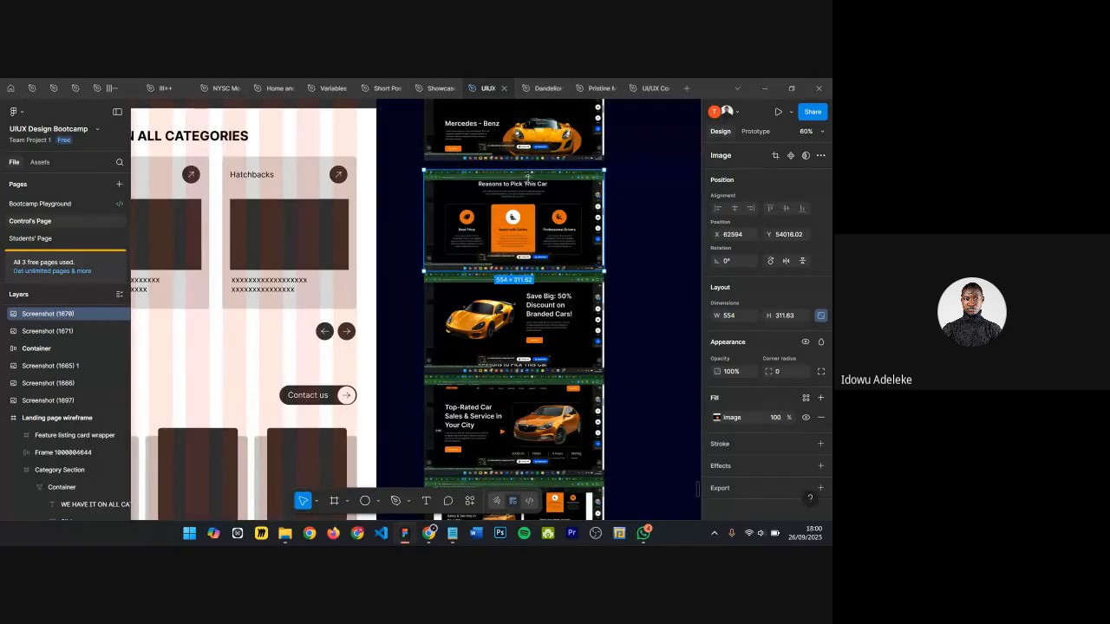
drag(527, 165, 528, 177)
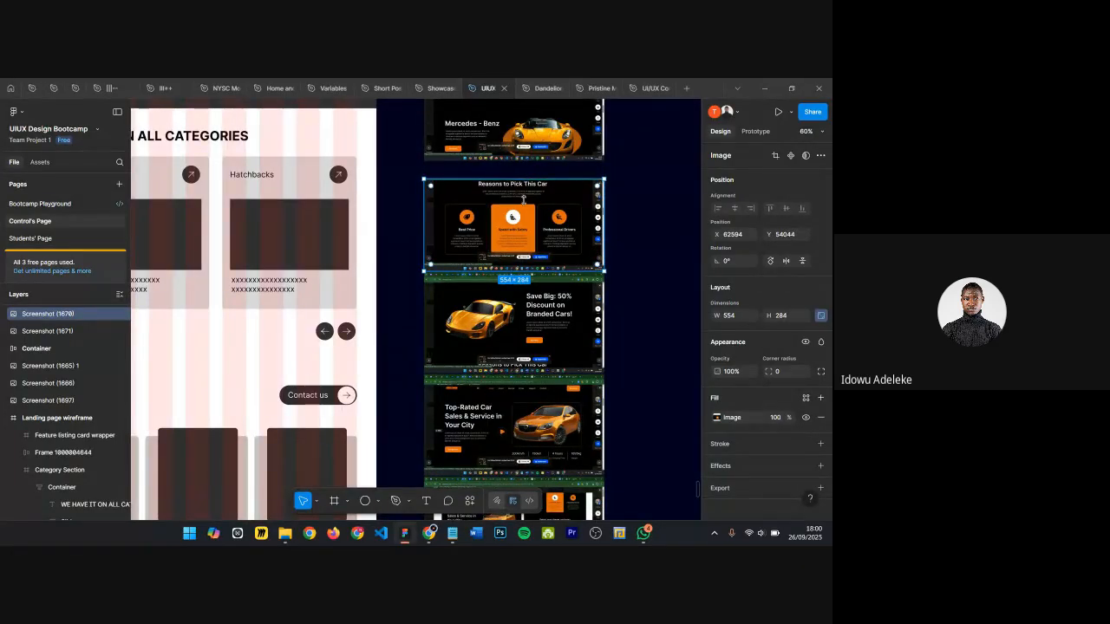
drag(517, 269, 516, 261)
key(shift+2)
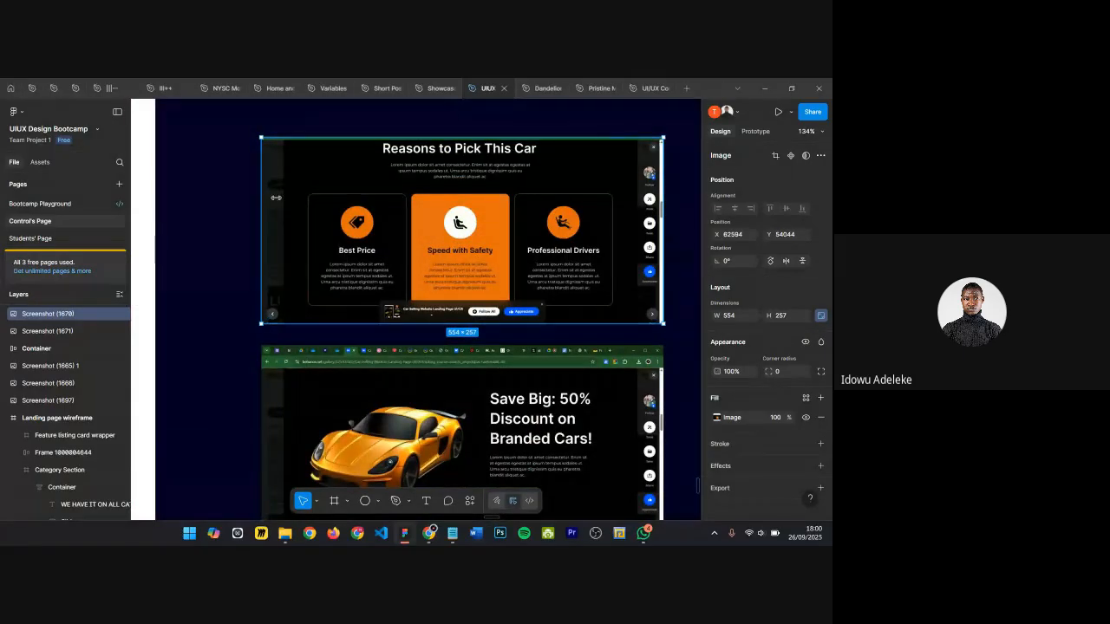
drag(276, 197, 300, 197)
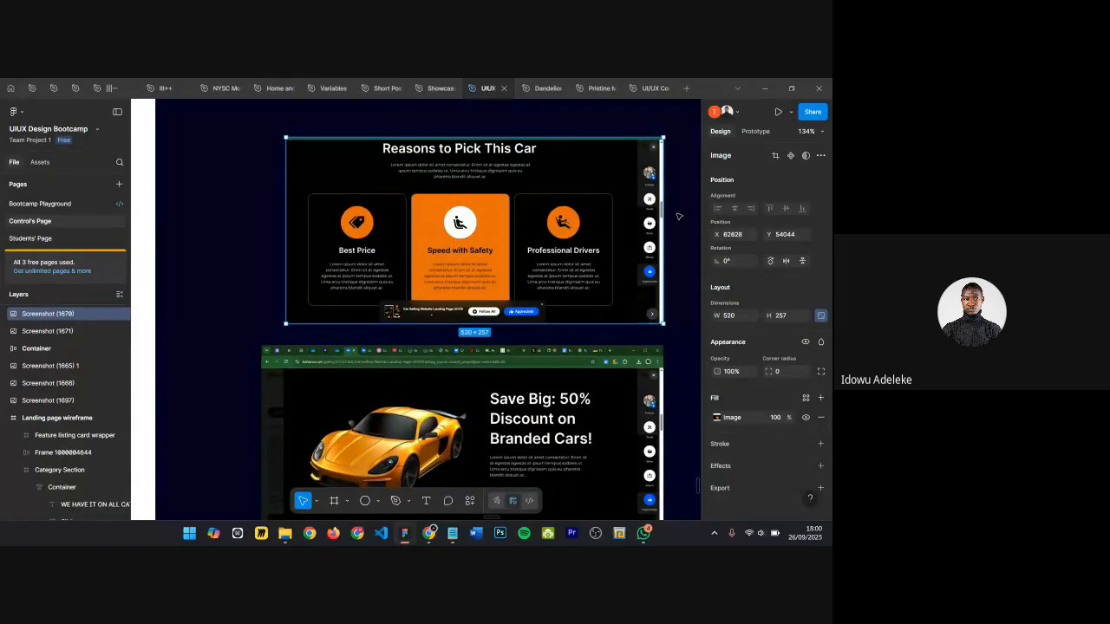
drag(663, 218, 642, 221)
Step: Move the cropped screenshot into the landing page frame below the trending cars card rows
scroll(696, 223, down, 3)
scroll(557, 222, down, 3)
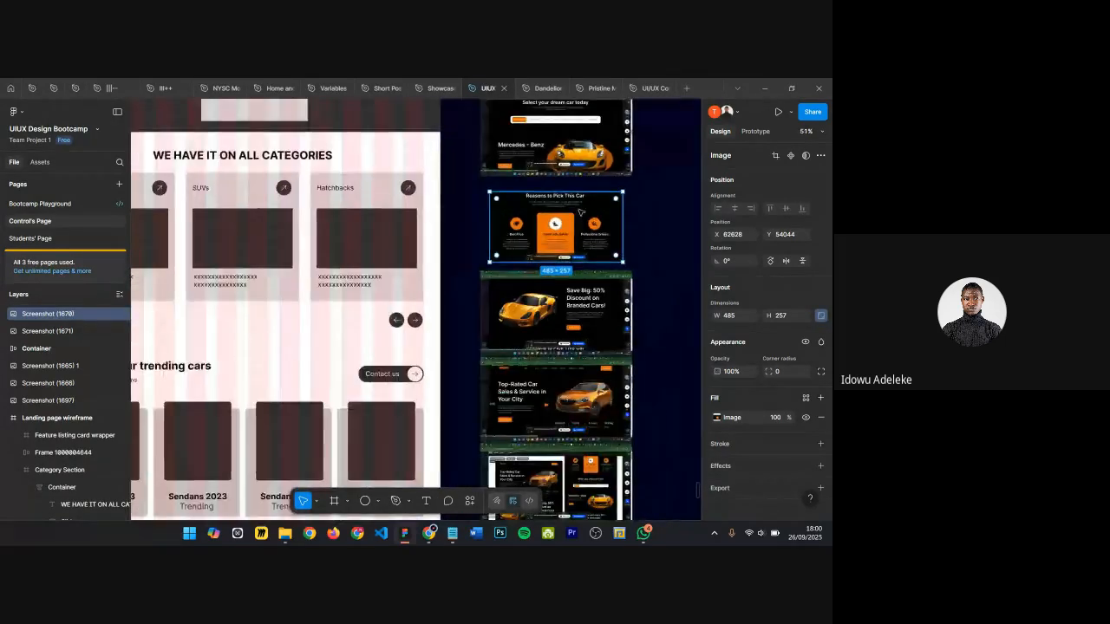
scroll(581, 212, down, 2)
drag(564, 243, 378, 422)
Step: Inspect the placed screenshot, the trending cars cards and the categories section at different zoom levels
scroll(379, 416, up, 5)
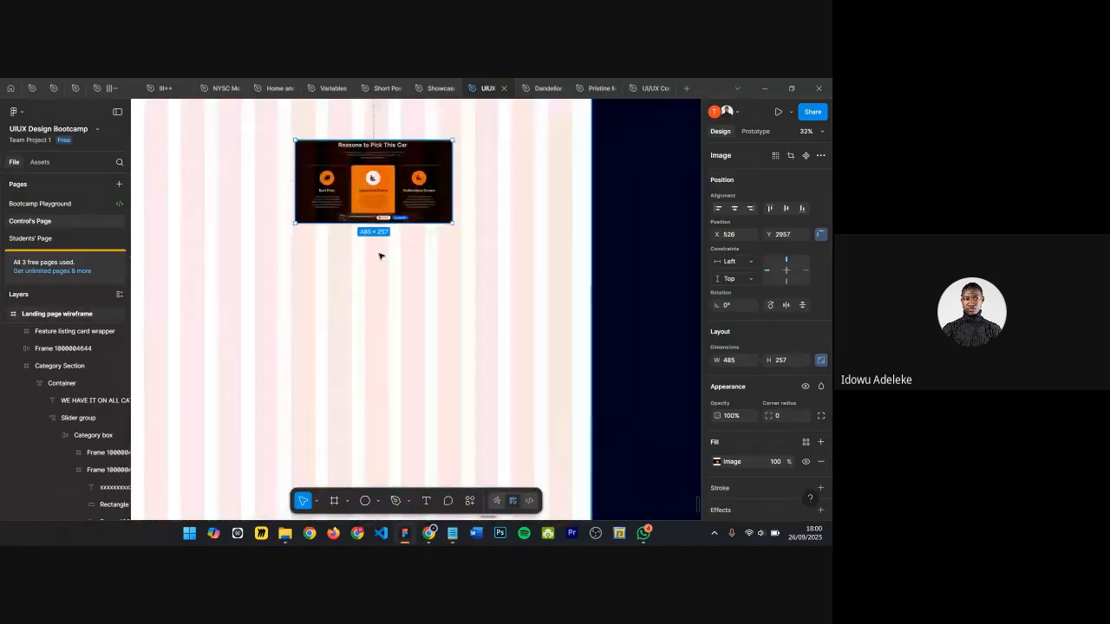
scroll(379, 256, up, 3)
scroll(391, 260, up, 2)
scroll(418, 275, up, 3)
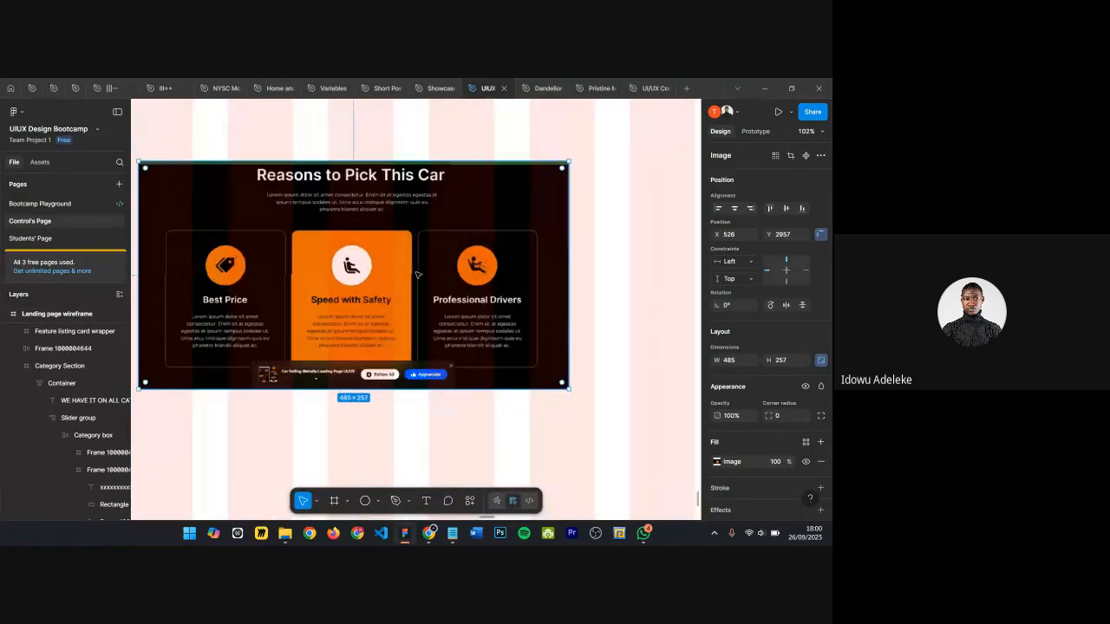
scroll(417, 275, up, 1)
scroll(455, 281, down, 5)
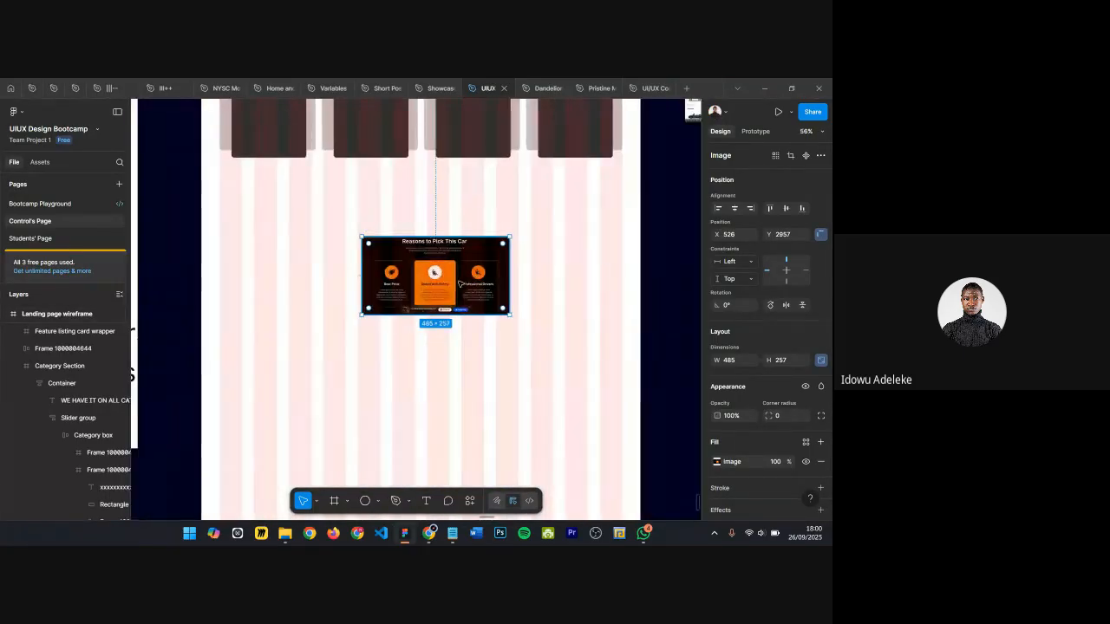
scroll(435, 295, up, 3)
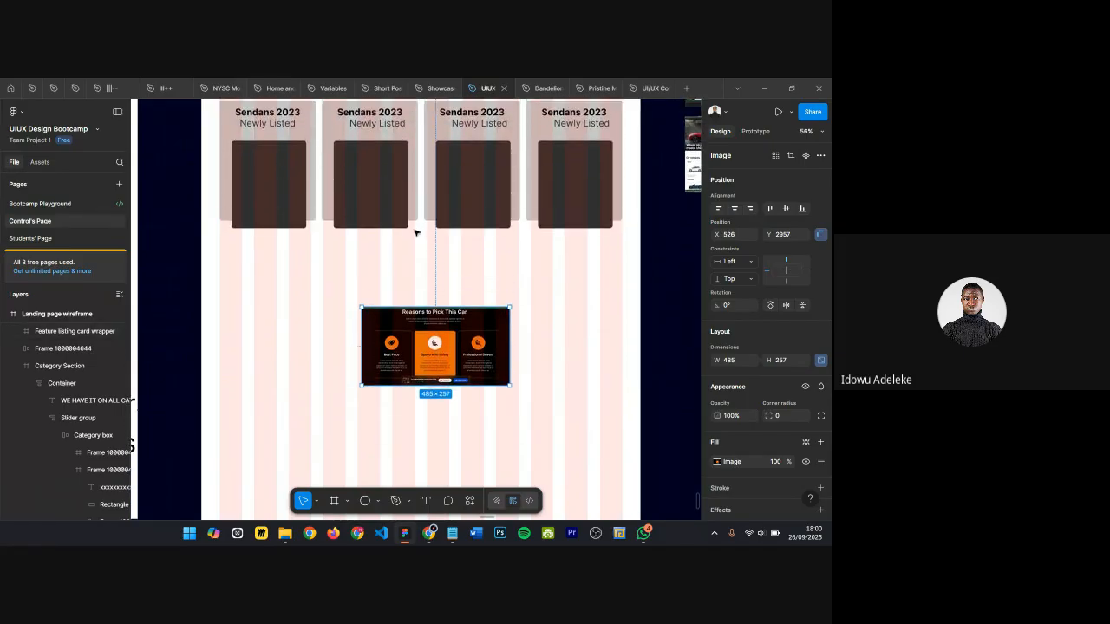
scroll(428, 349, down, 3)
scroll(431, 351, up, 3)
scroll(430, 351, up, 20)
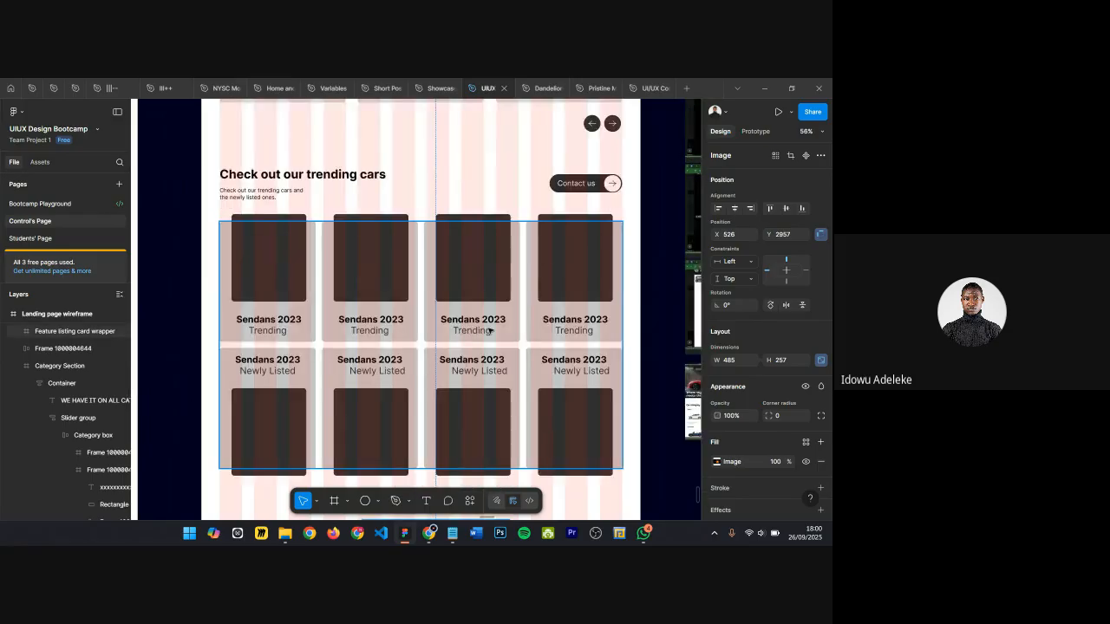
scroll(618, 160, up, 2)
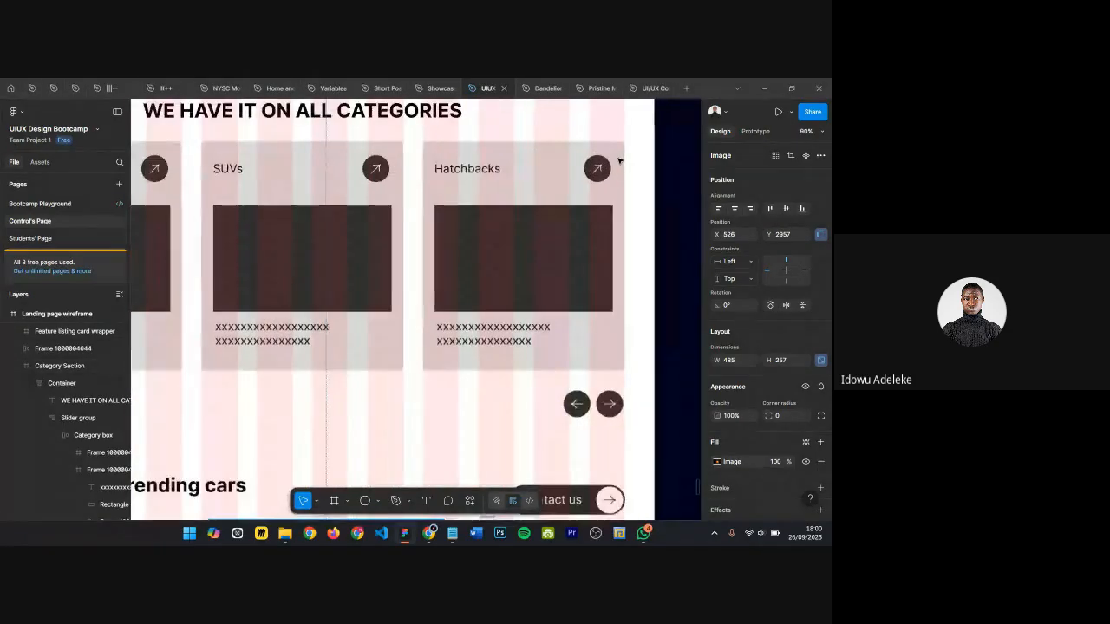
scroll(613, 160, up, 4)
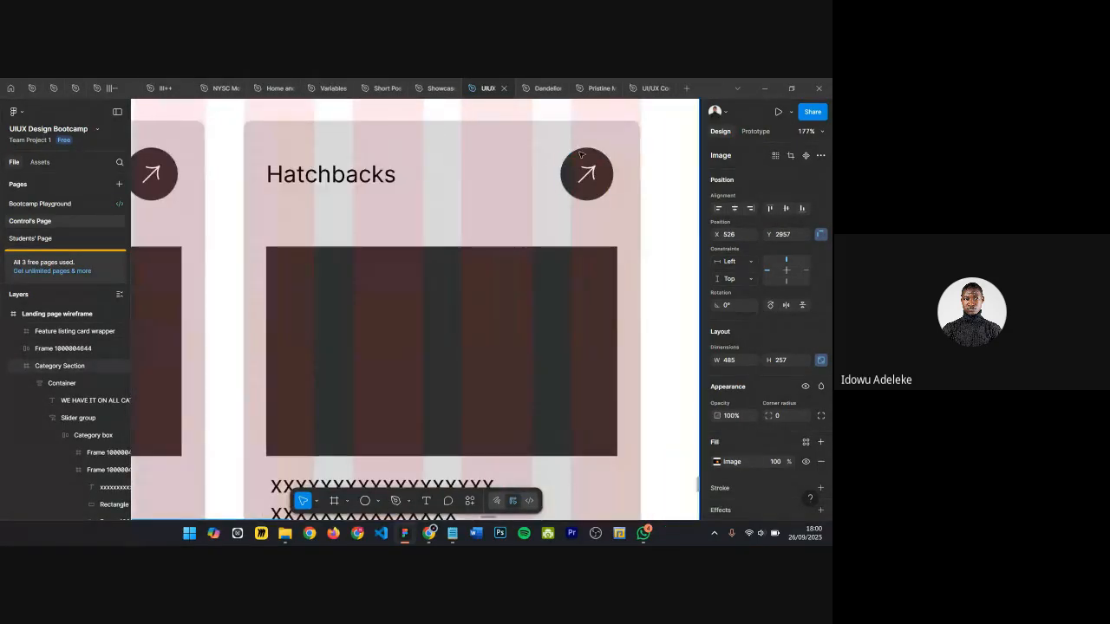
scroll(567, 191, down, 4)
scroll(438, 169, up, 4)
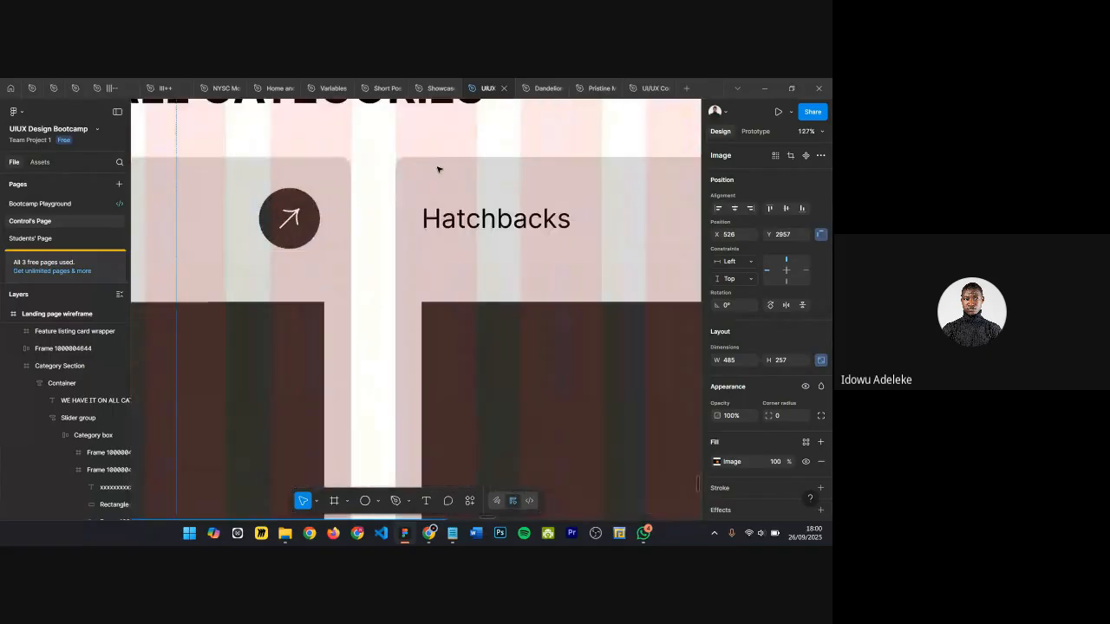
scroll(409, 185, down, 2)
scroll(476, 191, down, 8)
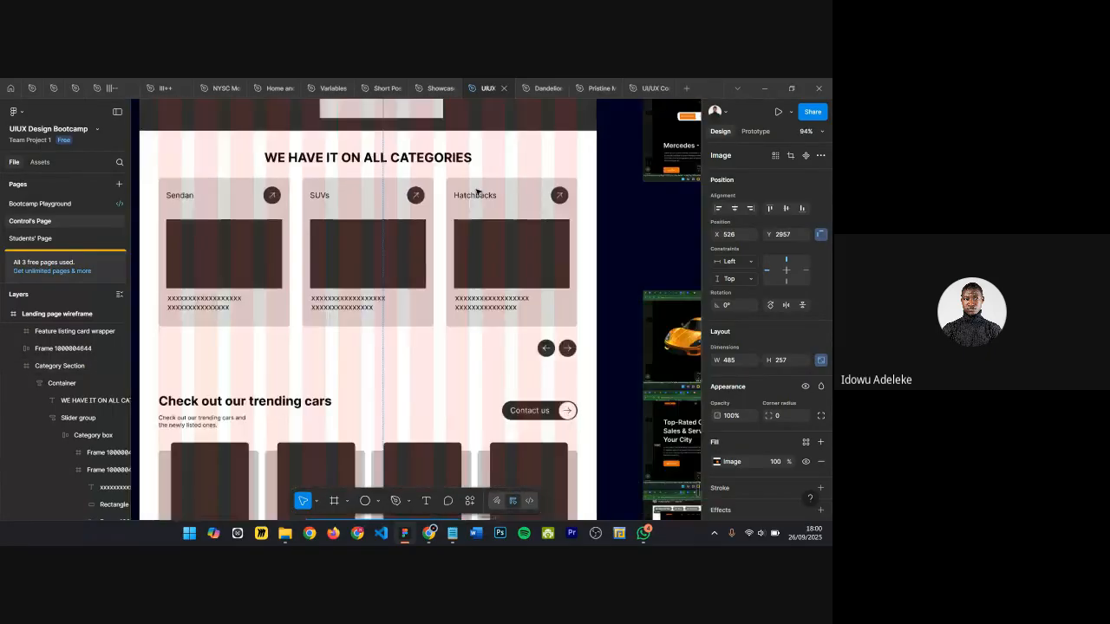
scroll(472, 189, up, 3)
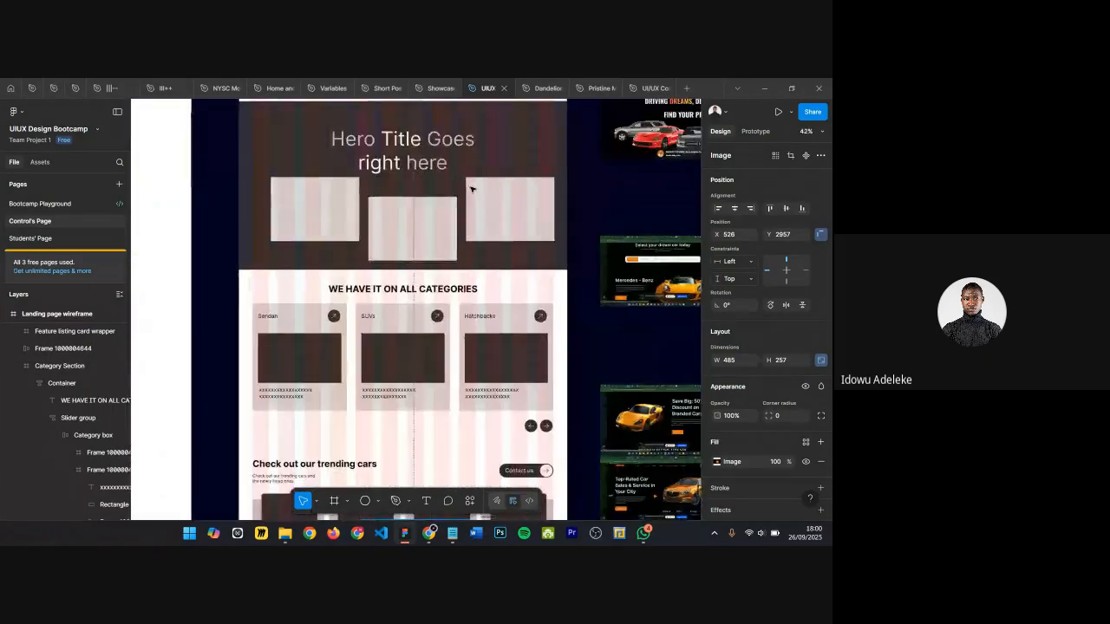
click(360, 165)
scroll(410, 190, up, 3)
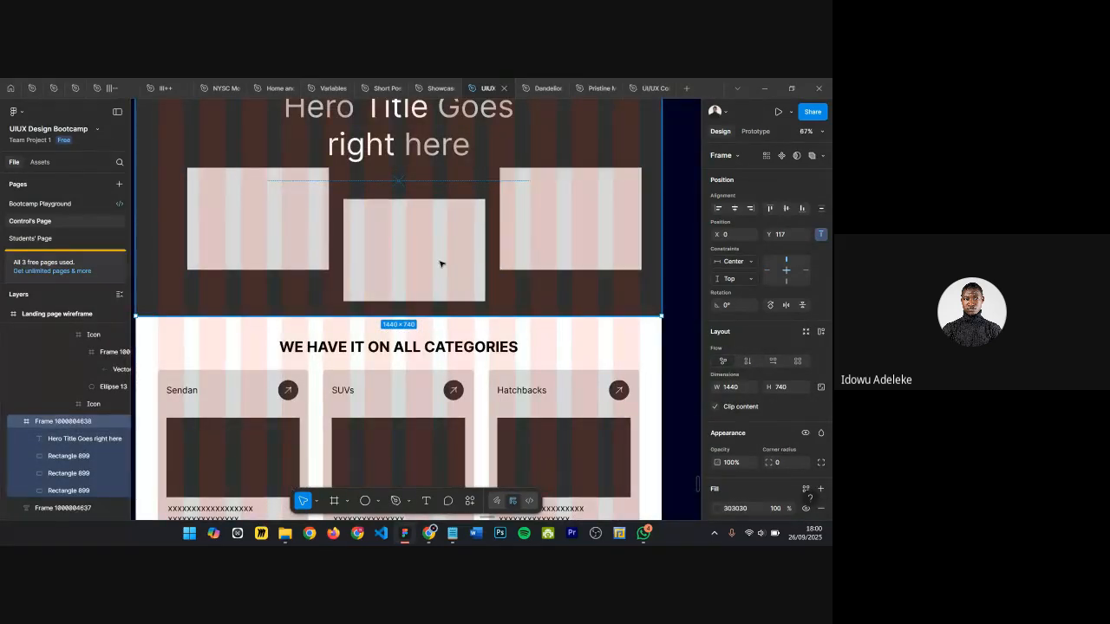
drag(385, 317, 385, 323)
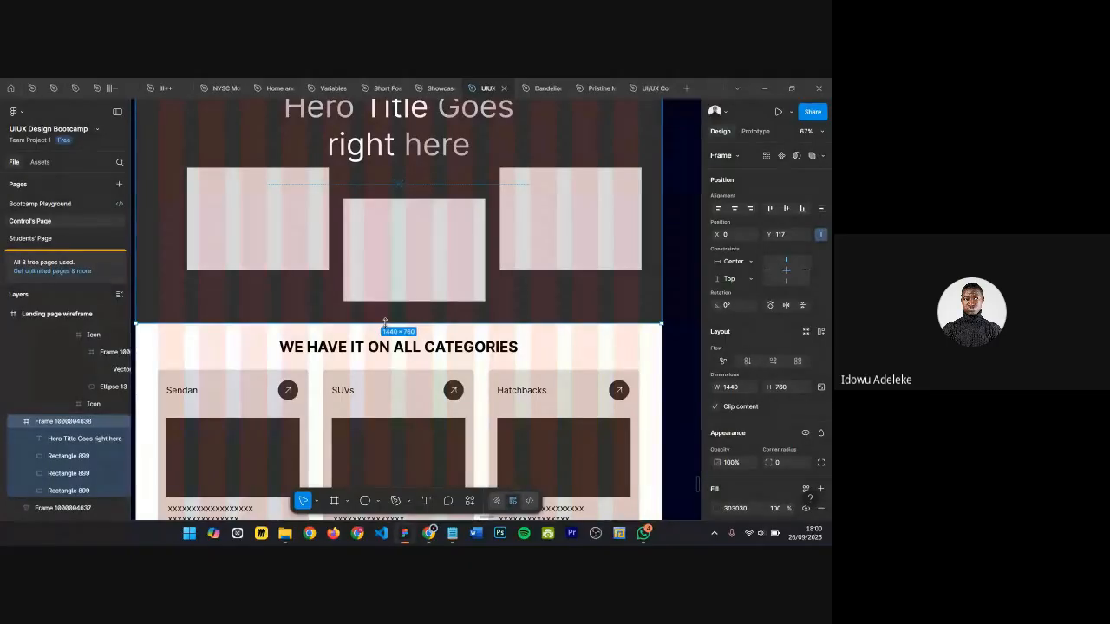
key(ctrl+z)
Step: Review the hero section and the categories section of the landing page wireframe at different zoom levels
scroll(505, 269, up, 1)
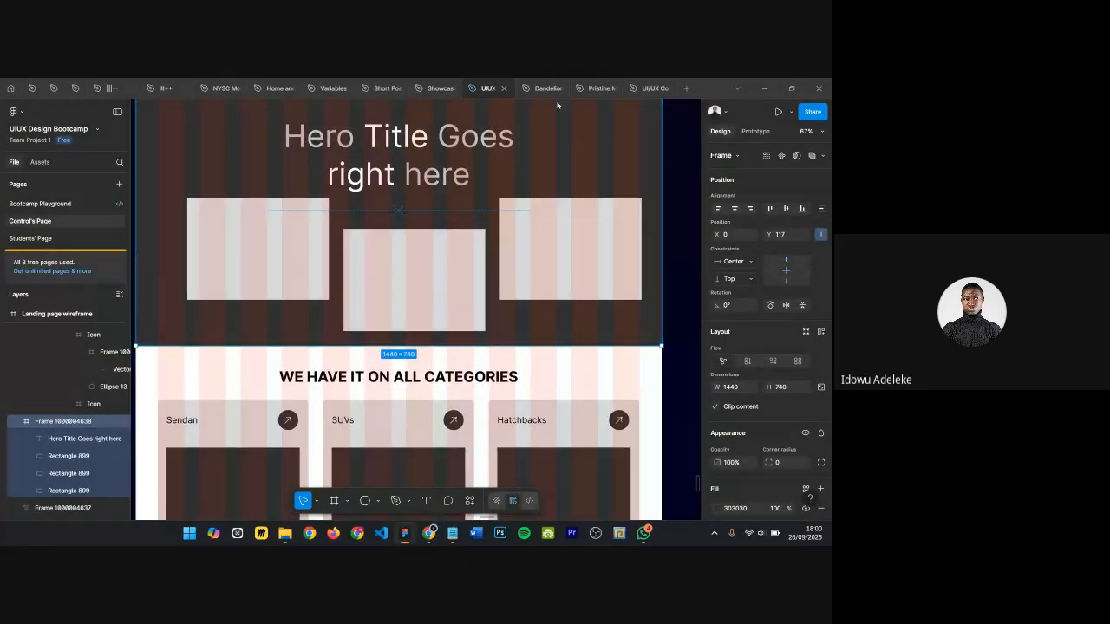
scroll(572, 209, up, 2)
scroll(579, 213, up, 1)
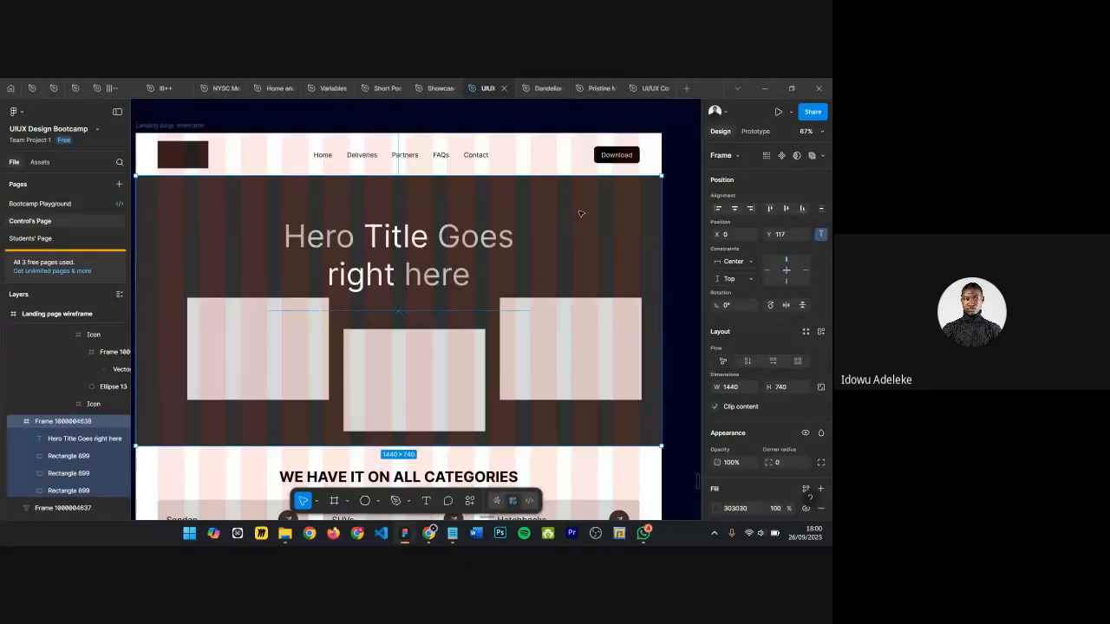
scroll(428, 245, left, 2)
scroll(434, 247, up, 1)
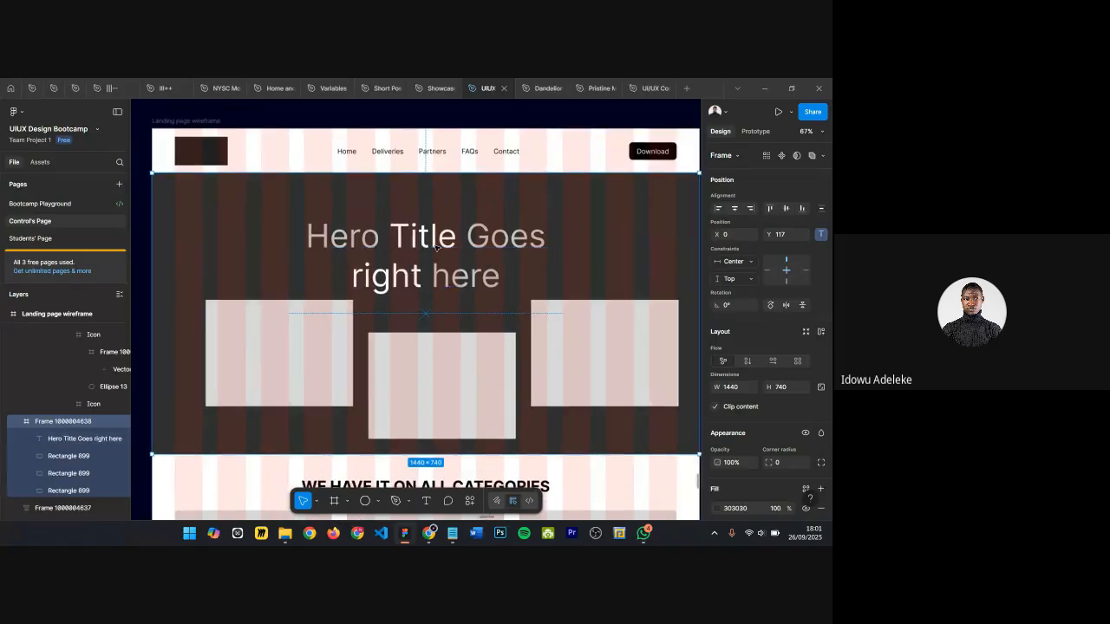
scroll(436, 248, up, 1)
scroll(460, 243, right, 2)
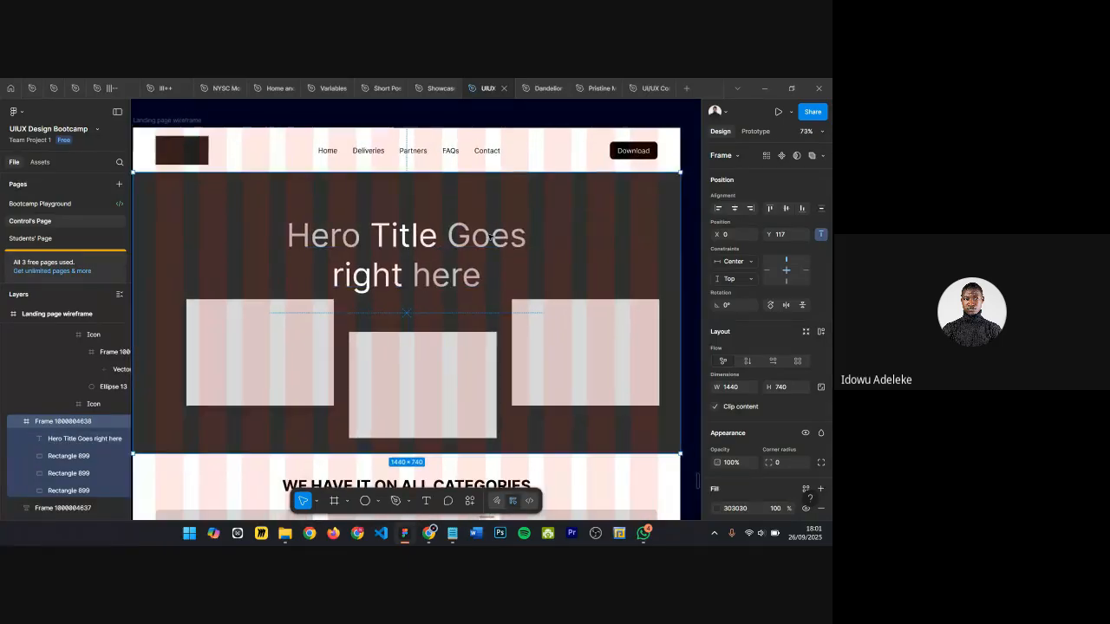
scroll(490, 236, down, 3)
scroll(493, 238, down, 2)
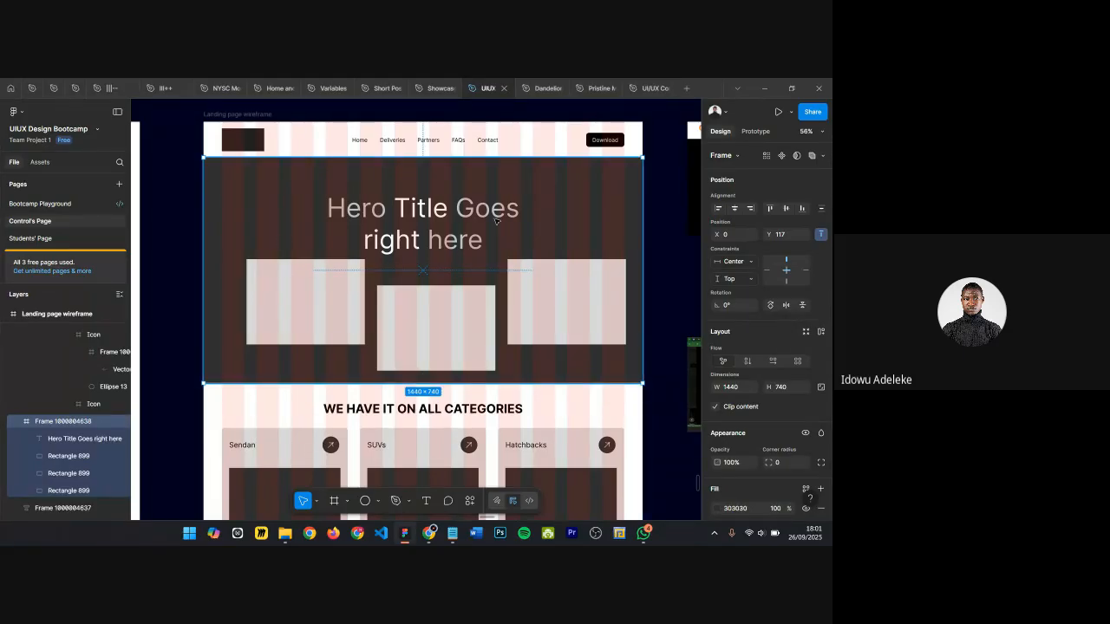
ctrl+scroll(474, 212, up, 2)
scroll(474, 211, down, 1)
scroll(475, 211, down, 2)
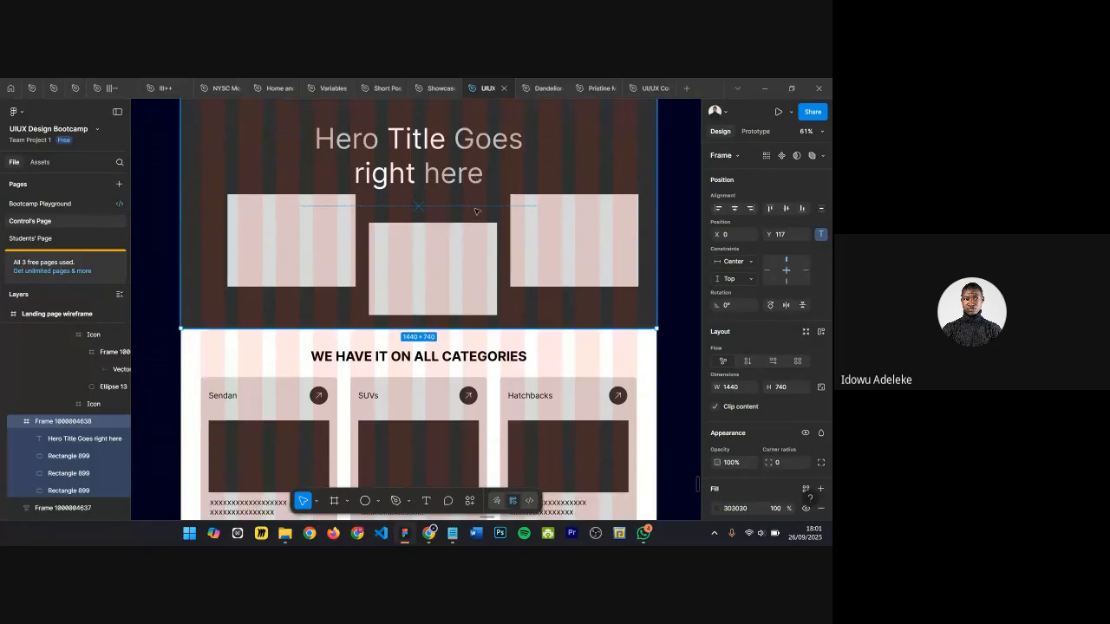
scroll(593, 253, down, 4)
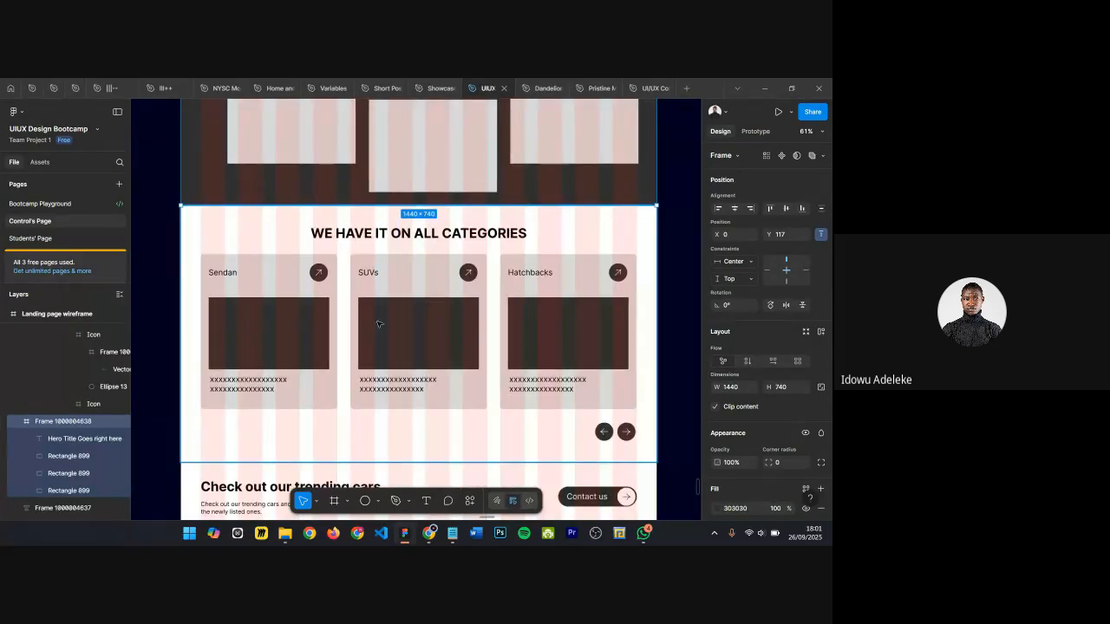
scroll(377, 324, up, 5)
ctrl+scroll(458, 251, up, 4)
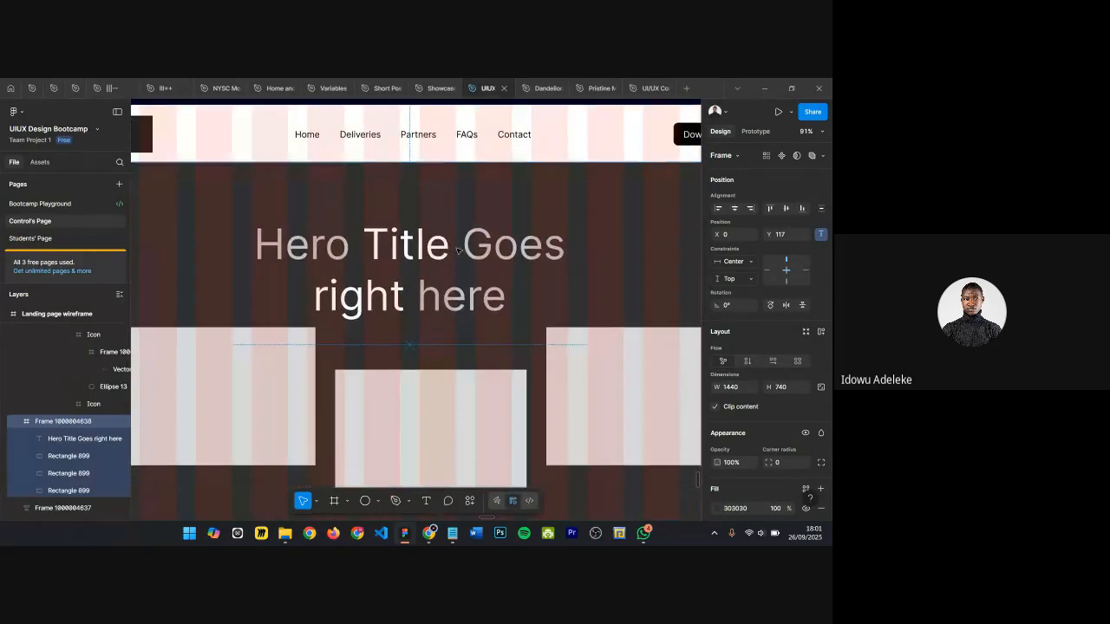
scroll(459, 250, down, 2)
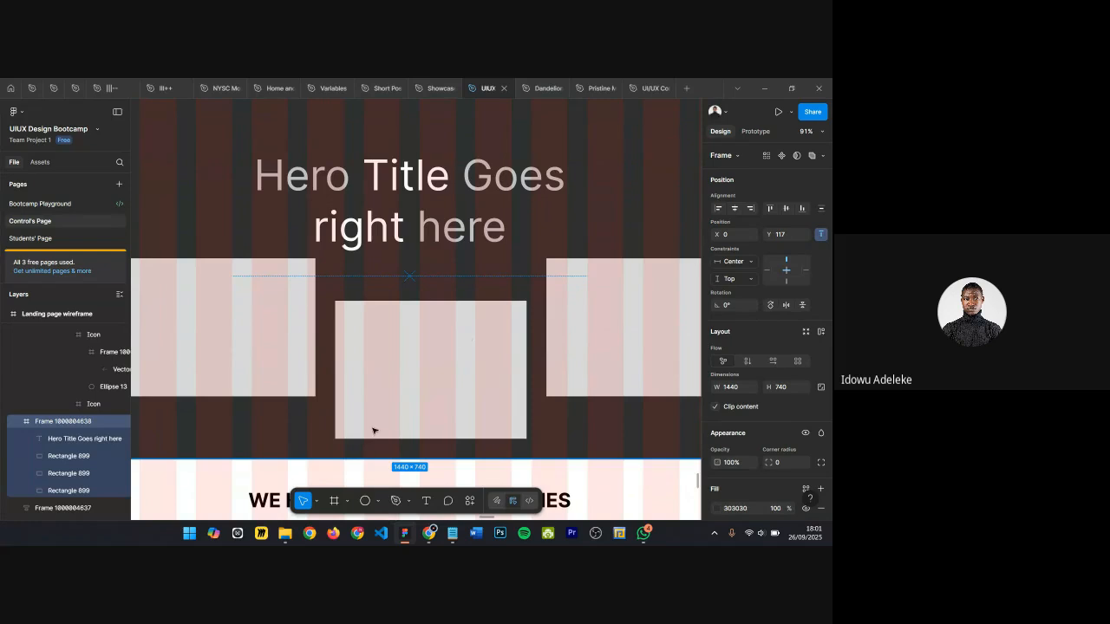
ctrl+scroll(422, 399, down, 4)
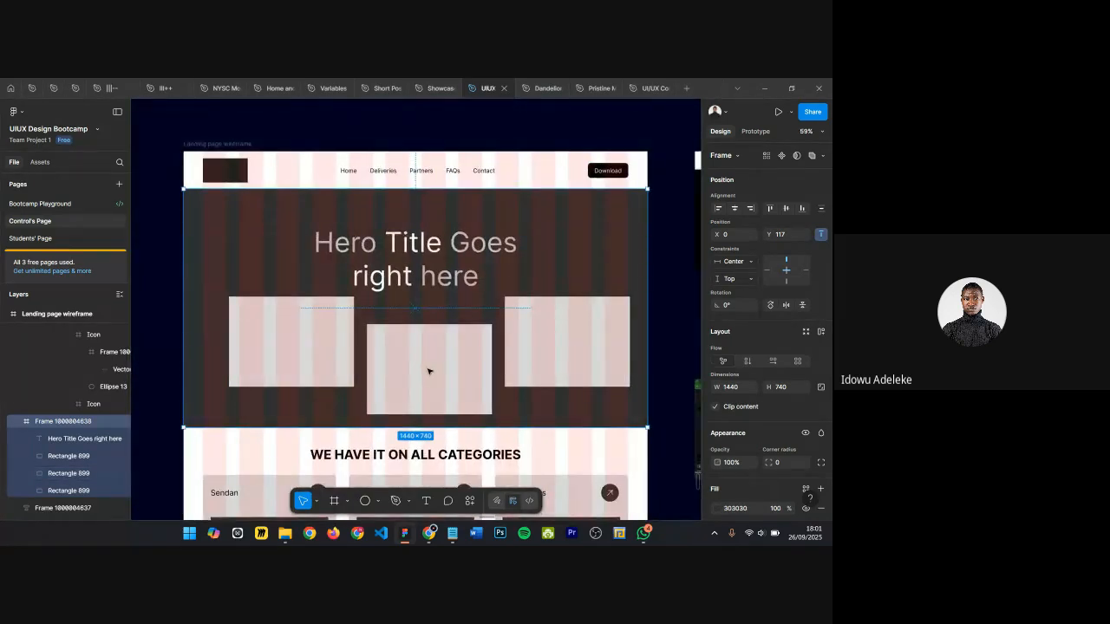
Step: Extend the hero frame's bottom edge so its height becomes about 775
scroll(390, 189, up, 3)
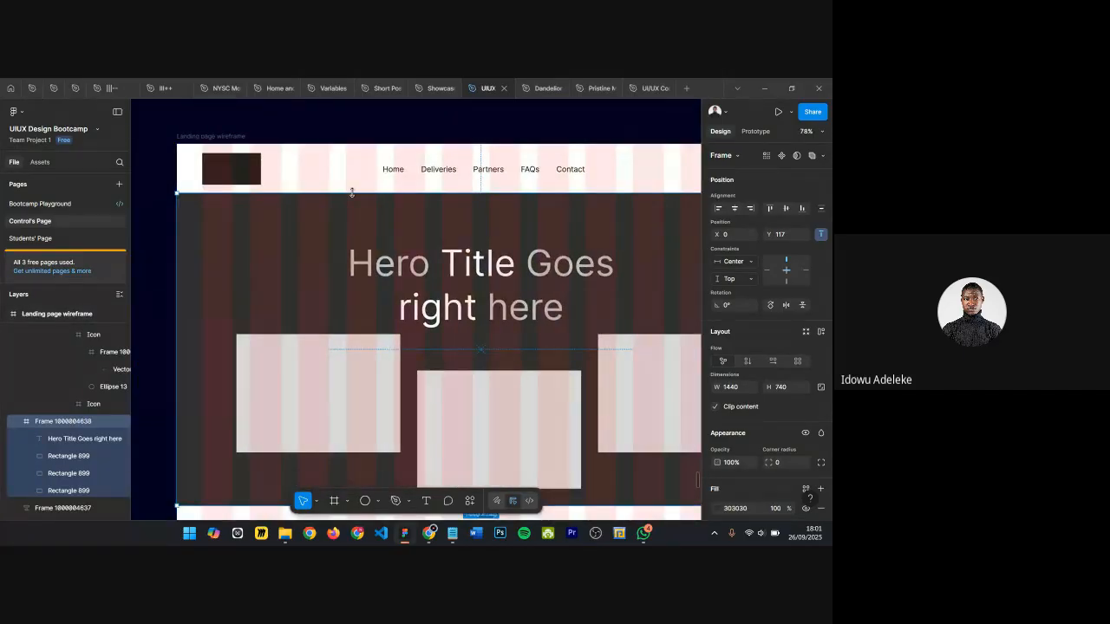
scroll(351, 192, down, 3)
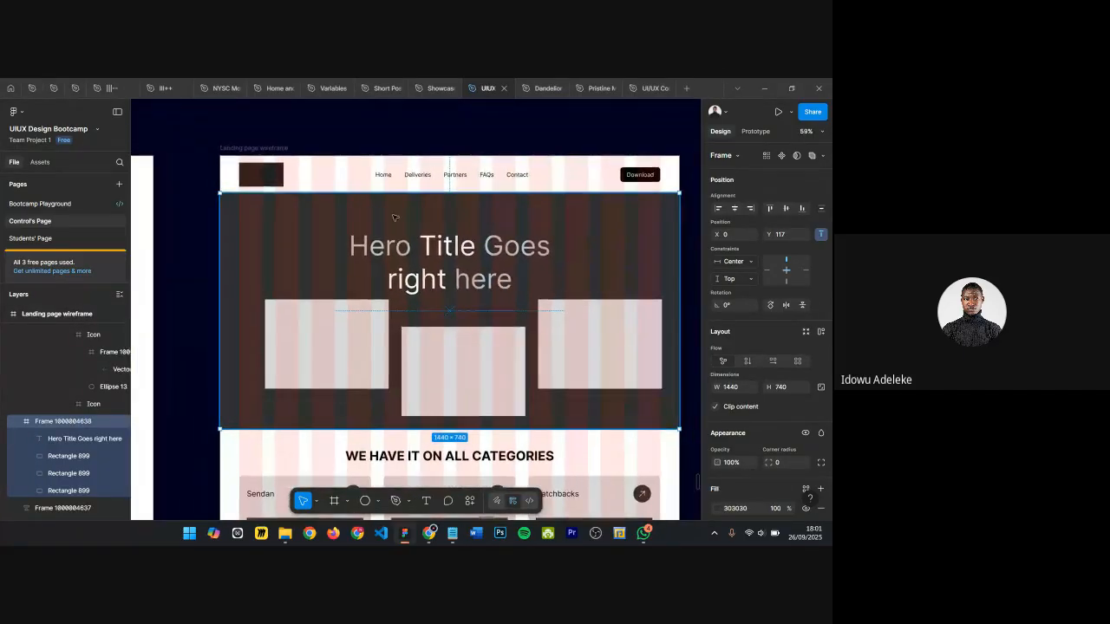
scroll(435, 213, right, 2)
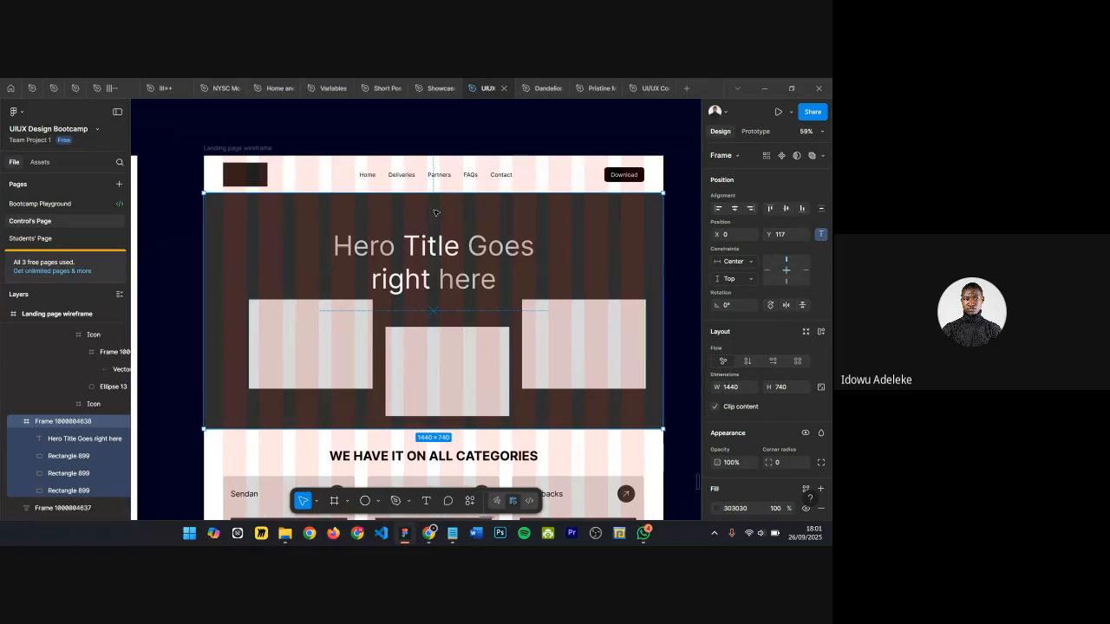
scroll(481, 190, up, 2)
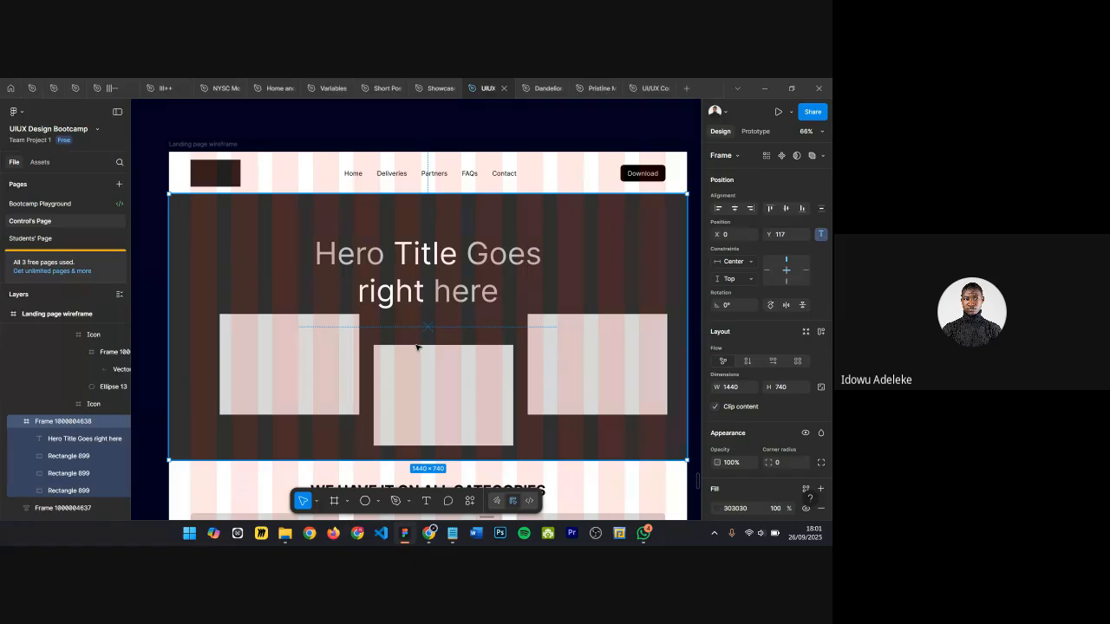
scroll(417, 347, down, 3)
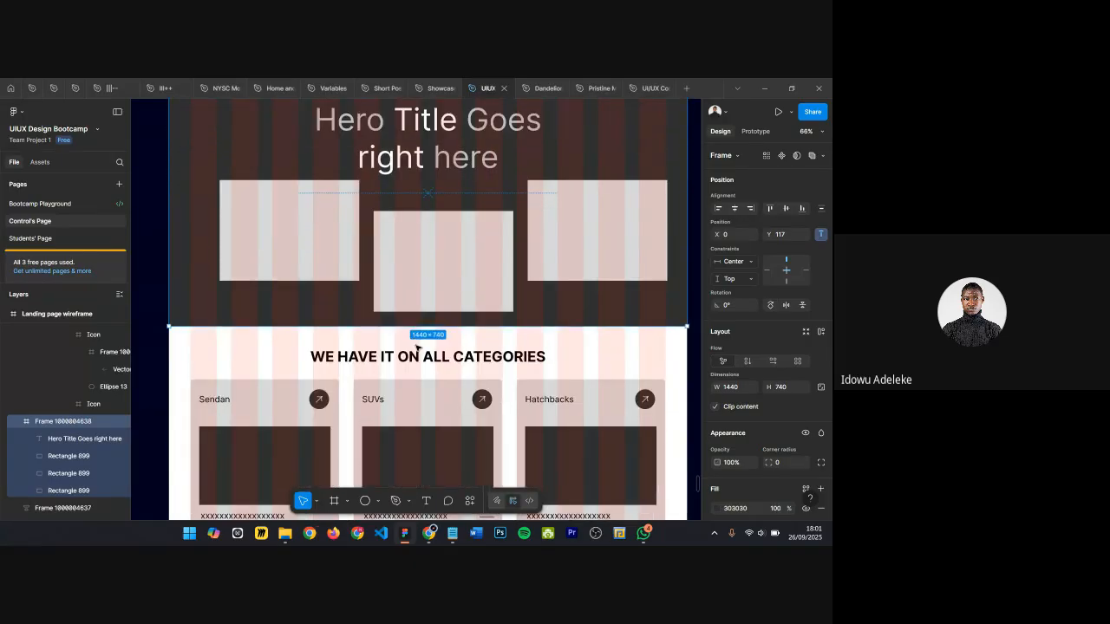
scroll(448, 314, up, 4)
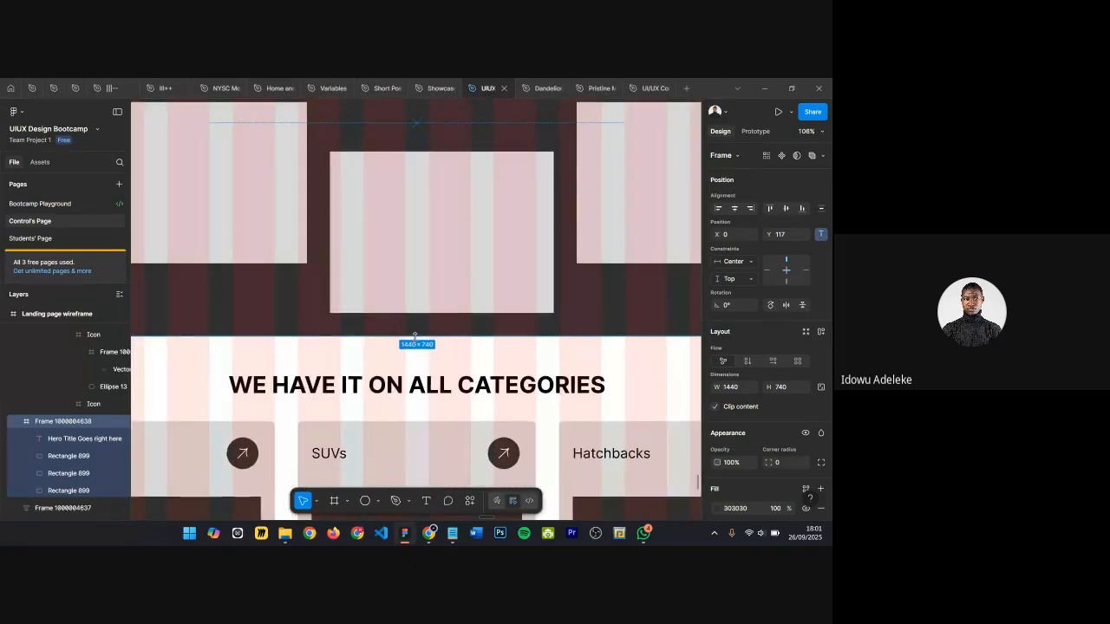
scroll(438, 321, down, 7)
drag(415, 329, 417, 336)
Step: Try to drag the Contact us button out of the trending cars heading row
scroll(440, 321, down, 8)
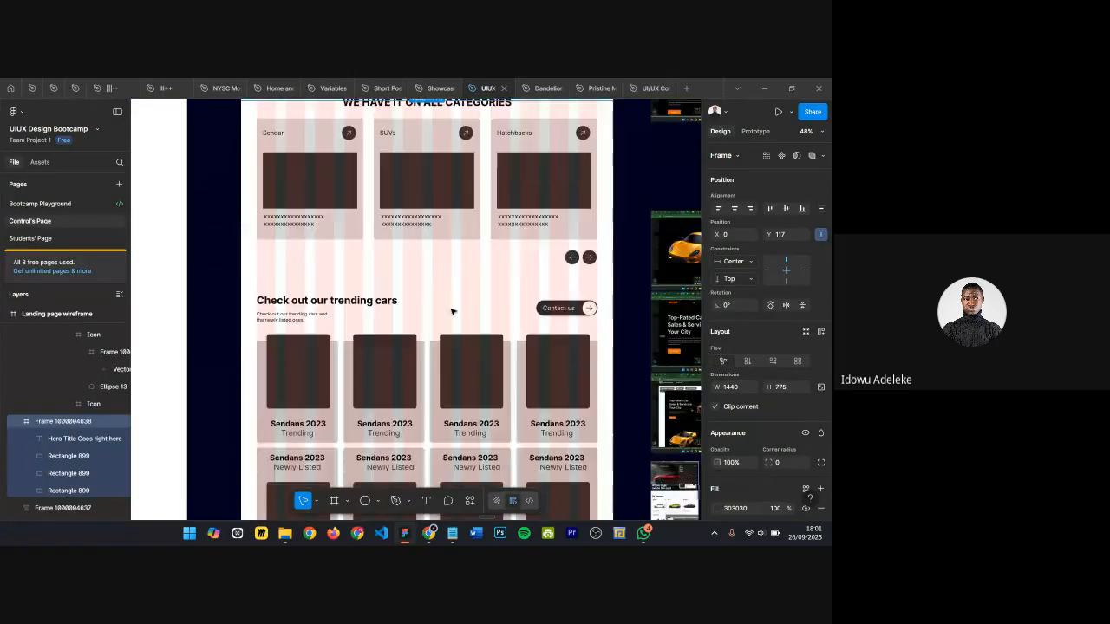
click(562, 199)
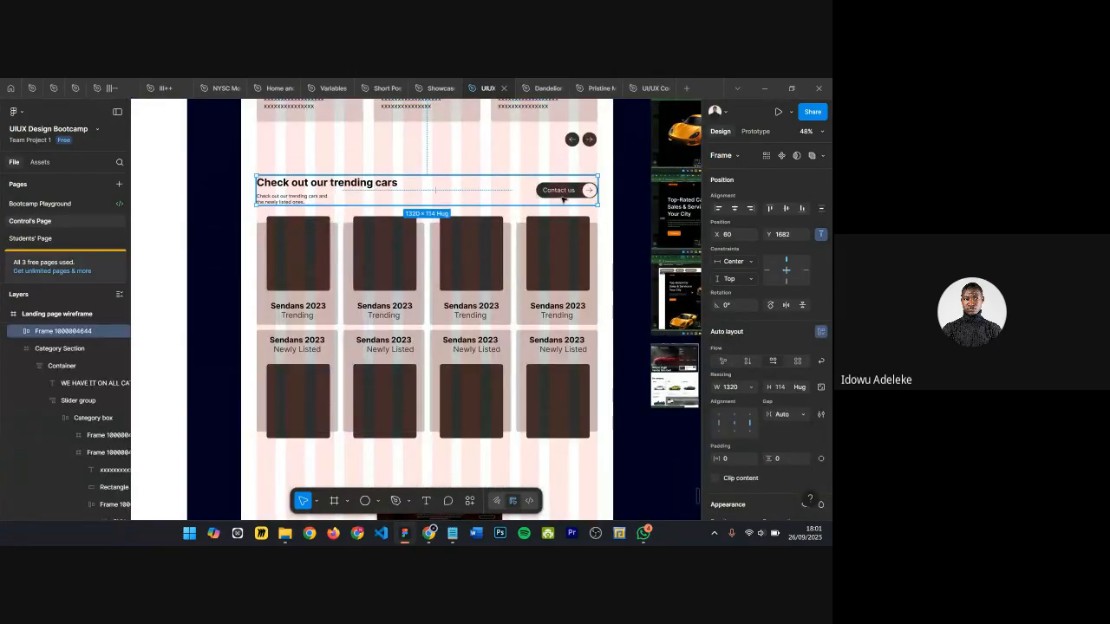
scroll(562, 198, up, 1)
double_click(567, 201)
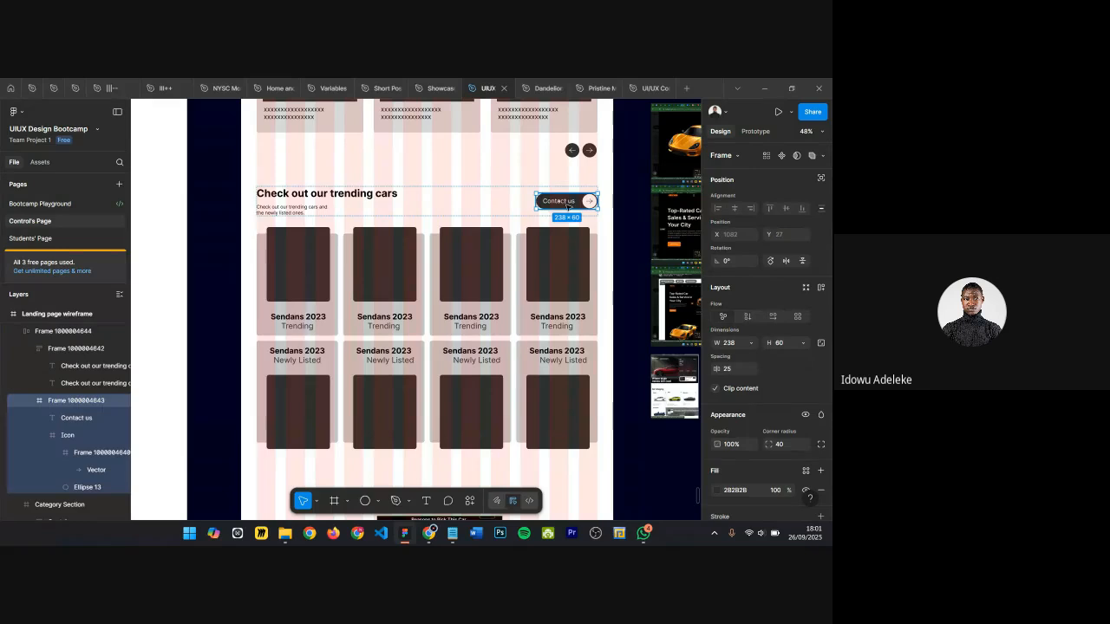
scroll(568, 206, up, 3)
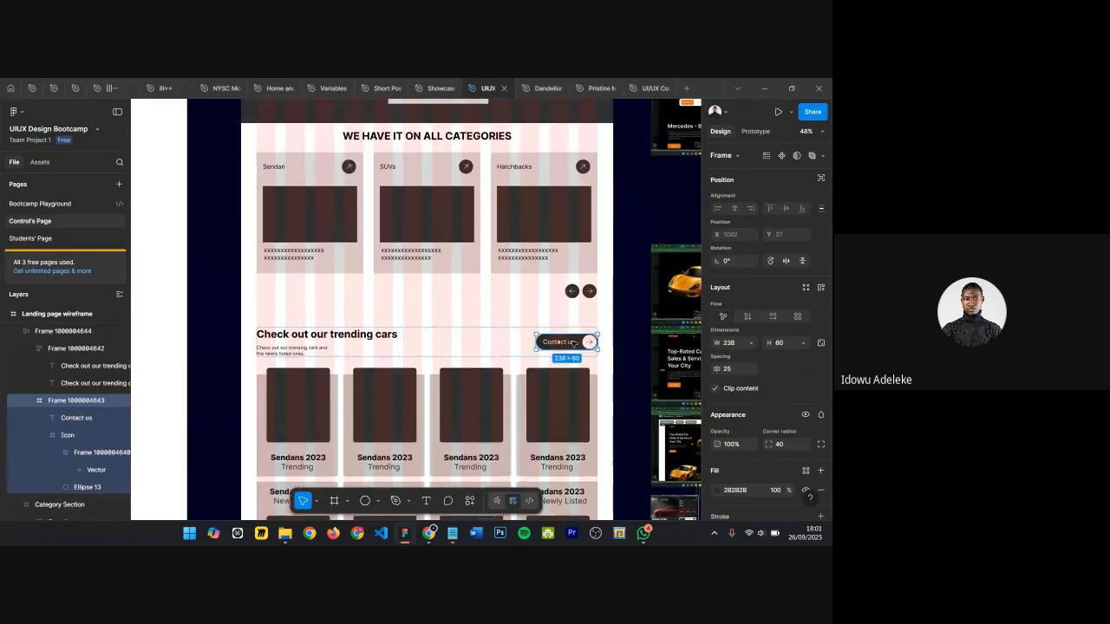
scroll(573, 343, up, 3)
drag(567, 455, 428, 228)
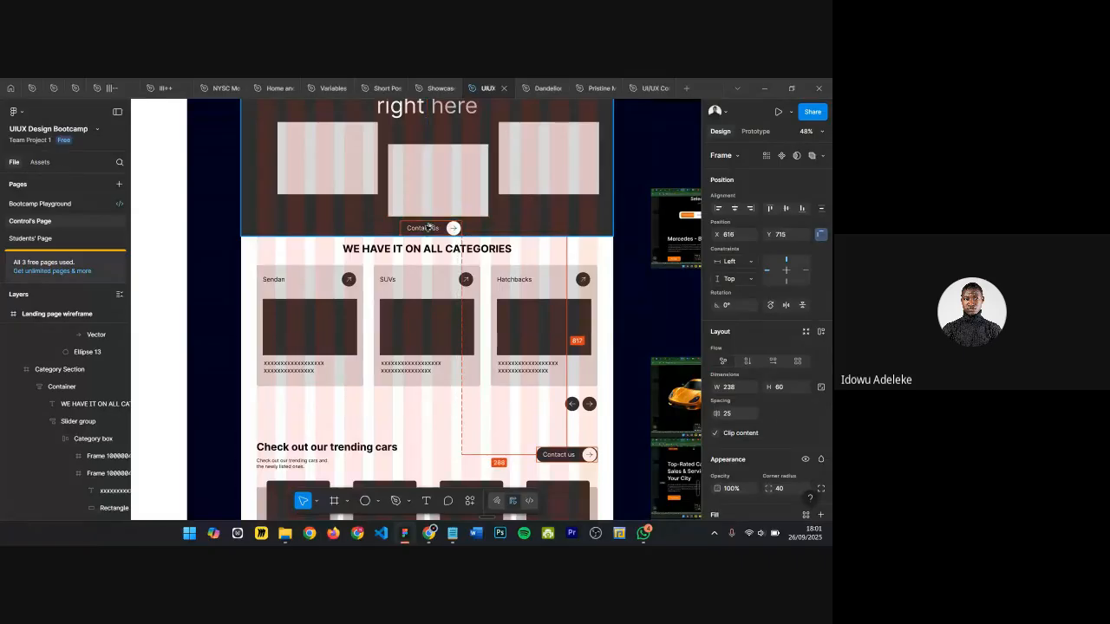
click(405, 253)
scroll(405, 253, down, 1)
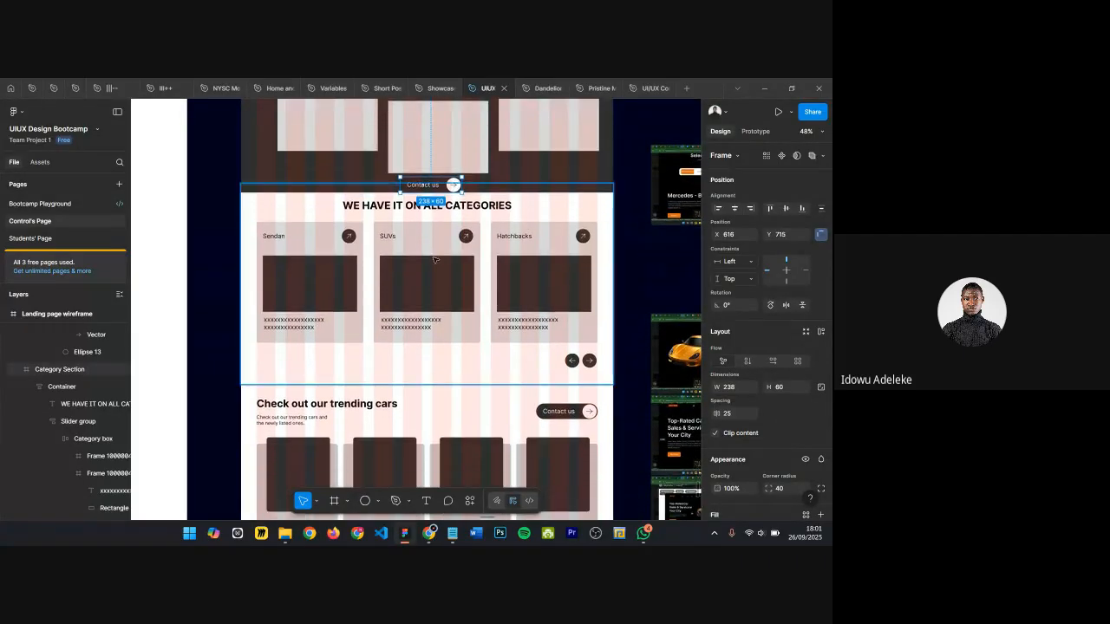
Step: Inspect the trending cars heading row and the categories section frames by selecting them
scroll(406, 253, down, 2)
scroll(447, 265, down, 3)
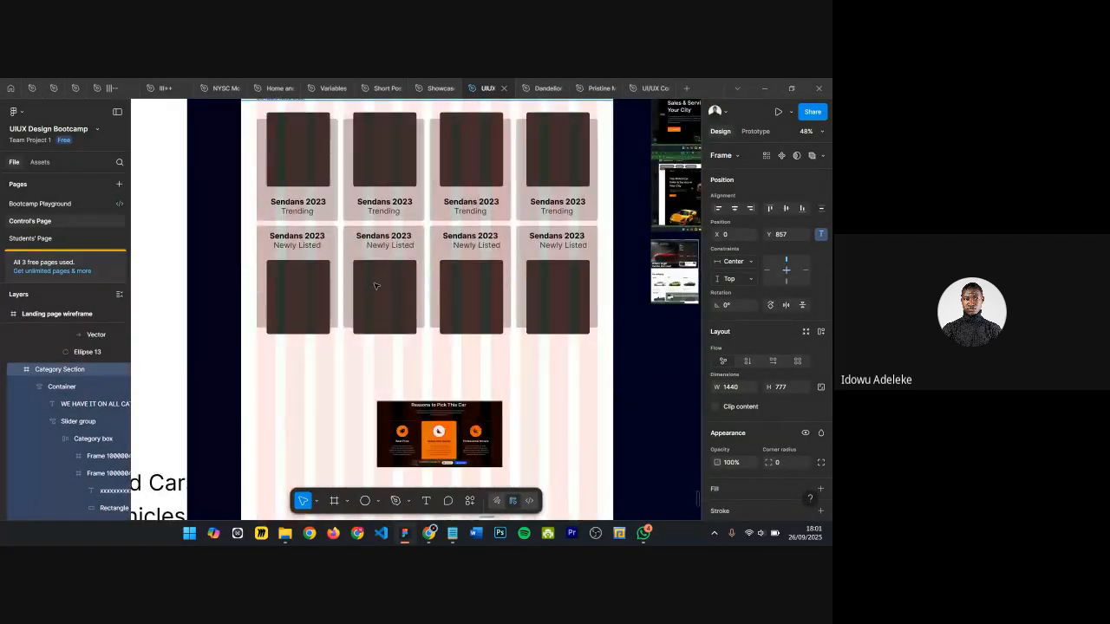
scroll(448, 265, up, 3)
click(350, 264)
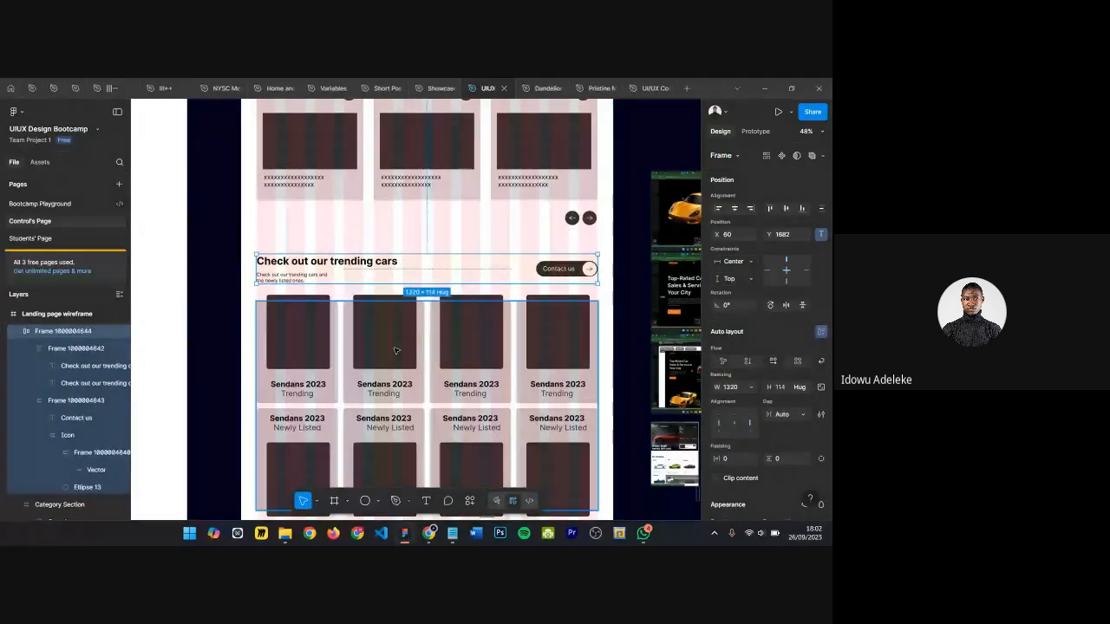
scroll(520, 329, down, 1)
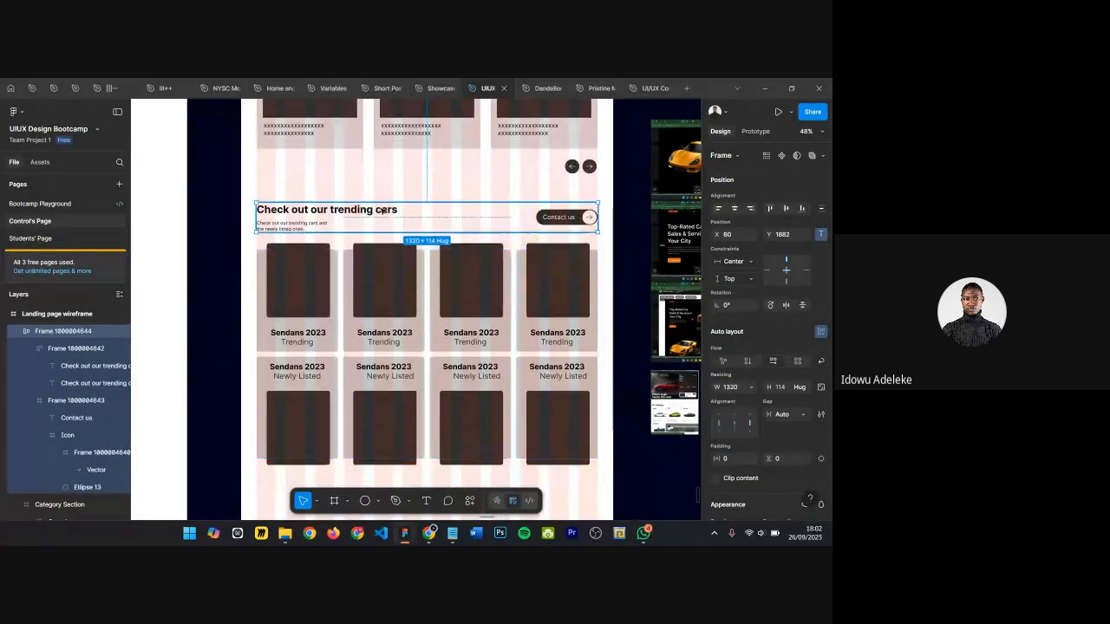
scroll(530, 241, up, 2)
click(530, 241)
scroll(416, 261, down, 1)
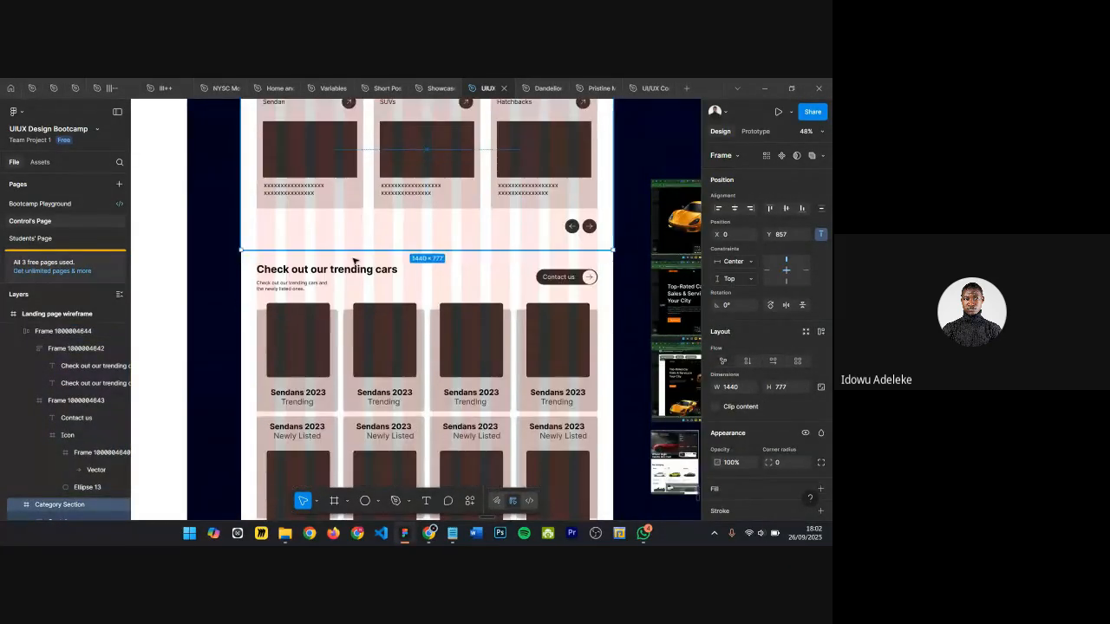
Step: Rename the trending cars heading row frame as Heading and button
click(319, 280)
scroll(399, 269, down, 1)
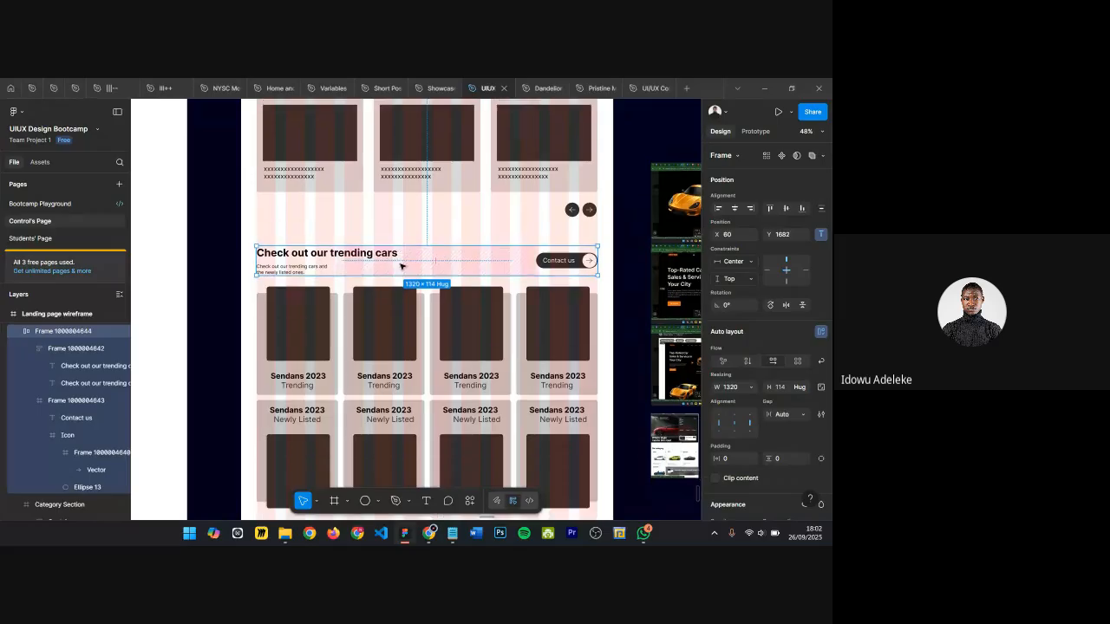
double_click(40, 332)
text(H)
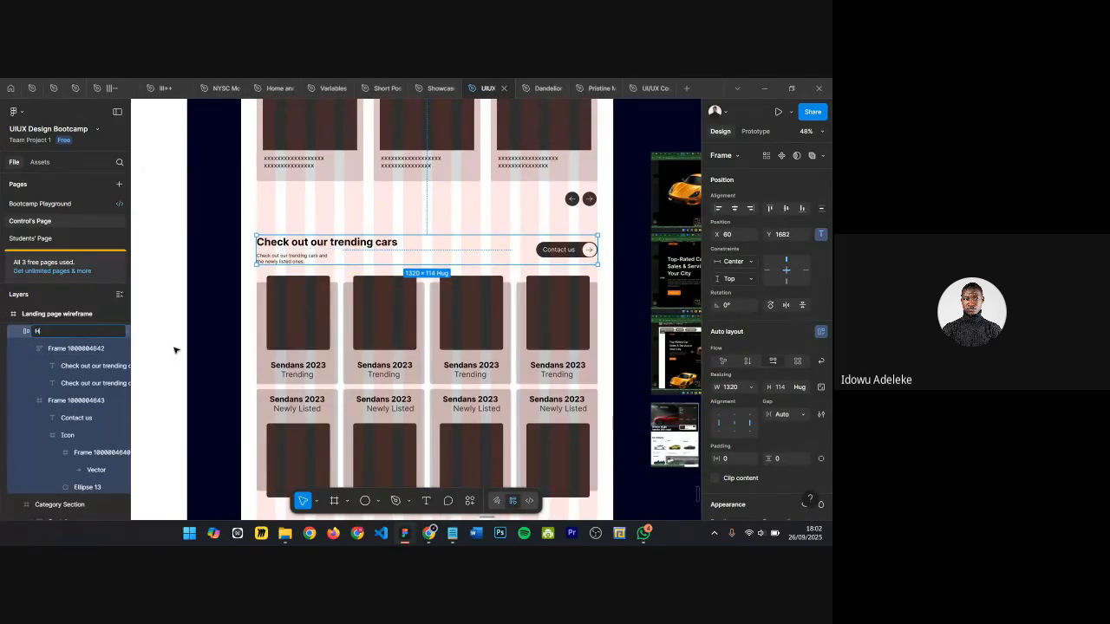
text(eading and button)
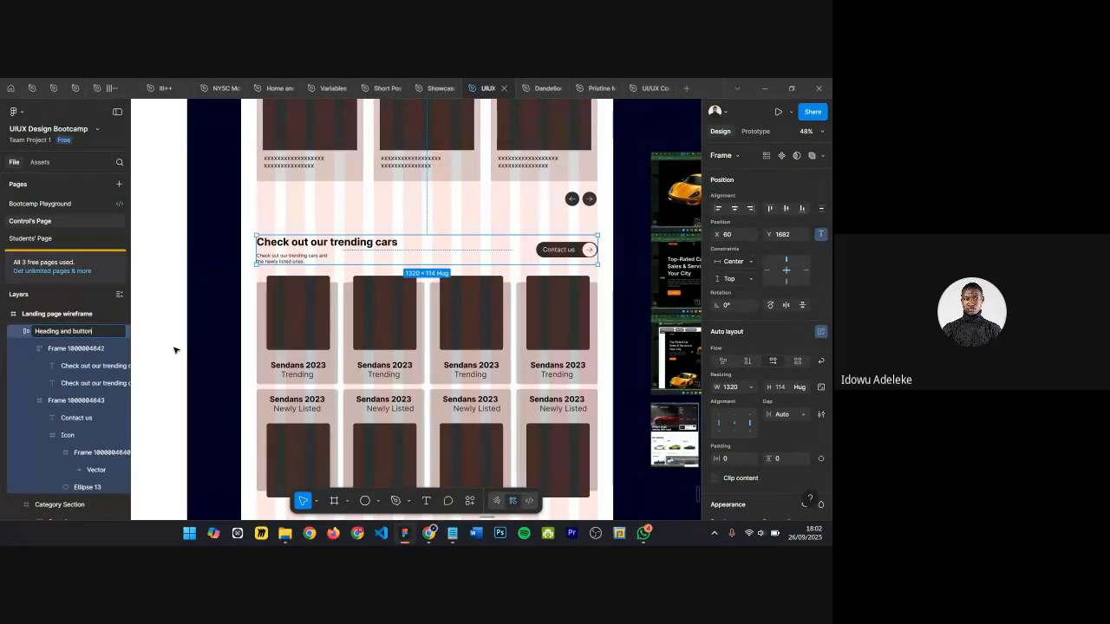
key(Return)
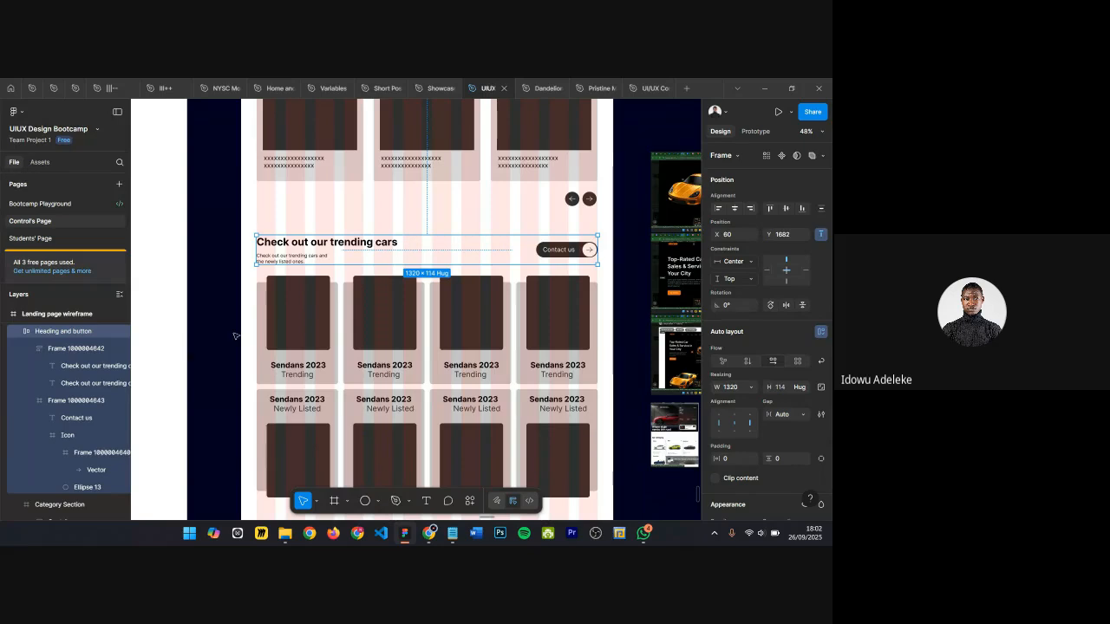
Step: Wrap the Heading and button frame and the Feature listing card wrapper together in a new frame
shift+click(288, 348)
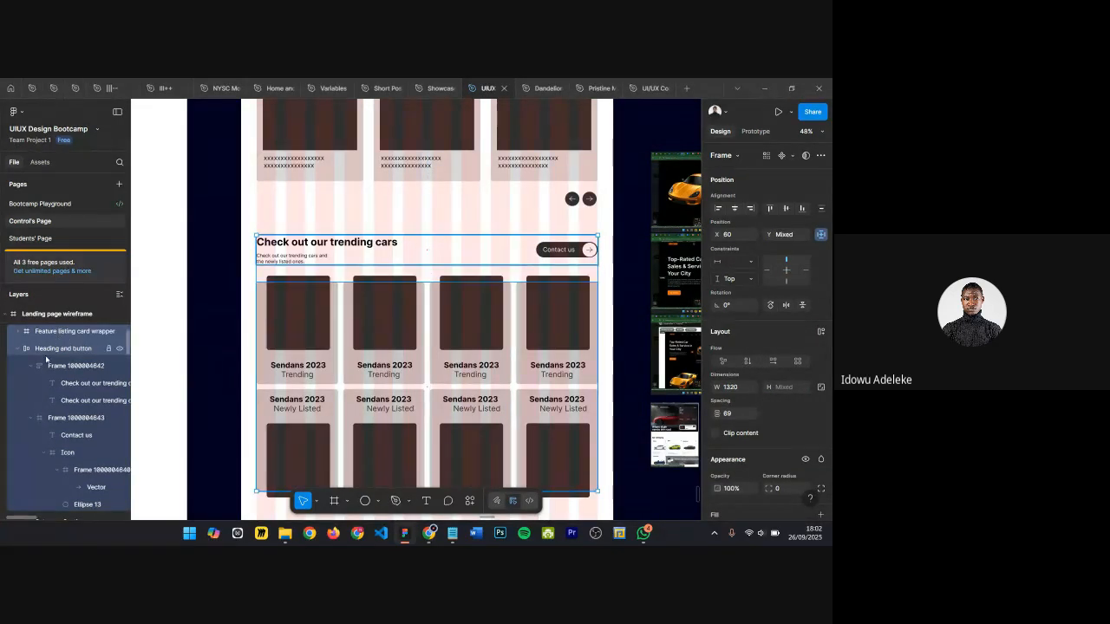
click(16, 349)
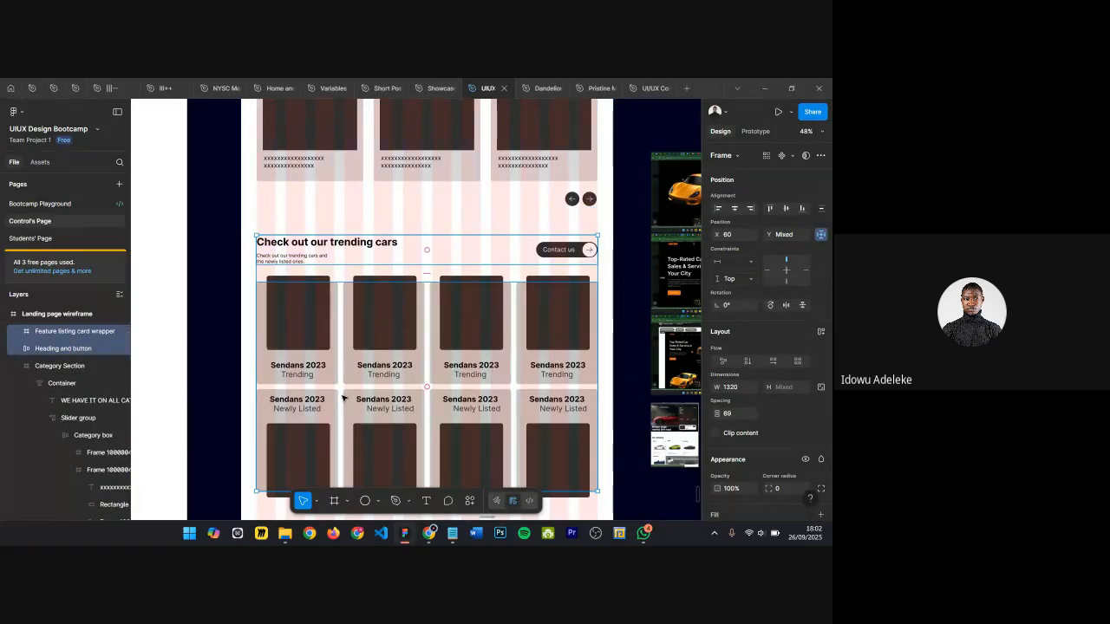
key(alt)
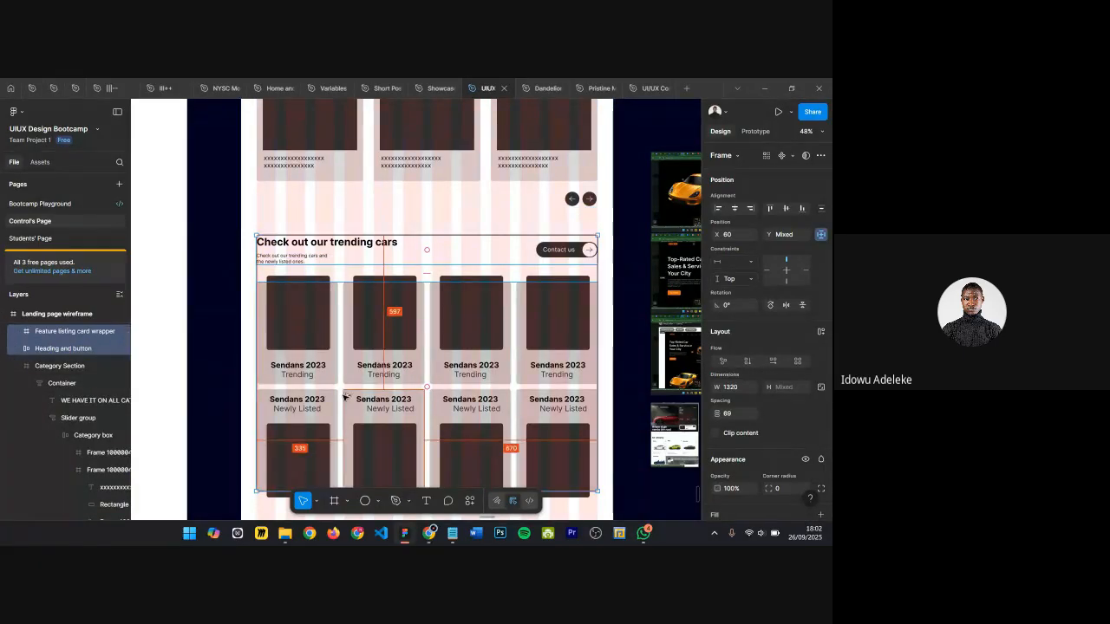
key(ctrl+alt+g)
Step: Rename the new wrapping frame as Container
double_click(58, 333)
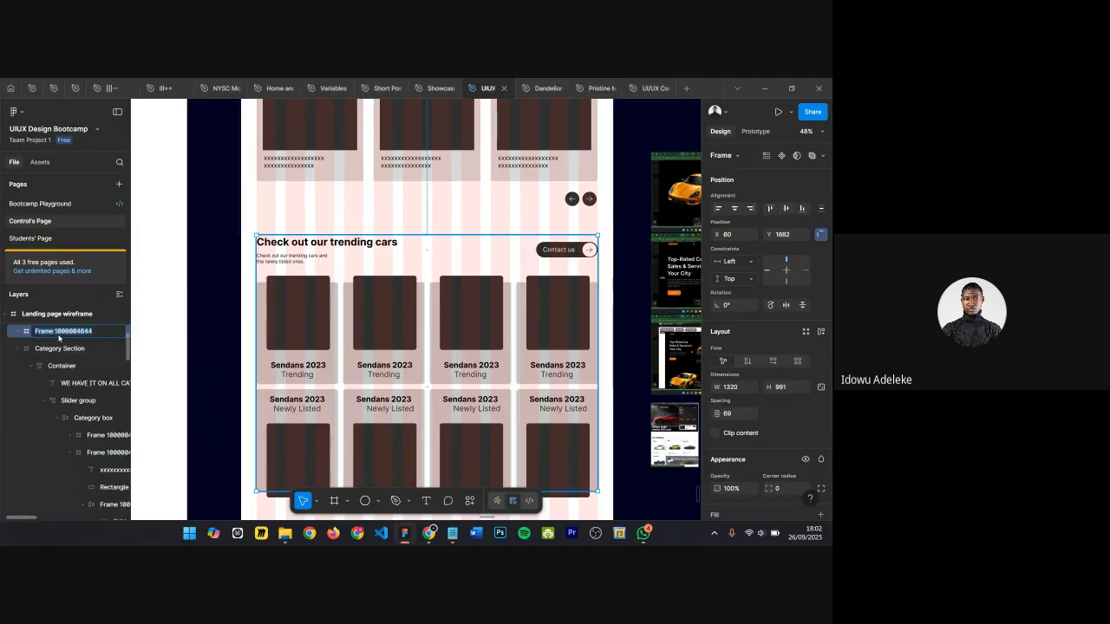
key(Return)
key(c)
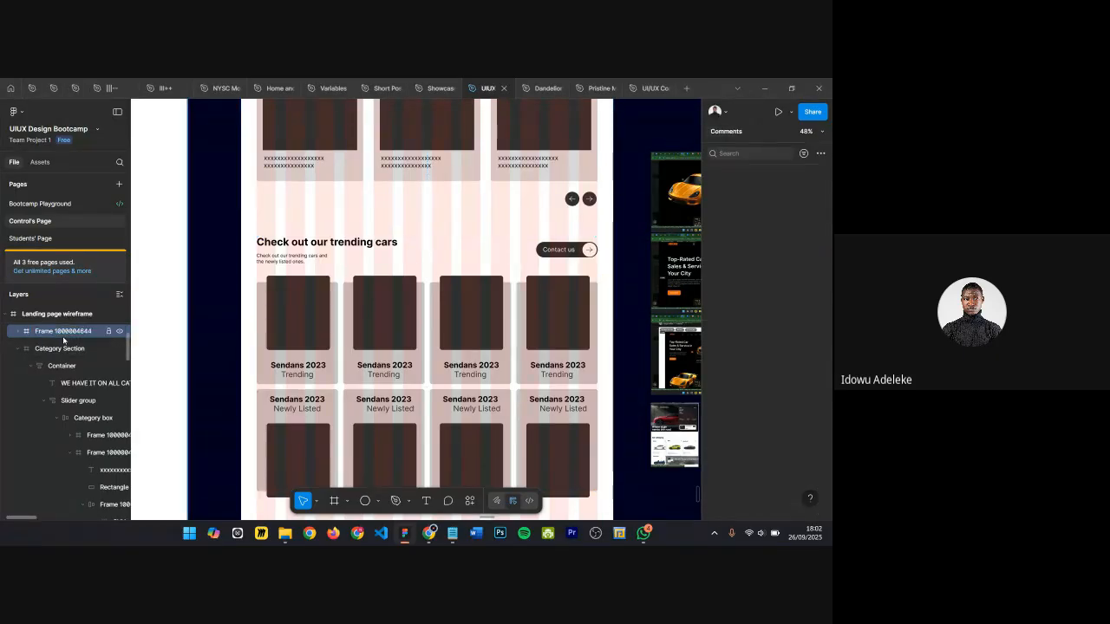
double_click(63, 335)
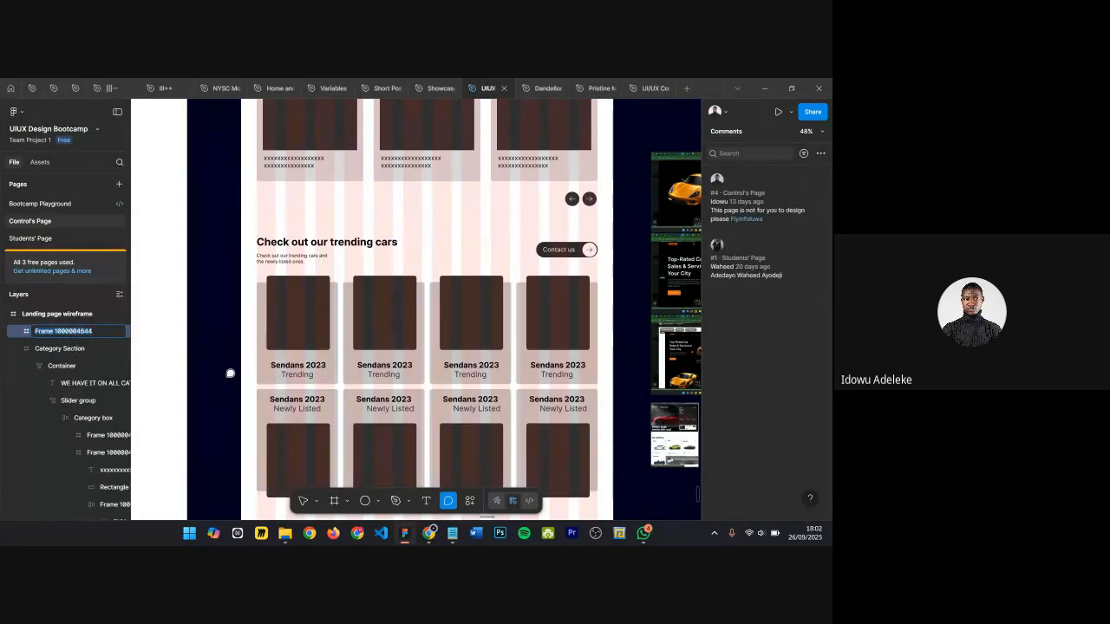
text(Co)
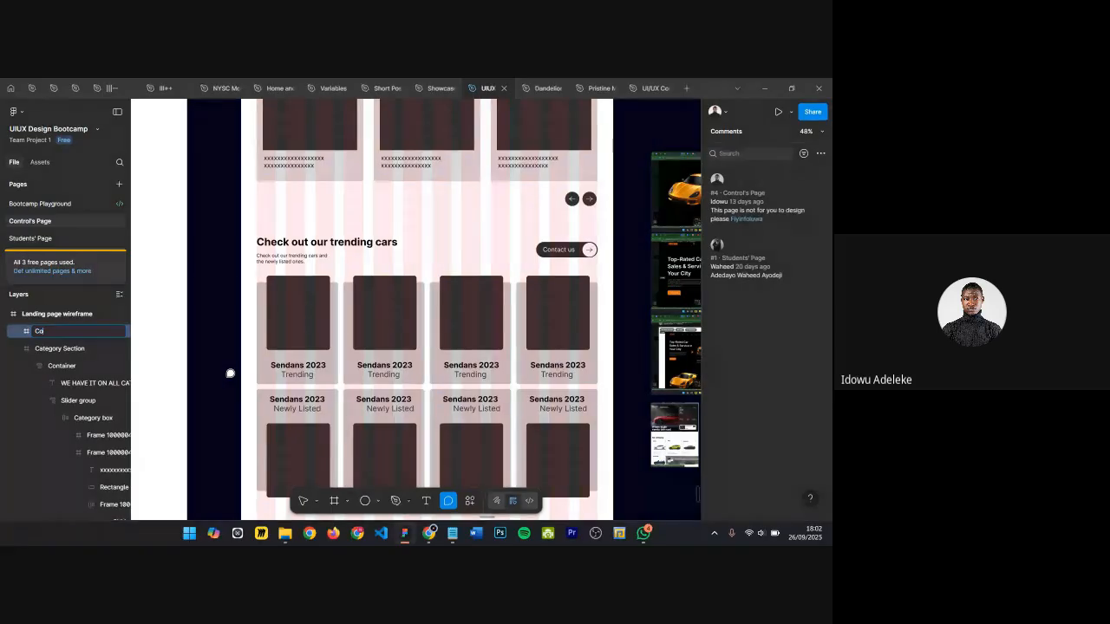
text(ntainer)
key(Return)
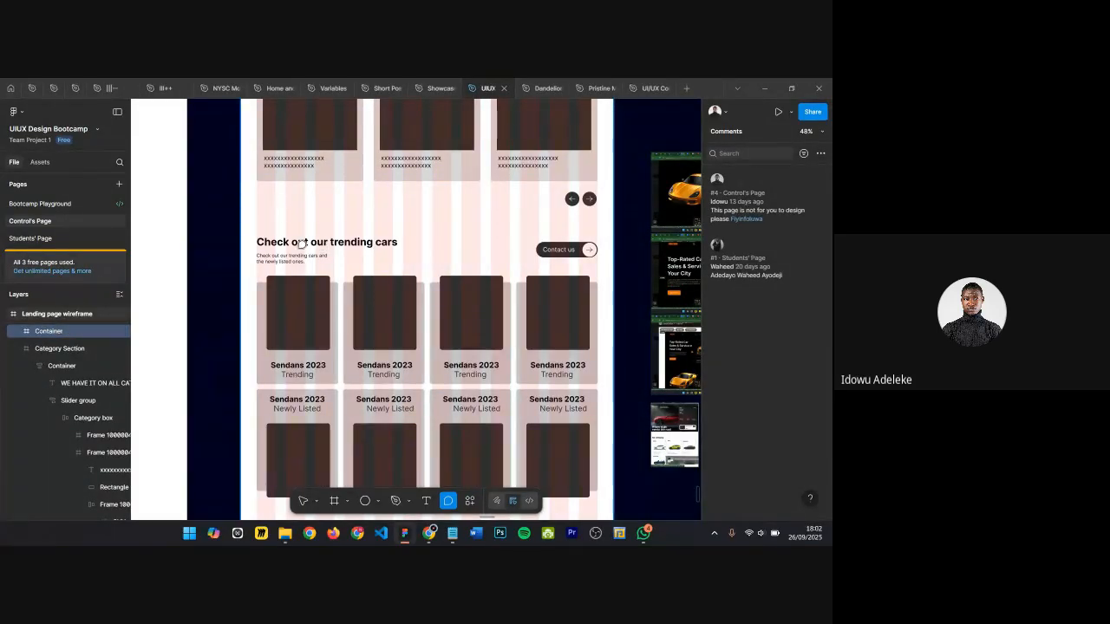
key(v)
Step: Select the Container frame and collapse the Category Section layer group
click(354, 265)
scroll(373, 259, down, 2)
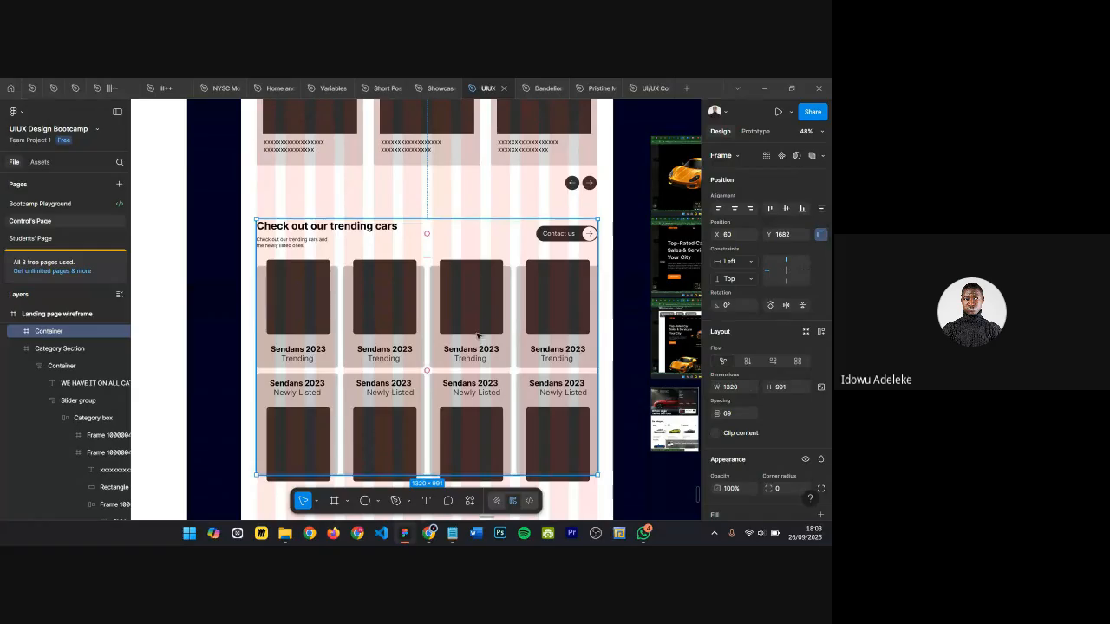
scroll(480, 340, down, 1)
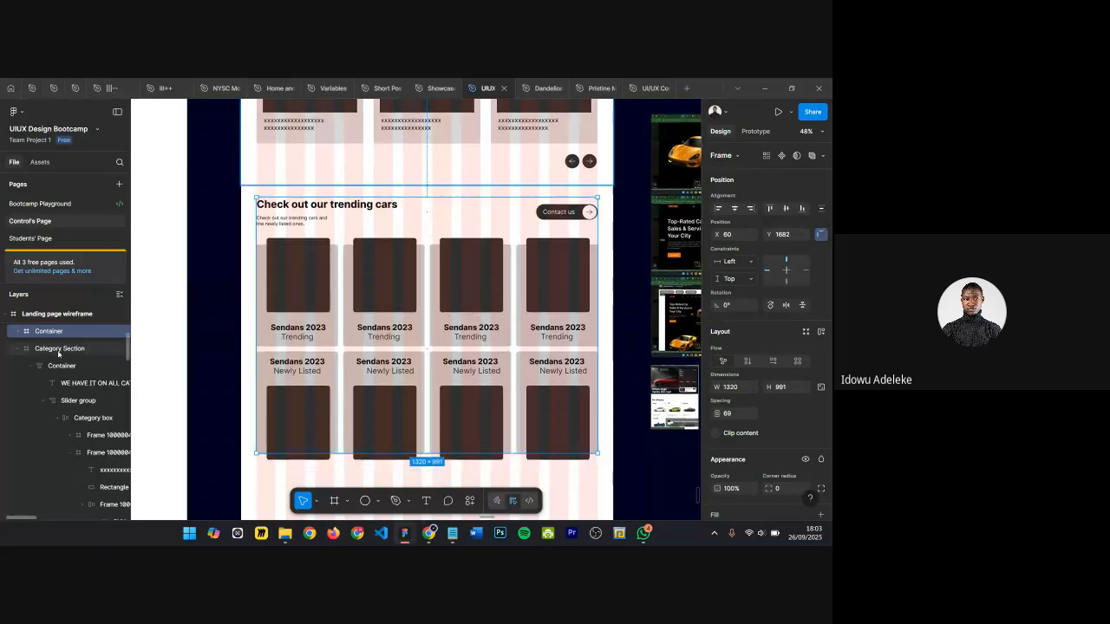
click(18, 349)
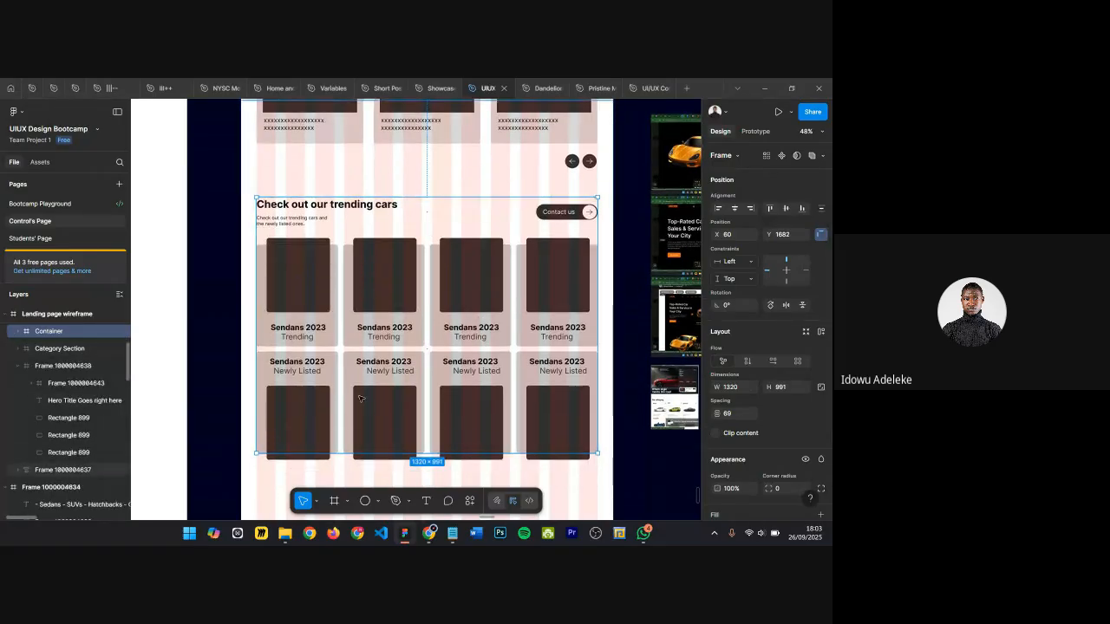
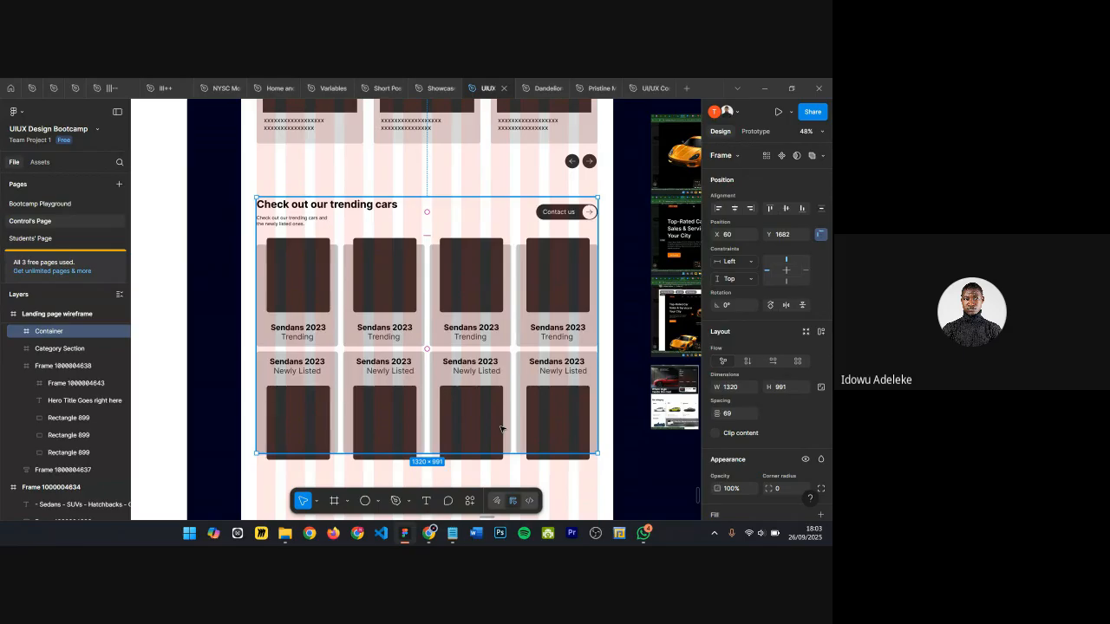
Step: Wrap the Container frame in a new frame and rename it Features List section
key(alt)
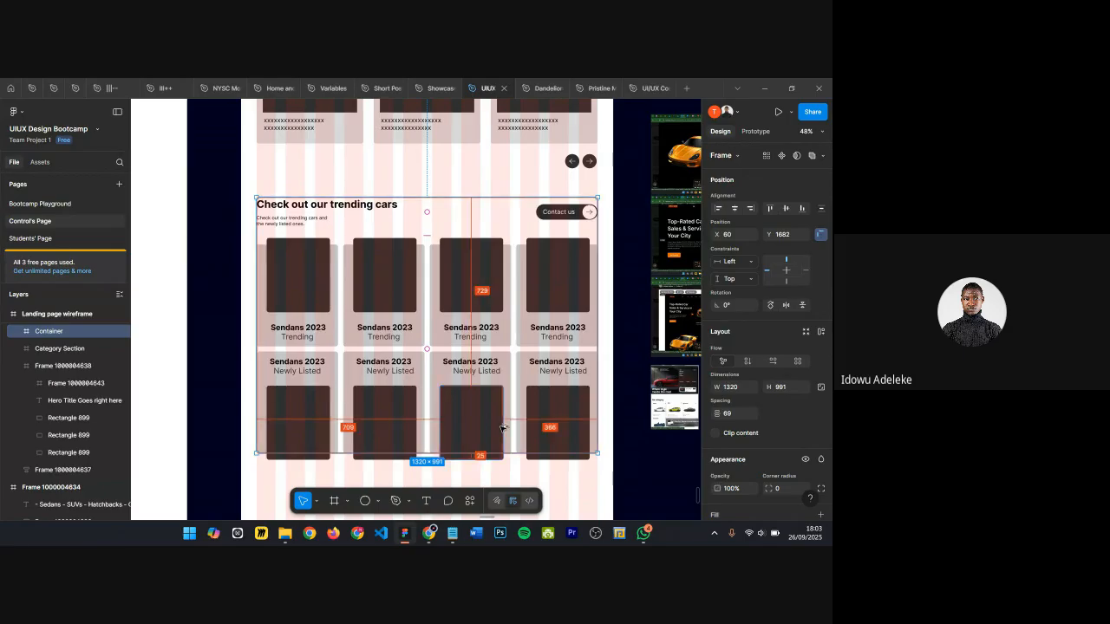
key(ctrl+alt+g)
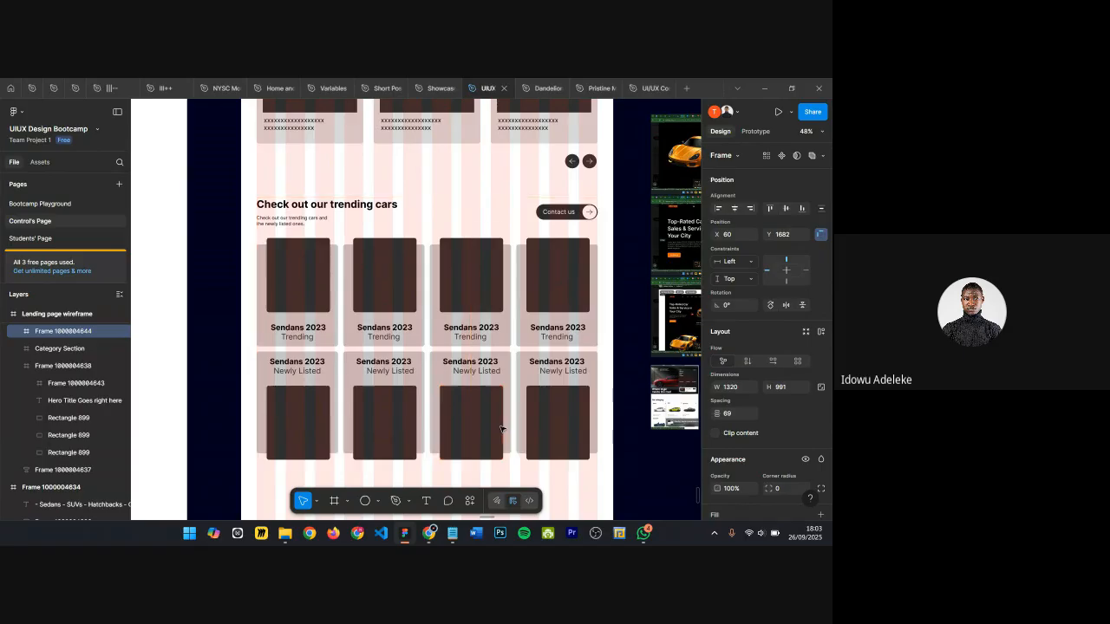
double_click(57, 330)
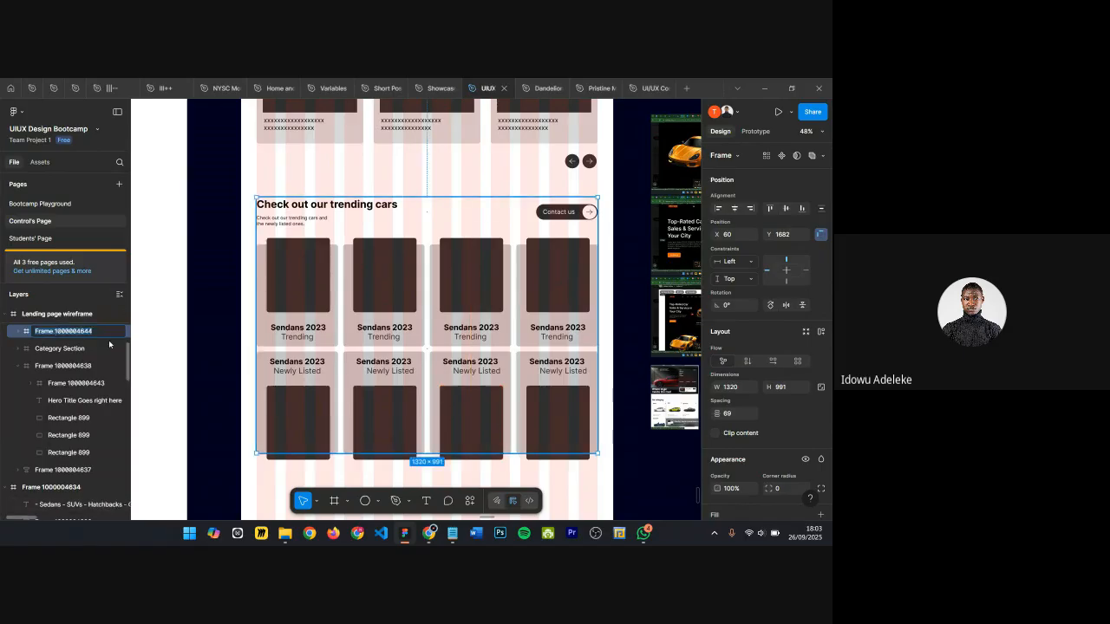
text(FEat)
key(BackSpace)
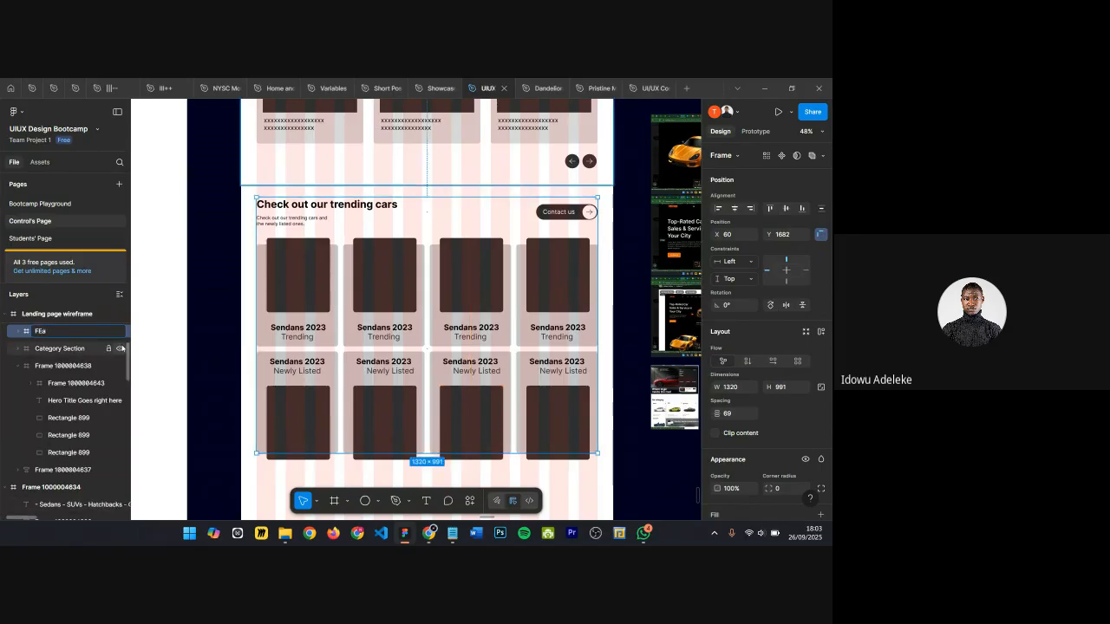
text(tures List section)
key(Return)
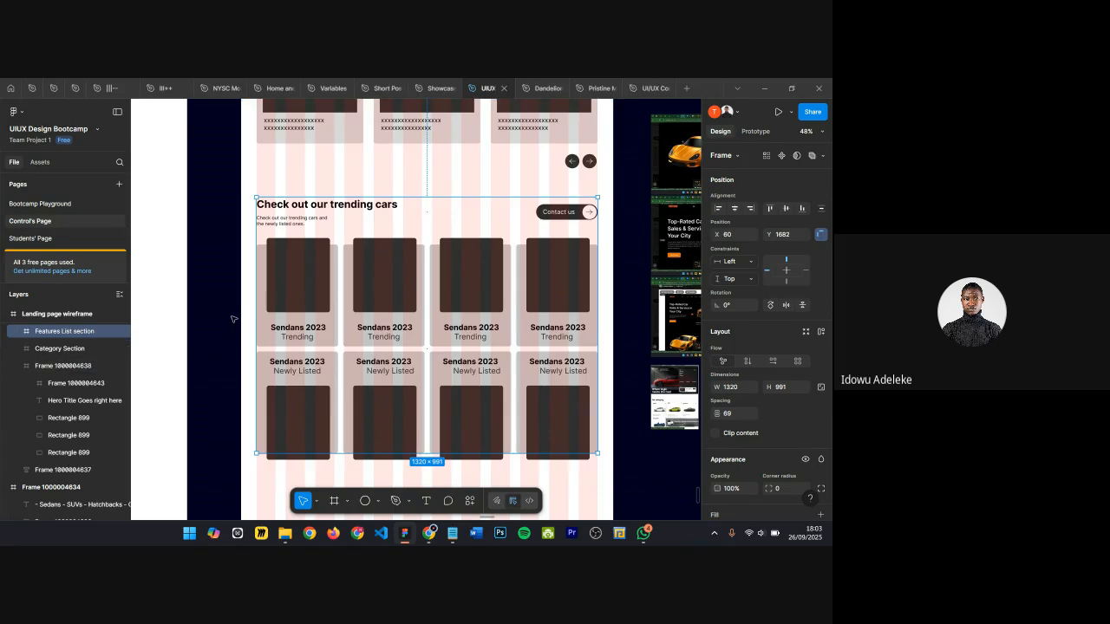
Step: Set the Features List section width to 1440 and align it to the page frame's left edge
click(742, 390)
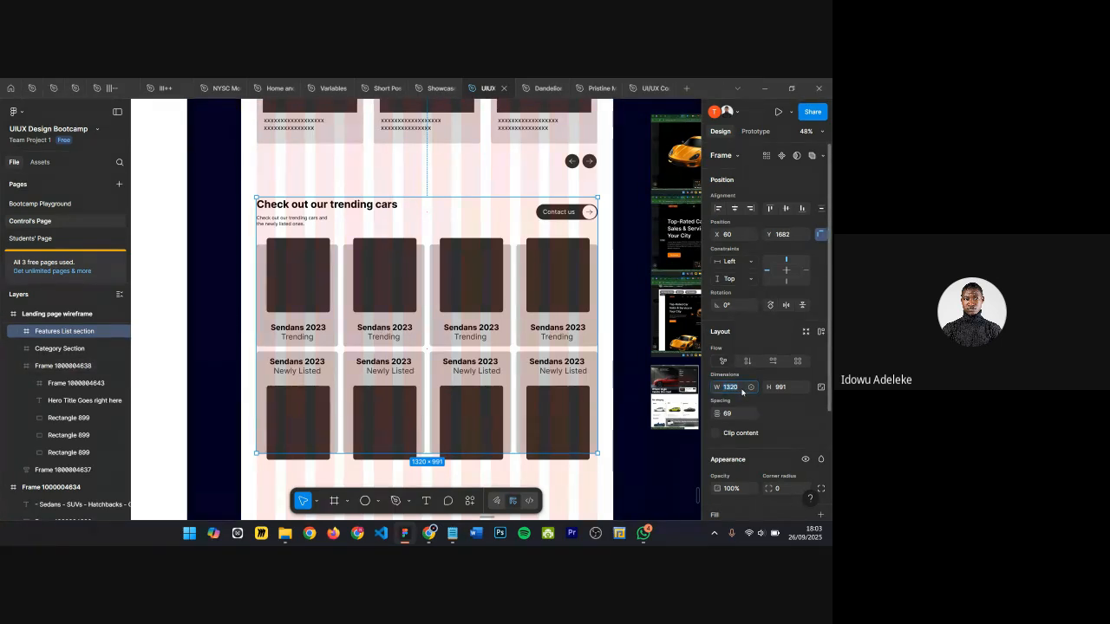
text(1440)
key(shift+Return)
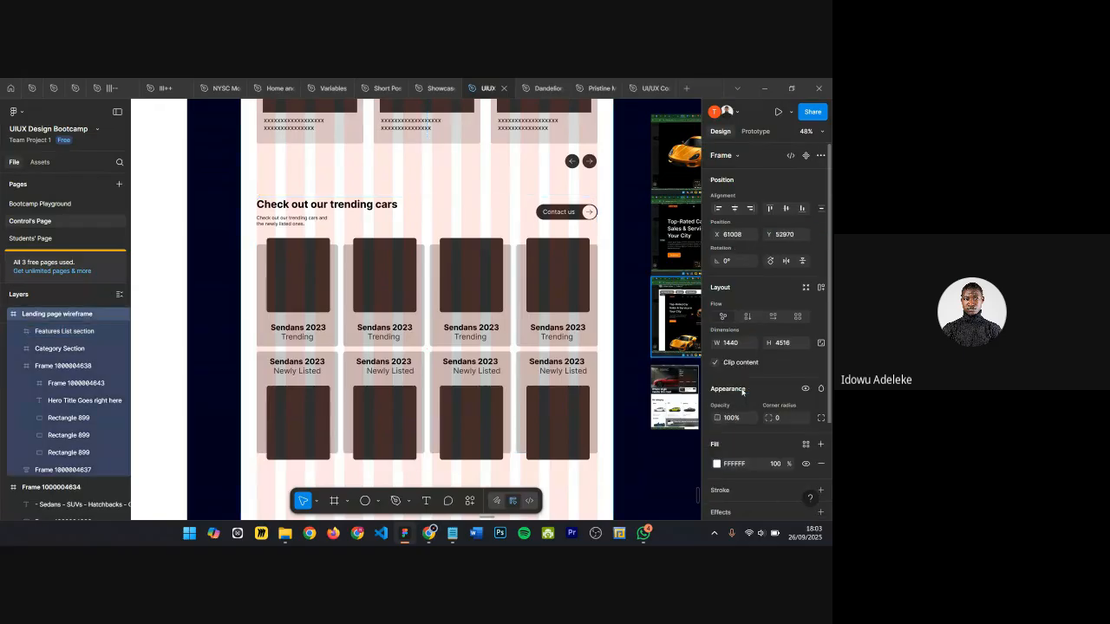
click(477, 298)
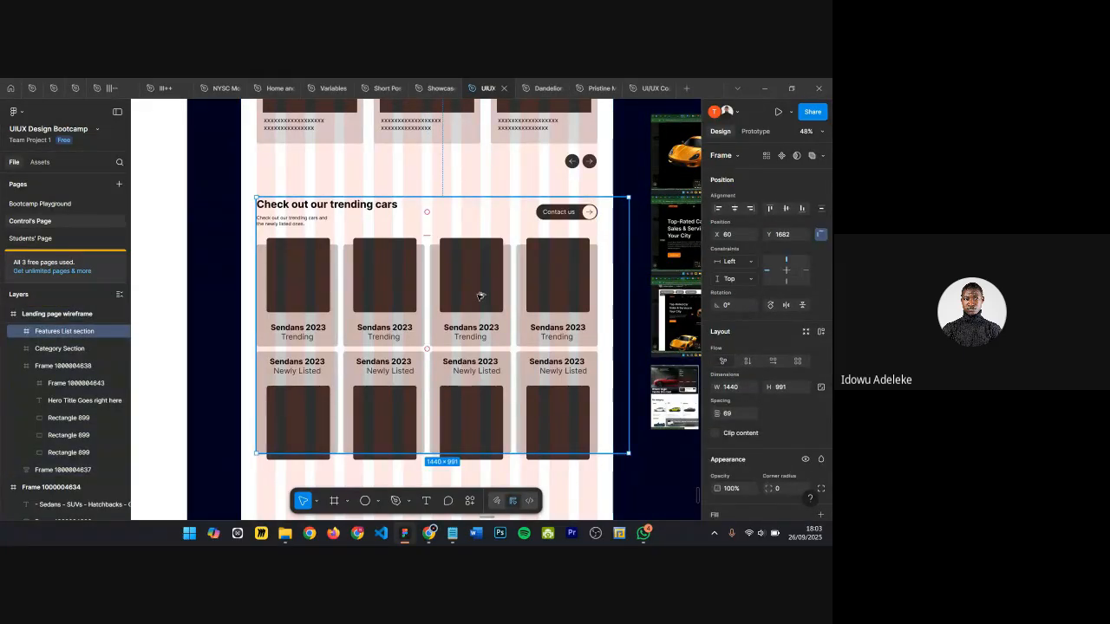
key(alt+a)
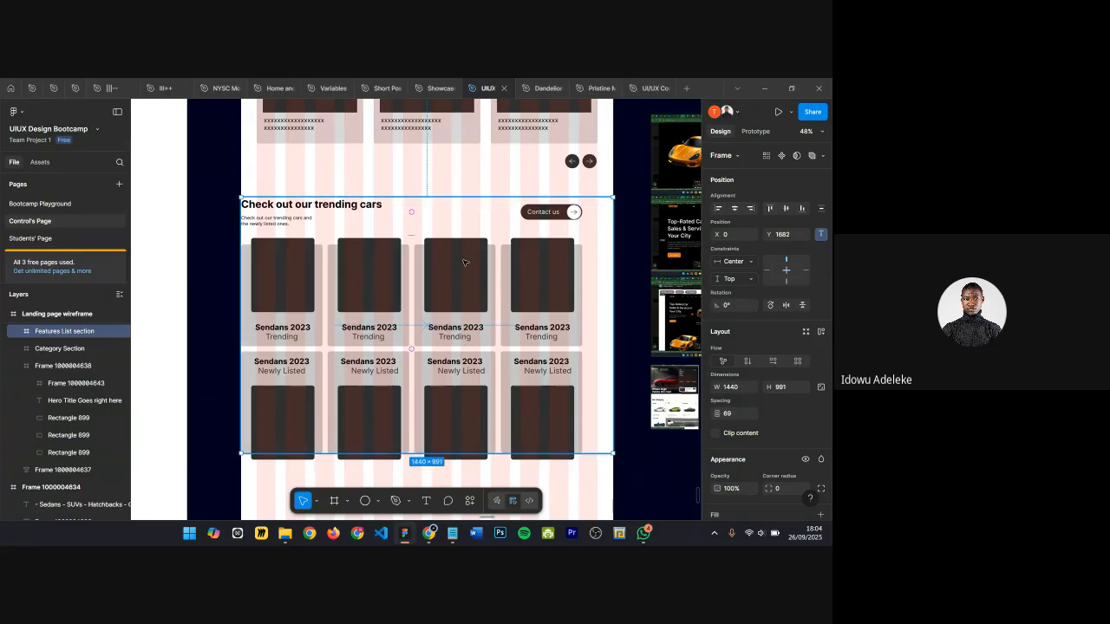
scroll(435, 208, up, 2)
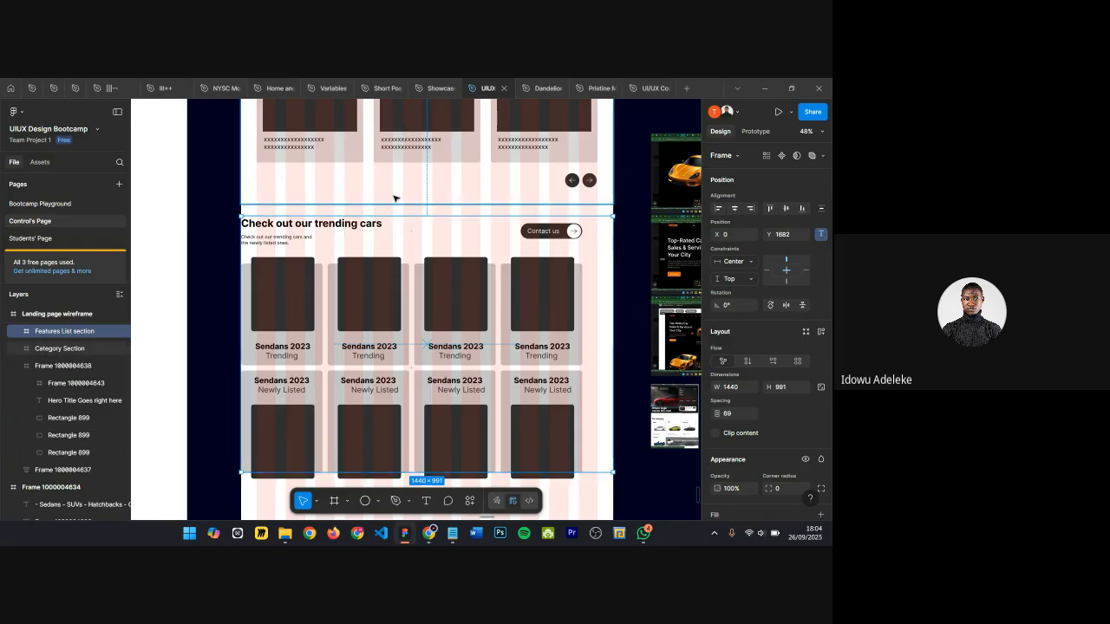
scroll(395, 199, up, 5)
scroll(395, 198, up, 7)
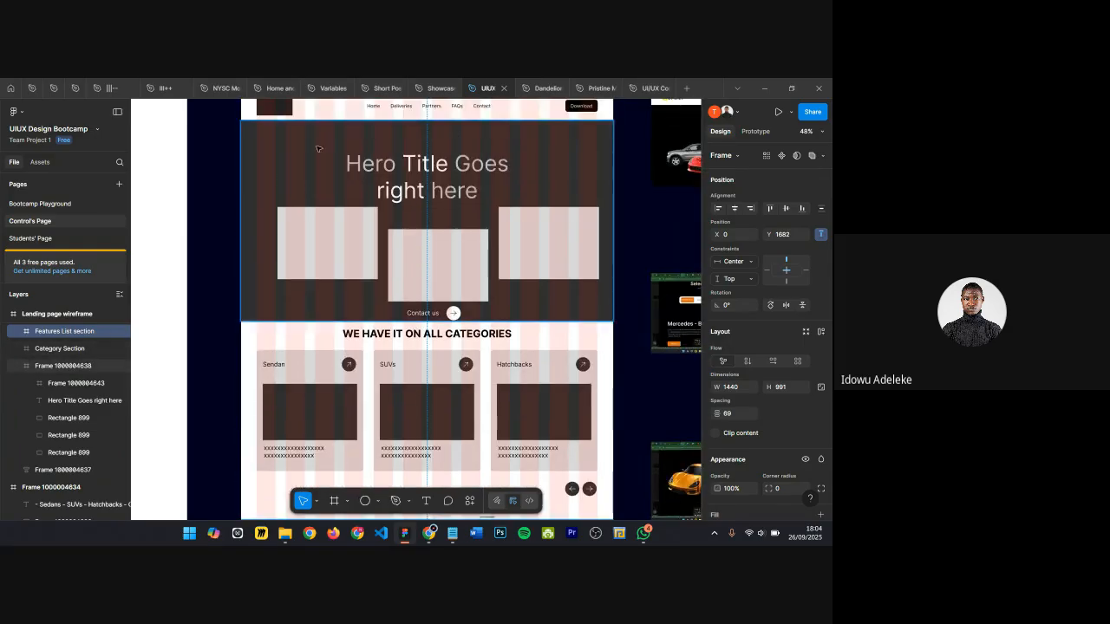
scroll(379, 299, down, 12)
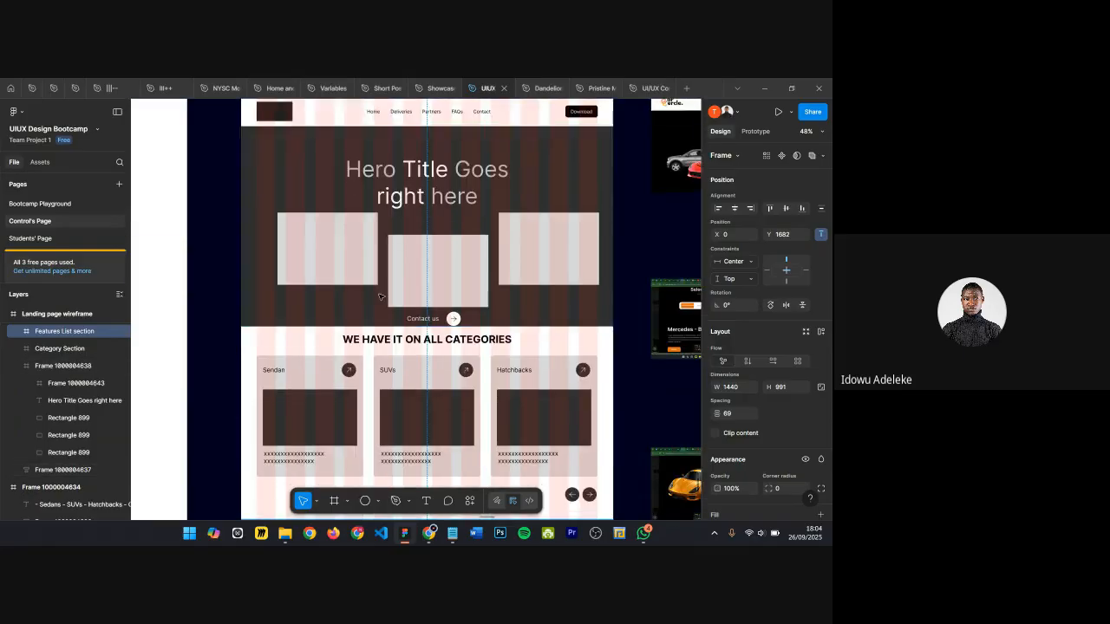
scroll(380, 299, down, 5)
scroll(380, 299, up, 5)
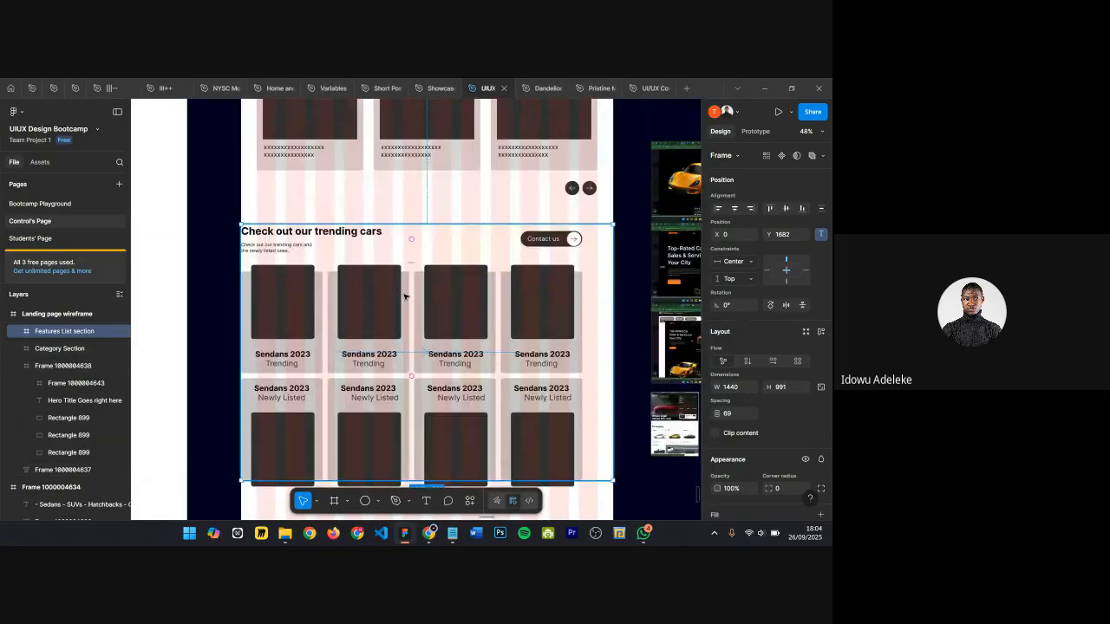
key(ctrl+z)
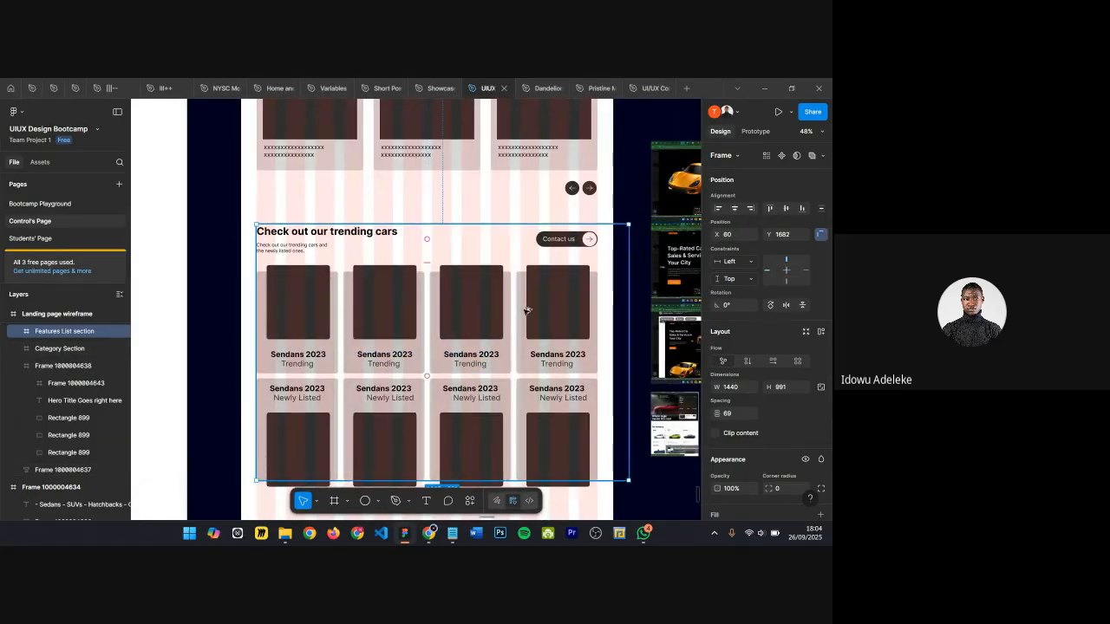
key(ctrl+shift+z)
Step: Center the Container frame horizontally inside the Features List section
double_click(415, 328)
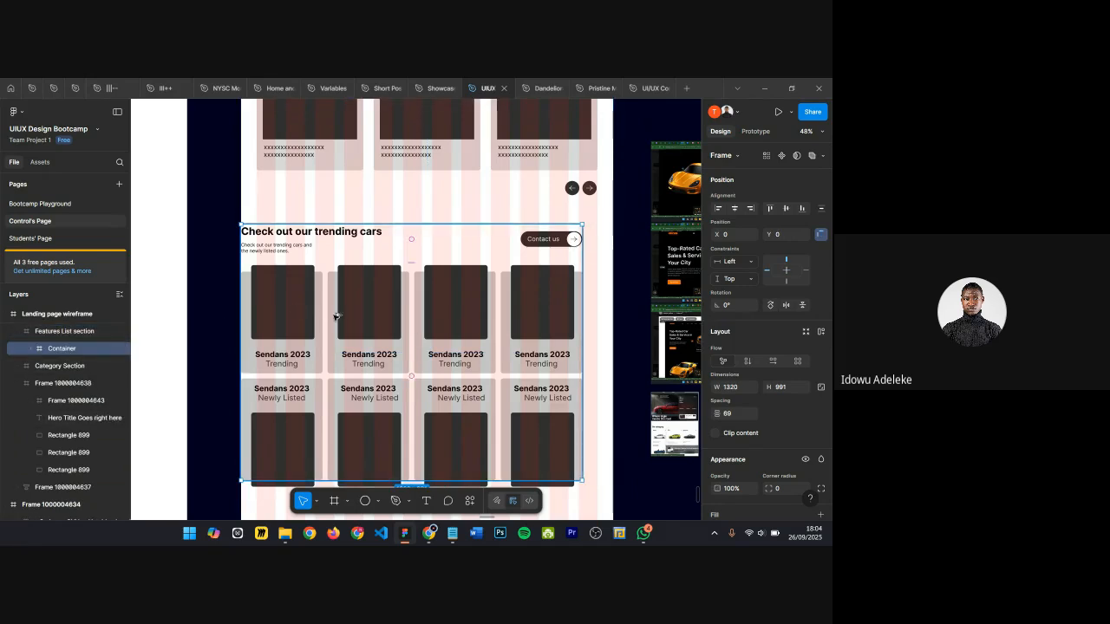
key(alt+h)
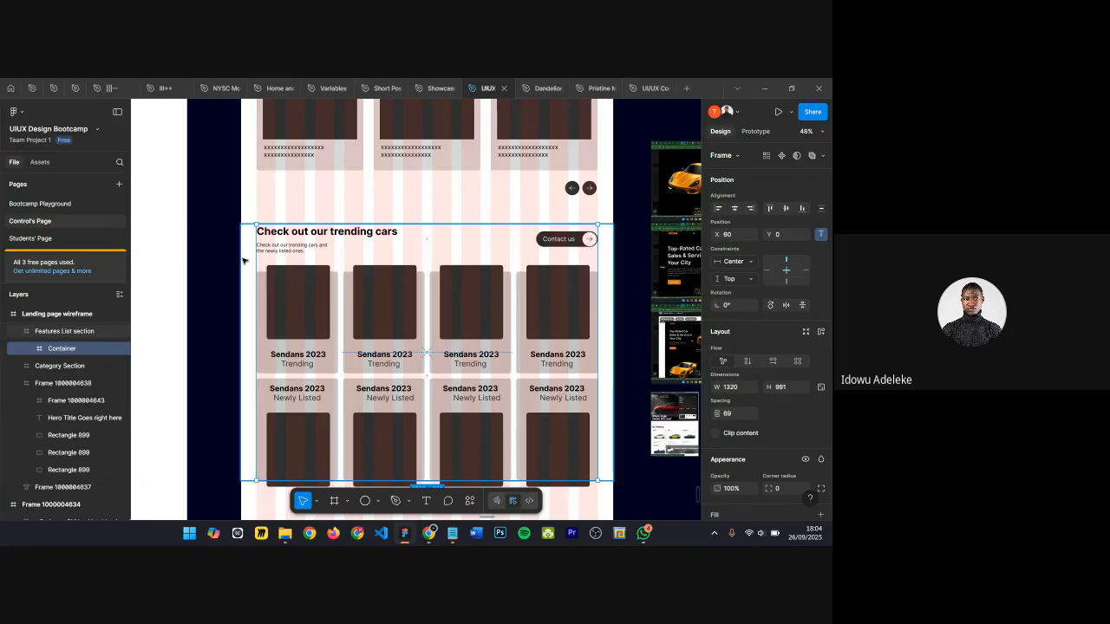
Step: Extend the Features List section's top edge upward to a height of about 1039
click(44, 334)
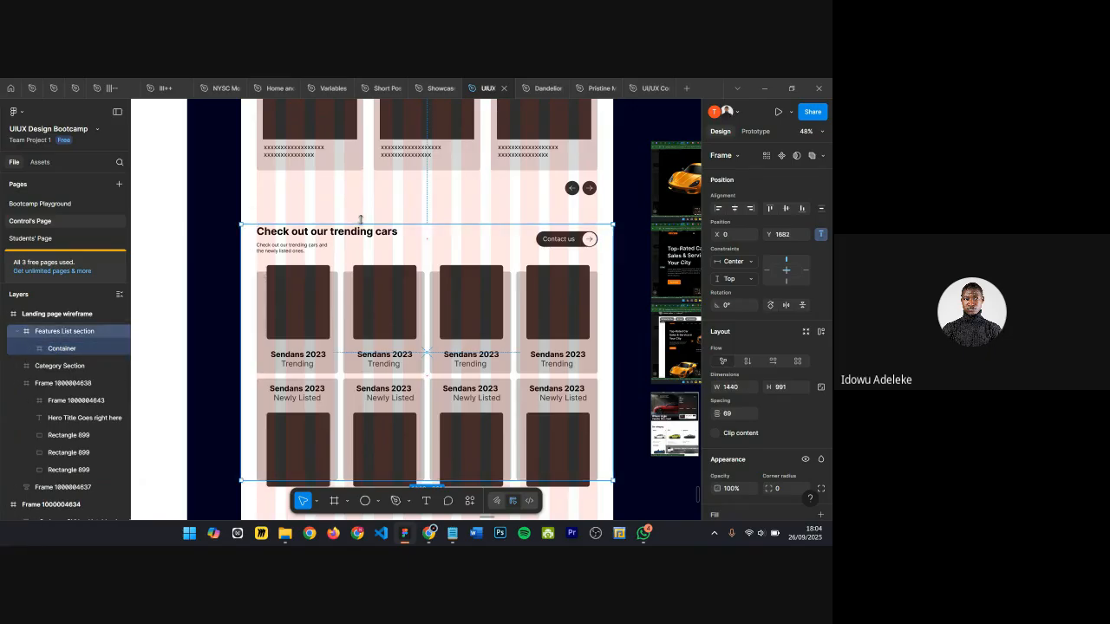
drag(371, 219, 370, 212)
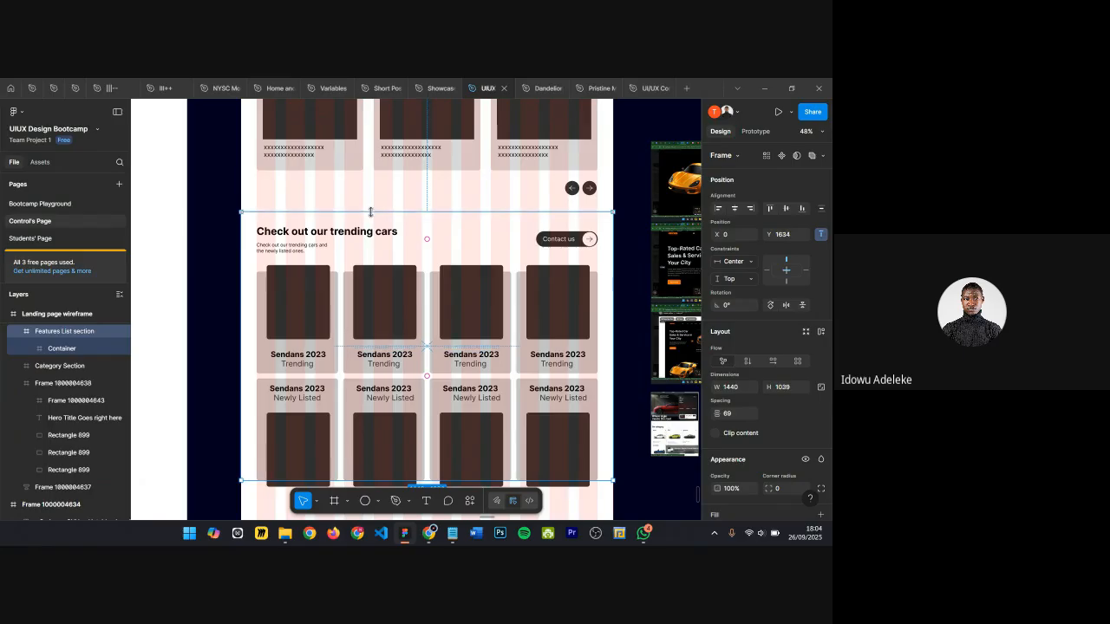
Step: Nudge the Container frame down inside the Features List section to Y 60
click(370, 262)
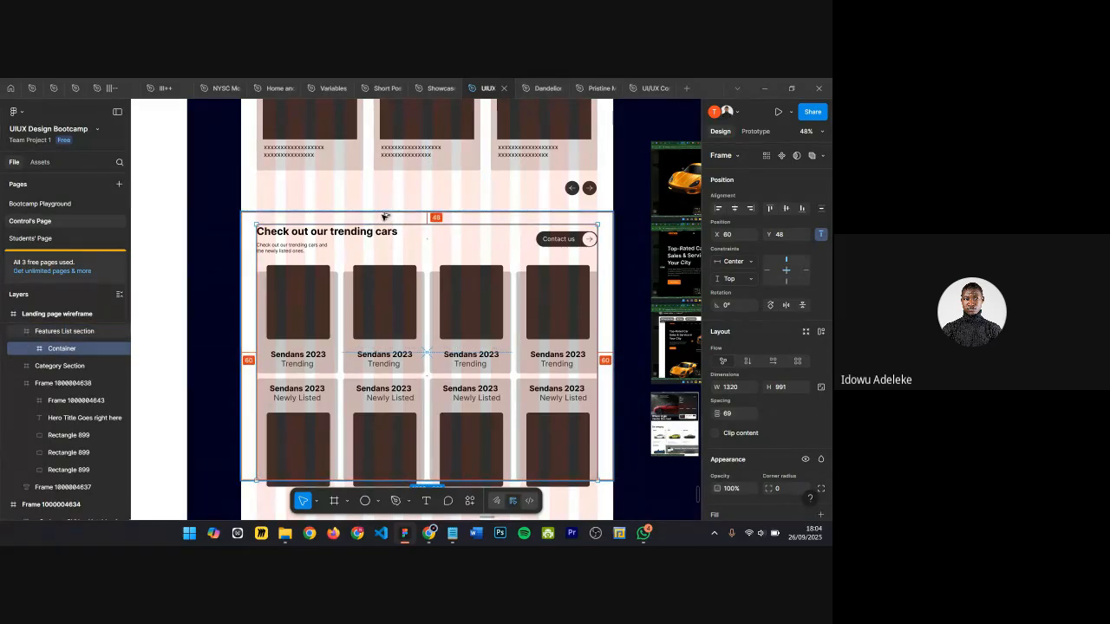
key(Down)
key(Down)
key(Down)
key(Down)
key(Down)
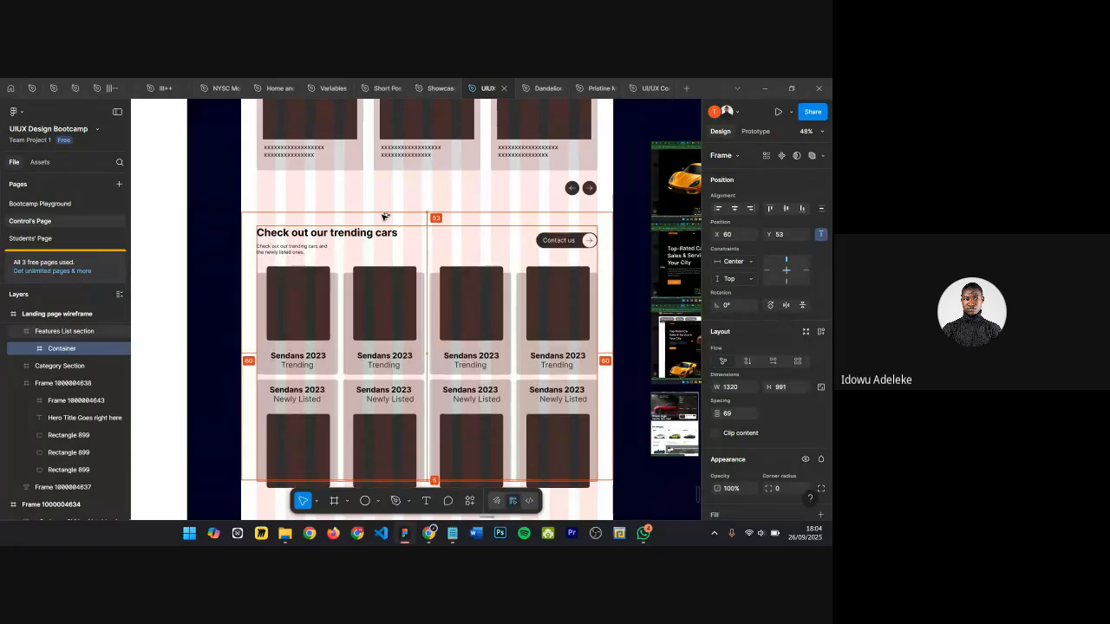
key(Down)
key(Down)
key(Down)
key(Down)
key(Down)
key(Down)
key(Down)
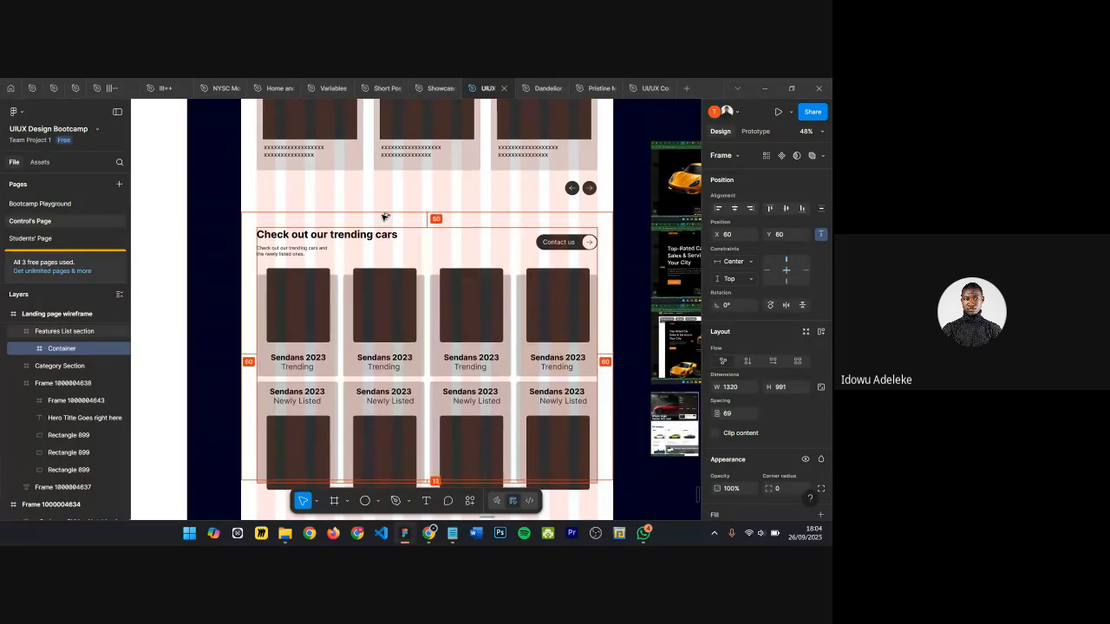
Step: Extend the Features List section's bottom edge down to a height of about 1111
scroll(377, 227, down, 3)
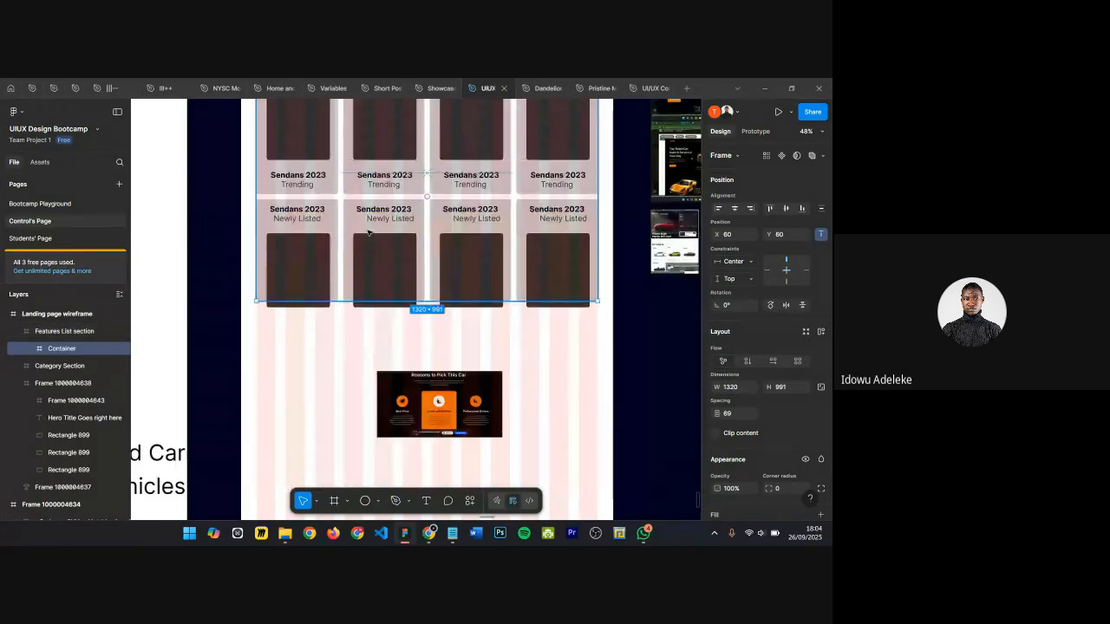
click(249, 227)
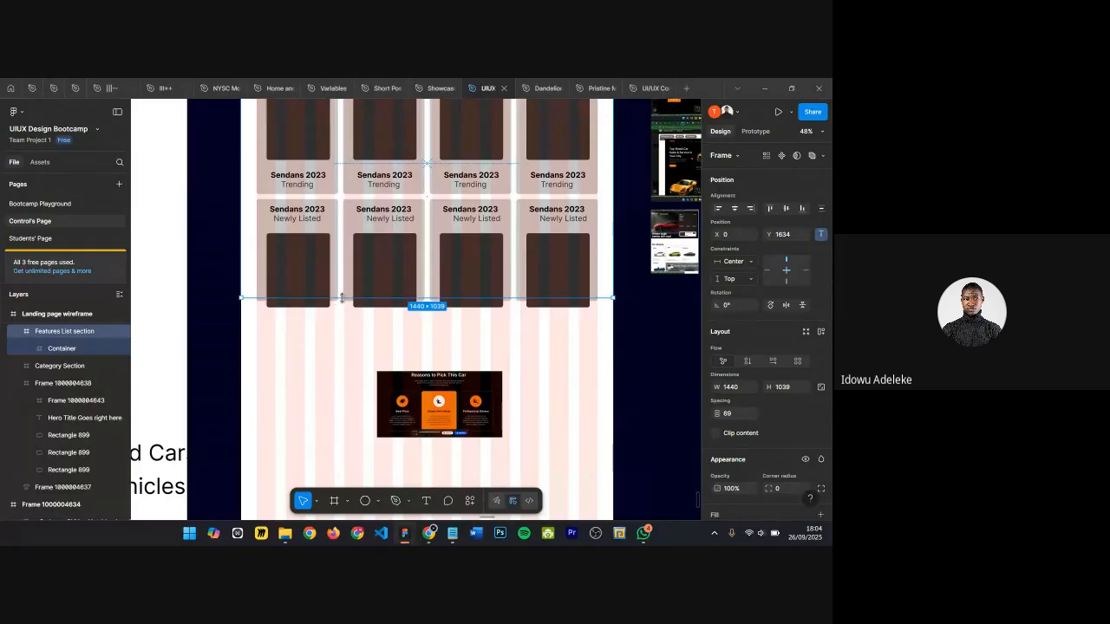
drag(342, 298, 349, 328)
key(Escape)
scroll(453, 266, up, 4)
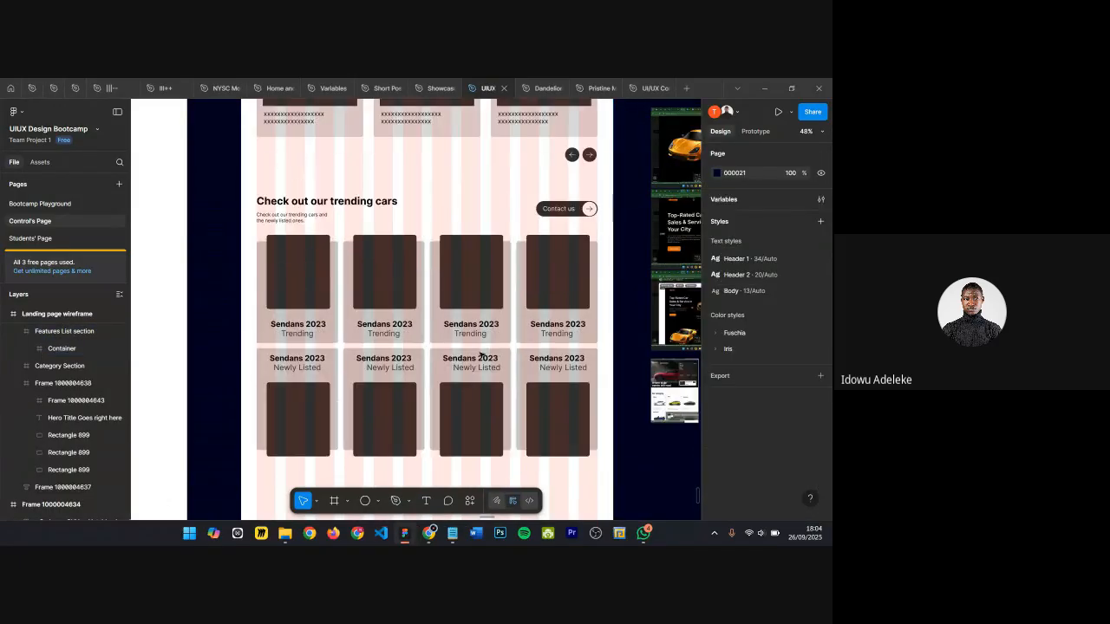
scroll(453, 262, down, 1)
scroll(415, 310, up, 5)
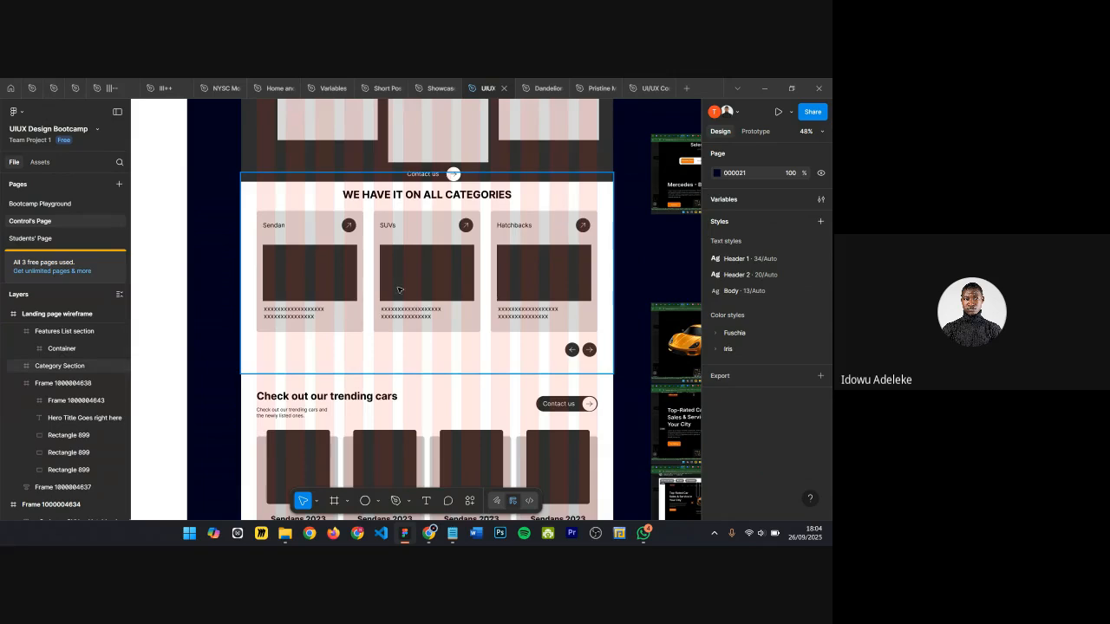
click(420, 265)
scroll(420, 260, down, 1)
drag(420, 260, 414, 292)
key(ctrl+z)
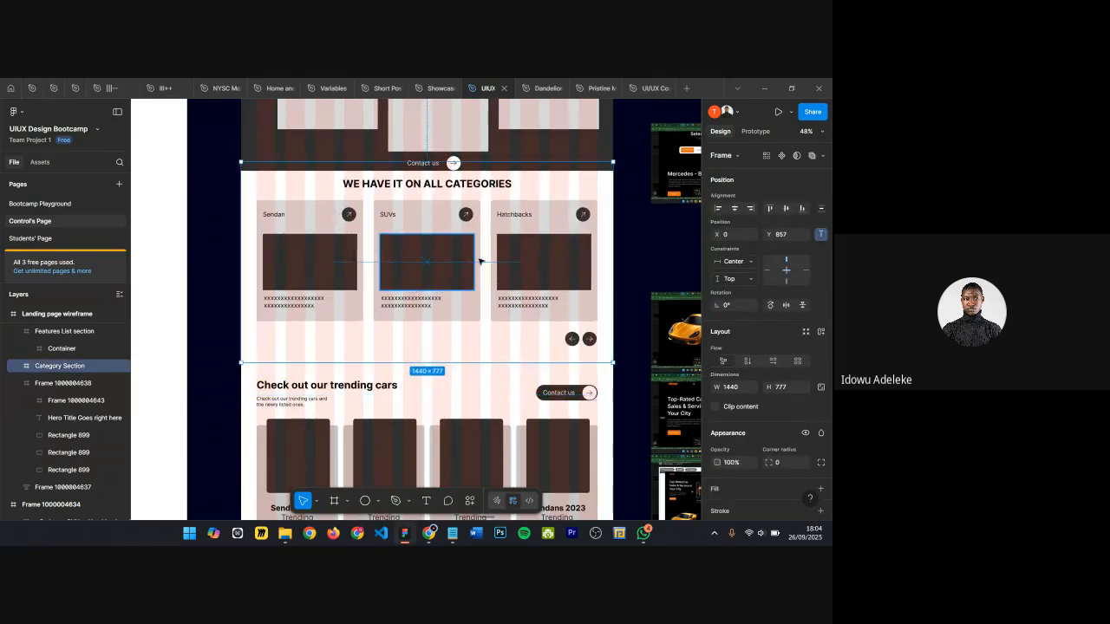
scroll(416, 287, down, 3)
click(425, 256)
mouse_move(425, 254)
mouse_down()
mouse_move(430, 303)
mouse_move(425, 264)
mouse_move(399, 265)
mouse_move(414, 251)
mouse_move(416, 259)
mouse_up()
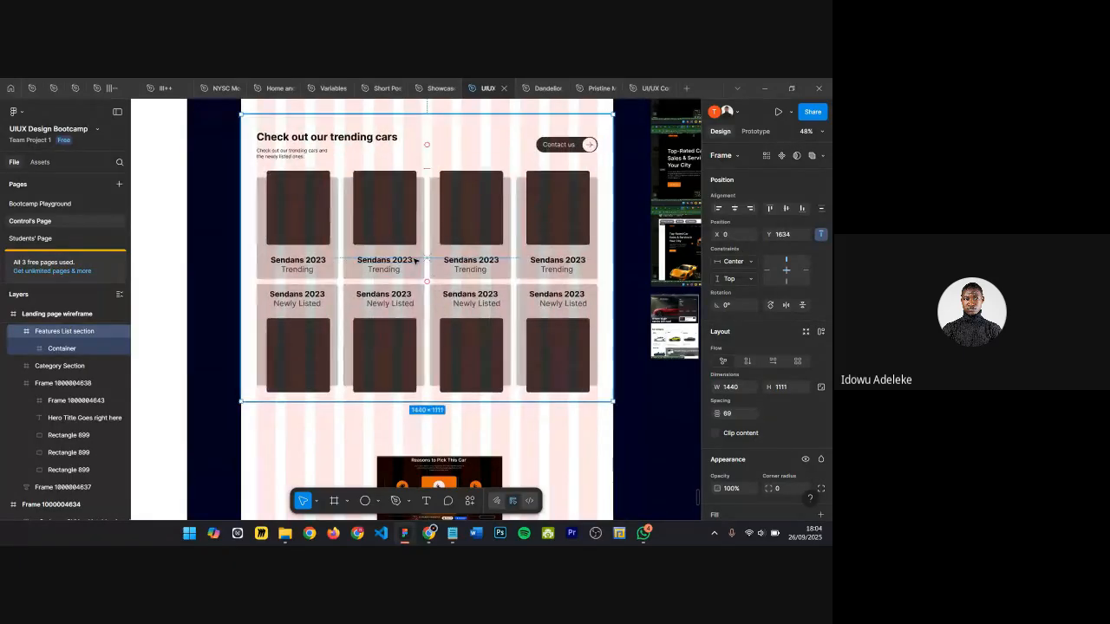
scroll(434, 259, up, 3)
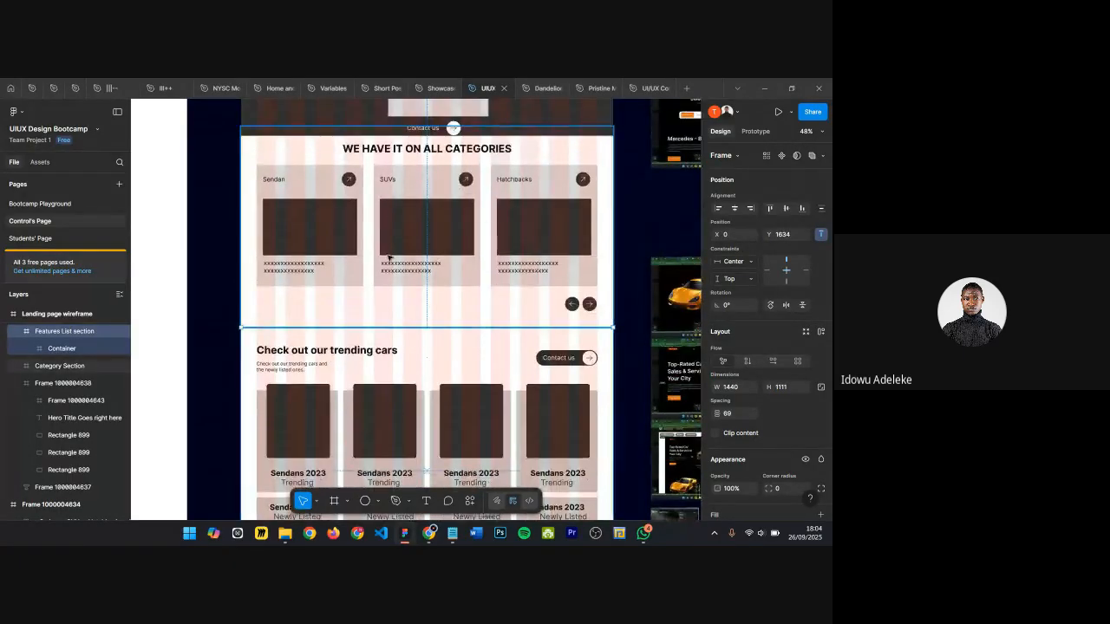
scroll(434, 208, down, 3)
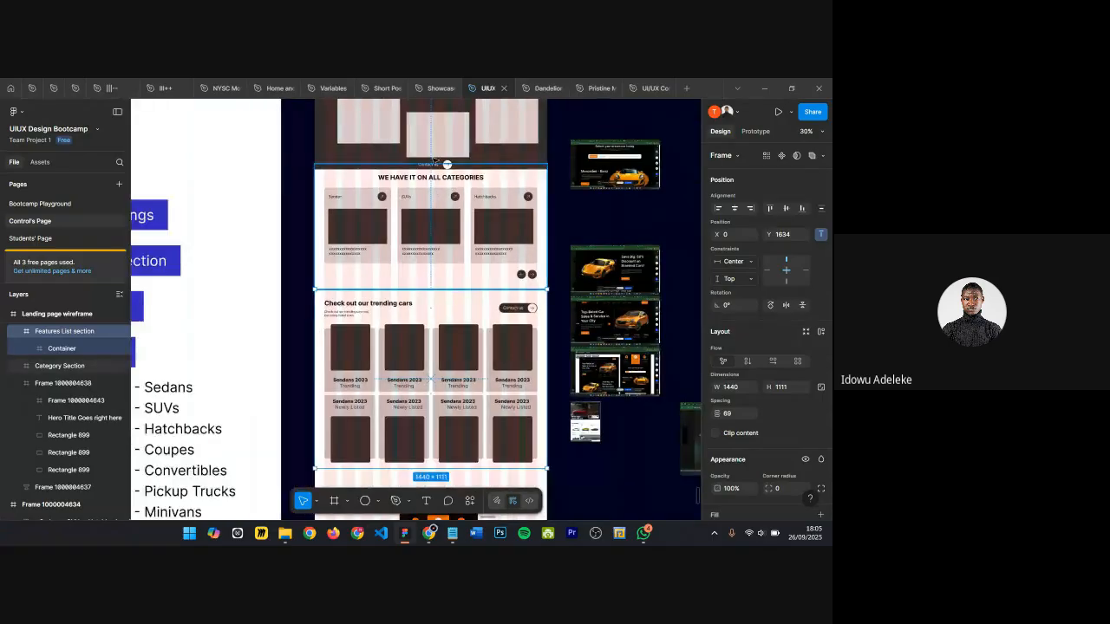
scroll(407, 183, up, 6)
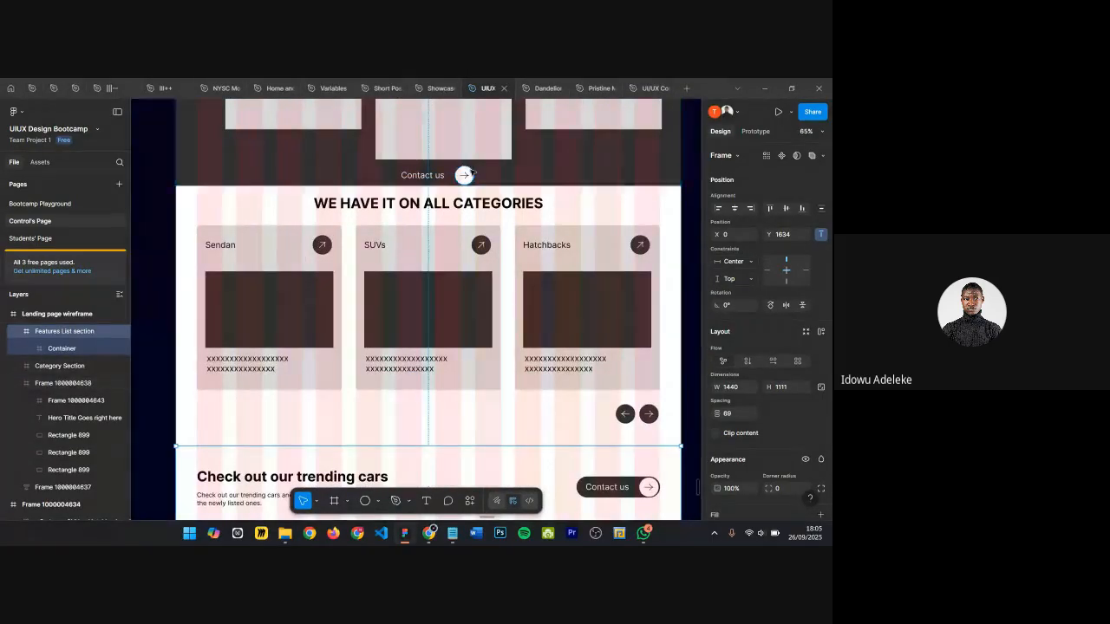
scroll(432, 170, up, 5)
click(432, 170)
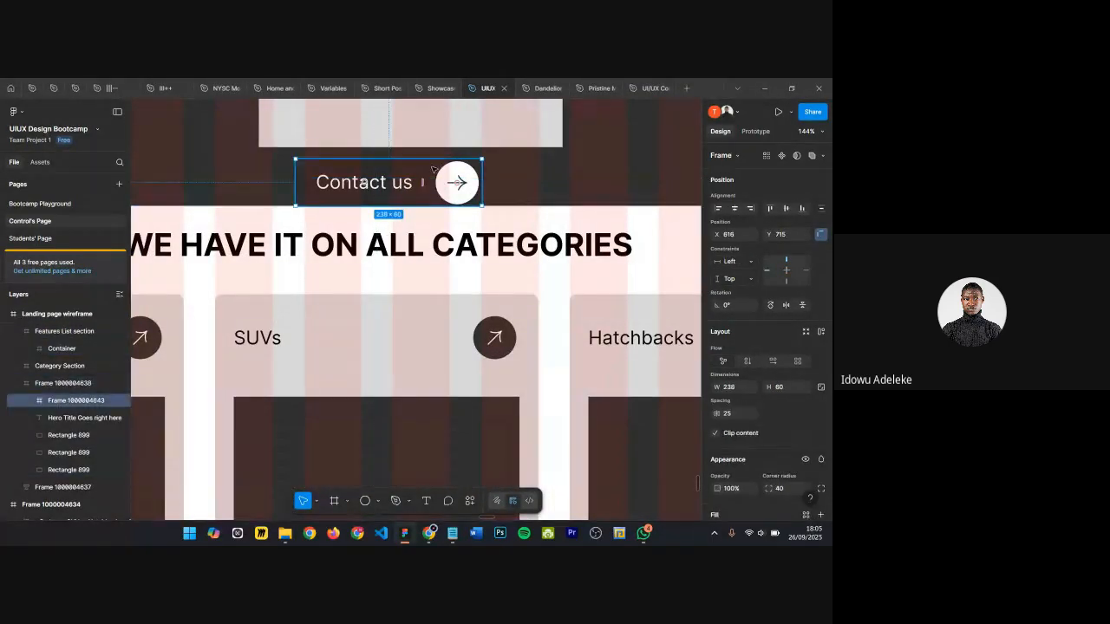
scroll(408, 195, down, 2)
scroll(400, 208, down, 5)
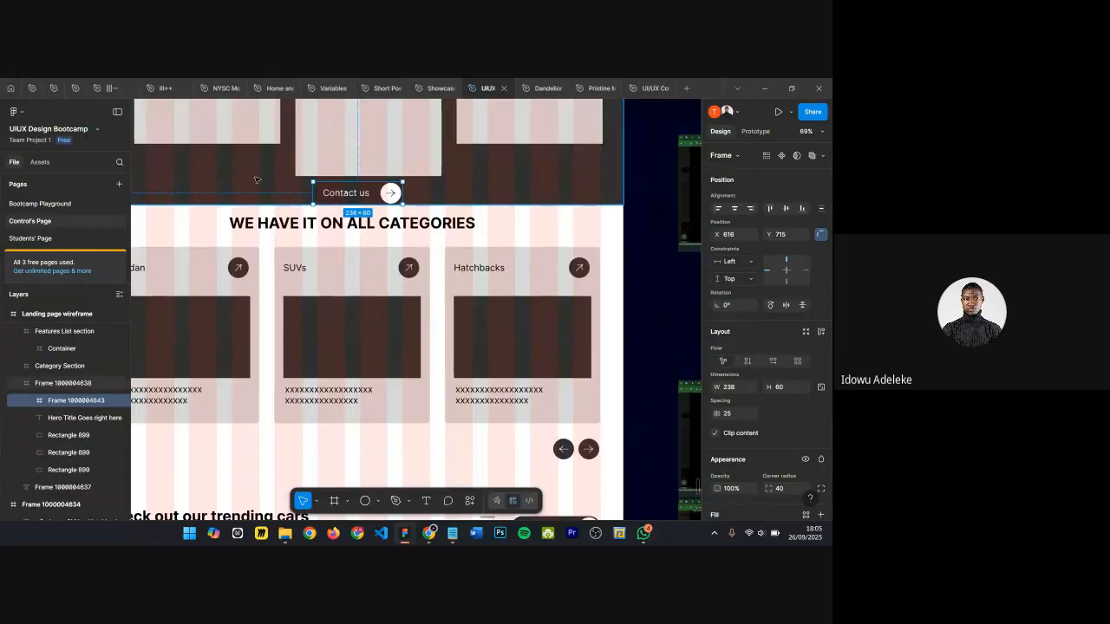
click(349, 222)
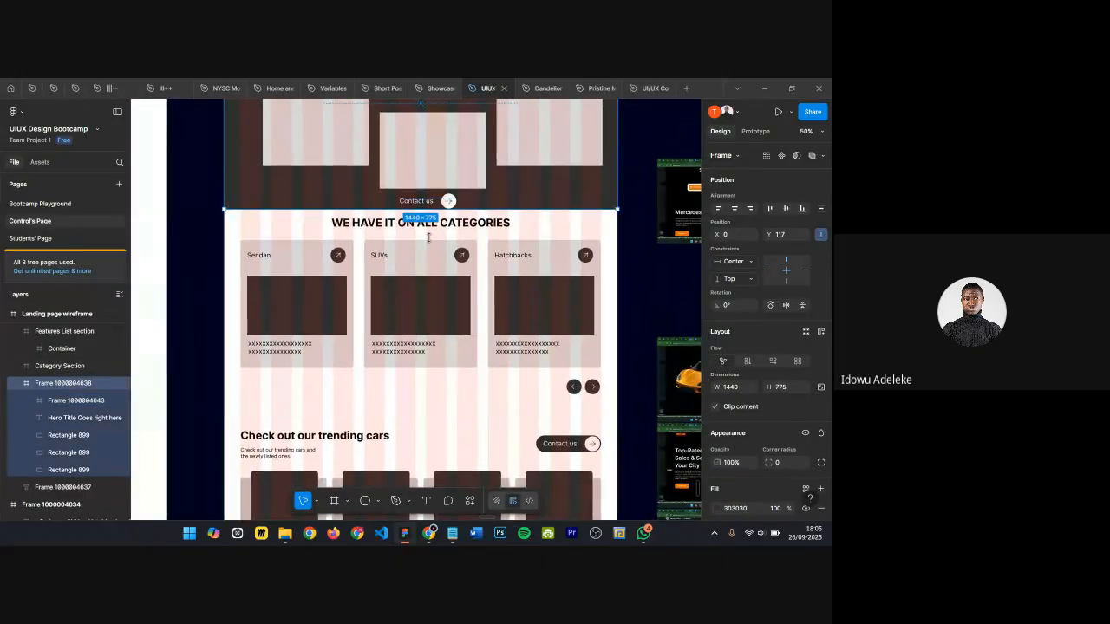
Step: Move the Category Section slightly down and right to X 10, Y 859
drag(416, 262, 417, 289)
key(Down)
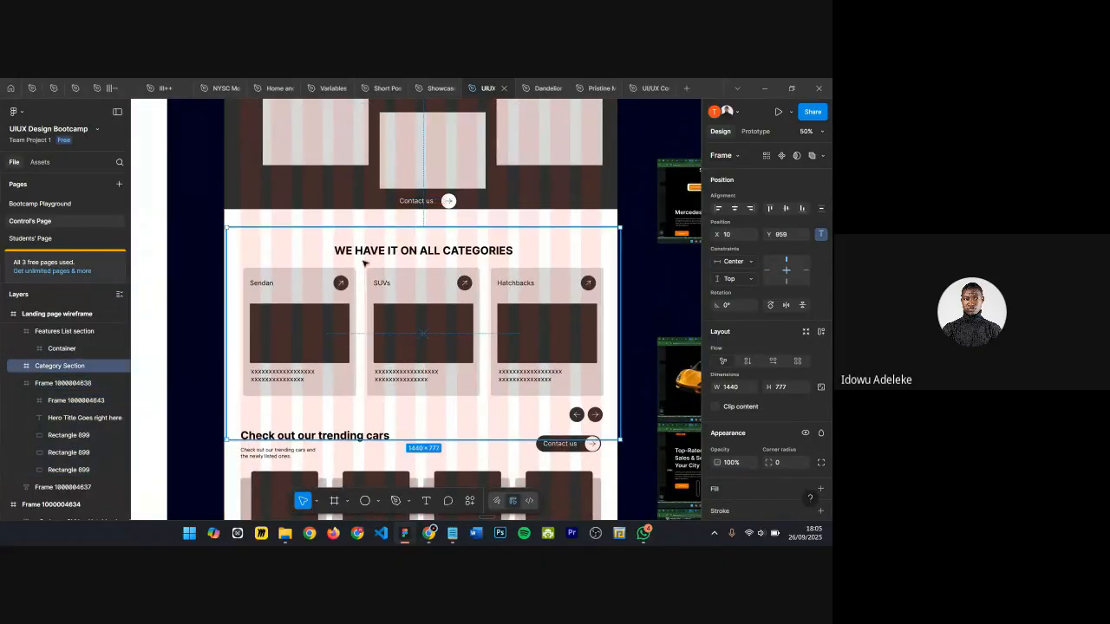
scroll(388, 244, down, 1)
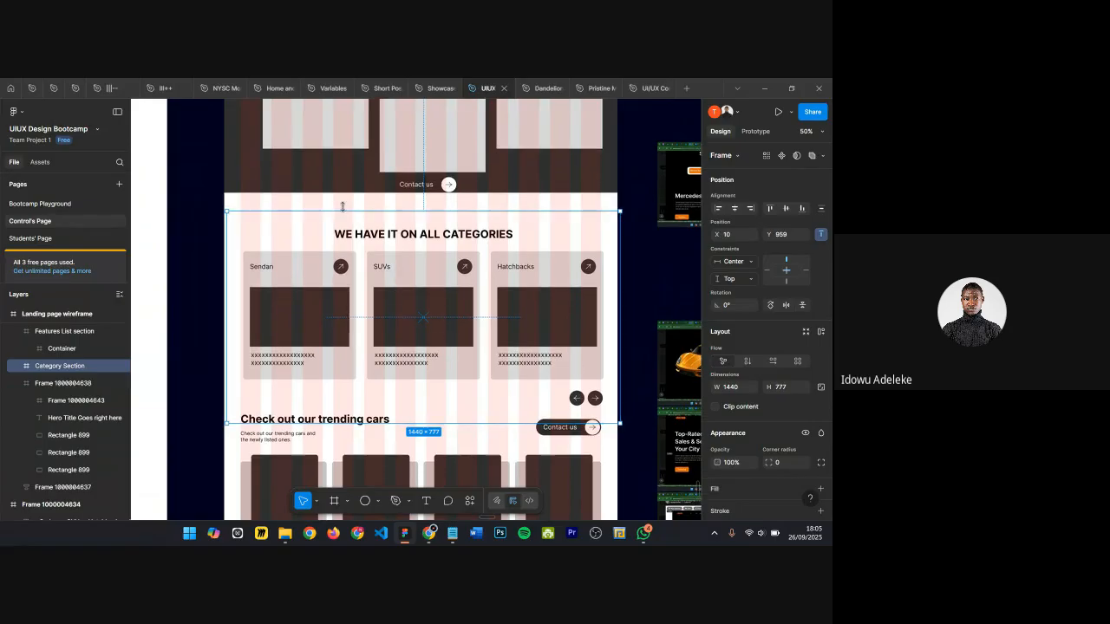
scroll(344, 211, down, 1)
scroll(347, 208, down, 2)
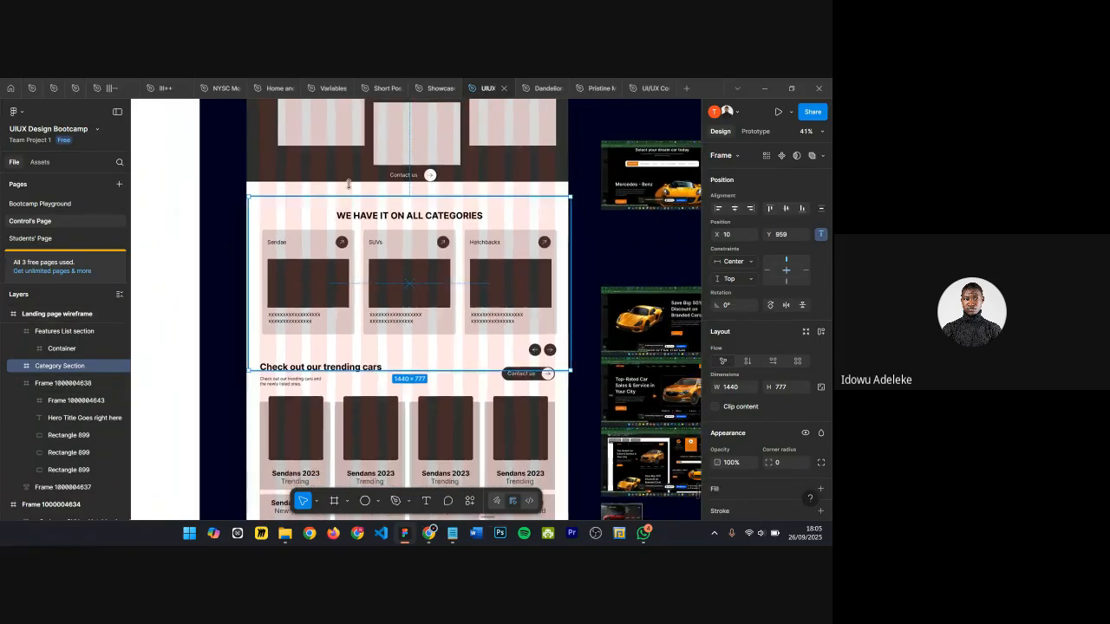
Step: Move the Category Section to X 0, Y 959, and nudge it together with the Features List section down 40 px
drag(325, 218, 321, 190)
scroll(381, 227, down, 1)
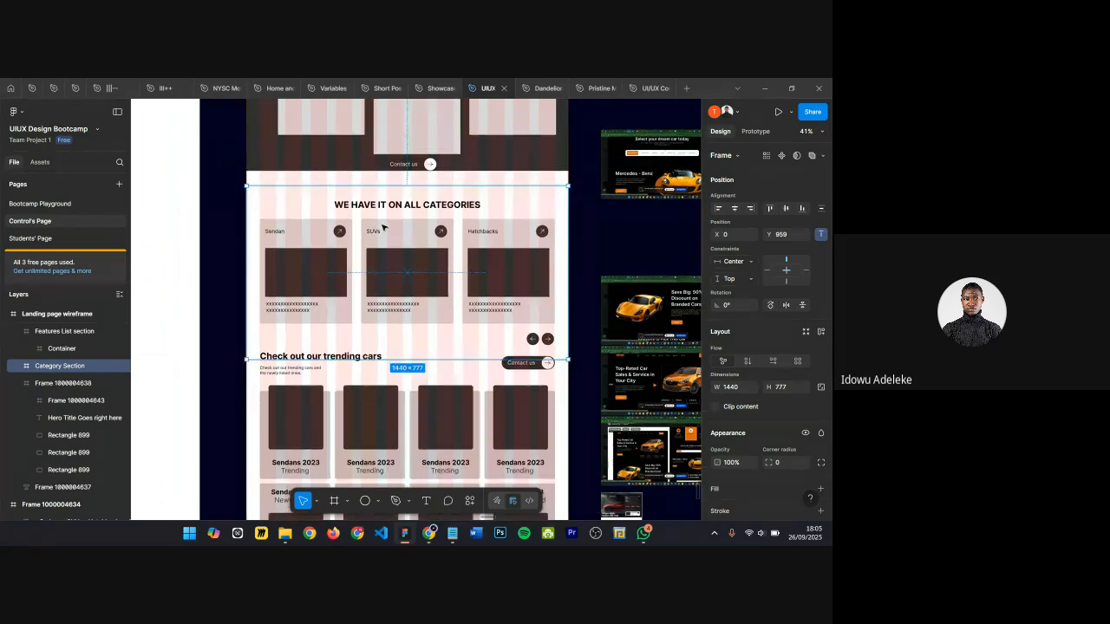
shift+click(350, 381)
key(shift+Down)
key(shift+Down)
key(shift+Down)
key(shift+Down)
key(shift+Down)
key(shift+Down)
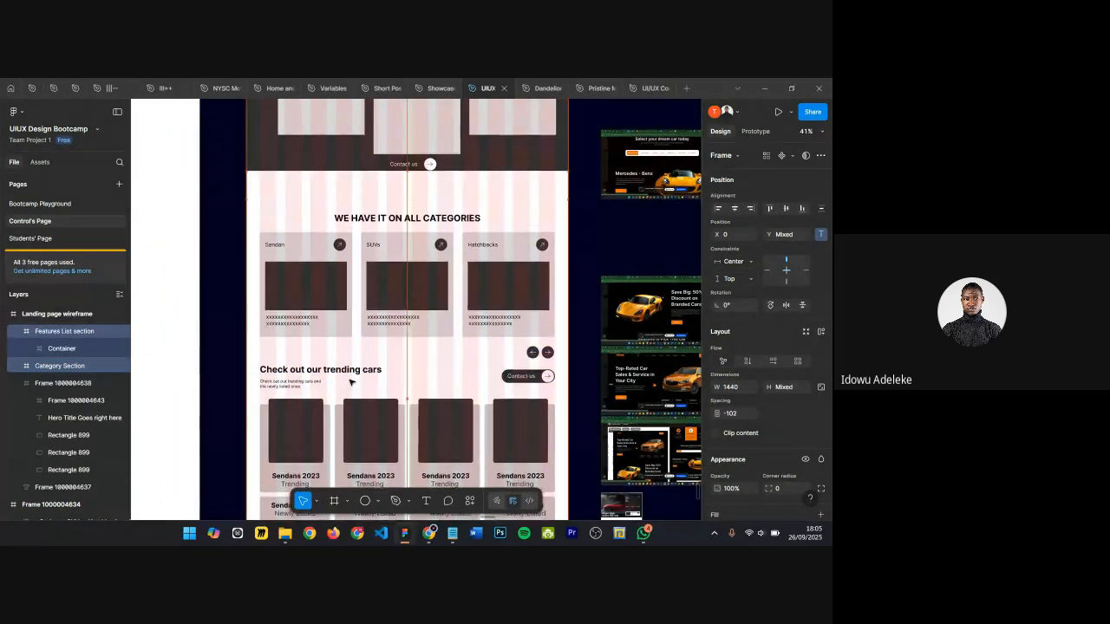
Step: Drag the hero frame to position Y 117
click(320, 170)
drag(320, 173, 308, 195)
scroll(356, 198, up, 3)
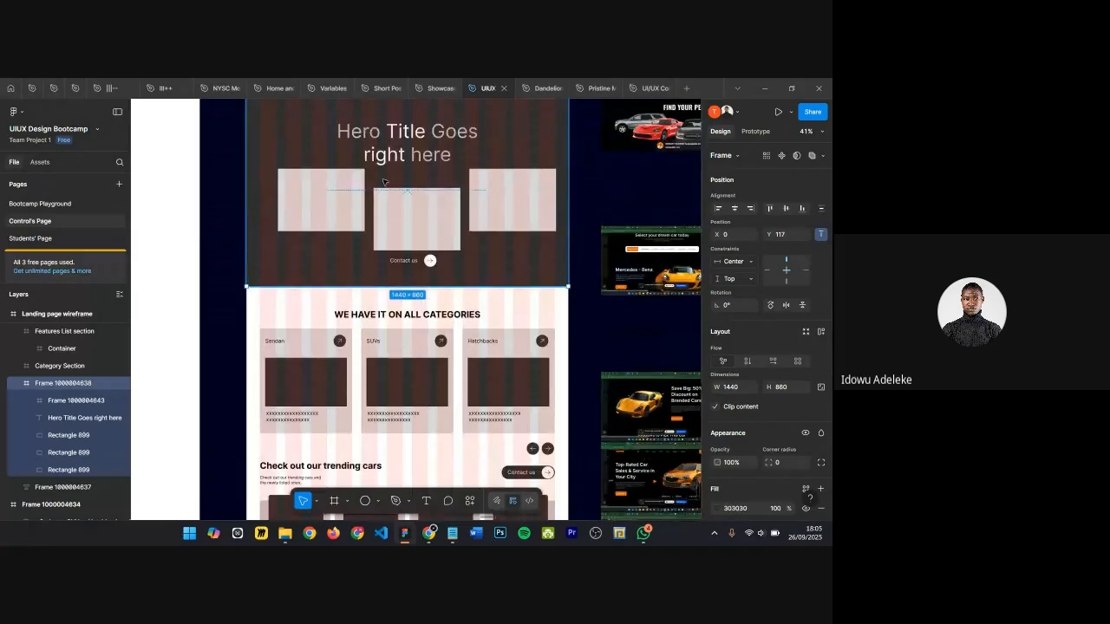
Step: Nudge the hero's Contact us button down to Y 760
click(395, 261)
scroll(394, 262, up, 5)
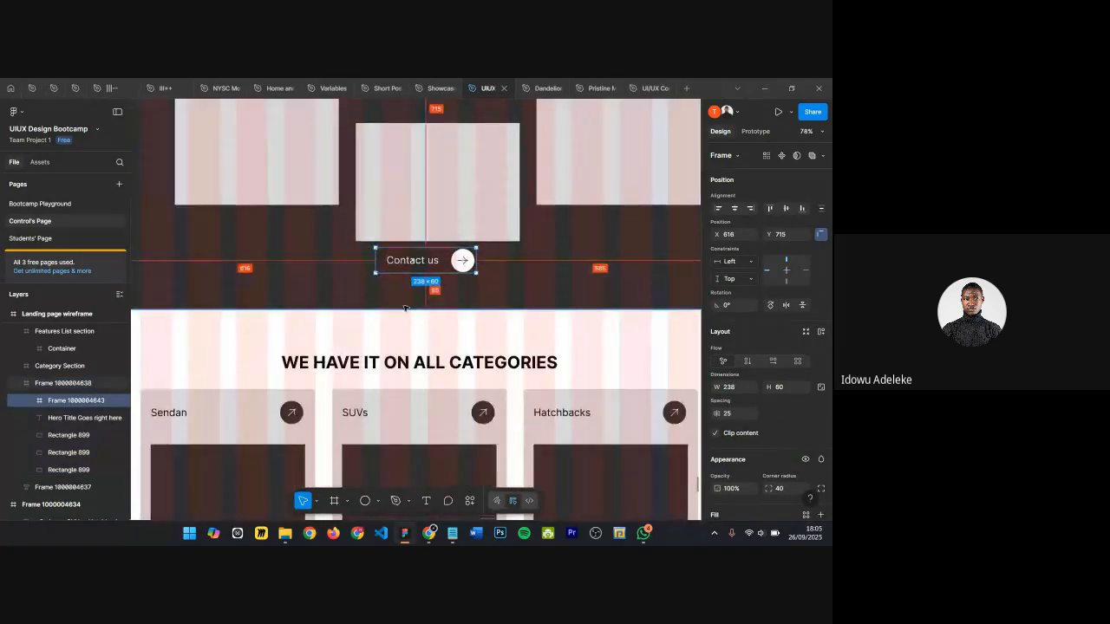
key(shift+Down)
key(shift+Down)
key(shift+Down)
key(shift+Down)
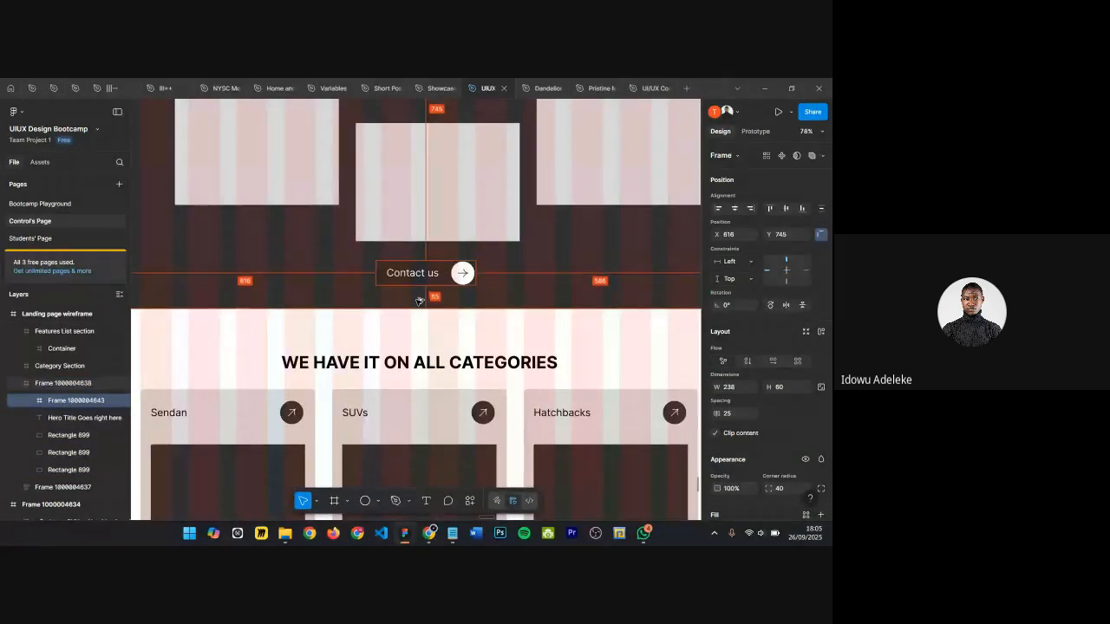
key(Down)
key(Down)
key(Down)
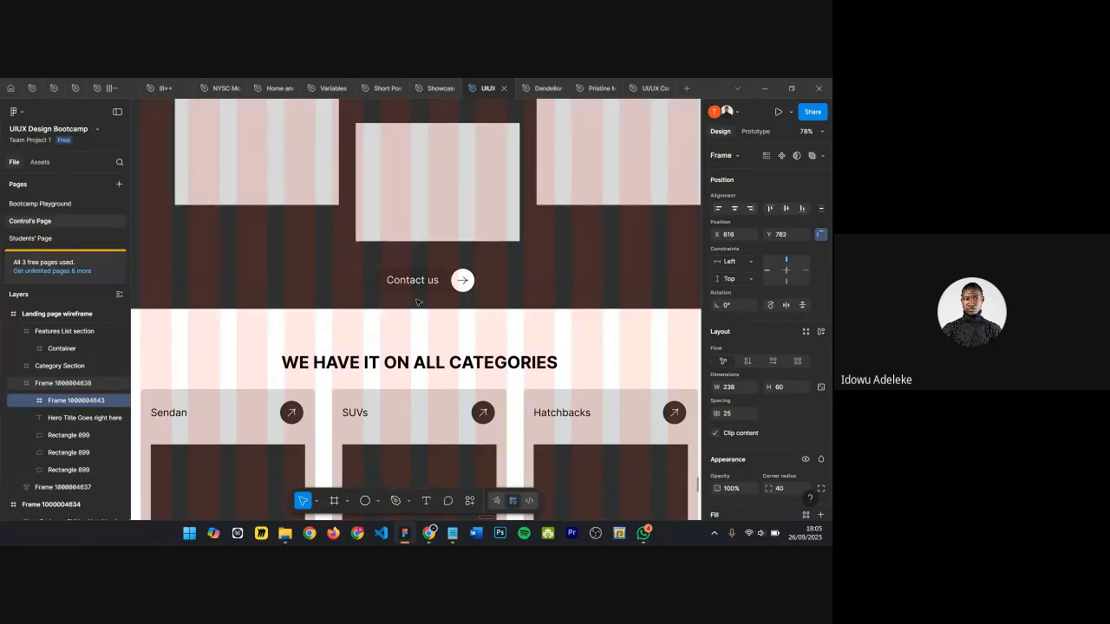
key(Down)
key(Up)
key(Up)
key(Up)
key(Up)
scroll(381, 338, up, 5)
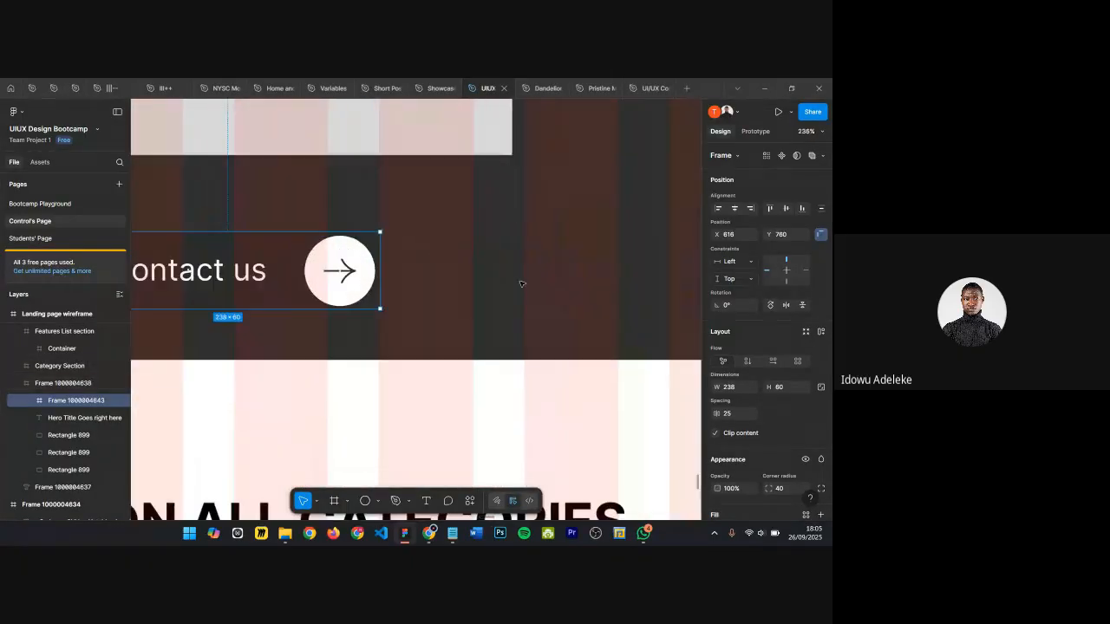
scroll(331, 250, up, 3)
scroll(516, 253, down, 3)
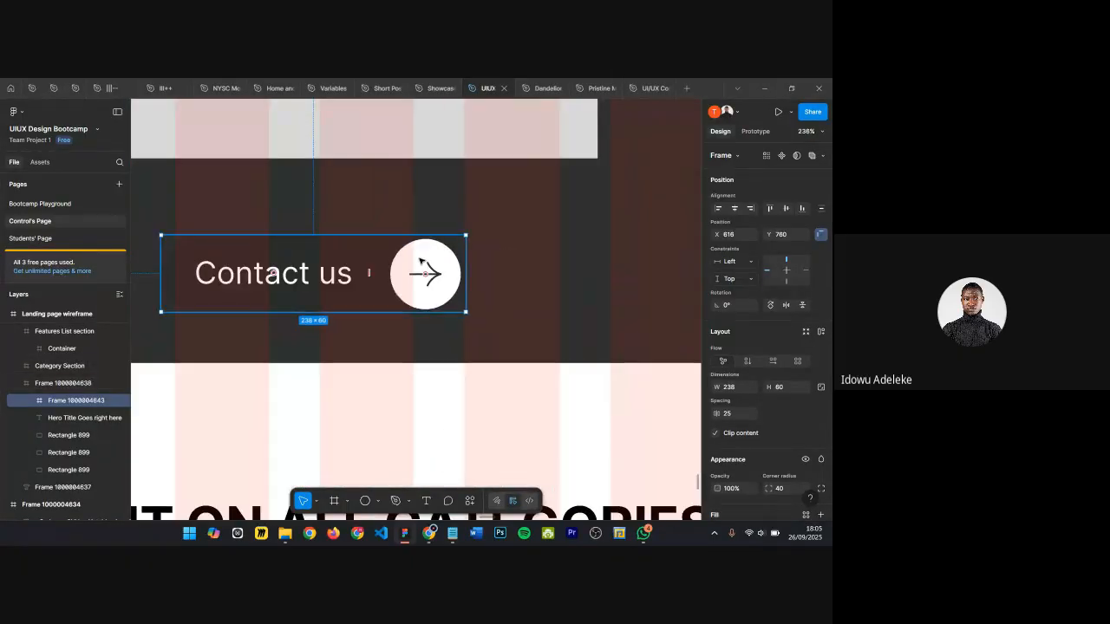
Step: Change the fill of the Contact us button's arrow circle to black 000000
double_click(425, 291)
scroll(495, 313, down, 1)
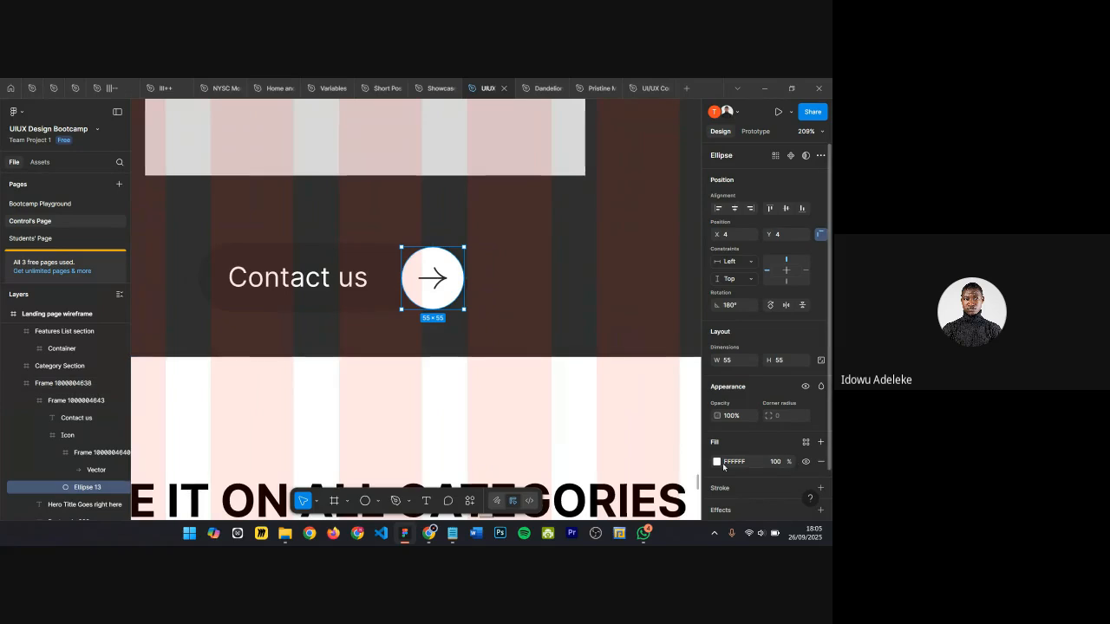
click(716, 462)
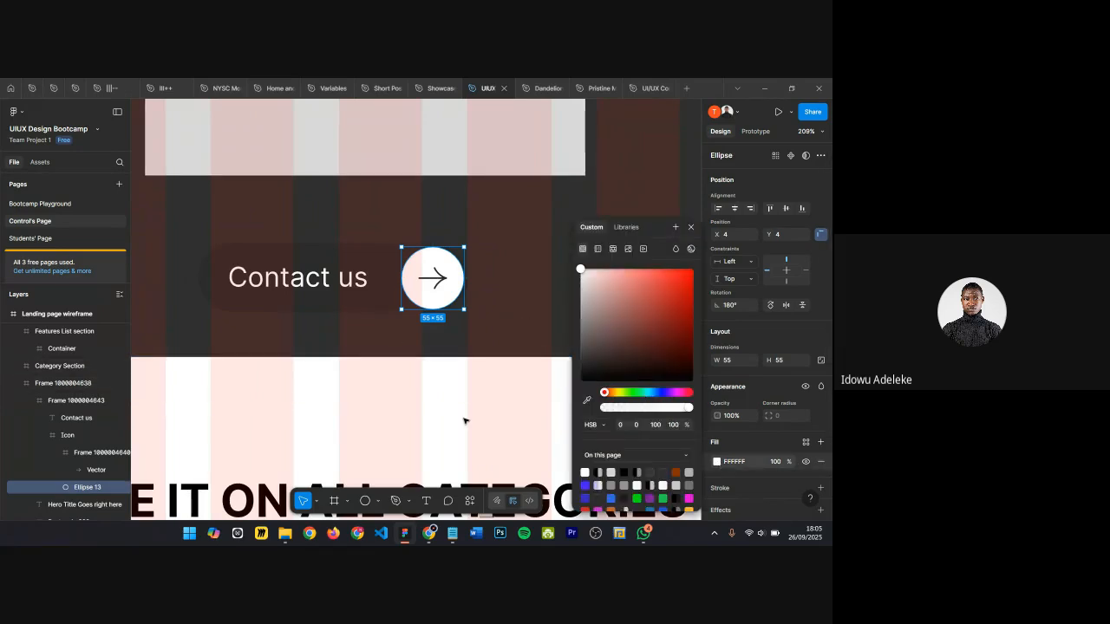
scroll(270, 397, down, 1)
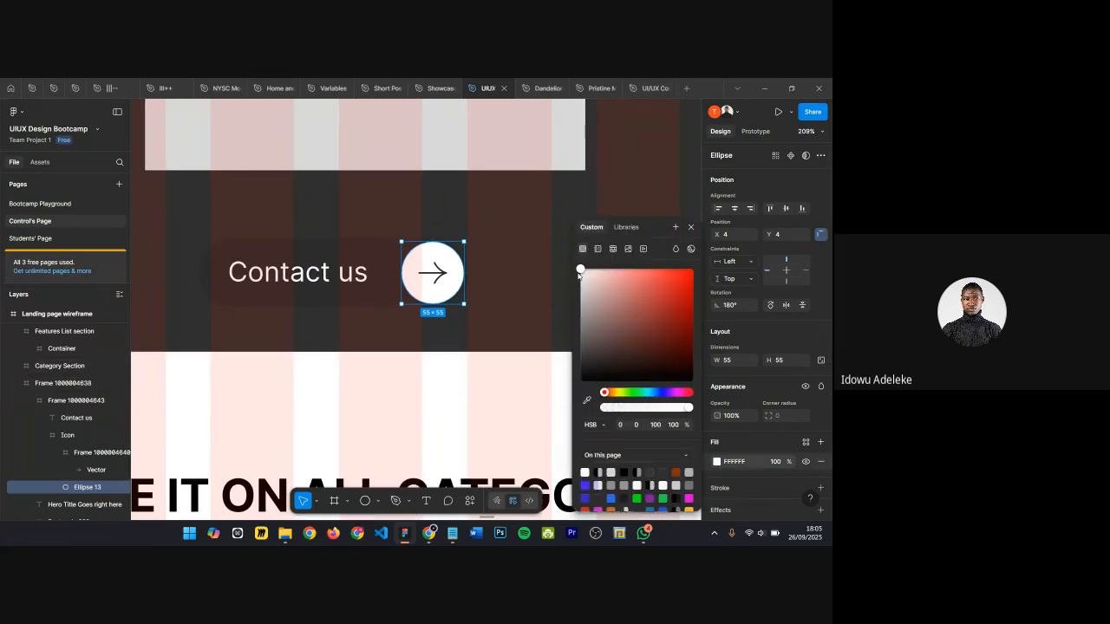
drag(650, 228, 658, 275)
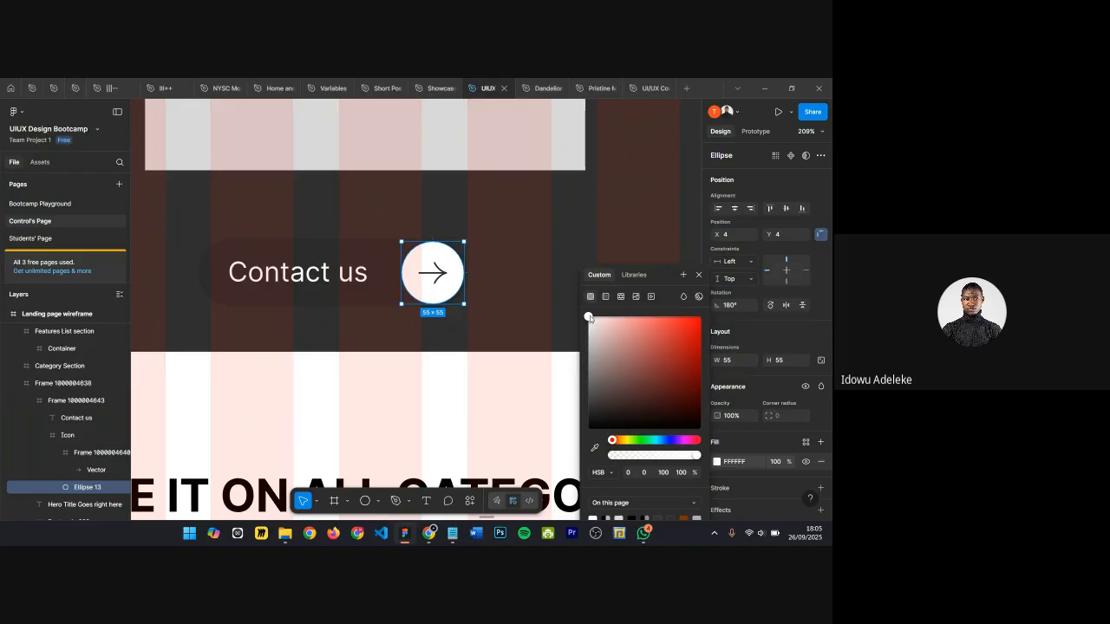
mouse_move(605, 373)
mouse_down()
mouse_move(515, 463)
mouse_move(506, 442)
mouse_up()
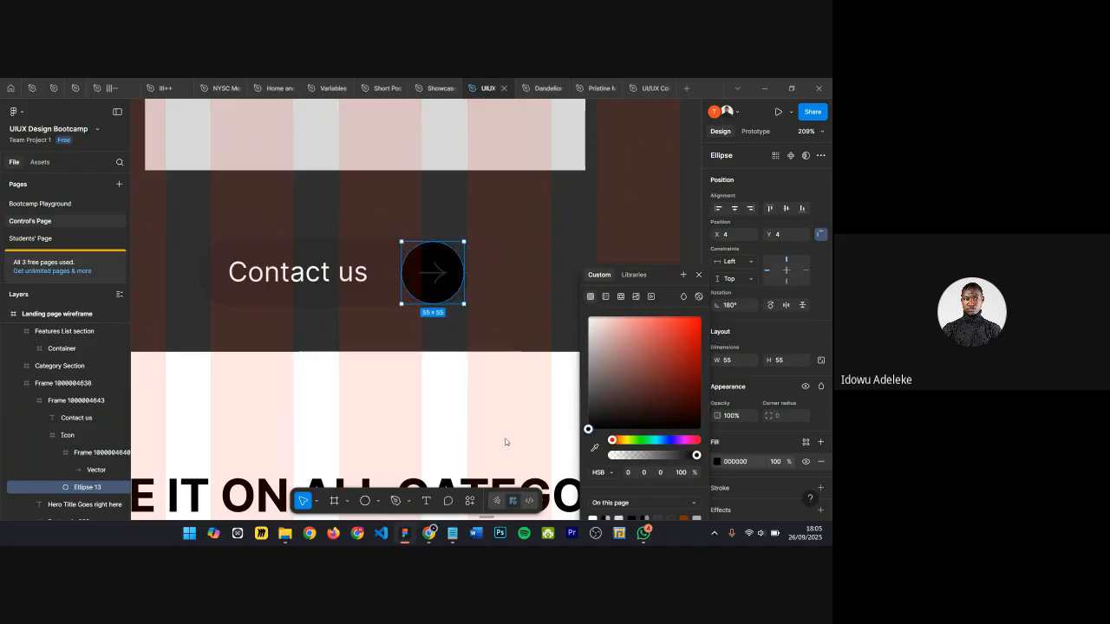
click(699, 275)
Step: Set the arrow vector's stroke colour to FFFFFF
ctrl+click(440, 277)
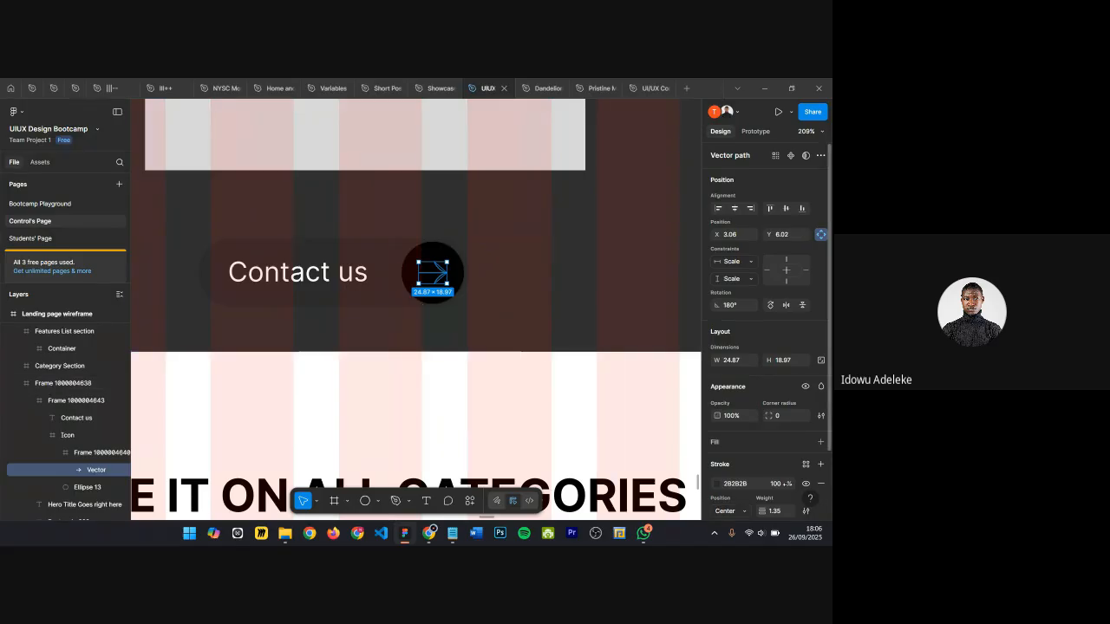
click(737, 484)
text(ffffff)
key(Return)
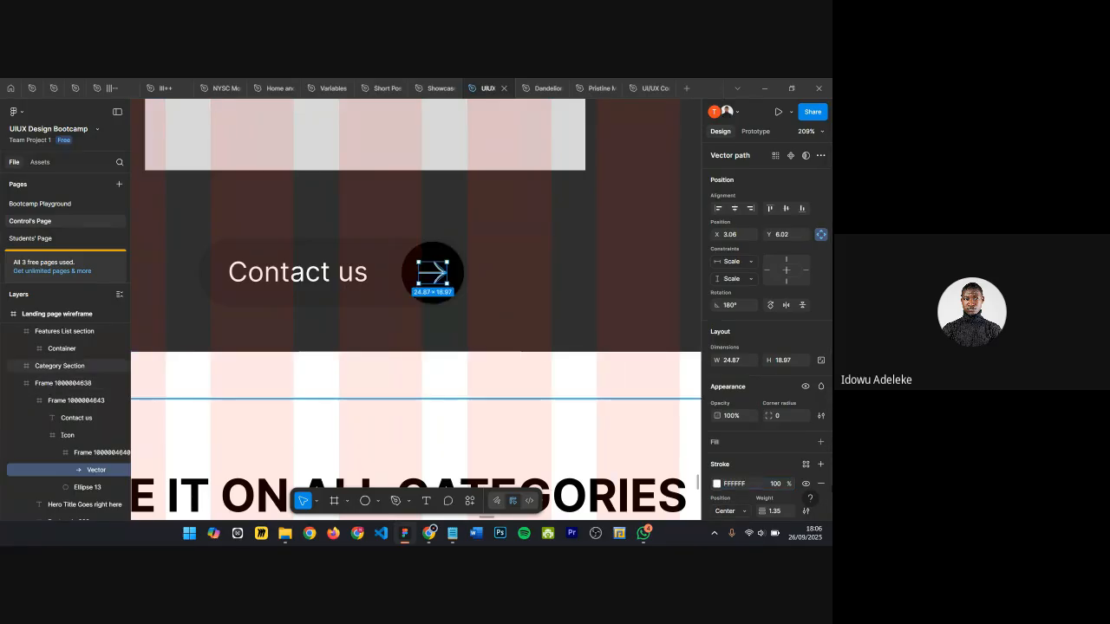
Step: Set the Contact us button frame's fill to FFFFFF
click(372, 258)
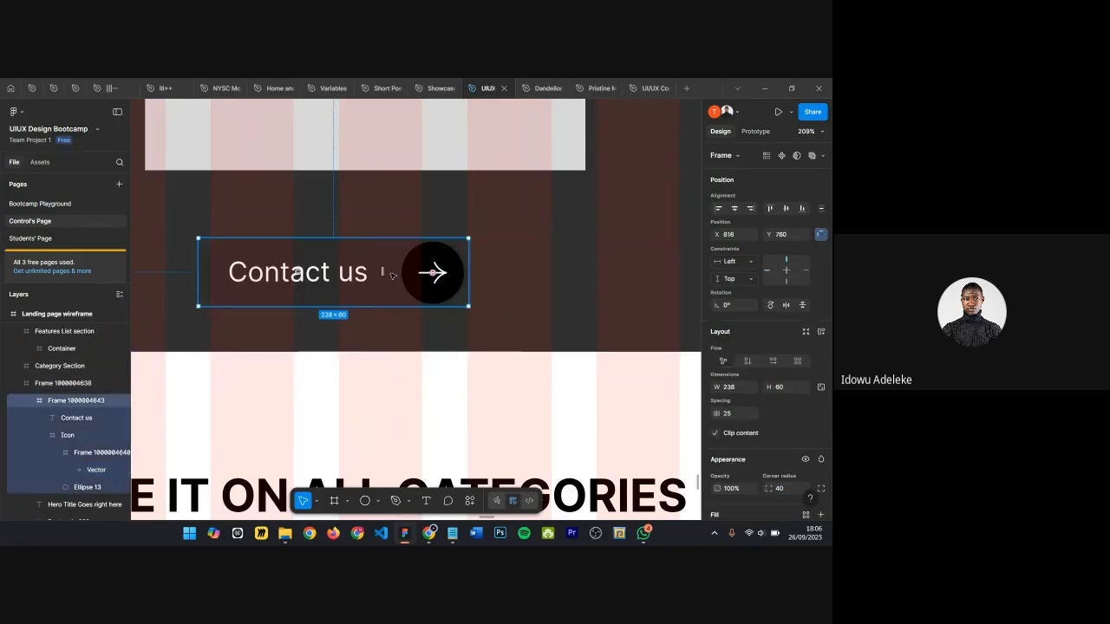
scroll(735, 487, down, 1)
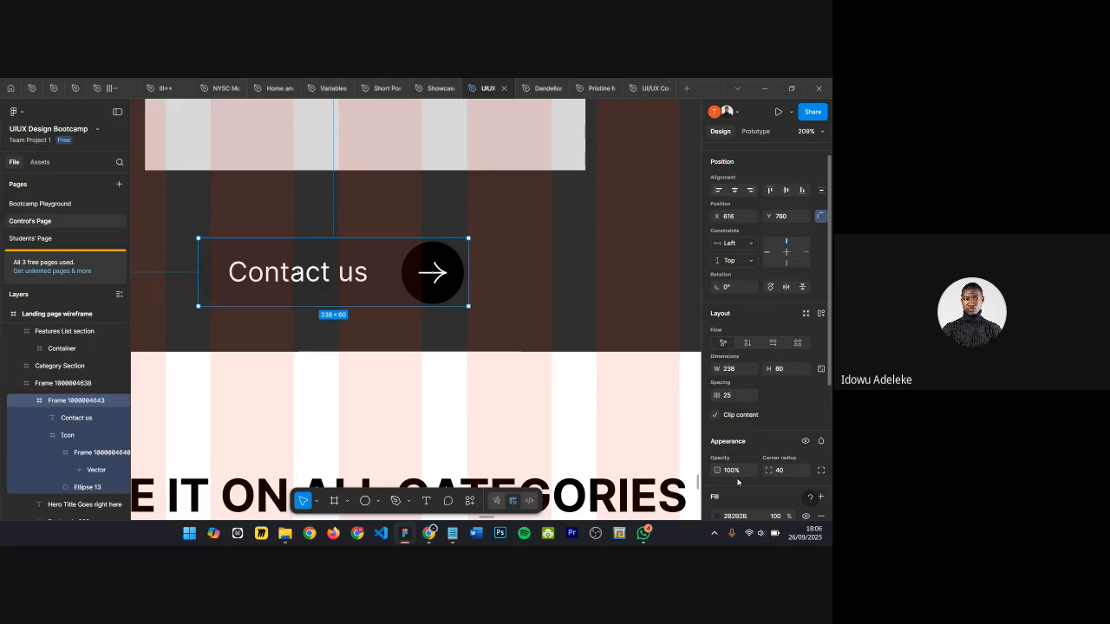
scroll(733, 489, down, 2)
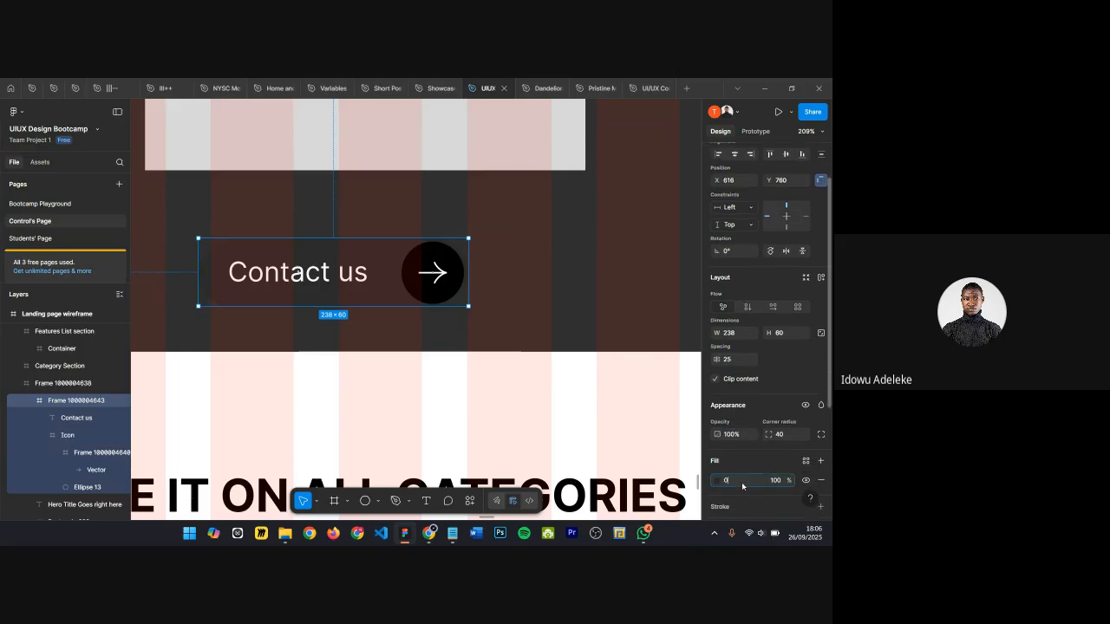
key(Return)
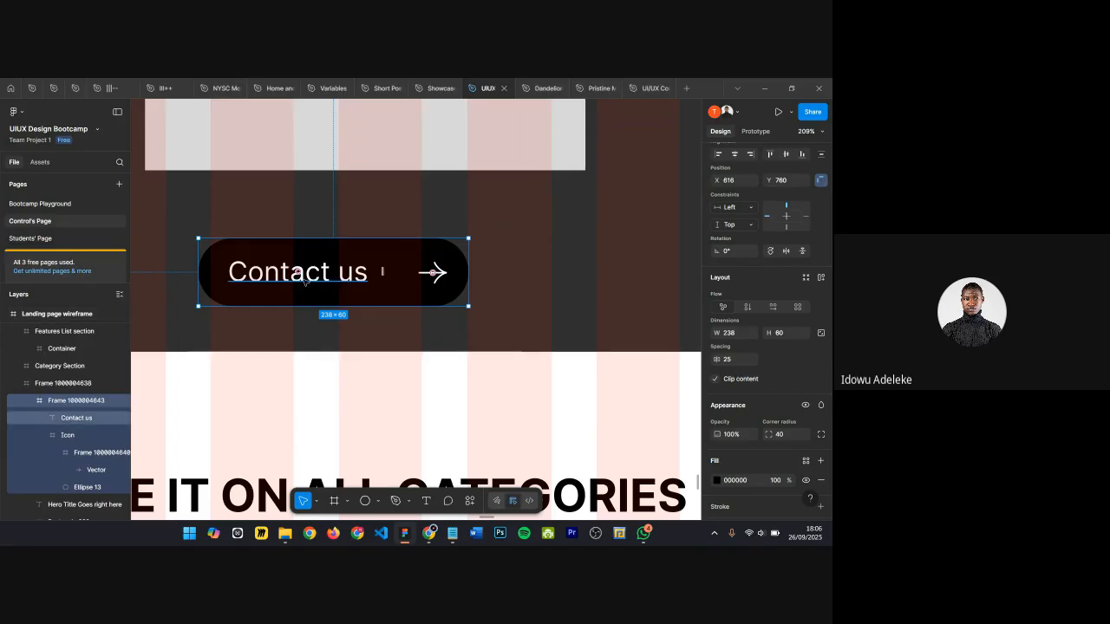
key(ctrl+z)
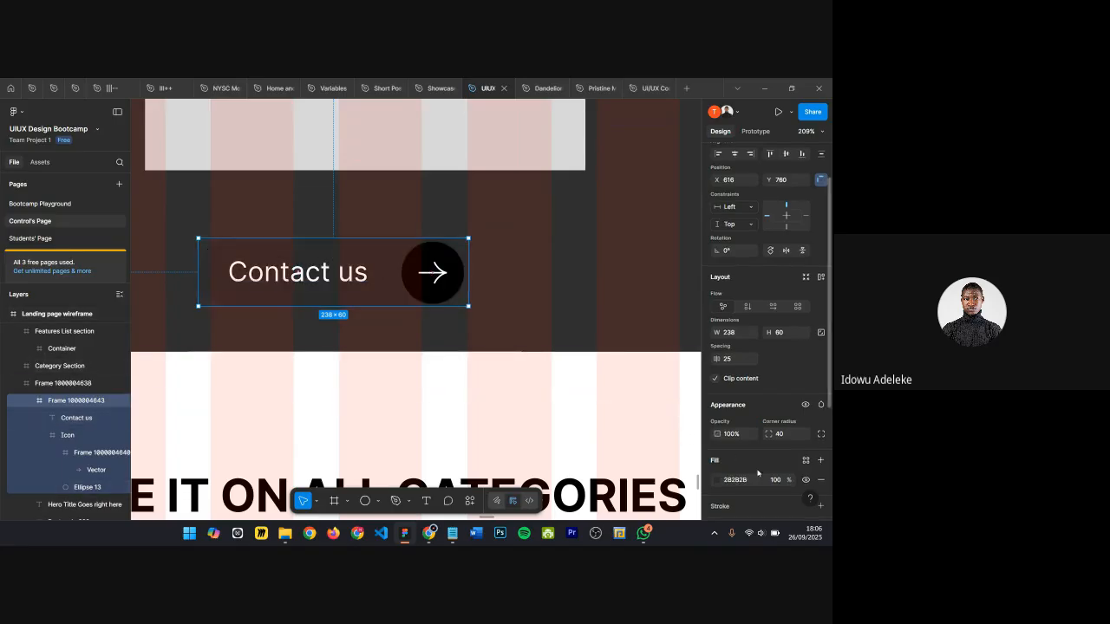
scroll(741, 470, down, 1)
key(Return)
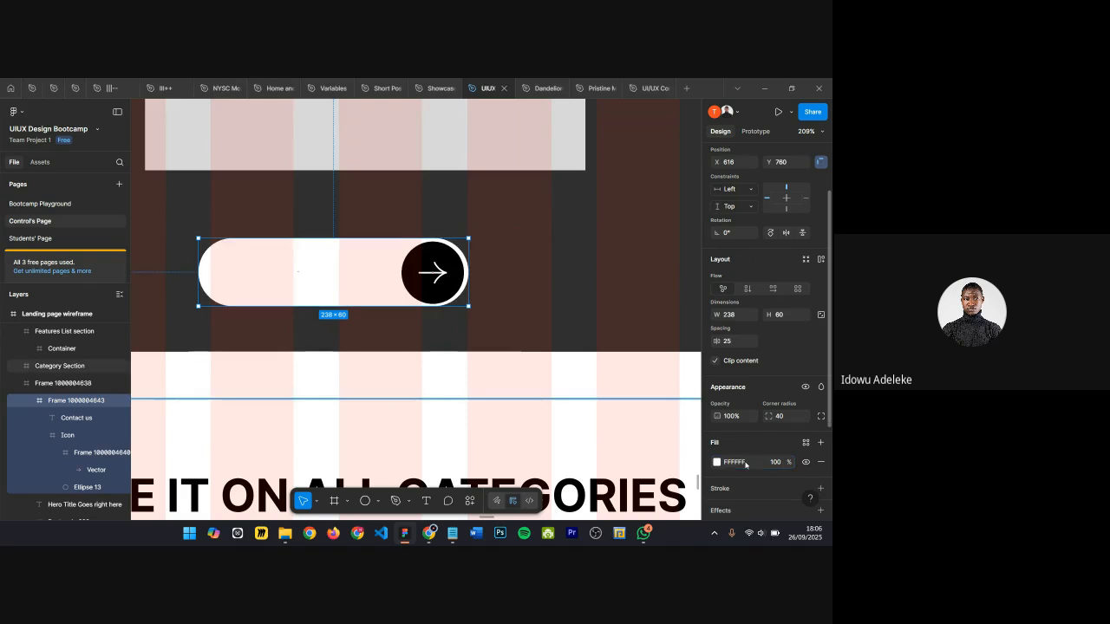
Step: Colour the Contact us label black by sampling the arrow circle with the eyedropper
click(310, 279)
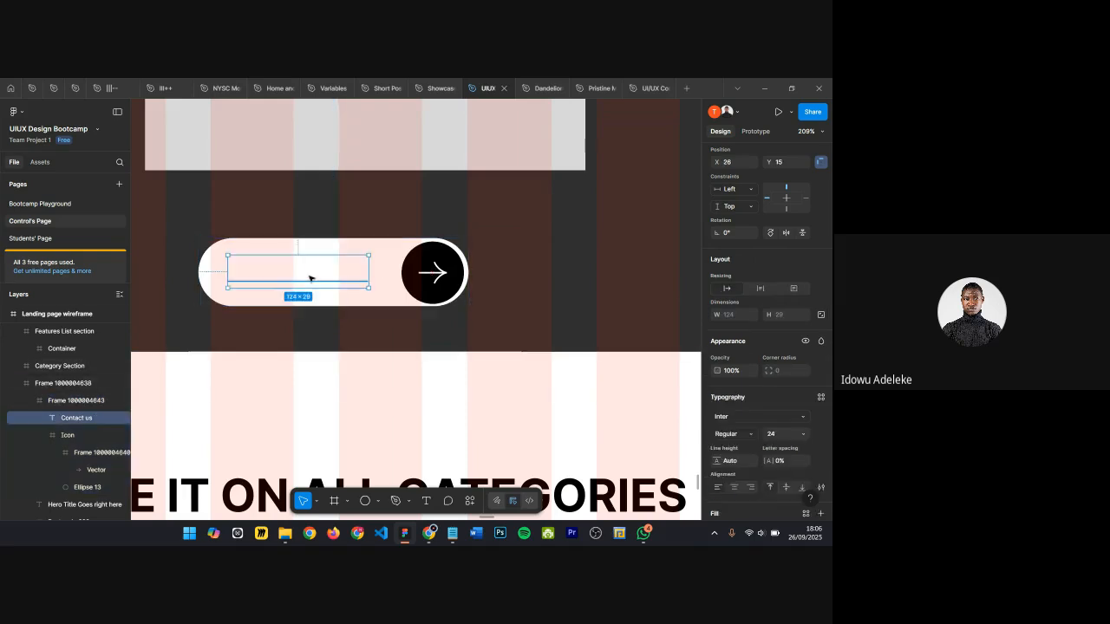
key(i)
click(418, 254)
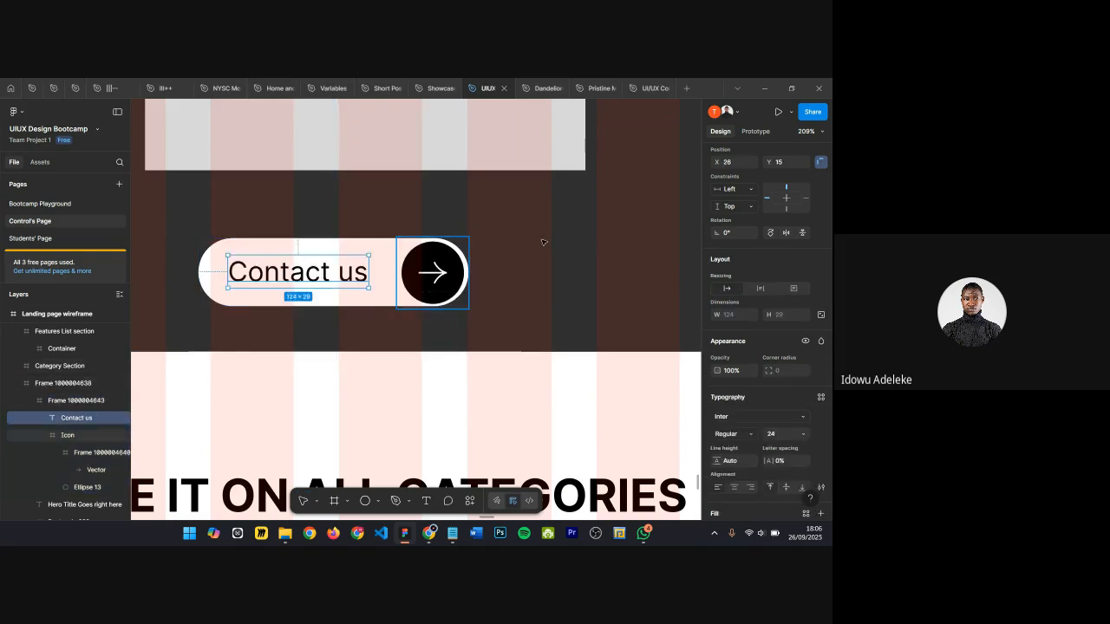
Step: Review the restyled hero Contact us button against the categories and trending sections at several zoom levels
click(545, 243)
scroll(586, 226, down, 3)
scroll(586, 226, down, 5)
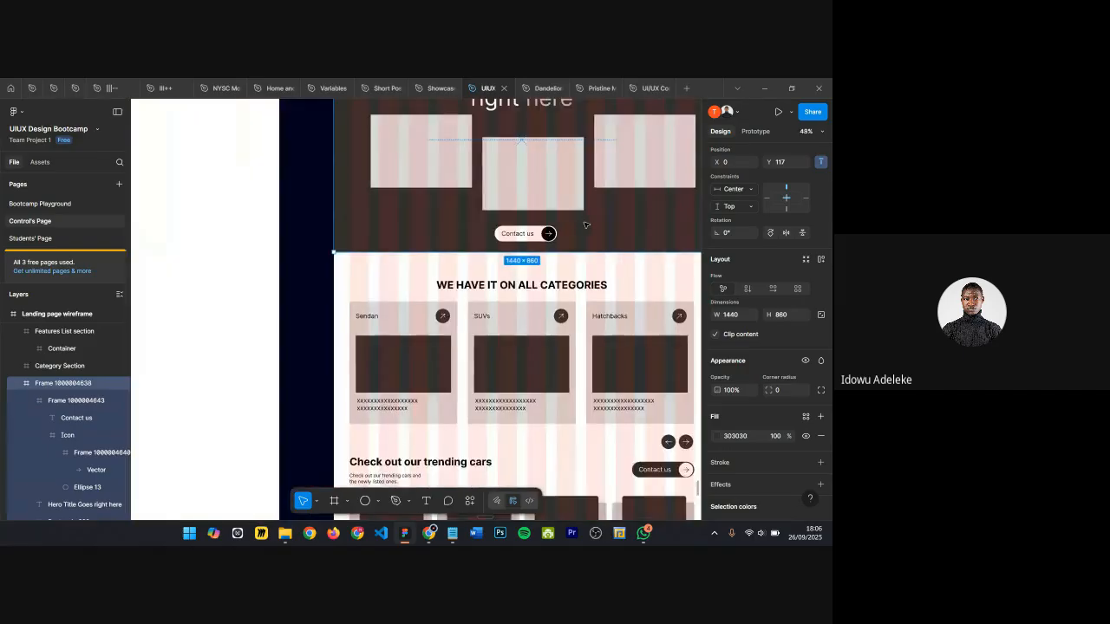
scroll(564, 248, up, 3)
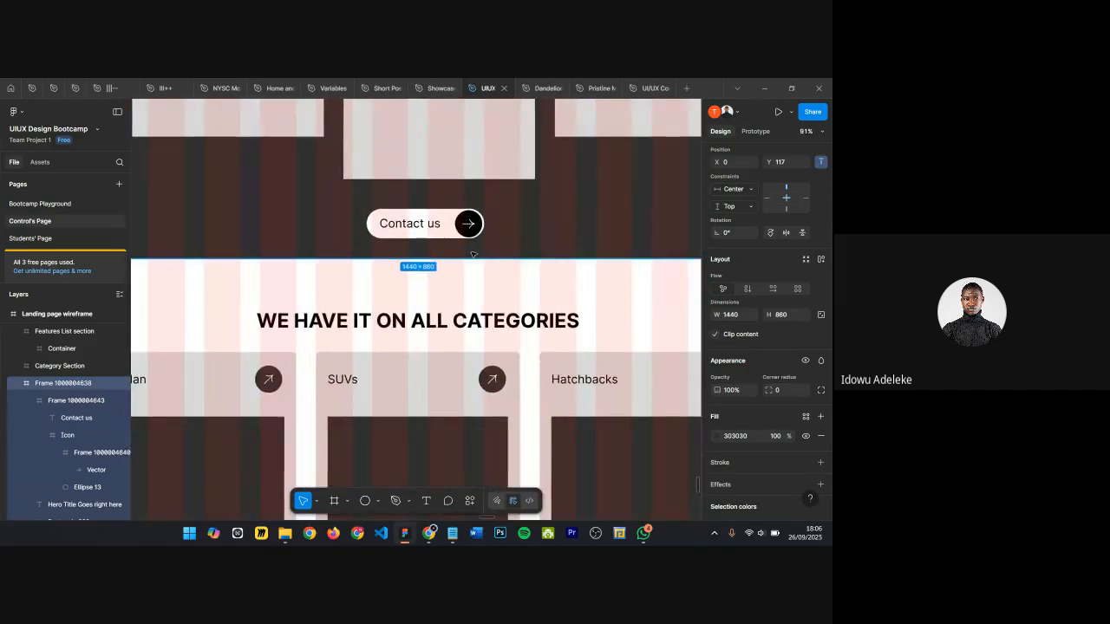
scroll(460, 243, down, 4)
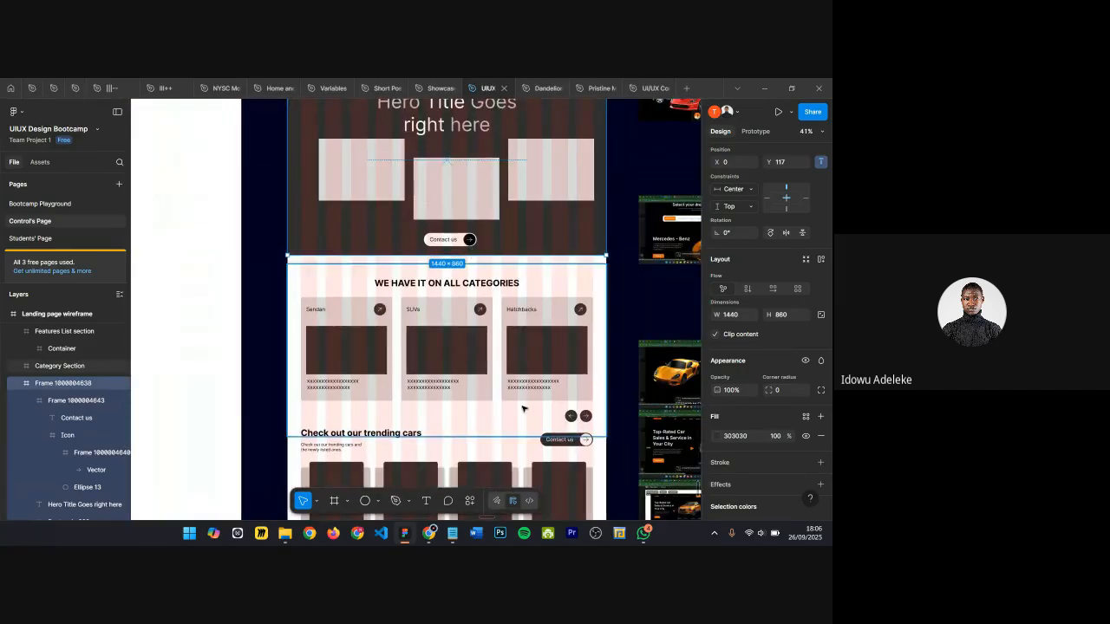
scroll(450, 236, up, 1)
scroll(449, 235, up, 5)
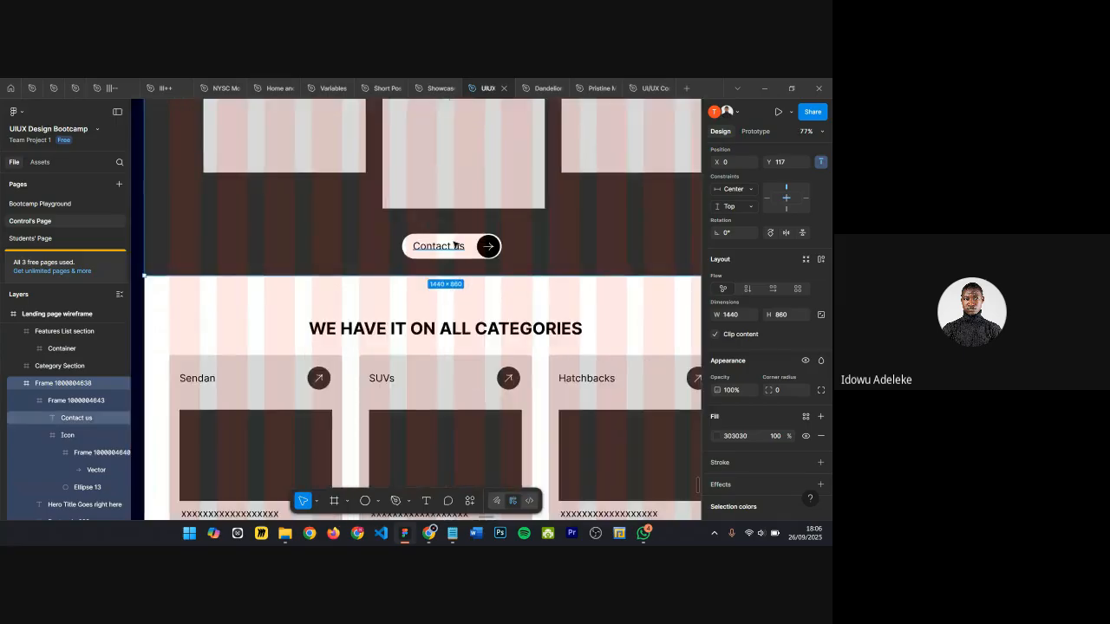
scroll(433, 214, down, 5)
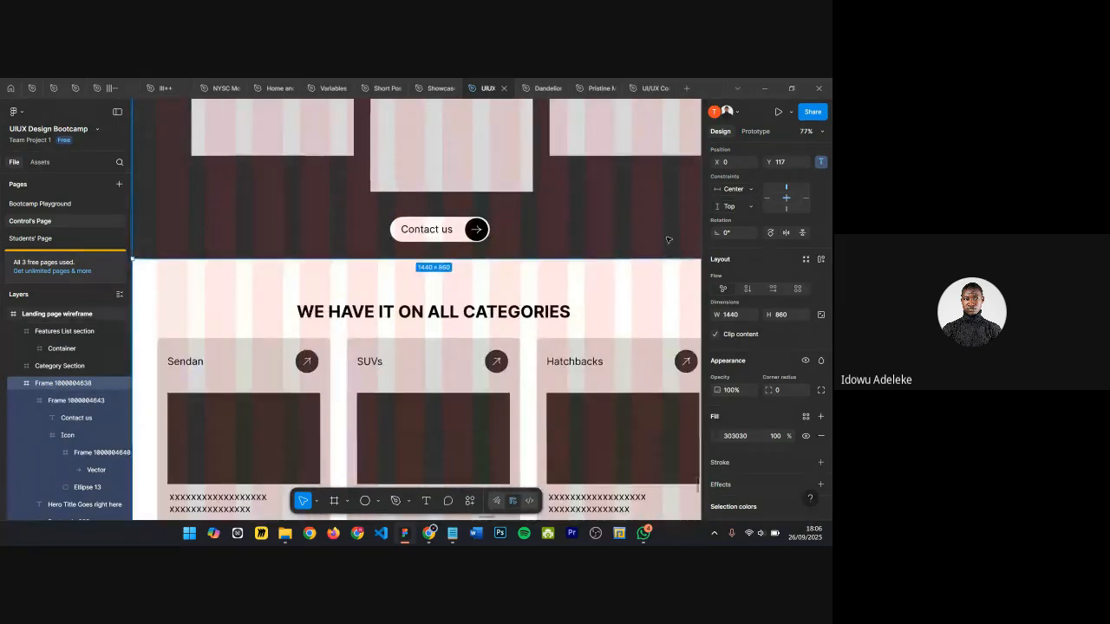
scroll(515, 212, up, 3)
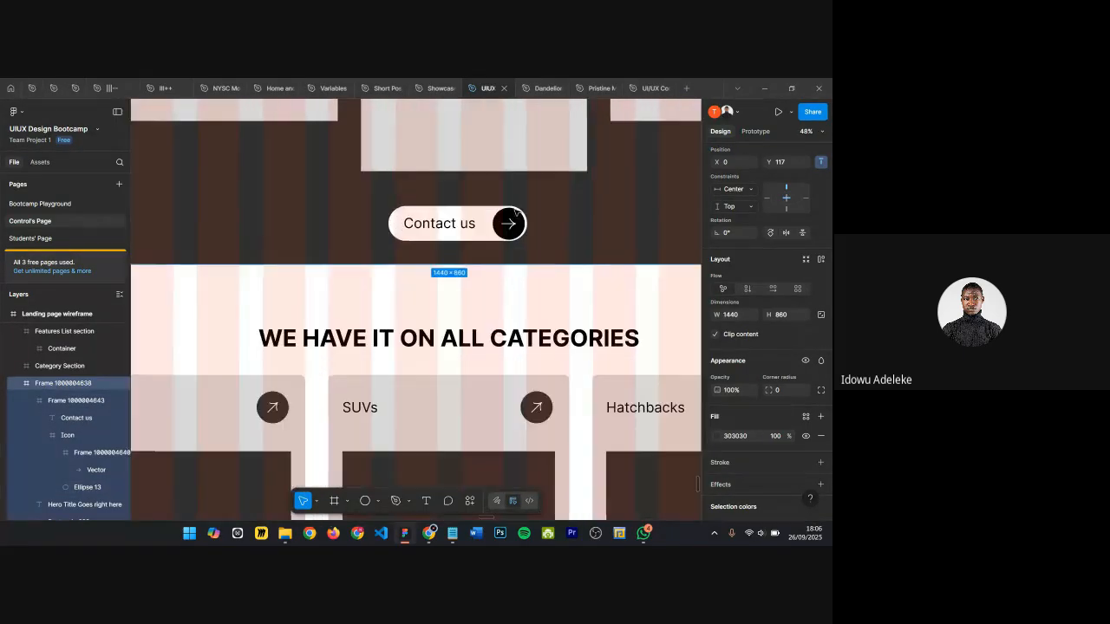
scroll(425, 206, down, 2)
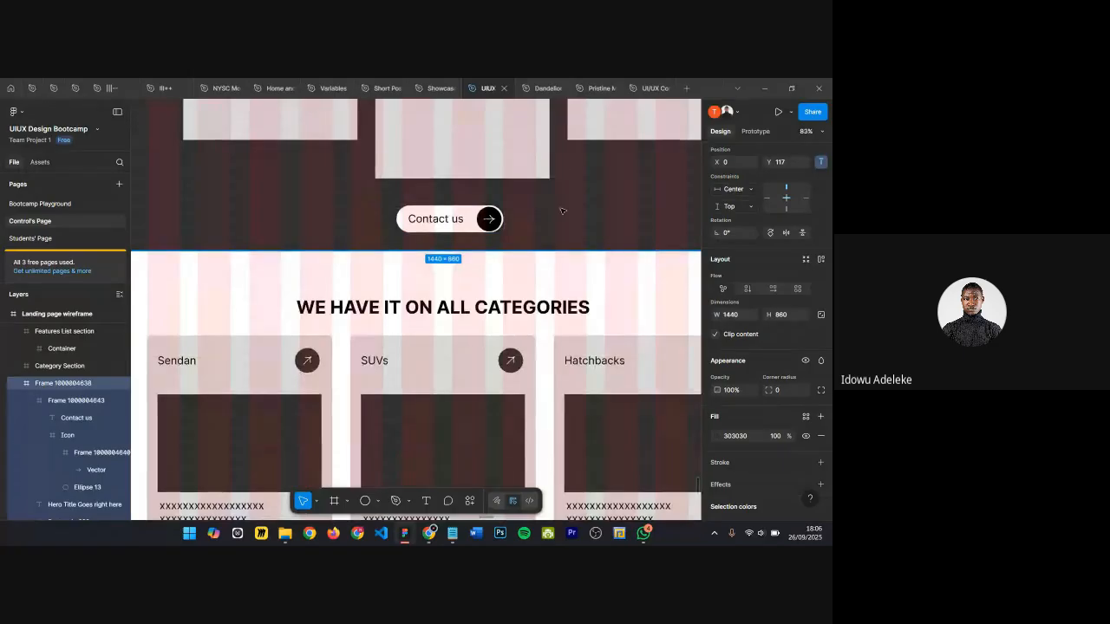
scroll(490, 218, down, 3)
scroll(486, 347, down, 3)
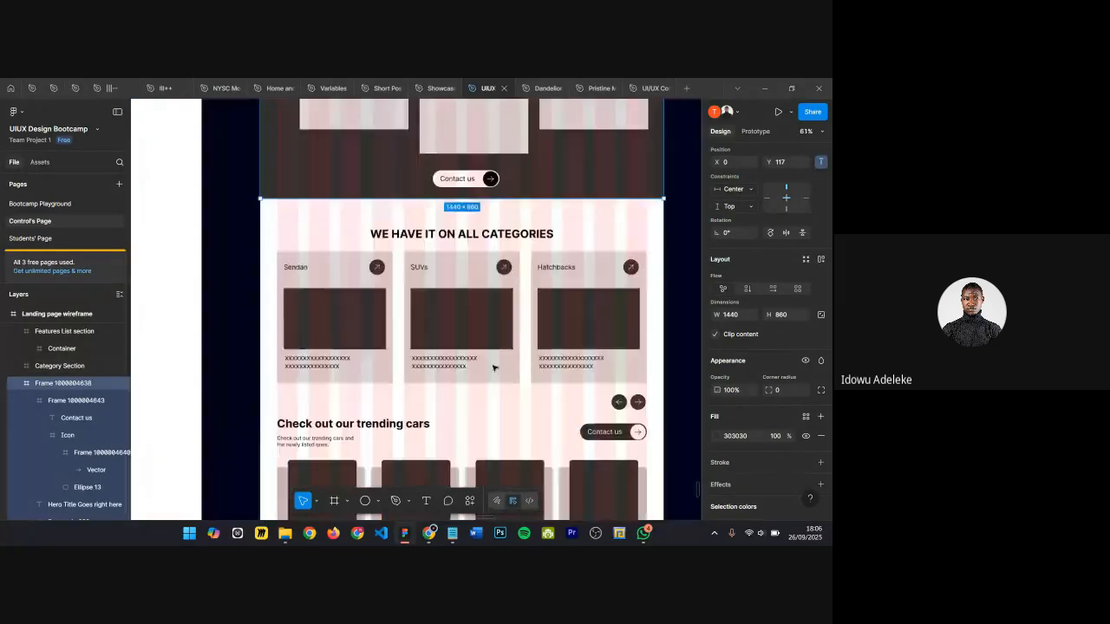
scroll(349, 280, down, 3)
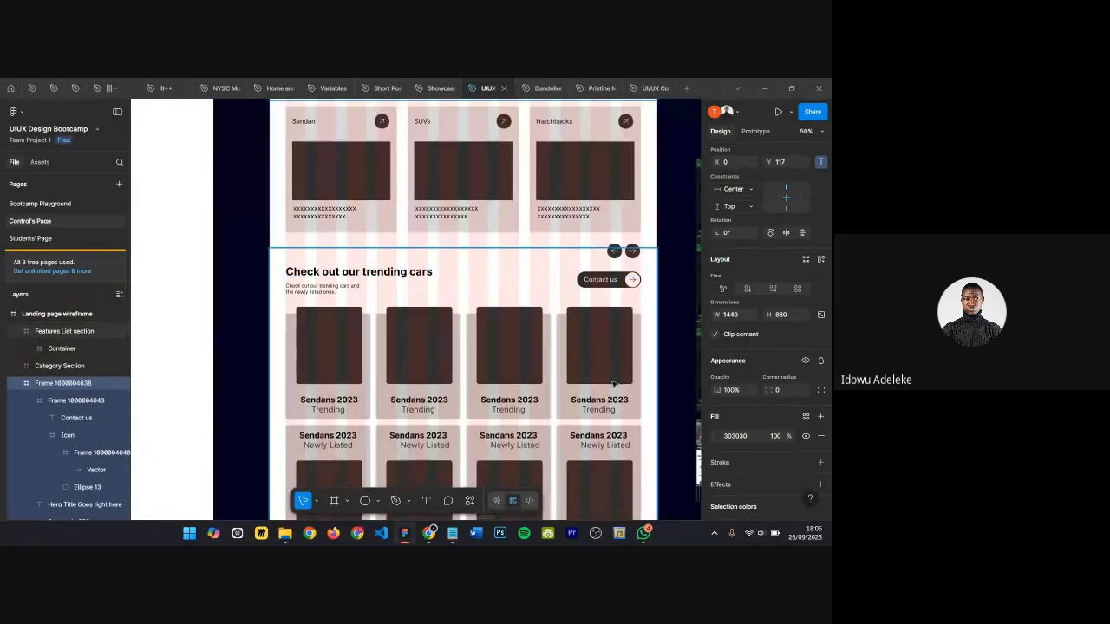
Step: Inspect the trending cars heading-and-button row and its Contact us button at several zoom levels
click(619, 280)
scroll(637, 285, up, 4)
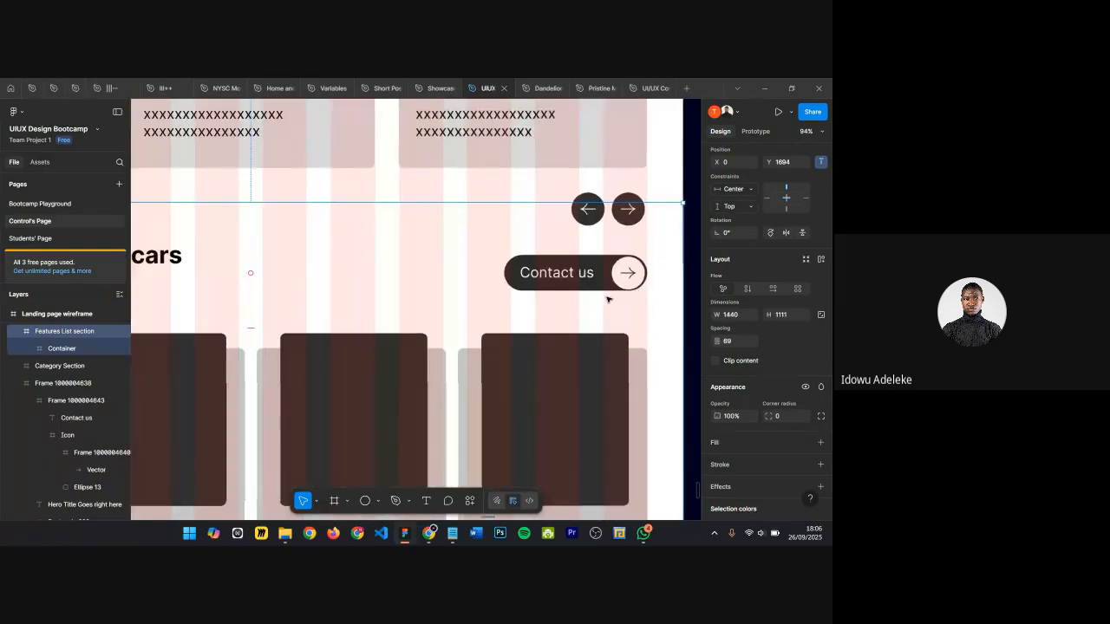
double_click(572, 278)
click(570, 277)
scroll(564, 279, down, 5)
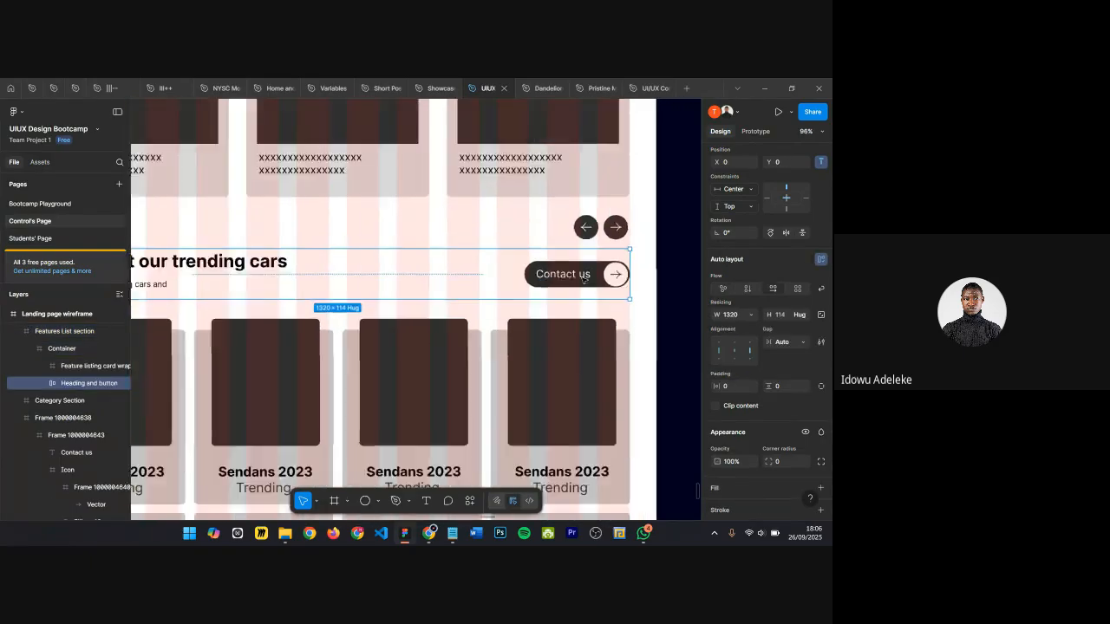
scroll(559, 279, up, 5)
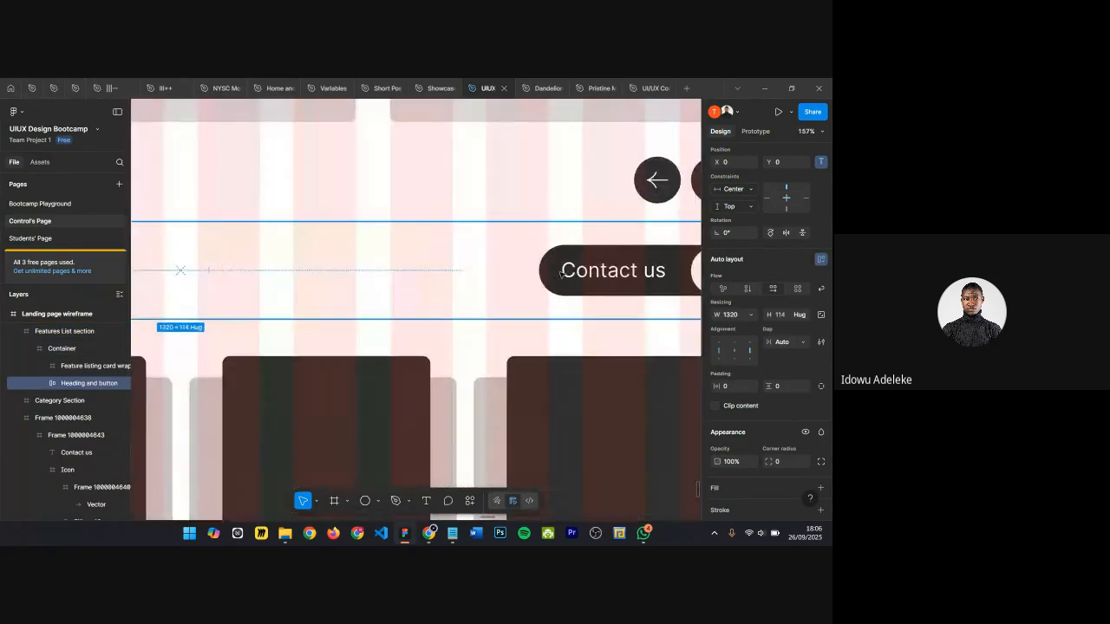
scroll(560, 279, down, 2)
scroll(560, 279, up, 1)
scroll(560, 280, down, 5)
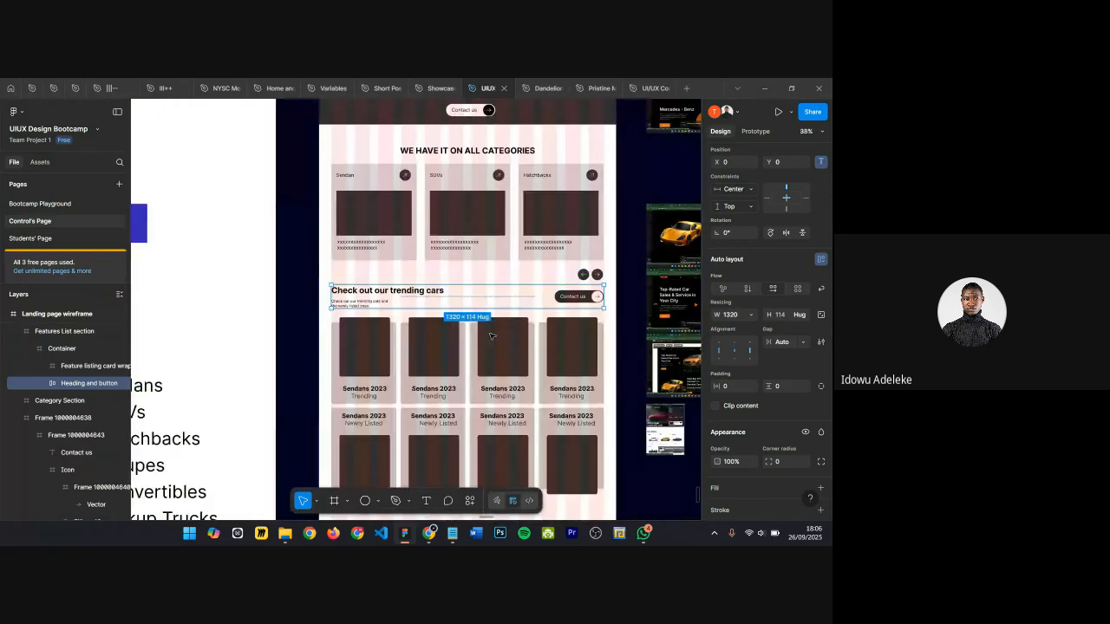
Step: Move the Category Section up until it sits flush beneath the hero section, at Y 977
click(328, 299)
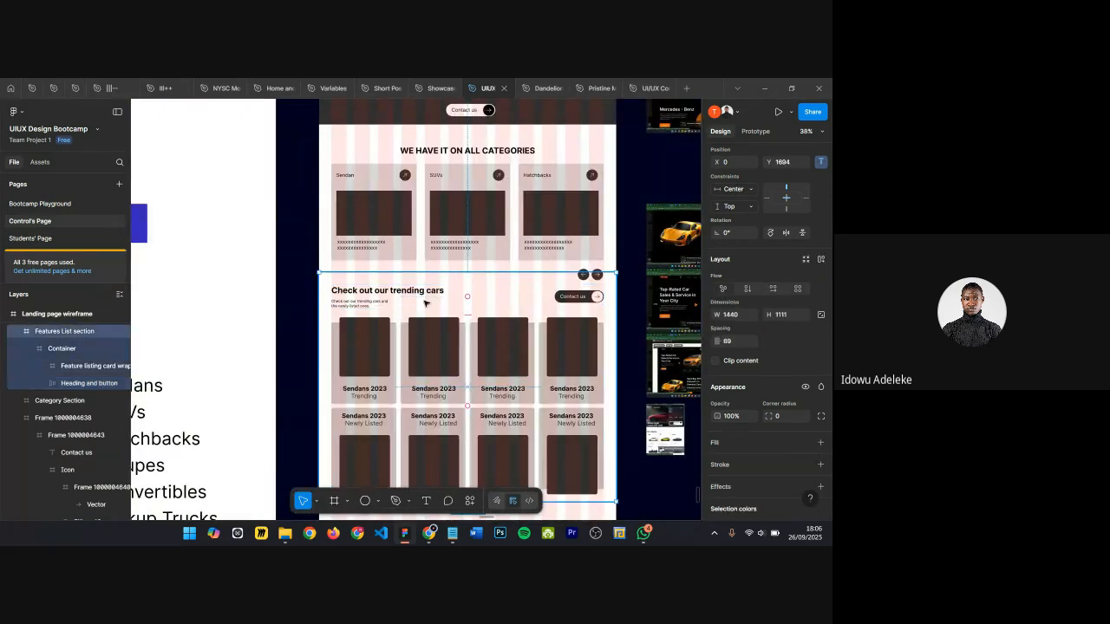
click(462, 127)
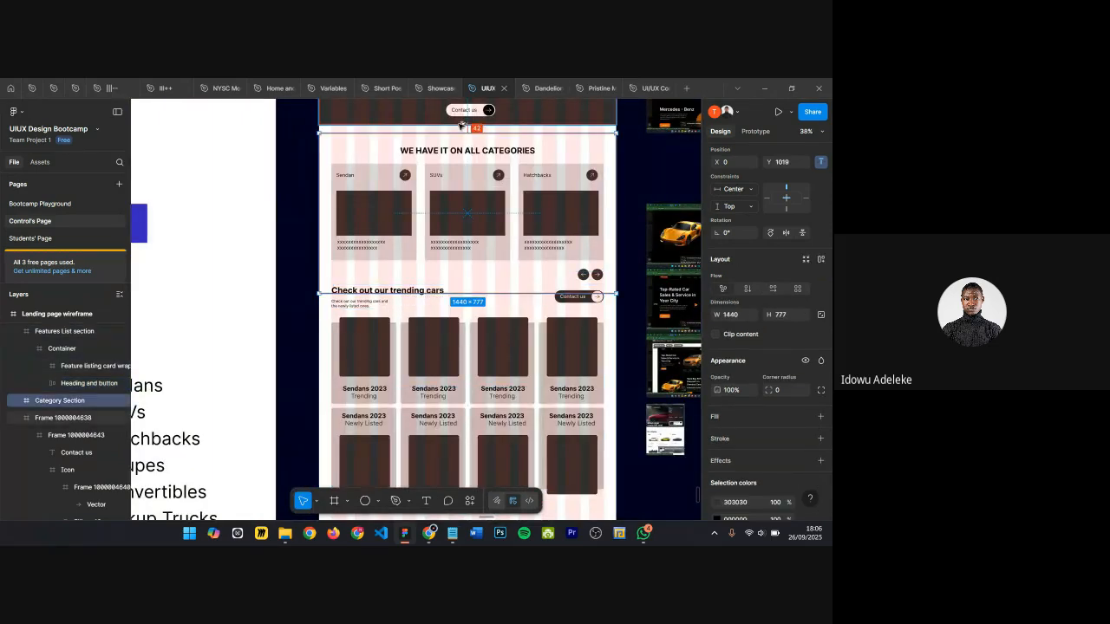
drag(462, 128, 458, 124)
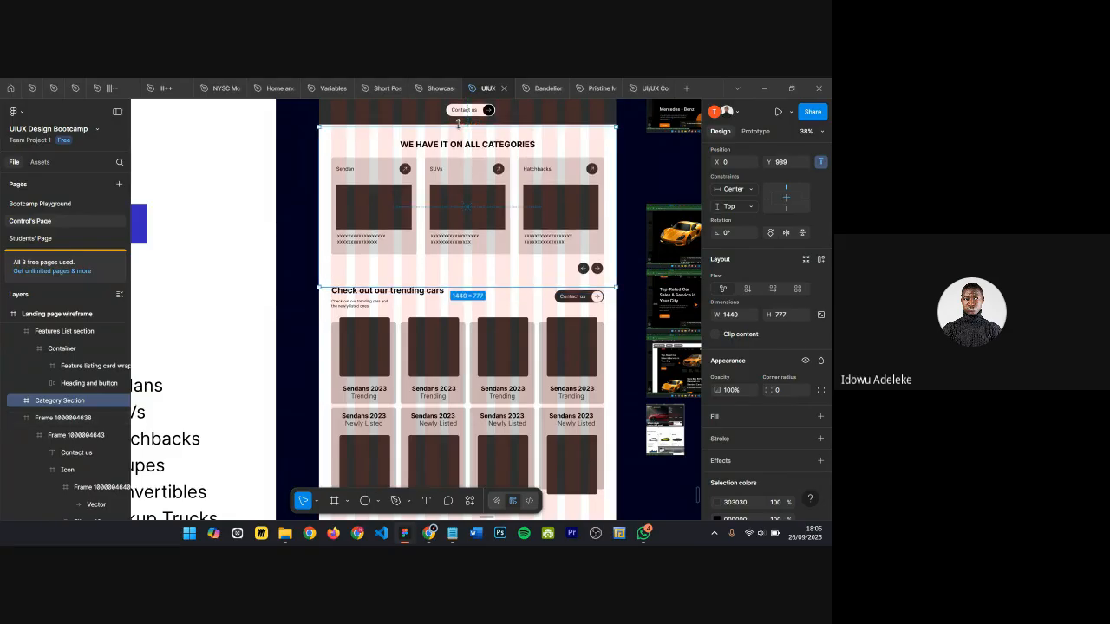
key(alt)
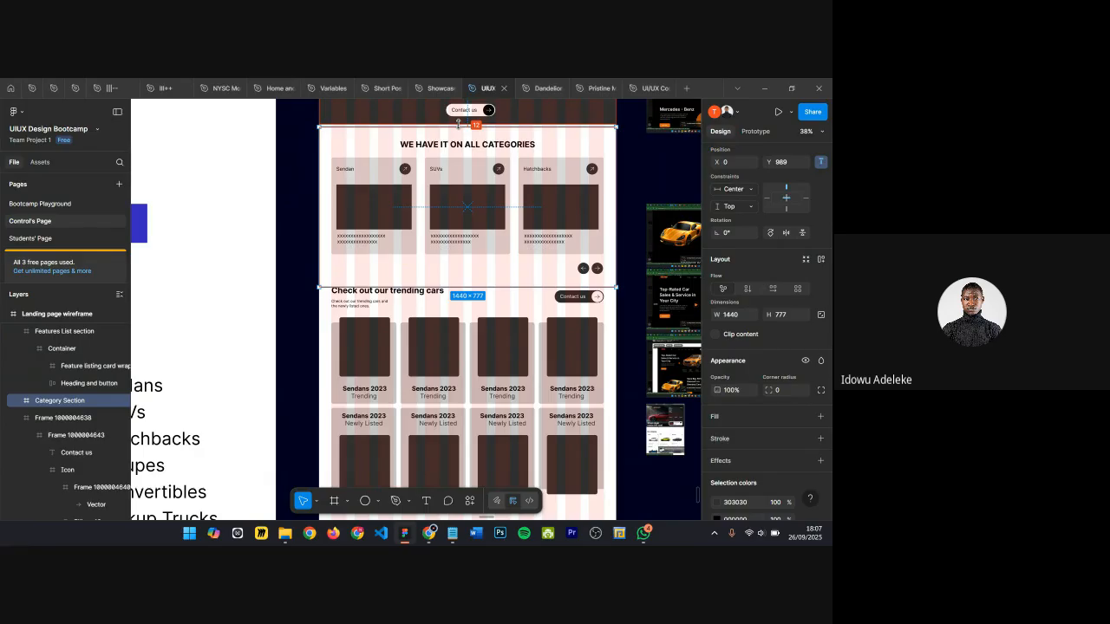
drag(458, 125, 461, 125)
key(shift+Down)
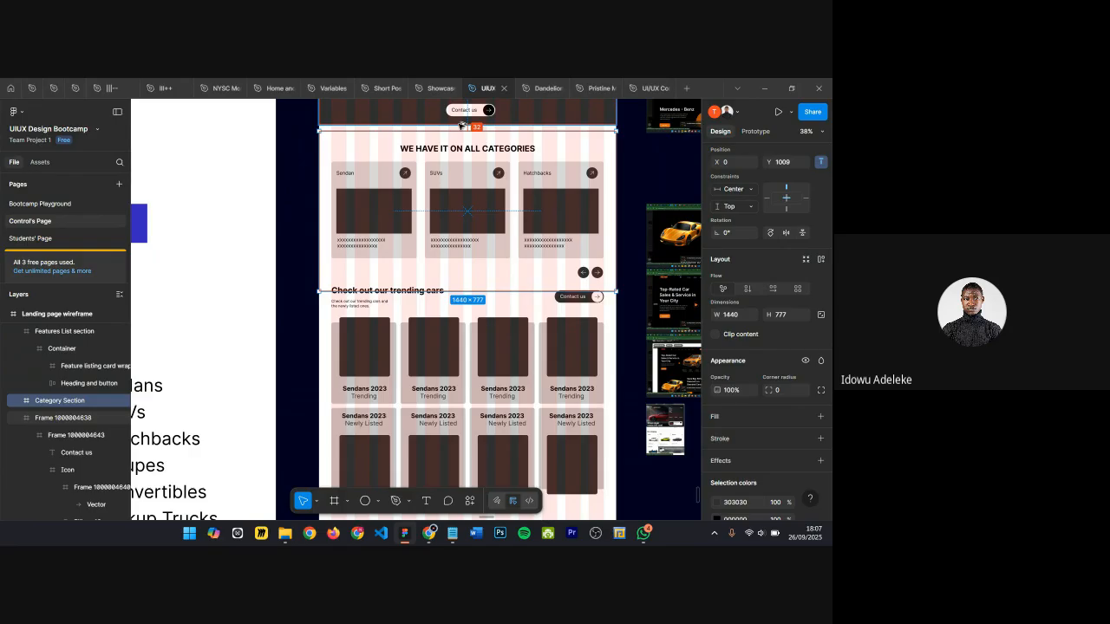
key(Up)
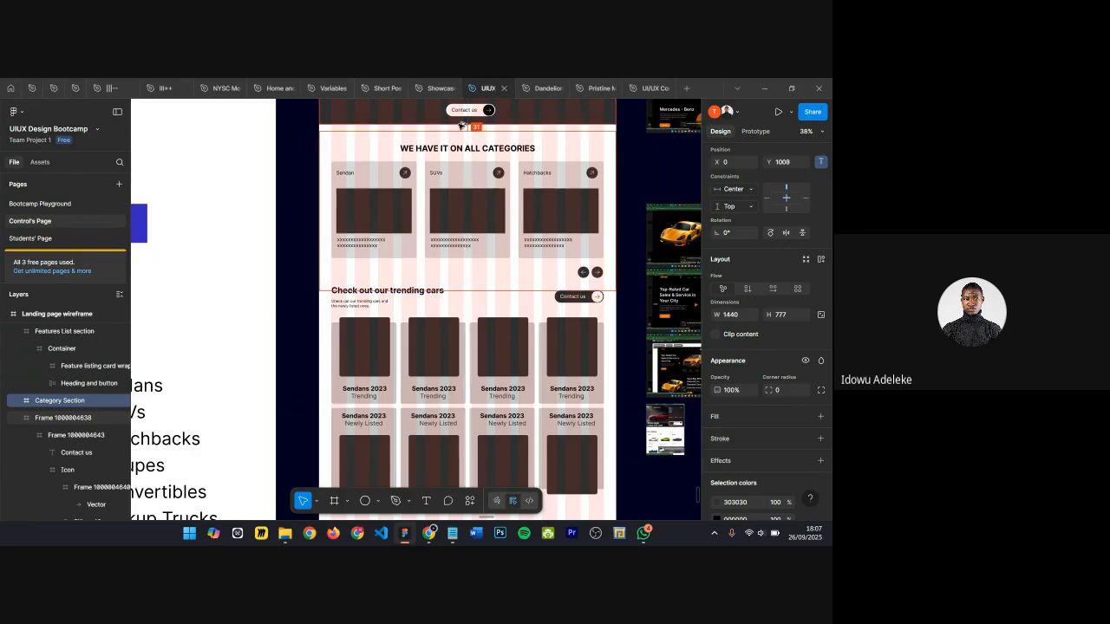
key(Up)
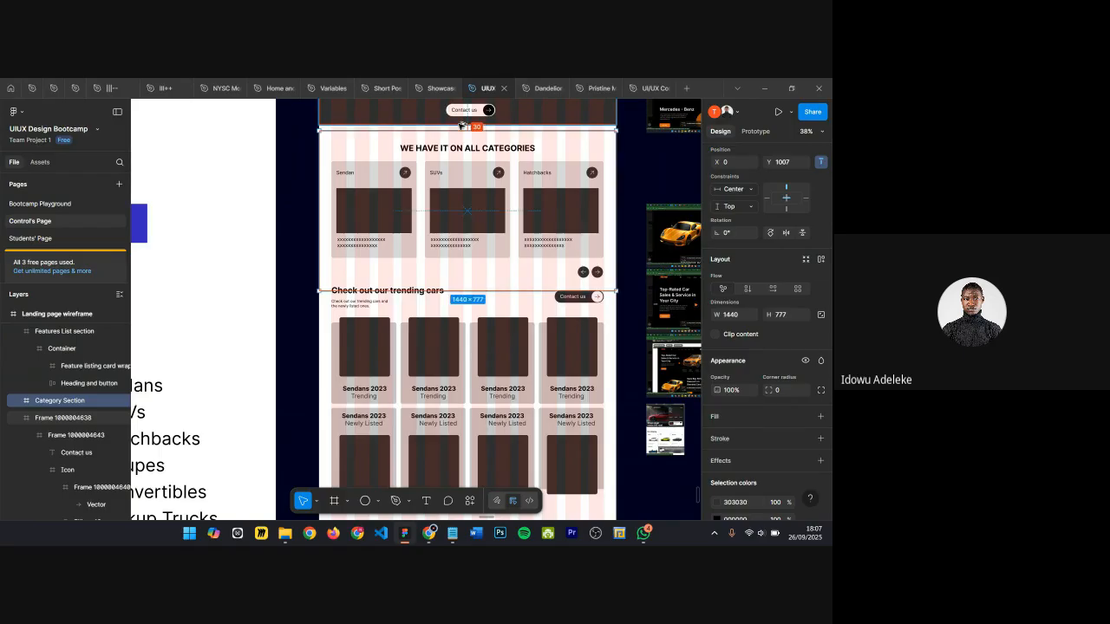
key(shift+Up)
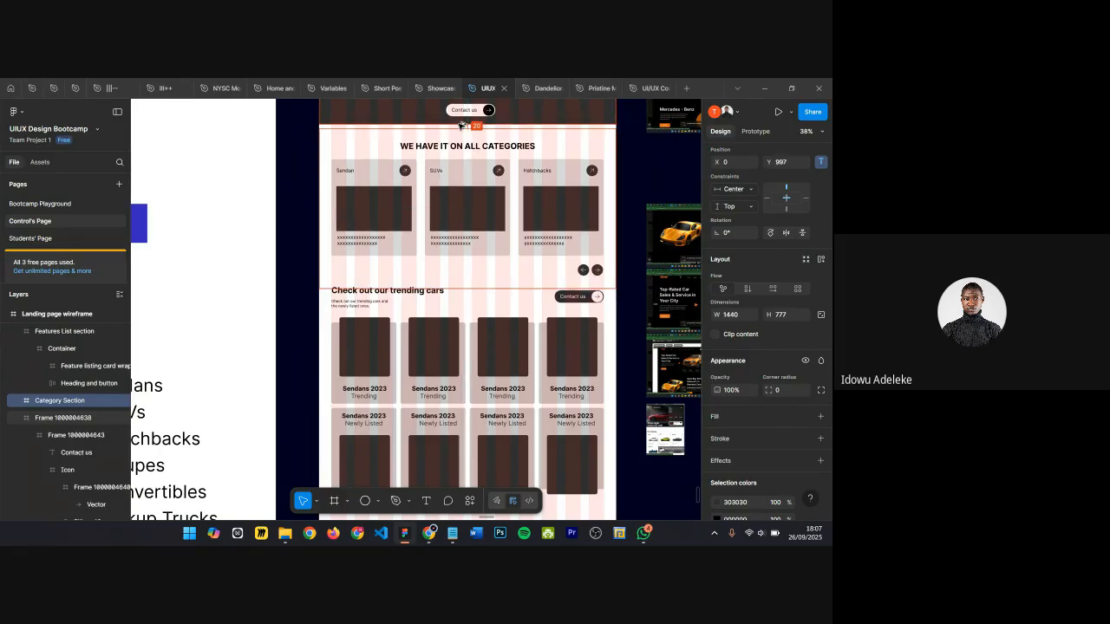
key(shift+Up)
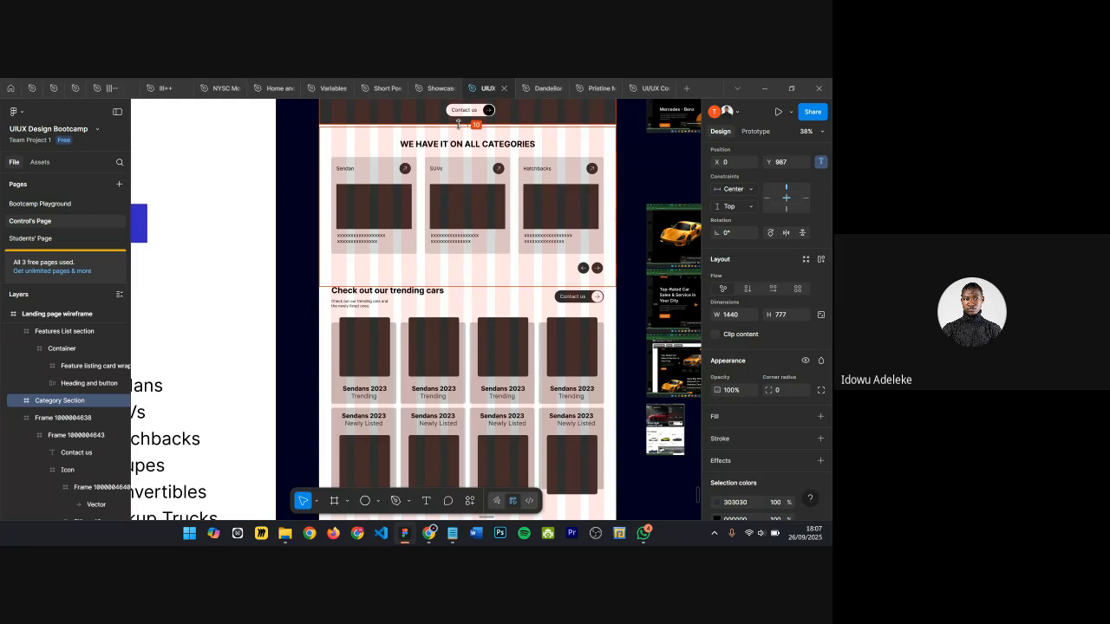
key(shift+Up)
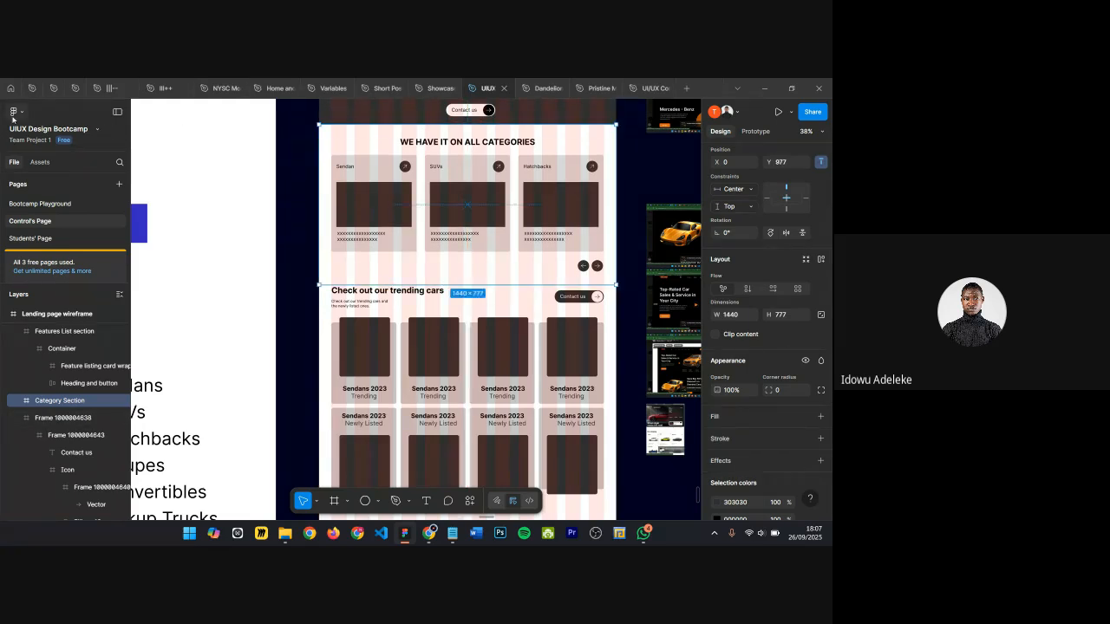
Step: Check the small and big nudge amount preferences
click(19, 115)
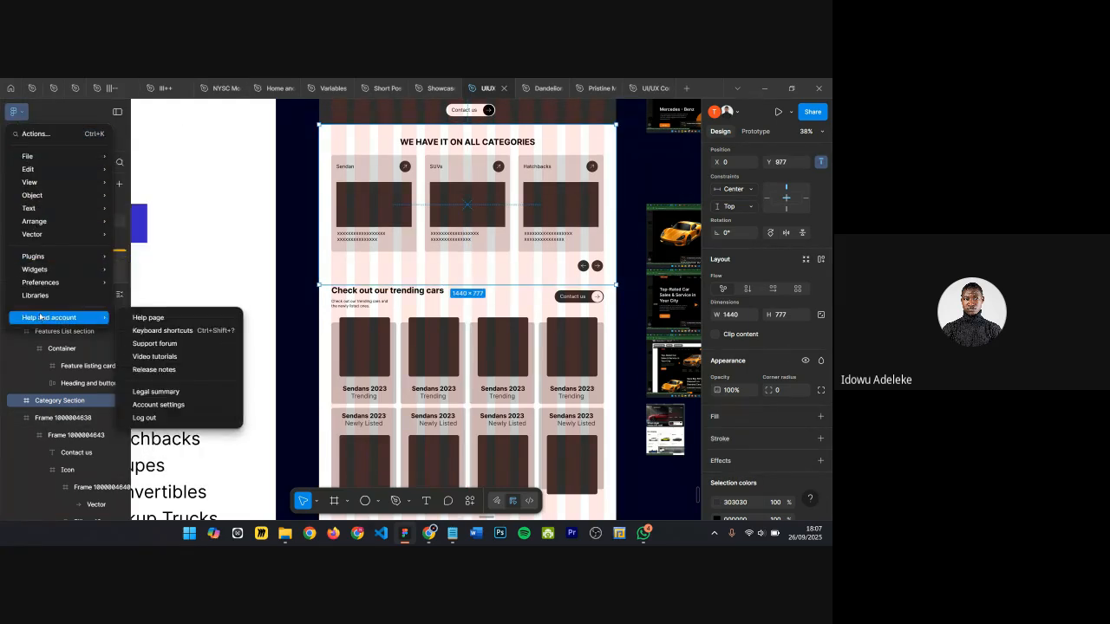
mouse_move(57, 282)
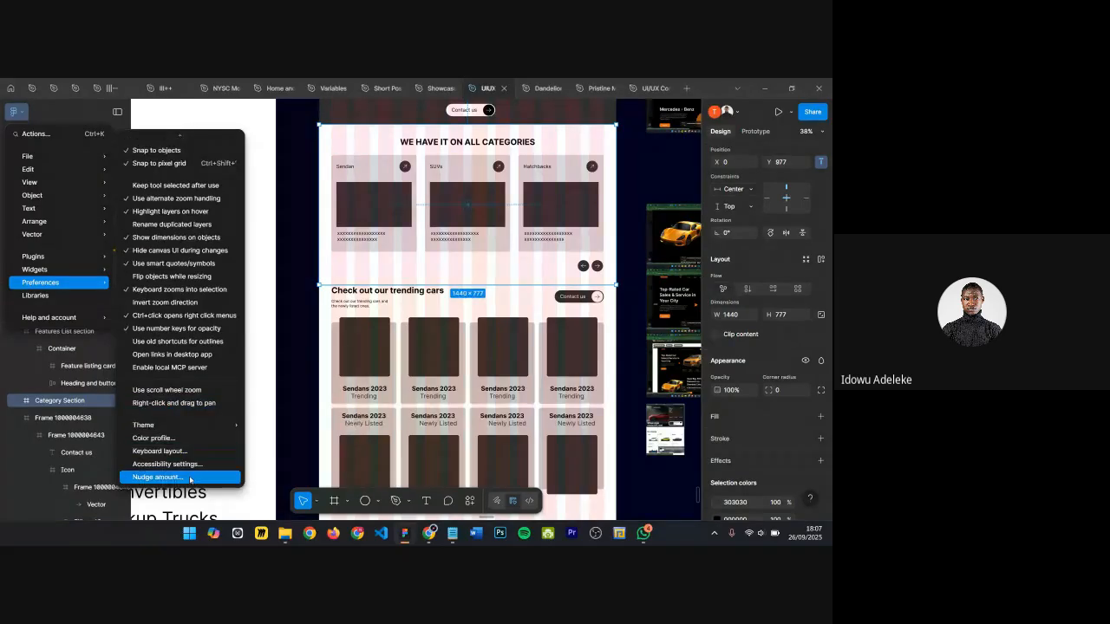
click(190, 477)
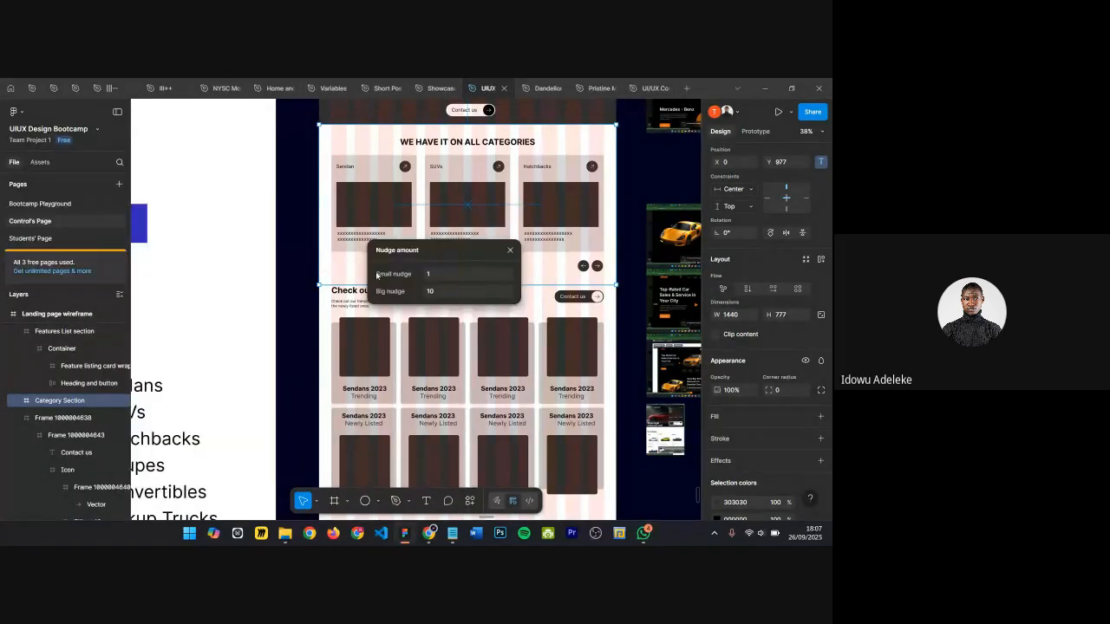
click(464, 297)
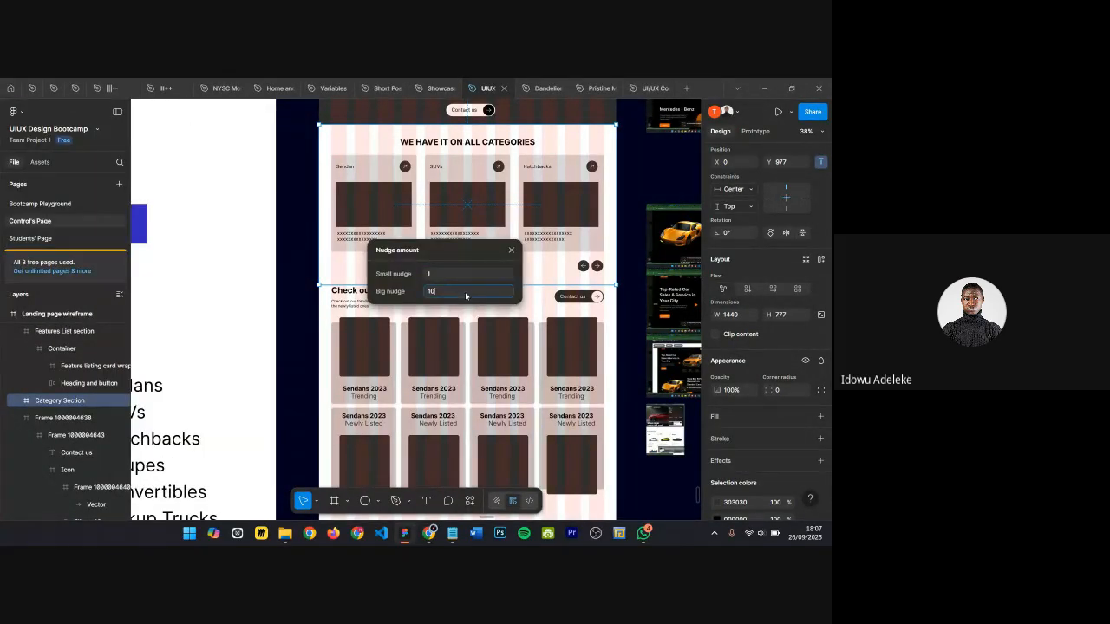
click(510, 250)
Step: Move the Features List section down so it sits directly below the Category Section, at Y 1754
scroll(505, 290, down, 3)
click(460, 245)
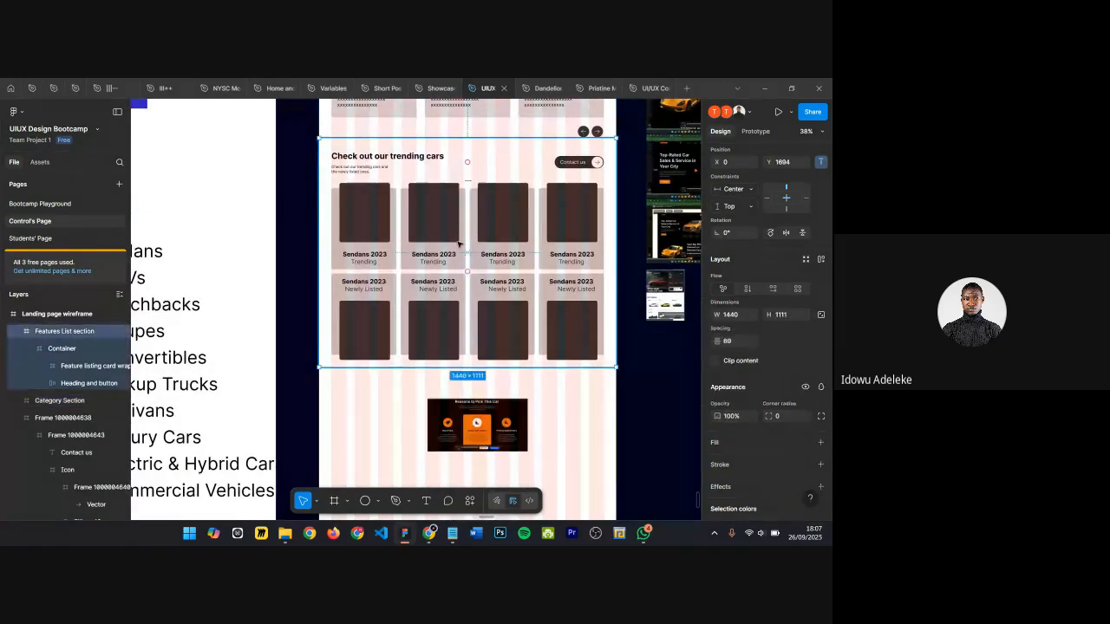
key(shift+Down)
key(shift+Down)
key(shift+Down)
key(shift+Down)
key(shift+Down)
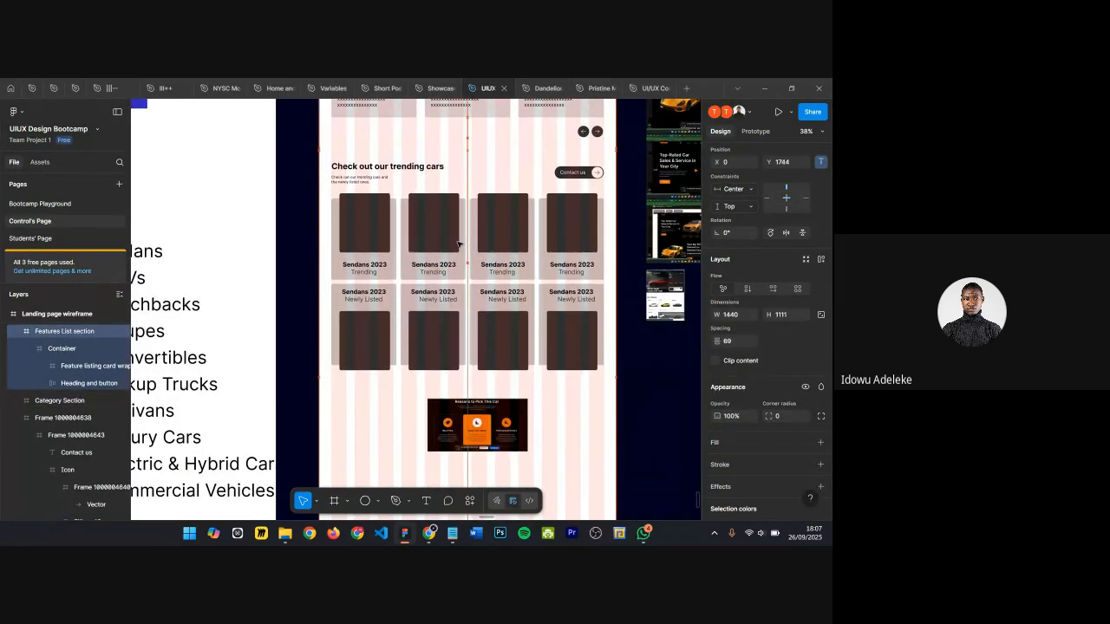
key(shift+Down)
key(shift+Down)
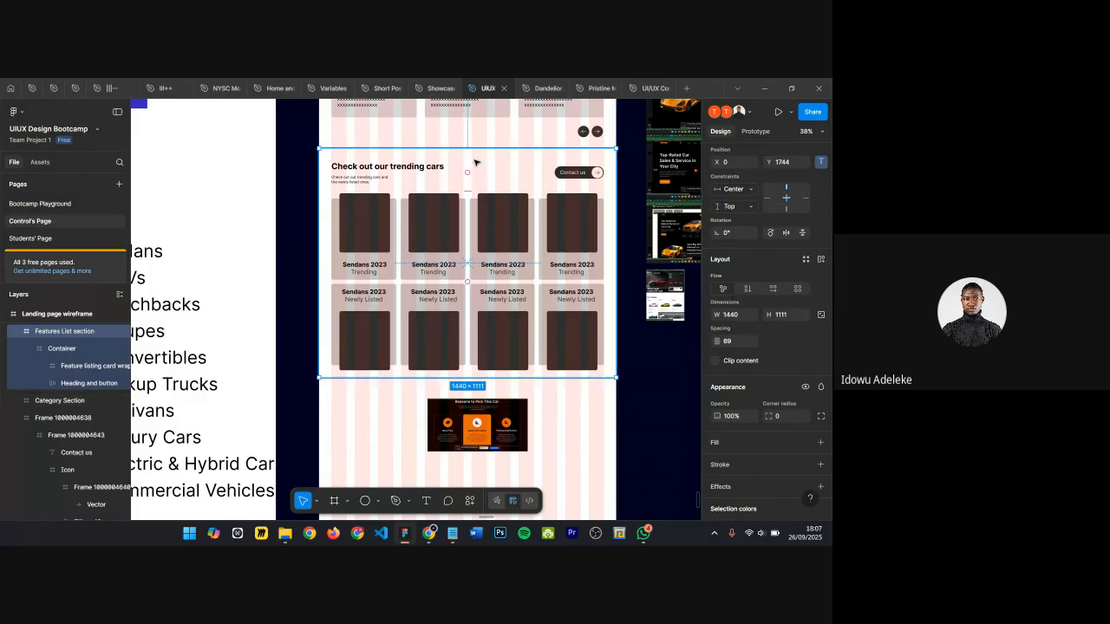
key(shift+Down)
key(shift+Down)
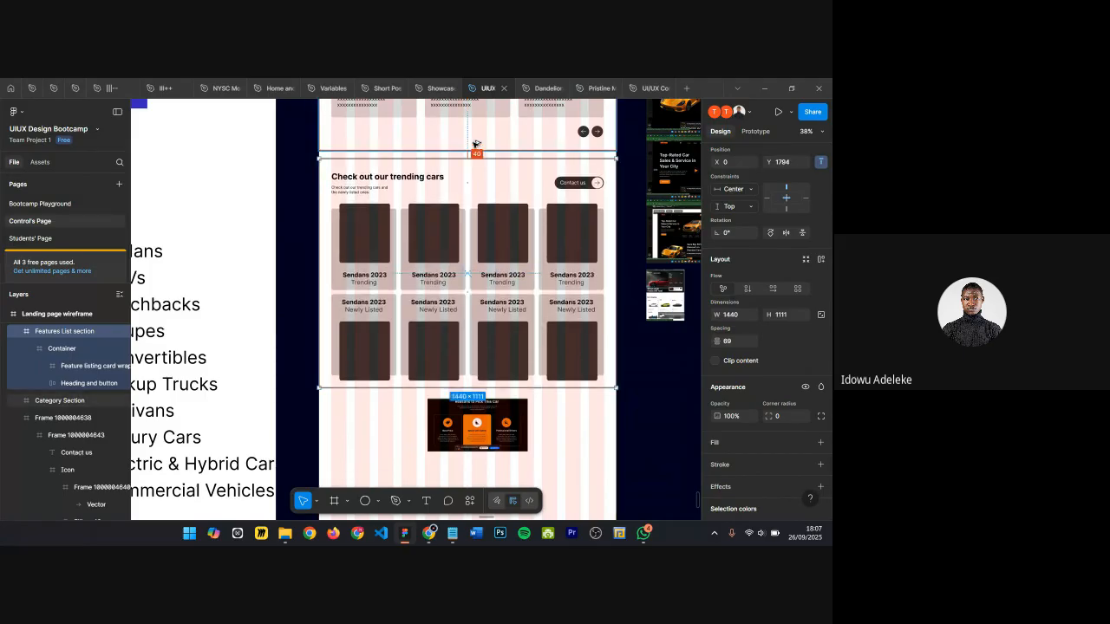
key(shift+Up)
key(shift+Up)
key(shift+Up)
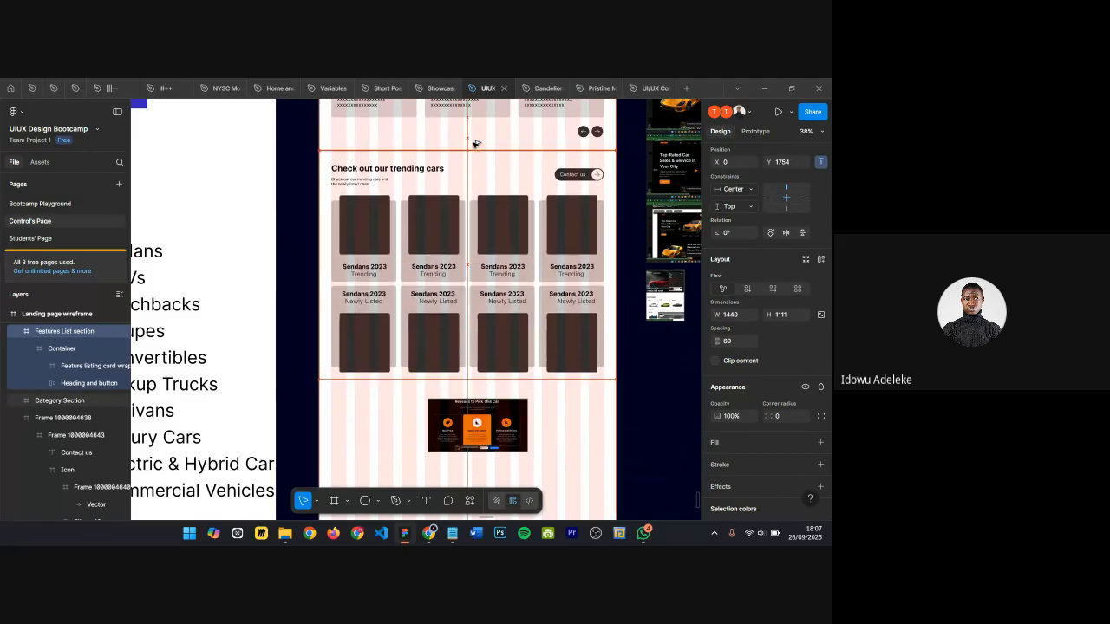
Step: Move the Reasons to Pick This Car reference screenshot further down the page
scroll(473, 144, down, 1)
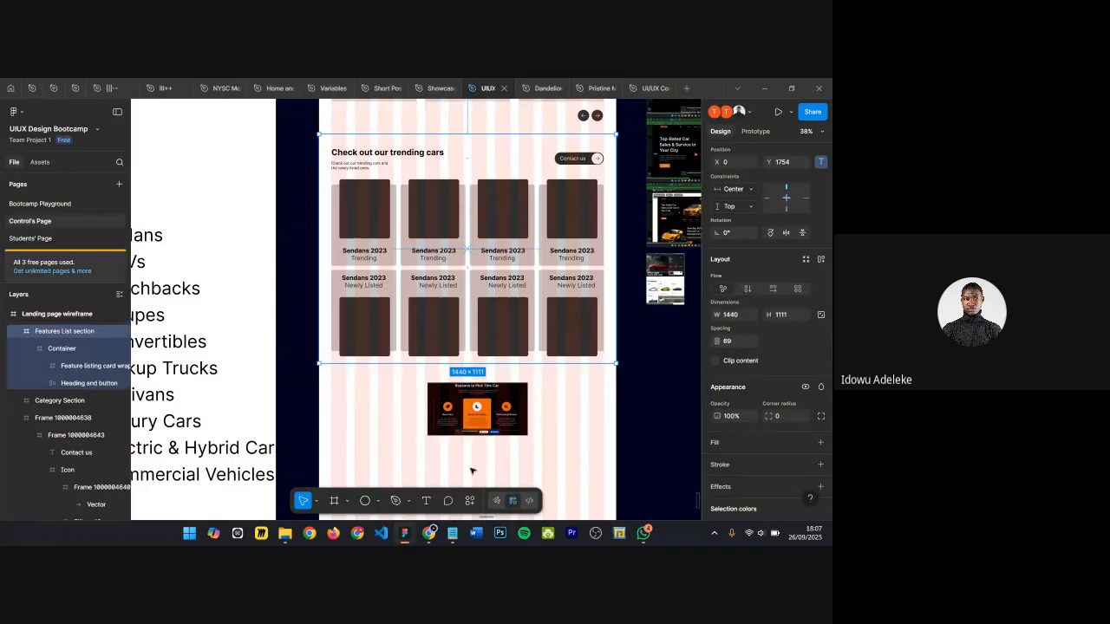
click(471, 420)
drag(483, 406, 483, 493)
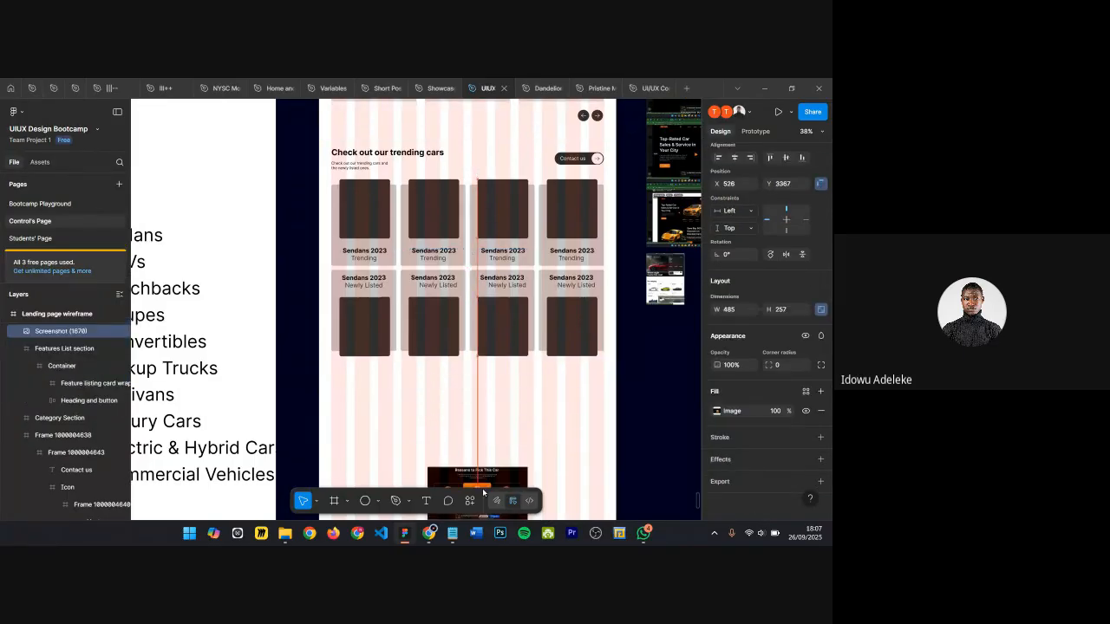
Step: Examine the Reasons to Pick This Car reference screenshot and the section headings at different zooms, then open the screenshot's image settings
scroll(480, 396, down, 3)
scroll(480, 392, up, 4)
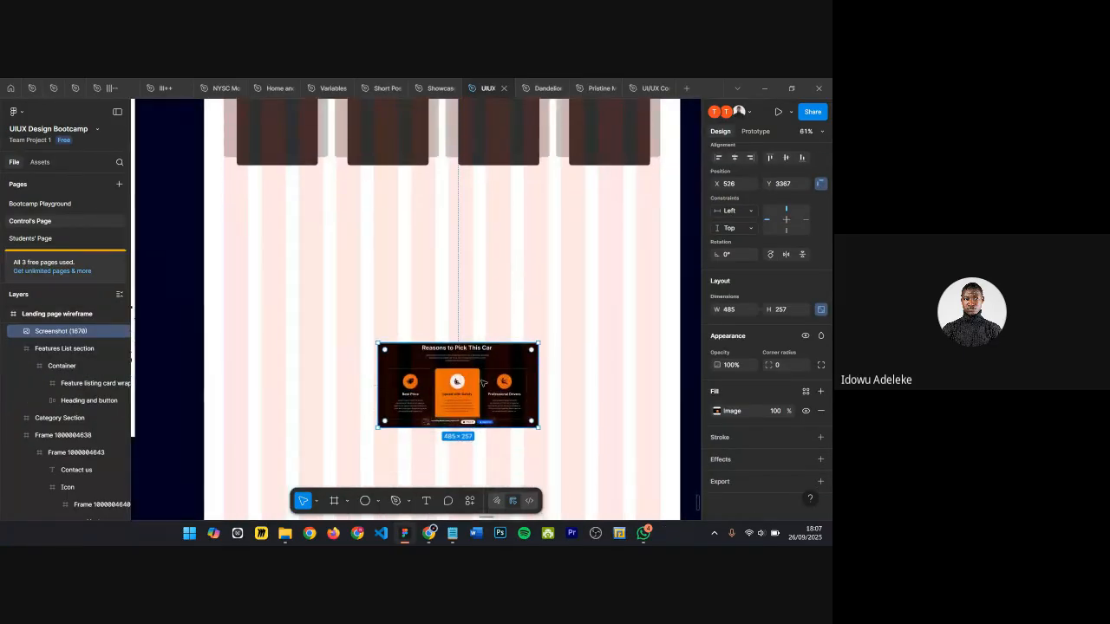
scroll(451, 362, up, 2)
scroll(521, 330, down, 5)
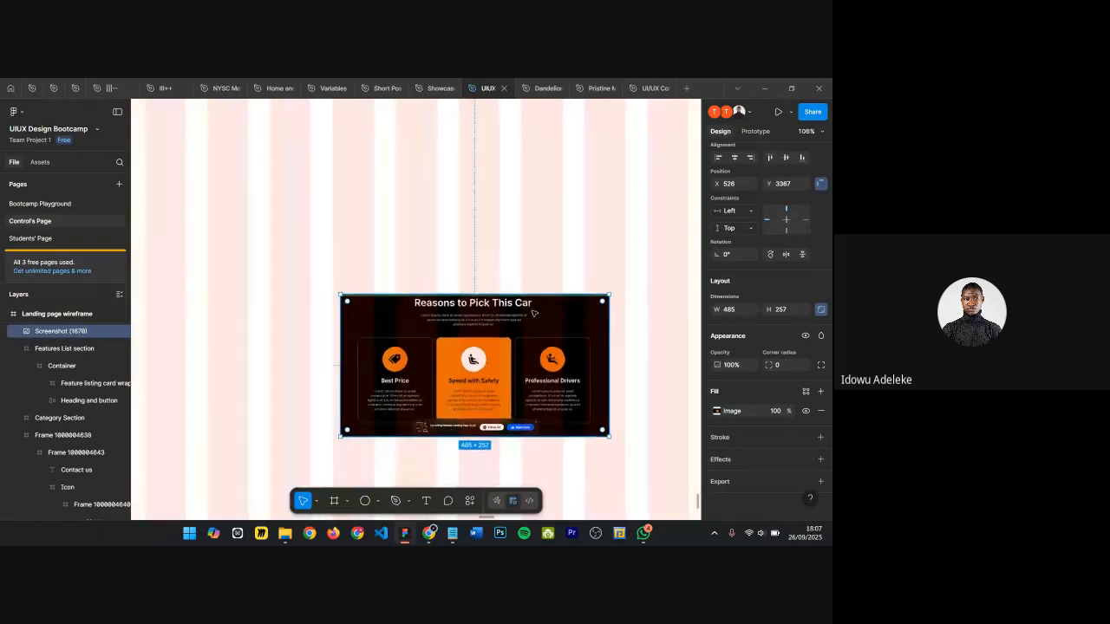
scroll(534, 312, up, 5)
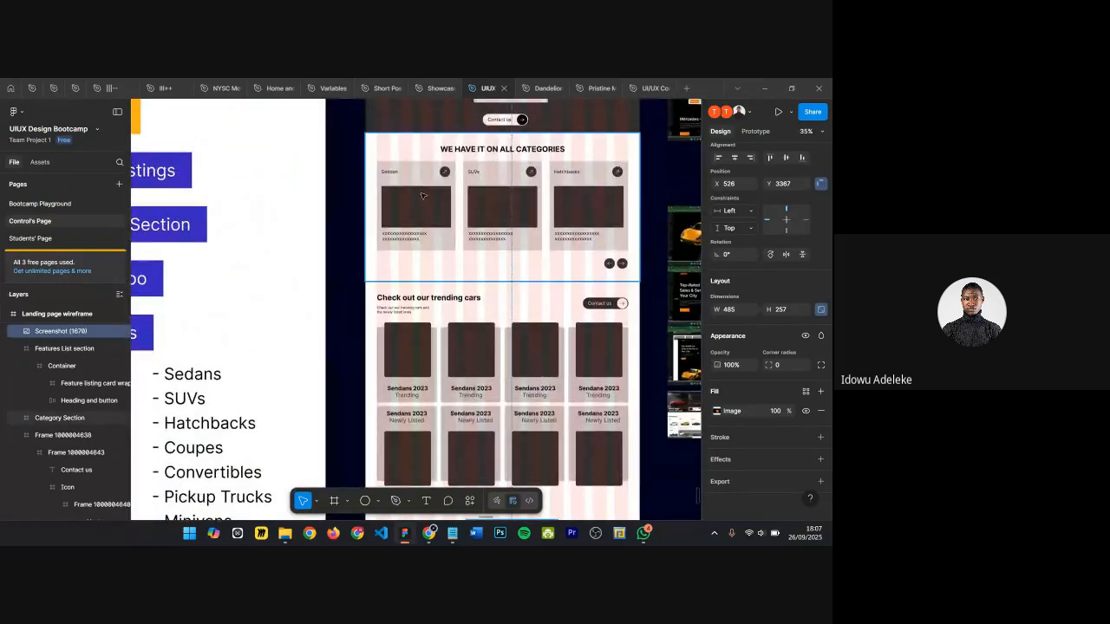
ctrl+click(477, 149)
scroll(430, 285, down, 1)
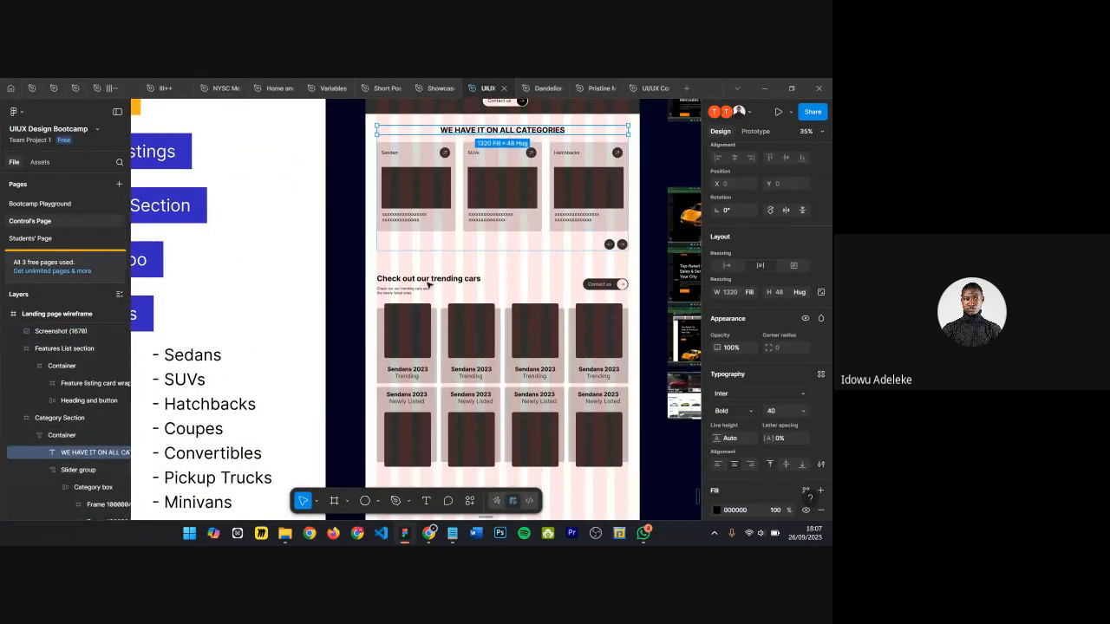
ctrl+click(425, 284)
scroll(424, 285, down, 5)
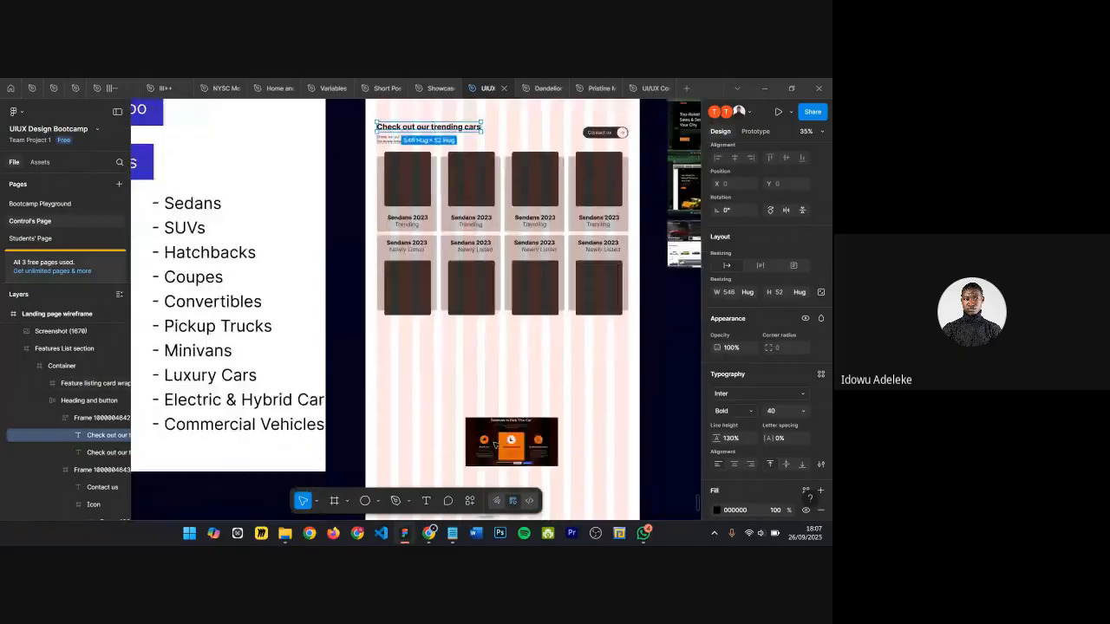
scroll(515, 280, up, 10)
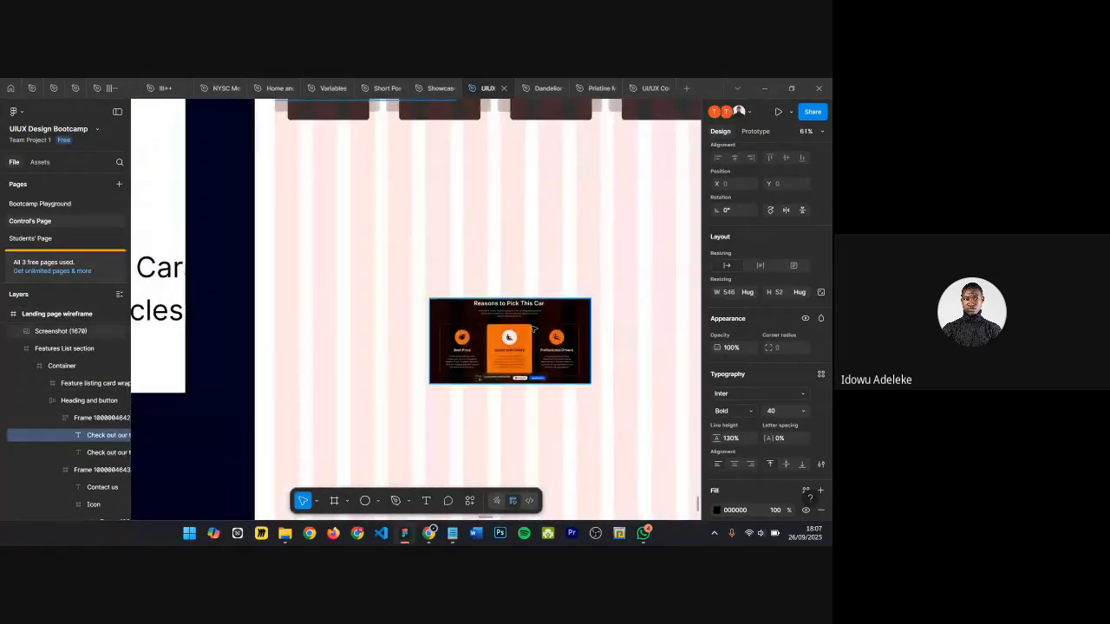
scroll(534, 326, down, 5)
scroll(546, 243, up, 2)
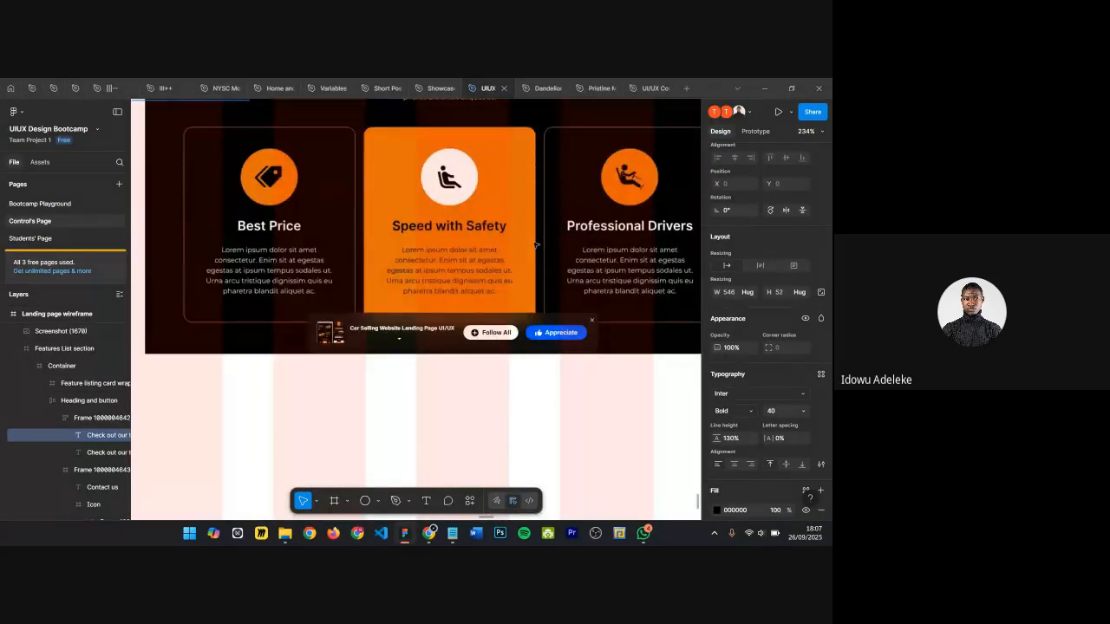
scroll(503, 262, down, 1)
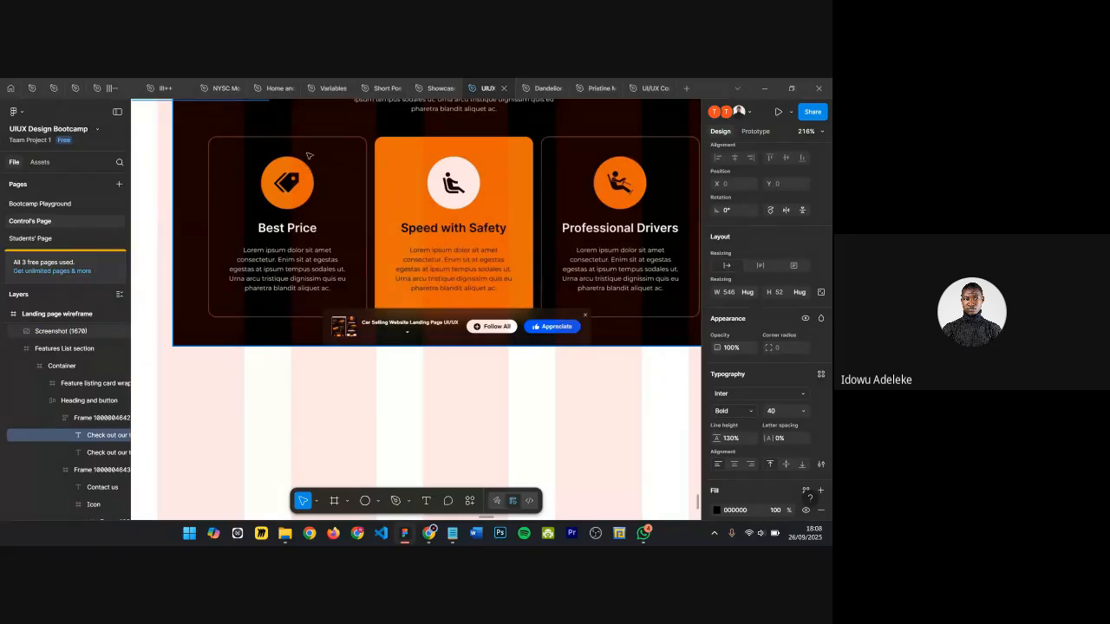
scroll(309, 155, down, 1)
scroll(610, 171, down, 1)
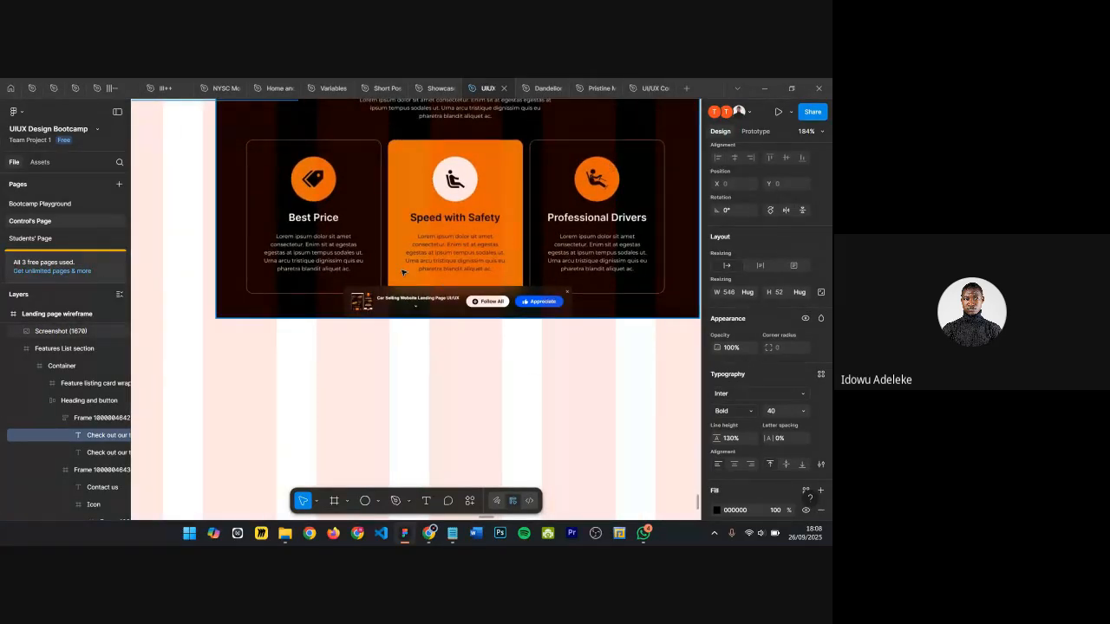
key(shift+0)
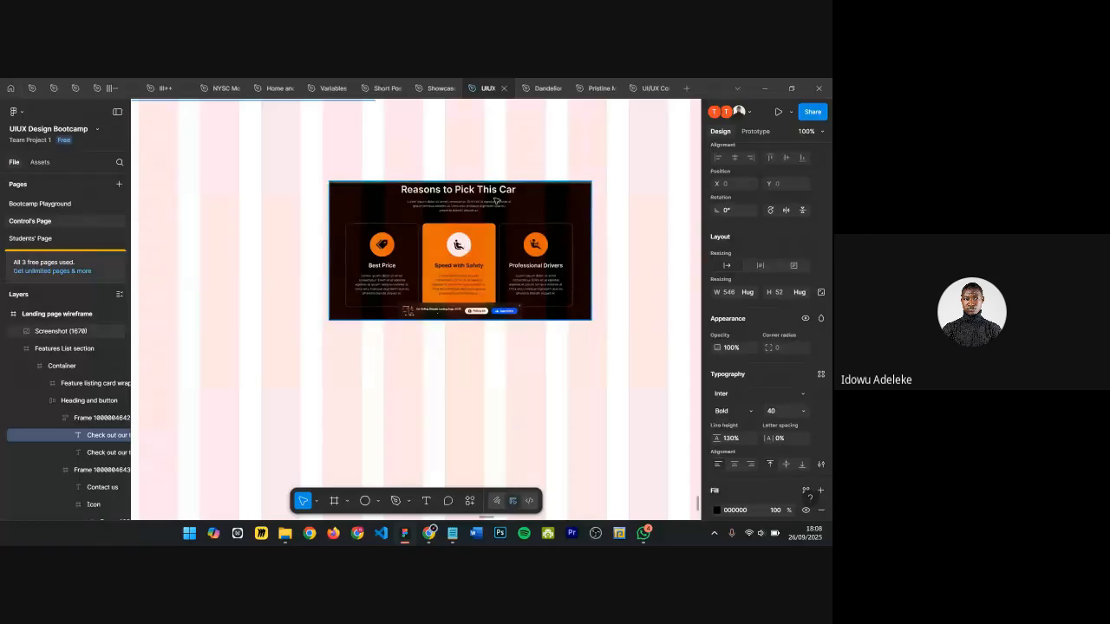
scroll(497, 201, up, 2)
scroll(497, 201, down, 5)
double_click(458, 306)
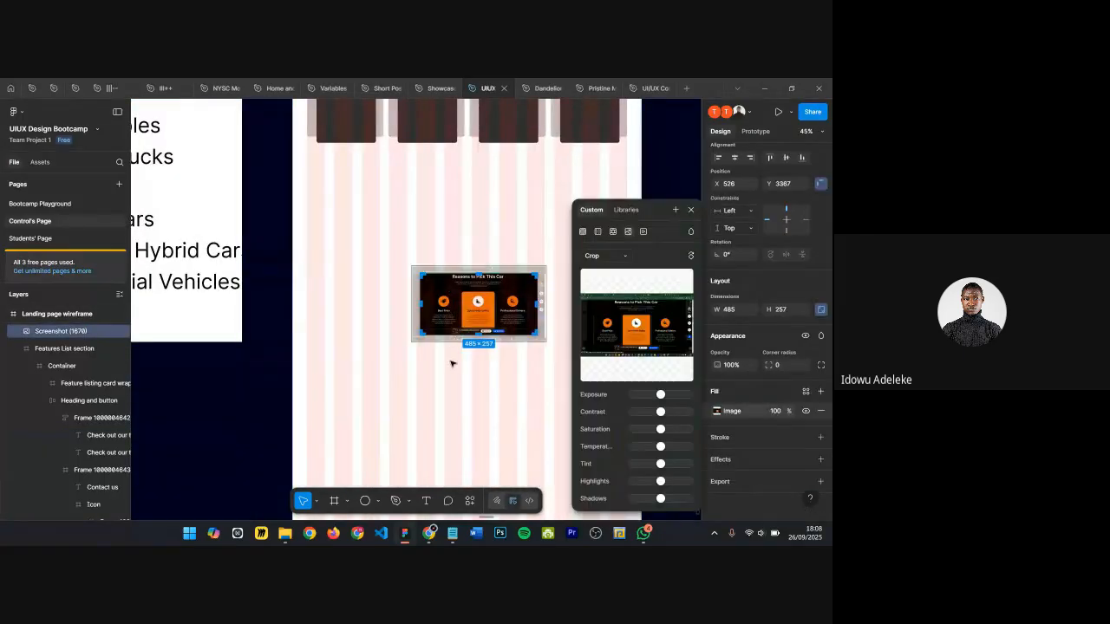
Step: Close the image settings and shift the Reasons to Pick This Car reference screenshot slightly left and up
key(Escape)
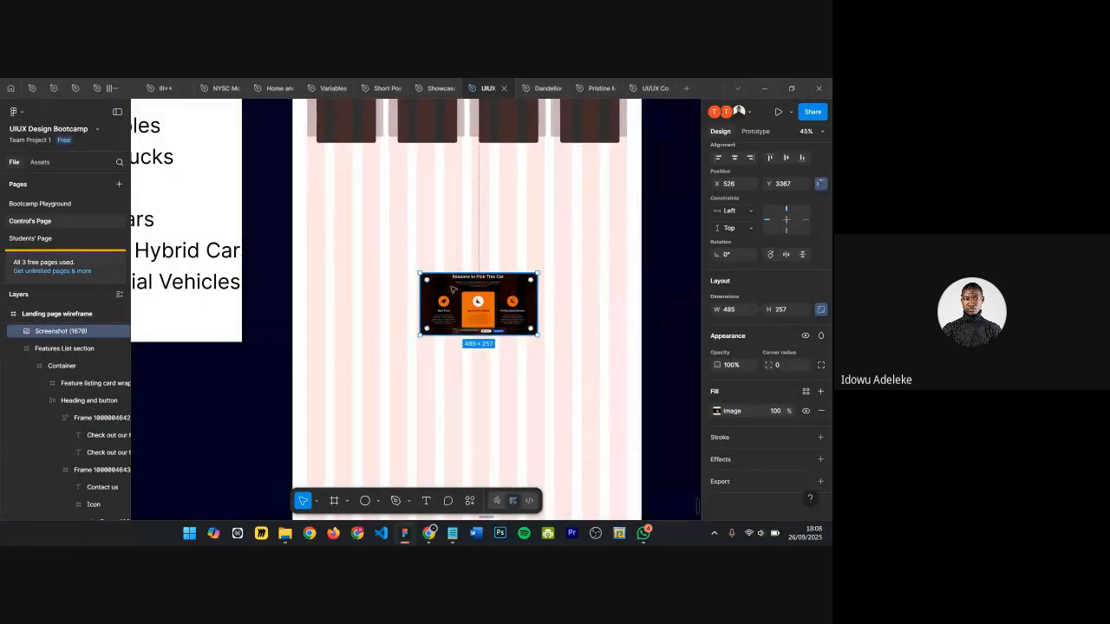
mouse_move(452, 289)
mouse_down()
mouse_move(445, 337)
mouse_move(415, 322)
mouse_move(452, 311)
mouse_move(431, 296)
mouse_up()
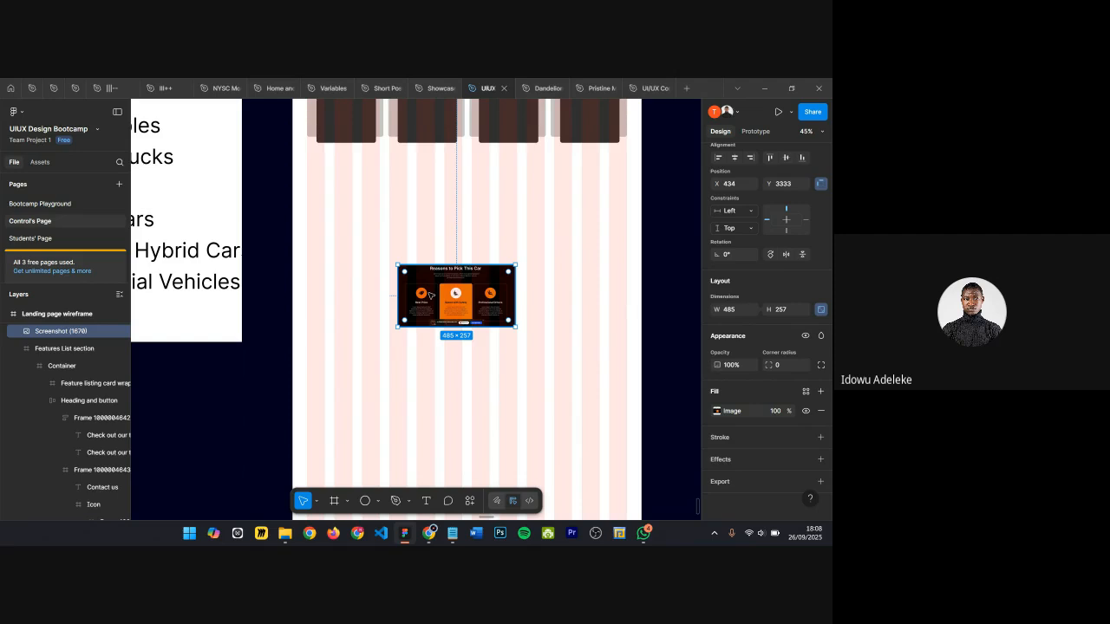
ctrl+scroll(449, 168, up, 3)
click(446, 173)
ctrl+scroll(431, 186, down, 6)
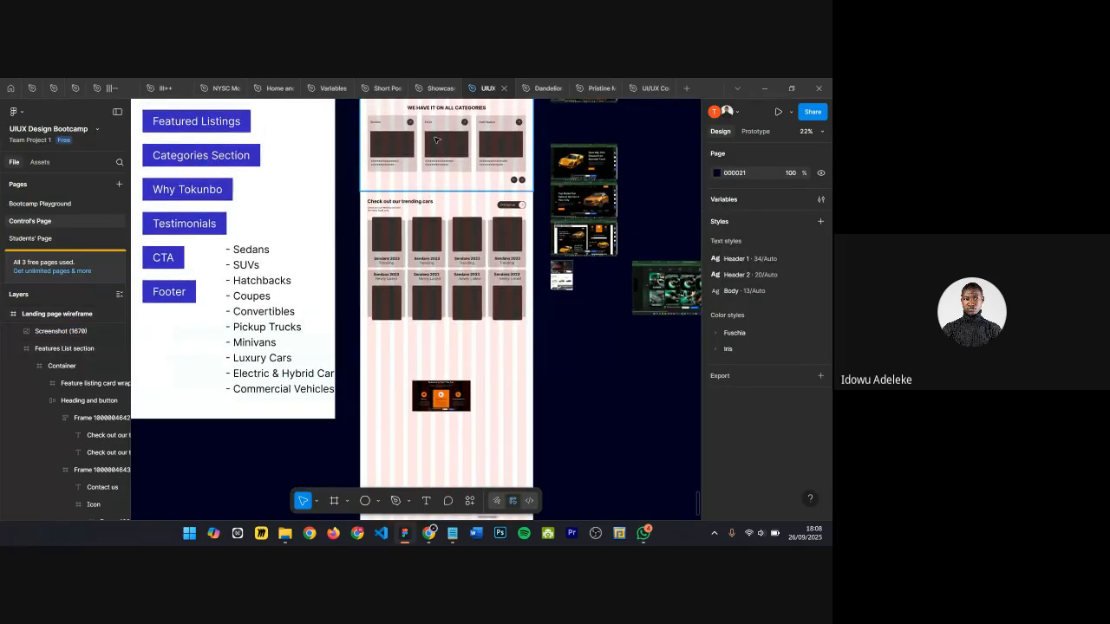
Step: Copy the "WE HAVE IT ON ALL CATEGORIES" heading and its "Check out our trending cars" subtitle down above the reference screenshot
ctrl+click(440, 109)
alt+drag(442, 108, 448, 366)
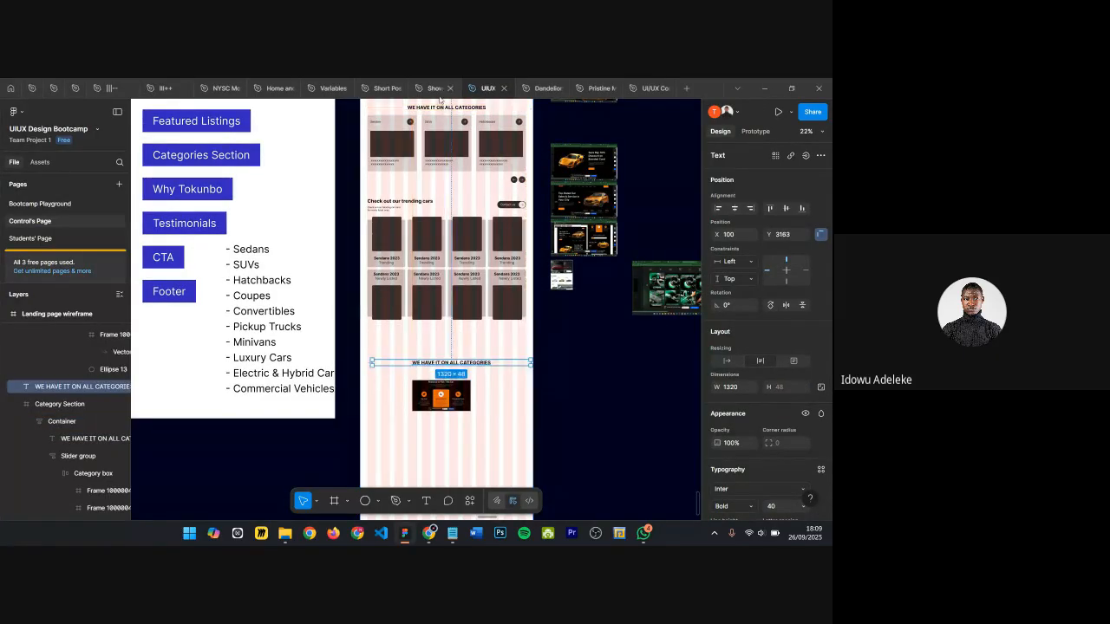
ctrl+click(384, 210)
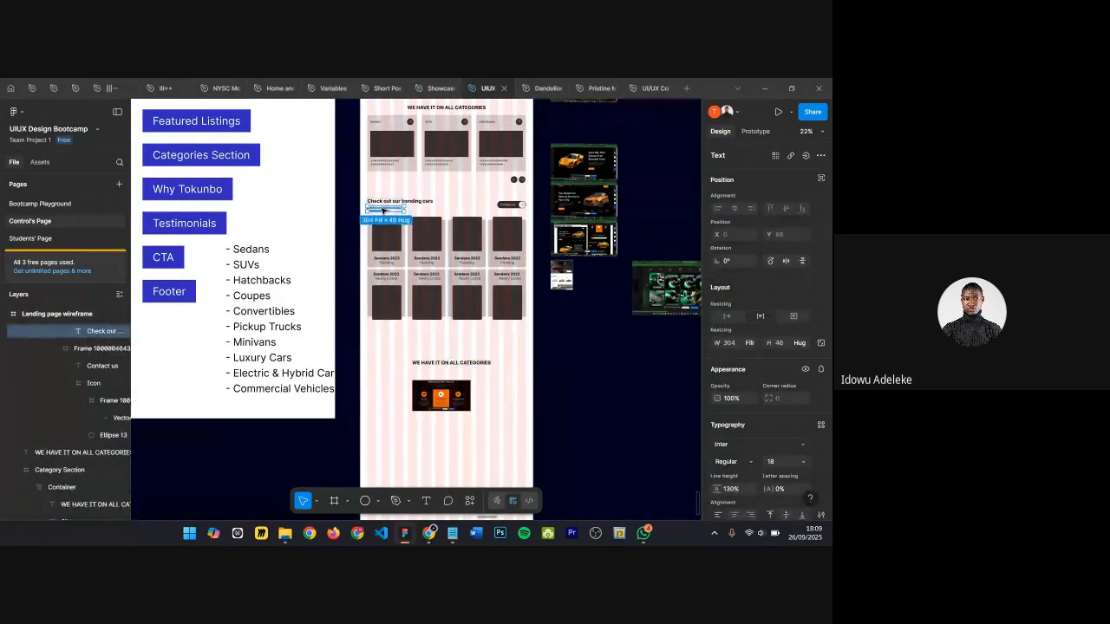
alt+drag(384, 209, 443, 374)
scroll(444, 376, up, 4)
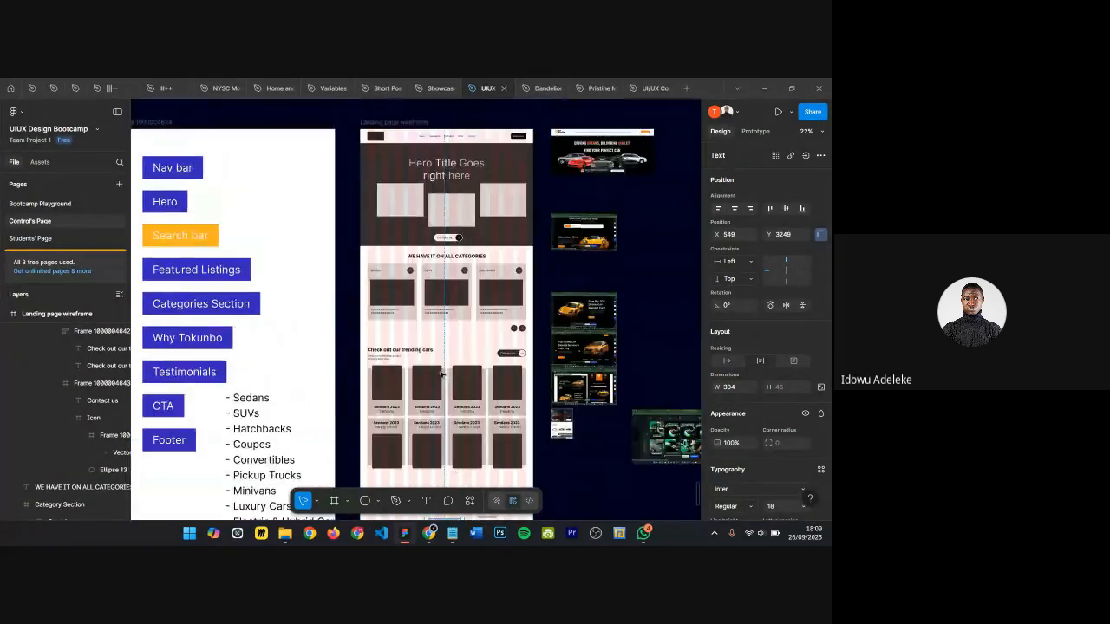
Step: Center-align the copied subtitle's text and position it centered under the copied heading
scroll(458, 409, down, 1)
ctrl+scroll(458, 408, up, 10)
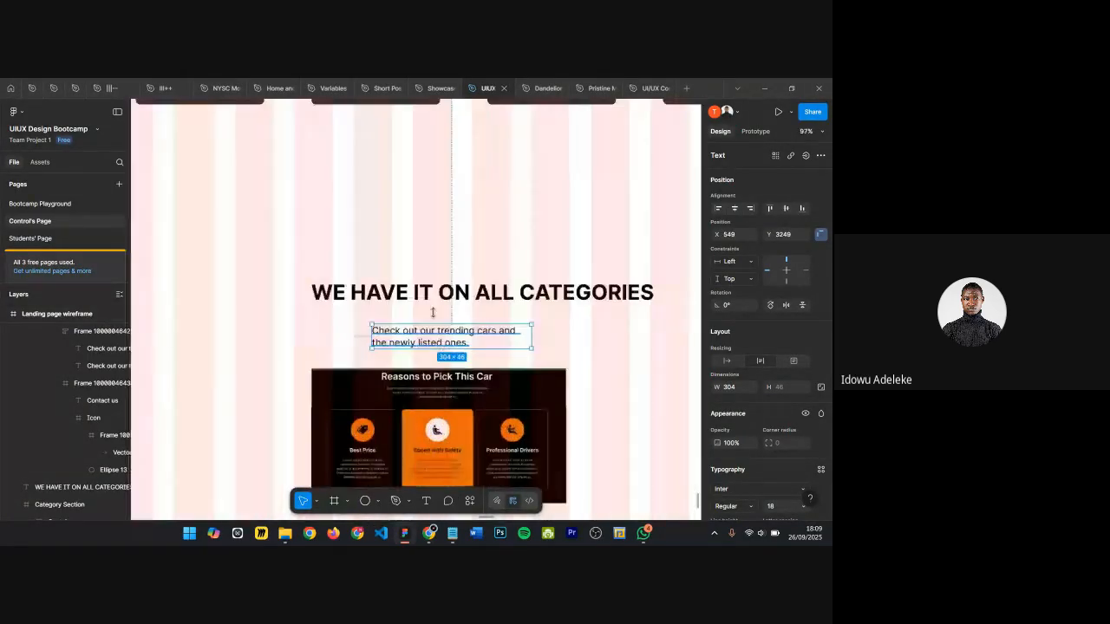
scroll(404, 340, down, 1)
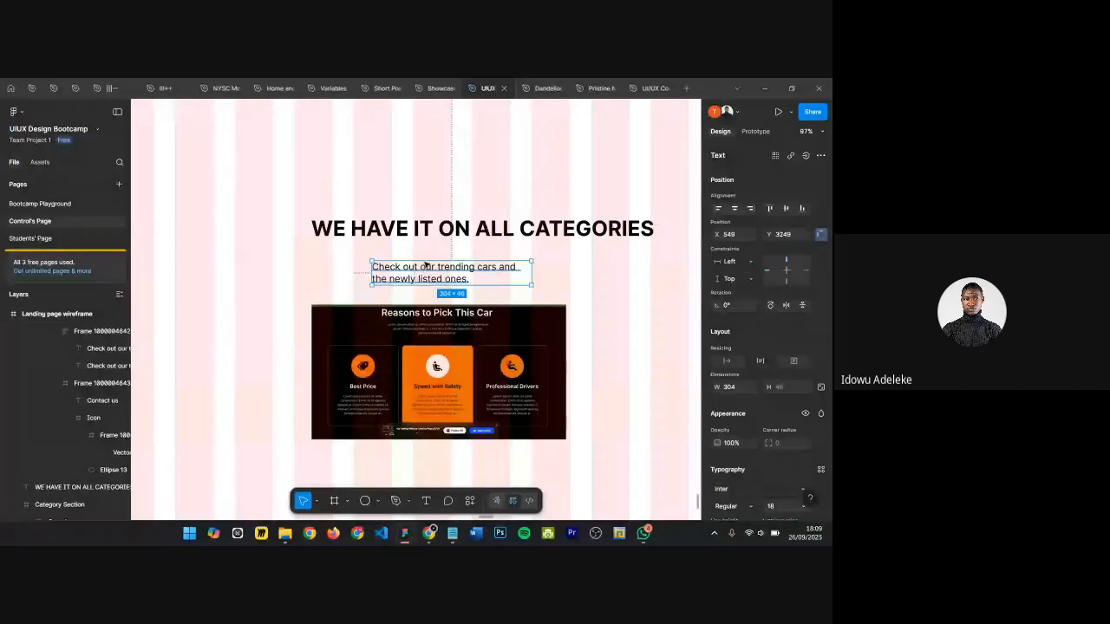
drag(427, 267, 426, 264)
scroll(736, 395, down, 3)
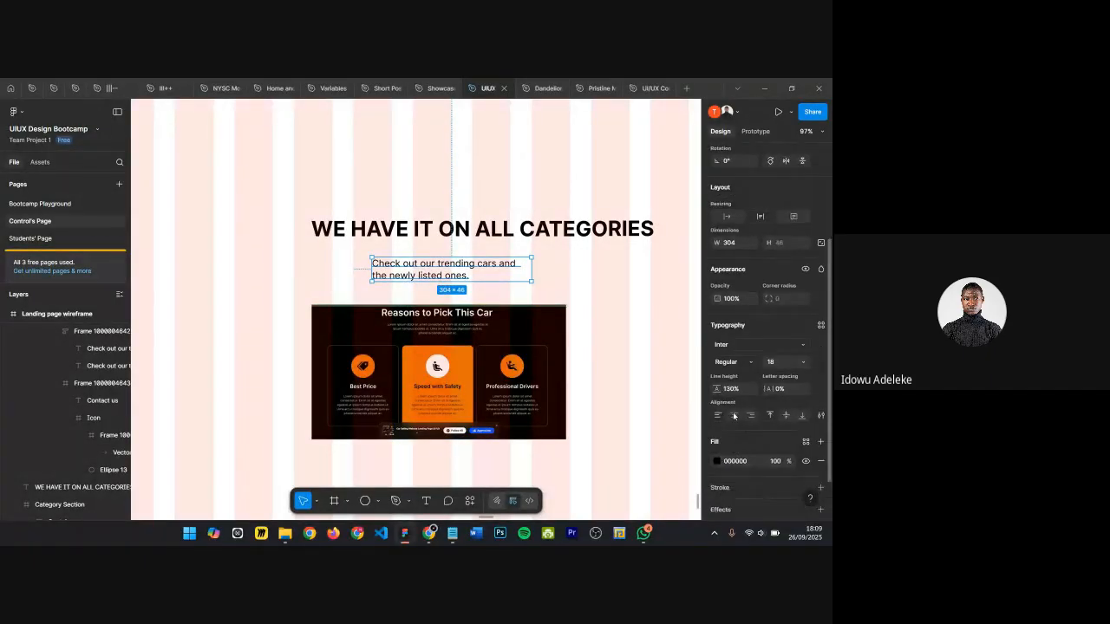
click(734, 418)
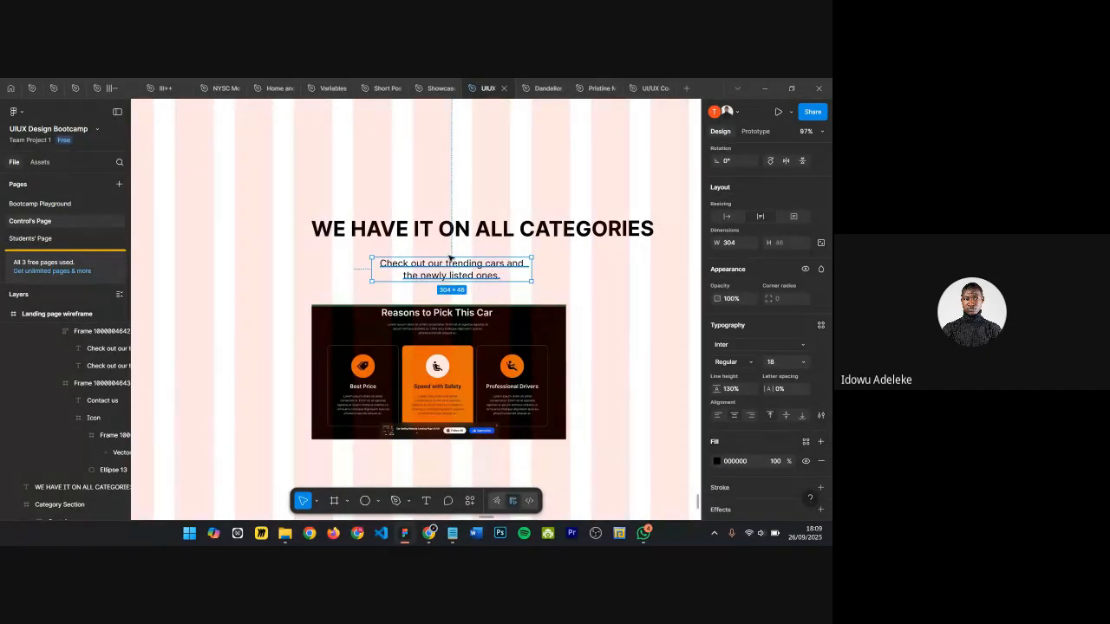
drag(451, 264, 455, 269)
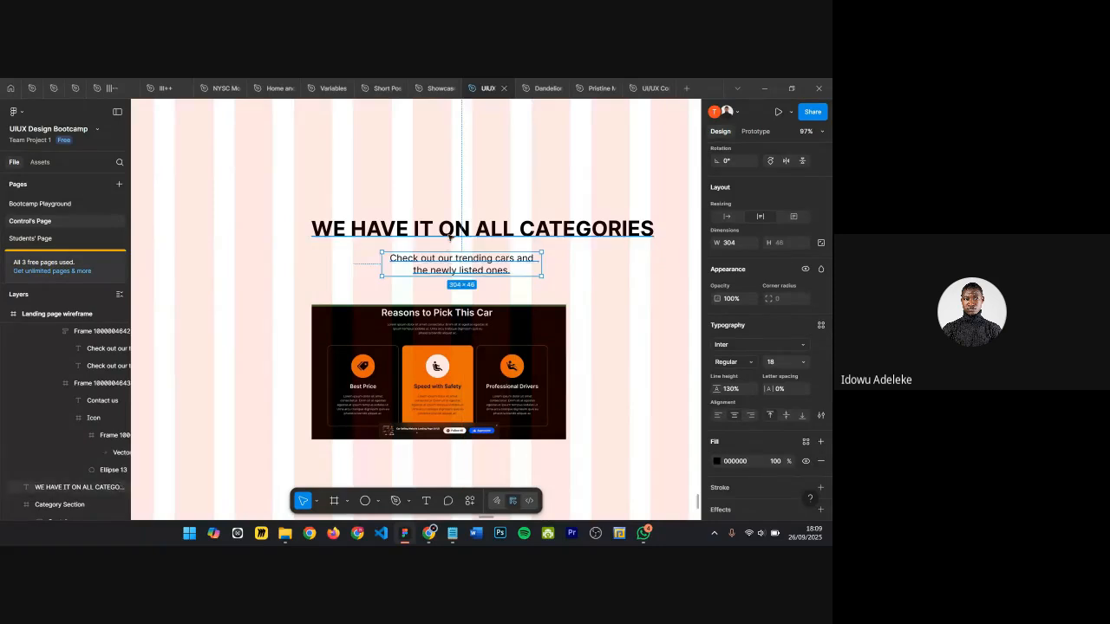
Step: Change the copied heading's text to "WHY SHOULD BUY FROM US"
shift+click(445, 236)
scroll(404, 255, down, 2)
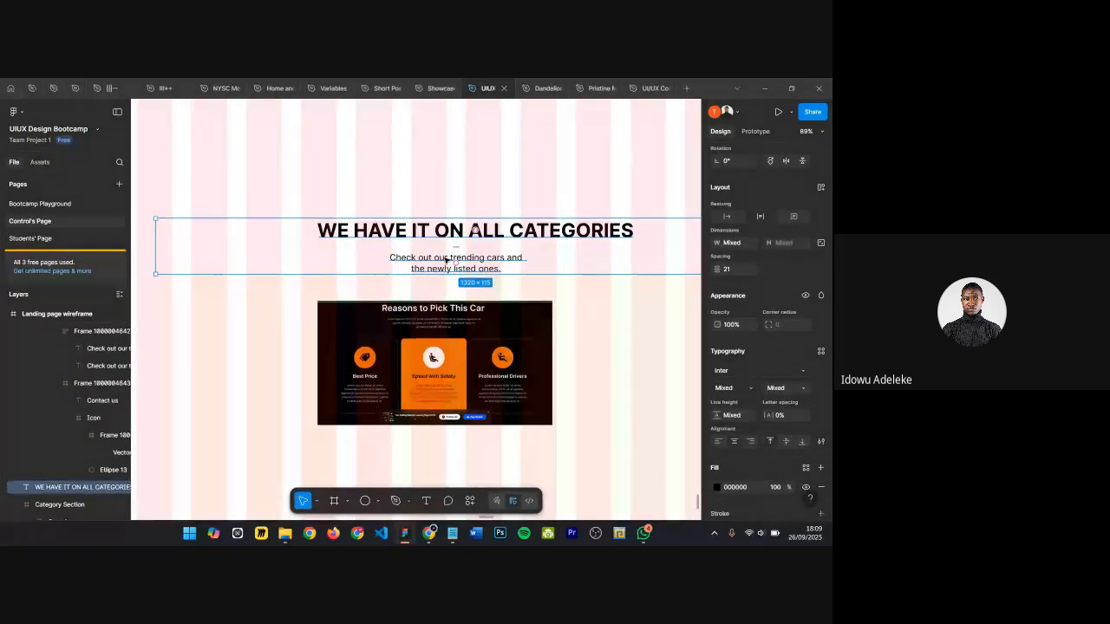
click(444, 235)
double_click(444, 234)
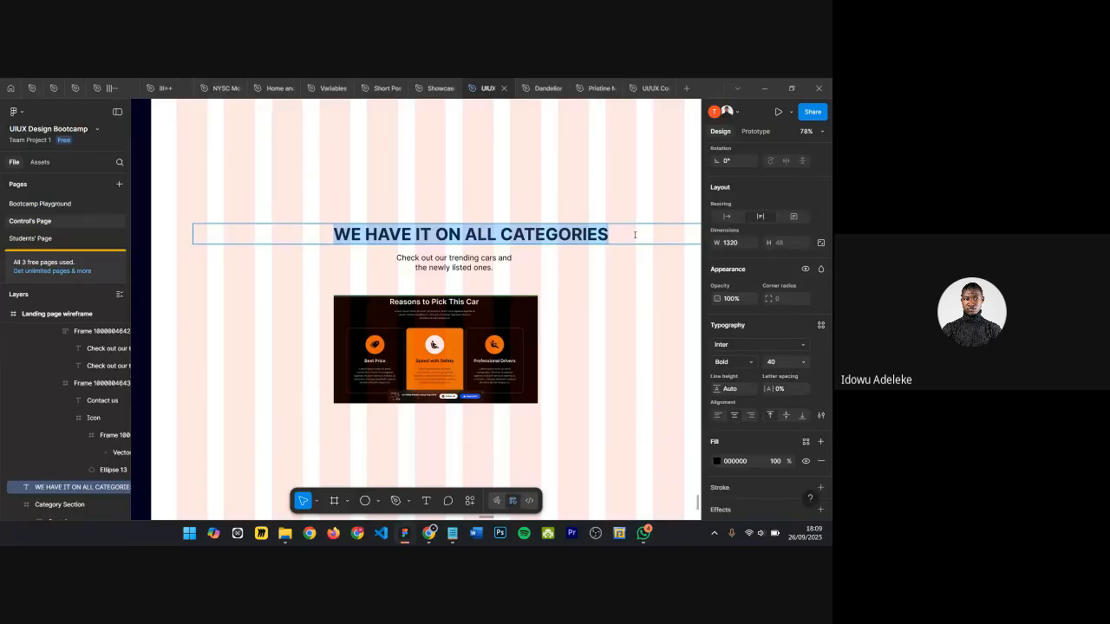
text(W)
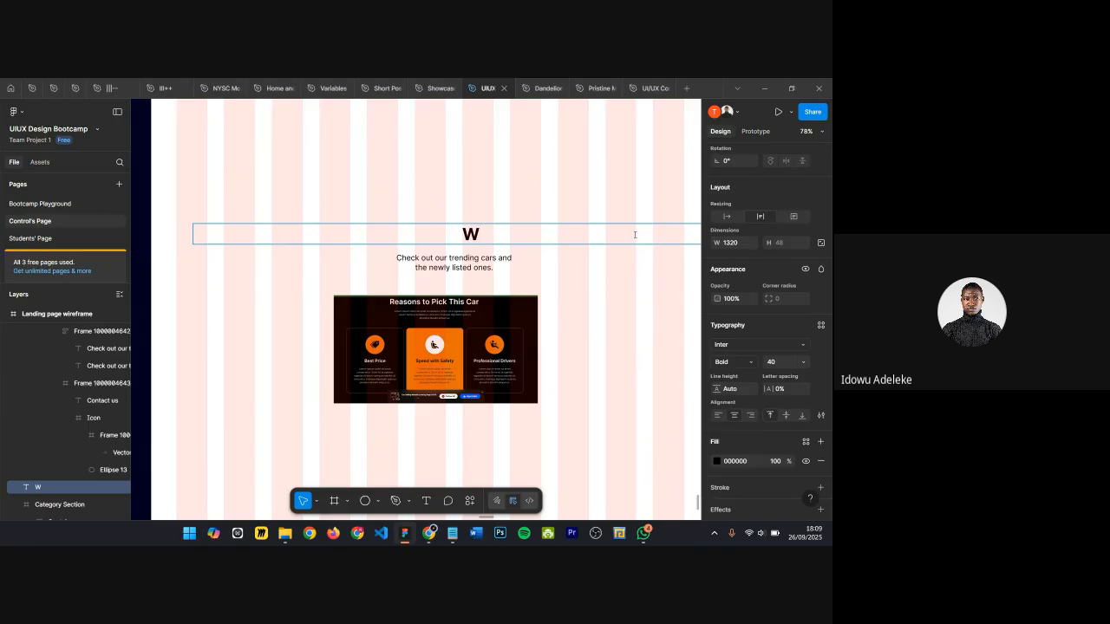
text(HY SHO)
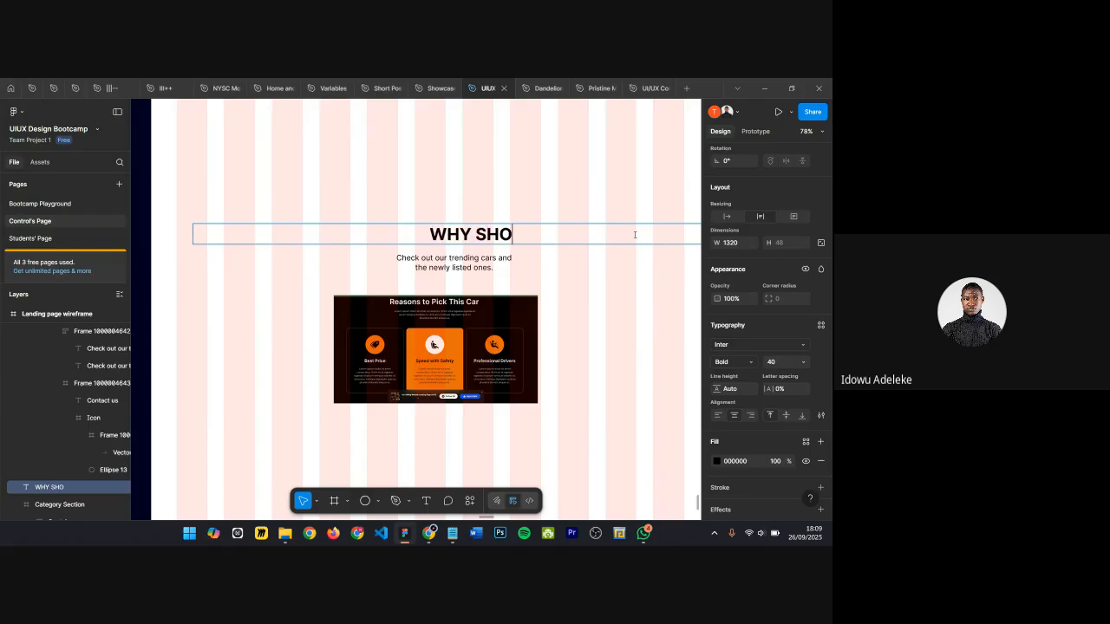
text(ULD BUY FROM US)
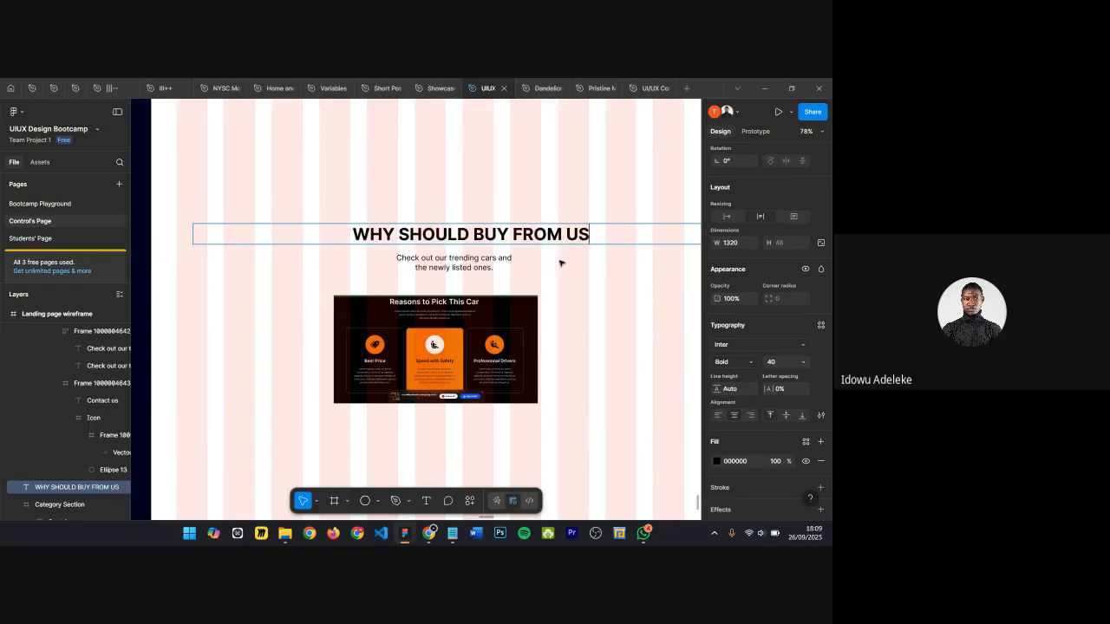
Step: Widen the copied subtitle to about 496 px so it runs on a single line
click(473, 264)
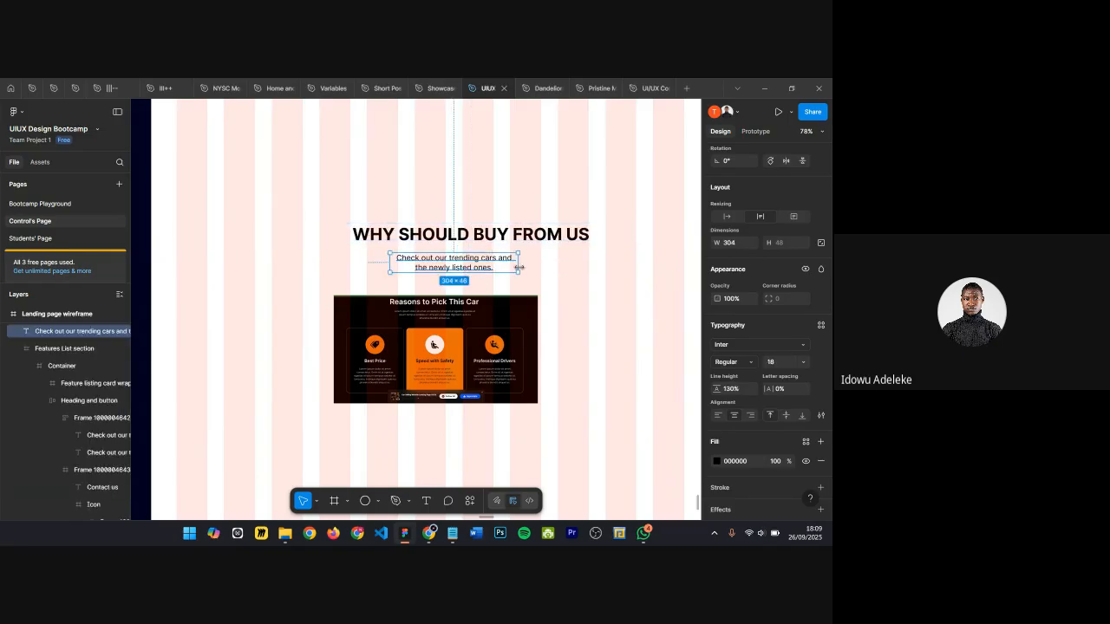
drag(518, 262, 599, 260)
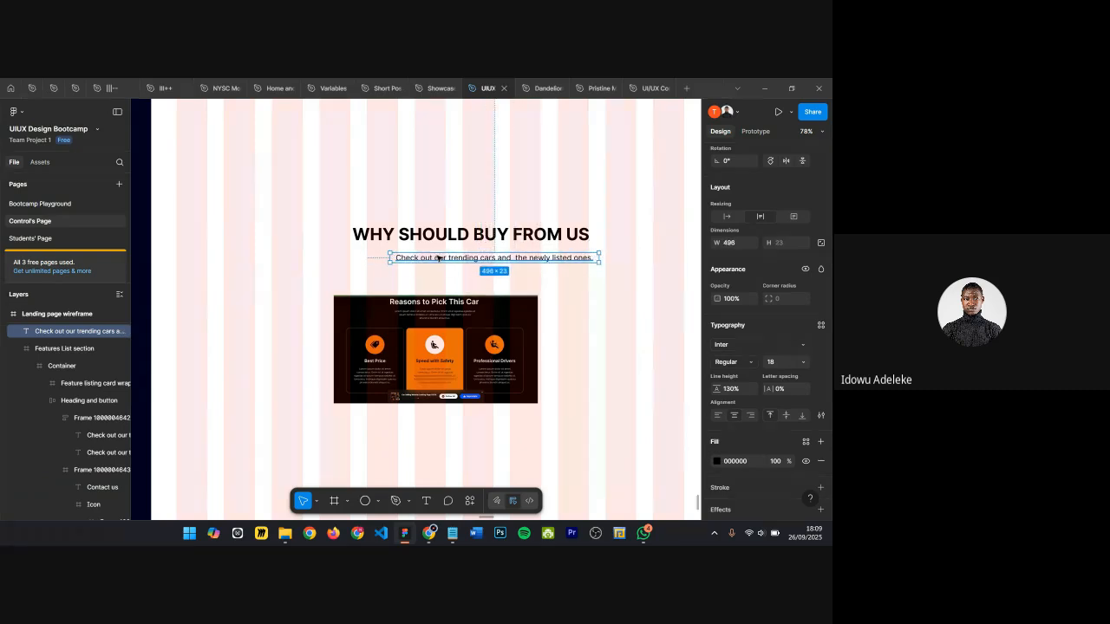
Step: Wrap the new heading and subtitle in an auto layout frame with a 16 gap
drag(437, 261, 417, 251)
shift+click(417, 236)
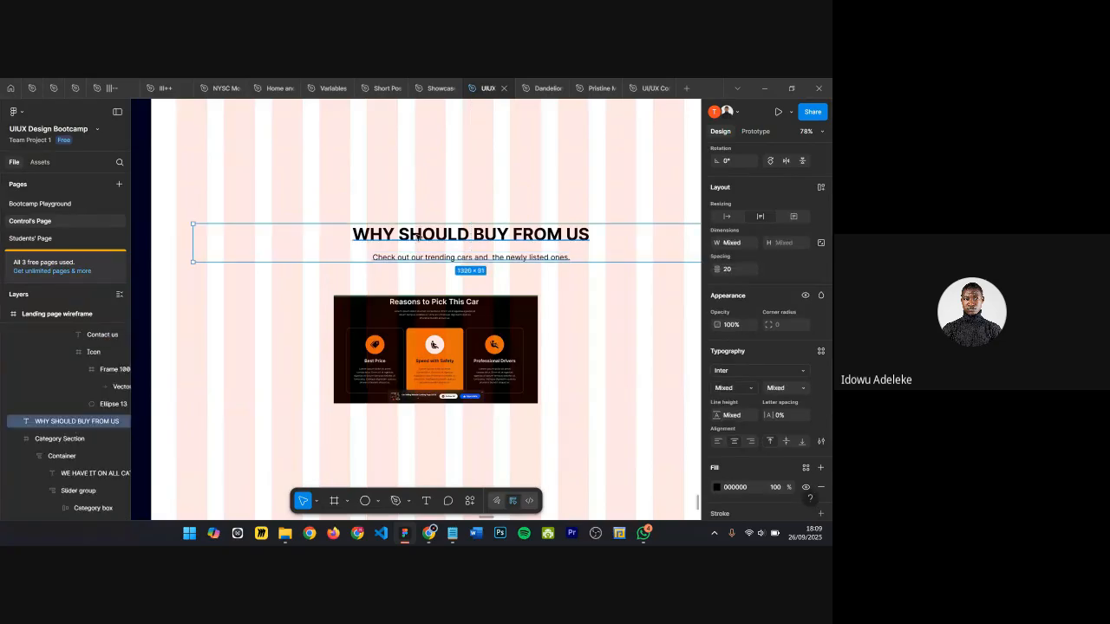
key(shift+a)
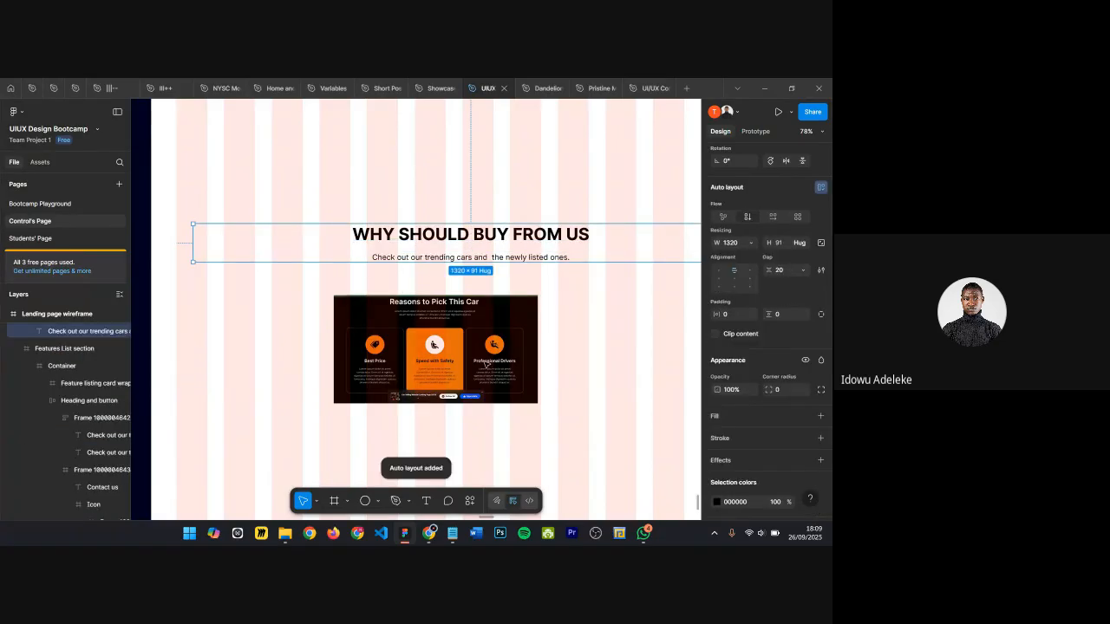
click(782, 272)
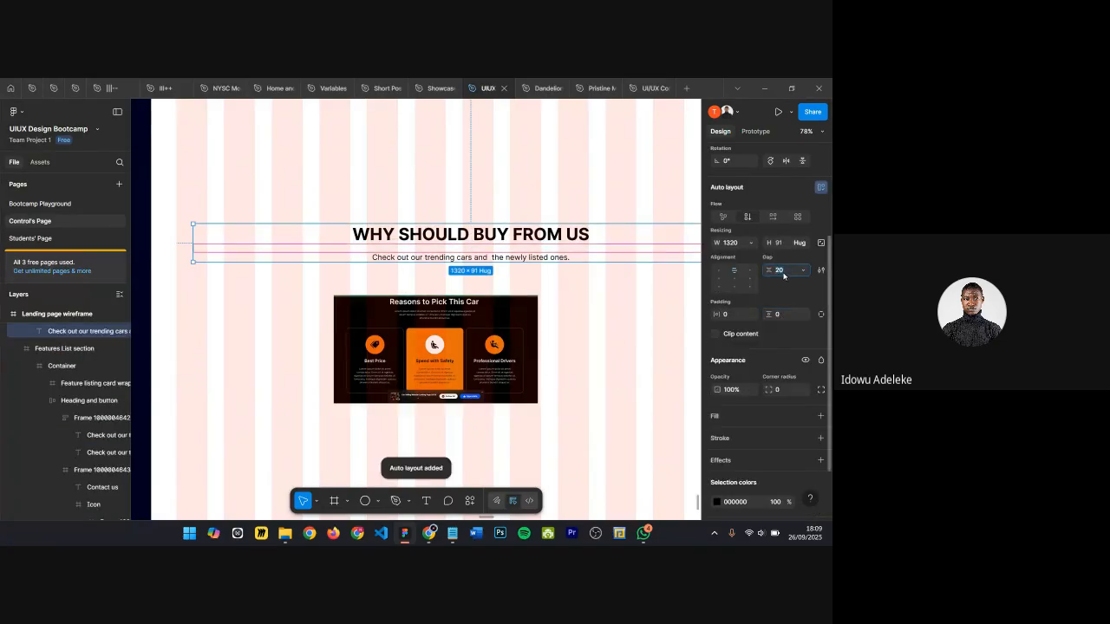
text(18)
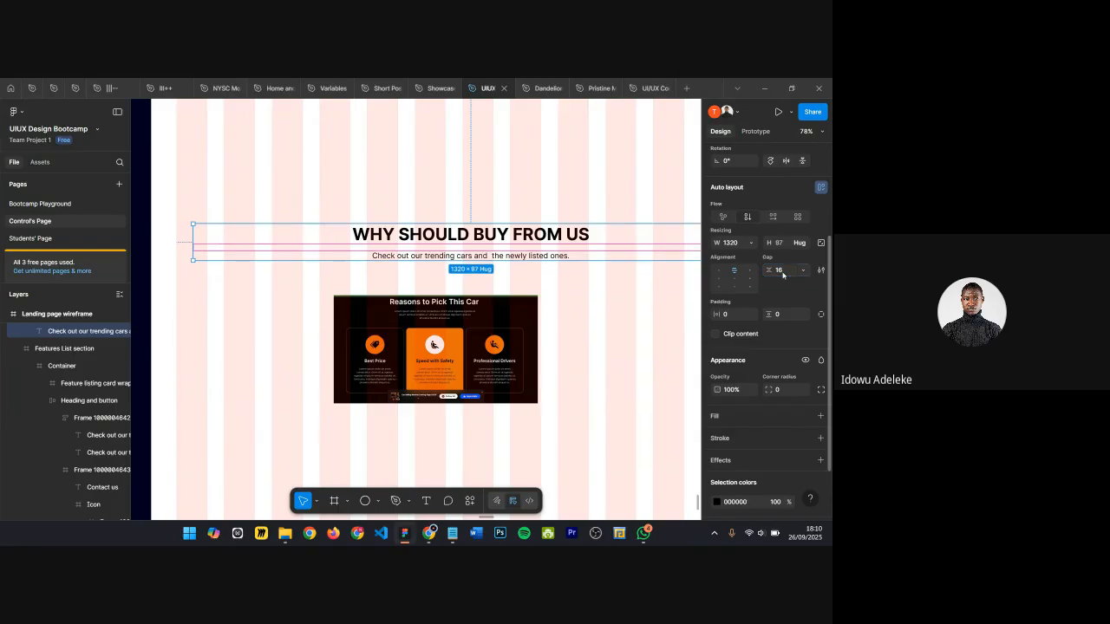
key(Return)
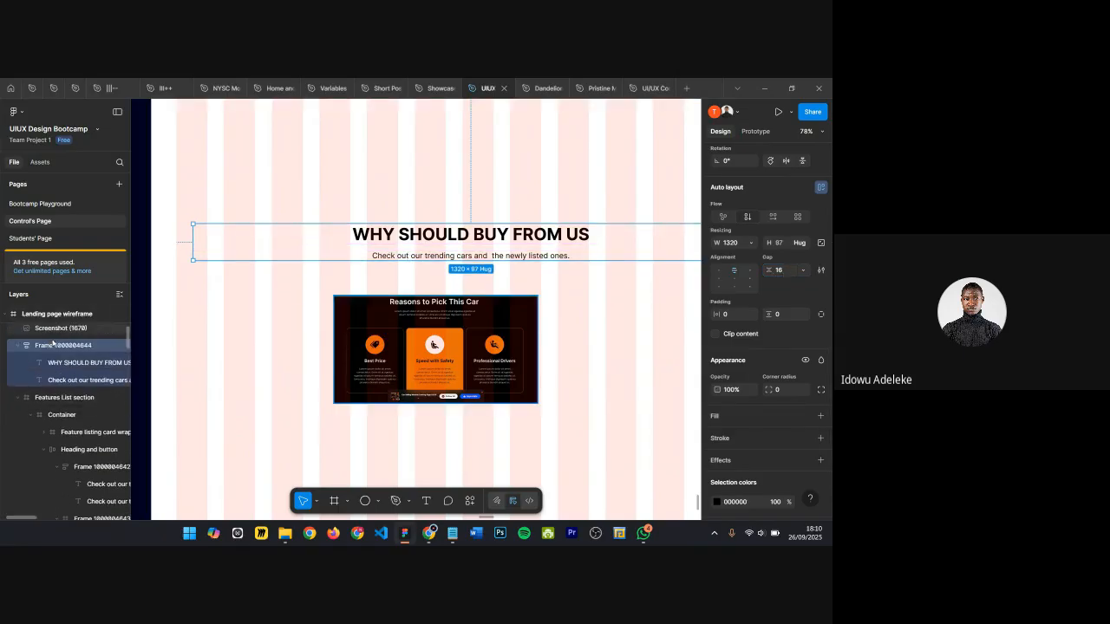
Step: Rename the auto layout frame "Heading group" and center it horizontally in the page frame
double_click(57, 351)
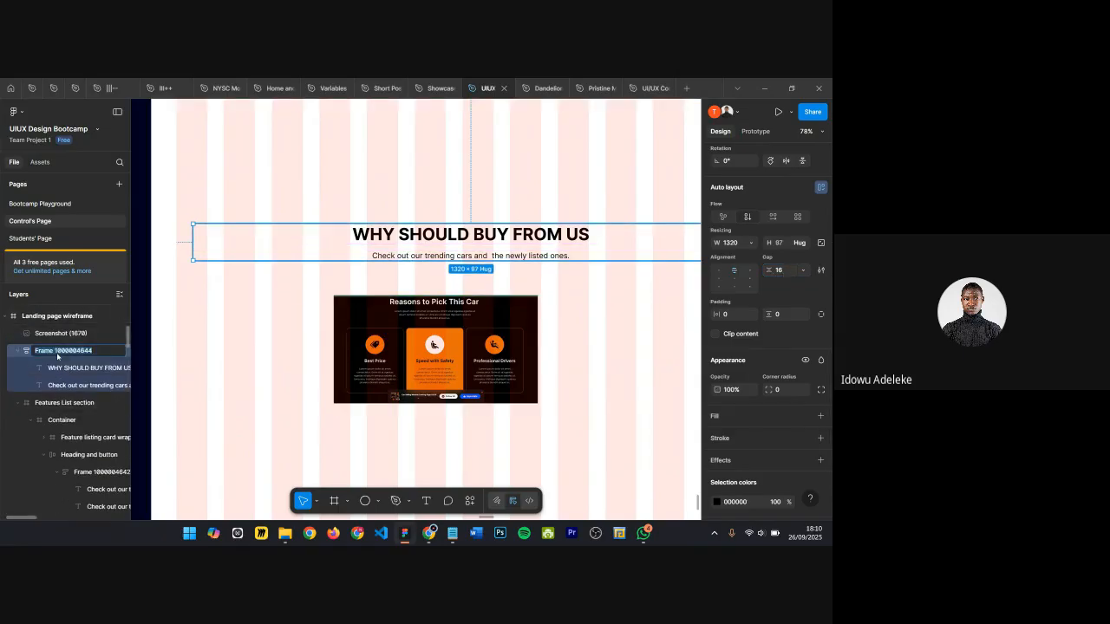
text(Heading group)
key(Return)
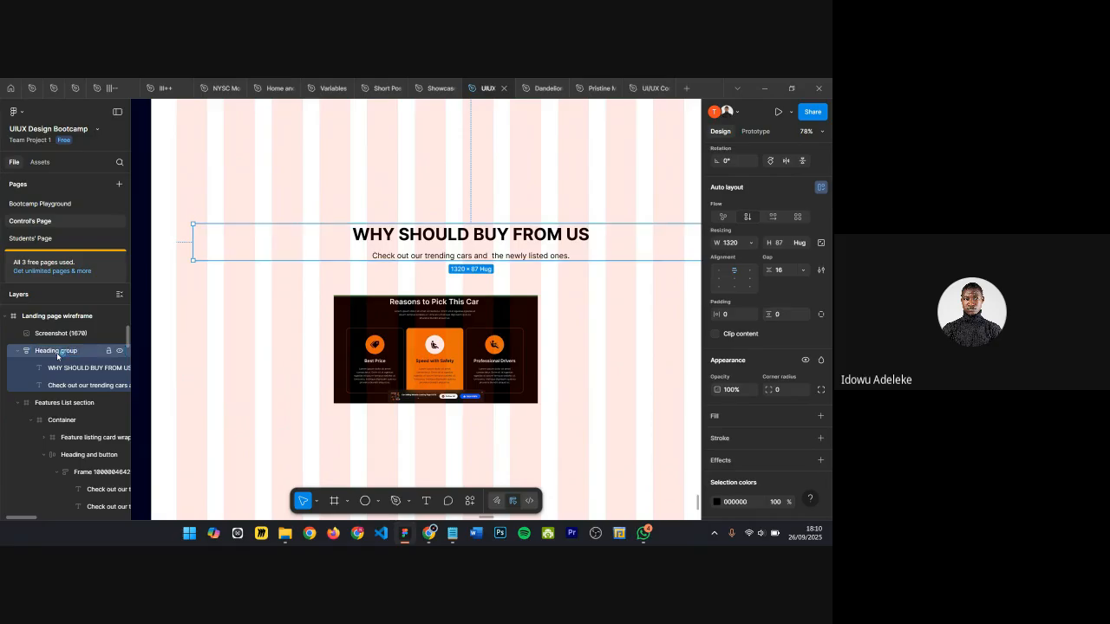
key(alt+h)
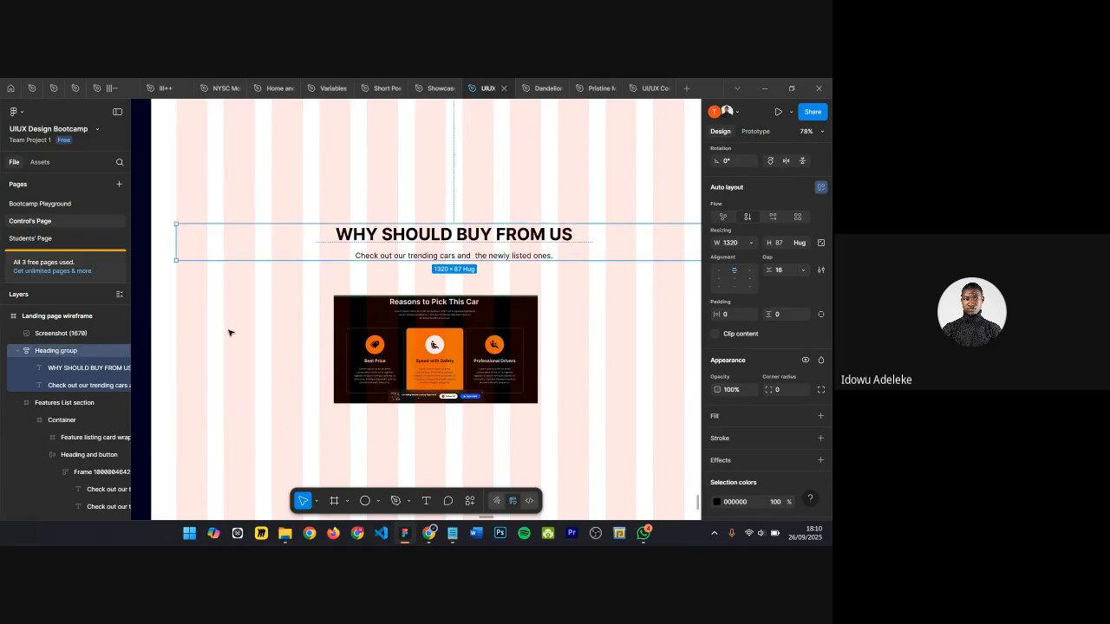
Step: Move the reference screenshot further down below the heading group, to Y 3853
scroll(456, 323, down, 1)
drag(448, 292, 455, 291)
scroll(457, 292, up, 3)
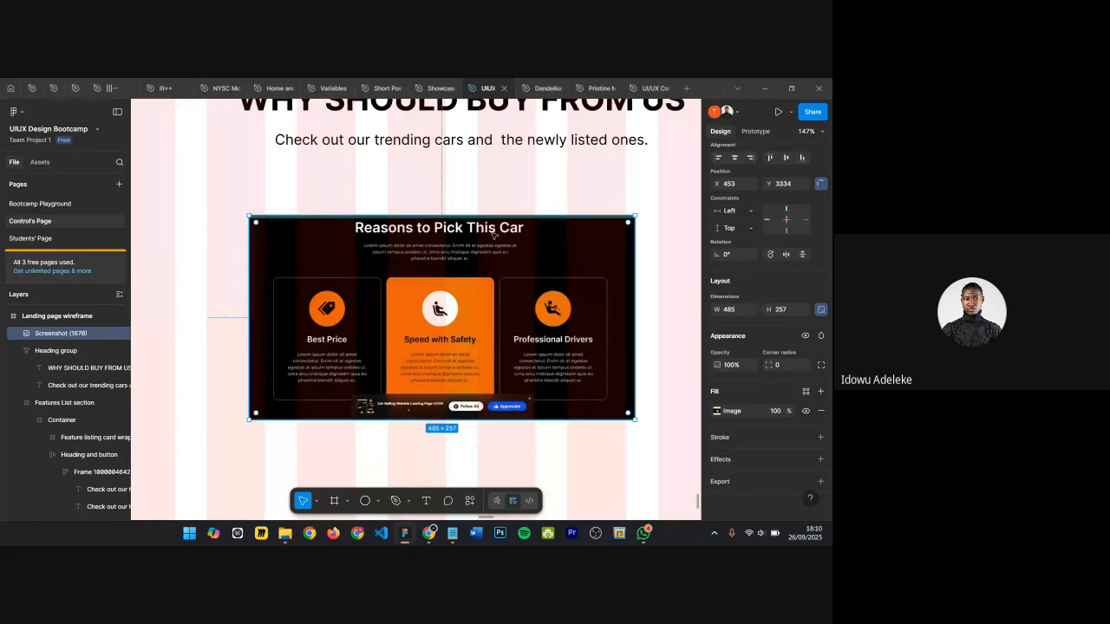
scroll(499, 235, down, 1)
scroll(499, 235, down, 3)
drag(464, 252, 440, 412)
scroll(421, 280, down, 1)
key(shift+Down)
key(shift+Down)
key(shift+Down)
key(shift+Down)
key(shift+Down)
key(shift+Down)
key(shift+Down)
key(shift+Down)
key(shift+Down)
key(shift+Down)
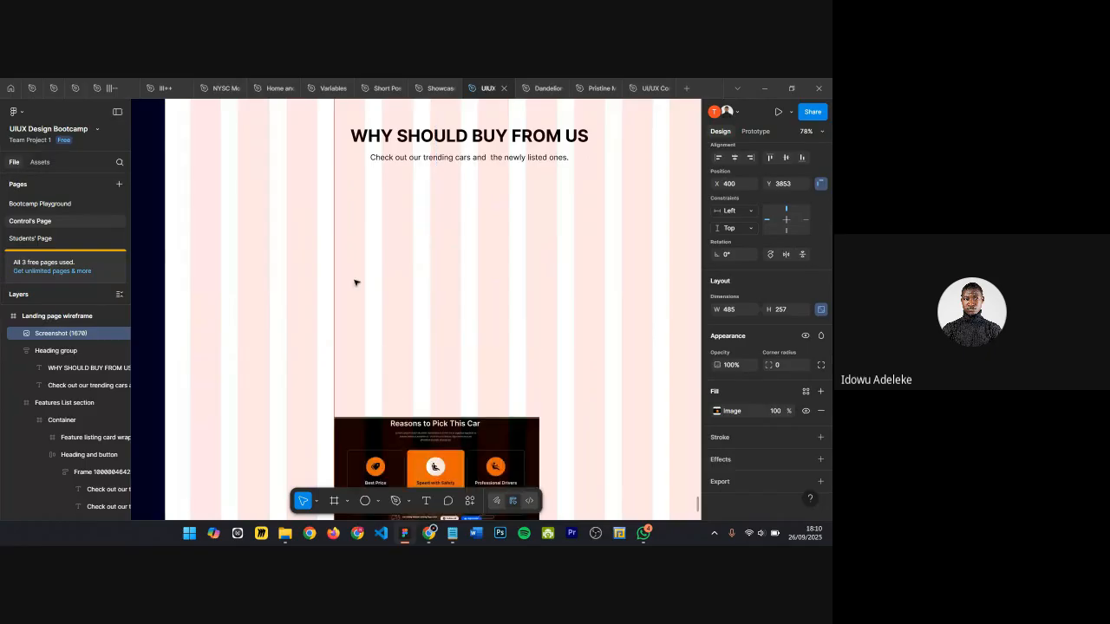
Step: Draw a card frame about 413 × 450 at X 80 below the heading and fill it with colour 303030
key(f)
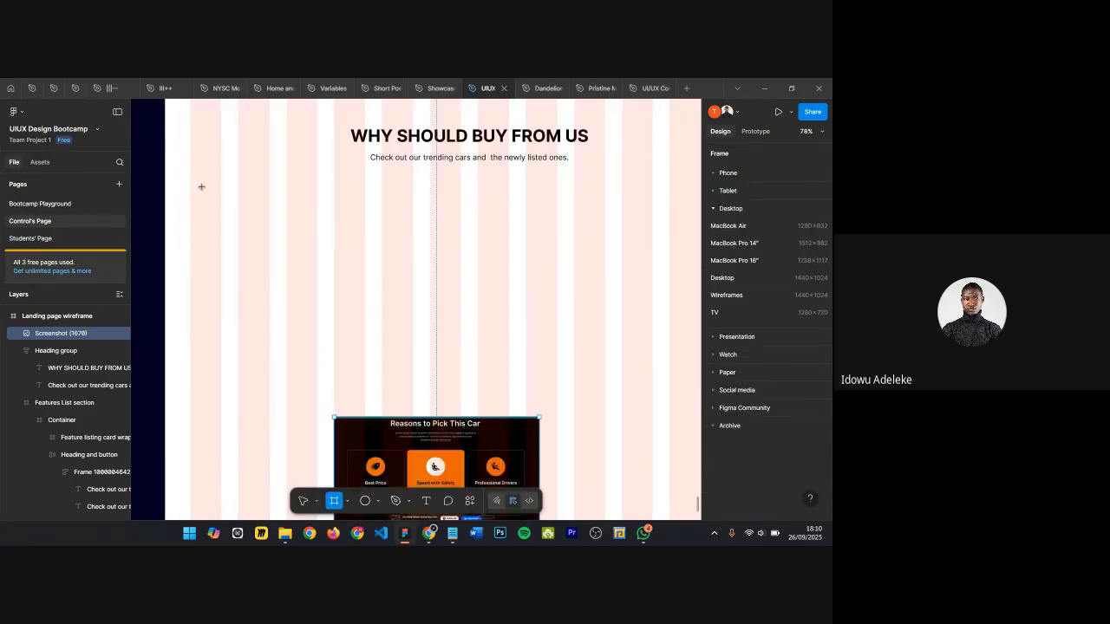
mouse_move(201, 186)
mouse_down()
mouse_move(391, 358)
mouse_move(365, 378)
mouse_up()
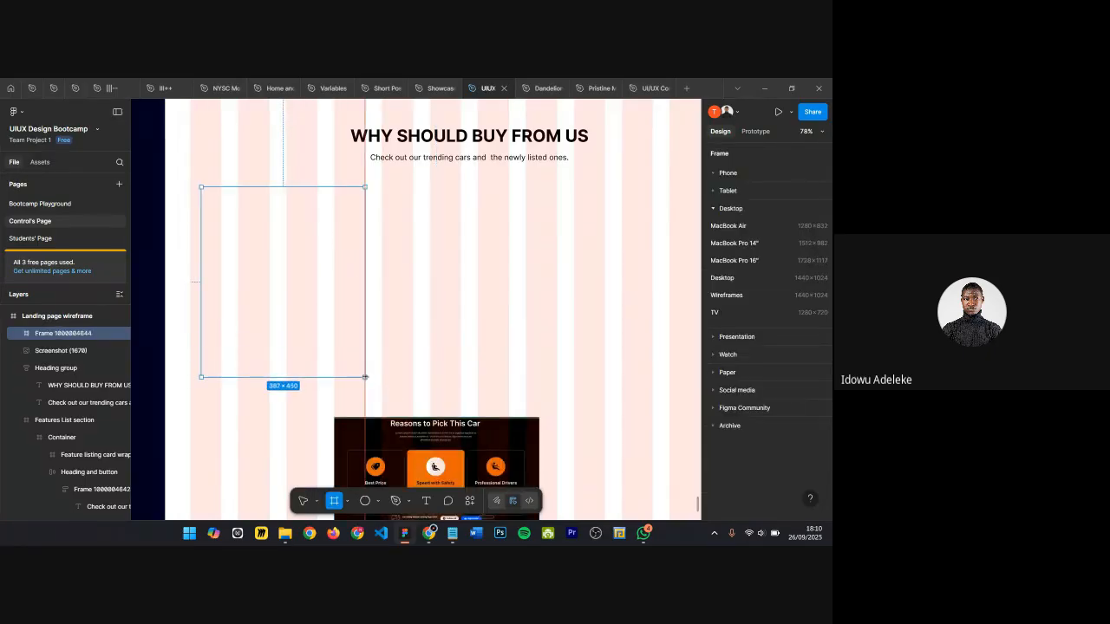
drag(199, 237, 188, 239)
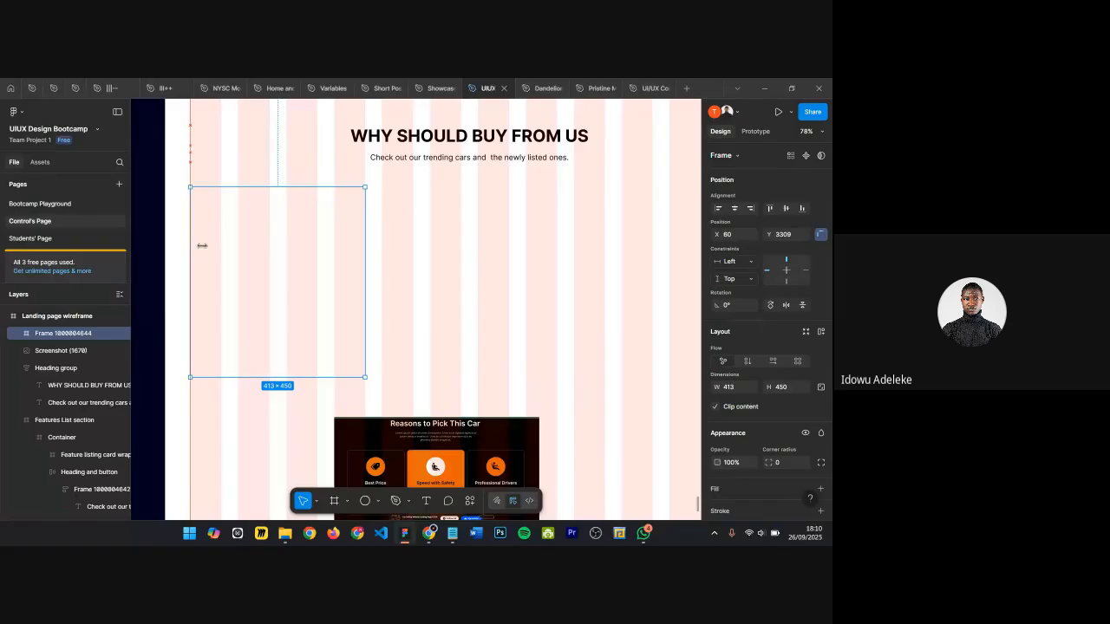
scroll(360, 288, down, 1)
scroll(308, 299, down, 3)
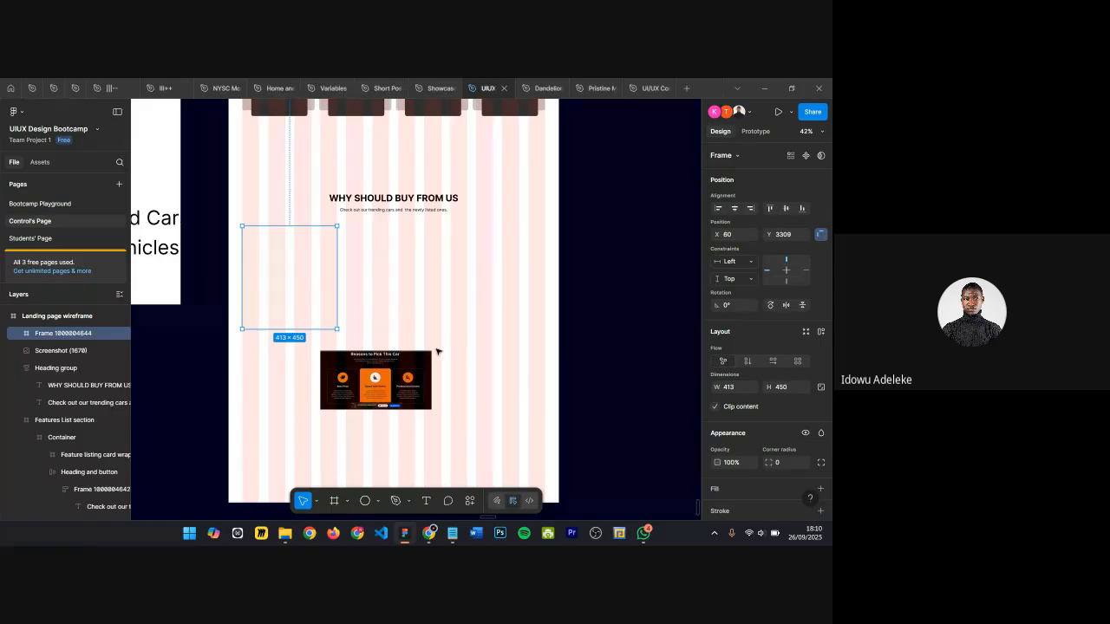
key(i)
click(374, 109)
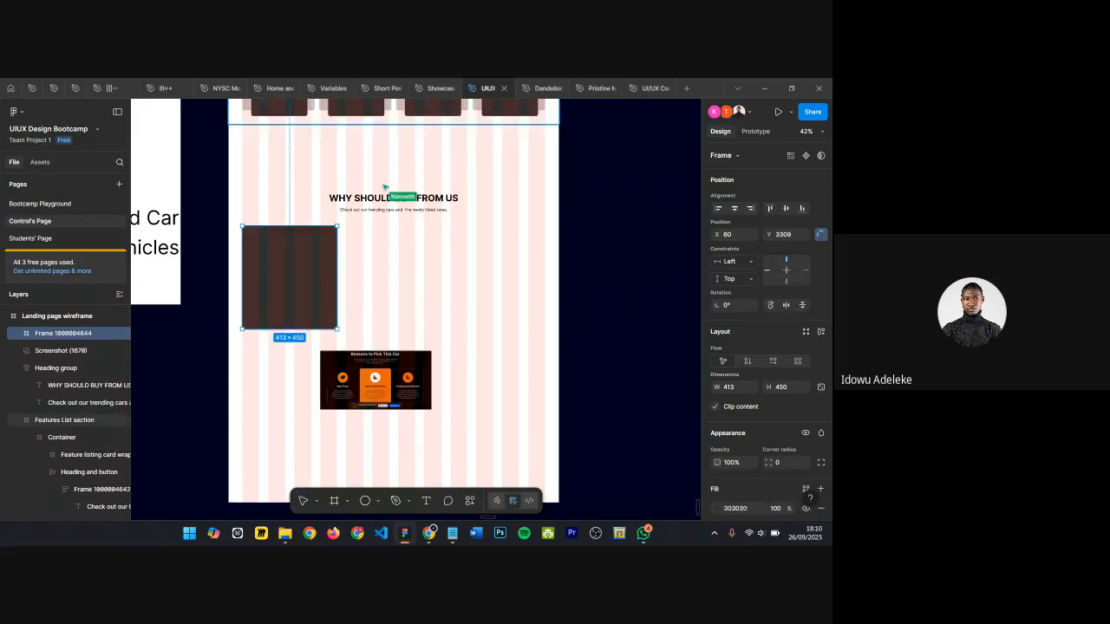
Step: Duplicate the card frame to the right, placing the copy at X 503
drag(303, 258, 403, 258)
scroll(347, 241, up, 6)
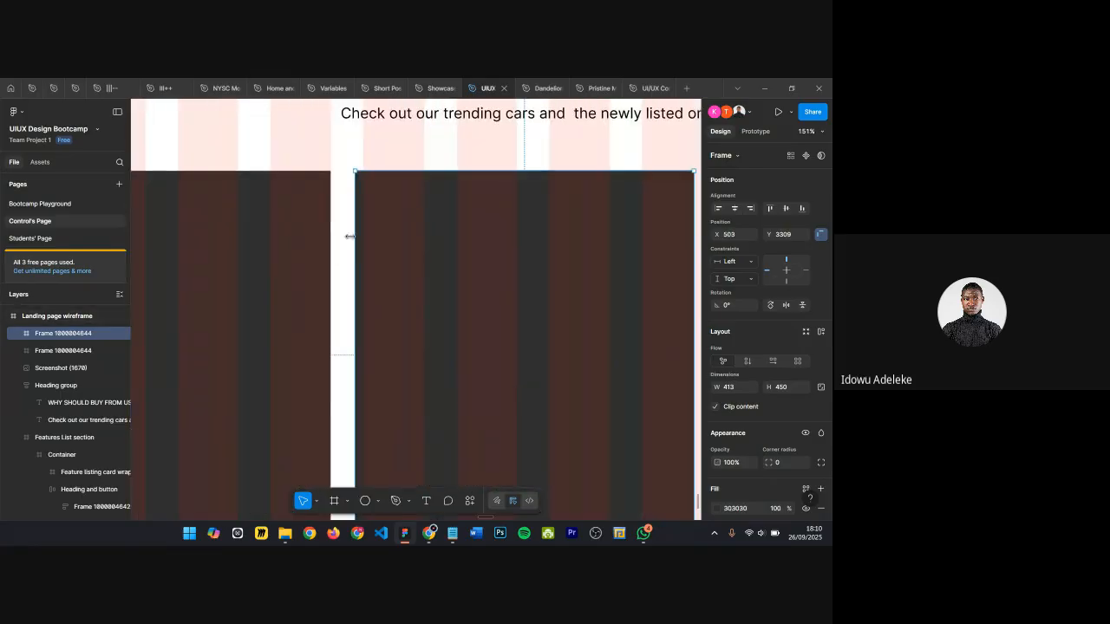
scroll(347, 232, up, 3)
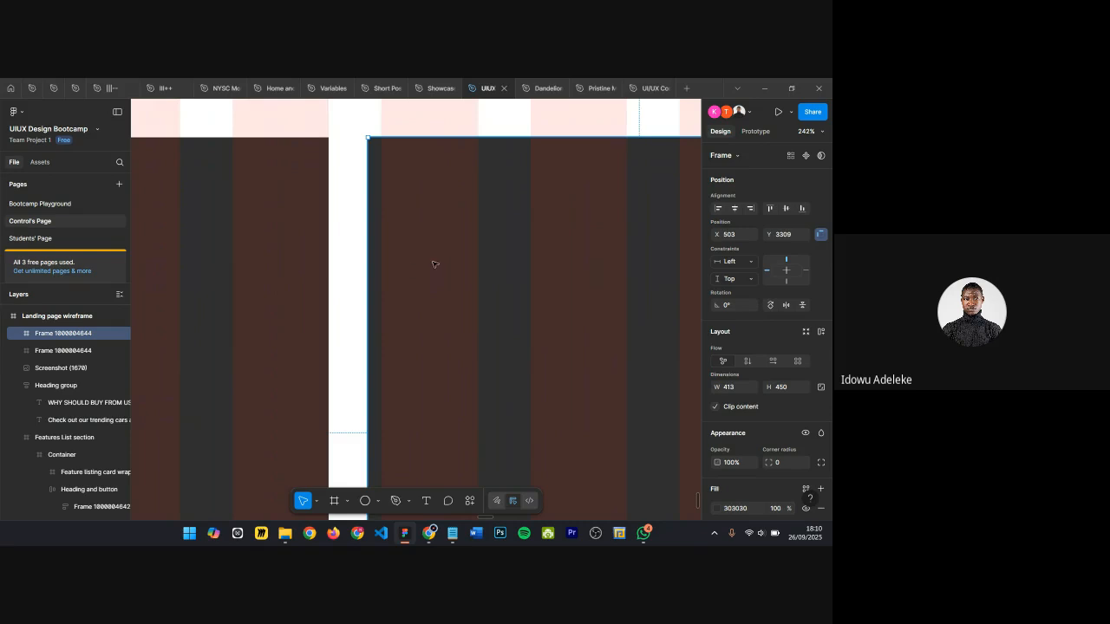
Step: Nudge the second card to X 513, then duplicate it into a third card at X 967
key(shift+Right)
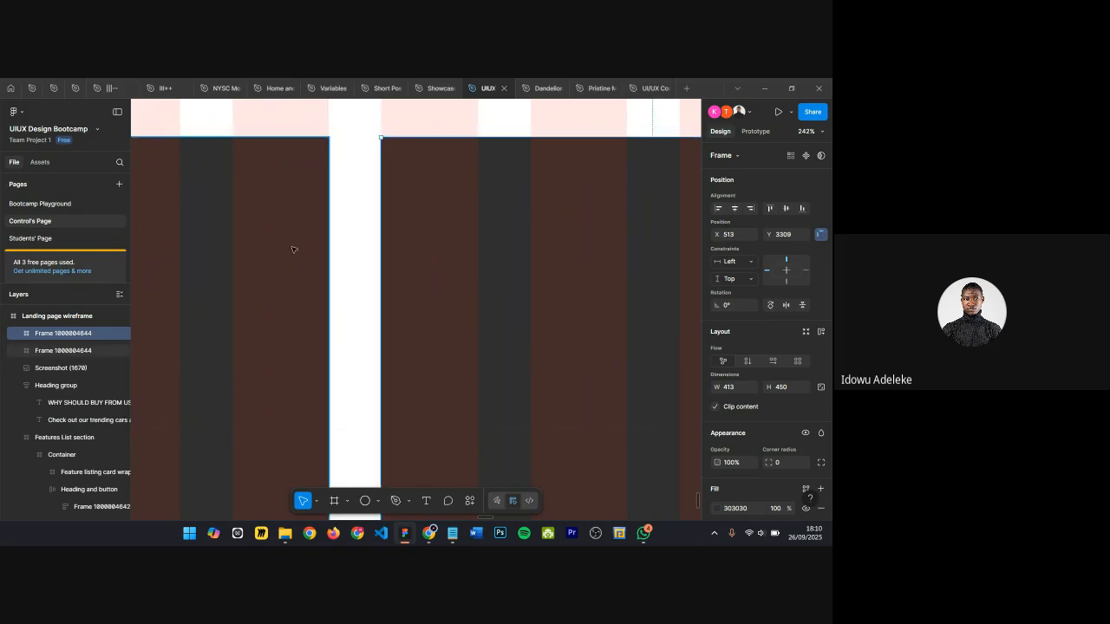
scroll(371, 241, down, 8)
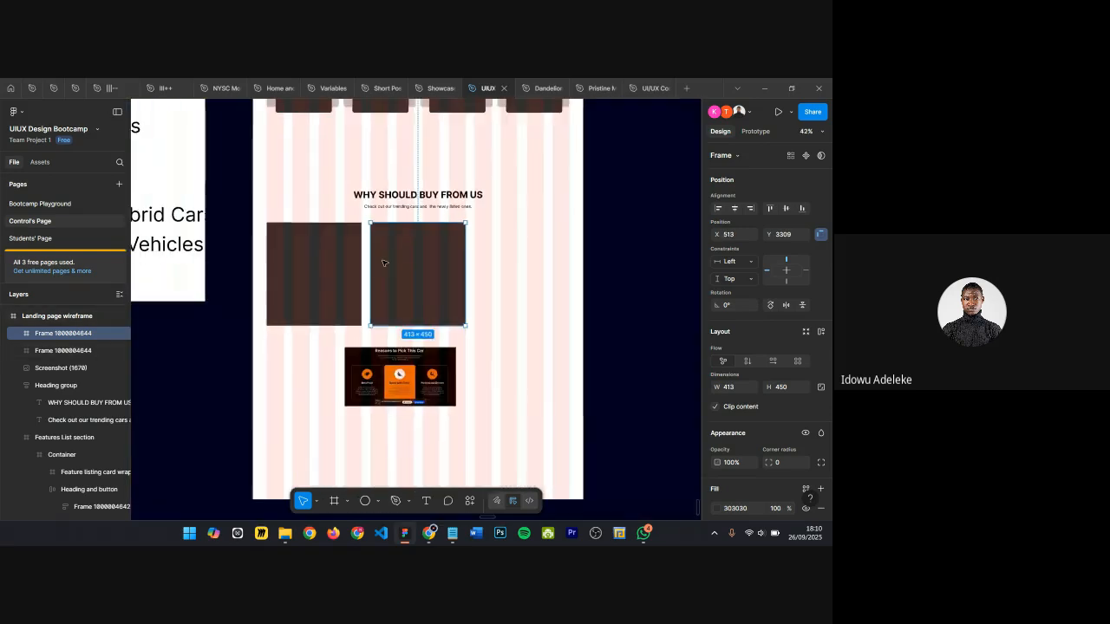
drag(419, 266, 516, 263)
scroll(518, 263, down, 1)
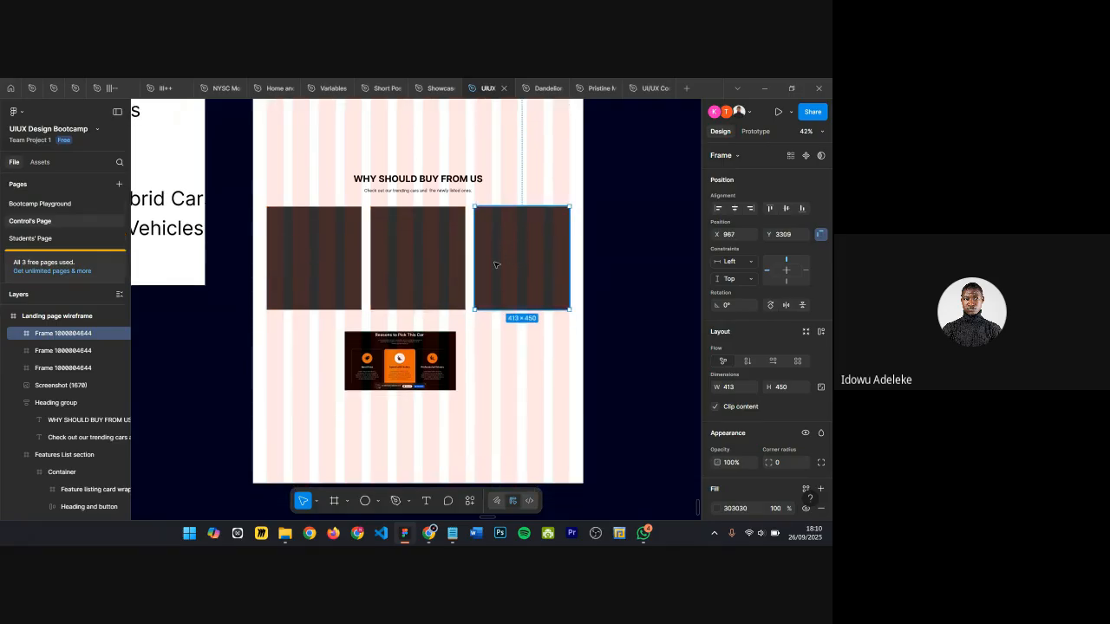
Step: Select all three cards and wrap them in a horizontal auto layout frame
scroll(495, 265, up, 2)
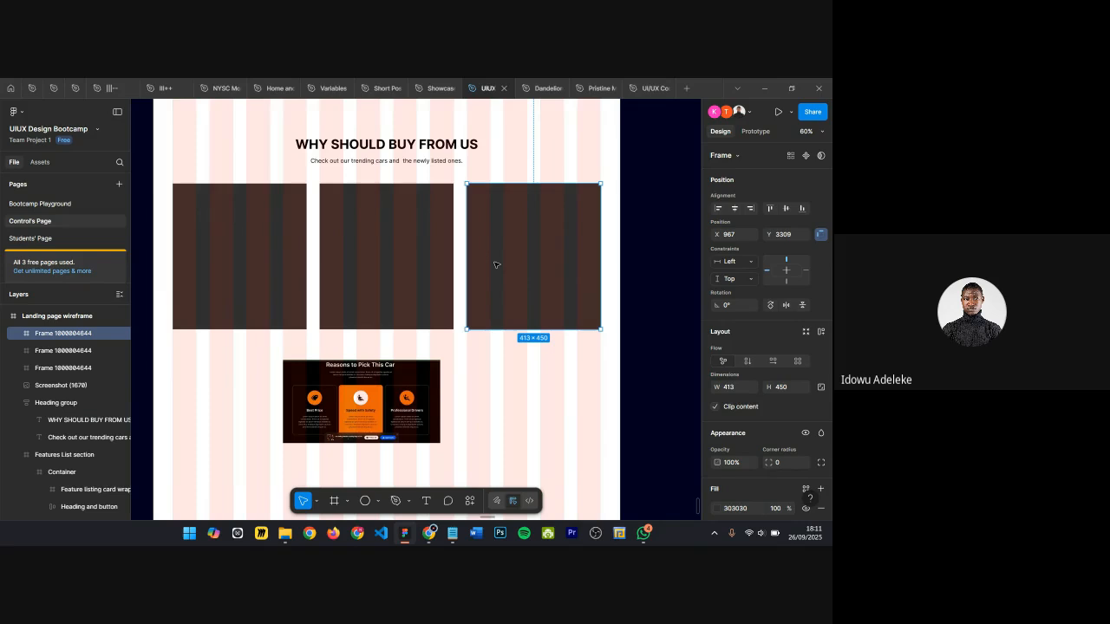
scroll(473, 272, down, 1)
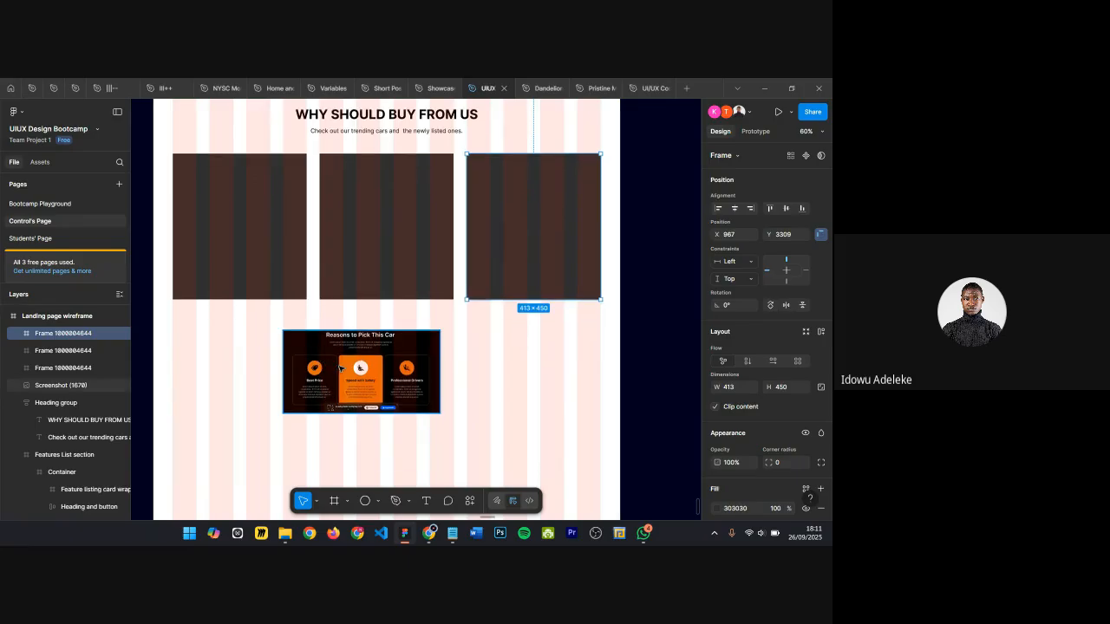
click(282, 220)
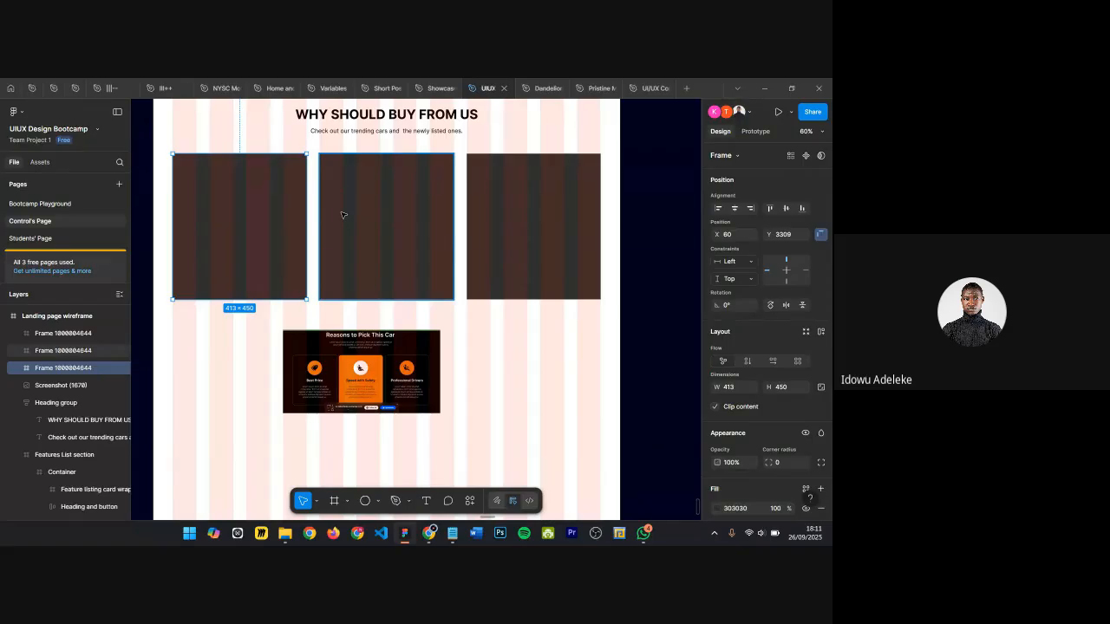
scroll(341, 213, up, 1)
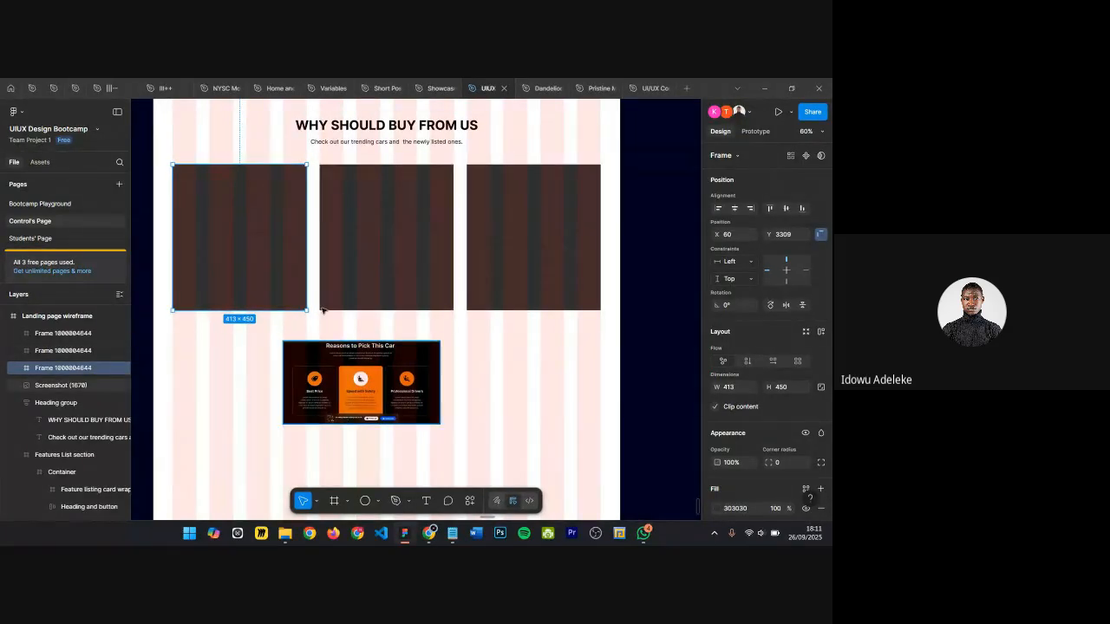
click(240, 144)
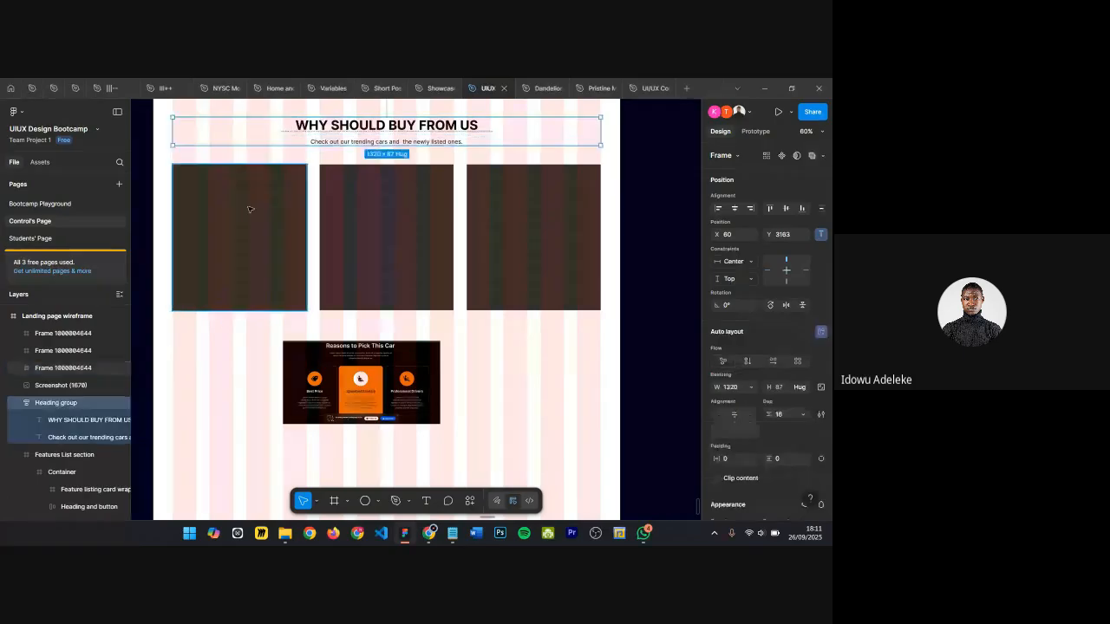
scroll(249, 209, down, 6)
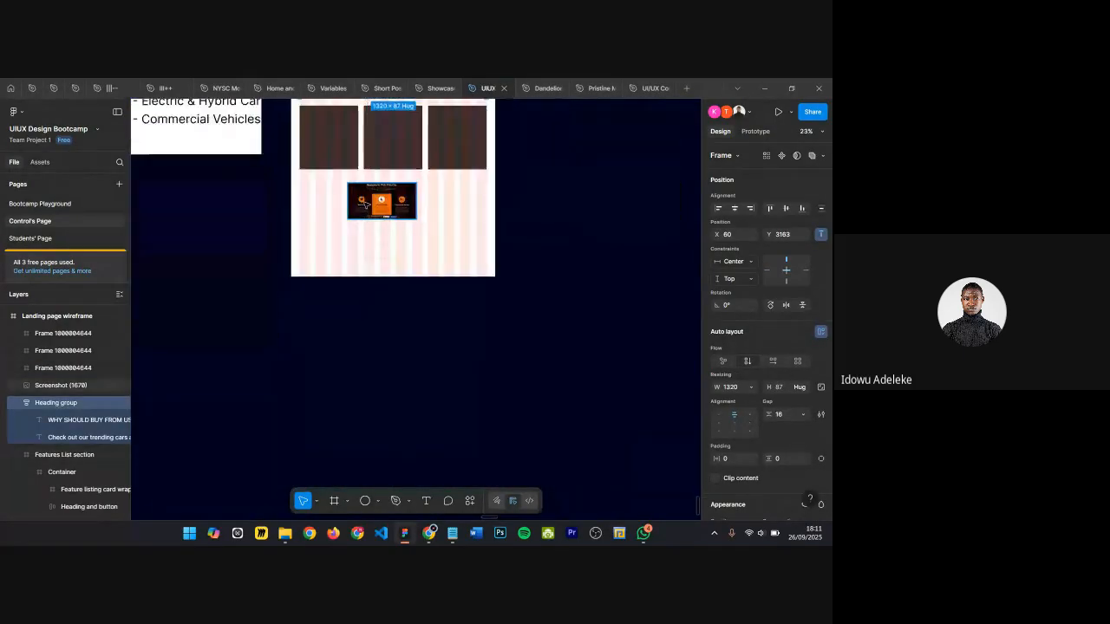
scroll(365, 205, up, 4)
scroll(365, 205, up, 1)
click(329, 192)
scroll(338, 208, up, 2)
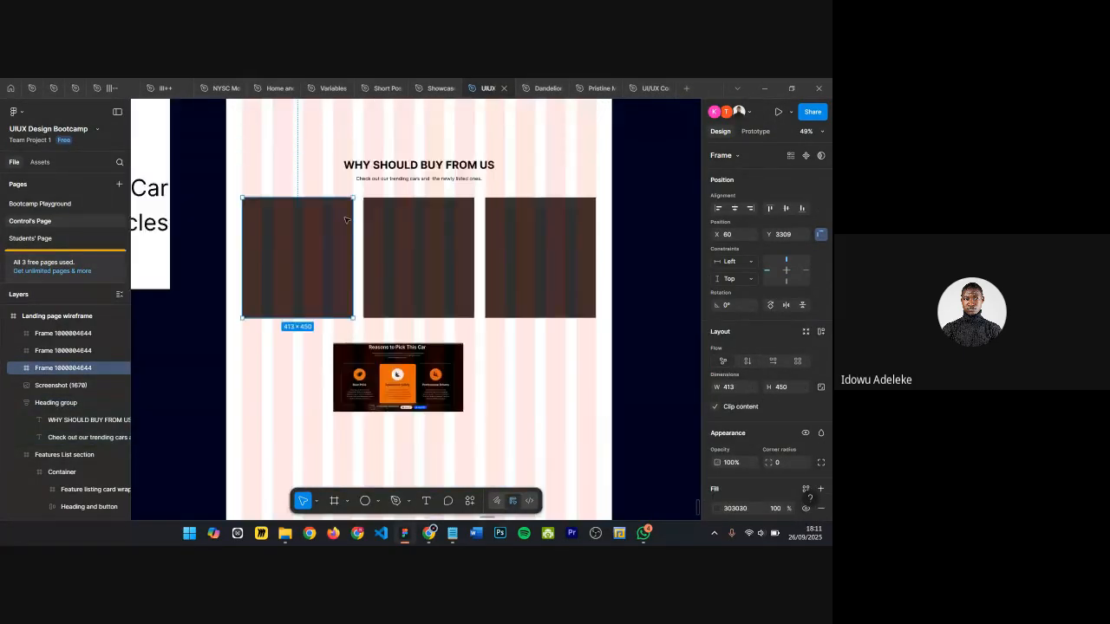
scroll(345, 219, up, 1)
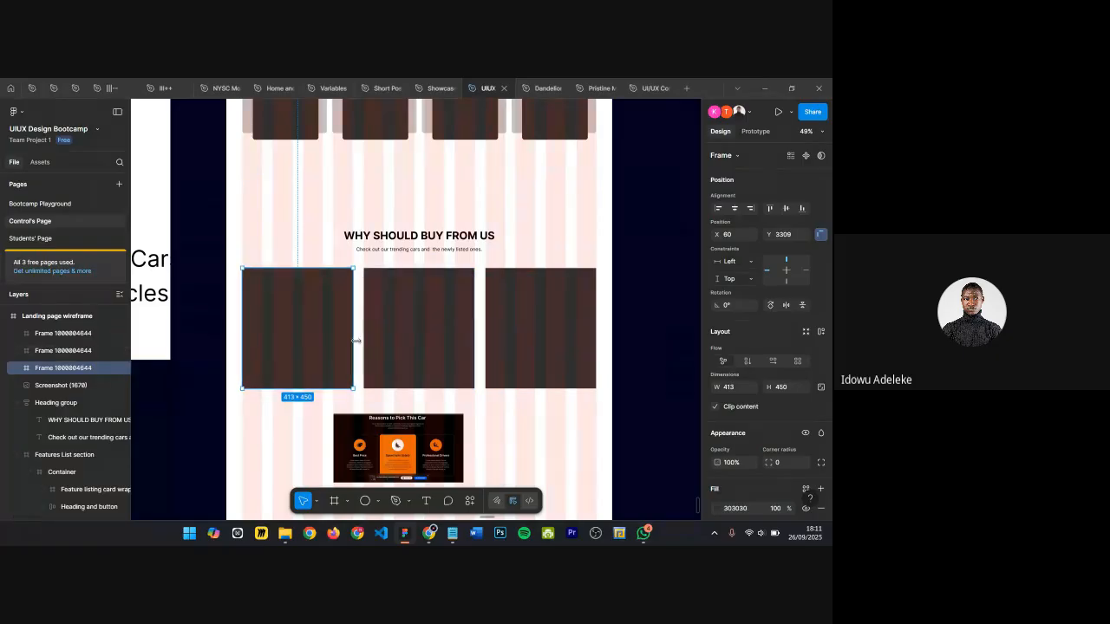
shift+click(407, 324)
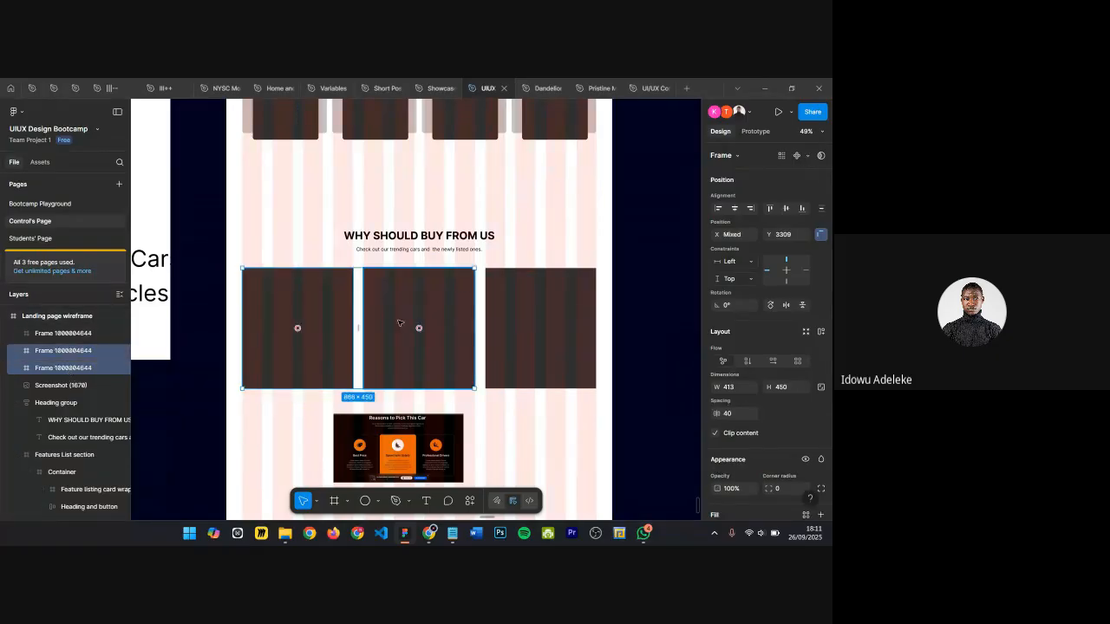
click(545, 307)
shift+click(419, 328)
shift+click(248, 337)
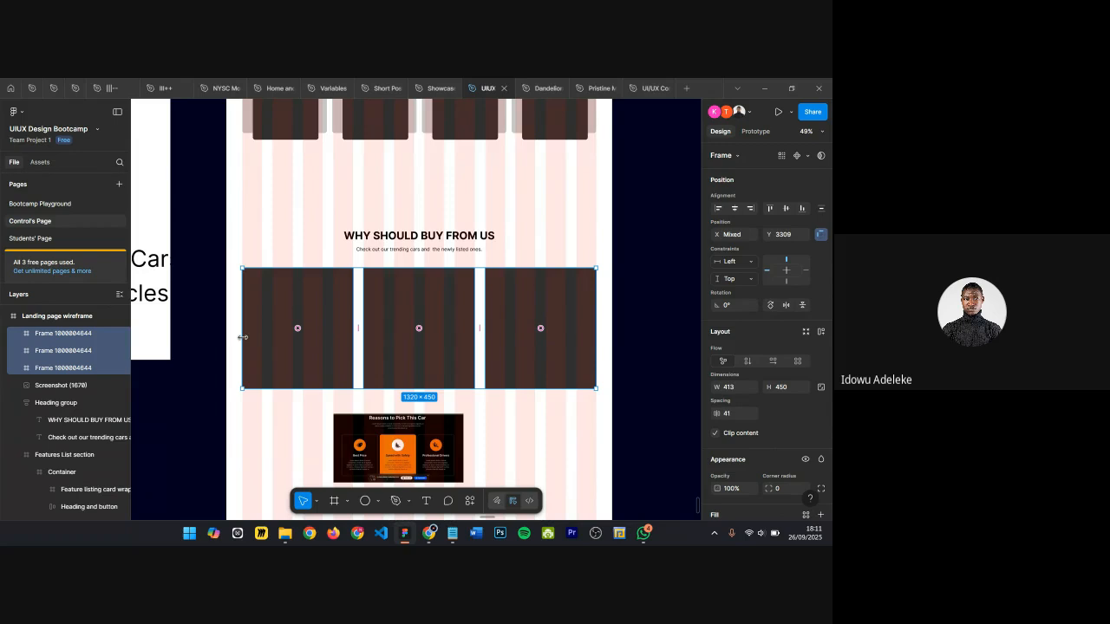
key(shift+a)
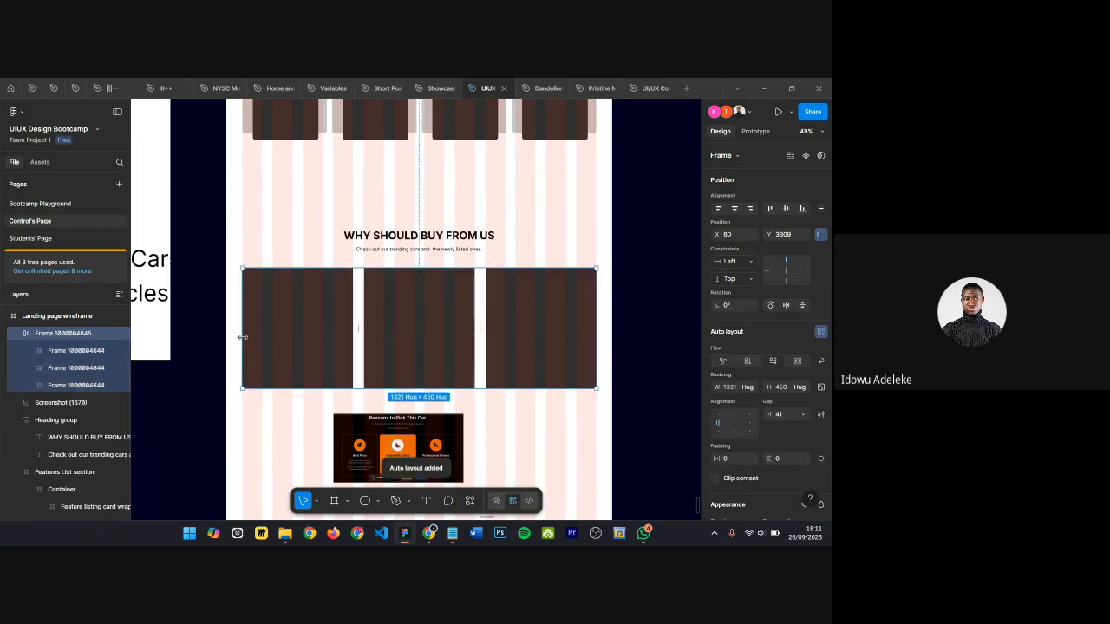
Step: Set the width of all three cards to Fill container
click(280, 340)
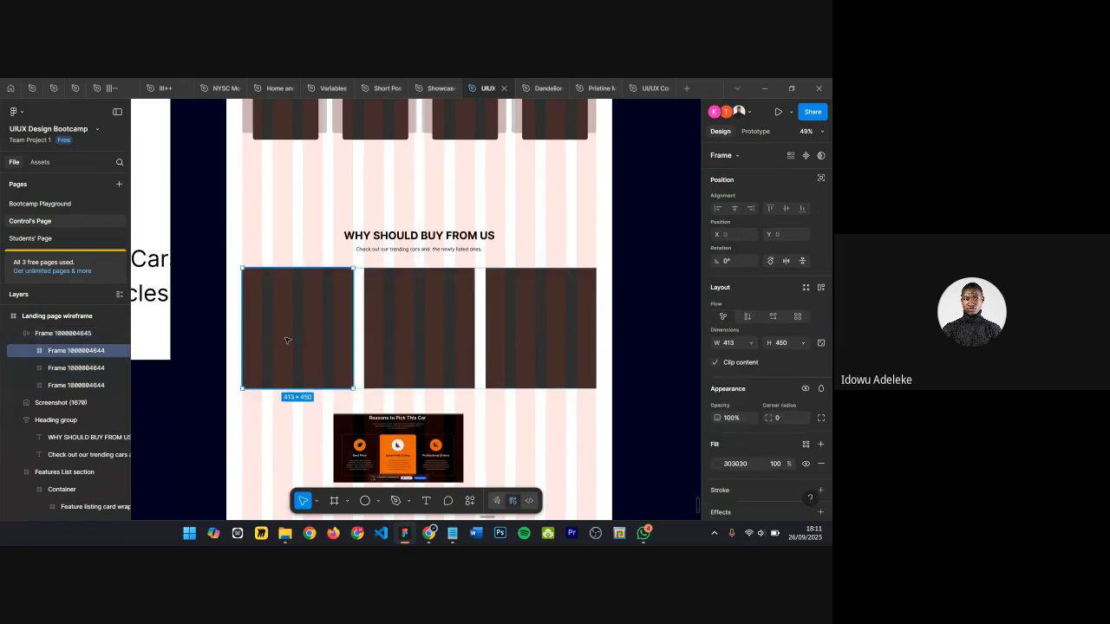
shift+click(414, 312)
shift+click(510, 312)
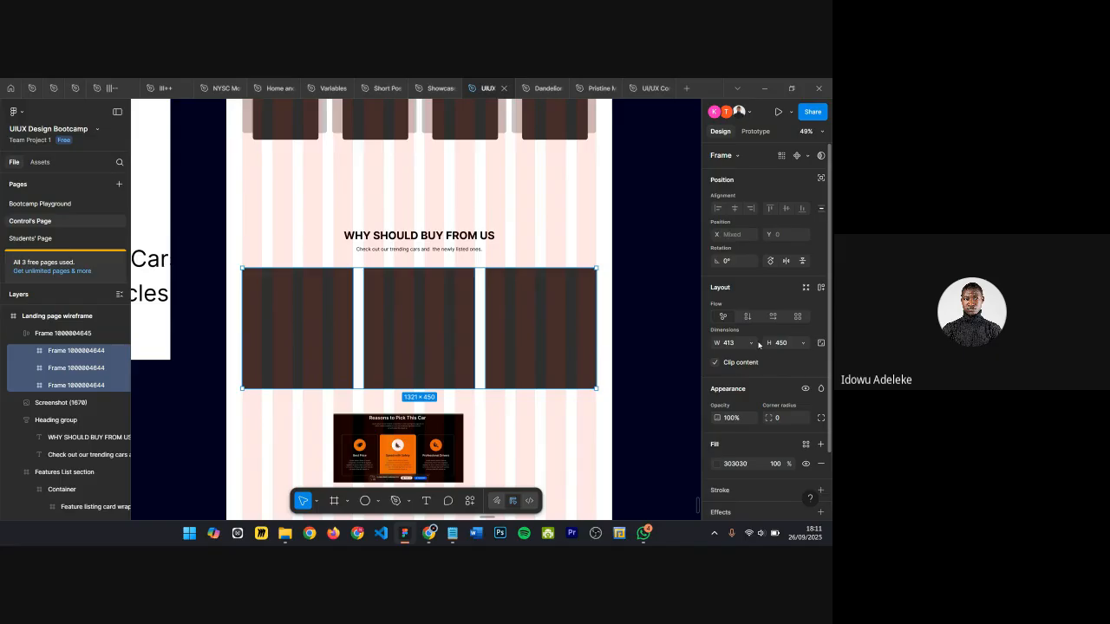
click(751, 342)
click(756, 358)
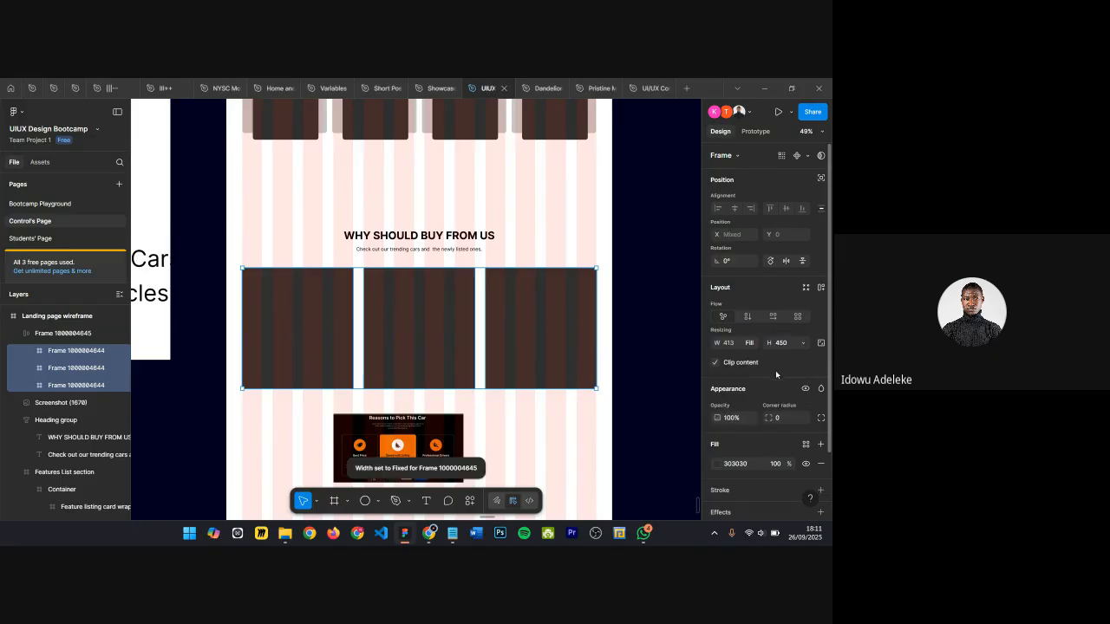
scroll(305, 338, up, 3)
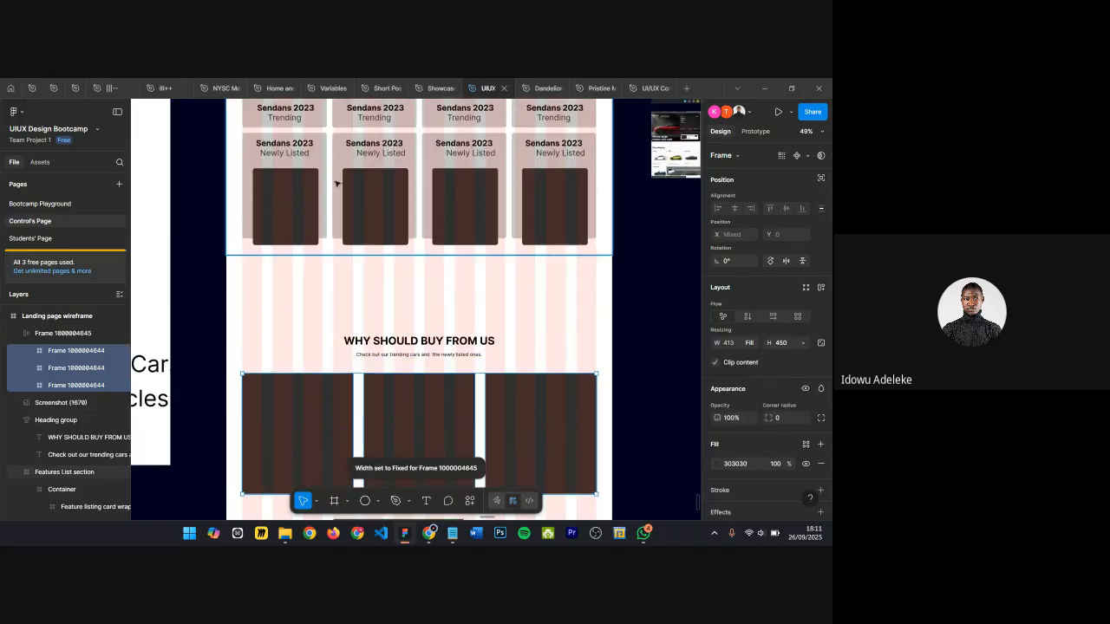
scroll(342, 303, down, 3)
click(780, 419)
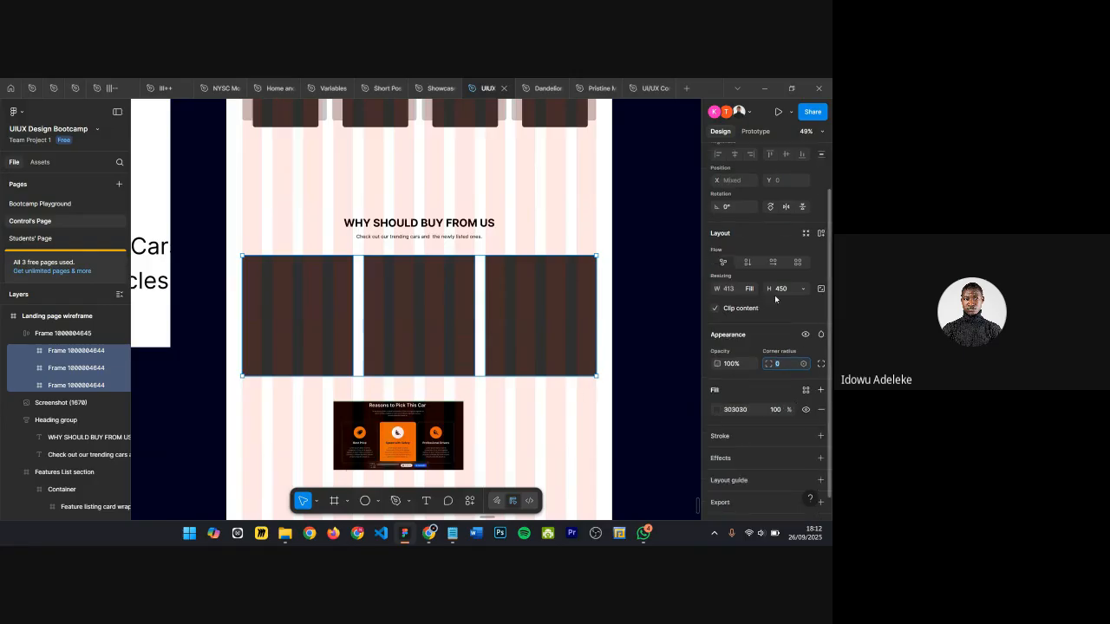
Step: Set the card row's auto layout gap to 20
scroll(779, 300, down, 1)
scroll(779, 301, up, 1)
click(488, 291)
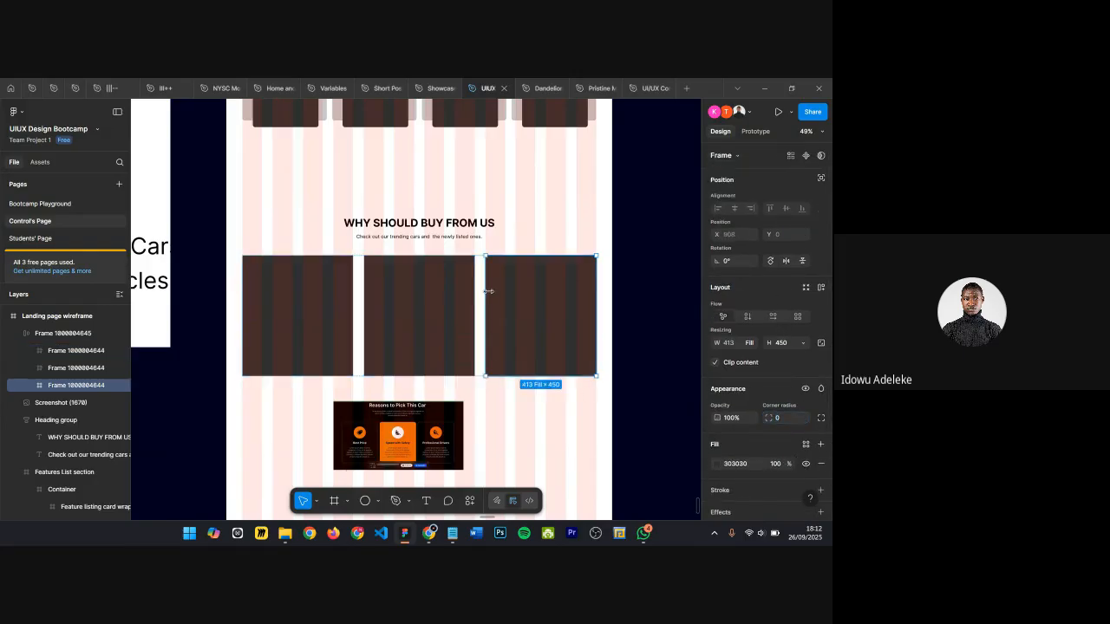
click(18, 333)
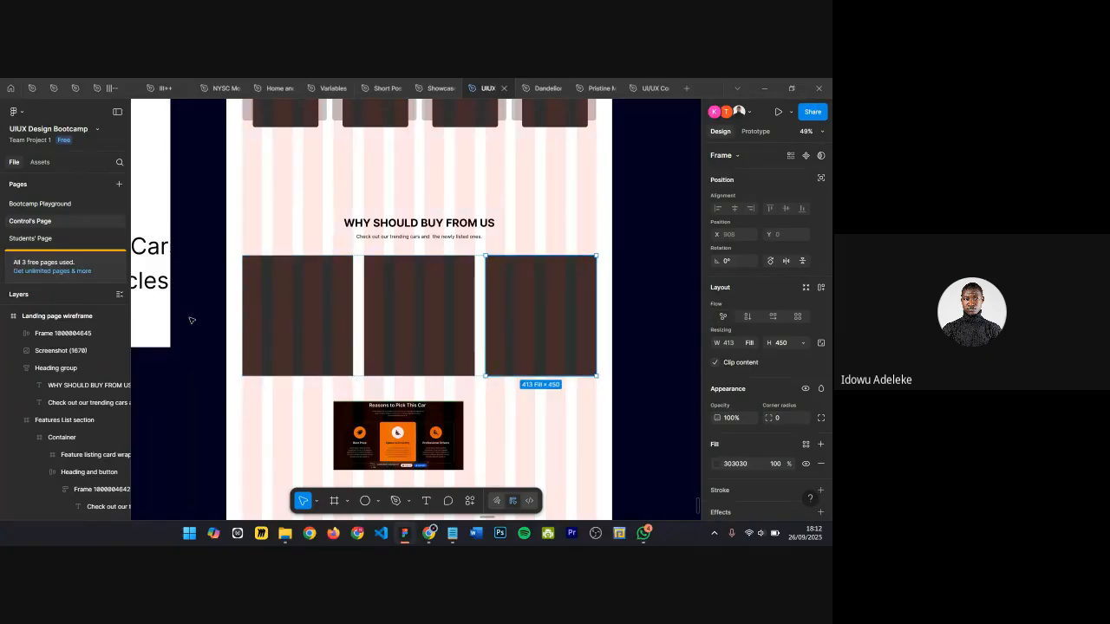
click(63, 333)
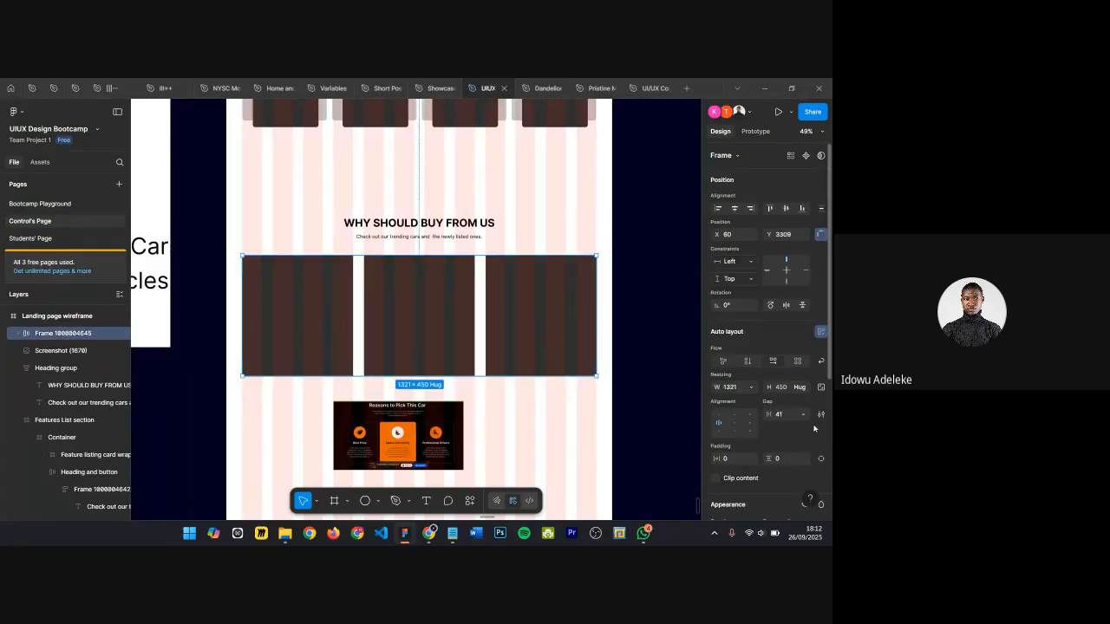
click(787, 415)
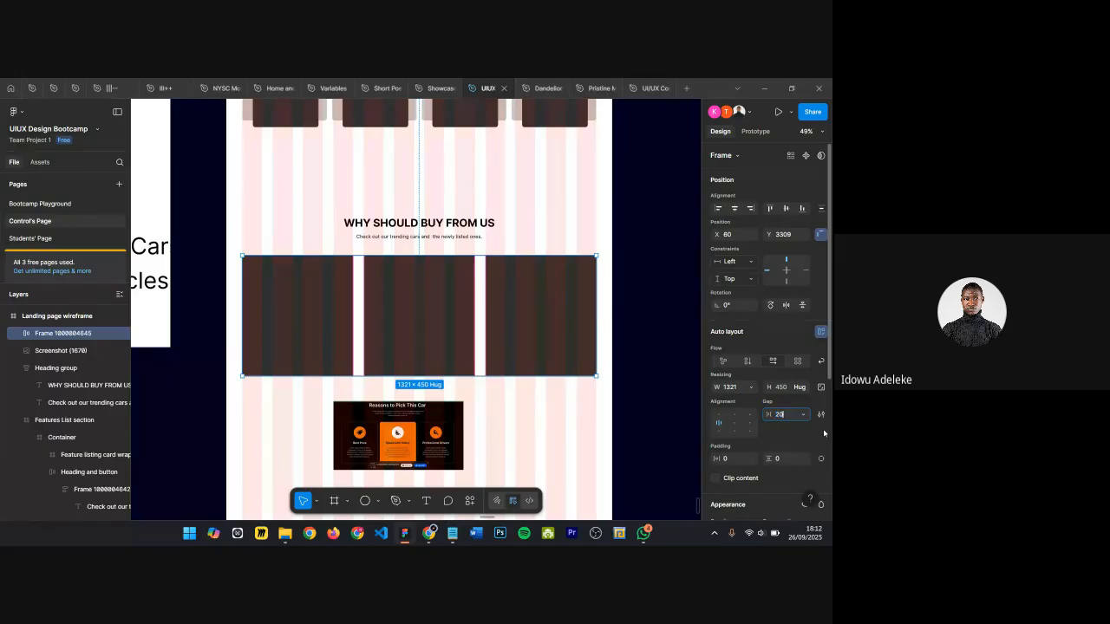
key(Return)
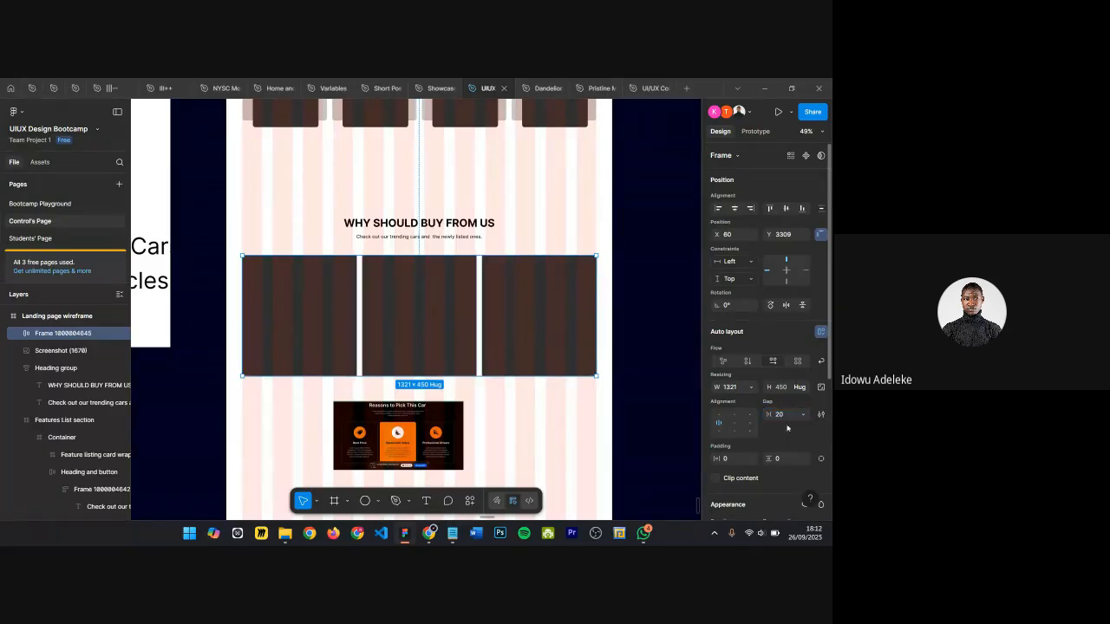
Step: Duplicate the first card to add a fourth card to the row
ctrl+scroll(338, 321, up, 3)
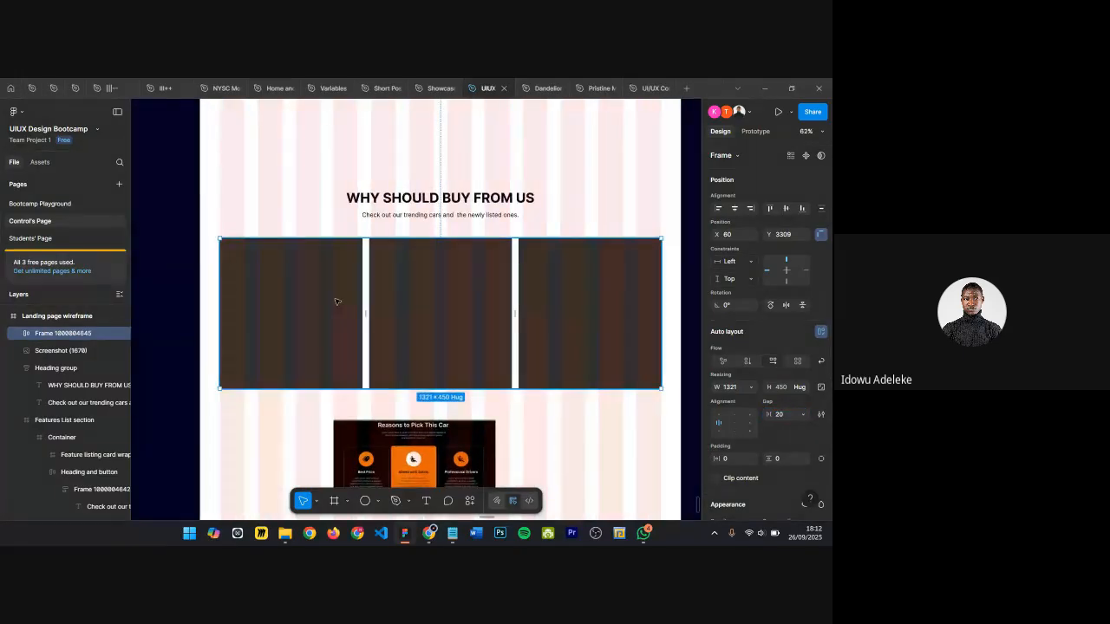
double_click(338, 301)
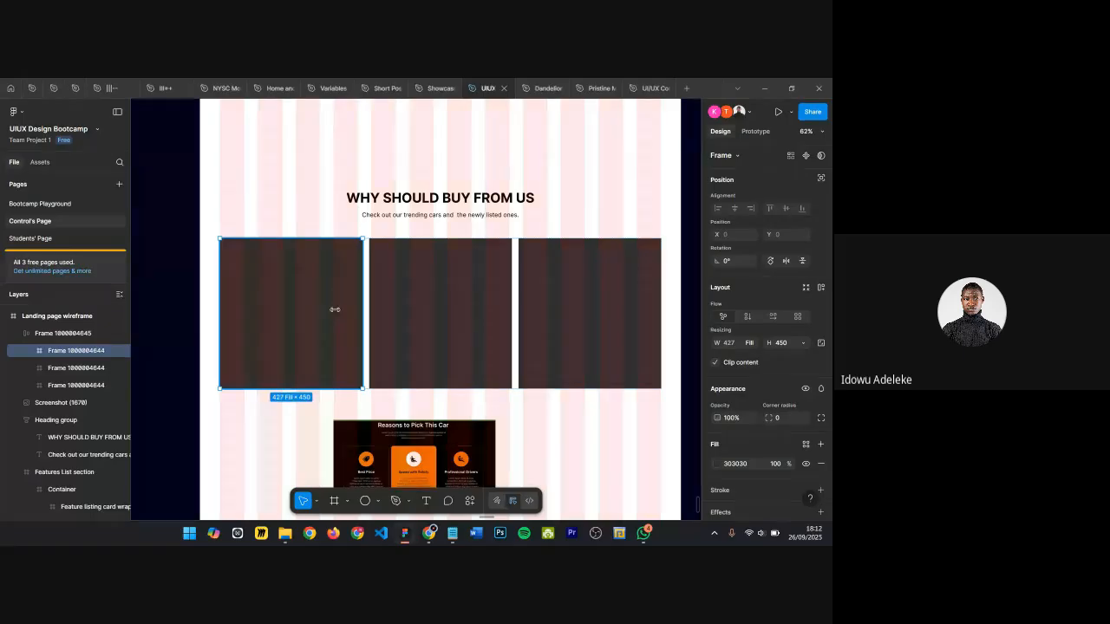
key(ctrl+d)
scroll(503, 405, down, 1)
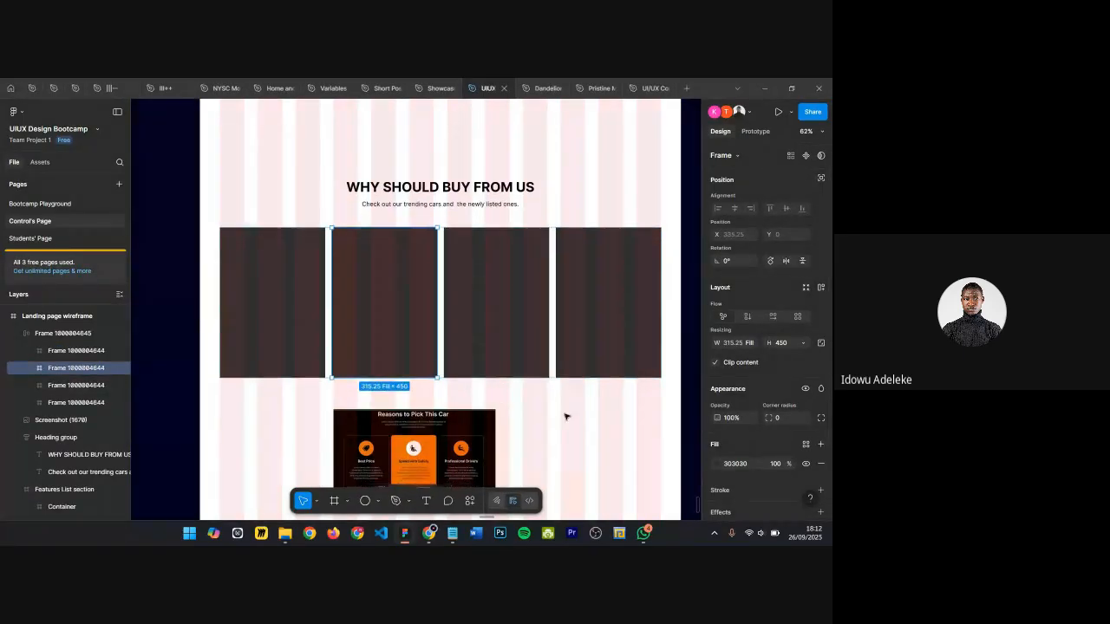
Step: Set the card row's width to 1320
click(565, 417)
click(459, 296)
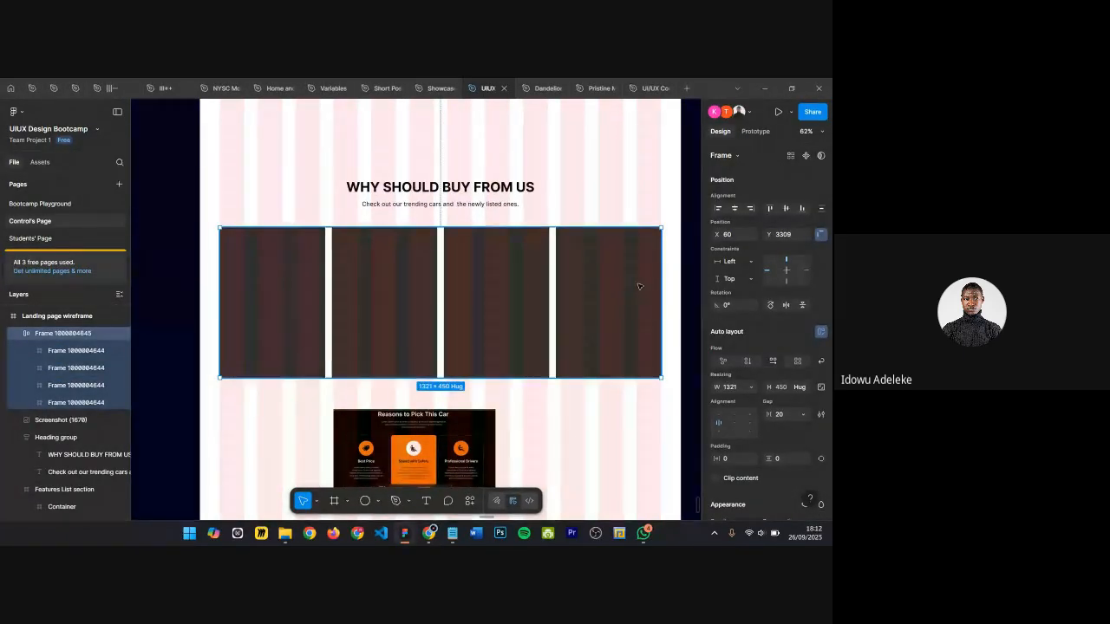
click(731, 388)
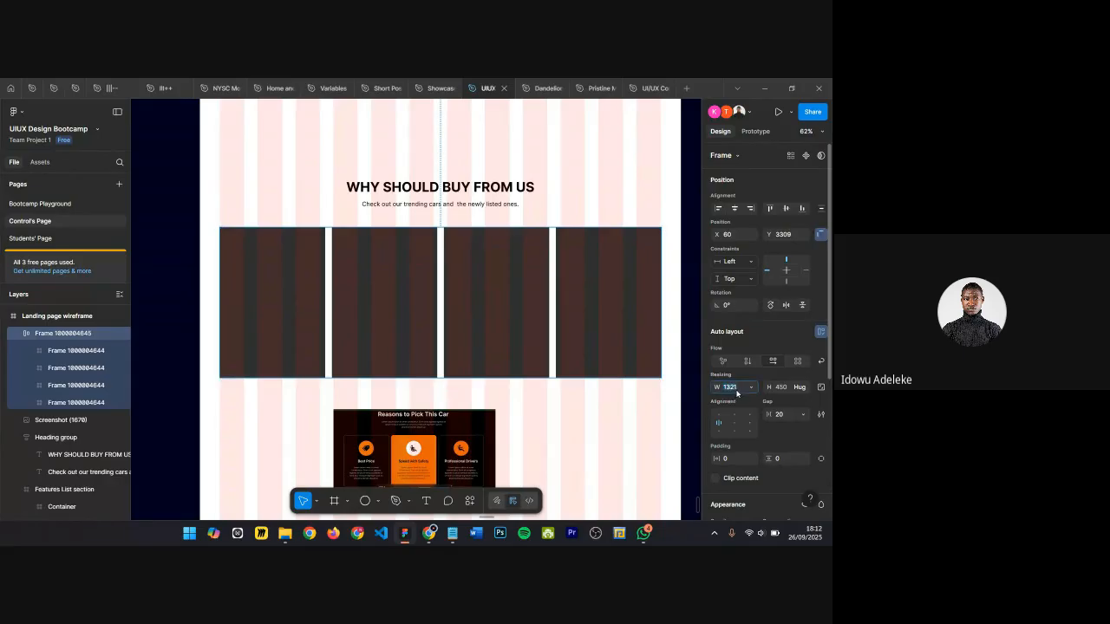
text(1320)
key(Return)
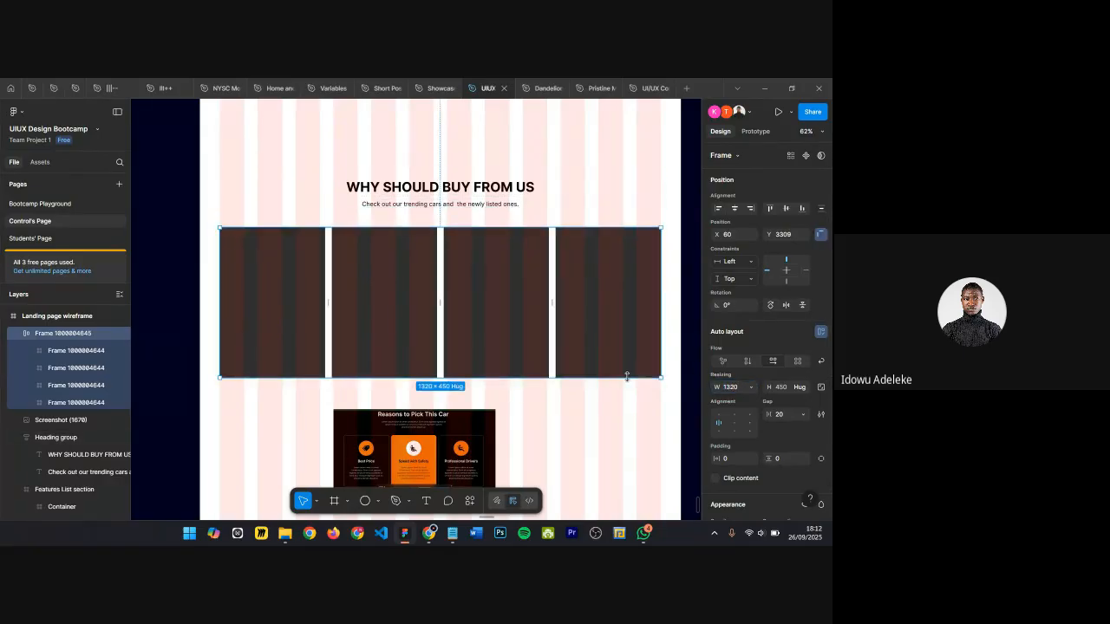
click(388, 335)
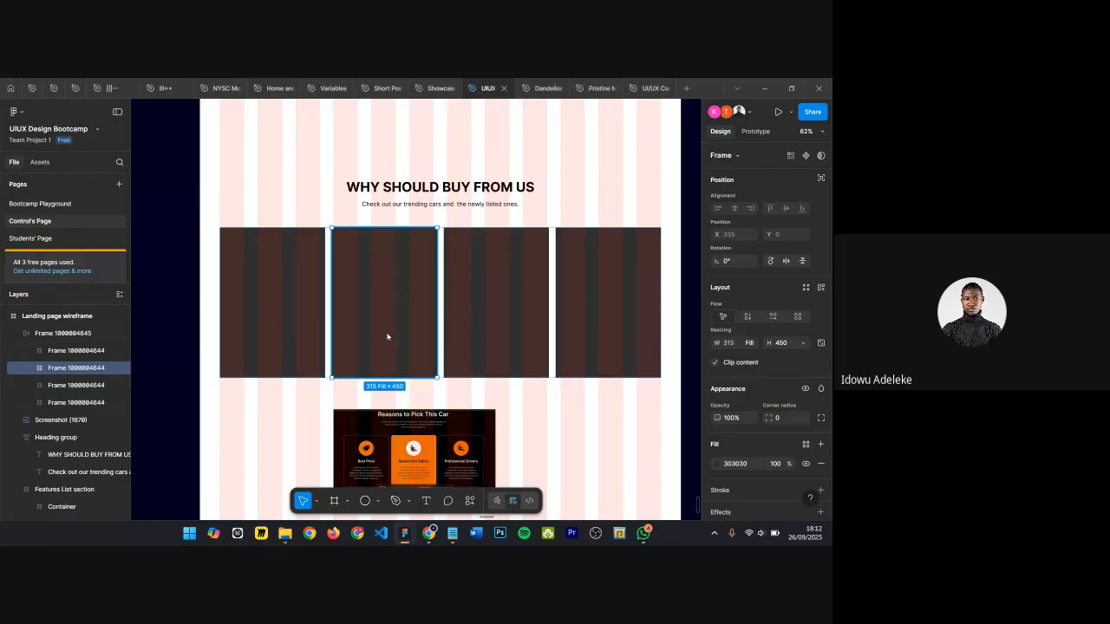
key(ctrl+d)
key(ctrl+d)
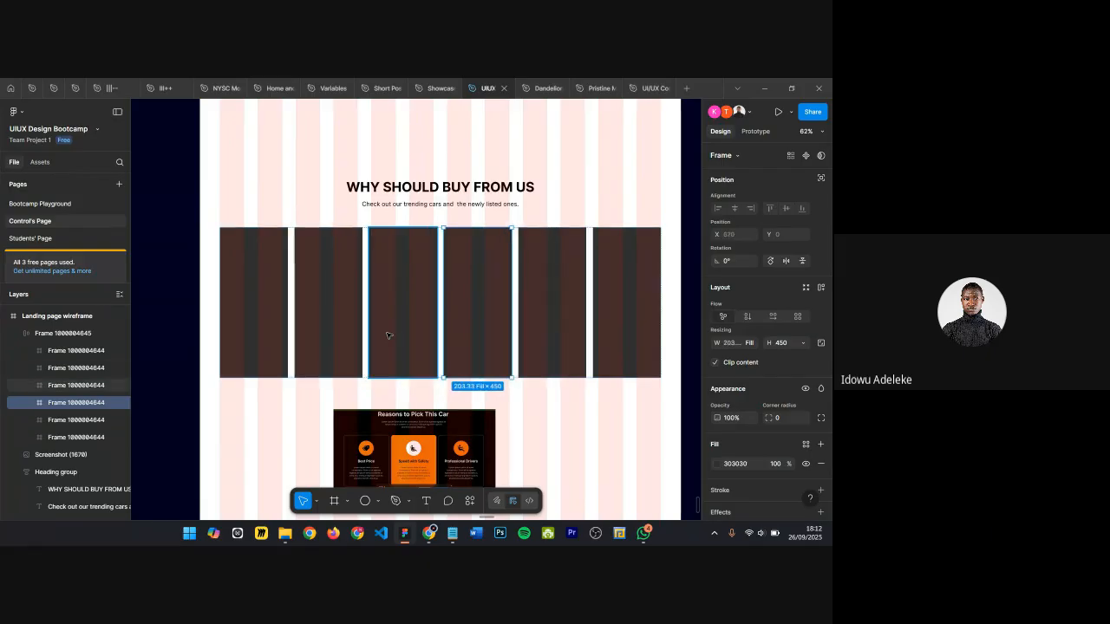
key(ctrl+z)
key(ctrl+z)
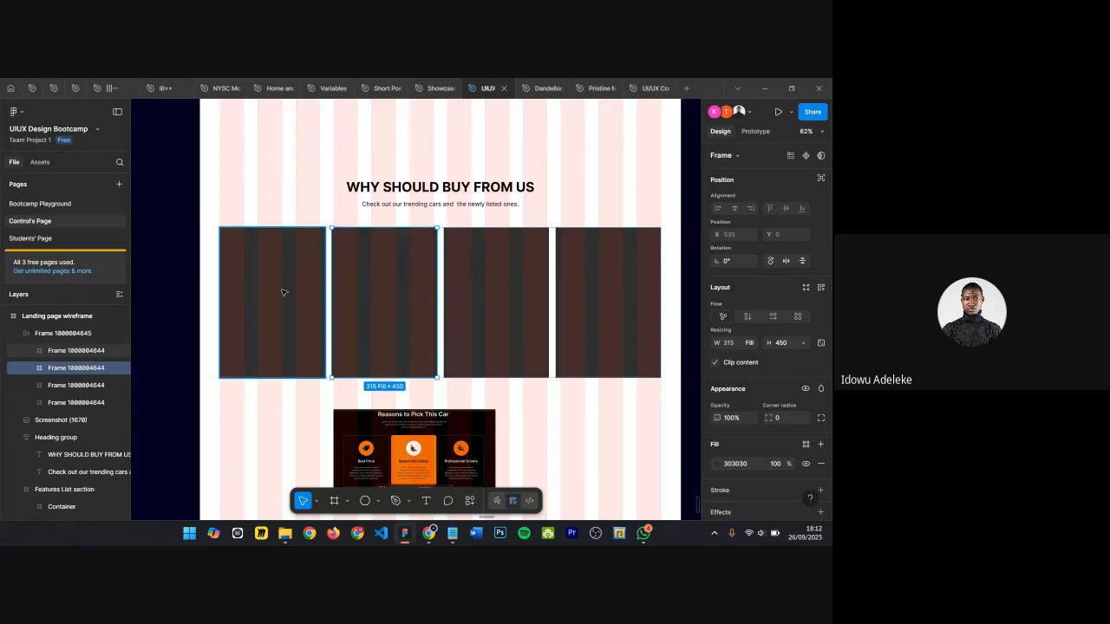
scroll(326, 354, up, 3)
scroll(325, 354, down, 2)
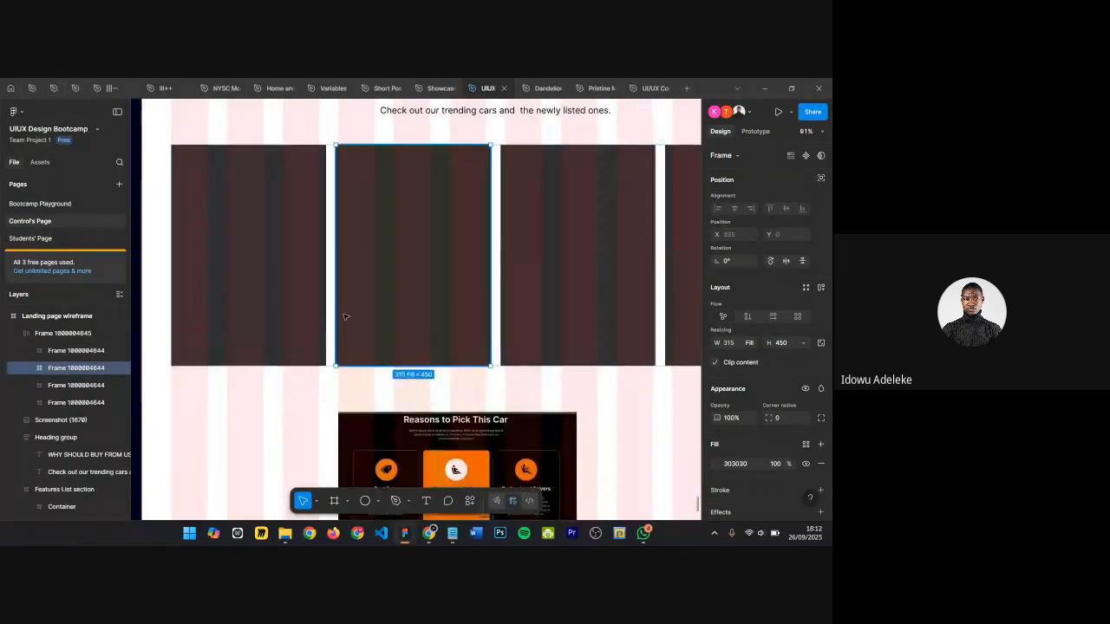
scroll(234, 311, down, 5)
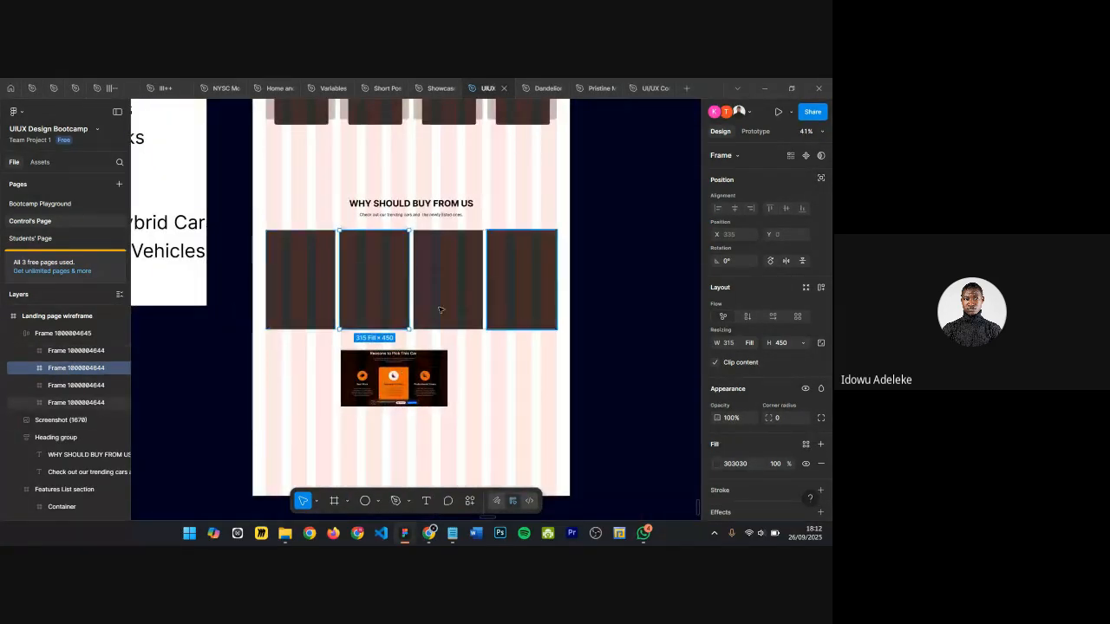
Step: Shorten the first card's height to 360
scroll(356, 269, up, 4)
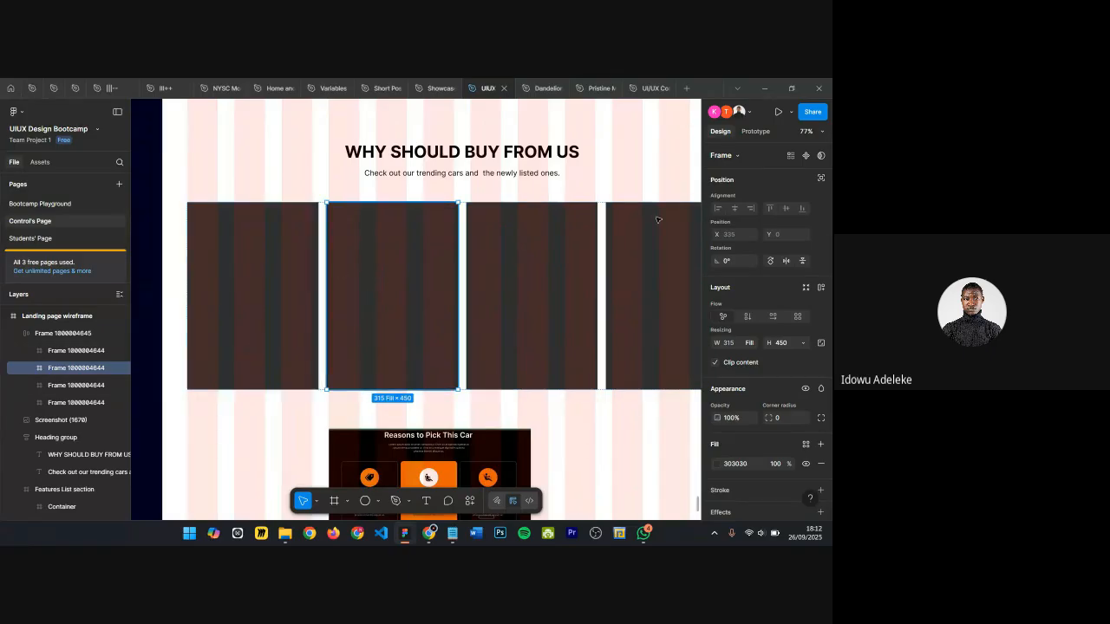
scroll(657, 220, down, 3)
scroll(667, 335, up, 4)
scroll(525, 201, down, 4)
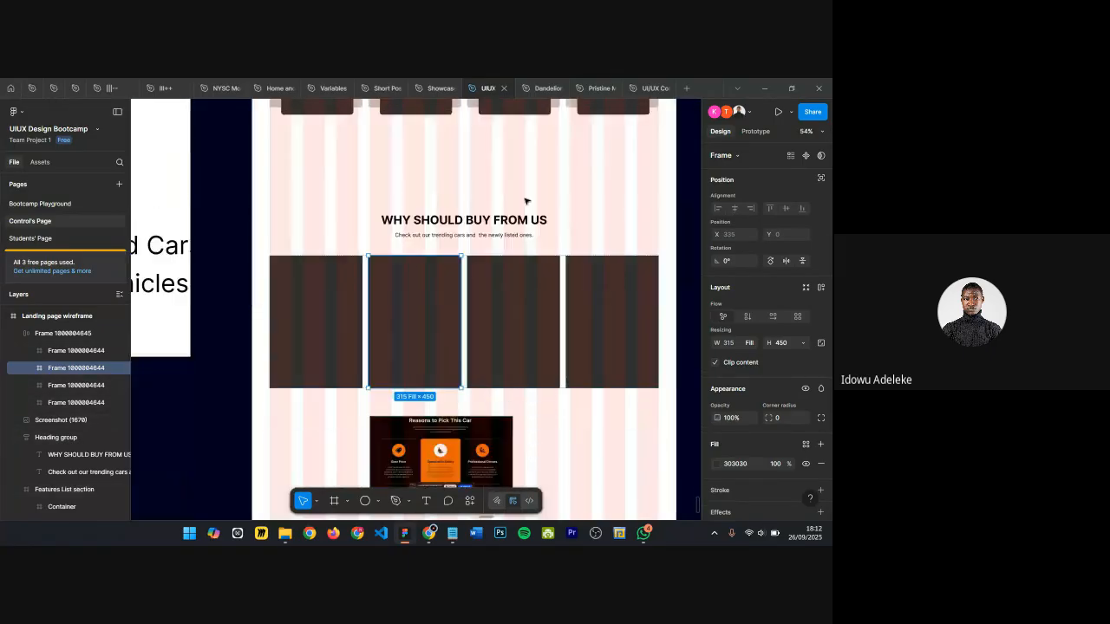
scroll(525, 202, down, 2)
scroll(368, 283, up, 5)
click(277, 290)
scroll(460, 309, down, 5)
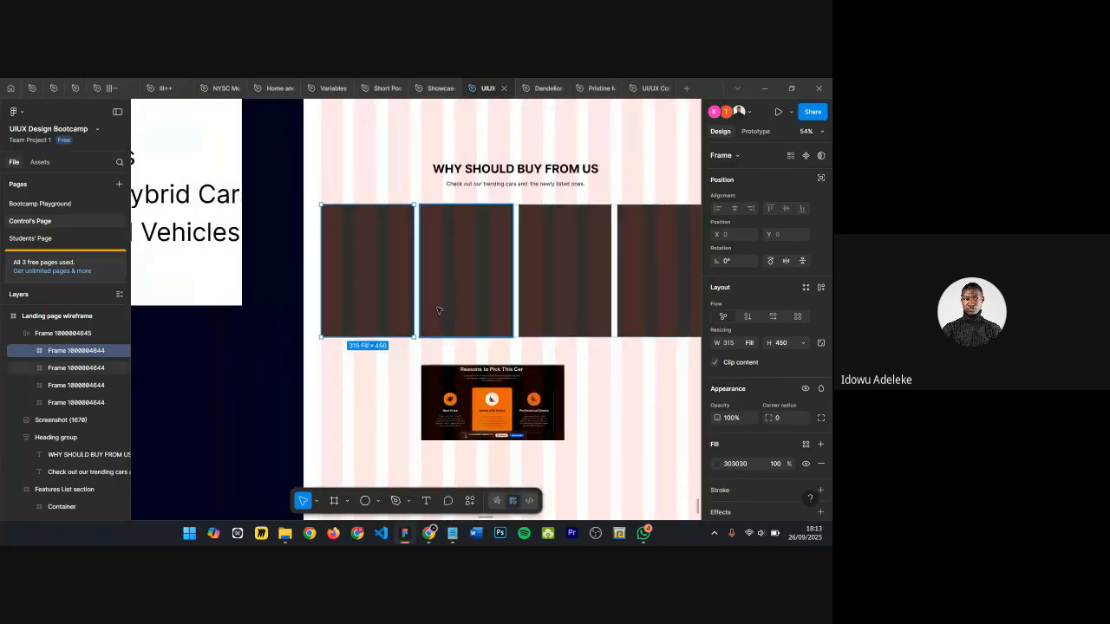
scroll(379, 327, up, 3)
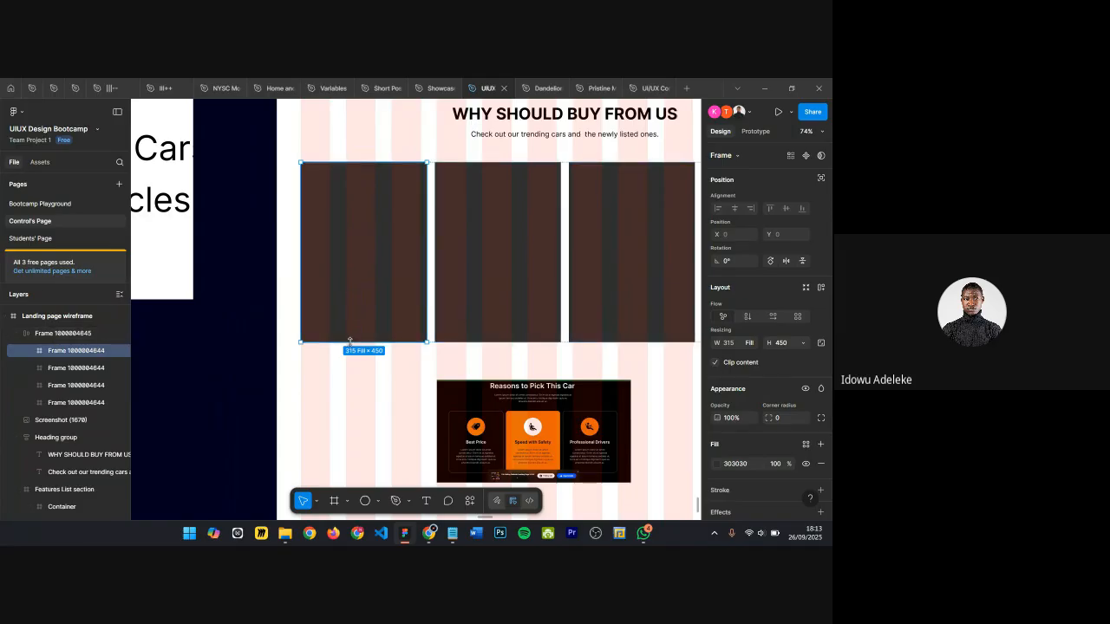
mouse_move(350, 340)
mouse_down()
mouse_move(355, 292)
mouse_move(359, 333)
mouse_move(360, 324)
mouse_up()
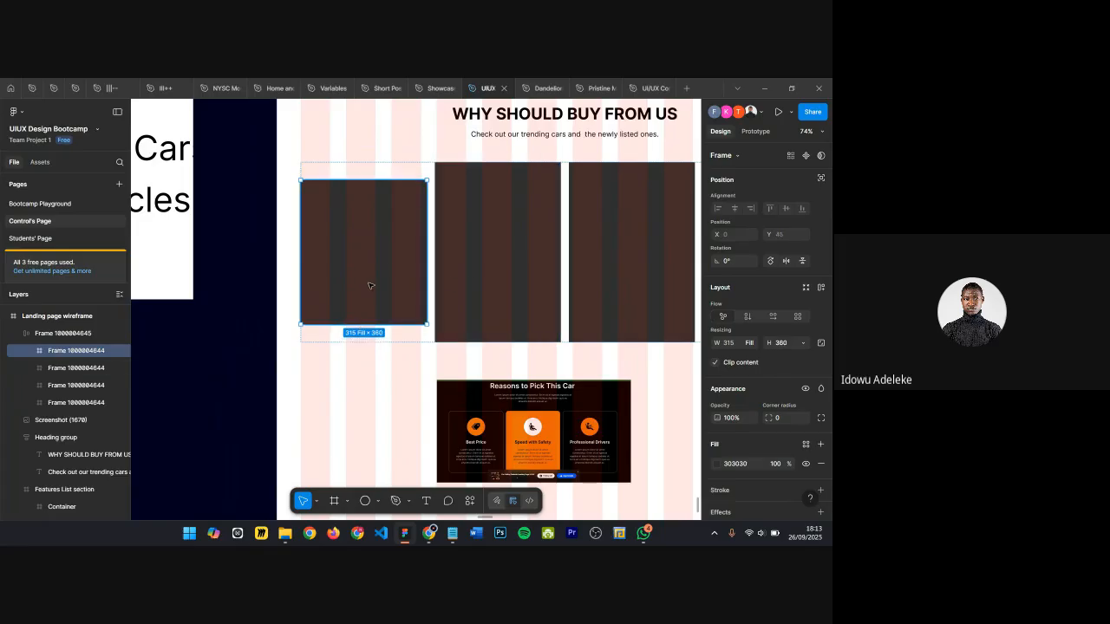
Step: Ungroup the card row's frame and make the other three cards 360 tall to match the first
click(379, 175)
key(ctrl+shift+g)
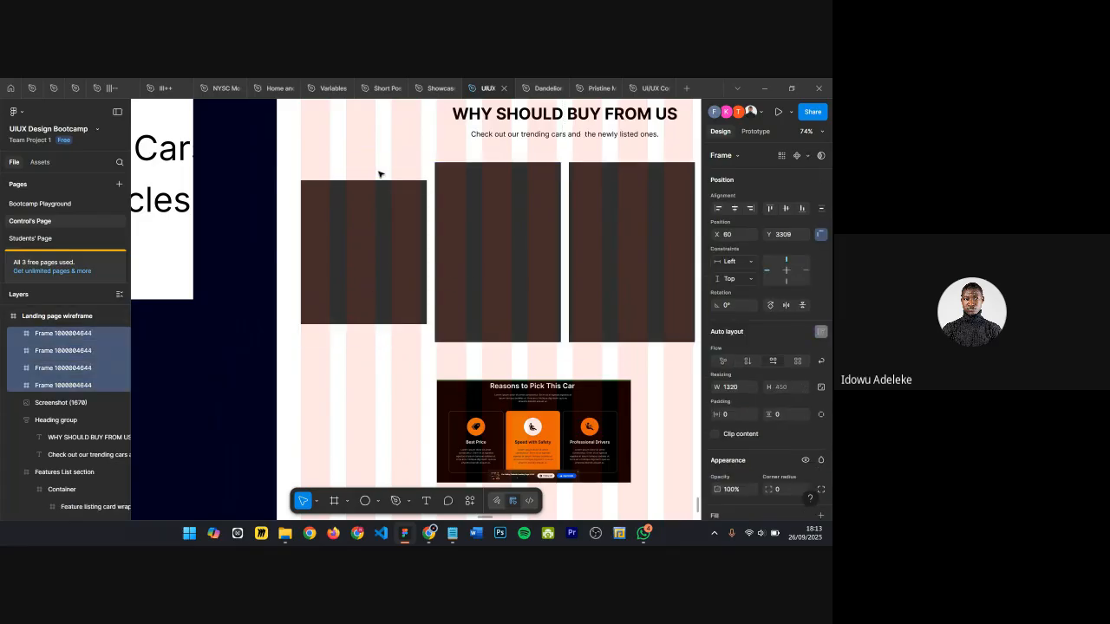
scroll(385, 174, right, 2)
click(321, 212)
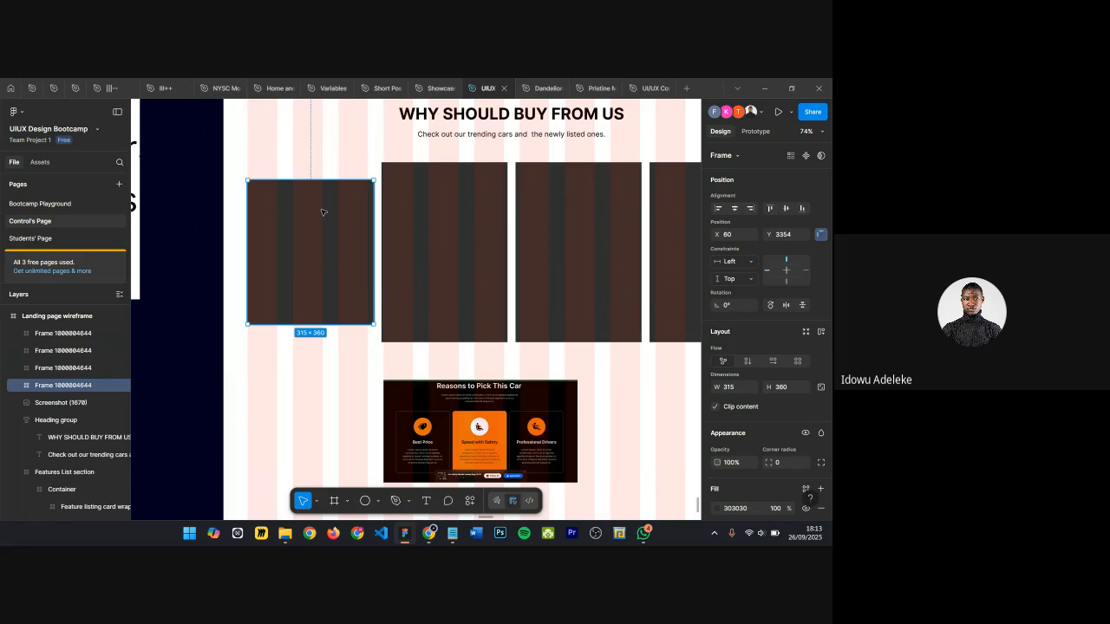
click(496, 183)
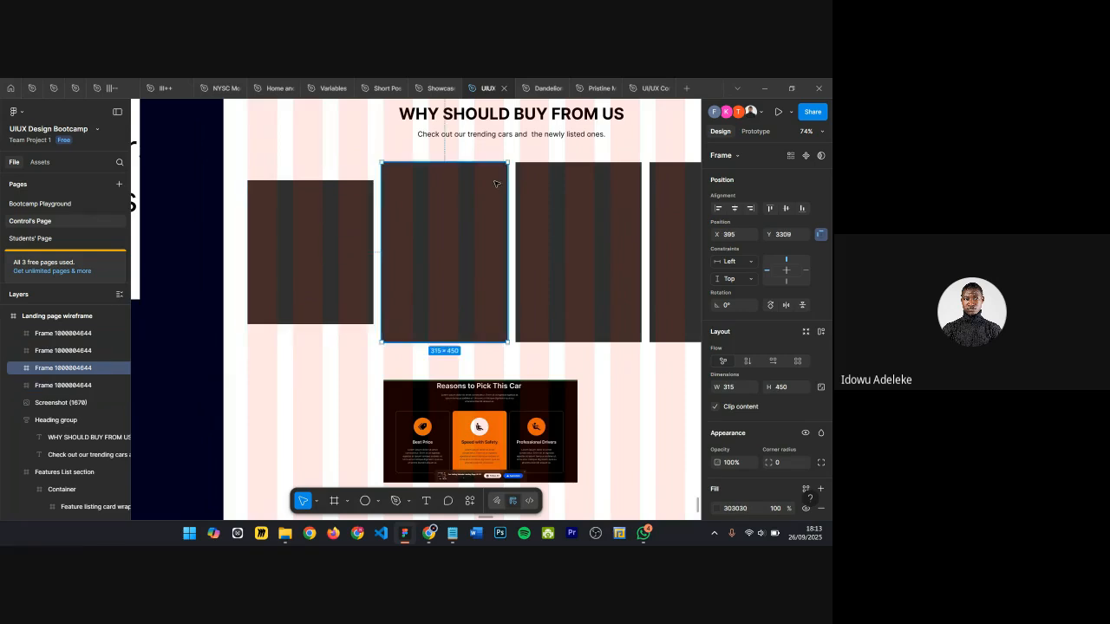
scroll(455, 217, right, 5)
shift+click(397, 247)
shift+click(531, 250)
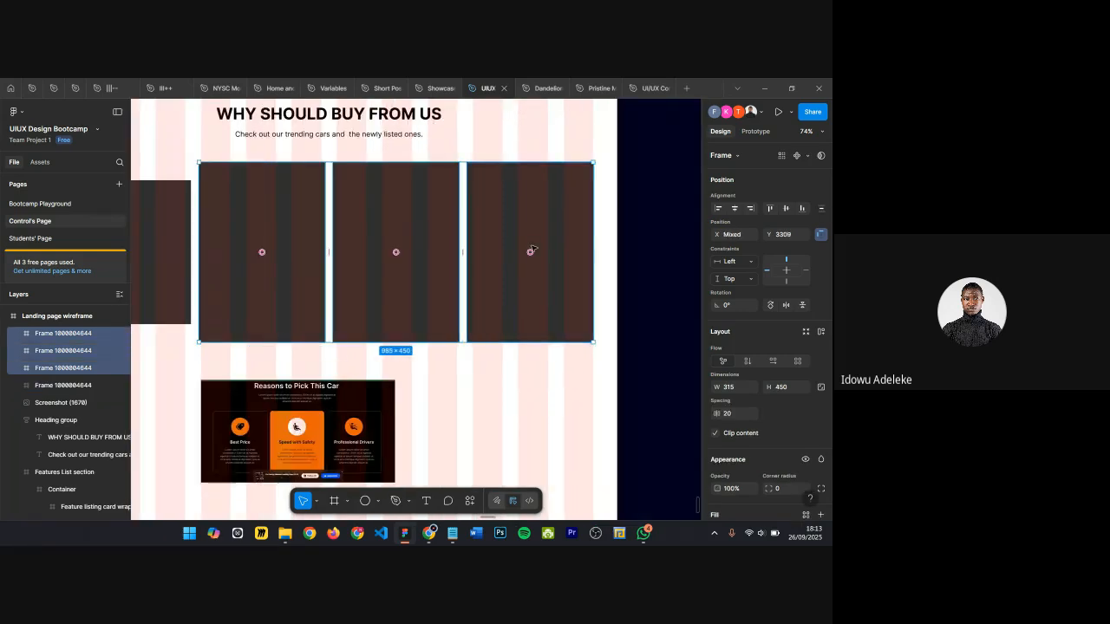
key(ctrl+z)
scroll(534, 249, left, 5)
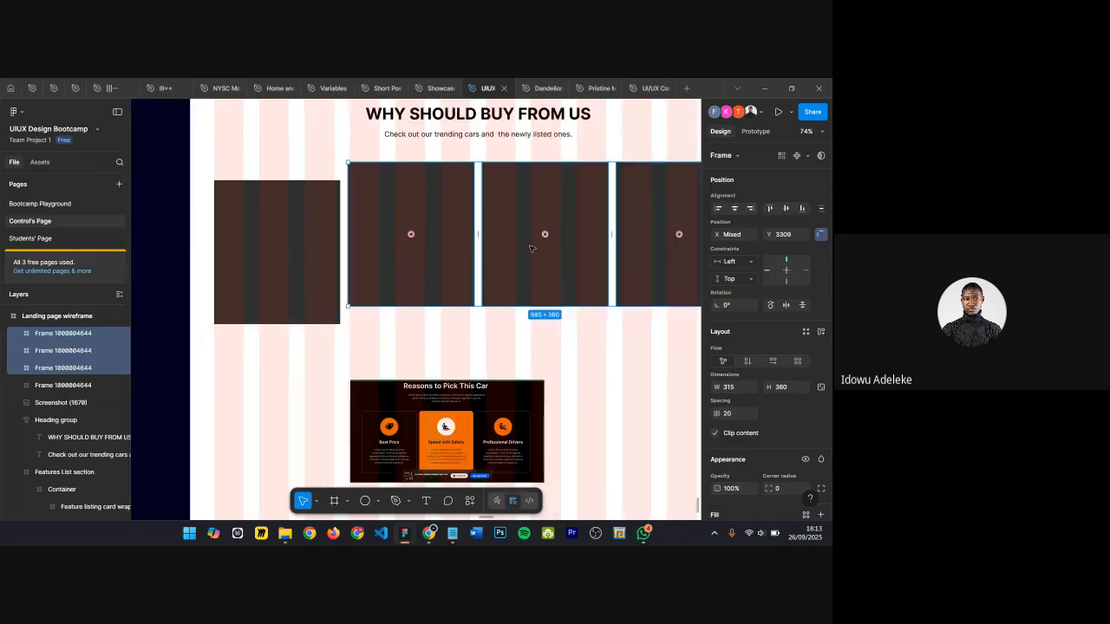
Step: Align the bottoms of all four cards
shift+click(342, 252)
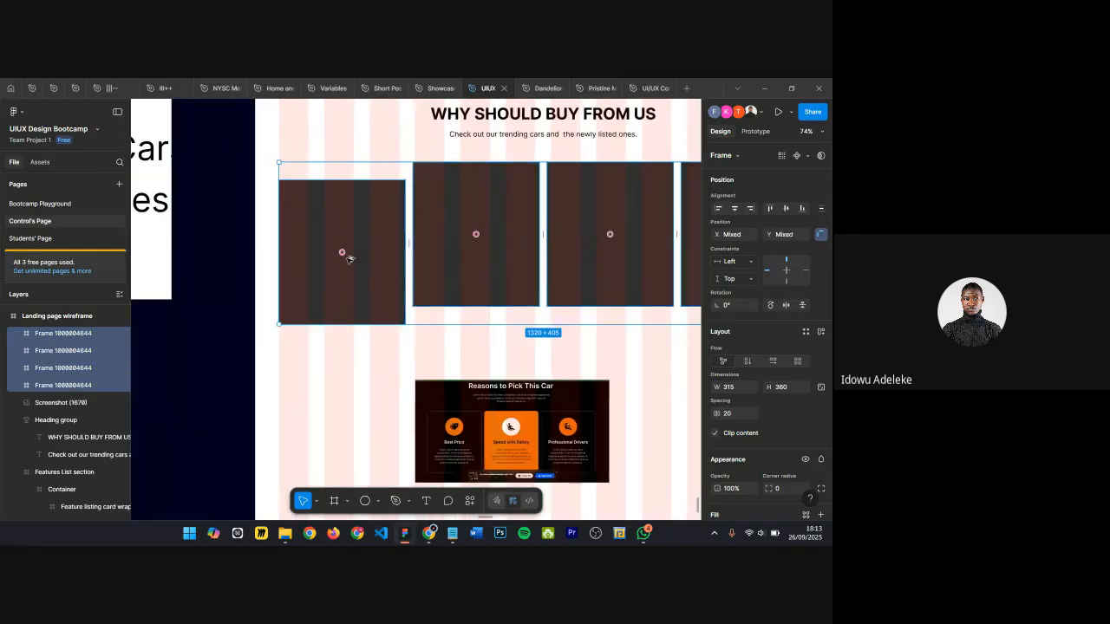
key(alt+s)
scroll(364, 208, up, 5)
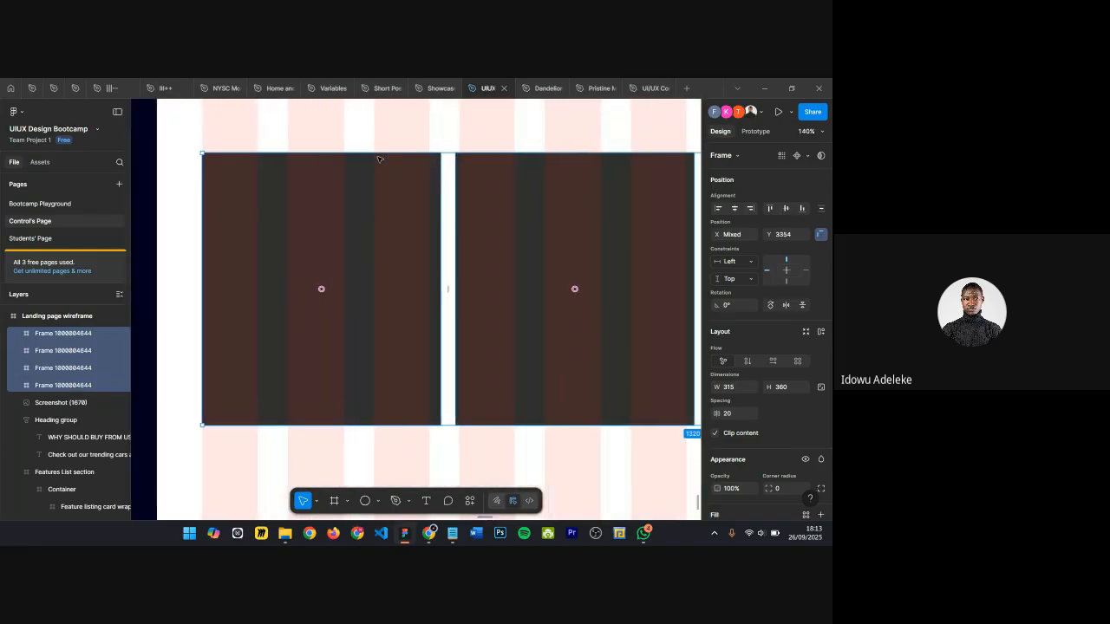
scroll(379, 158, down, 5)
Step: Inspect the Reasons to Pick This Car reference screenshot's card layout
click(413, 374)
drag(413, 375, 302, 375)
scroll(329, 371, up, 5)
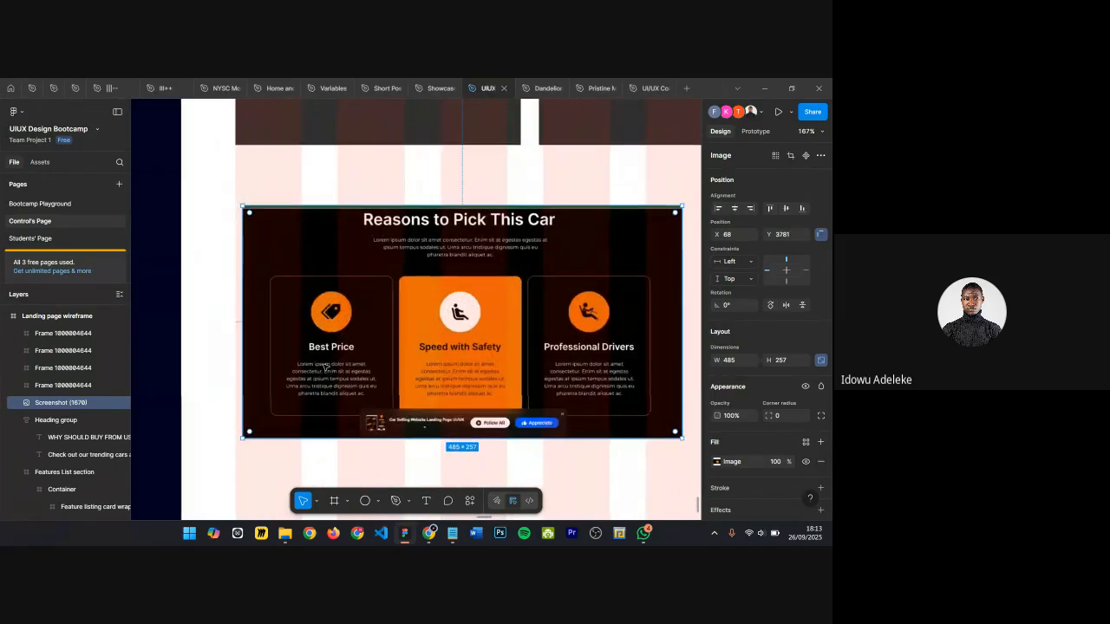
scroll(337, 358, up, 4)
scroll(364, 364, down, 5)
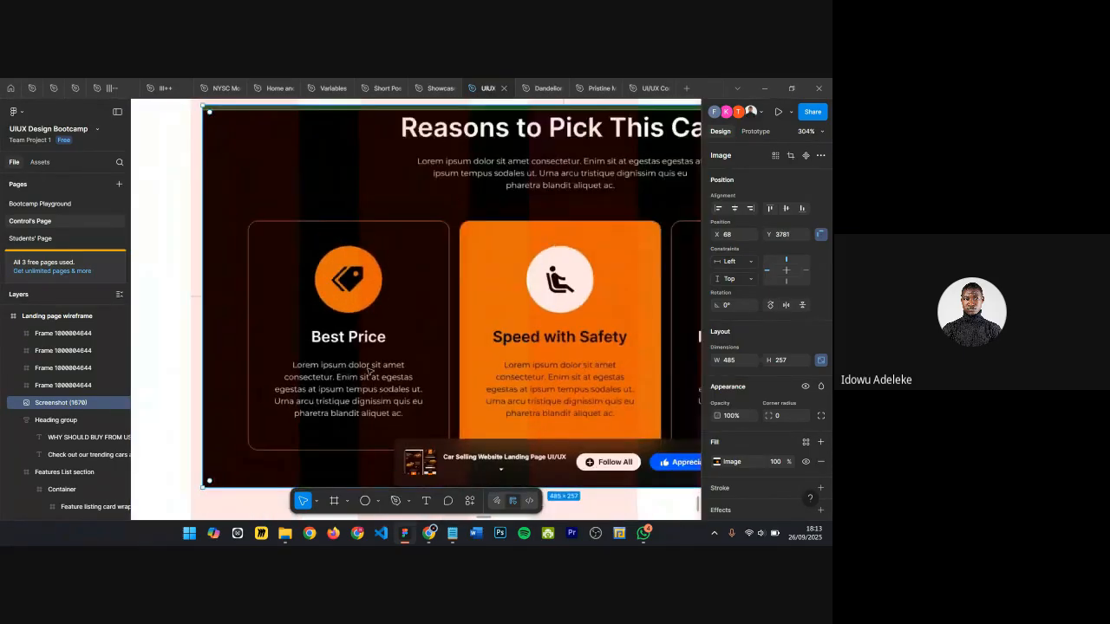
scroll(373, 281, up, 2)
Step: Draw a circle about 143 px wide near the top of the first card
click(372, 281)
scroll(371, 278, down, 2)
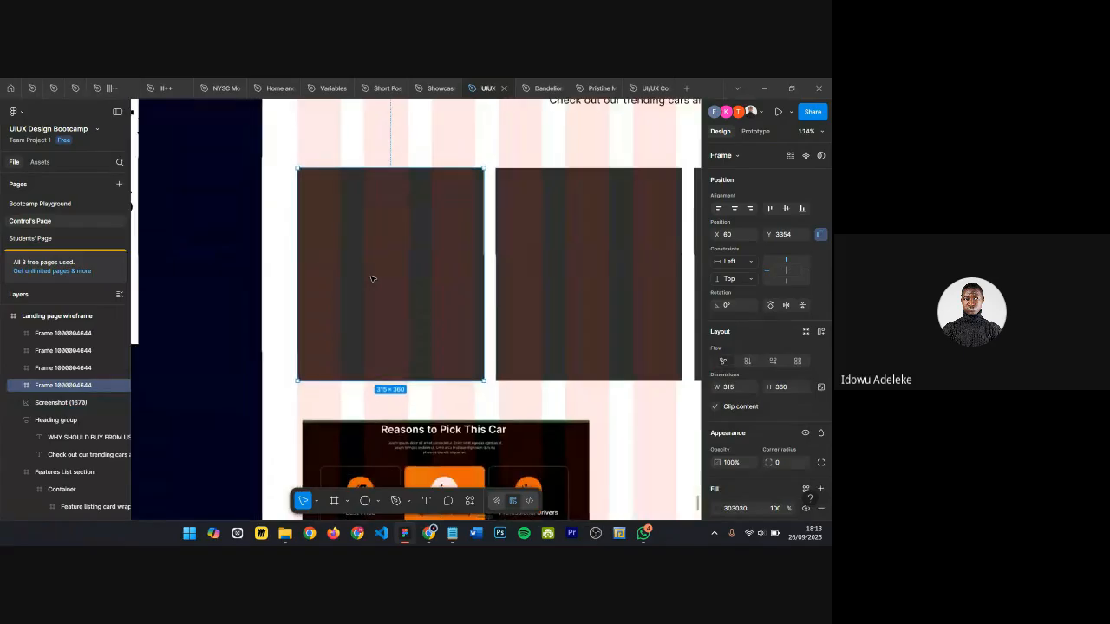
key(o)
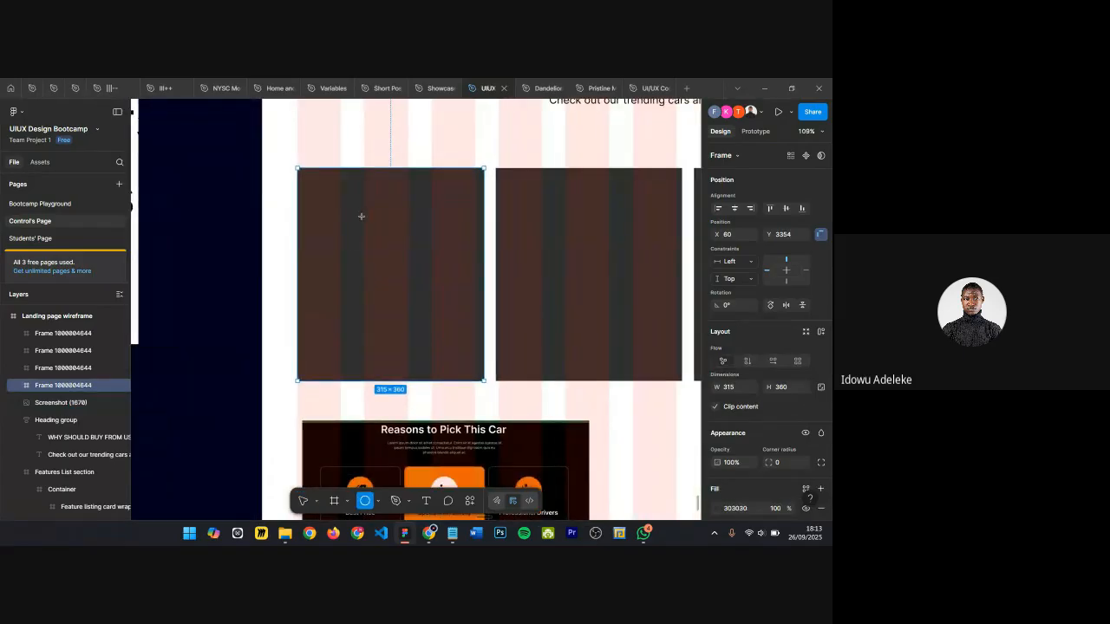
scroll(406, 222, down, 2)
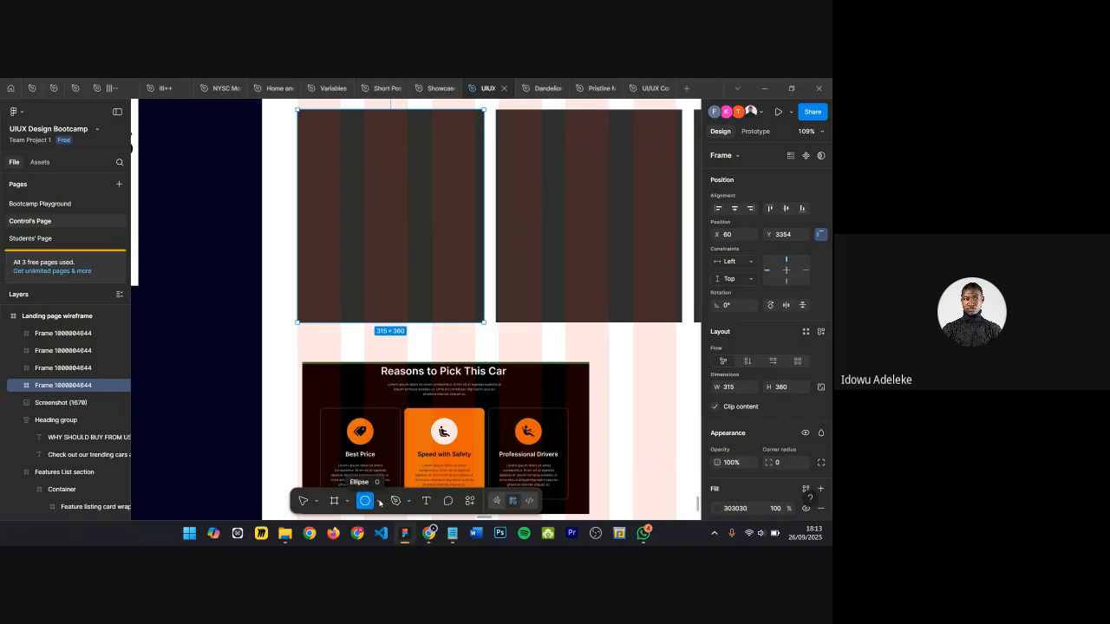
click(379, 503)
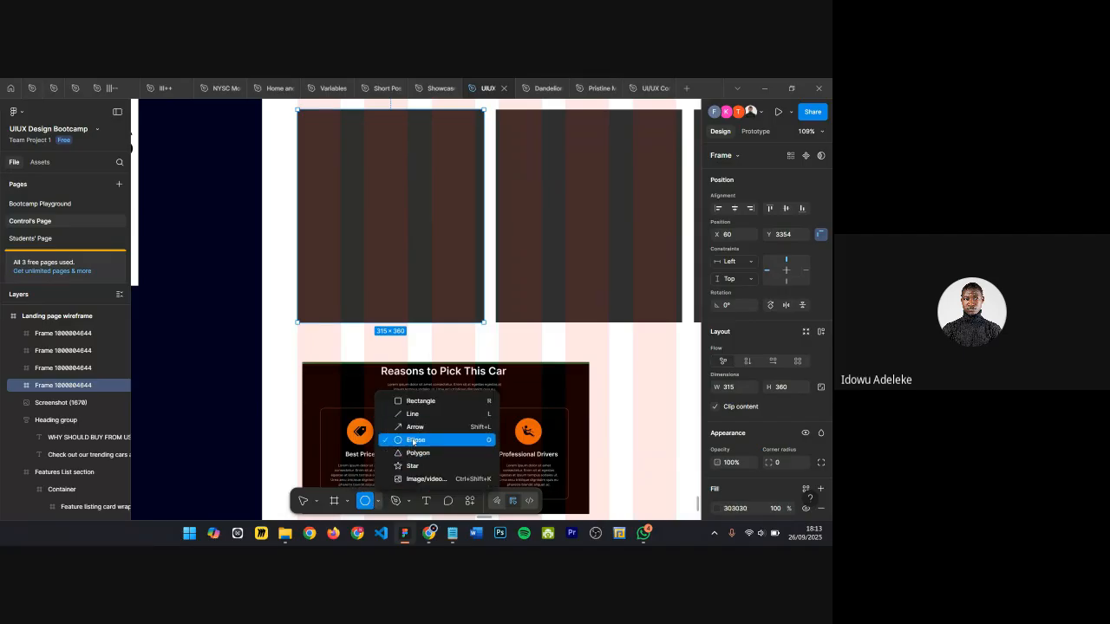
click(413, 440)
scroll(404, 175, up, 1)
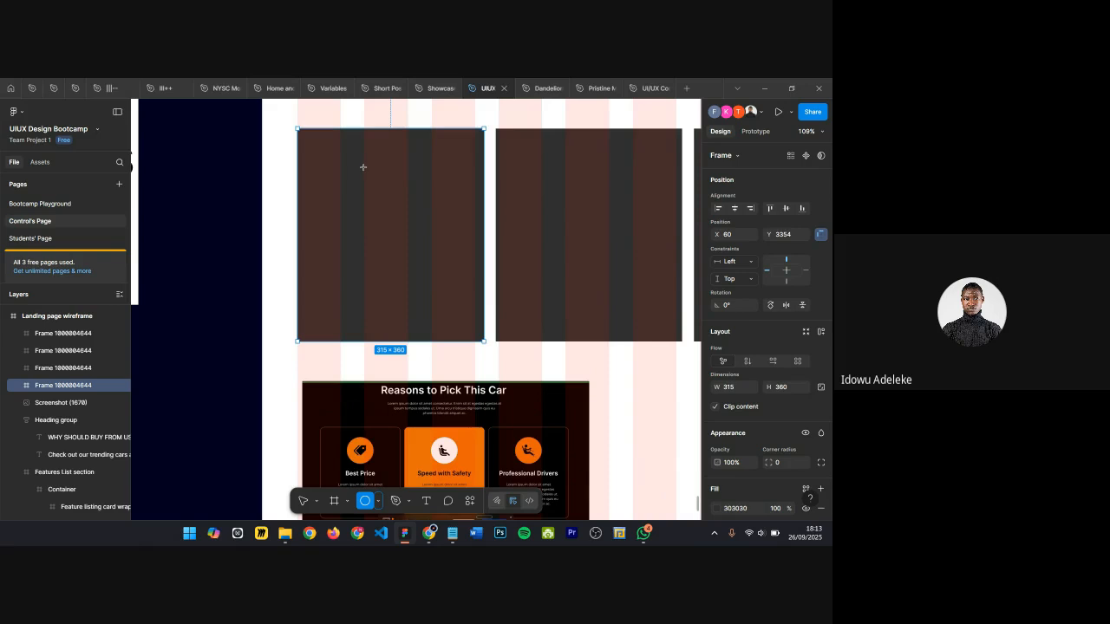
mouse_move(356, 151)
mouse_down()
mouse_move(440, 234)
mouse_move(388, 200)
mouse_up()
scroll(408, 217, down, 4)
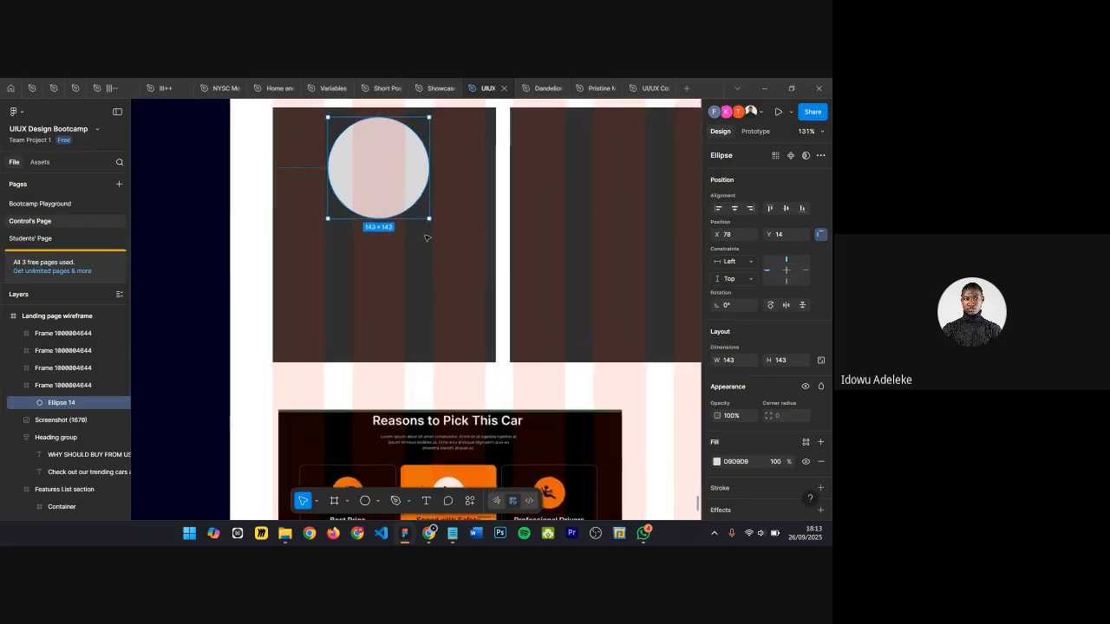
Step: Draw a smaller circle about 82 px wide inside it and fill it with the card's dark colour to form a ring
scroll(427, 237, up, 3)
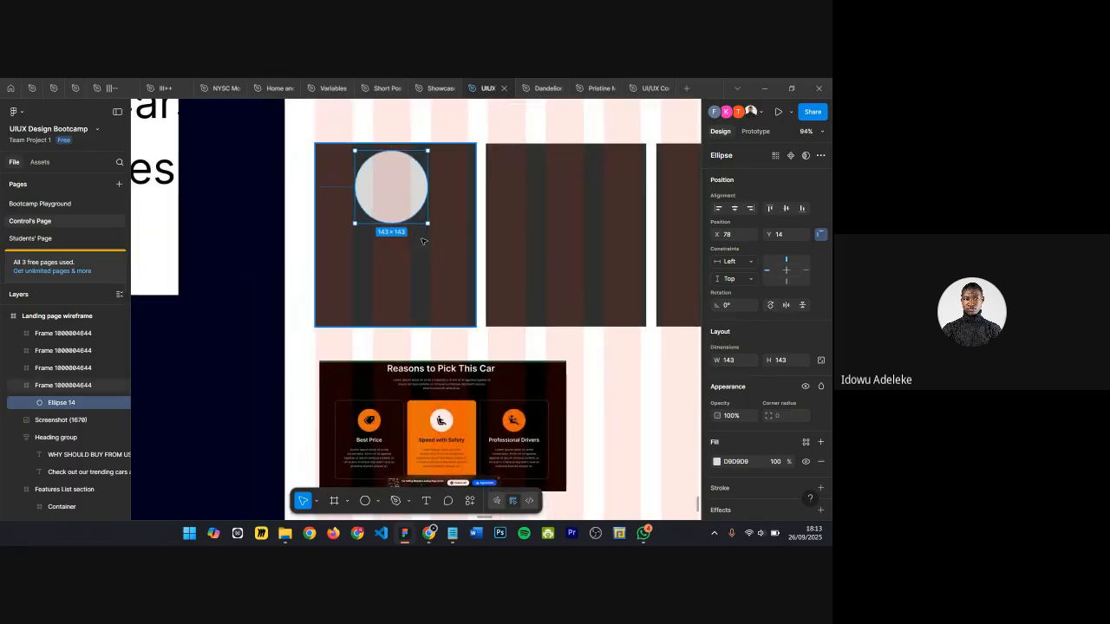
key(o)
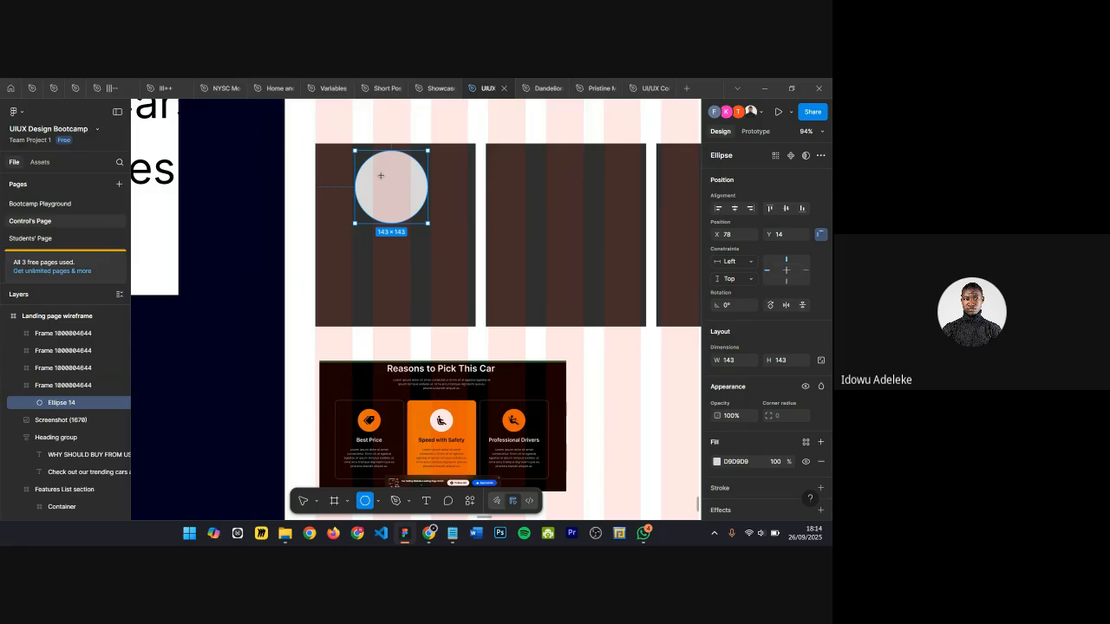
mouse_move(373, 170)
mouse_down()
mouse_move(414, 203)
mouse_move(388, 184)
mouse_up()
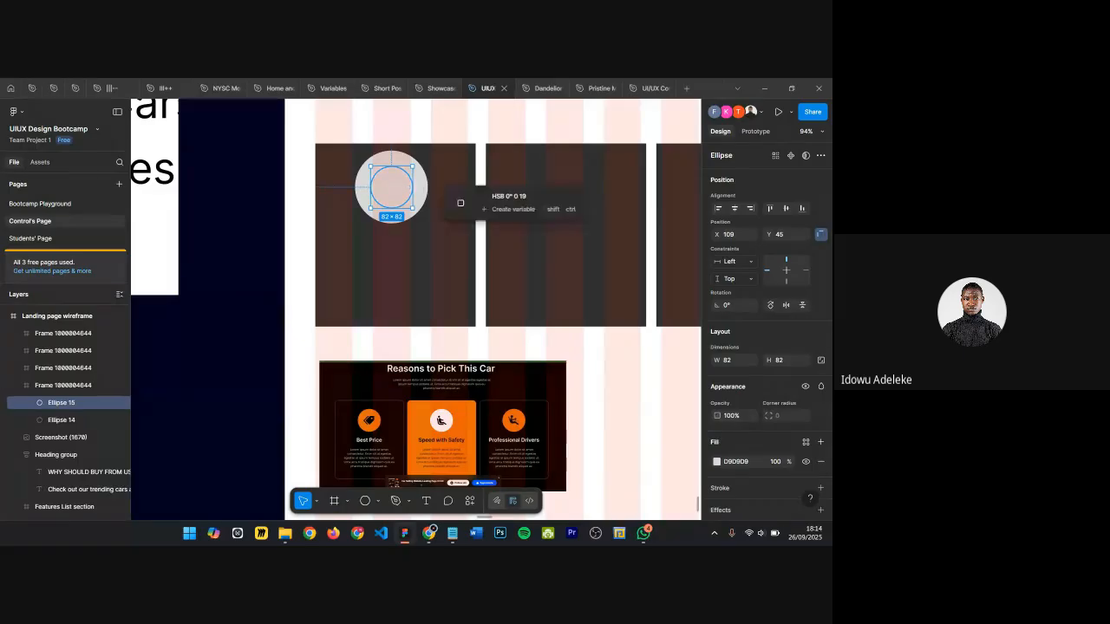
click(461, 203)
scroll(411, 152, up, 1)
key(Escape)
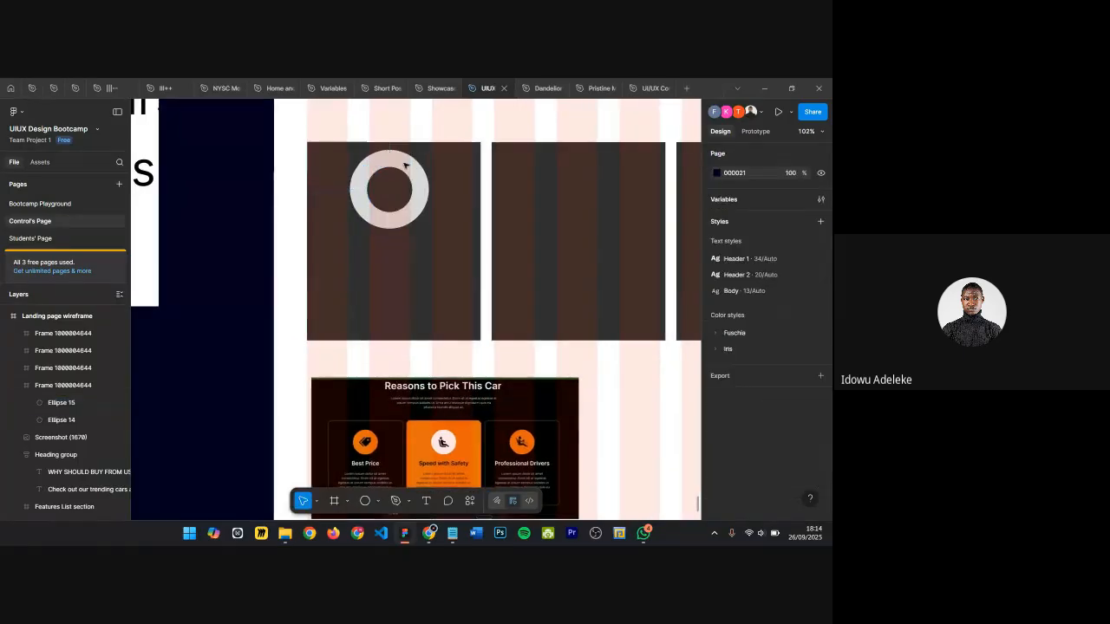
Step: Resize the outer circle to about 117 px so the ring is thinner
click(406, 164)
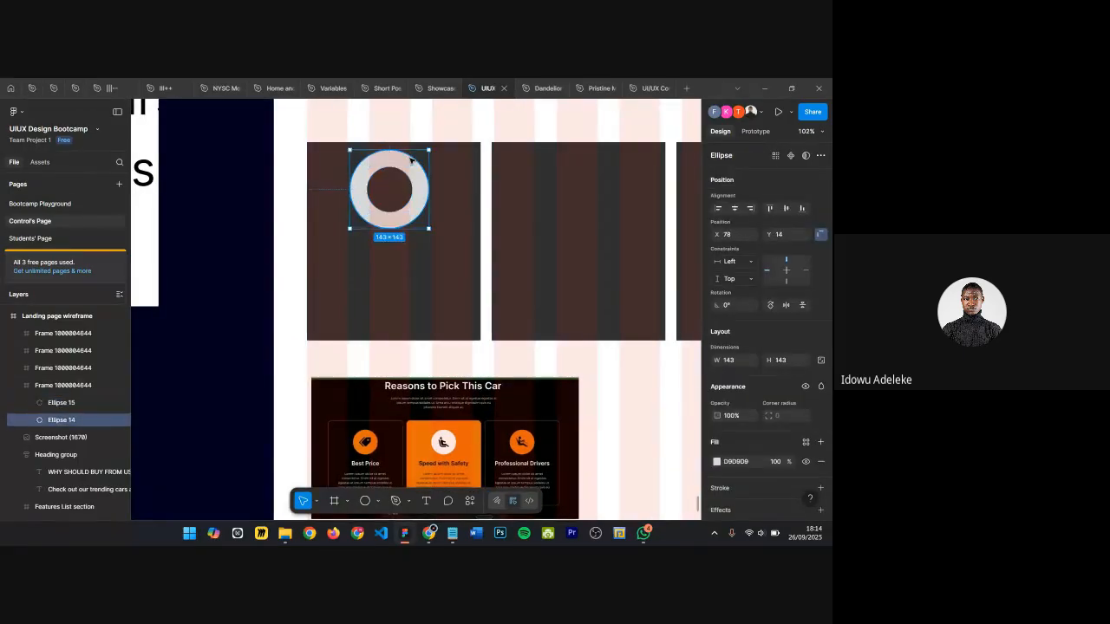
key(alt)
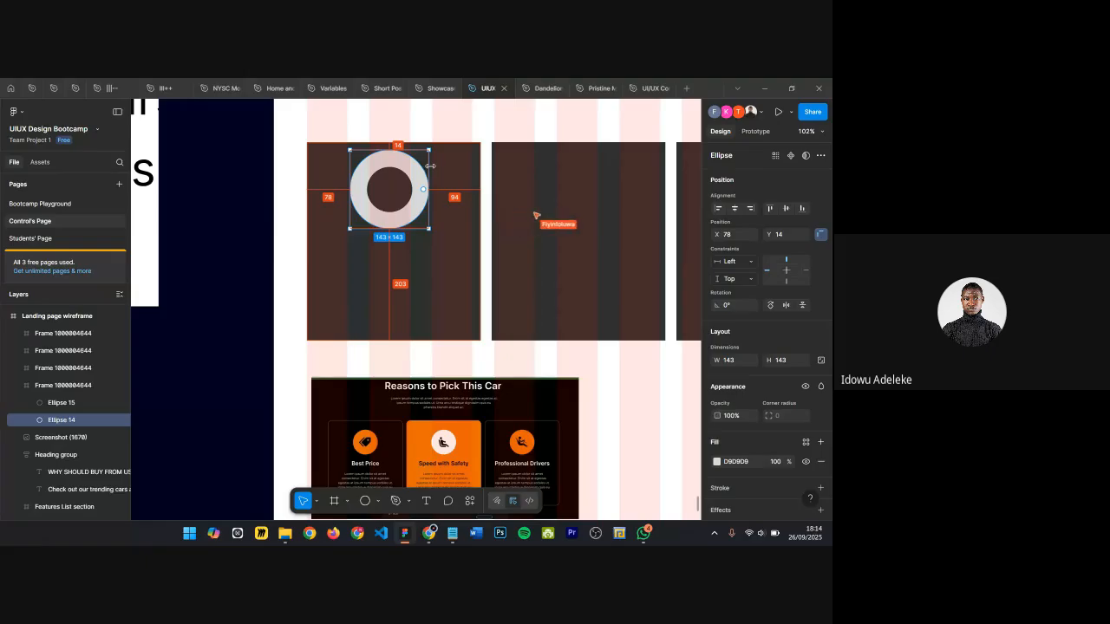
drag(430, 165, 422, 167)
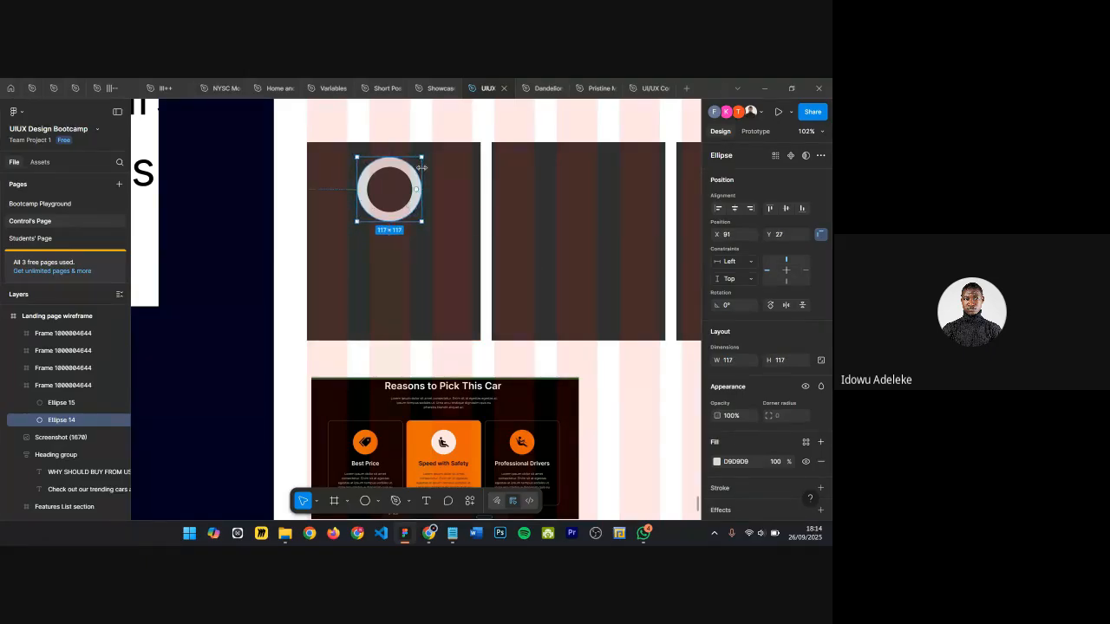
scroll(415, 198, down, 2)
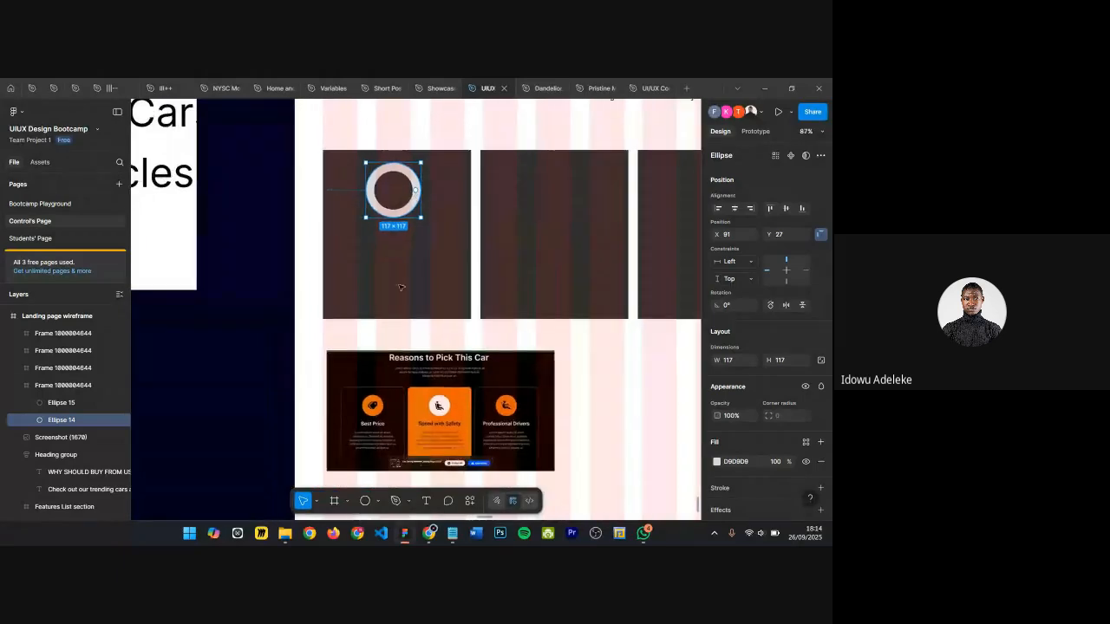
Step: Zoom around the first card to review the ring icon
scroll(388, 356, up, 2)
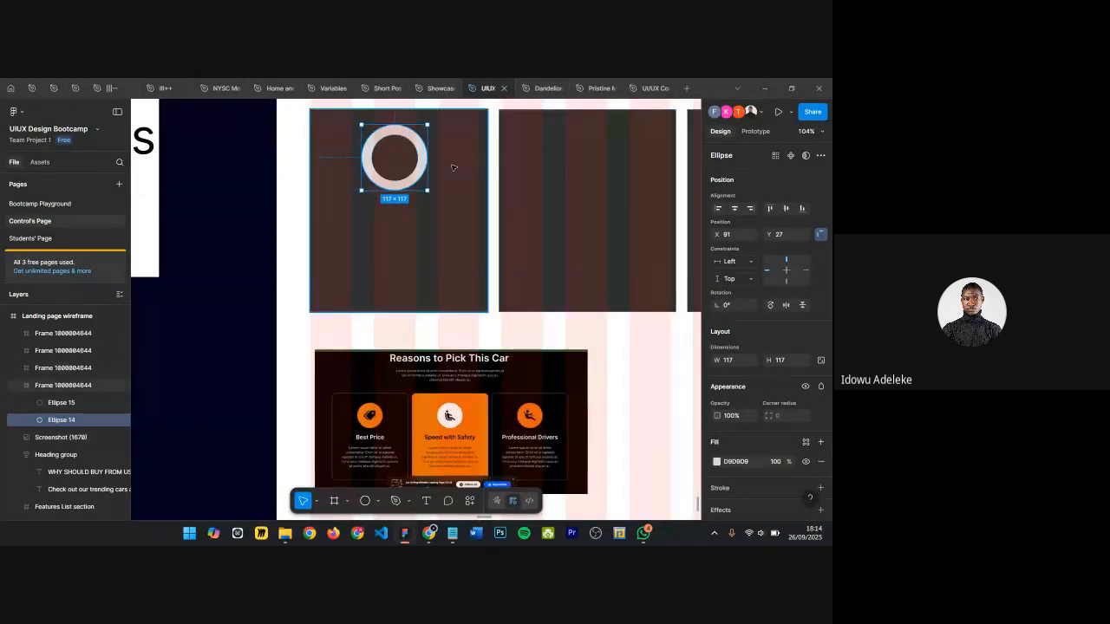
scroll(448, 170, down, 2)
scroll(371, 236, down, 2)
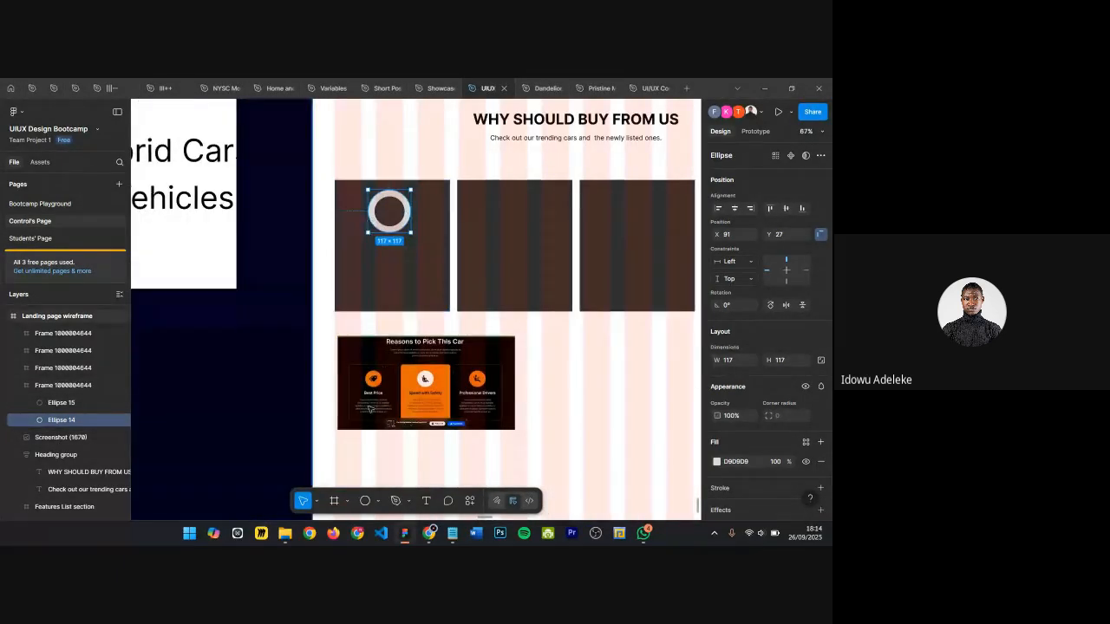
scroll(379, 224, up, 3)
scroll(382, 218, down, 2)
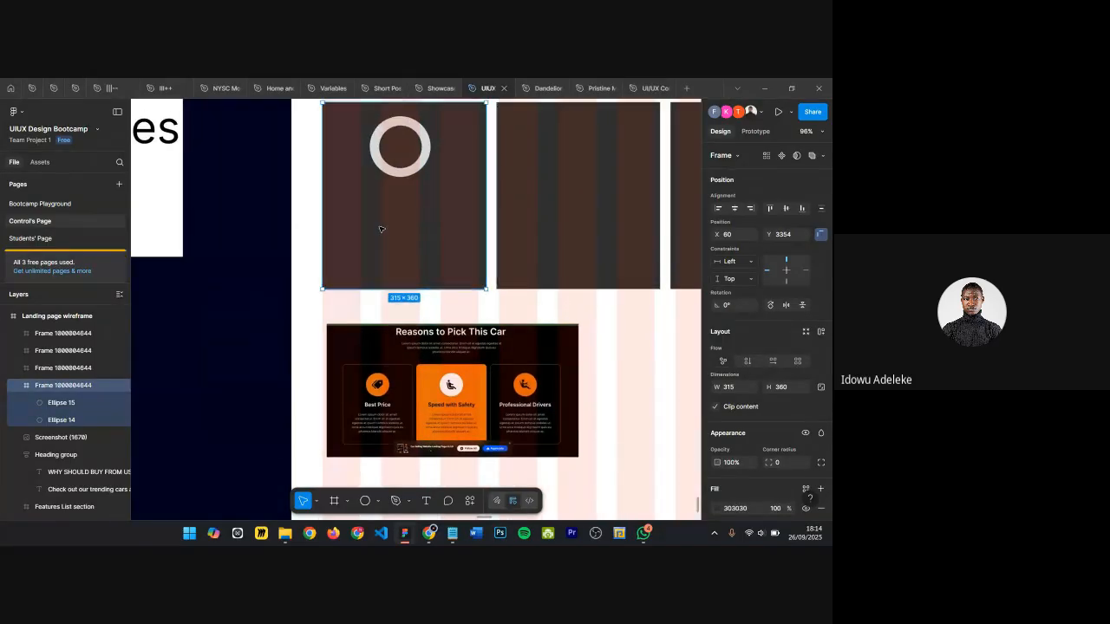
scroll(460, 177, up, 2)
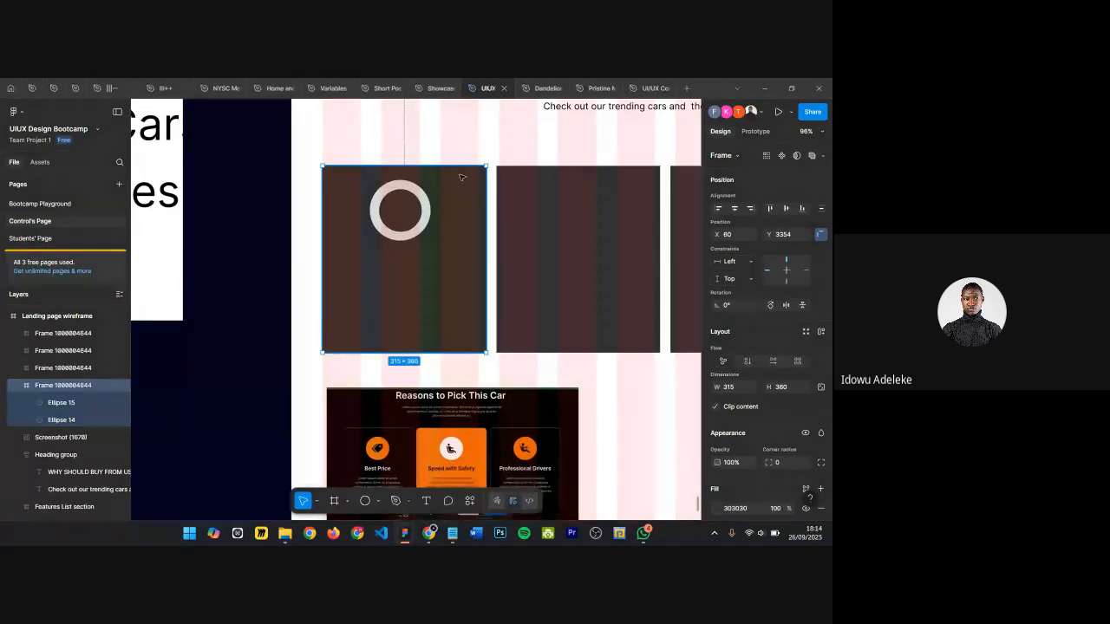
scroll(461, 182, down, 5)
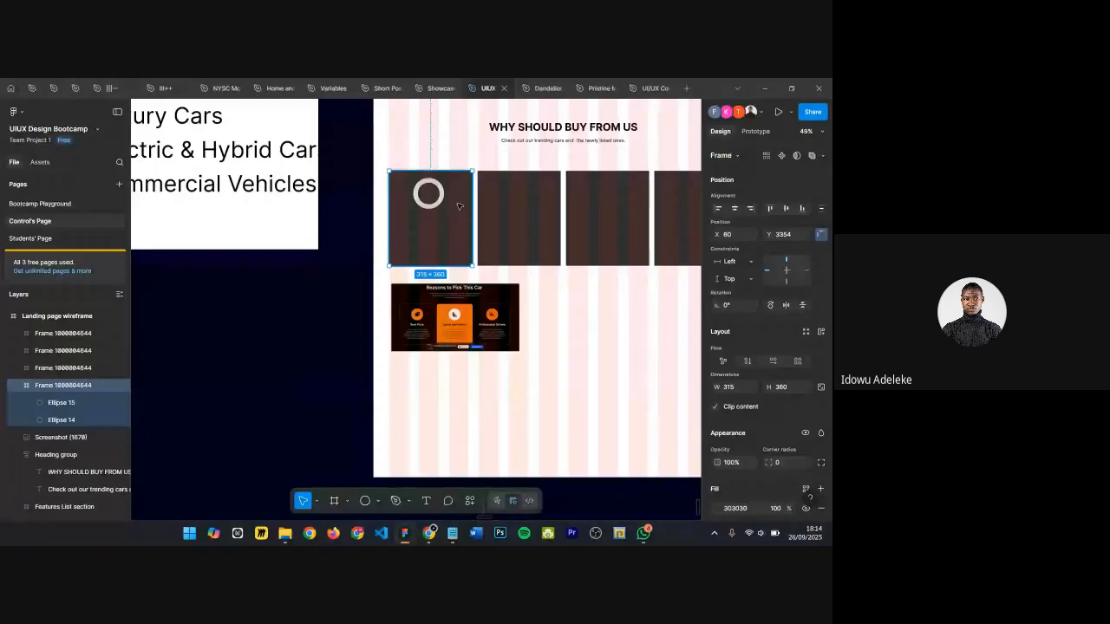
scroll(449, 210, up, 7)
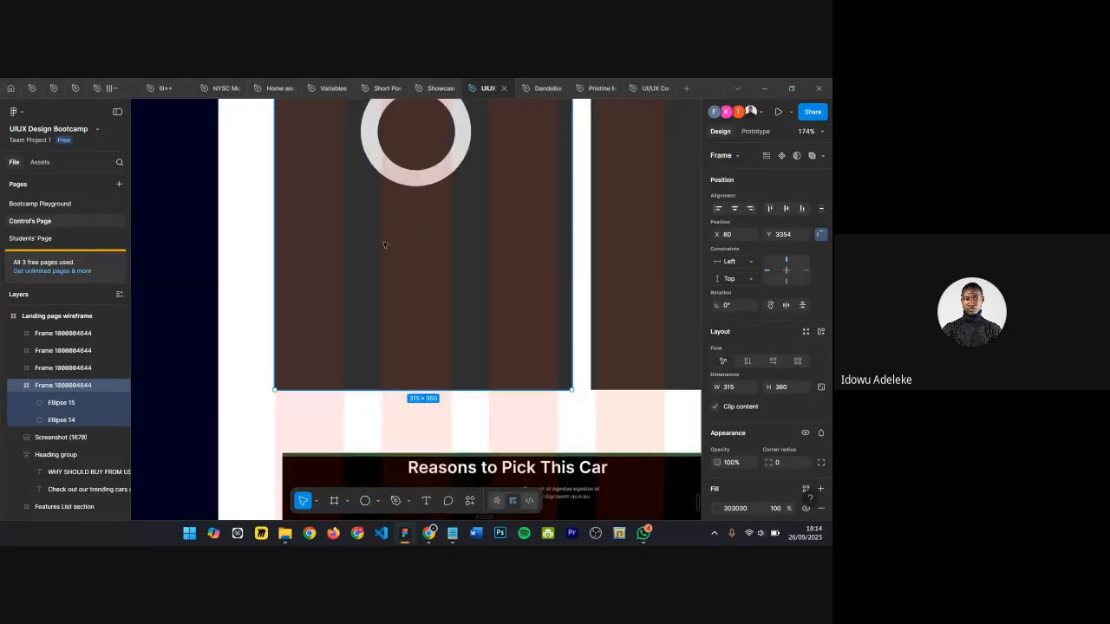
Step: Add a "High Quality" text label below the ring in the first card
key(t)
scroll(363, 237, down, 2)
click(362, 236)
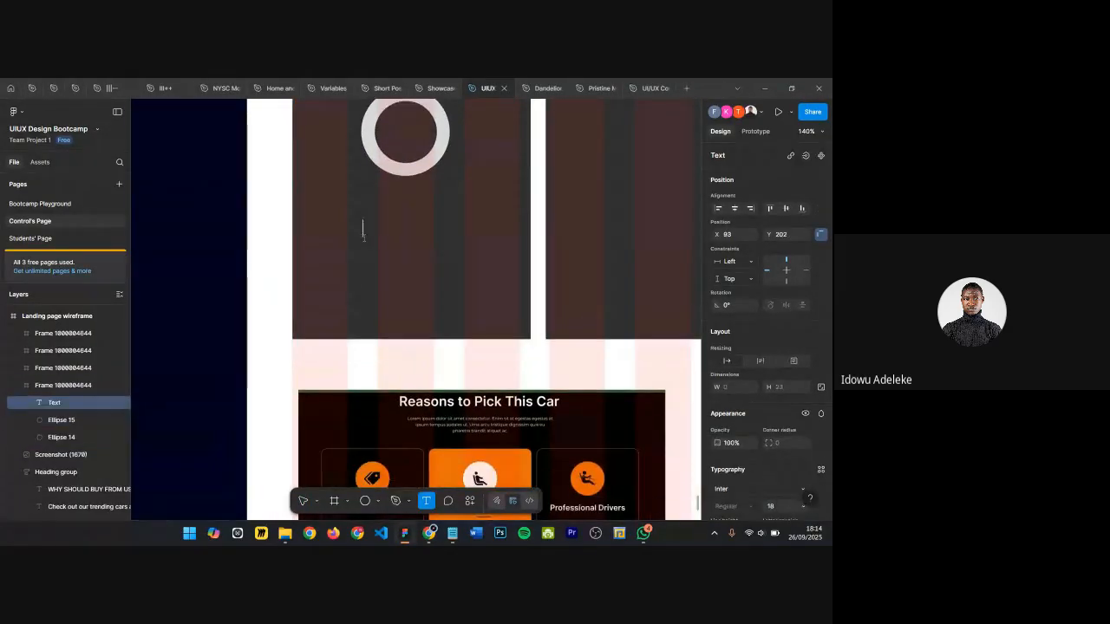
key(Escape)
scroll(441, 266, down, 2)
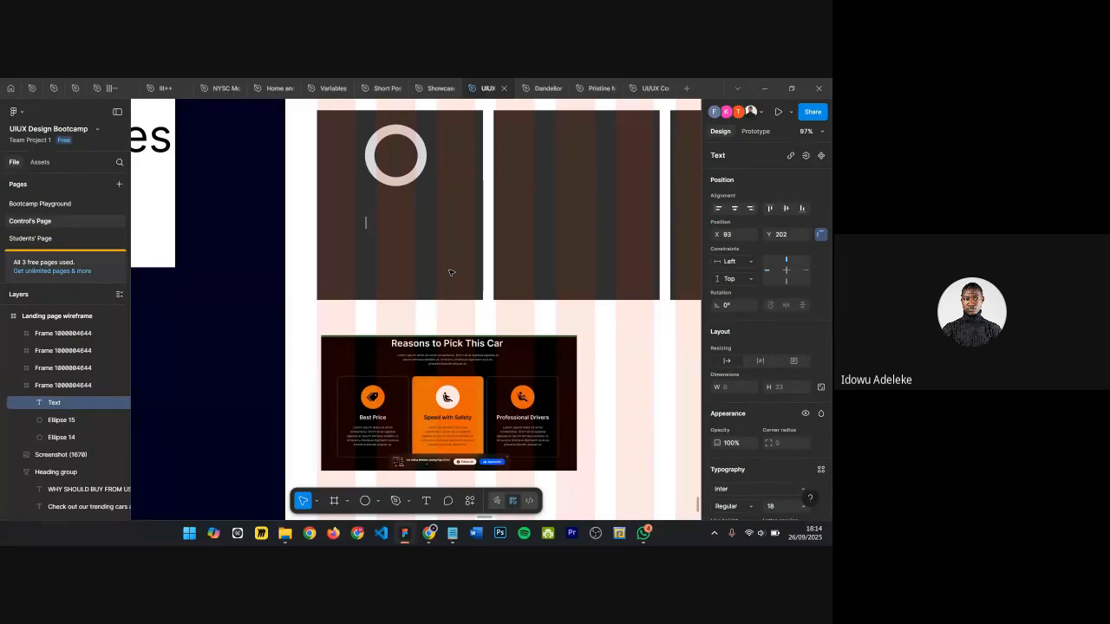
text(High )
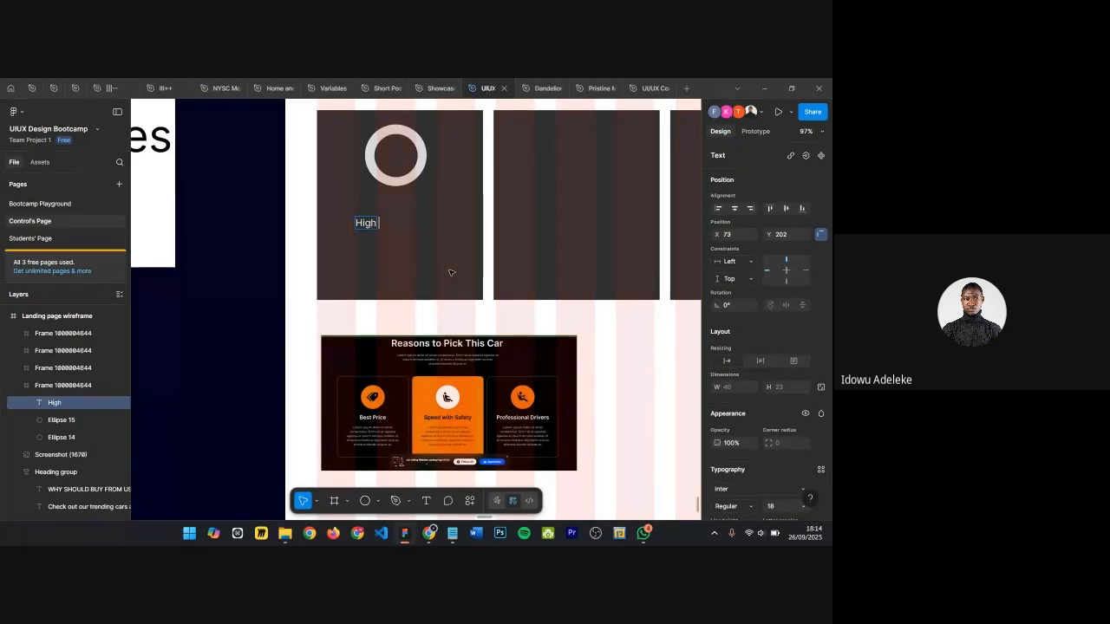
text(Quality)
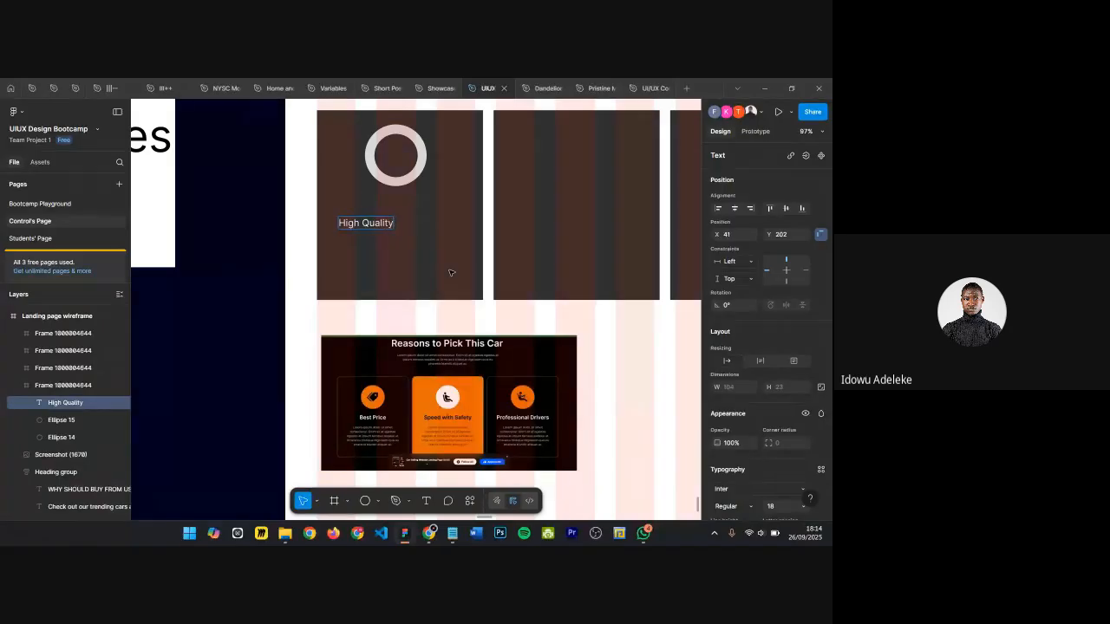
key(Escape)
Step: Centre the High Quality label horizontally in the card and scale it up to about 176 × 40 px
key(alt+h)
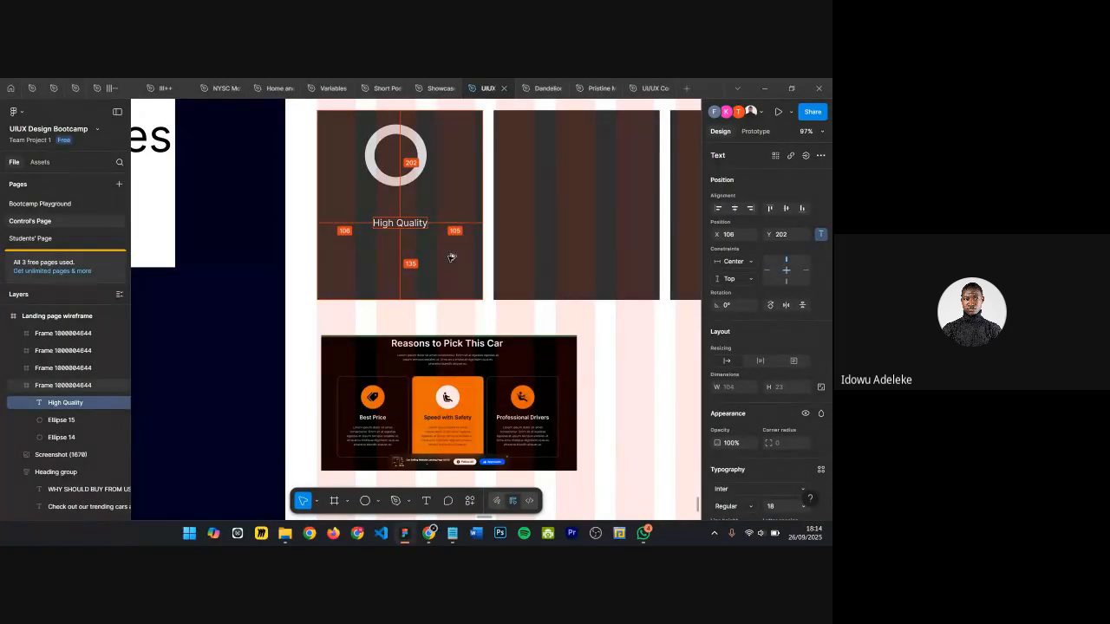
scroll(416, 221, up, 5)
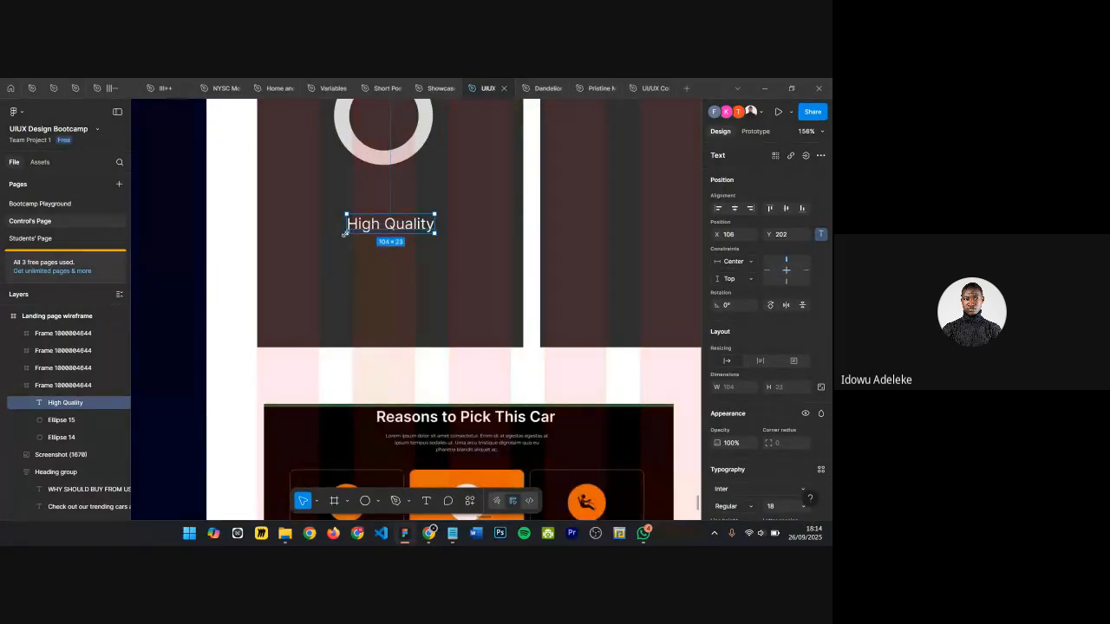
key(k)
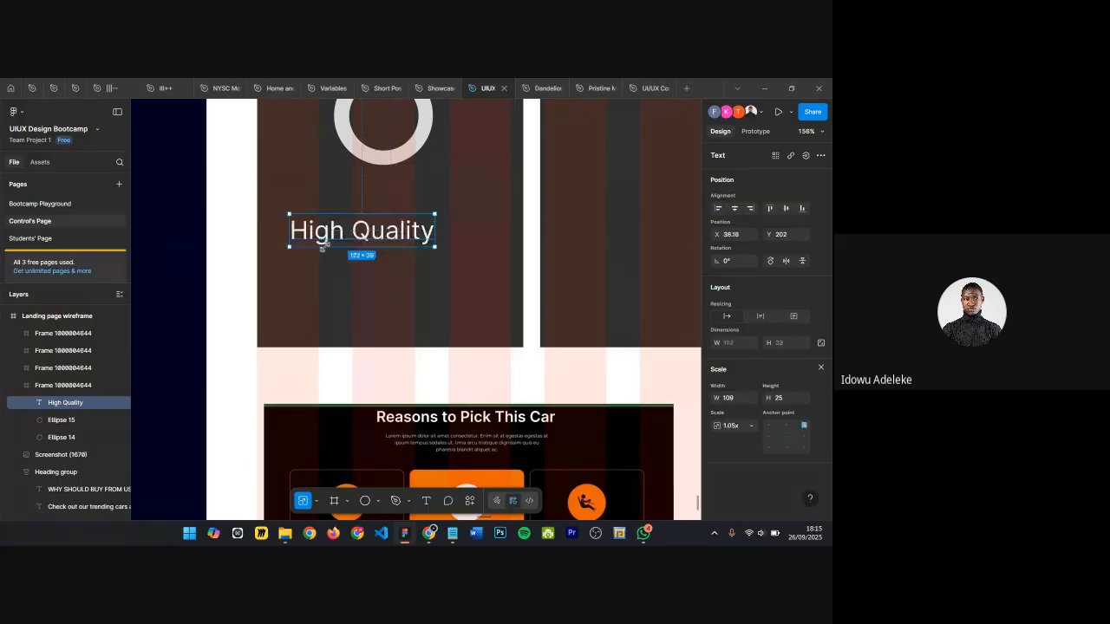
drag(346, 232, 290, 246)
scroll(375, 228, down, 3)
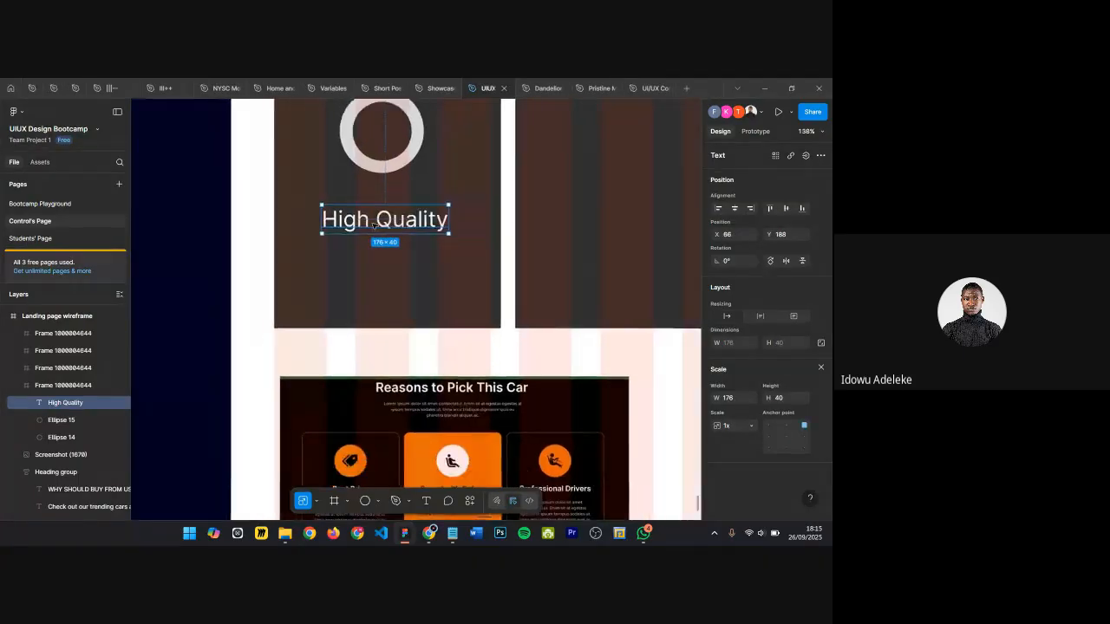
key(Escape)
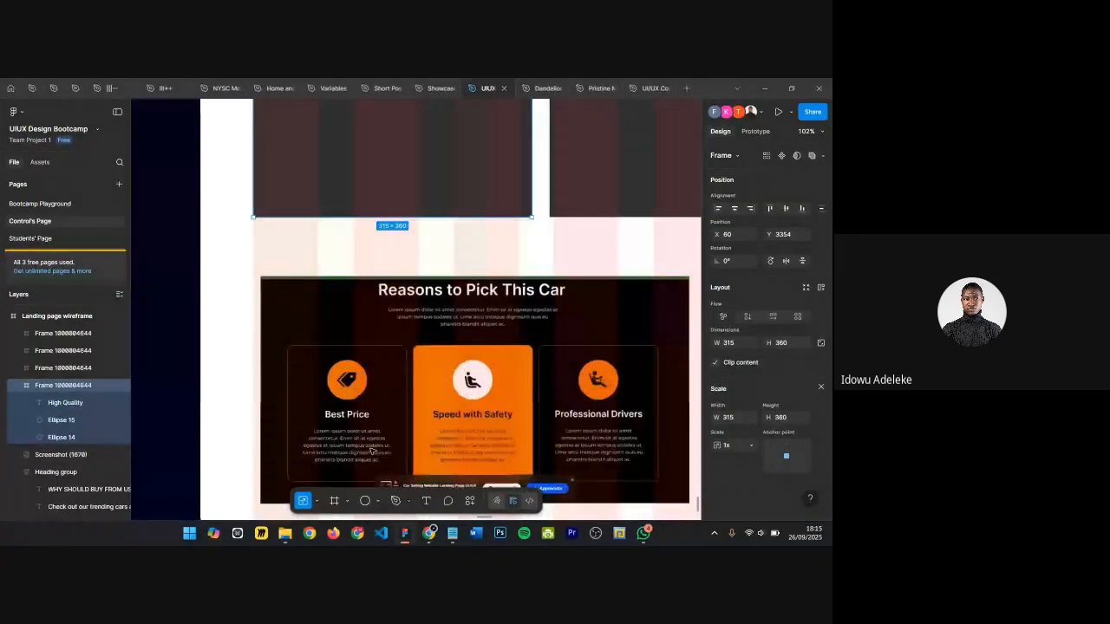
Step: Zoom around the reference design to examine the Best Price card's heading and description text
scroll(350, 425, up, 5)
scroll(330, 309, up, 2)
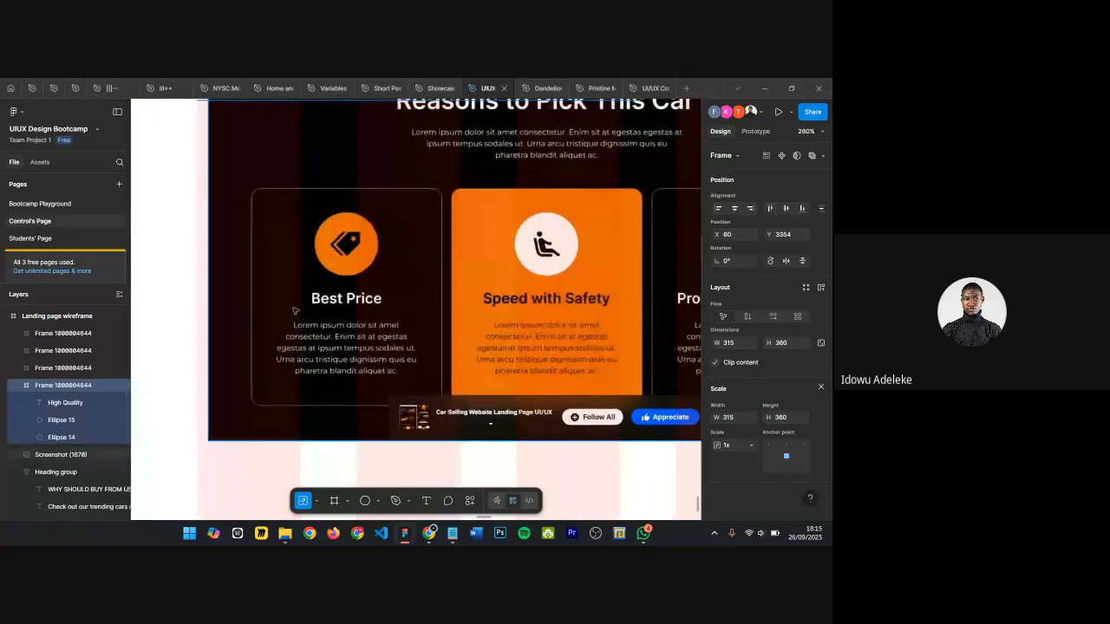
scroll(367, 334, down, 5)
scroll(518, 206, up, 1)
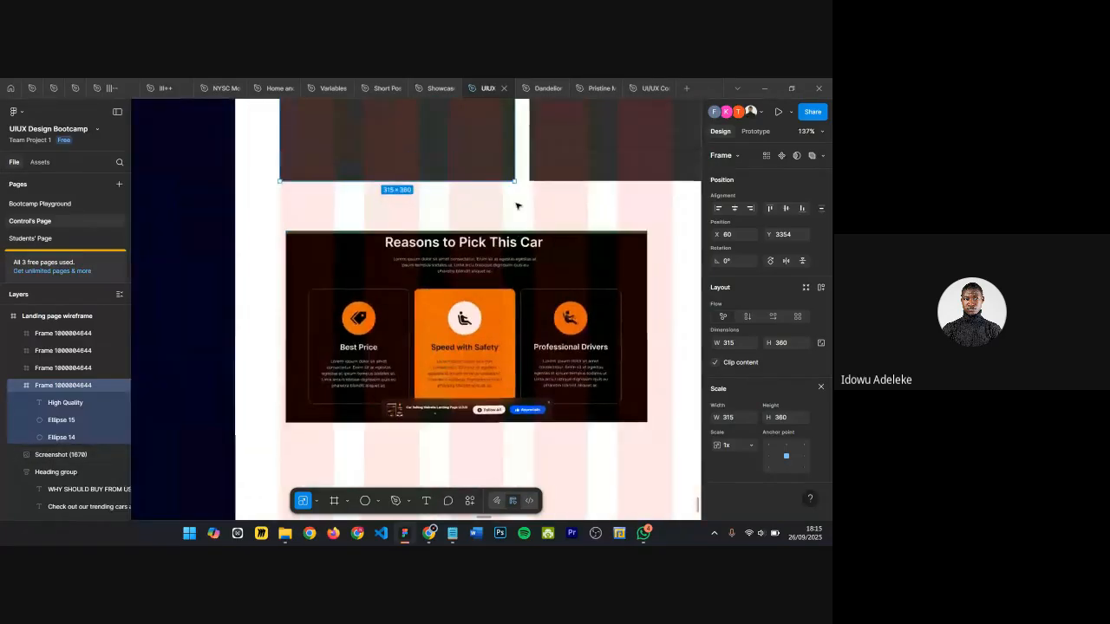
scroll(378, 169, up, 3)
scroll(373, 241, down, 4)
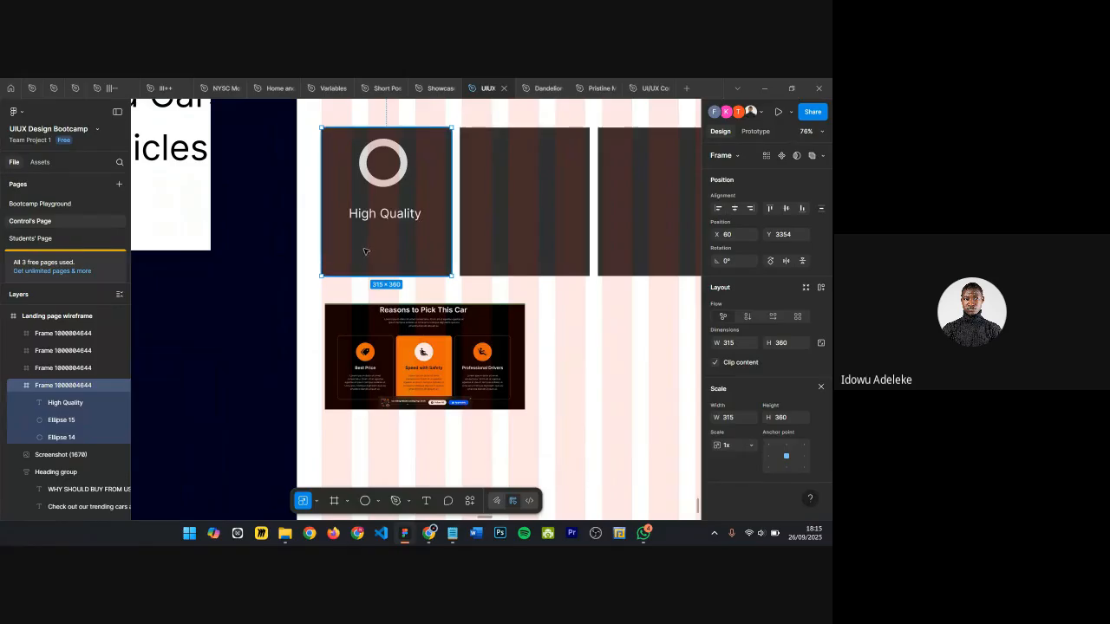
scroll(370, 442, up, 3)
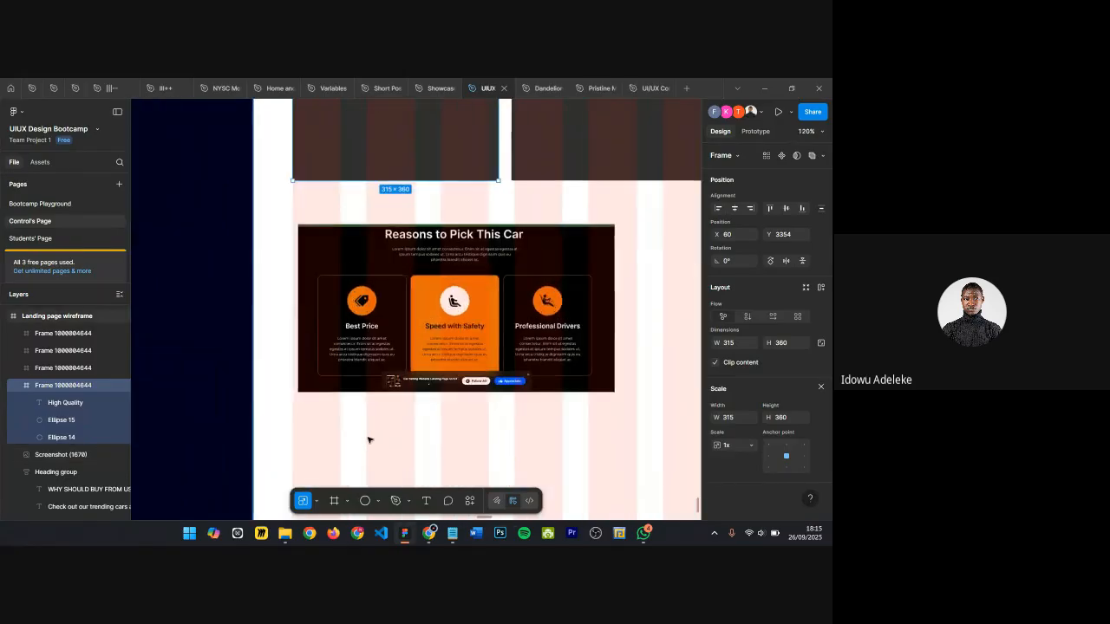
scroll(368, 440, up, 8)
scroll(373, 327, up, 4)
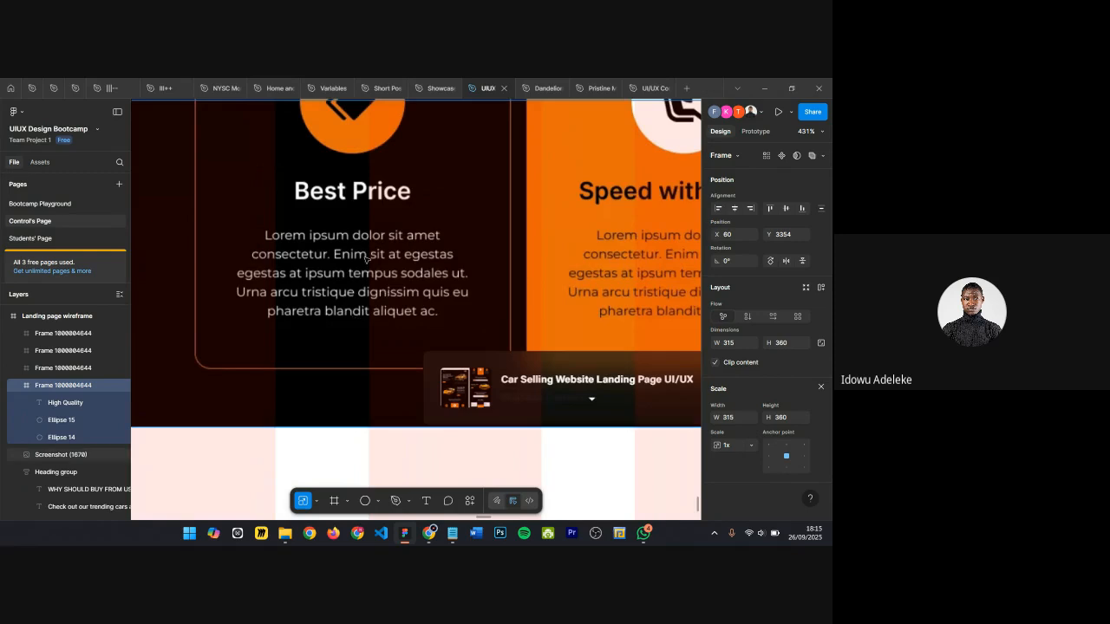
scroll(365, 259, down, 5)
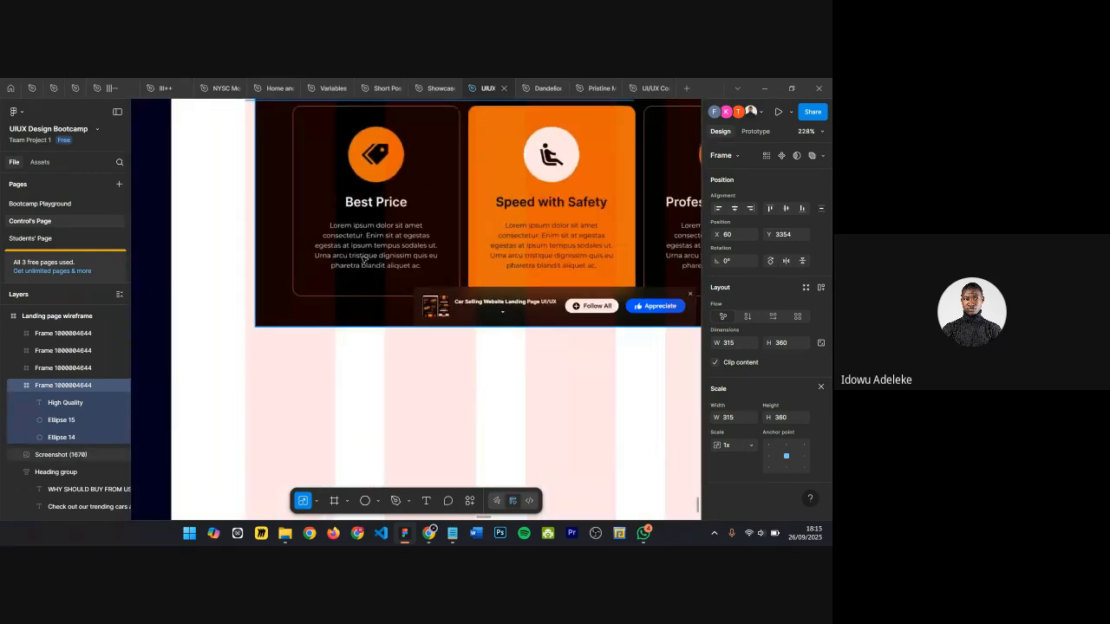
scroll(454, 243, down, 4)
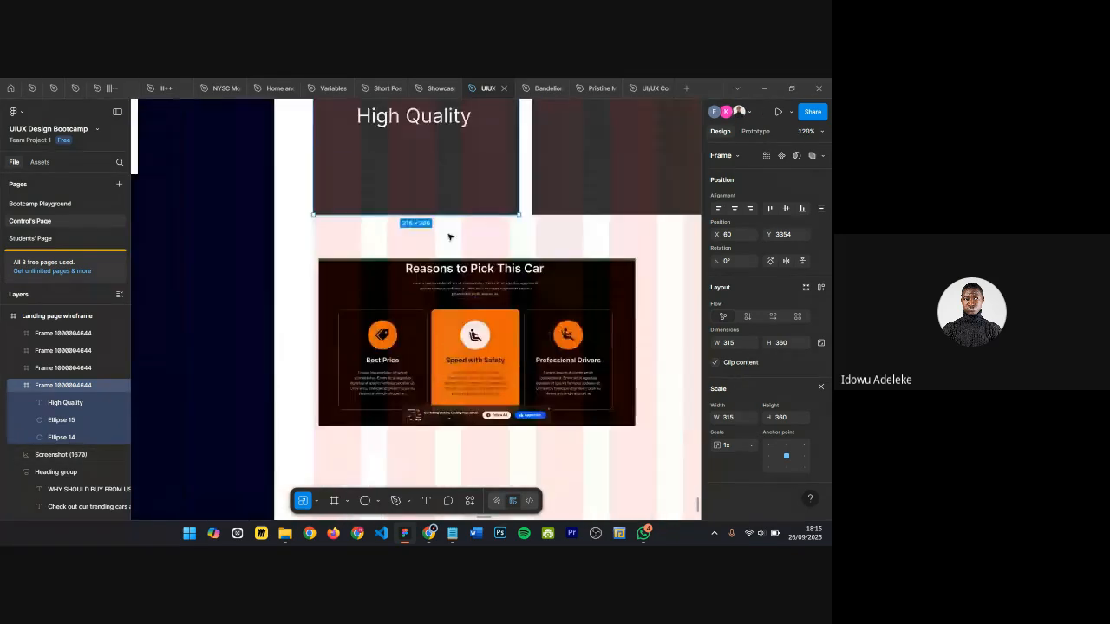
scroll(455, 141, up, 2)
scroll(434, 403, up, 3)
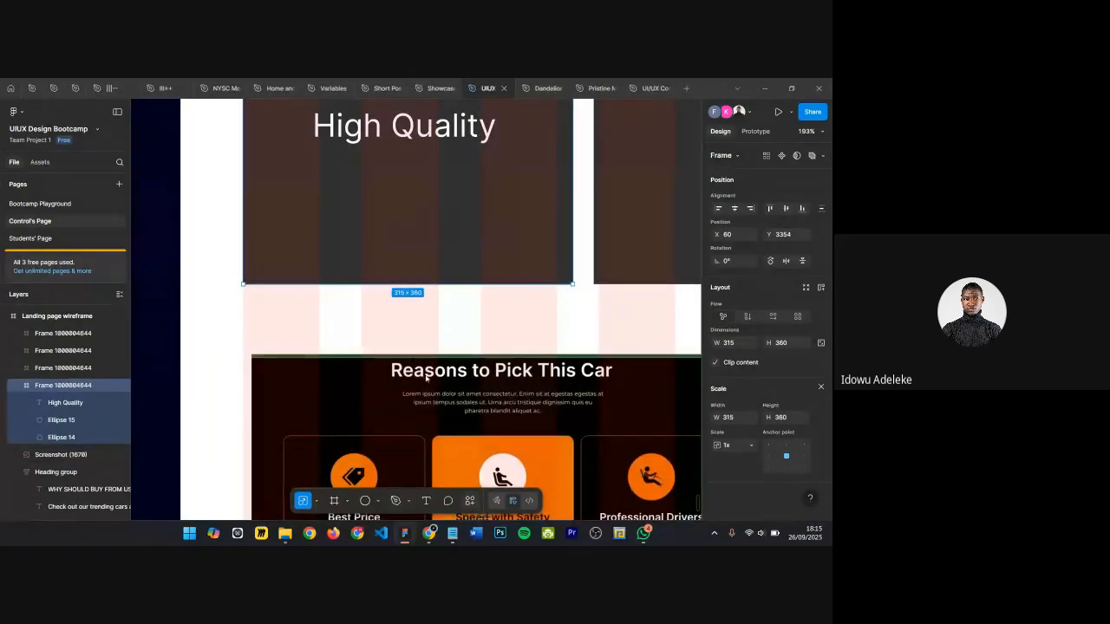
Step: Search for and open the LORE (for Lorem Ipsum) plugin, moving its window beside the cards
key(ctrl+k)
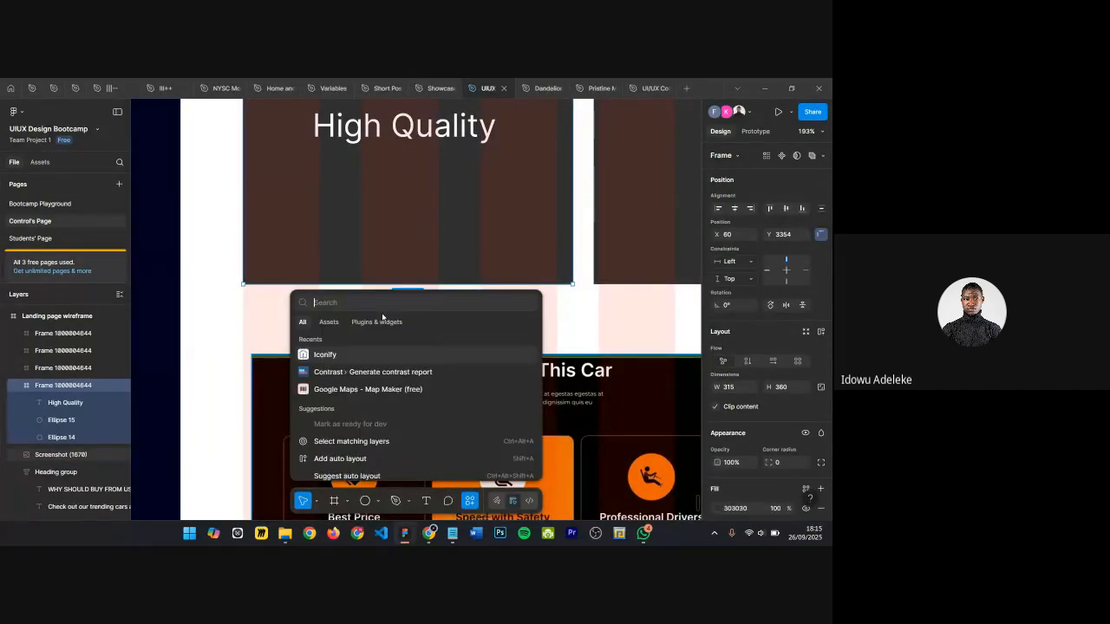
text(lorep)
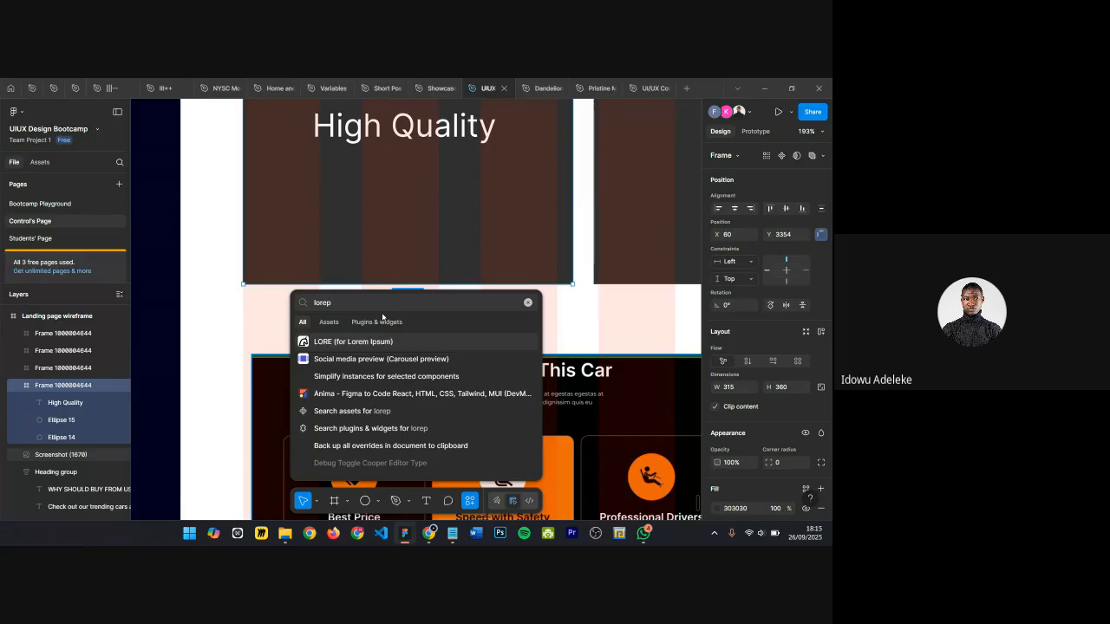
click(354, 347)
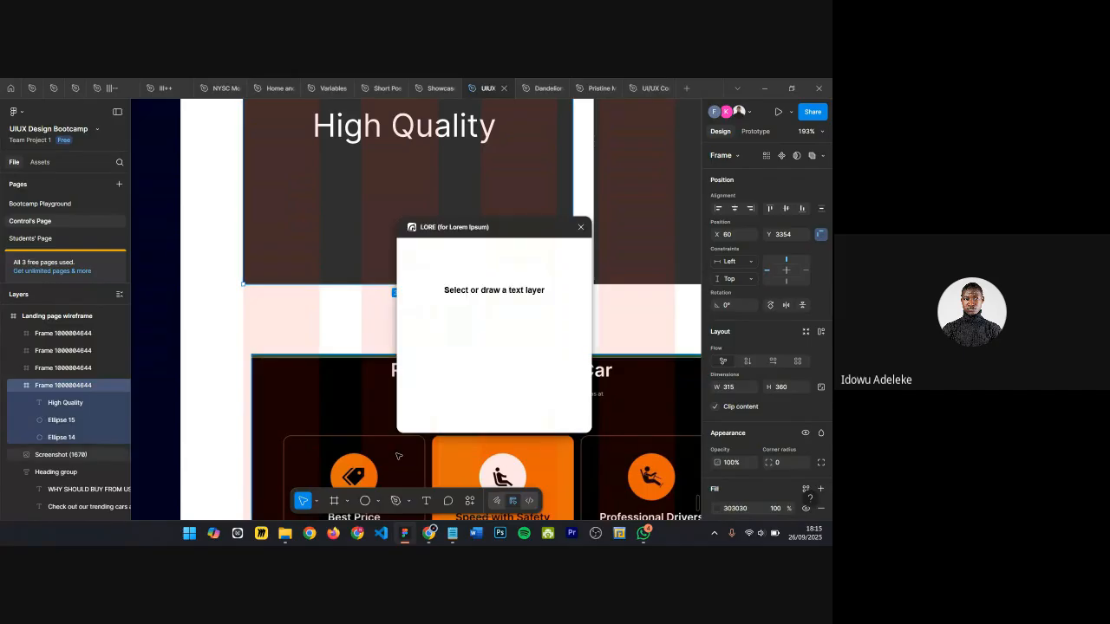
drag(538, 232, 652, 141)
scroll(375, 194, right, 2)
scroll(376, 193, right, 2)
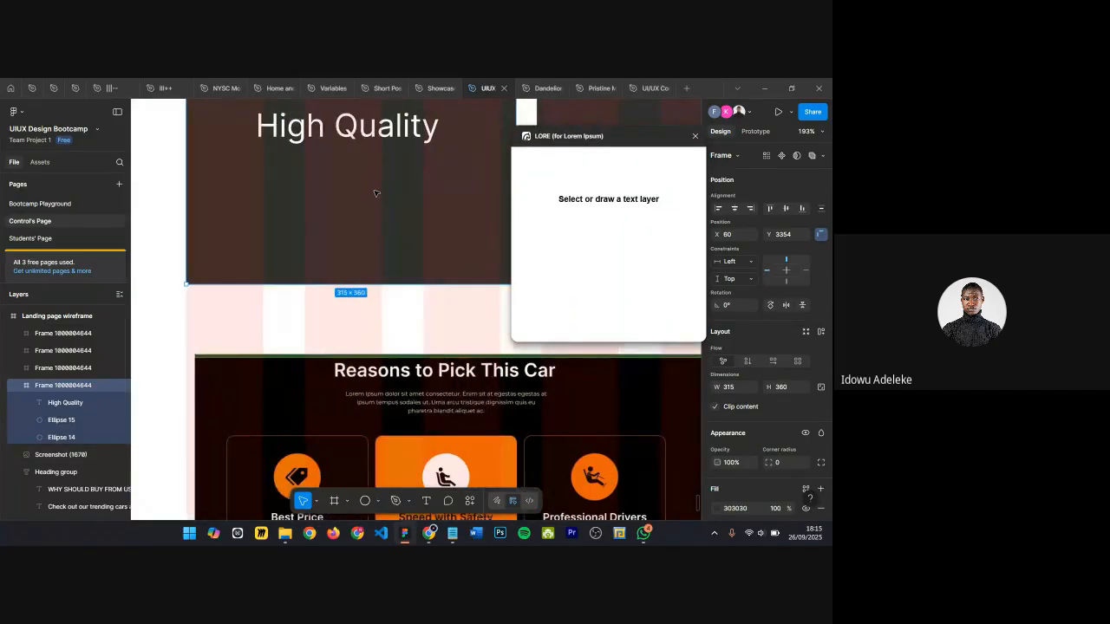
scroll(375, 194, down, 5)
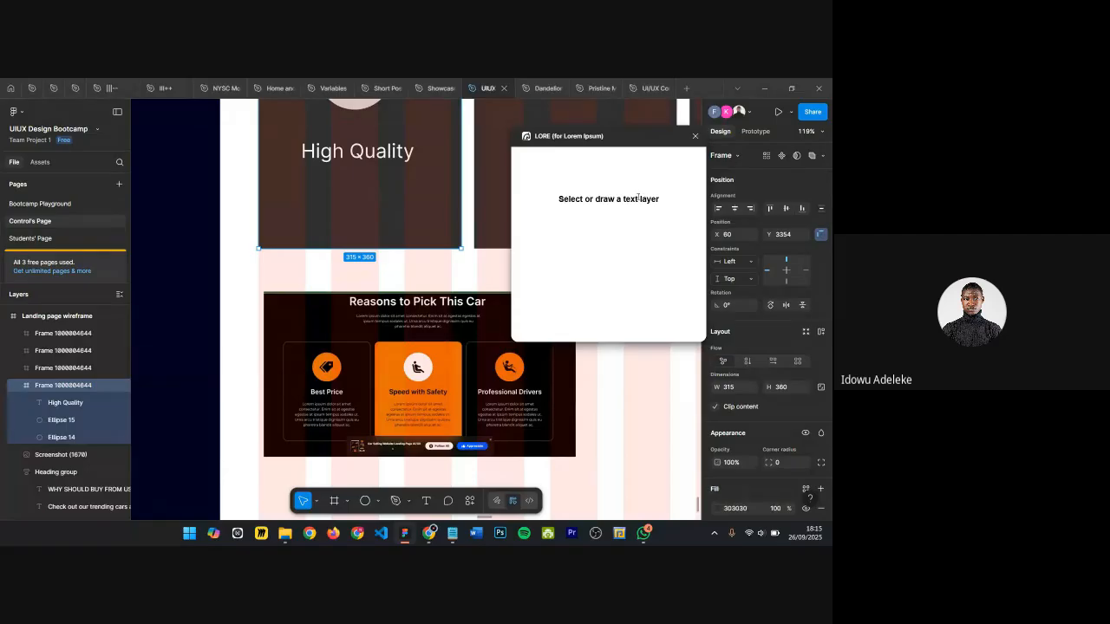
Step: Draw a text box about 207 × 67 px below the heading and fill it with two sentences of lorem ipsum using LORE
click(334, 155)
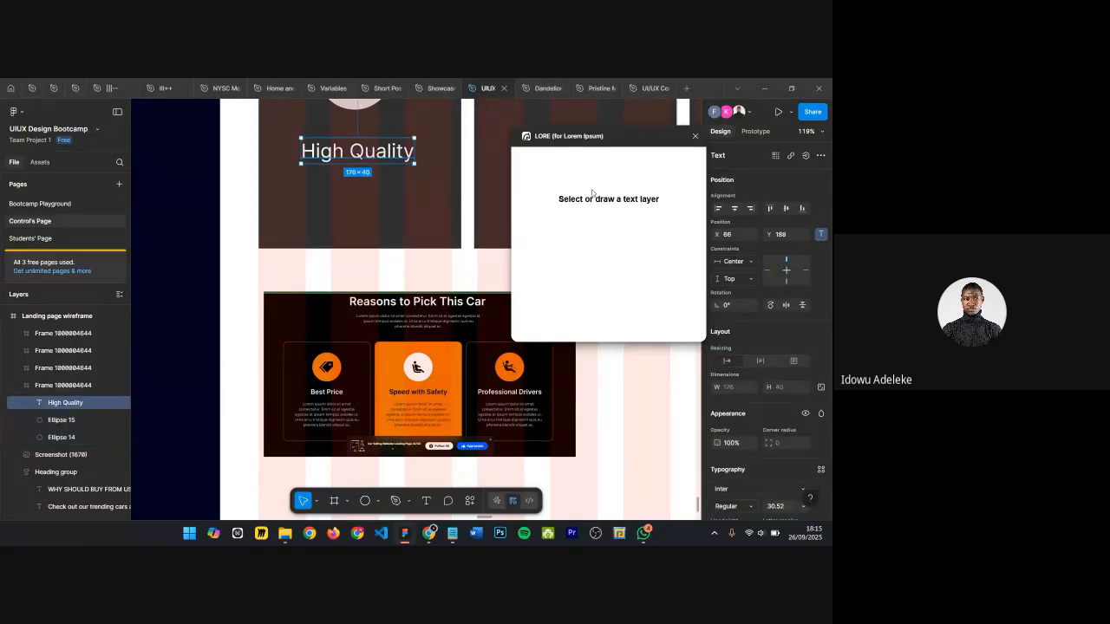
click(452, 203)
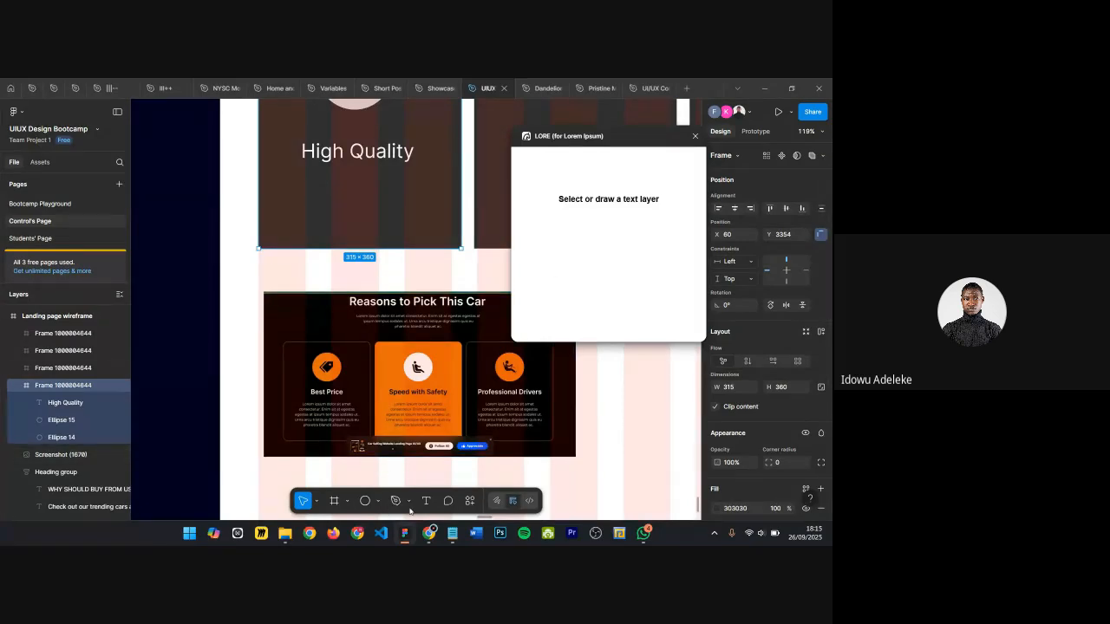
click(427, 503)
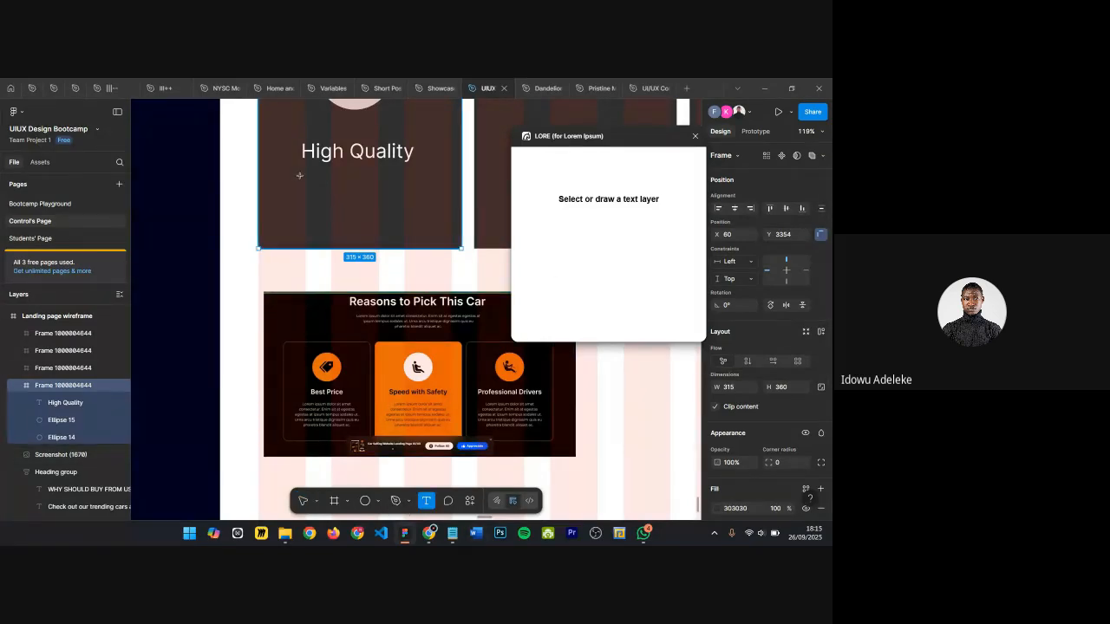
drag(297, 175, 430, 219)
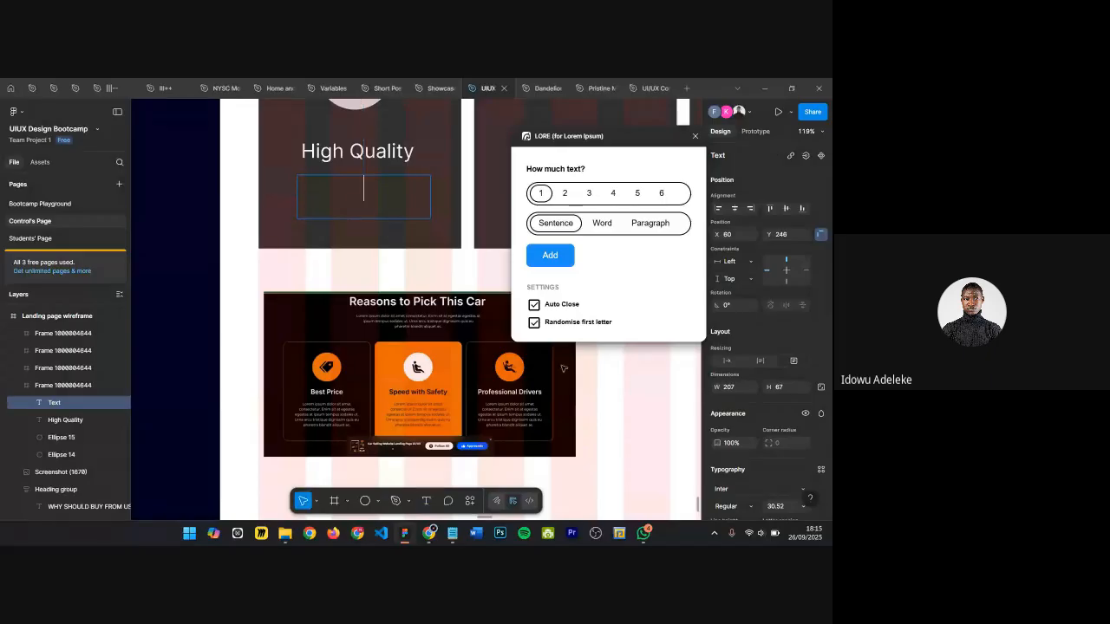
click(565, 194)
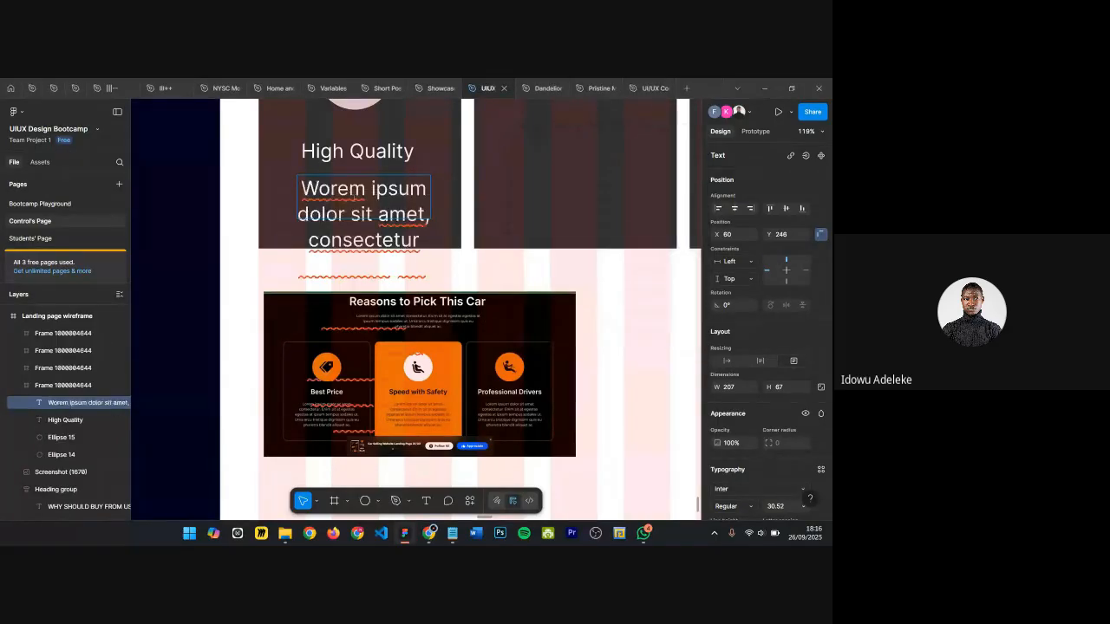
key(Escape)
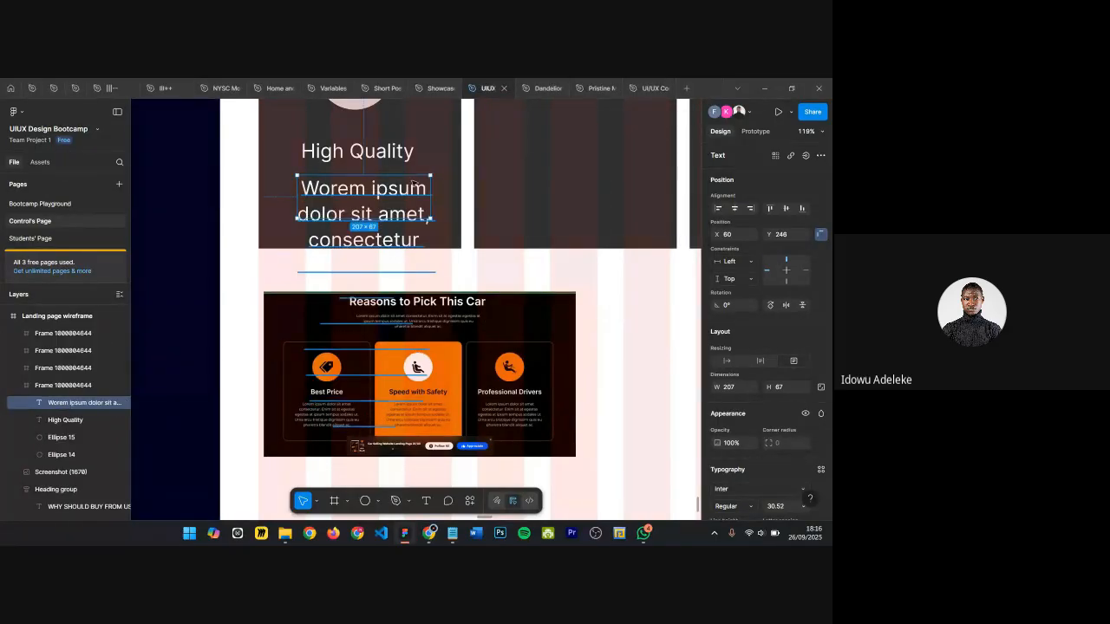
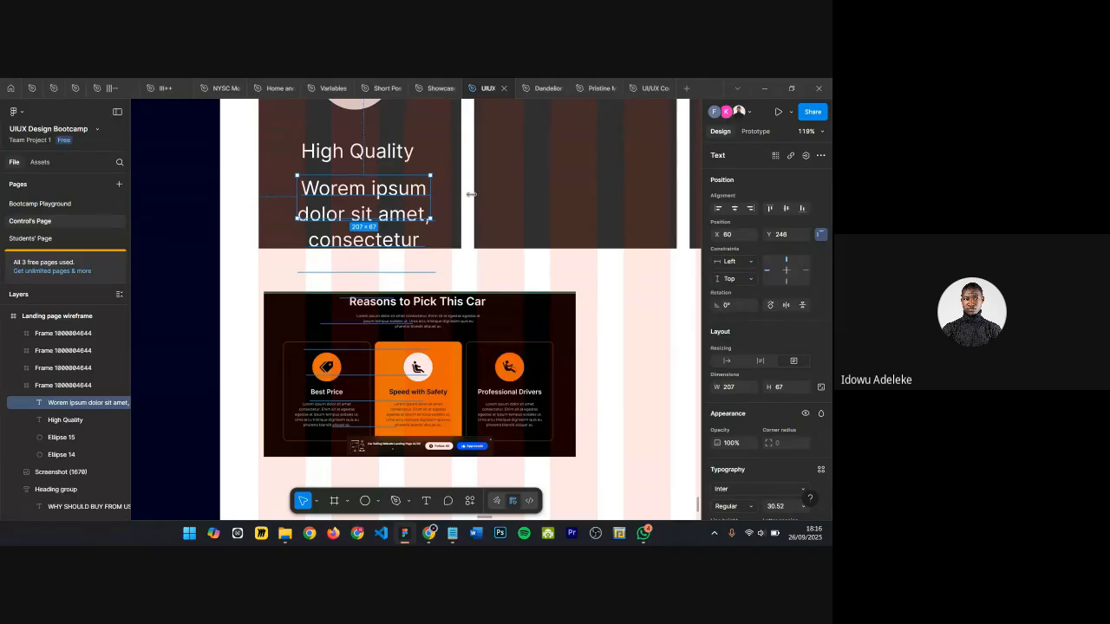
Step: Widen the body text box to 264 and set its font size to 16
mouse_move(470, 195)
mouse_down()
mouse_move(484, 194)
mouse_move(468, 194)
mouse_up()
key(Return)
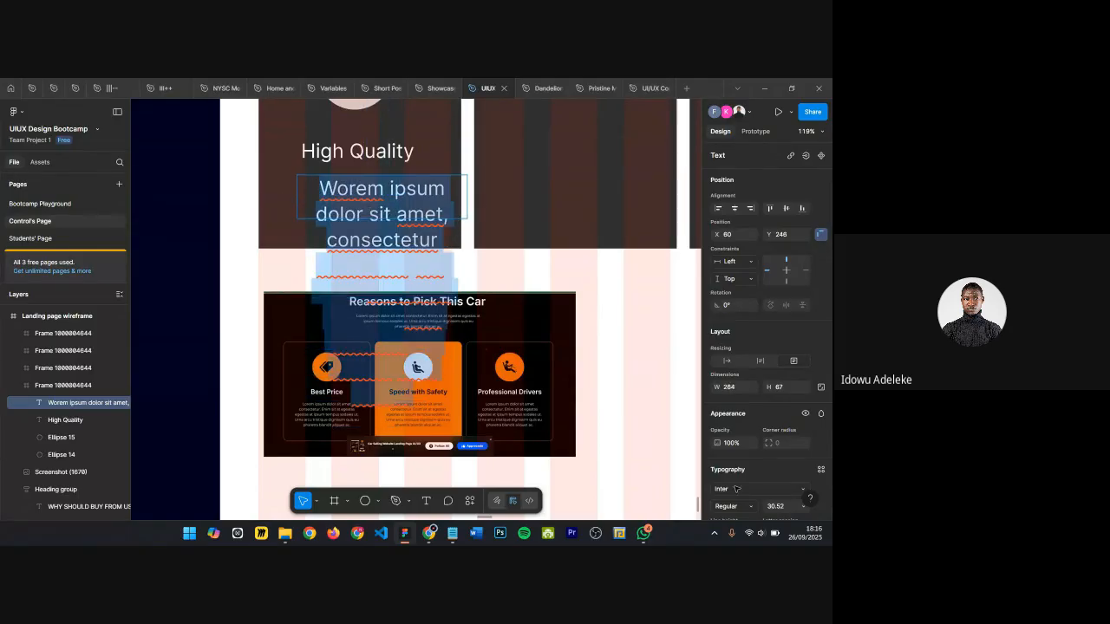
scroll(794, 445, down, 1)
click(785, 454)
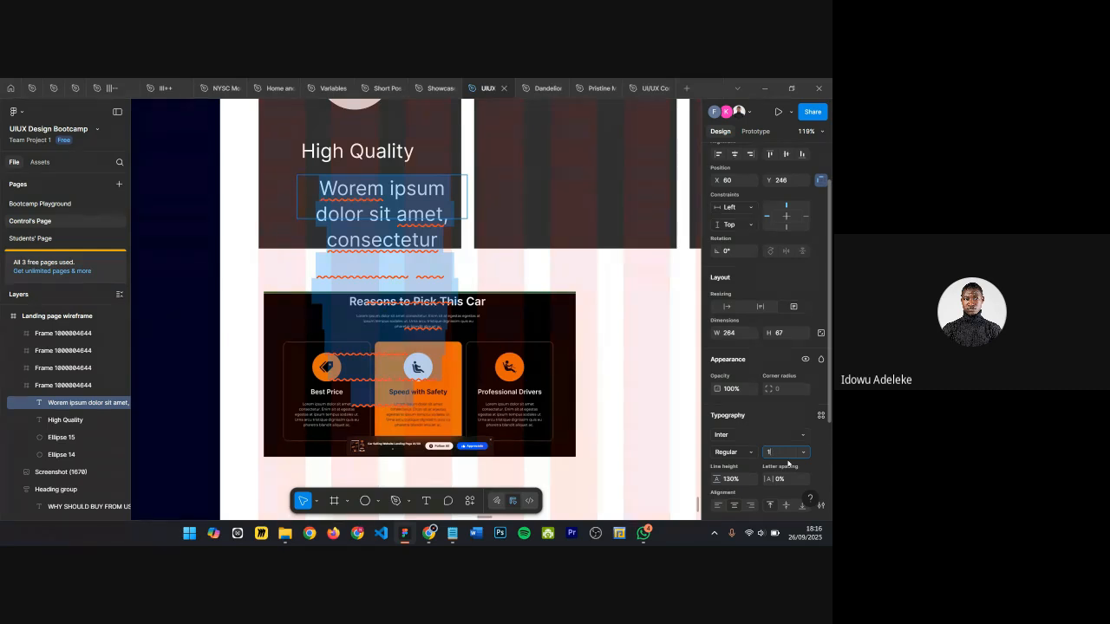
text(16)
key(Return)
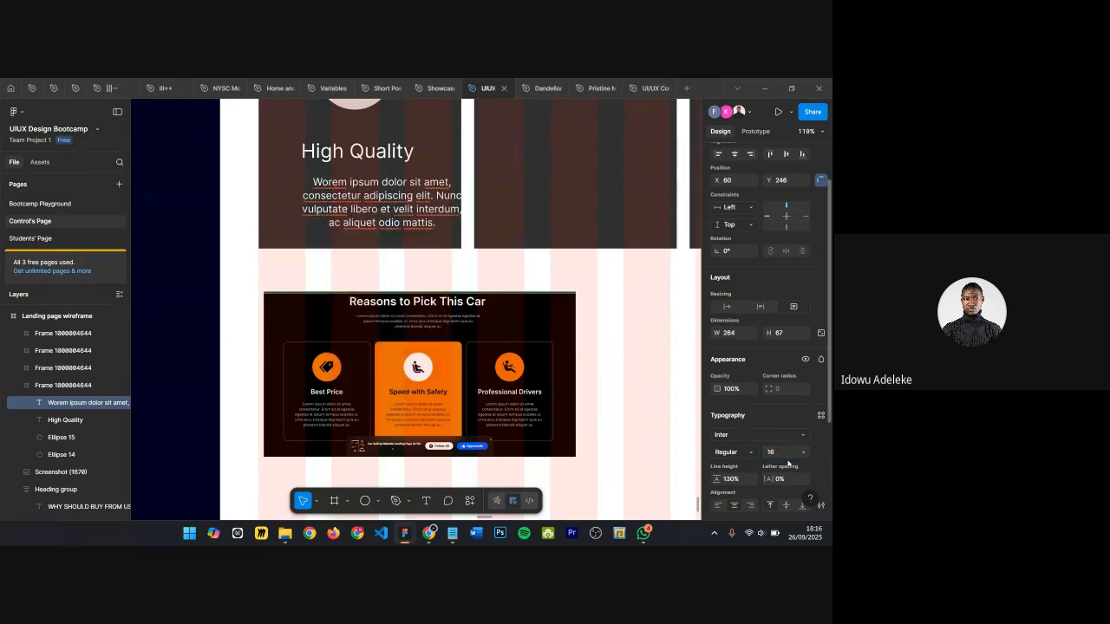
Step: Move the body text box left so it sits centred under the High Quality heading
scroll(436, 205, up, 2)
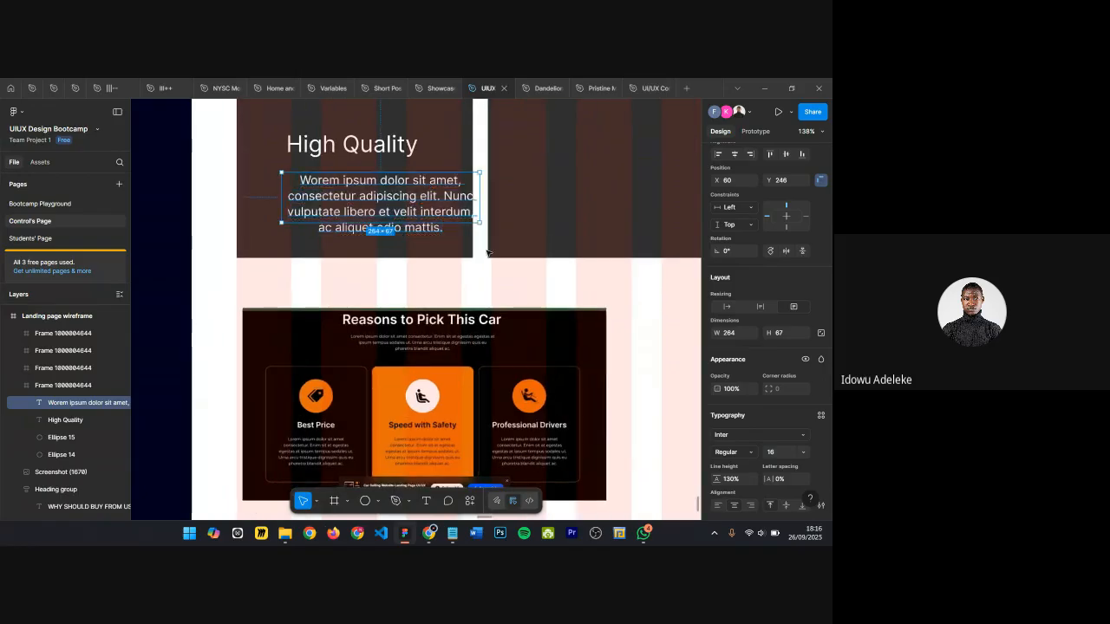
drag(436, 205, 394, 213)
scroll(370, 231, up, 1)
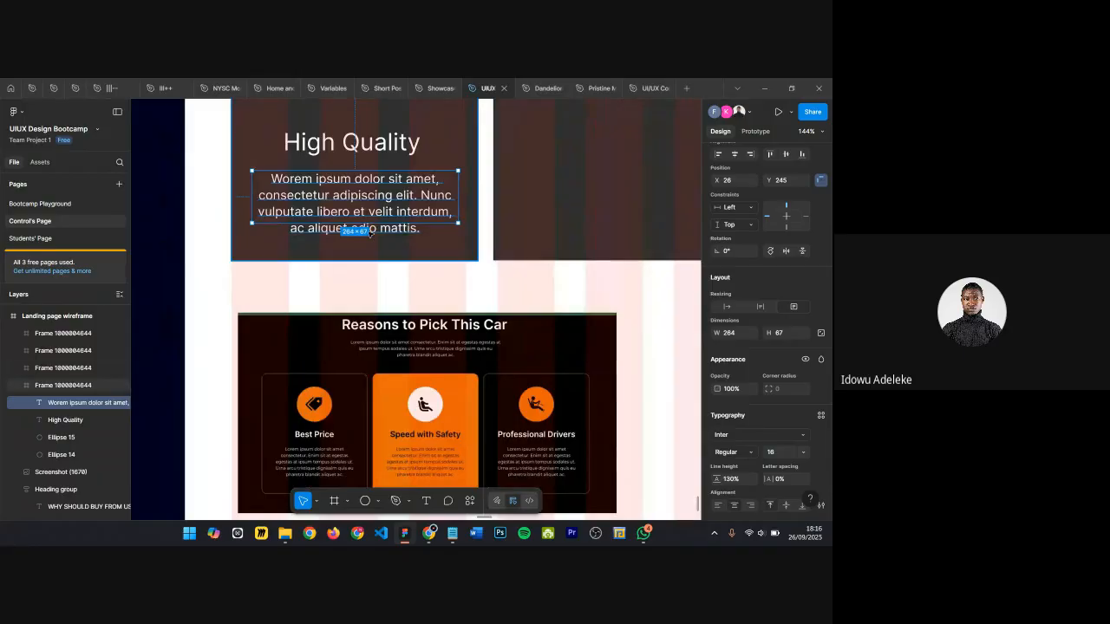
Step: Make the body text box auto height and nudge it up by one pixel
drag(365, 227, 364, 239)
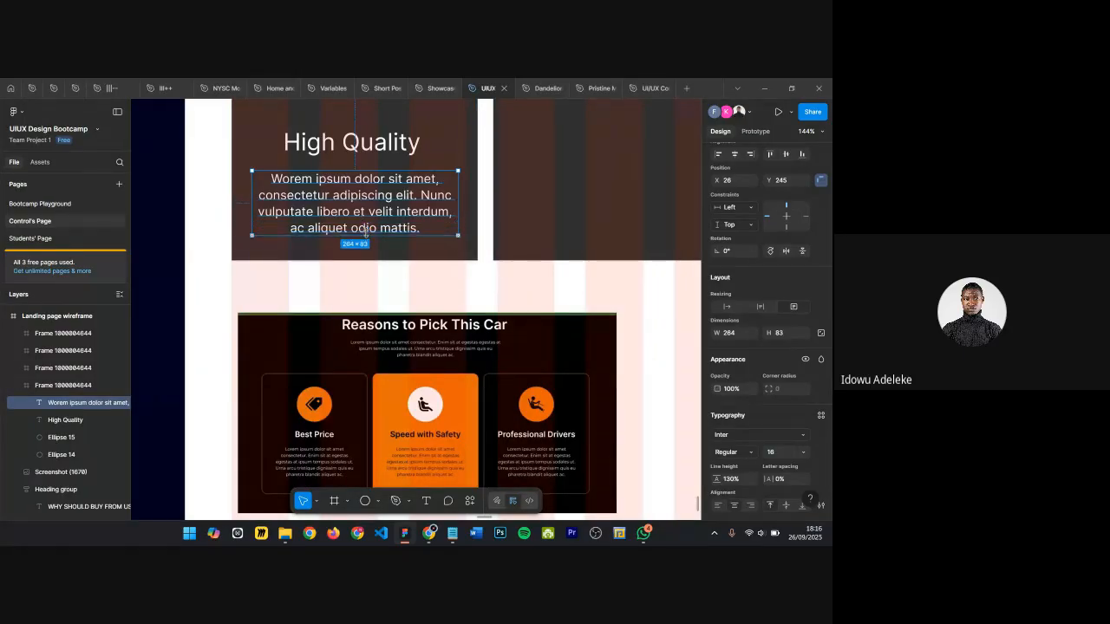
click(761, 307)
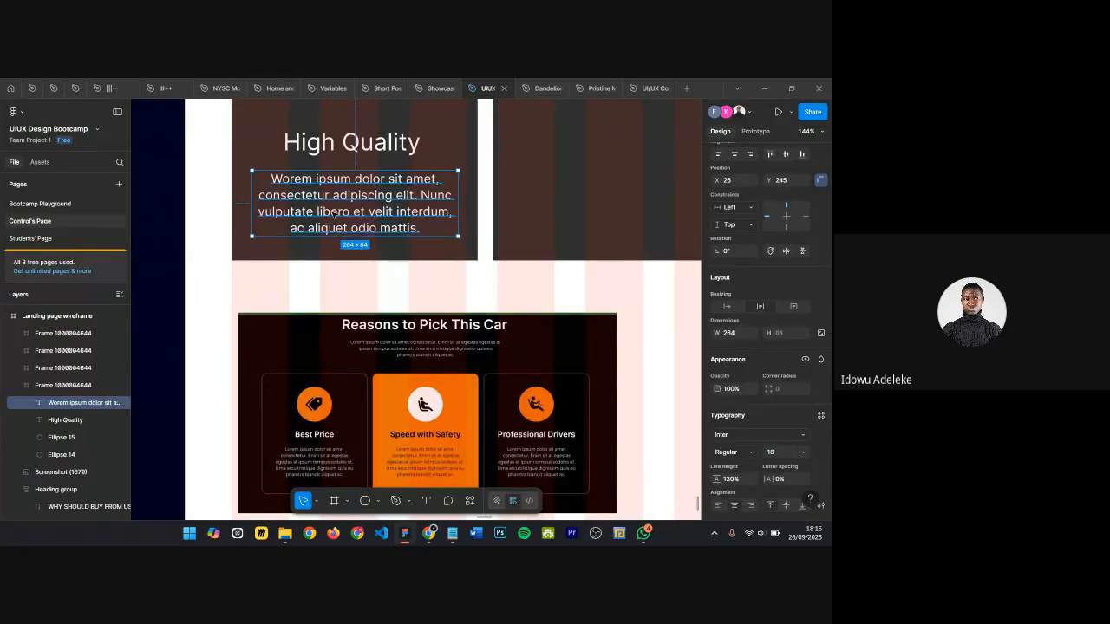
scroll(340, 154, down, 2)
key(Up)
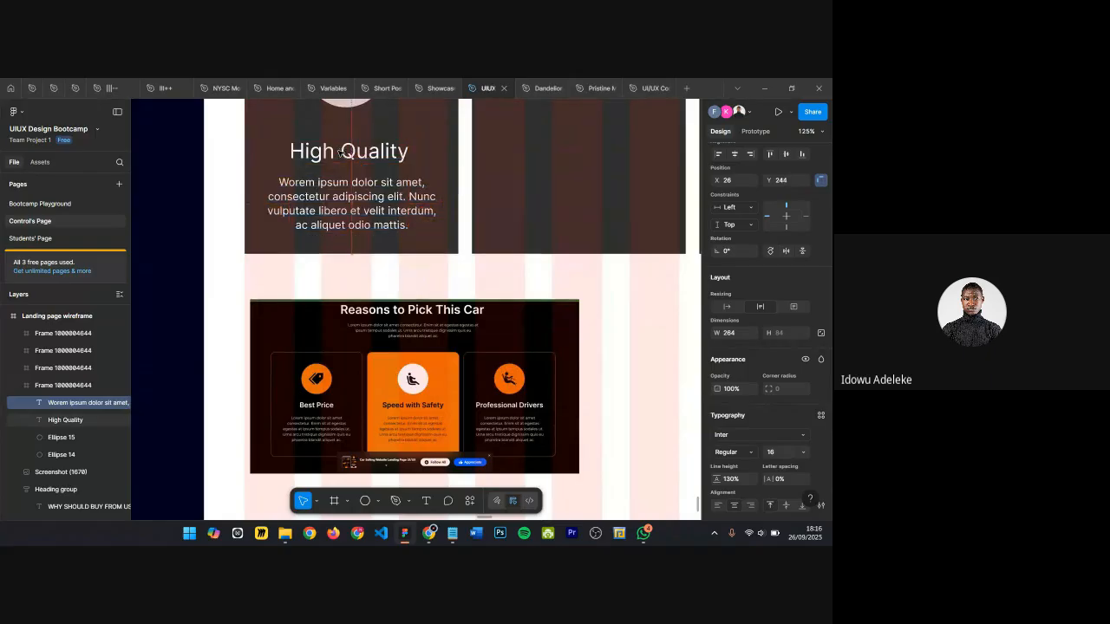
Step: Select the High Quality heading and body text together and wrap them in an auto layout
shift+click(341, 153)
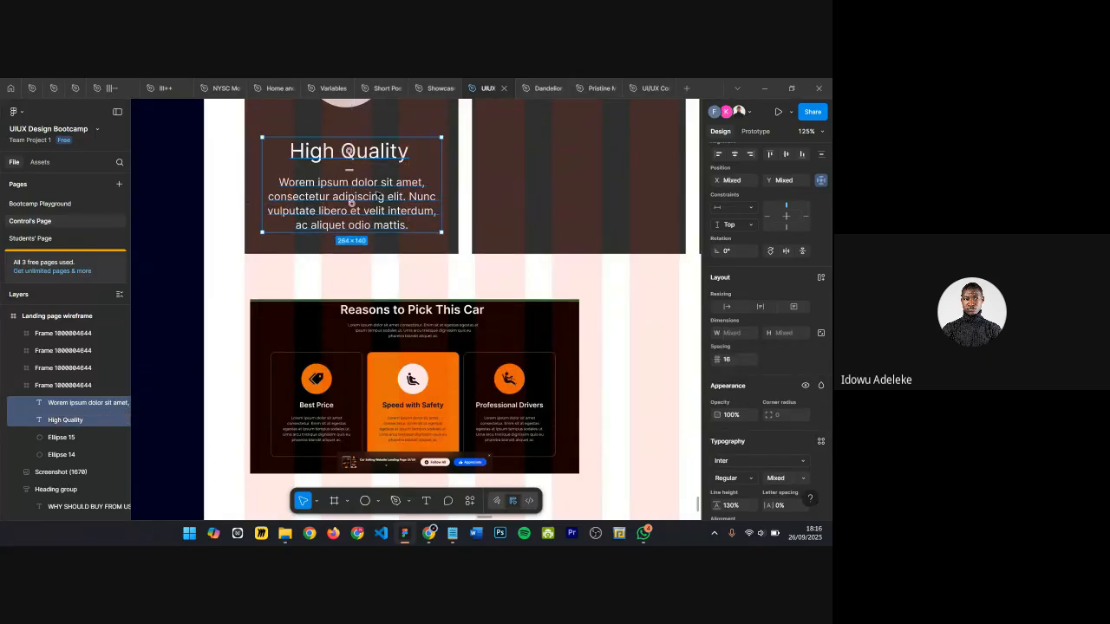
scroll(329, 145, up, 1)
click(322, 156)
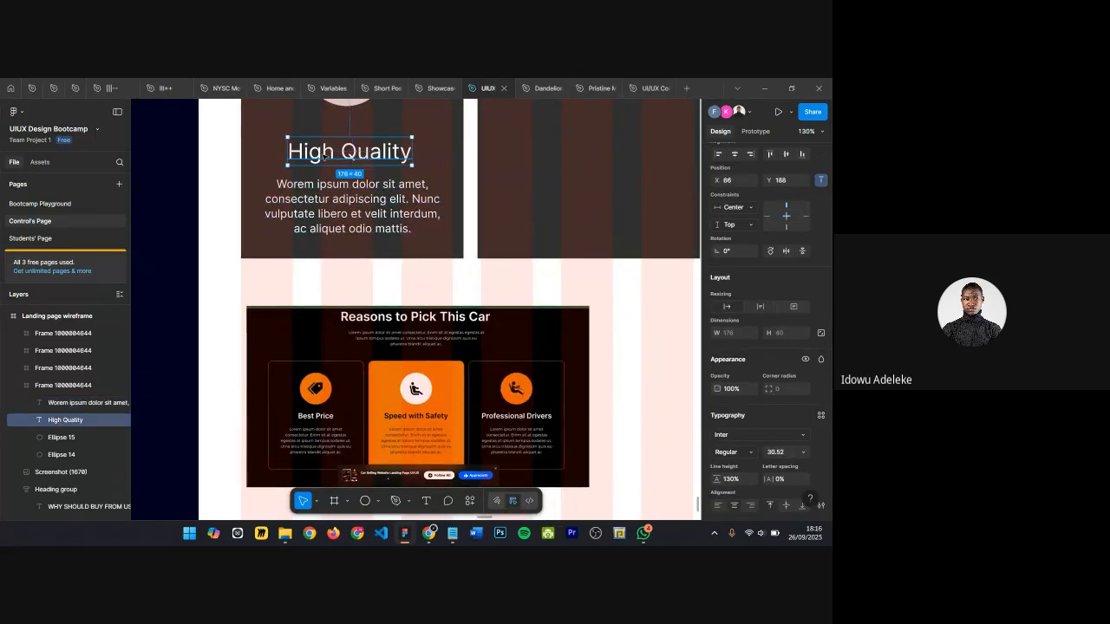
shift+click(351, 205)
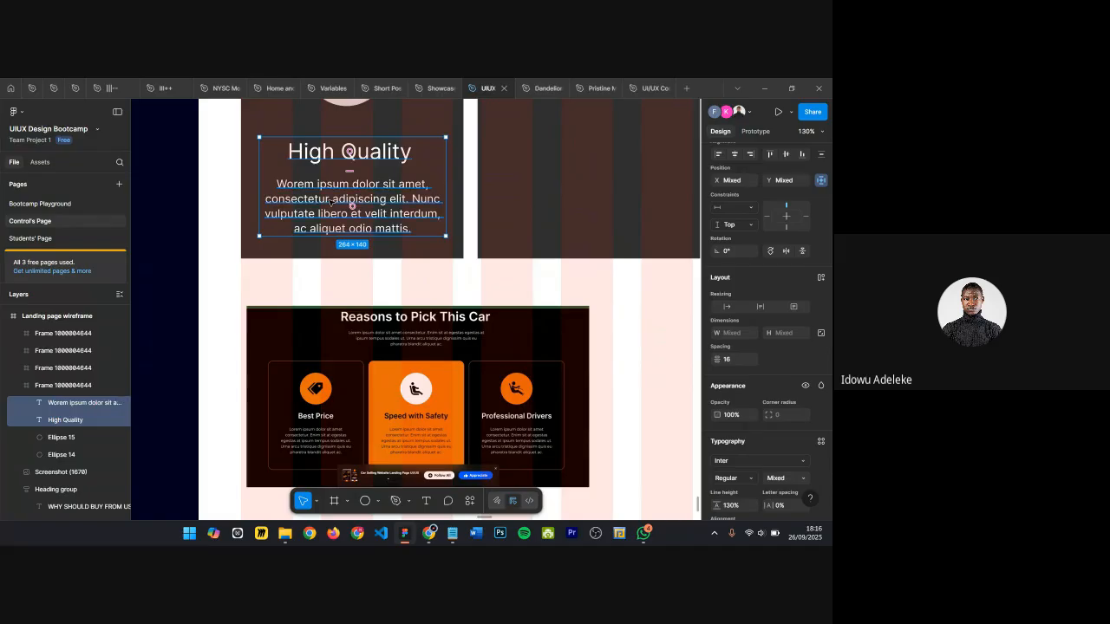
key(shift+a)
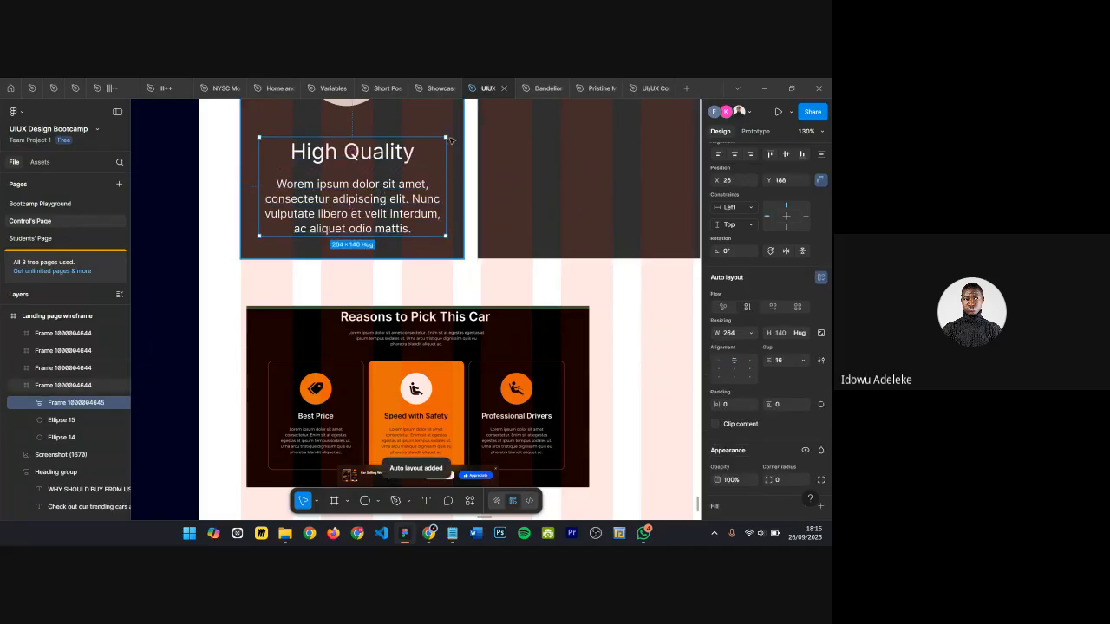
Step: Nudge the heading-and-text auto layout frame up a few pixels
key(alt)
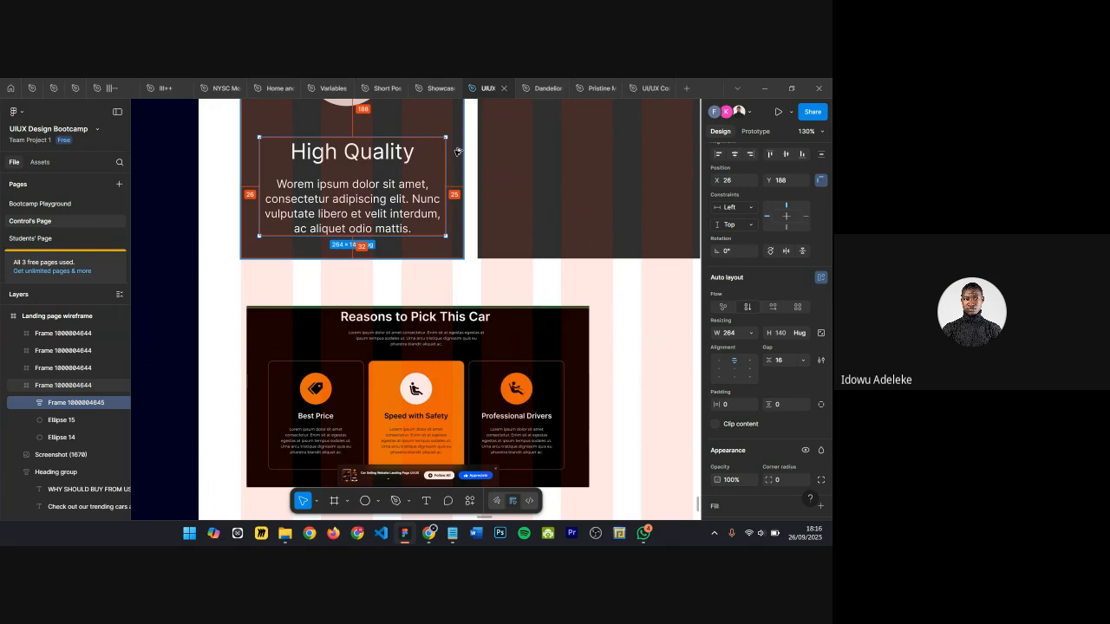
scroll(457, 152, up, 1)
ctrl+scroll(457, 152, down, 1)
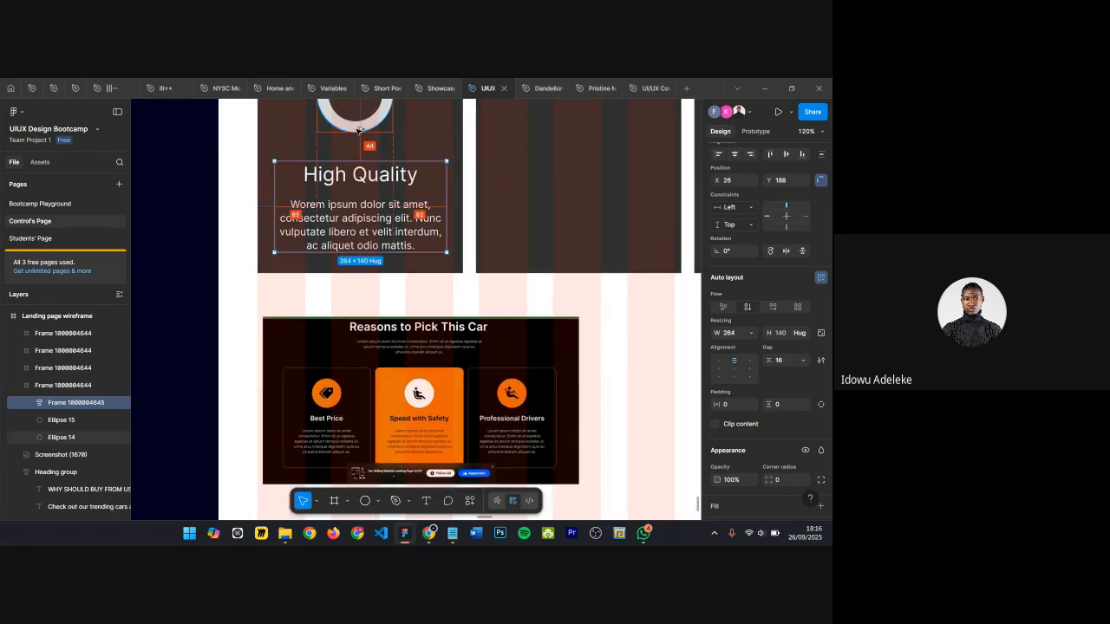
scroll(359, 130, up, 2)
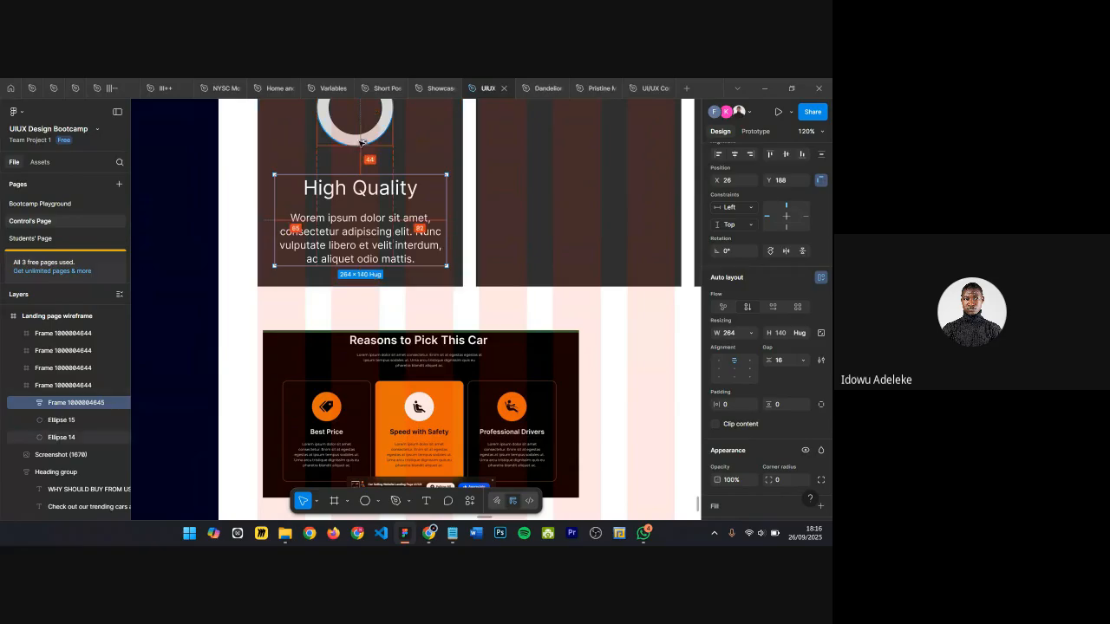
key(Up)
key(Up)
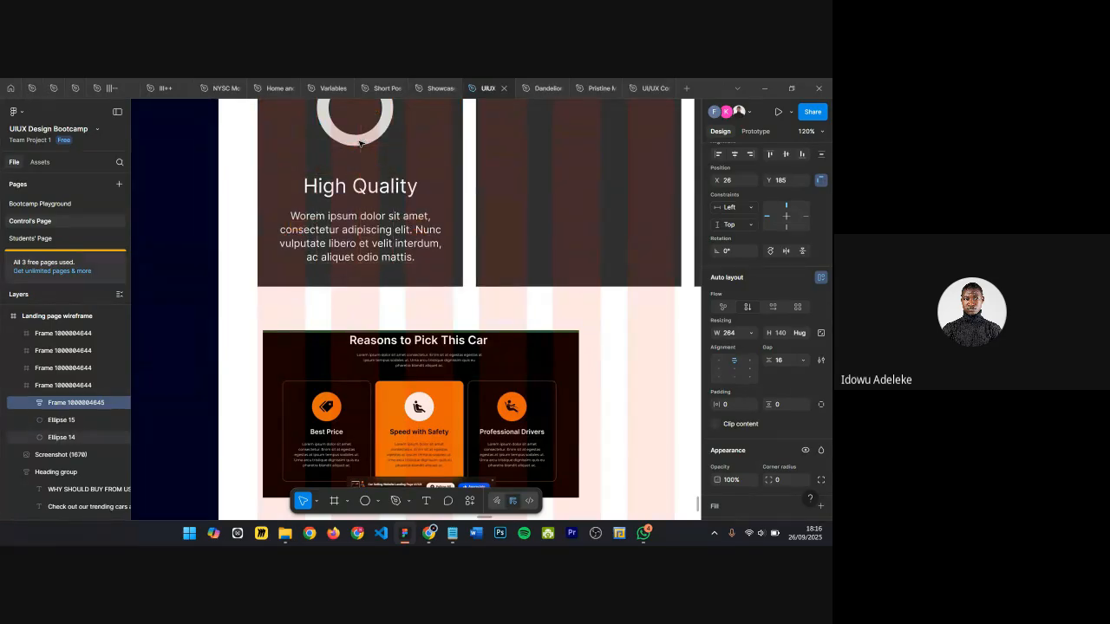
scroll(364, 143, down, 5)
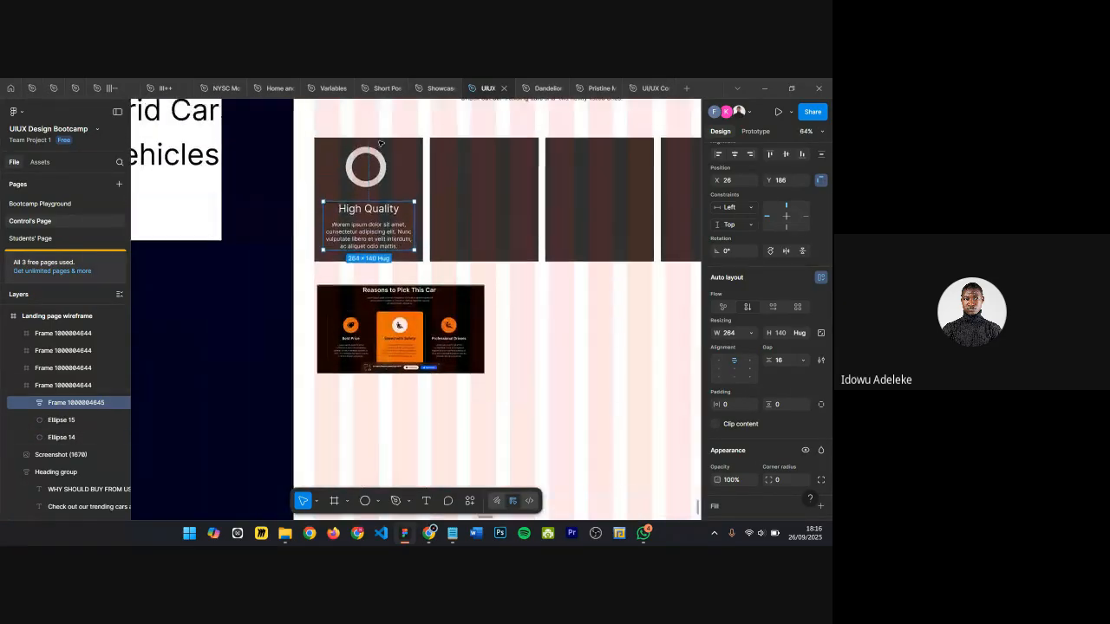
key(Escape)
scroll(409, 114, up, 2)
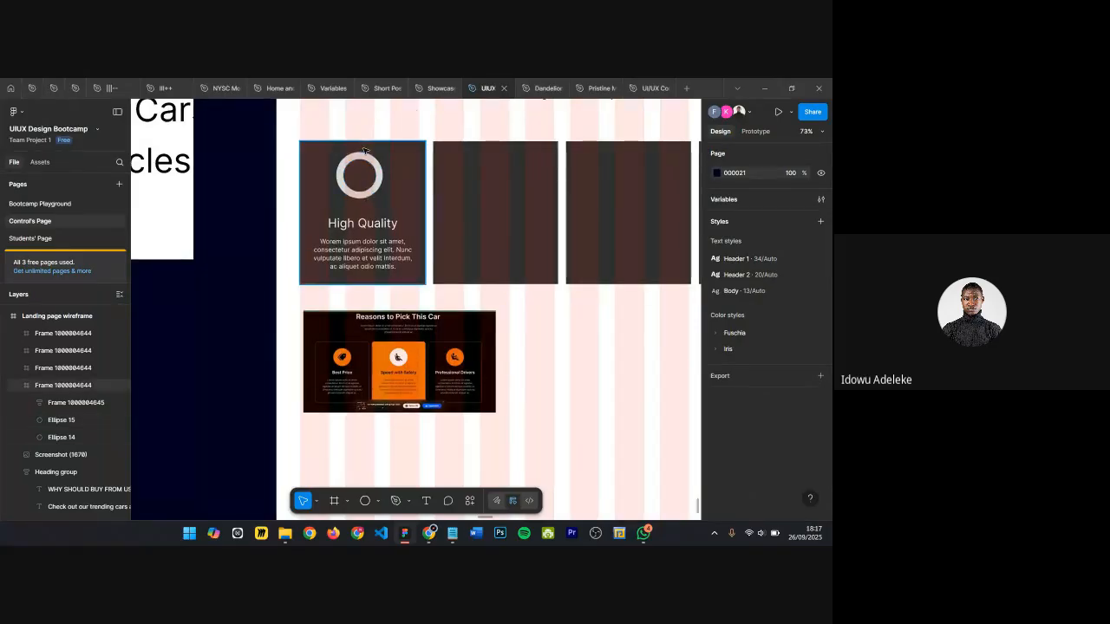
scroll(350, 175, up, 2)
click(345, 181)
click(372, 130)
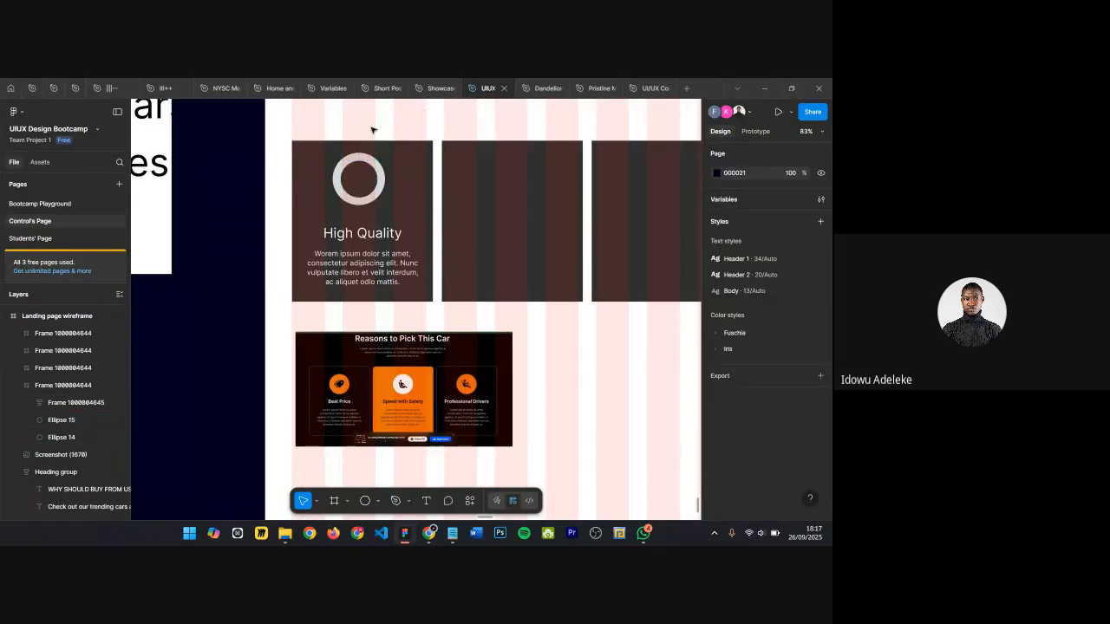
Step: Select both ring ellipses and shift them up so the ring overlaps the card's top edge
click(345, 187)
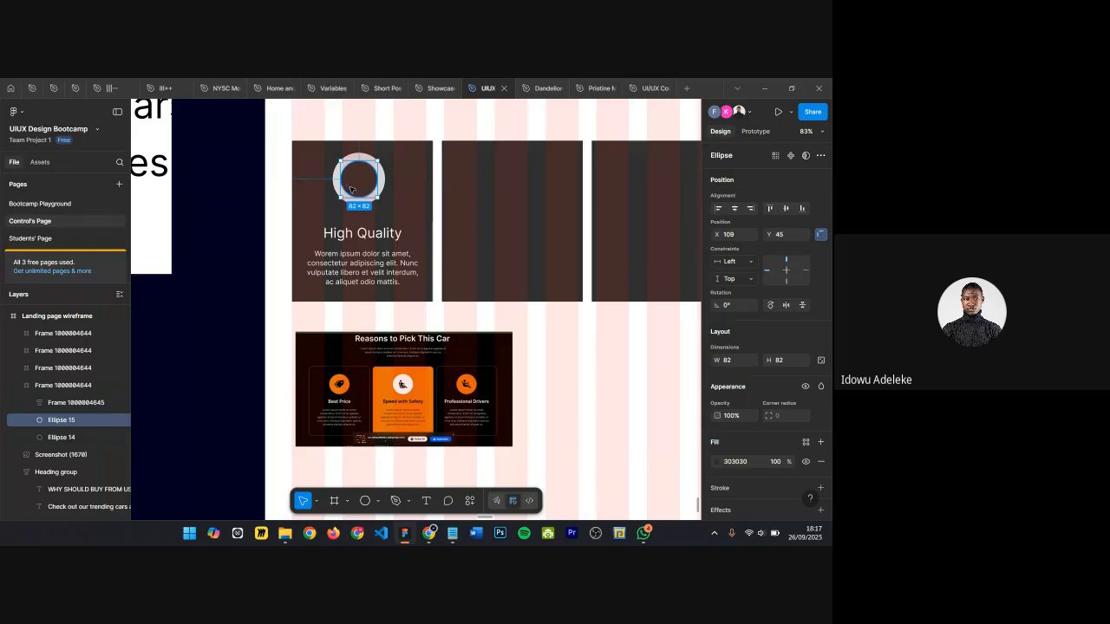
scroll(350, 189, up, 5)
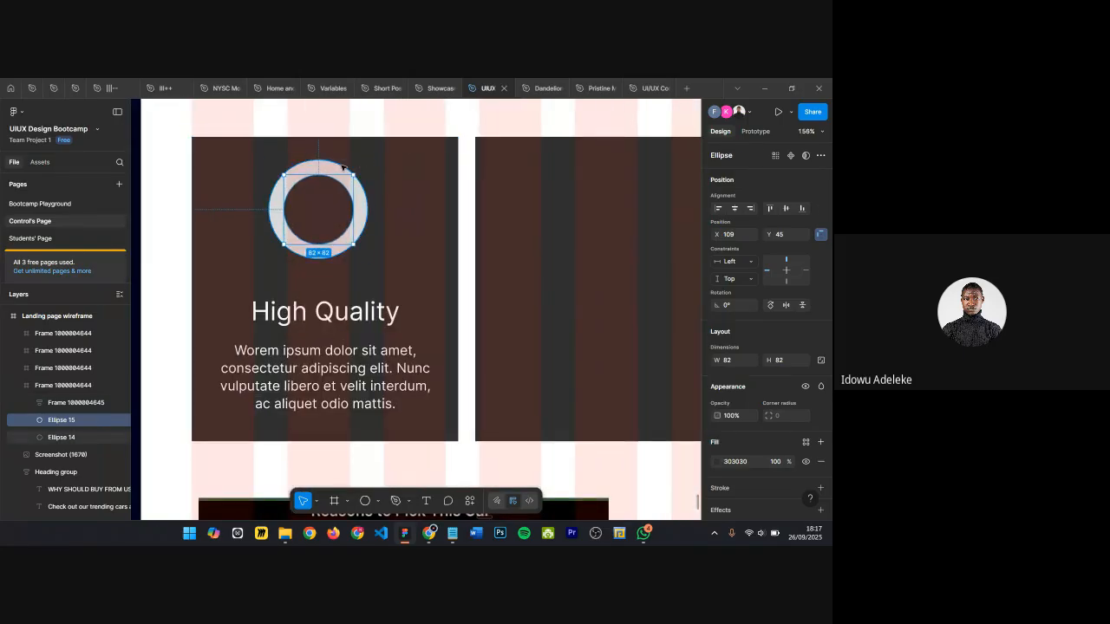
shift+click(342, 166)
scroll(328, 204, down, 2)
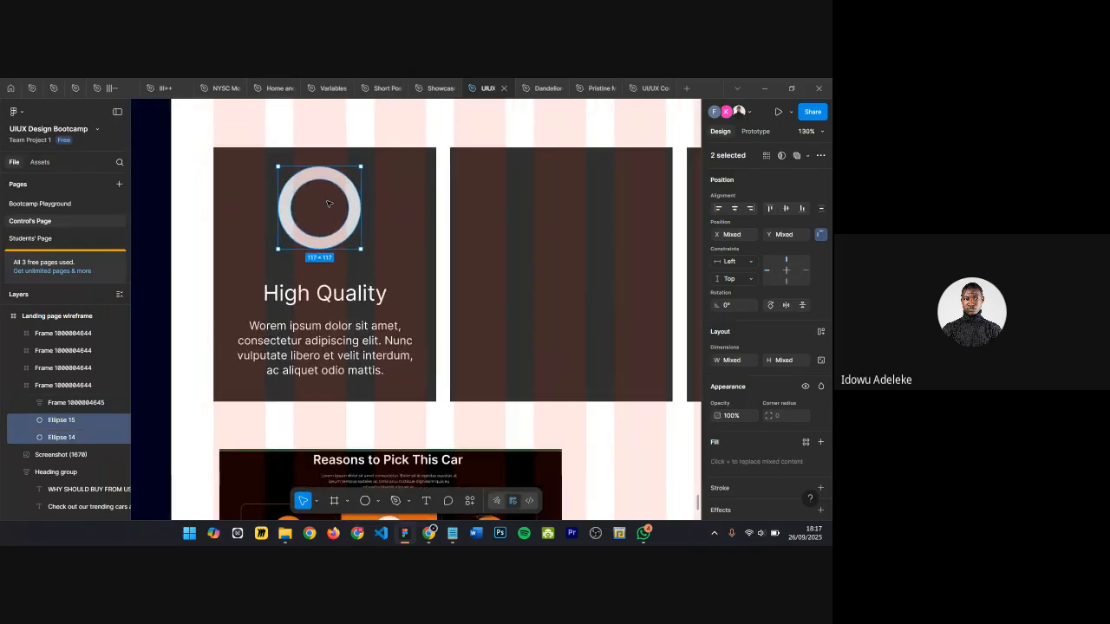
key(shift+Up)
key(shift+Up)
key(shift+Up)
key(shift+Up)
key(shift+Up)
key(shift+Up)
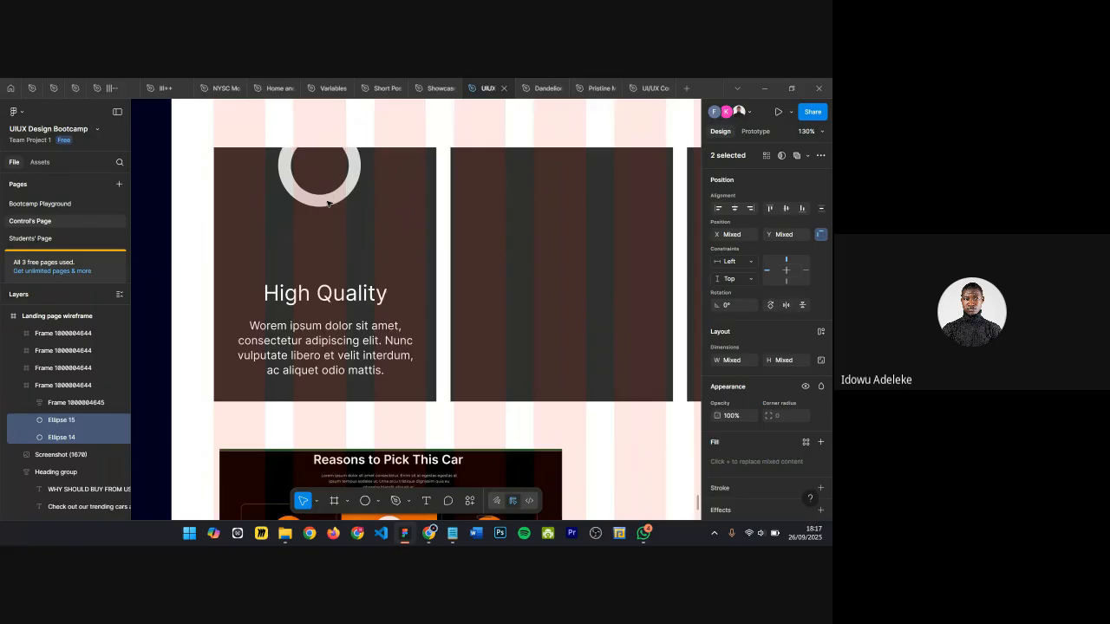
key(shift+Down)
Step: Move the heading-and-text auto layout frame up toward the ring
scroll(328, 203, down, 6)
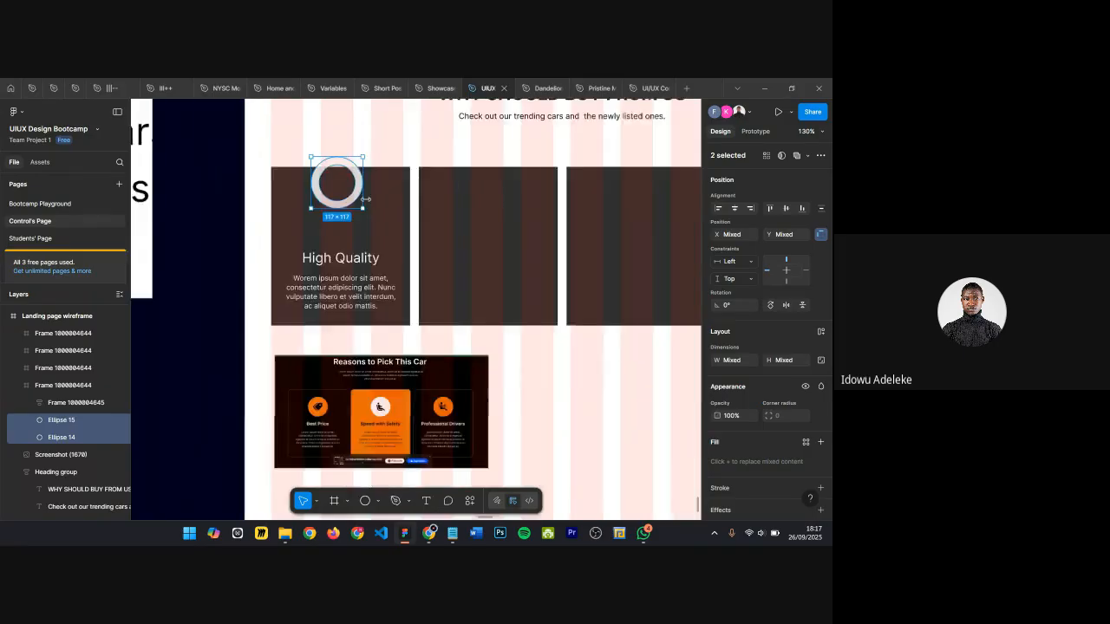
scroll(366, 324, up, 3)
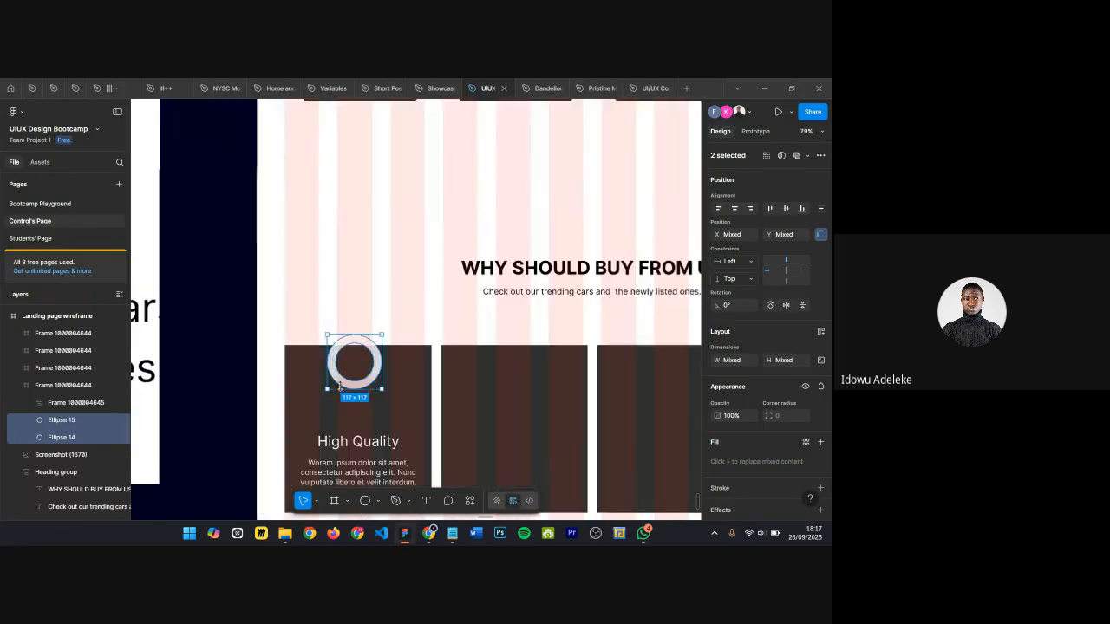
scroll(360, 329, down, 2)
click(355, 379)
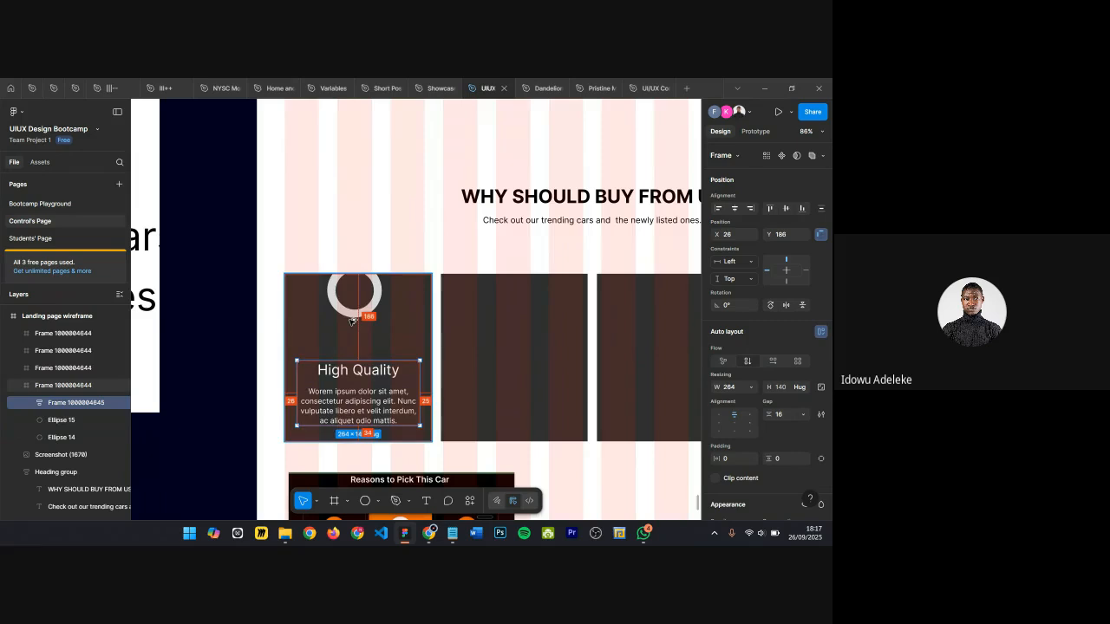
key(shift+Up)
key(shift+Up)
key(shift+Up)
key(shift+Up)
key(shift+Up)
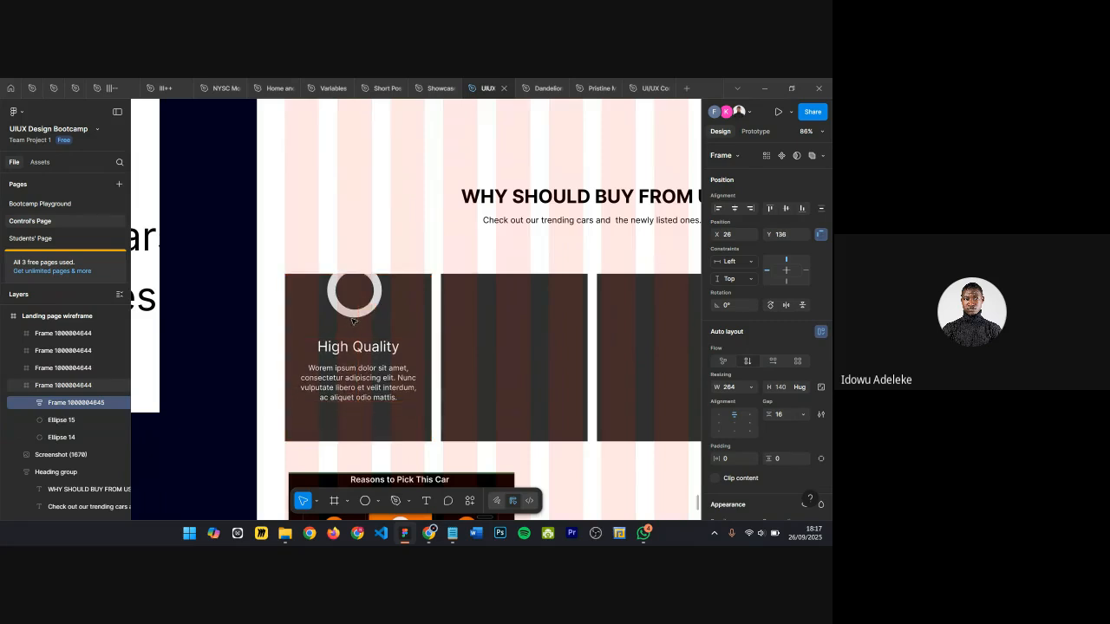
Step: Shorten the card frame to about 334 px high
click(327, 421)
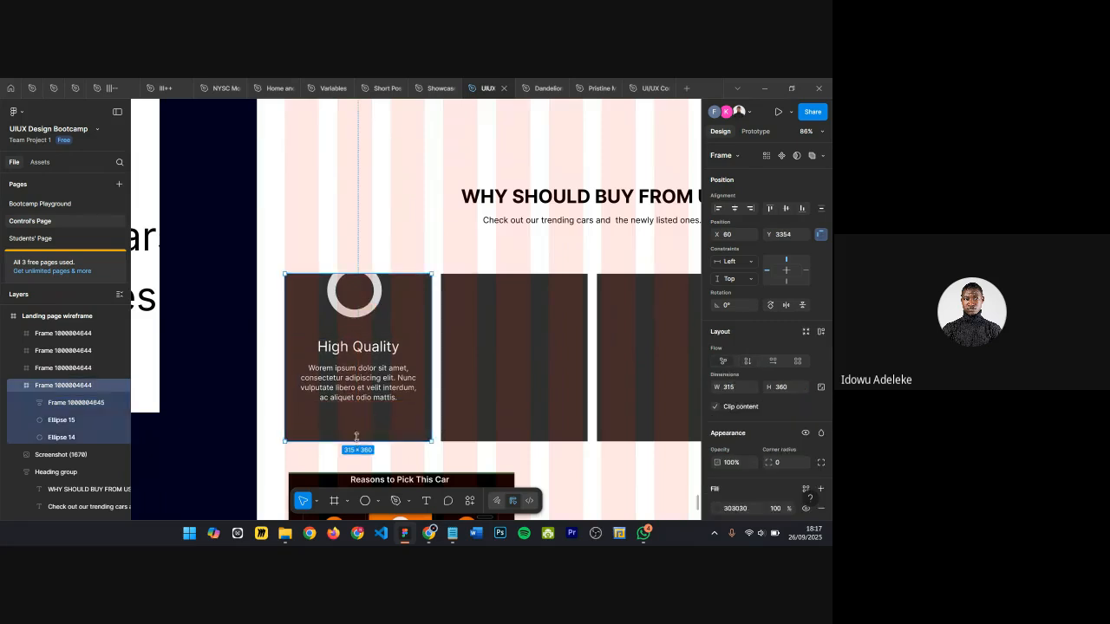
mouse_move(357, 442)
mouse_down()
mouse_move(356, 411)
mouse_move(356, 427)
mouse_up()
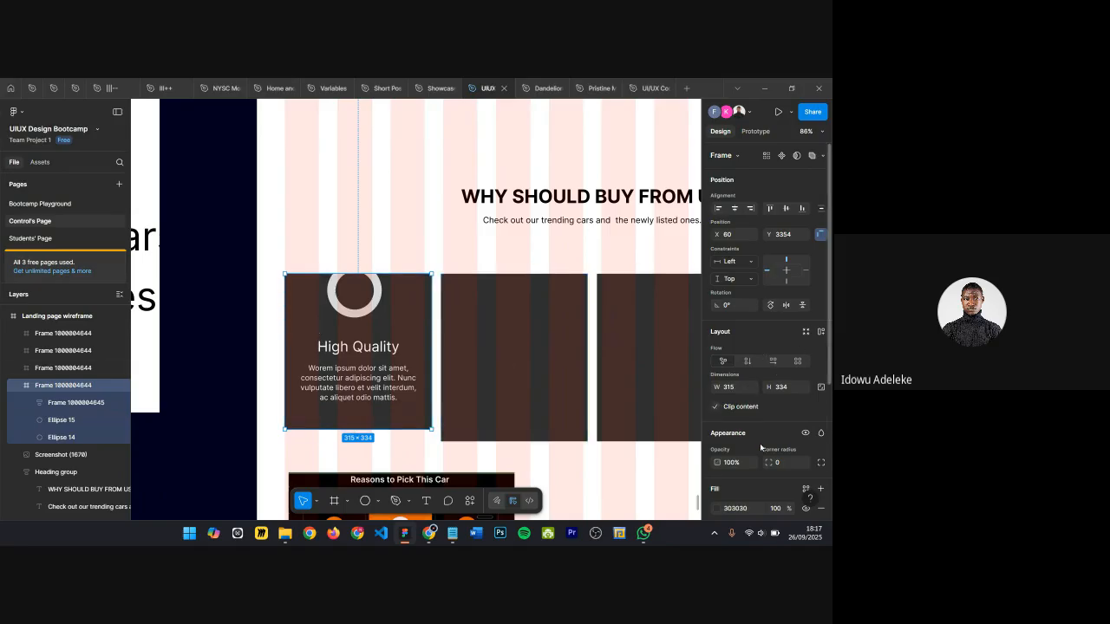
scroll(358, 269, up, 3)
click(364, 275)
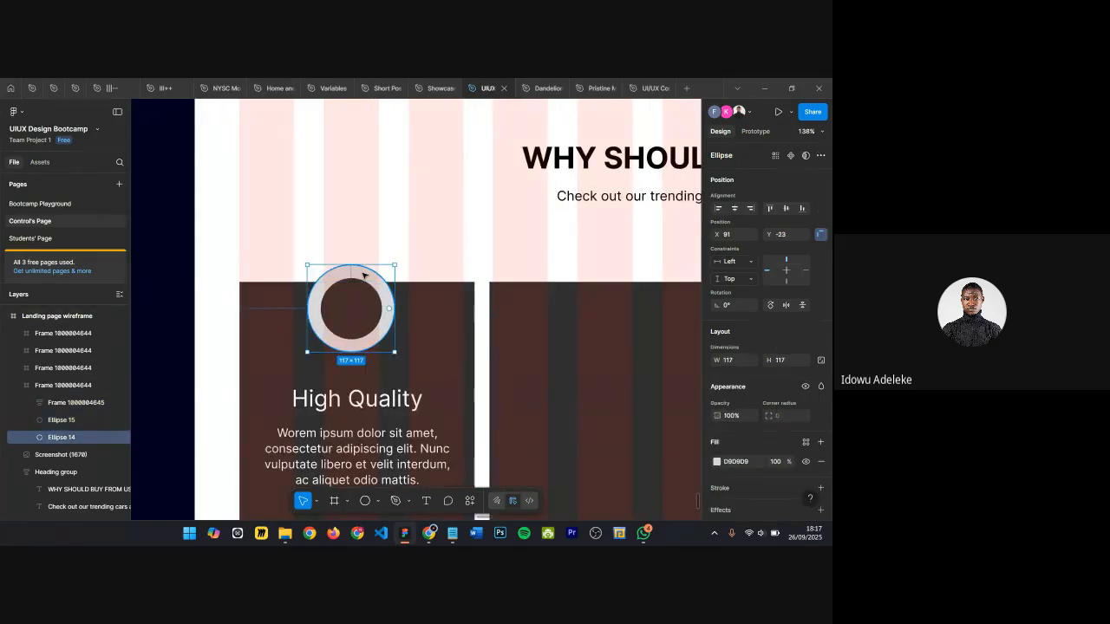
click(375, 301)
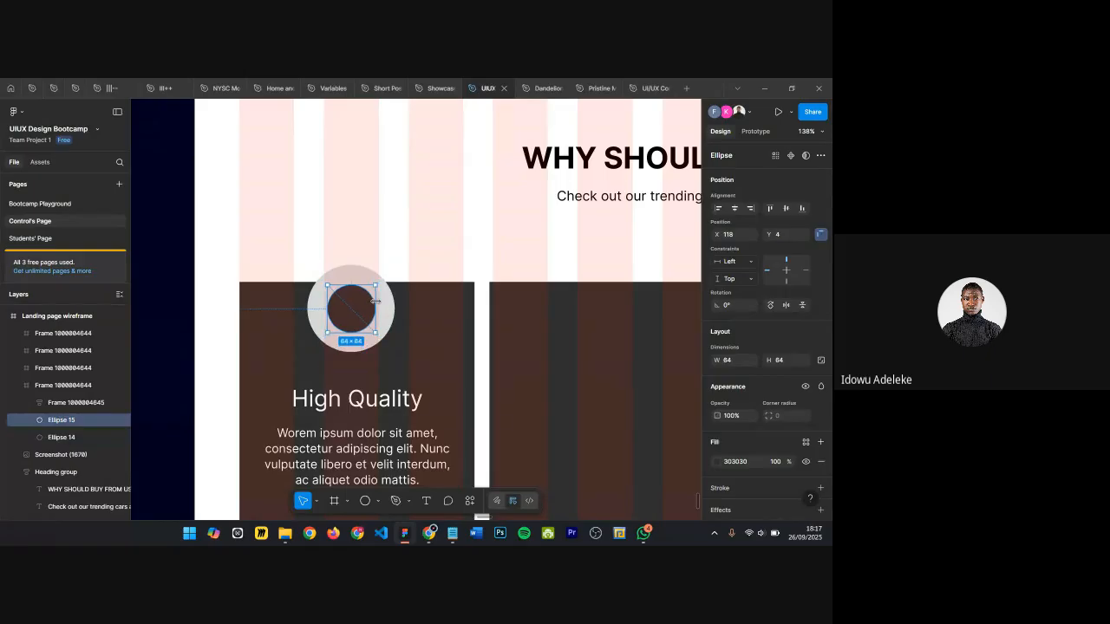
click(411, 221)
Step: Set the card frame's corner radius to 9
ctrl+scroll(411, 223, down, 3)
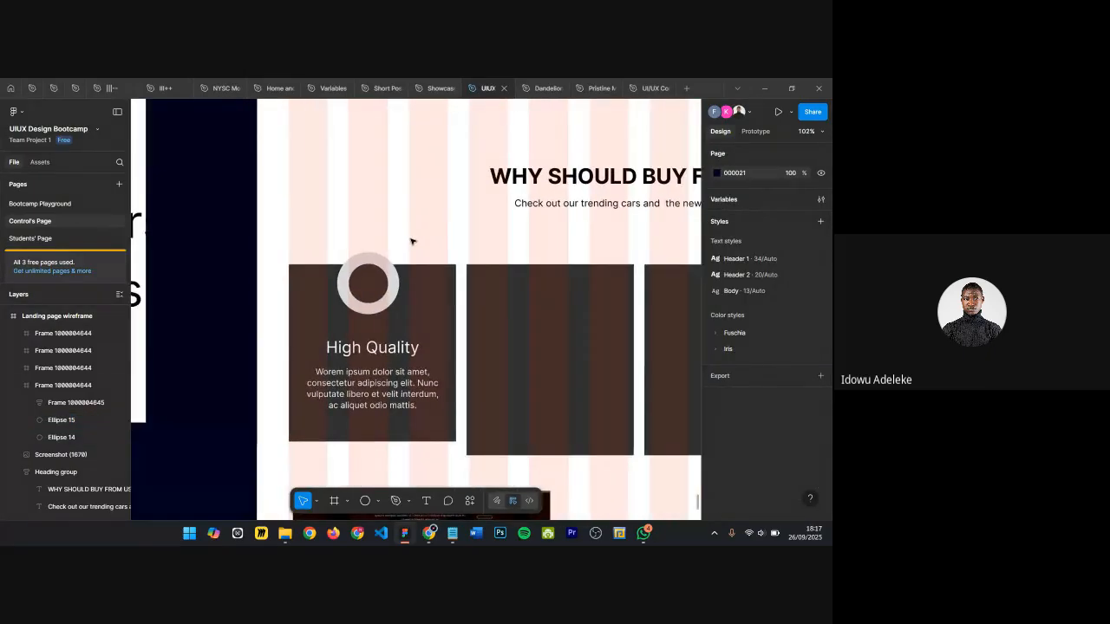
ctrl+scroll(411, 241, down, 1)
click(400, 276)
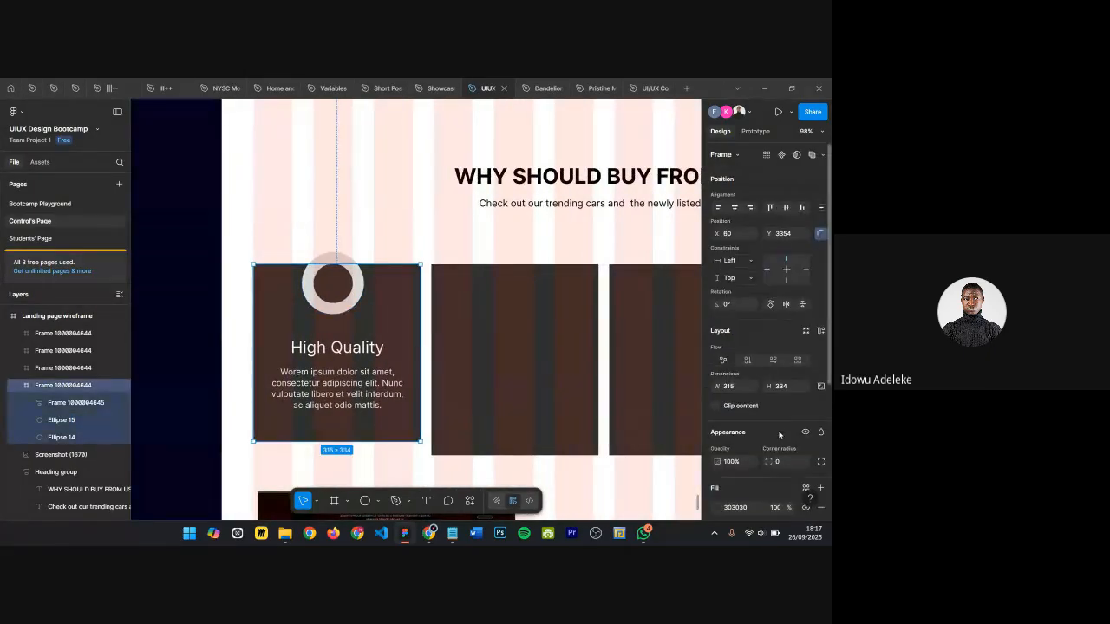
scroll(780, 425, down, 3)
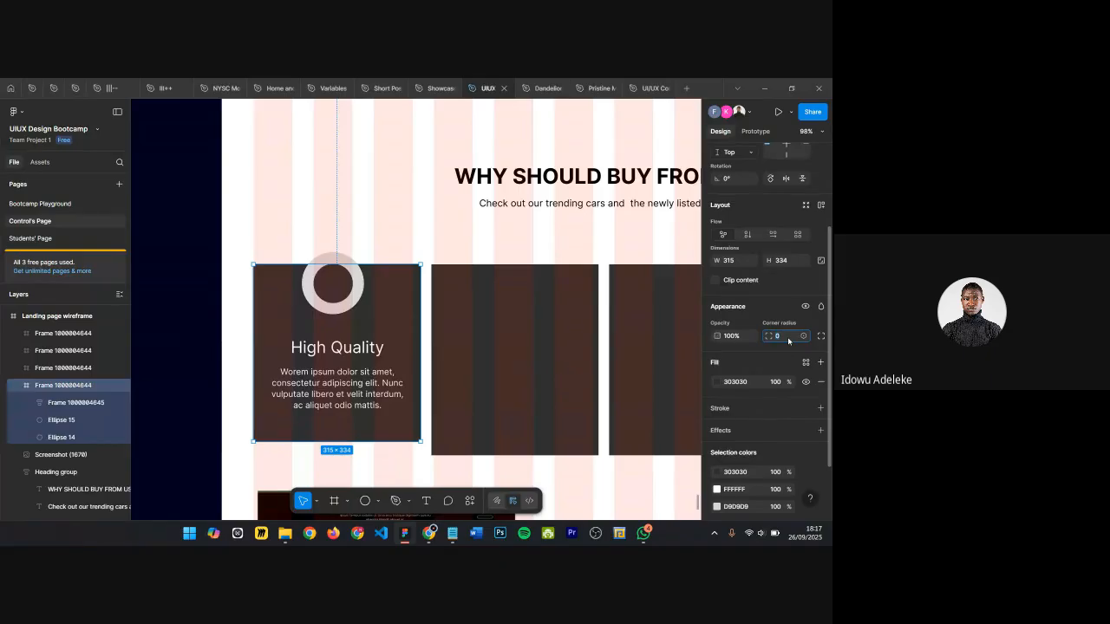
key(Return)
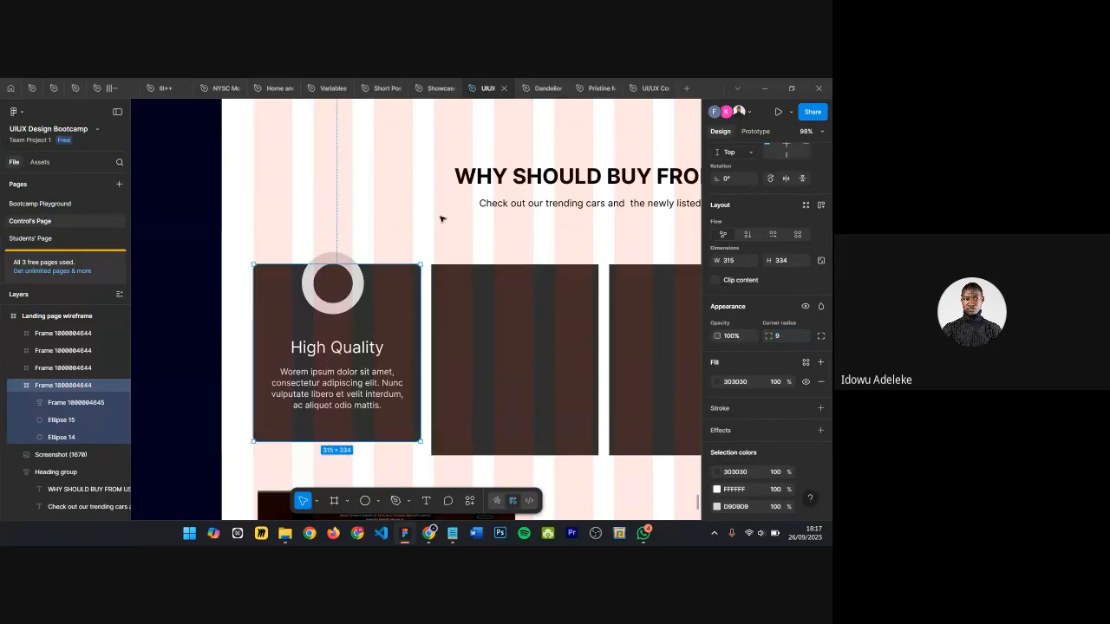
Step: Examine the Reasons to Pick This Car reference screenshot below the feature cards
click(442, 219)
scroll(441, 219, right, 1)
ctrl+scroll(441, 218, down, 3)
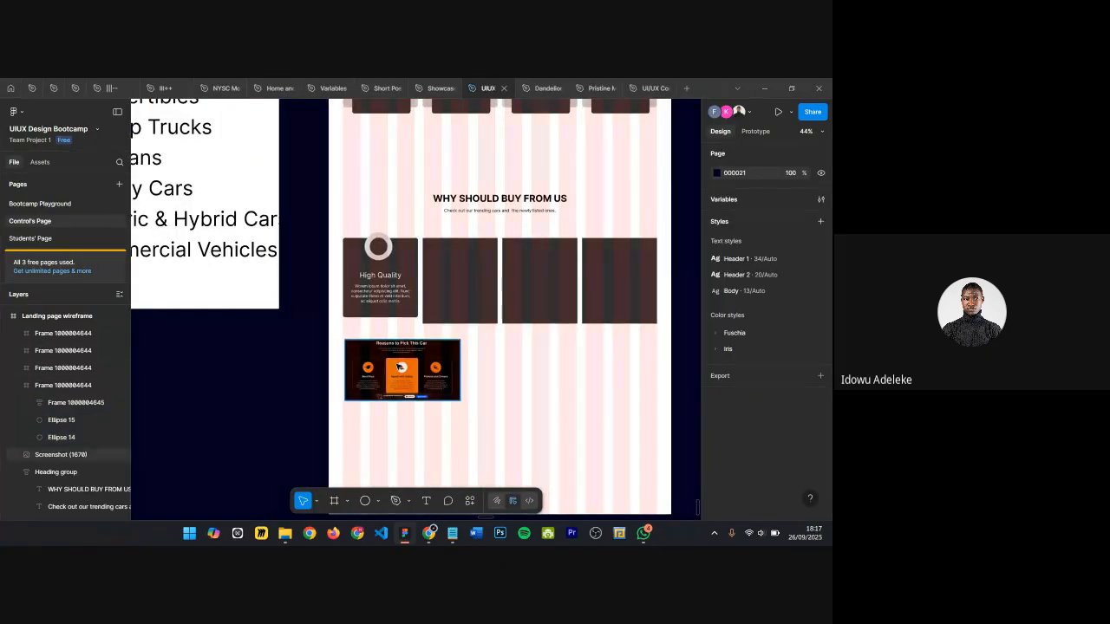
ctrl+scroll(396, 370, up, 3)
ctrl+scroll(396, 370, up, 3)
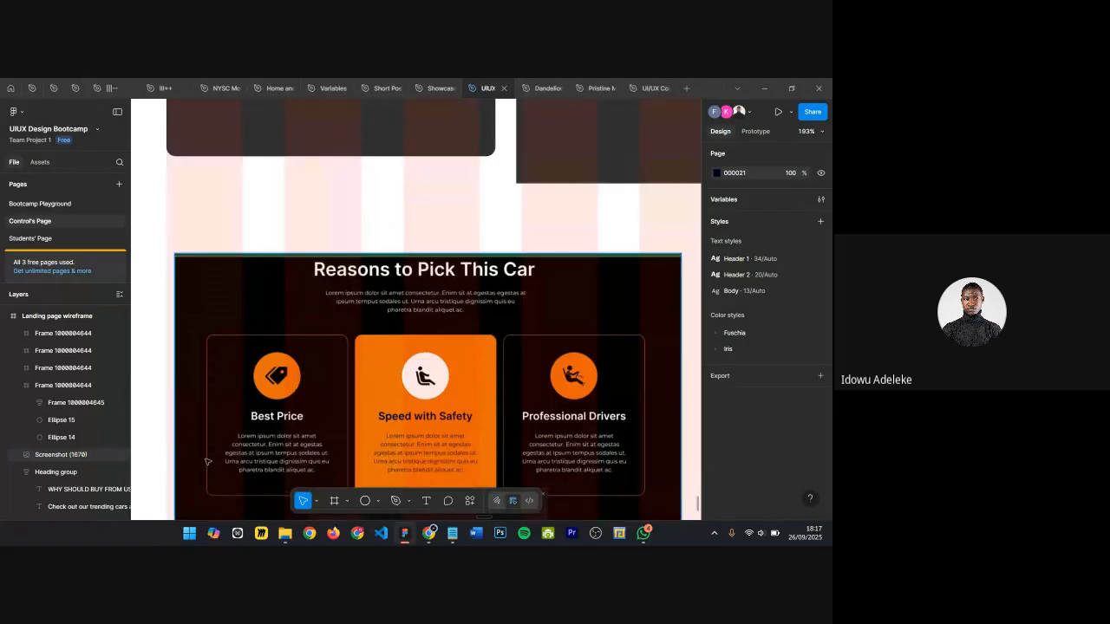
ctrl+scroll(339, 411, down, 2)
scroll(400, 384, up, 3)
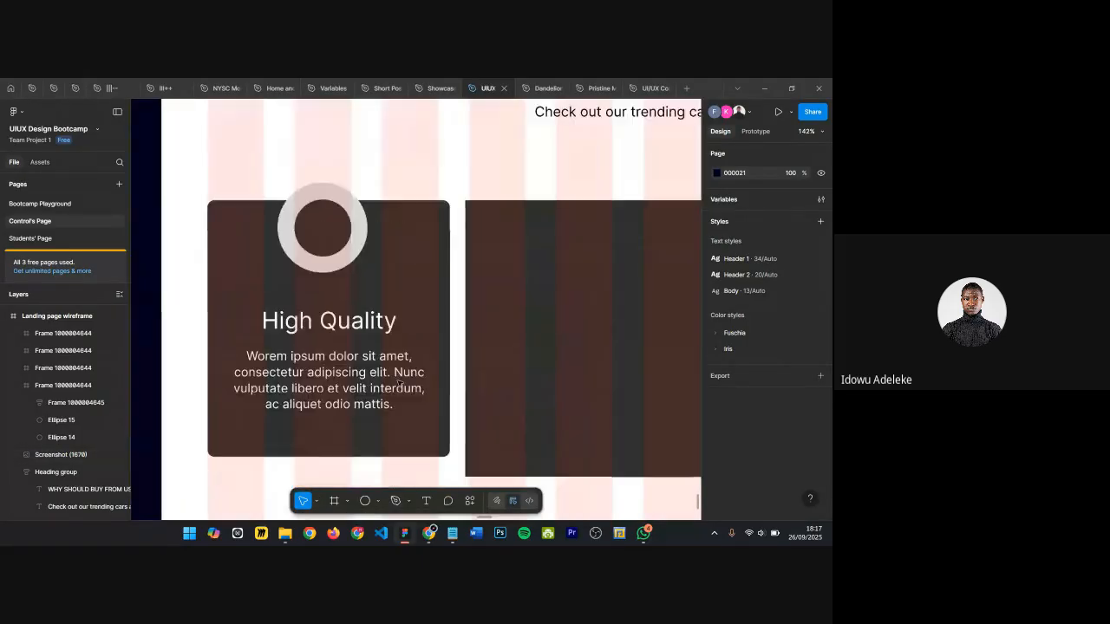
Step: Change the High Quality card's fill colour to 646464
click(428, 287)
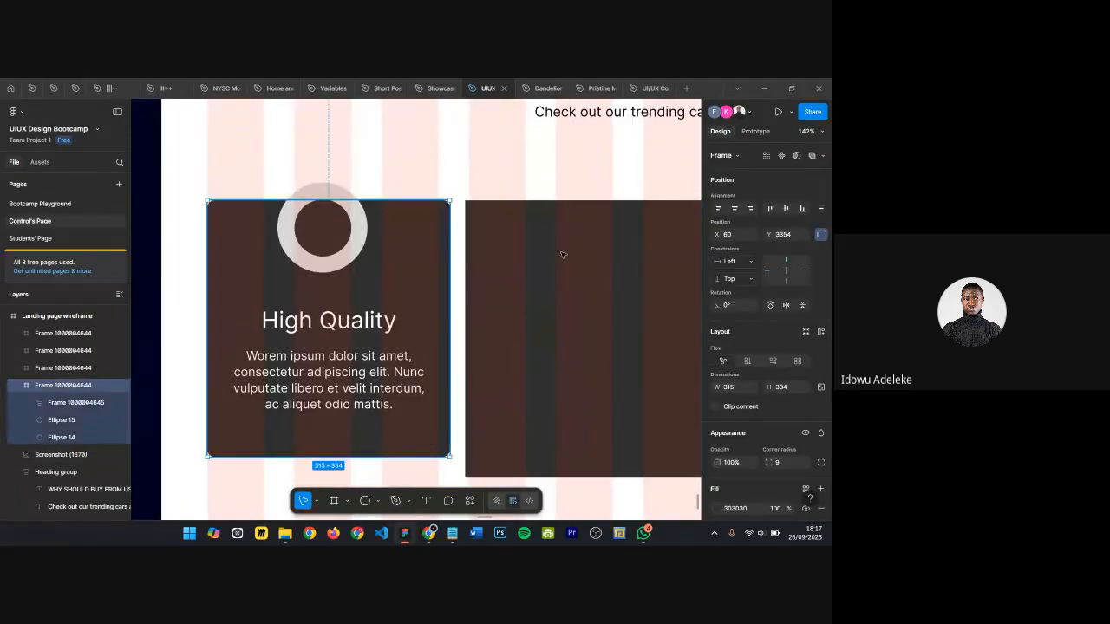
scroll(738, 420, down, 4)
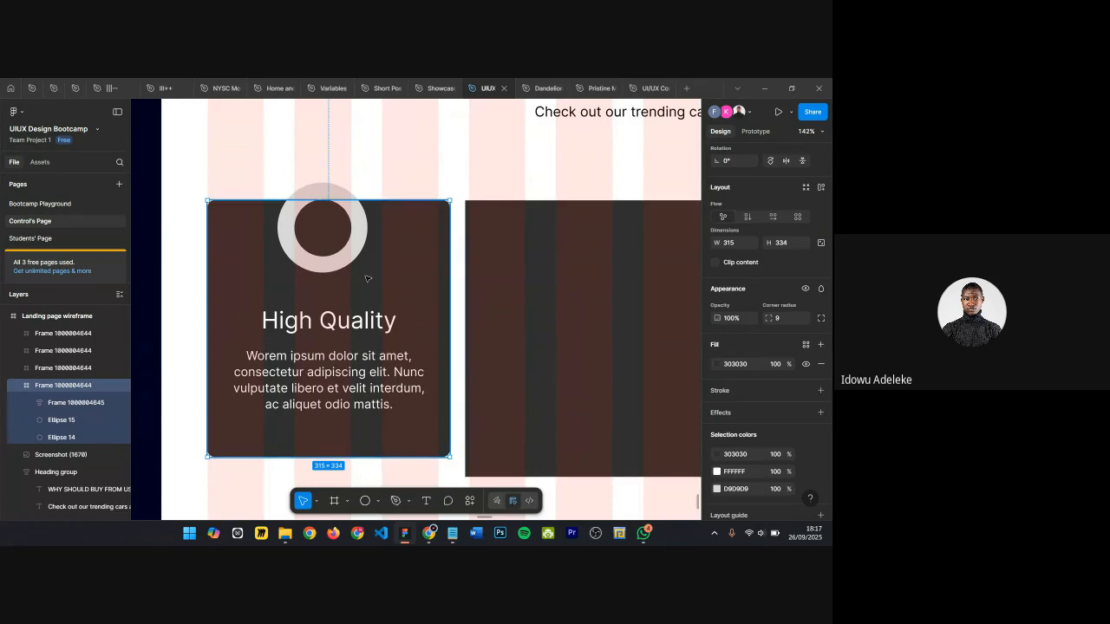
scroll(382, 277, down, 1)
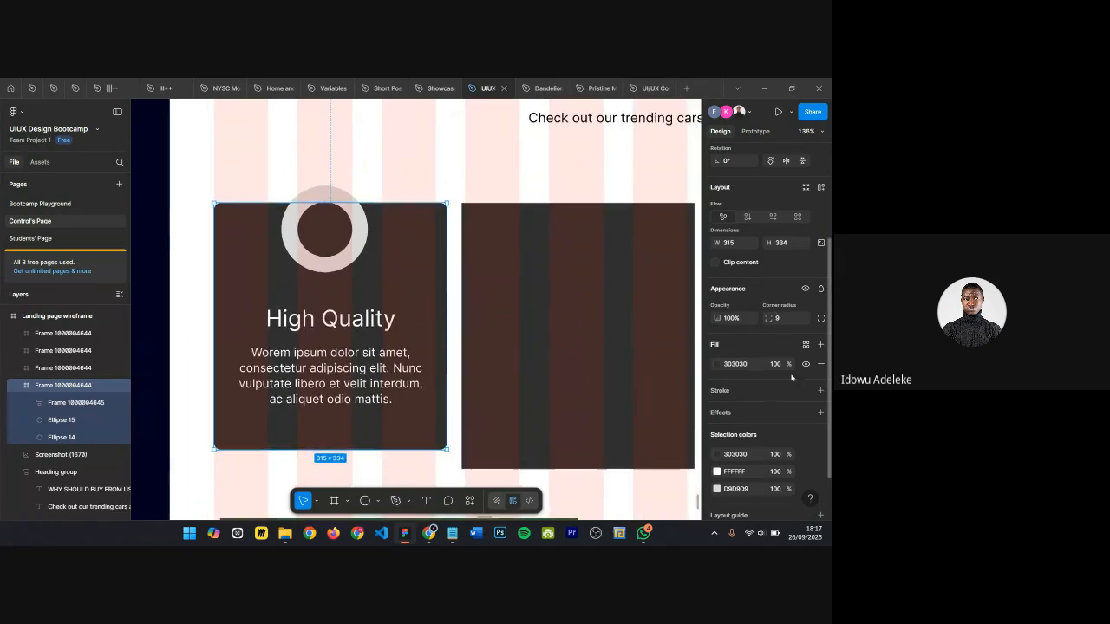
click(716, 364)
drag(583, 361, 573, 345)
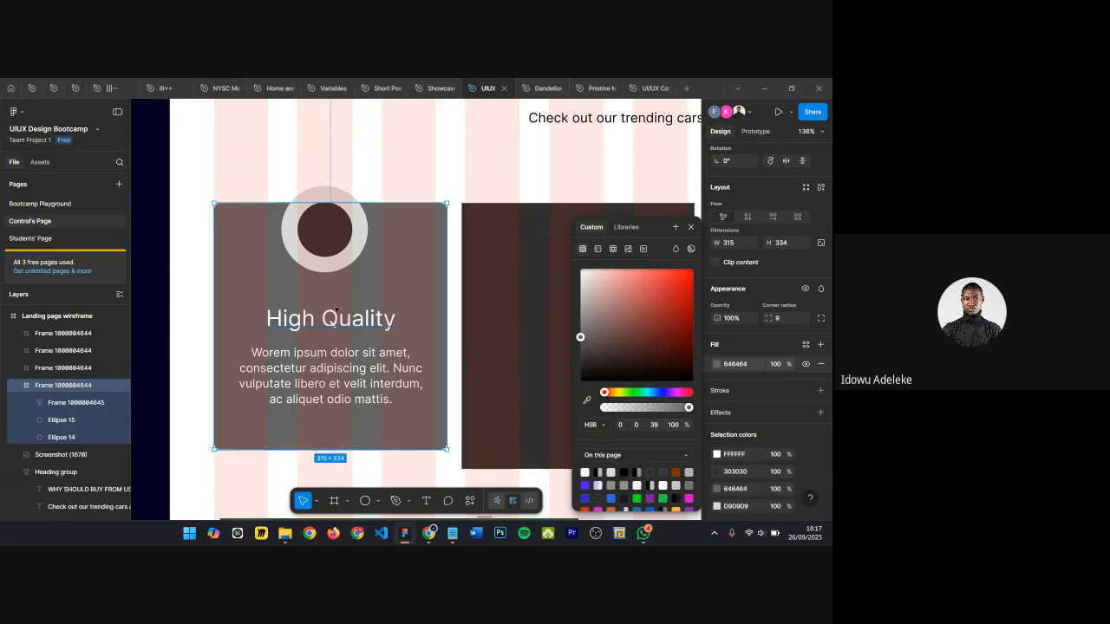
scroll(434, 295, down, 3)
scroll(385, 264, up, 4)
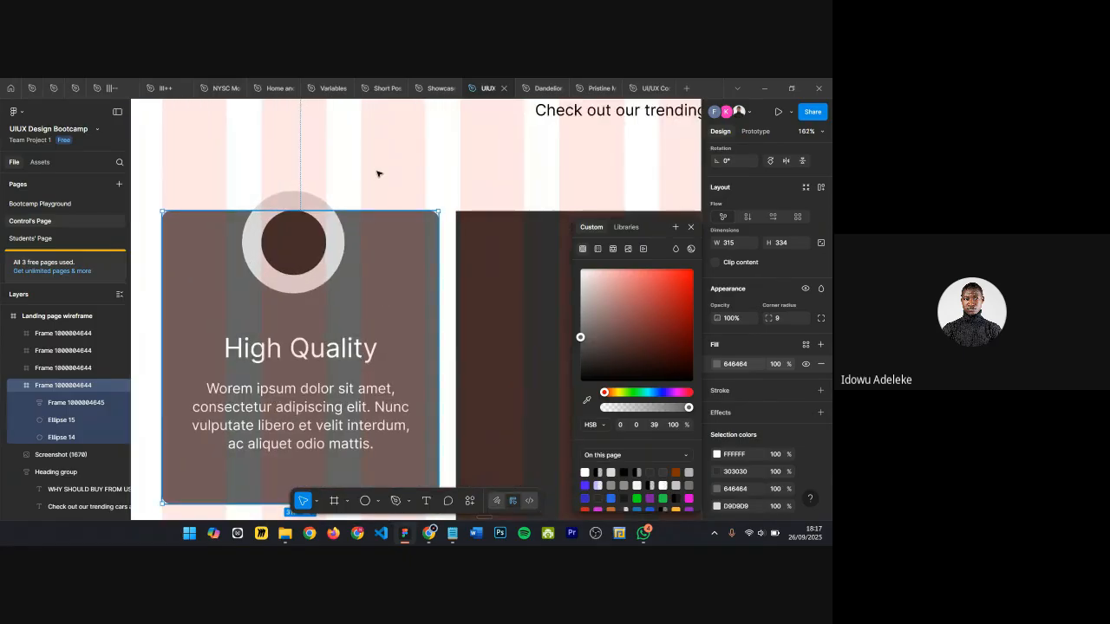
scroll(407, 272, down, 1)
scroll(404, 270, down, 2)
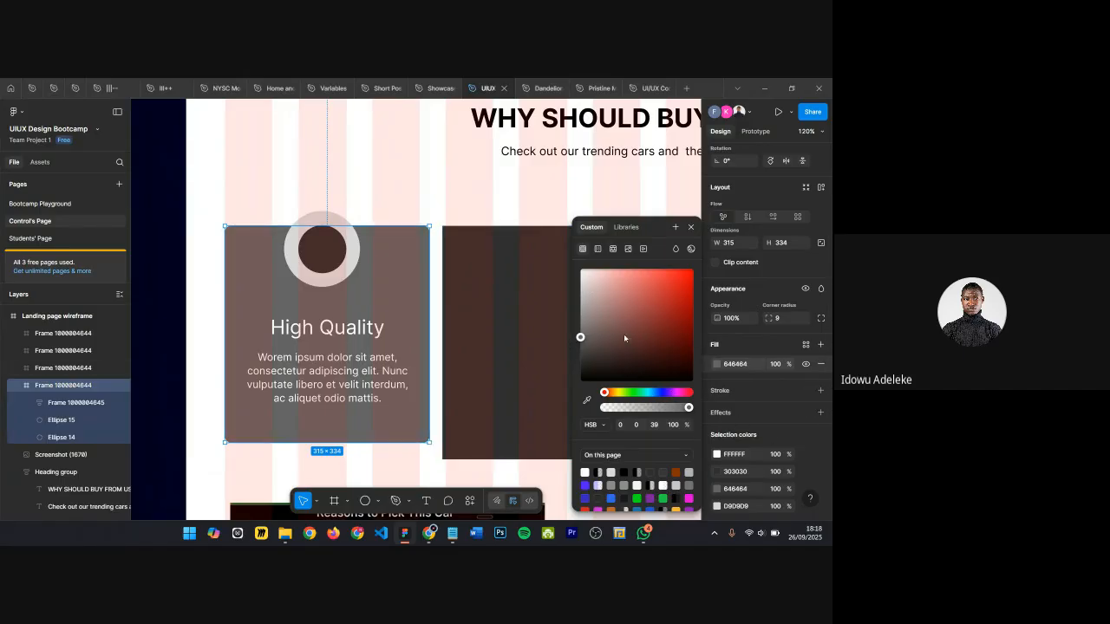
click(690, 227)
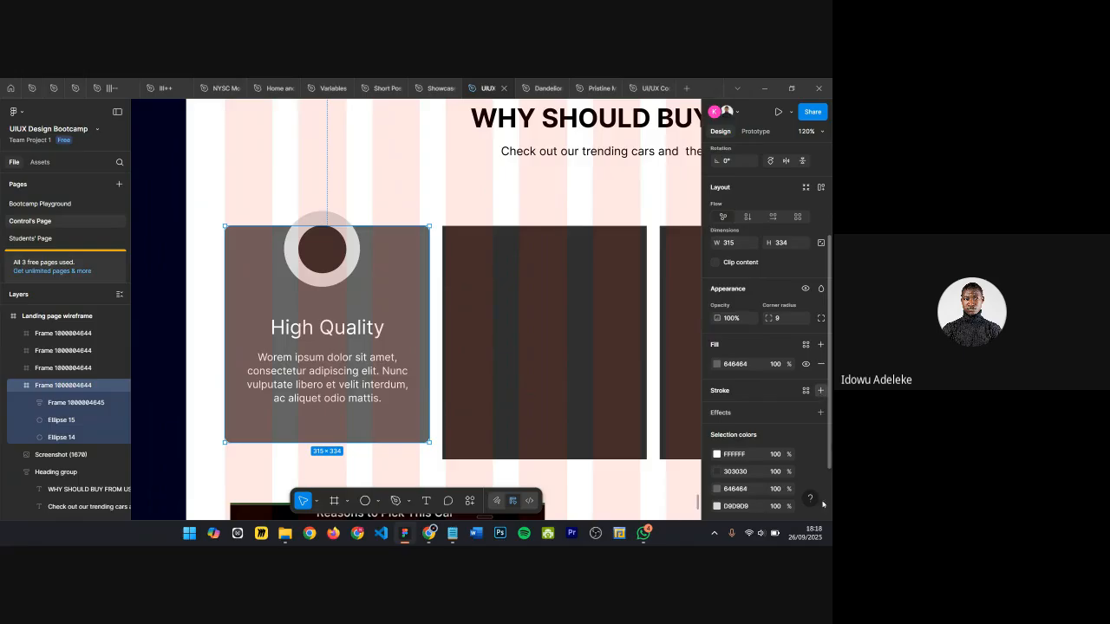
Step: Add a black inside stroke of weight 2 to the High Quality card
click(820, 391)
click(717, 410)
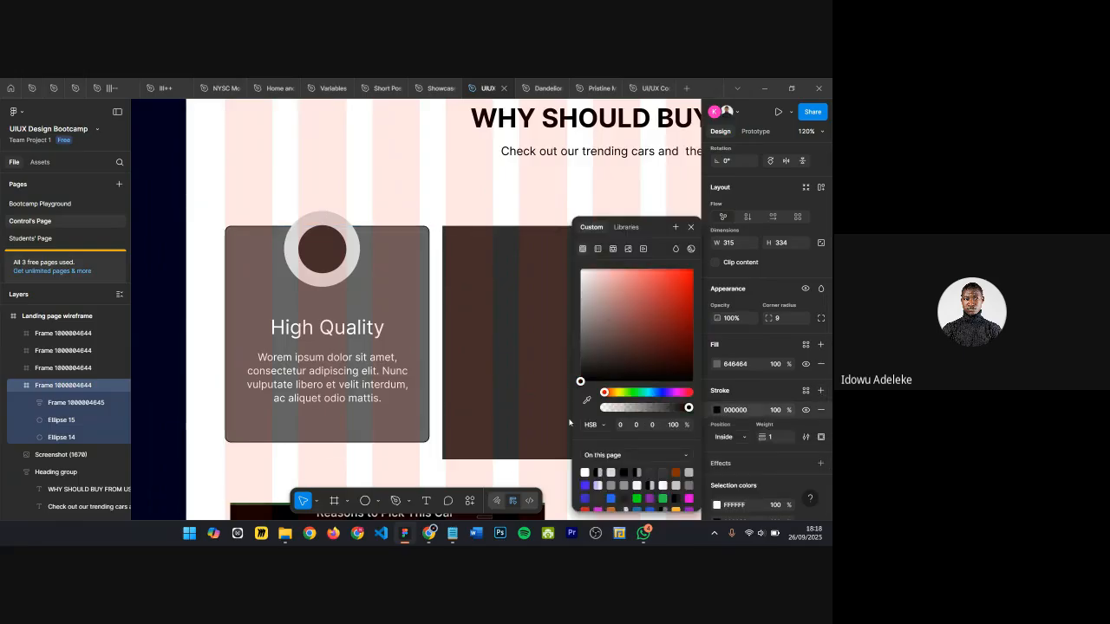
click(785, 437)
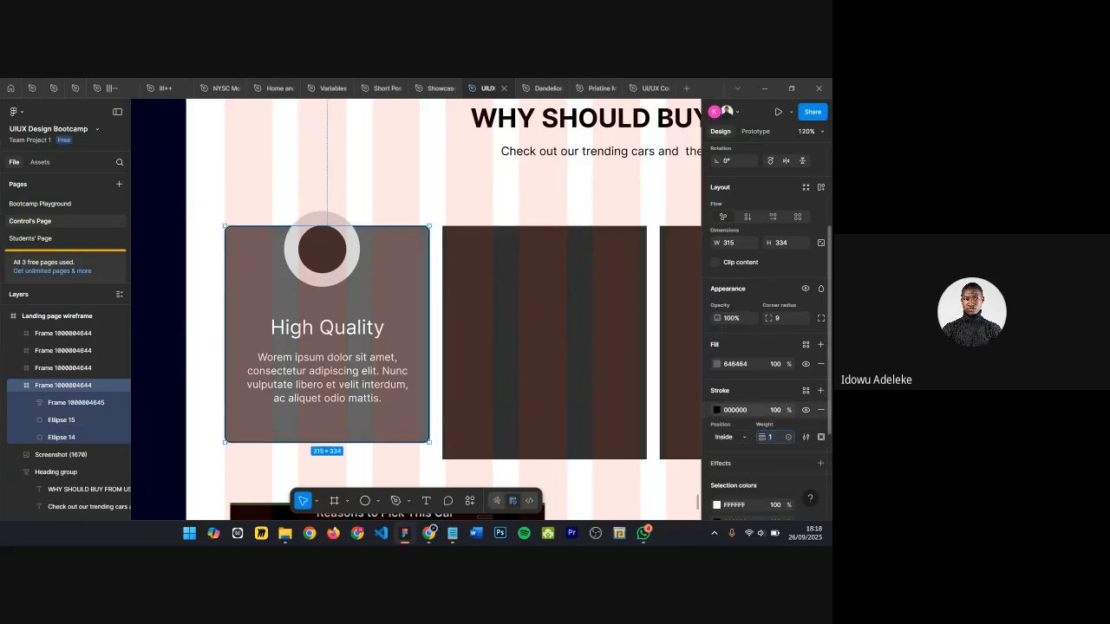
text(3)
key(Return)
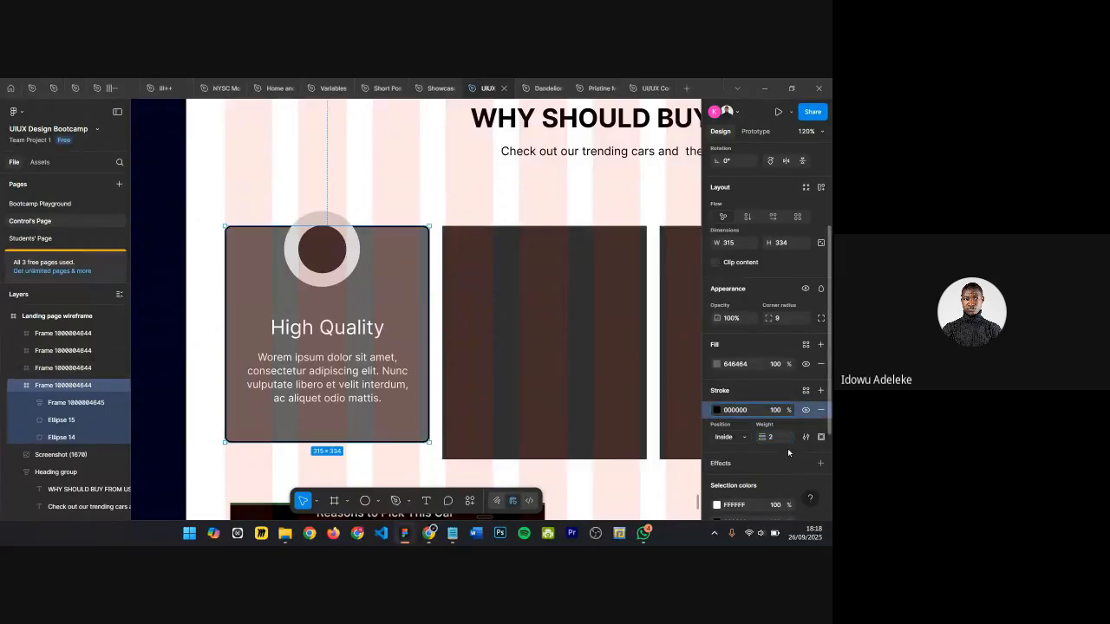
Step: Review the High Quality card against the rest of the landing page wireframe
click(434, 208)
scroll(408, 189, down, 1)
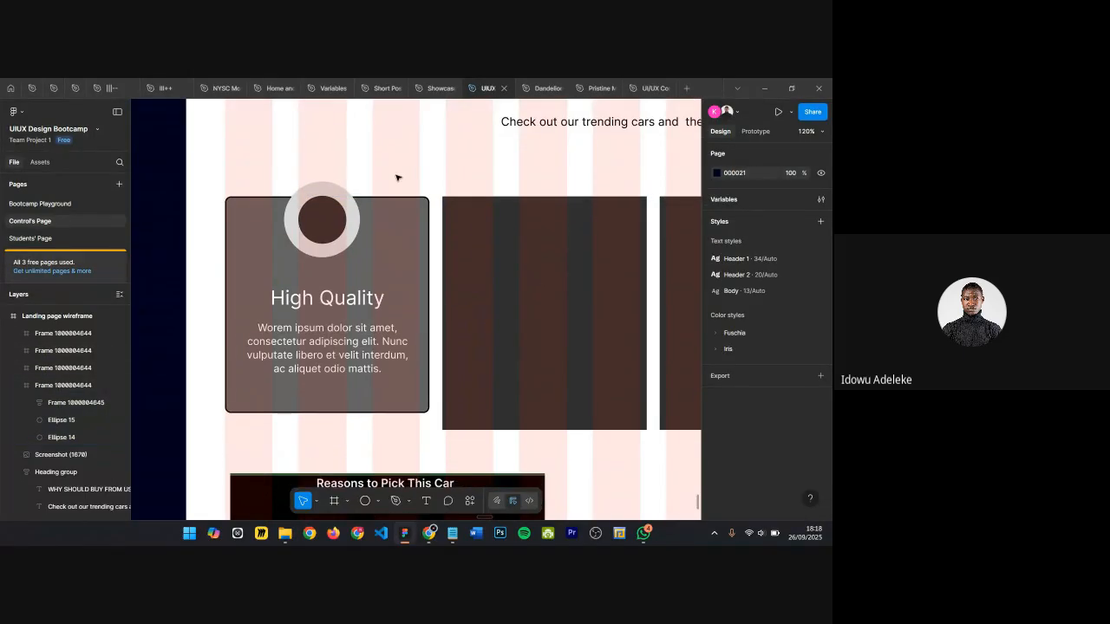
scroll(416, 186, down, 5)
scroll(451, 174, up, 2)
scroll(462, 165, up, 4)
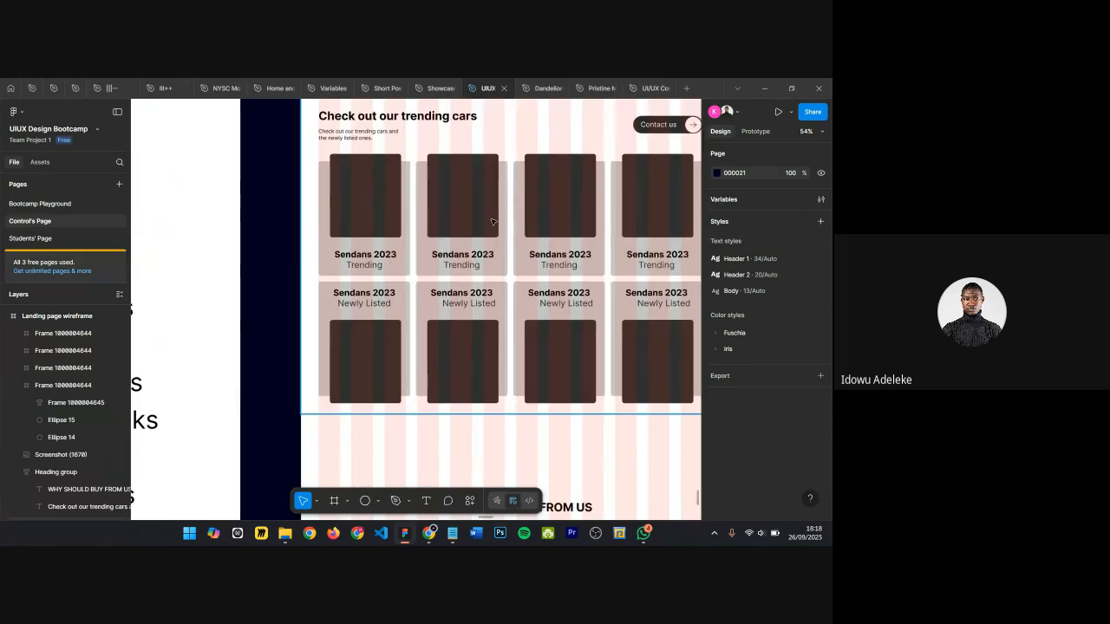
scroll(492, 222, right, 2)
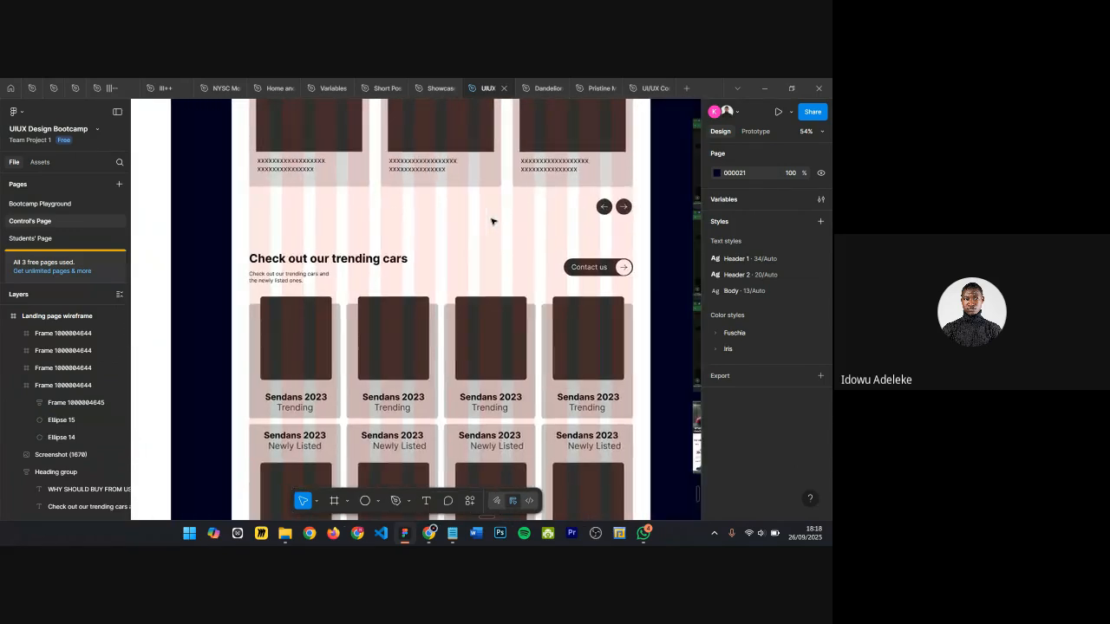
scroll(486, 213, up, 2)
scroll(464, 197, up, 4)
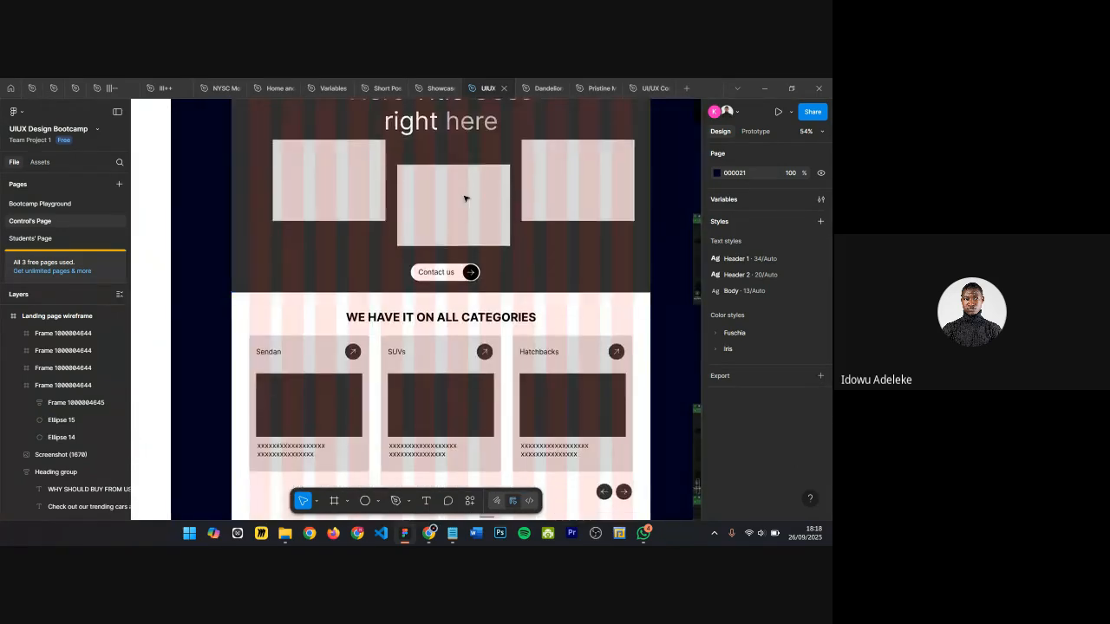
scroll(399, 216, down, 5)
ctrl+scroll(347, 223, down, 3)
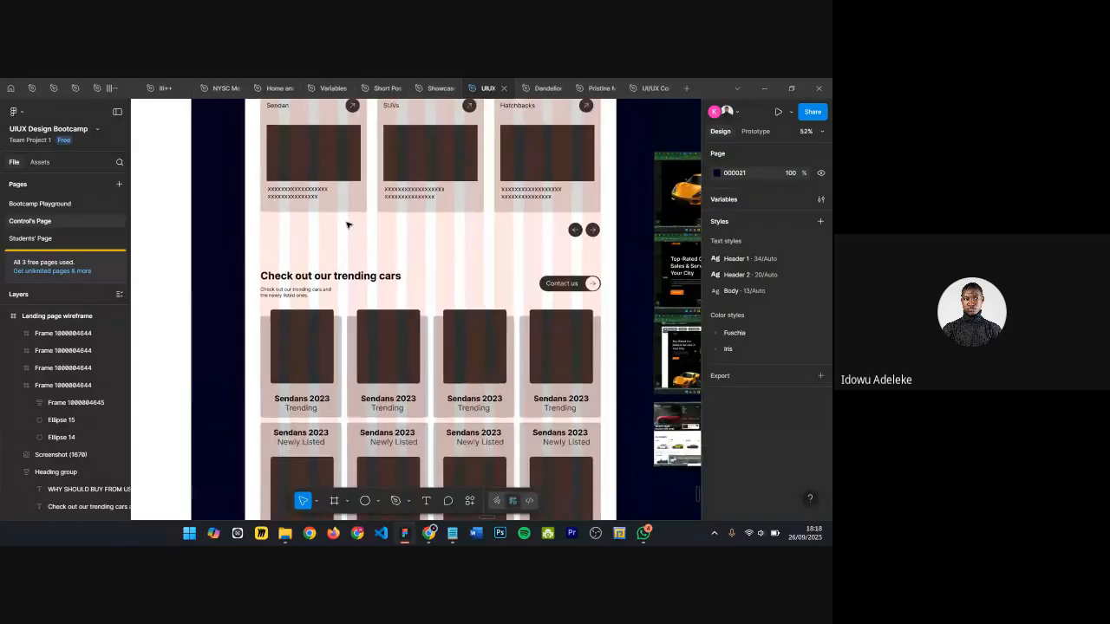
scroll(359, 270, down, 5)
ctrl+scroll(338, 375, up, 5)
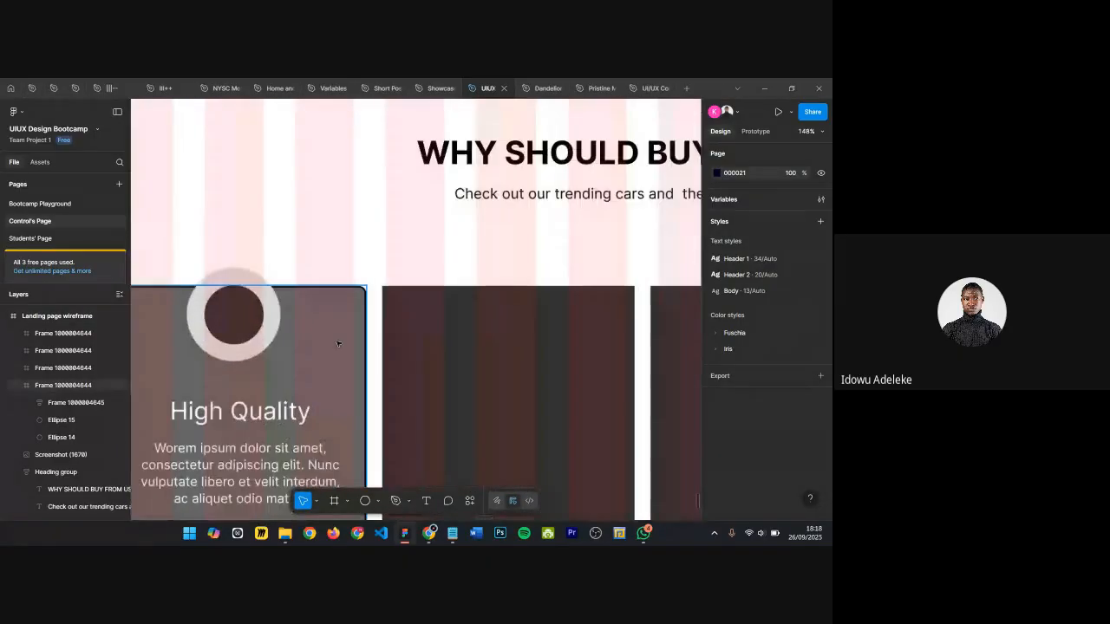
Step: Hide the card's stroke and hide the layout guides
click(339, 342)
scroll(797, 411, down, 3)
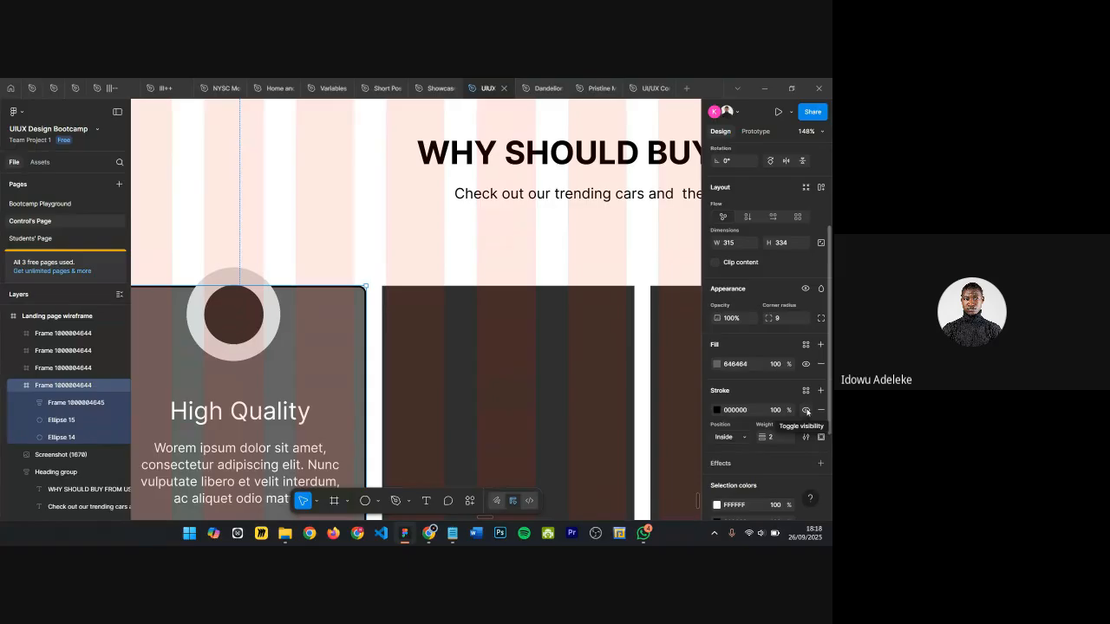
click(806, 410)
ctrl+scroll(476, 278, down, 3)
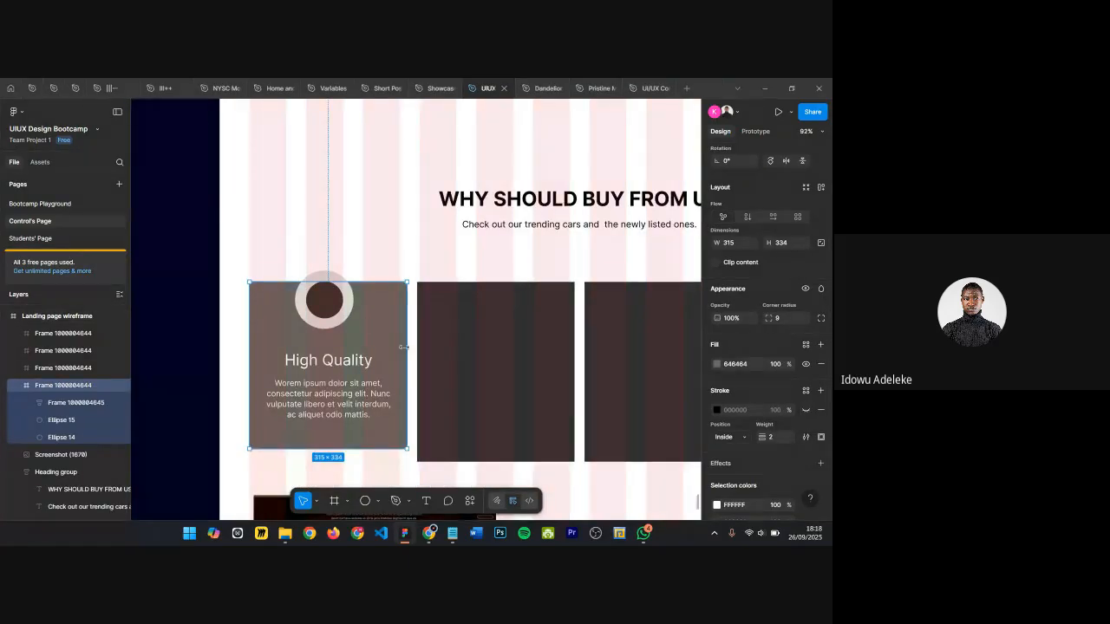
key(ctrl+shift+4)
scroll(372, 261, down, 1)
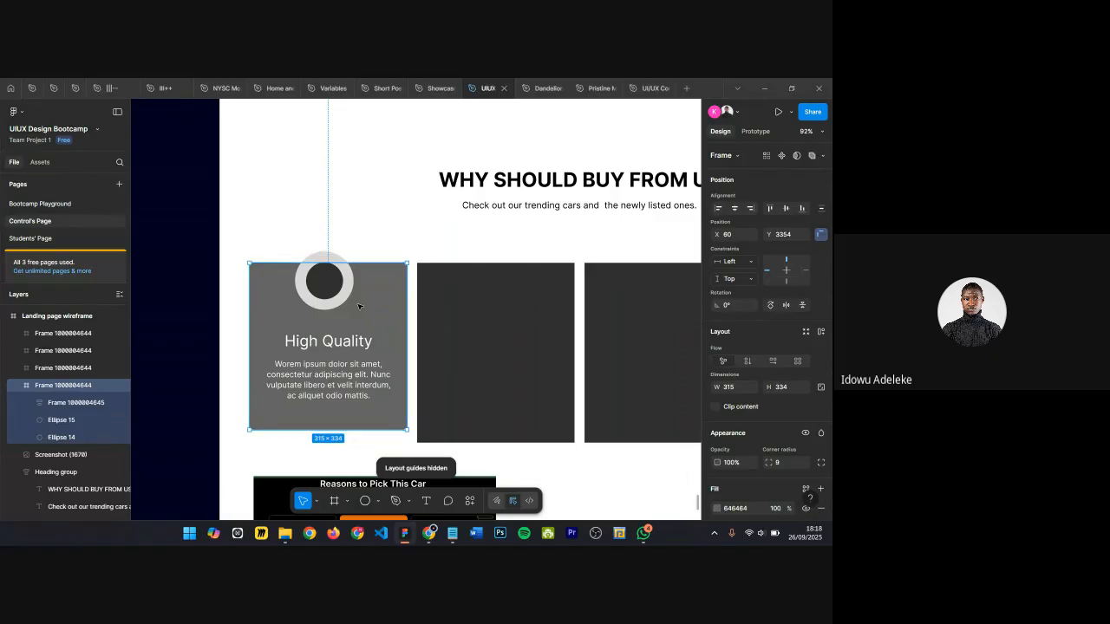
Step: Turn the other three cards into copies of the High Quality card with its ring, heading and text
ctrl+scroll(358, 305, down, 4)
click(429, 307)
shift+click(508, 305)
shift+click(598, 305)
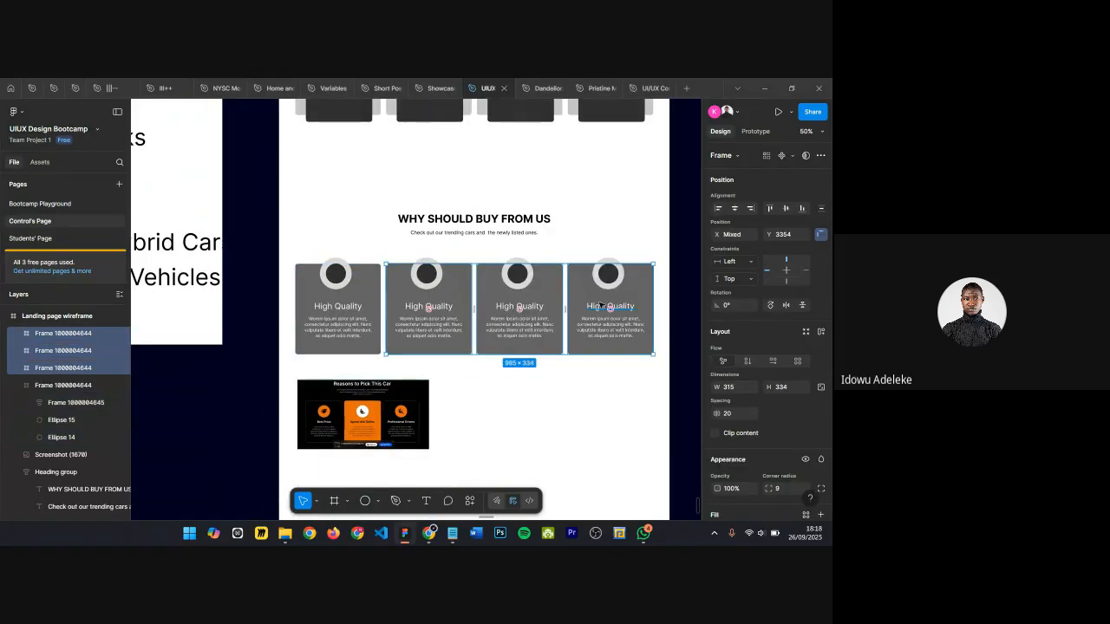
click(562, 383)
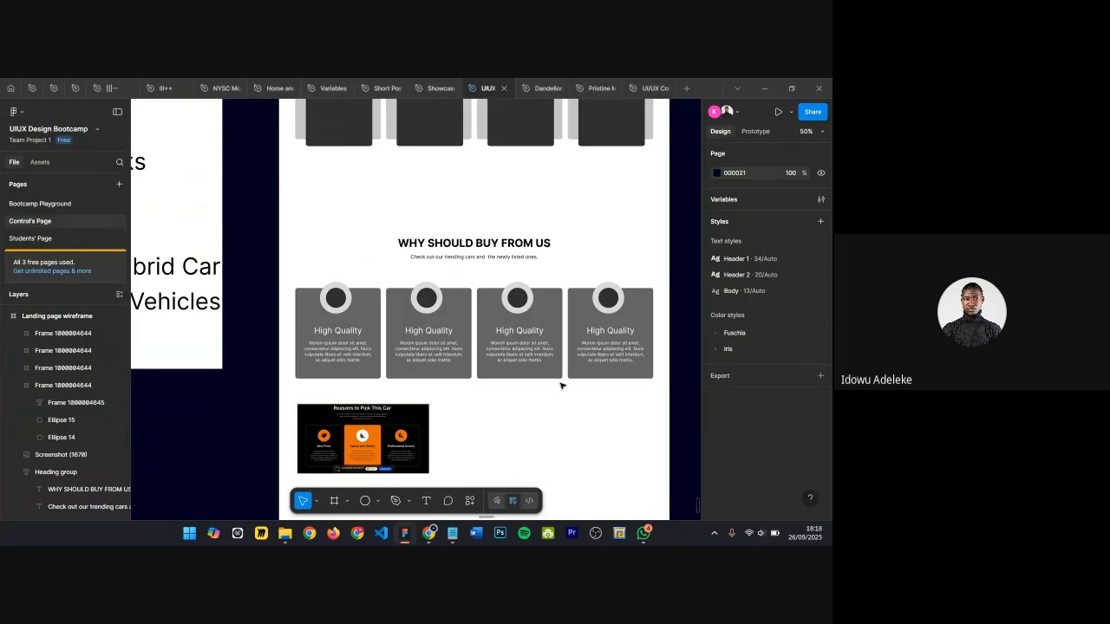
Step: Move the Reasons to Pick This Car screenshot out of the wireframe onto the empty canvas
scroll(495, 318, up, 3)
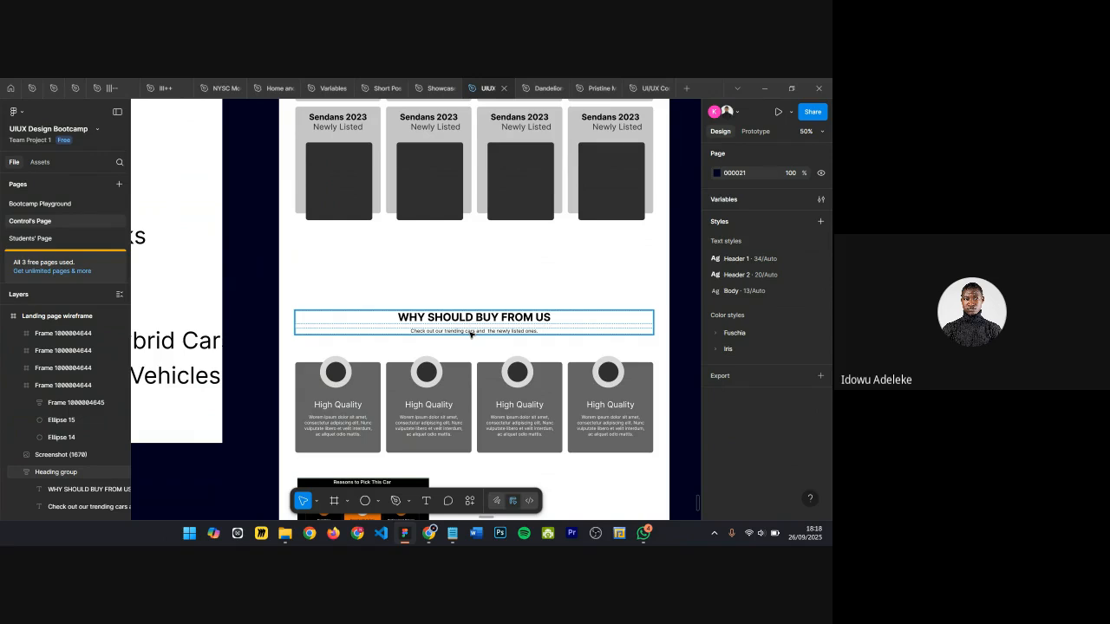
scroll(471, 334, down, 5)
click(382, 344)
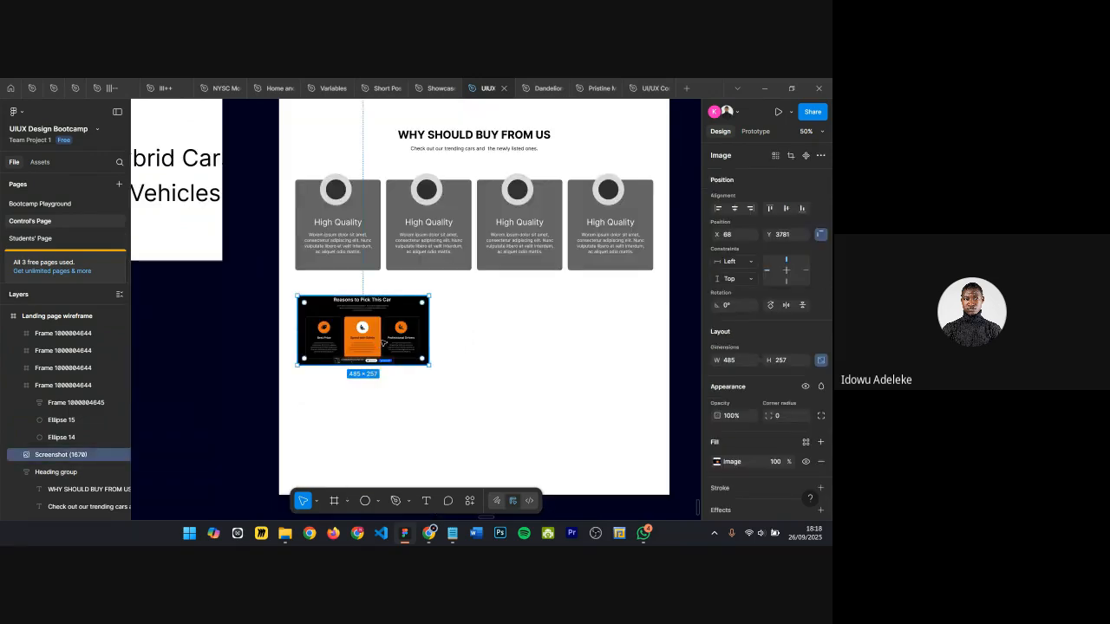
scroll(382, 344, up, 4)
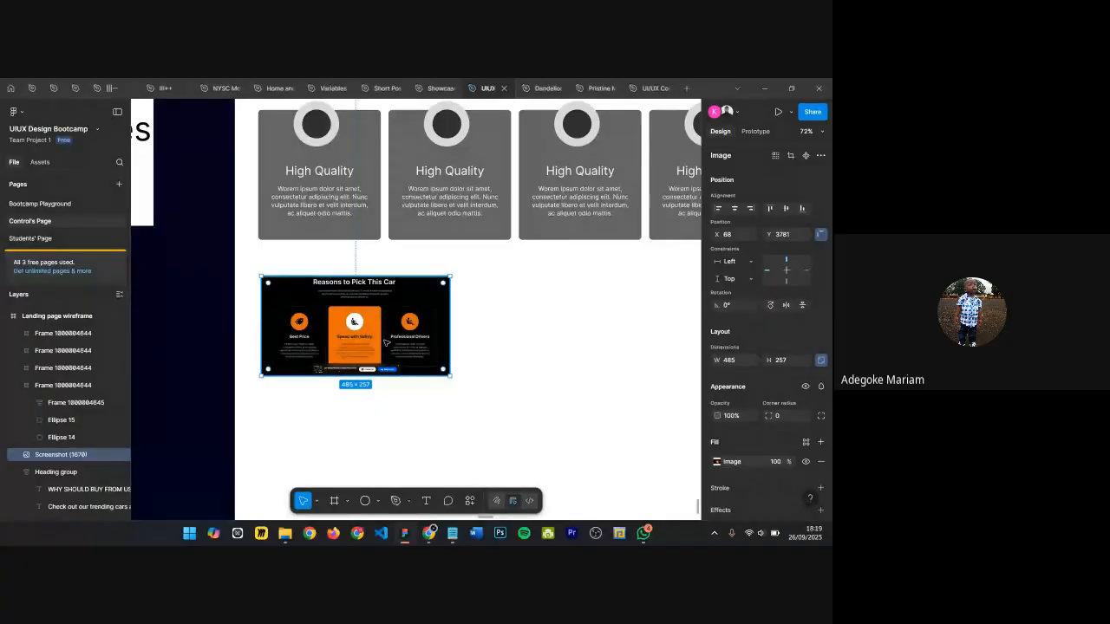
scroll(385, 347, down, 2)
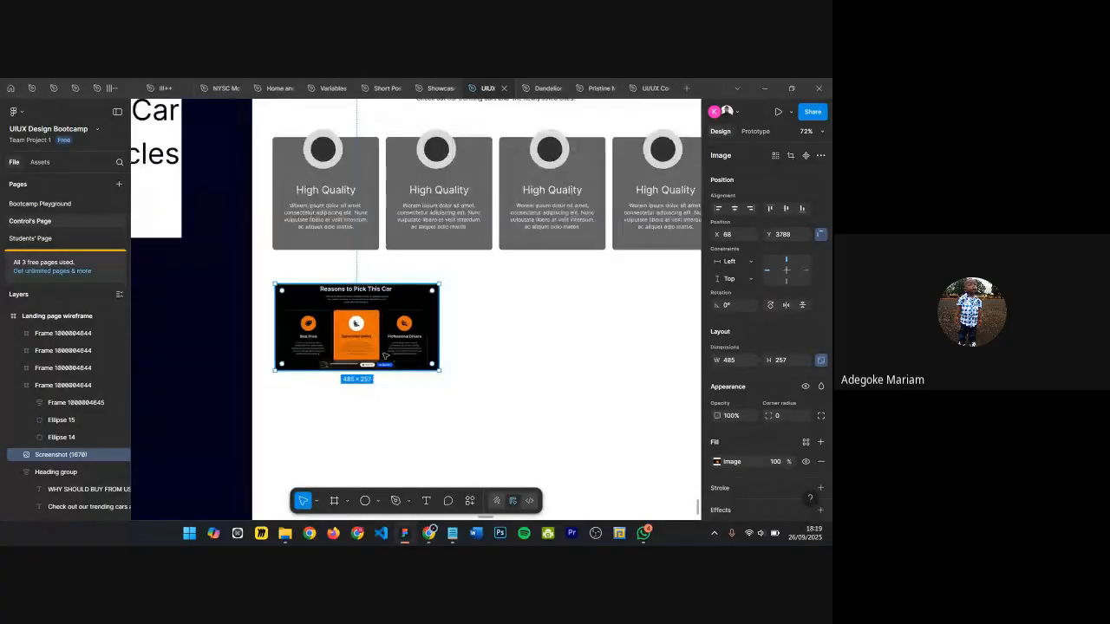
scroll(385, 356, down, 5)
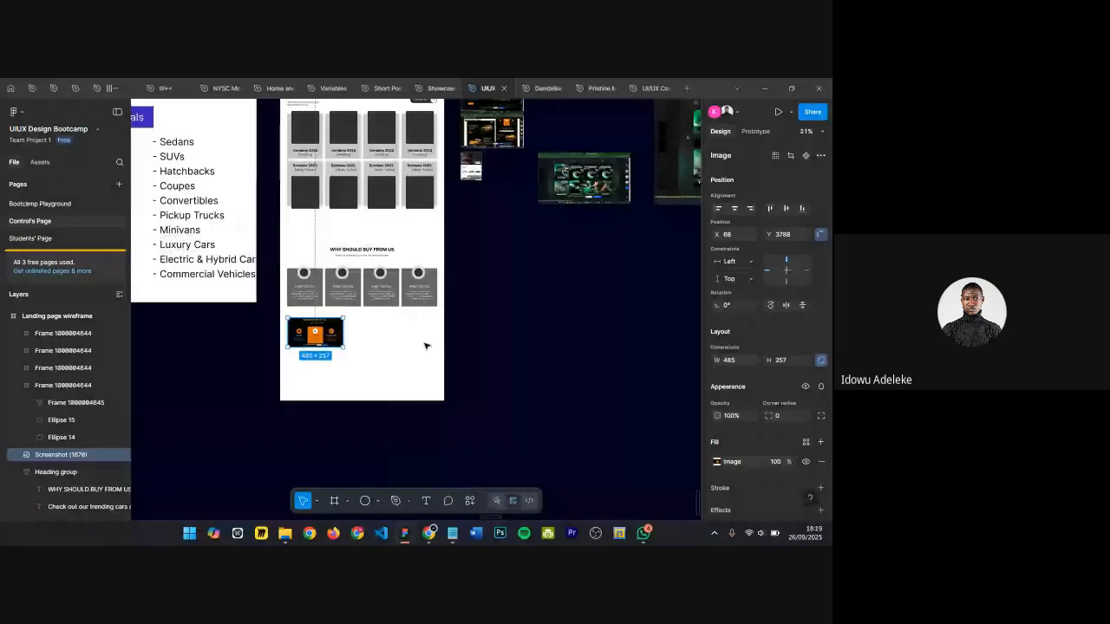
scroll(338, 243, up, 2)
scroll(339, 243, left, 3)
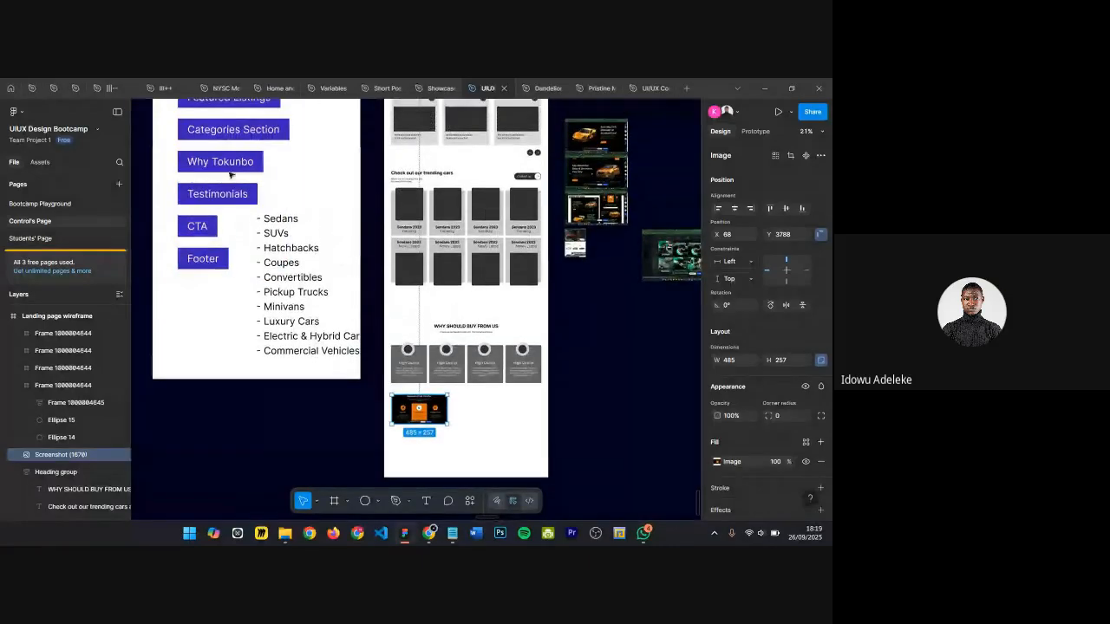
scroll(231, 175, up, 1)
scroll(339, 215, down, 1)
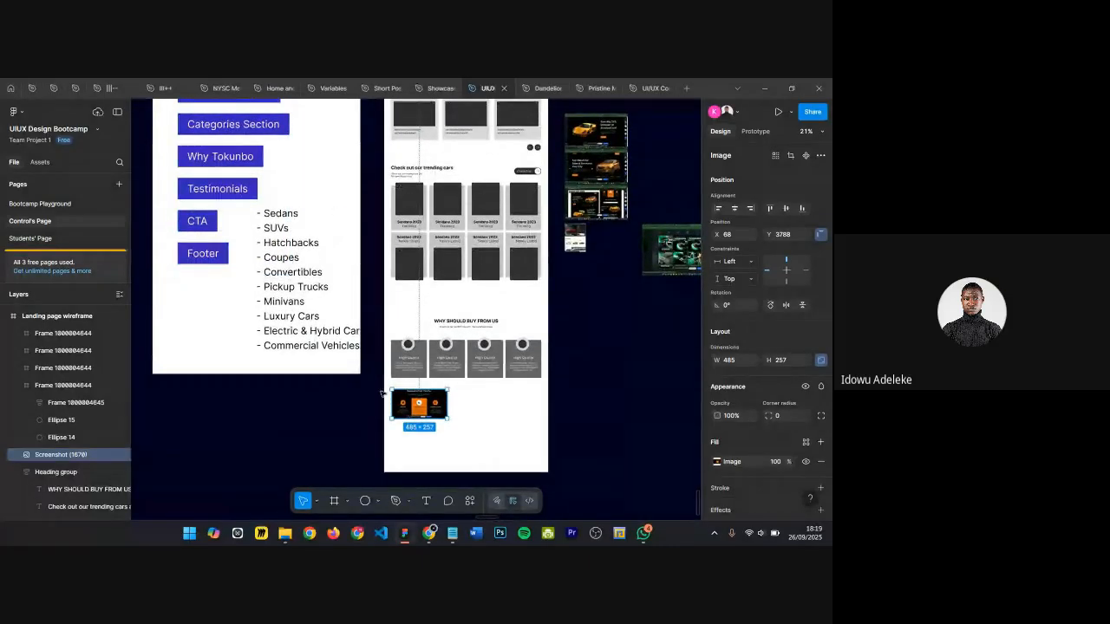
drag(418, 403, 581, 396)
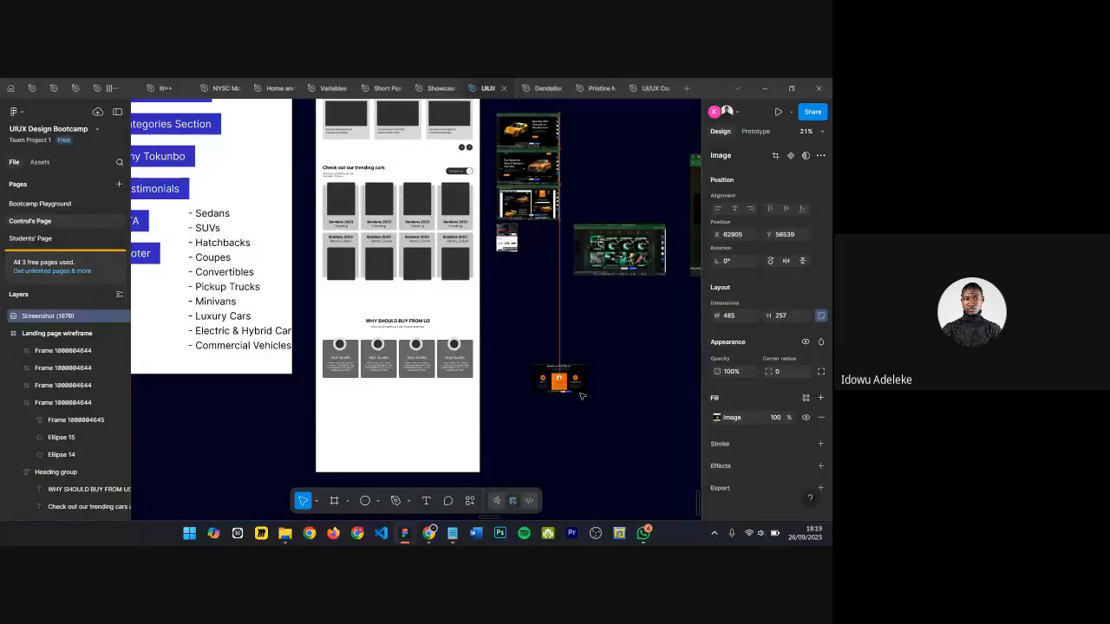
Step: Rename the first High Quality card's frame layer to "Why card"
scroll(582, 396, up, 5)
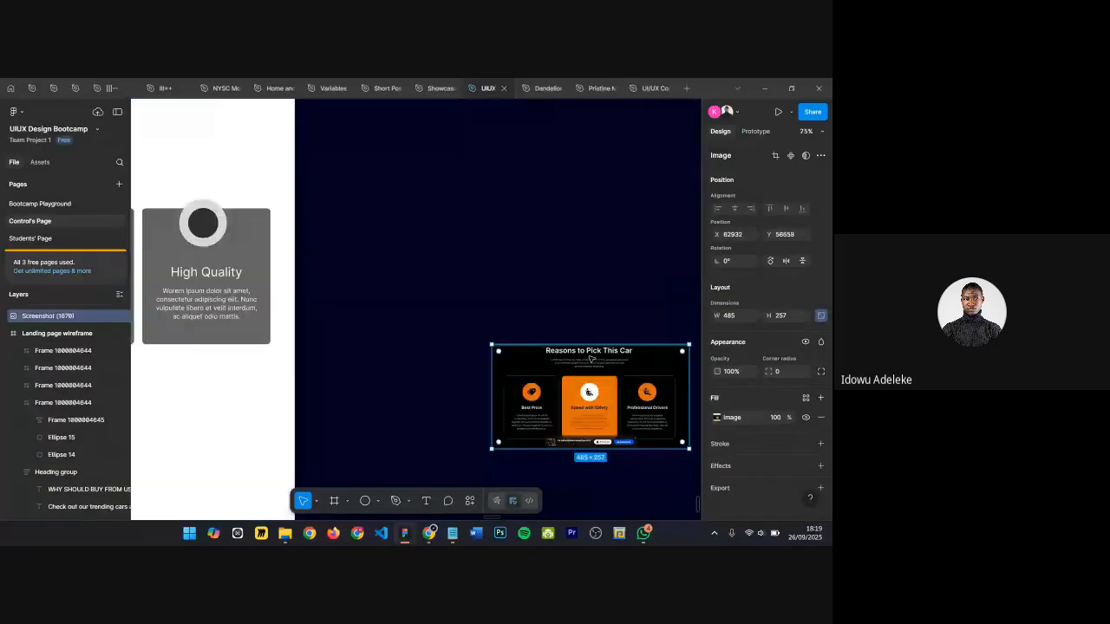
scroll(577, 382, down, 2)
scroll(570, 360, left, 1)
scroll(570, 360, left, 3)
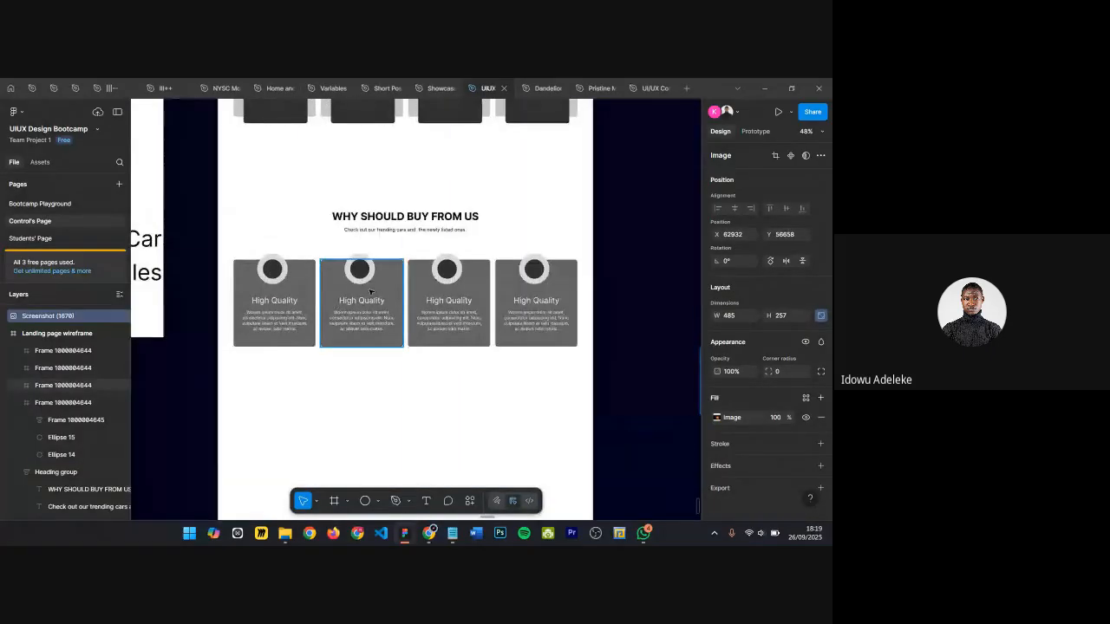
click(275, 299)
shift+click(370, 296)
shift+click(451, 298)
shift+click(533, 299)
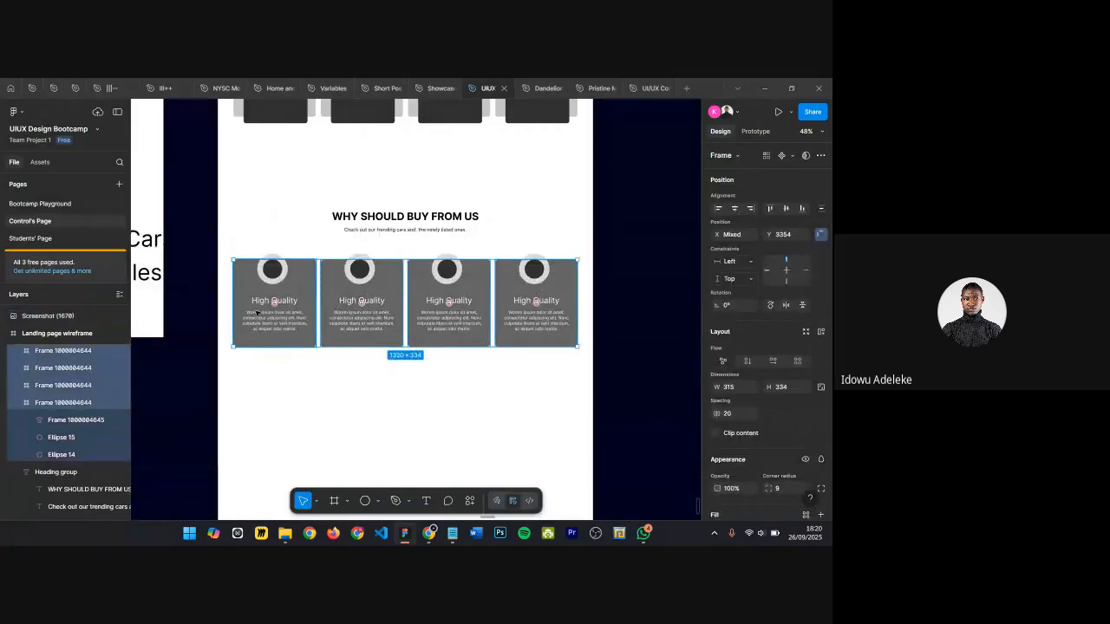
click(272, 313)
shift+click(357, 317)
shift+click(443, 314)
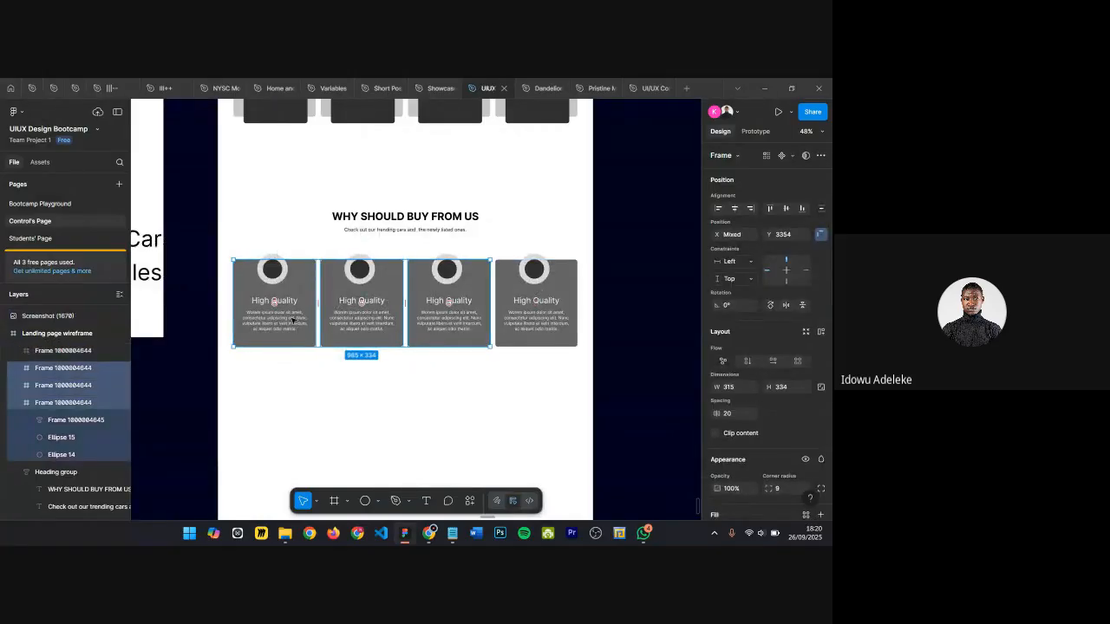
click(287, 305)
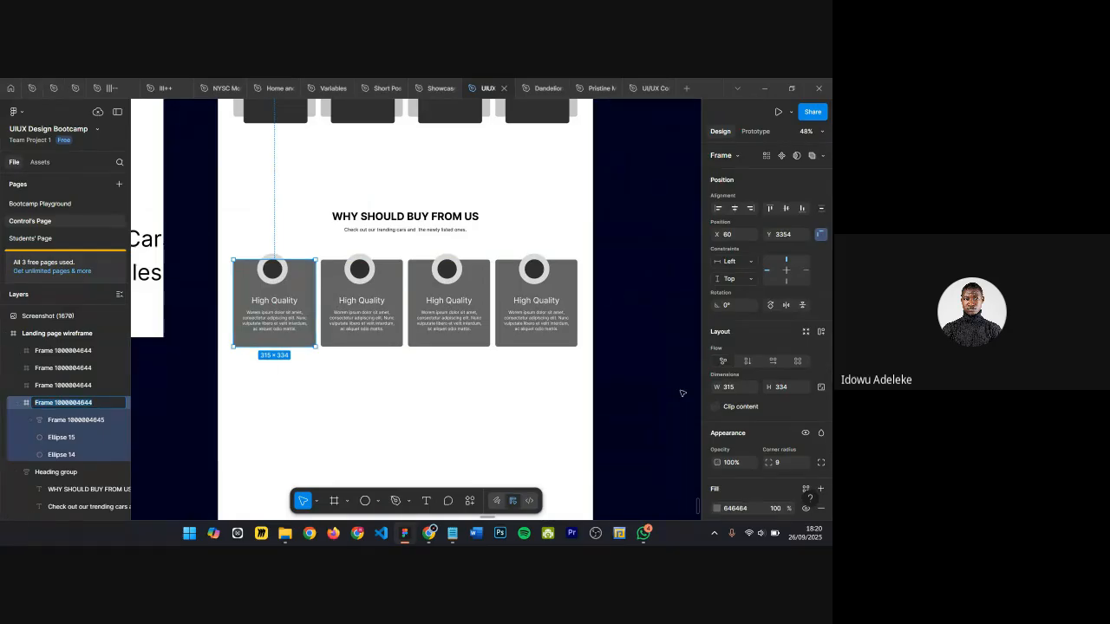
text(Why cad)
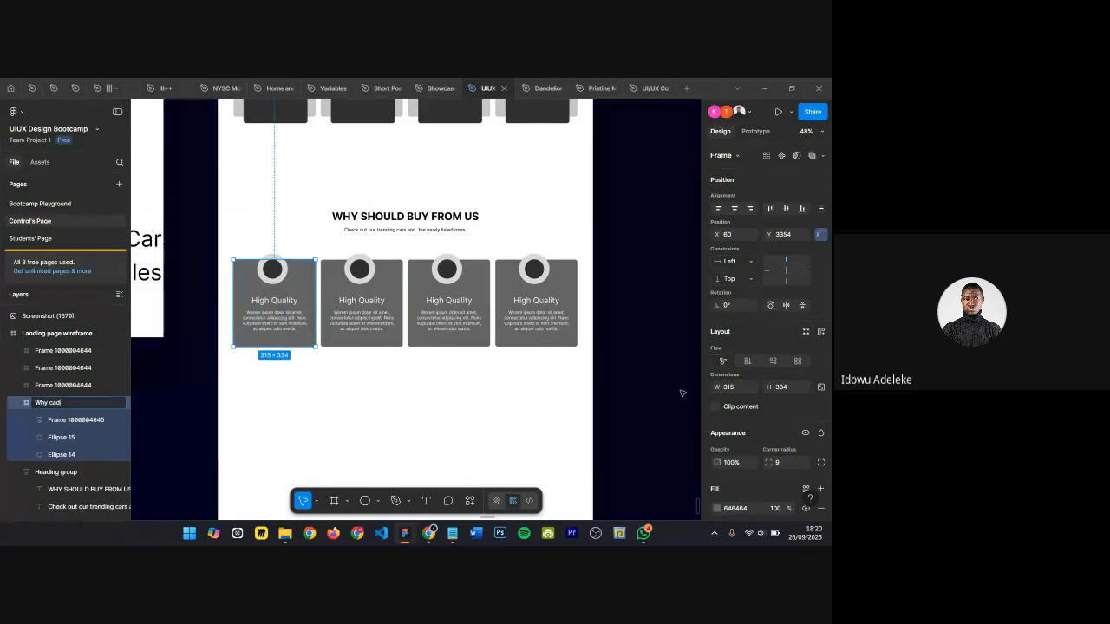
key(Return)
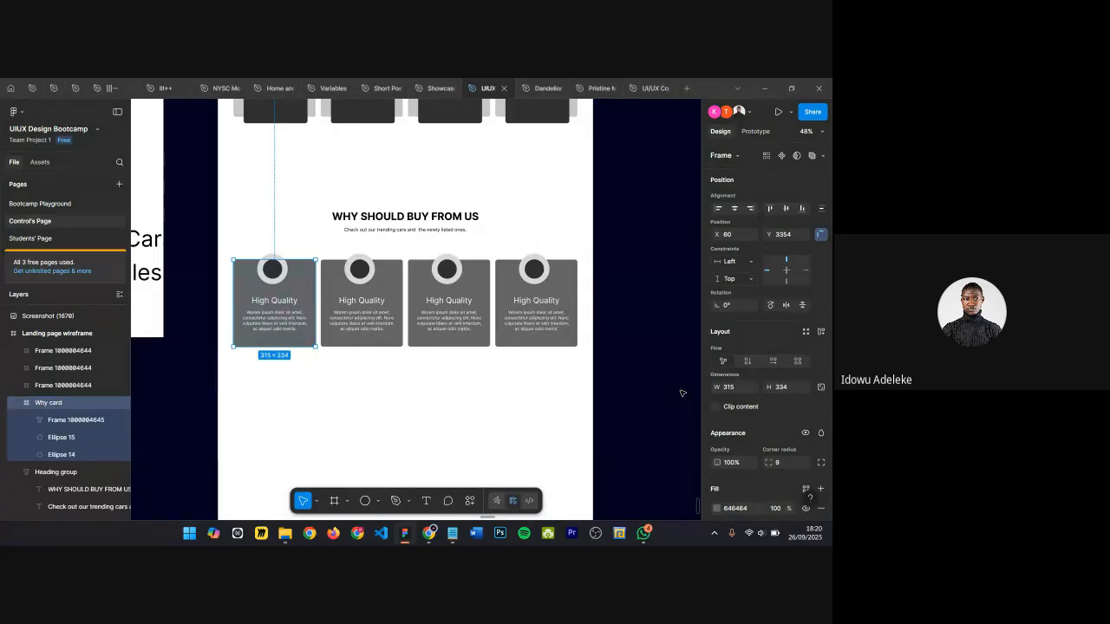
Step: Rename the other three card frames to "Why card" as well
click(18, 403)
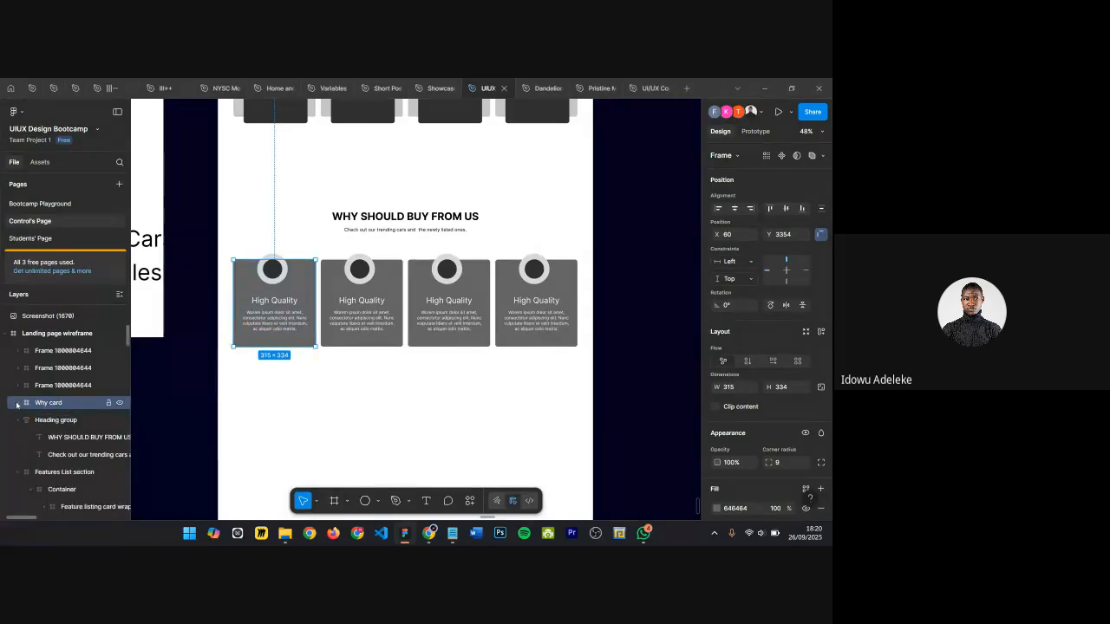
double_click(58, 404)
key(ctrl+c)
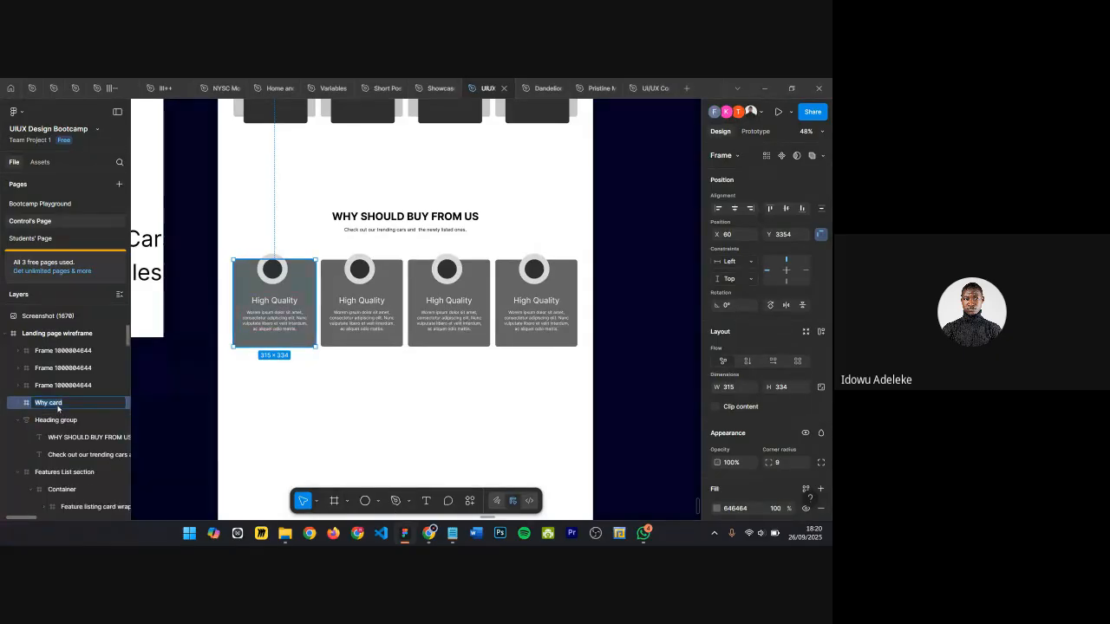
click(71, 387)
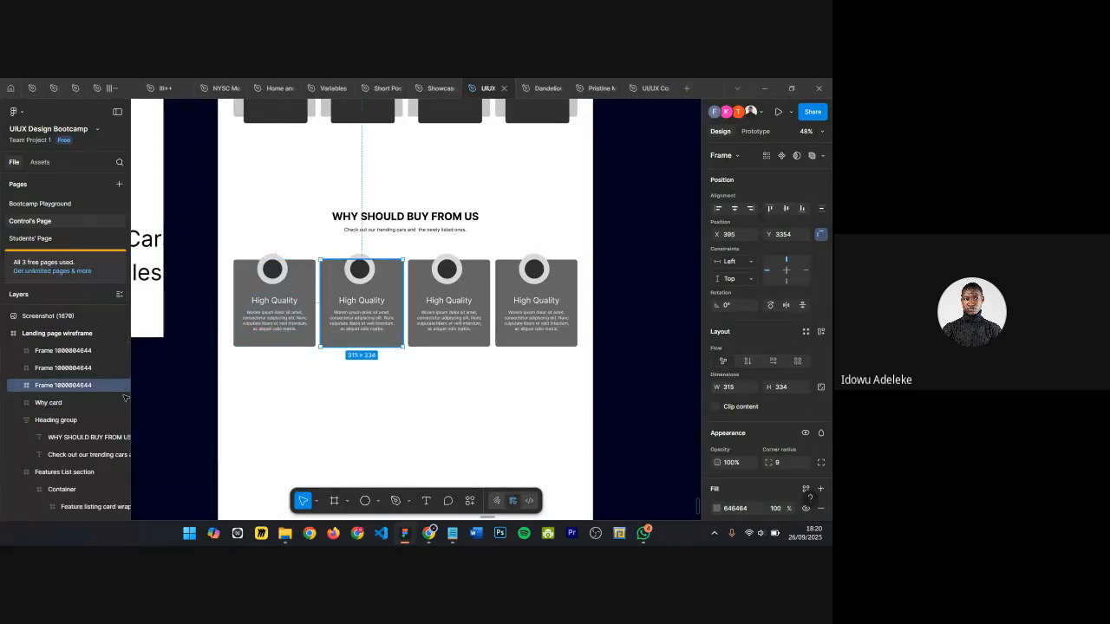
double_click(71, 388)
key(ctrl+v)
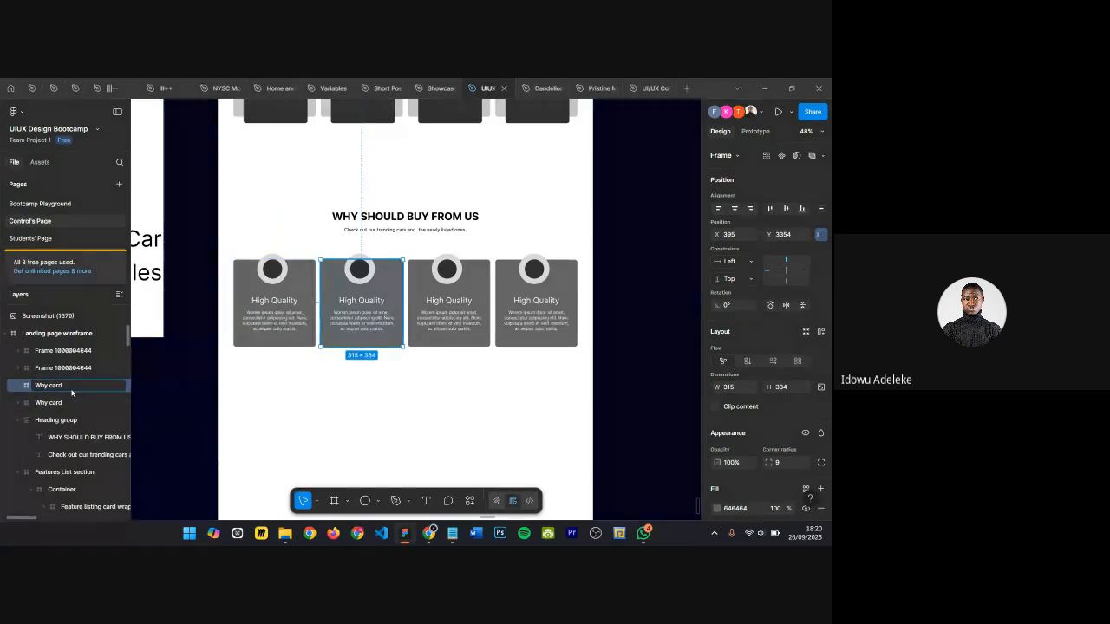
key(Return)
click(85, 368)
double_click(87, 369)
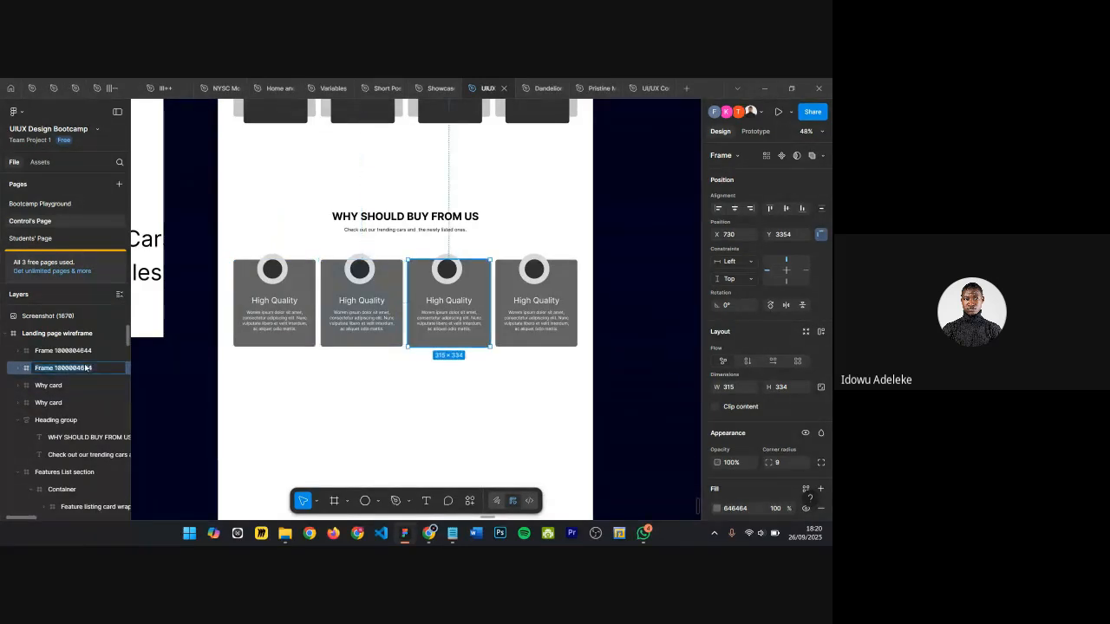
key(ctrl+v)
key(Return)
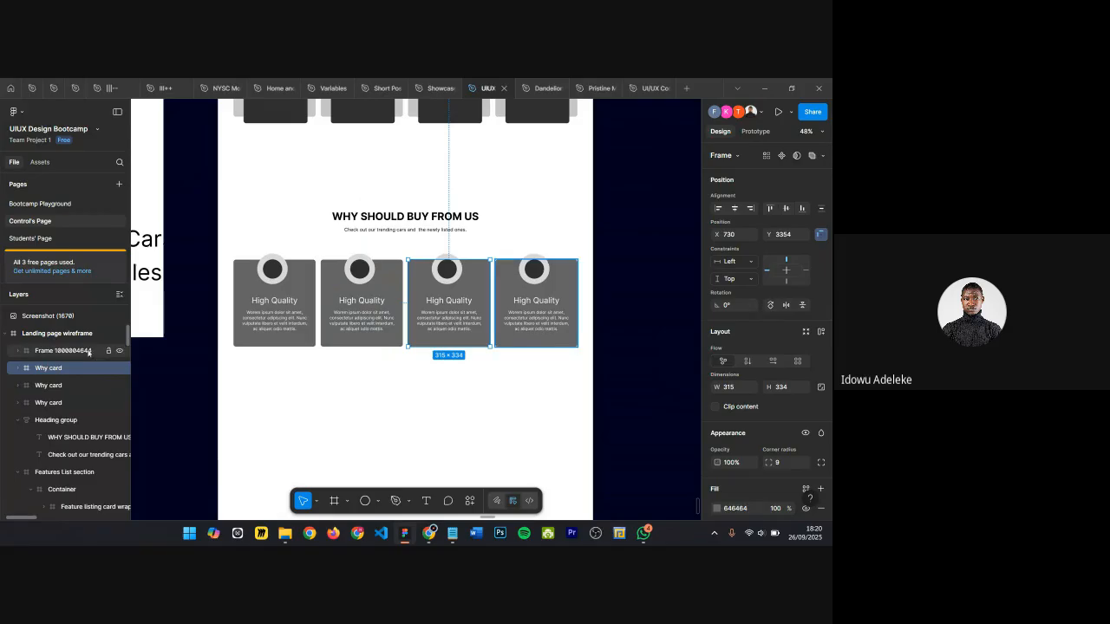
double_click(87, 351)
key(ctrl+v)
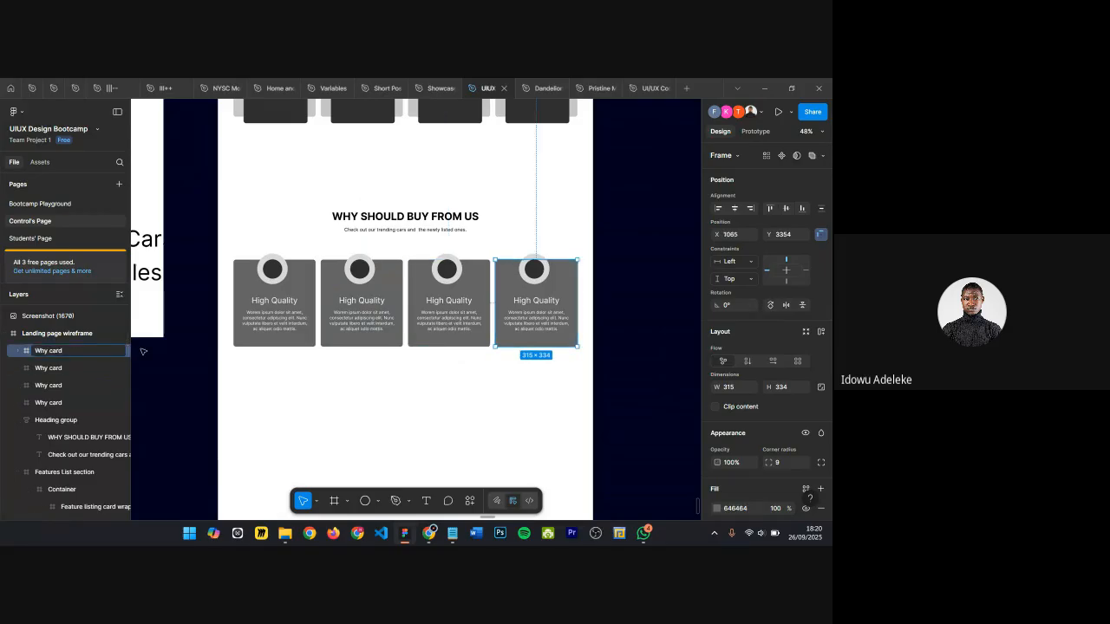
key(Return)
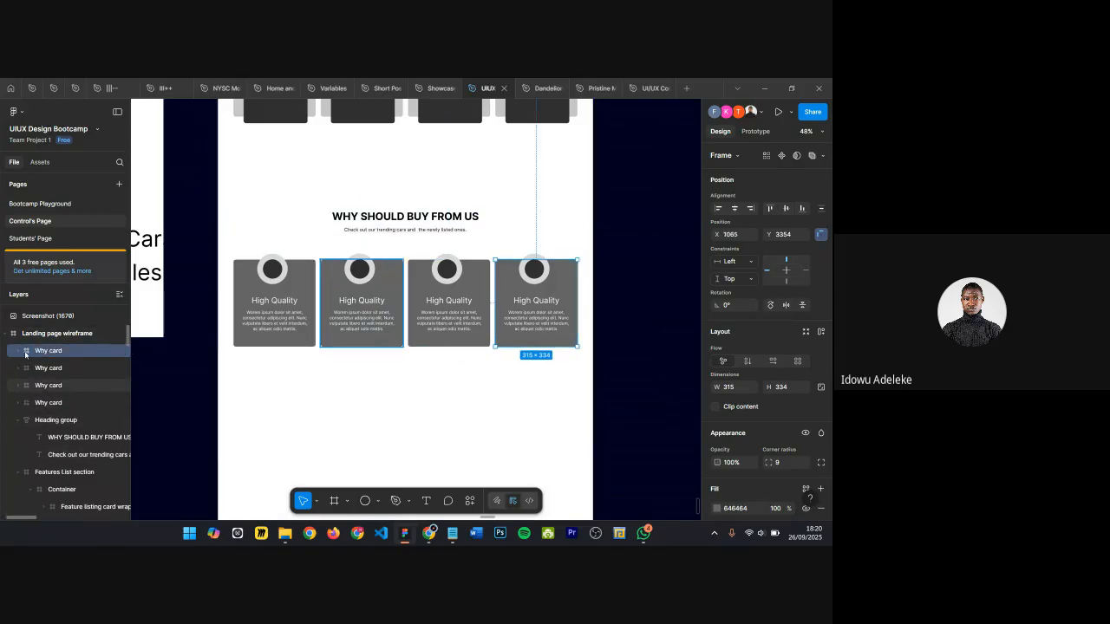
Step: Inspect the first card's layers: its ring ellipses, text group, heading and body text
scroll(53, 373, up, 1)
scroll(54, 373, up, 1)
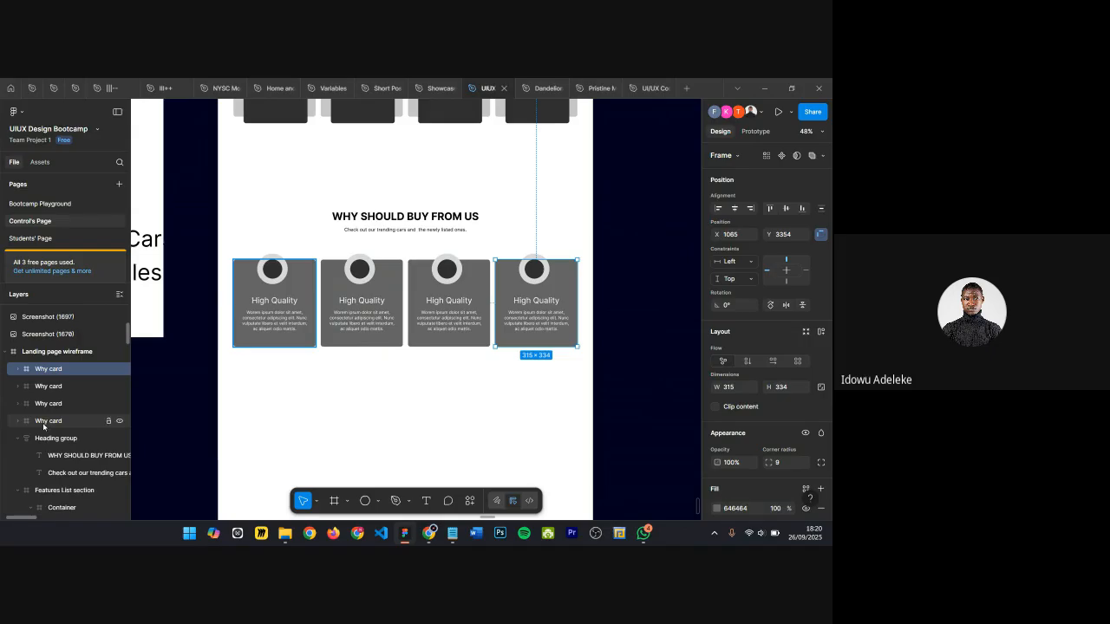
click(52, 421)
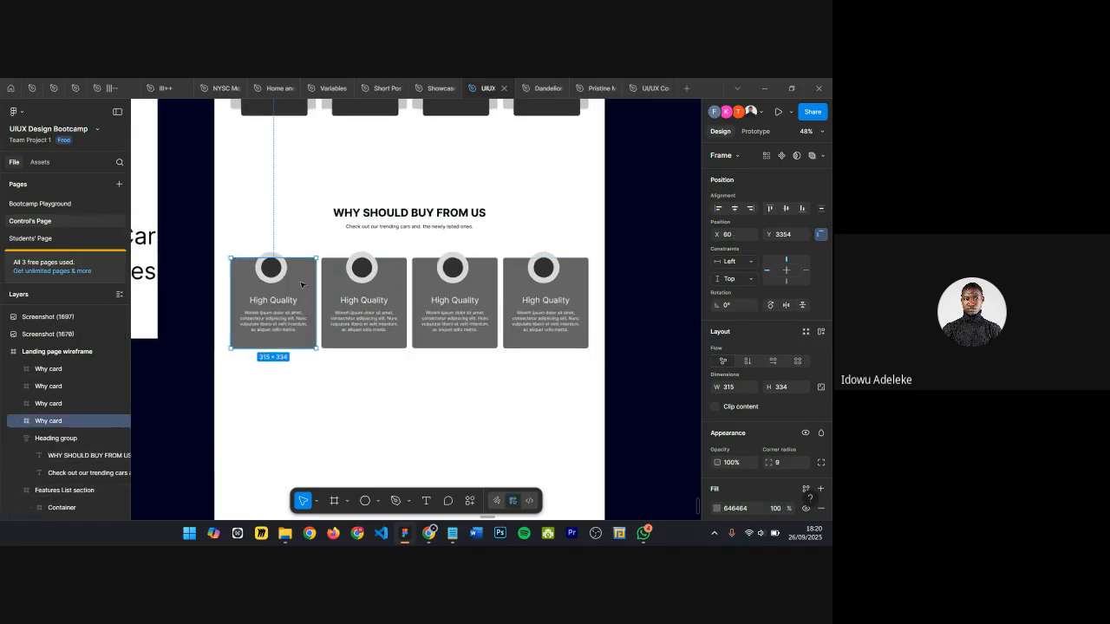
scroll(297, 295, up, 2)
scroll(301, 284, up, 3)
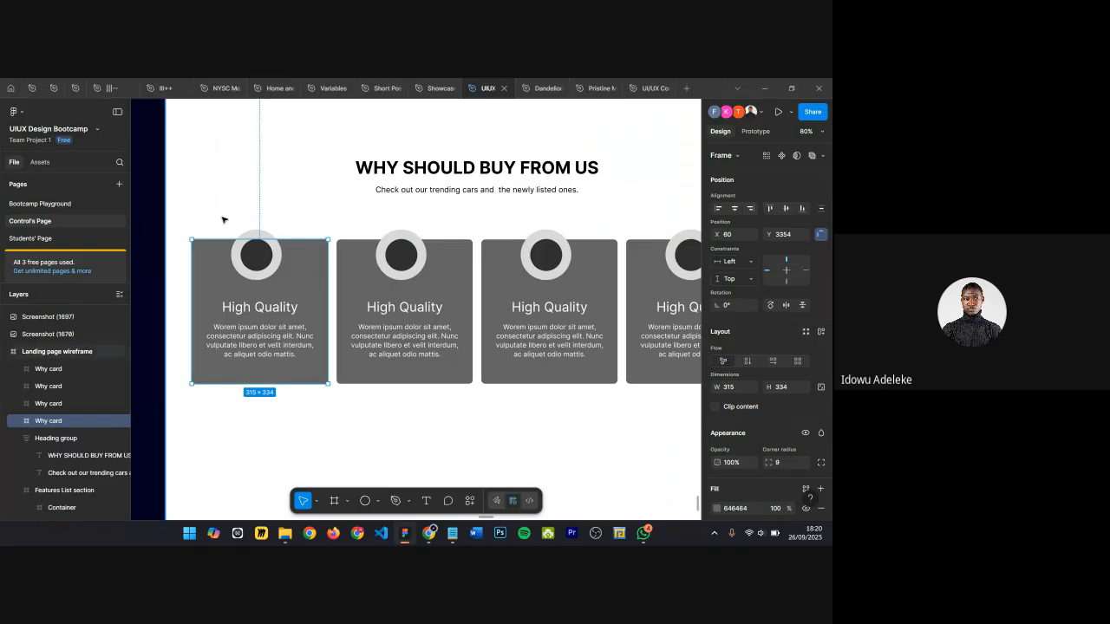
scroll(252, 260, up, 6)
double_click(339, 222)
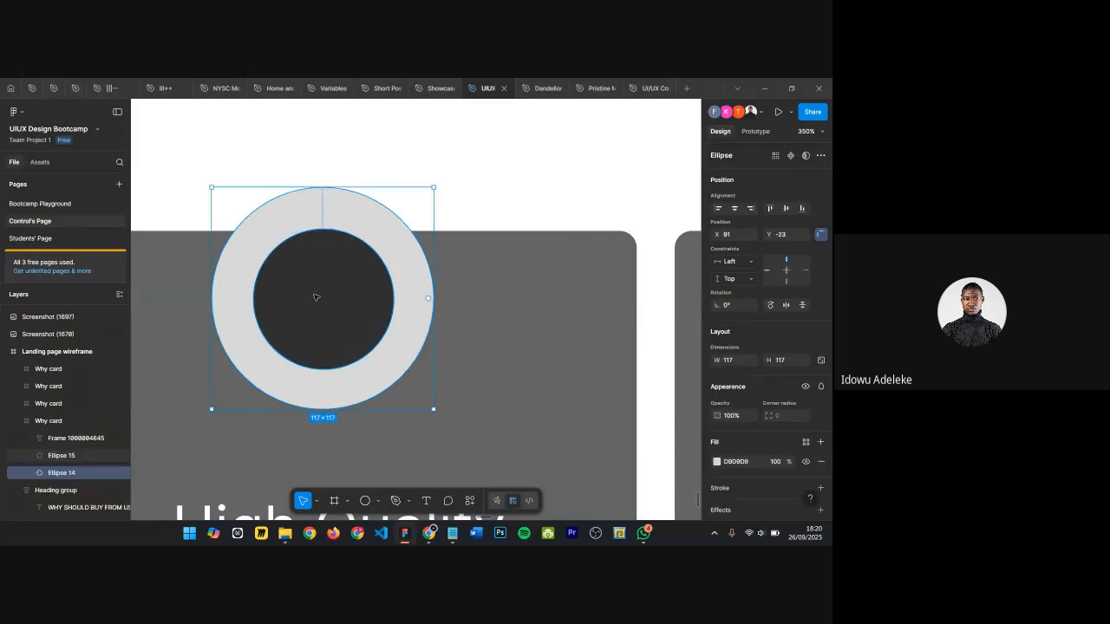
shift+click(316, 299)
scroll(338, 294, down, 5)
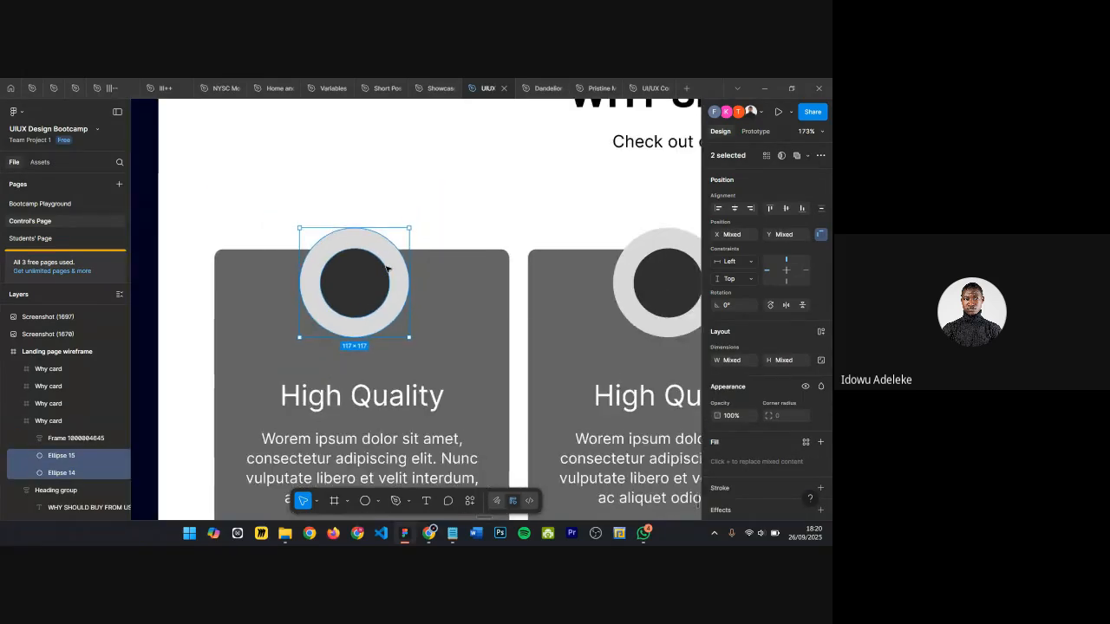
scroll(334, 321, down, 2)
click(333, 329)
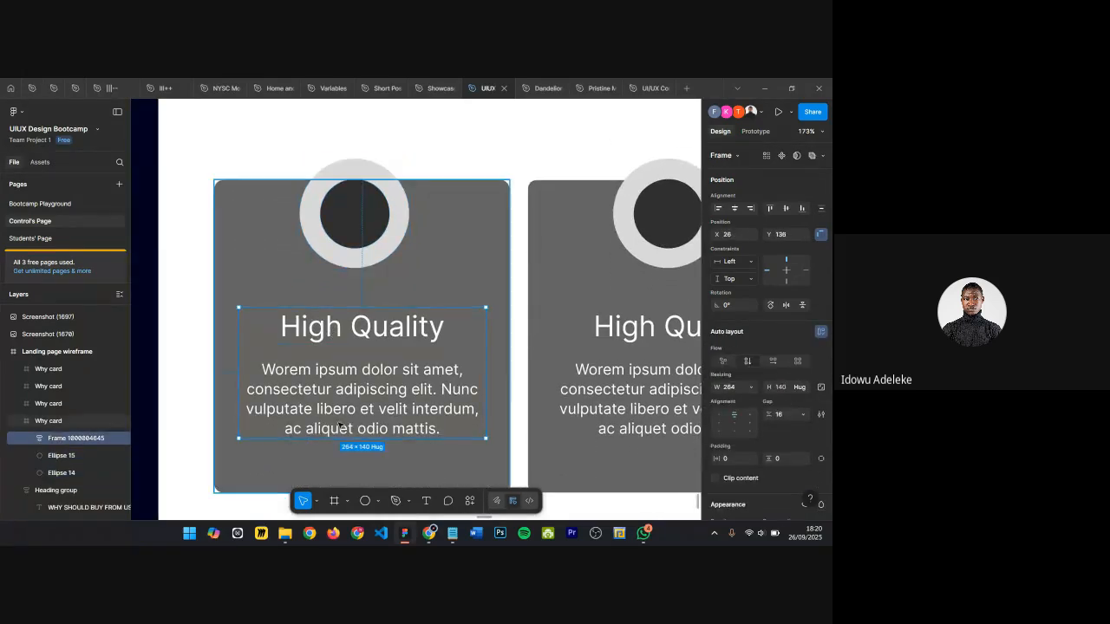
click(308, 337)
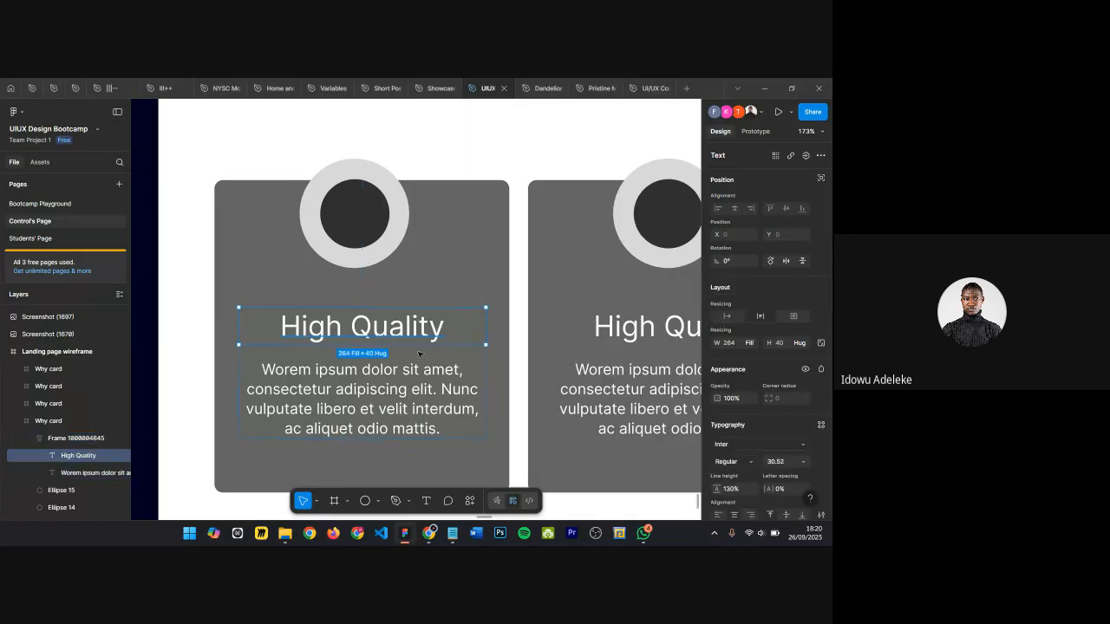
click(354, 415)
scroll(355, 415, down, 1)
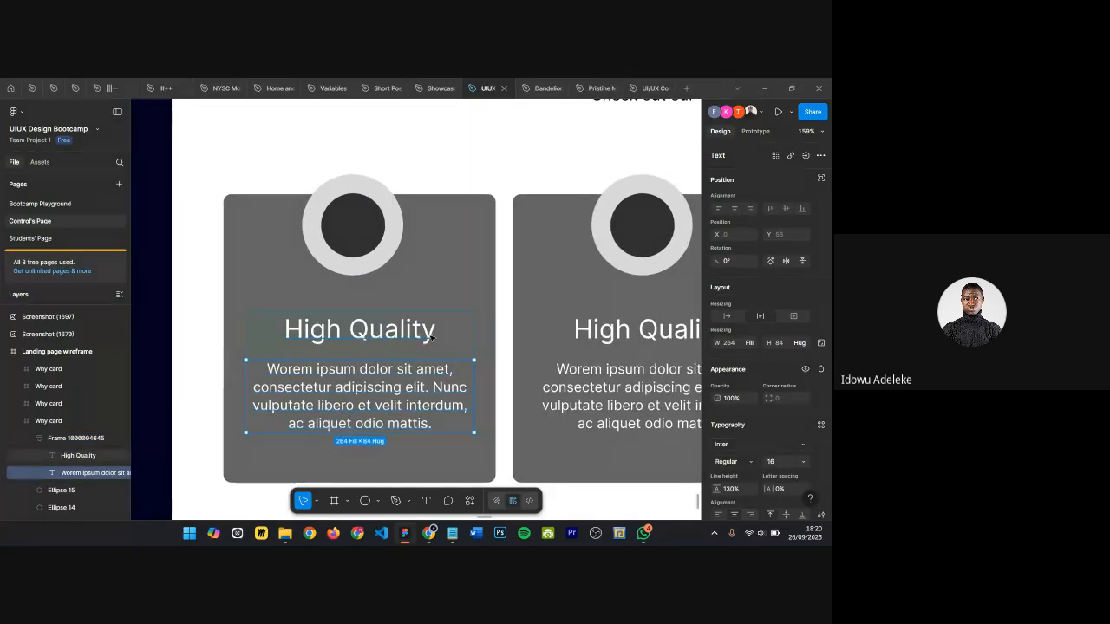
click(464, 330)
scroll(464, 329, down, 2)
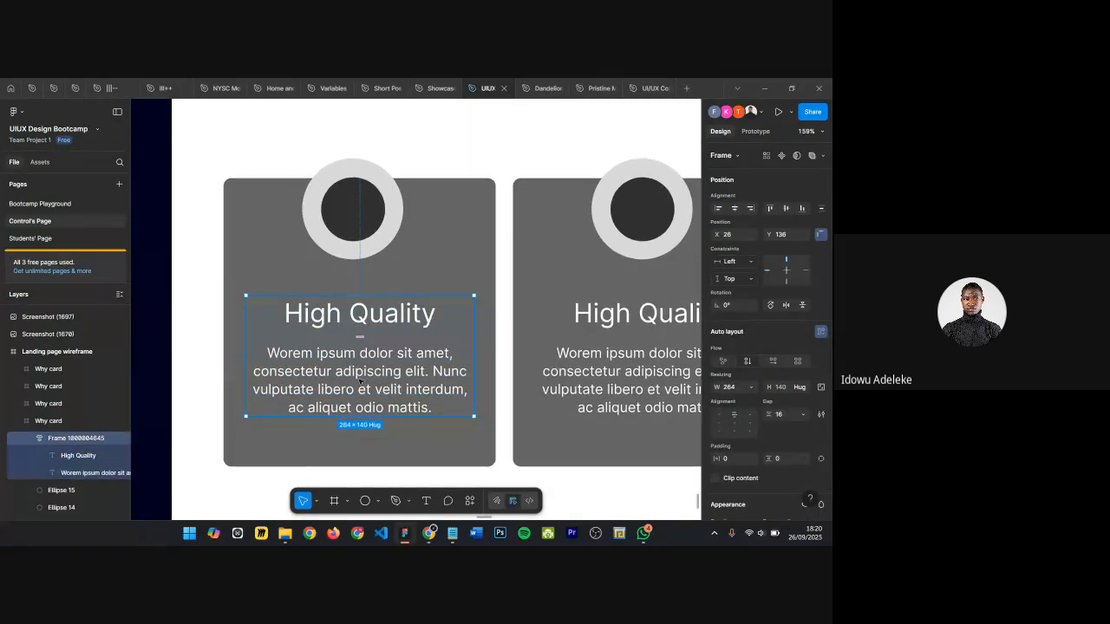
click(473, 238)
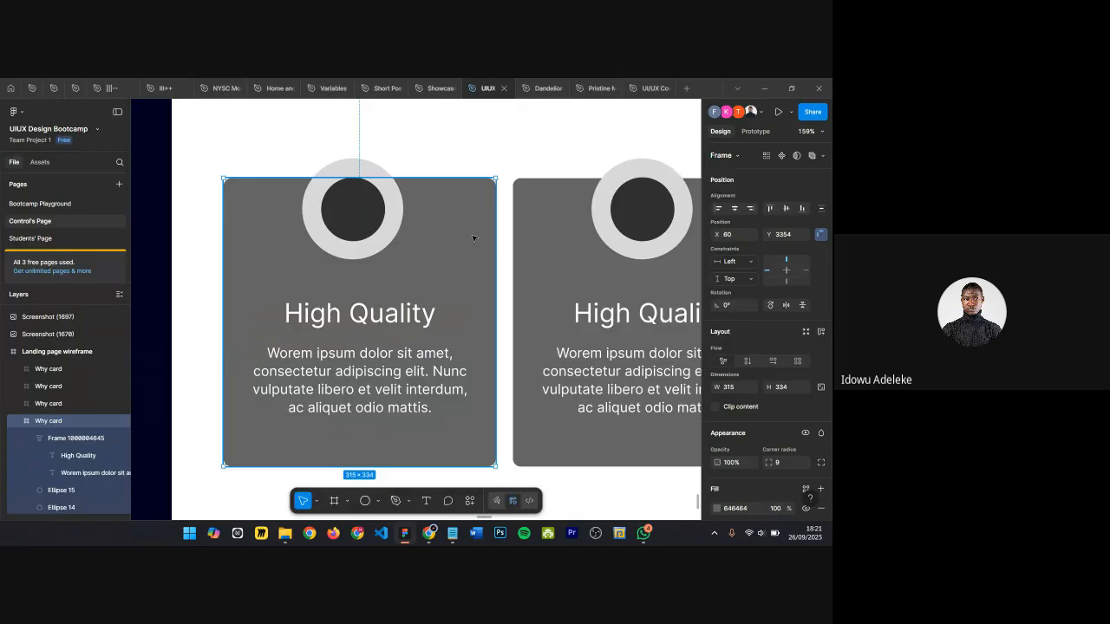
Step: Zoom in to examine the first card's inner ellipse, heading and body text, then reselect the card
scroll(344, 164, up, 3)
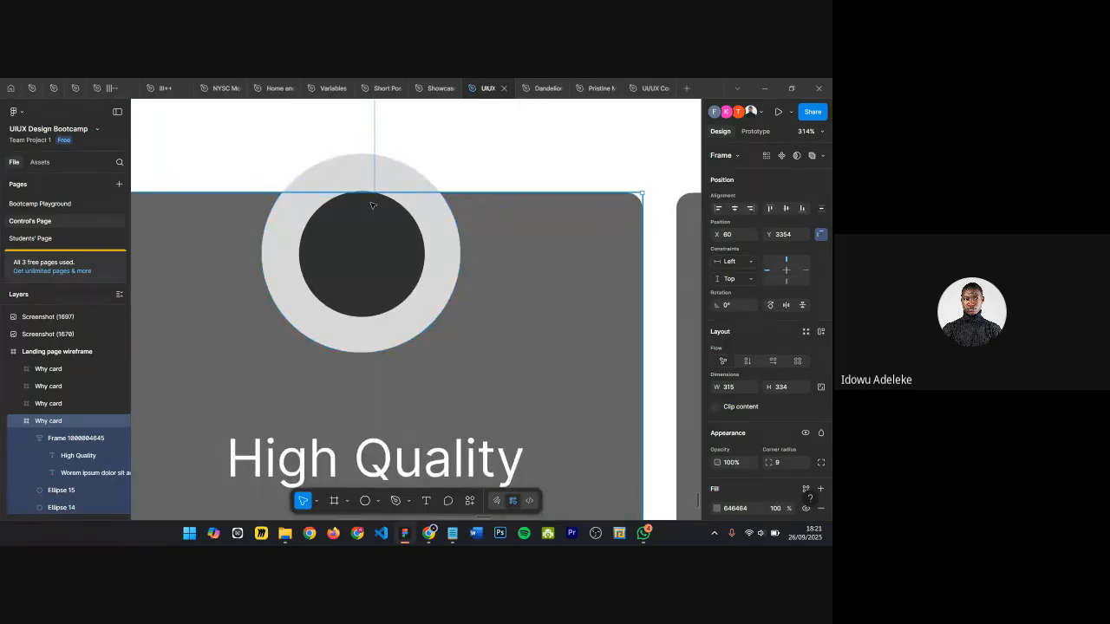
scroll(364, 228, down, 4)
scroll(346, 246, up, 4)
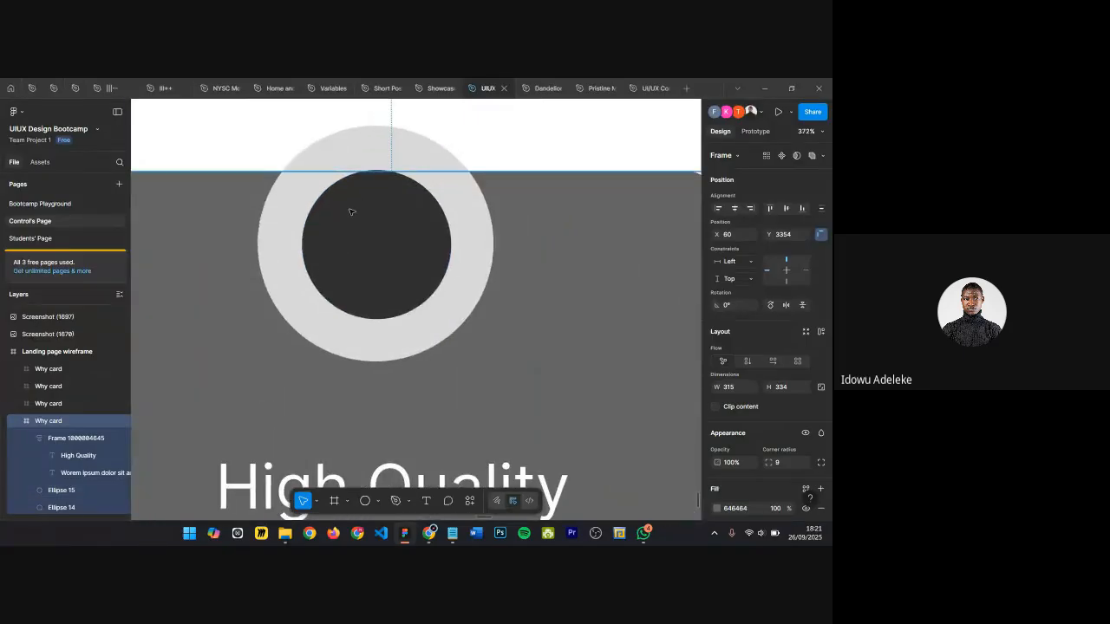
scroll(352, 208, down, 4)
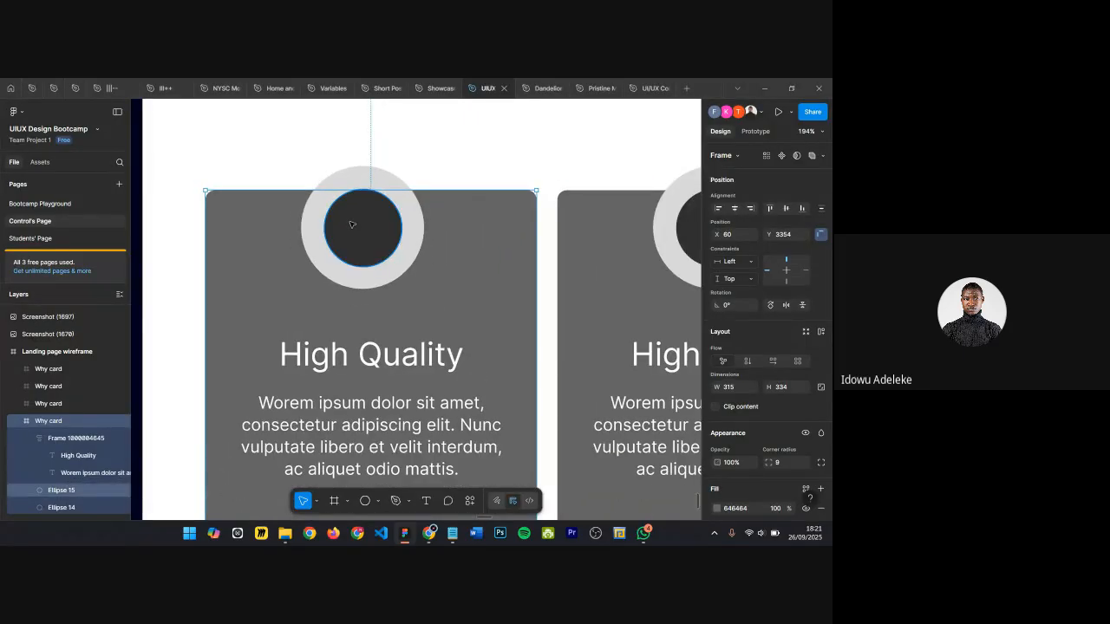
double_click(353, 196)
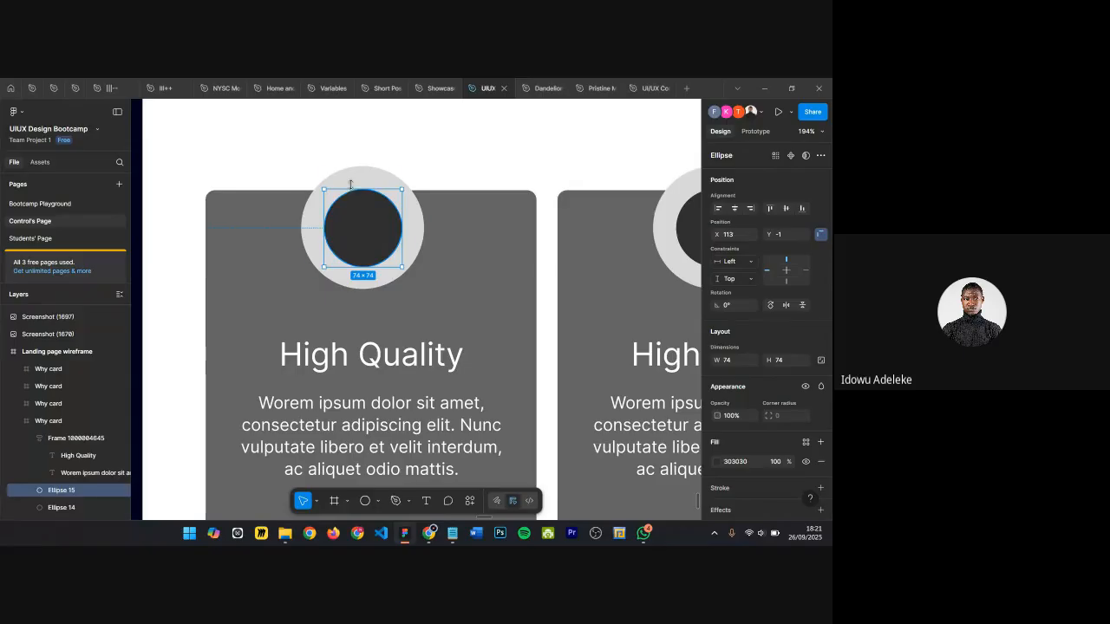
shift+click(354, 180)
click(361, 368)
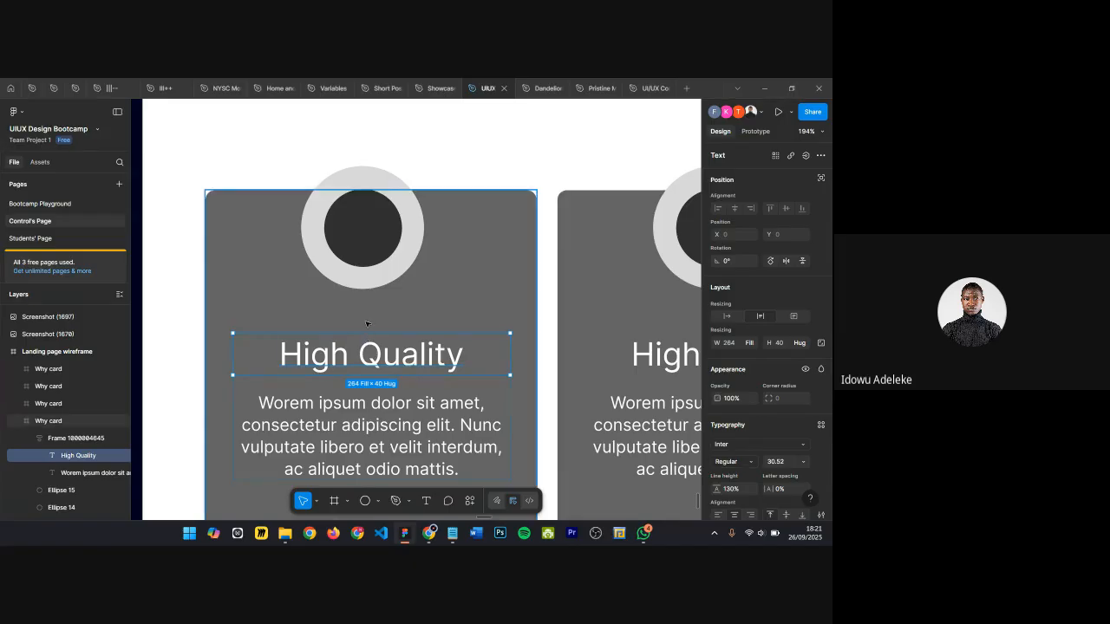
scroll(356, 382, down, 1)
click(346, 417)
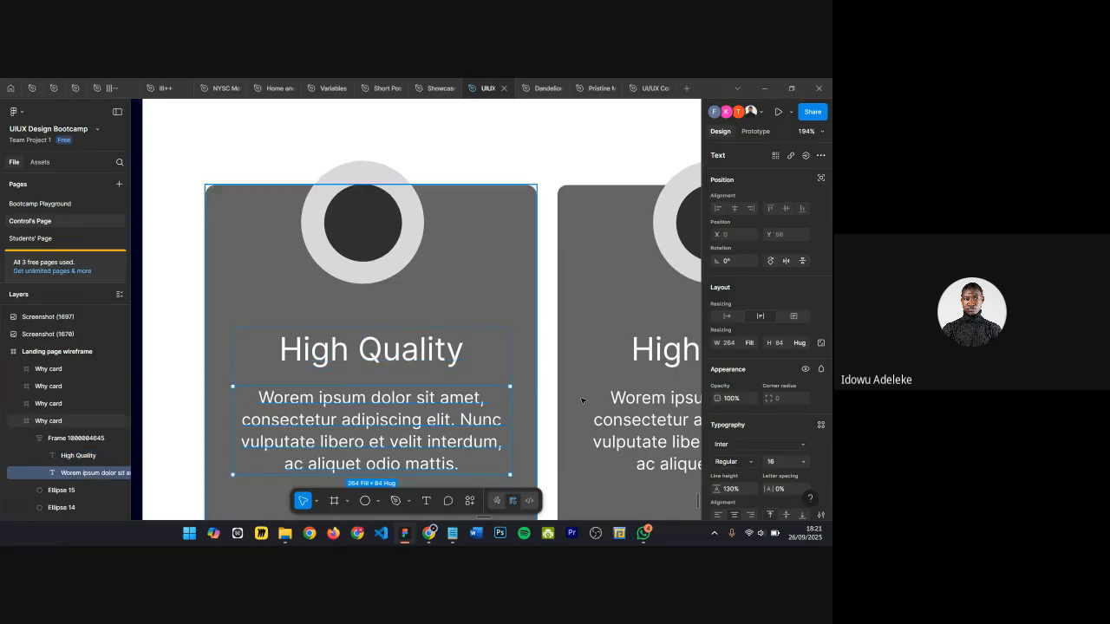
scroll(323, 353, down, 5)
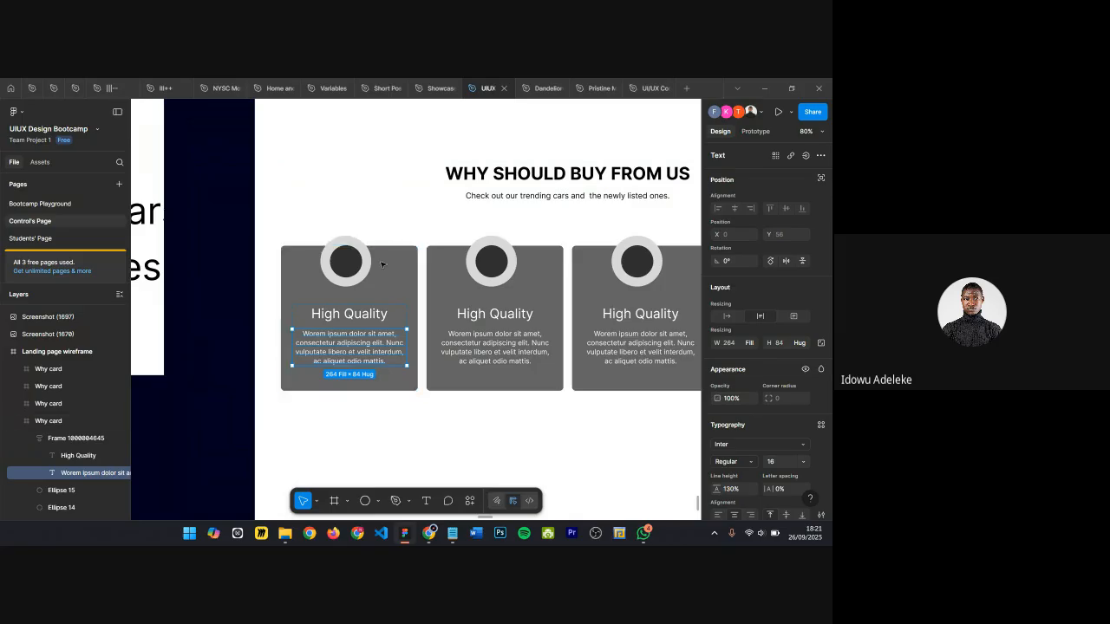
scroll(336, 303, down, 4)
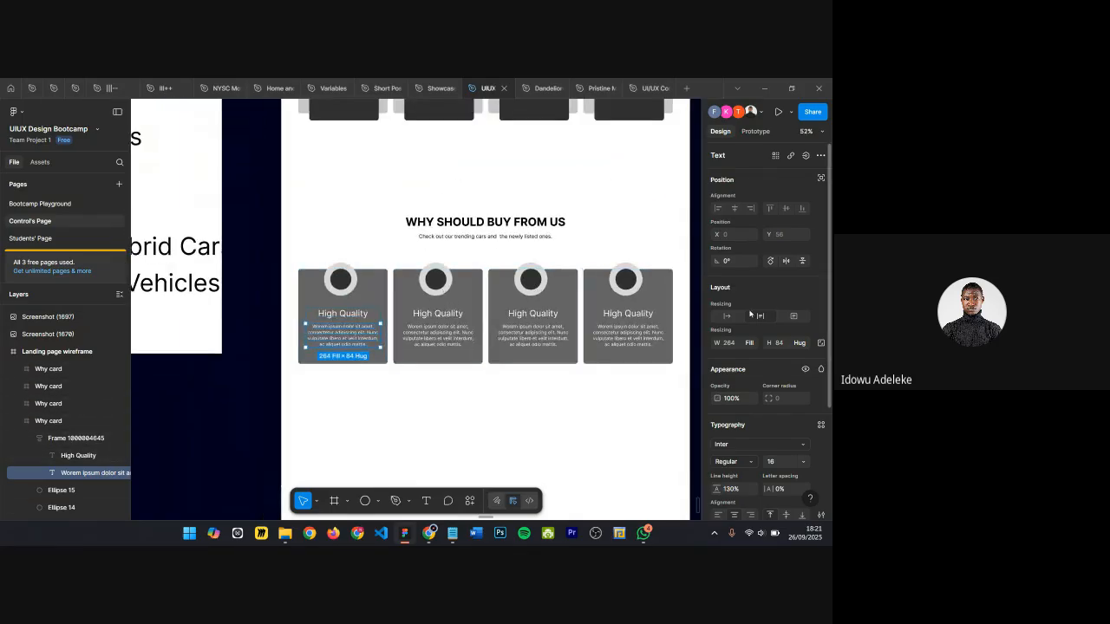
scroll(370, 295, right, 1)
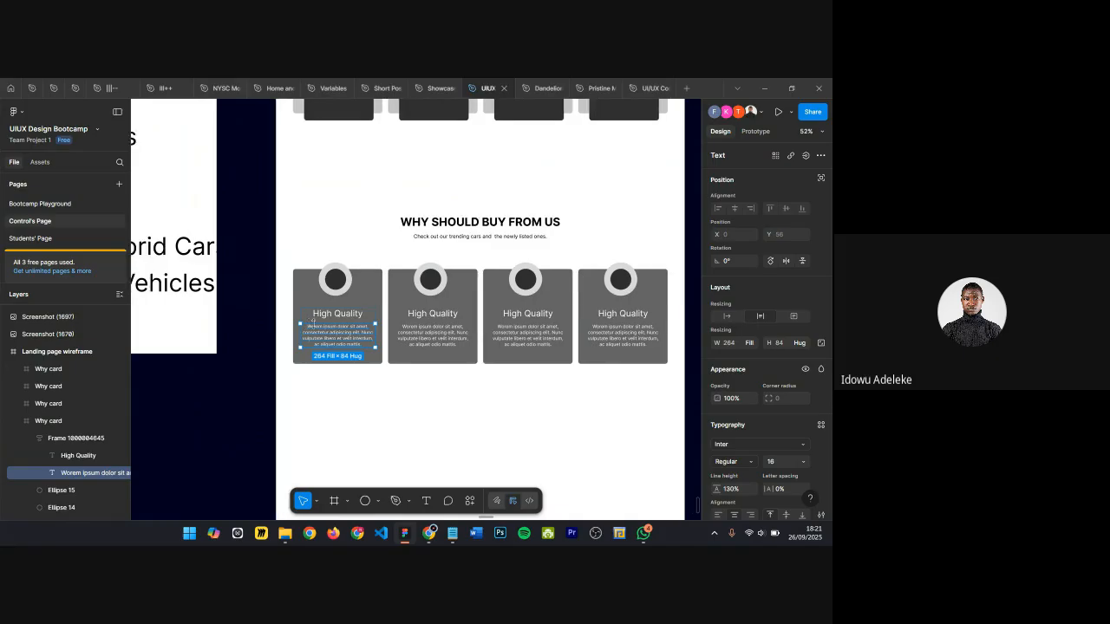
click(370, 295)
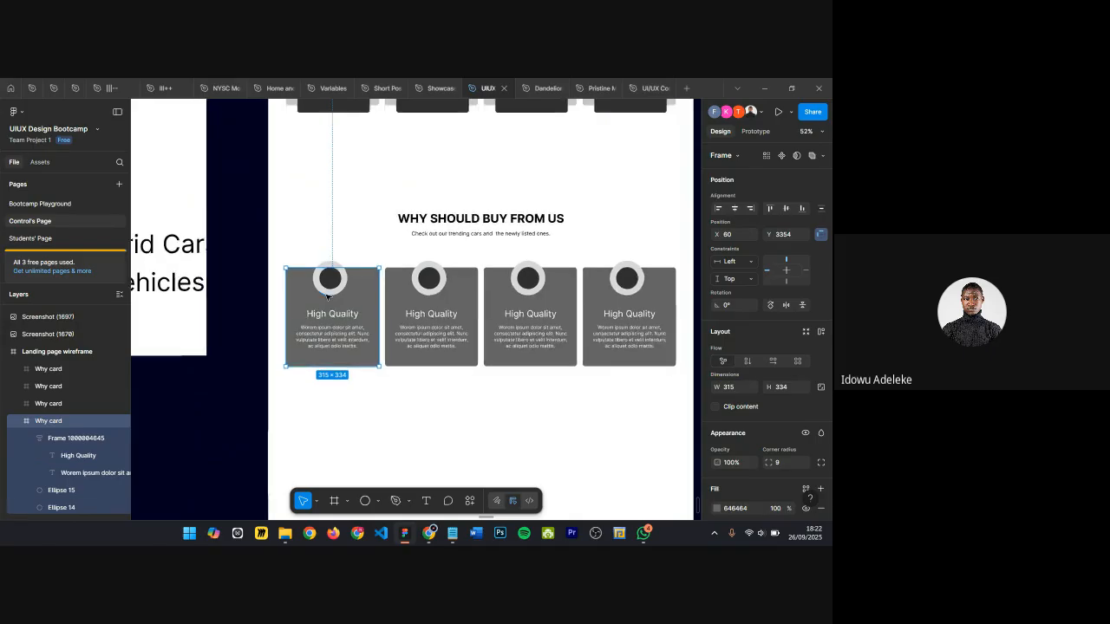
Step: Inspect the section heading group and the individual Why card frames on the canvas
scroll(327, 296, up, 5)
scroll(361, 168, down, 4)
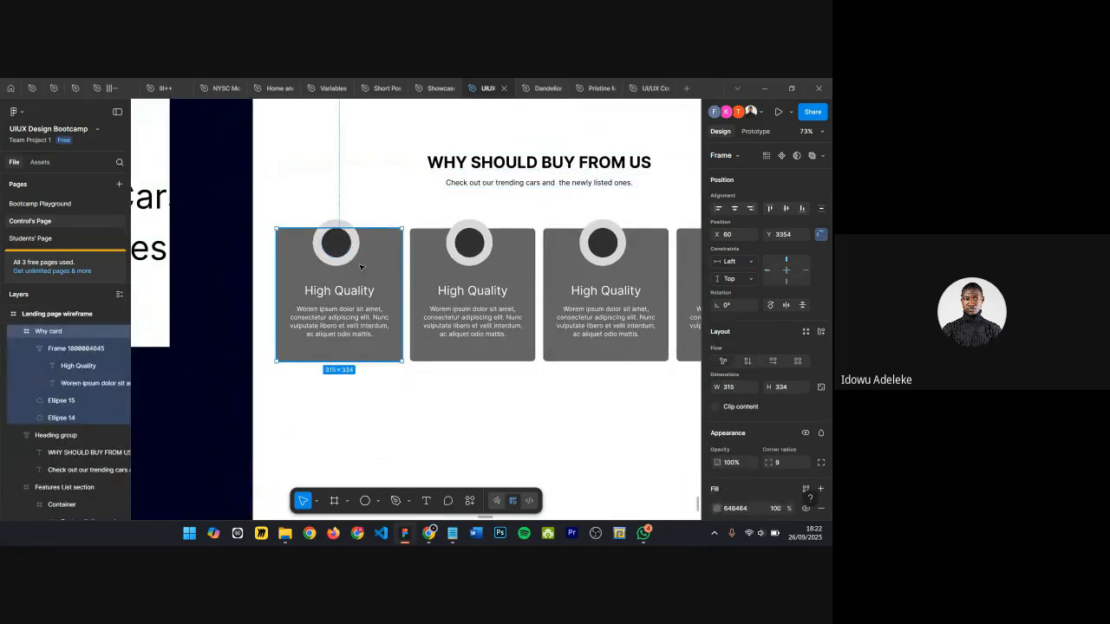
scroll(431, 183, down, 1)
scroll(411, 194, down, 1)
click(411, 165)
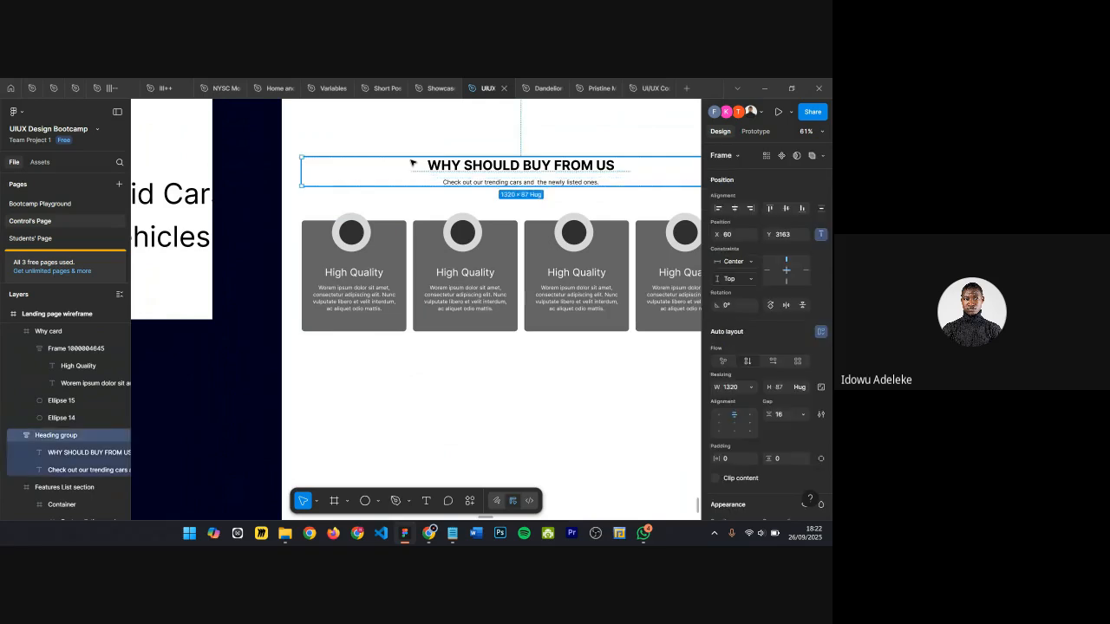
scroll(387, 196, right, 2)
click(382, 241)
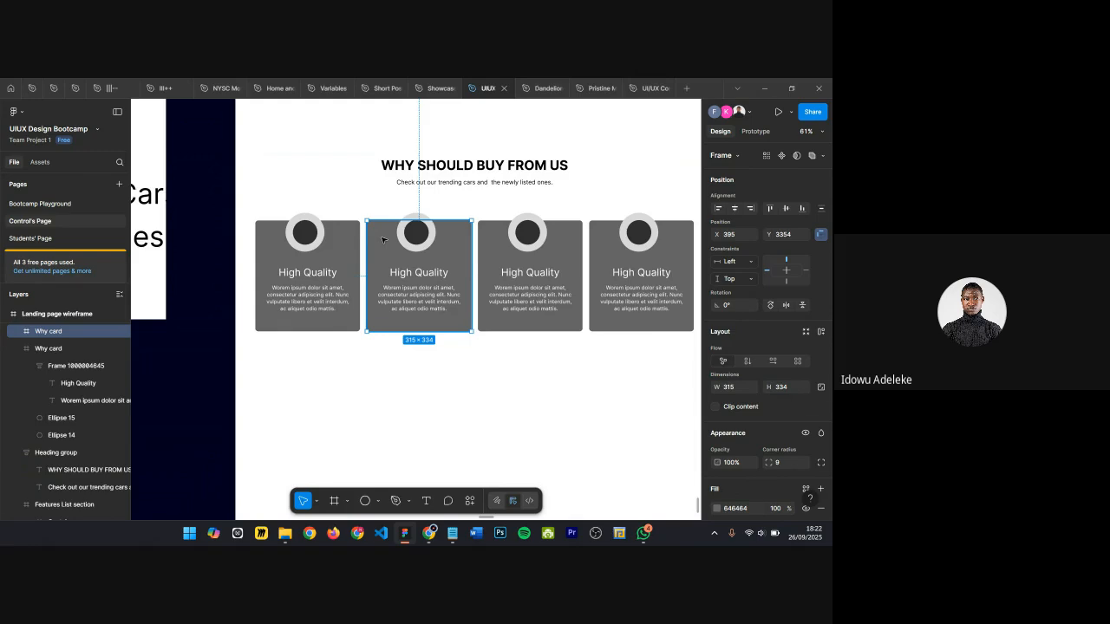
scroll(330, 239, up, 1)
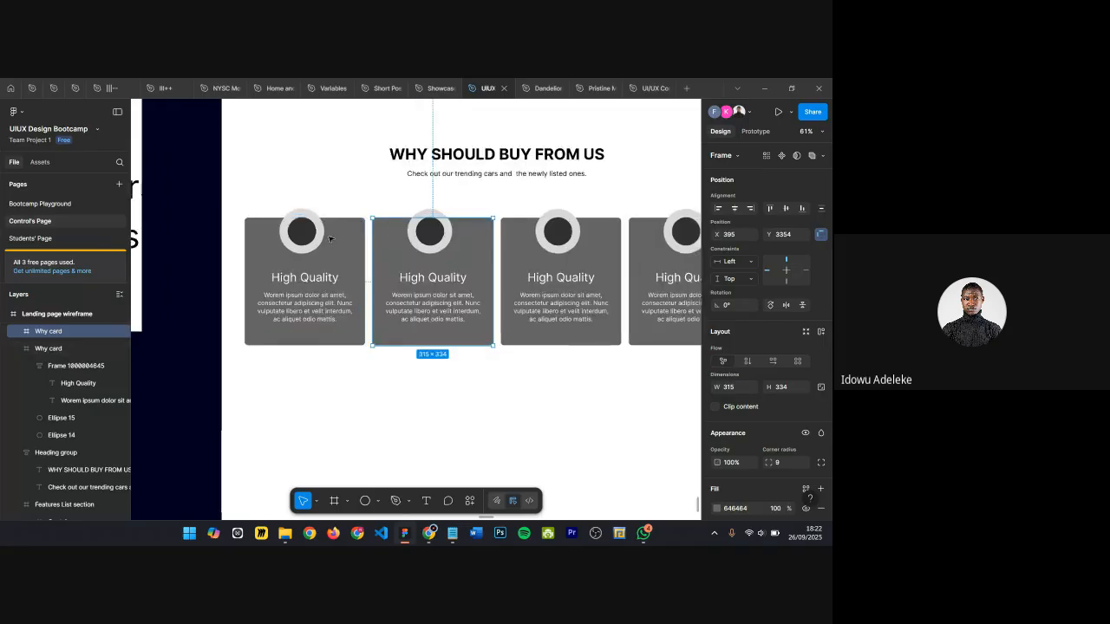
scroll(329, 238, up, 3)
scroll(347, 237, right, 3)
scroll(461, 224, down, 2)
click(461, 224)
scroll(458, 227, down, 4)
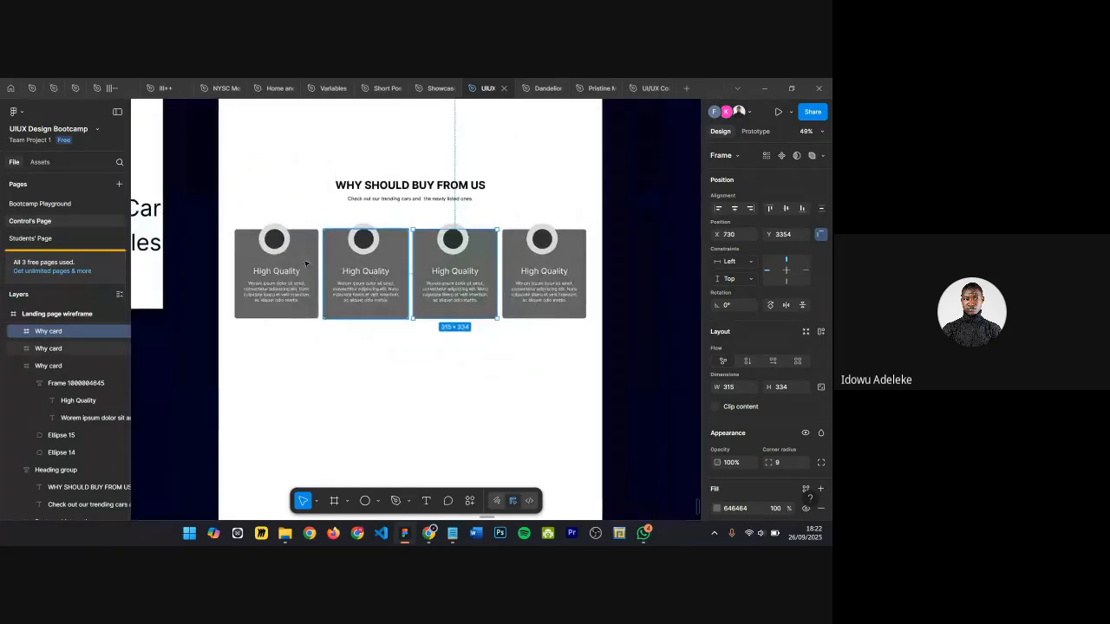
Step: Select the first two Why cards and wrap them in a new frame
click(306, 263)
click(360, 263)
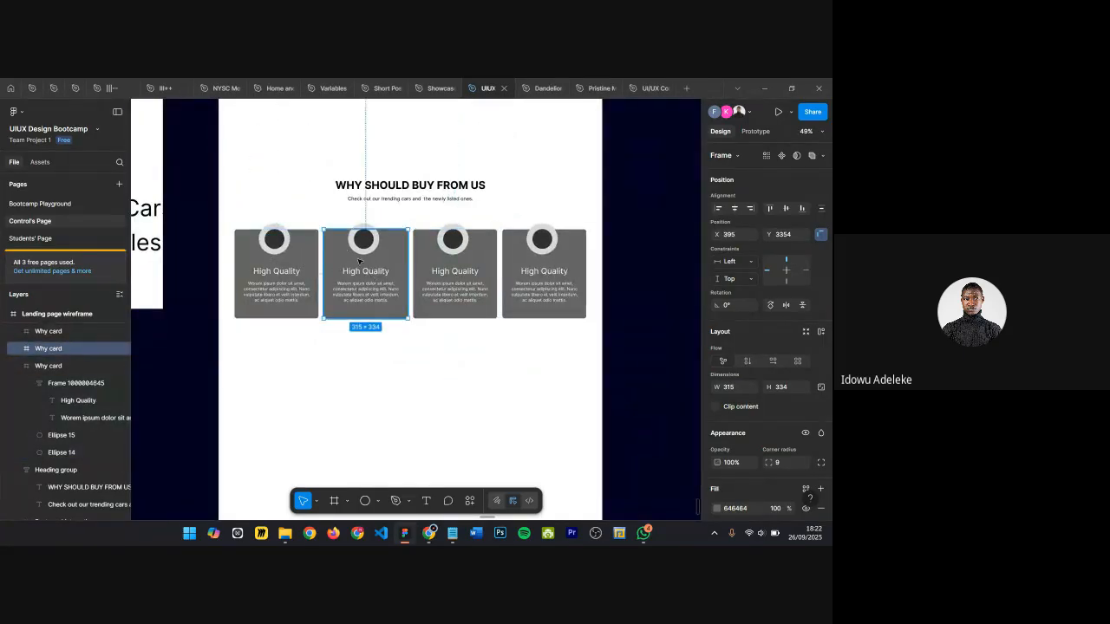
click(458, 267)
shift+click(533, 268)
shift+click(285, 278)
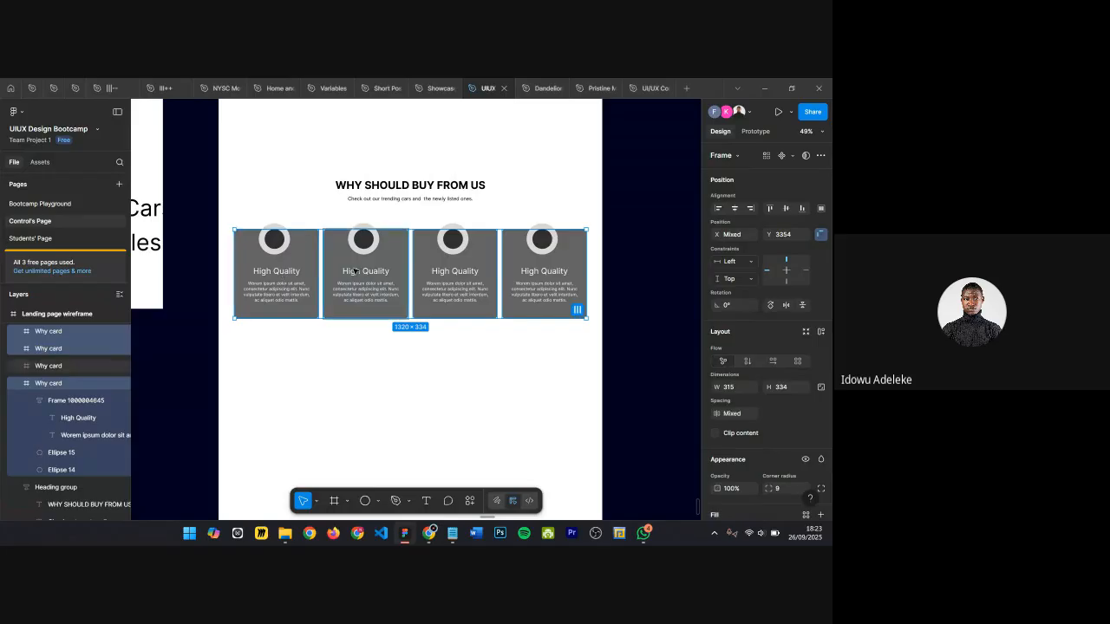
shift+click(353, 271)
shift+click(459, 265)
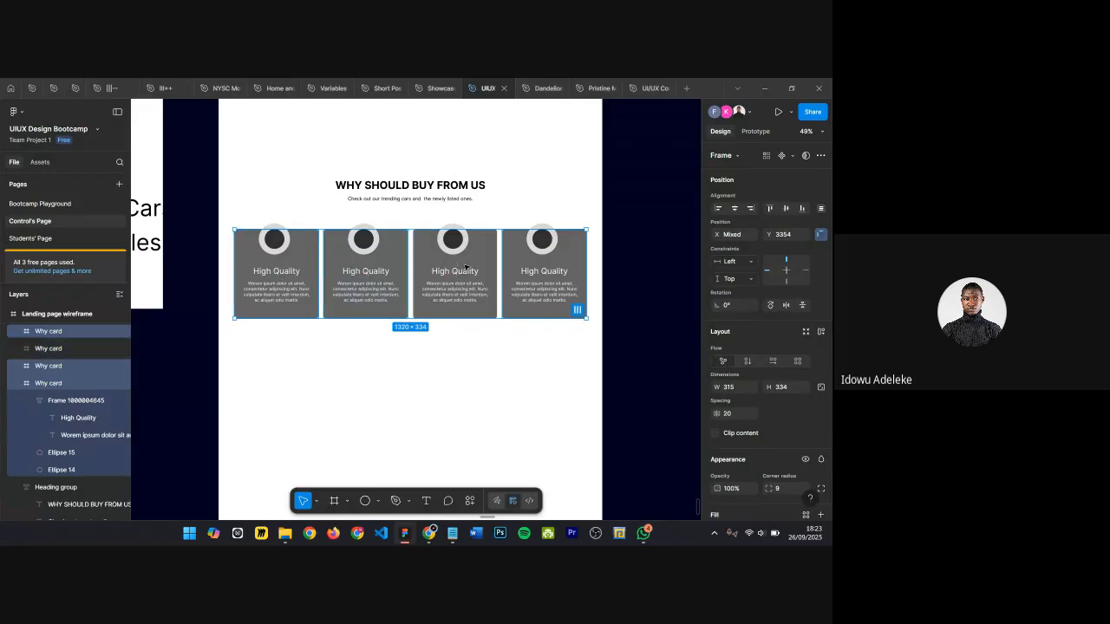
shift+click(512, 256)
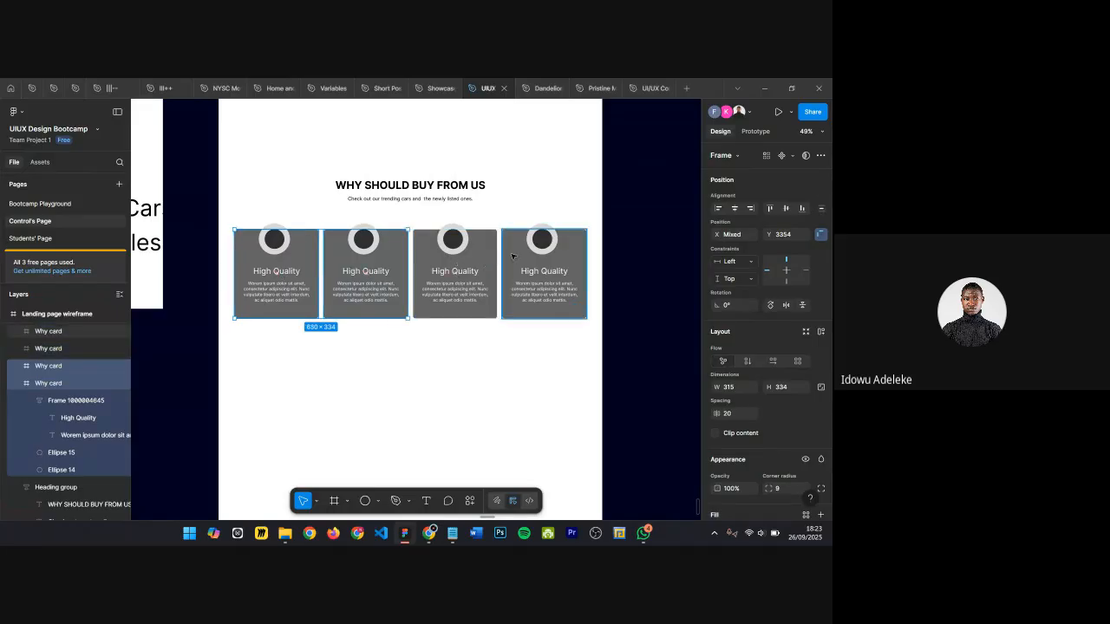
key(alt)
key(ctrl+alt+g)
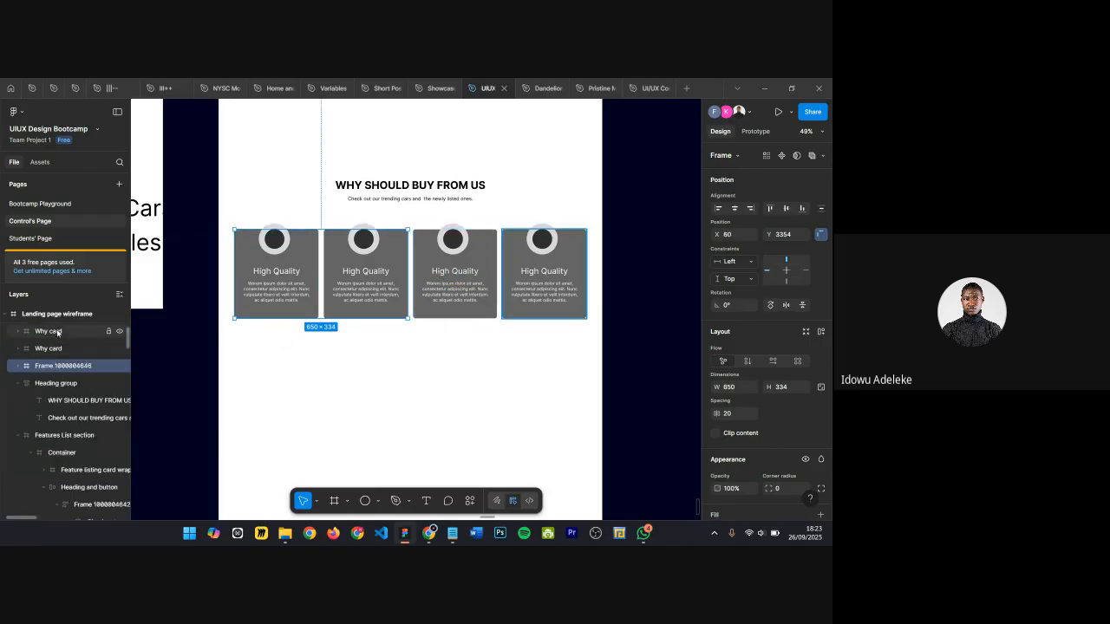
click(17, 369)
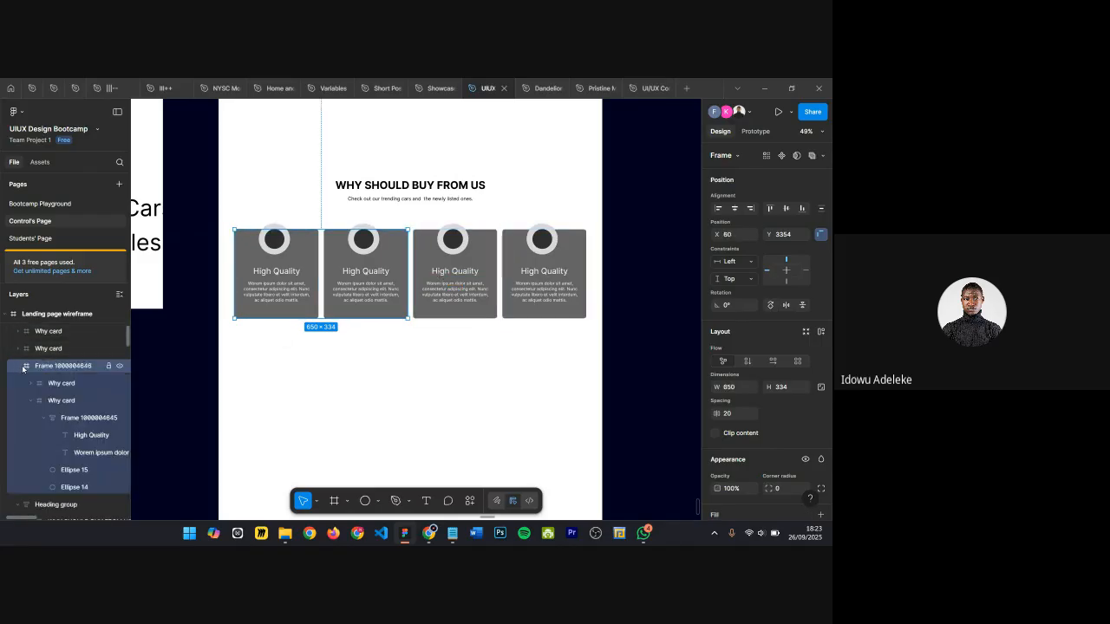
click(30, 382)
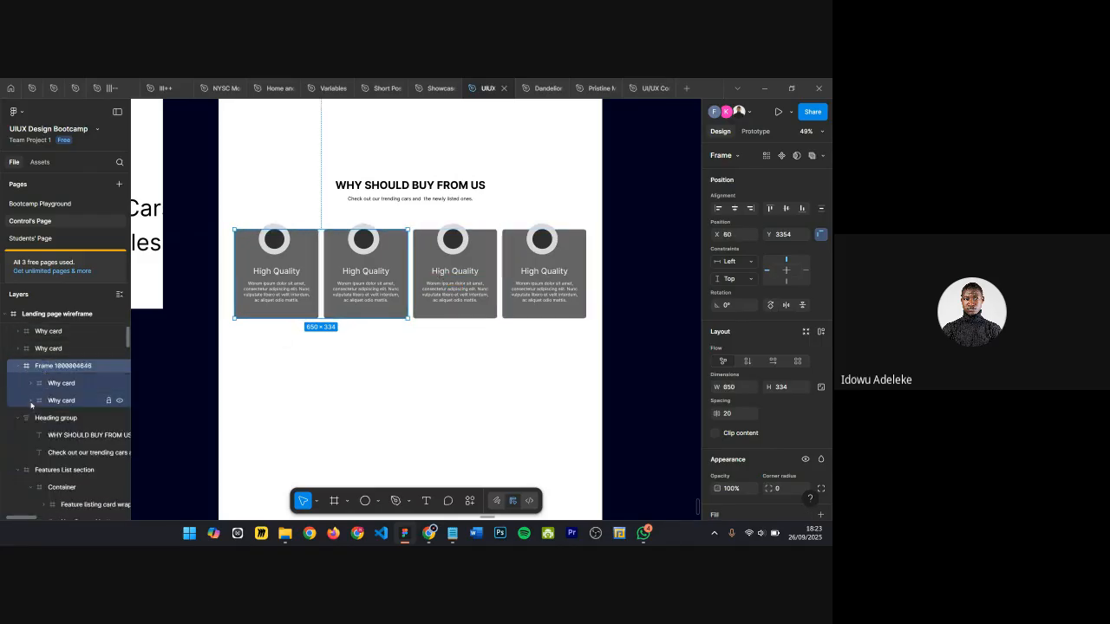
Step: Move the remaining two Why cards into the new frame so it holds all four cards
click(51, 335)
shift+click(51, 348)
drag(66, 385, 70, 378)
click(66, 390)
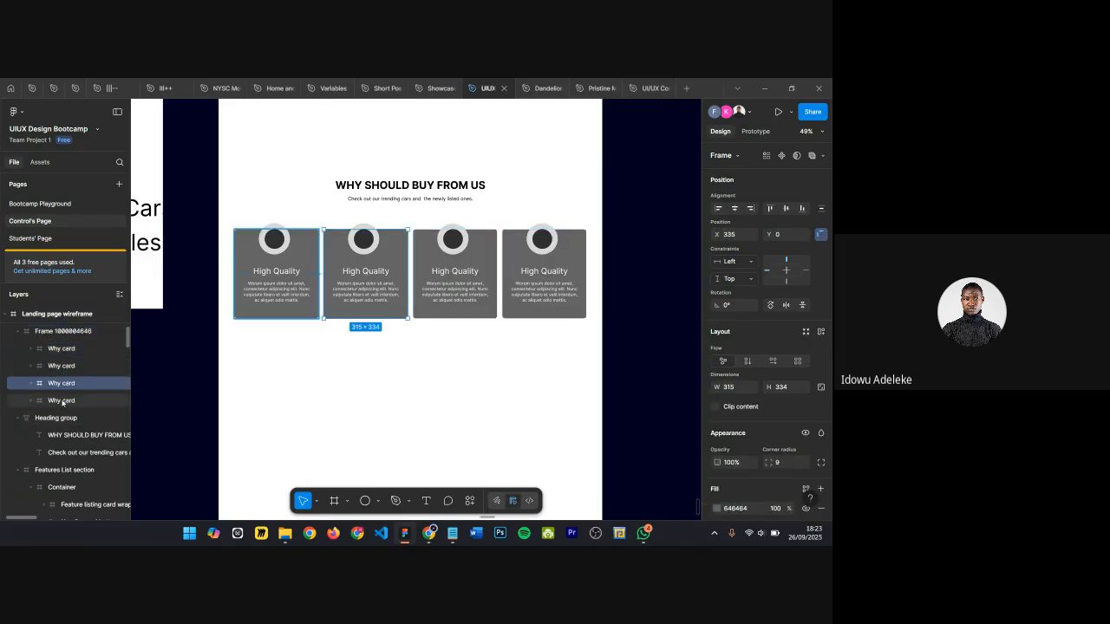
shift+click(63, 403)
drag(67, 389, 76, 341)
click(48, 332)
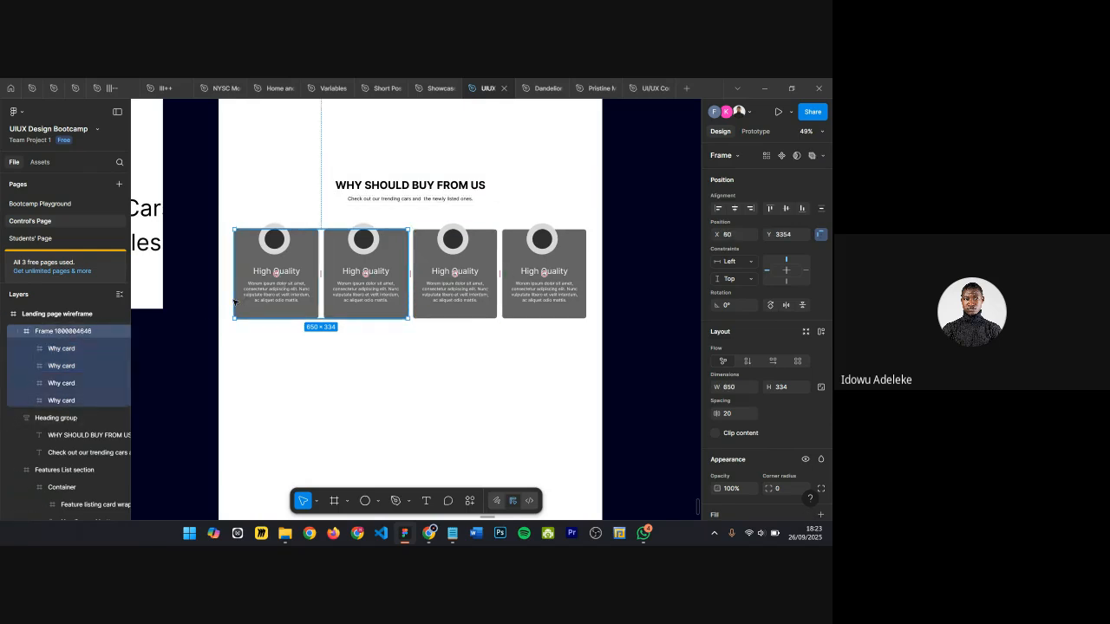
Step: Rename the frame holding the cards to "Why Card box"
double_click(56, 333)
text(W)
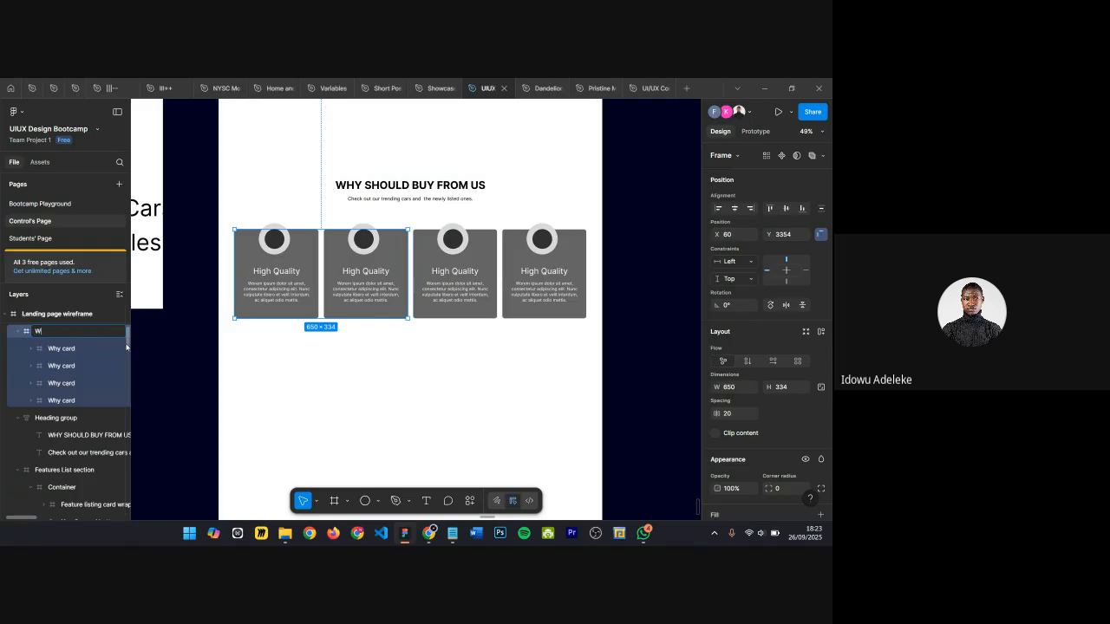
text(hy Card box)
key(Return)
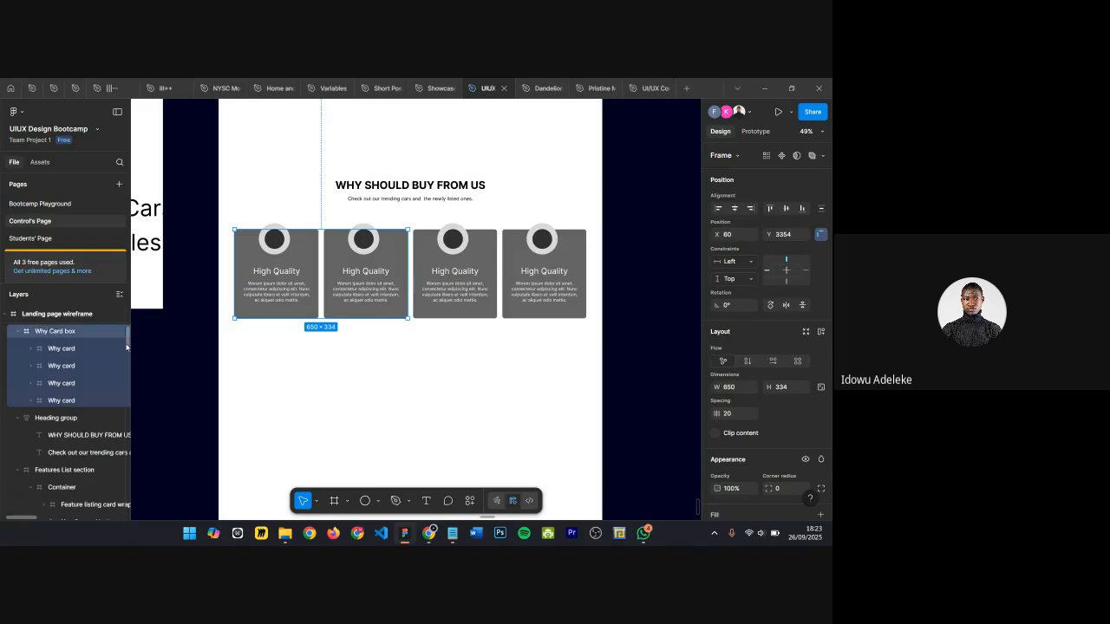
Step: Nudge the Why Card box vertically to adjust its spacing below the heading group
key(alt)
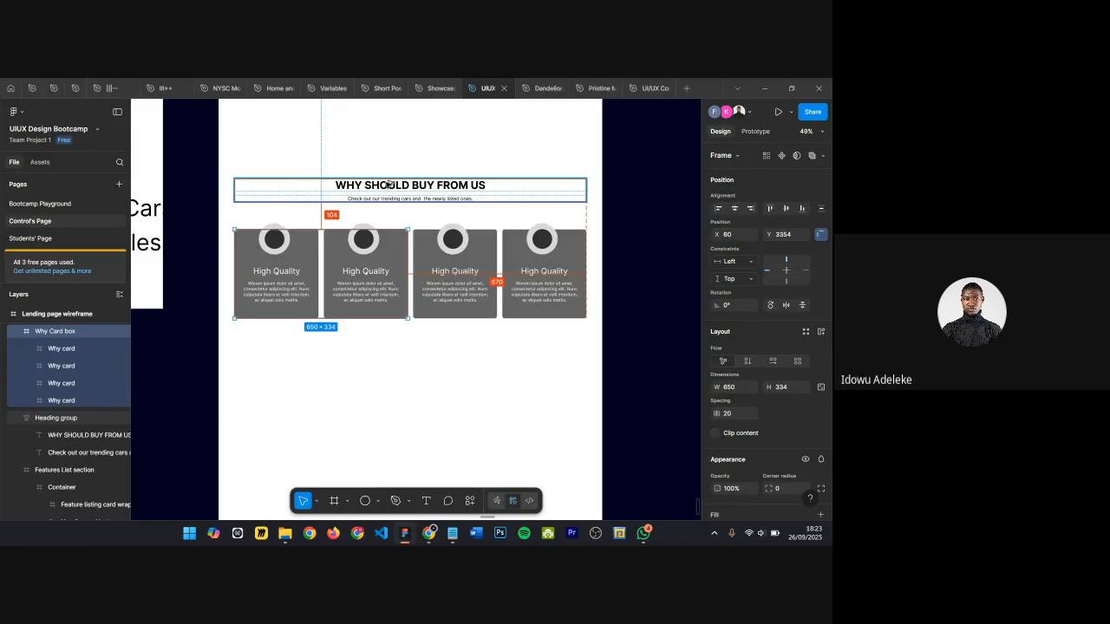
key(shift+Up)
key(shift+Up)
key(shift+Up)
key(shift+Up)
key(shift+Up)
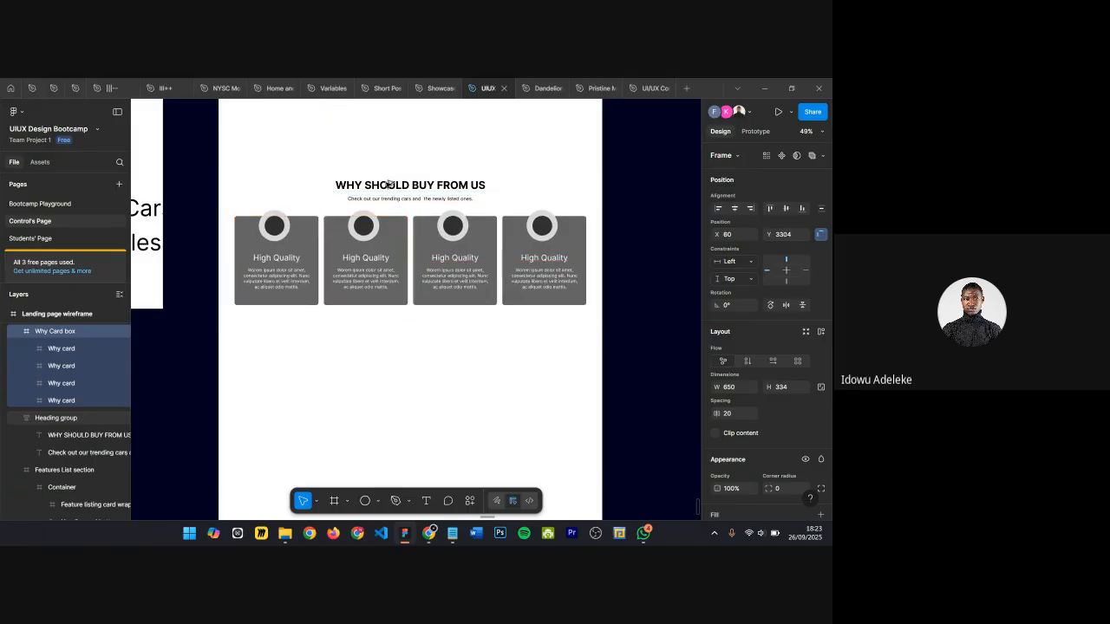
key(alt)
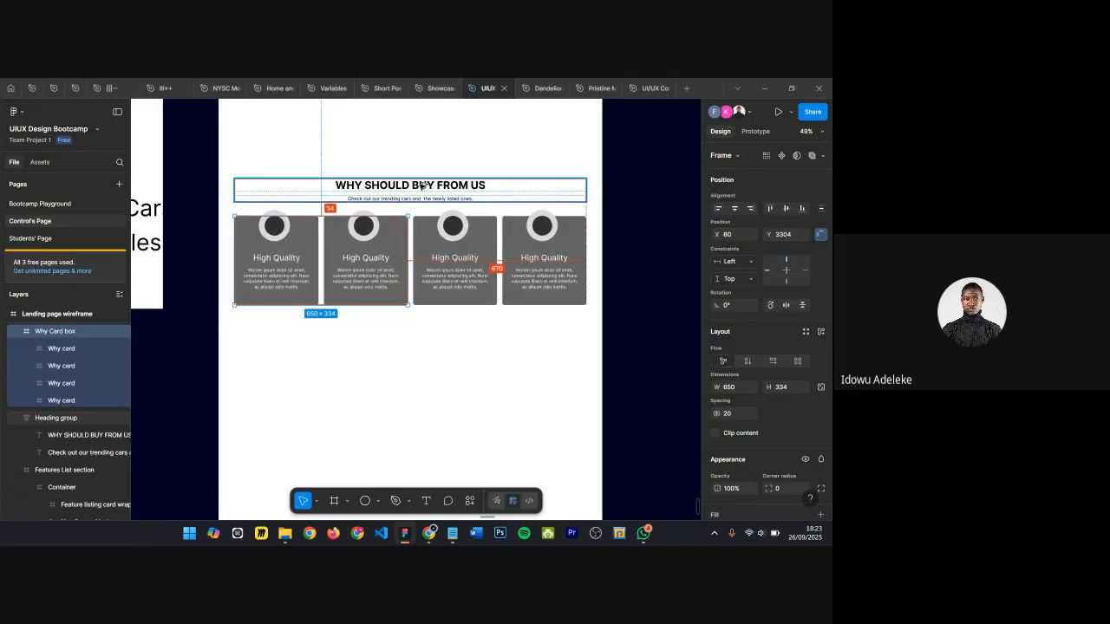
key(shift+Up)
key(shift+Up)
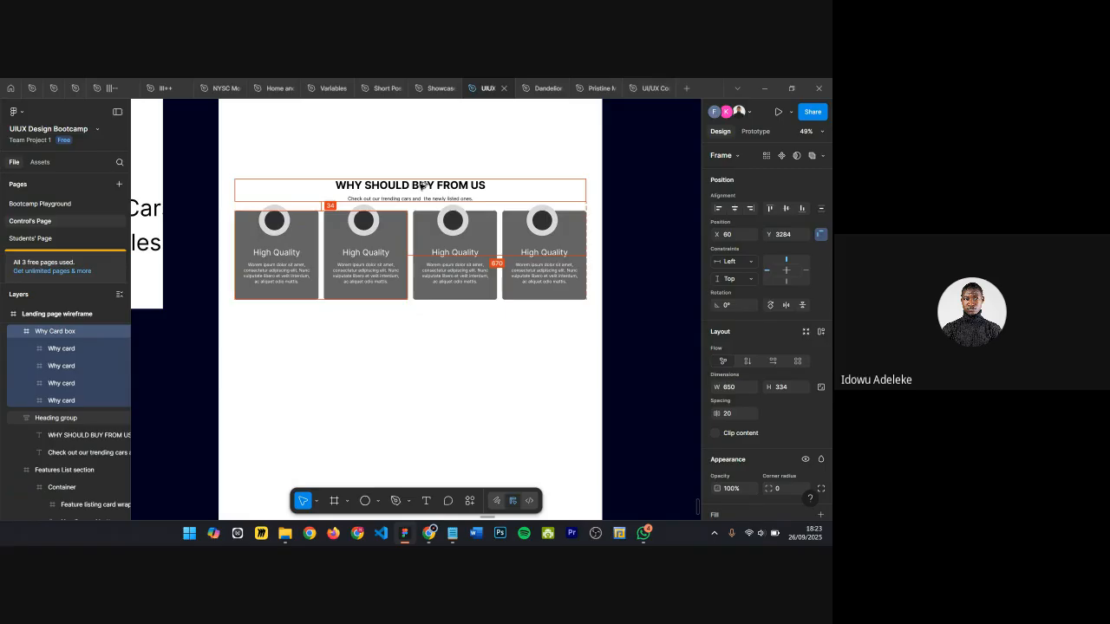
key(Down)
key(Down)
key(Down)
key(Down)
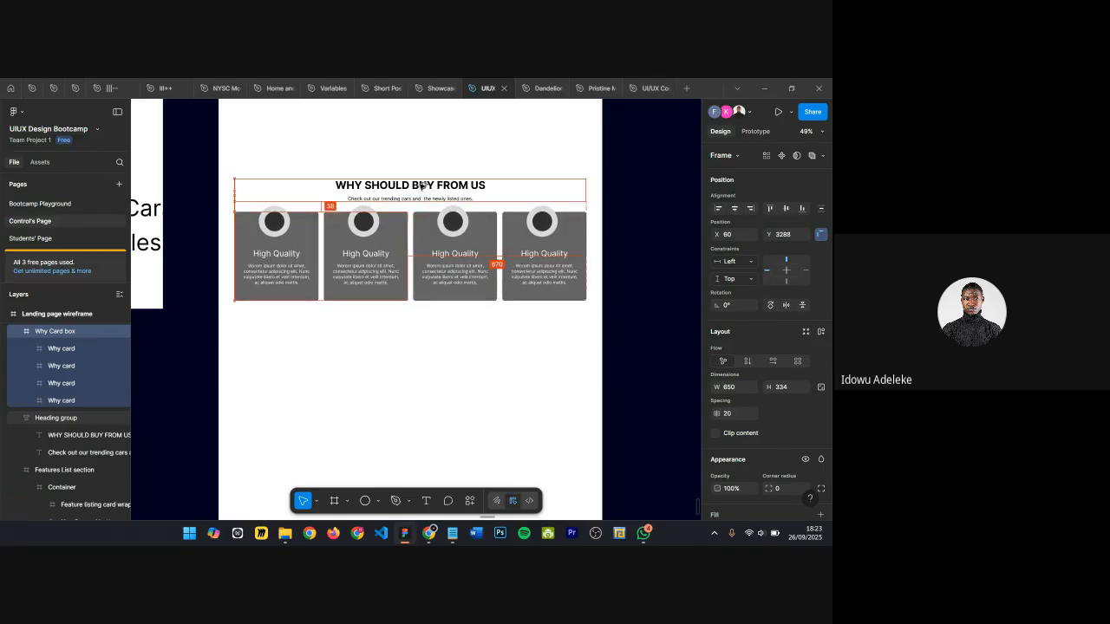
key(Down)
key(Down)
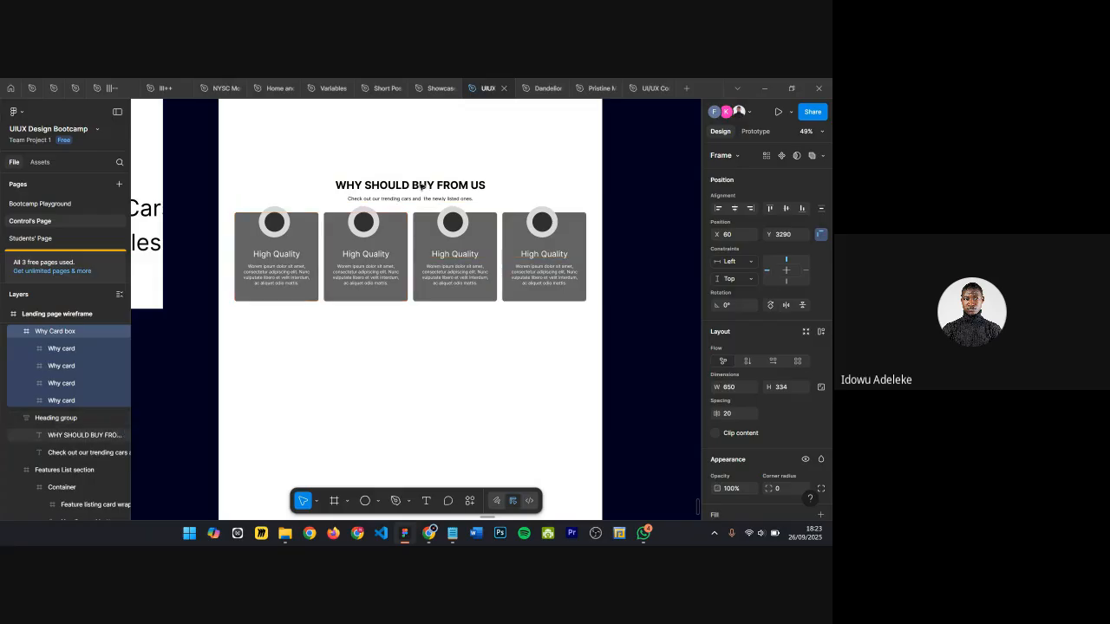
scroll(423, 186, up, 5)
scroll(381, 217, down, 3)
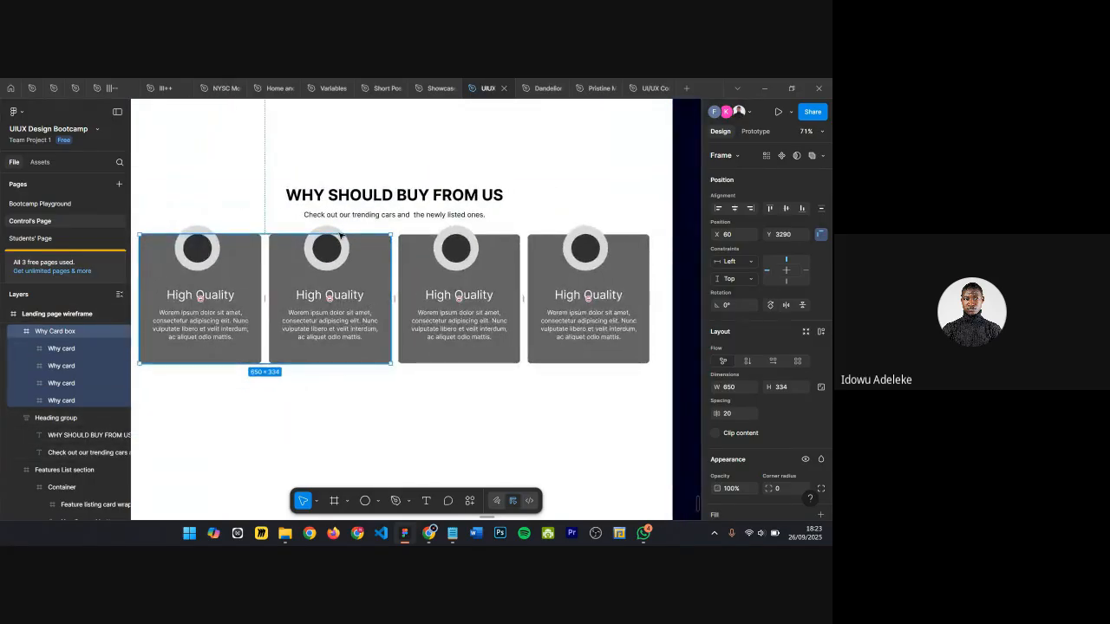
key(alt)
key(shift+Down)
key(shift+Down)
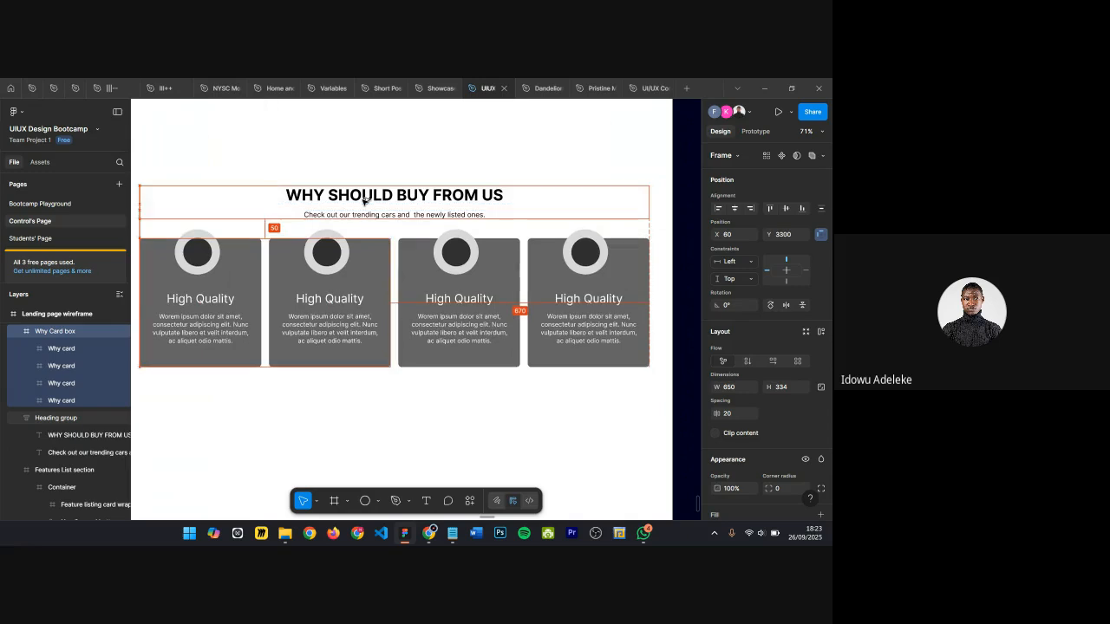
Step: Select the heading group together with the Why Card box and wrap them in an auto layout frame
shift+click(364, 201)
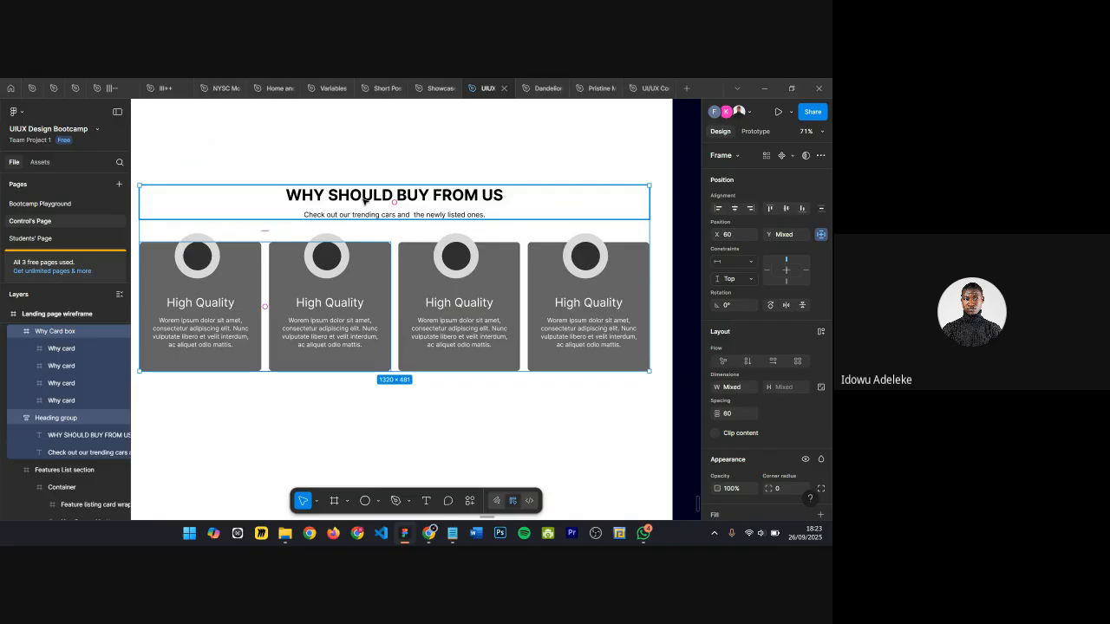
key(shift+a)
Step: Review the Why section within the full landing page wireframe
scroll(323, 202, down, 5)
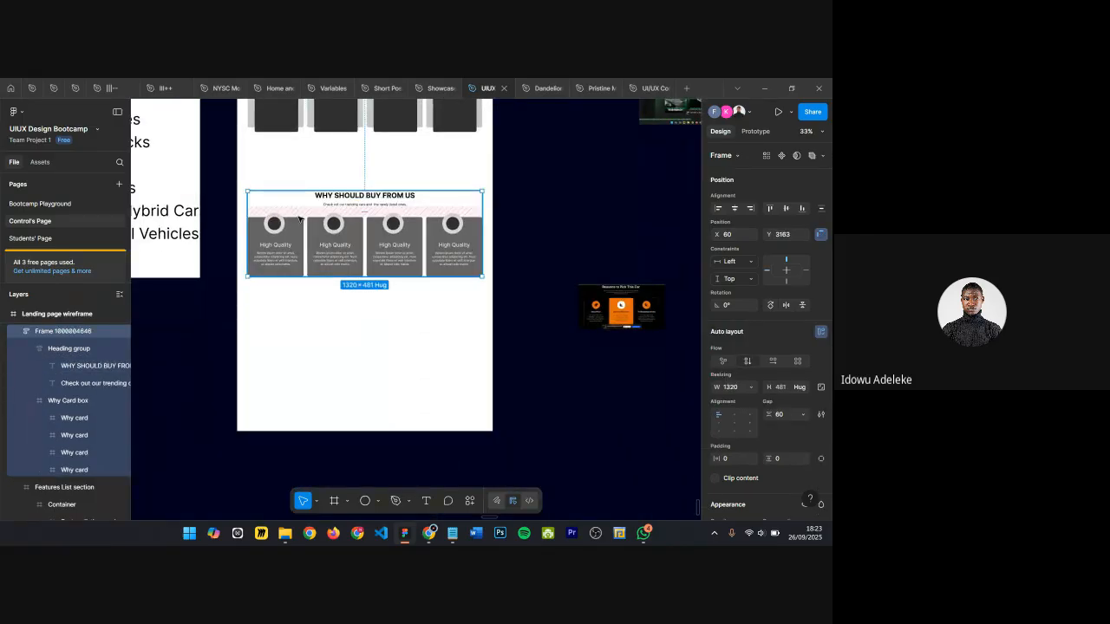
scroll(299, 219, up, 3)
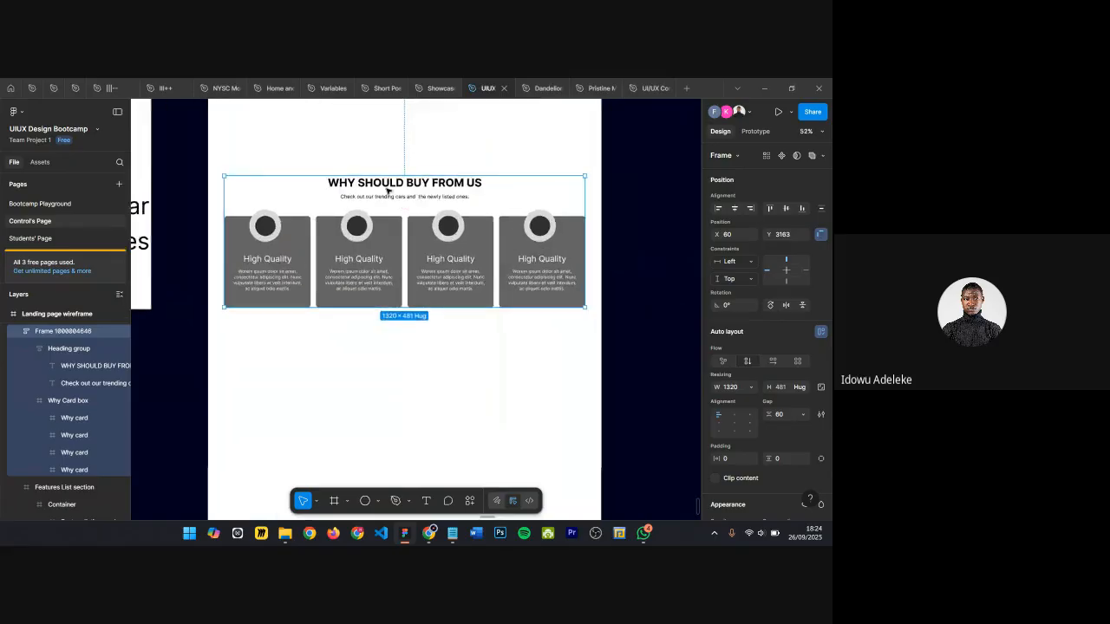
scroll(387, 278, down, 5)
scroll(458, 188, up, 5)
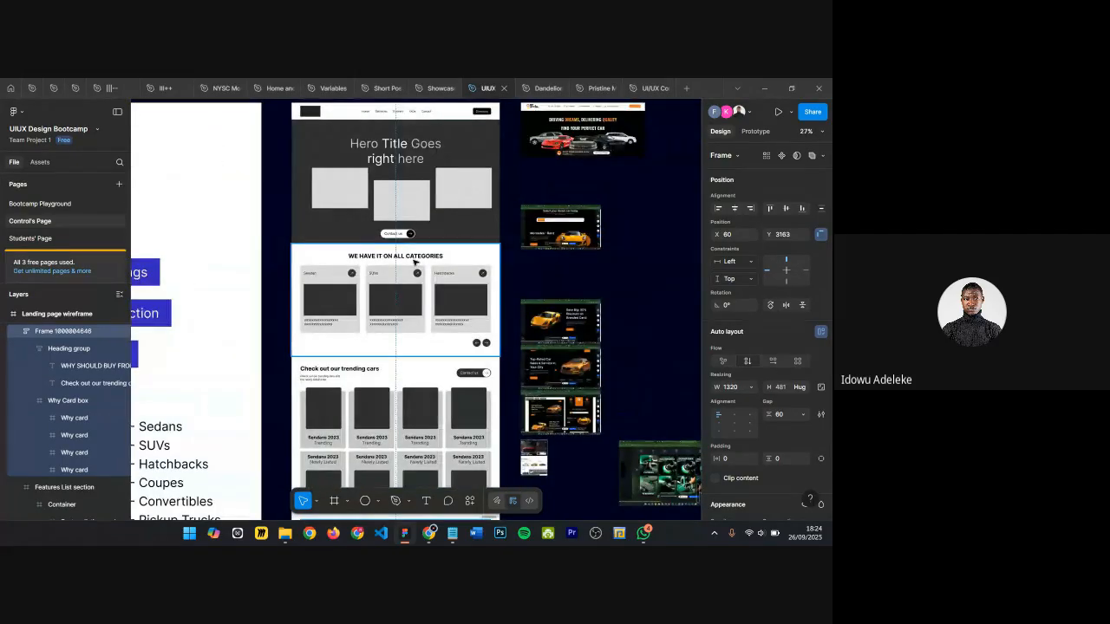
scroll(457, 295, down, 2)
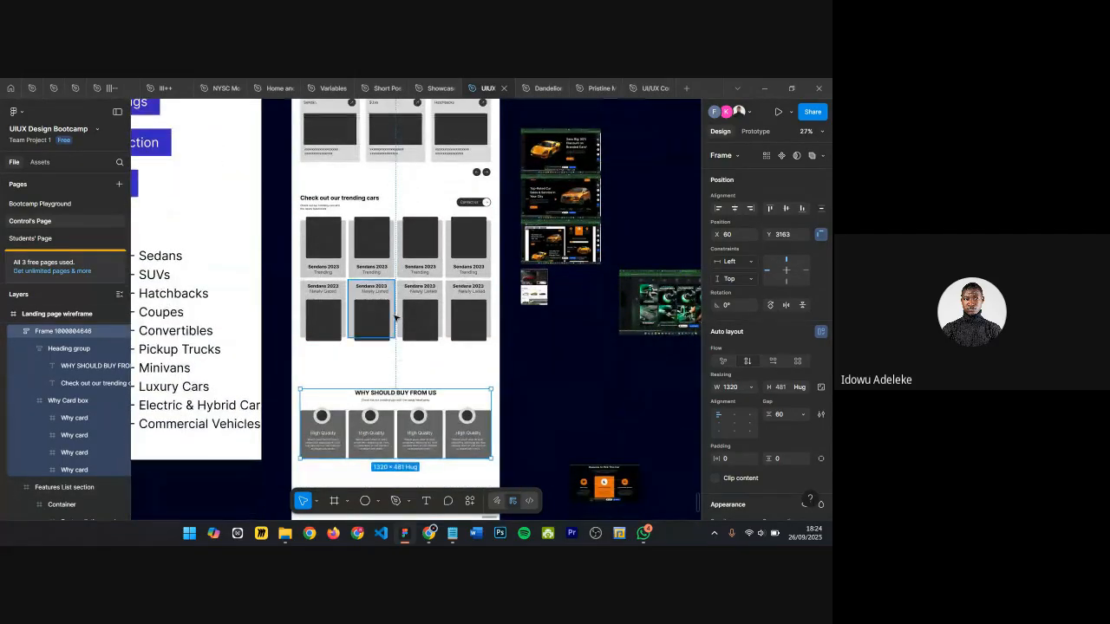
scroll(455, 250, up, 2)
scroll(455, 250, up, 4)
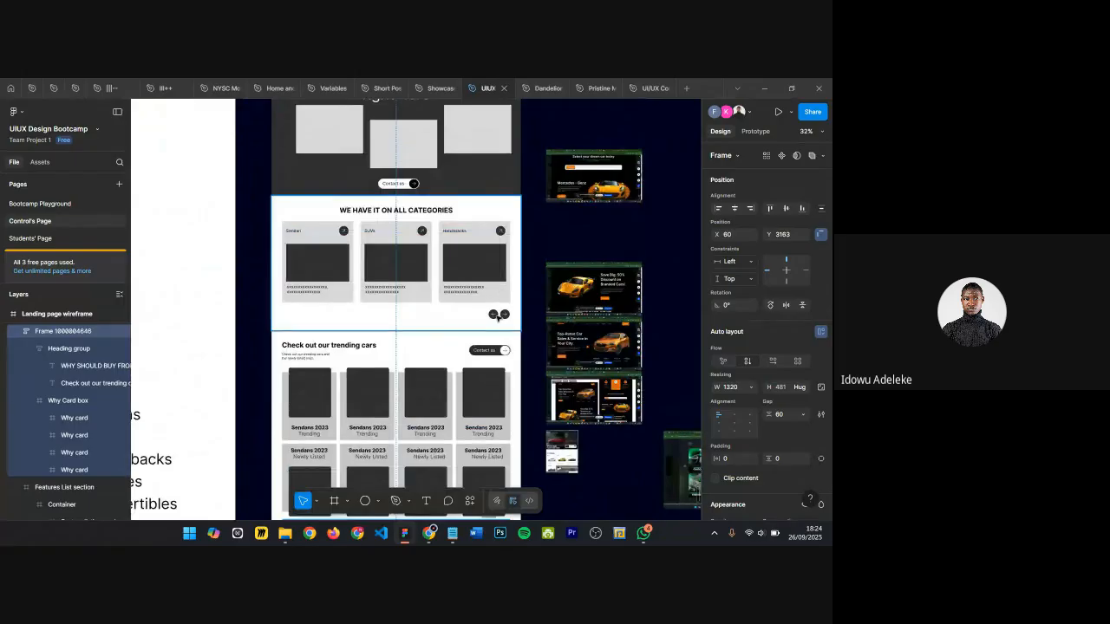
scroll(501, 314, down, 4)
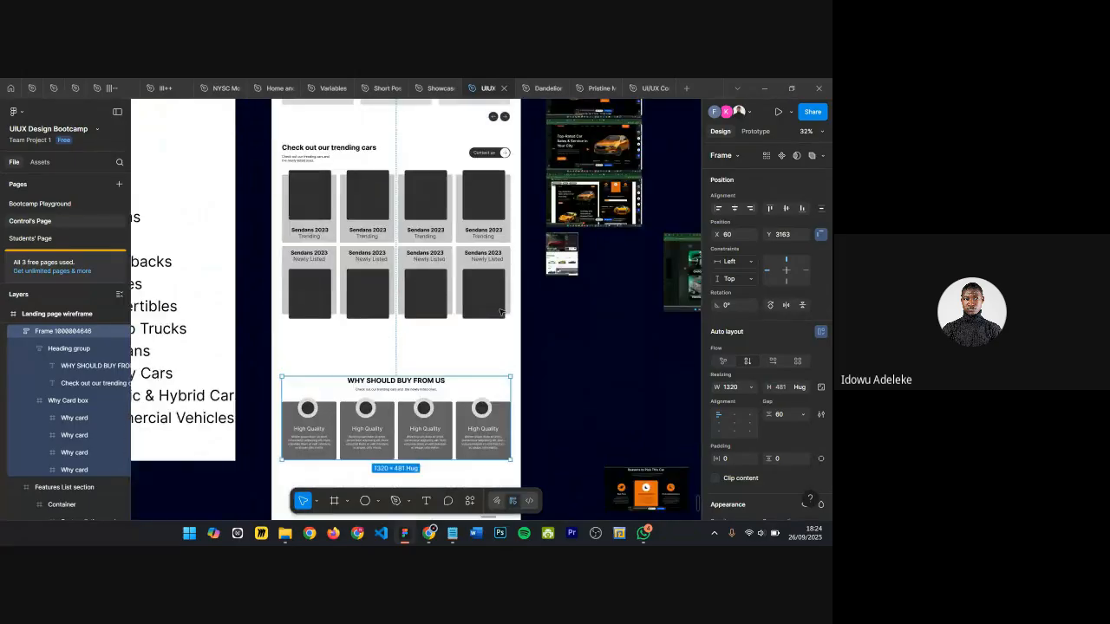
Step: Inspect the Contact us button in the trending cars heading, then deselect it
click(488, 154)
double_click(488, 154)
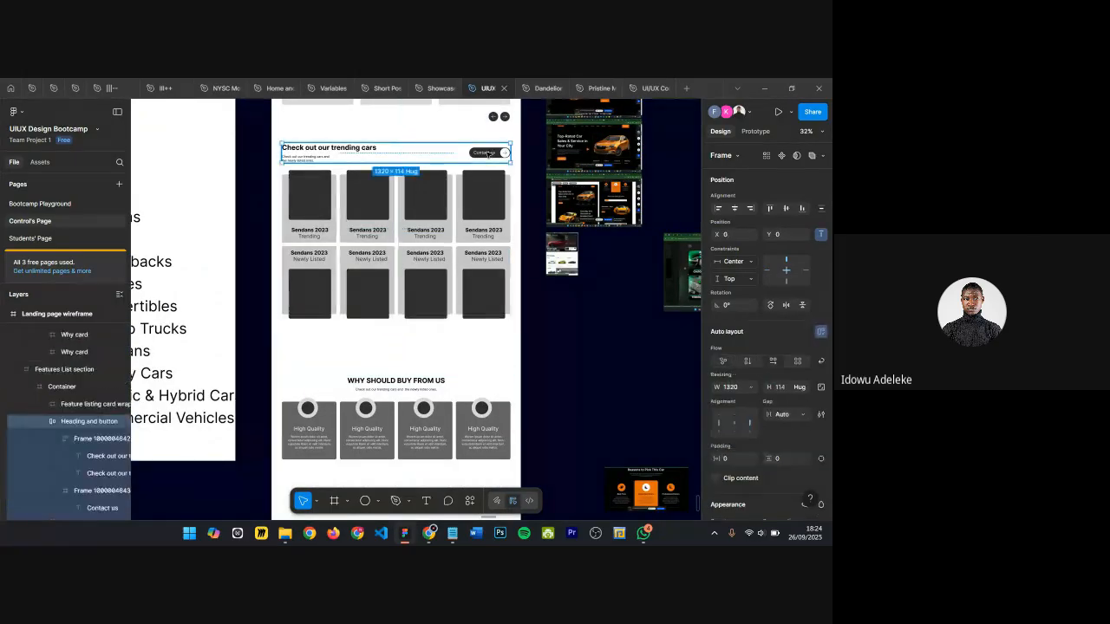
double_click(488, 155)
scroll(489, 152, down, 1)
scroll(489, 153, down, 1)
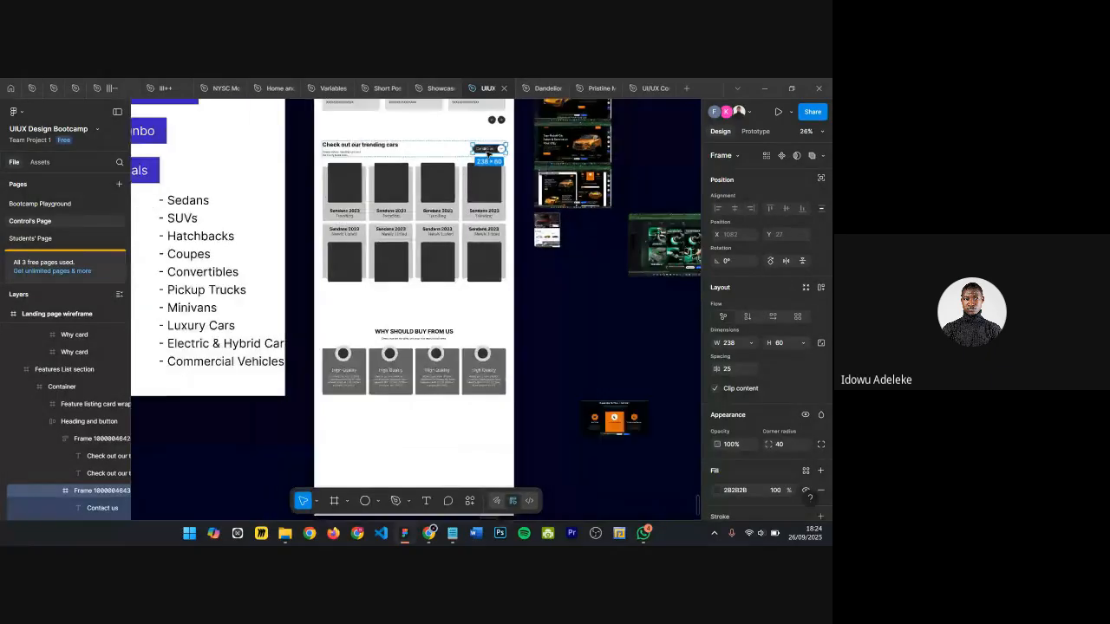
scroll(489, 153, down, 3)
scroll(402, 260, up, 4)
click(442, 201)
scroll(422, 249, up, 5)
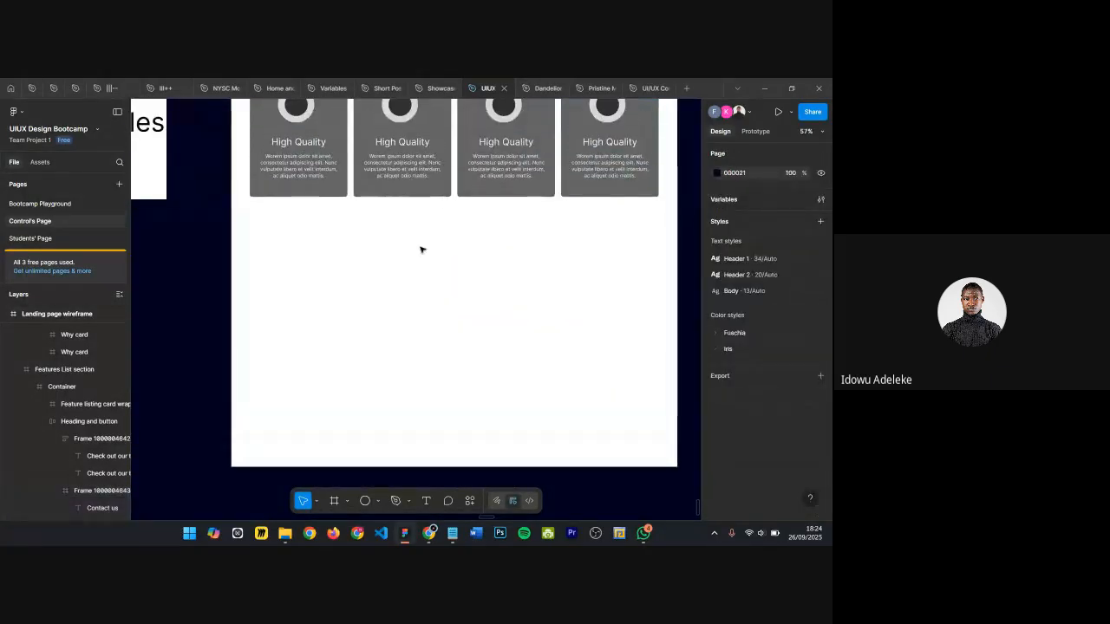
Step: Add a text layer reading "Download App" below the Why Should Buy From Us cards
key(t)
scroll(405, 244, down, 2)
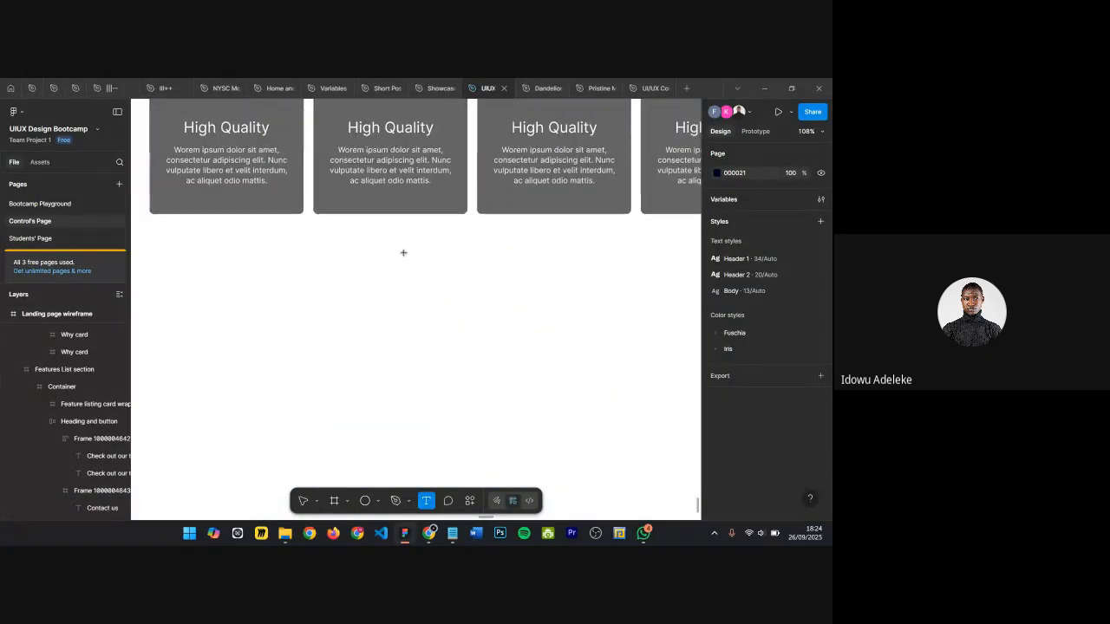
click(559, 338)
key(Escape)
scroll(437, 330, down, 3)
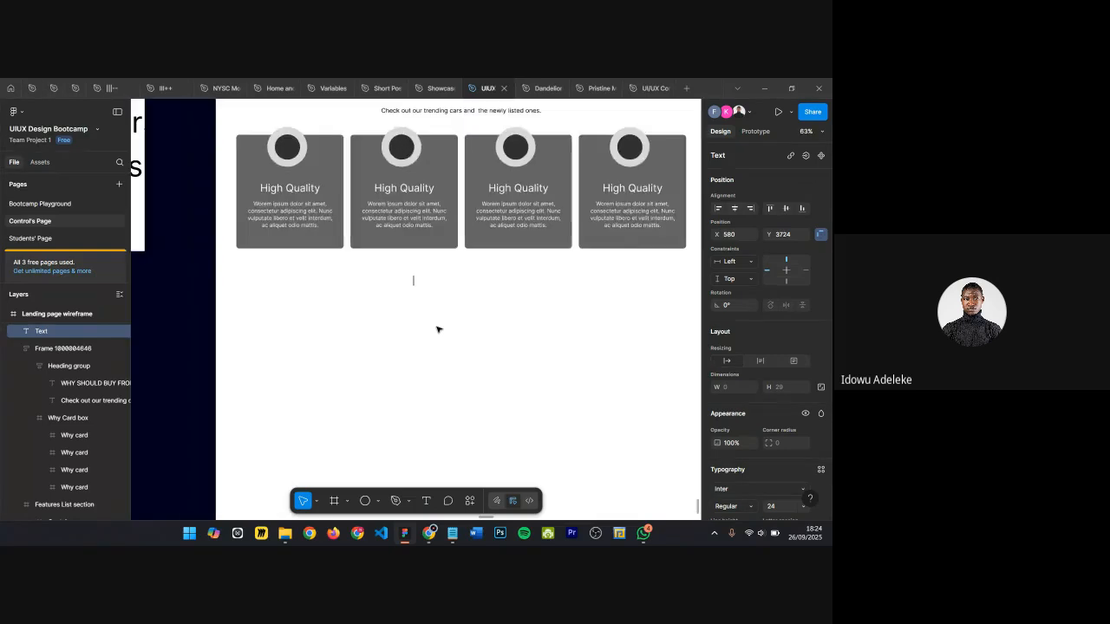
scroll(526, 330, up, 1)
scroll(525, 333, up, 2)
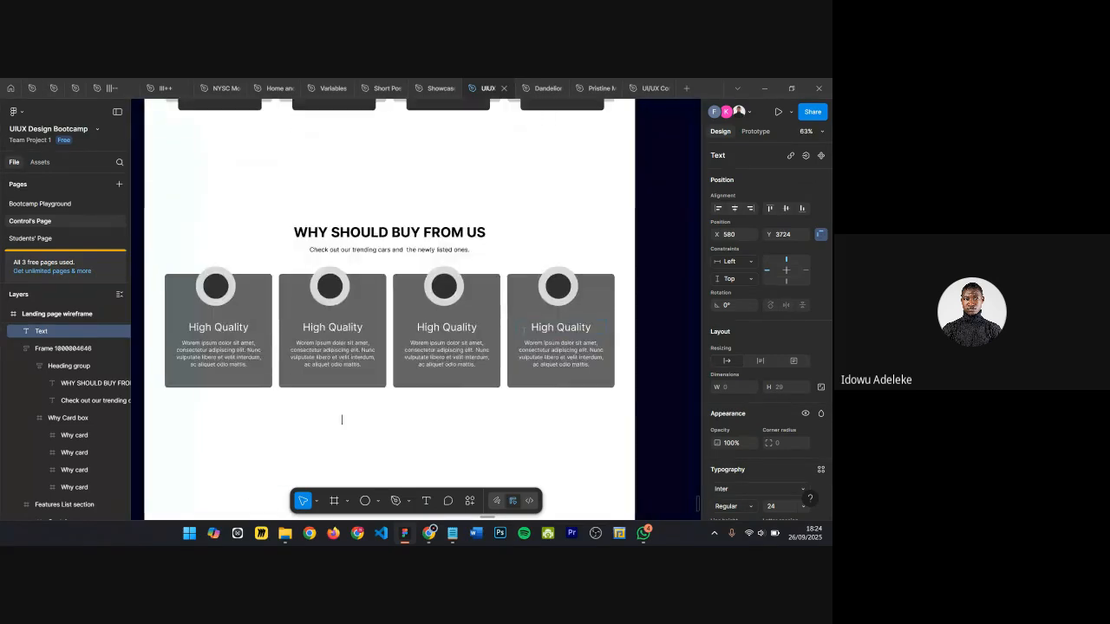
scroll(524, 335, down, 4)
scroll(500, 436, up, 3)
scroll(491, 416, up, 1)
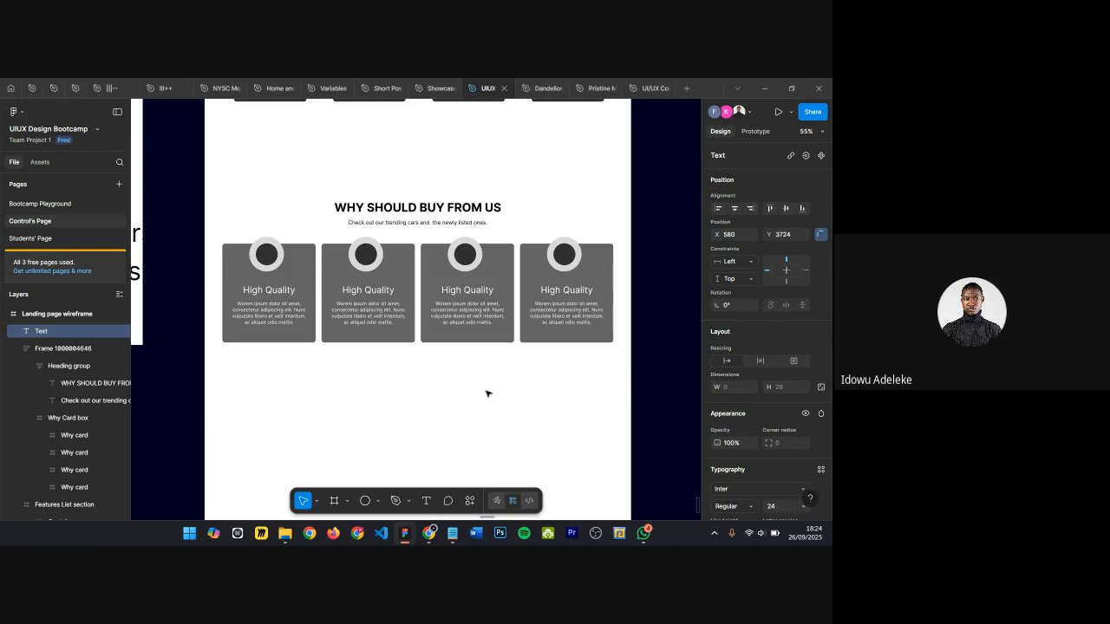
text(Doni)
text(load)
text( App)
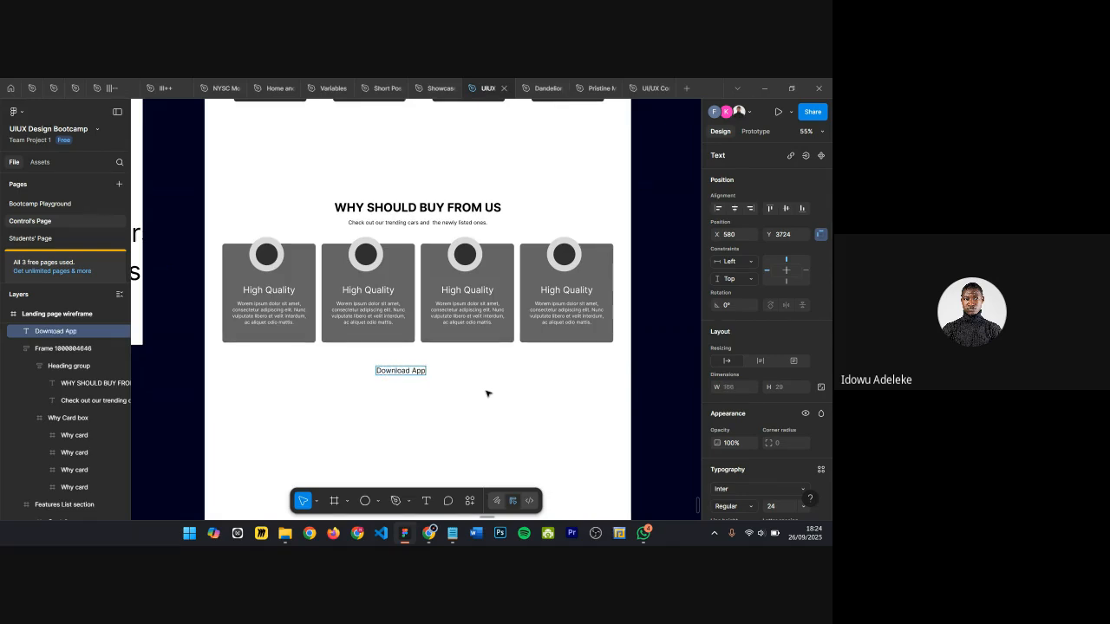
Step: Duplicate the text beside itself and change the copy to "Learn more"
scroll(490, 369, up, 3)
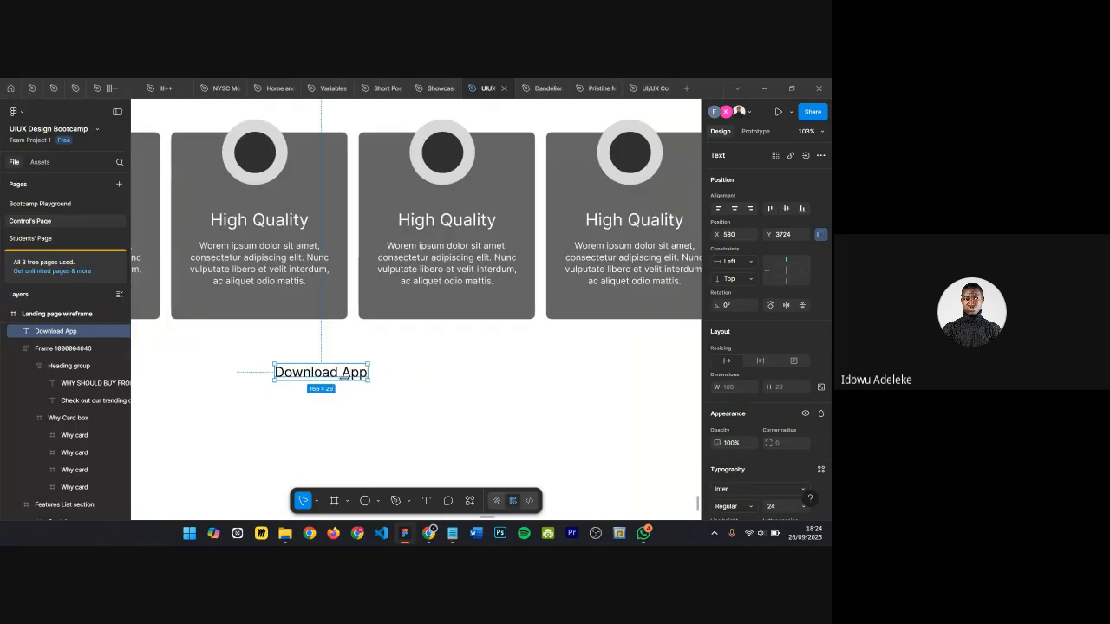
drag(307, 374, 409, 366)
double_click(408, 365)
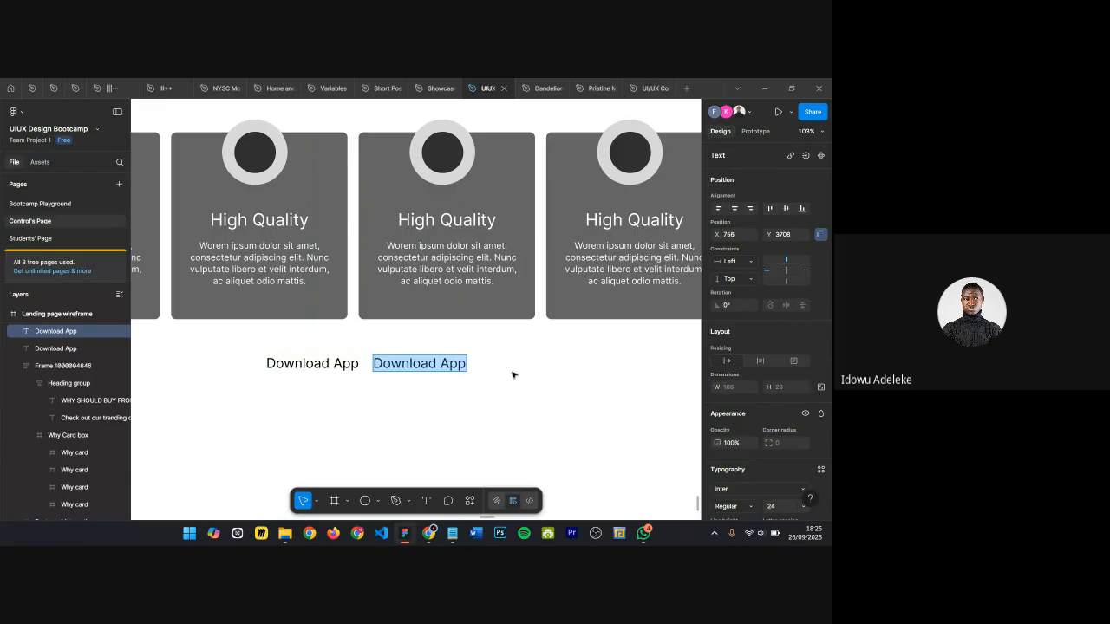
text(Lea)
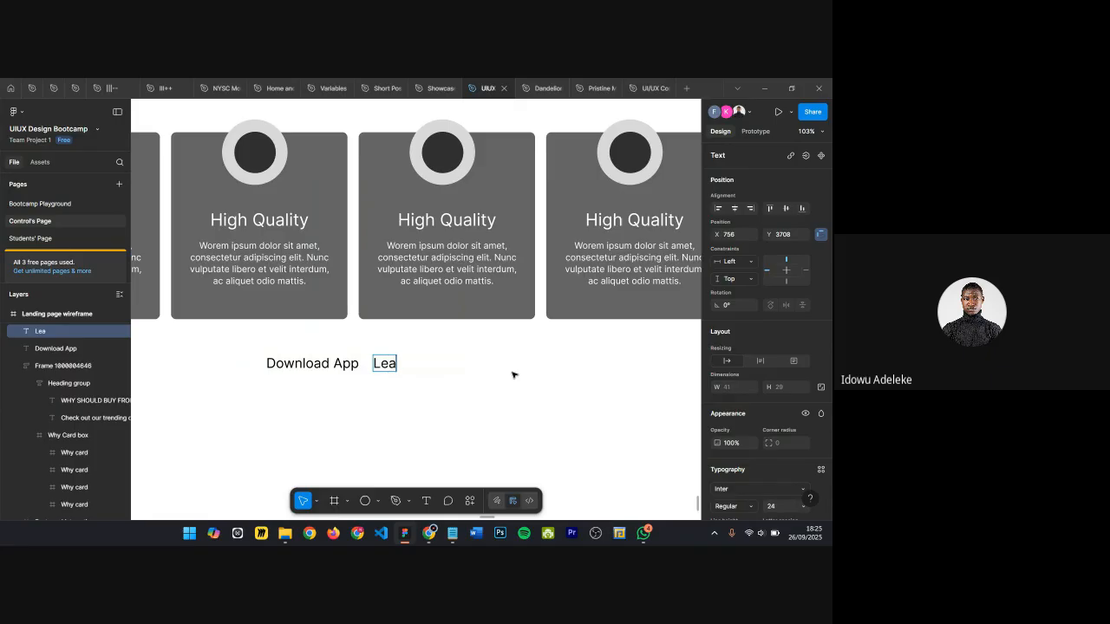
text(rn more)
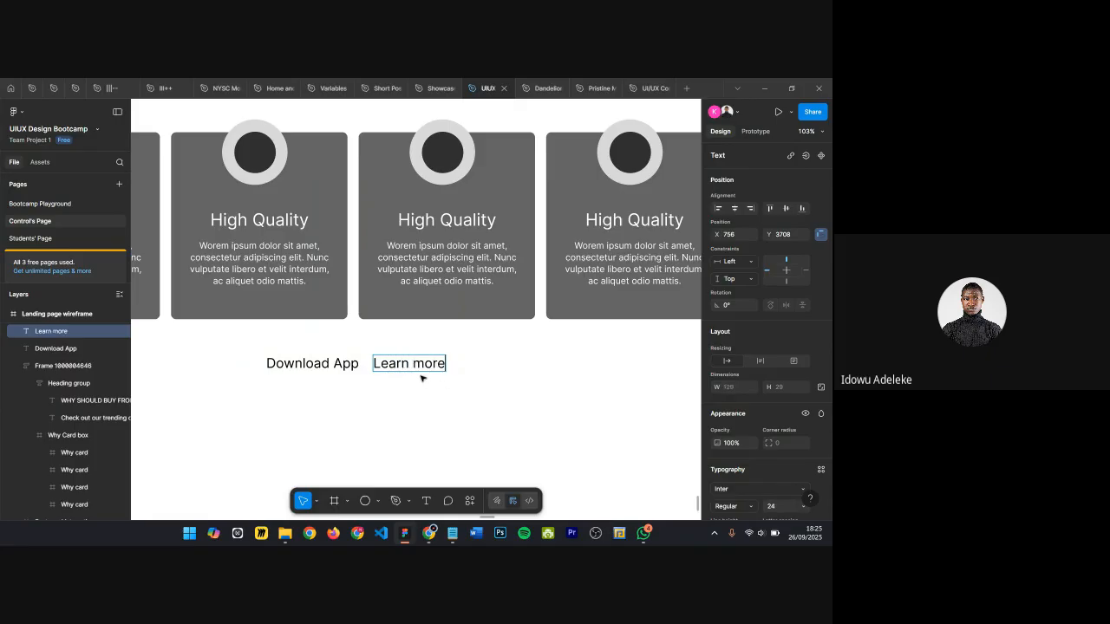
Step: Edit the first text so it reads "Download app"
click(345, 364)
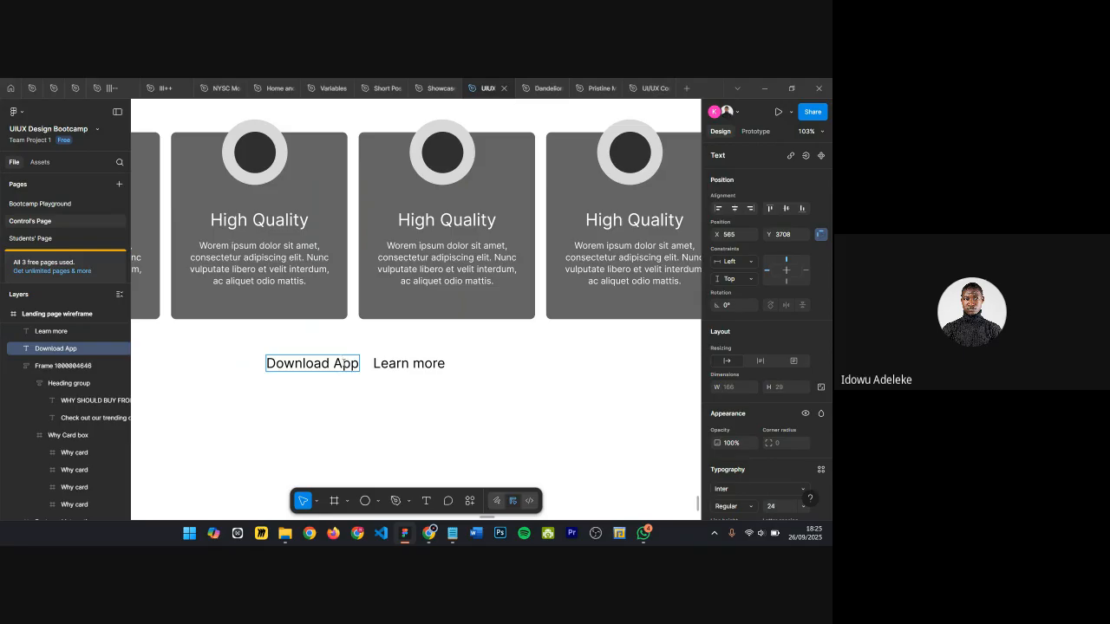
double_click(345, 364)
key(BackSpace)
text(a)
key(Escape)
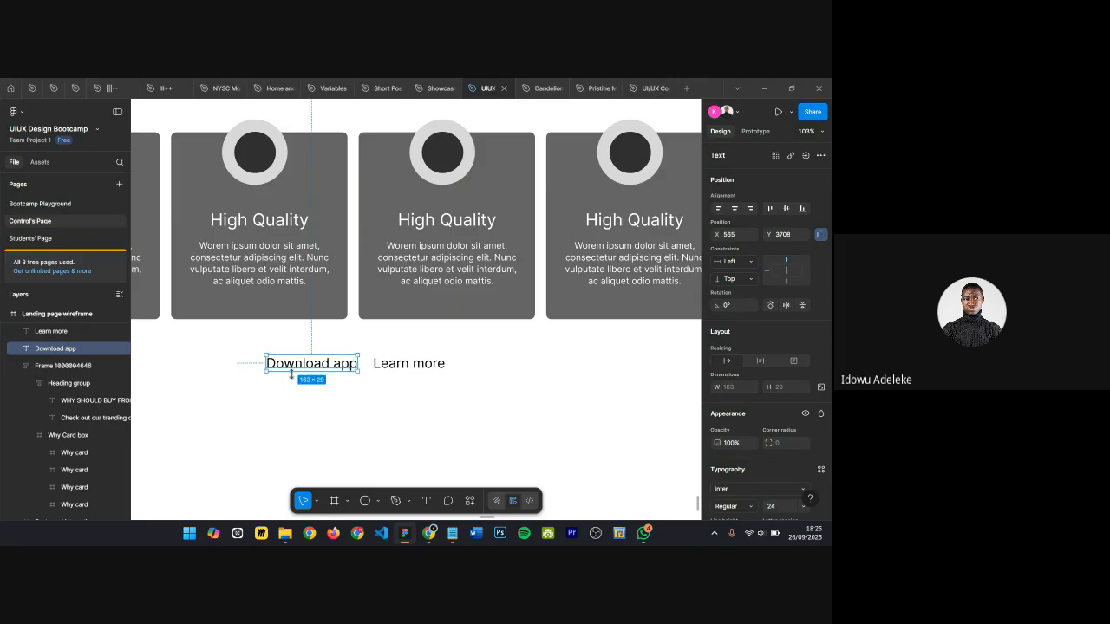
Step: Wrap the Download app text in an auto layout frame and give the frame a black 000000 fill
ctrl+scroll(292, 374, up, 5)
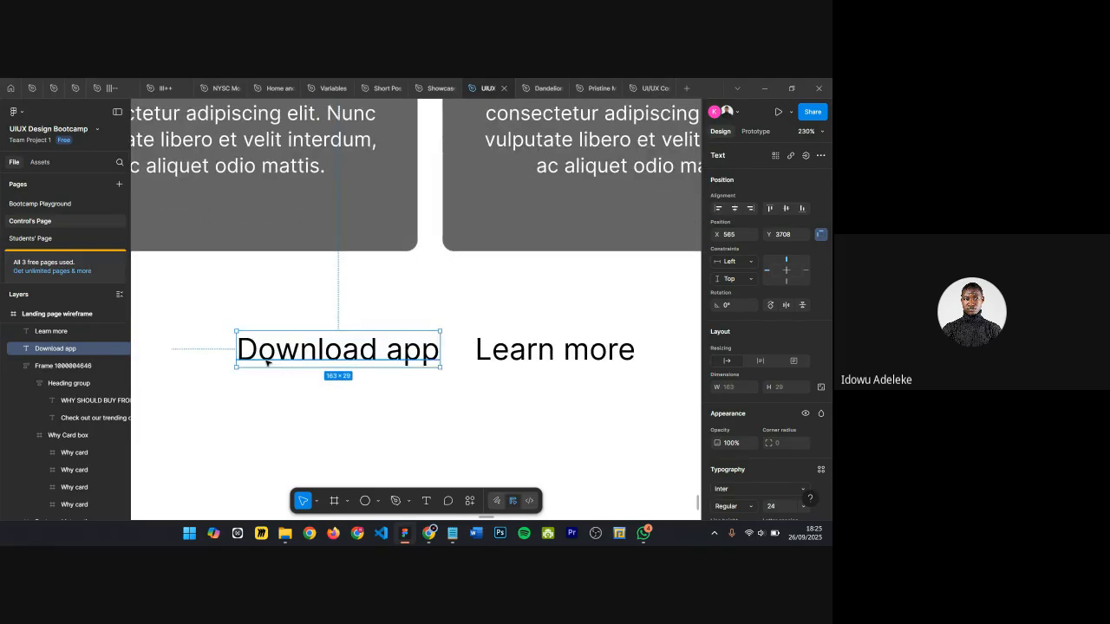
key(shift+a)
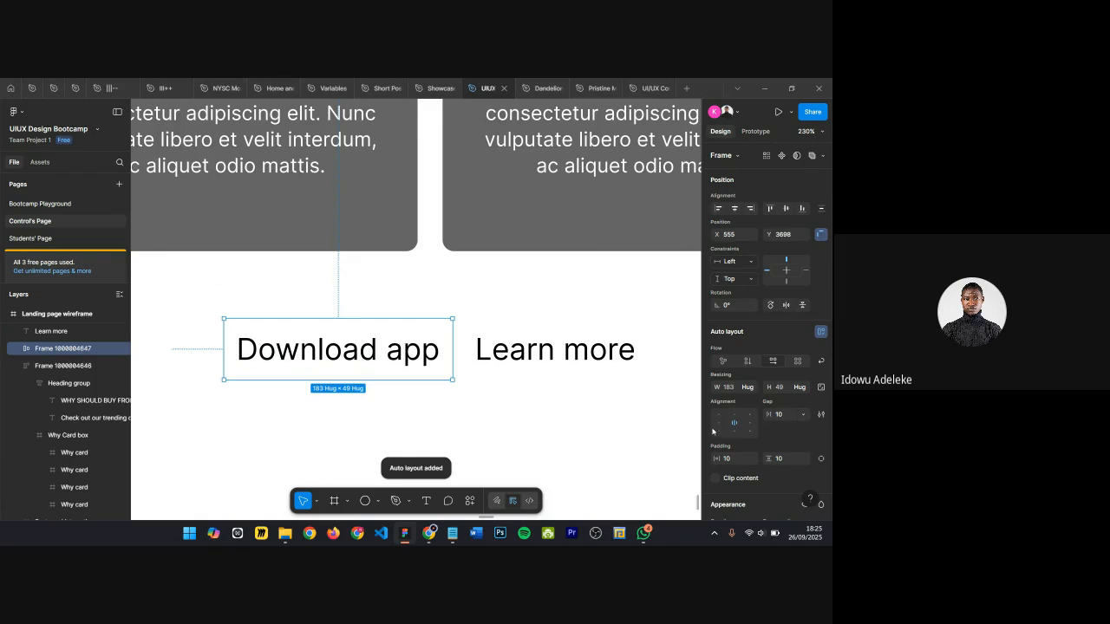
scroll(796, 470, down, 2)
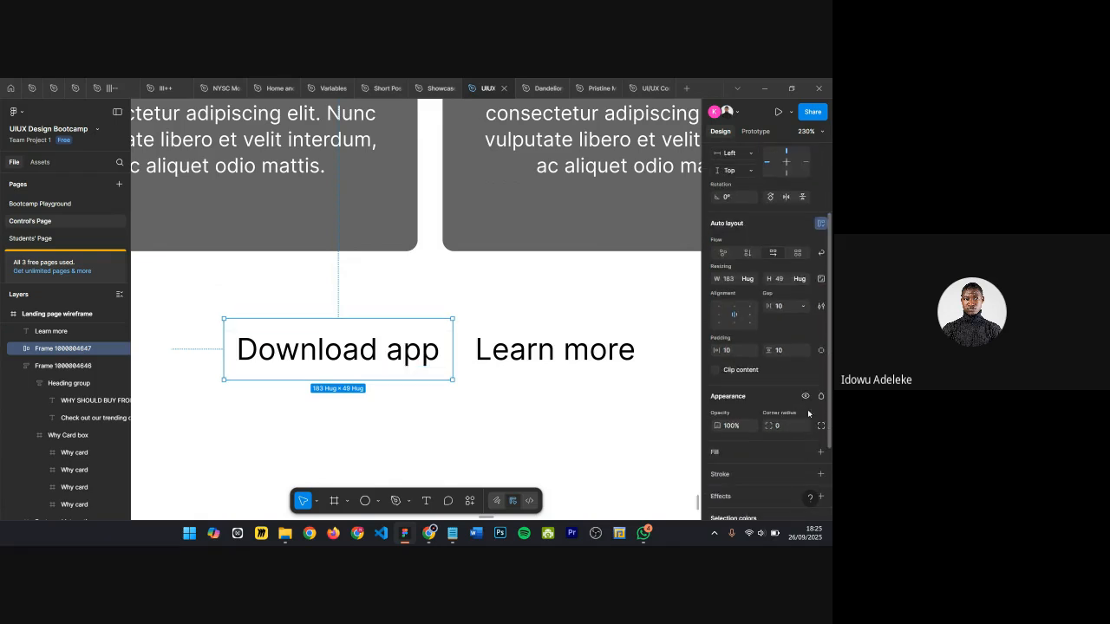
click(820, 452)
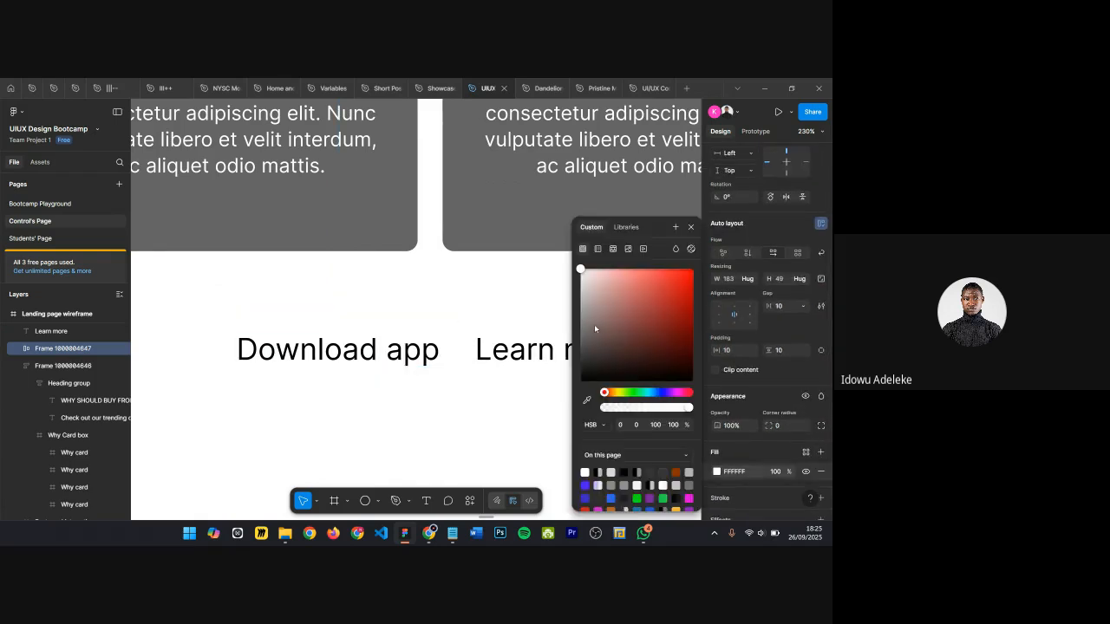
drag(602, 345, 582, 378)
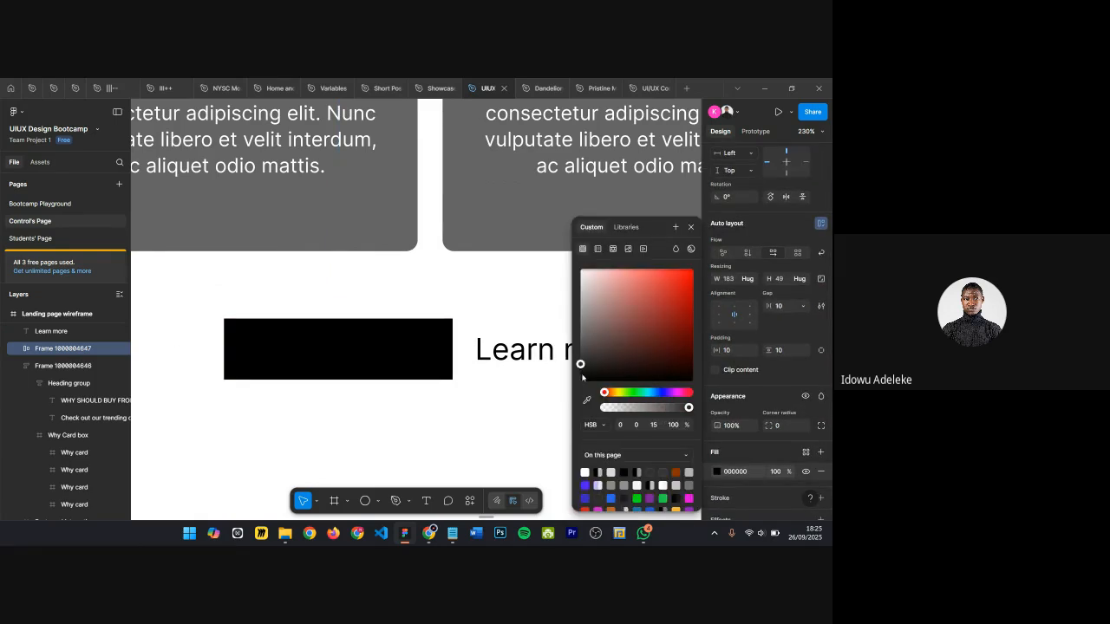
click(691, 227)
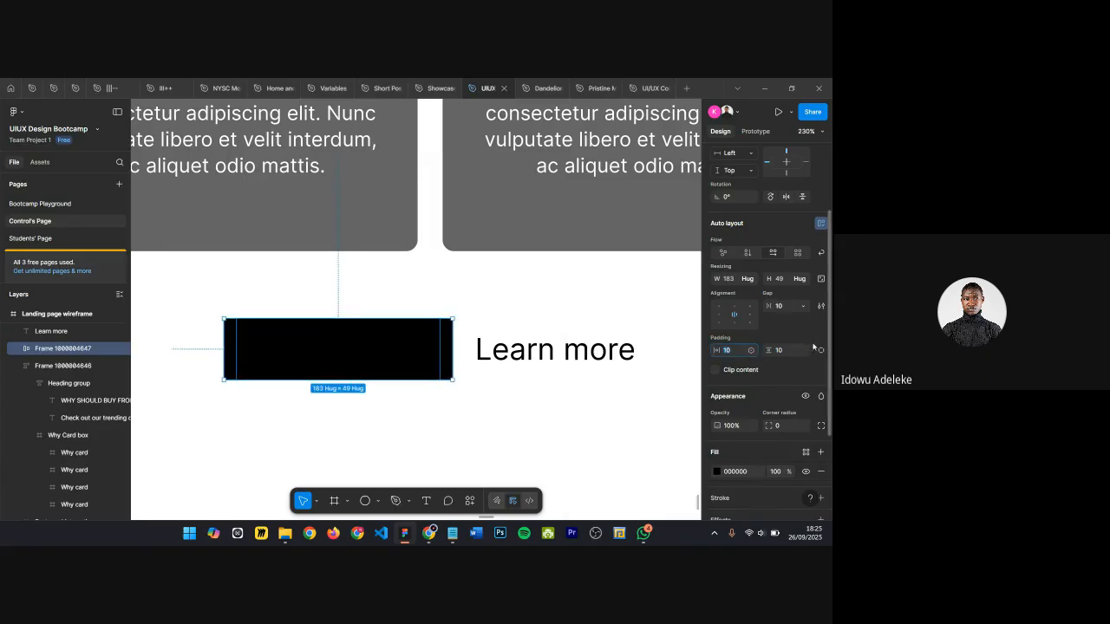
Step: Set the button frame's horizontal padding to 30 and vertical padding to 18
key(Return)
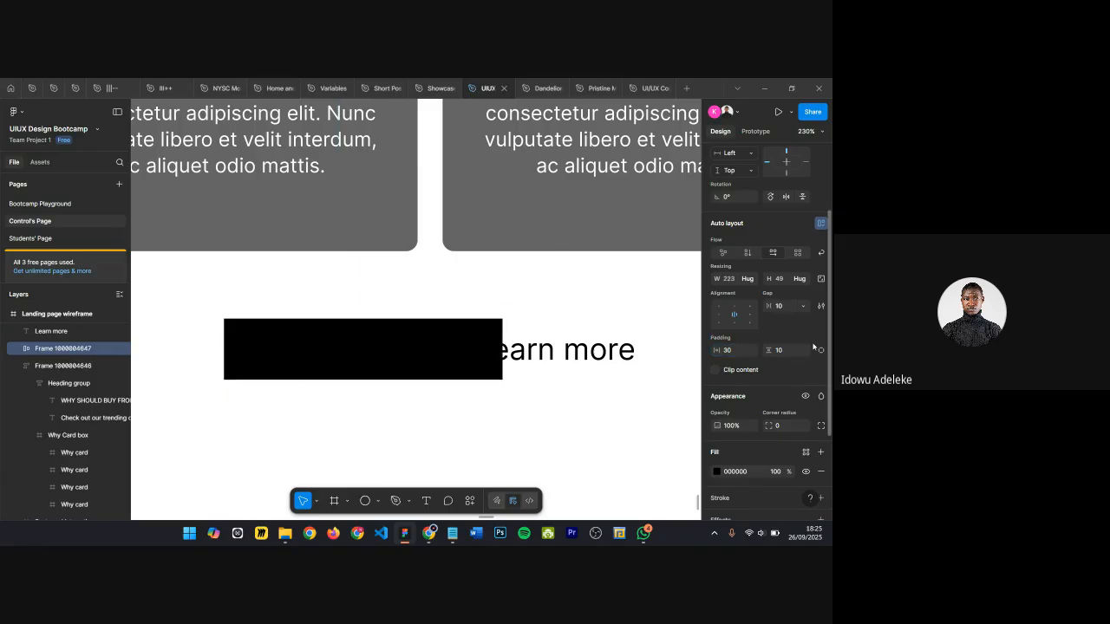
click(728, 351)
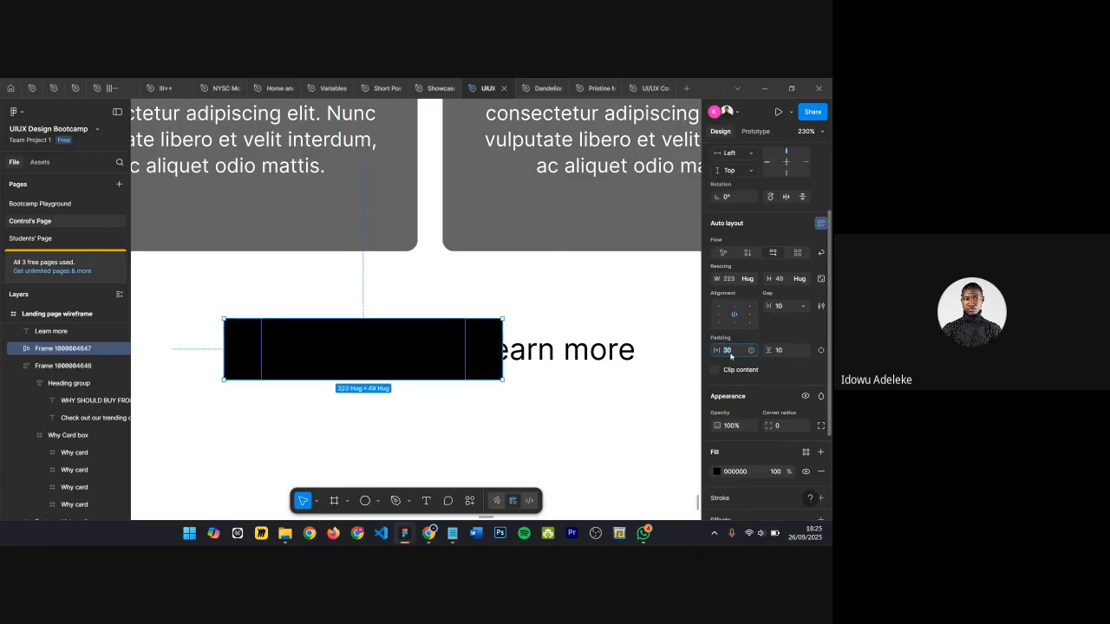
click(791, 353)
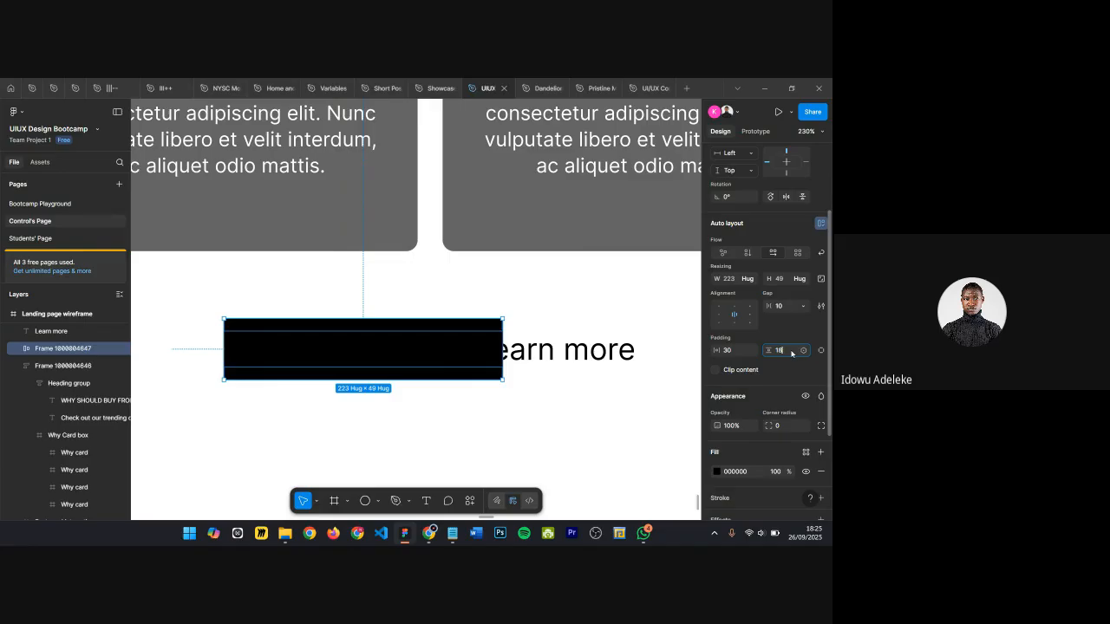
key(Return)
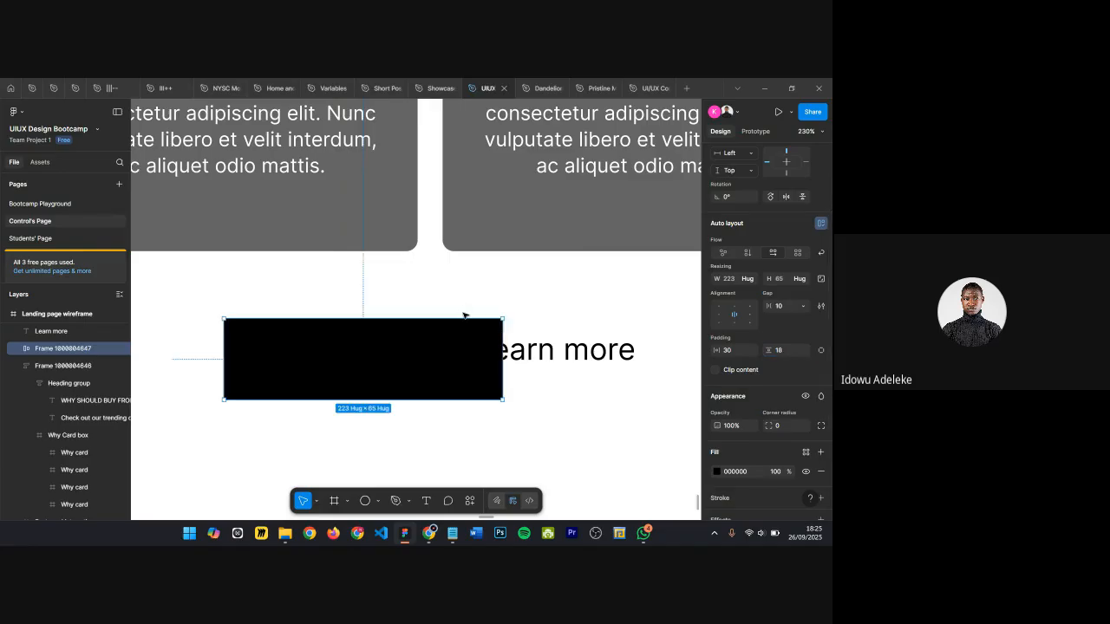
Step: Move the Download app button frame slightly to the left
click(464, 313)
mouse_move(401, 348)
mouse_down()
mouse_move(391, 349)
mouse_move(407, 338)
mouse_move(381, 347)
mouse_up()
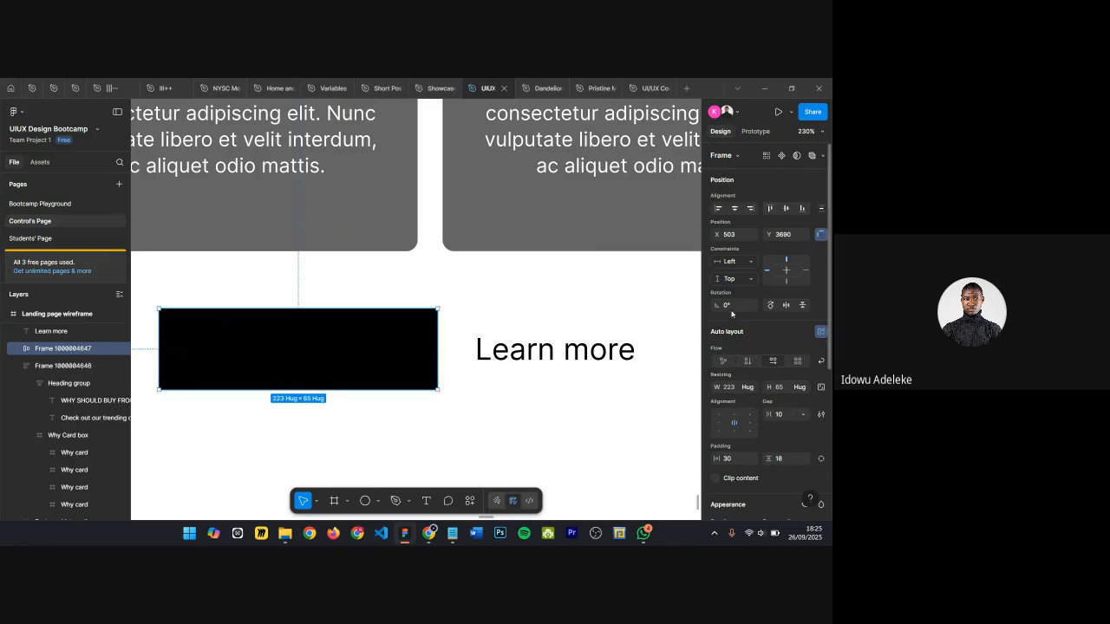
scroll(732, 314, down, 1)
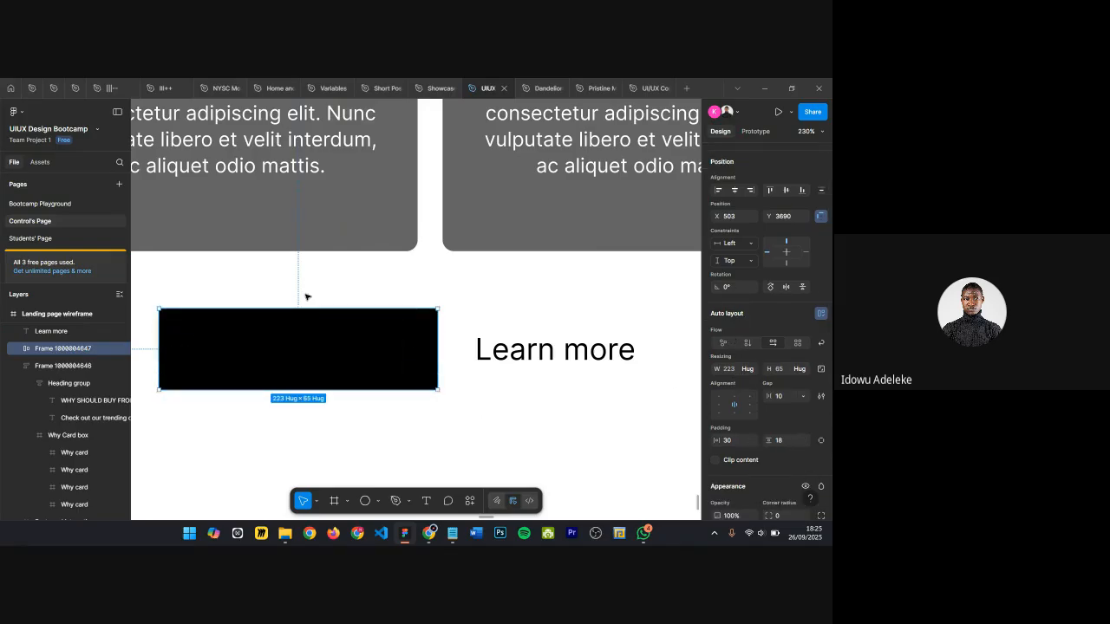
click(786, 442)
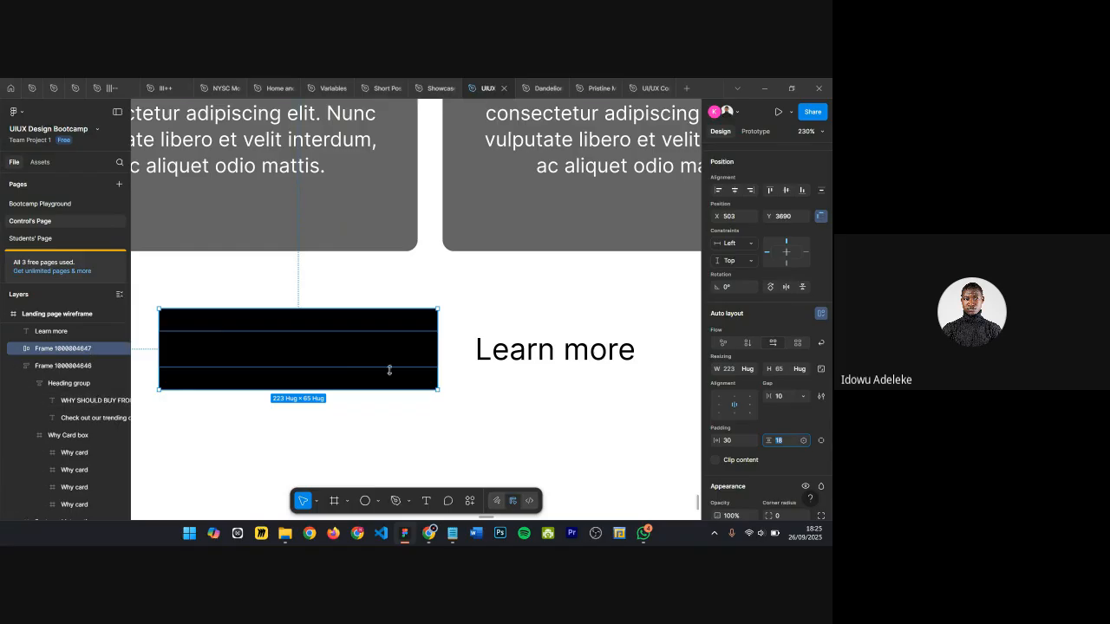
scroll(417, 285, down, 2)
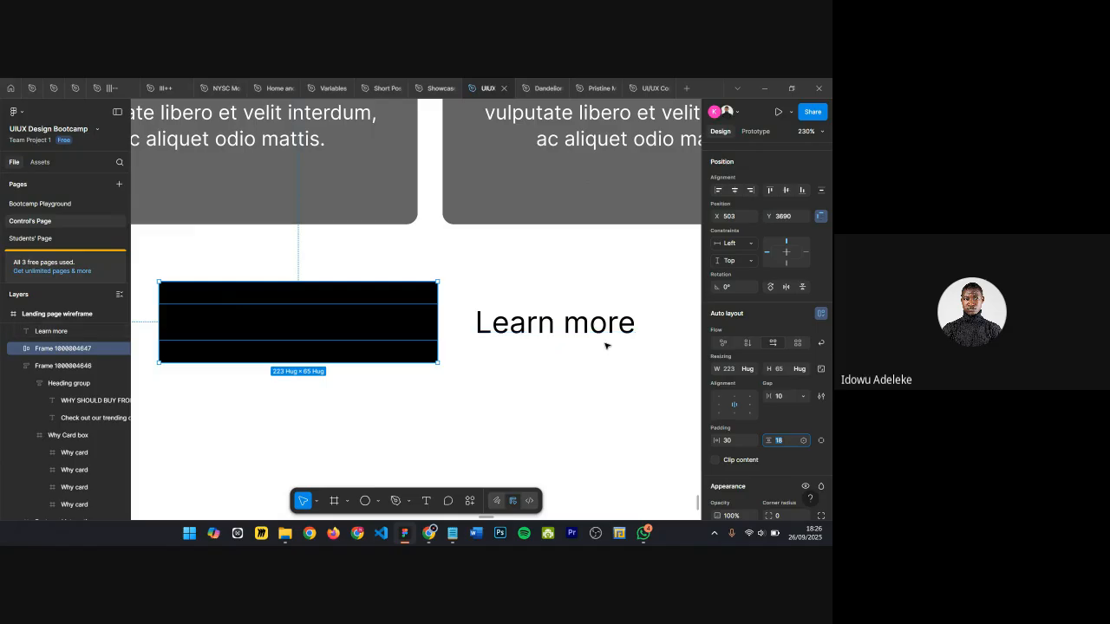
scroll(339, 330, down, 1)
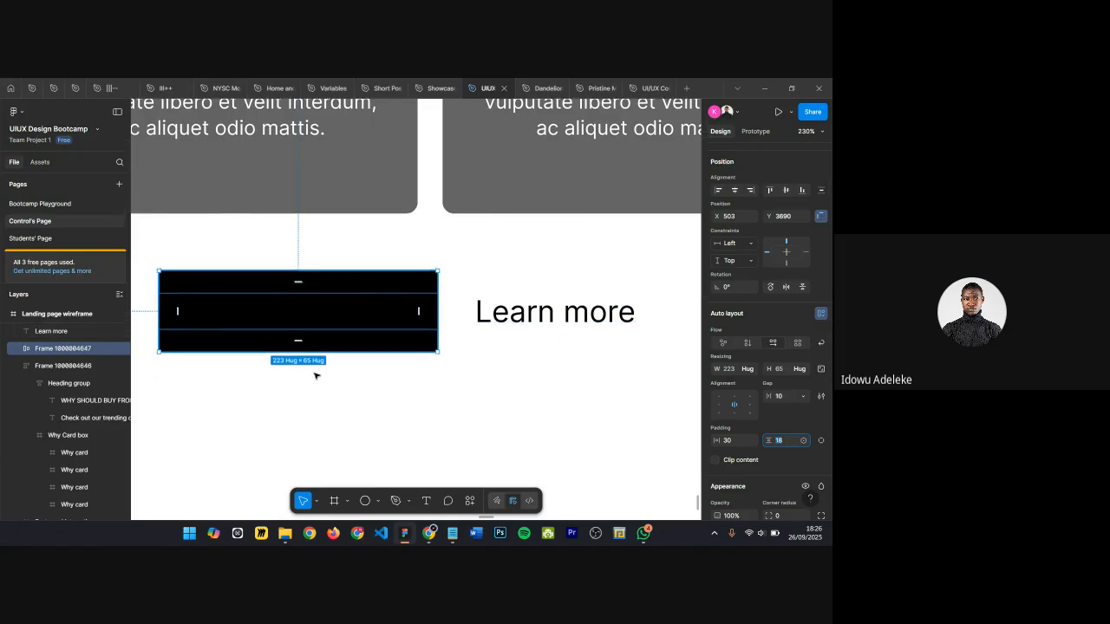
scroll(727, 438, down, 3)
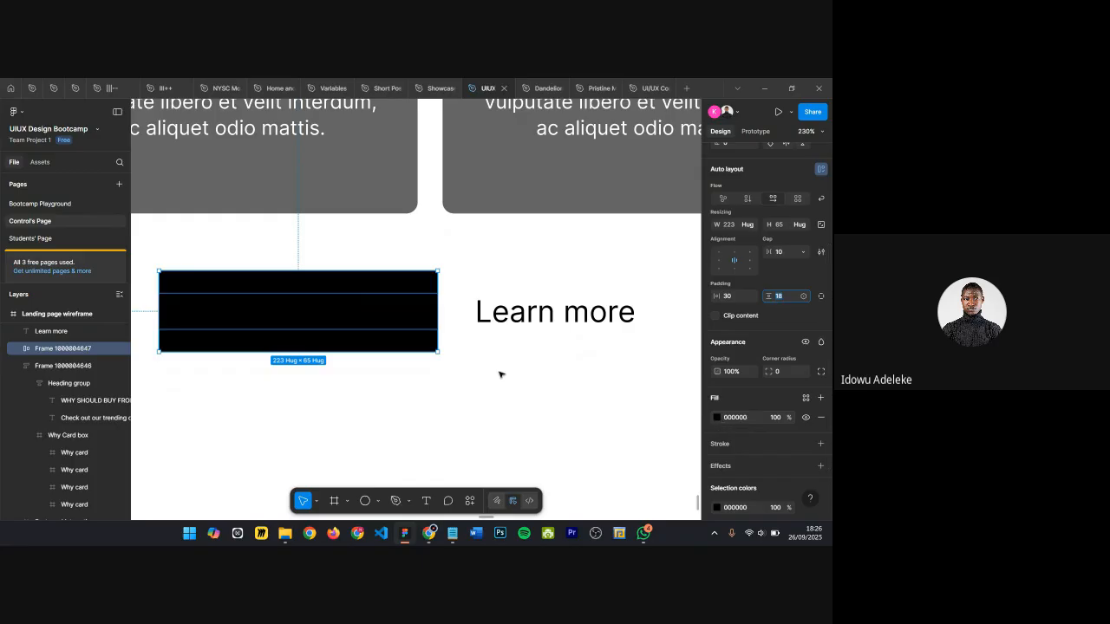
Step: Change the Download app label's text colour to white FFFFFF
double_click(350, 327)
click(741, 414)
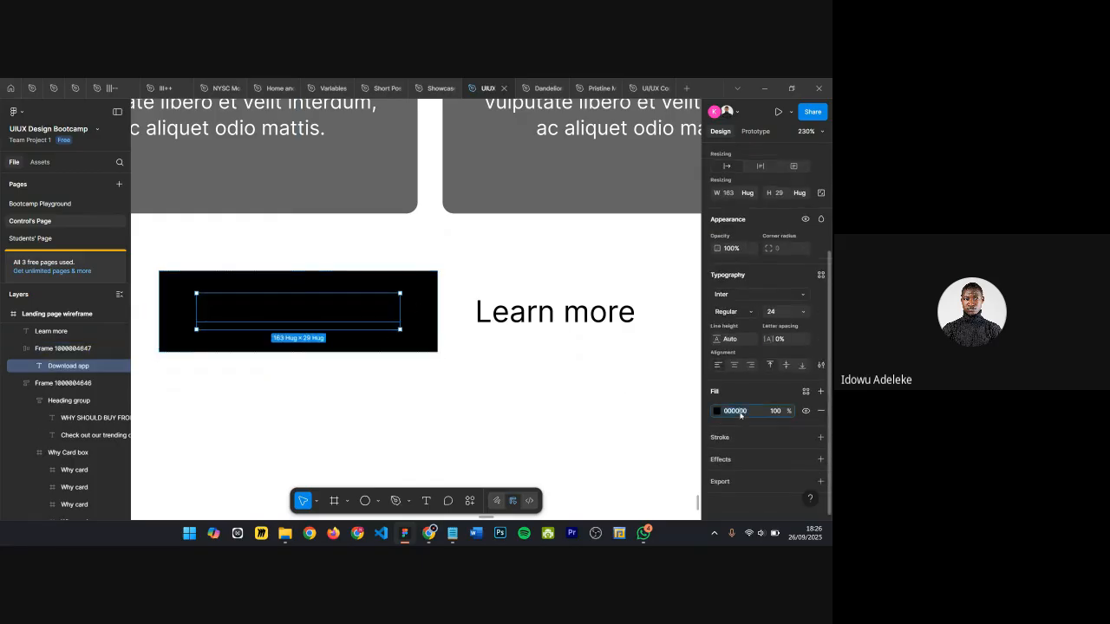
text(f)
key(Return)
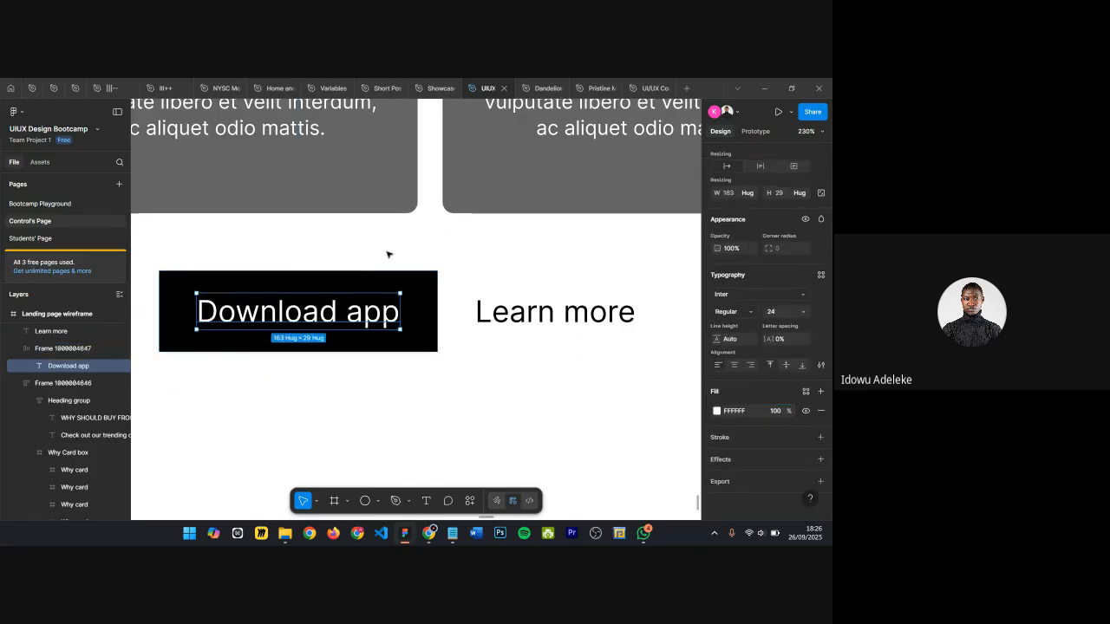
Step: Round the Download app button's corners with a 40 corner radius
click(437, 282)
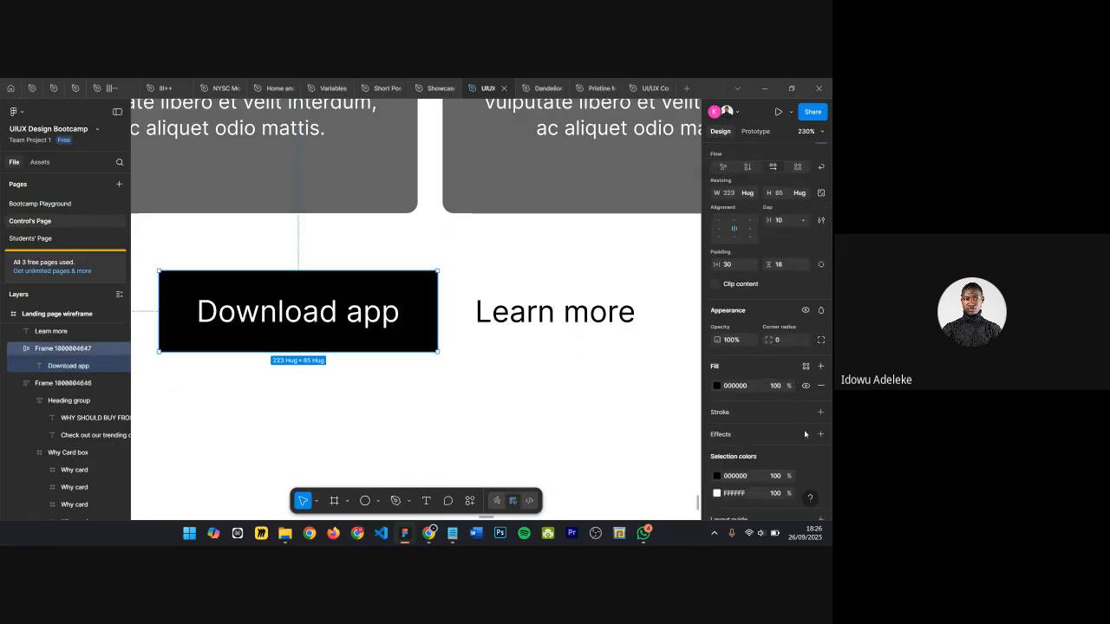
click(788, 340)
text(40)
key(Return)
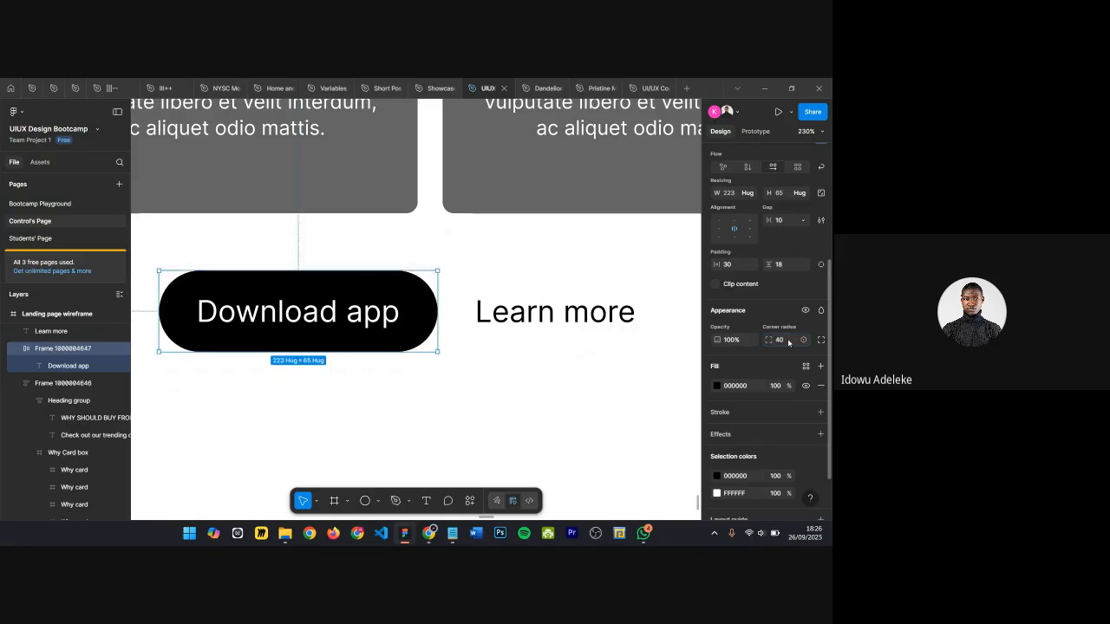
click(448, 408)
Step: Set the Download app label's font size to 18
scroll(568, 334, down, 1)
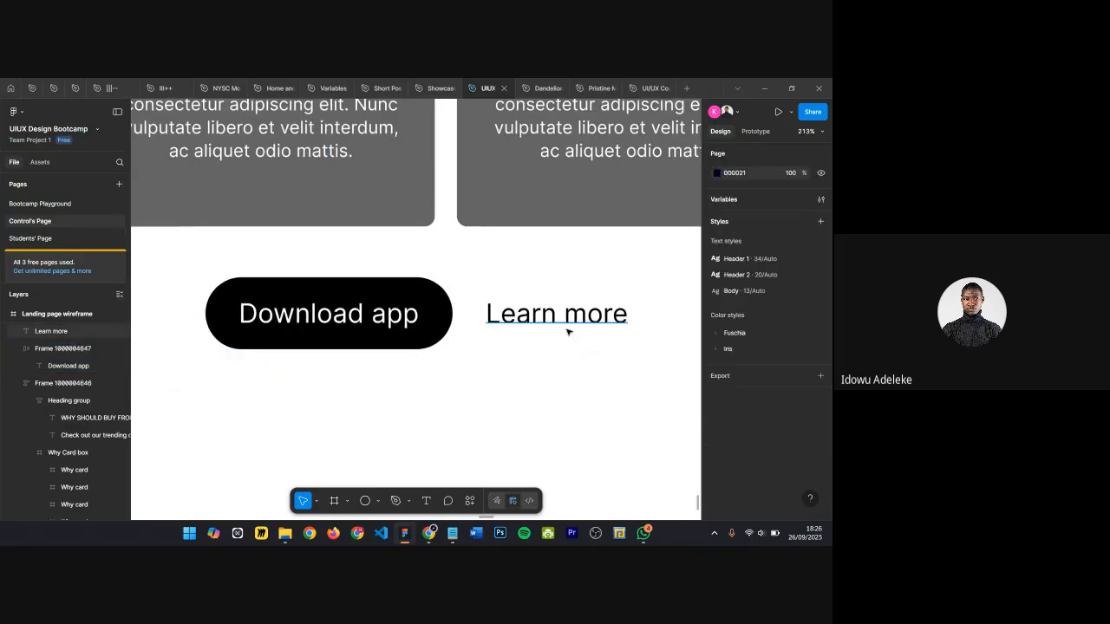
scroll(232, 301, up, 2)
click(231, 302)
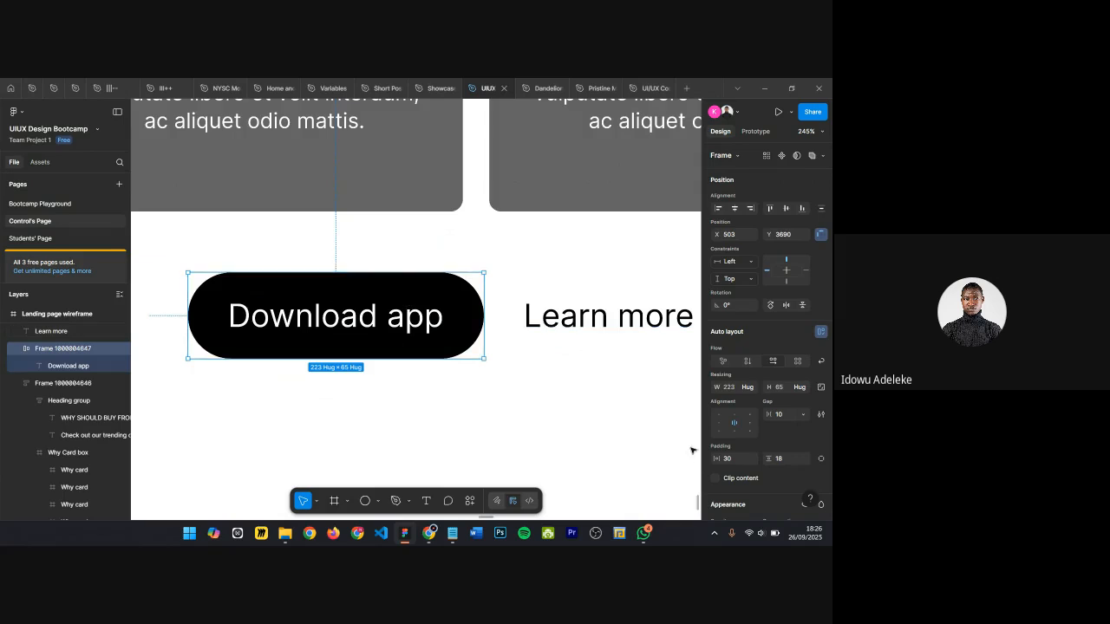
key(Return)
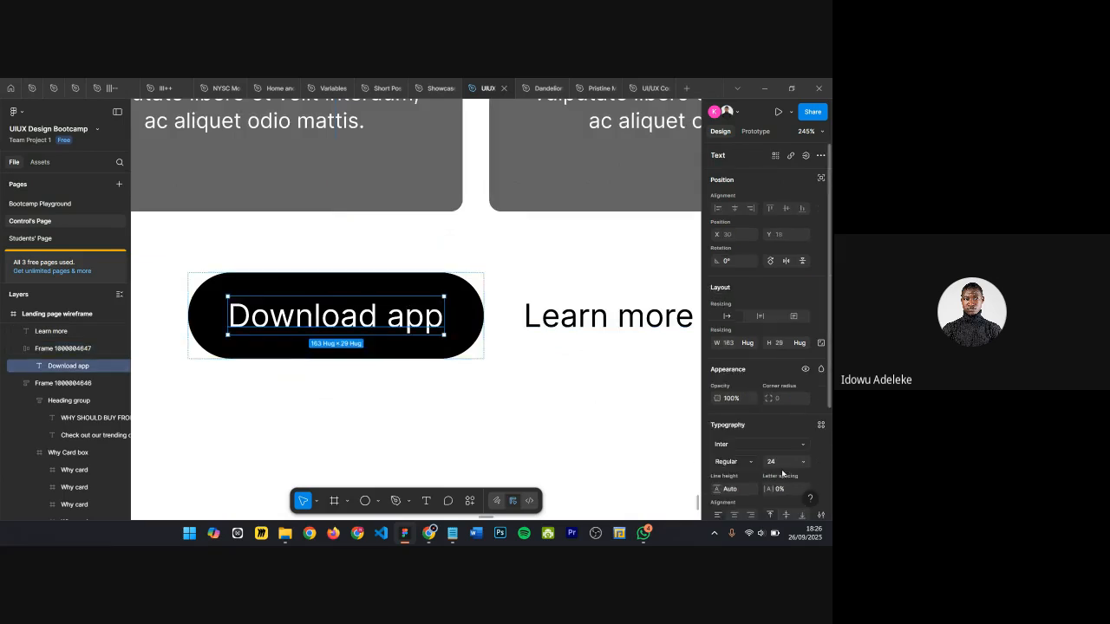
click(787, 463)
text(18)
key(Return)
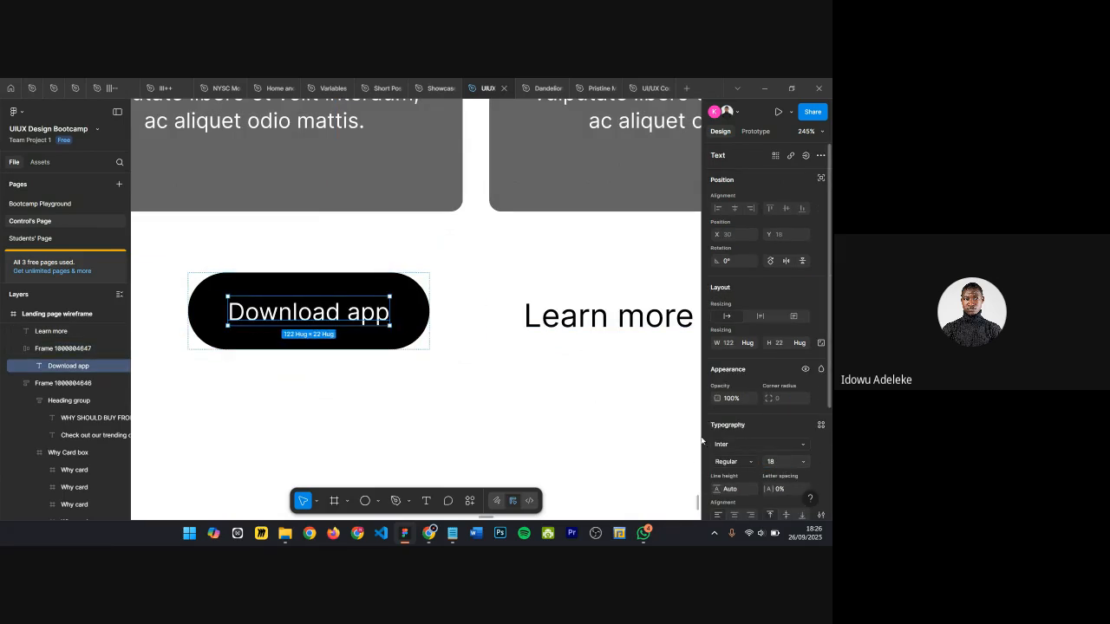
Step: Set the Download app button's vertical padding to 15
click(468, 290)
drag(330, 292, 366, 294)
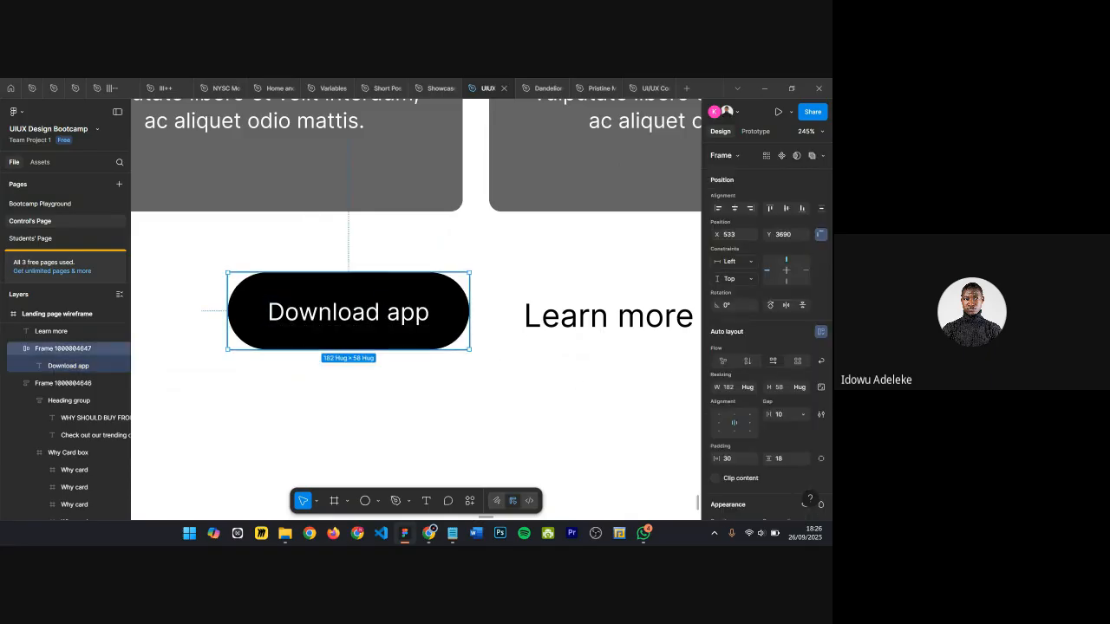
click(786, 463)
text(15)
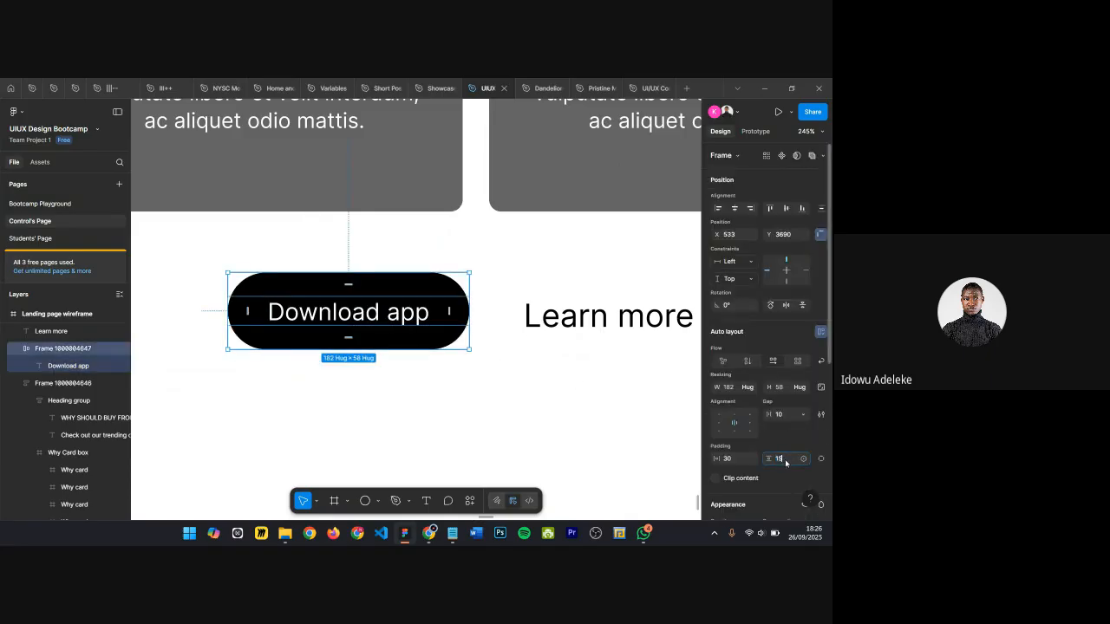
key(Return)
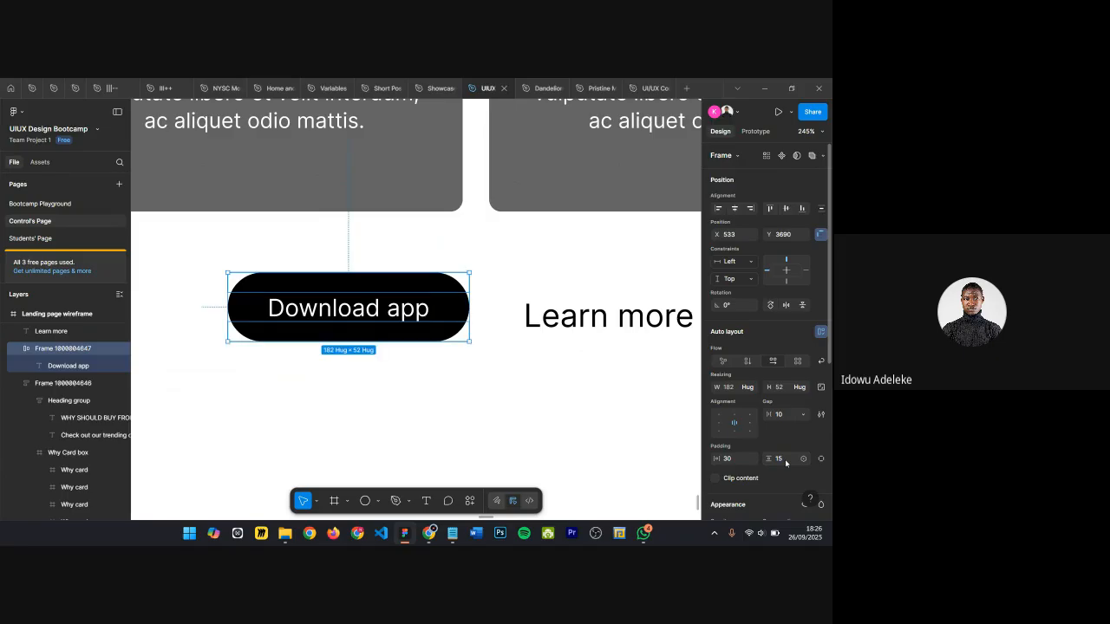
Step: Delete the word Download from the button label and retype it
click(784, 463)
click(345, 443)
click(295, 303)
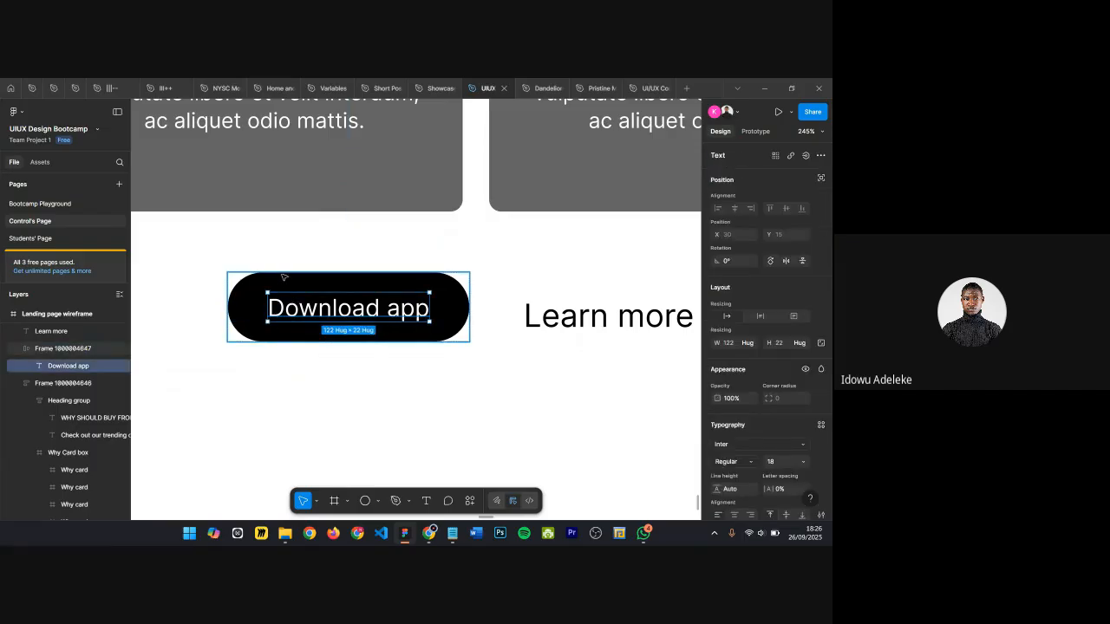
click(300, 335)
click(330, 318)
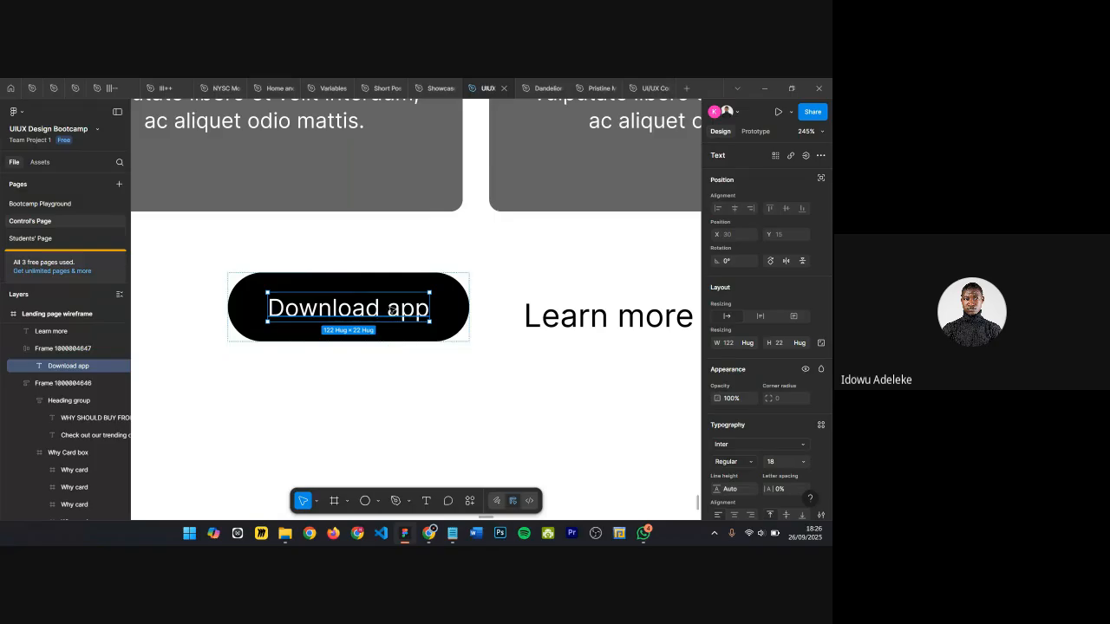
double_click(387, 309)
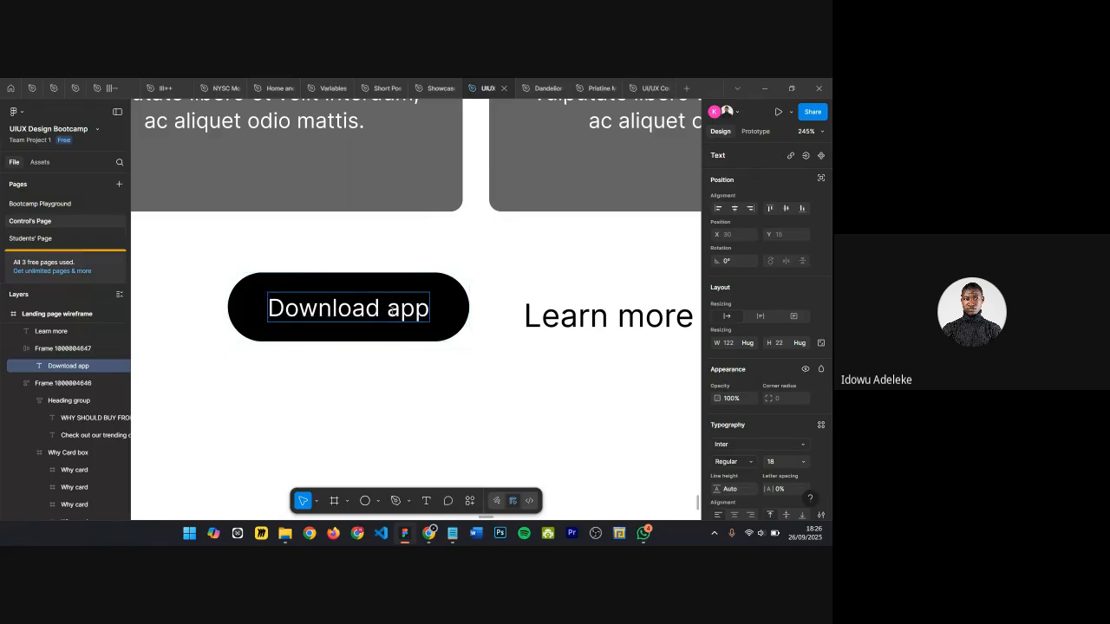
key(ctrl+BackSpace)
click(469, 307)
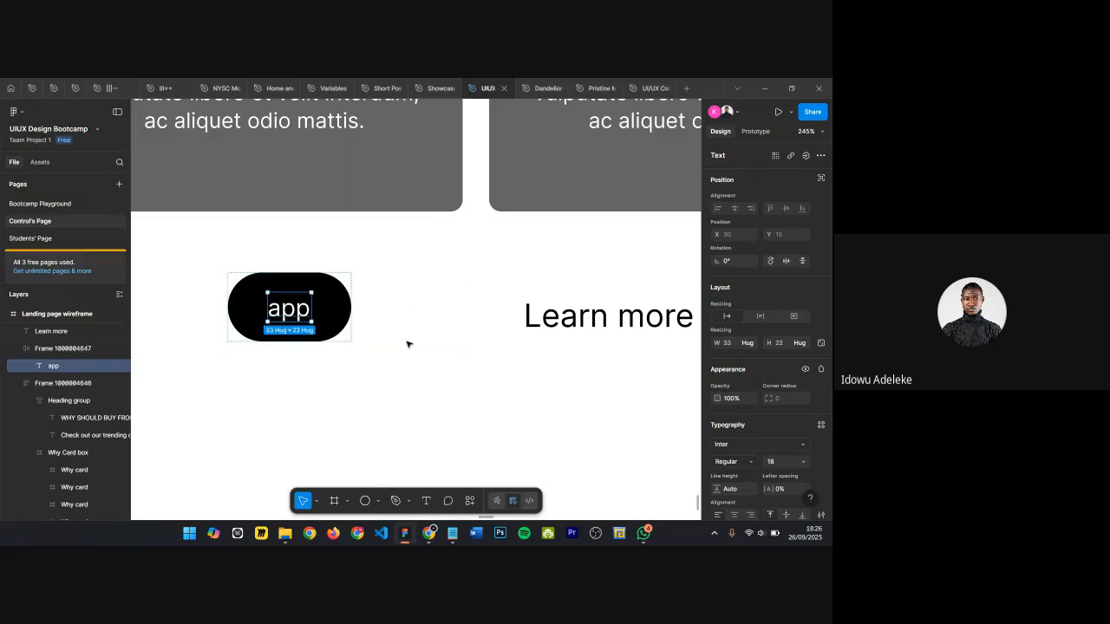
scroll(287, 302, up, 3)
click(442, 271)
scroll(303, 304, down, 5)
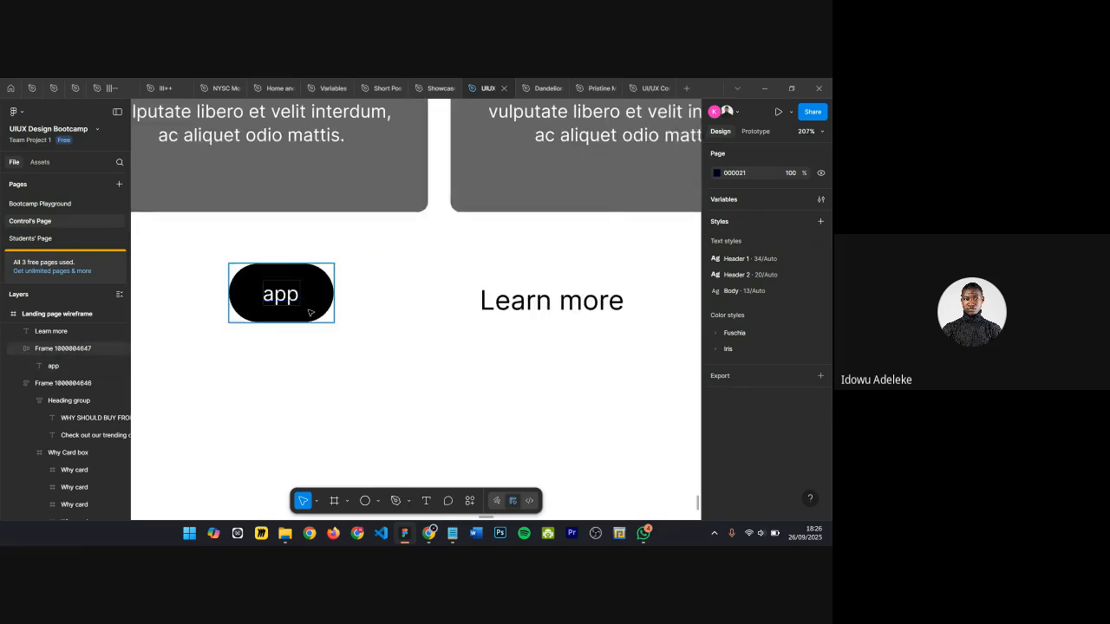
click(298, 302)
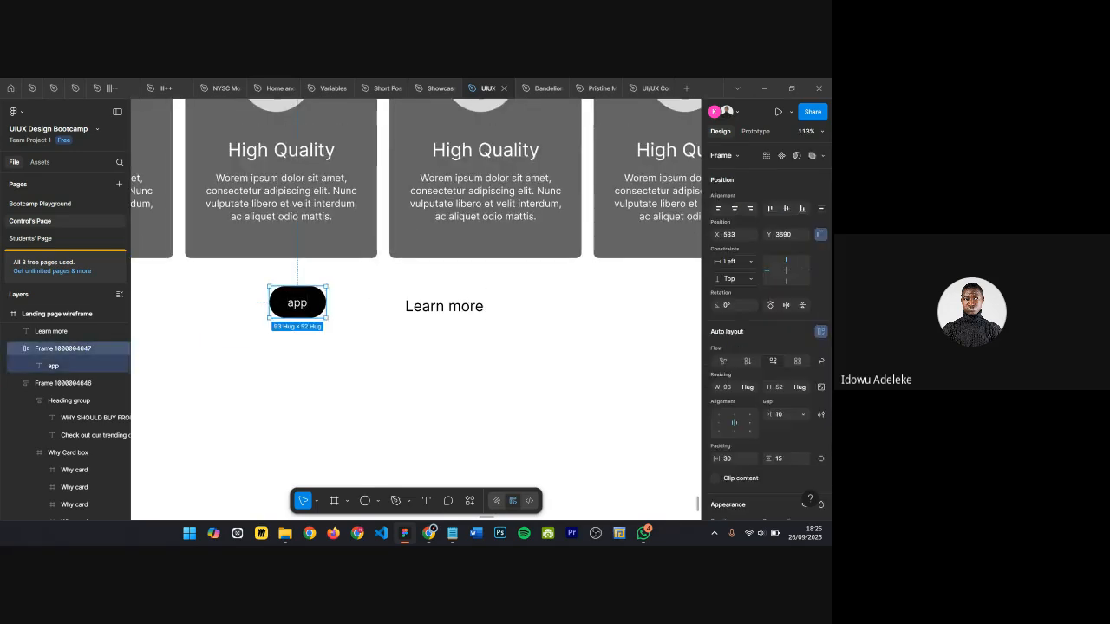
drag(769, 459, 770, 458)
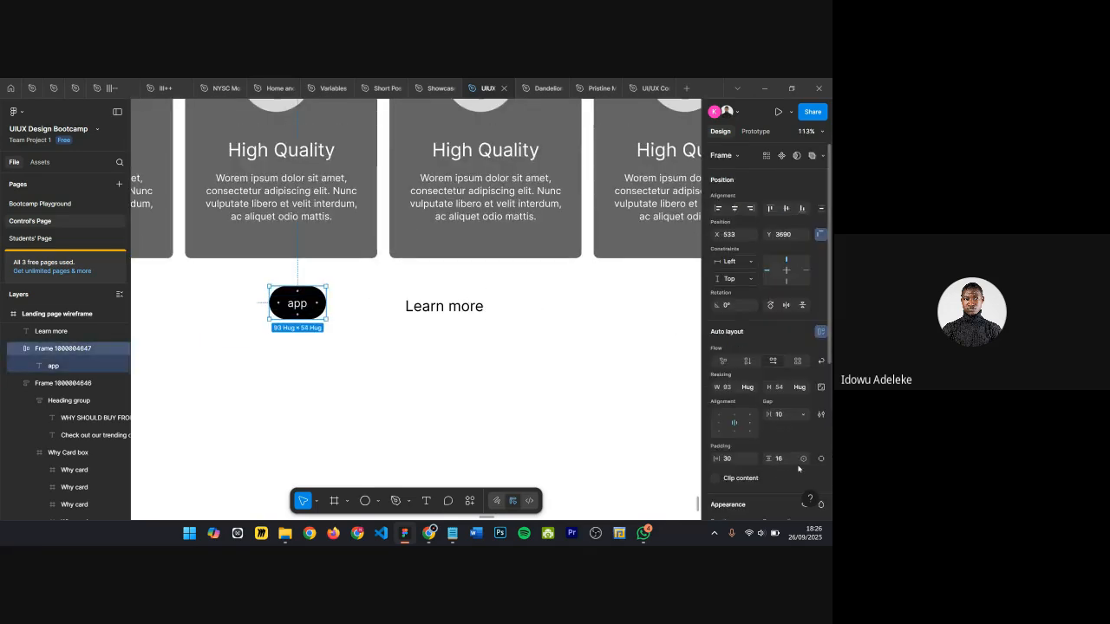
ctrl+scroll(322, 337, up, 3)
click(322, 338)
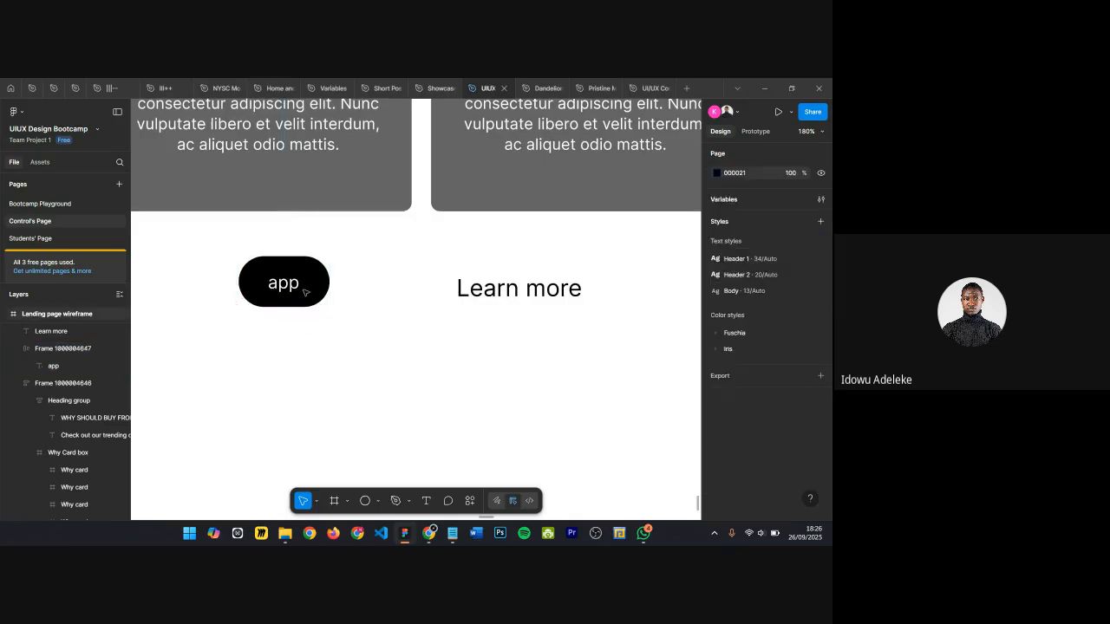
double_click(295, 287)
double_click(271, 283)
text(Download)
Step: Set the Download app button's vertical padding to 18
double_click(483, 289)
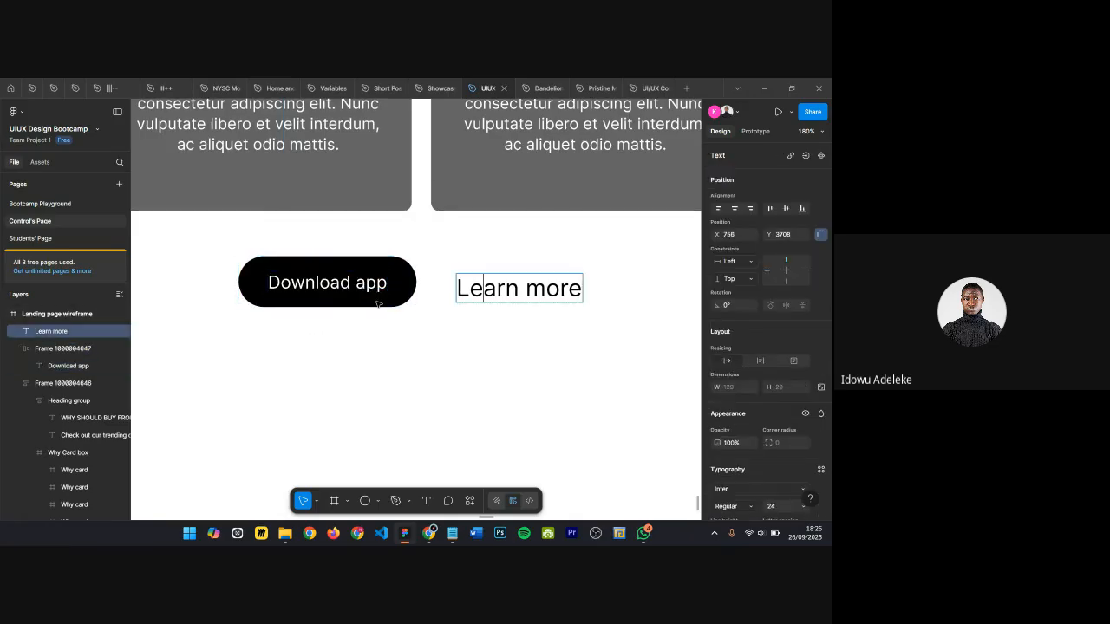
ctrl+scroll(386, 312, down, 2)
key(Escape)
click(334, 281)
ctrl+scroll(332, 278, up, 3)
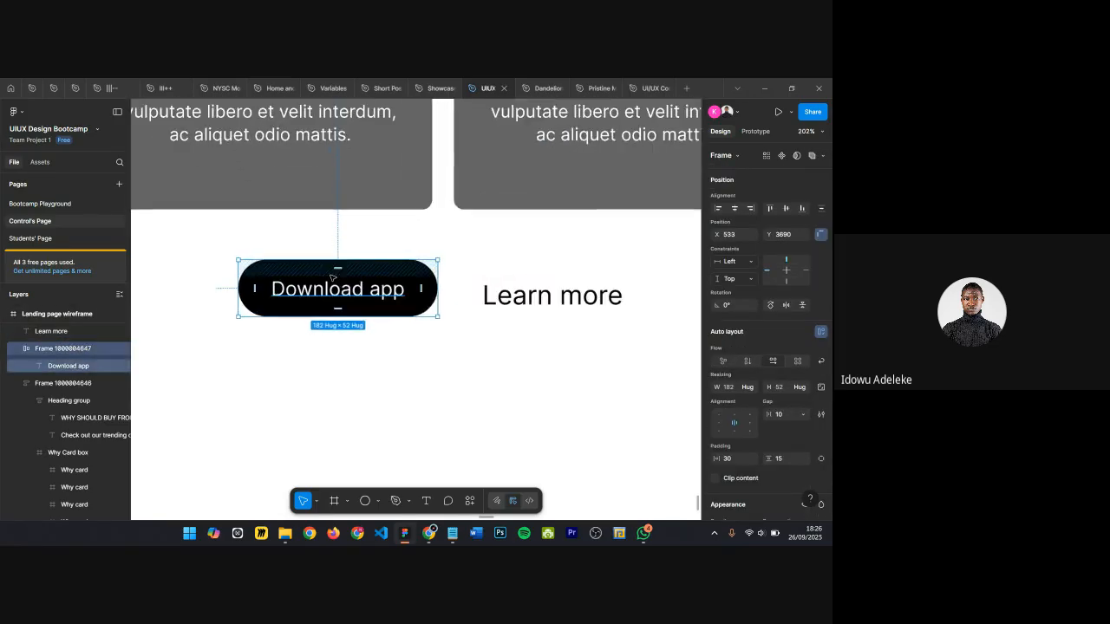
click(463, 261)
scroll(463, 260, down, 2)
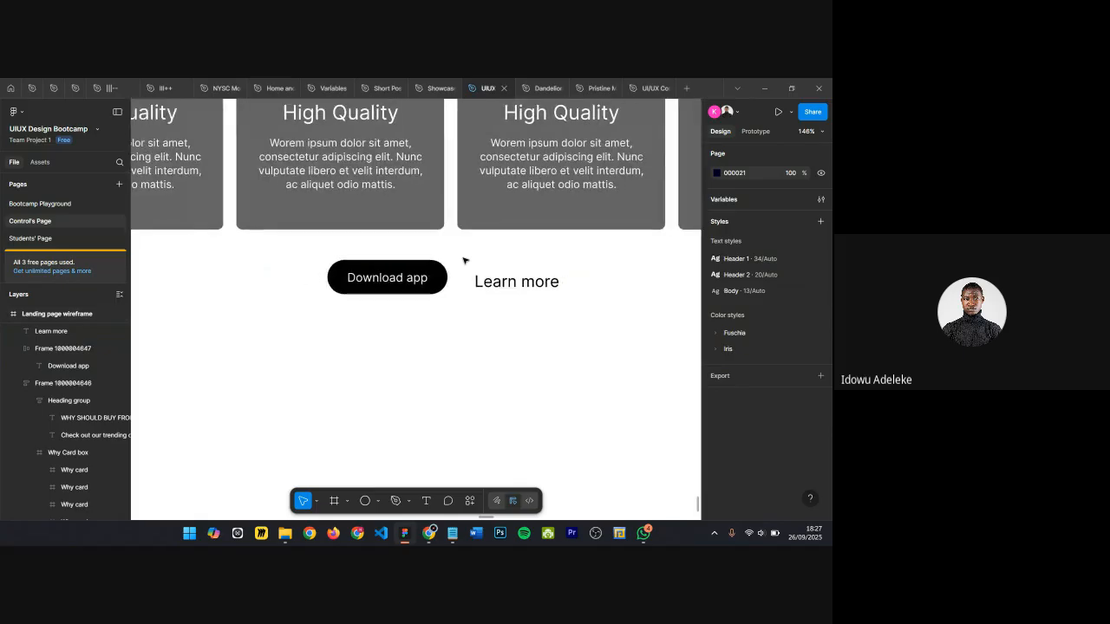
ctrl+scroll(463, 253, down, 2)
click(397, 274)
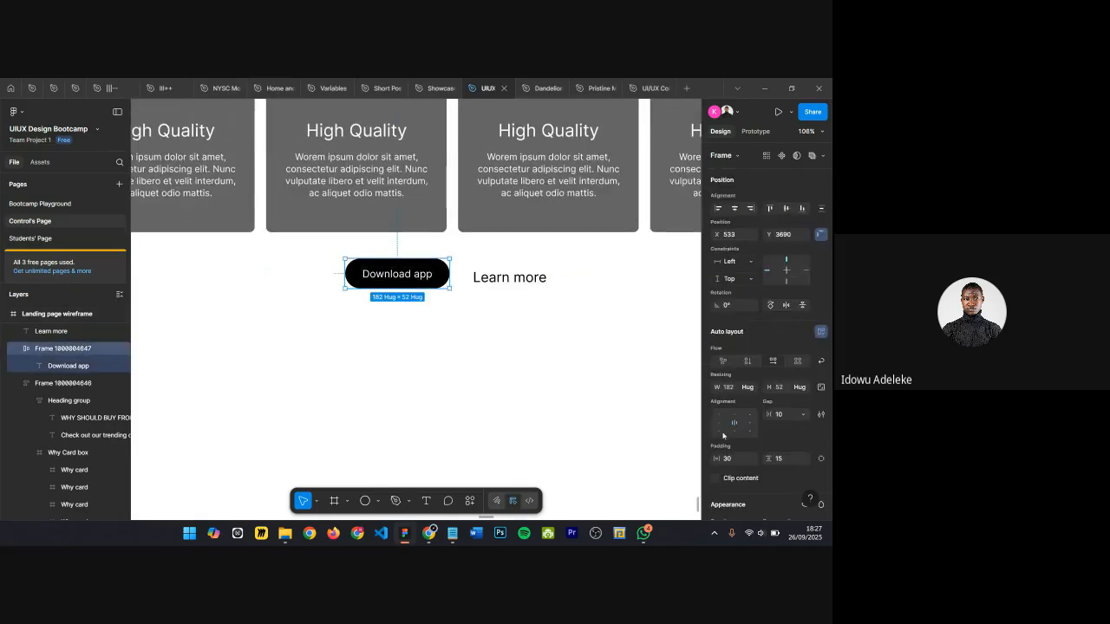
click(780, 459)
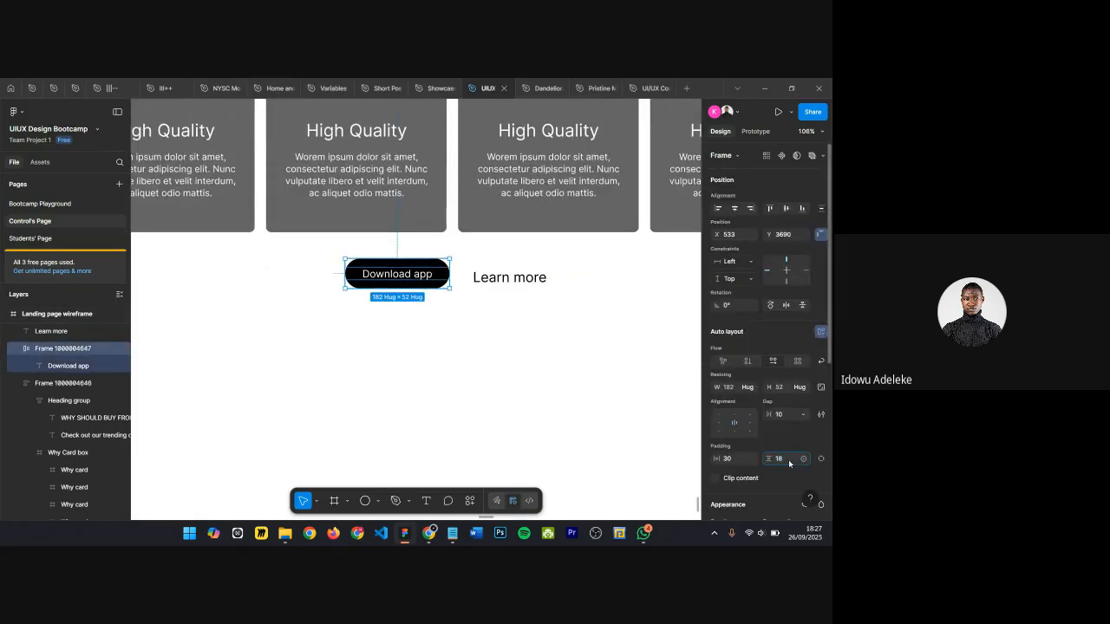
text(18)
key(Return)
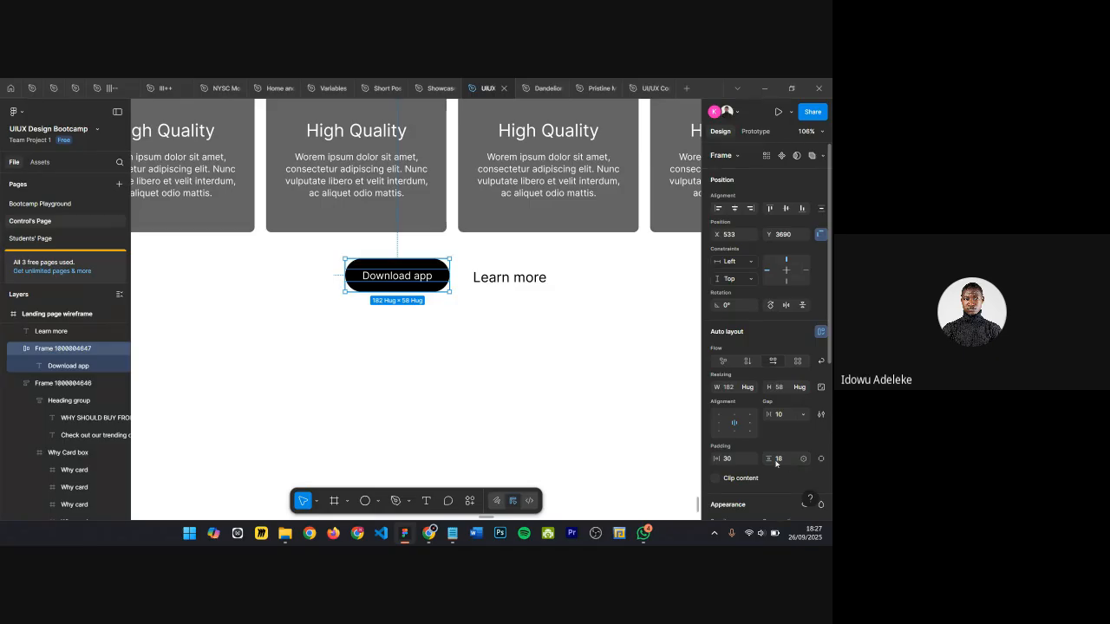
Step: Move the Learn more text below the Download app button
click(446, 438)
scroll(420, 304, up, 1)
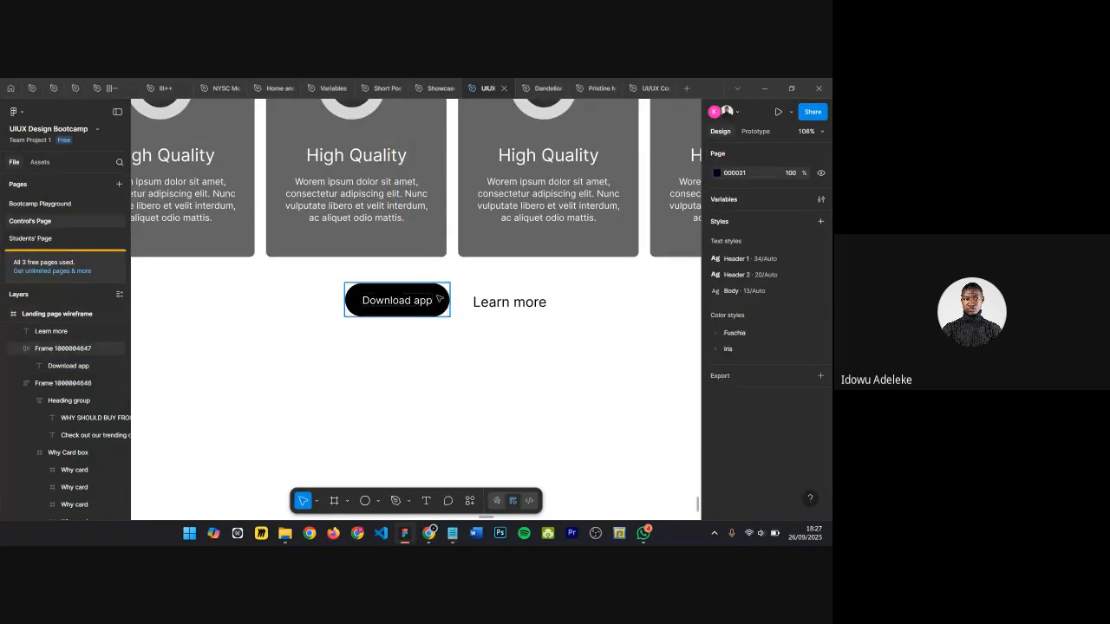
ctrl+scroll(385, 298, up, 5)
click(385, 297)
click(541, 316)
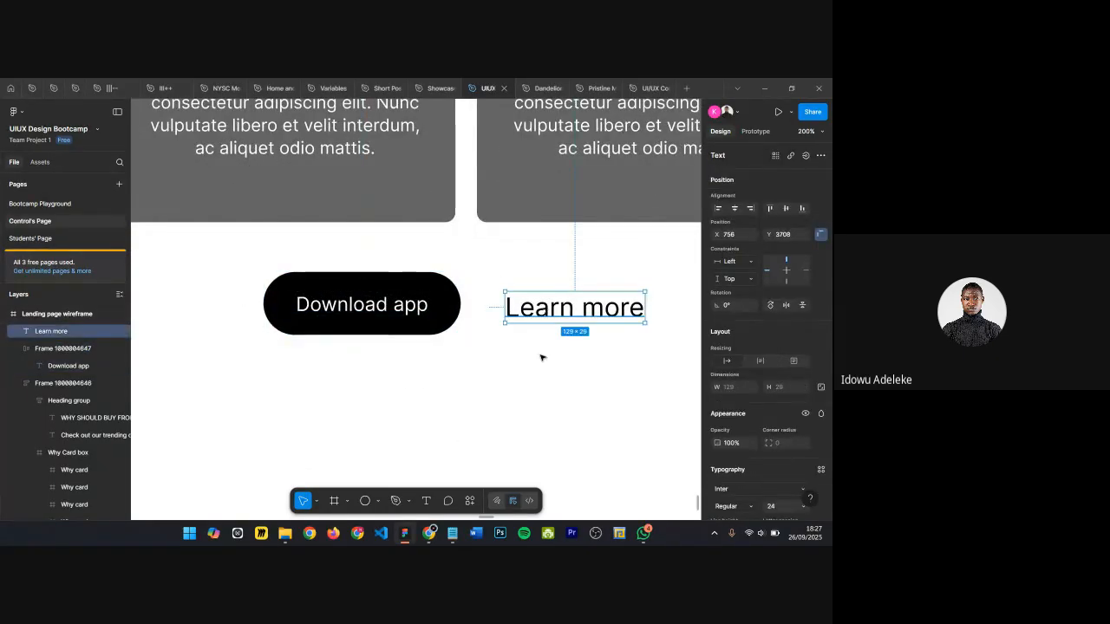
drag(540, 316, 360, 328)
Step: Duplicate the Download app button to the right of the original
click(360, 328)
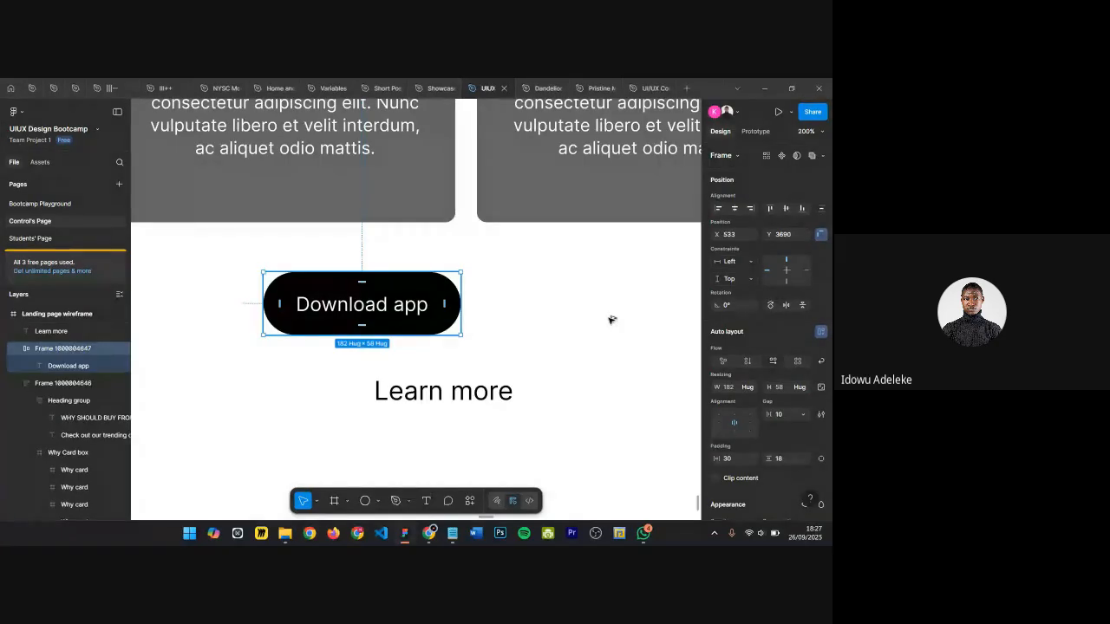
alt+drag(621, 318, 555, 293)
Step: Delete the standalone Learn more text and paste Learn more into the duplicate button's label
double_click(435, 388)
key(ctrl+c)
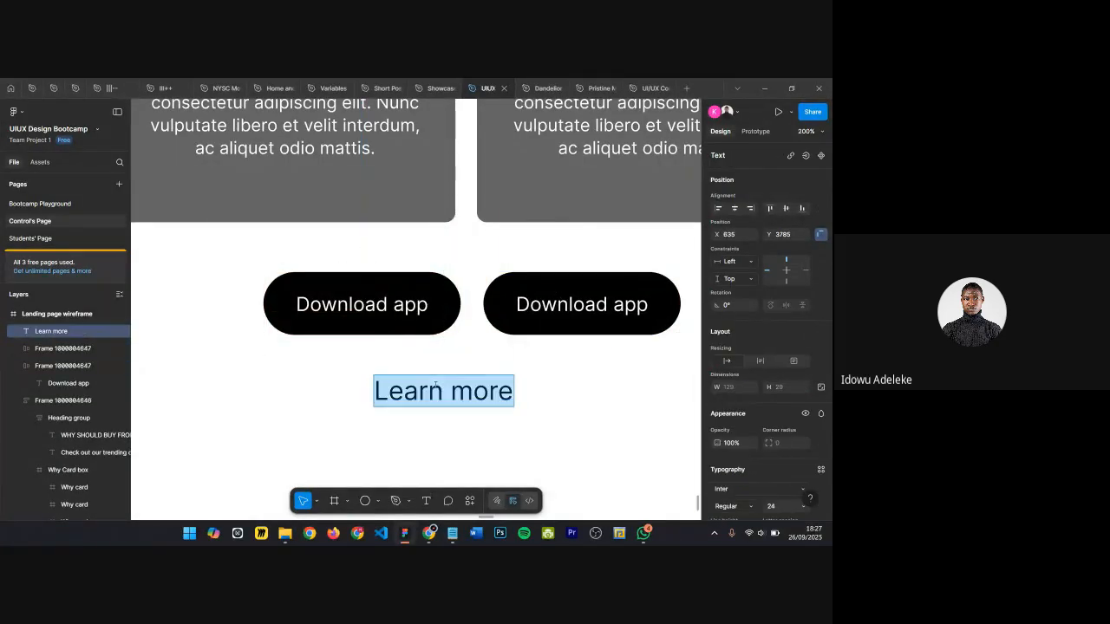
key(BackSpace)
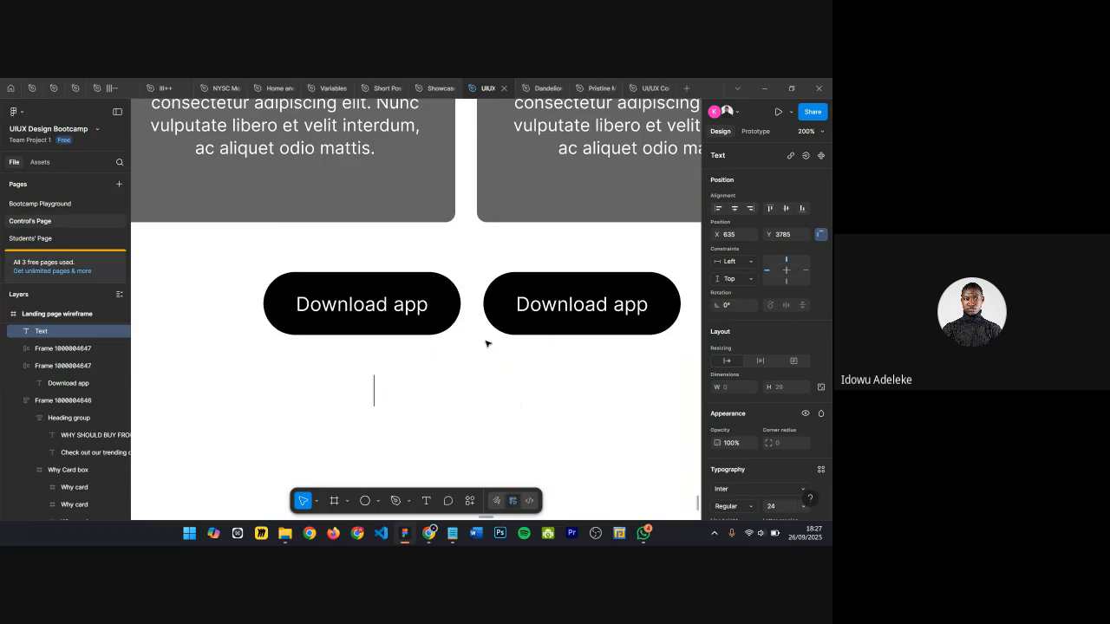
double_click(561, 304)
triple_click(560, 304)
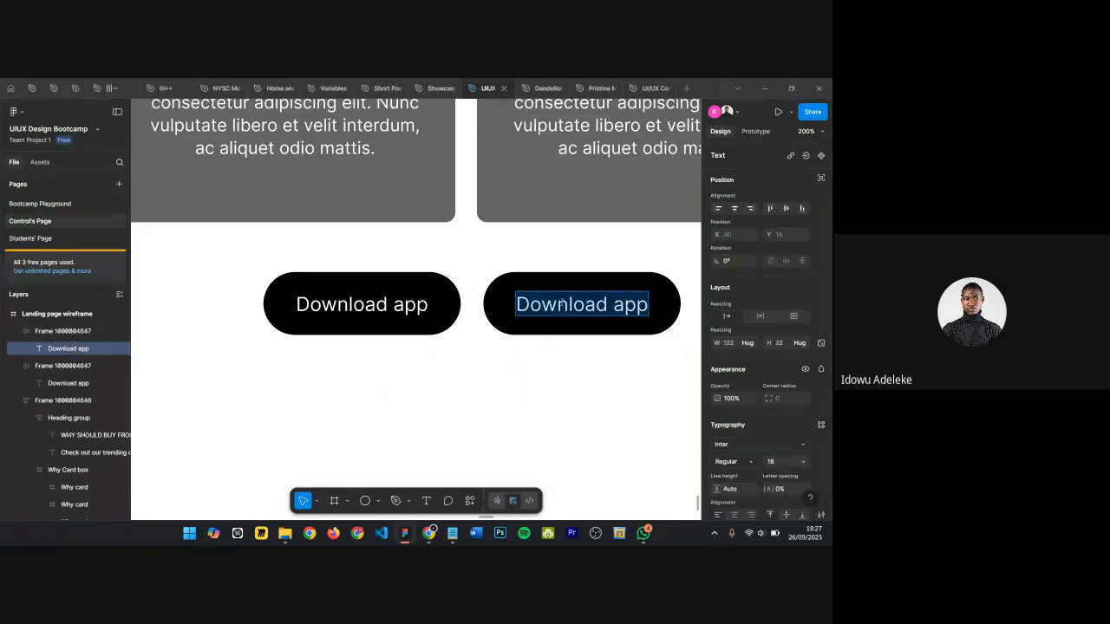
key(ctrl+v)
key(Escape)
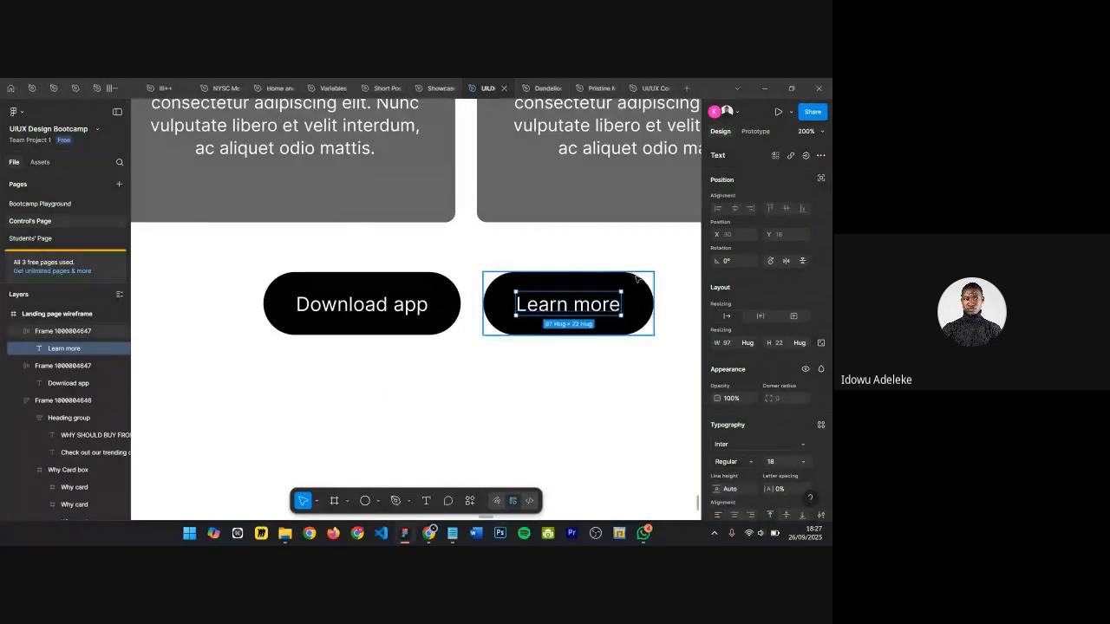
key(Escape)
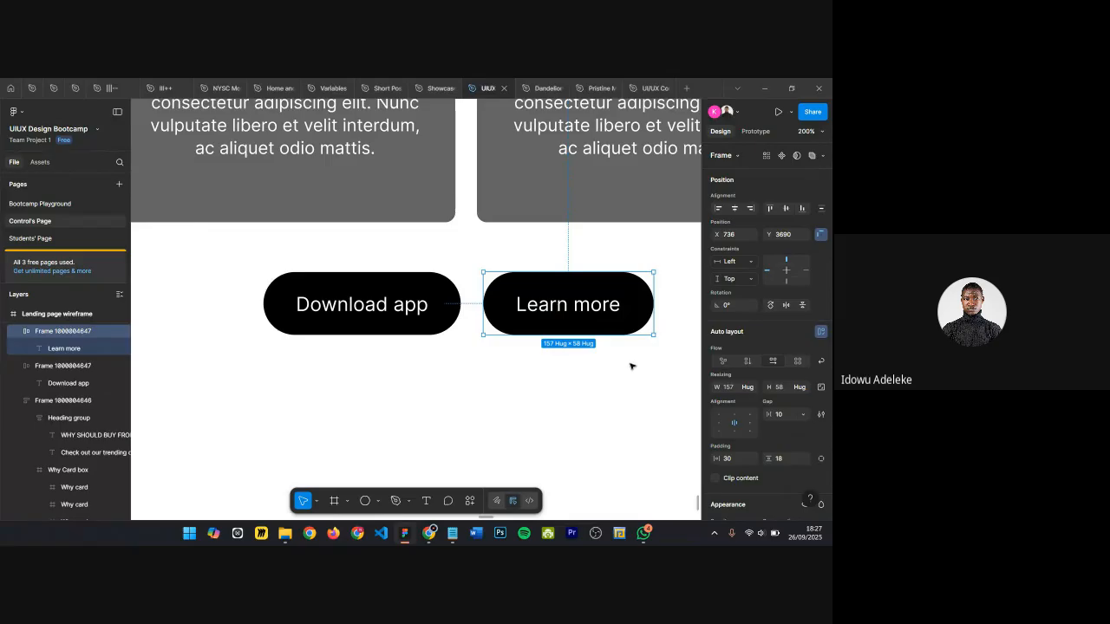
Step: Swap the Learn more button's fill and stroke for an outline style and colour its label black
key(shift+x)
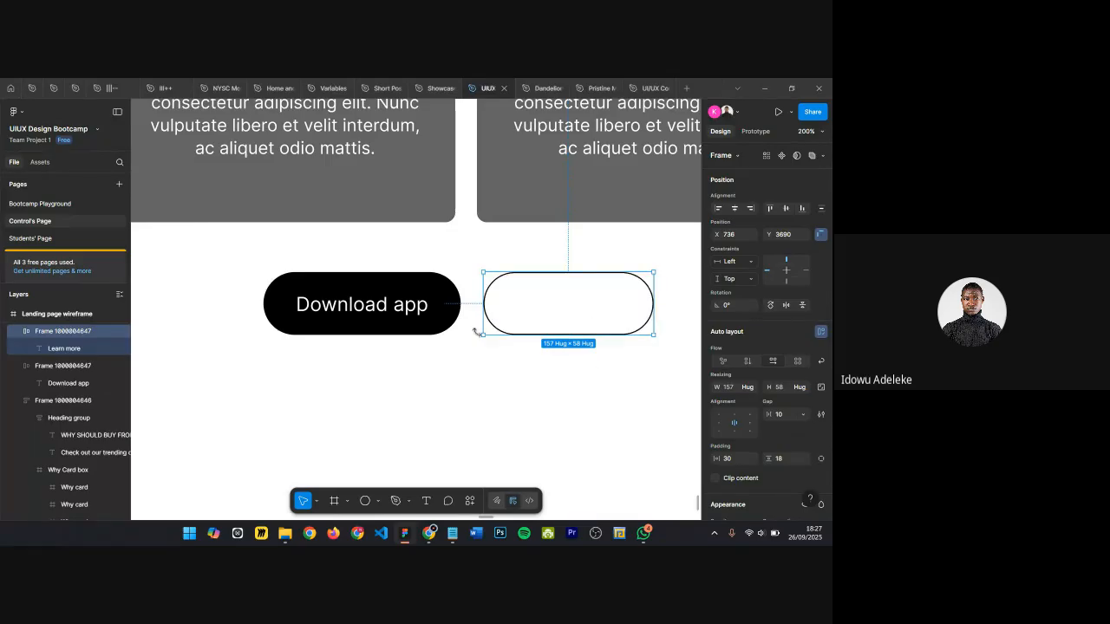
double_click(544, 316)
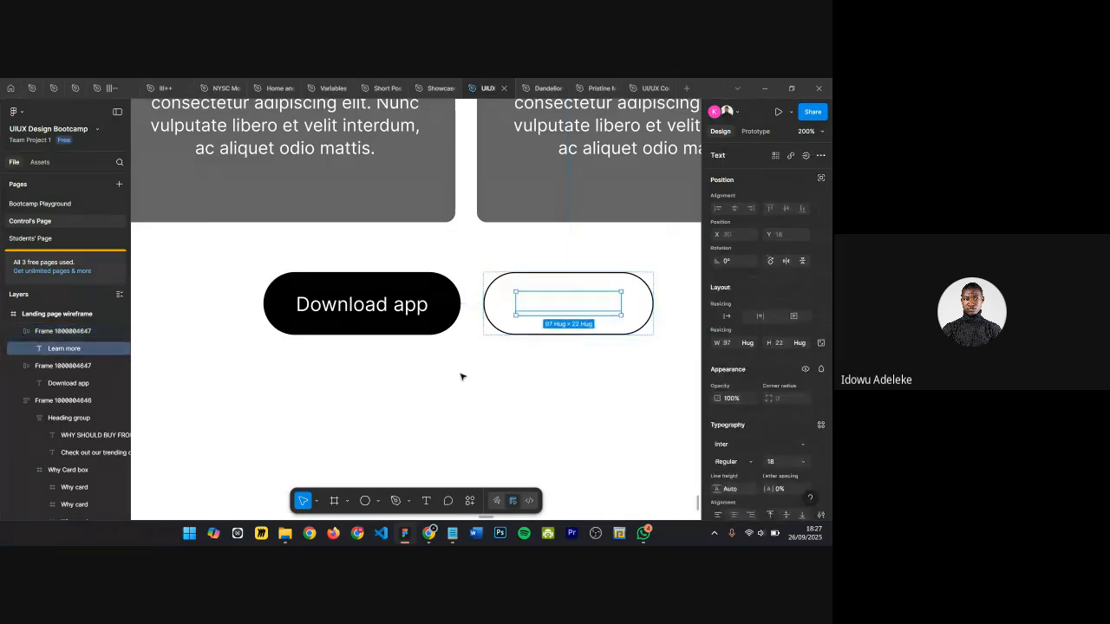
key(i)
click(427, 328)
click(495, 303)
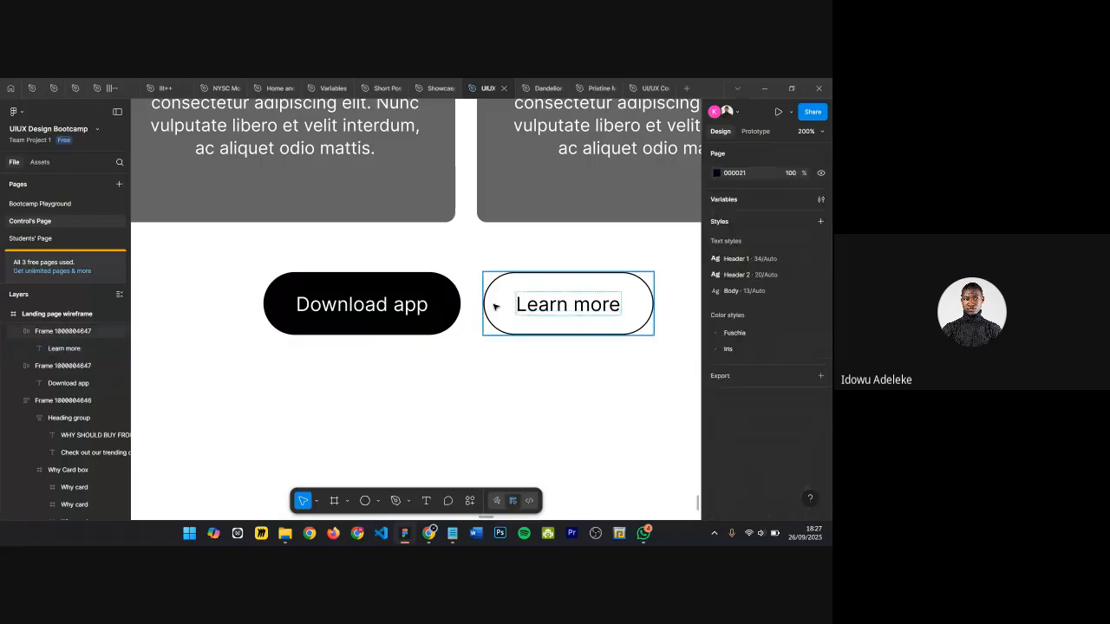
Step: Wrap the Download app and Learn more buttons together in an auto layout frame
shift+click(433, 311)
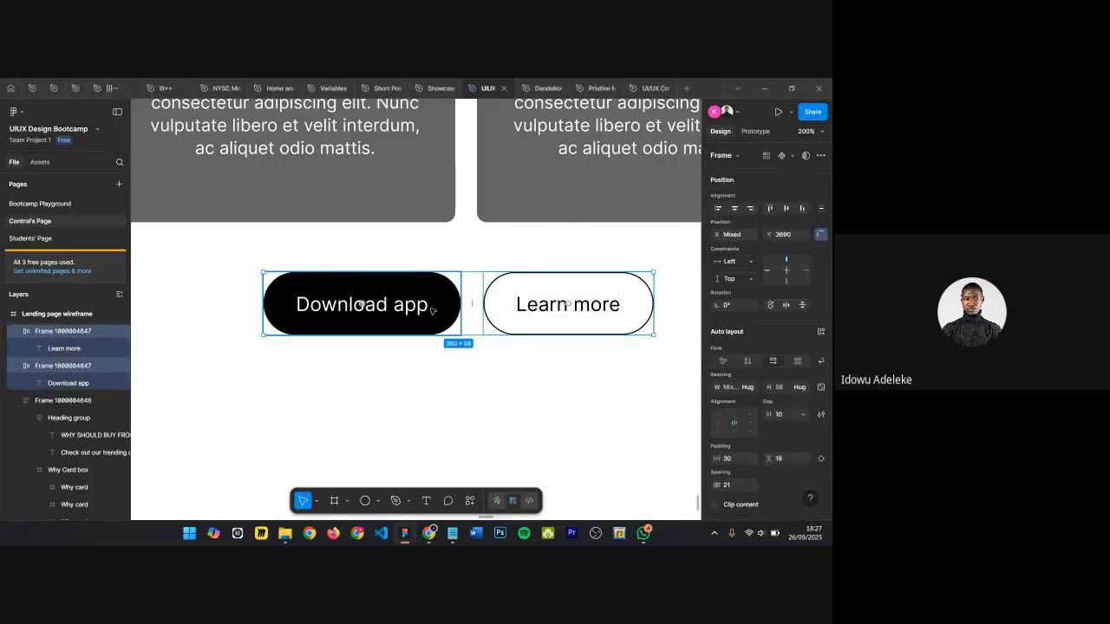
key(shift+a)
click(425, 305)
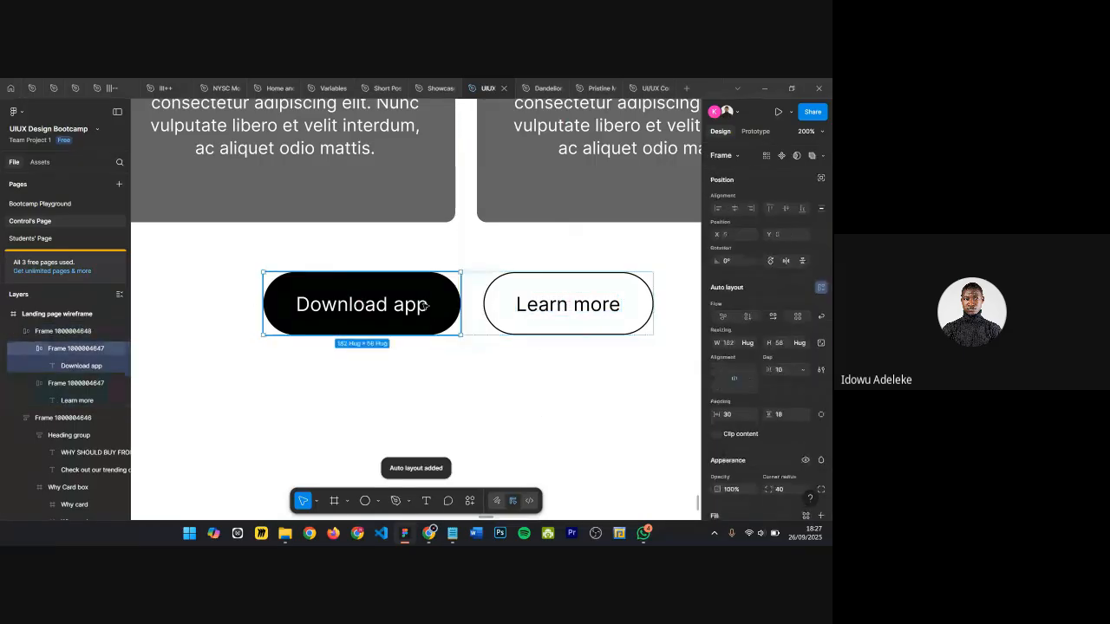
click(435, 351)
scroll(405, 331, down, 3)
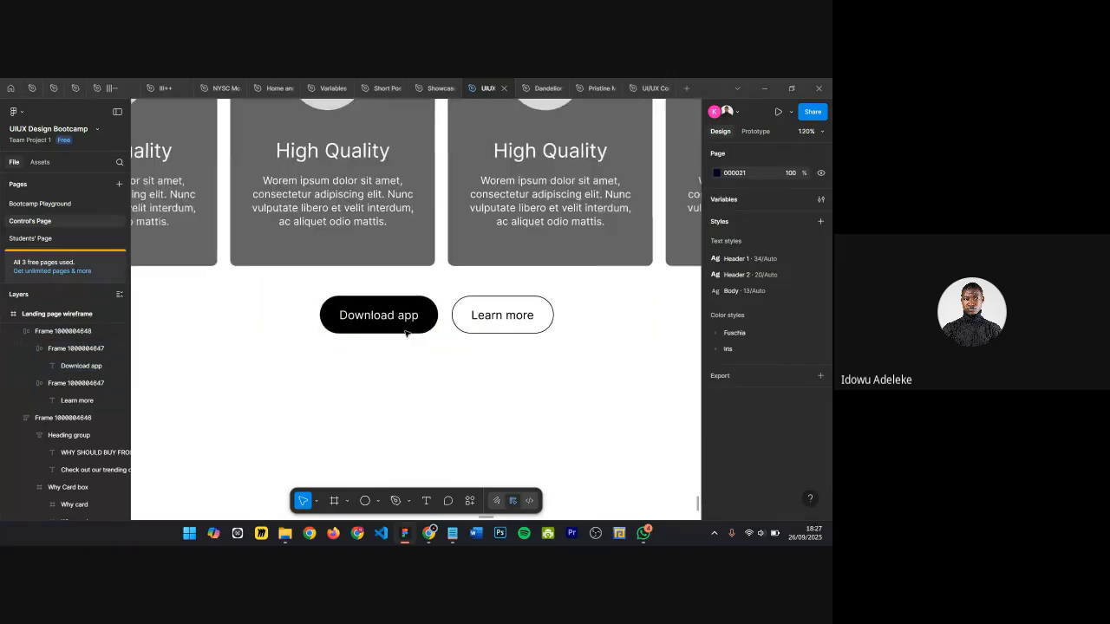
Step: Nudge the button group upward to sit about 40 px below the cards
click(450, 307)
key(alt)
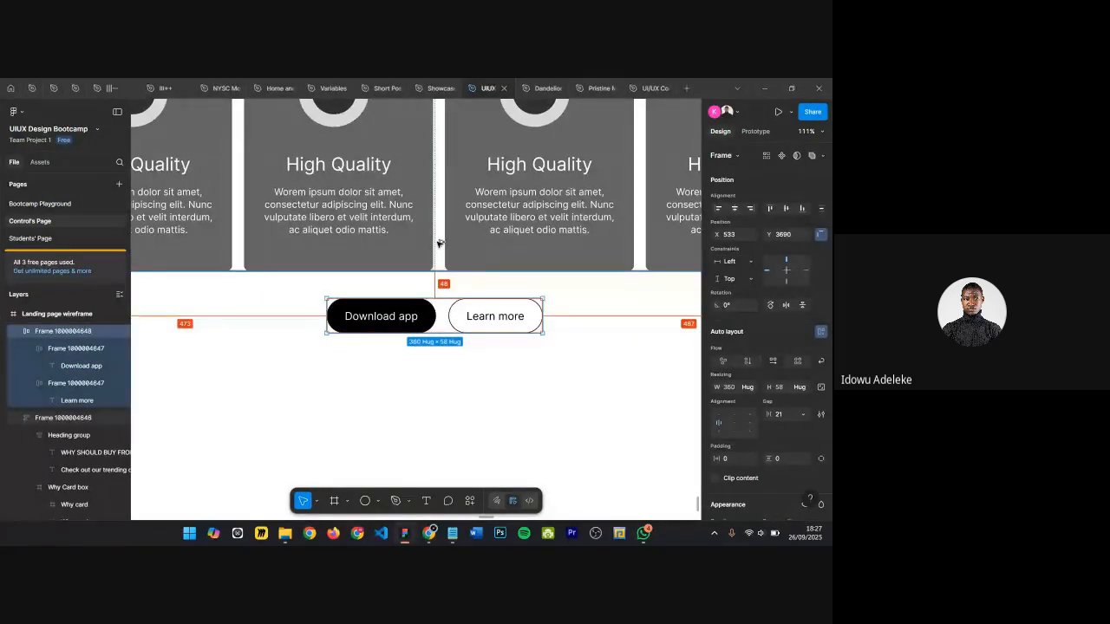
key(shift+Up)
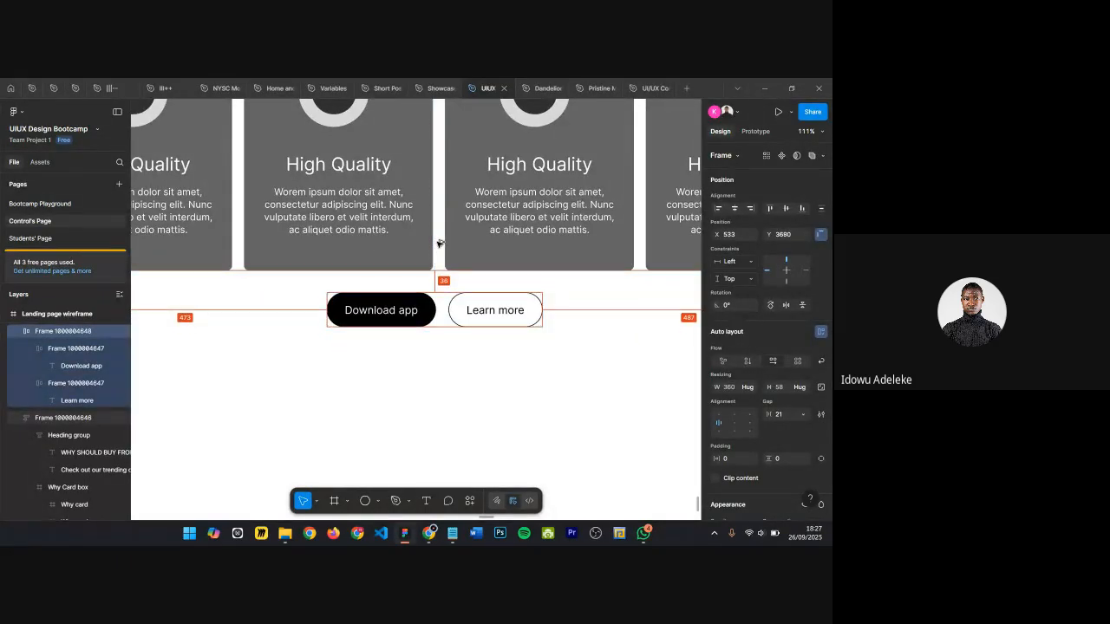
key(Down)
key(Down)
key(Down)
key(Down)
key(Down)
key(Down)
key(Down)
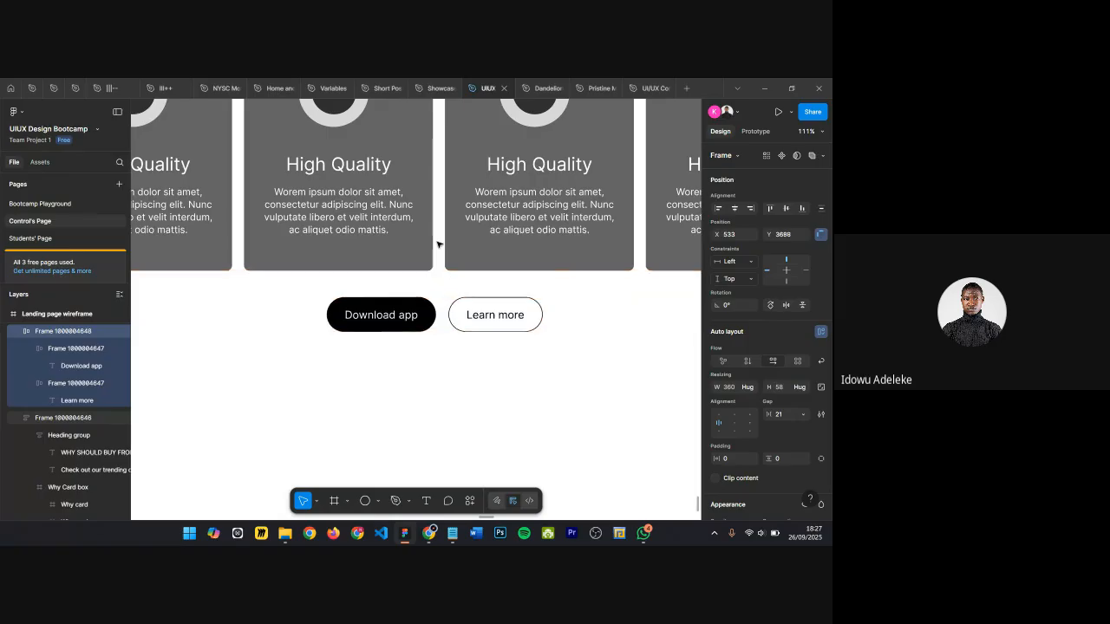
key(Down)
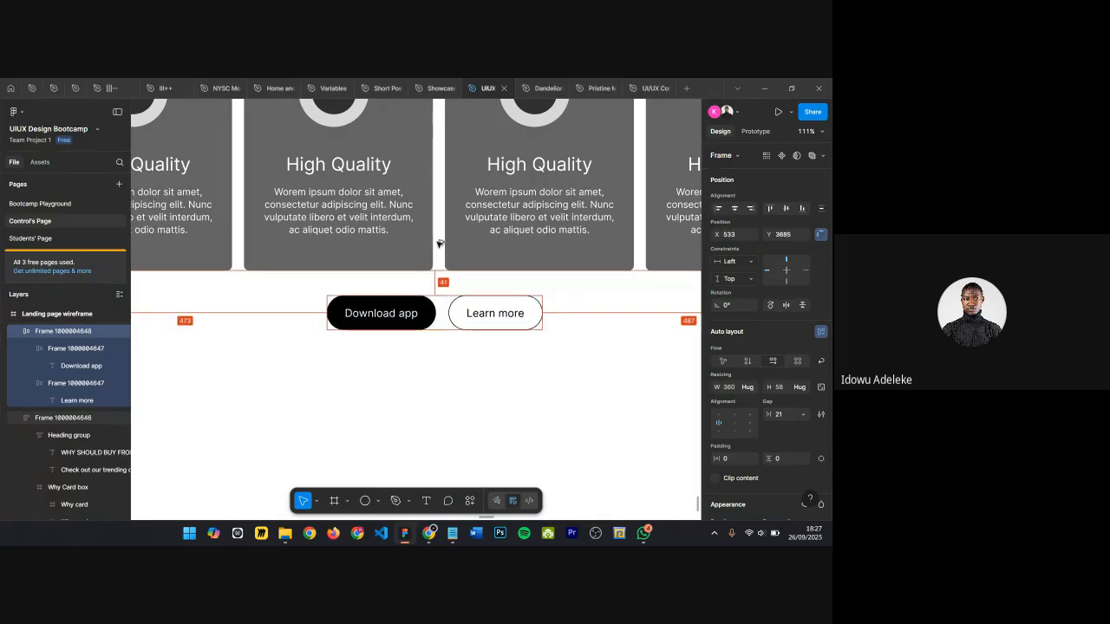
Step: Zoom out to review the Why Should Buy From Us section with its buttons
scroll(439, 272, down, 5)
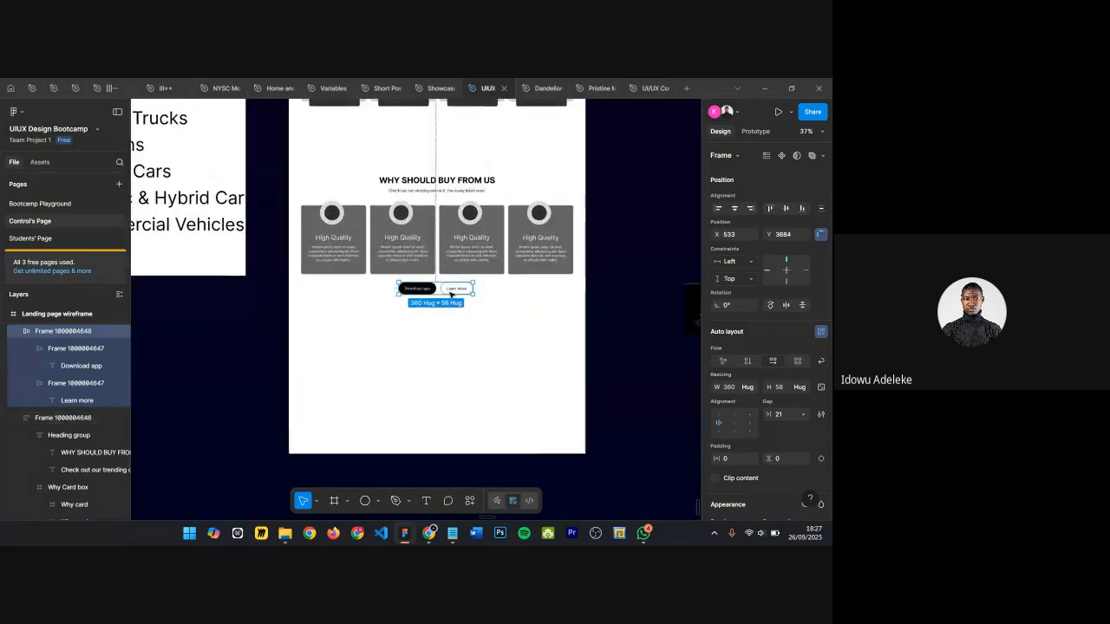
scroll(452, 289, up, 2)
click(508, 287)
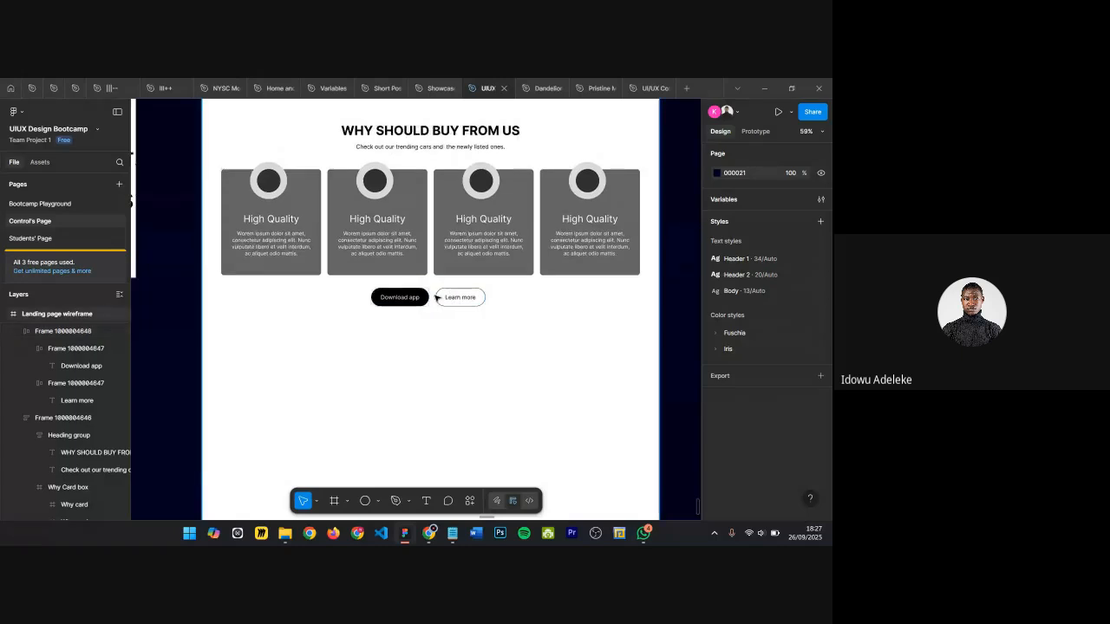
scroll(435, 256, up, 2)
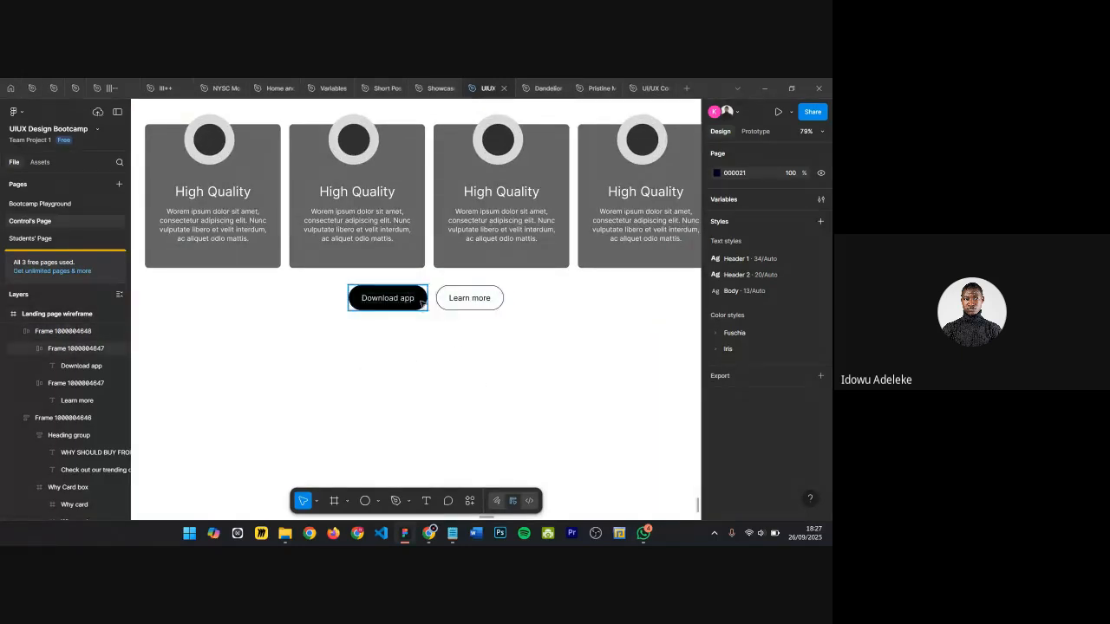
scroll(418, 300, up, 4)
scroll(331, 352, down, 1)
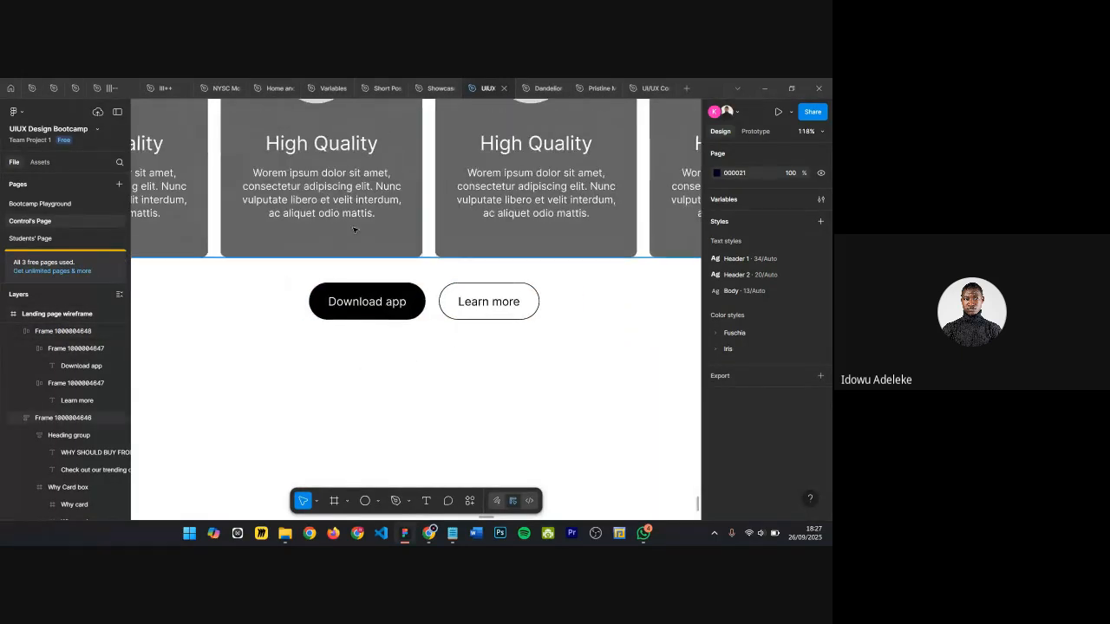
scroll(338, 260, down, 5)
click(363, 198)
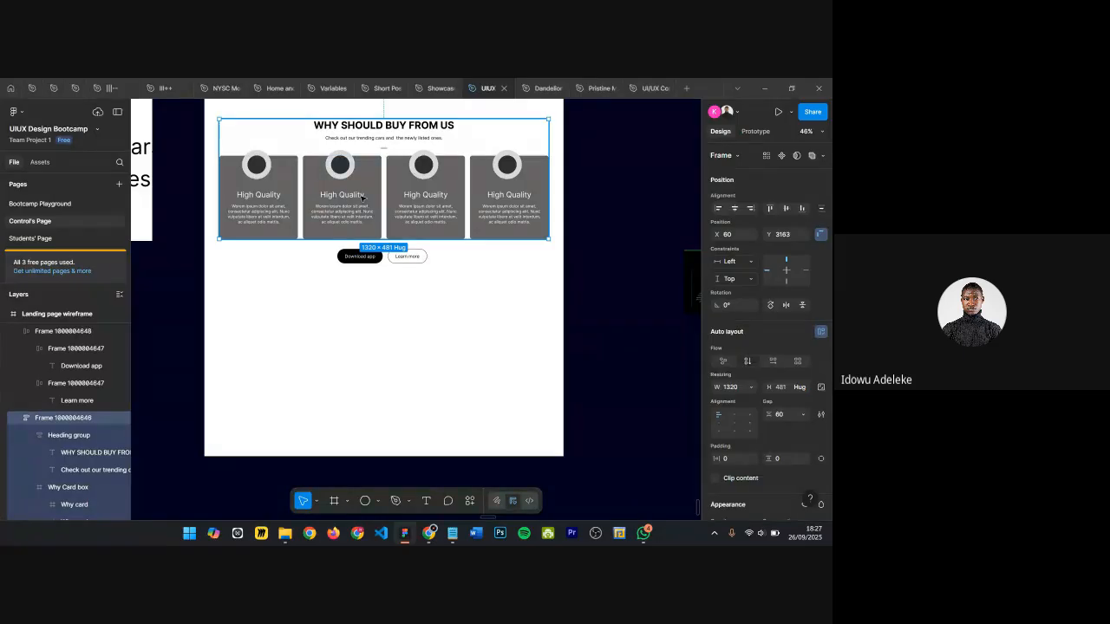
scroll(365, 201, up, 1)
scroll(443, 188, down, 1)
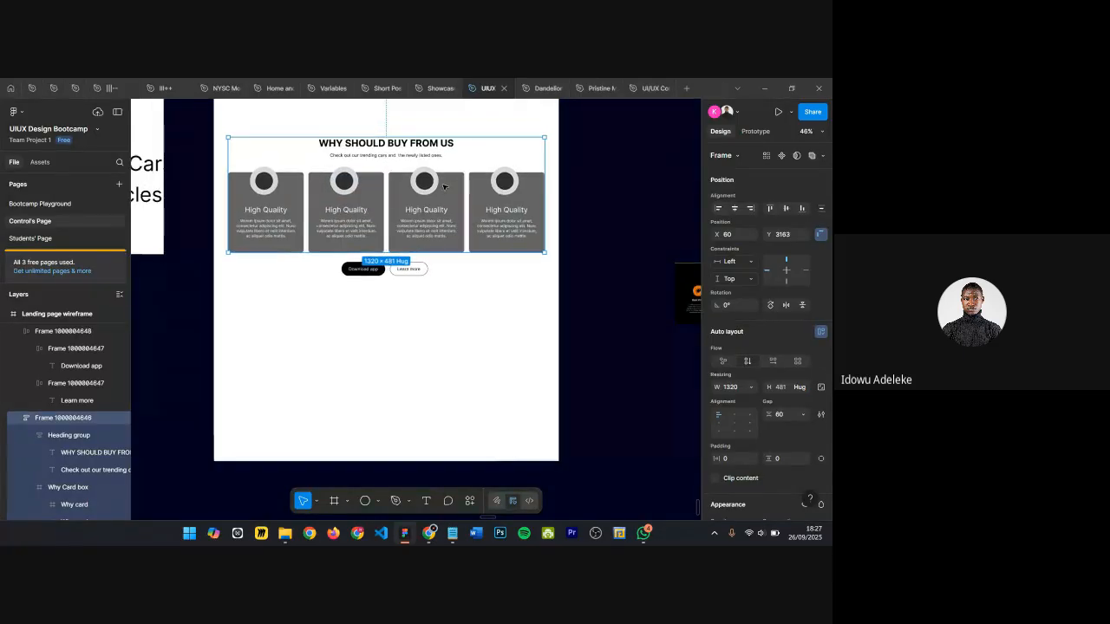
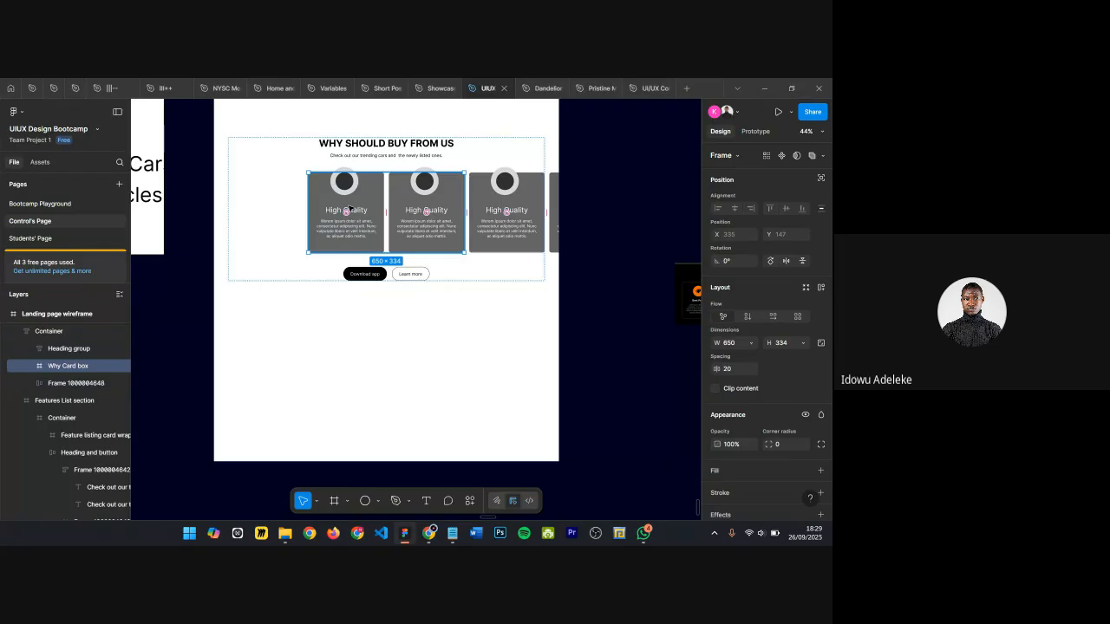
Step: Stretch the Why Card box across the container's full 1320 width
click(751, 342)
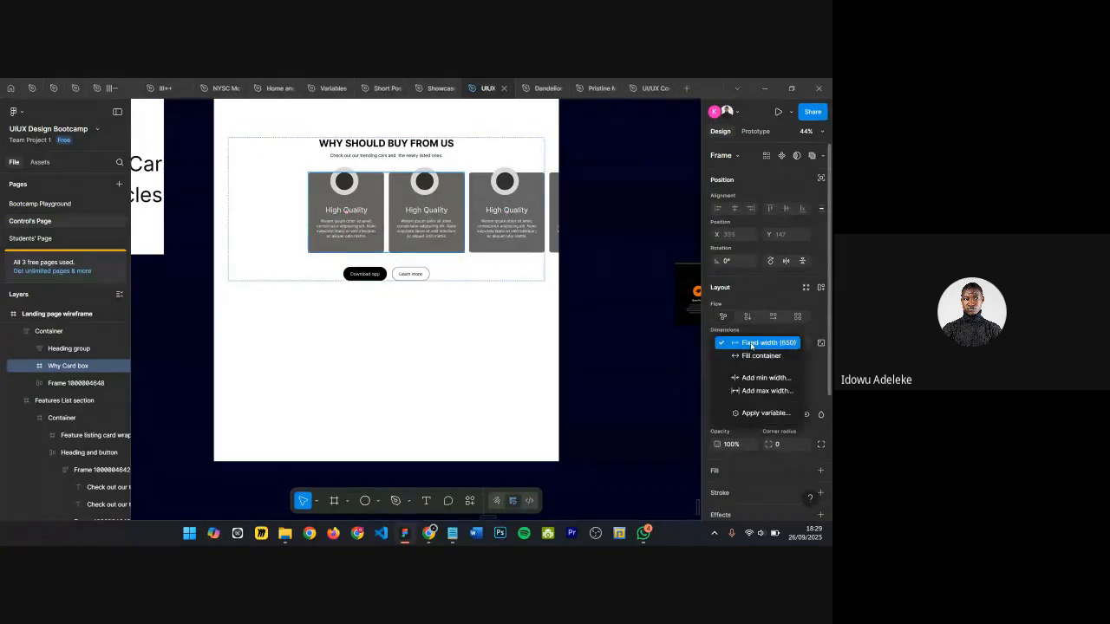
click(755, 355)
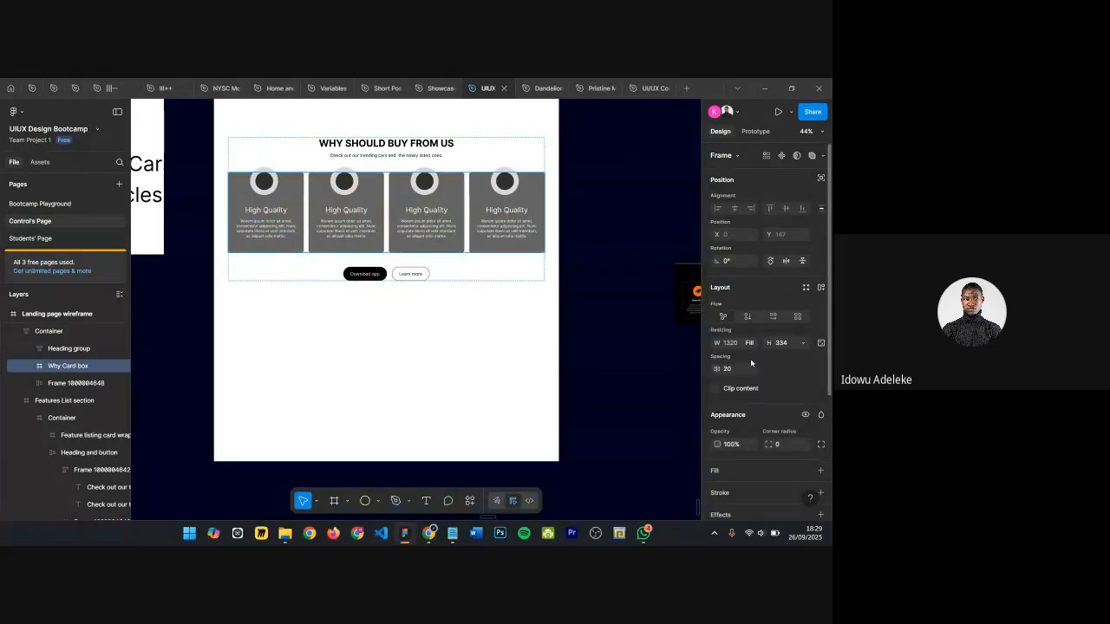
scroll(322, 322, up, 2)
scroll(583, 397, down, 2)
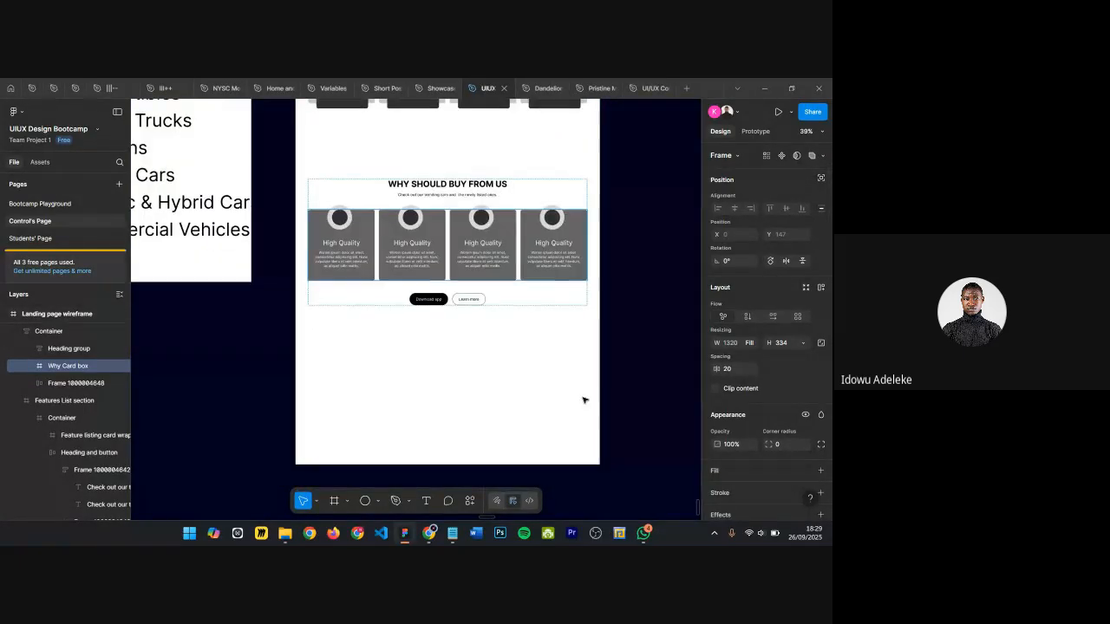
click(407, 332)
double_click(468, 251)
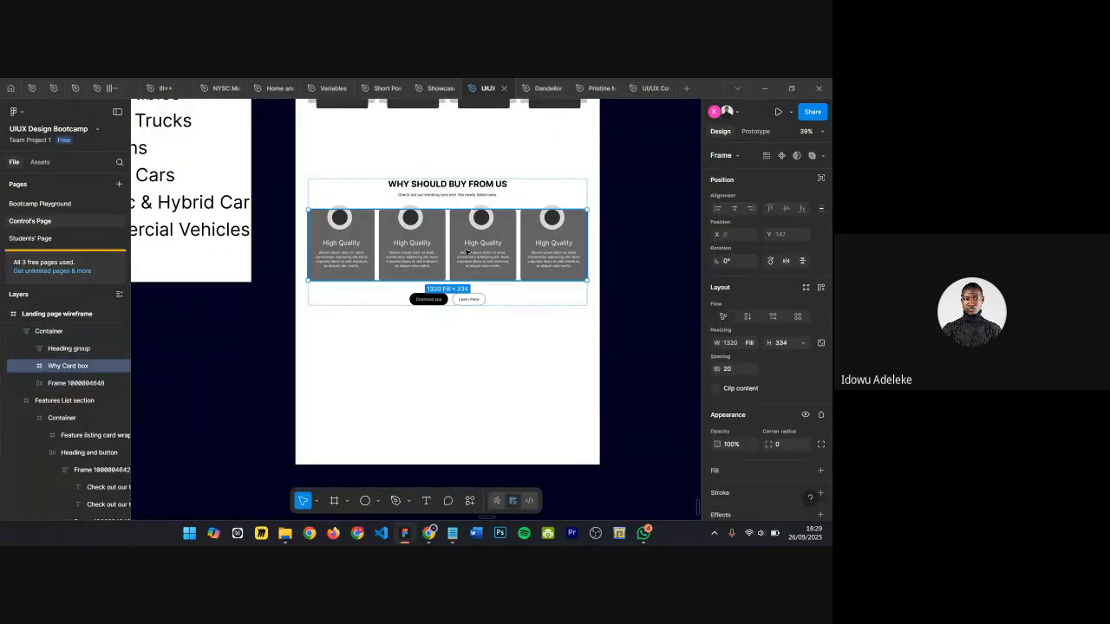
click(752, 346)
click(738, 327)
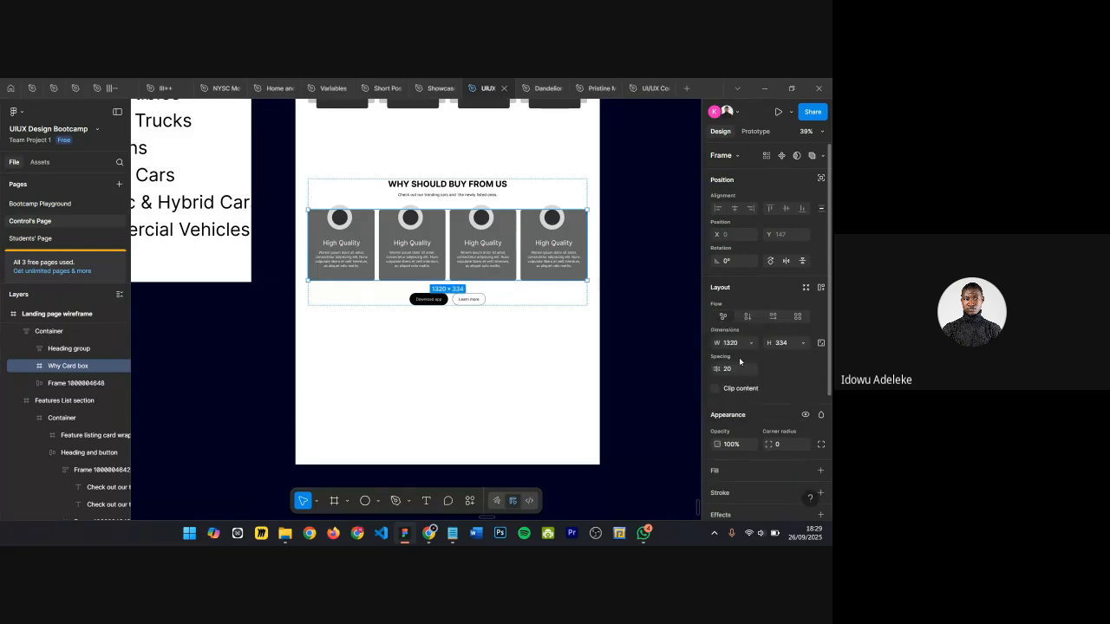
click(510, 336)
Step: Wrap the section's Container in a new frame
scroll(508, 331, up, 3)
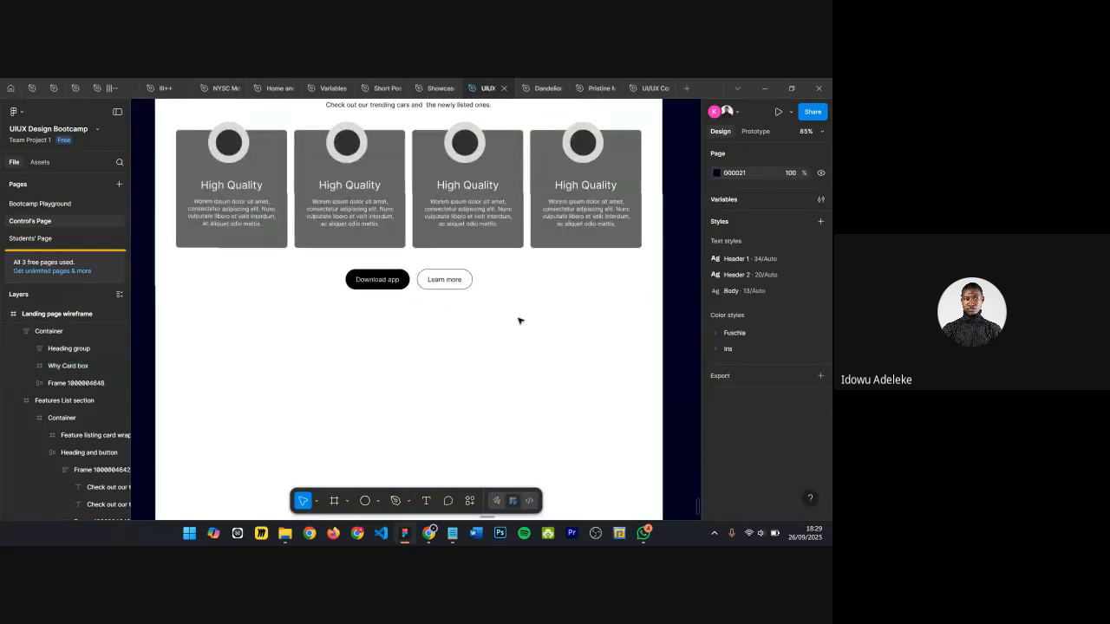
click(508, 264)
scroll(509, 264, up, 1)
scroll(508, 263, down, 2)
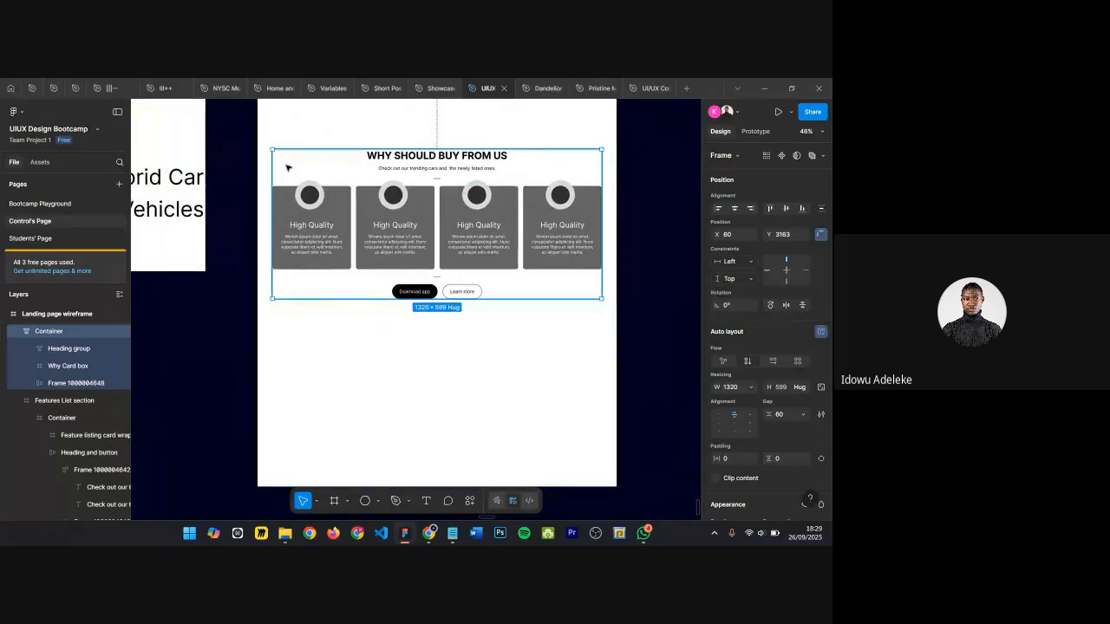
scroll(330, 247, up, 2)
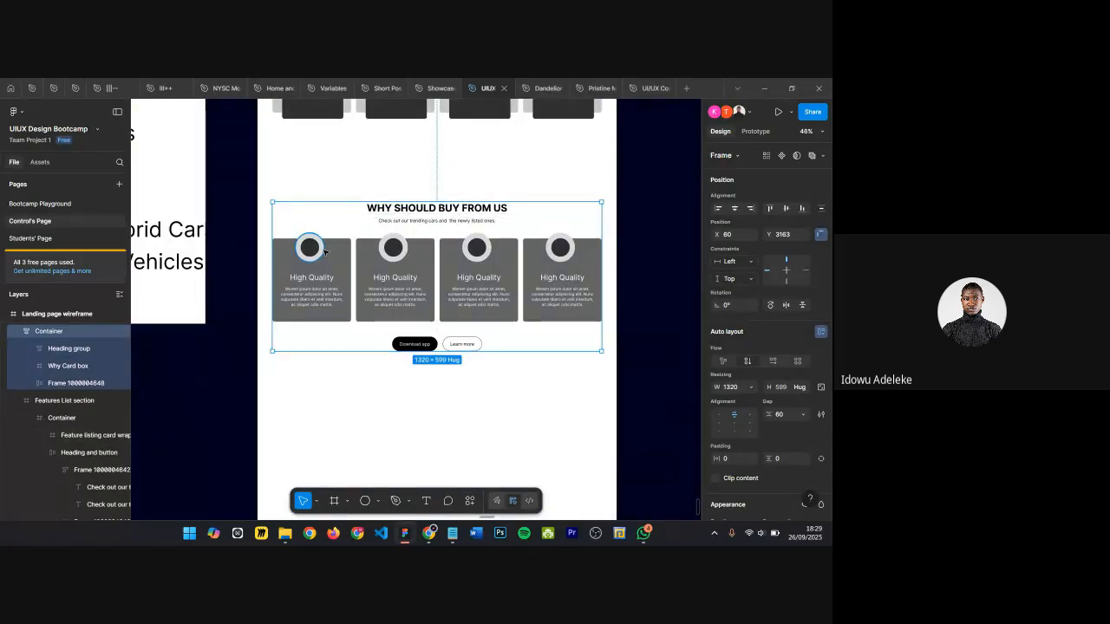
key(alt)
key(ctrl+alt+g)
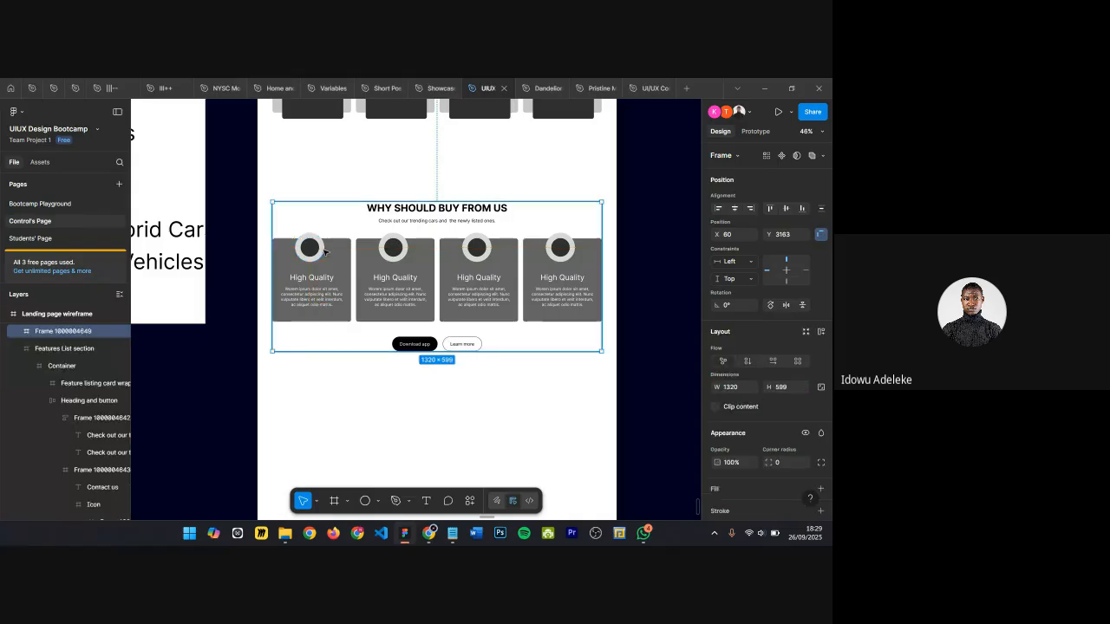
Step: Rename the new frame Why us and set its width to 1440
double_click(66, 332)
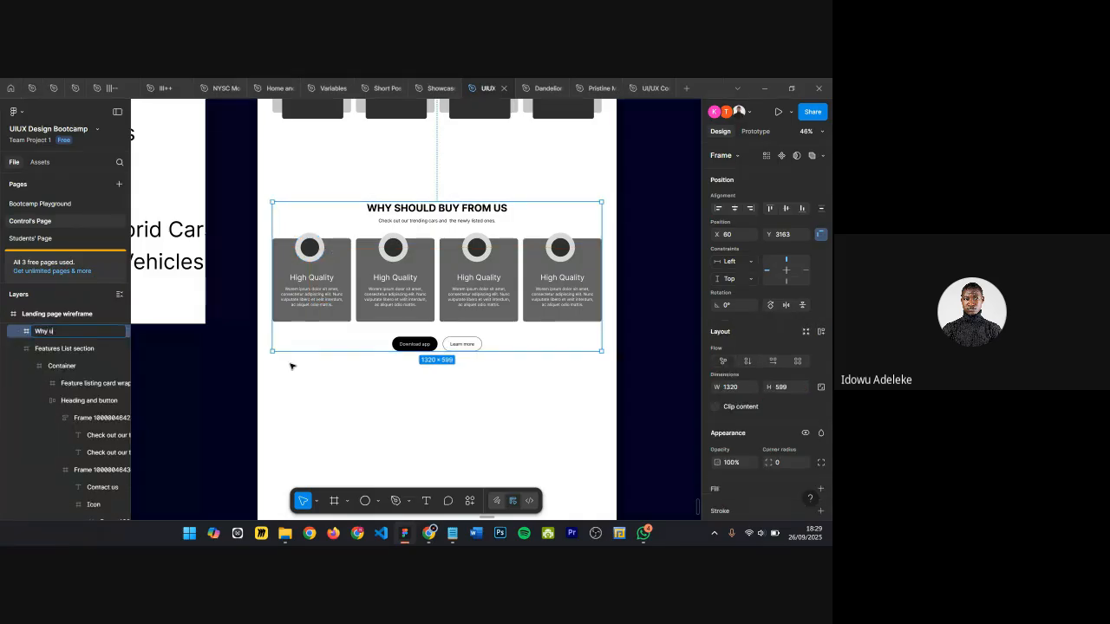
key(Return)
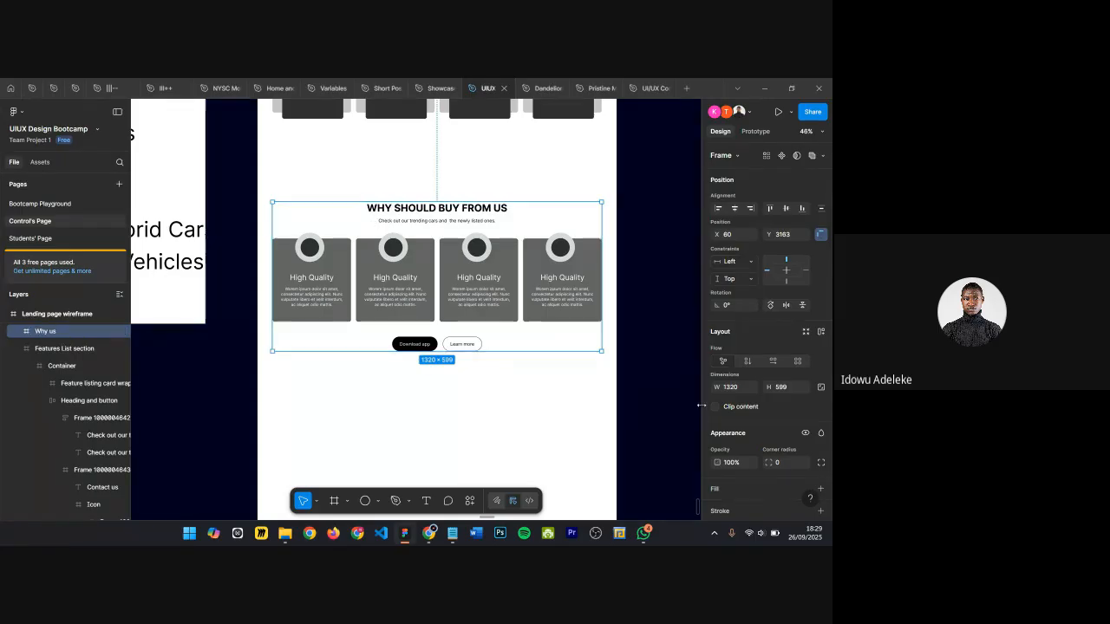
click(736, 388)
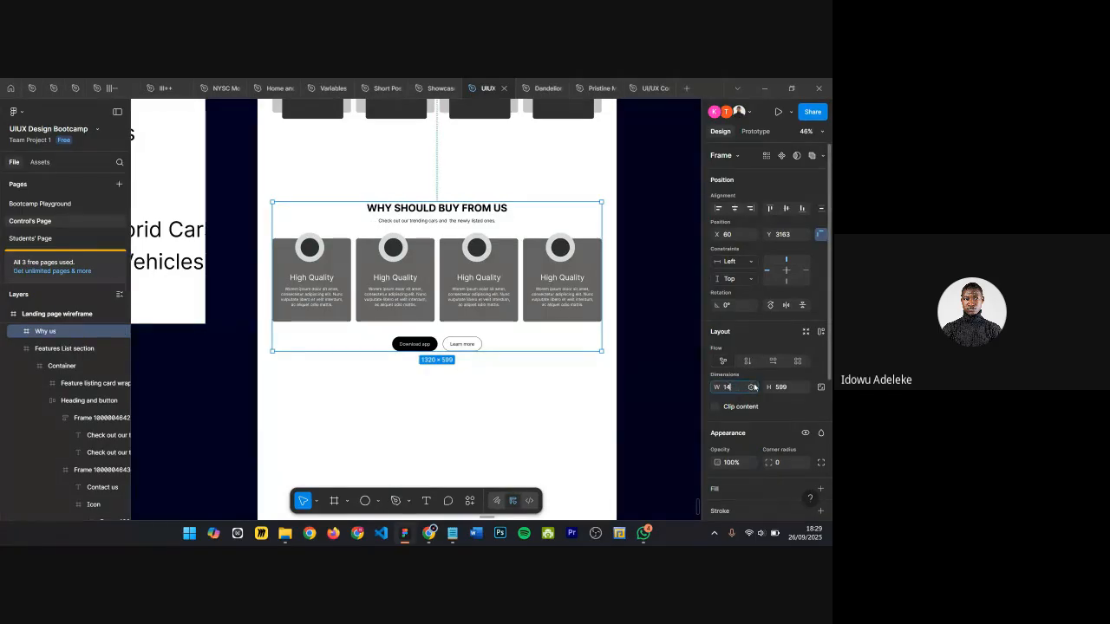
key(Return)
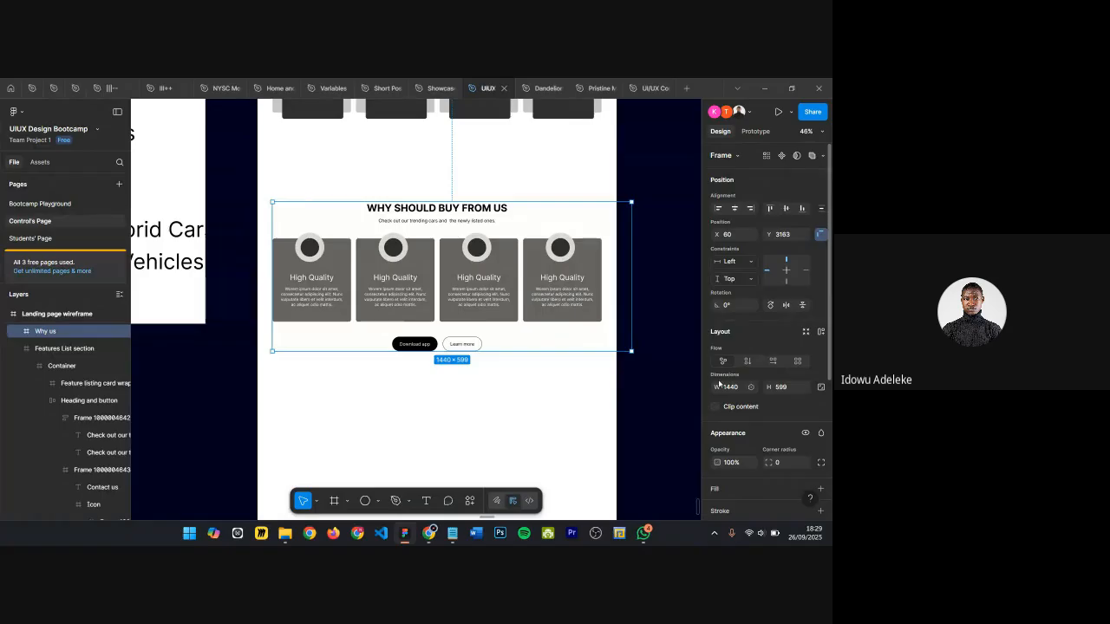
Step: Center the Why us frame horizontally, and center its inner Container within it
key(alt+h)
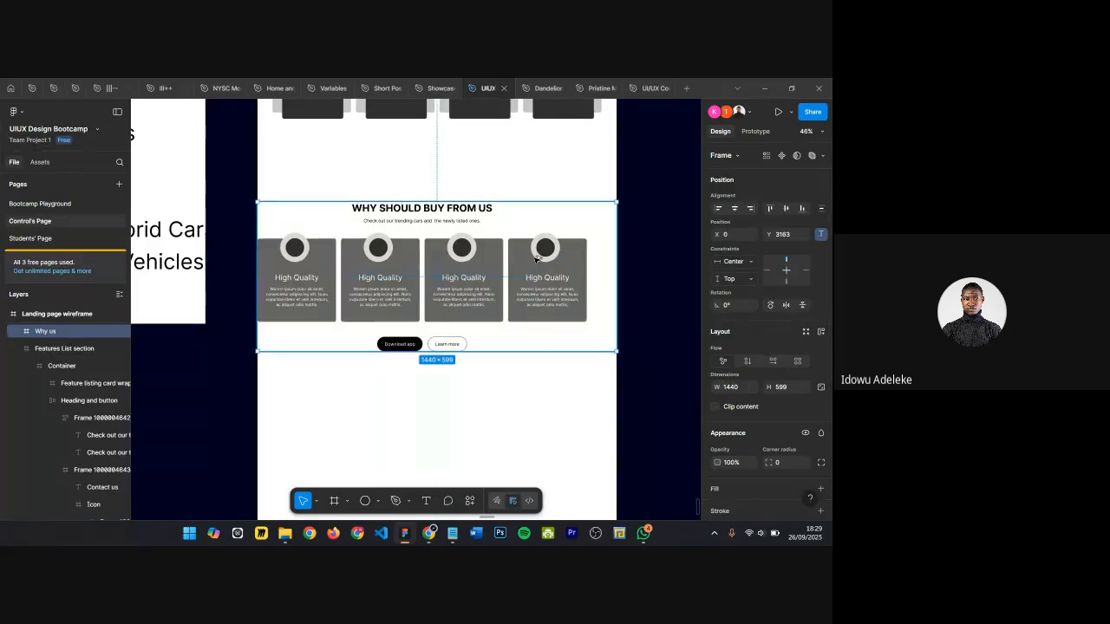
double_click(438, 275)
key(alt+h)
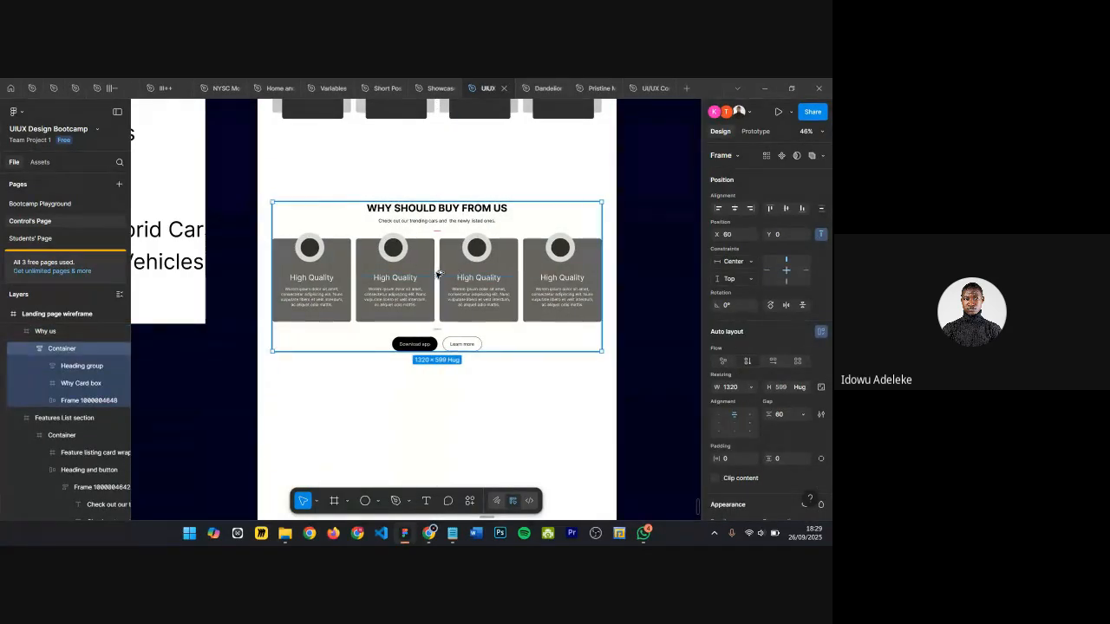
key(Escape)
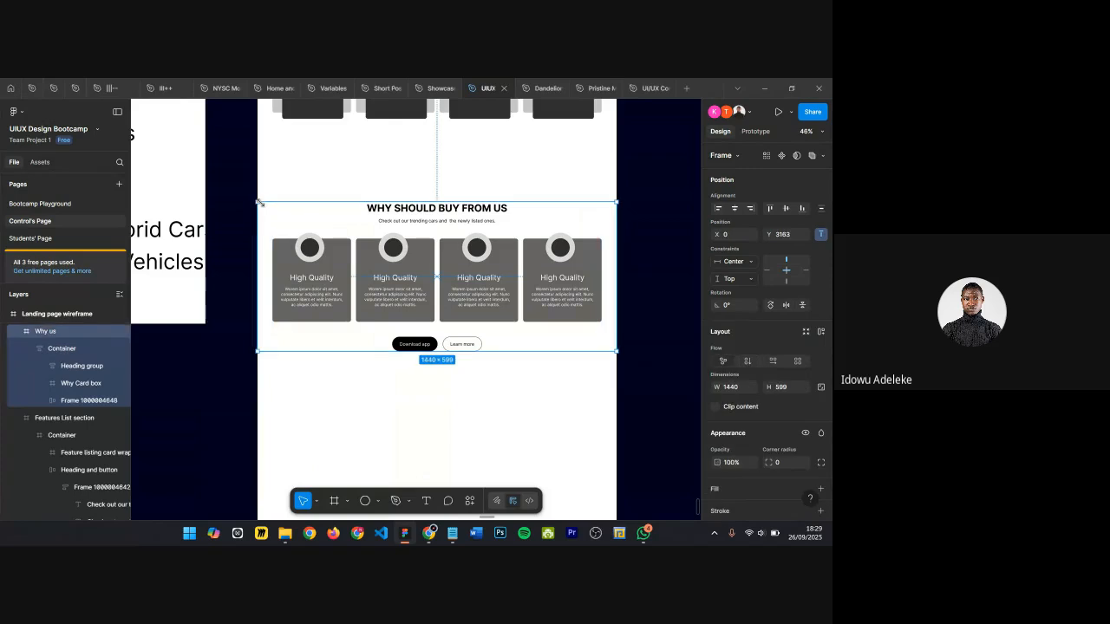
Step: Move the Container up to sit 40 px from the top of the Why us frame
double_click(364, 267)
key(alt)
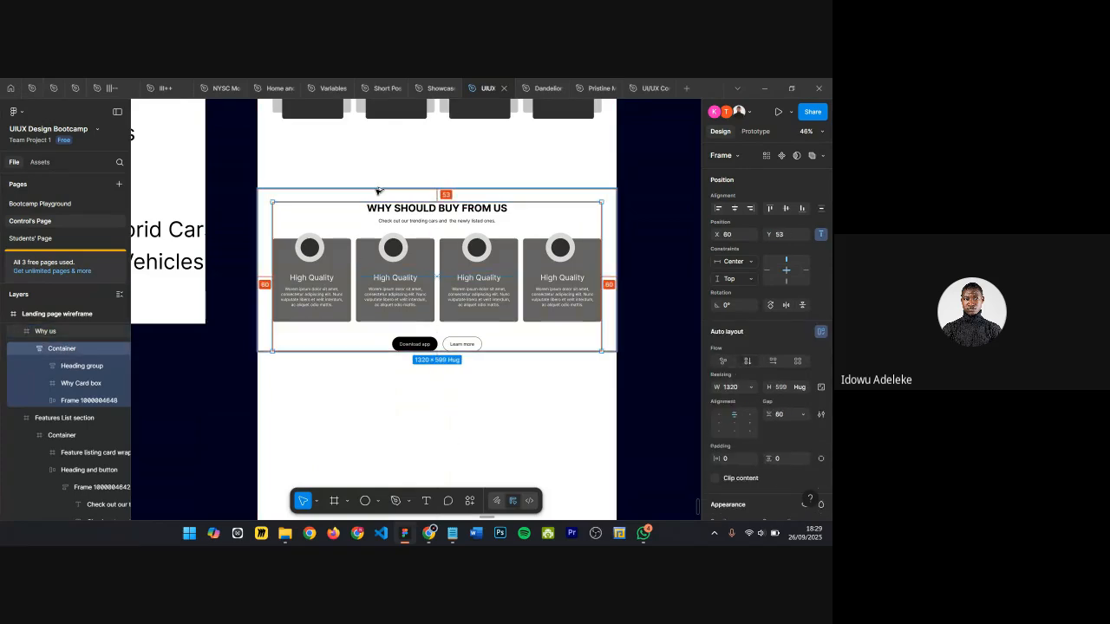
key(shift+Up)
key(Up)
key(Up)
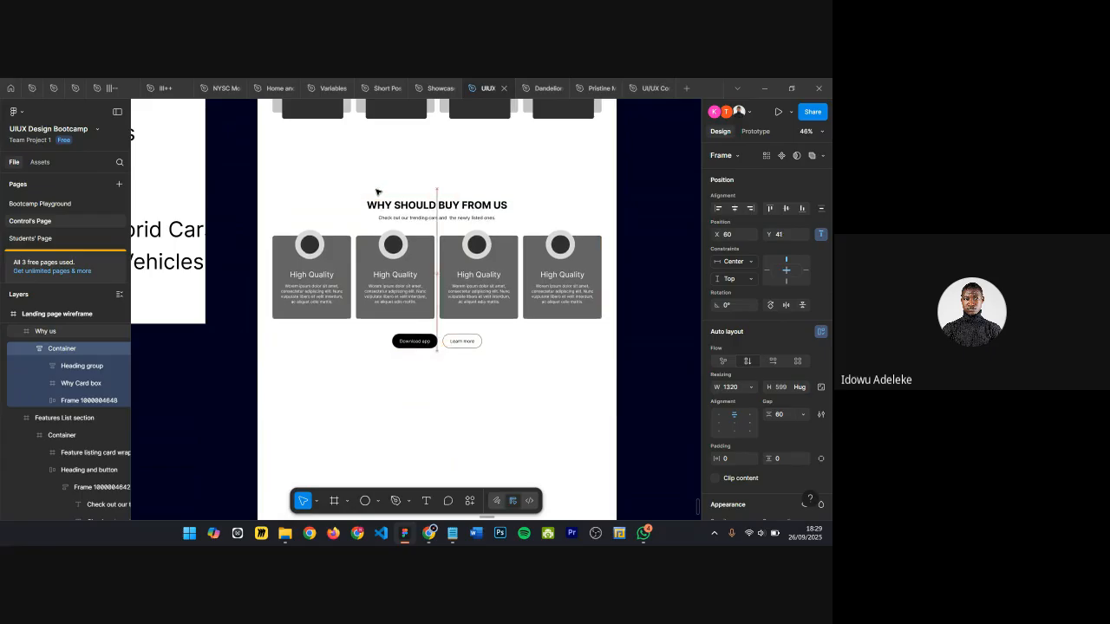
key(Up)
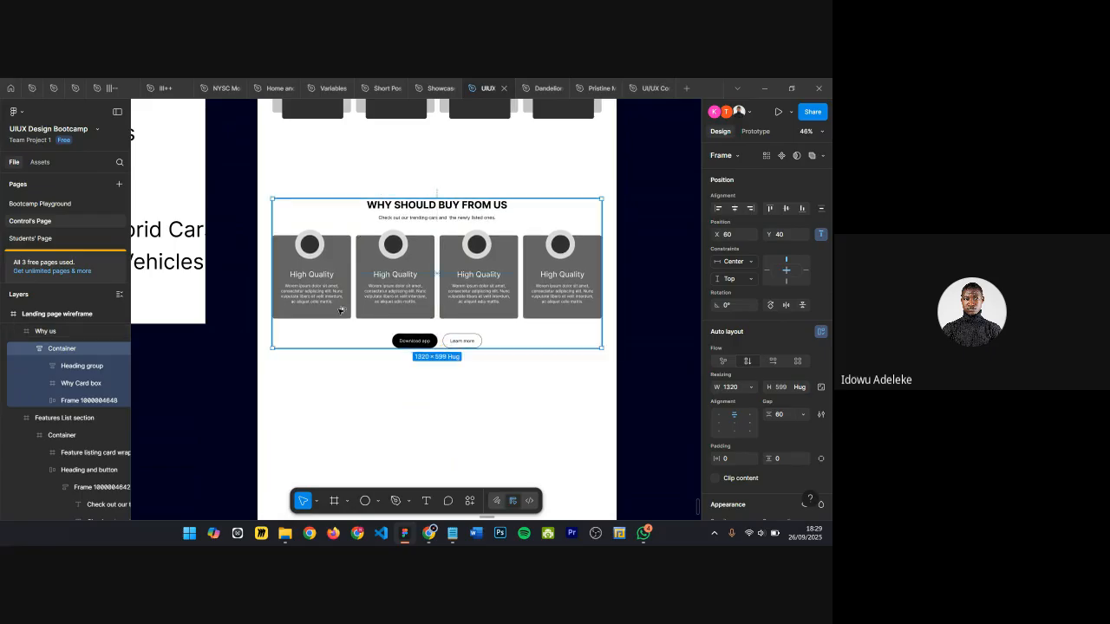
Step: Offset the Container 60 px from the top and extend the Why us frame to about 719 px tall
click(279, 335)
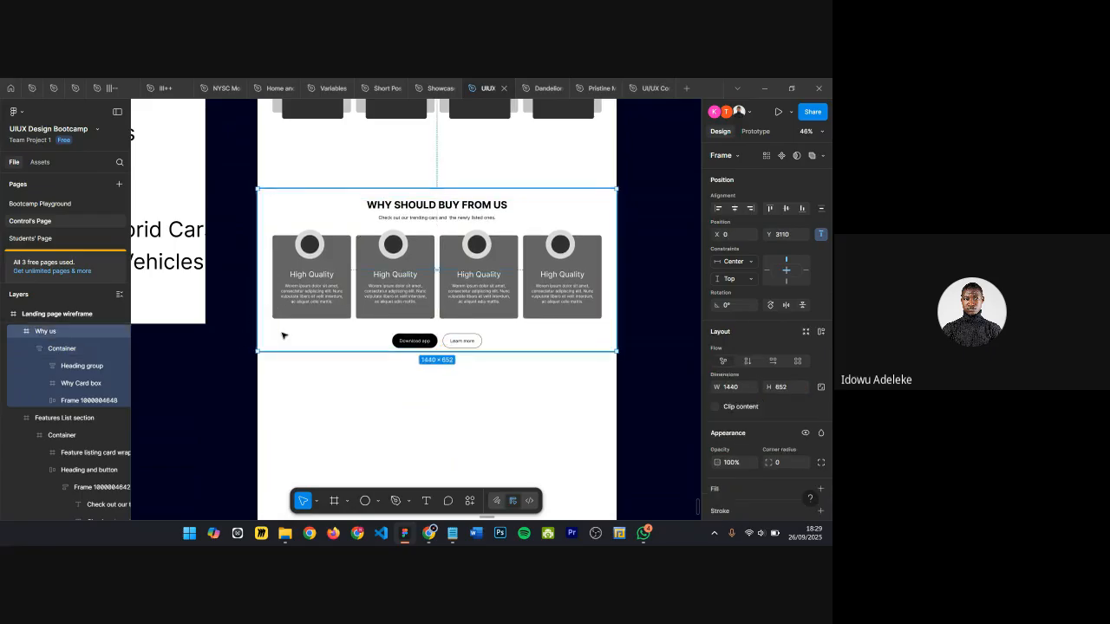
mouse_move(284, 351)
mouse_down()
mouse_move(293, 399)
mouse_move(293, 358)
mouse_up()
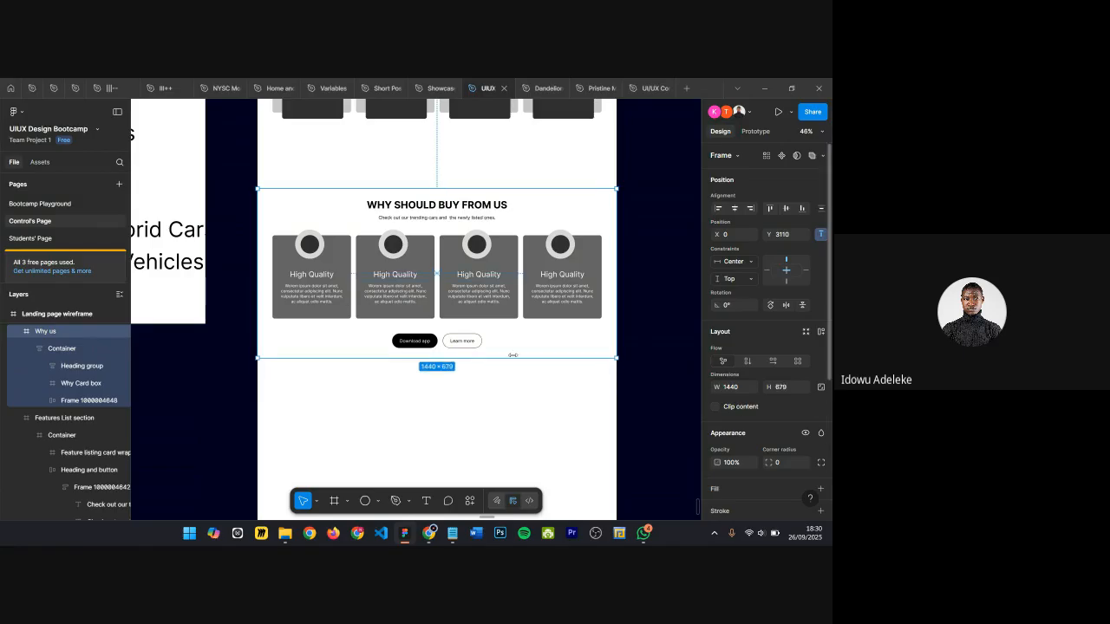
click(339, 242)
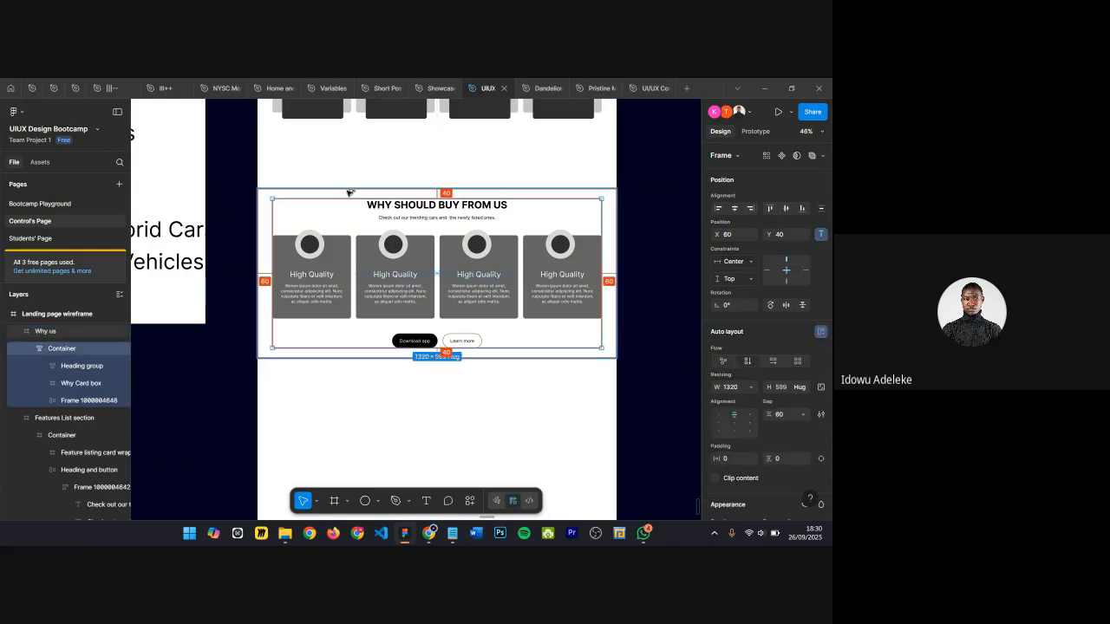
key(shift+Down)
key(shift+Down)
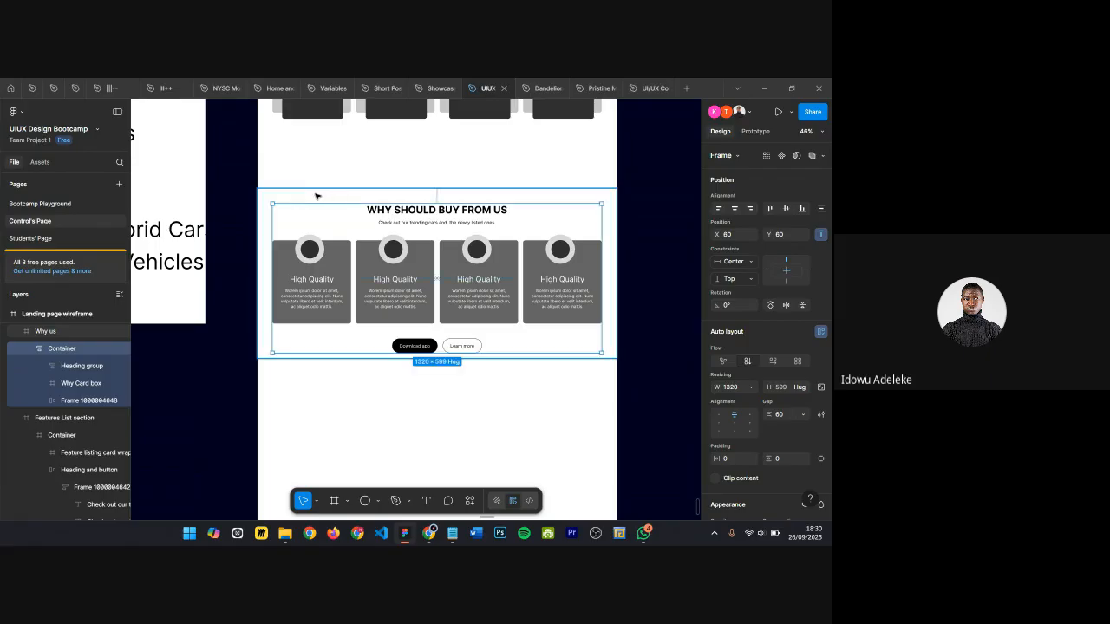
click(324, 200)
drag(359, 380, 365, 369)
click(203, 222)
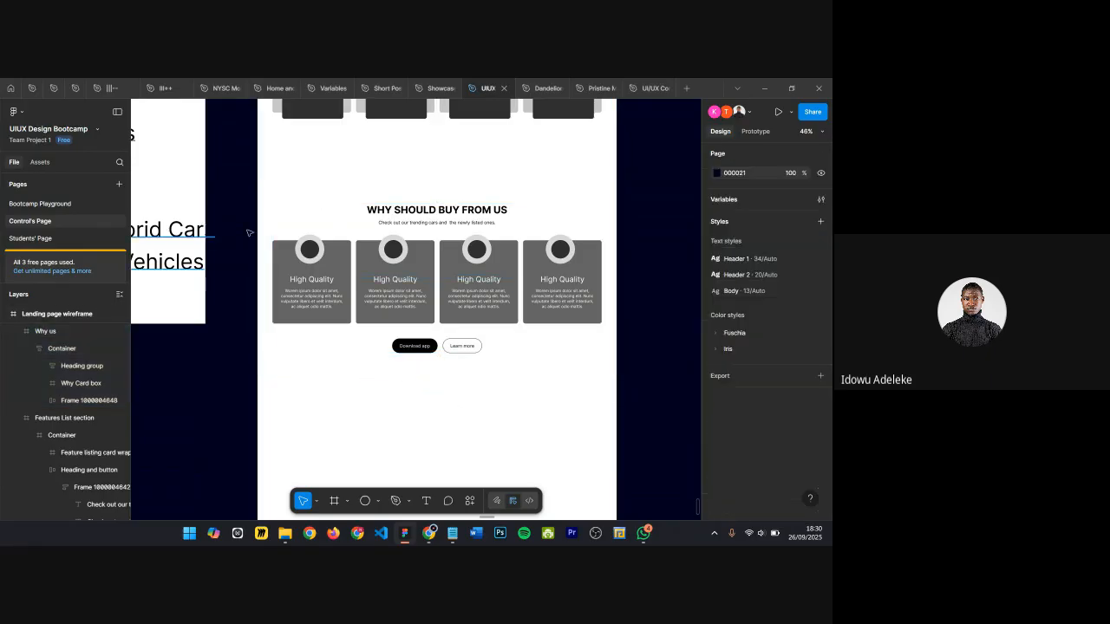
Step: Move the Why us frame up to sit directly below the trending cars section, at Y 2865
click(326, 216)
key(alt)
key(shift+Up)
key(shift+Up)
key(shift+Up)
key(shift+Up)
key(shift+Up)
key(shift+Up)
key(shift+Up)
key(shift+Up)
key(shift+Up)
key(shift+Up)
key(shift+Up)
key(shift+Up)
key(shift+Up)
key(shift+Up)
key(shift+Up)
key(shift+Up)
key(shift+Up)
key(shift+Up)
key(shift+Up)
key(shift+Up)
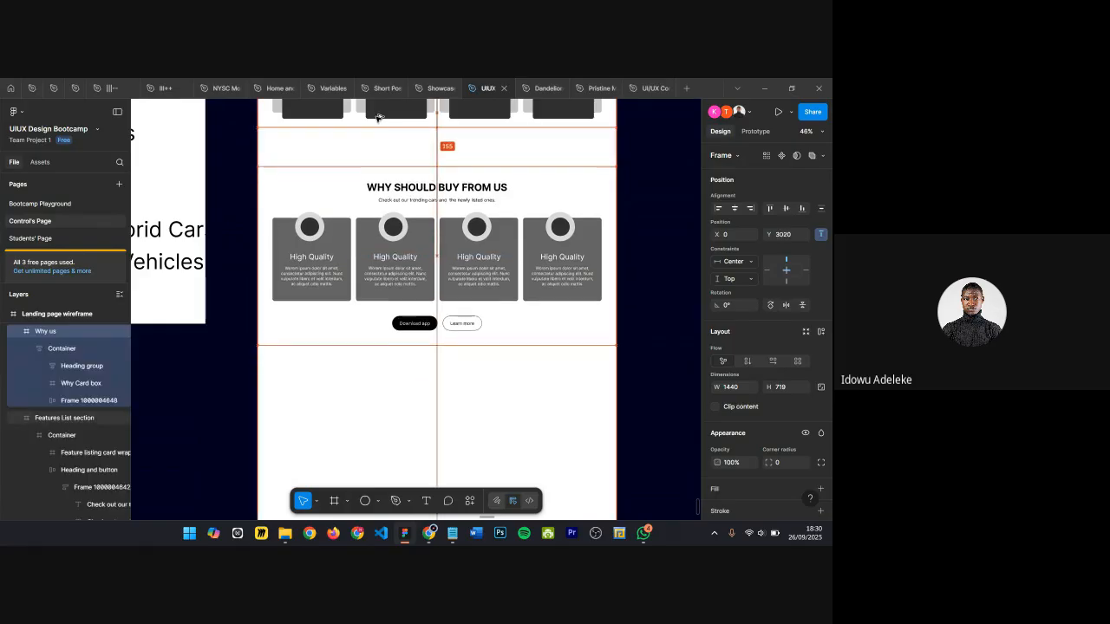
key(Up)
key(Up)
key(Up)
key(Up)
key(Up)
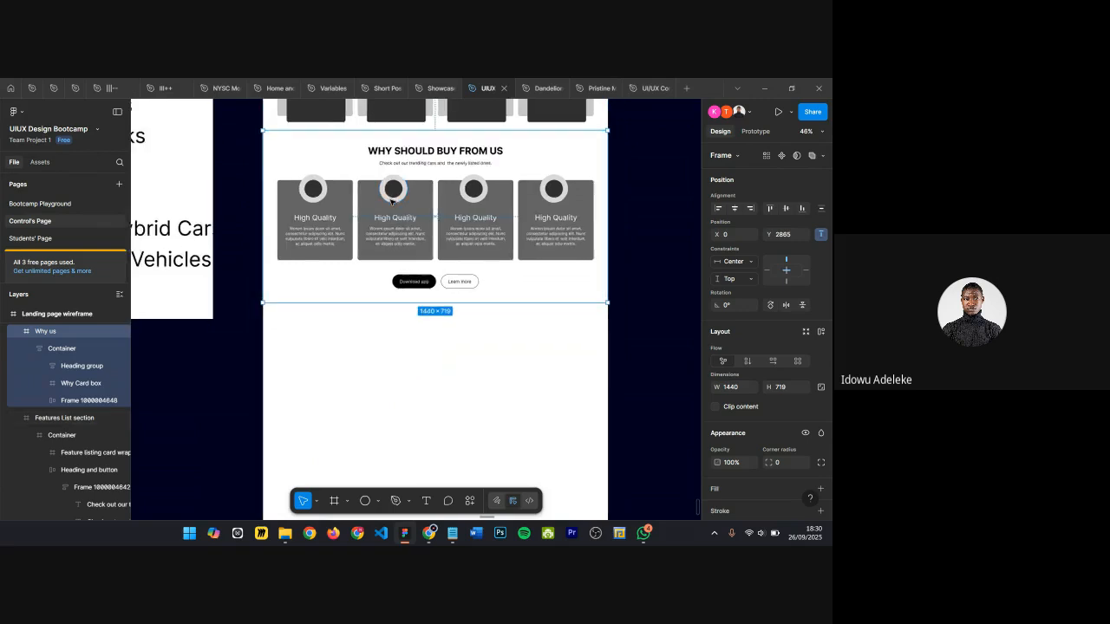
Step: Zoom out and review the whole landing page wireframe beside the reference screenshots and section list
key(minus)
click(549, 255)
scroll(548, 248, up, 5)
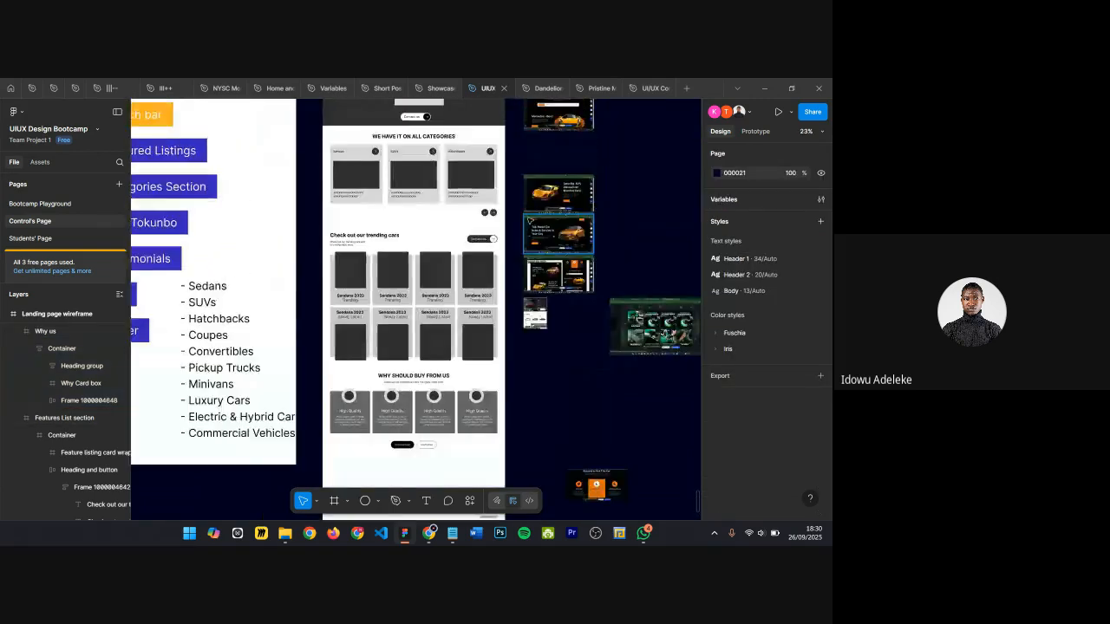
scroll(525, 196, down, 3)
scroll(526, 196, down, 1)
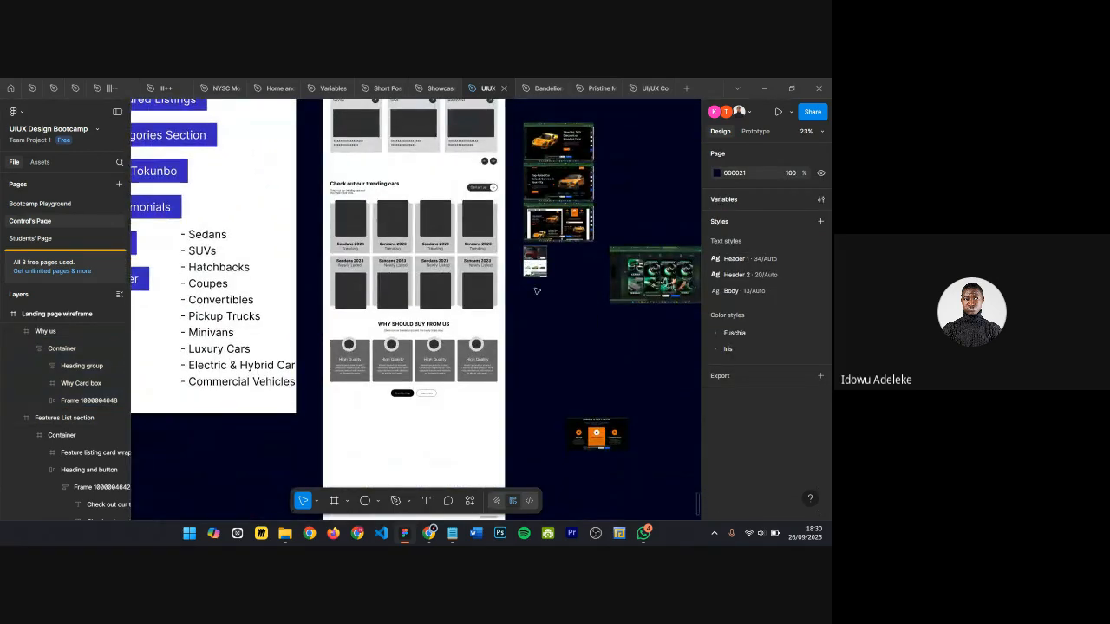
scroll(536, 291, up, 2)
scroll(537, 291, down, 3)
scroll(534, 317, right, 3)
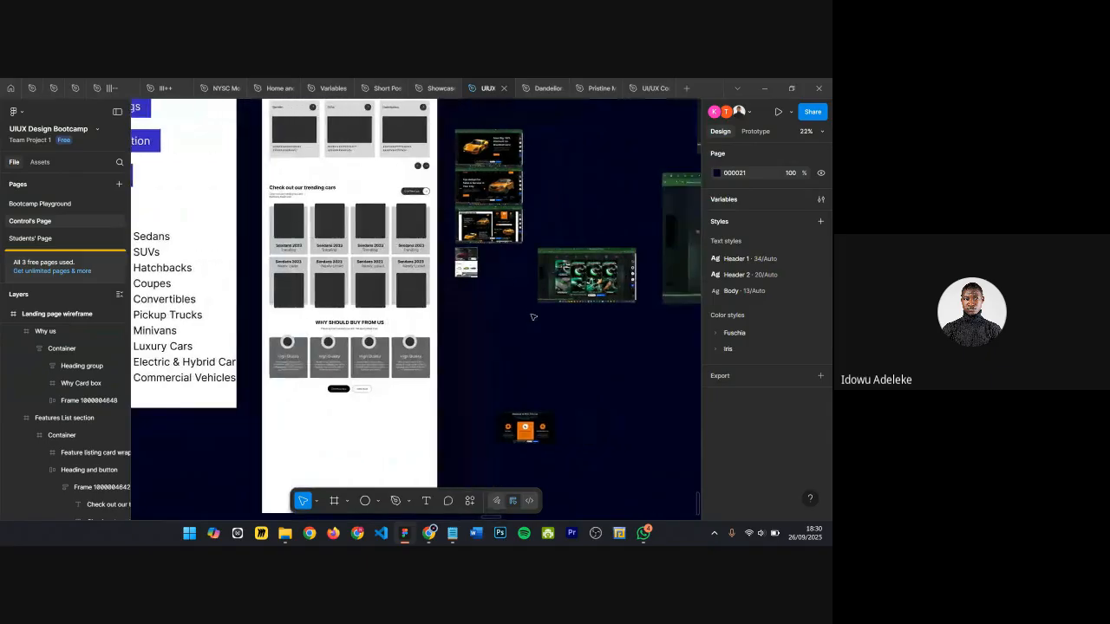
scroll(347, 356, up, 2)
click(337, 362)
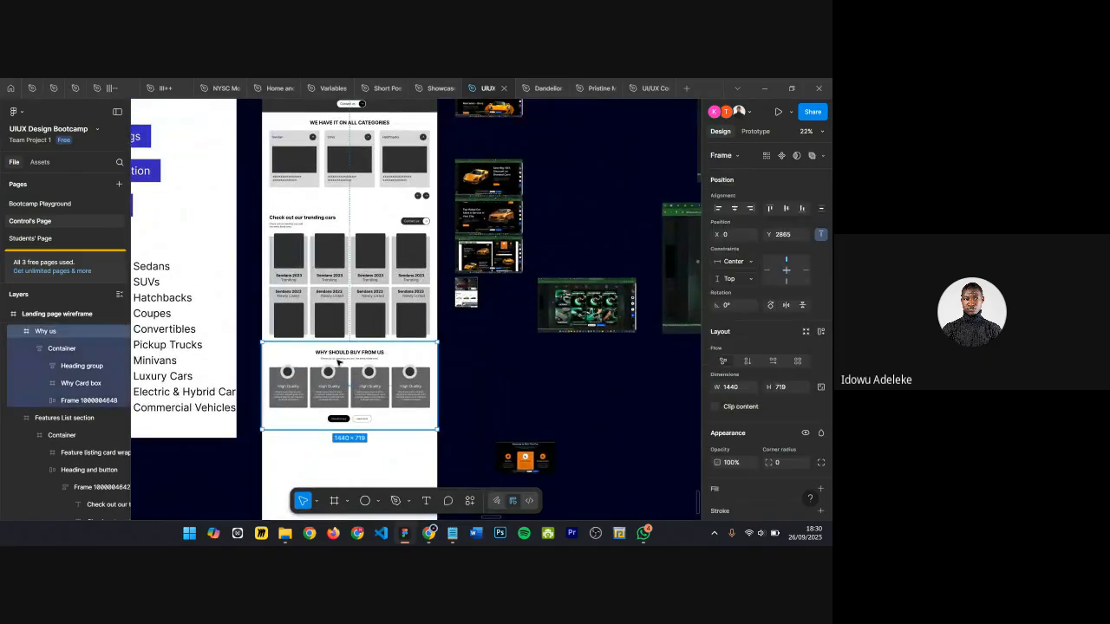
scroll(338, 362, up, 3)
scroll(402, 360, down, 3)
click(510, 246)
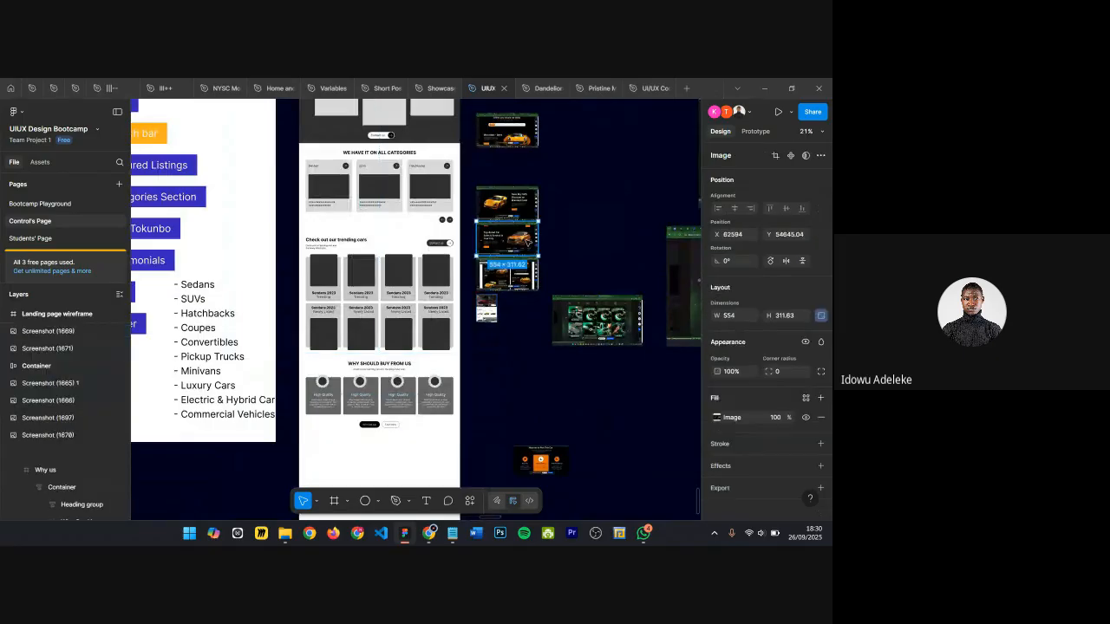
scroll(351, 354, left, 3)
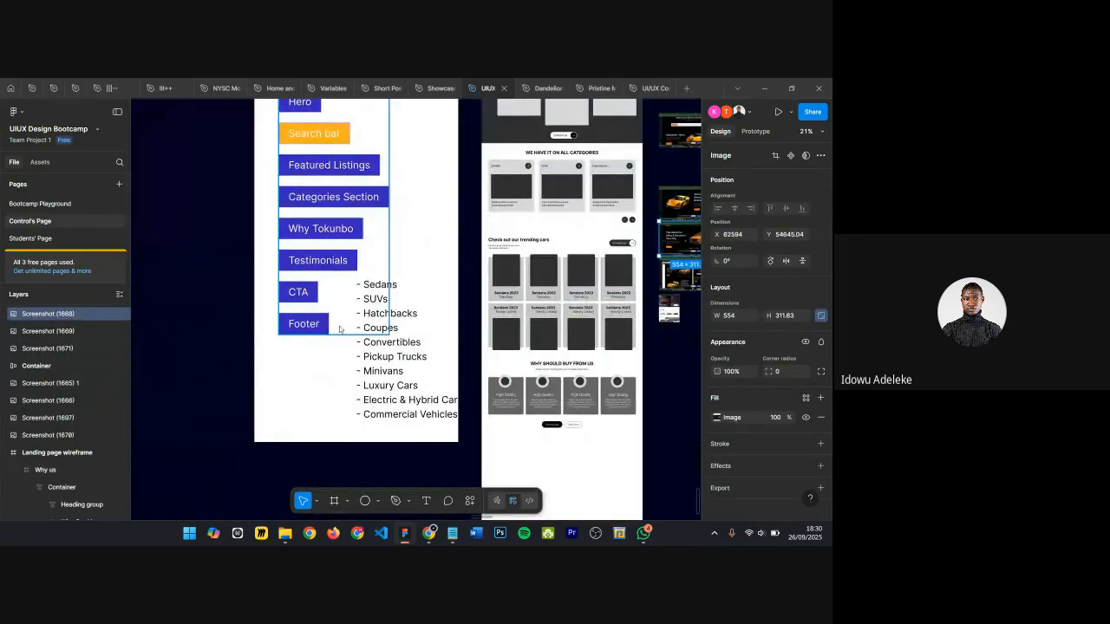
scroll(320, 281, down, 2)
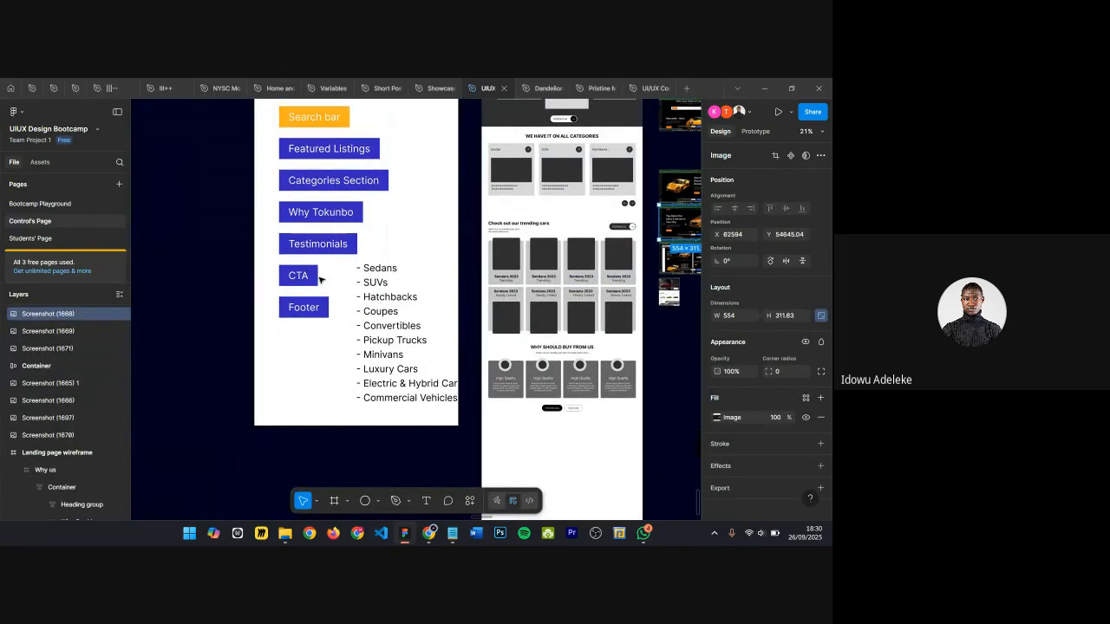
scroll(321, 280, down, 1)
scroll(320, 280, right, 1)
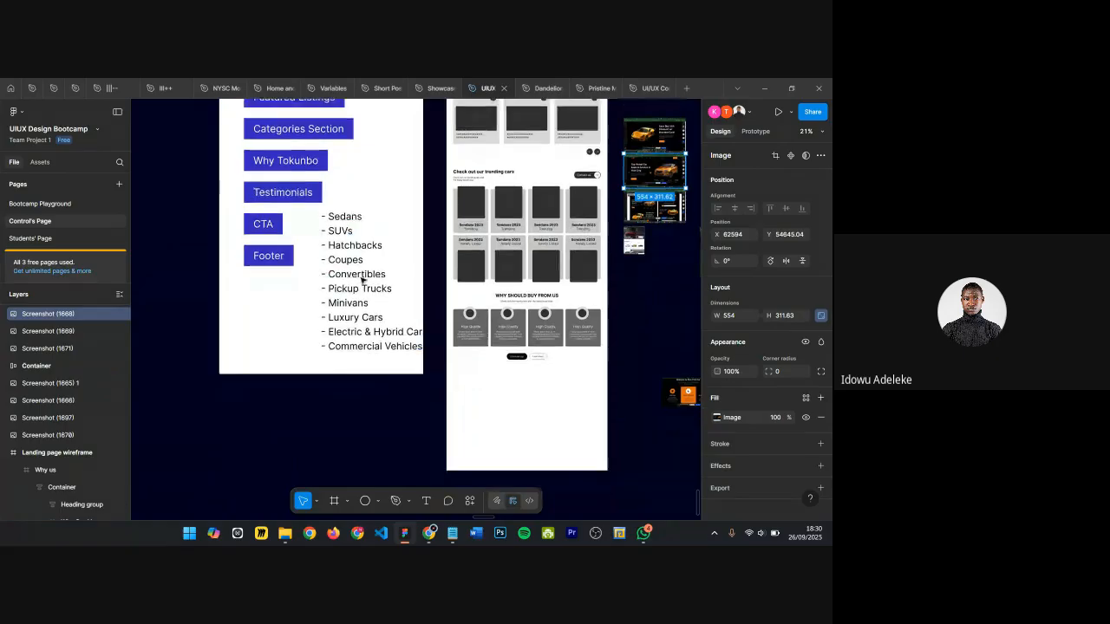
scroll(495, 297, down, 5)
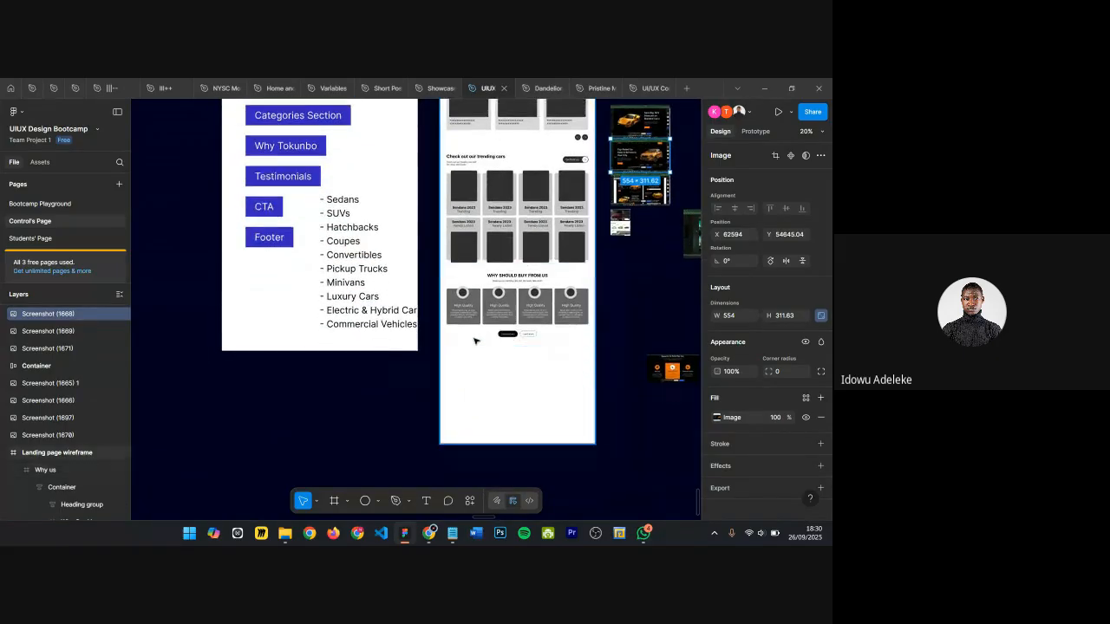
Step: Extend the Landing page wireframe frame downward to 5868 px tall
scroll(494, 297, right, 1)
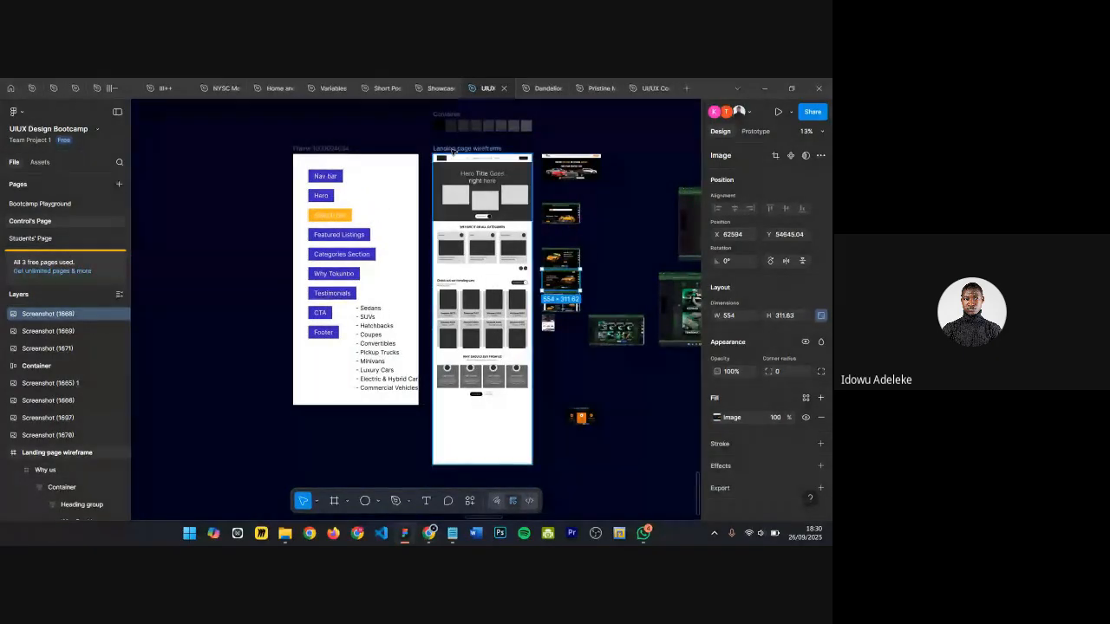
click(461, 148)
scroll(510, 481, down, 2)
scroll(510, 481, down, 3)
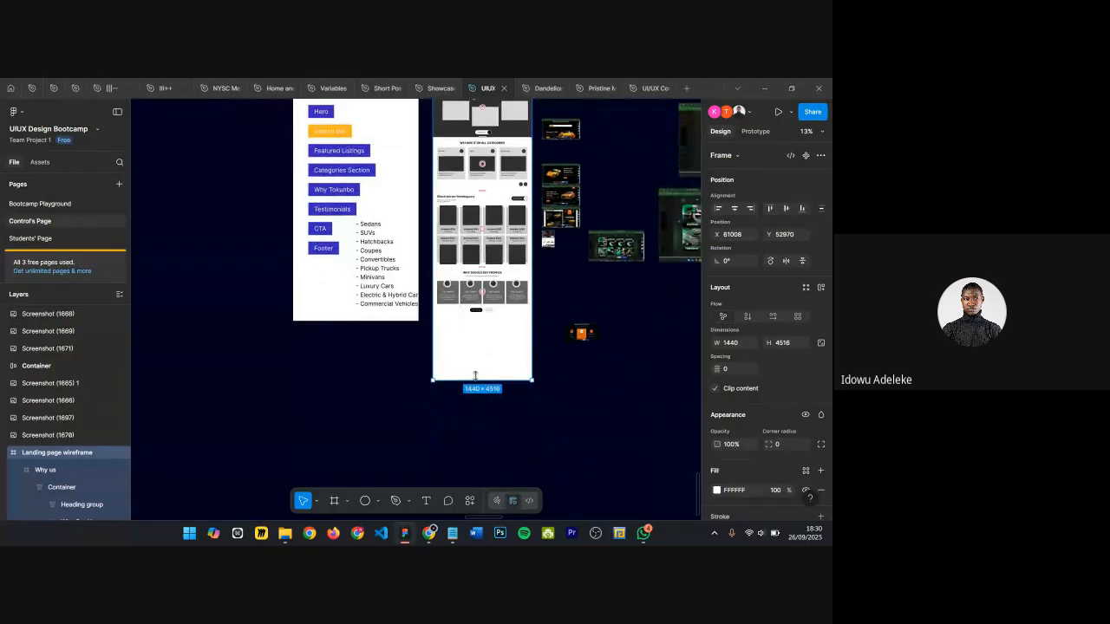
drag(475, 411, 475, 473)
scroll(510, 338, up, 1)
scroll(510, 338, up, 10)
scroll(510, 338, right, 10)
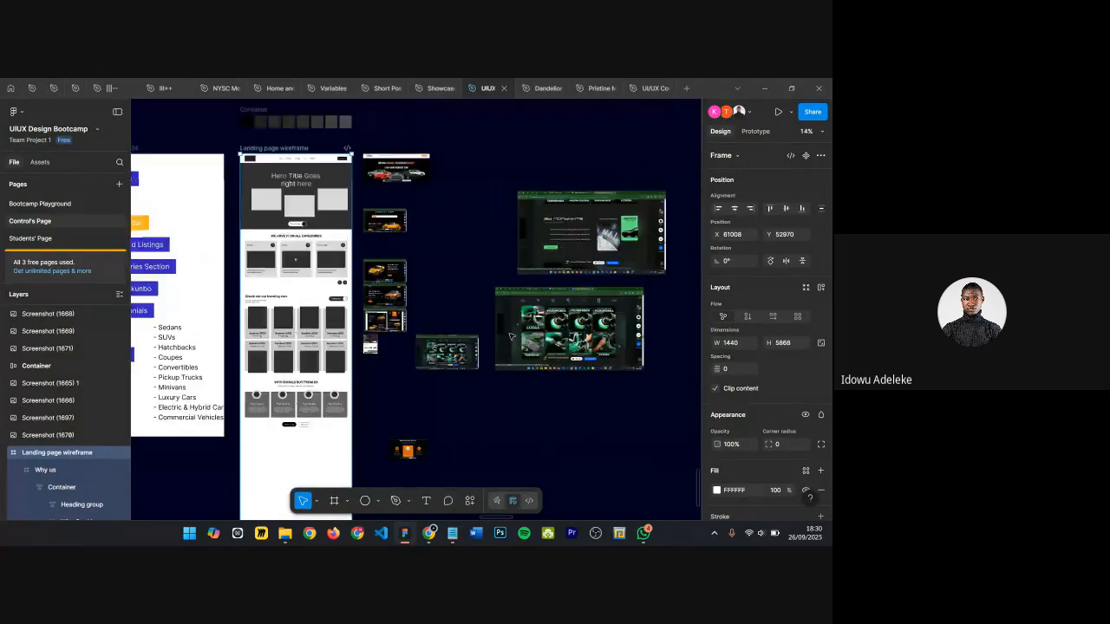
Step: Rearrange the reference screenshots in the column beside the wireframe
click(432, 239)
drag(384, 286, 426, 265)
drag(393, 465, 368, 301)
drag(410, 333, 435, 389)
drag(438, 432, 429, 449)
scroll(436, 392, down, 4)
scroll(435, 392, down, 3)
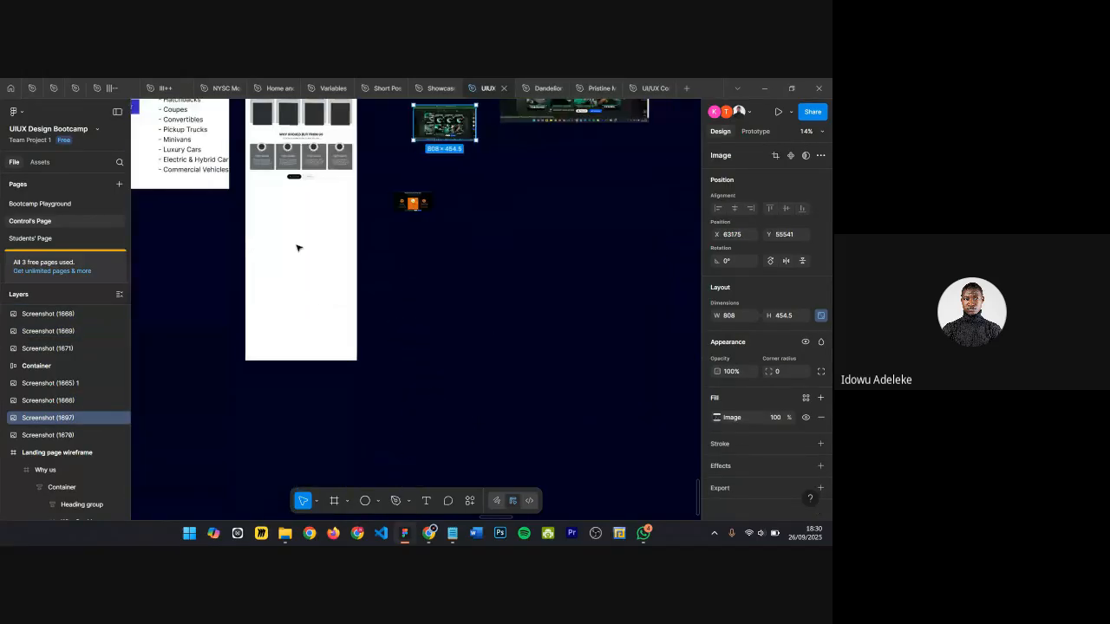
Step: Review the wireframe sections alongside the reference screenshots at different zoom levels
scroll(312, 246, left, 3)
scroll(428, 260, up, 1)
scroll(425, 260, up, 2)
scroll(416, 259, up, 5)
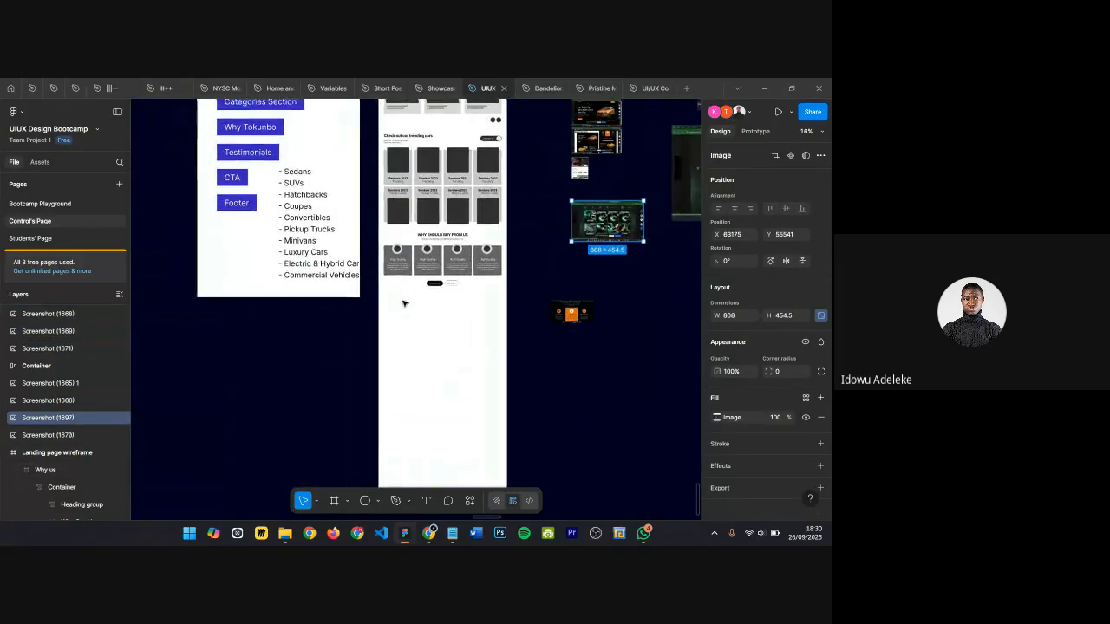
scroll(402, 334, down, 5)
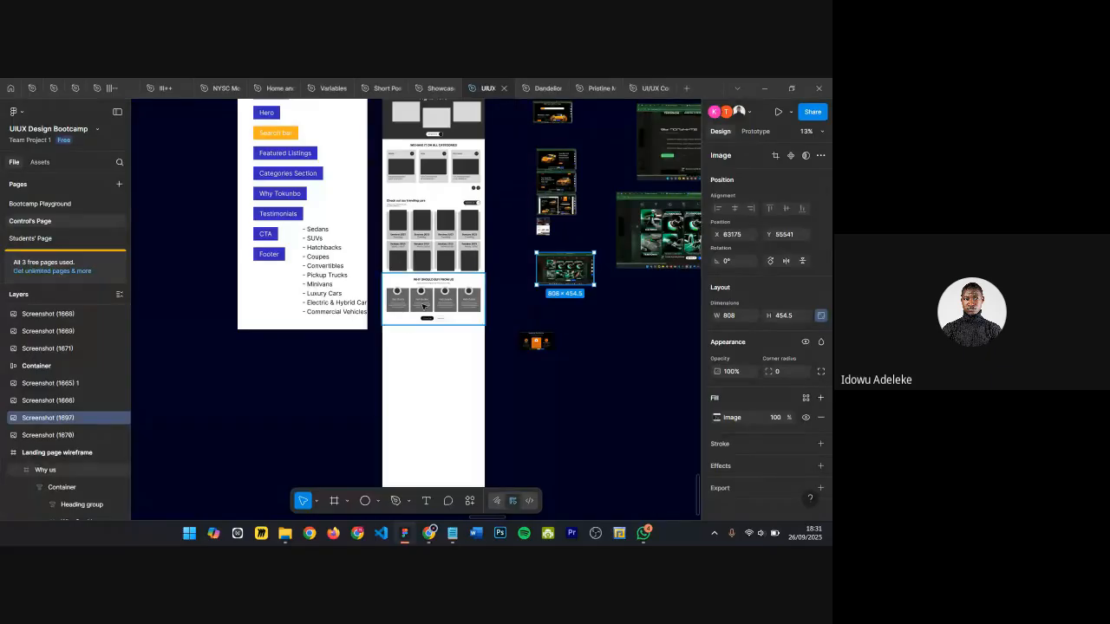
scroll(588, 238, up, 2)
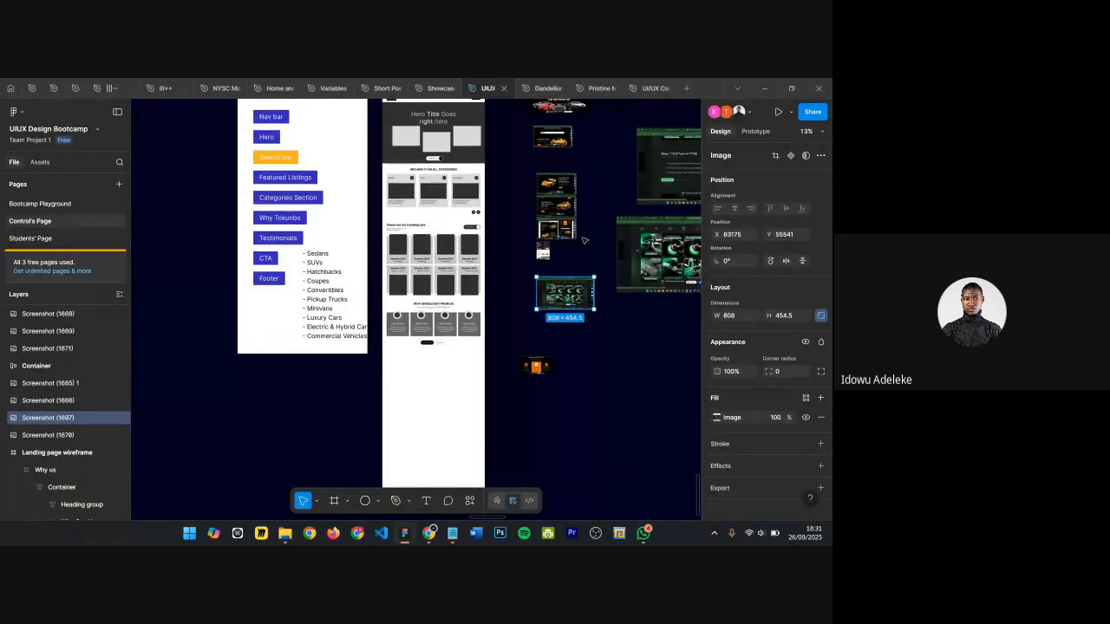
scroll(581, 242, up, 10)
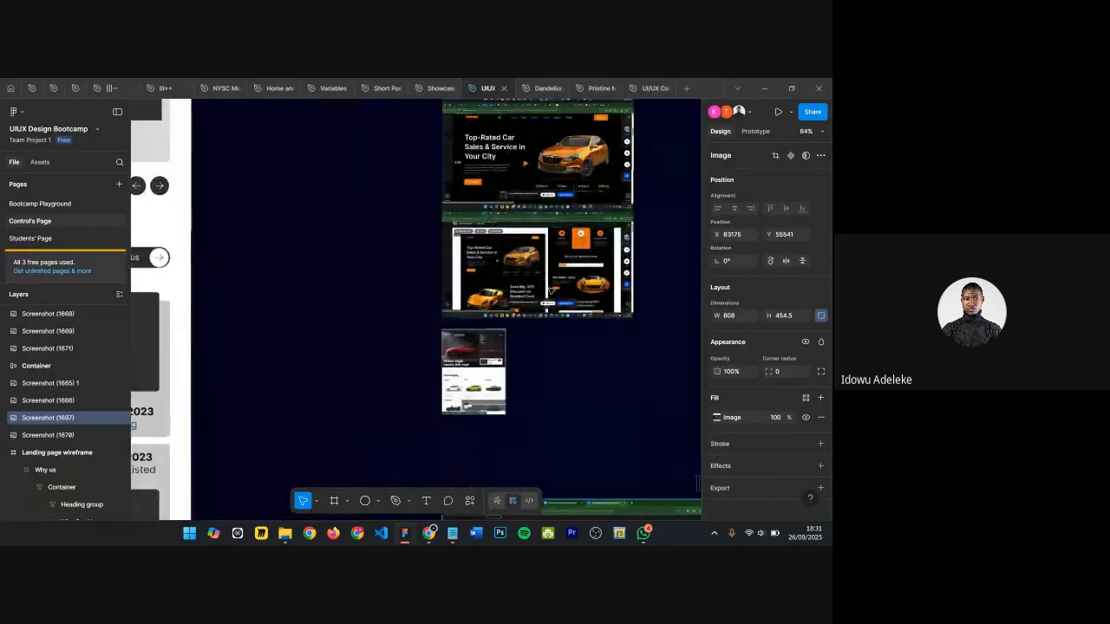
scroll(488, 367, up, 5)
scroll(533, 253, down, 8)
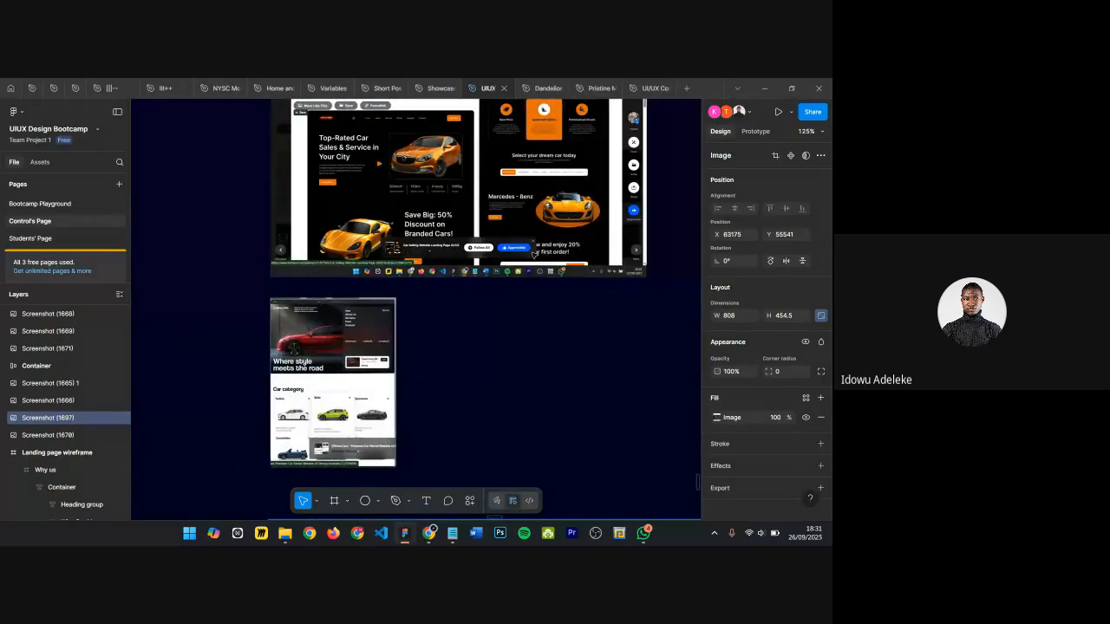
scroll(533, 253, down, 3)
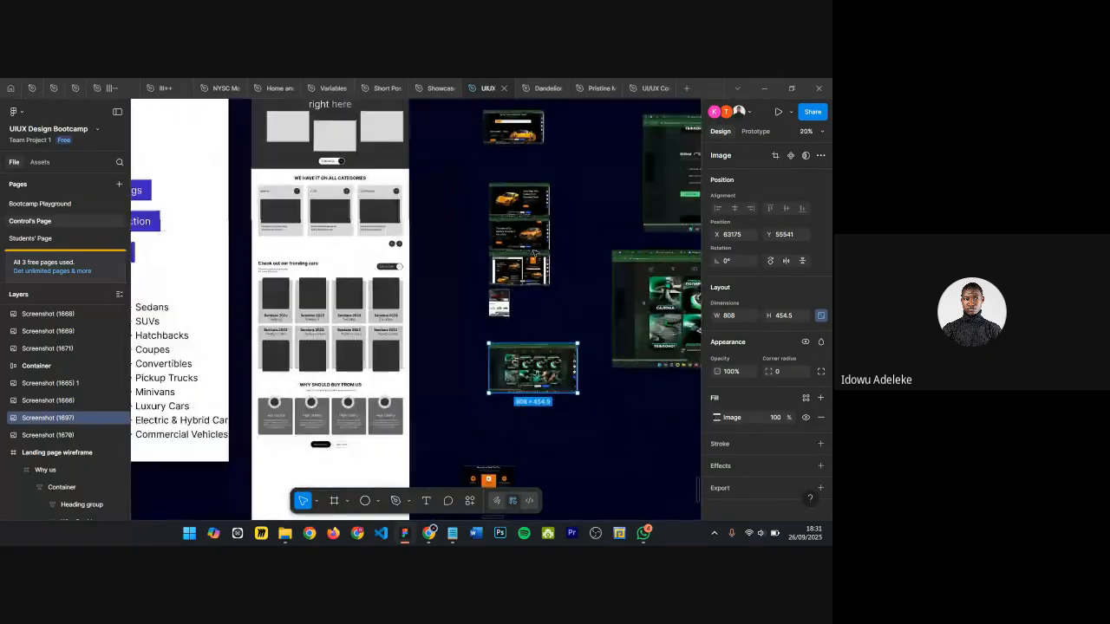
scroll(507, 198, up, 5)
scroll(507, 199, down, 6)
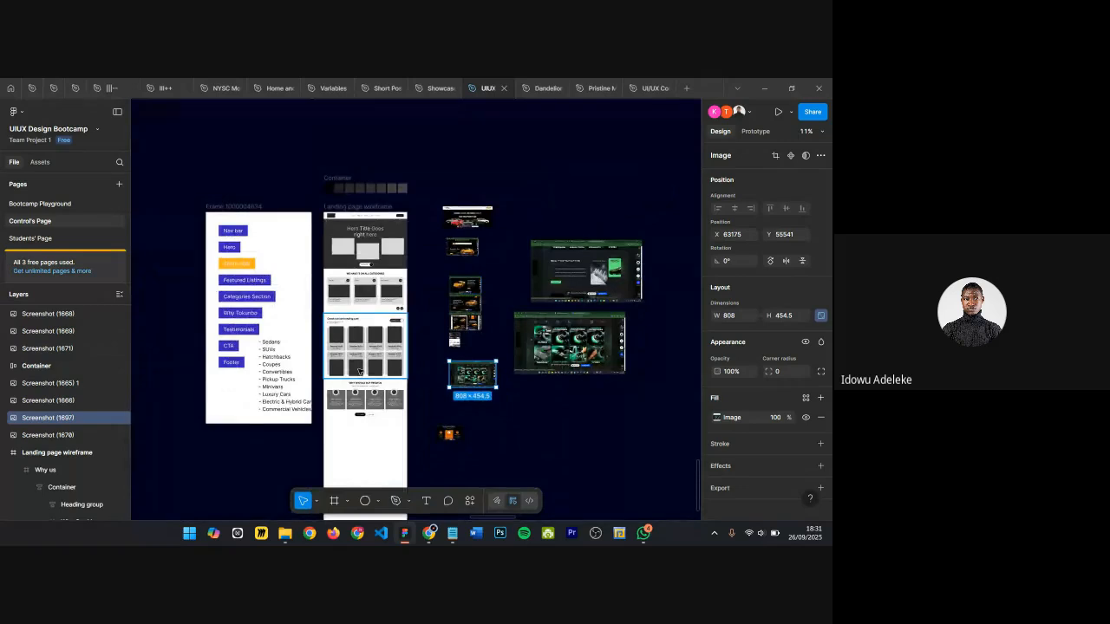
scroll(360, 372, down, 3)
scroll(359, 368, up, 3)
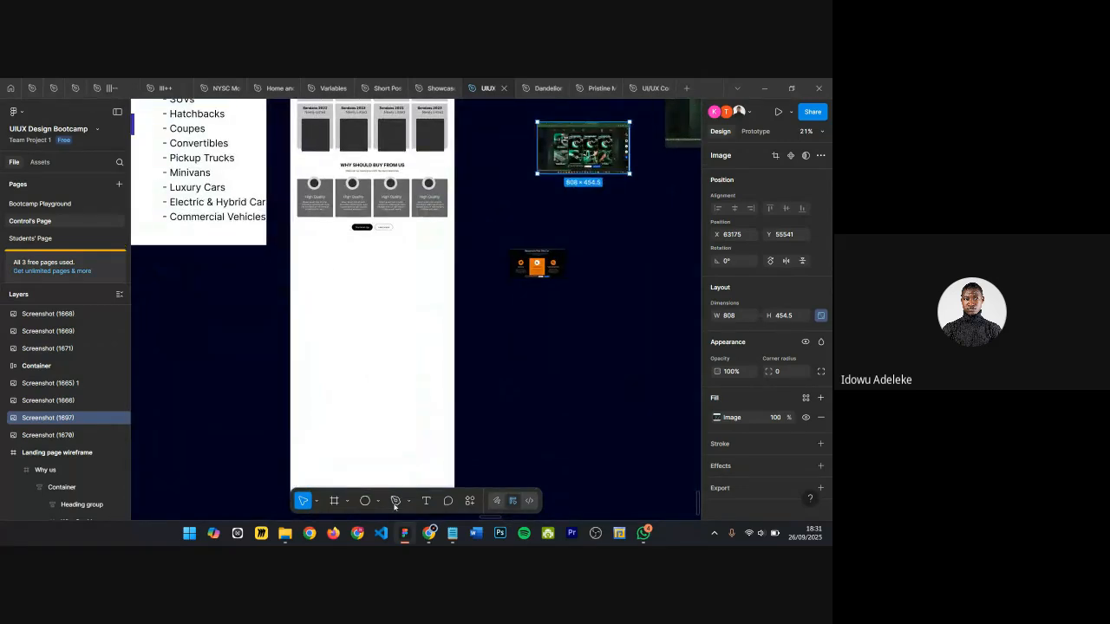
Step: Switch to the browser's Behance tab and go back from the open project to the search results
click(426, 535)
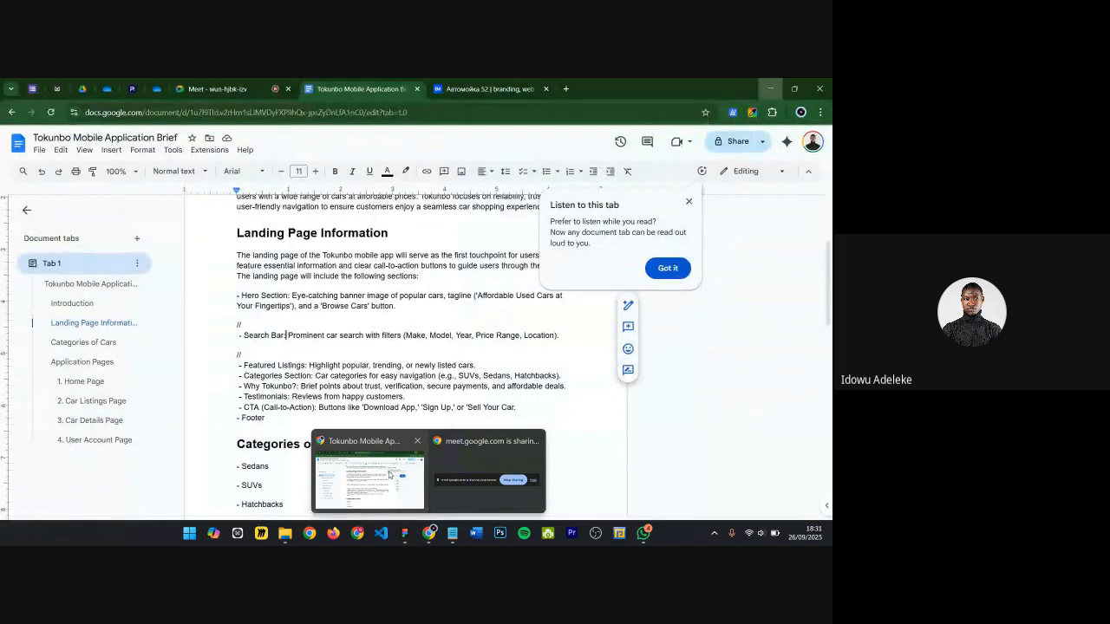
click(389, 474)
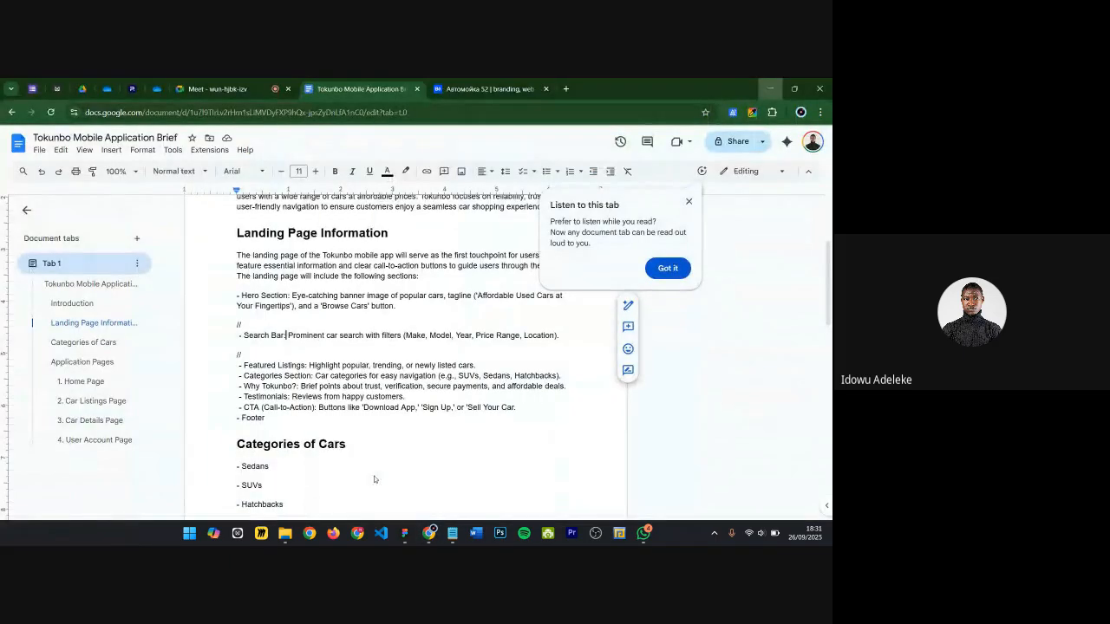
click(468, 90)
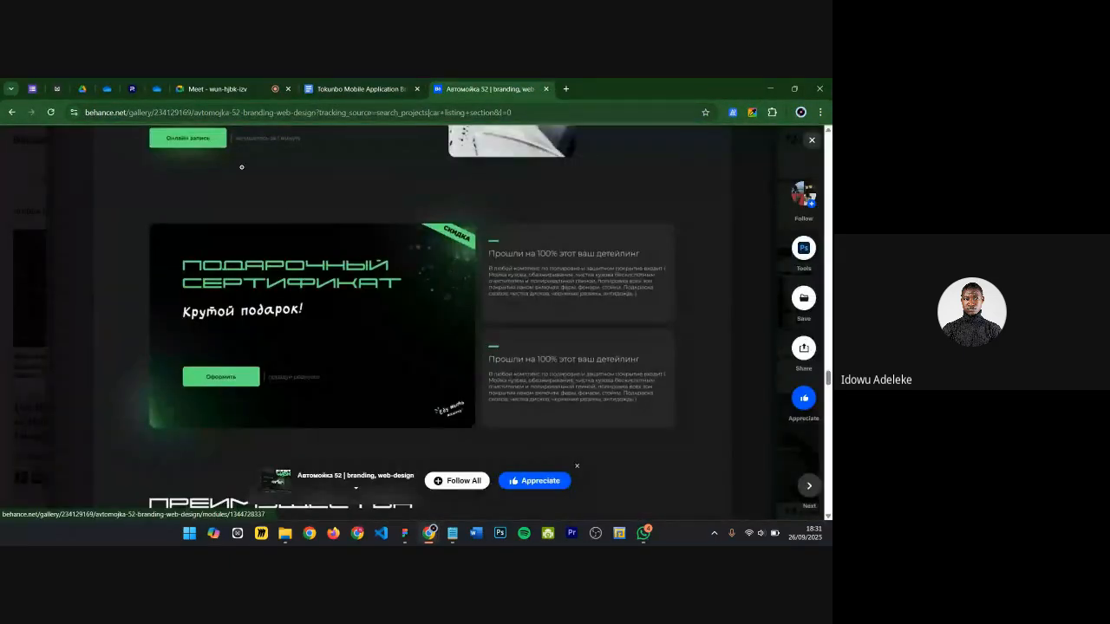
scroll(294, 232, up, 2)
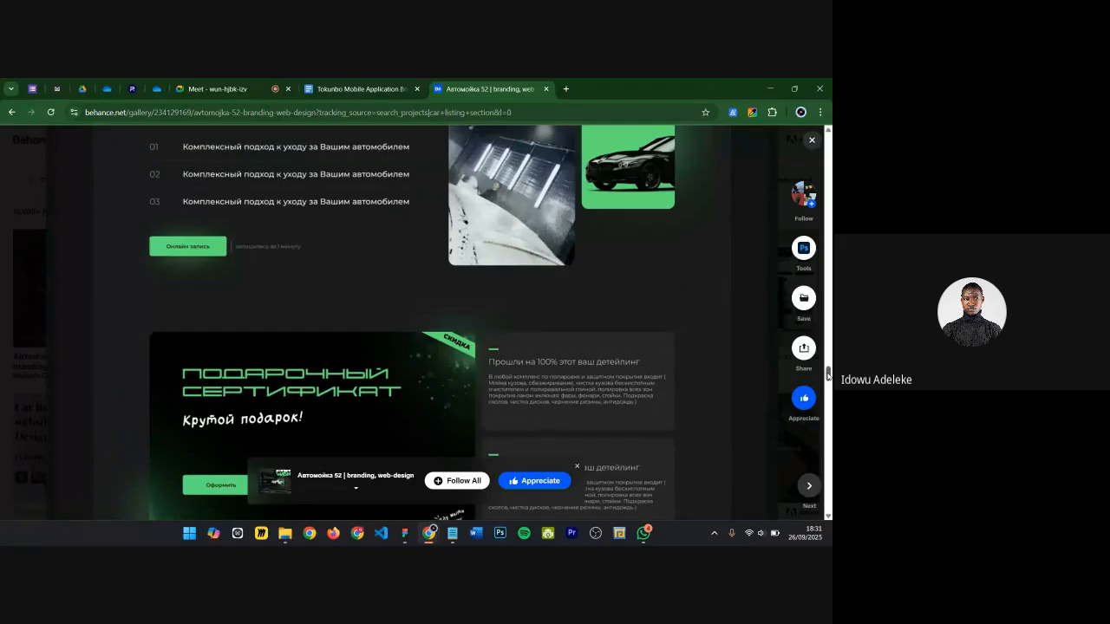
drag(828, 376, 825, 82)
click(11, 111)
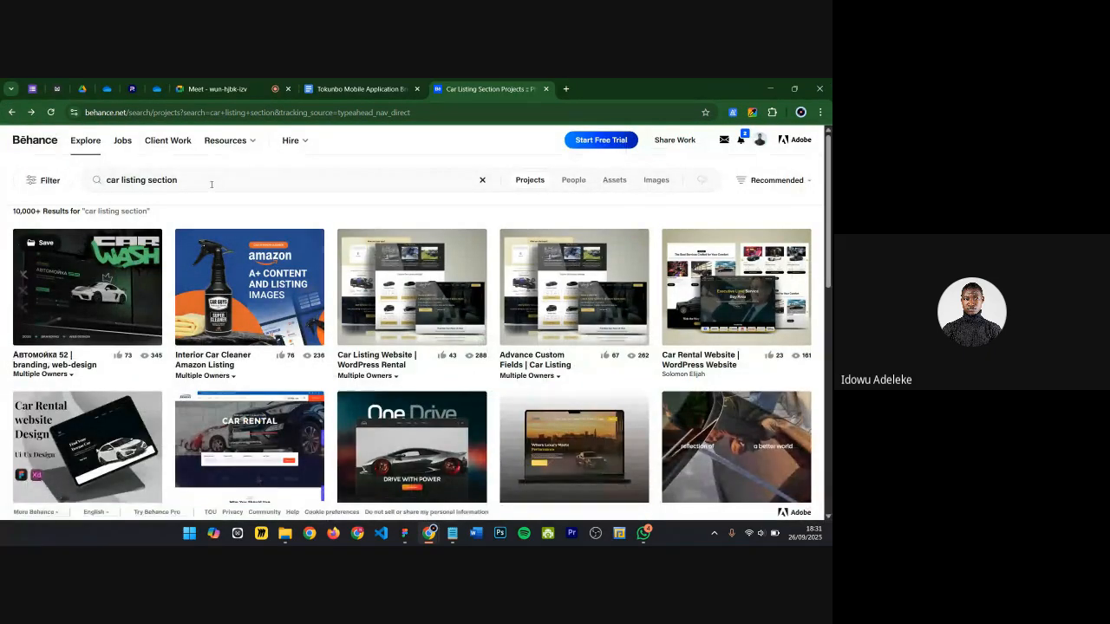
Step: Search Behance projects for website testimonial section
click(105, 178)
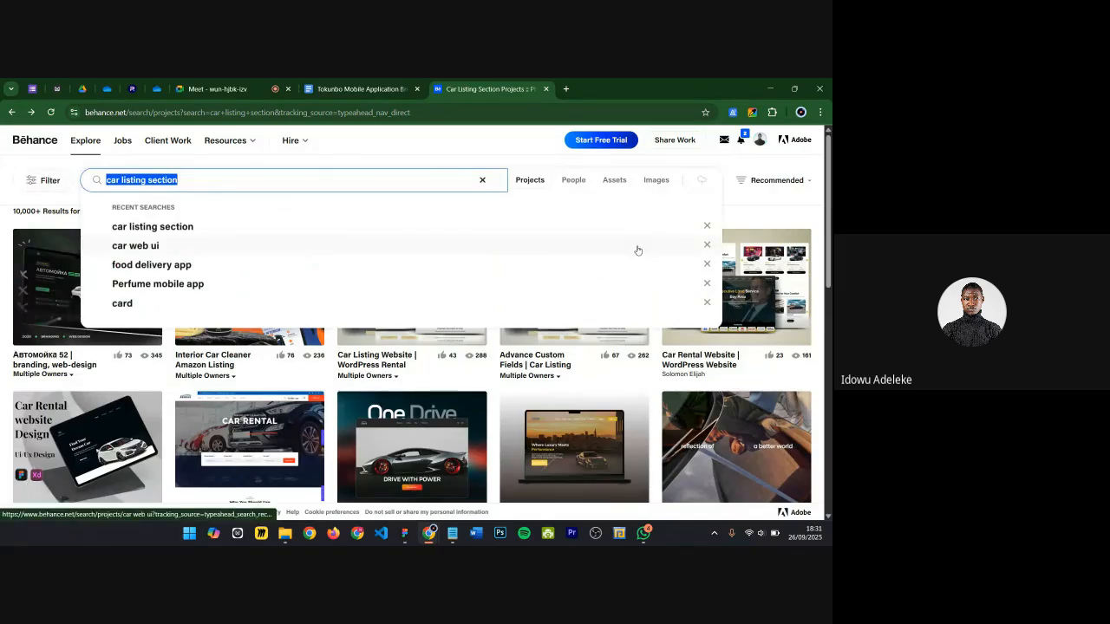
text(be)
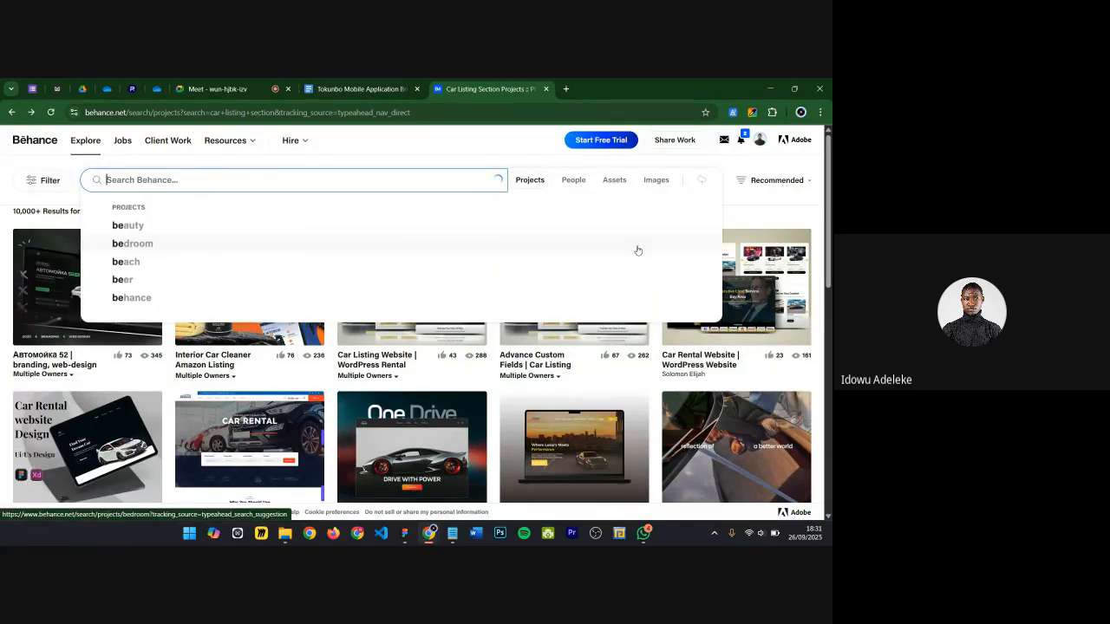
text(testimonial )
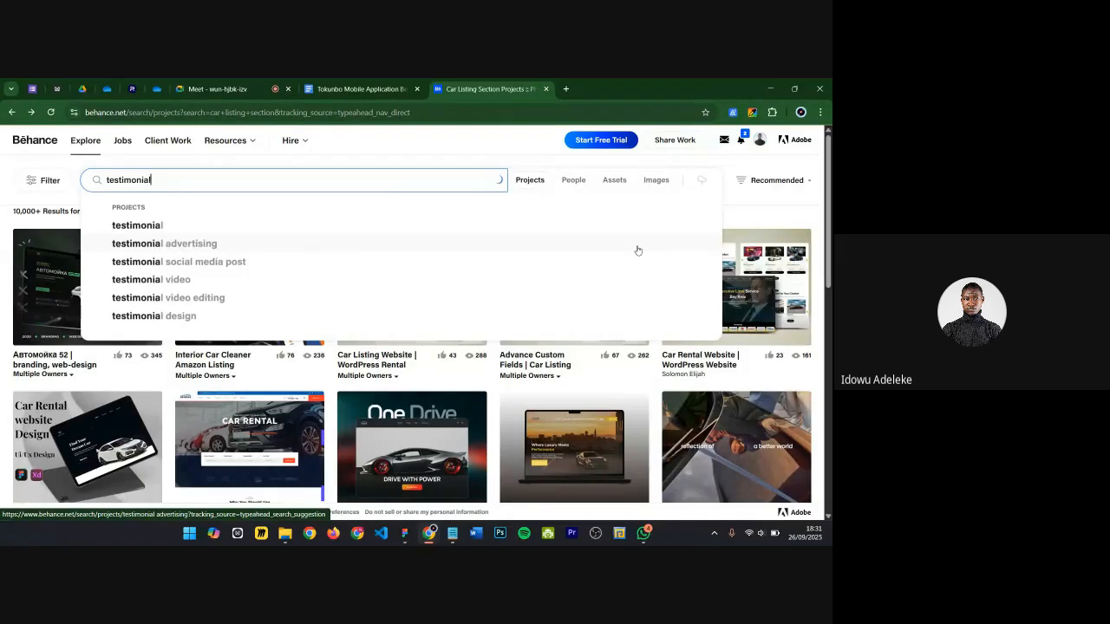
text(section)
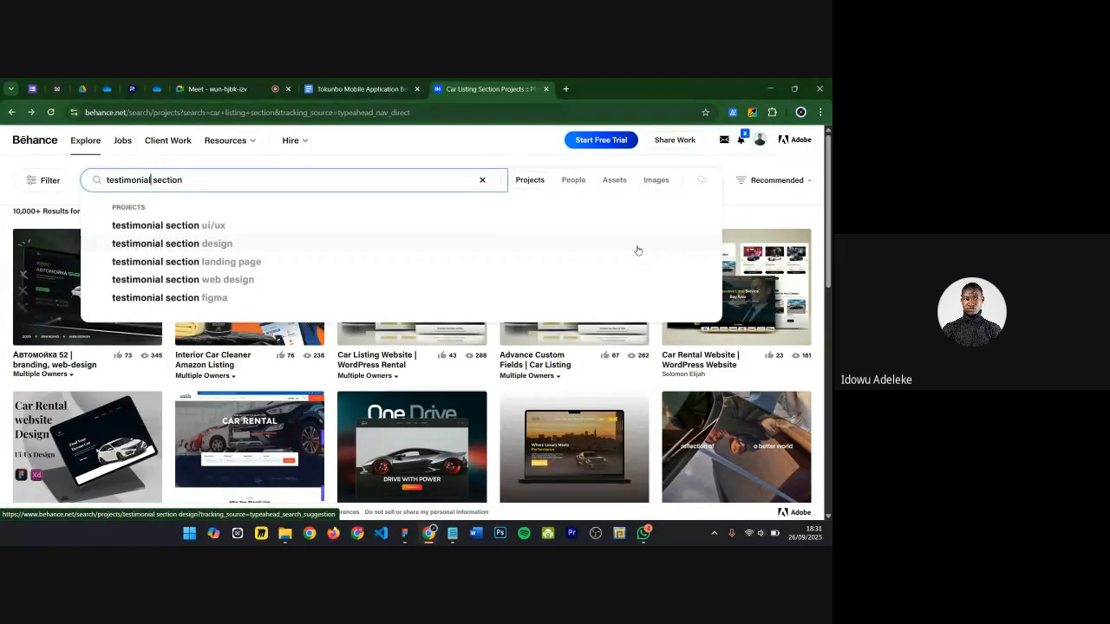
text(sote)
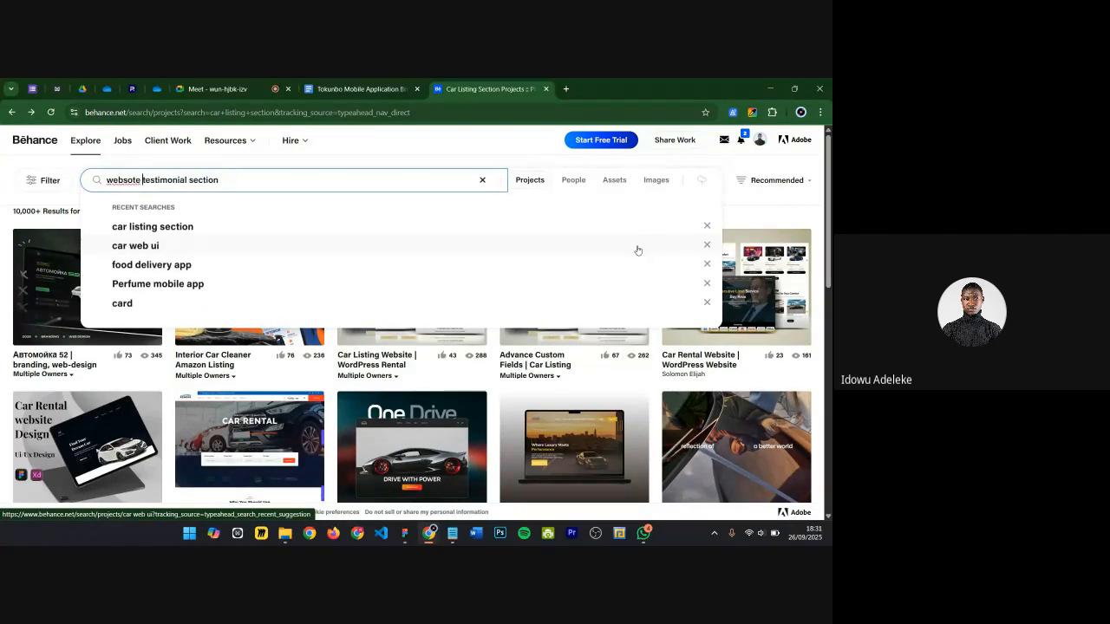
key(BackSpace)
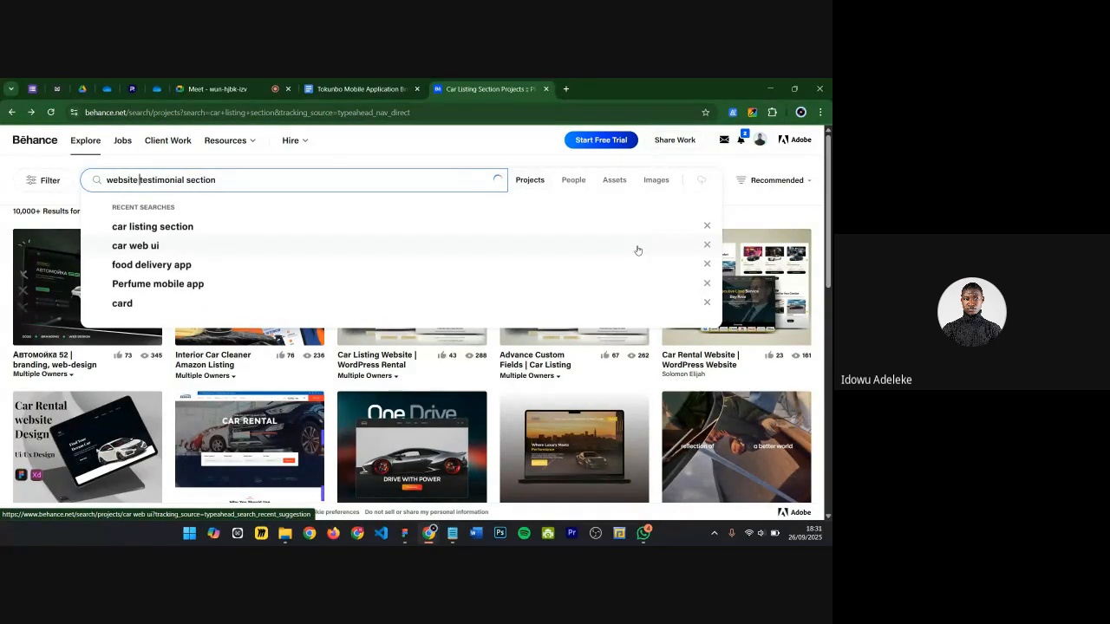
key(Return)
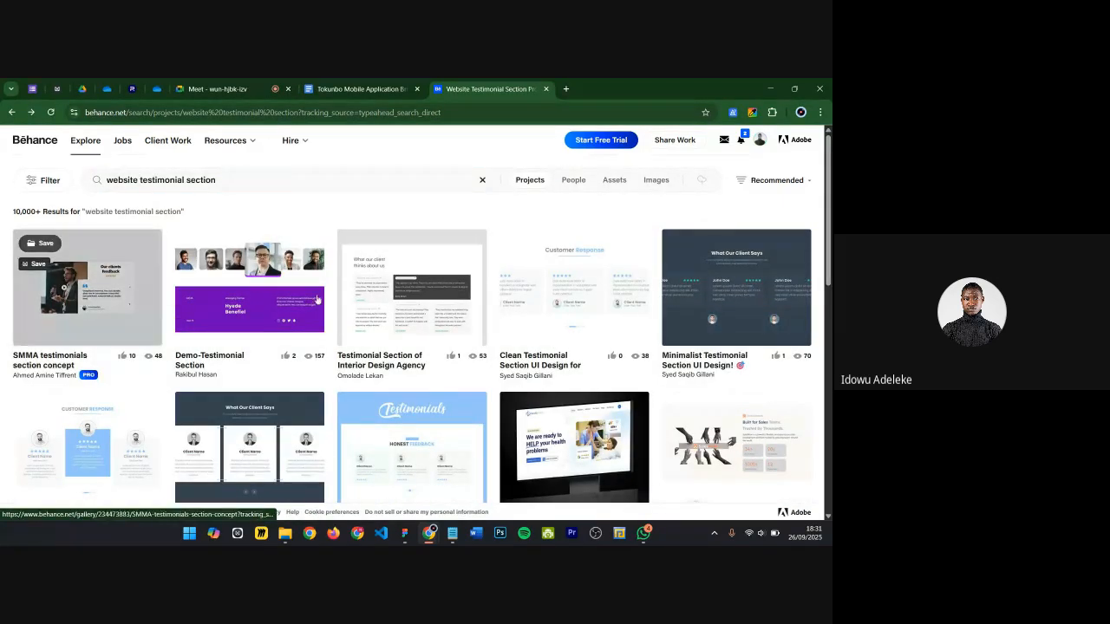
Step: Open the Clean & Modern Testimonial Section project and examine its card layout
scroll(574, 282, down, 1)
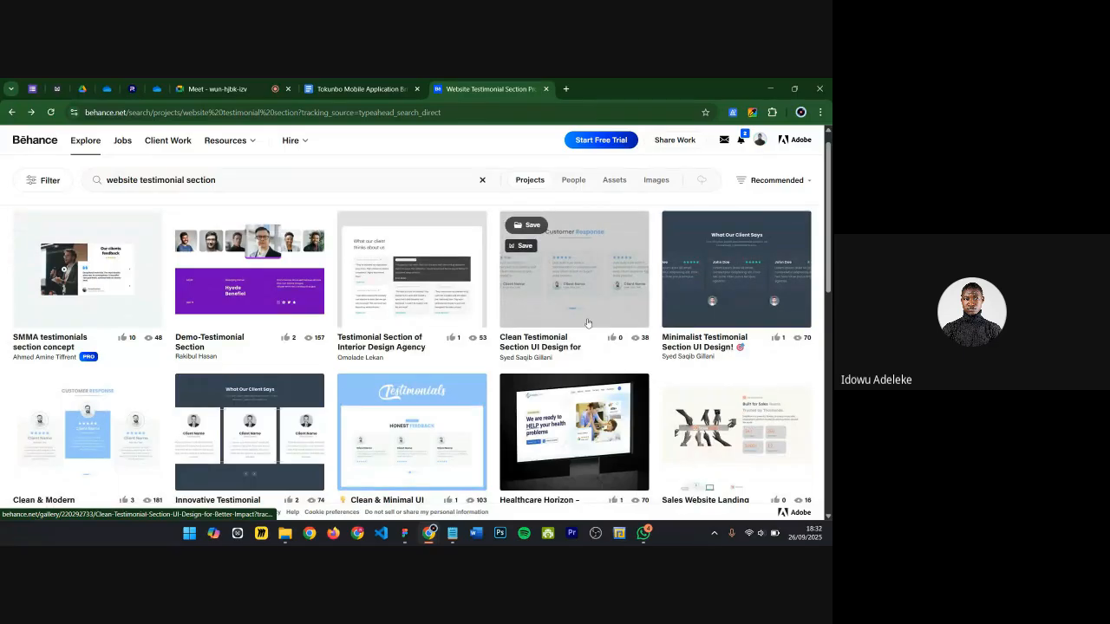
scroll(608, 246, down, 3)
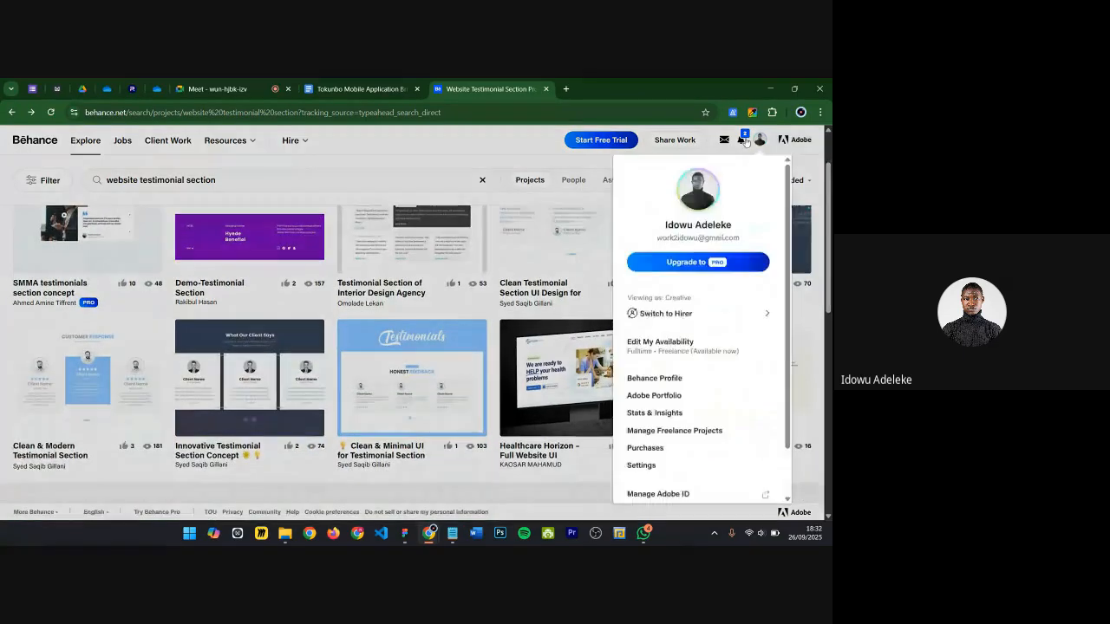
mouse_move(745, 141)
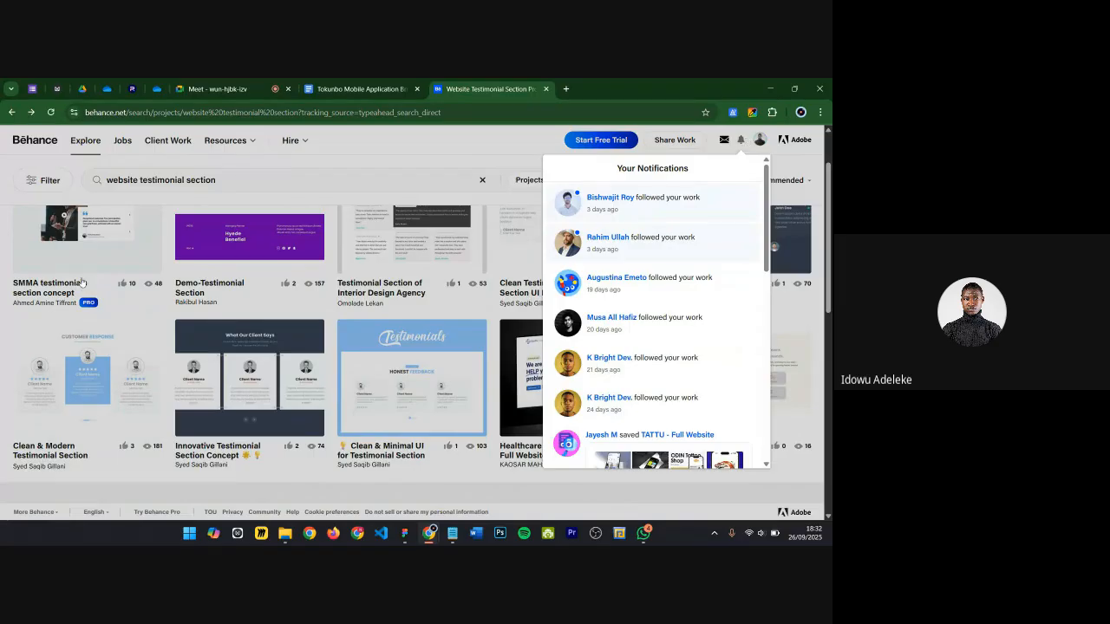
scroll(84, 347, down, 1)
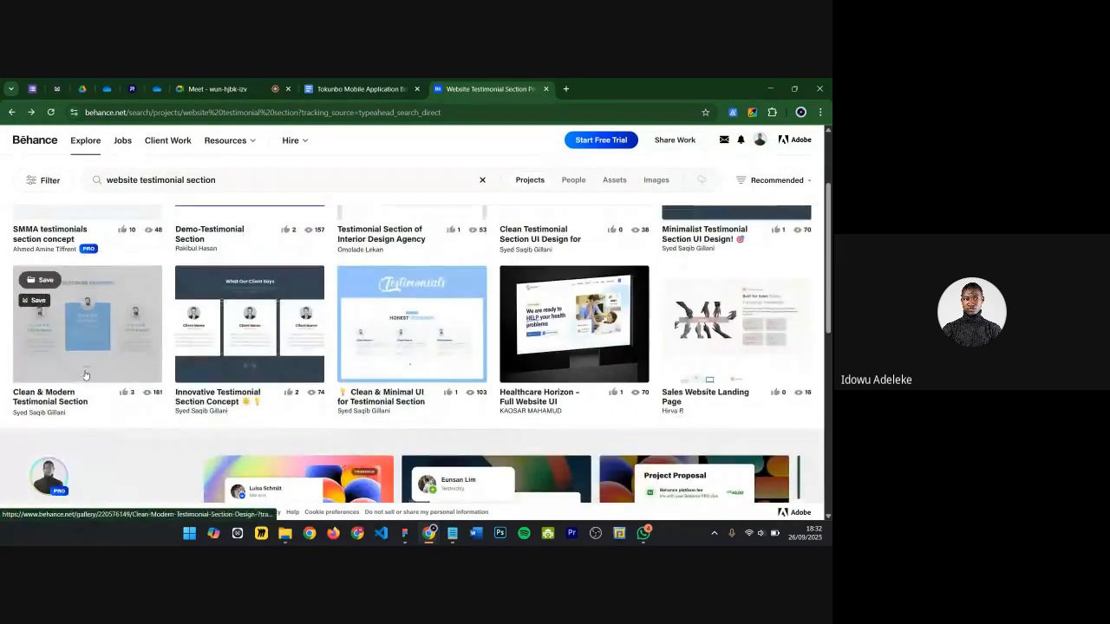
click(107, 332)
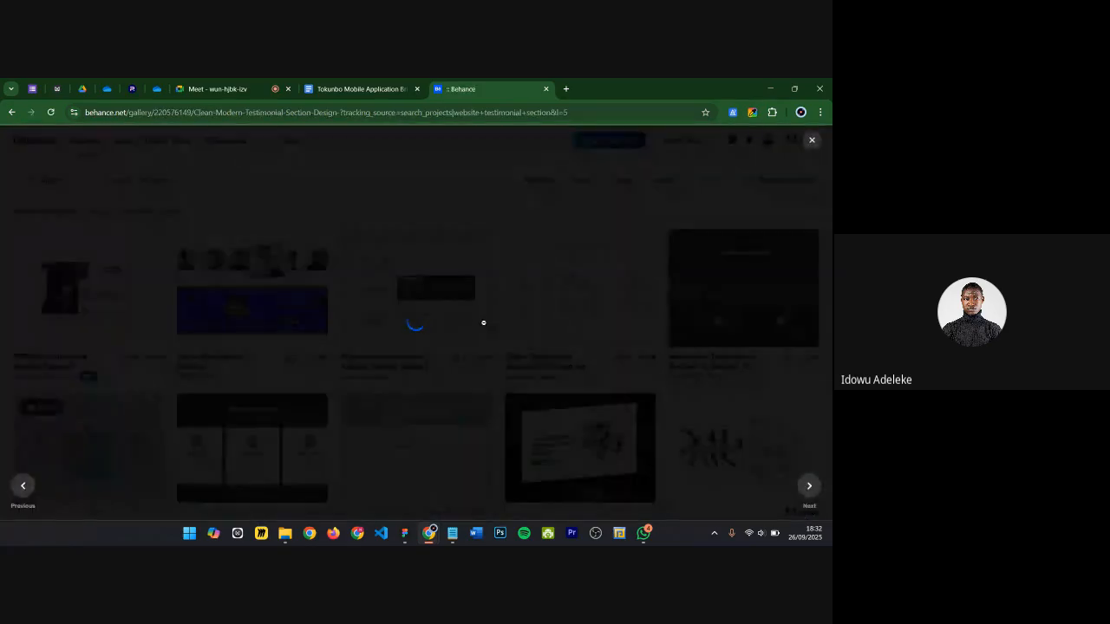
scroll(426, 344, down, 1)
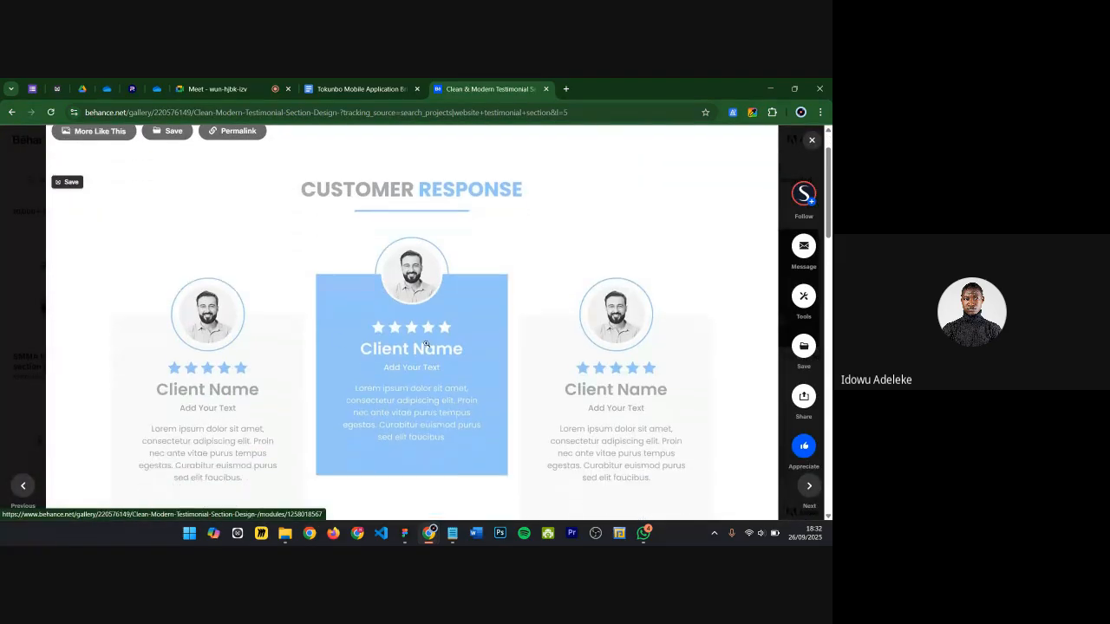
scroll(362, 354, down, 2)
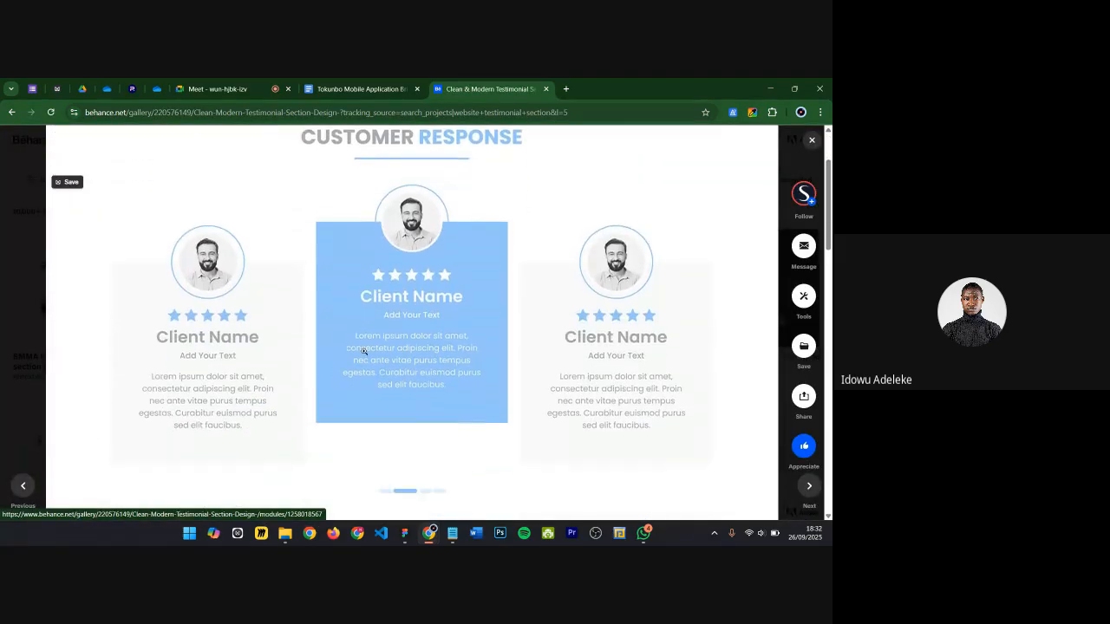
scroll(417, 429, up, 1)
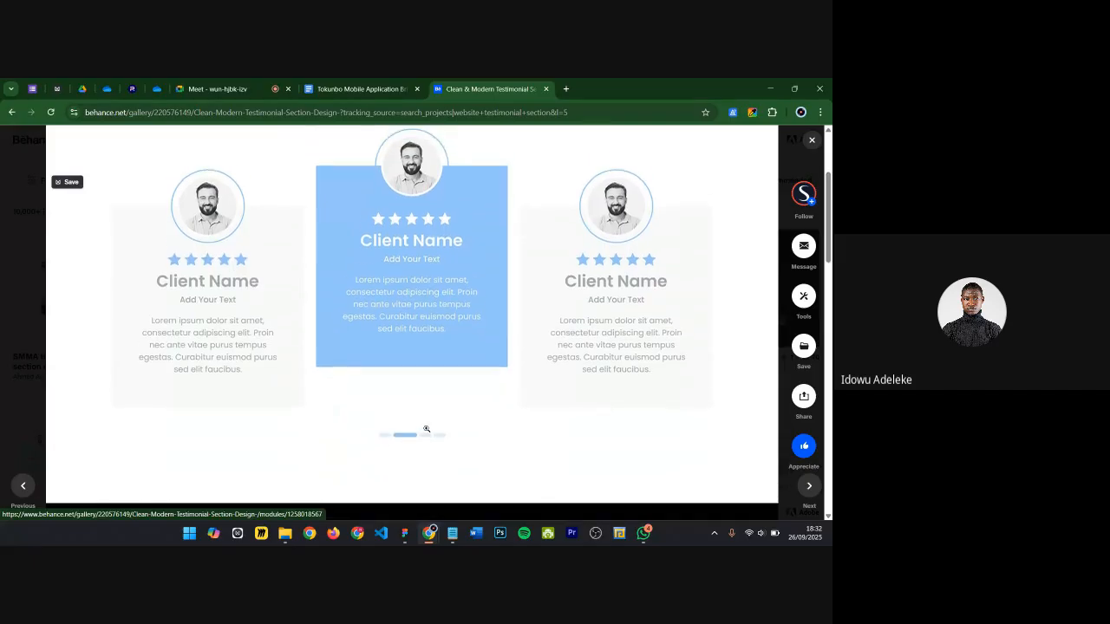
scroll(555, 300, up, 1)
scroll(300, 283, up, 1)
scroll(318, 311, down, 1)
Step: Close the project, browse the results and open the Minimalist Testimonial Section UI Design project
click(816, 145)
scroll(362, 336, down, 5)
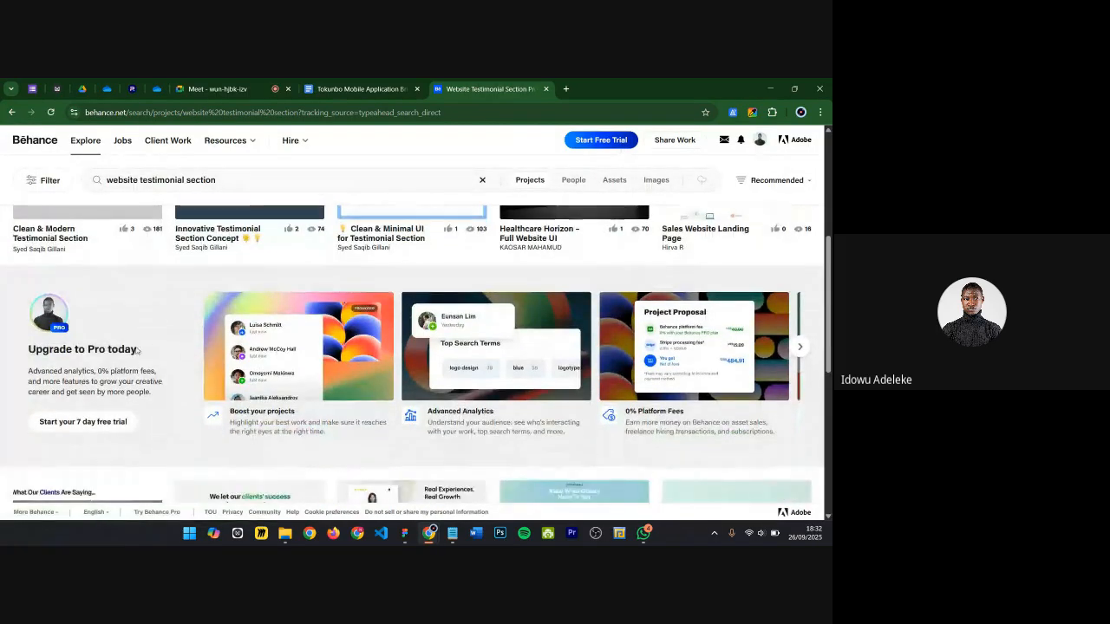
scroll(569, 333, up, 1)
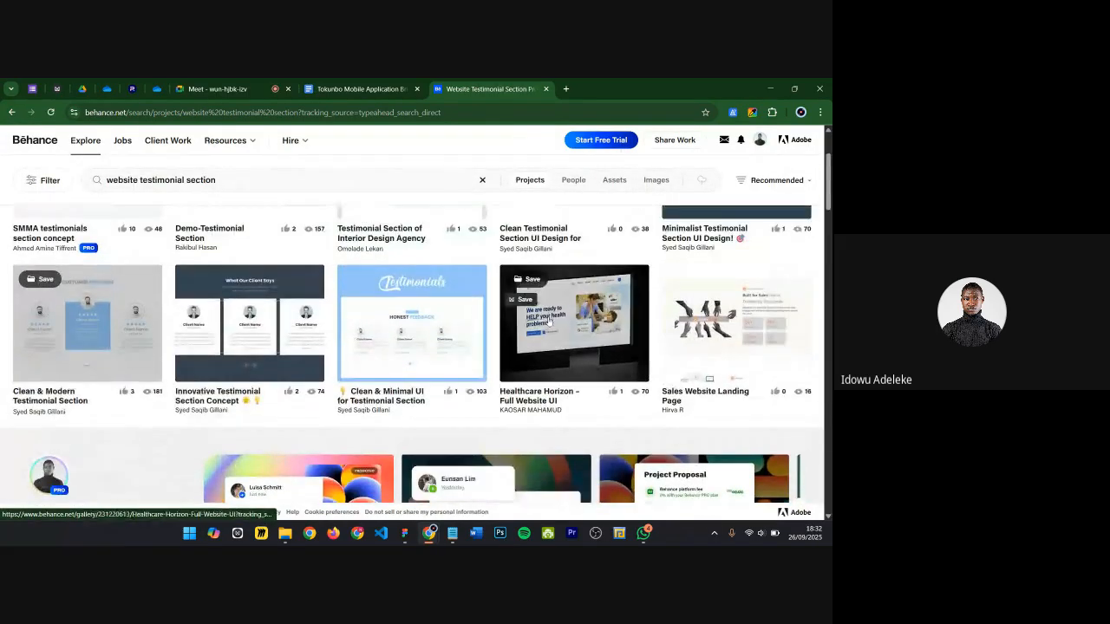
scroll(578, 300, up, 3)
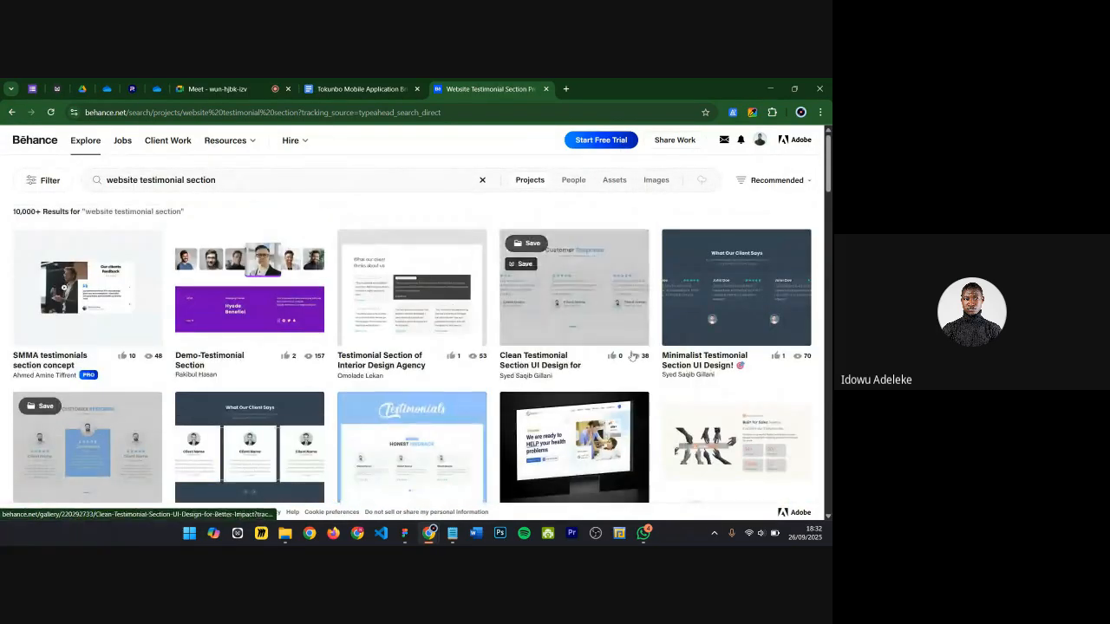
click(761, 271)
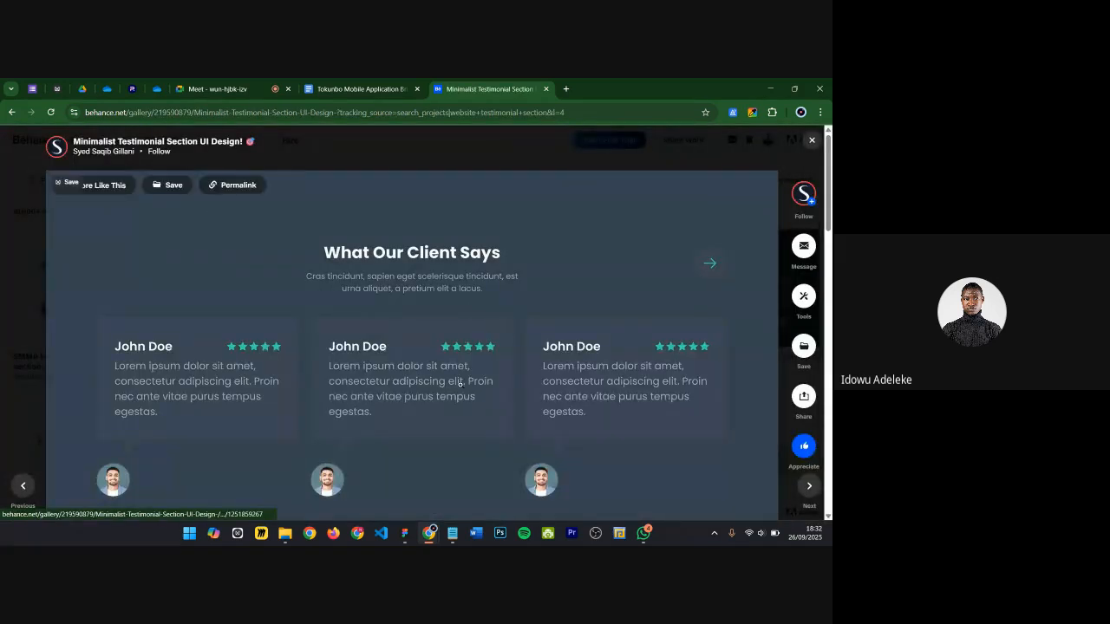
Step: Examine the Minimalist Testimonial Section project's card layout, then close the project
scroll(404, 303, down, 1)
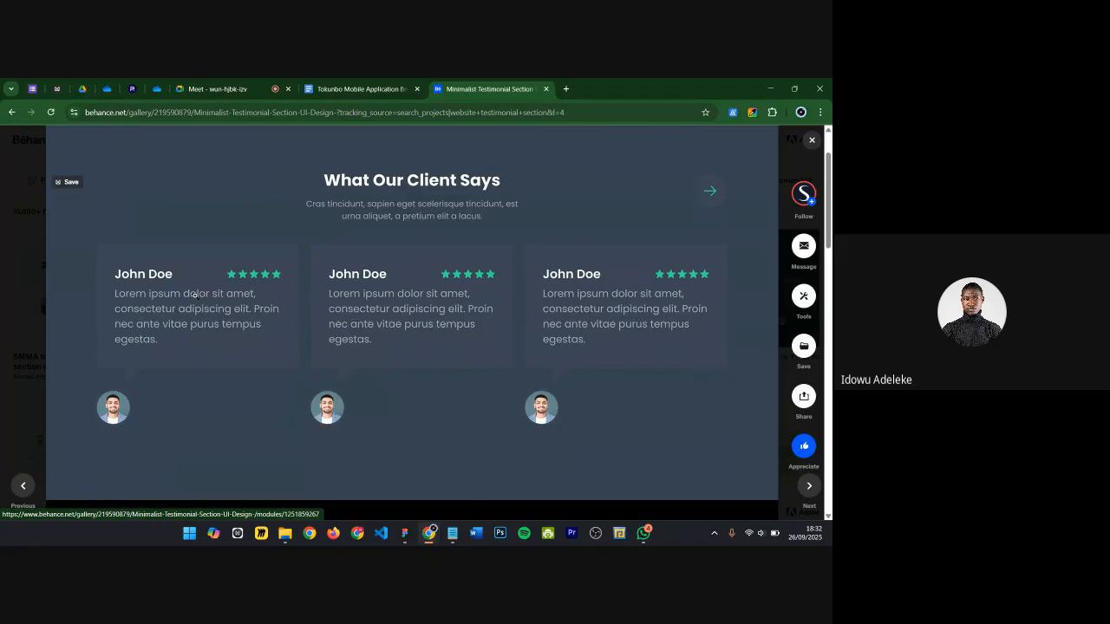
scroll(606, 277, up, 1)
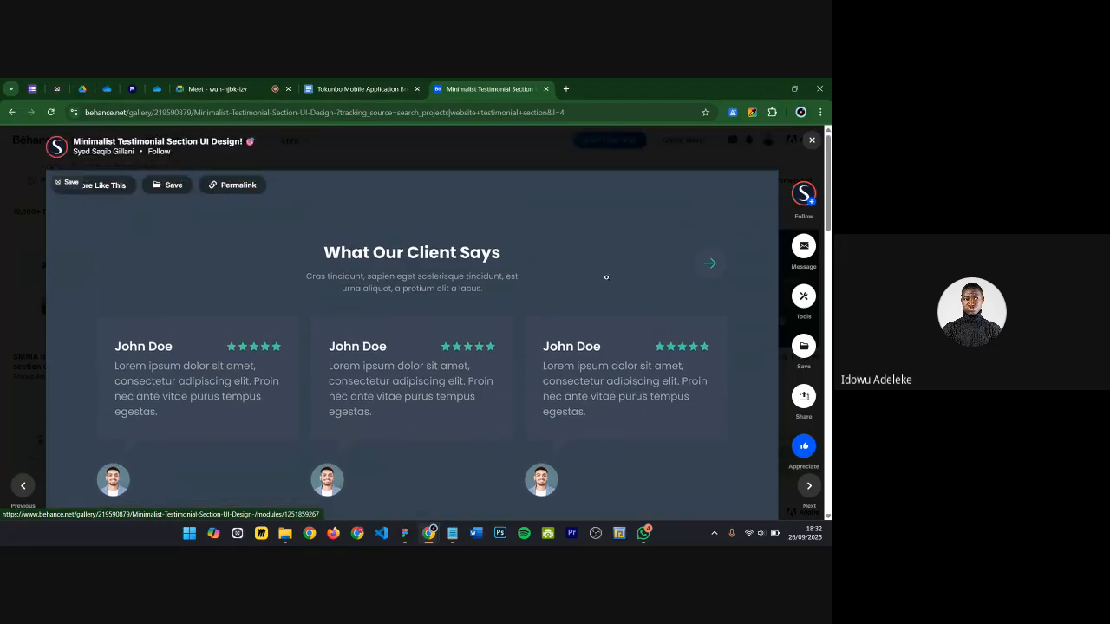
click(811, 139)
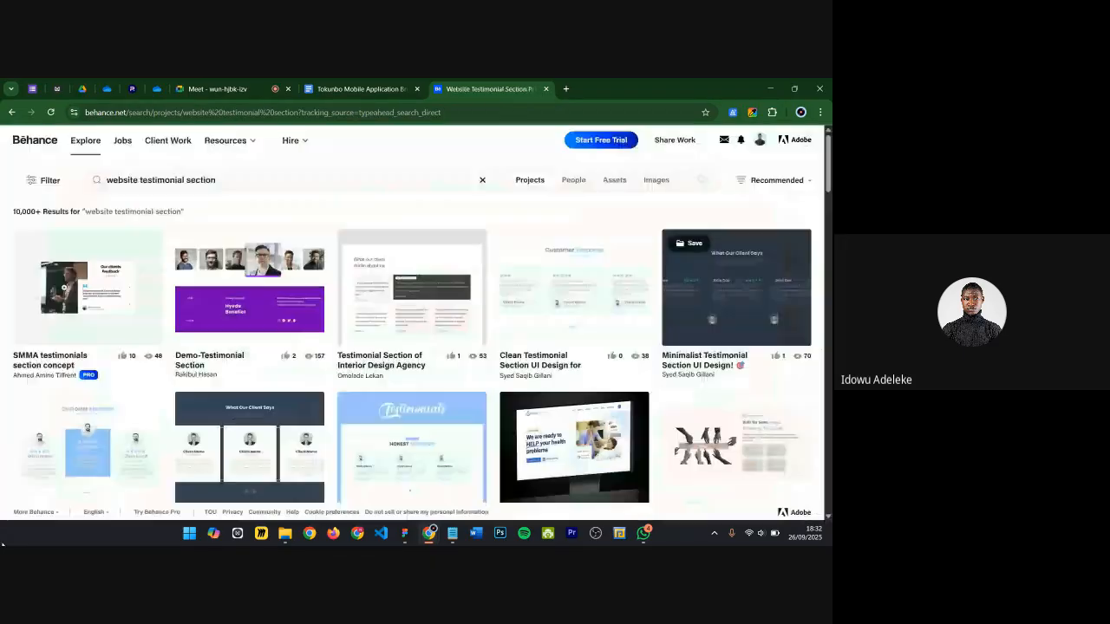
Step: Switch to Figma and show the layout guides on the landing page wireframe
click(405, 533)
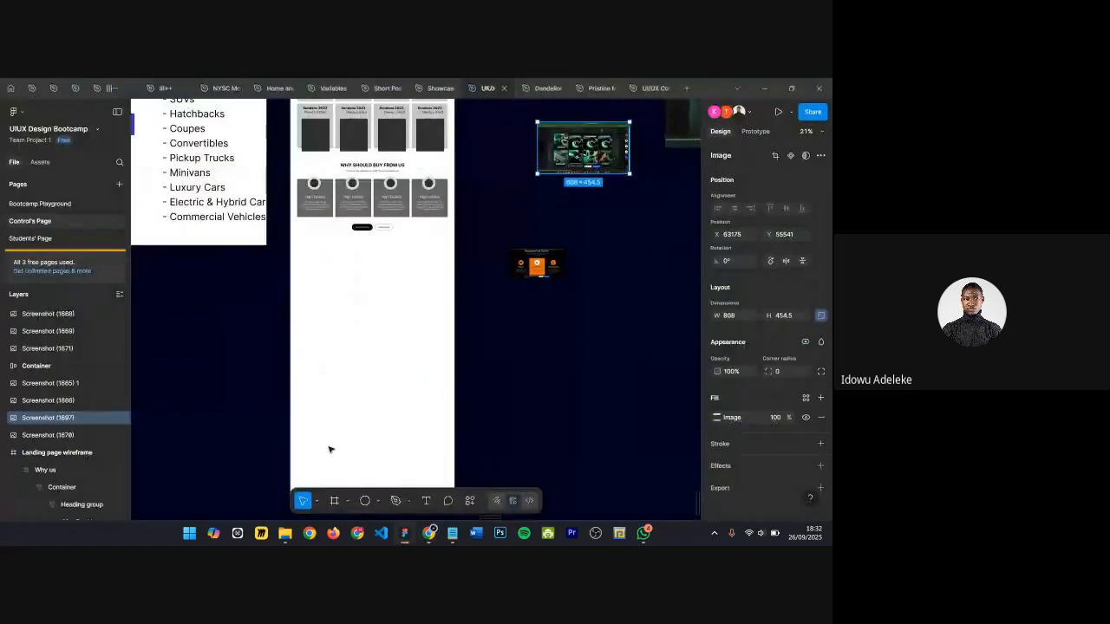
scroll(311, 292, up, 3)
key(ctrl+shift+4)
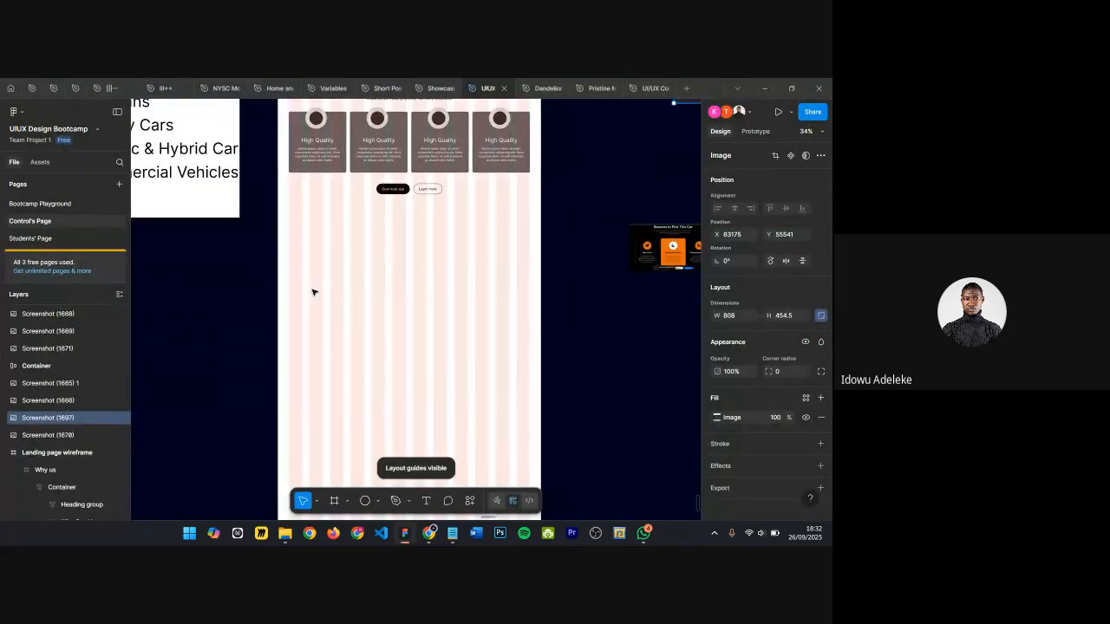
Step: Draw a testimonial card rectangle about 413 × 296 below the Download app buttons in the wireframe
scroll(313, 290, up, 3)
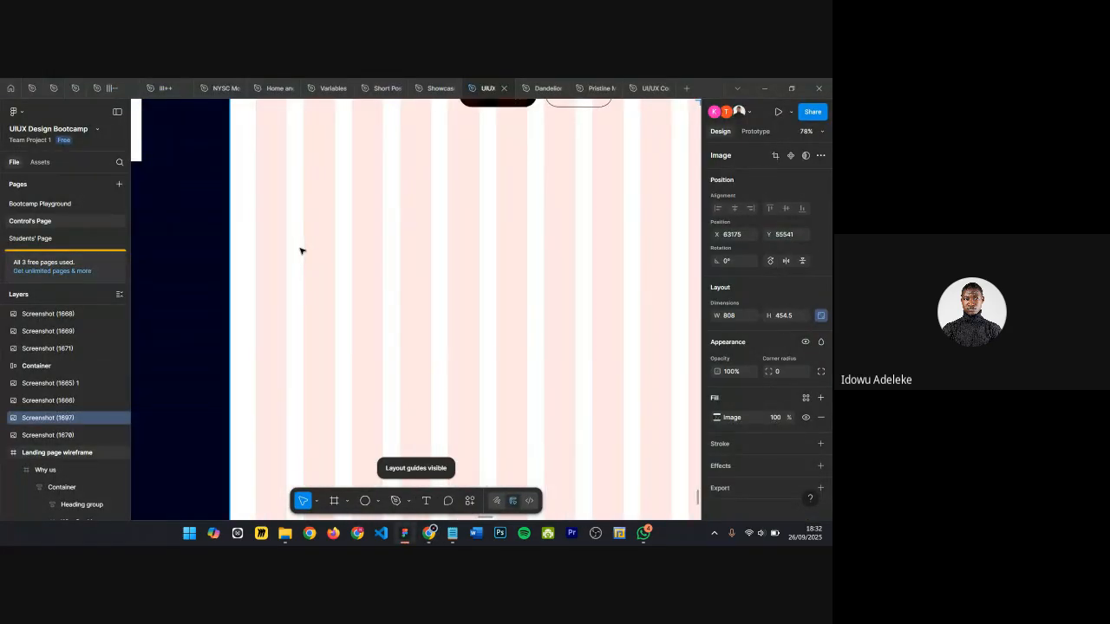
scroll(300, 251, up, 1)
key(r)
mouse_move(267, 214)
mouse_down()
mouse_move(372, 300)
mouse_move(405, 286)
mouse_move(413, 311)
mouse_up()
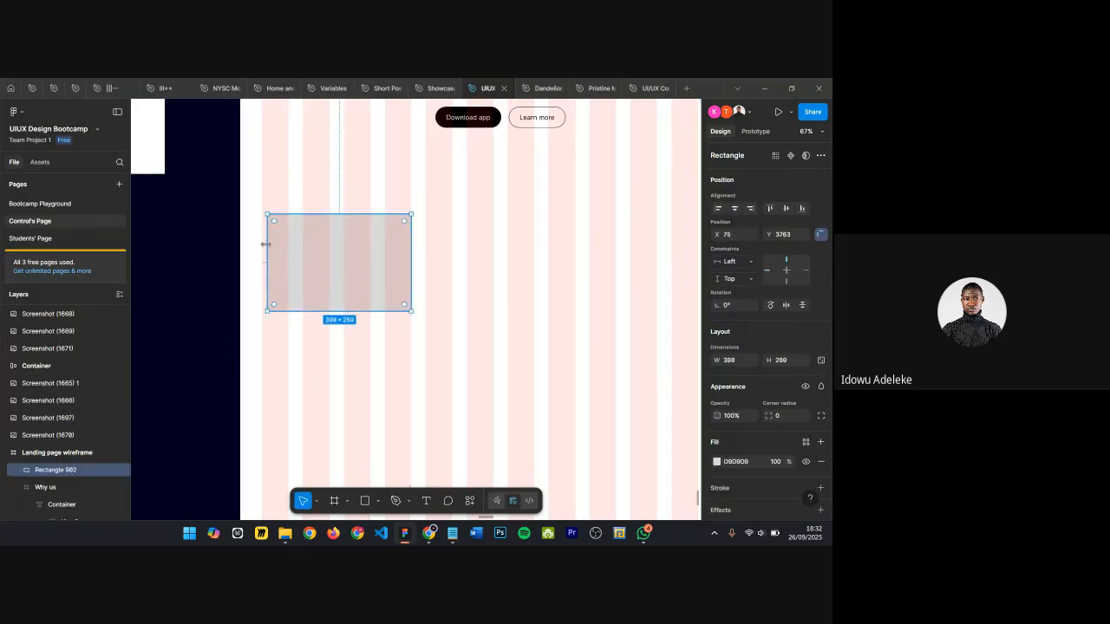
drag(262, 246, 261, 245)
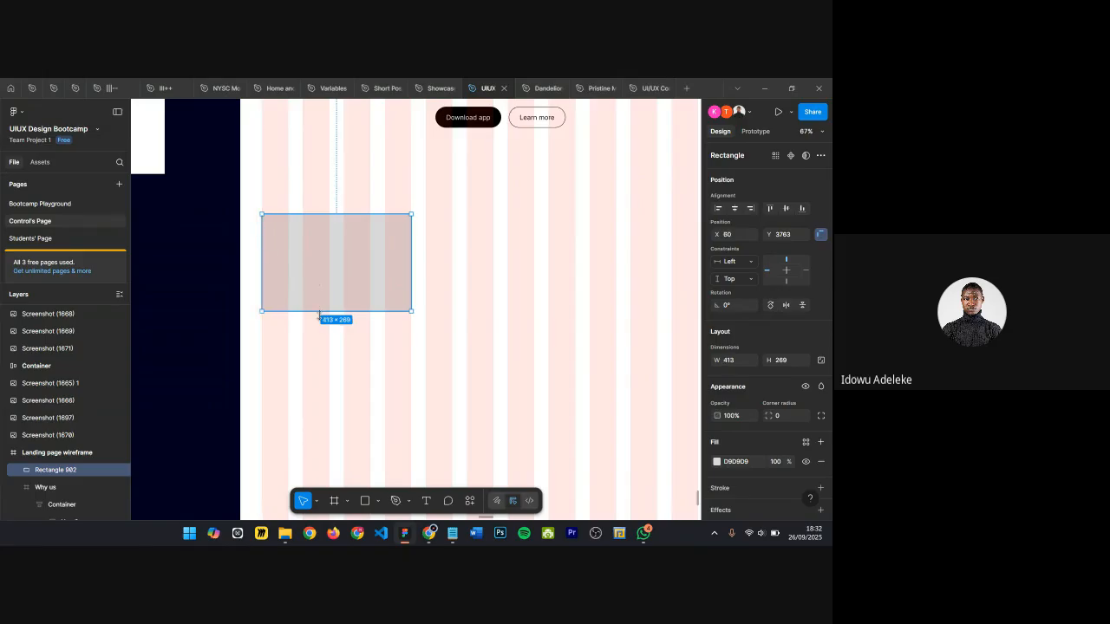
drag(322, 312, 323, 321)
scroll(388, 194, up, 5)
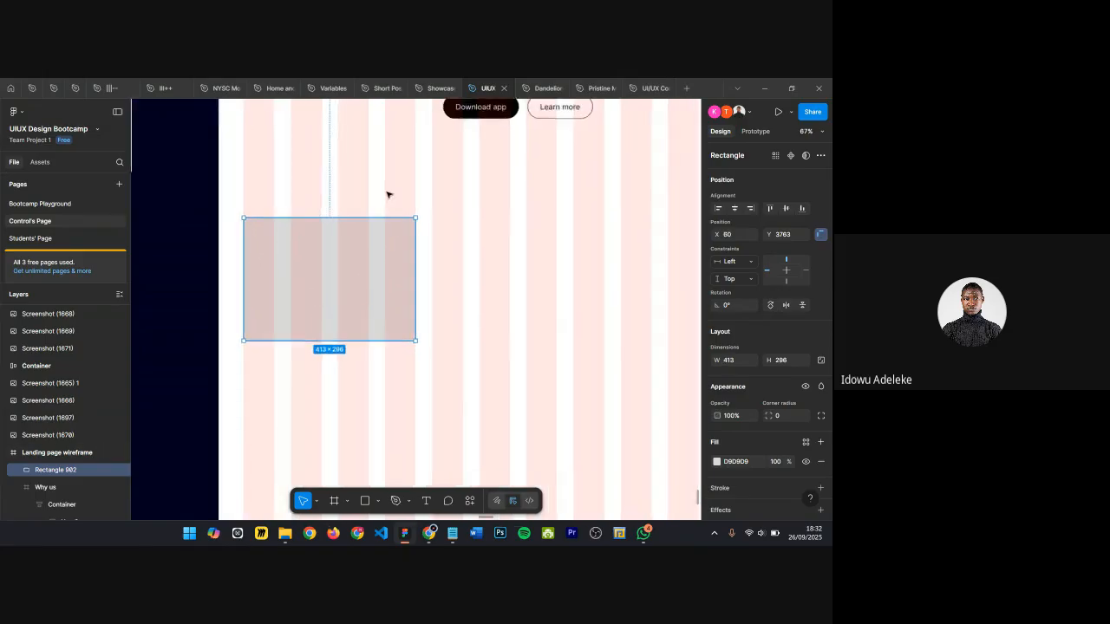
scroll(416, 216, left, 1)
click(399, 218)
click(282, 288)
key(shift+Up)
scroll(316, 191, up, 3)
key(Escape)
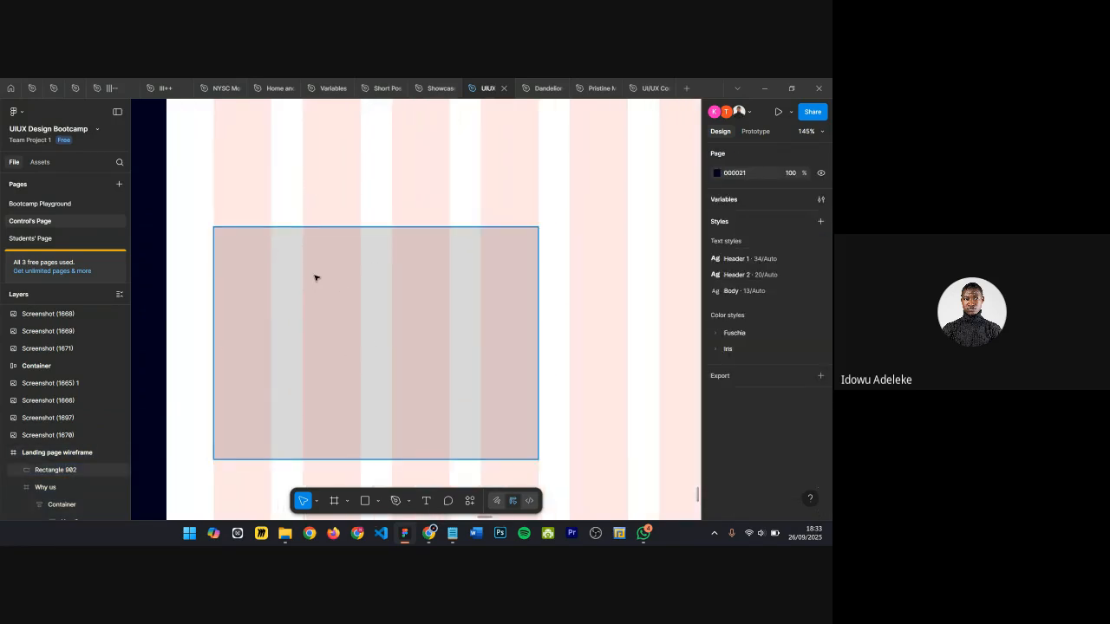
Step: Draw a circle avatar placeholder in the card's top-left corner and set its size to 80 × 80
scroll(263, 272, up, 3)
scroll(278, 274, down, 1)
scroll(295, 277, down, 1)
key(o)
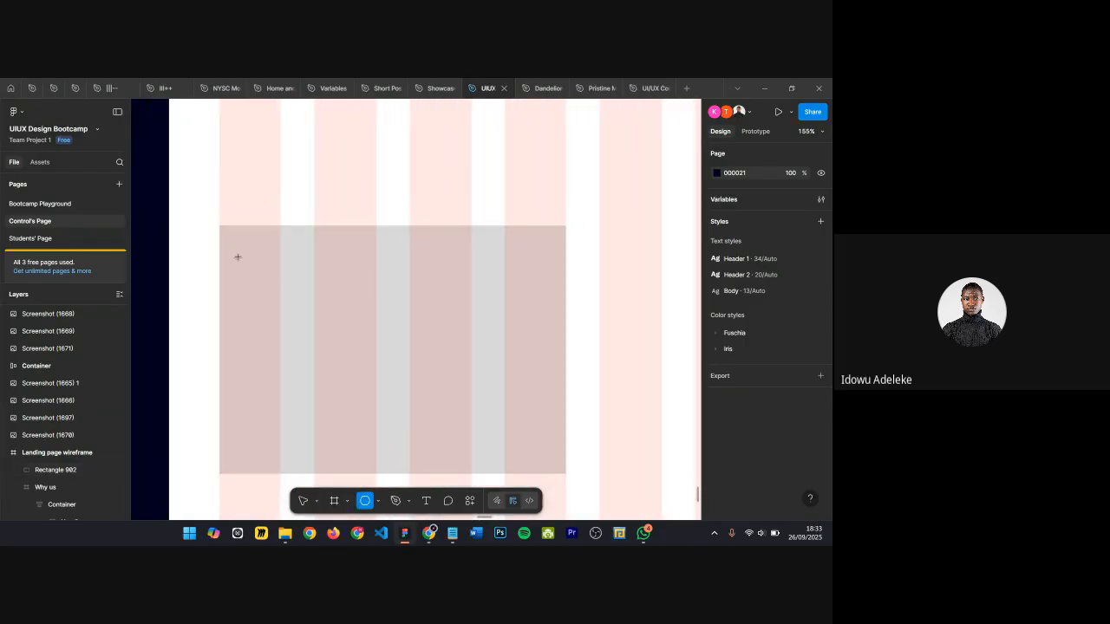
mouse_move(238, 257)
mouse_down()
mouse_move(304, 321)
mouse_move(303, 352)
mouse_move(296, 329)
mouse_up()
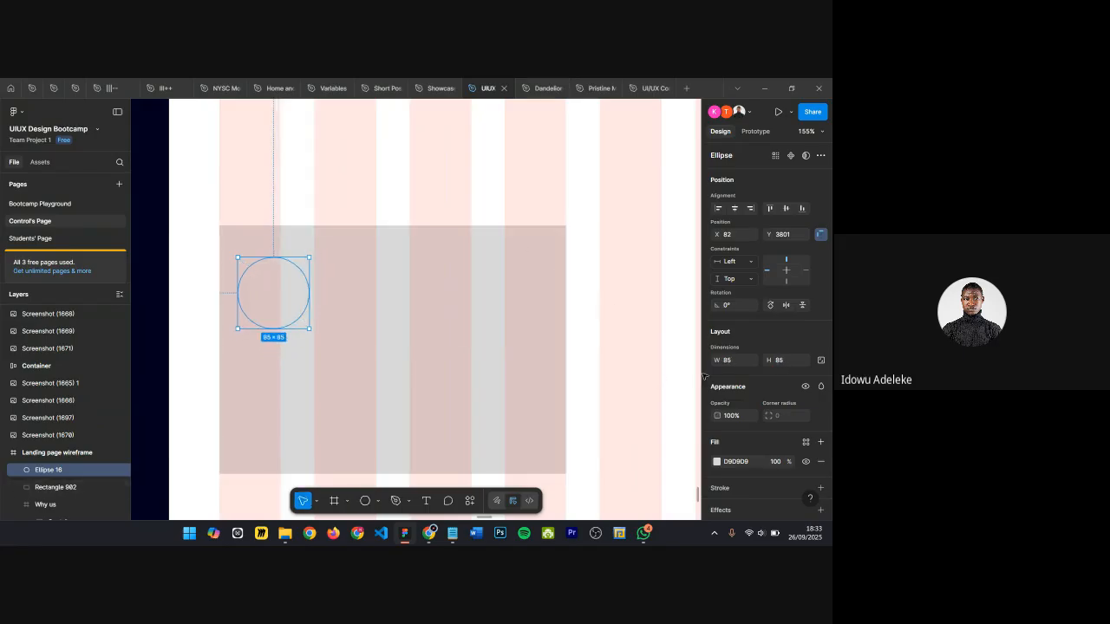
click(727, 361)
click(822, 361)
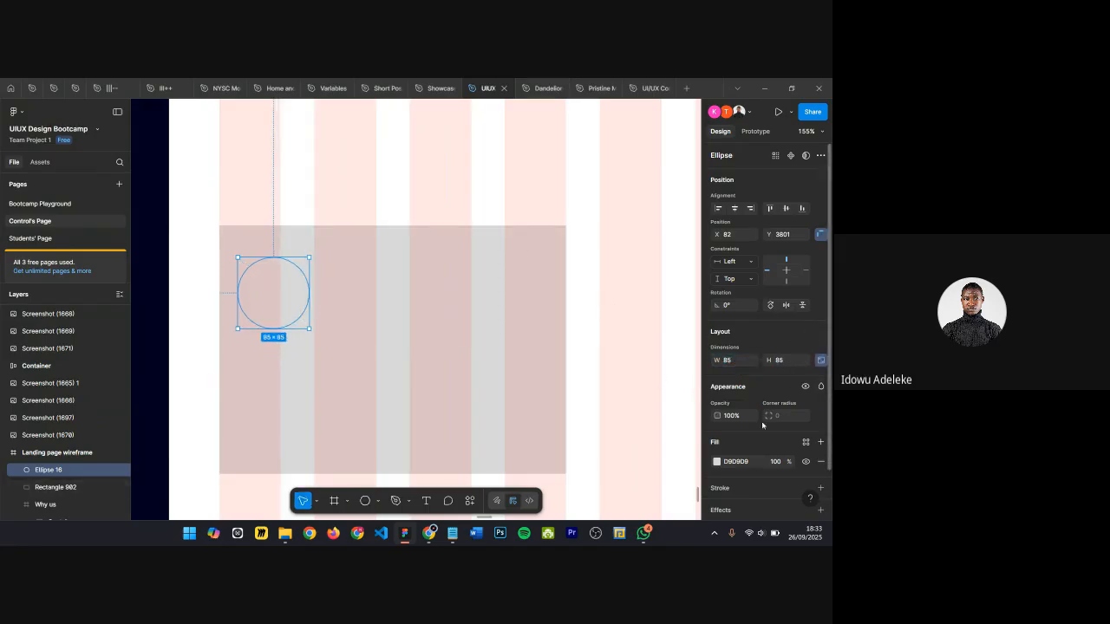
click(741, 366)
text(80)
key(Return)
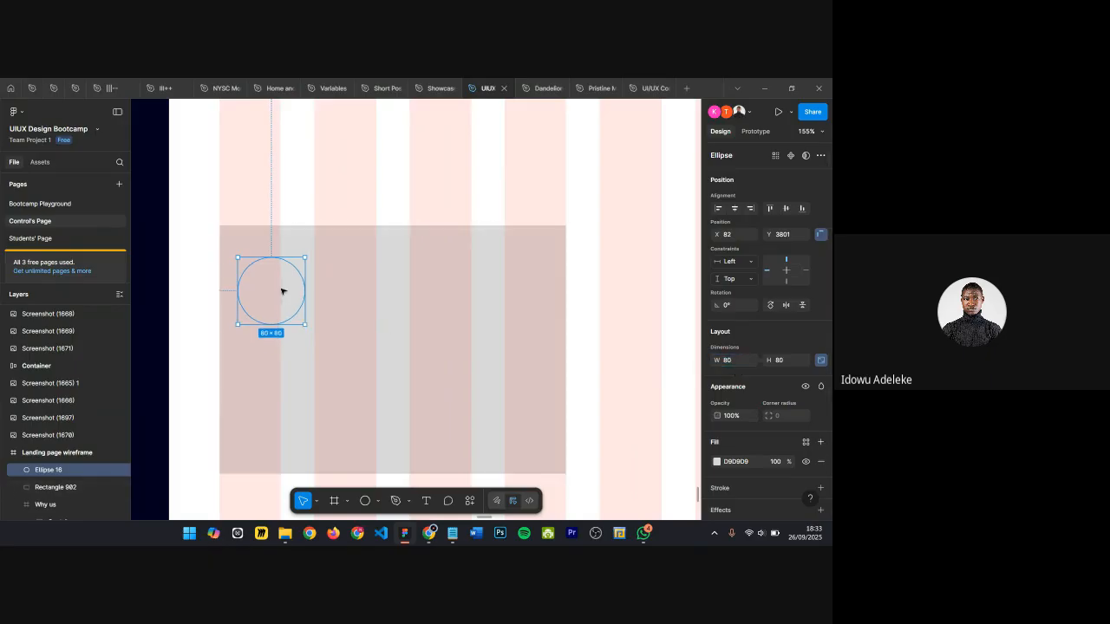
Step: Add a stroke to the circle and set its colour to 767676
scroll(736, 471, down, 1)
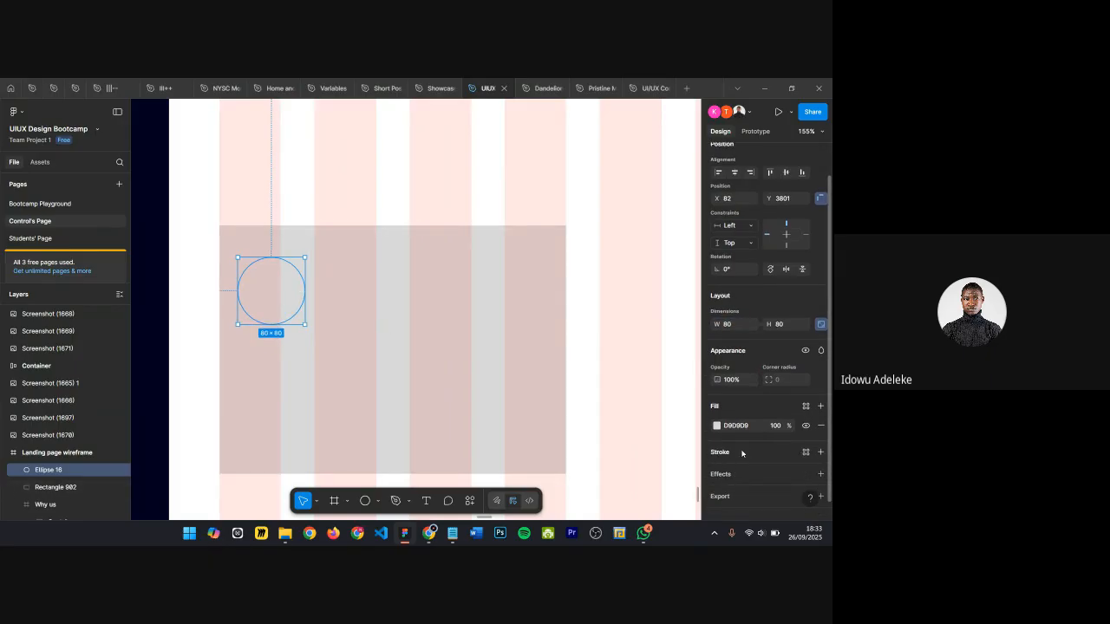
scroll(781, 429, down, 1)
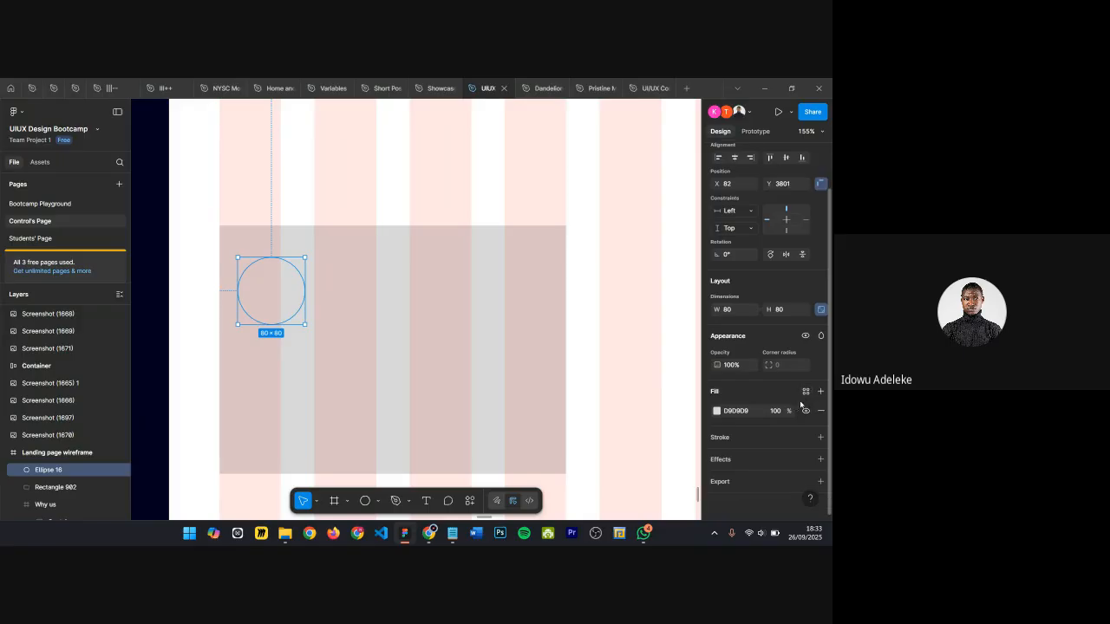
click(820, 437)
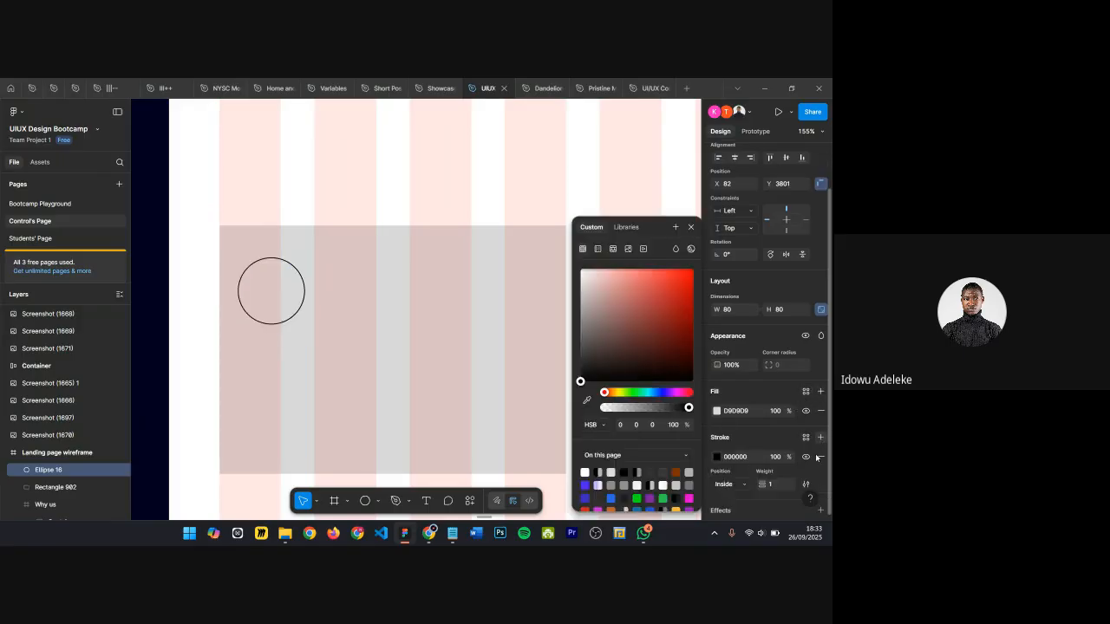
drag(640, 340, 555, 329)
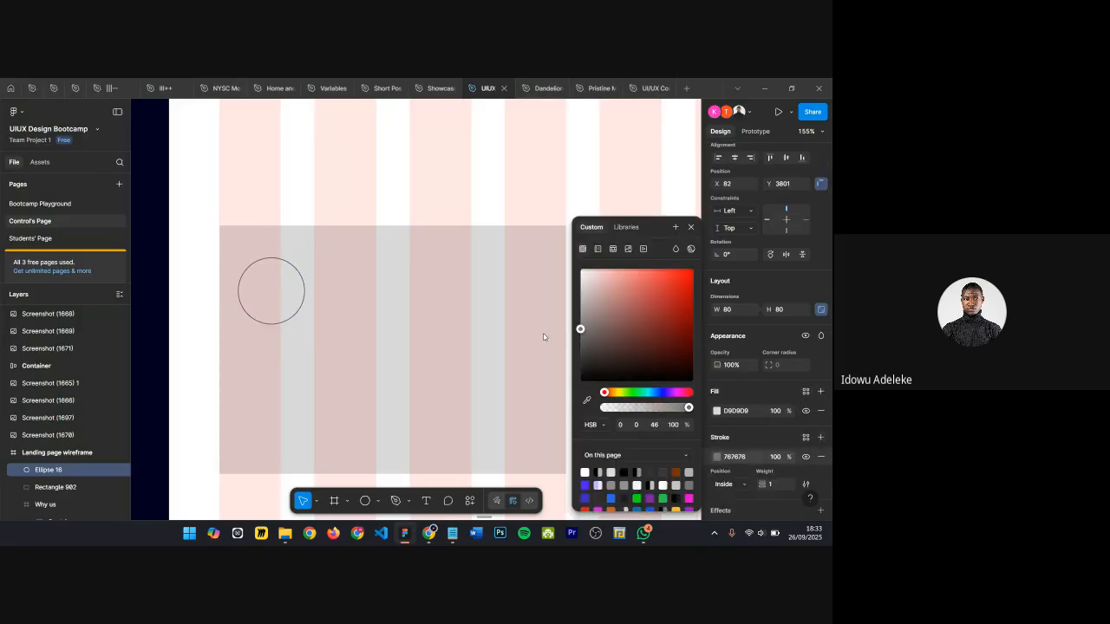
click(691, 227)
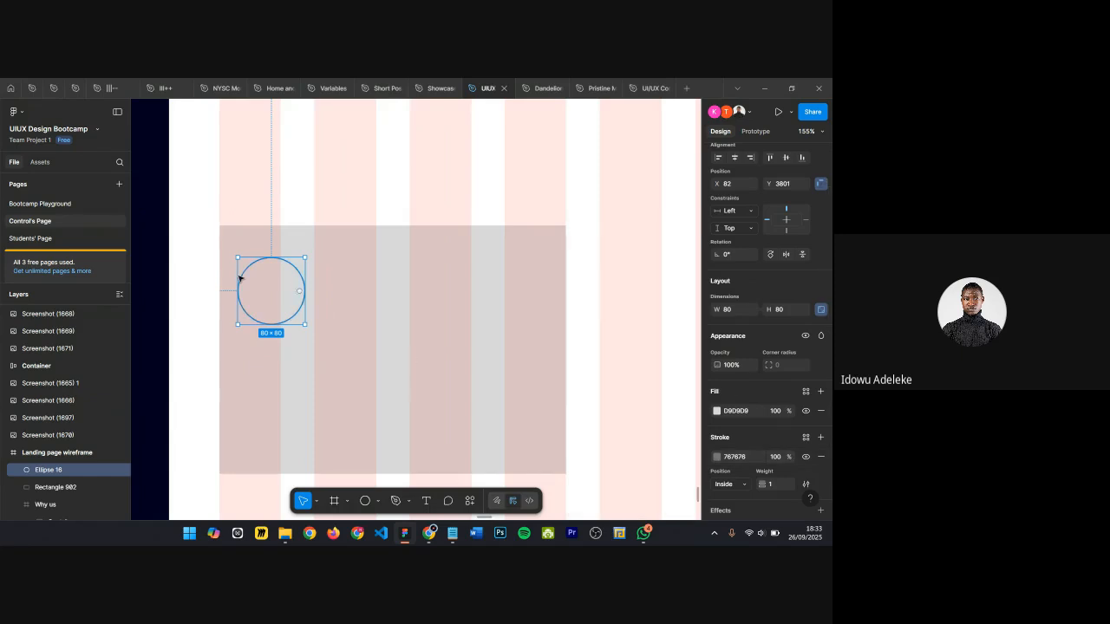
Step: Nudge the circle into the card's top-left corner, about 20 px from the edges
key(alt)
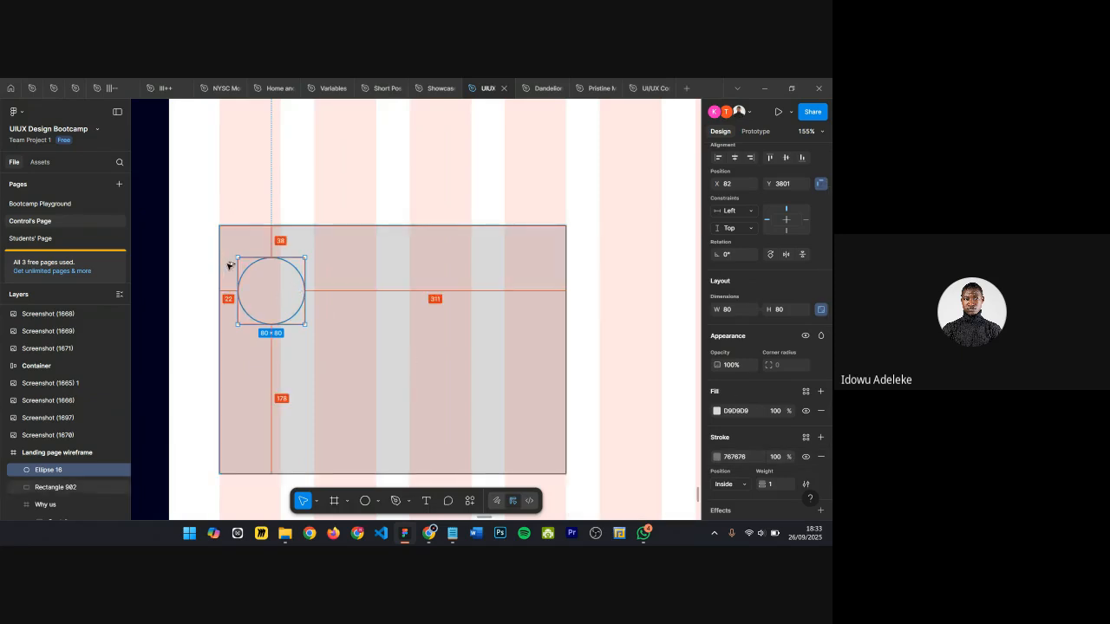
key(Left)
key(Left)
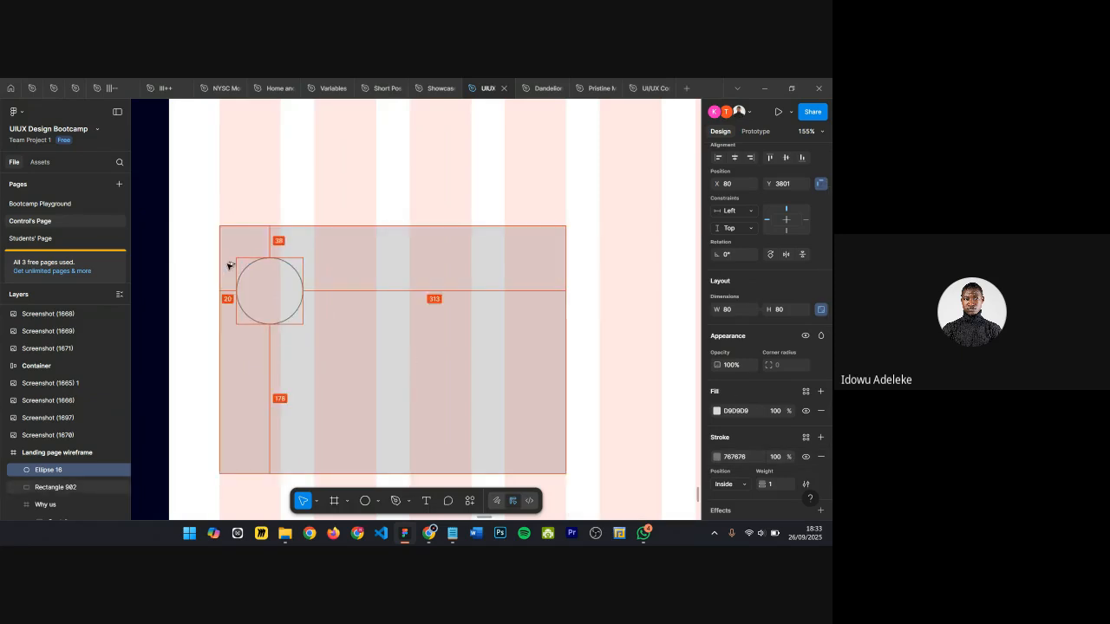
key(shift+Up)
key(shift+Up)
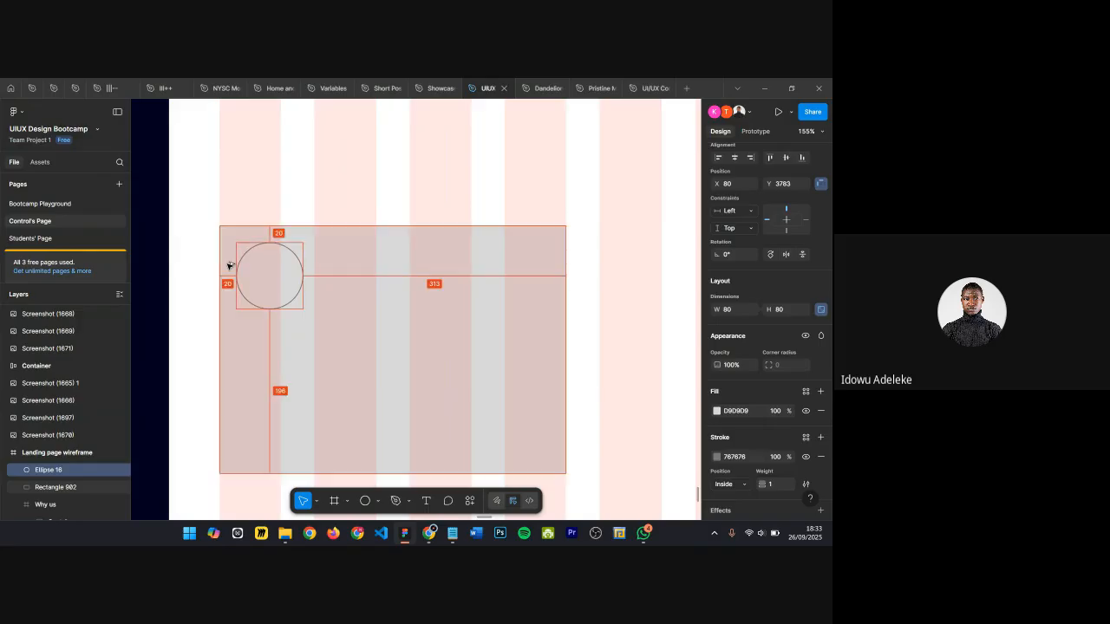
key(Down)
key(Down)
Step: Round the card rectangle's corners to 9
click(462, 283)
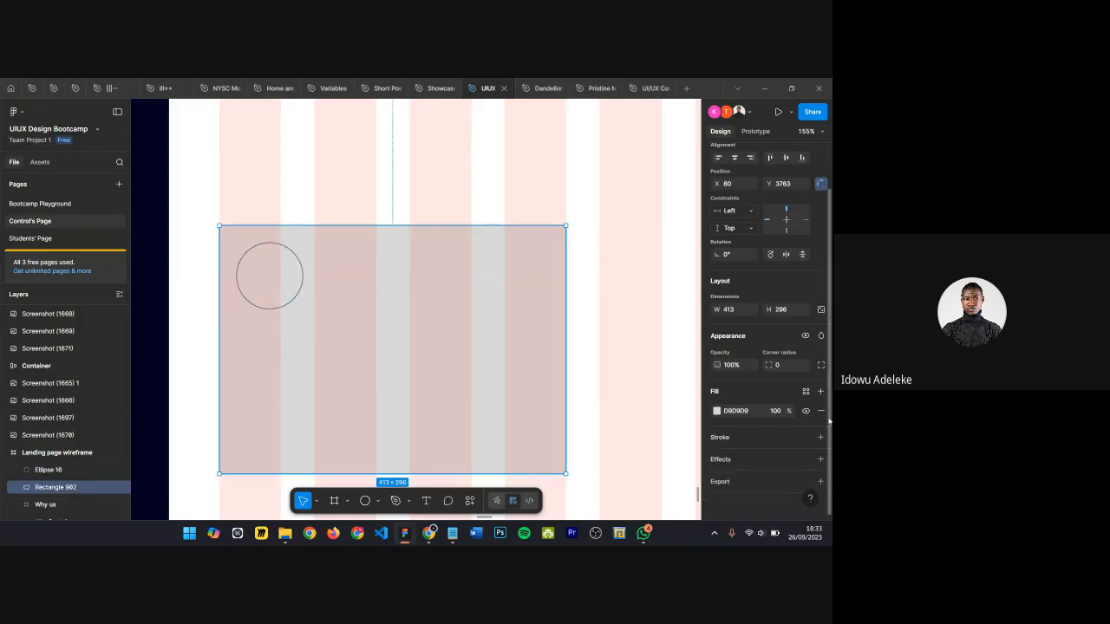
key(Return)
click(388, 198)
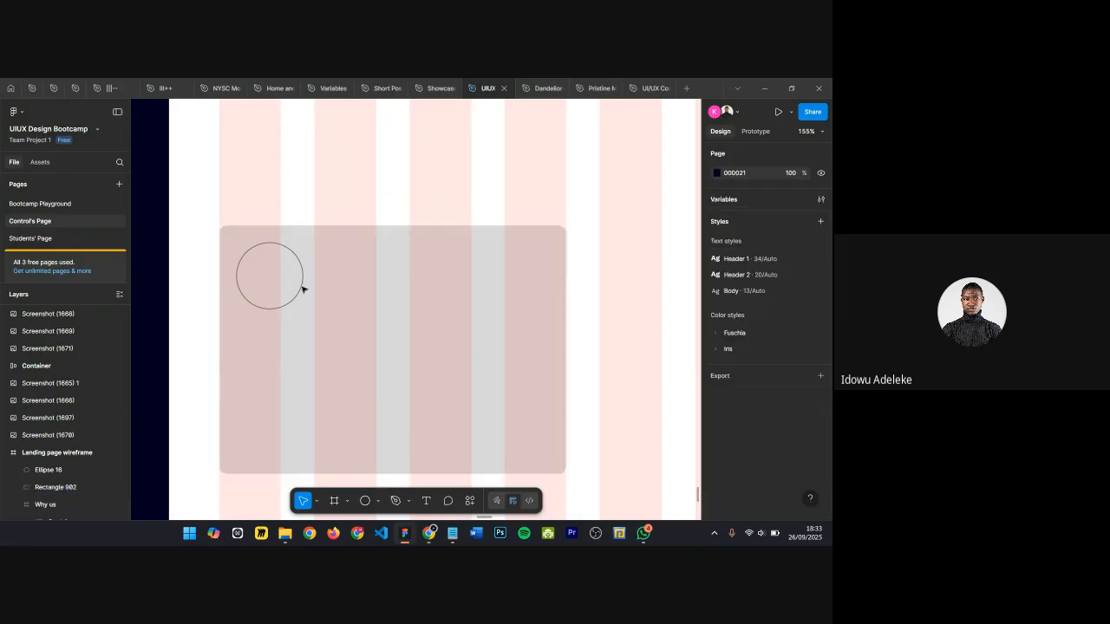
Step: Add a text layer beside the circle inside the card and set its font size to 24
click(325, 266)
key(t)
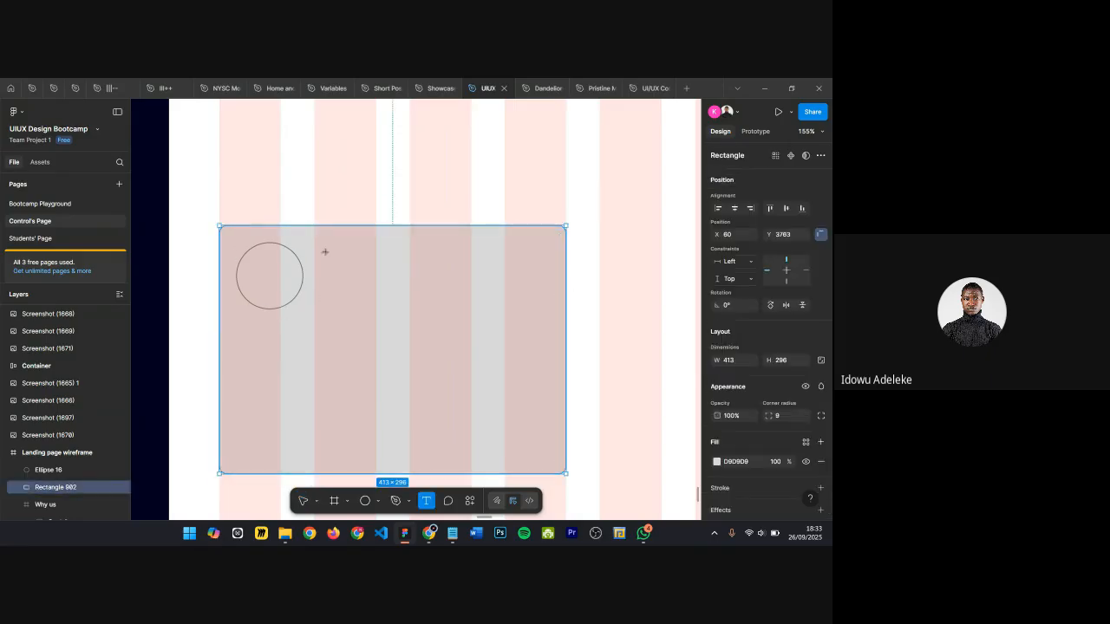
click(327, 255)
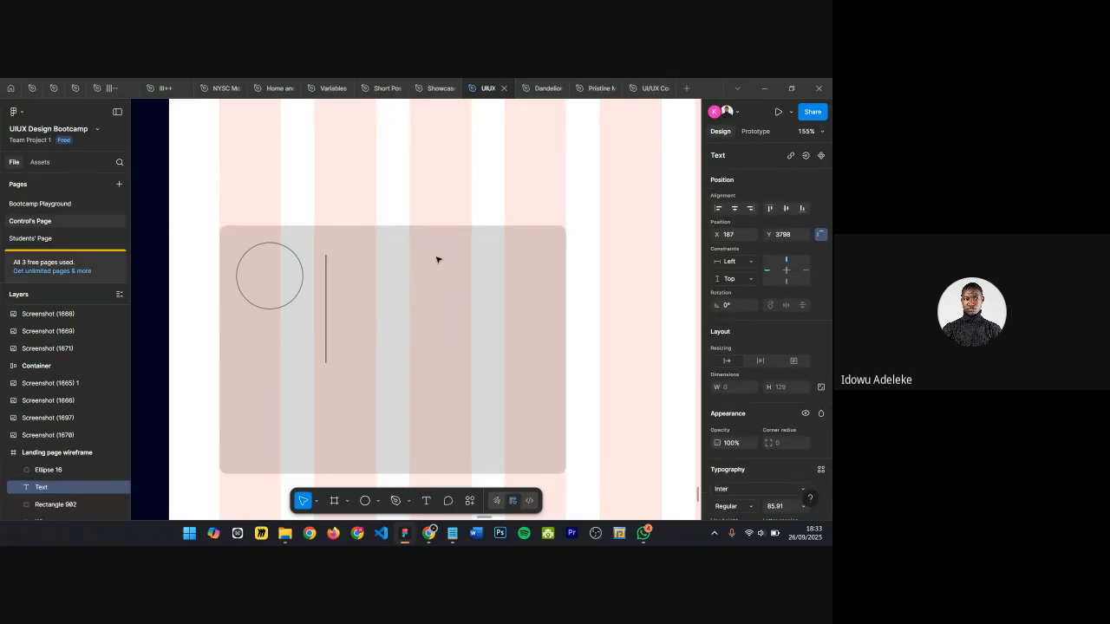
text(a)
key(Escape)
scroll(787, 411, down, 2)
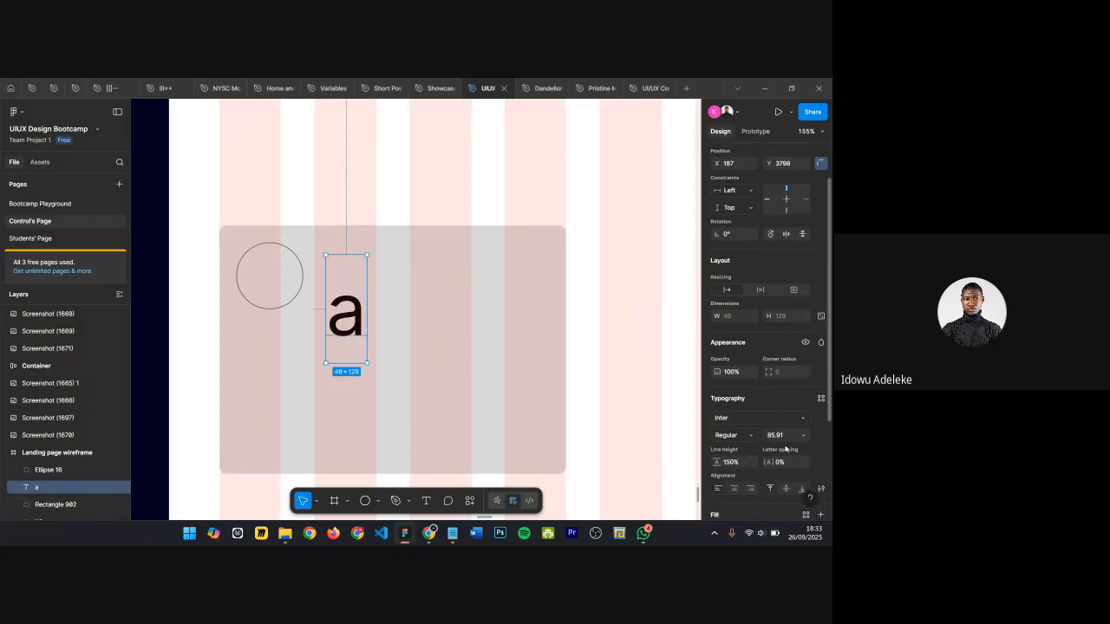
click(786, 435)
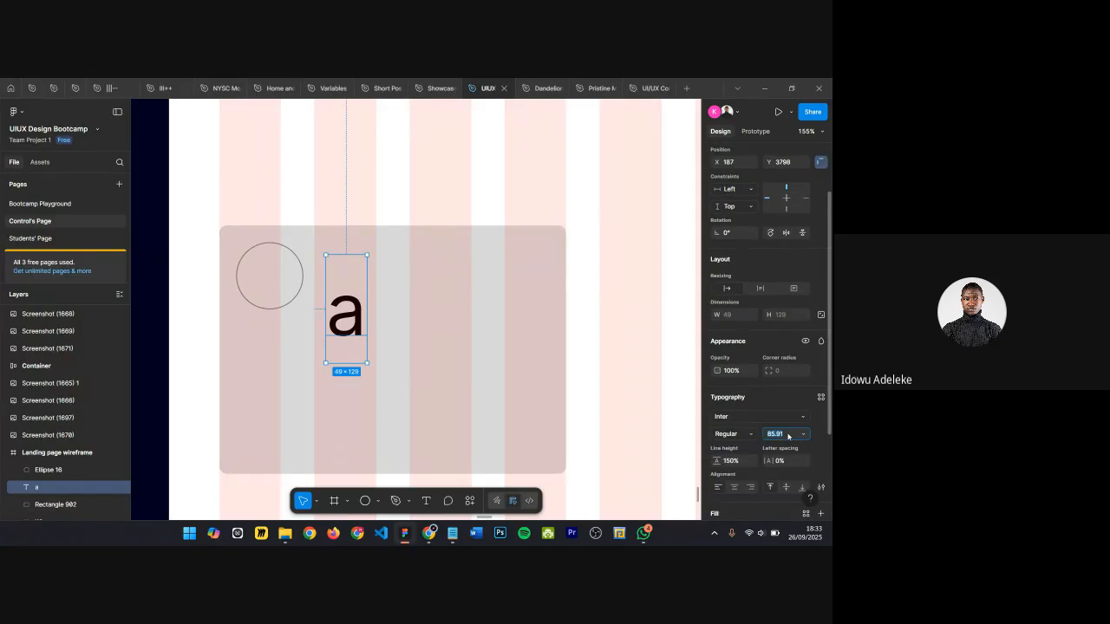
text(24)
key(Return)
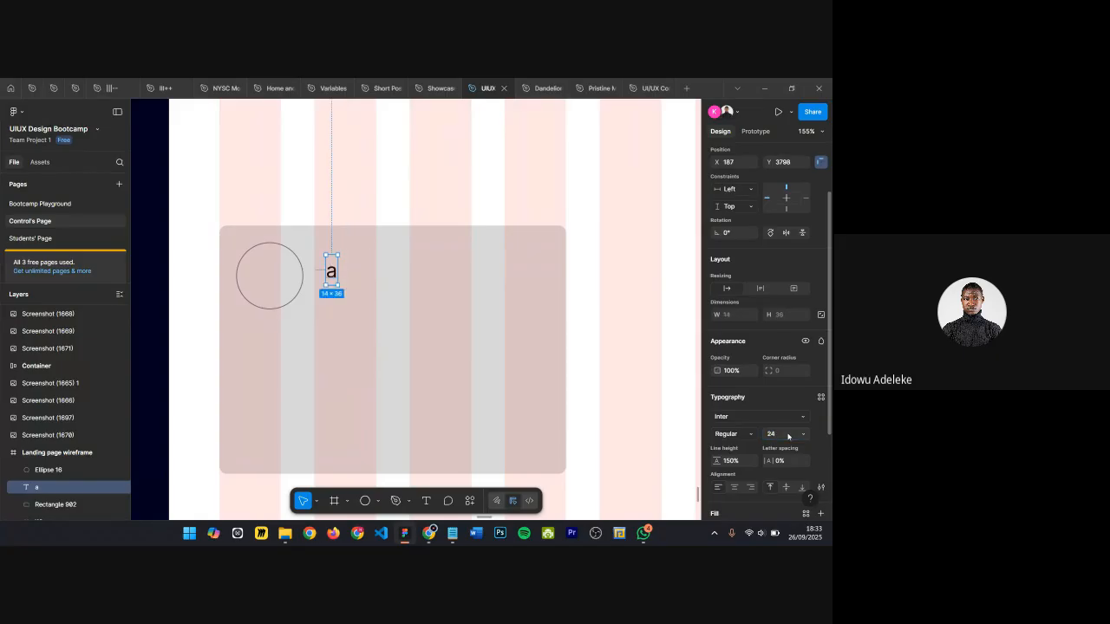
Step: Replace the placeholder letter in the text layer with a reviewer's name
scroll(303, 243, up, 5)
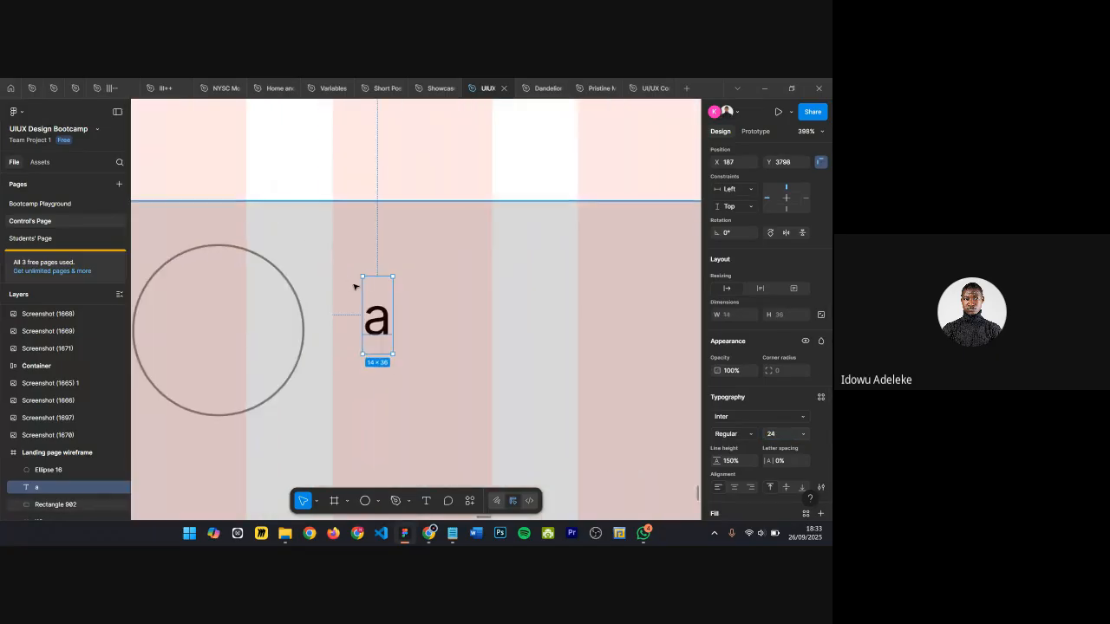
double_click(376, 318)
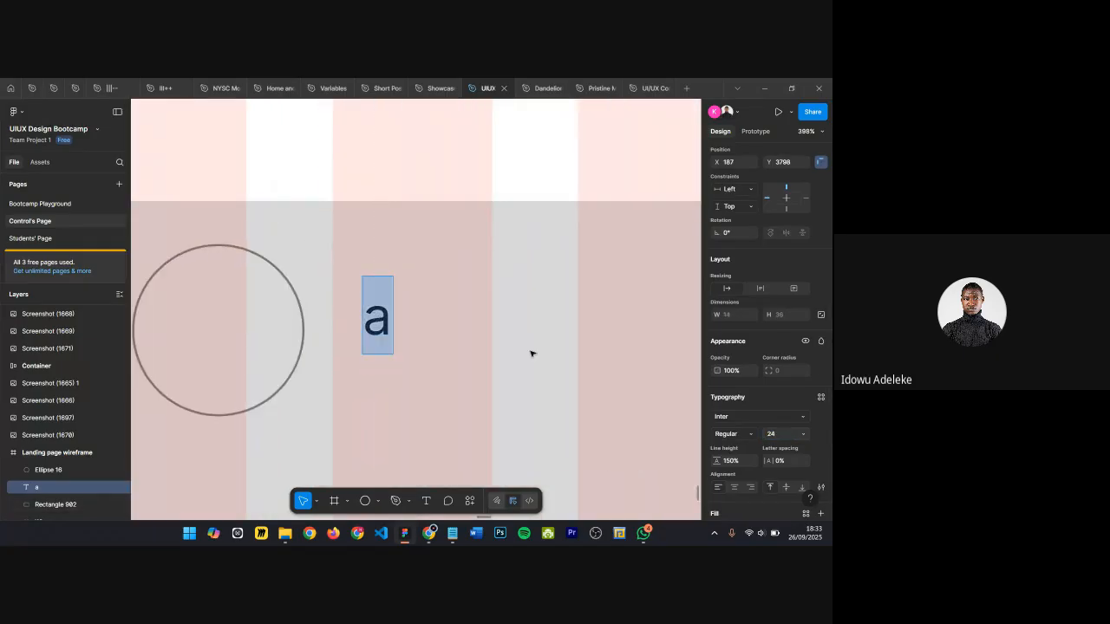
key(BackSpace)
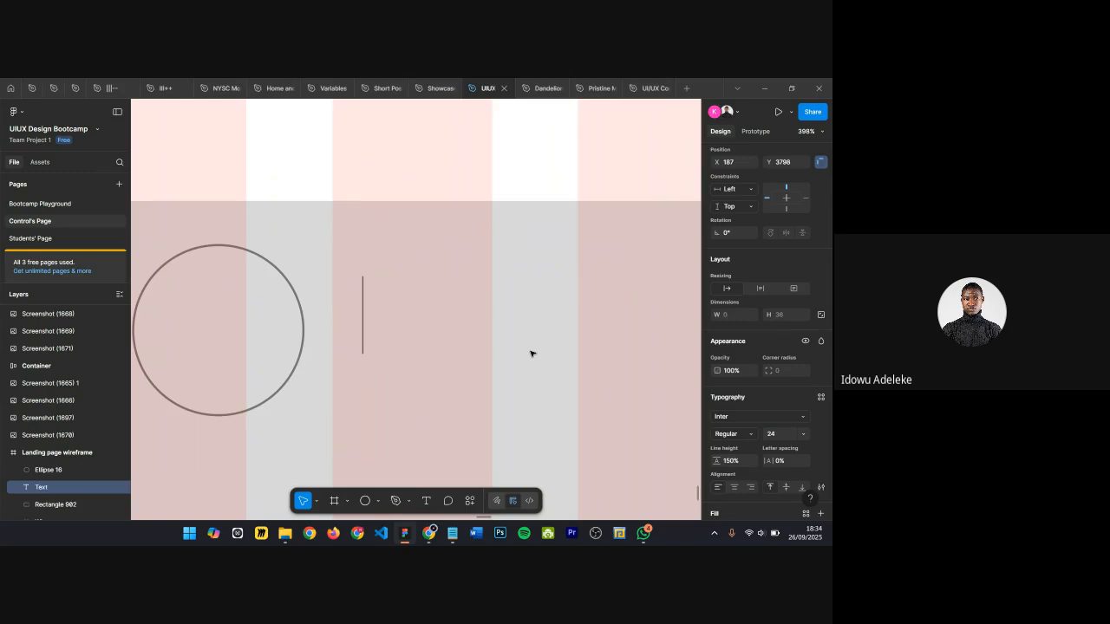
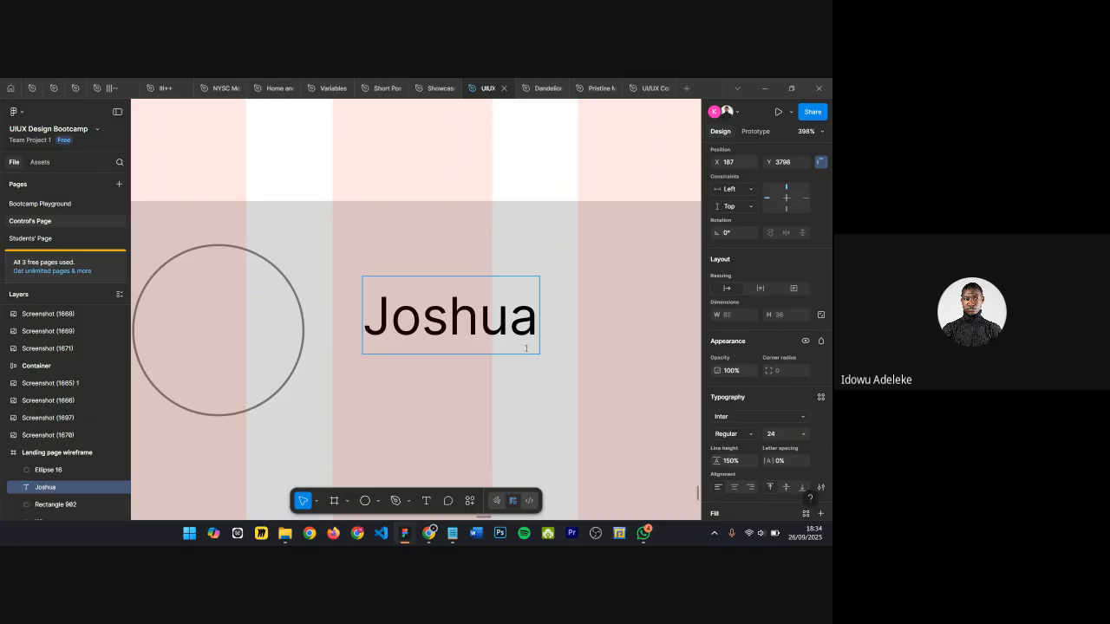
scroll(503, 340, right, 5)
scroll(496, 337, down, 3)
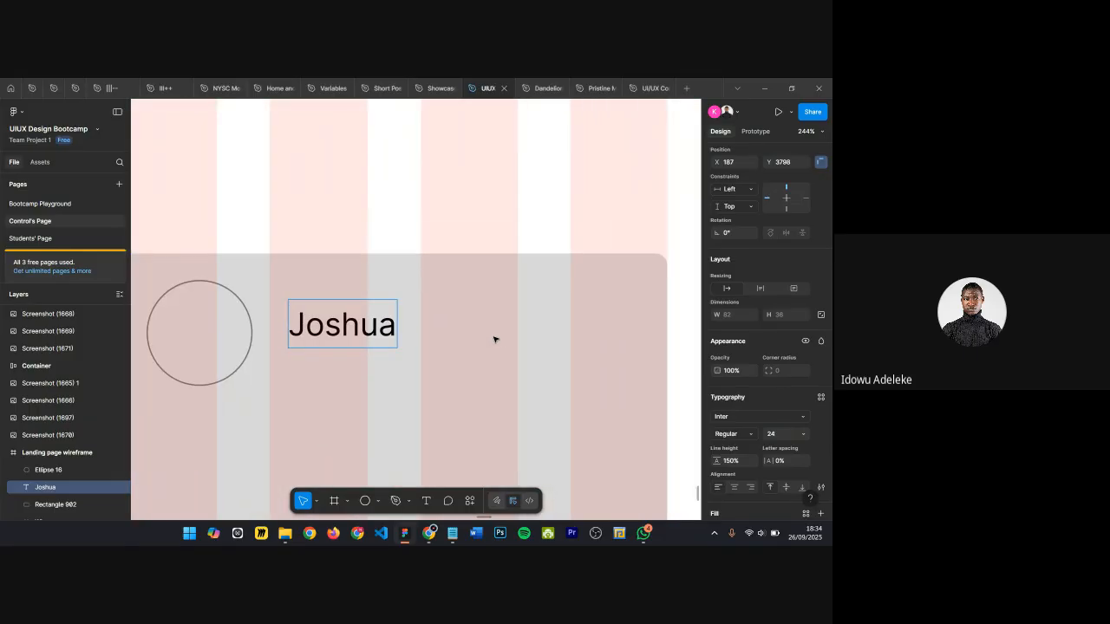
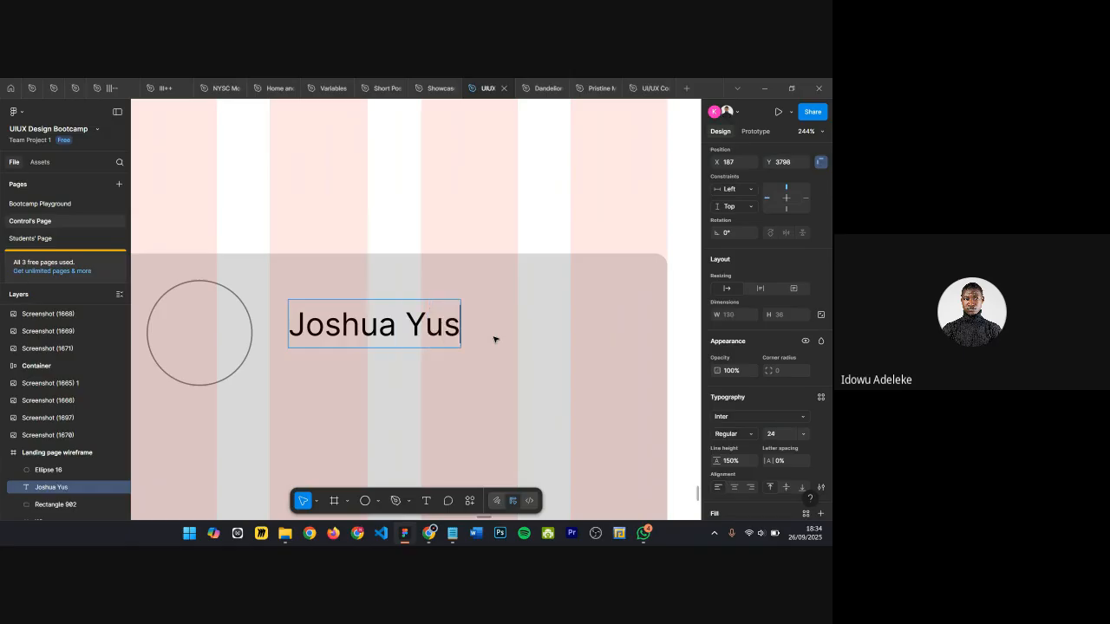
Step: Finish typing the reviewer's surname in the name text layer
click(481, 384)
Step: Move the name text down toward the lower part of the card
scroll(480, 384, down, 1)
scroll(353, 344, down, 2)
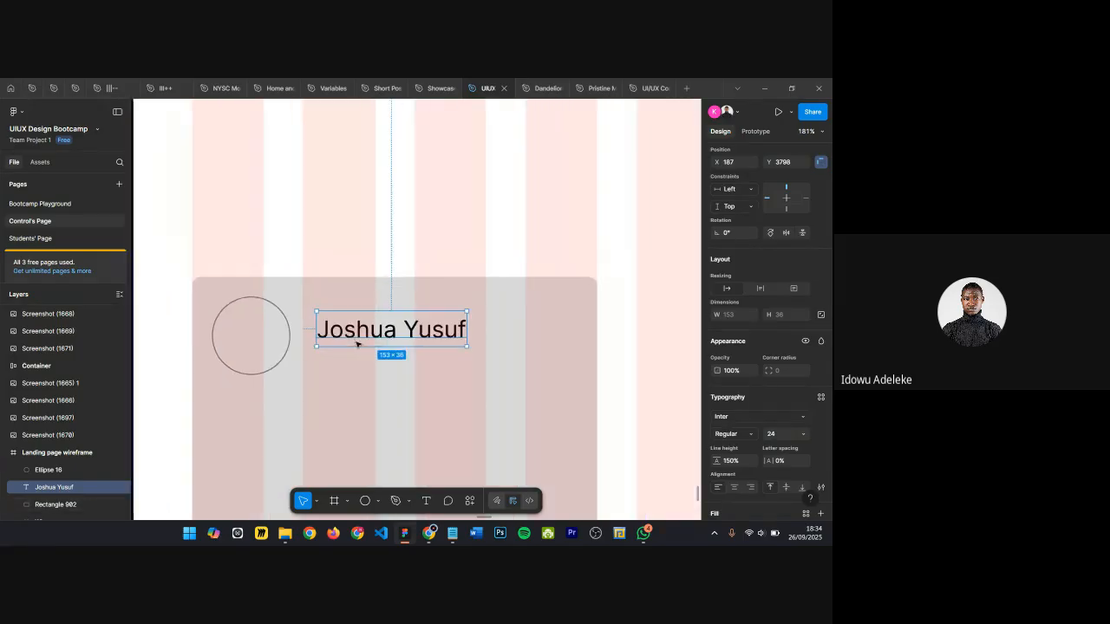
drag(347, 333, 366, 318)
scroll(342, 328, up, 3)
scroll(351, 320, down, 2)
click(371, 361)
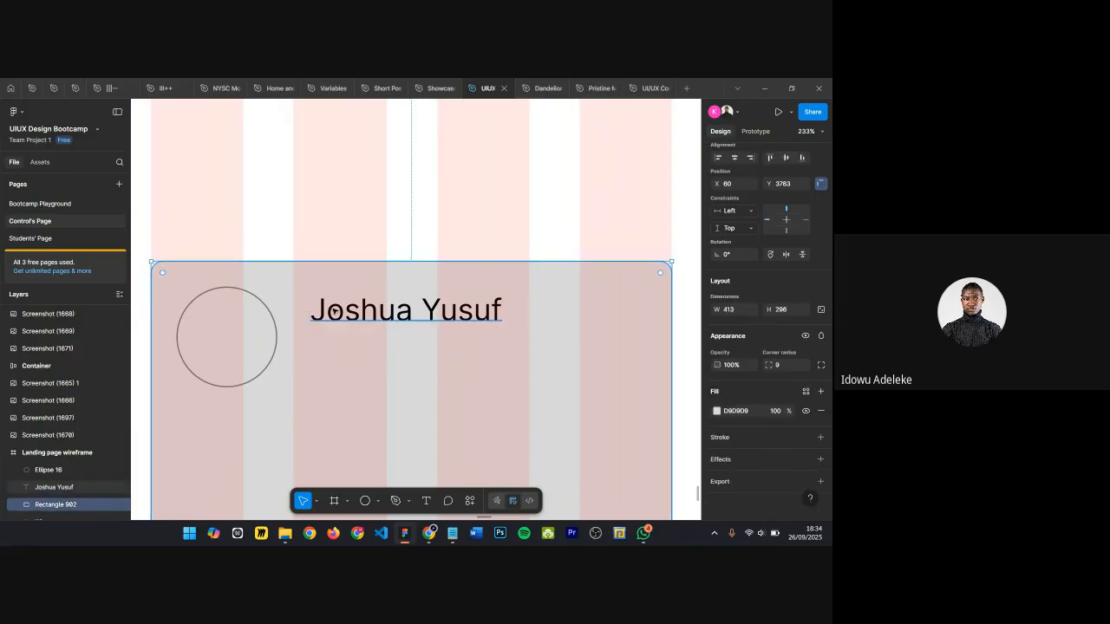
scroll(347, 315, up, 2)
scroll(348, 315, down, 1)
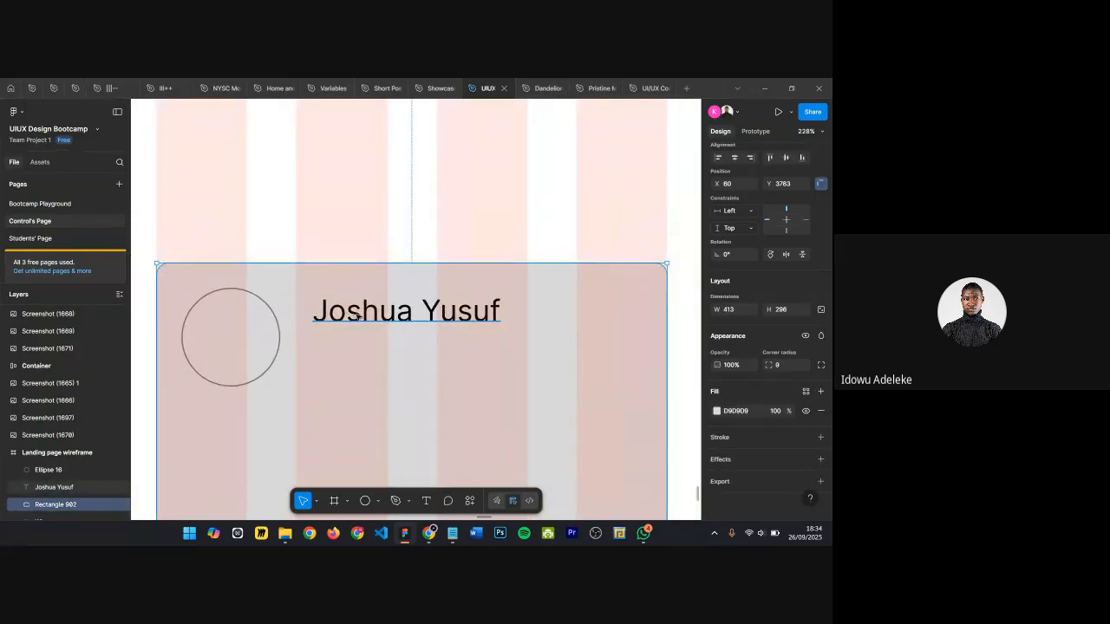
click(354, 315)
scroll(357, 315, down, 2)
drag(366, 316, 359, 417)
scroll(365, 334, up, 1)
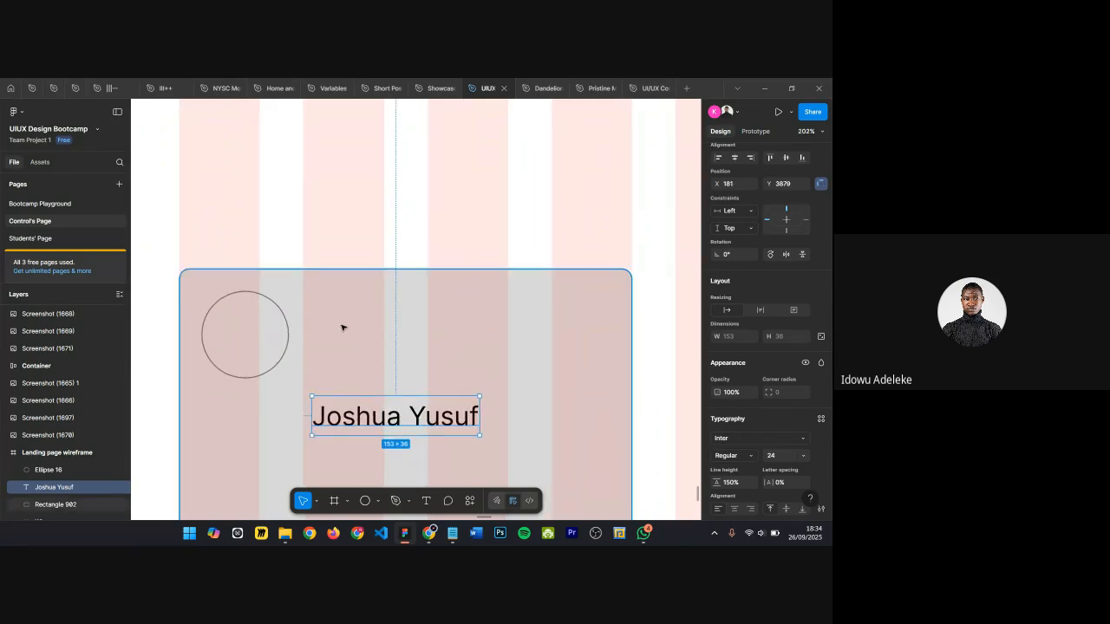
scroll(343, 327, down, 15)
Step: Copy a feature card's paragraph text into the testimonial card and set its fill to 000000
click(351, 169)
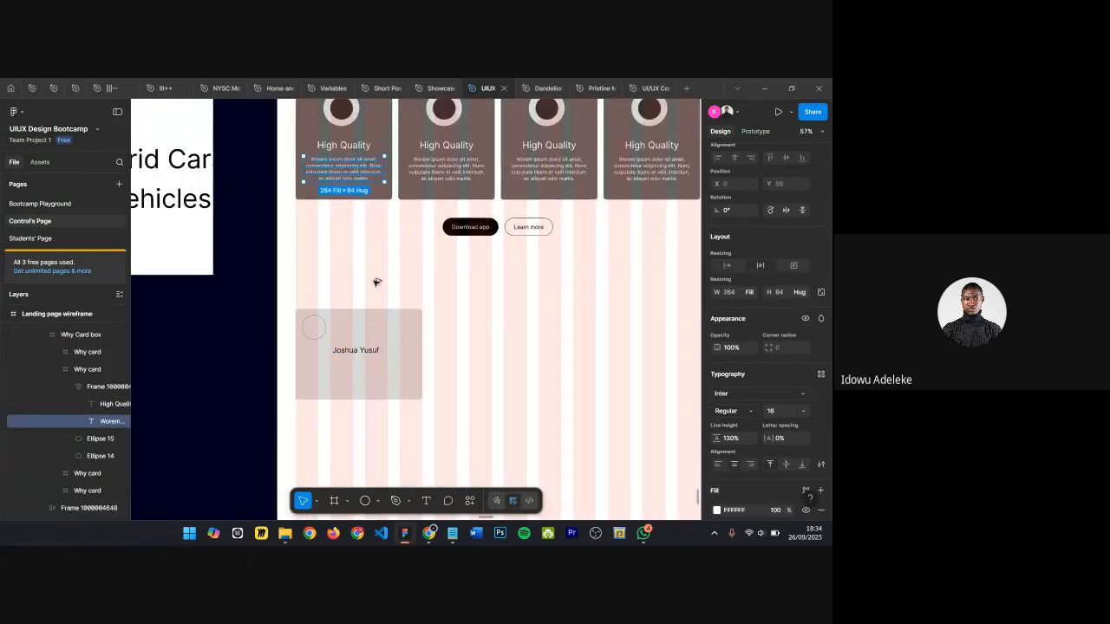
key(ctrl+v)
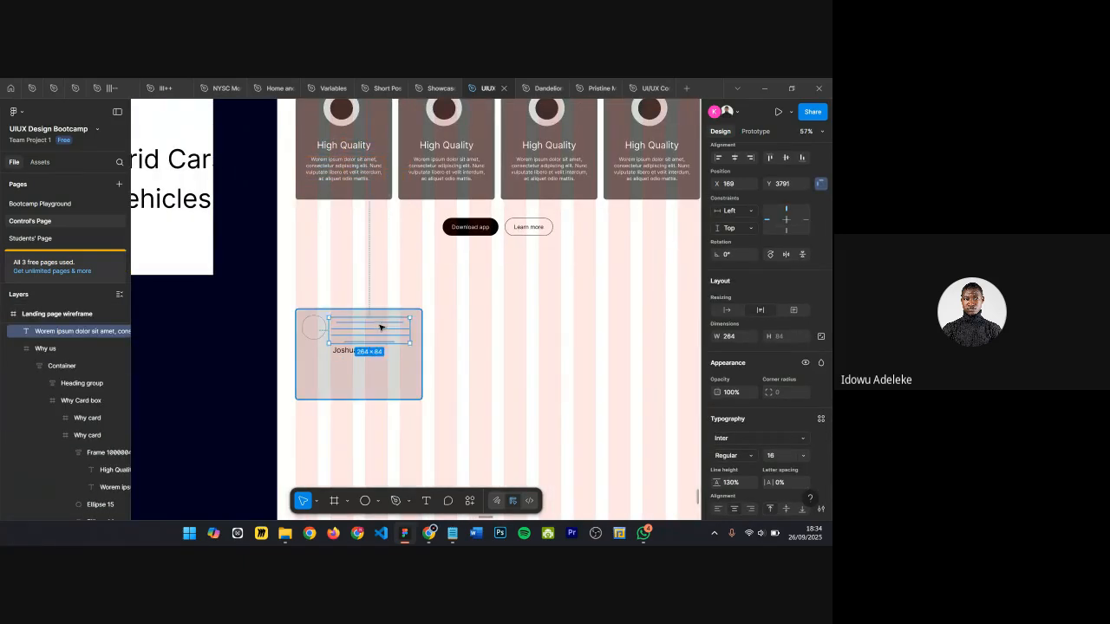
scroll(380, 327, up, 8)
scroll(380, 327, down, 8)
scroll(380, 327, up, 5)
scroll(794, 409, down, 3)
click(746, 450)
text(000000)
key(Return)
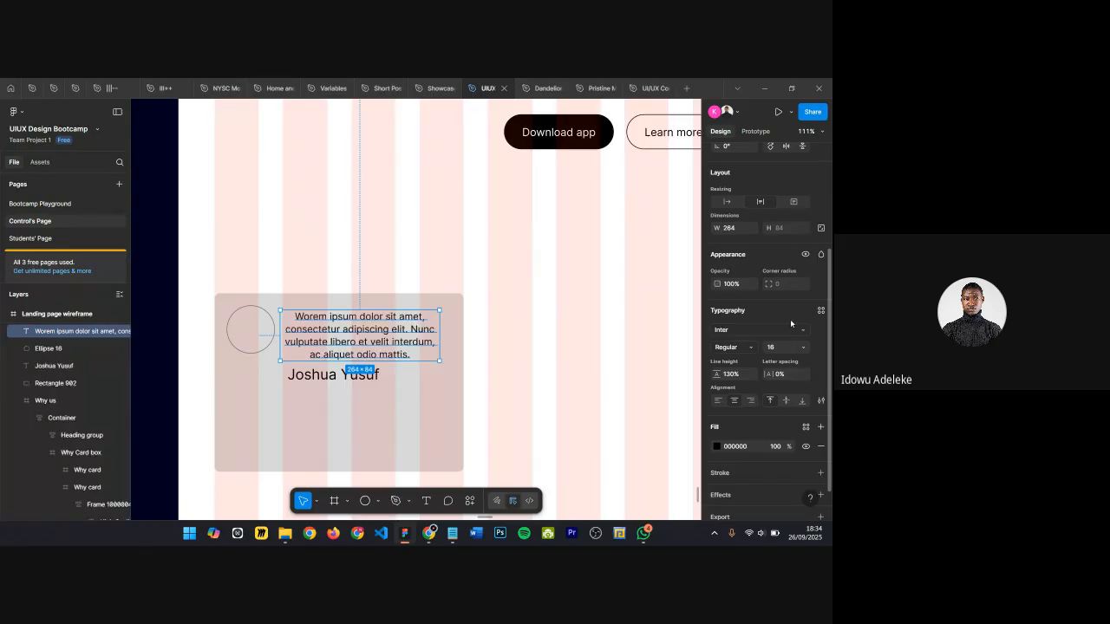
Step: Bring the pasted paragraph to the front of the card
key(ctrl+[)
right_click(403, 335)
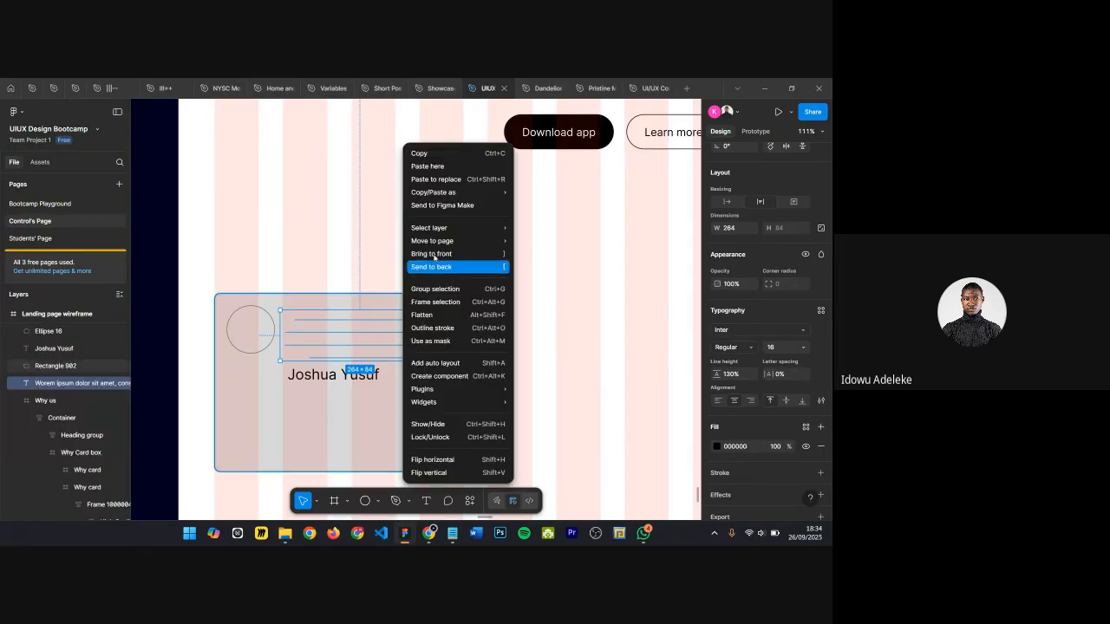
click(455, 255)
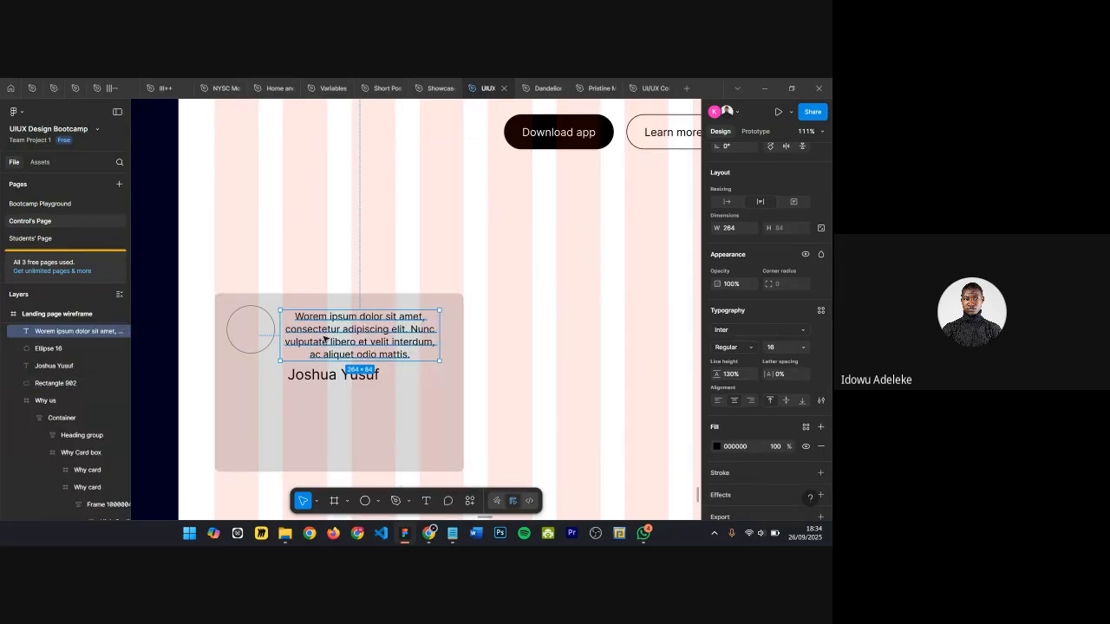
Step: Left-align the paragraph, place it beside the circle, and widen it to about 324 px
scroll(321, 332, up, 3)
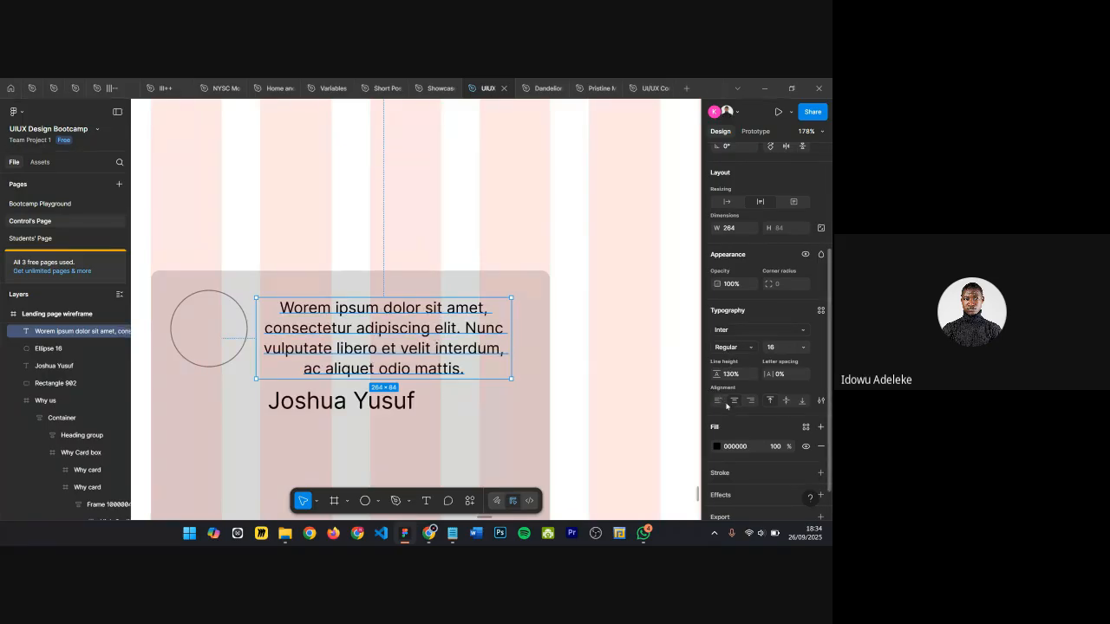
click(717, 400)
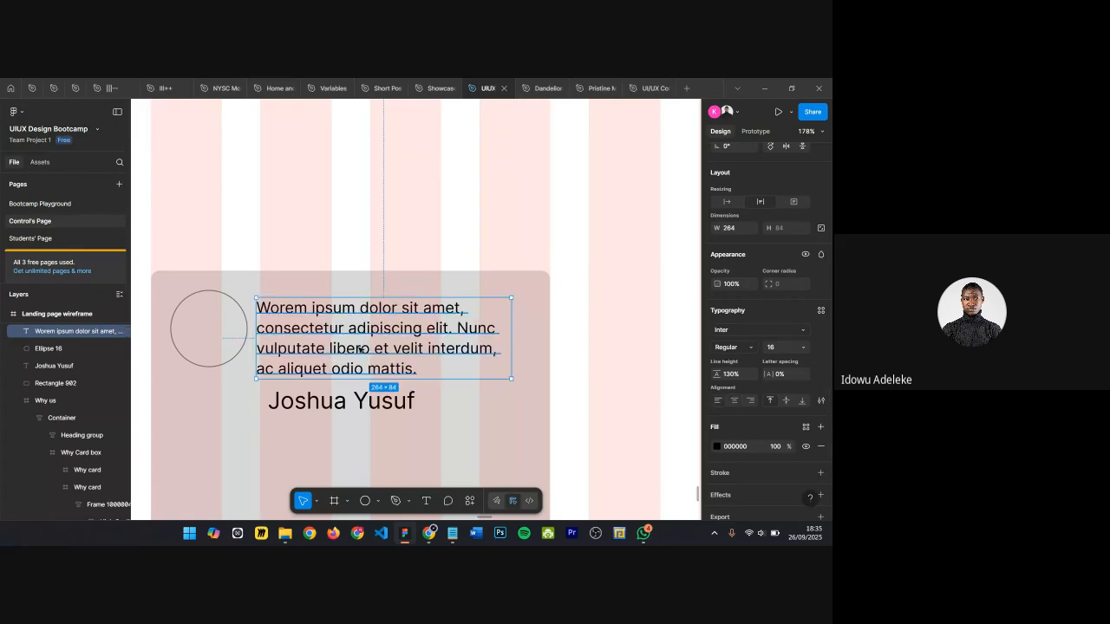
drag(350, 356, 365, 350)
drag(526, 331, 585, 332)
Step: Trim the paragraph to end at 'Nunc vulputate libero' and narrow it to about 225 px wide
double_click(508, 337)
key(Right)
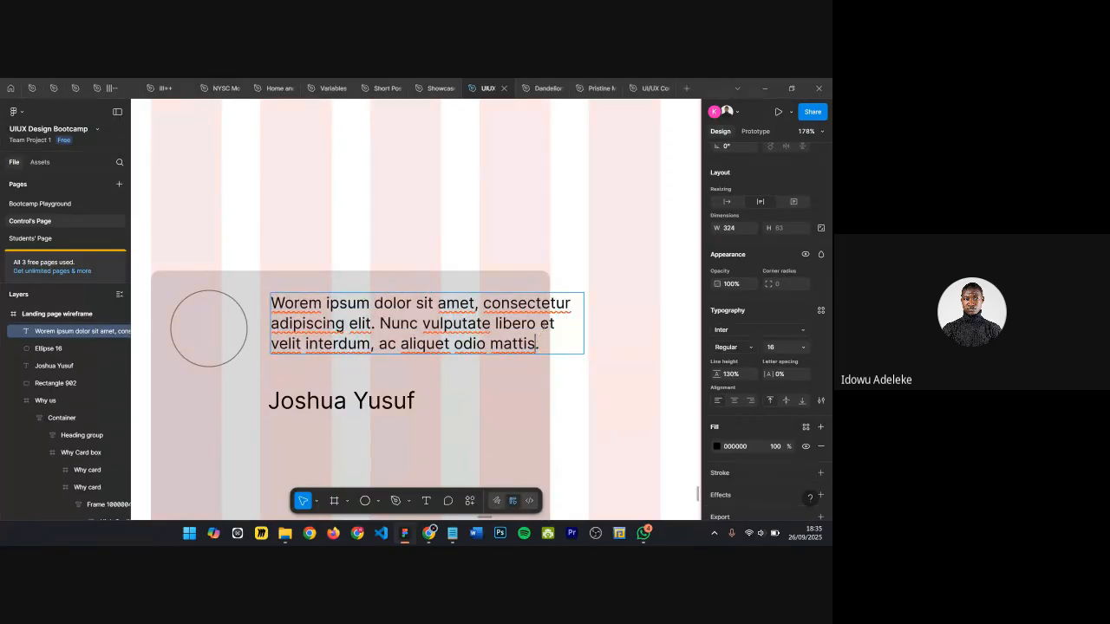
drag(541, 324, 565, 344)
key(BackSpace)
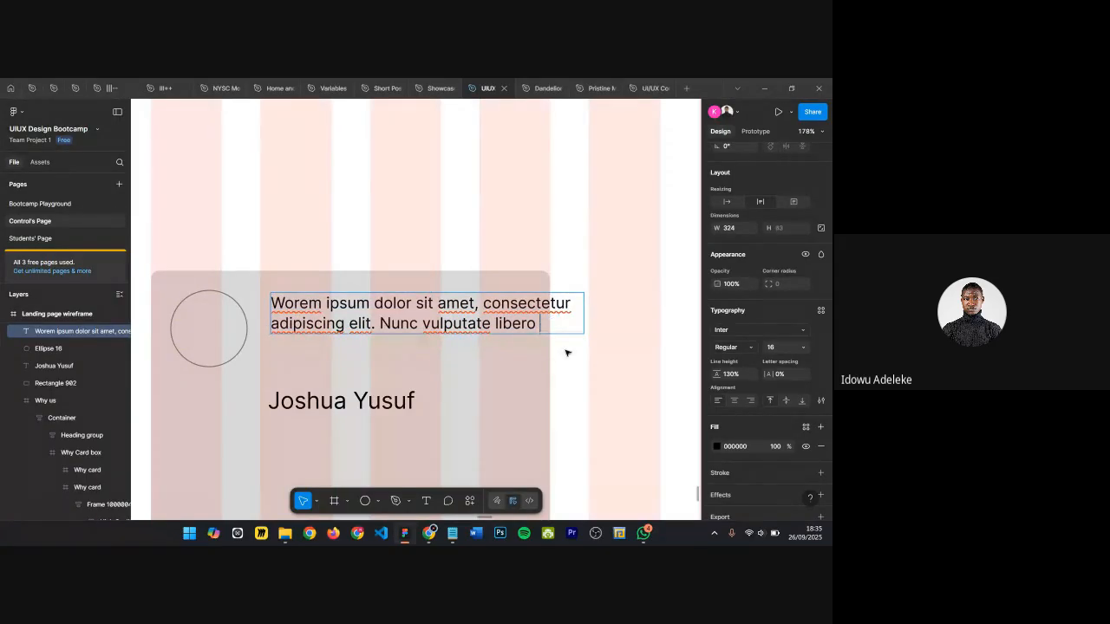
key(Escape)
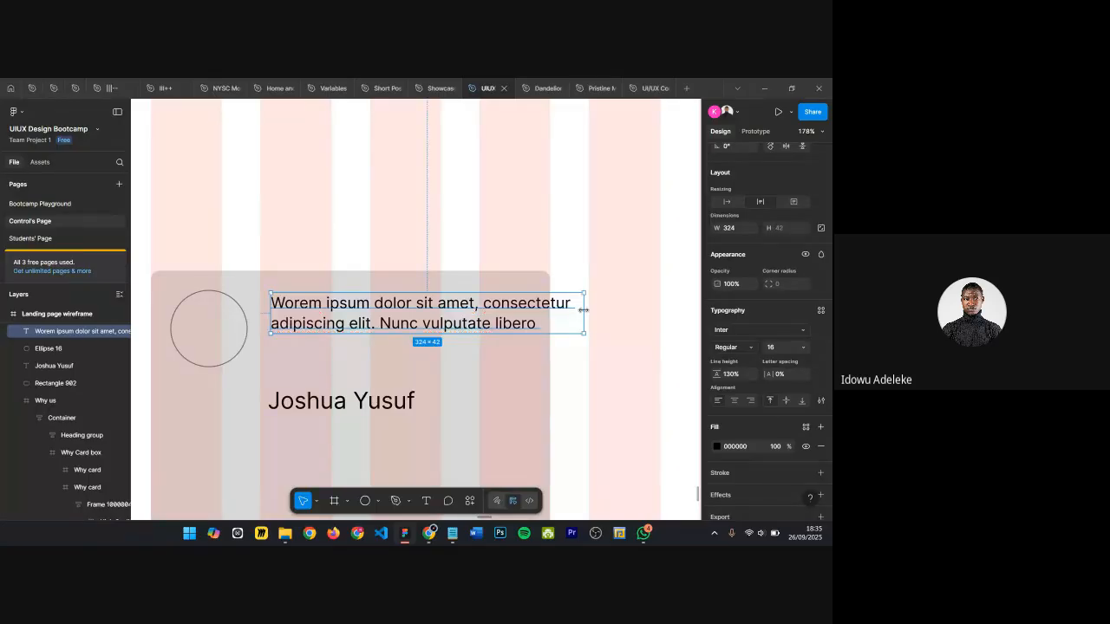
drag(583, 303, 489, 302)
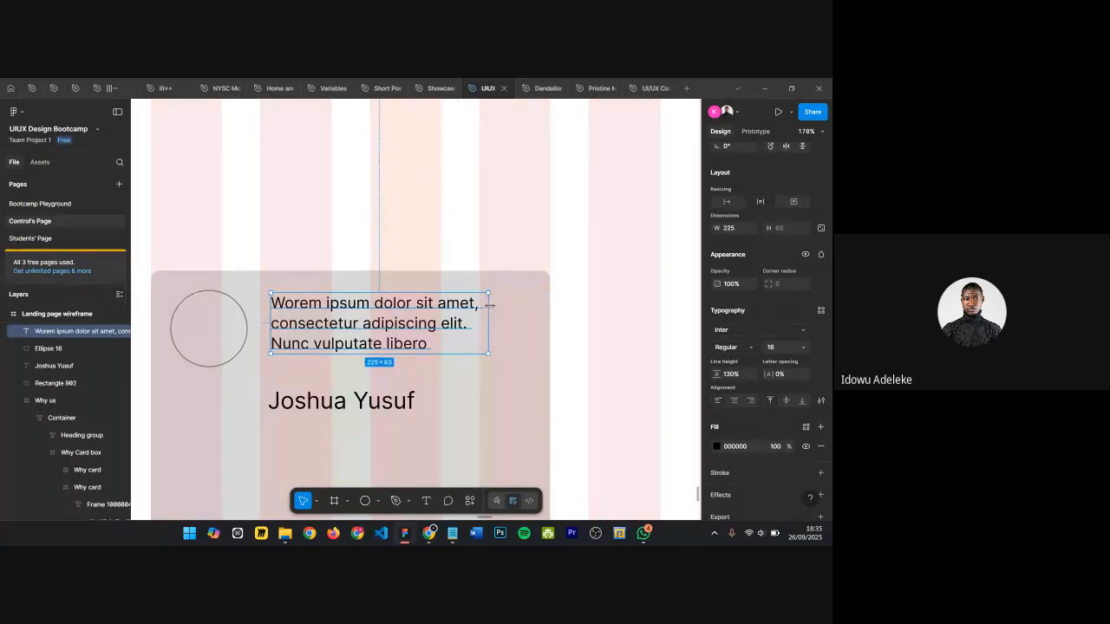
Step: Move the name text up just beneath the paragraph
scroll(544, 305, down, 3)
click(480, 387)
scroll(480, 387, up, 2)
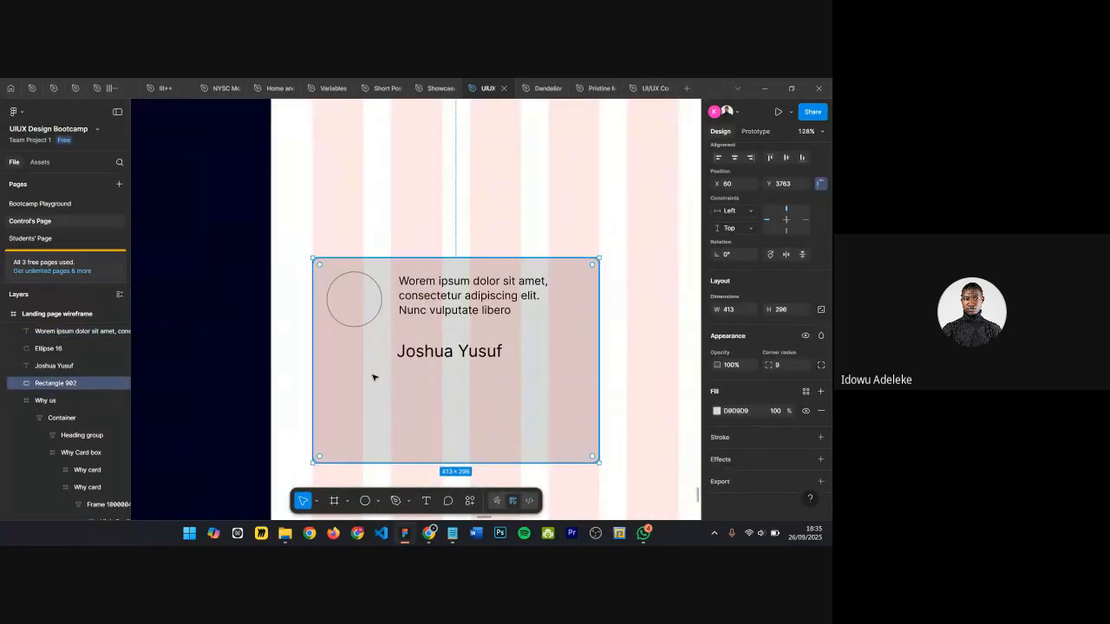
drag(442, 361, 441, 342)
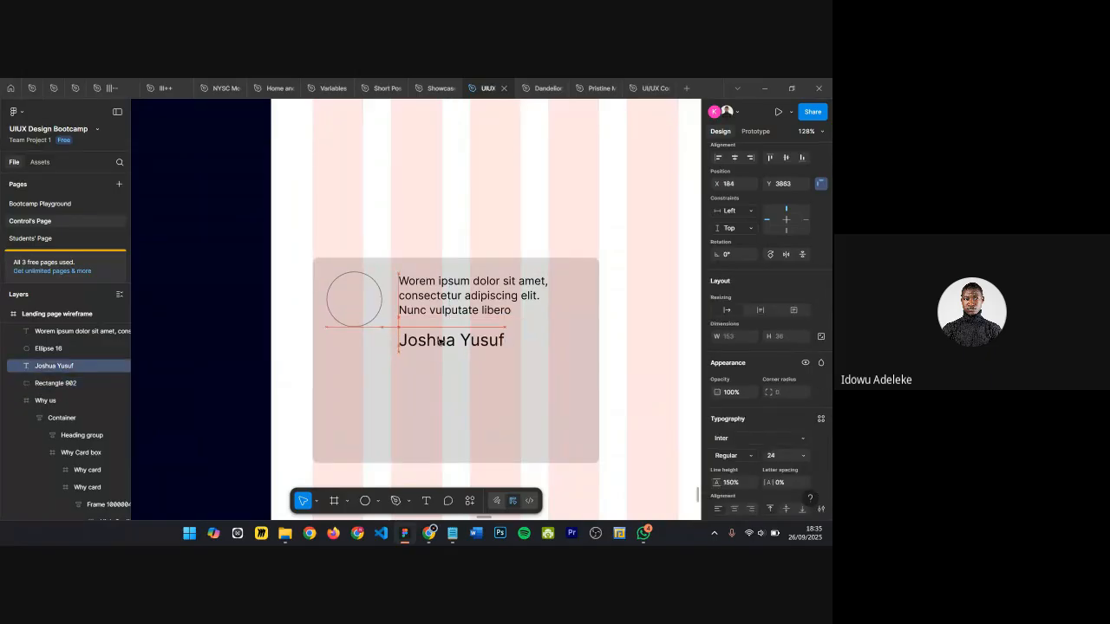
Step: Shorten the card rectangle's height to about 193 px
click(381, 458)
drag(379, 463, 386, 392)
scroll(421, 297, down, 3)
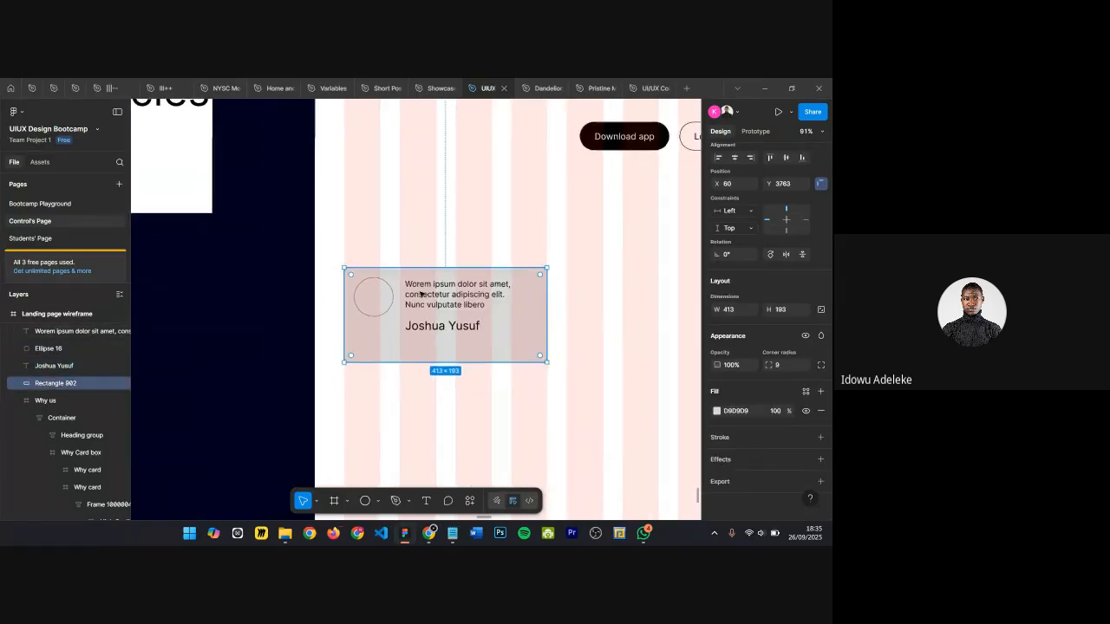
Step: Nudge the name text down 20 px within the card
scroll(466, 236, up, 4)
click(391, 384)
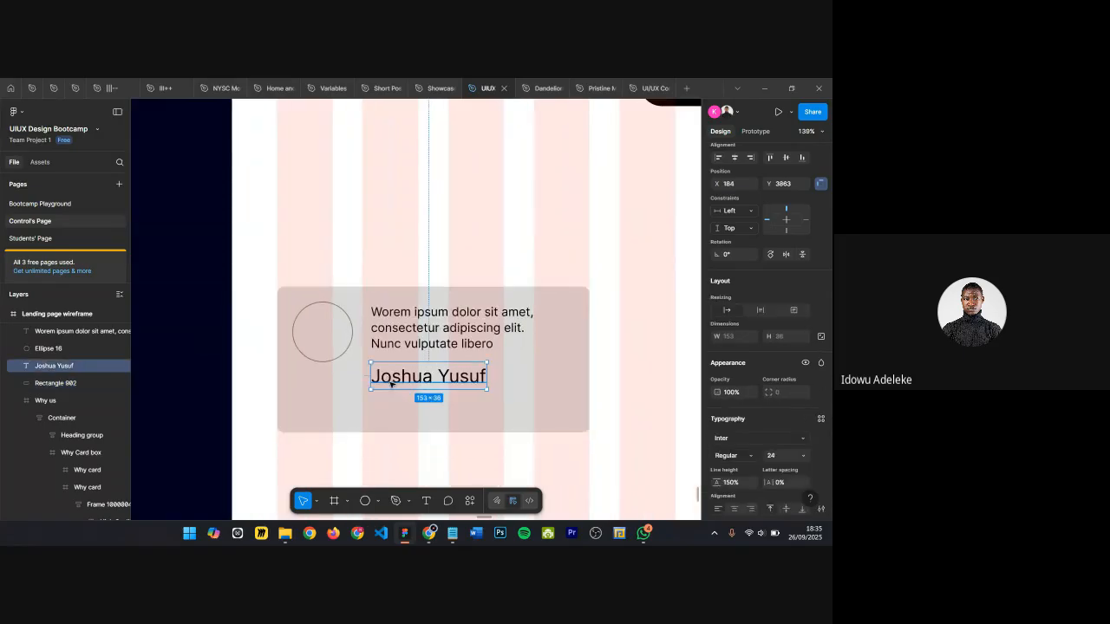
key(shift+Down)
key(shift+Down)
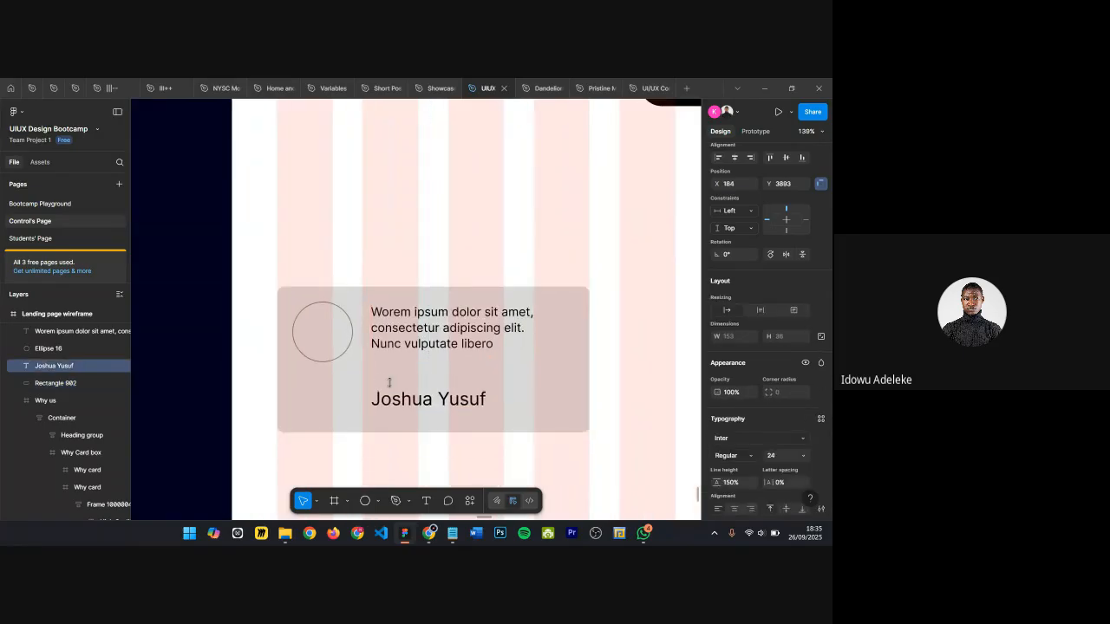
scroll(405, 365, up, 5)
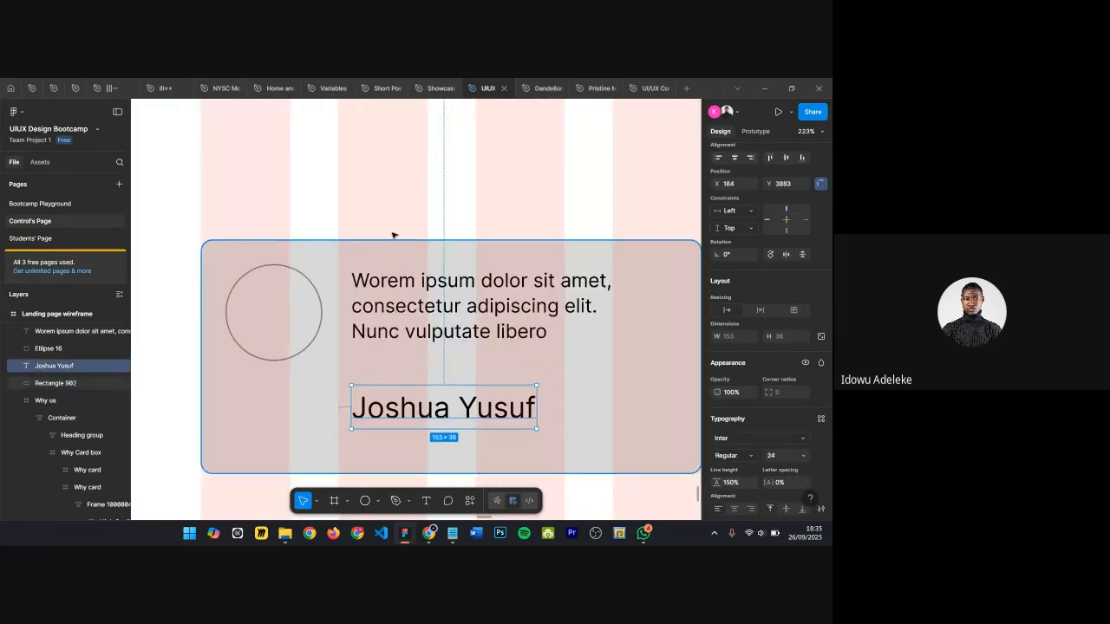
Step: Draw a small star about 18 px between the paragraph and the name
click(392, 235)
click(378, 501)
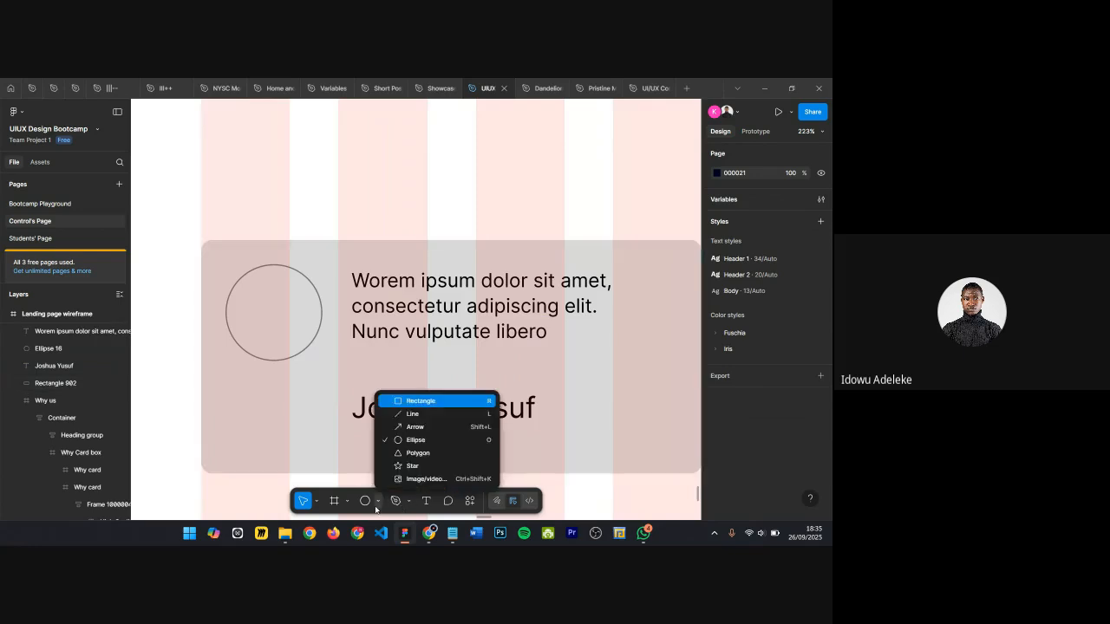
click(391, 467)
drag(373, 363, 389, 383)
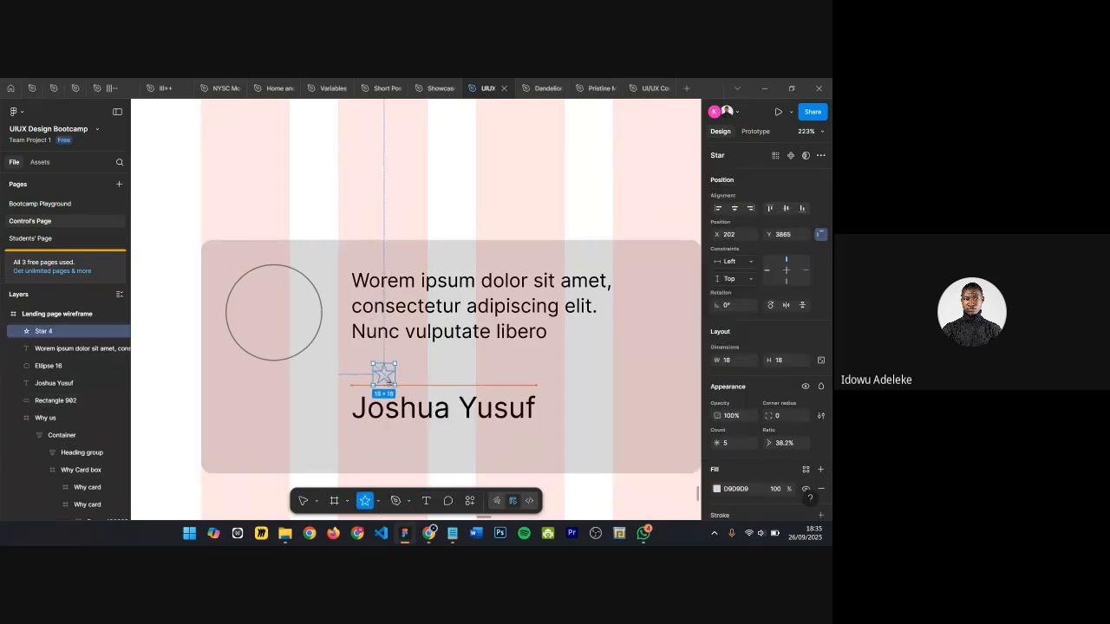
scroll(390, 387, up, 5)
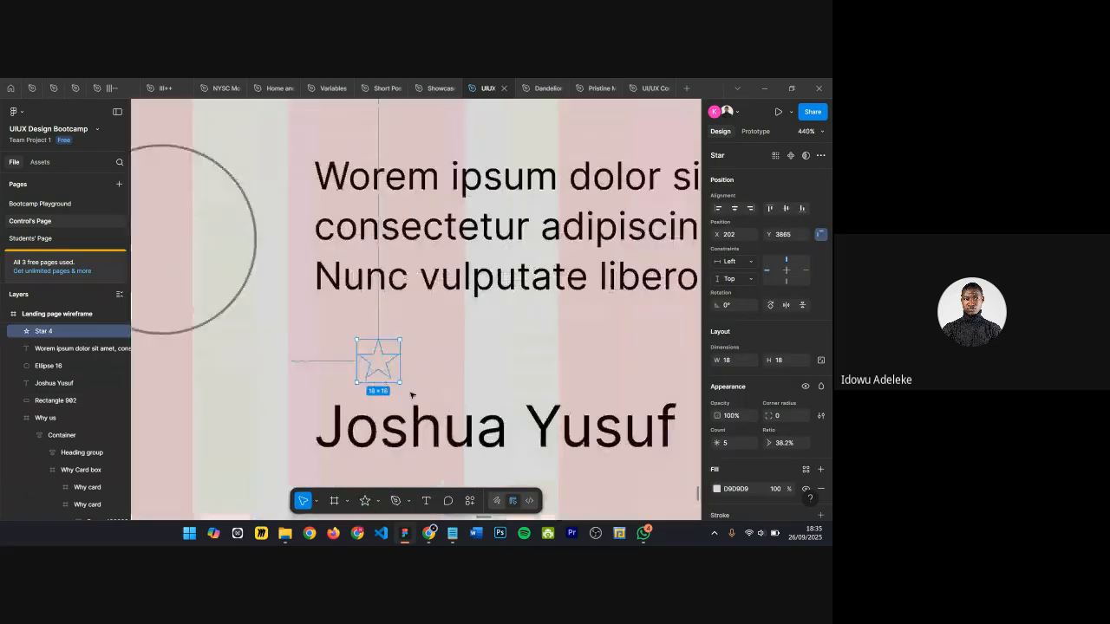
scroll(799, 435, down, 2)
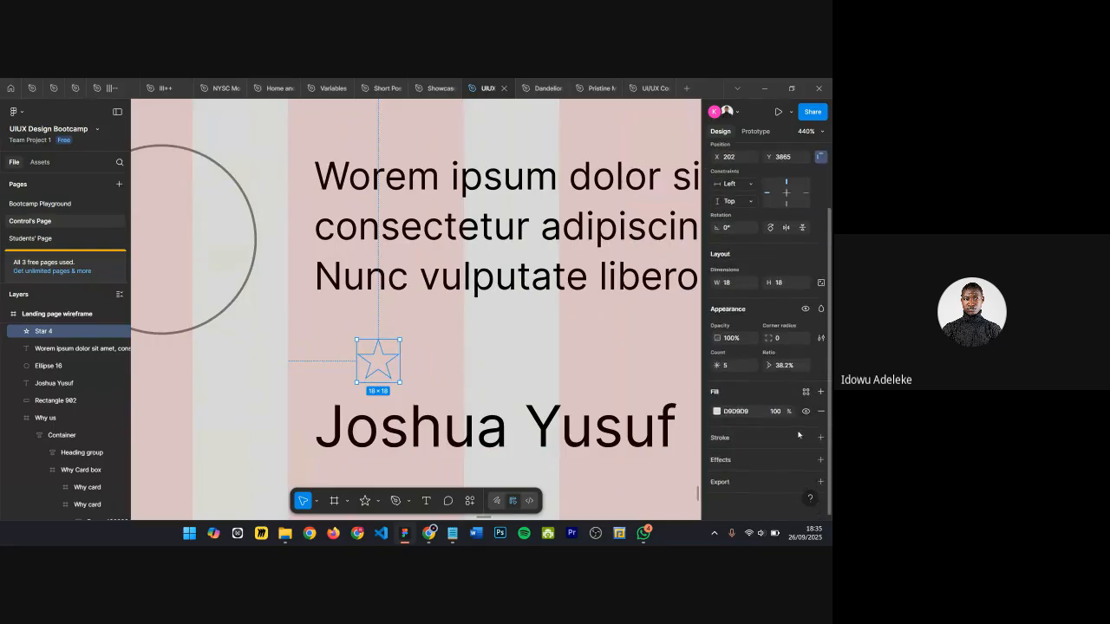
Step: Set the star's fill to a dark colour, 1E1E1E
click(716, 411)
drag(610, 294, 518, 376)
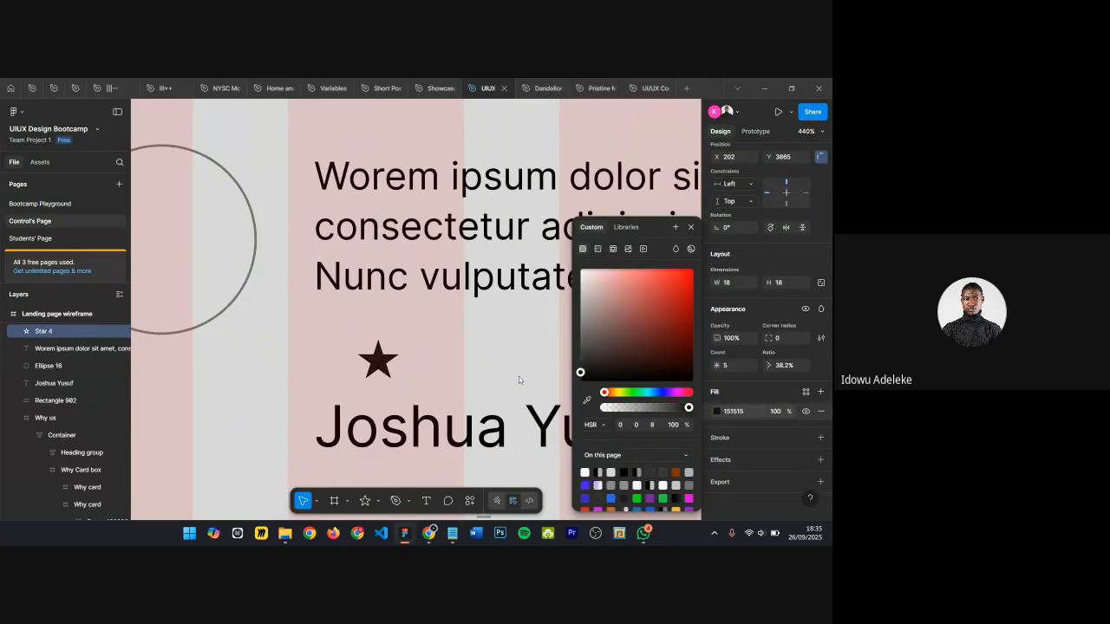
click(720, 312)
click(727, 285)
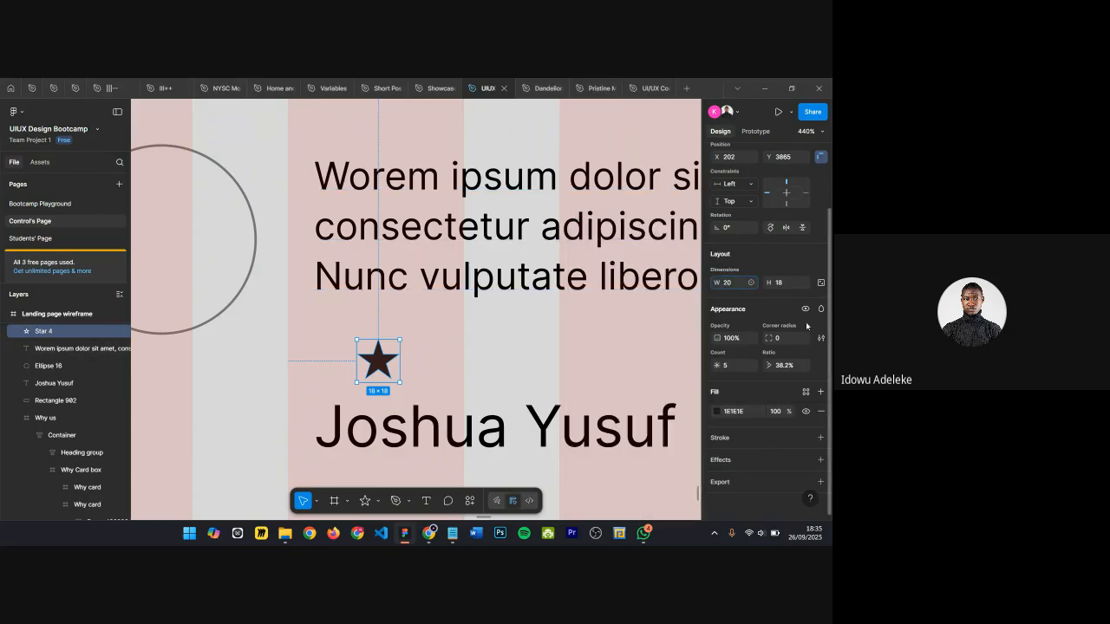
Step: Lock the star's aspect ratio and resize it to 20 × 20 px
click(821, 283)
click(731, 284)
text(1)
text(0)
key(Return)
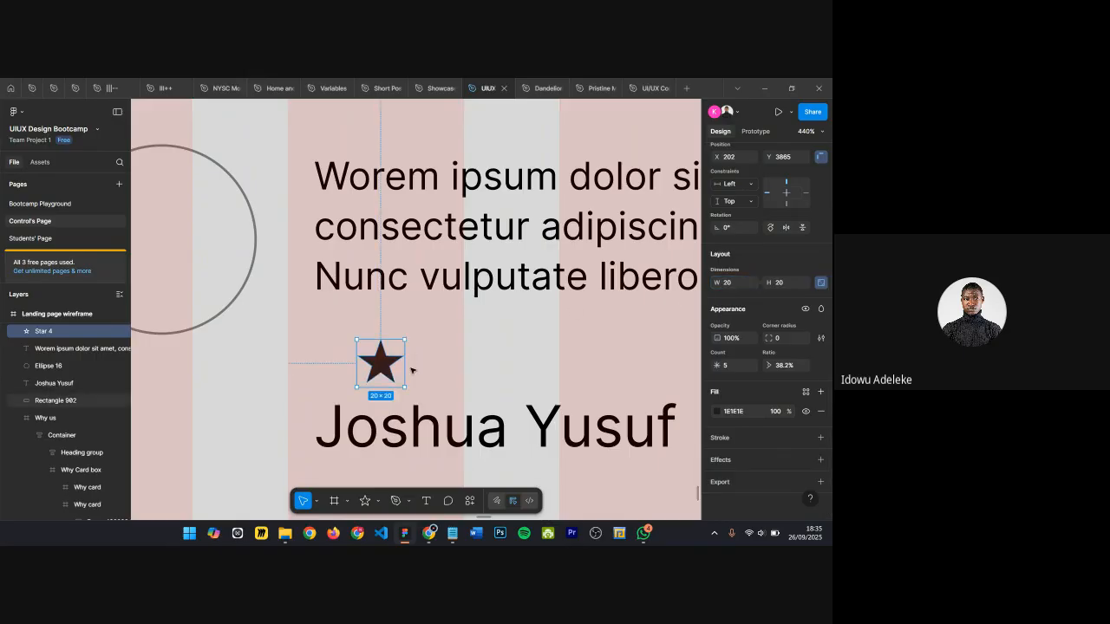
Step: Move the star under the paragraph's left edge and set its corner radius to 0.5
drag(380, 363, 342, 340)
click(777, 338)
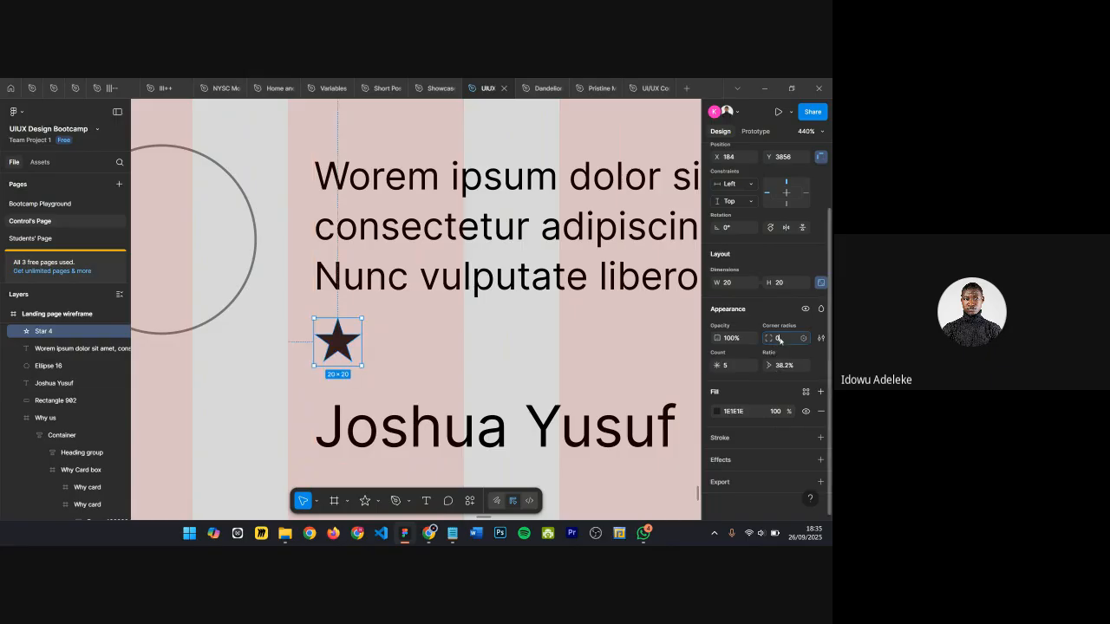
text(1)
key(Return)
key(Return)
Step: Duplicate the star into a row of four evenly spaced stars
click(510, 342)
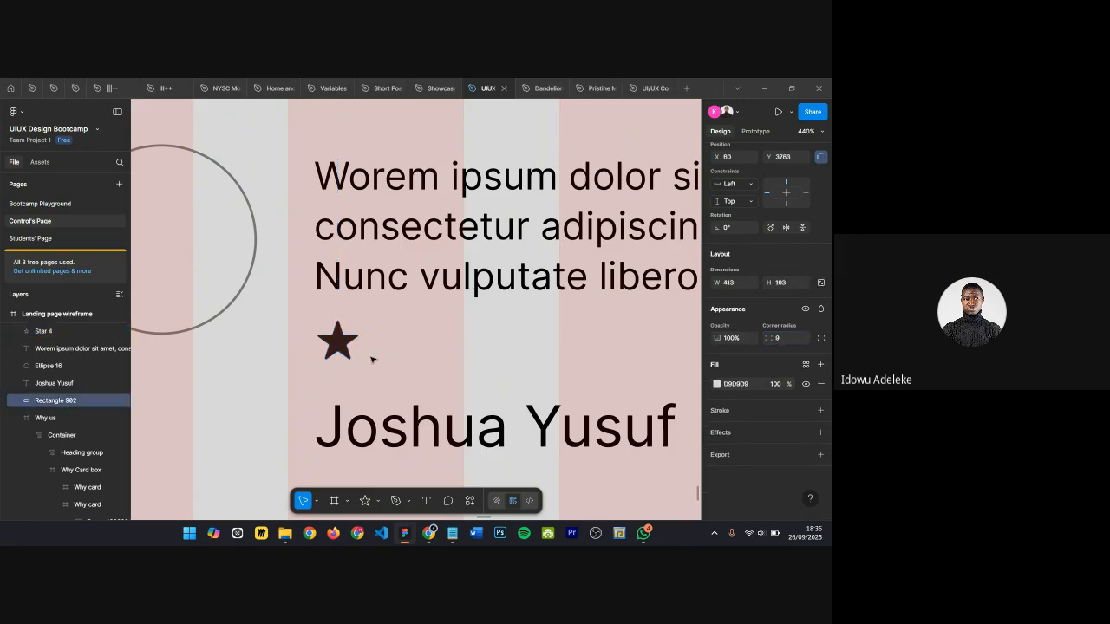
click(337, 345)
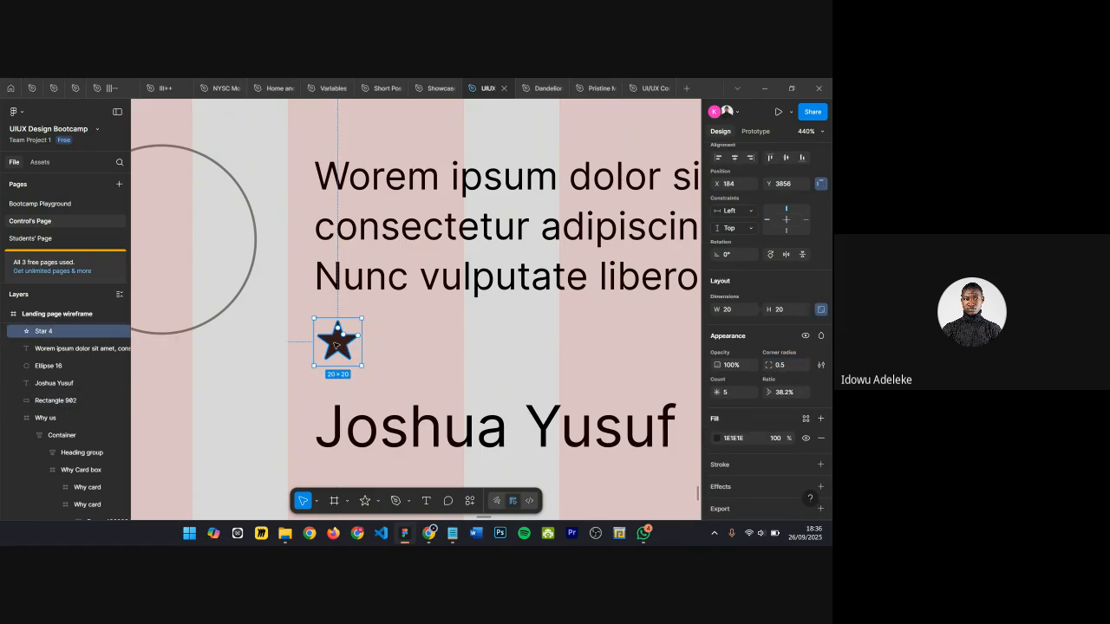
double_click(338, 345)
key(Escape)
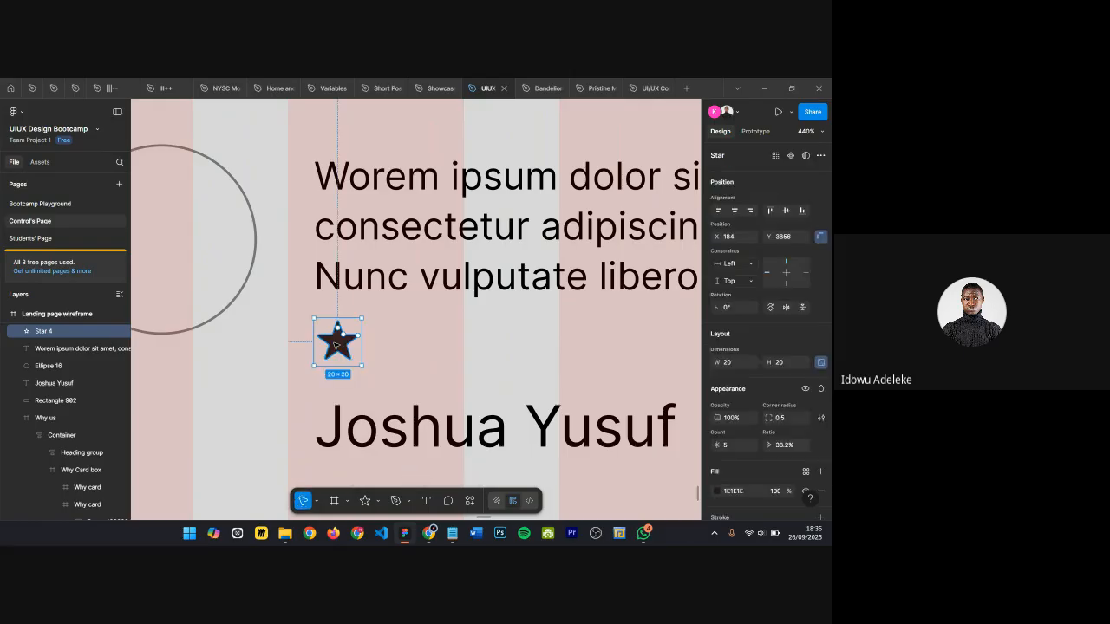
drag(338, 346, 379, 343)
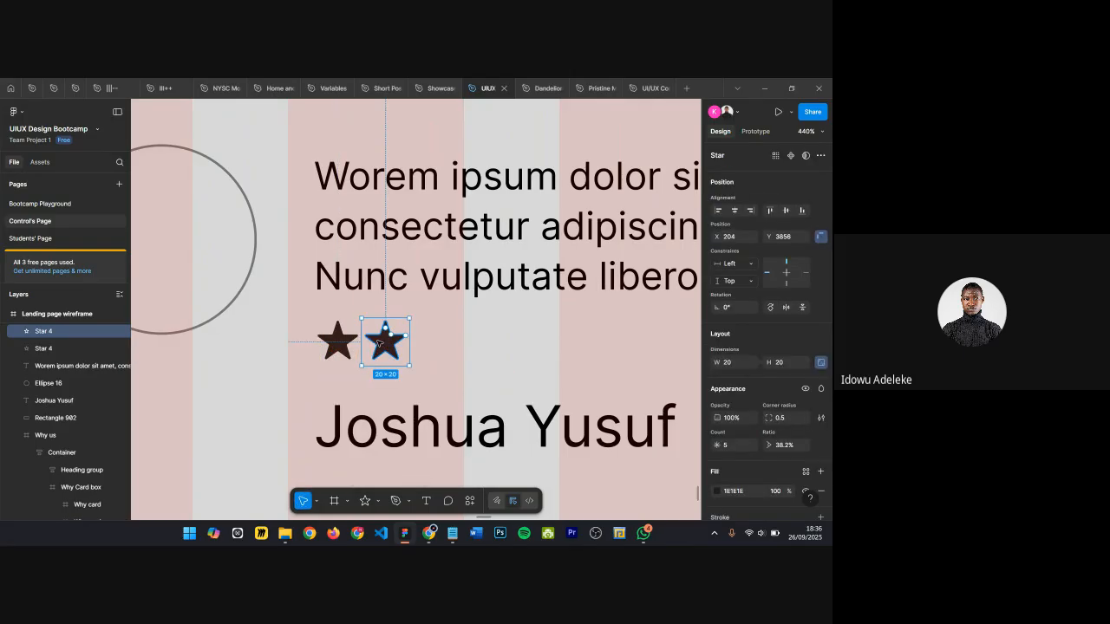
key(ctrl+d)
key(ctrl+d)
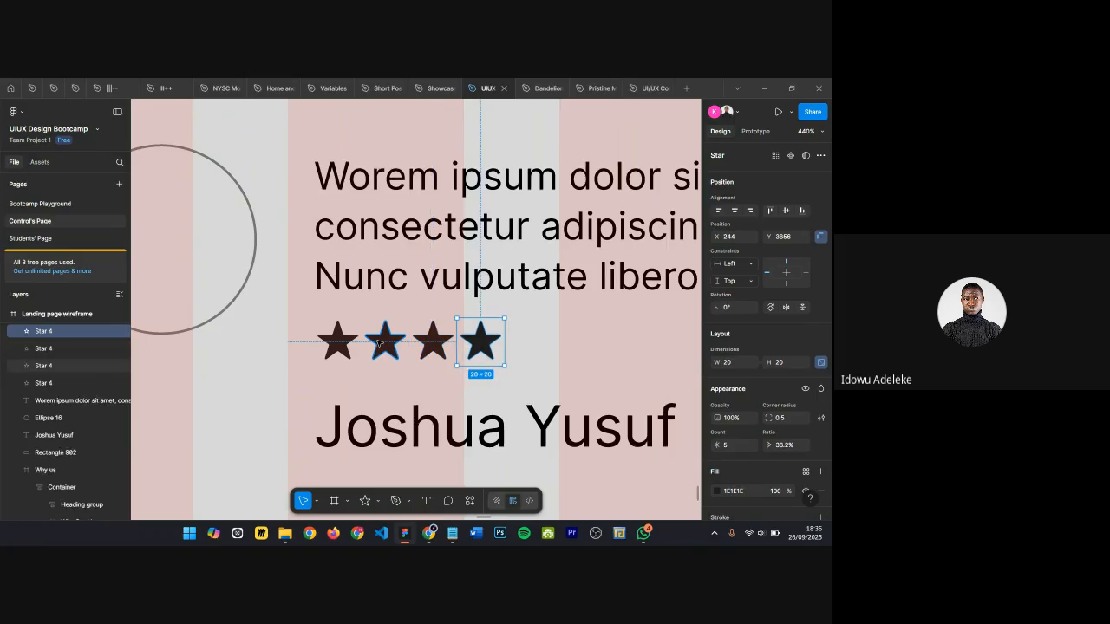
Step: Duplicate the star to make five and wrap all five stars in an auto layout frame
key(ctrl+d)
click(297, 331)
drag(317, 331, 583, 374)
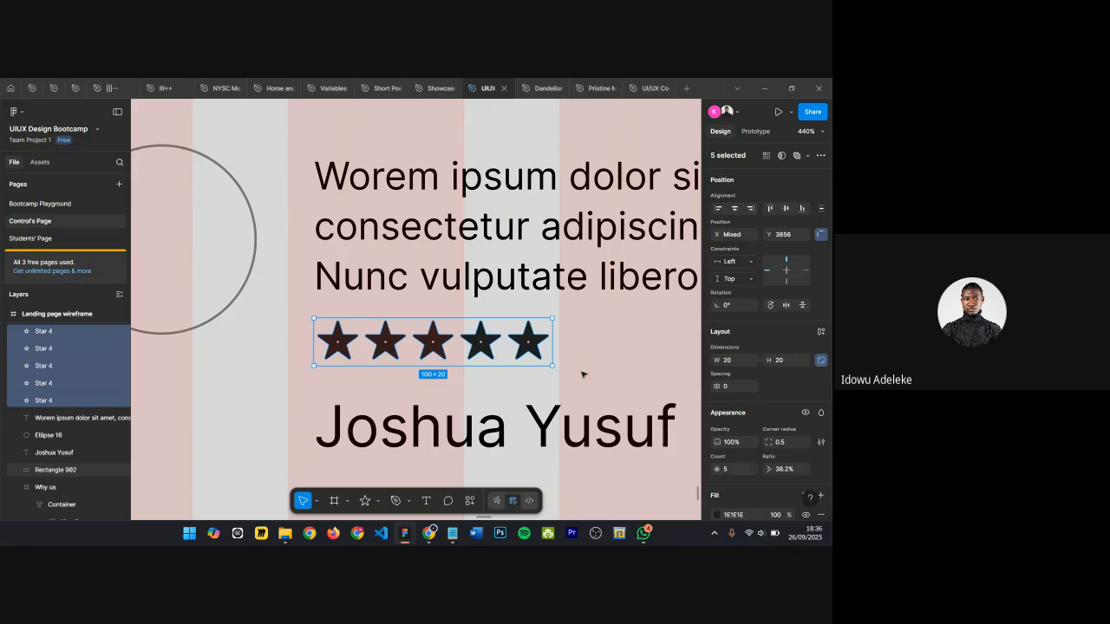
key(shift+a)
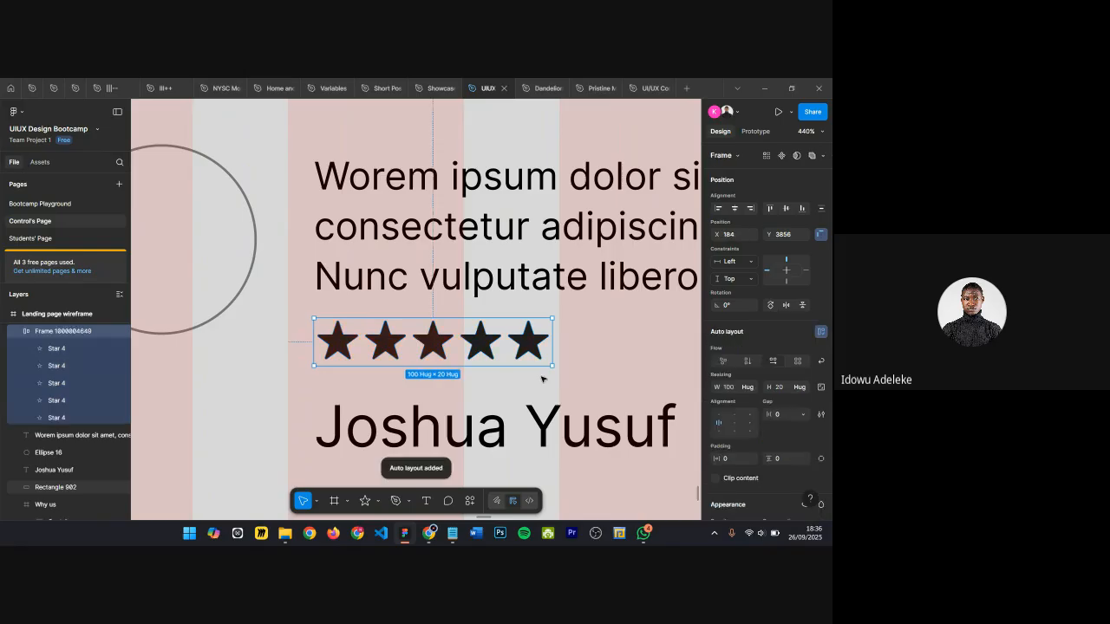
Step: Zoom out and inspect the testimonial card's elements and layout
shift+click(360, 306)
scroll(352, 339, down, 3)
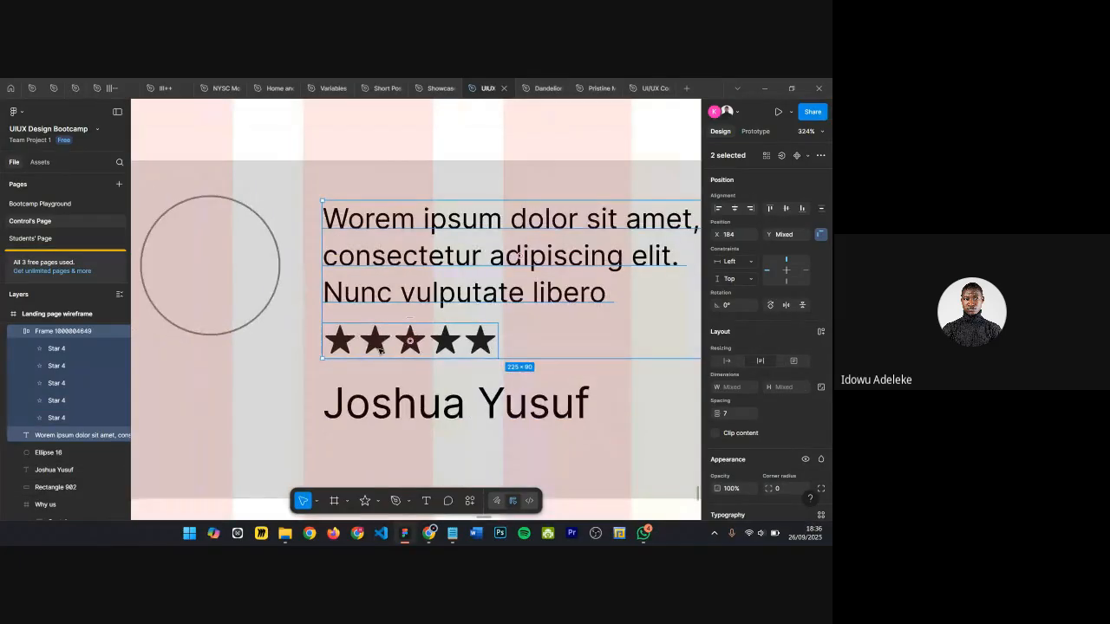
scroll(379, 349, down, 3)
click(476, 331)
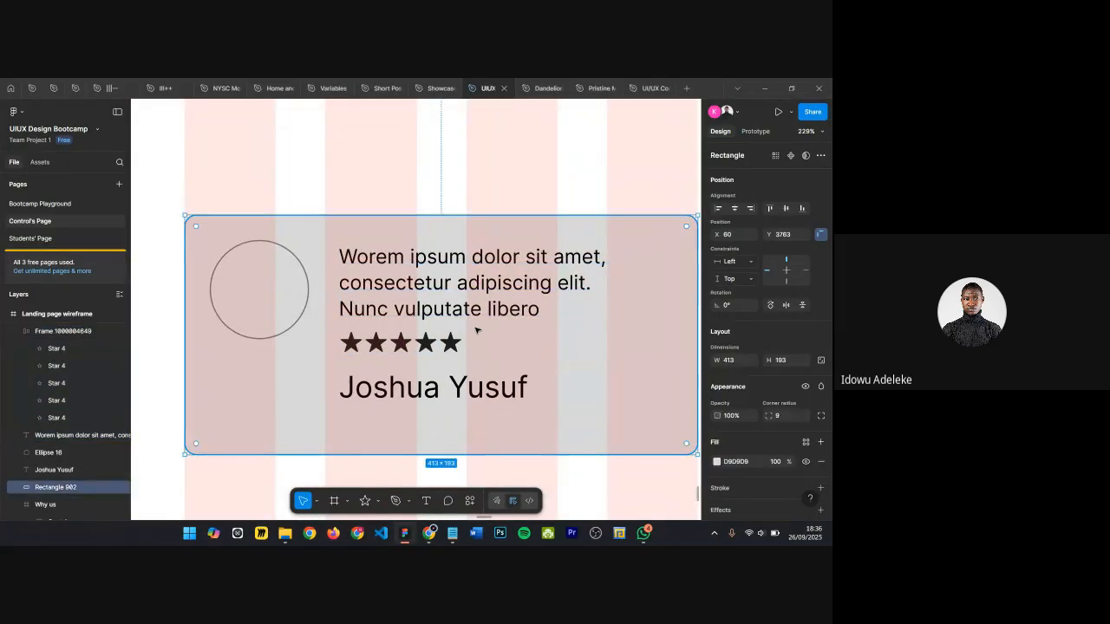
scroll(476, 331, down, 3)
click(488, 303)
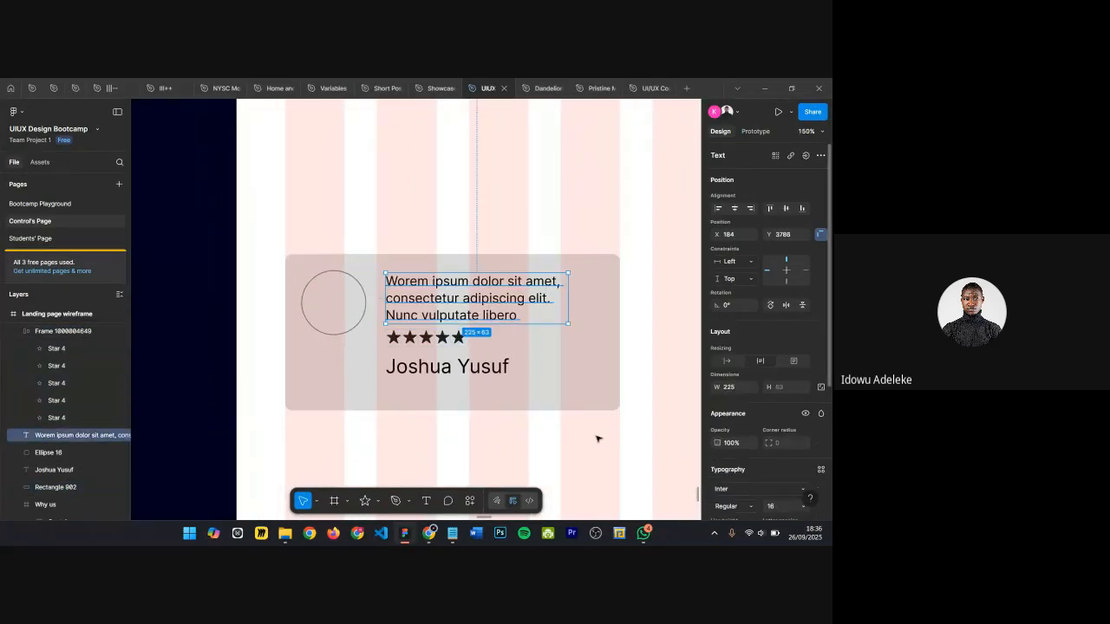
scroll(489, 401, down, 5)
click(488, 400)
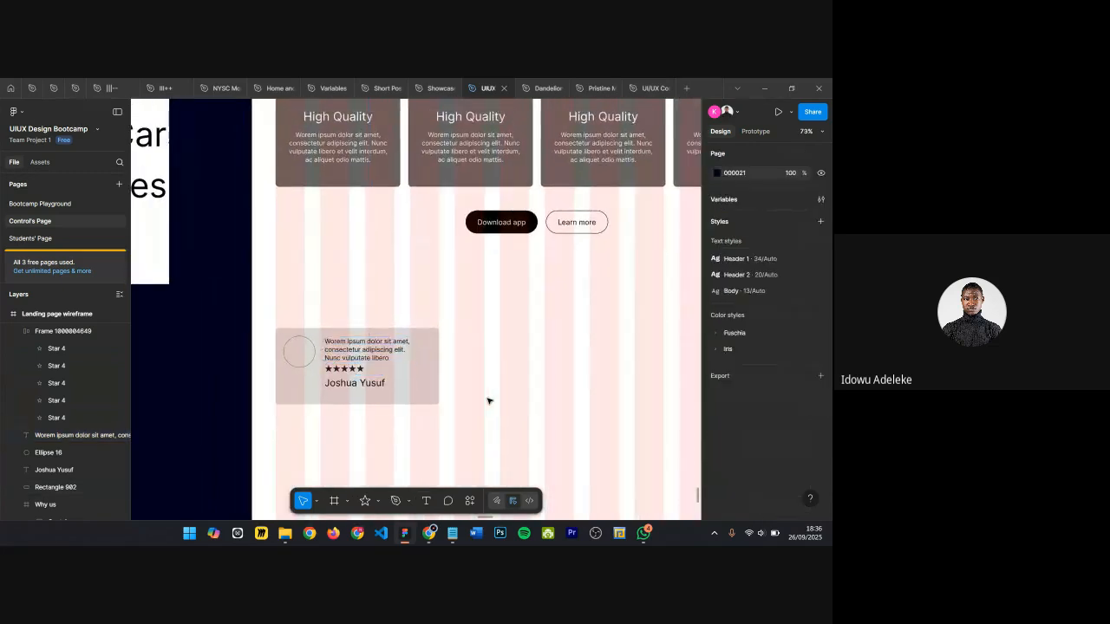
scroll(369, 362, up, 5)
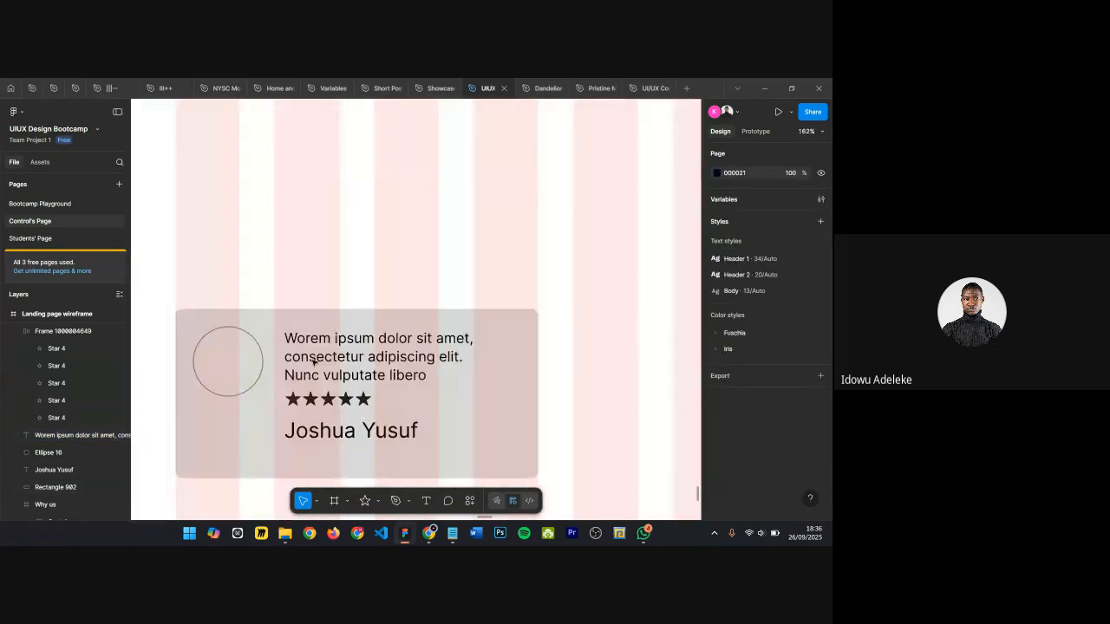
Step: Duplicate the reviewer name text directly below the original
click(315, 434)
drag(315, 434, 321, 432)
scroll(373, 395, up, 5)
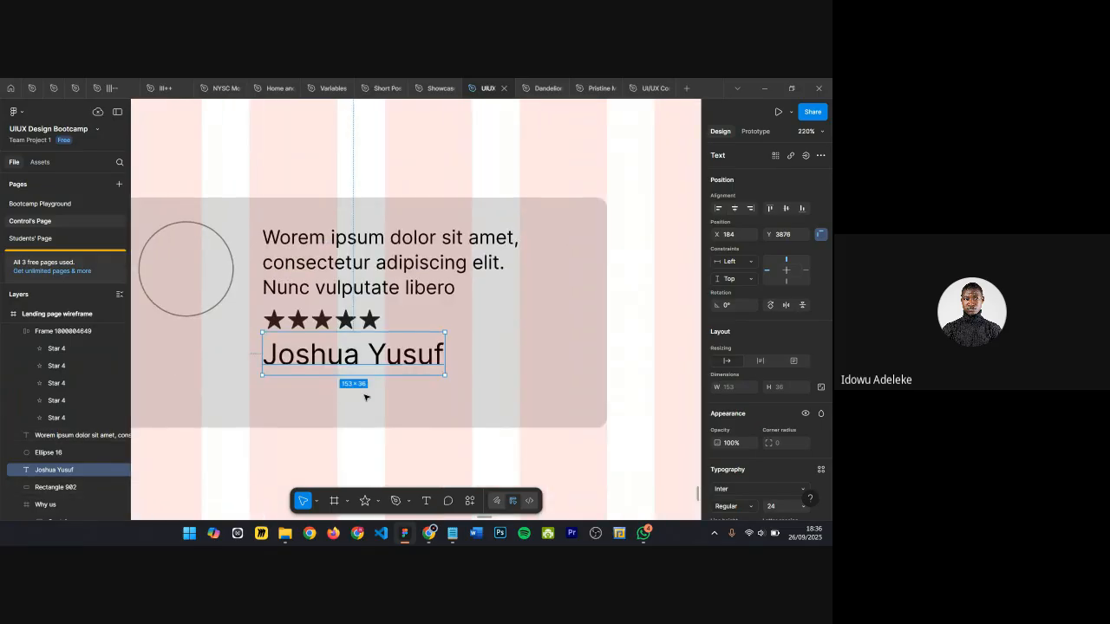
scroll(365, 397, down, 4)
drag(342, 359, 342, 382)
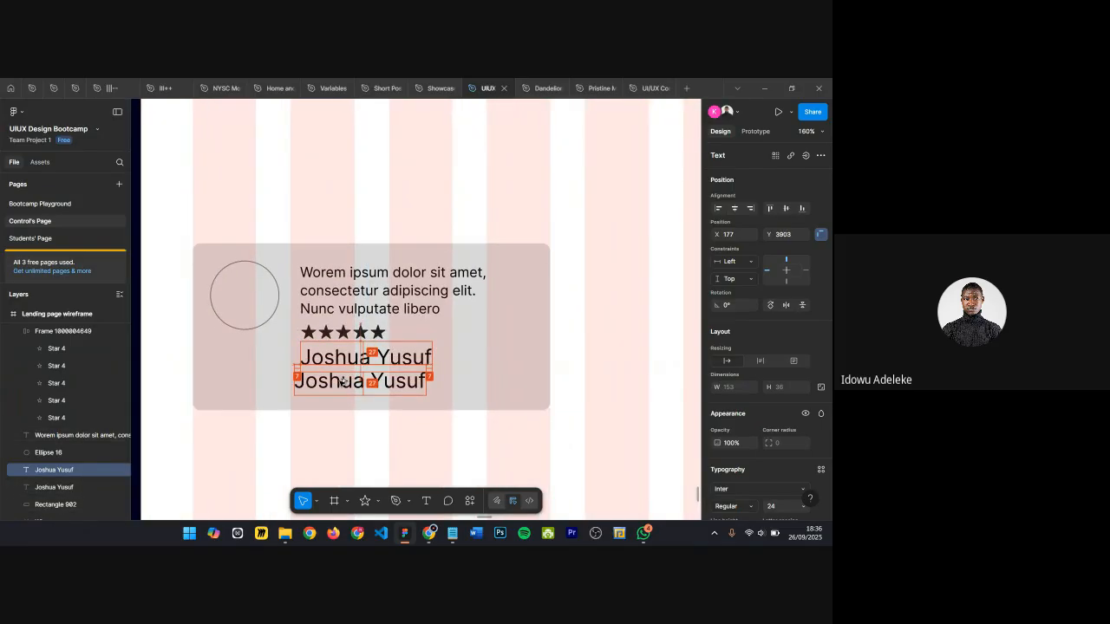
Step: Replace the duplicated text with the role Plumber
double_click(343, 381)
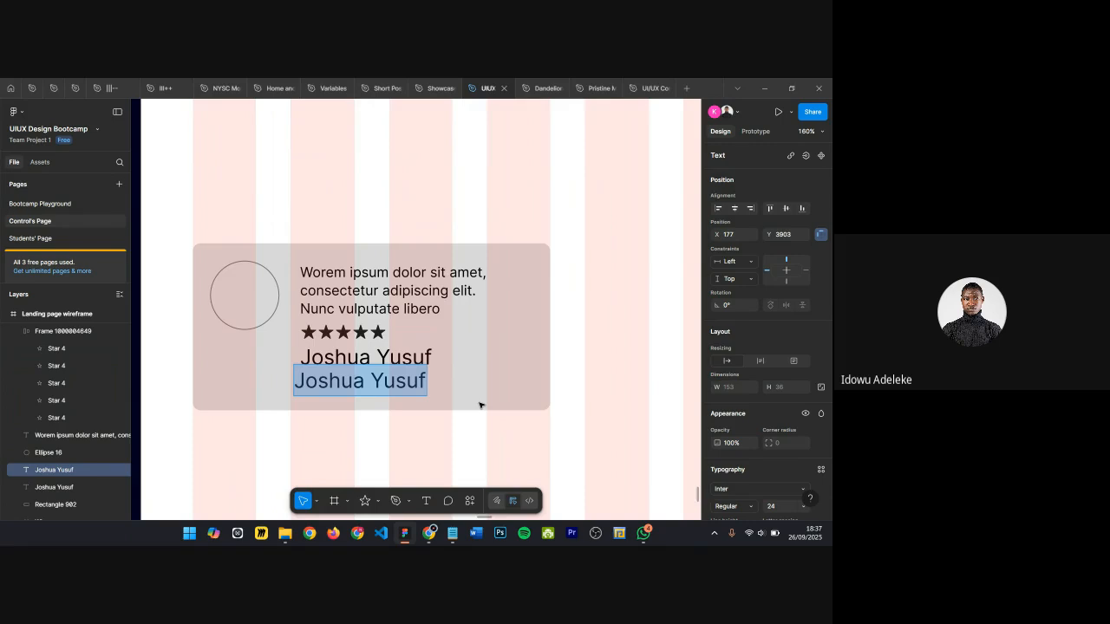
text(U)
key(BackSpace)
text(For)
key(BackSpace)
key(BackSpace)
text(ronte)
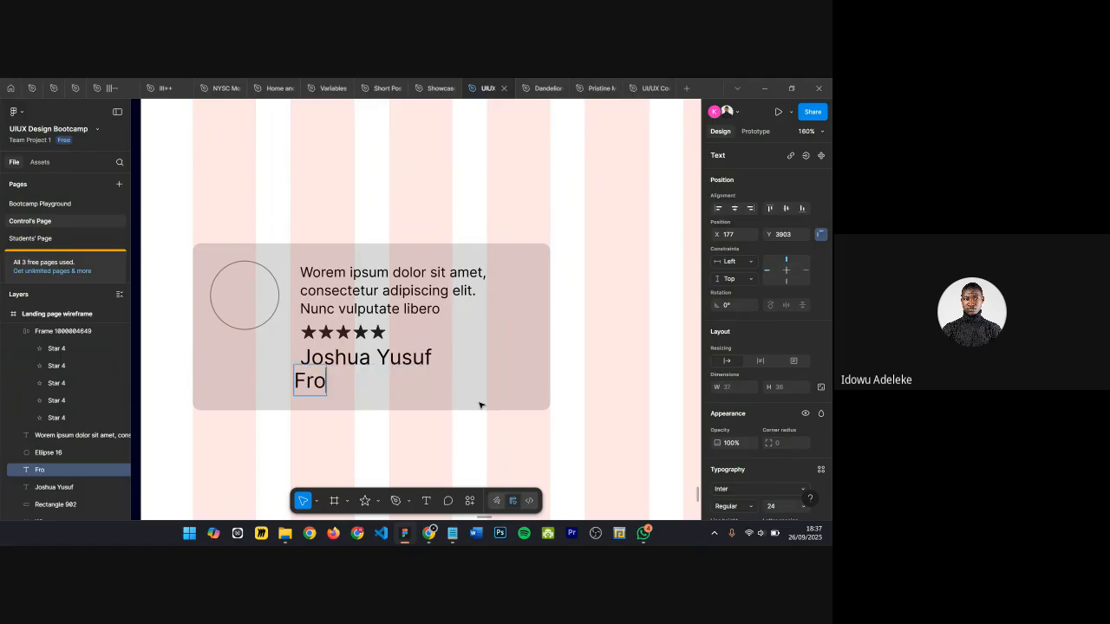
key(BackSpace)
key(BackSpace)
key(BackSpace)
key(BackSpace)
key(BackSpace)
key(BackSpace)
text(Plumber)
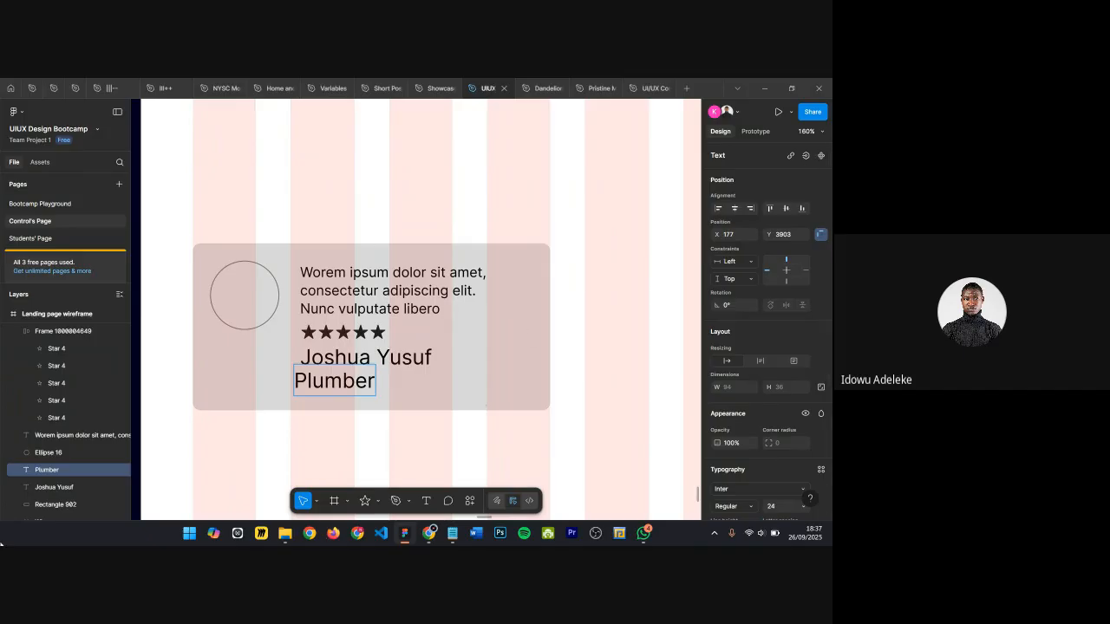
key(Escape)
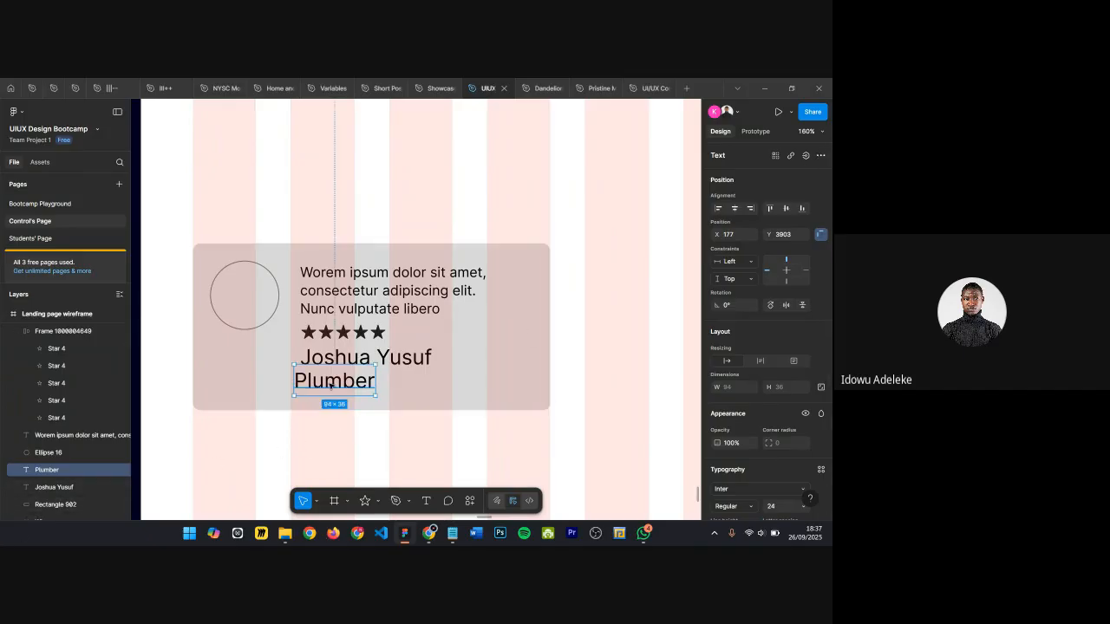
Step: Set the Plumber text's font size to 12
scroll(757, 408, down, 2)
click(780, 434)
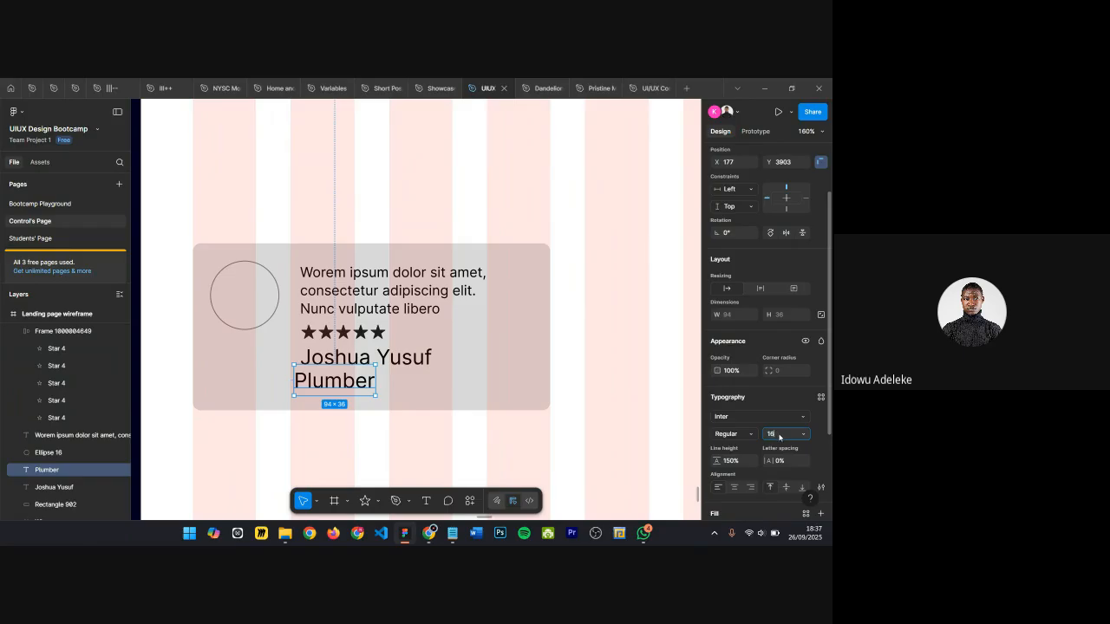
text(16)
key(Return)
click(778, 437)
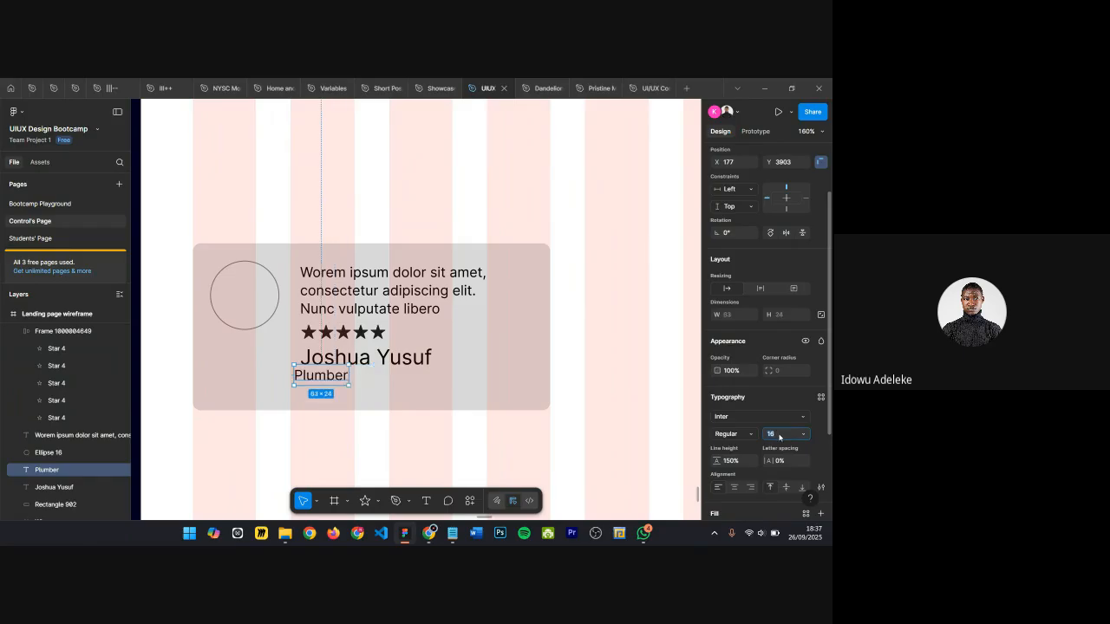
key(Return)
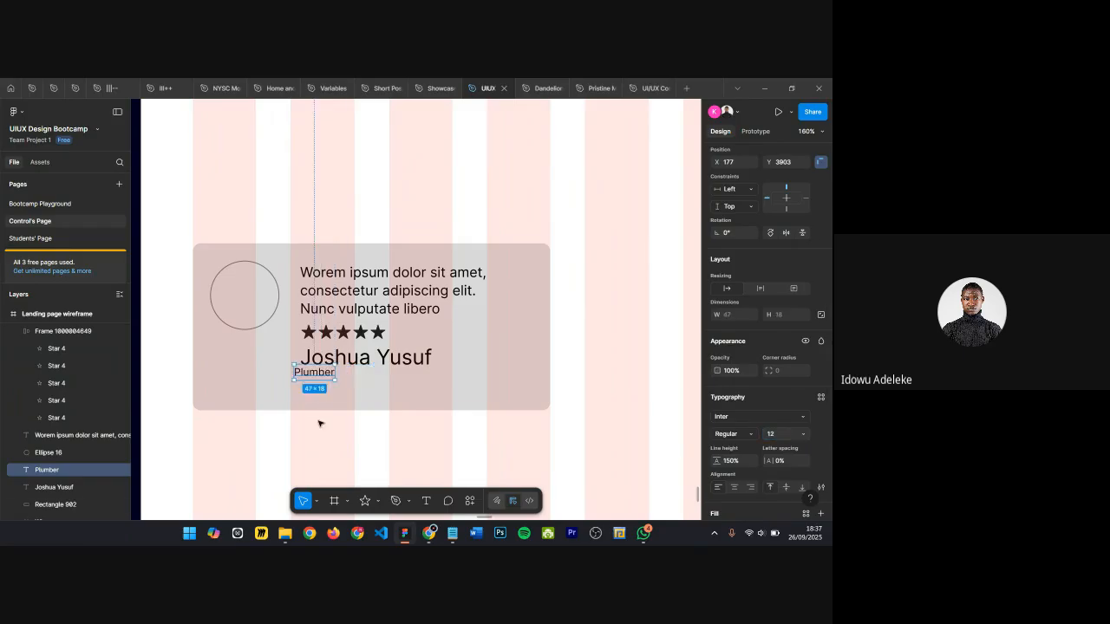
Step: Set the reviewer name's font size to 20
scroll(295, 378, up, 5)
click(412, 343)
click(791, 438)
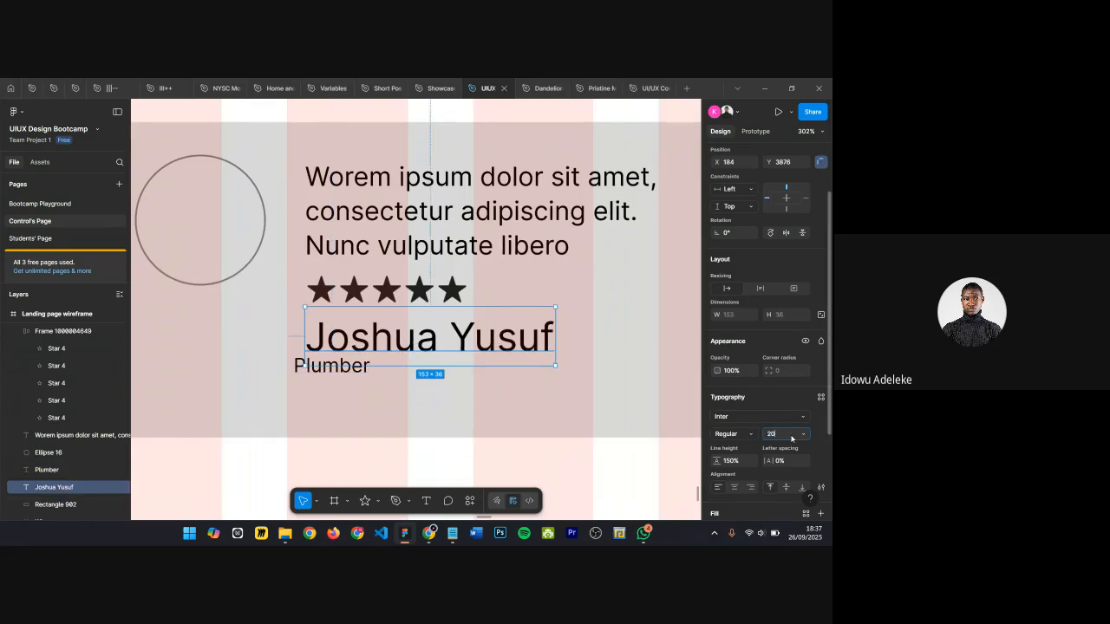
text(20)
key(Return)
Step: Wrap the reviewer name and Plumber text together in a vertical auto layout frame
click(462, 245)
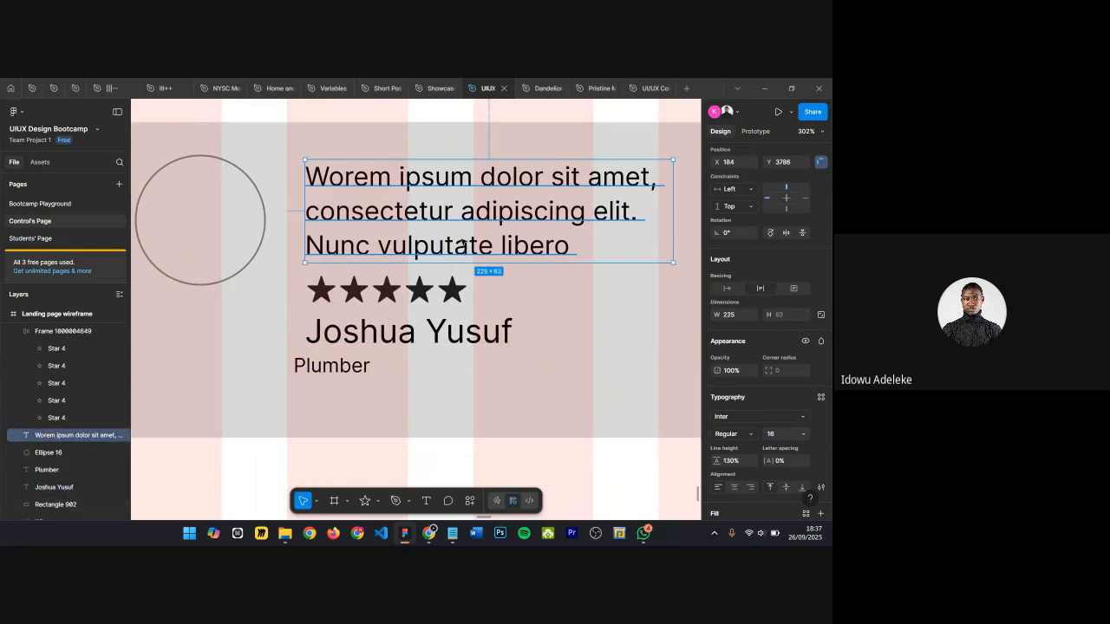
click(417, 333)
scroll(381, 347, right, 1)
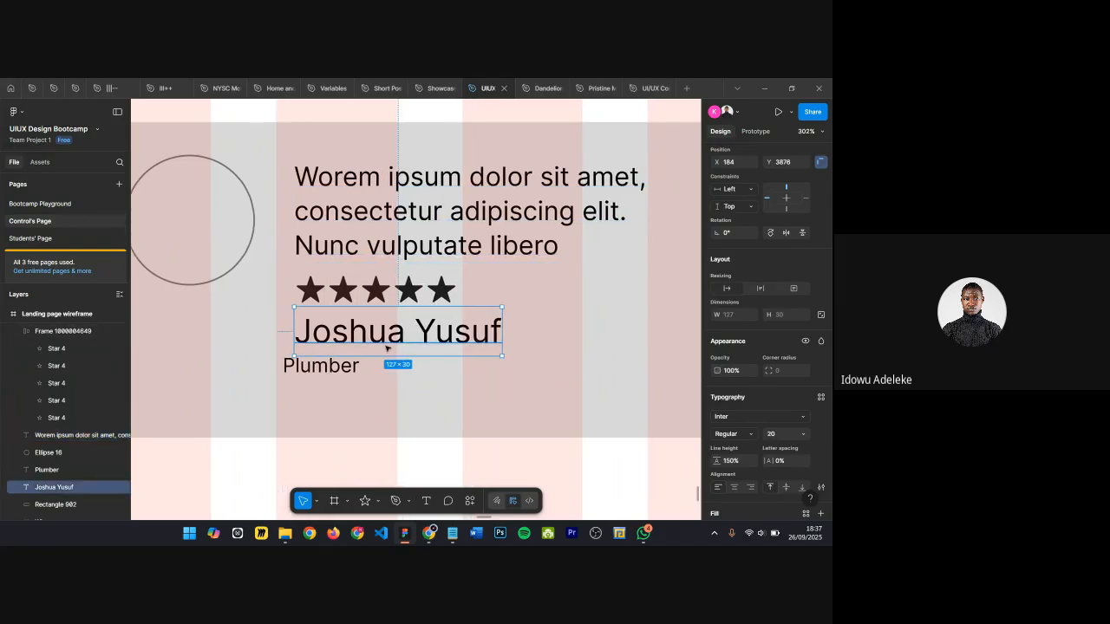
click(330, 368)
shift+click(378, 343)
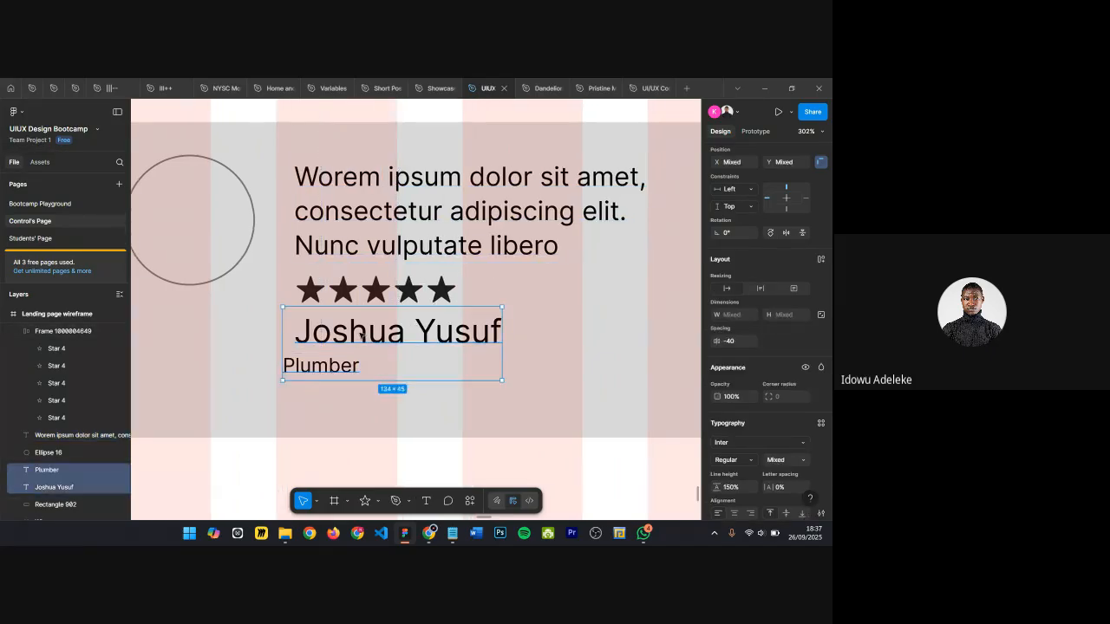
key(shift+a)
scroll(776, 345, down, 1)
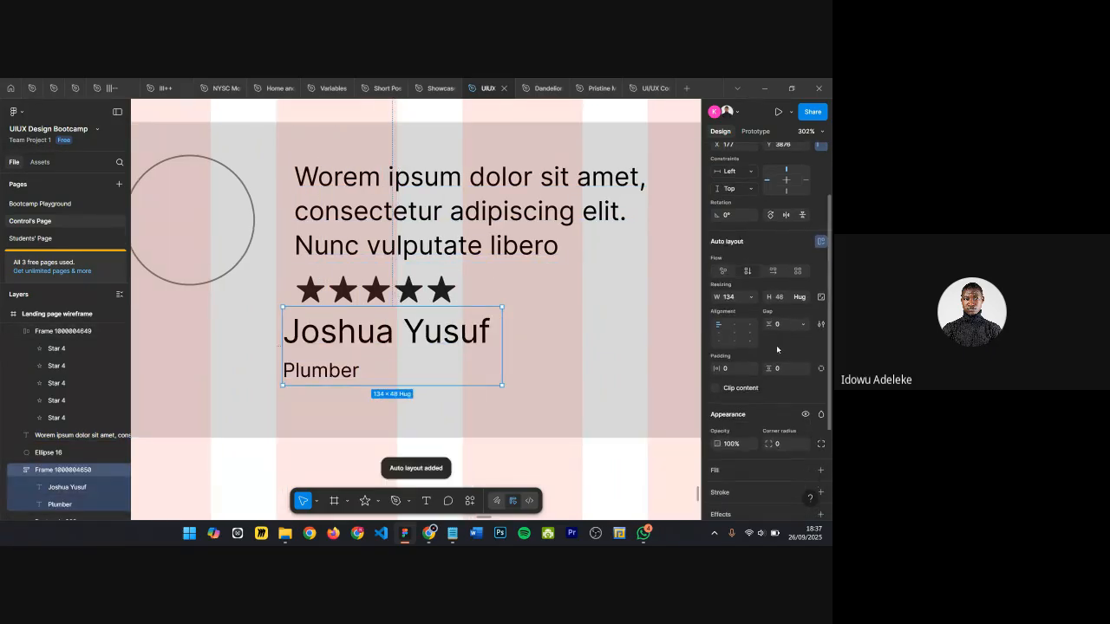
Step: Wrap the review paragraph and star row in a vertical auto layout frame with a 4 px gap
click(542, 364)
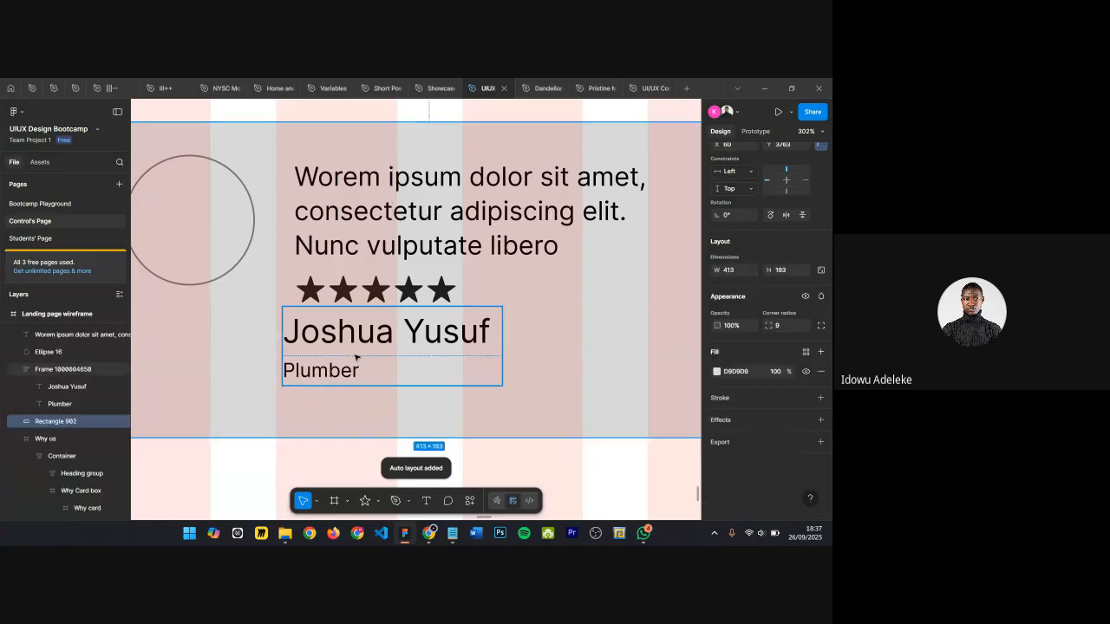
click(359, 223)
shift+click(335, 291)
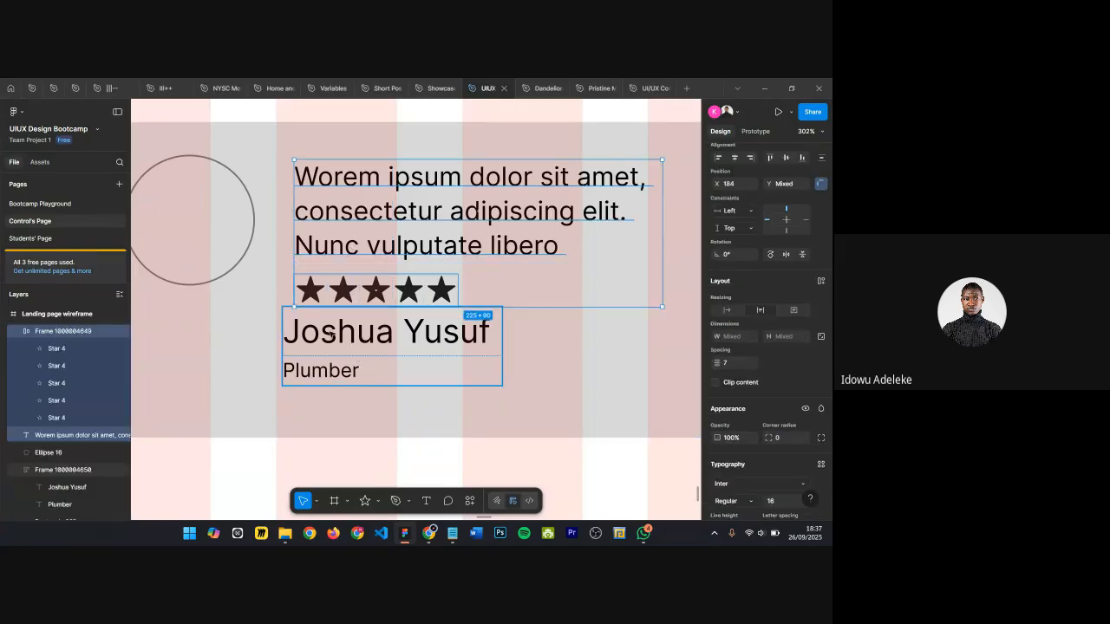
shift+click(329, 337)
shift+click(331, 336)
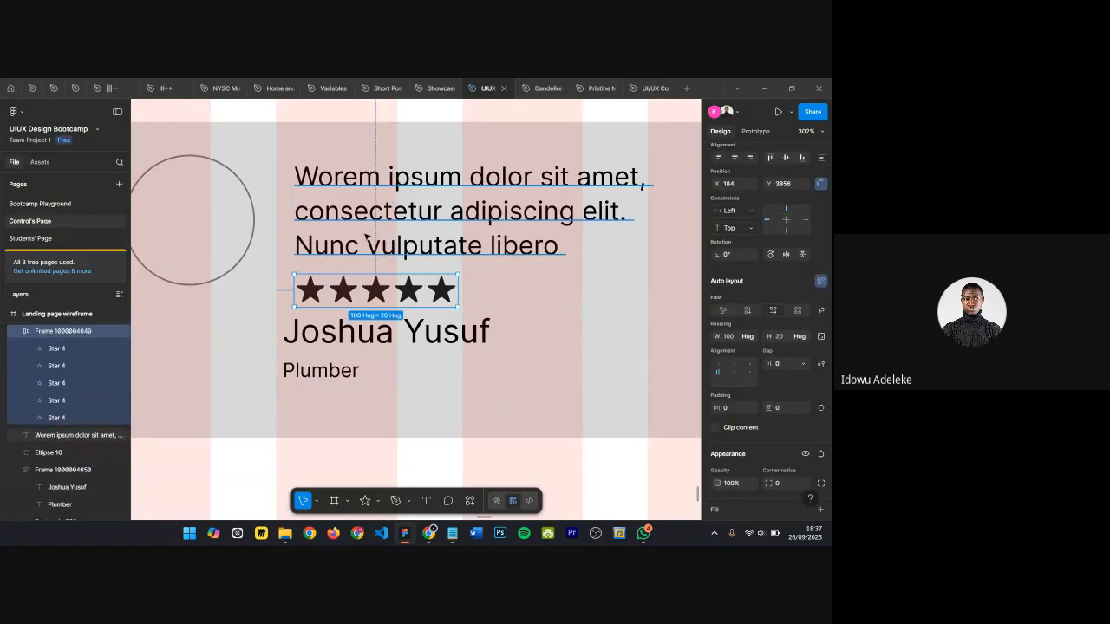
key(shift+a)
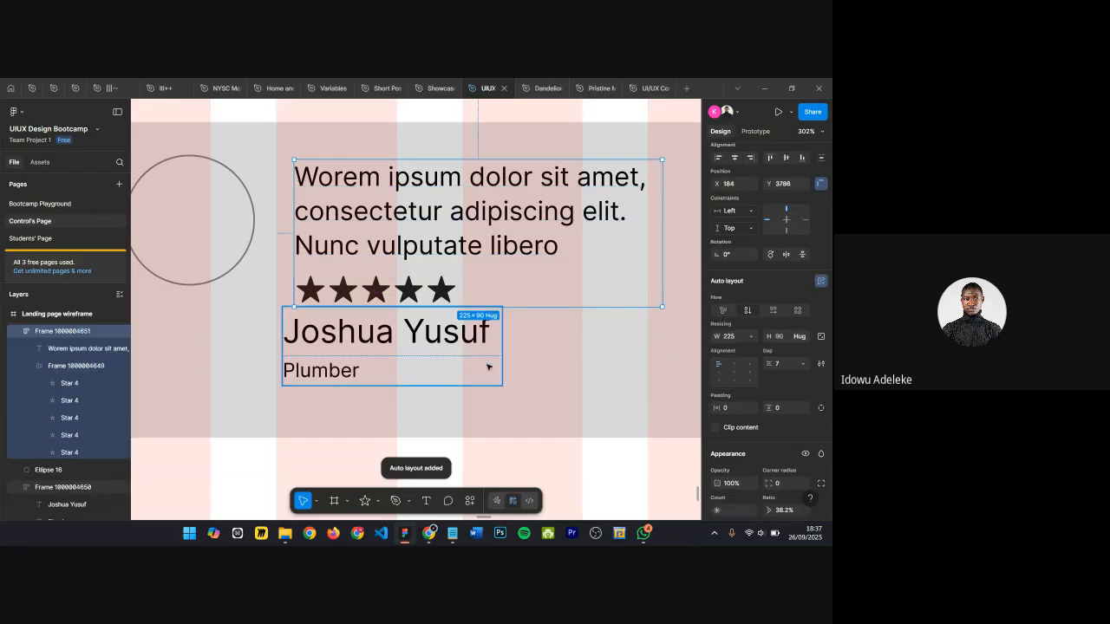
click(781, 367)
text(4)
key(Return)
Step: Wrap the text block and name block in a vertical auto layout frame with an 8 px gap
shift+click(396, 348)
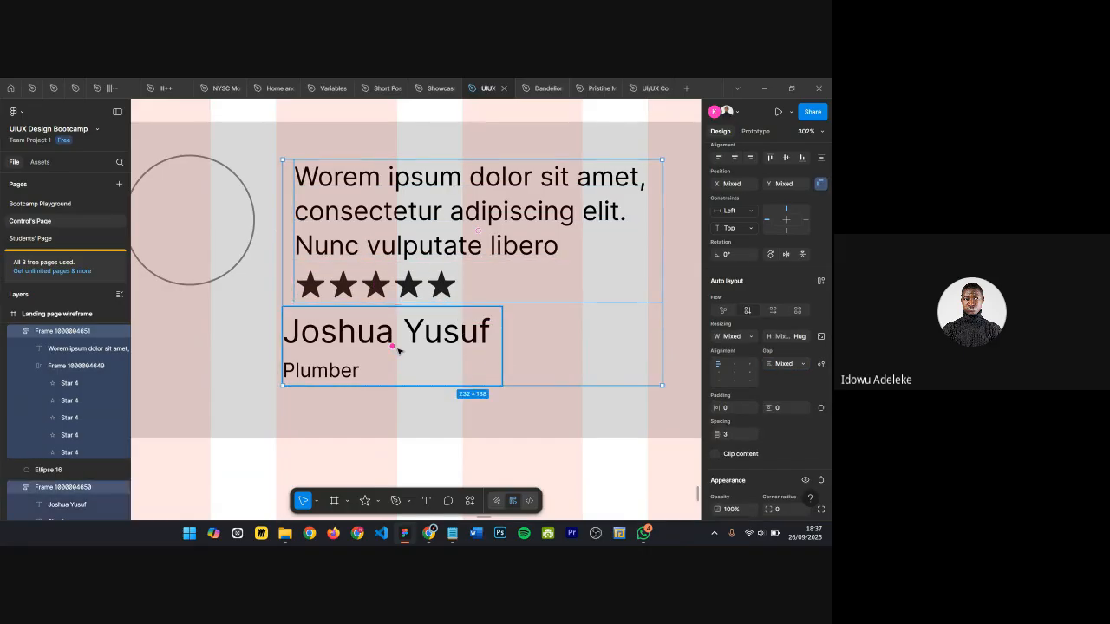
key(shift+a)
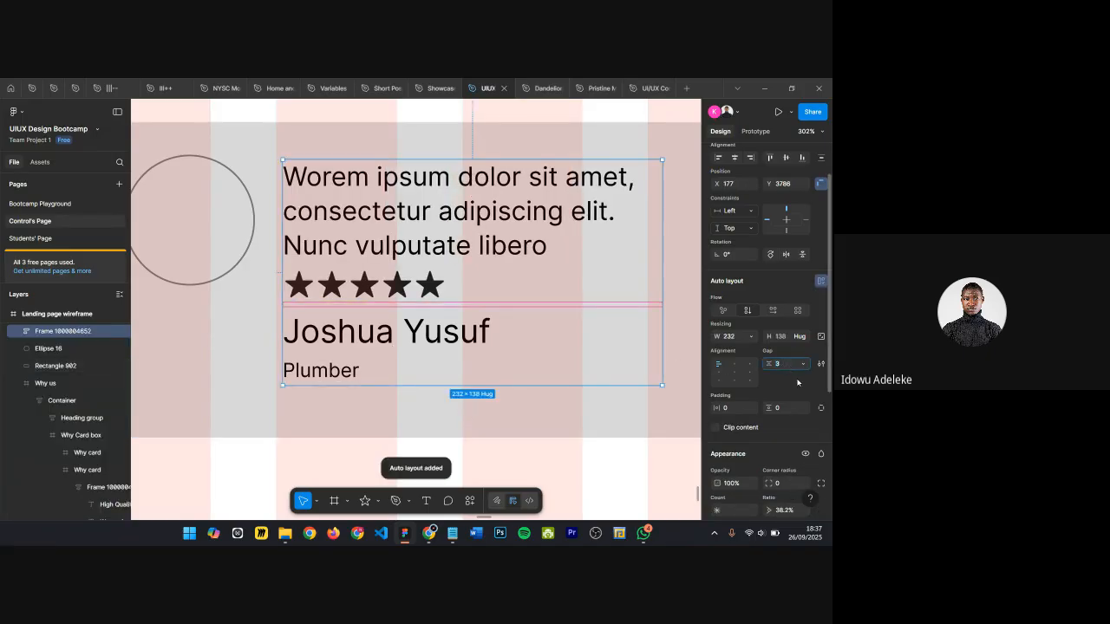
text(8)
key(Return)
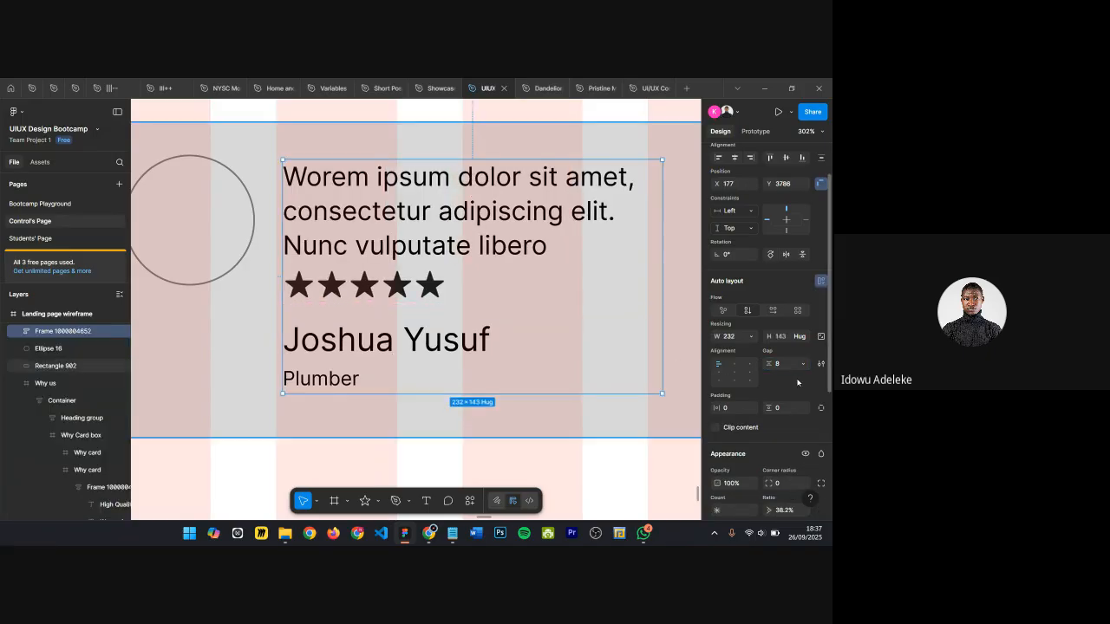
Step: Nudge the combined content frame slightly upward inside the card, checking its distances to the card edges
scroll(492, 223, down, 5)
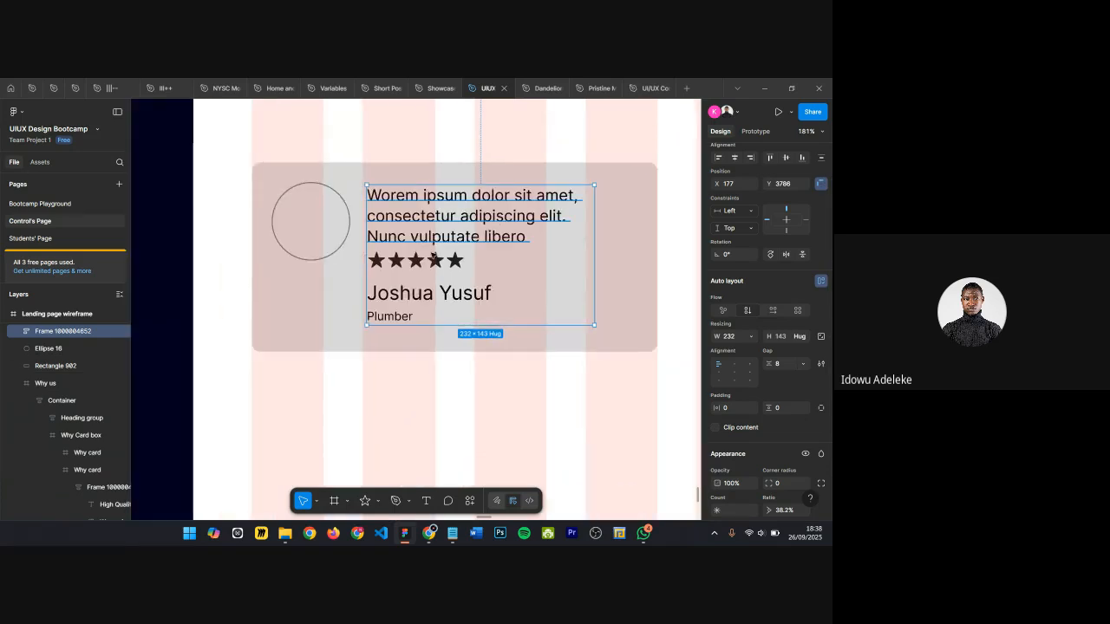
scroll(442, 246, up, 1)
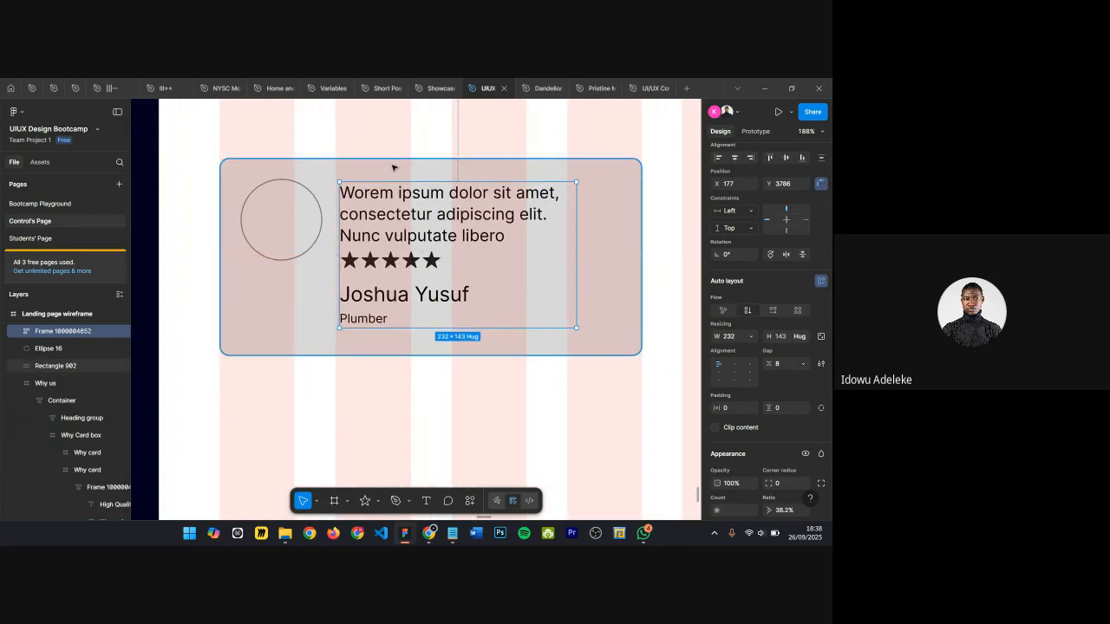
drag(396, 173, 397, 176)
key(Up)
key(alt)
key(Down)
key(alt)
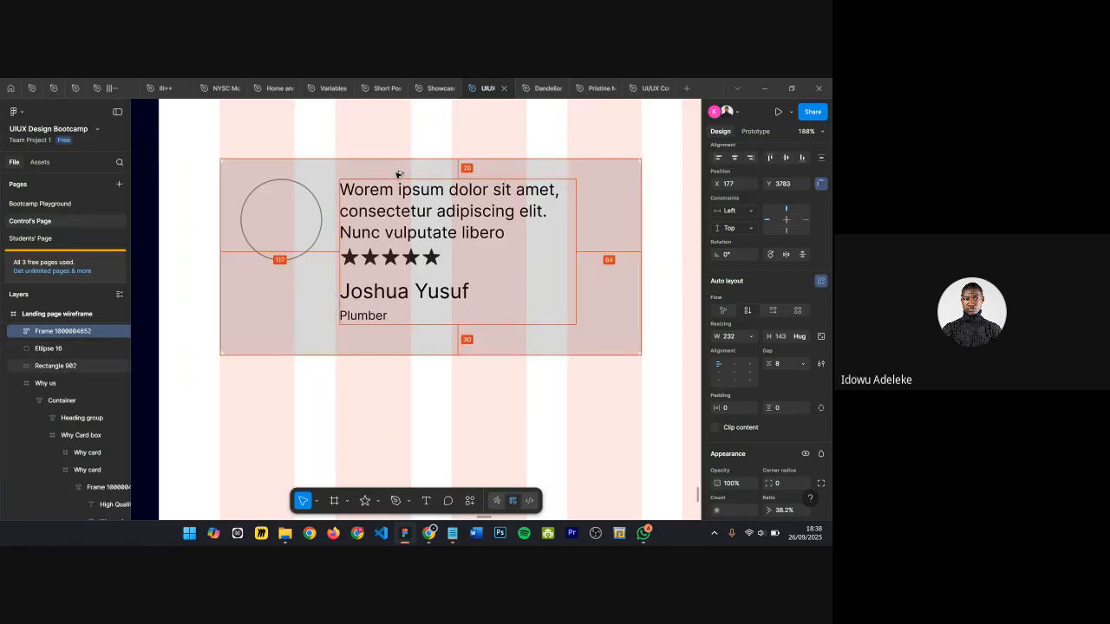
Step: Open the Iconify plugin from the quick actions
click(321, 228)
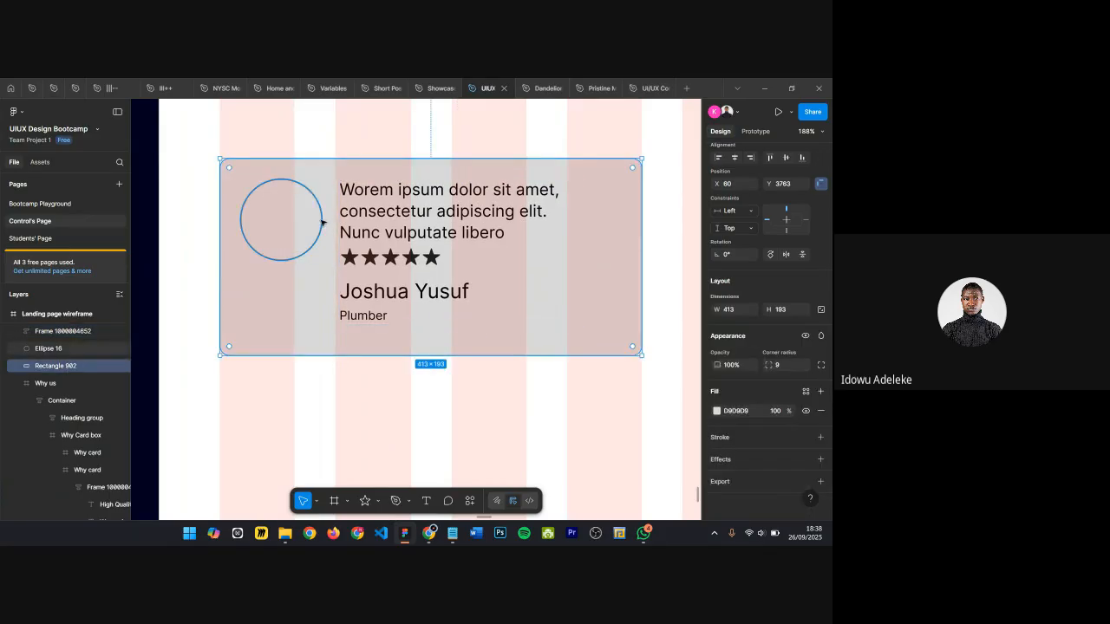
click(515, 280)
click(607, 265)
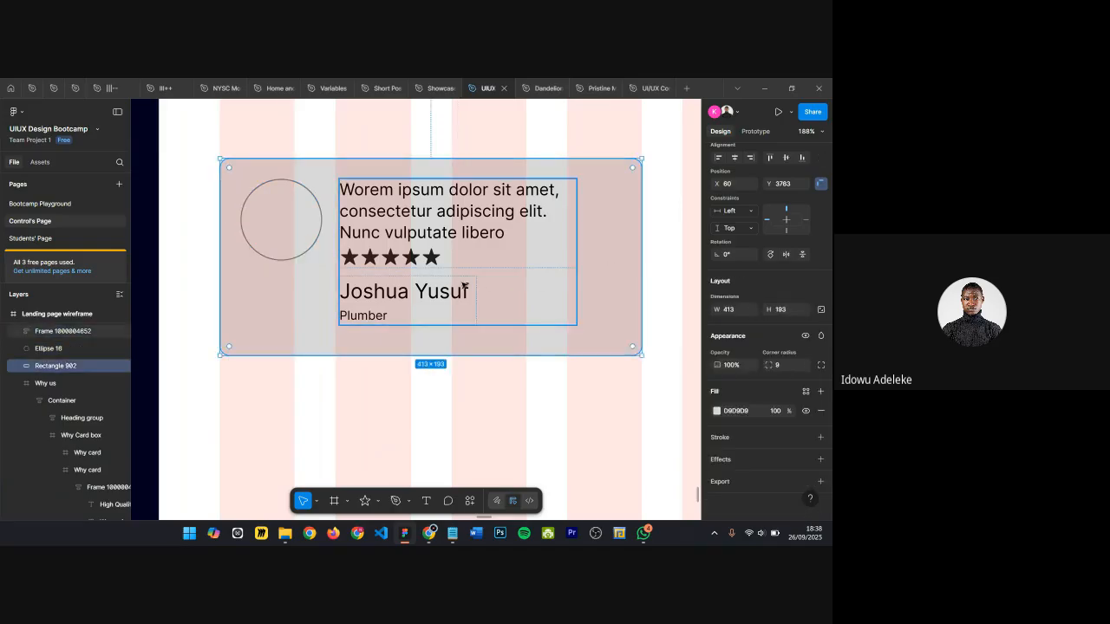
scroll(587, 287, down, 3)
click(444, 387)
click(469, 501)
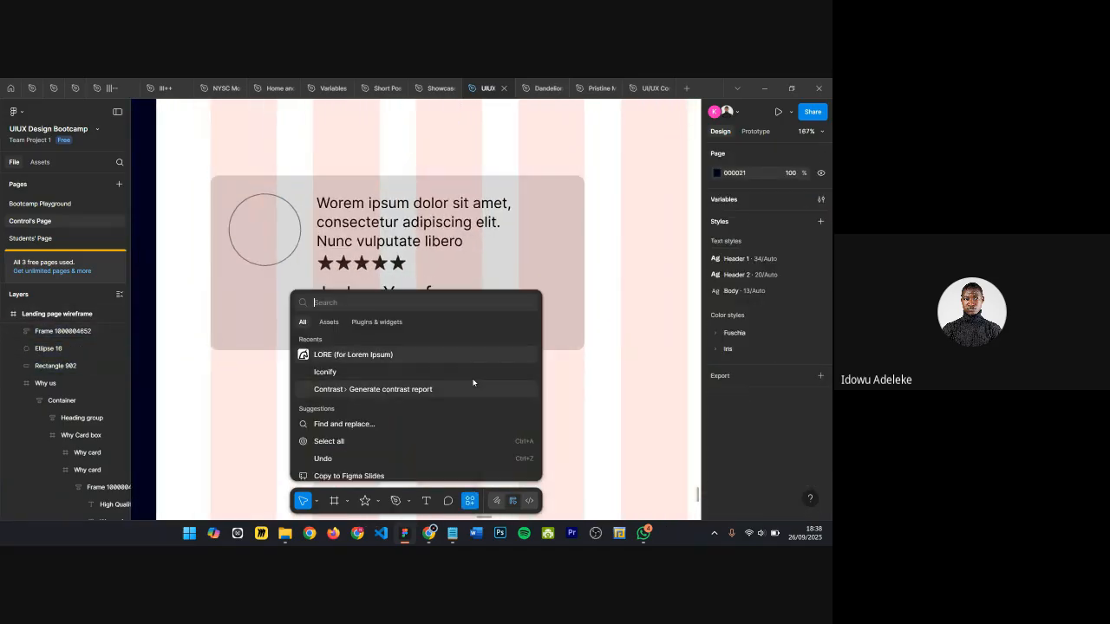
click(345, 373)
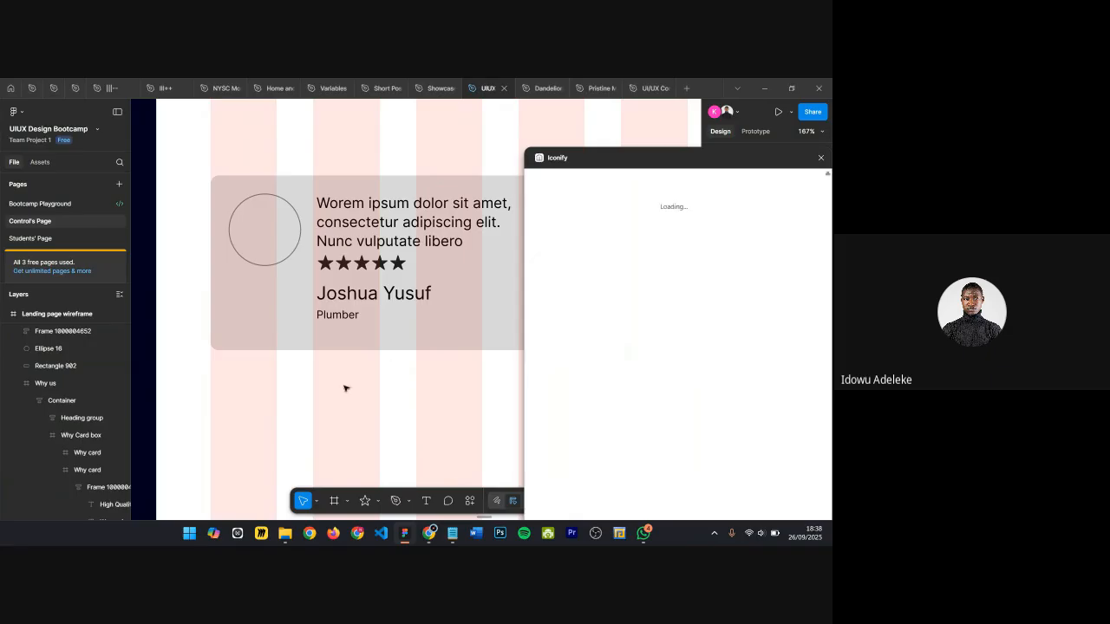
Step: Search the Iconify library for "quote" and import a quote-mark icon into the canvas, closing the plugin
click(592, 201)
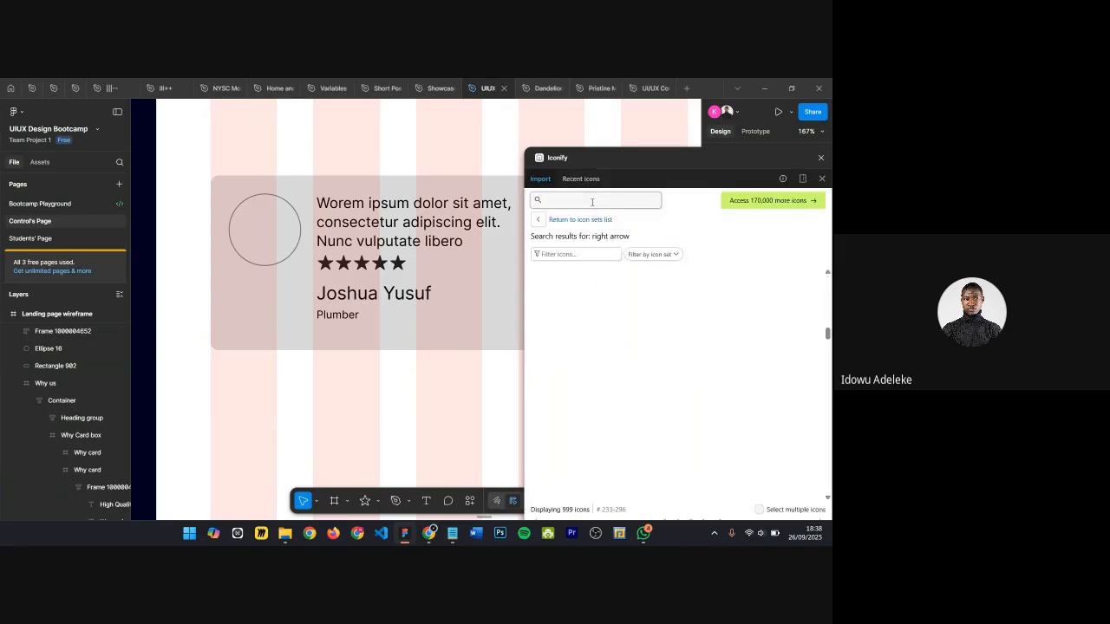
text(quote)
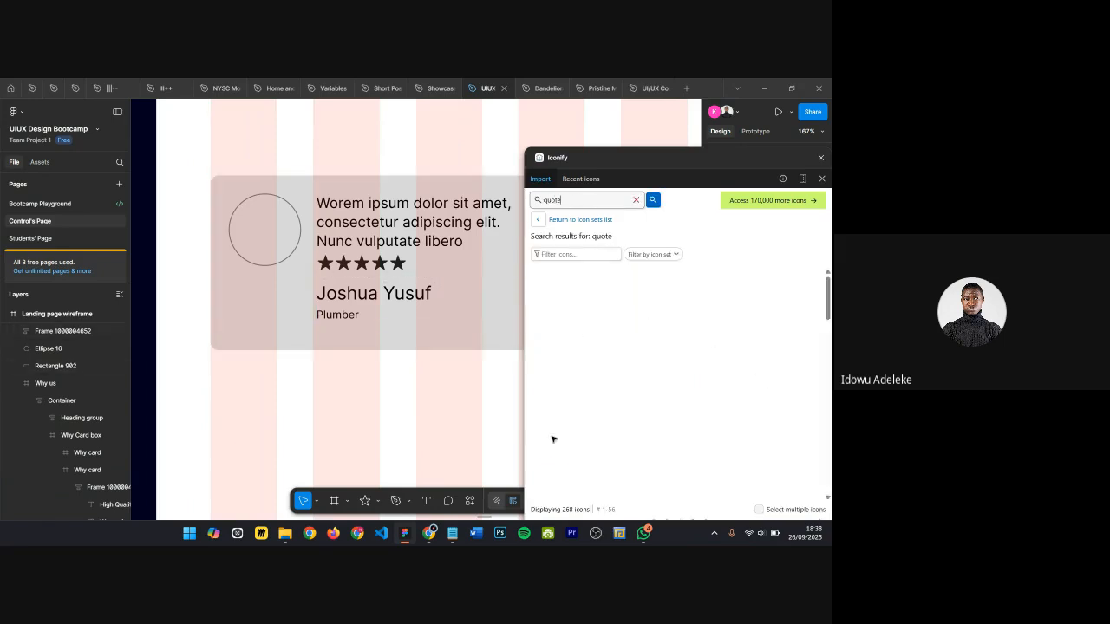
scroll(688, 335, down, 1)
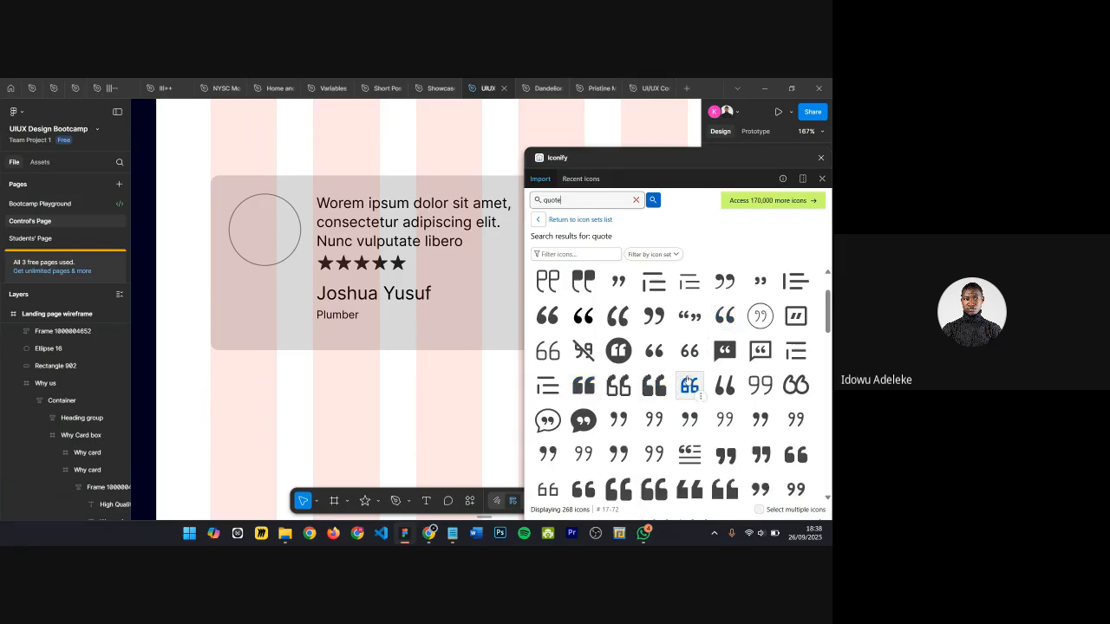
scroll(689, 381, down, 1)
scroll(688, 381, down, 2)
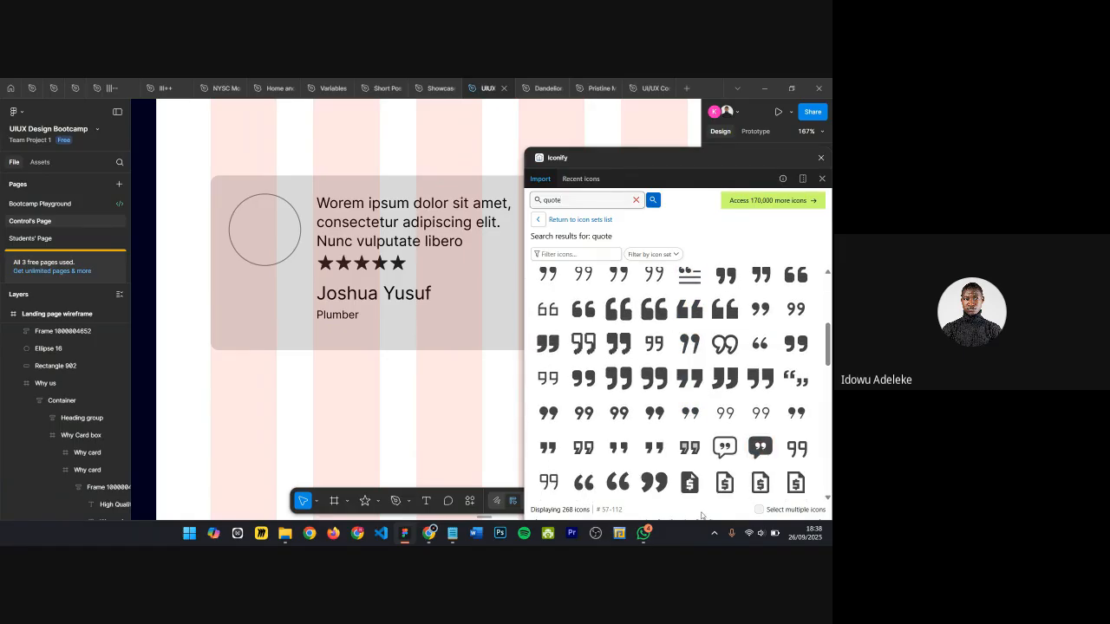
scroll(692, 446, down, 2)
scroll(692, 445, up, 1)
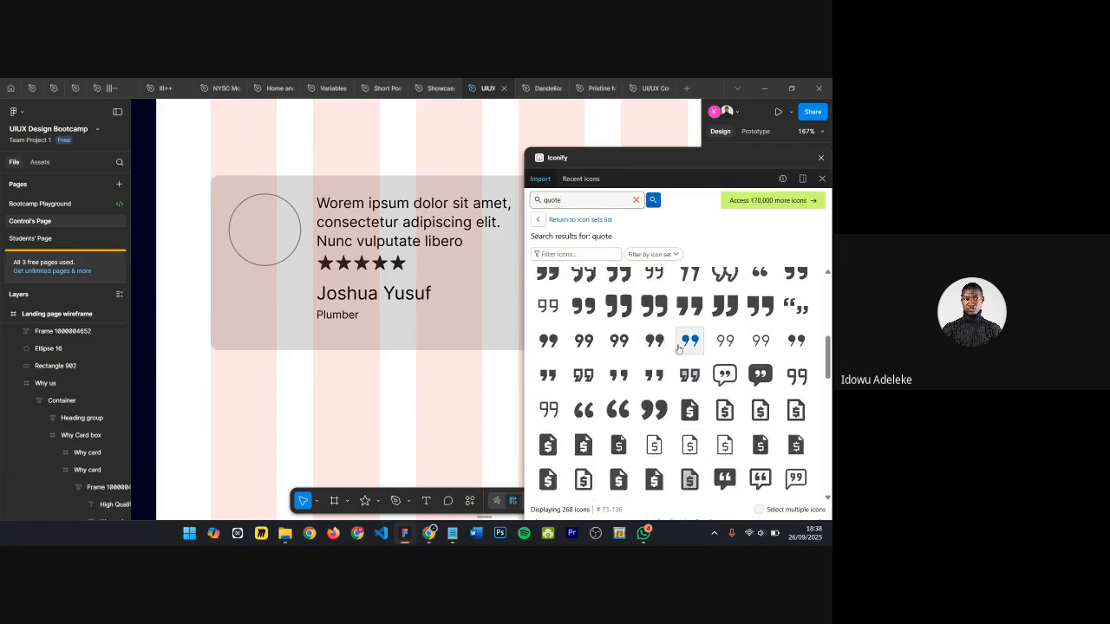
click(691, 343)
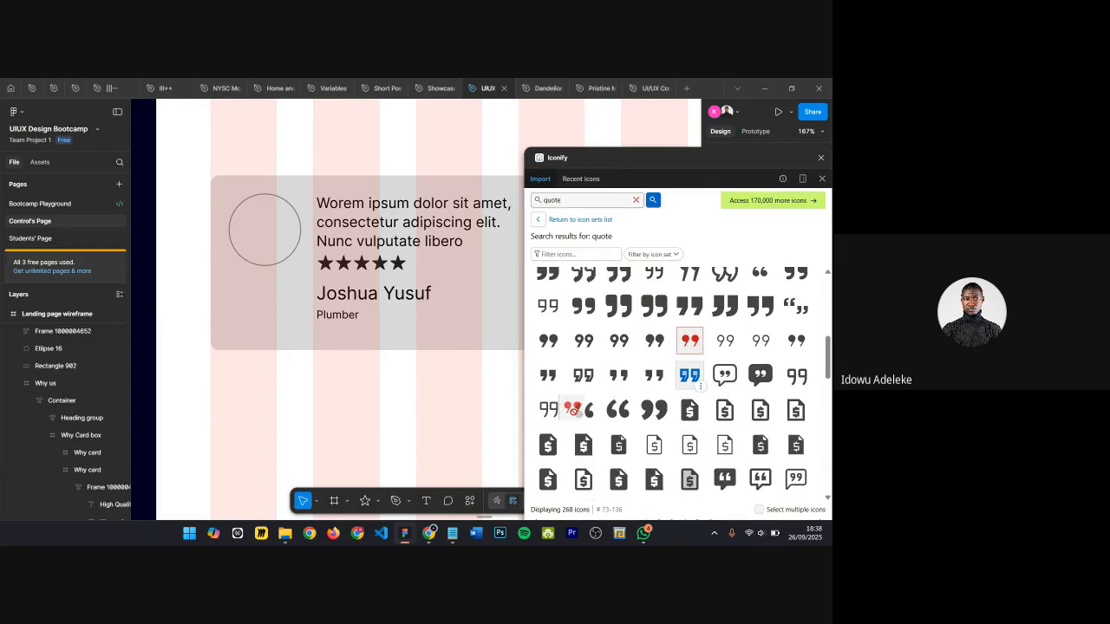
click(821, 161)
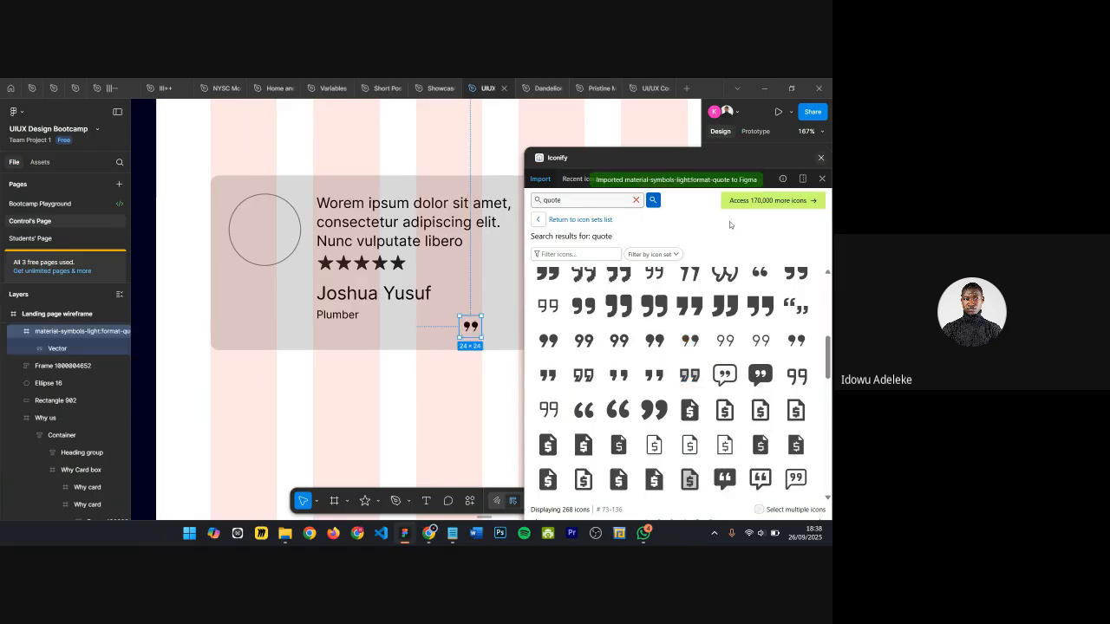
Step: Scale the imported quote icon up to 75 × 75 with the Scale tool
scroll(498, 329, up, 5)
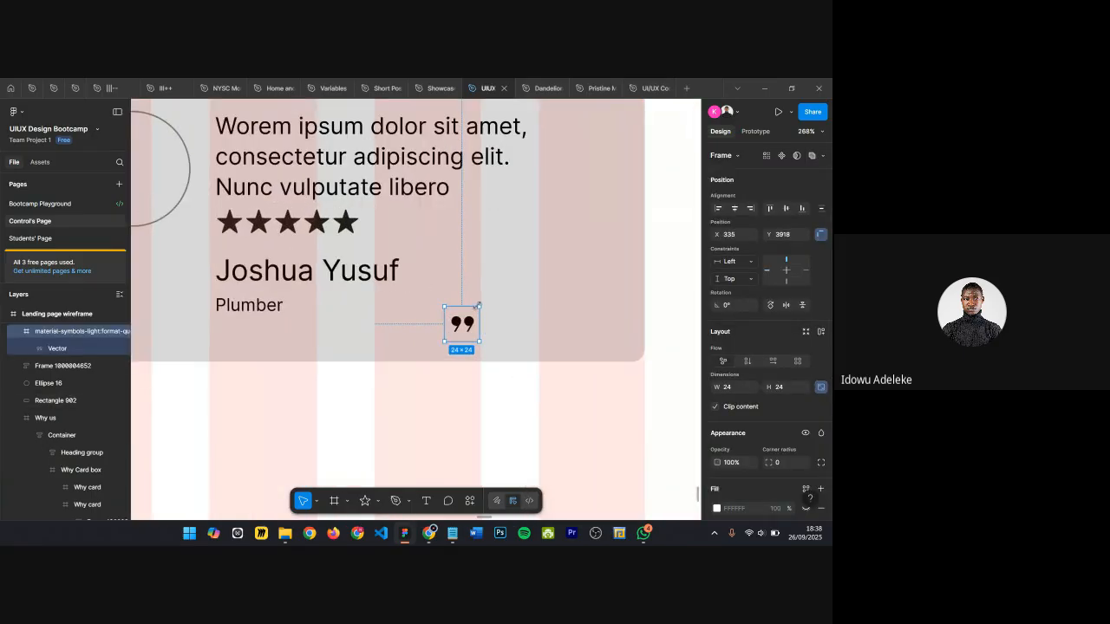
key(k)
drag(479, 308, 537, 232)
scroll(538, 232, down, 5)
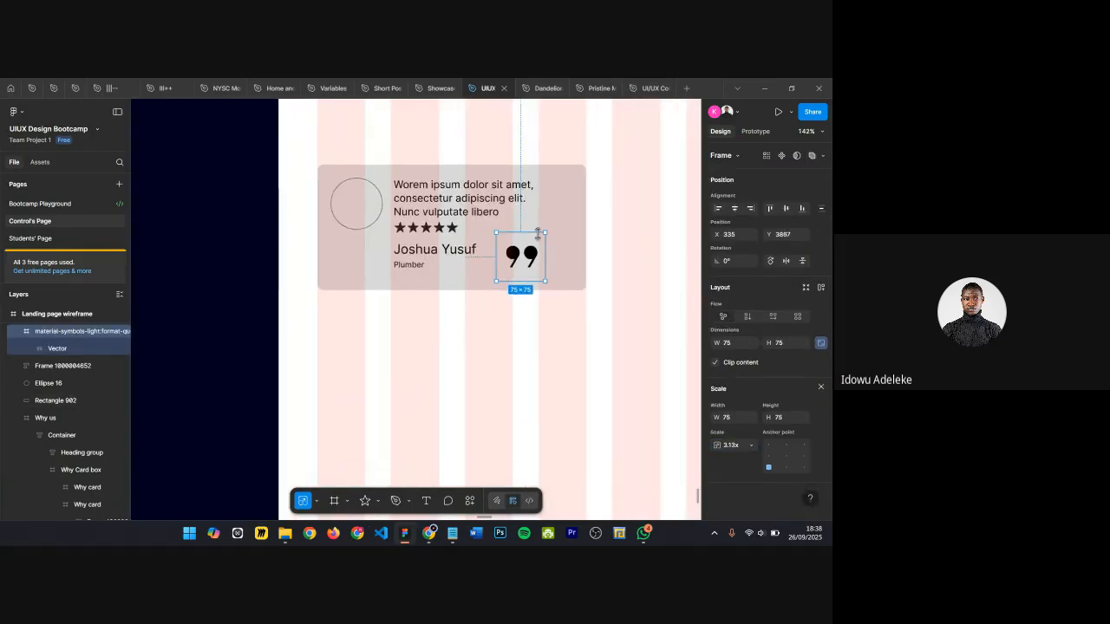
Step: Set the quote vector's stroke weight to 1
scroll(510, 260, up, 3)
double_click(508, 261)
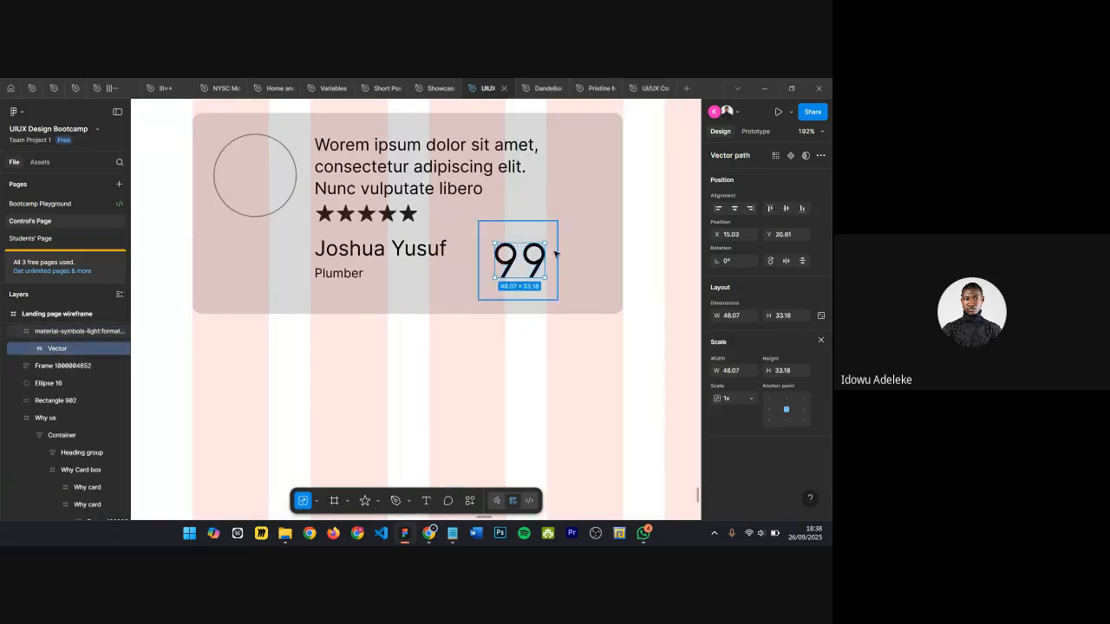
scroll(597, 242, up, 4)
click(822, 340)
scroll(754, 421, down, 2)
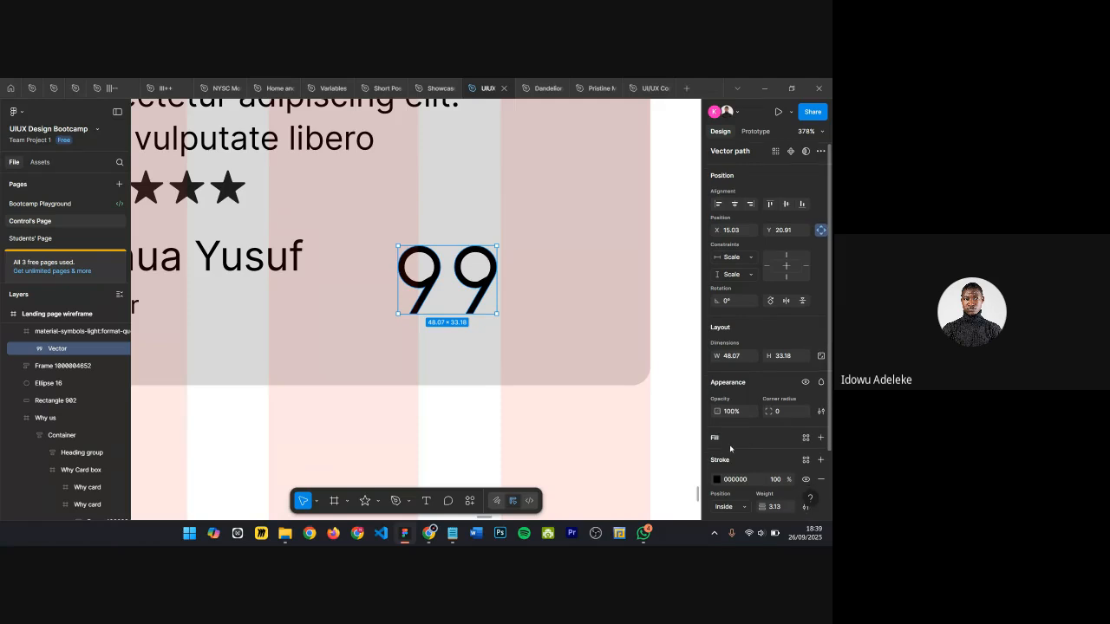
drag(771, 433, 760, 436)
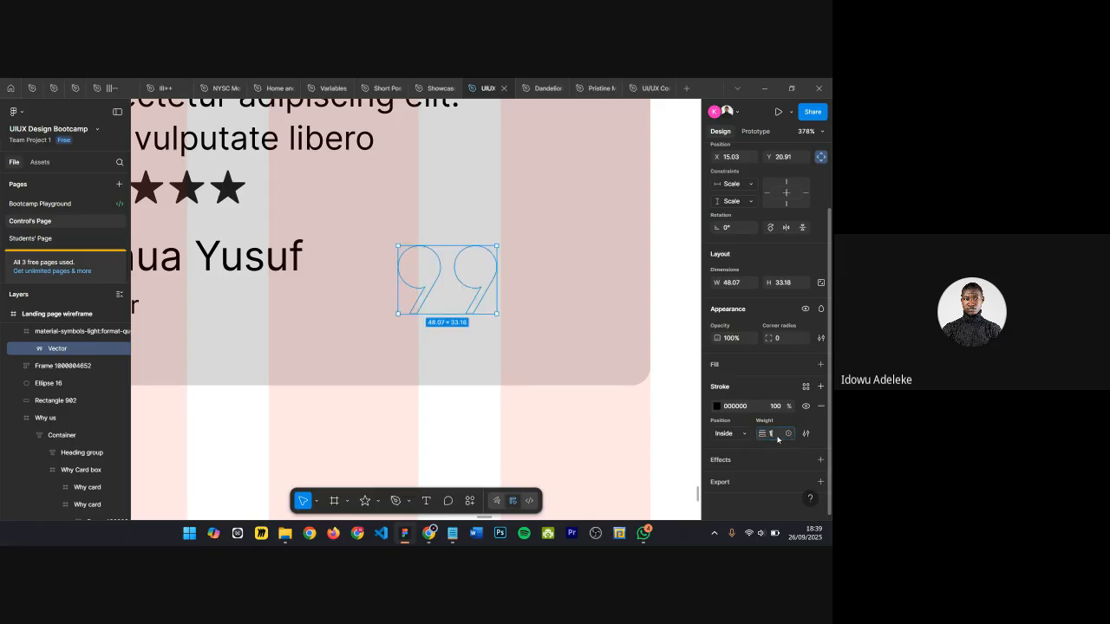
key(Return)
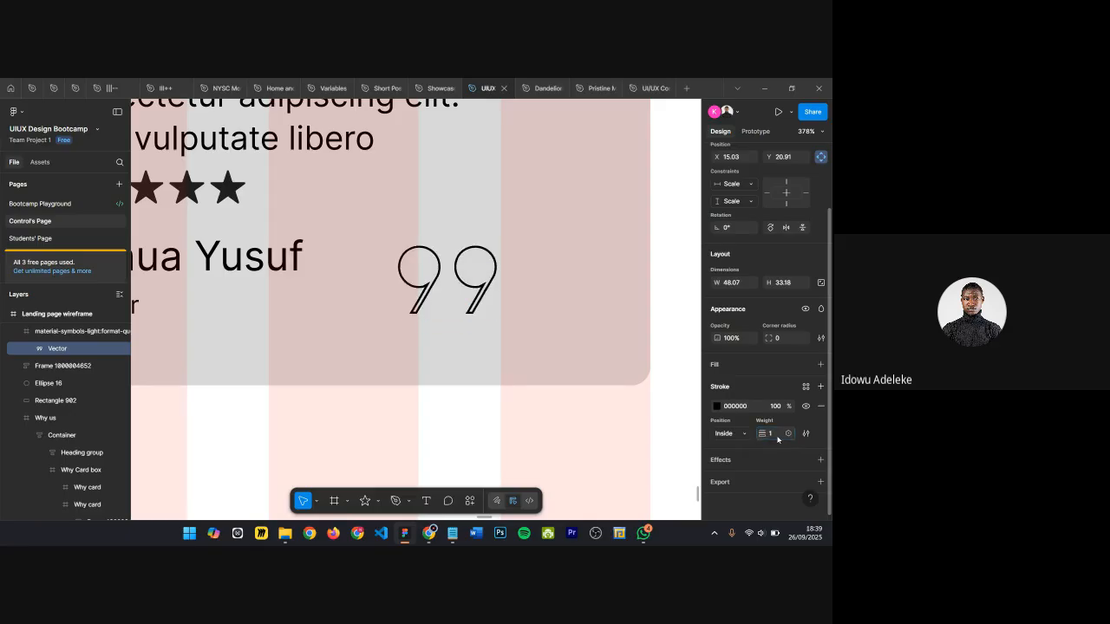
Step: Undo an attempted rescale of the quote vector with the Scale tool
scroll(529, 334, down, 3)
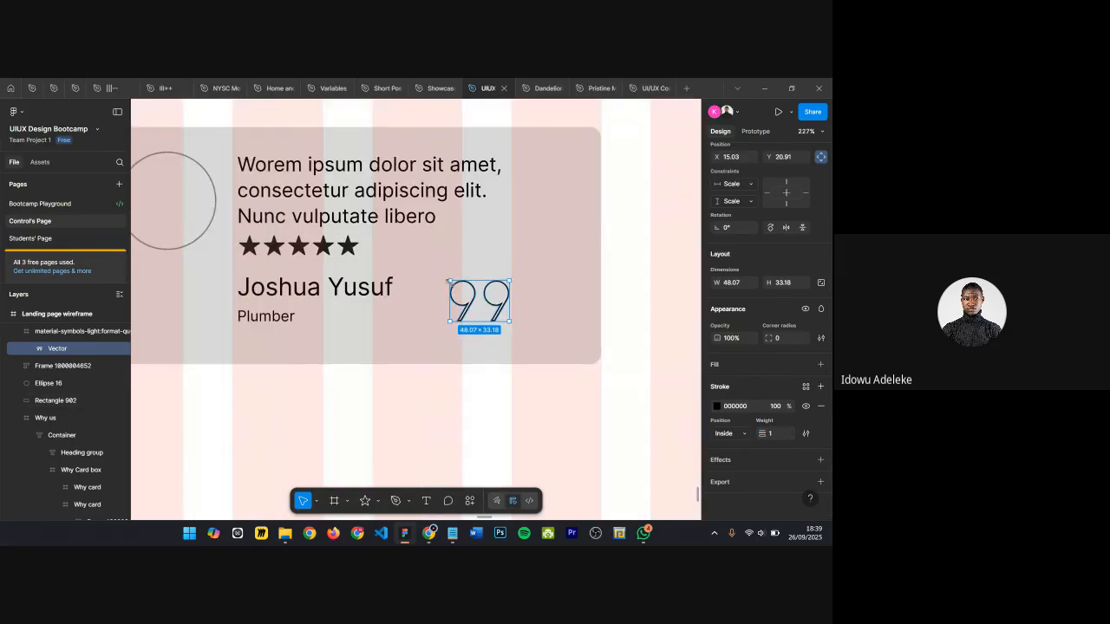
key(k)
drag(449, 282, 415, 236)
key(ctrl+z)
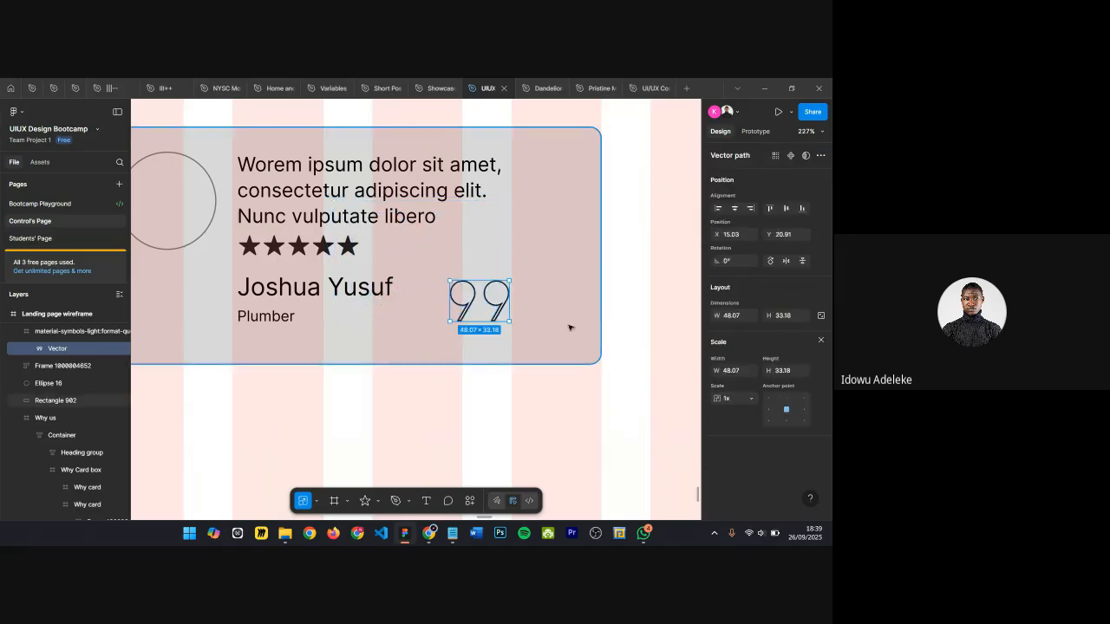
Step: Scale the quote icon frame to about 164 × 164 and place it over the card's review text
click(40, 332)
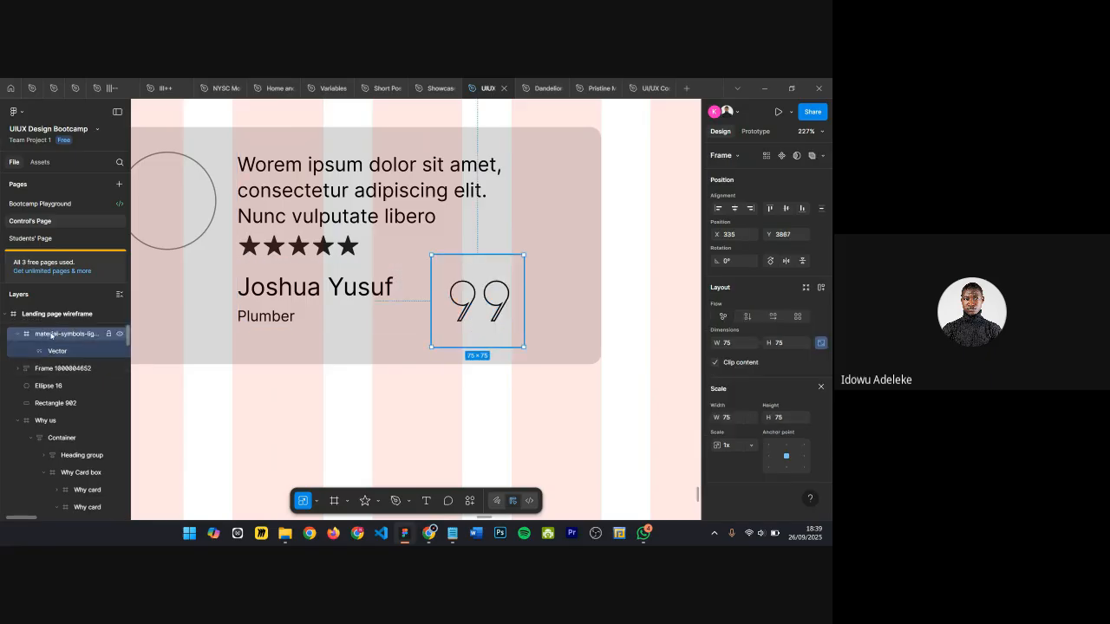
scroll(43, 351, up, 1)
drag(431, 255, 268, 161)
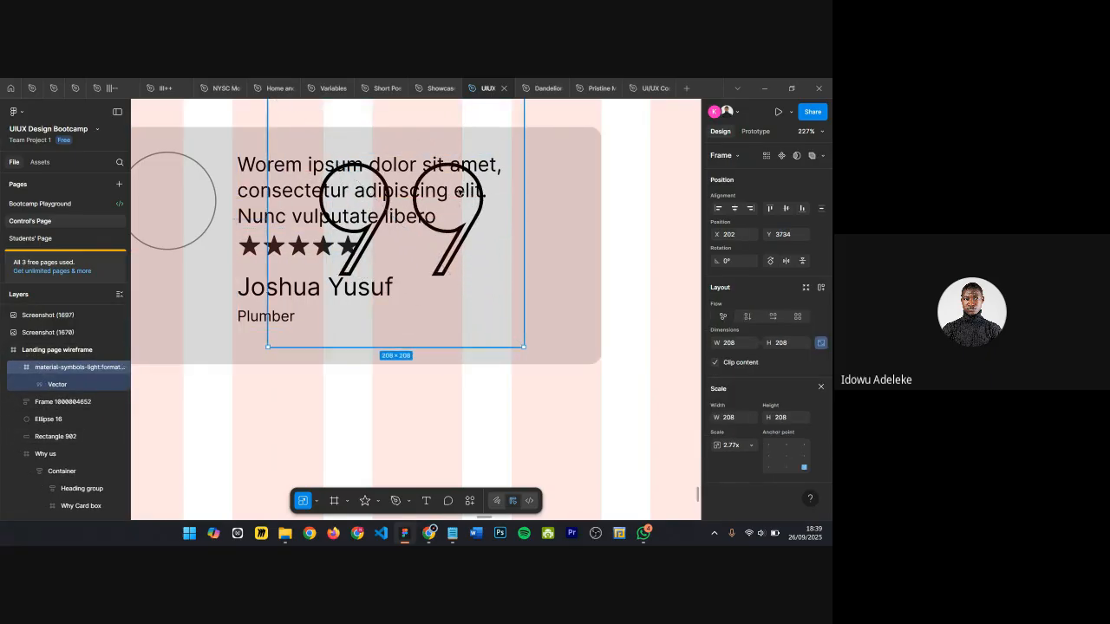
scroll(451, 191, up, 1)
drag(345, 144, 359, 198)
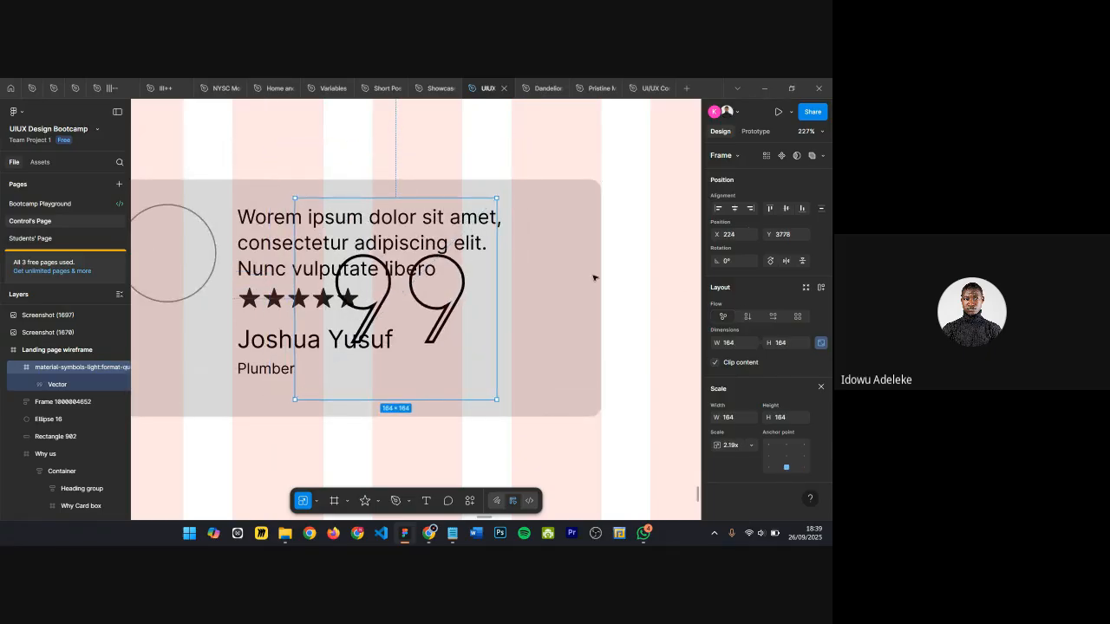
Step: Send the quote icon to the back of the layer stack
right_click(452, 251)
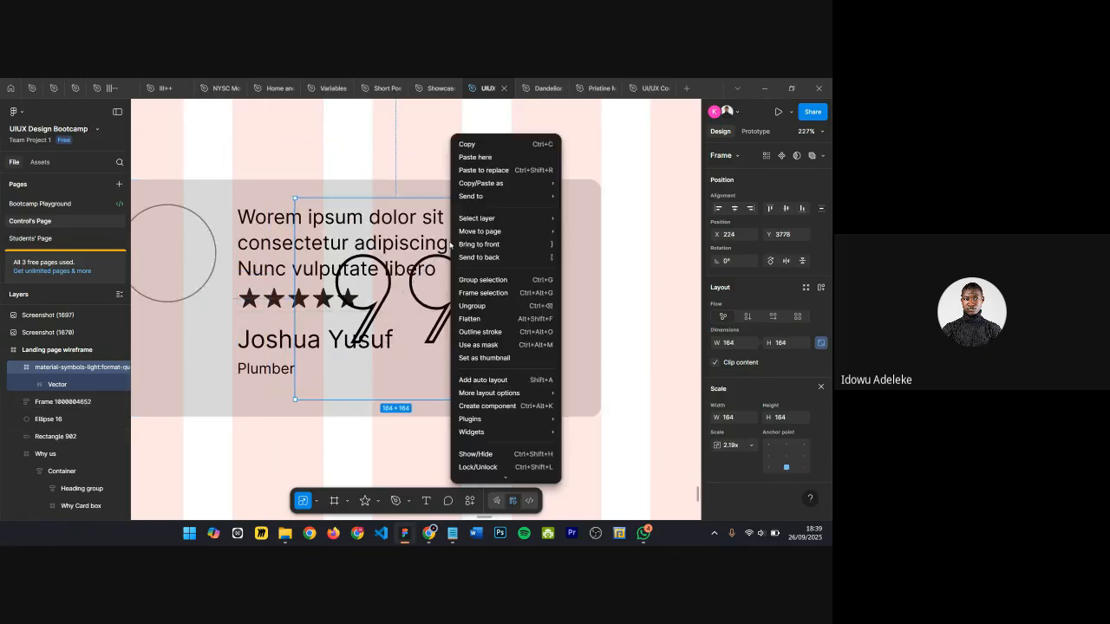
click(495, 246)
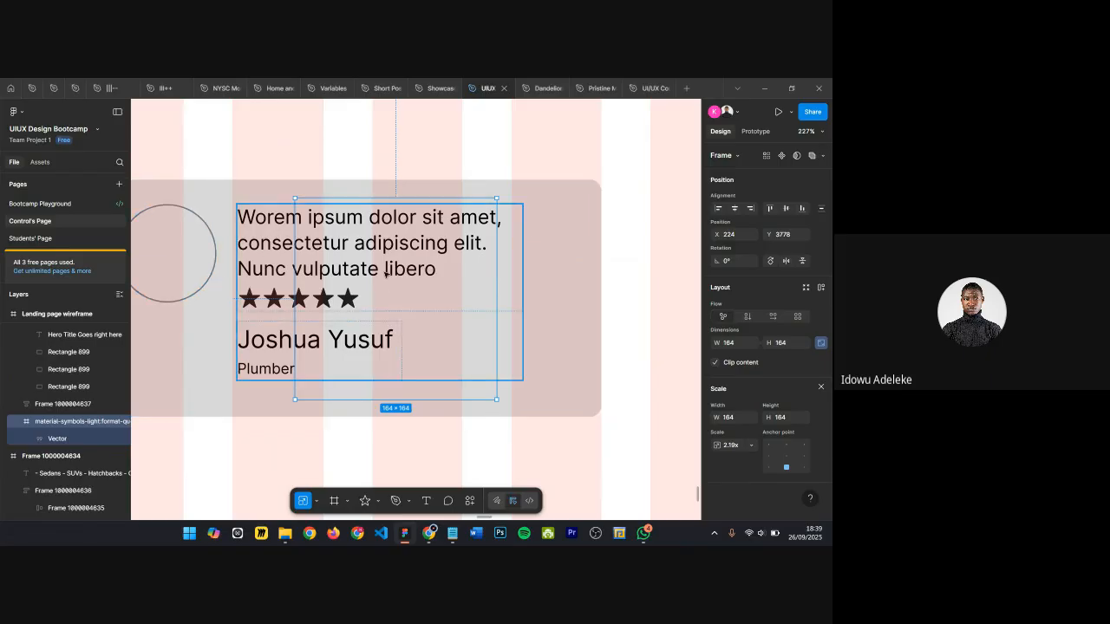
right_click(451, 272)
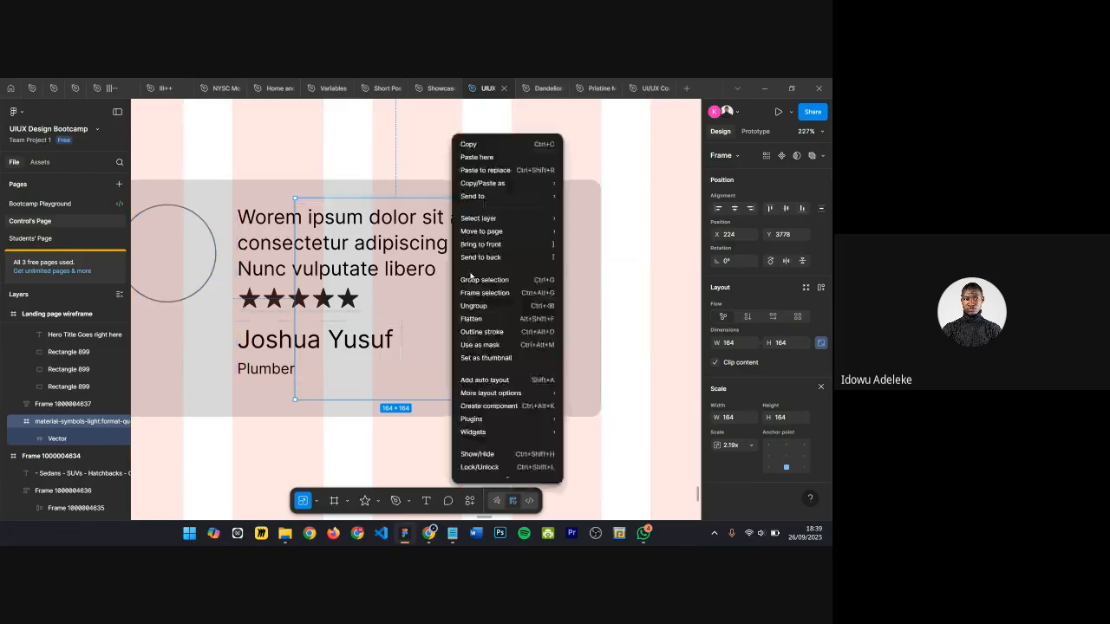
click(500, 257)
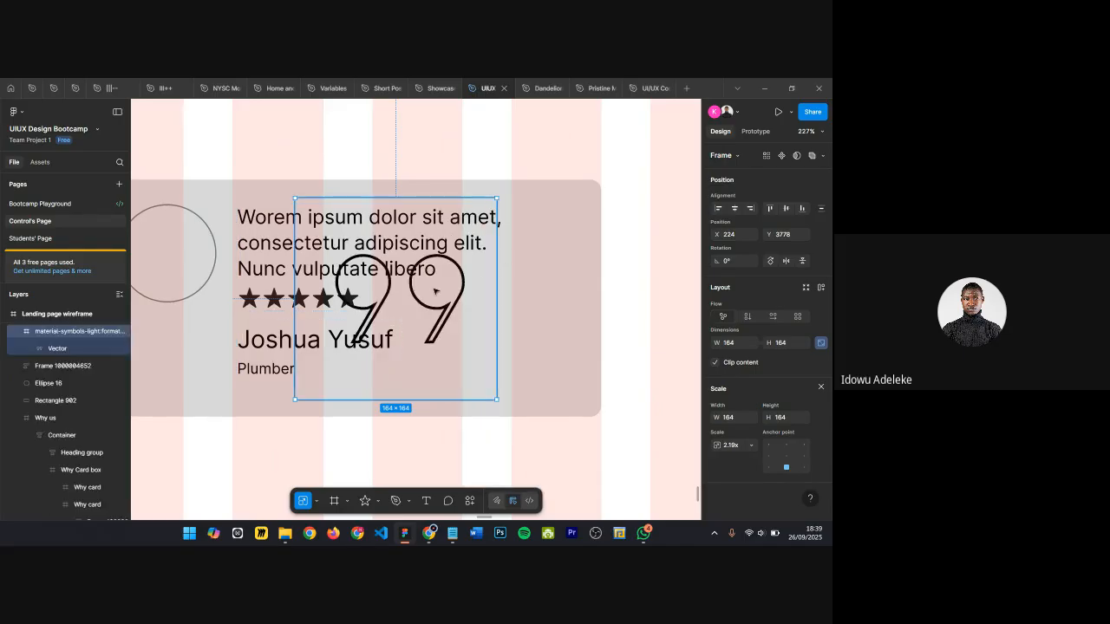
right_click(409, 299)
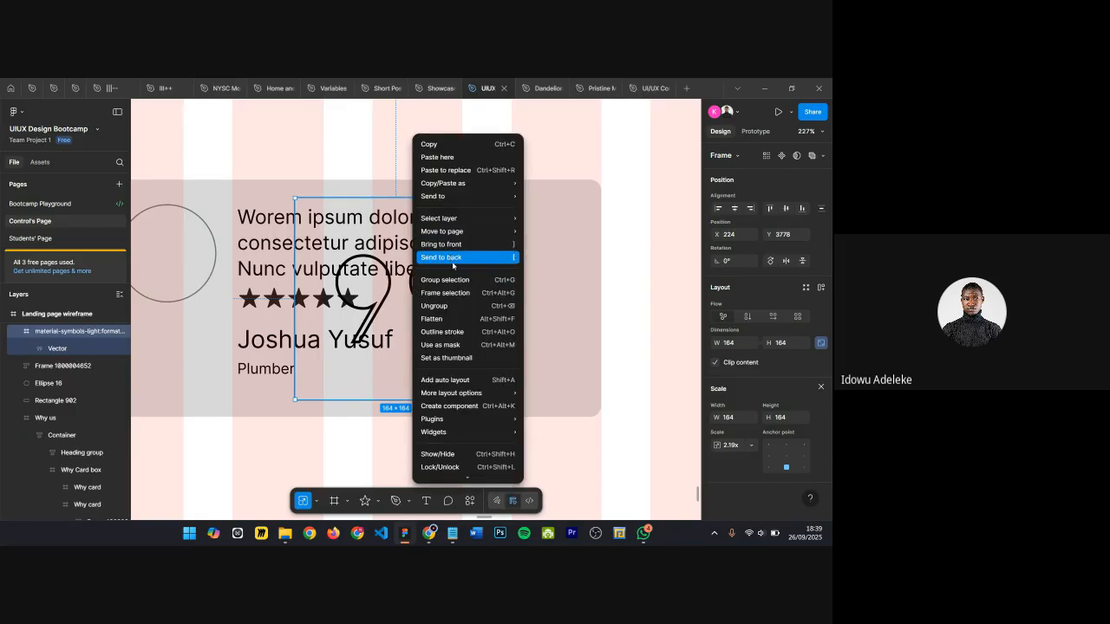
scroll(458, 323, down, 1)
scroll(473, 421, up, 1)
scroll(447, 260, down, 1)
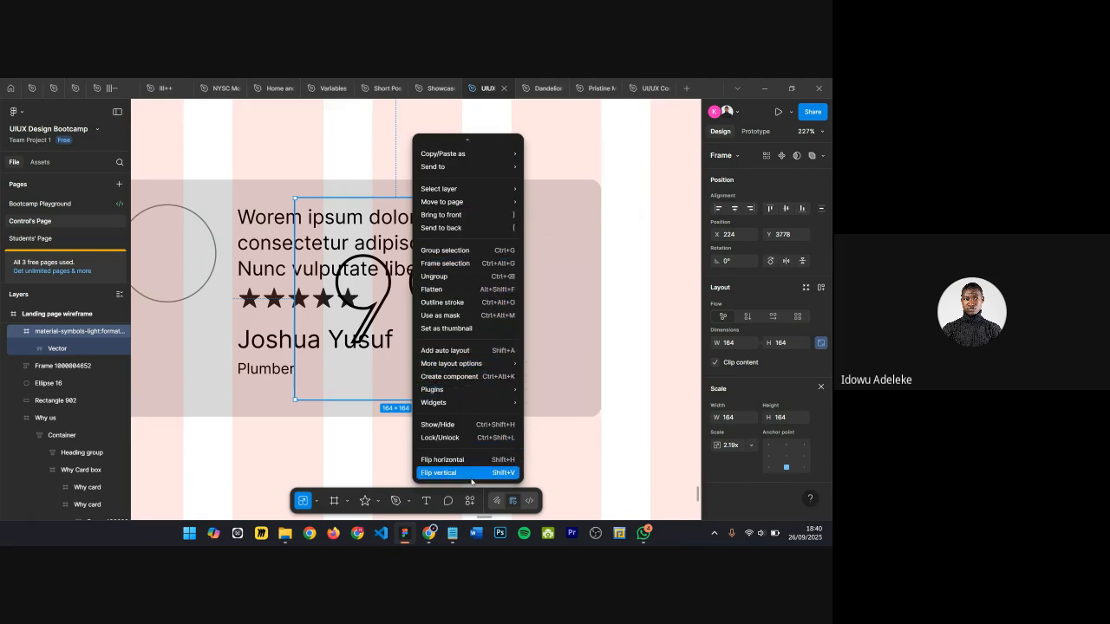
scroll(468, 434, up, 1)
click(583, 232)
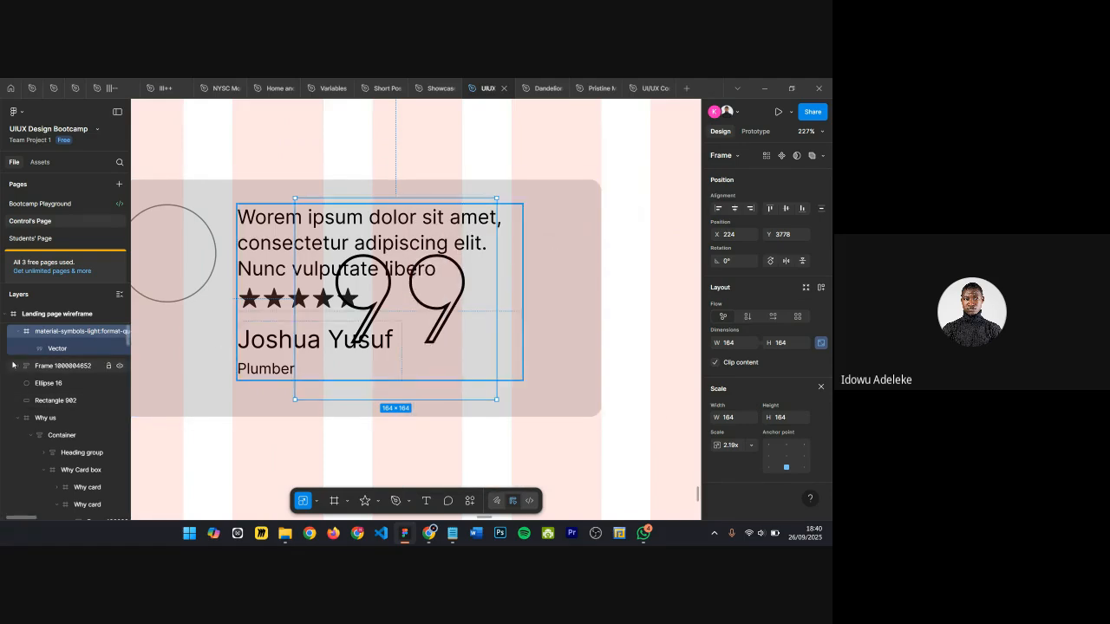
key(ctrl+z)
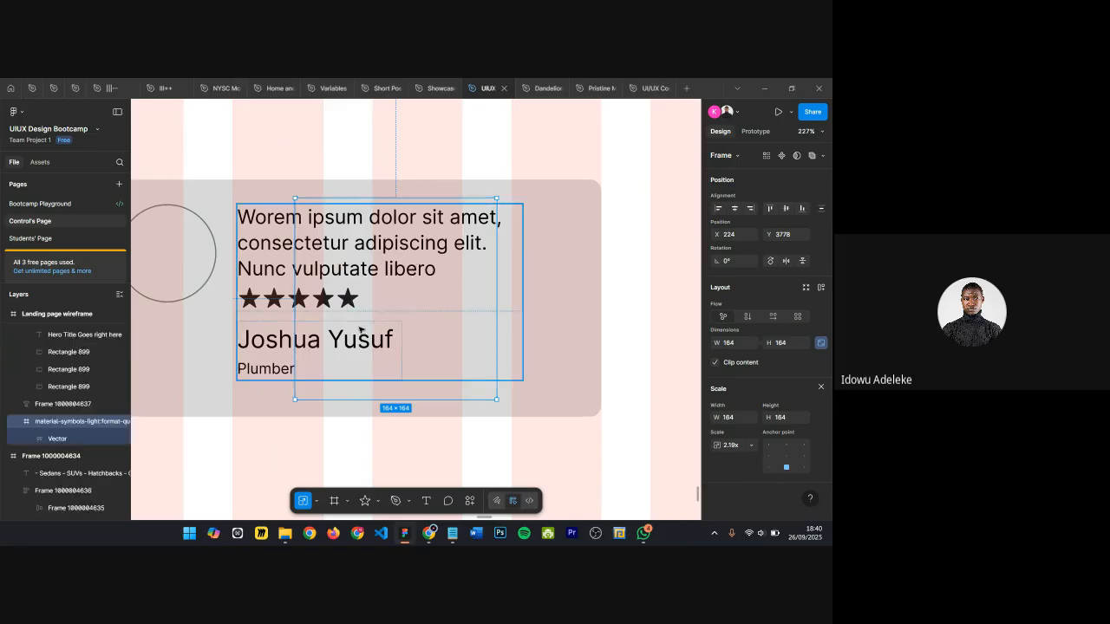
key(ctrl+shift+z)
Step: Bring the review content frame to the front, above the quote icon
click(508, 286)
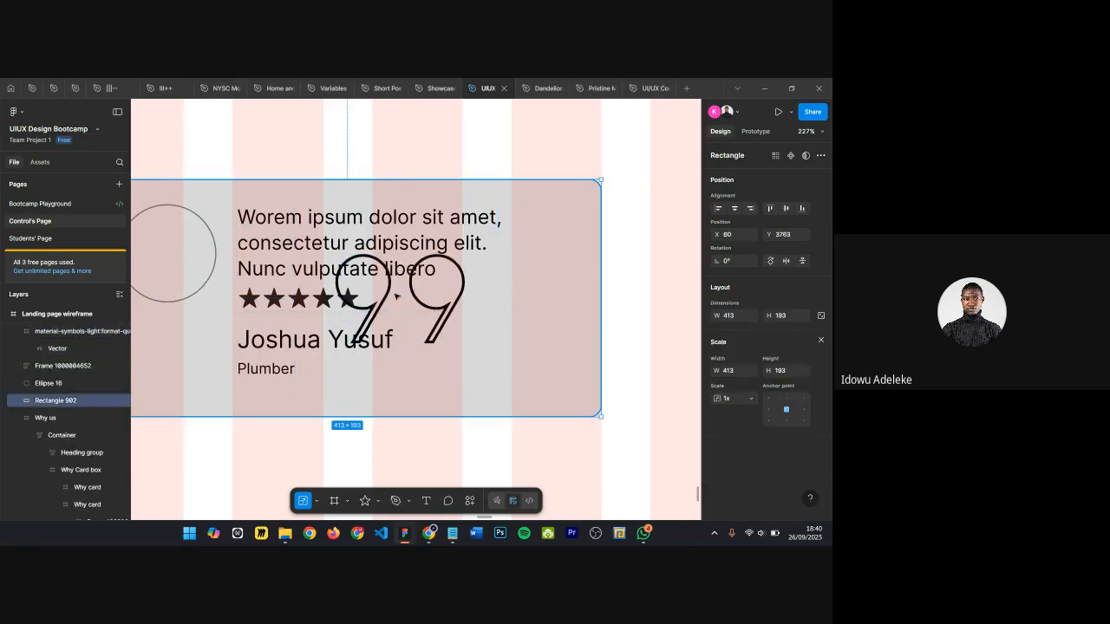
click(291, 246)
click(368, 260)
right_click(369, 247)
mouse_move(403, 226)
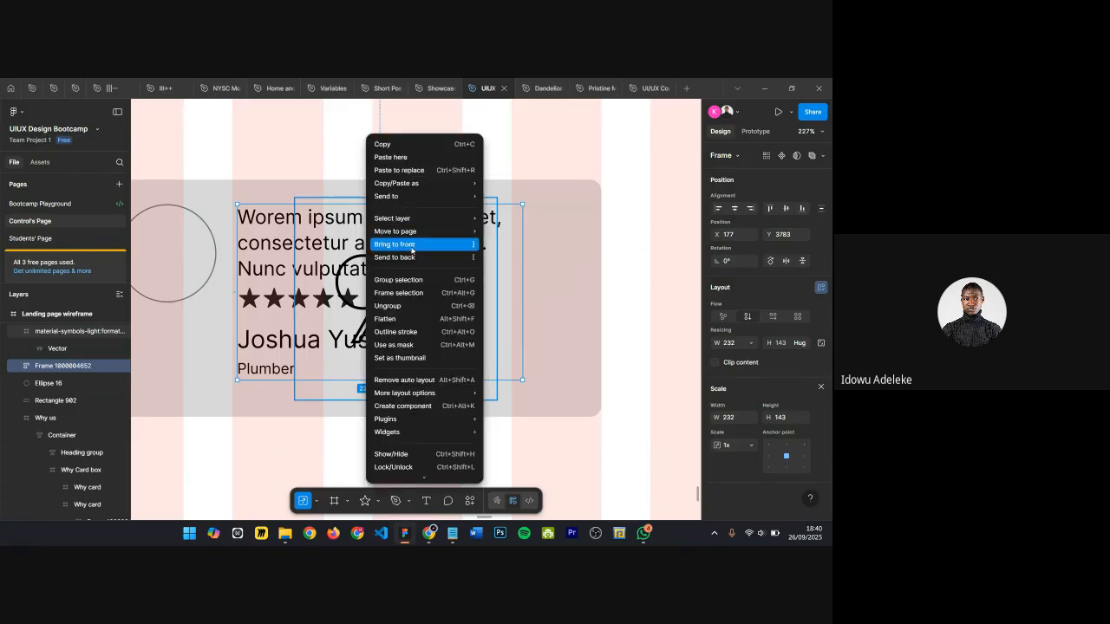
click(451, 245)
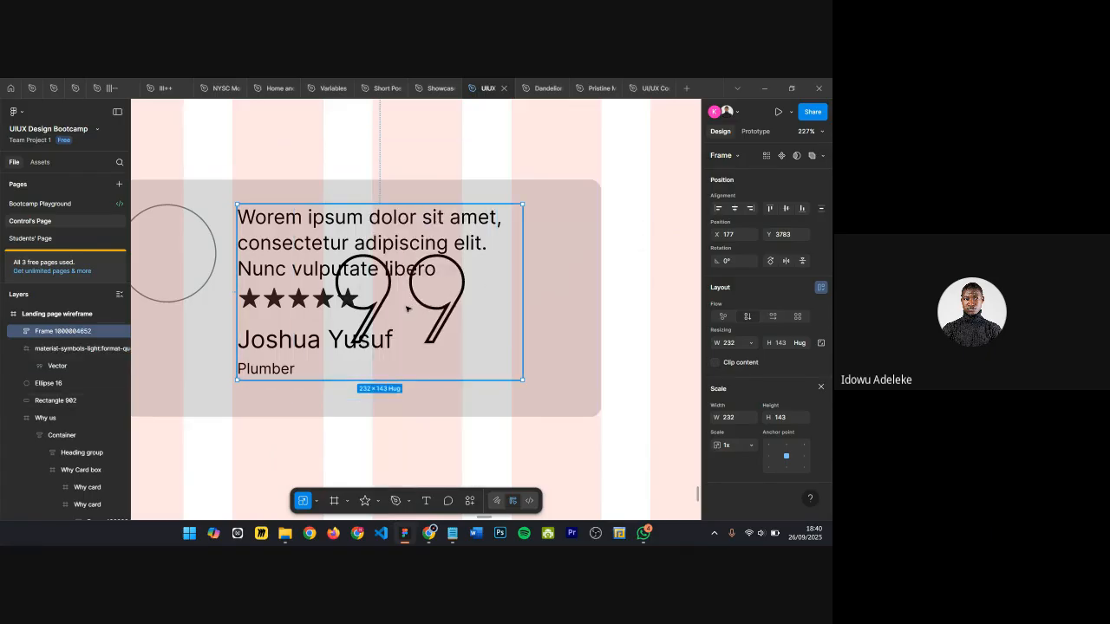
Step: Center the quote icon horizontally on the card rectangle
click(54, 348)
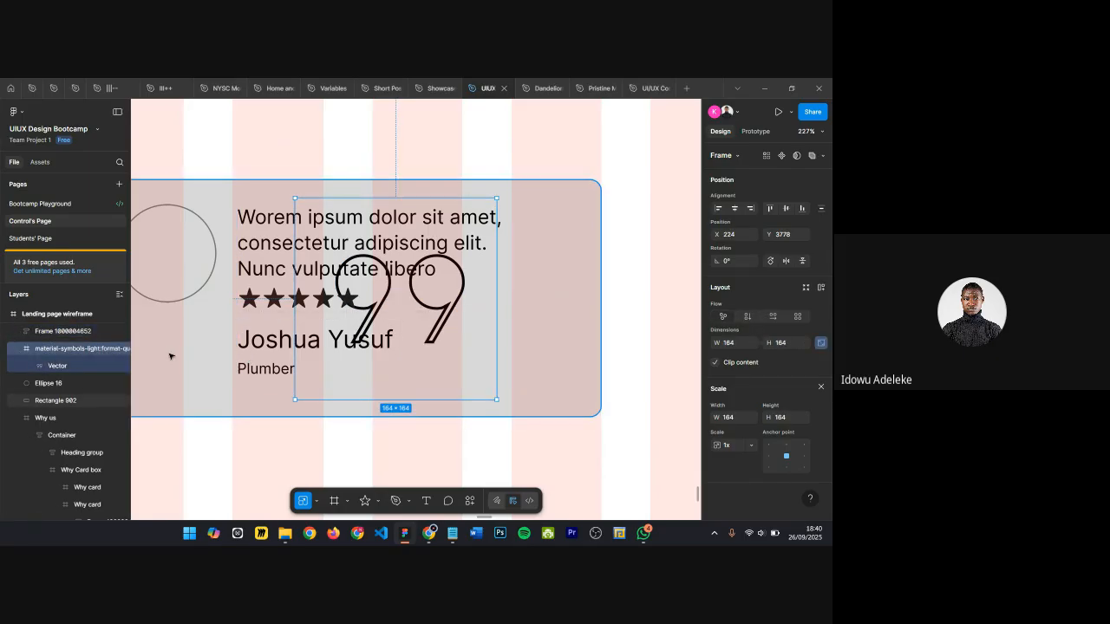
shift+click(577, 300)
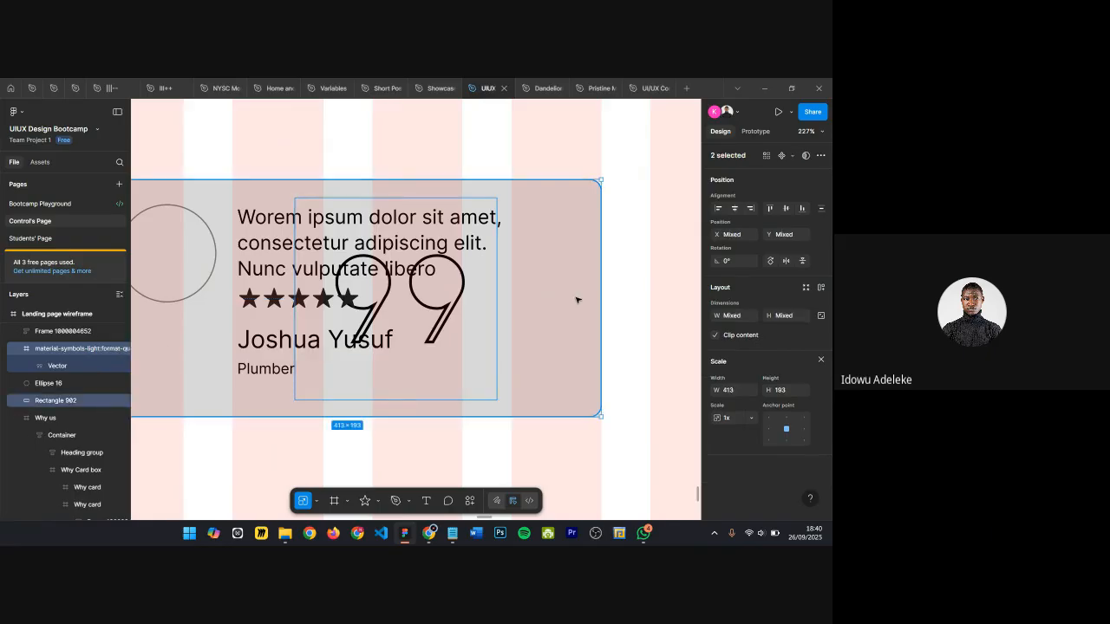
key(alt+h)
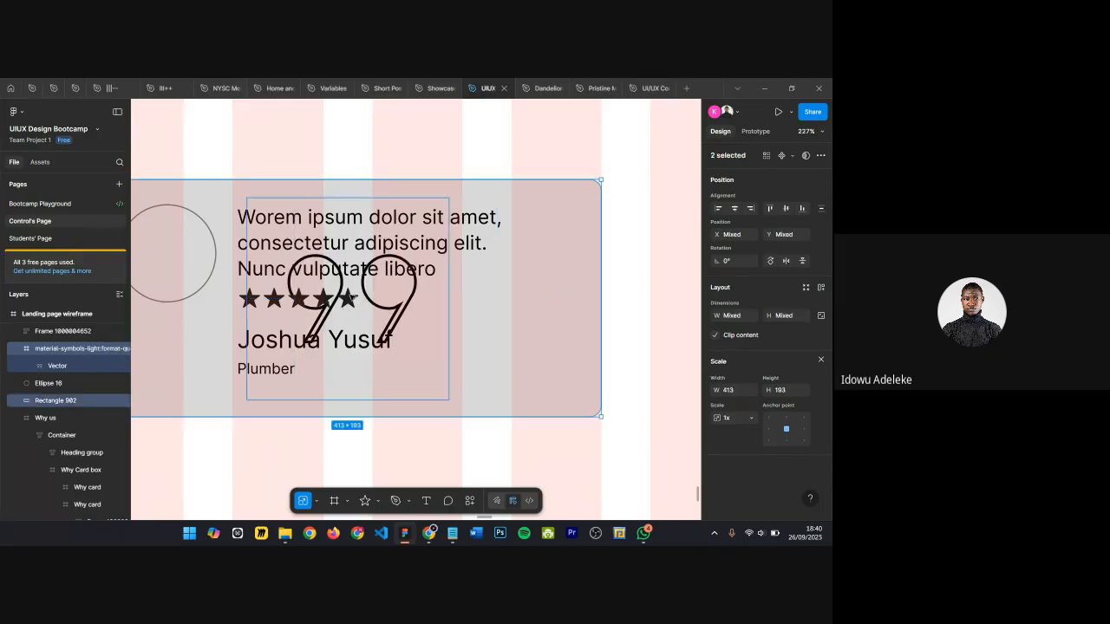
Step: Set the quote icon's opacity to 20%
click(50, 351)
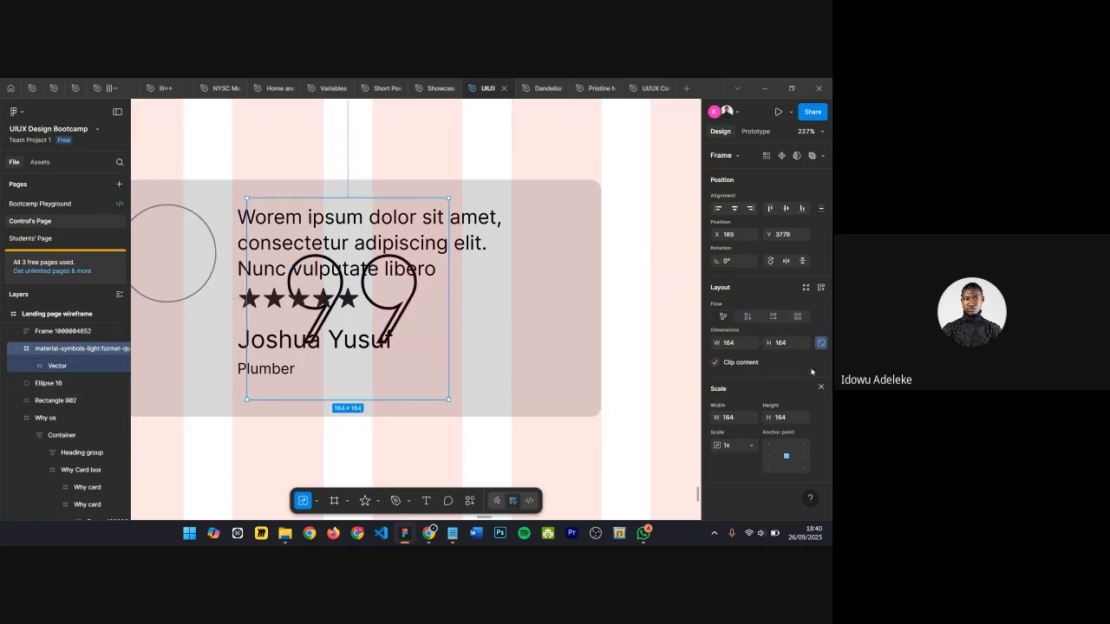
click(822, 388)
scroll(763, 347, down, 2)
click(735, 339)
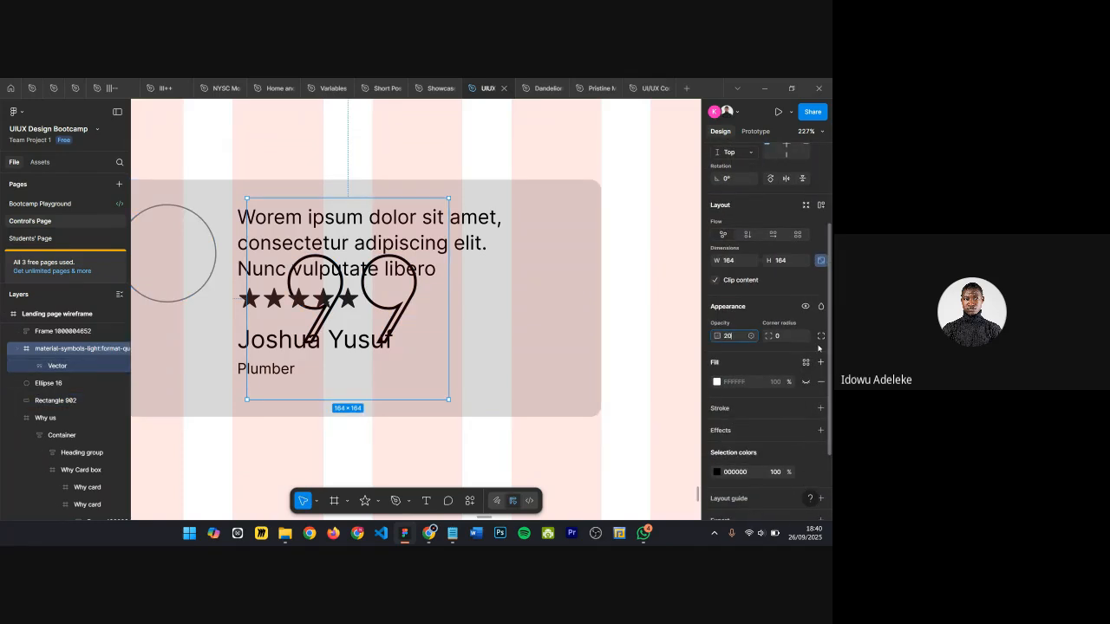
text(20)
key(Return)
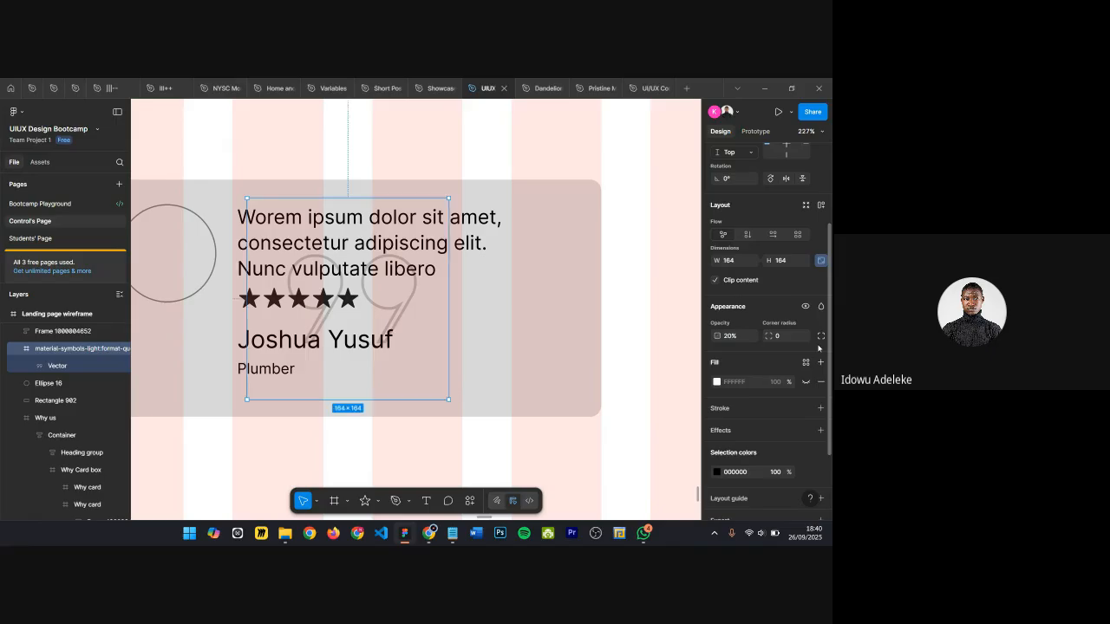
Step: Set the quote icon's opacity to 10%
click(741, 339)
key(Return)
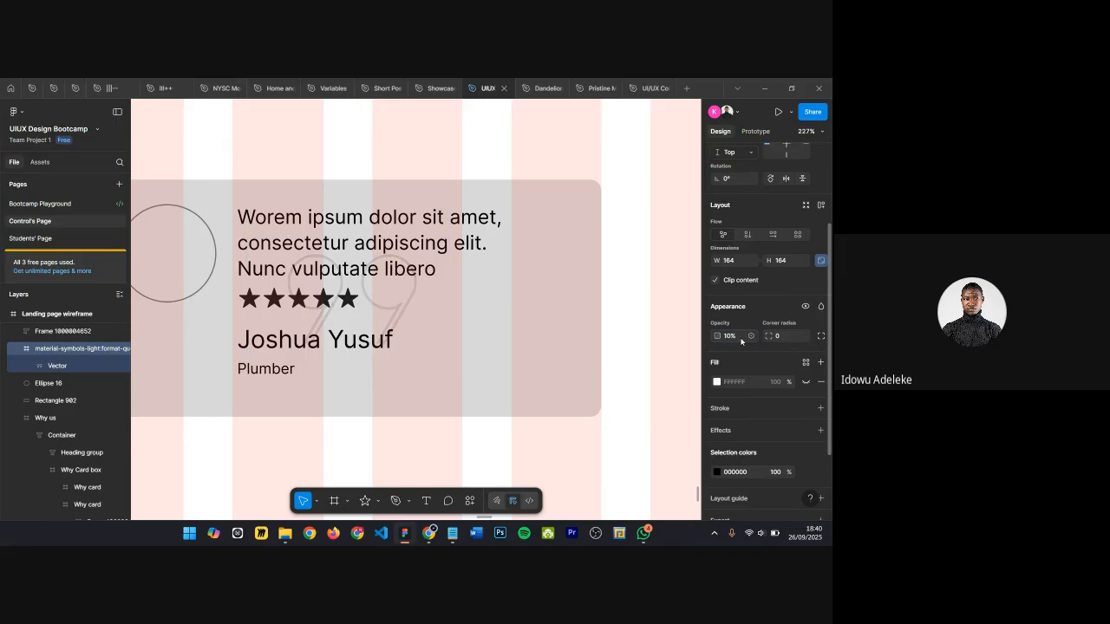
Step: Inspect the review content frame and its paragraph text
click(510, 329)
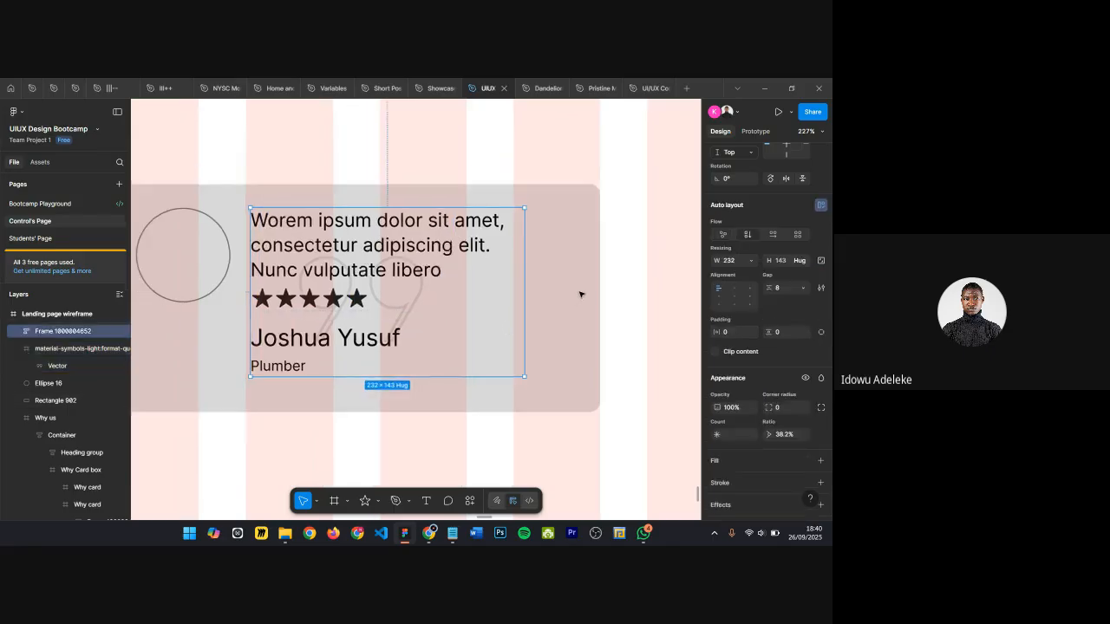
scroll(478, 298, down, 5)
scroll(471, 290, up, 5)
ctrl+click(506, 233)
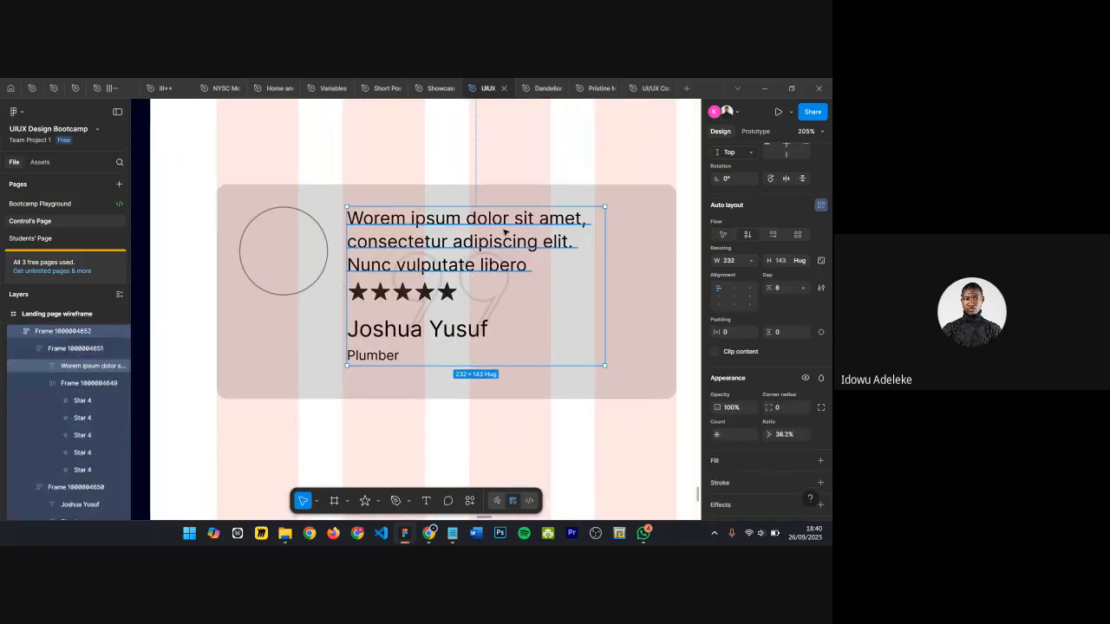
scroll(506, 234, right, 1)
double_click(475, 231)
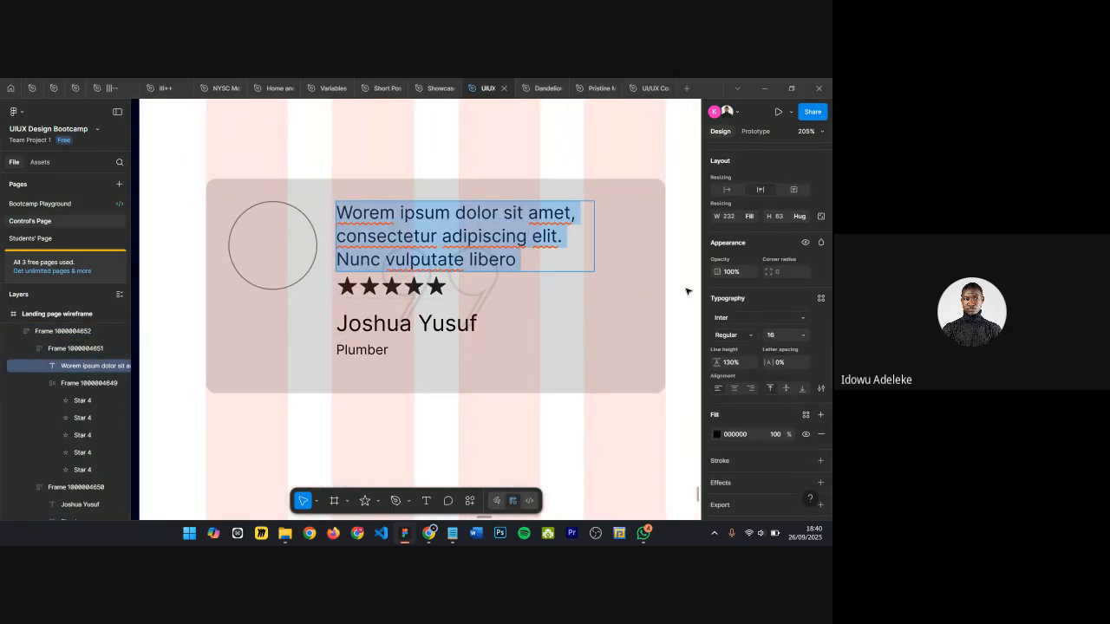
key(Escape)
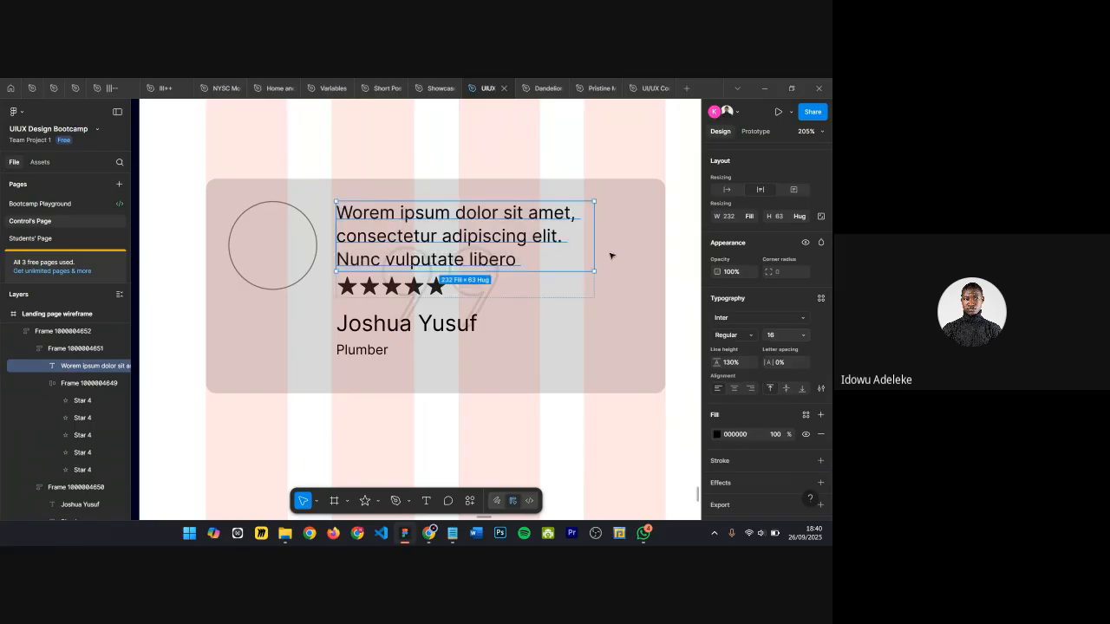
Step: Darken the avatar circle's fill to a medium gray
scroll(423, 271, down, 1)
click(313, 247)
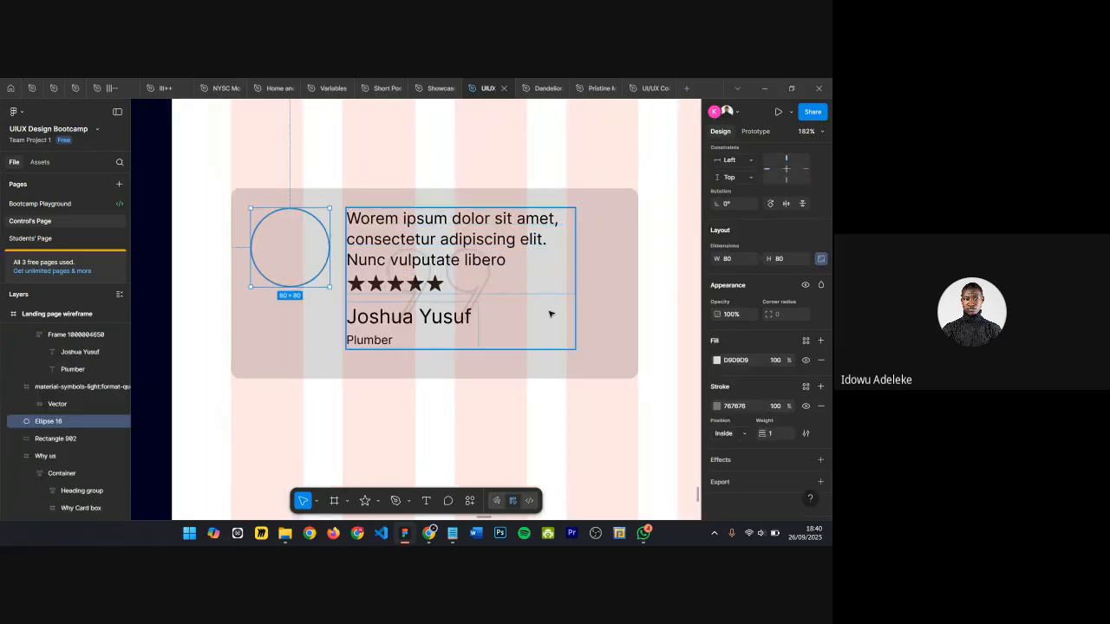
click(716, 360)
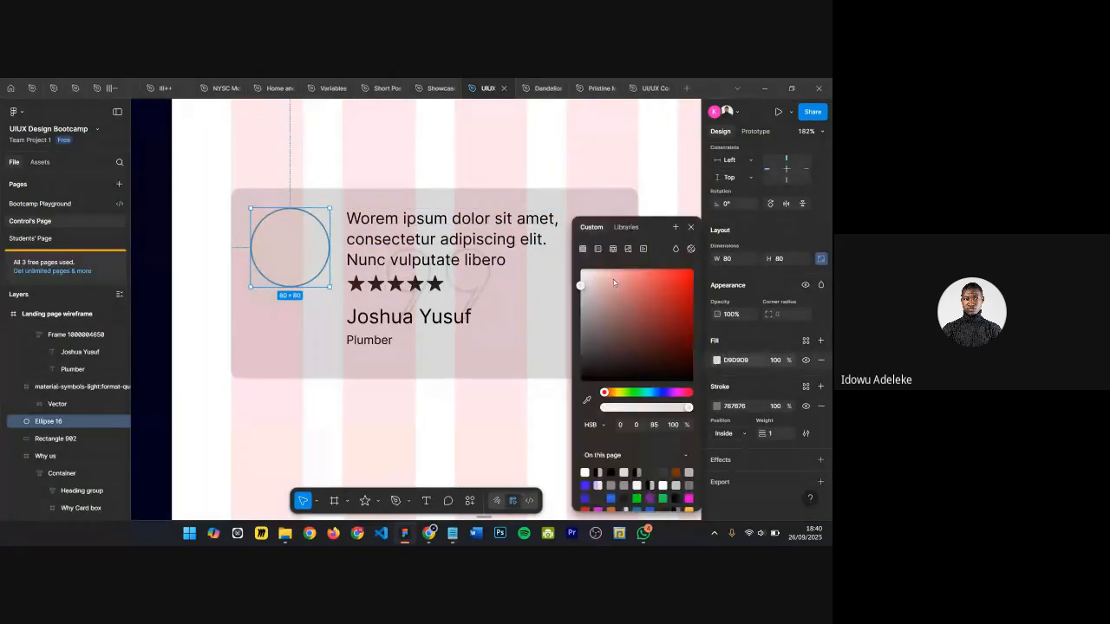
drag(581, 287, 580, 322)
click(692, 227)
click(615, 248)
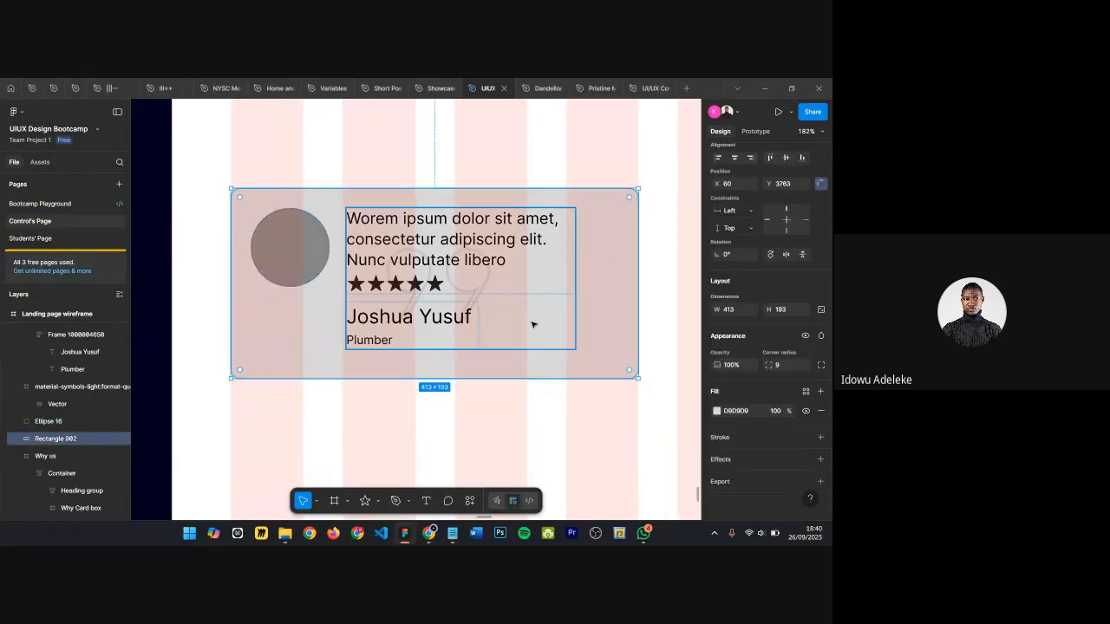
Step: Hide the layout guides
key(ctrl+shift+4)
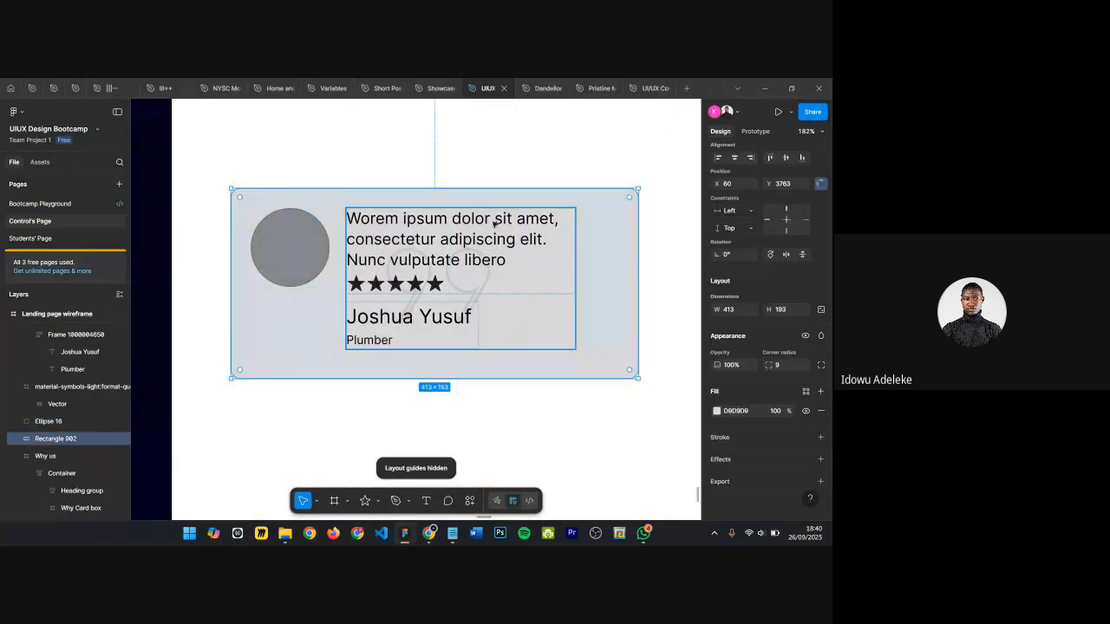
click(449, 176)
scroll(449, 176, down, 5)
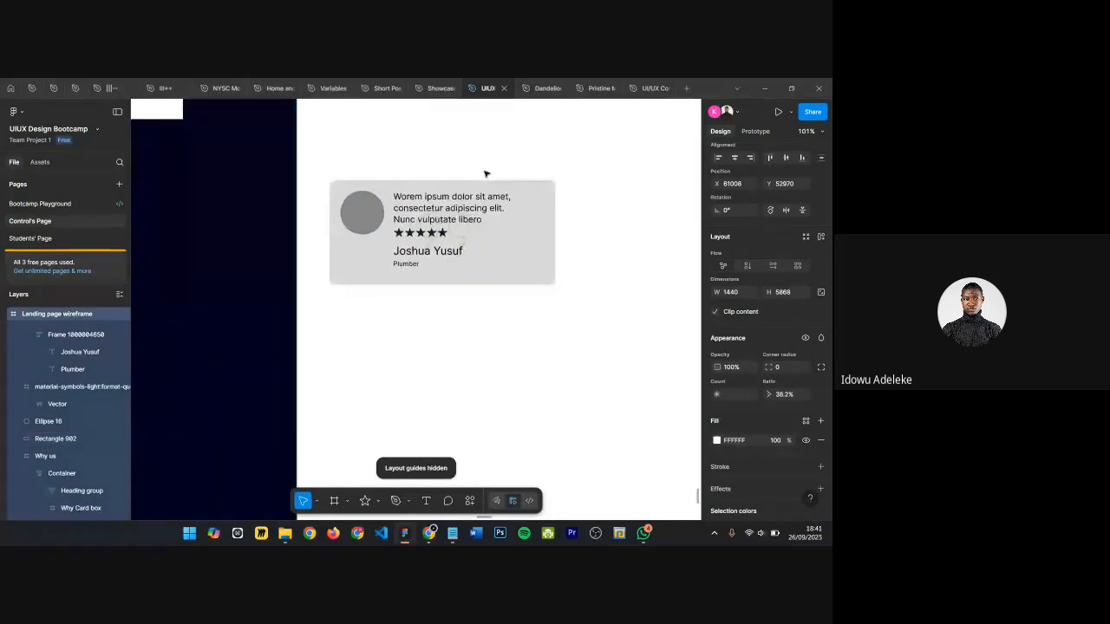
Step: Delete the review content frame and undo the deletion
scroll(535, 183, right, 3)
click(323, 316)
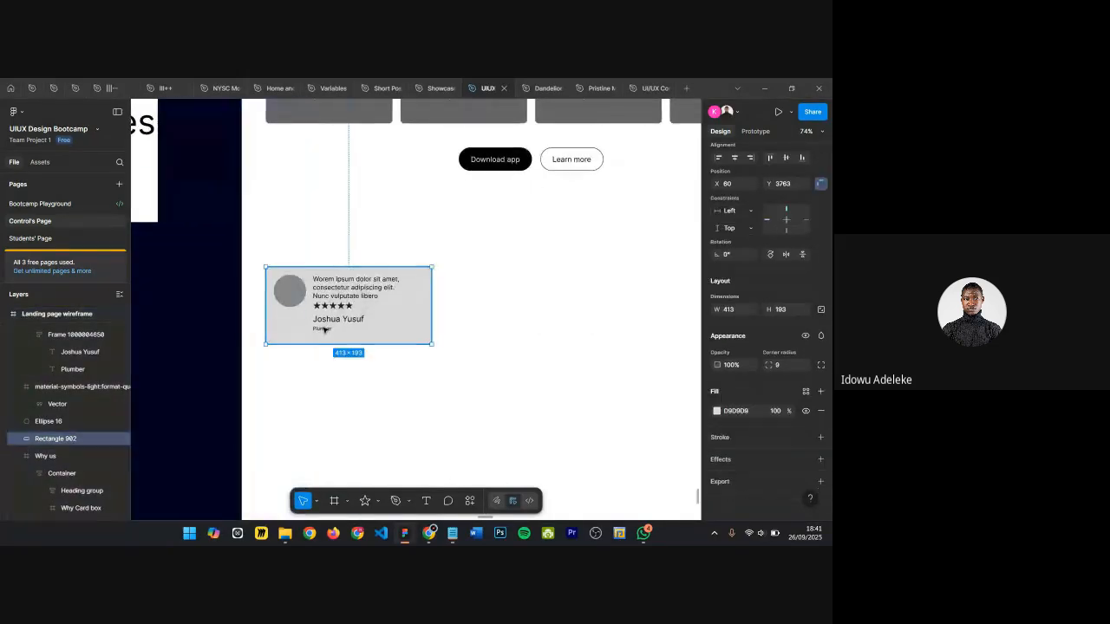
drag(327, 305, 325, 329)
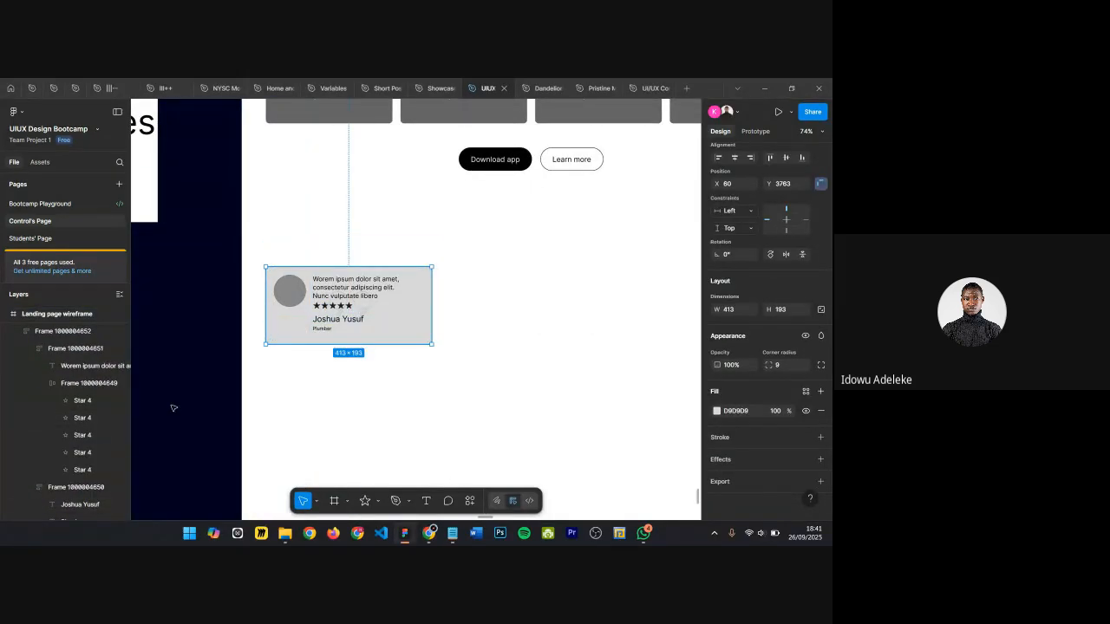
click(18, 332)
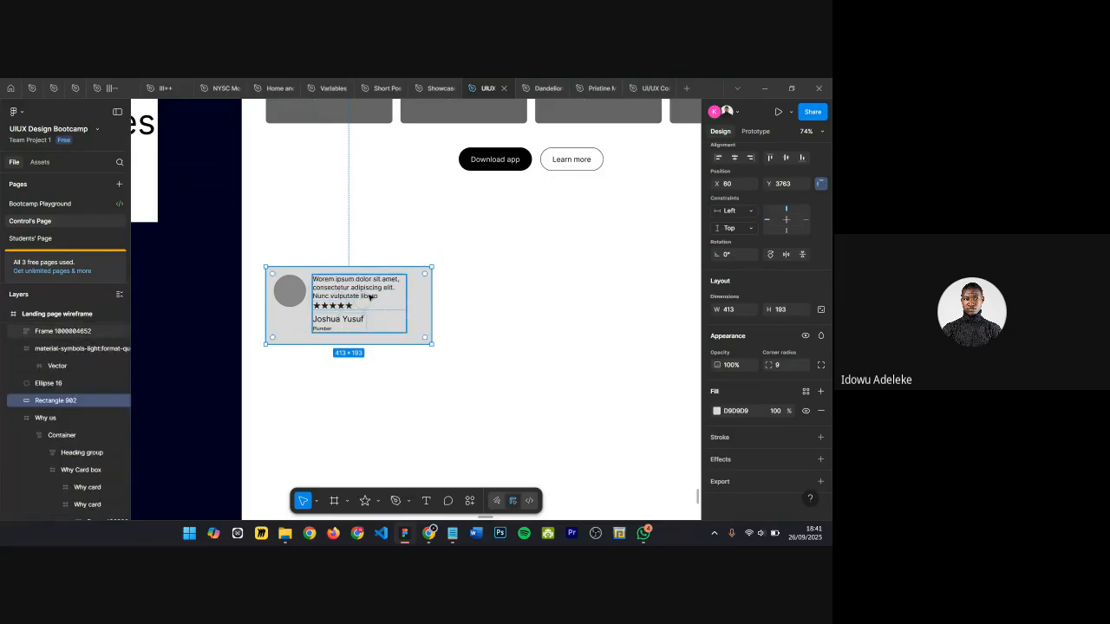
click(375, 295)
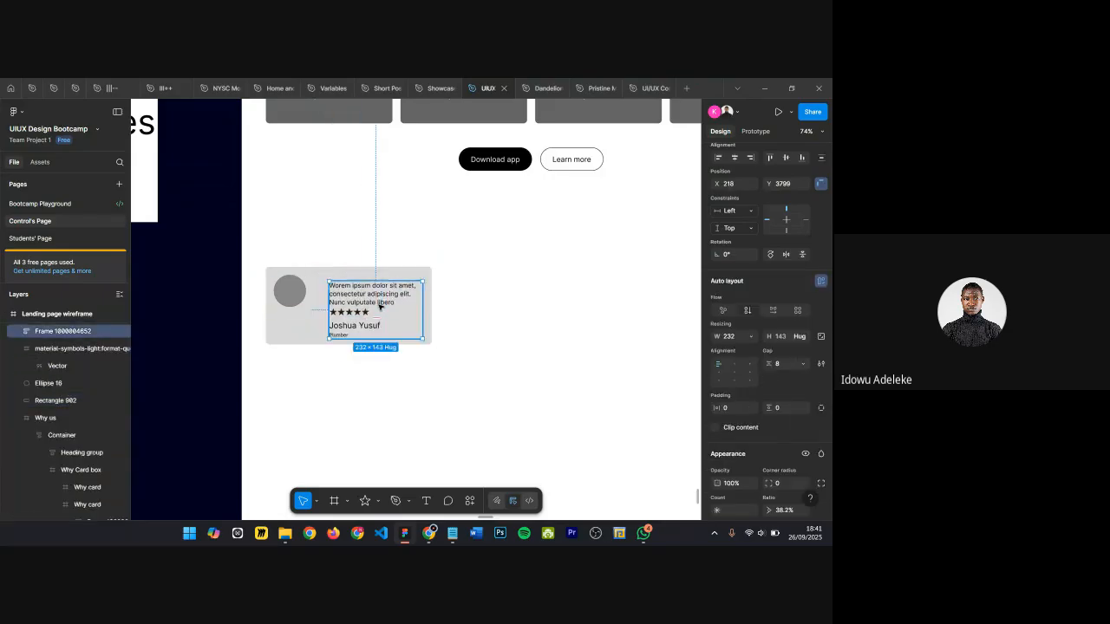
scroll(379, 307, up, 5)
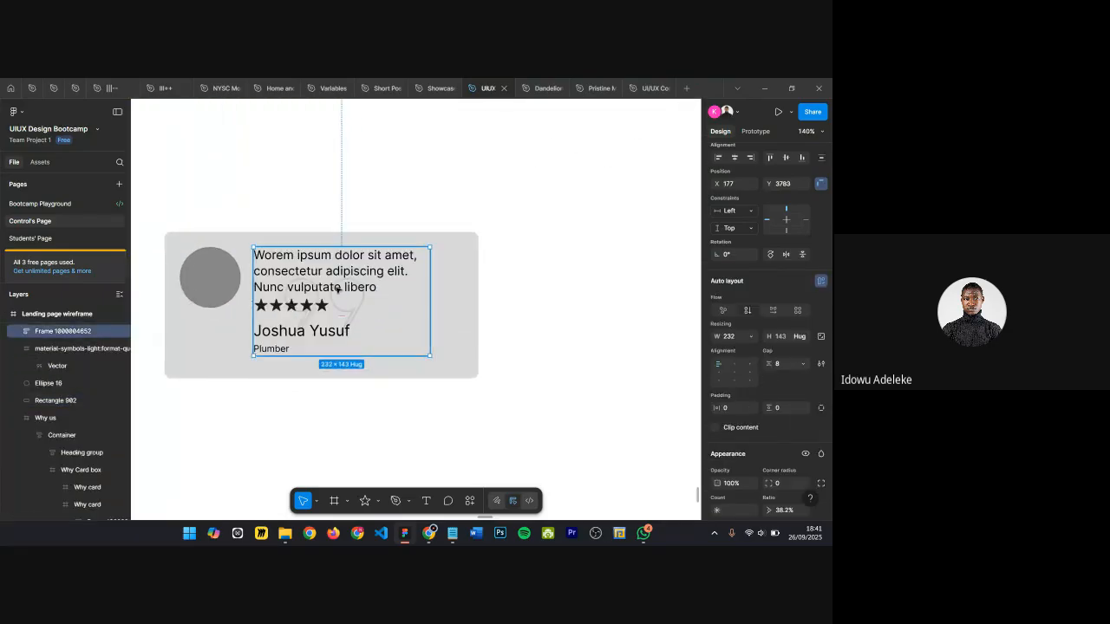
key(Delete)
click(433, 260)
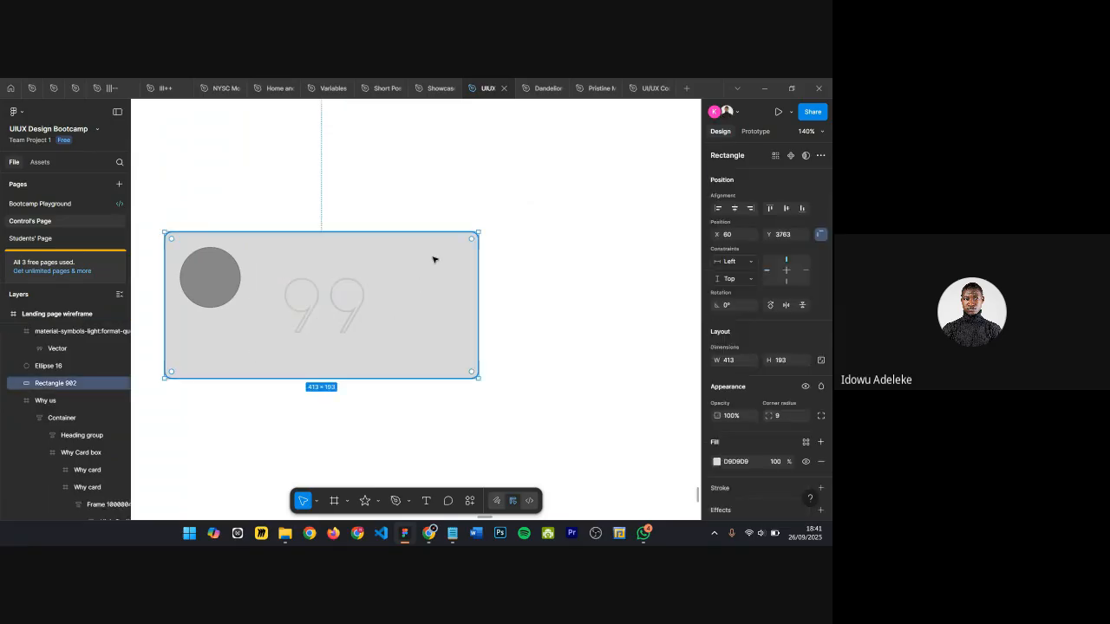
key(ctrl+z)
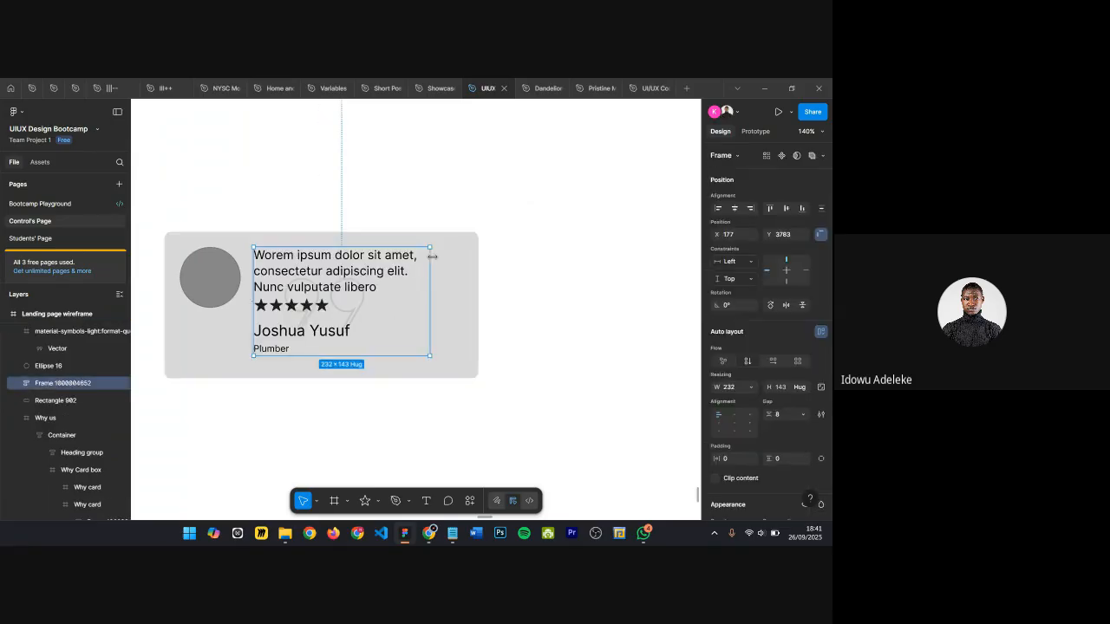
Step: Delete the quote icon and undo the deletion
click(45, 336)
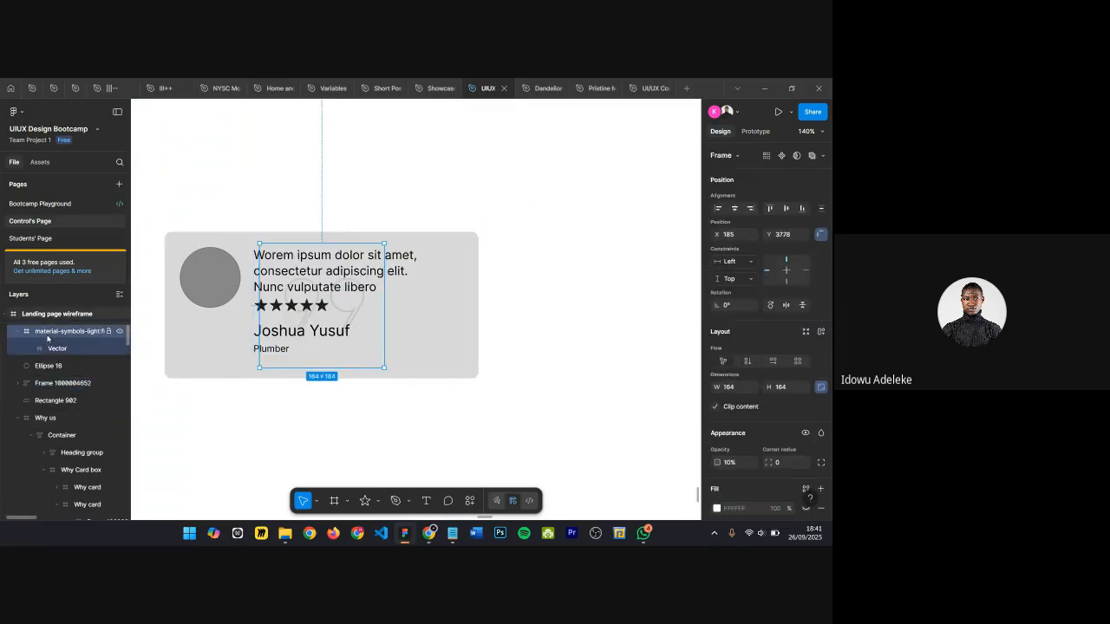
key(Delete)
click(468, 298)
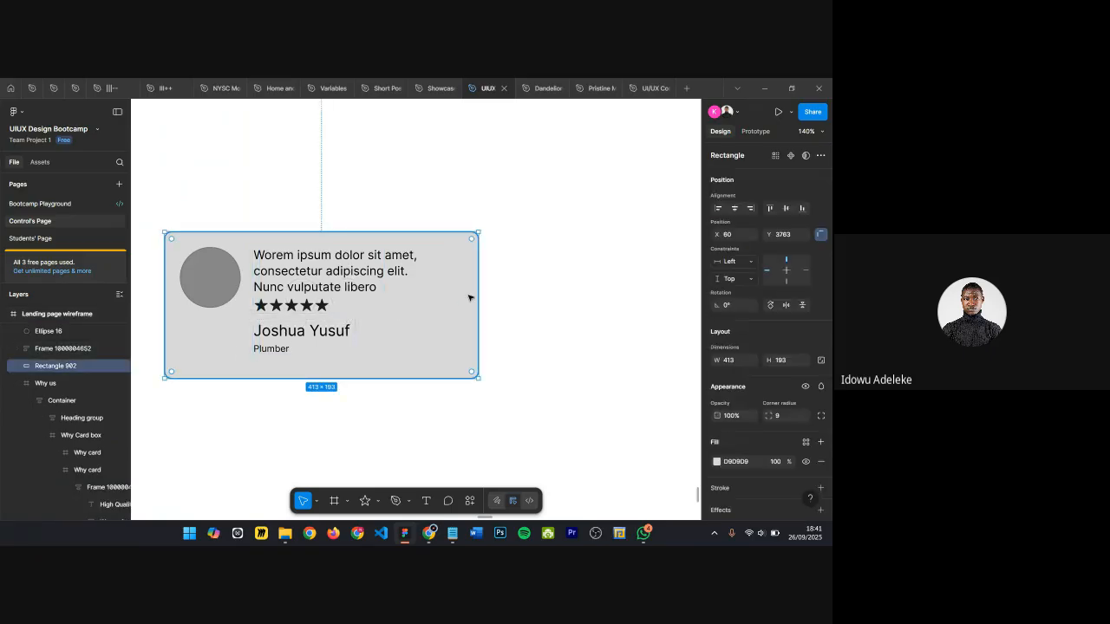
key(ctrl+z)
Step: Wrap the avatar, review content frame, quote icon and card rectangle together in a new frame
scroll(292, 312, up, 2)
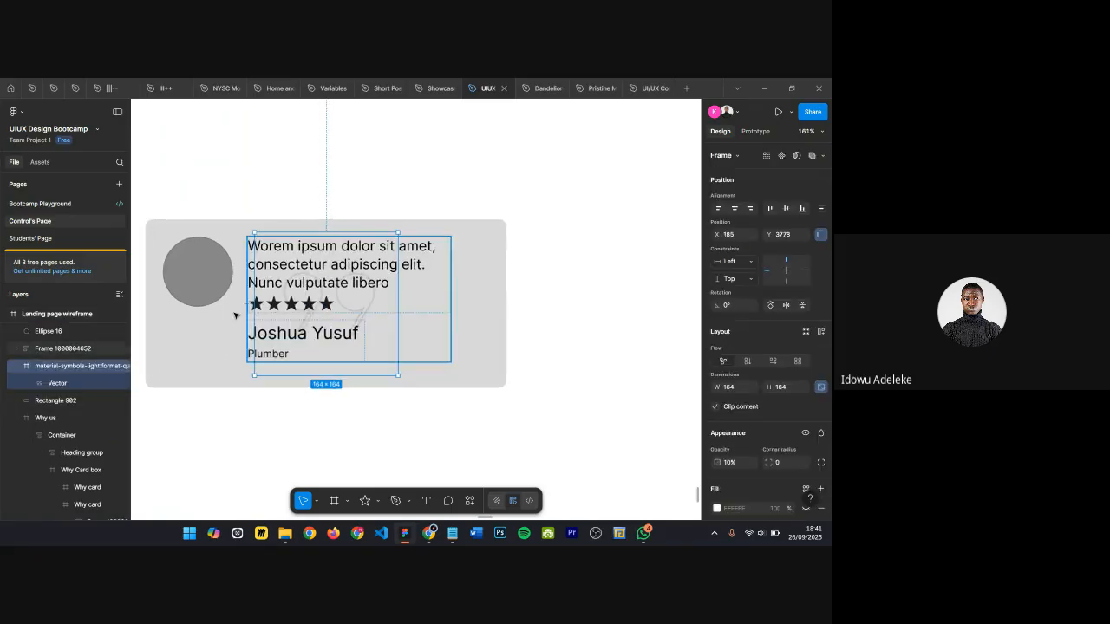
mouse_move(483, 309)
mouse_down()
mouse_move(476, 265)
mouse_move(495, 260)
mouse_move(488, 307)
mouse_move(483, 295)
mouse_up()
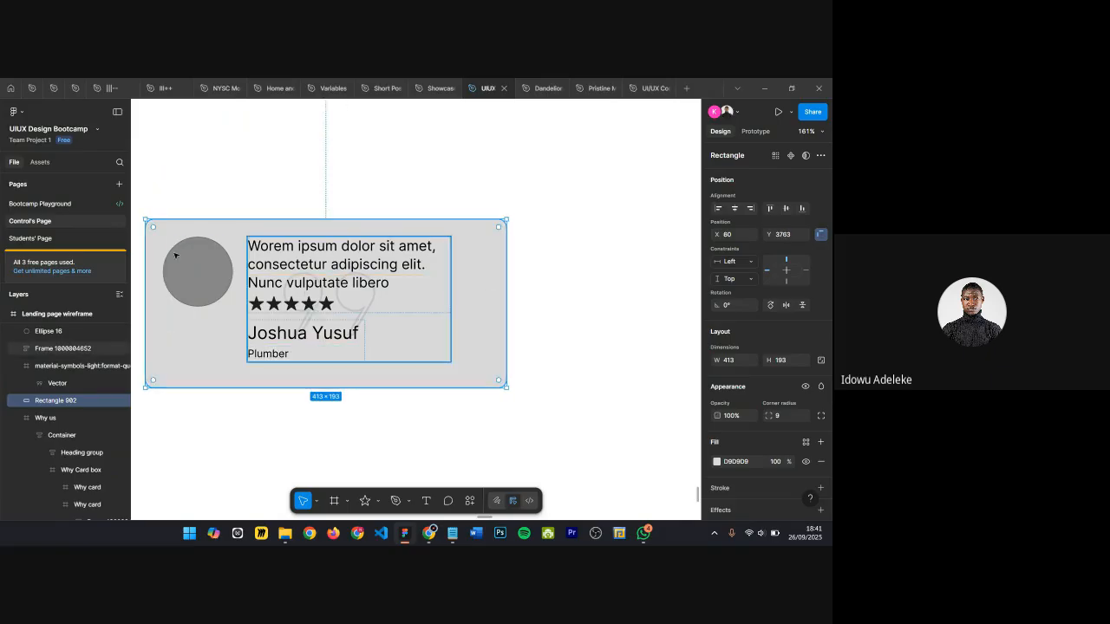
scroll(277, 278, down, 3)
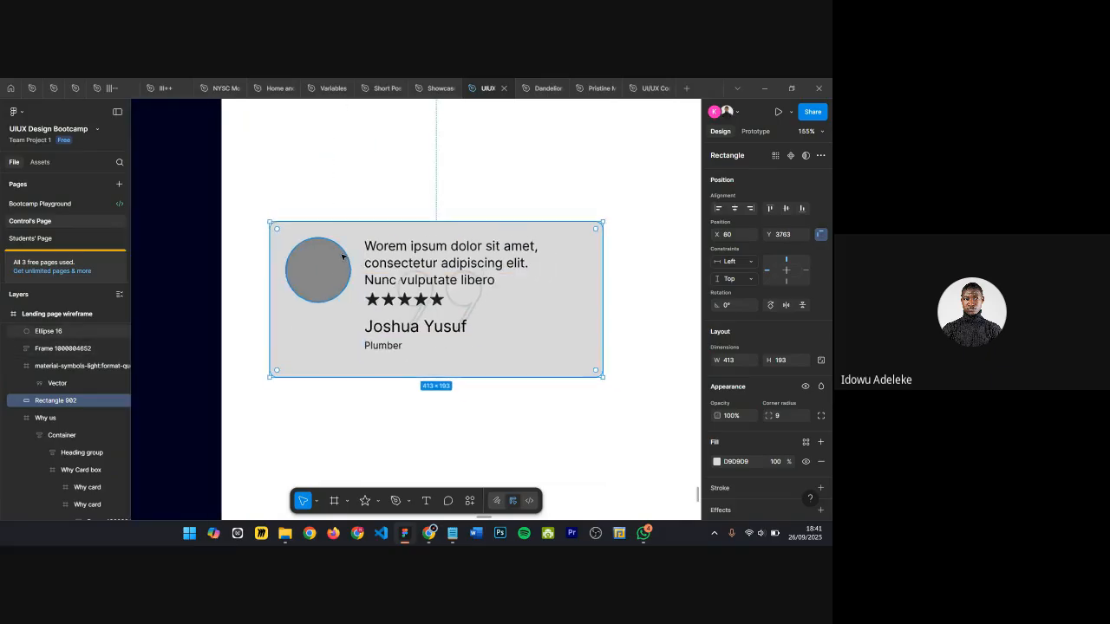
scroll(268, 247, up, 2)
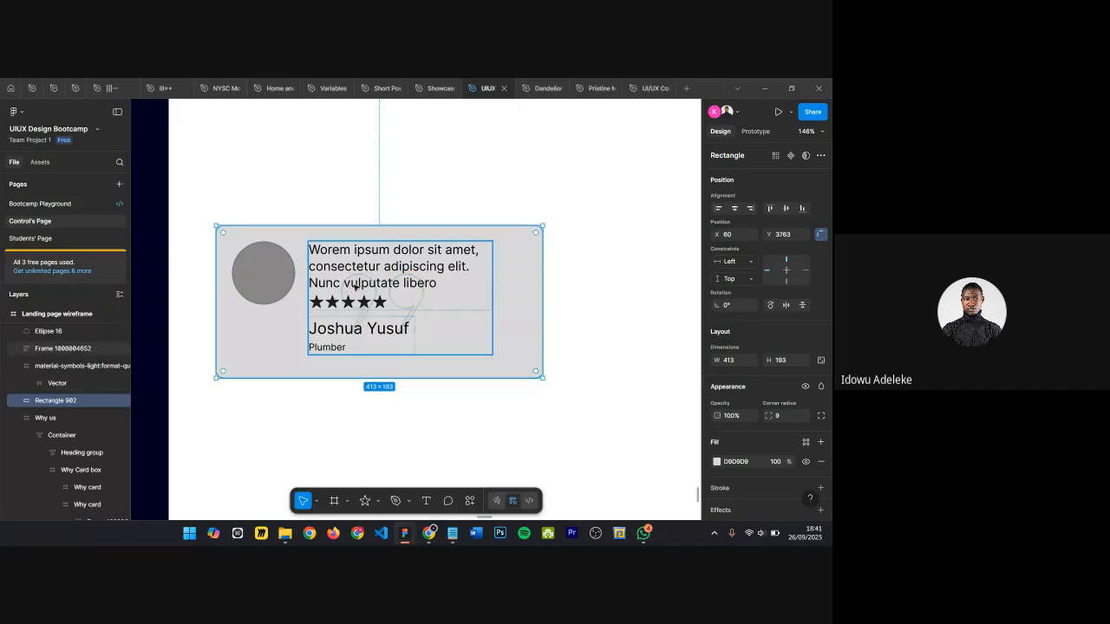
click(330, 184)
drag(195, 173, 584, 448)
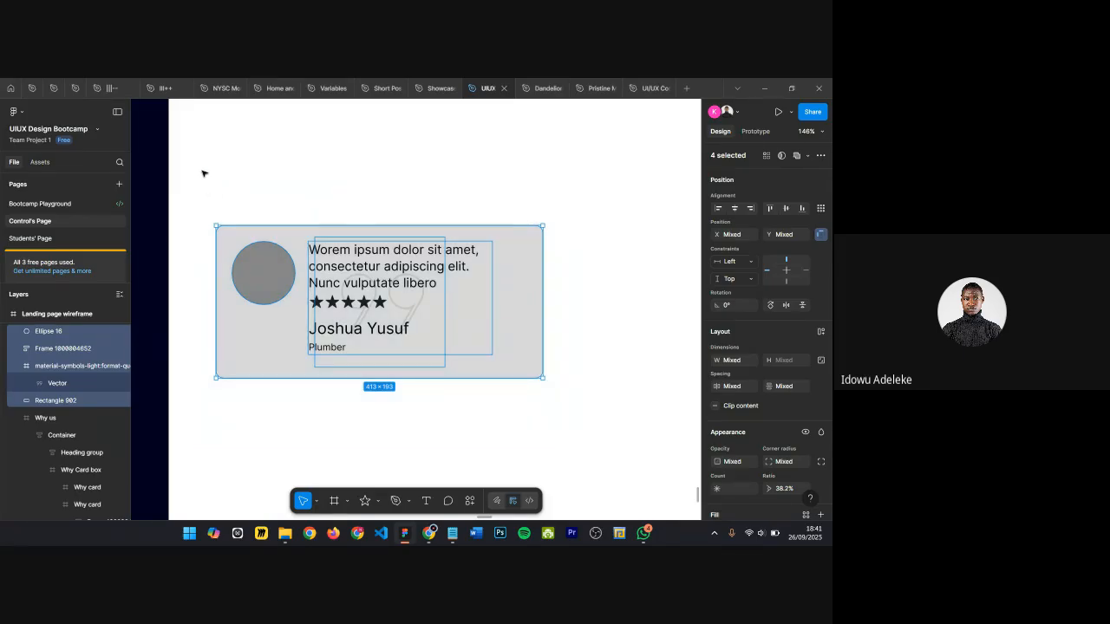
key(alt)
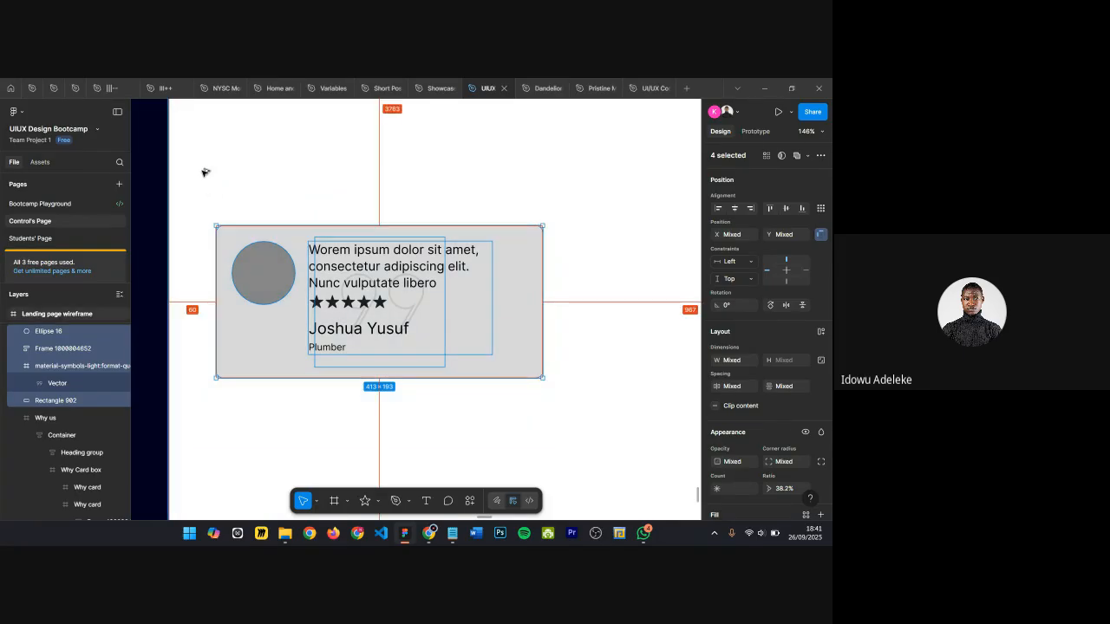
key(ctrl+alt+g)
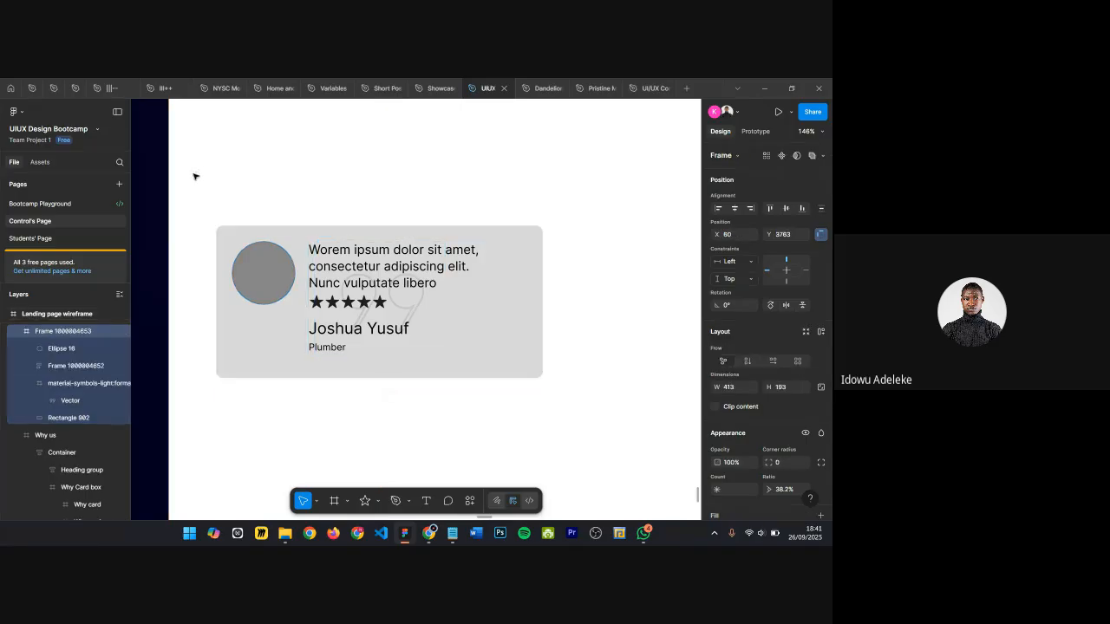
Step: Fill the new card frame with the card rectangle's D9D9D9 gray by sampling it with the eyedropper
scroll(511, 268, up, 3)
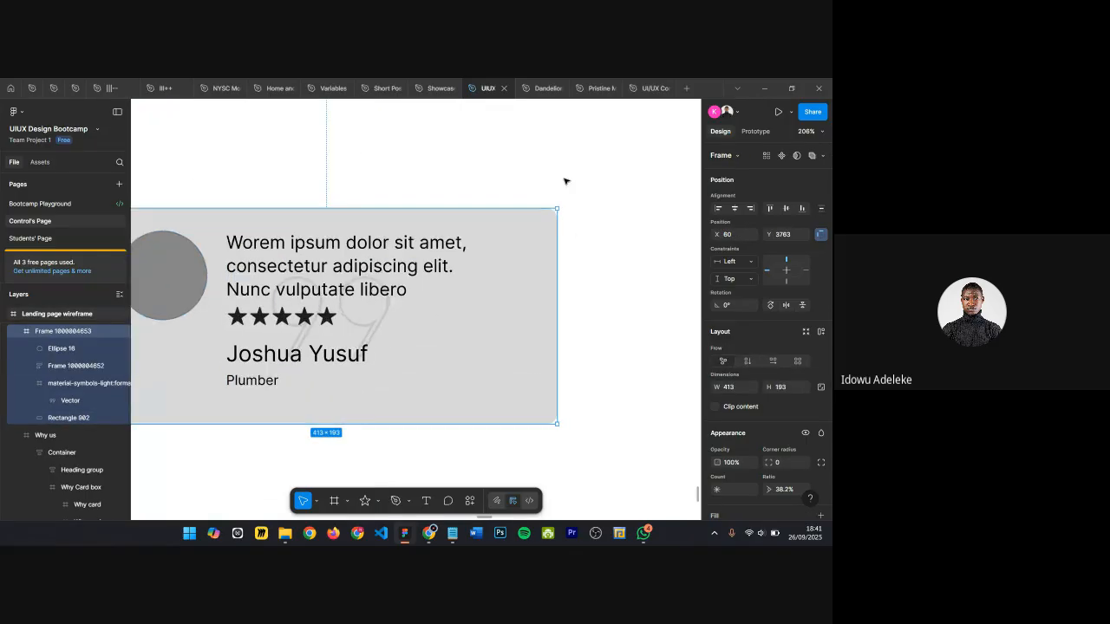
scroll(578, 185, down, 3)
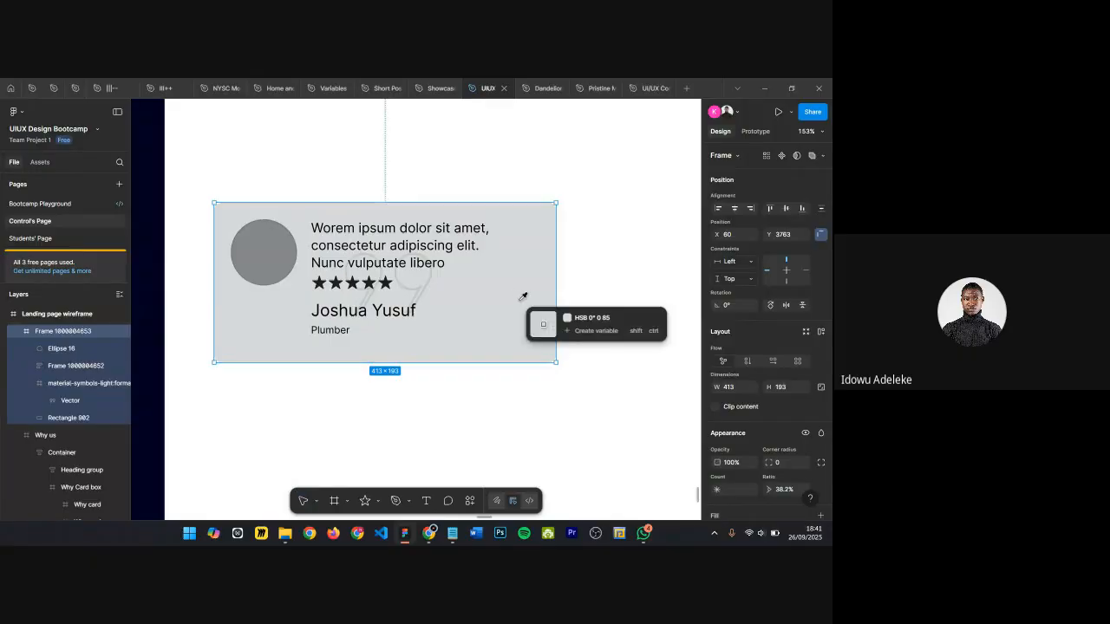
scroll(783, 441, down, 2)
scroll(783, 441, down, 3)
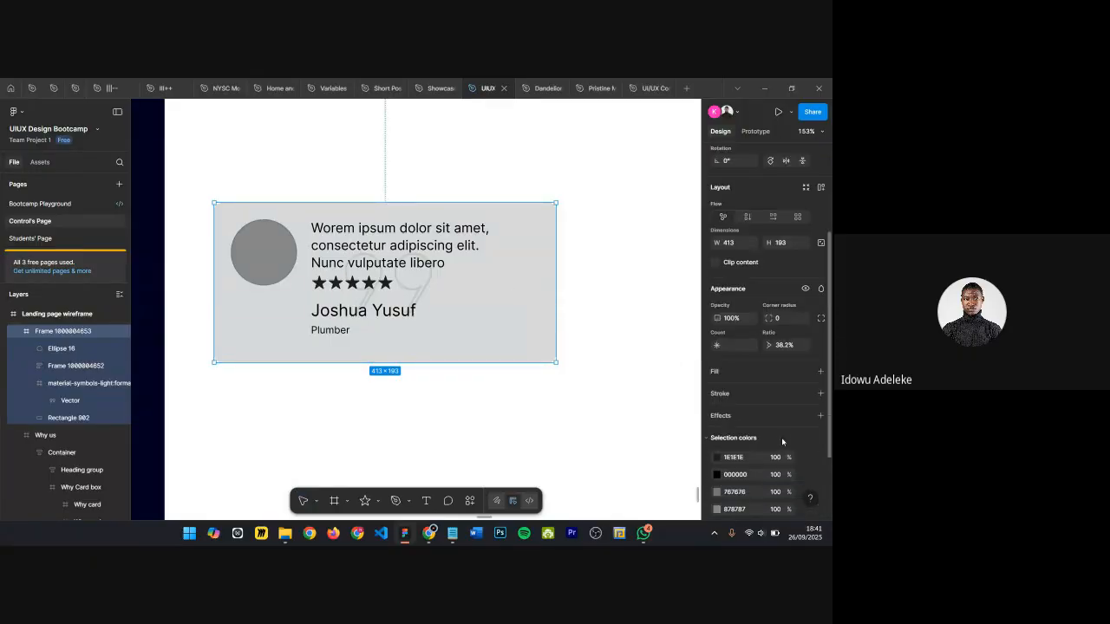
key(i)
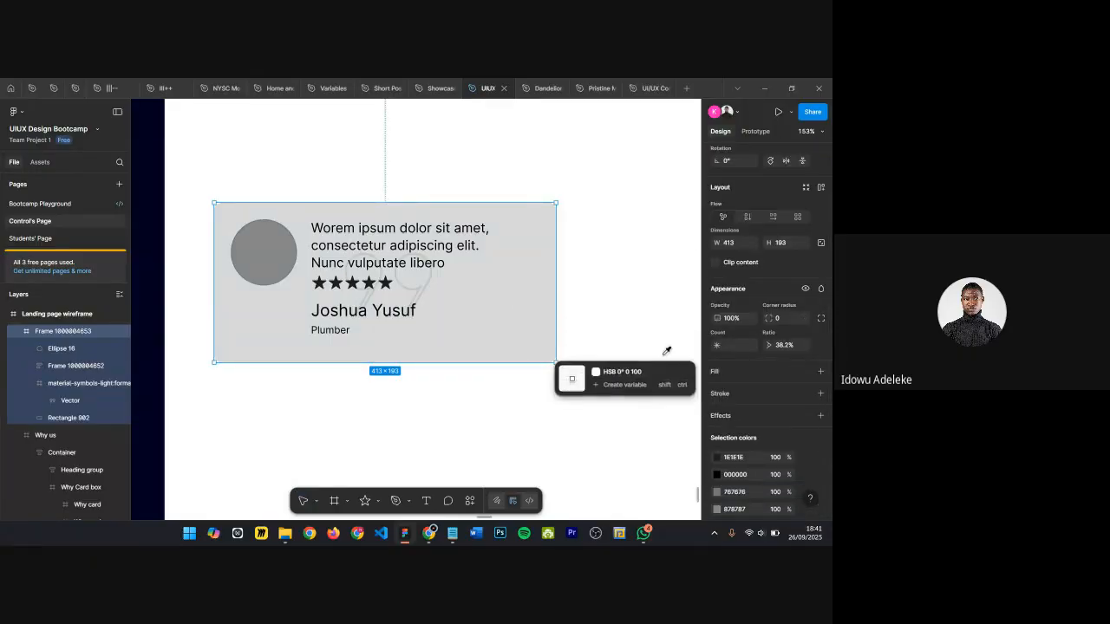
click(490, 285)
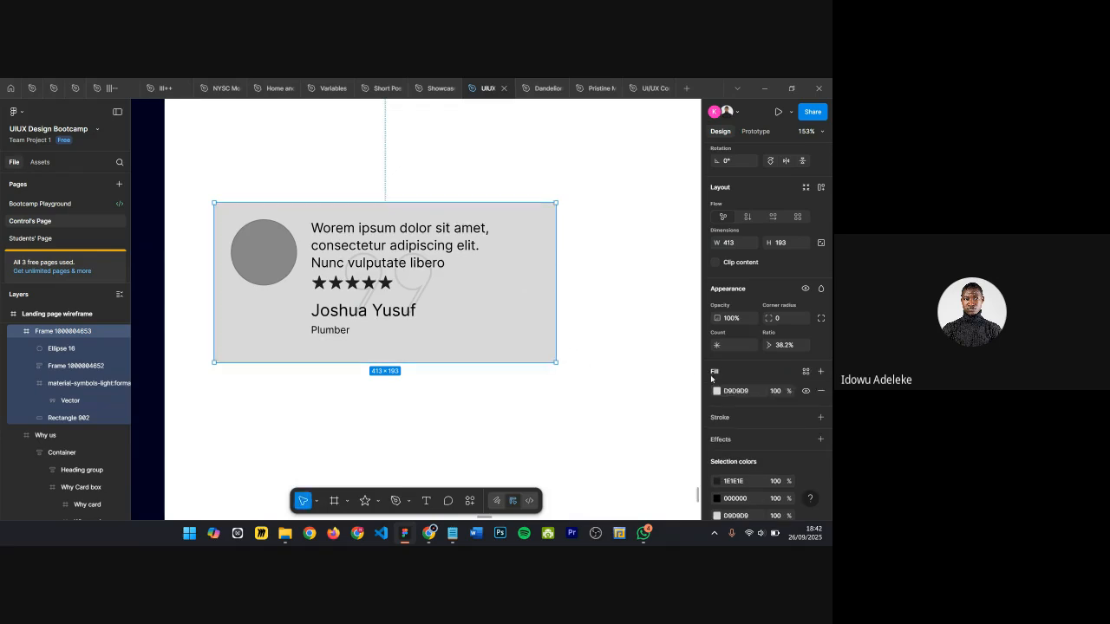
Step: Delete the card rectangle and set the card frame's corner radius to 9
click(470, 310)
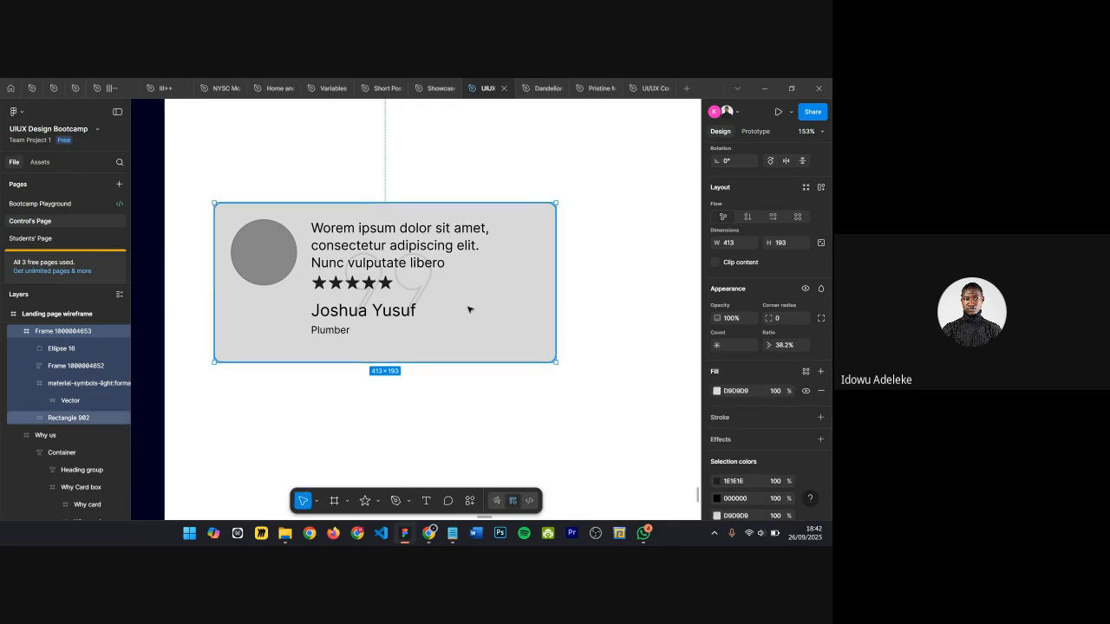
key(Delete)
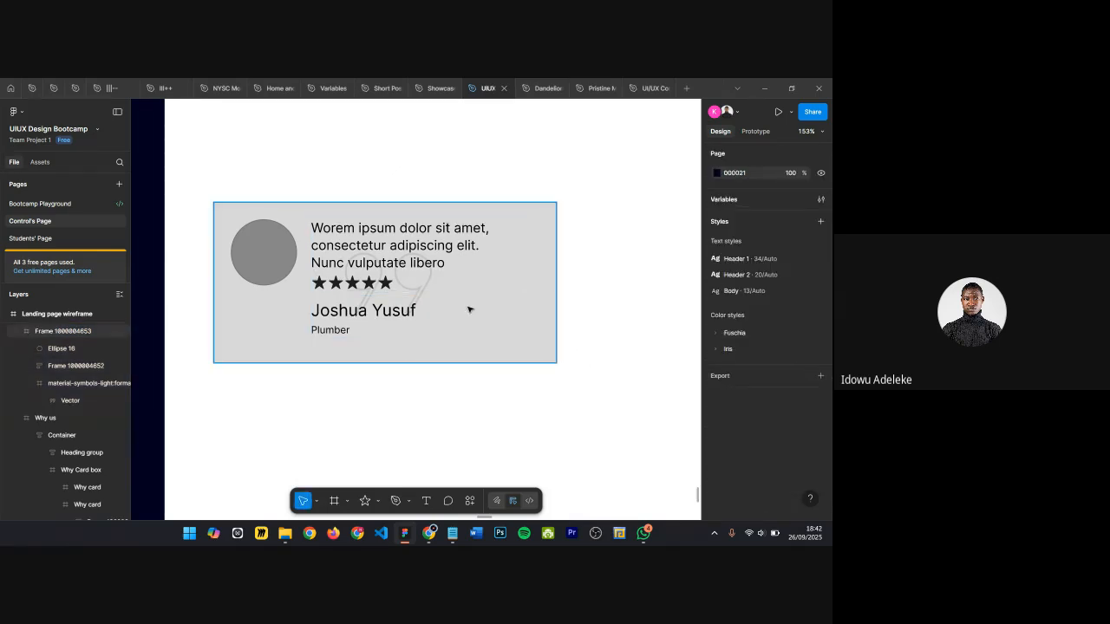
click(532, 287)
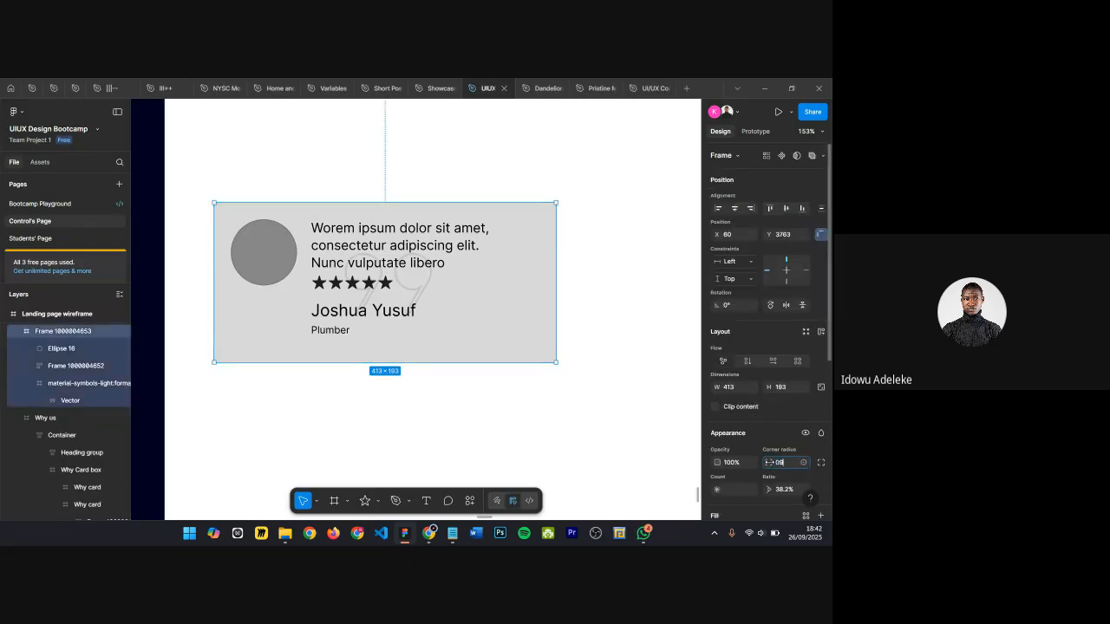
key(Return)
click(604, 378)
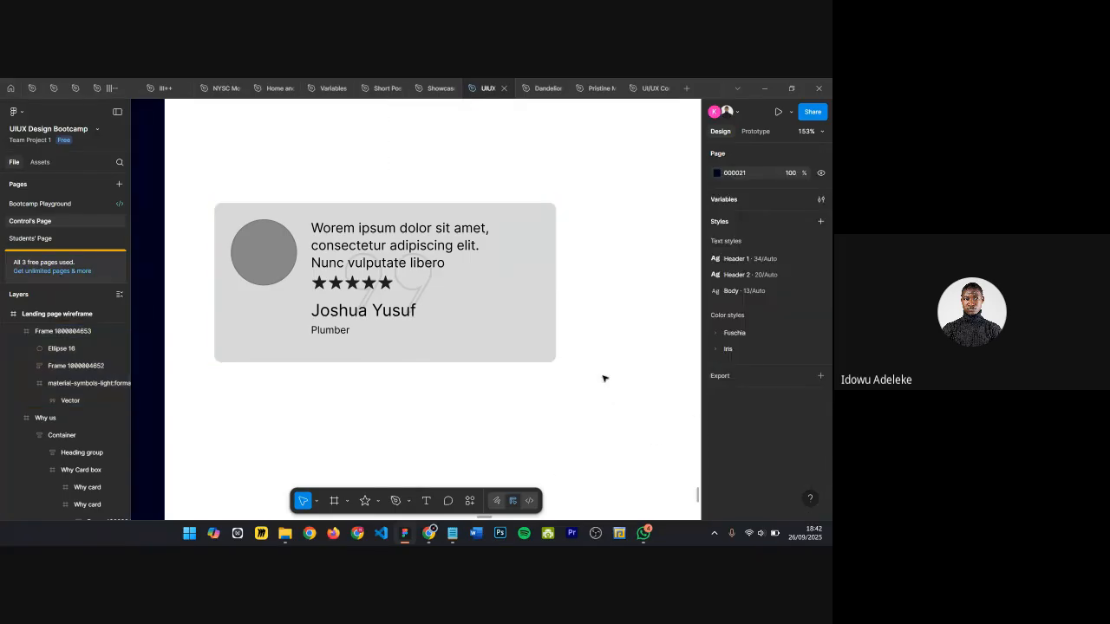
Step: Move the testimonial card up and duplicate it to its right with a 41 px gap
click(555, 342)
click(716, 407)
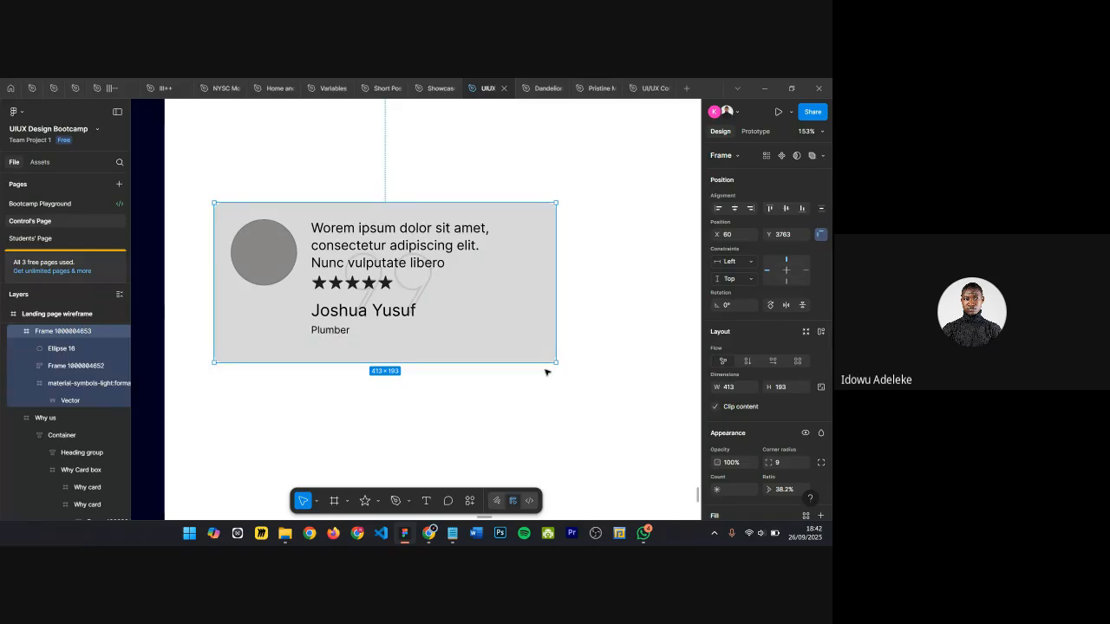
drag(272, 315, 326, 280)
scroll(342, 304, down, 5)
scroll(342, 303, down, 5)
key(ctrl+shift+4)
drag(324, 279, 490, 284)
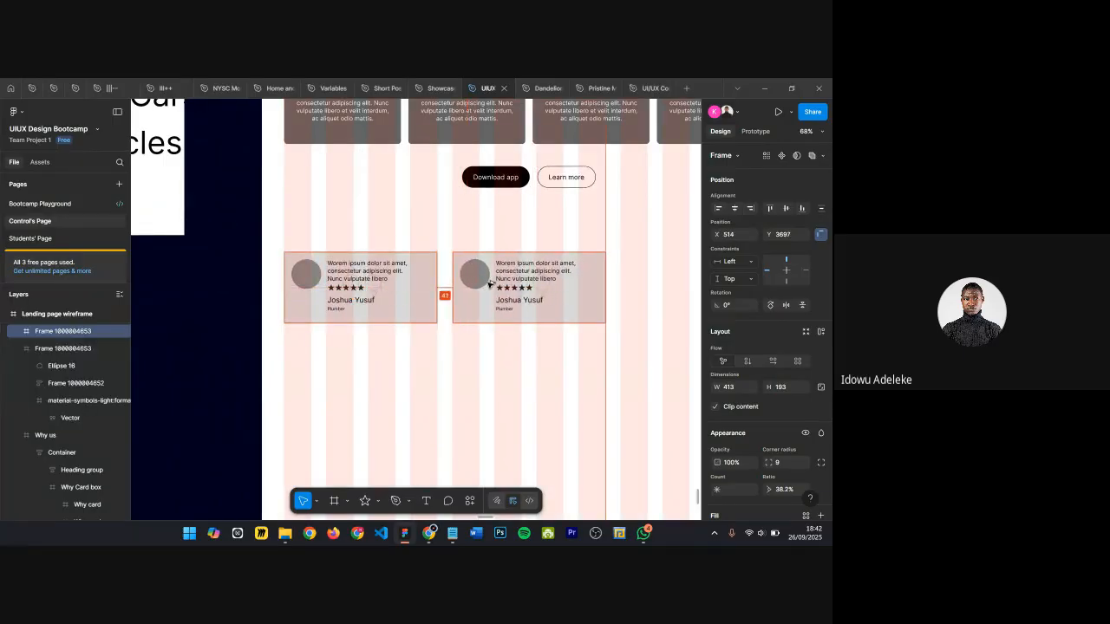
Step: Duplicate the card once more to create a third testimonial card in the row
scroll(483, 277, up, 1)
scroll(412, 274, down, 2)
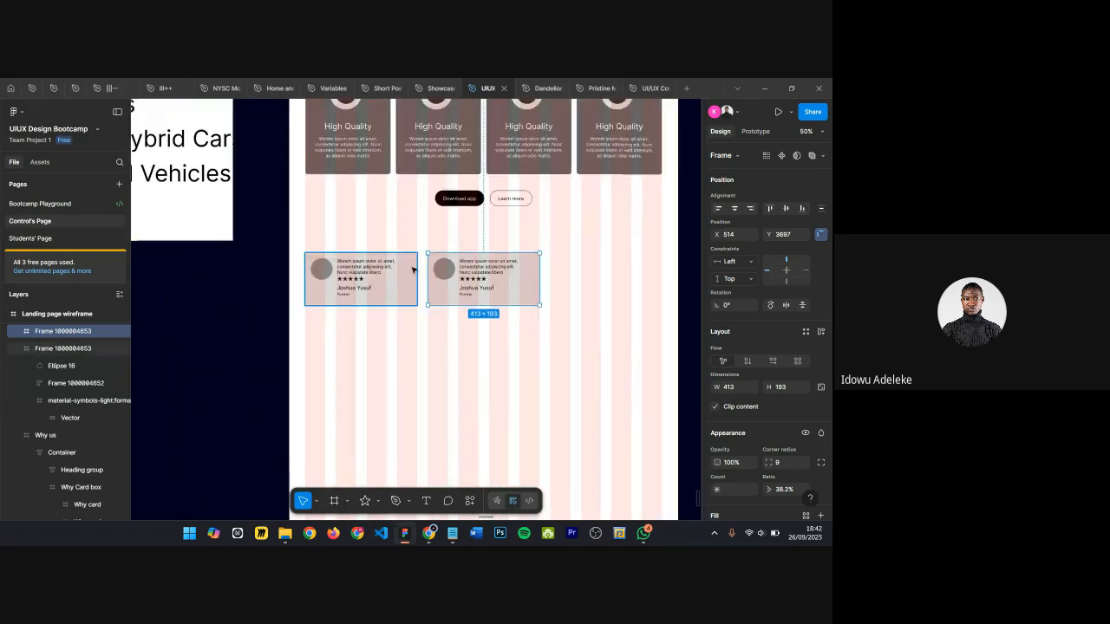
scroll(416, 226, down, 1)
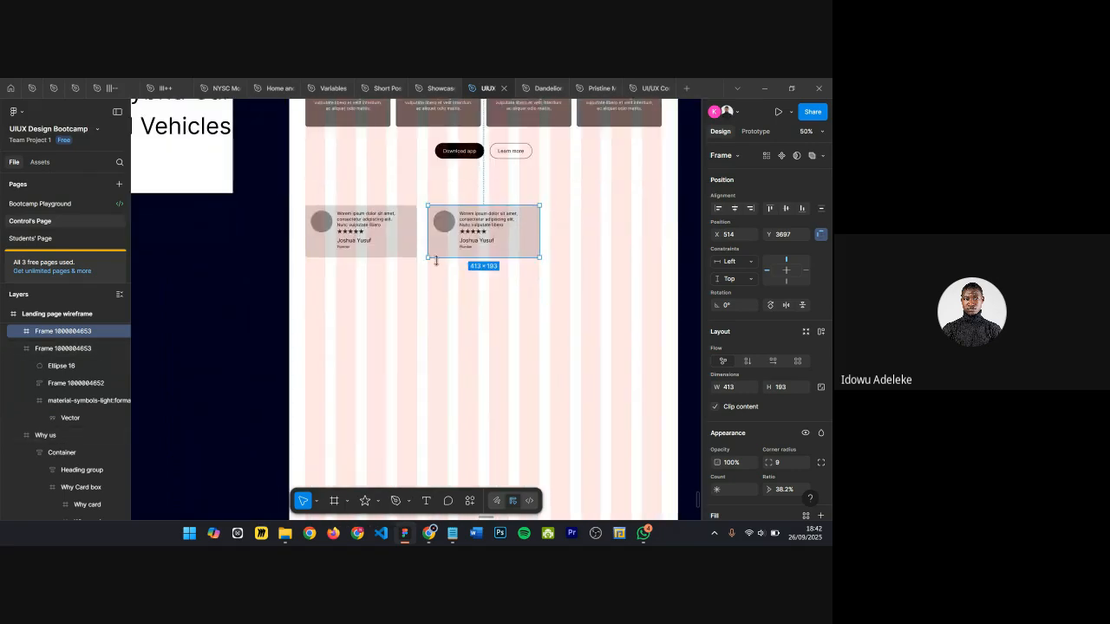
key(ctrl+d)
click(548, 279)
scroll(452, 223, up, 1)
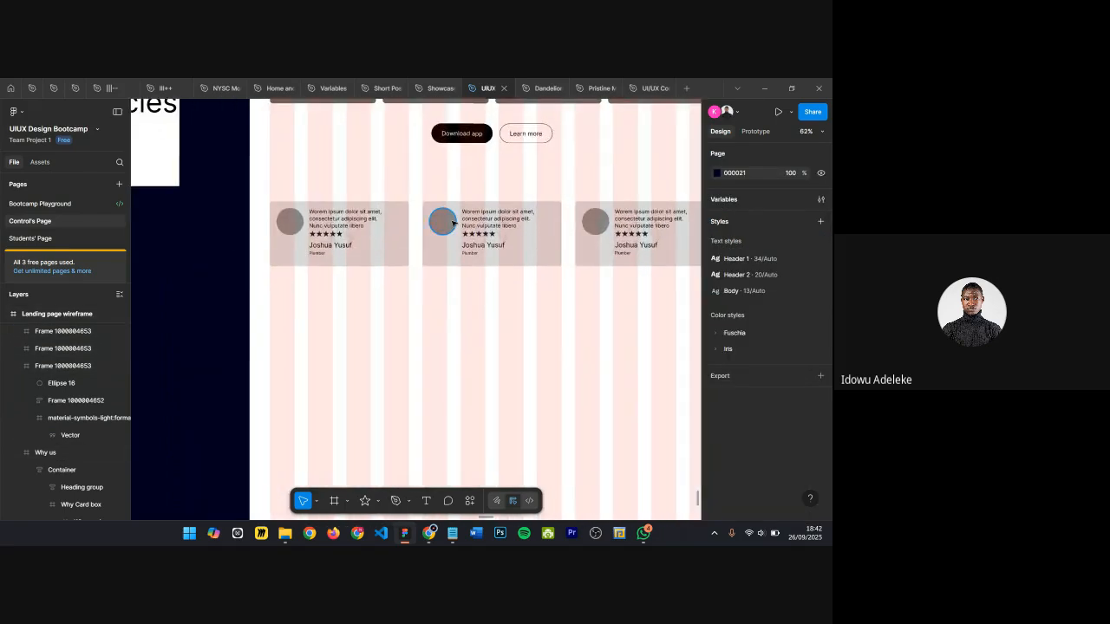
scroll(453, 222, down, 2)
scroll(380, 258, up, 1)
scroll(379, 256, down, 5)
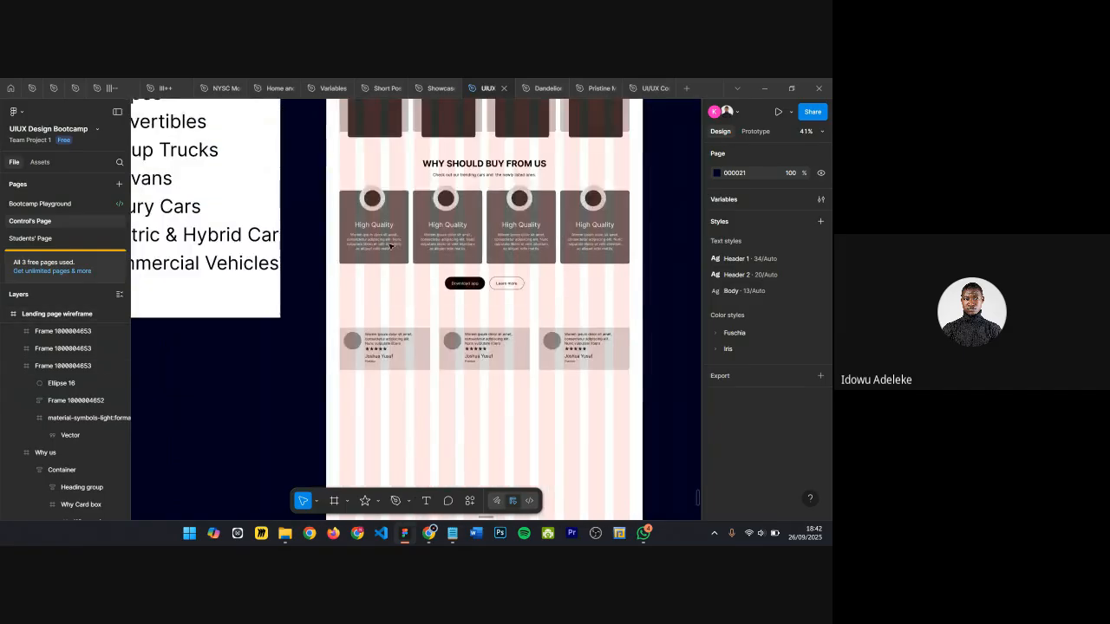
scroll(193, 134, up, 2)
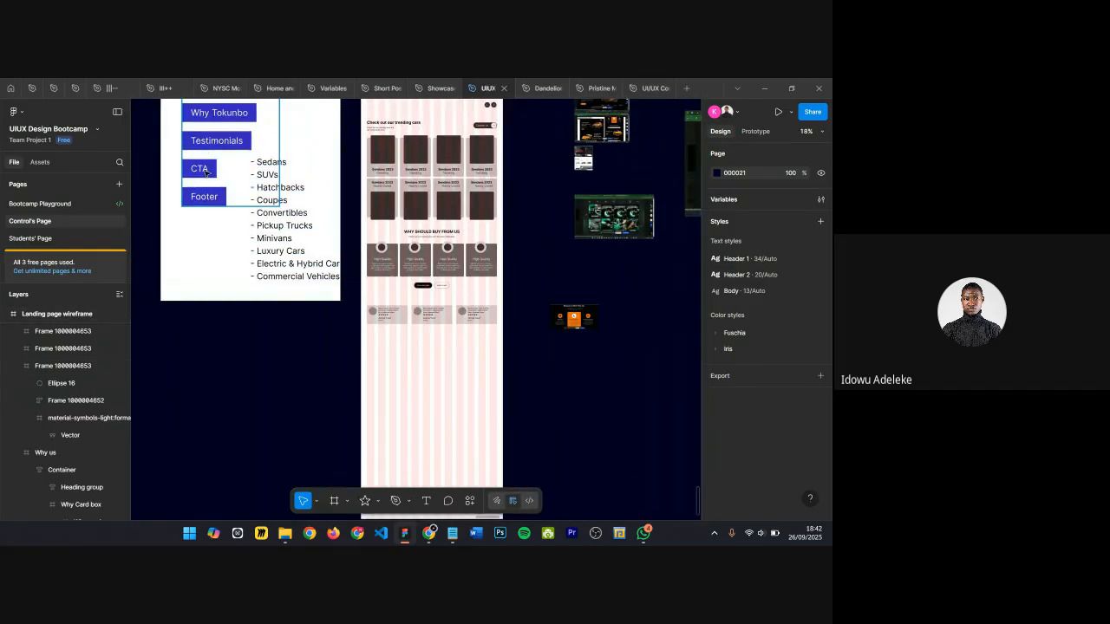
scroll(356, 310, up, 4)
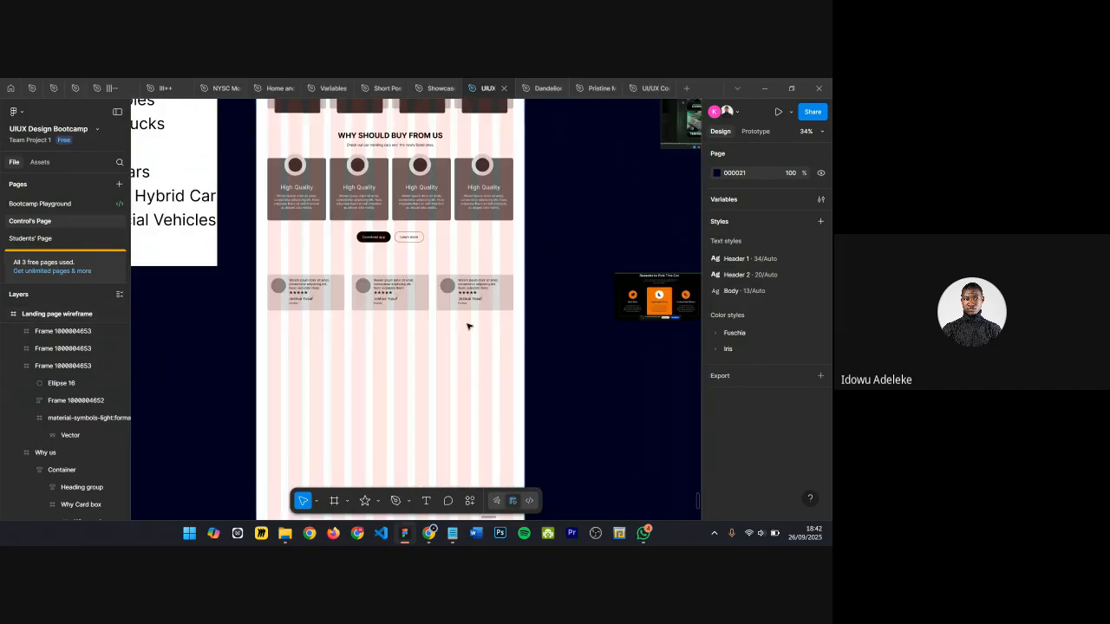
scroll(326, 335, up, 3)
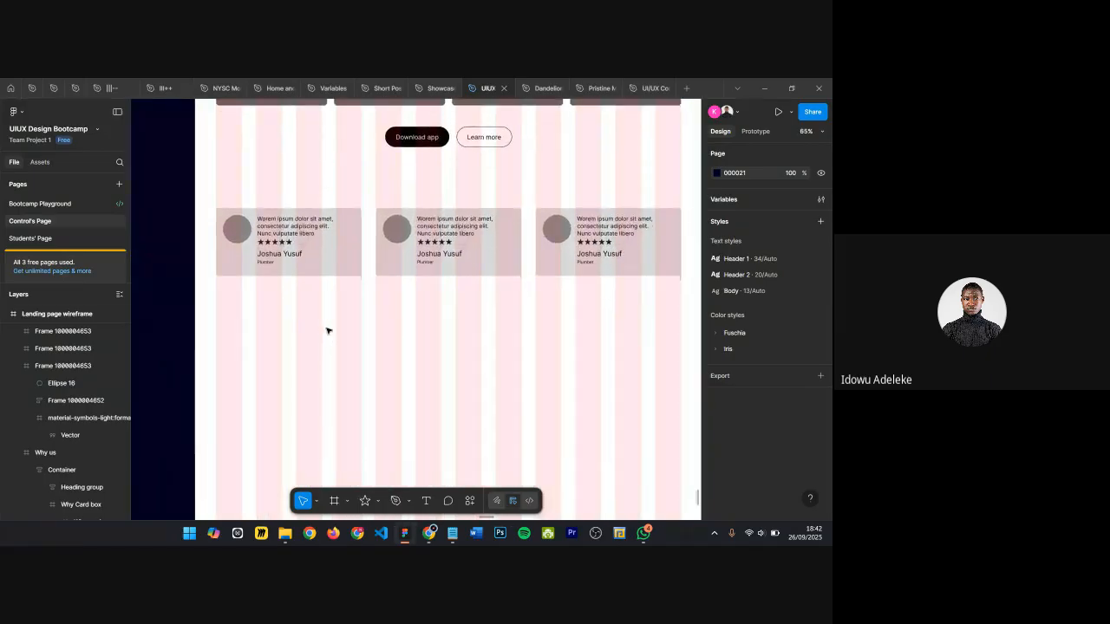
key(t)
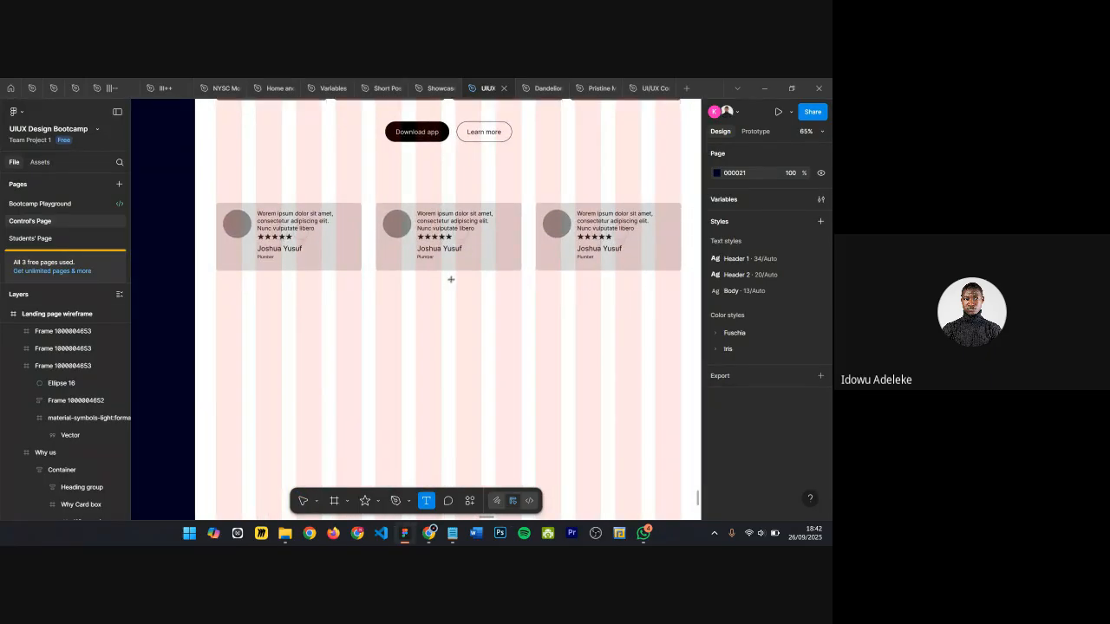
scroll(418, 282, down, 1)
scroll(410, 292, up, 3)
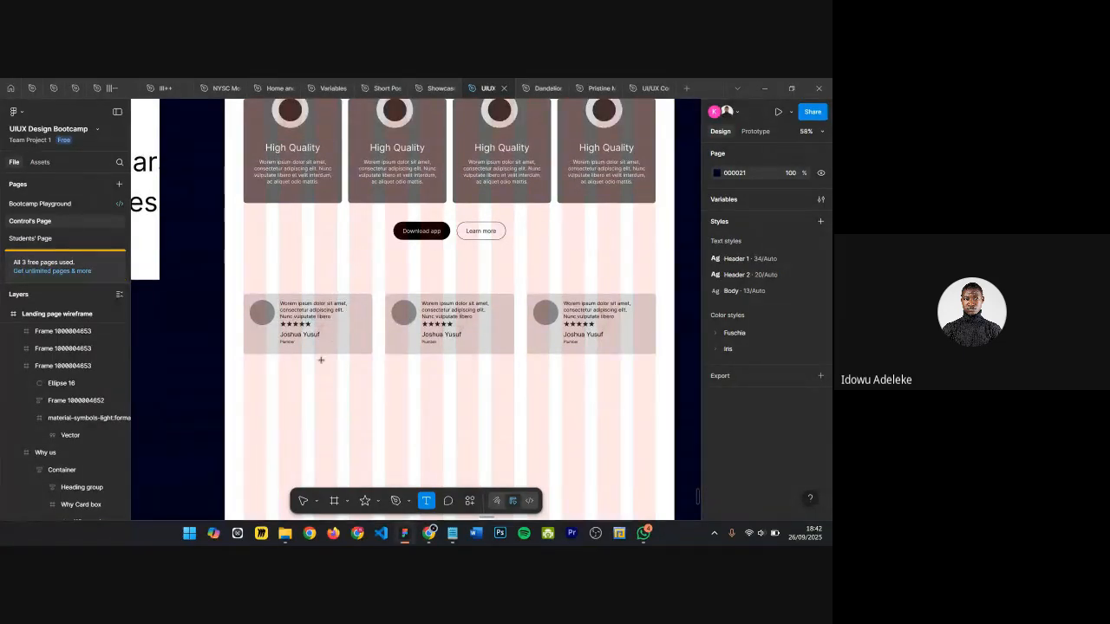
scroll(352, 301, up, 4)
scroll(381, 241, down, 3)
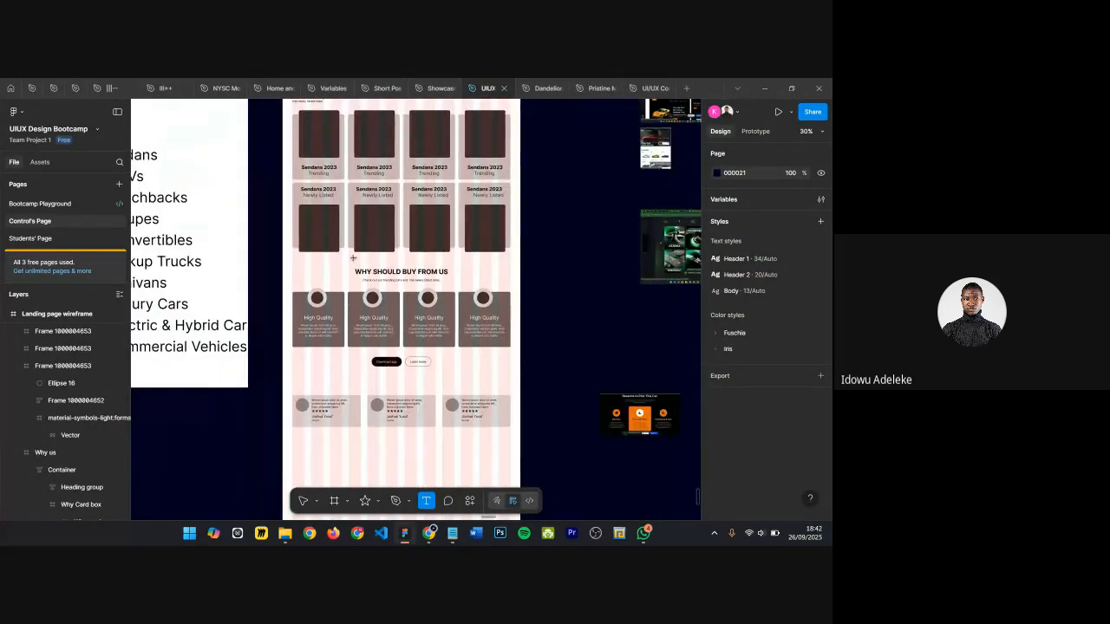
scroll(382, 241, up, 3)
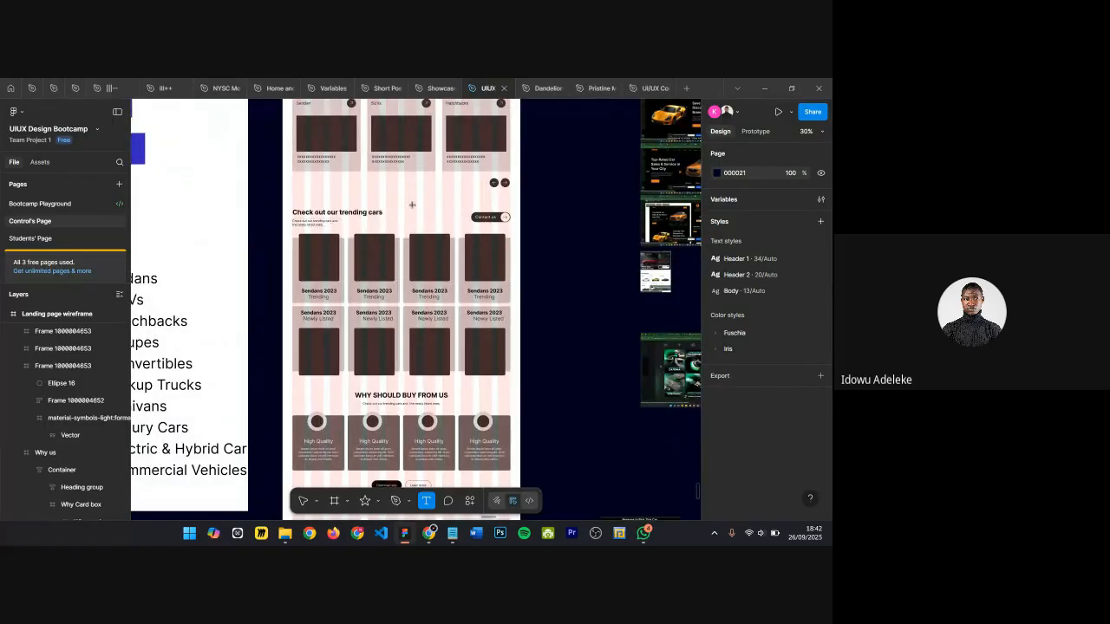
Step: Copy the trending cars "Heading and button" block and place it above the testimonial cards
key(v)
click(371, 411)
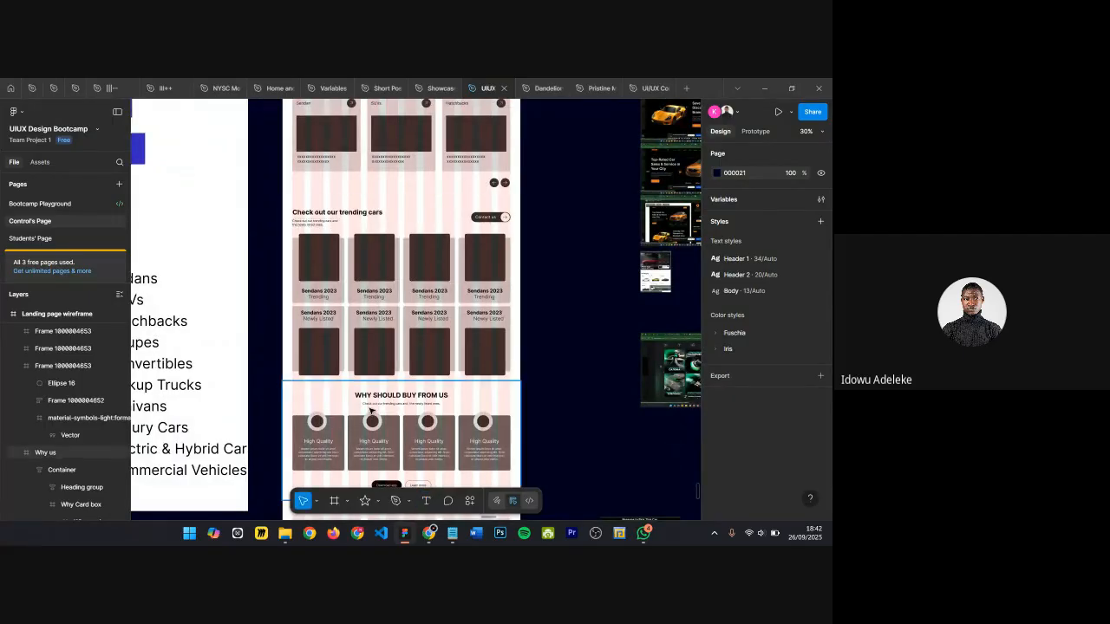
click(327, 373)
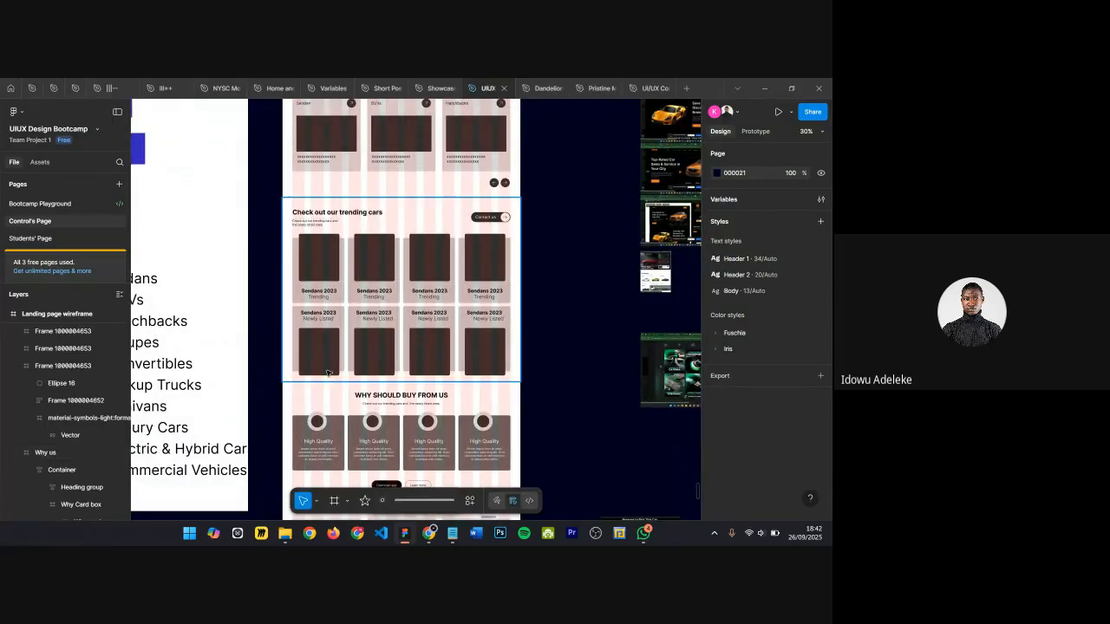
click(341, 212)
click(328, 213)
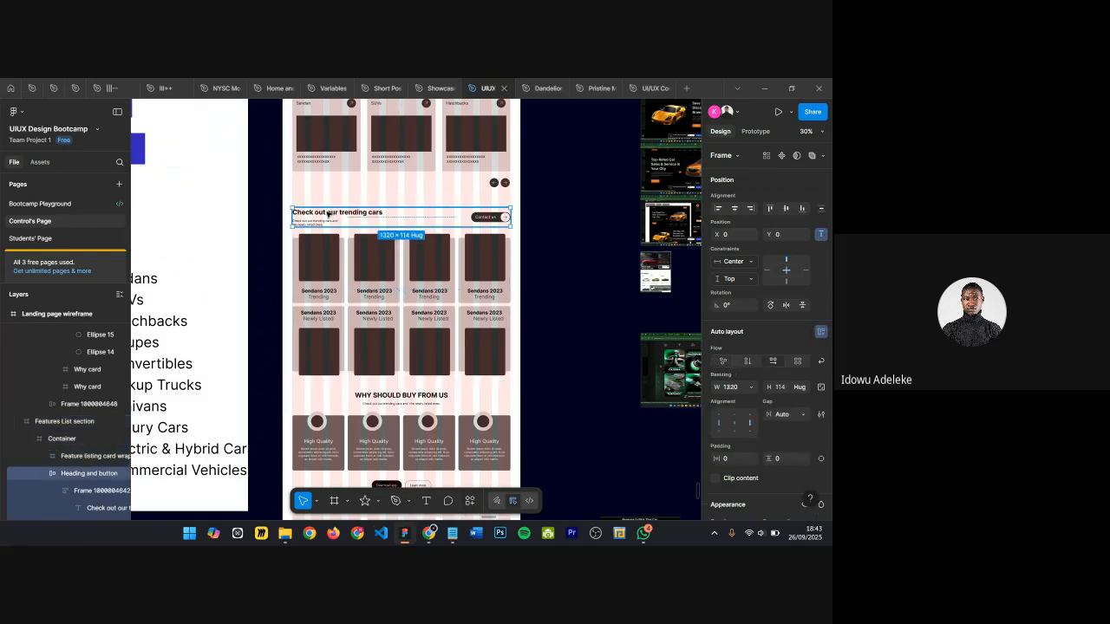
scroll(336, 174, down, 3)
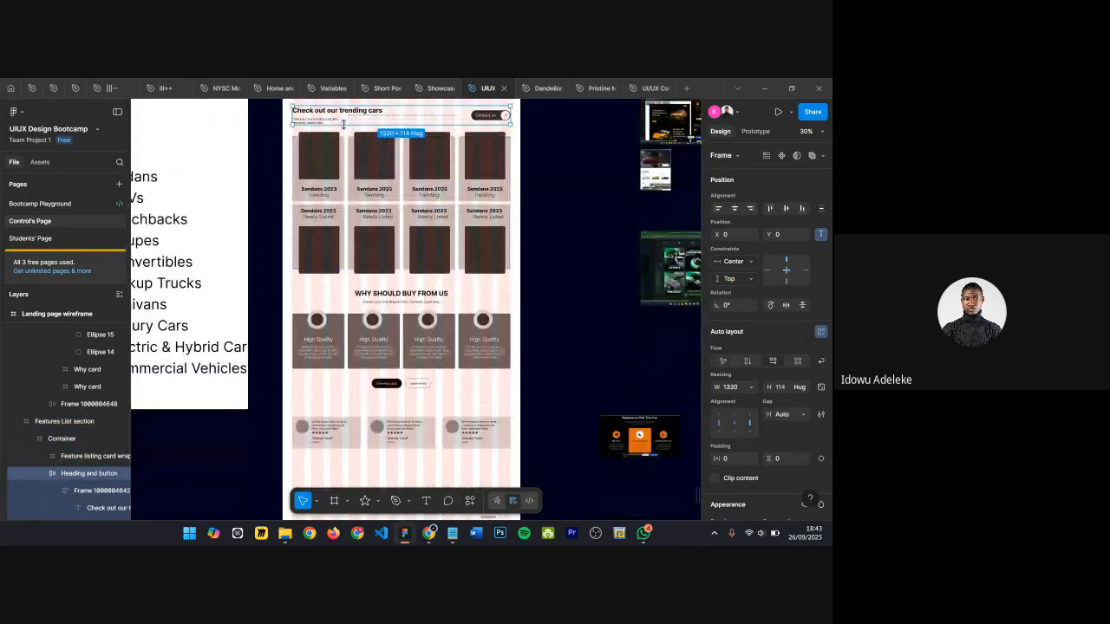
drag(347, 116, 369, 406)
scroll(328, 486, up, 5)
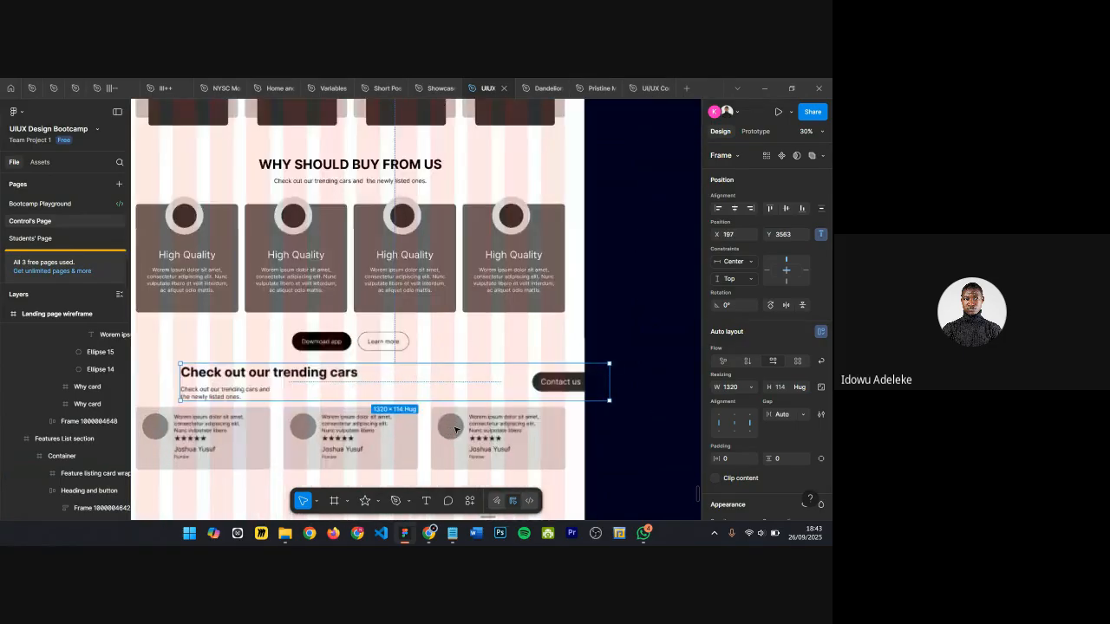
scroll(385, 346, up, 3)
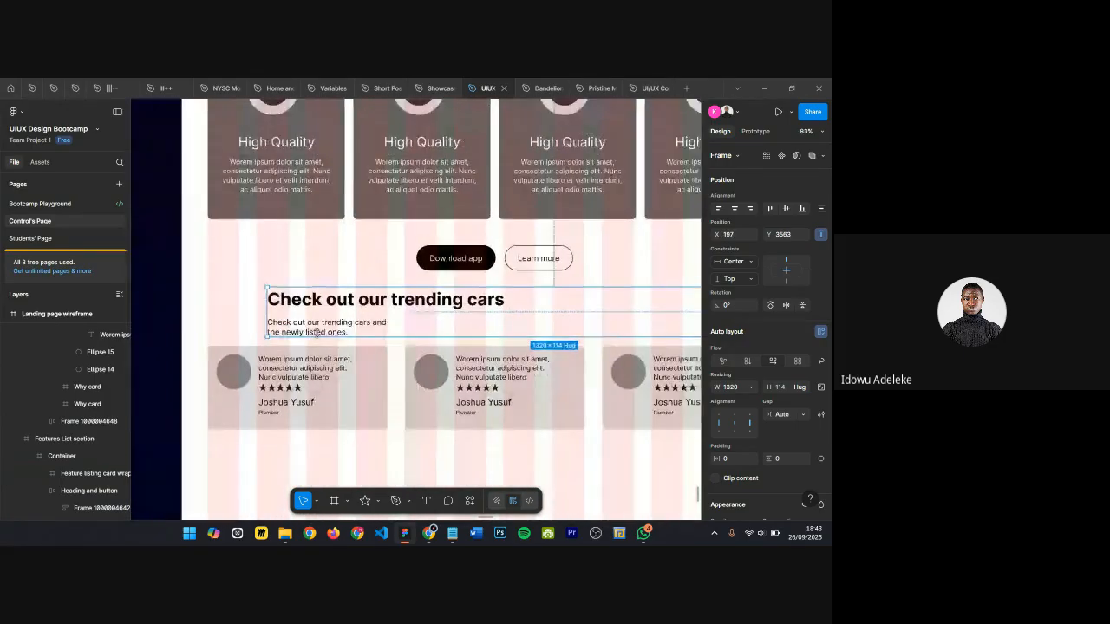
scroll(314, 333, down, 1)
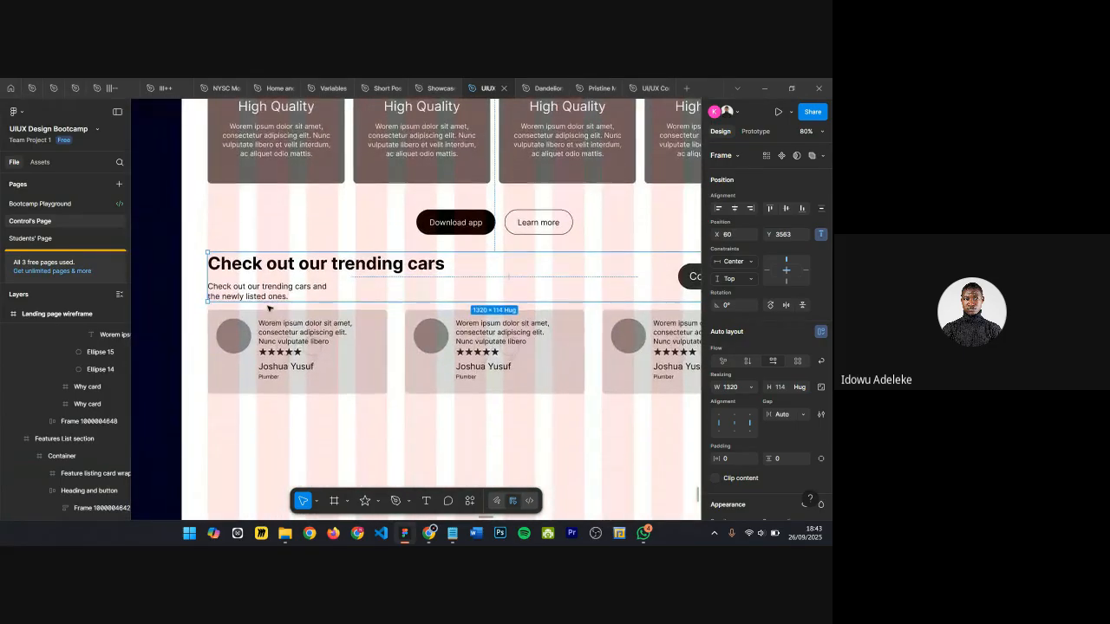
Step: Wrap the three testimonial cards in a new frame and rename it starting with "Te"
click(311, 333)
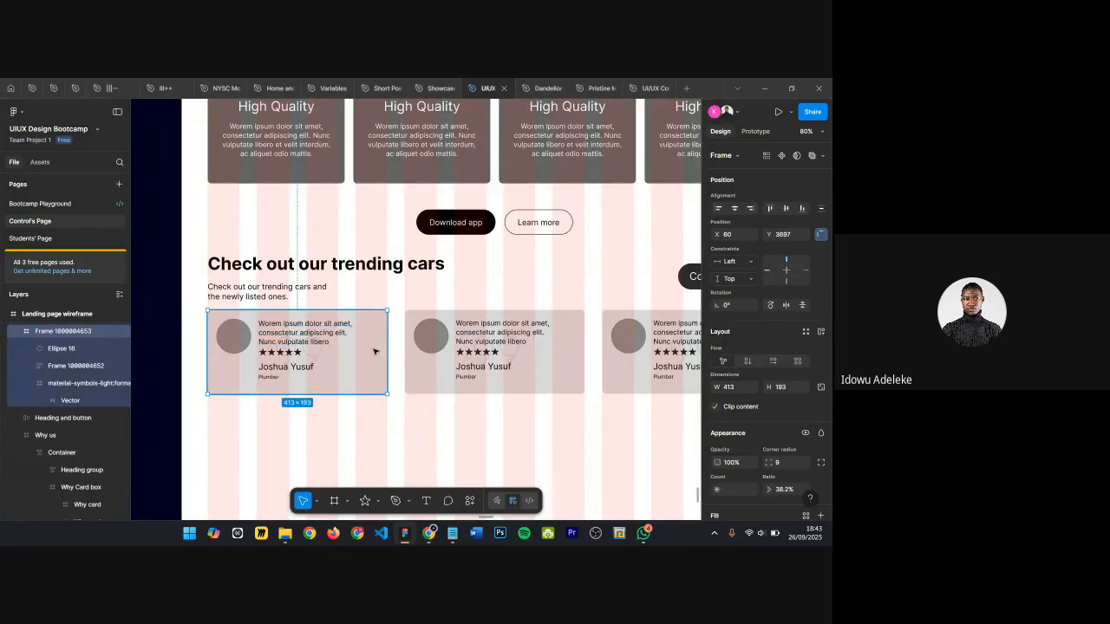
shift+click(486, 349)
shift+click(606, 345)
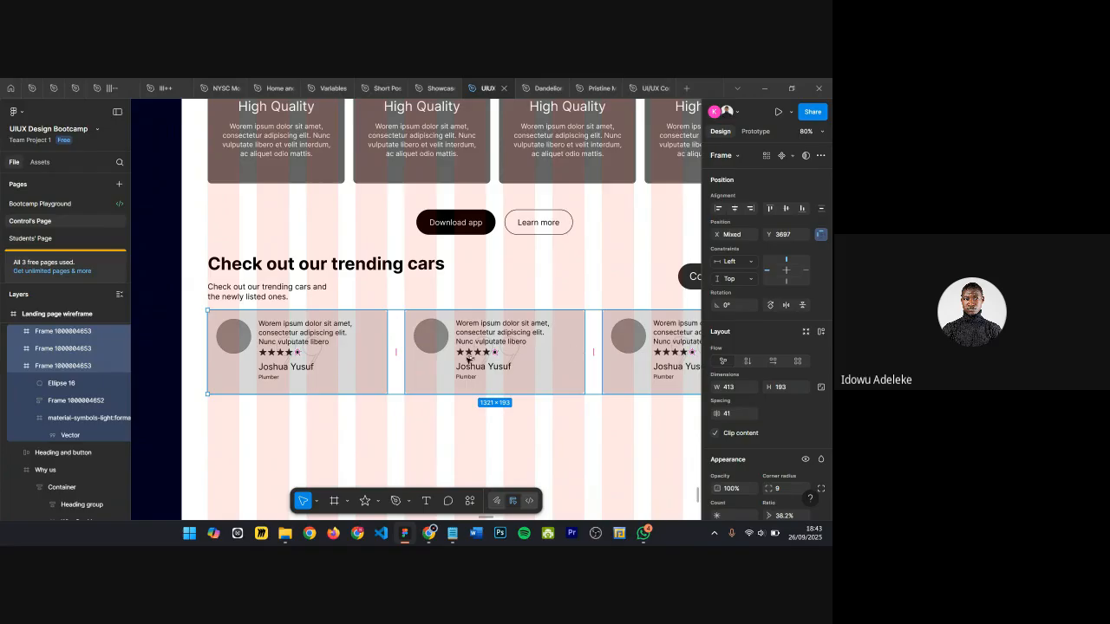
key(ctrl+alt+g)
key(ctrl+r)
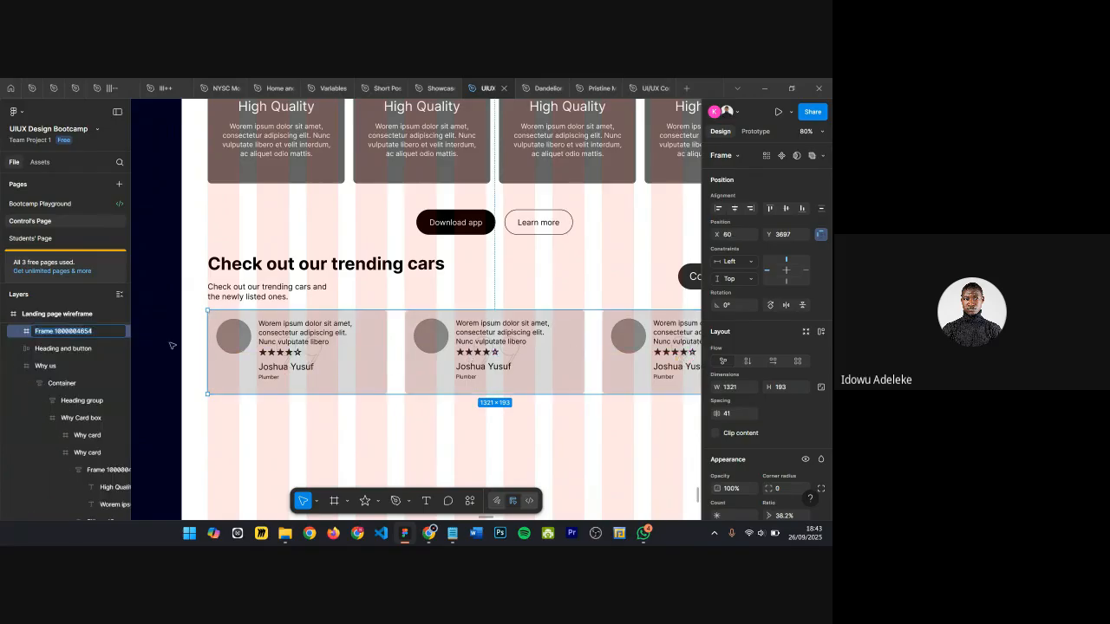
text(Testimonials card box)
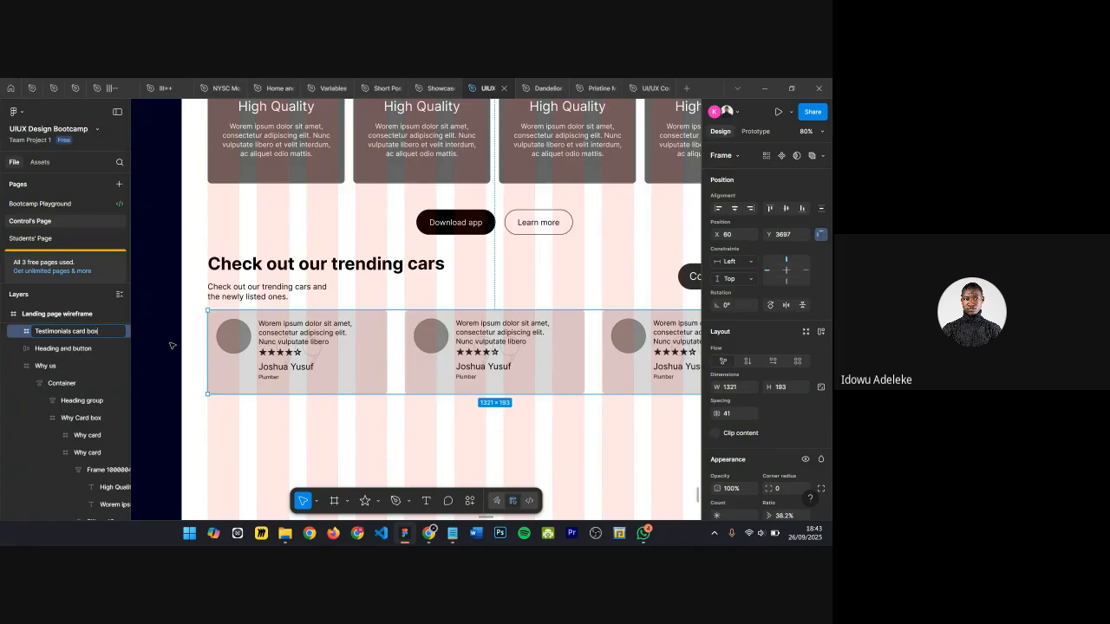
Step: Confirm the testimonials card box name and set its width to 1320 px
key(Return)
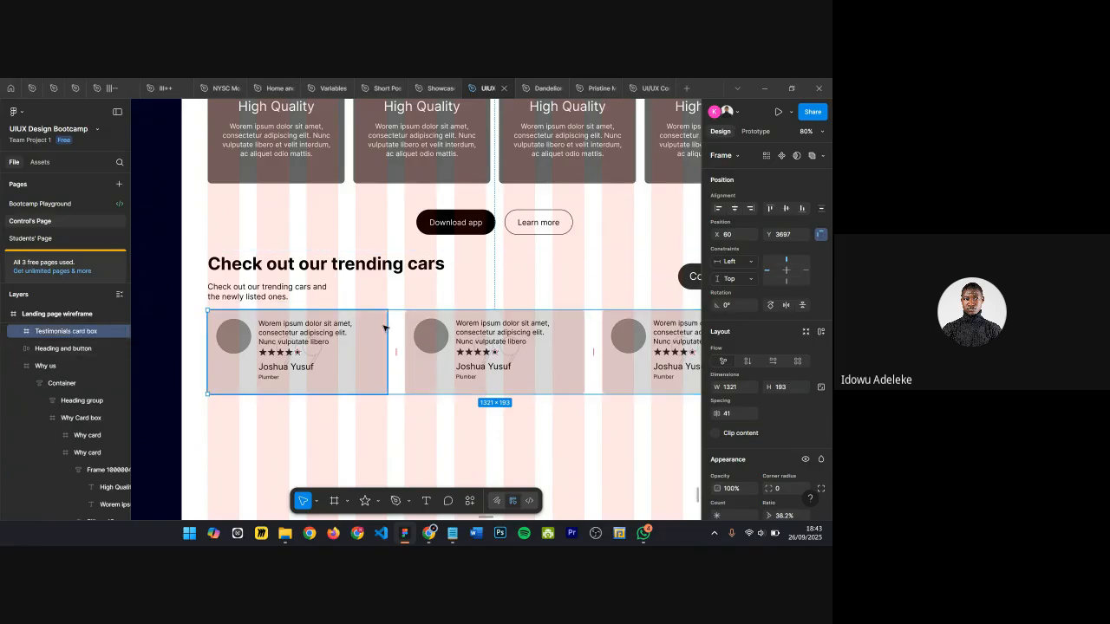
ctrl+scroll(386, 327, down, 2)
click(739, 388)
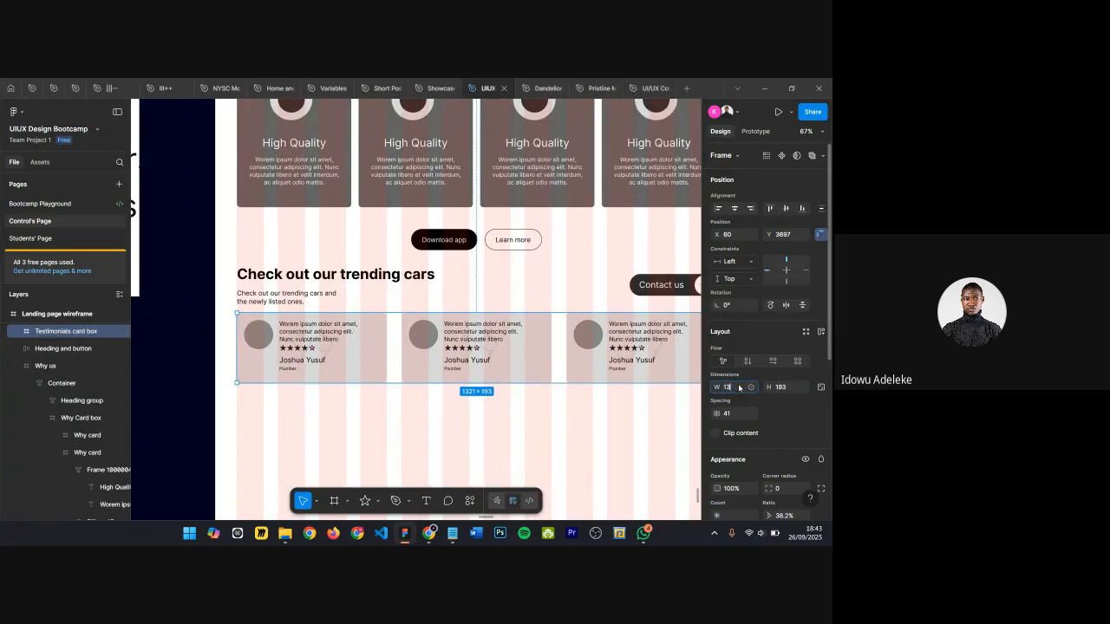
key(Return)
Step: Nudge the testimonials card box down to Y 3717 below the copied heading block
scroll(345, 336, up, 2)
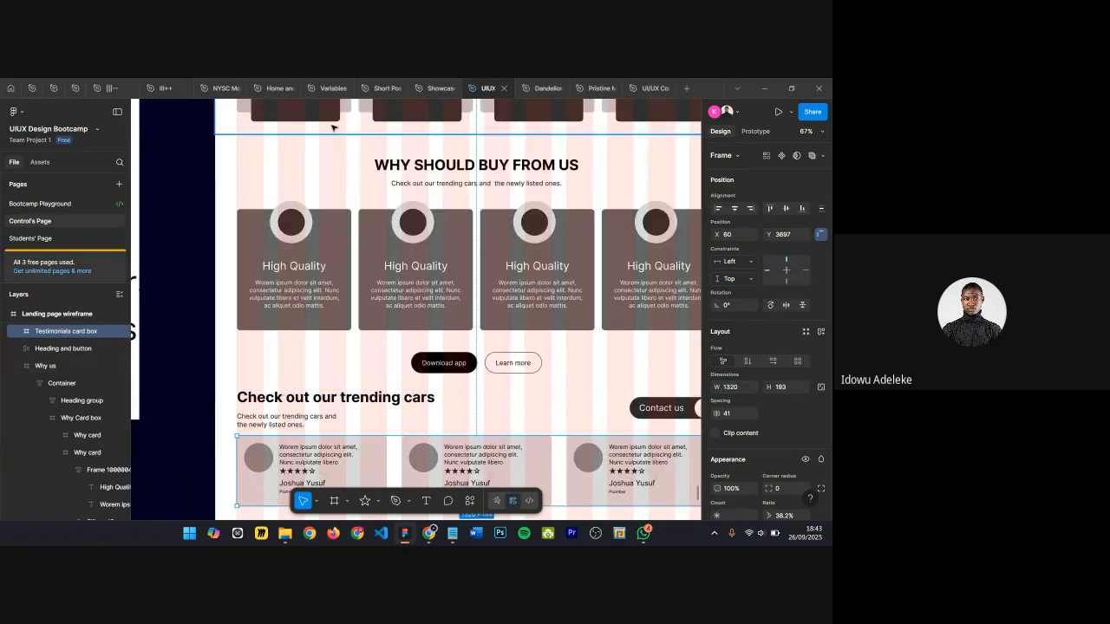
scroll(344, 336, down, 3)
key(shift+Down)
key(shift+Down)
key(shift+Down)
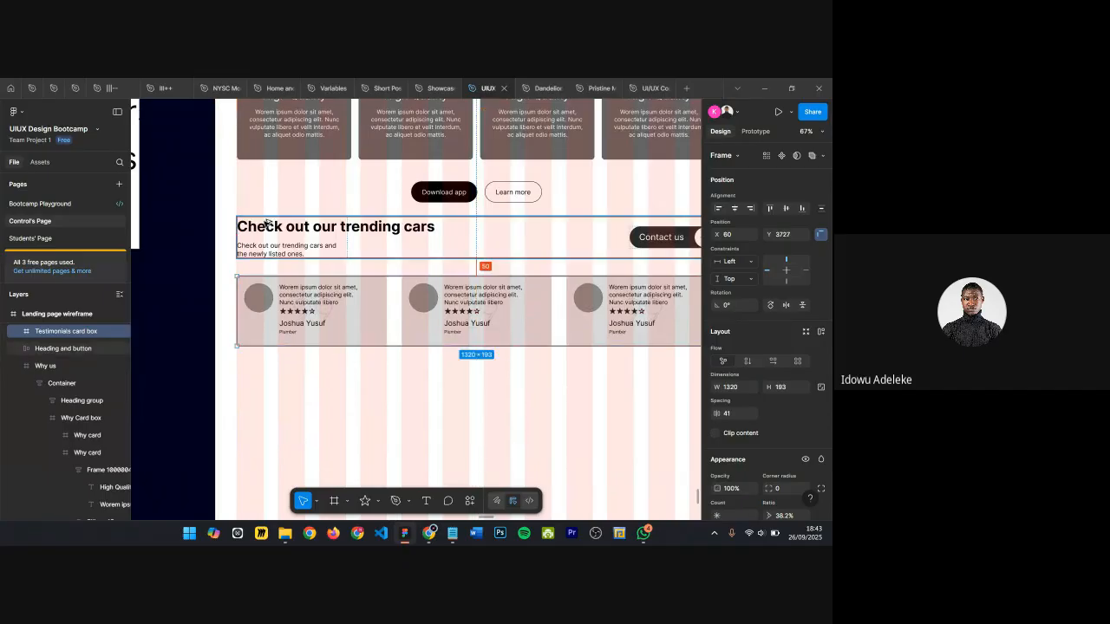
key(shift+Up)
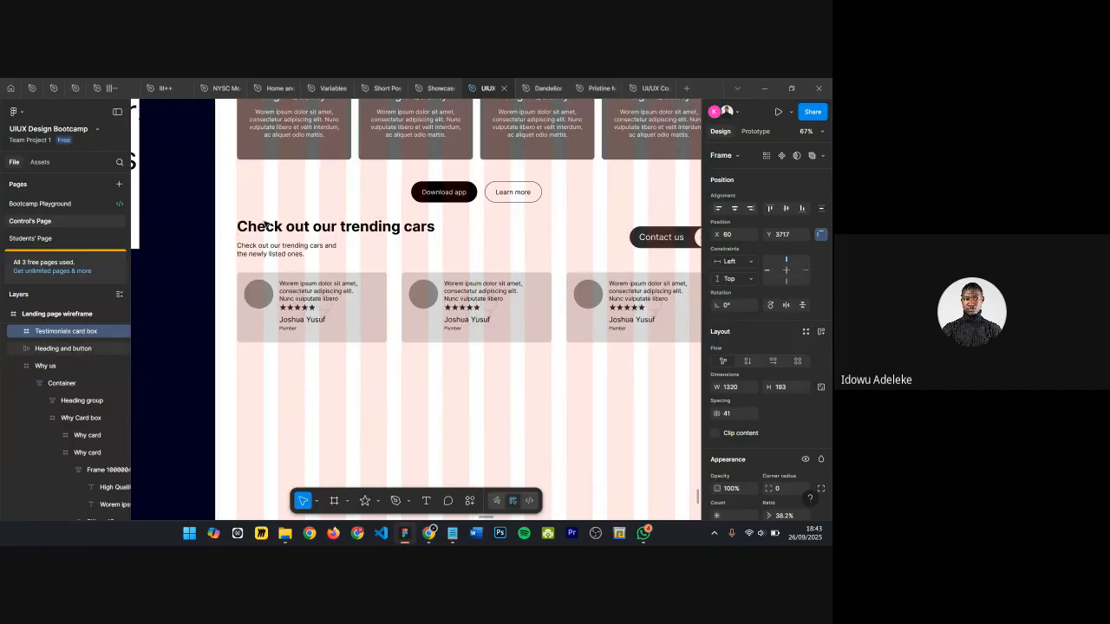
Step: Try to retype the copied heading text starting with "Hear f"
scroll(265, 224, right, 2)
double_click(247, 229)
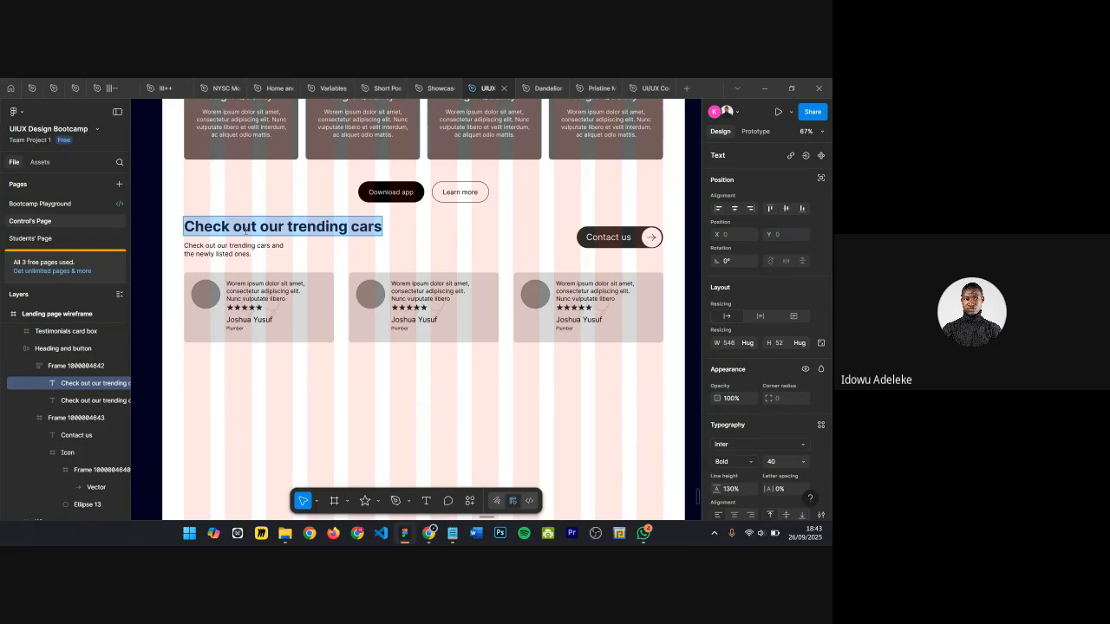
text(Hear f)
key(BackSpace)
key(BackSpace)
key(BackSpace)
key(BackSpace)
key(BackSpace)
key(BackSpace)
key(Escape)
double_click(248, 230)
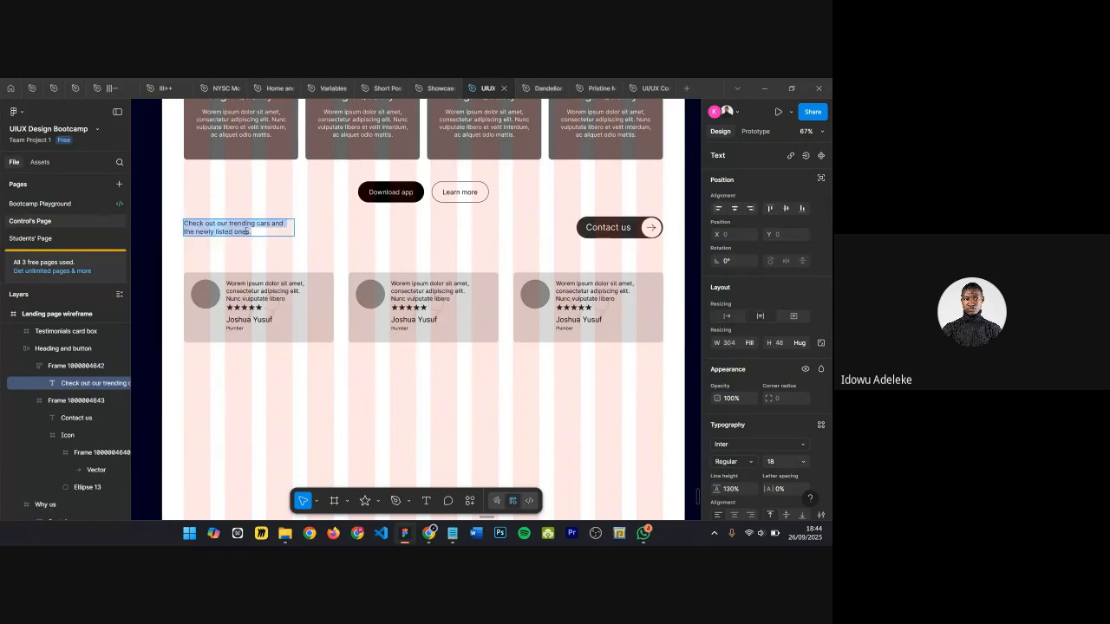
Step: Undo the recent edits to the heading, card box name, width and position
key(ctrl+z)
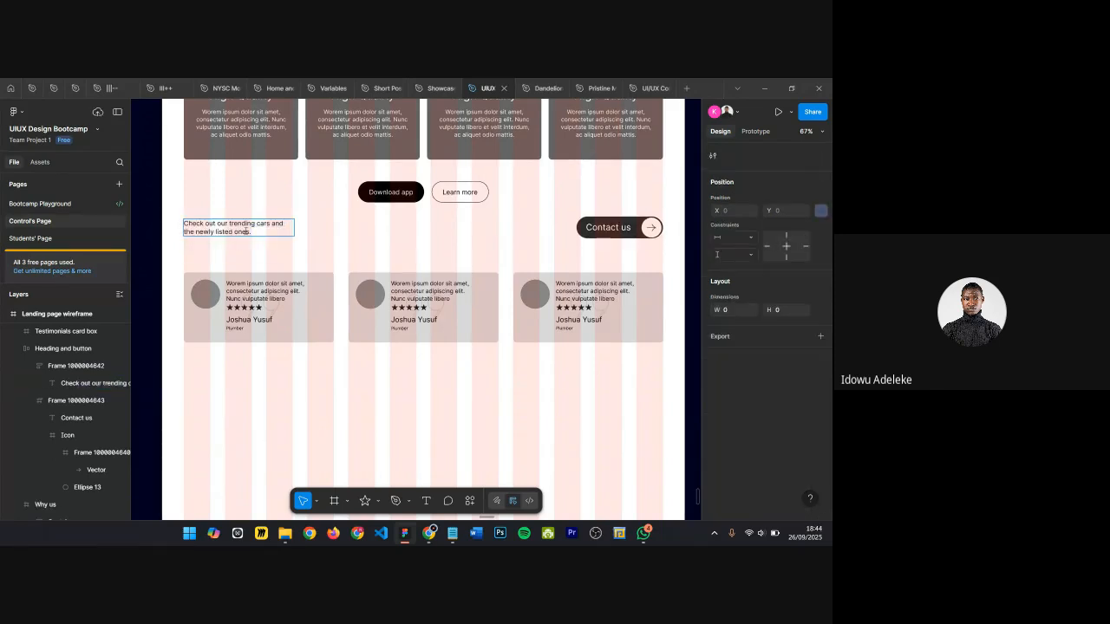
key(ctrl+z)
key(ctrl+z)
key(ctrl+z)
key(ctrl+z)
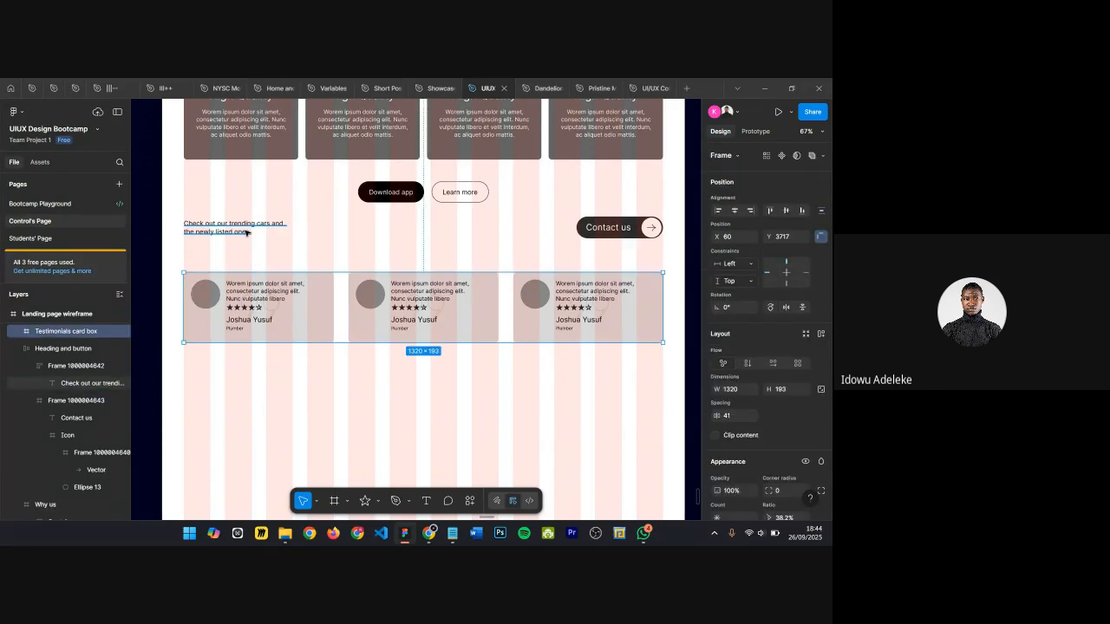
key(ctrl+z)
key(ctrl+z)
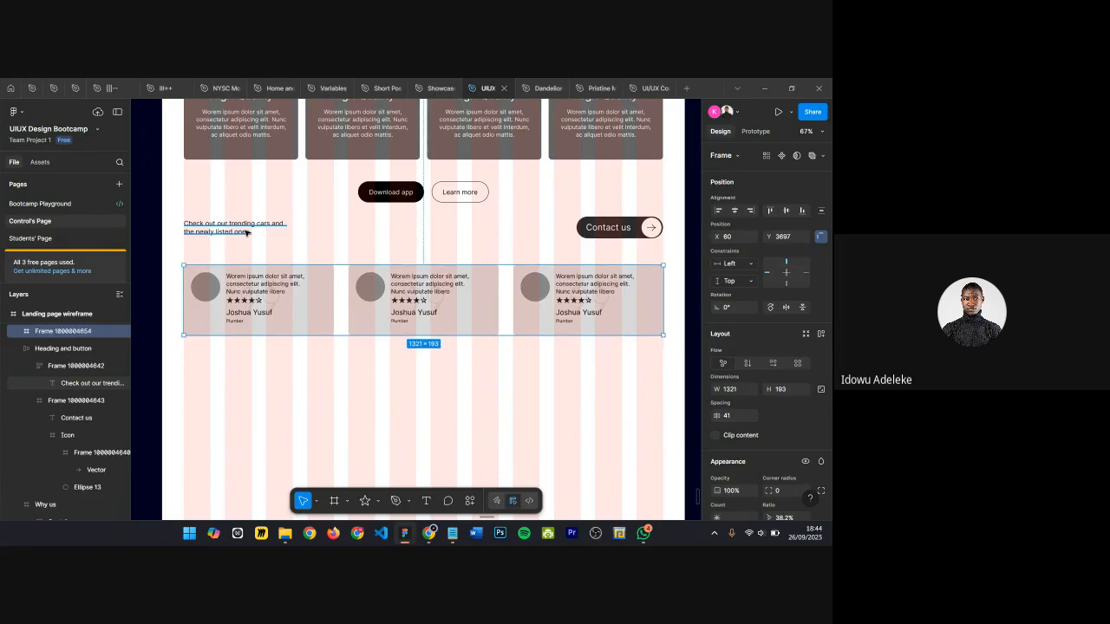
key(ctrl+z)
key(ctrl+z)
key(ctrl+z)
key(ctrl+z)
key(ctrl+z)
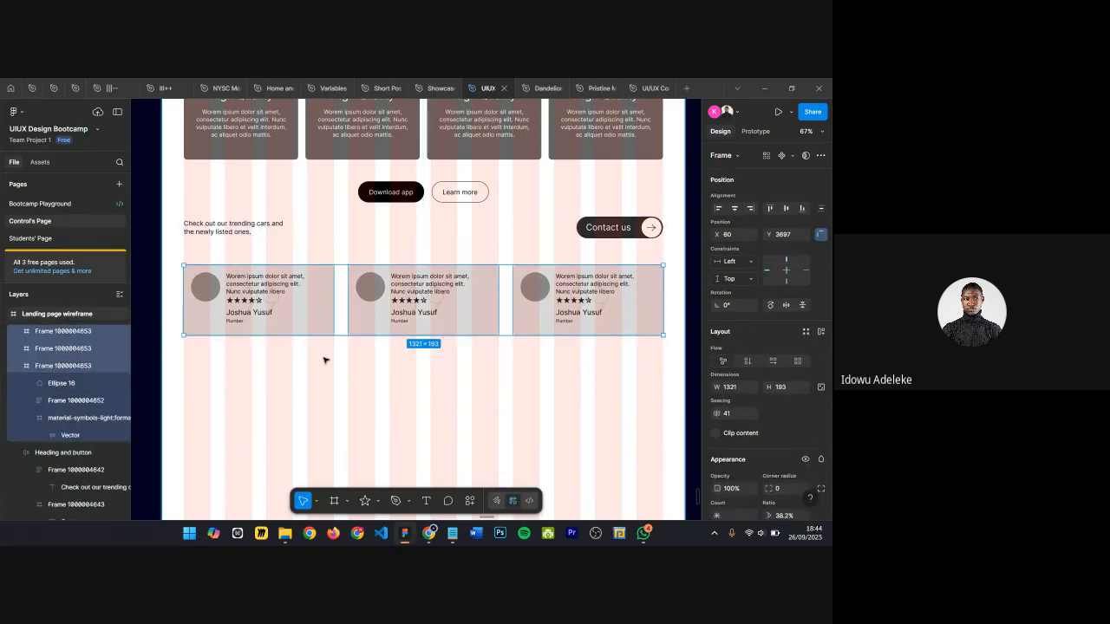
key(ctrl+z)
key(ctrl+z)
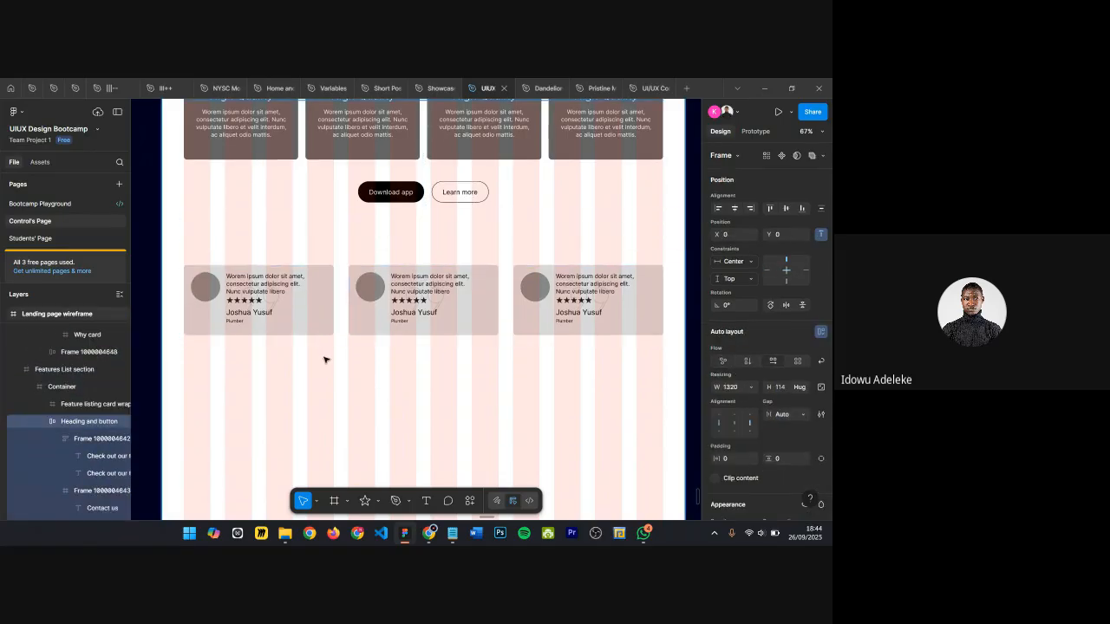
key(ctrl+z)
key(ctrl+z)
key(ctrl+z)
key(ctrl+z)
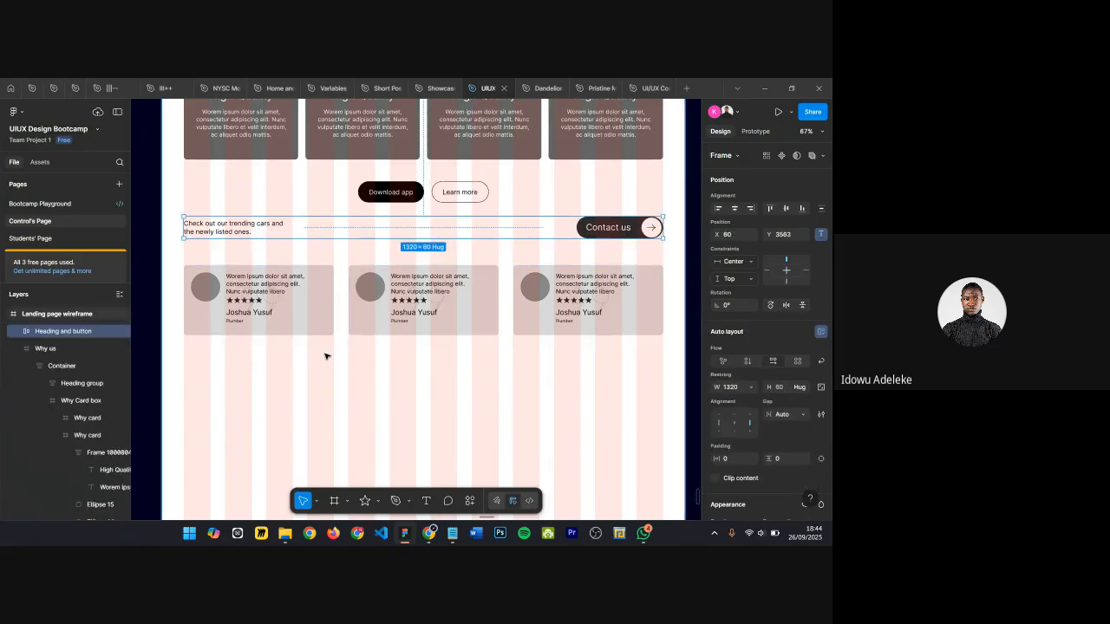
Step: Inspect the card frame layer and compare the original and copied heading-and-button blocks
click(208, 256)
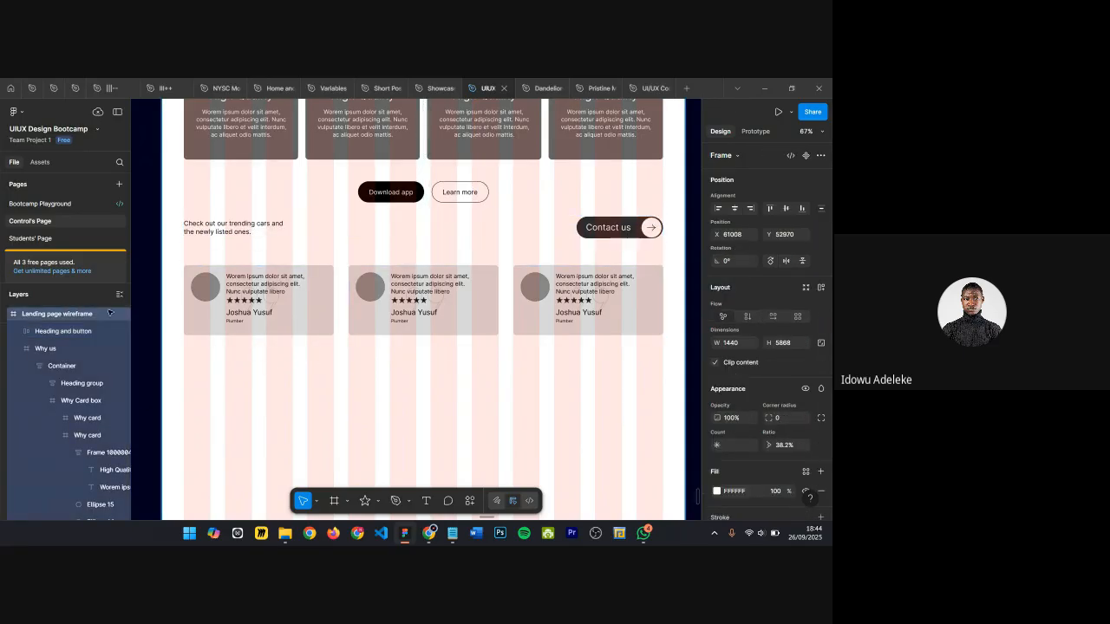
scroll(46, 334, up, 1)
click(37, 367)
scroll(366, 369, down, 3)
scroll(365, 364, up, 3)
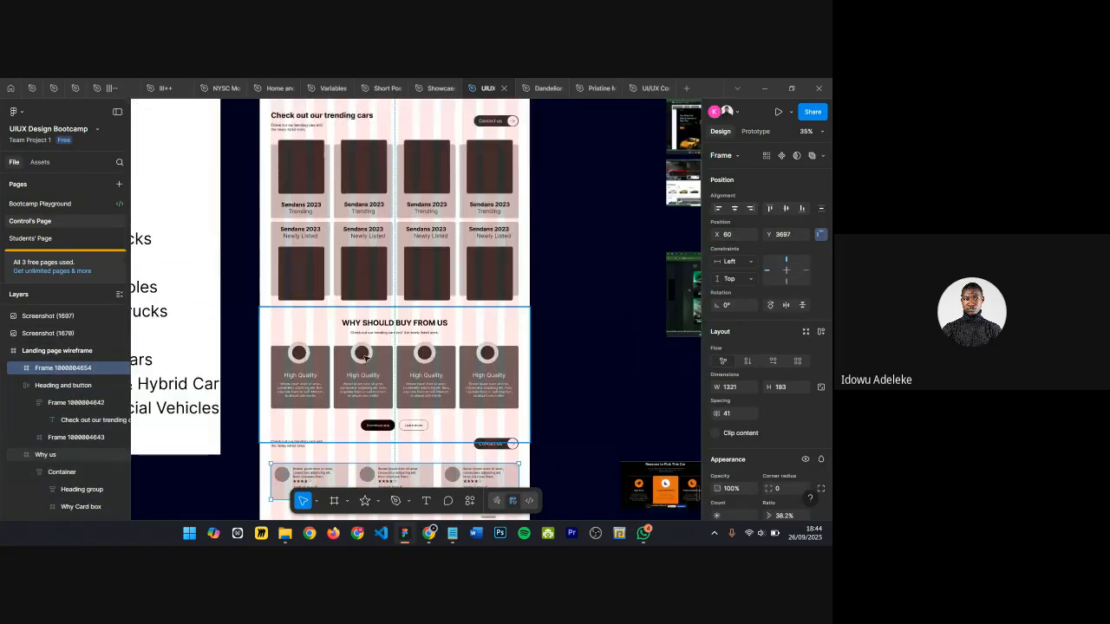
scroll(365, 359, up, 1)
click(329, 150)
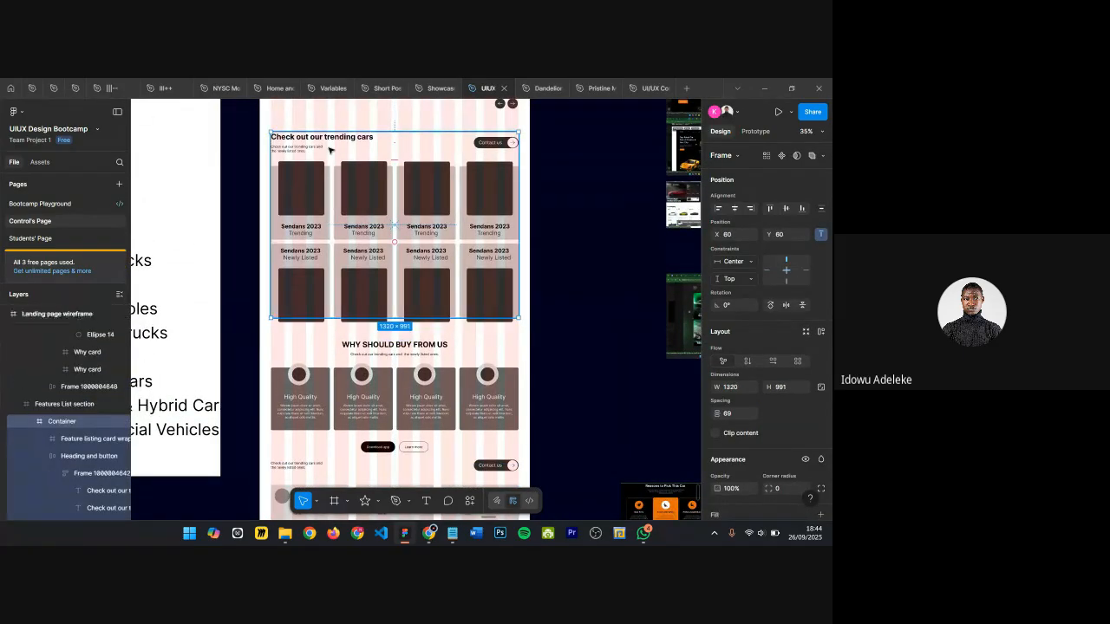
click(330, 150)
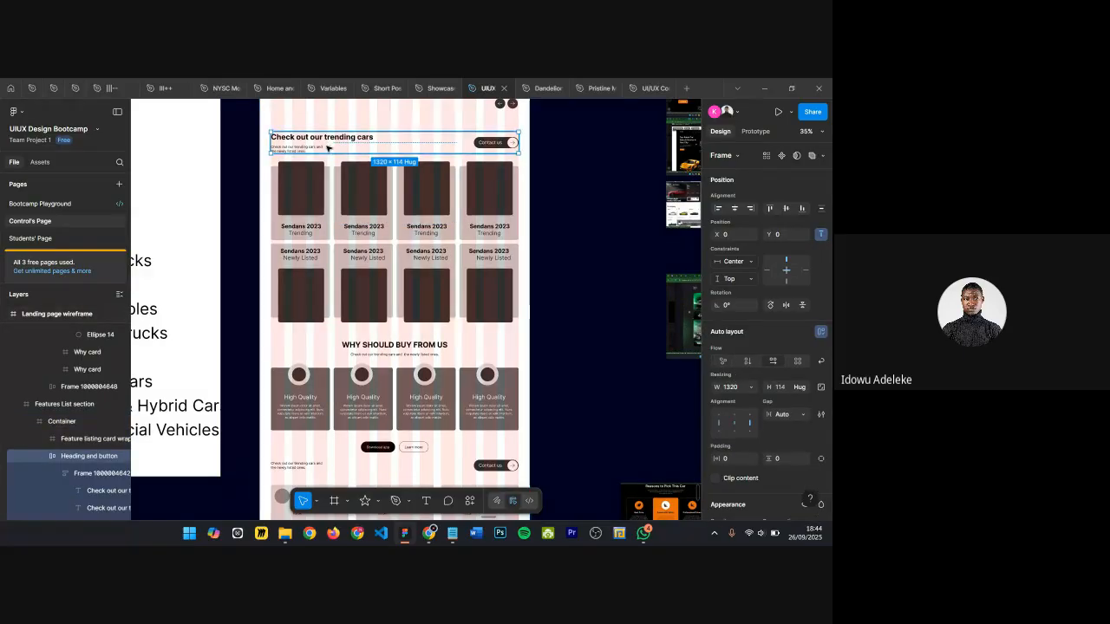
scroll(349, 306, down, 1)
scroll(350, 305, down, 1)
scroll(347, 295, up, 3)
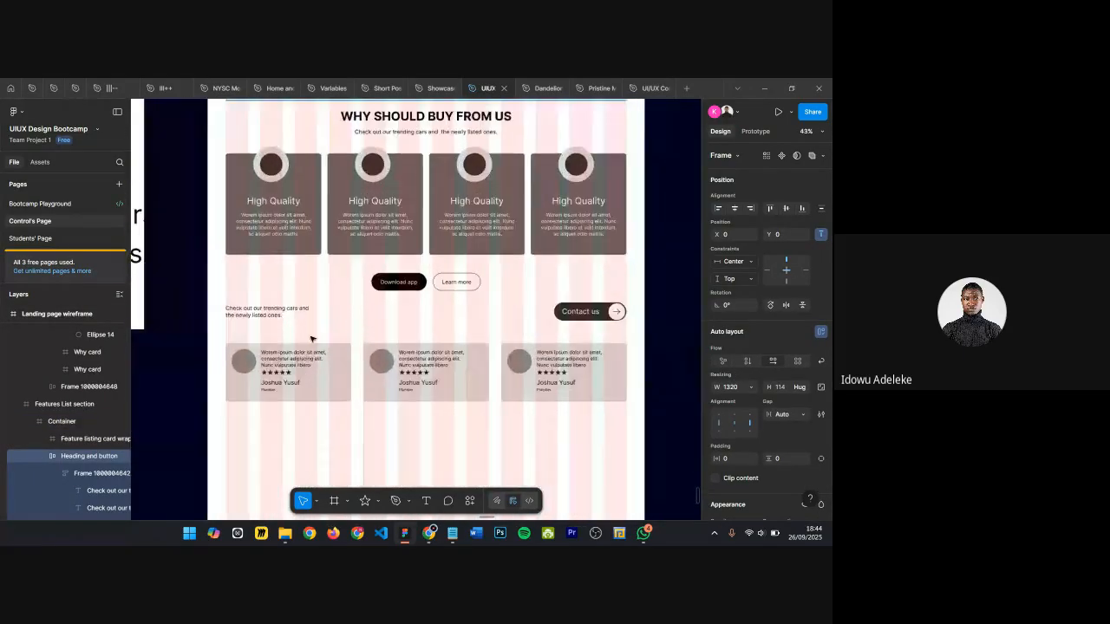
Step: Rewrite the copied section heading as "HEAR FROM OUR SATISFIED CUSTOMERS"
click(276, 319)
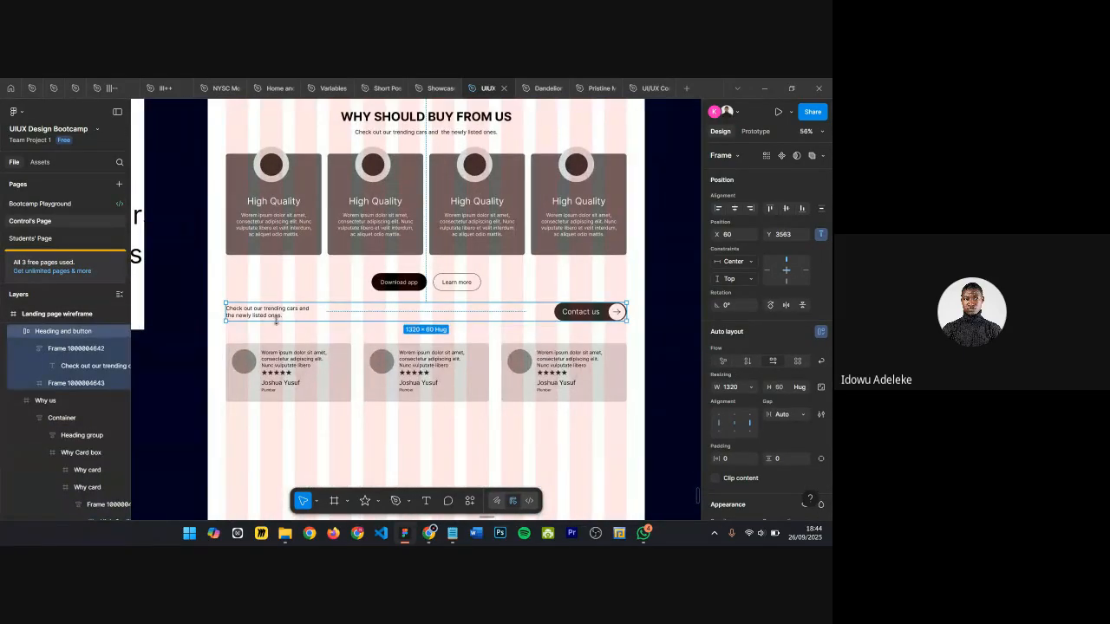
key(ctrl+shift+r)
scroll(278, 322, up, 5)
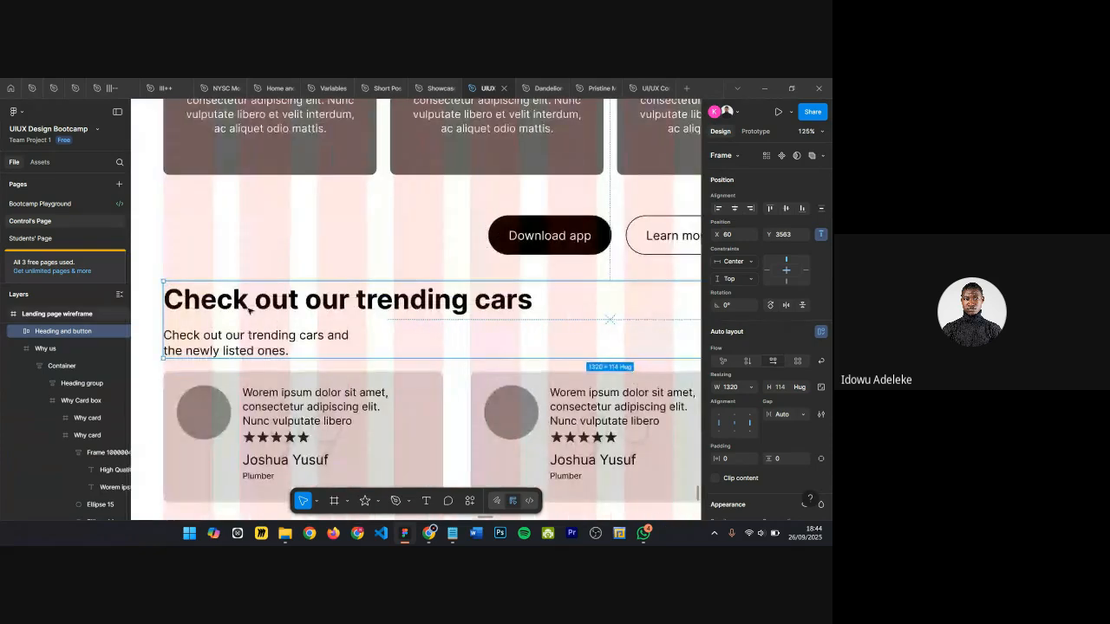
double_click(267, 299)
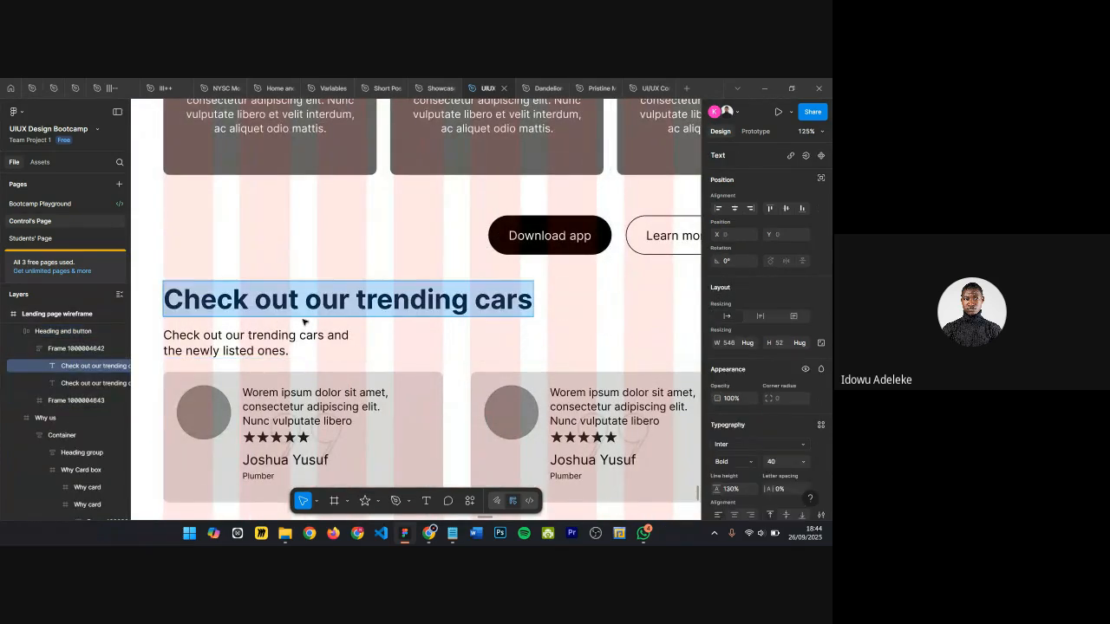
text(HEAR)
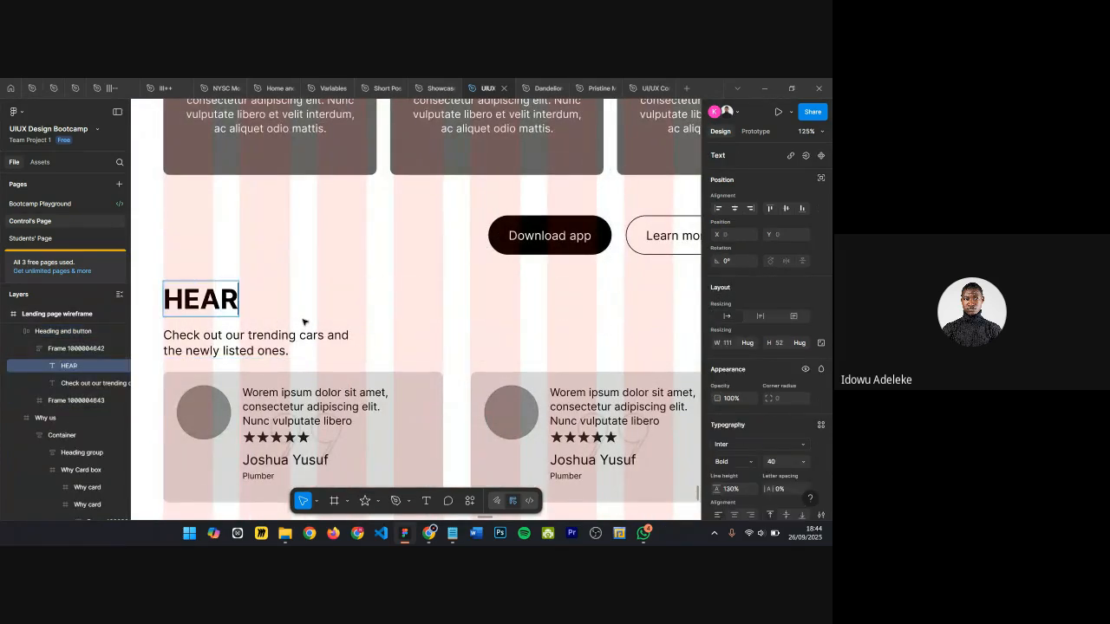
text( FROM OUR)
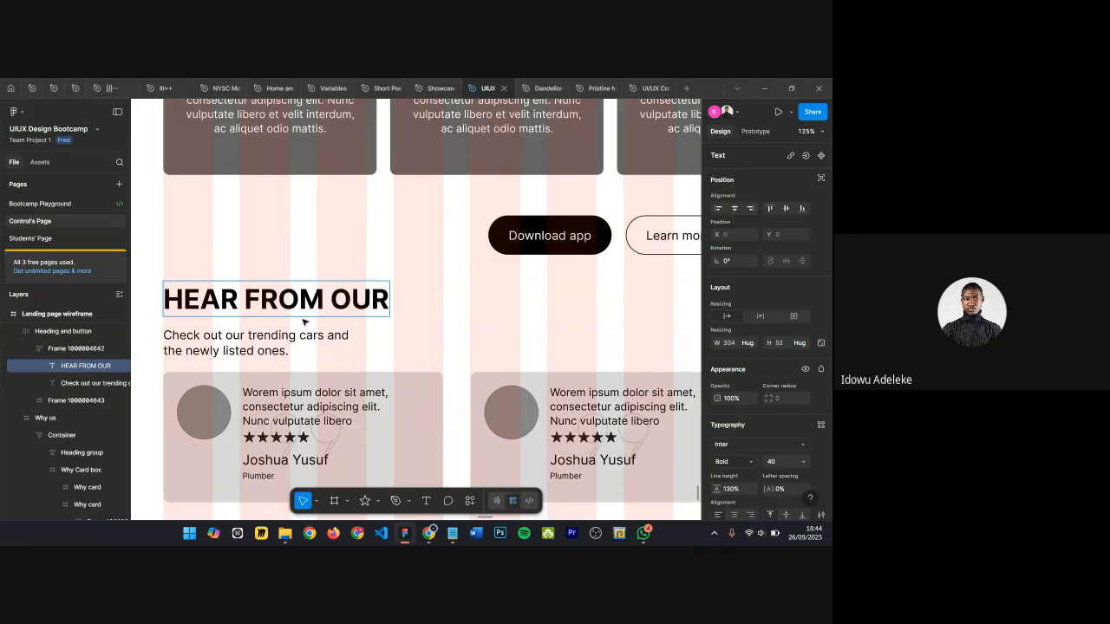
text( SATISIFIE)
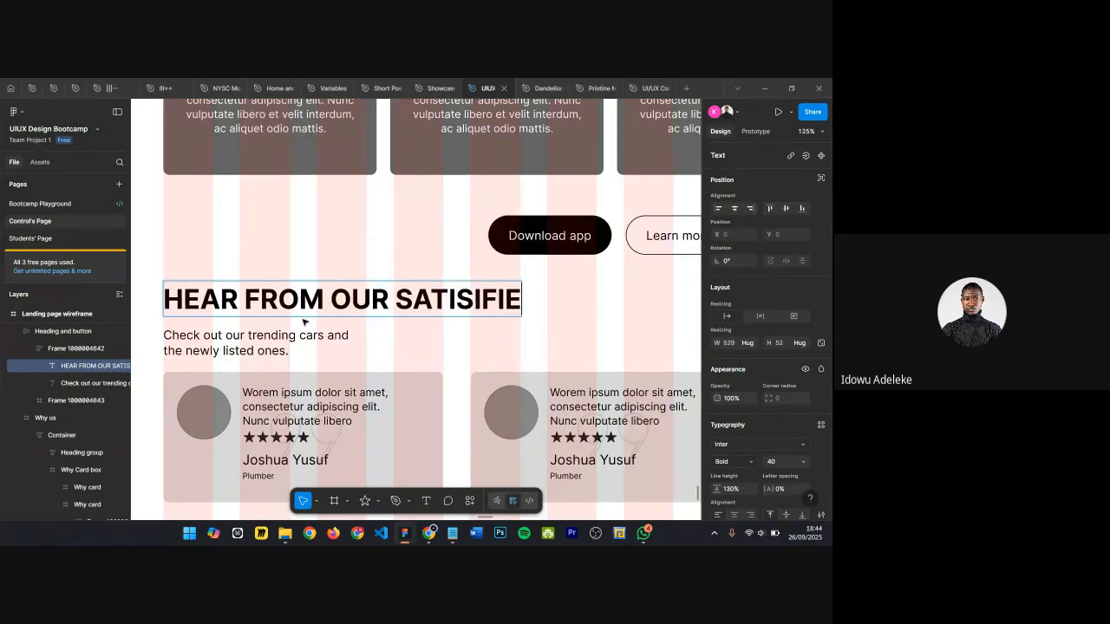
key(BackSpace)
key(BackSpace)
key(BackSpace)
key(BackSpace)
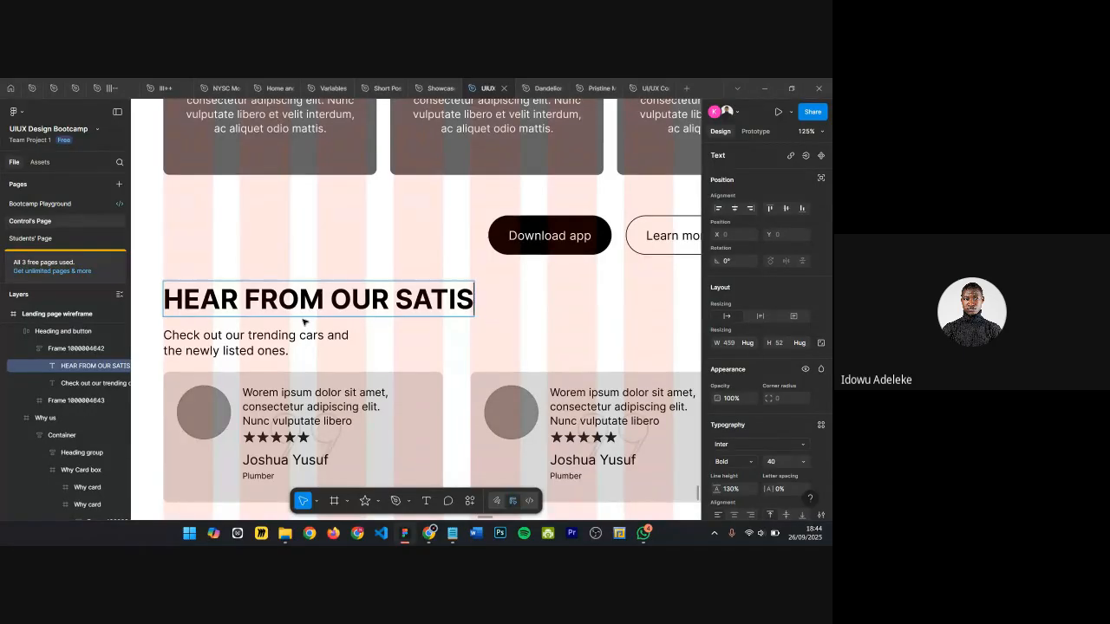
text(FIED CO)
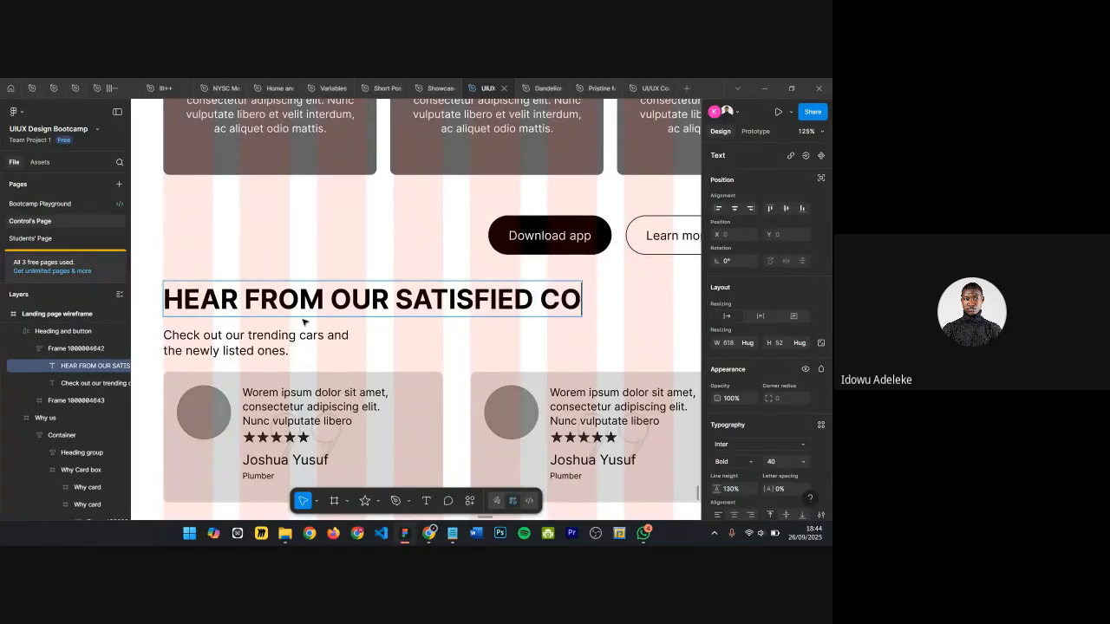
key(BackSpace)
text(US)
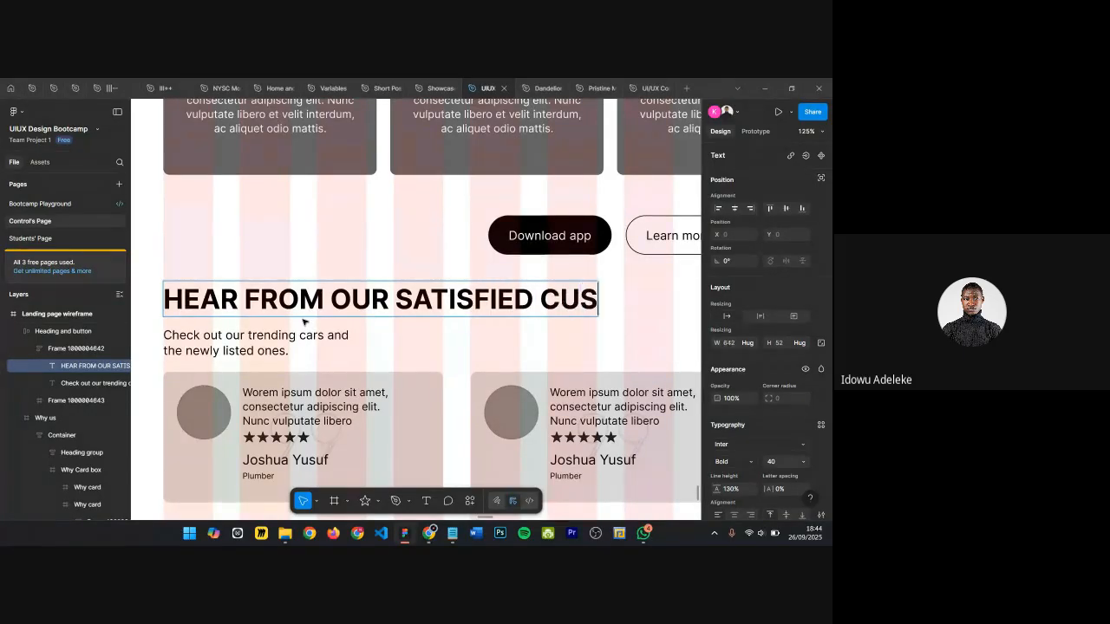
text(TOMERS)
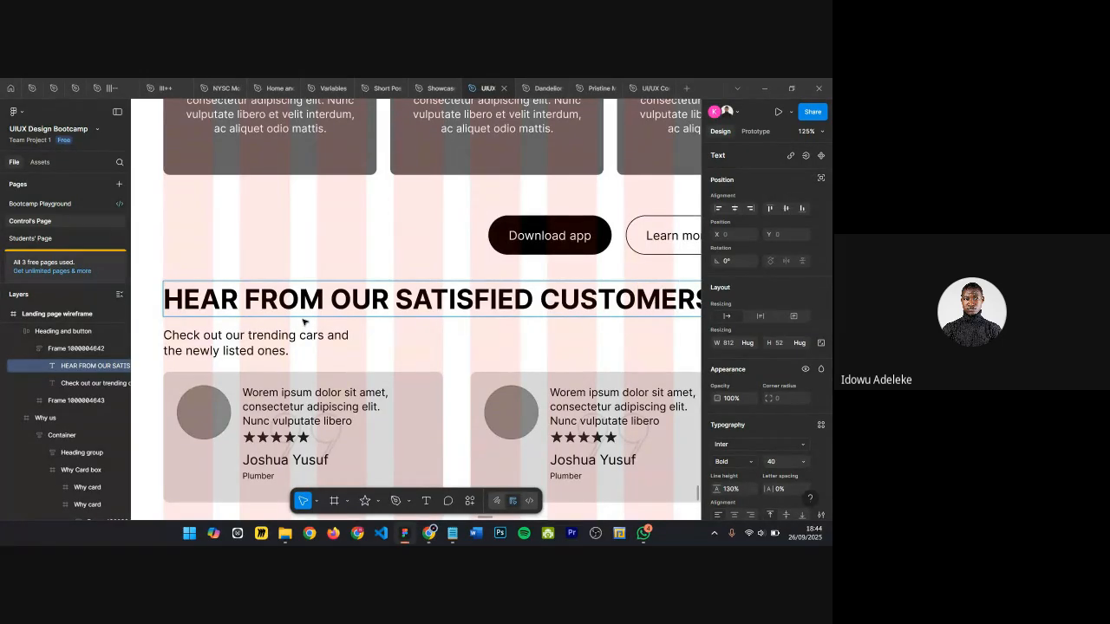
Step: Select the whole heading text and set its letter case to lowercase
scroll(303, 323, down, 10)
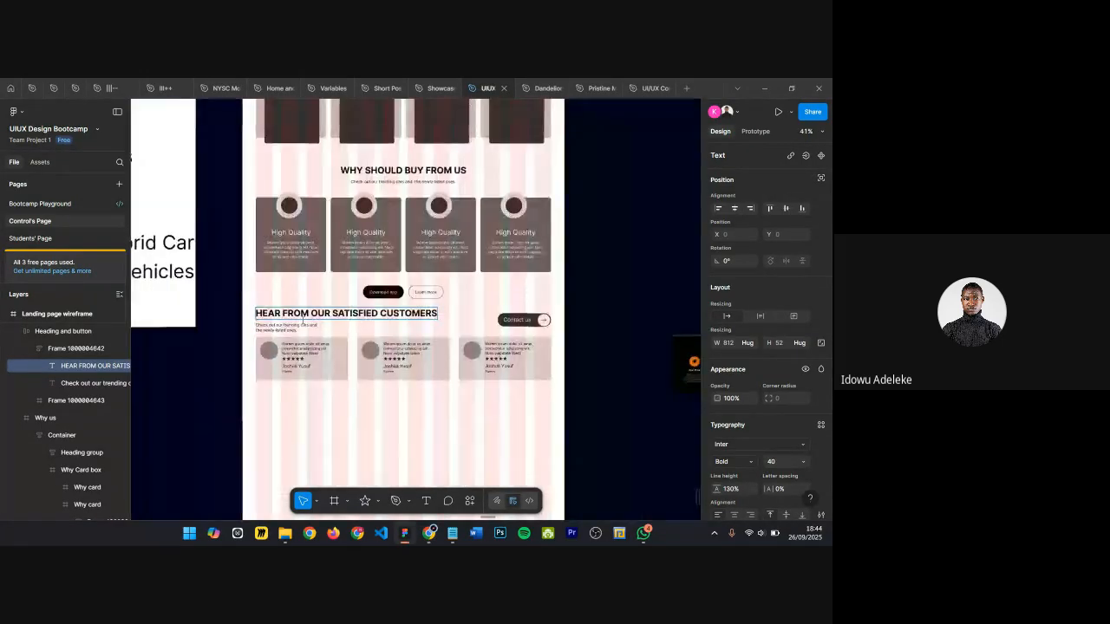
scroll(300, 320, up, 8)
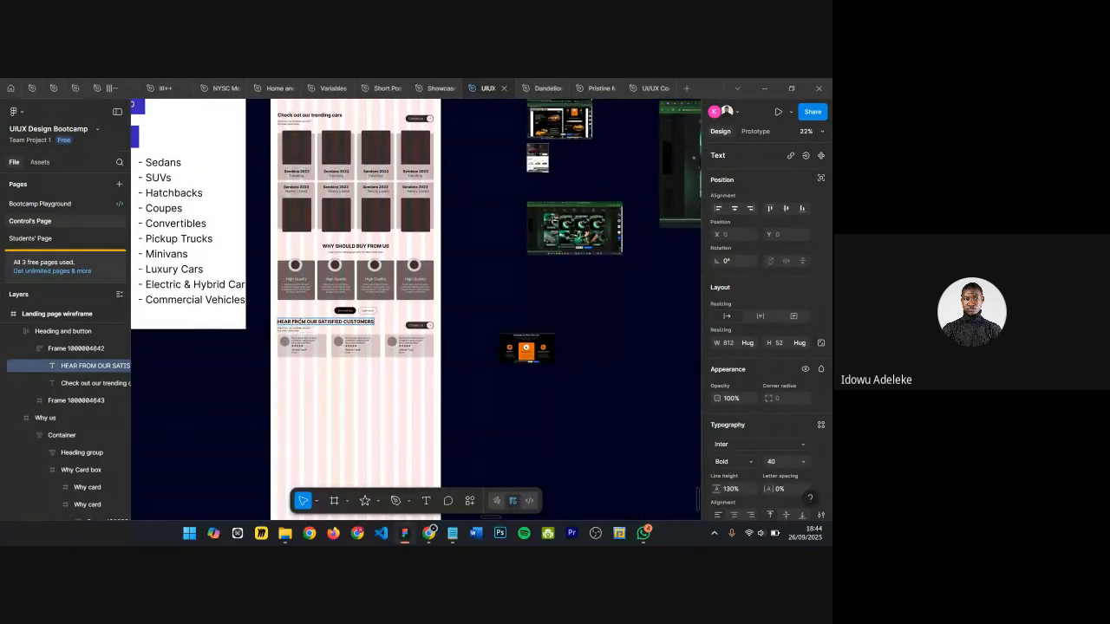
key(ctrl+a)
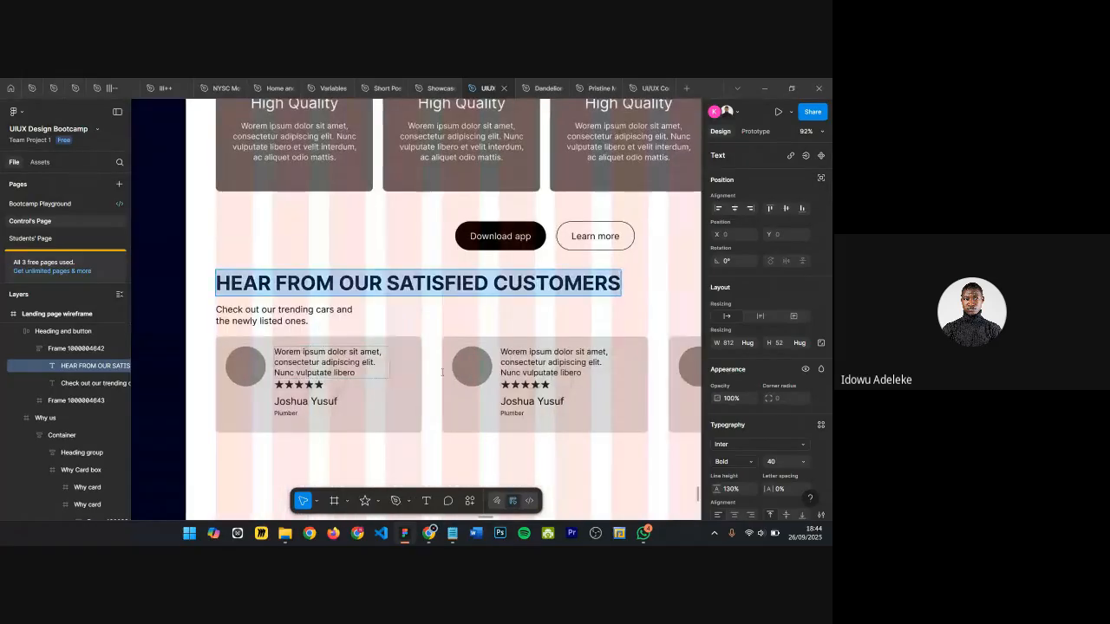
scroll(826, 385, down, 3)
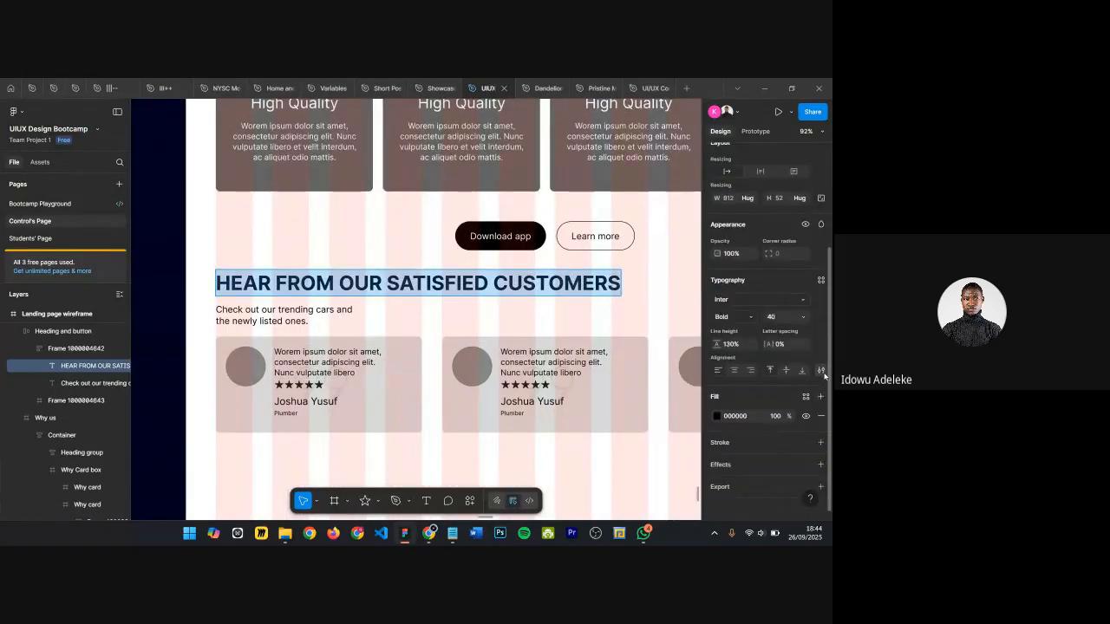
click(821, 370)
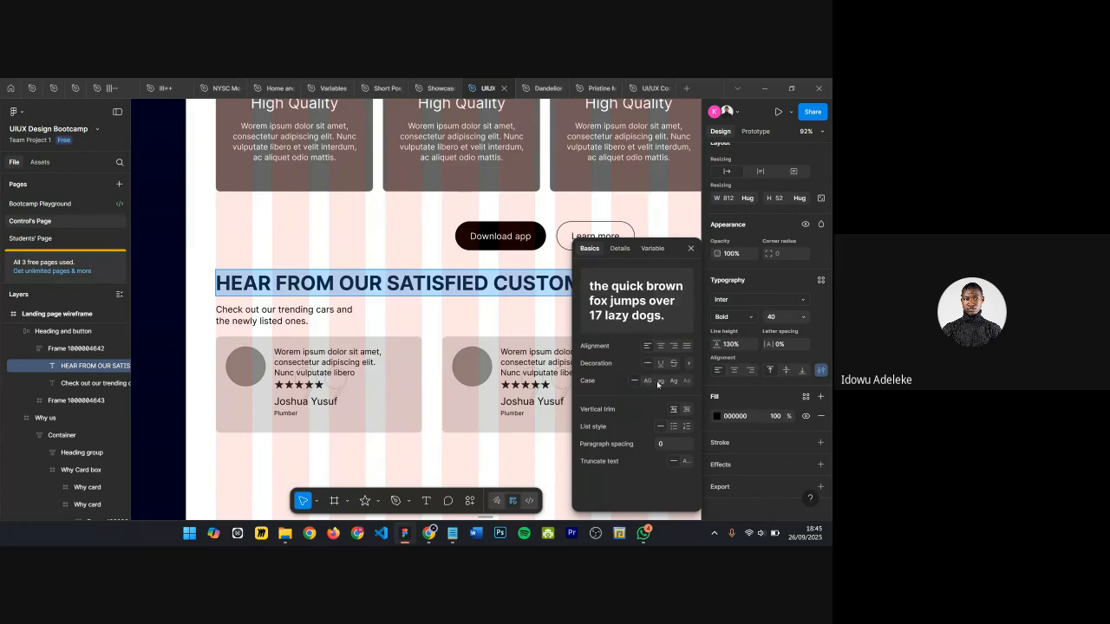
click(658, 383)
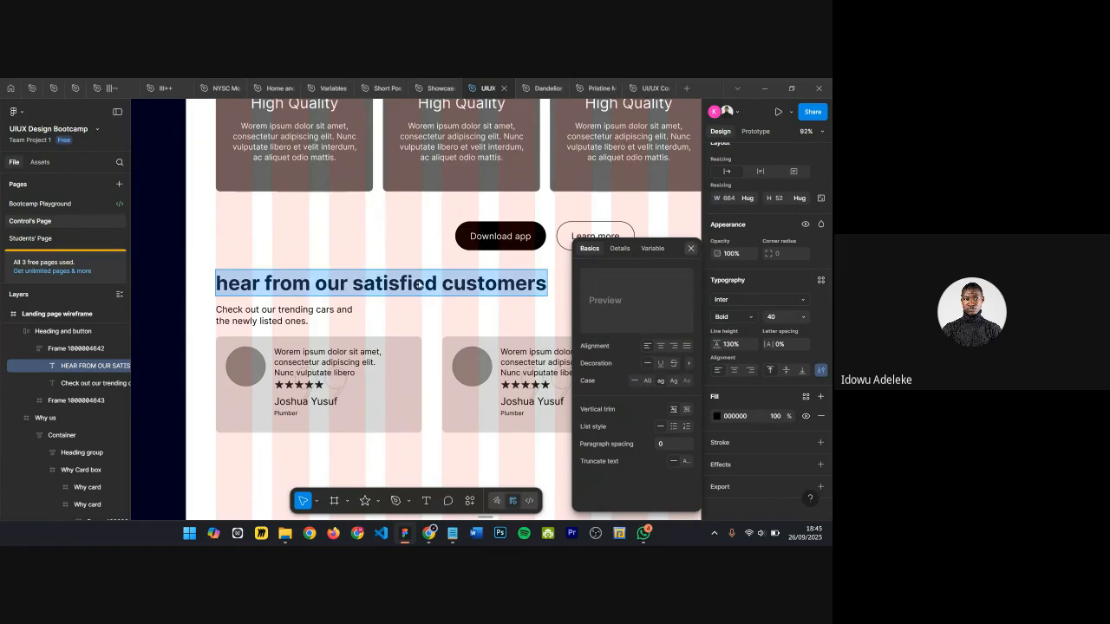
click(691, 248)
click(235, 290)
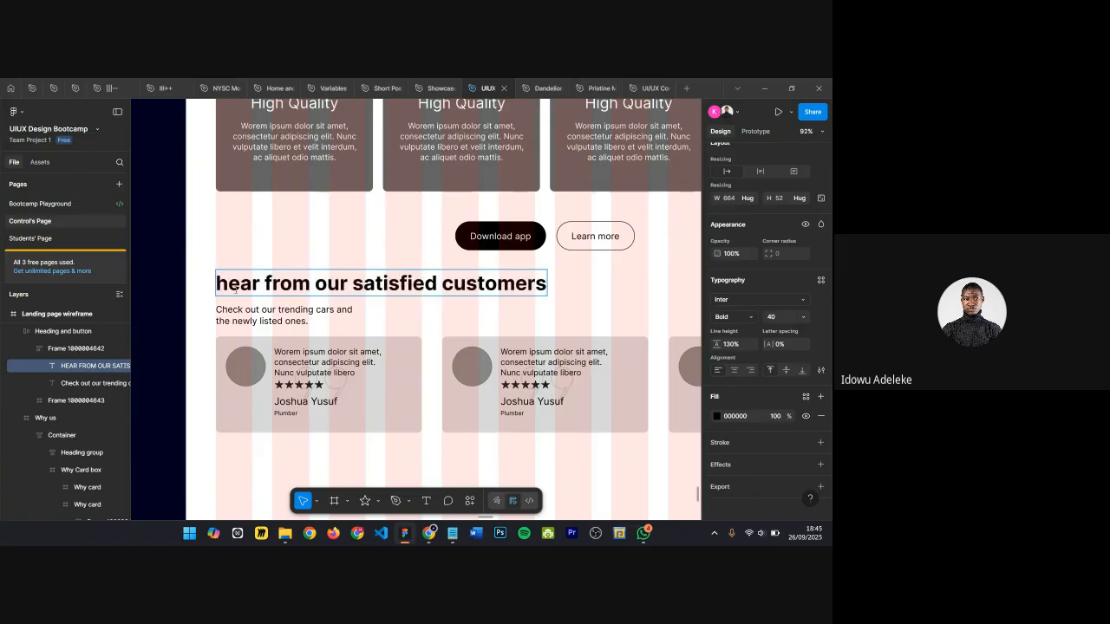
key(BackSpace)
text(h)
key(BackSpace)
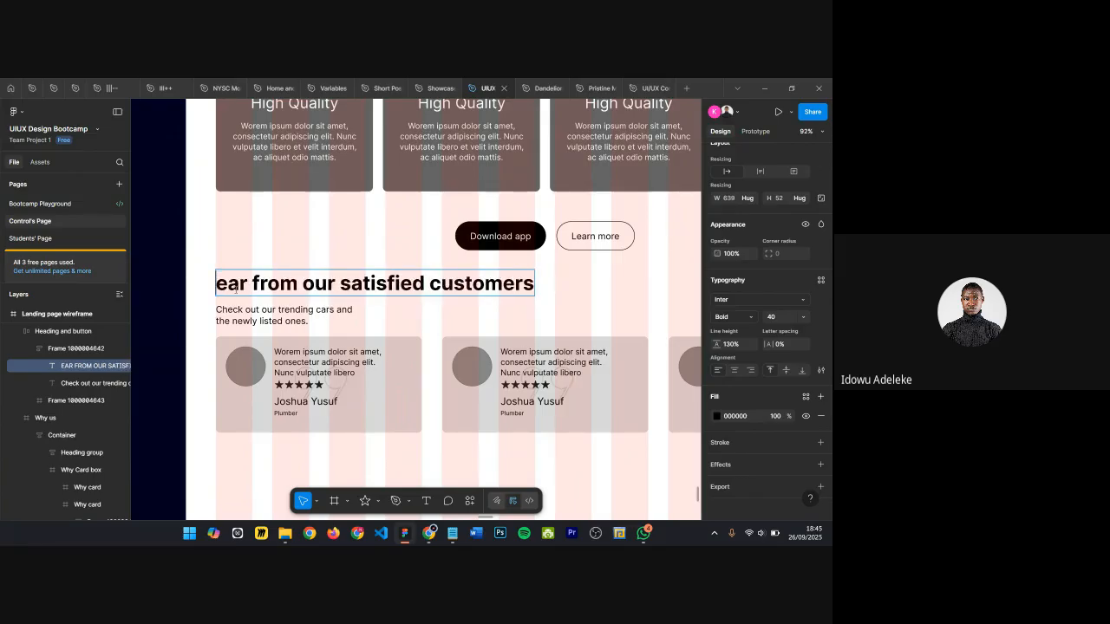
text(h)
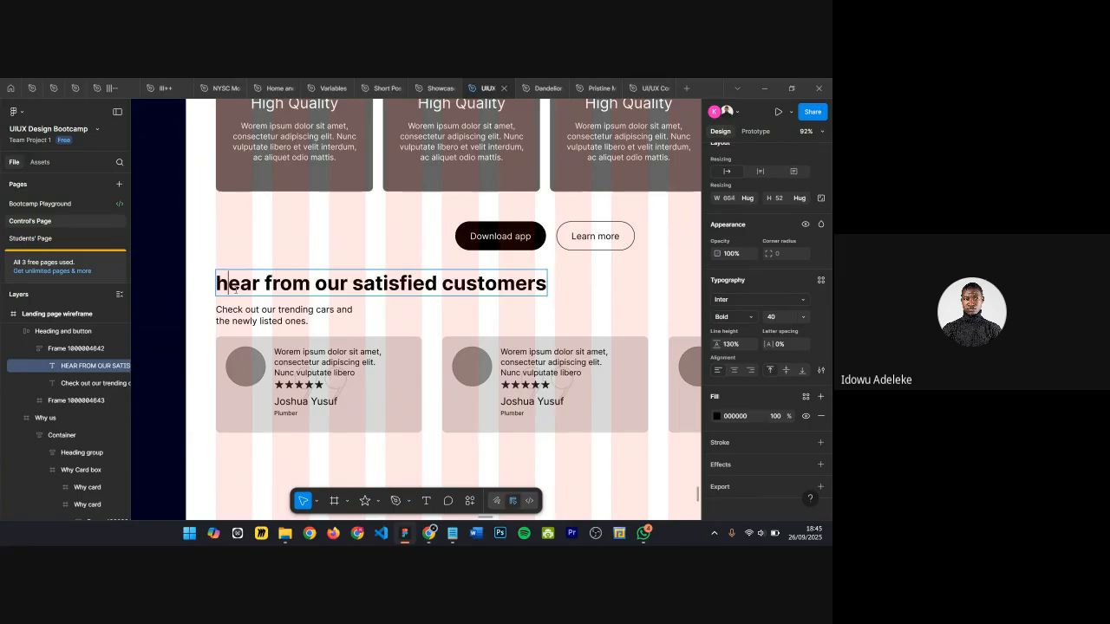
key(ctrl+a)
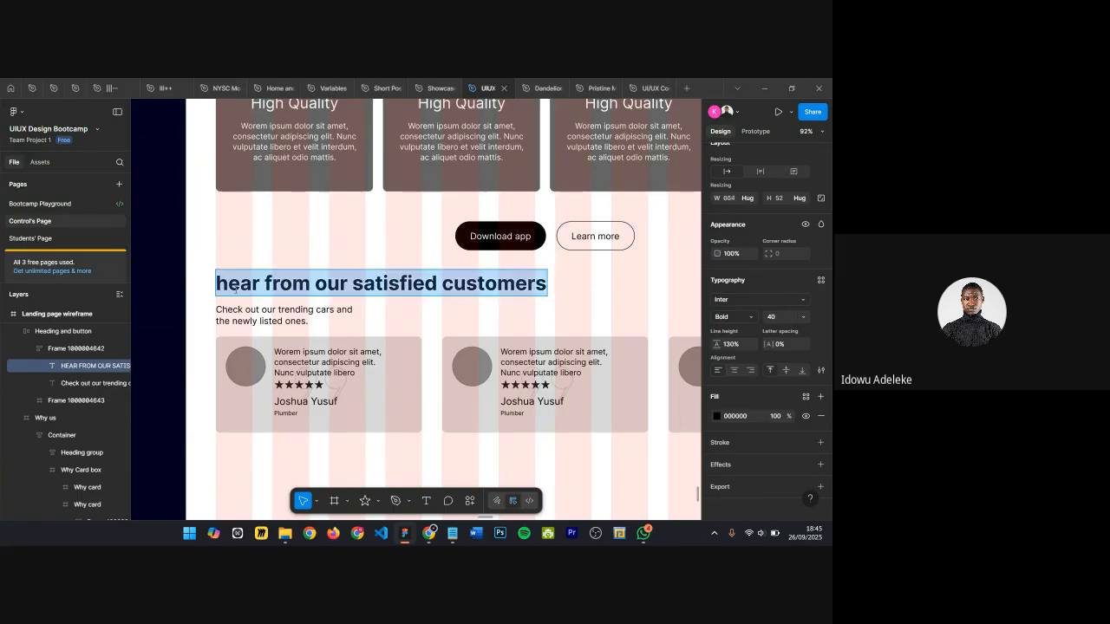
text(hear)
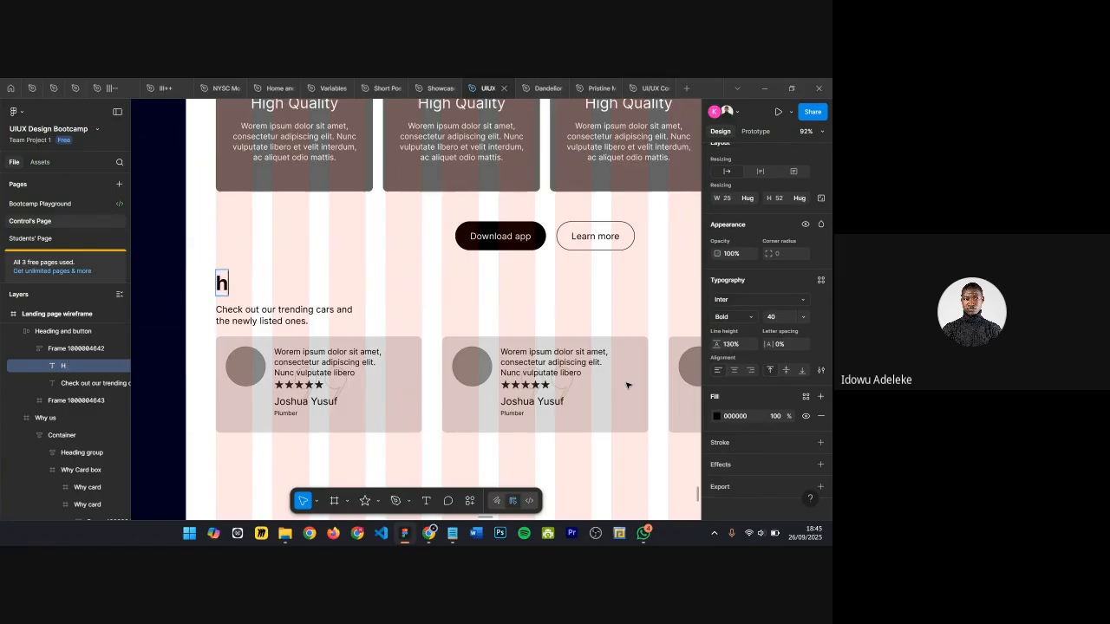
key(BackSpace)
key(BackSpace)
key(BackSpace)
key(BackSpace)
key(ctrl+z)
Step: Set the heading's letter case to uppercase, then switch it back to as typed
click(820, 371)
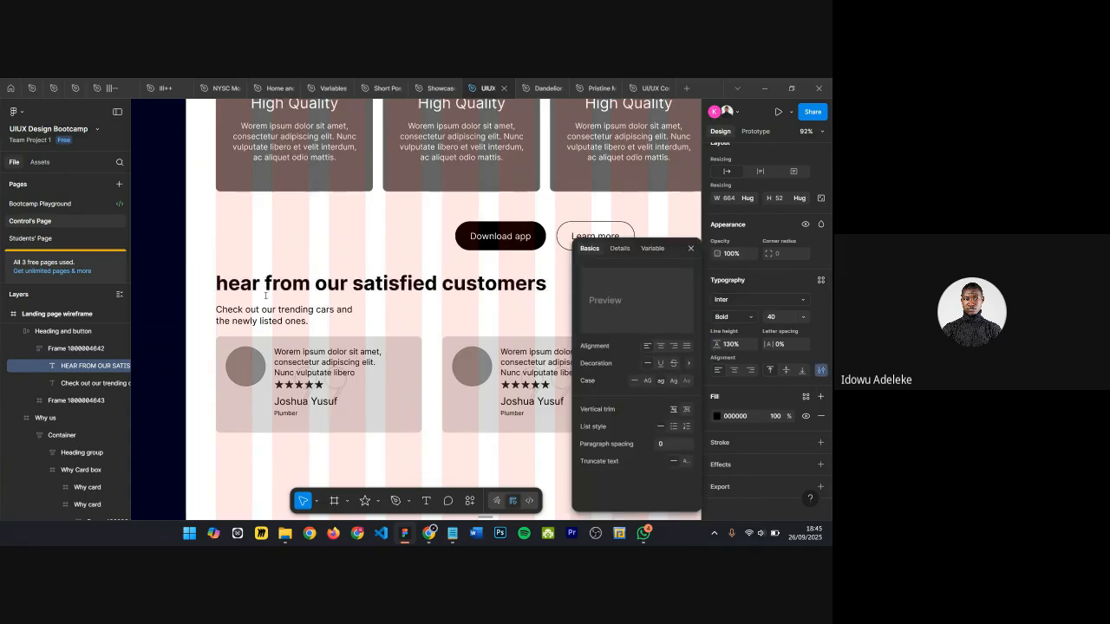
key(ctrl+a)
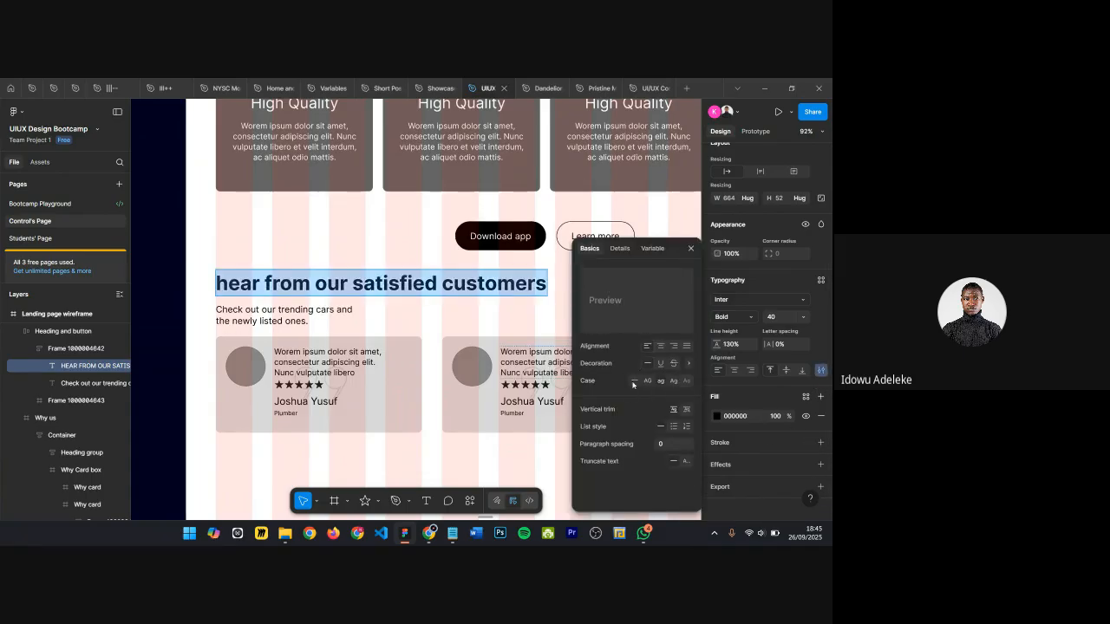
click(647, 381)
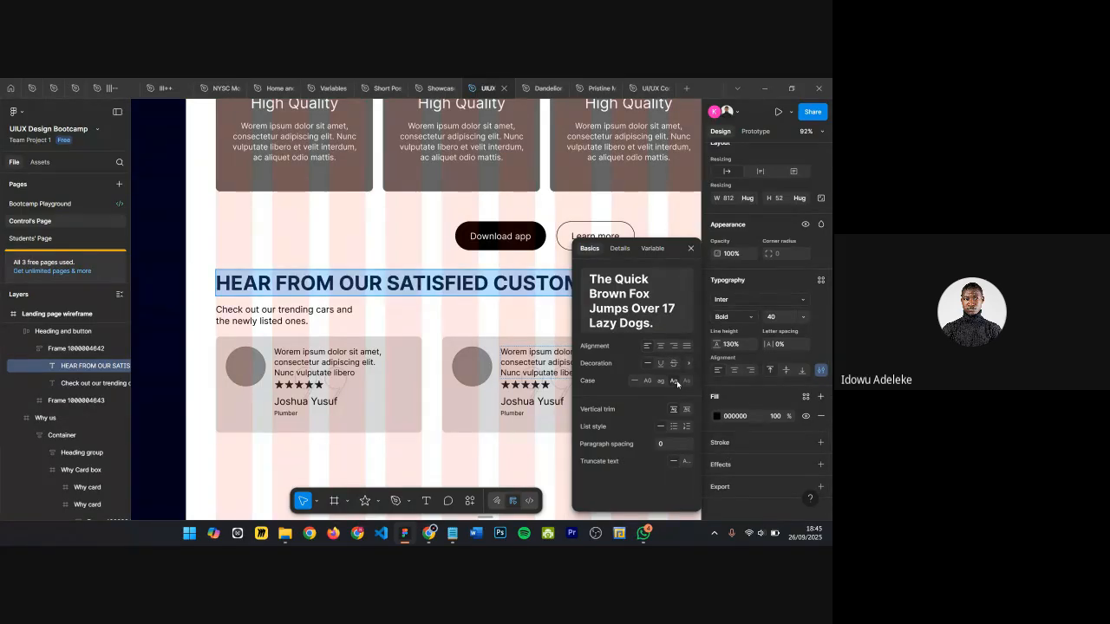
click(460, 293)
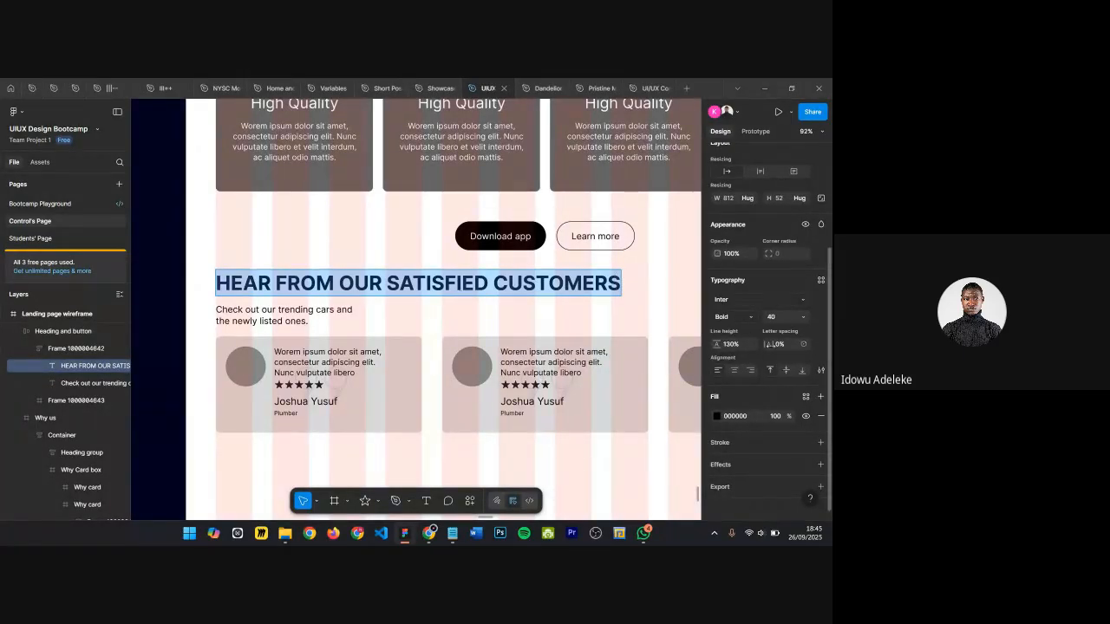
click(820, 371)
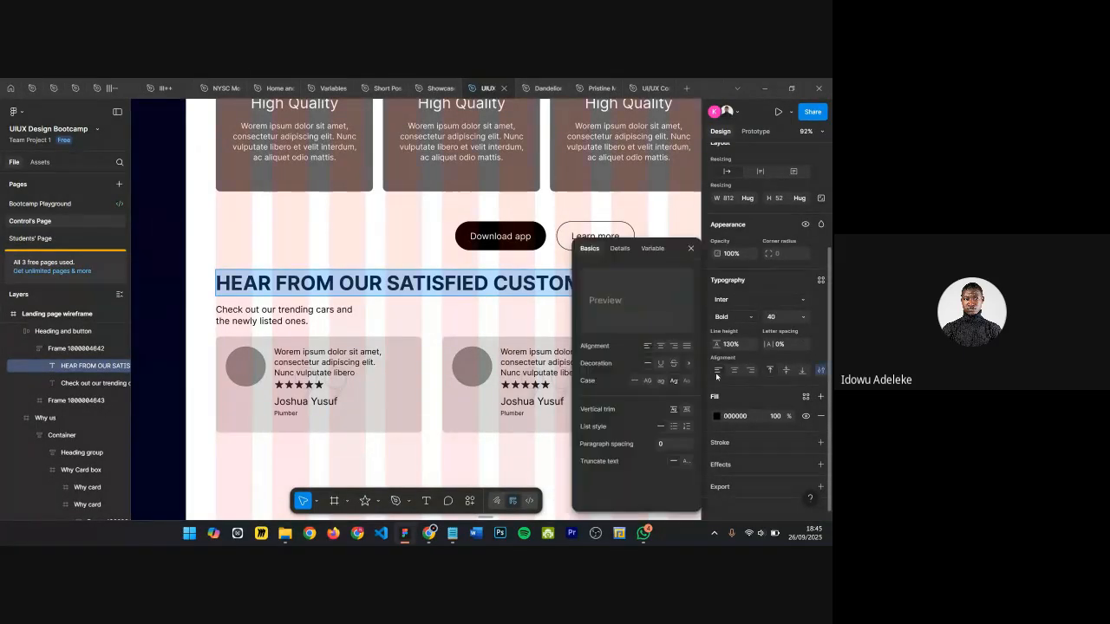
click(634, 381)
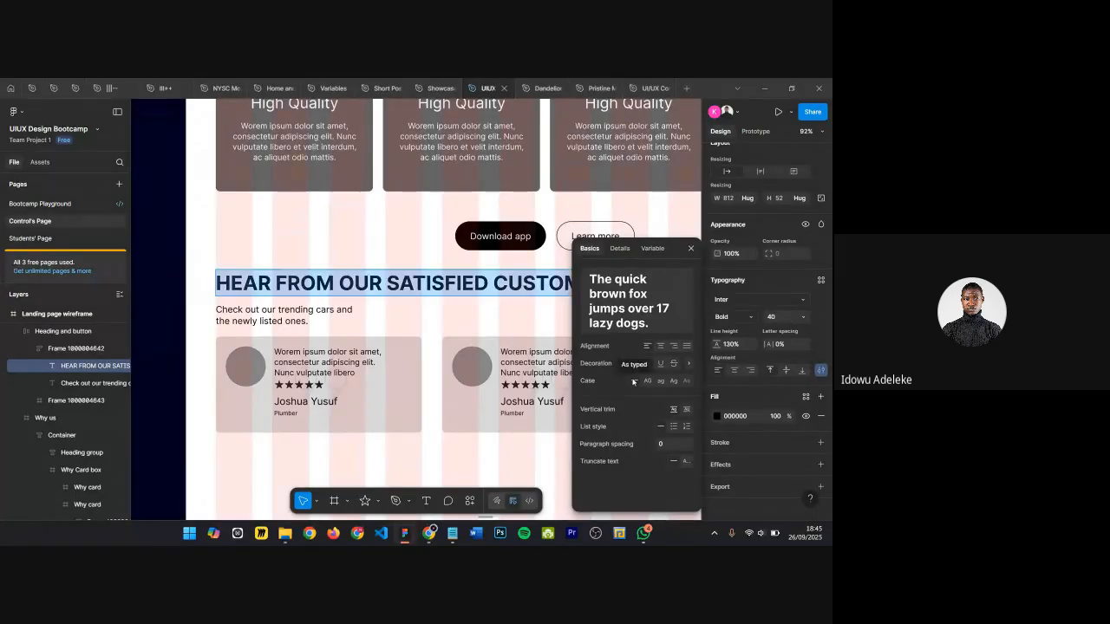
click(691, 249)
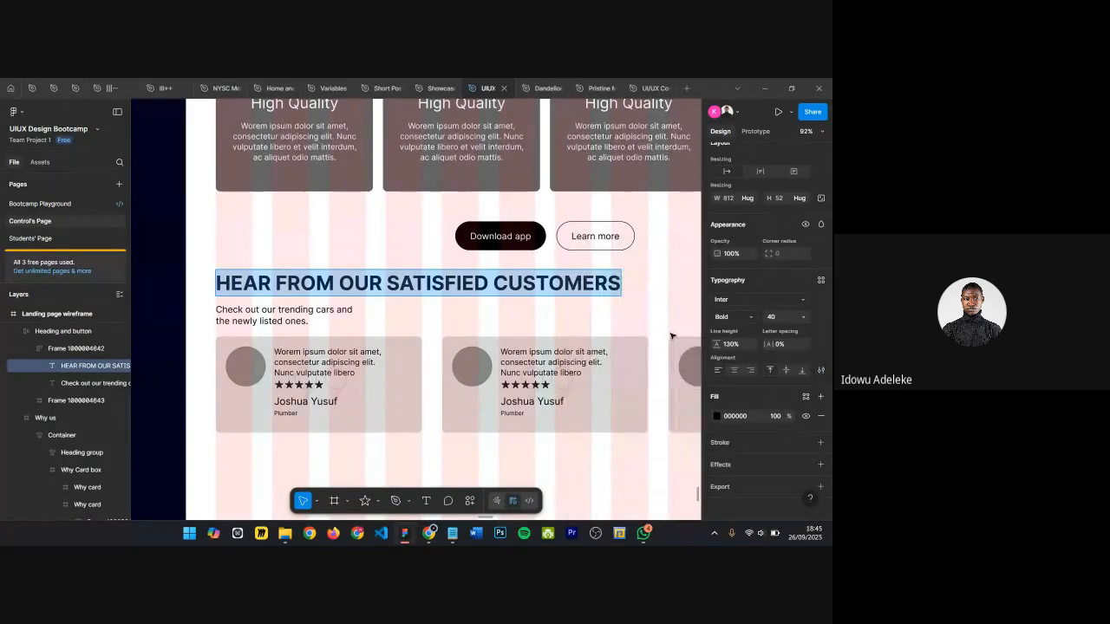
Step: Retype the section heading as "Hear from our satisfied customers"
text(hEA)
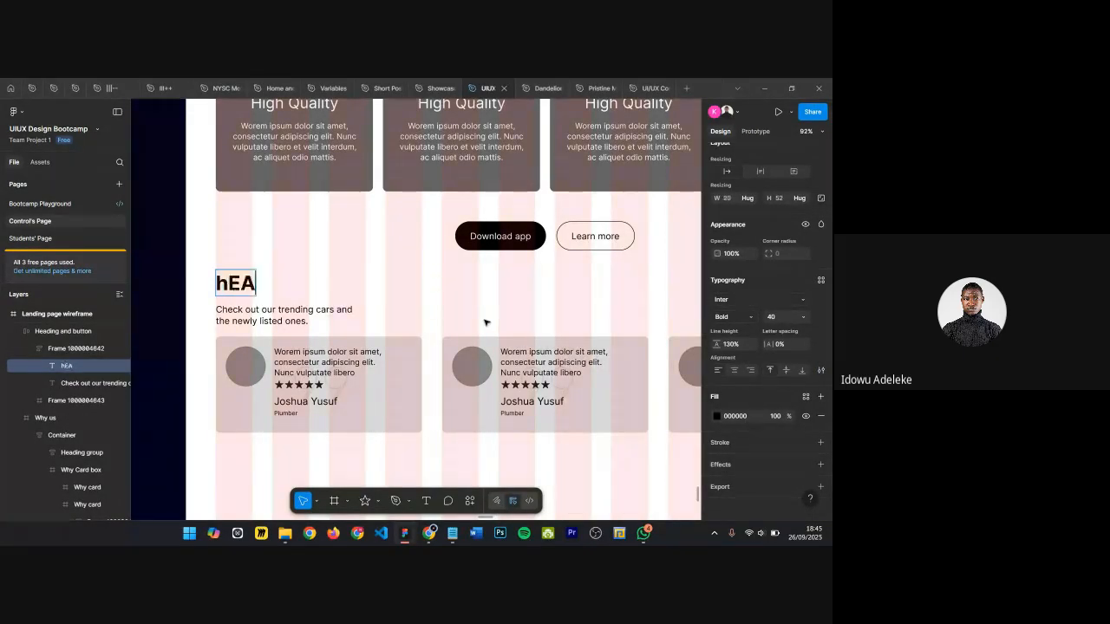
key(BackSpace)
key(BackSpace)
text(Hear from our s)
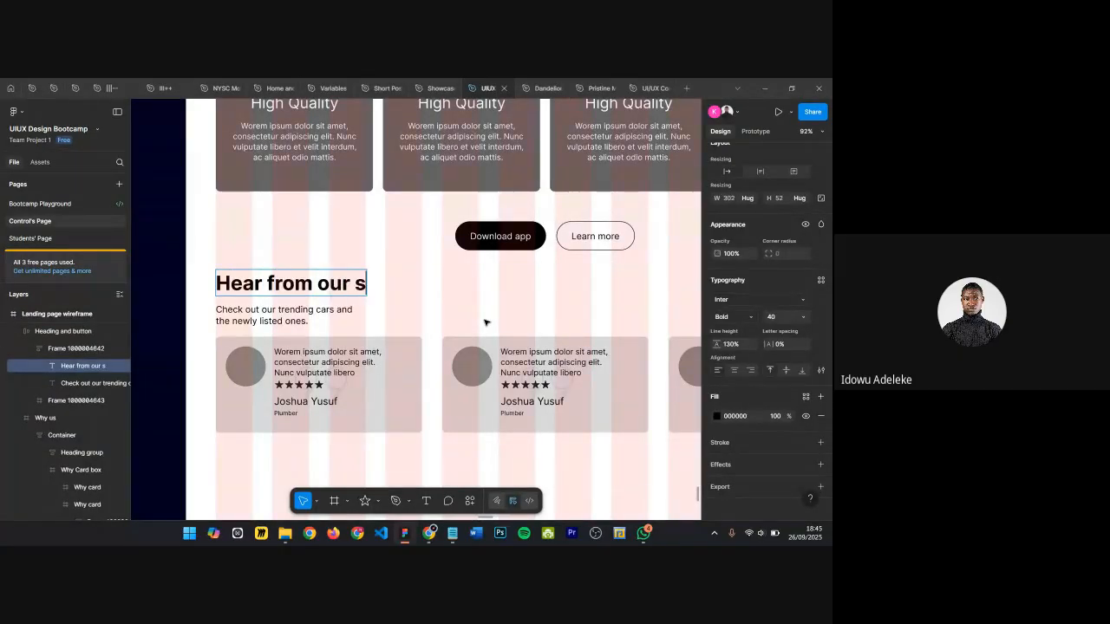
text(atisfied customers)
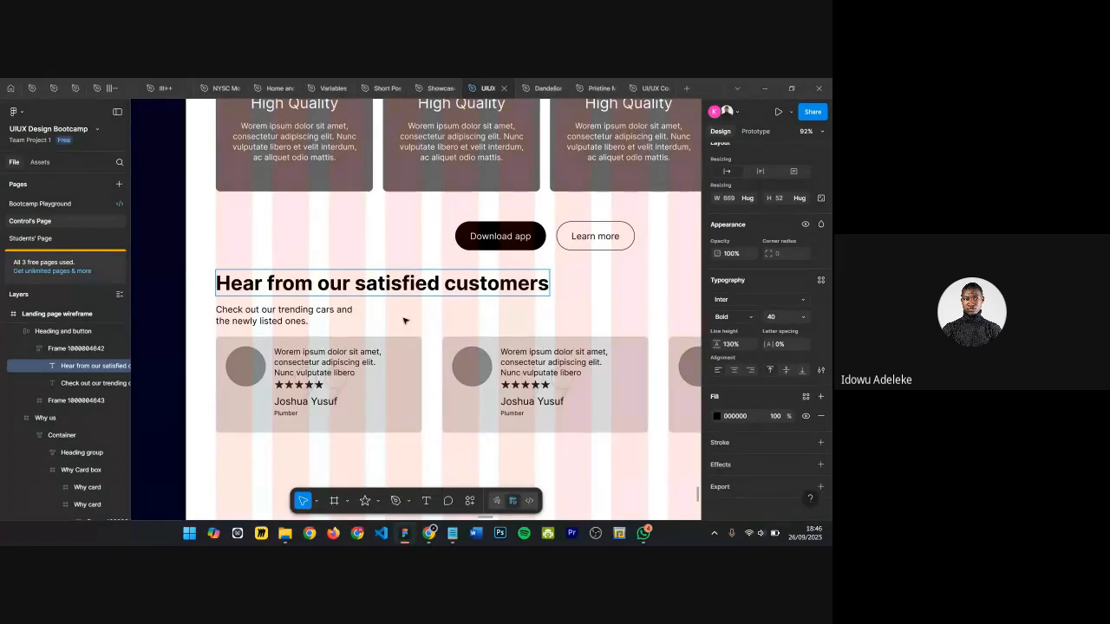
click(339, 316)
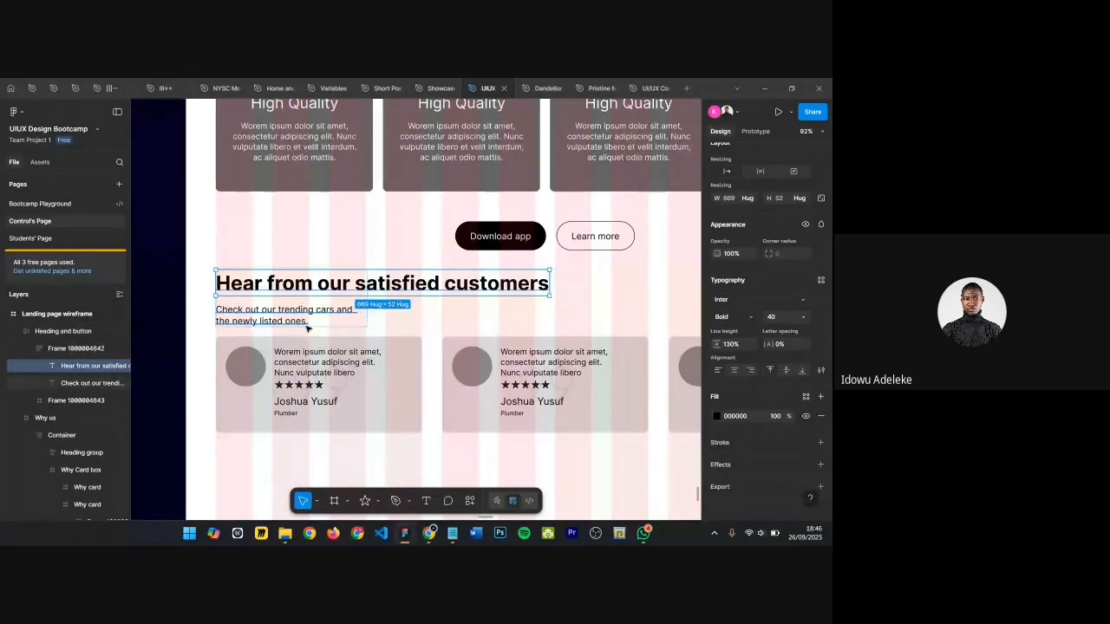
Step: Hide the Contact us button beside the testimonials heading
scroll(440, 391, down, 3)
click(433, 392)
scroll(434, 392, down, 2)
scroll(434, 392, down, 4)
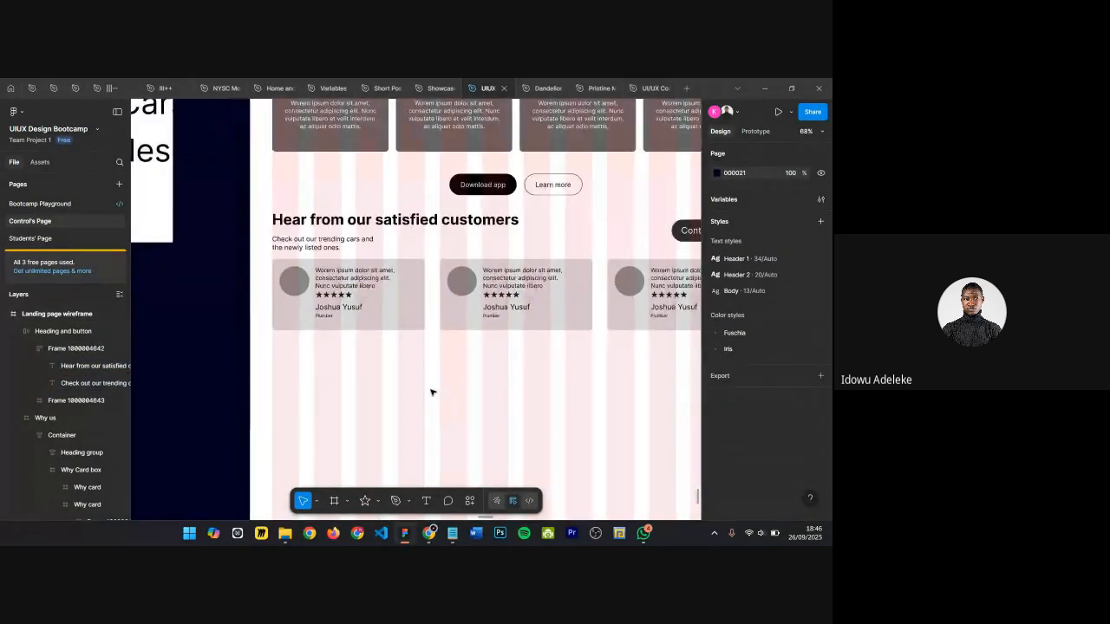
click(572, 230)
click(575, 230)
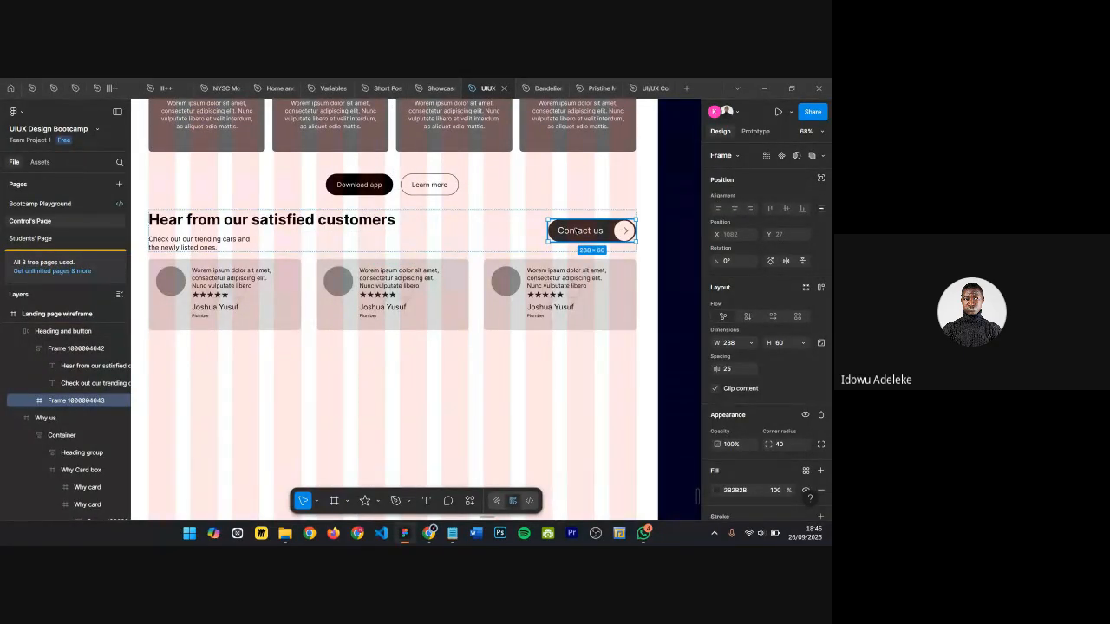
scroll(575, 229, down, 3)
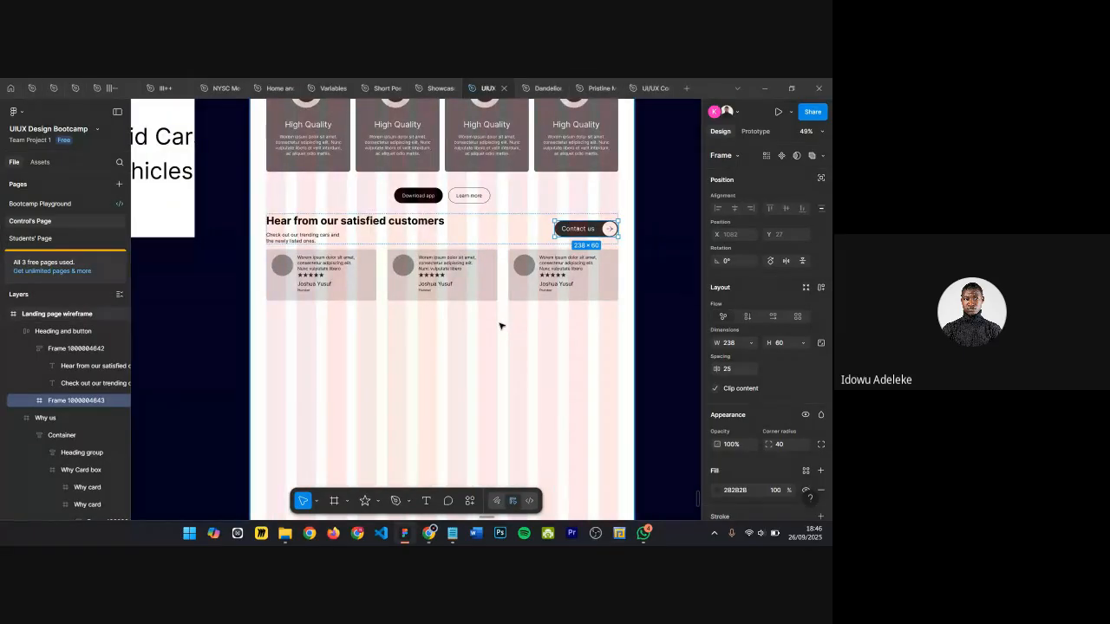
key(ctrl+shift+h)
Step: Try moving the Contact us button below the testimonial cards
scroll(389, 235, up, 2)
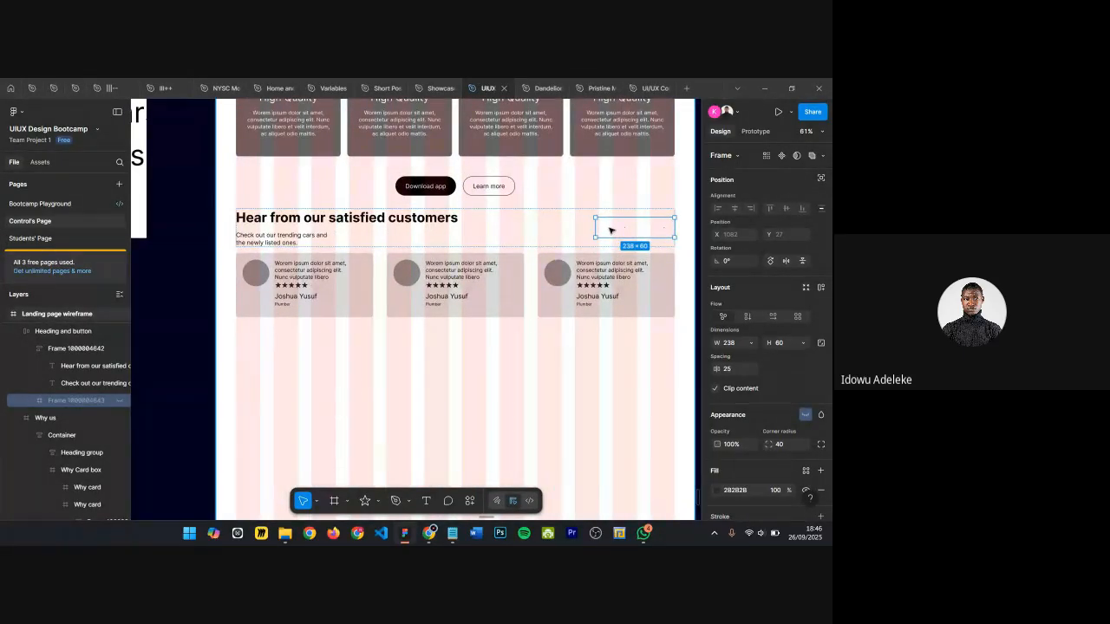
key(ctrl+shift+h)
drag(610, 230, 266, 335)
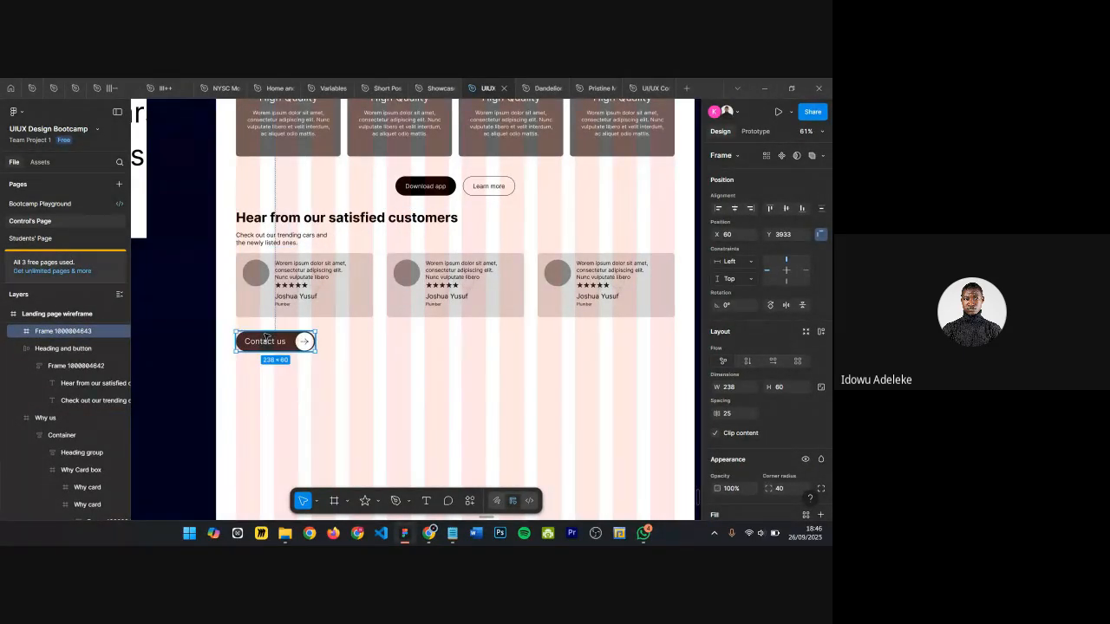
key(ctrl+z)
key(ctrl+shift+h)
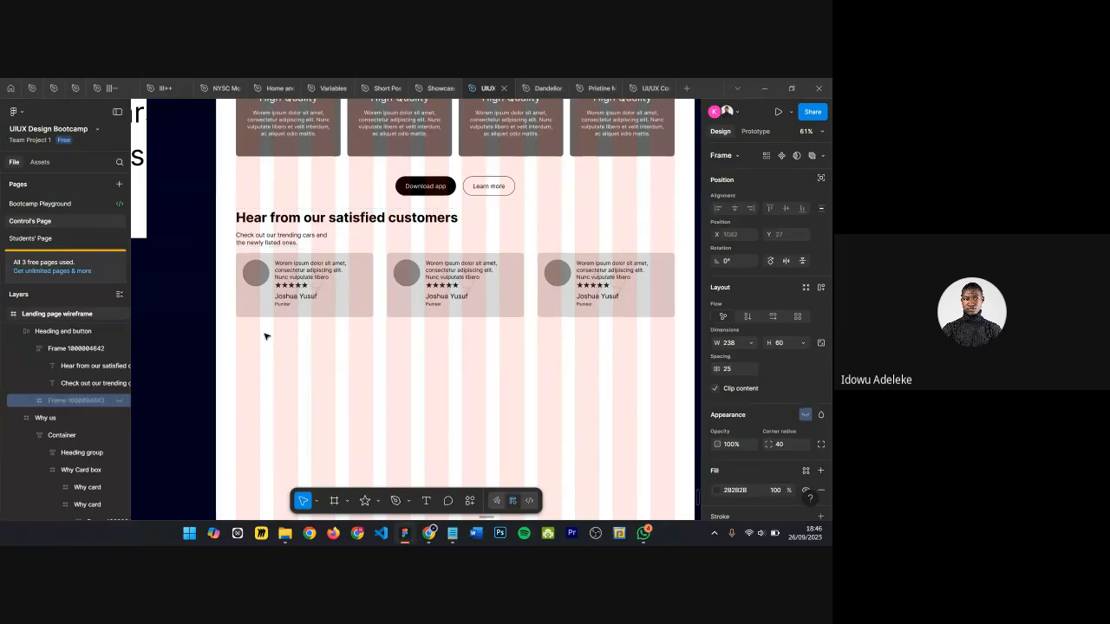
Step: Wrap the heading block and testimonial cards in an auto layout frame and nudge it down
shift+click(434, 261)
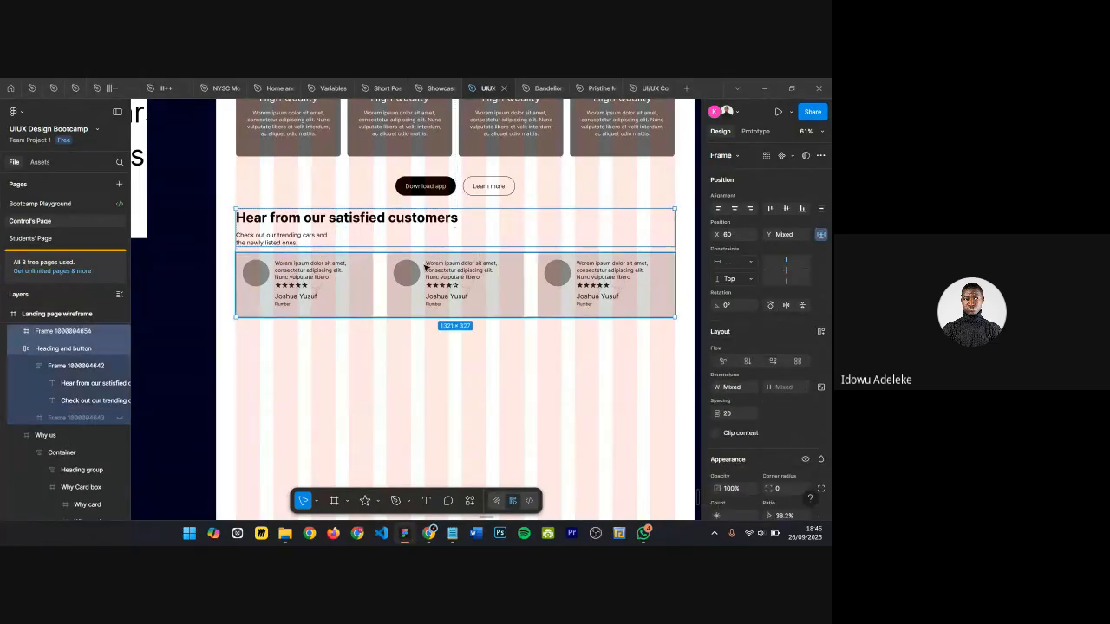
key(shift+a)
key(shift+Down)
key(shift+Down)
key(shift+Down)
key(shift+Down)
key(shift+Down)
key(shift+Down)
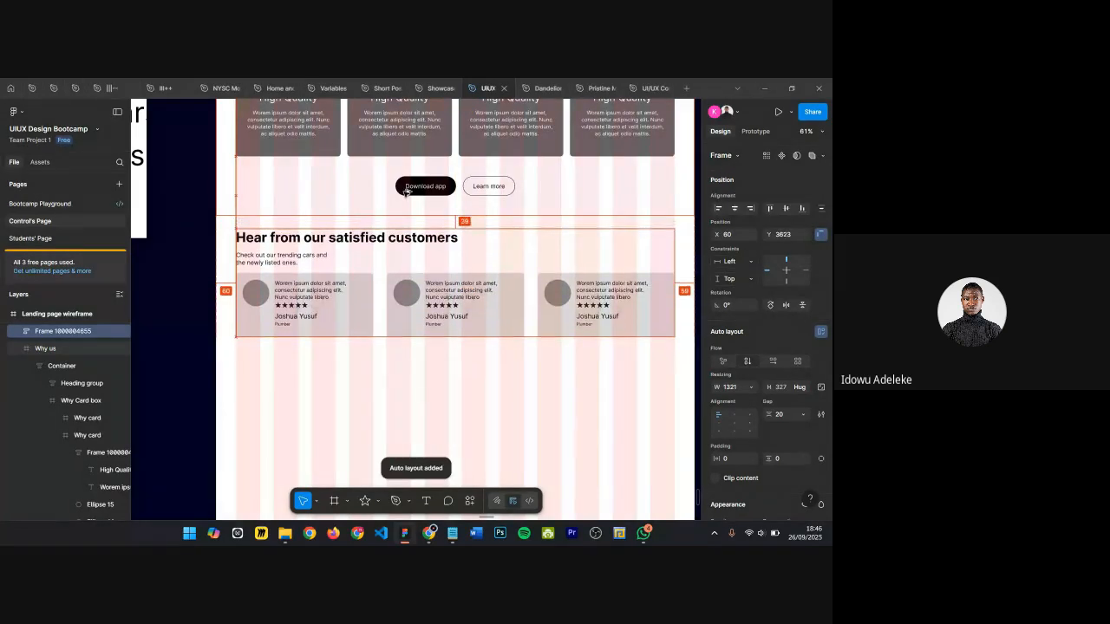
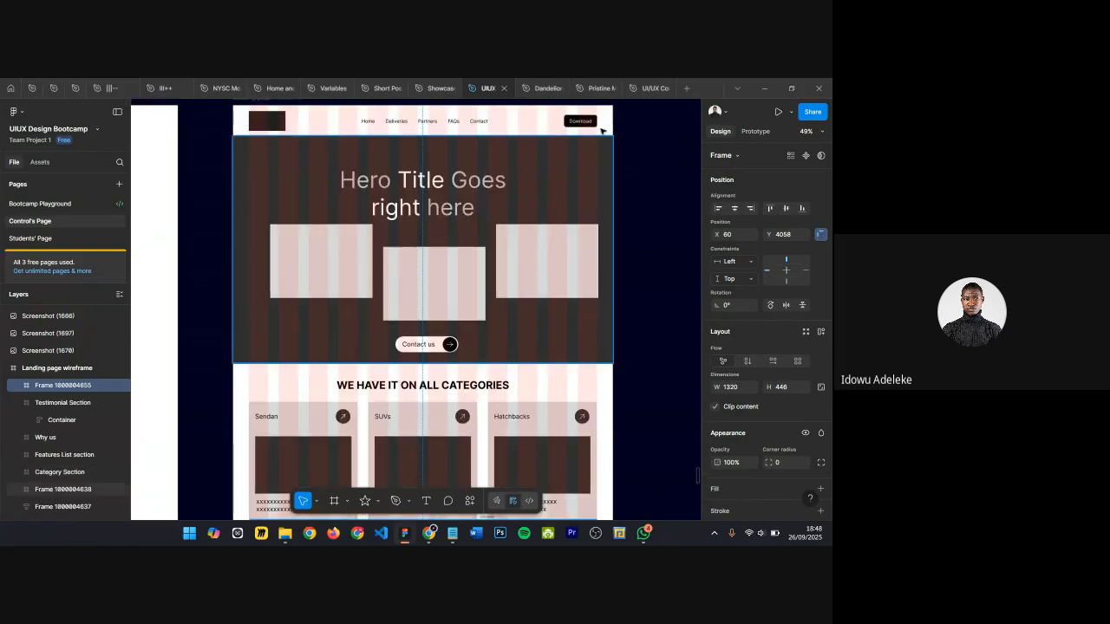
Step: Set the Download button's corner radius to 40 in the nav bar
scroll(564, 167, up, 5)
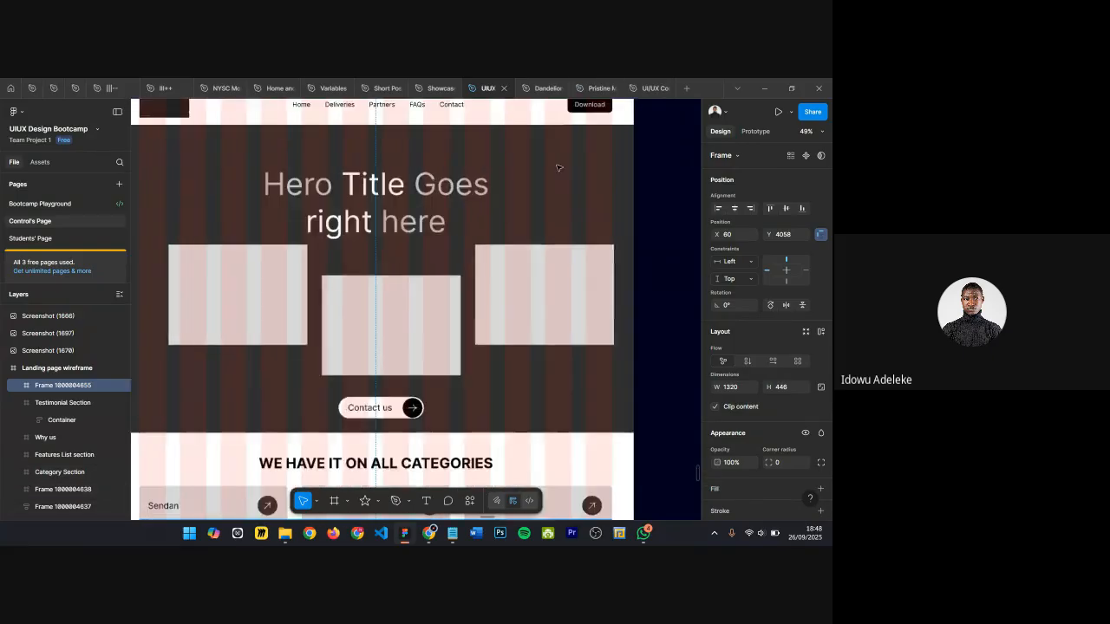
scroll(602, 216, up, 3)
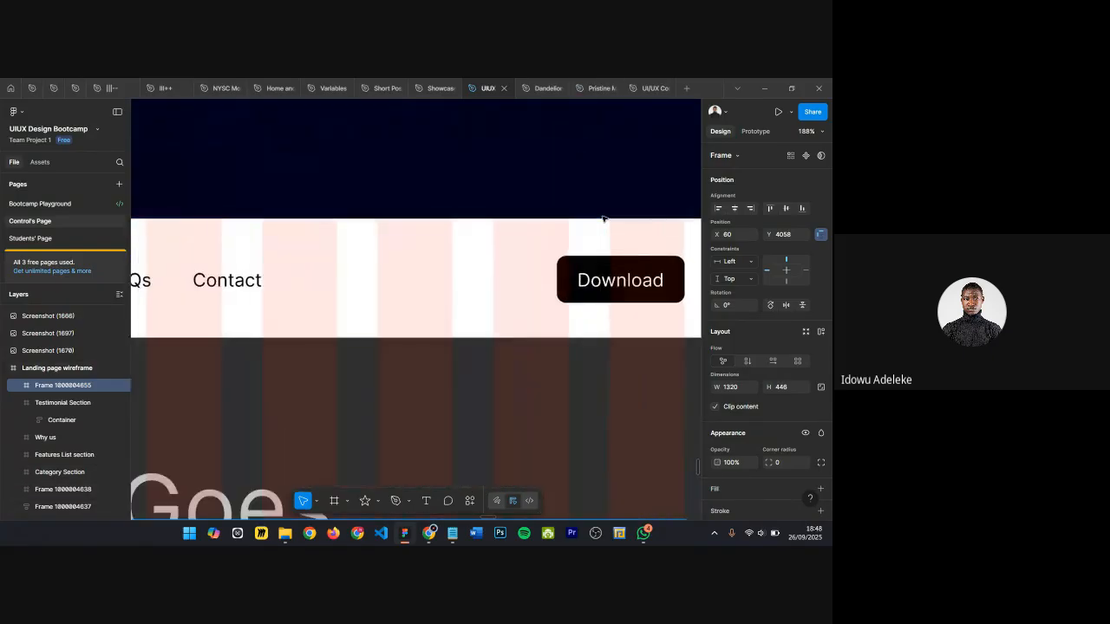
ctrl+click(564, 278)
scroll(789, 353, down, 5)
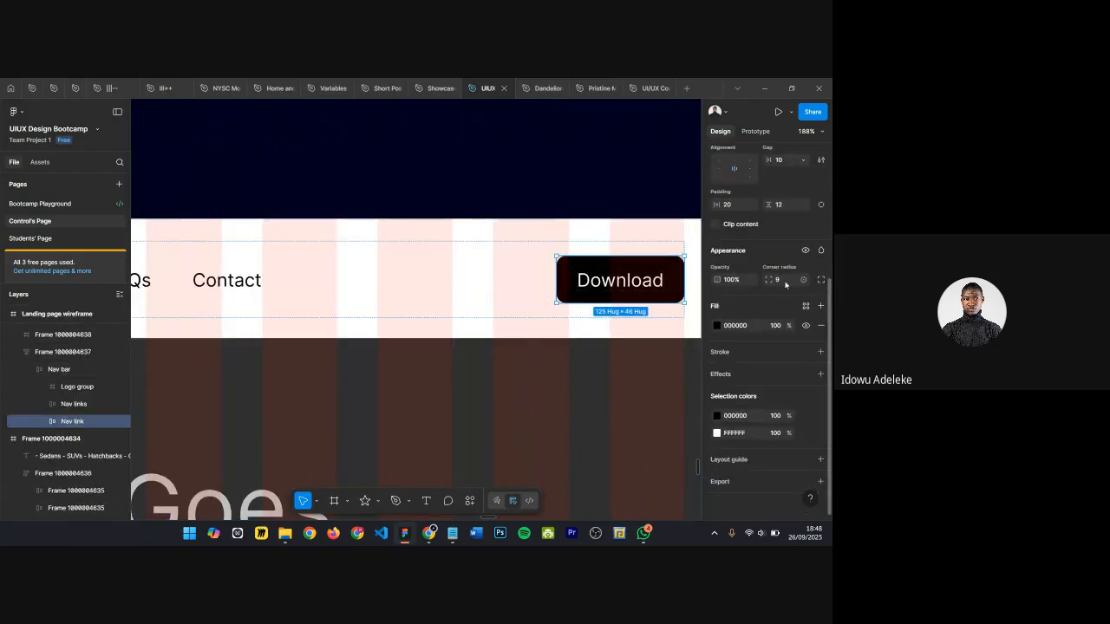
key(Return)
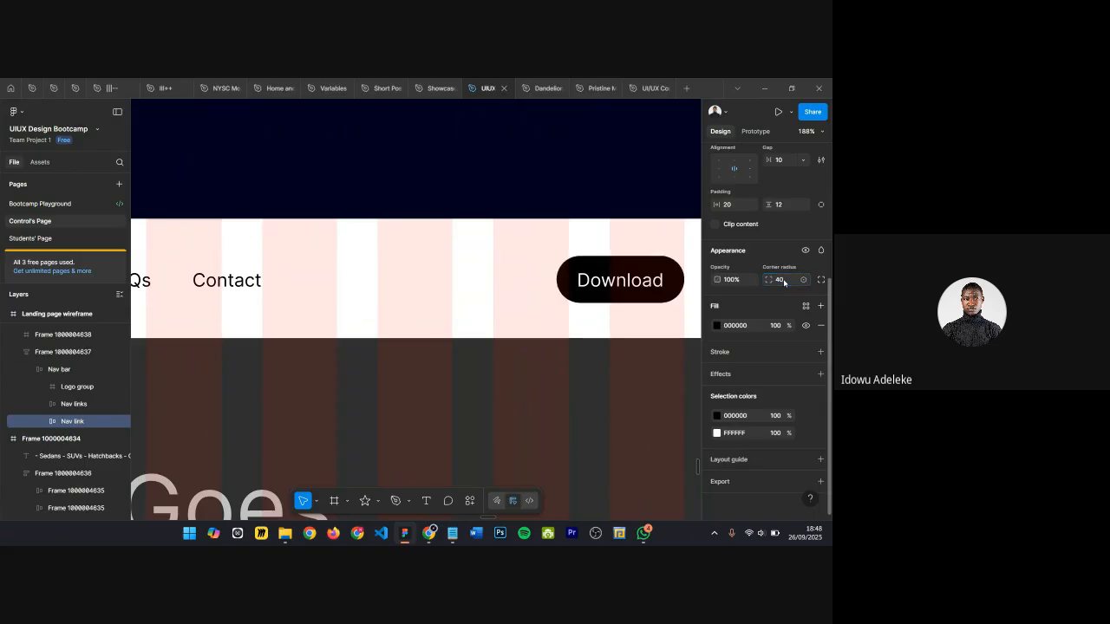
key(shift+0)
Step: Select the empty frame beneath the testimonials section of the wireframe
scroll(497, 296, down, 2)
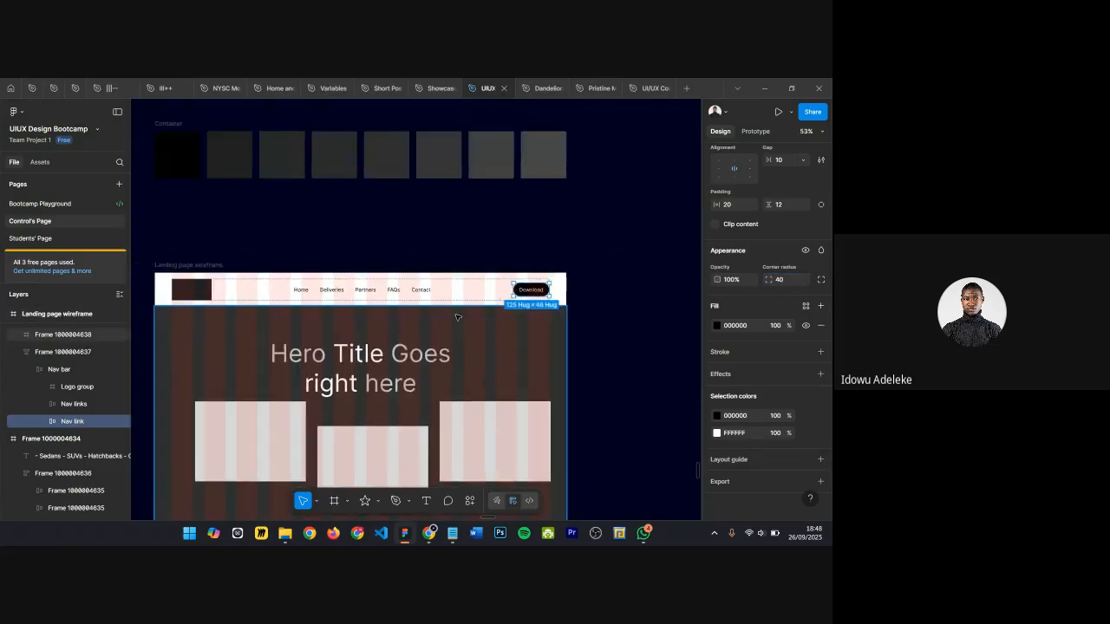
scroll(457, 315, left, 2)
scroll(457, 315, down, 2)
scroll(457, 315, down, 6)
scroll(457, 316, down, 10)
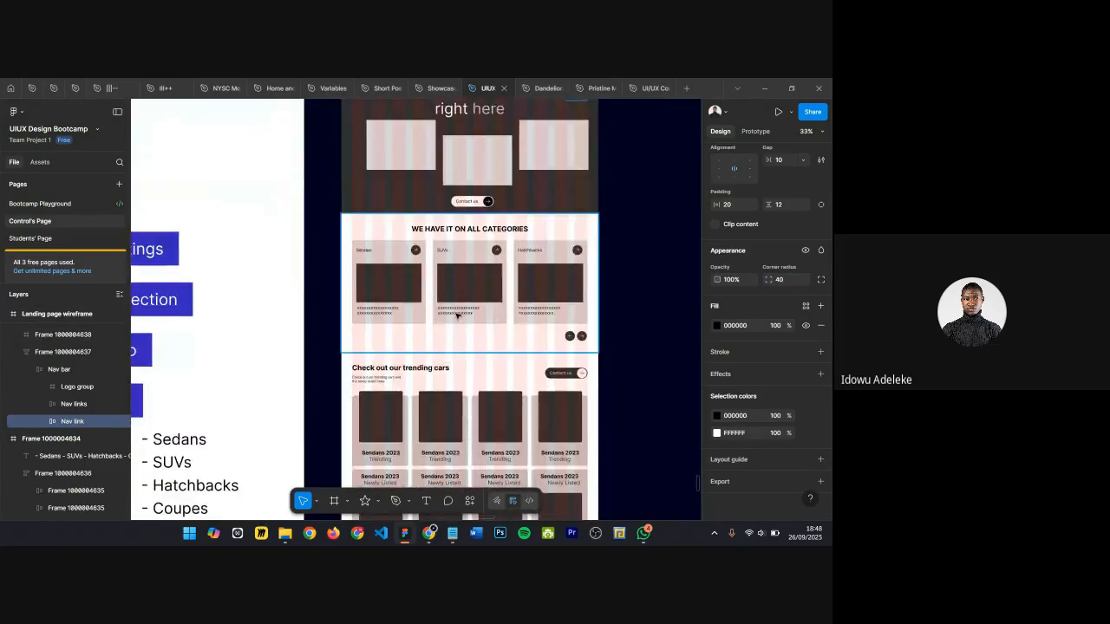
scroll(458, 326, up, 1)
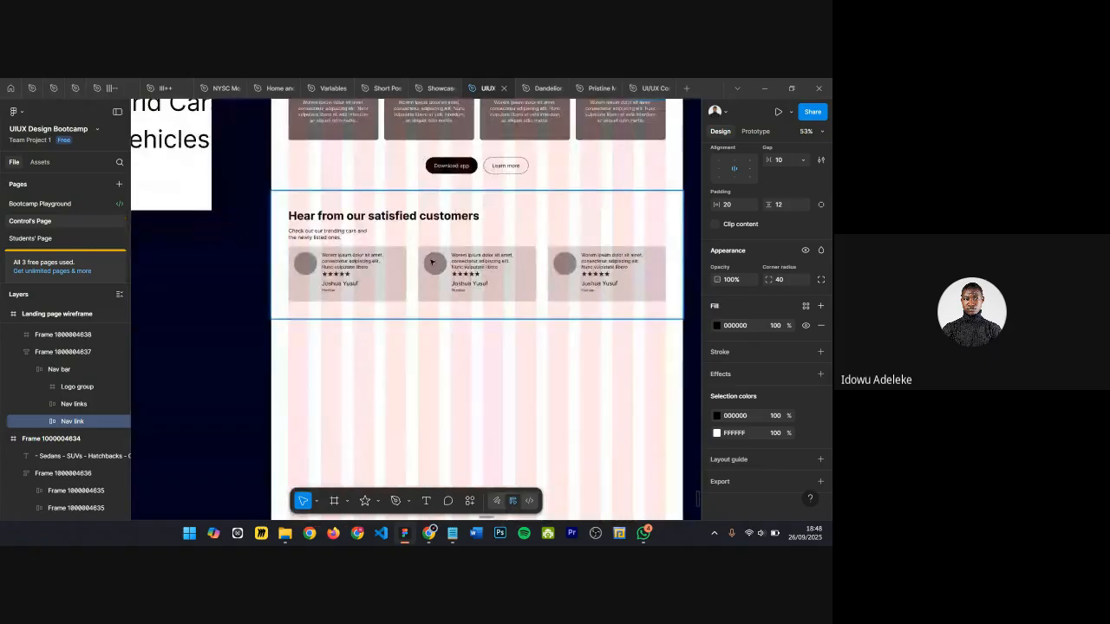
click(433, 263)
scroll(433, 263, down, 2)
click(434, 311)
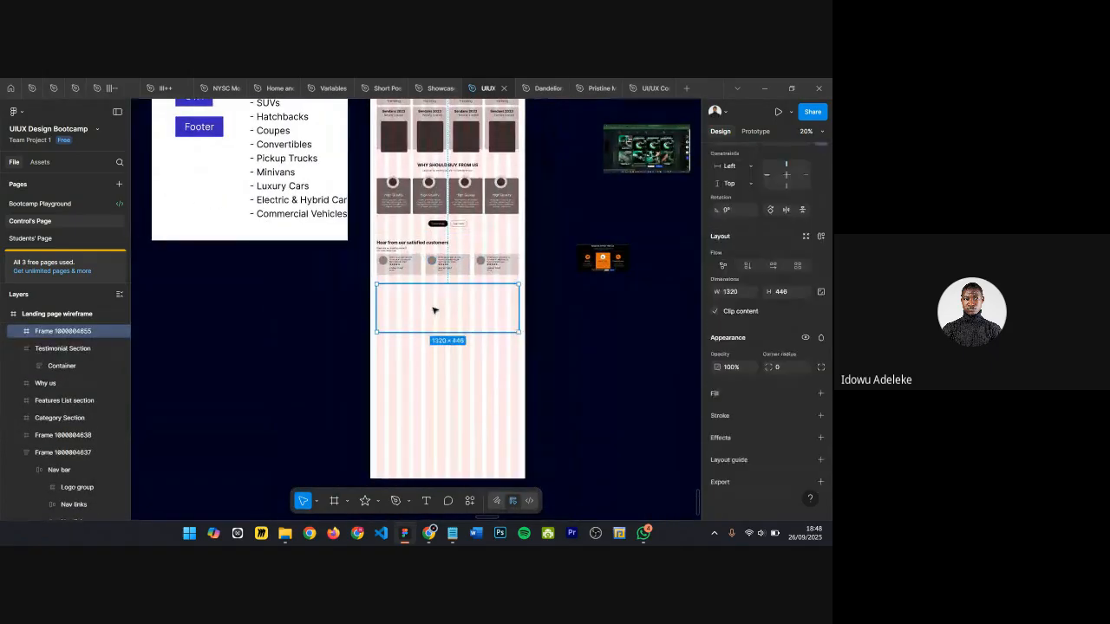
Step: Examine the car website reference screenshots placed around the canvas
scroll(598, 258, up, 5)
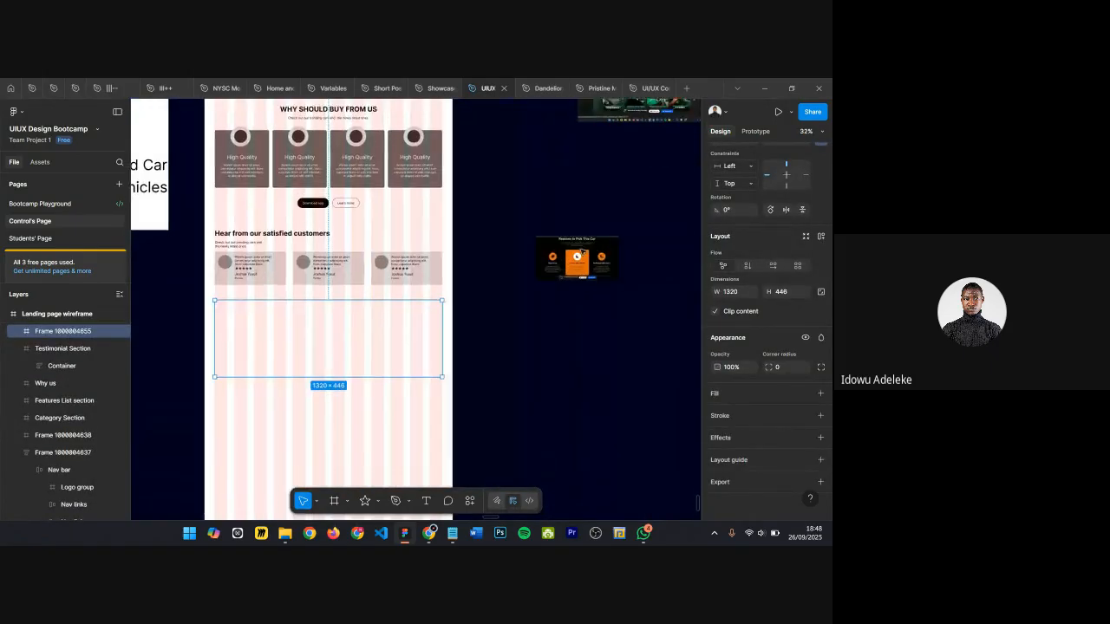
scroll(582, 246, up, 1)
scroll(582, 245, right, 5)
scroll(582, 244, up, 4)
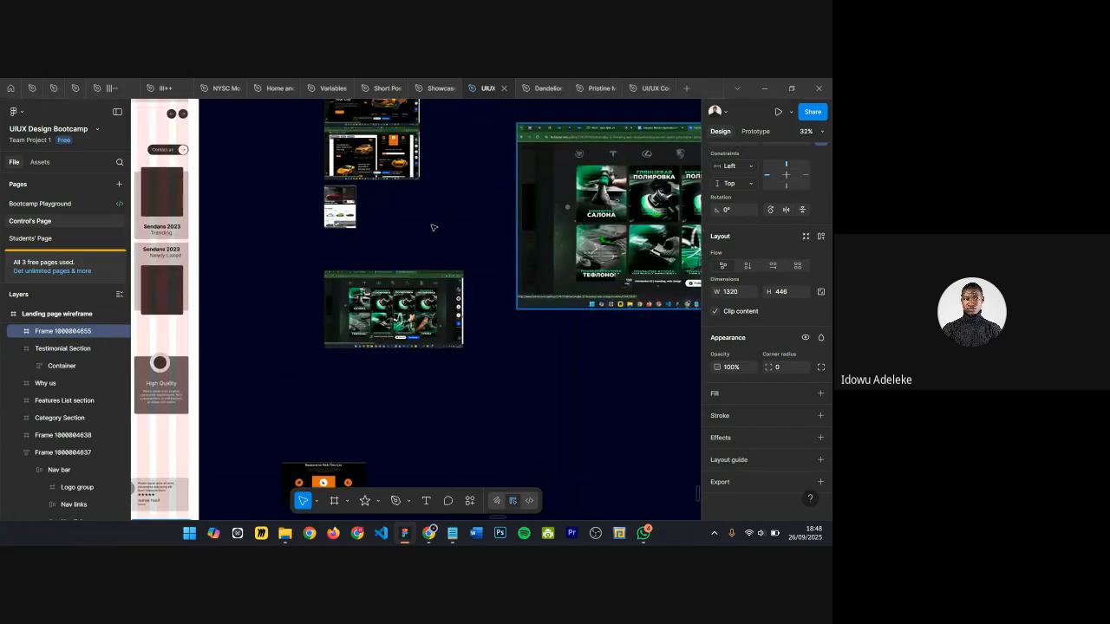
scroll(360, 142, up, 1)
scroll(360, 143, up, 10)
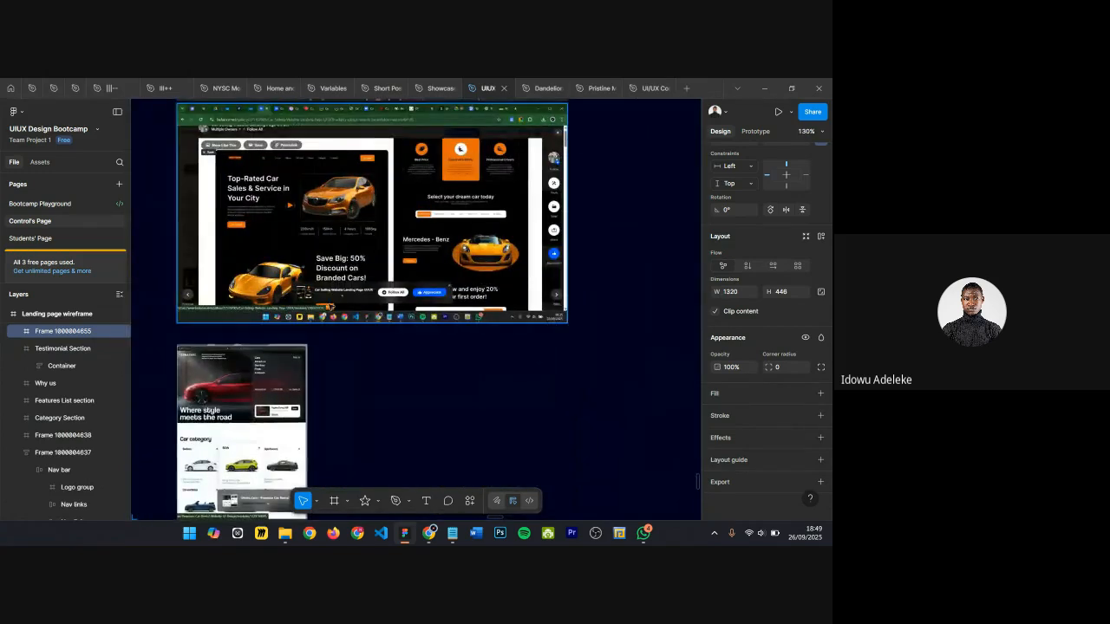
scroll(285, 327, up, 11)
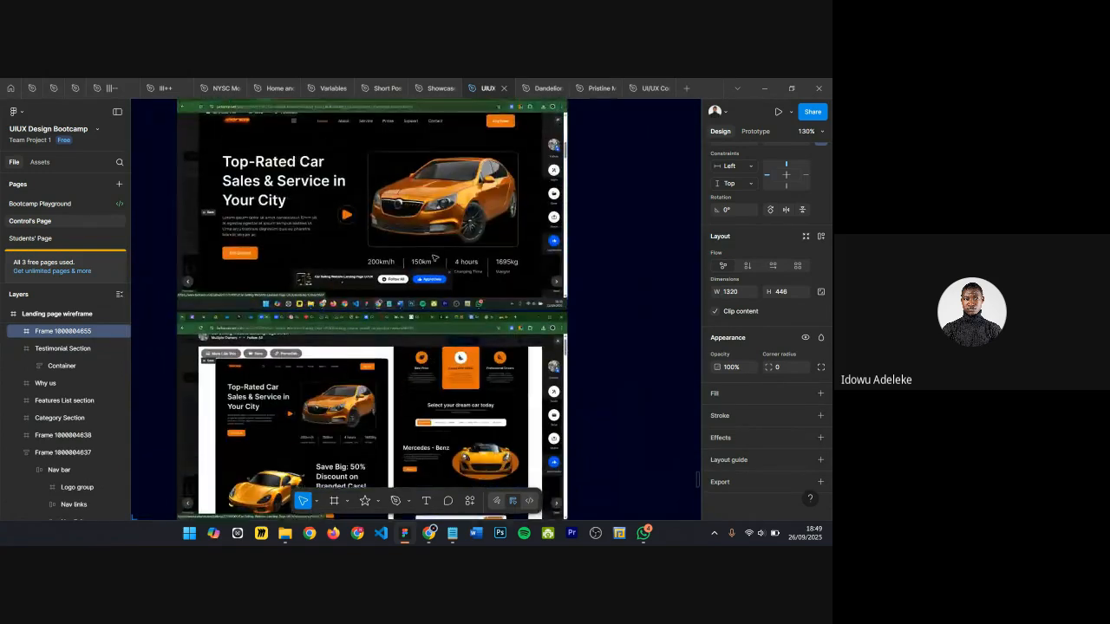
scroll(439, 240, up, 3)
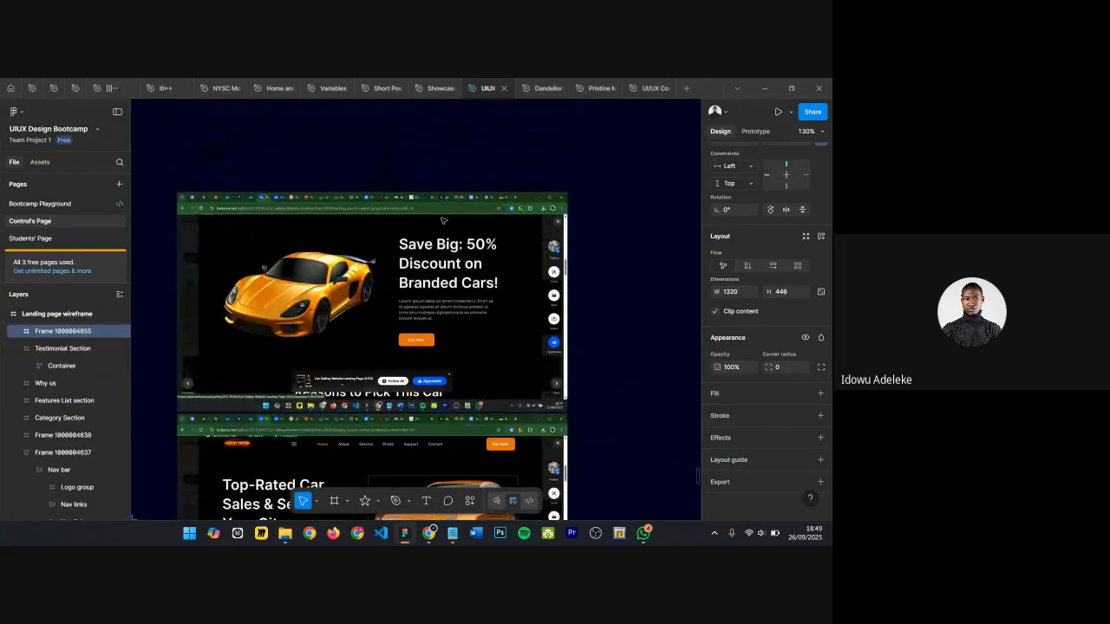
scroll(442, 219, down, 8)
scroll(442, 219, down, 2)
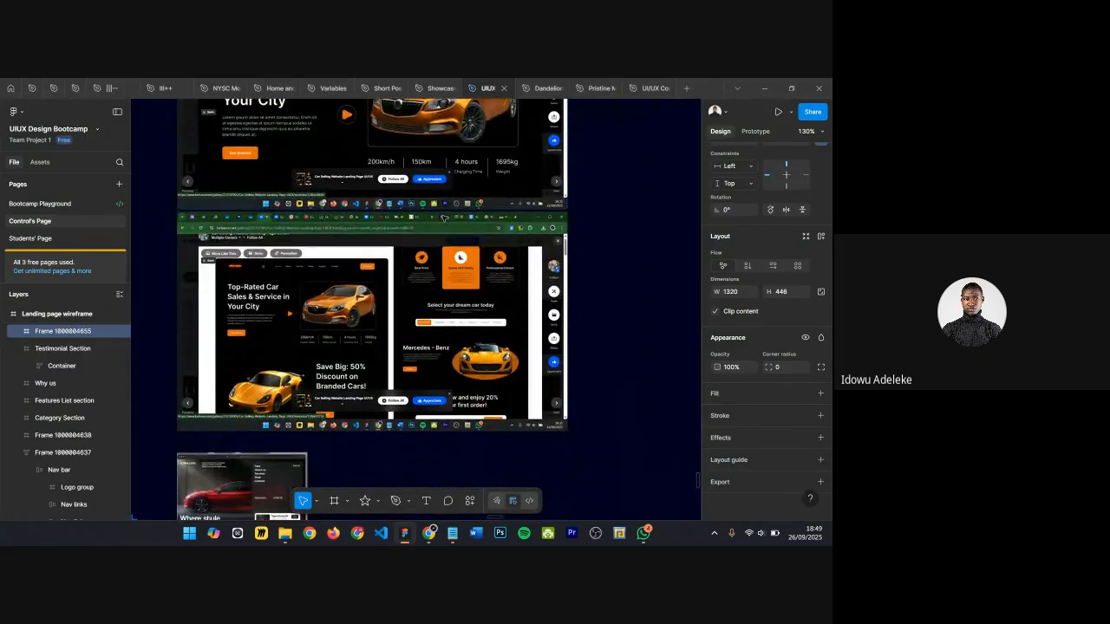
scroll(445, 217, up, 10)
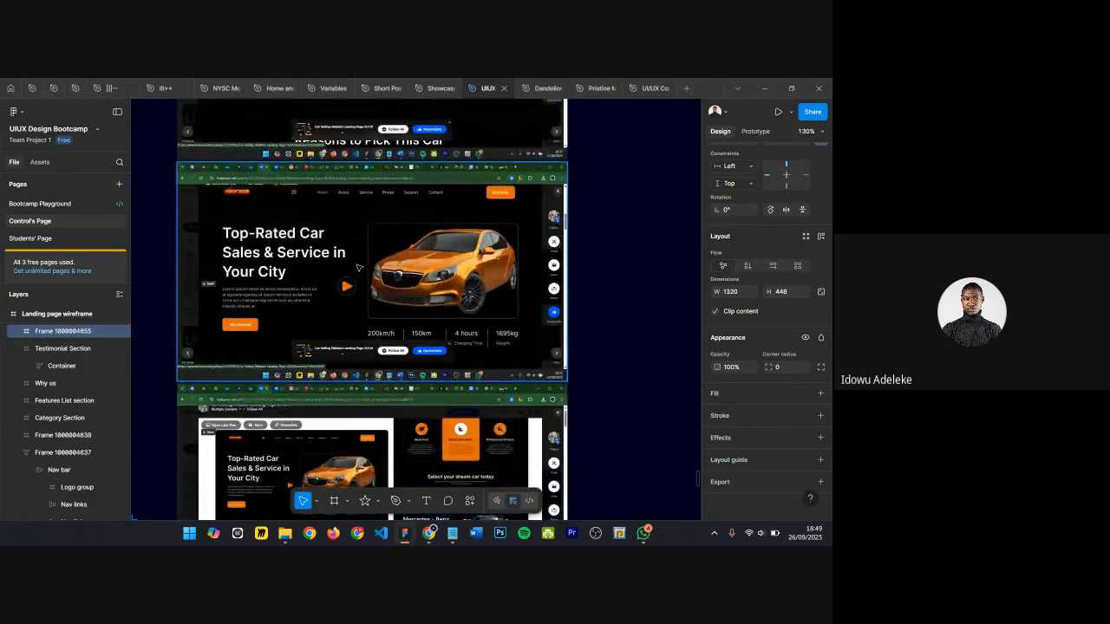
scroll(340, 269, down, 15)
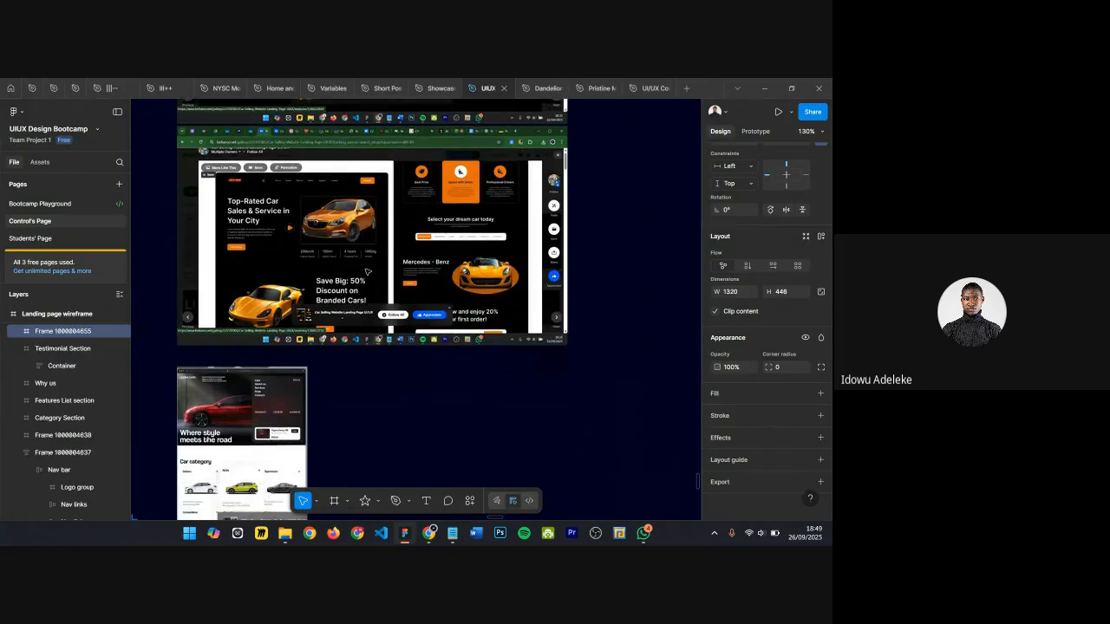
scroll(347, 286, down, 9)
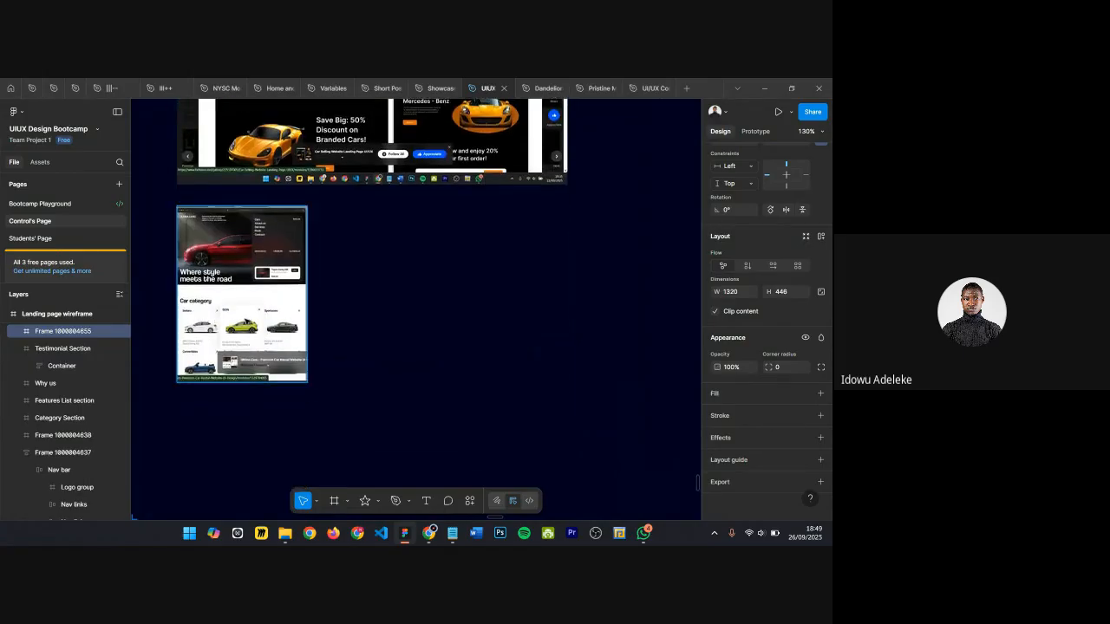
scroll(248, 321, up, 10)
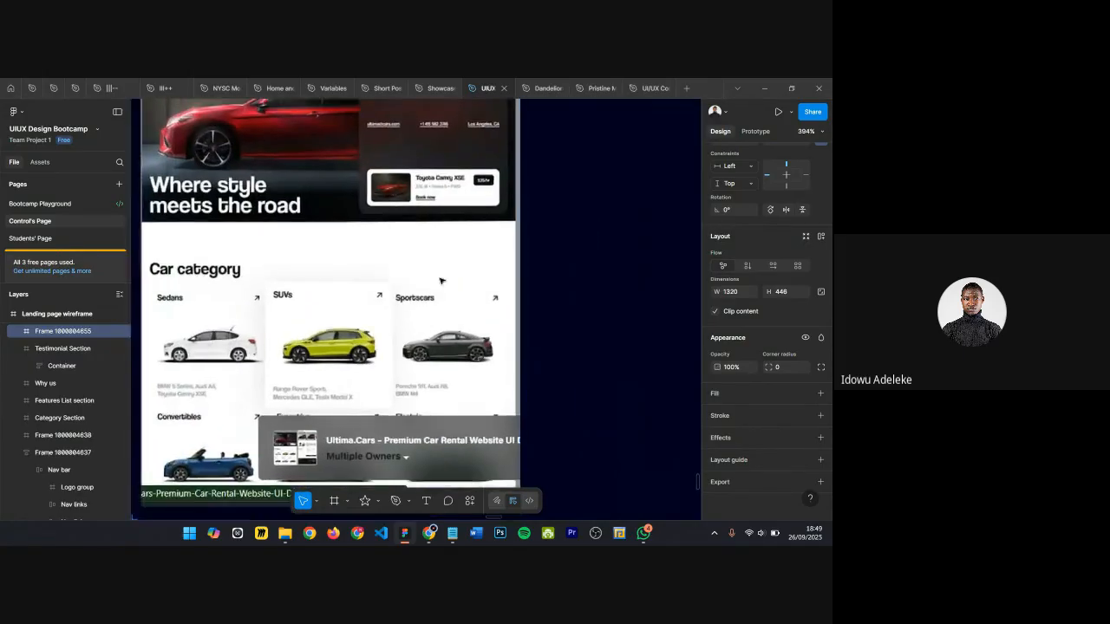
scroll(433, 273, down, 5)
scroll(347, 255, up, 2)
scroll(398, 222, down, 7)
scroll(405, 218, down, 4)
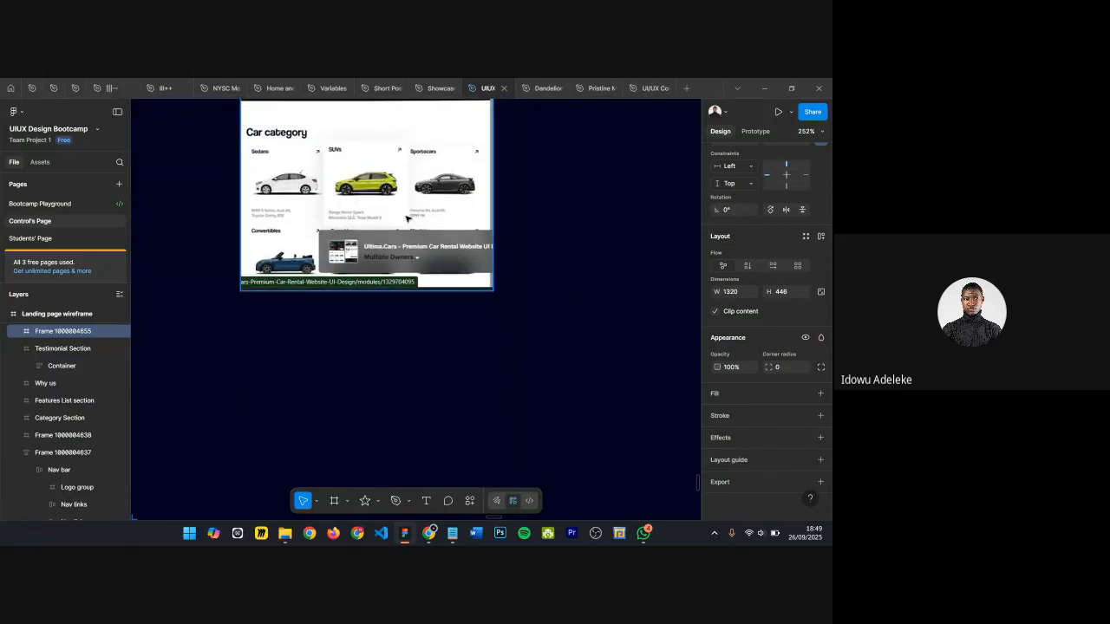
scroll(407, 219, down, 10)
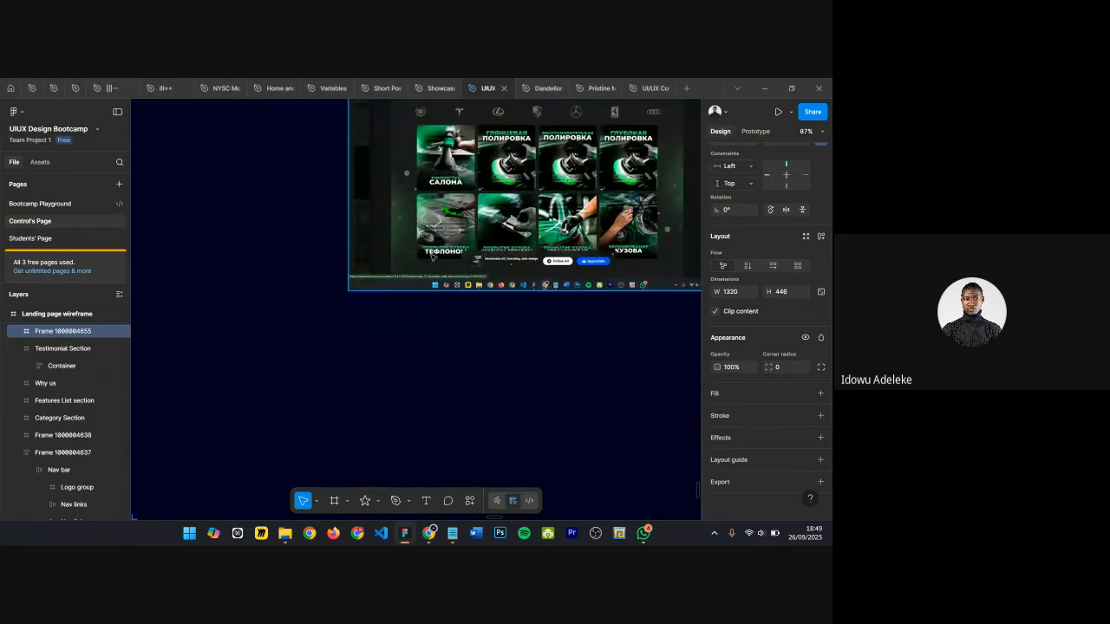
scroll(434, 257, right, 8)
scroll(458, 234, down, 3)
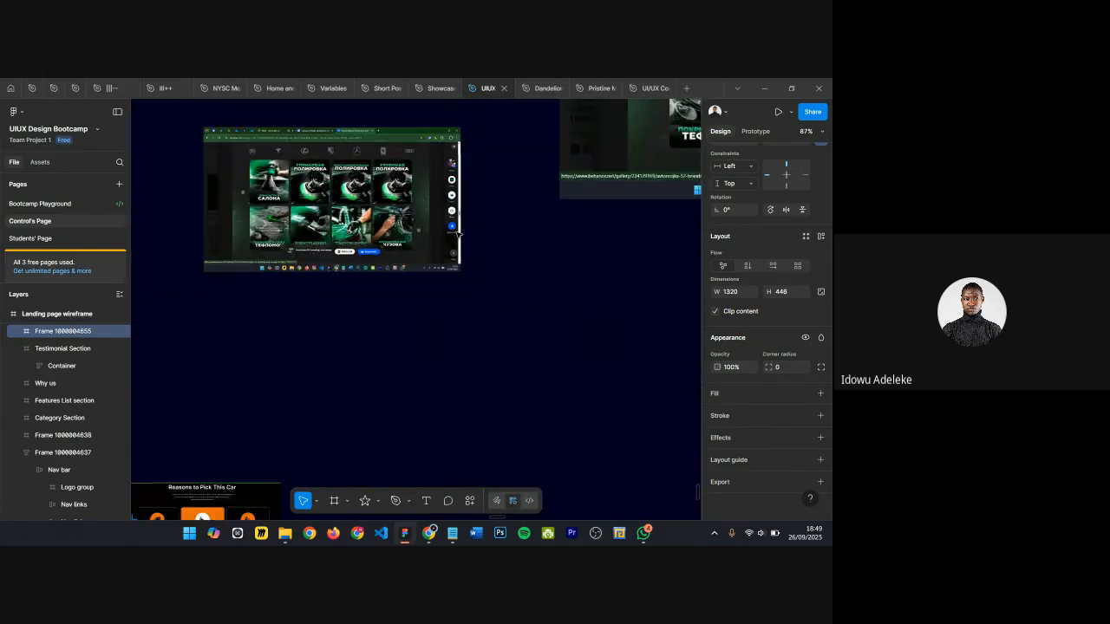
scroll(458, 234, down, 6)
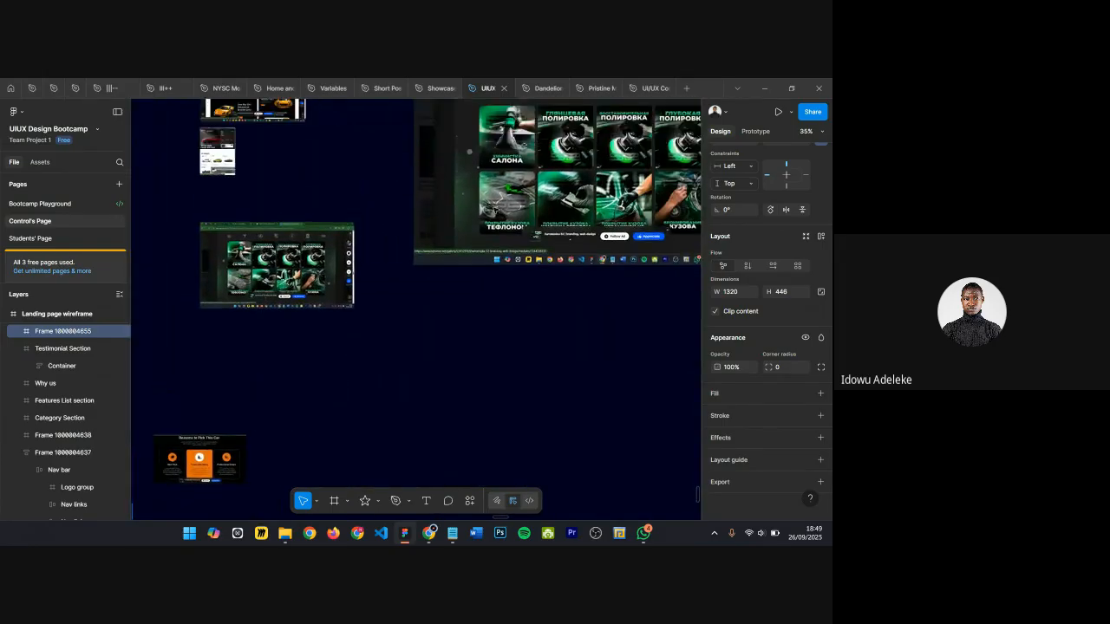
scroll(485, 181, right, 3)
scroll(490, 195, up, 2)
scroll(494, 211, down, 5)
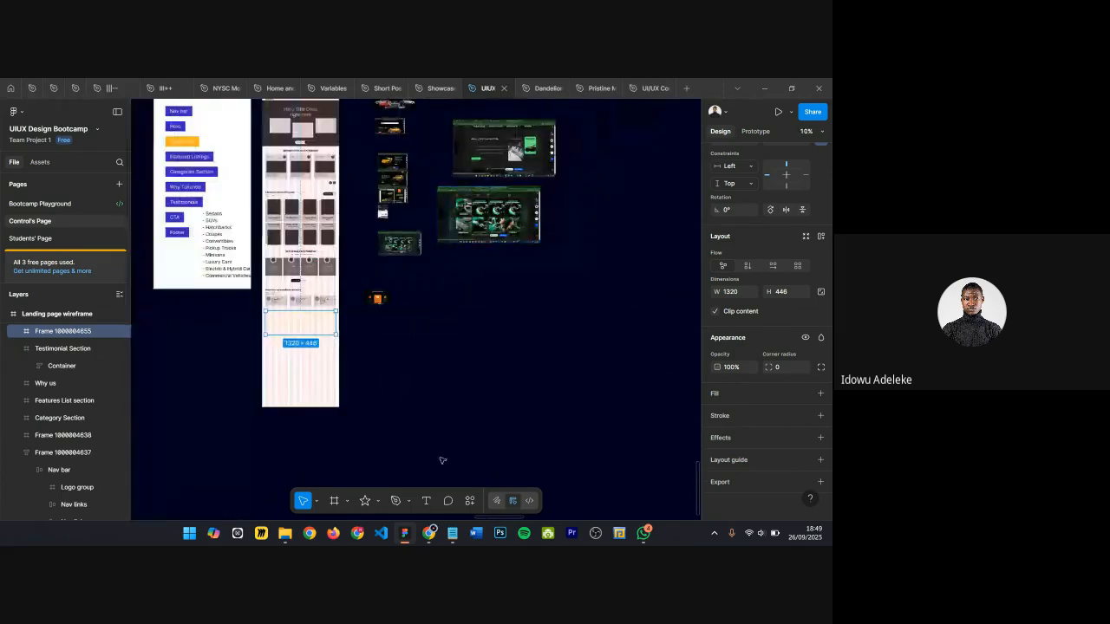
Step: Switch to the browser and enter "website cta section" in the Behance search
mouse_move(434, 540)
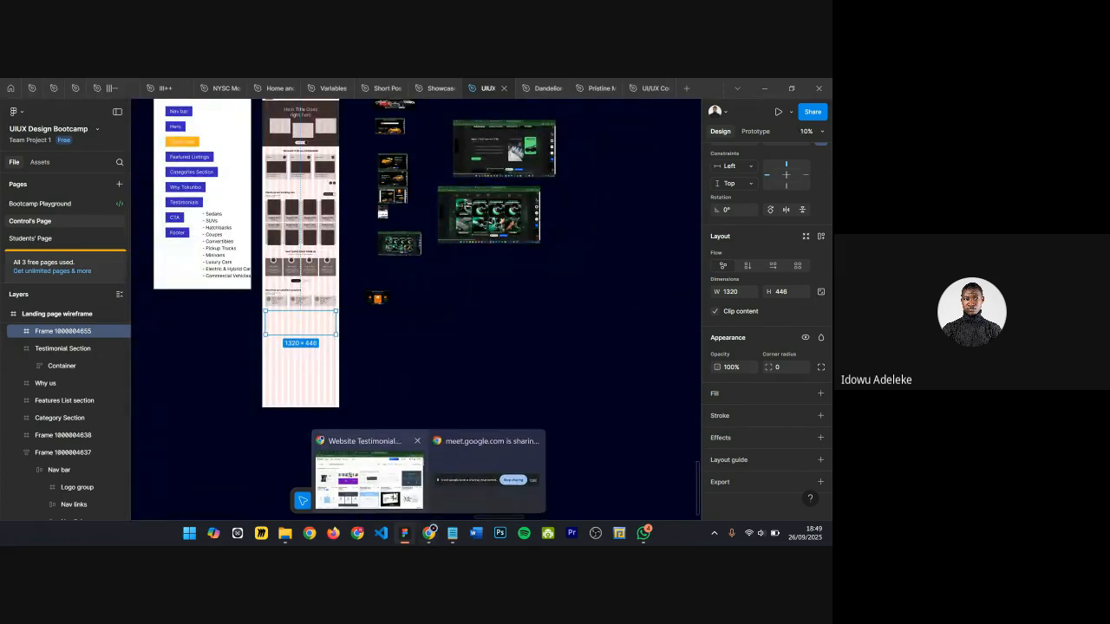
click(368, 469)
click(275, 182)
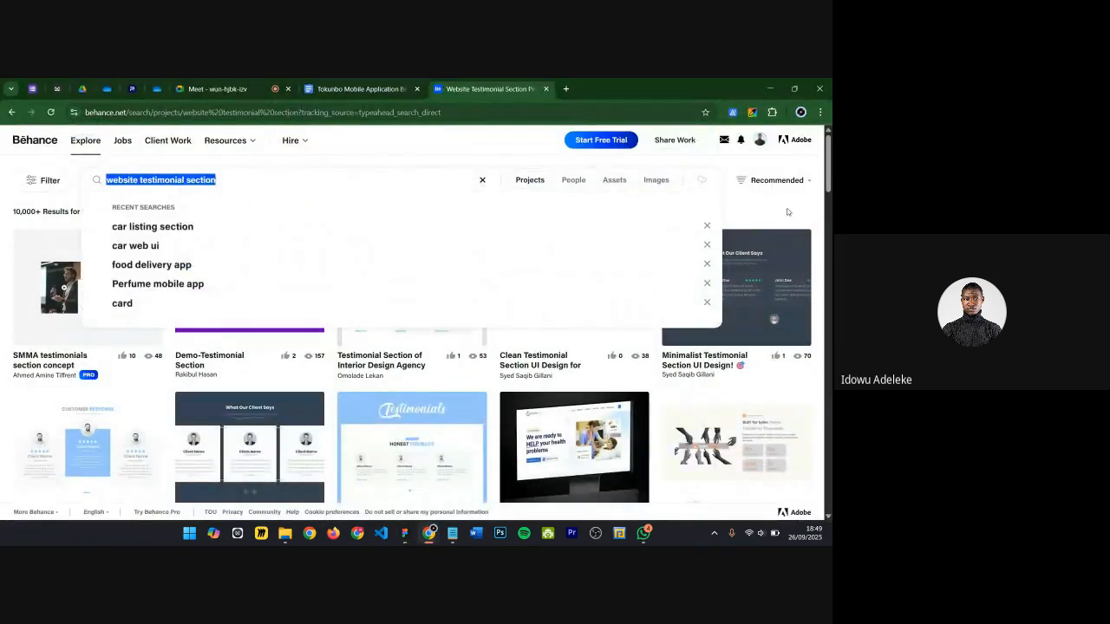
text(wbs)
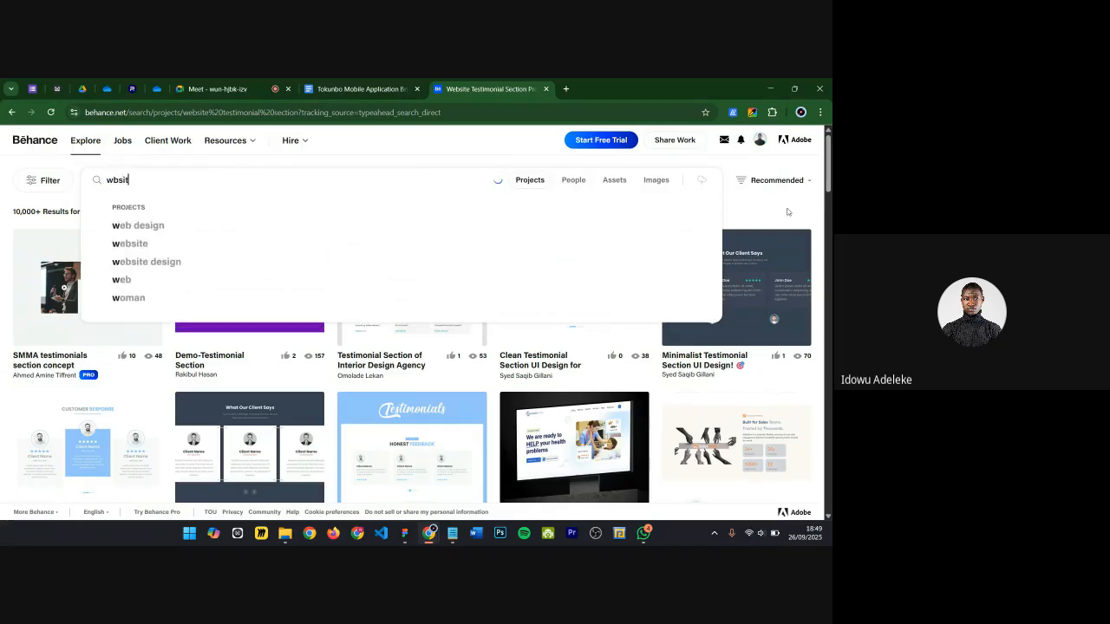
key(BackSpace)
text(ebsitte)
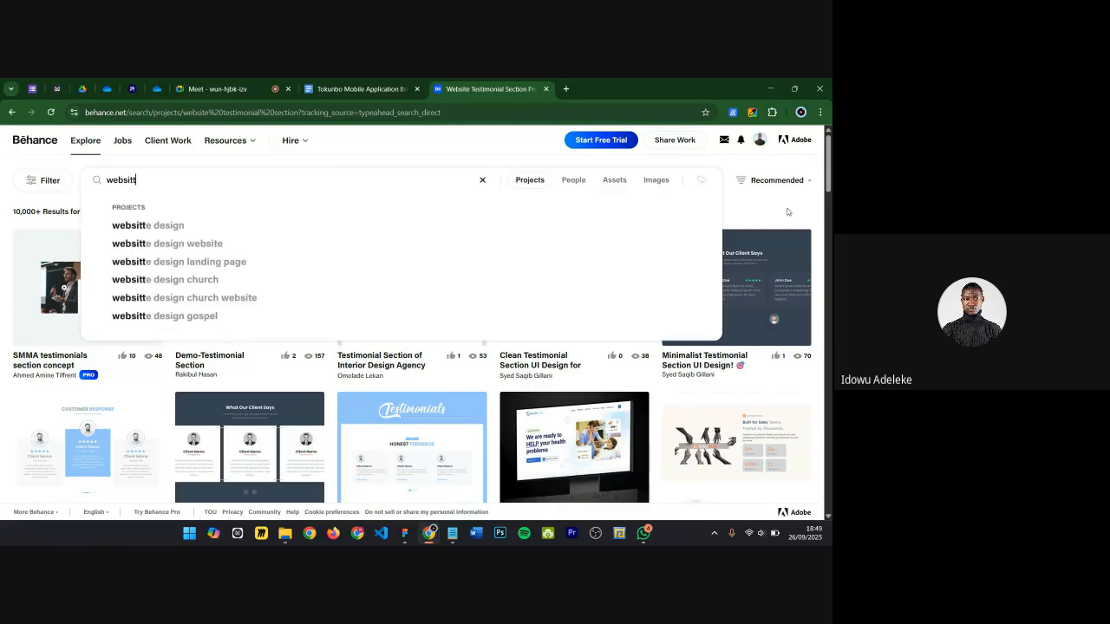
text(ta sec)
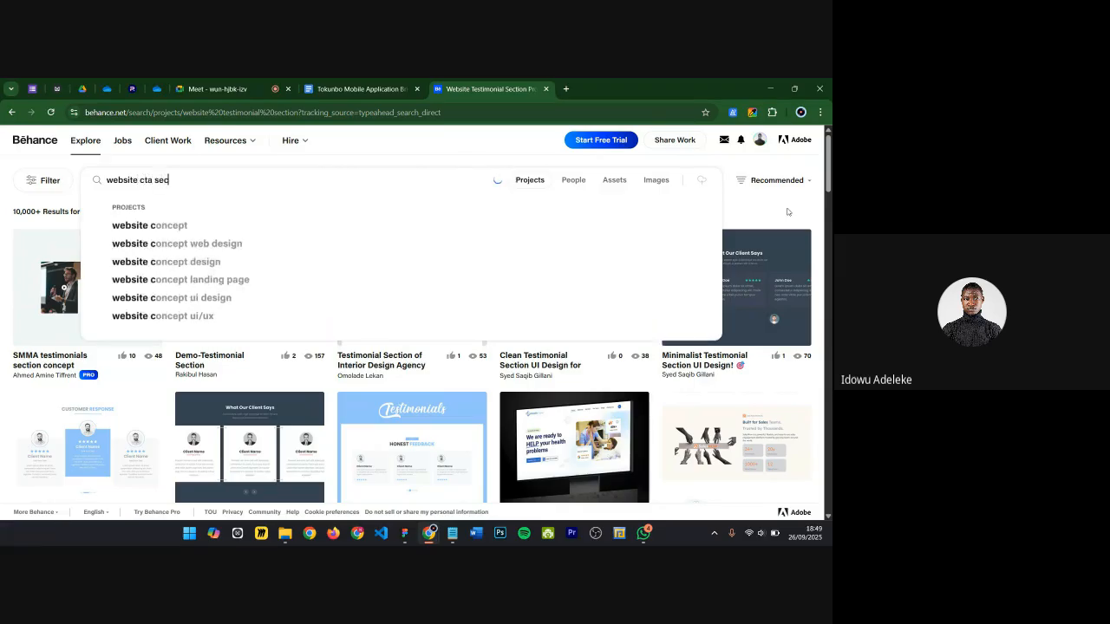
text(tion)
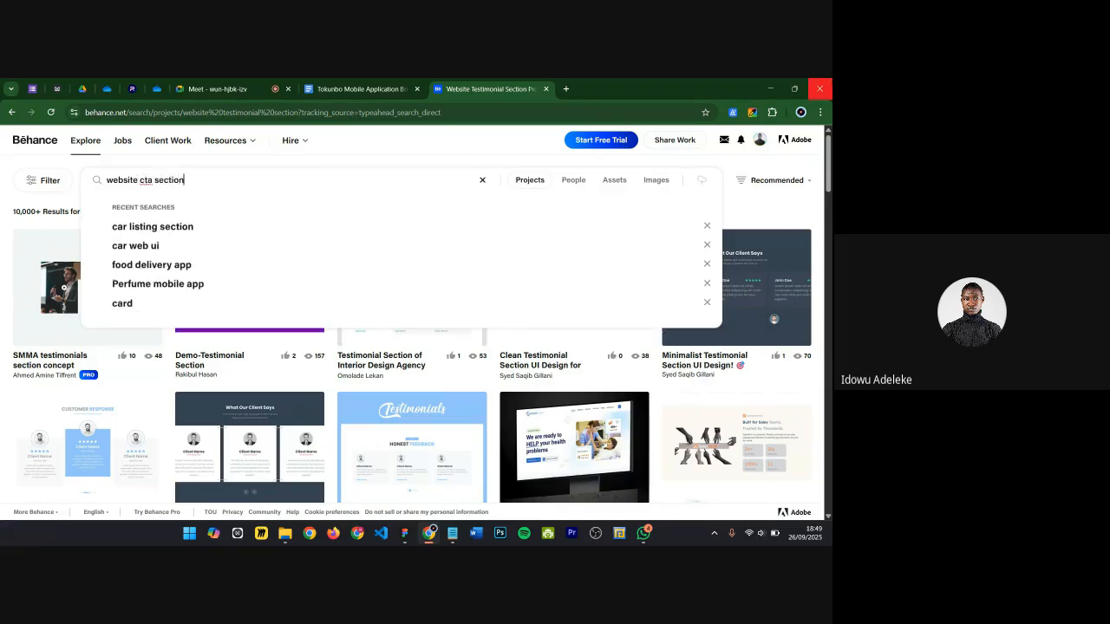
Step: Open a new browser tab and go to dribbble.com
click(566, 89)
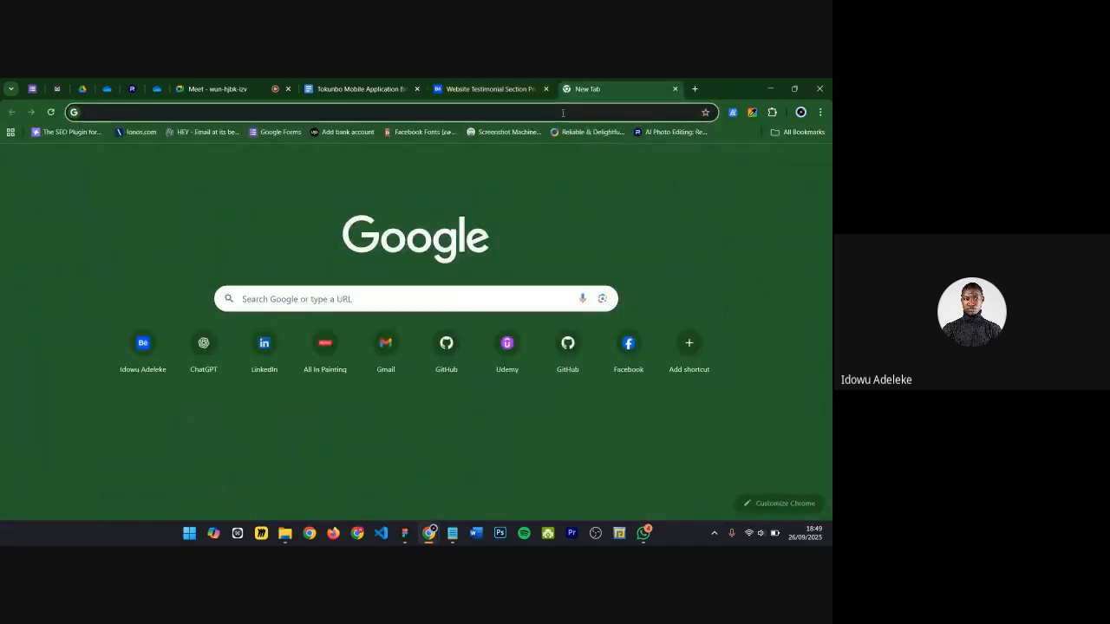
text(dribb)
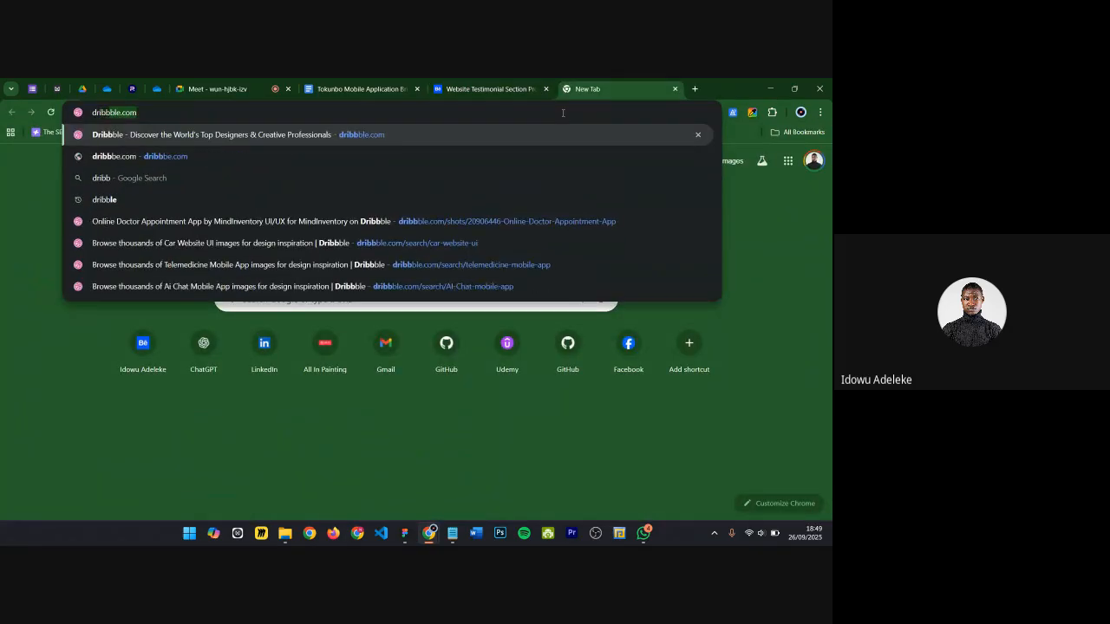
key(Return)
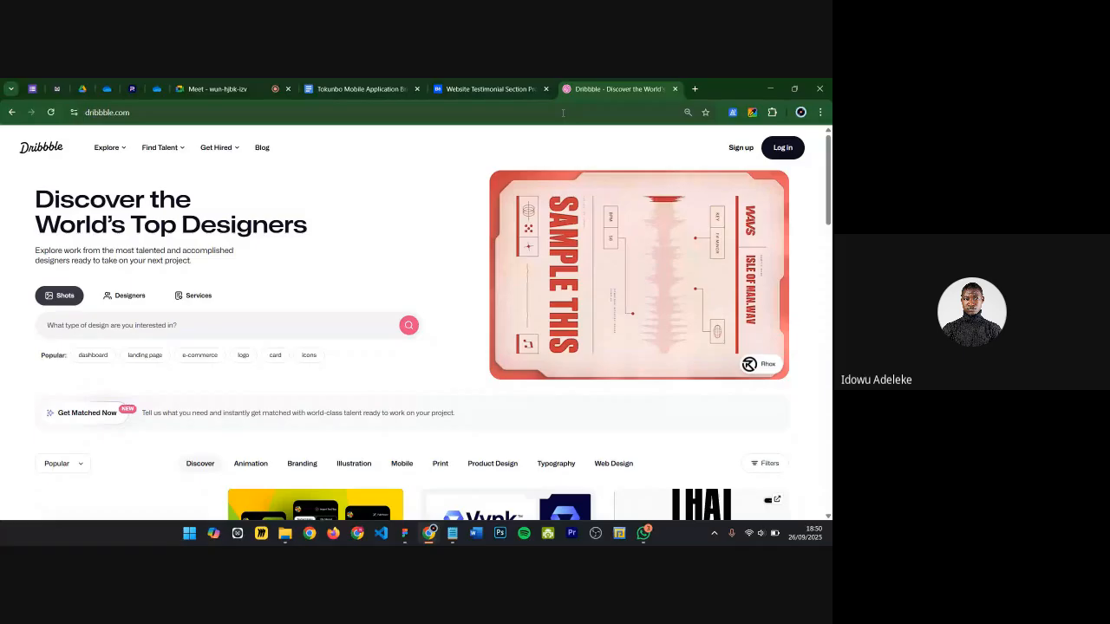
Step: Search Dribbble for "website cta section"
click(123, 329)
text(webiste cr)
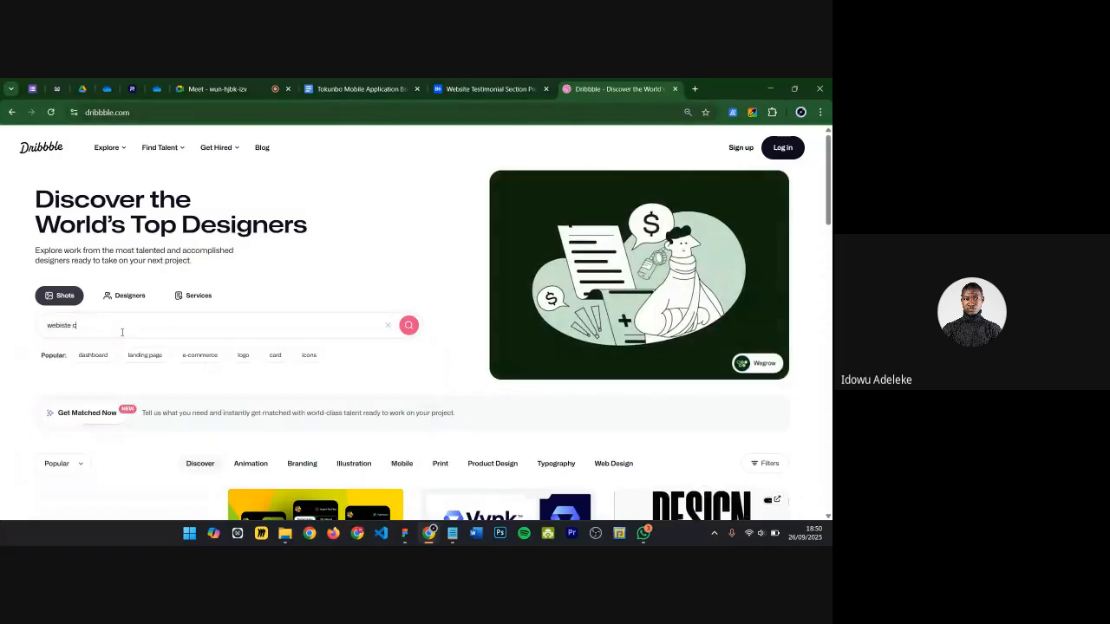
key(BackSpace)
key(BackSpace)
key(BackSpace)
key(BackSpace)
key(BackSpace)
key(BackSpace)
key(BackSpace)
text(site c)
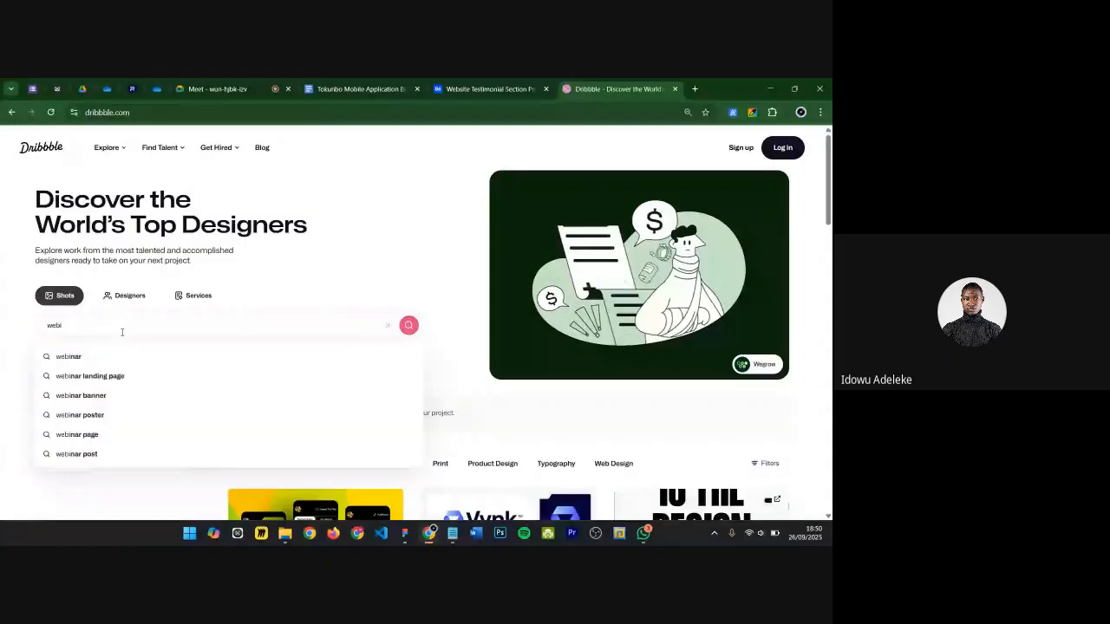
text(ta section)
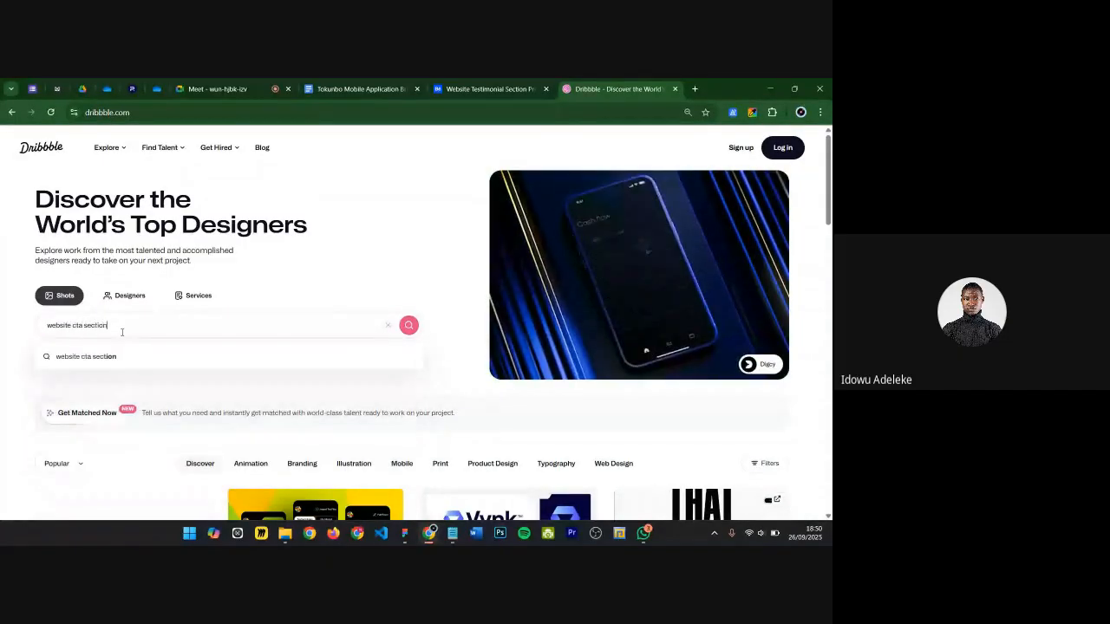
key(Return)
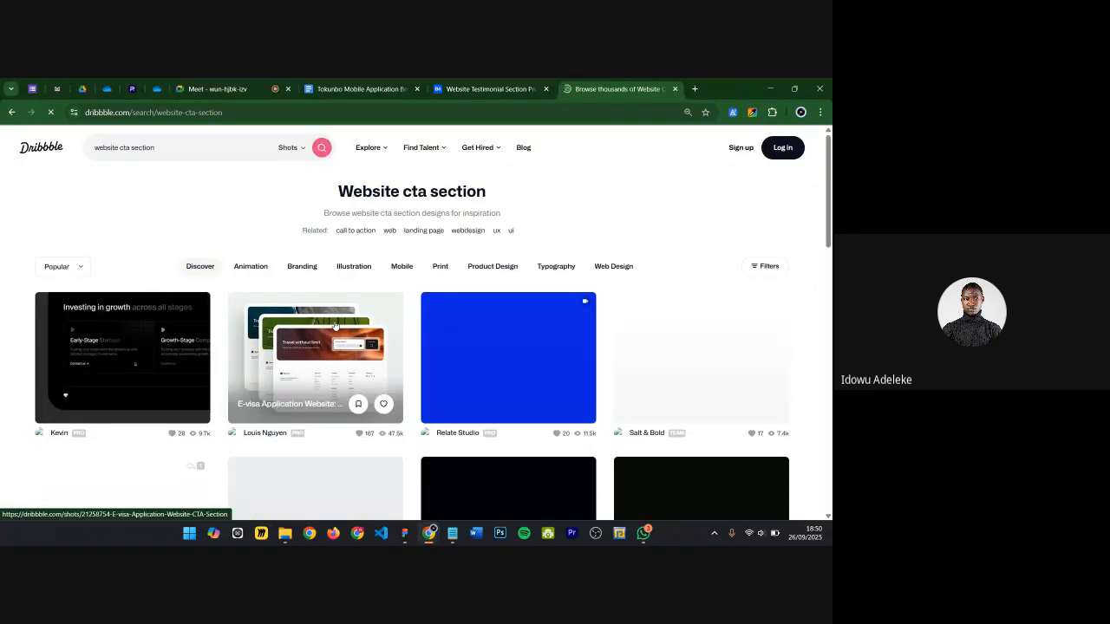
Step: Browse the CTA search results, opening the E-visa Application Website: CTA Section shot in a new tab to view it
scroll(335, 326, down, 1)
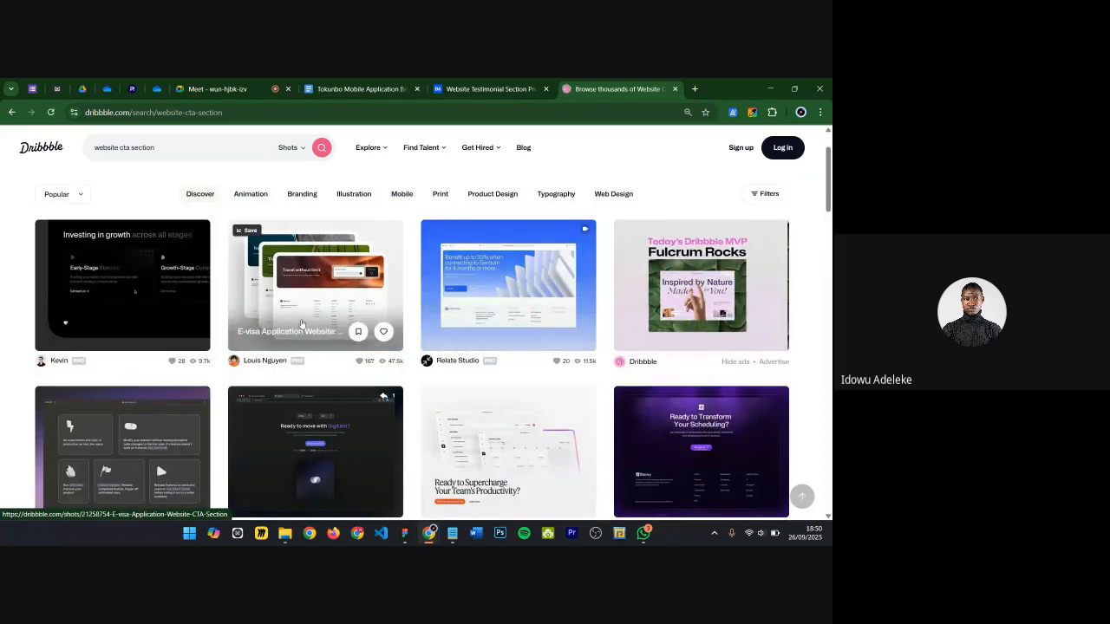
middle_click(315, 314)
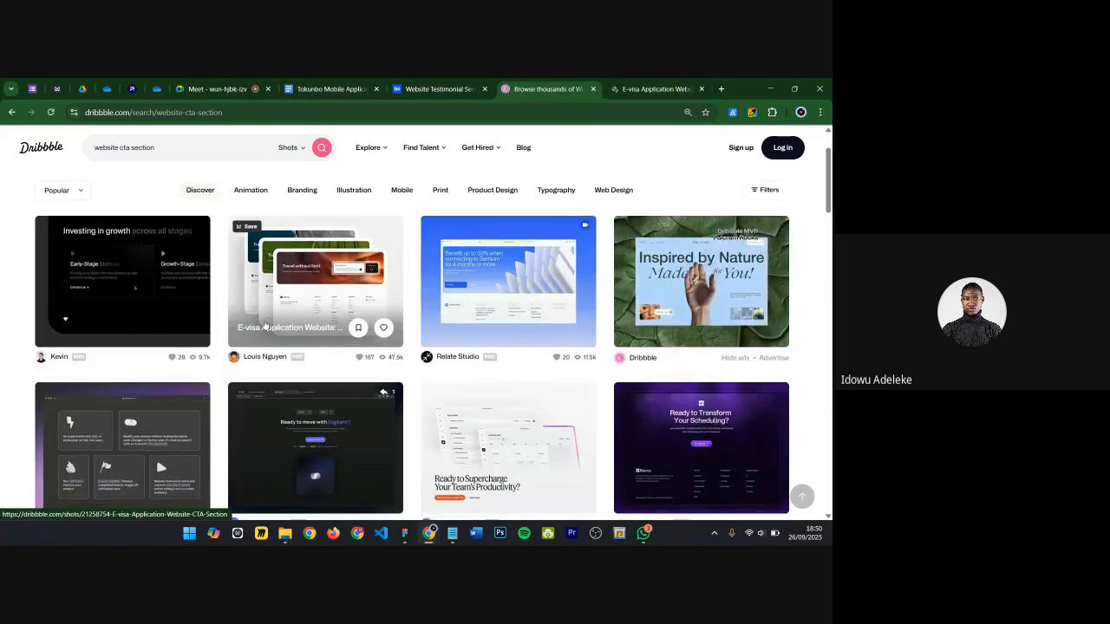
scroll(264, 328, down, 1)
scroll(264, 327, down, 1)
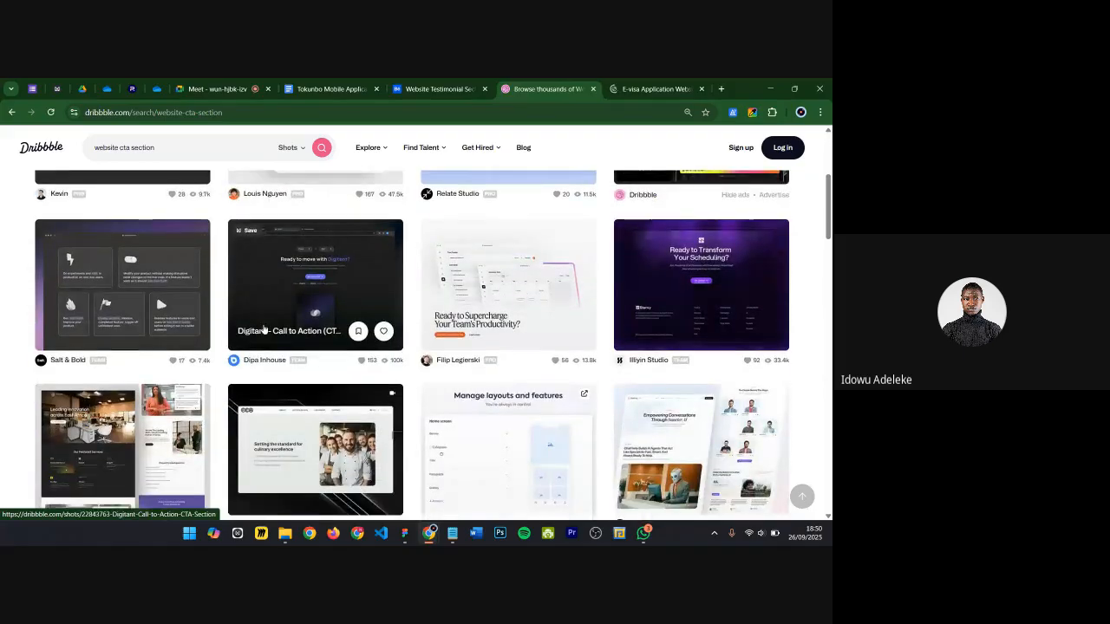
scroll(264, 327, down, 1)
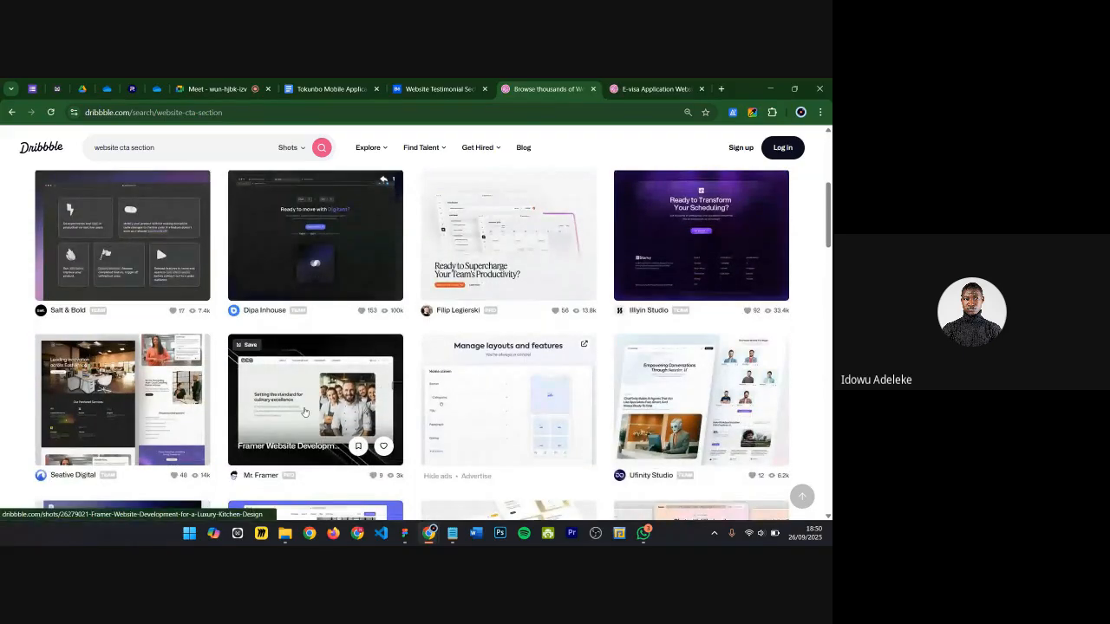
scroll(304, 412, down, 1)
scroll(305, 412, down, 3)
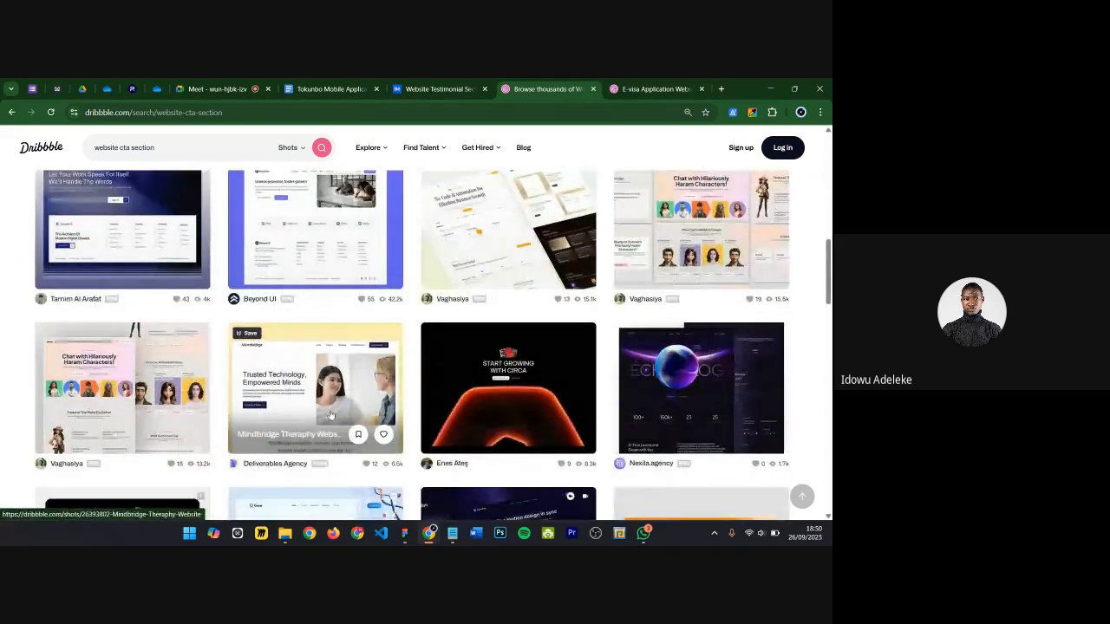
scroll(330, 415, down, 2)
key(ctrl+Tab)
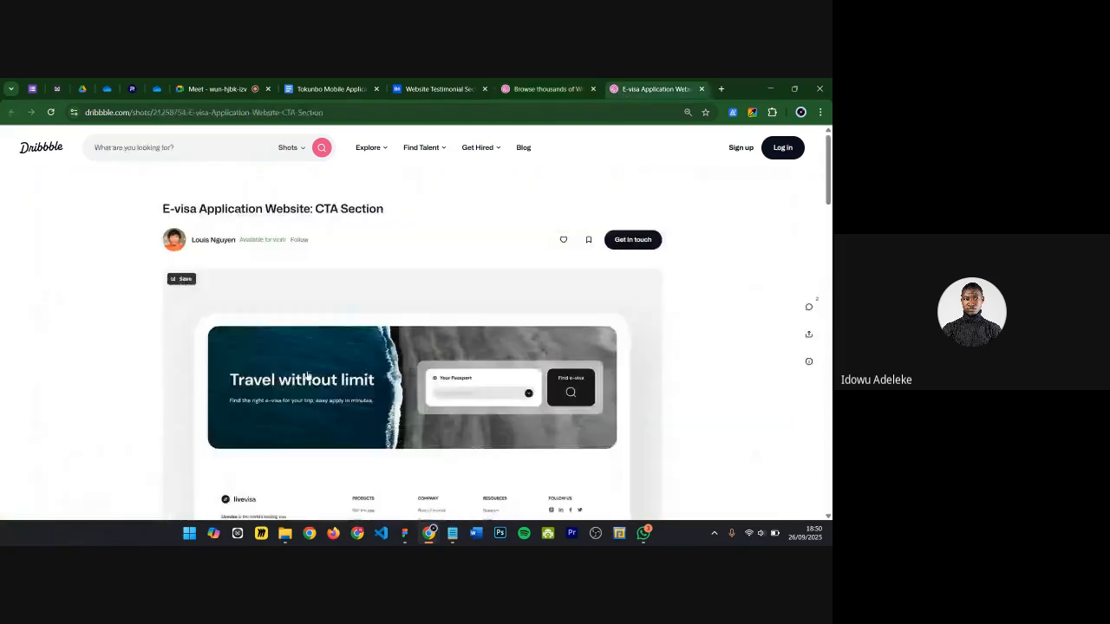
scroll(369, 360, down, 1)
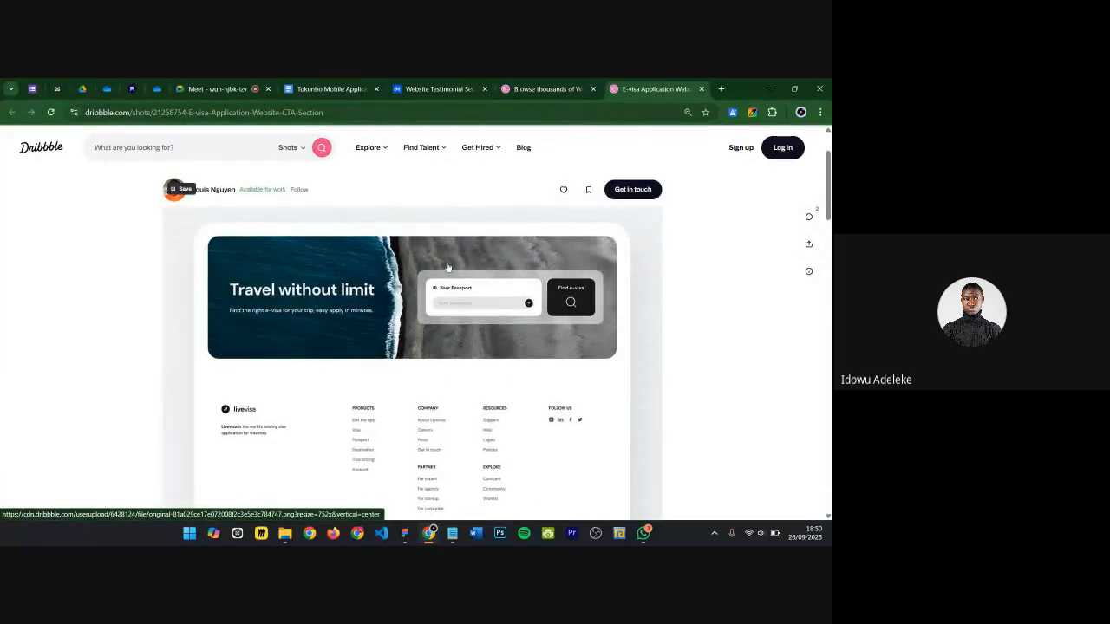
scroll(555, 306, up, 1)
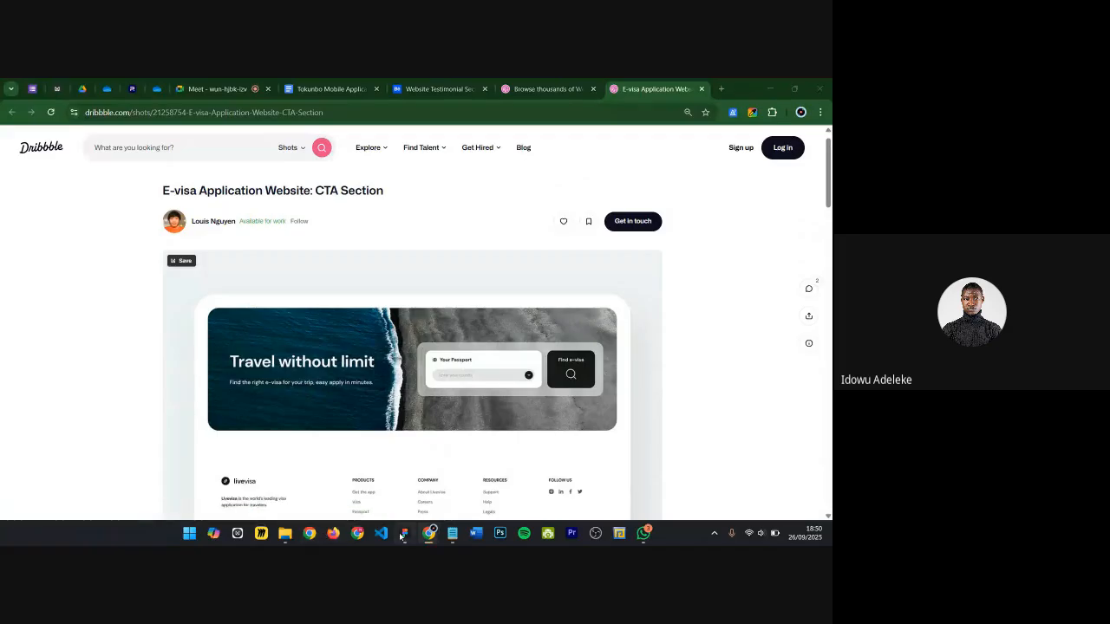
Step: Switch to the Dandelion Website file in Figma and hide its layout guides
click(403, 533)
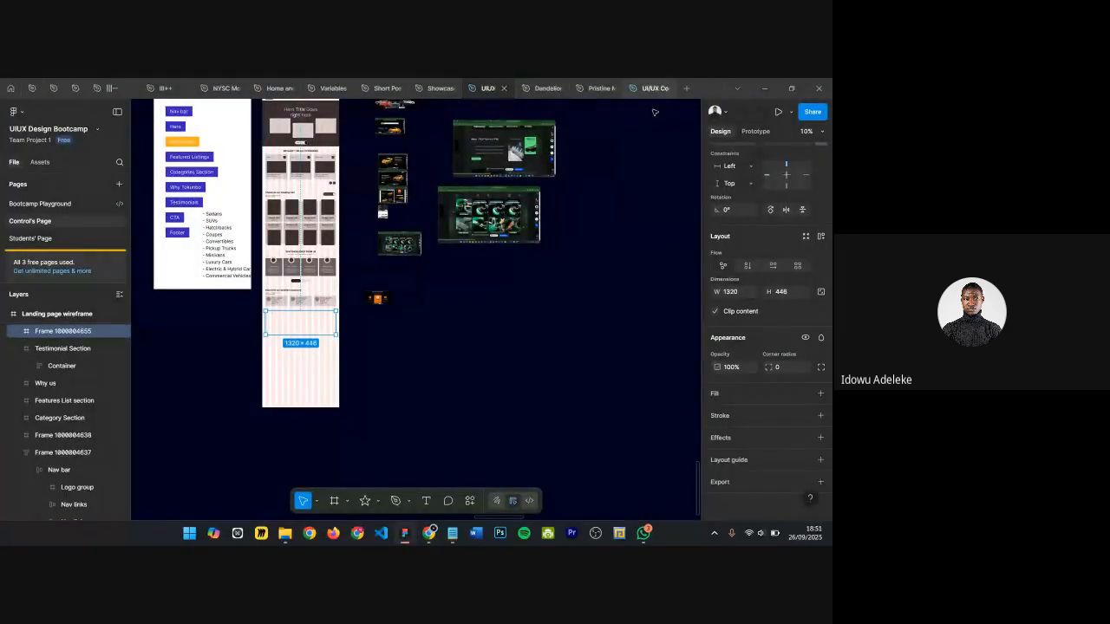
click(531, 93)
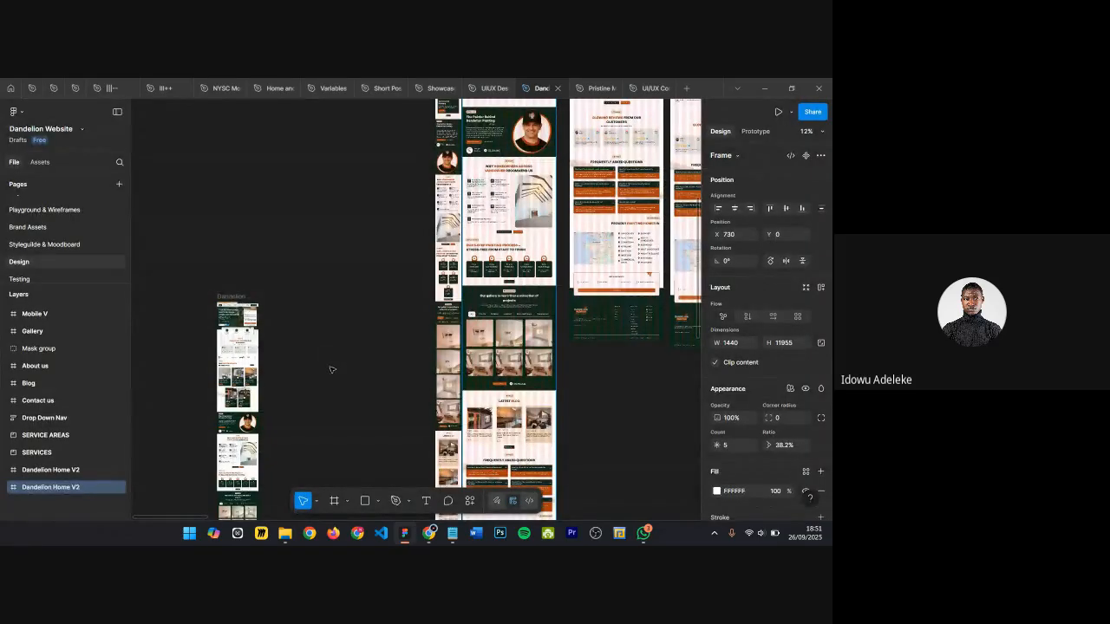
scroll(507, 335, down, 2)
scroll(507, 334, right, 2)
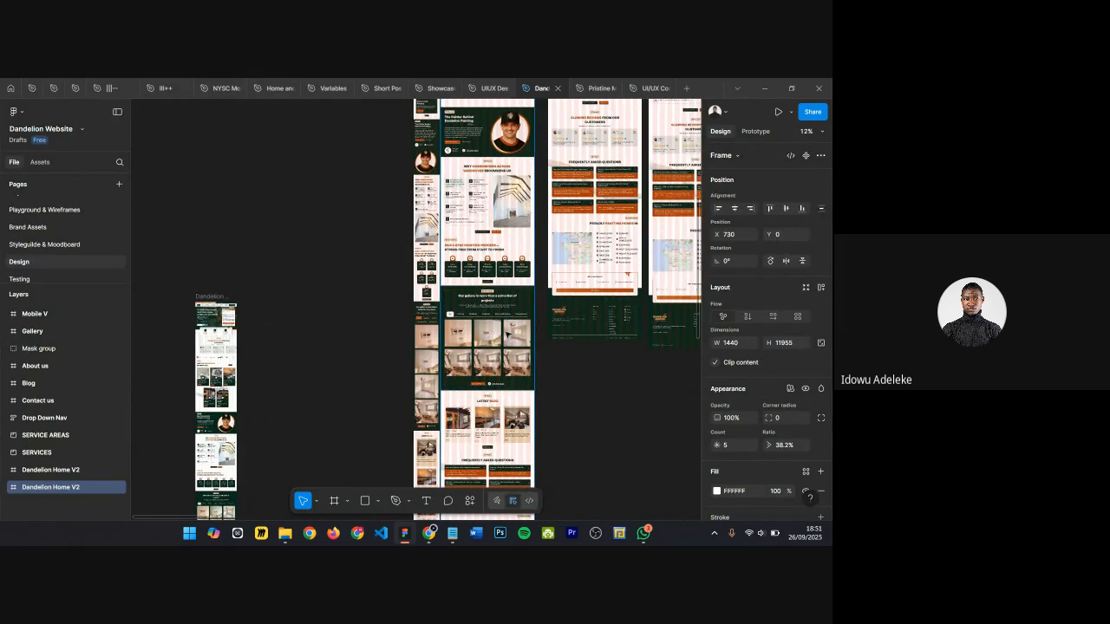
key(ctrl+shift+4)
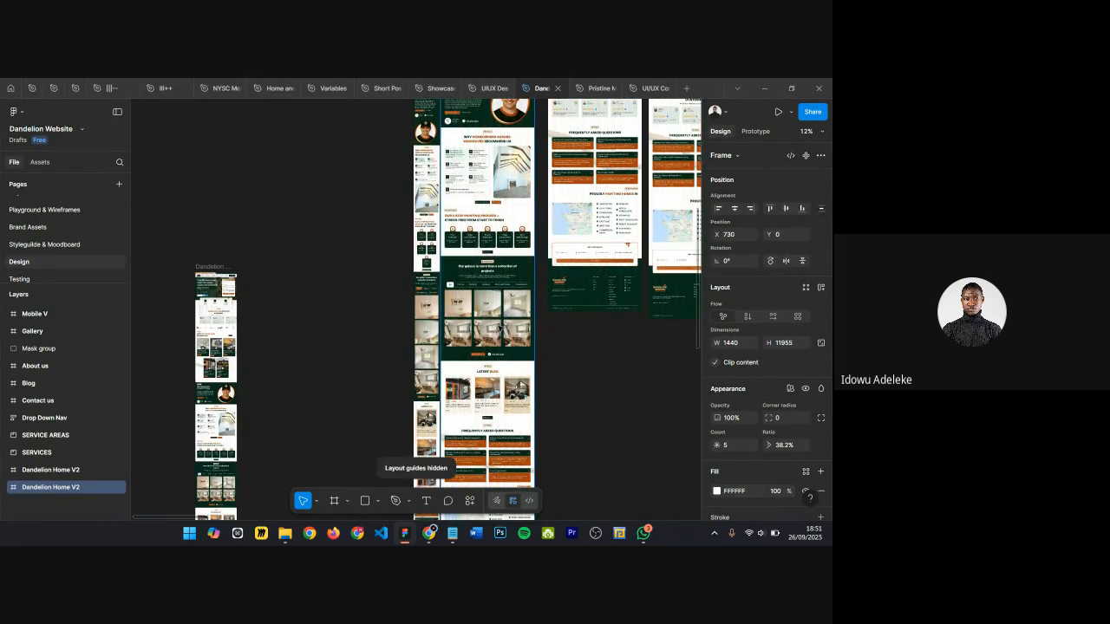
Step: Examine the Dandelion website's quote CTA and footer sections, selecting each frame to inspect it
scroll(503, 334, up, 1)
scroll(501, 334, down, 2)
scroll(501, 329, up, 6)
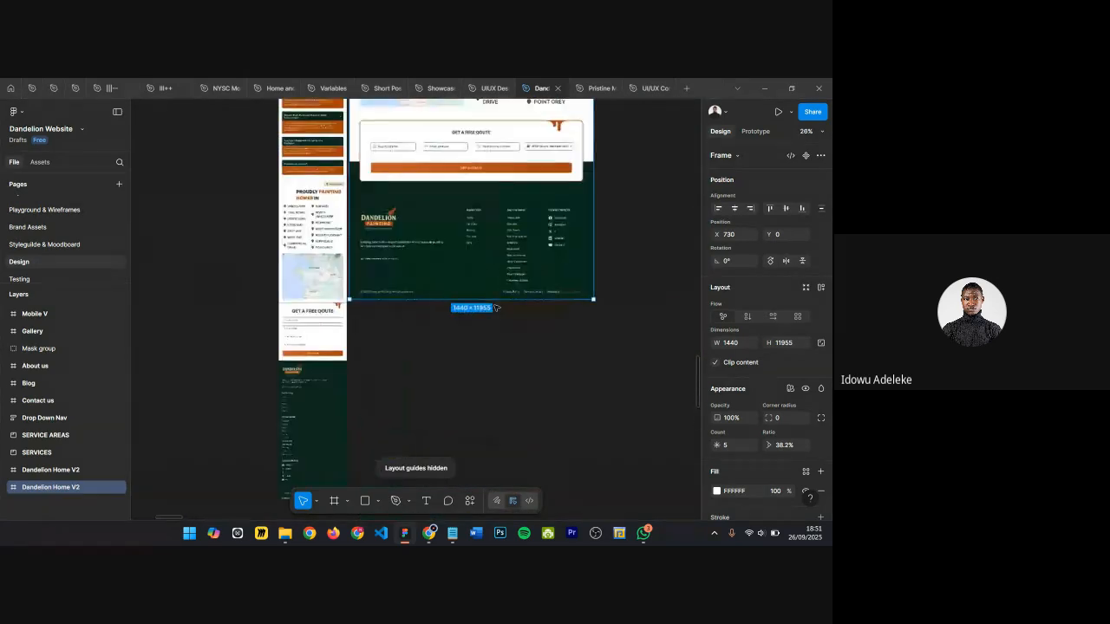
scroll(496, 156, up, 2)
scroll(347, 199, up, 2)
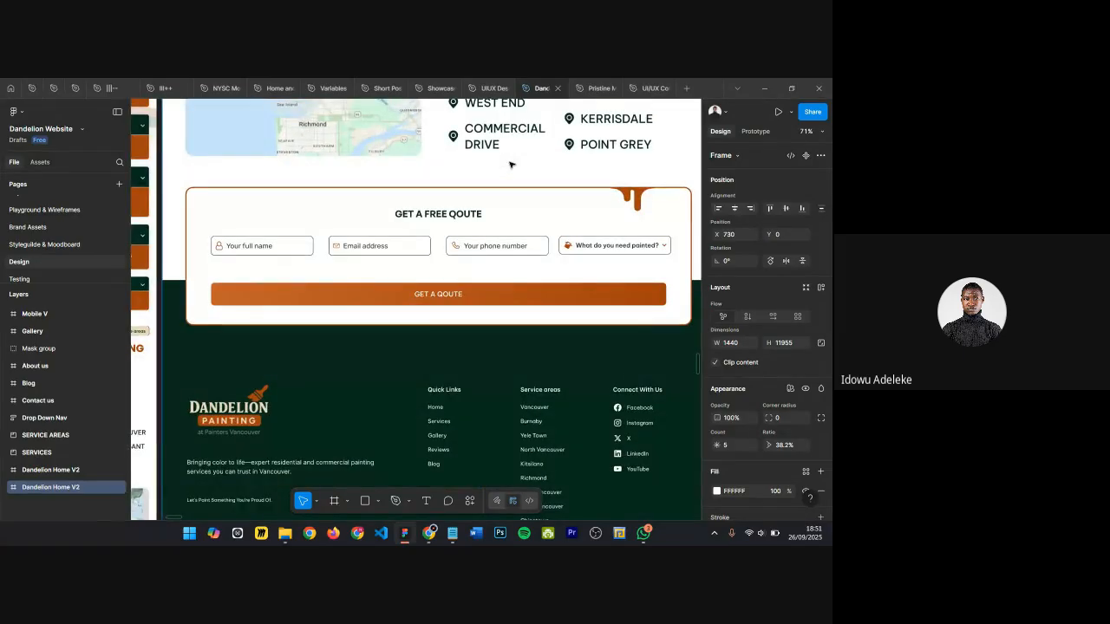
scroll(412, 172, down, 2)
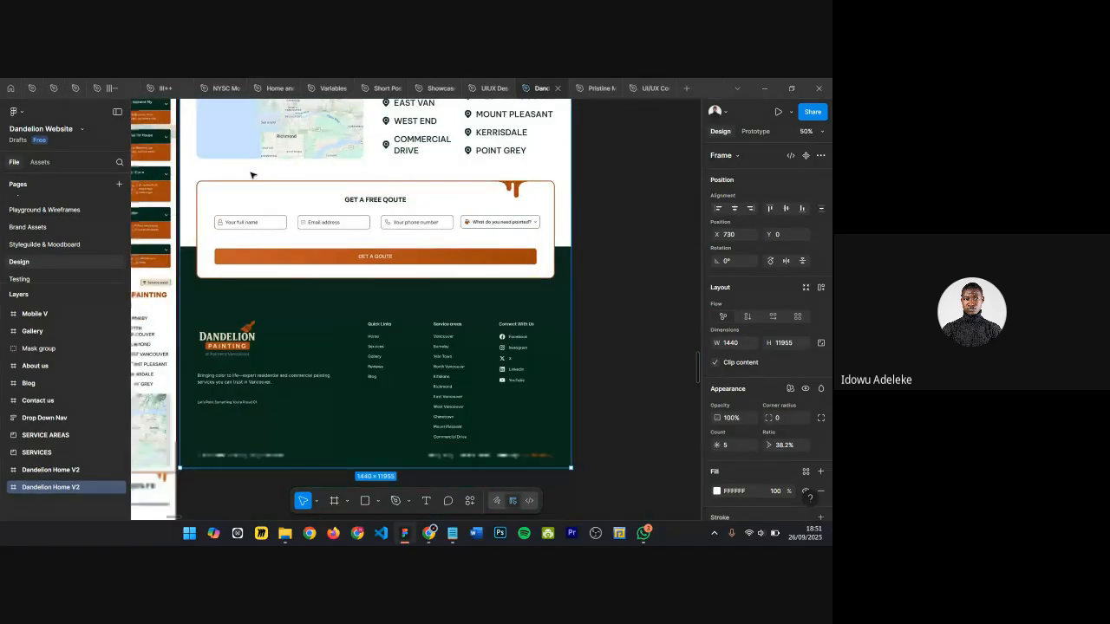
scroll(317, 234, up, 1)
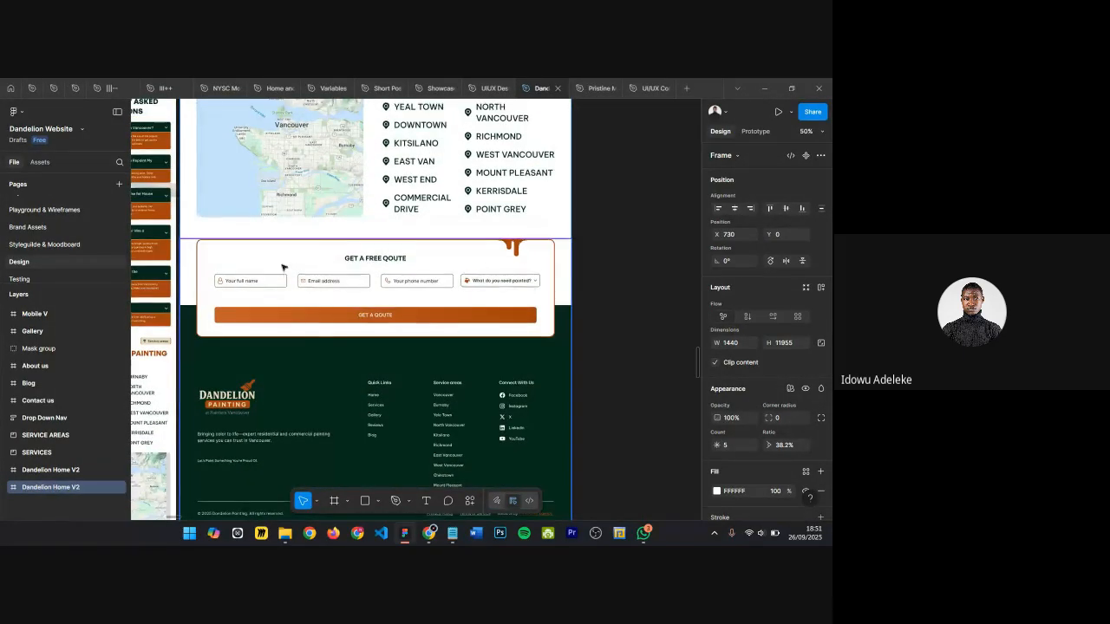
scroll(283, 268, up, 2)
scroll(415, 314, up, 5)
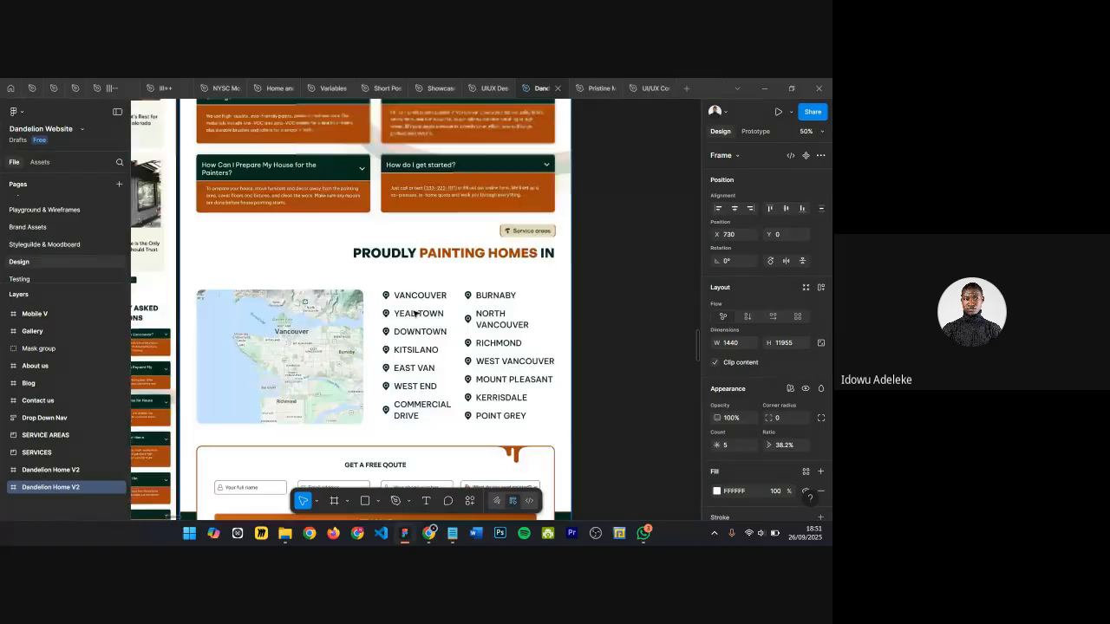
scroll(365, 200, down, 4)
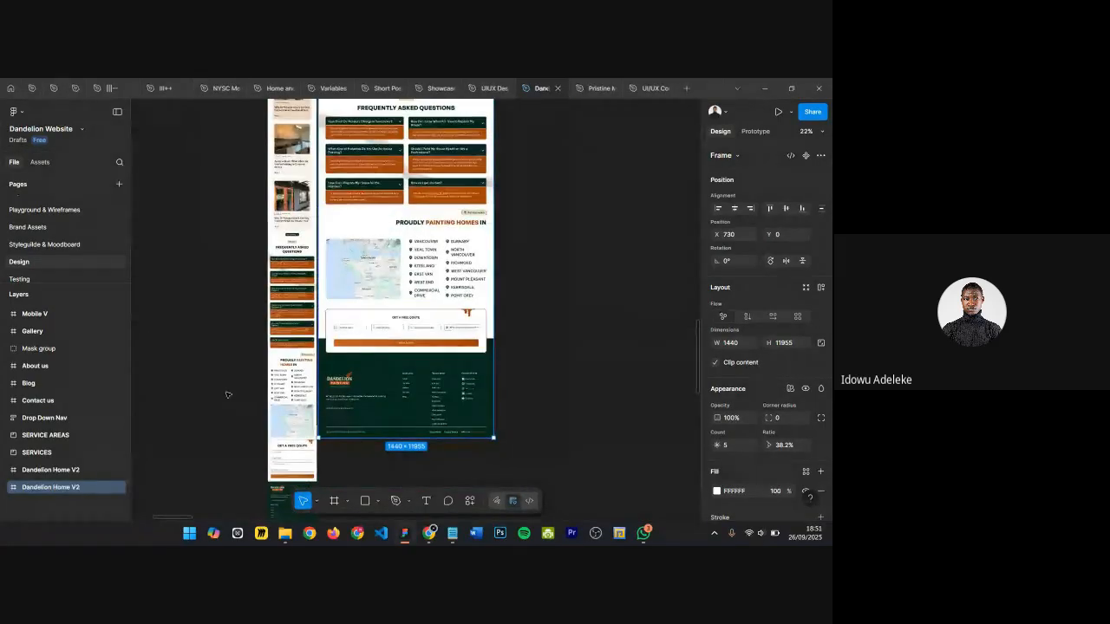
scroll(415, 312, up, 4)
scroll(320, 350, down, 1)
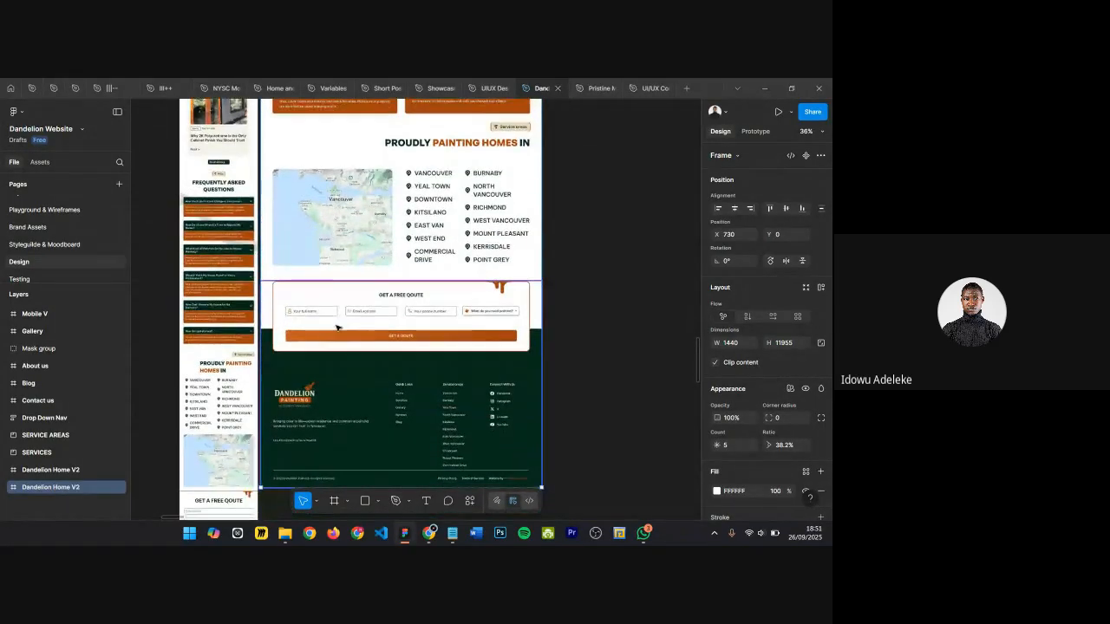
scroll(335, 321, up, 4)
double_click(318, 271)
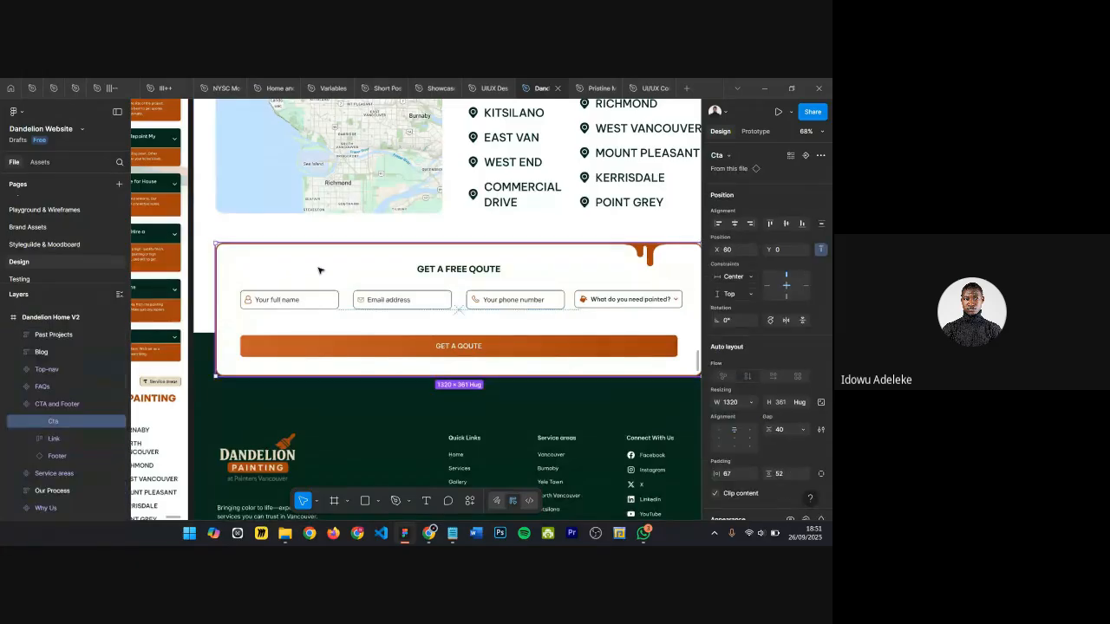
scroll(317, 271, down, 1)
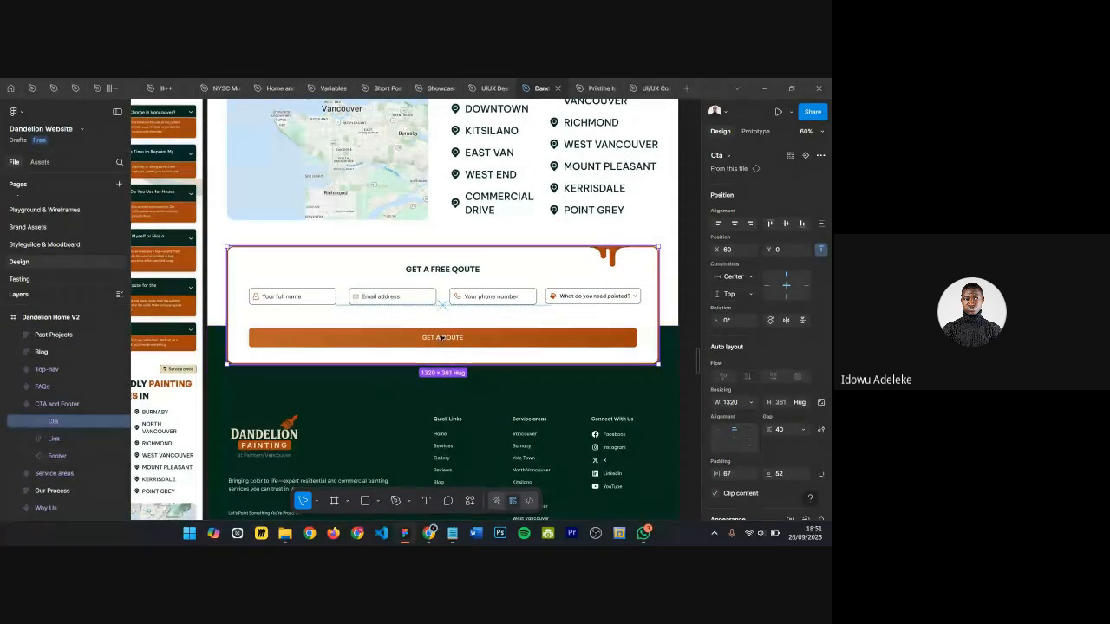
scroll(385, 405, down, 2)
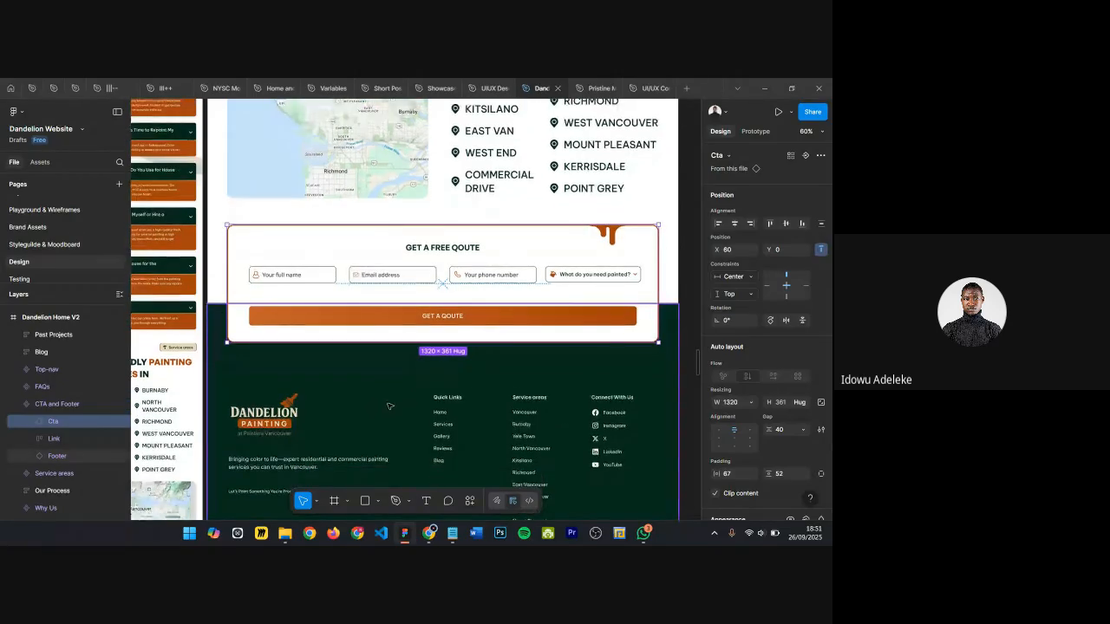
scroll(384, 360, down, 1)
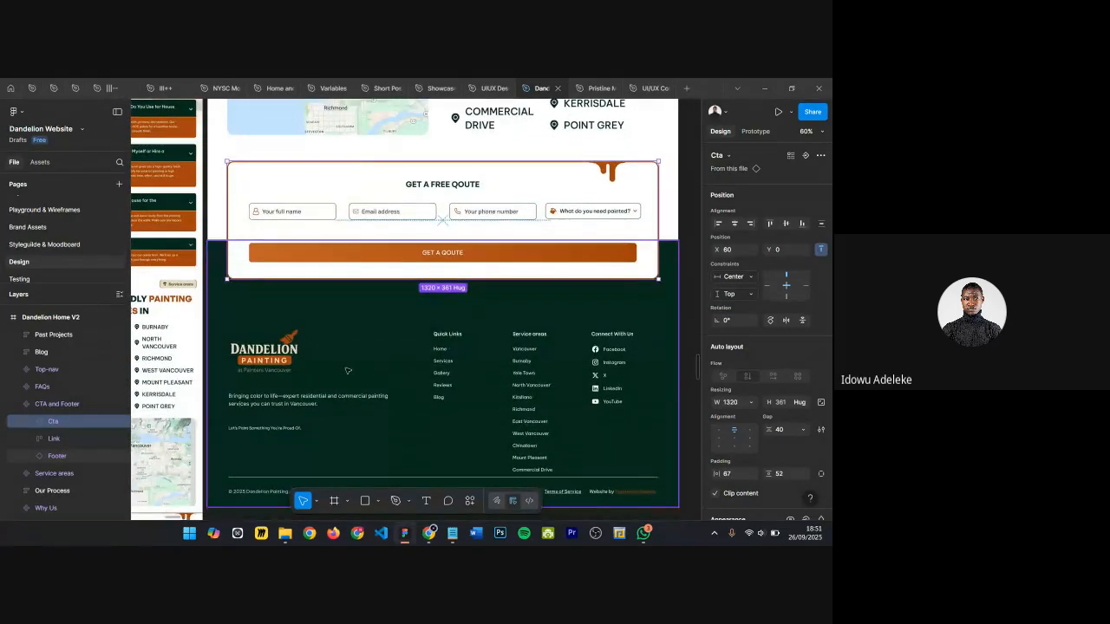
click(330, 323)
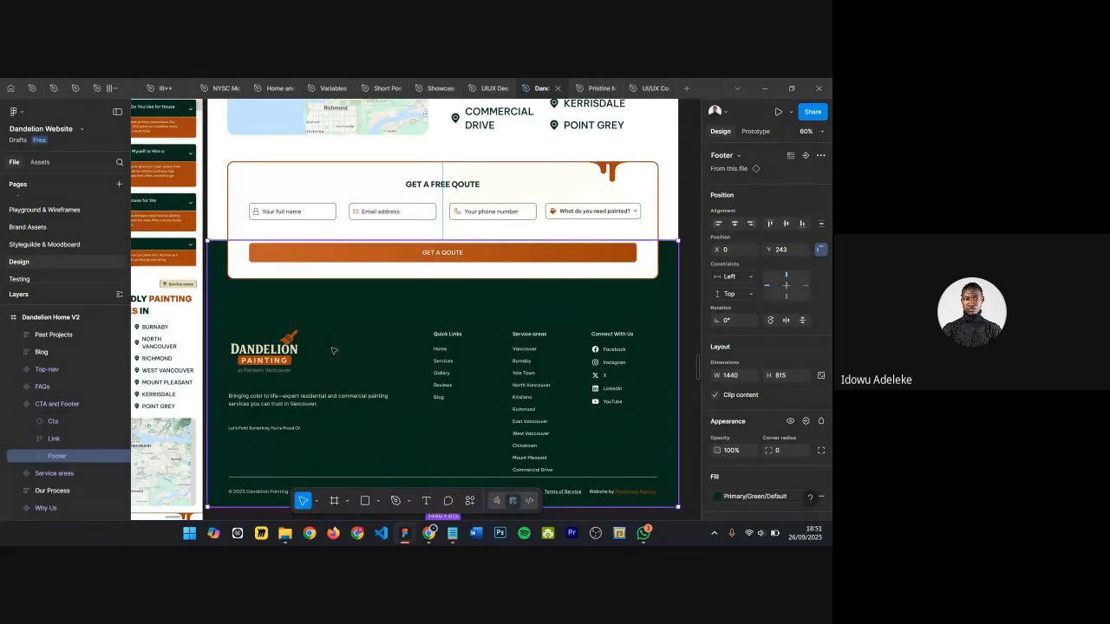
scroll(326, 227, down, 2)
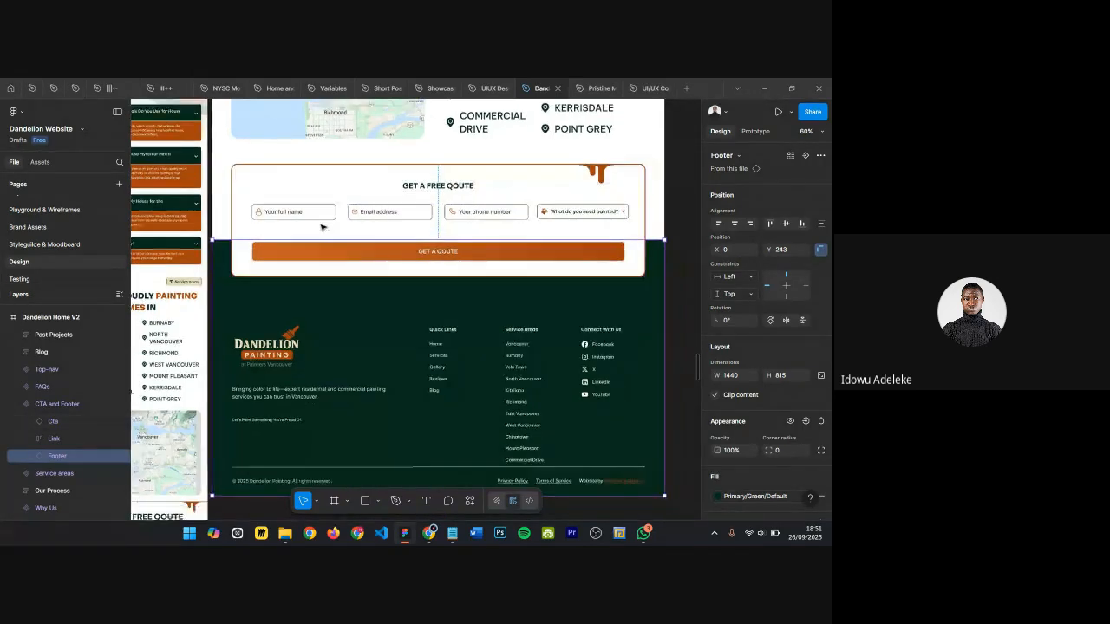
scroll(399, 222, up, 1)
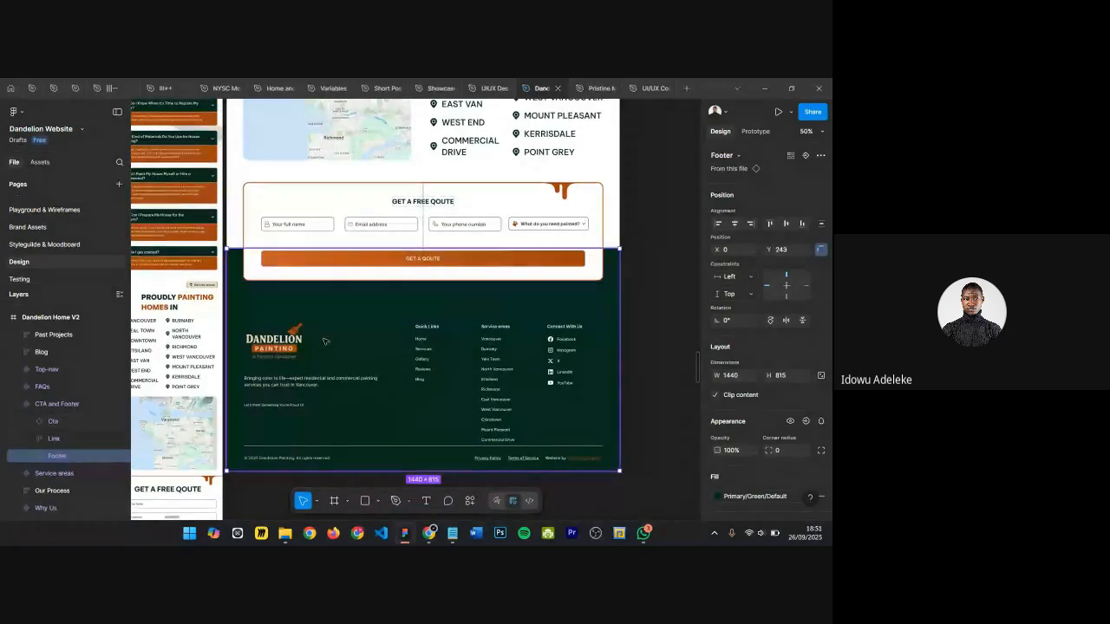
scroll(280, 208, up, 4)
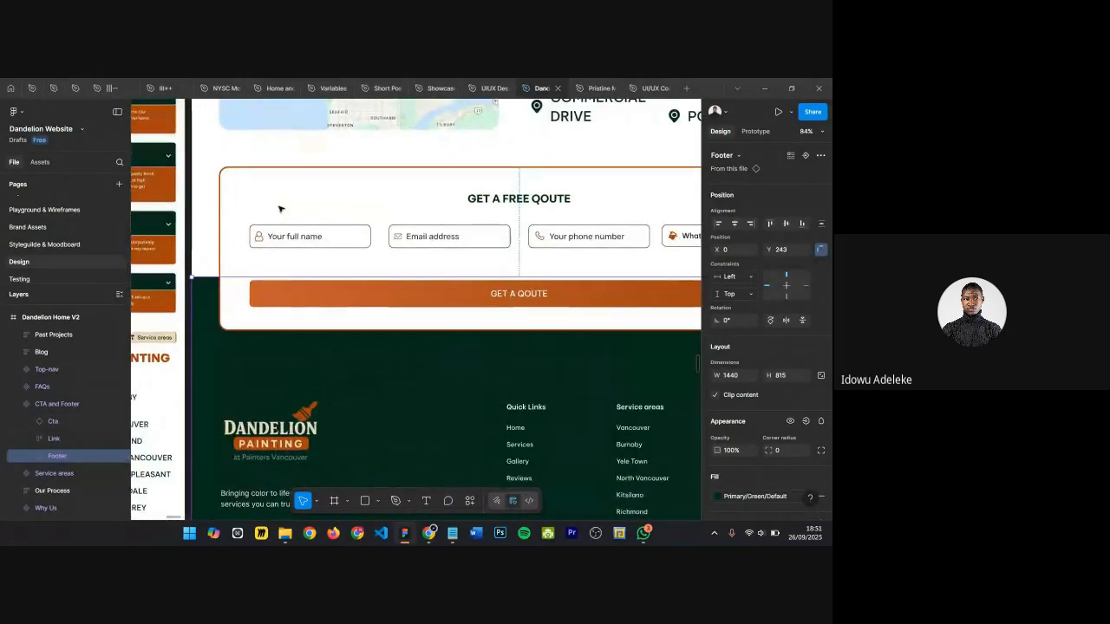
scroll(280, 208, down, 4)
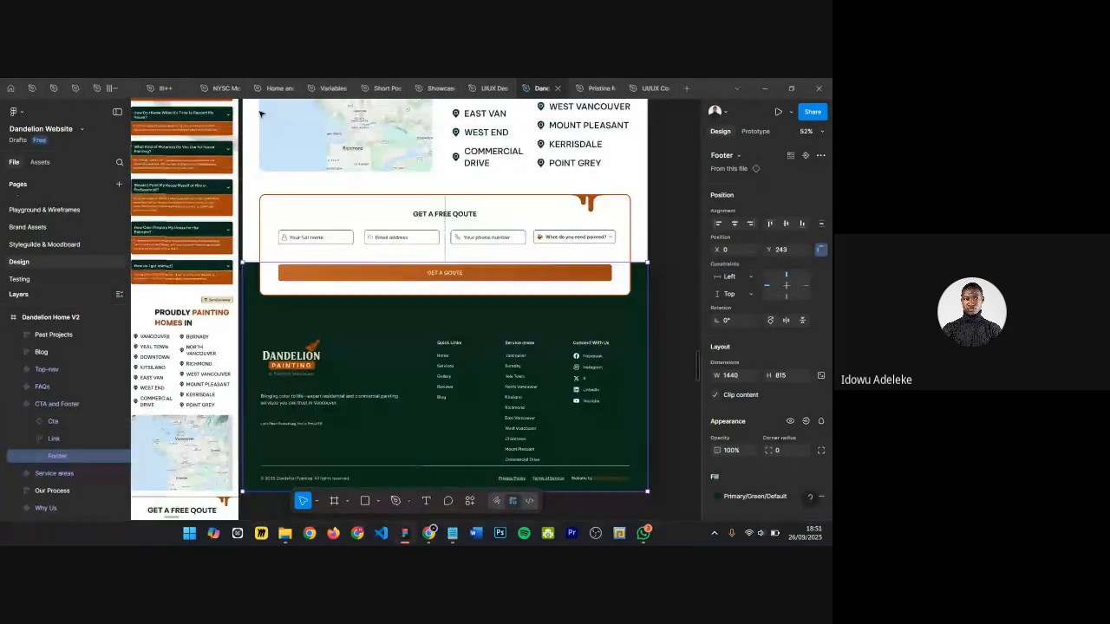
Step: Return to the UIUX Design Bootcamp file and view the empty frame beneath the testimonials section
mouse_move(475, 92)
click(475, 92)
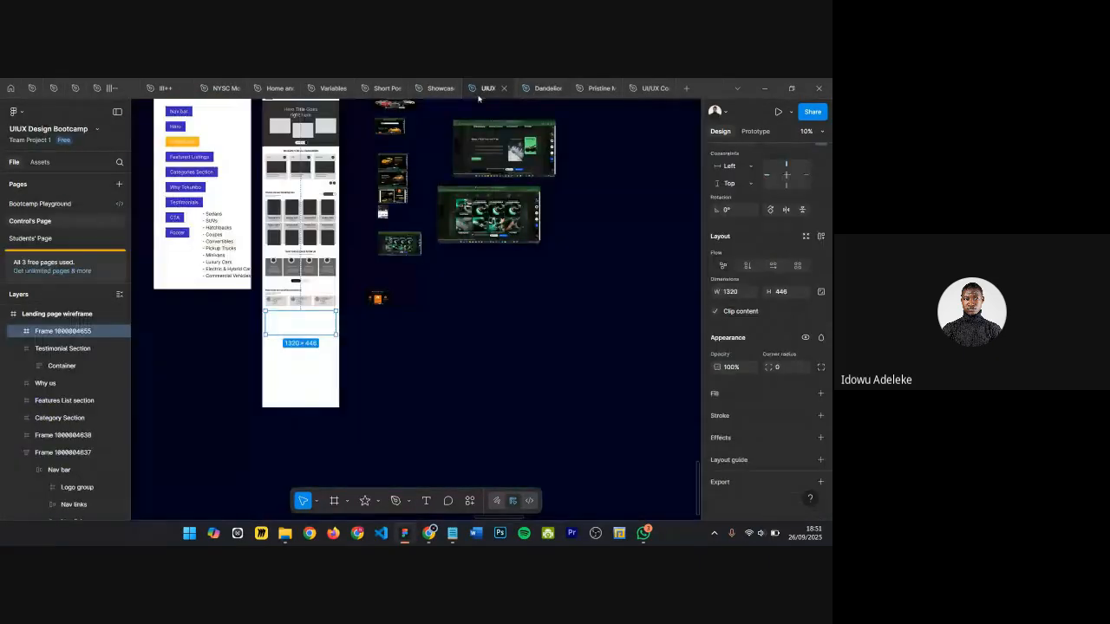
scroll(306, 325, up, 5)
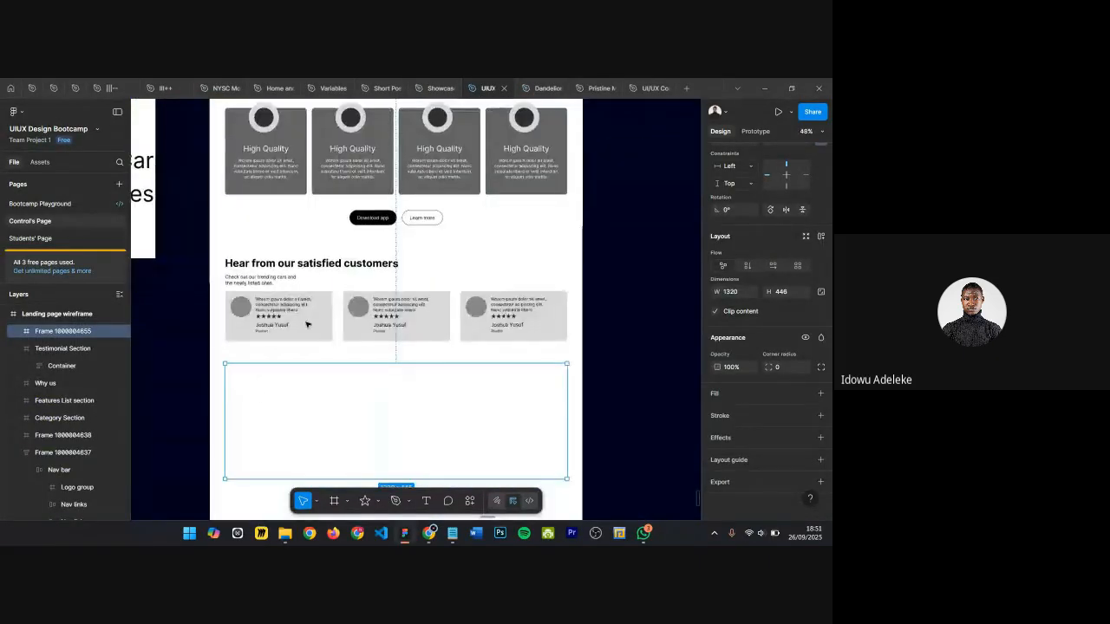
scroll(287, 393, down, 1)
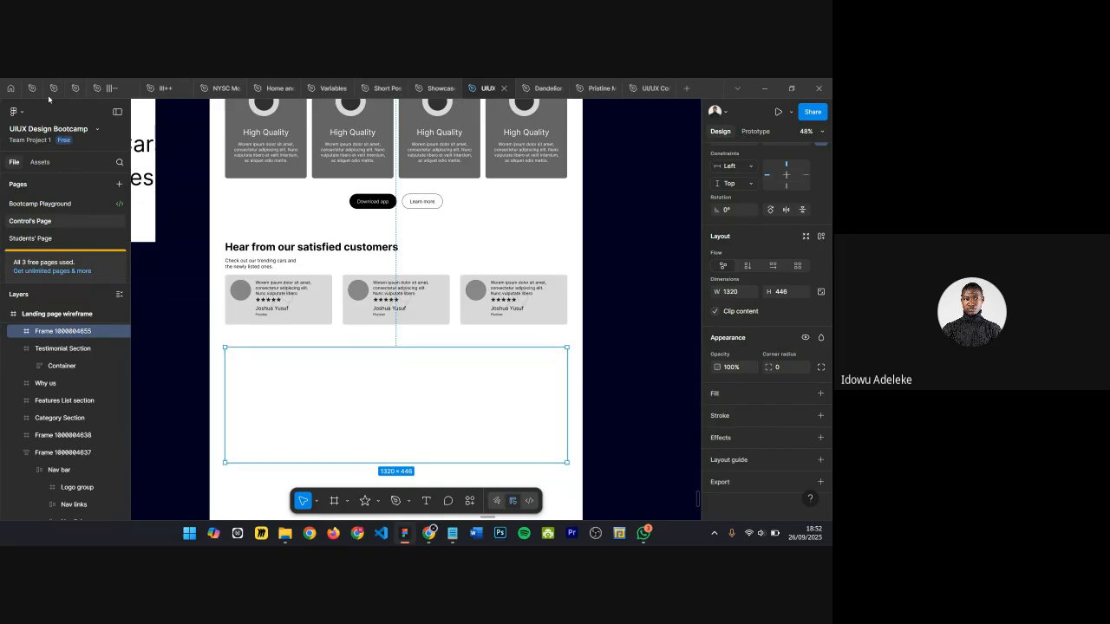
Step: Switch to the Healio file and browse its landing page and mobile designs
mouse_move(37, 94)
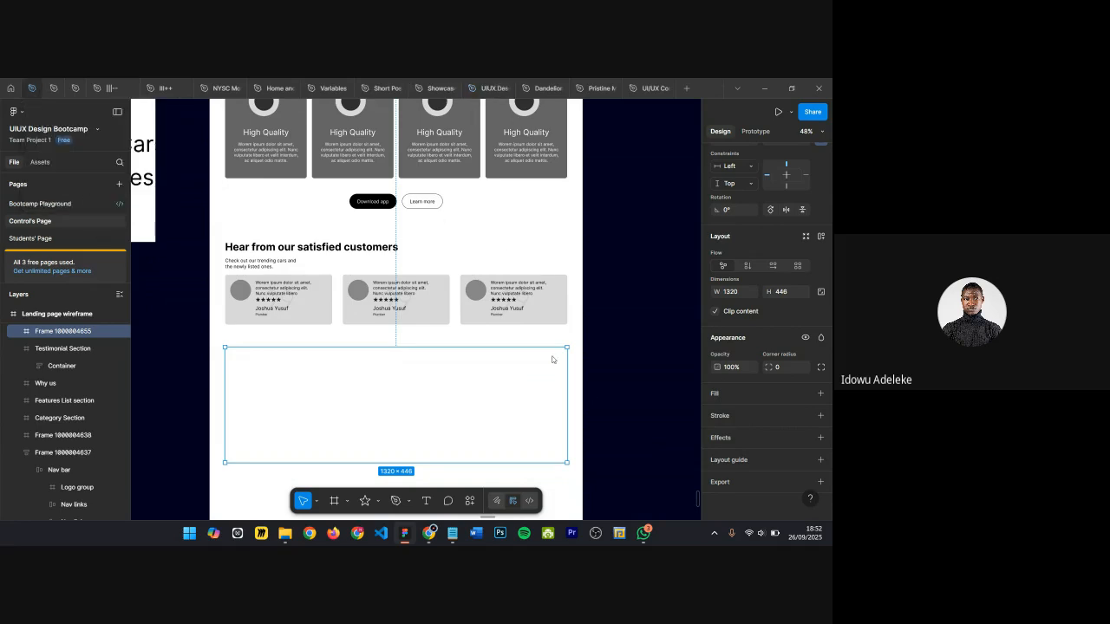
key(ctrl+Tab)
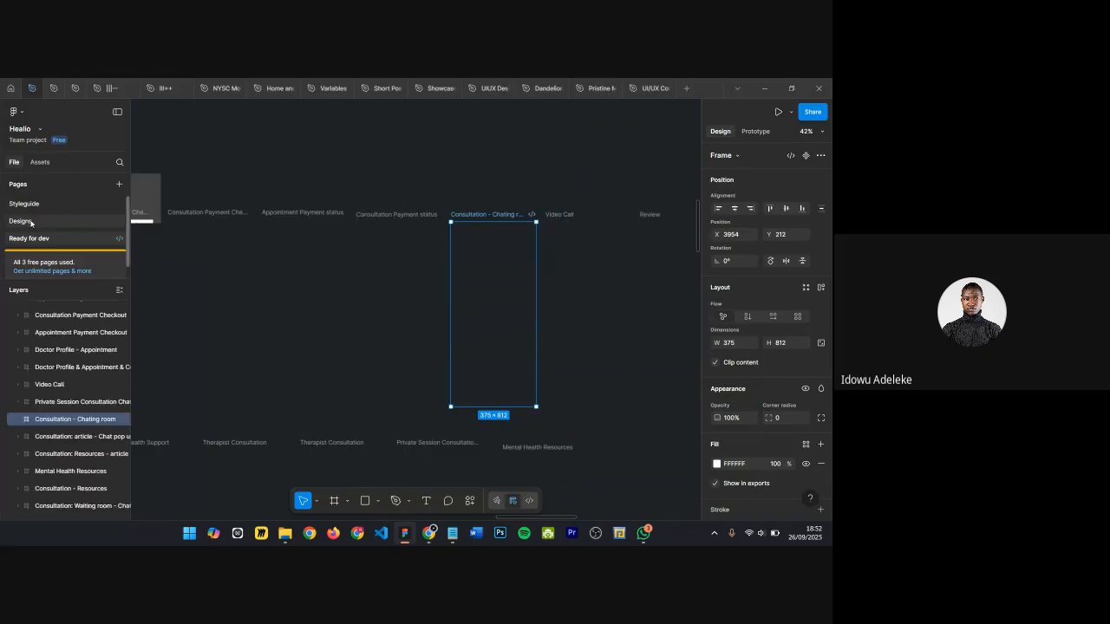
scroll(461, 211, down, 10)
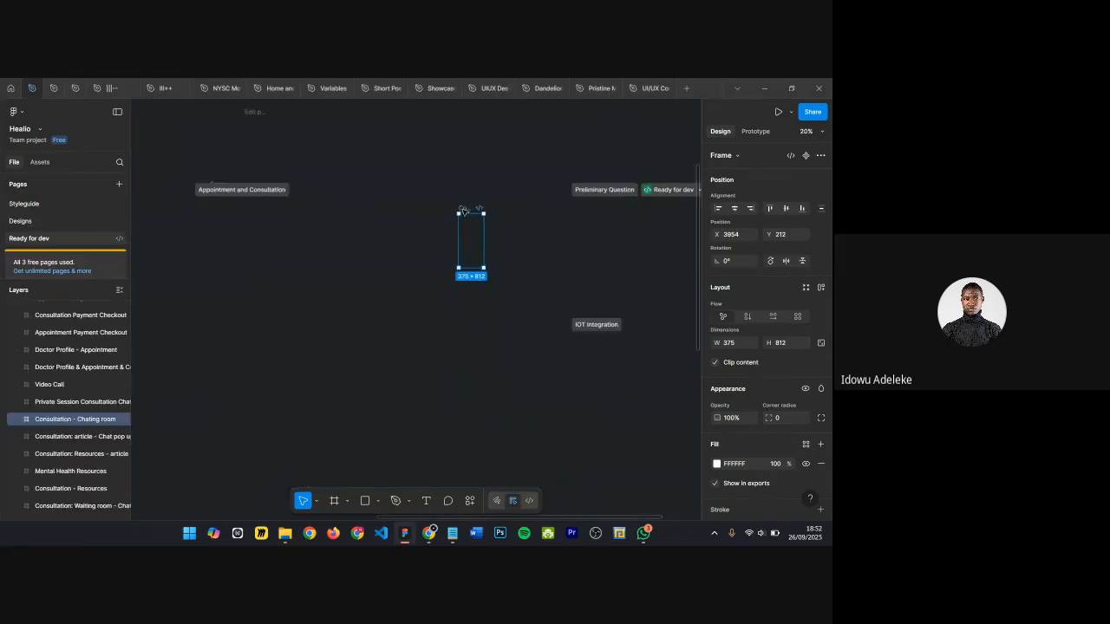
scroll(335, 204, left, 5)
scroll(335, 204, up, 1)
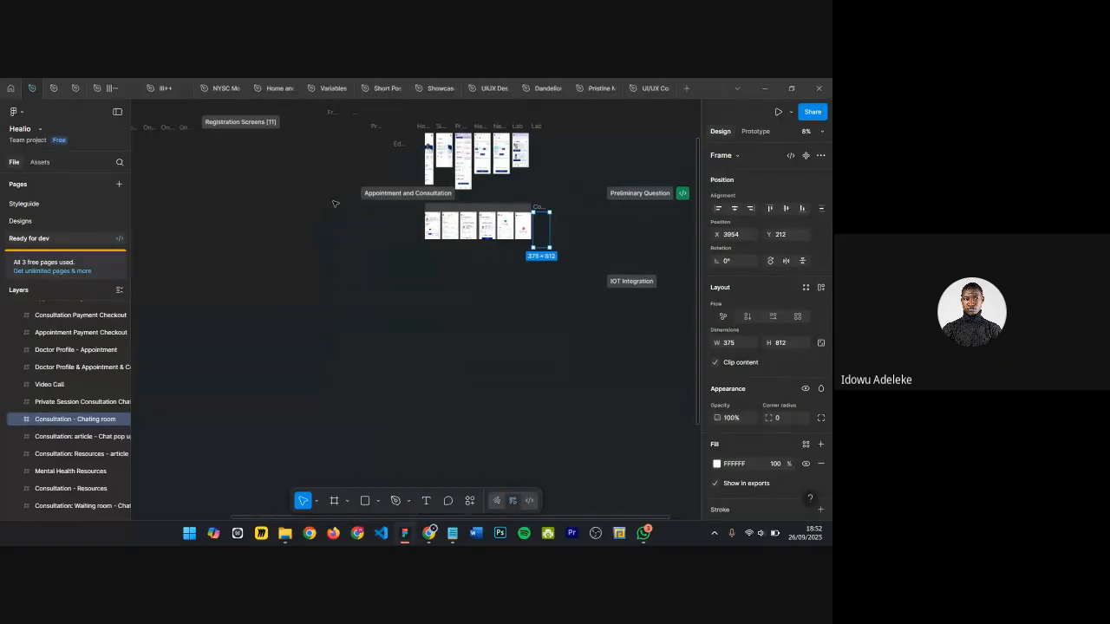
scroll(335, 203, down, 6)
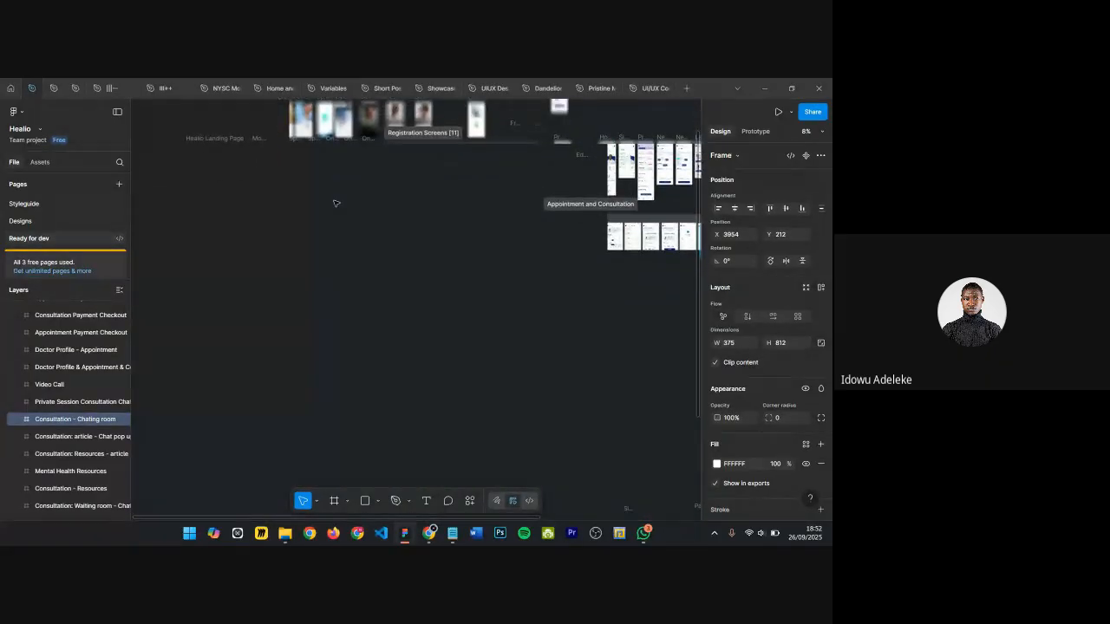
scroll(335, 203, left, 2)
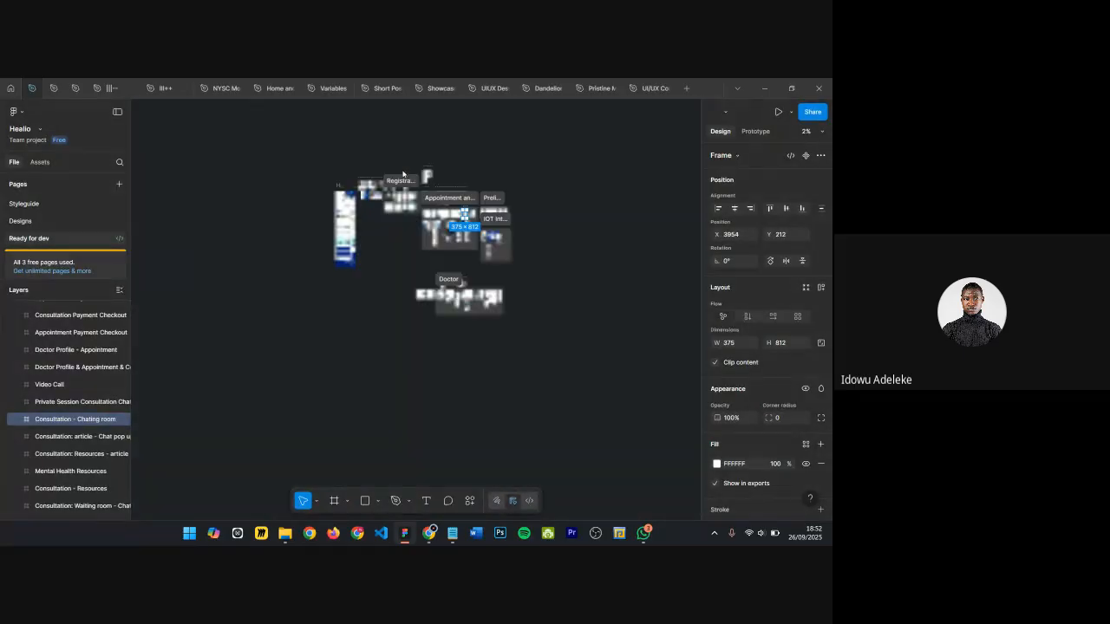
scroll(387, 176, up, 5)
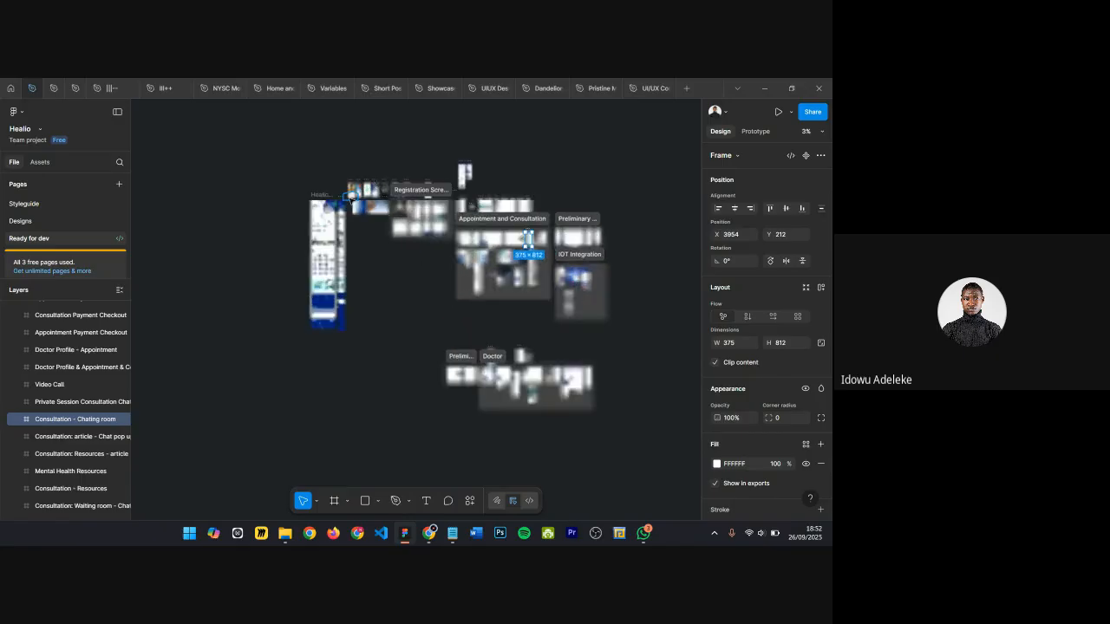
scroll(382, 209, up, 6)
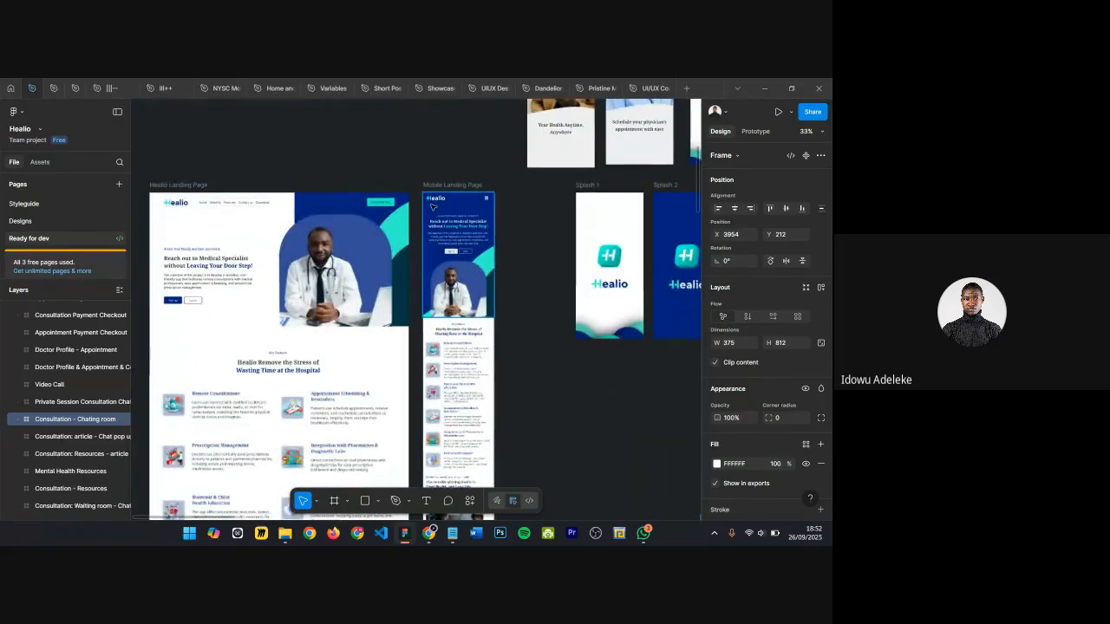
scroll(246, 349, down, 3)
scroll(247, 348, down, 10)
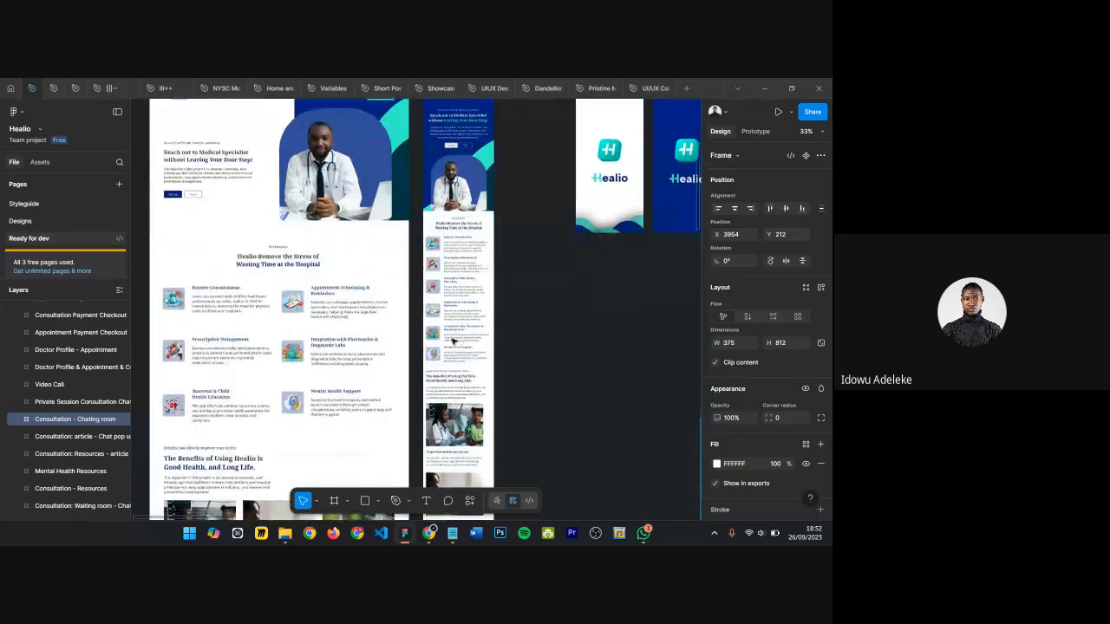
scroll(474, 296, down, 5)
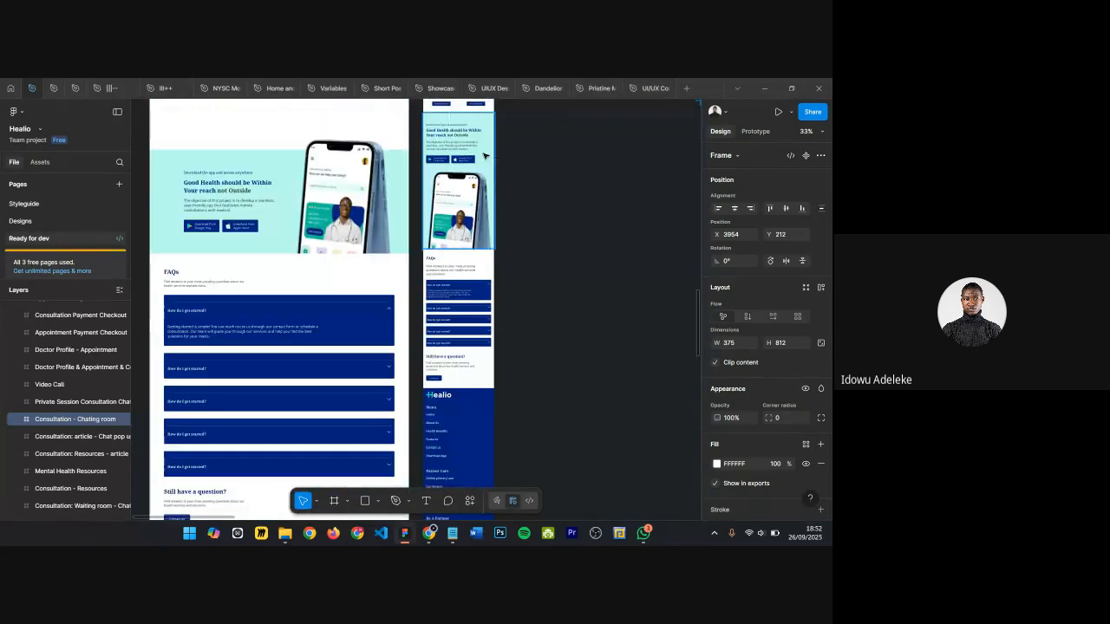
scroll(487, 151, up, 4)
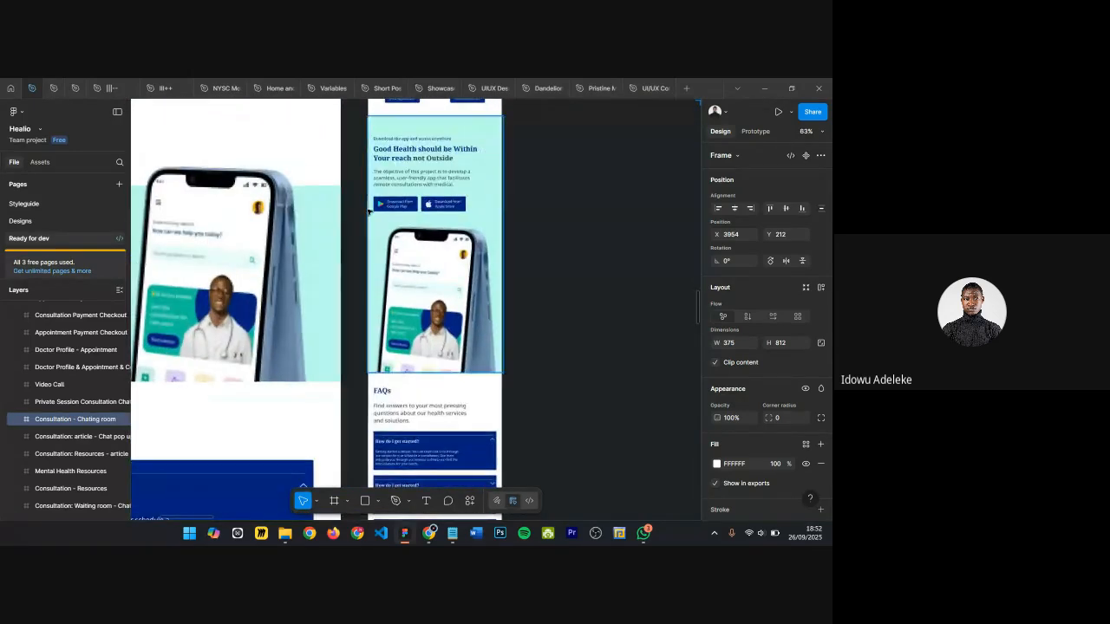
scroll(486, 150, left, 5)
scroll(465, 185, left, 1)
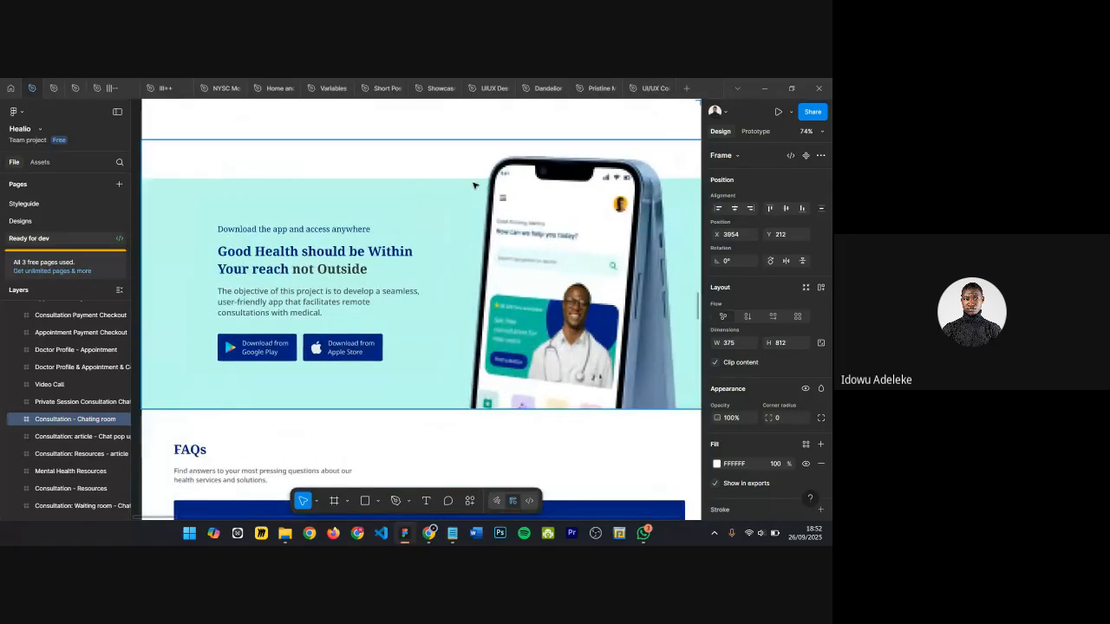
scroll(256, 302, down, 2)
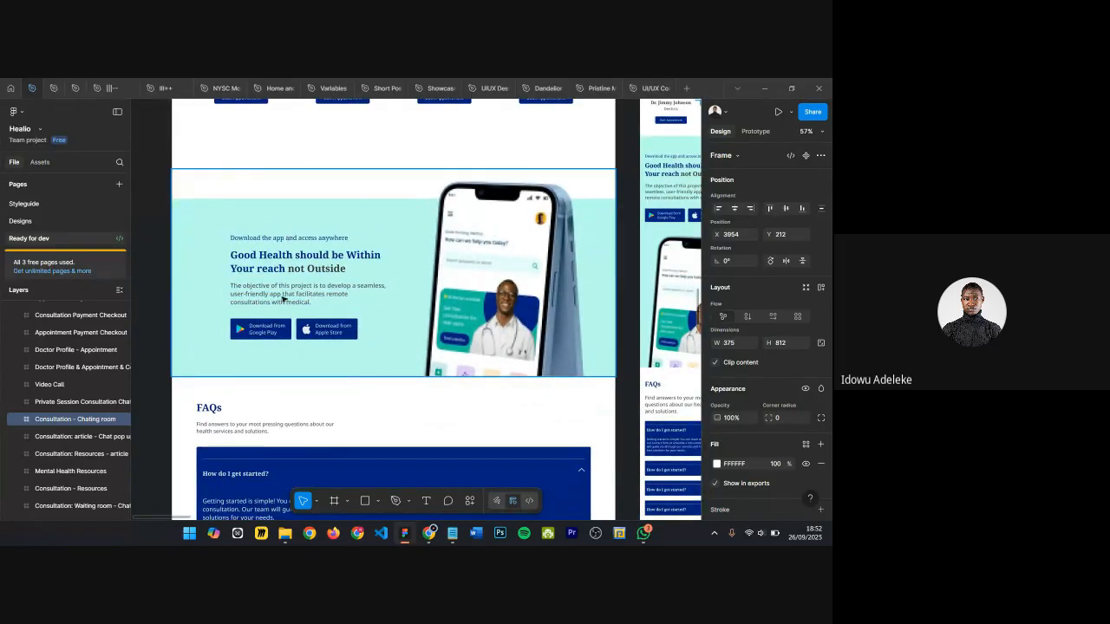
scroll(274, 266, right, 4)
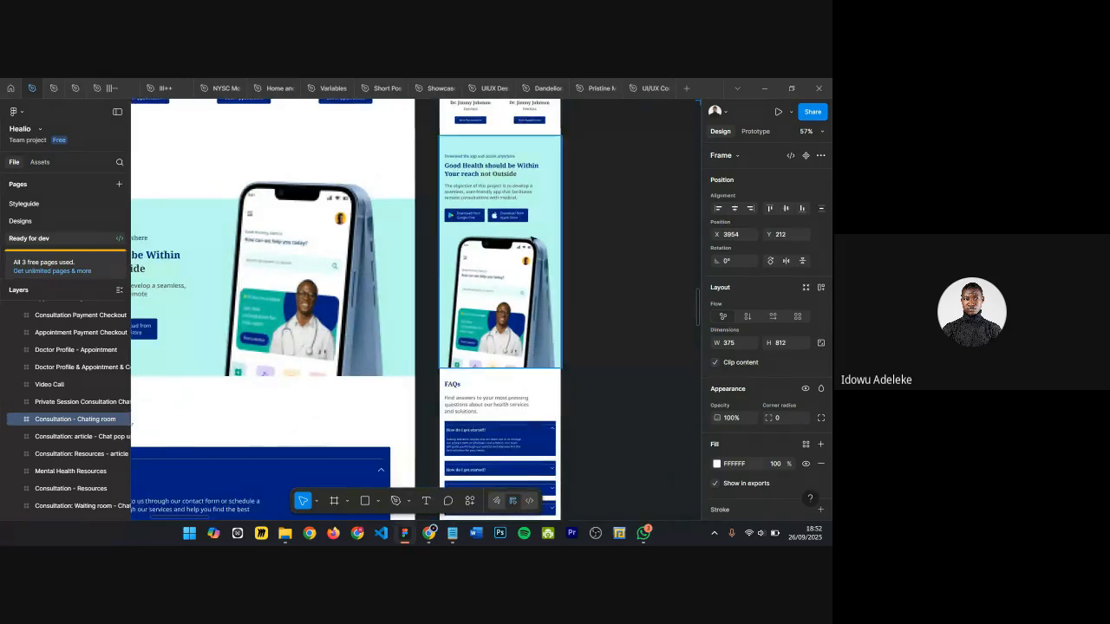
scroll(588, 231, down, 5)
scroll(346, 349, down, 3)
scroll(345, 349, up, 2)
scroll(348, 335, up, 1)
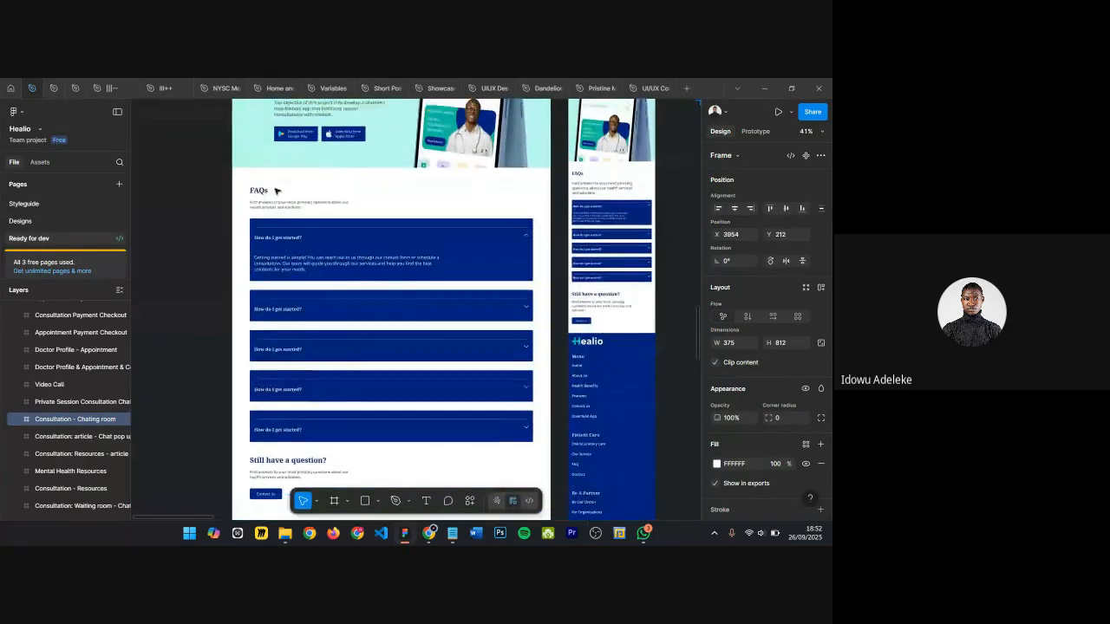
scroll(276, 190, up, 1)
Step: Inspect the Healio landing page's Download app CTA and FAQ sections, selecting each frame
click(361, 263)
scroll(358, 170, up, 1)
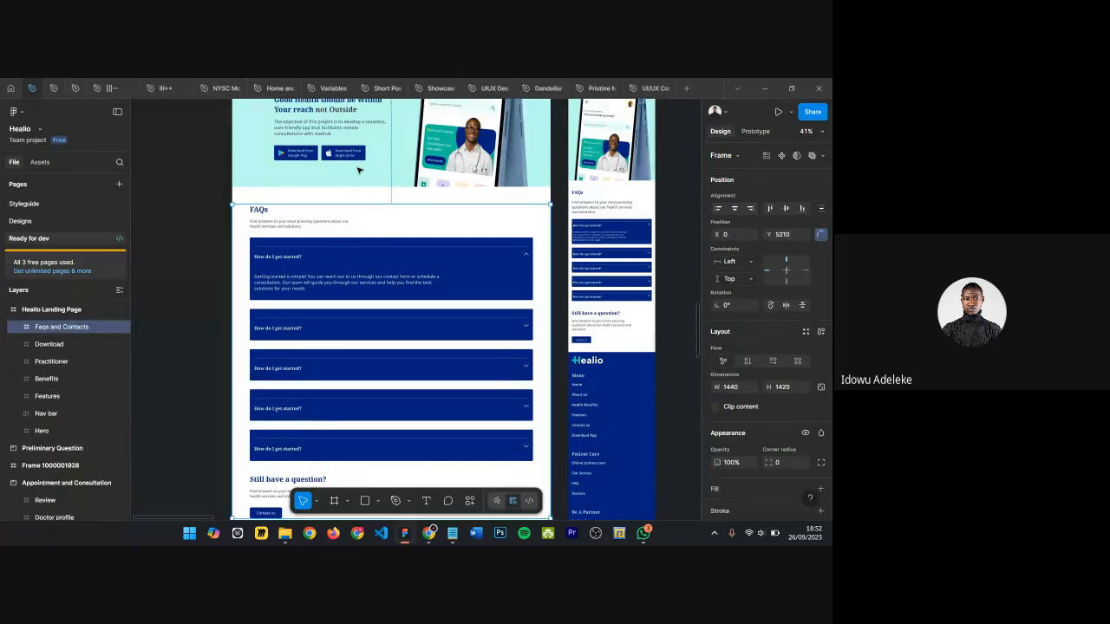
scroll(359, 170, up, 1)
scroll(330, 329, down, 6)
scroll(316, 374, down, 4)
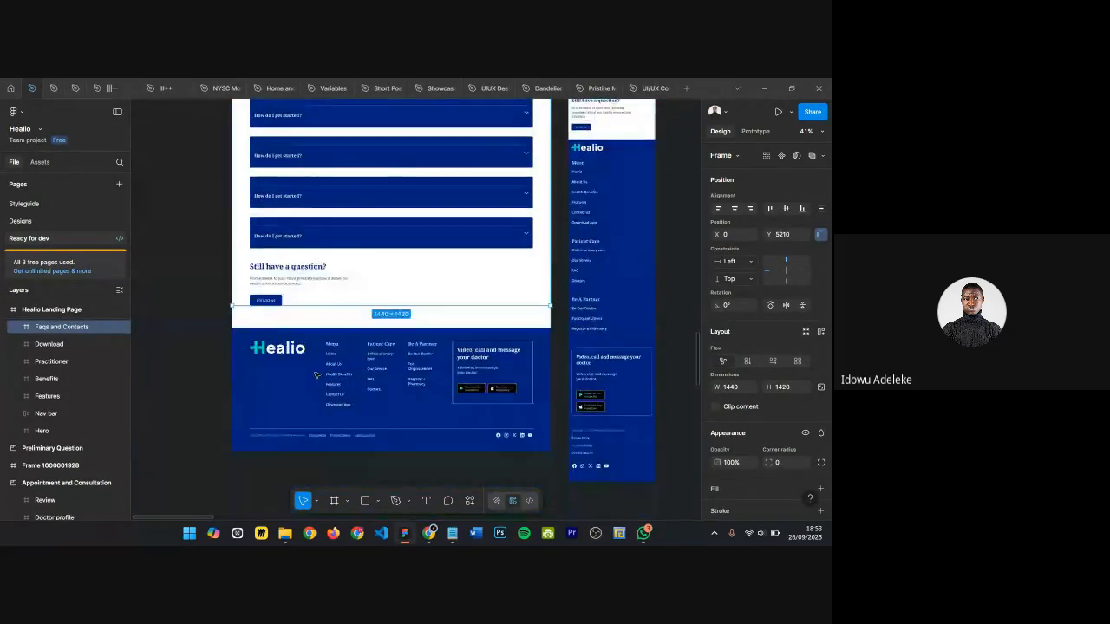
scroll(342, 317, up, 8)
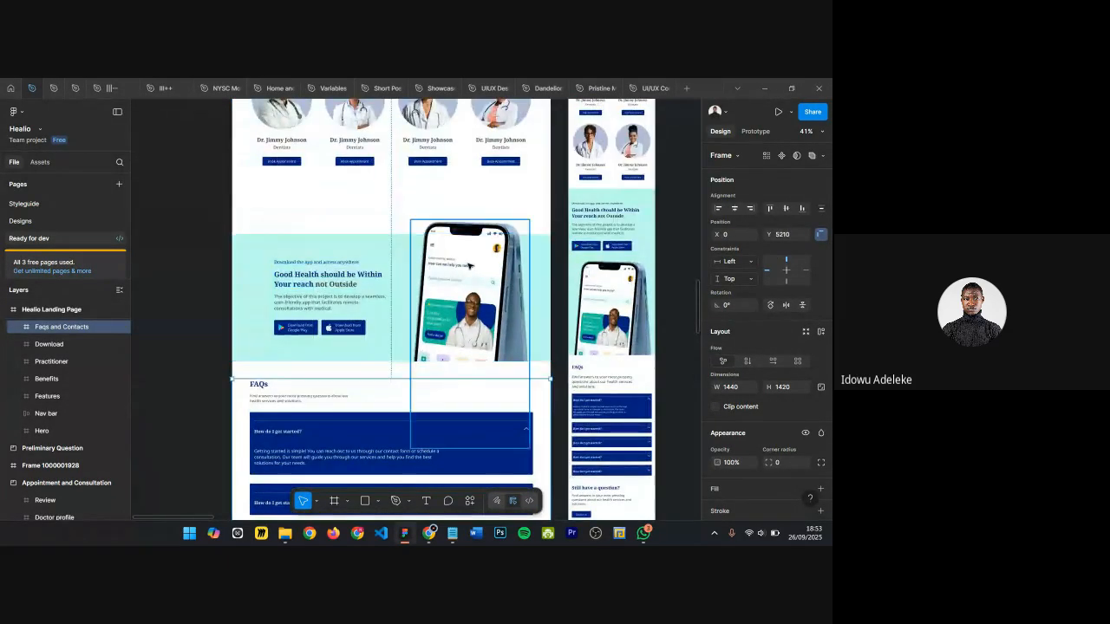
scroll(468, 265, up, 3)
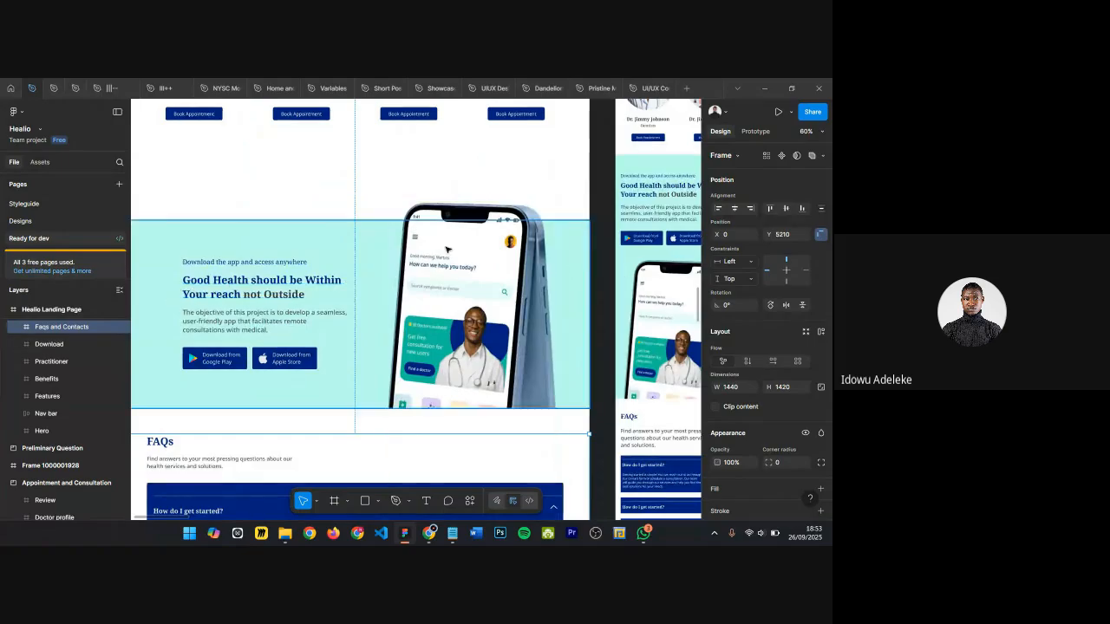
scroll(368, 261, down, 5)
scroll(368, 255, up, 5)
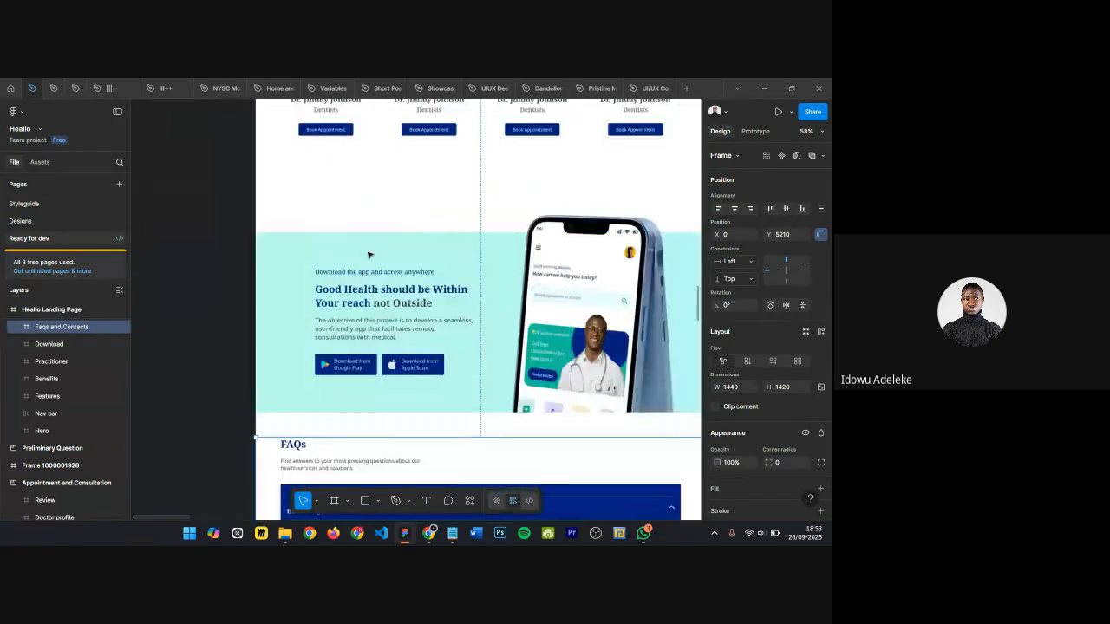
scroll(373, 260, right, 3)
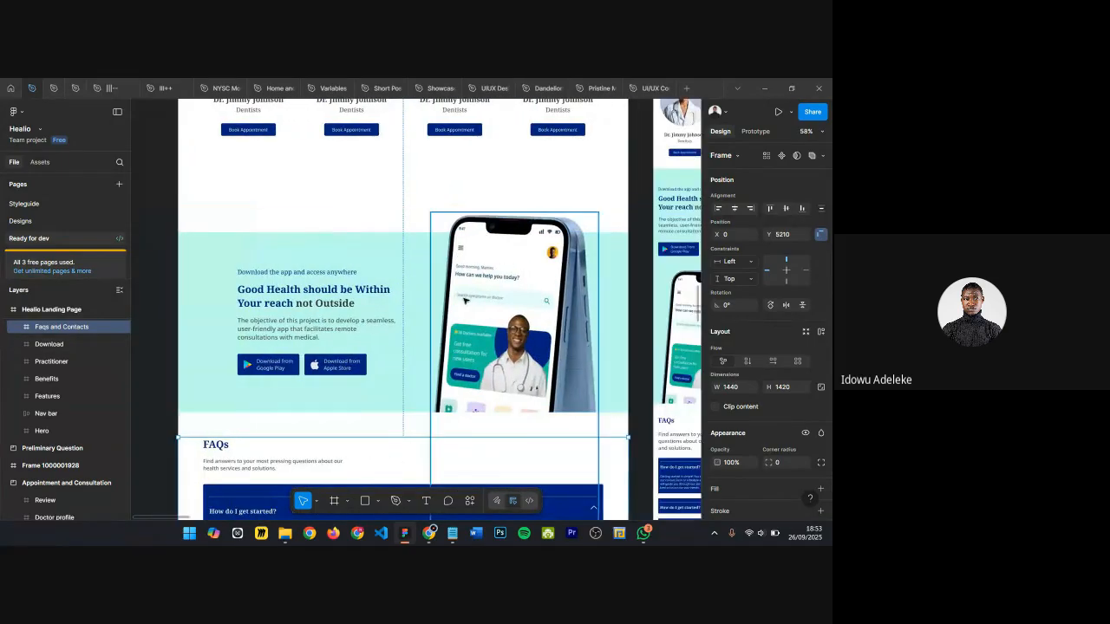
scroll(265, 281, down, 1)
click(218, 281)
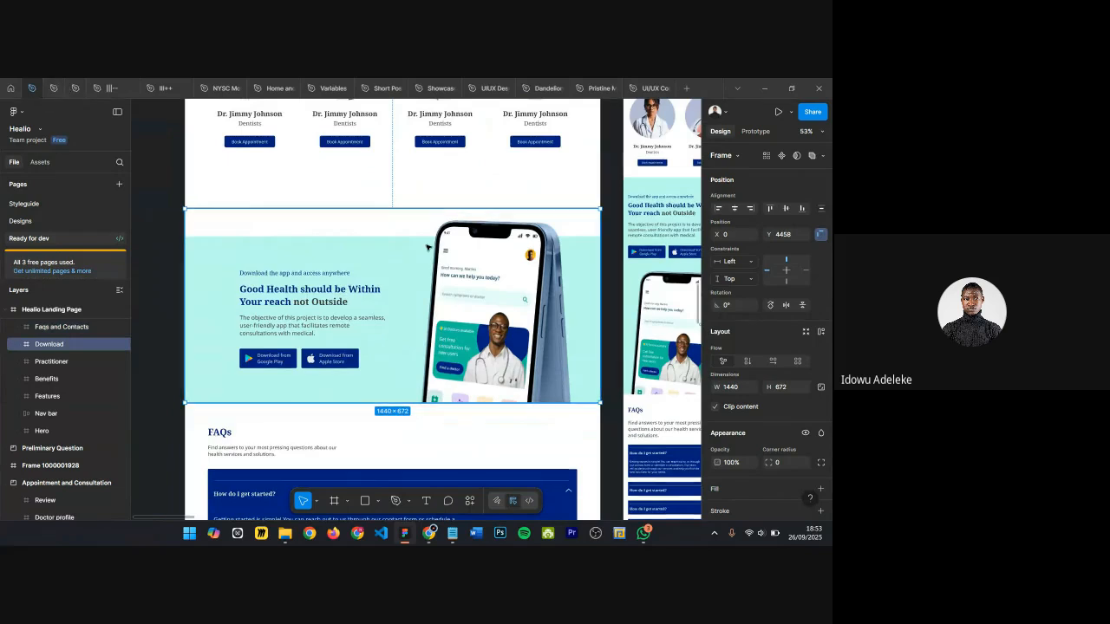
scroll(413, 235, down, 1)
scroll(413, 235, down, 2)
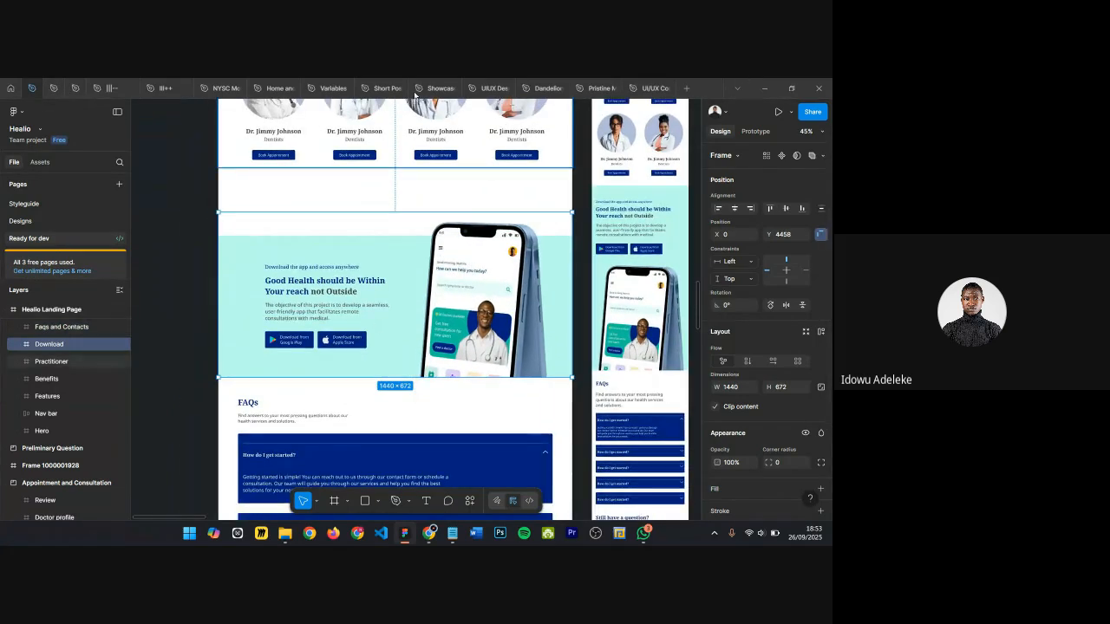
Step: Return to the UIUX Design Bootcamp file and fill the empty frame below the testimonials with dark grey 484848
click(485, 93)
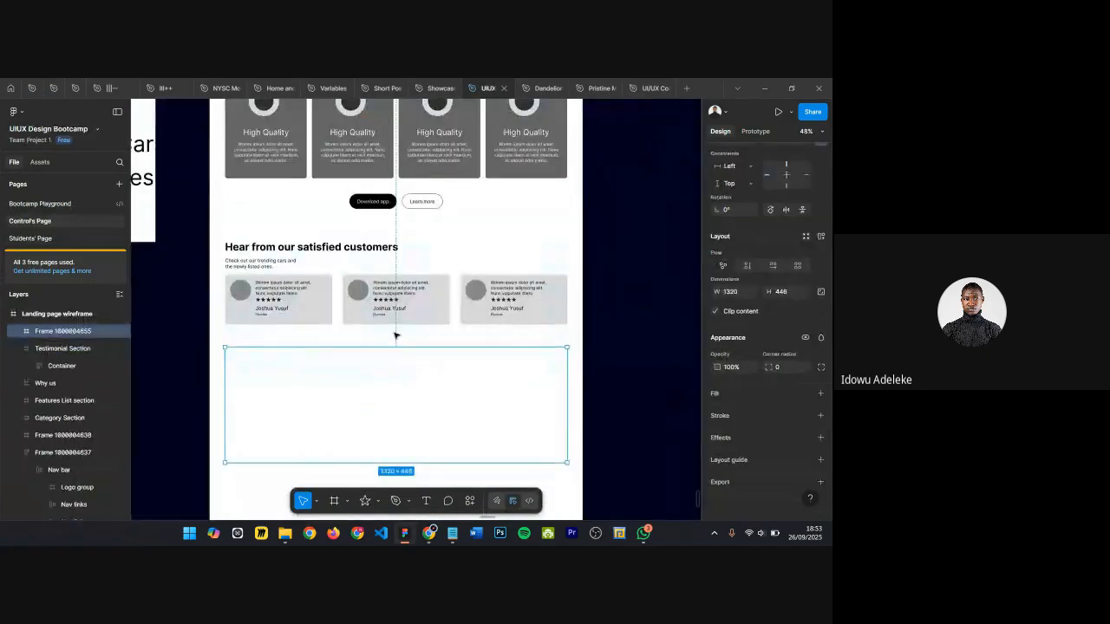
scroll(258, 363, down, 1)
scroll(259, 362, up, 2)
scroll(249, 351, down, 1)
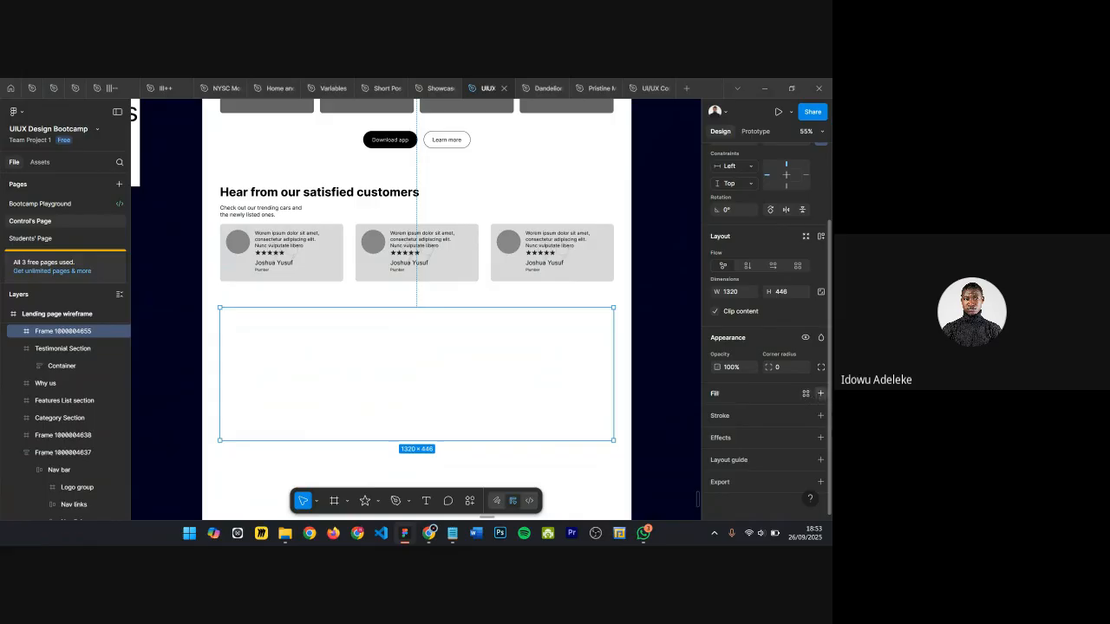
click(821, 393)
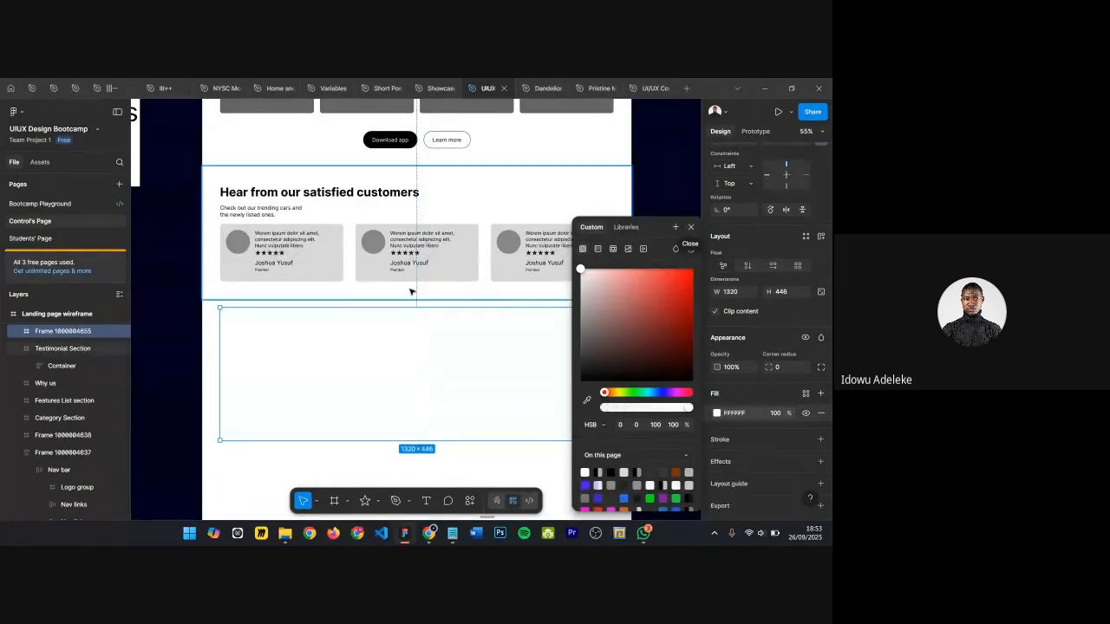
mouse_move(582, 354)
mouse_down()
mouse_move(570, 357)
mouse_move(572, 348)
mouse_up()
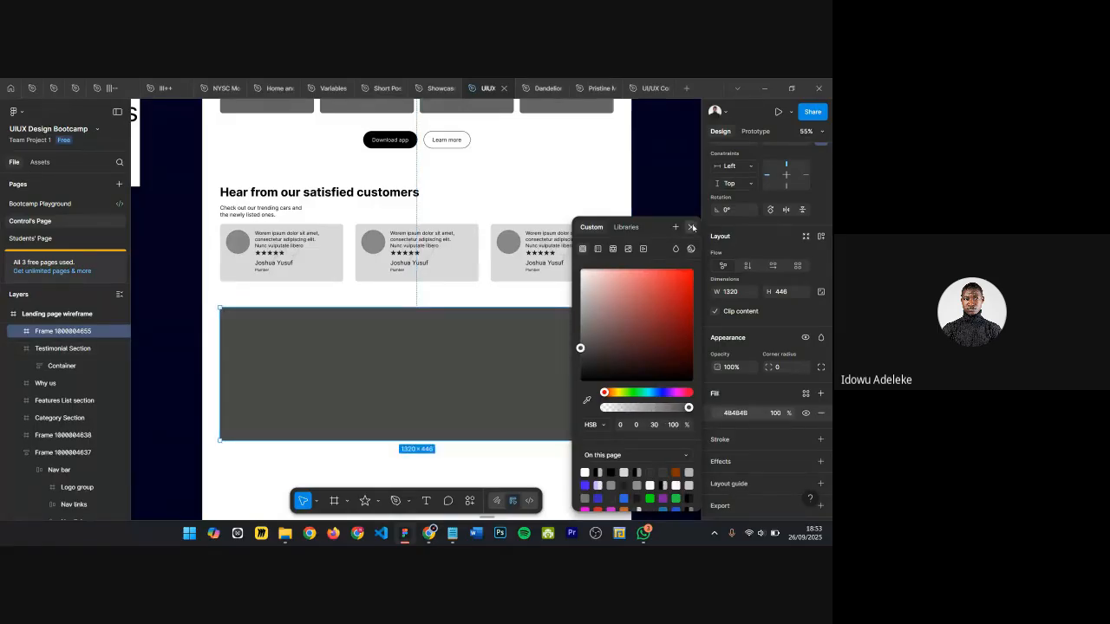
click(690, 227)
Step: Stretch the CTA frame horizontally to span the full page width of 1440
drag(614, 351, 632, 350)
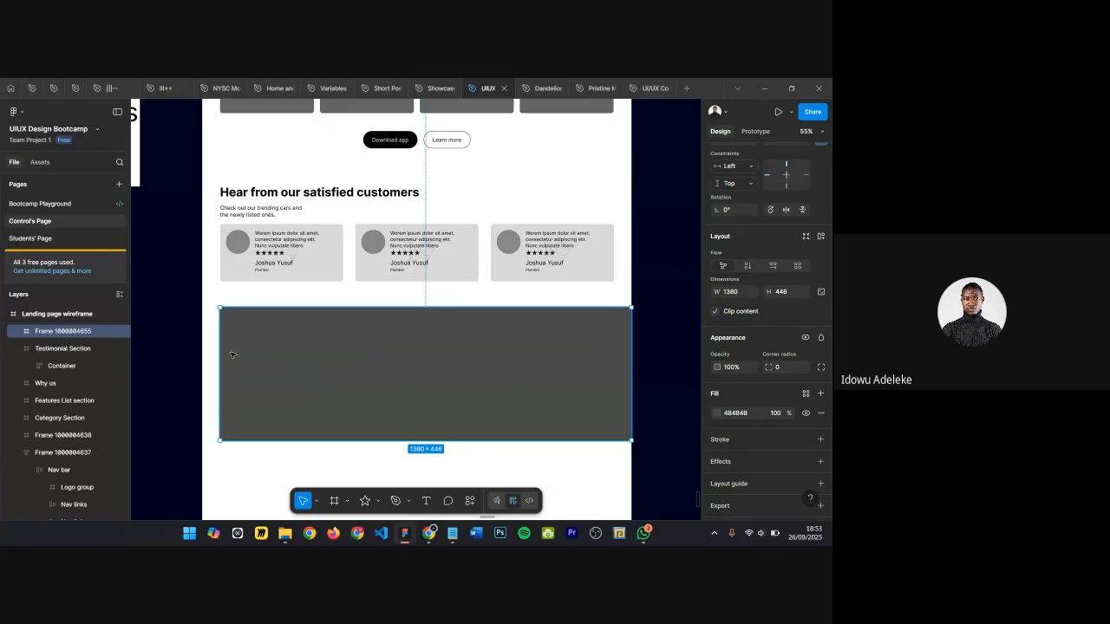
drag(204, 347, 203, 348)
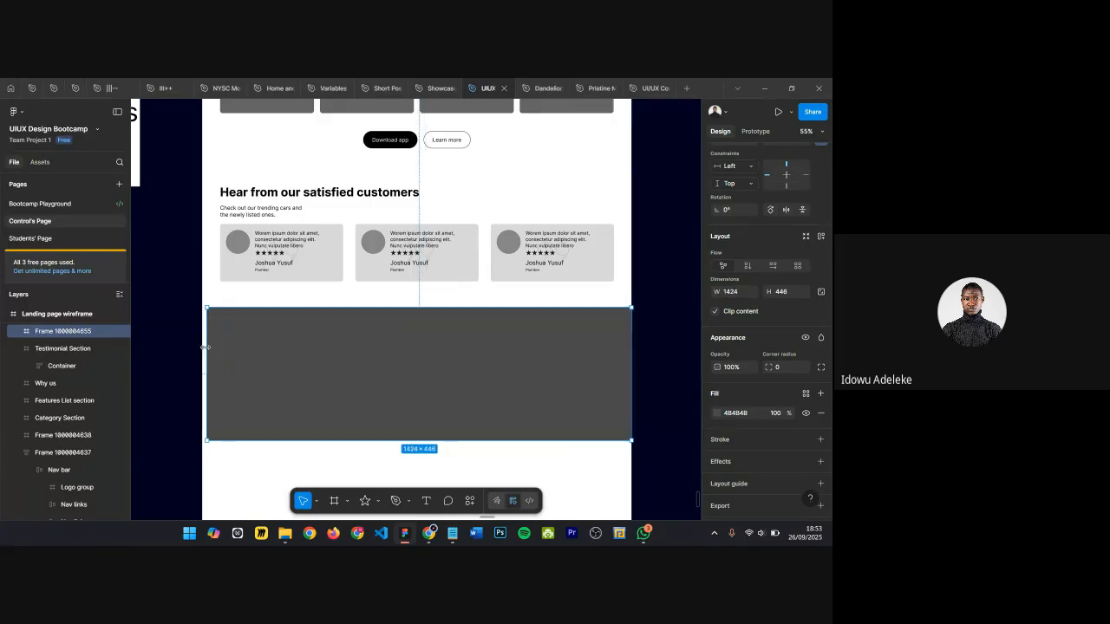
ctrl+scroll(236, 353, up, 3)
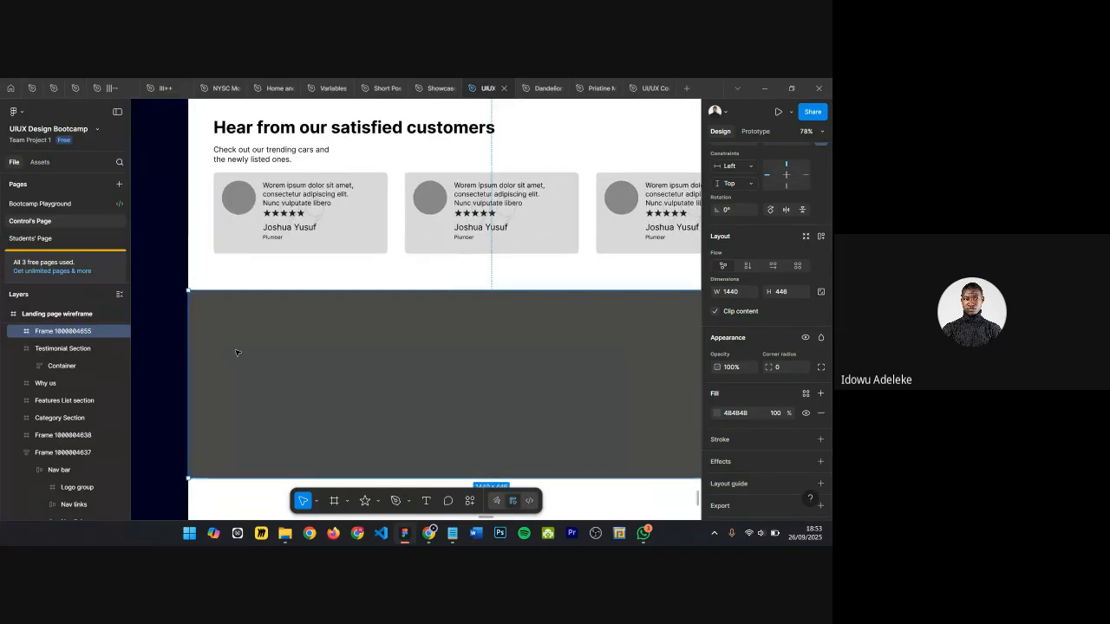
Step: Add a text layer in the CTA frame reading "Get the mobile application and start browsing high quality"
key(t)
click(570, 390)
text(Get the)
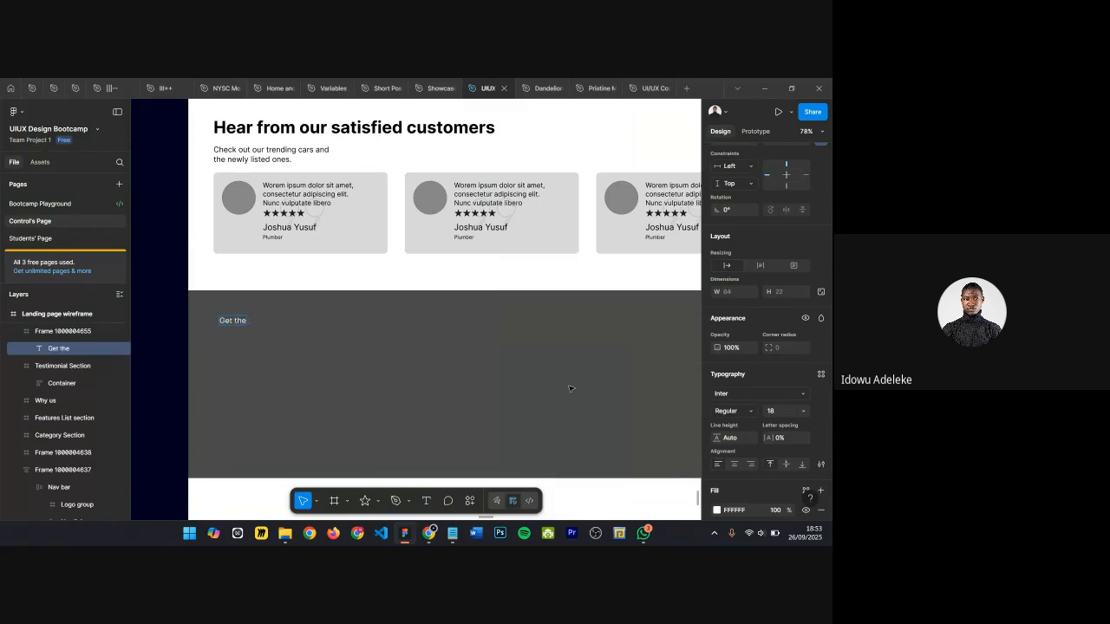
text( moibi)
key(BackSpace)
key(BackSpace)
text(bile application and start)
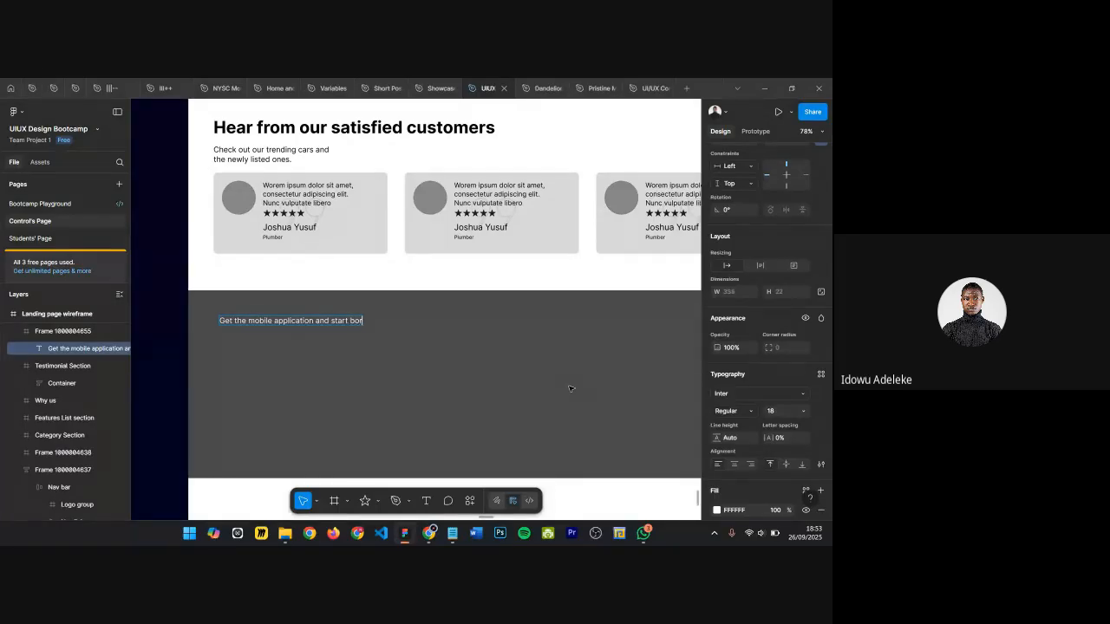
text(browsing high quality)
Step: Rename the second Why card's title from High Quality to "Installment Payment"
scroll(501, 400, up, 5)
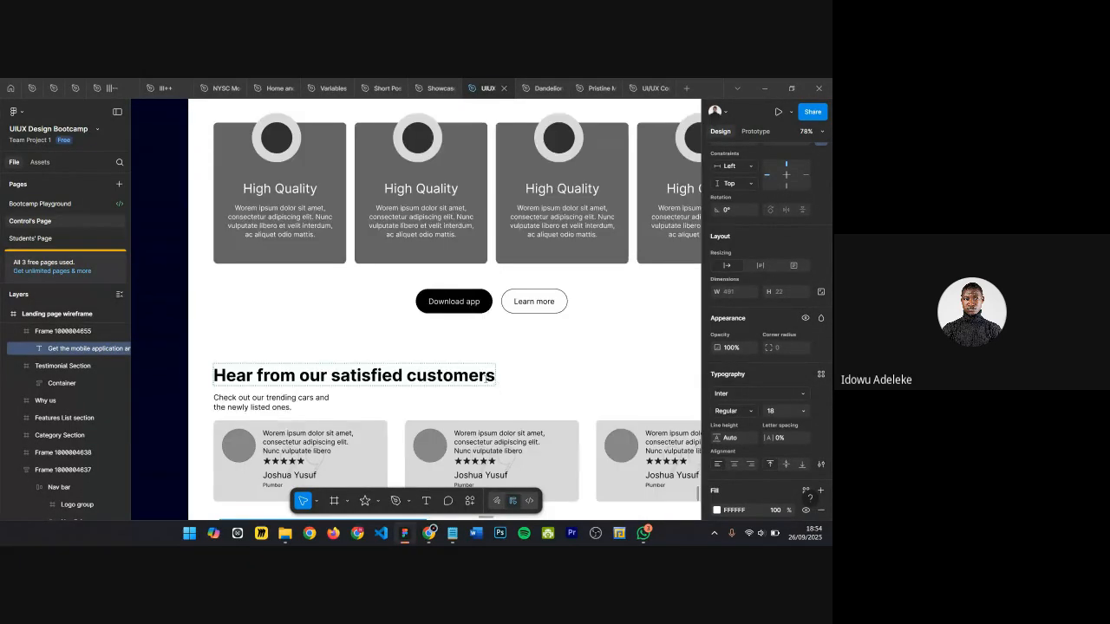
double_click(421, 242)
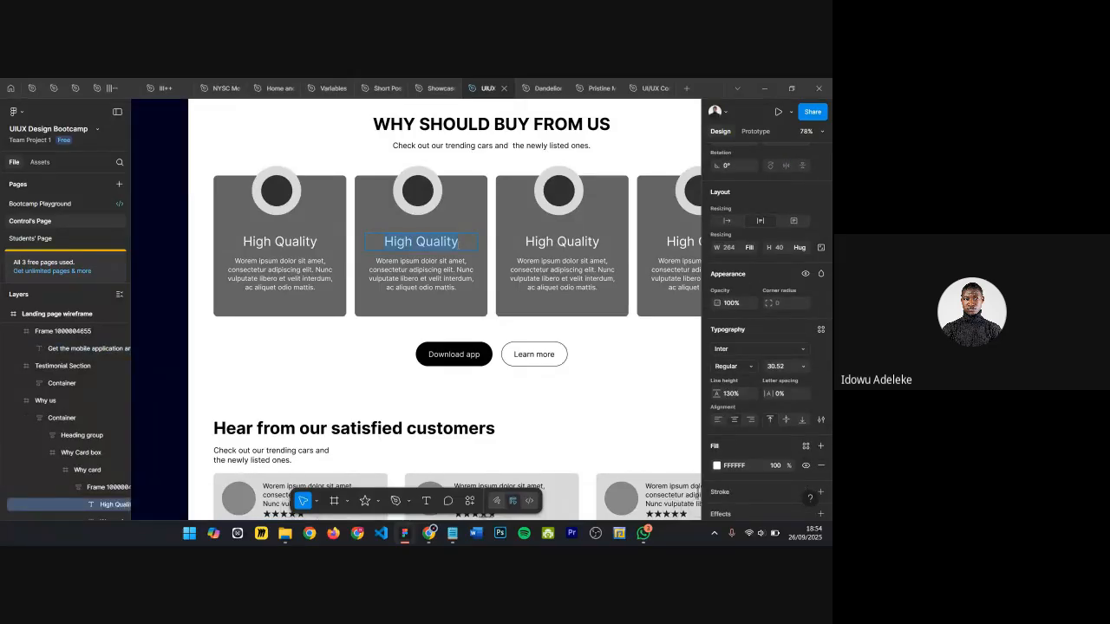
text(Fast Devlie)
key(BackSpace)
key(BackSpace)
key(BackSpace)
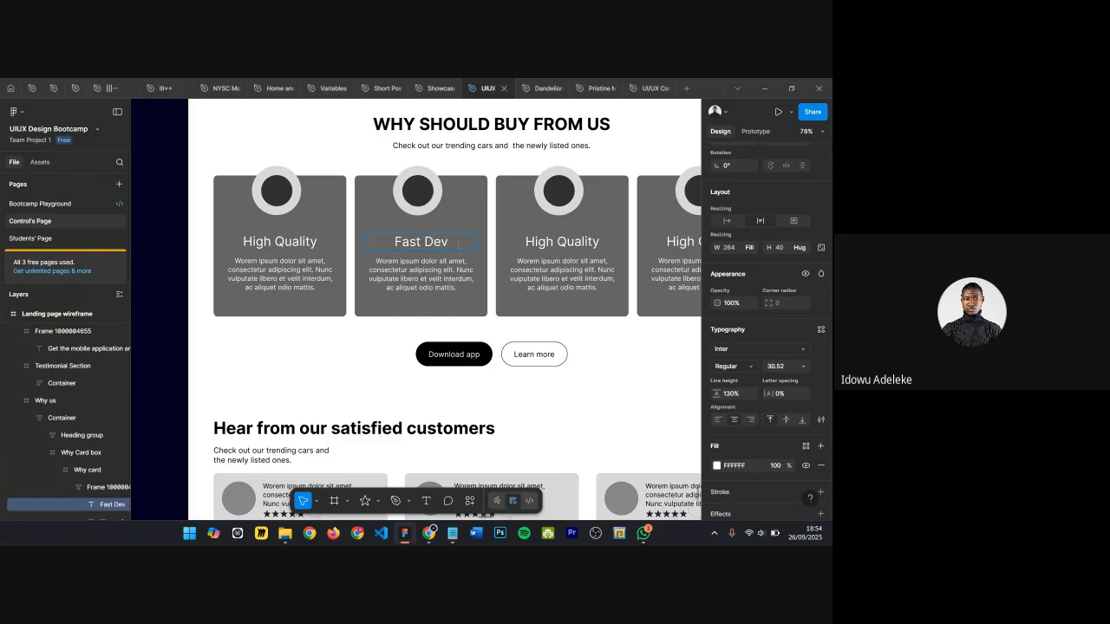
key(BackSpace)
key(BackSpace)
key(ctrl+a)
text(Installment Payment)
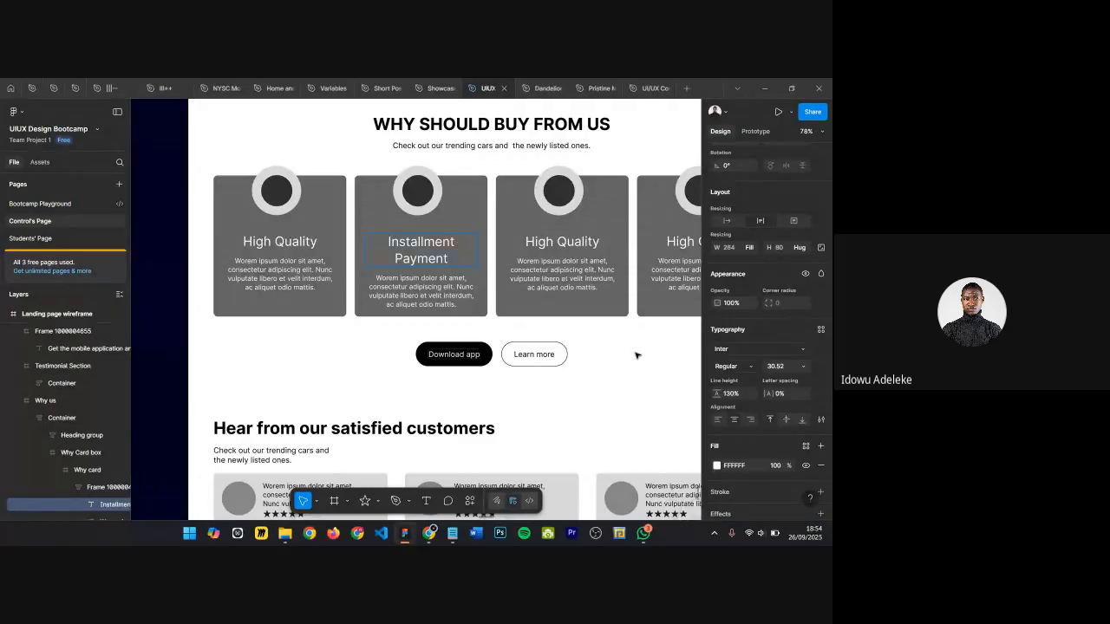
Step: Set the Installment Payment title's font size to 24
click(776, 366)
text(24)
key(Return)
key(ctrl+a)
click(775, 367)
text(24)
key(Return)
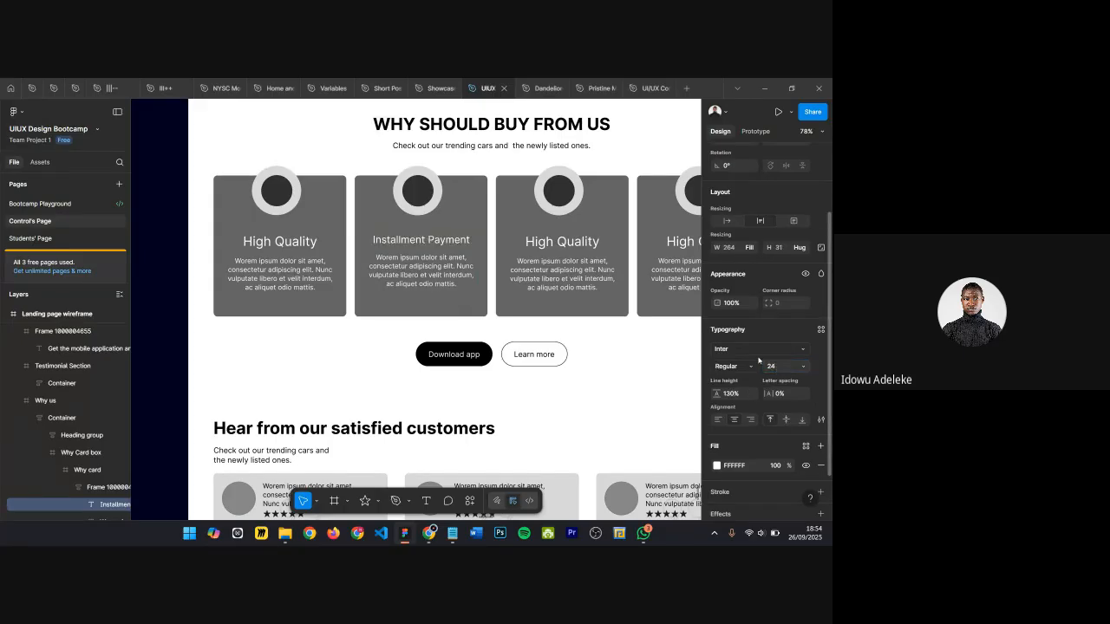
Step: Set the first Why card's High Quality title font size to 24
scroll(379, 218, up, 5)
click(447, 258)
scroll(447, 259, left, 1)
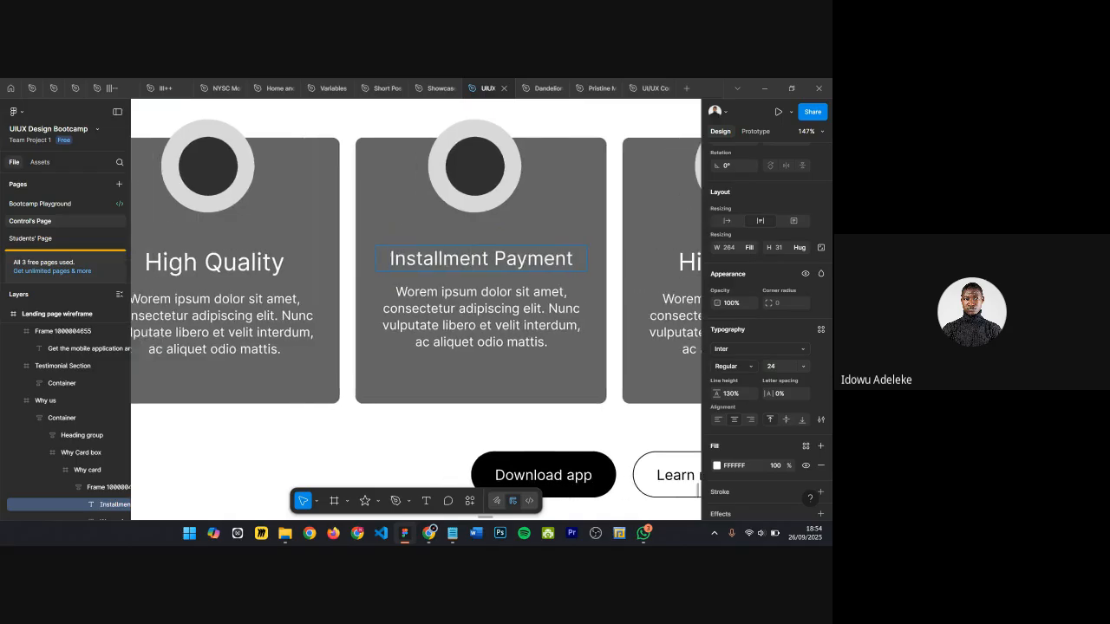
scroll(418, 265, down, 2)
double_click(275, 263)
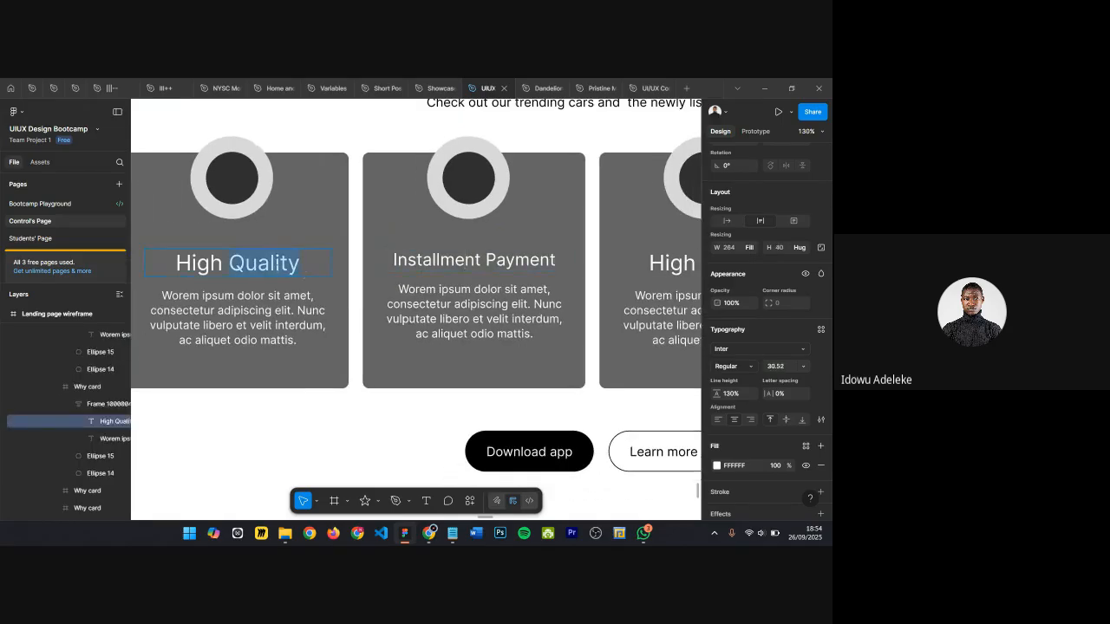
key(ctrl+a)
click(251, 318)
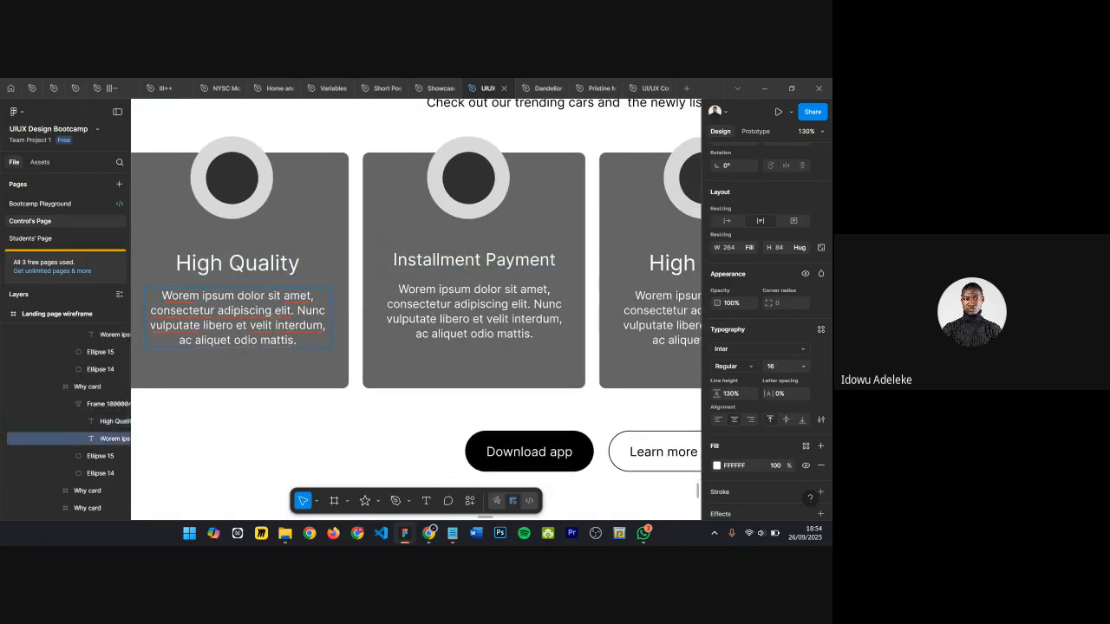
click(228, 263)
double_click(228, 263)
key(ctrl+a)
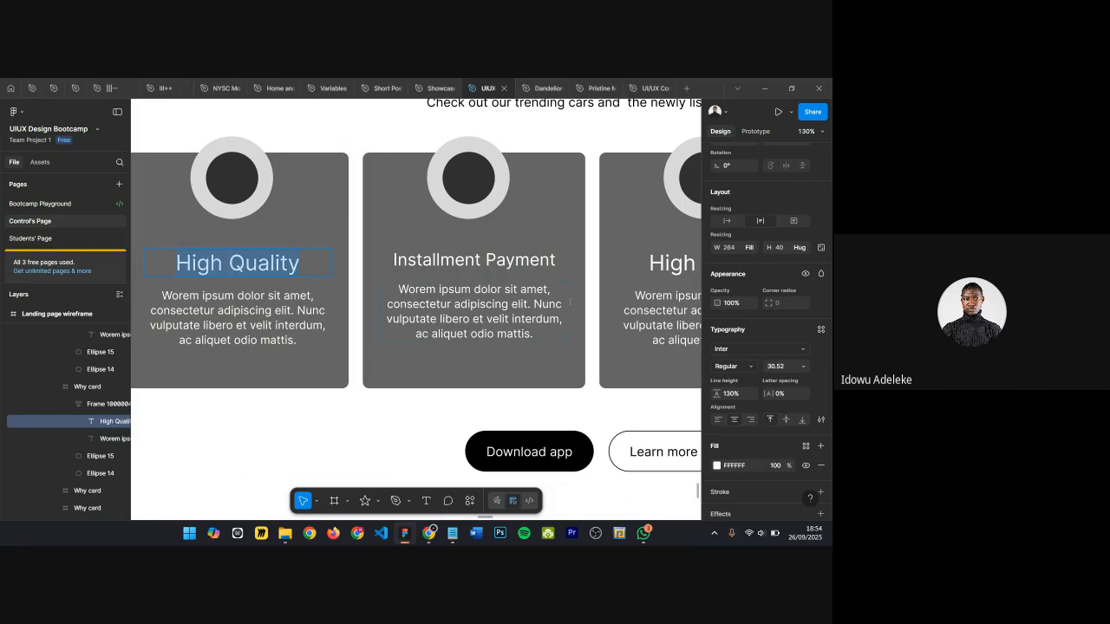
click(783, 370)
text(24)
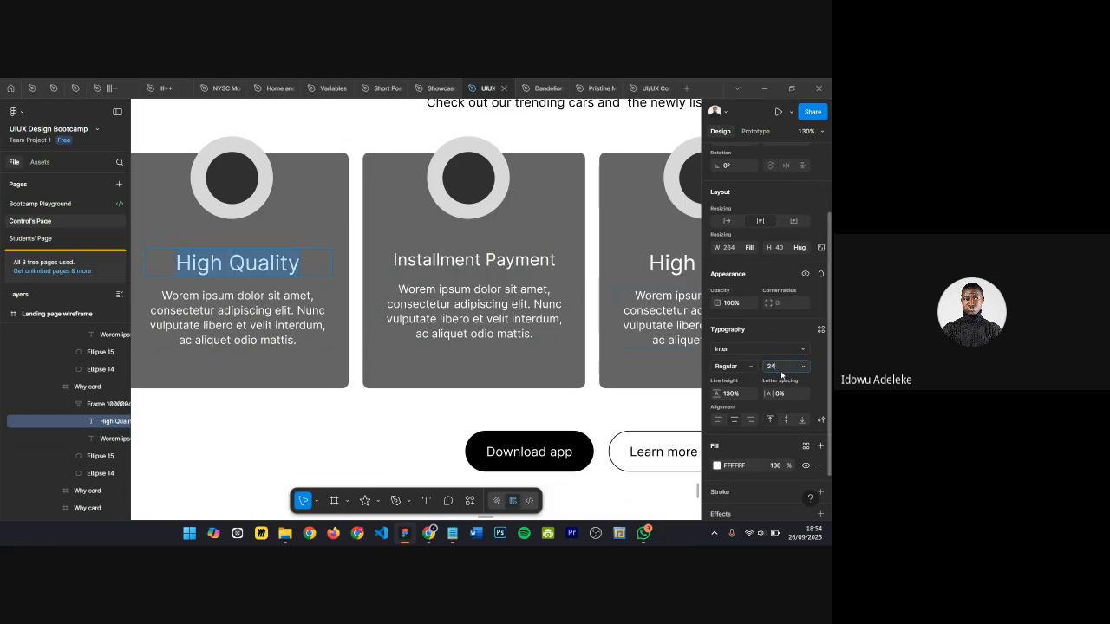
key(Return)
Step: Set the third Why card's title font size to 24
scroll(555, 321, right, 3)
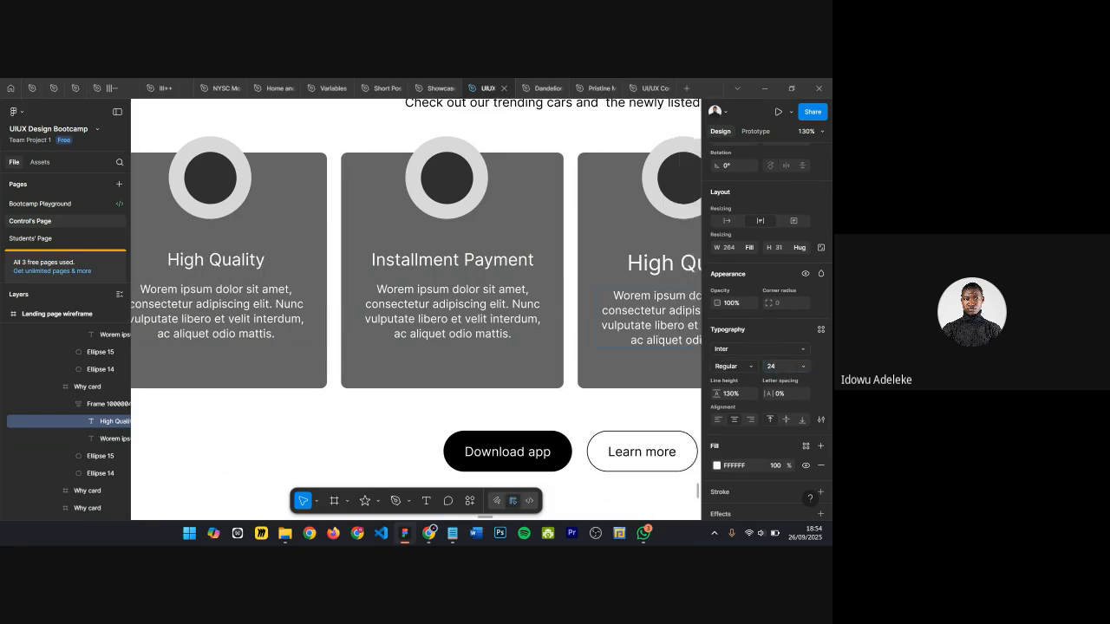
double_click(463, 267)
key(ctrl+a)
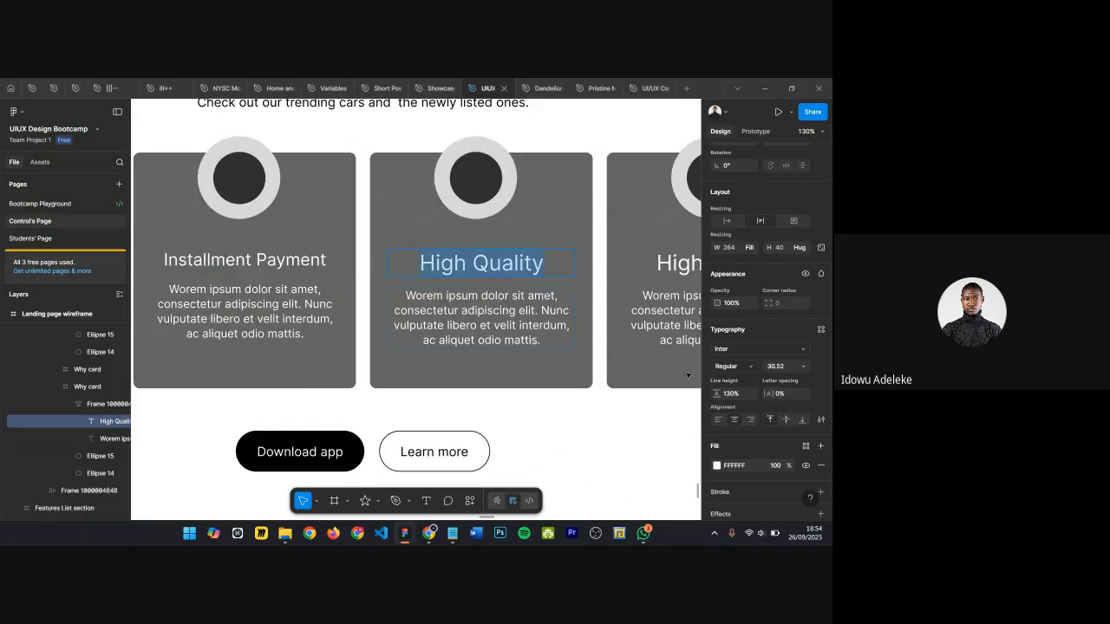
click(781, 367)
text(24)
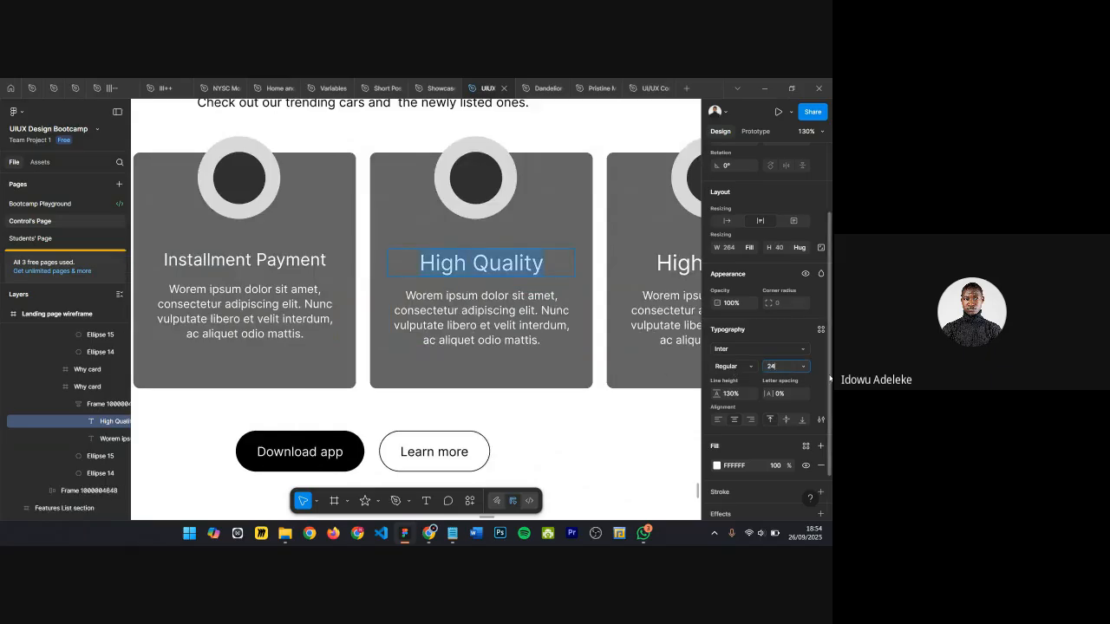
key(Return)
Step: Rename the third Why card's title to "Swap with Old Cars"
scroll(537, 350, right, 2)
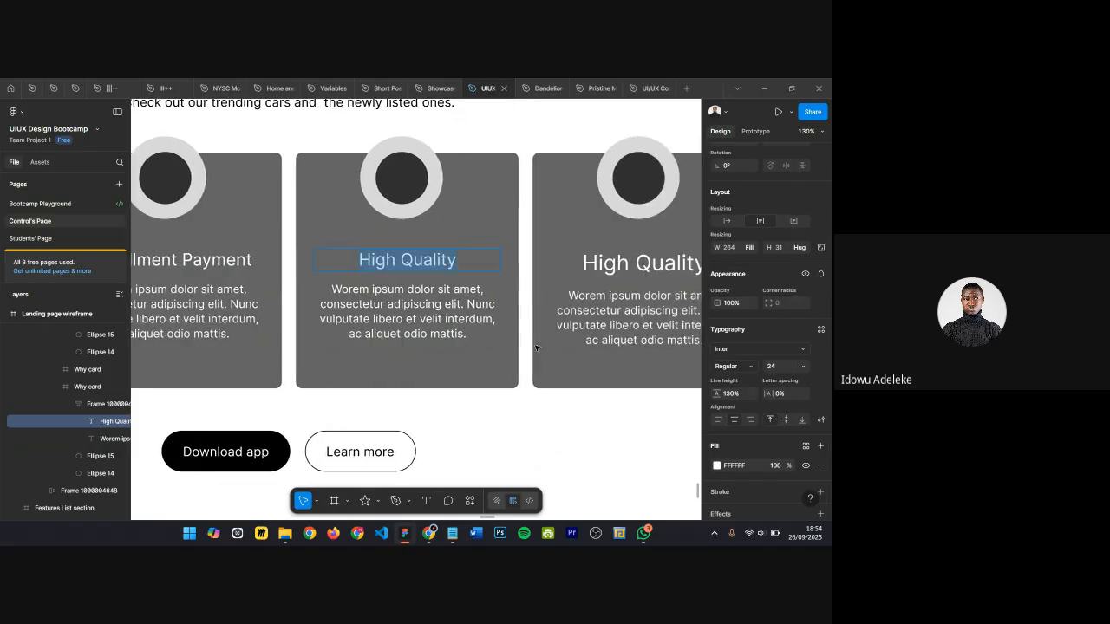
scroll(486, 338, down, 1)
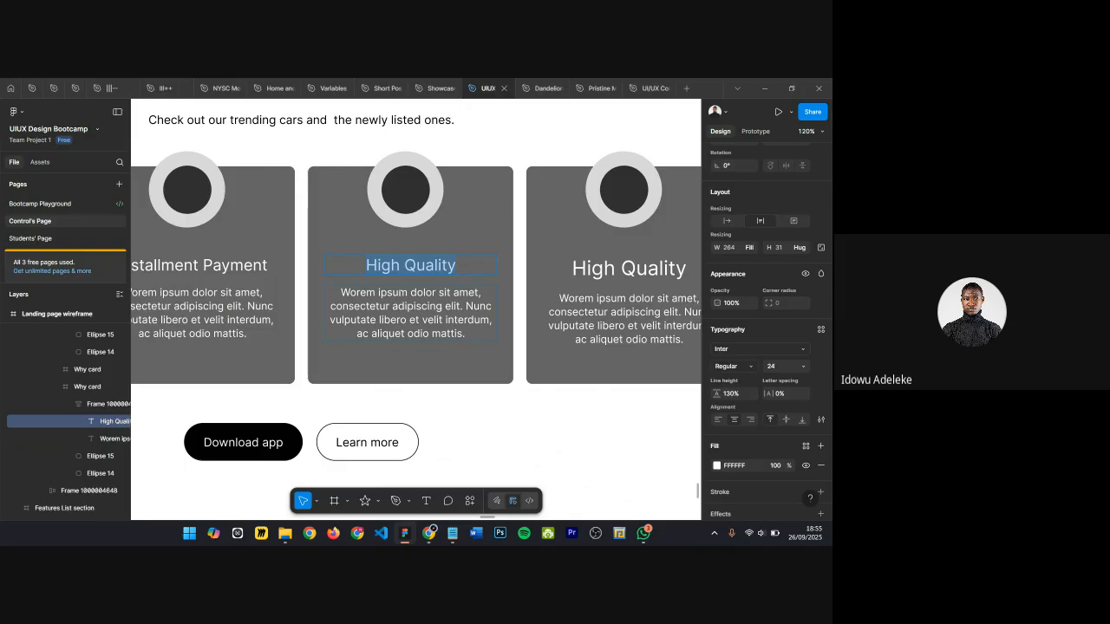
key(BackSpace)
text(Swap)
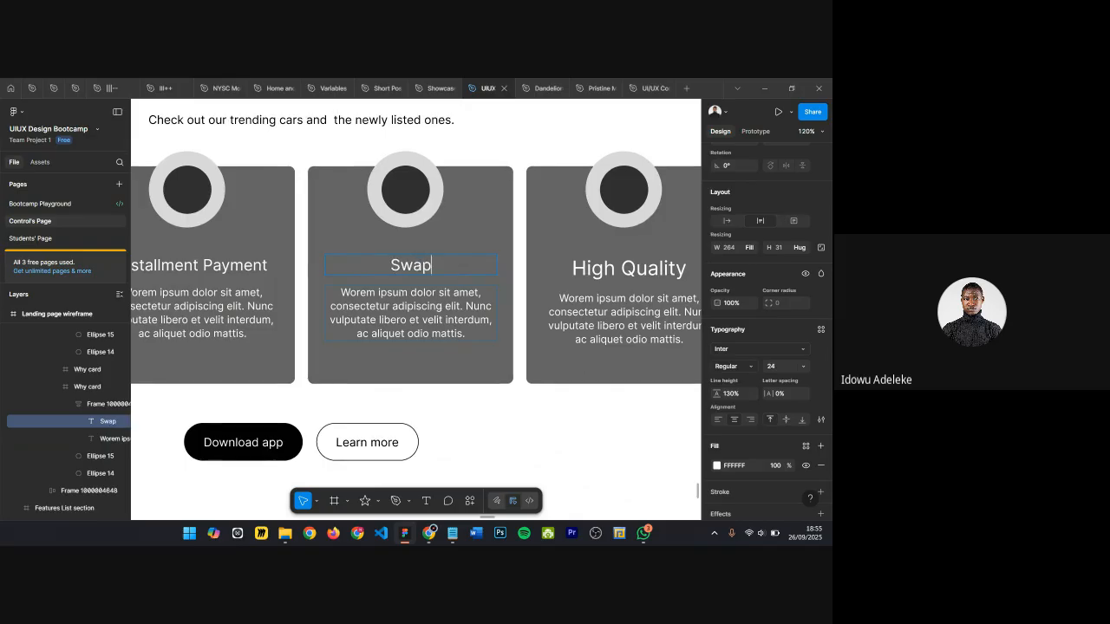
text( Iwht)
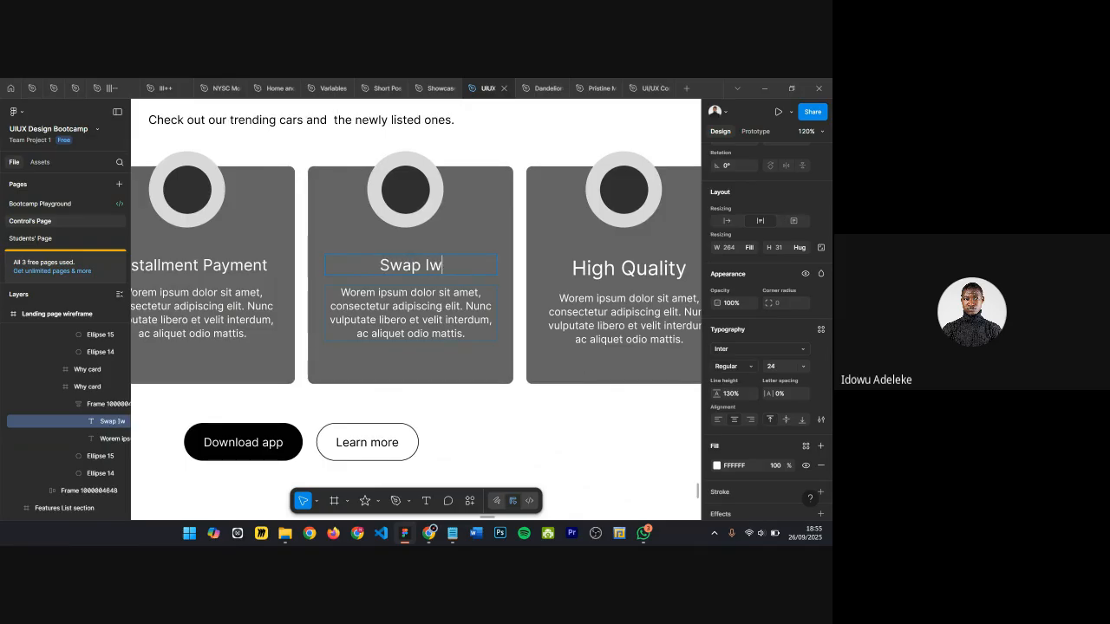
key(BackSpace)
key(BackSpace)
key(BackSpace)
key(BackSpace)
text(Iw)
key(BackSpace)
key(BackSpace)
text(wi)
key(BackSpace)
text(ith Old)
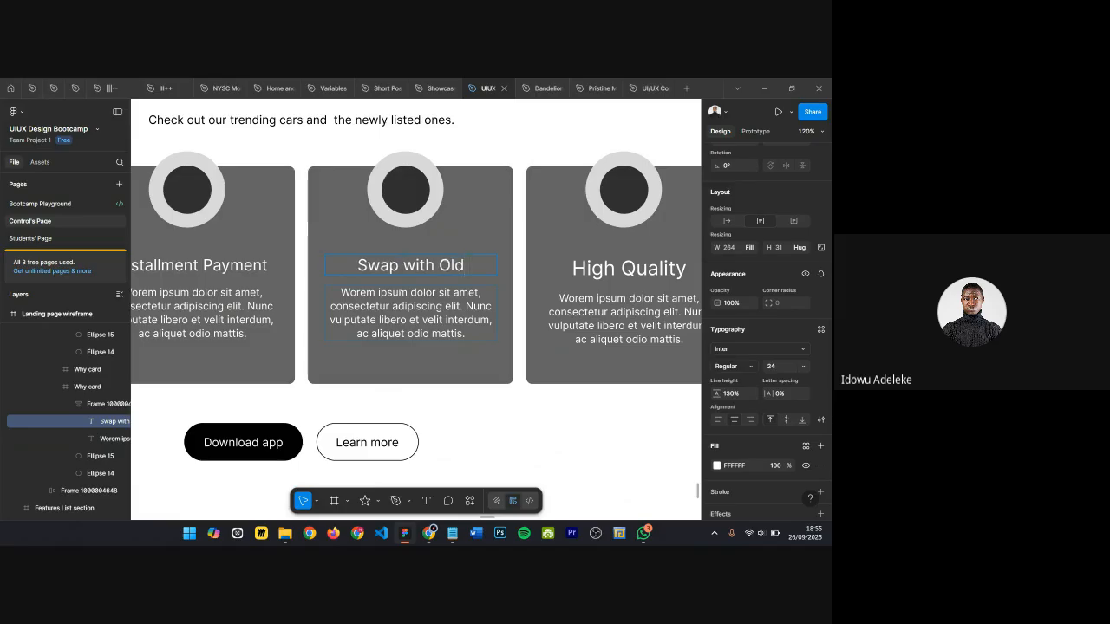
text( Cars)
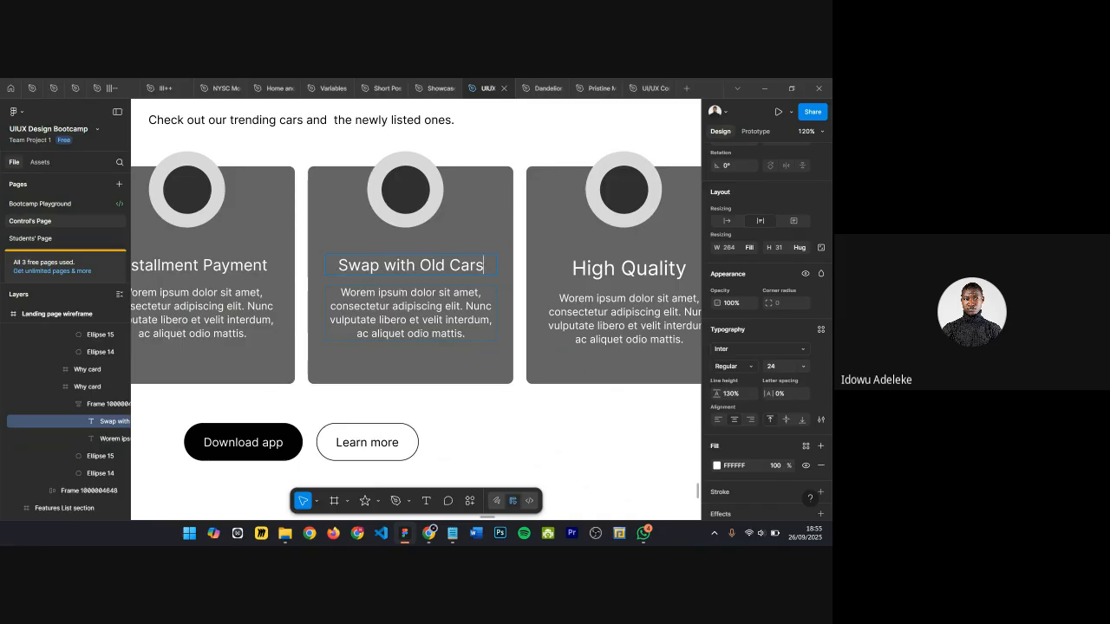
Step: Rename the fourth Why card's title to "Cheaper Price" and set its font size to 24
scroll(416, 310, right, 1)
double_click(561, 270)
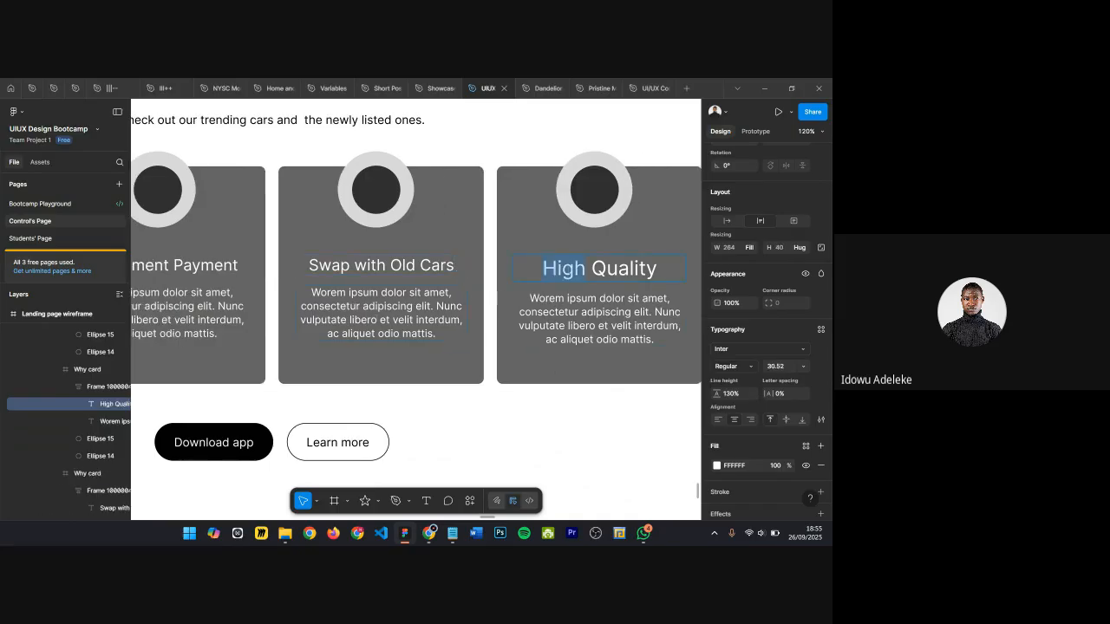
scroll(561, 270, right, 1)
key(ctrl+a)
scroll(564, 270, down, 3)
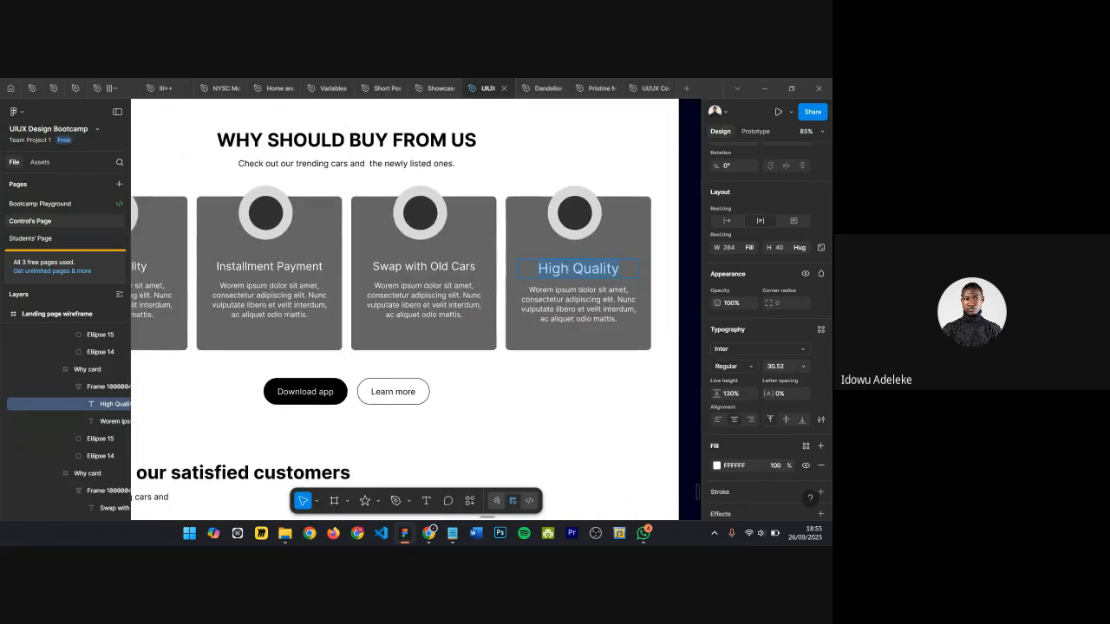
text(Che)
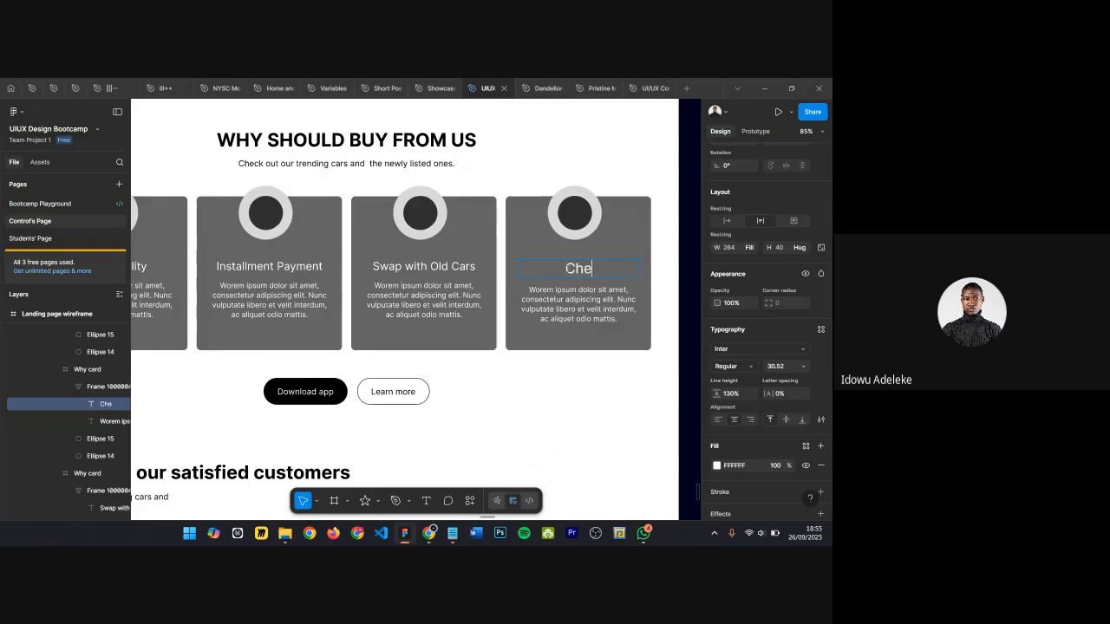
text(aper Price)
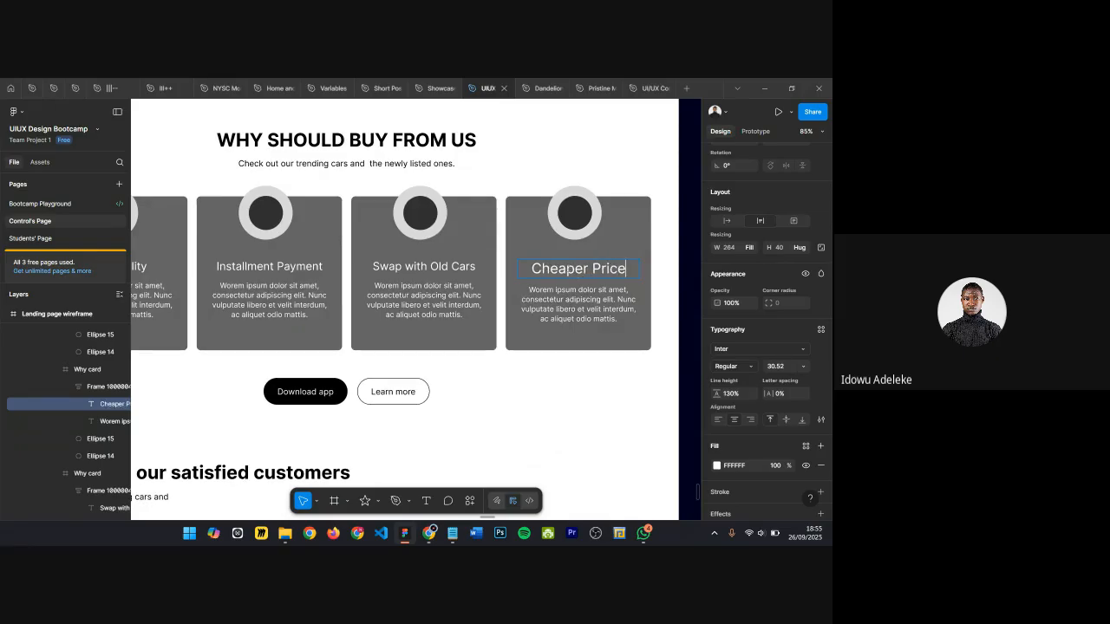
key(ctrl+a)
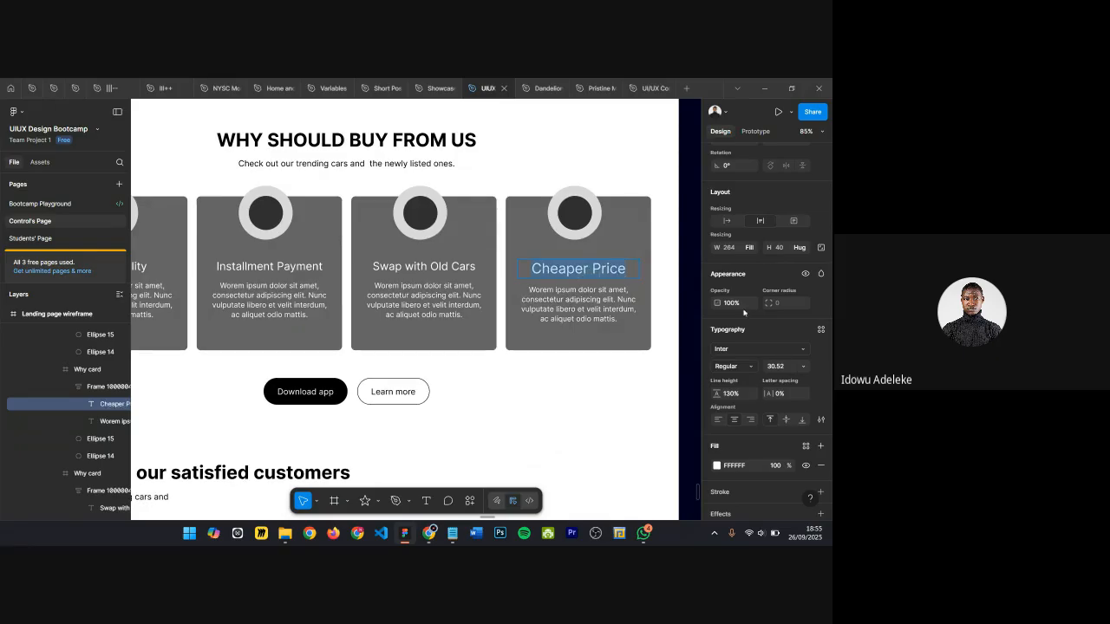
click(781, 366)
text(24)
key(Return)
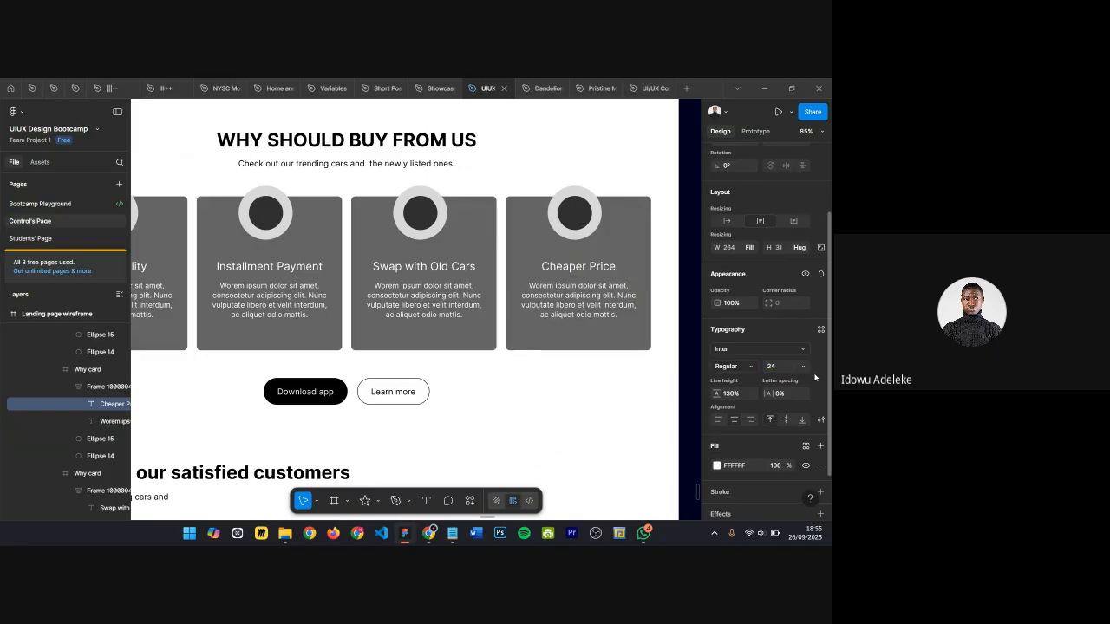
Step: Extend the CTA text to read "Get the mobile application and start browsing high quality and affordable cars without leaving your door steps"
click(422, 271)
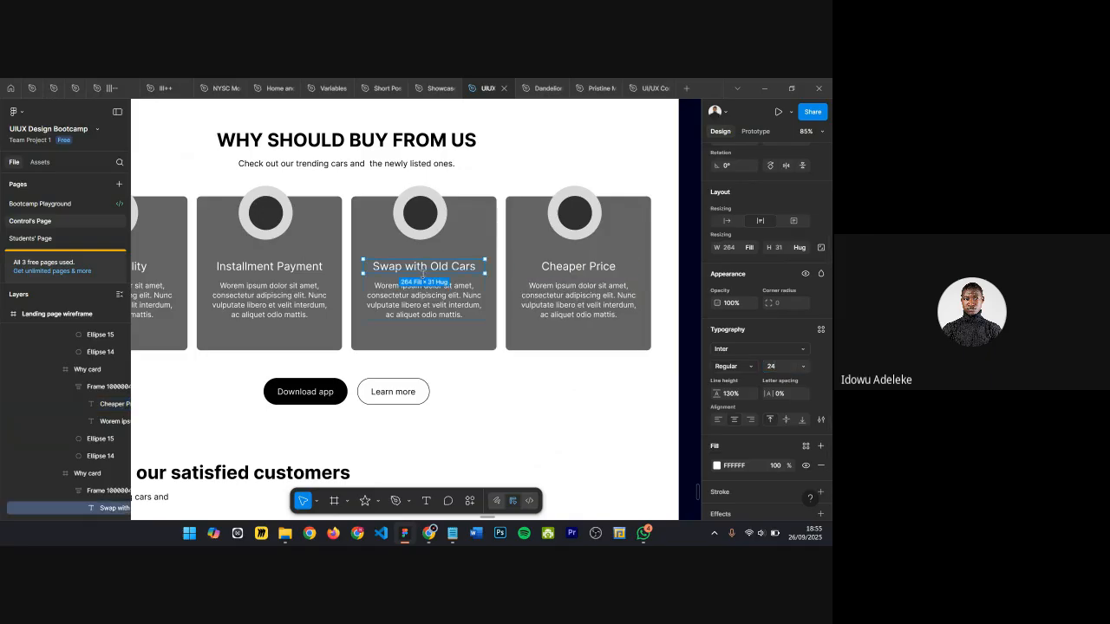
scroll(543, 359, down, 5)
scroll(345, 325, down, 5)
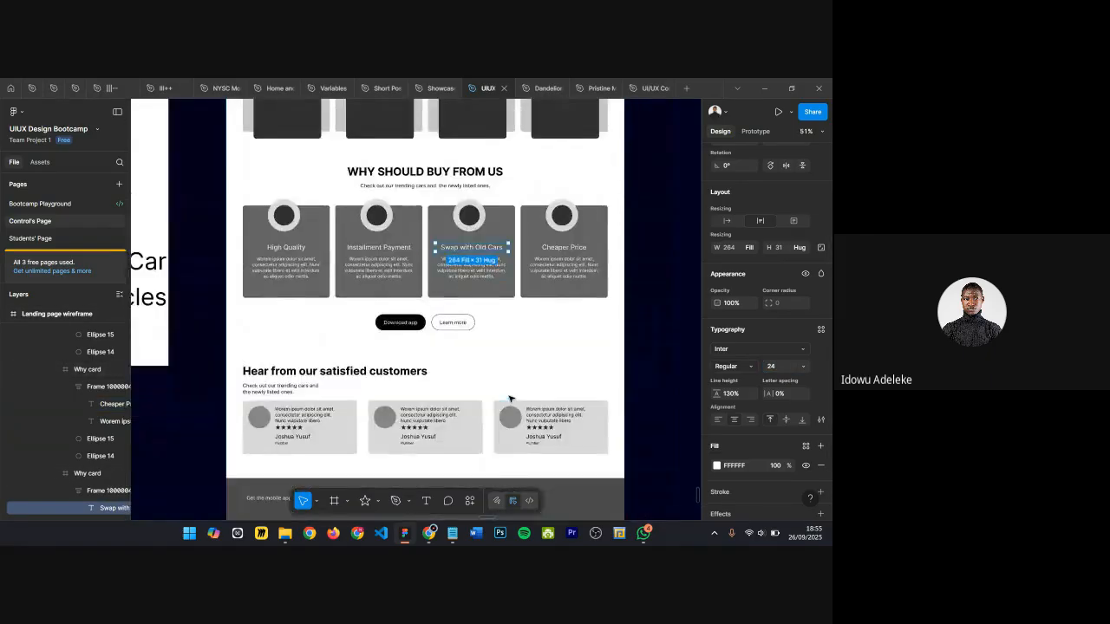
scroll(345, 325, up, 10)
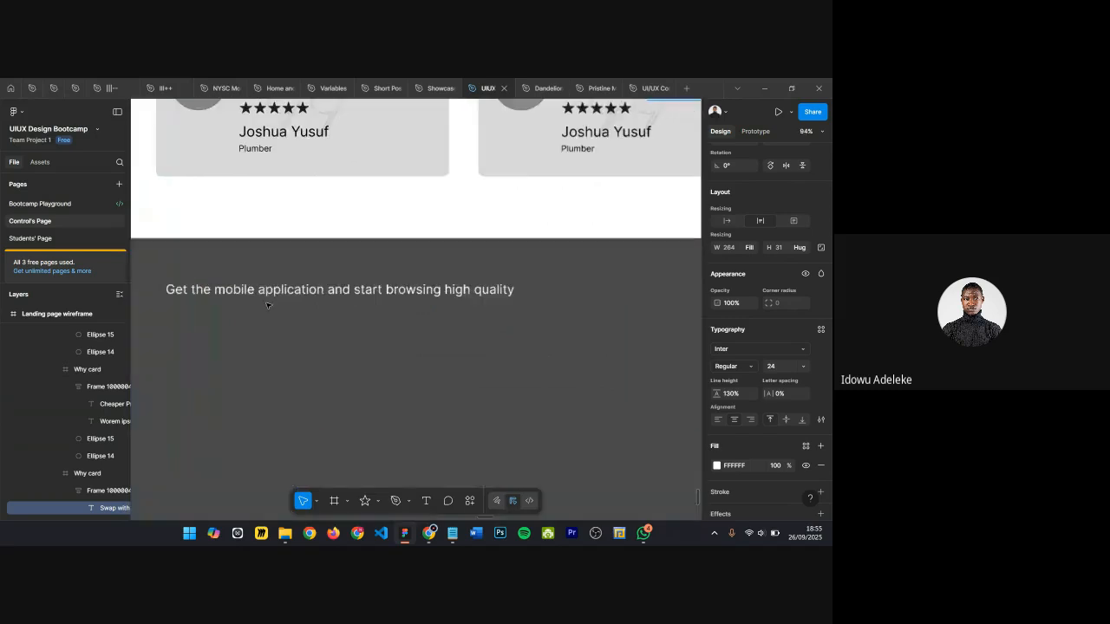
scroll(363, 301, down, 2)
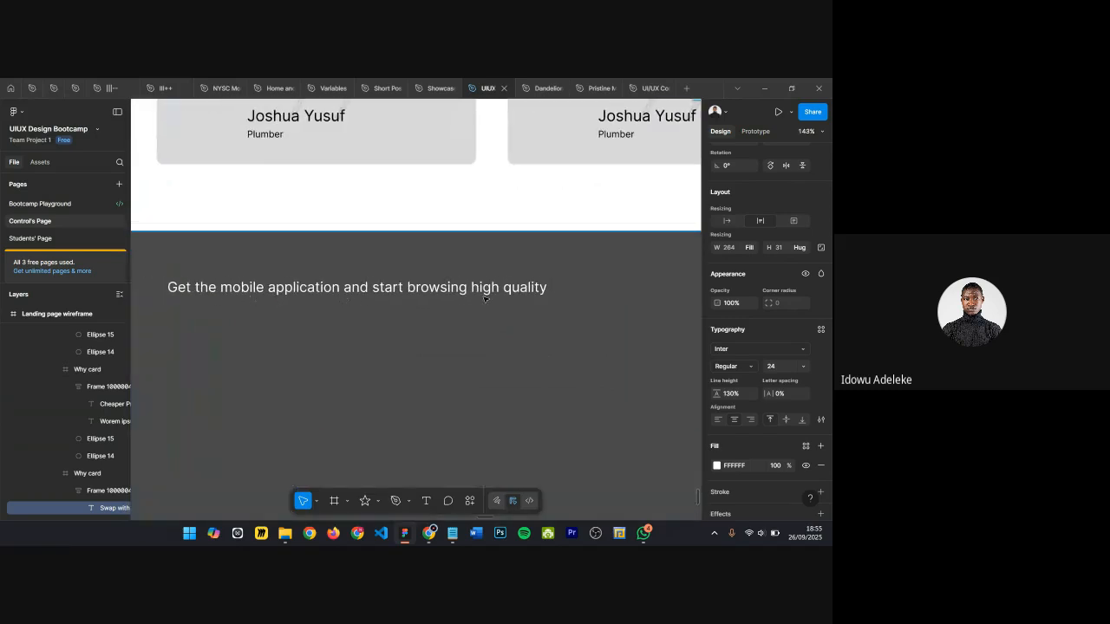
click(521, 288)
double_click(505, 289)
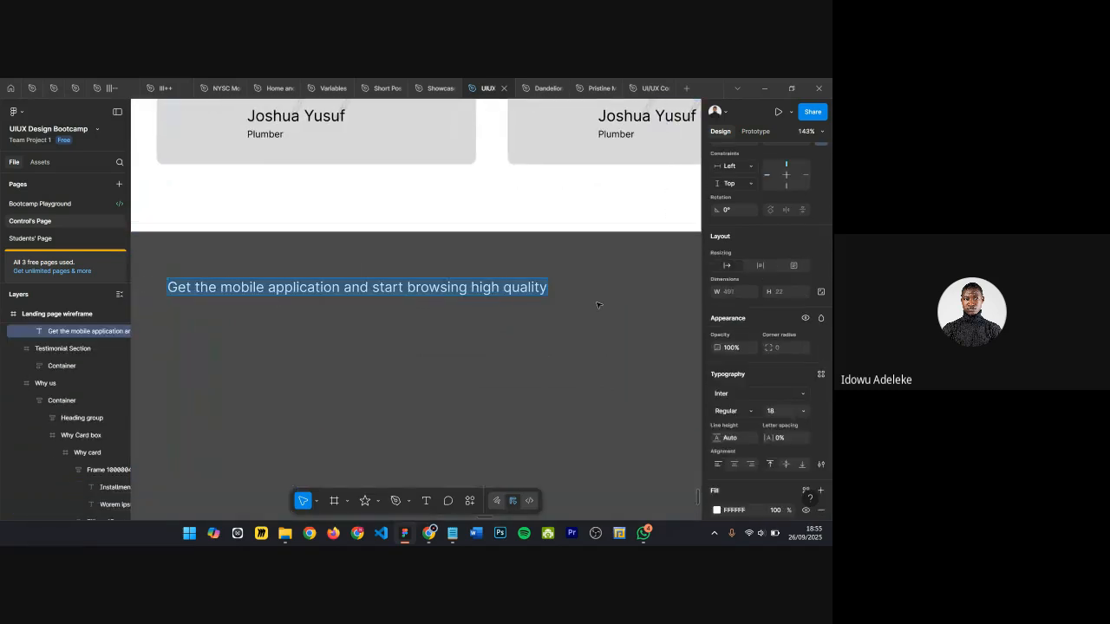
key(Right)
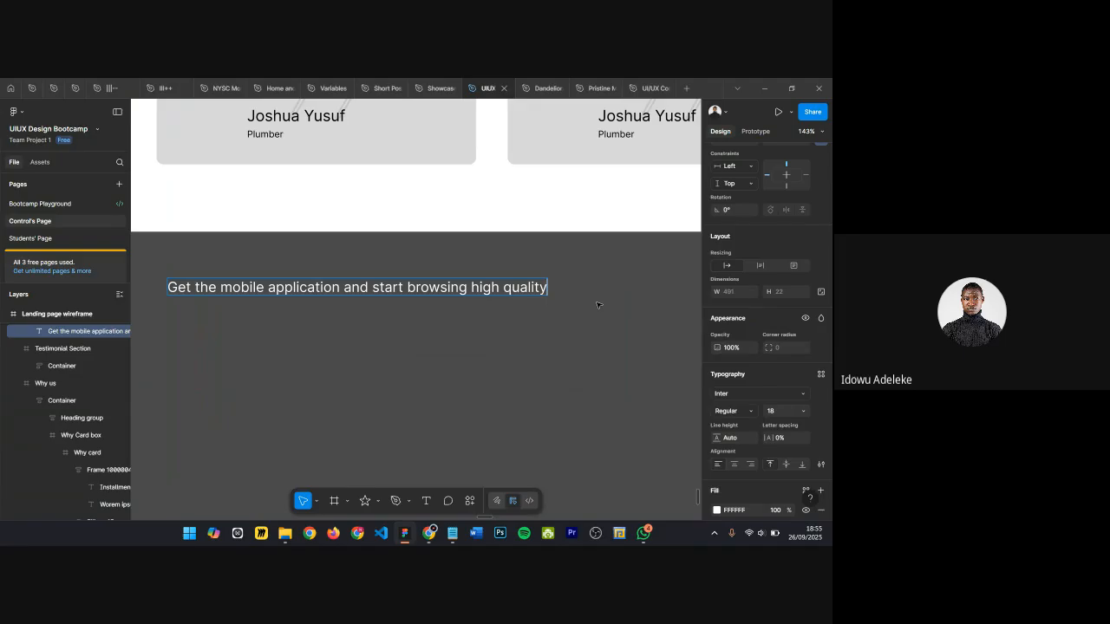
text(and affordable car)
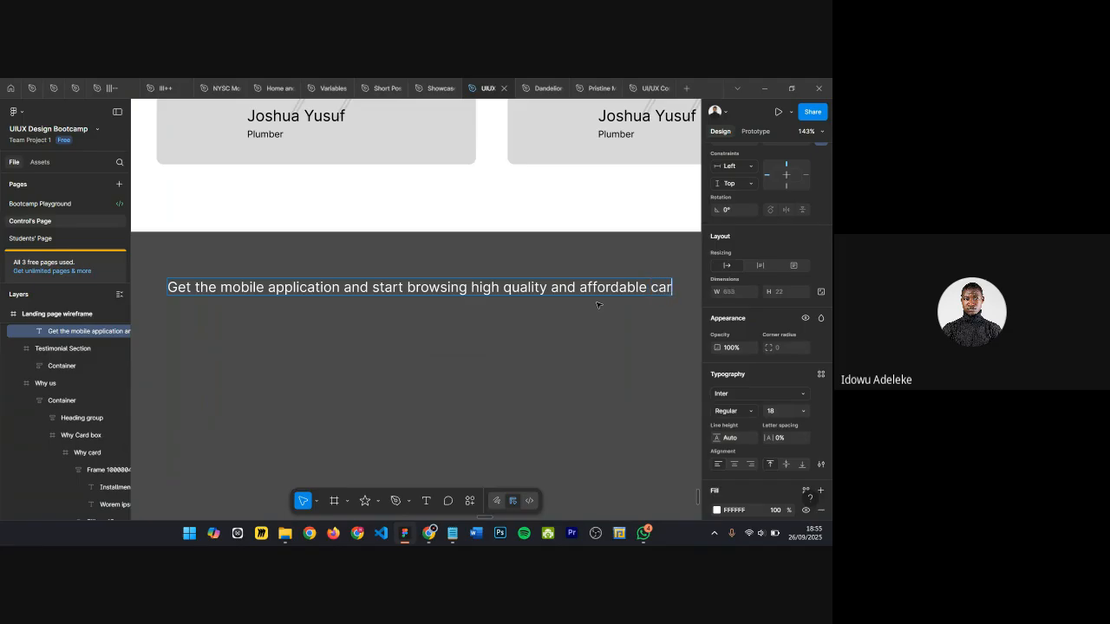
text(s witho)
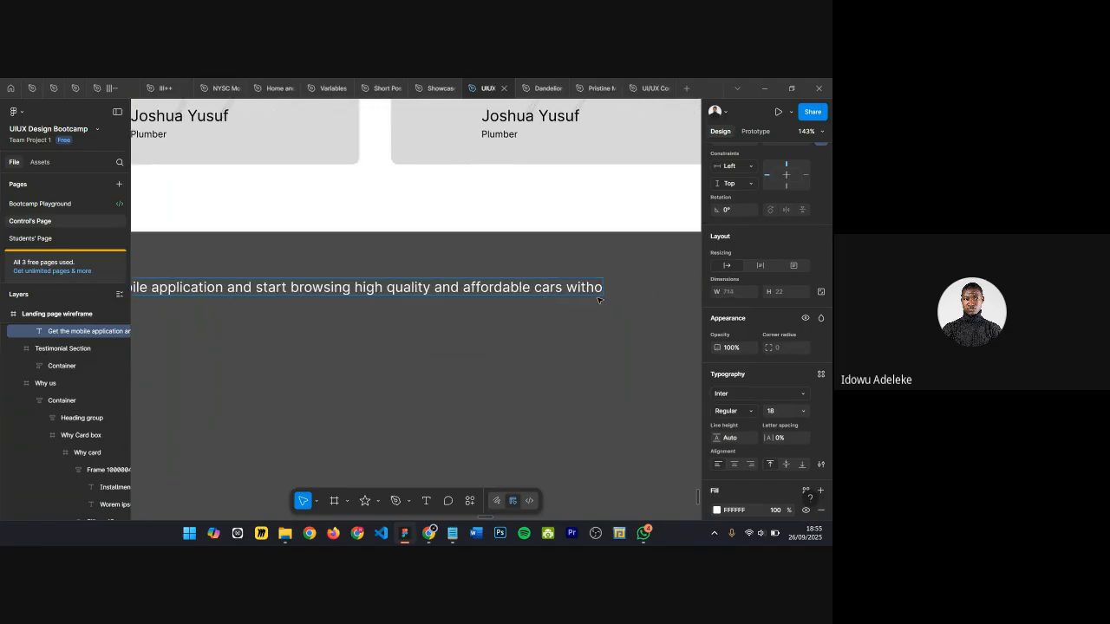
text(ut leaving your door steps)
scroll(597, 300, down, 5)
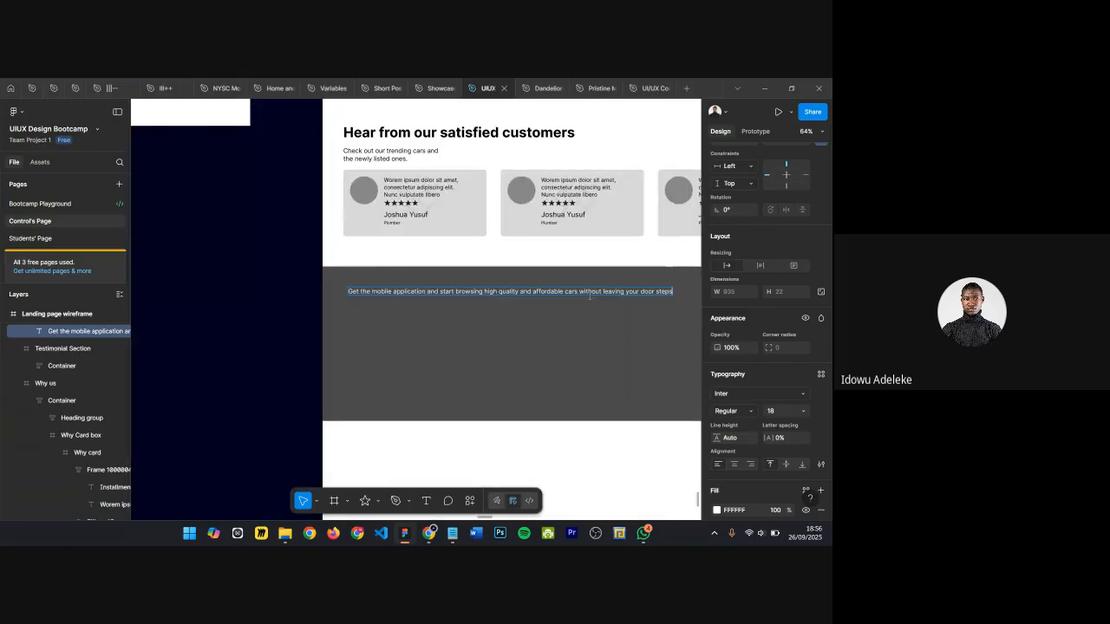
key(Escape)
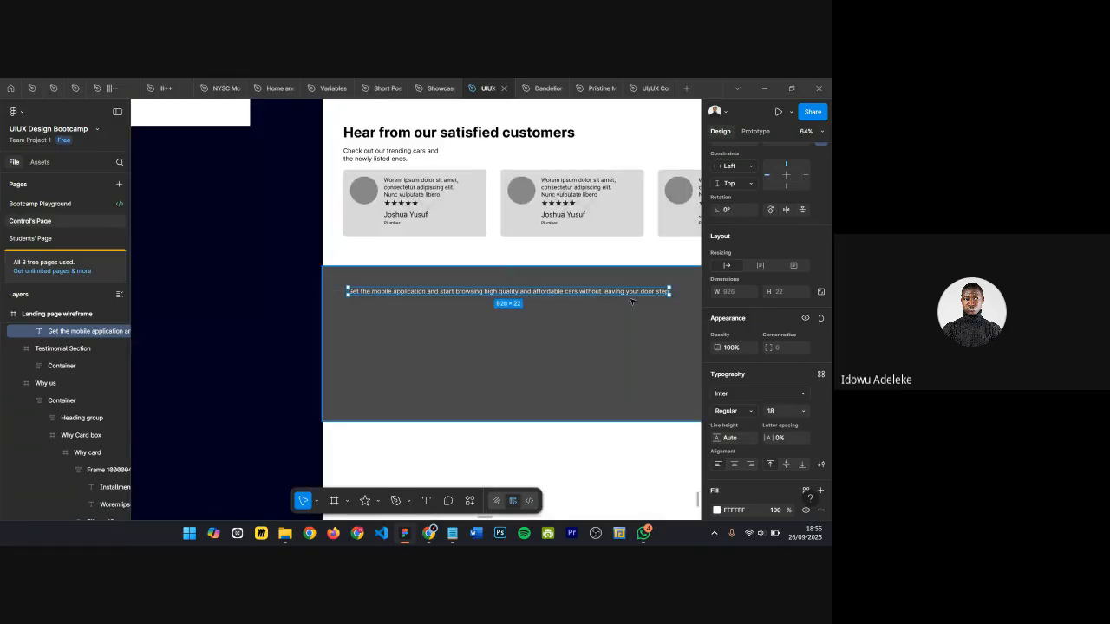
Step: Narrow the CTA text box to about 396 px wide and set its font size to 24
drag(669, 291, 527, 287)
scroll(482, 296, up, 3)
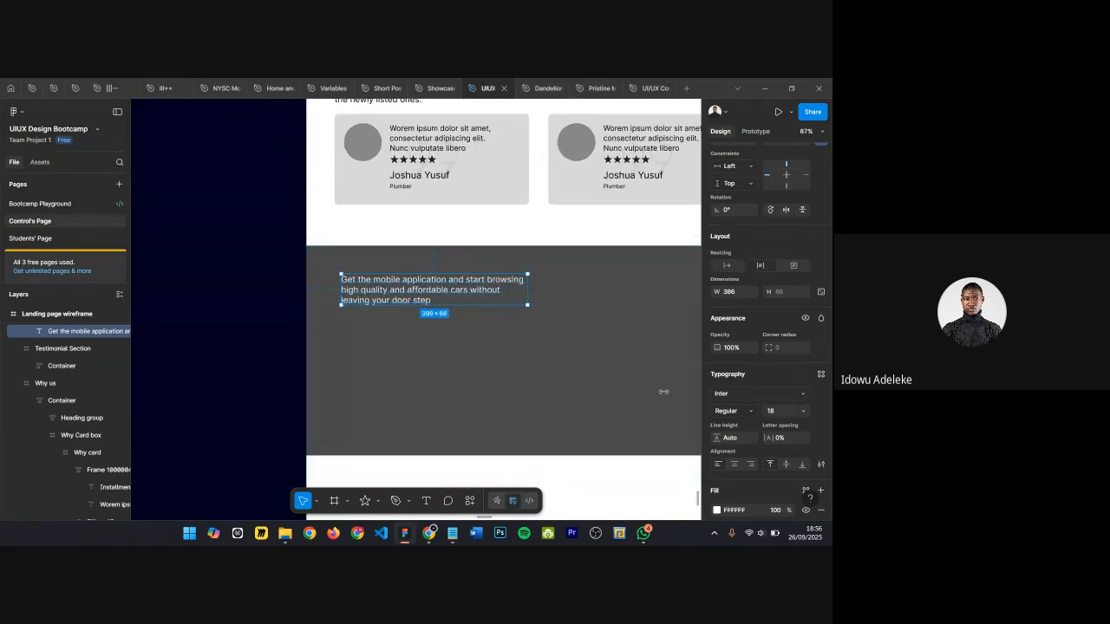
click(771, 412)
key(Return)
scroll(468, 327, up, 5)
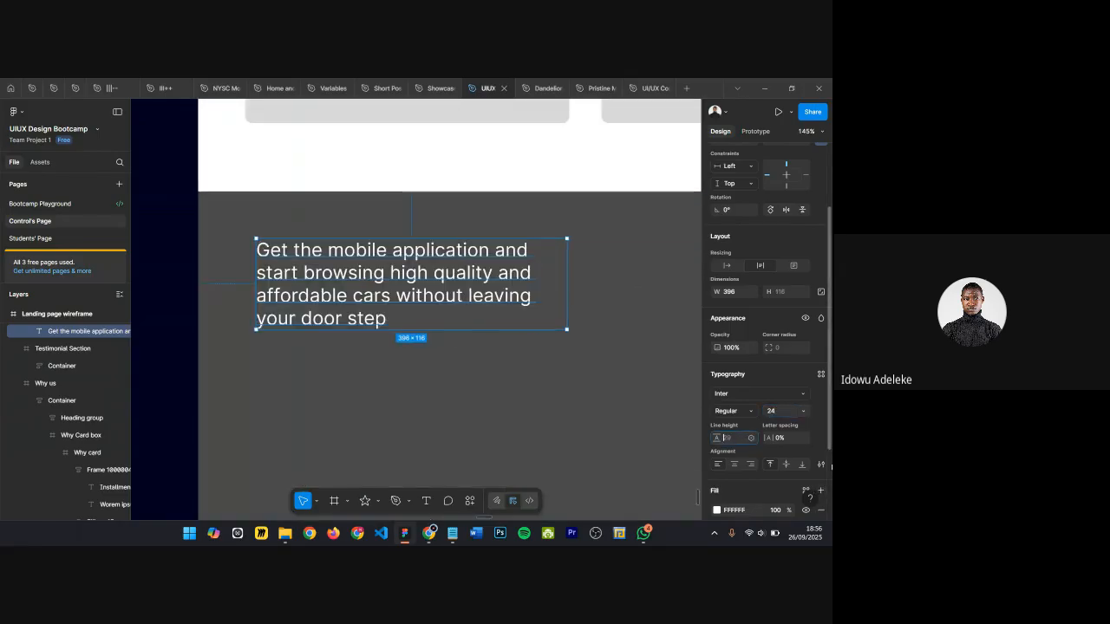
Step: Set the CTA text's line height to 150%
text(150)
key(Return)
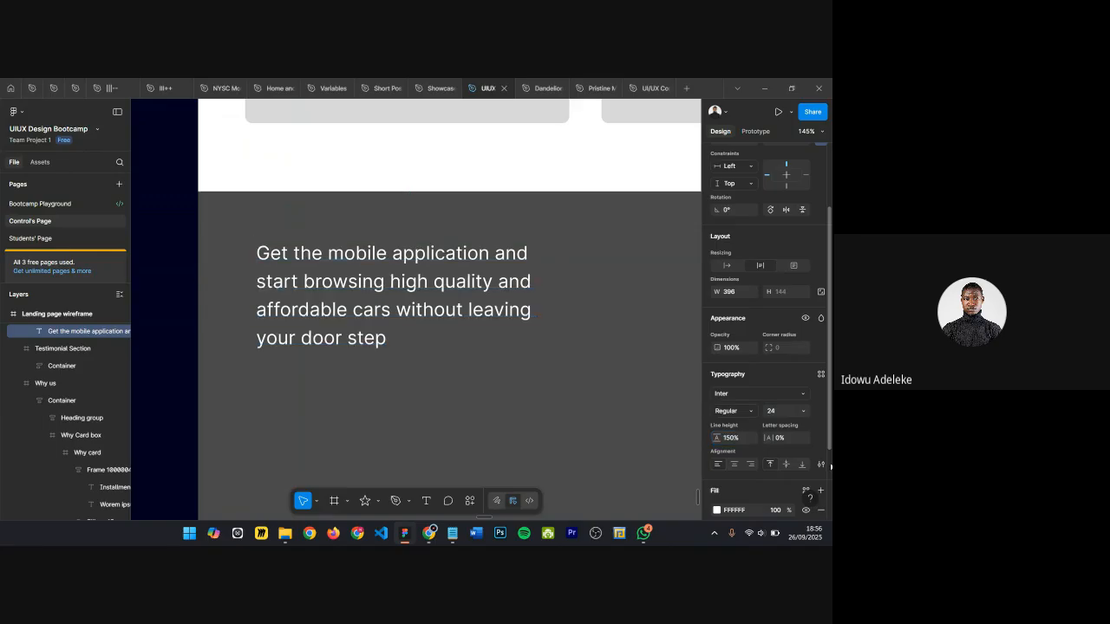
Step: Widen the CTA text box to about 417 px so the text wraps onto three lines
scroll(529, 317, down, 3)
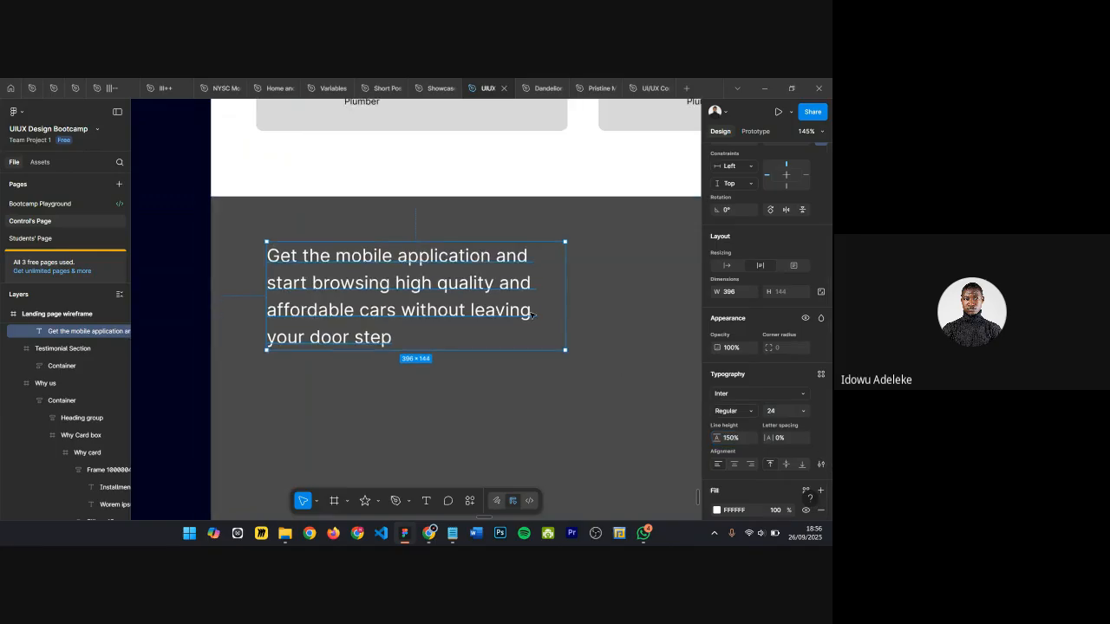
drag(580, 286, 596, 287)
click(419, 351)
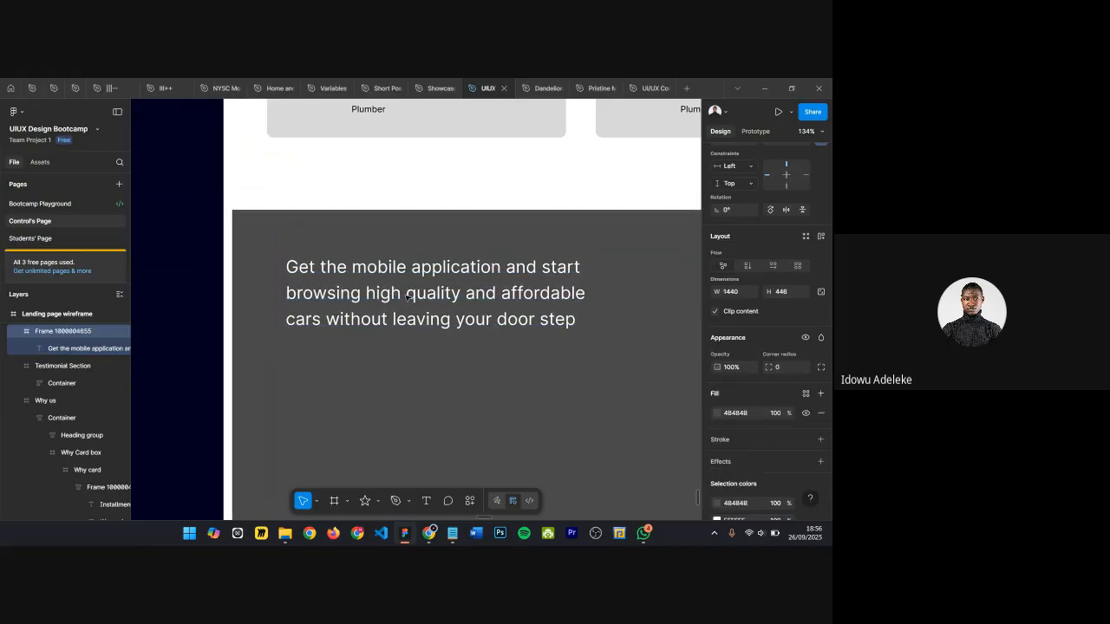
Step: Show the layout guides and nudge the CTA text down and left to align it with the grid
click(378, 272)
key(shift+g)
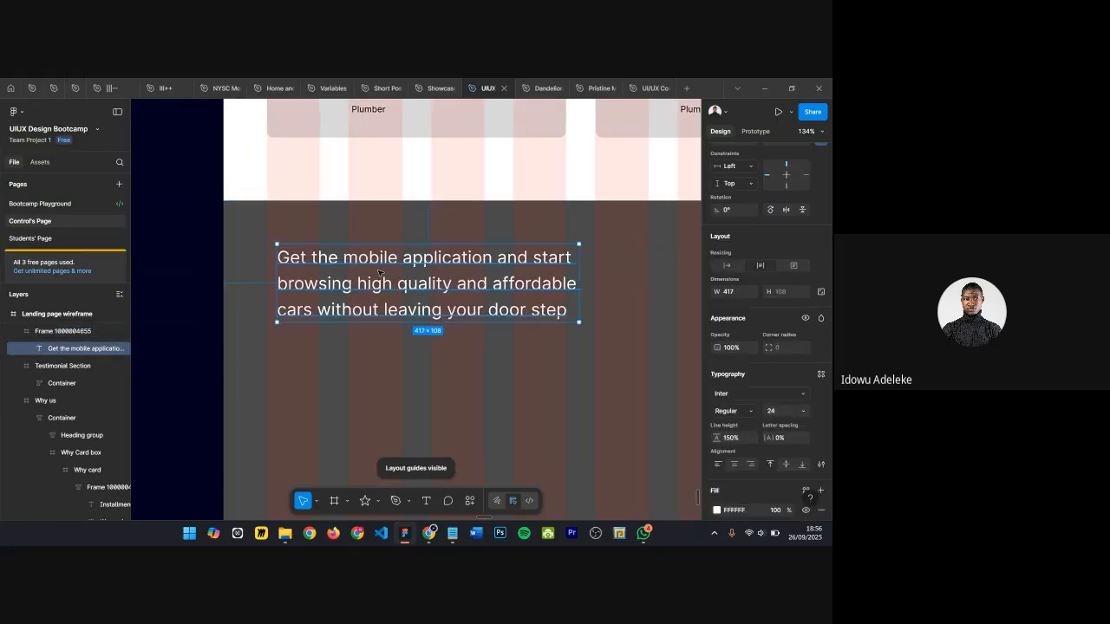
drag(362, 278, 356, 279)
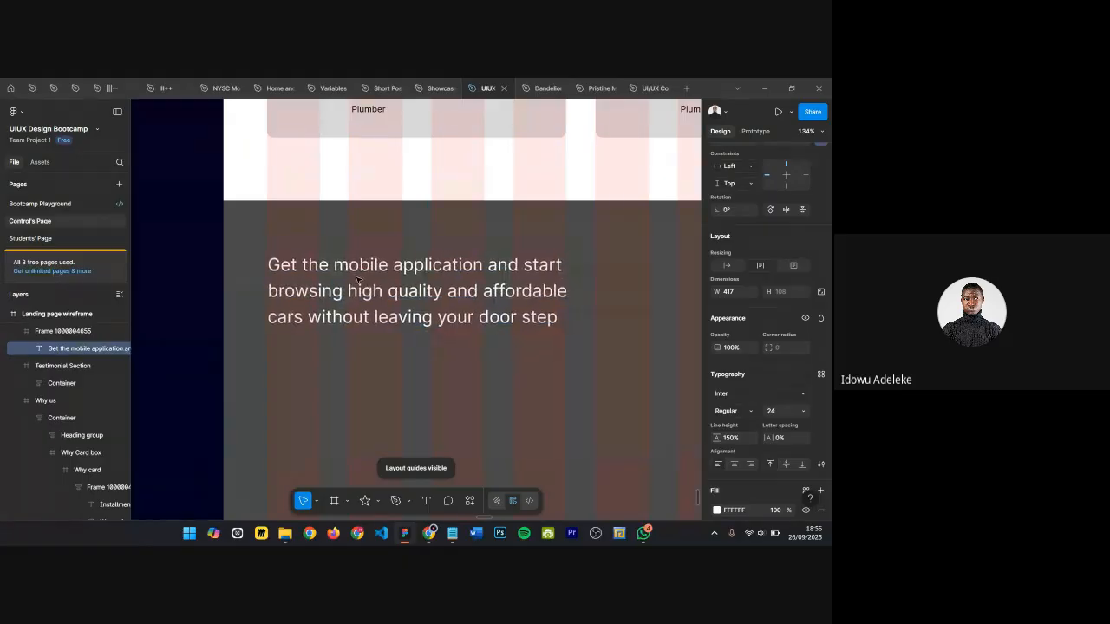
ctrl+scroll(358, 280, down, 3)
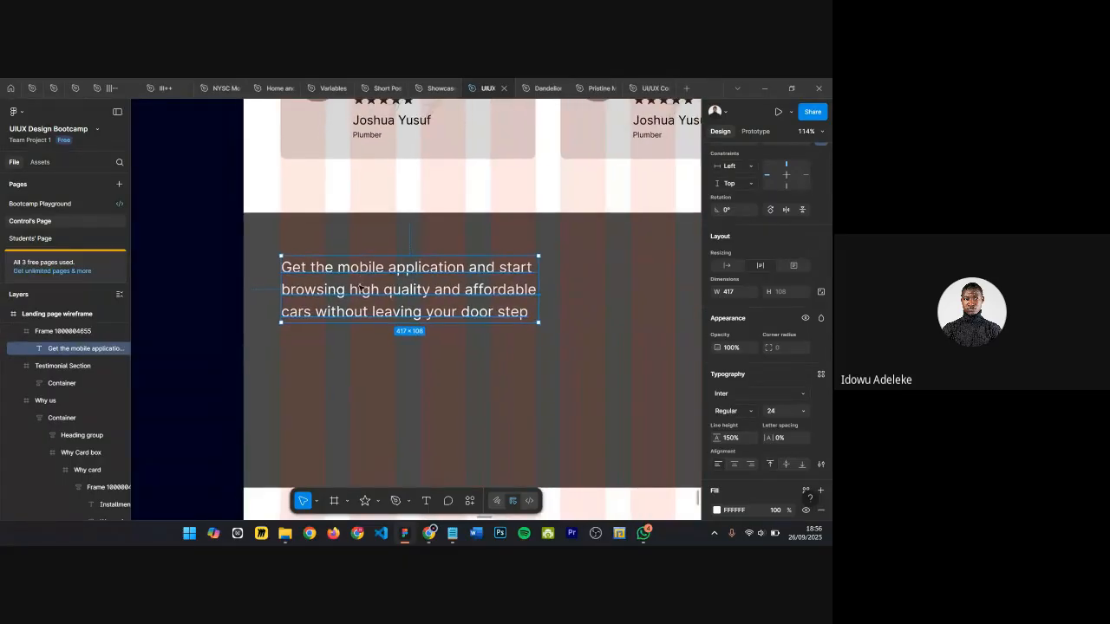
key(Down)
key(Down)
key(Down)
key(Down)
key(Down)
key(Down)
key(Down)
key(Down)
key(Down)
key(Down)
key(Down)
key(Down)
key(Down)
key(Down)
key(Down)
key(Down)
key(Down)
key(Down)
key(Down)
key(Down)
key(Left)
key(Left)
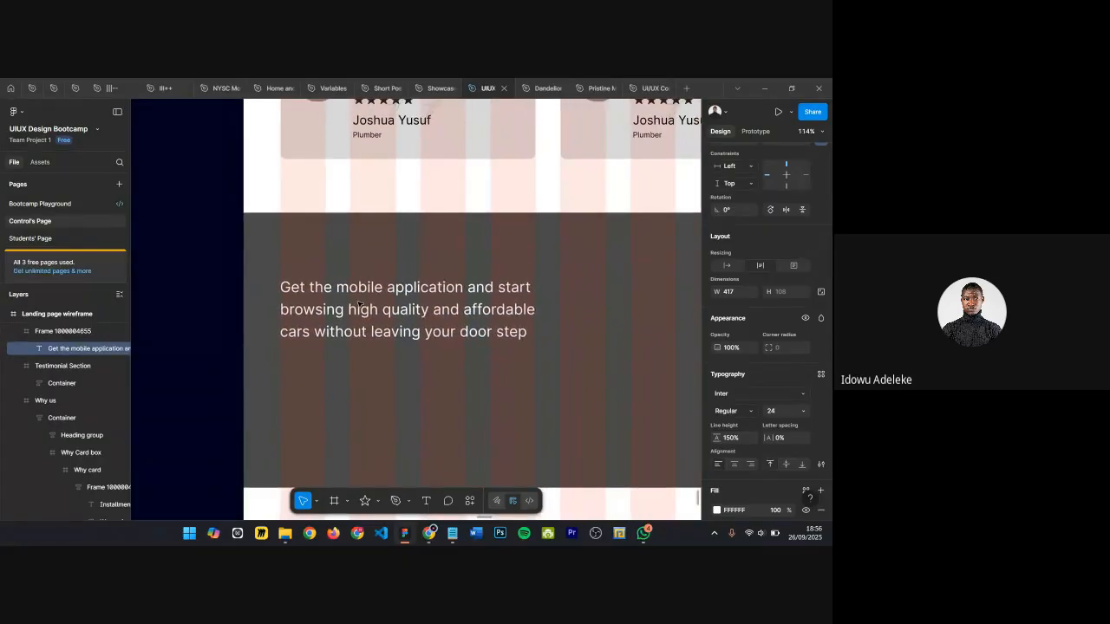
click(339, 362)
Step: Copy the Download app and Learn more buttons from the Why us section and paste them below the CTA text
ctrl+scroll(351, 408, down, 5)
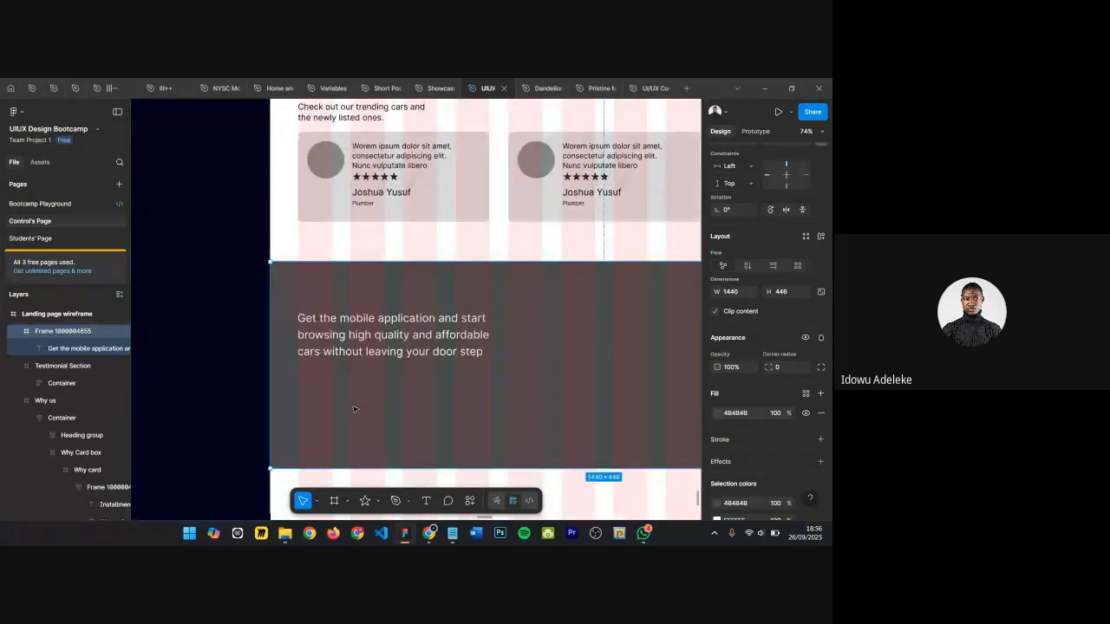
ctrl+scroll(354, 410, down, 3)
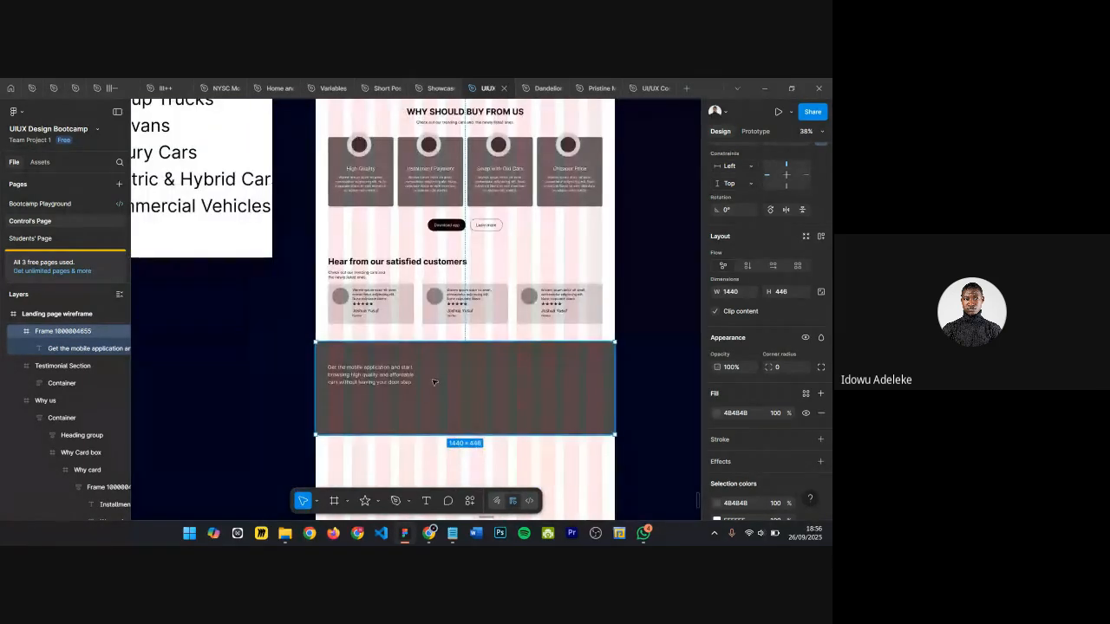
click(466, 230)
double_click(466, 230)
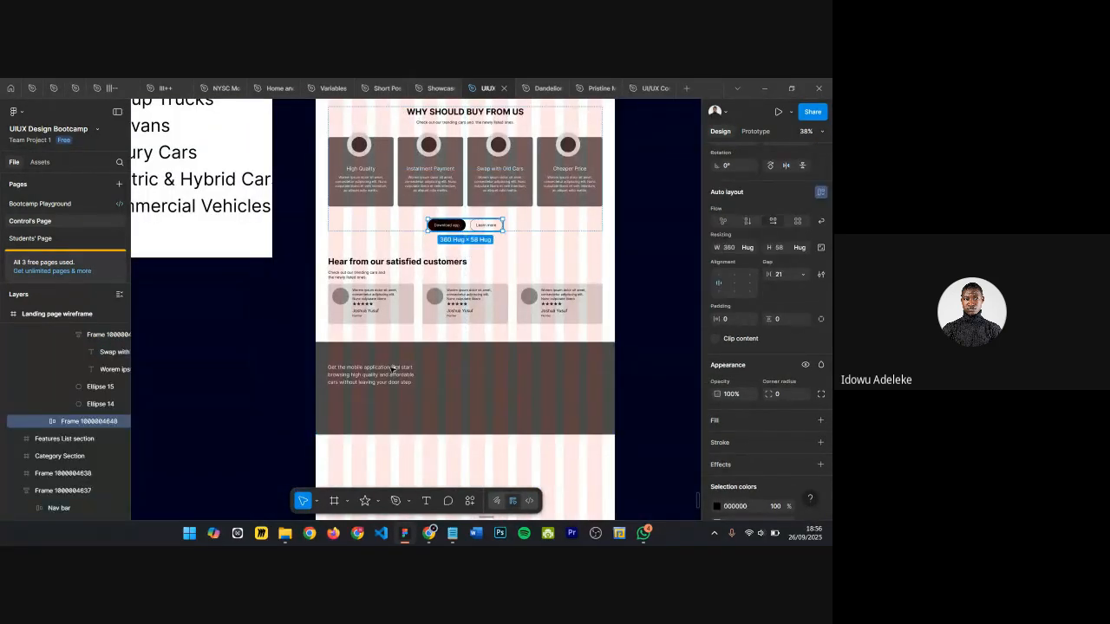
key(ctrl+c)
click(355, 401)
key(ctrl+v)
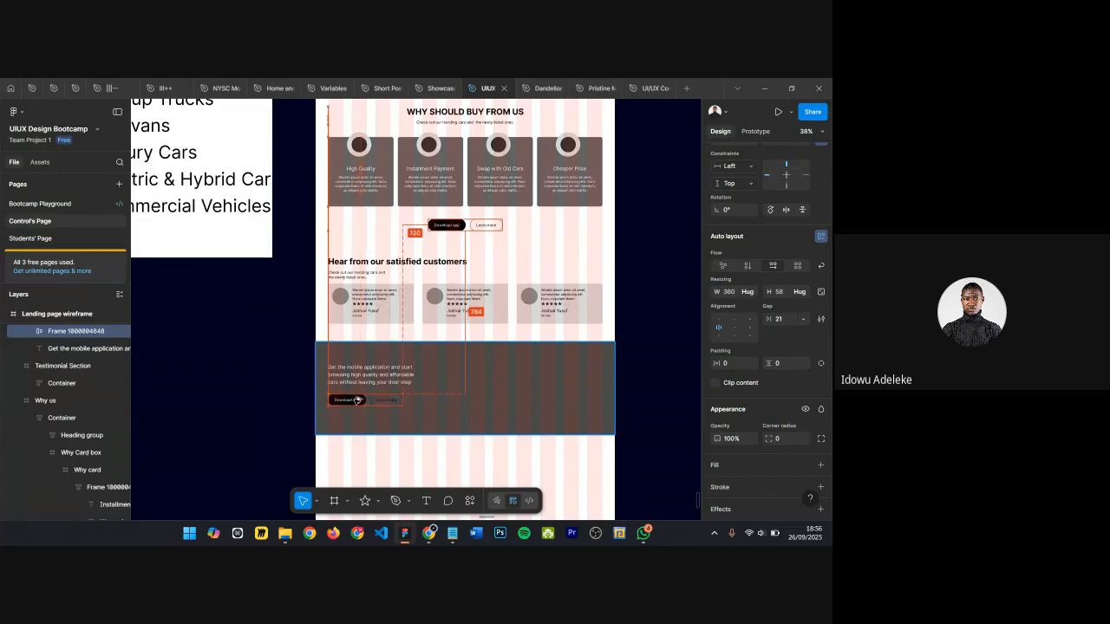
ctrl+scroll(355, 401, up, 5)
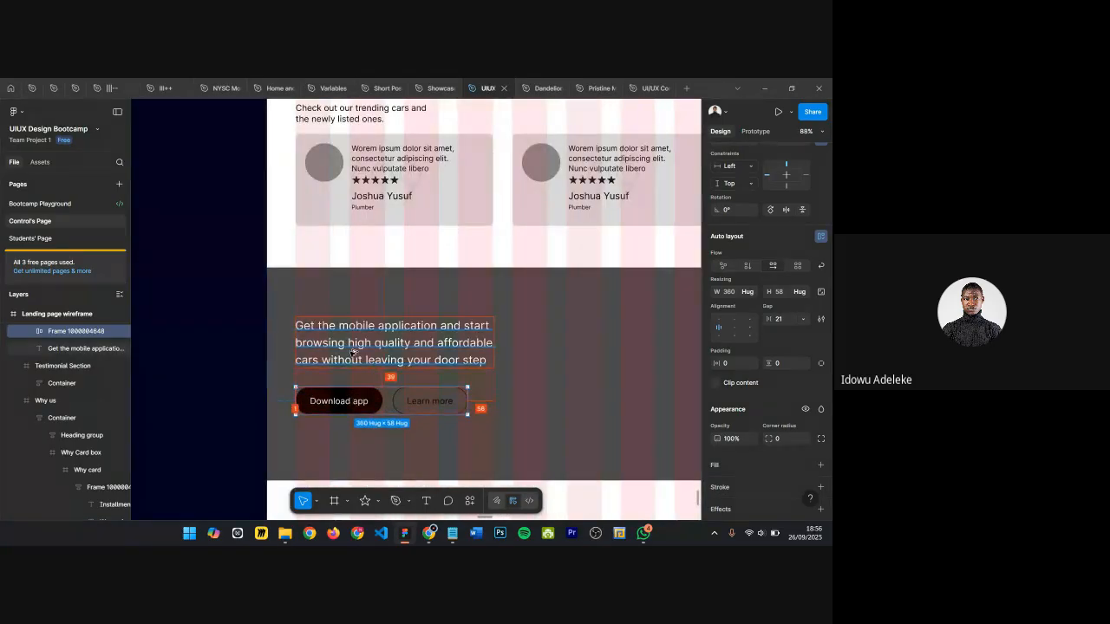
key(shift+Up)
key(shift+Up)
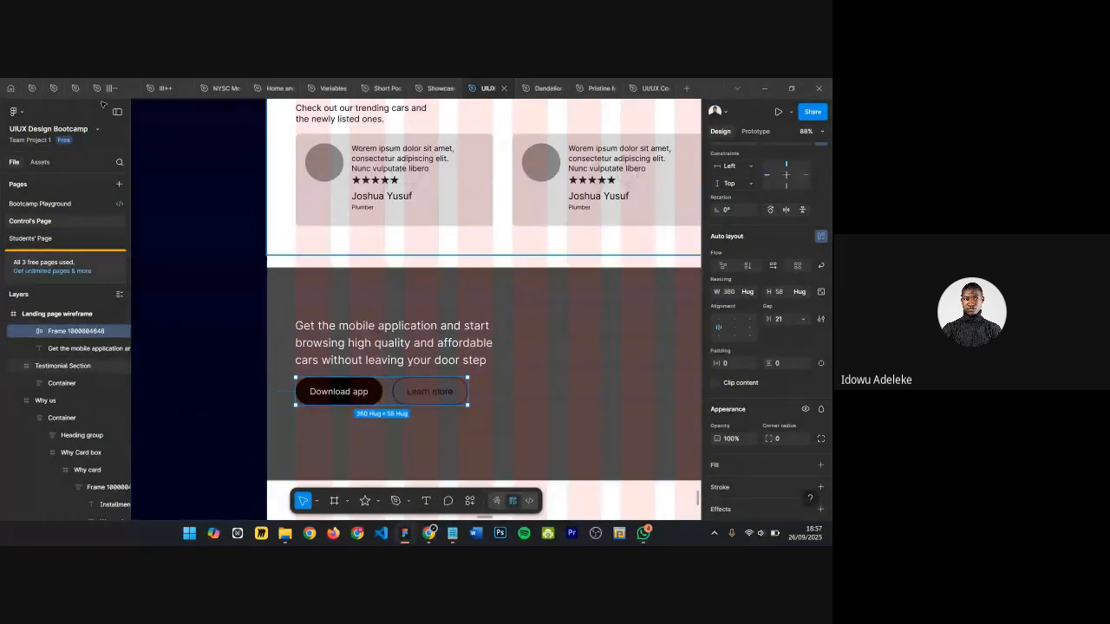
Step: Copy the Google Play and Apple Store download buttons from the Healio file and paste them to replace the CTA buttons
click(30, 90)
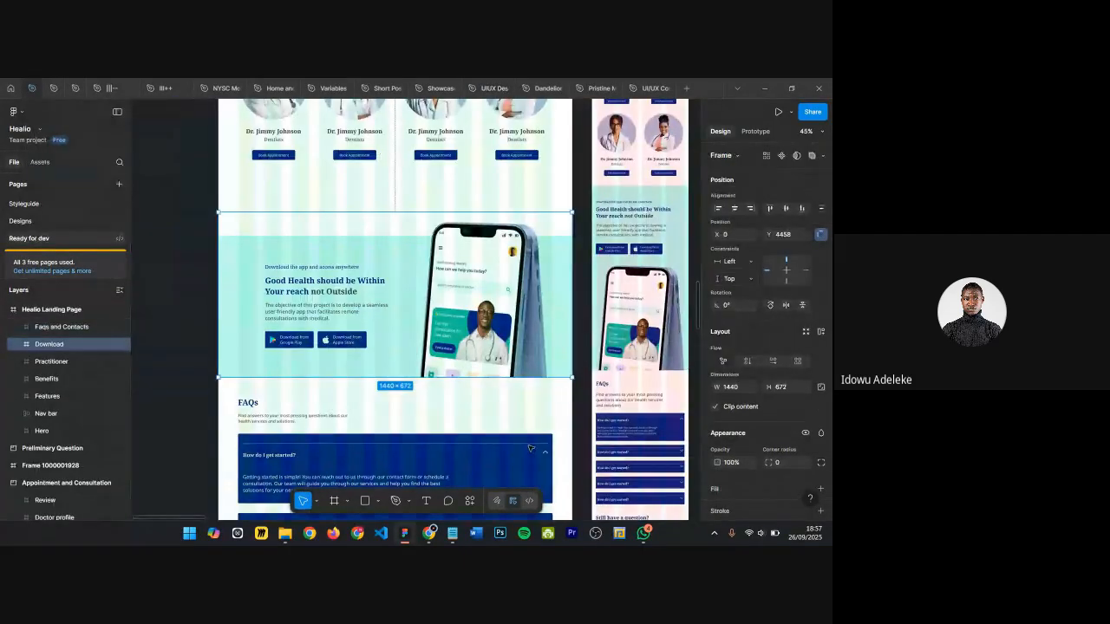
scroll(306, 340, up, 3)
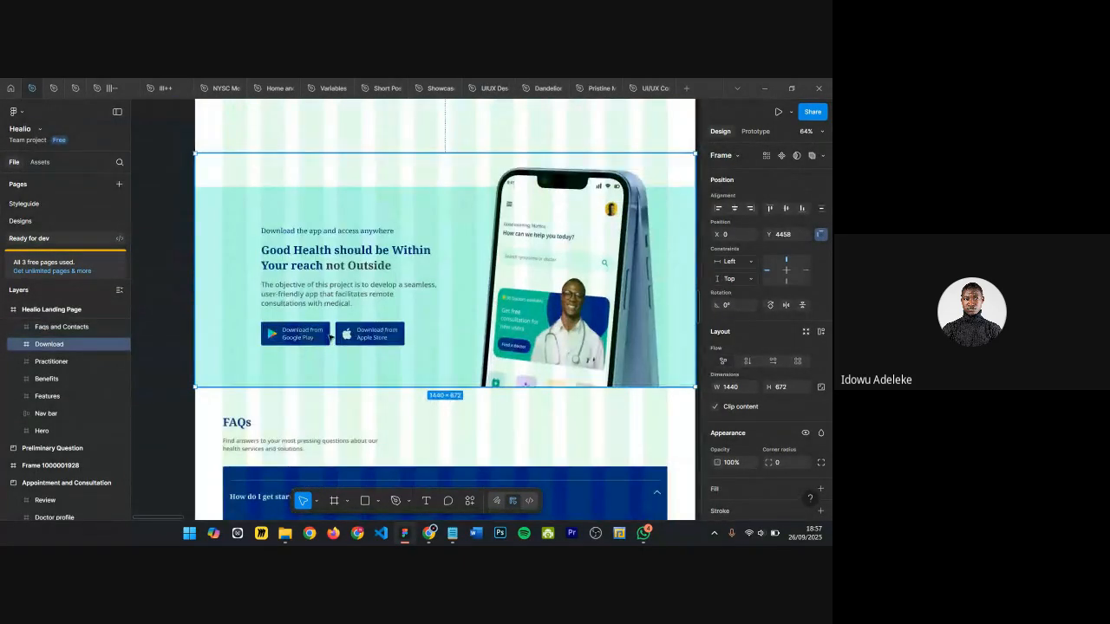
double_click(329, 338)
double_click(330, 338)
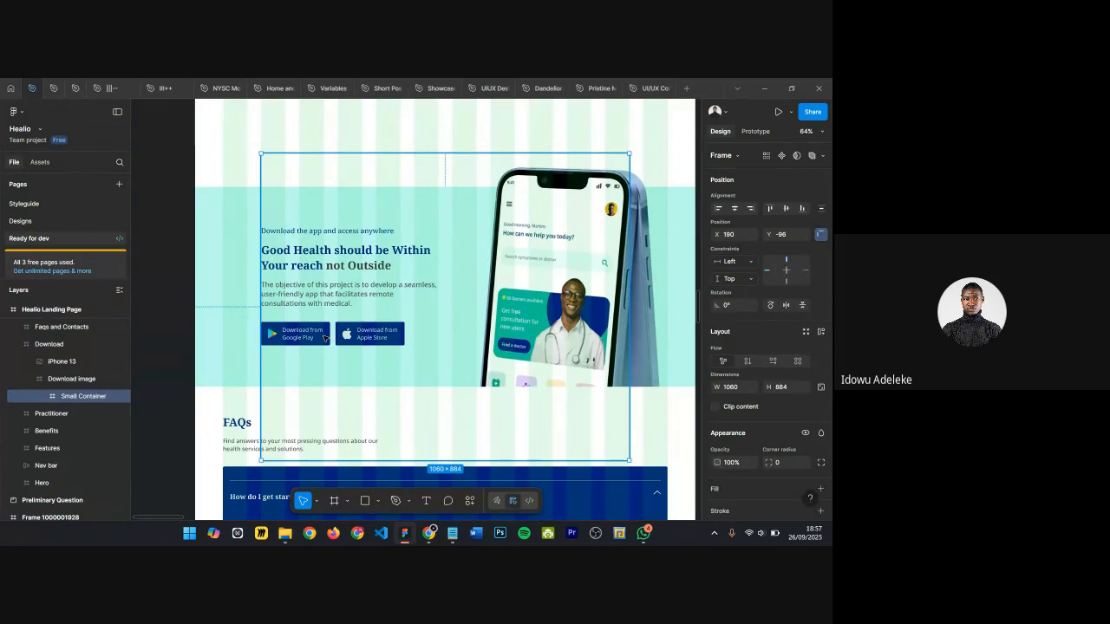
double_click(325, 338)
double_click(324, 339)
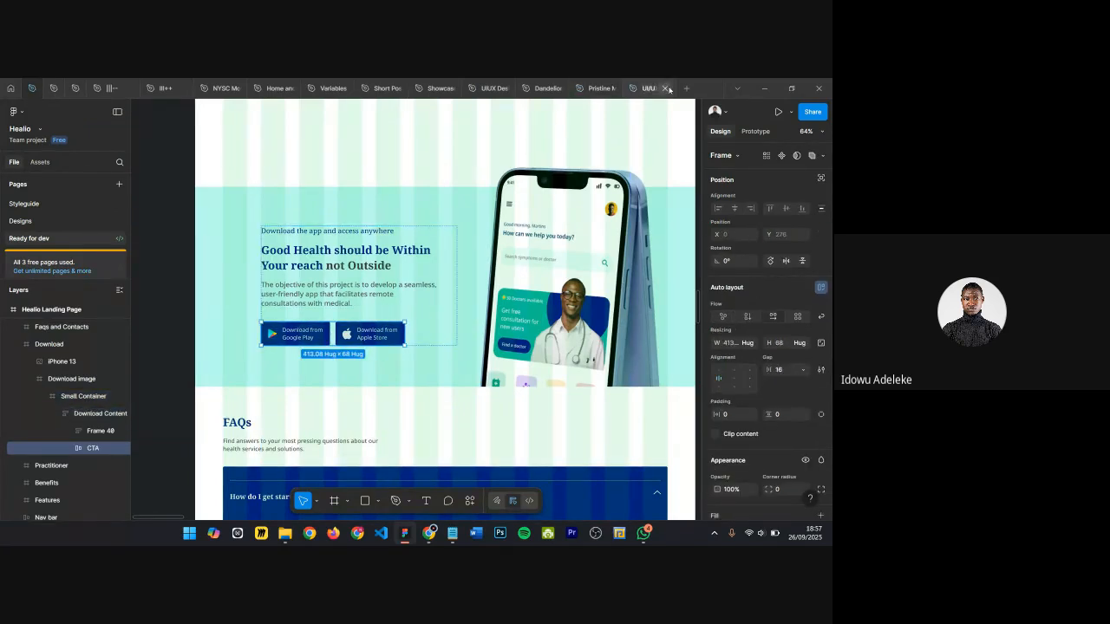
click(473, 88)
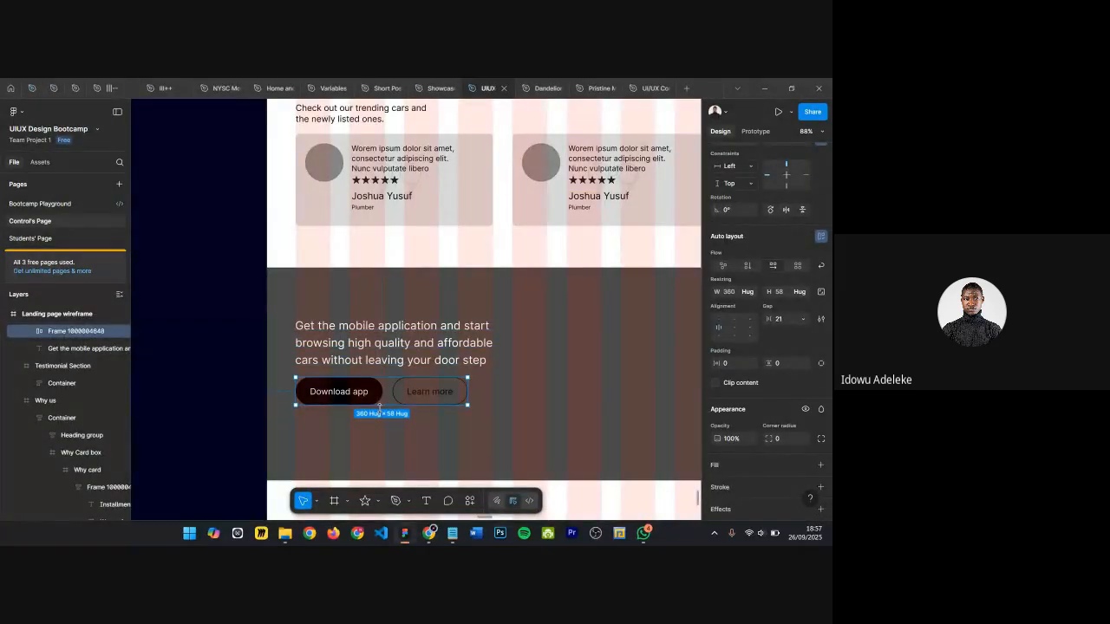
key(ctrl+shift+r)
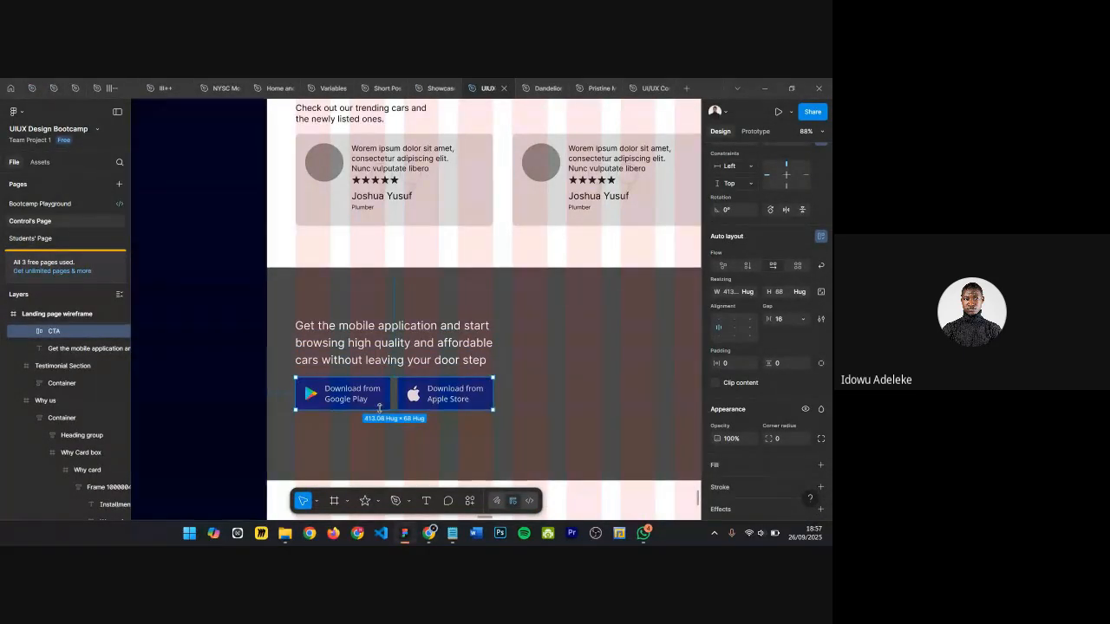
Step: Detach the store buttons' blue fill colour and change it to black 000000
scroll(379, 408, up, 5)
scroll(805, 405, down, 3)
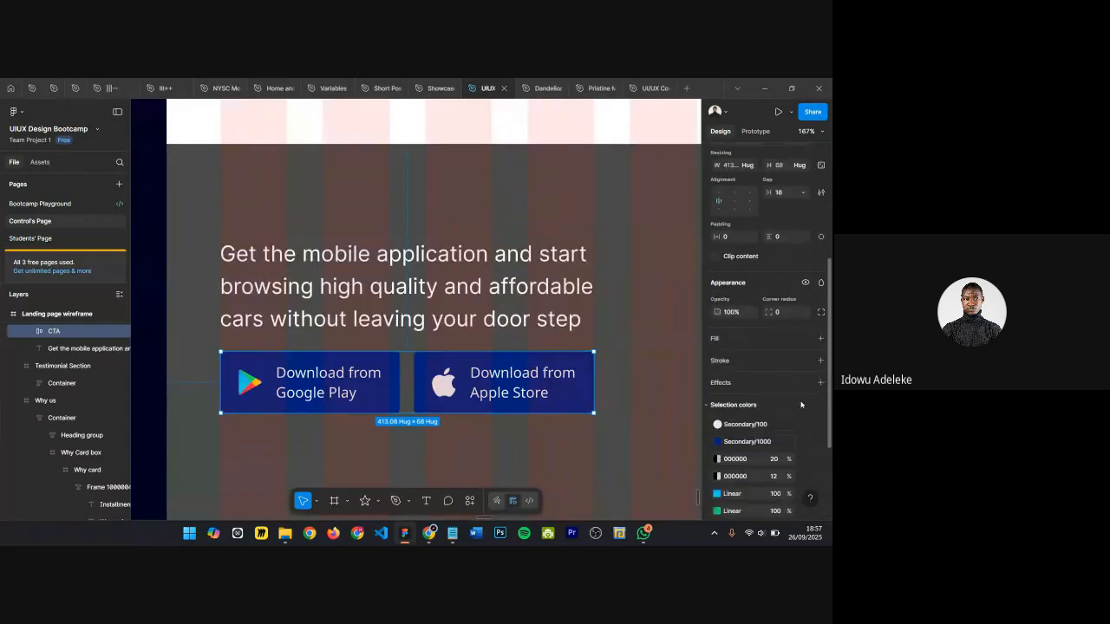
click(717, 442)
click(736, 431)
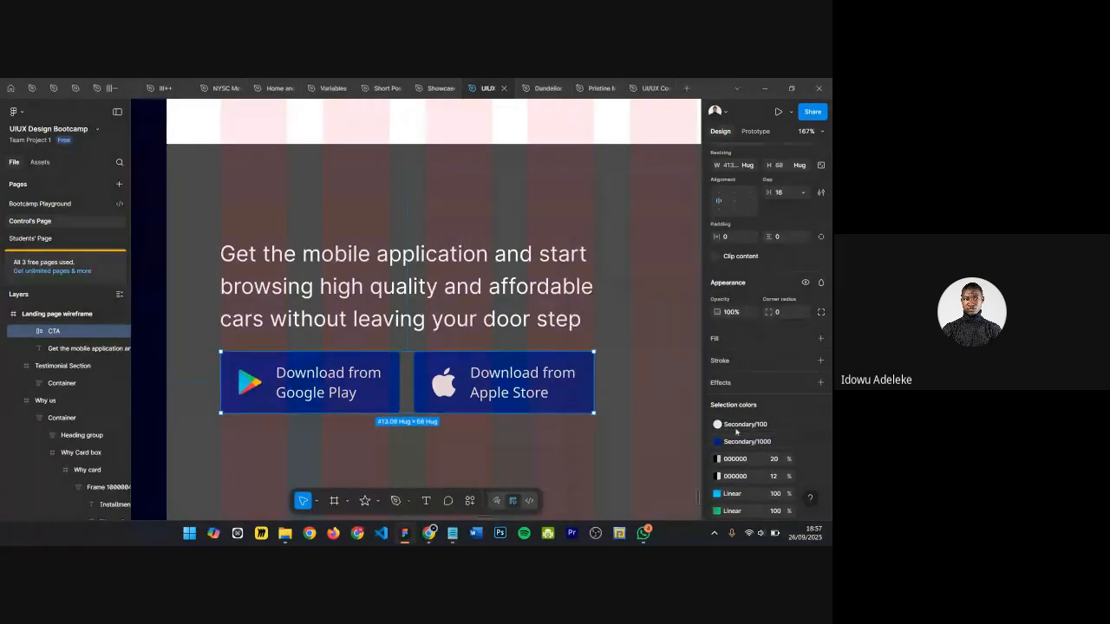
click(806, 442)
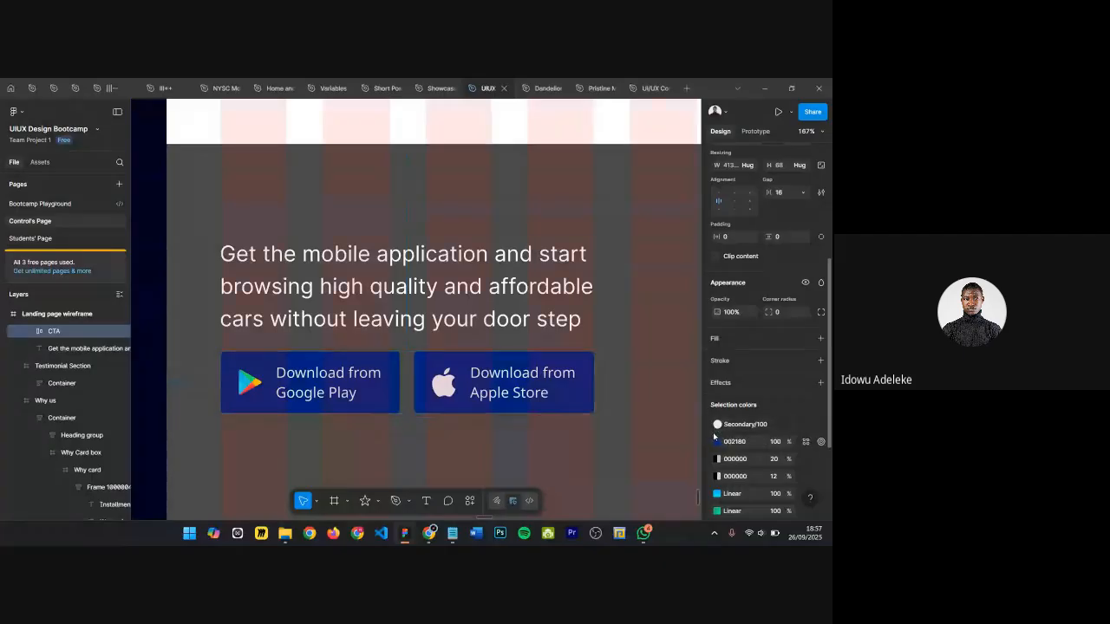
click(716, 442)
drag(610, 351, 528, 433)
Step: Set the Google Play button's corner radius to 40
click(692, 229)
scroll(397, 324, up, 3)
double_click(400, 395)
scroll(475, 355, down, 5)
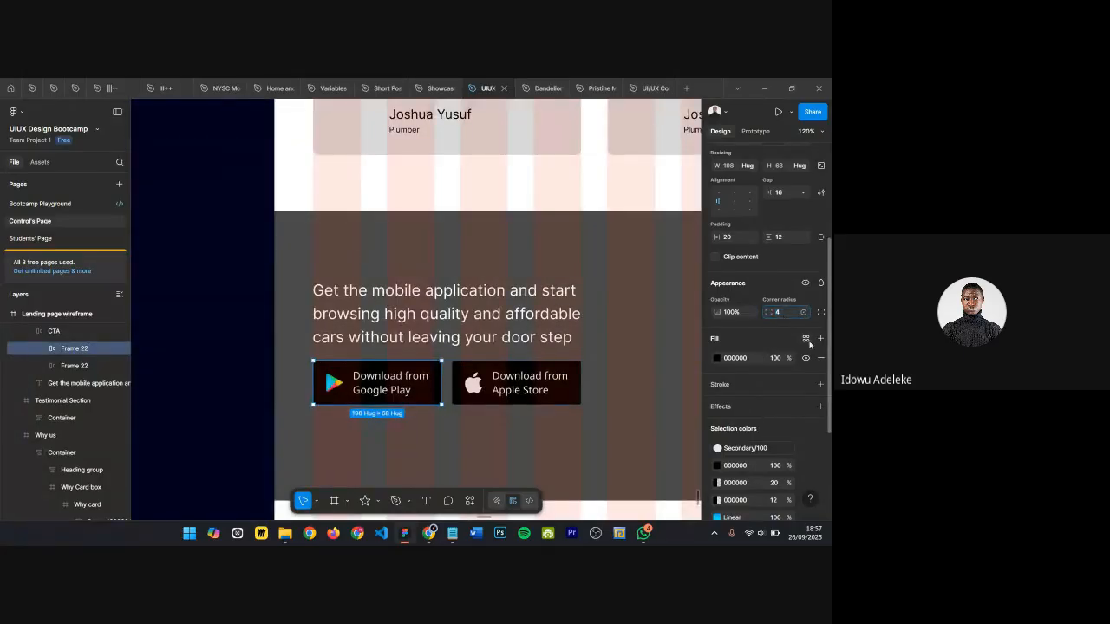
text(0)
key(Return)
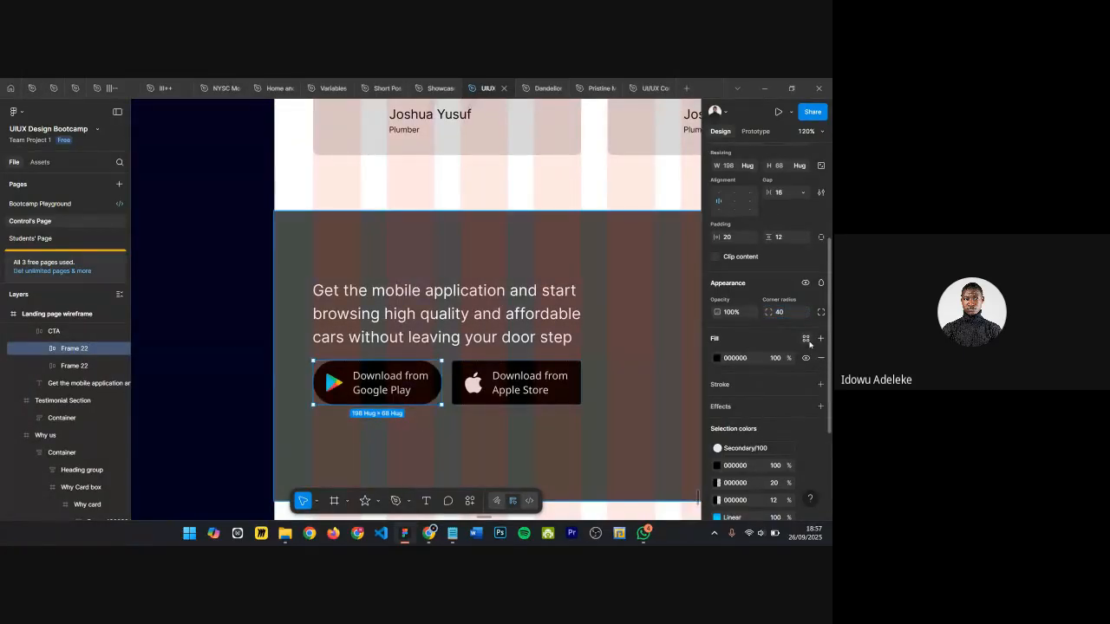
Step: Set the Apple Store button's corner radius to 40
scroll(498, 397, up, 2)
click(503, 381)
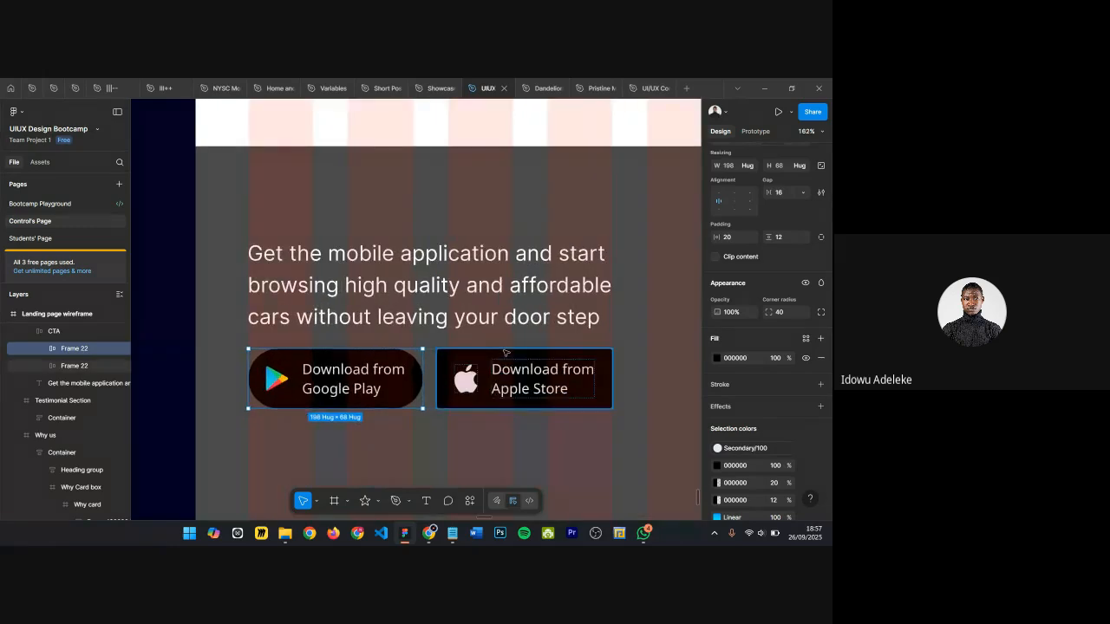
click(783, 314)
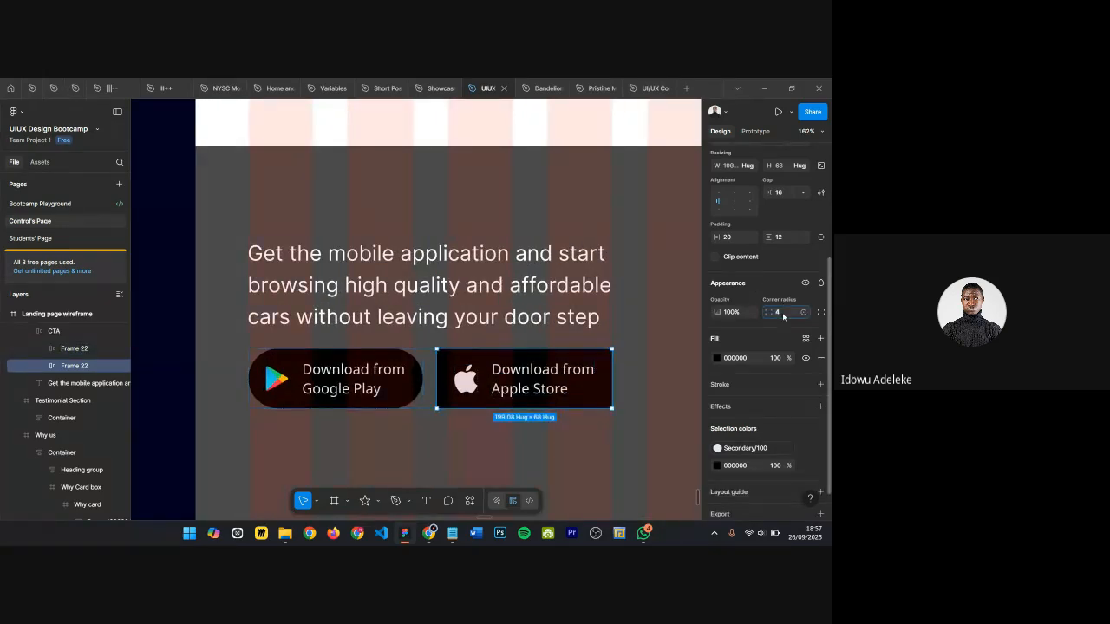
text(40)
key(Return)
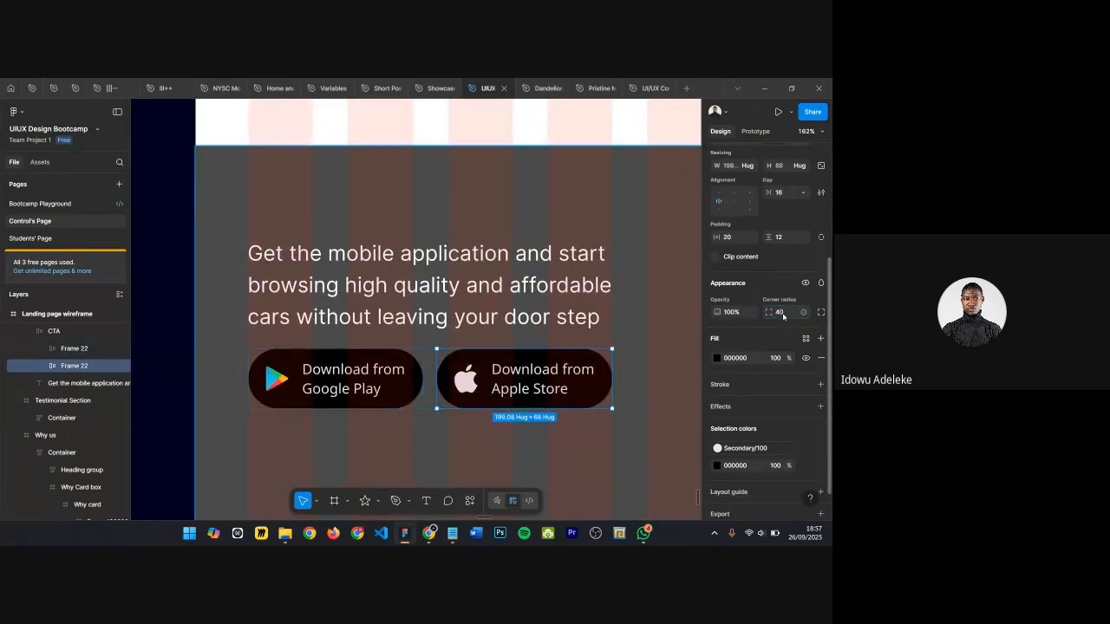
Step: Change the Google Play button's label to "Get it from Google Play"
scroll(318, 371, up, 3)
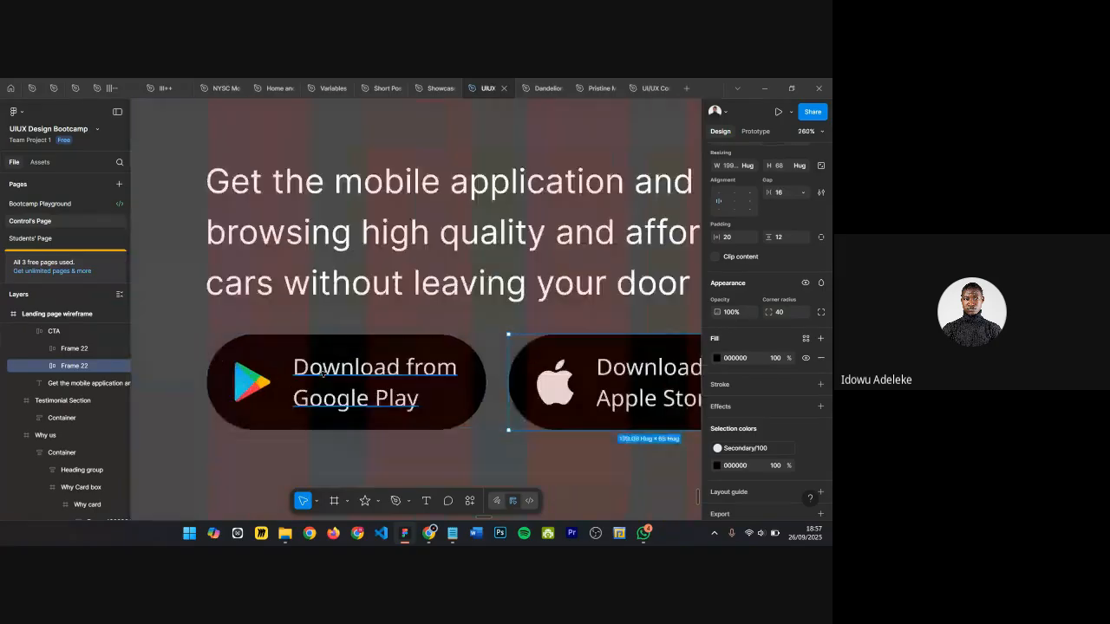
ctrl+double_click(322, 371)
click(386, 368)
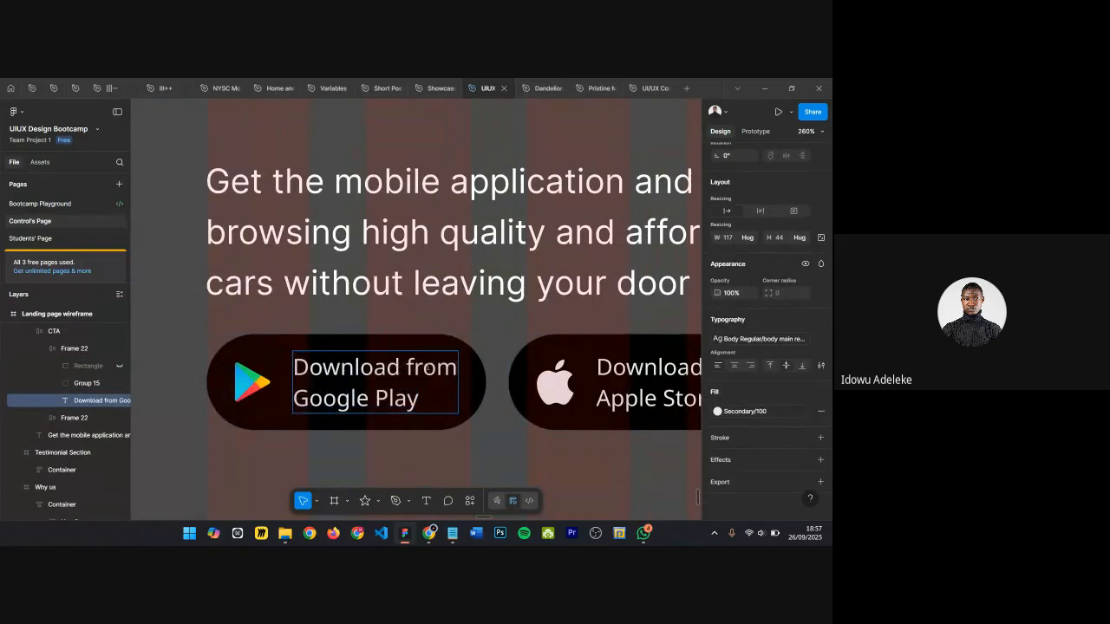
drag(456, 369, 278, 366)
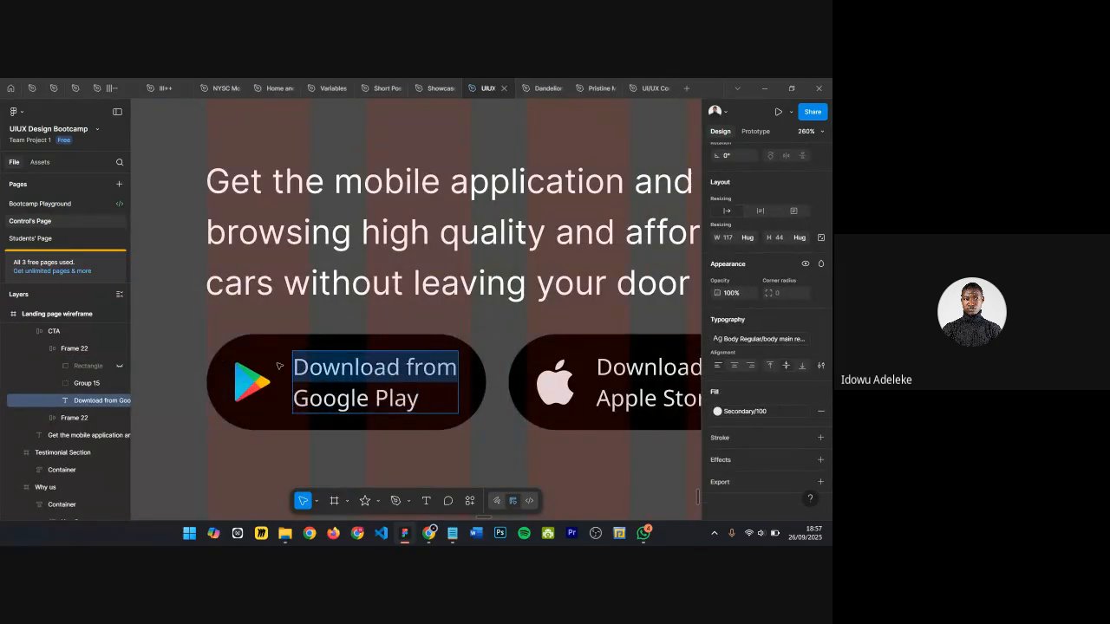
text(Get it fro)
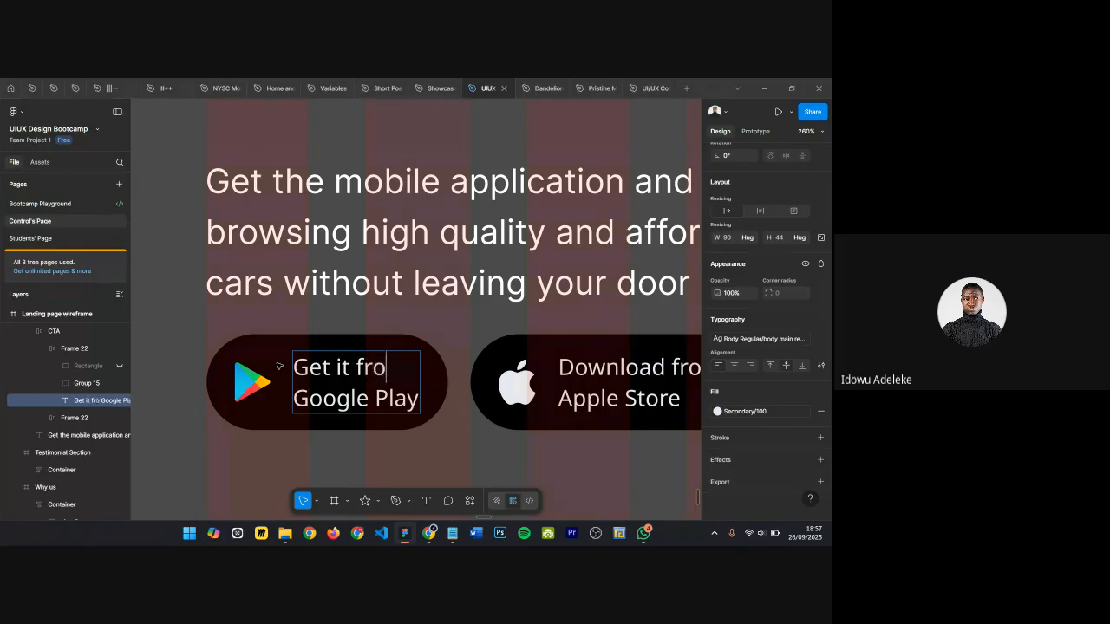
text(m)
scroll(279, 366, down, 3)
scroll(289, 374, up, 1)
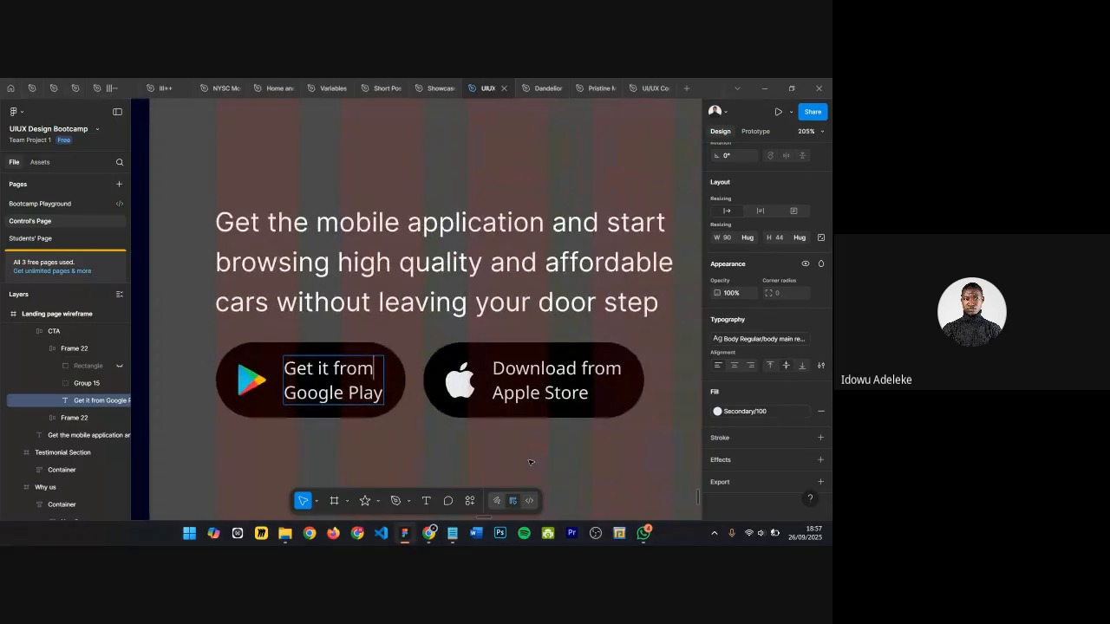
key(Escape)
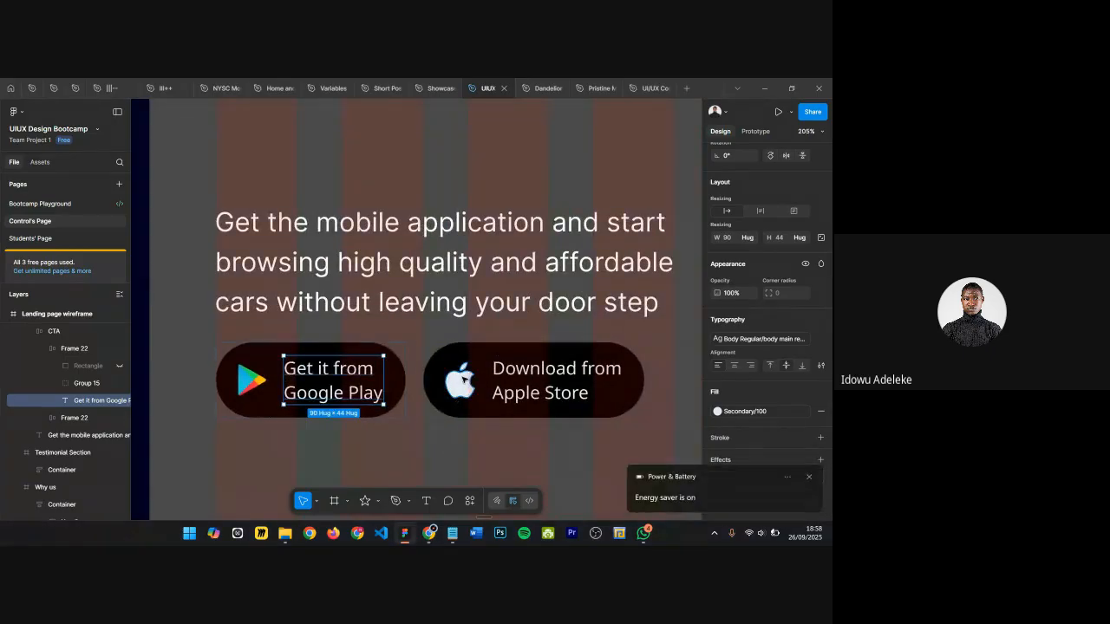
Step: Set the Google Play button's horizontal padding to 30
scroll(459, 382, down, 1)
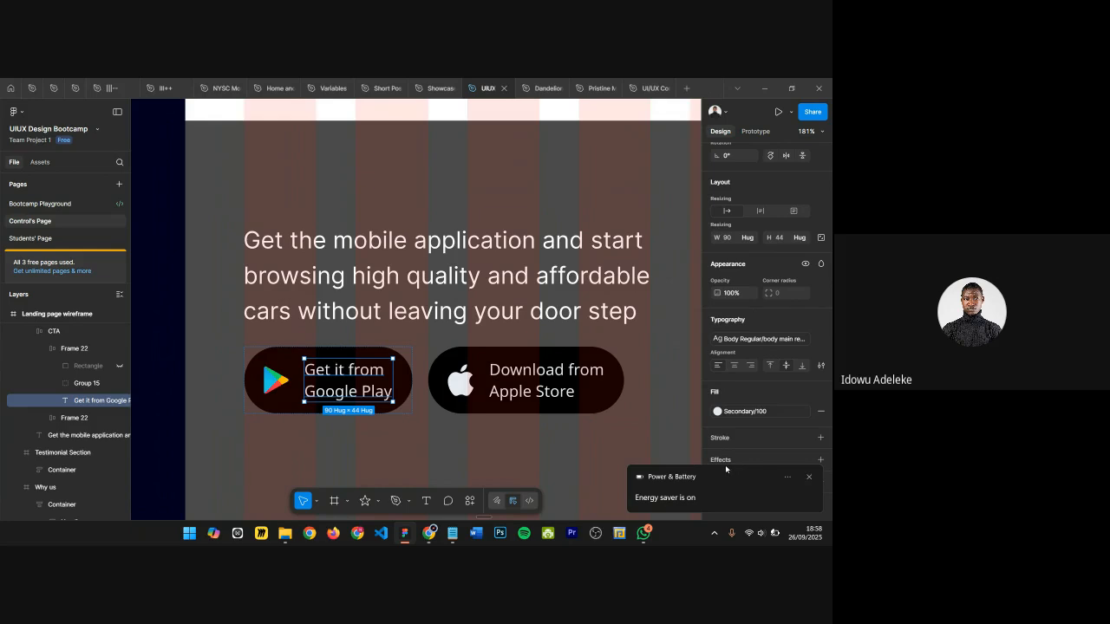
scroll(485, 444, up, 3)
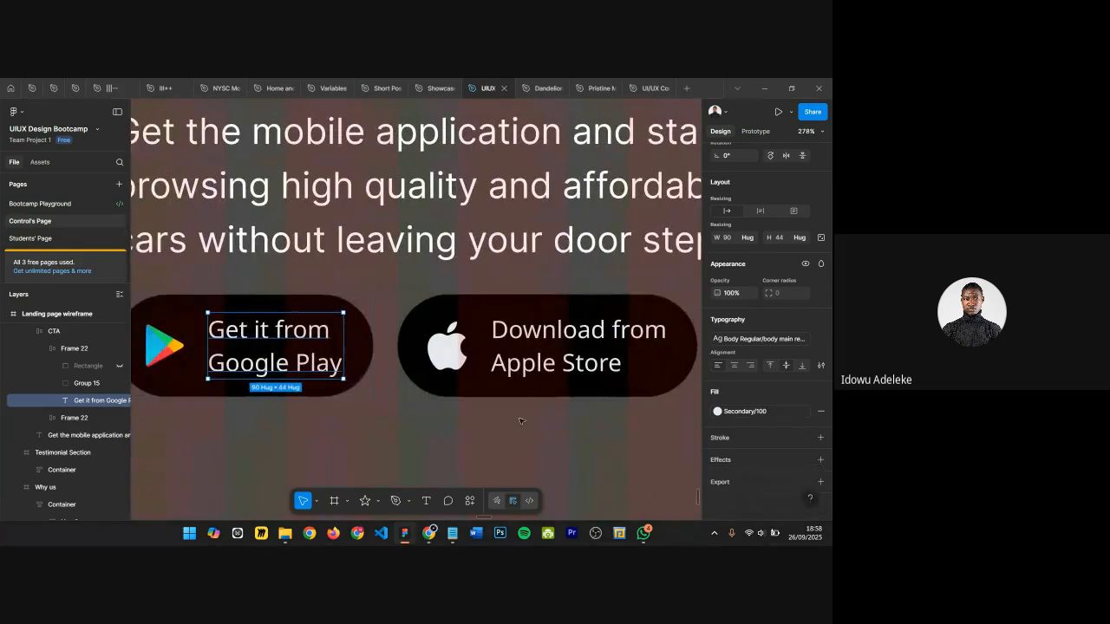
click(417, 348)
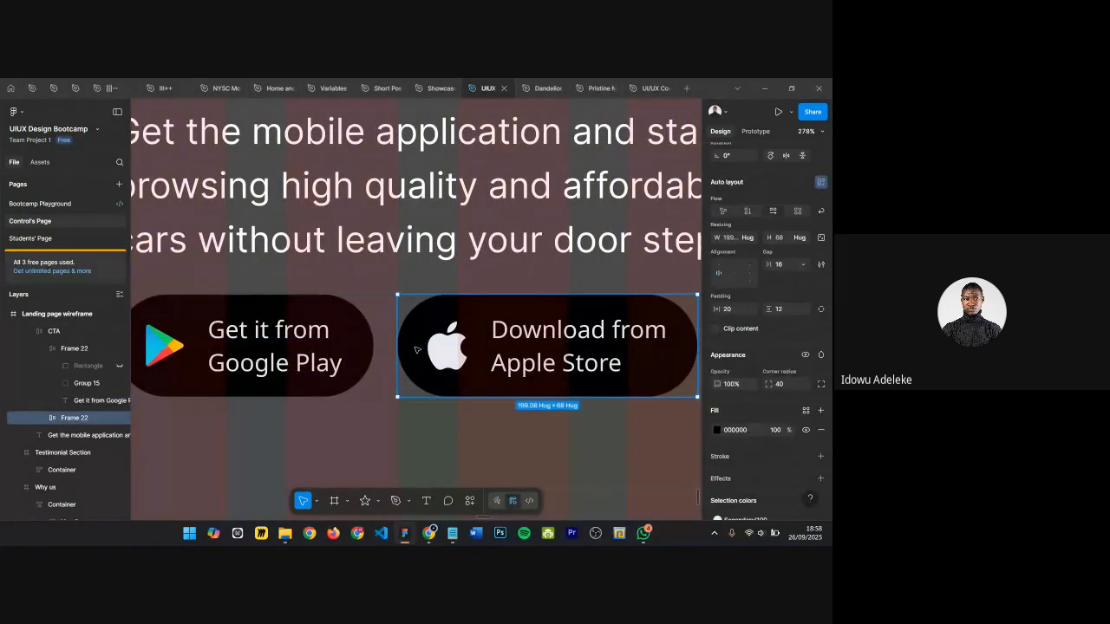
scroll(472, 417, down, 2)
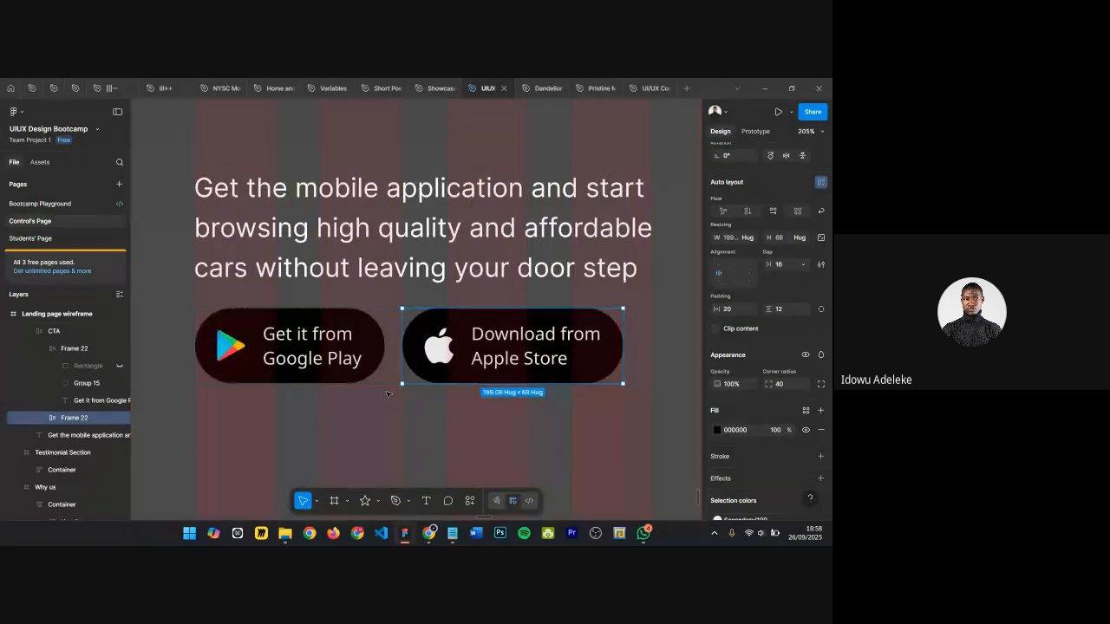
scroll(402, 336, down, 6)
click(491, 359)
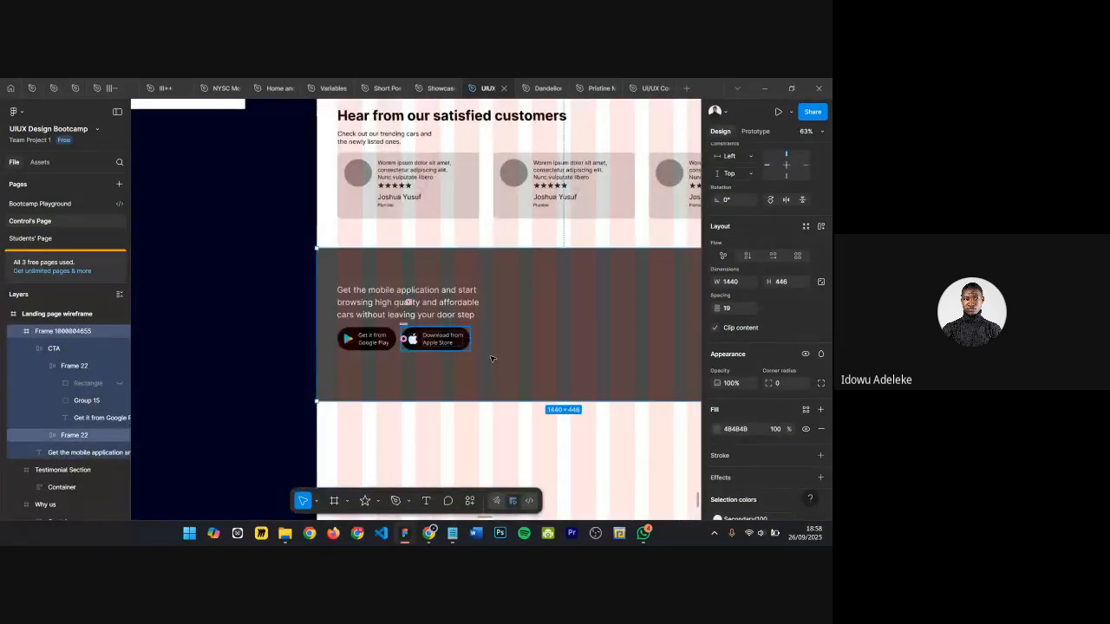
scroll(431, 320, up, 4)
click(338, 350)
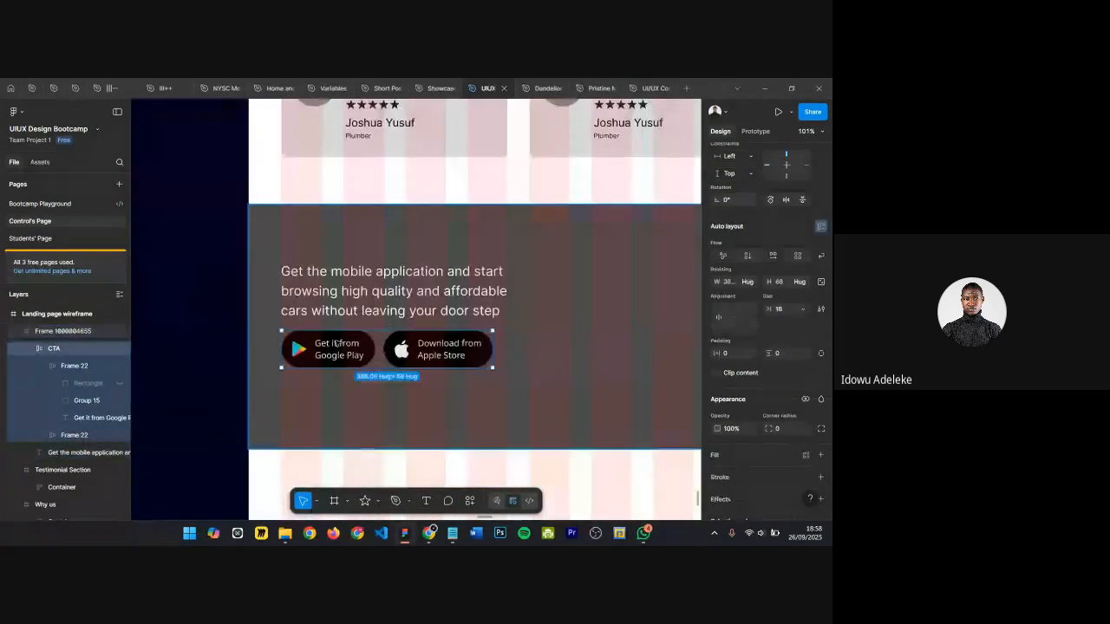
click(338, 351)
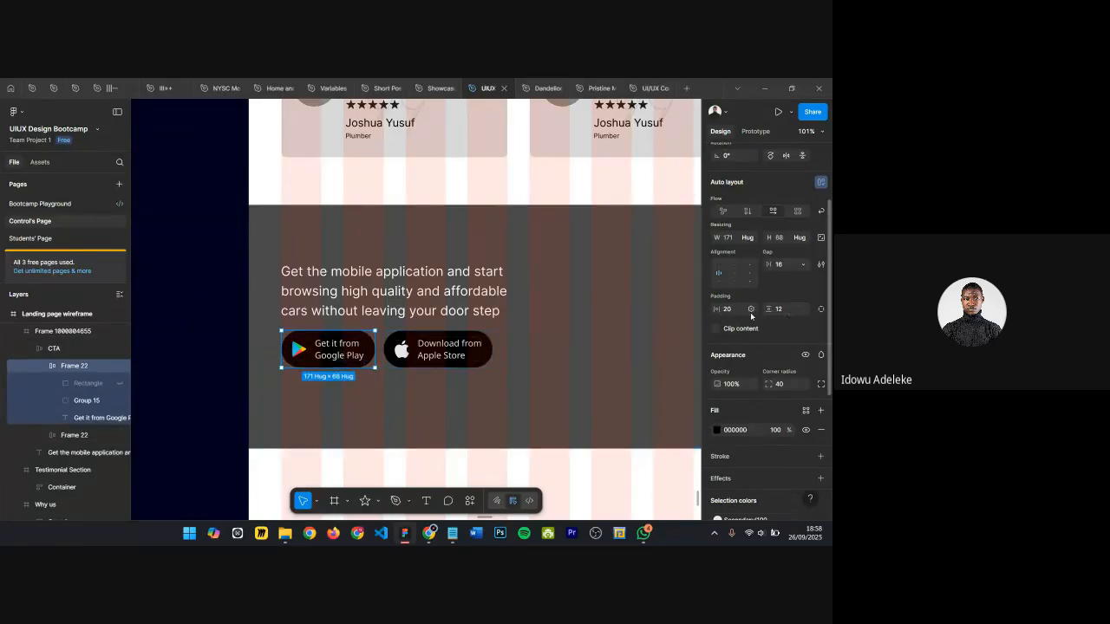
text(2)
key(Return)
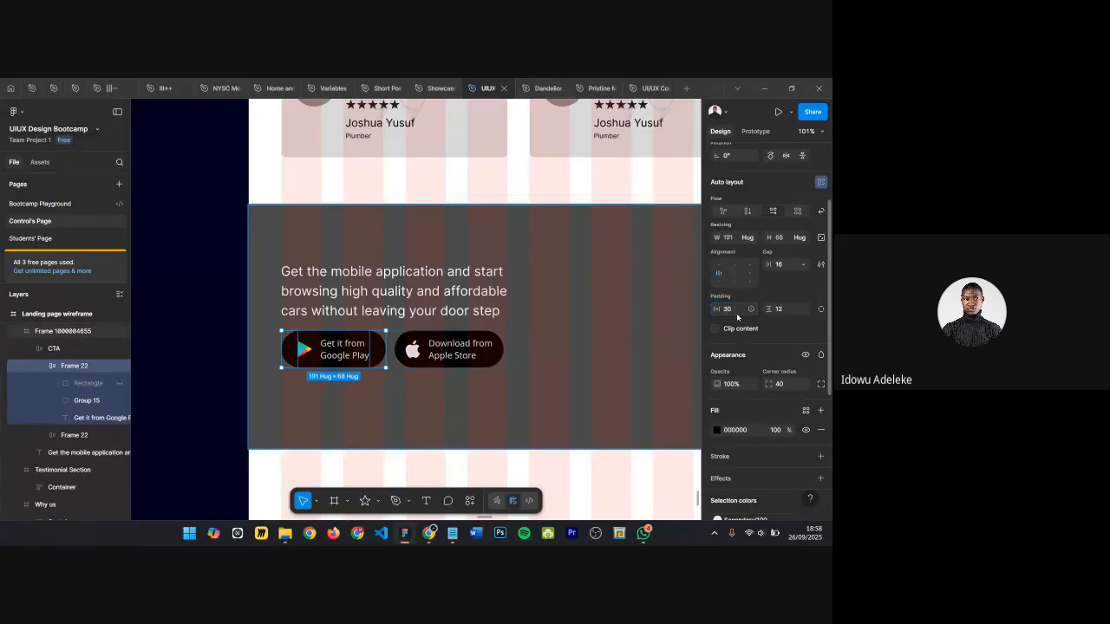
Step: Set the Google Play button's vertical padding to 15
click(780, 310)
key(Return)
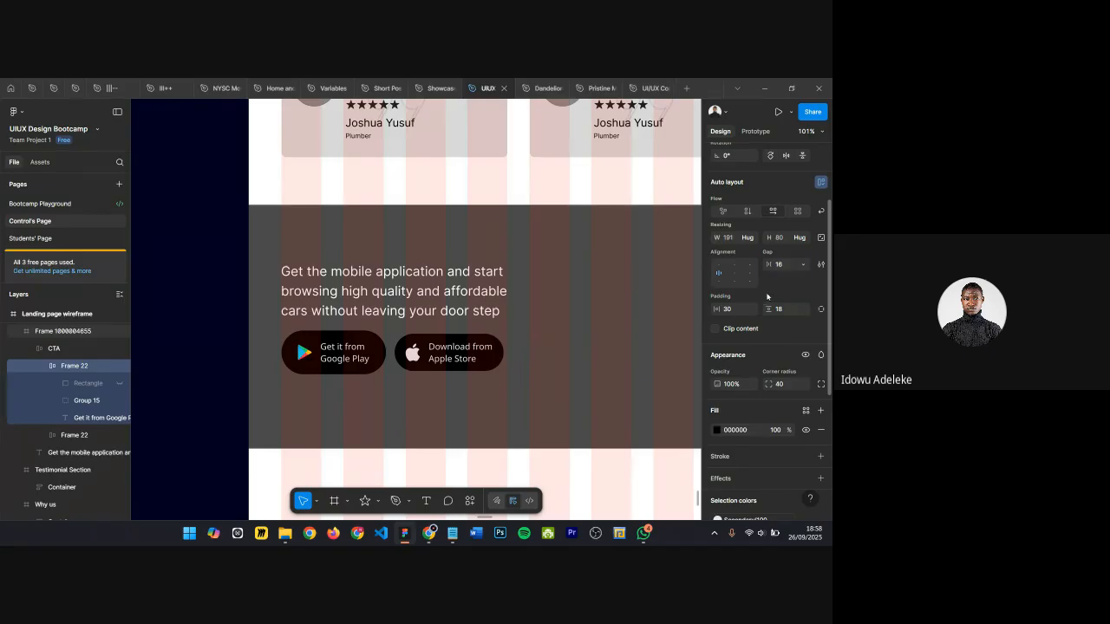
click(778, 309)
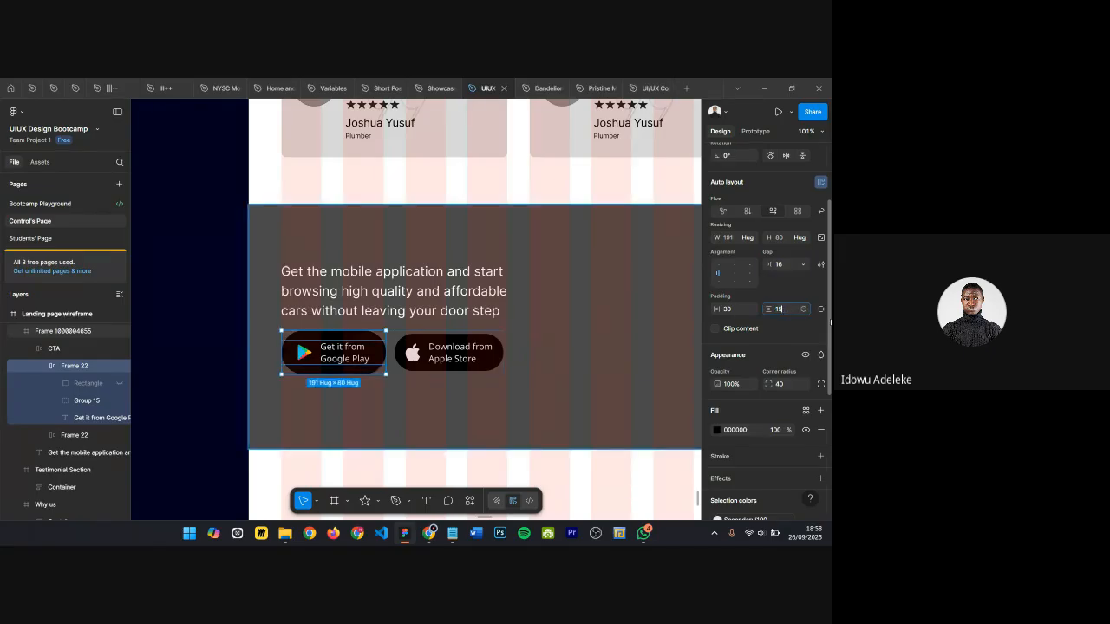
key(Return)
Step: Set the Apple Store button's padding to 30 horizontal and 15 vertical
scroll(476, 337, up, 4)
click(464, 344)
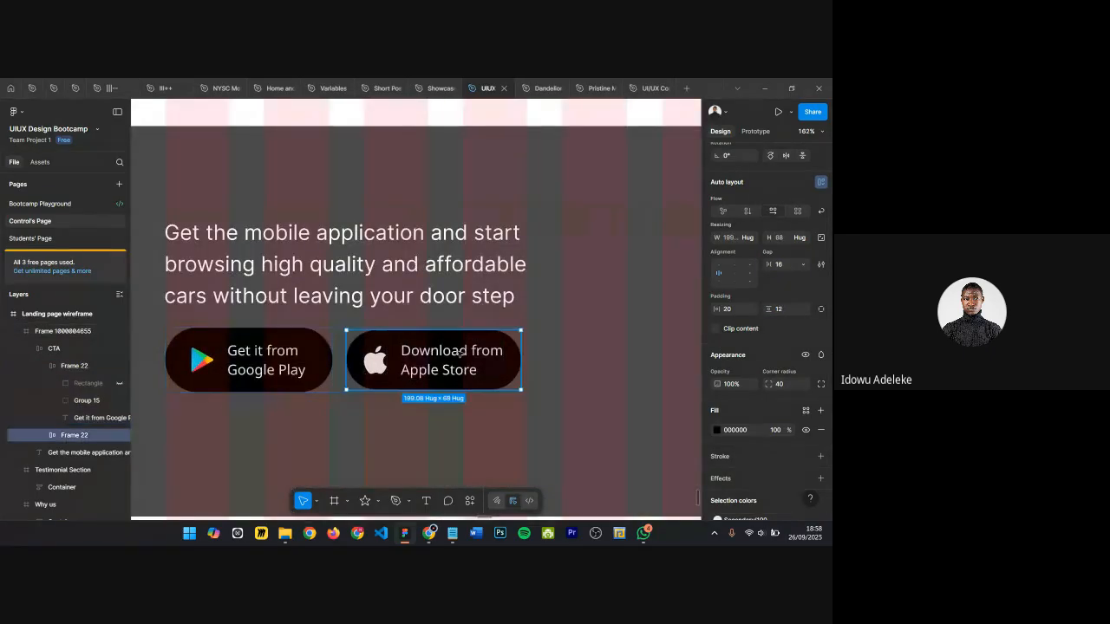
click(781, 312)
click(738, 310)
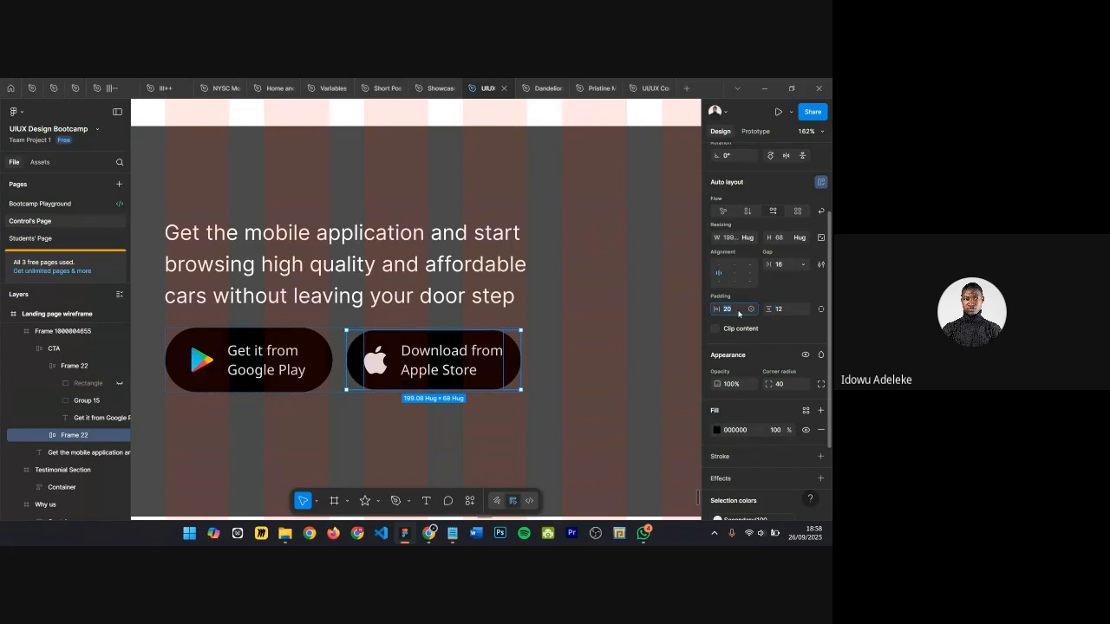
text(30)
key(Return)
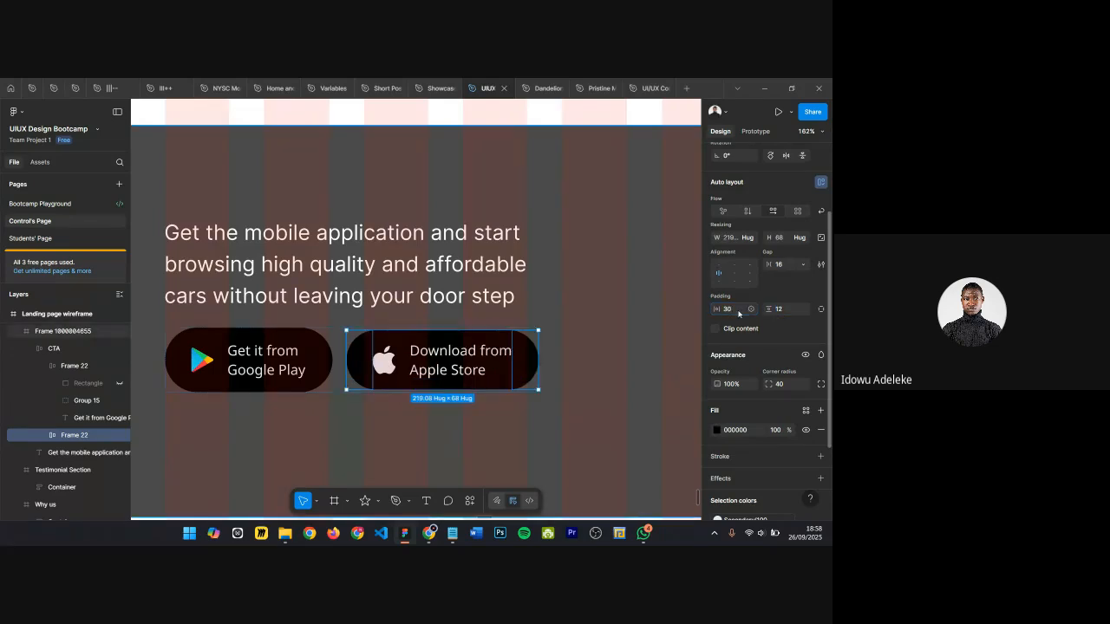
click(781, 309)
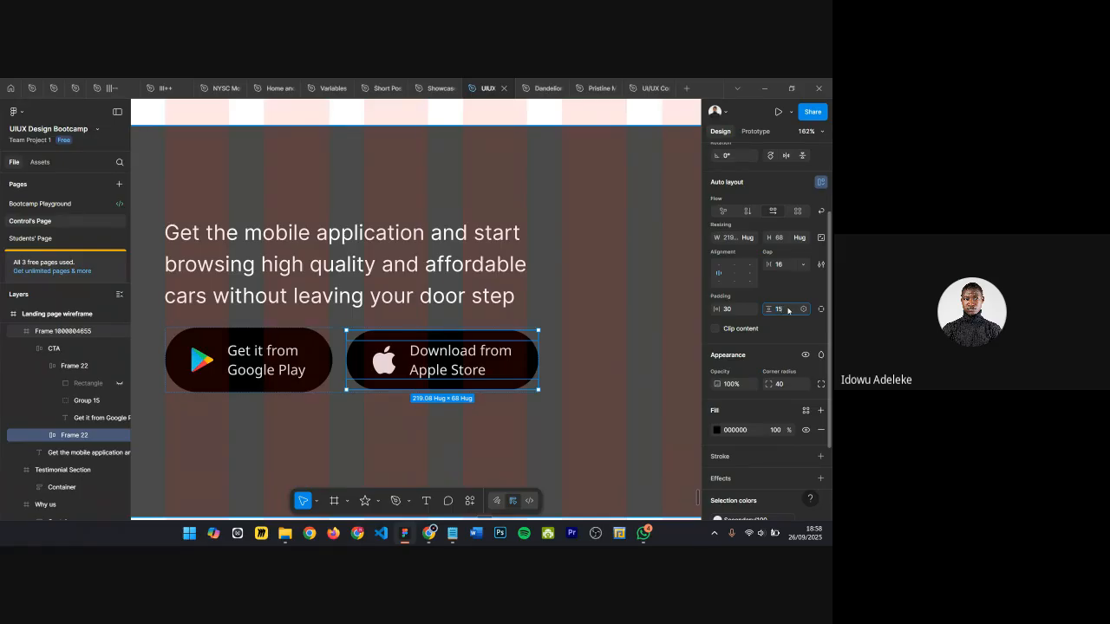
text(15)
key(Return)
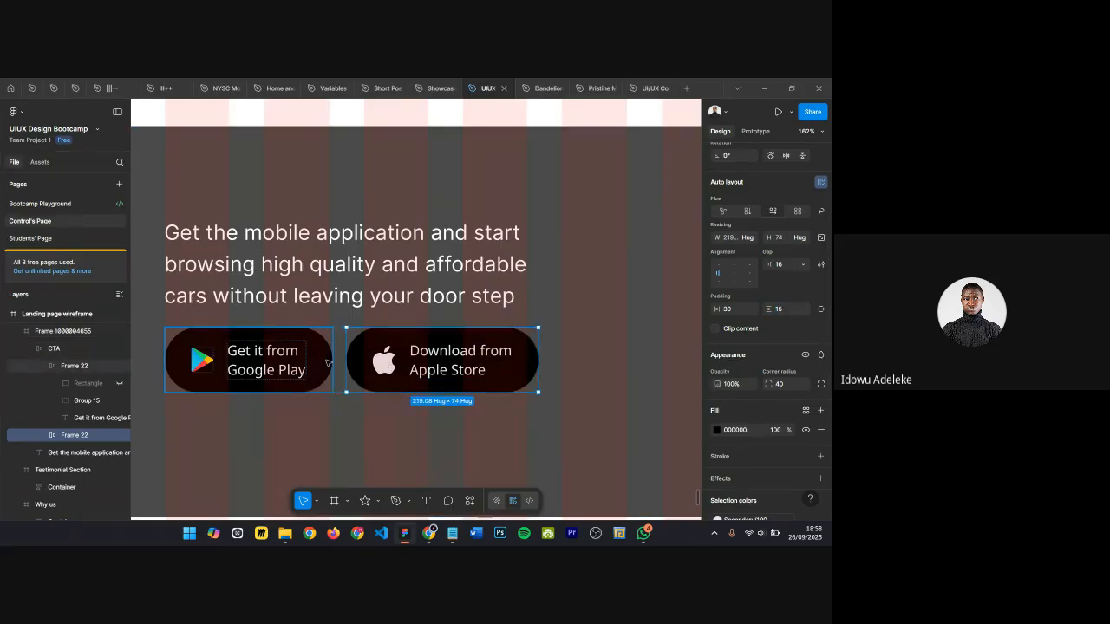
Step: Move the store buttons row down to widen its gap below the CTA paragraph
click(328, 363)
click(567, 366)
scroll(567, 365, down, 3)
scroll(565, 372, down, 3)
click(448, 362)
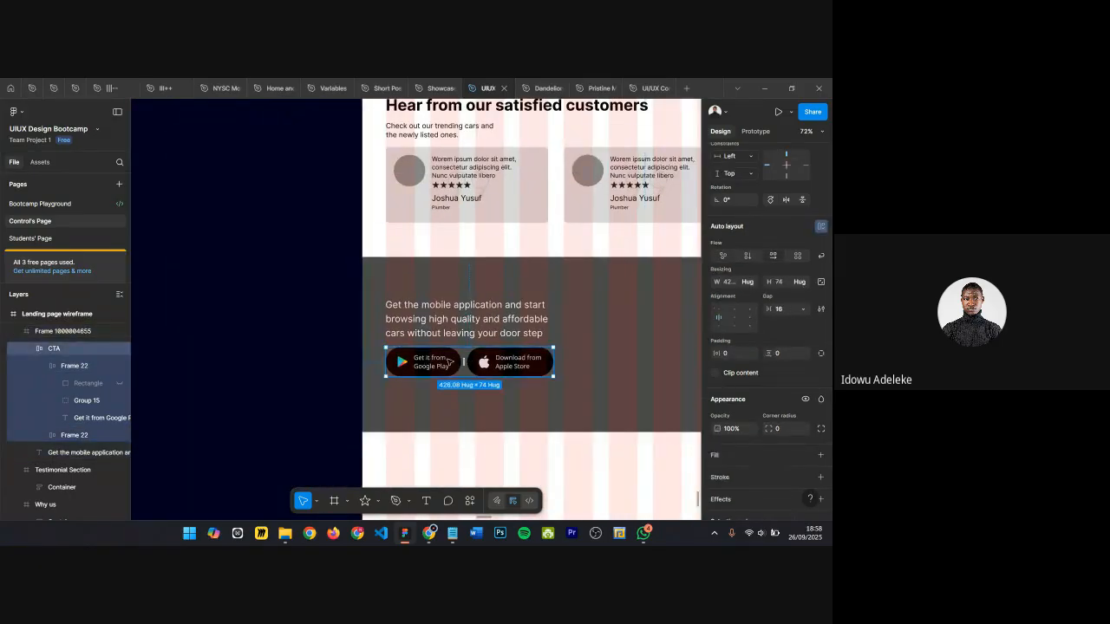
key(shift+Down)
key(shift+Down)
key(shift+Down)
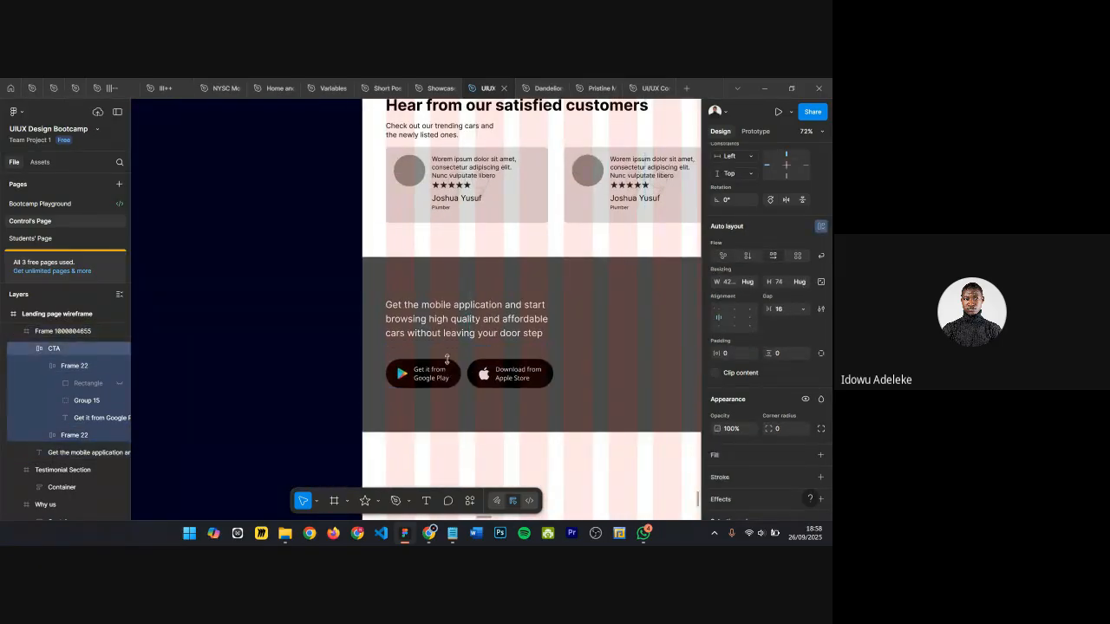
scroll(447, 360, up, 3)
key(shift+Return)
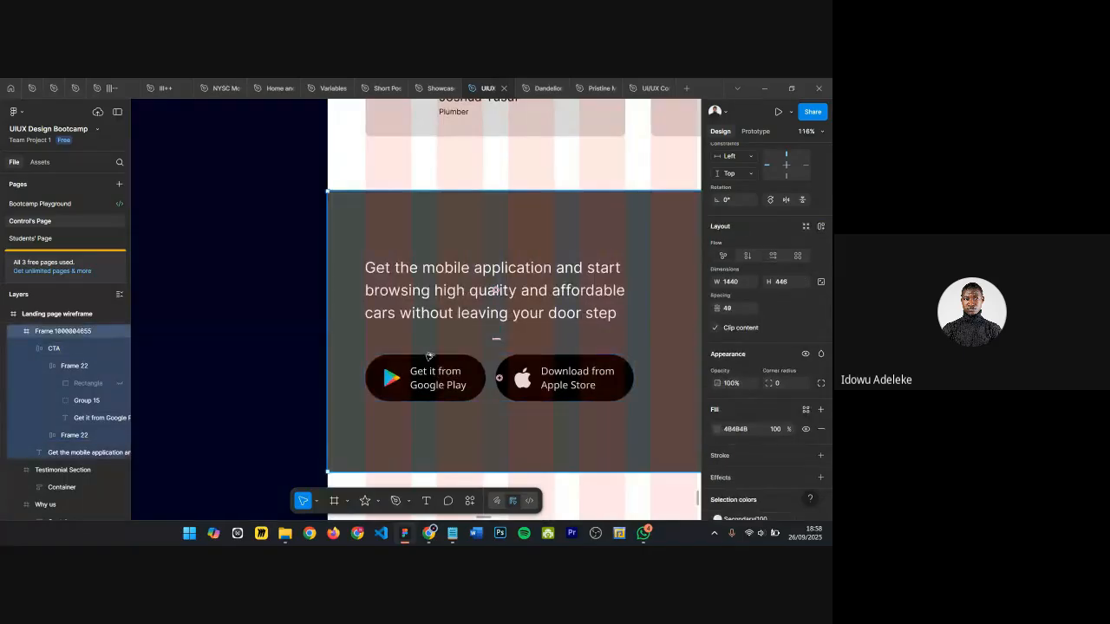
Step: Nudge the CTA paragraph down so the section's spacing between text and buttons becomes 30
click(424, 300)
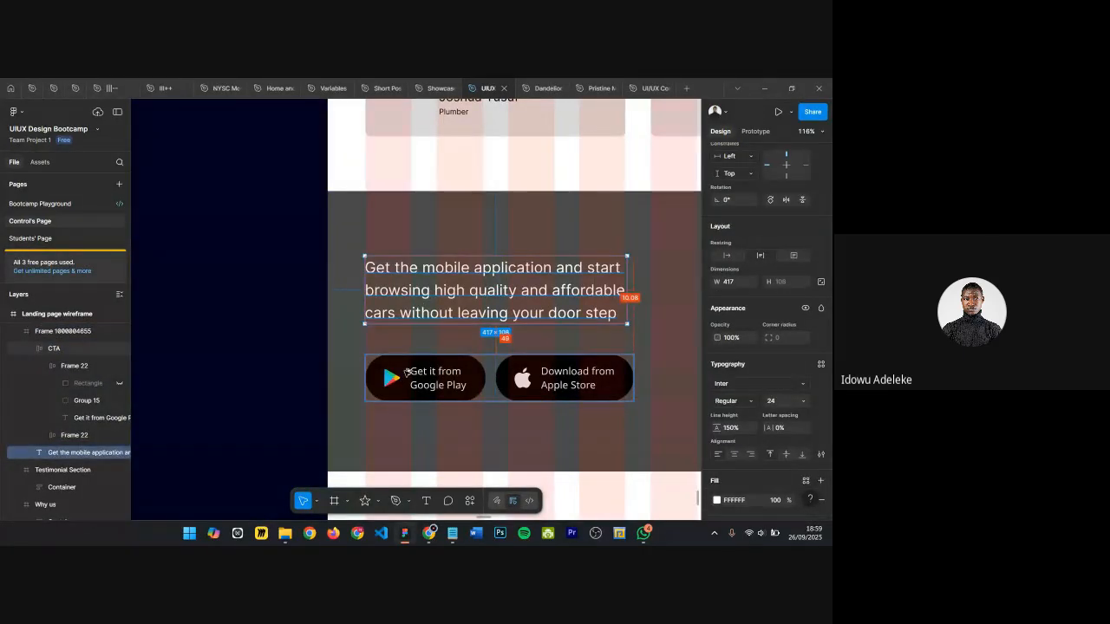
key(shift+Down)
key(Down)
key(Down)
key(Up)
key(alt)
key(Down)
key(alt)
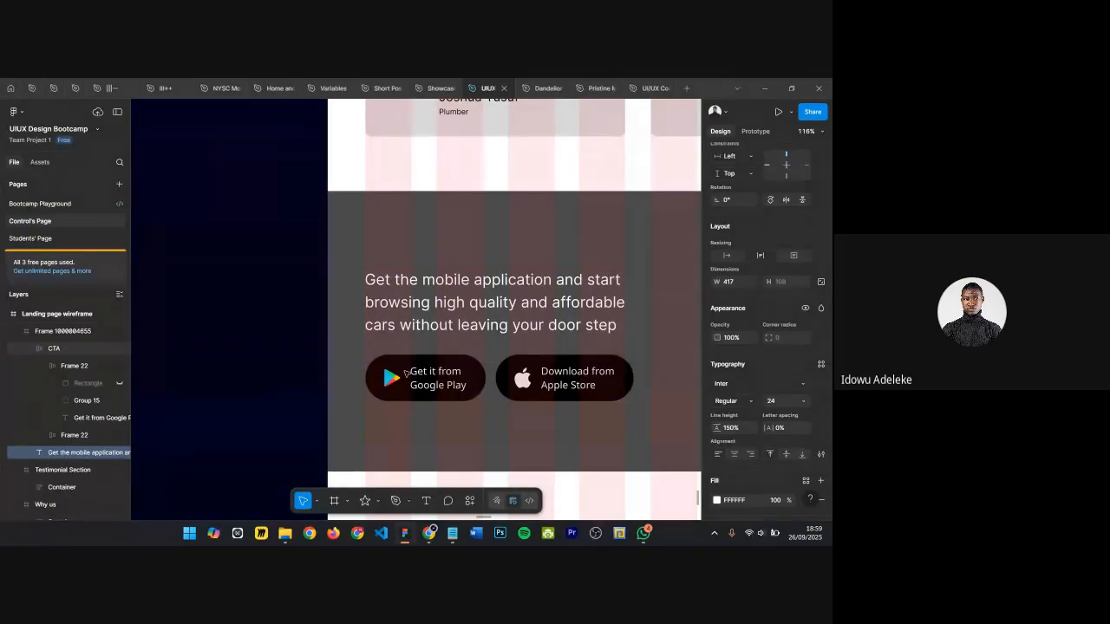
click(424, 232)
scroll(423, 251, up, 1)
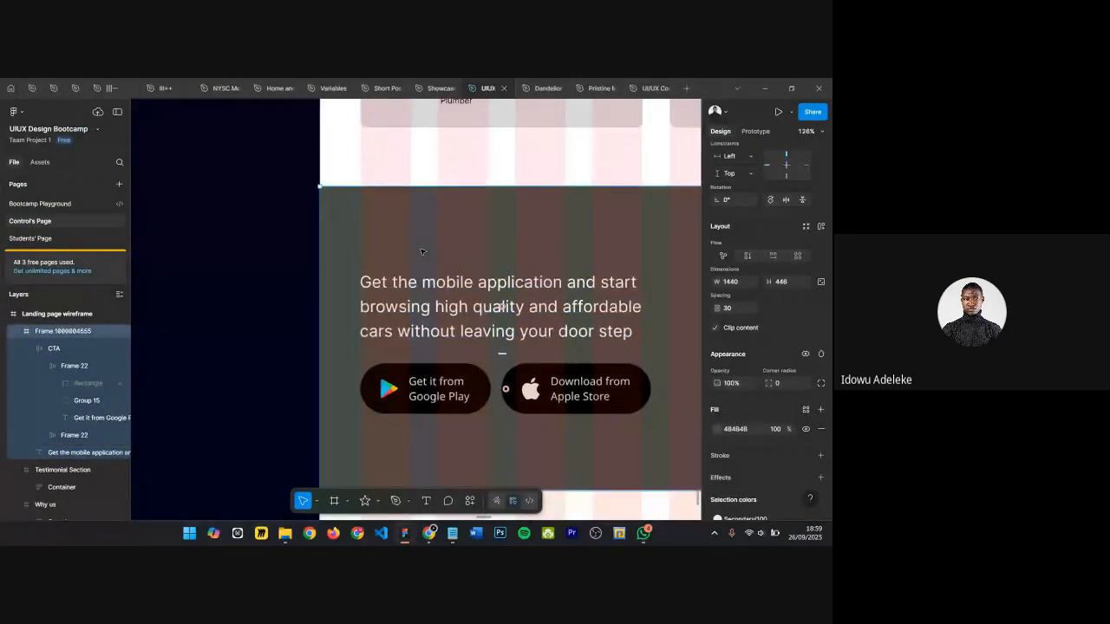
Step: Add a text label "Get our app" and place it above the CTA paragraph
scroll(422, 252, up, 1)
key(t)
click(559, 283)
text(Get our m)
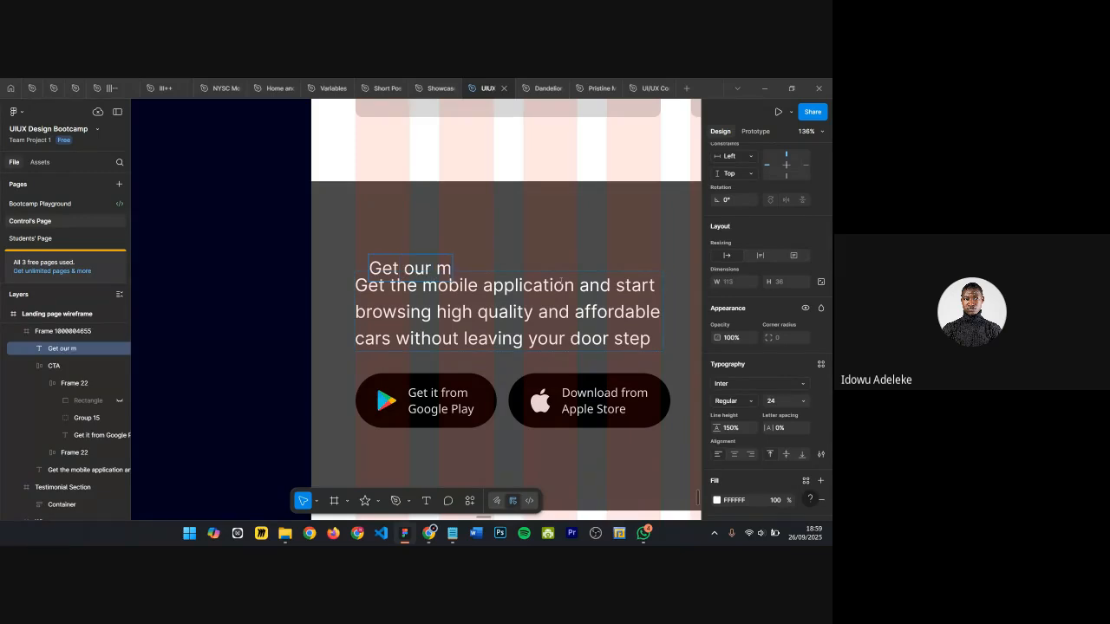
text(app)
key(BackSpace)
key(BackSpace)
key(Escape)
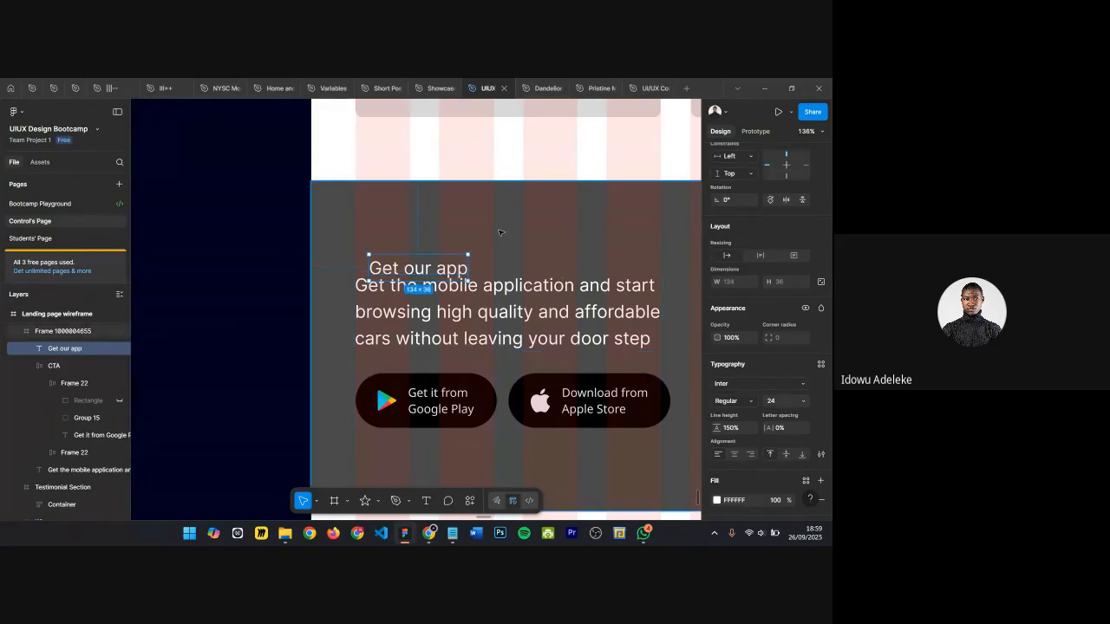
drag(428, 268, 414, 253)
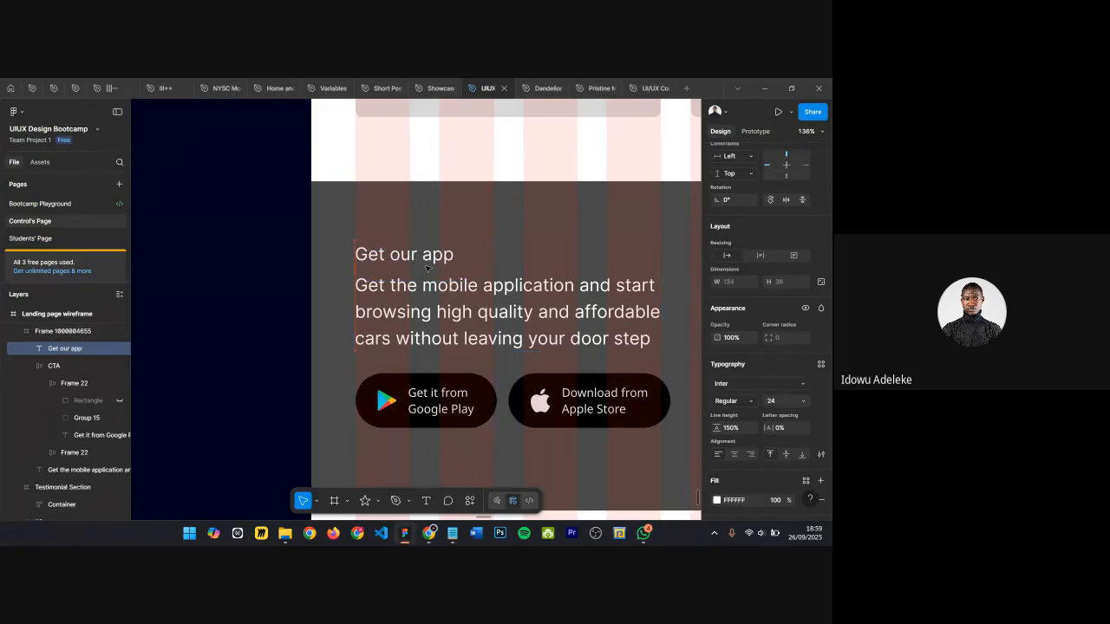
Step: Compare the CTA section with the download section in the Healio reference file
click(450, 305)
scroll(450, 305, down, 3)
scroll(450, 302, down, 2)
drag(450, 302, 299, 307)
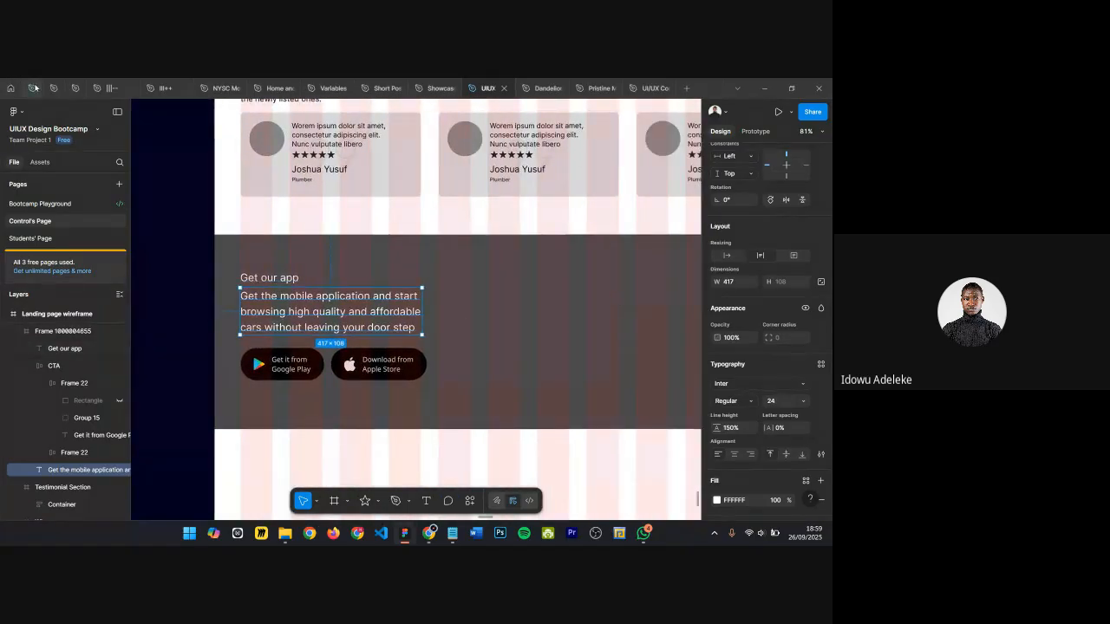
click(33, 87)
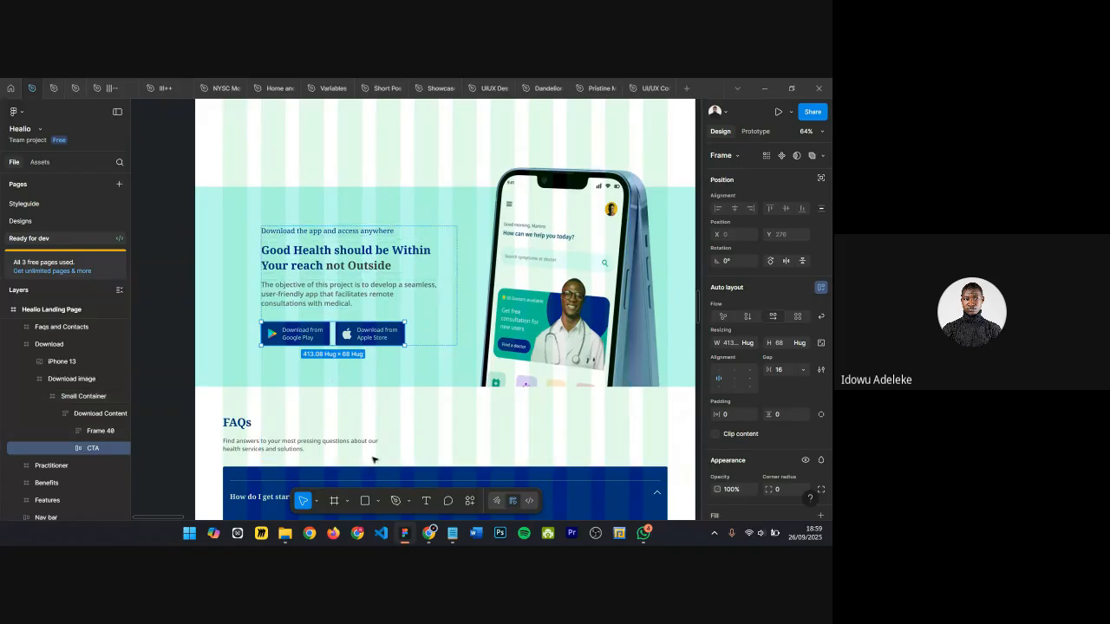
click(483, 90)
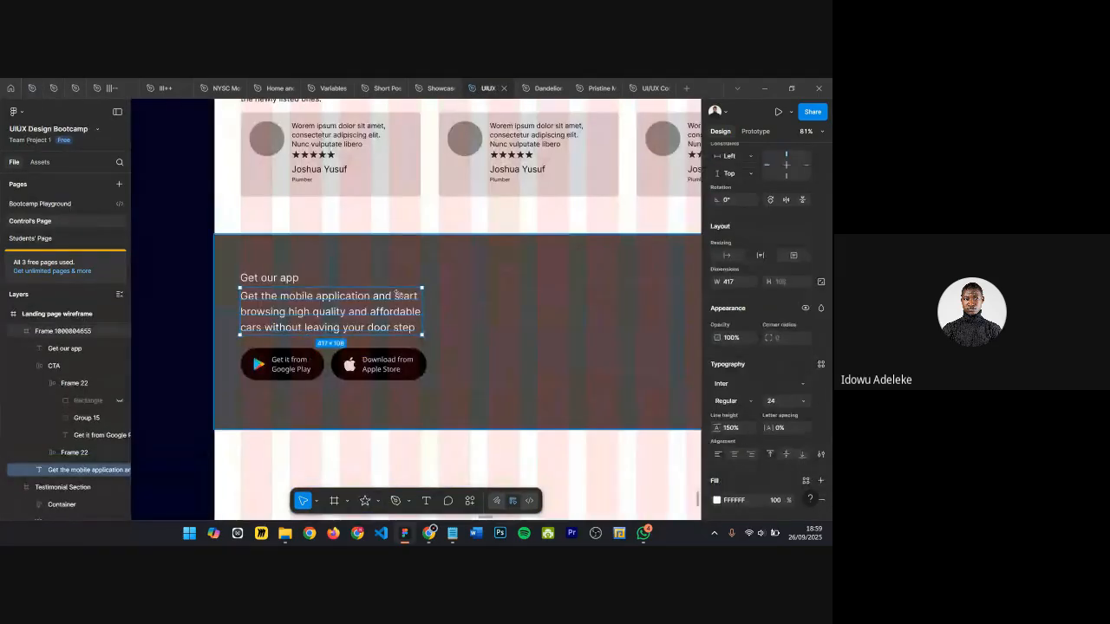
Step: Review the CTA section and scroll through the rest of the landing page wireframe
scroll(378, 299, up, 4)
click(497, 284)
scroll(437, 281, down, 1)
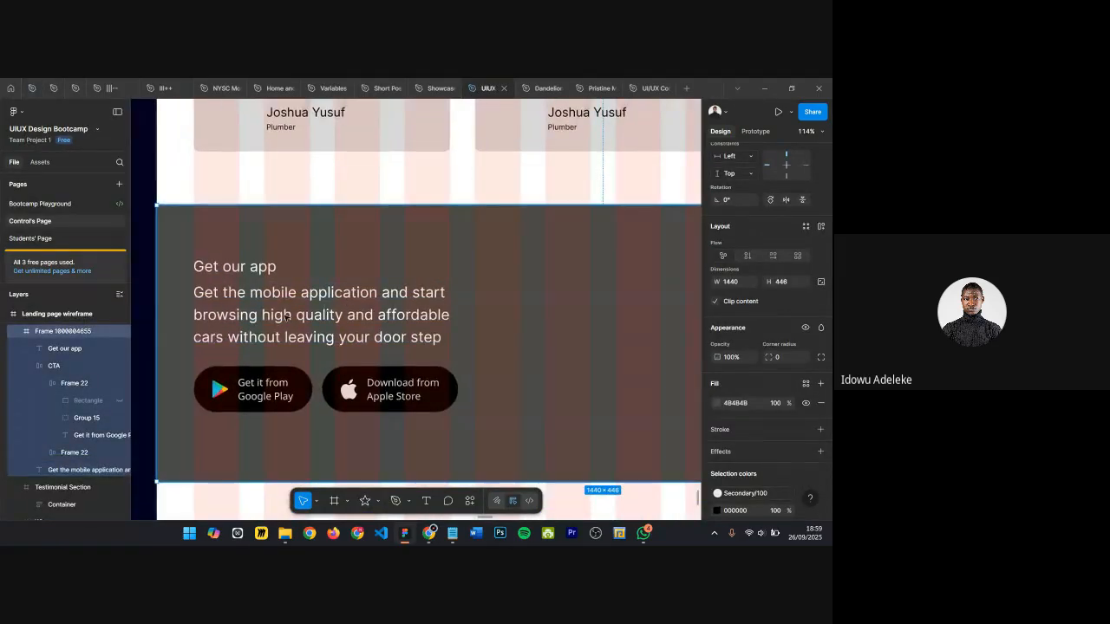
click(357, 332)
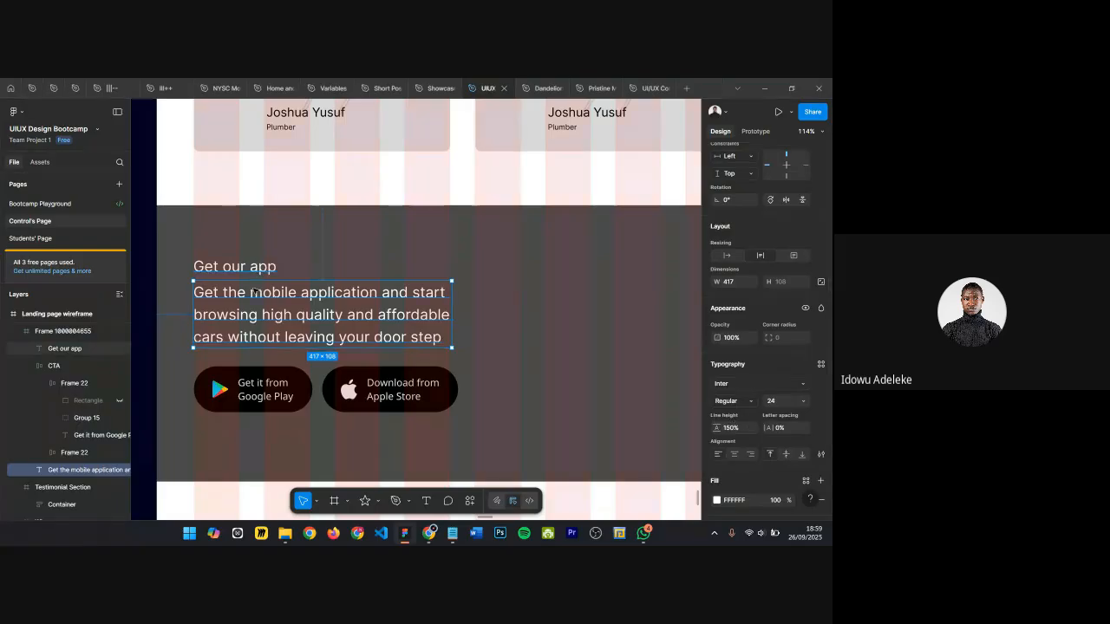
scroll(427, 298, down, 6)
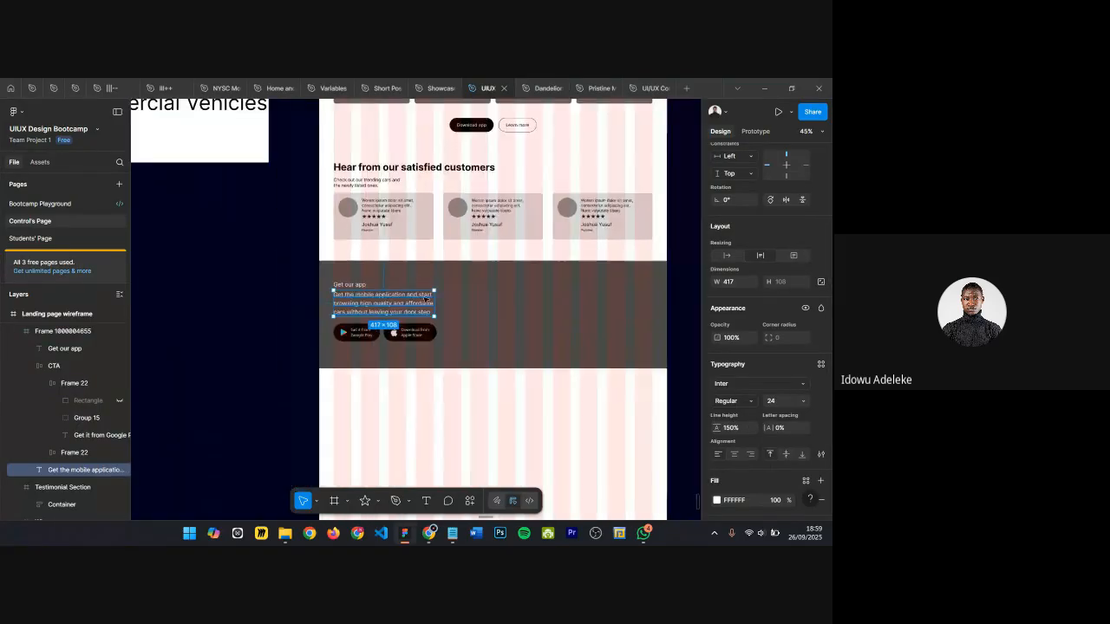
scroll(371, 236, up, 3)
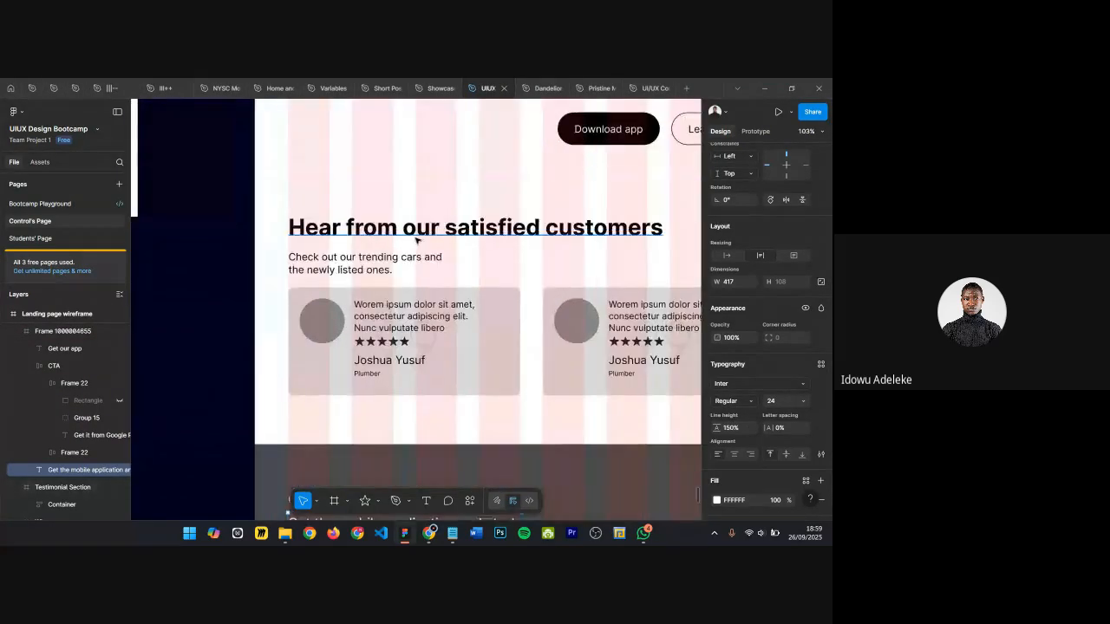
scroll(417, 240, down, 3)
scroll(417, 240, up, 5)
scroll(541, 274, up, 3)
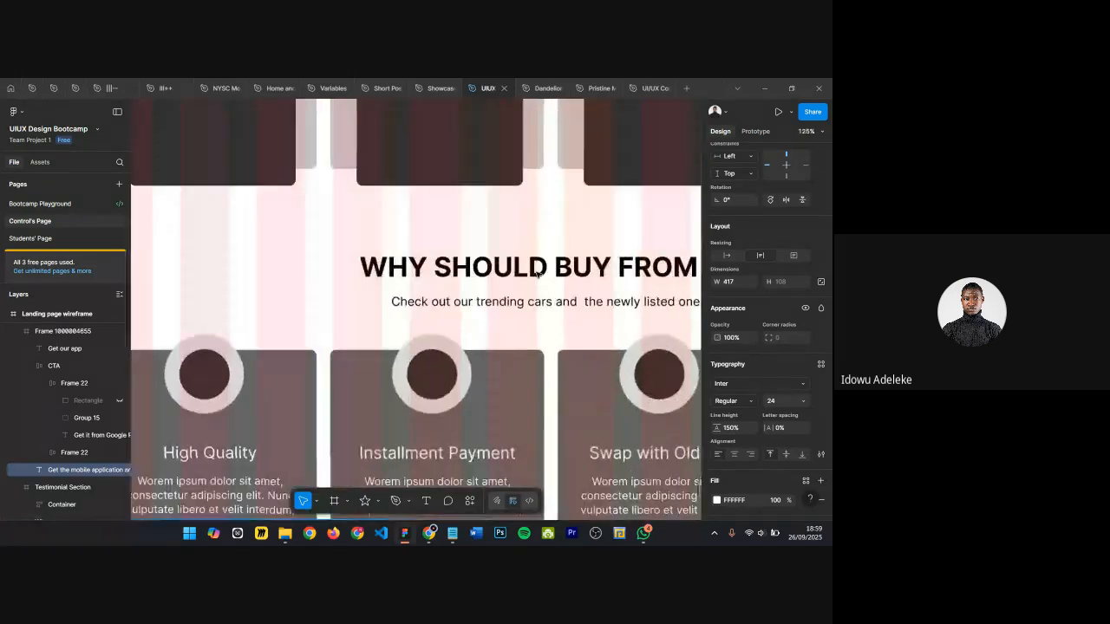
scroll(539, 274, down, 3)
scroll(539, 274, up, 3)
scroll(537, 274, down, 4)
scroll(537, 274, up, 5)
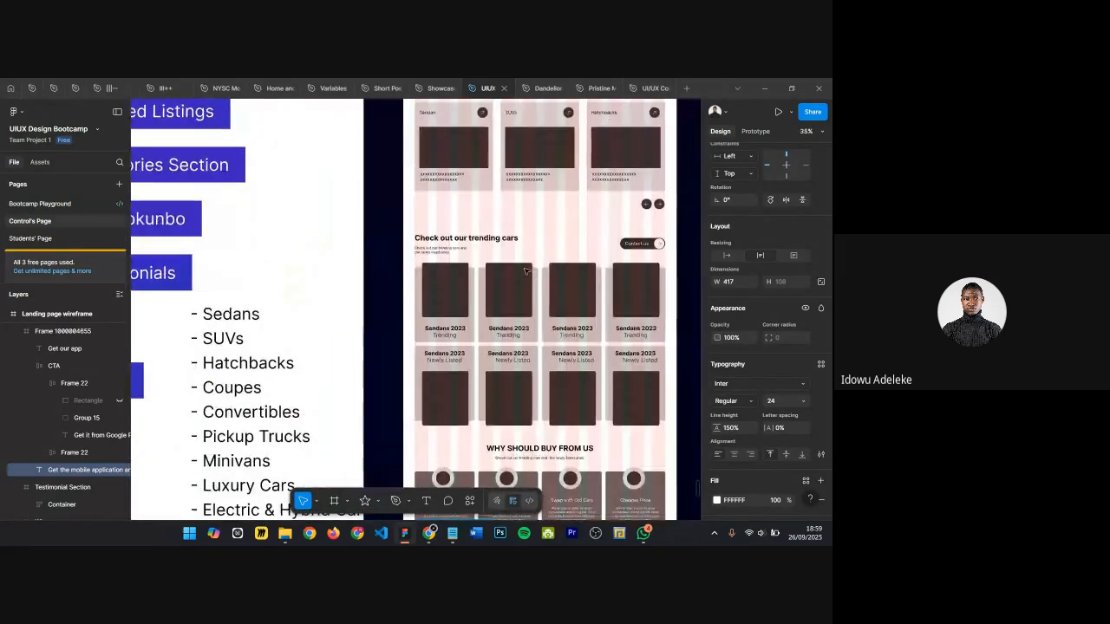
scroll(513, 343, up, 5)
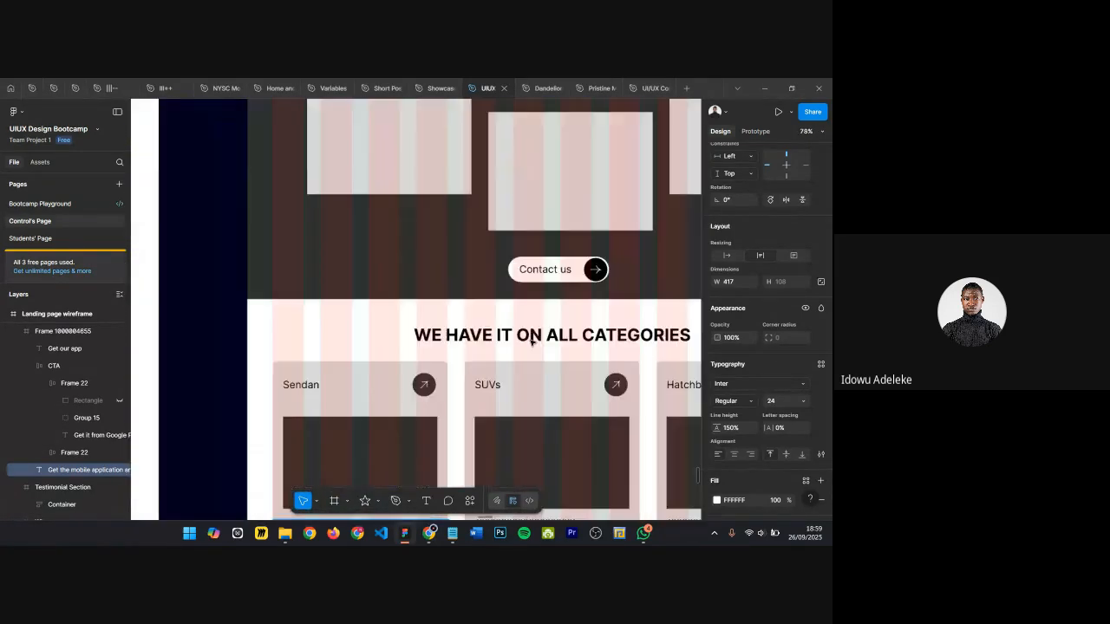
scroll(531, 338, down, 2)
scroll(529, 331, down, 3)
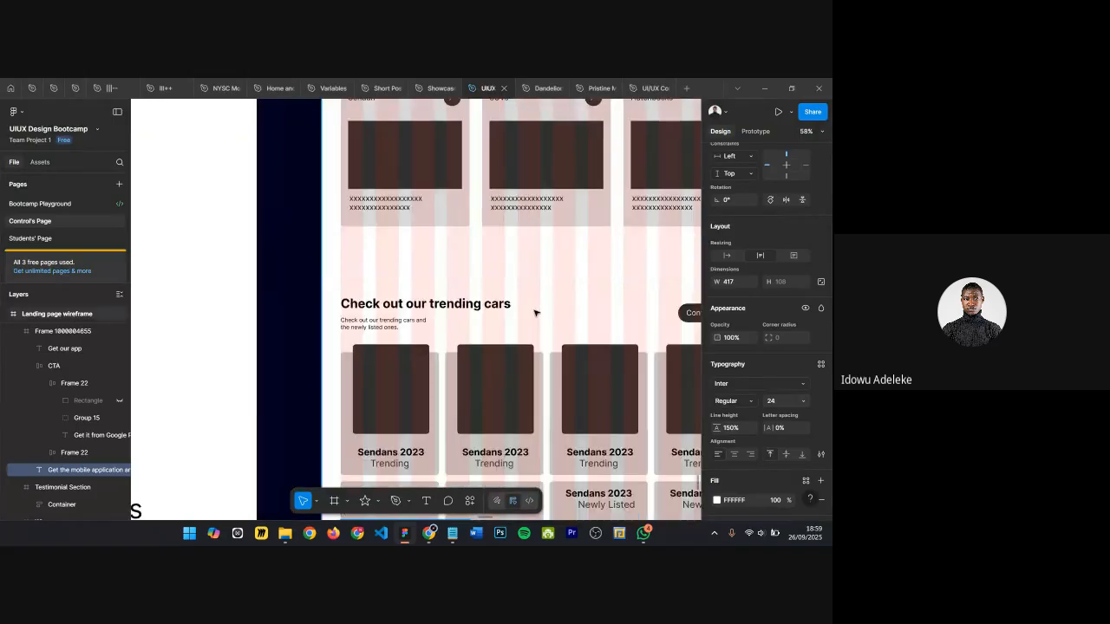
scroll(530, 325, down, 4)
scroll(535, 309, down, 3)
scroll(455, 228, up, 10)
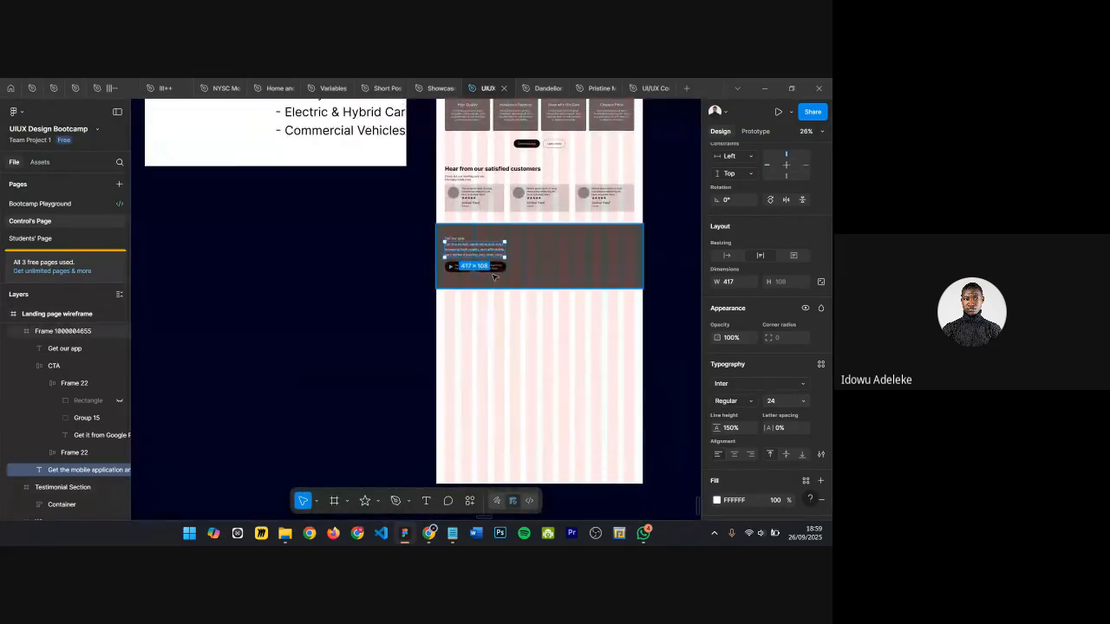
scroll(509, 240, up, 3)
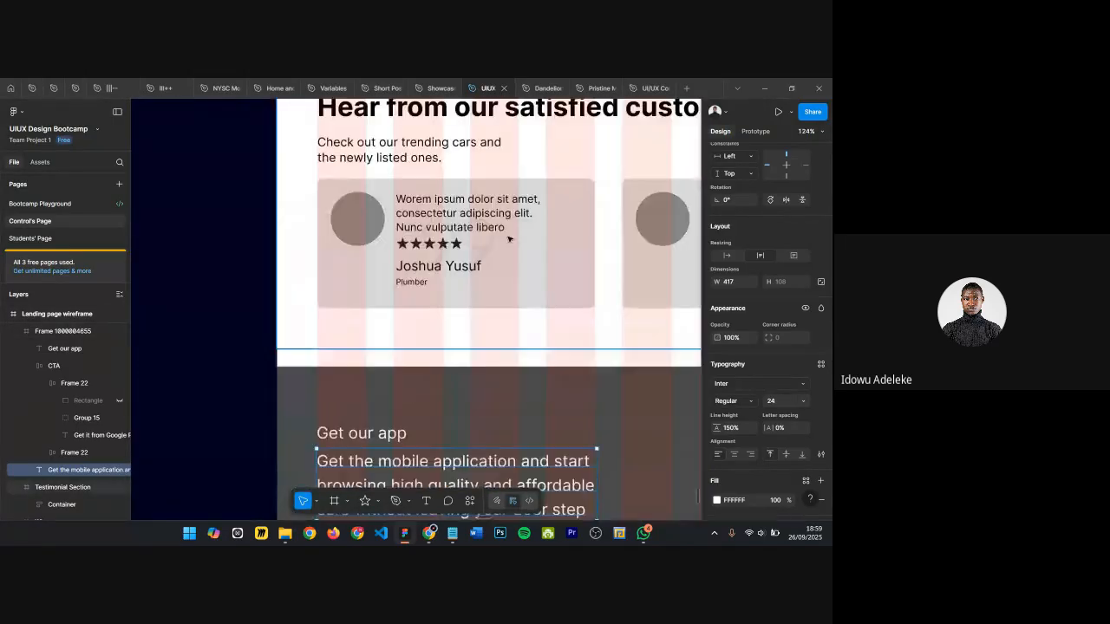
scroll(508, 240, up, 2)
scroll(508, 238, down, 4)
scroll(558, 242, up, 2)
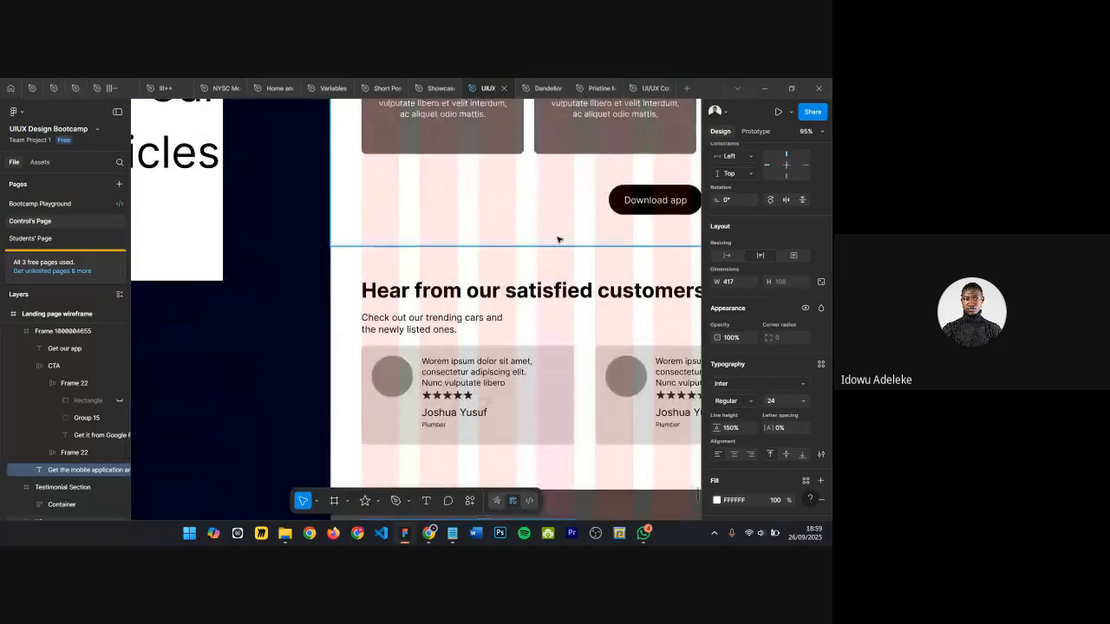
scroll(557, 243, down, 3)
Step: Duplicate the testimonial heading and retype the copy's text as Testimonials
ctrl+click(530, 274)
scroll(532, 275, up, 2)
scroll(531, 275, up, 3)
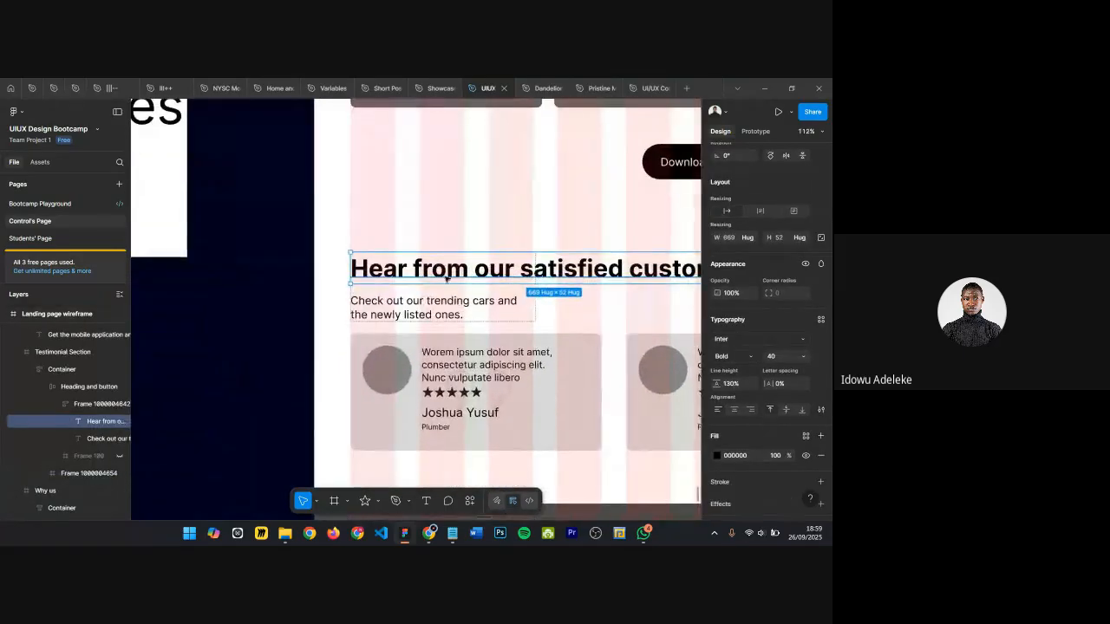
drag(437, 264, 434, 227)
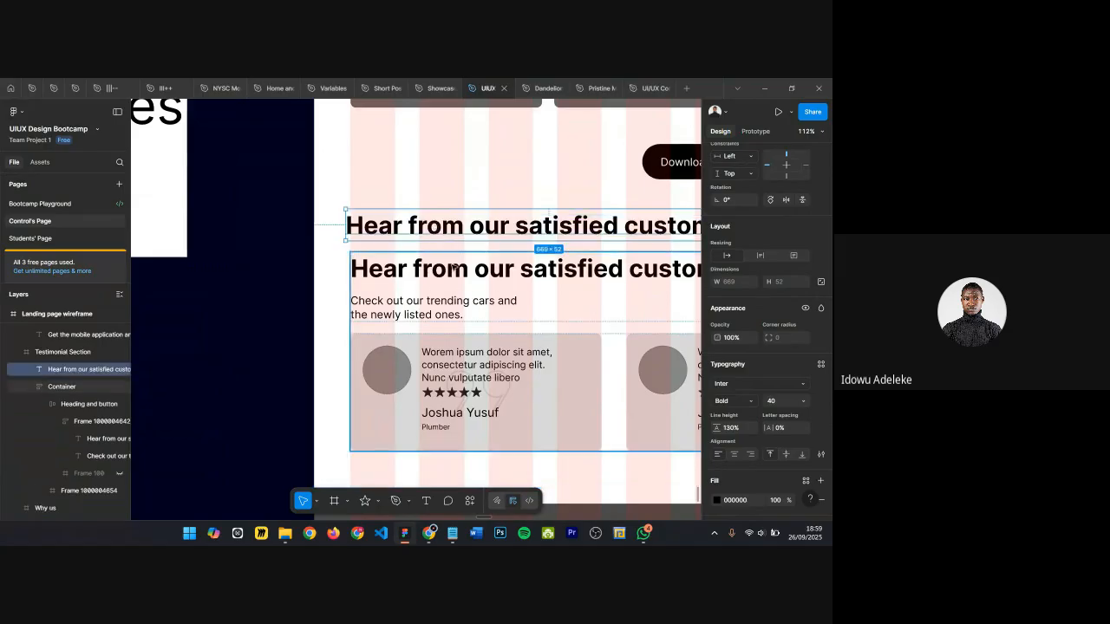
double_click(522, 231)
text(T)
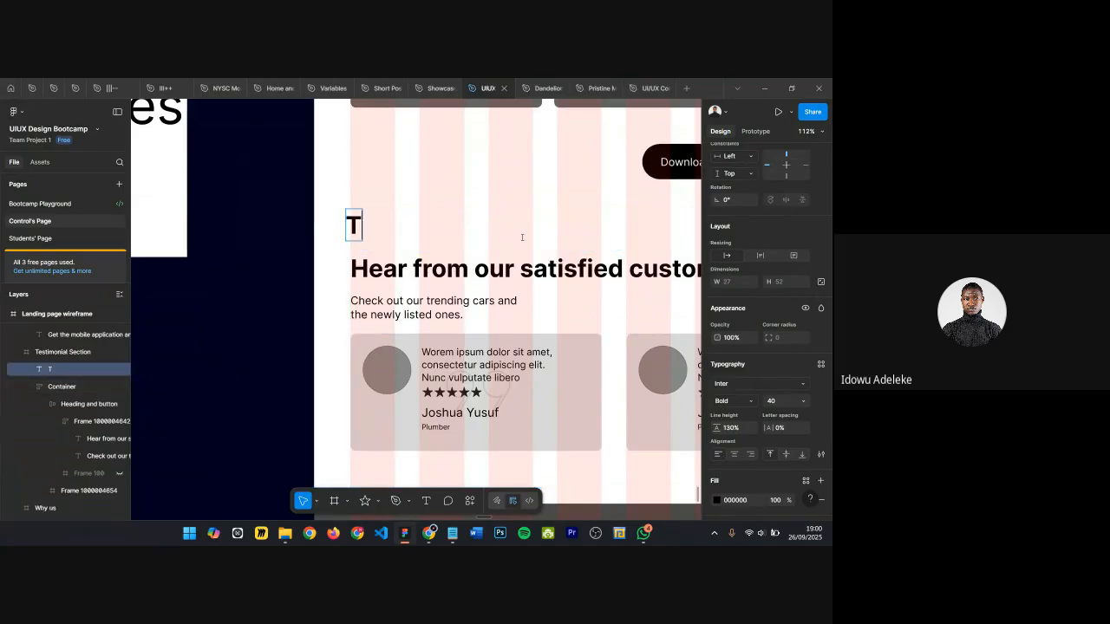
text(esimo)
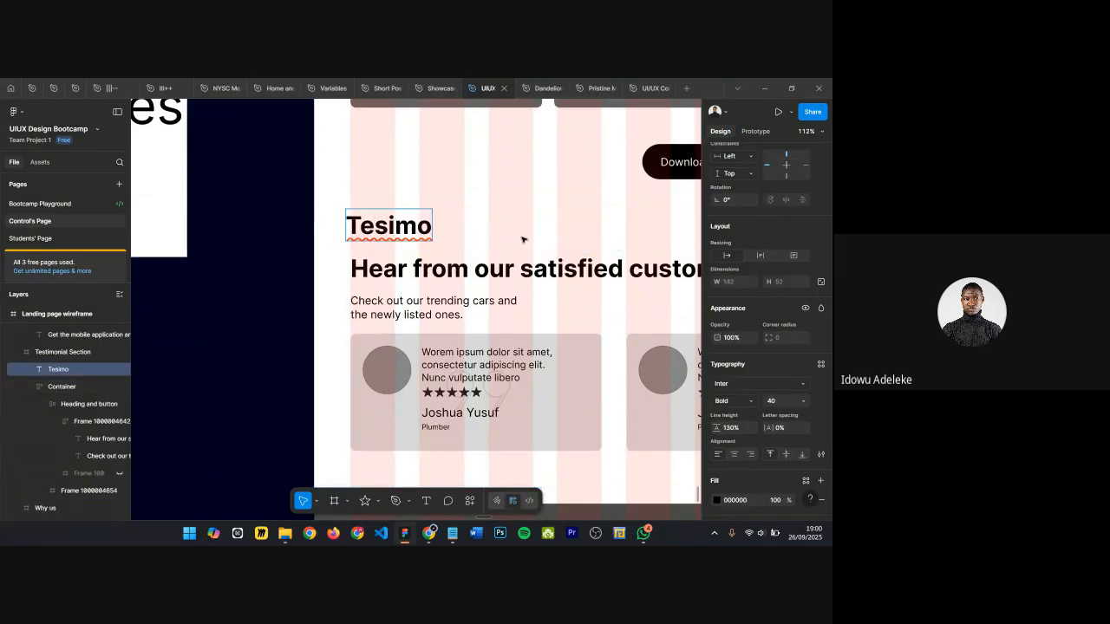
key(BackSpace)
key(BackSpace)
key(BackSpace)
text(timonials)
key(Escape)
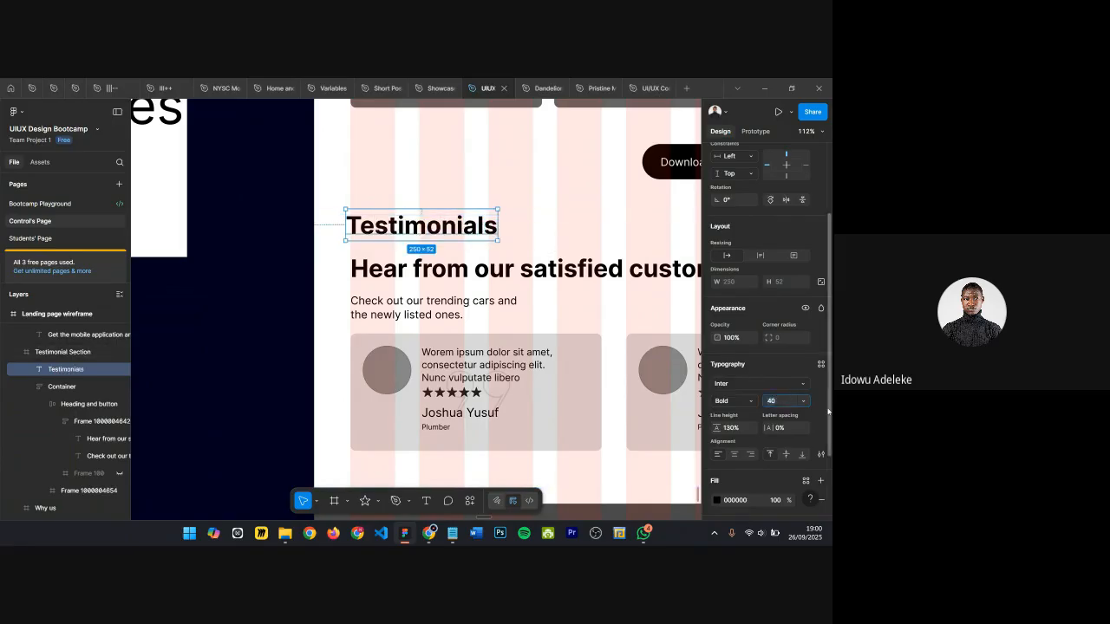
Step: Set the Testimonials label's font size to 16, place it above the heading, then delete it
text(16)
key(Return)
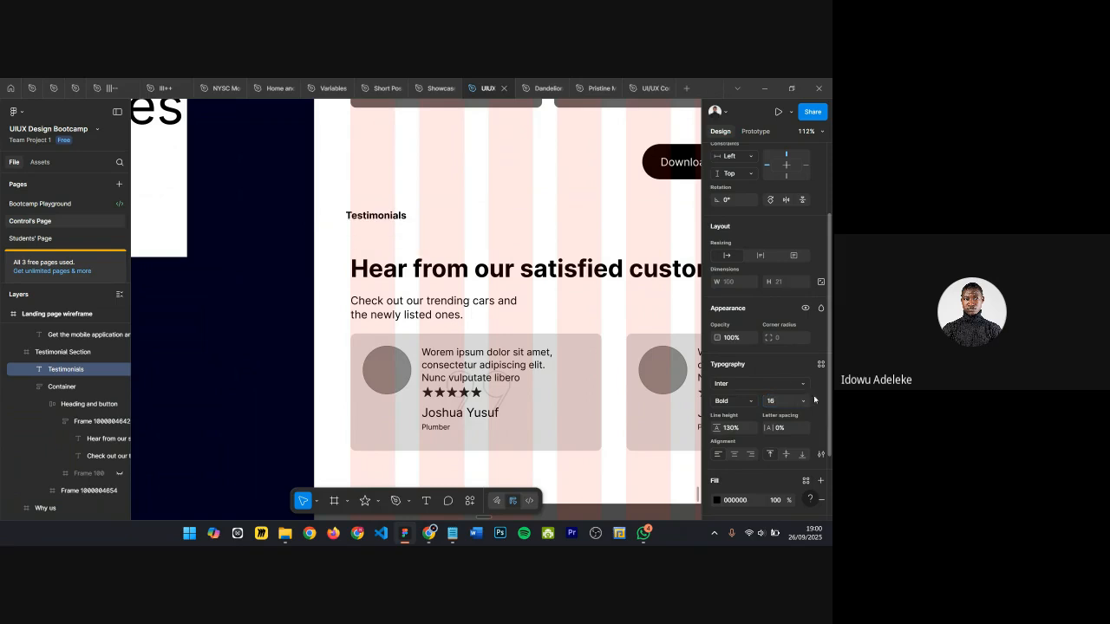
drag(380, 218, 378, 244)
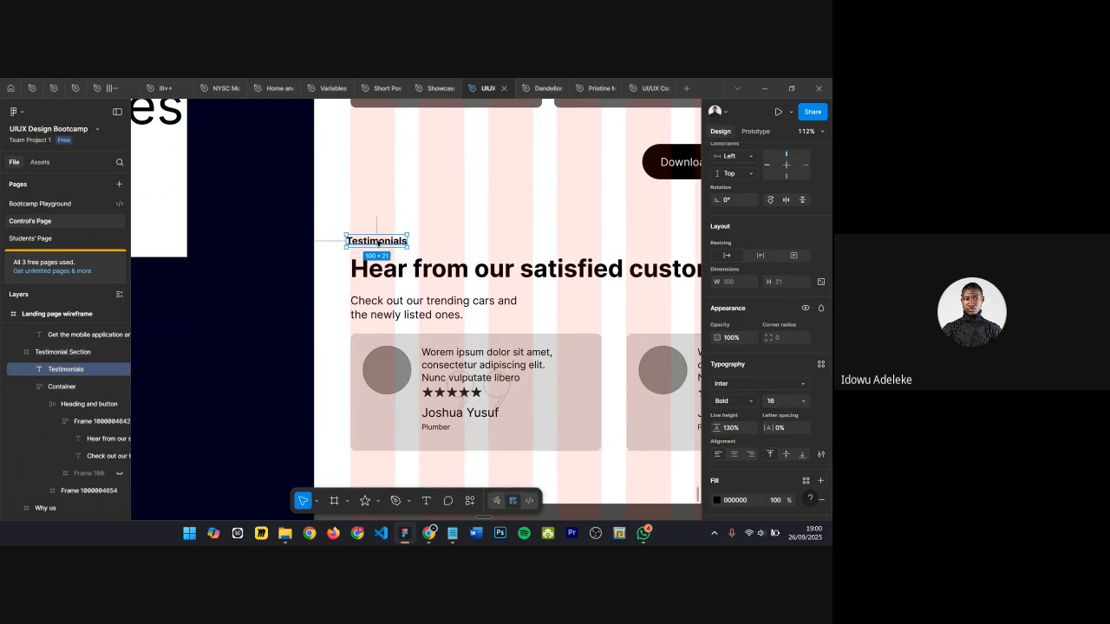
scroll(380, 242, down, 5)
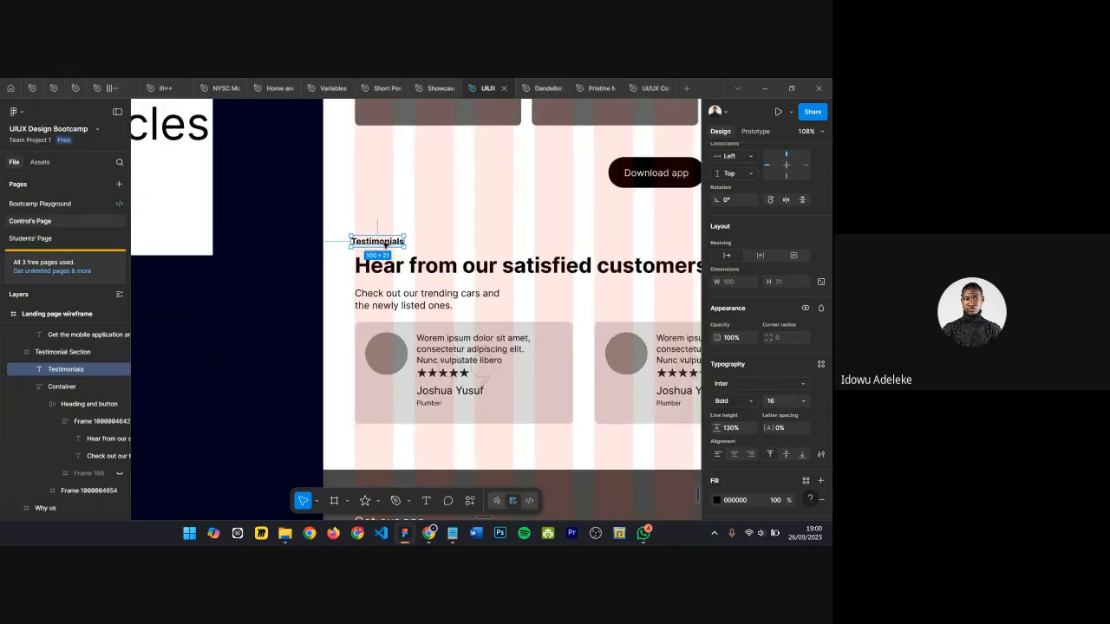
key(Delete)
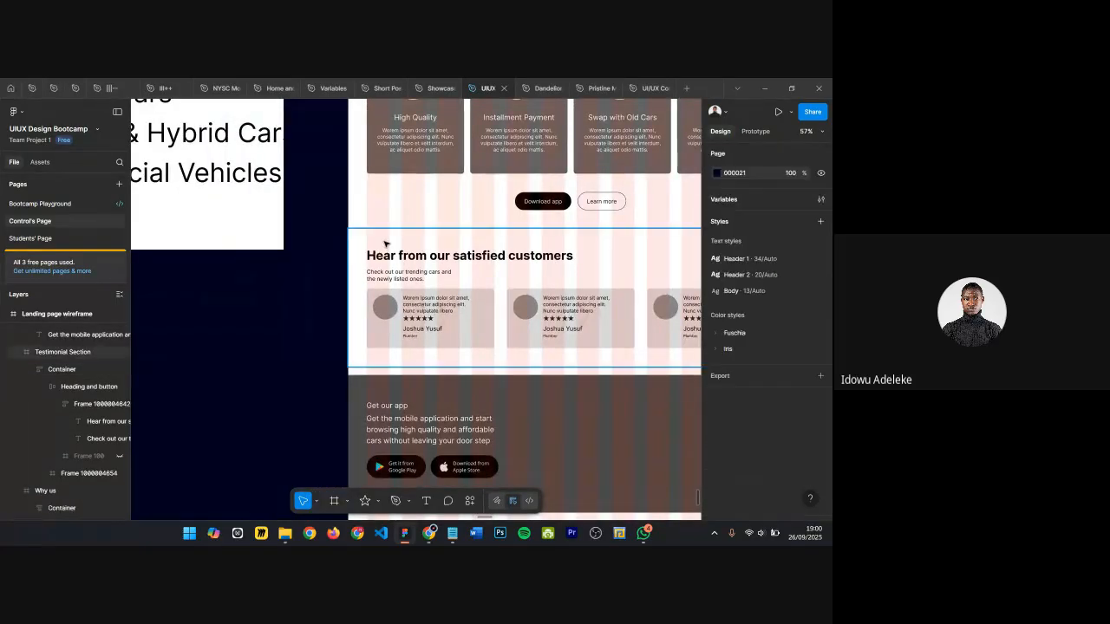
Step: Reposition the Get our app label and the CTA paragraph within the CTA section
scroll(442, 334, down, 3)
scroll(442, 334, up, 1)
scroll(400, 186, up, 3)
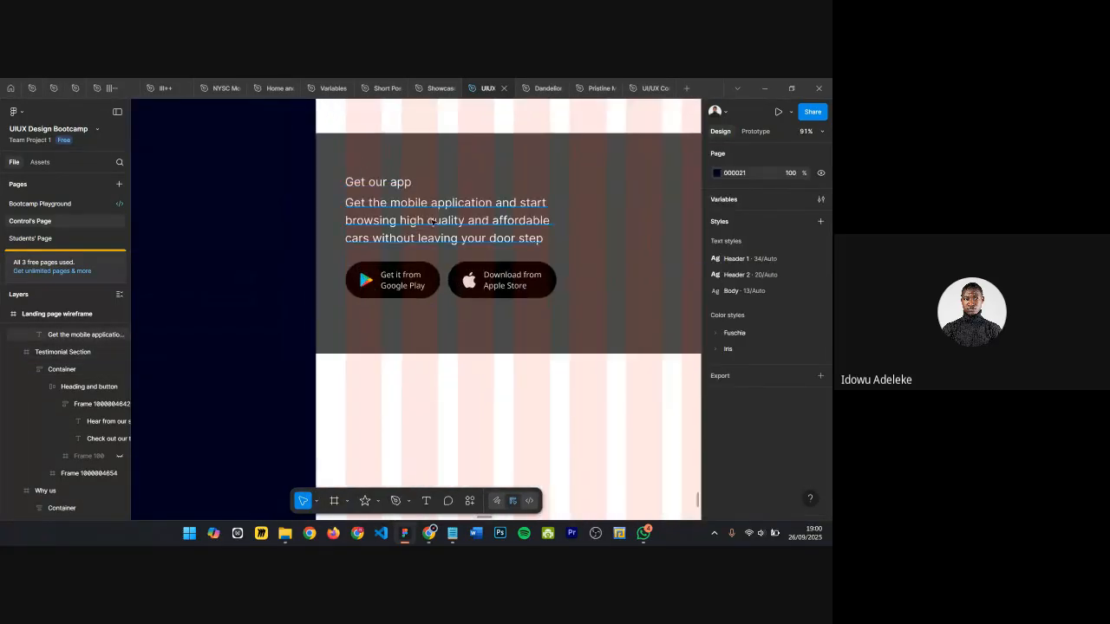
click(397, 205)
click(382, 183)
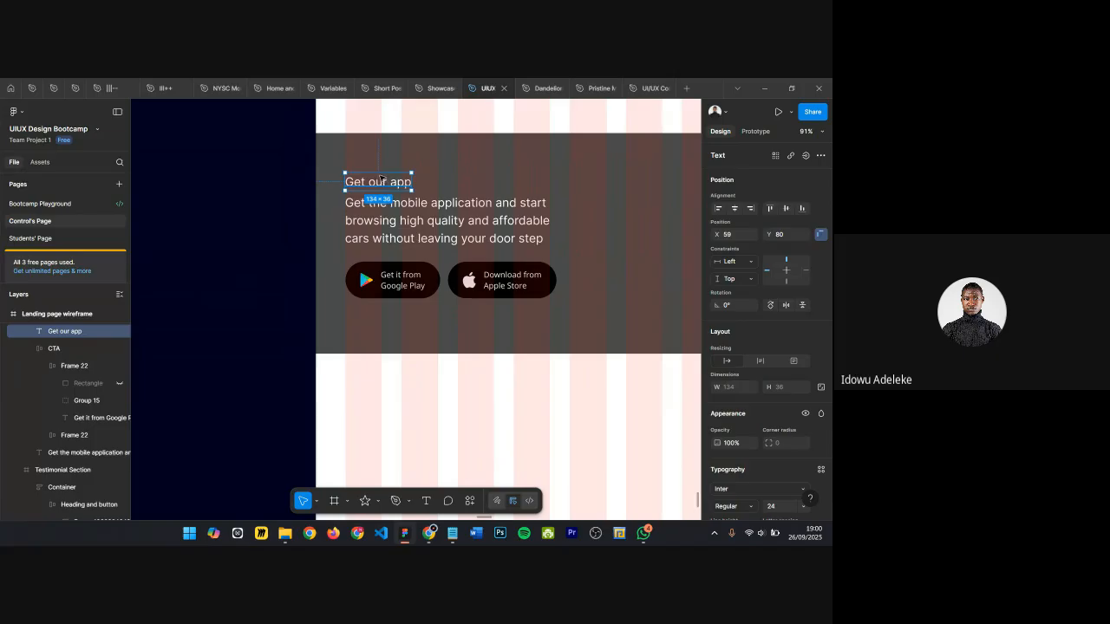
drag(380, 179, 380, 167)
click(398, 231)
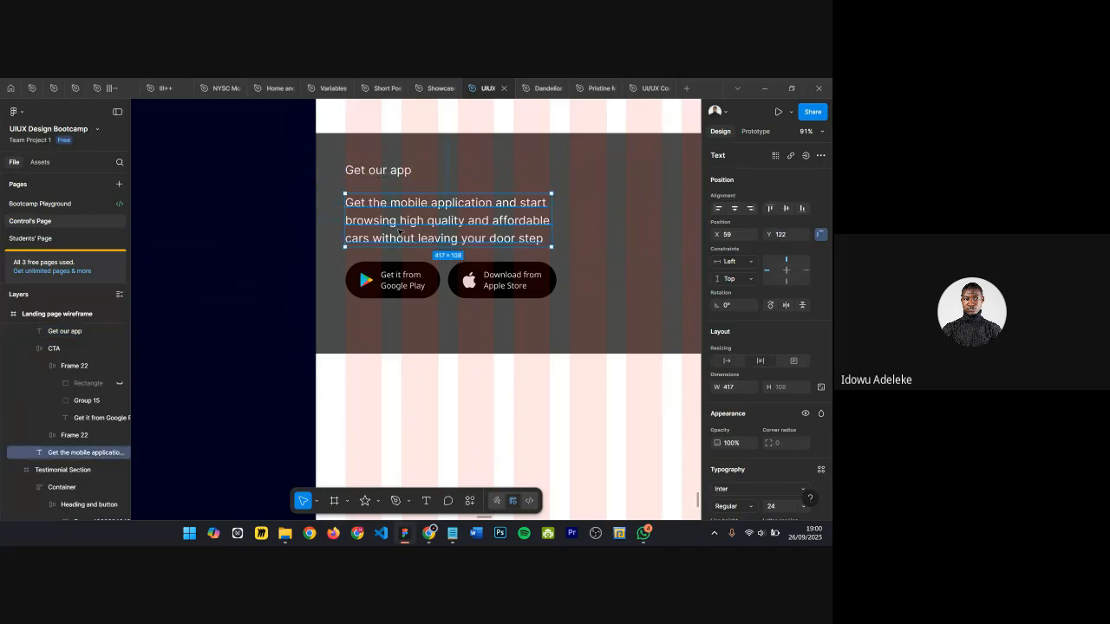
scroll(403, 229, up, 2)
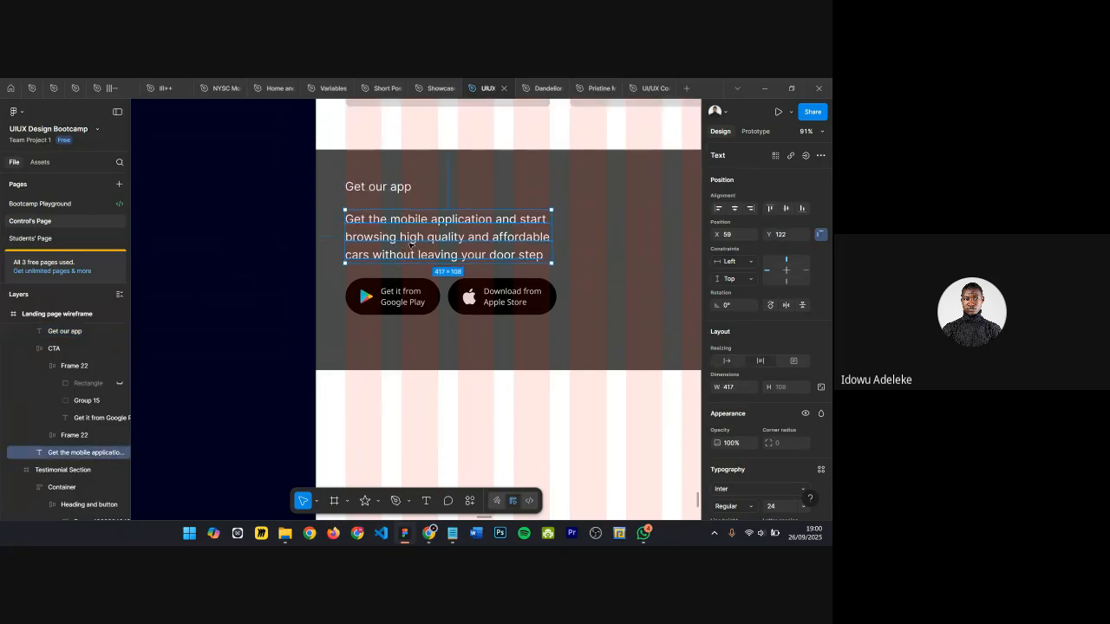
drag(410, 243, 411, 246)
scroll(404, 236, up, 1)
drag(389, 187, 390, 199)
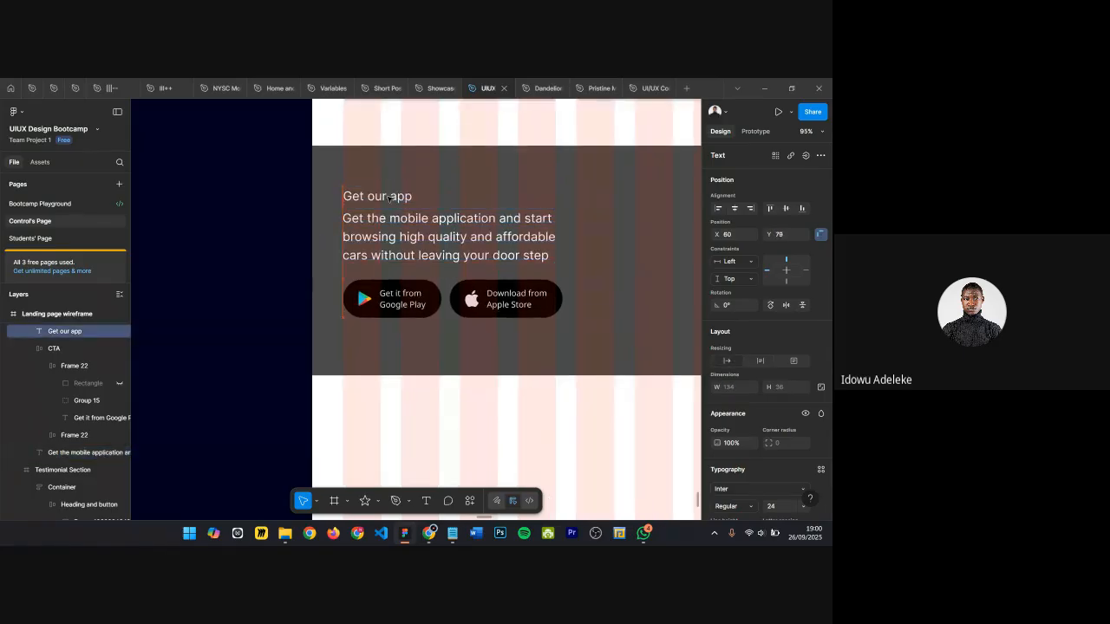
Step: Wrap the Get our app label and CTA paragraph in an auto layout frame with a 16 gap
shift+click(400, 248)
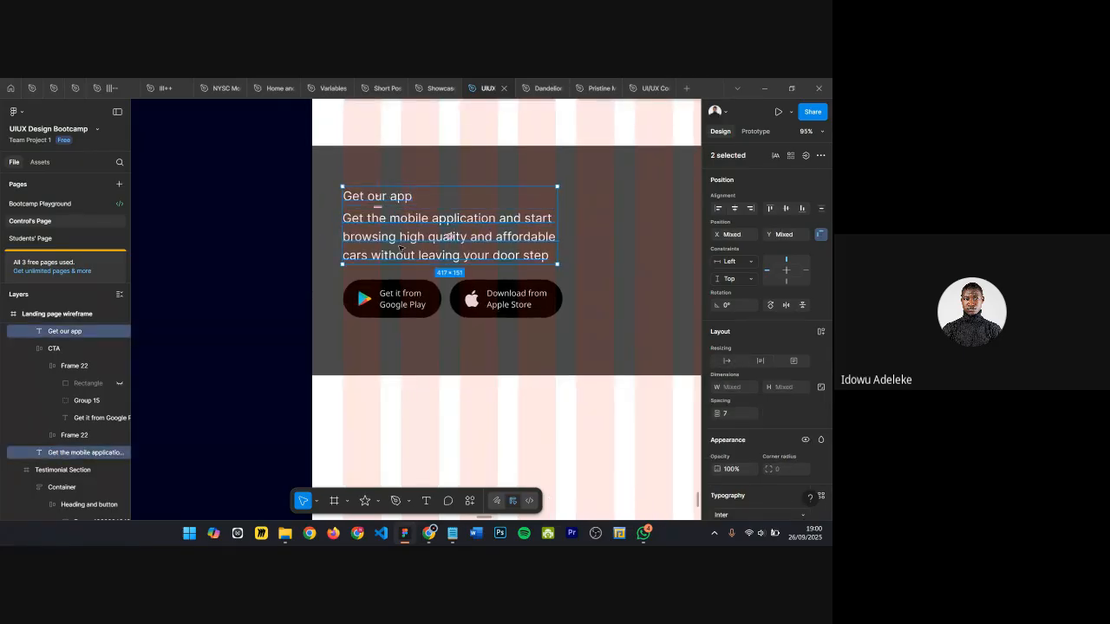
key(shift+a)
scroll(402, 278, right, 2)
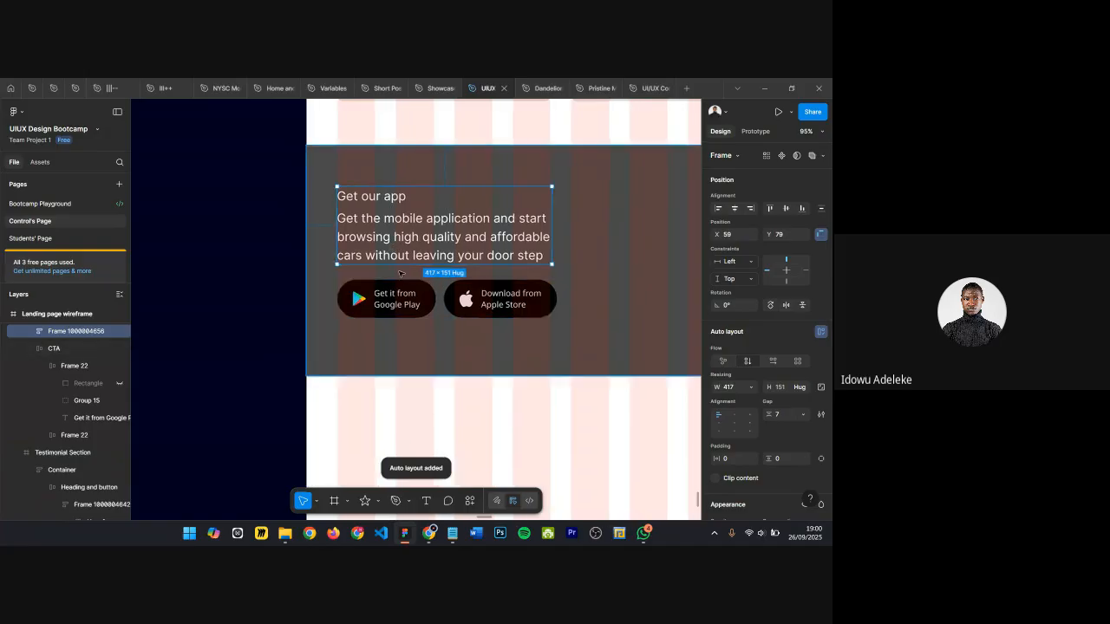
shift+click(403, 301)
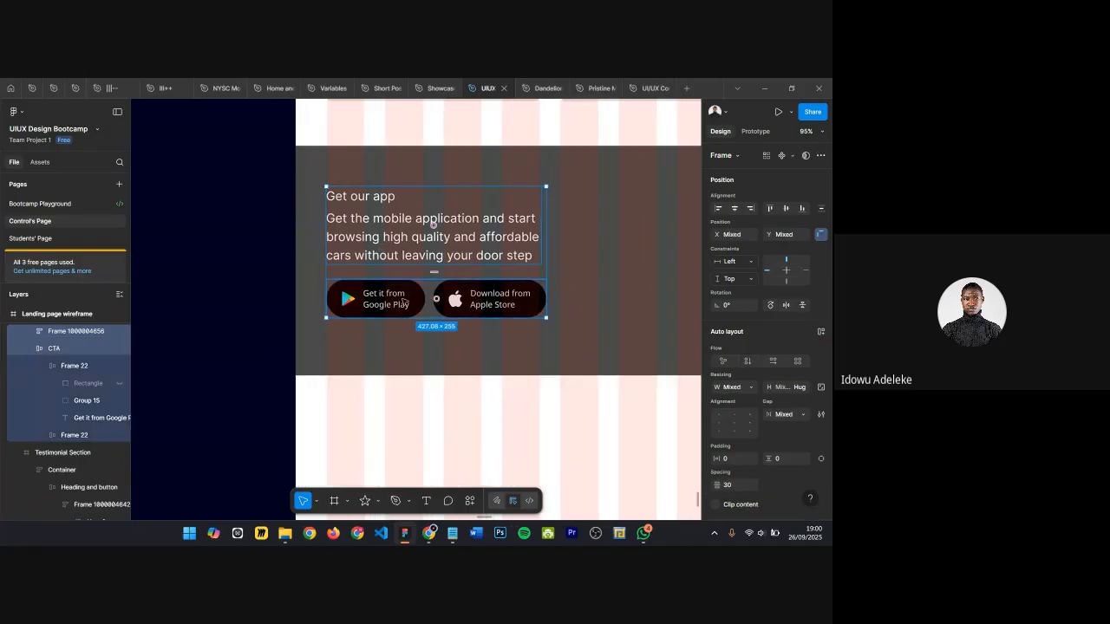
click(404, 245)
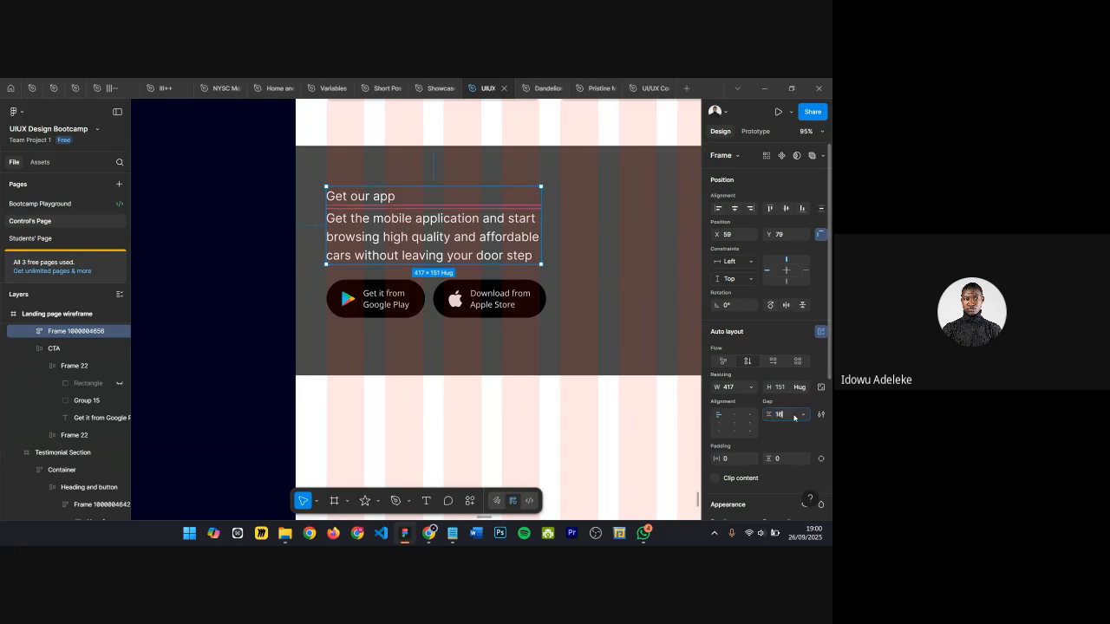
key(Return)
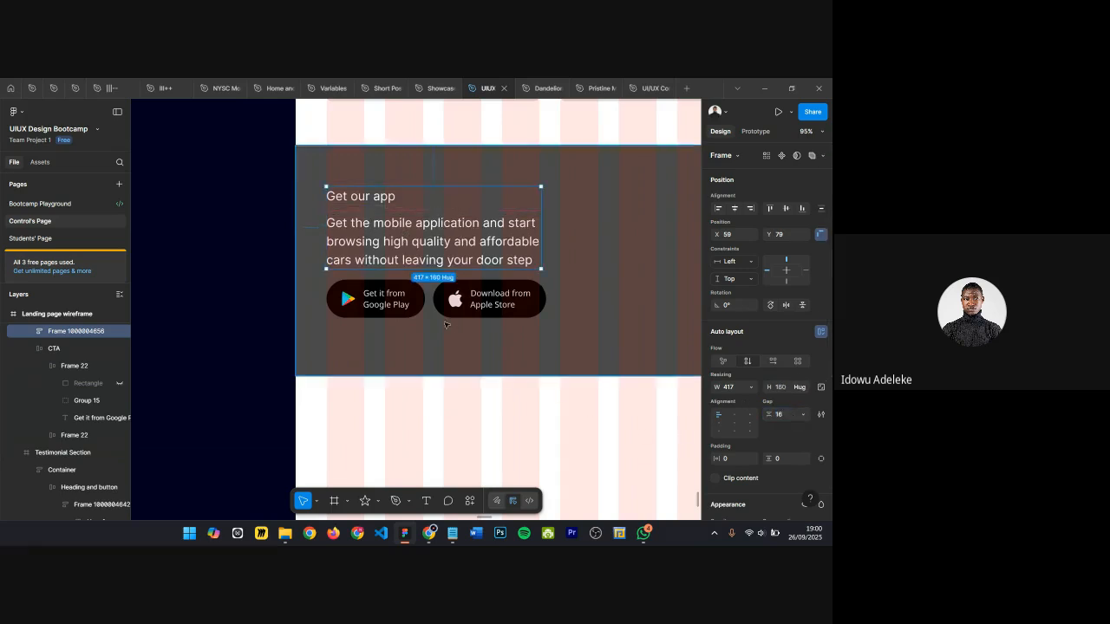
Step: Wrap the text frame and the download buttons in an auto layout frame with a 24 gap
key(ctrl+a)
key(shift+a)
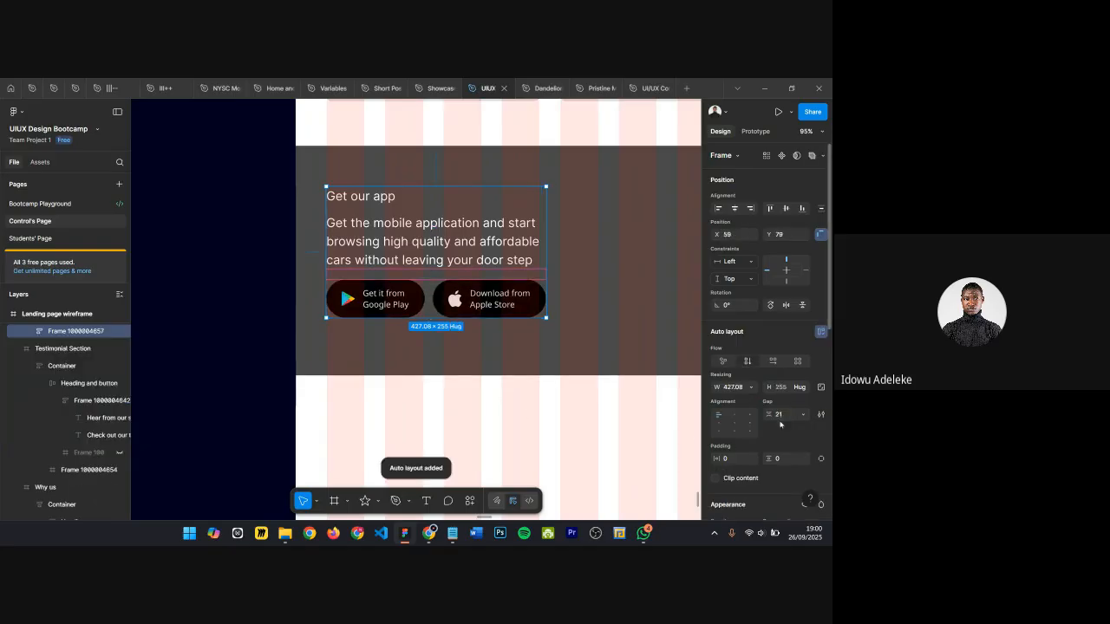
key(Return)
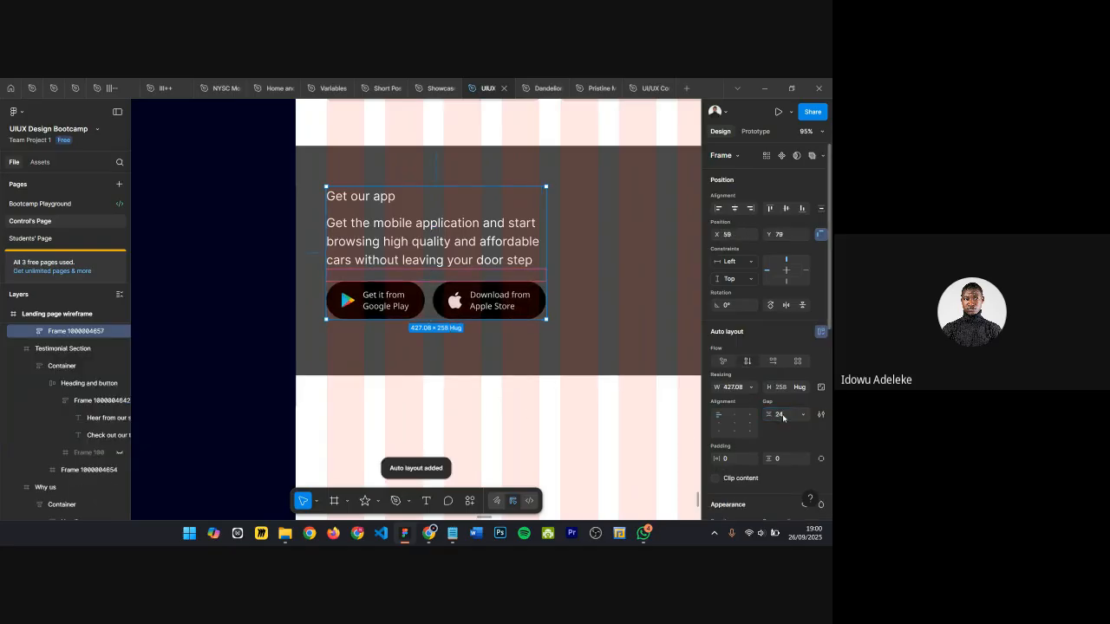
Step: Set the CTA paragraph's font size to 16
scroll(550, 332, right, 1)
double_click(424, 253)
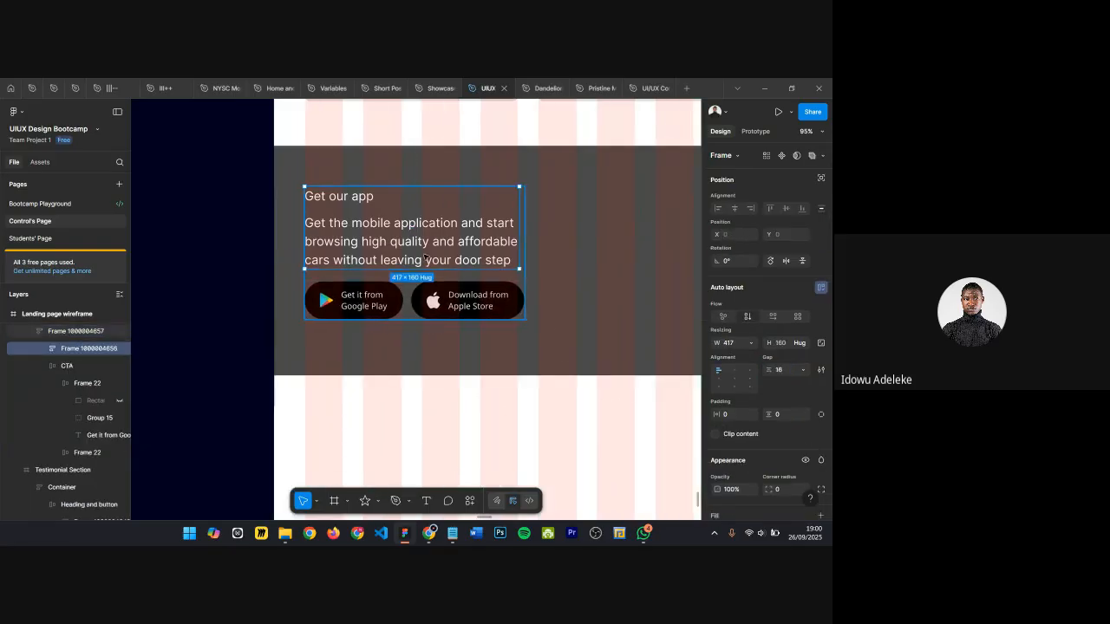
double_click(424, 253)
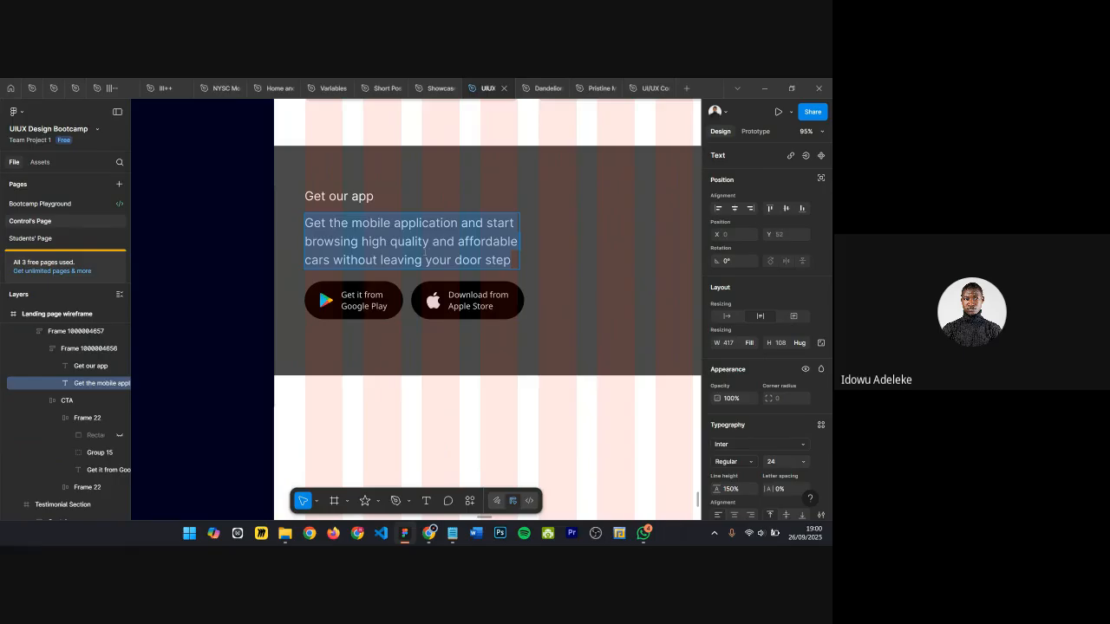
key(Escape)
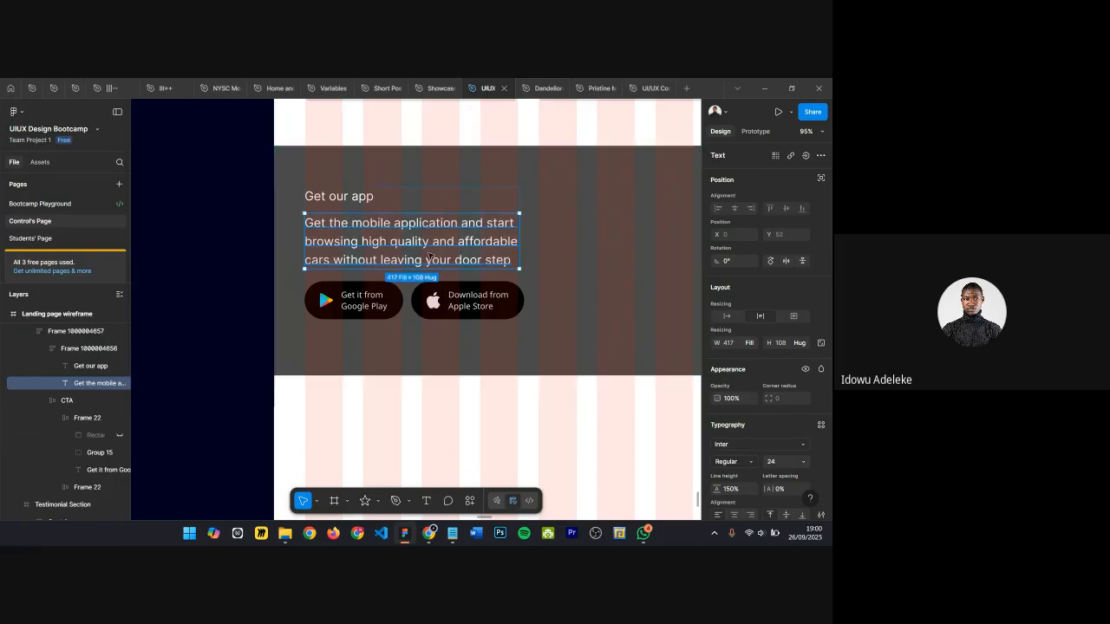
double_click(427, 243)
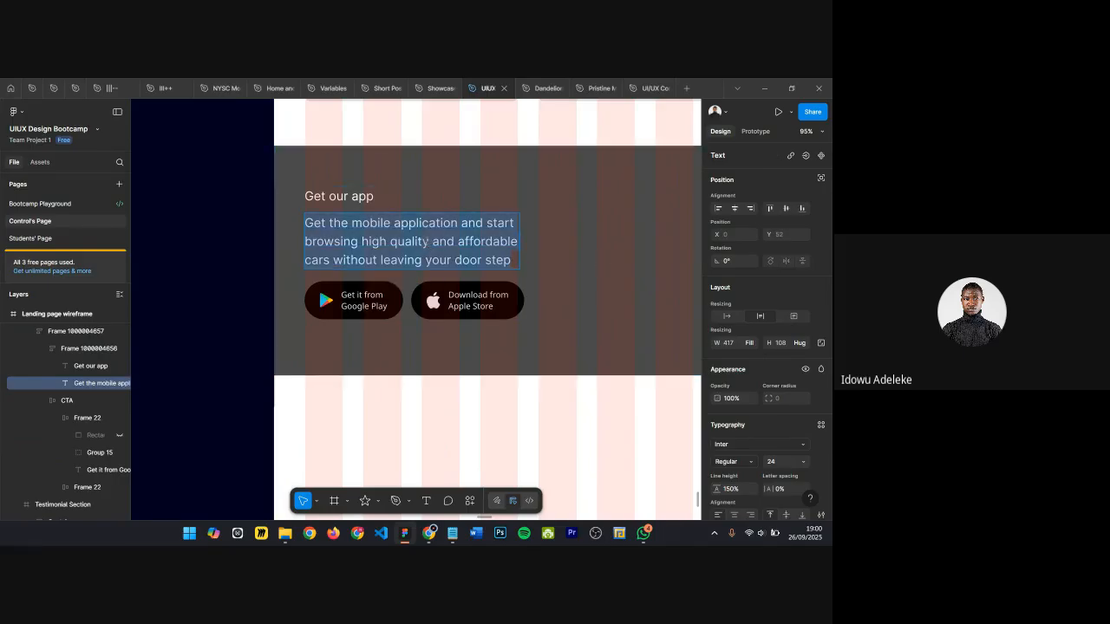
click(774, 462)
text(16)
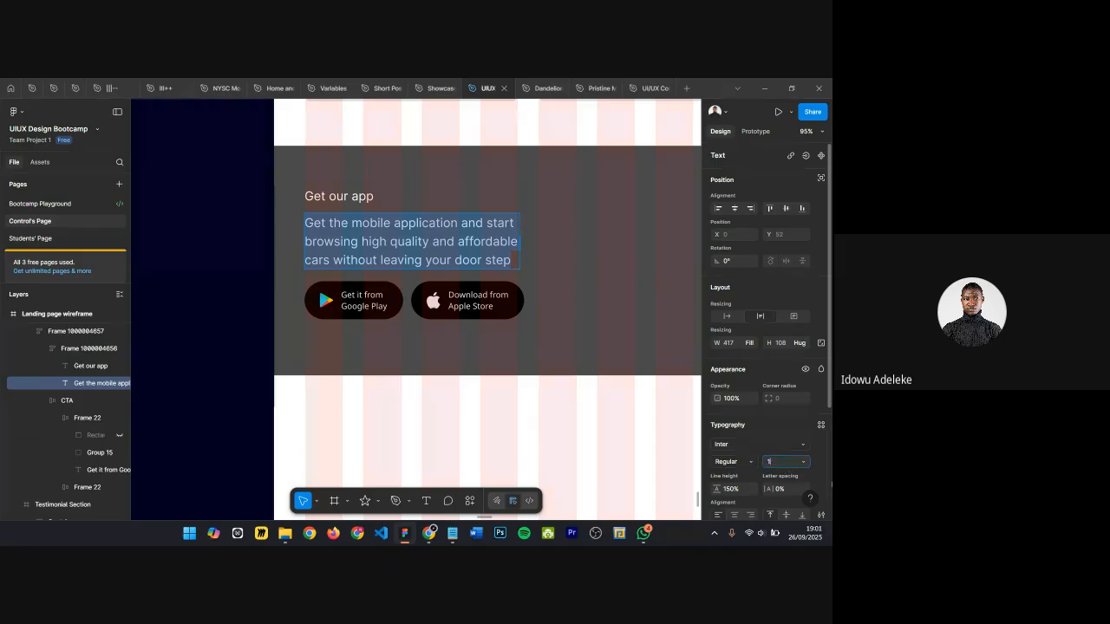
key(Return)
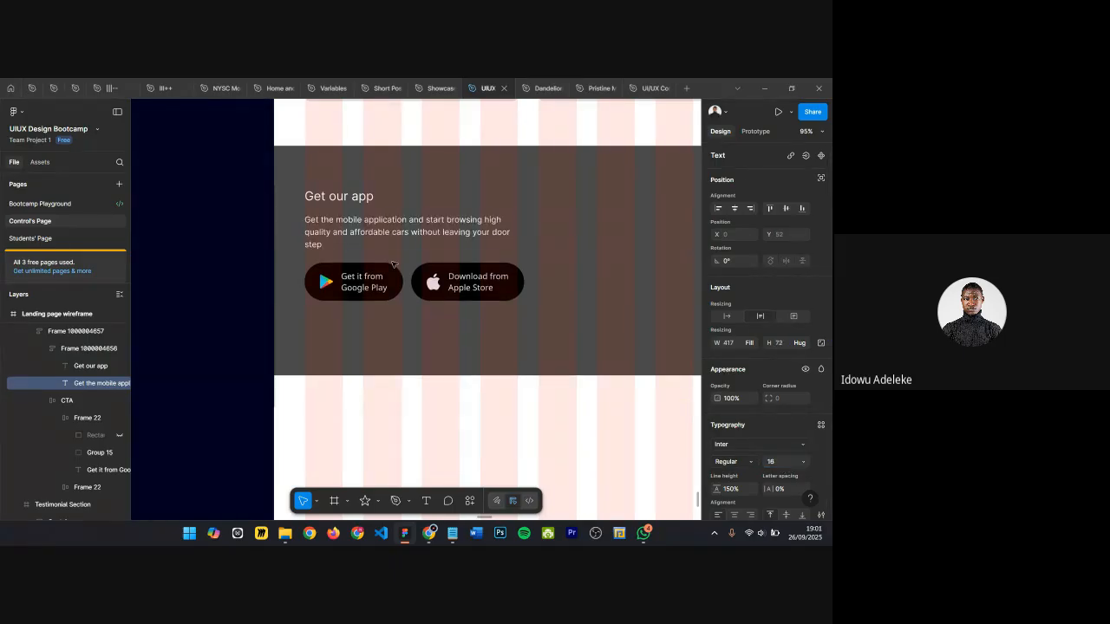
Step: Set the Get our app label's font size to 40
click(347, 197)
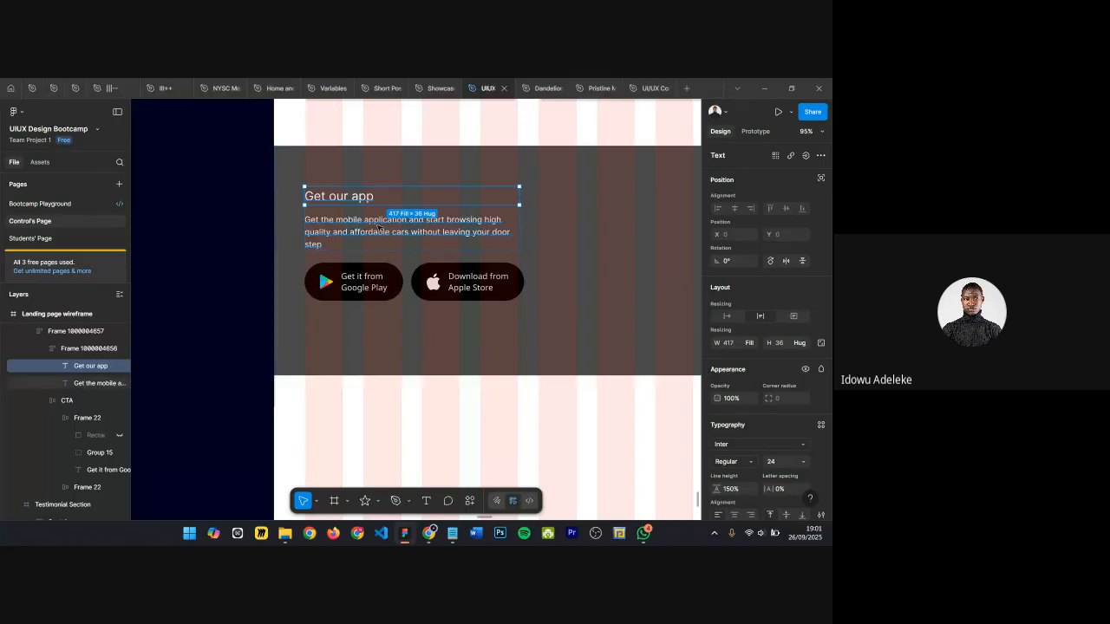
click(778, 462)
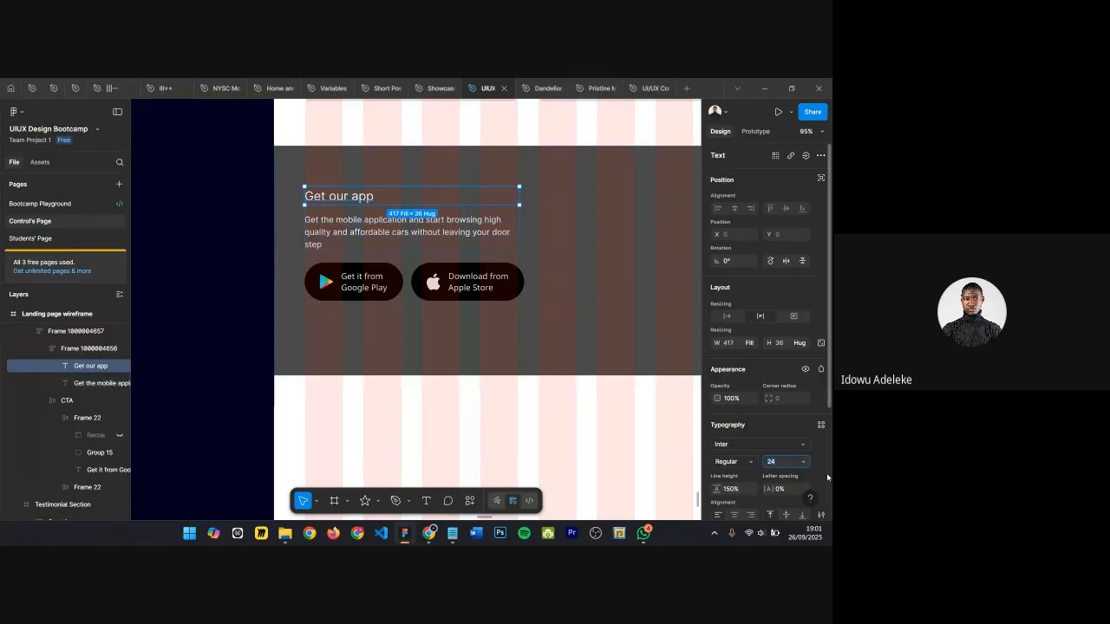
text(40)
key(Return)
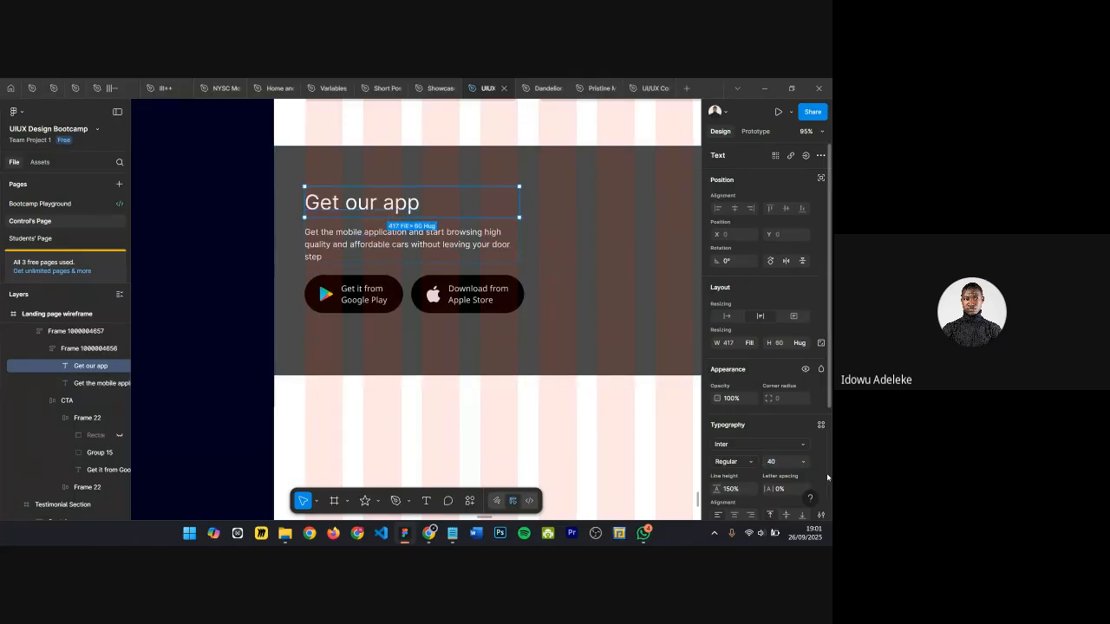
Step: Open the Get our app label's text for editing
scroll(521, 399, right, 1)
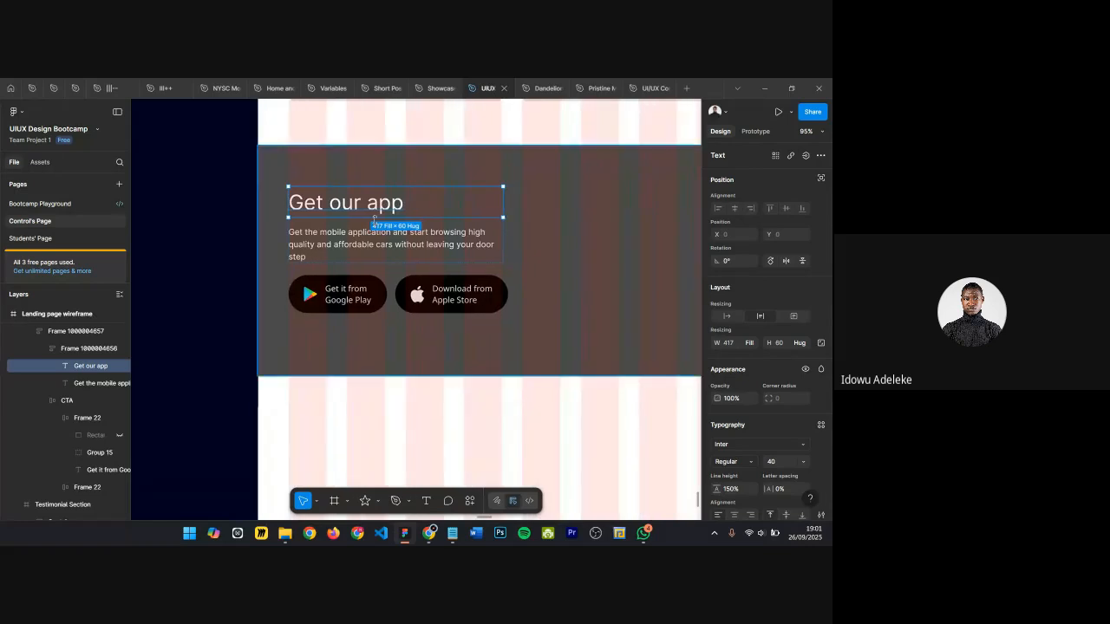
scroll(359, 211, up, 3)
double_click(358, 202)
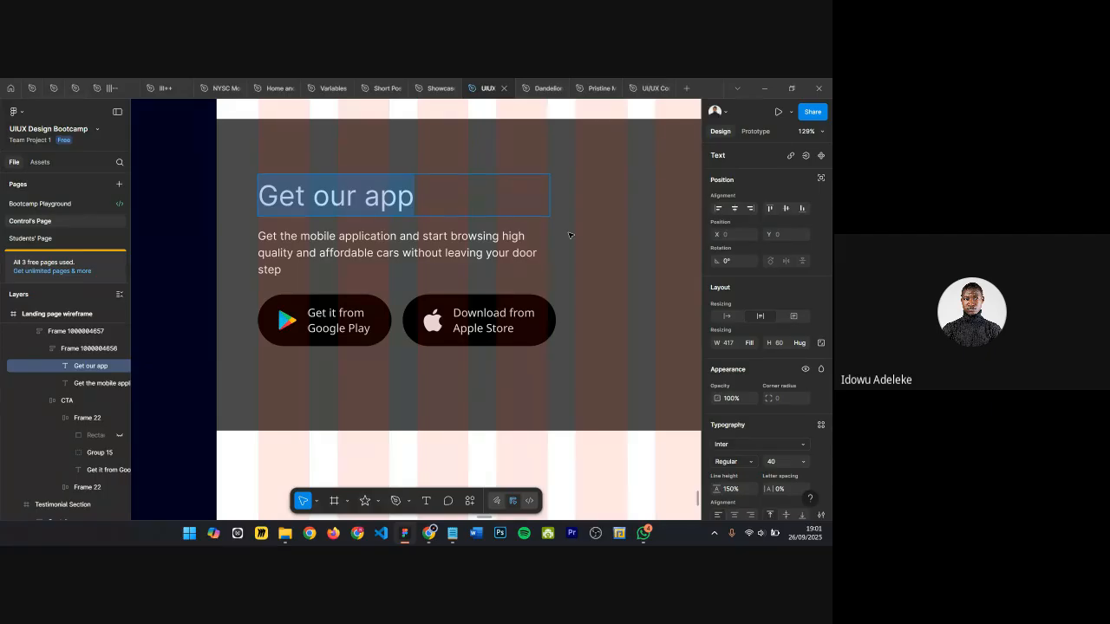
Step: Rewrite the CTA heading to read Purchase Easier on the App
text(I)
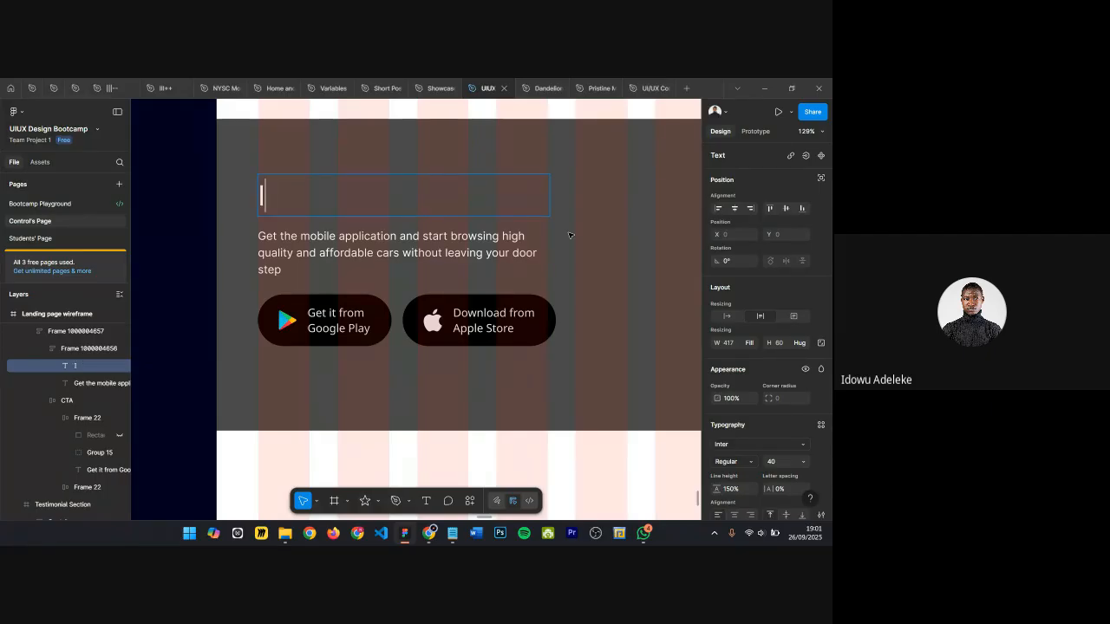
text(t Easier on the A)
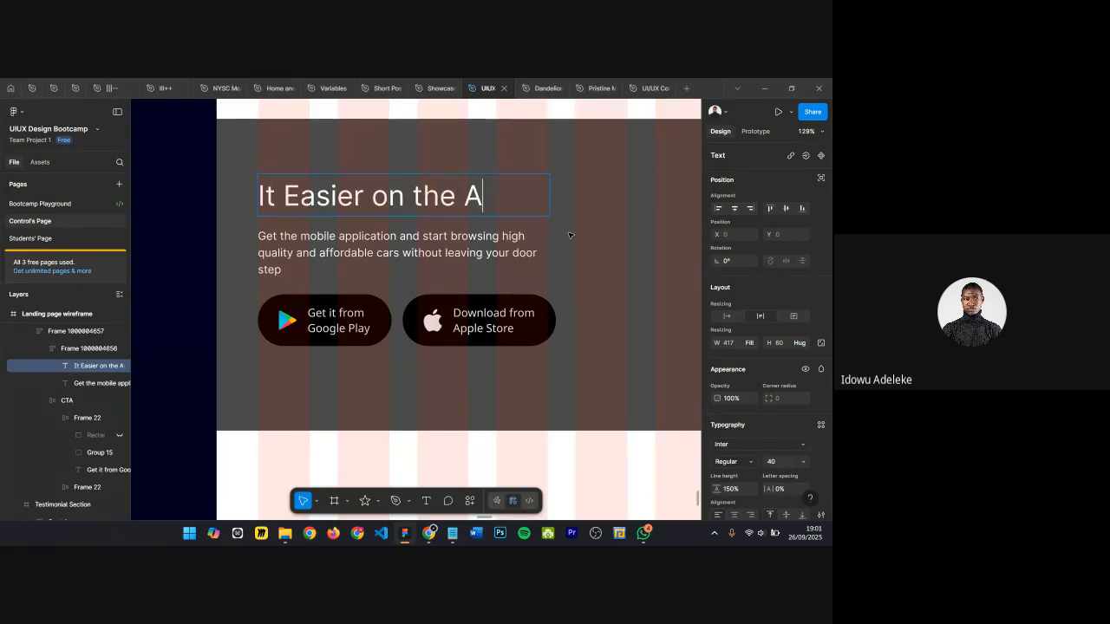
text(pp)
key(Left)
key(Left)
key(Left)
key(Left)
key(Left)
key(Left)
key(Left)
key(Left)
key(Left)
key(Left)
key(Left)
key(Left)
key(shift+Home)
text(Purcha)
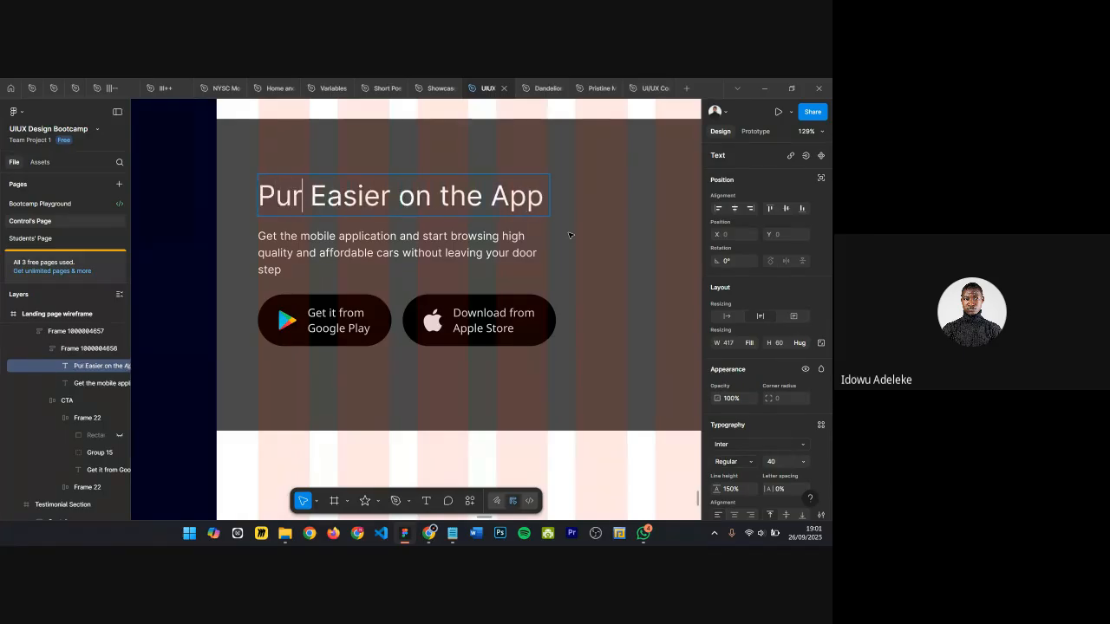
text(se)
key(Escape)
click(729, 318)
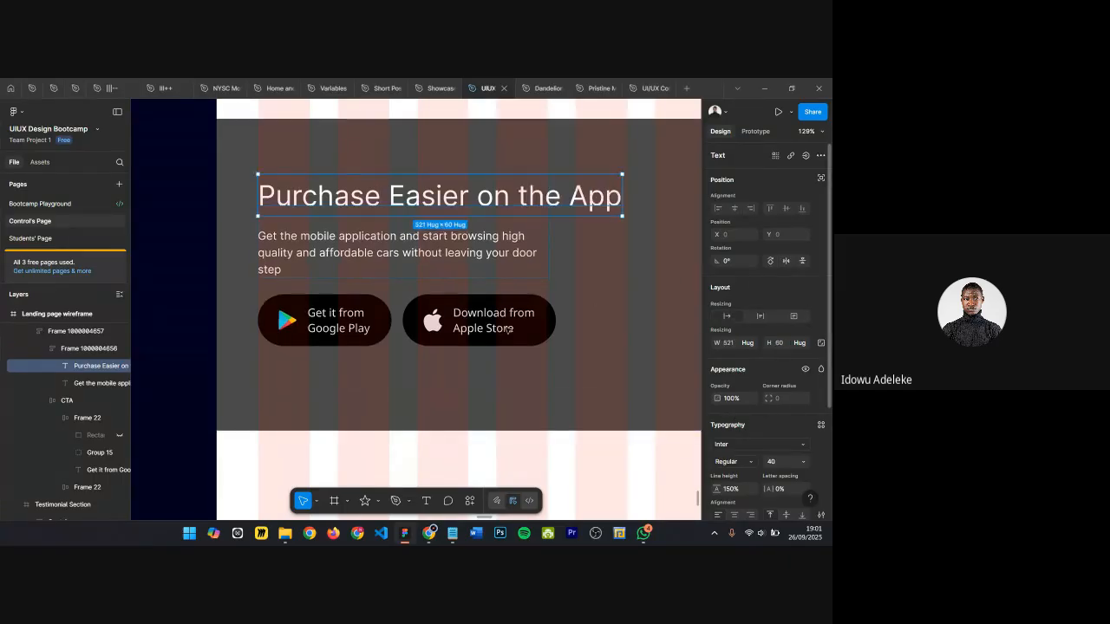
Step: Draw a rectangle about 416 × 487 over the CTA section's right half and rotate it about -8°
scroll(508, 329, down, 10)
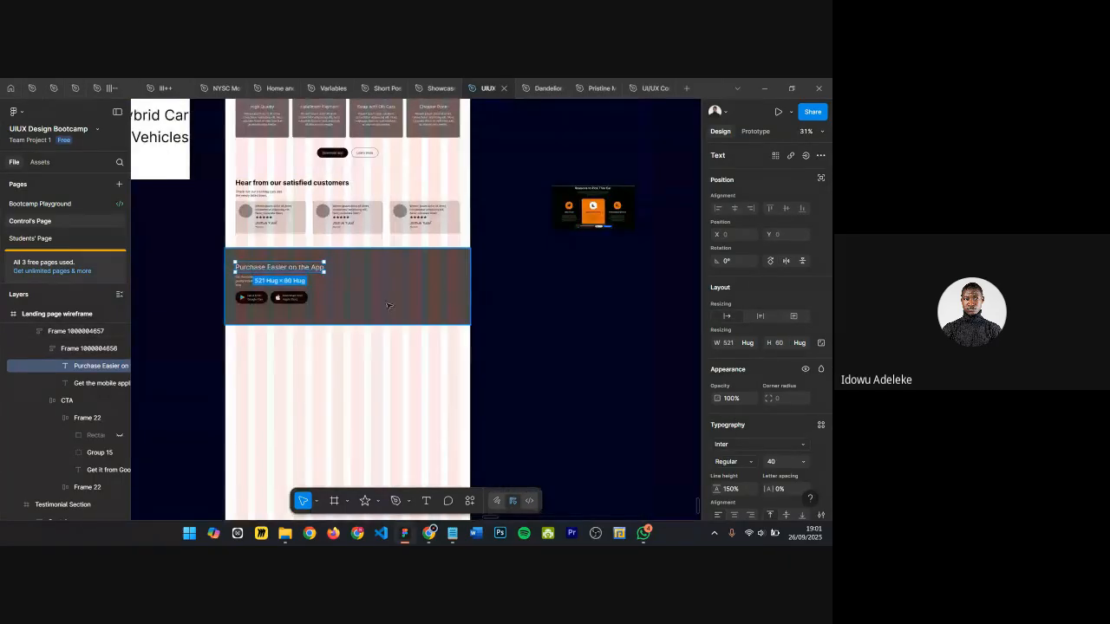
click(404, 306)
drag(380, 286, 375, 341)
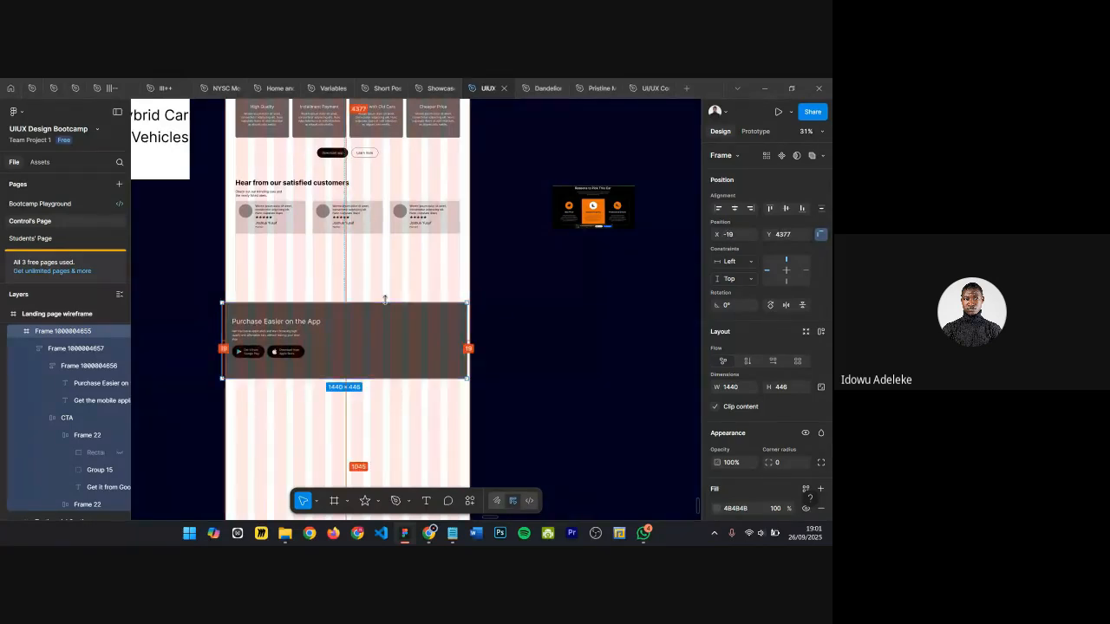
scroll(404, 286, up, 2)
click(404, 285)
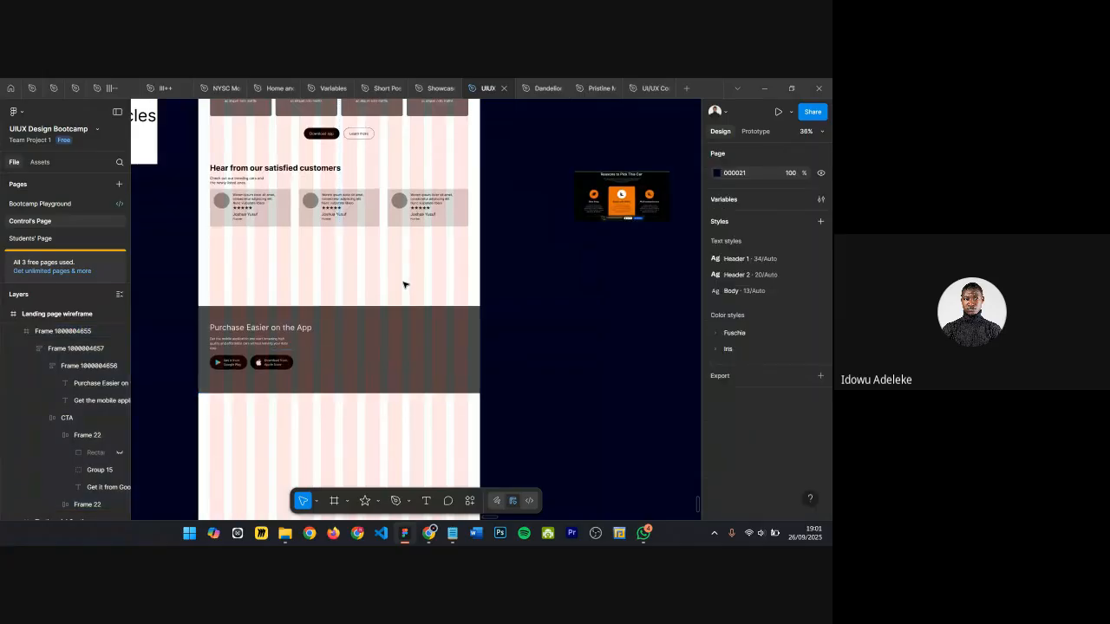
key(r)
drag(382, 274, 449, 365)
drag(408, 320, 460, 314)
scroll(428, 310, up, 5)
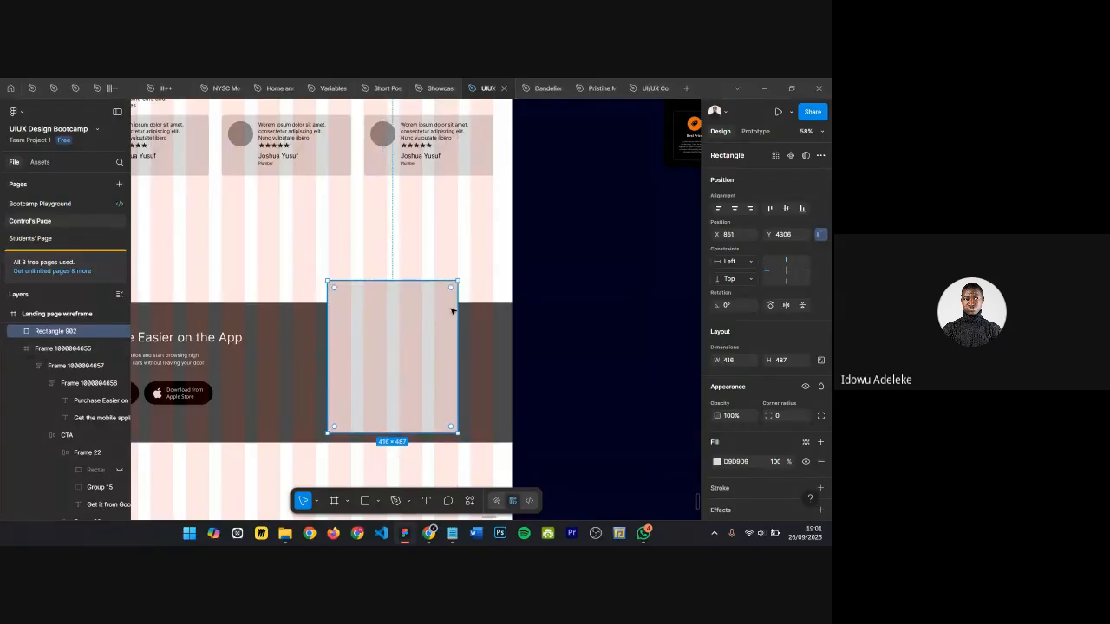
drag(458, 308, 463, 308)
drag(419, 259, 479, 255)
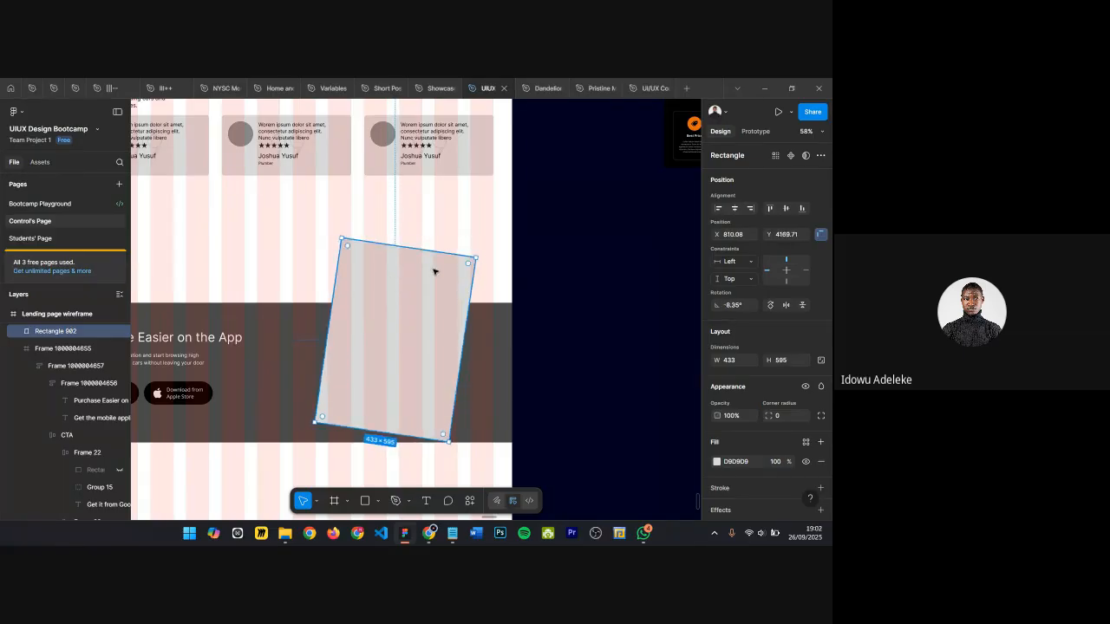
Step: Stretch the rotated rectangle to about 433 × 714
scroll(436, 271, down, 3)
click(339, 271)
scroll(338, 271, up, 3)
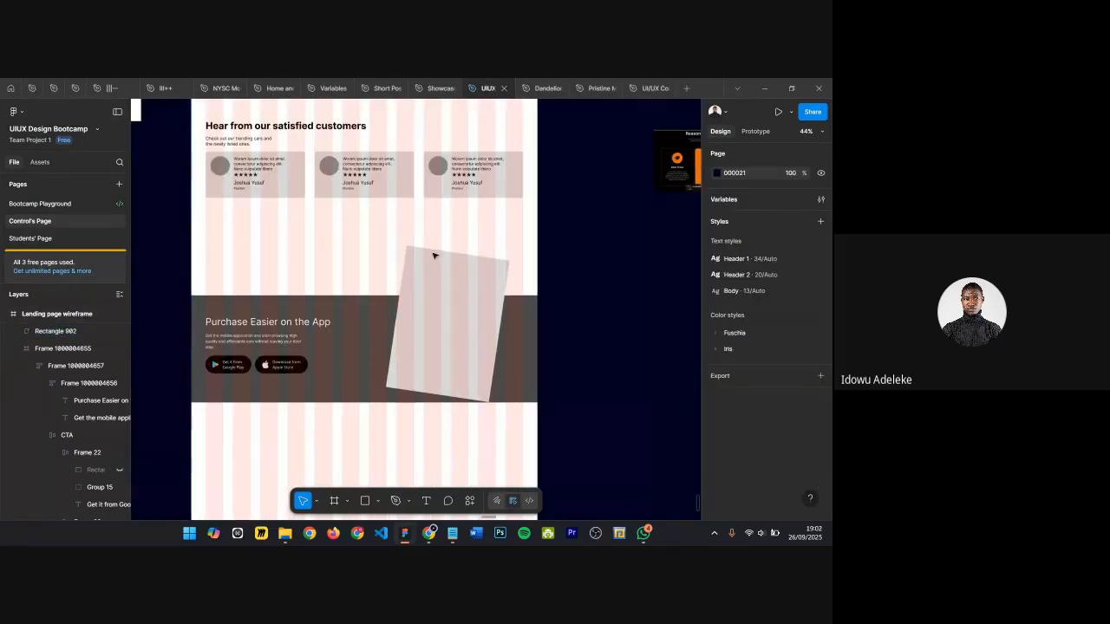
scroll(442, 253, up, 2)
scroll(487, 249, down, 3)
click(431, 353)
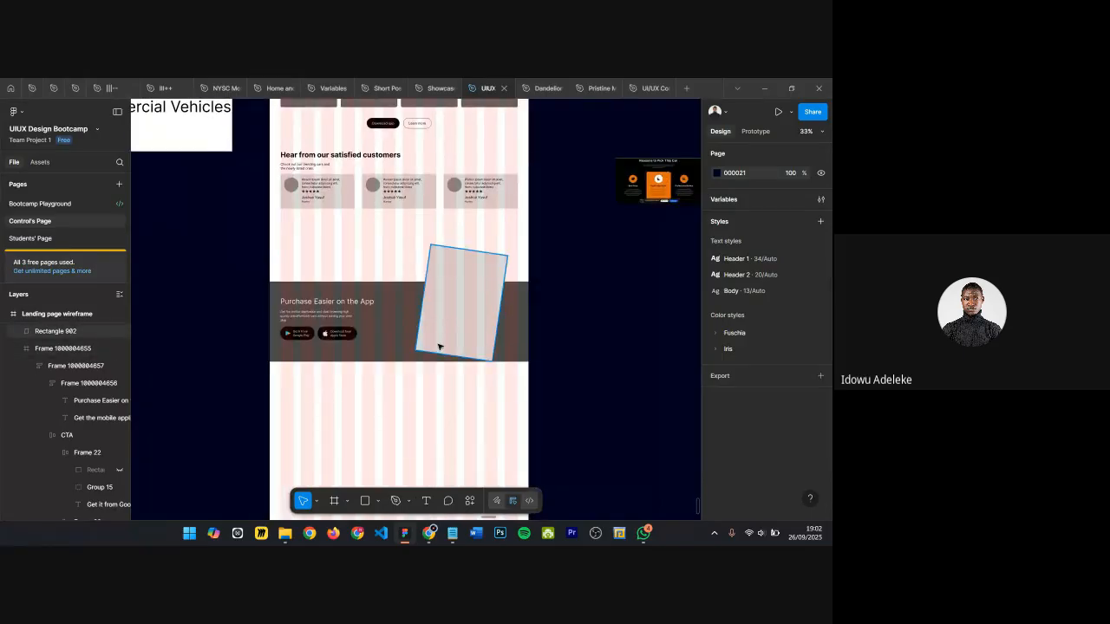
click(438, 351)
drag(436, 374, 410, 387)
scroll(454, 296, up, 4)
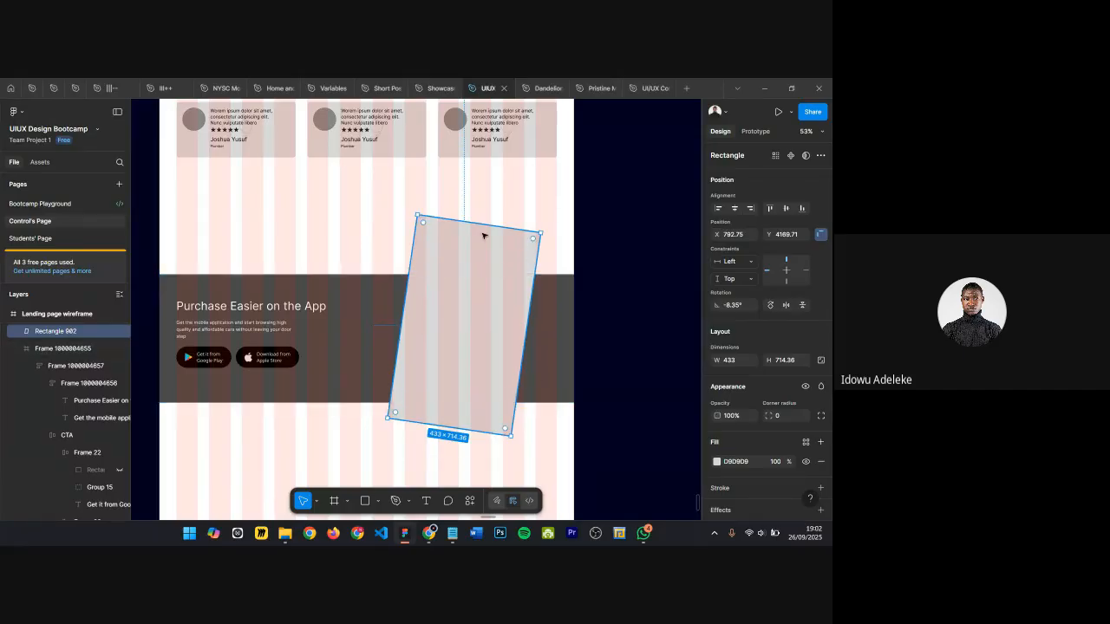
Step: Wrap the rectangle in a frame and shrink the frame to about 532 × 653 to crop it
click(226, 401)
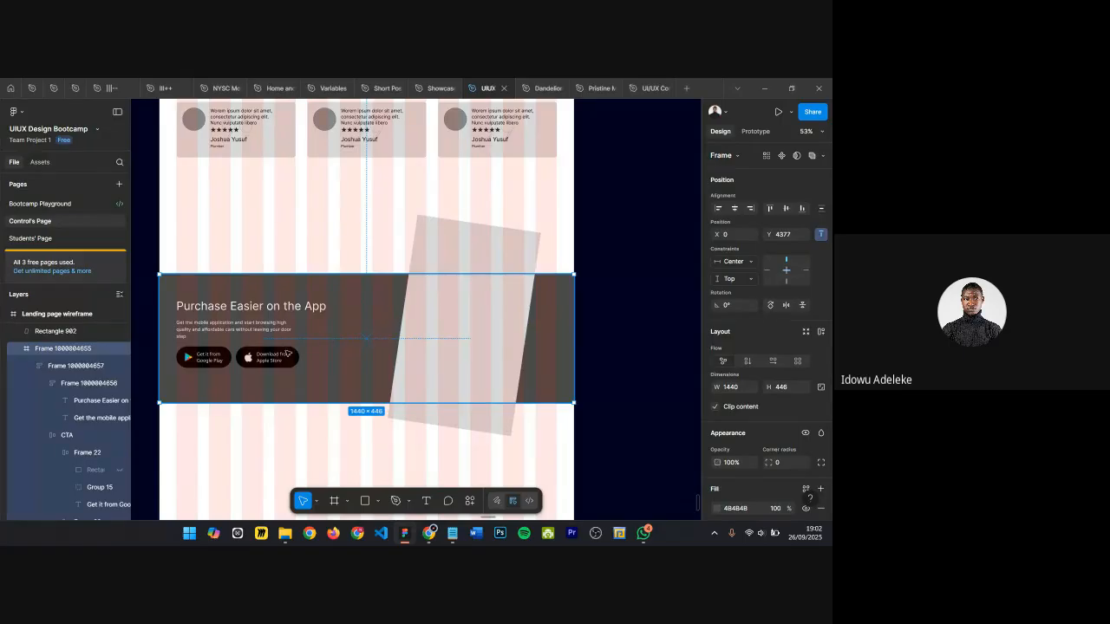
click(459, 325)
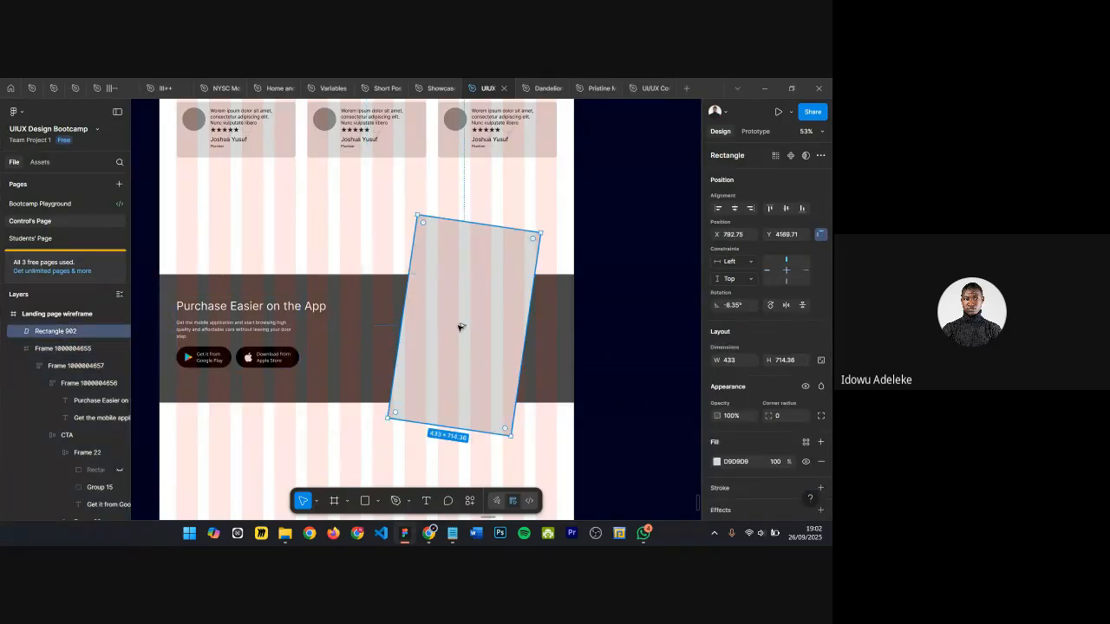
key(ctrl+alt+g)
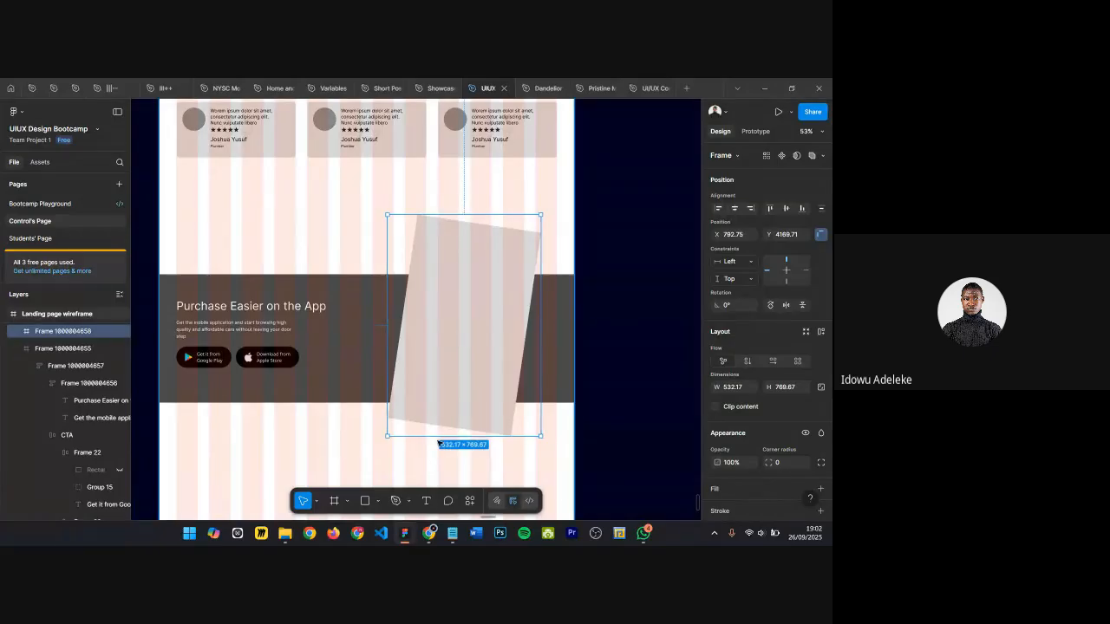
click(439, 443)
click(408, 432)
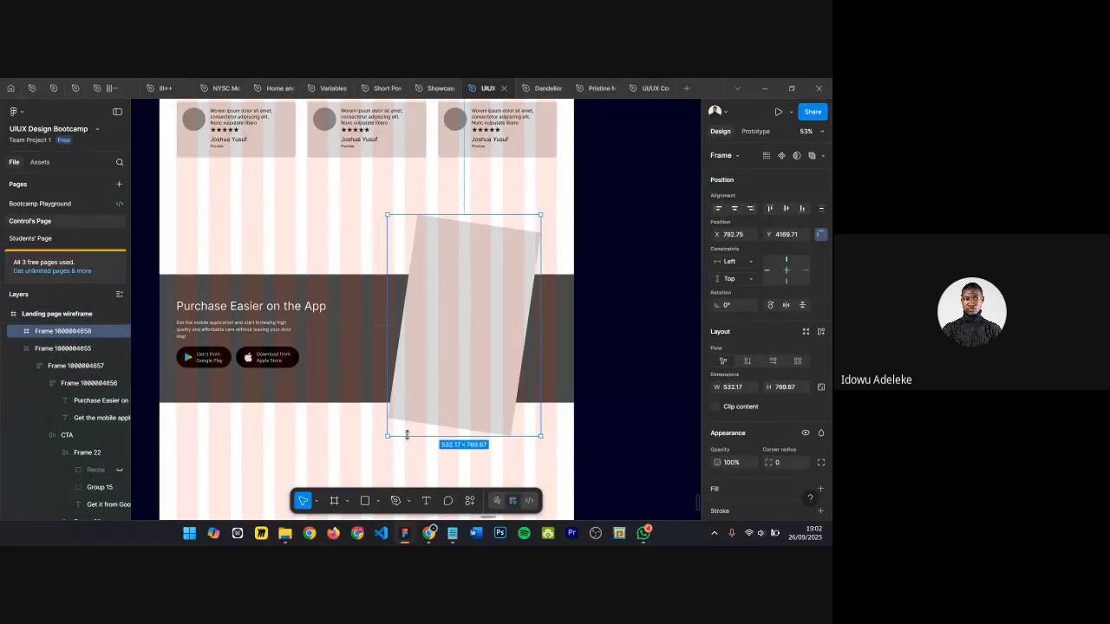
drag(407, 435, 398, 402)
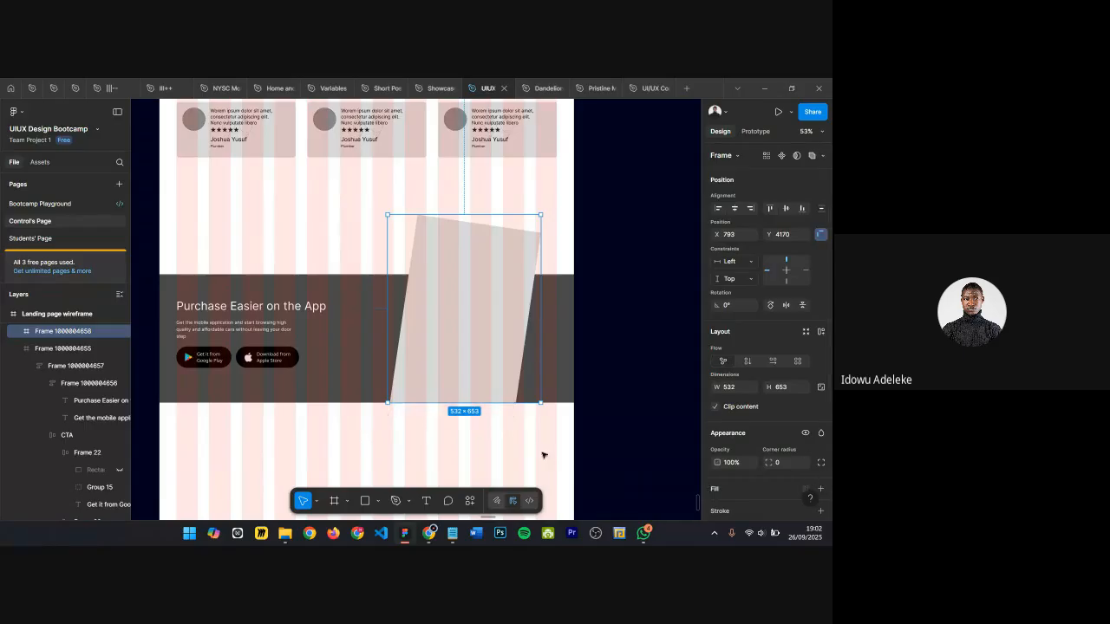
Step: Reposition the rectangle inside its frame and nudge the frame into place
click(490, 449)
scroll(416, 344, up, 5)
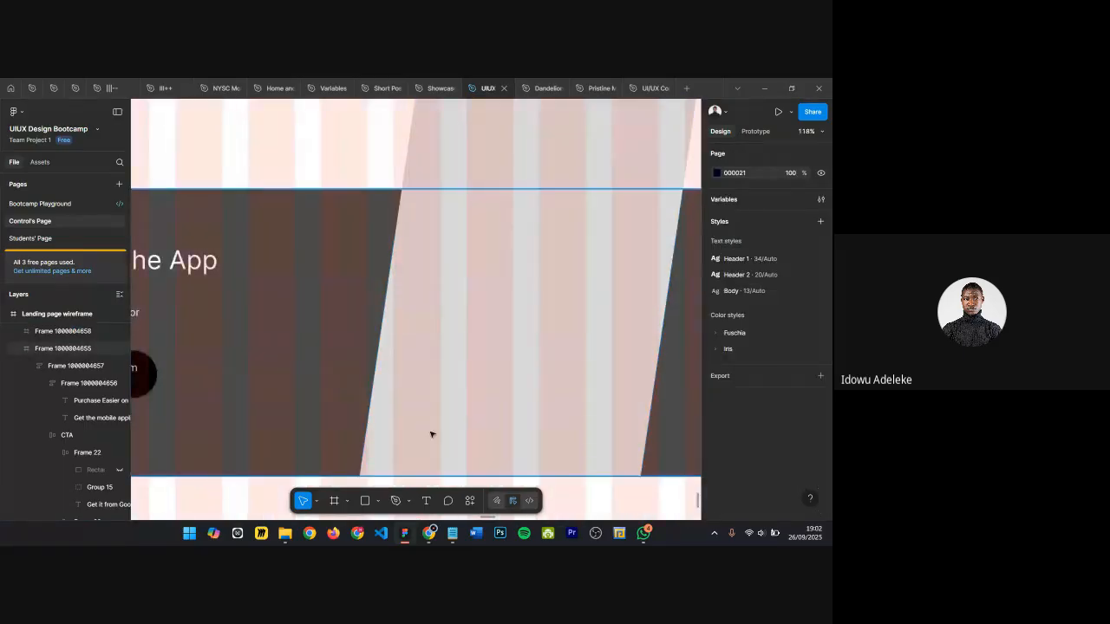
scroll(501, 377, down, 6)
click(508, 276)
drag(511, 260, 509, 271)
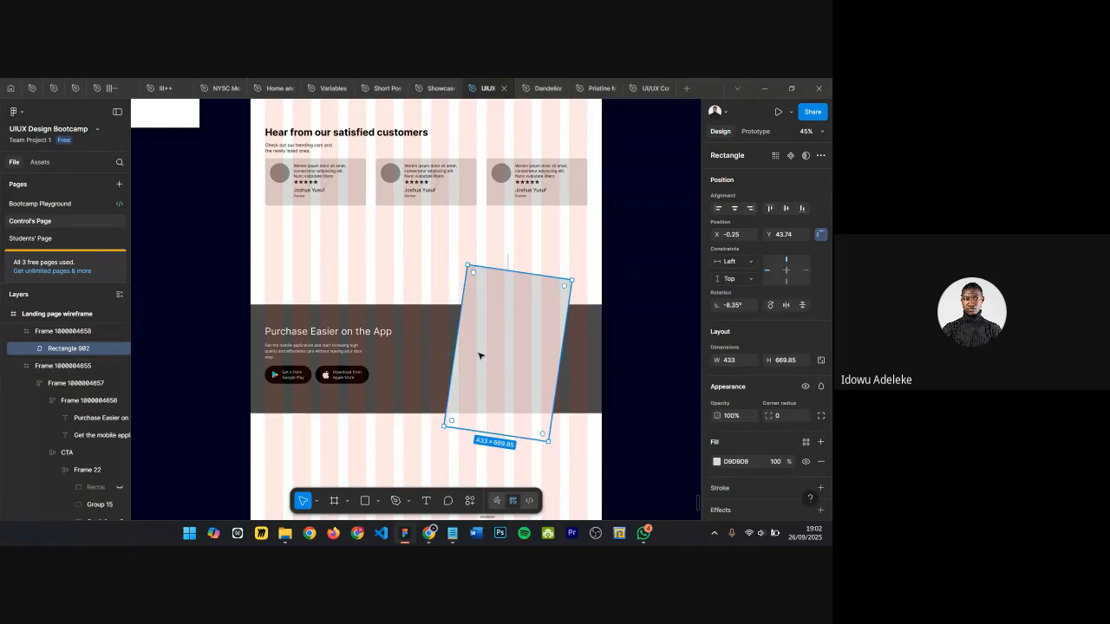
click(424, 287)
click(473, 391)
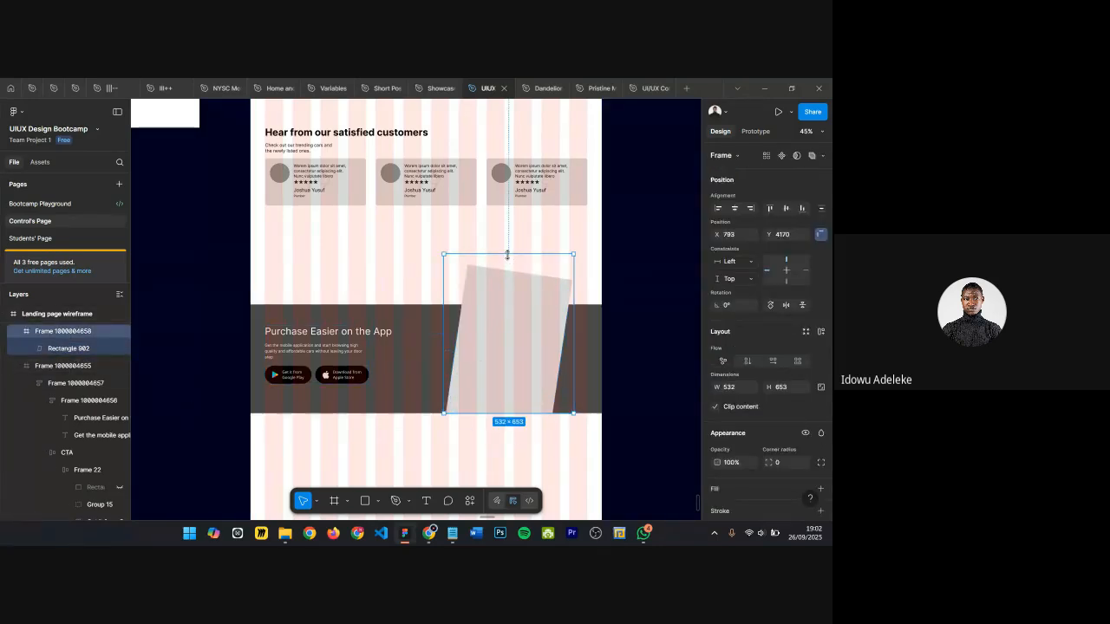
drag(508, 260, 509, 255)
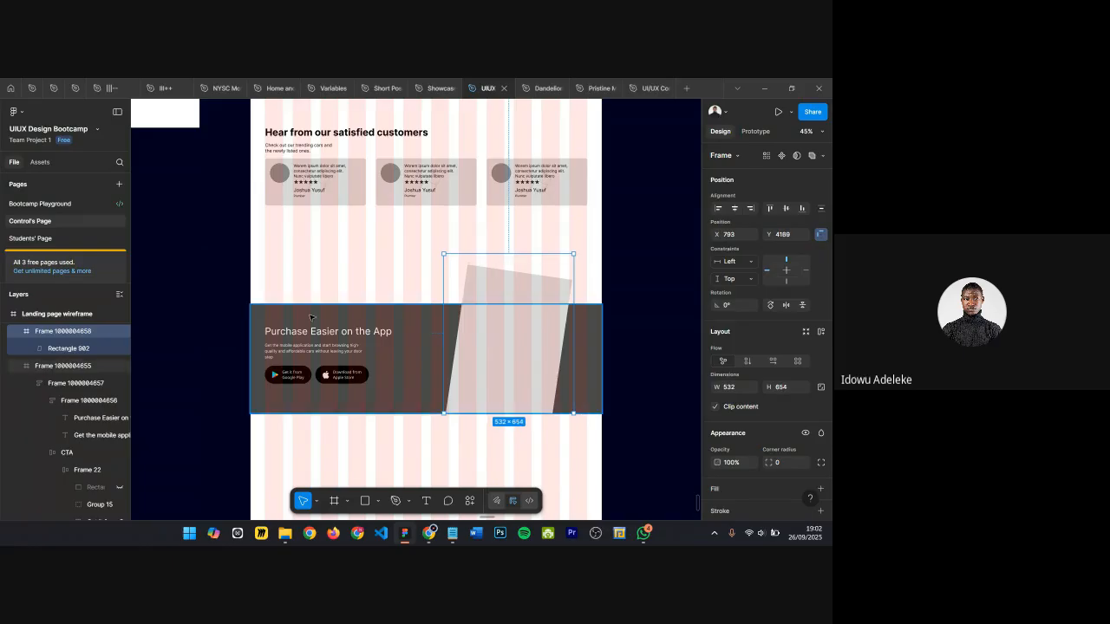
Step: Rename the new frame Mobile app
double_click(90, 333)
text(Mobile app)
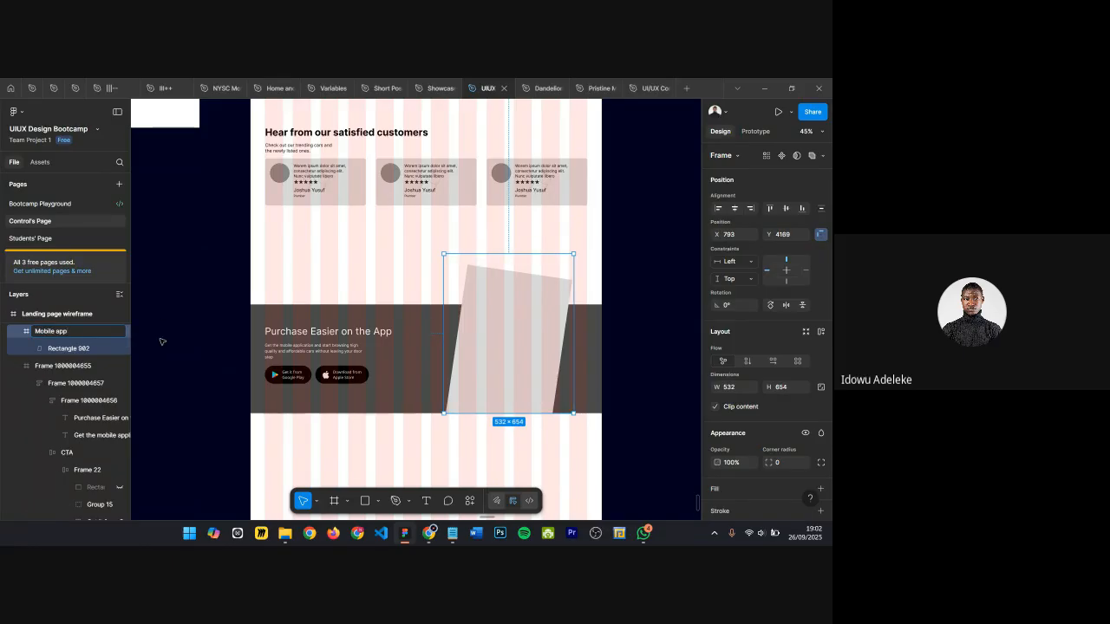
key(Return)
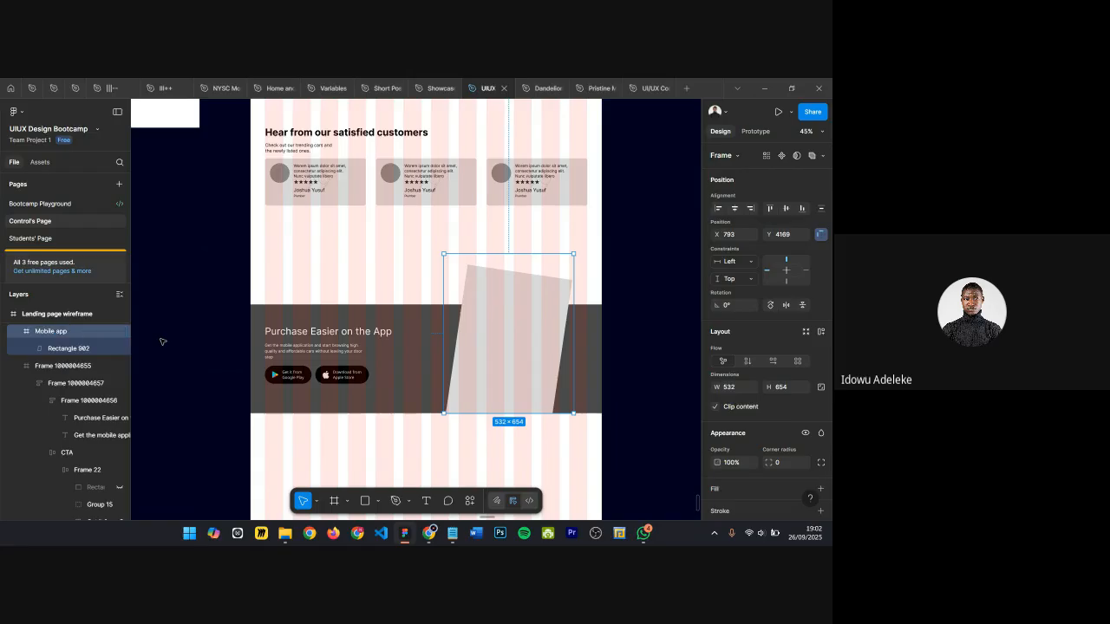
Step: Set the rectangle's corner radius to 22
click(494, 338)
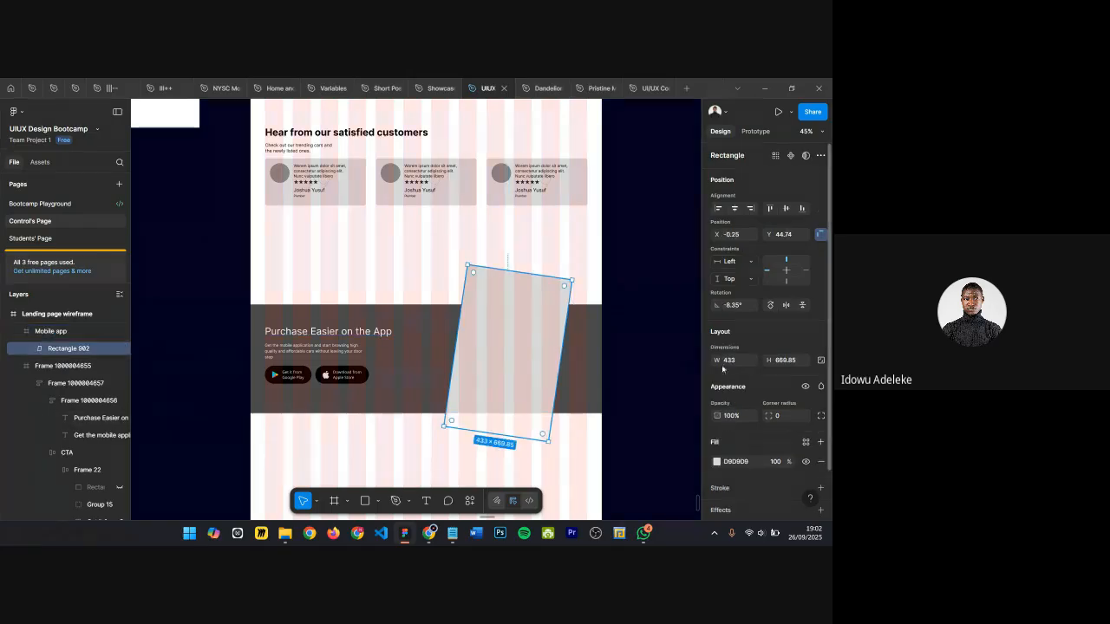
drag(769, 416, 789, 417)
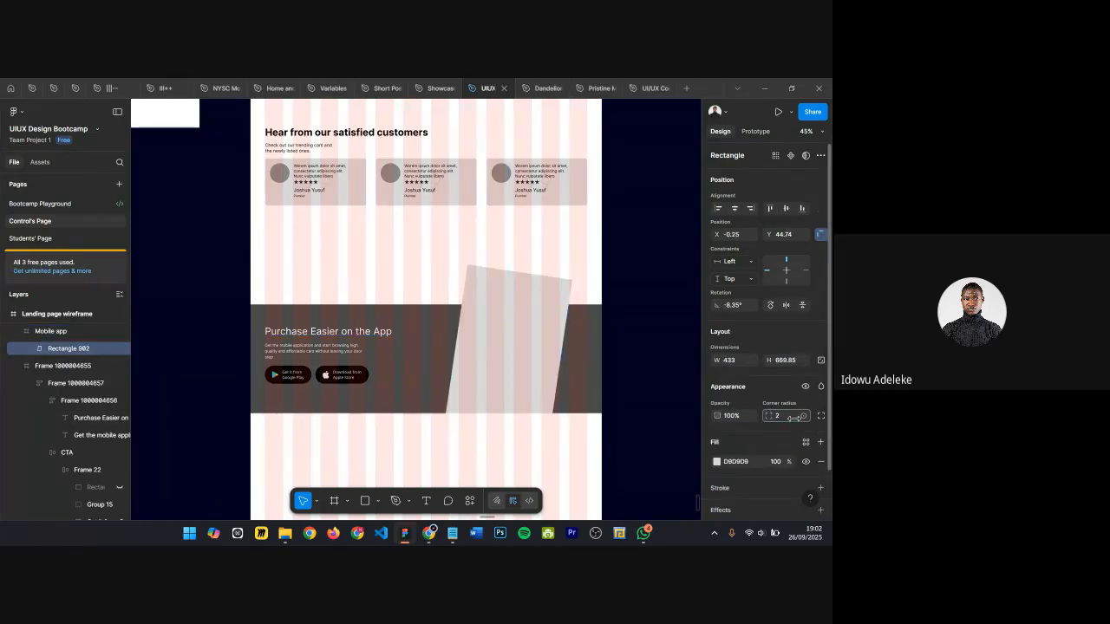
drag(184, 429, 184, 429)
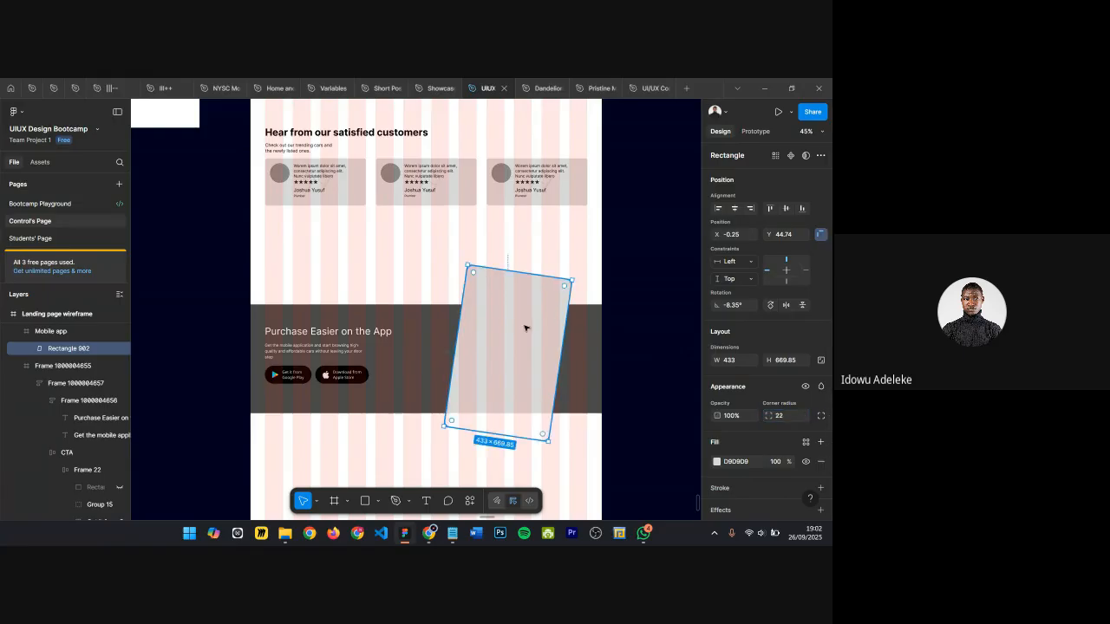
Step: Review the CTA section with the mobile app mockup at different zoom levels
scroll(526, 327, up, 3)
click(371, 262)
scroll(503, 285, down, 5)
scroll(390, 337, up, 2)
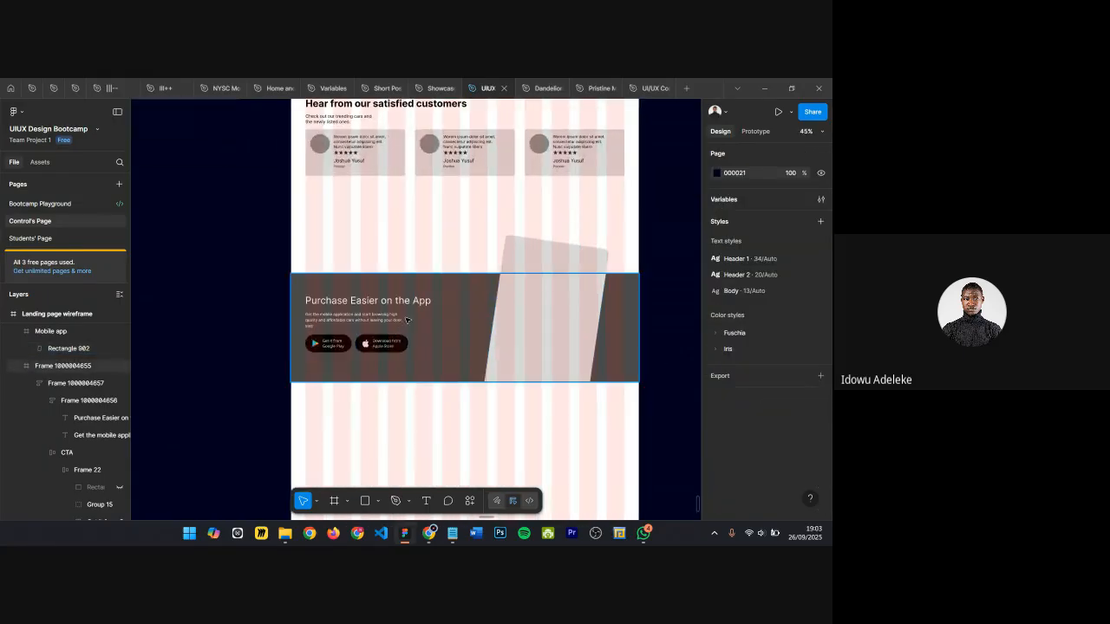
click(466, 295)
scroll(466, 291, down, 1)
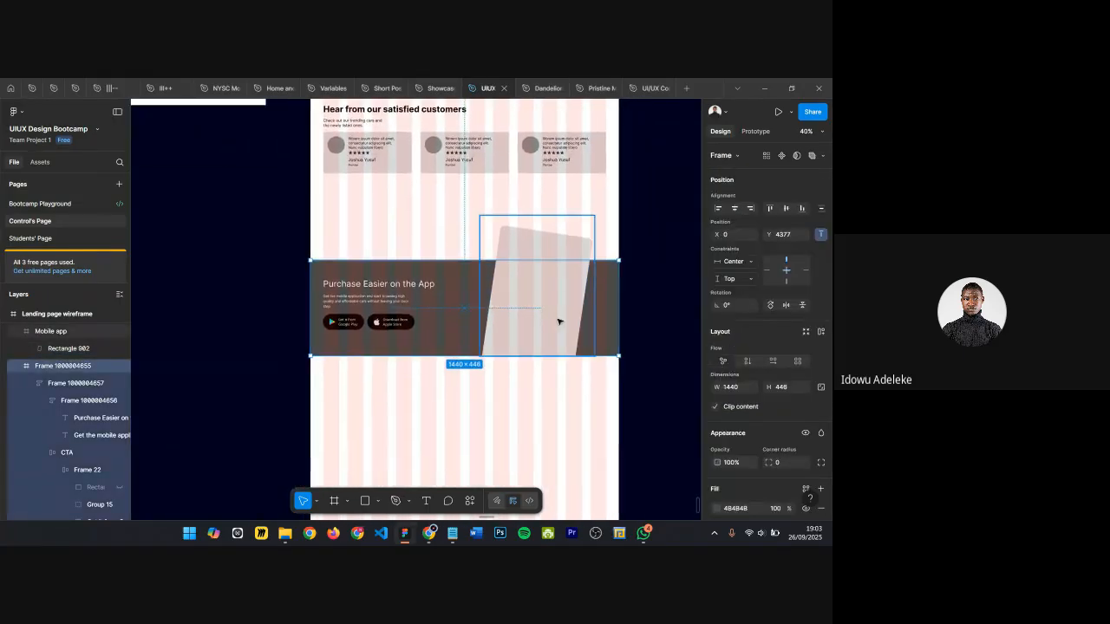
scroll(459, 413, up, 3)
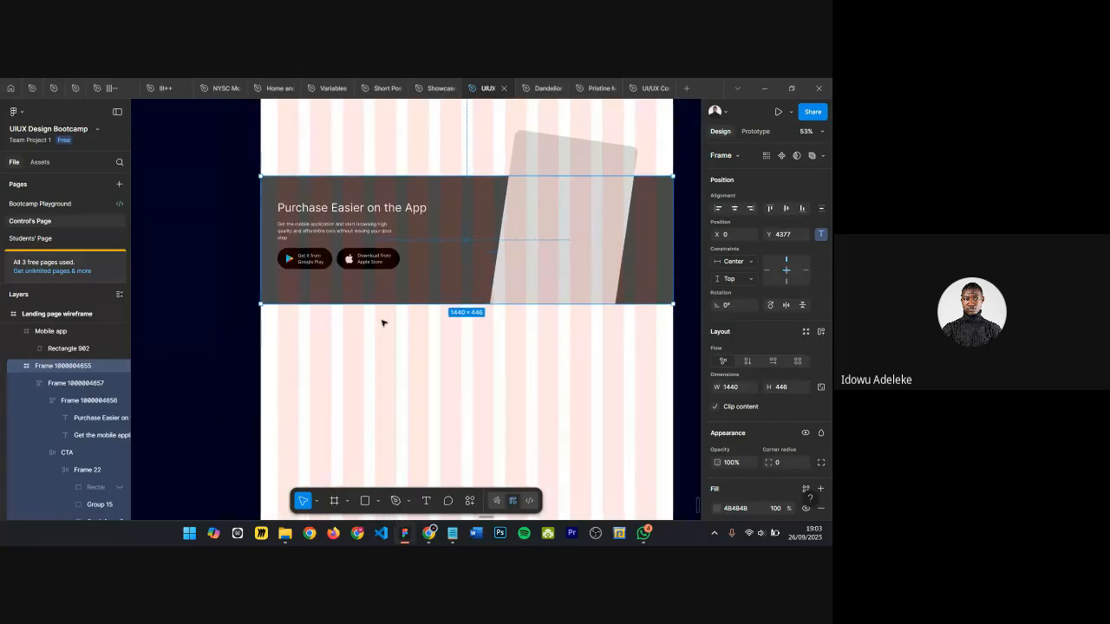
scroll(454, 336, up, 3)
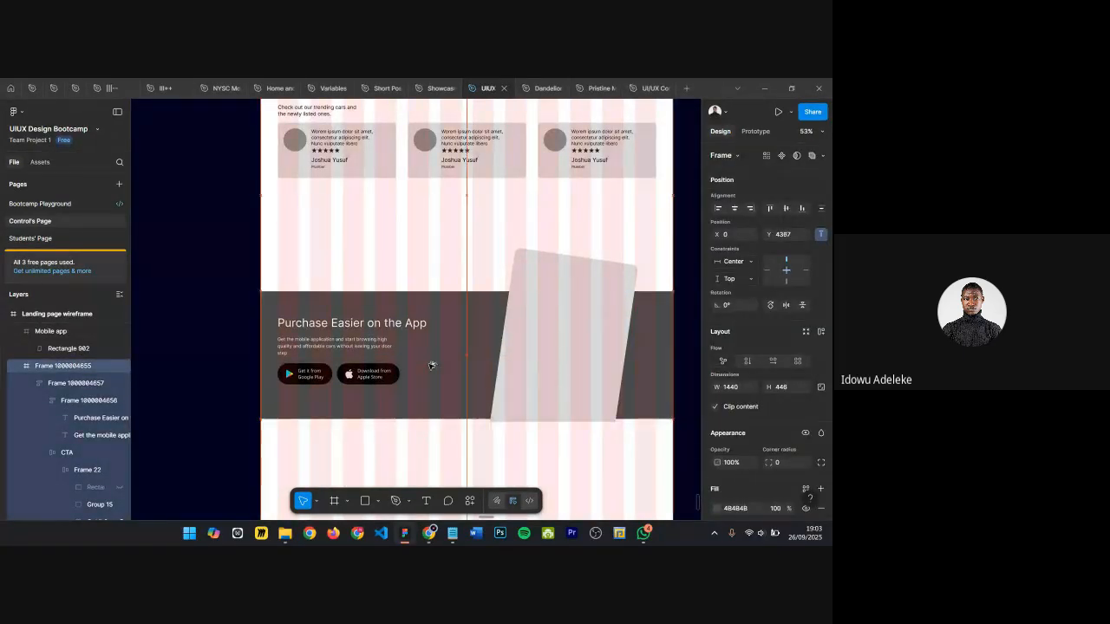
Step: Move the Mobile app frame inside the CTA section frame and align it to the right edge
click(547, 298)
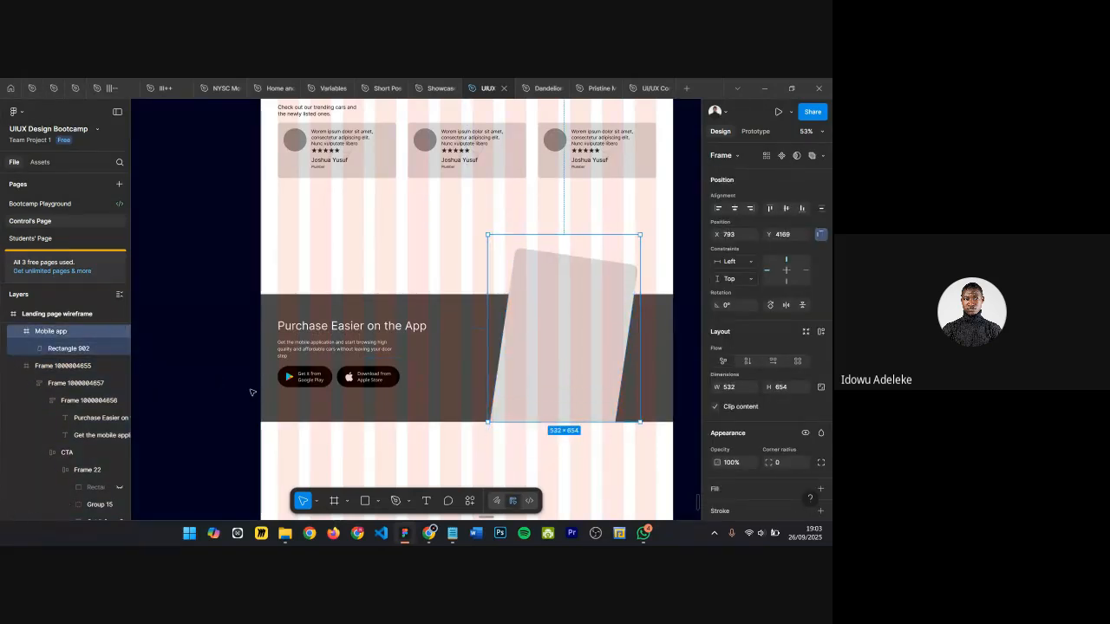
key(Delete)
click(484, 324)
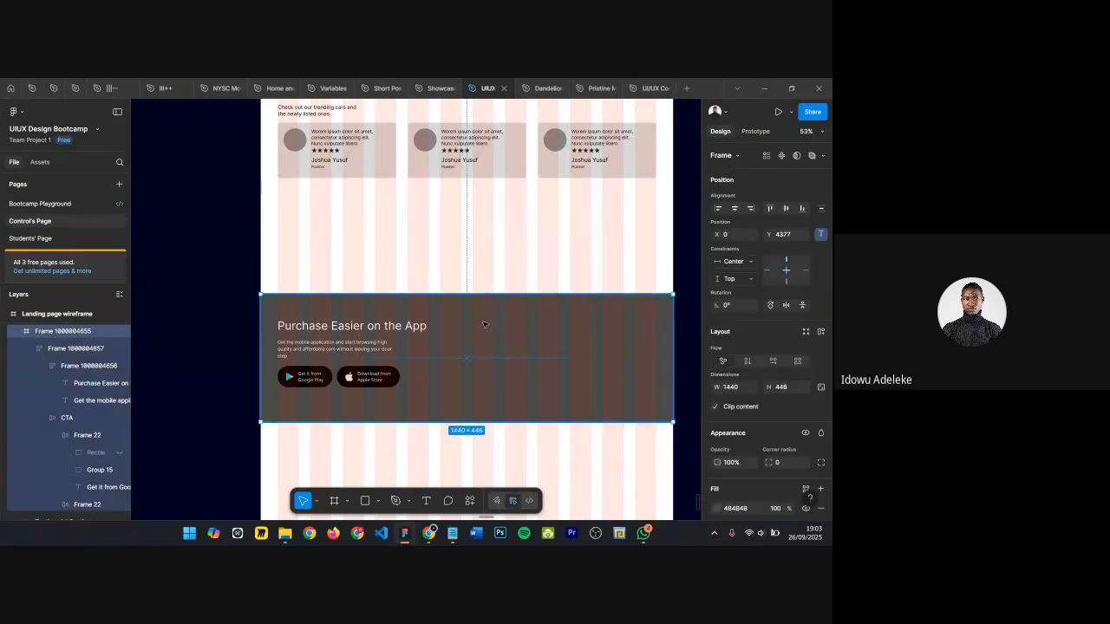
key(ctrl+v)
key(alt+d)
Step: Nudge the Mobile app frame upward to a Y position of -300
key(shift+Up)
key(shift+Up)
key(shift+Up)
key(shift+Up)
key(shift+Up)
key(shift+Up)
key(shift+Up)
key(shift+Up)
key(shift+Up)
key(shift+Up)
key(shift+Up)
key(shift+Up)
key(shift+Up)
key(shift+Up)
key(shift+Up)
key(shift+Up)
key(shift+Up)
key(shift+Up)
key(shift+Up)
key(shift+Up)
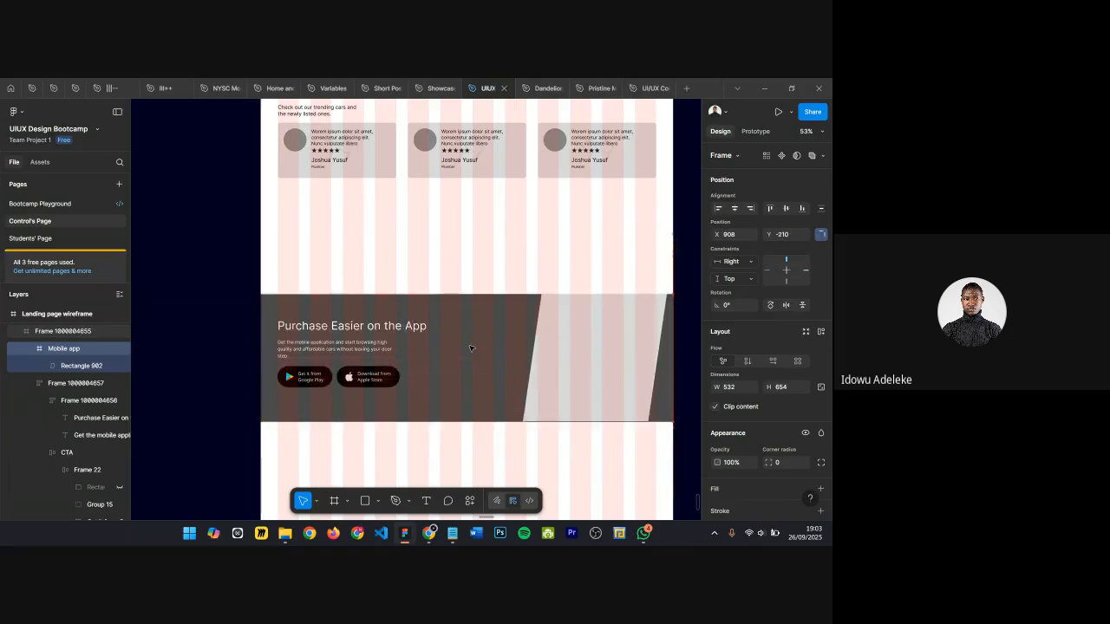
key(shift+Up)
key(shift+Up)
key(shift+Up)
key(shift+Up)
key(shift+Up)
key(shift+Up)
key(shift+Up)
key(shift+Up)
key(shift+Up)
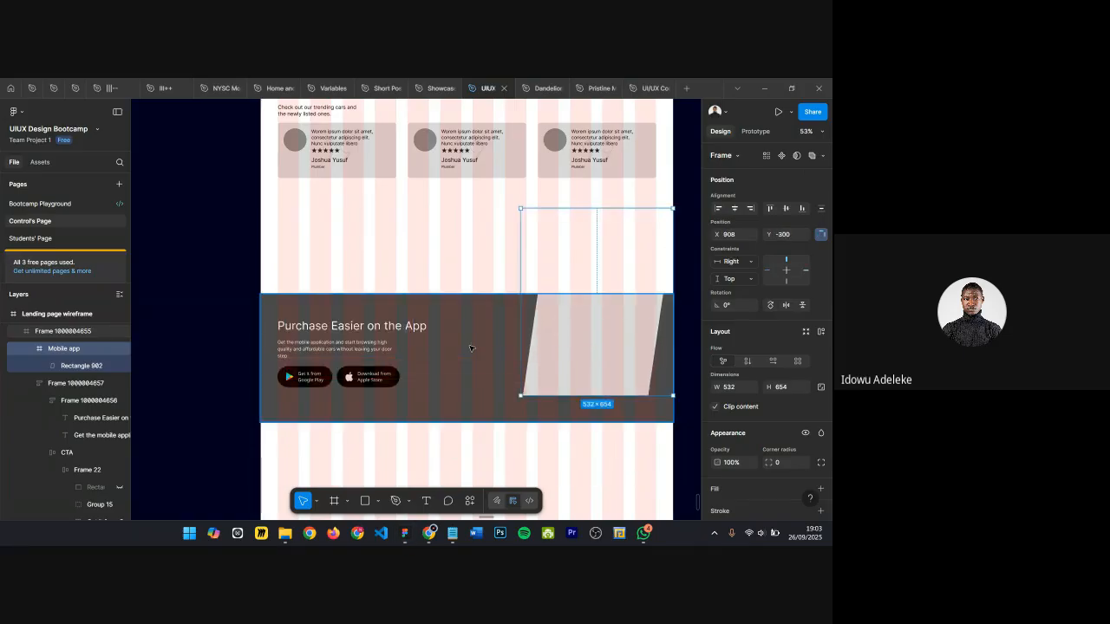
key(super)
key(super)
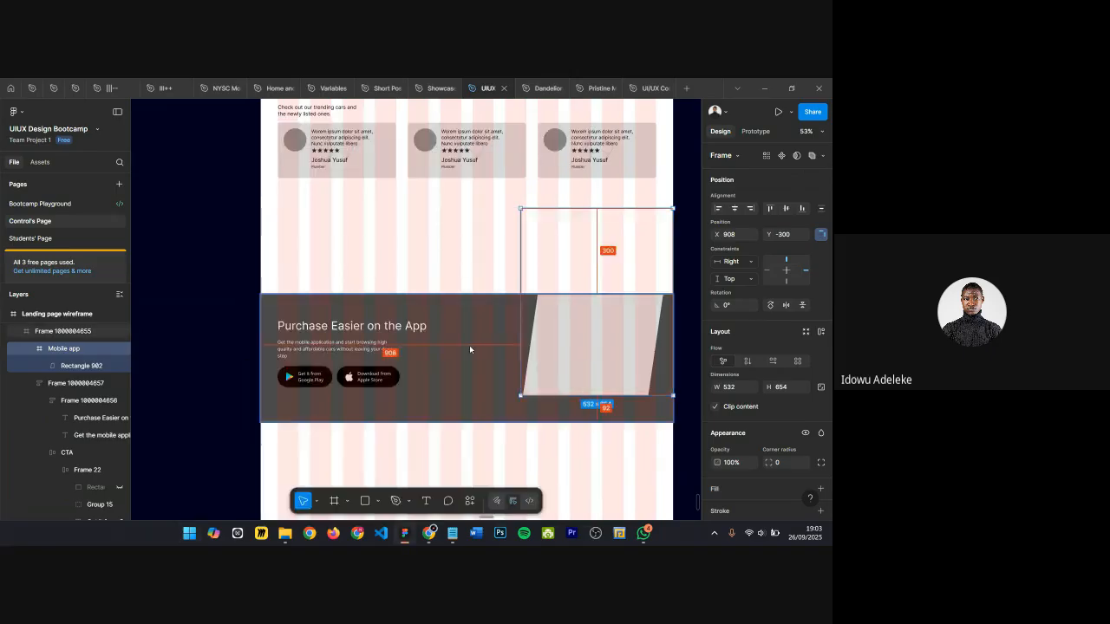
Step: Align the Mobile app frame to the bottom edge of the CTA section
key(alt+s)
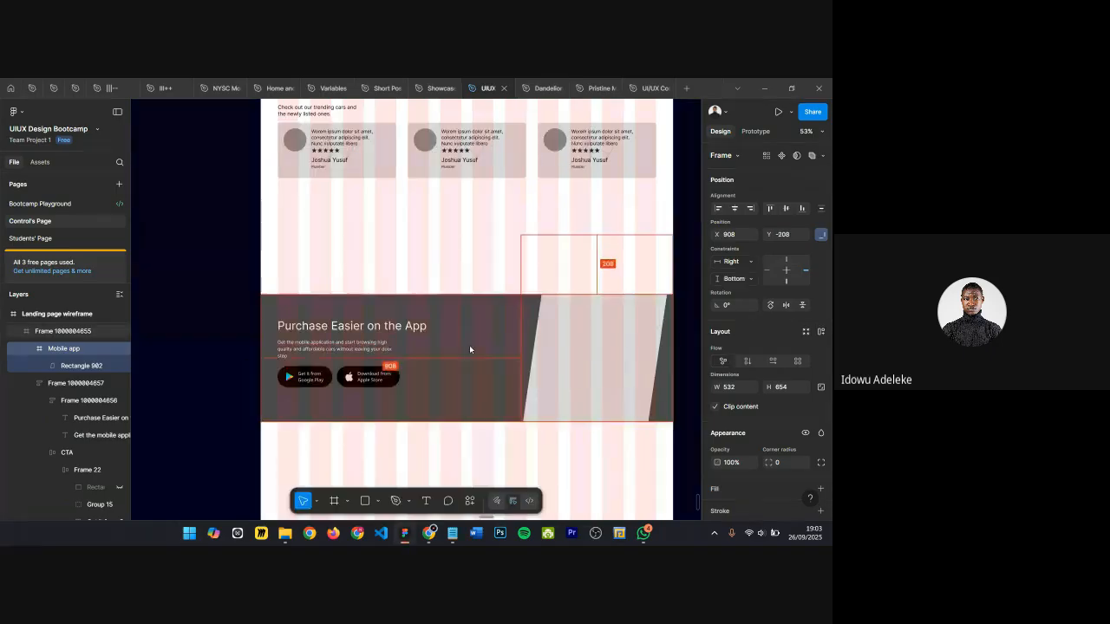
Step: Move the rounded rectangle inside the Mobile app frame to X -30.25 and Y 76.09
click(590, 345)
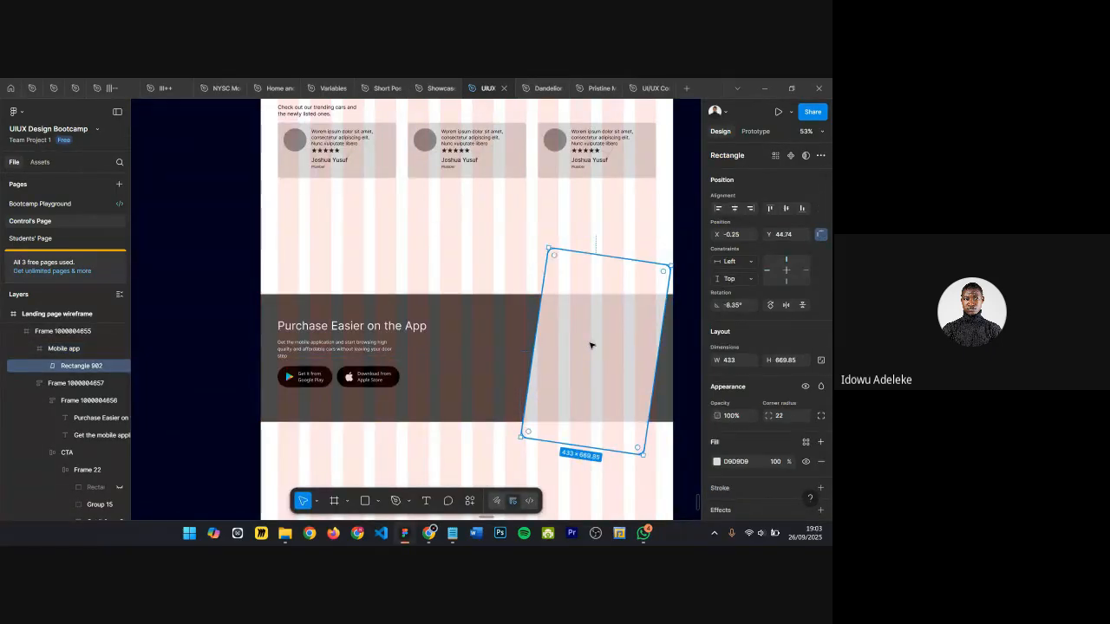
click(479, 357)
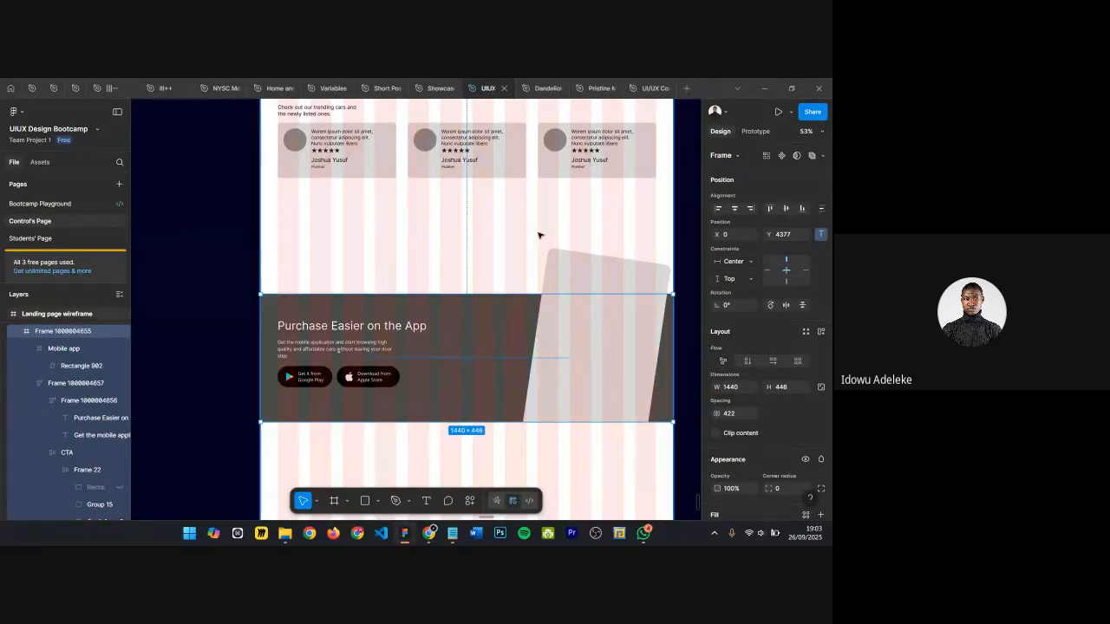
click(582, 257)
drag(582, 258, 583, 262)
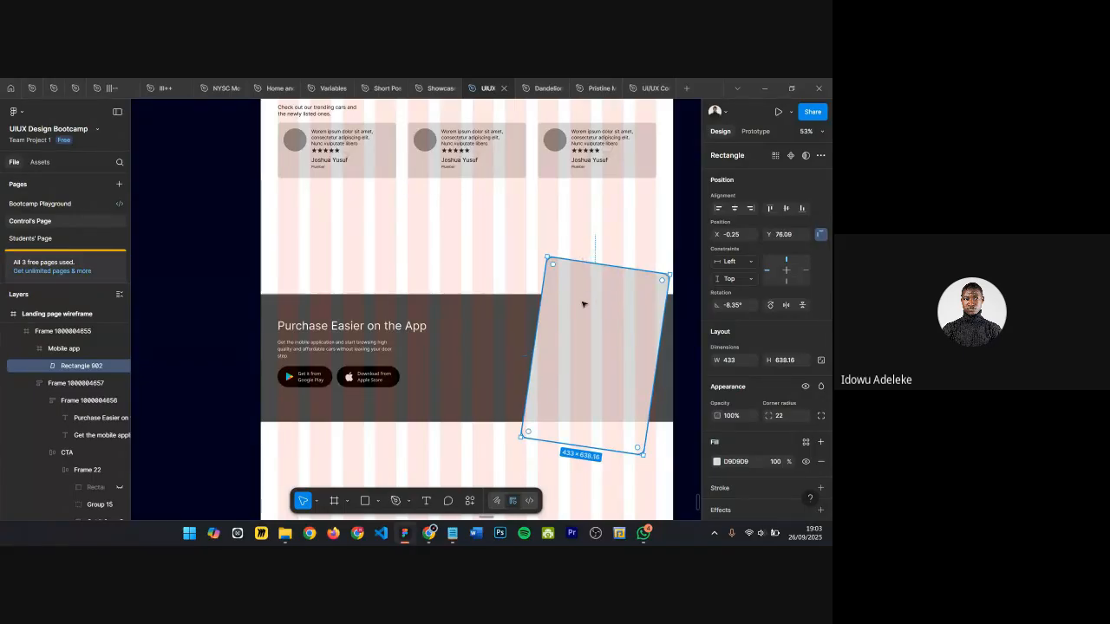
key(shift+Left)
key(shift+Left)
key(shift+Left)
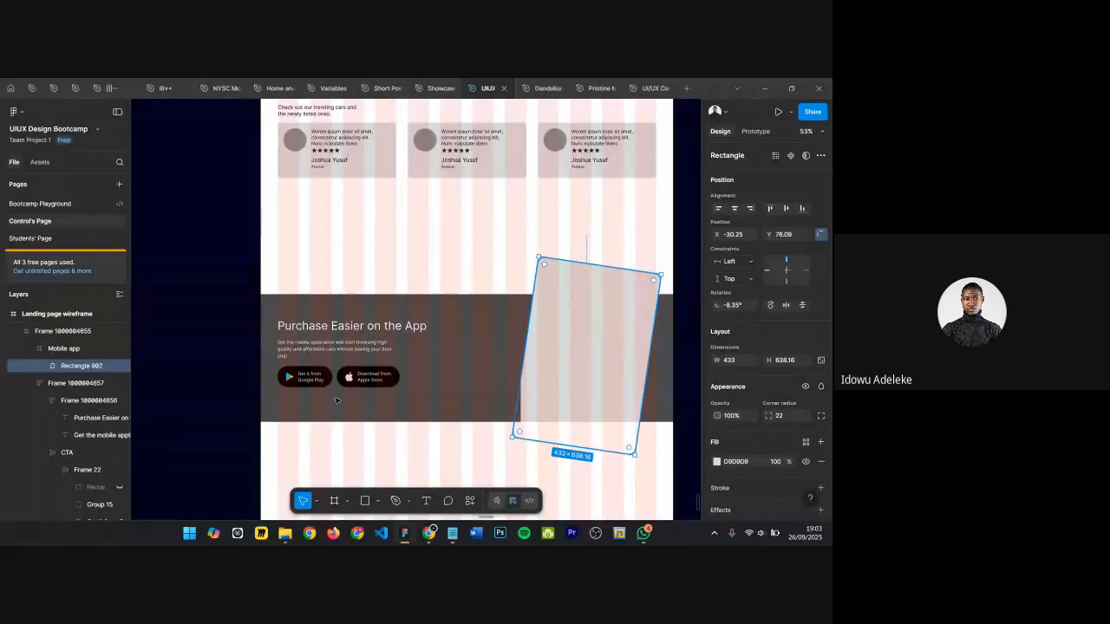
Step: Widen the Mobile app frame leftward to 562 wide and nudge it to X 876
click(53, 350)
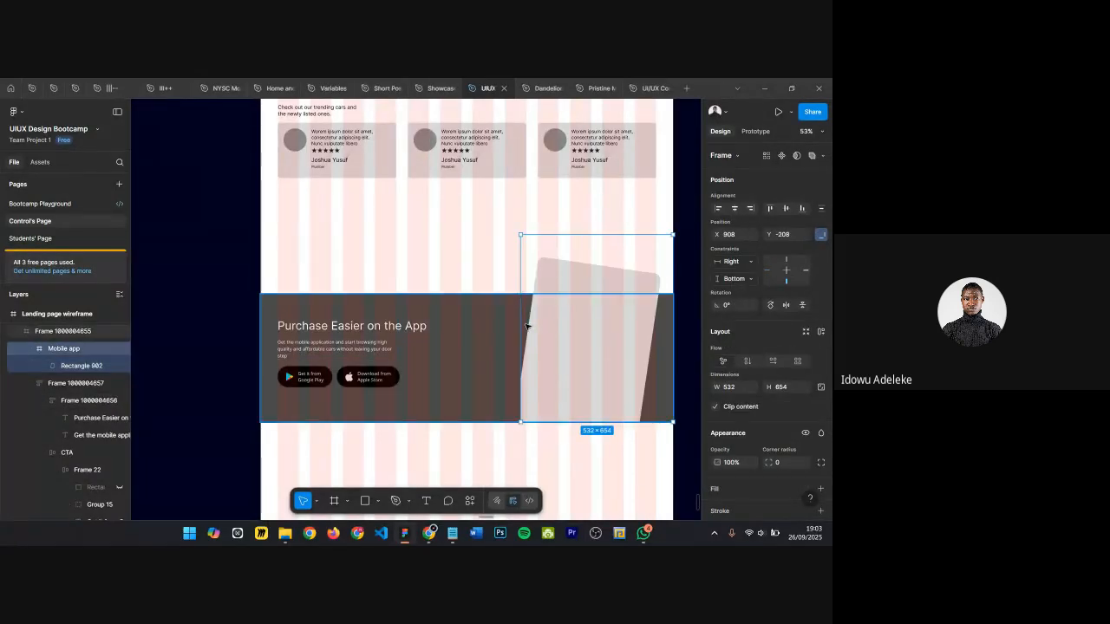
mouse_move(519, 325)
mouse_down()
mouse_move(503, 328)
mouse_move(512, 328)
mouse_up()
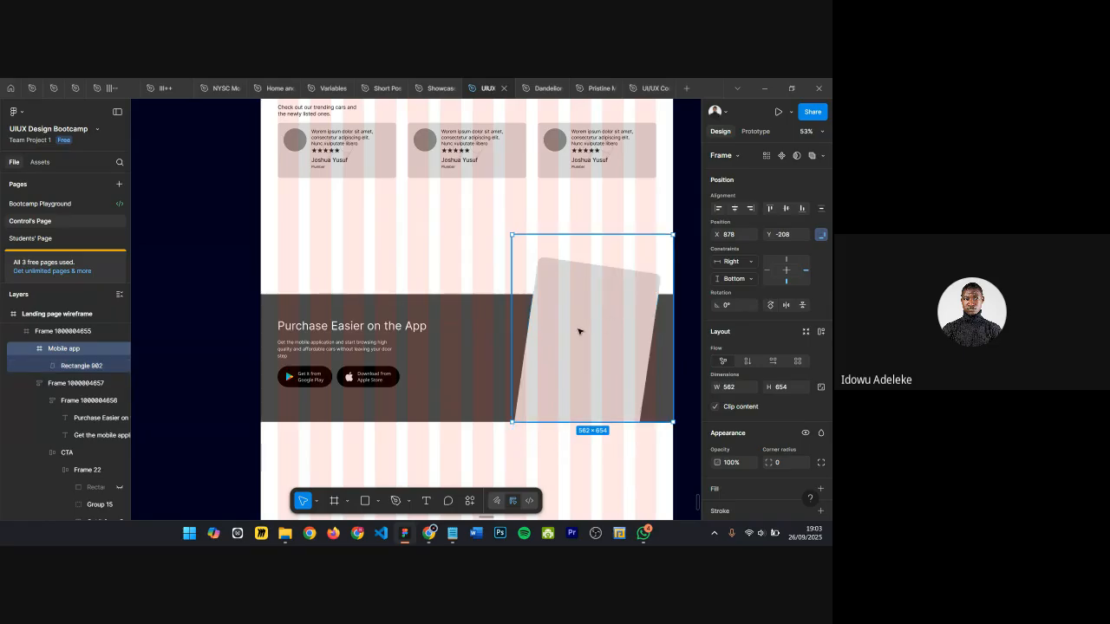
key(Left)
key(Left)
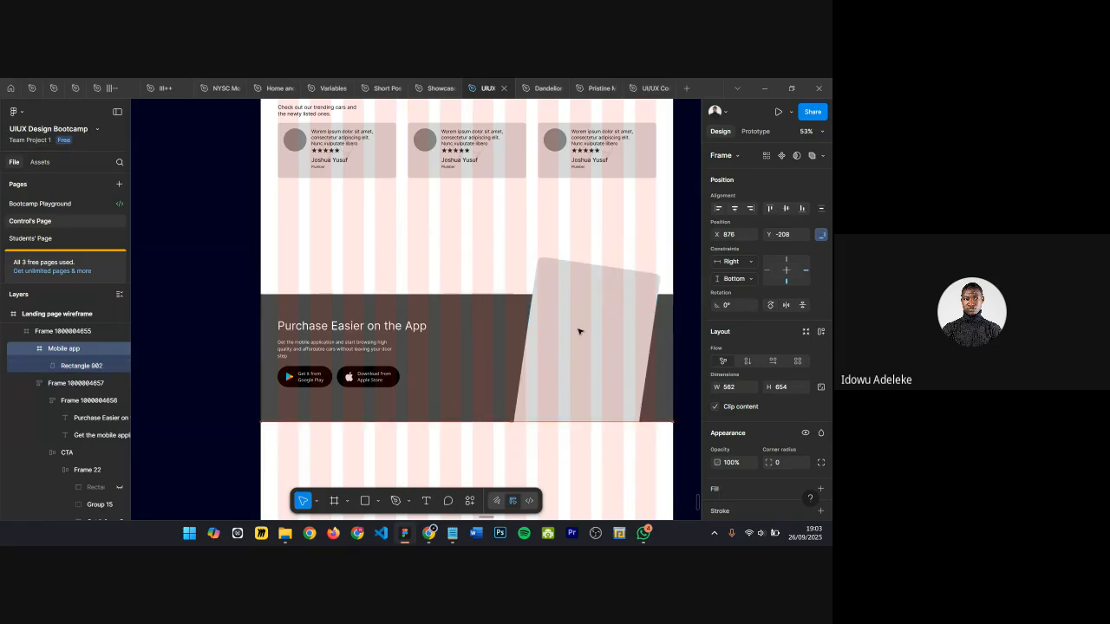
Step: Rename the outer CTA frame to "CTA Section"
double_click(68, 333)
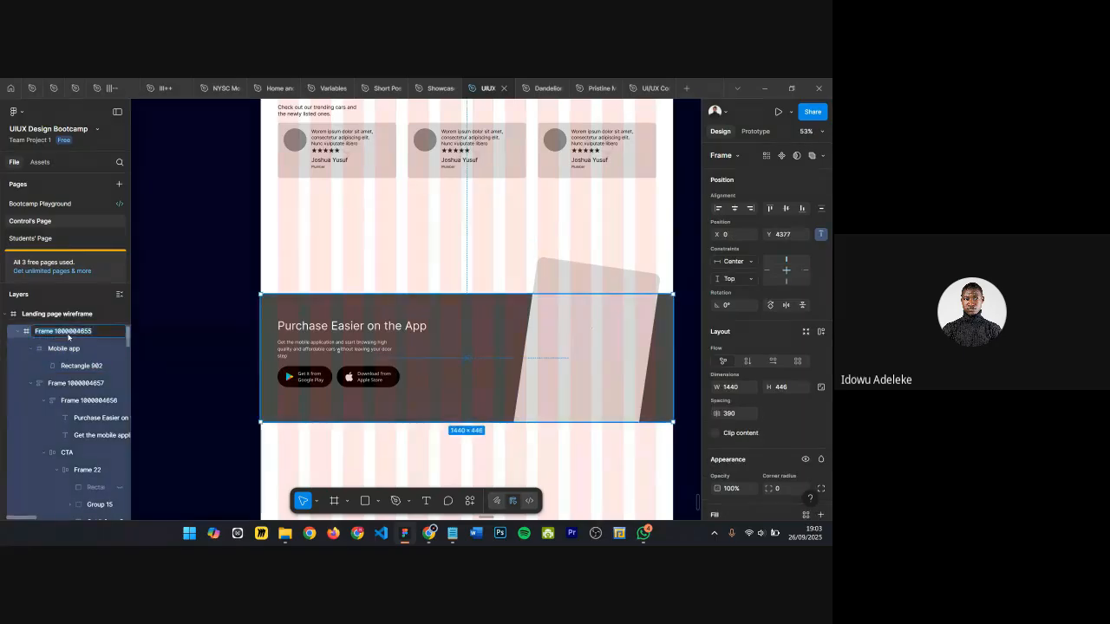
text(CTA Section)
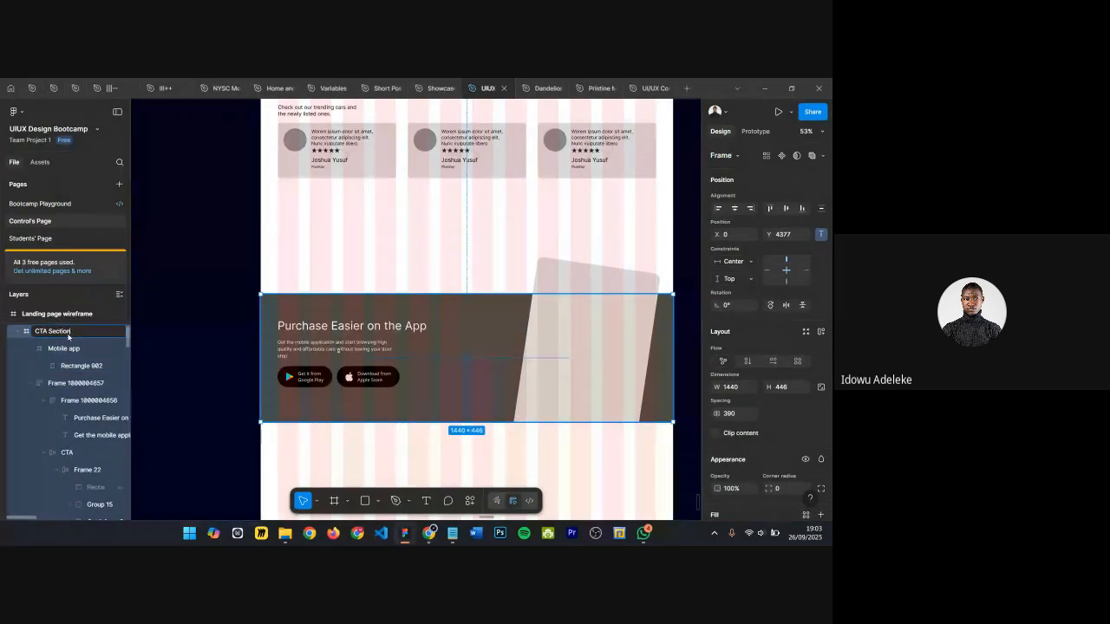
key(Return)
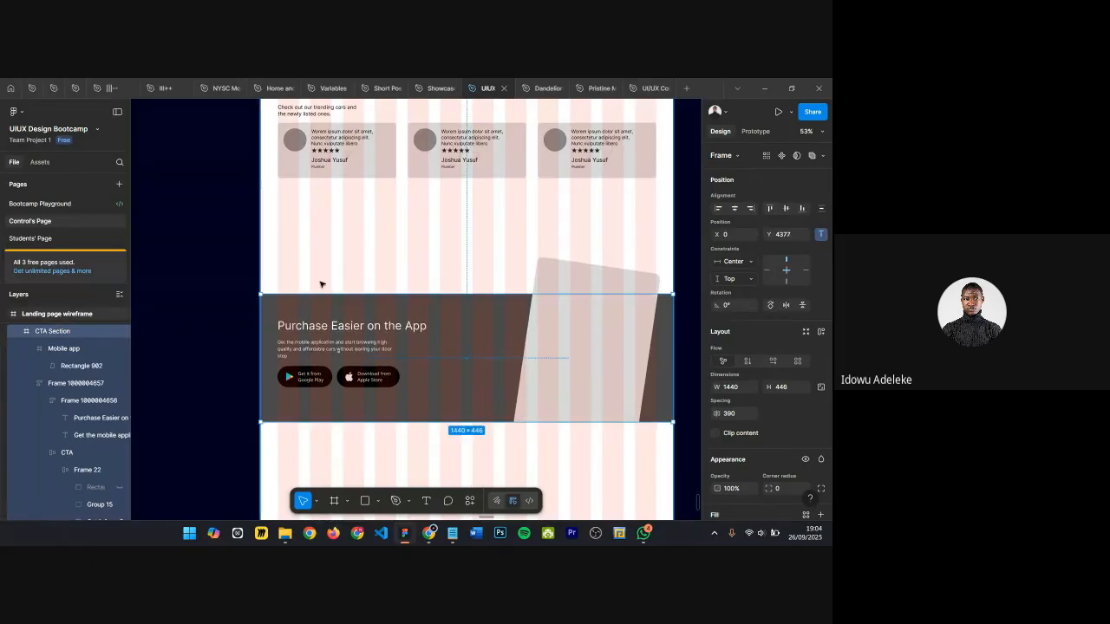
Step: Move the CTA Section frame upward to a Y position of 4233
key(shift+Up)
key(shift+Up)
key(shift+Up)
key(shift+Up)
key(shift+Up)
key(shift+Up)
key(shift+Up)
key(shift+Up)
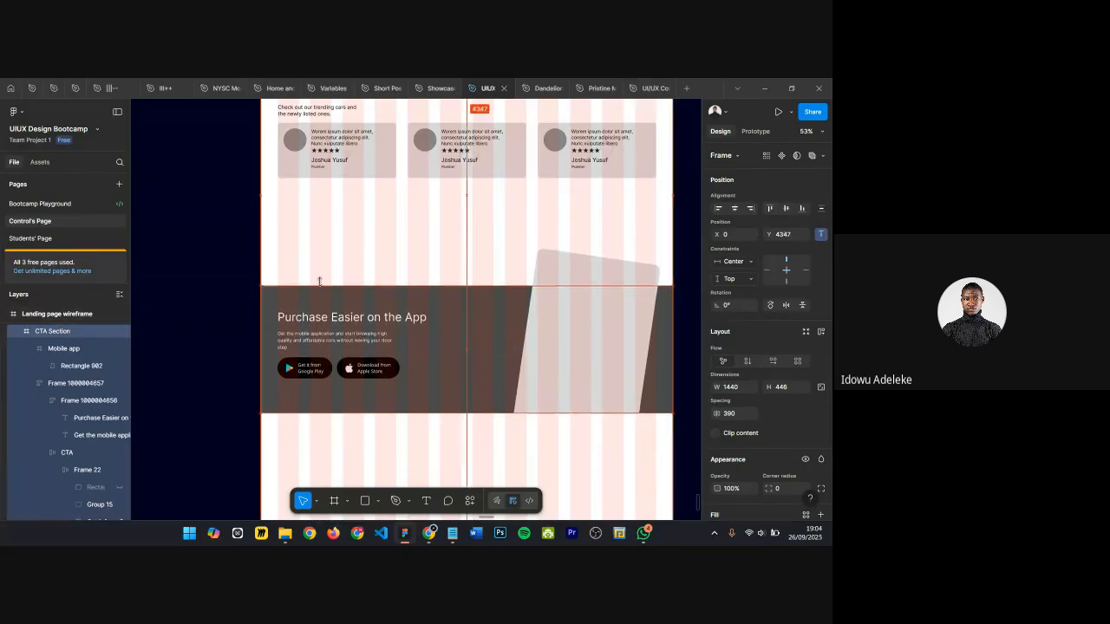
scroll(314, 267, left, 1)
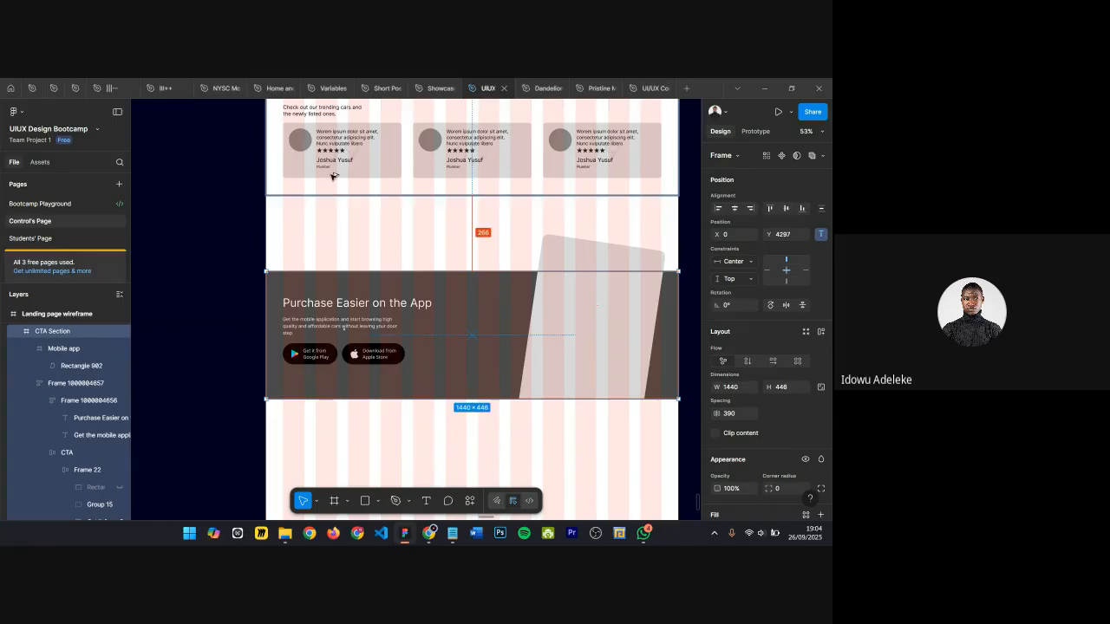
key(shift+Up)
key(shift+Up)
key(shift+Up)
key(shift+Up)
key(shift+Up)
key(shift+Up)
key(shift+Up)
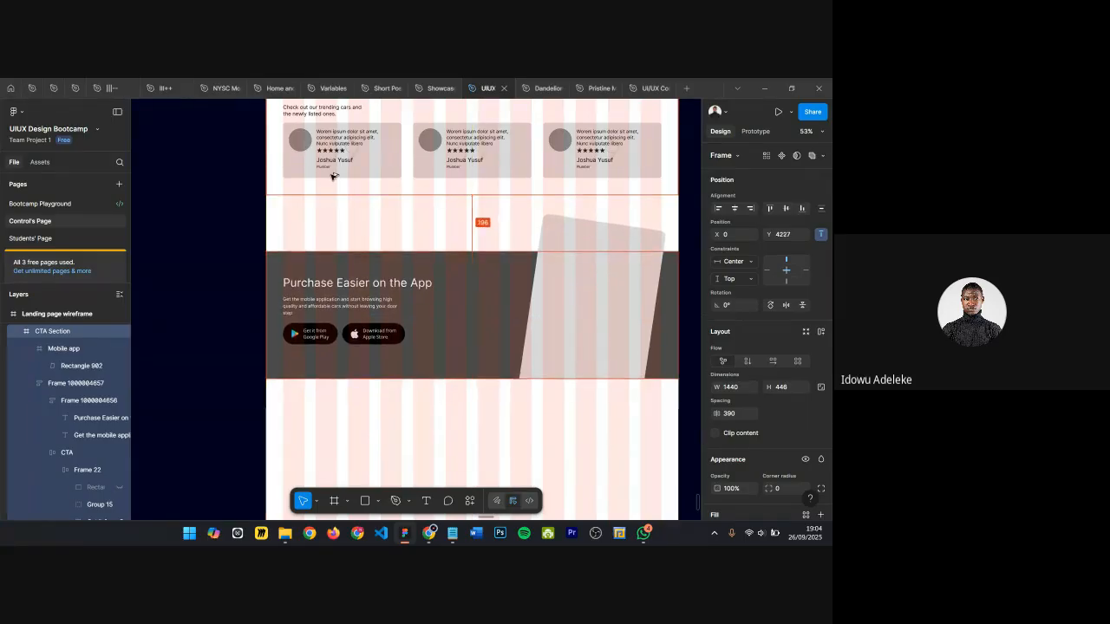
key(Down)
key(Down)
key(Down)
key(Down)
key(Down)
key(Down)
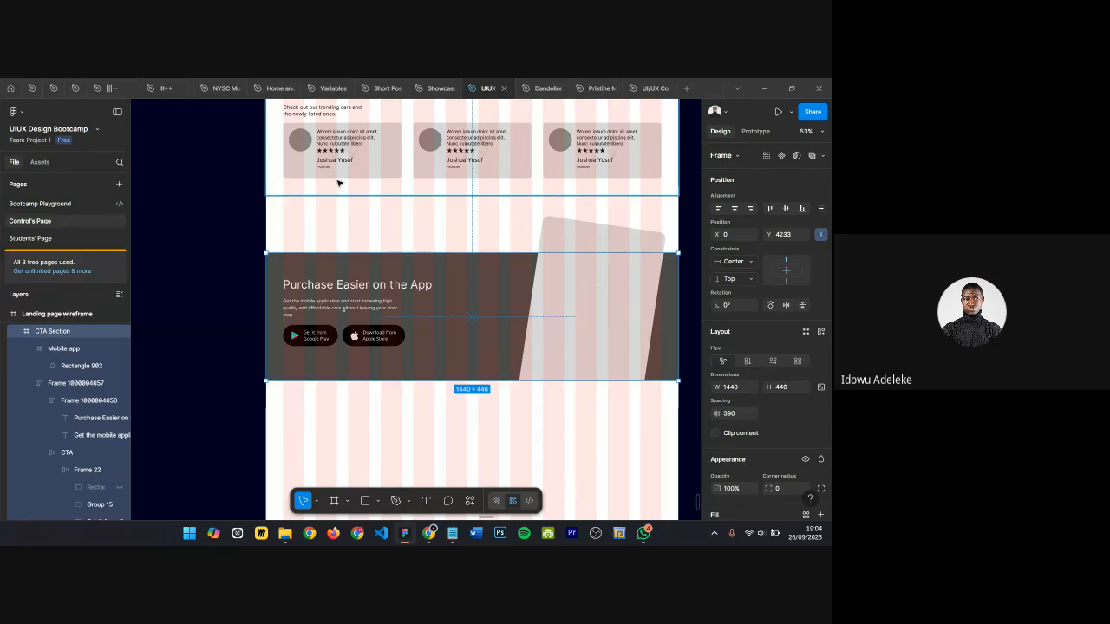
Step: Draw a new frame about 1438 × 785 directly below the CTA section for the next section
click(513, 423)
scroll(358, 289, up, 2)
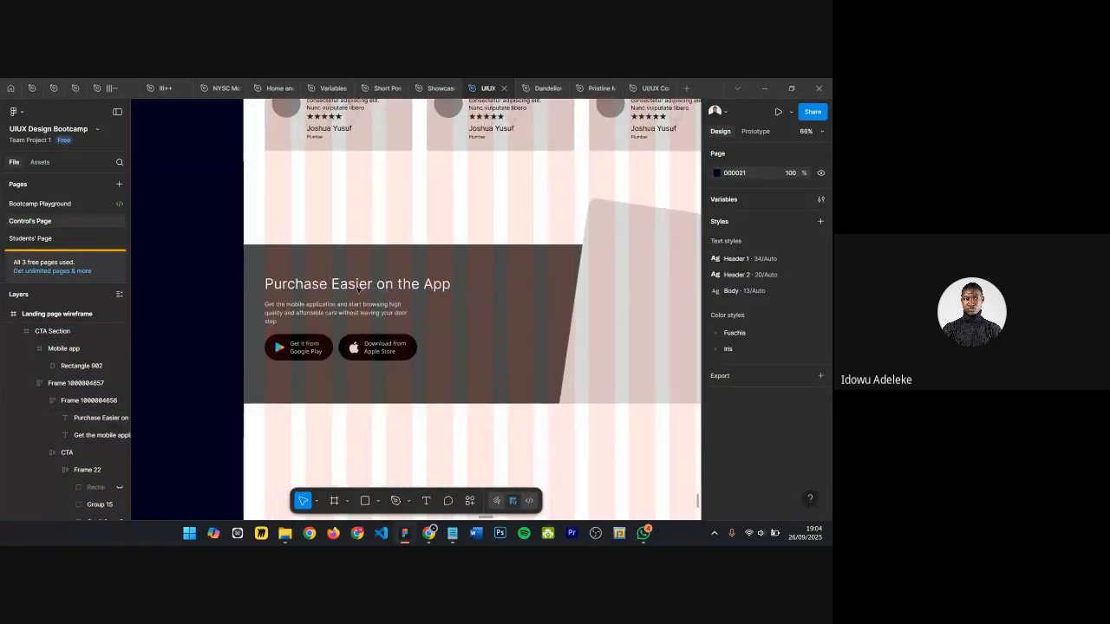
scroll(430, 286, down, 3)
scroll(408, 378, down, 1)
scroll(409, 378, down, 5)
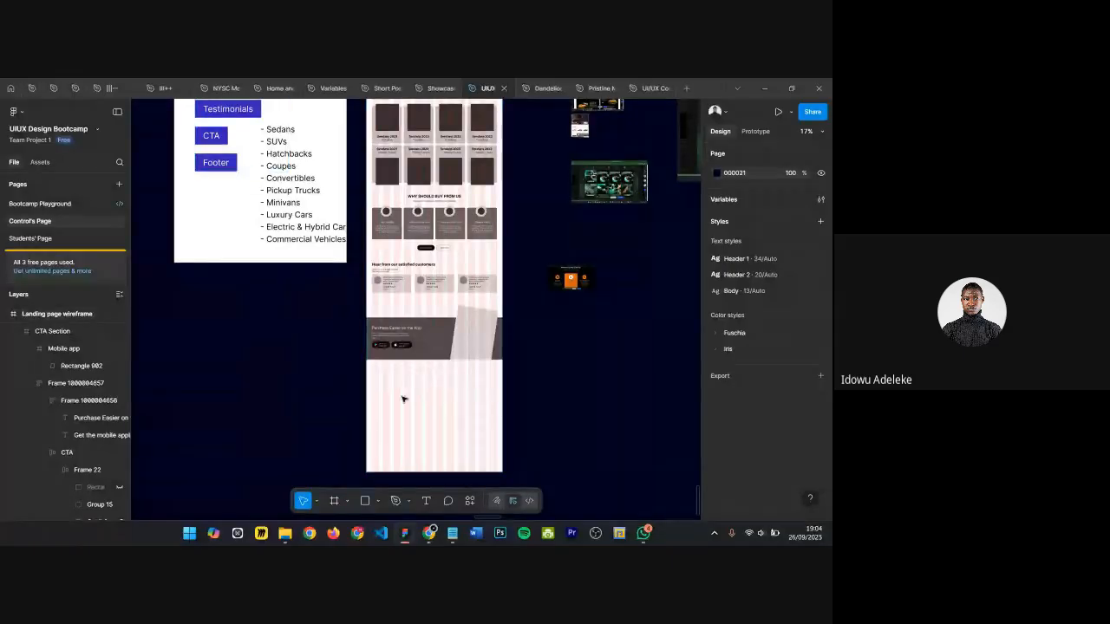
scroll(402, 399, up, 2)
key(f)
drag(342, 348, 562, 453)
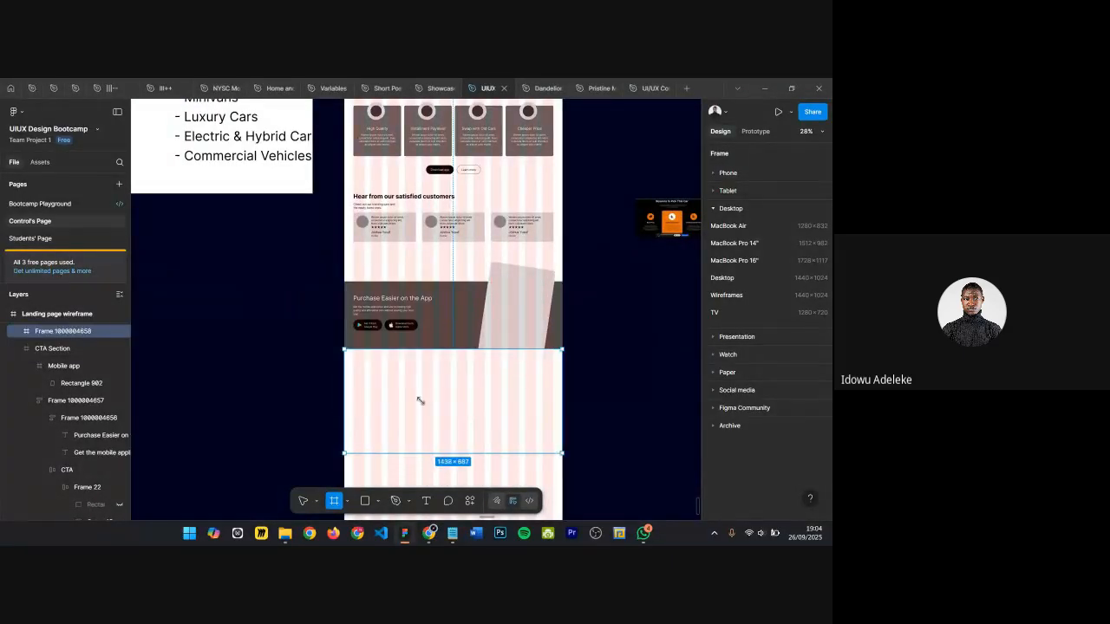
scroll(430, 421, down, 1)
drag(437, 444, 438, 457)
scroll(447, 443, down, 5)
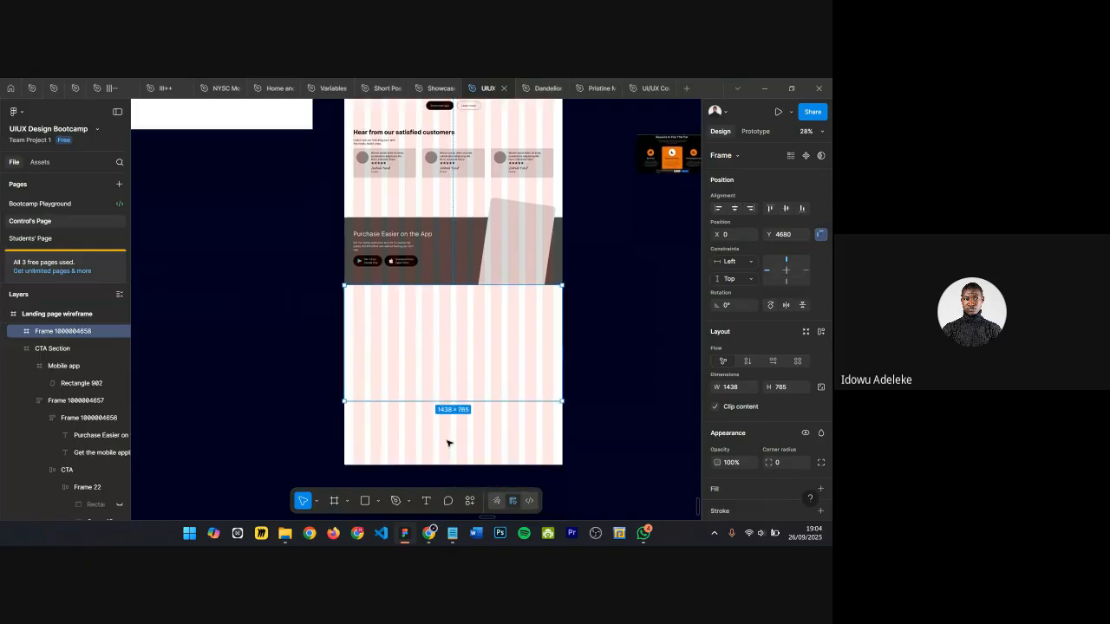
scroll(448, 430, up, 5)
ctrl+scroll(418, 382, up, 3)
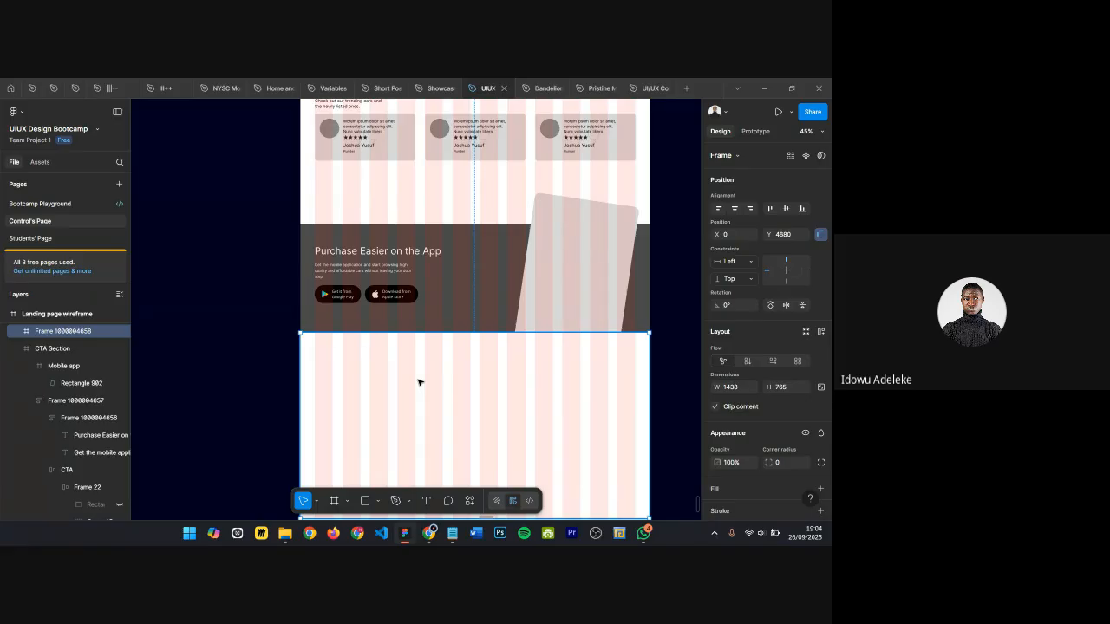
Step: Switch to the Dandelion Website file and select its CTA and Footer frames for reference
click(595, 88)
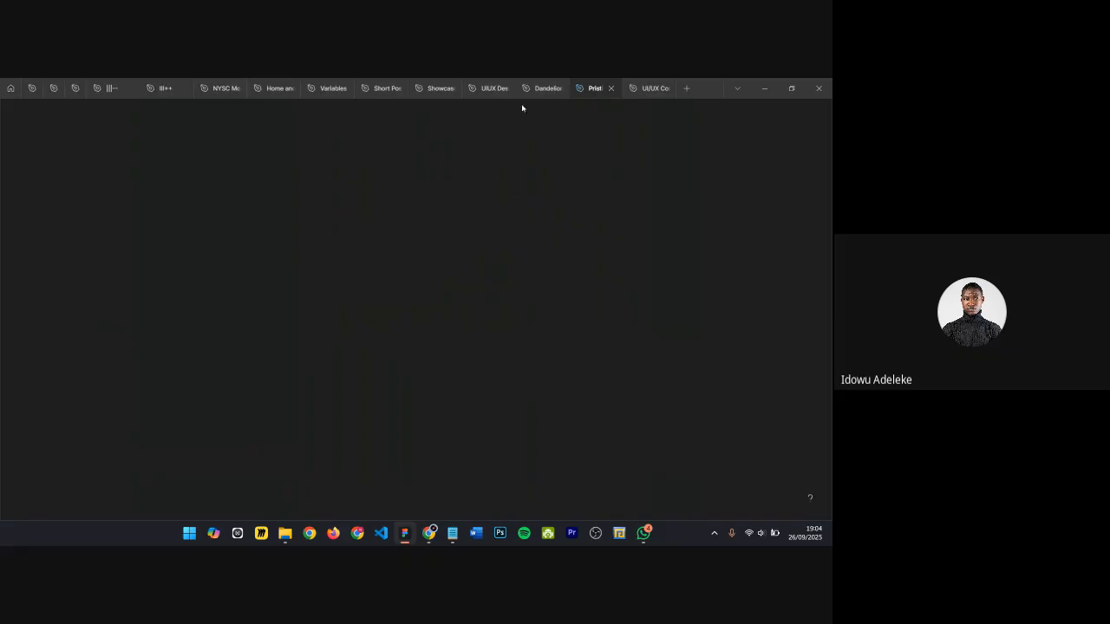
click(543, 87)
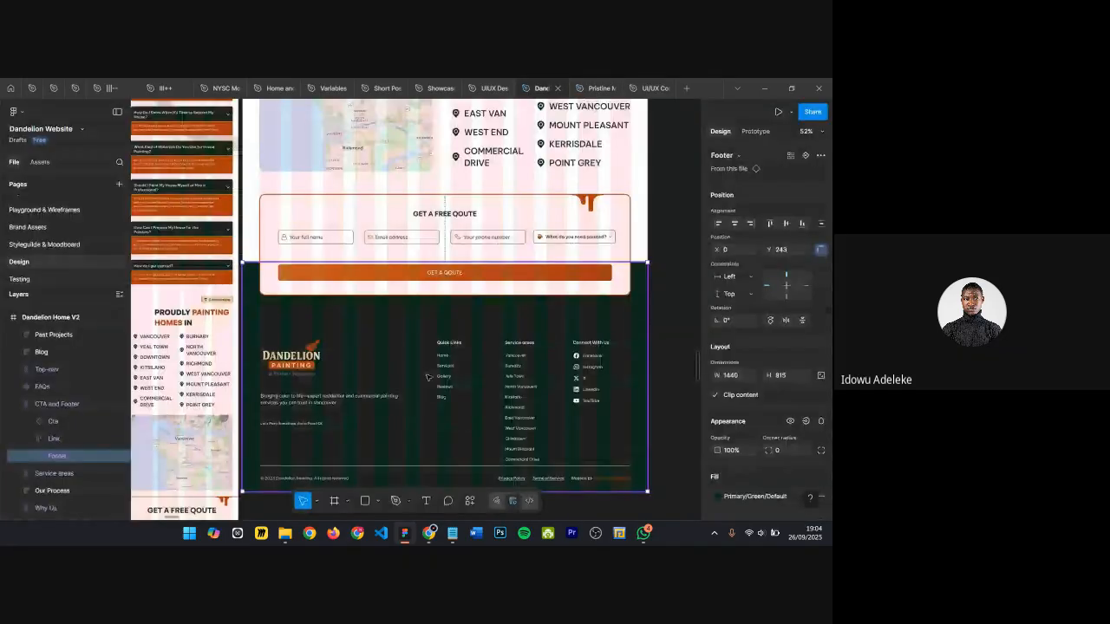
scroll(425, 376, down, 1)
click(310, 201)
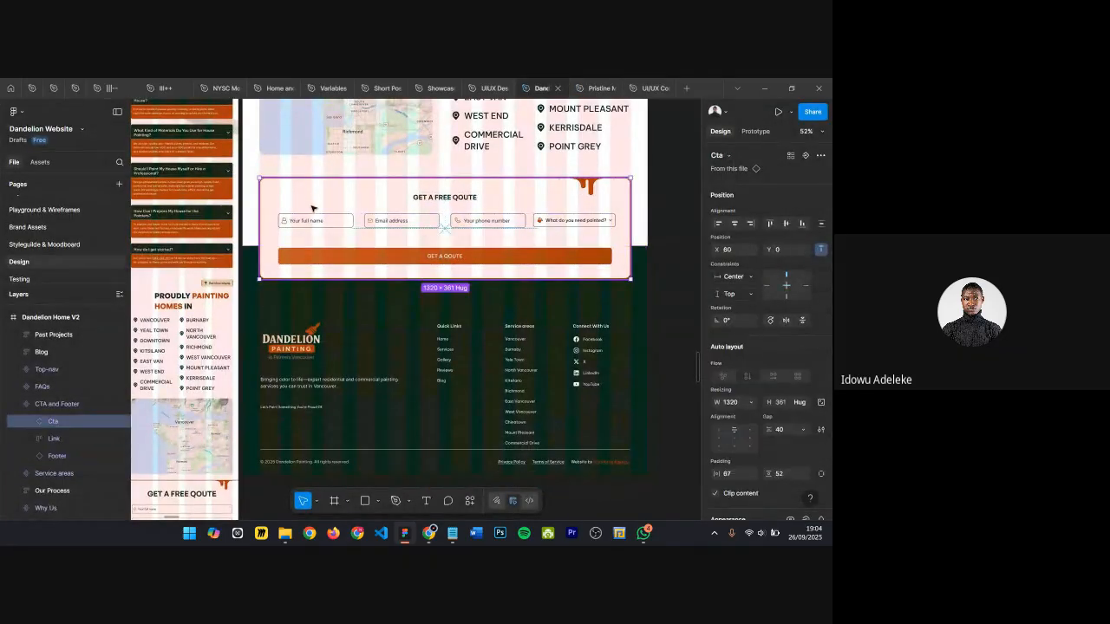
click(468, 382)
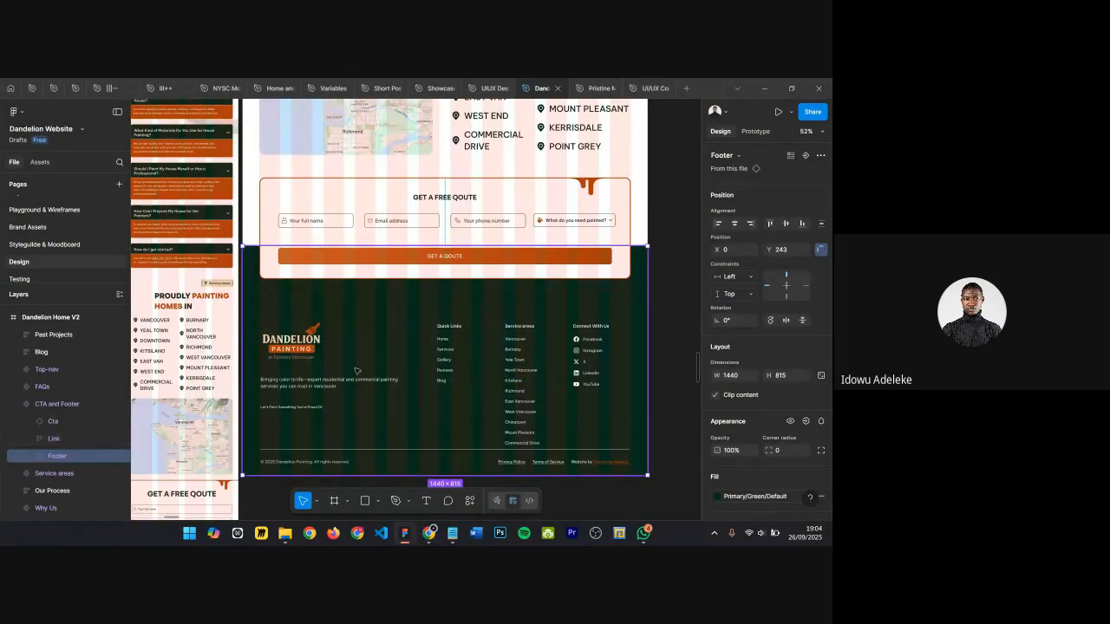
Step: Examine the Dandelion footer's layout, links and copyright line at different zoom levels
scroll(346, 362, up, 3)
scroll(323, 327, down, 1)
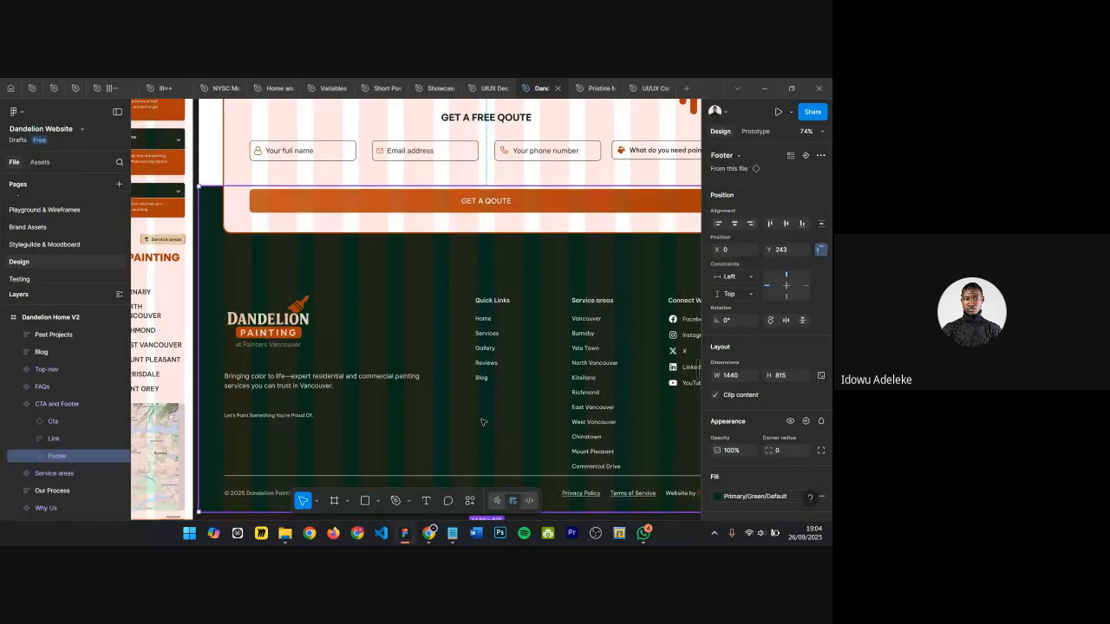
scroll(406, 213, up, 1)
scroll(411, 209, down, 1)
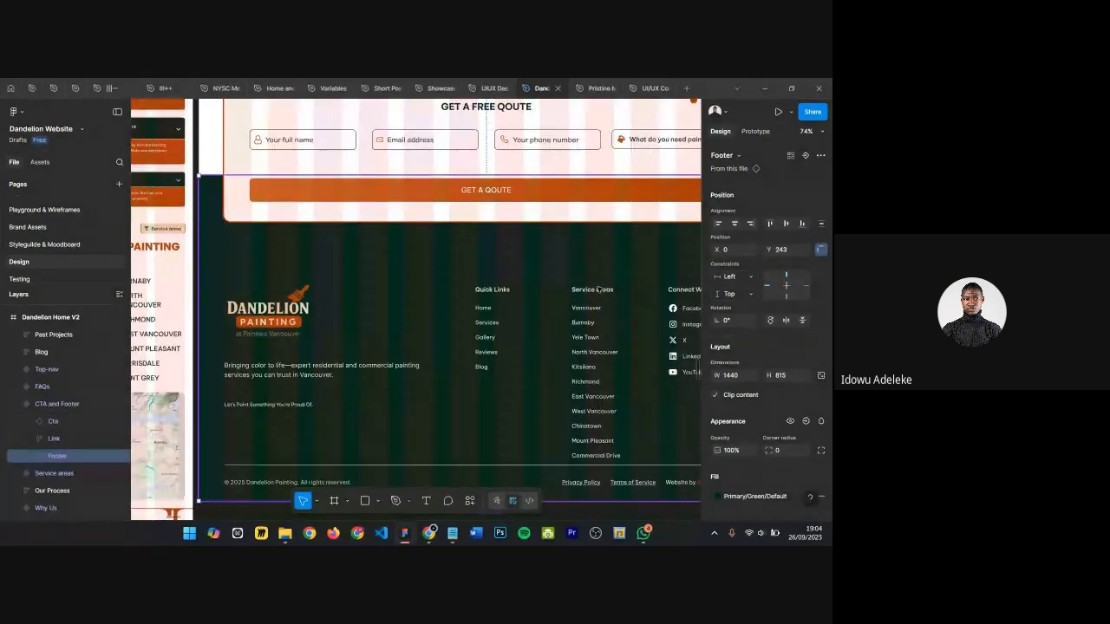
scroll(598, 289, up, 2)
scroll(573, 306, down, 2)
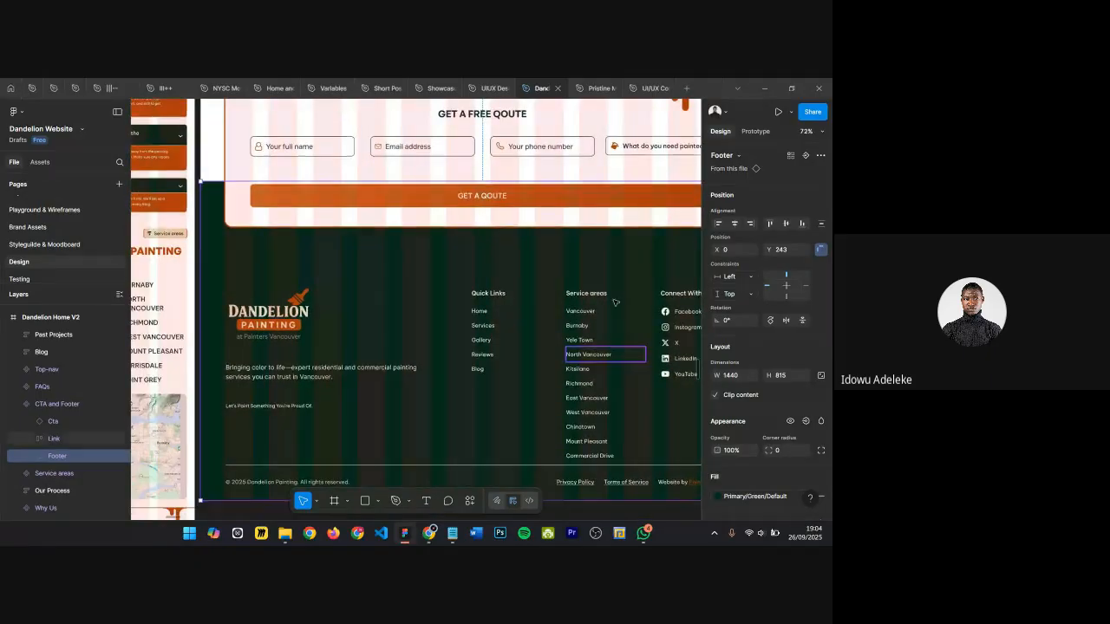
scroll(617, 317, right, 2)
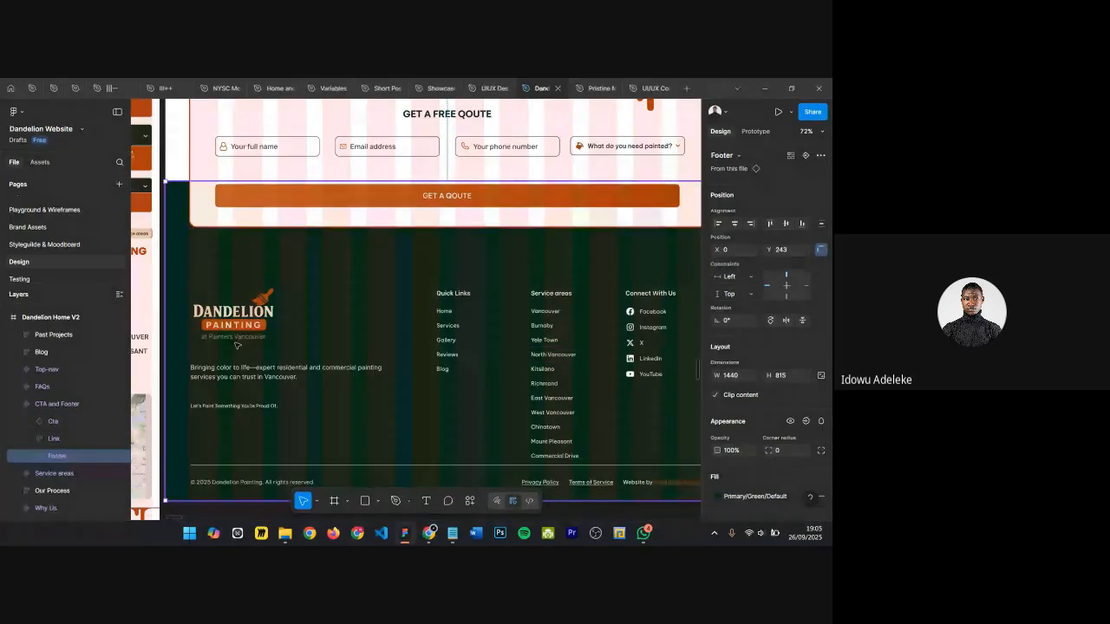
scroll(274, 465, down, 2)
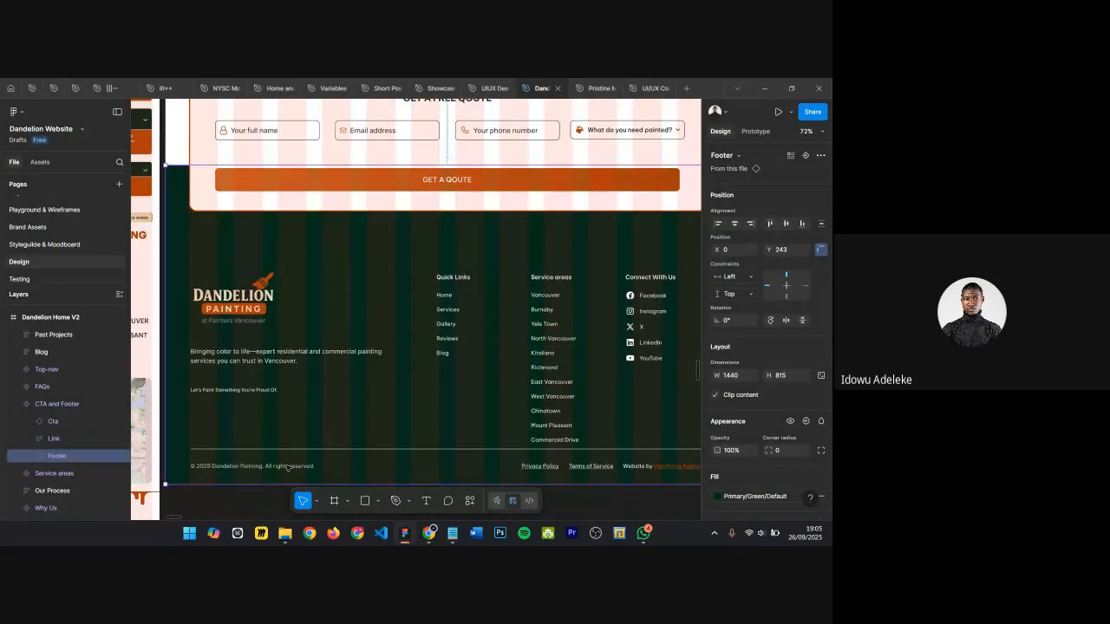
scroll(260, 451, up, 5)
scroll(215, 438, up, 3)
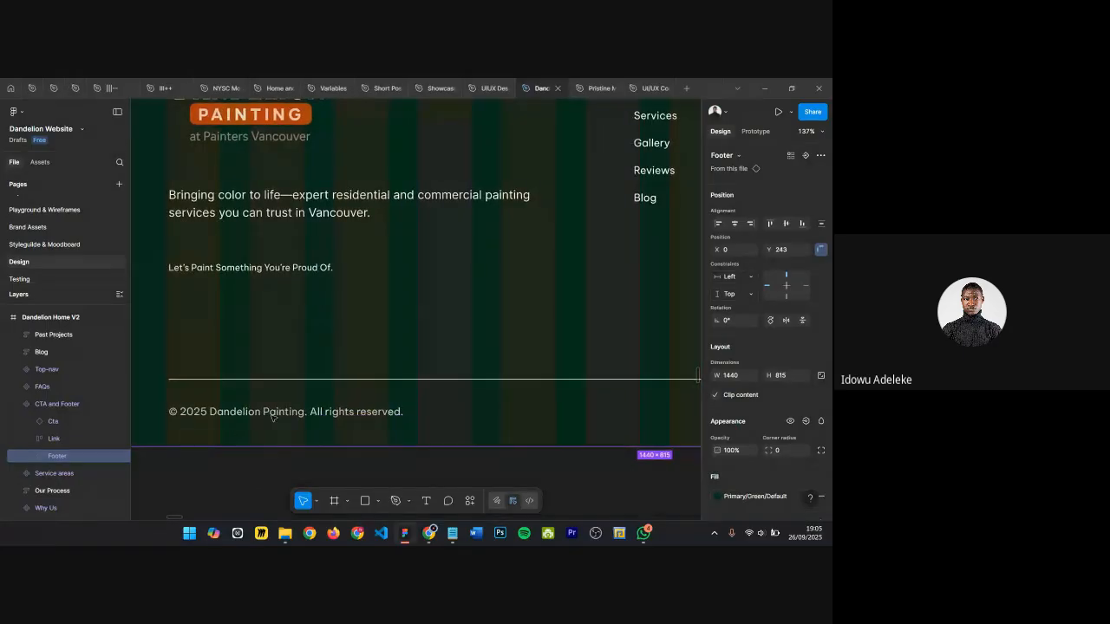
scroll(280, 416, left, 1)
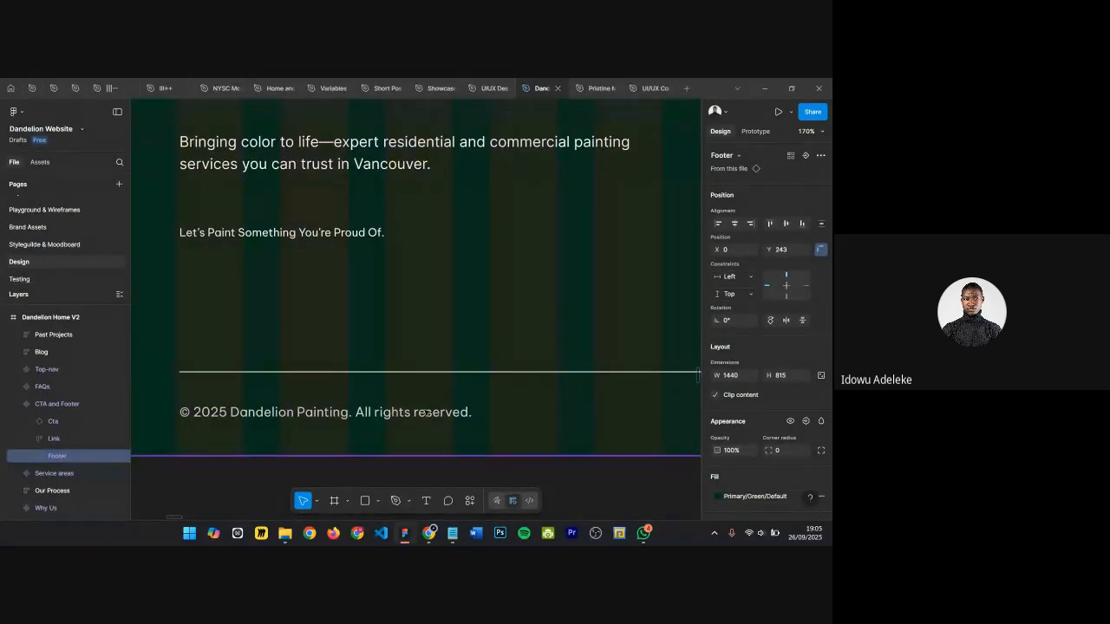
scroll(392, 415, down, 2)
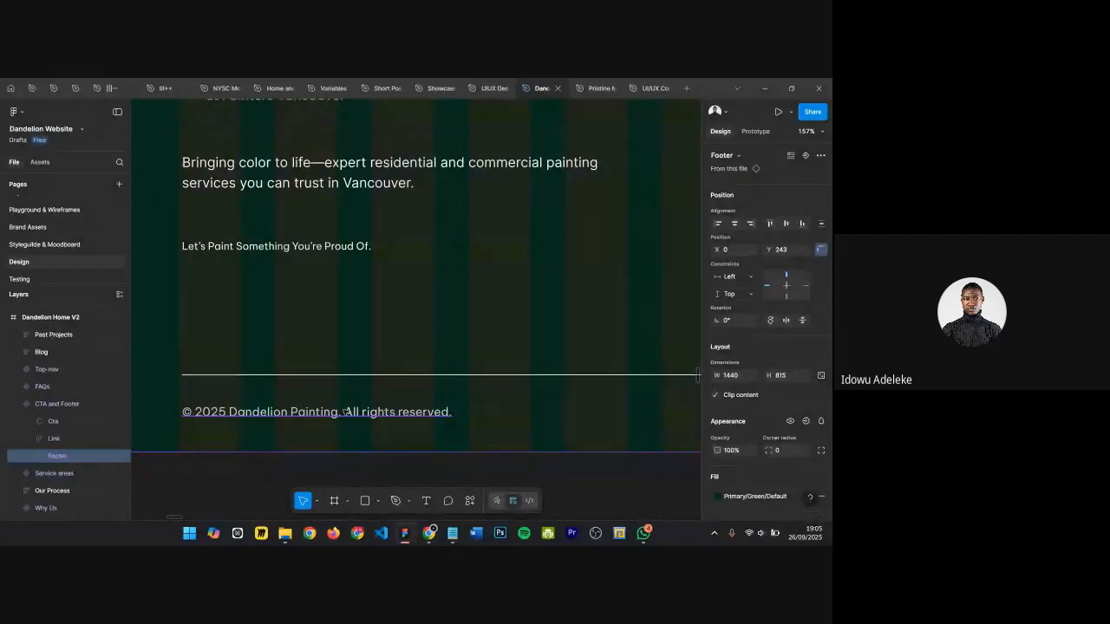
scroll(345, 413, down, 2)
scroll(228, 421, up, 4)
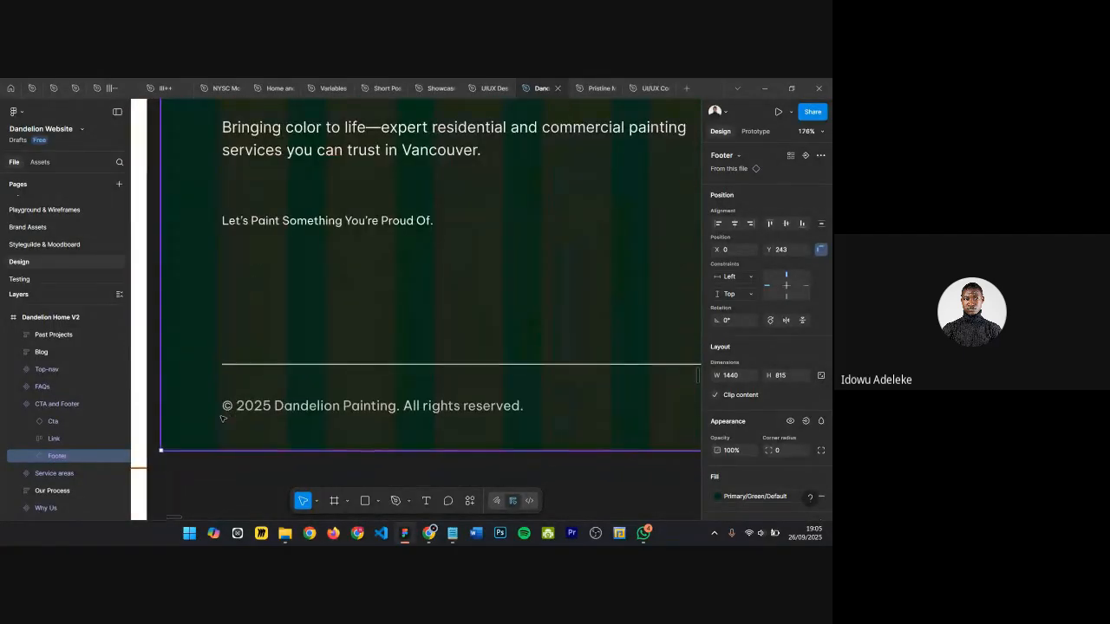
scroll(266, 407, down, 3)
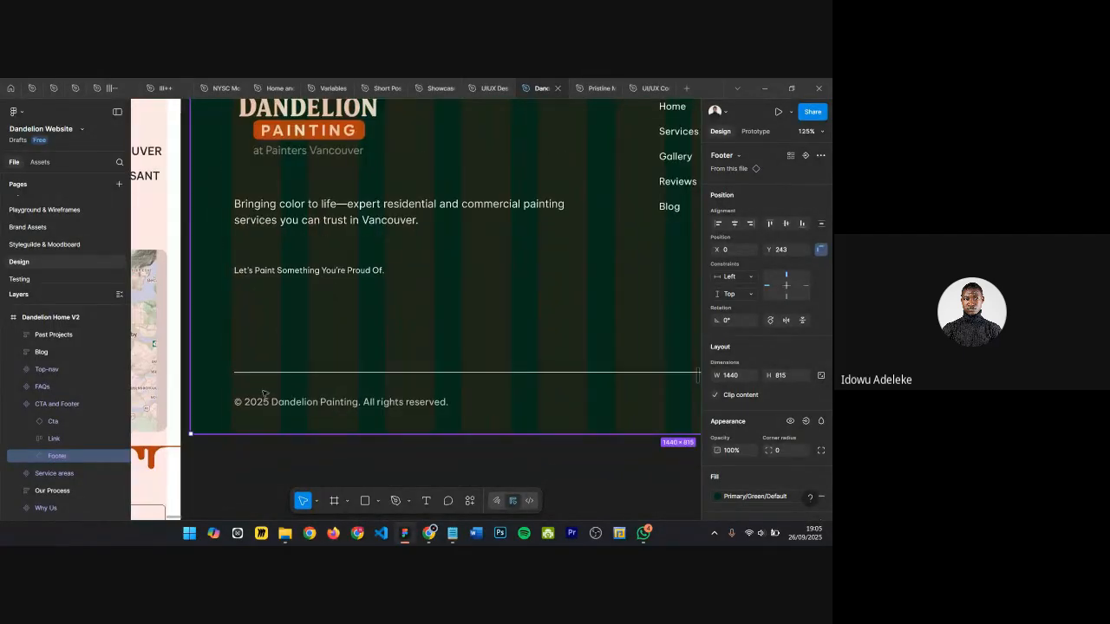
scroll(302, 406, down, 3)
scroll(302, 406, up, 3)
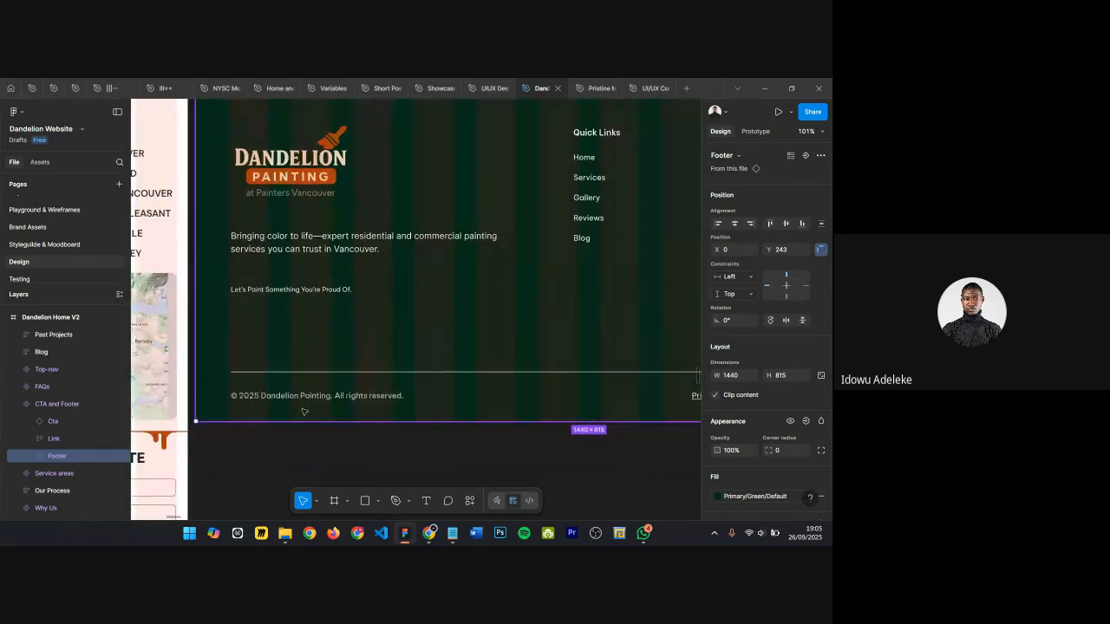
Step: Inspect the Dandelion footer's bottom links such as Privacy Policy at close zoom, then reselect the CTA and Footer frame
scroll(304, 410, down, 4)
scroll(303, 411, up, 5)
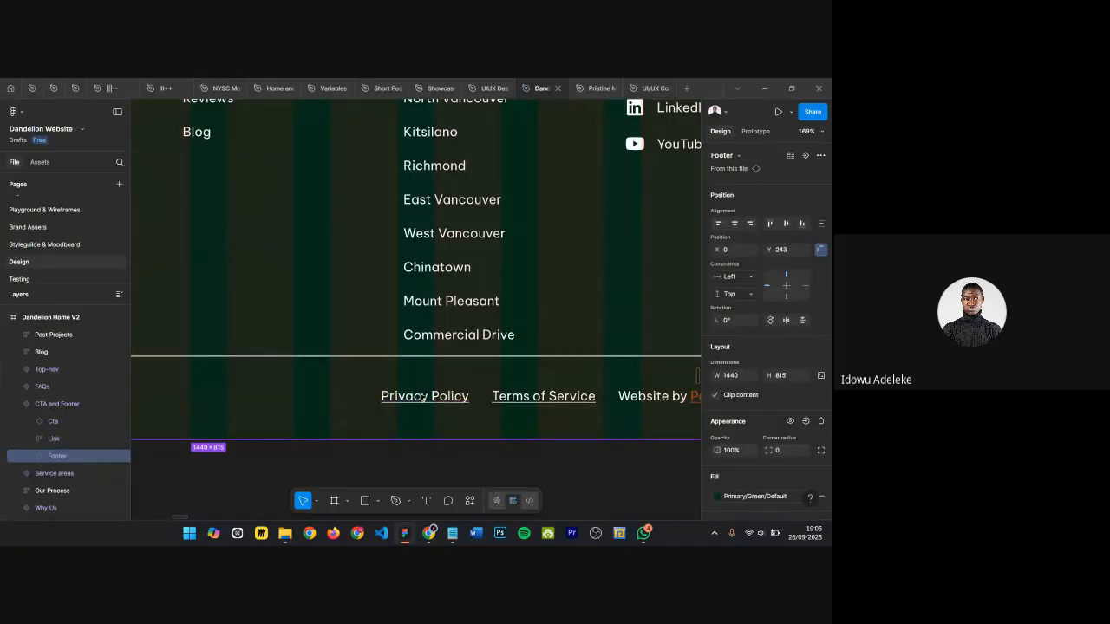
ctrl+click(422, 396)
ctrl+click(422, 397)
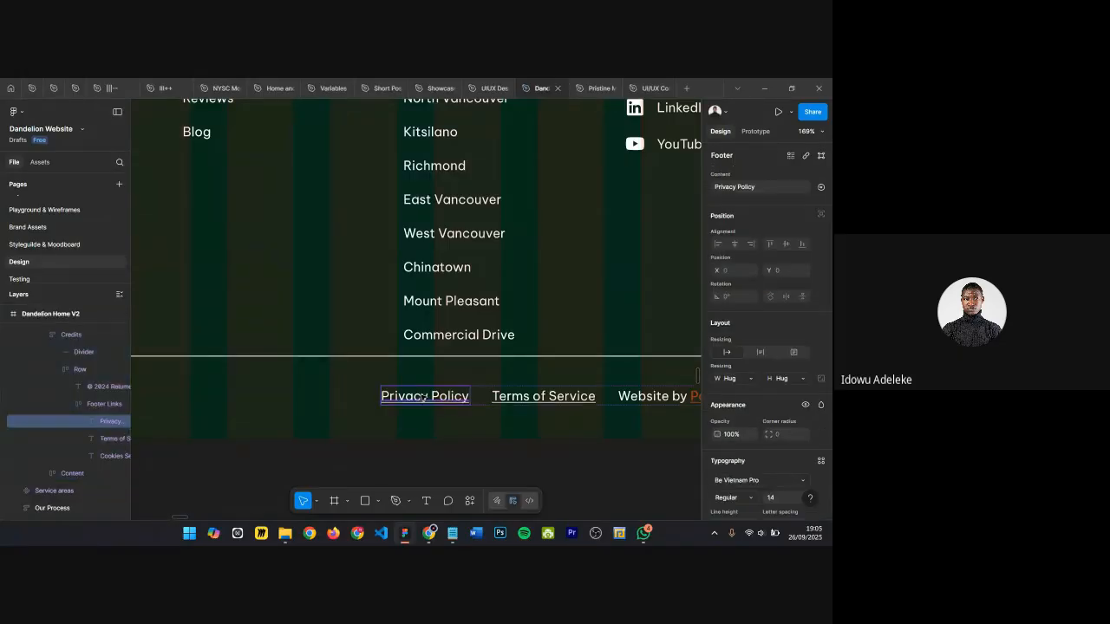
scroll(423, 397, down, 5)
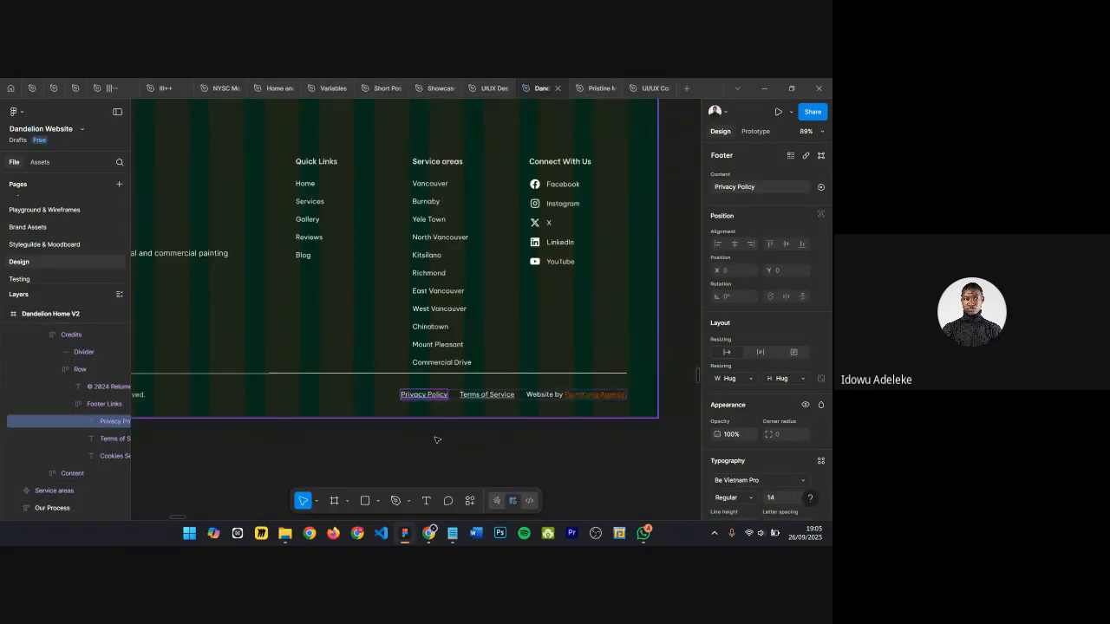
scroll(444, 374, up, 2)
scroll(444, 374, down, 3)
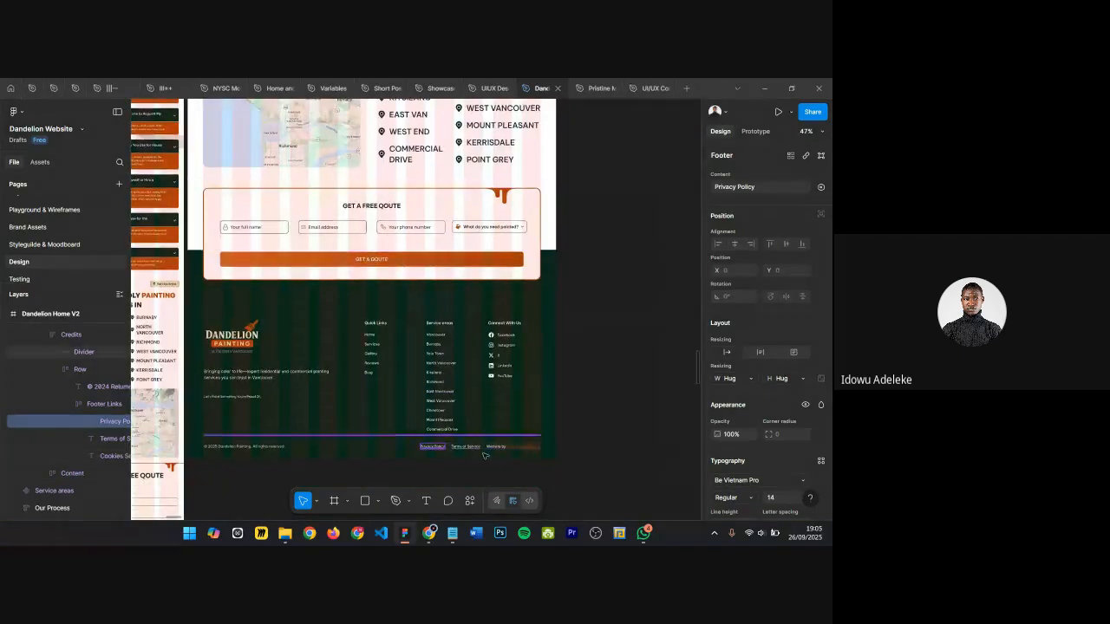
scroll(342, 392, up, 5)
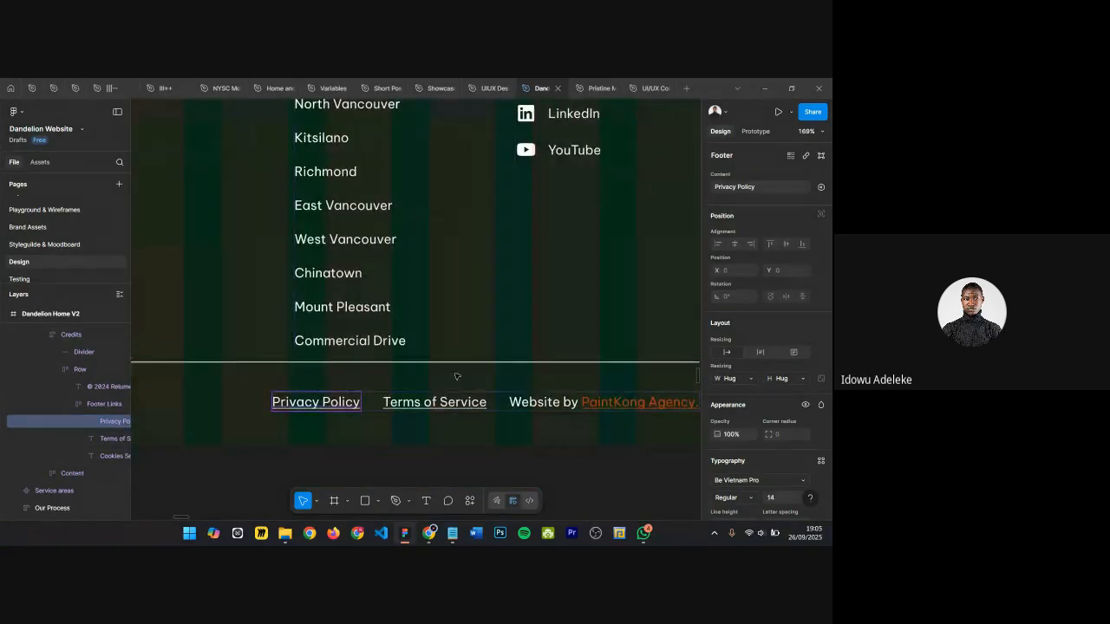
scroll(434, 386, down, 4)
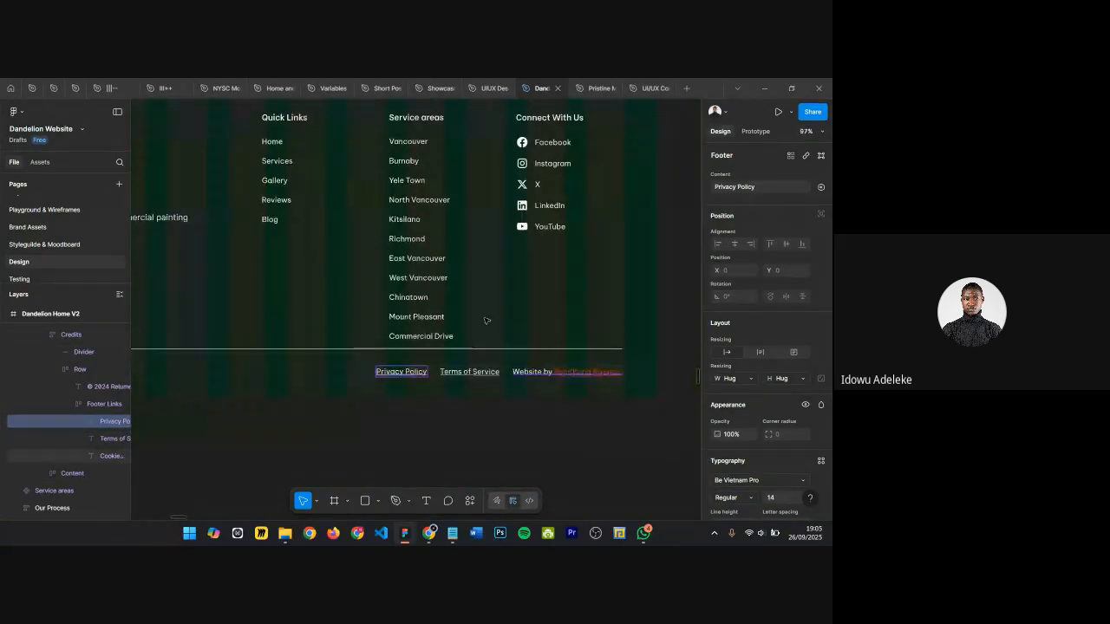
scroll(503, 386, down, 4)
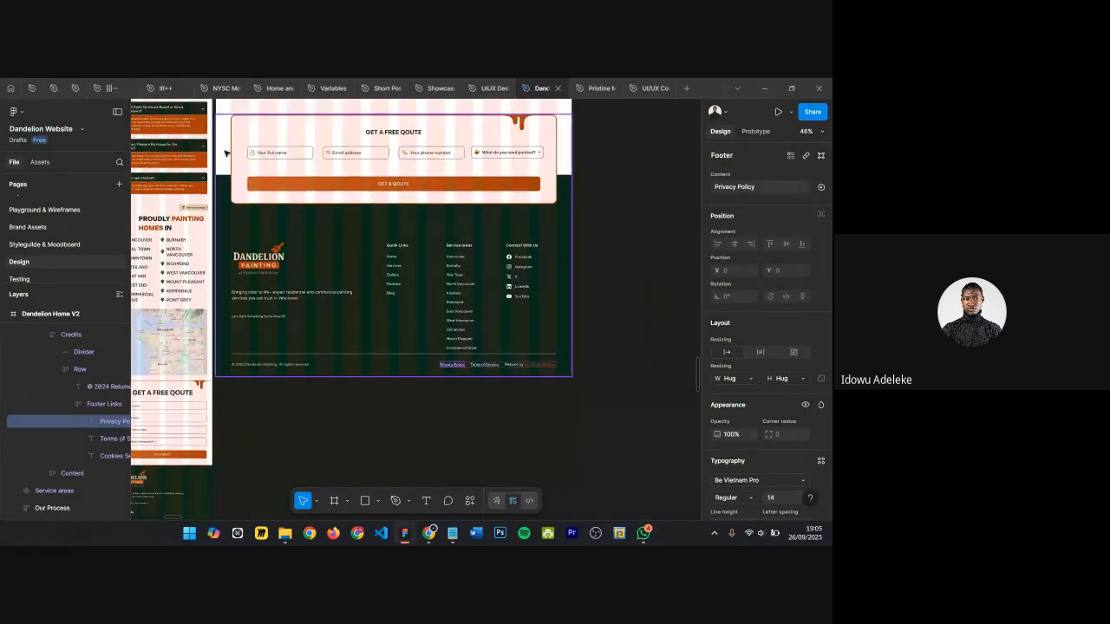
click(224, 154)
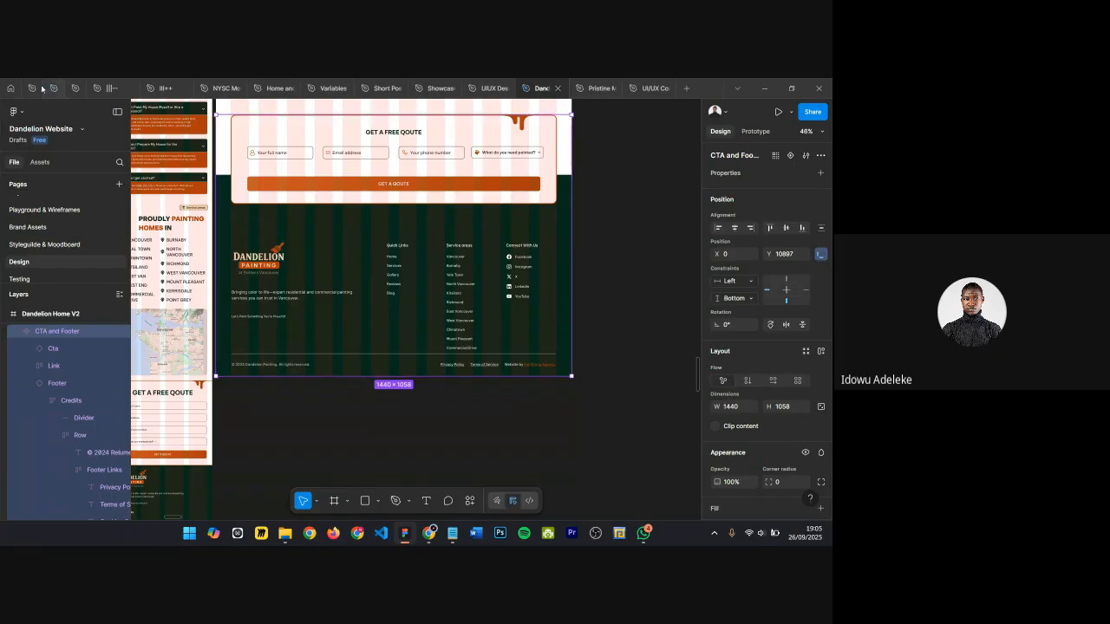
Step: Switch to the UIUX Design Bootcamp file and fill the new frame below the CTA with the sampled gray 484848
click(490, 94)
scroll(397, 363, down, 1)
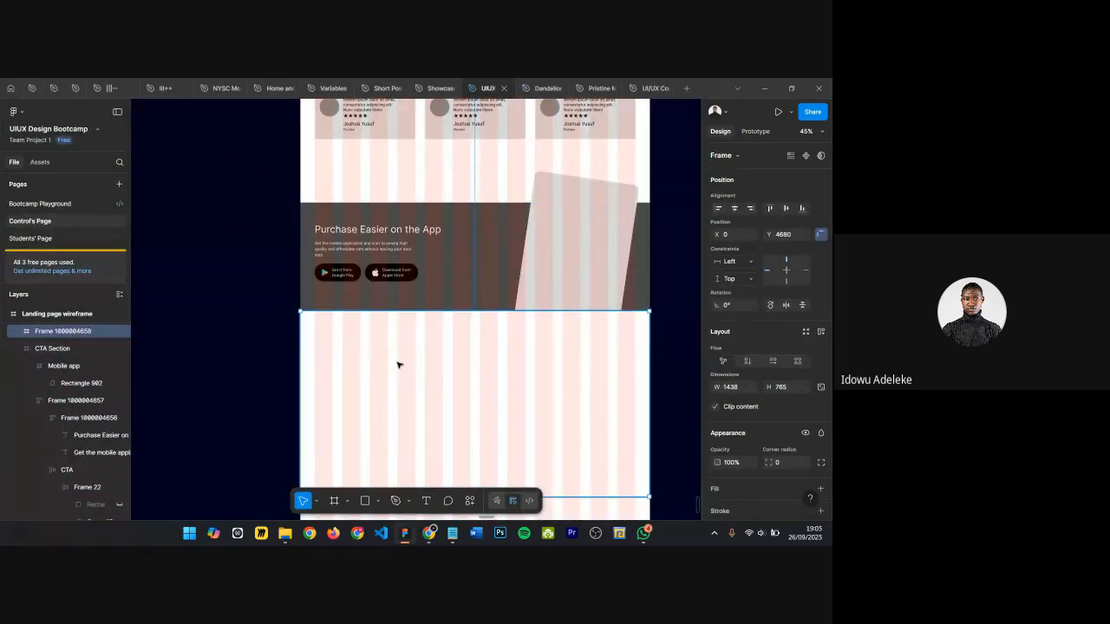
scroll(400, 368, down, 2)
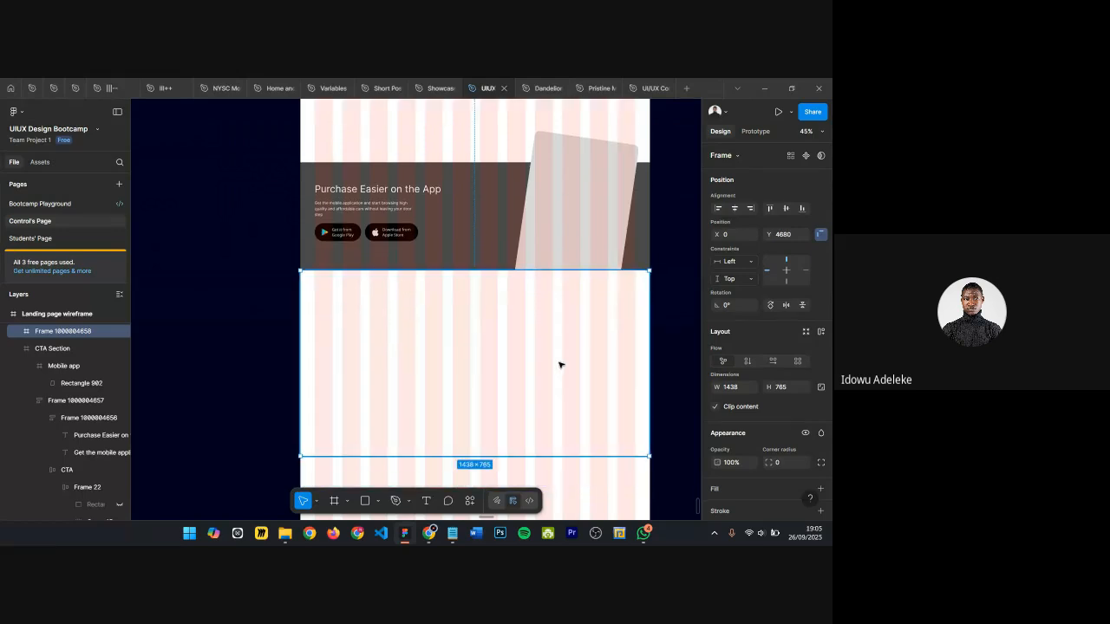
scroll(741, 444, down, 3)
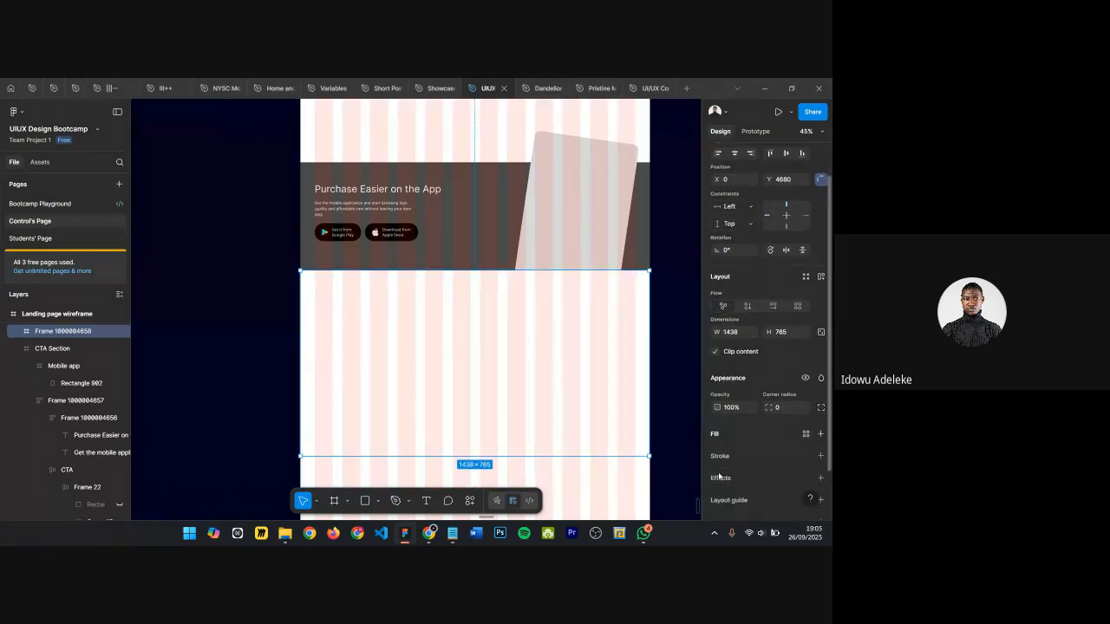
key(i)
click(459, 214)
Step: Change the CTA Section frame's fill to black, 000000
scroll(486, 288, up, 2)
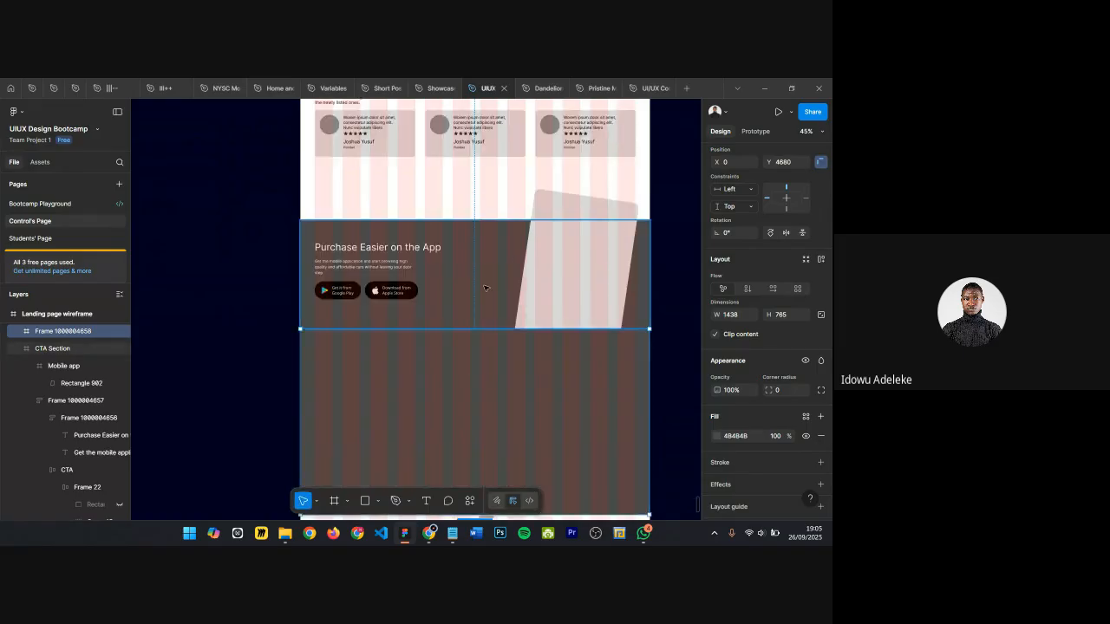
click(485, 288)
click(717, 463)
drag(597, 351, 534, 451)
click(692, 228)
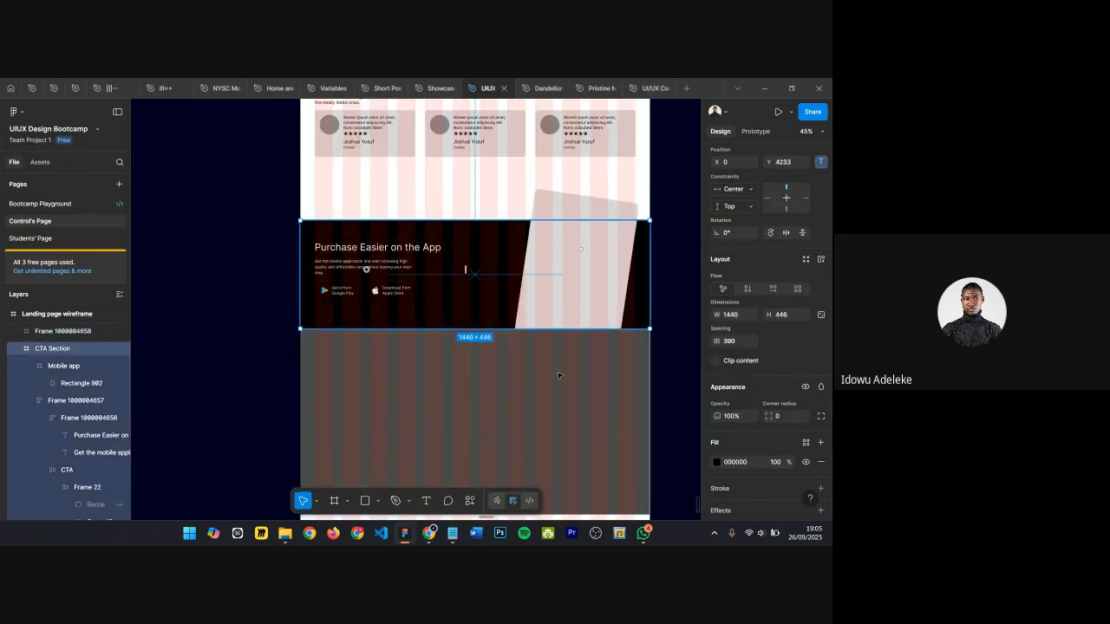
Step: Draw a rectangle about 191 × 218 near the top-left corner of the new frame
scroll(468, 364, down, 2)
scroll(448, 362, up, 3)
click(448, 363)
scroll(390, 308, down, 1)
scroll(391, 302, down, 2)
scroll(391, 302, down, 3)
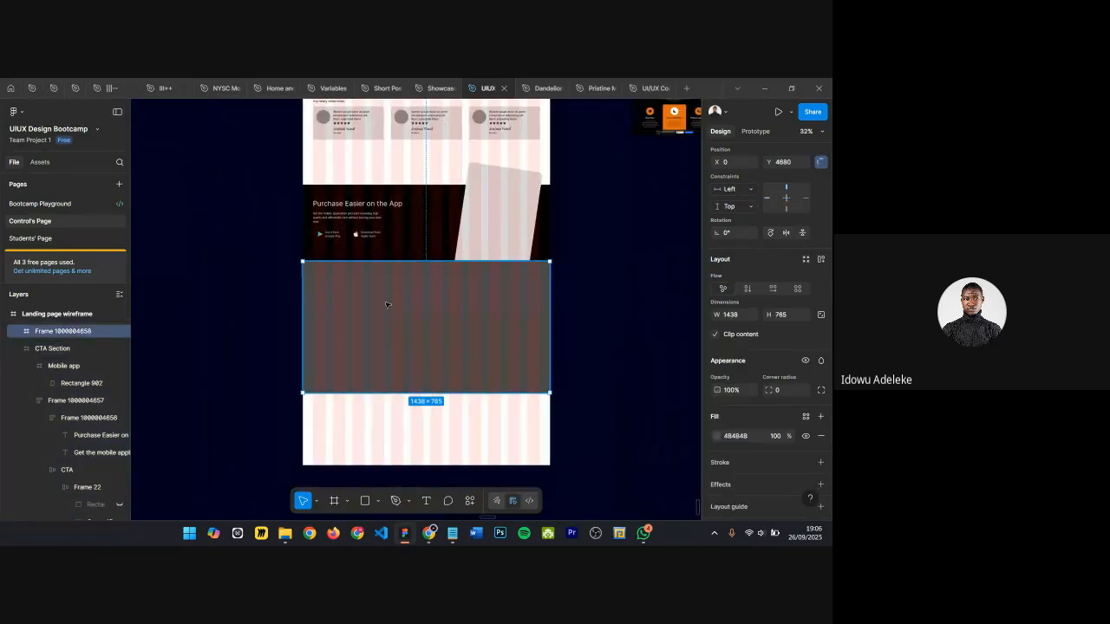
scroll(388, 305, up, 4)
key(r)
drag(264, 232, 333, 334)
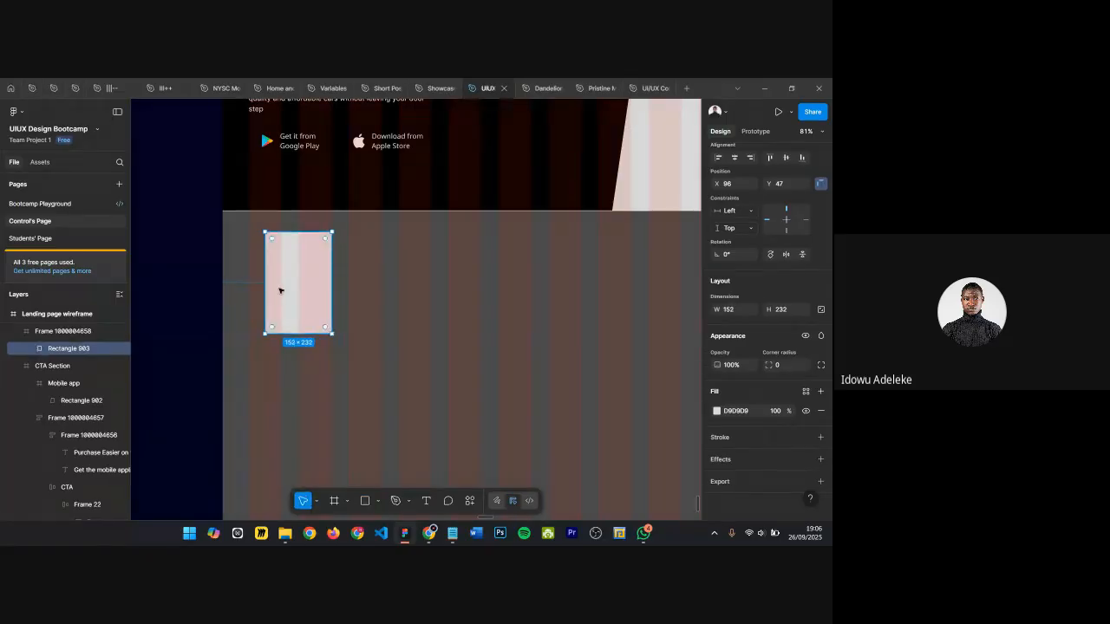
drag(266, 296, 271, 349)
scroll(385, 292, down, 3)
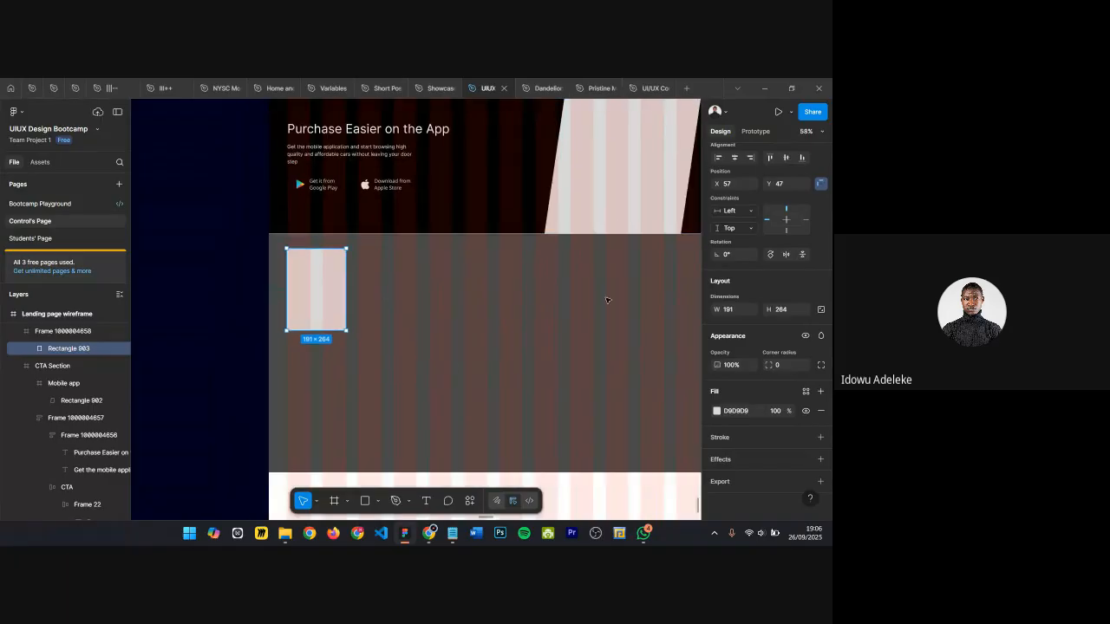
scroll(334, 431, down, 1)
scroll(336, 430, down, 1)
drag(313, 345, 313, 334)
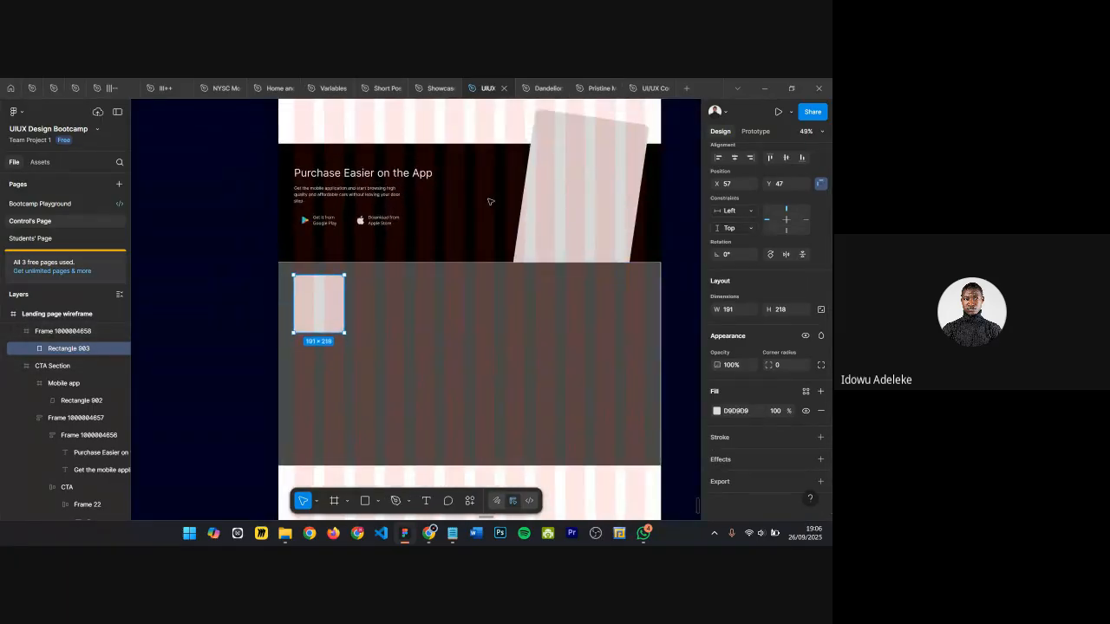
Step: Open the Pristine Mountain Website's Wireframe page and select its Footer frame
click(595, 88)
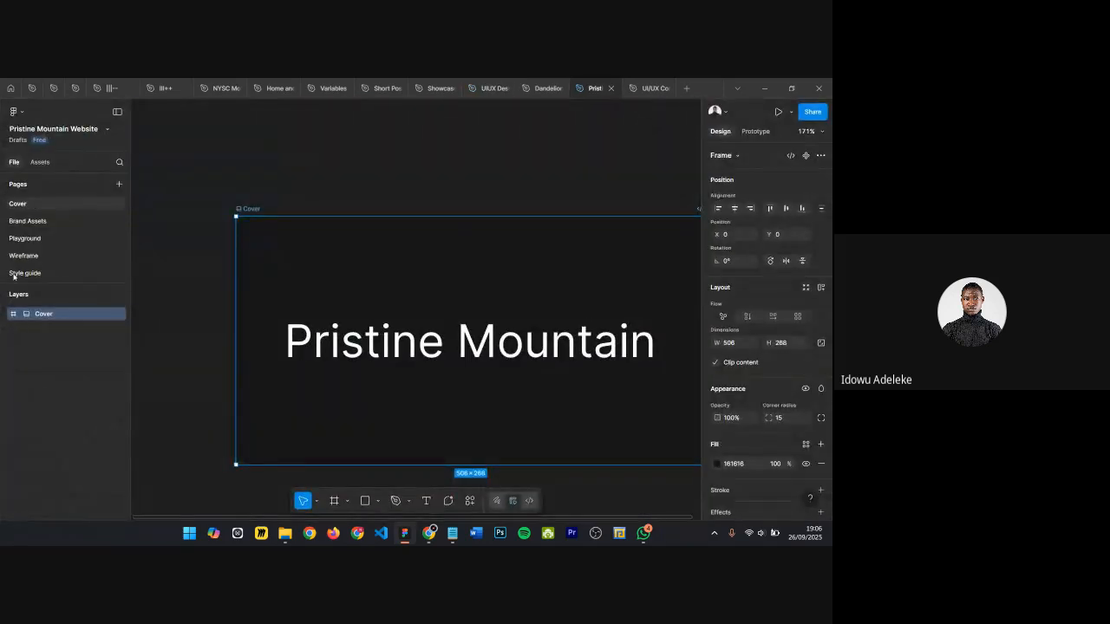
click(26, 256)
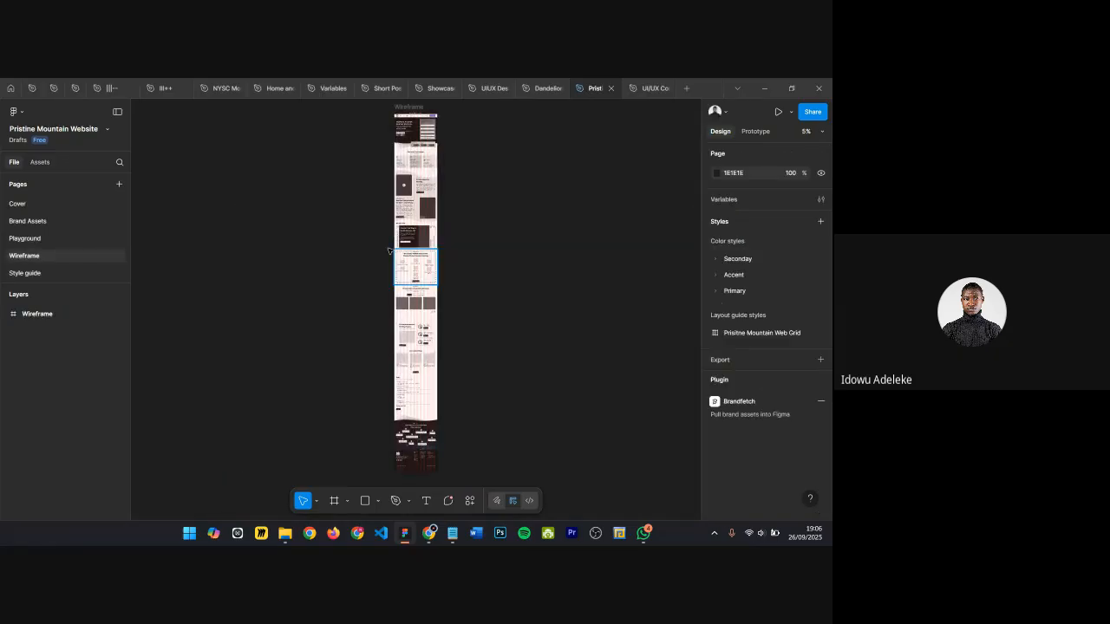
scroll(414, 251, up, 5)
scroll(423, 147, down, 10)
scroll(481, 278, up, 3)
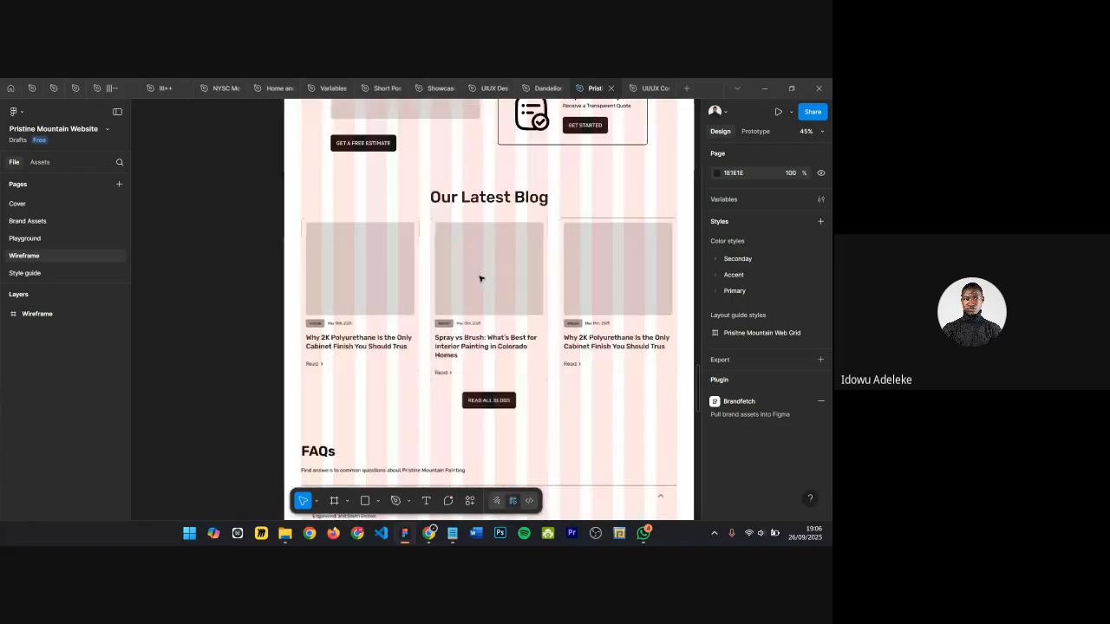
scroll(481, 278, down, 10)
scroll(478, 278, down, 3)
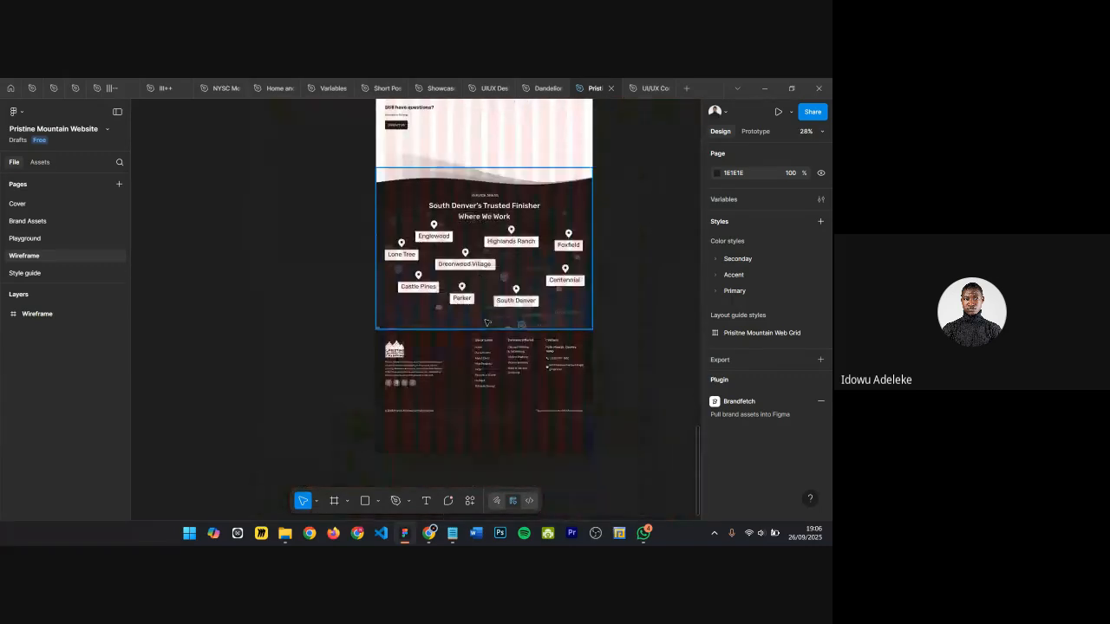
scroll(487, 325, up, 6)
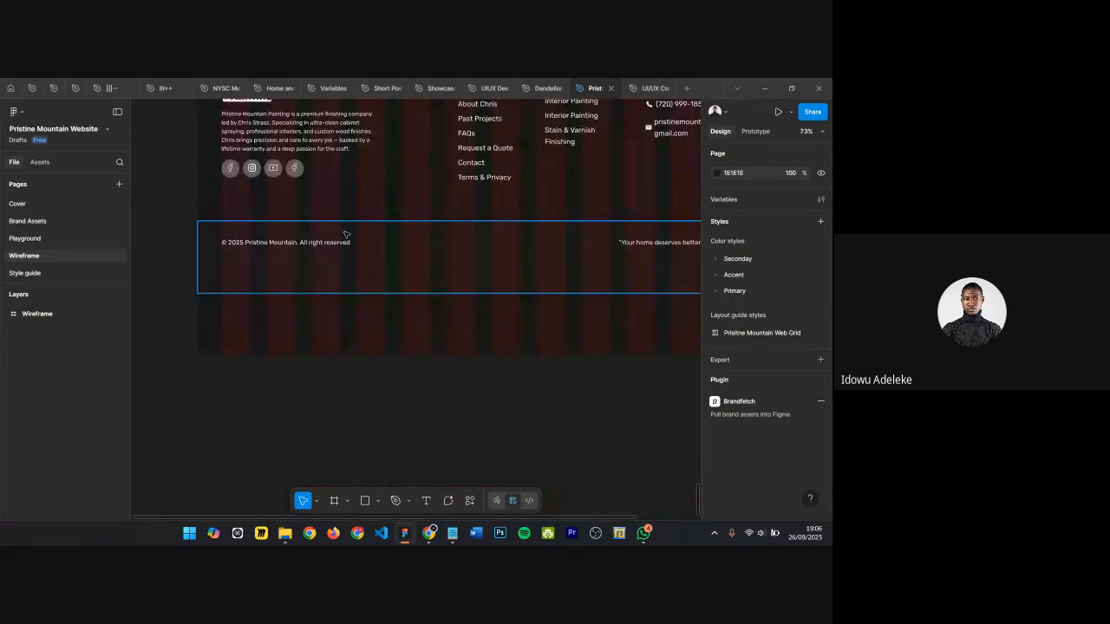
scroll(355, 253, down, 2)
click(361, 173)
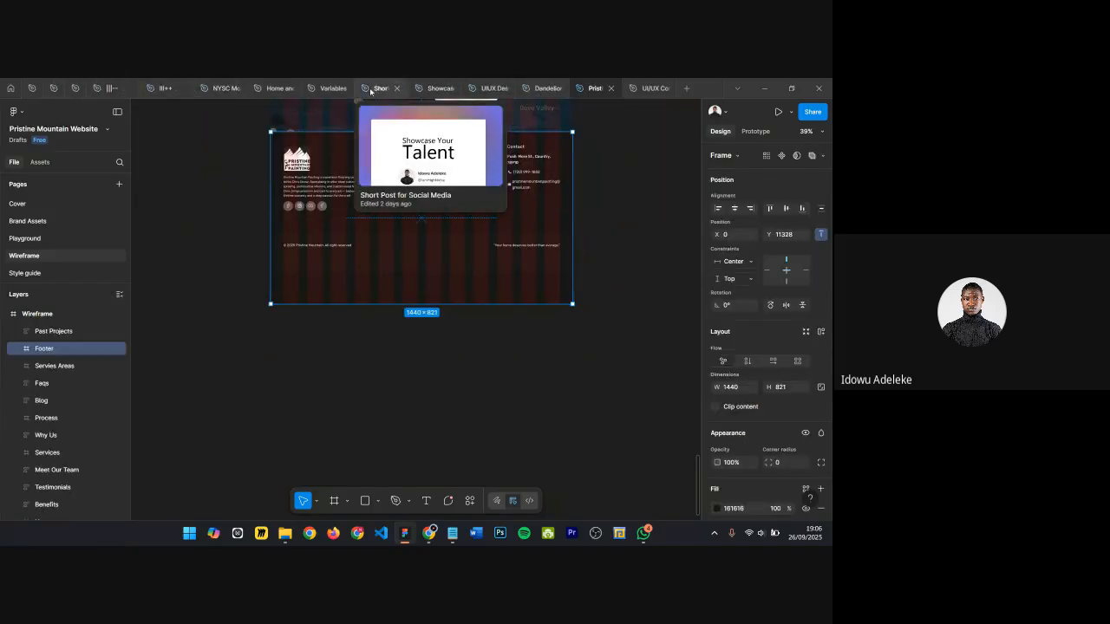
Step: Duplicate the new gray frame beside the wireframe and replace it with the pasted Pristine Mountain footer
click(480, 91)
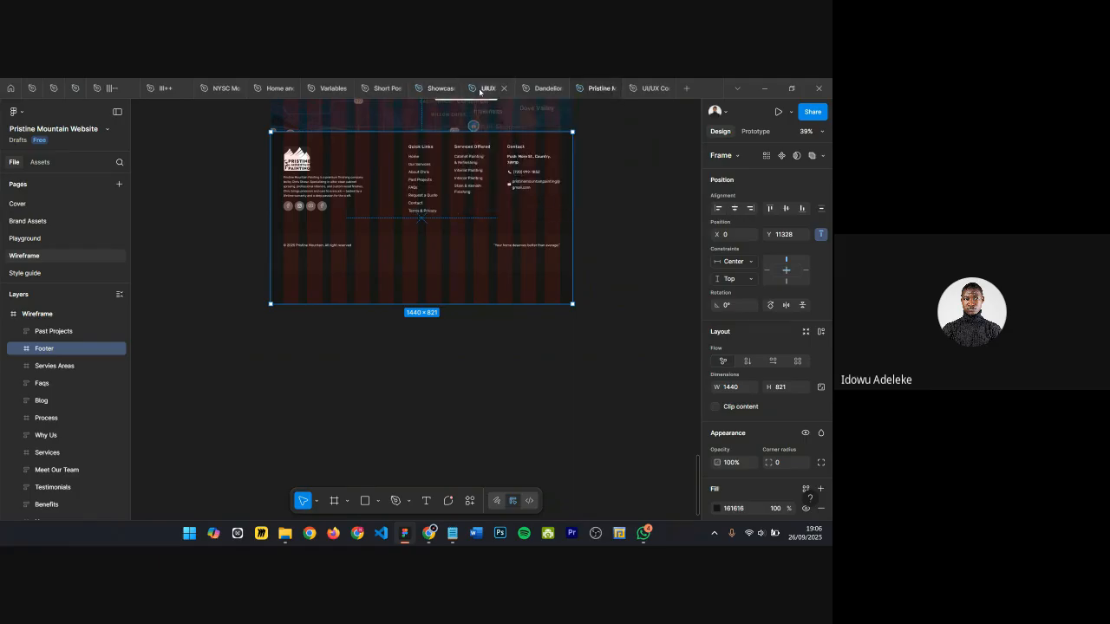
scroll(391, 345, down, 5)
click(390, 338)
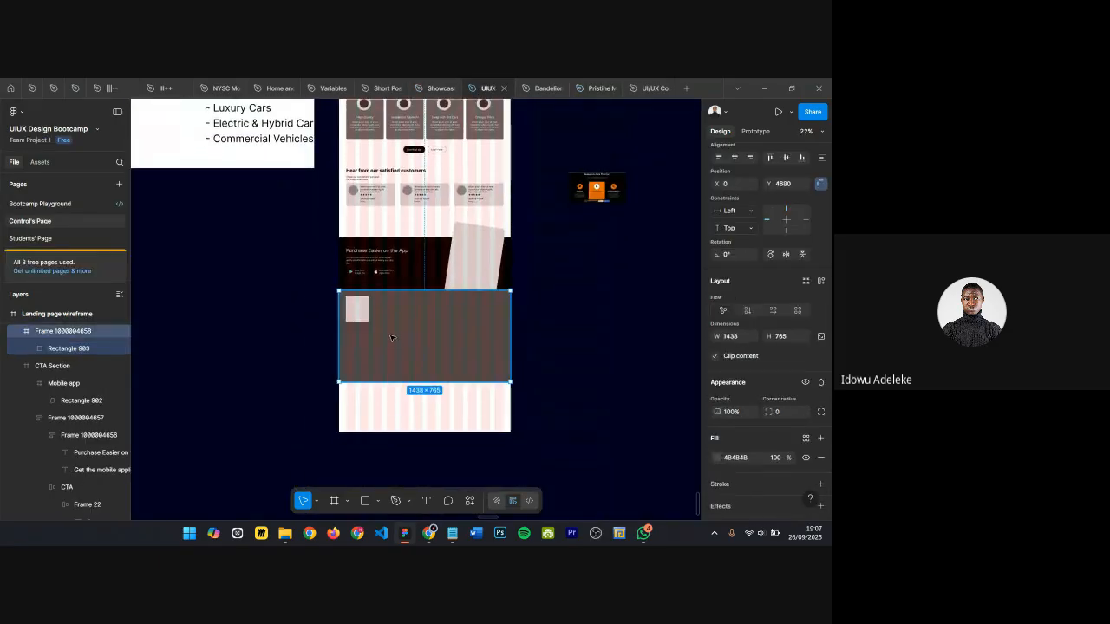
drag(393, 334, 607, 324)
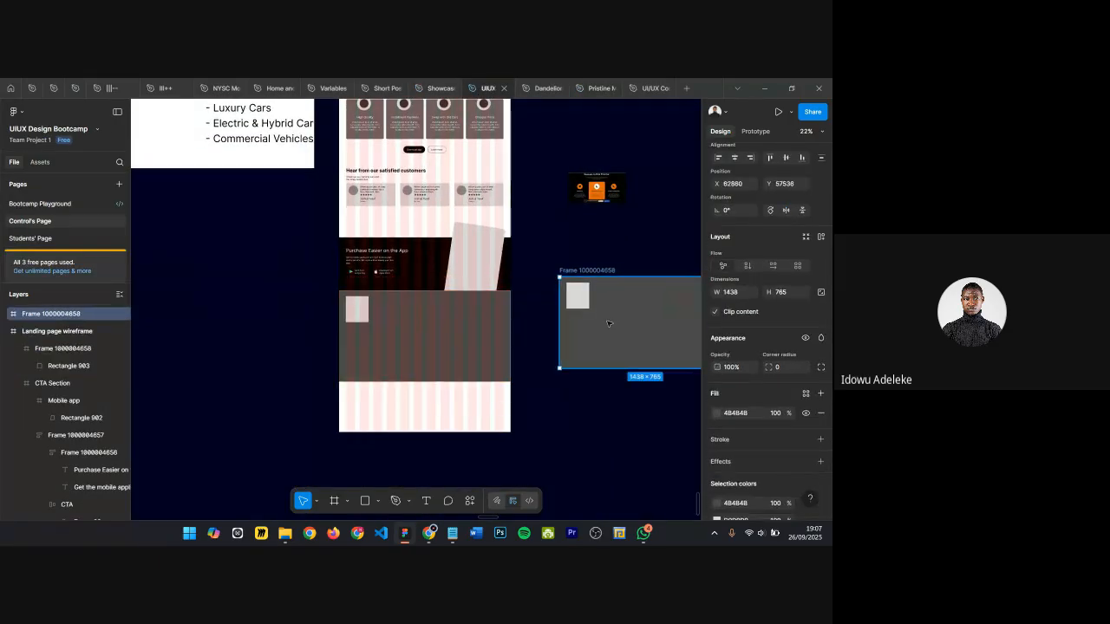
key(ctrl+shift+r)
scroll(612, 320, right, 2)
scroll(446, 296, up, 3)
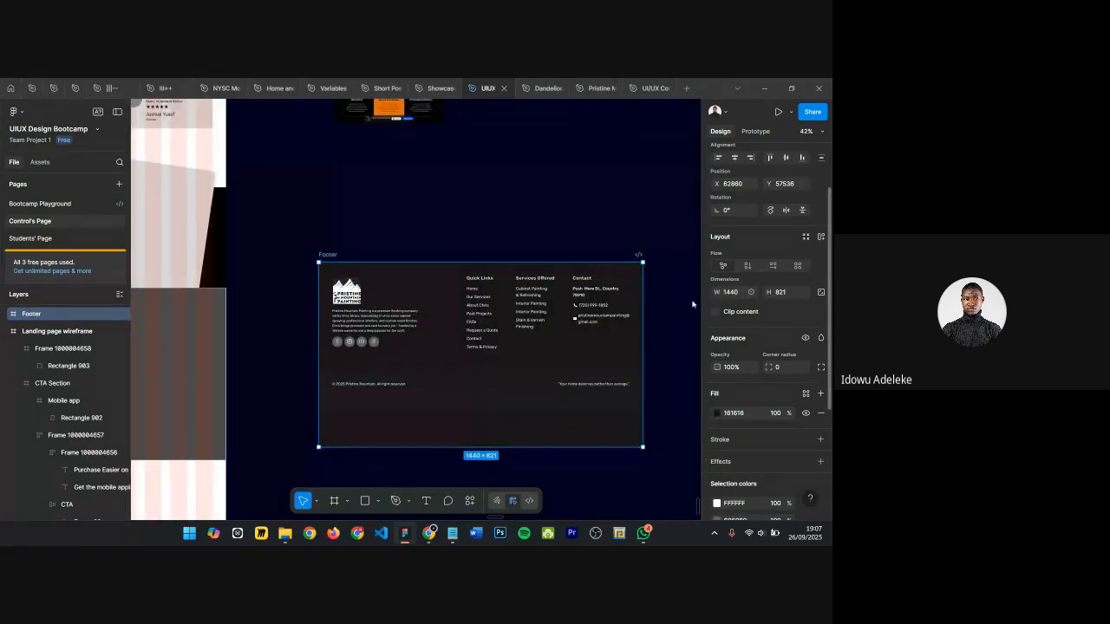
Step: Replace the footer logo's image fill with a solid white FFFFFF fill at 100% opacity
scroll(294, 321, up, 3)
scroll(473, 291, down, 2)
scroll(644, 266, up, 3)
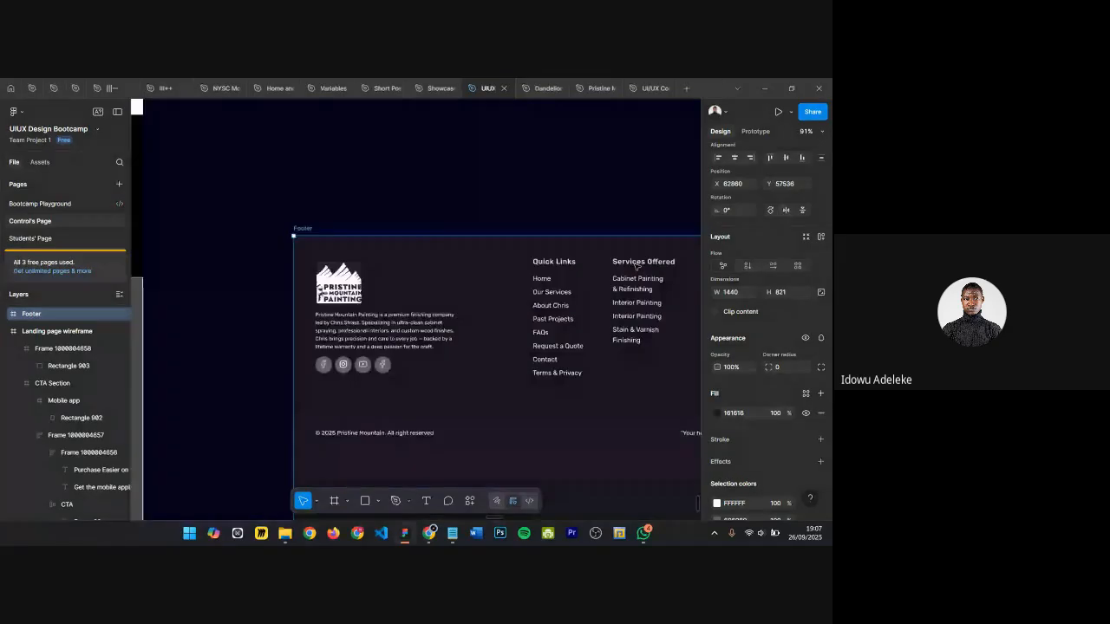
scroll(635, 265, down, 3)
scroll(564, 294, up, 3)
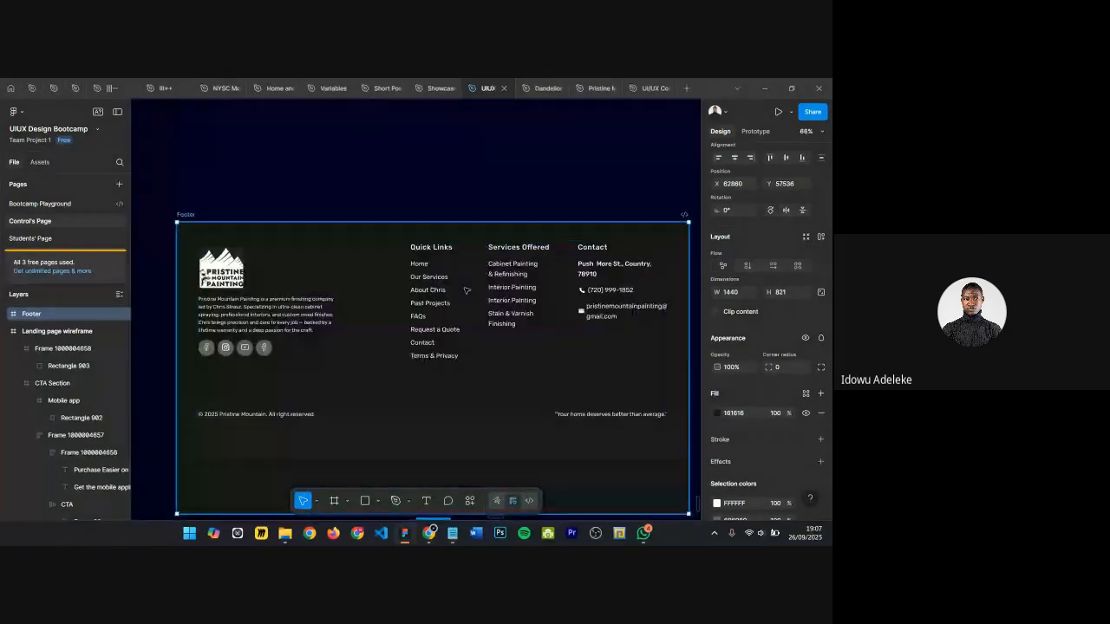
scroll(466, 289, down, 3)
scroll(467, 290, up, 3)
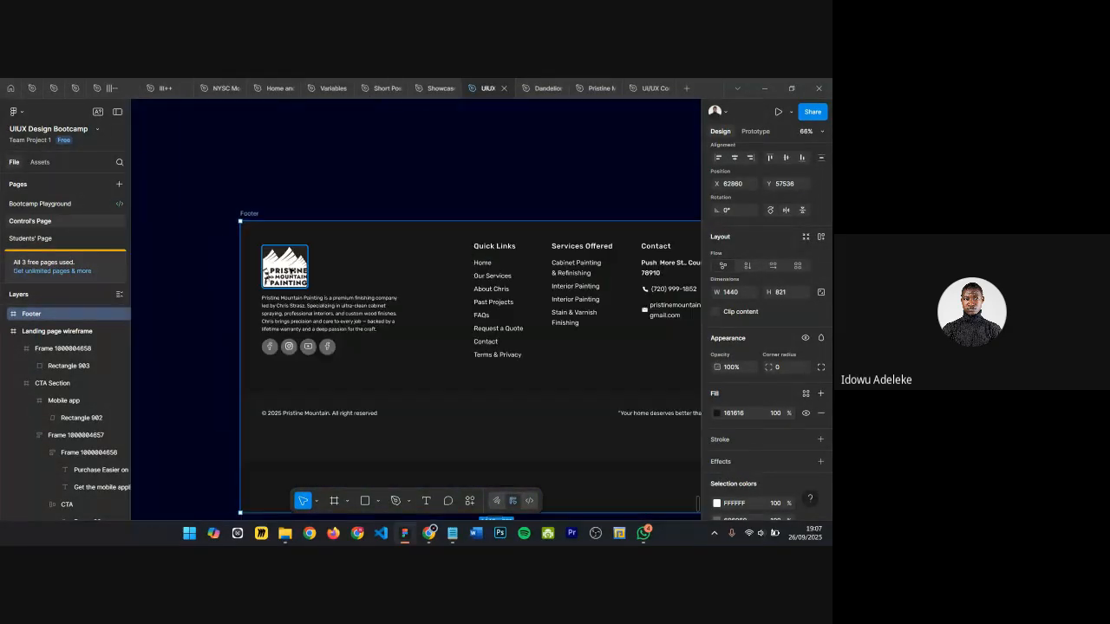
ctrl+click(292, 273)
scroll(778, 420, down, 1)
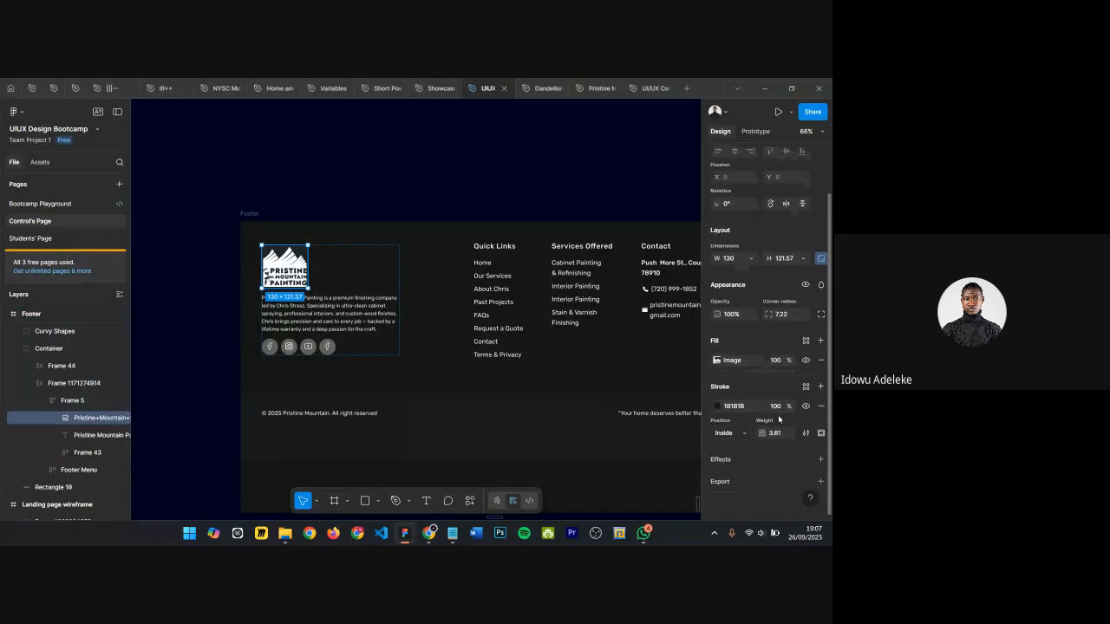
click(821, 341)
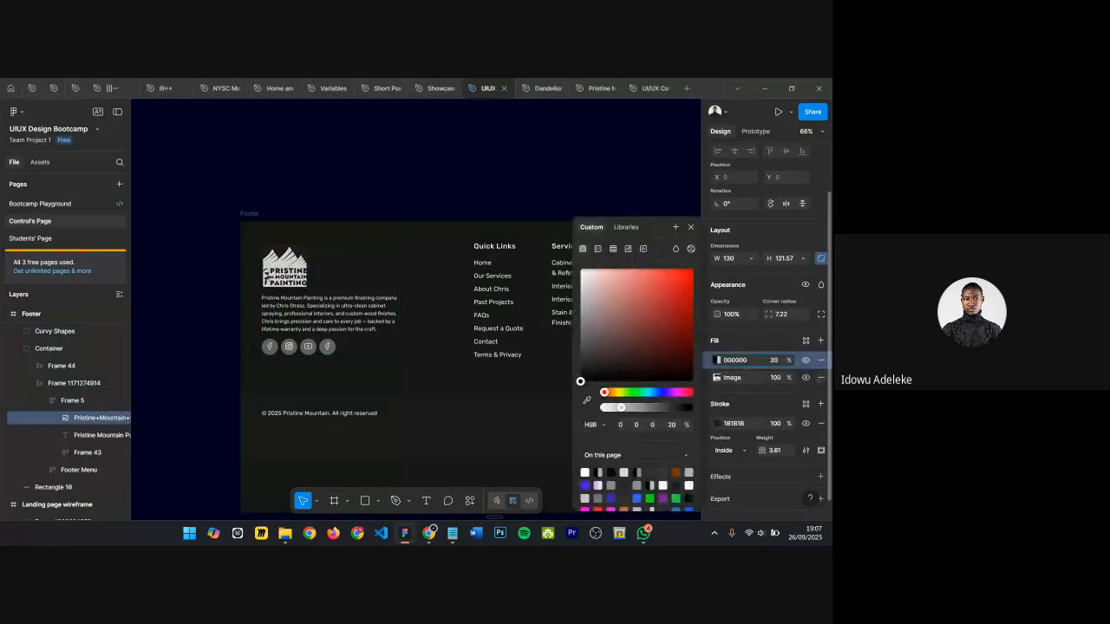
click(820, 378)
drag(774, 361, 817, 361)
click(716, 360)
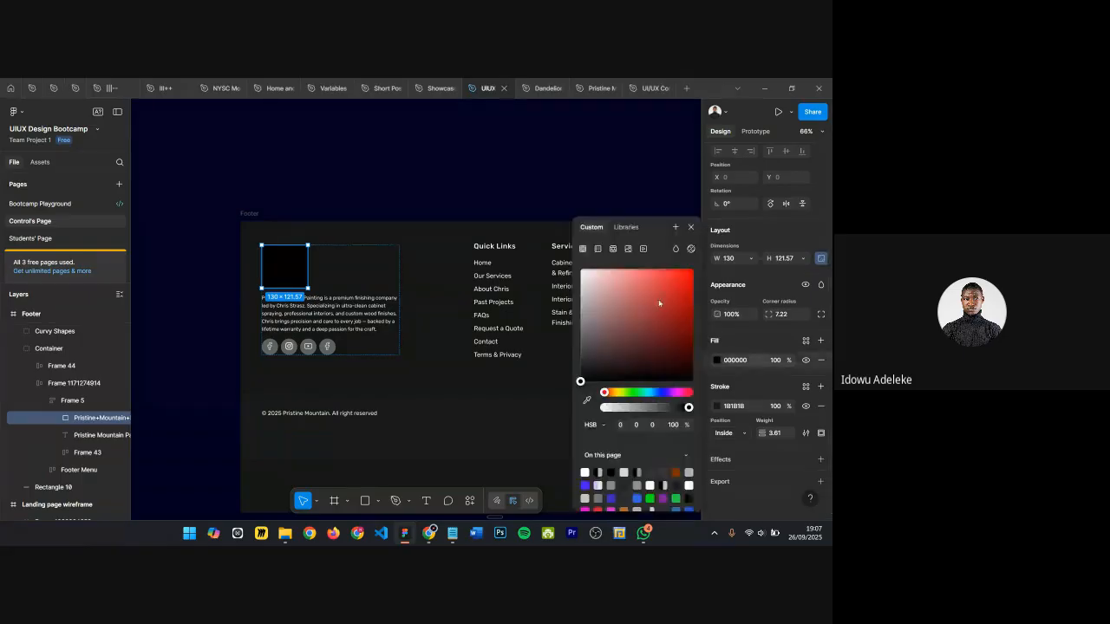
click(581, 269)
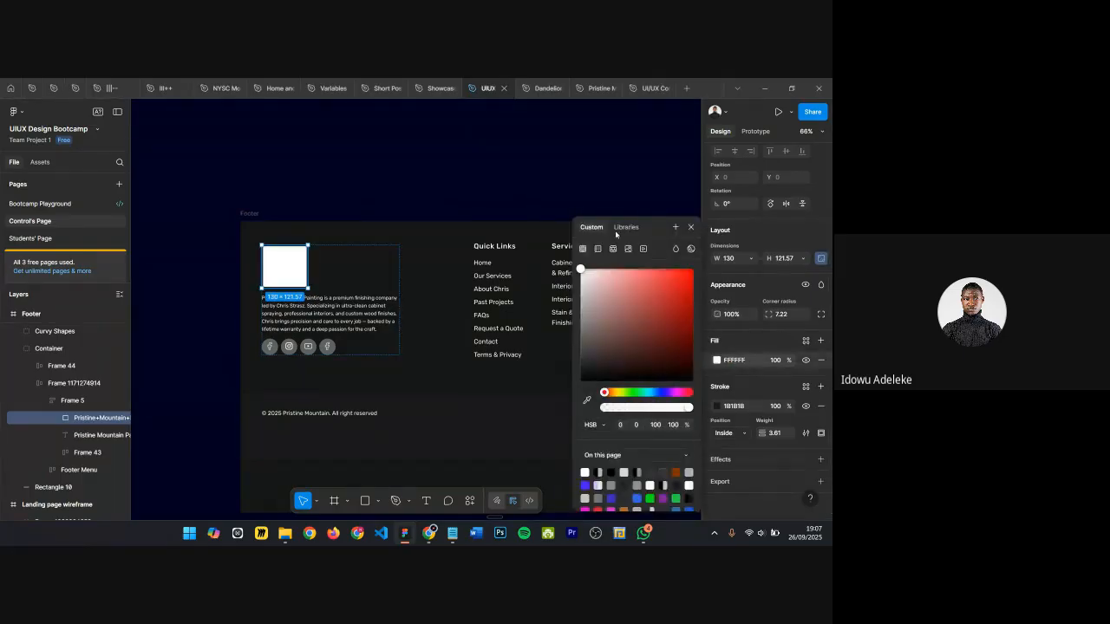
click(690, 227)
scroll(397, 314, up, 5)
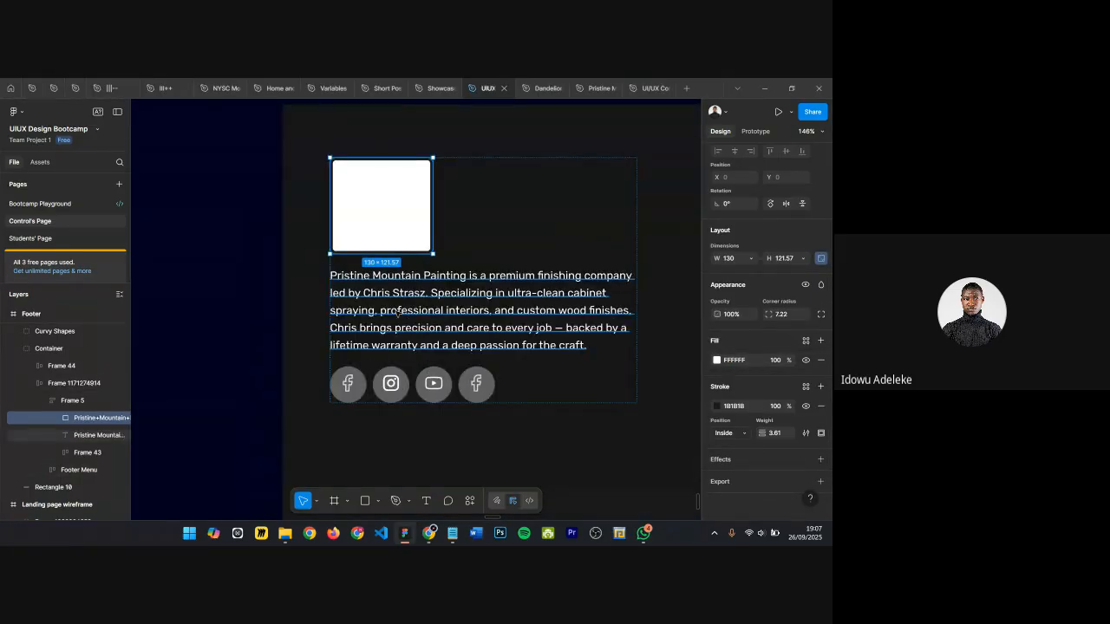
Step: Replace the footer description paragraph with placeholder x text
double_click(398, 313)
text(x)
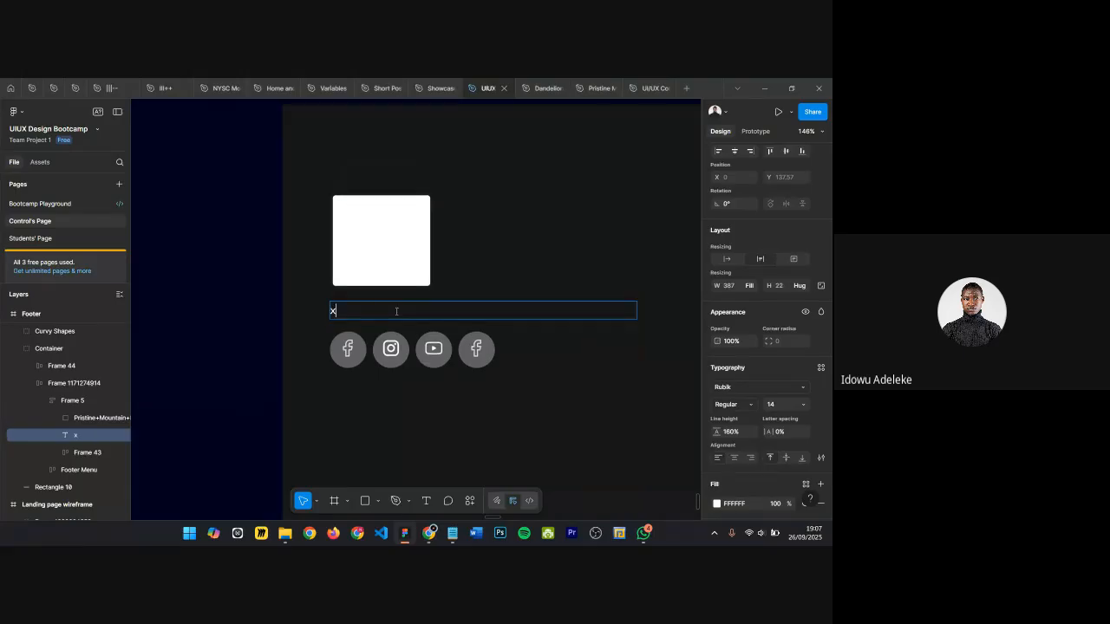
text(xxxxxxxxxxxxxxxxxxxxxxxxxxxxxxxxxxxxxxxxxxxxxxxxxxxxxxxx)
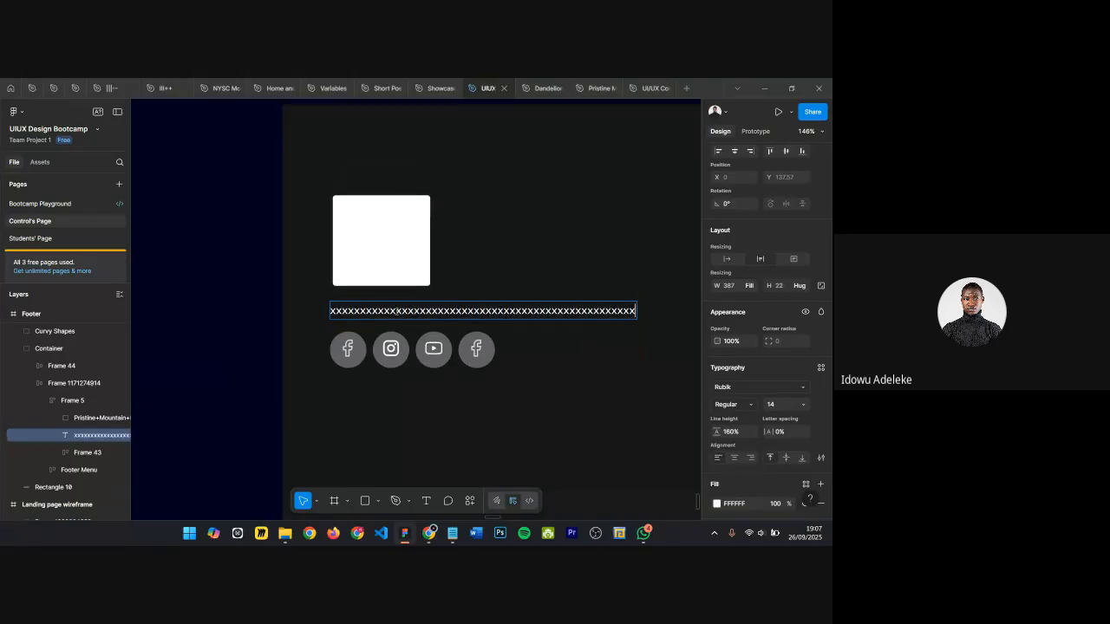
text(xxxxxxxxxxxxxxxxxxxxxxxxxxxxxxxxxxxxxxxxxxxxxxxxxxxxxxxxxxxxxxxxxxxxxxxxxxxxxxxxxxxxxxxxxxxxxxxxxxxxxxxxxxxxxx)
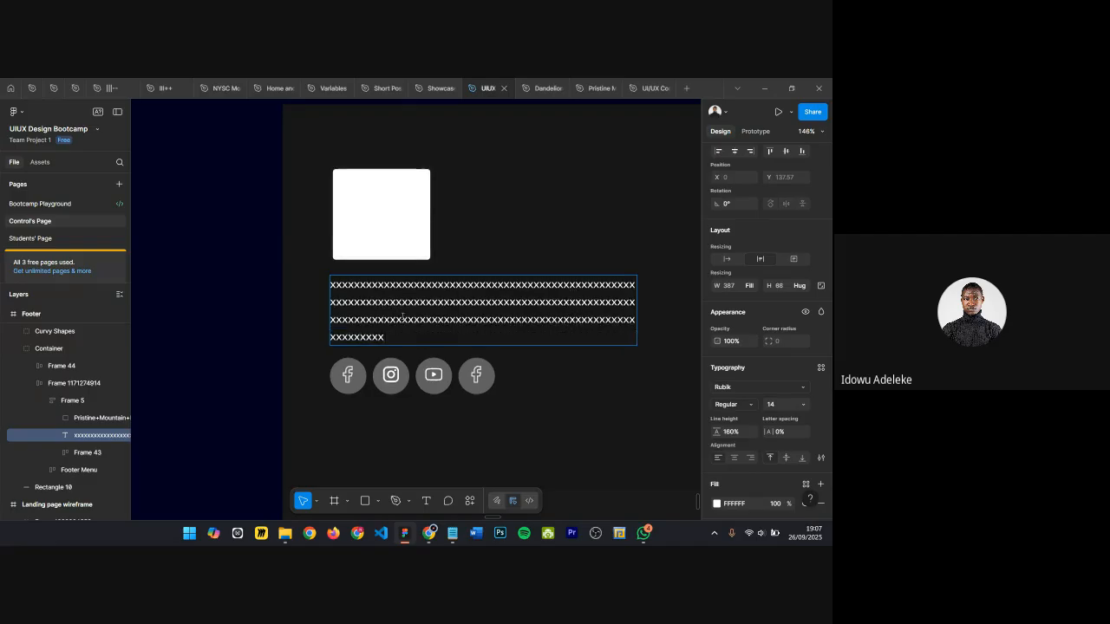
Step: Delete the About Chris, Past Projects and Request a Quote links from the Quick Links column
scroll(397, 313, down, 4)
scroll(401, 311, right, 5)
scroll(404, 279, up, 3)
scroll(225, 271, left, 4)
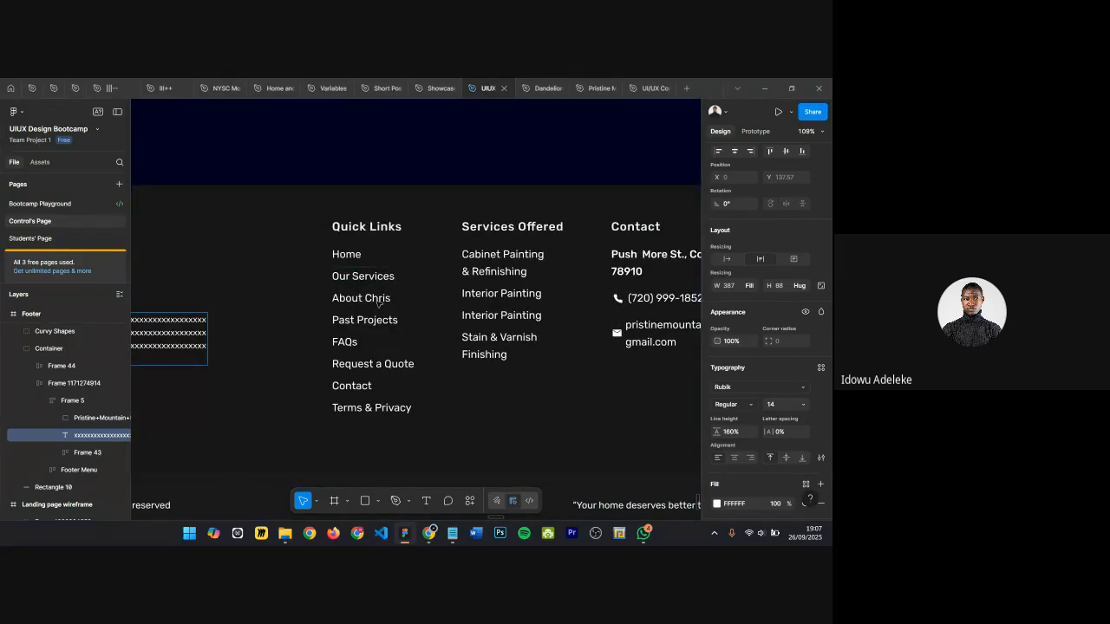
double_click(346, 300)
key(Escape)
shift+click(352, 321)
shift+click(348, 341)
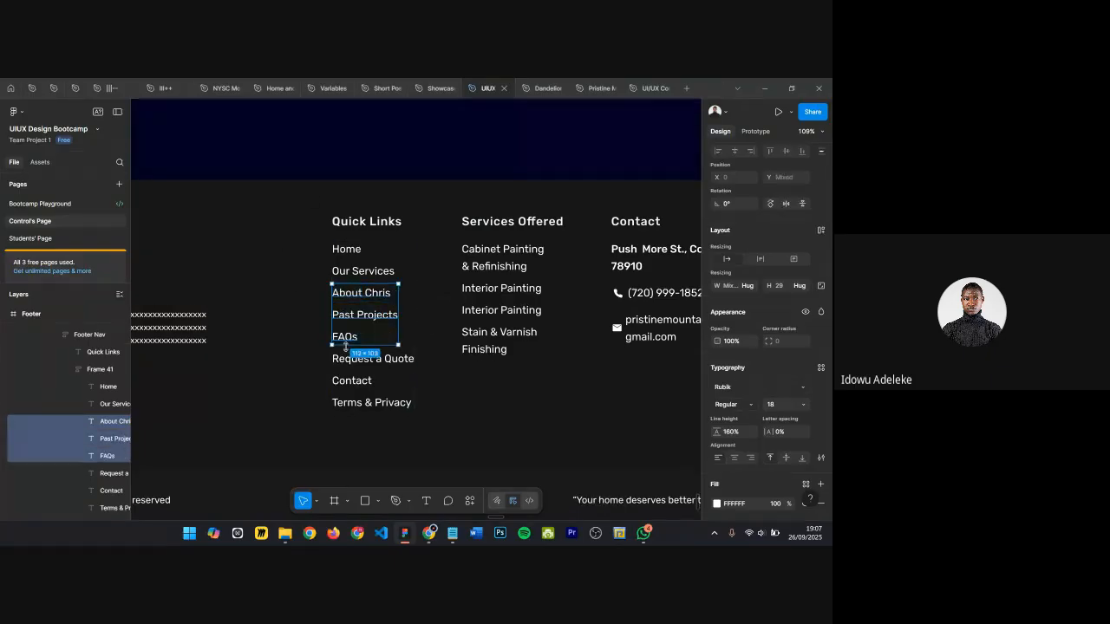
click(362, 318)
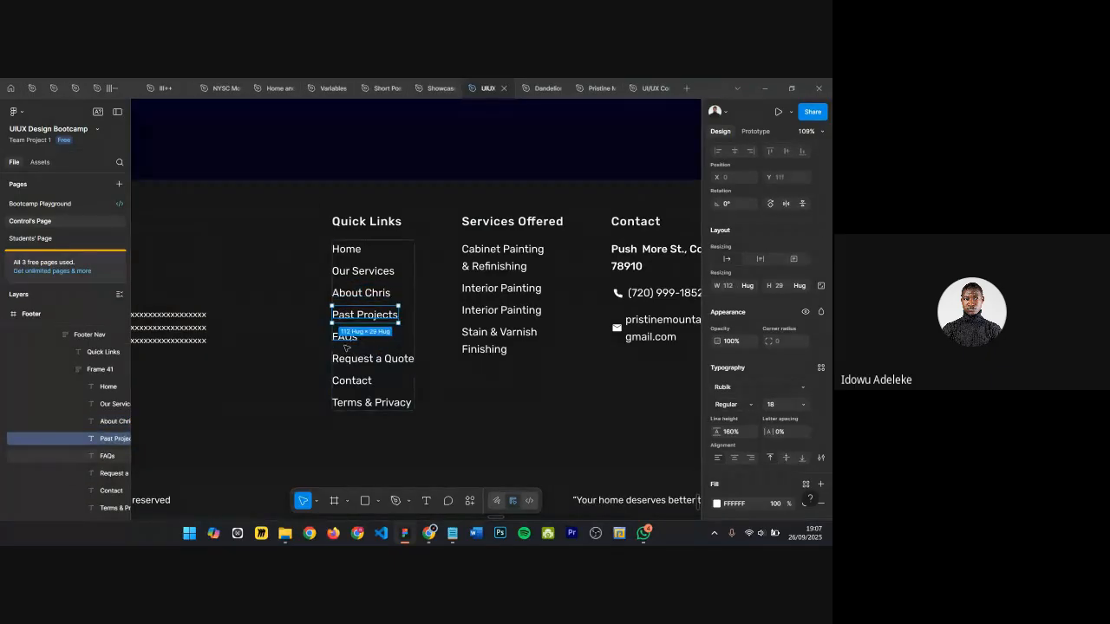
shift+click(351, 297)
shift+click(347, 362)
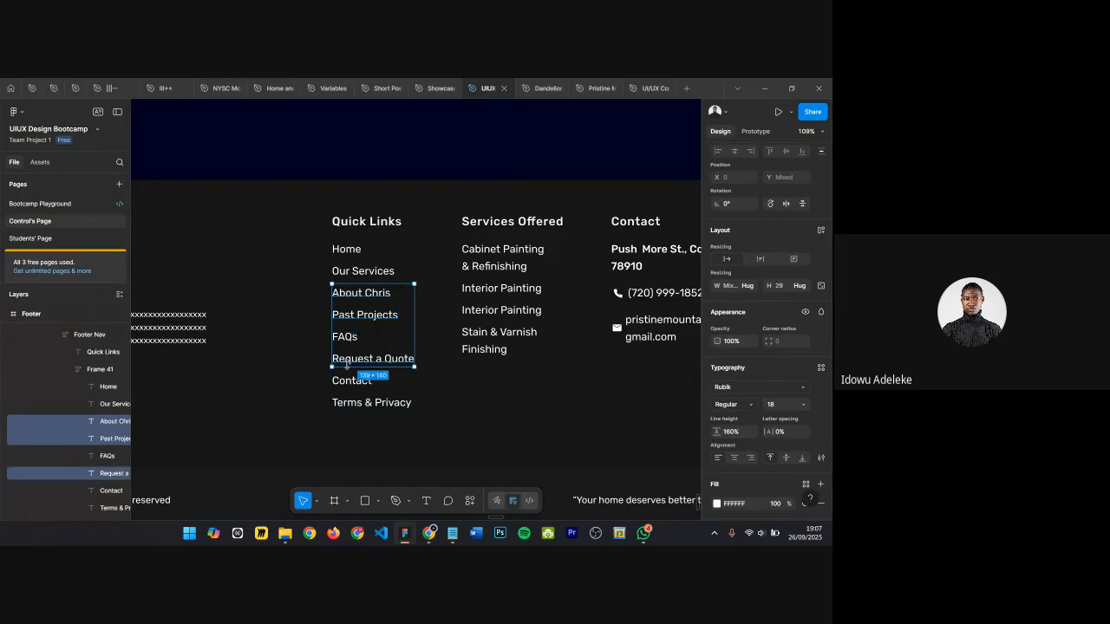
key(Delete)
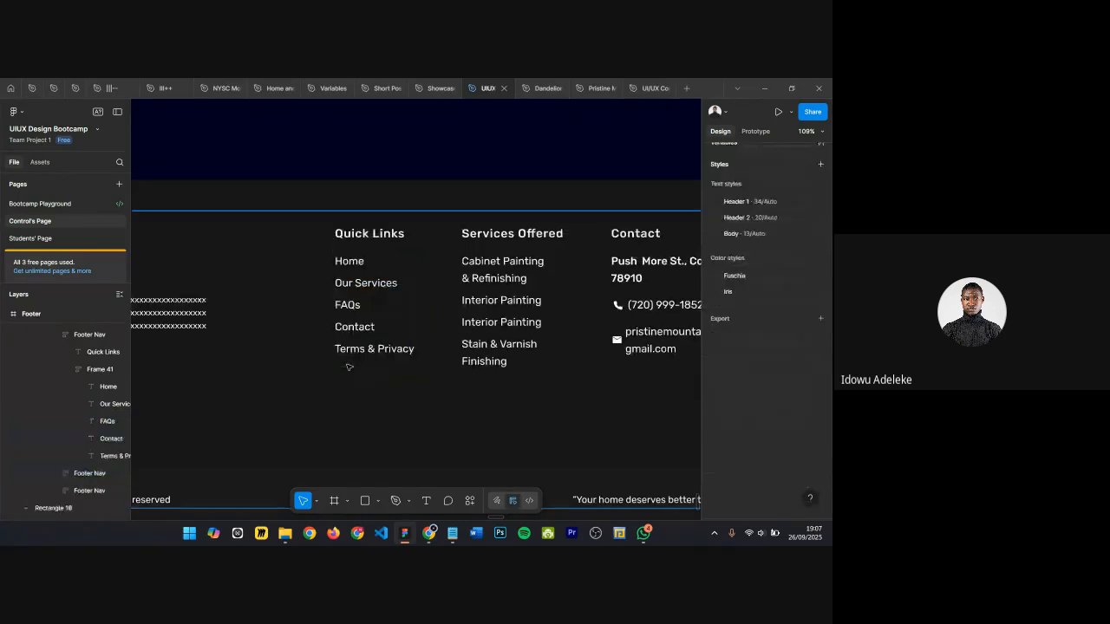
Step: Rename the Services Offered heading to Categories
click(499, 238)
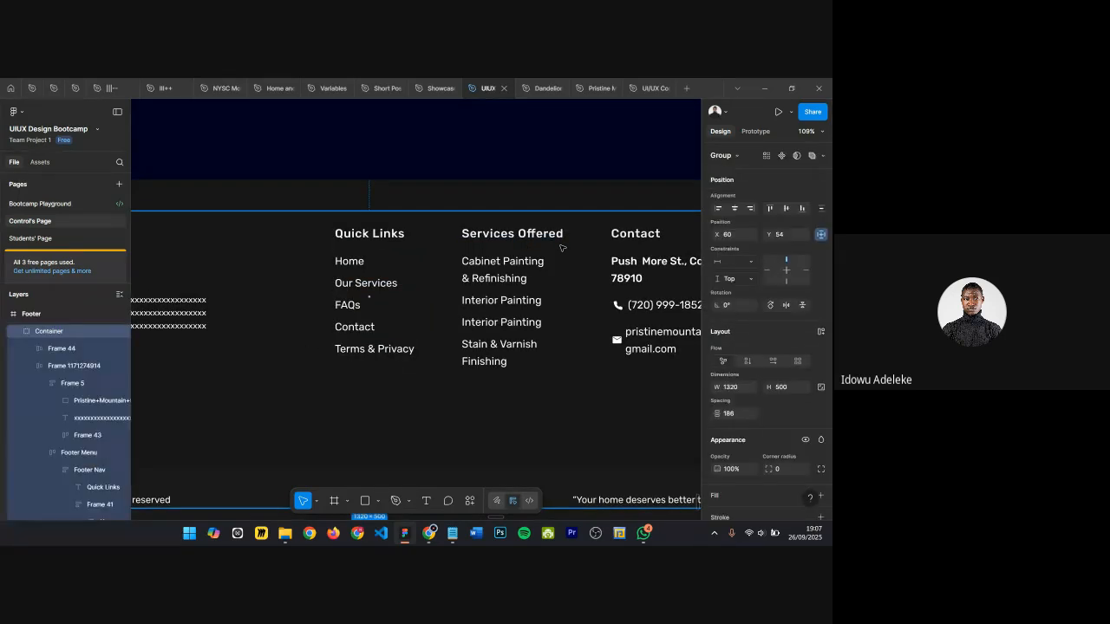
ctrl+double_click(511, 234)
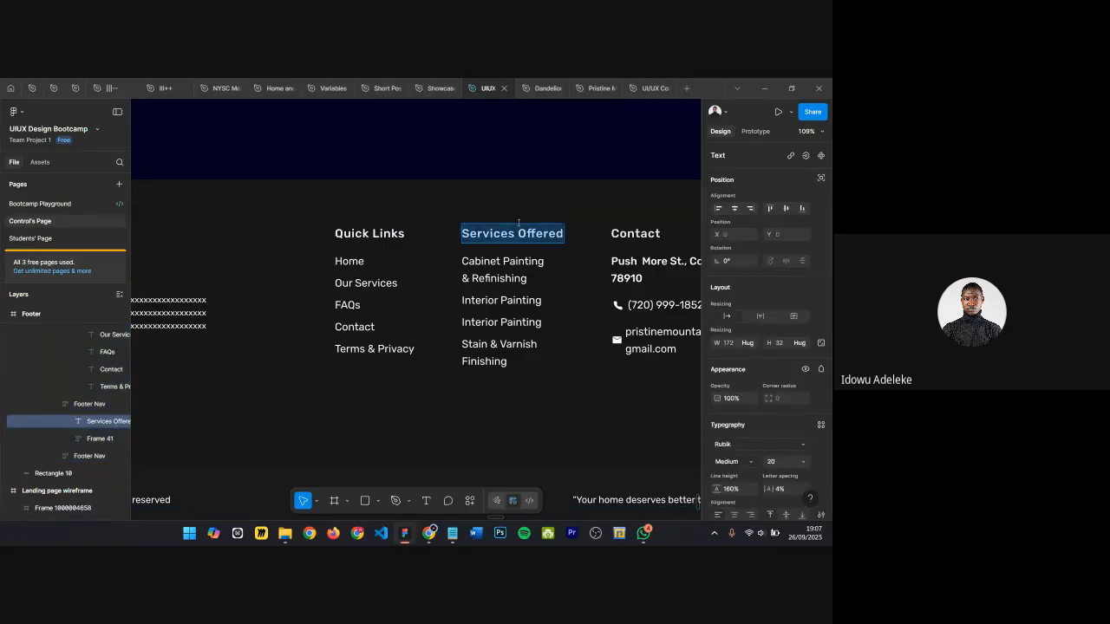
text(Categories)
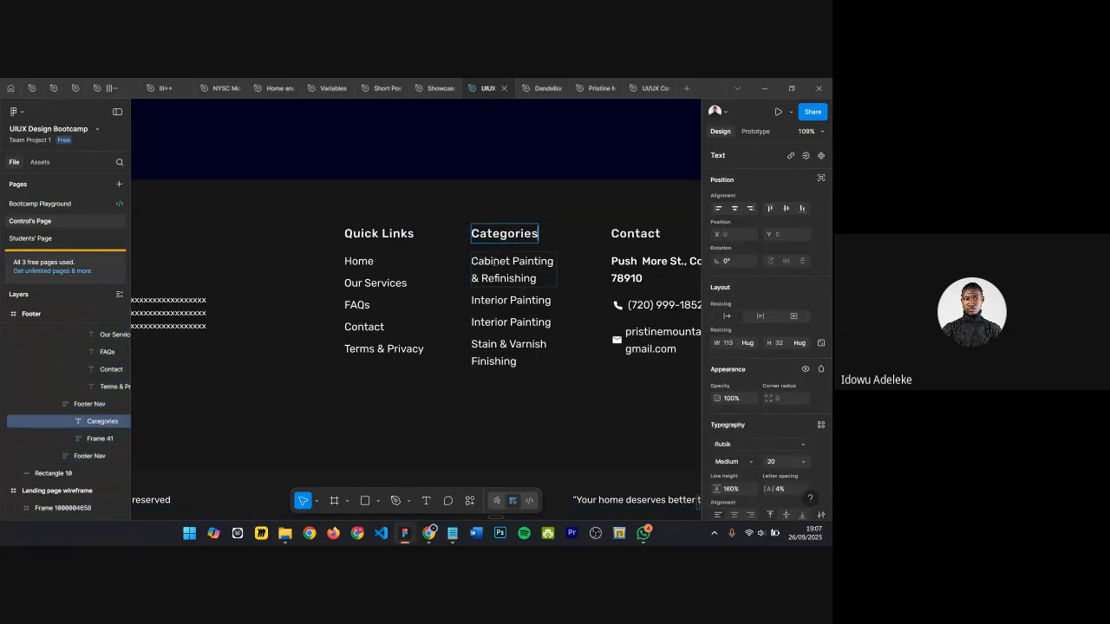
Step: Rename the first two category items to Sedans and SUVs
double_click(492, 256)
text(SEda)
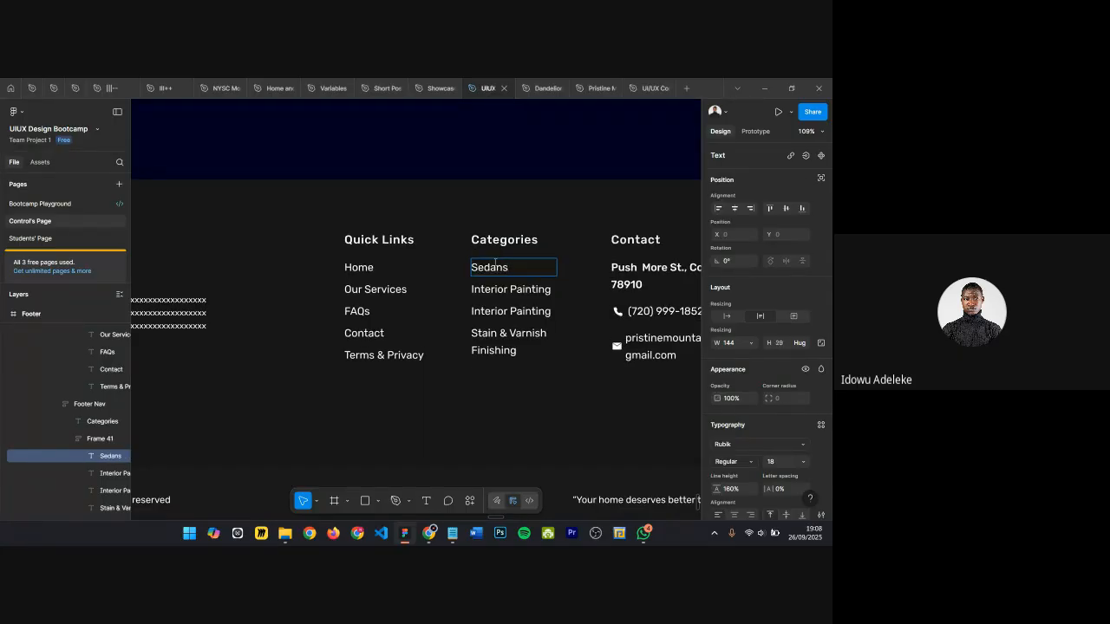
click(489, 289)
double_click(488, 289)
click(489, 289)
text(S)
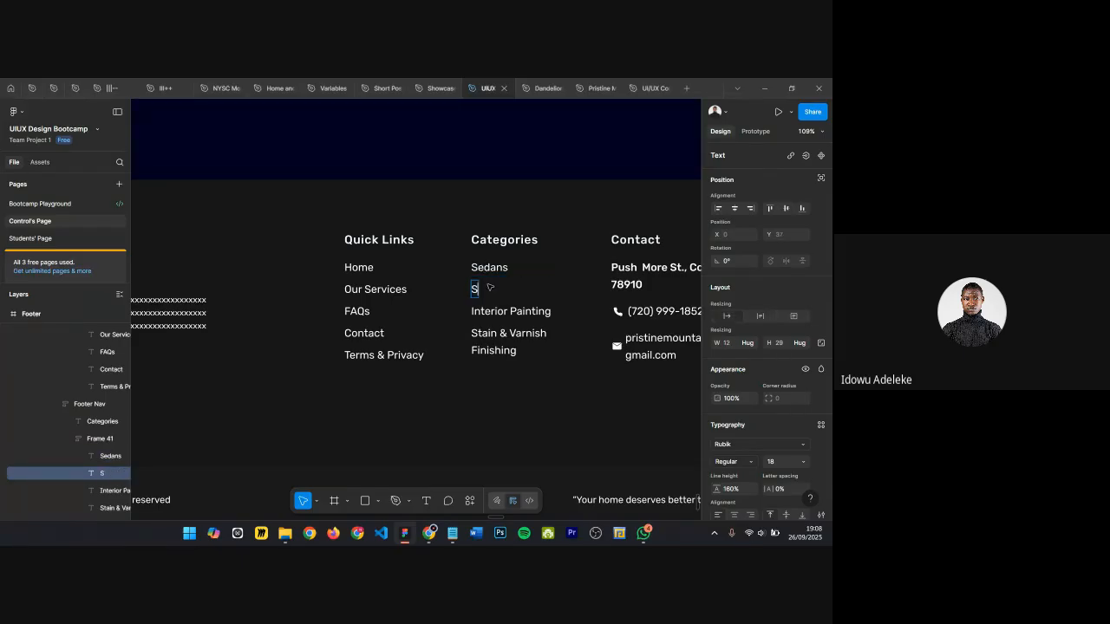
Step: Replace the contact e-mail text with a new e-mail address
scroll(527, 351, down, 1)
scroll(525, 367, right, 2)
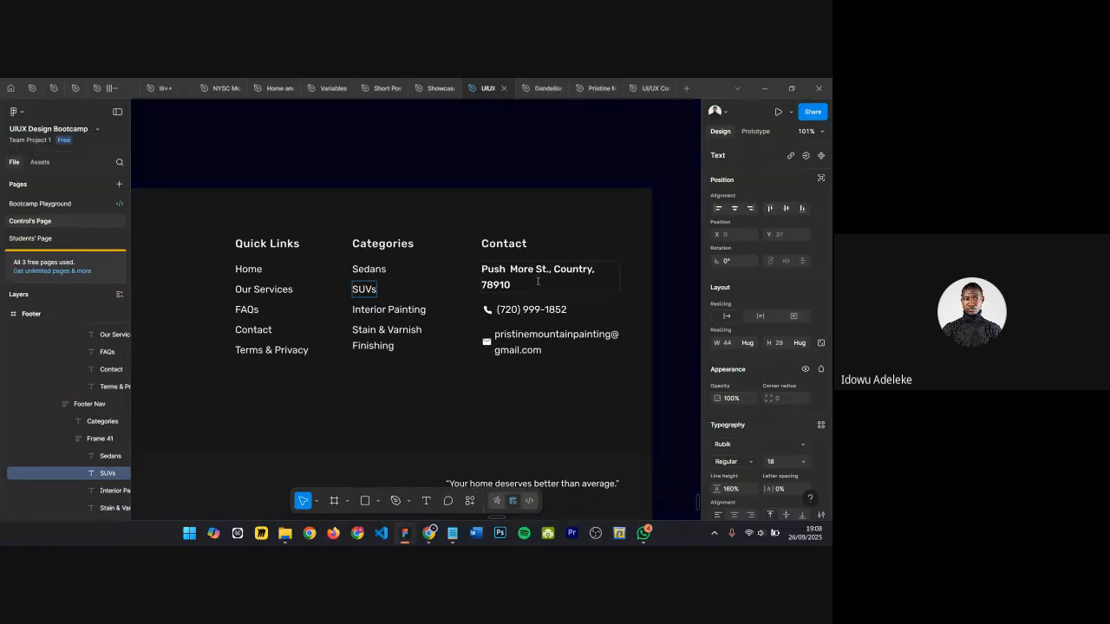
click(537, 282)
scroll(538, 282, down, 2)
double_click(555, 334)
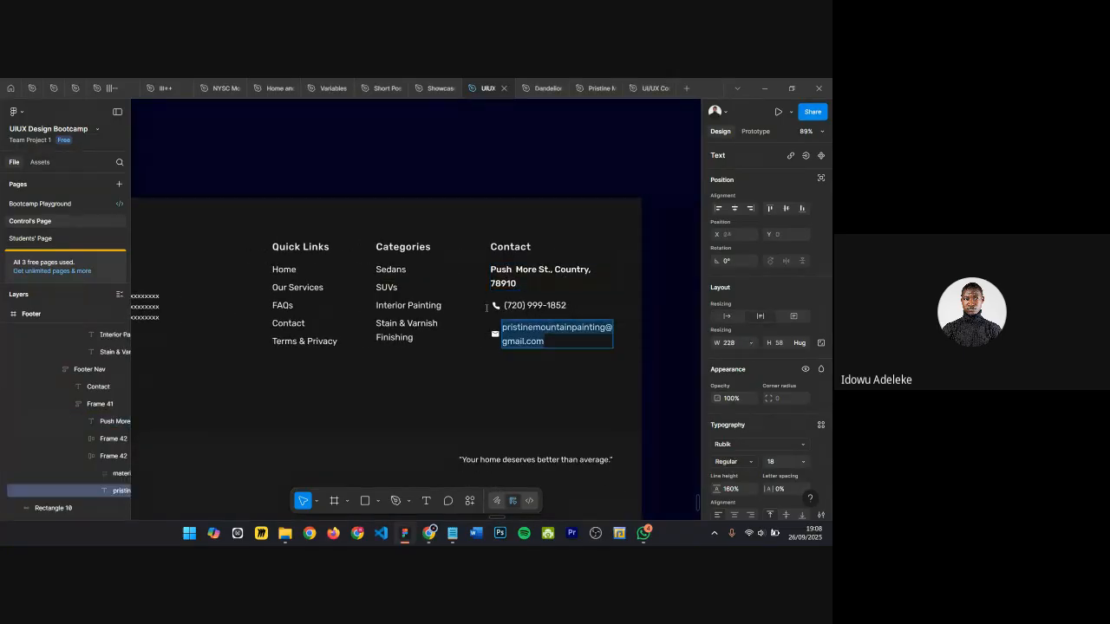
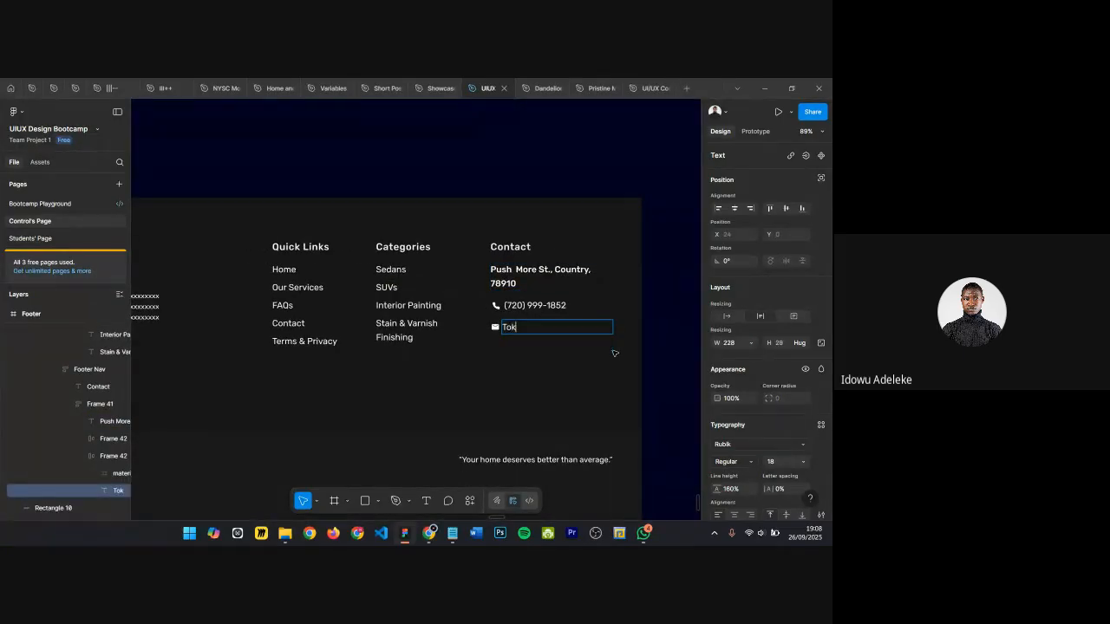
Step: Replace the footer tagline with "Ride with ease"
scroll(558, 405, up, 2)
scroll(550, 406, down, 1)
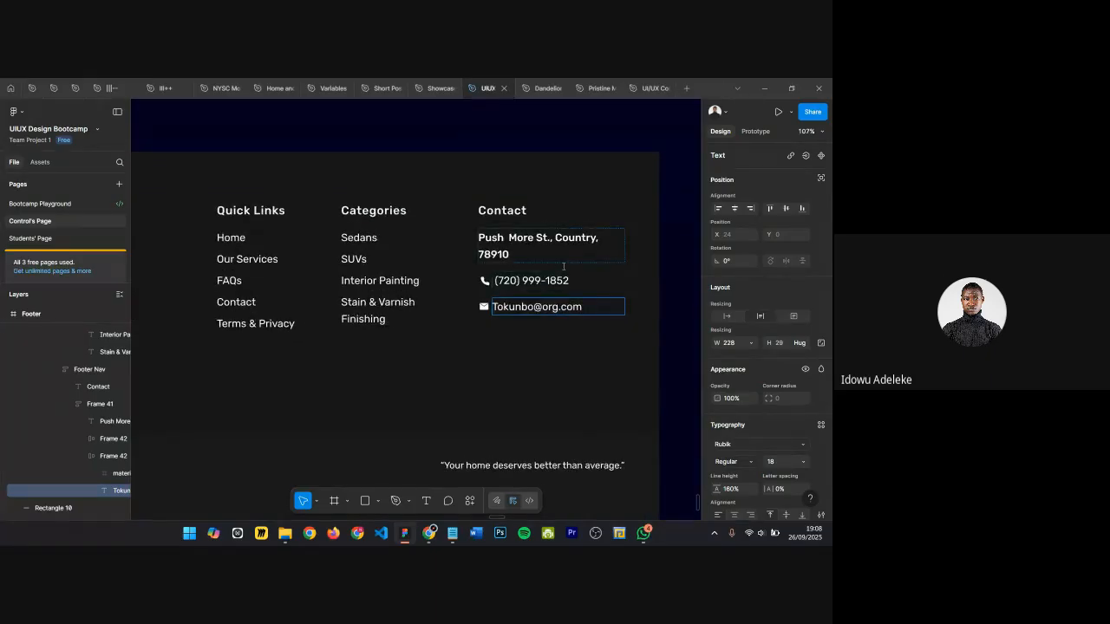
triple_click(486, 454)
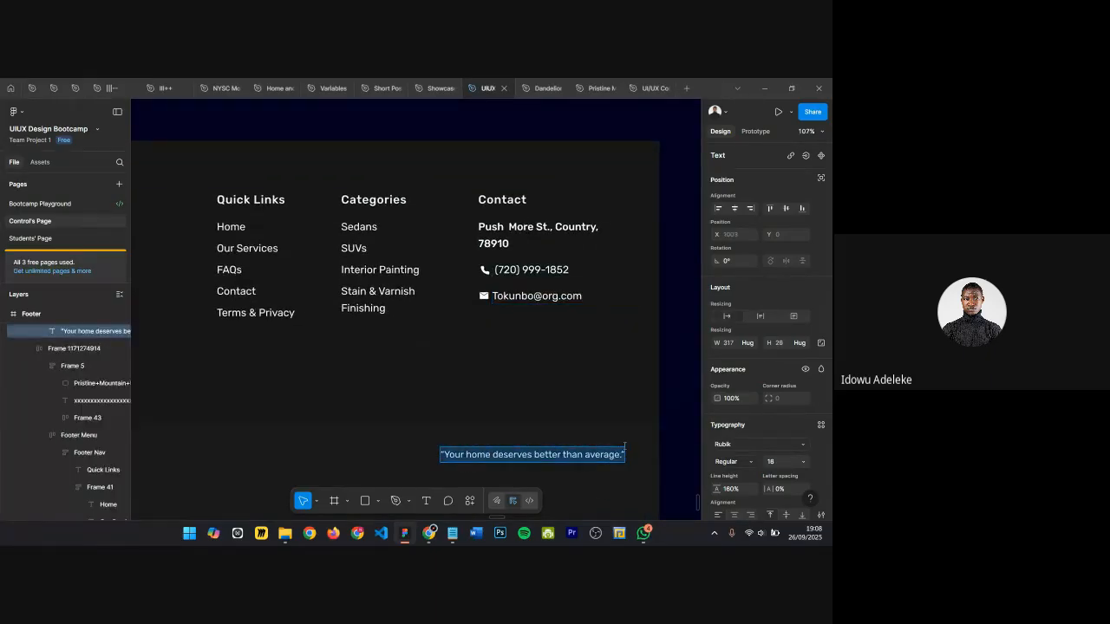
text(*)
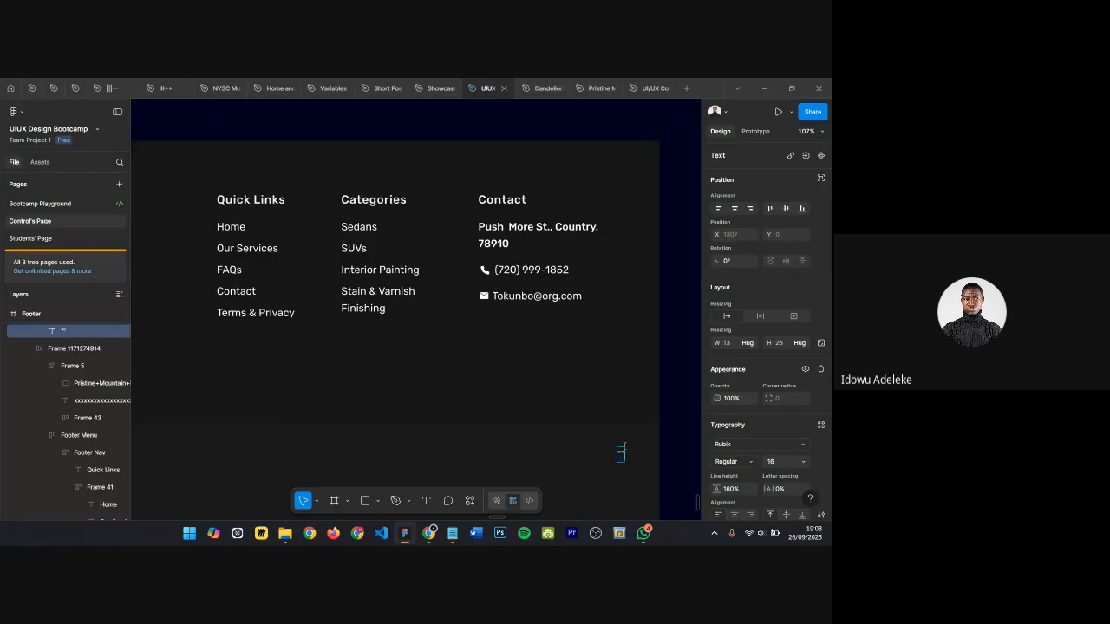
text(Ride with ease”)
Step: Replace Pristine Mountain in the copyright line with the owner's name
scroll(607, 446, down, 3)
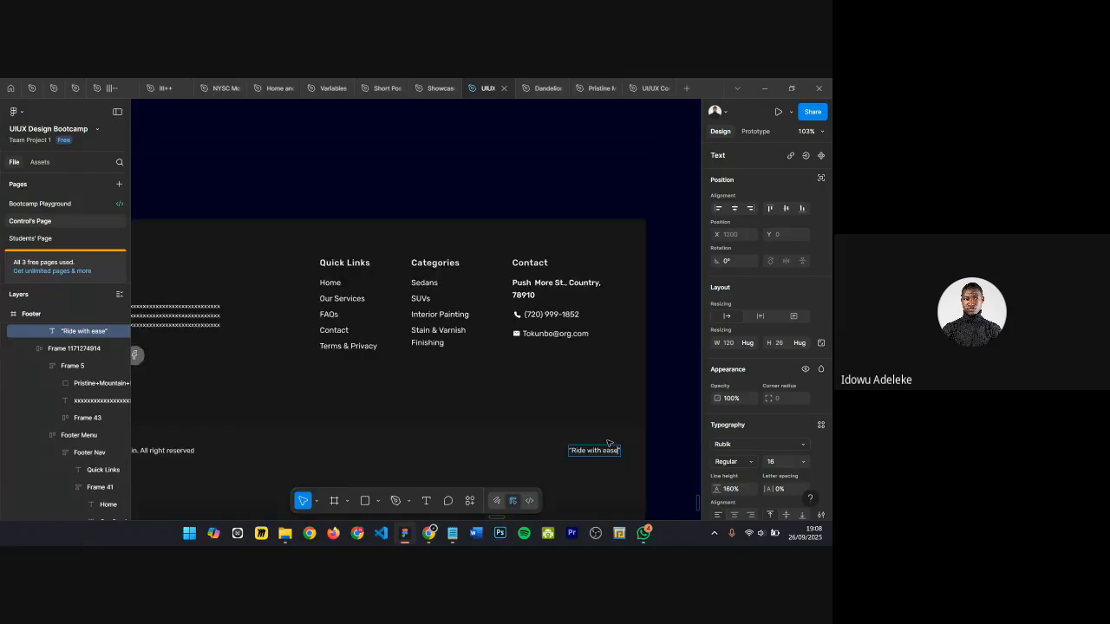
scroll(379, 455, up, 5)
double_click(379, 455)
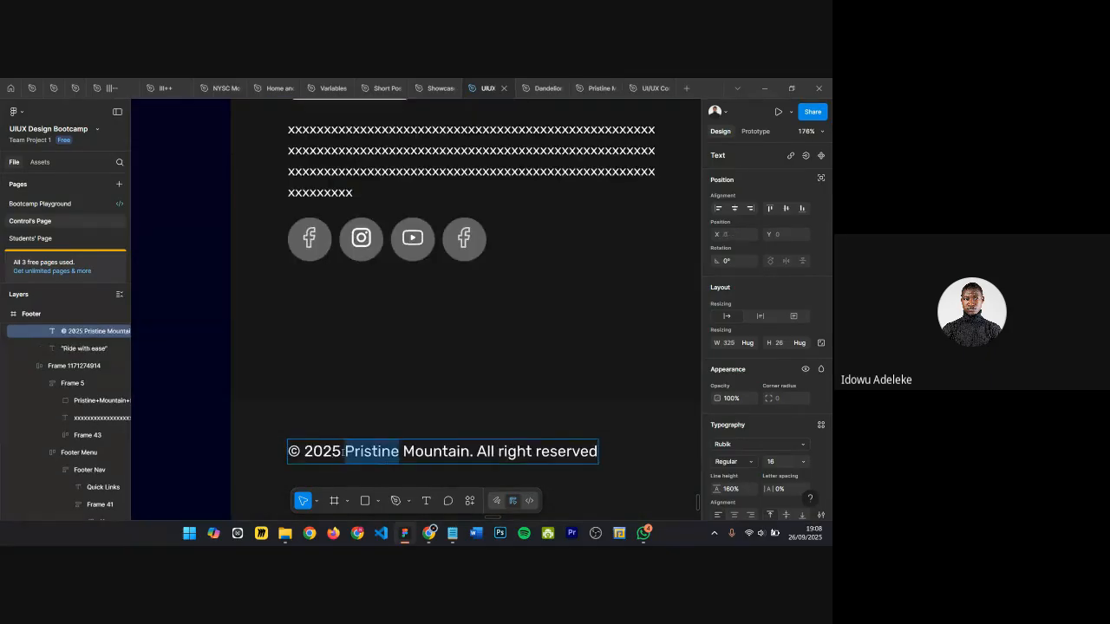
double_click(294, 452)
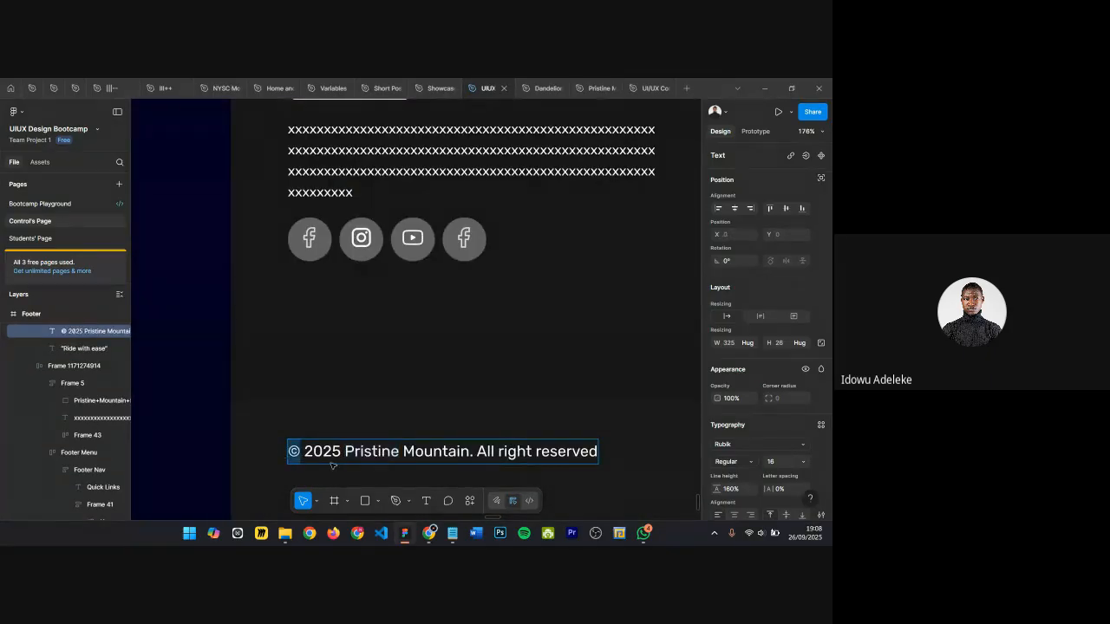
scroll(390, 434, down, 1)
scroll(395, 429, right, 1)
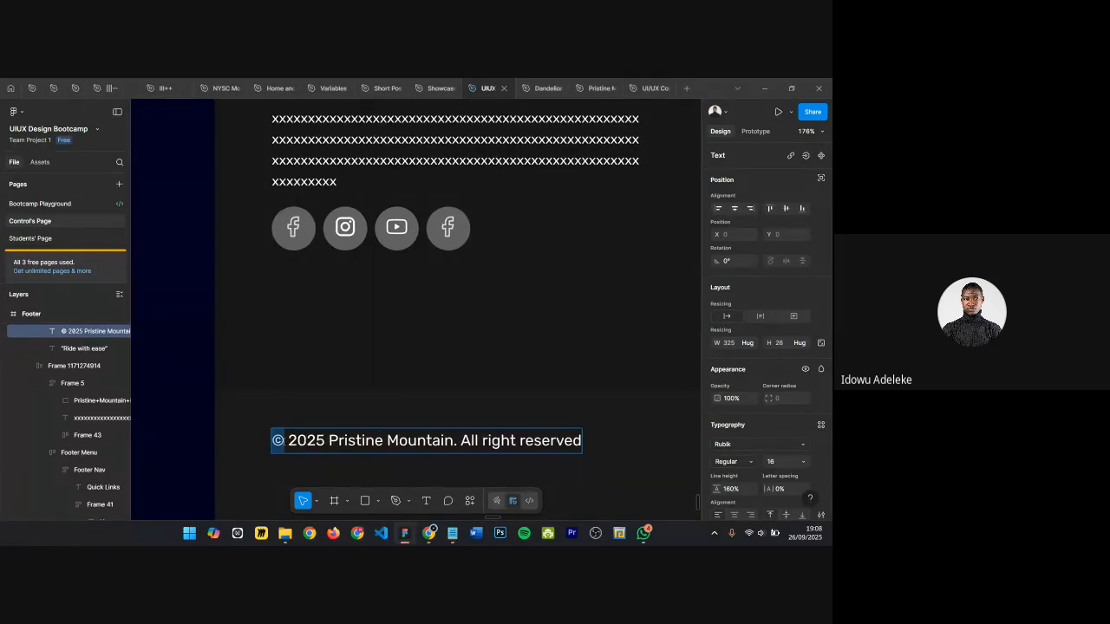
drag(328, 441, 456, 441)
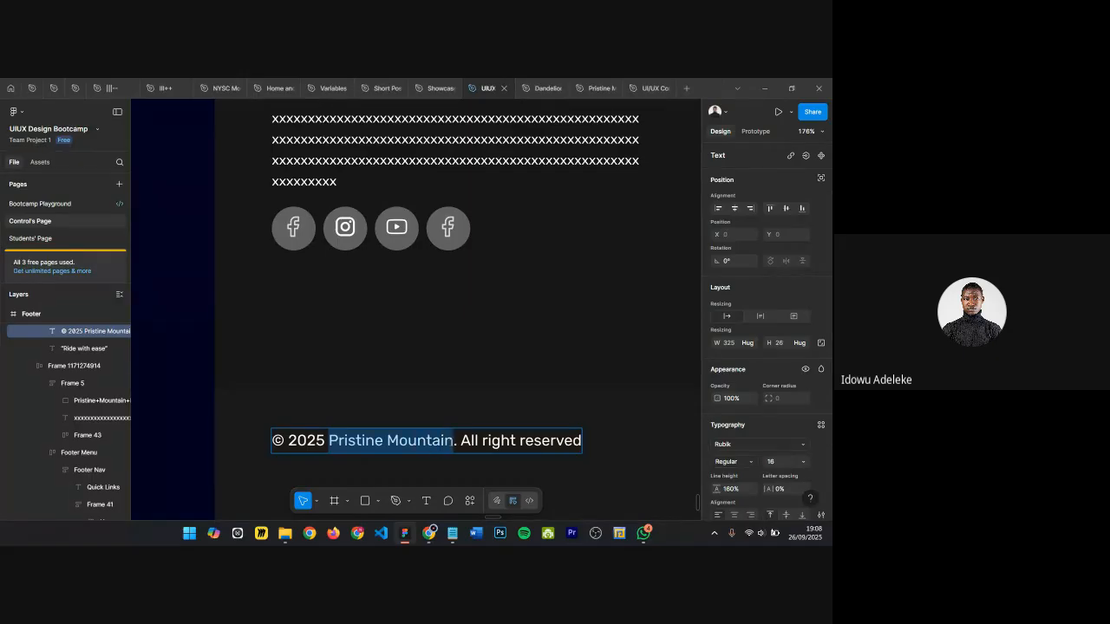
key(BackSpace)
text(O)
key(BackSpace)
text(Tokubi)
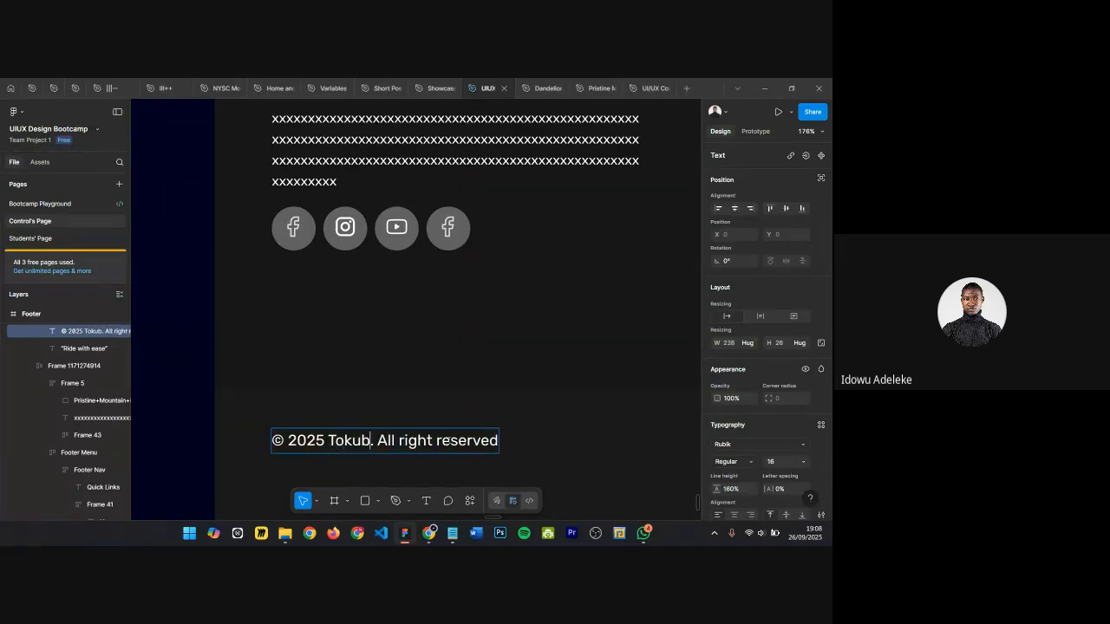
key(BackSpace)
key(BackSpace)
text(nbo)
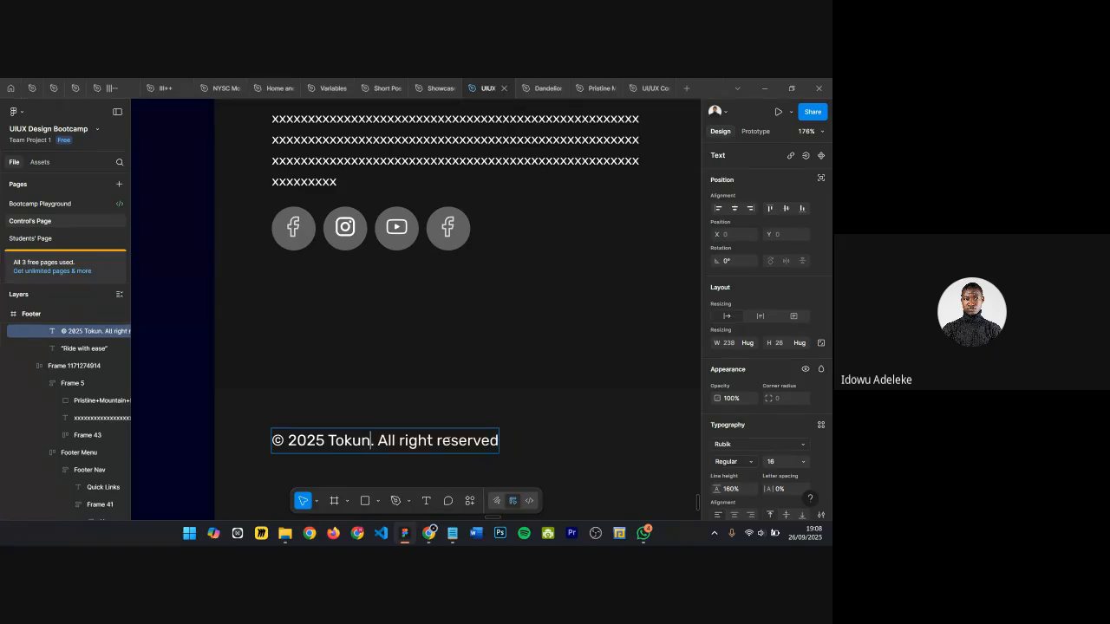
Step: Replace "All right reserved" in the copyright line with "Do not steal our properties"
key(ctrl+shift+Right)
key(ctrl+shift+Right)
key(ctrl+shift+Right)
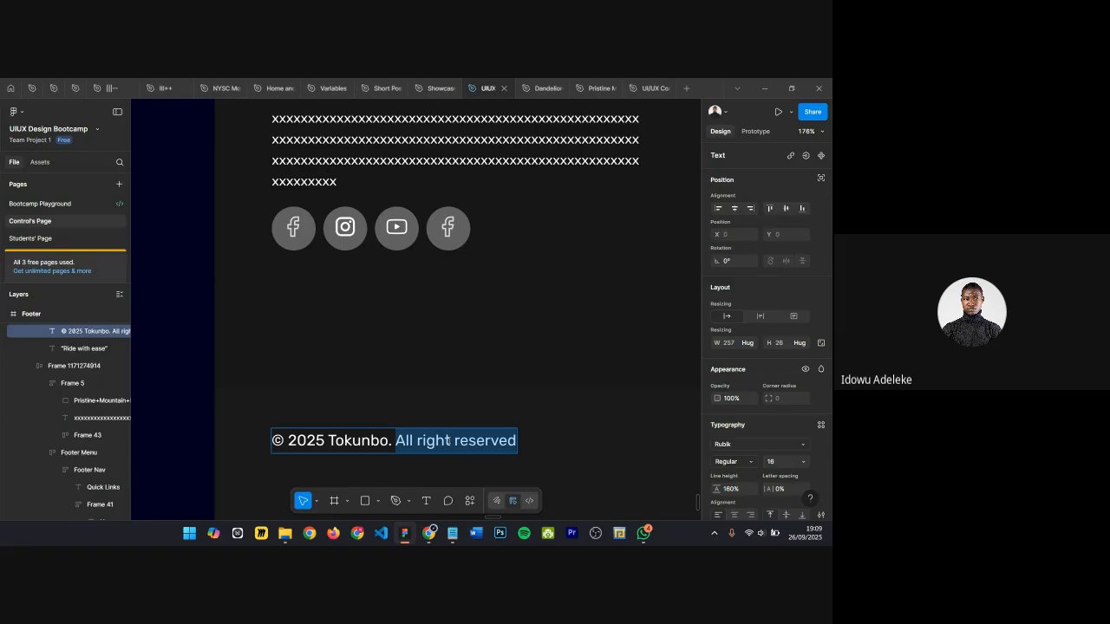
text(Do no)
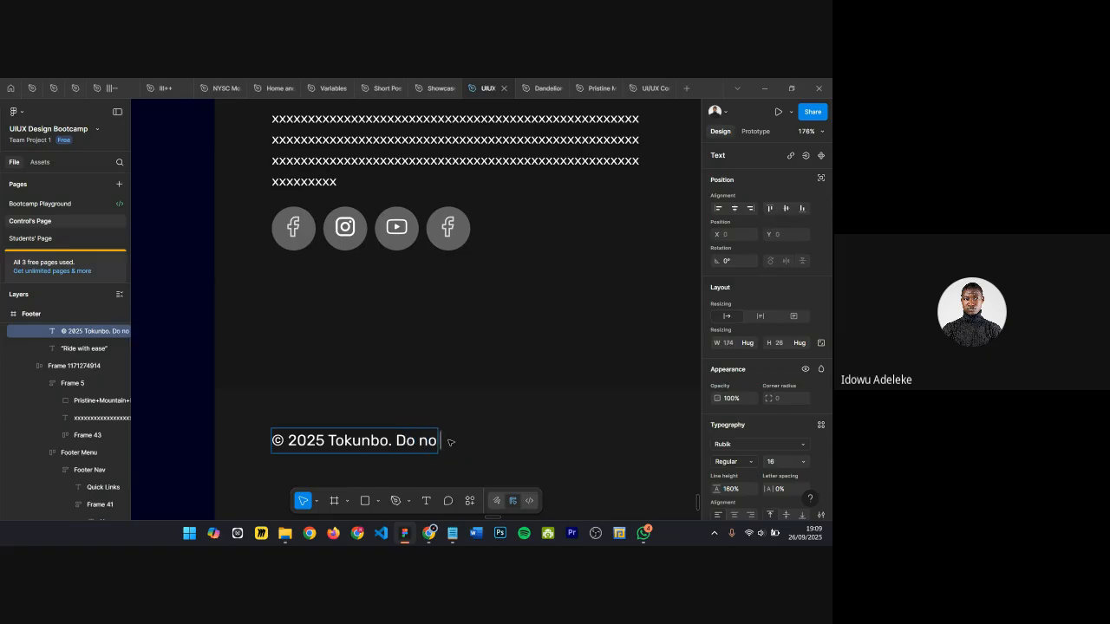
text(t steal)
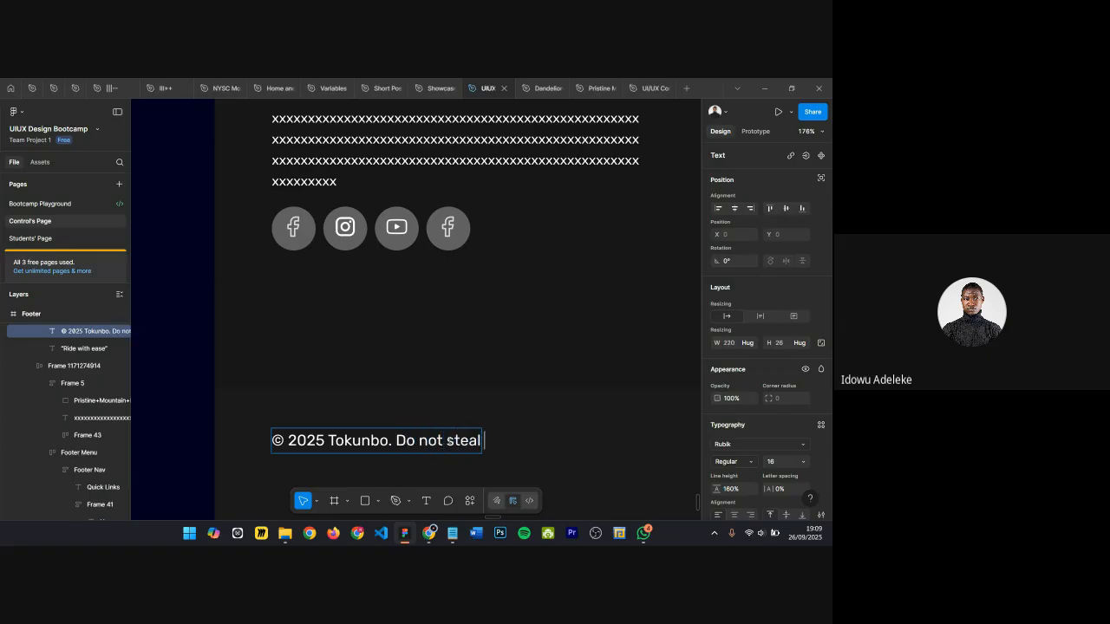
text( our propertis)
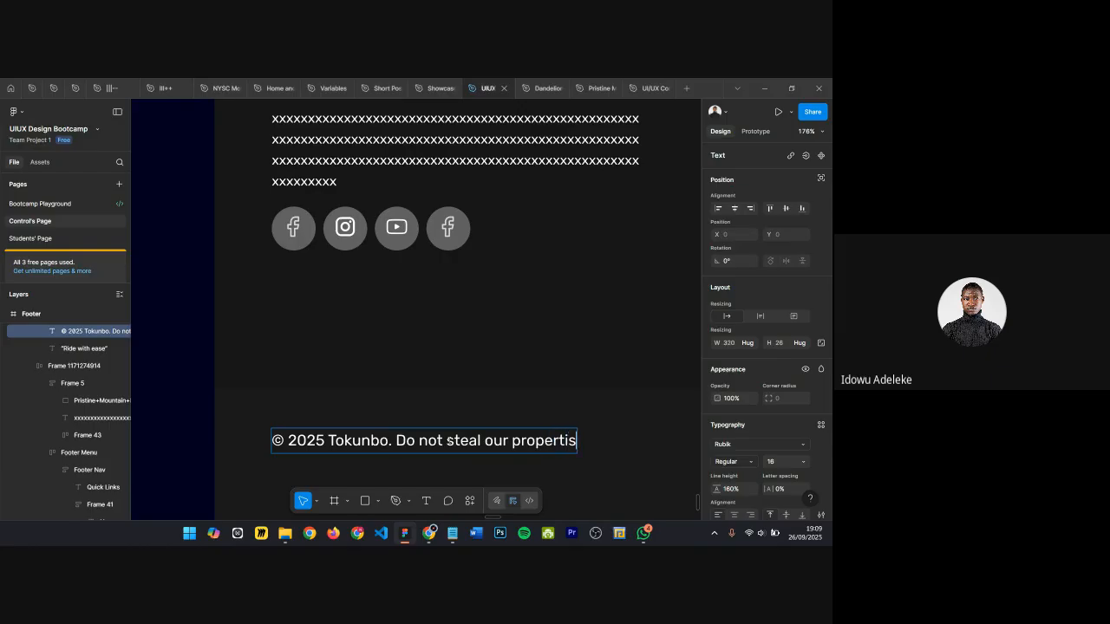
key(BackSpace)
text(es)
Step: Examine the finished footer frame and the landing page wireframe's bottom frame
scroll(431, 433, down, 2)
scroll(430, 436, down, 3)
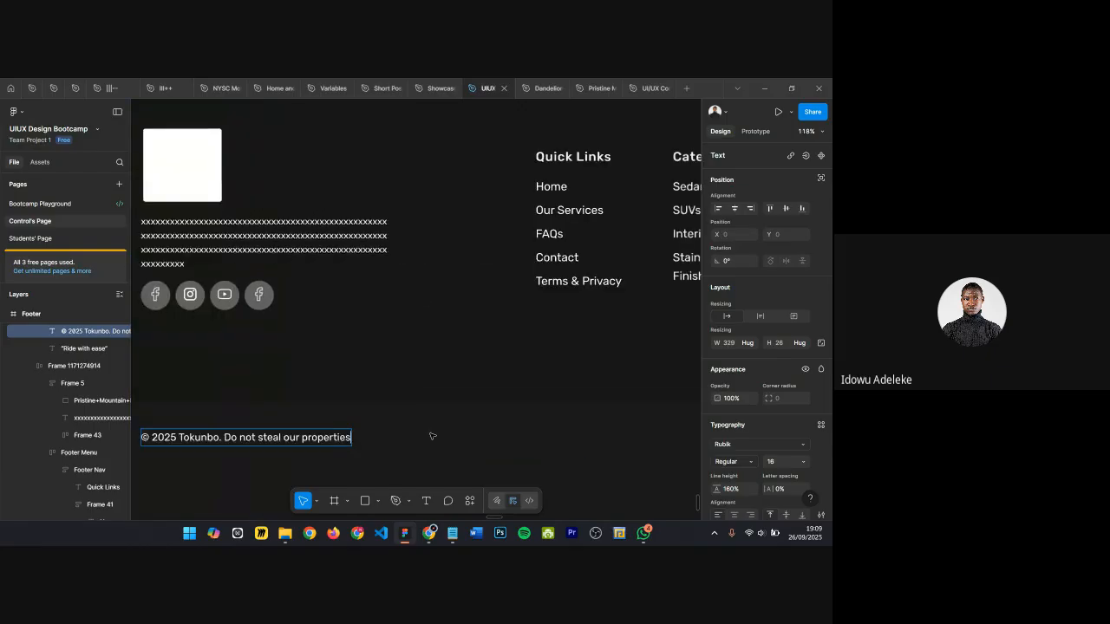
scroll(425, 437, down, 3)
scroll(424, 437, right, 2)
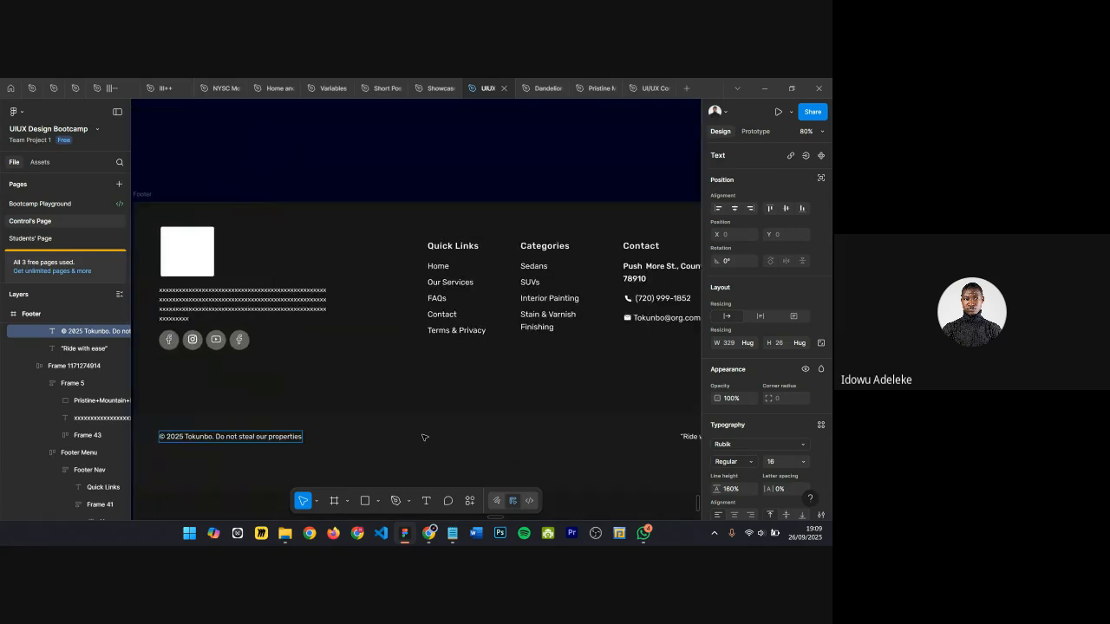
scroll(431, 377, down, 6)
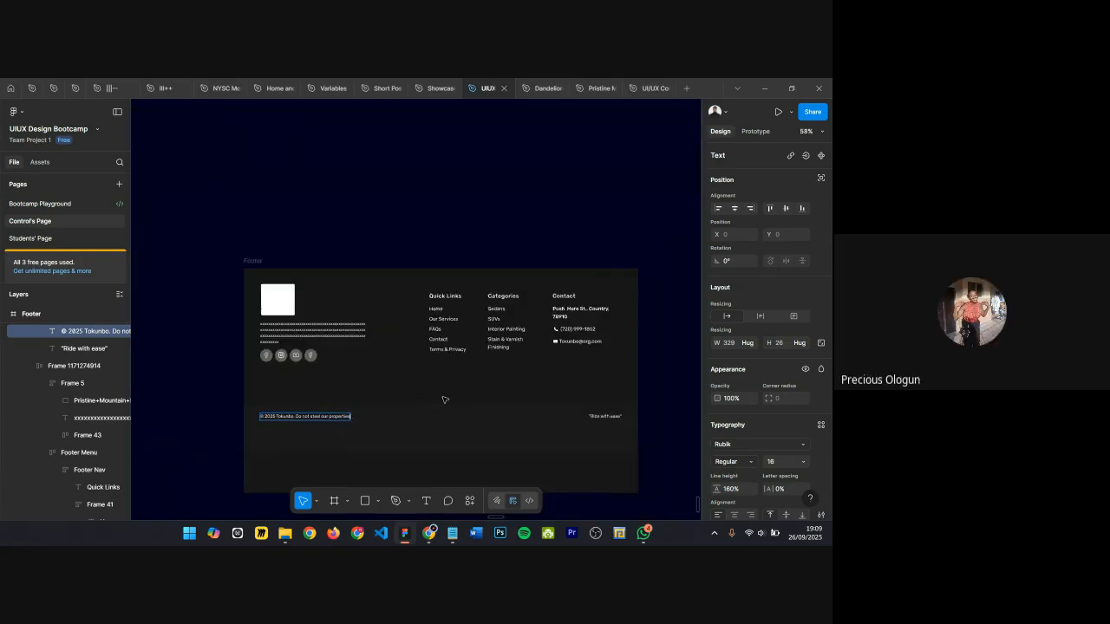
click(320, 297)
scroll(448, 263, left, 3)
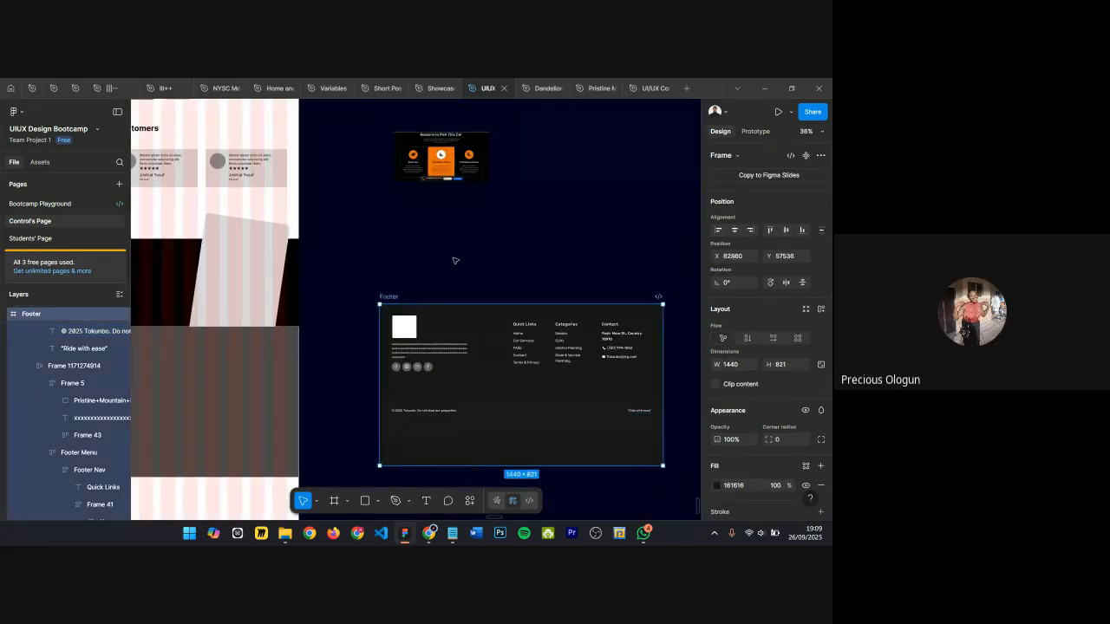
scroll(491, 258, down, 2)
click(250, 315)
scroll(509, 260, up, 3)
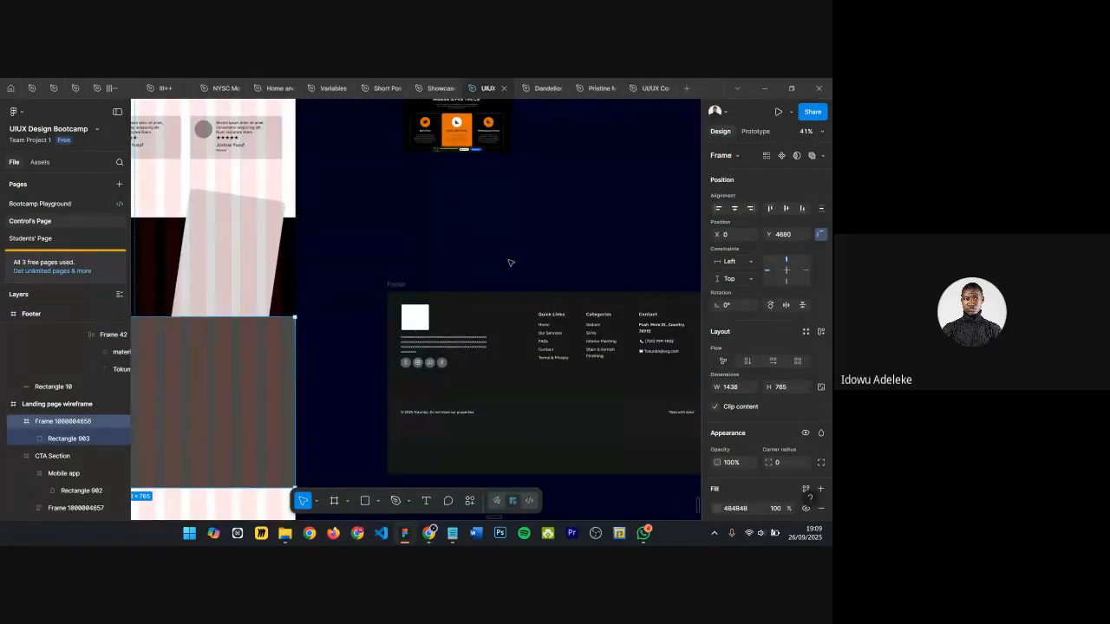
Step: Rename the landing page wireframe frame to "Tokunbo"
scroll(464, 263, down, 5)
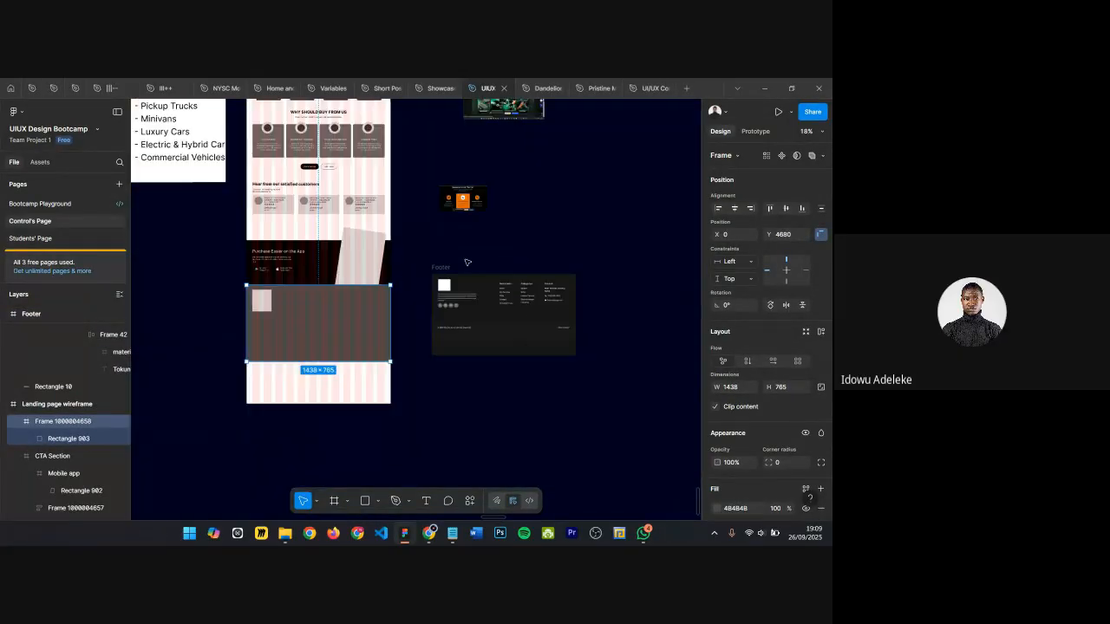
scroll(388, 246, up, 5)
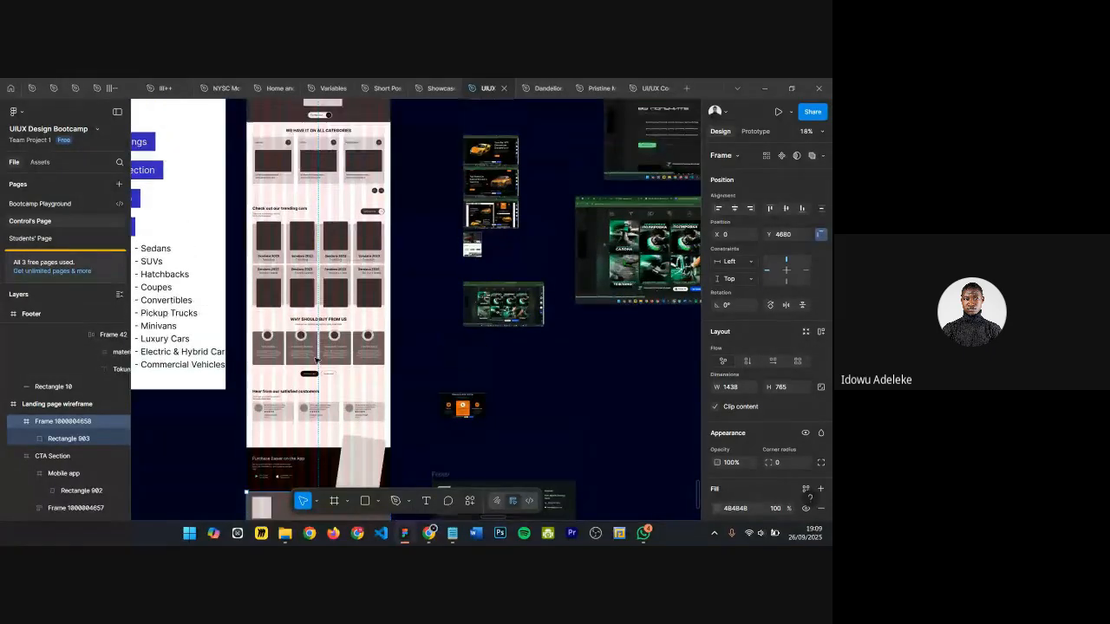
scroll(278, 148, up, 1)
scroll(278, 149, up, 6)
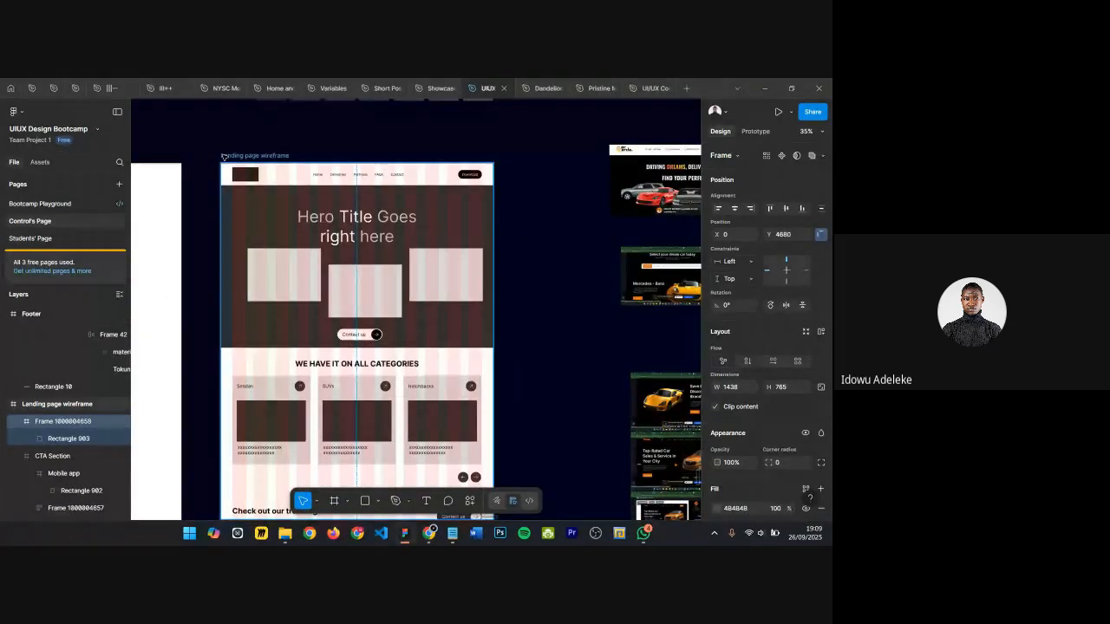
click(232, 161)
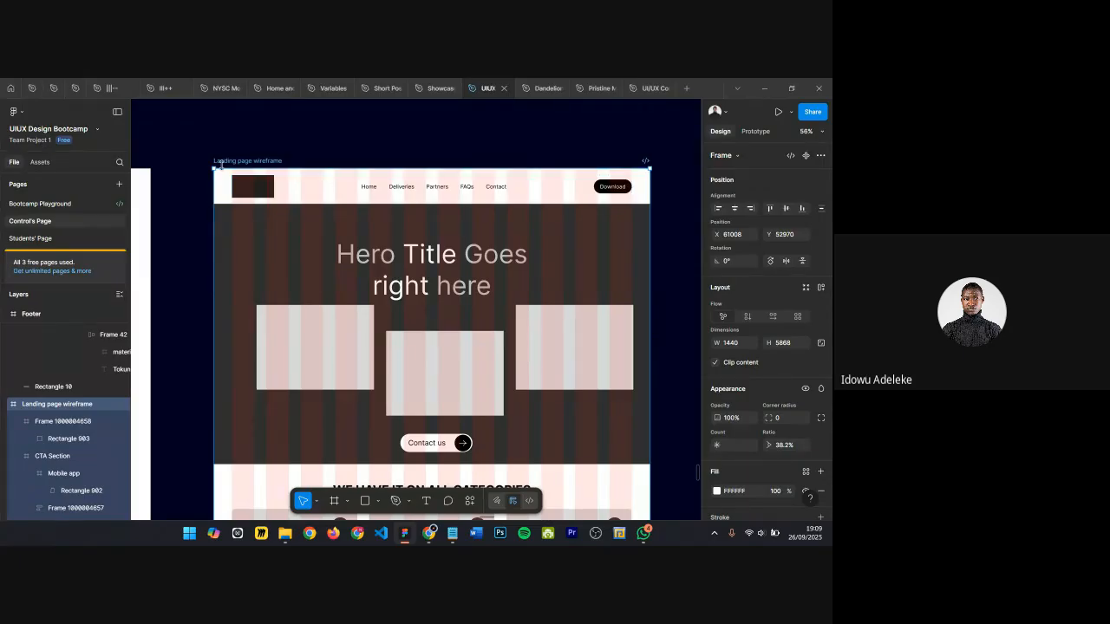
key(ctrl+r)
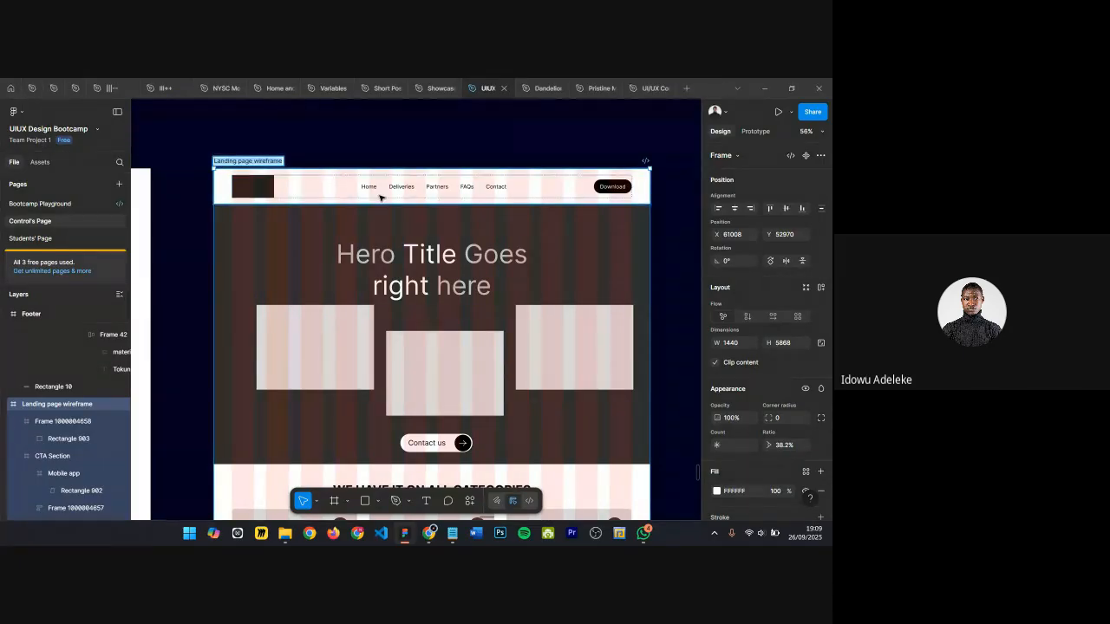
key(BackSpace)
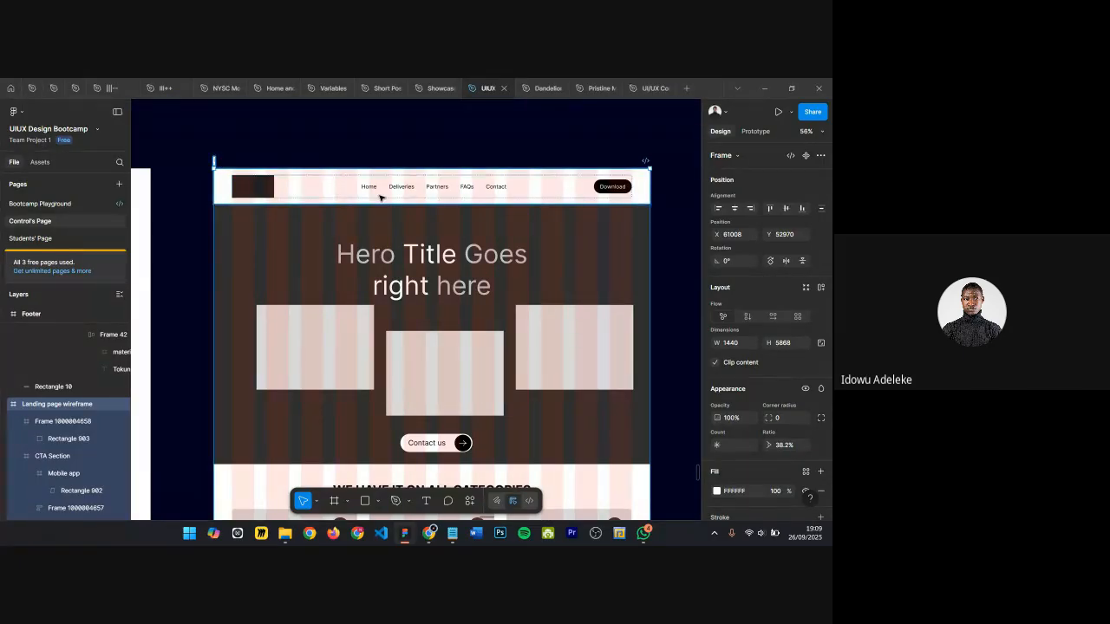
text(Tokunbo)
key(Return)
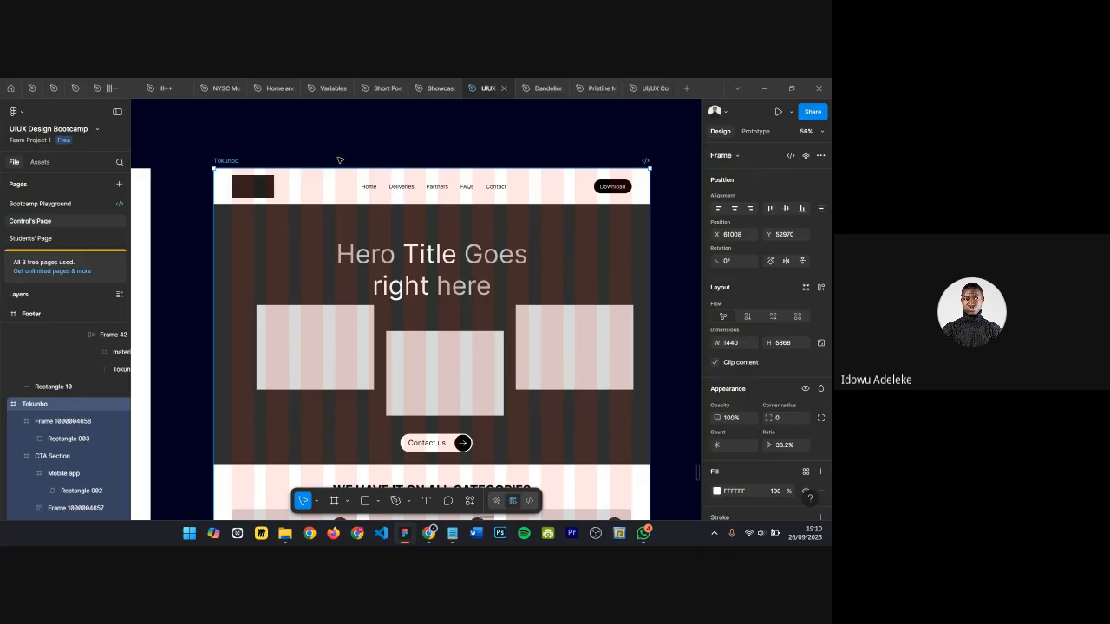
Step: Examine the wireframe's sections down to the testimonials and bottom placeholder frame
scroll(341, 159, down, 5)
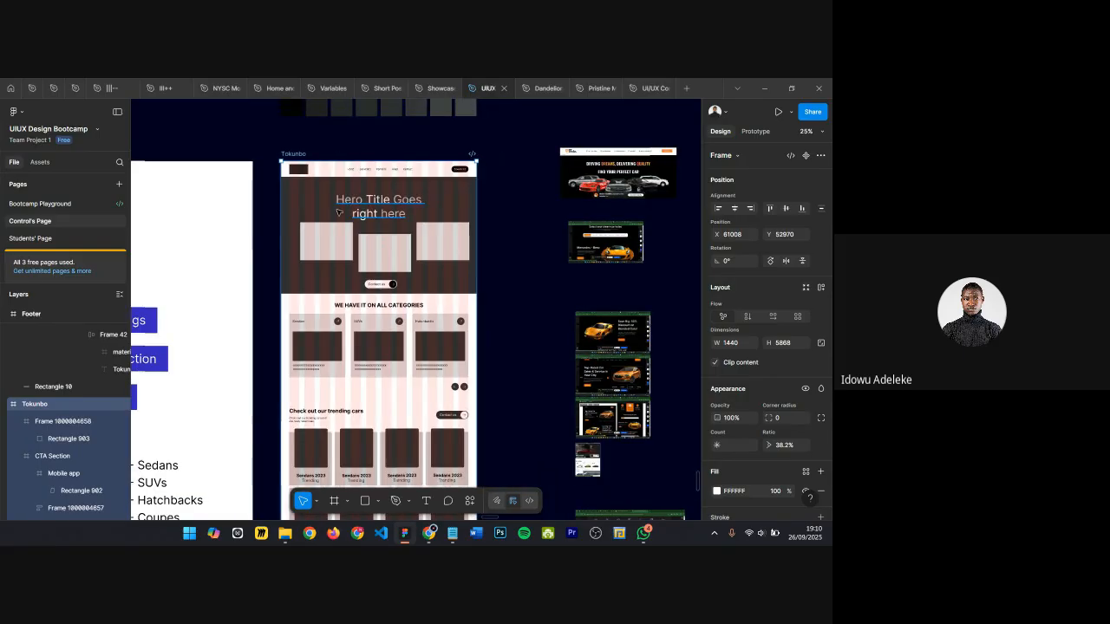
scroll(411, 325, down, 3)
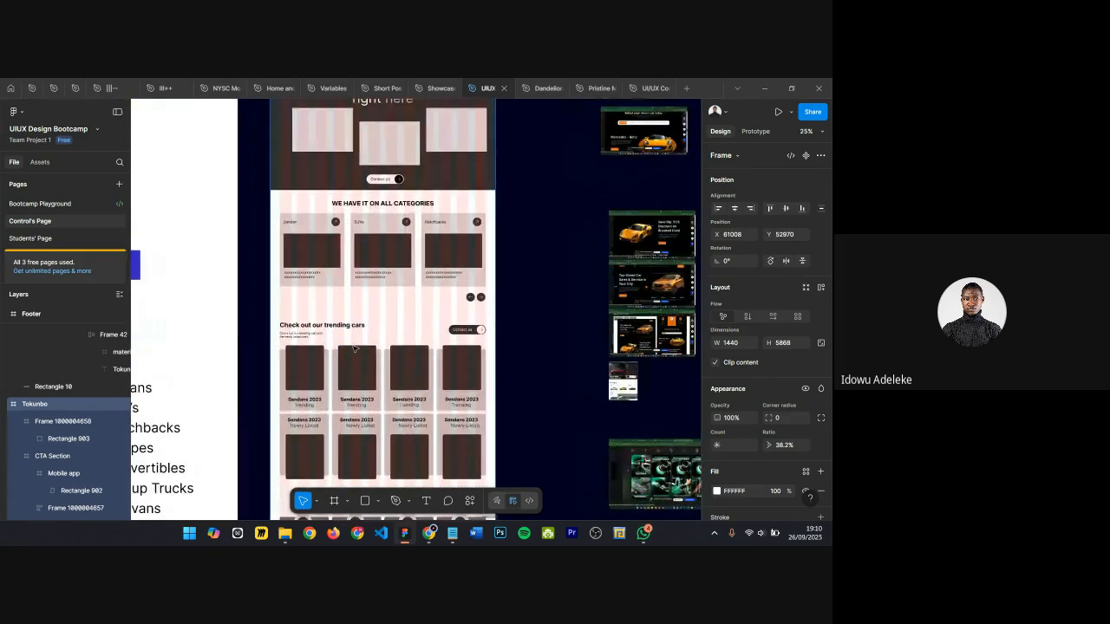
scroll(359, 305, up, 4)
scroll(363, 312, down, 2)
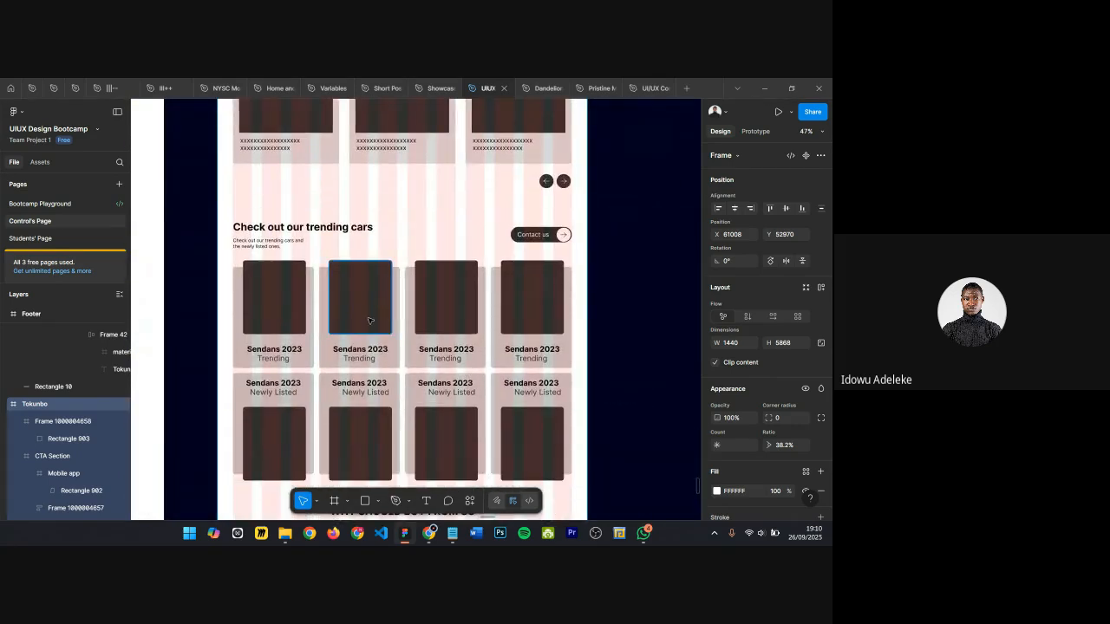
scroll(369, 321, down, 4)
scroll(363, 328, up, 3)
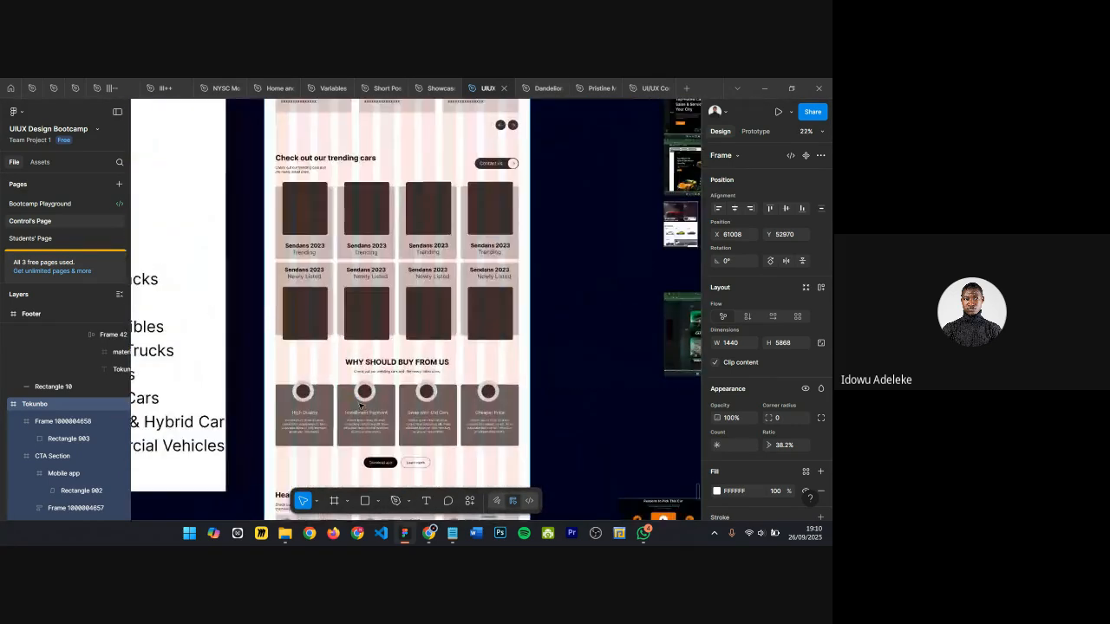
scroll(320, 365, down, 1)
click(295, 392)
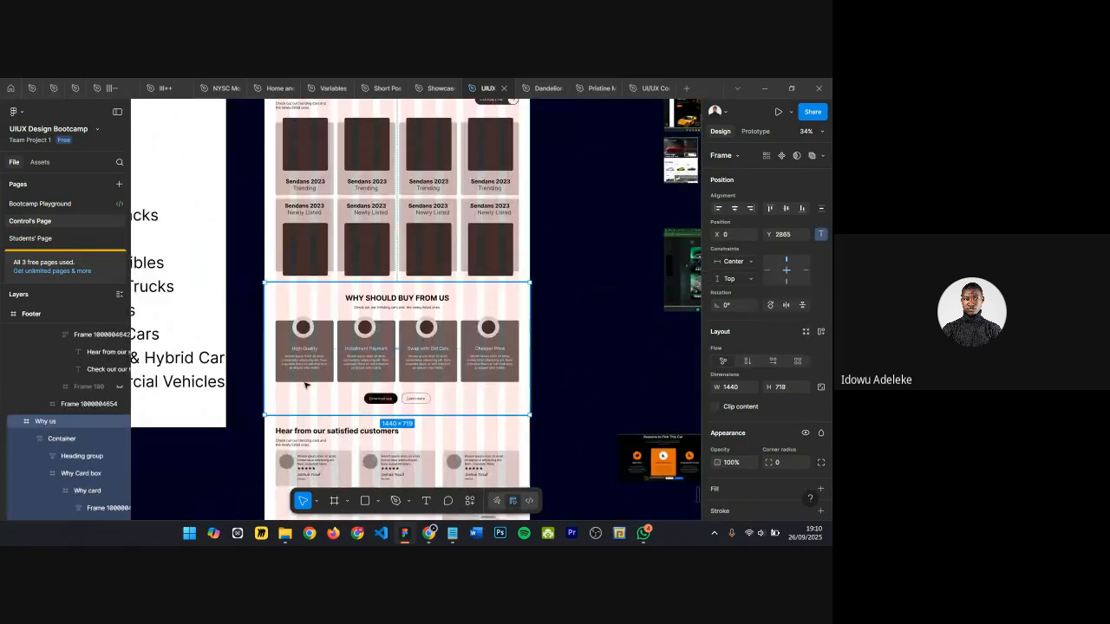
scroll(334, 394, down, 3)
click(403, 335)
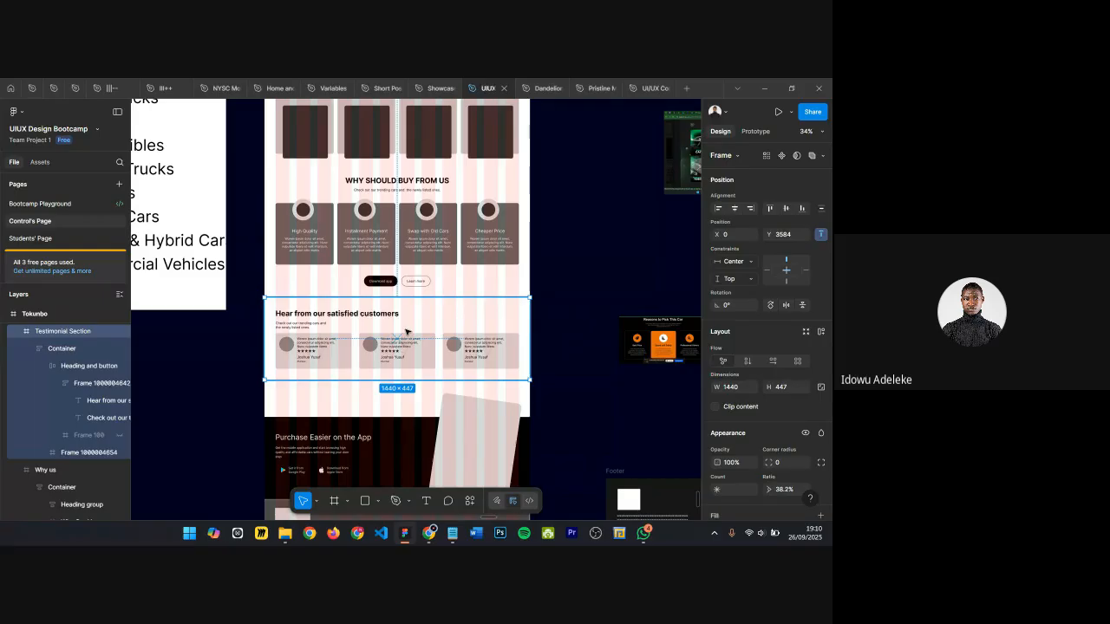
scroll(405, 327, down, 4)
scroll(405, 323, up, 1)
scroll(479, 219, down, 3)
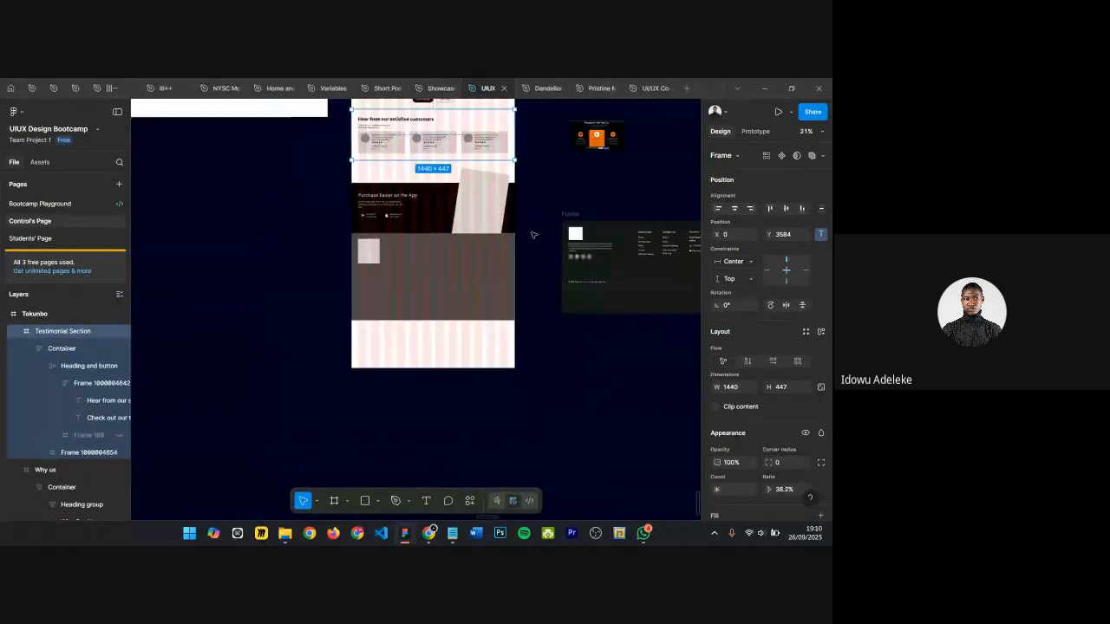
Step: Delete the standalone footer frame and paste it in place of the wireframe's bottom placeholder frame
click(562, 213)
scroll(563, 216, right, 5)
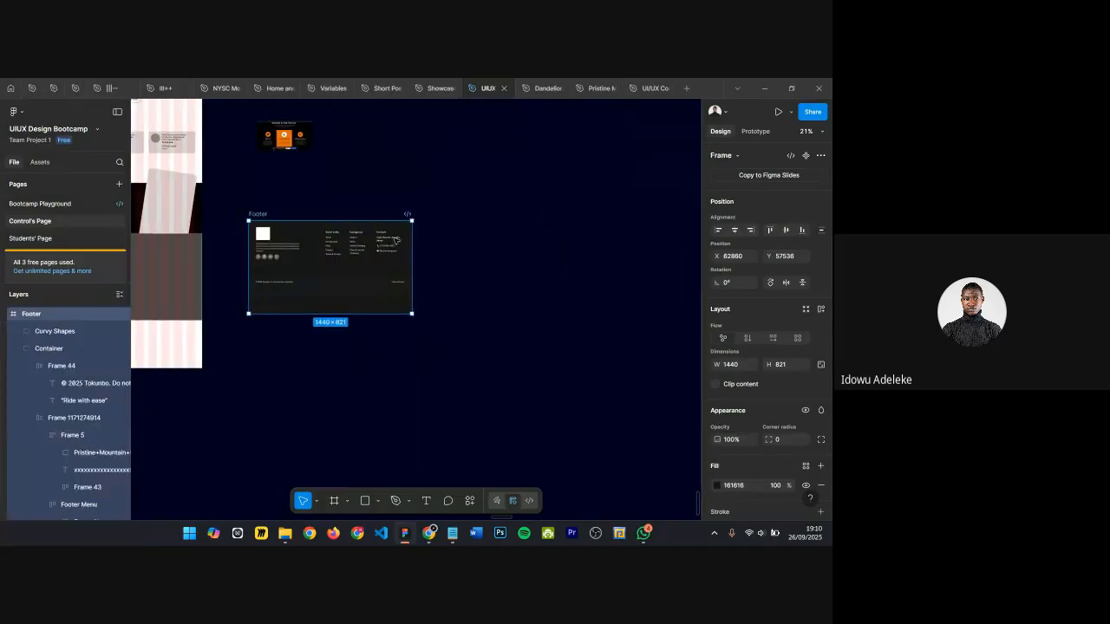
scroll(364, 243, left, 1)
key(Delete)
scroll(508, 200, left, 3)
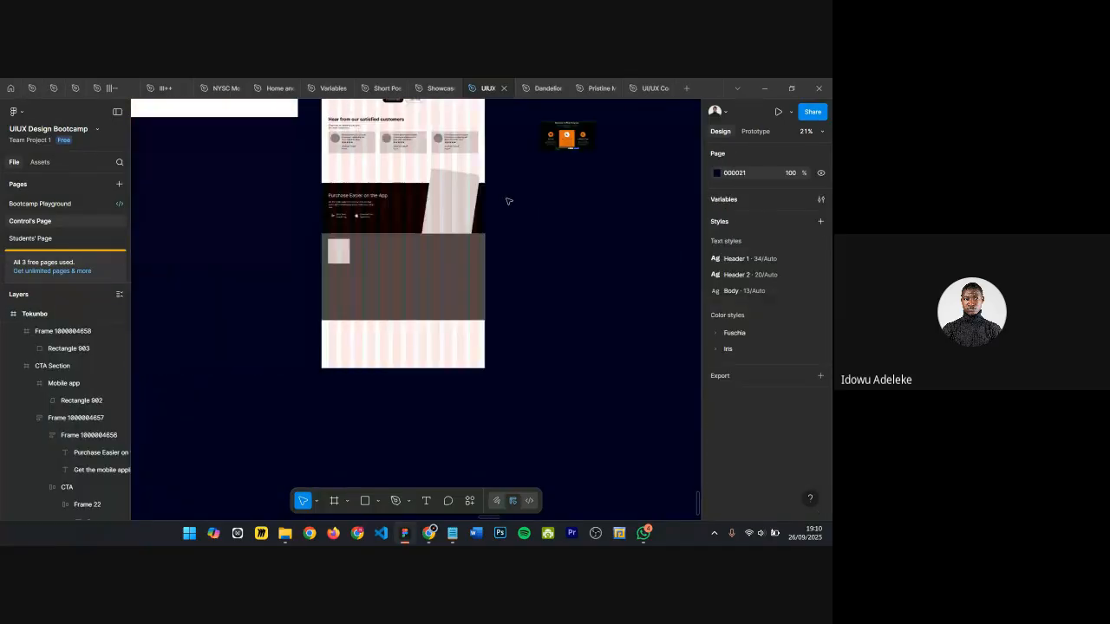
click(388, 276)
key(ctrl+shift+r)
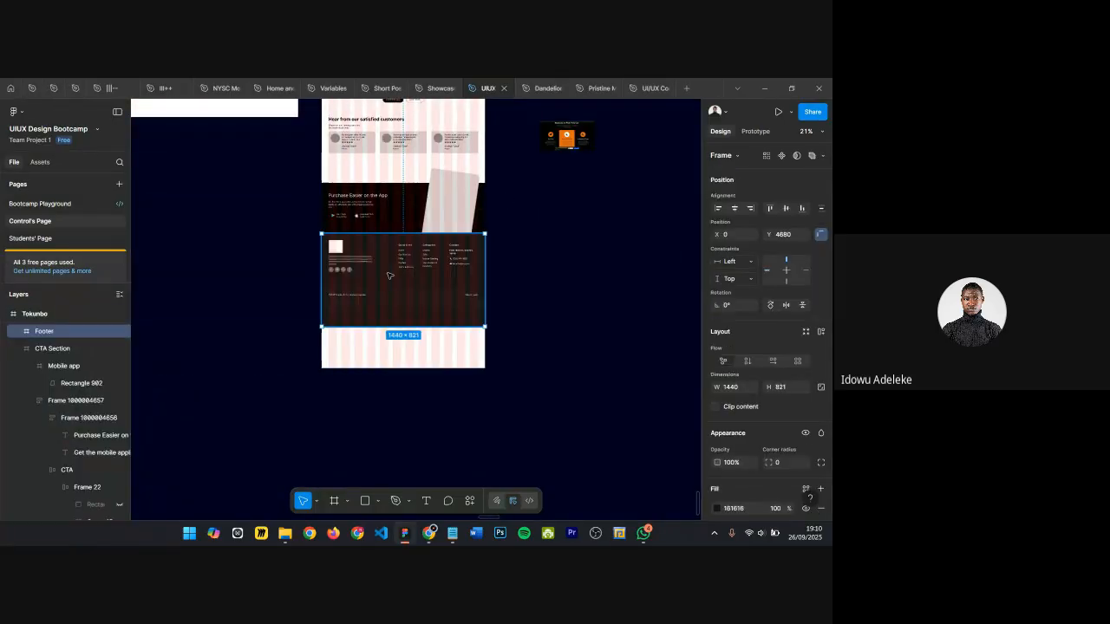
Step: Nudge the footer inside the wireframe up by 1 px
scroll(390, 275, up, 1)
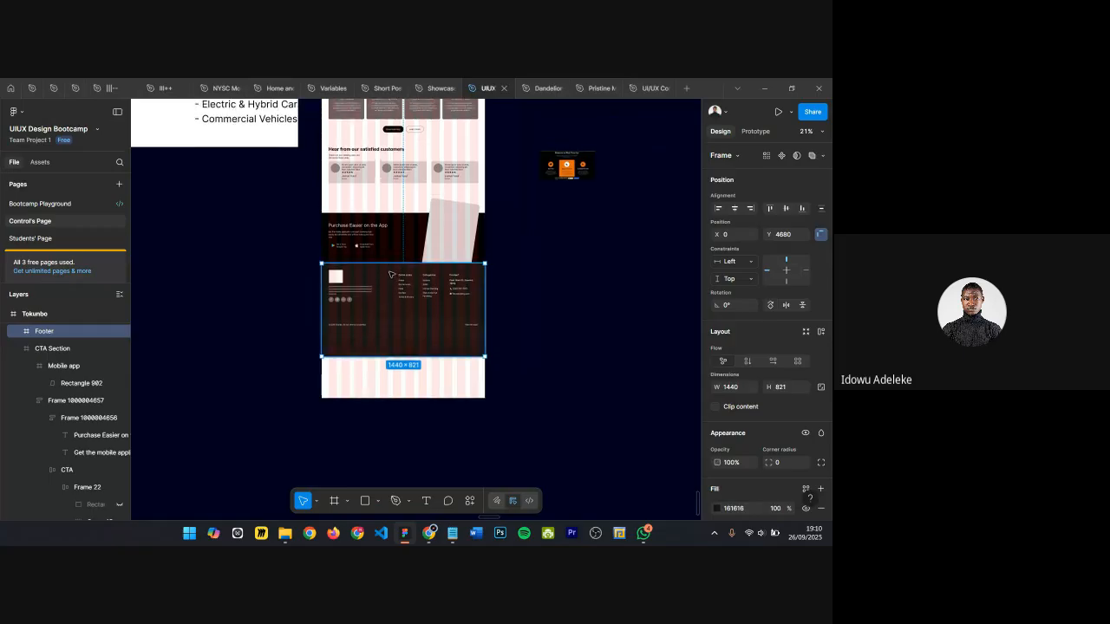
scroll(503, 277, up, 3)
click(503, 278)
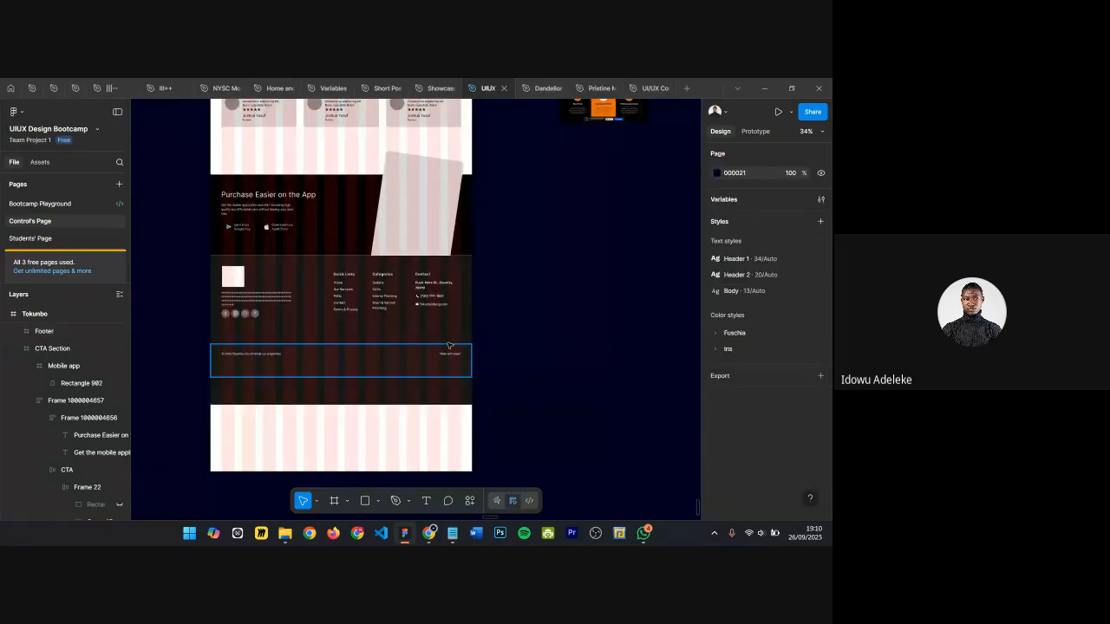
scroll(449, 347, up, 3)
scroll(459, 363, down, 3)
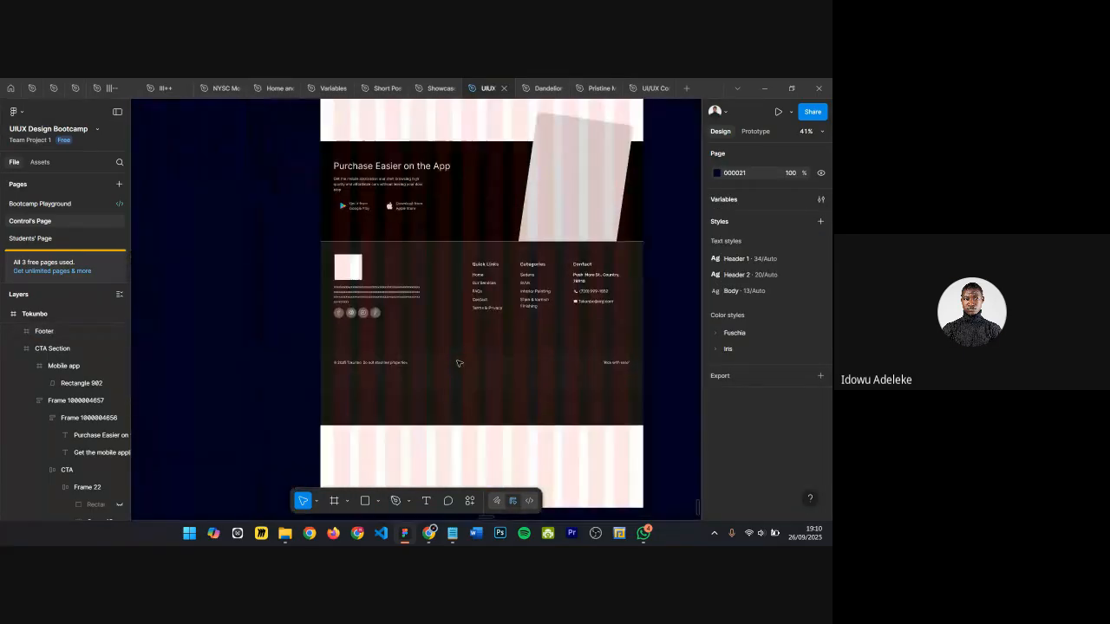
click(458, 363)
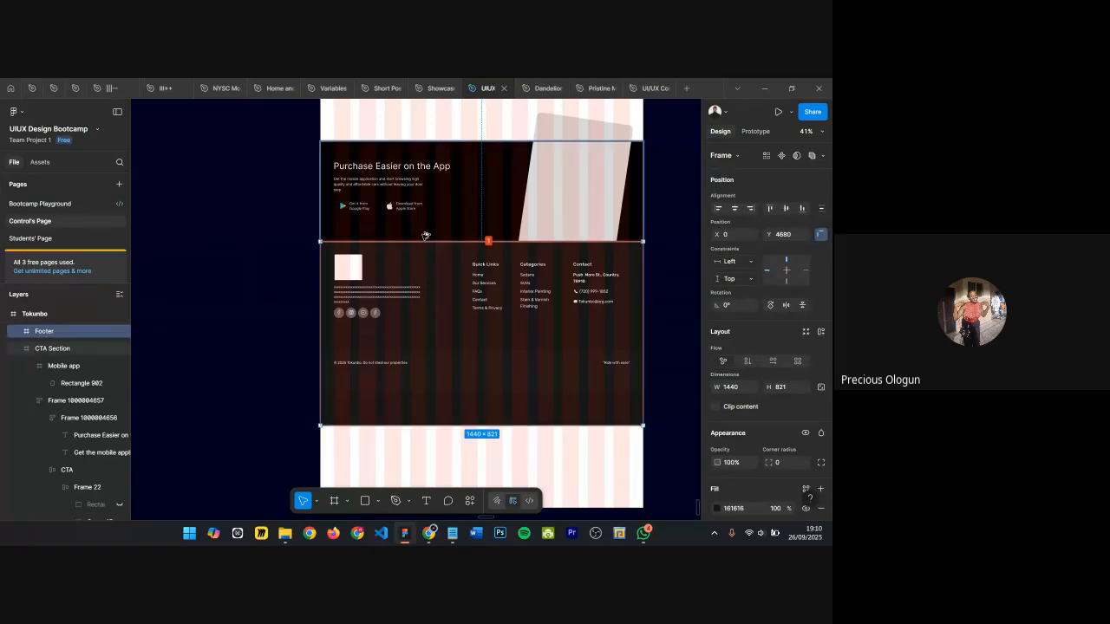
key(Up)
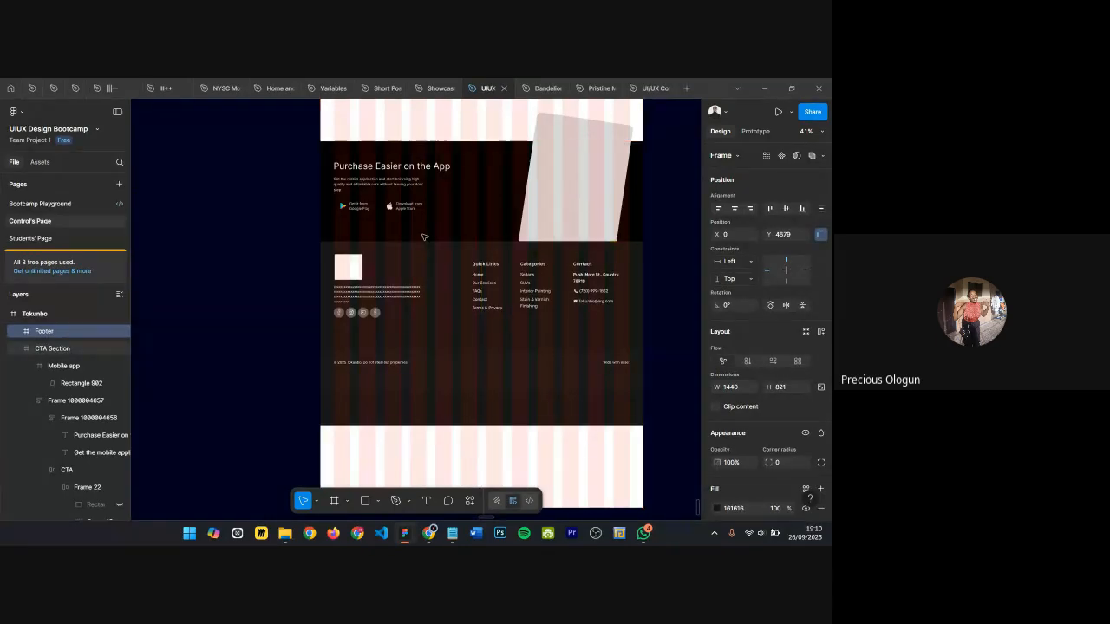
Step: Shorten the Tokunbo frame to a height of about 5500 so it ends at the footer
scroll(425, 235, down, 5)
scroll(559, 225, up, 5)
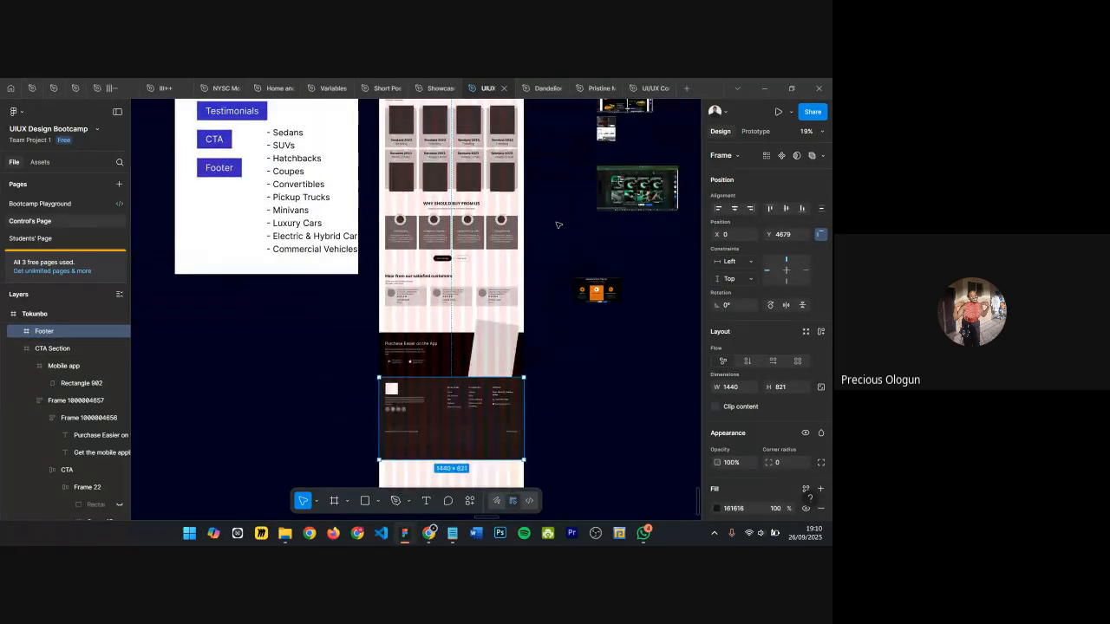
scroll(550, 227, down, 2)
click(430, 143)
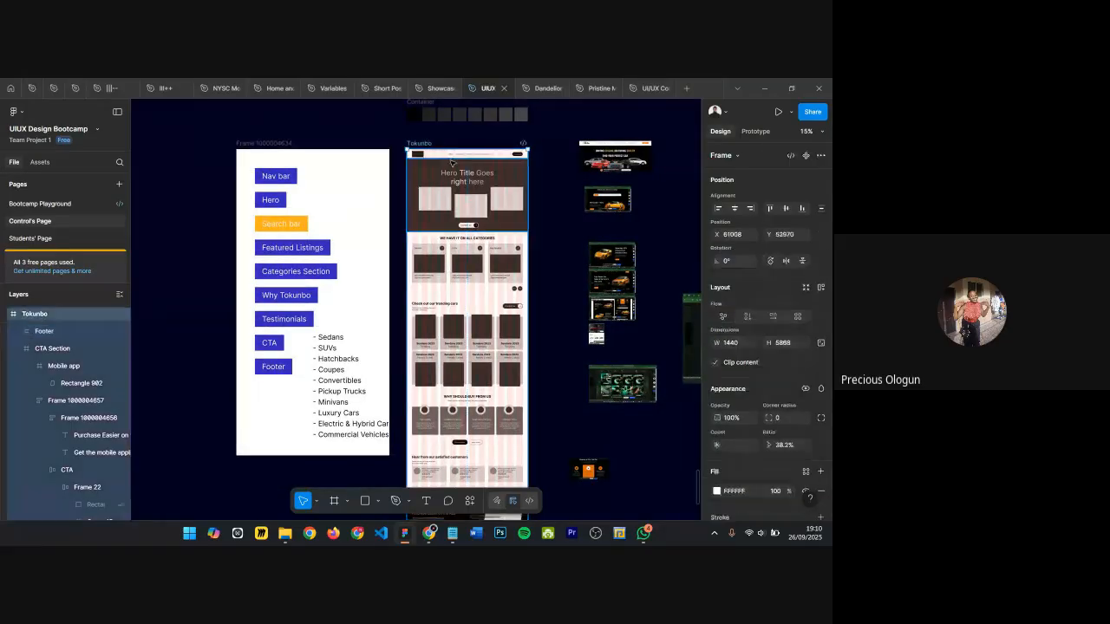
scroll(441, 330, down, 5)
drag(440, 330, 443, 308)
scroll(550, 327, up, 10)
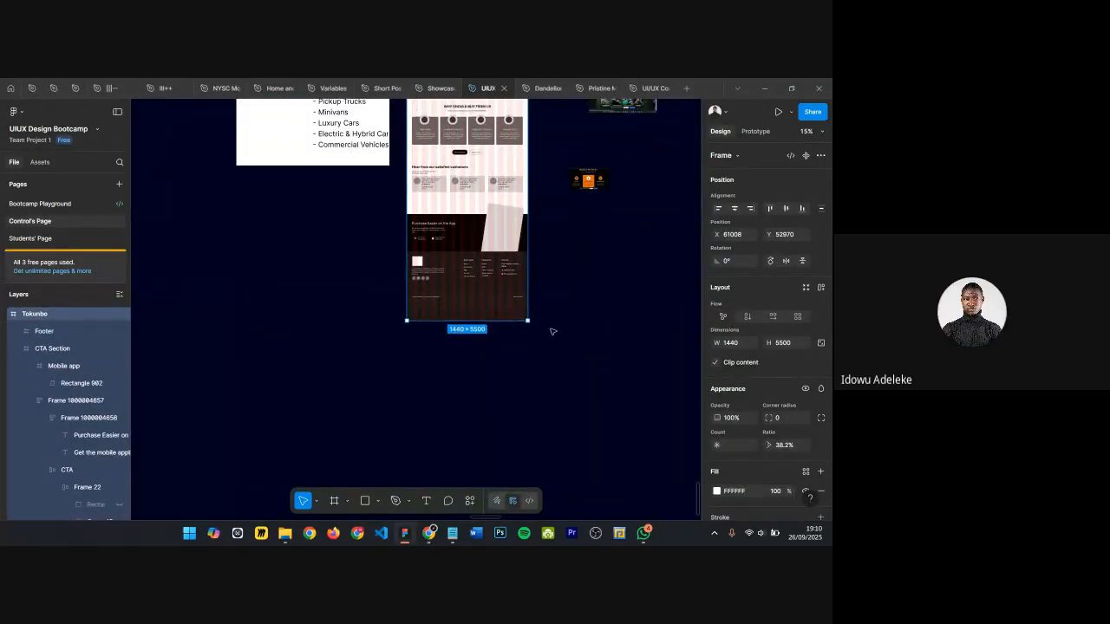
Step: Review the Tokunbo wireframe's sections from the hero down to the trending cars section
scroll(541, 188, up, 5)
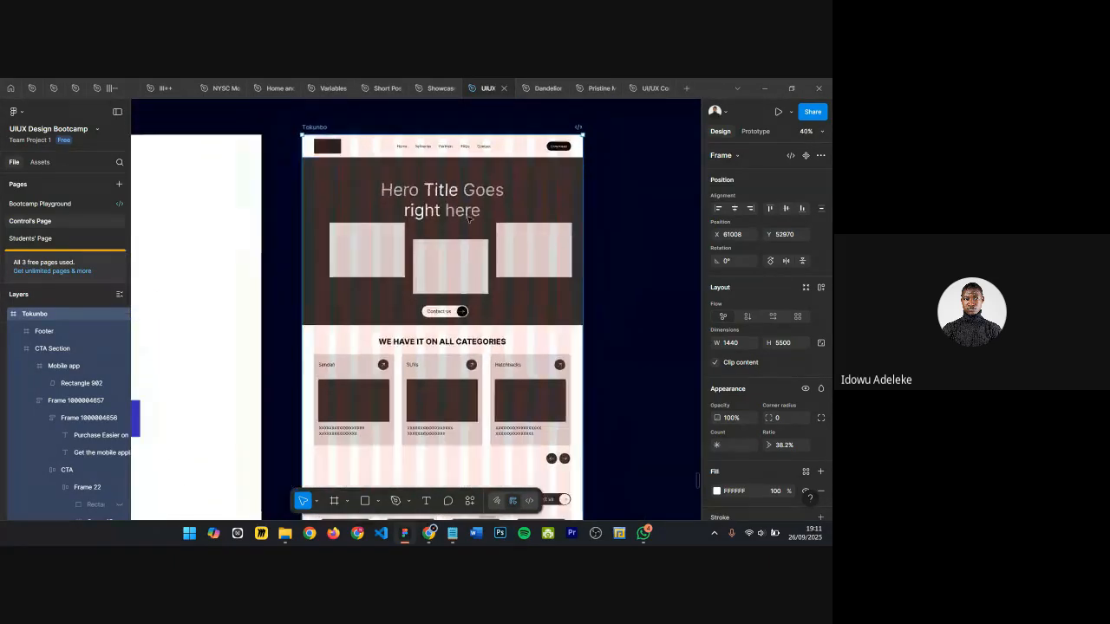
scroll(490, 224, down, 5)
scroll(590, 218, up, 4)
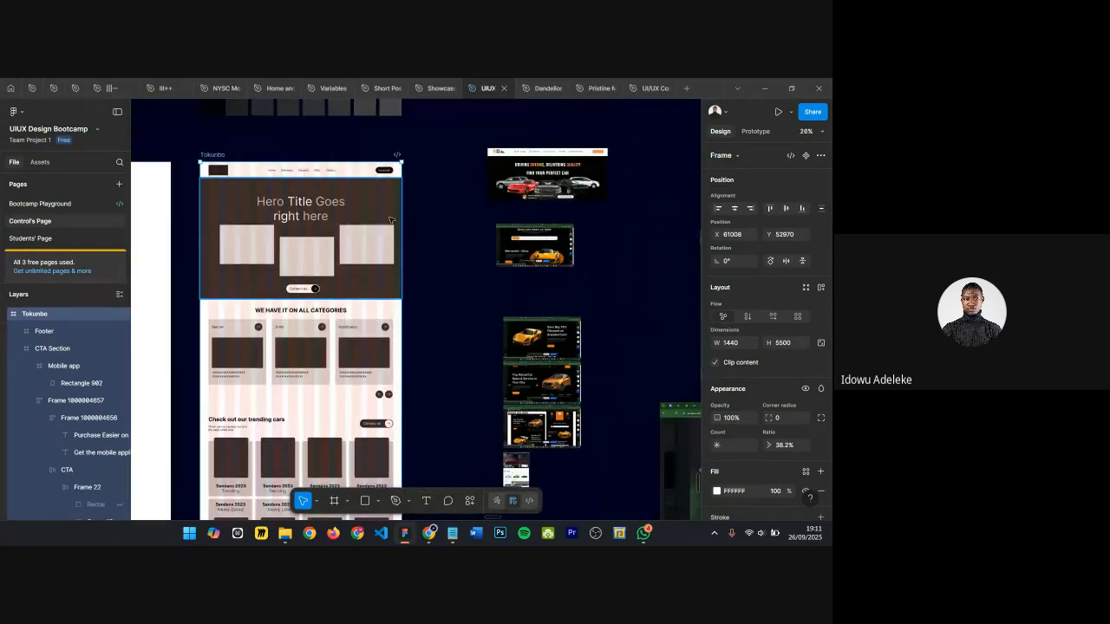
scroll(254, 285, down, 3)
click(254, 285)
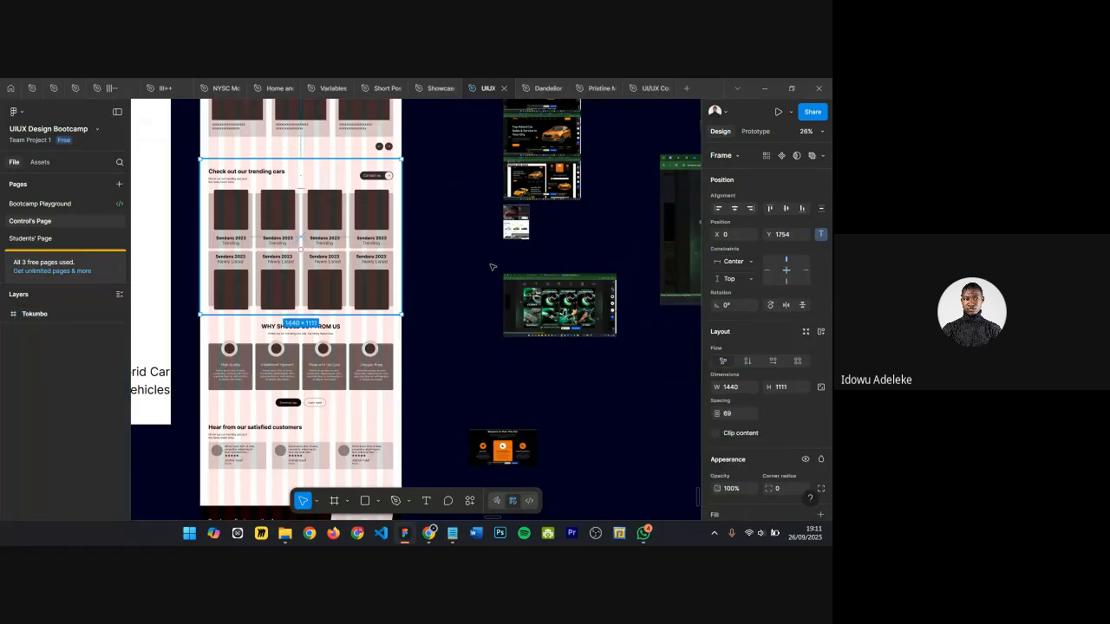
scroll(447, 220, up, 4)
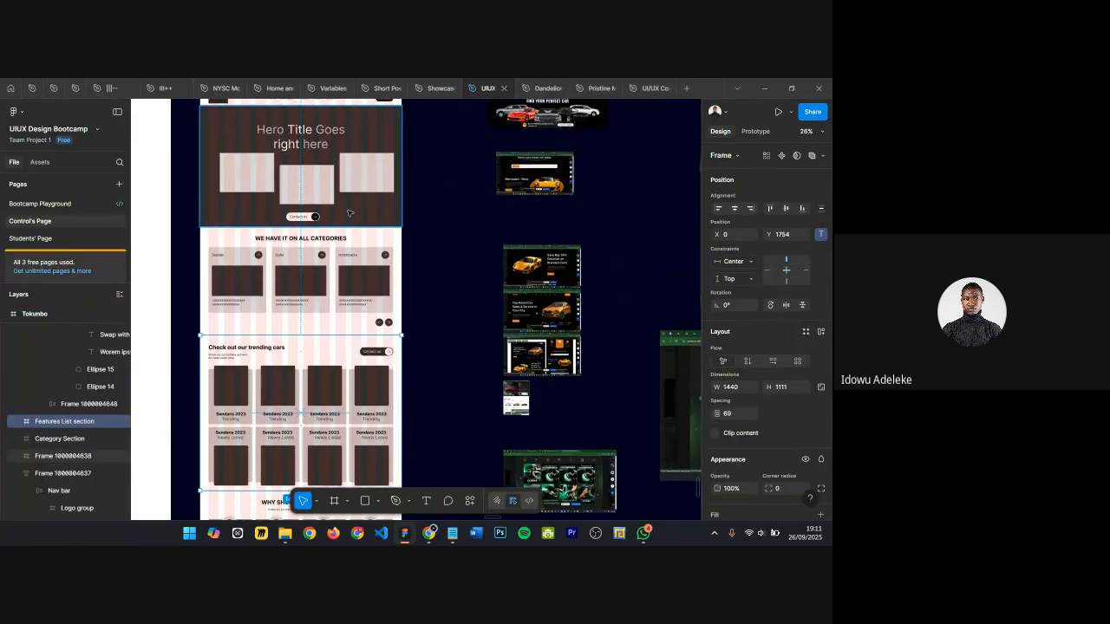
scroll(232, 157, up, 4)
scroll(330, 277, up, 2)
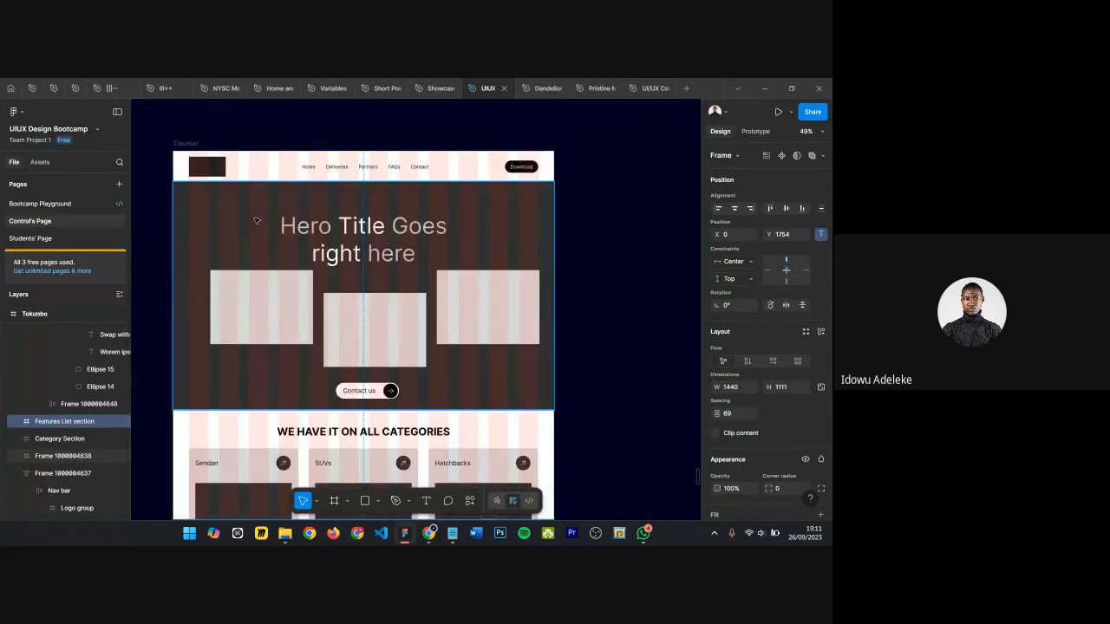
scroll(336, 284, down, 2)
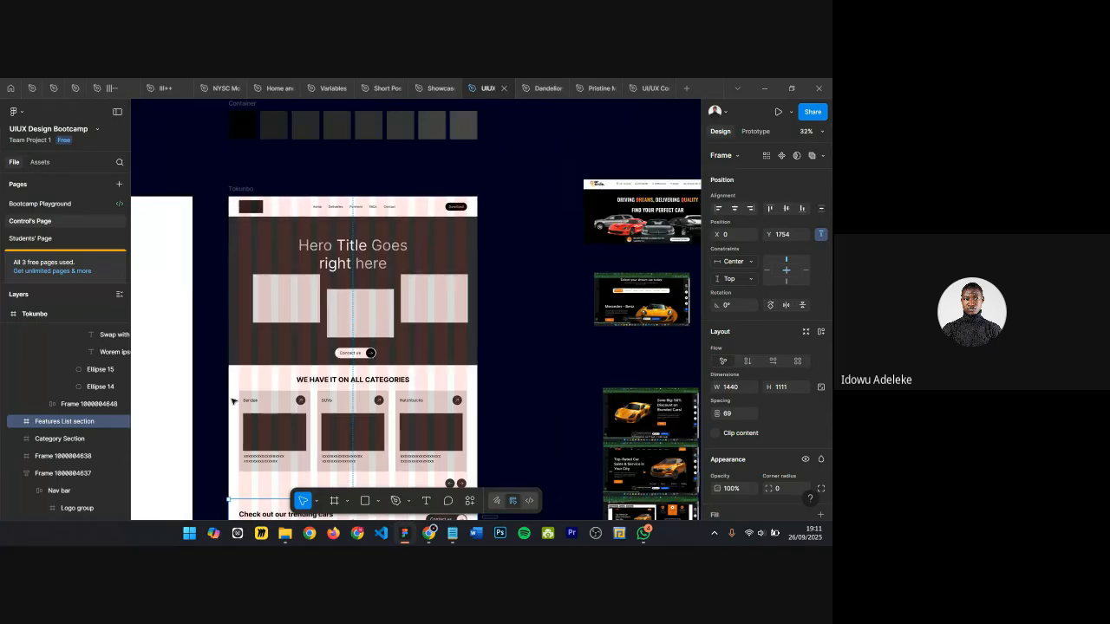
scroll(318, 351, down, 1)
scroll(315, 330, left, 1)
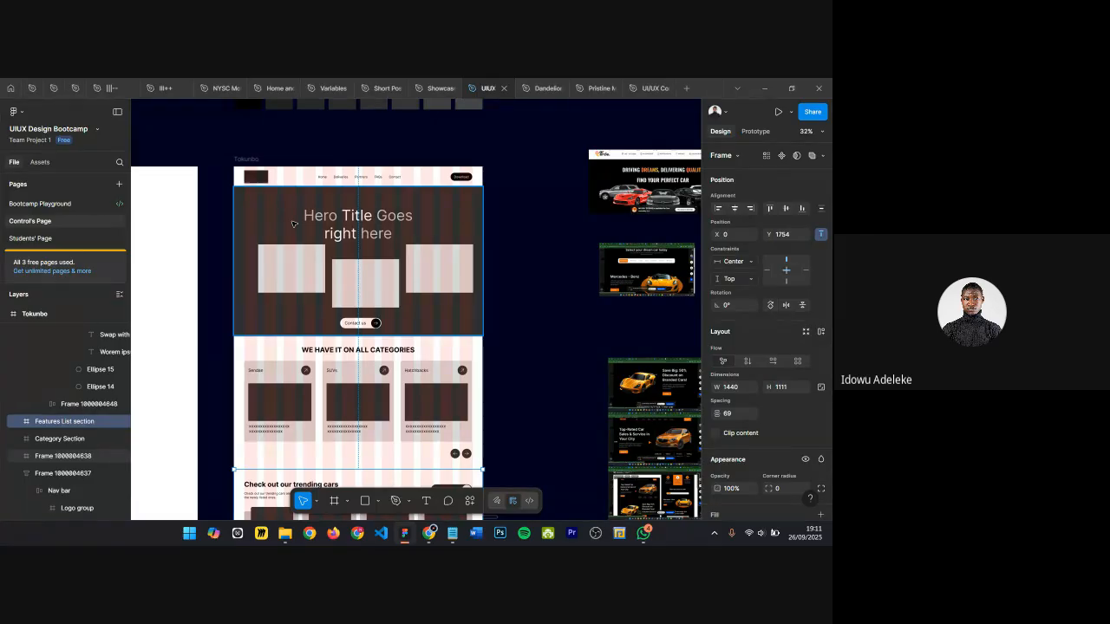
click(262, 210)
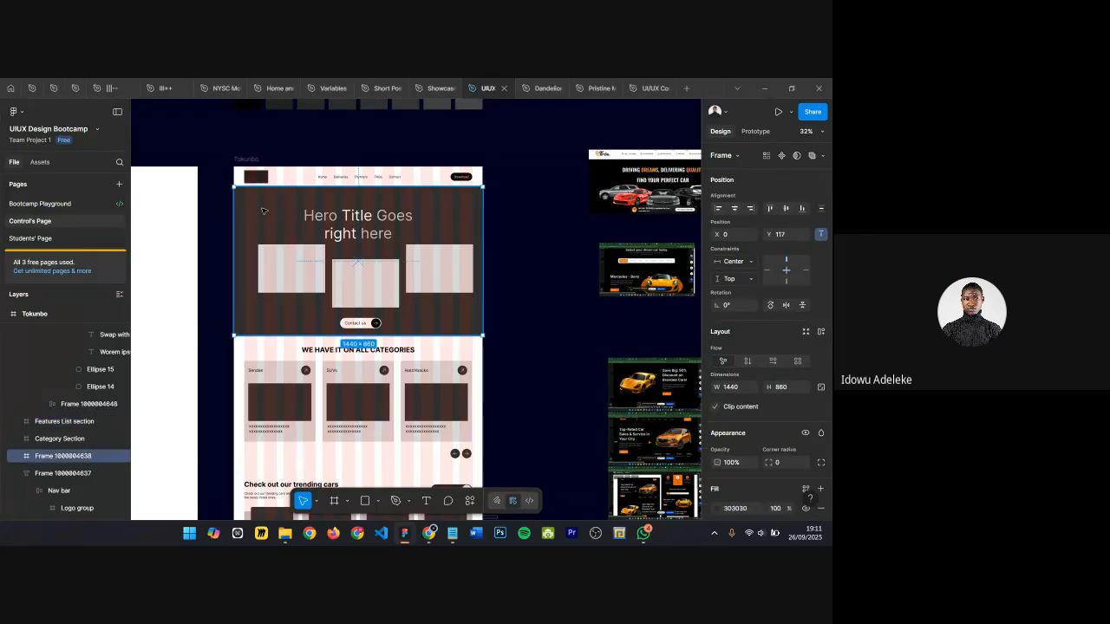
scroll(336, 279, up, 5)
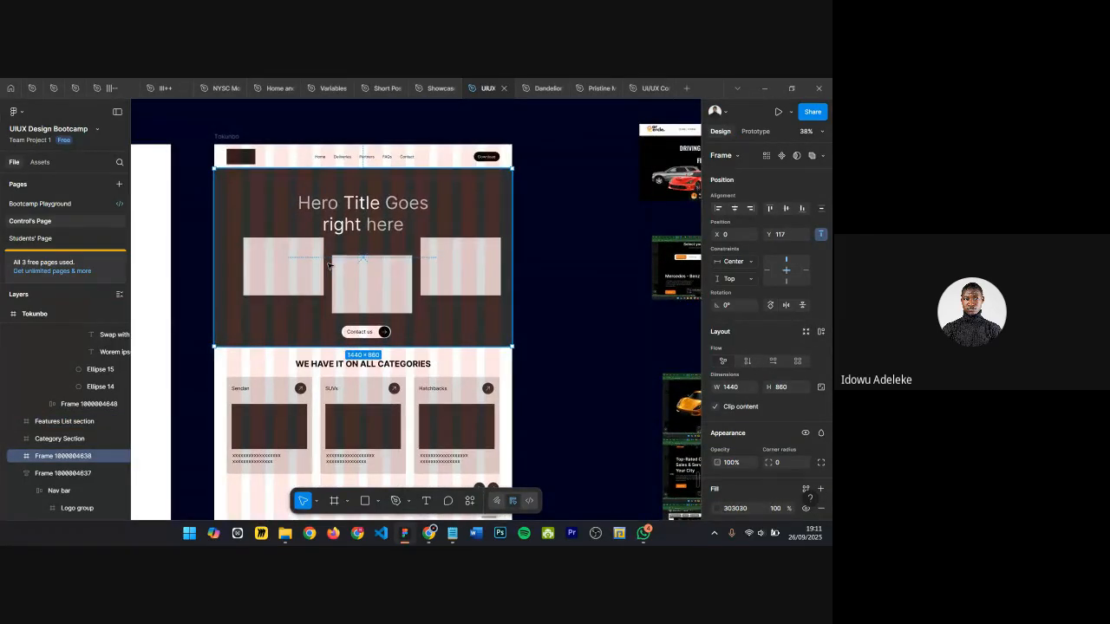
scroll(555, 260, down, 1)
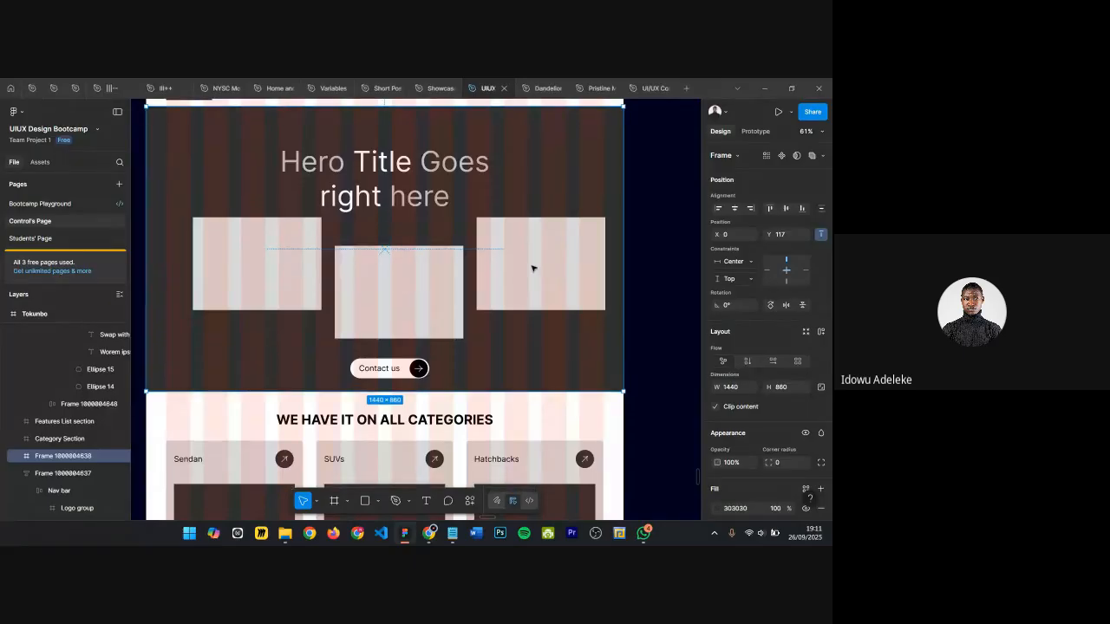
Step: Inspect the Tokunbo wireframe's hero, categories and trending cars sections
scroll(455, 250, down, 2)
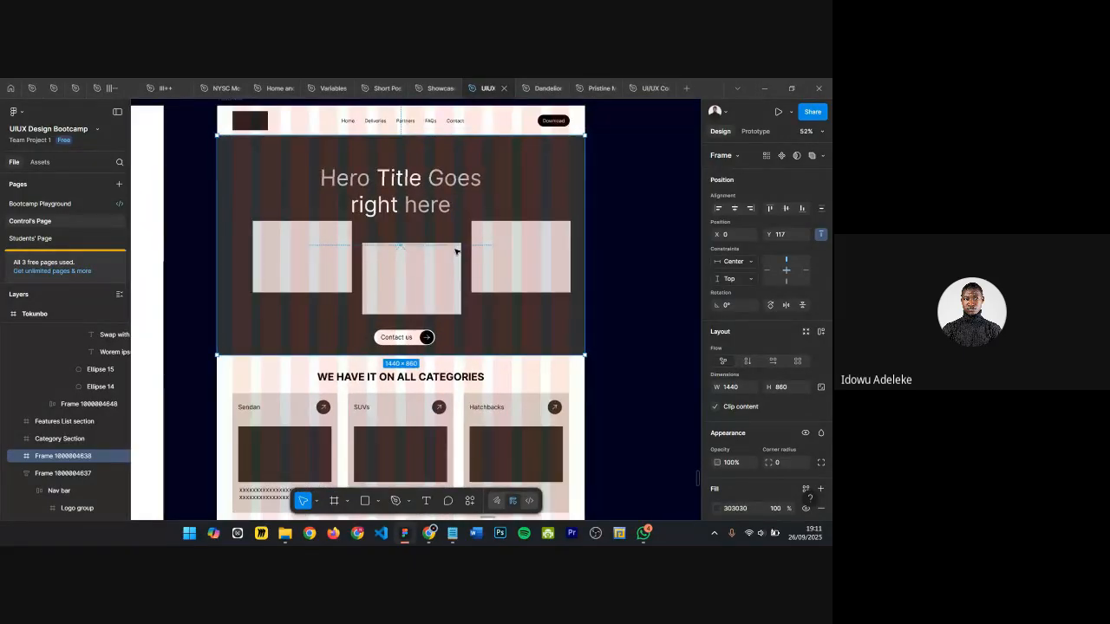
scroll(350, 302, down, 1)
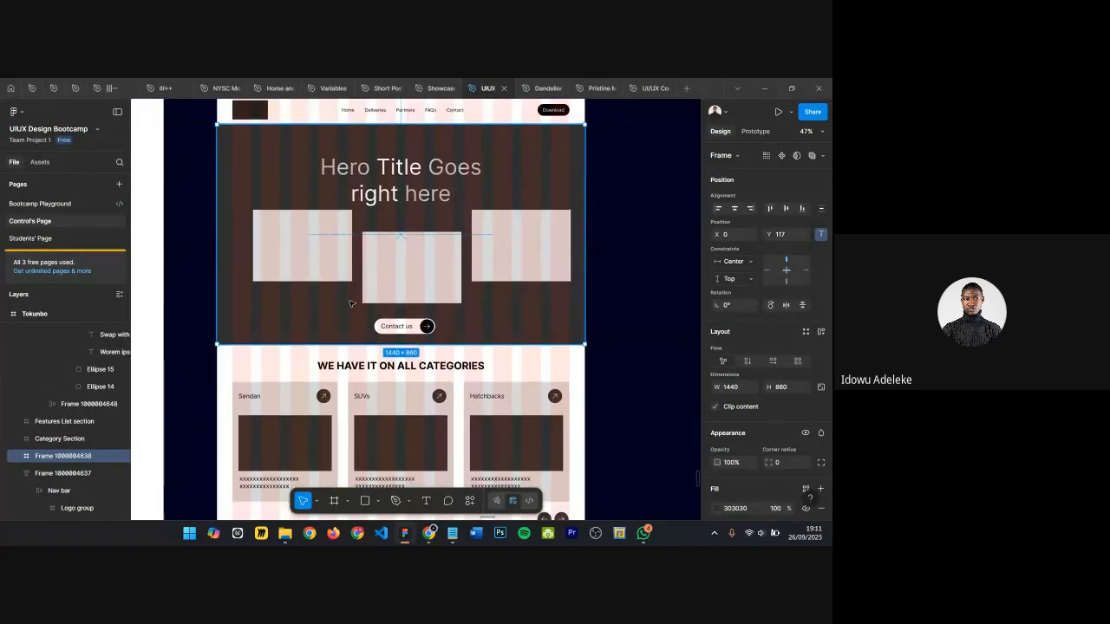
scroll(349, 303, down, 2)
click(347, 355)
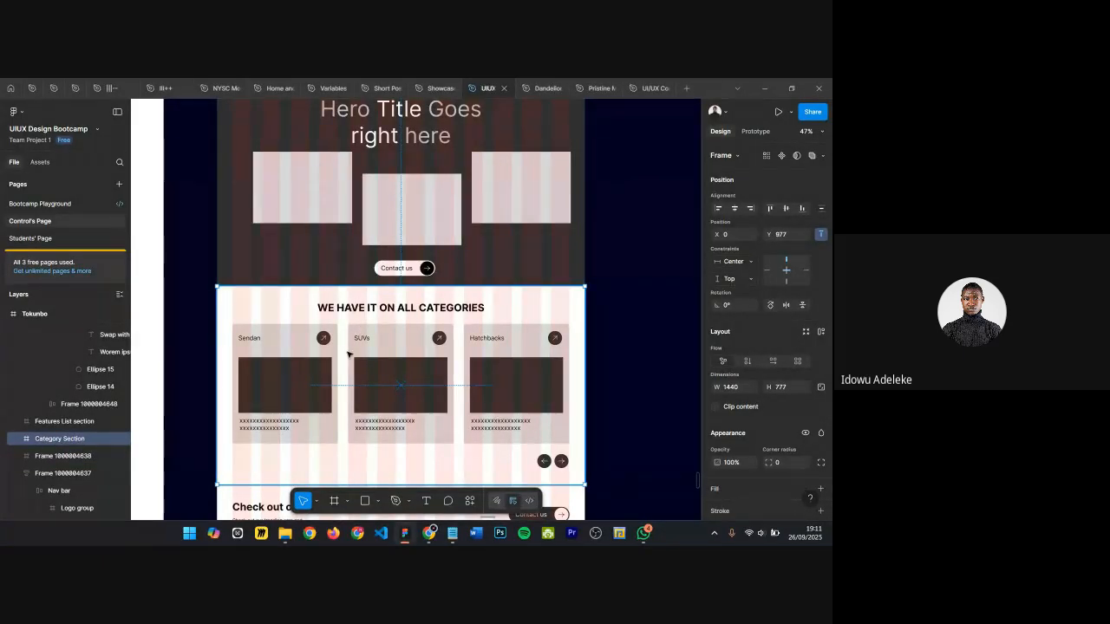
scroll(389, 338, down, 10)
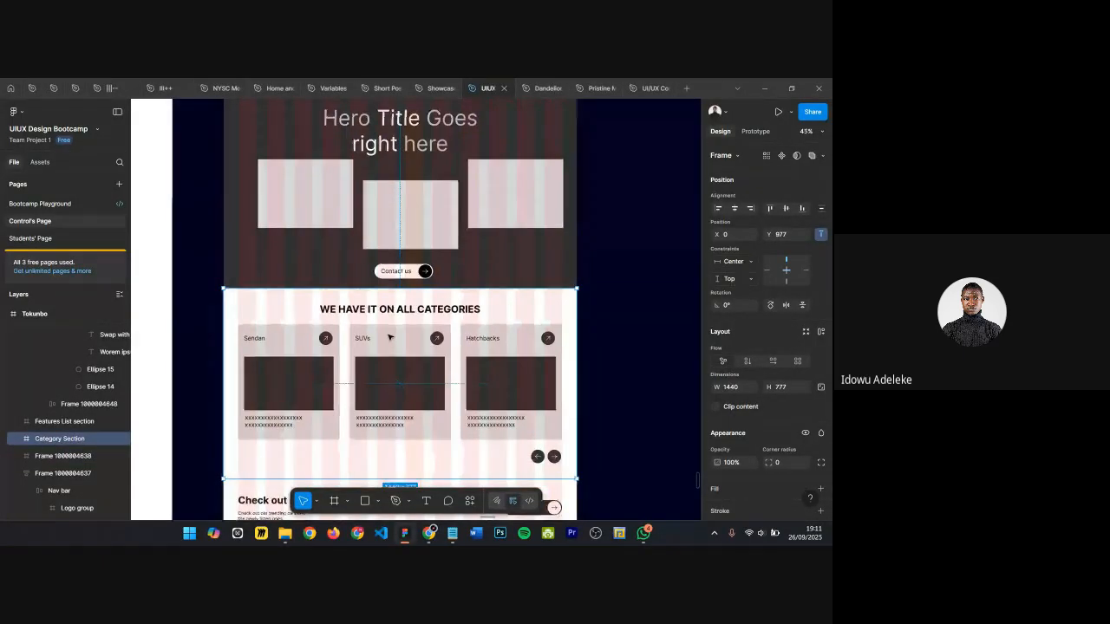
scroll(382, 182, up, 5)
click(356, 294)
scroll(357, 293, up, 1)
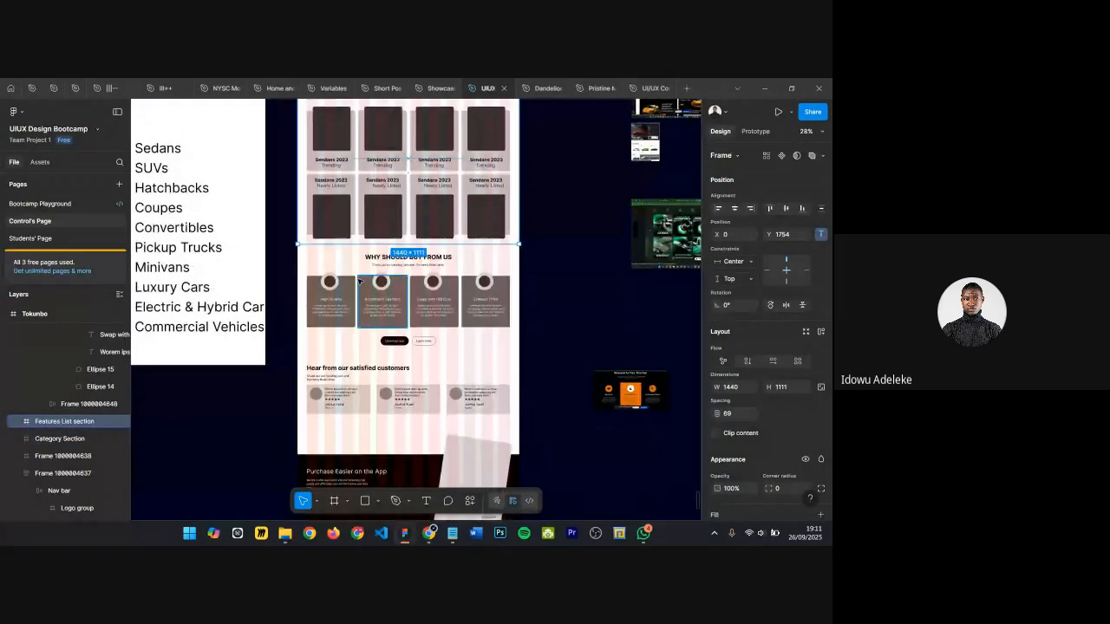
scroll(356, 299, down, 1)
click(362, 344)
scroll(401, 330, up, 1)
scroll(401, 329, up, 7)
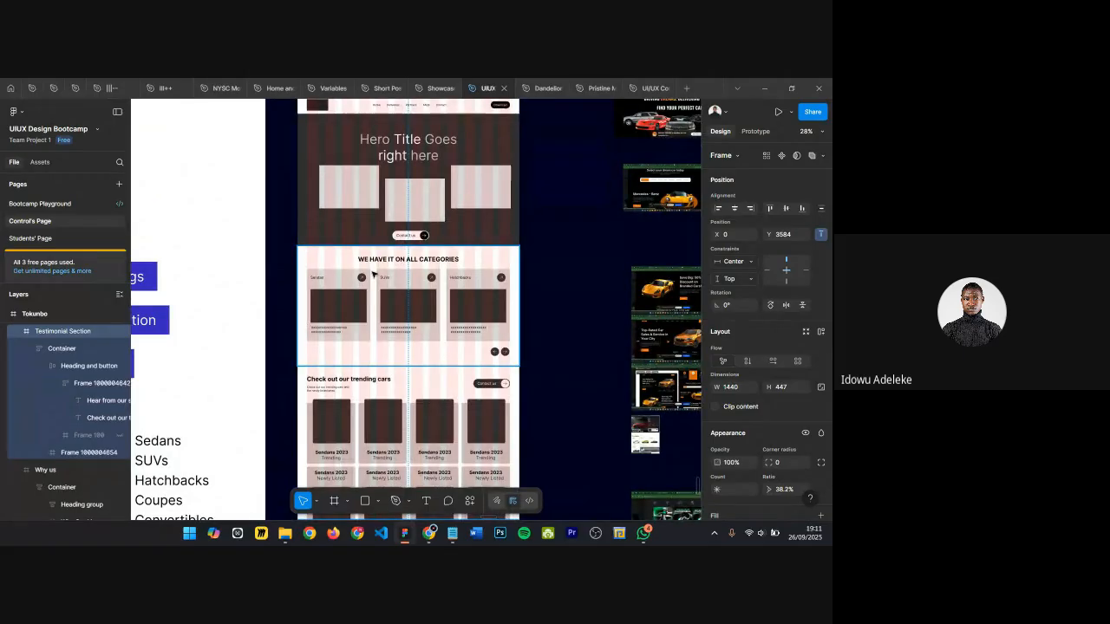
scroll(391, 347, down, 1)
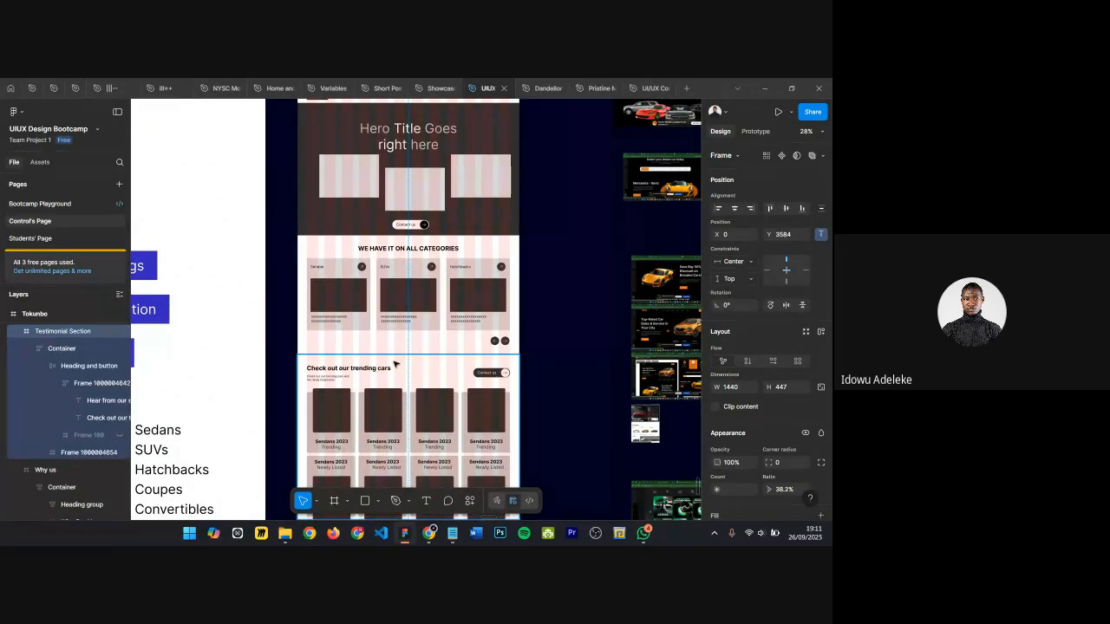
scroll(396, 364, down, 2)
ctrl+scroll(389, 391, up, 5)
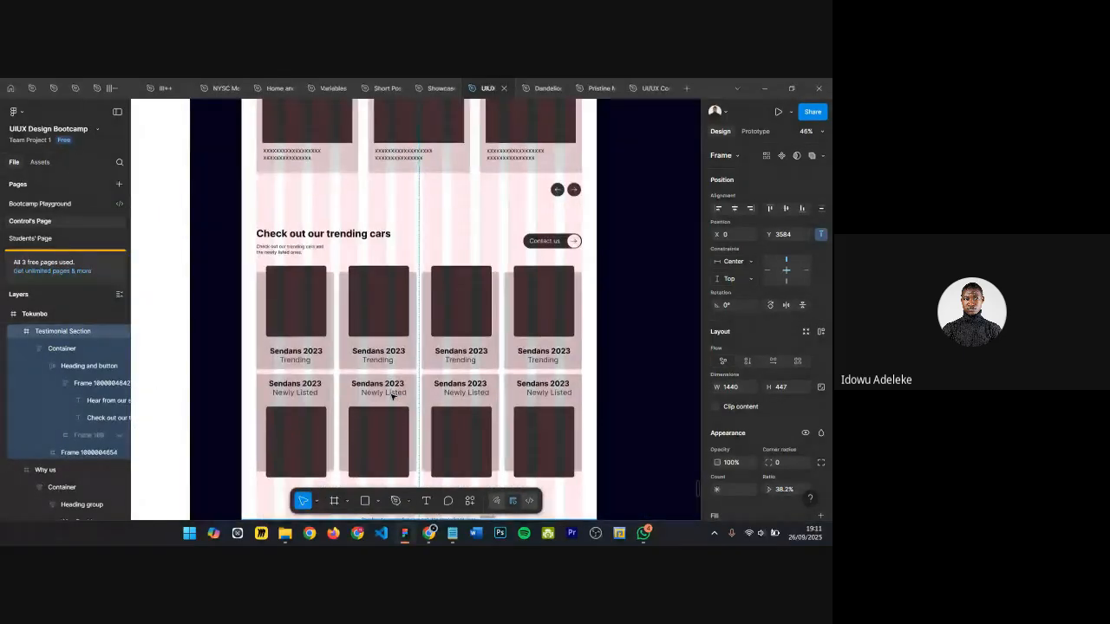
ctrl+scroll(392, 395, down, 5)
Step: Examine the sitemap frame's section list and its car category list
scroll(300, 239, left, 3)
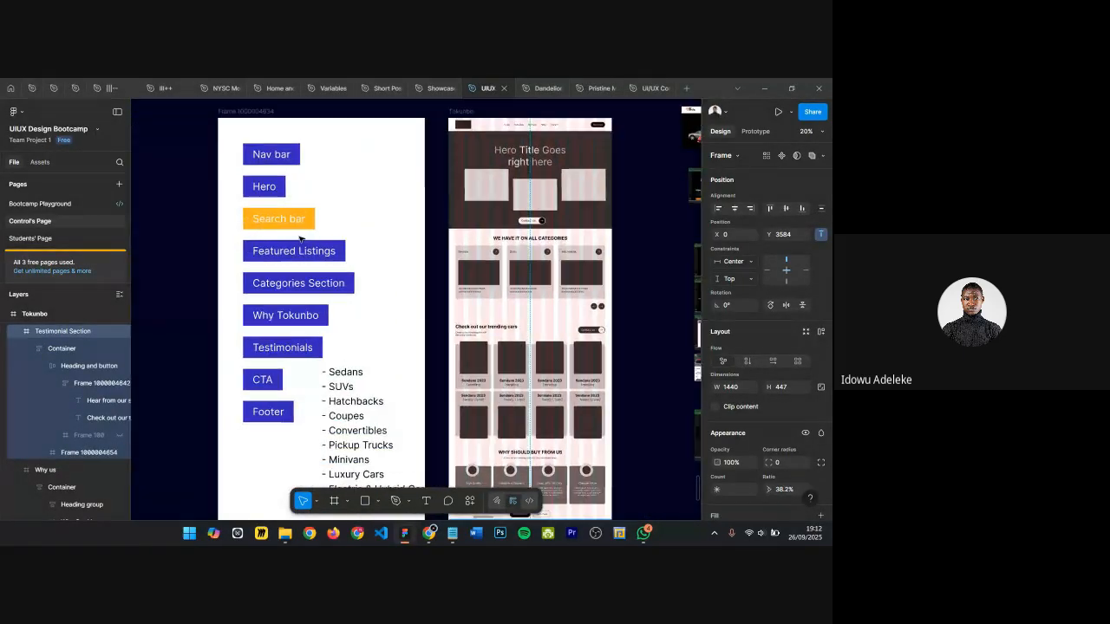
ctrl+scroll(300, 238, up, 2)
double_click(285, 209)
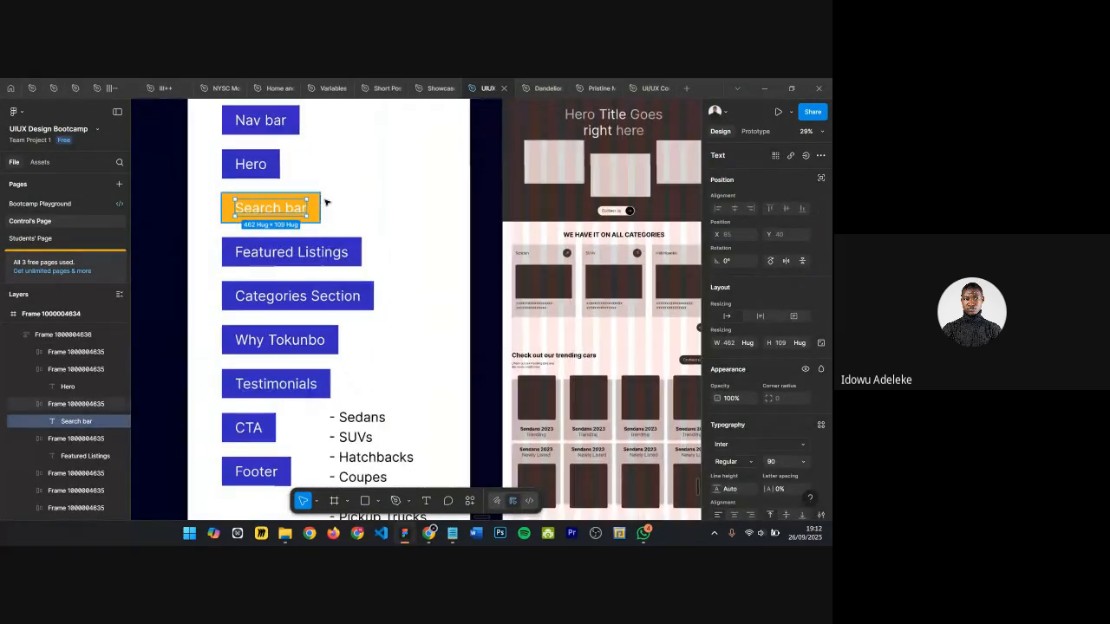
key(Escape)
scroll(391, 213, down, 1)
ctrl+scroll(563, 187, down, 1)
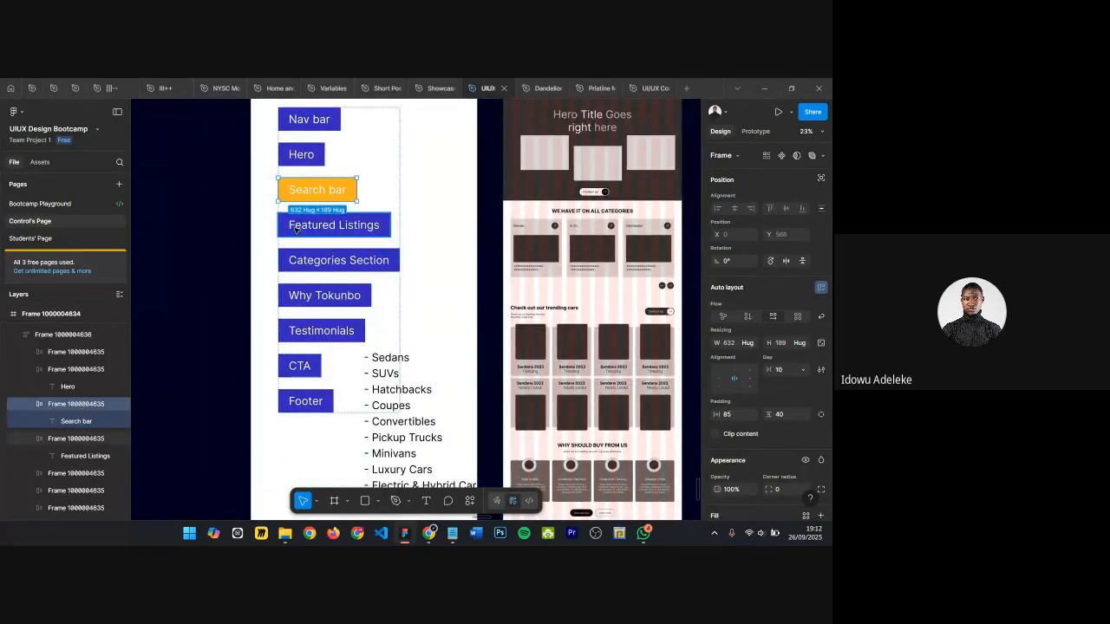
click(403, 402)
scroll(404, 400, down, 1)
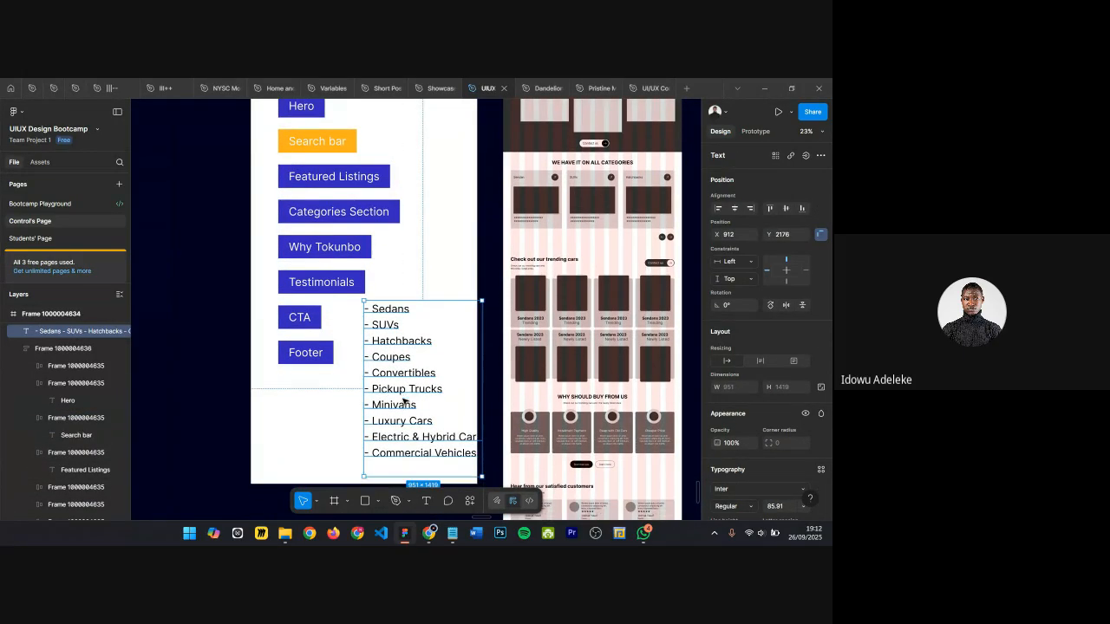
scroll(404, 418, right, 1)
scroll(397, 406, down, 2)
scroll(397, 200, up, 1)
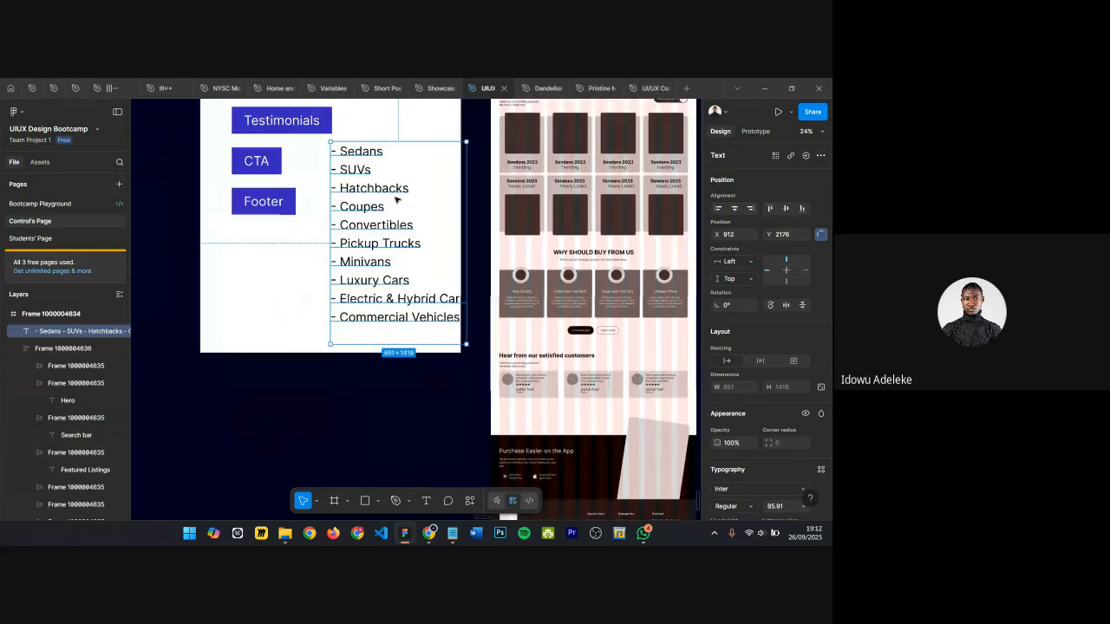
scroll(397, 201, up, 3)
double_click(371, 180)
double_click(370, 181)
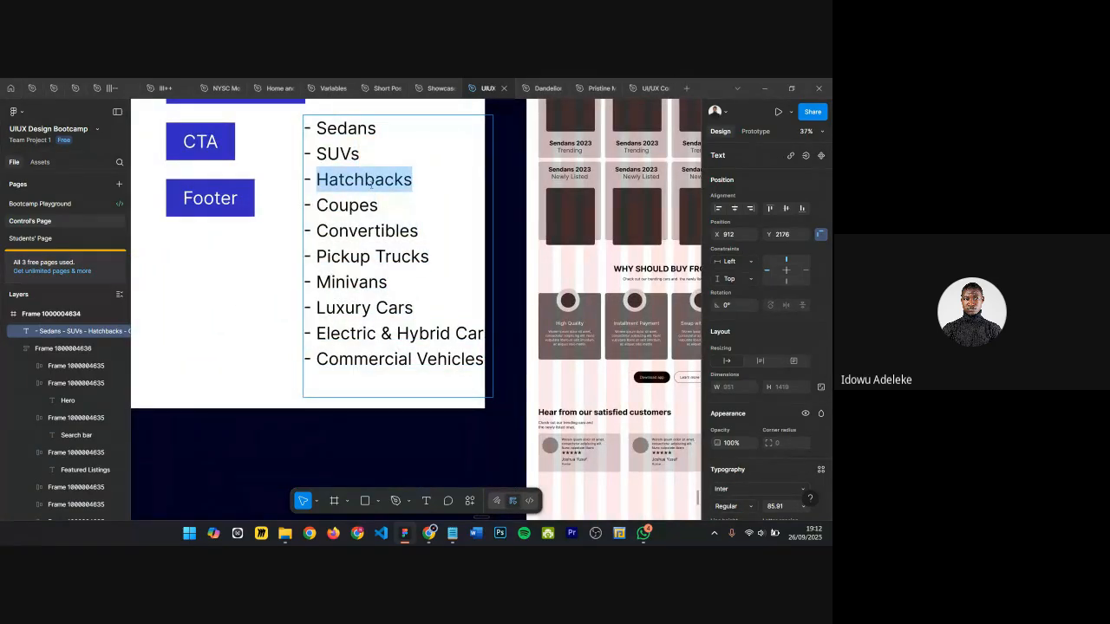
Step: Replace the footer's Interior Painting category link with Hatchbacks
scroll(345, 352, right, 1)
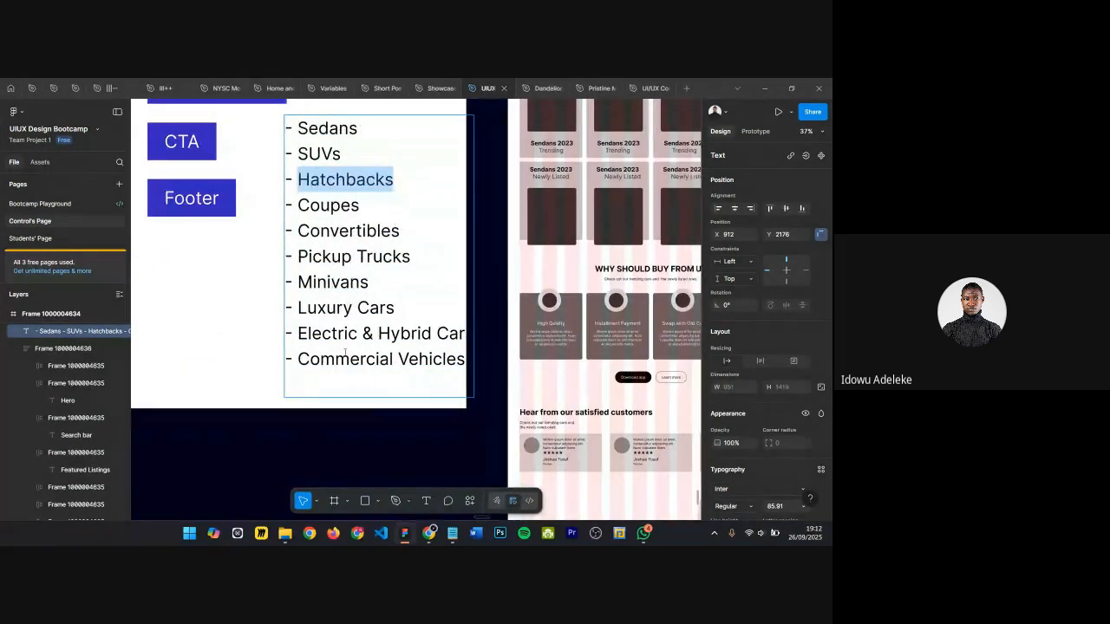
scroll(345, 351, down, 5)
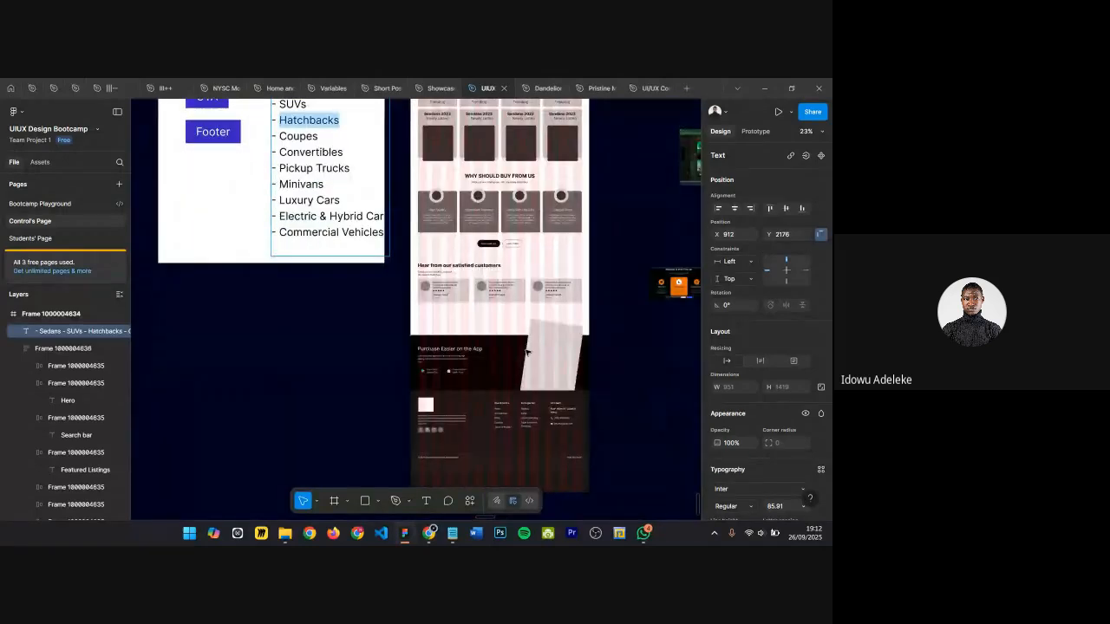
scroll(527, 351, up, 4)
scroll(525, 351, down, 7)
scroll(479, 295, up, 2)
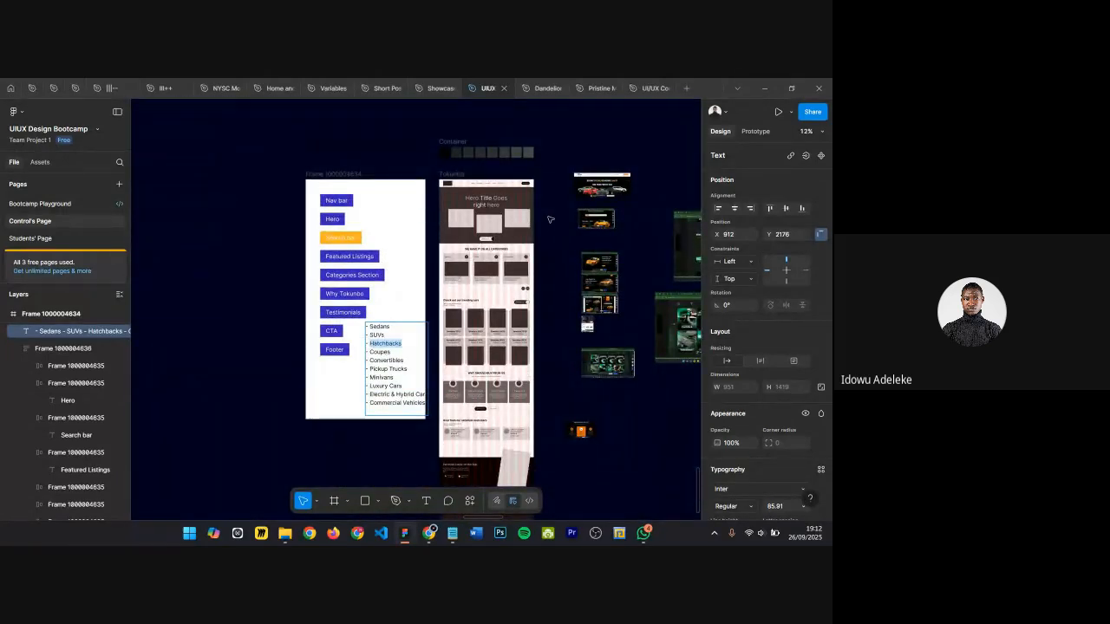
scroll(529, 212, up, 2)
scroll(494, 278, up, 2)
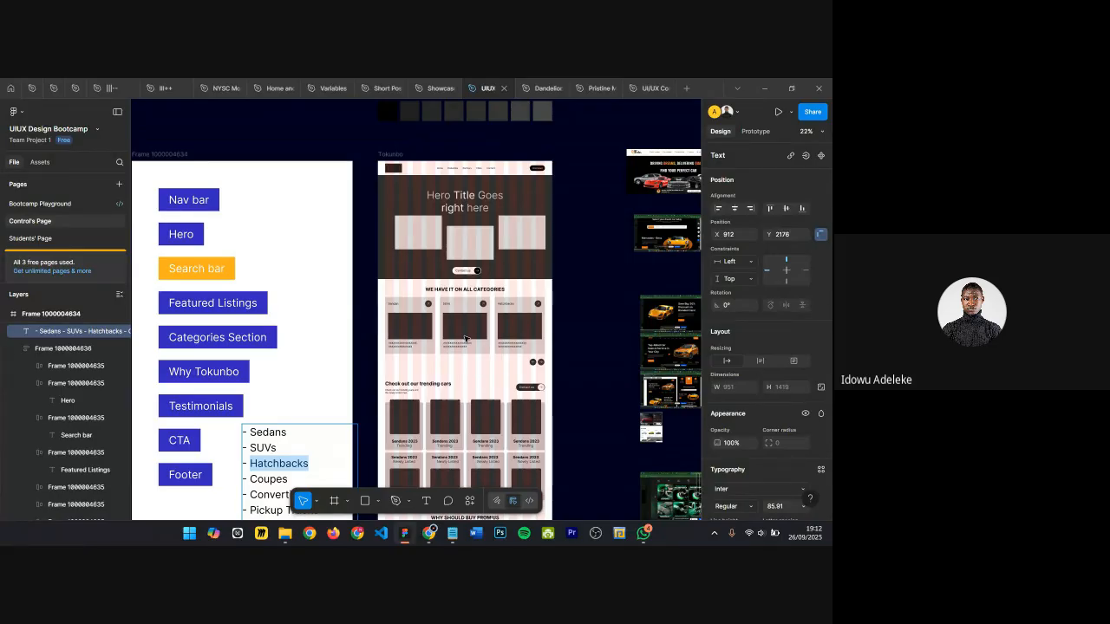
scroll(474, 407, down, 10)
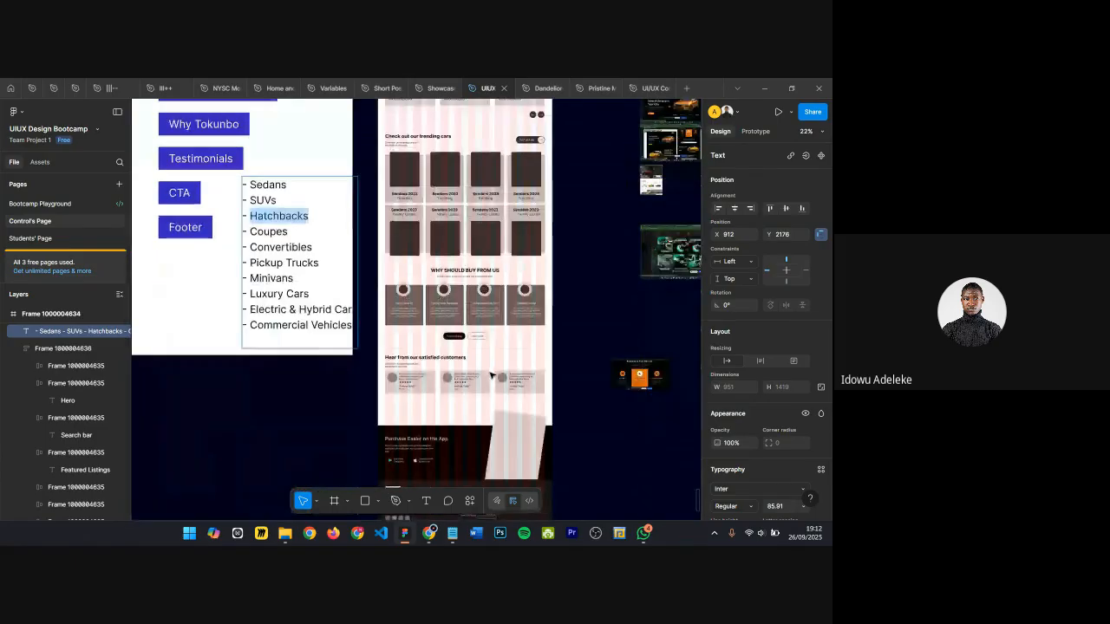
ctrl+scroll(494, 283, up, 3)
ctrl+scroll(498, 262, up, 3)
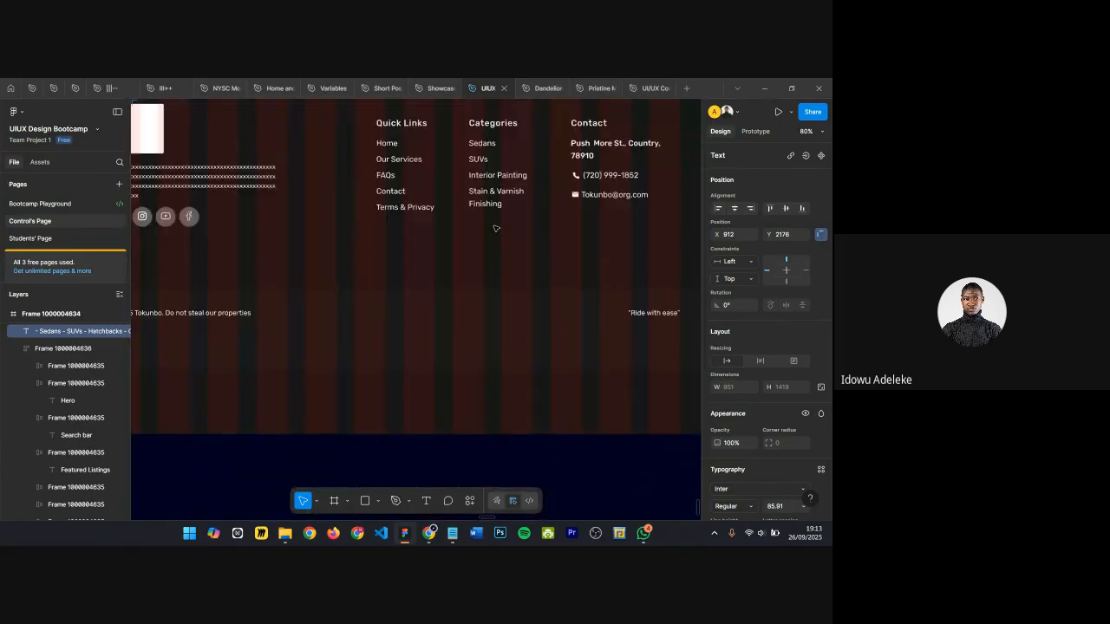
click(520, 190)
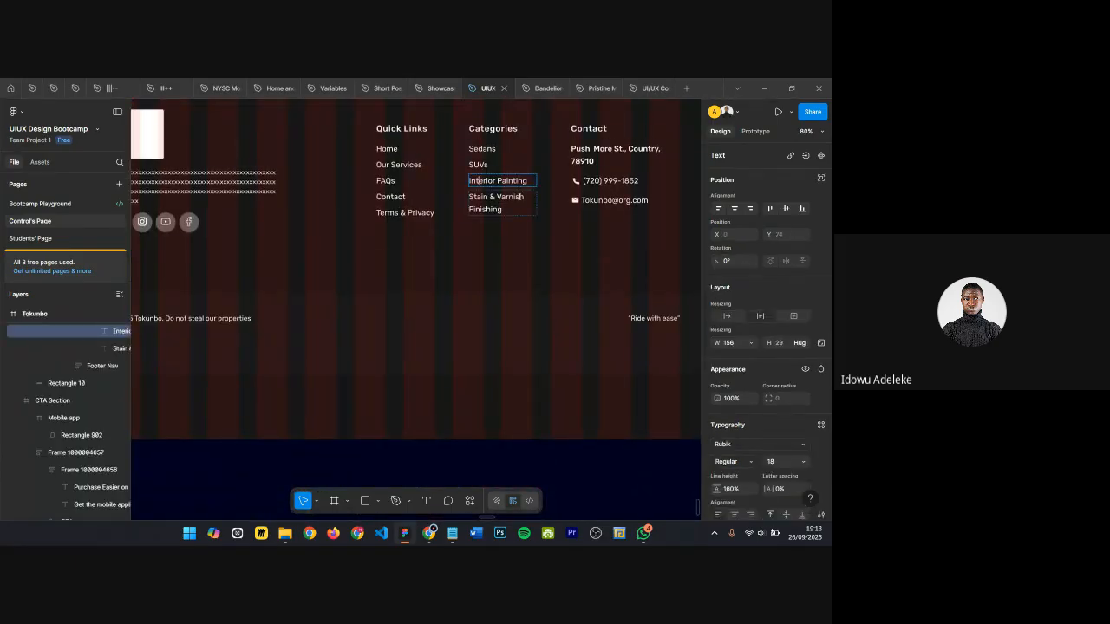
key(ctrl+a)
text(Hatchbacks)
Step: Replace the footer's Stain & Varnish Finishing category link with Coupes
ctrl+scroll(515, 198, down, 5)
scroll(426, 263, up, 3)
ctrl+scroll(424, 260, down, 3)
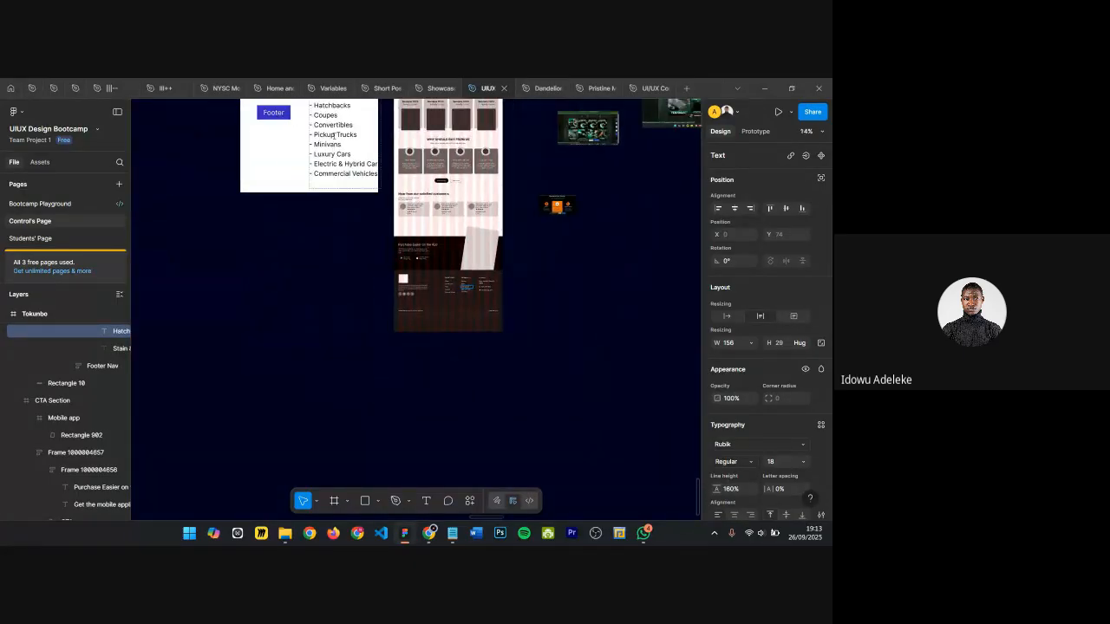
ctrl+scroll(333, 108, up, 2)
double_click(324, 118)
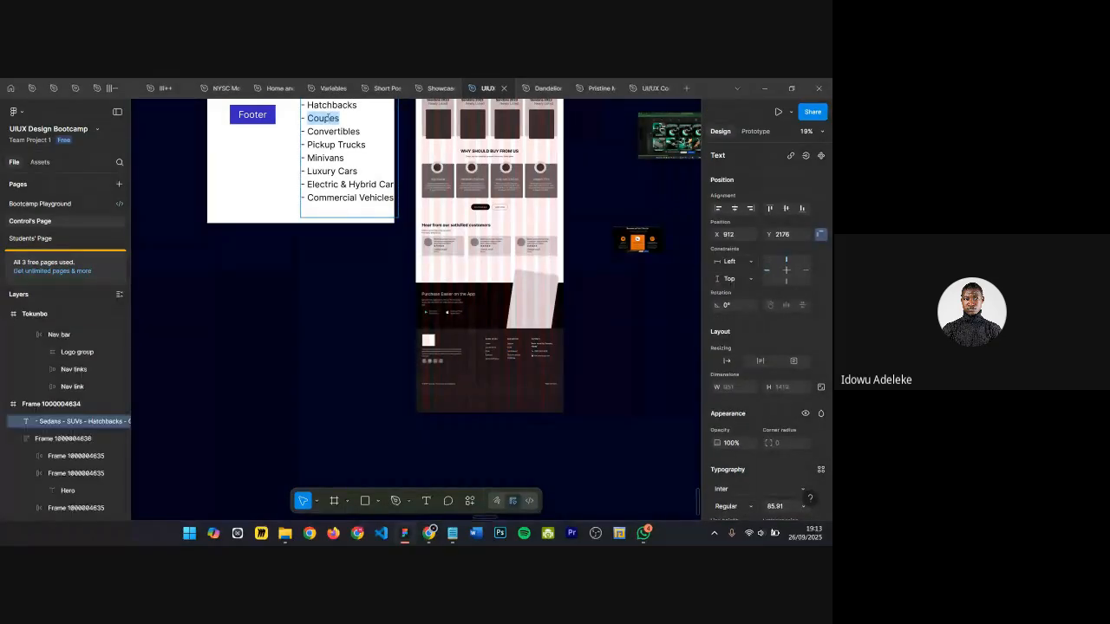
scroll(327, 155, down, 1)
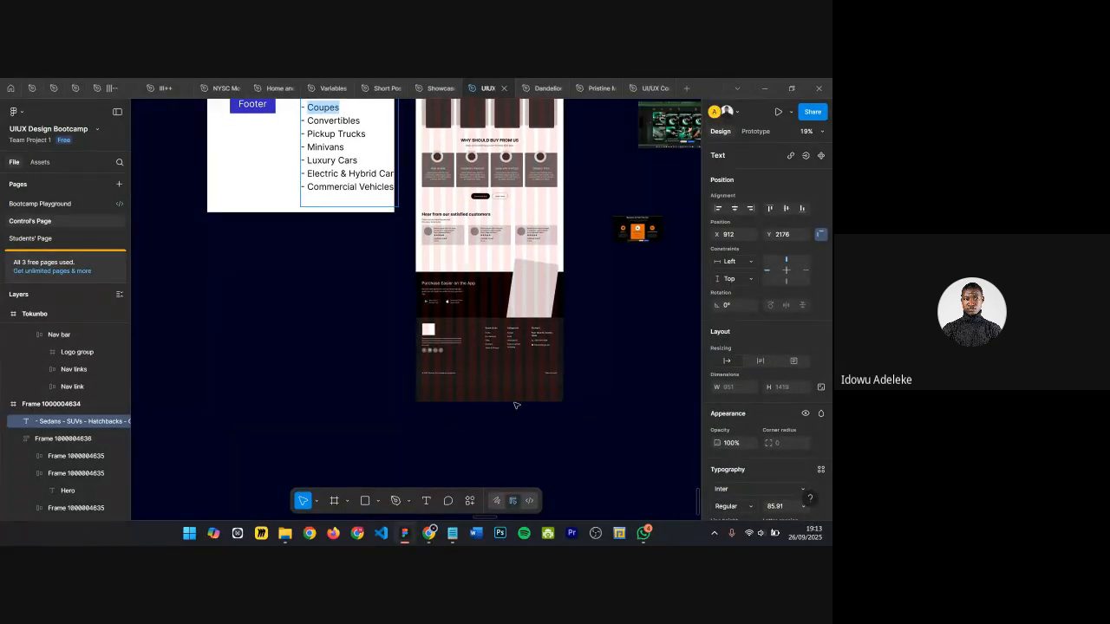
ctrl+scroll(516, 405, up, 6)
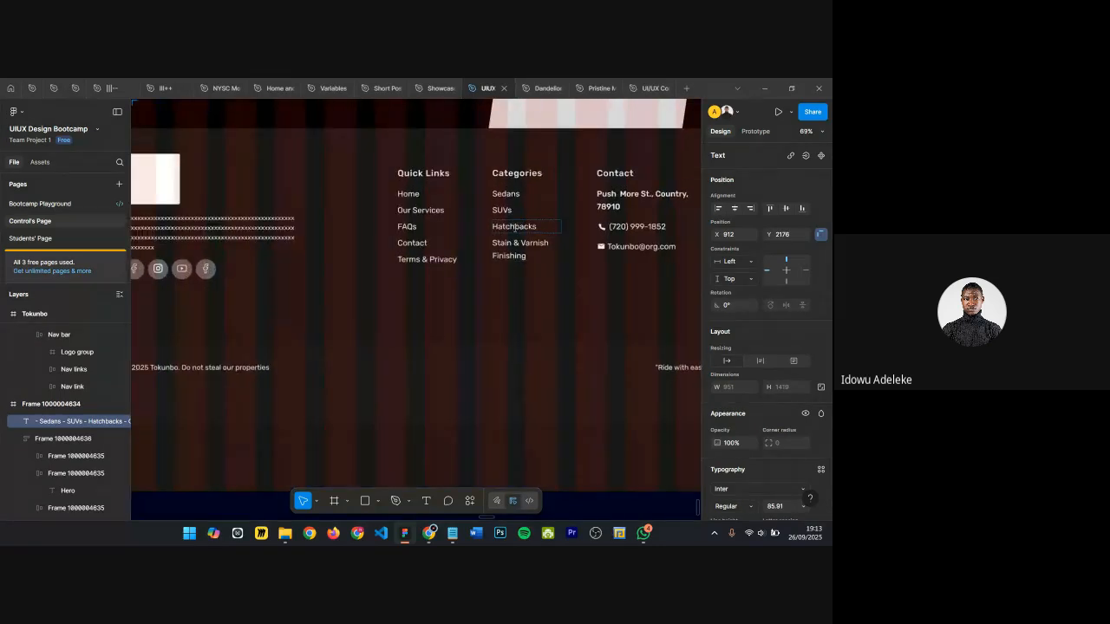
ctrl+scroll(515, 227, up, 2)
click(503, 246)
key(ctrl+a)
text(Coupes)
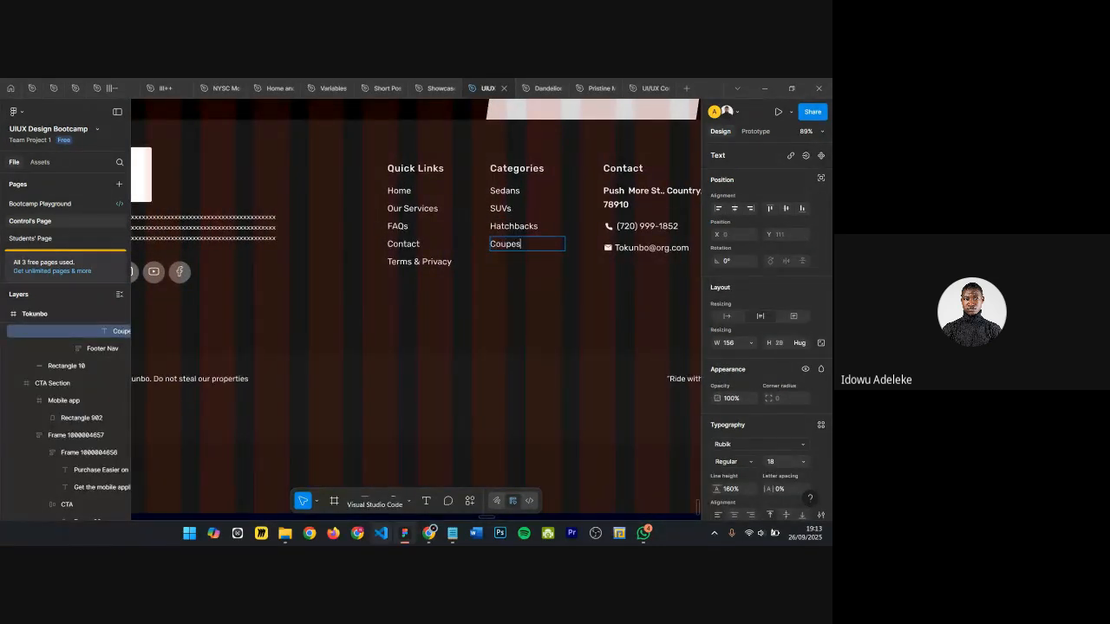
Step: Review the Tokunbo wireframe from the hero down to the app promotion and footer
ctrl+scroll(397, 439, down, 5)
ctrl+scroll(397, 439, down, 3)
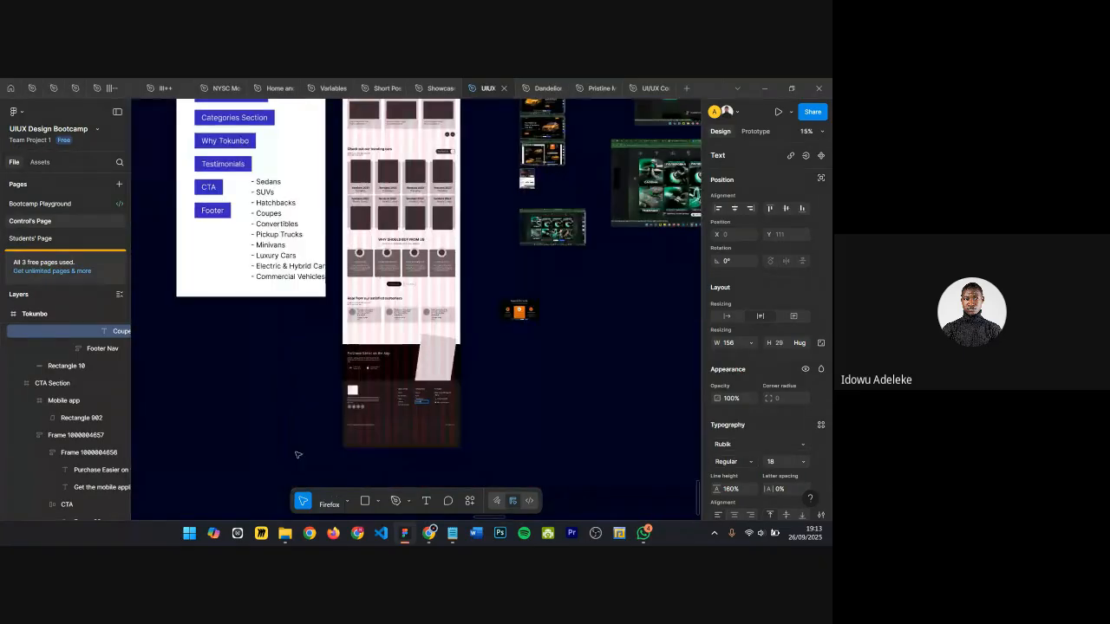
scroll(297, 454, up, 2)
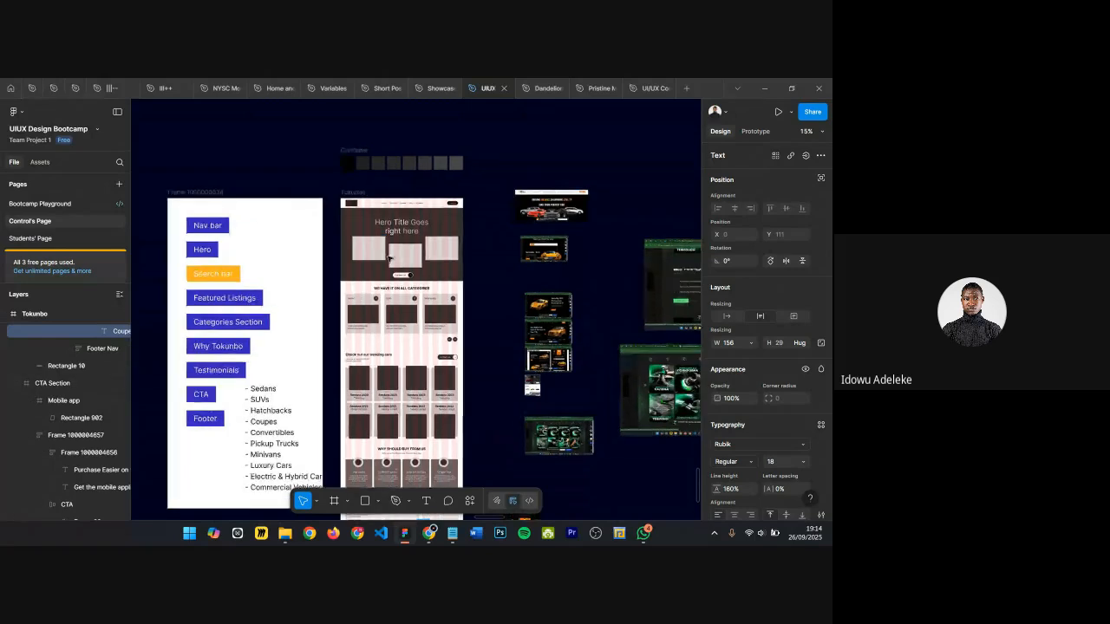
scroll(388, 256, up, 3)
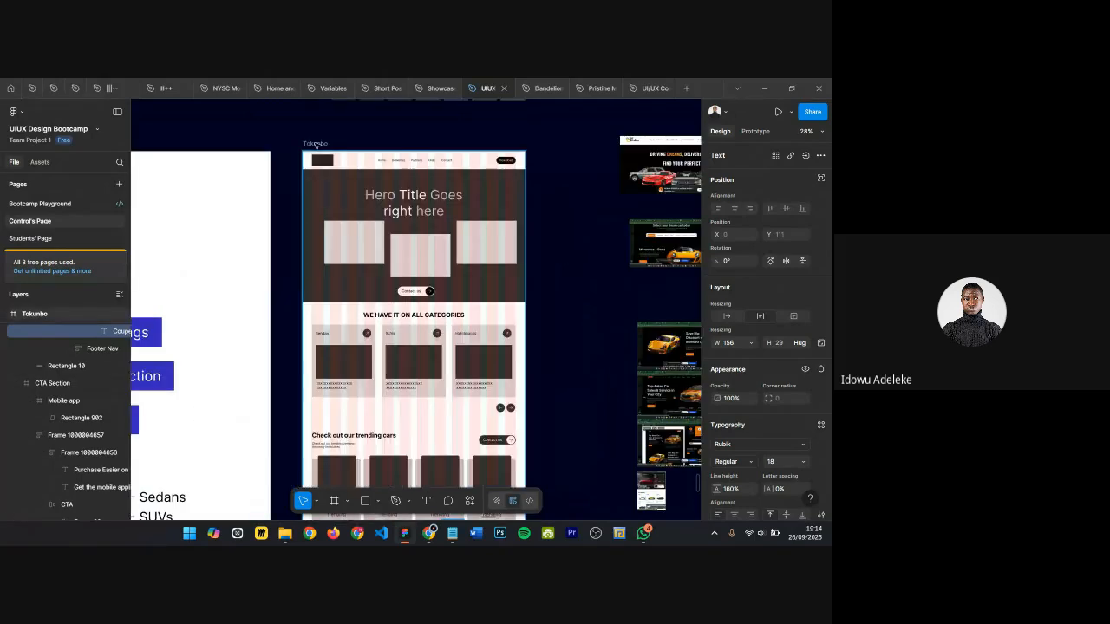
scroll(316, 144, up, 4)
scroll(317, 139, down, 1)
scroll(389, 195, right, 2)
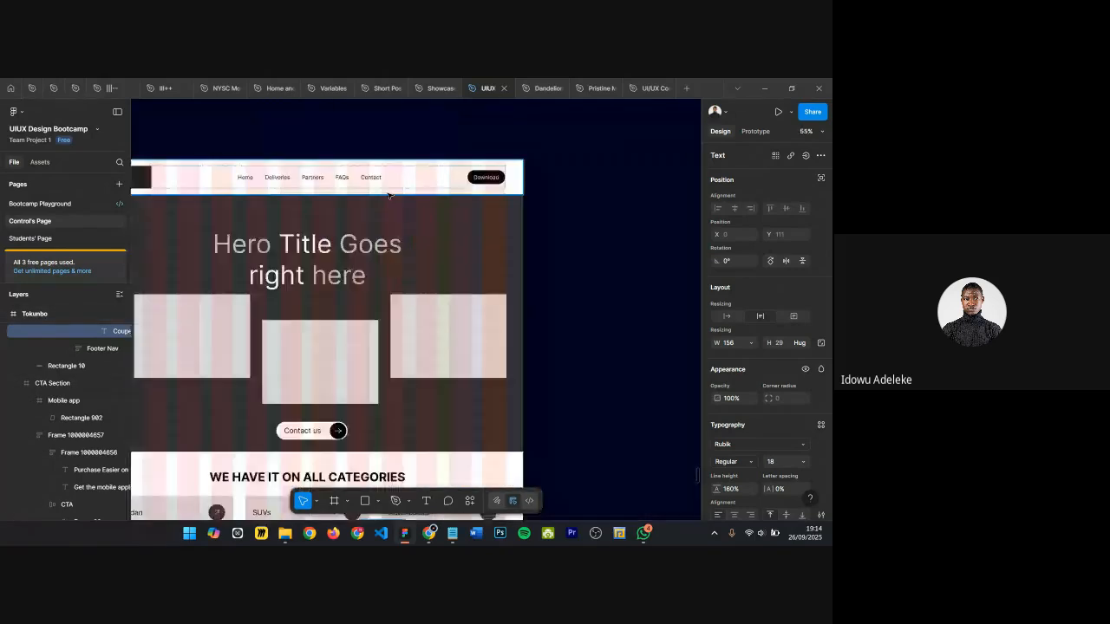
scroll(390, 195, down, 2)
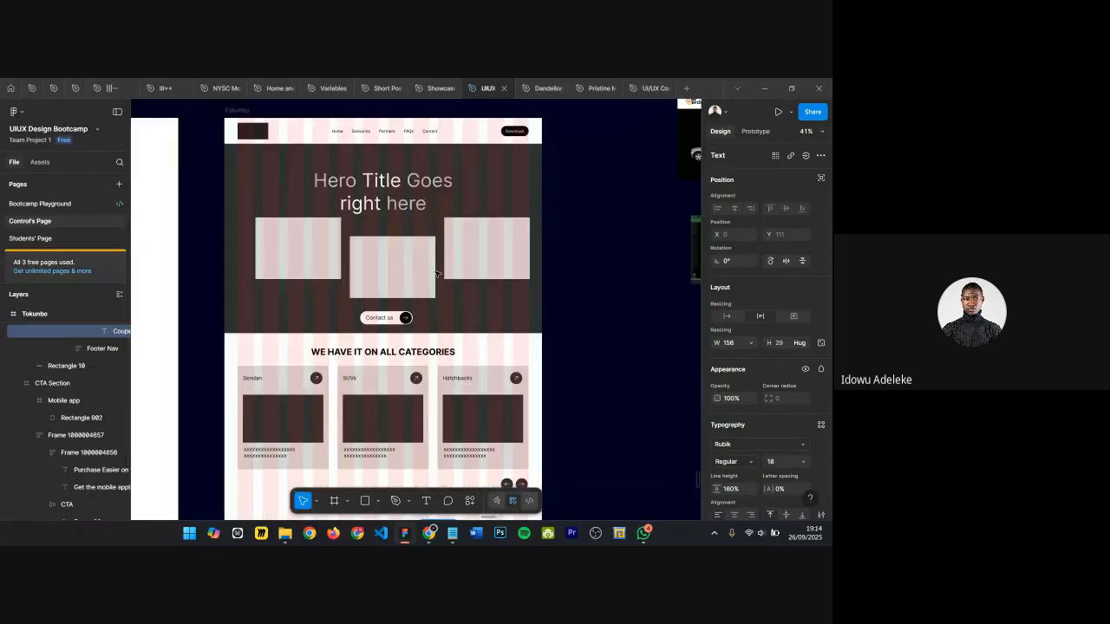
scroll(438, 274, down, 3)
scroll(389, 246, up, 3)
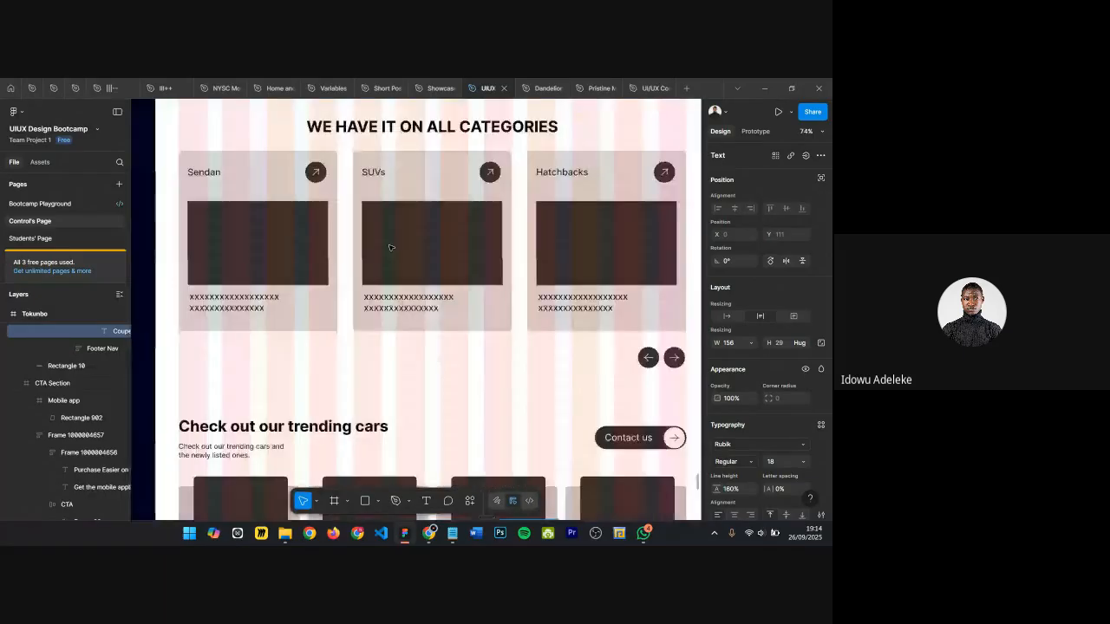
scroll(391, 295, down, 5)
scroll(393, 286, up, 2)
click(440, 222)
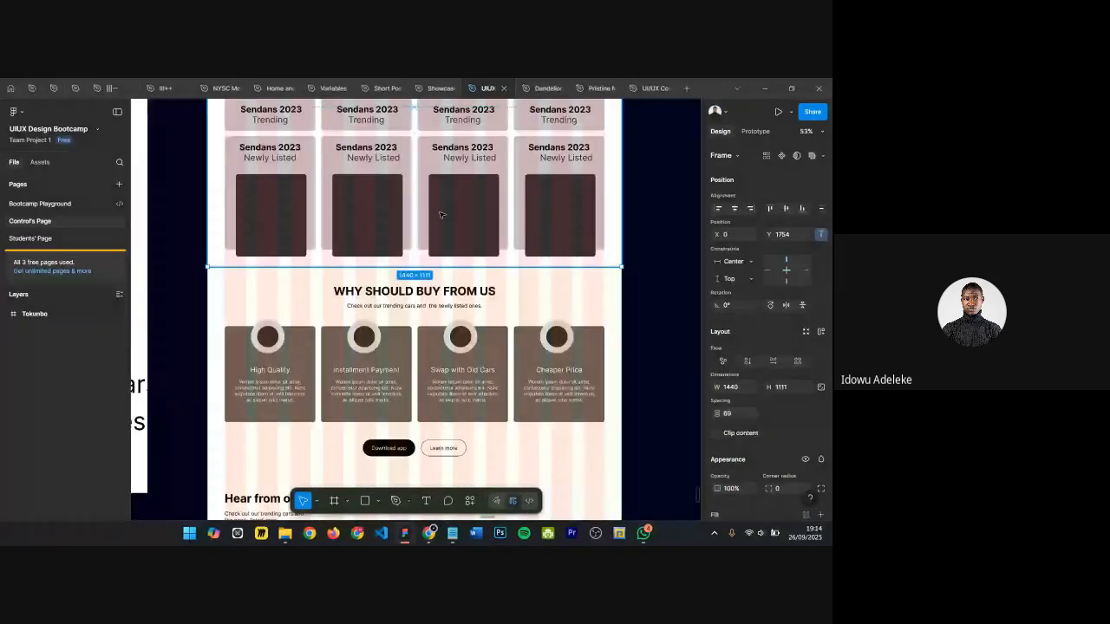
scroll(439, 222, down, 3)
scroll(333, 312, down, 1)
click(338, 369)
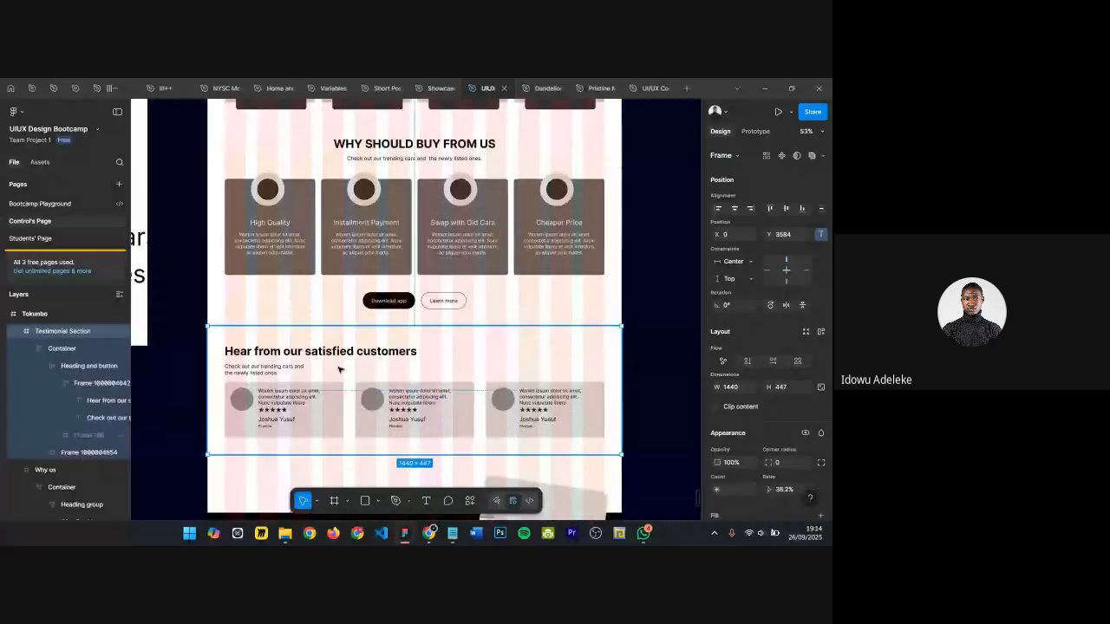
key(Escape)
scroll(345, 360, down, 5)
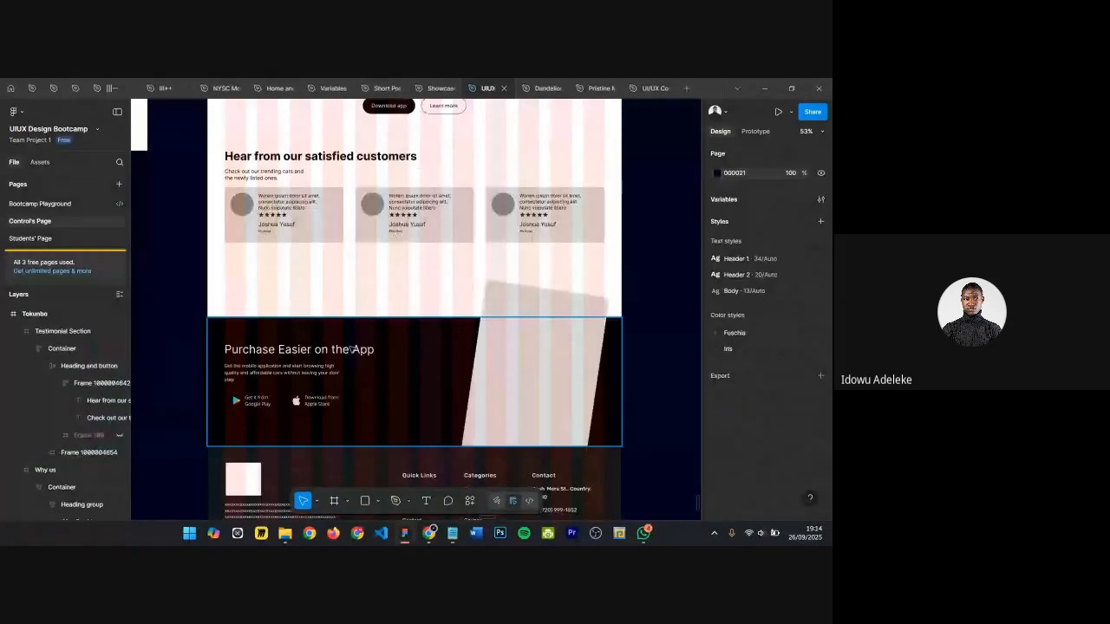
Step: Examine the app promotion and footer sections of the Tokunbo wireframe by selecting each section frame
click(351, 349)
scroll(432, 283, down, 1)
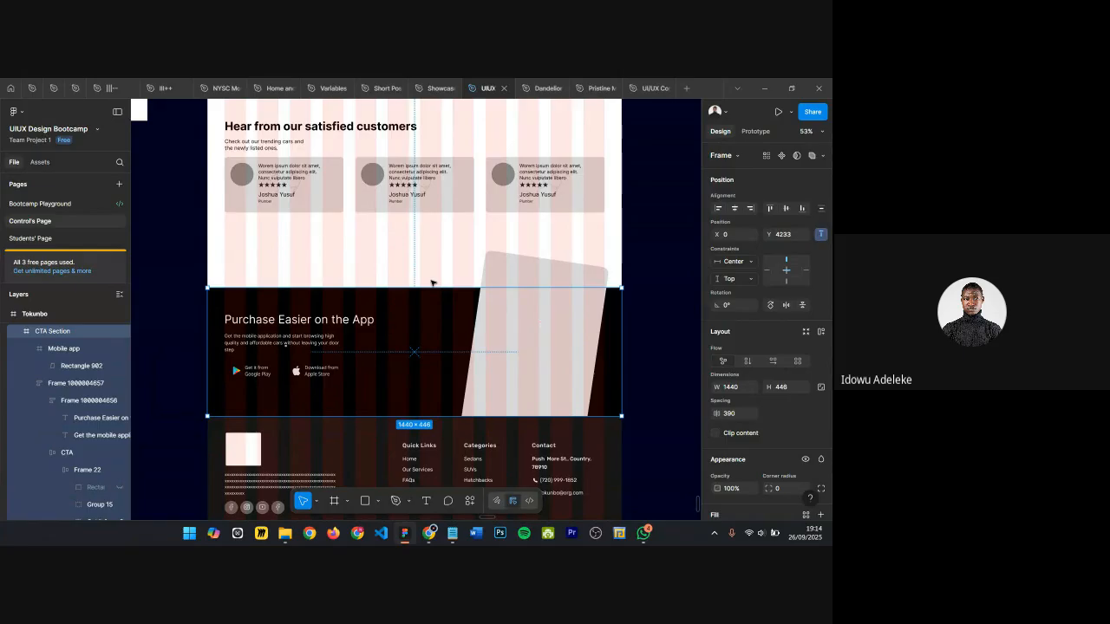
click(359, 458)
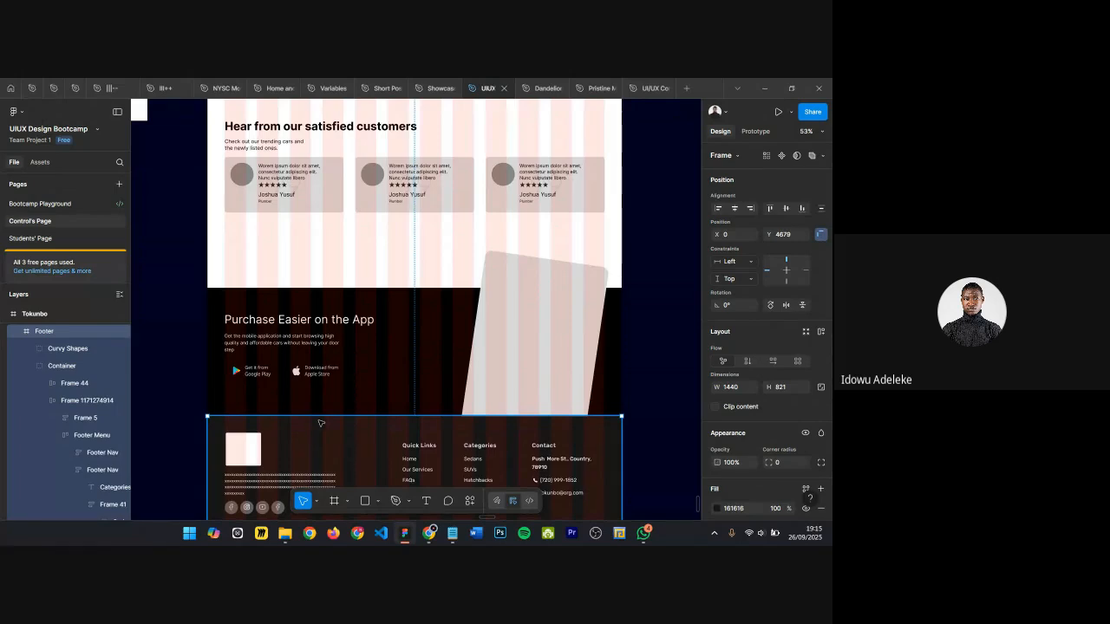
scroll(325, 425, down, 1)
scroll(347, 424, down, 1)
scroll(352, 423, down, 1)
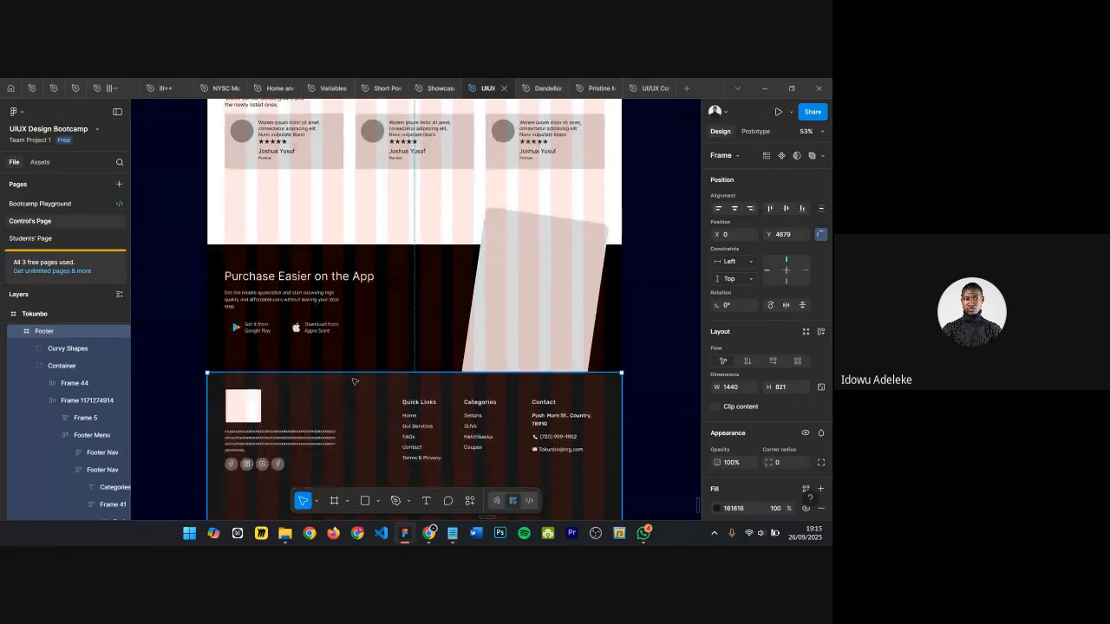
click(644, 258)
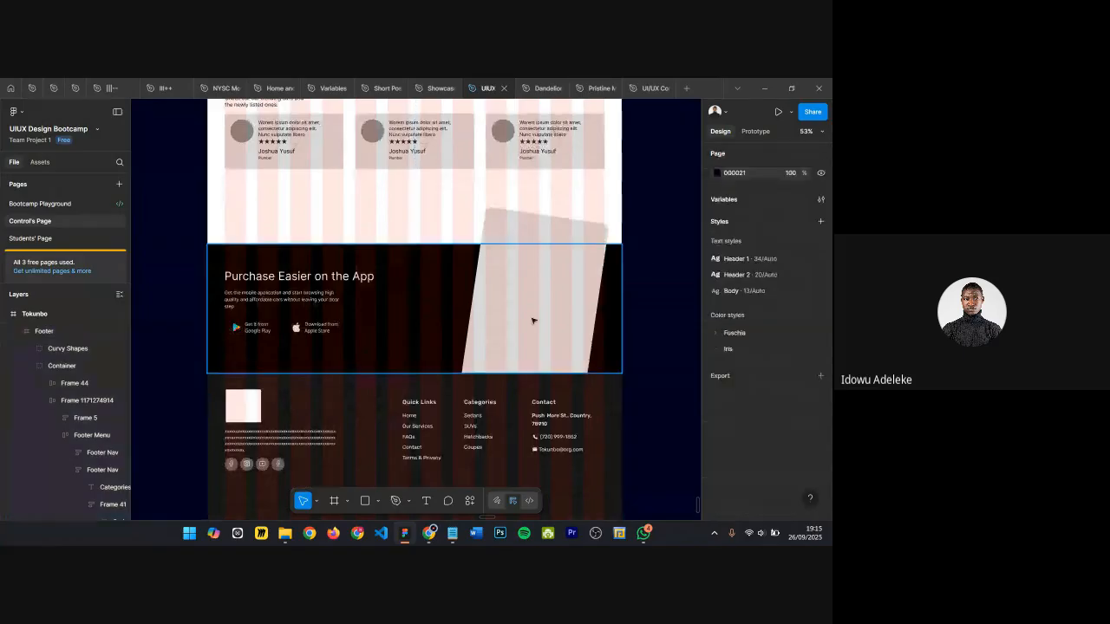
scroll(395, 408, down, 5)
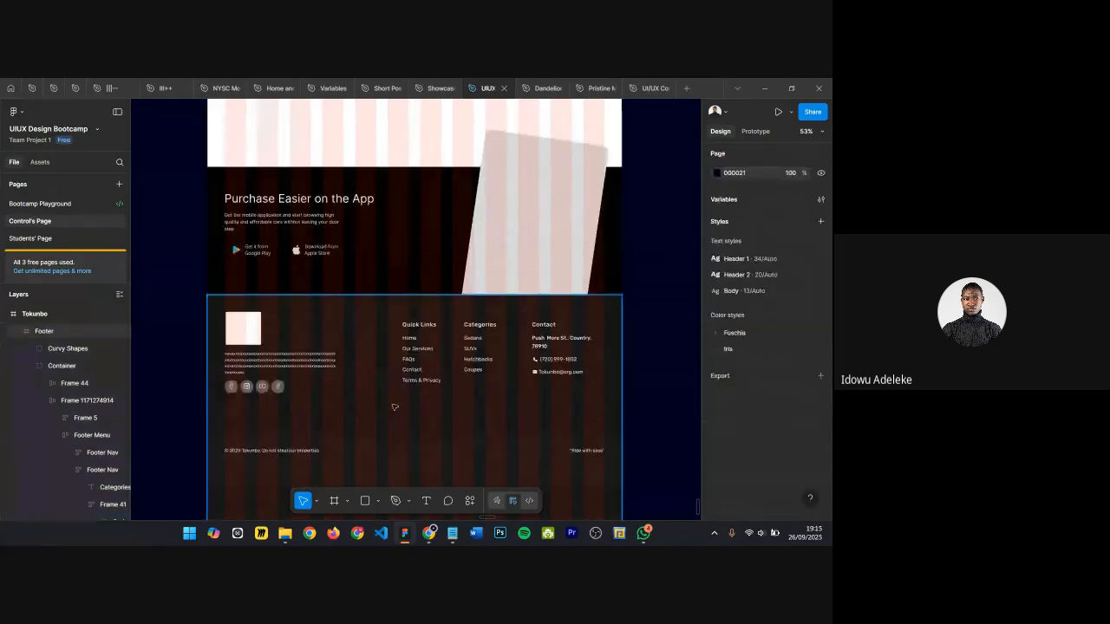
scroll(394, 408, down, 3)
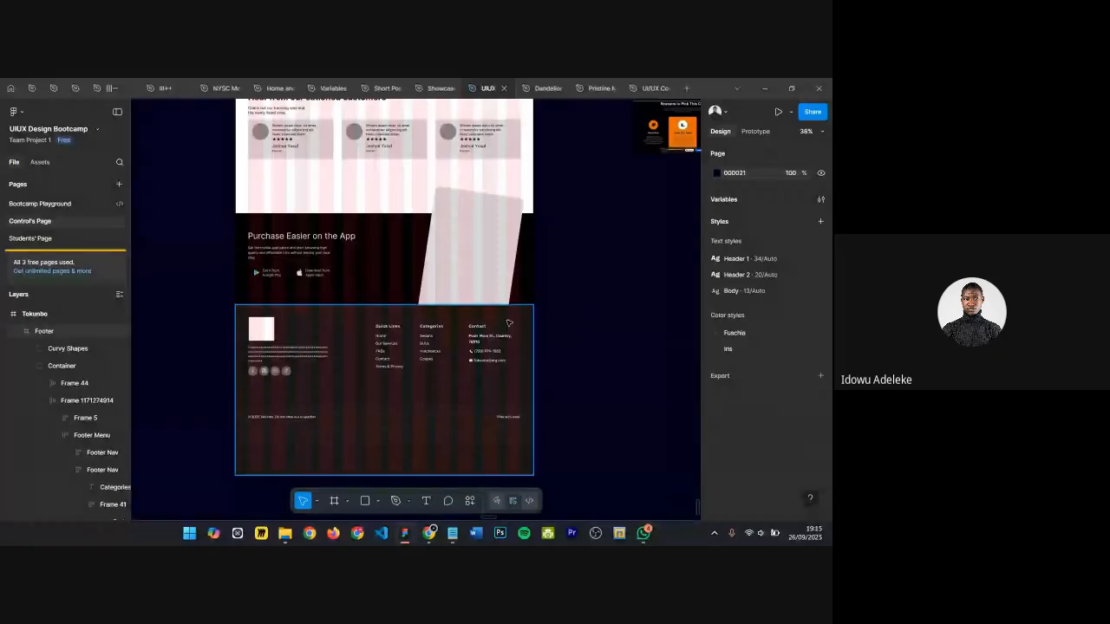
scroll(562, 296, up, 2)
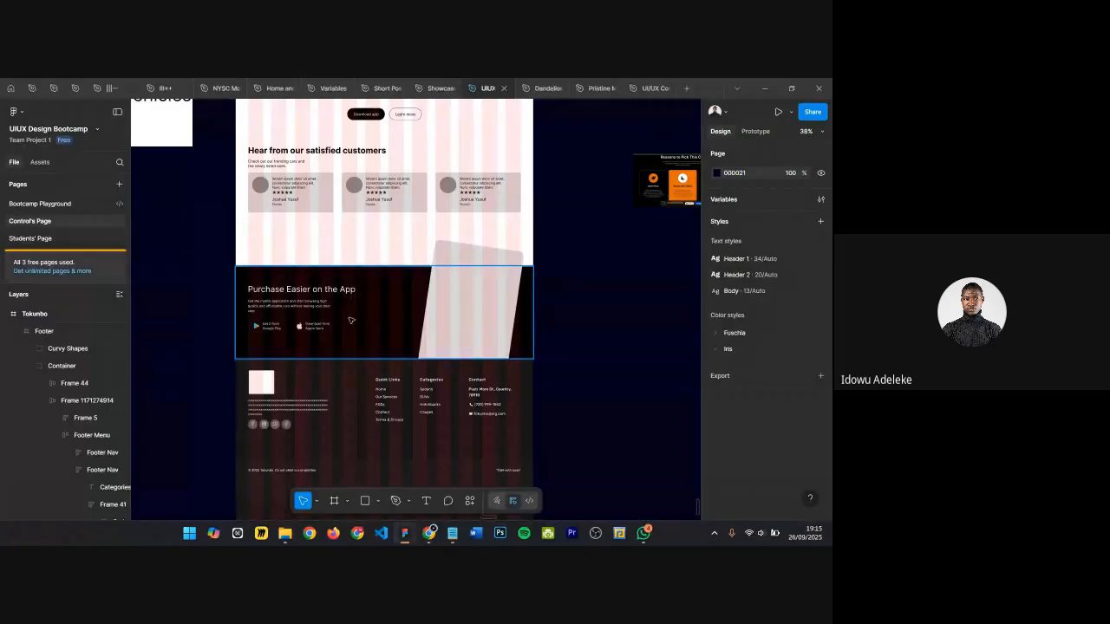
scroll(509, 341, up, 1)
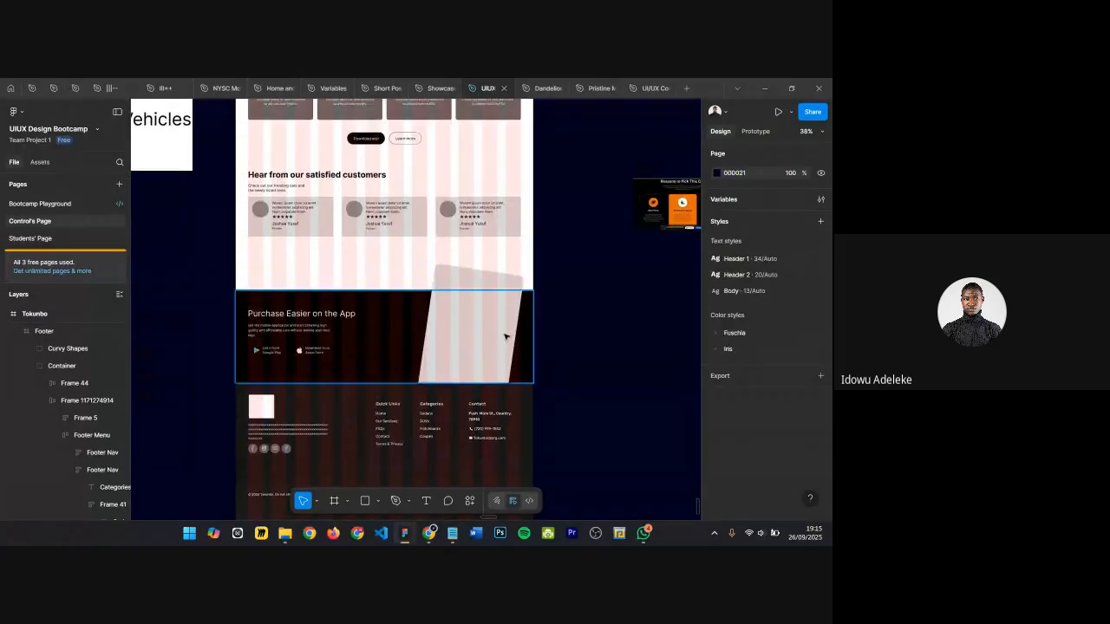
Step: Review the Tokunbo wireframe upward from the testimonial section to the nav bar and hero
click(387, 208)
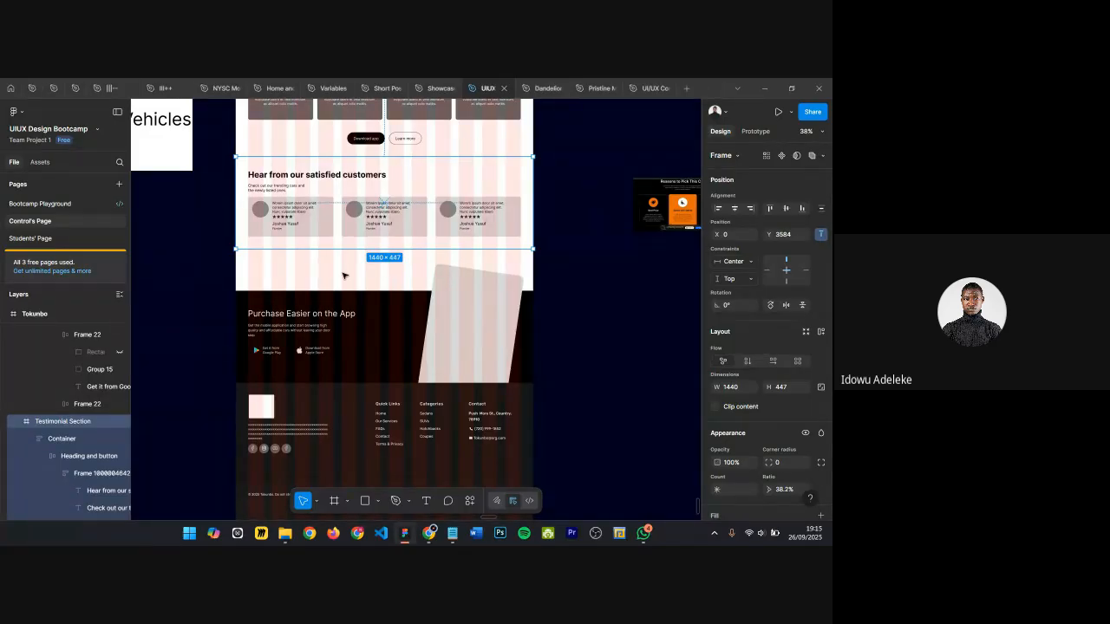
scroll(343, 276, up, 1)
scroll(330, 295, up, 3)
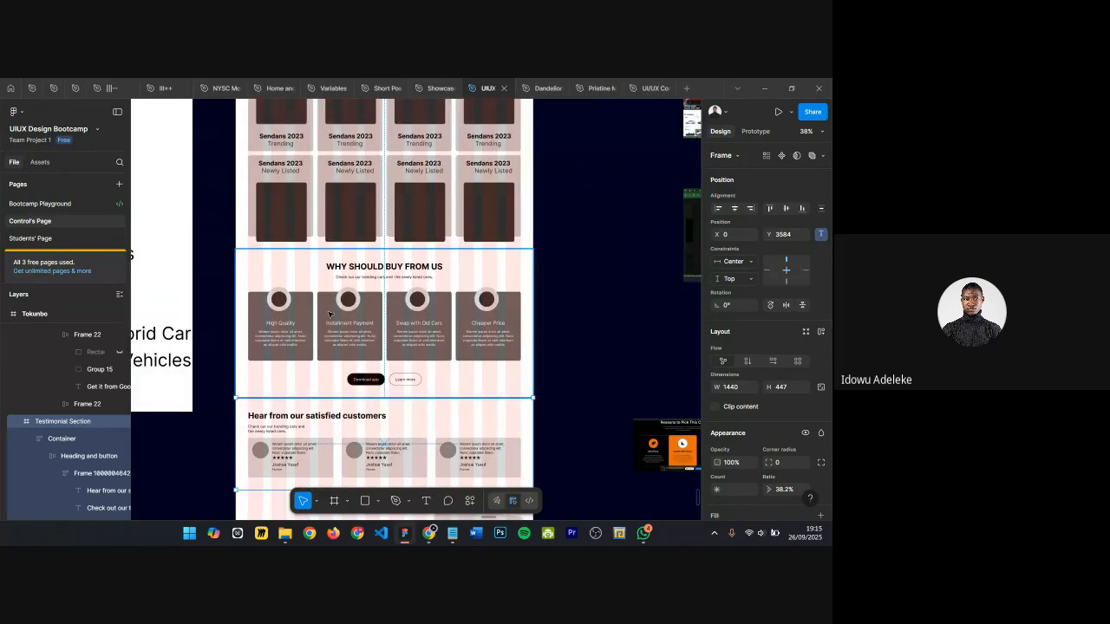
scroll(329, 314, up, 3)
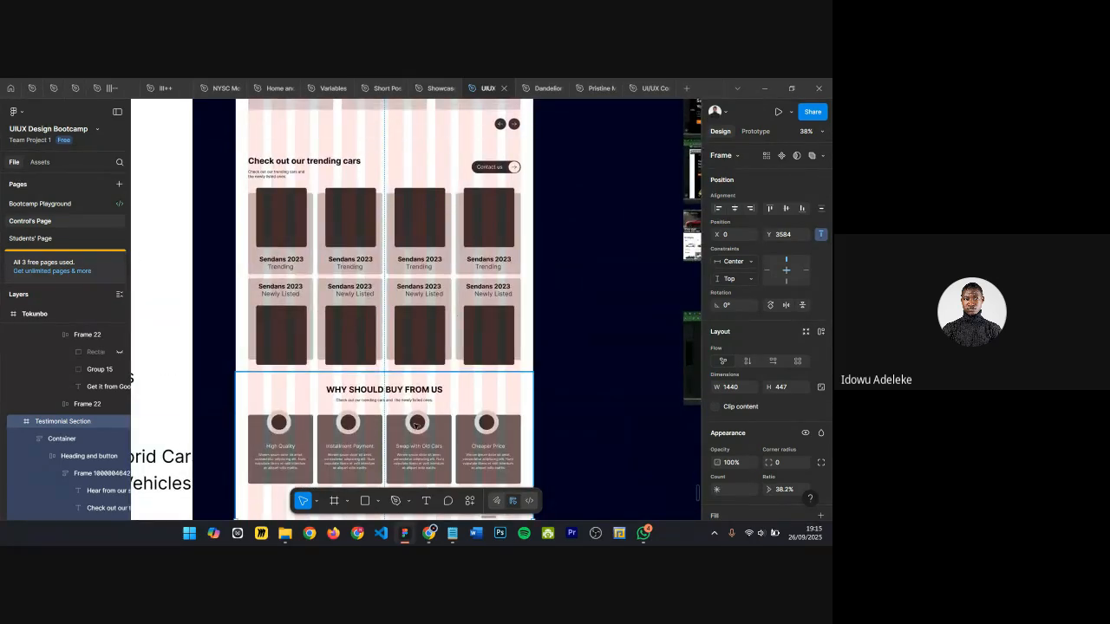
scroll(569, 257, up, 2)
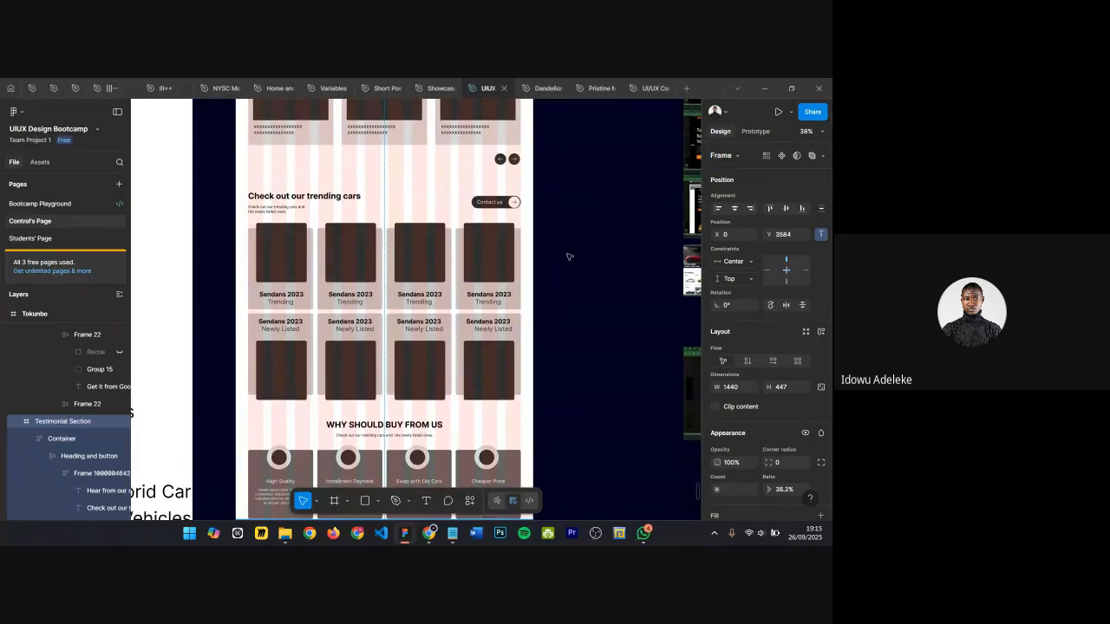
scroll(569, 256, up, 1)
scroll(395, 223, up, 4)
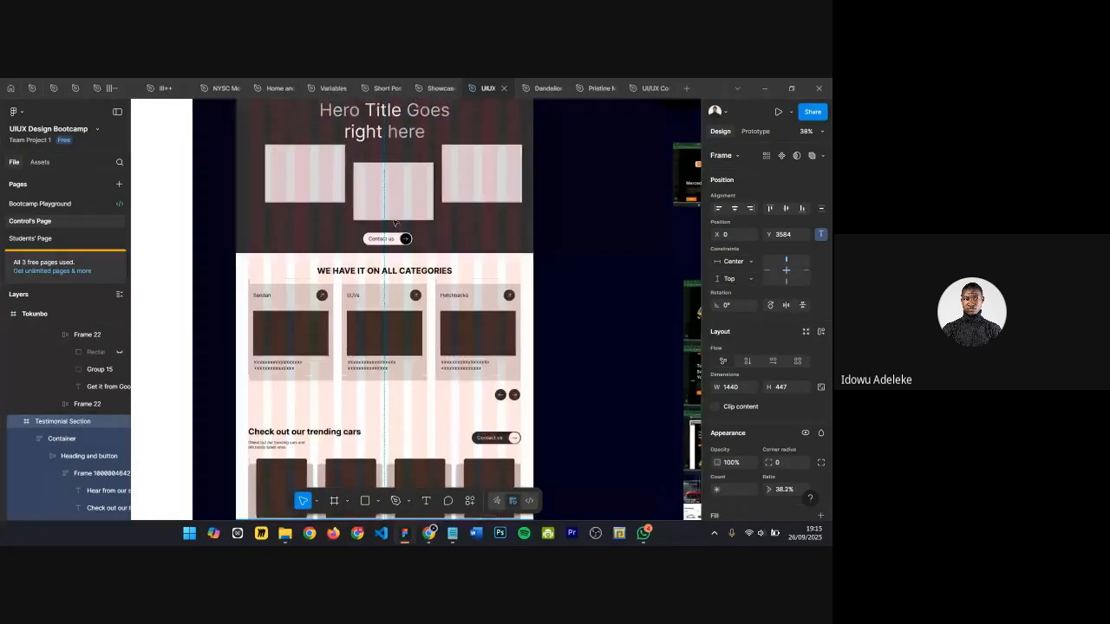
scroll(395, 222, up, 4)
click(244, 311)
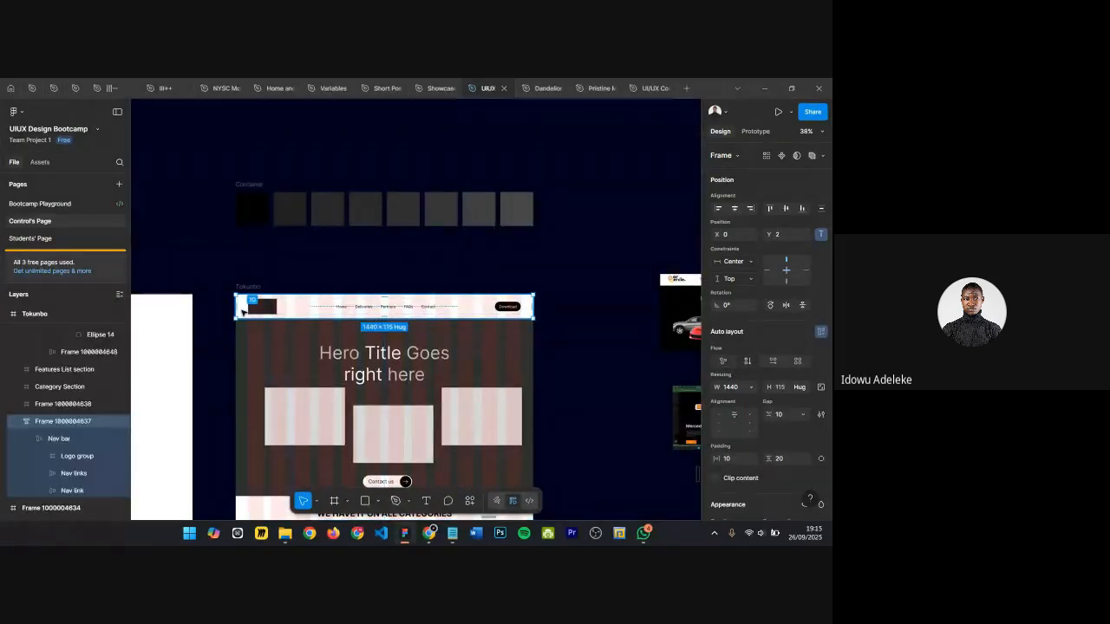
click(254, 272)
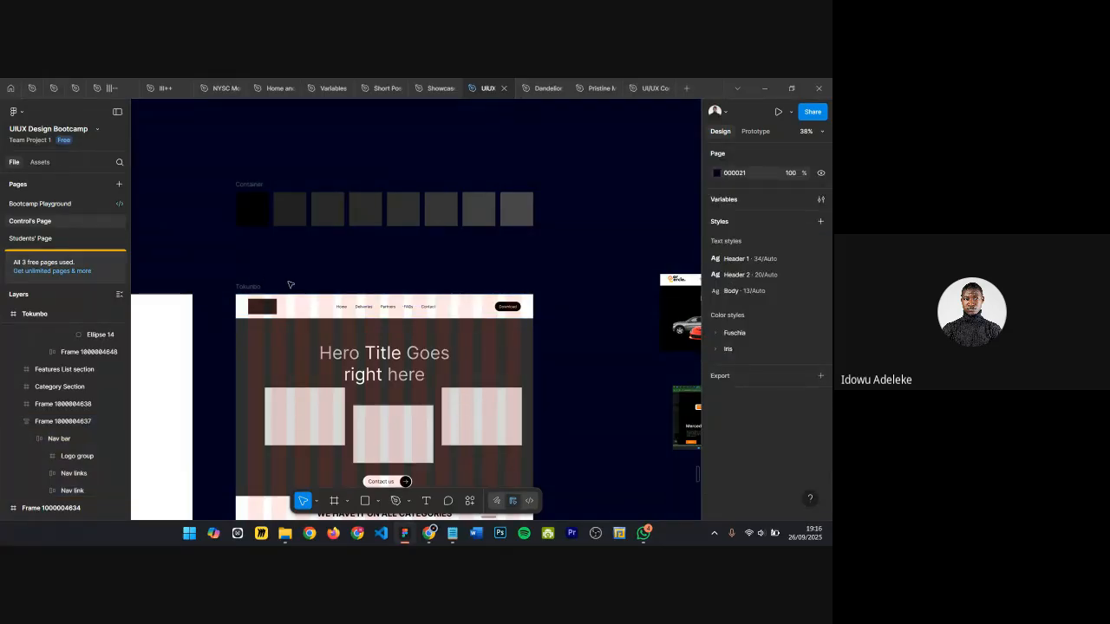
scroll(524, 286, down, 4)
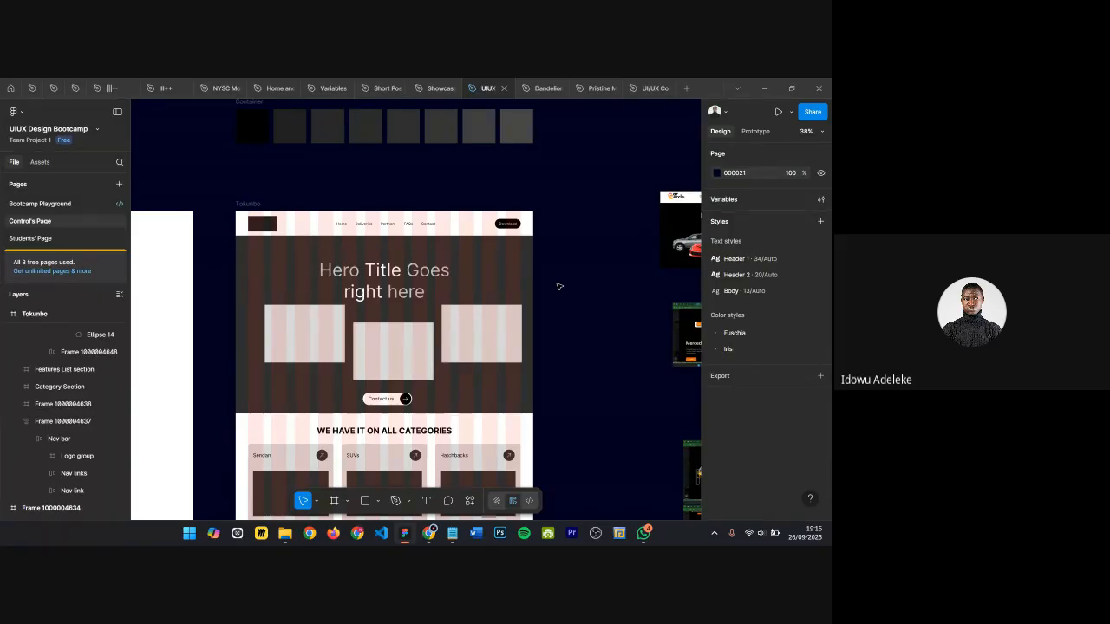
scroll(458, 317, down, 3)
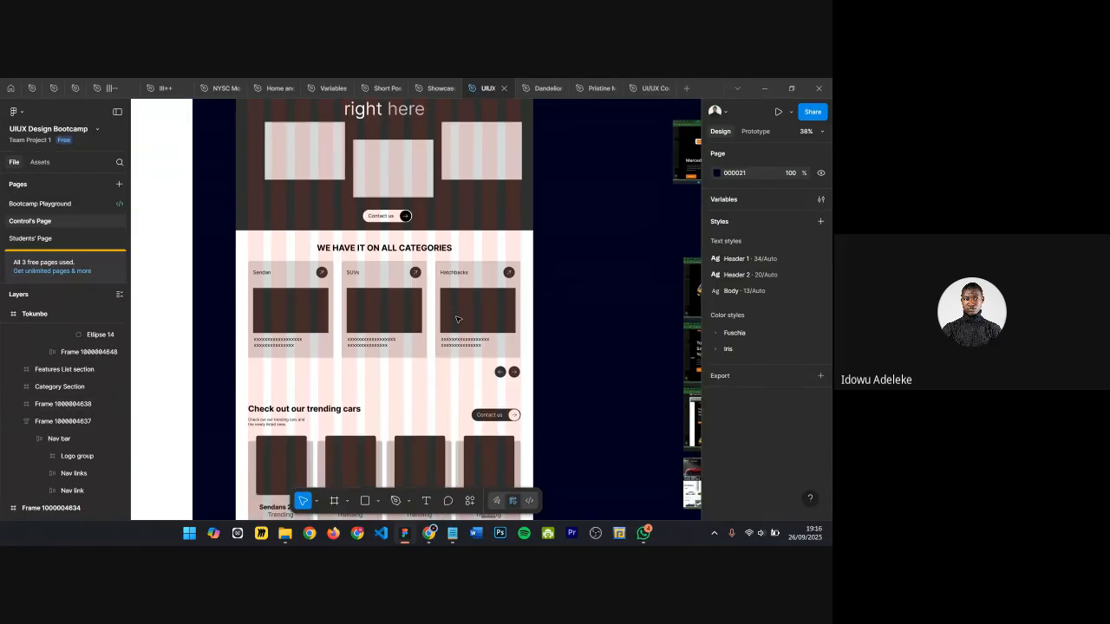
Step: Switch to the browser showing the Dribbble E-visa Application Website CTA Section reference
mouse_move(427, 538)
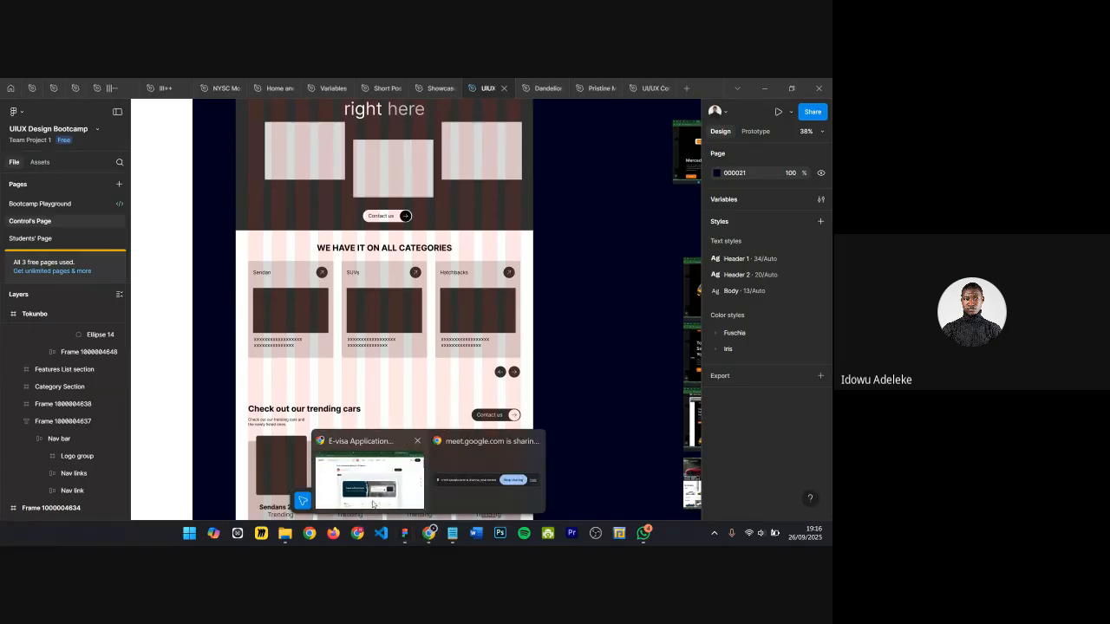
mouse_move(371, 480)
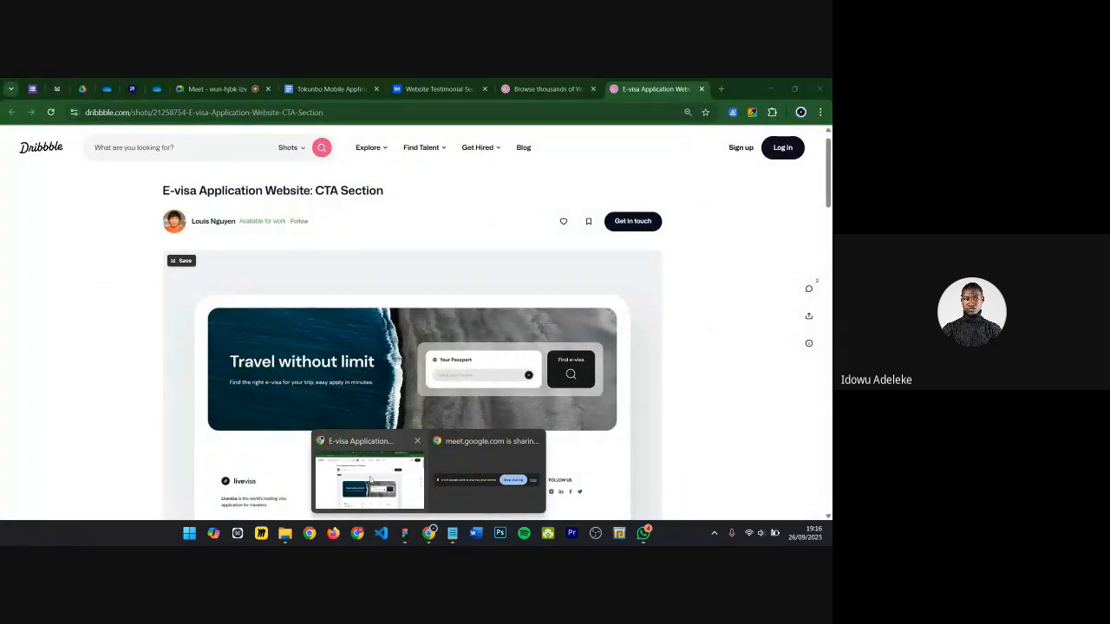
click(382, 481)
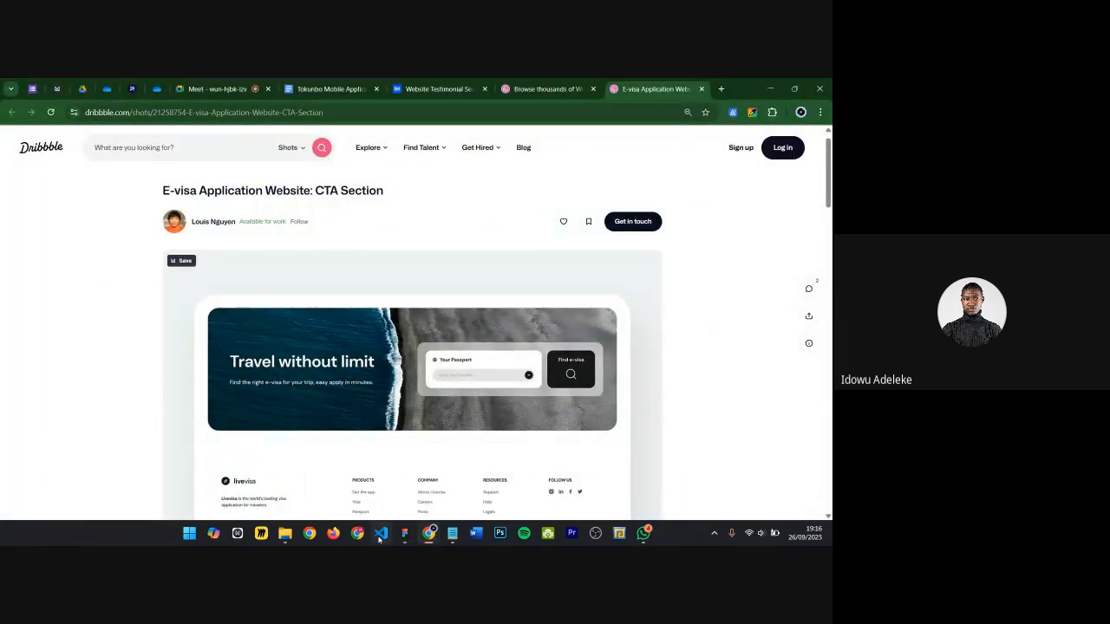
mouse_move(429, 535)
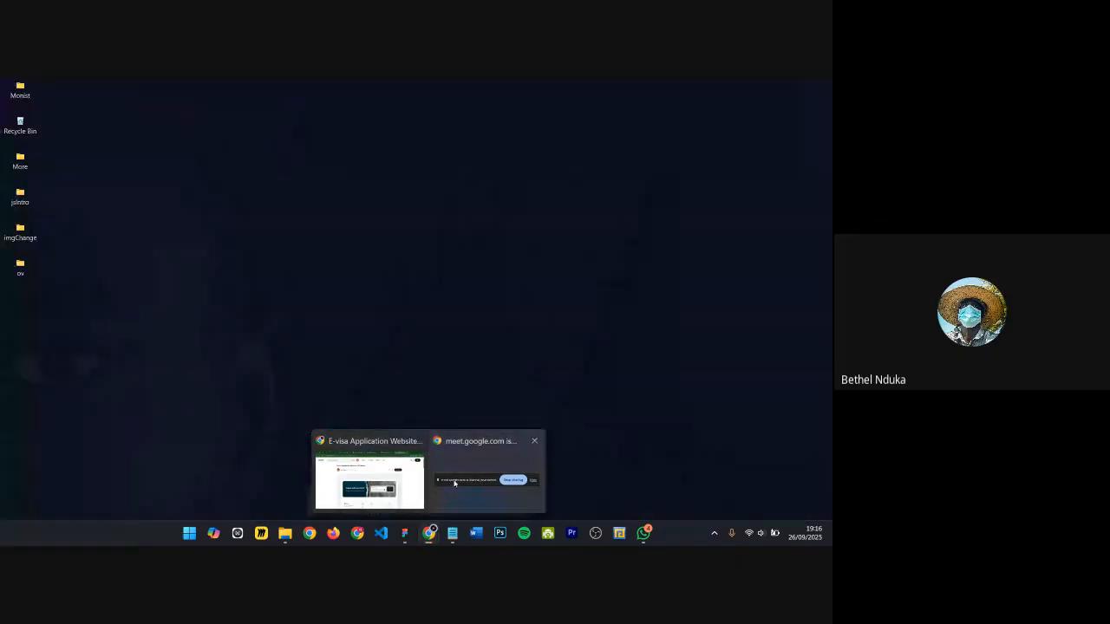
click(454, 483)
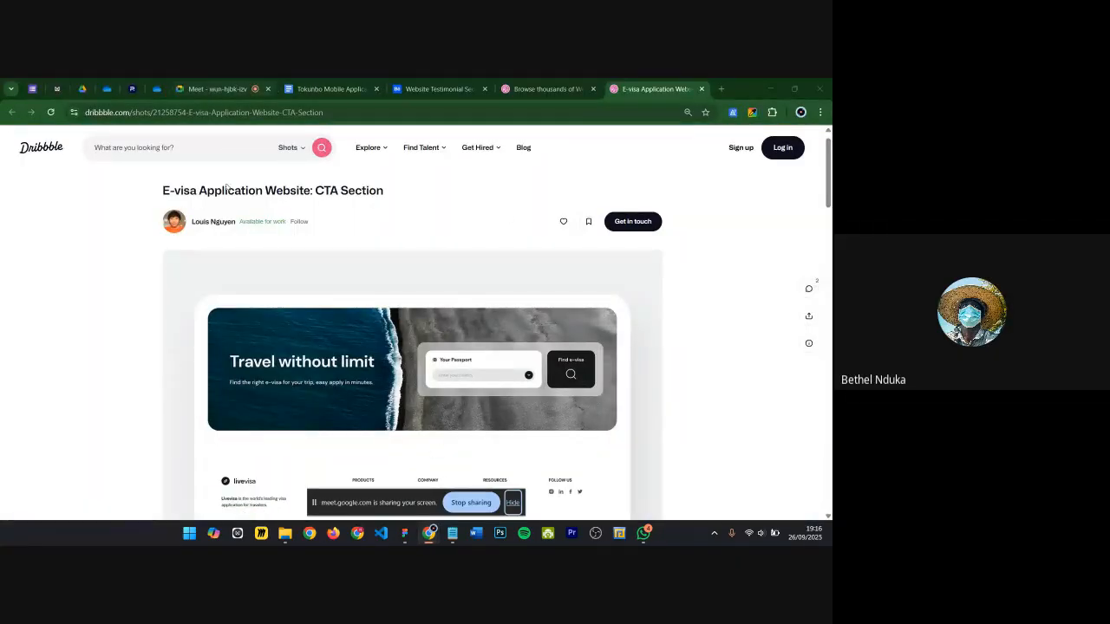
Step: Open the Tokunbo Mobile Application Brief document and read its Landing Page Information section list
click(214, 89)
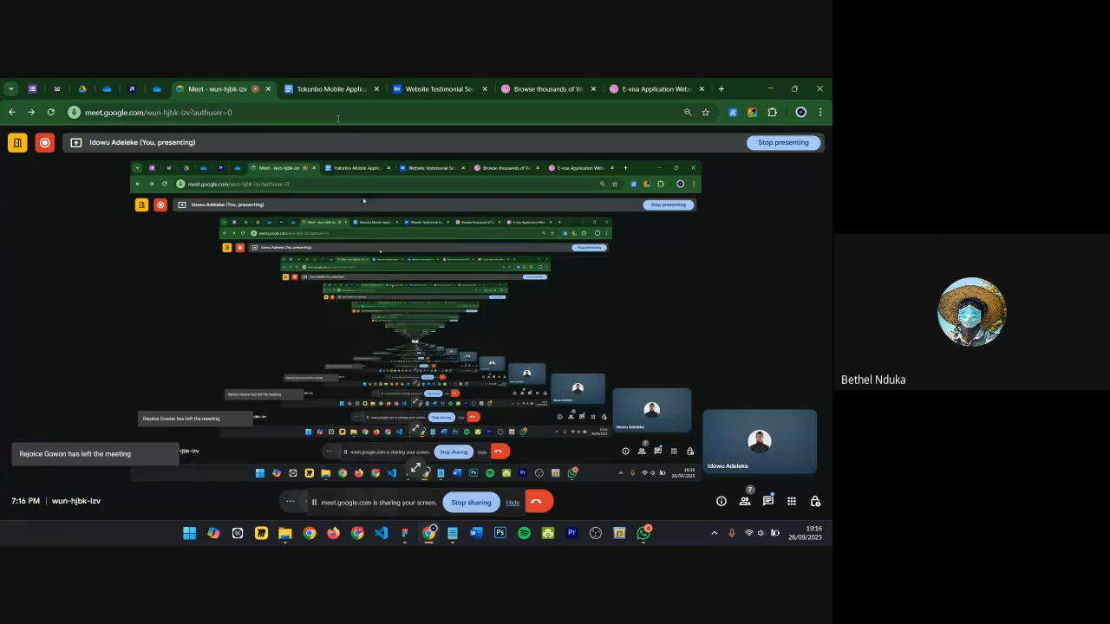
click(336, 90)
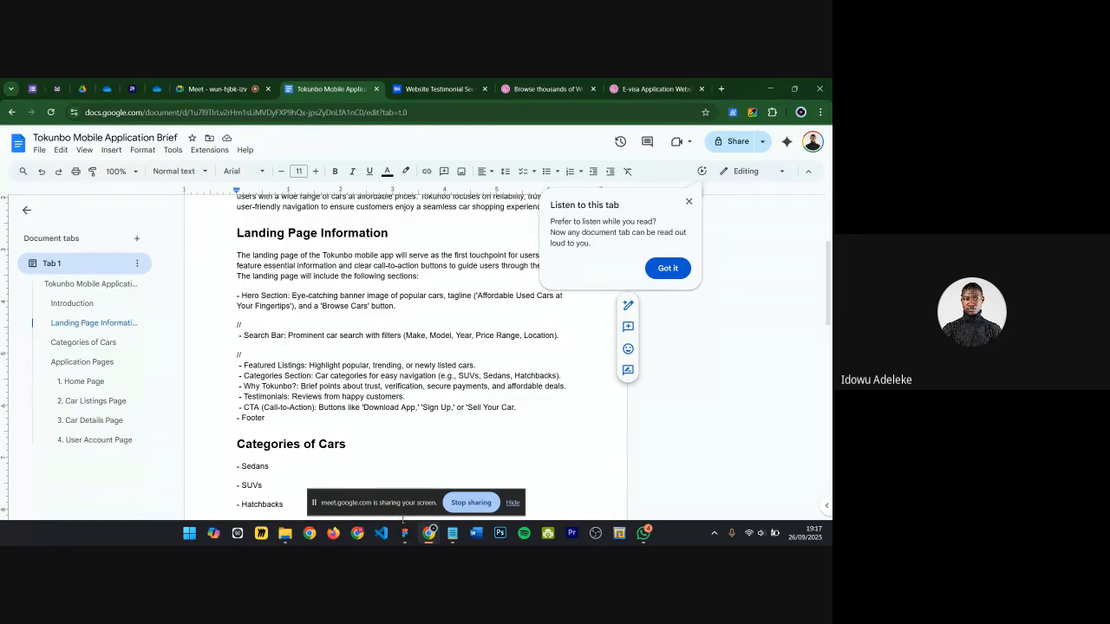
Step: Switch back to the Google Meet presentation tab
mouse_move(401, 523)
mouse_move(226, 93)
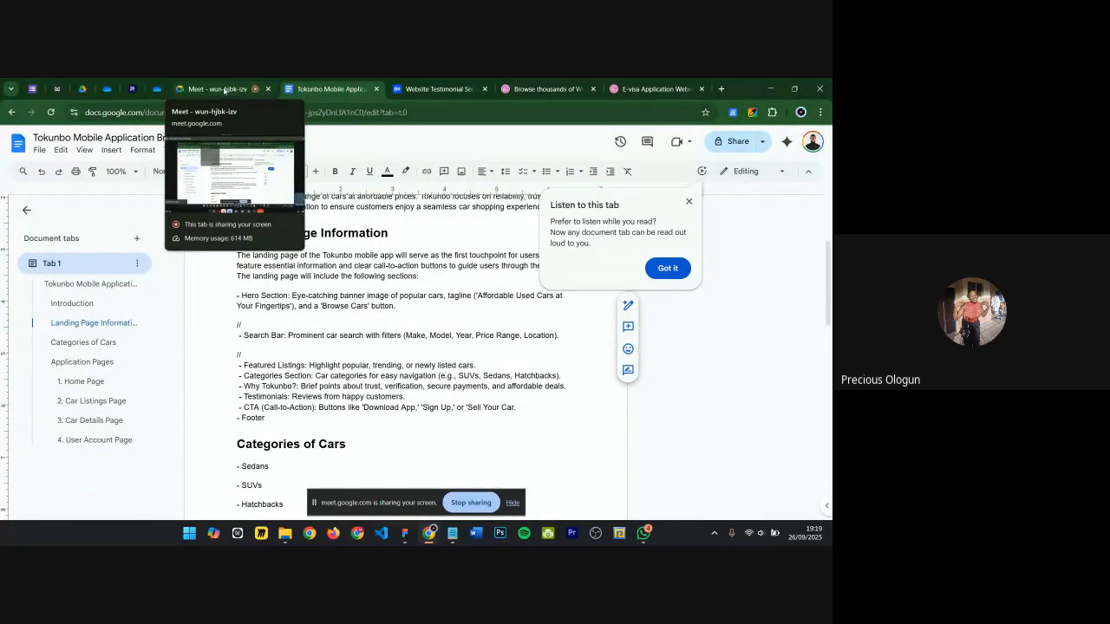
click(223, 90)
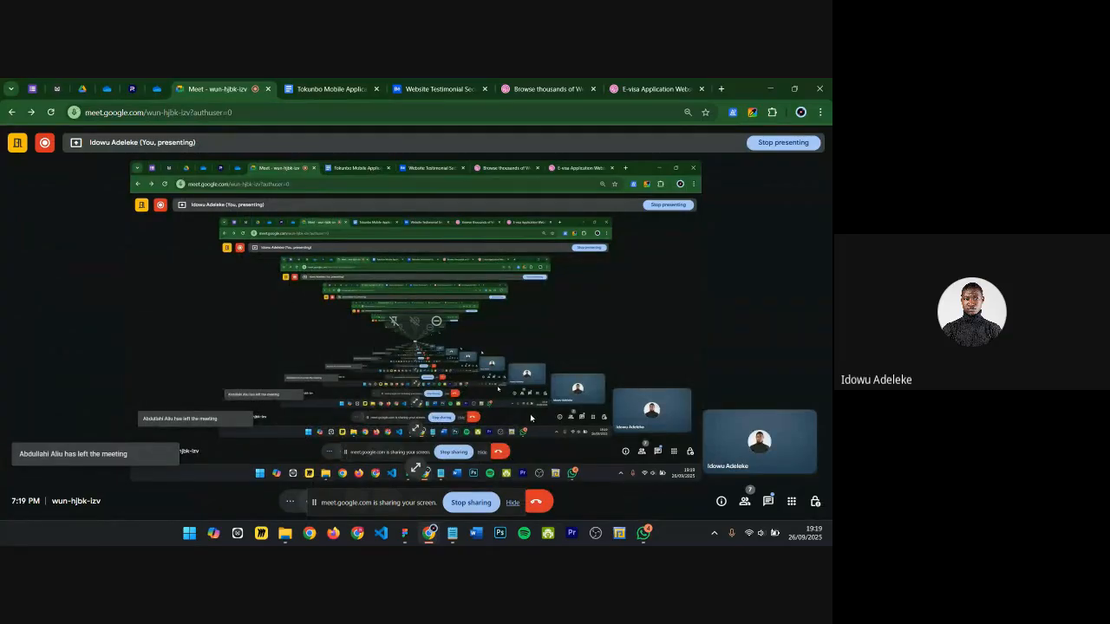